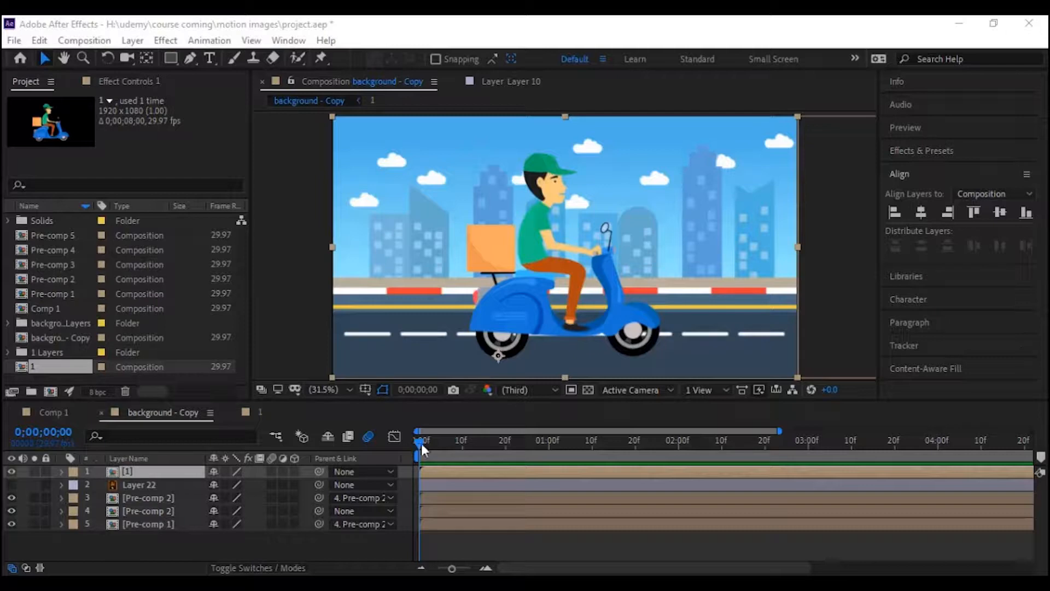
Preview the scooter delivery animation in the background - Copy composition, stopping playback after watching it
click(873, 441)
key(space)
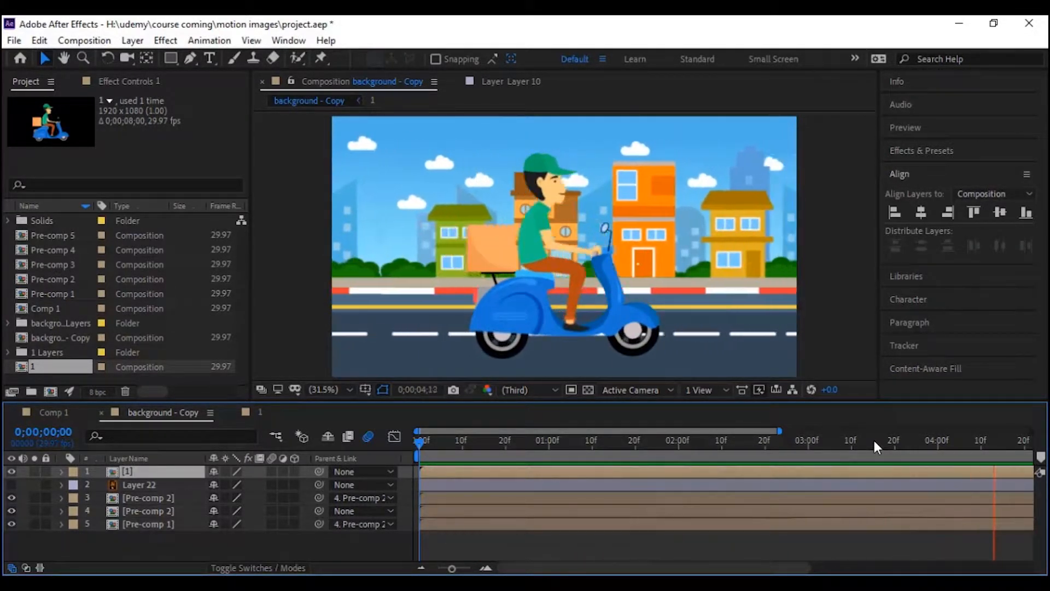
click(724, 329)
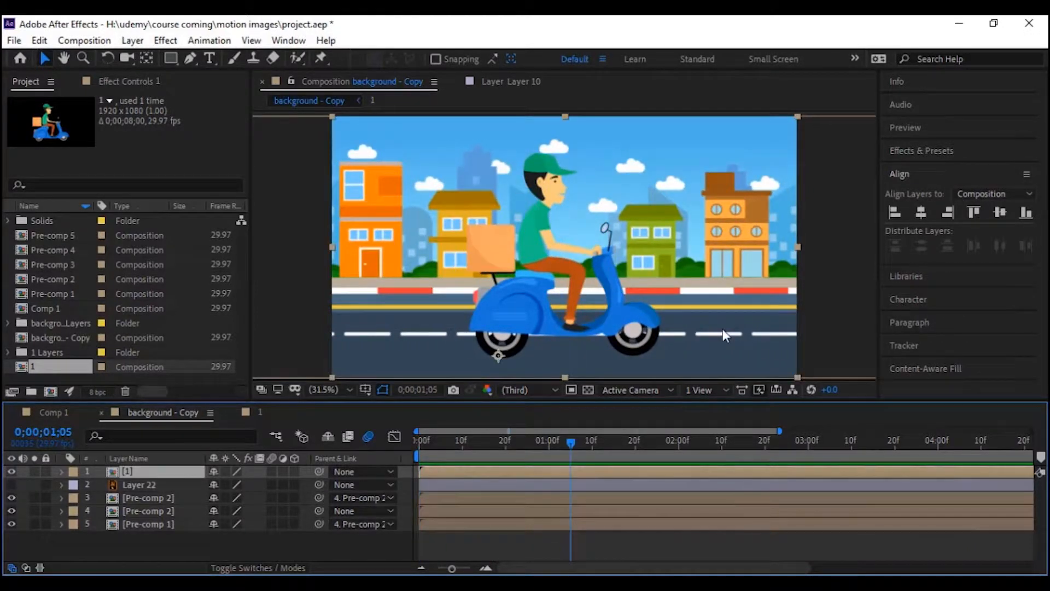
Switch to Illustrator and create a new document from the 1920 x 1080 pt Art & Illustration preset
key(alt+Tab)
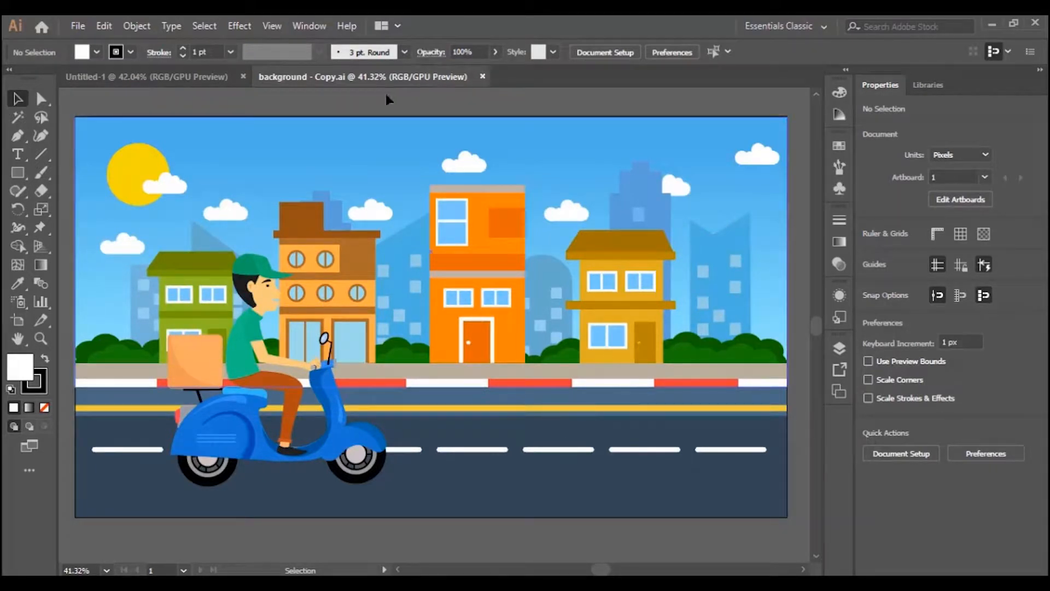
click(143, 77)
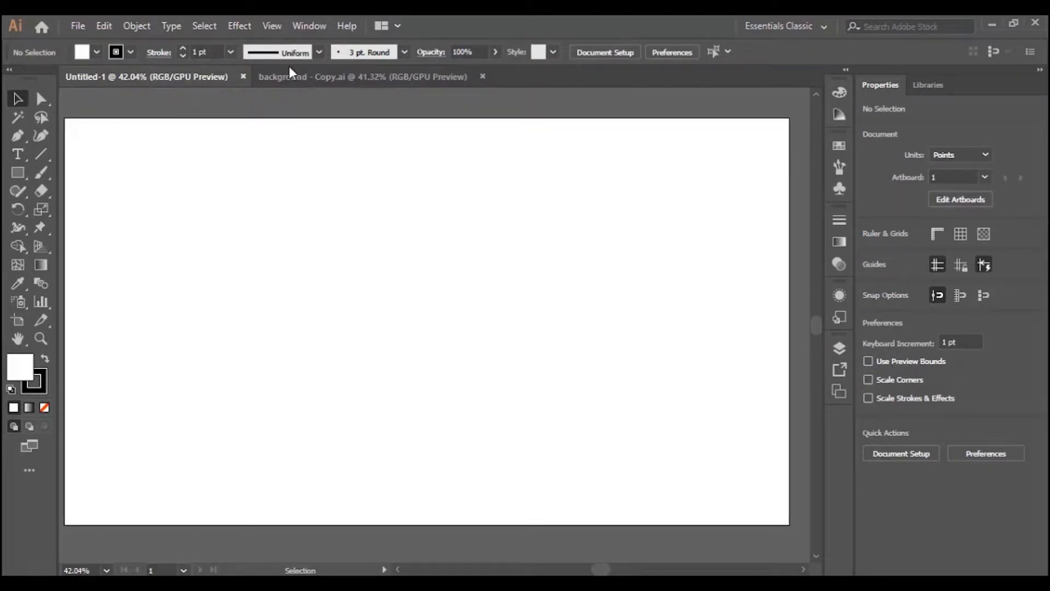
click(73, 26)
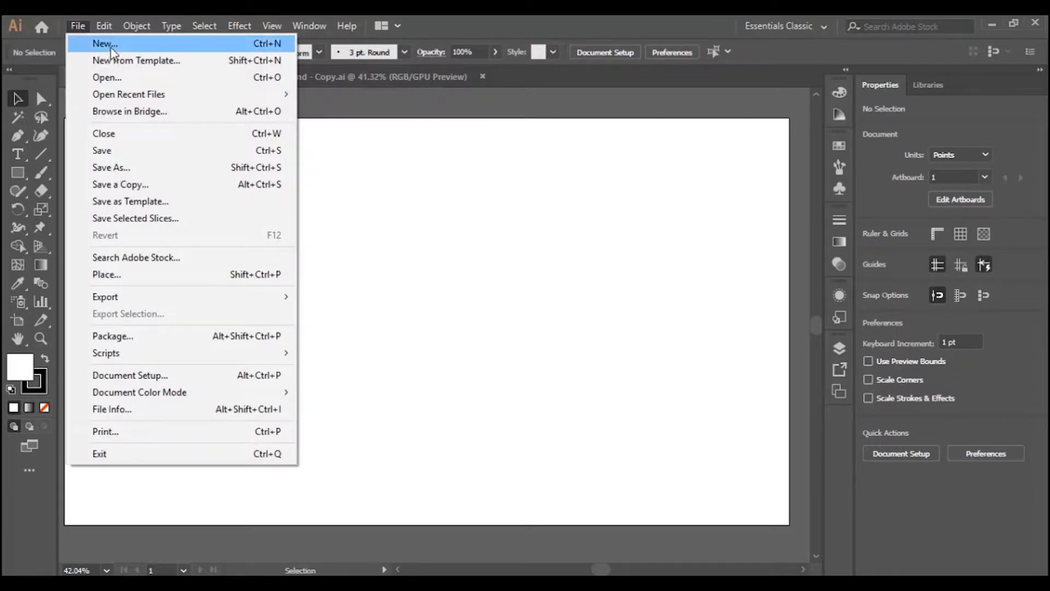
click(90, 43)
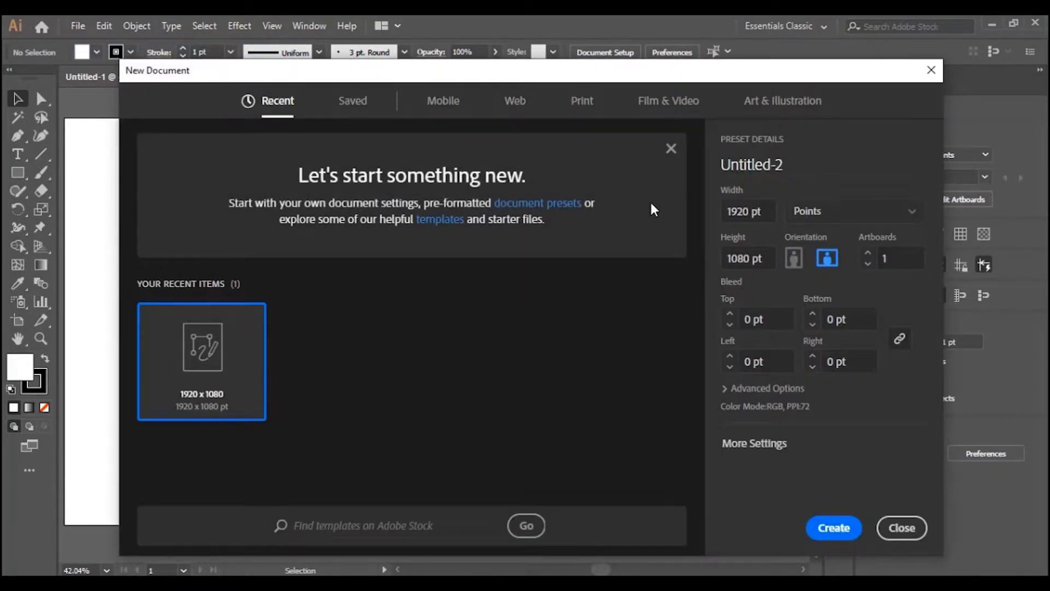
click(791, 108)
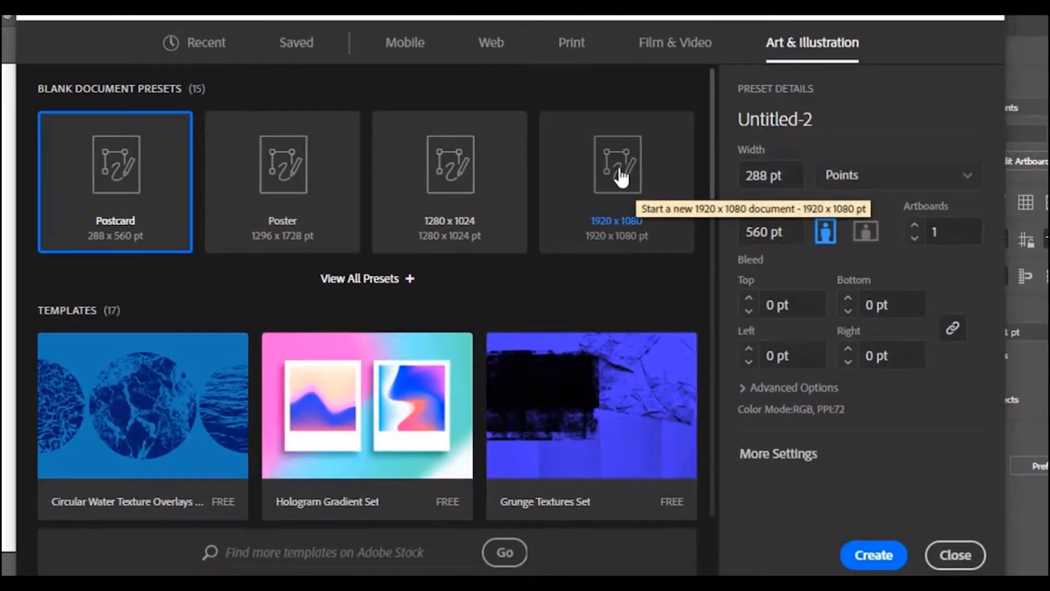
double_click(613, 171)
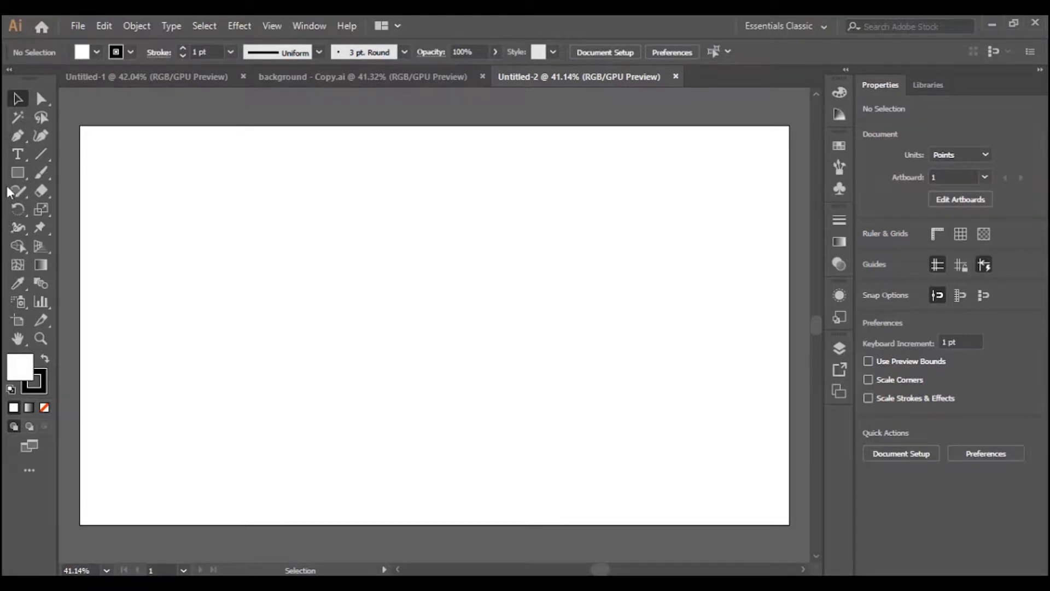
Draw a rectangle about 1920 by 637 pt across the upper part of the artboard and fill it with medium blue
click(16, 173)
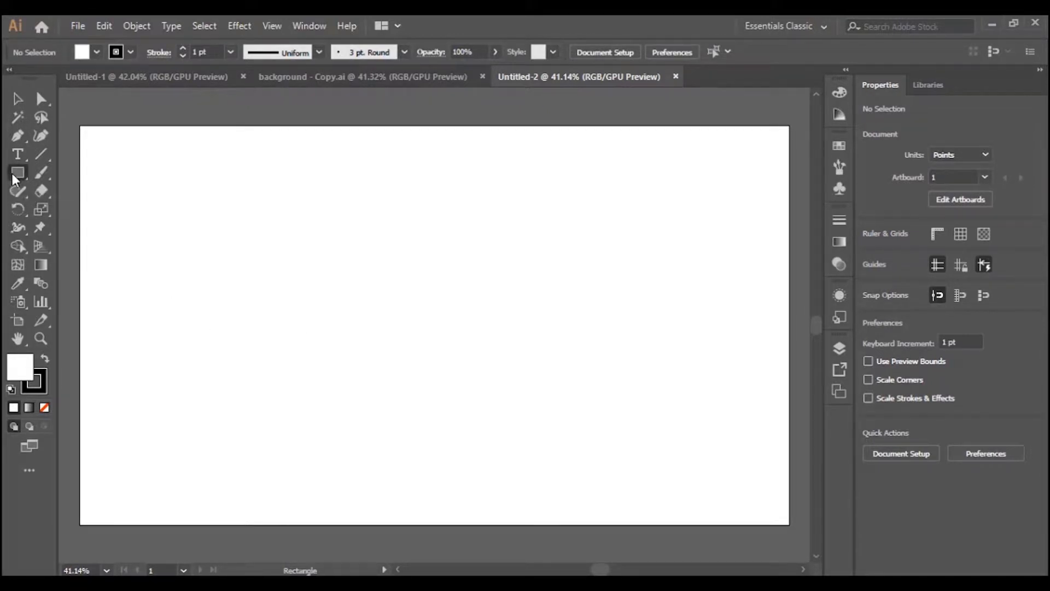
drag(80, 122, 790, 360)
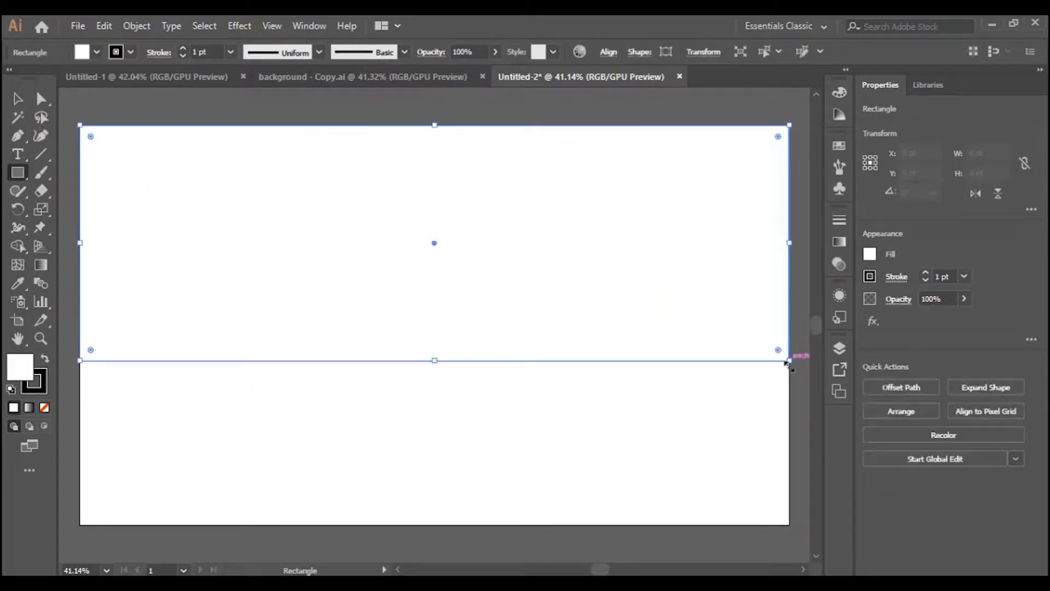
double_click(16, 370)
click(543, 293)
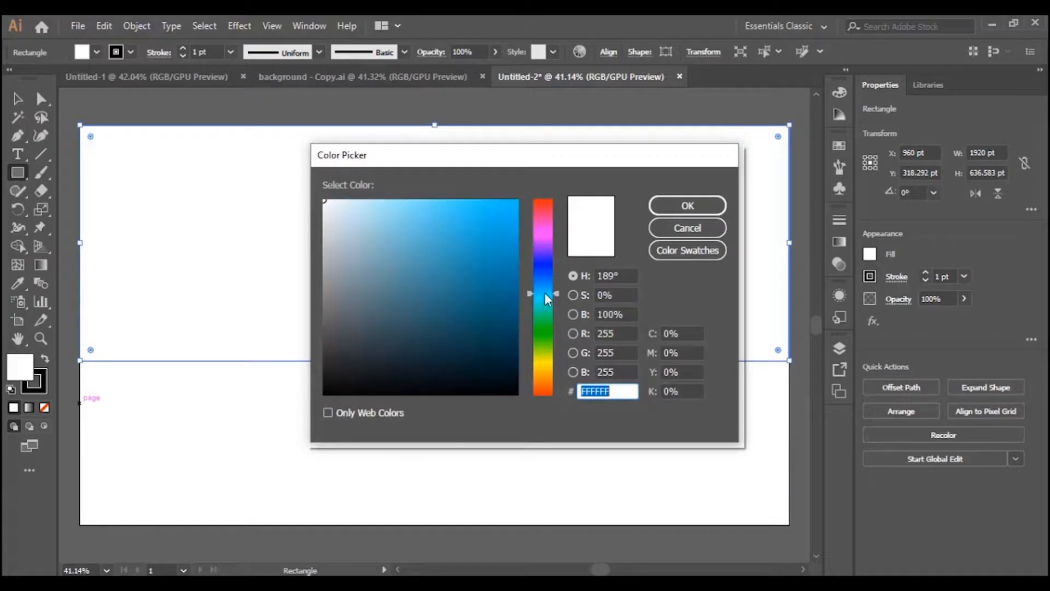
click(461, 239)
click(688, 206)
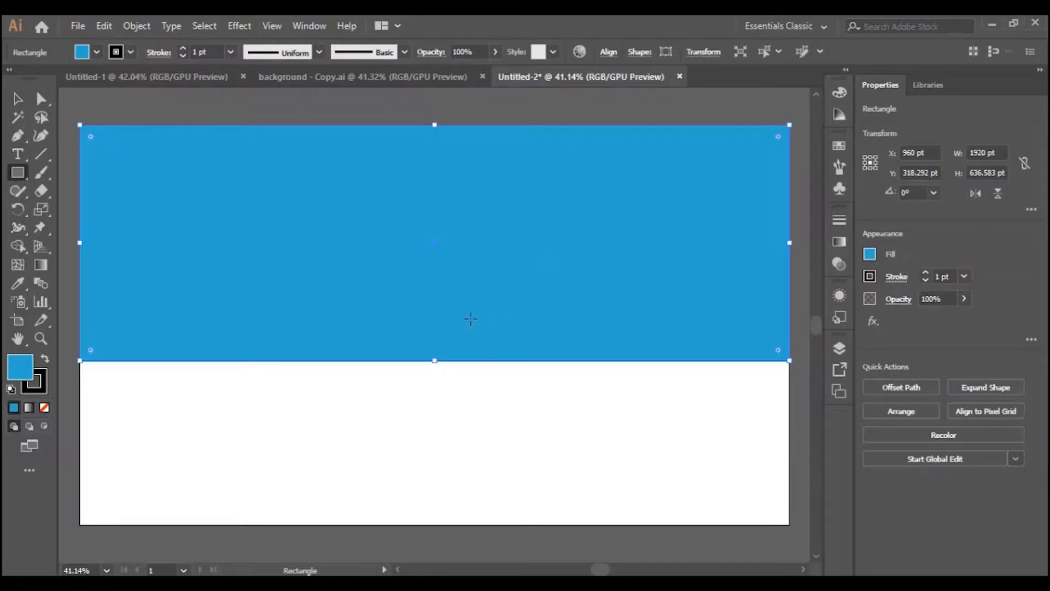
Apply a linear gradient fill to the sky rectangle and recolour its black end stop with a bright blue swatch
click(29, 409)
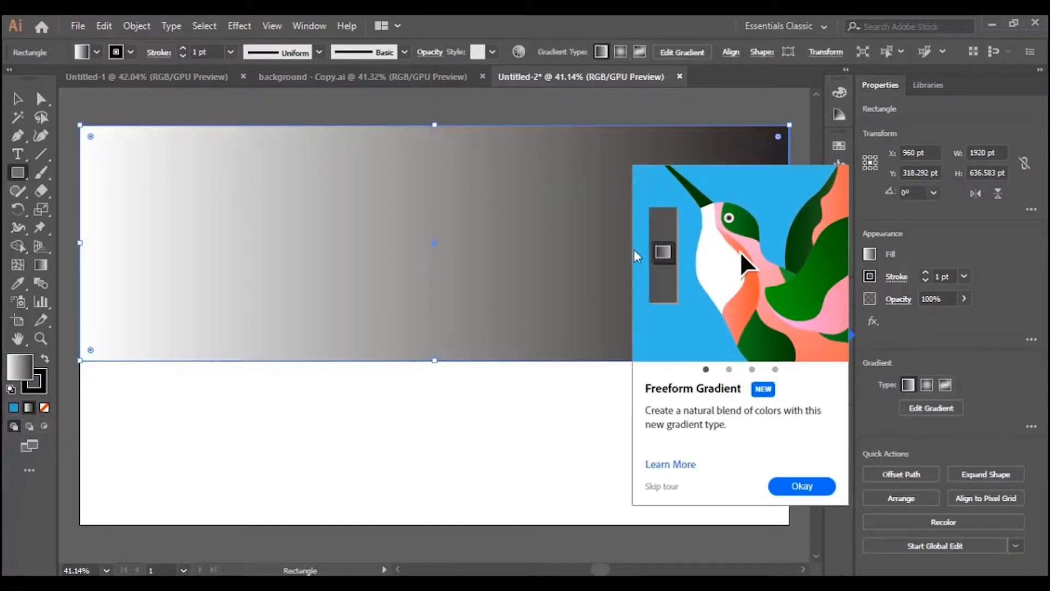
click(800, 486)
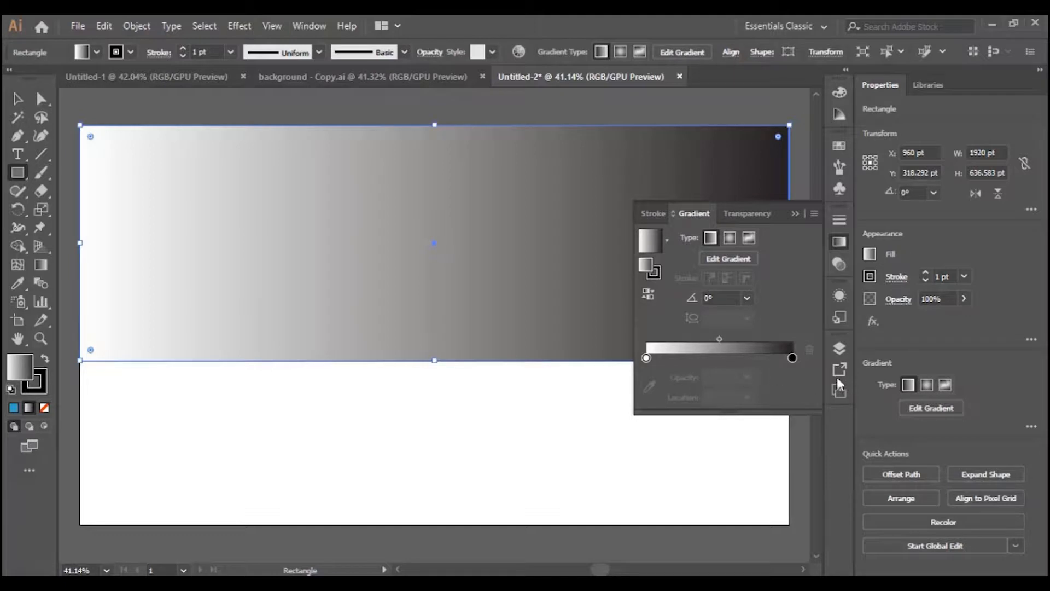
click(792, 358)
double_click(792, 359)
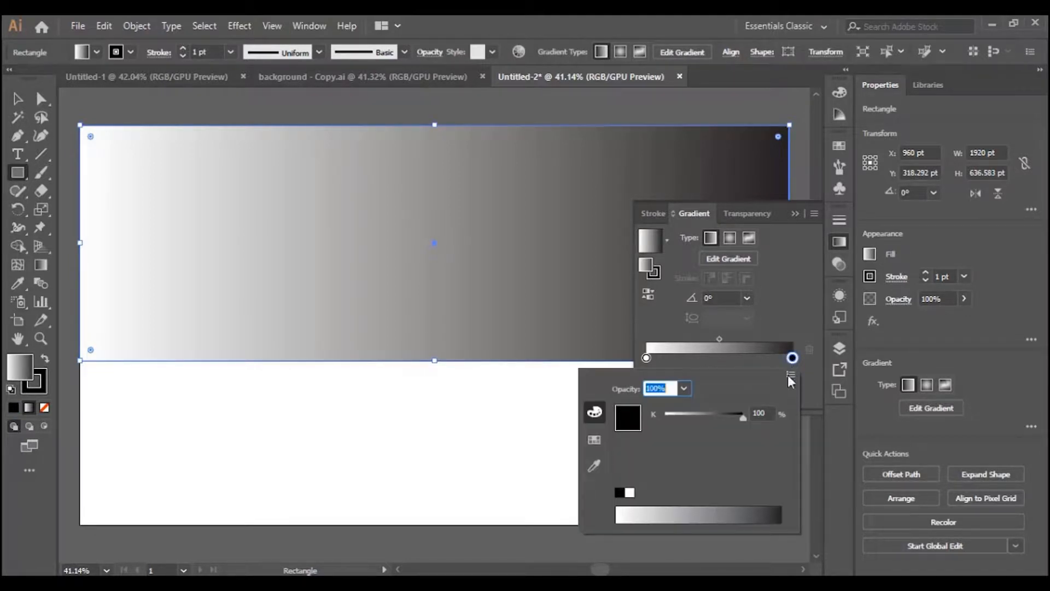
click(596, 441)
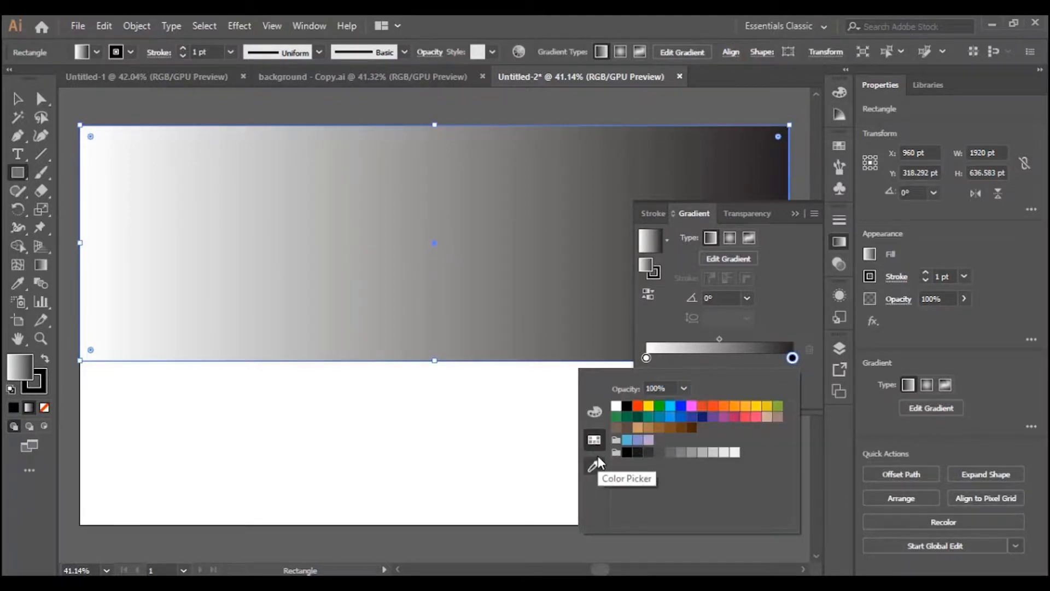
click(595, 414)
click(594, 440)
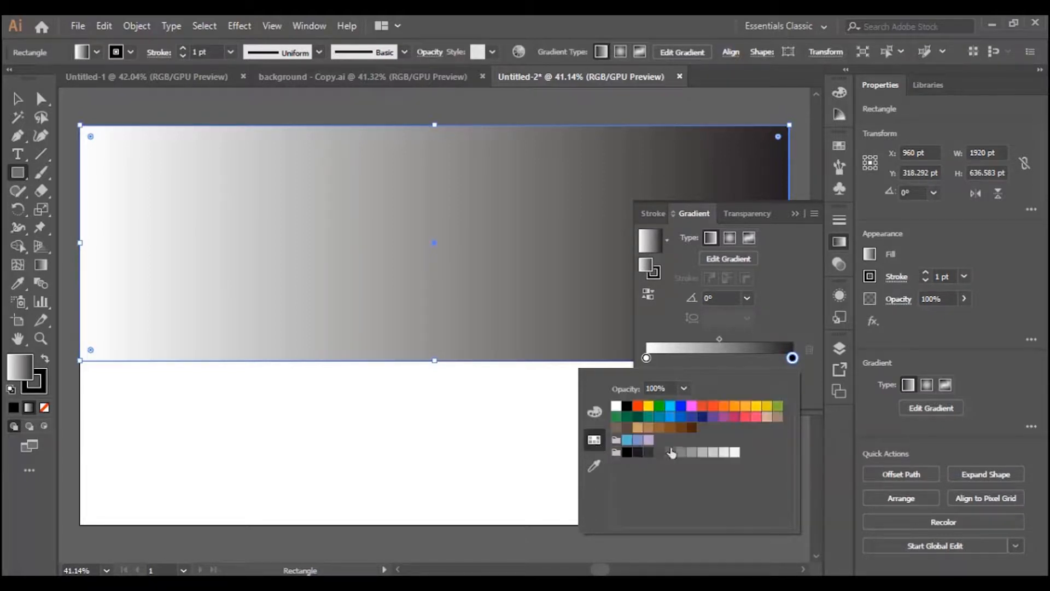
click(669, 417)
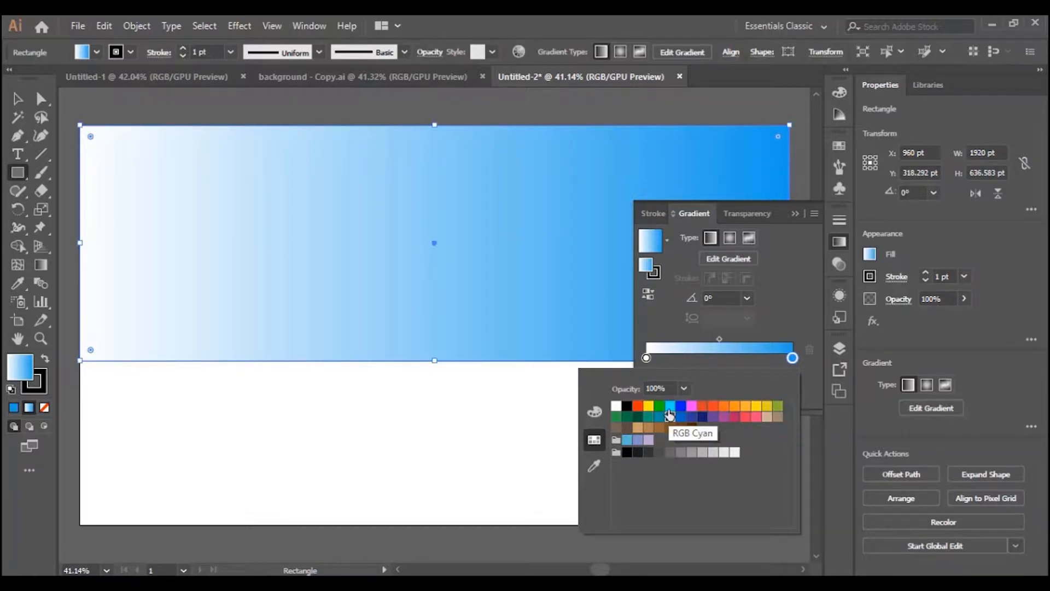
click(783, 308)
Recolour the gradient's white stop to light cyan by starting from RGB Cyan and raising red to 143 (#8FFFFF)
double_click(647, 359)
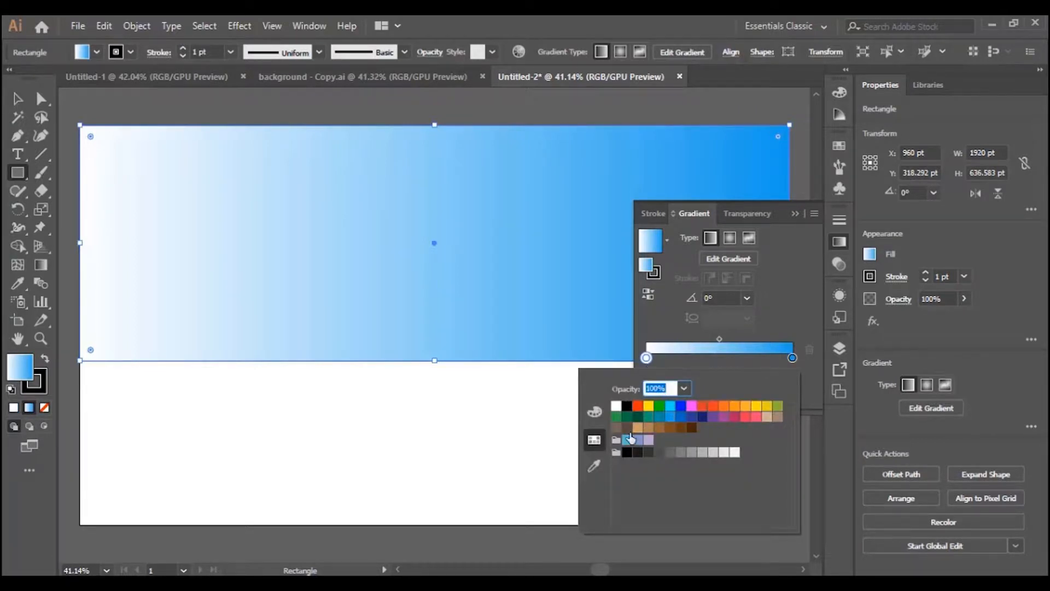
click(669, 406)
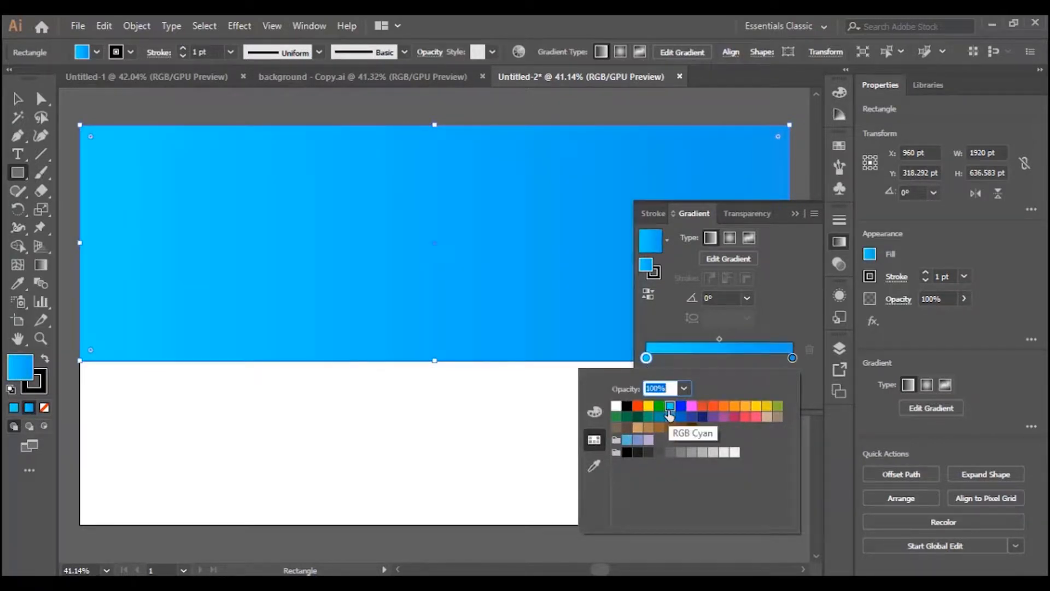
click(598, 415)
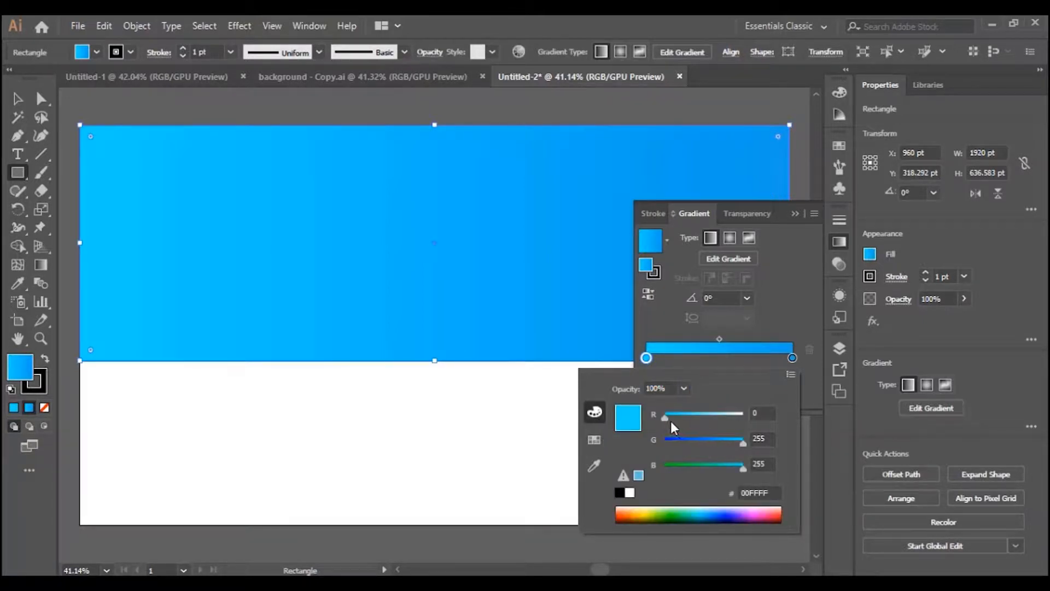
drag(670, 426, 724, 439)
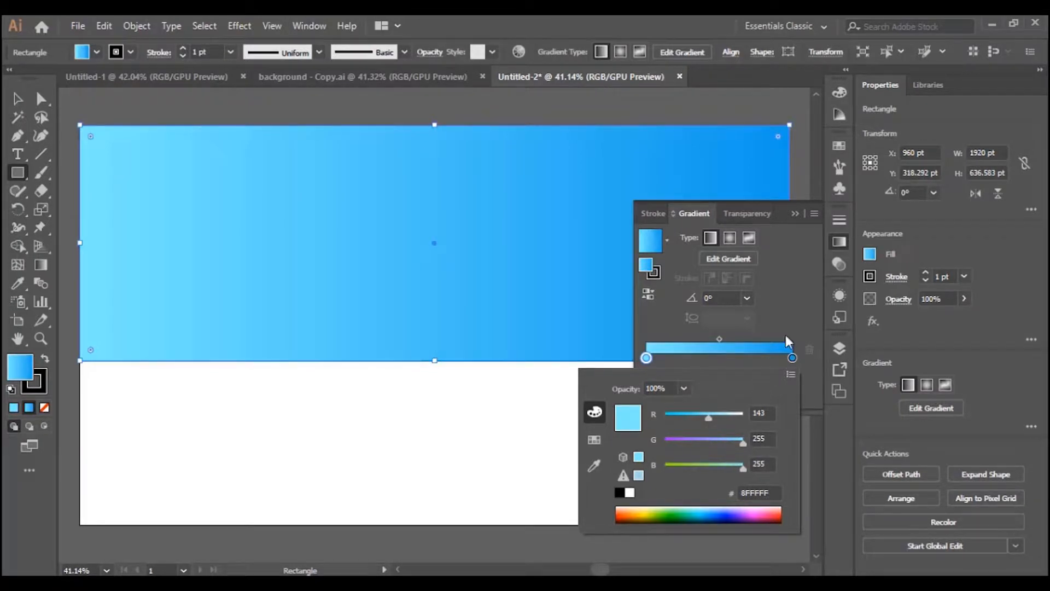
click(785, 257)
Redirect the sky gradient vertically at about 90°, light at the horizon and dark above, and shift its midpoint toward the light stop
click(41, 265)
mouse_move(434, 360)
mouse_down()
mouse_move(441, 102)
mouse_move(434, 265)
mouse_move(446, 223)
mouse_move(433, 215)
mouse_up()
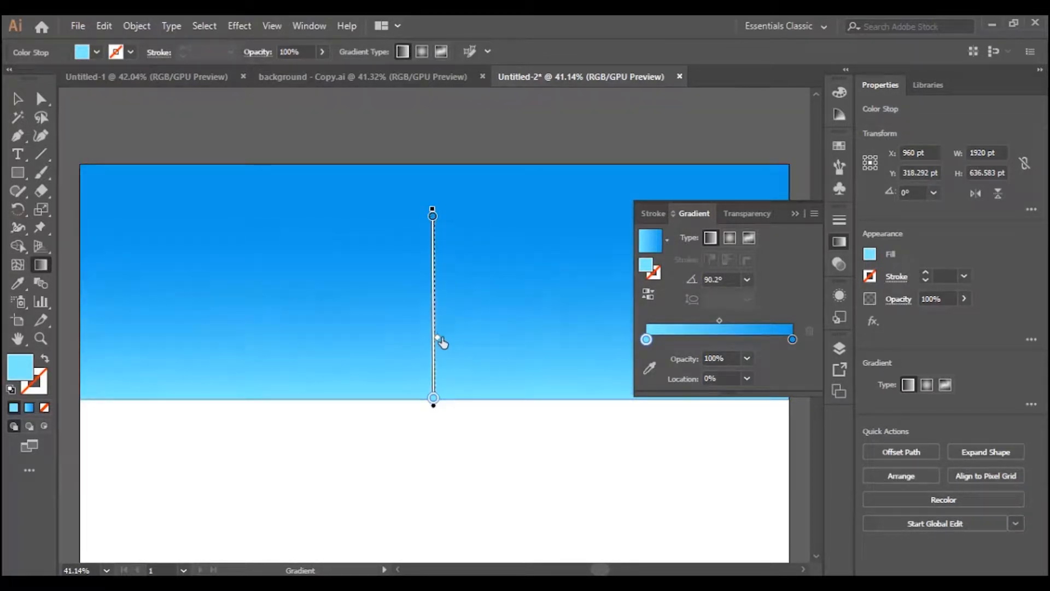
drag(439, 340, 439, 339)
scroll(500, 167, down, 3)
scroll(493, 191, up, 2)
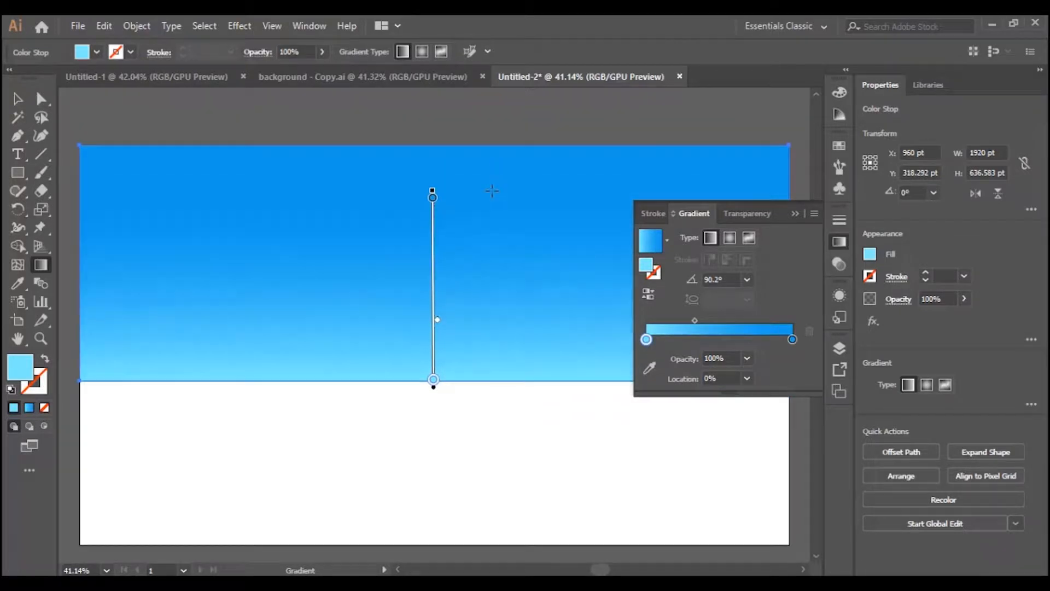
click(18, 99)
click(463, 126)
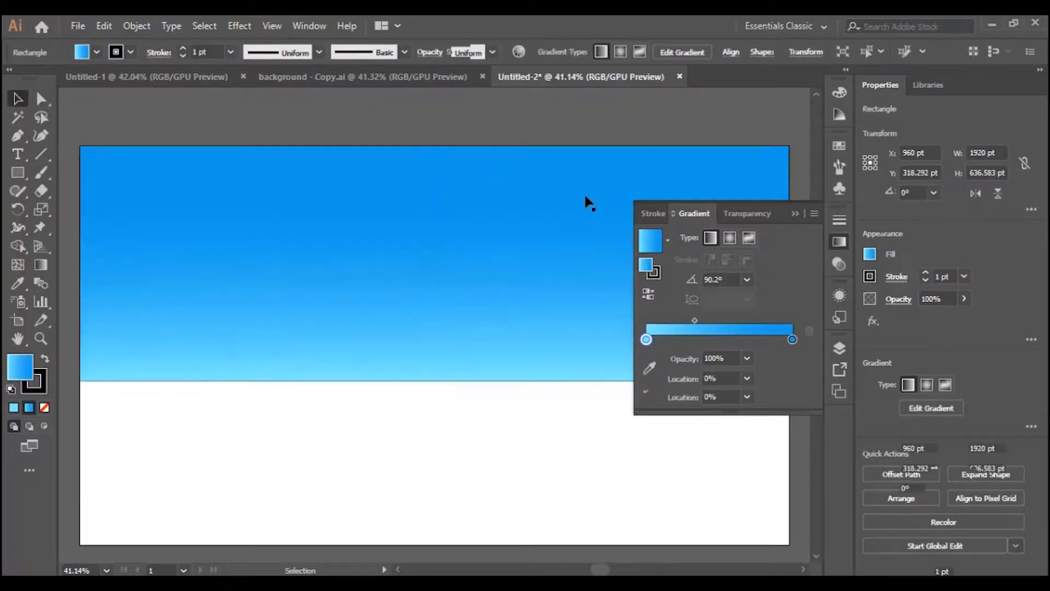
click(795, 213)
scroll(585, 245, down, 2)
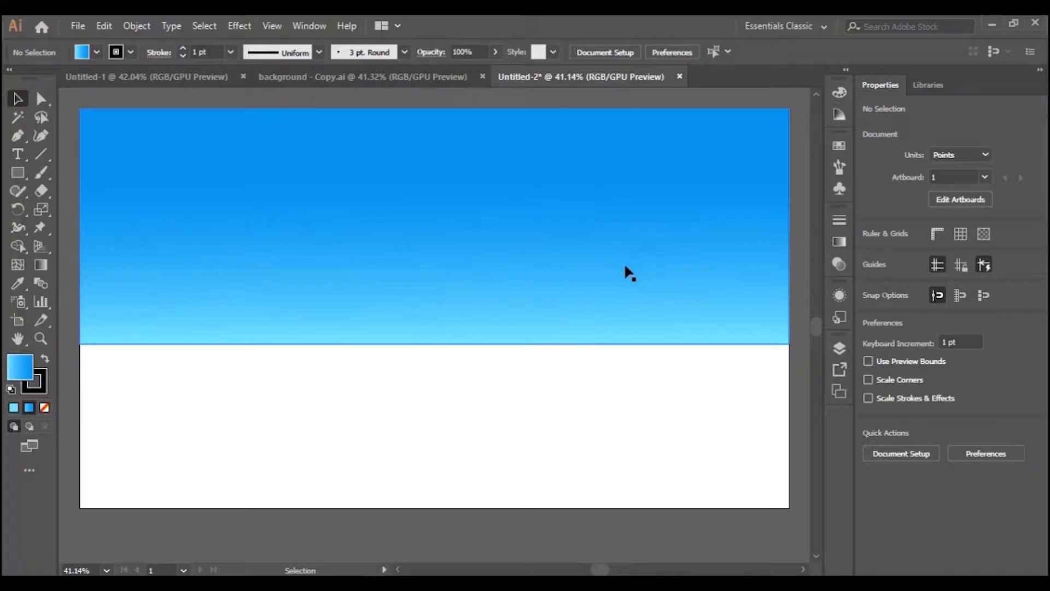
scroll(609, 289, up, 3)
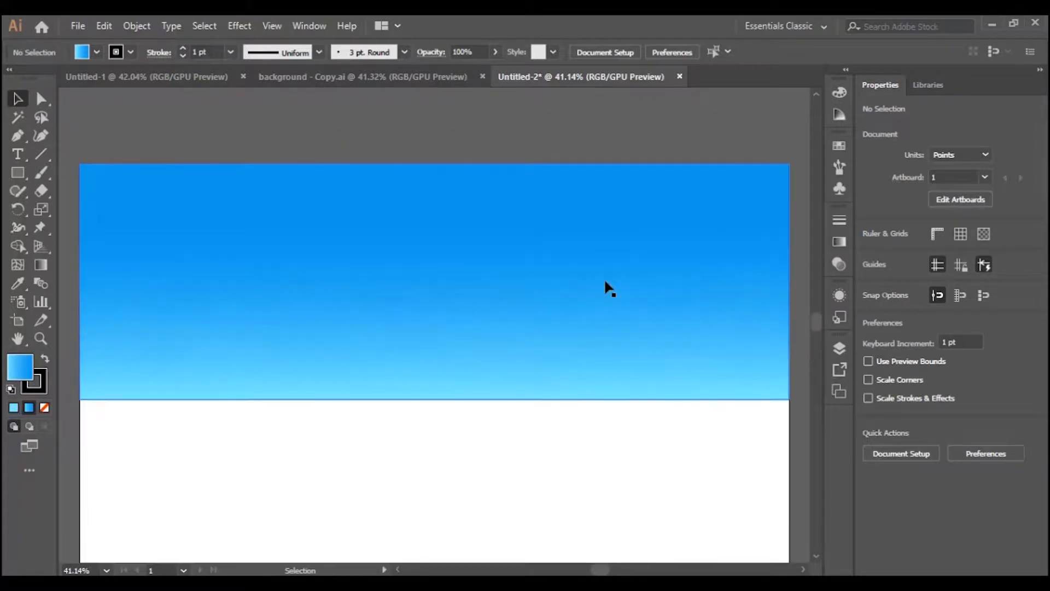
Extend the sky gradient's dark end above the rectangle's upper edge and move its midpoint upward for a softer blend
click(515, 298)
click(41, 265)
mouse_move(436, 215)
mouse_down()
mouse_move(435, 163)
mouse_move(453, 130)
mouse_move(444, 134)
mouse_up()
drag(436, 312, 440, 287)
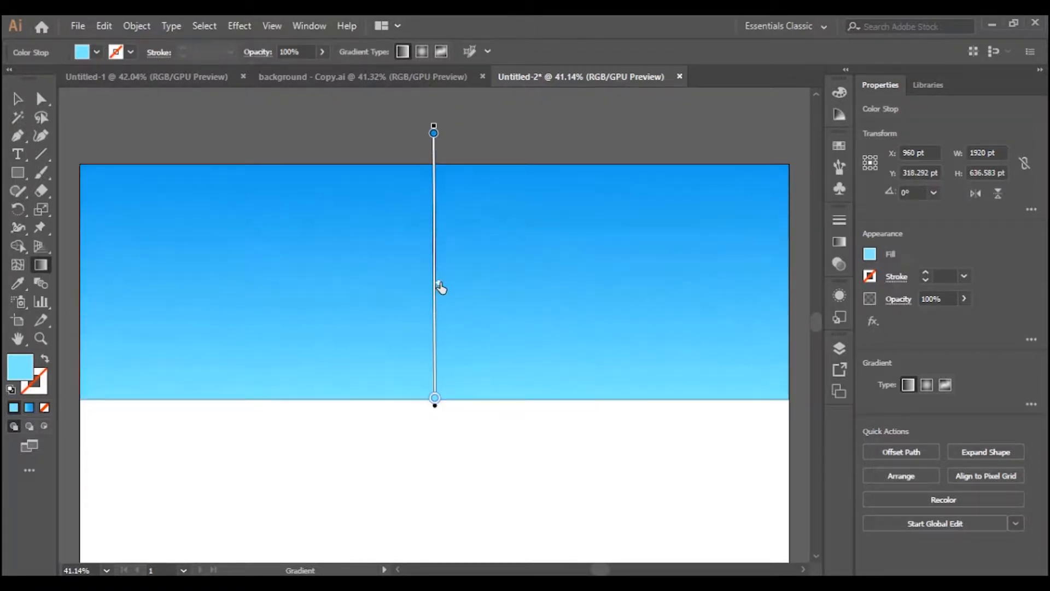
key(v)
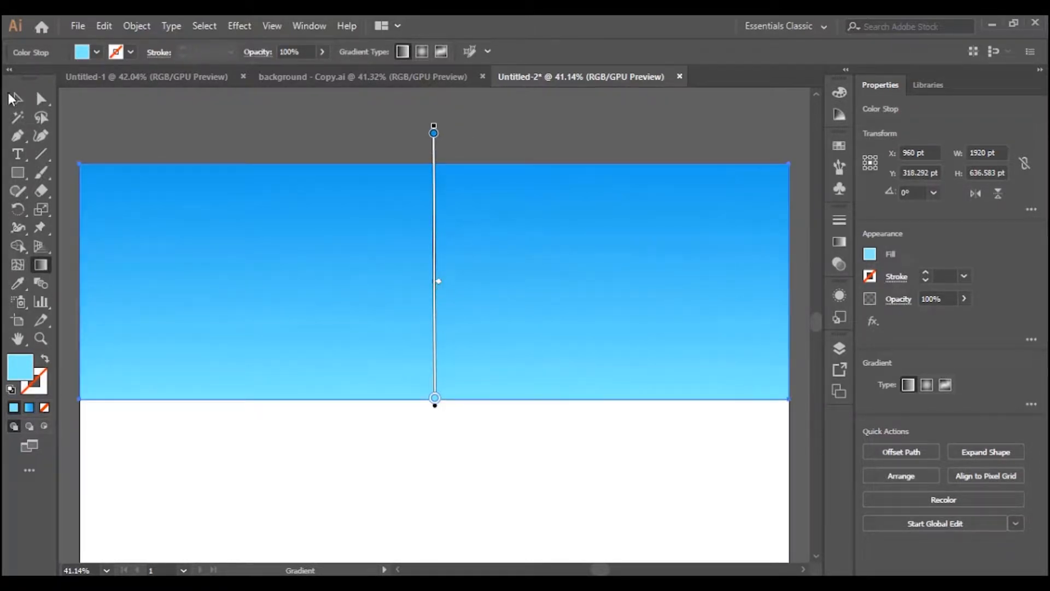
click(473, 141)
scroll(483, 290, down, 3)
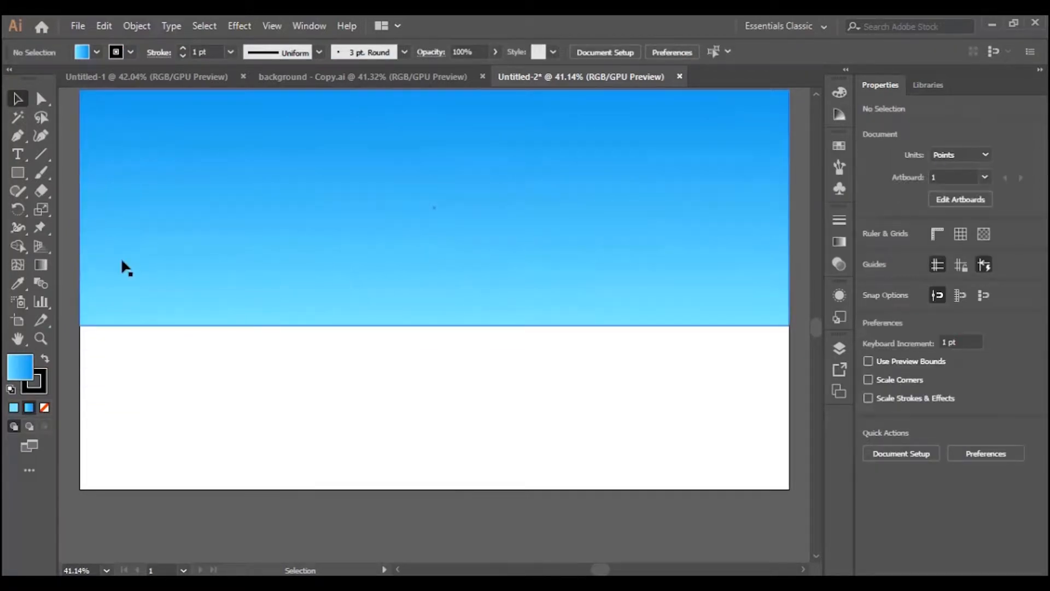
Draw a full-width strip about 1920 by 58 pt directly below the sky and give it a solid-colour fill
click(21, 174)
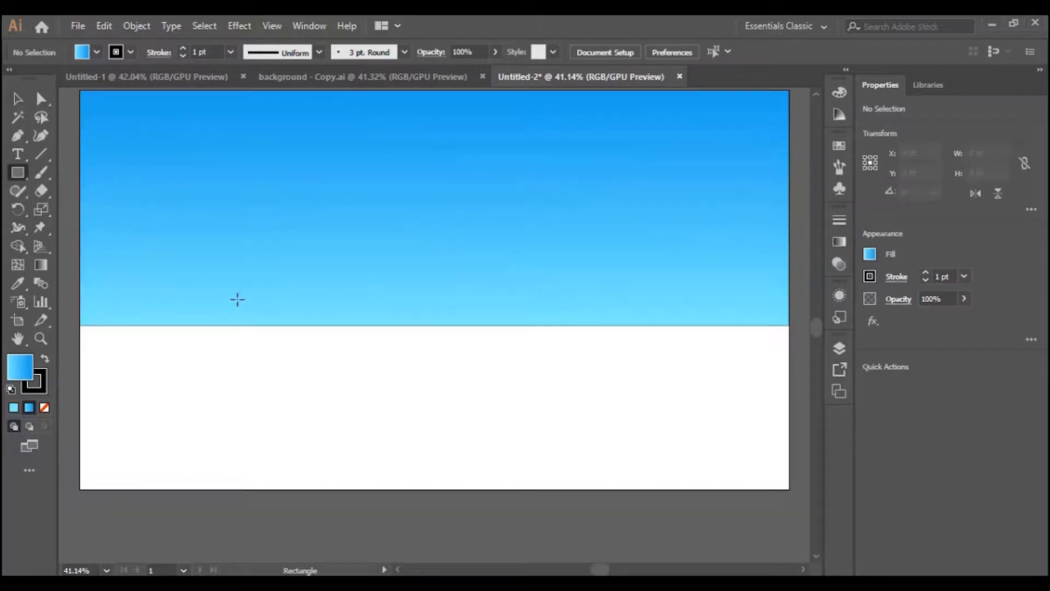
drag(80, 325, 788, 347)
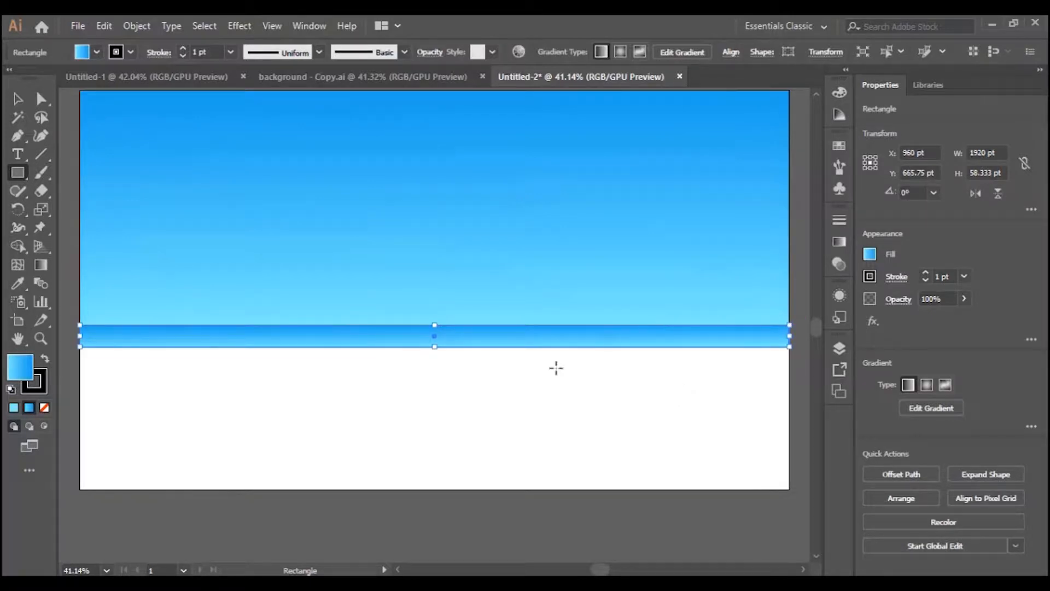
click(14, 408)
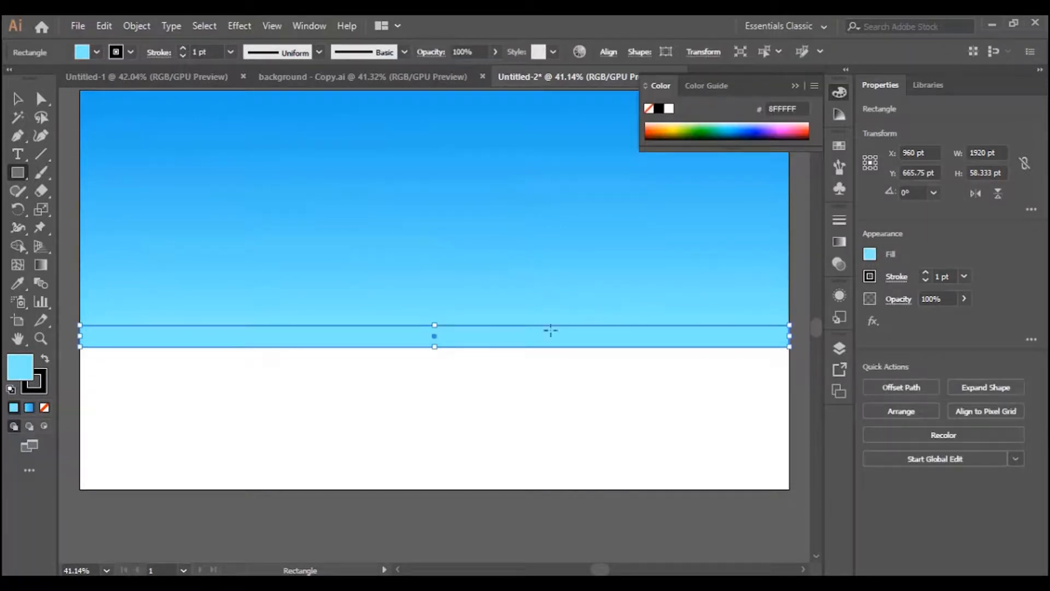
Recolour the strip below the sky to a light tan (#D8C89E) and dismiss the toolbar tip
double_click(29, 375)
drag(533, 325, 541, 373)
drag(398, 203, 392, 219)
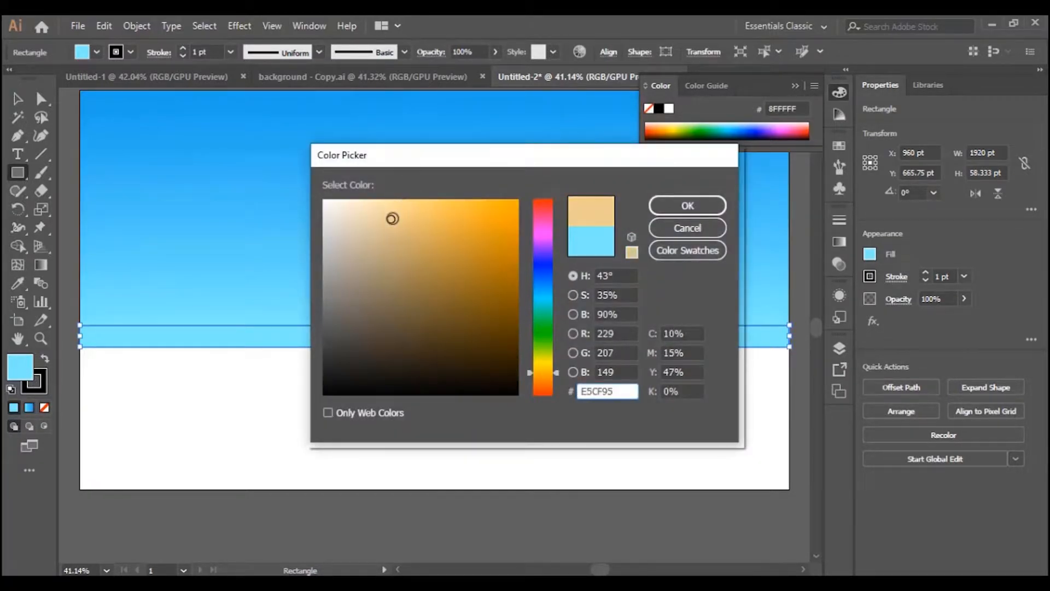
click(378, 227)
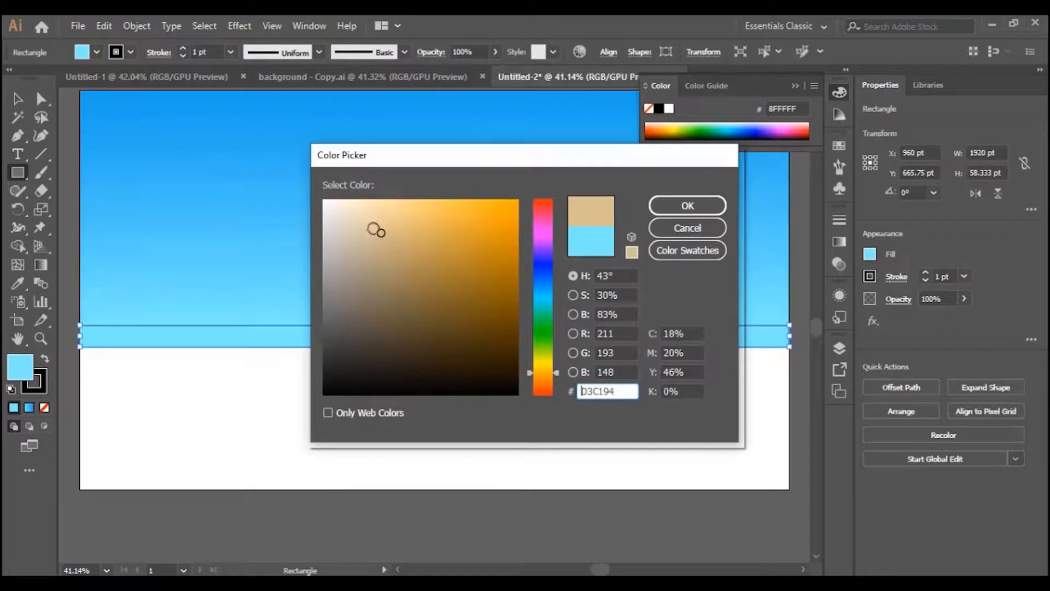
click(684, 206)
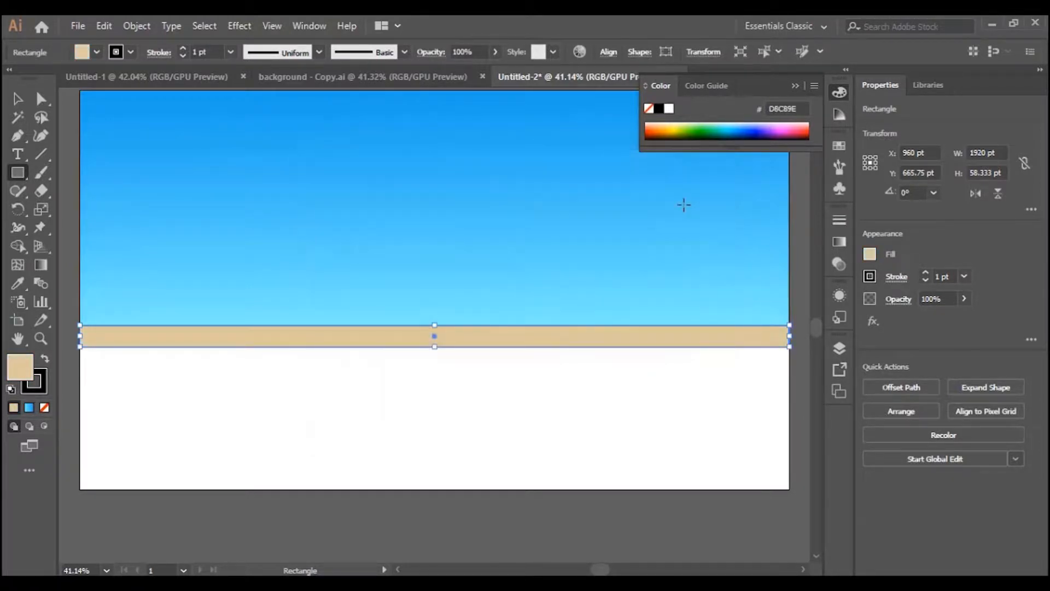
click(17, 99)
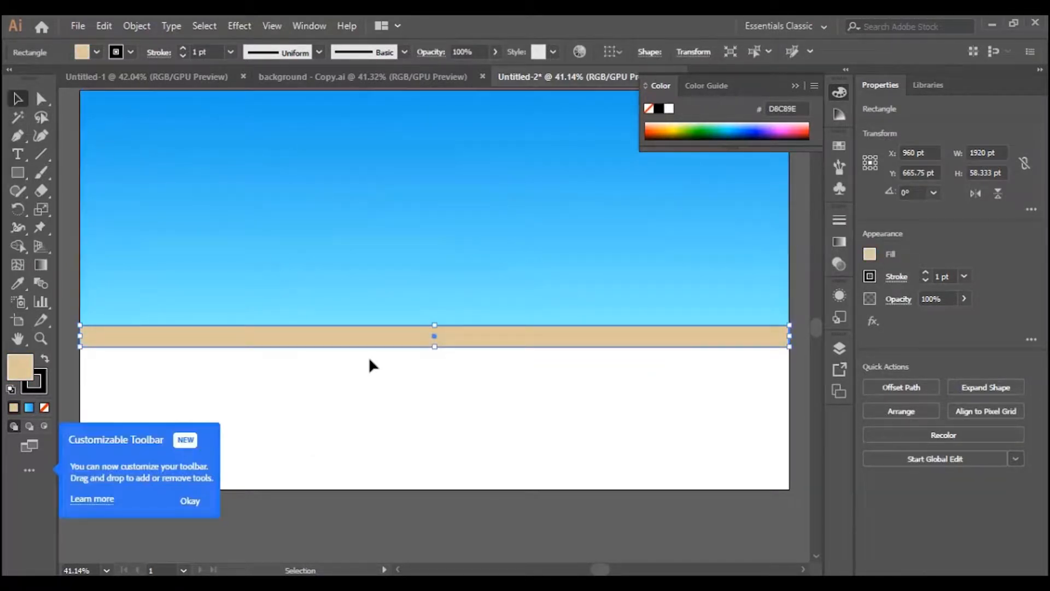
click(321, 515)
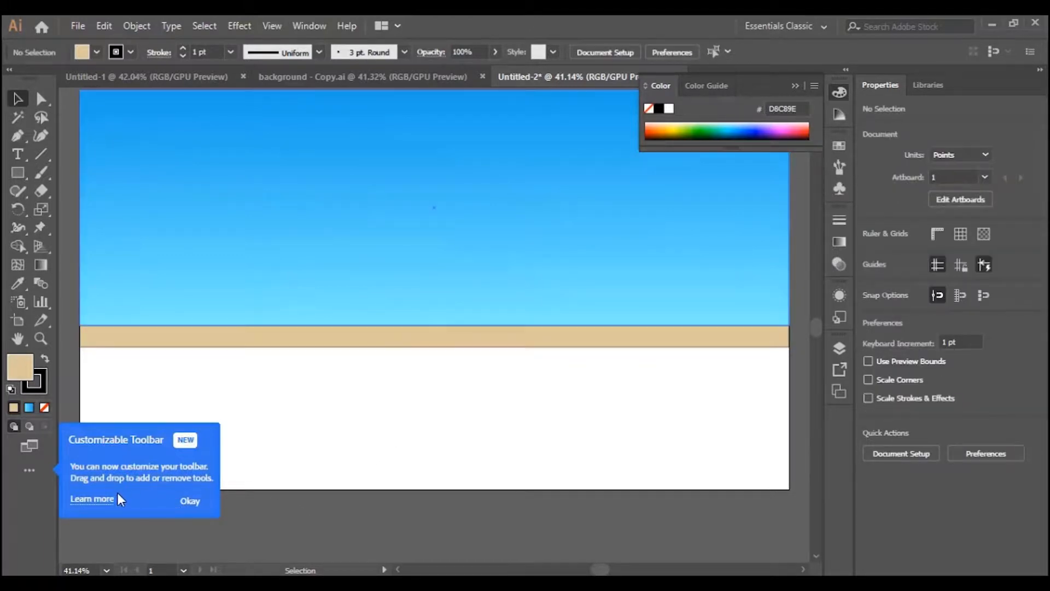
click(191, 502)
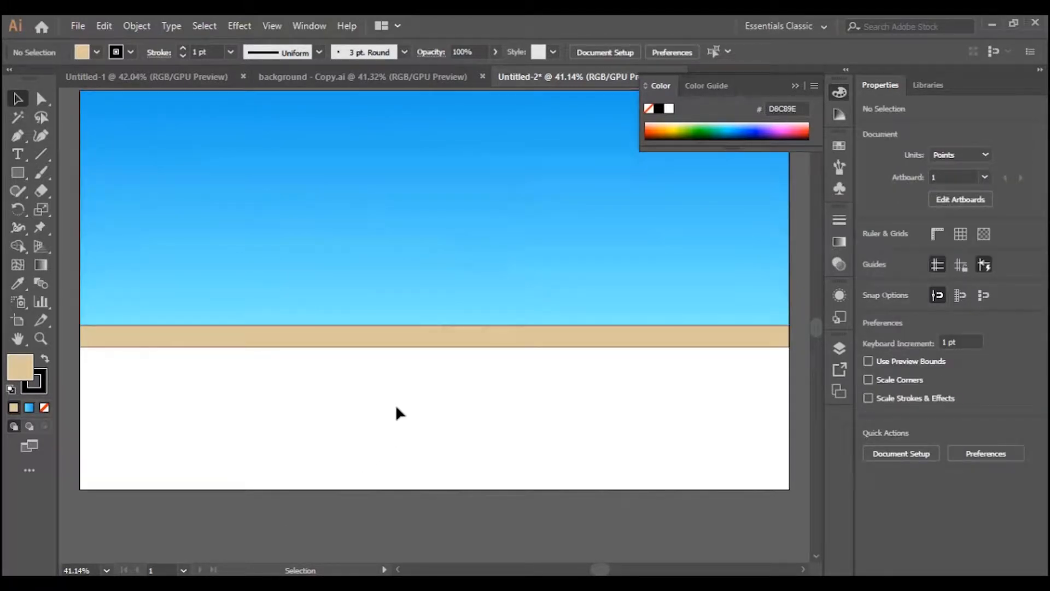
Remove the black stroke from both the tan strip and the sky rectangle, and collapse the colour settings
click(411, 338)
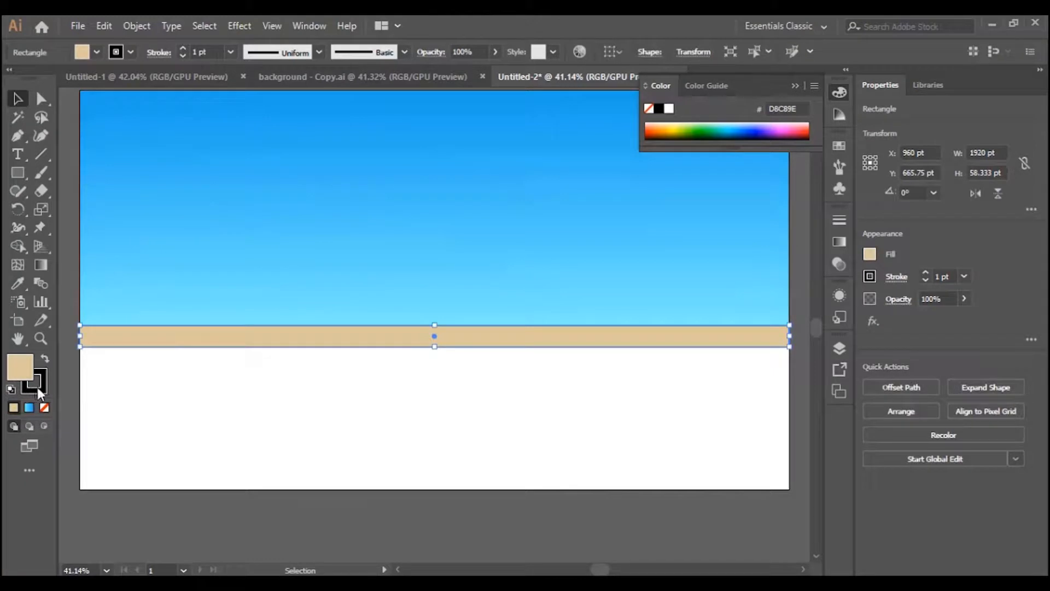
click(225, 188)
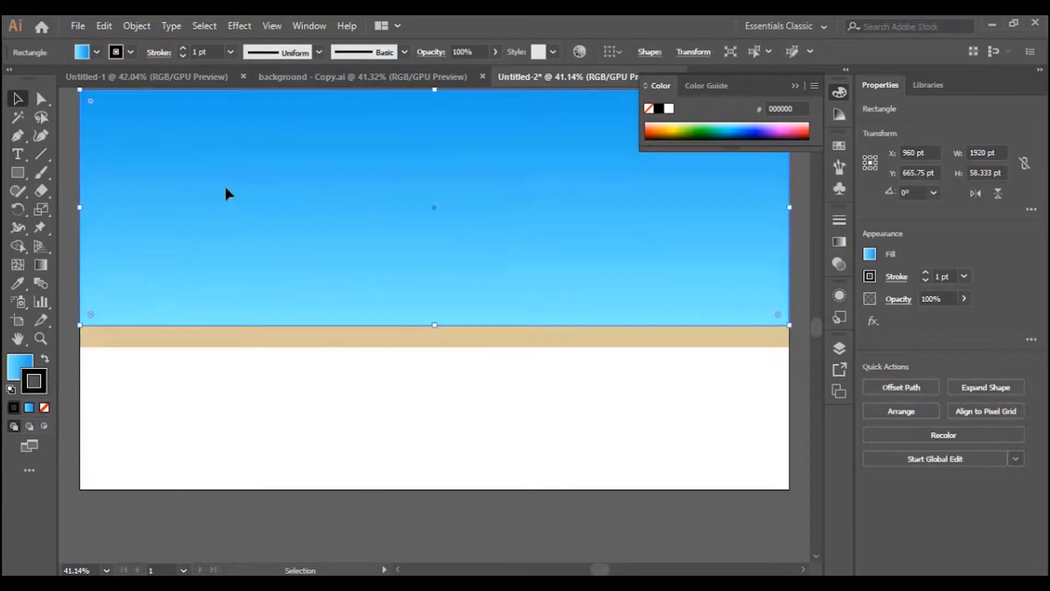
click(46, 407)
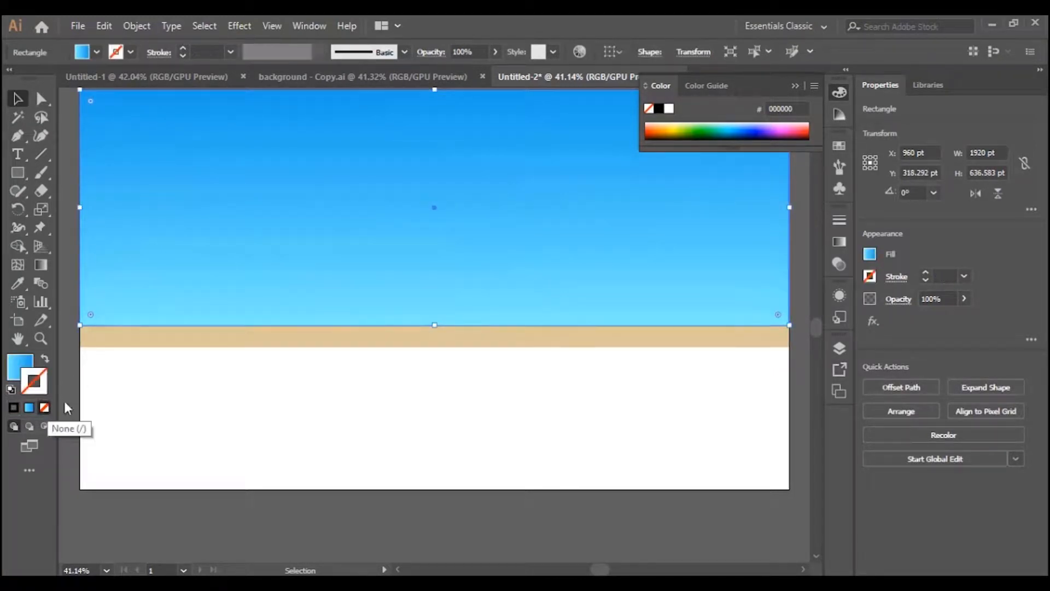
click(225, 388)
scroll(407, 384, up, 3)
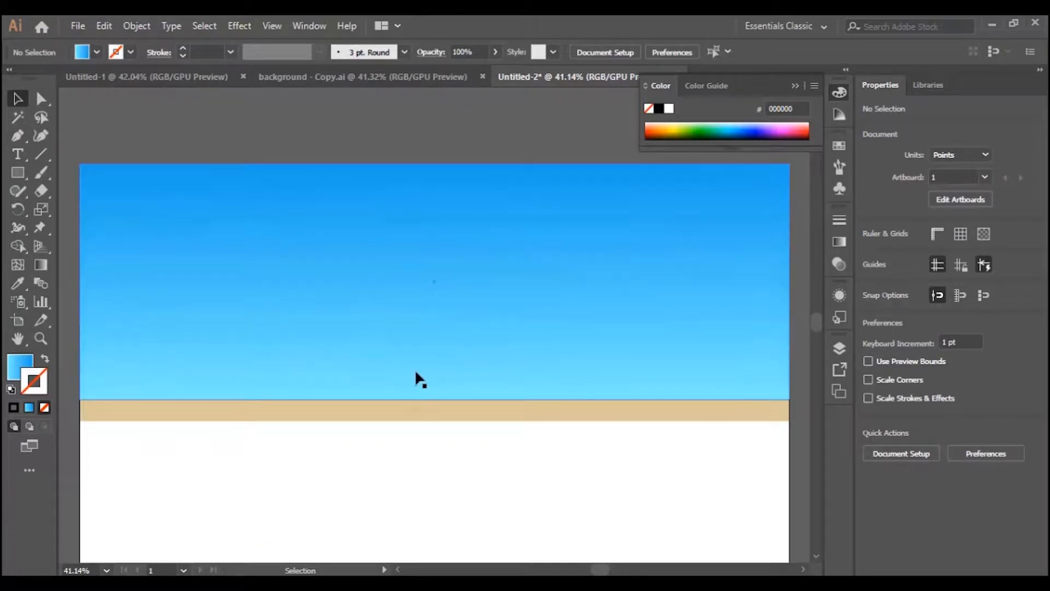
scroll(535, 506, down, 2)
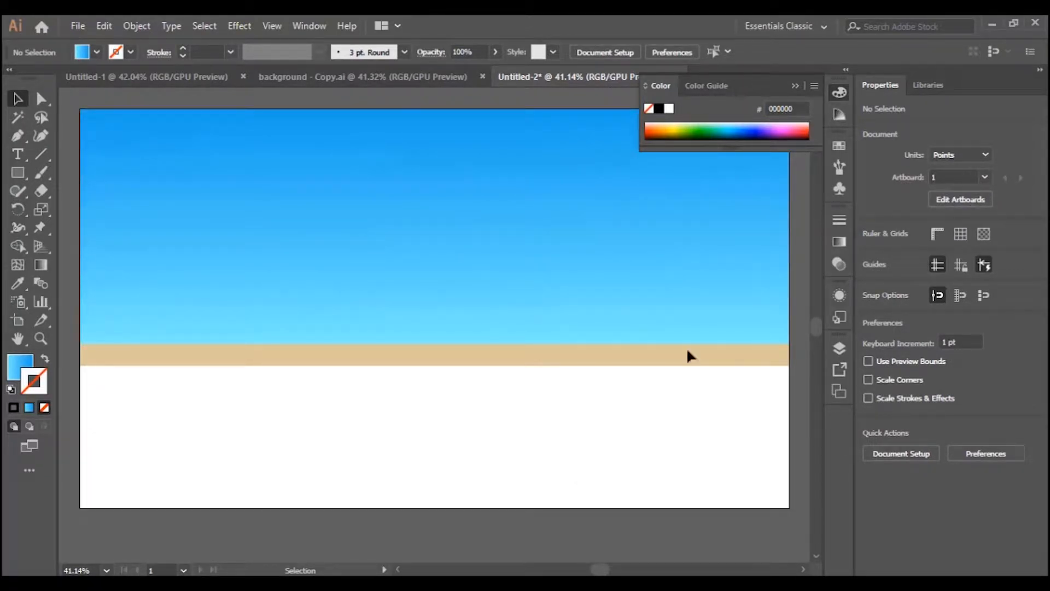
click(796, 85)
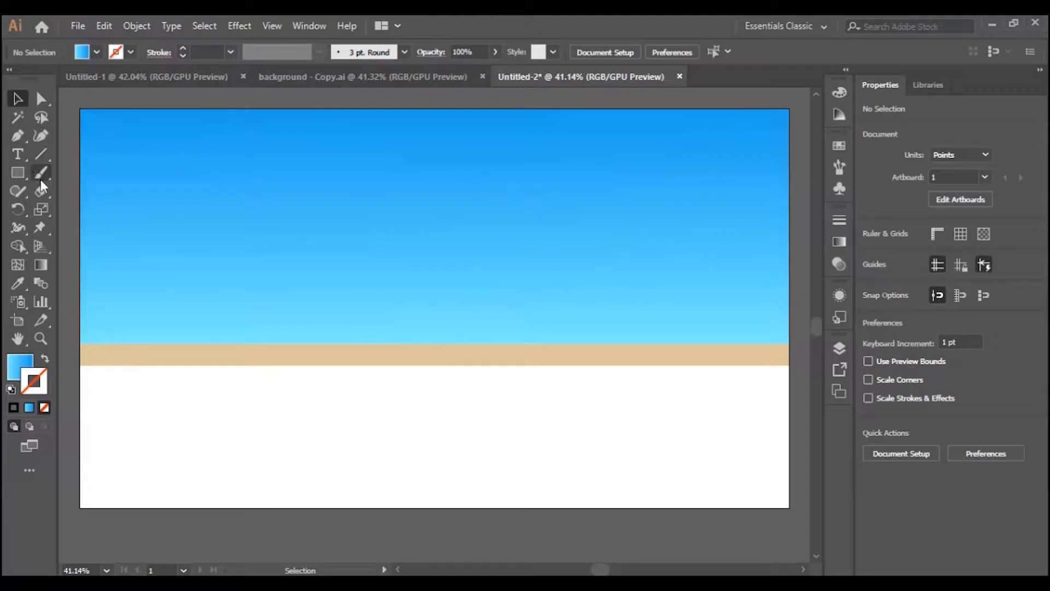
Draw a kerb block about 237 by 21 pt under the tan strip at the artboard's left edge, with white fill and no stroke
click(18, 173)
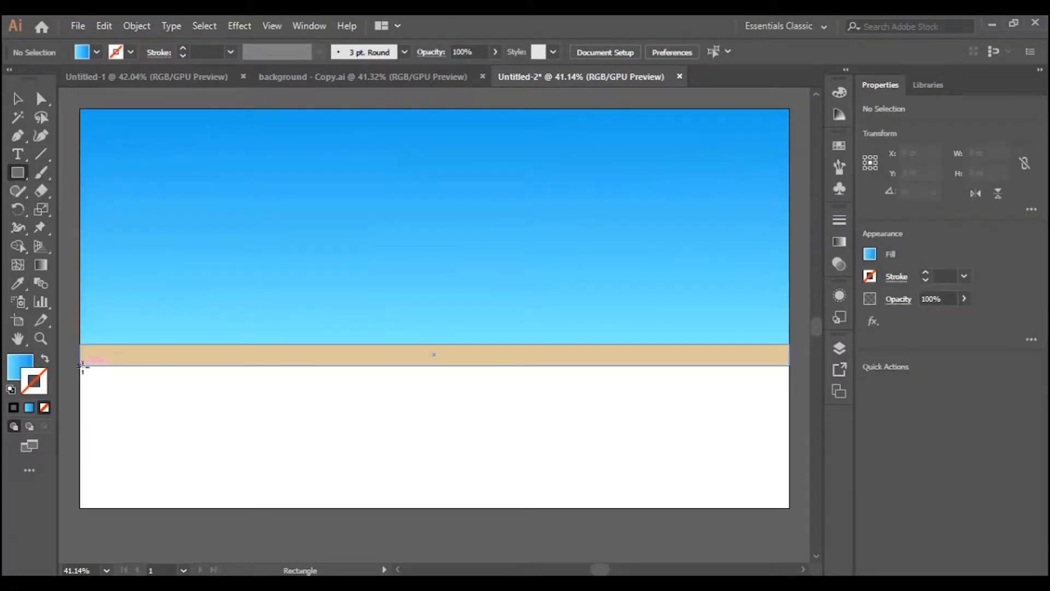
drag(79, 365, 167, 374)
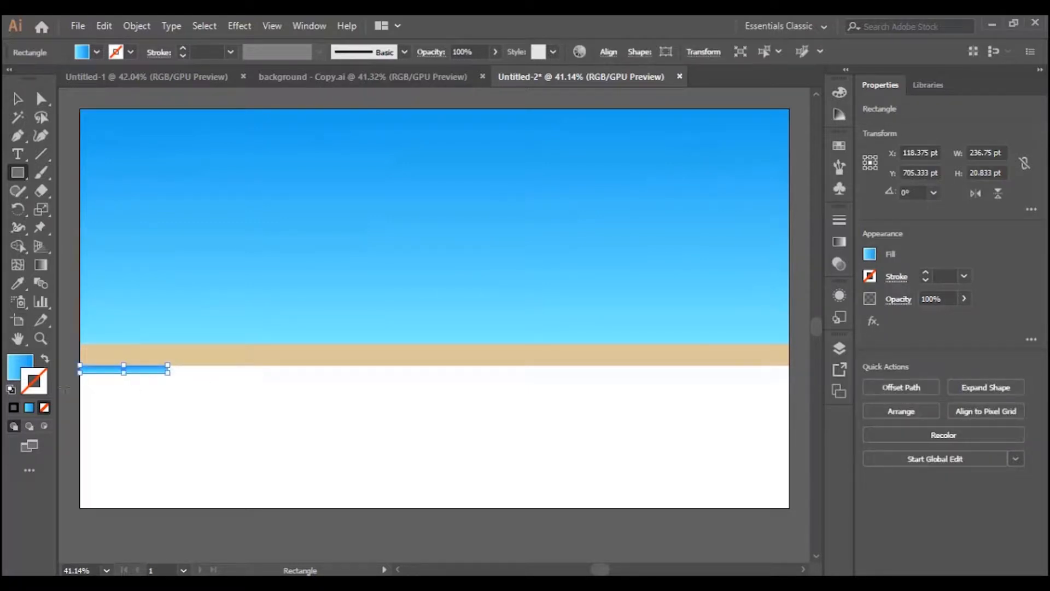
click(14, 407)
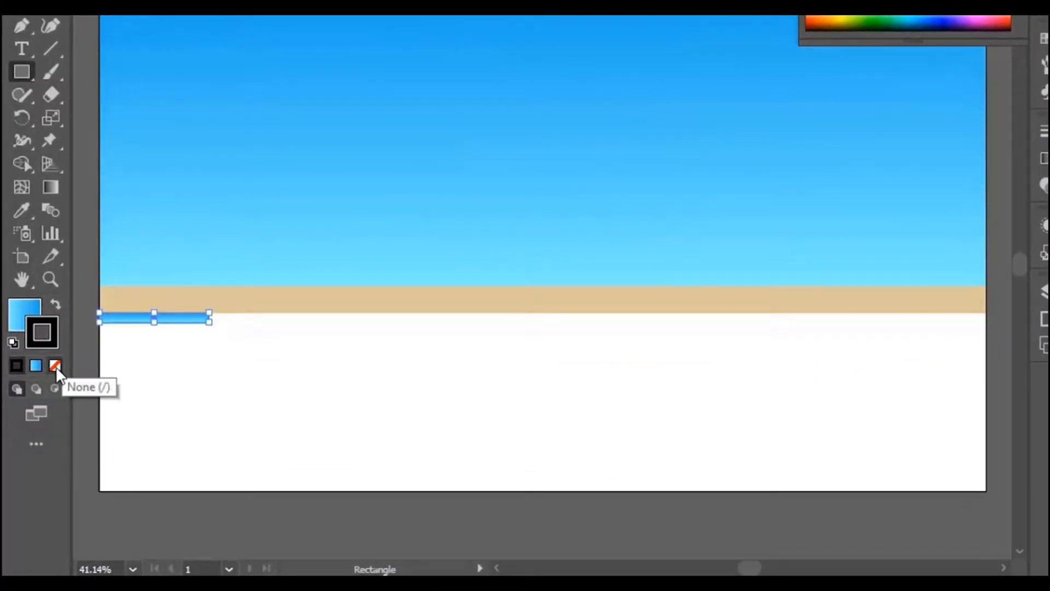
click(56, 366)
click(22, 304)
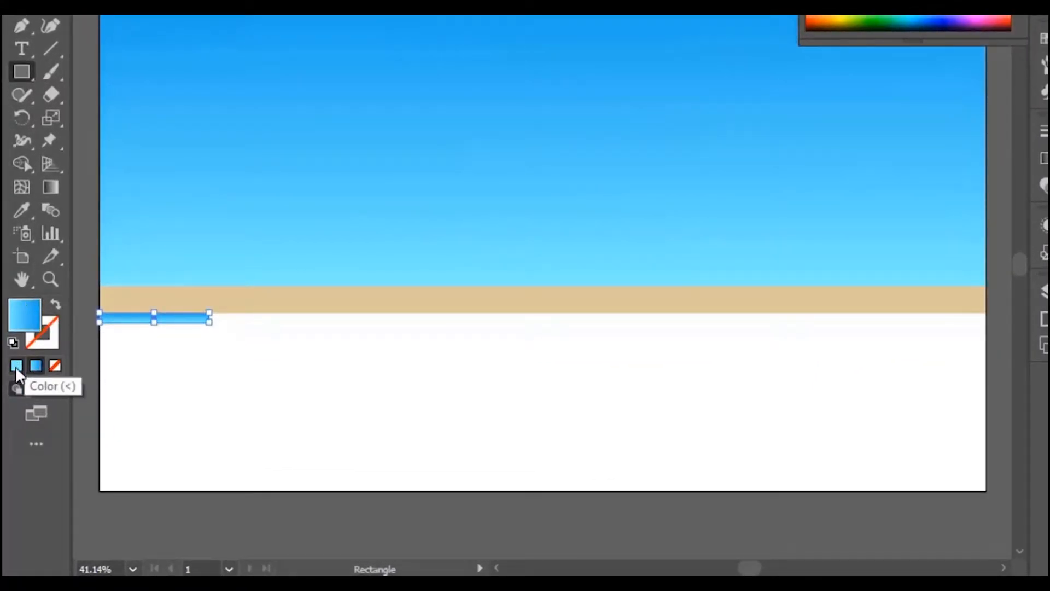
click(16, 366)
double_click(25, 320)
drag(425, 180, 404, 105)
click(870, 113)
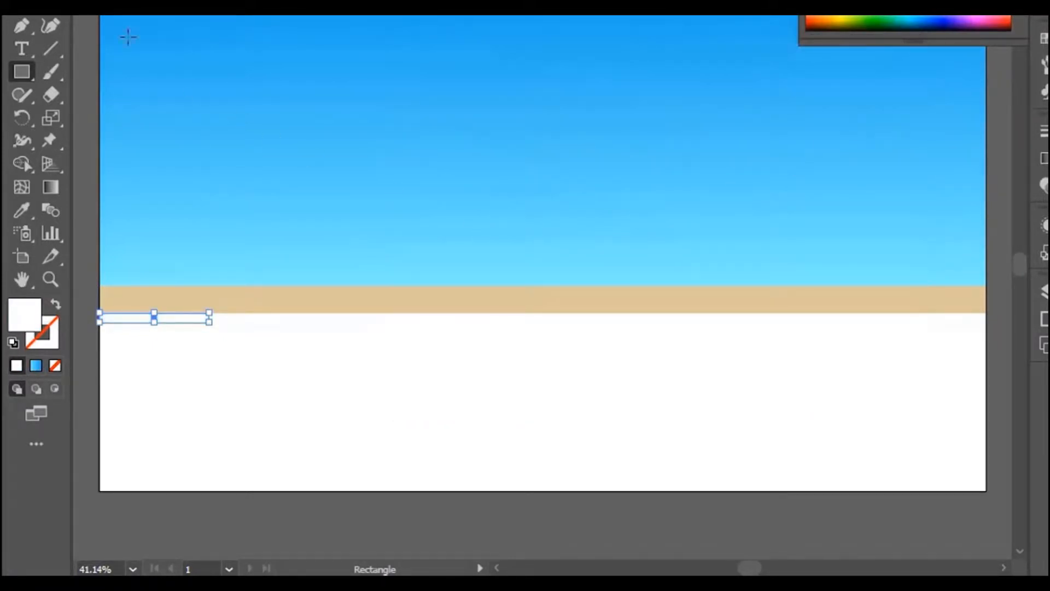
Duplicate the white kerb block directly to its right, fill the copy with bright red, and skip the Global Edit tour
key(v)
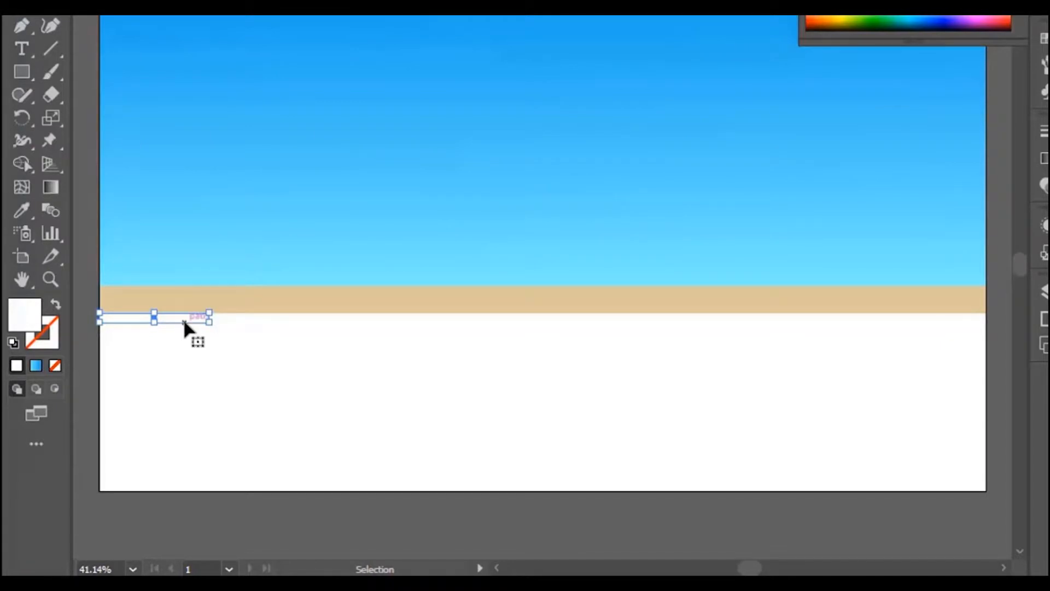
drag(209, 325, 298, 327)
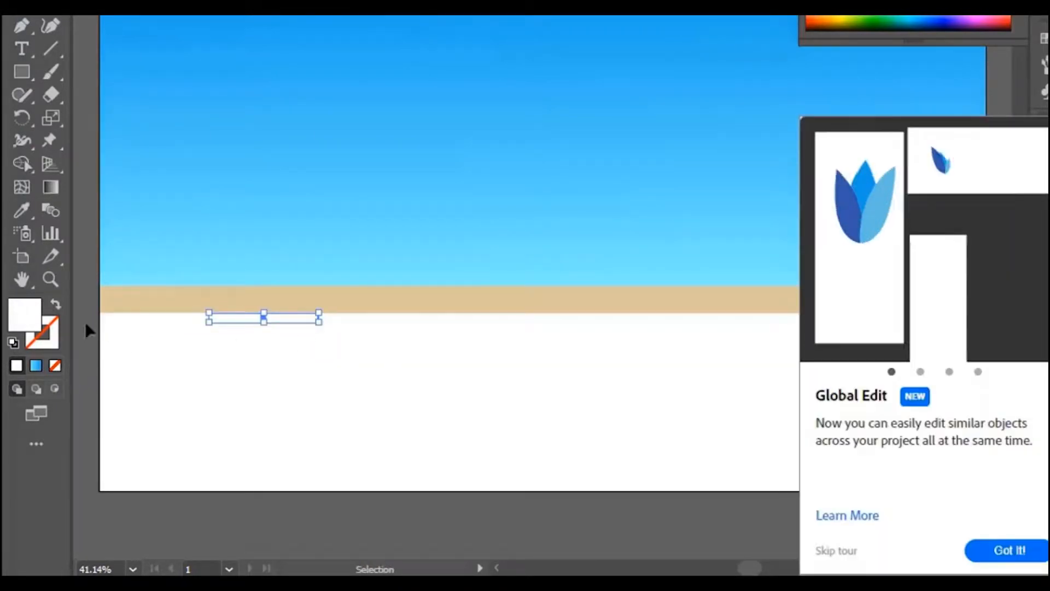
double_click(24, 314)
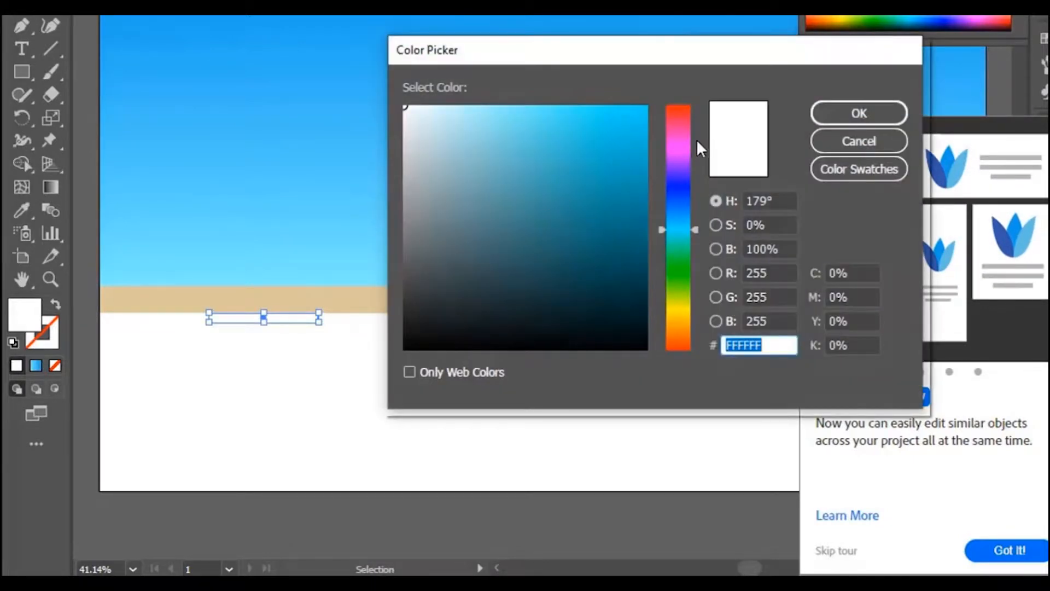
click(678, 114)
click(633, 139)
drag(694, 114, 693, 111)
click(628, 125)
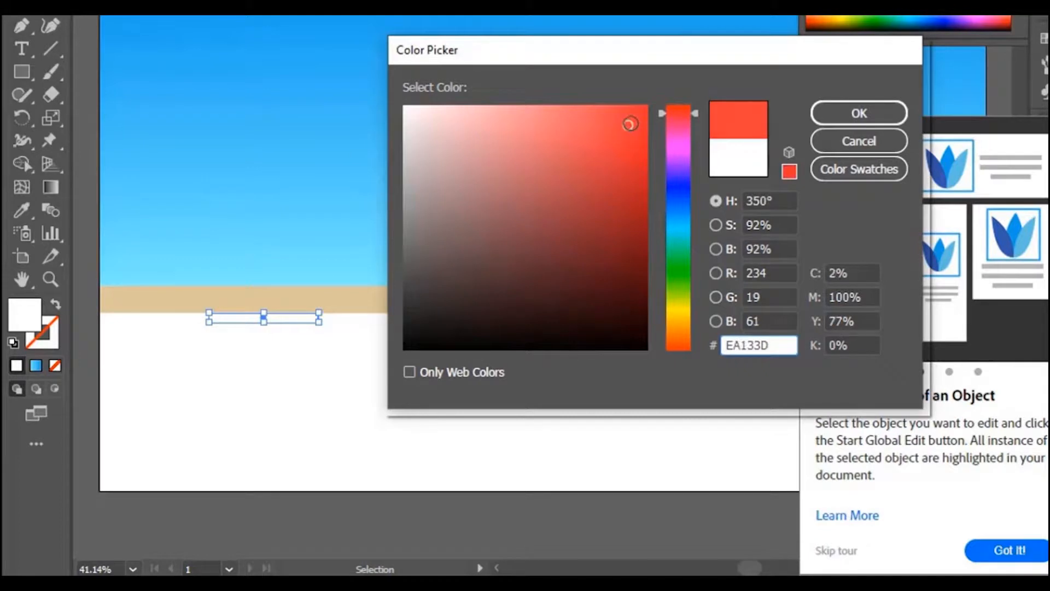
click(847, 113)
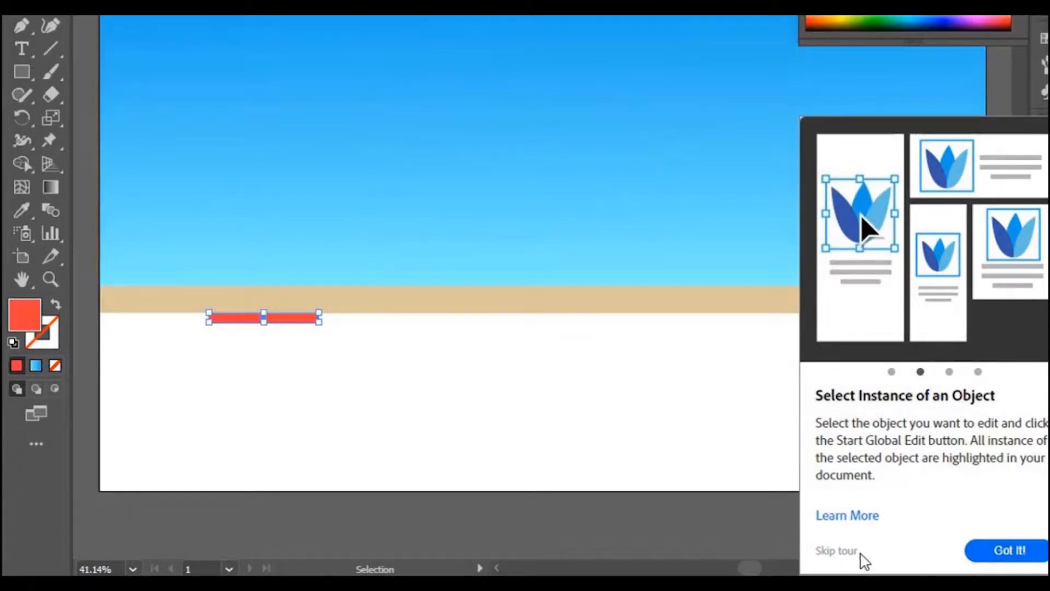
click(832, 552)
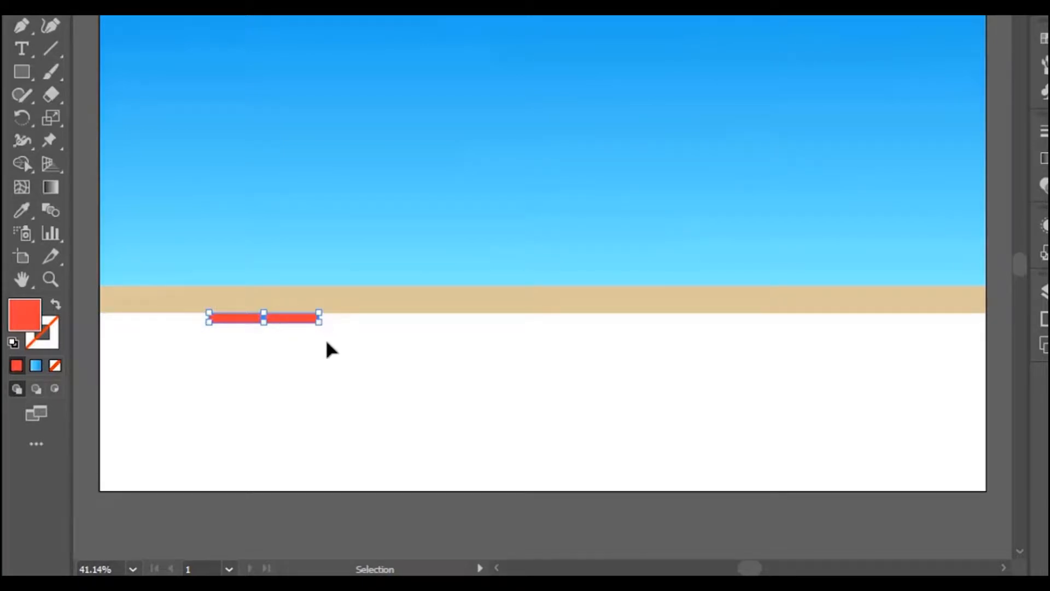
Recolour the white kerb block at the artboard's left edge to bluish grey (#8EA5A4)
drag(326, 344, 161, 318)
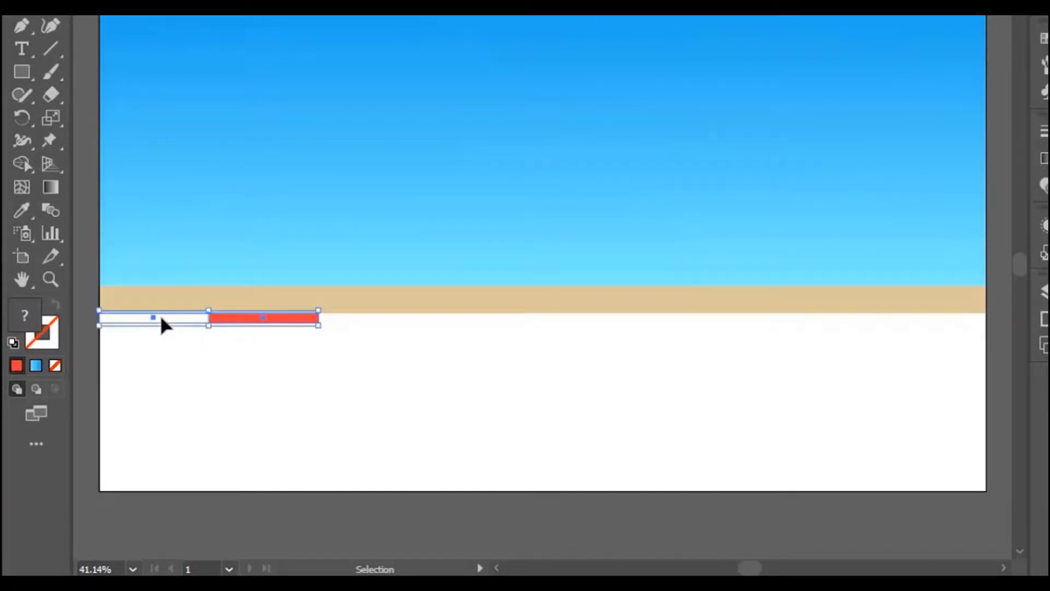
click(87, 297)
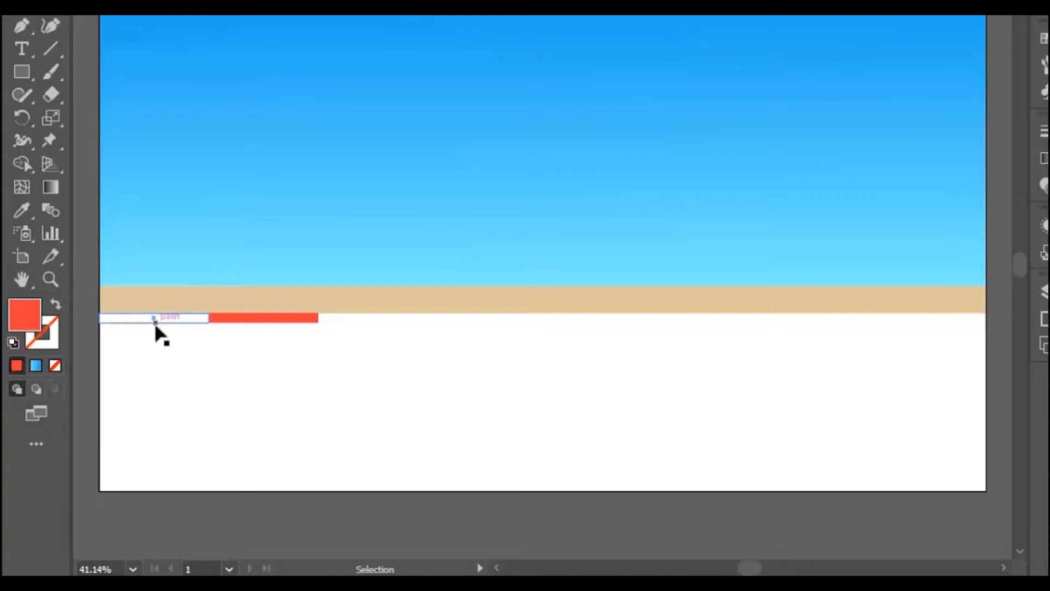
click(162, 322)
double_click(32, 328)
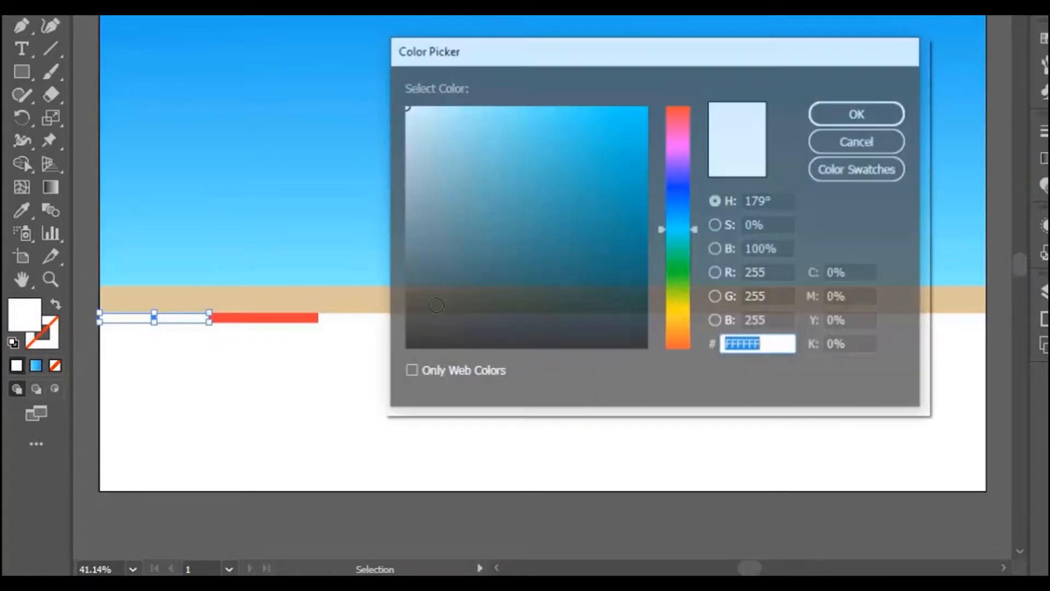
click(447, 154)
click(437, 191)
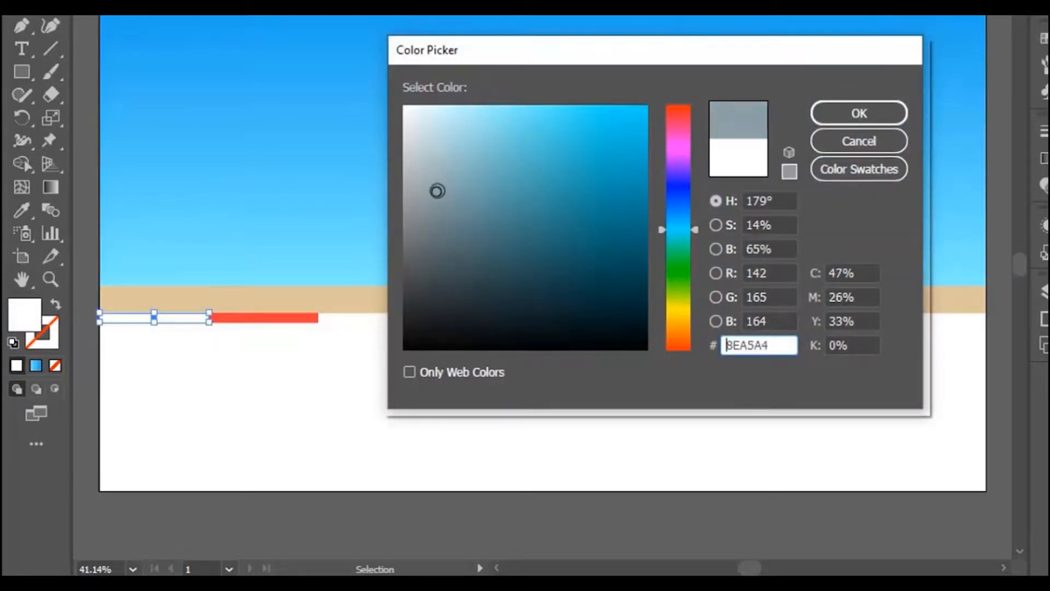
click(870, 113)
Duplicate the grey and red kerb pair three times end to end along the lower edge of the tan strip
drag(184, 336, 464, 324)
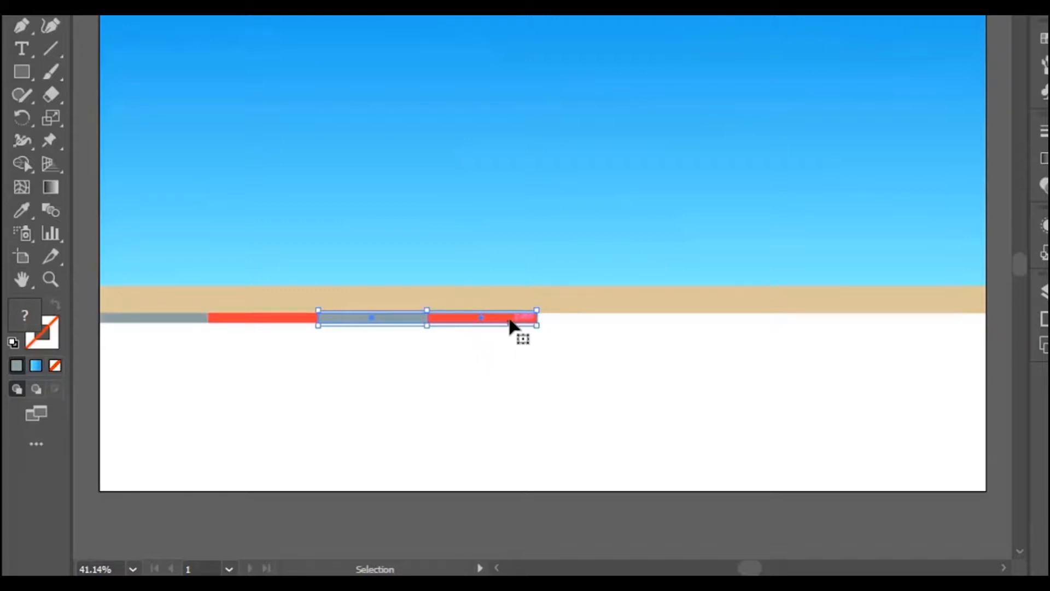
drag(503, 327, 943, 327)
click(947, 339)
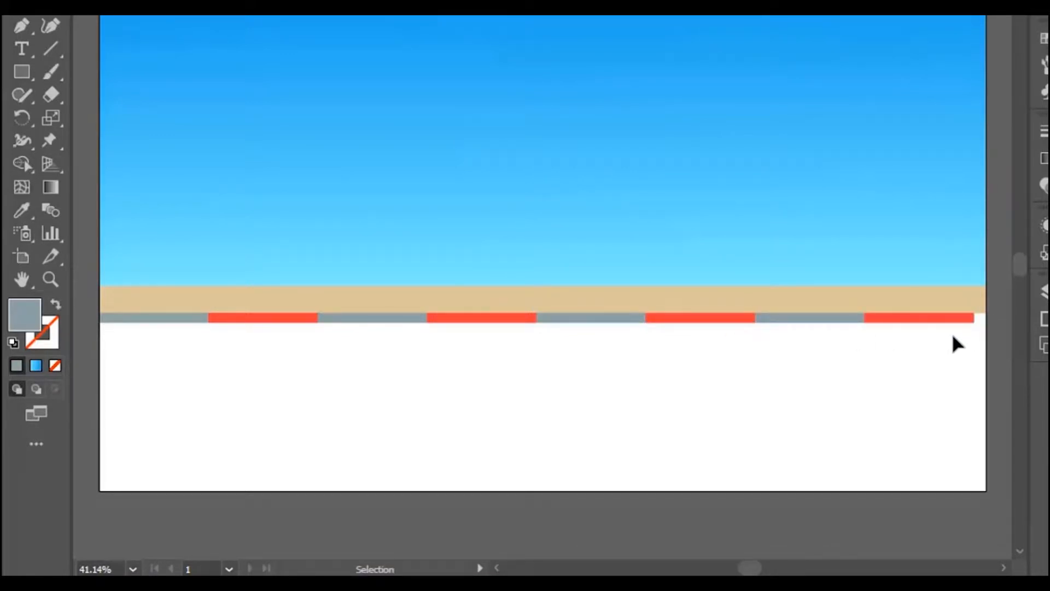
Stretch the last red kerb block so that it ends exactly at the artboard's right edge
click(958, 319)
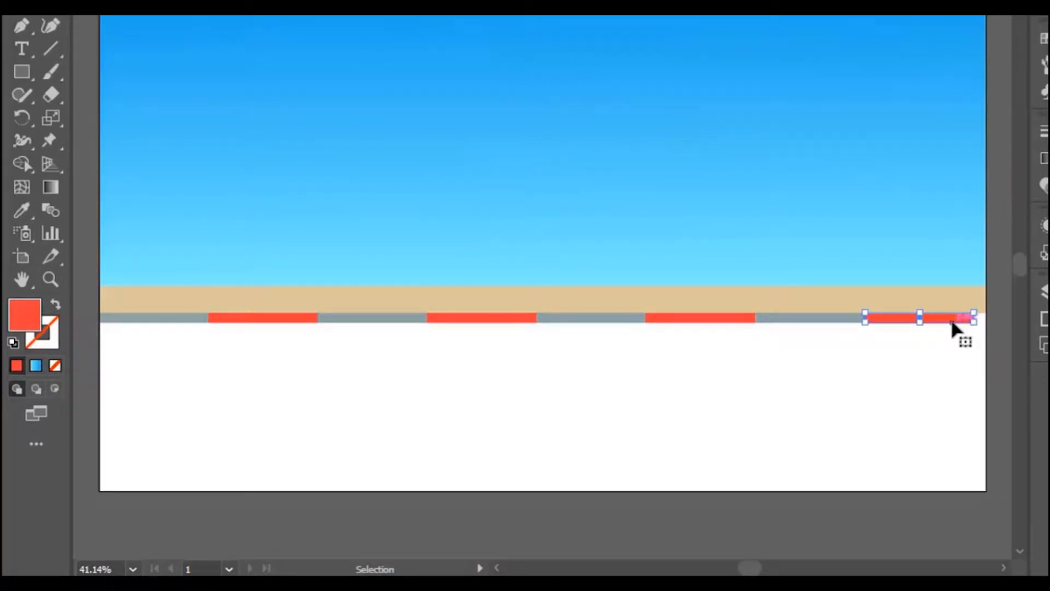
click(50, 280)
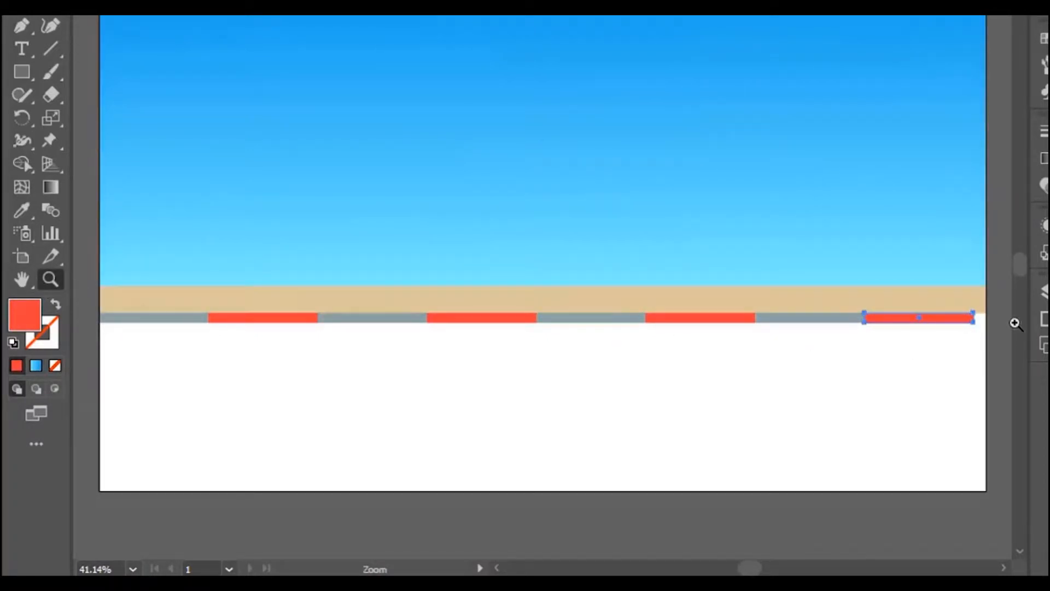
click(983, 321)
click(537, 271)
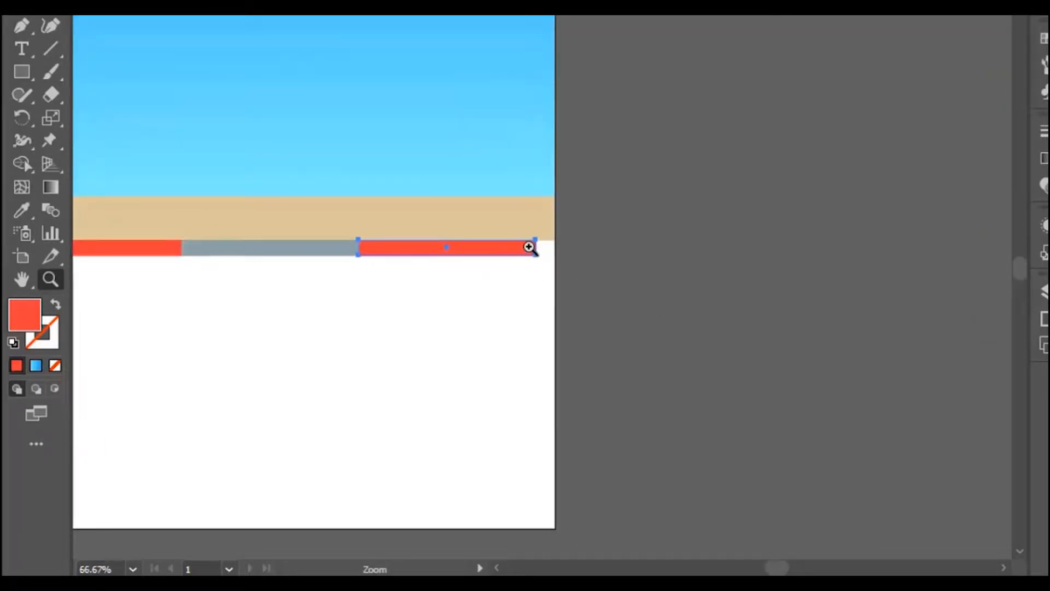
click(531, 246)
click(536, 274)
click(547, 302)
key(v)
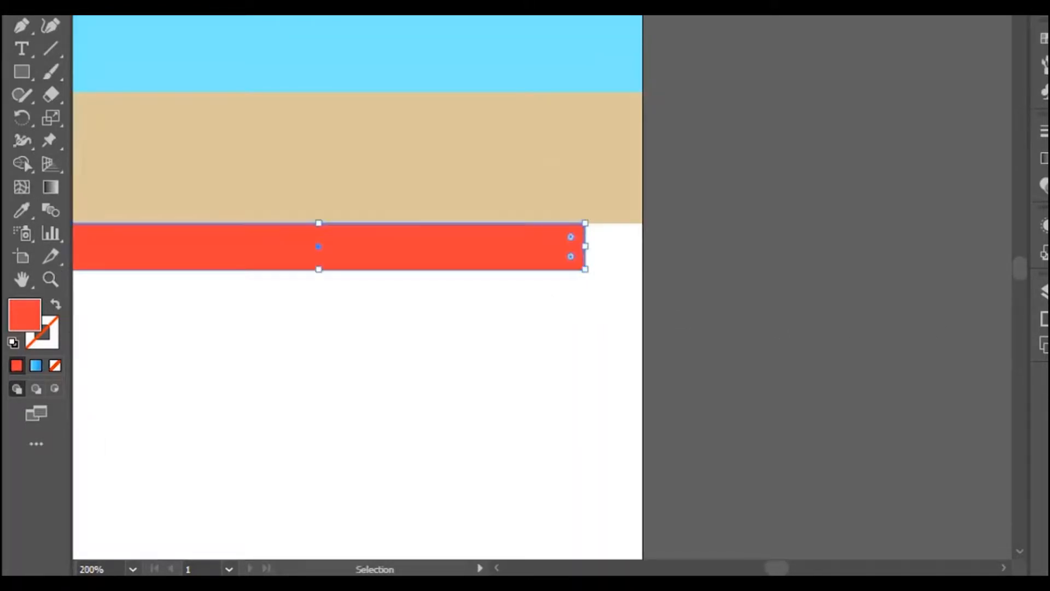
drag(588, 245, 643, 245)
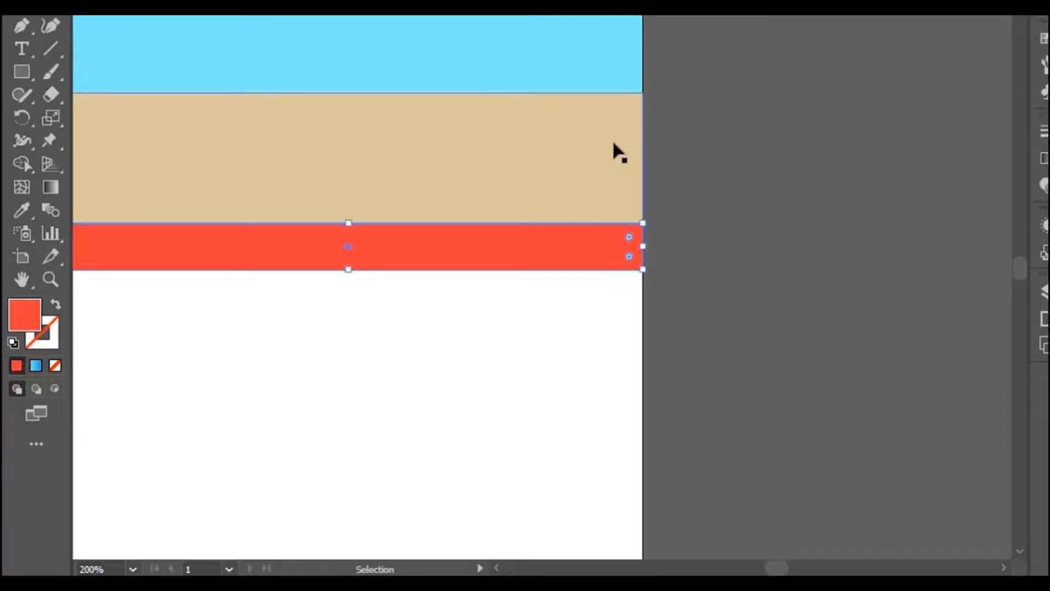
key(a)
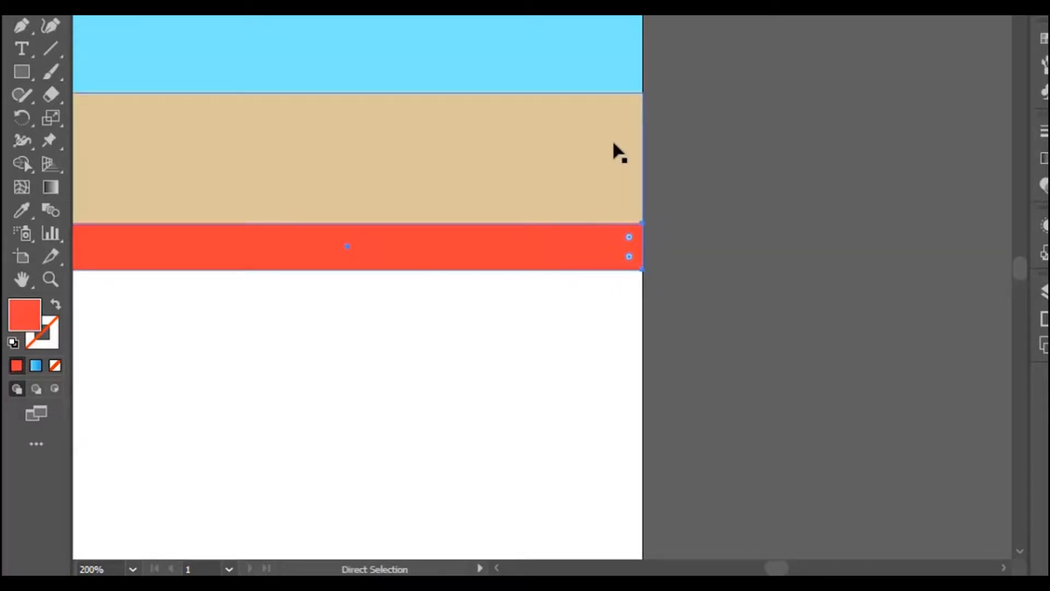
Recolour the bluish grey kerb block at the artboard's left edge to near-white (#FAFFFF)
key(ctrl+minus)
key(ctrl+minus)
key(ctrl+minus)
key(ctrl+minus)
key(ctrl+minus)
key(v)
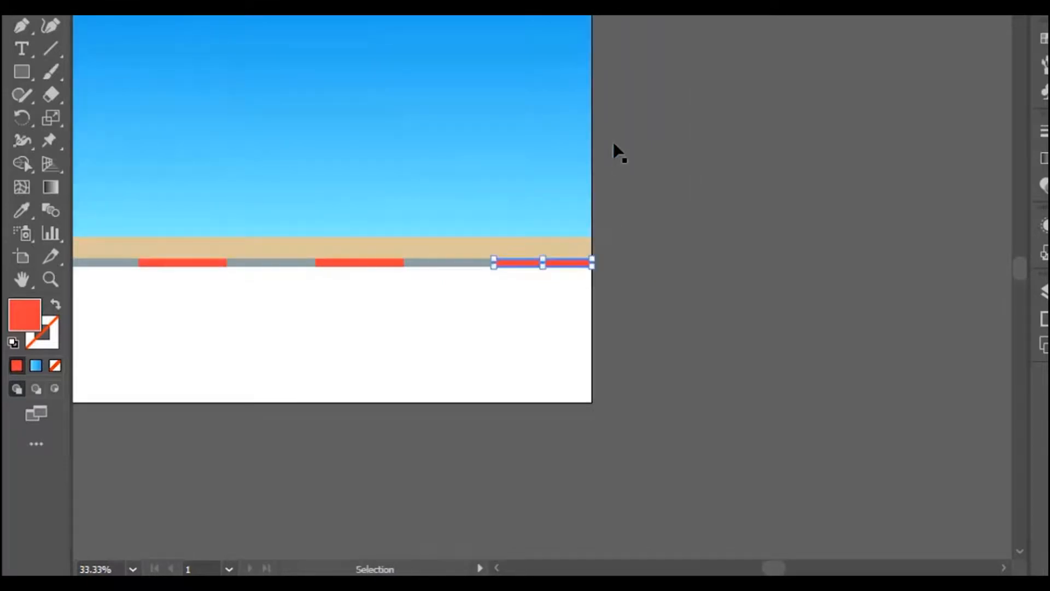
mouse_move(773, 569)
mouse_down()
mouse_move(746, 569)
mouse_move(756, 570)
mouse_up()
click(50, 280)
drag(327, 259, 372, 259)
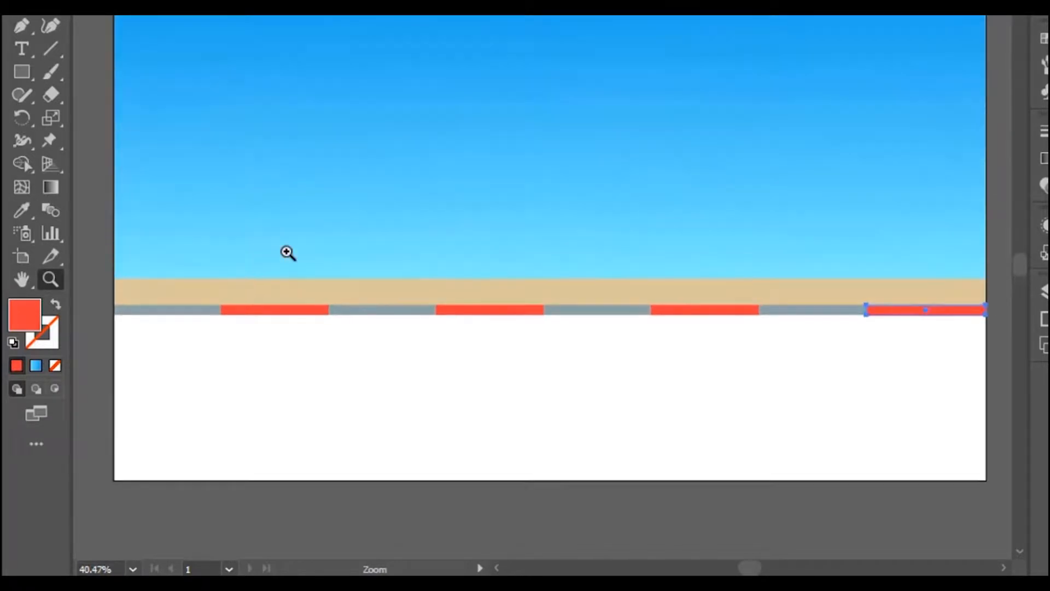
scroll(288, 253, down, 1)
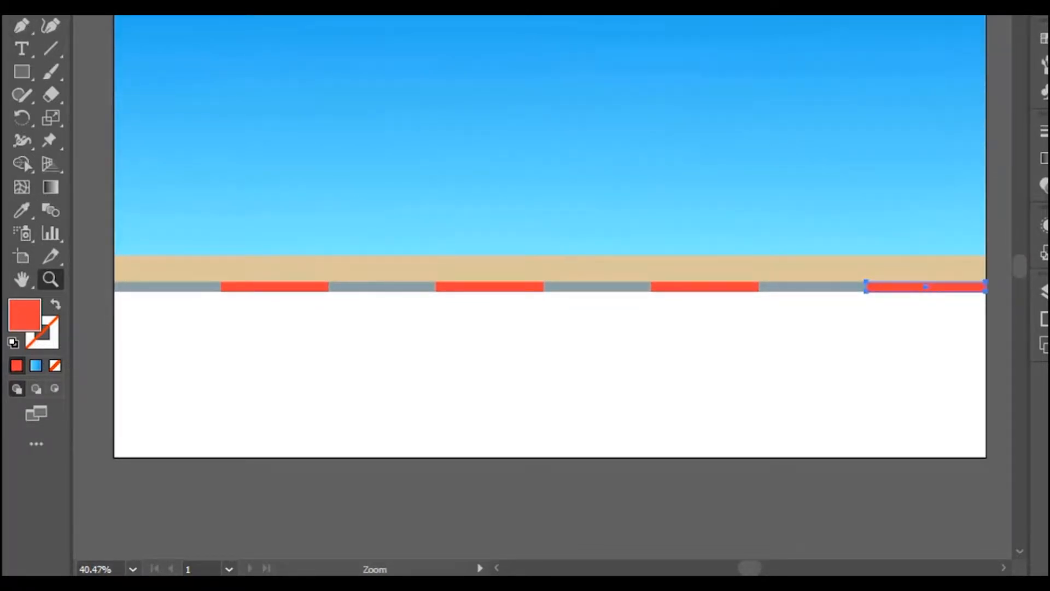
key(v)
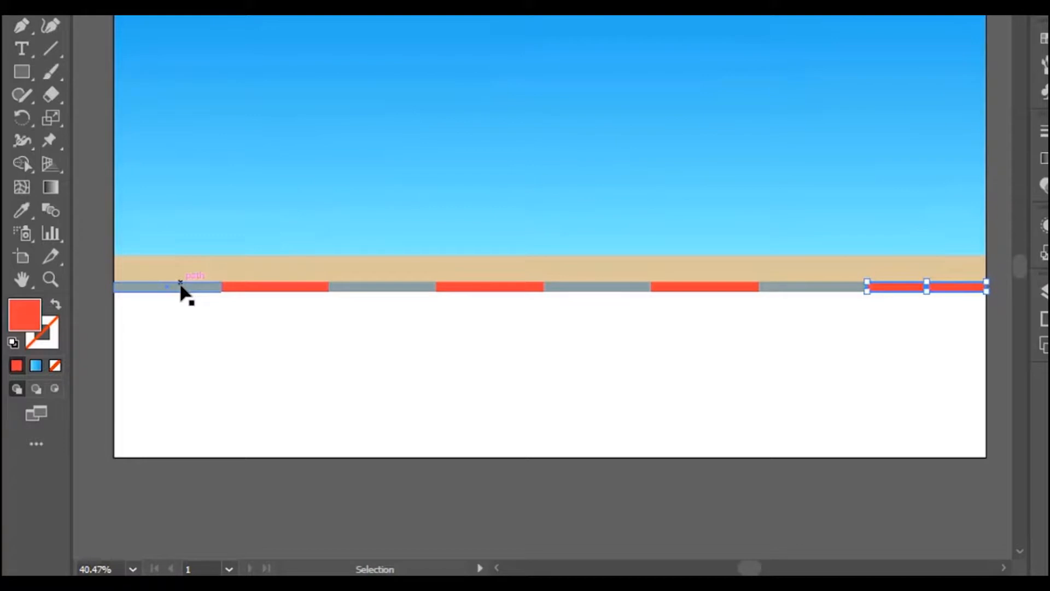
click(181, 285)
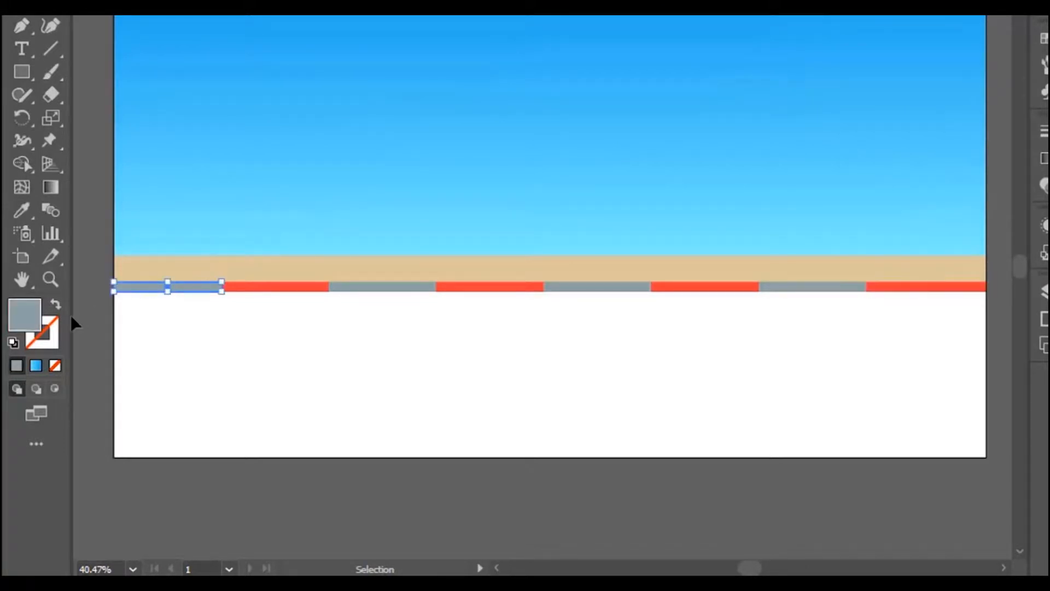
double_click(31, 315)
drag(535, 184, 405, 106)
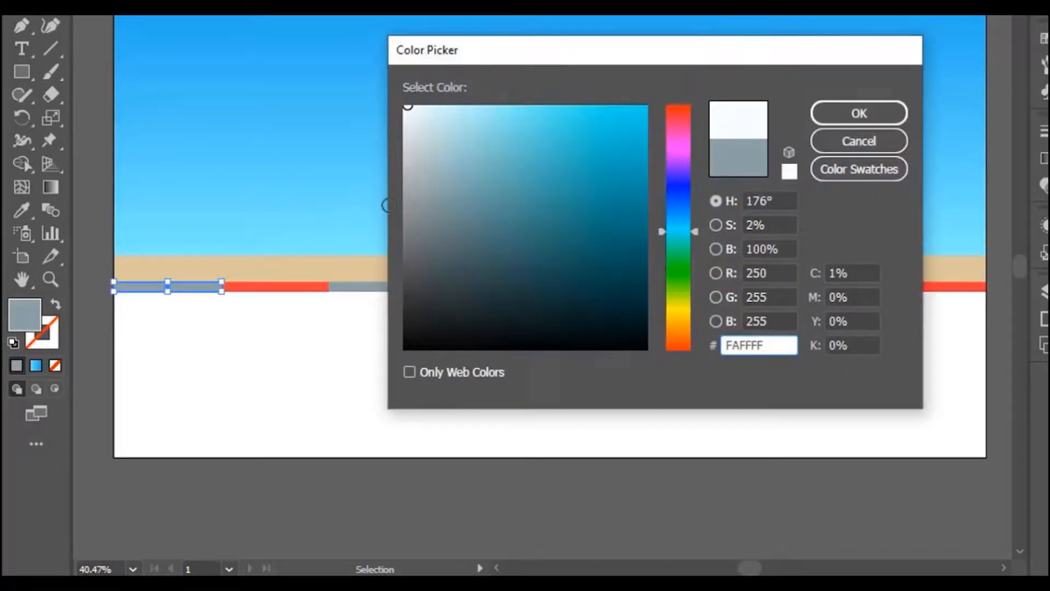
key(Return)
Recolour the second grey kerb block from the left to white
click(356, 285)
double_click(27, 315)
drag(516, 164, 397, 98)
key(Return)
Recolour the third grey kerb block from the left to white
click(598, 285)
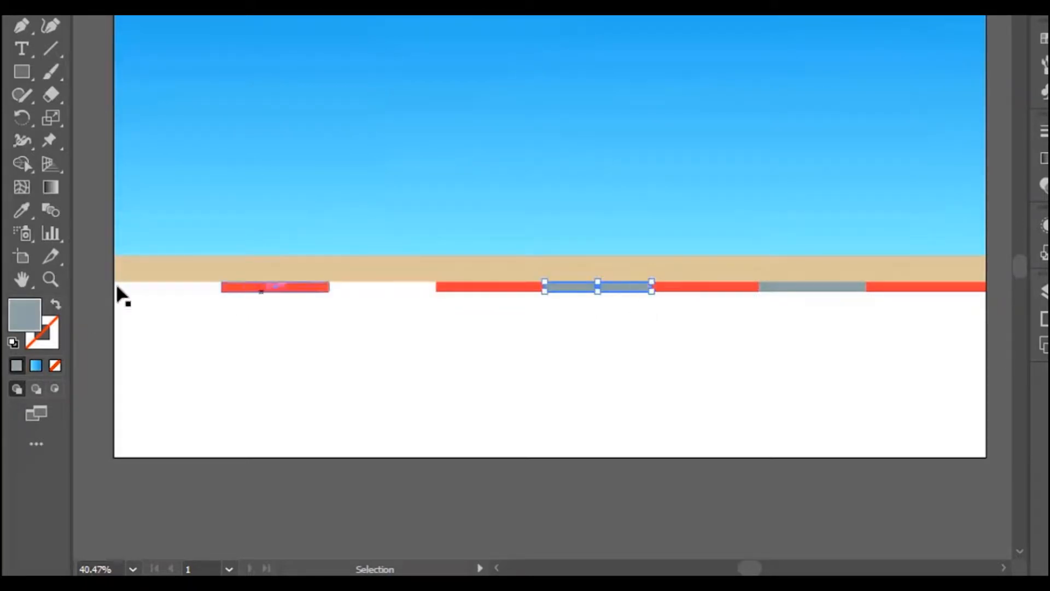
double_click(17, 316)
mouse_move(608, 241)
mouse_down()
mouse_move(451, 111)
mouse_move(431, 197)
mouse_up()
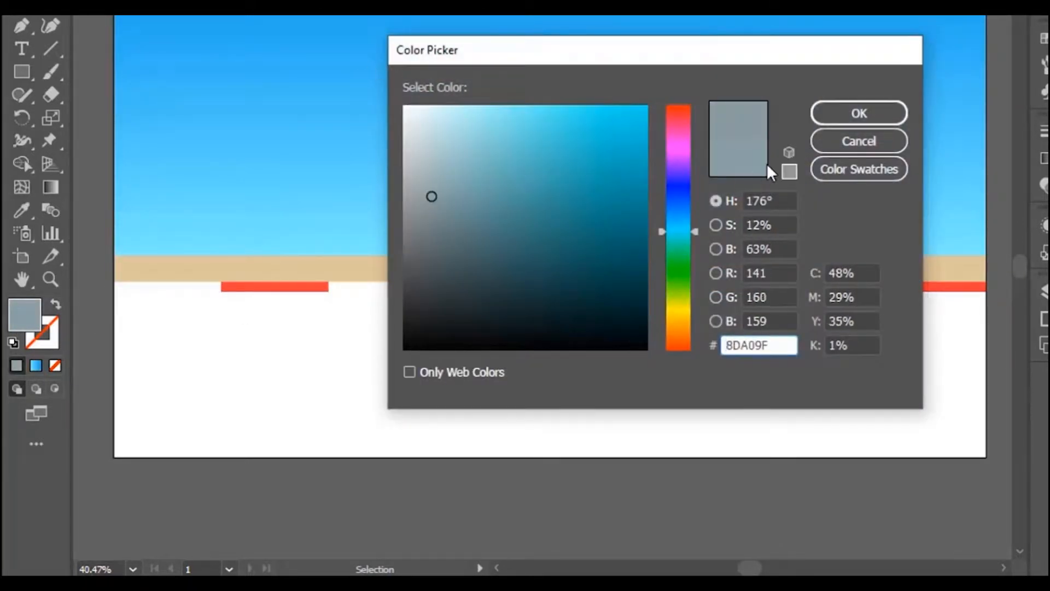
key(Return)
double_click(27, 320)
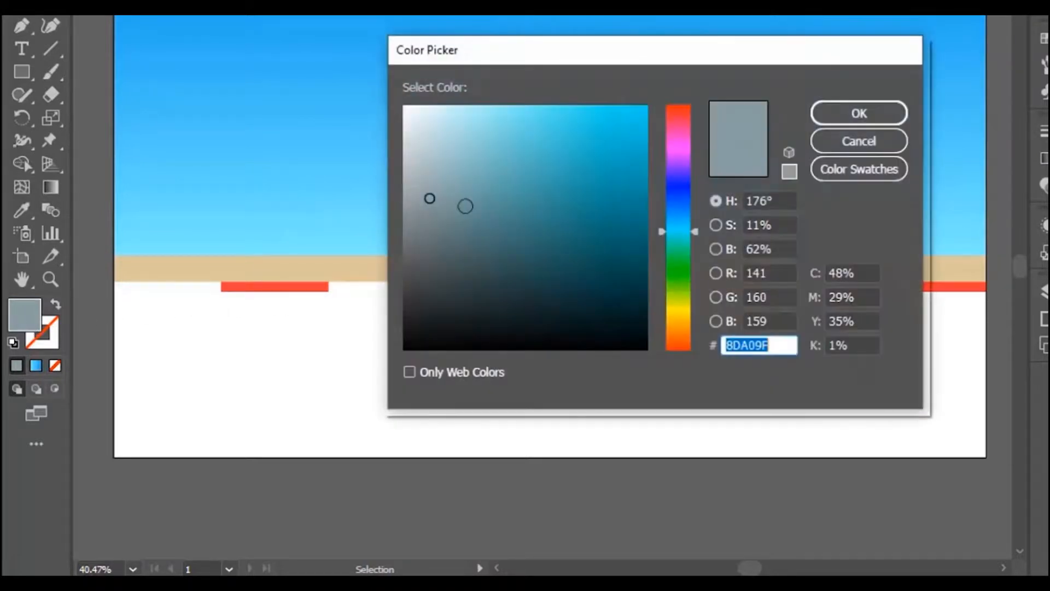
drag(431, 197, 383, 98)
key(Return)
Recolour the last remaining grey kerb block to white and deselect it
click(827, 287)
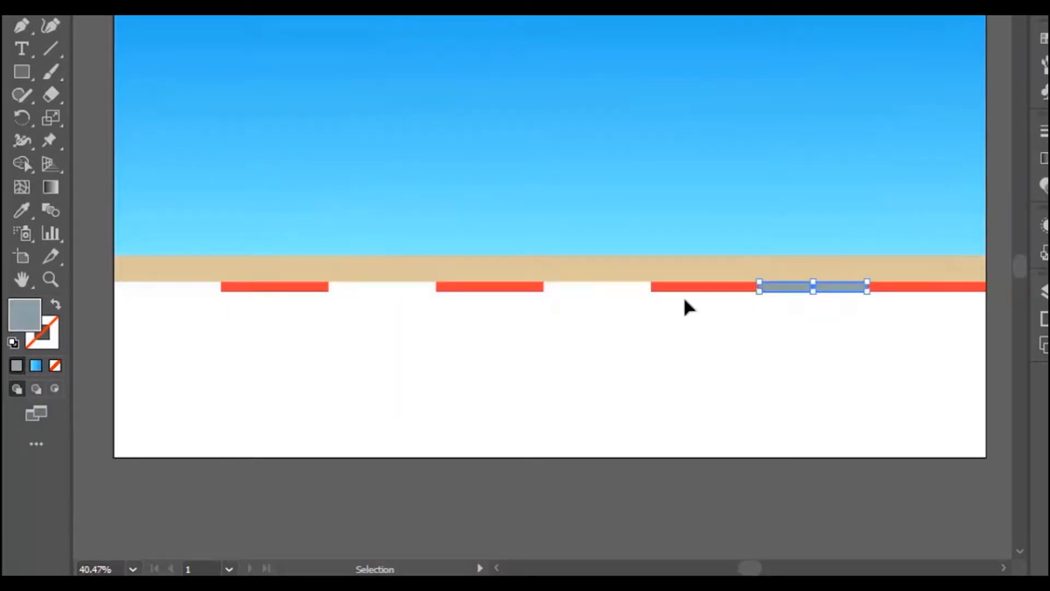
double_click(23, 320)
mouse_move(467, 191)
mouse_down()
mouse_move(443, 142)
mouse_move(388, 85)
mouse_up()
click(893, 113)
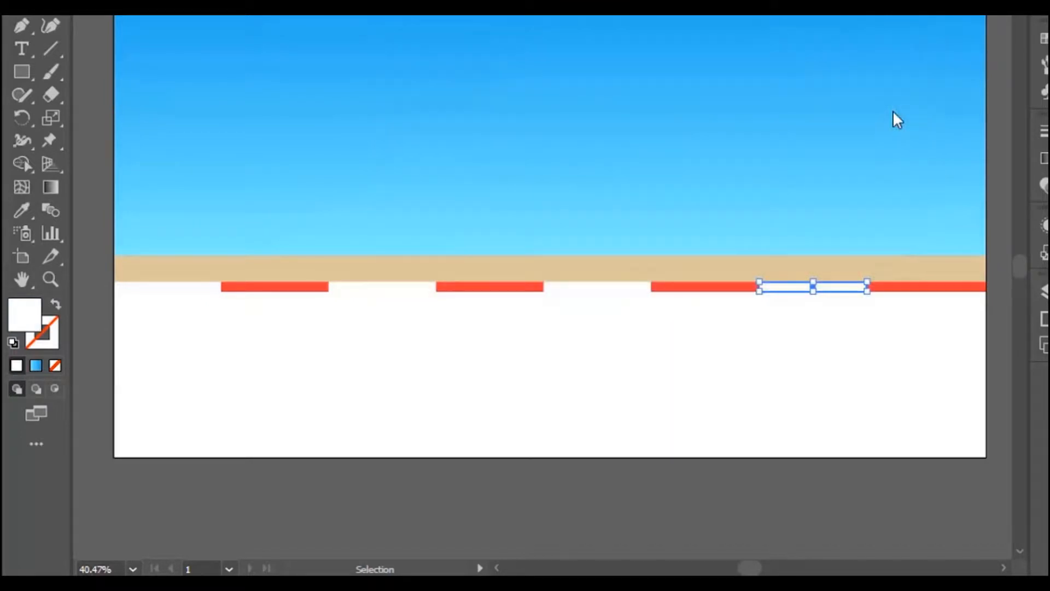
click(644, 485)
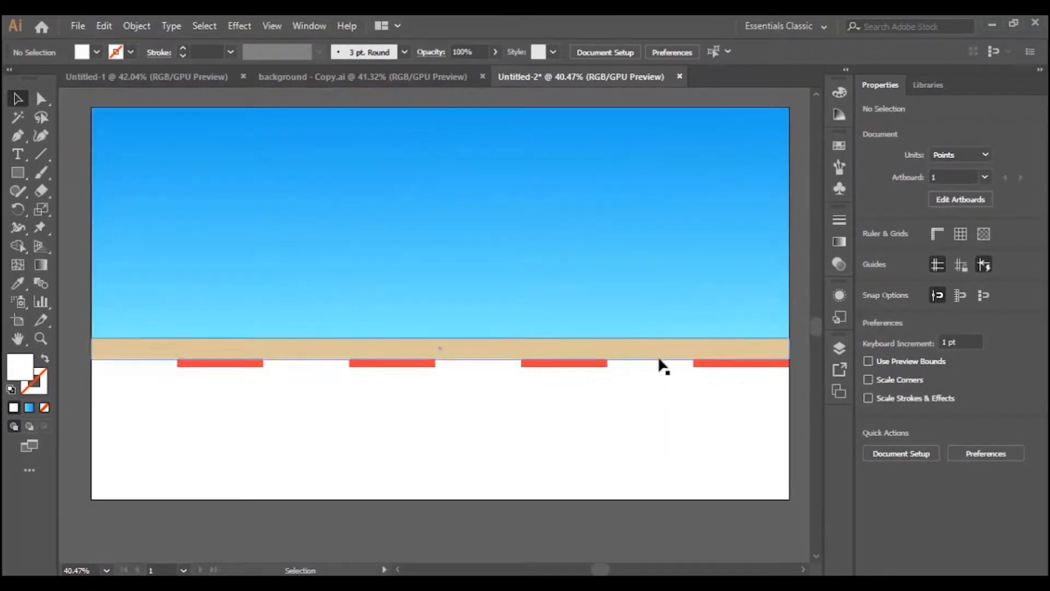
Dock Layers beside Properties and Libraries, collapse Artboards, and review the objects inside Layer 1
click(839, 349)
drag(664, 344, 947, 86)
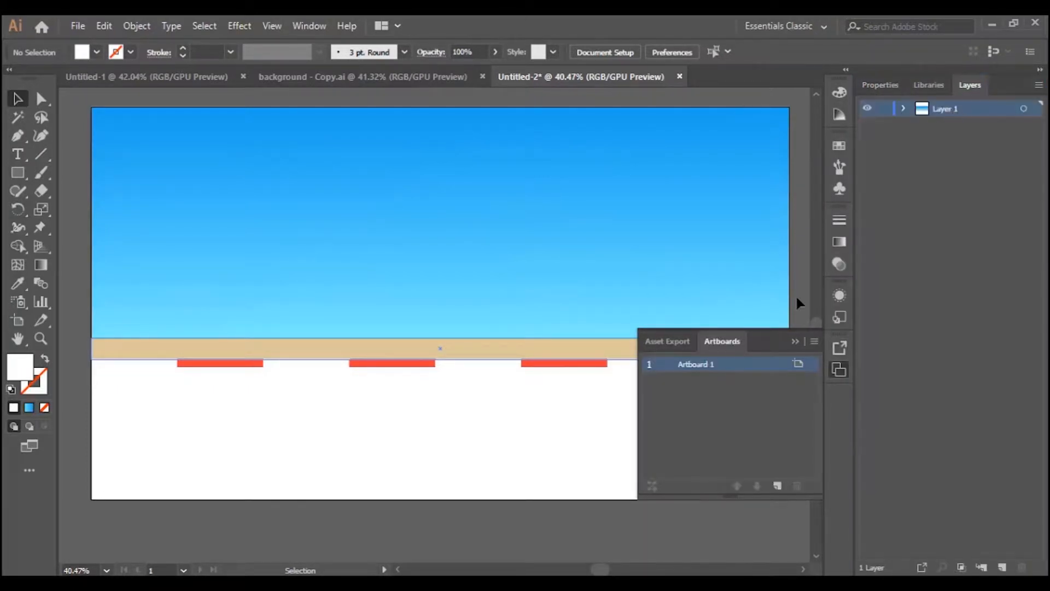
click(794, 341)
click(898, 408)
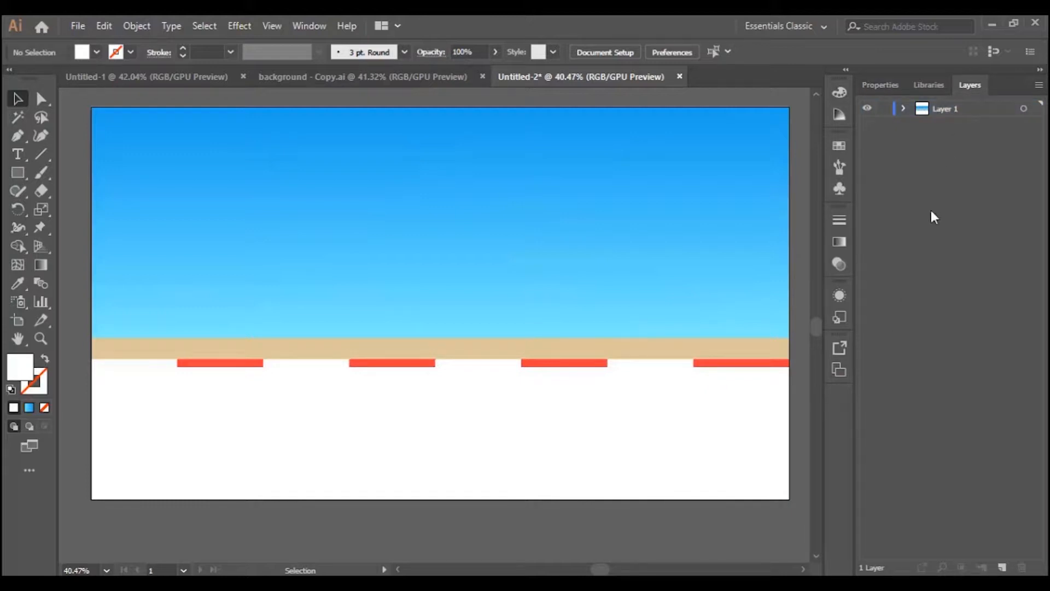
click(957, 110)
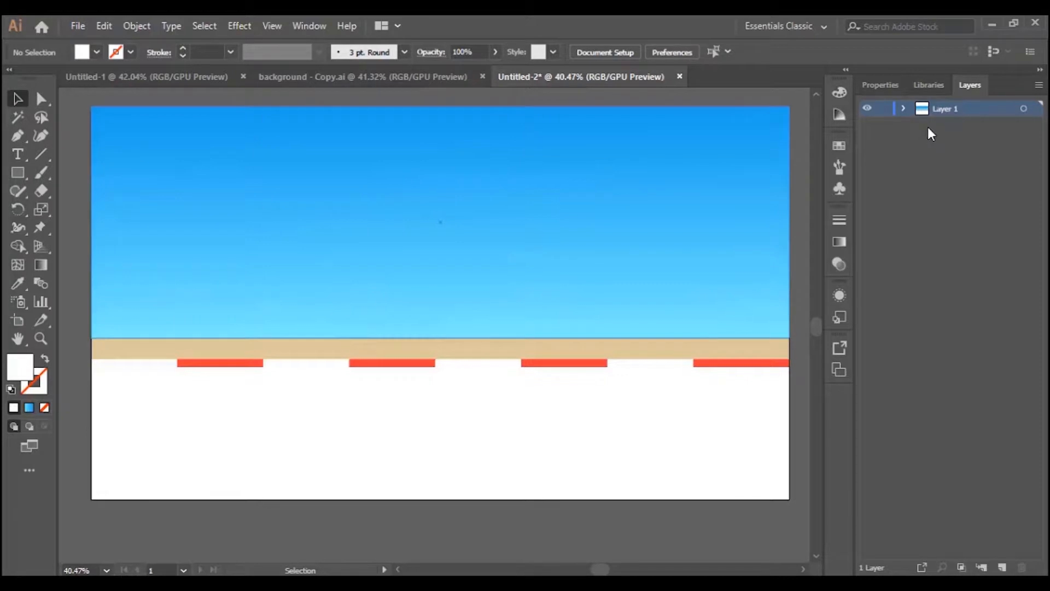
click(903, 109)
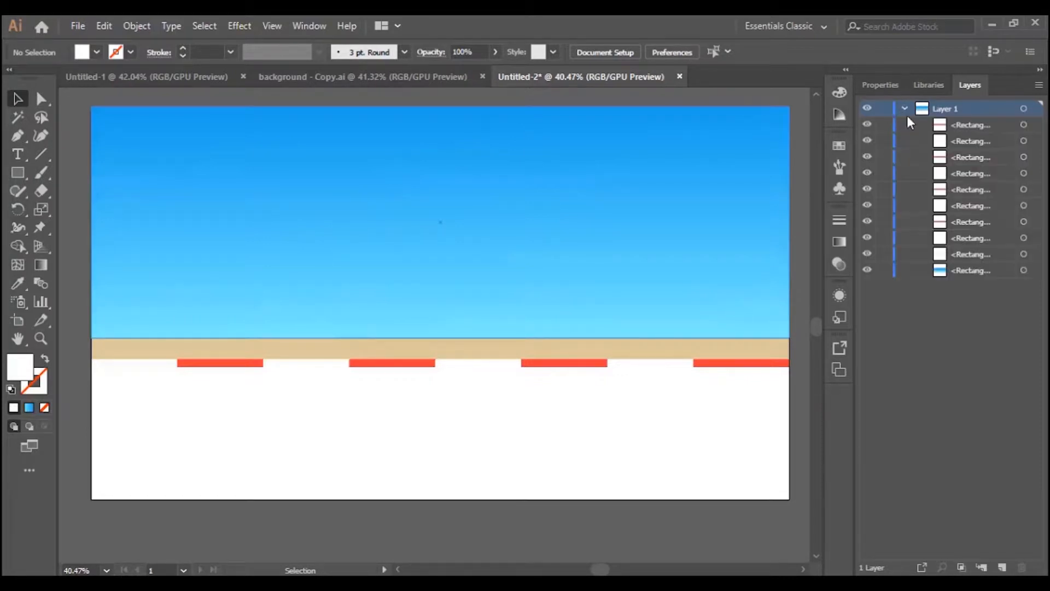
click(904, 109)
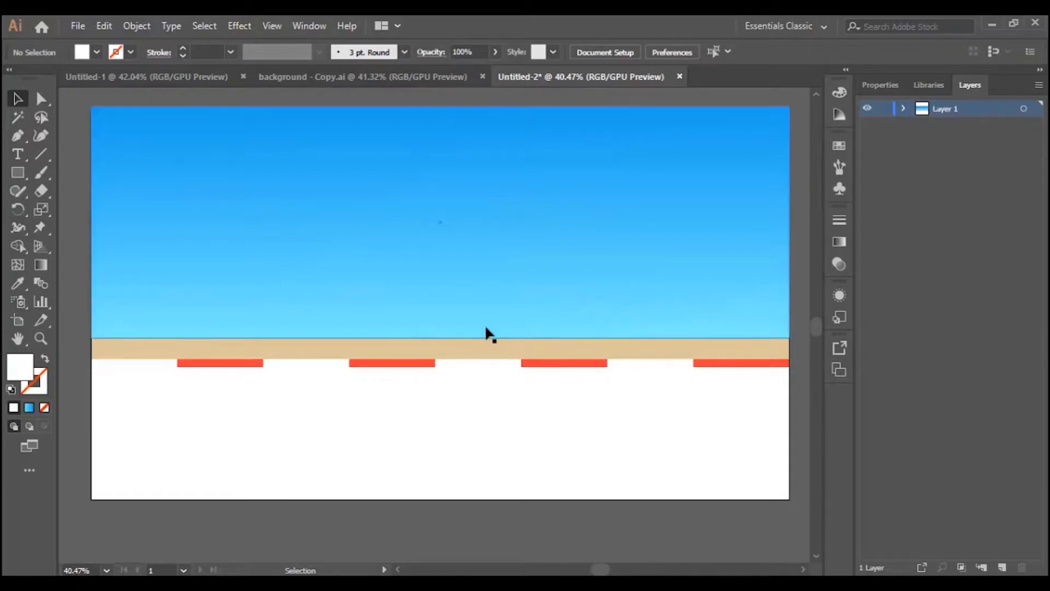
Draw a road strip directly below the kerb, spanning exactly the artboard's width, and reduce its height slightly
key(m)
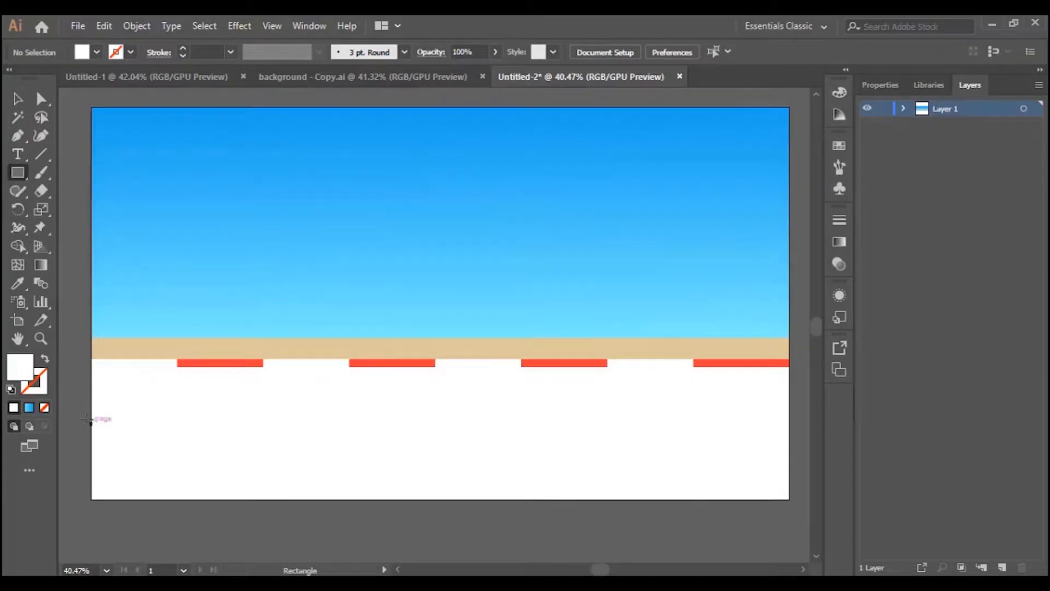
drag(83, 409, 786, 365)
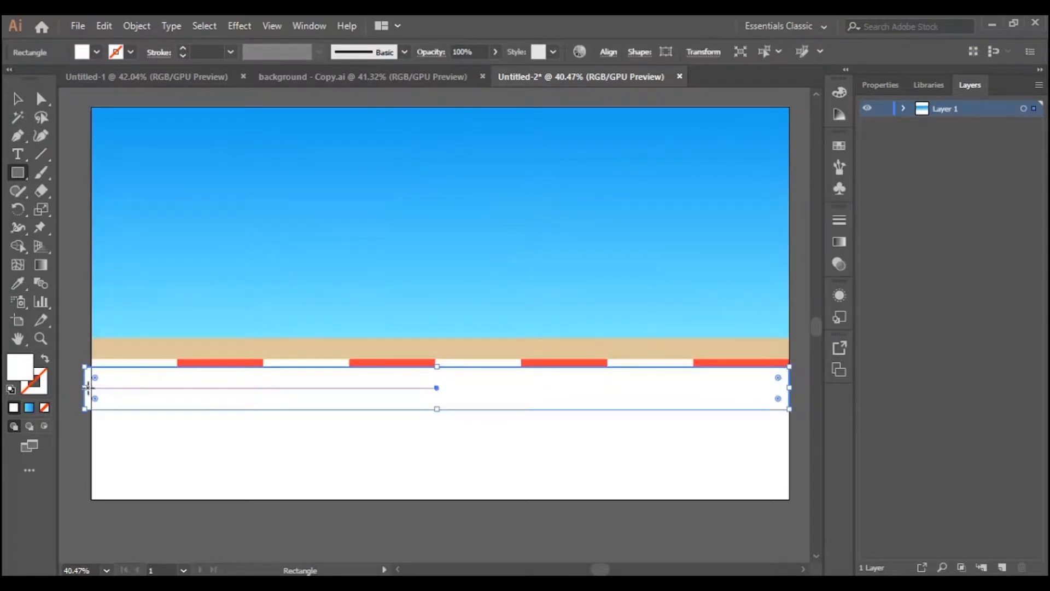
drag(85, 387, 91, 387)
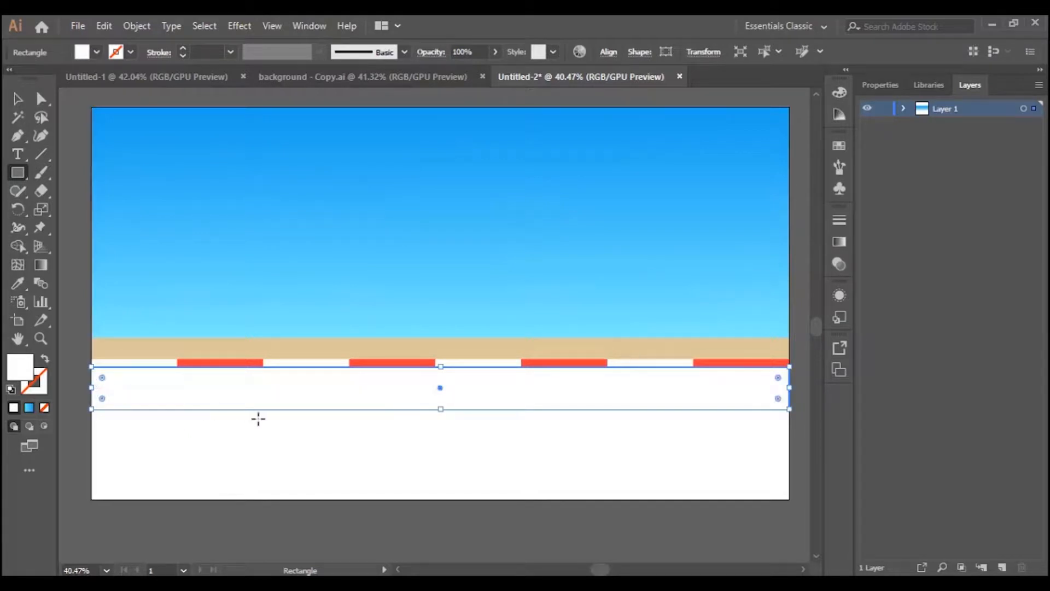
drag(440, 408, 440, 399)
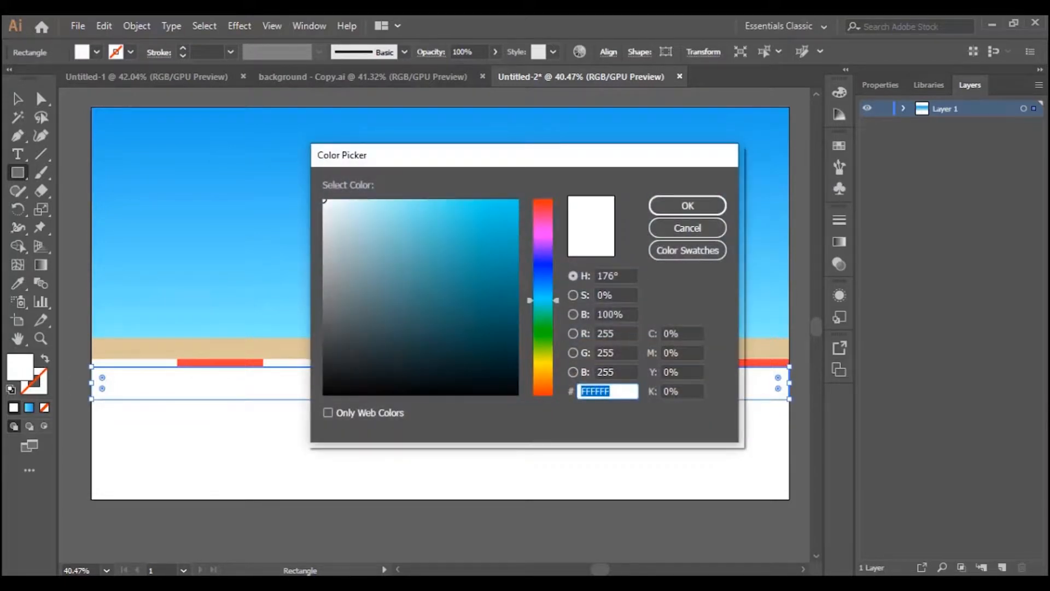
Fill the road strip with dark grey (#454F4E)
click(354, 315)
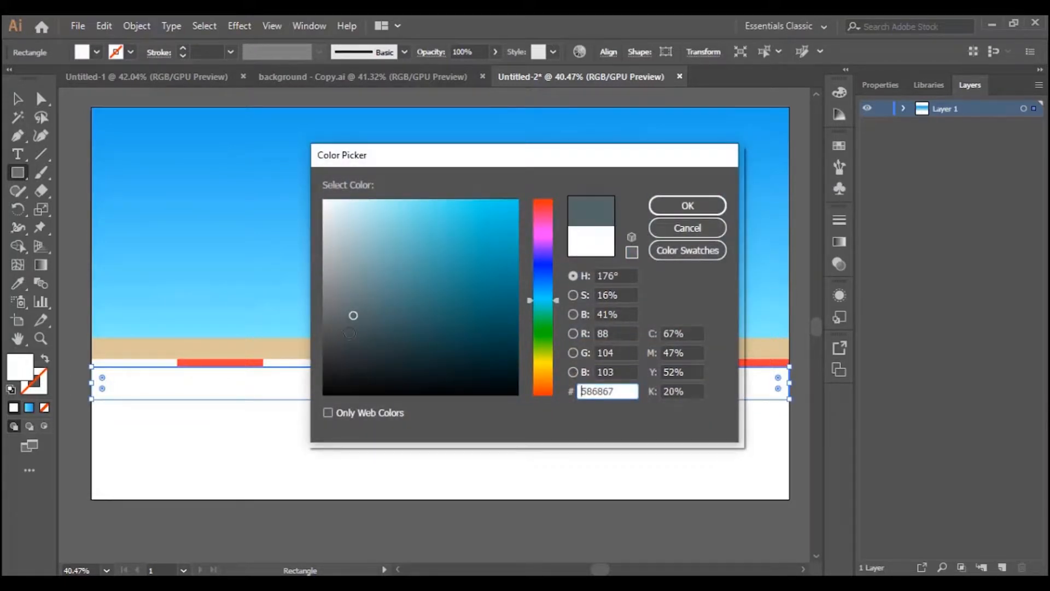
click(348, 334)
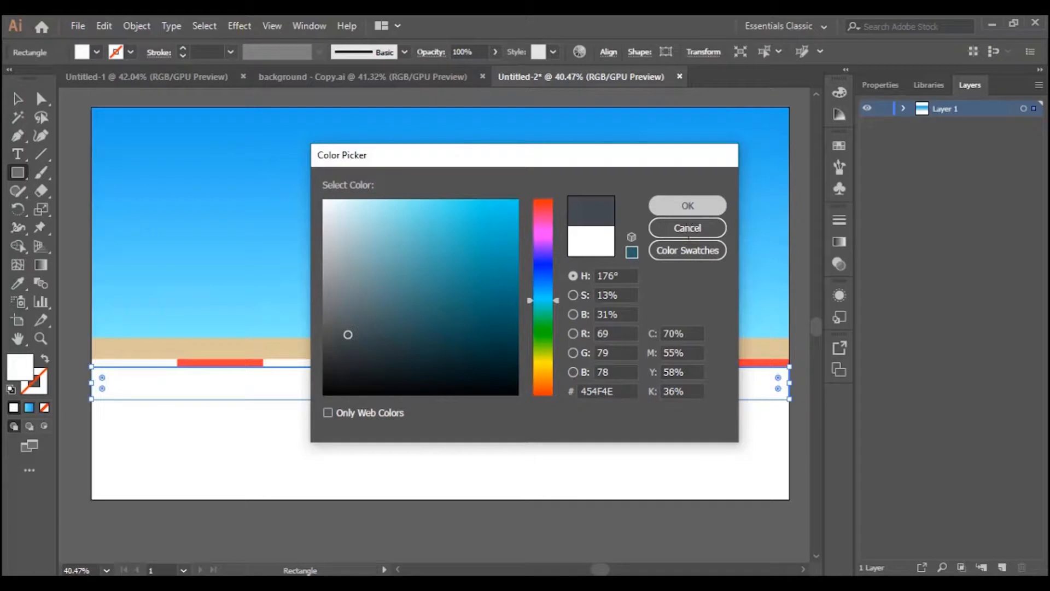
click(688, 213)
Duplicate the dark road strip upward over the pavement and flatten the copy into a thin full-width line
scroll(394, 378, down, 1)
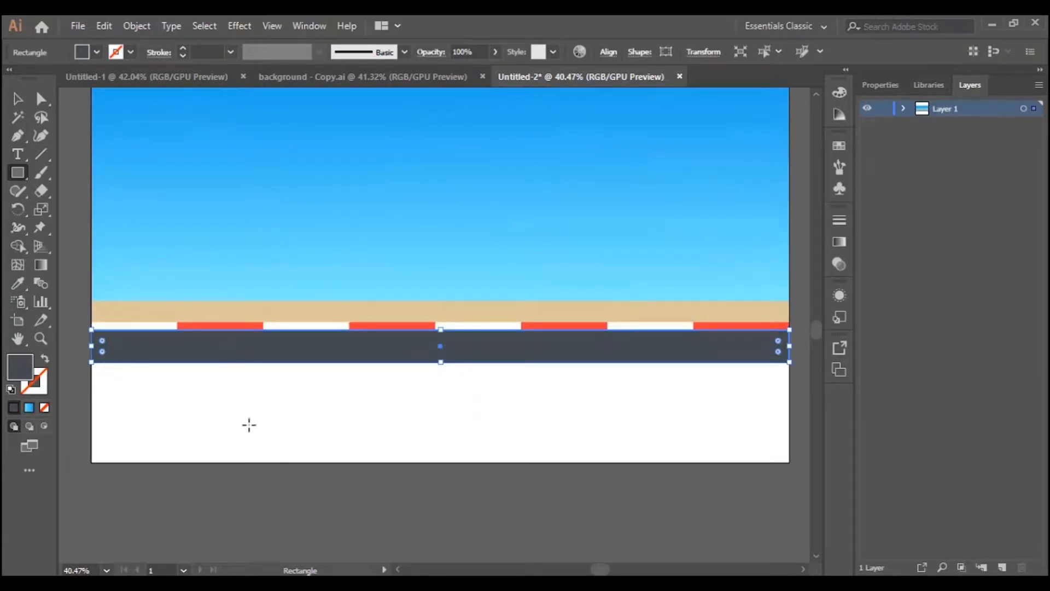
click(18, 100)
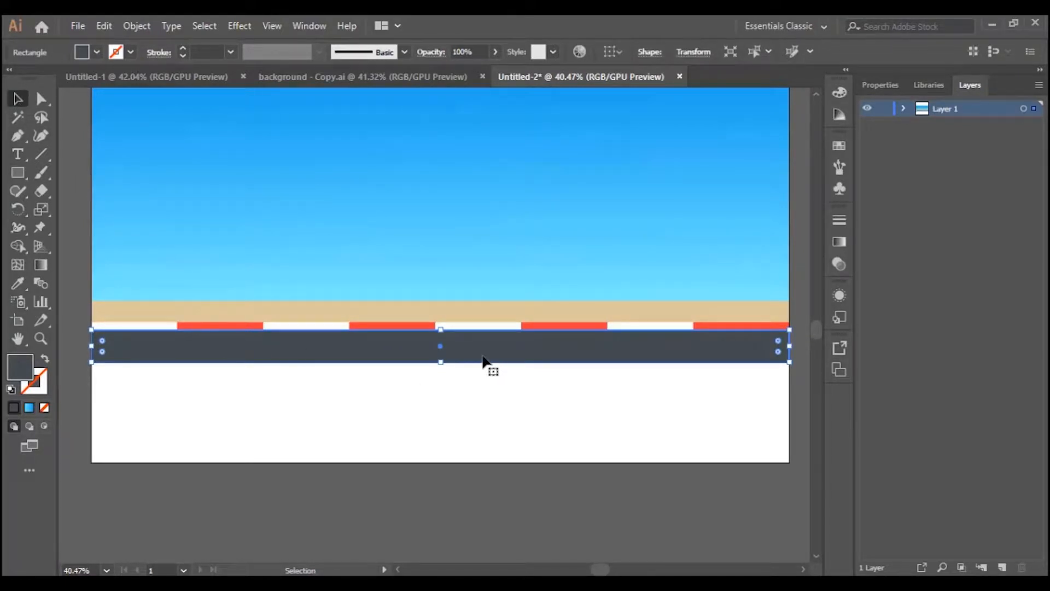
drag(485, 354, 467, 307)
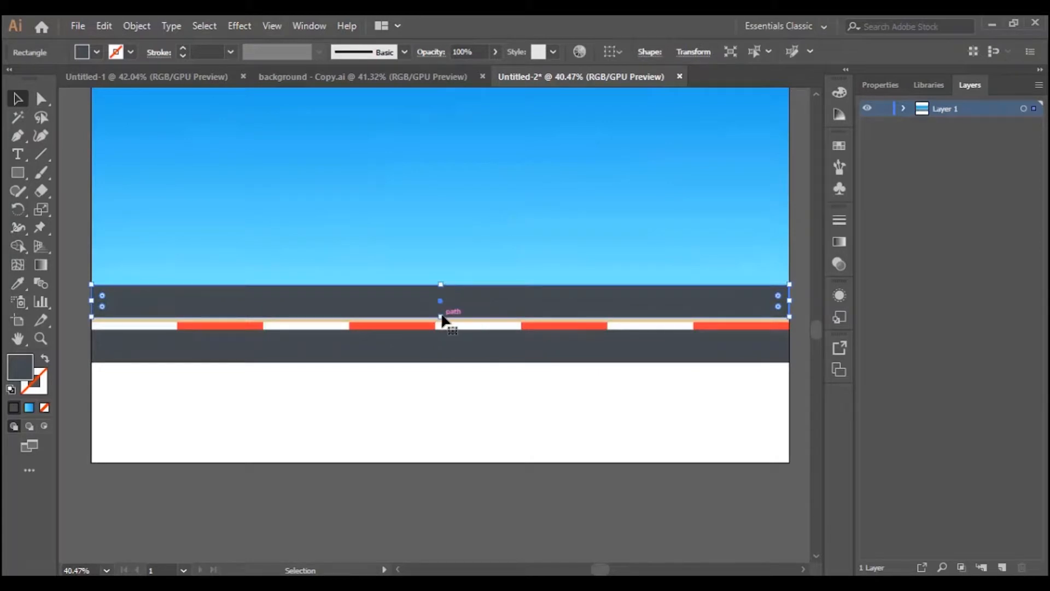
drag(440, 316, 442, 293)
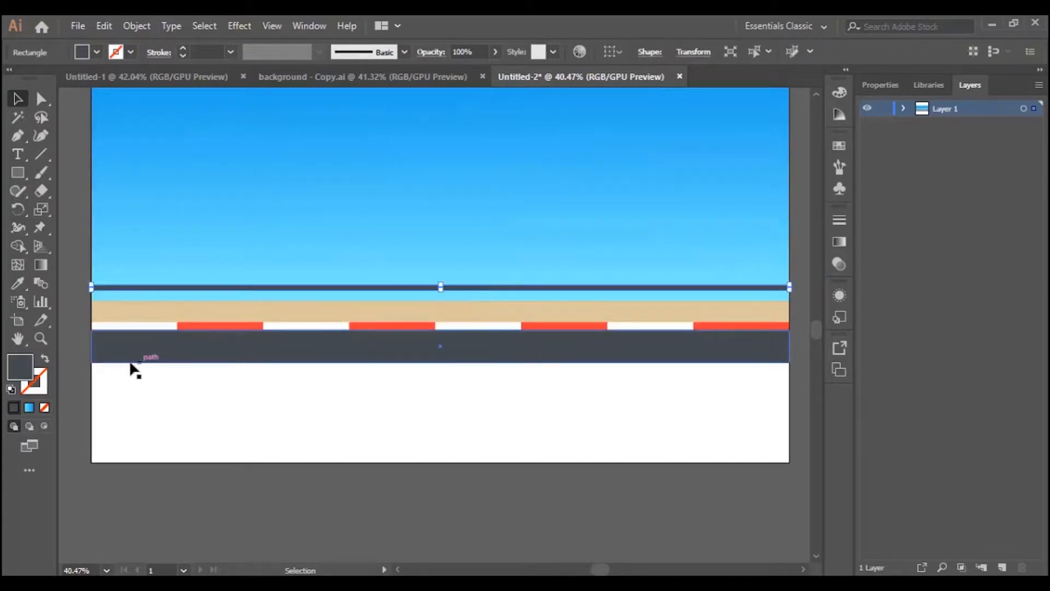
Recolour the thin full-width line to yellow (#EAE249)
double_click(25, 366)
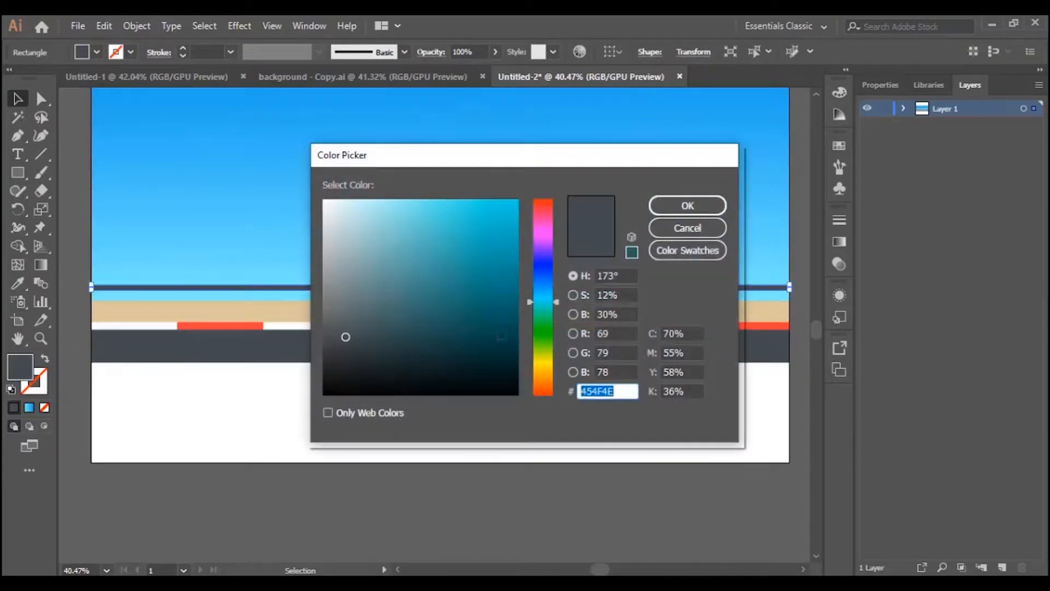
drag(541, 356, 541, 364)
drag(445, 243, 427, 221)
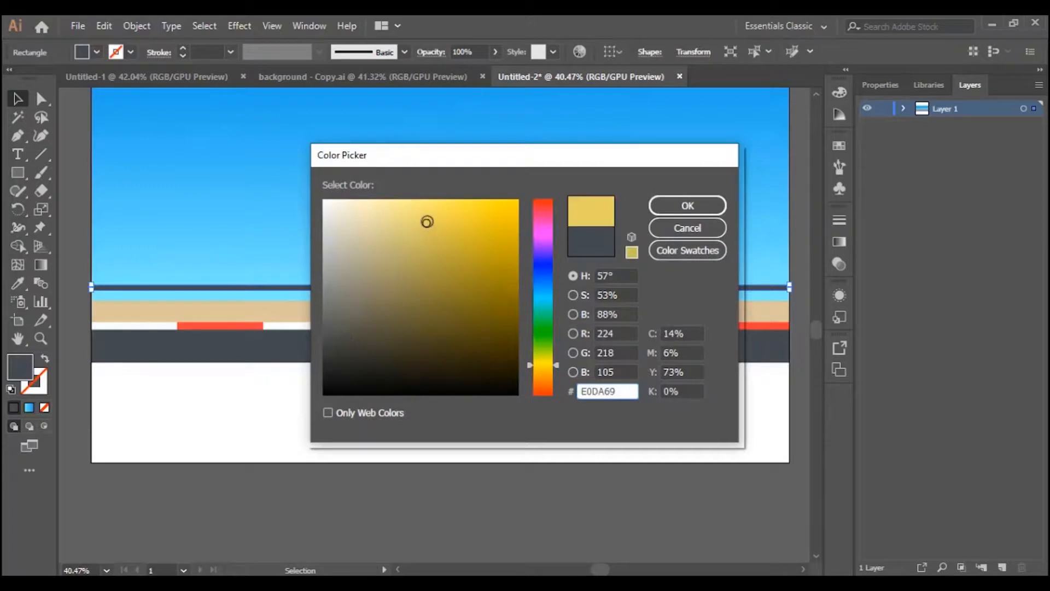
click(459, 213)
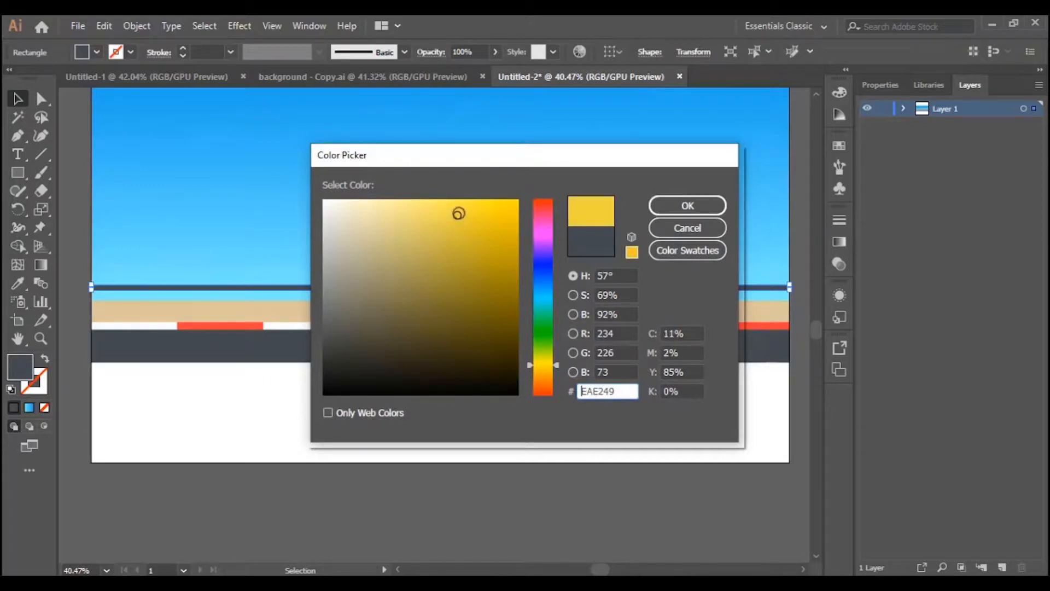
click(649, 201)
Move the yellow line down onto the dark road, nudge it slightly below the road's middle, and deselect it
drag(487, 284, 490, 350)
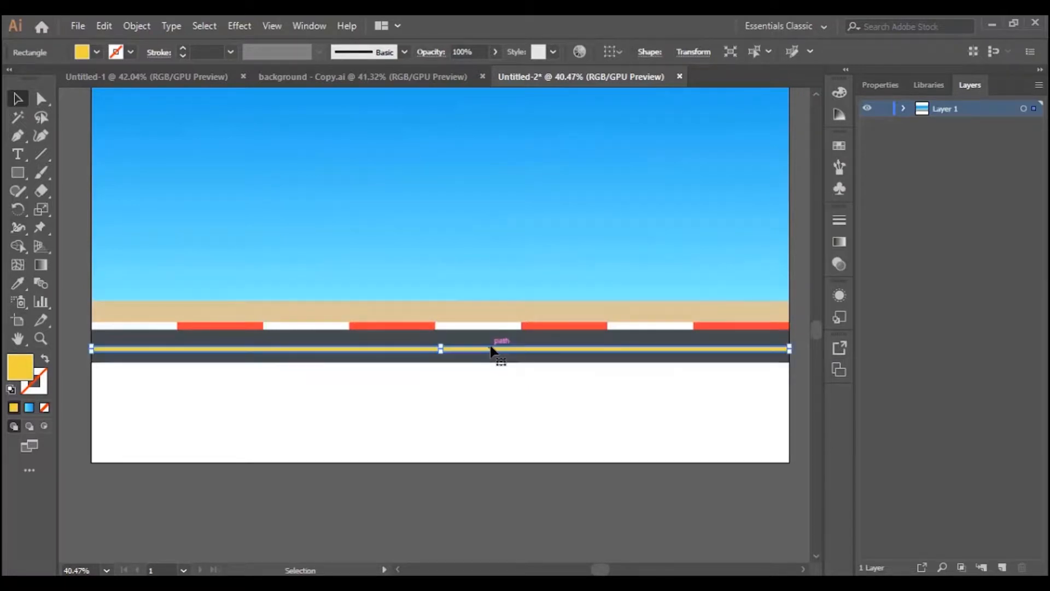
key(Down)
key(Down)
key(Down)
key(Down)
key(Down)
key(Down)
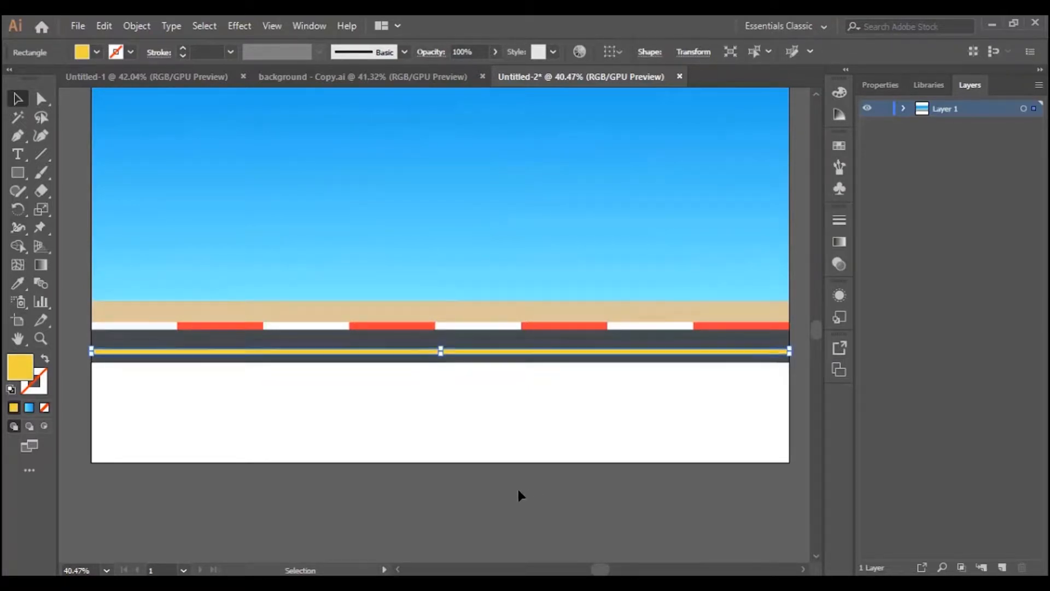
scroll(486, 484, up, 4)
scroll(488, 475, down, 1)
click(631, 116)
Draw a rectangle covering the blank area between the road's lower edge and the bottom of the artboard
scroll(472, 454, down, 1)
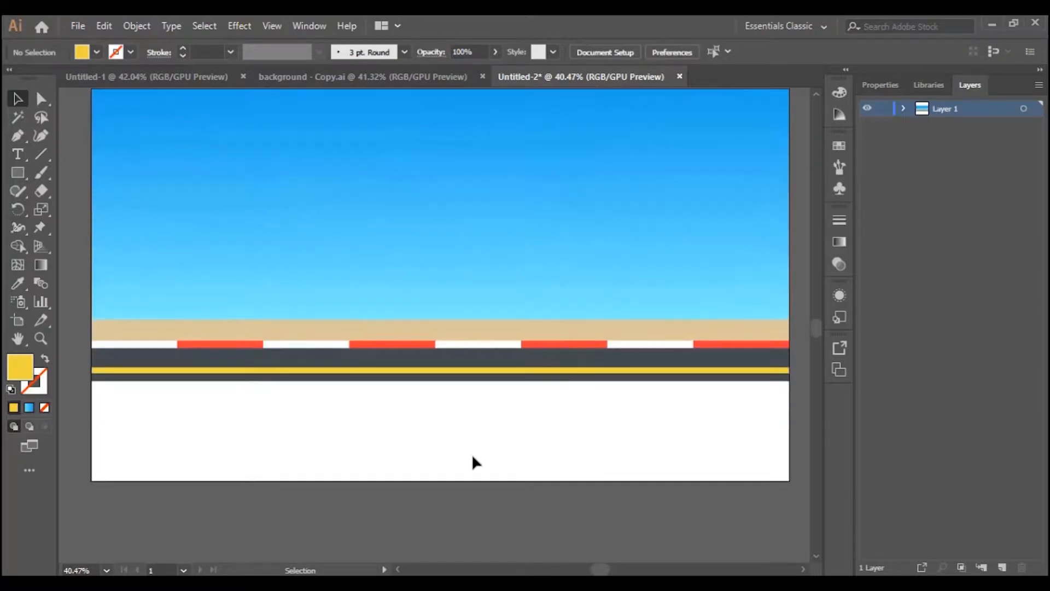
click(19, 174)
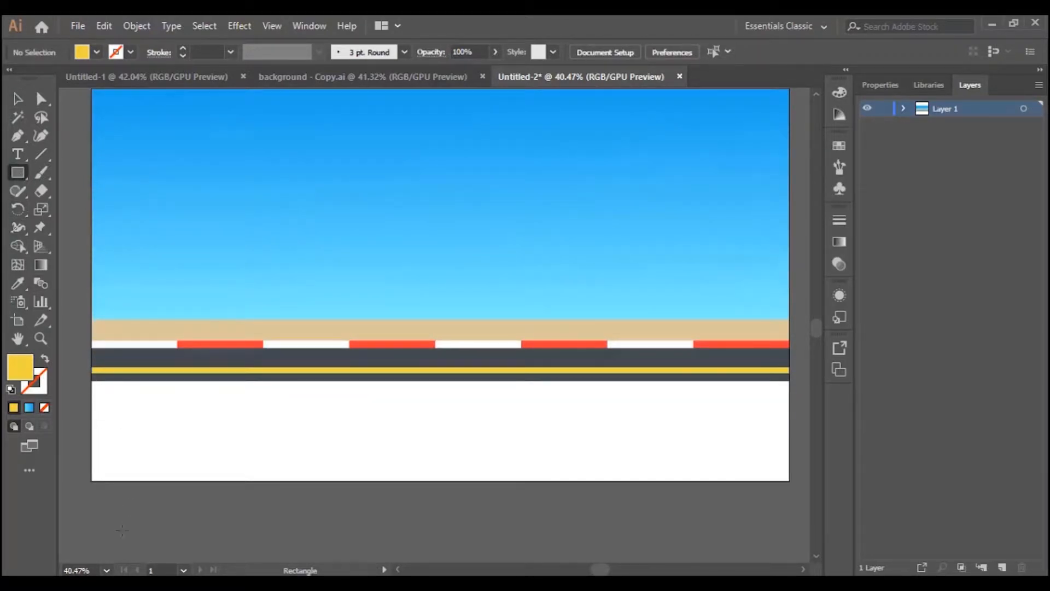
drag(92, 481, 789, 380)
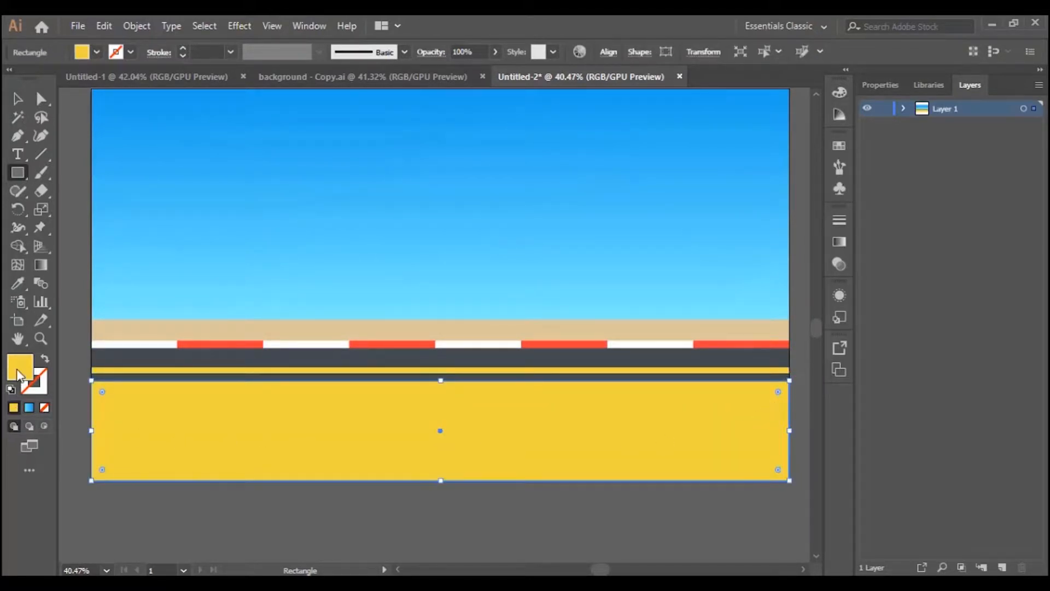
Fill the foreground rectangle with a darker shade of grey based on the road's sampled colour, and deselect it
key(i)
click(297, 357)
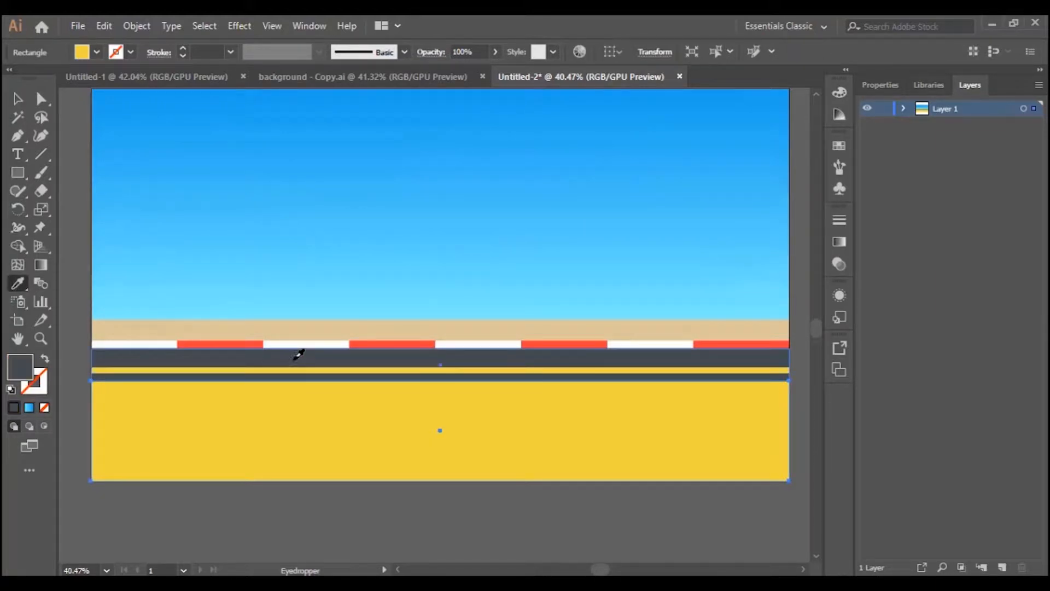
double_click(30, 372)
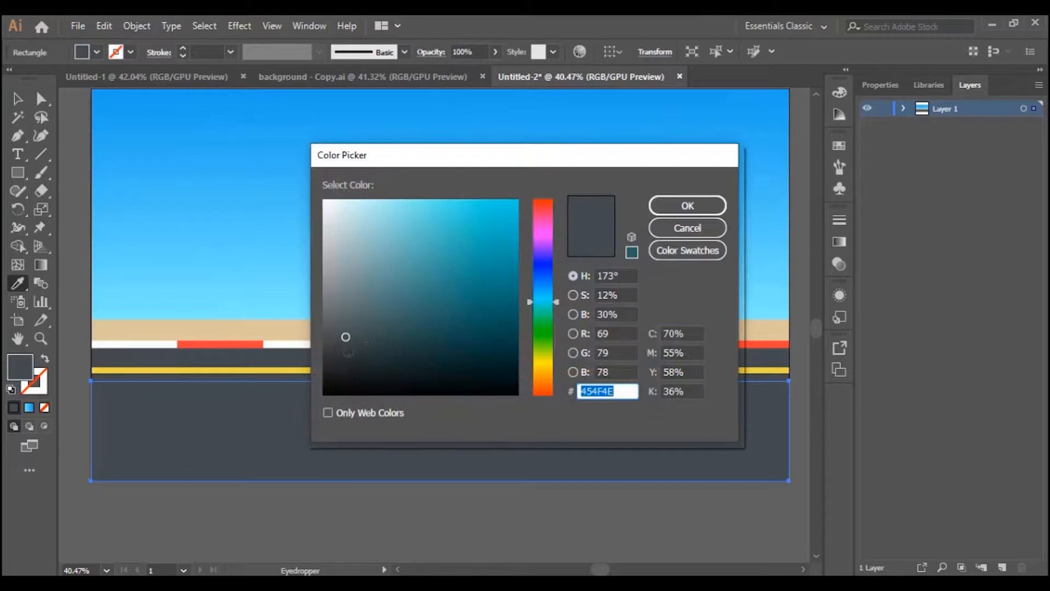
click(710, 206)
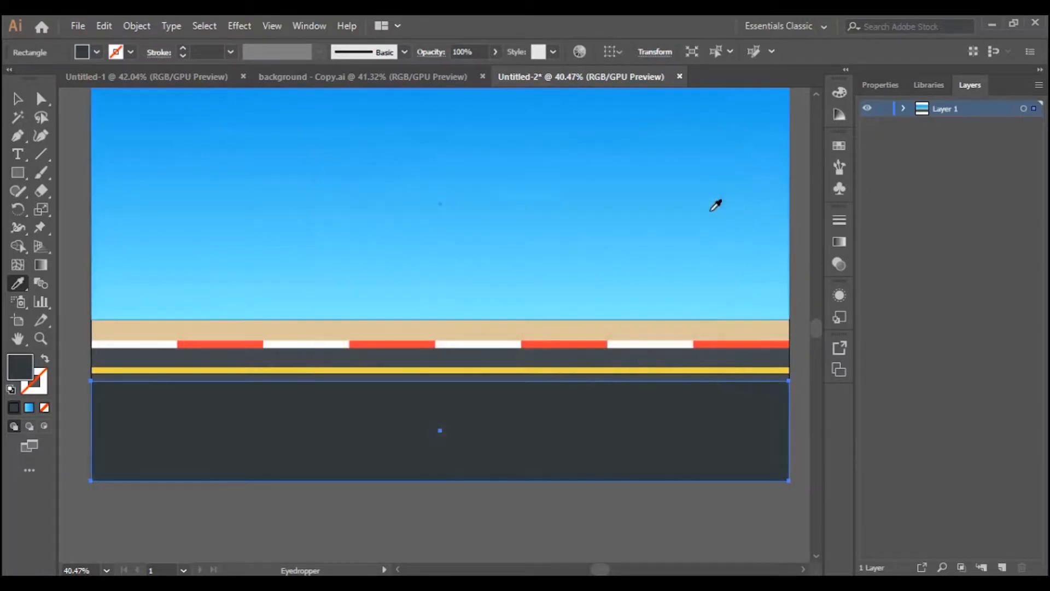
click(17, 99)
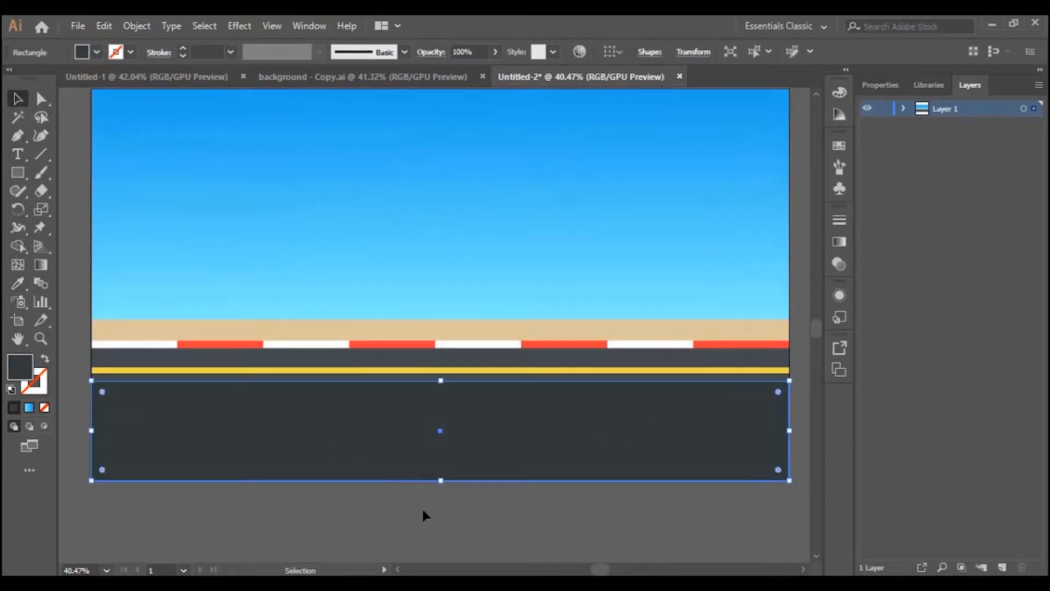
click(509, 523)
scroll(215, 323, up, 1)
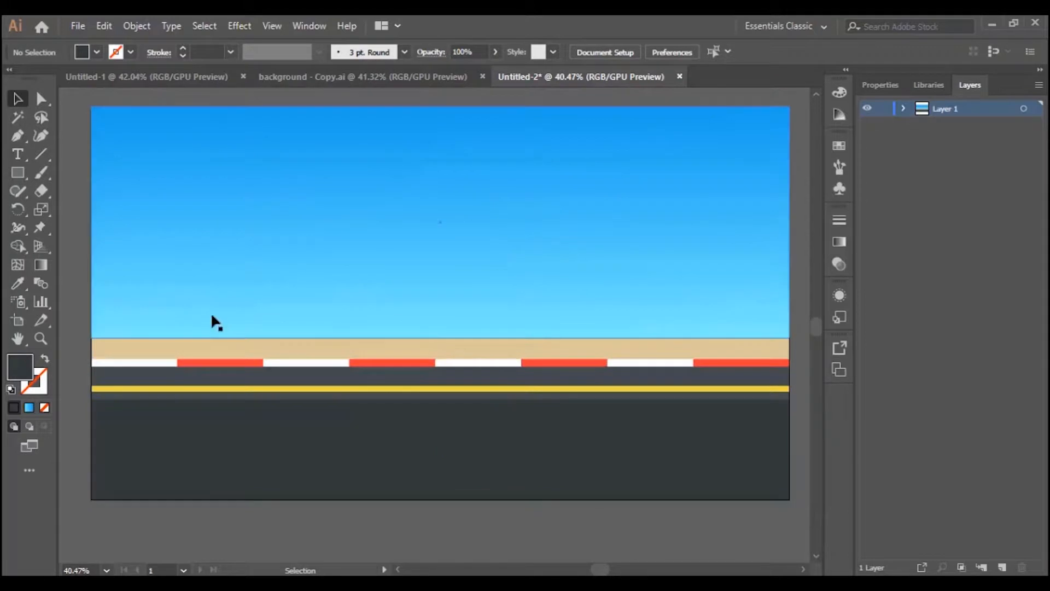
Draw a short, thin horizontal rectangle near the left end of the dark foreground and fill it white (#FFFFFF)
click(13, 172)
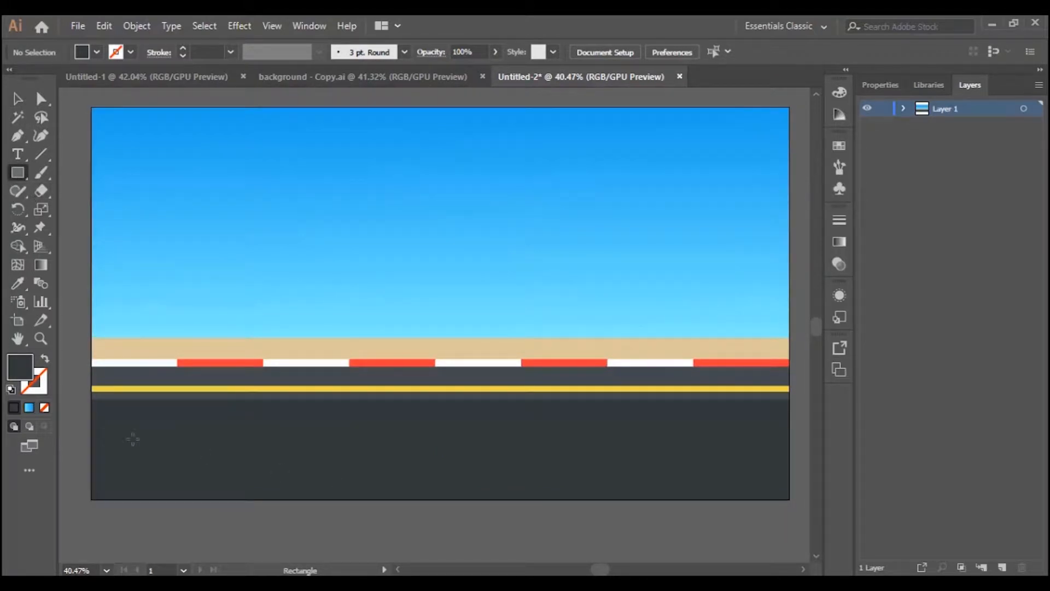
drag(119, 437, 193, 440)
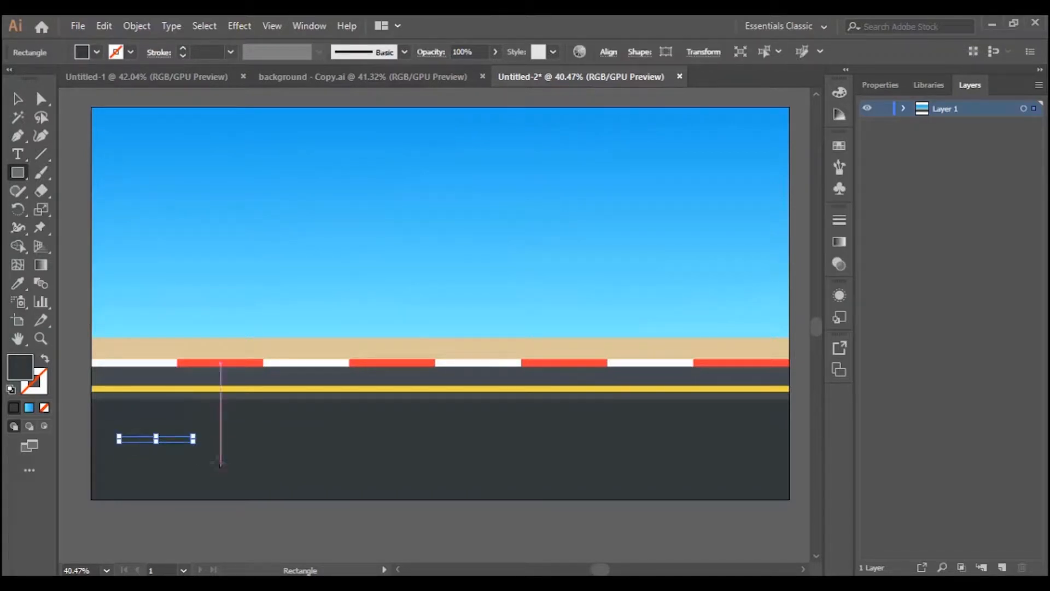
click(41, 338)
click(134, 436)
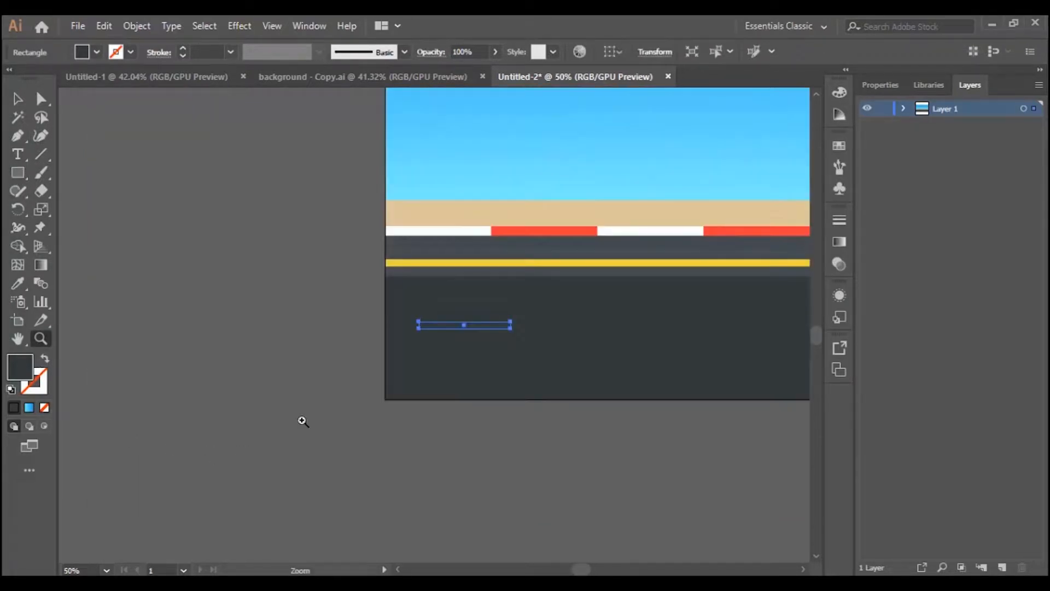
click(468, 326)
click(468, 312)
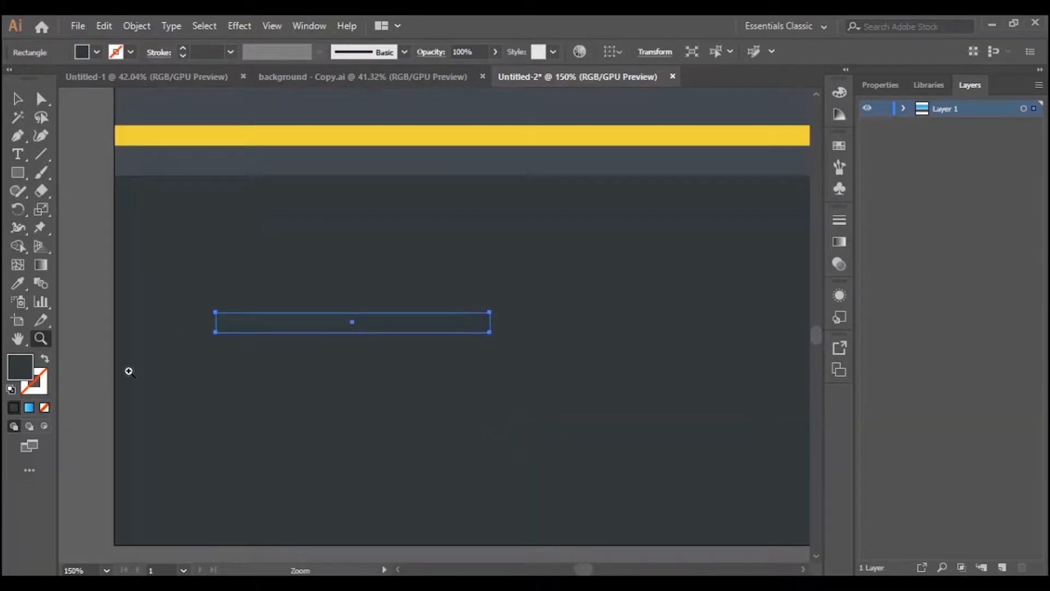
double_click(13, 378)
text(ffffff)
click(687, 204)
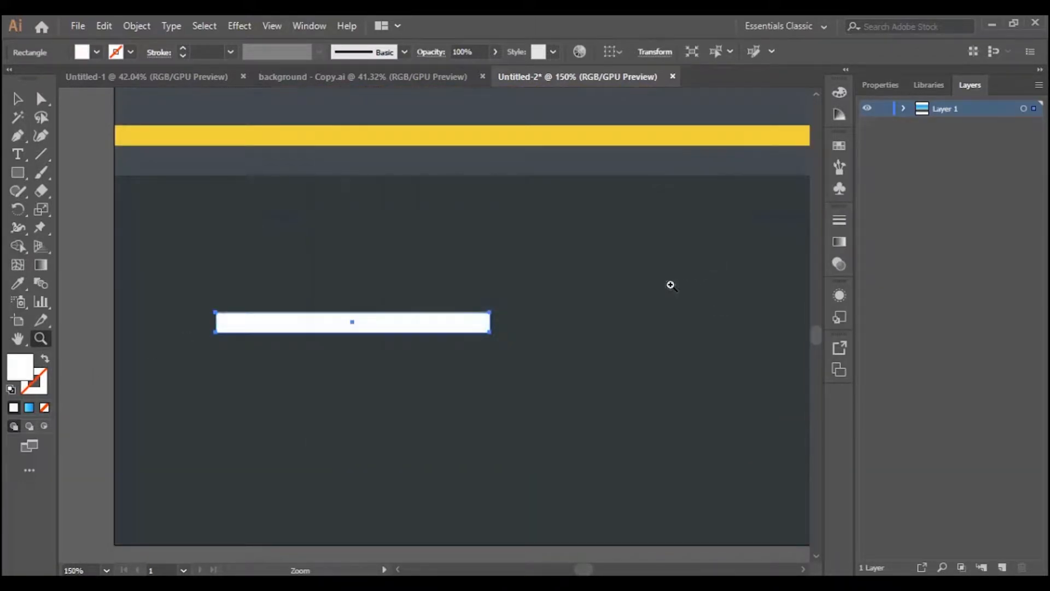
click(41, 137)
drag(489, 333, 472, 330)
key(ctrl+z)
Round the white bar's corners to 7.41 pt for fully curved ends, and deselect it
click(17, 100)
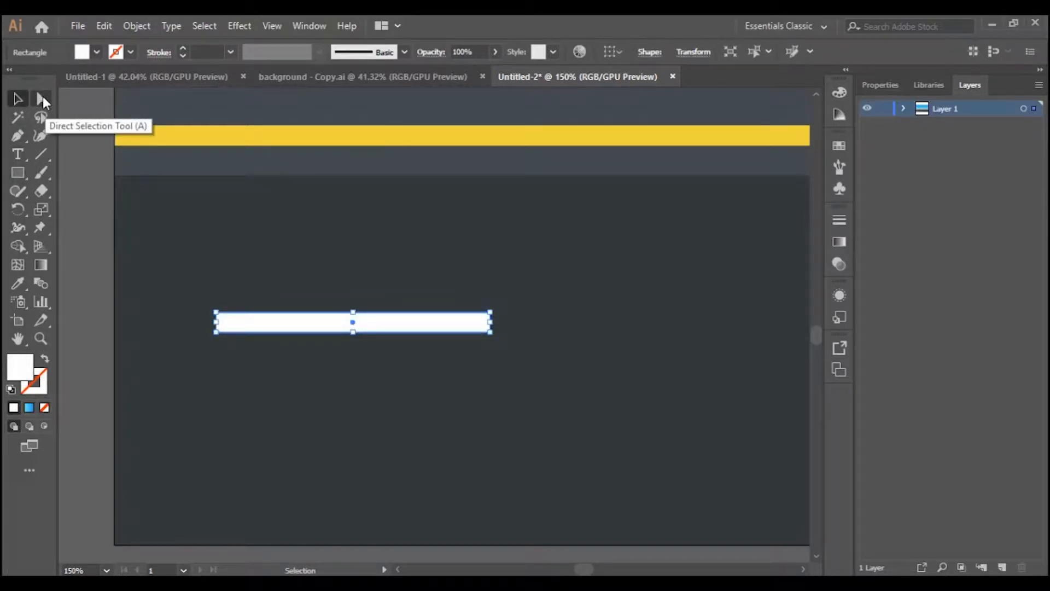
click(41, 100)
drag(478, 321, 466, 328)
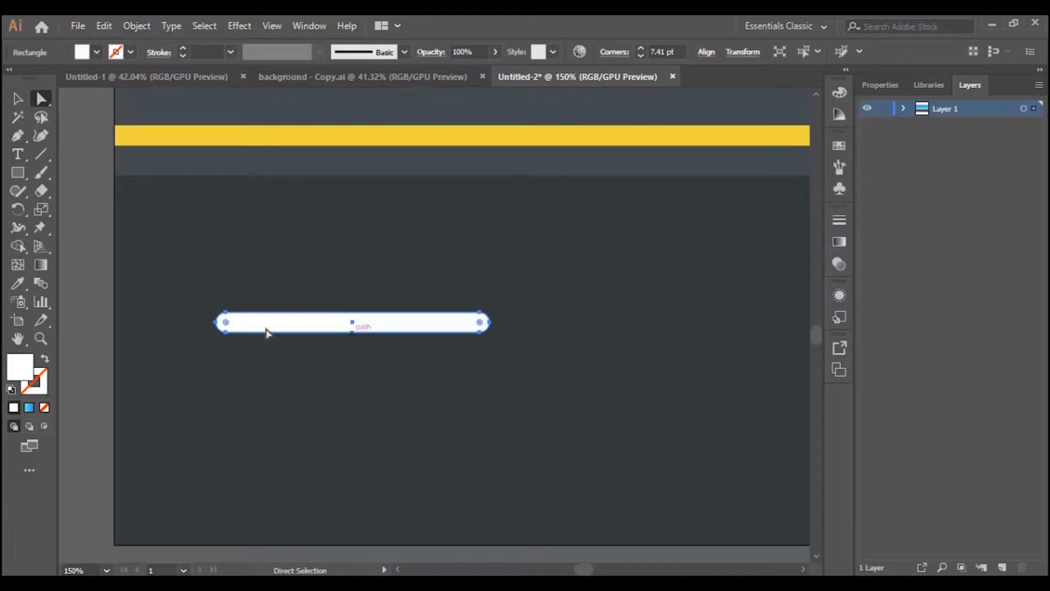
click(83, 281)
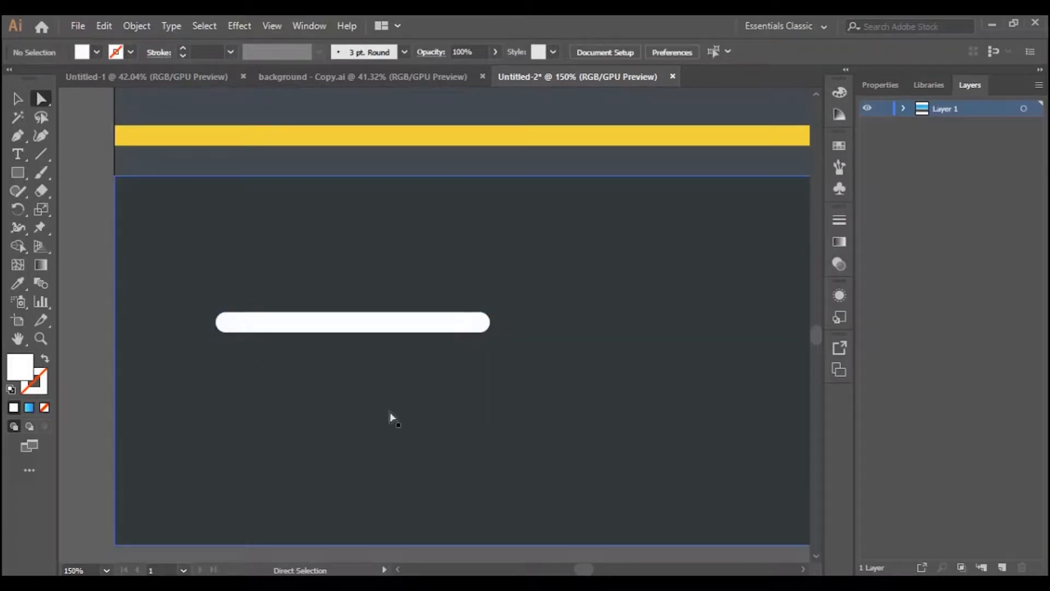
Shorten the rounded white dash slightly from its right end and deselect it
key(ctrl+minus)
key(ctrl+minus)
key(ctrl+minus)
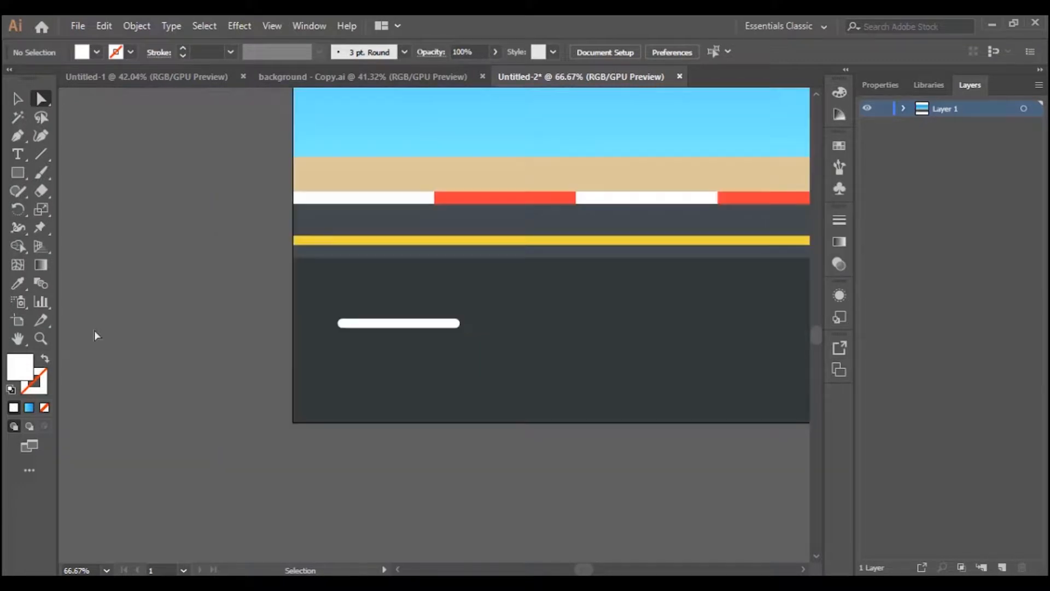
drag(588, 571, 597, 570)
key(ctrl+plus)
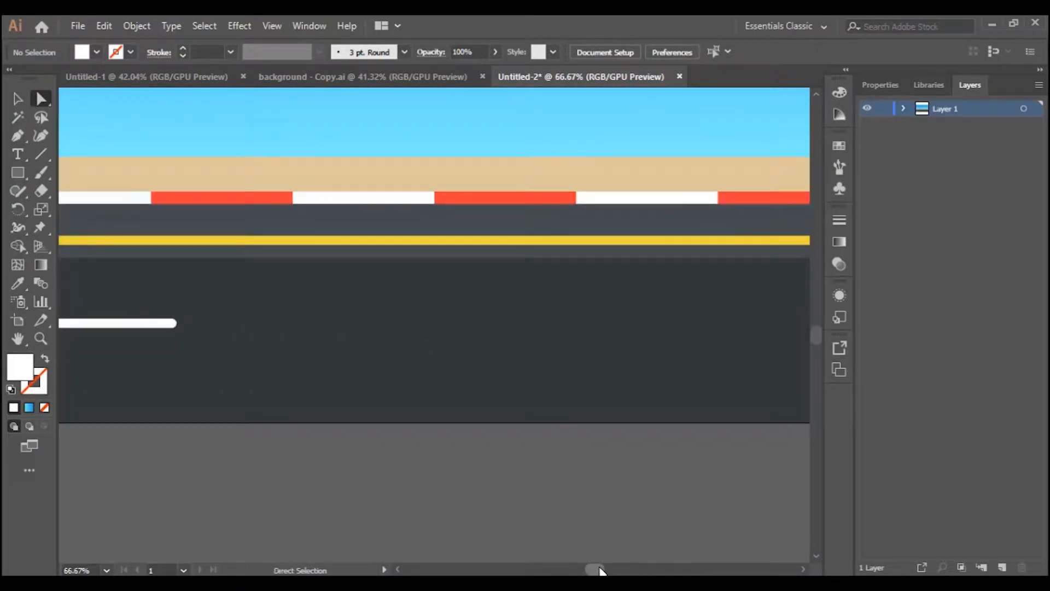
key(ctrl+minus)
key(ctrl+minus)
scroll(198, 409, up, 2)
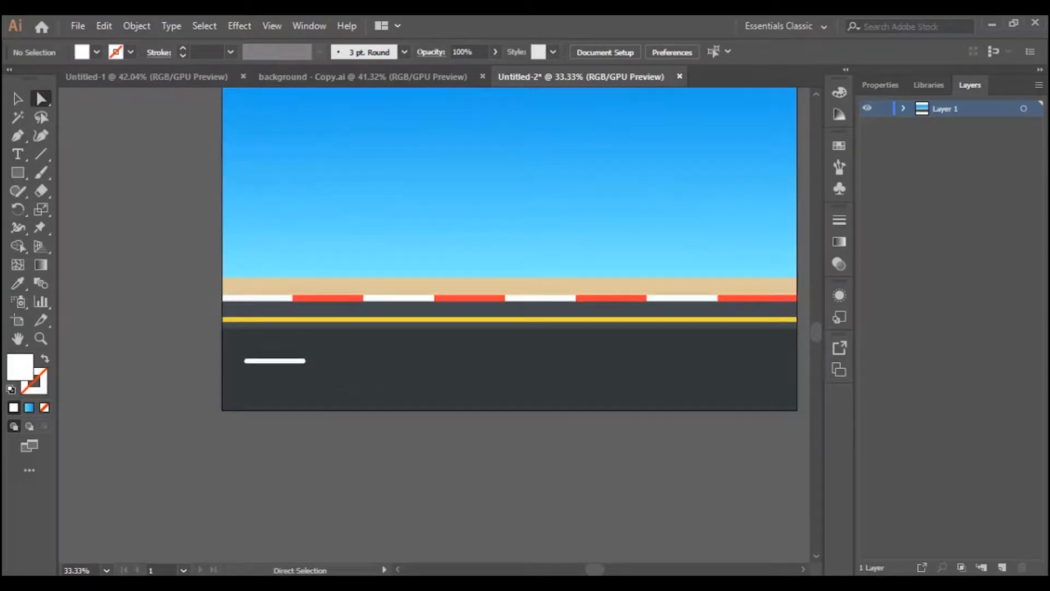
drag(593, 569, 599, 569)
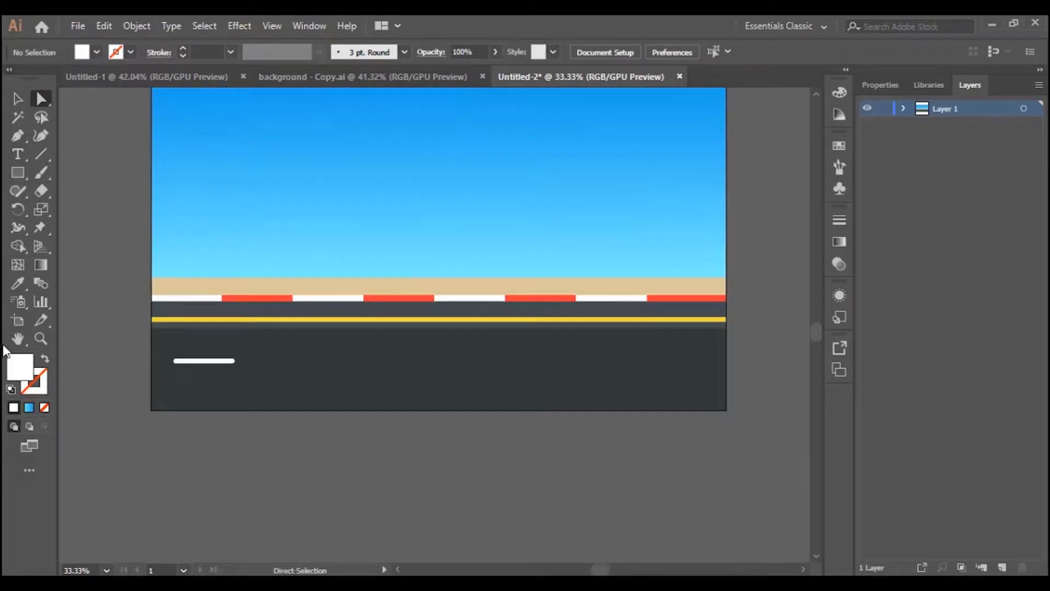
click(41, 338)
mouse_move(275, 360)
mouse_down()
mouse_move(326, 357)
mouse_move(277, 366)
mouse_move(289, 372)
mouse_up()
drag(600, 570, 598, 569)
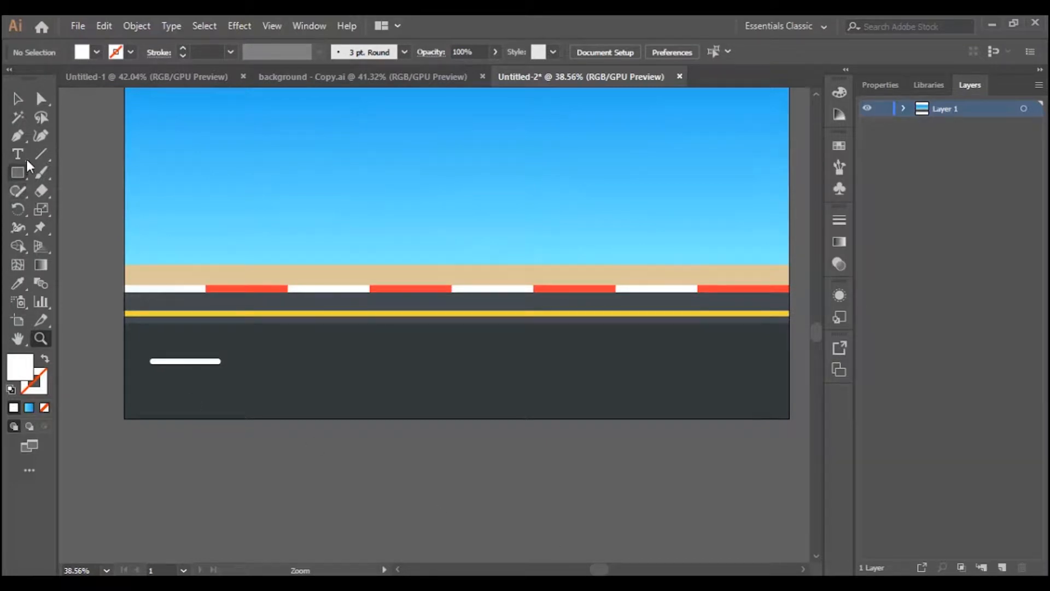
click(17, 99)
click(198, 361)
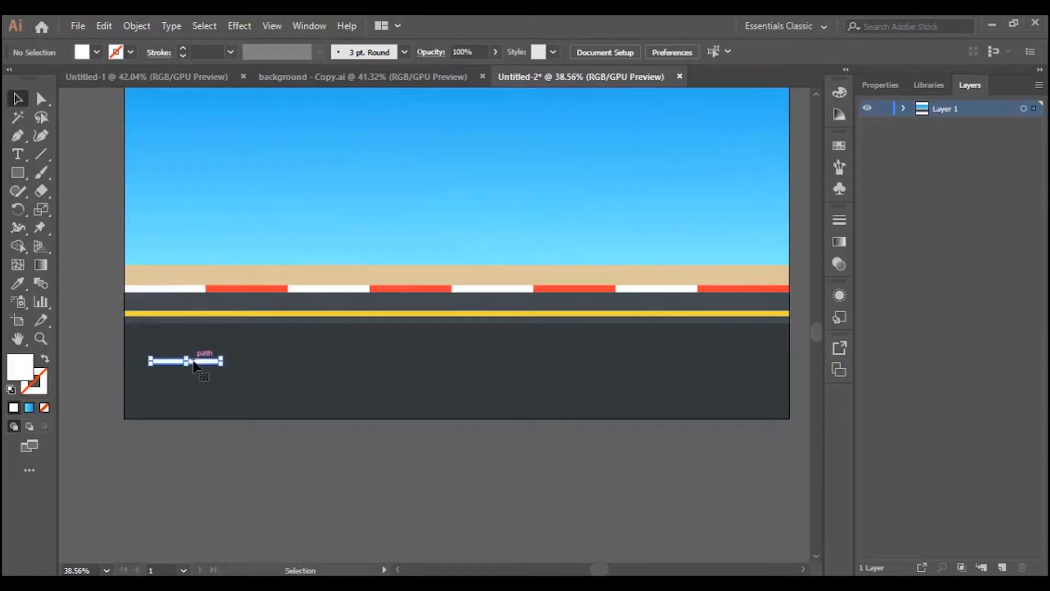
drag(221, 356, 216, 360)
click(217, 447)
Duplicate the white dash repeatedly along the dark foreground to form a row of eight dashes across the artboard
click(192, 365)
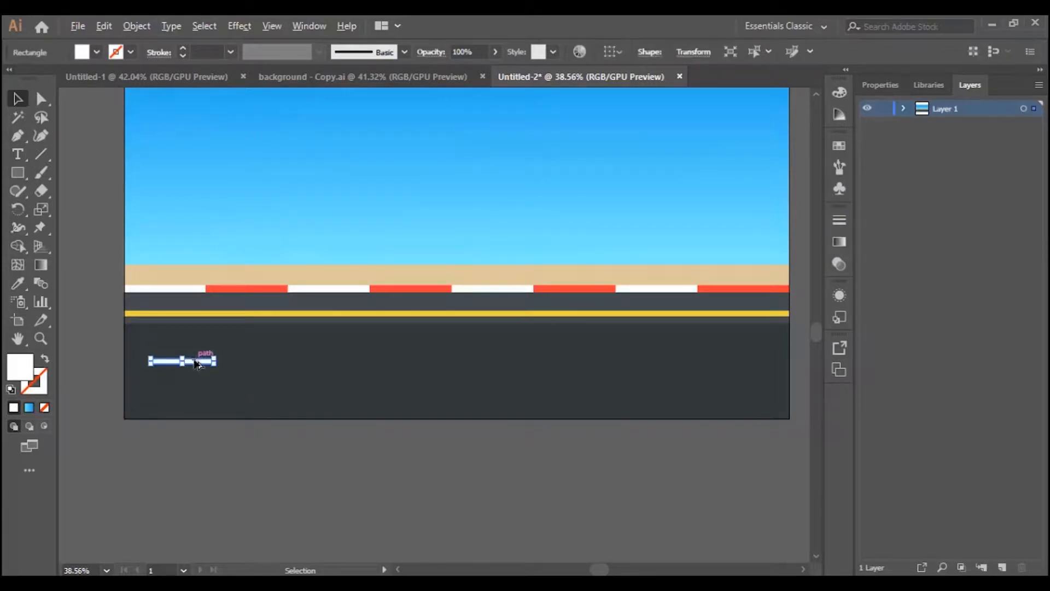
drag(196, 366, 755, 363)
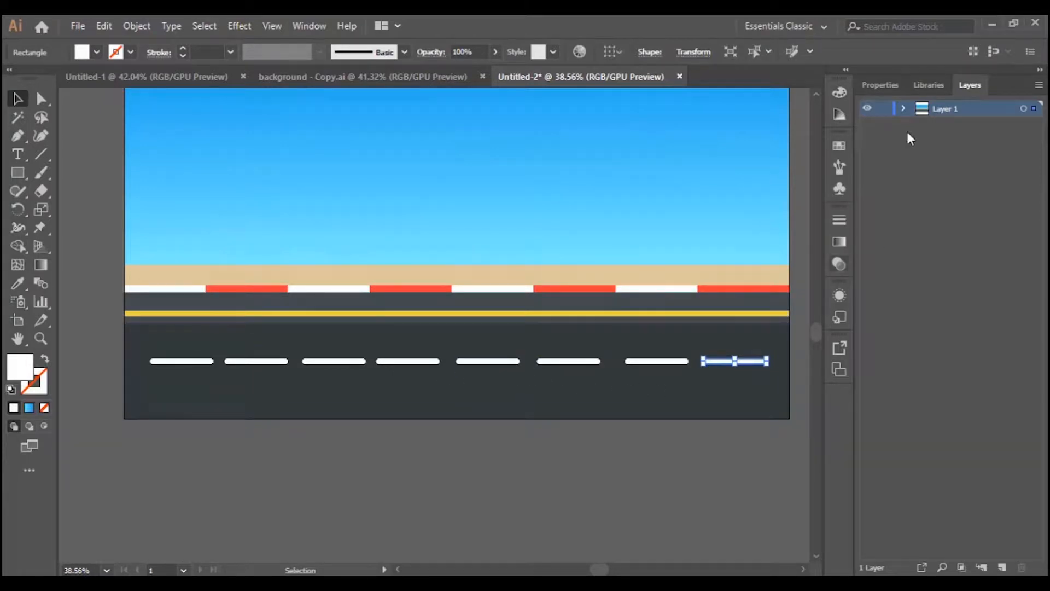
Expand Layer 1's contents and lock the dark foreground rectangle beneath the dashes
click(903, 108)
click(593, 391)
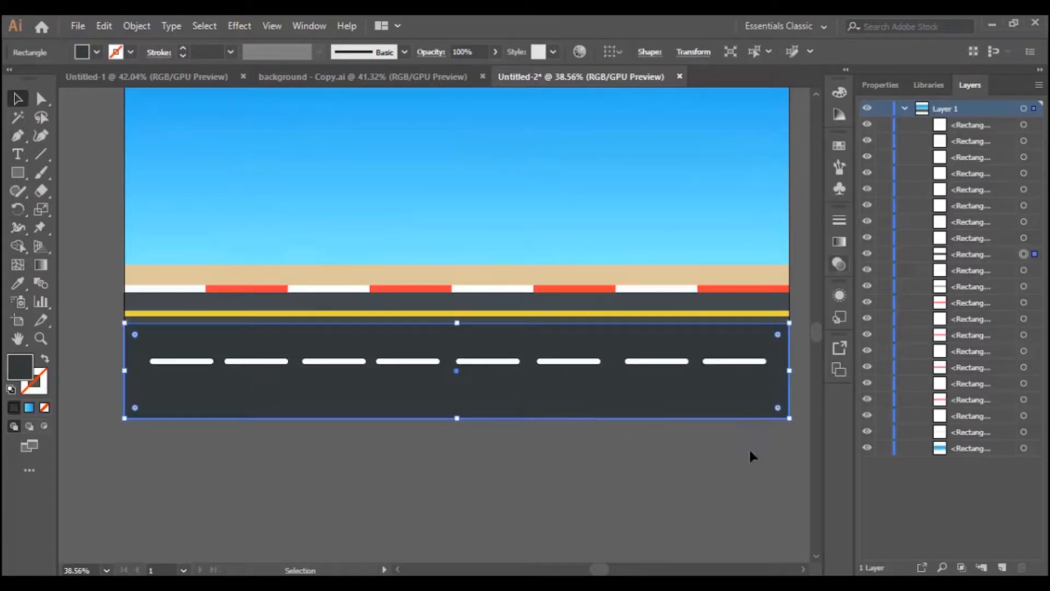
click(405, 424)
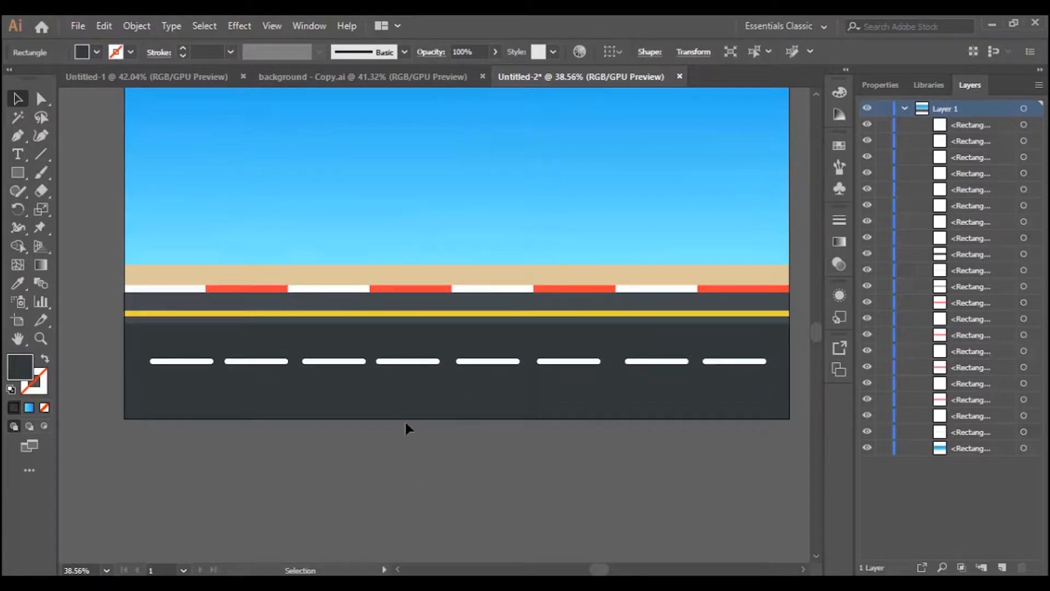
click(417, 406)
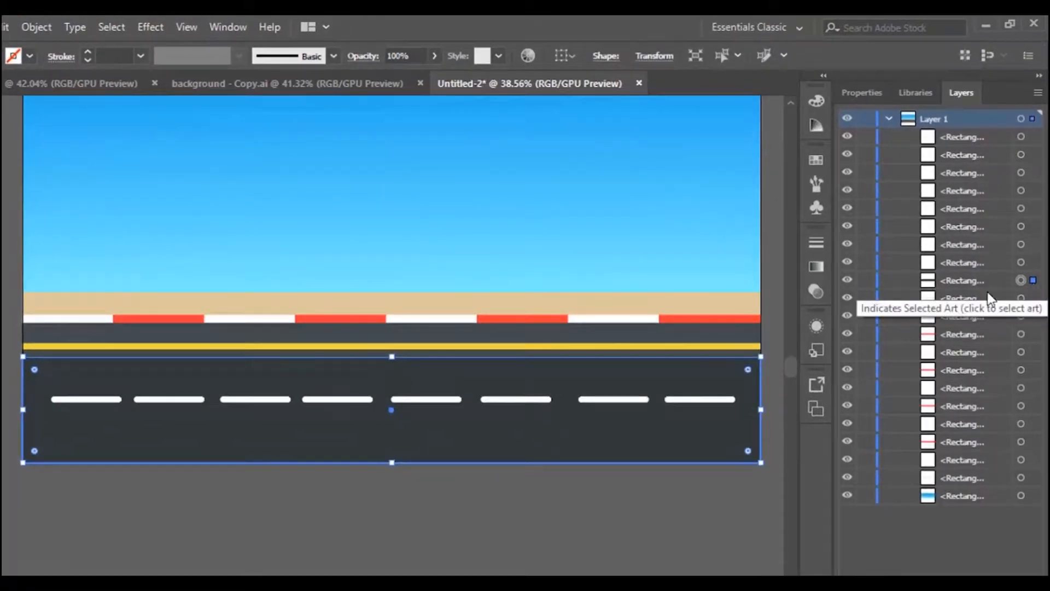
click(865, 280)
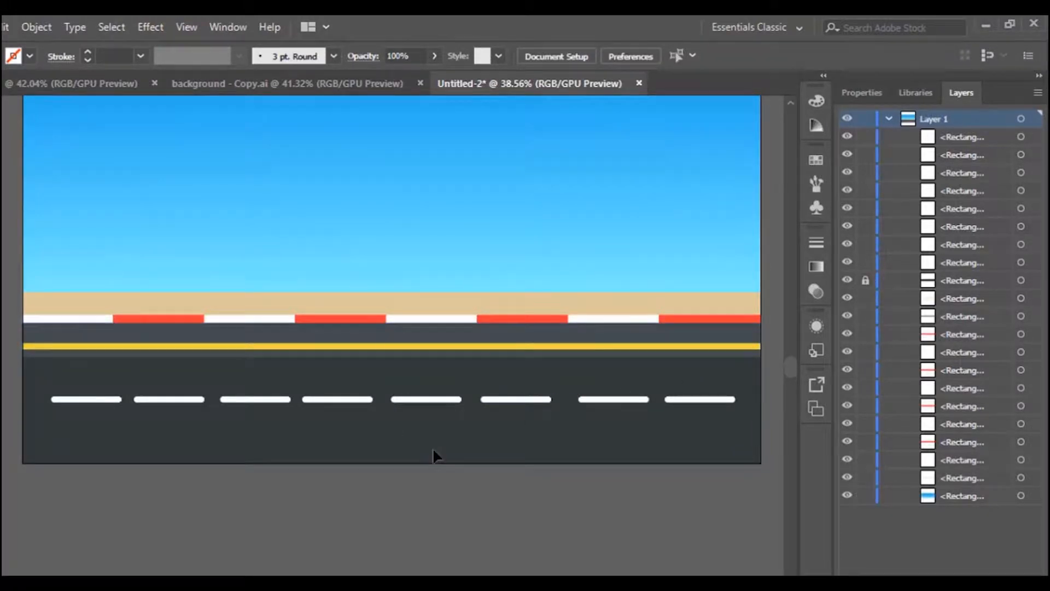
Distribute all eight white dashes evenly by their horizontal centres and deselect them
drag(438, 464, 727, 429)
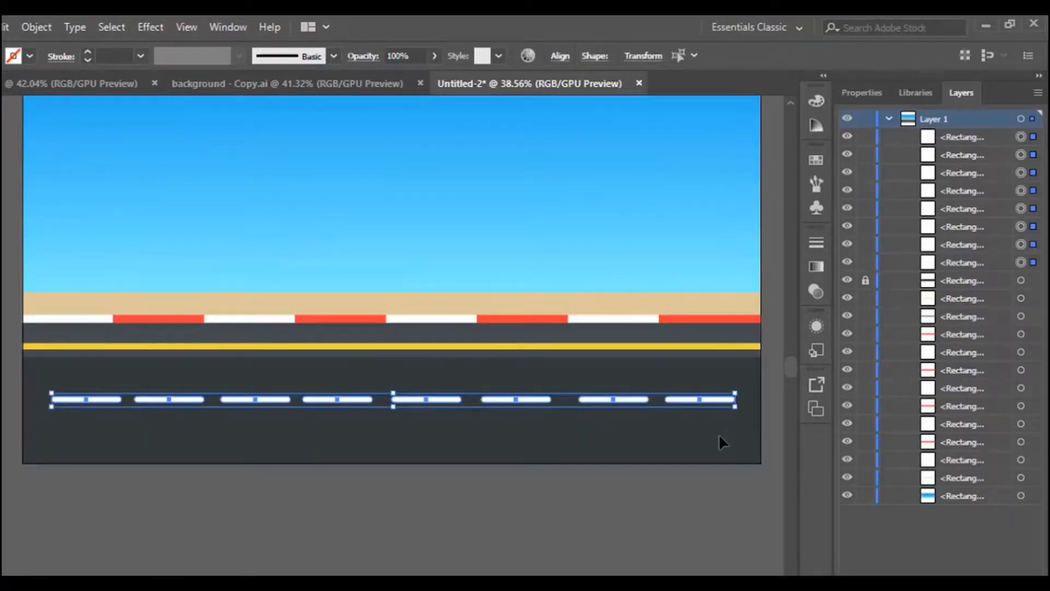
click(559, 57)
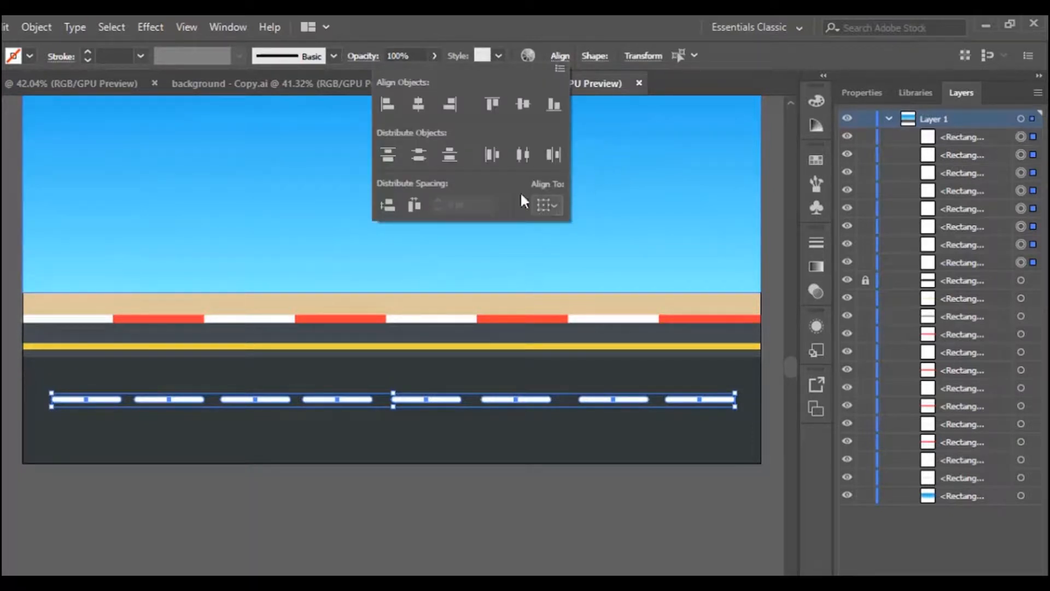
click(523, 155)
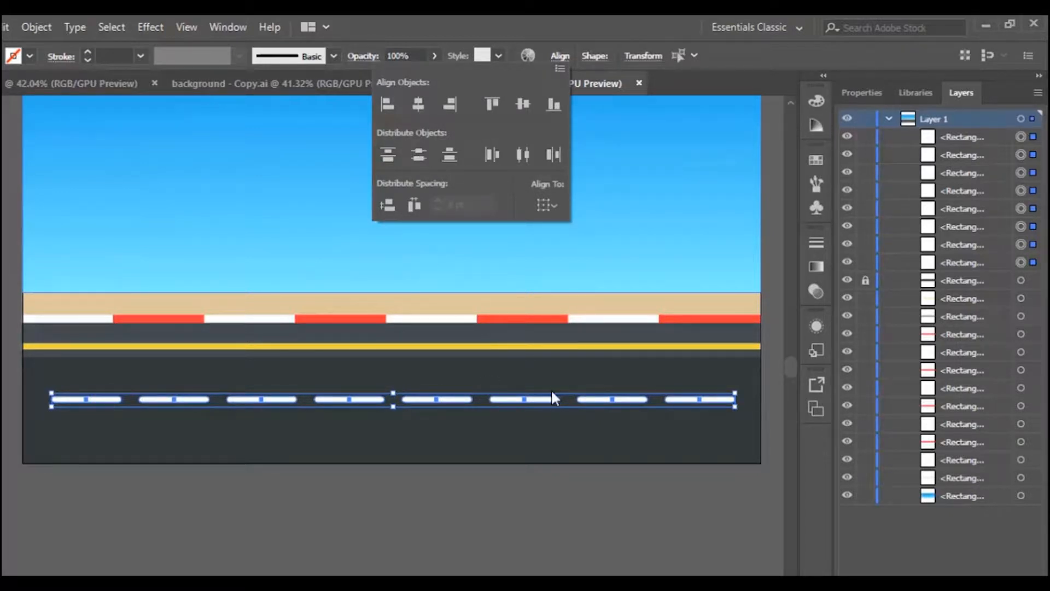
click(380, 506)
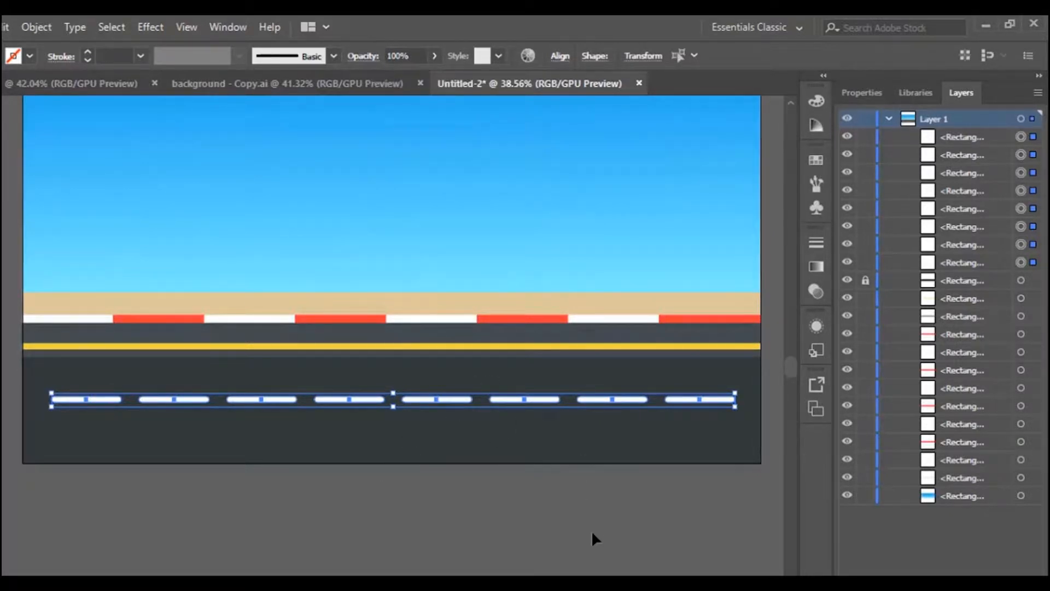
click(618, 514)
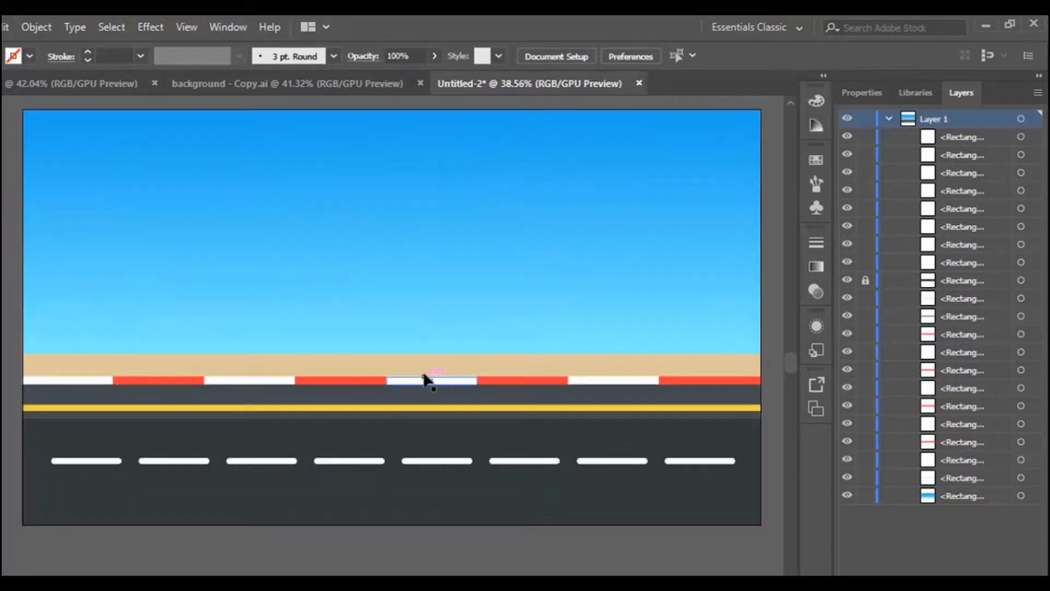
Unlock the dark foreground rectangle and collapse Layer 1's contents
scroll(516, 430, up, 2)
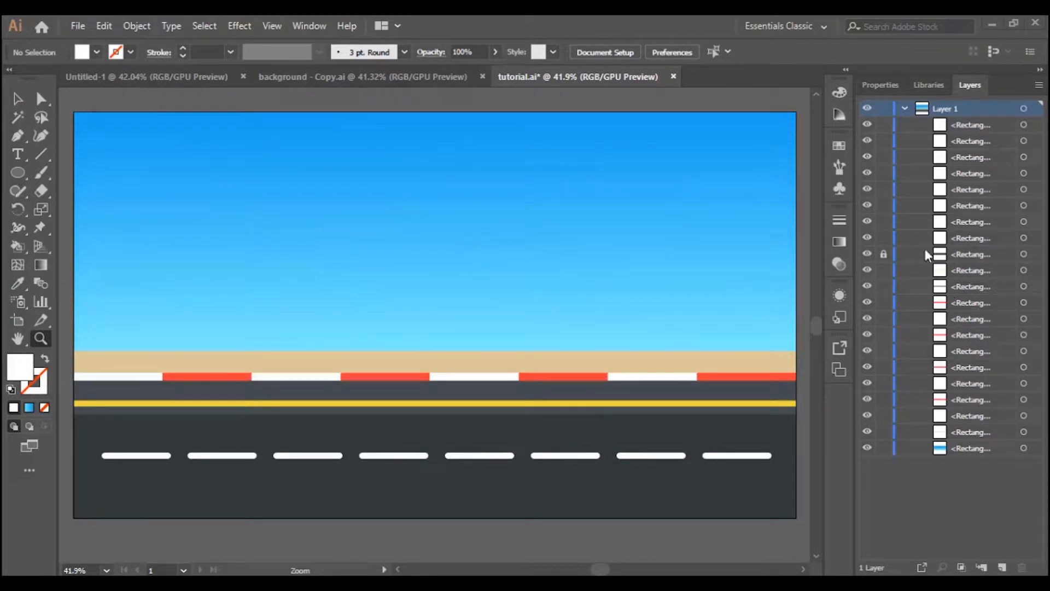
click(884, 256)
click(903, 109)
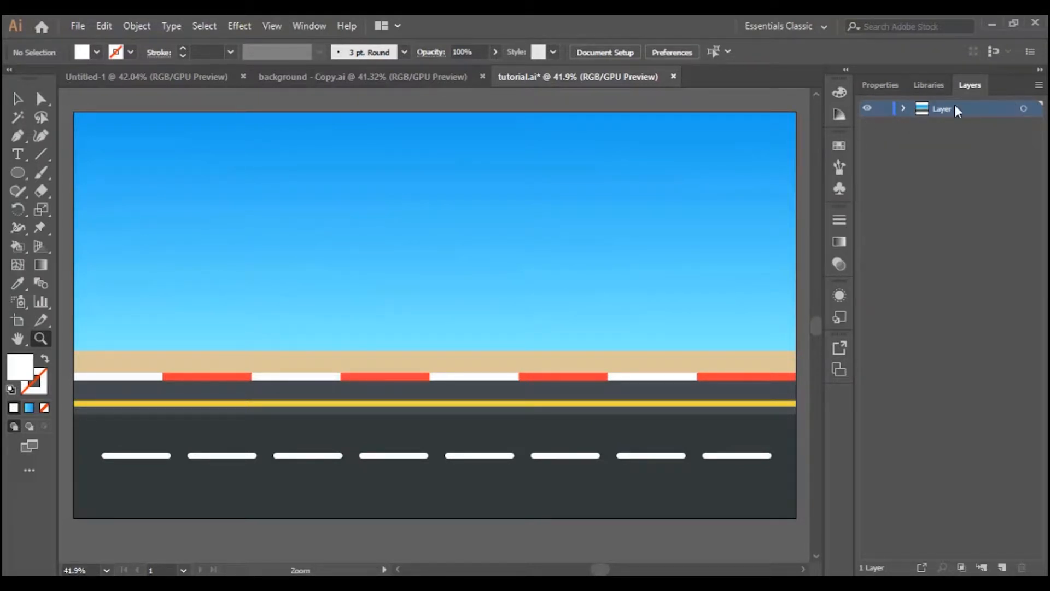
Toggle Layer 1's visibility off and on to check which artwork it contains
click(868, 109)
click(868, 108)
click(867, 109)
click(868, 109)
Add a new empty layer above Layer 1
scroll(642, 298, down, 3)
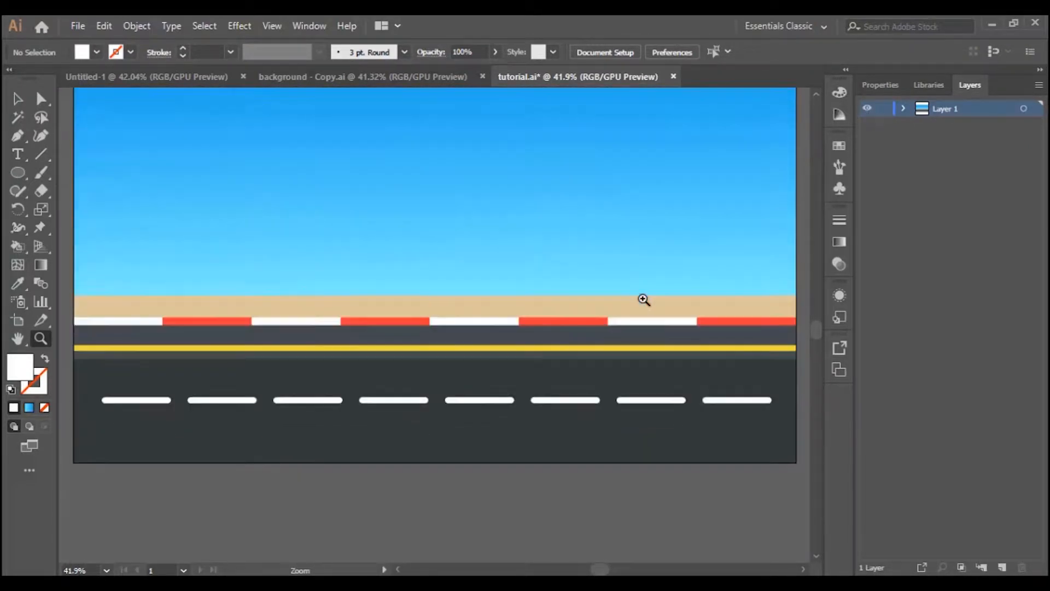
scroll(642, 300, up, 2)
scroll(644, 313, up, 2)
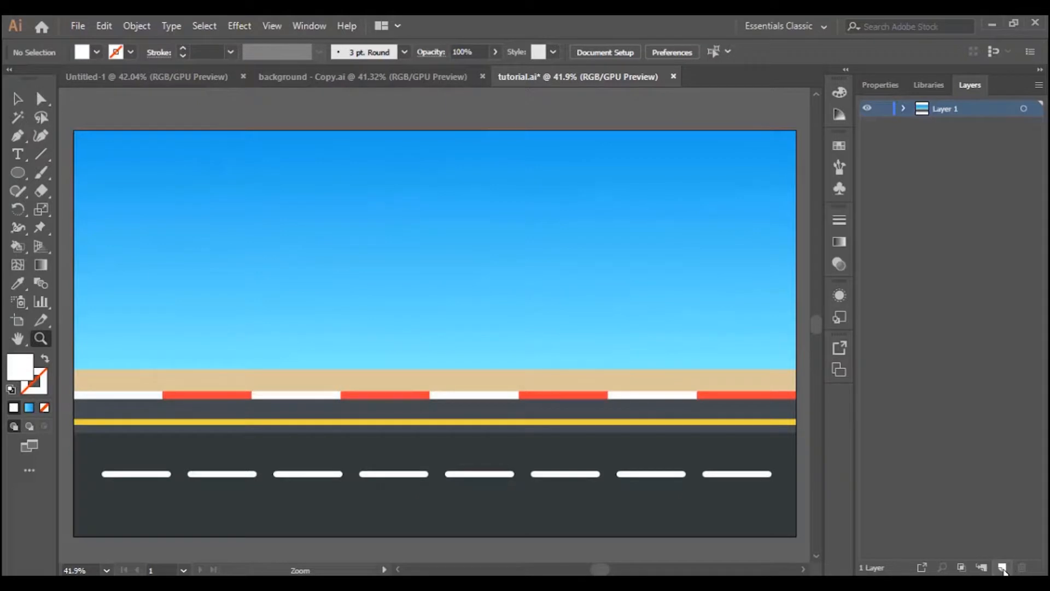
click(1006, 568)
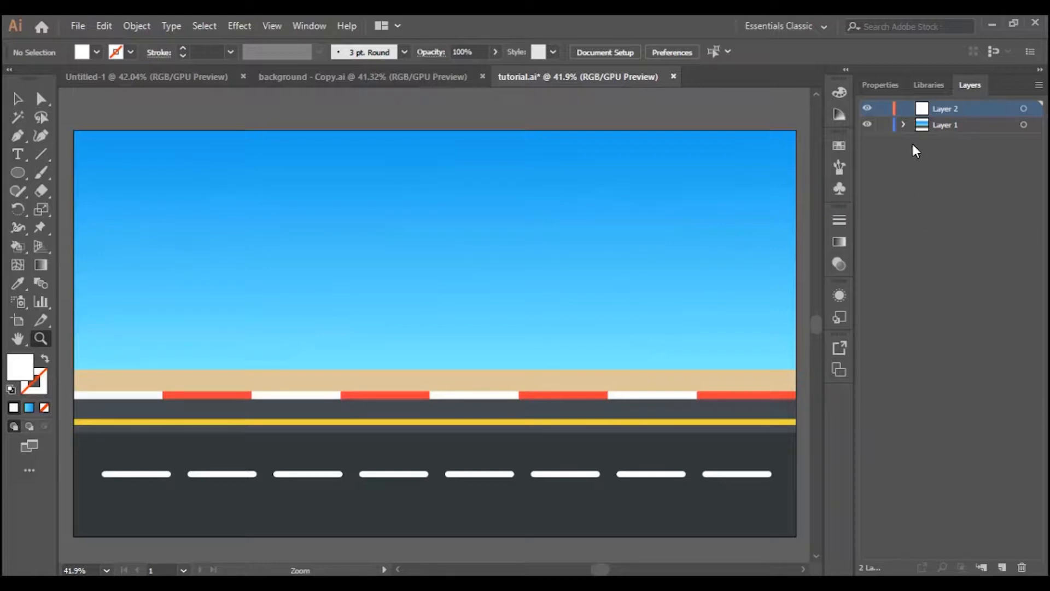
click(902, 125)
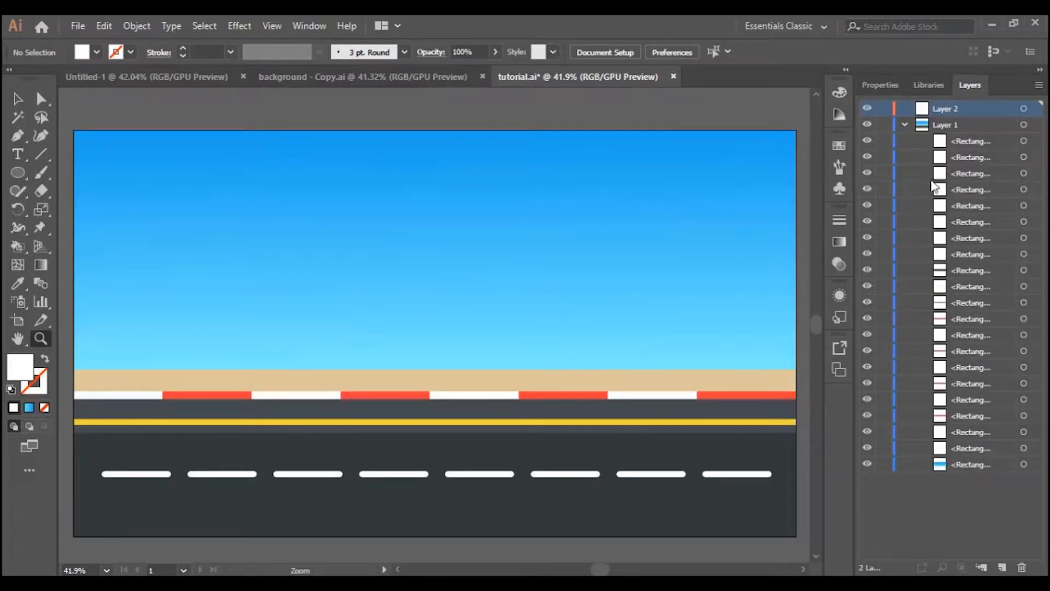
click(904, 126)
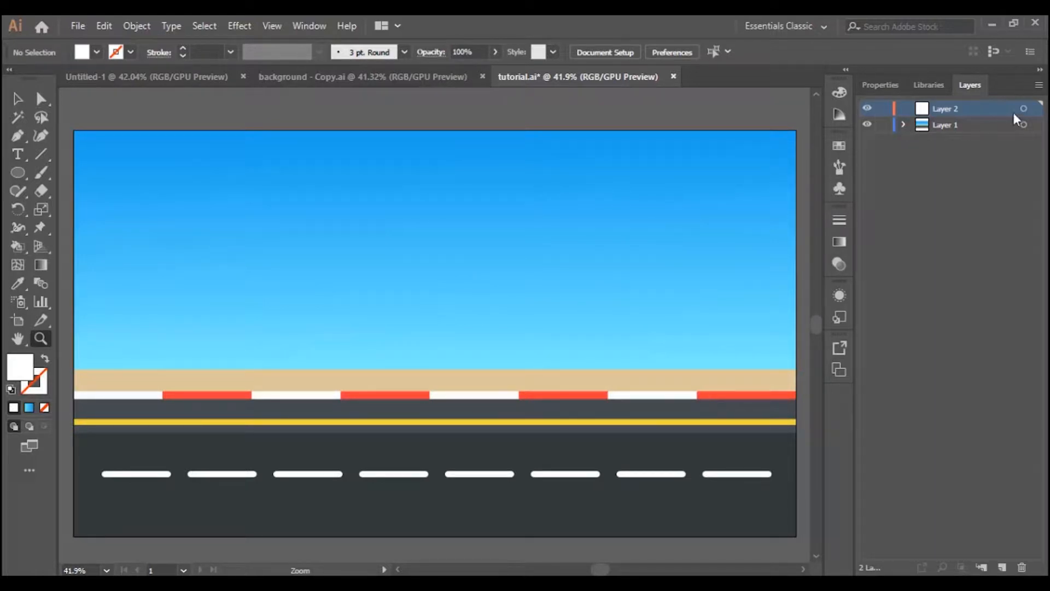
click(1038, 86)
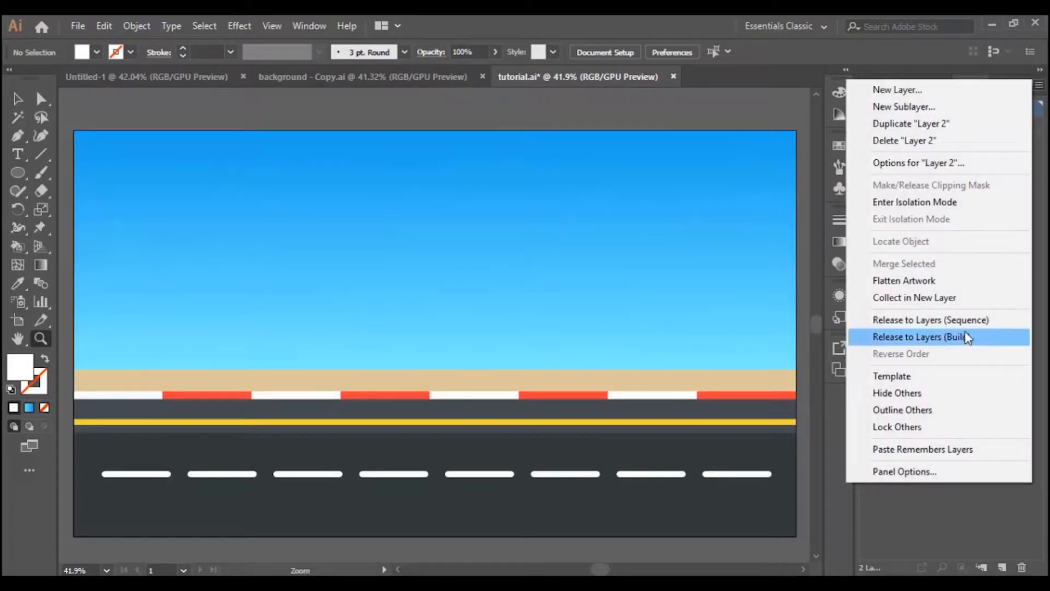
click(932, 521)
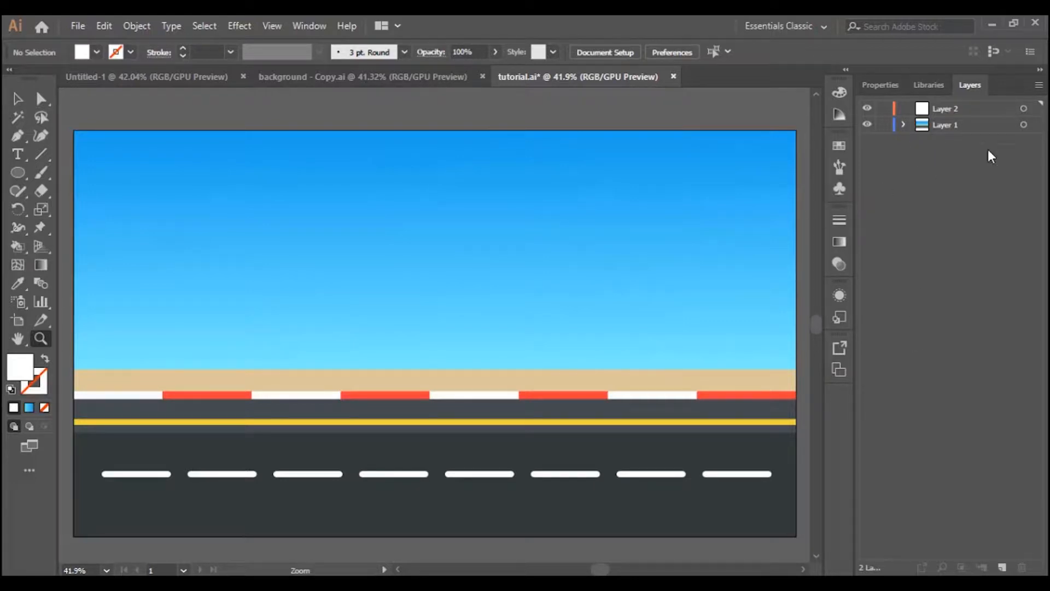
On Layer 2, draw a small white rectangle in the middle of the sky and fully round its corners into a pill
click(961, 113)
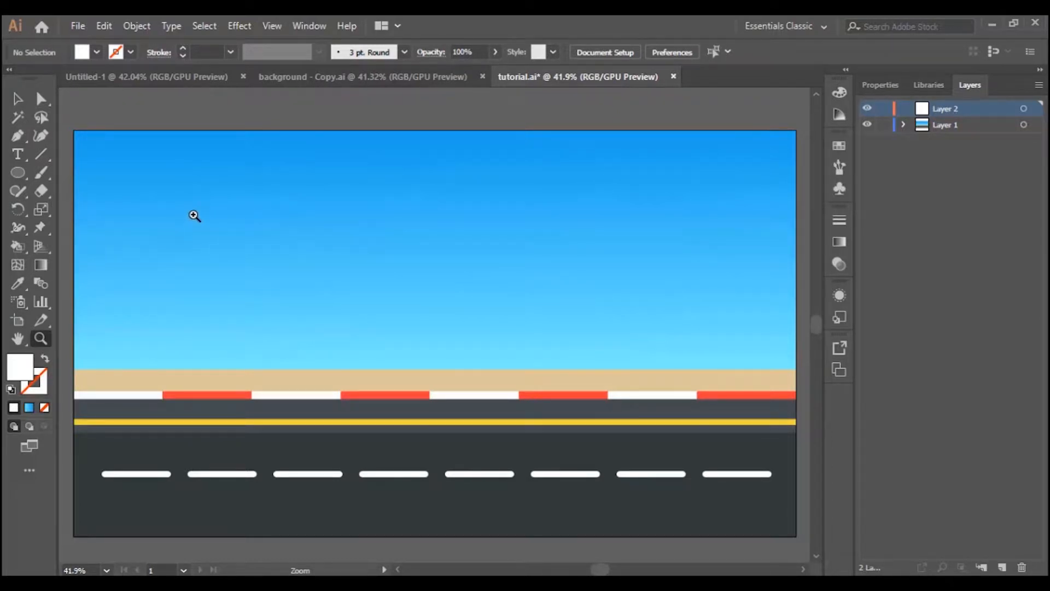
click(18, 173)
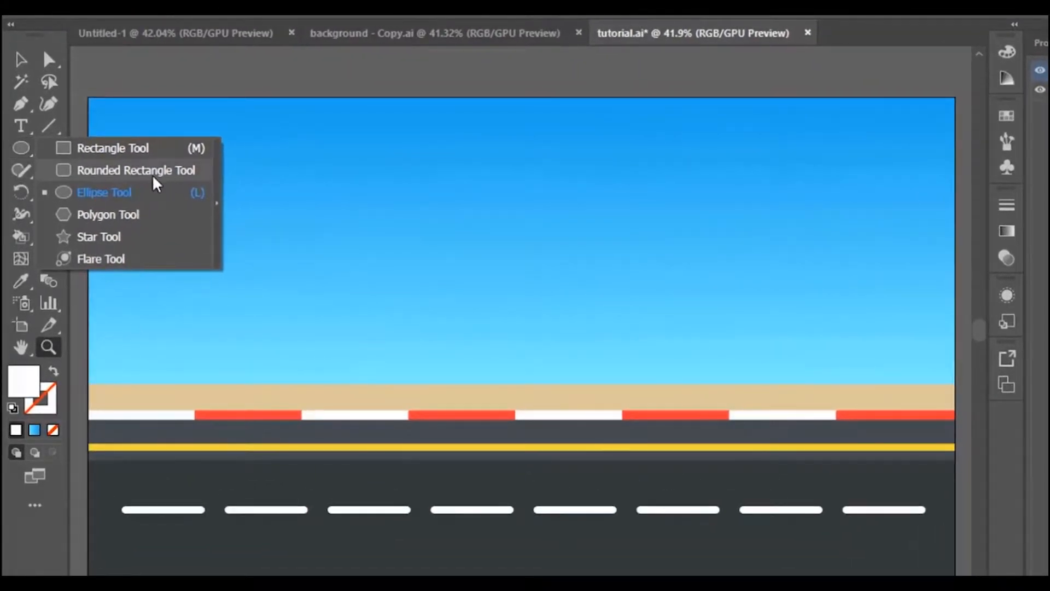
click(127, 148)
drag(462, 211, 529, 234)
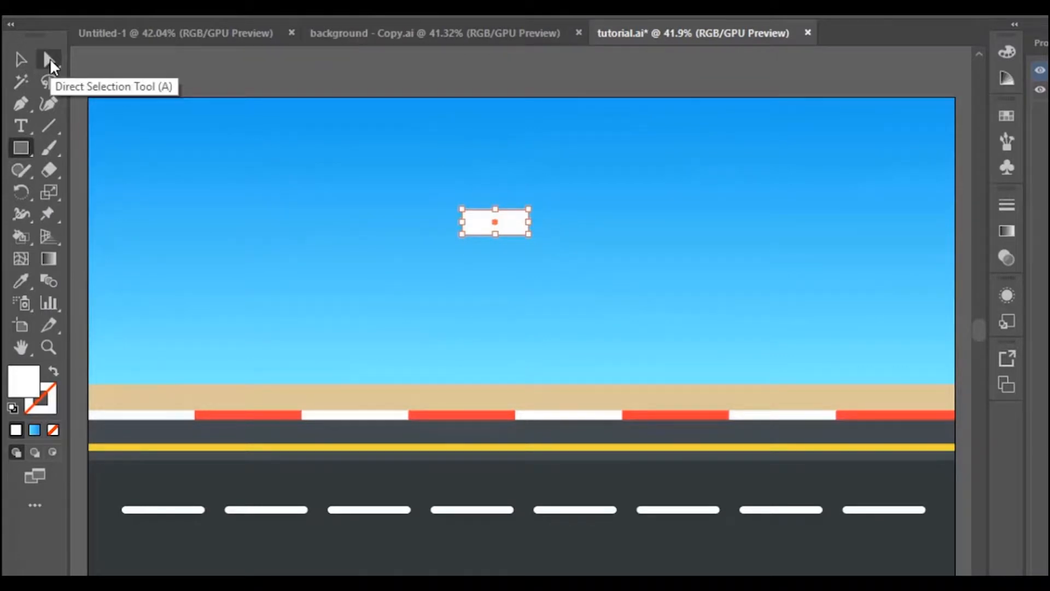
click(49, 59)
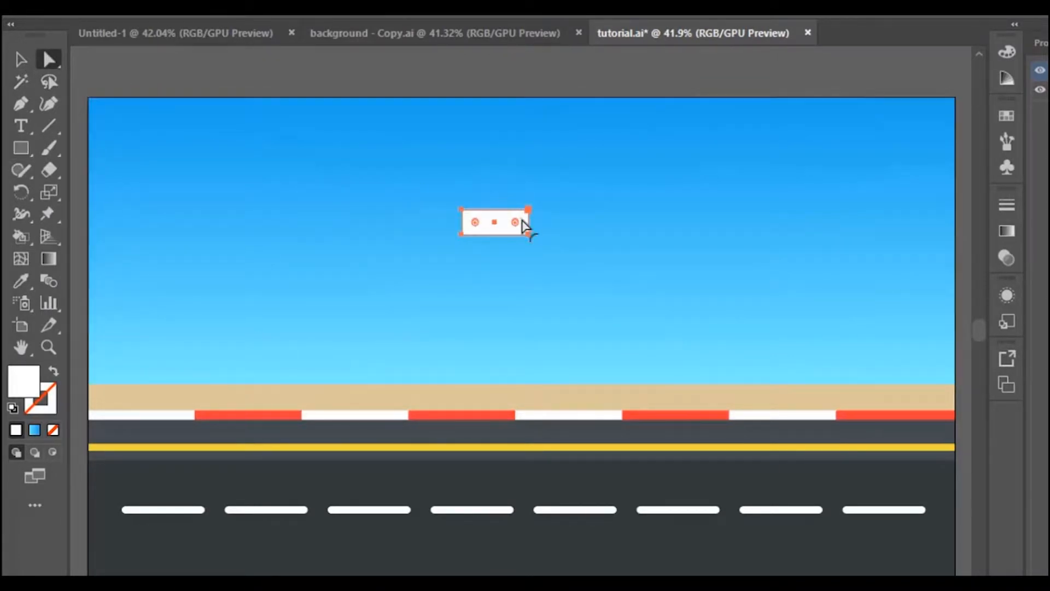
drag(515, 224, 501, 234)
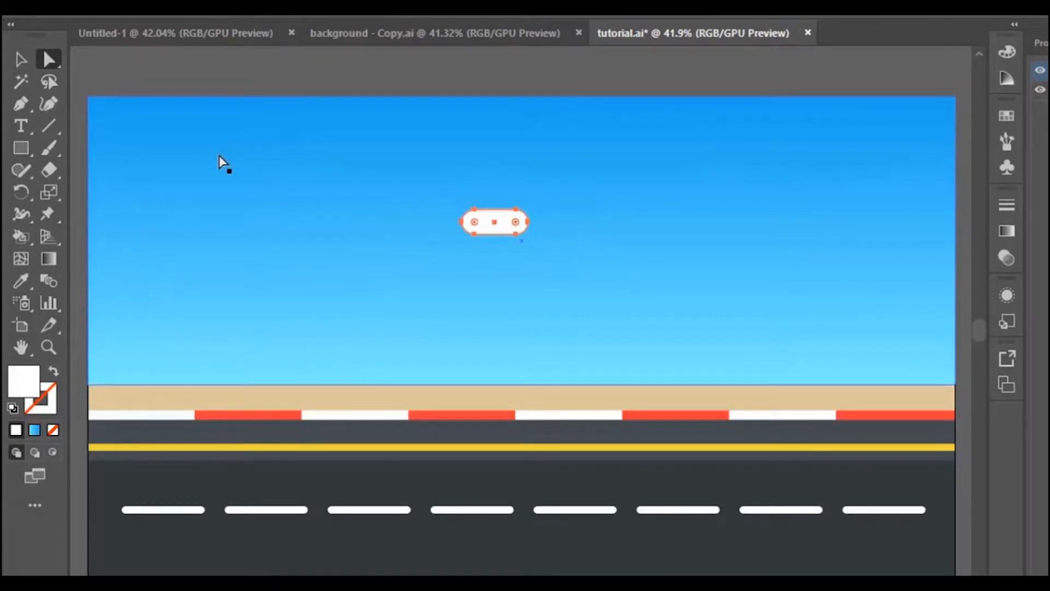
Lock Layer 1 and make Layer 2 the active layer
key(ctrl+equal)
key(ctrl+equal)
key(ctrl+equal)
key(ctrl+equal)
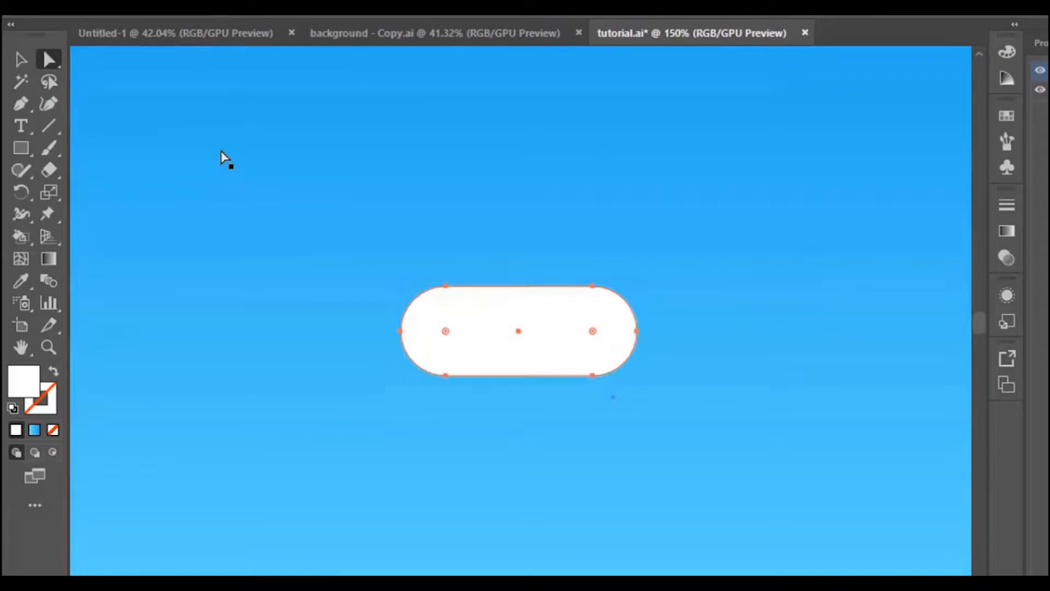
key(v)
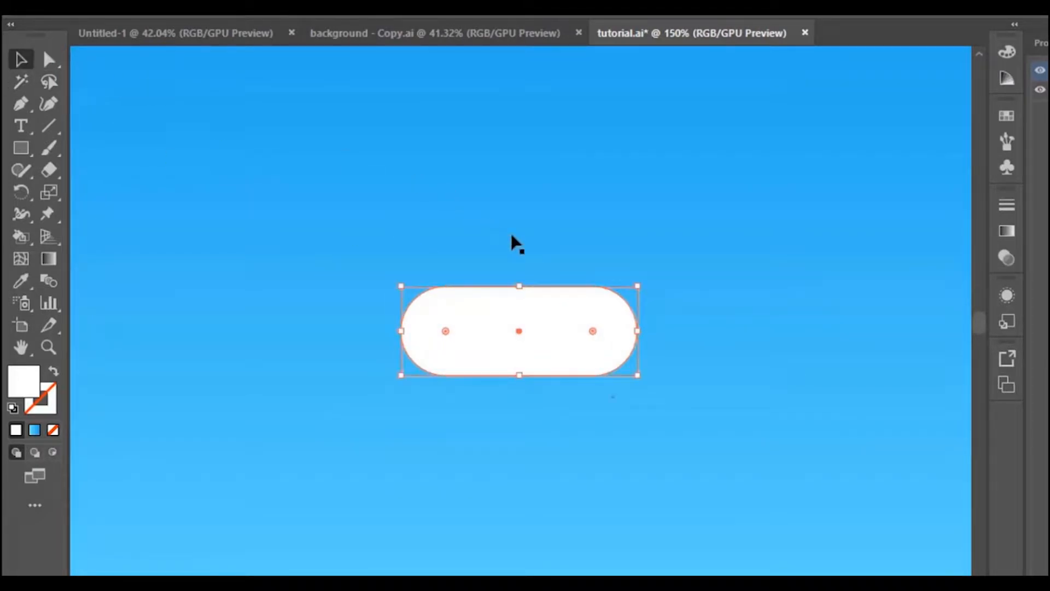
click(853, 92)
click(921, 93)
click(951, 74)
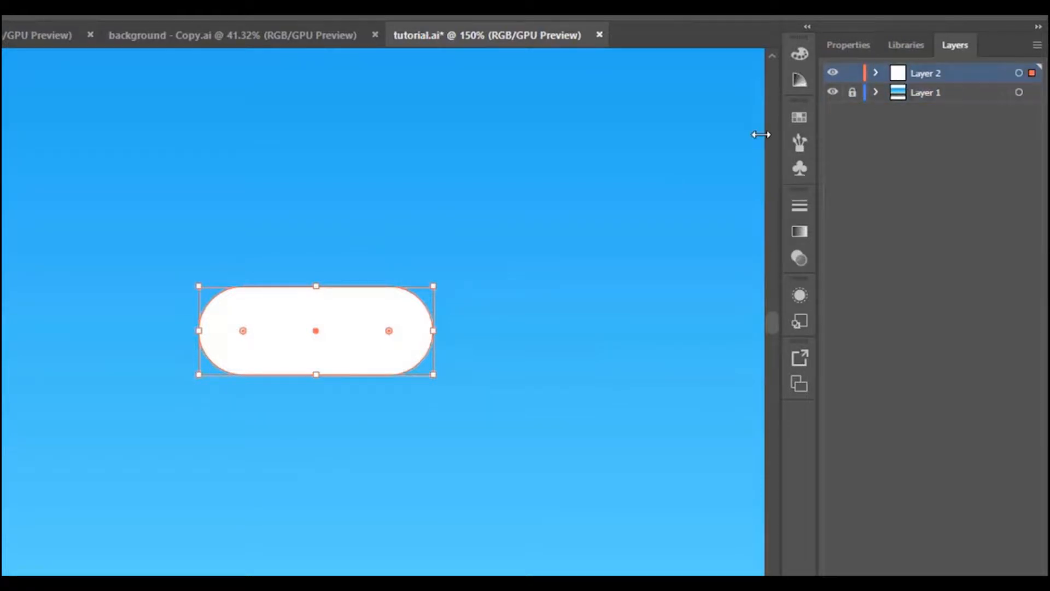
Draw a white circle about as tall as the pill and place it over the pill's right end
drag(22, 157, 82, 192)
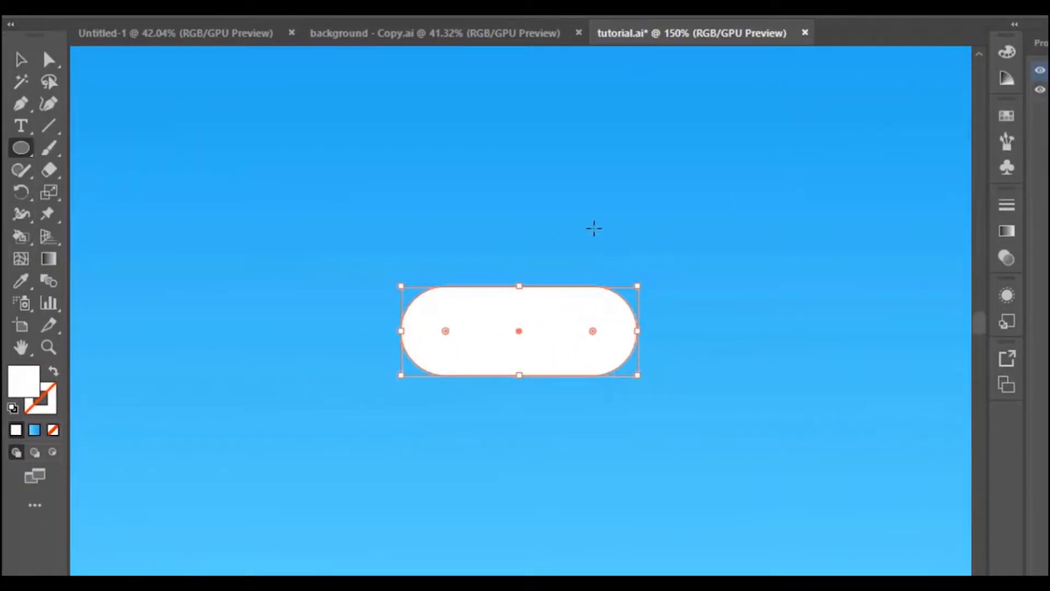
drag(536, 225, 627, 295)
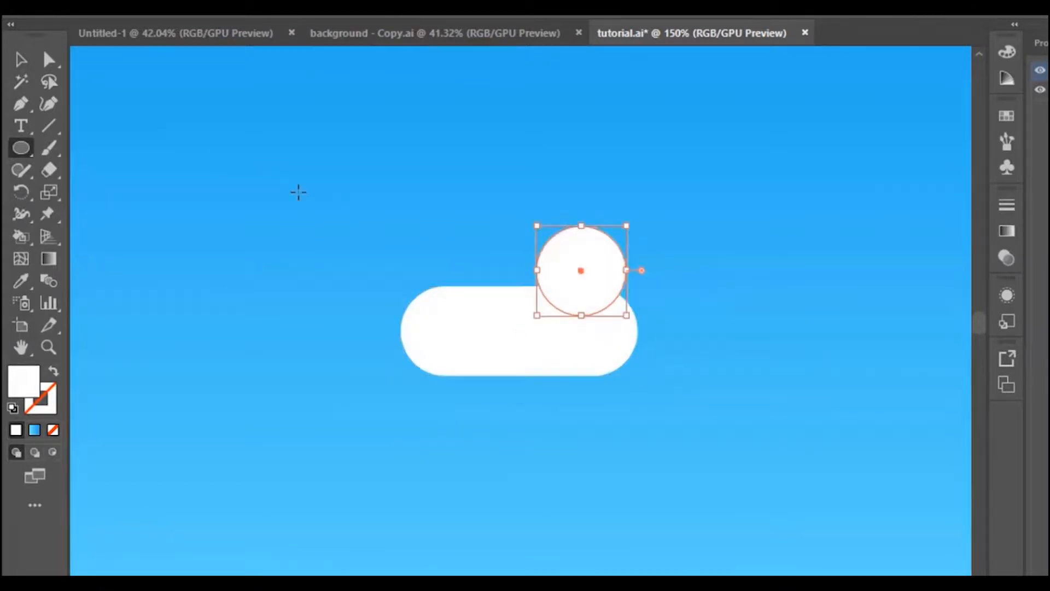
click(24, 61)
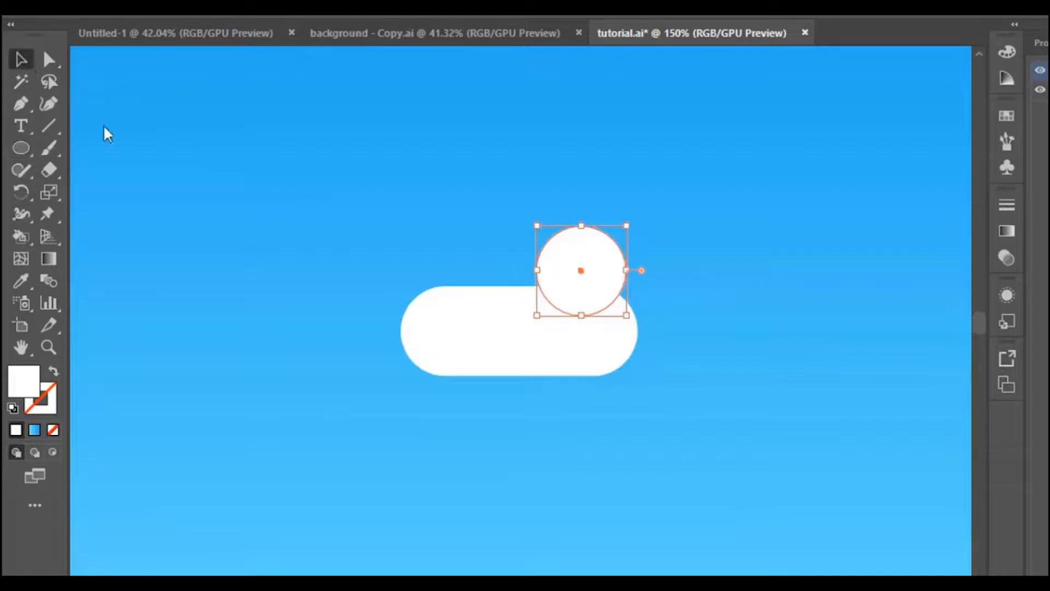
drag(593, 258, 606, 316)
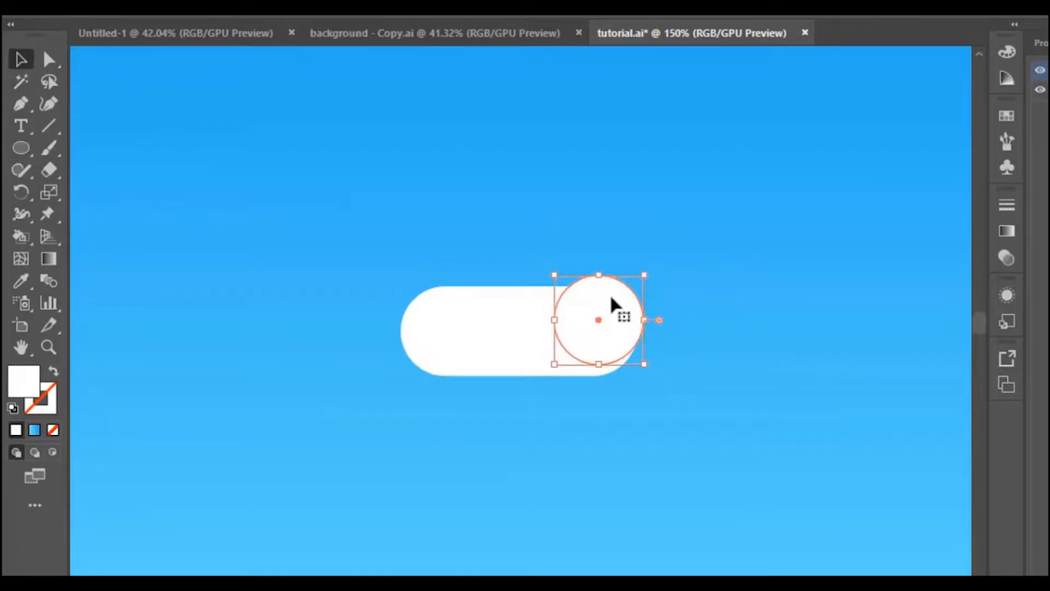
Duplicate the circle along the pill's upper side as cloud bumps and enlarge the circle at the right end
drag(607, 307, 503, 273)
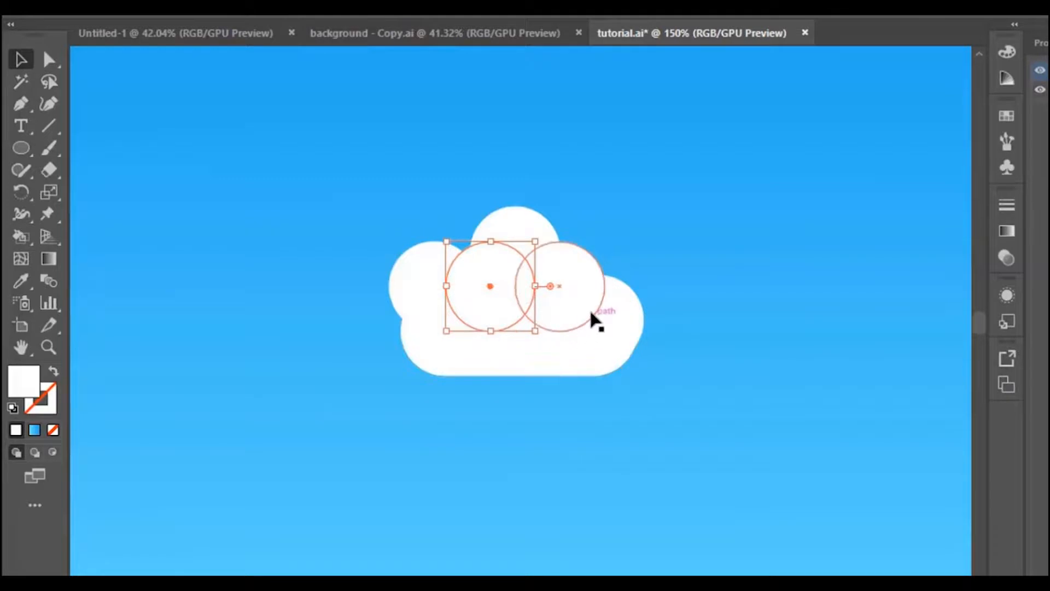
drag(580, 276, 596, 256)
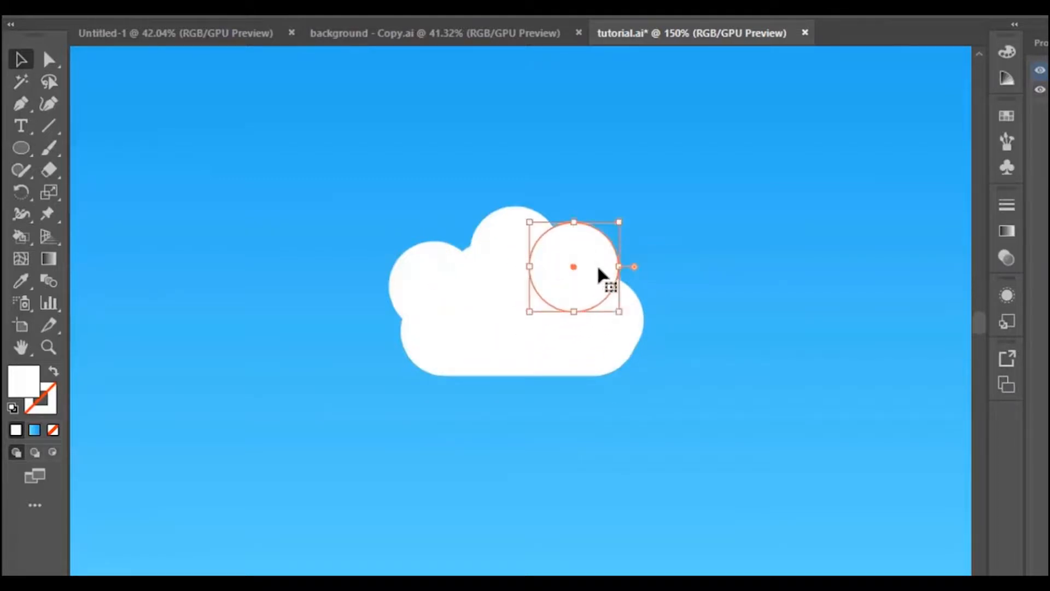
click(635, 327)
drag(645, 276, 674, 261)
drag(607, 317, 480, 310)
drag(498, 286, 582, 267)
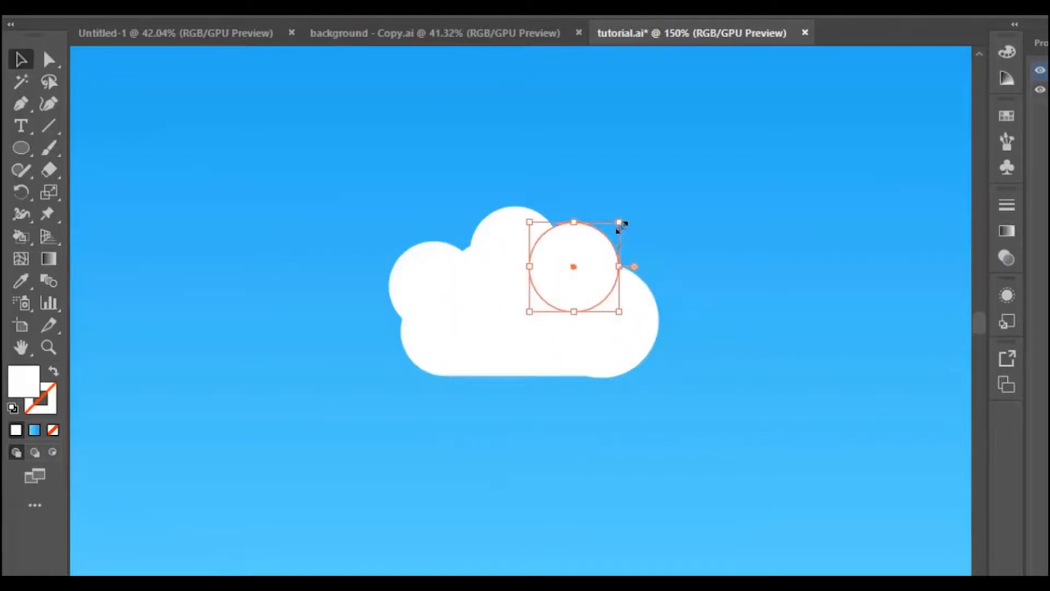
Shrink the upper-right circle, tuck it beside the top circle, and shift the top circle slightly right
drag(621, 225, 596, 243)
drag(580, 278, 595, 267)
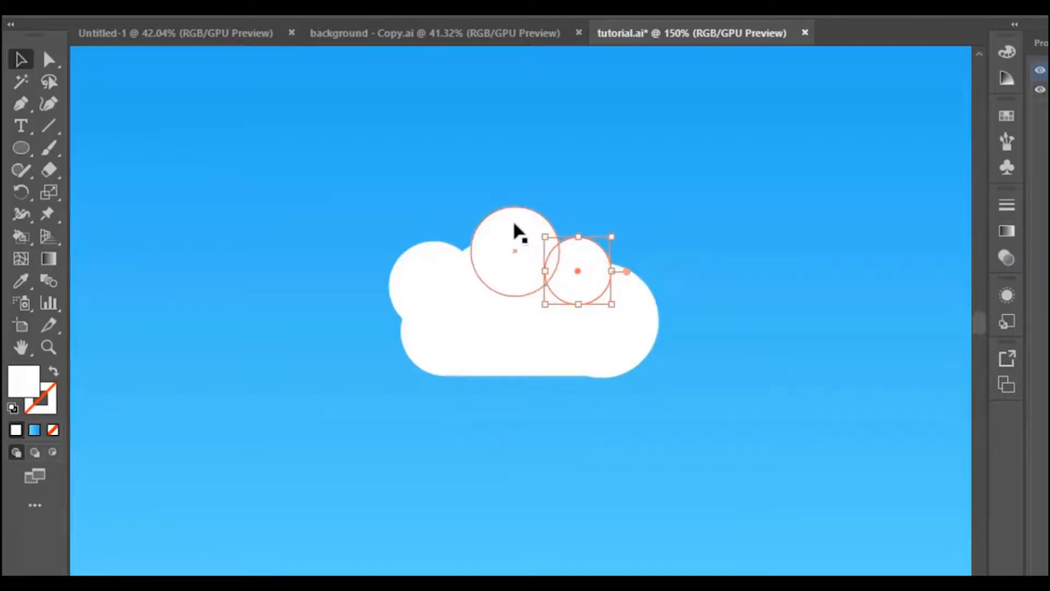
click(518, 235)
drag(517, 234, 538, 245)
Enlarge the cloud's left circle over the pill's end and shrink the inner circle into a small bump beside the top circle
click(487, 331)
click(478, 284)
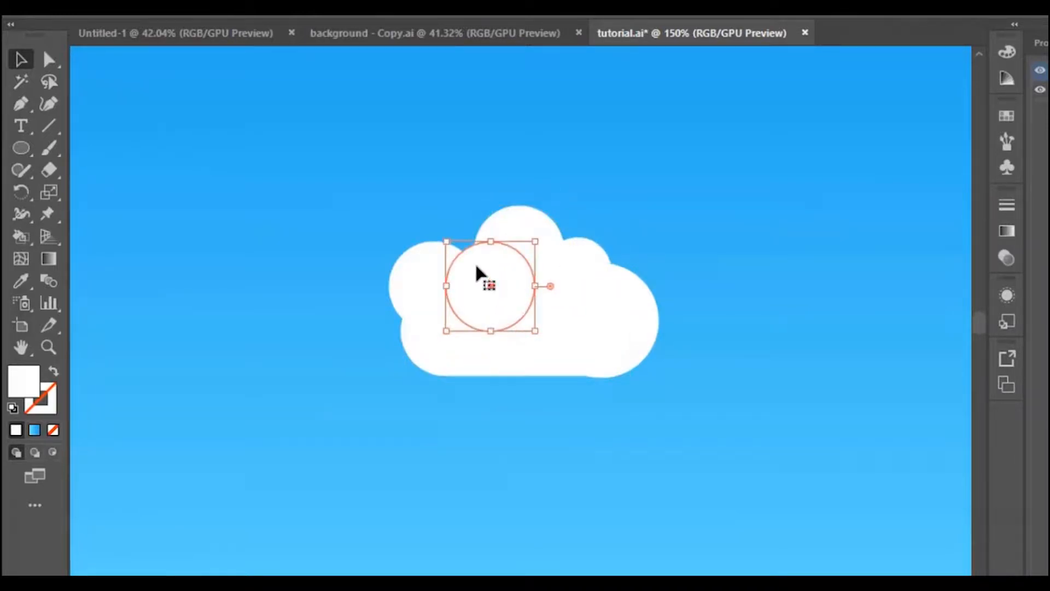
drag(483, 271, 396, 319)
drag(456, 286, 481, 261)
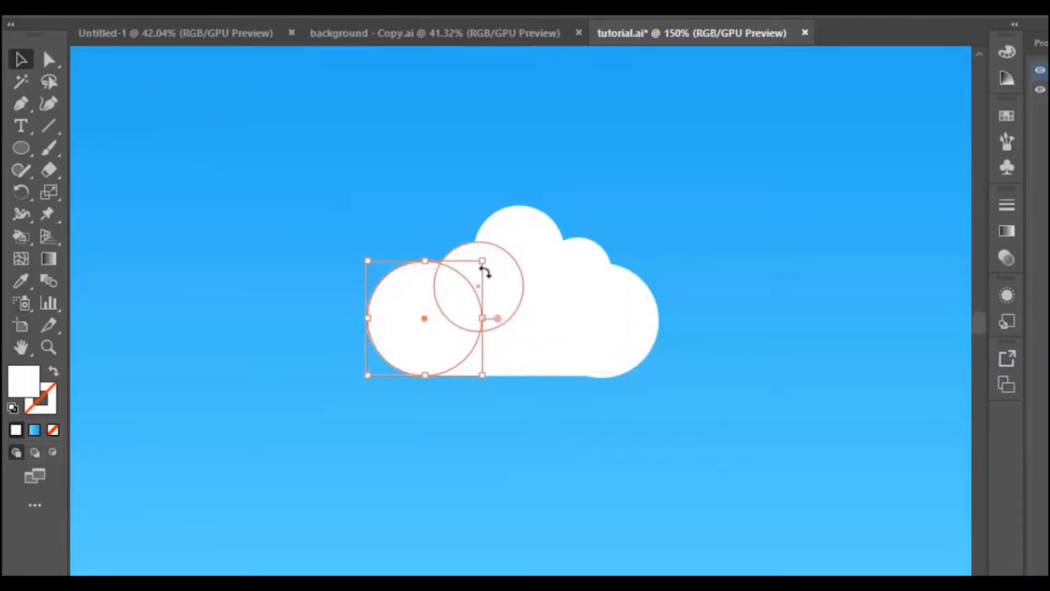
click(503, 434)
click(481, 265)
drag(524, 241, 480, 278)
click(499, 438)
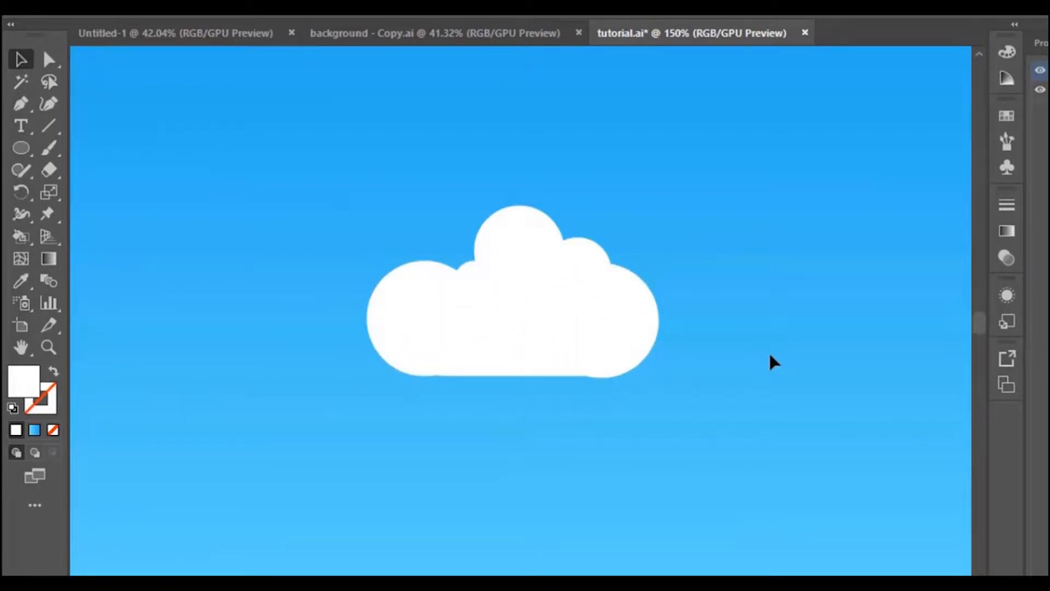
Nudge the cloud's base pill slightly down and extend its upper edge upward
click(530, 352)
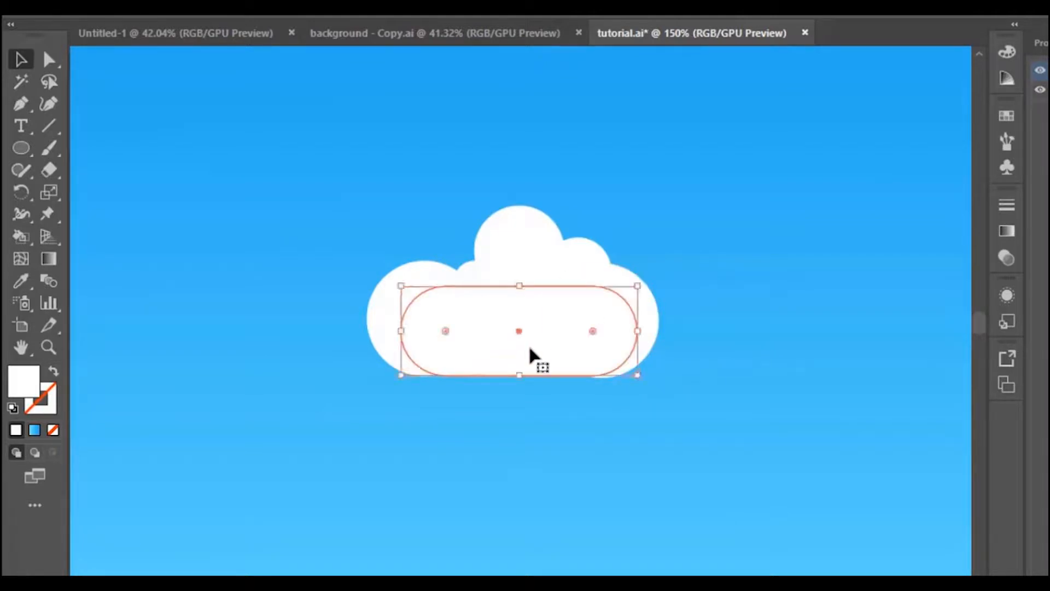
click(612, 457)
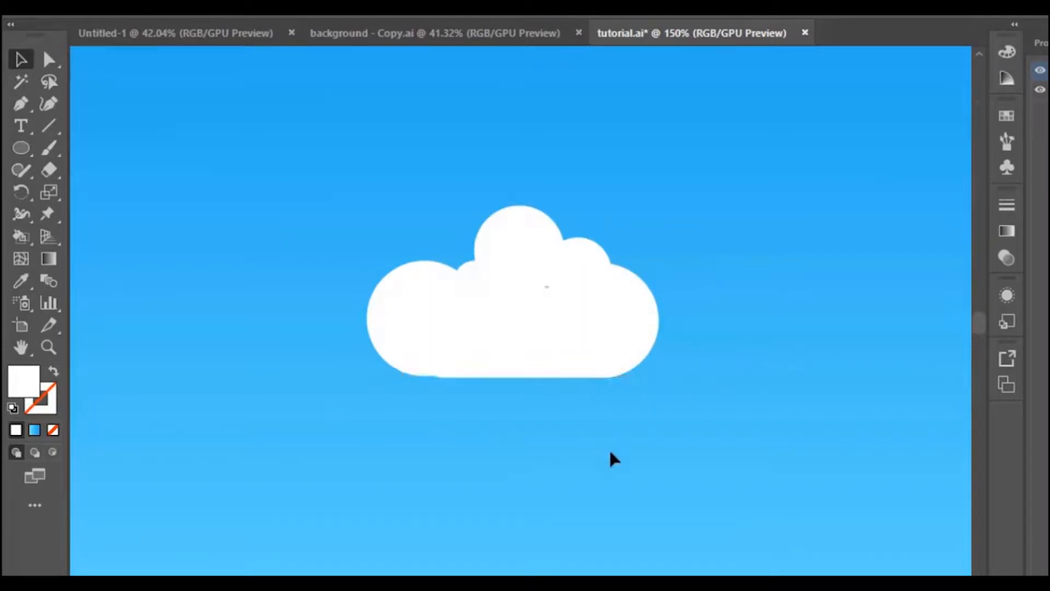
click(543, 351)
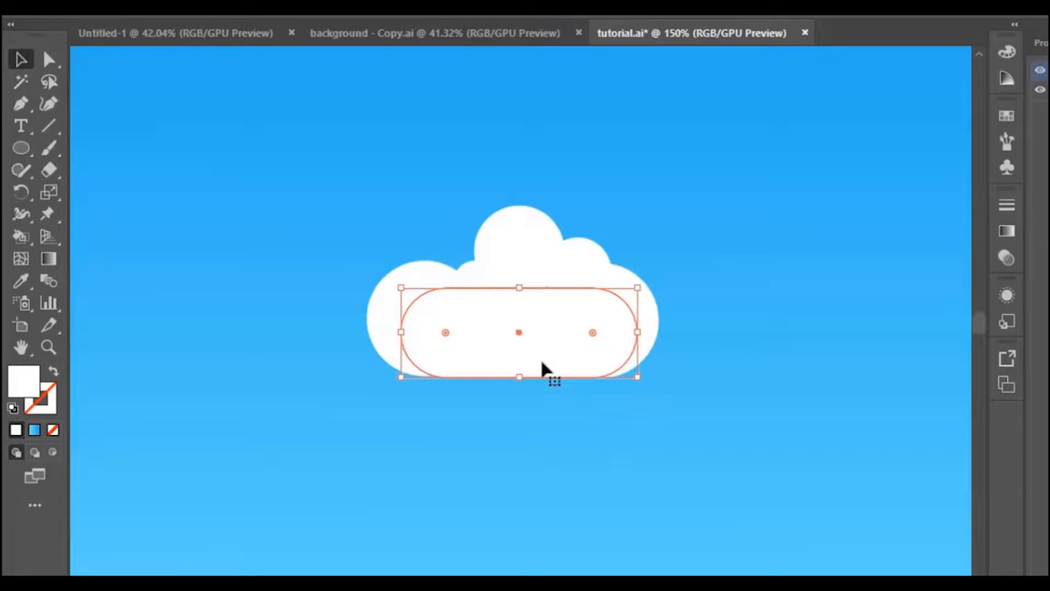
key(Down)
drag(524, 292, 524, 279)
click(754, 463)
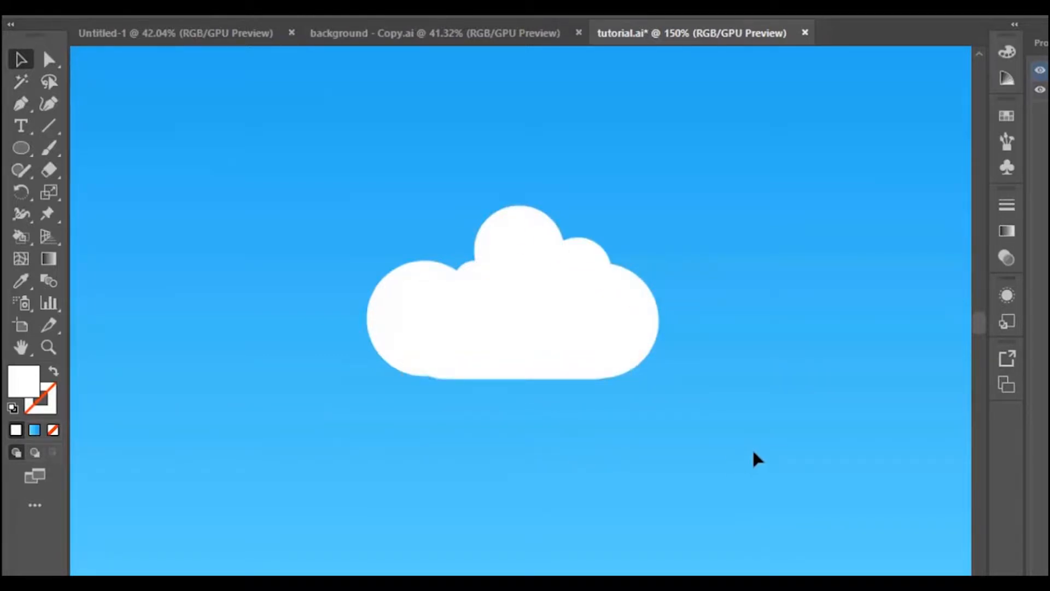
Widen the base pill on both sides to smooth the cloud's lower outline
click(522, 370)
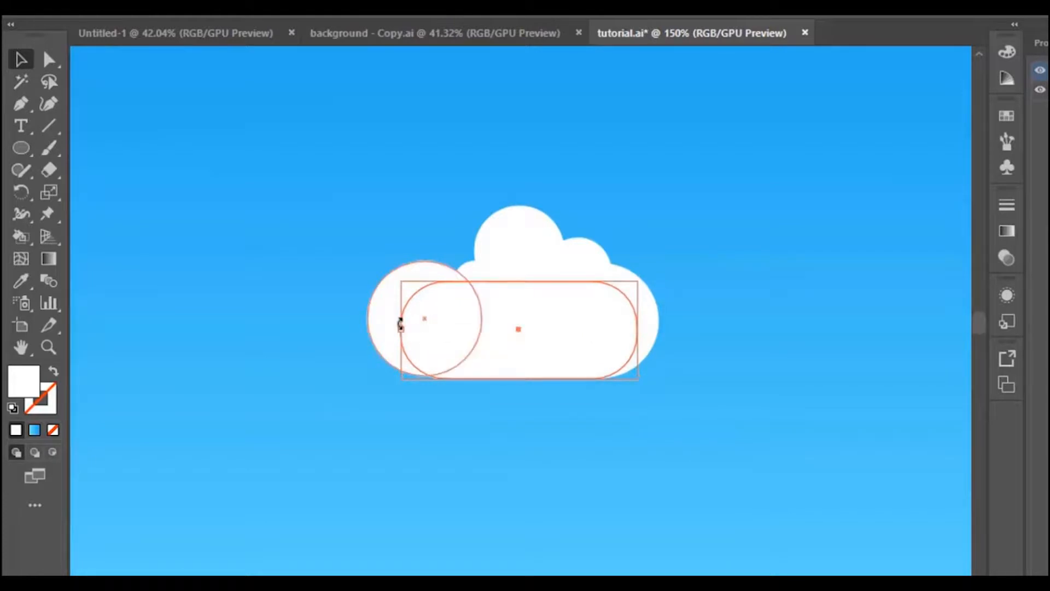
drag(400, 330, 384, 330)
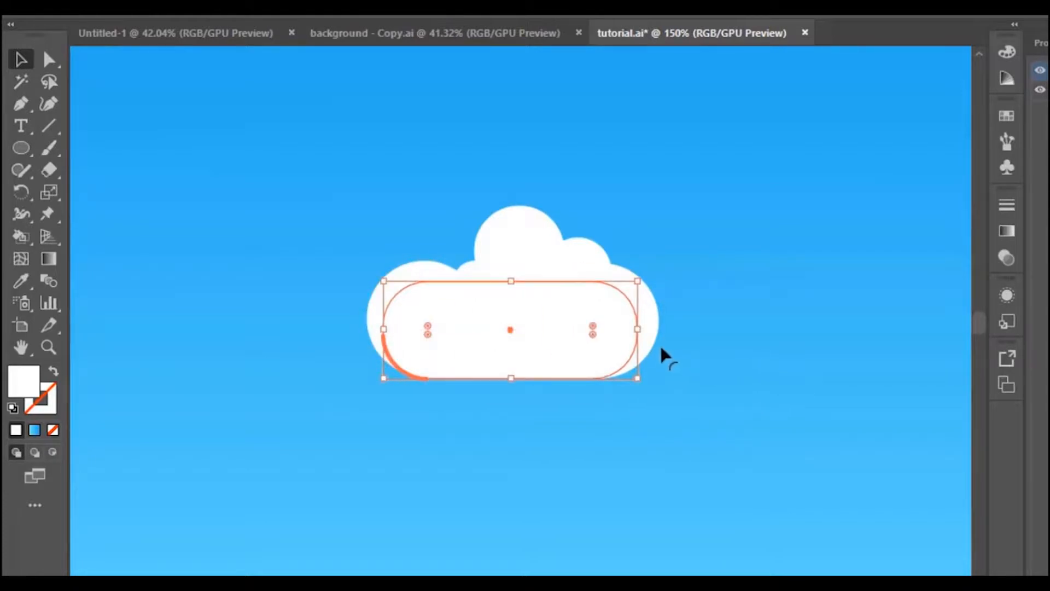
drag(638, 329, 649, 328)
click(734, 403)
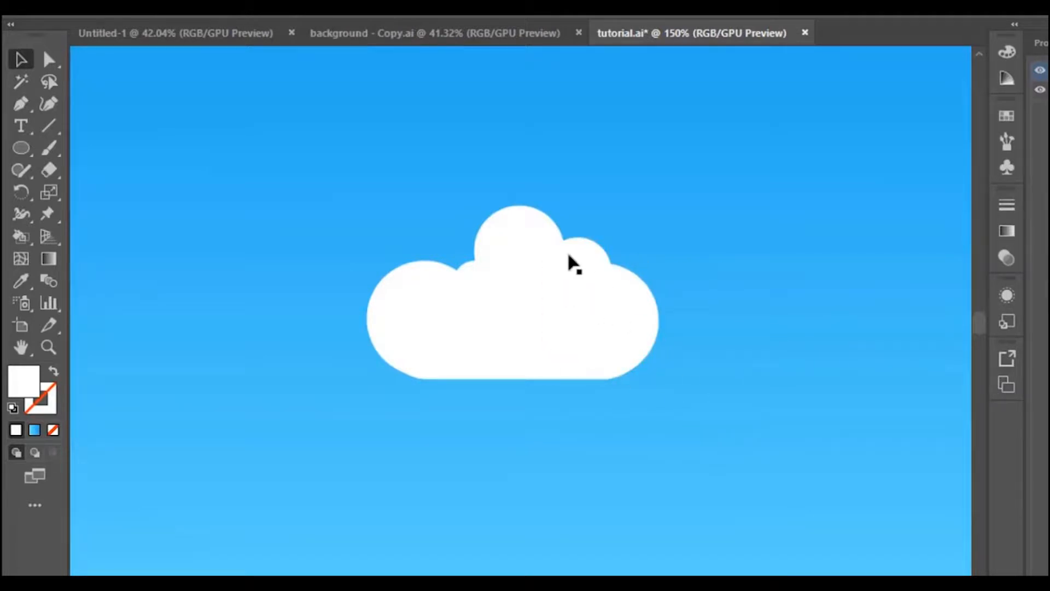
Select all the cloud's shapes, move them to the left part of the sky, scale them down slightly and deselect
key(ctrl+a)
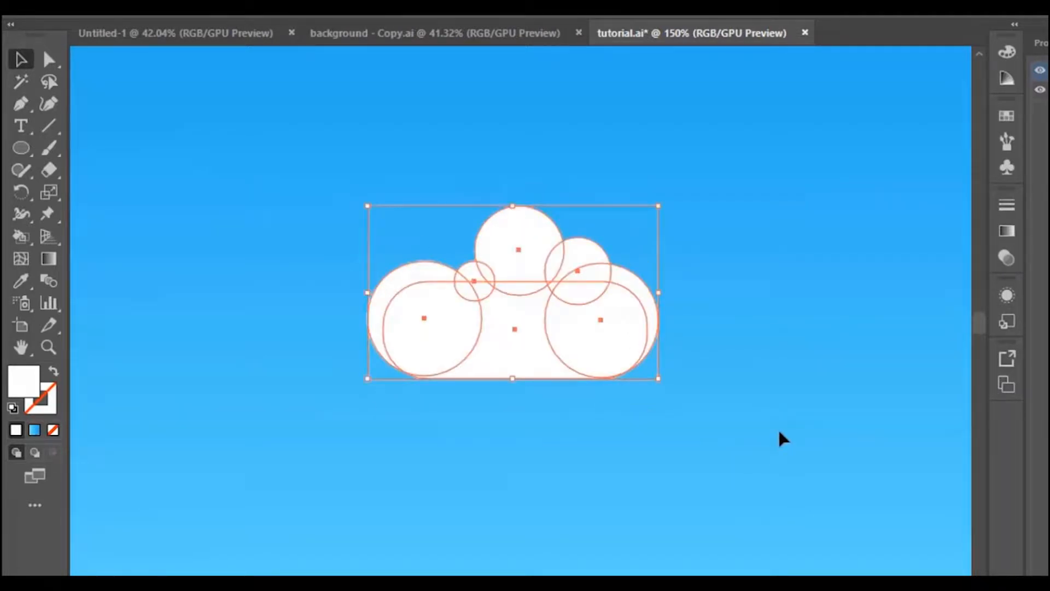
key(ctrl+minus)
key(ctrl+minus)
key(ctrl+minus)
key(ctrl+minus)
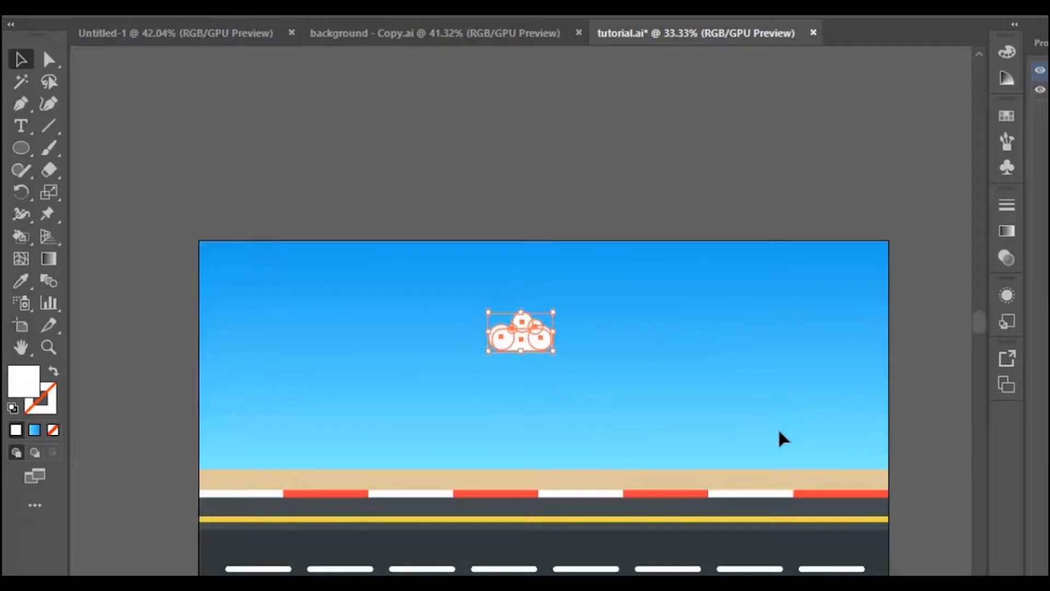
scroll(780, 433, down, 1)
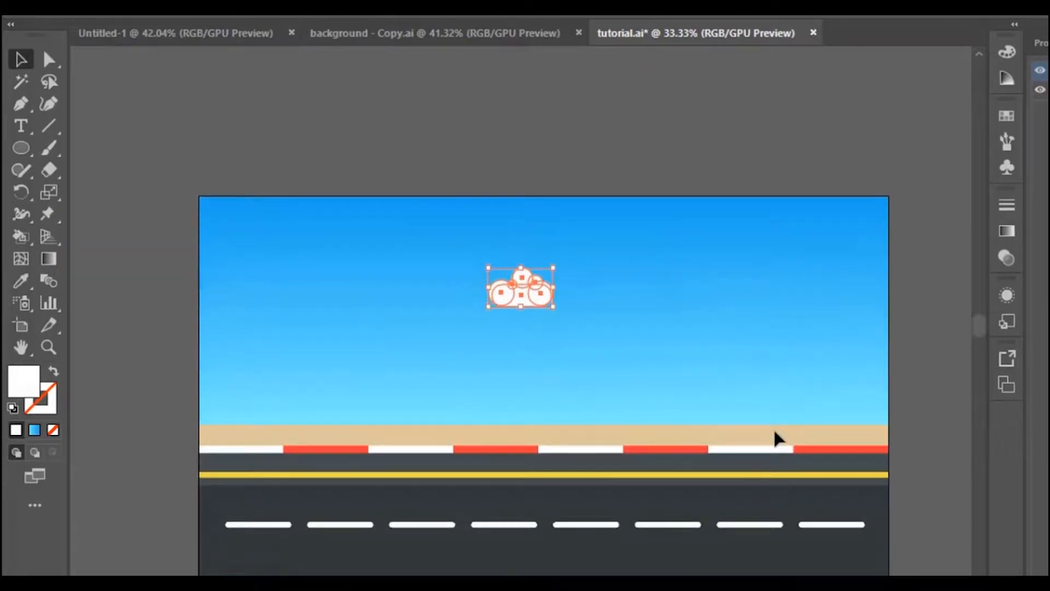
drag(535, 299, 290, 302)
click(326, 322)
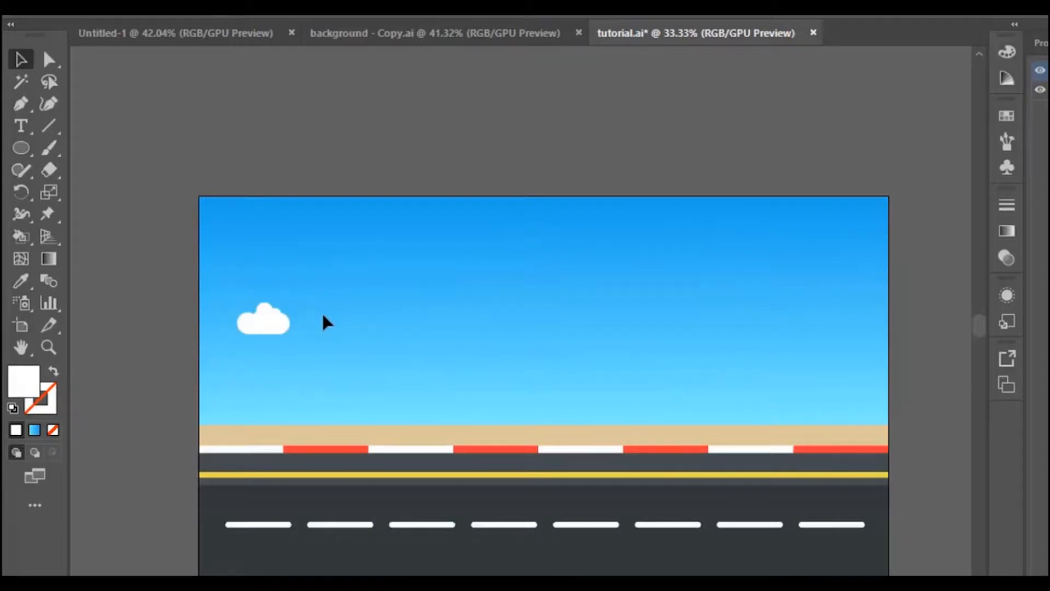
click(48, 347)
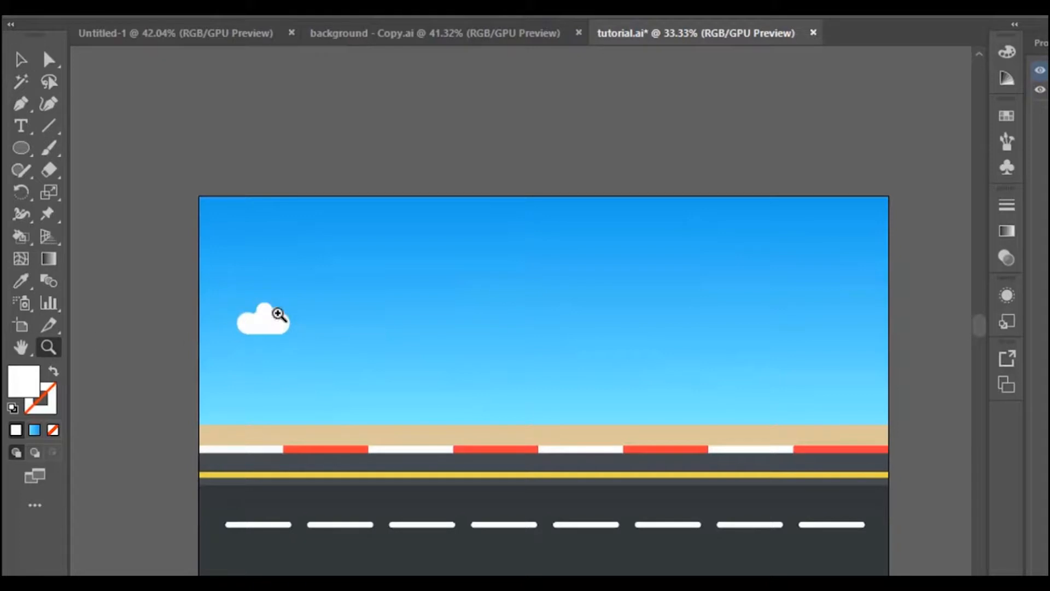
Select all of the cloud's shapes, scale the cloud down further and deselect it
click(273, 323)
click(579, 336)
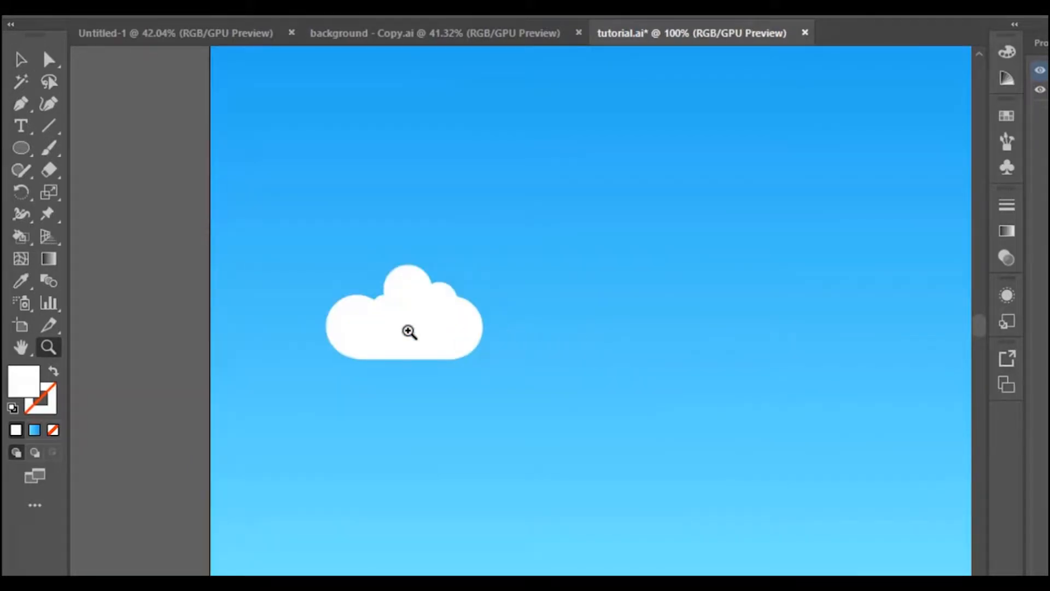
ctrl+click(409, 331)
click(22, 60)
click(600, 329)
drag(327, 235, 542, 389)
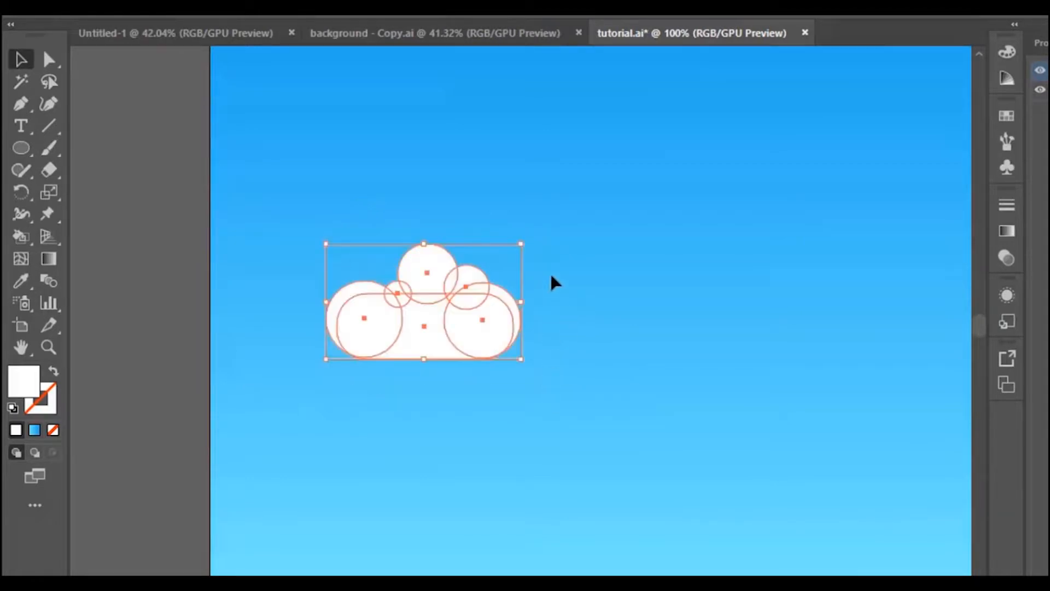
drag(516, 249, 461, 282)
click(552, 364)
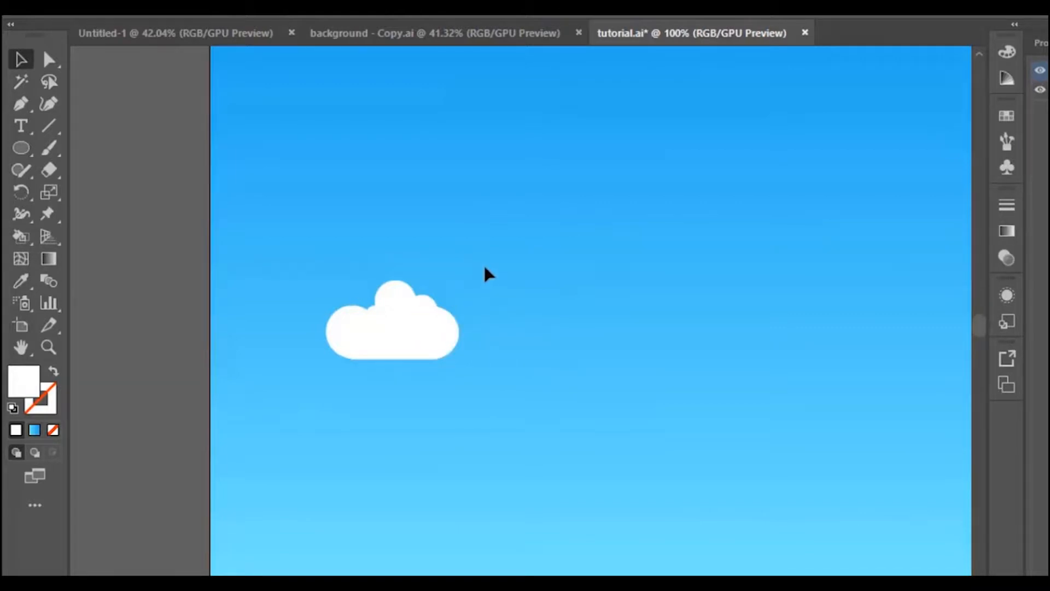
Select the whole cloud and place three copies of it at staggered heights across the left and middle of the sky
key(ctrl+minus)
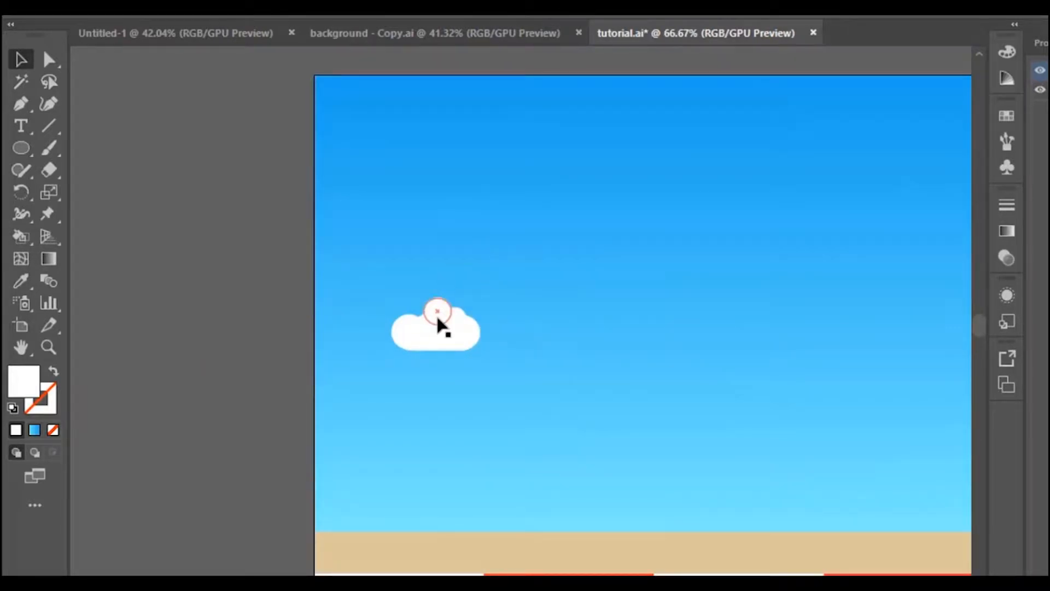
drag(390, 278, 490, 368)
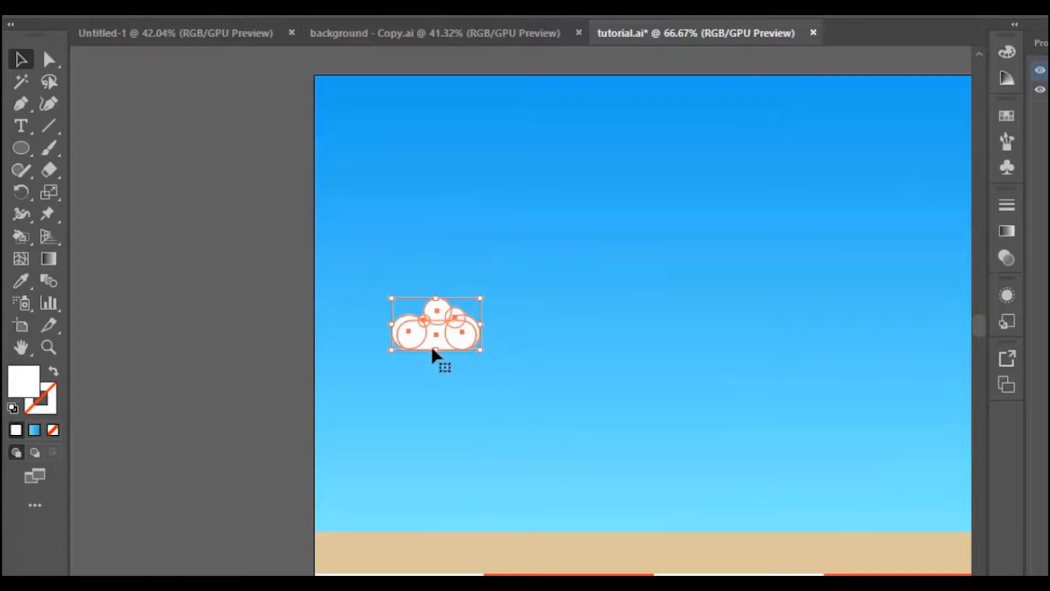
drag(438, 335, 664, 275)
scroll(521, 311, right, 11)
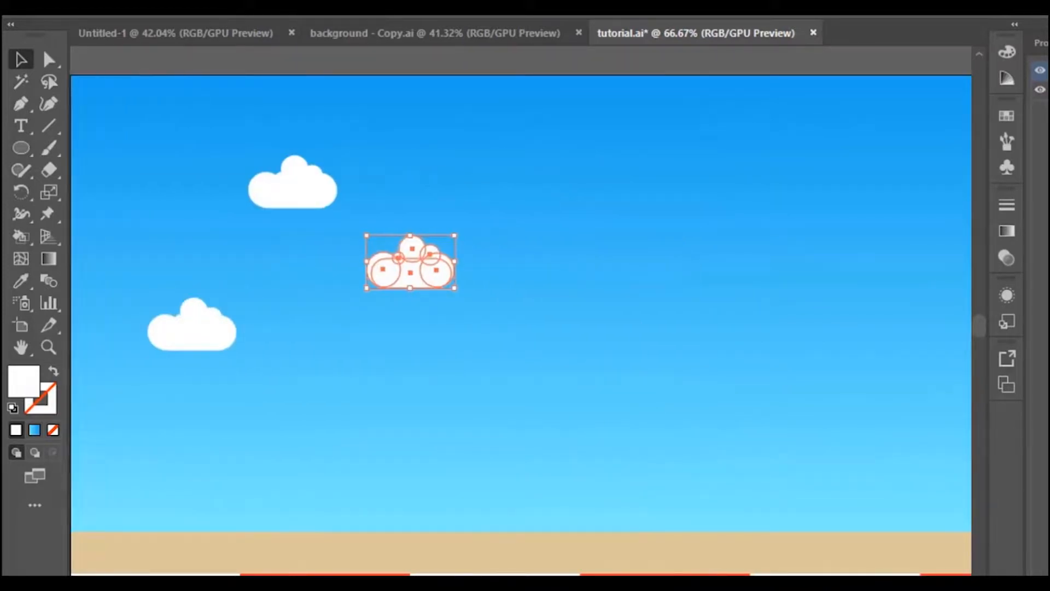
drag(399, 265, 655, 290)
scroll(705, 484, up, 2)
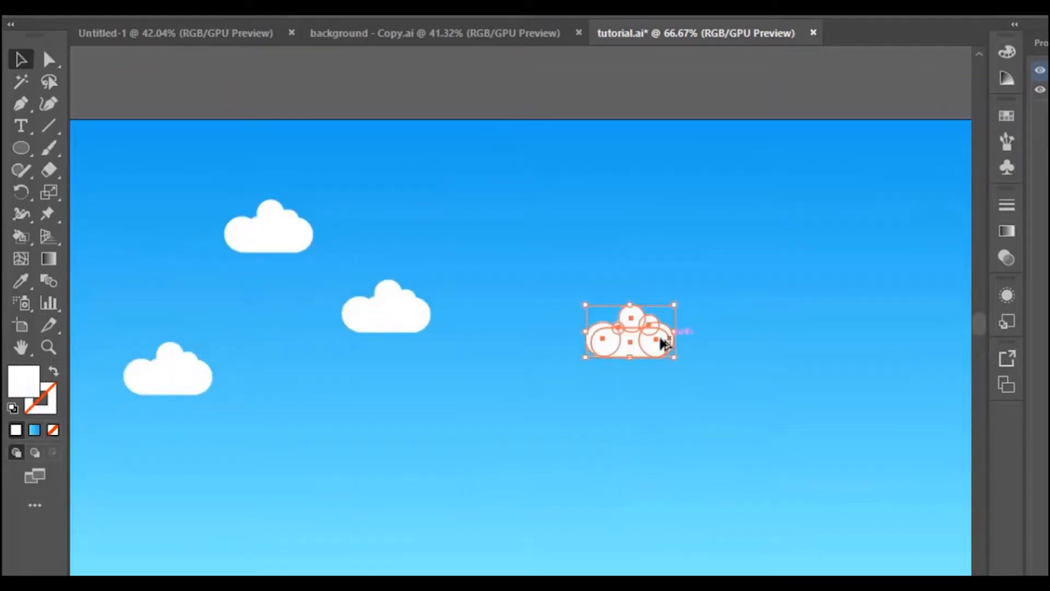
Place five more cloud copies across the middle and right of the sky, lowering the one beside the upper-right corner cloud slightly
drag(649, 351, 819, 230)
scroll(521, 348, right, 5)
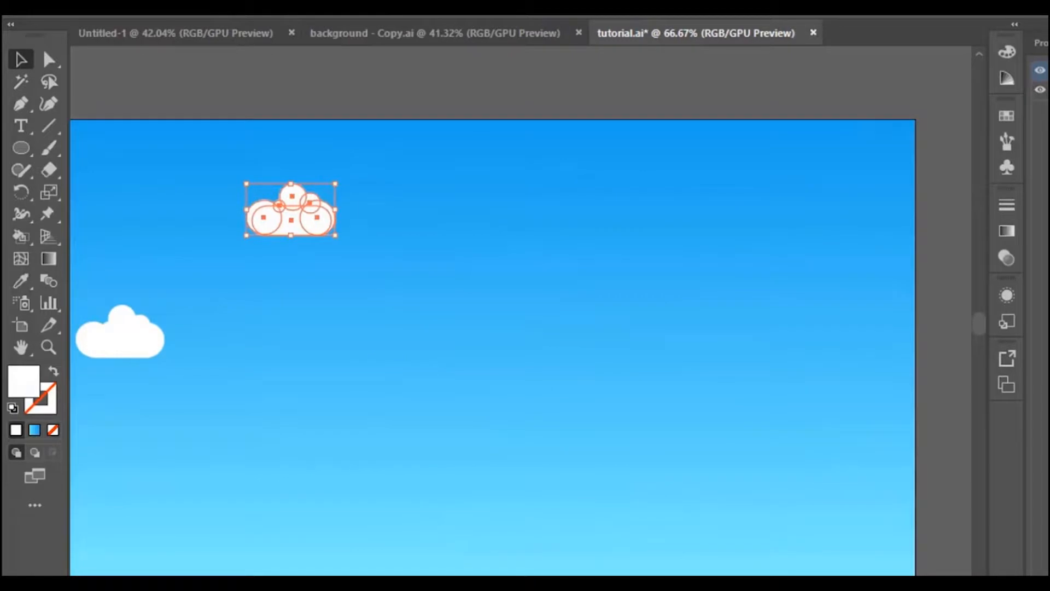
drag(321, 224, 840, 200)
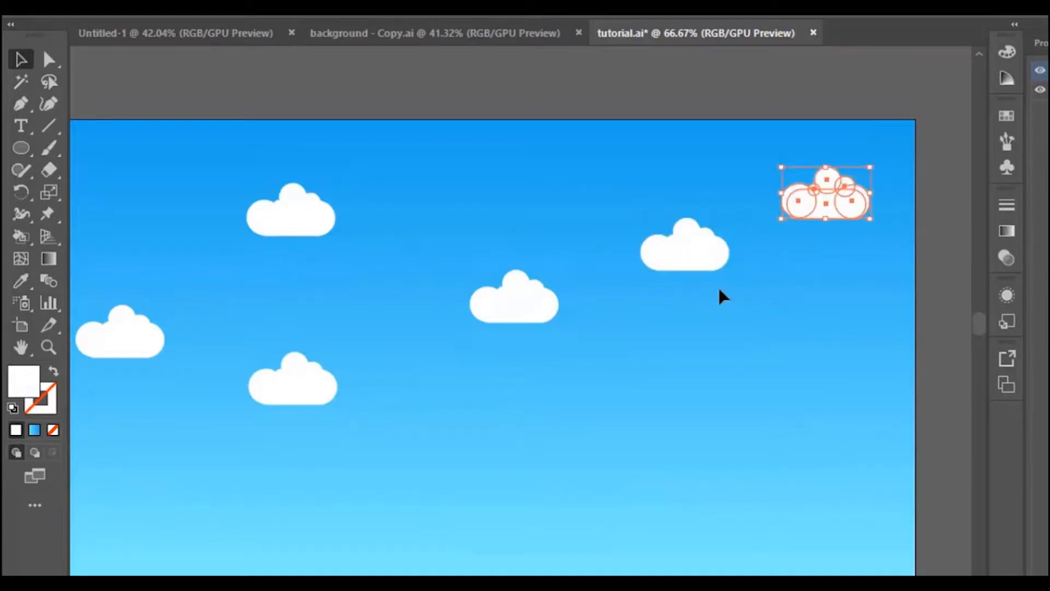
drag(708, 263, 702, 304)
click(739, 392)
scroll(599, 352, down, 3)
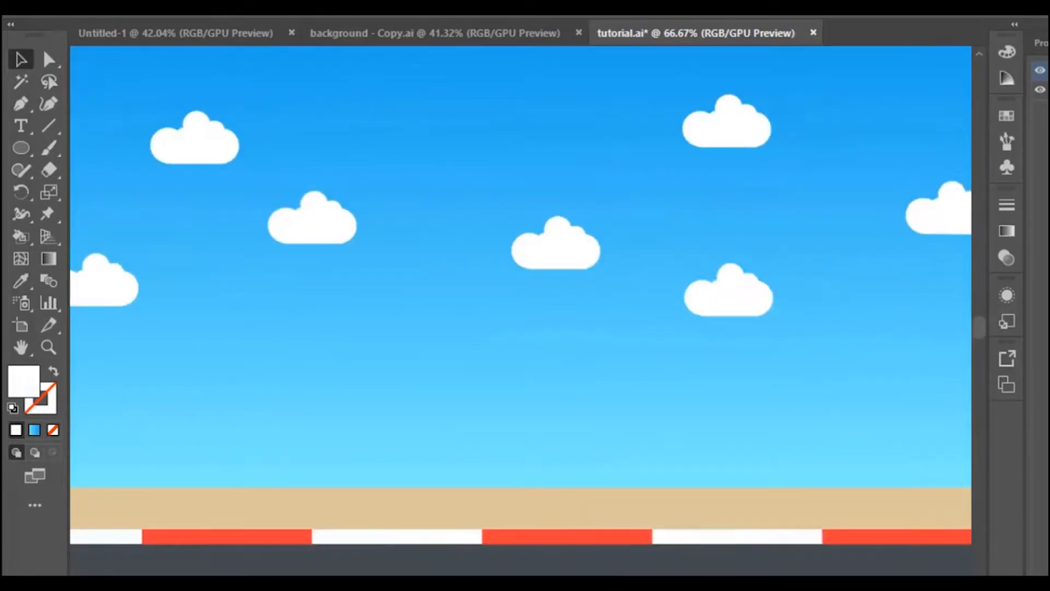
key(ctrl+minus)
key(ctrl+minus)
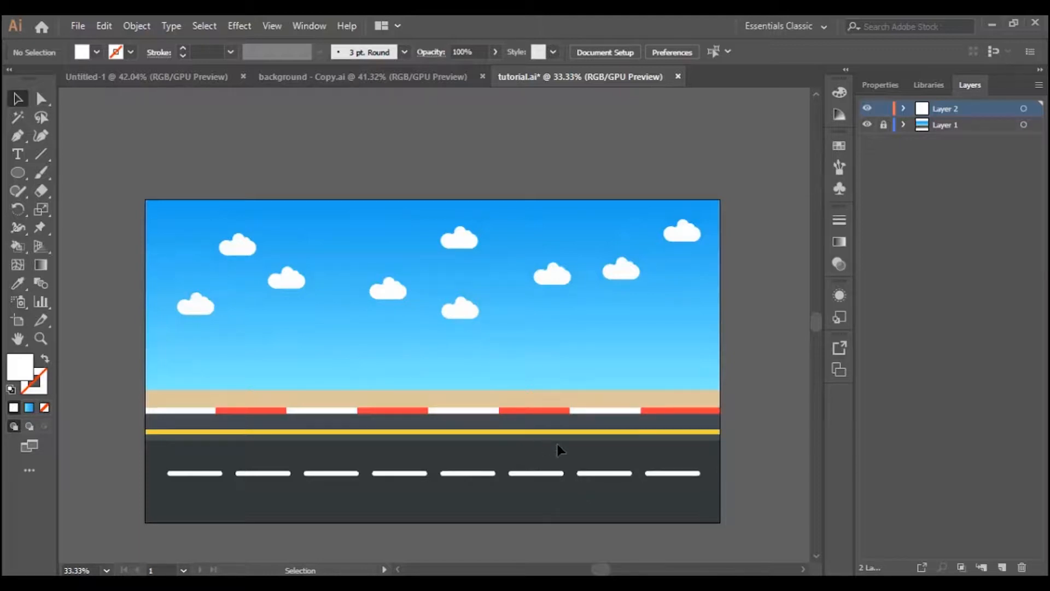
Create a new layer above the clouds and draw an upright building rectangle standing on the pavement below the leftmost cloud
scroll(775, 249, down, 2)
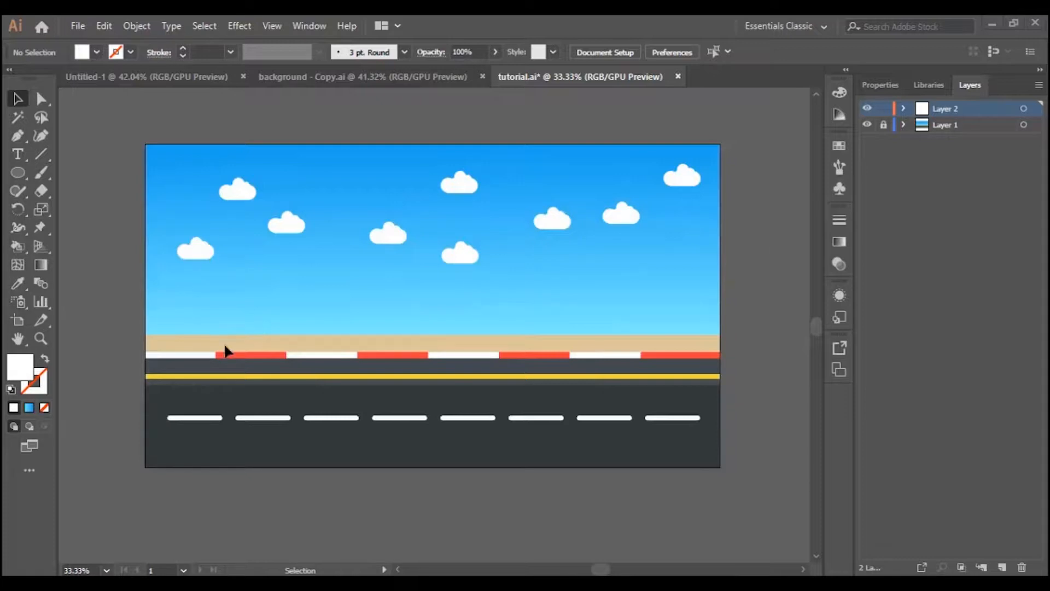
click(41, 339)
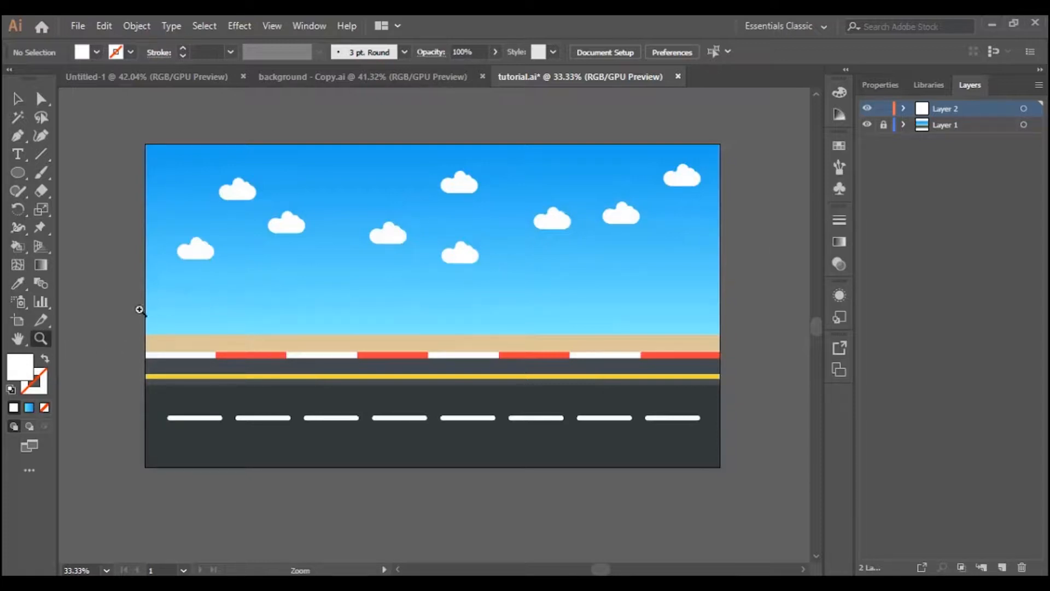
drag(199, 307, 340, 308)
scroll(331, 318, up, 2)
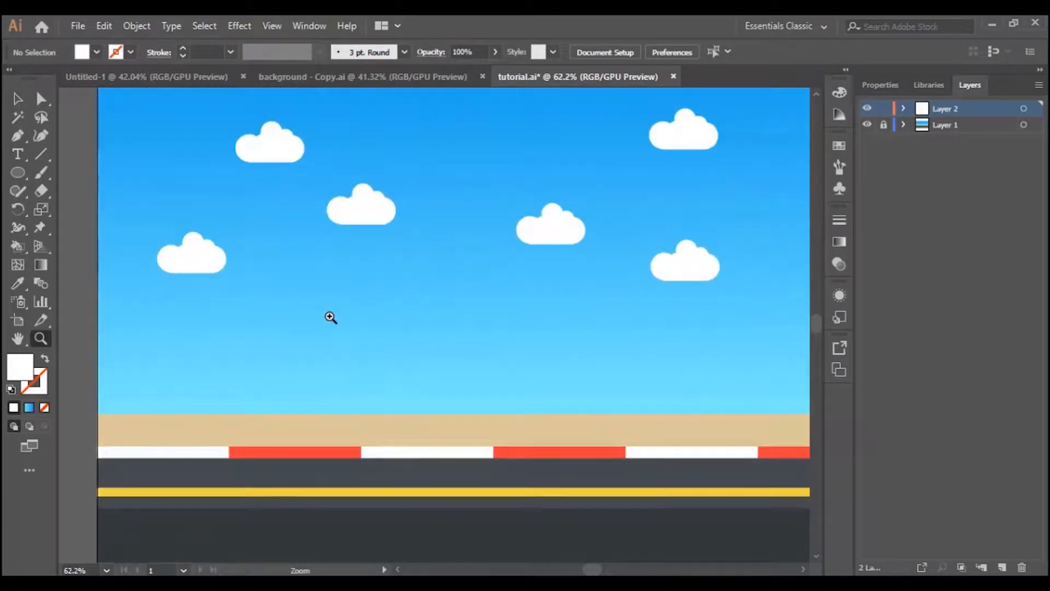
scroll(330, 317, down, 1)
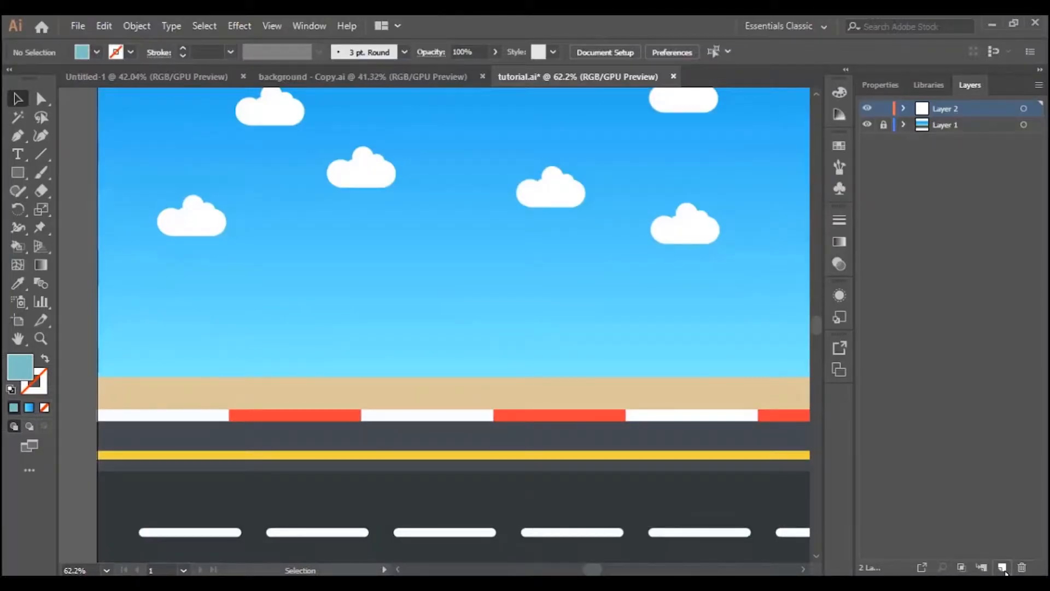
click(1004, 569)
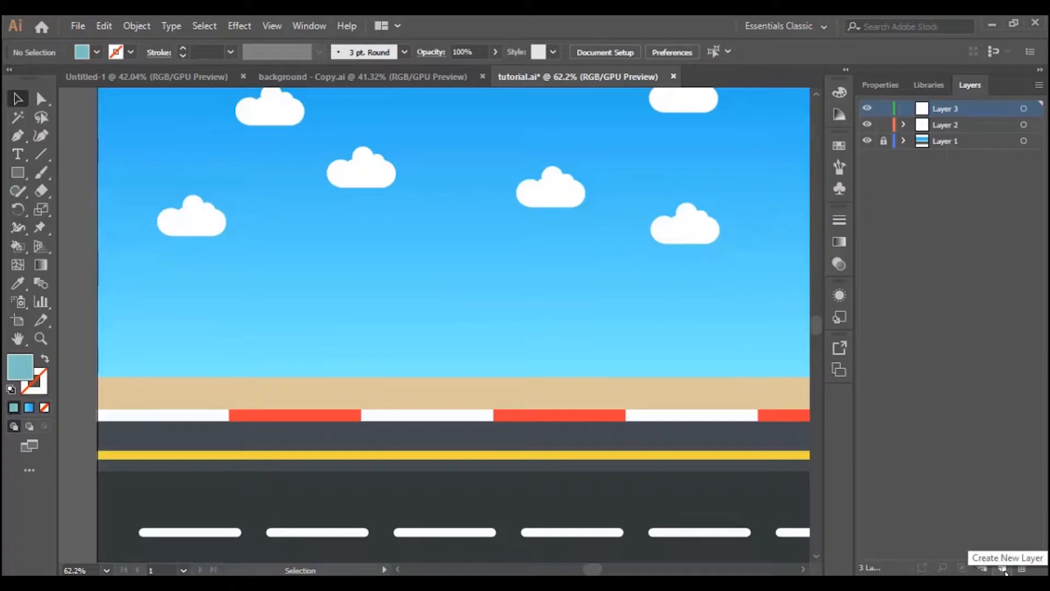
click(17, 172)
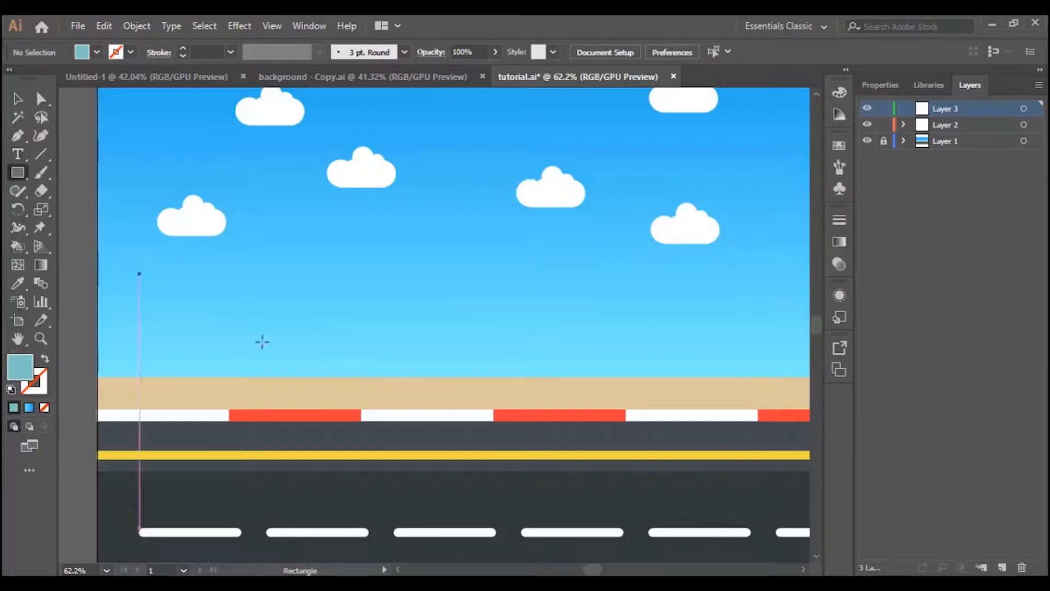
drag(182, 253, 273, 377)
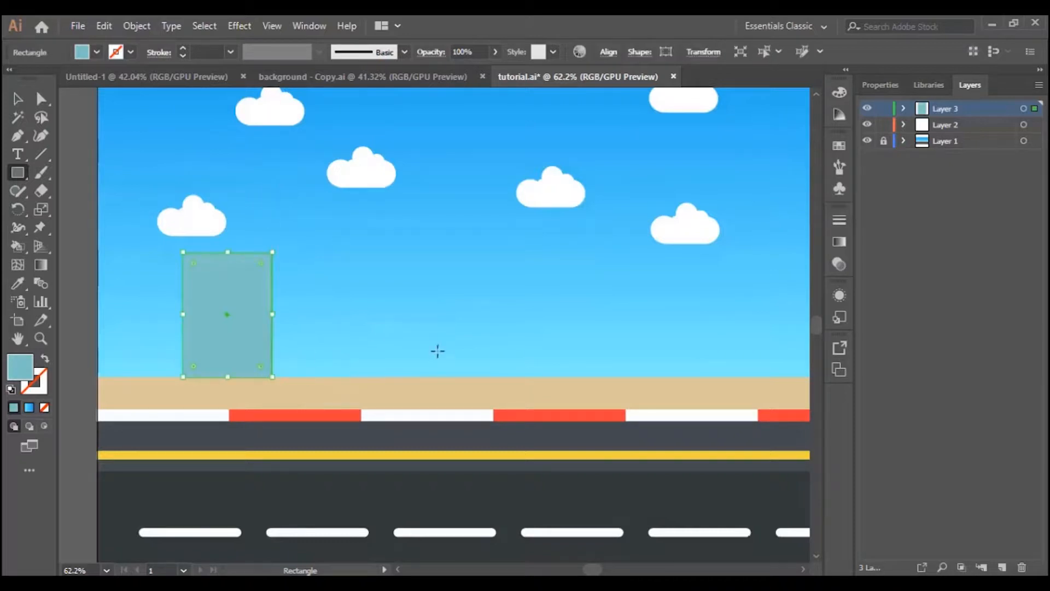
Fill the building rectangle with the darker teal #7AC1B3 and deselect it
double_click(27, 372)
click(396, 242)
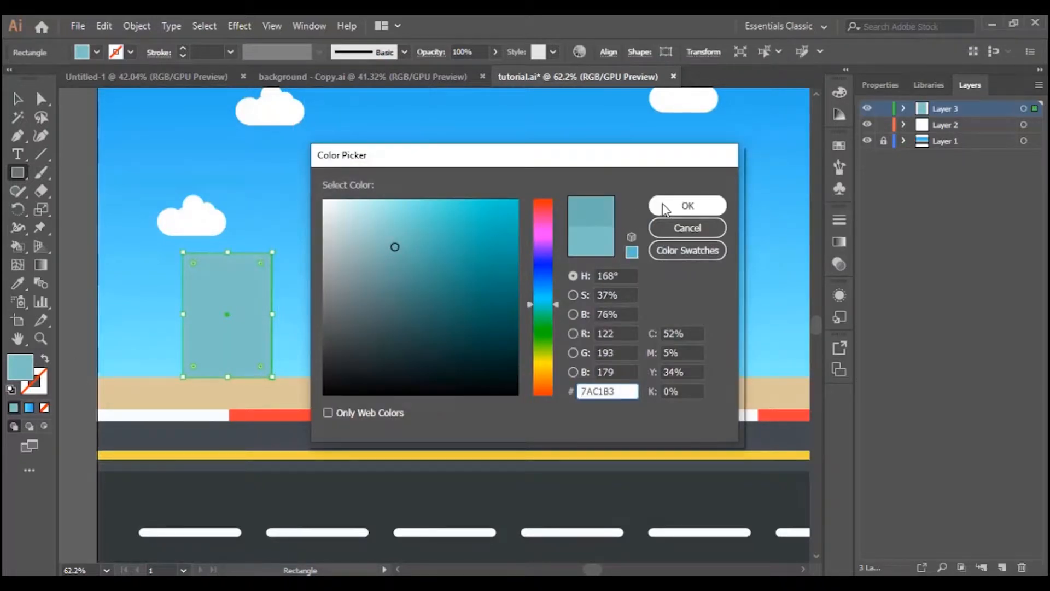
click(664, 206)
key(v)
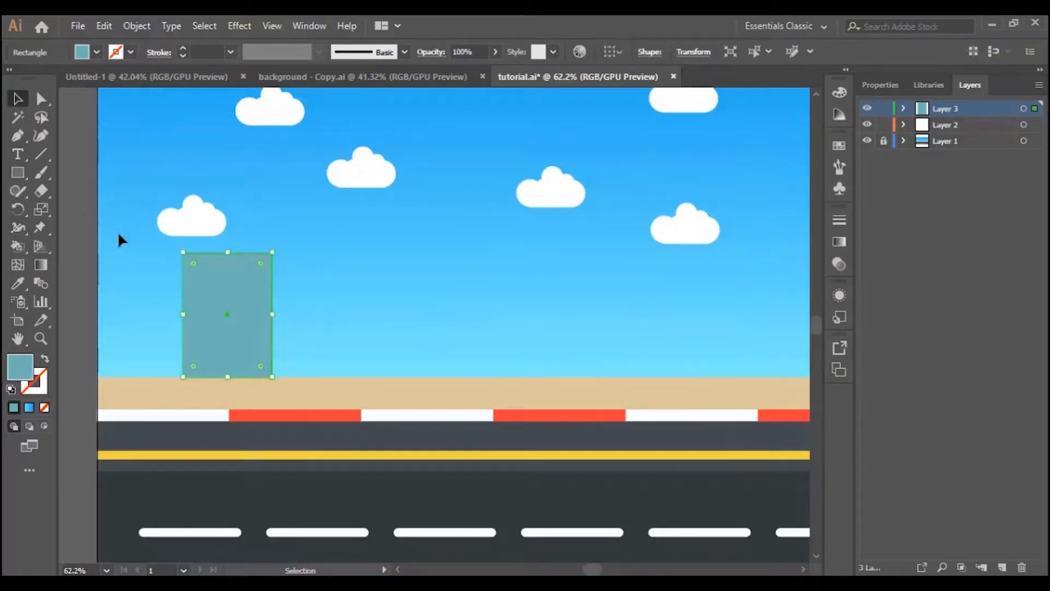
click(299, 347)
Draw a small square window in the upper part of the building and fill it with the lighter teal #93D1C5
click(251, 340)
click(18, 173)
drag(206, 275, 214, 294)
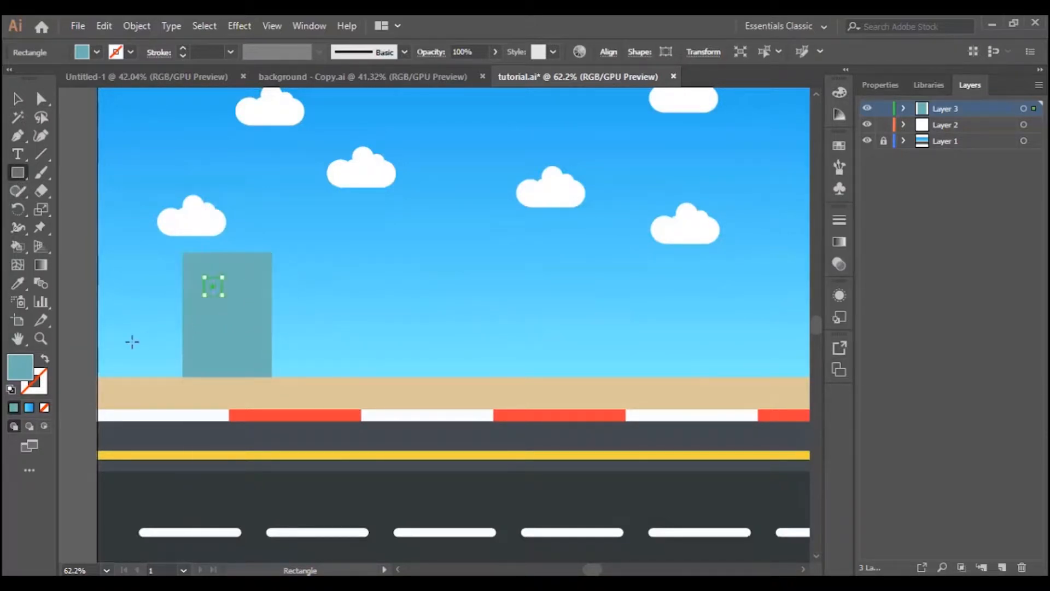
double_click(23, 373)
click(382, 234)
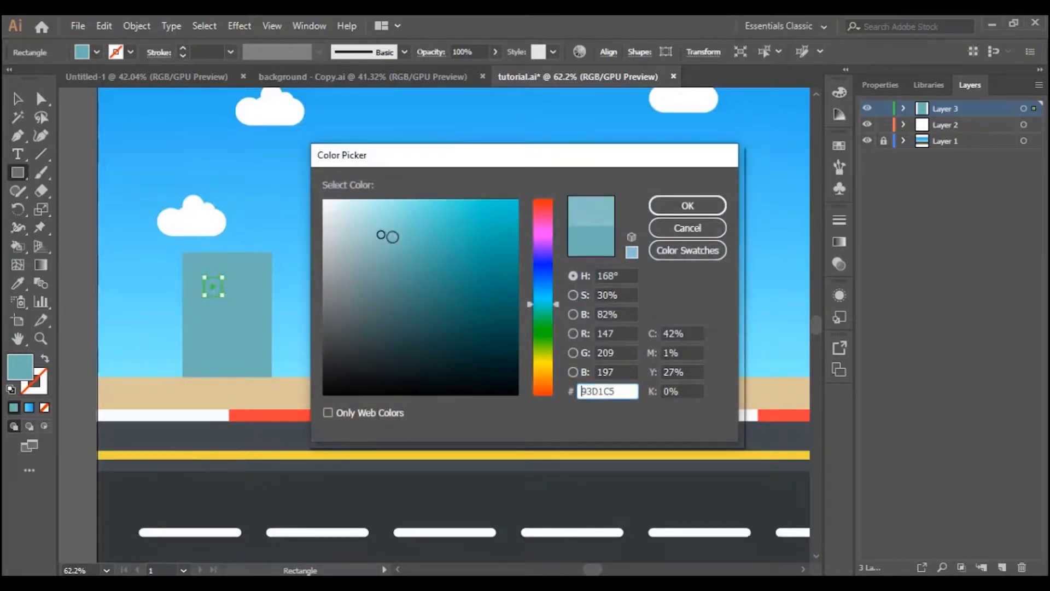
click(663, 207)
key(v)
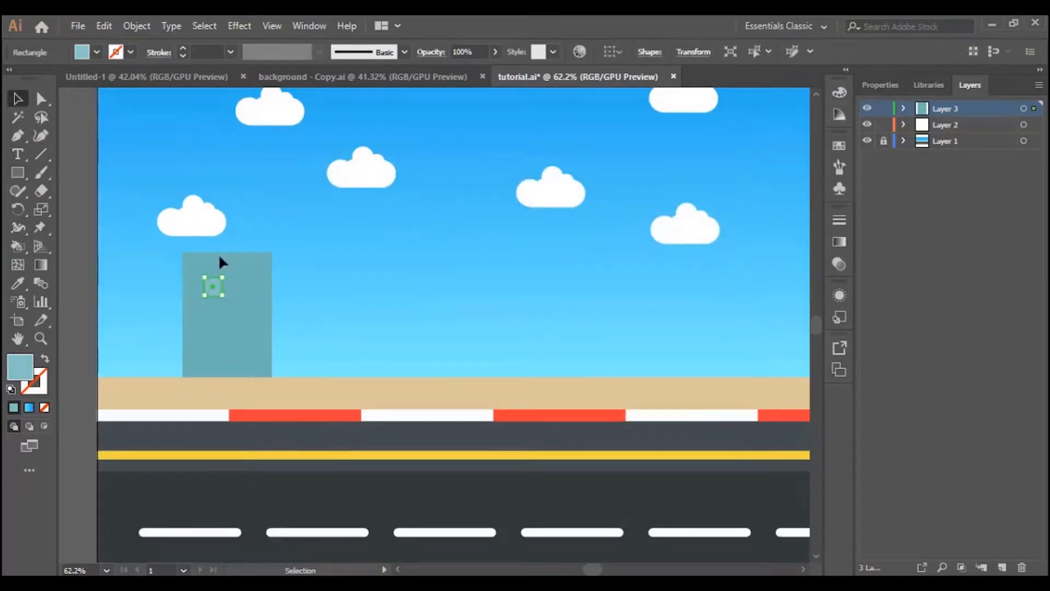
click(342, 336)
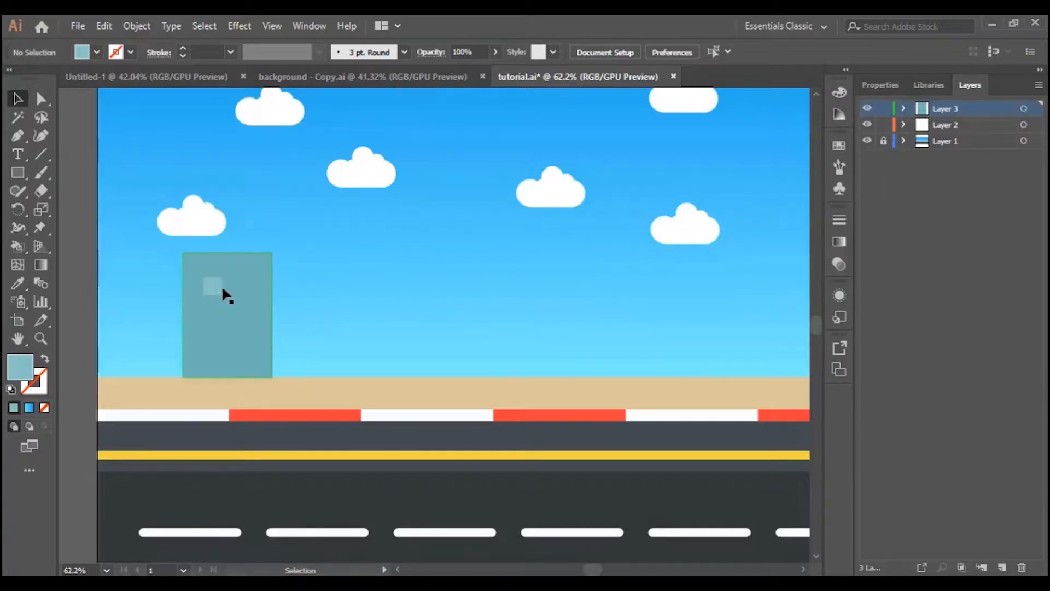
Shift the window toward the building's upper-left corner and extend the building's top edge upward
drag(214, 295, 204, 283)
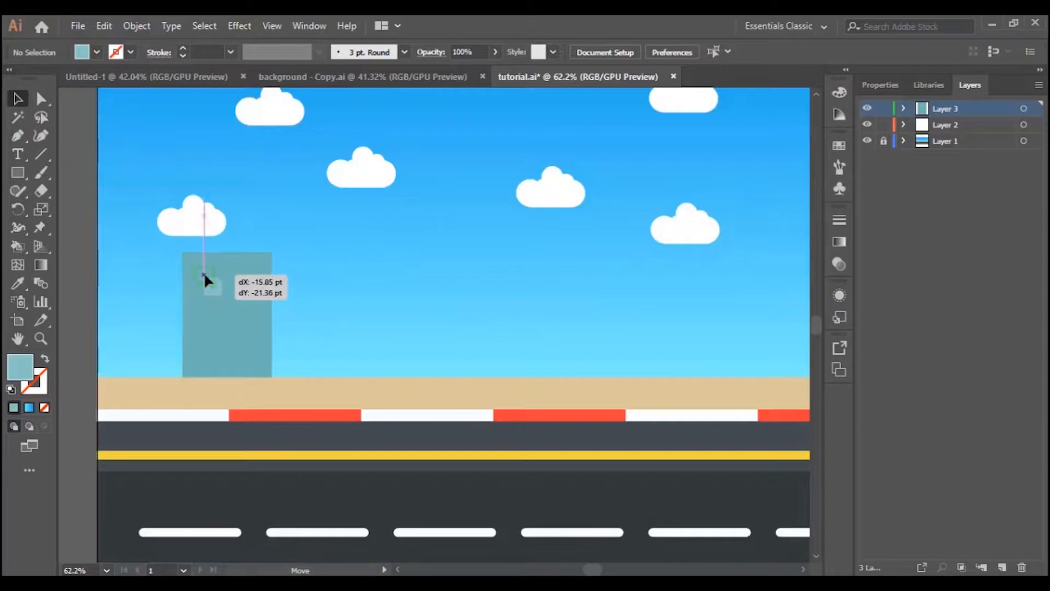
click(40, 338)
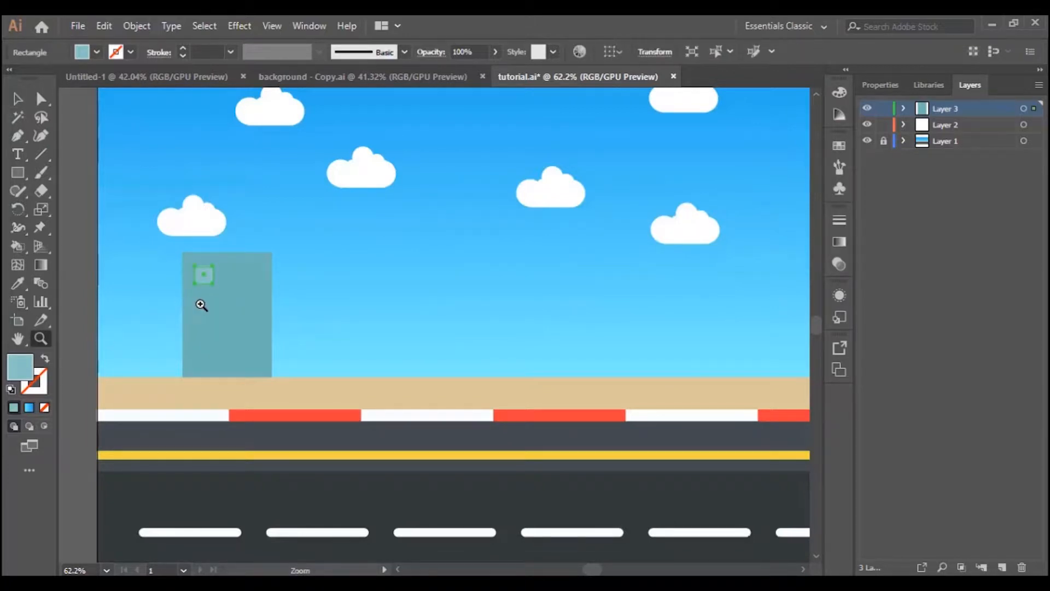
click(202, 305)
click(440, 307)
click(464, 316)
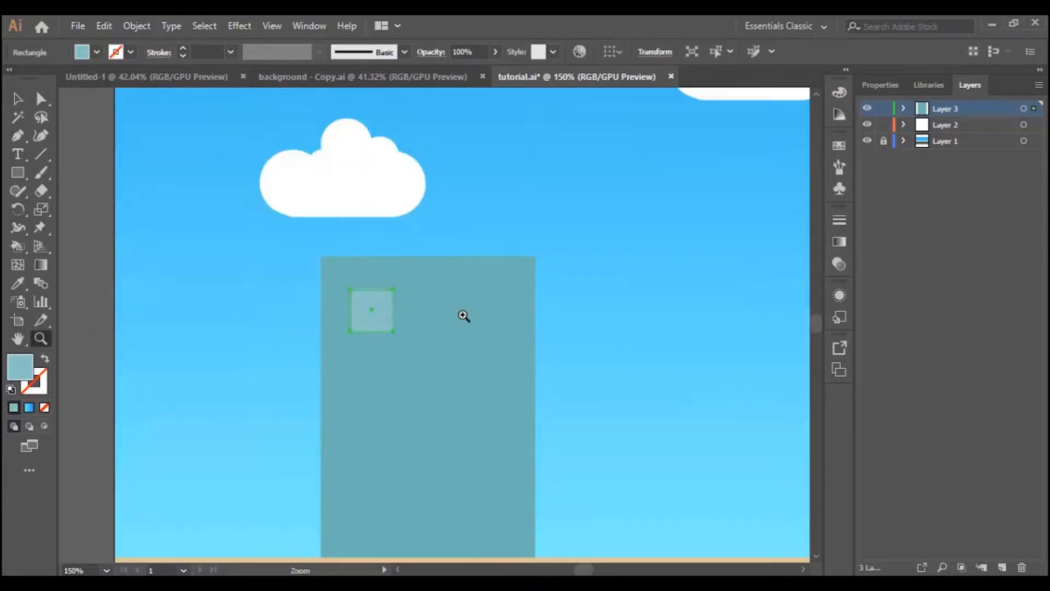
scroll(464, 316, down, 2)
key(v)
click(450, 234)
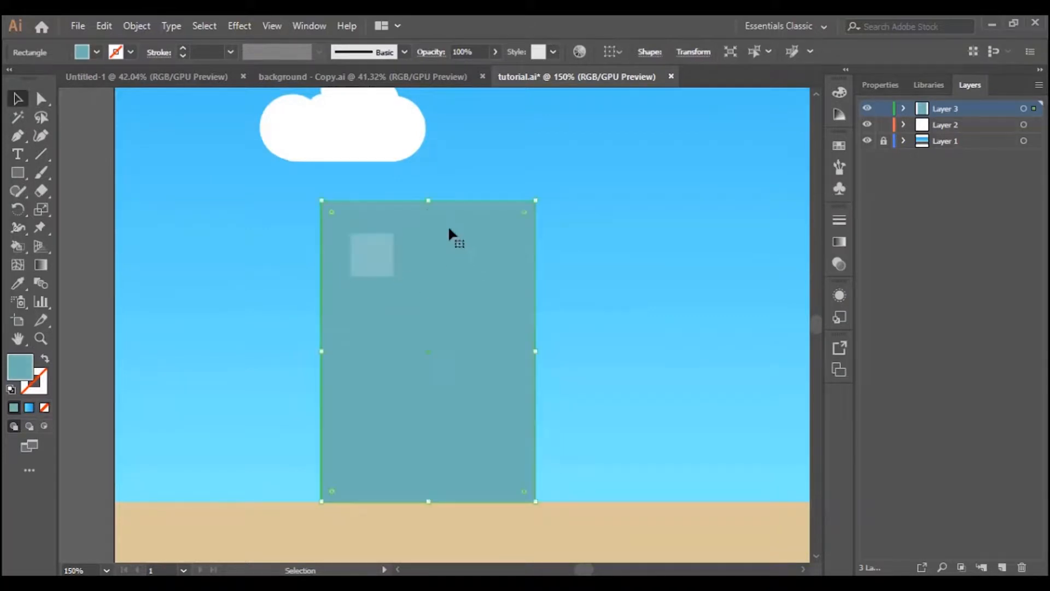
drag(428, 201, 429, 174)
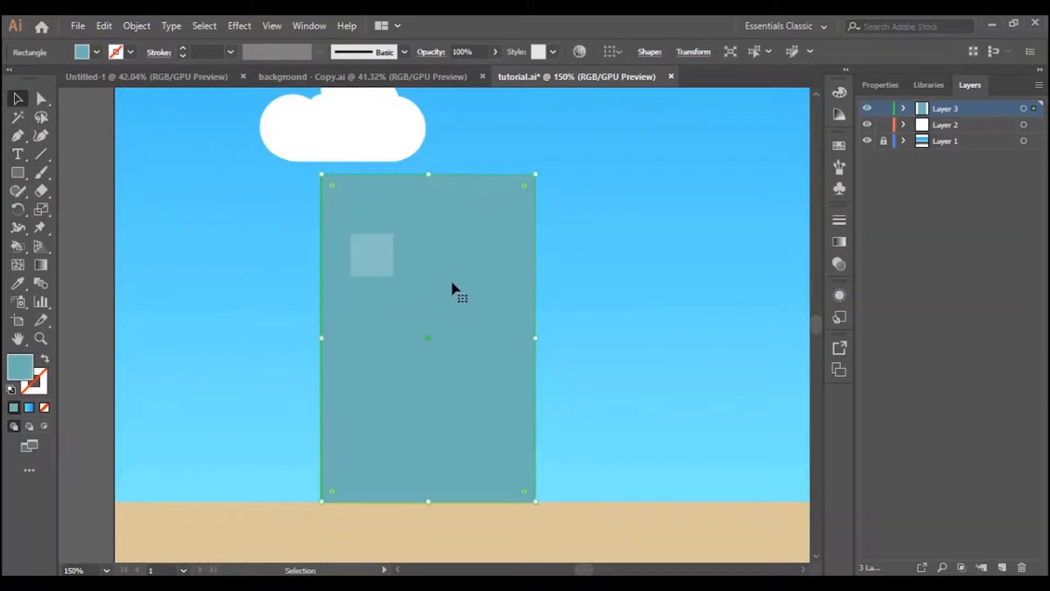
Move the window into the building's upper-left corner and copy it twice to the right, forming an evenly spaced row of three
drag(368, 250, 361, 218)
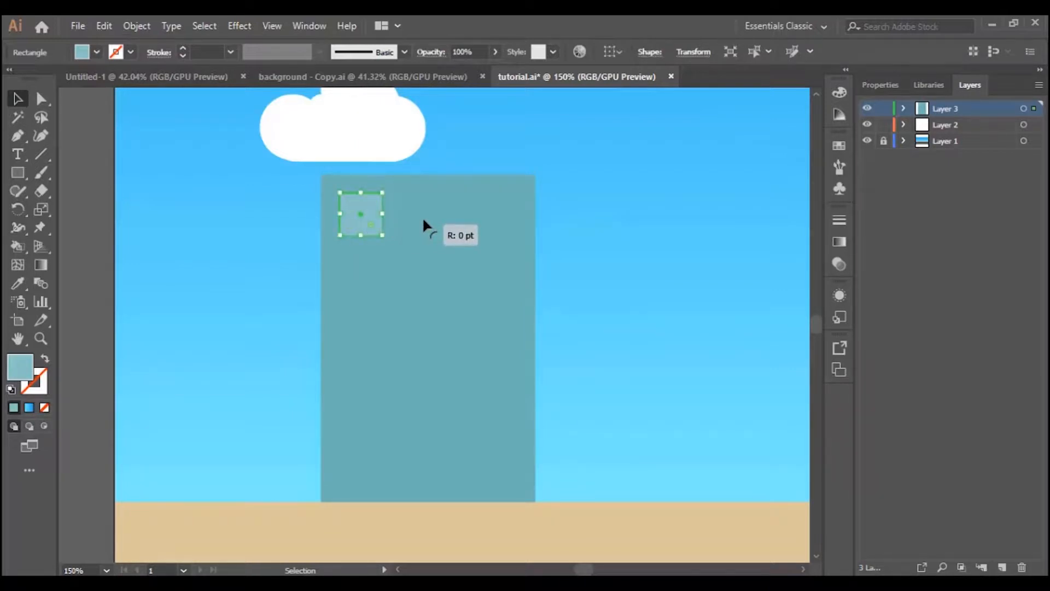
drag(368, 221, 428, 219)
drag(432, 215, 507, 222)
Lock the building rectangle inside Layer 3 and select the row of three windows
click(489, 285)
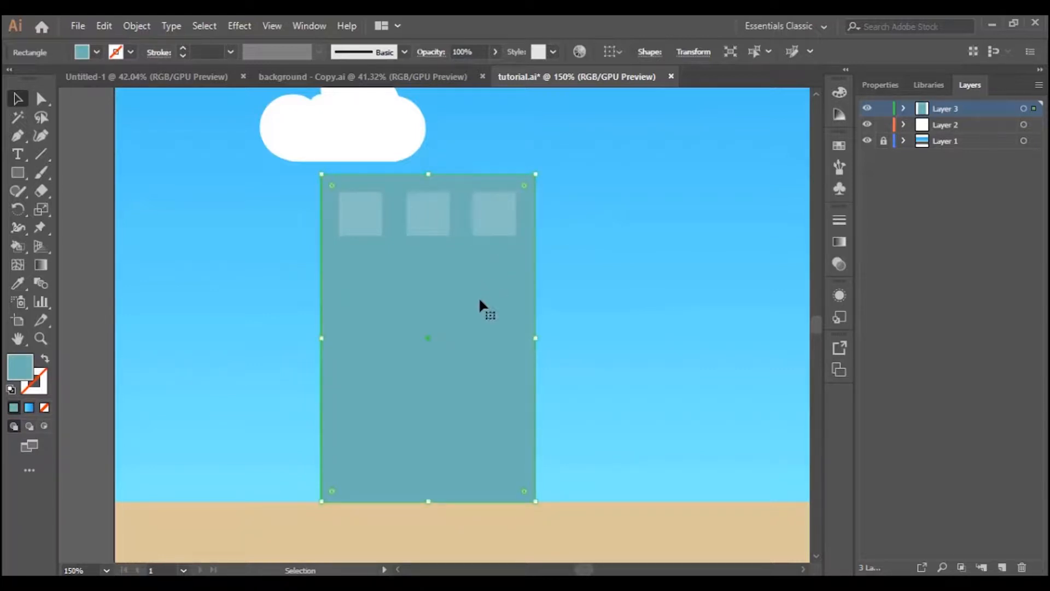
click(904, 108)
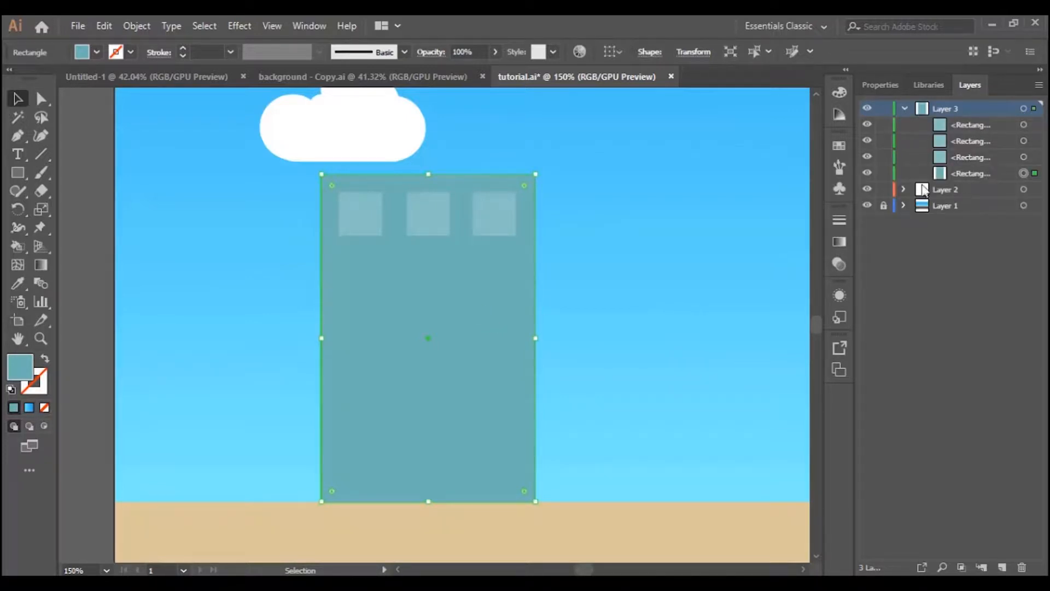
click(884, 172)
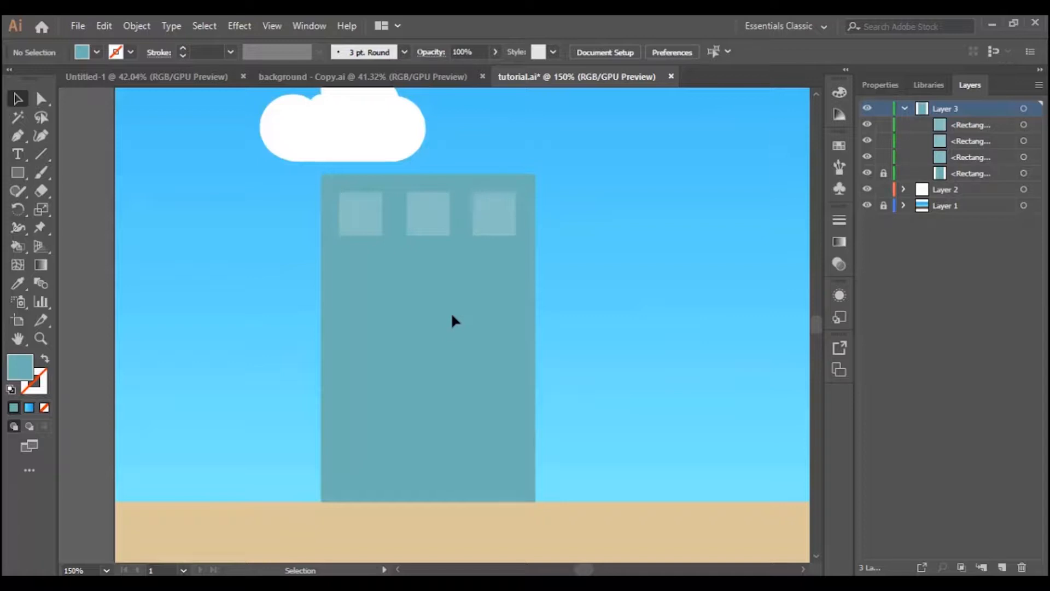
click(986, 176)
click(971, 157)
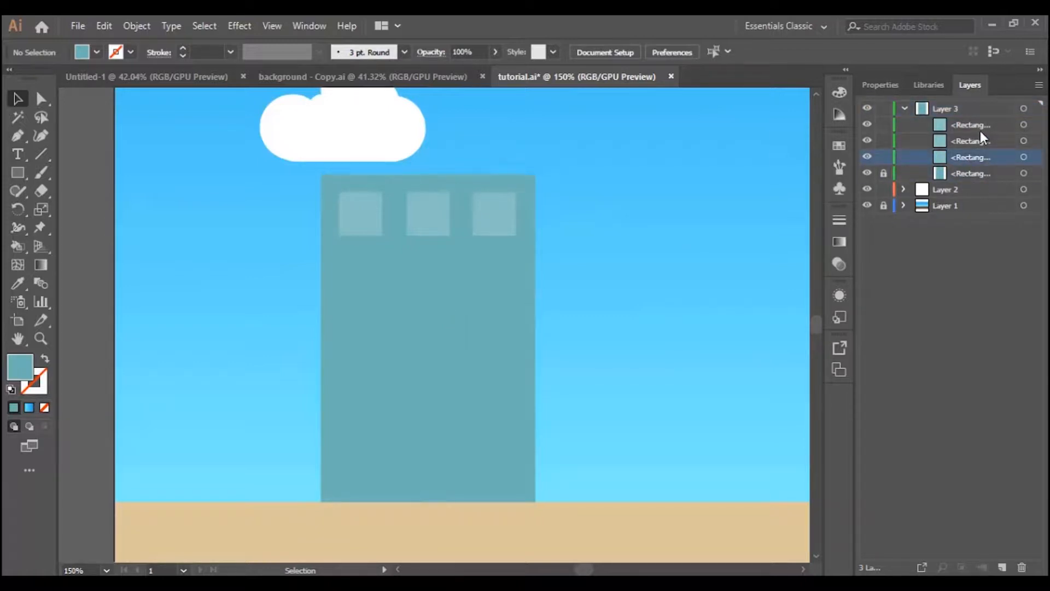
drag(331, 185, 509, 253)
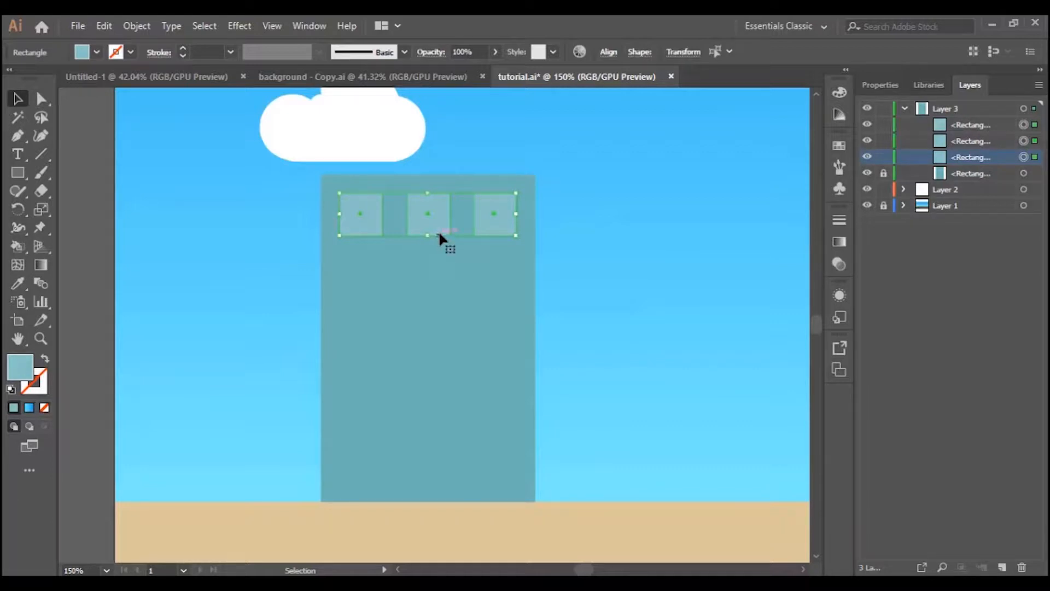
Copy the row of three windows down the building to form five evenly spaced rows, then collapse Layer 3
drag(433, 214, 434, 273)
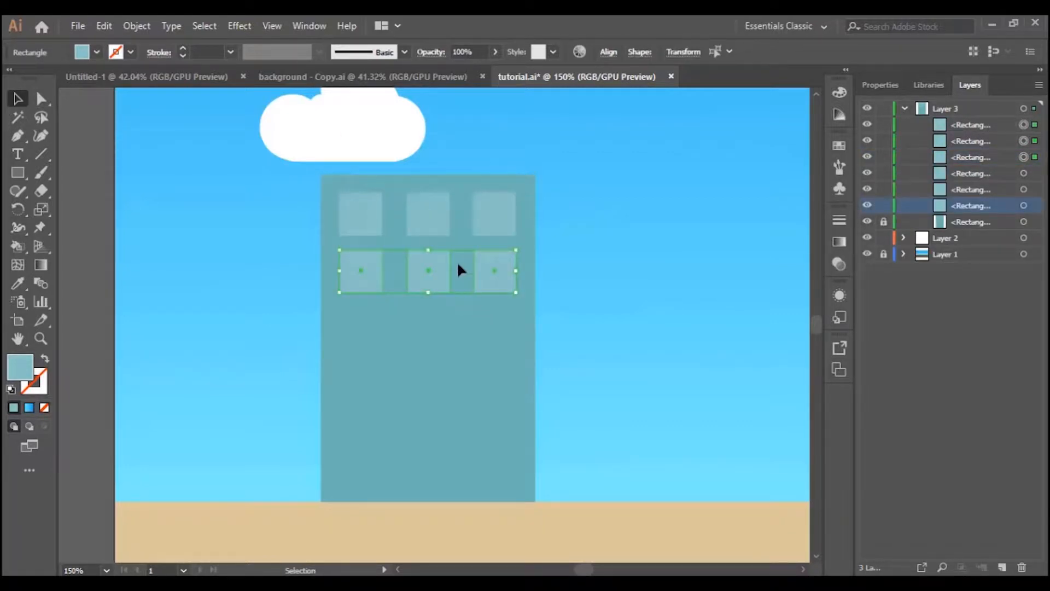
key(ctrl+a)
drag(496, 275, 498, 383)
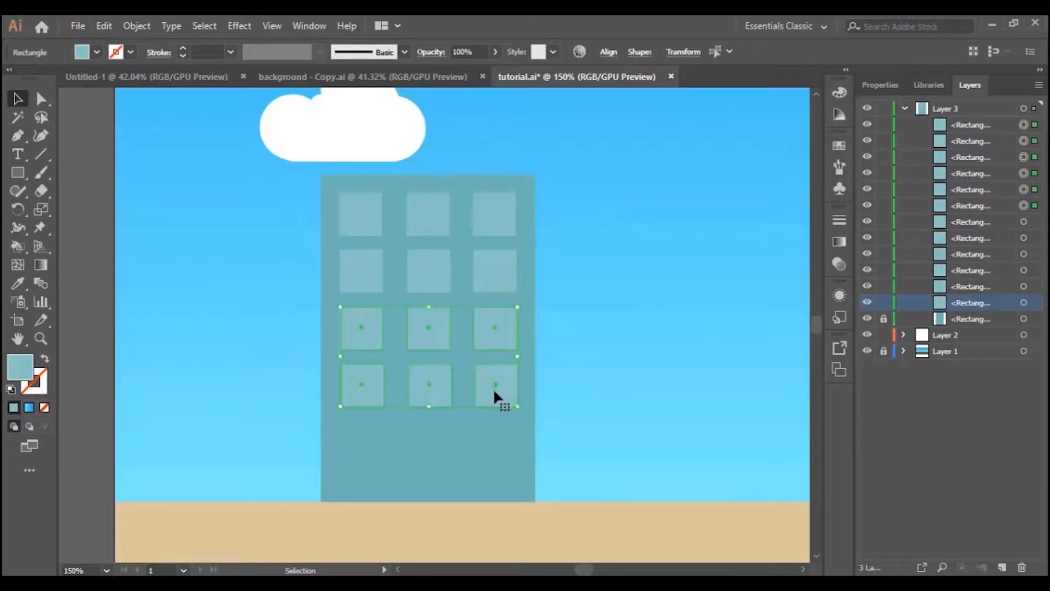
click(492, 437)
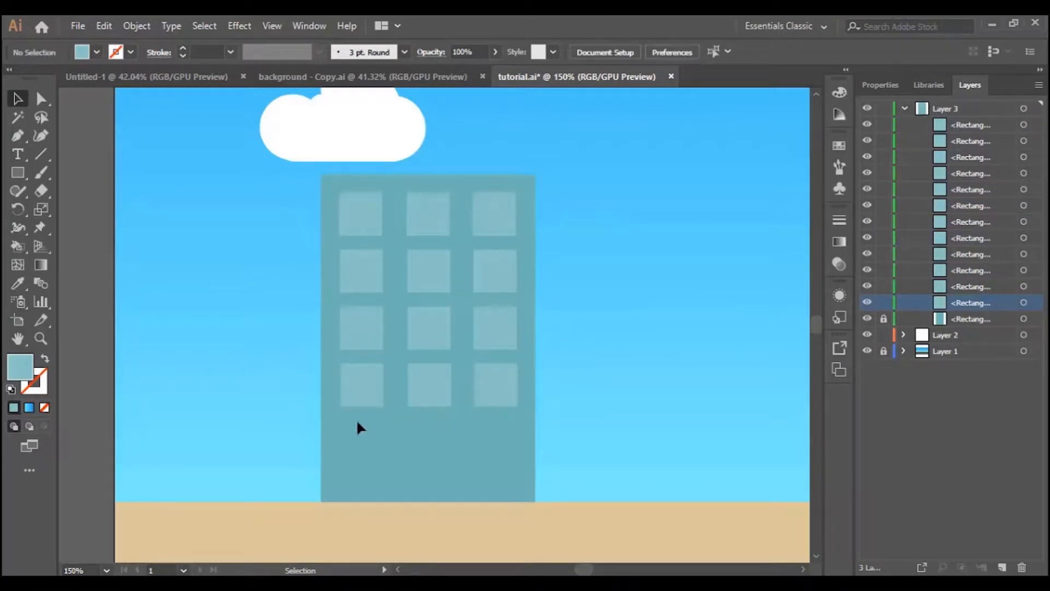
drag(354, 416, 505, 441)
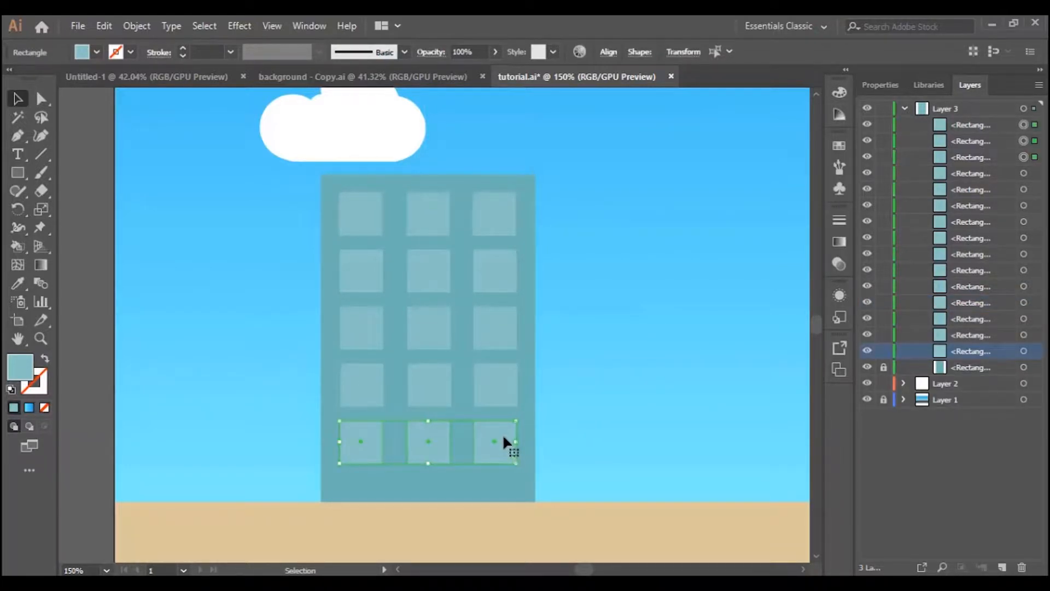
click(580, 447)
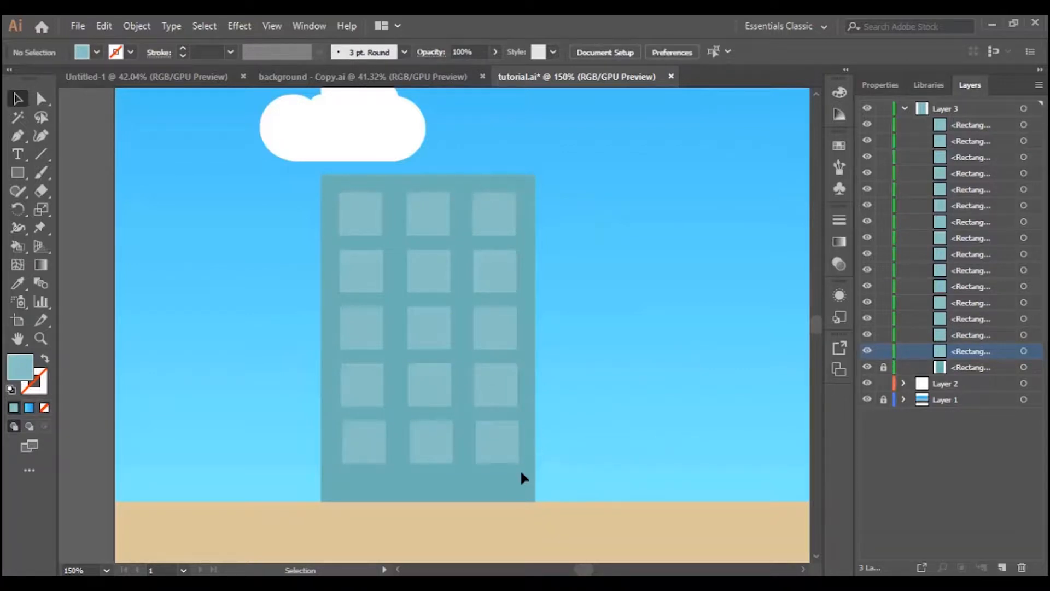
click(905, 108)
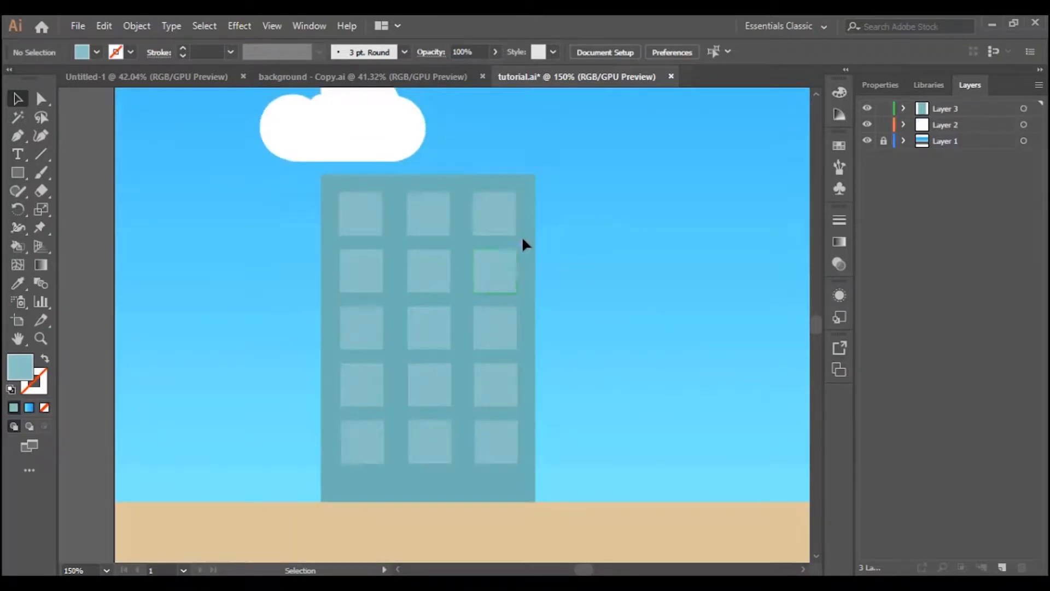
Duplicate Layer 3 and move the whole copied building to the right, flush against the original building's side
key(ctrl+minus)
key(ctrl+minus)
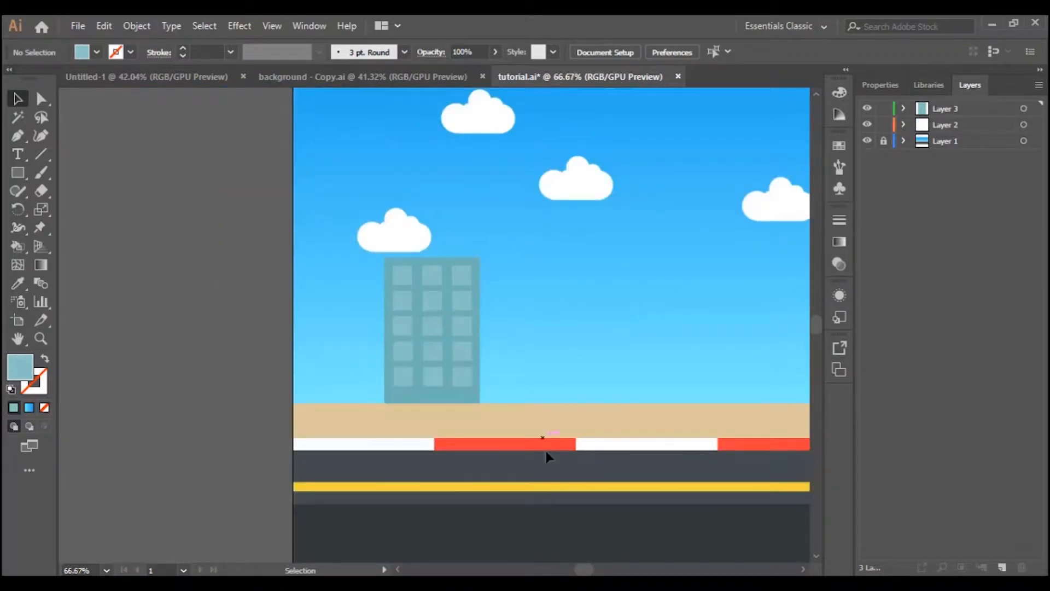
drag(585, 570, 586, 572)
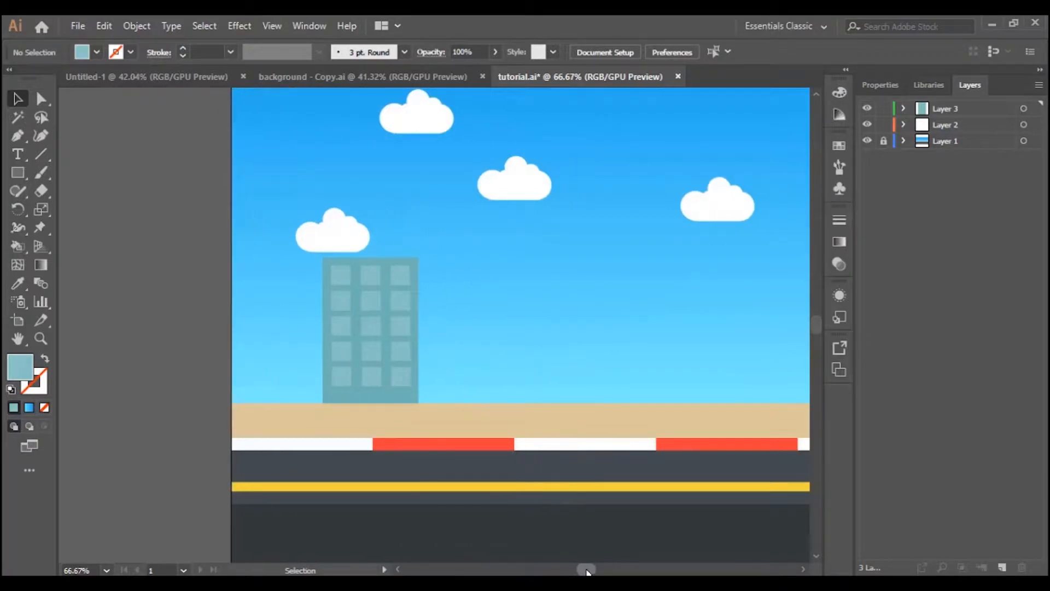
click(959, 107)
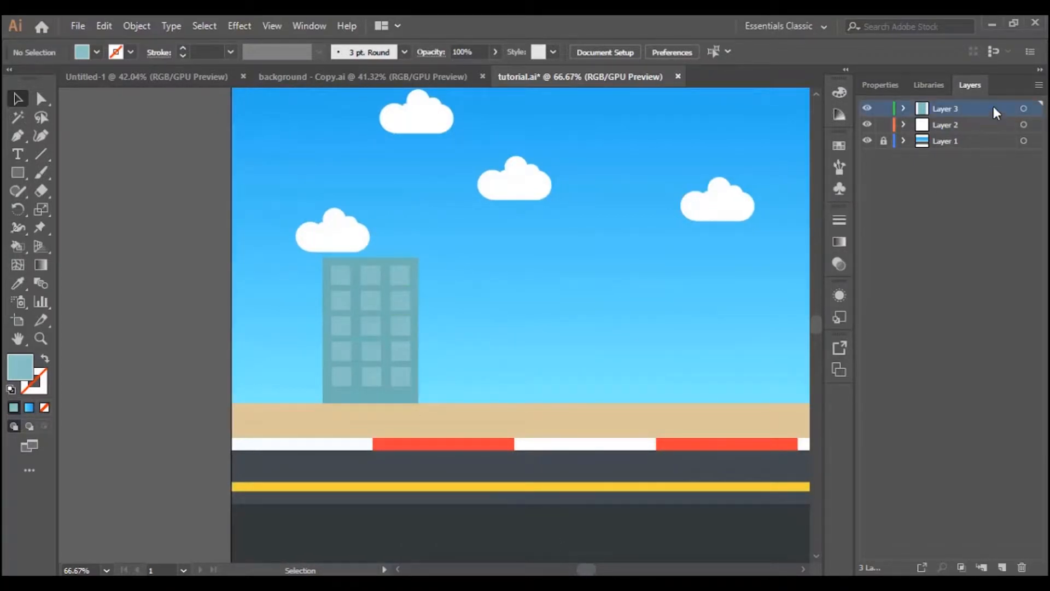
drag(977, 108, 1002, 566)
click(975, 110)
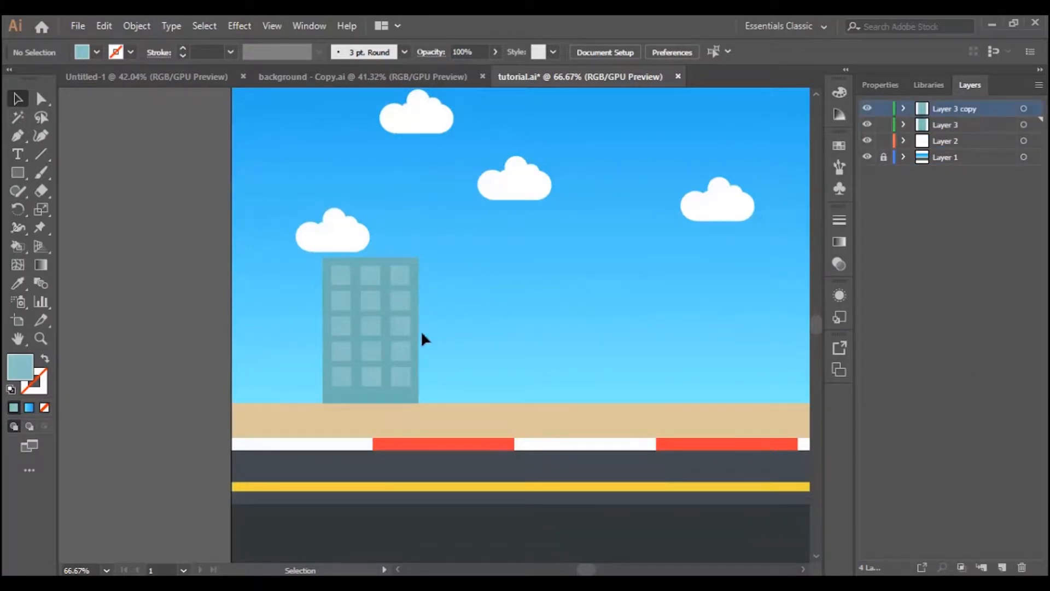
click(903, 108)
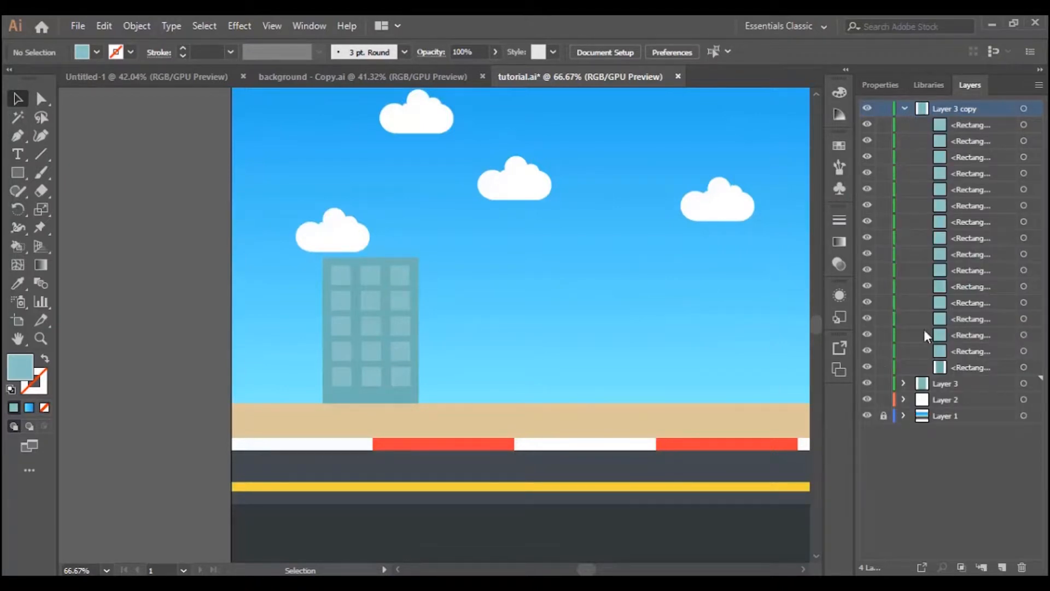
click(904, 109)
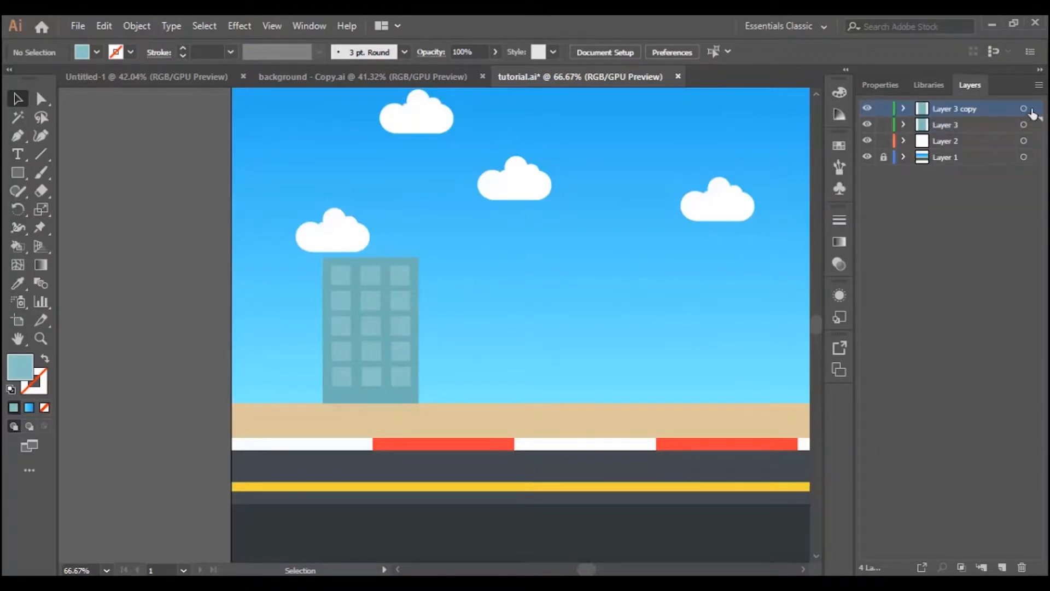
click(1035, 109)
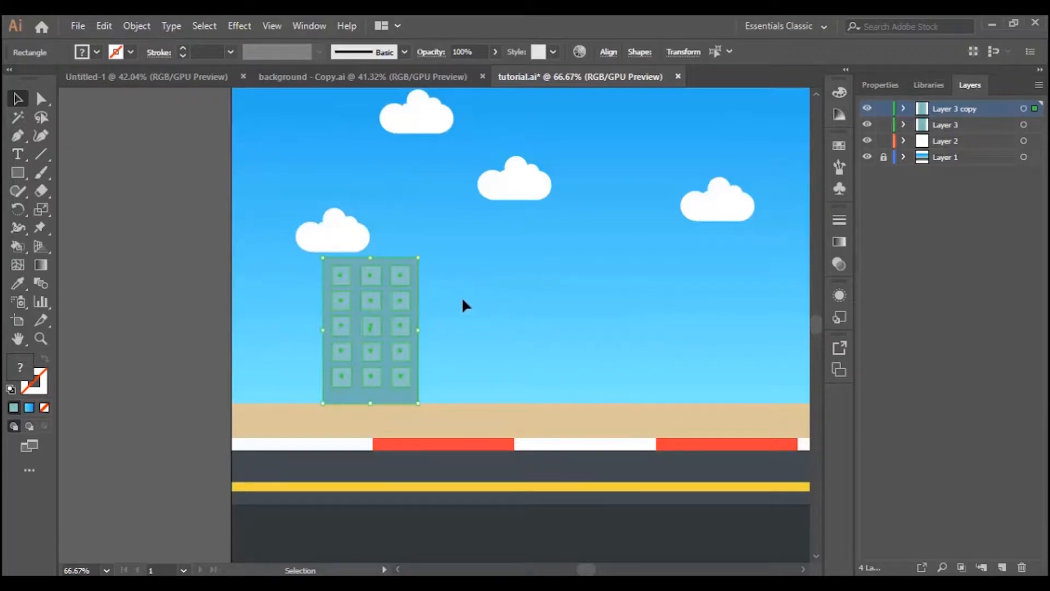
drag(382, 315, 479, 312)
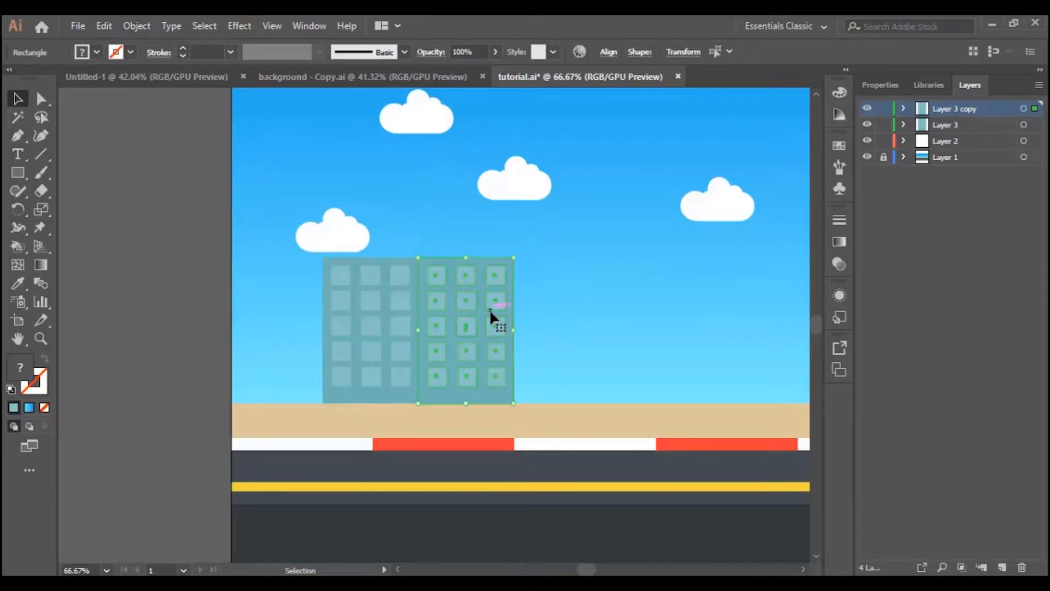
click(904, 109)
click(957, 367)
double_click(937, 366)
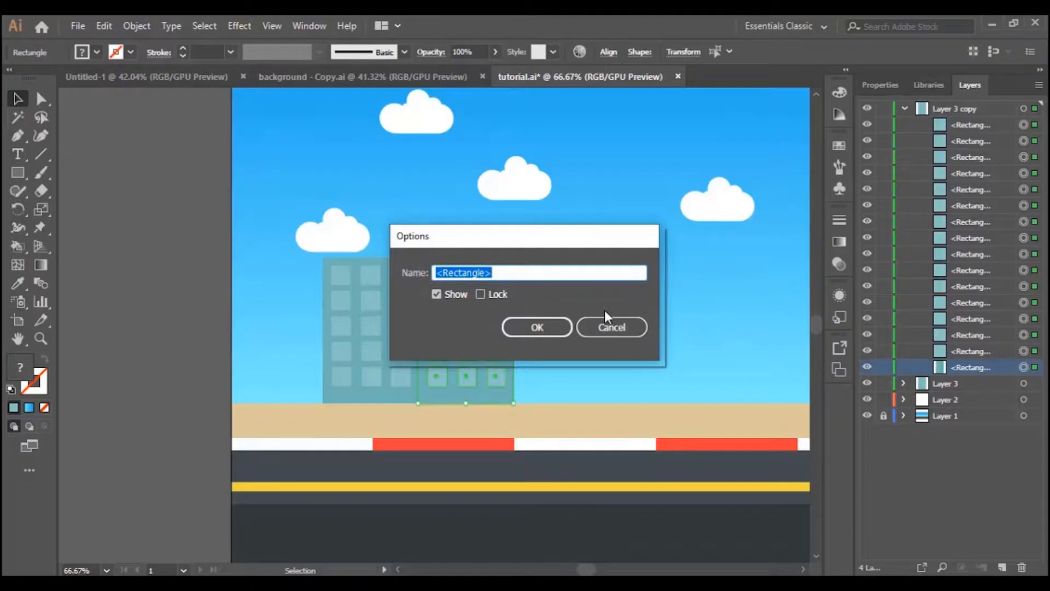
click(608, 326)
Fill the copied building's body rectangle with a darker teal, leaving its windows unchanged
click(590, 367)
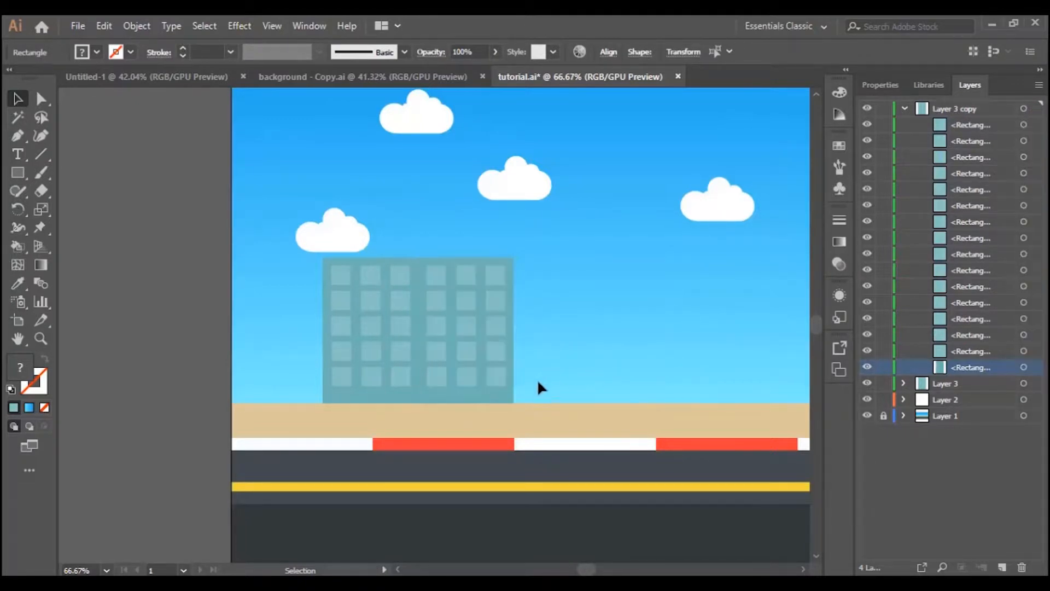
click(502, 398)
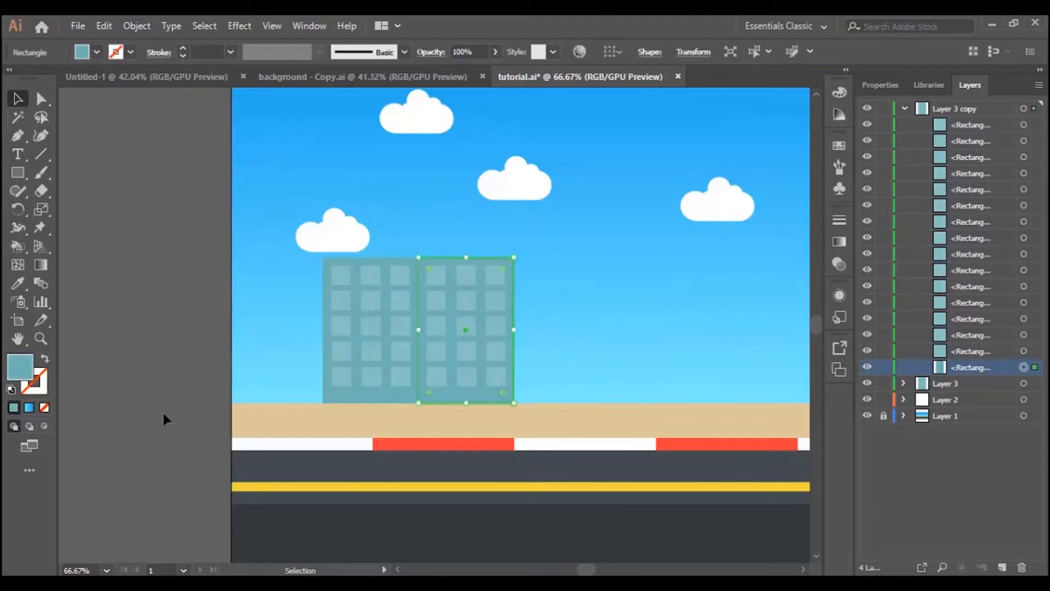
double_click(21, 364)
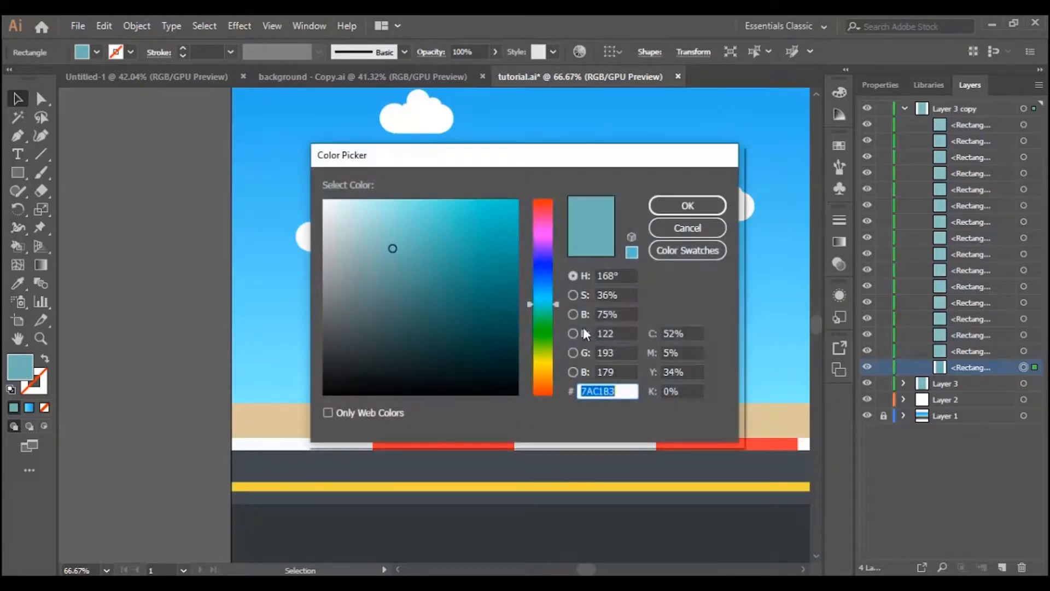
drag(485, 159, 719, 134)
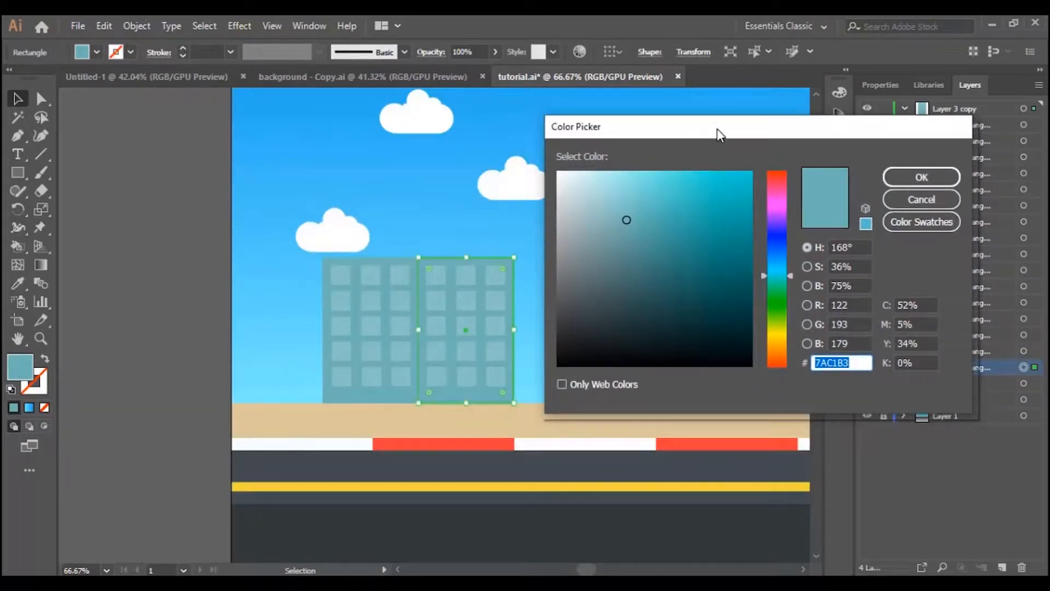
click(650, 224)
click(891, 178)
click(169, 309)
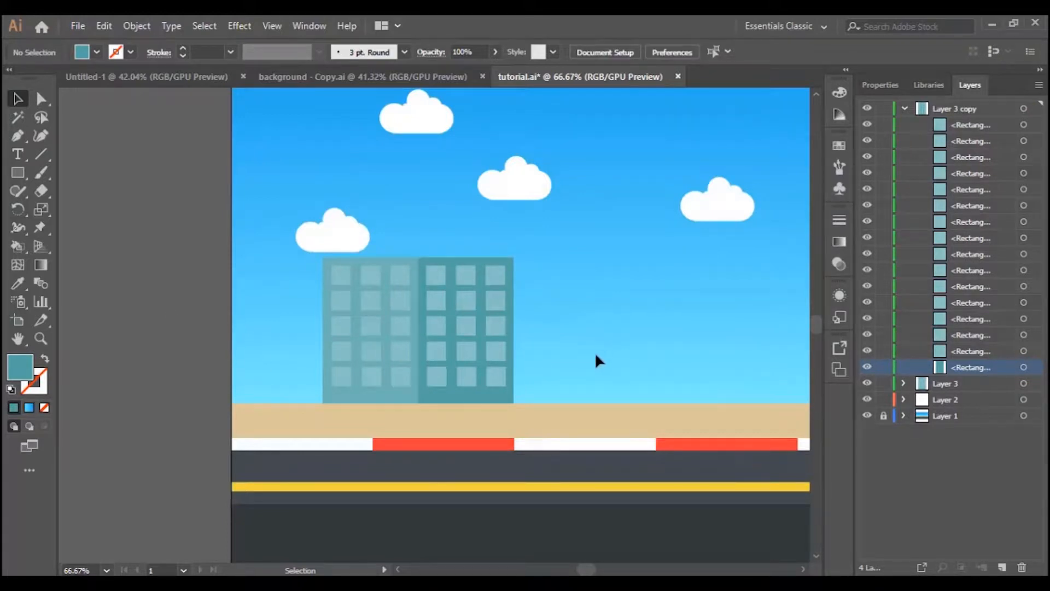
Raise the upper-left corner of the darker building with the Curvature tool to form a slanted roof
click(503, 265)
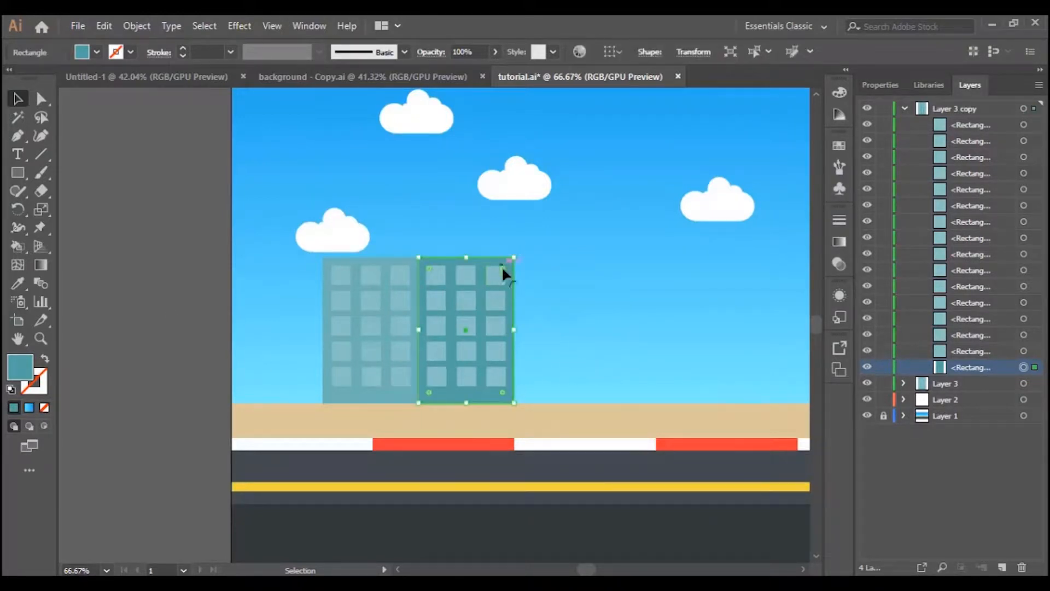
click(36, 137)
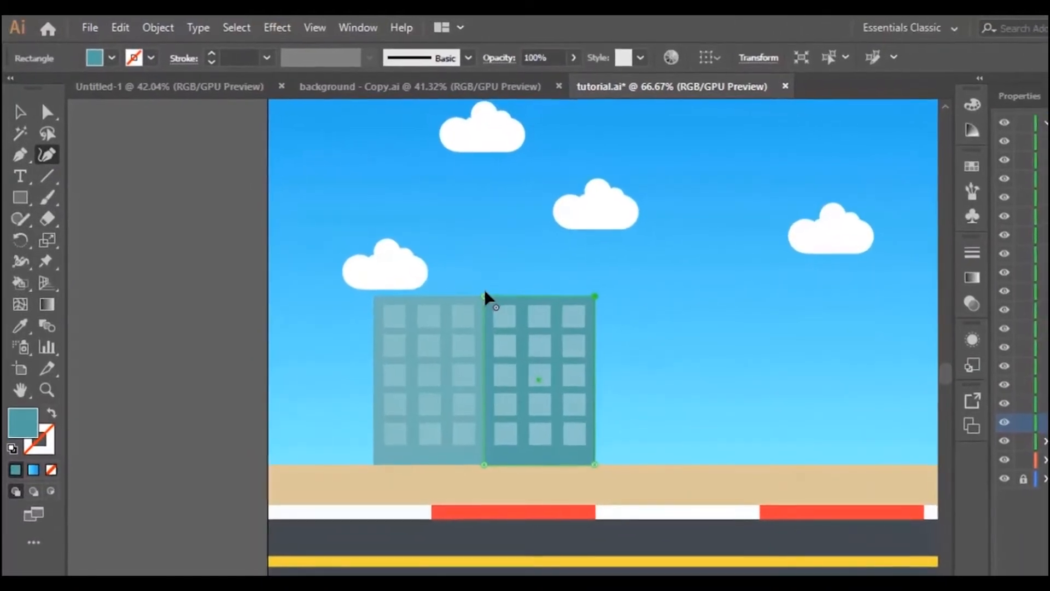
drag(486, 294, 485, 226)
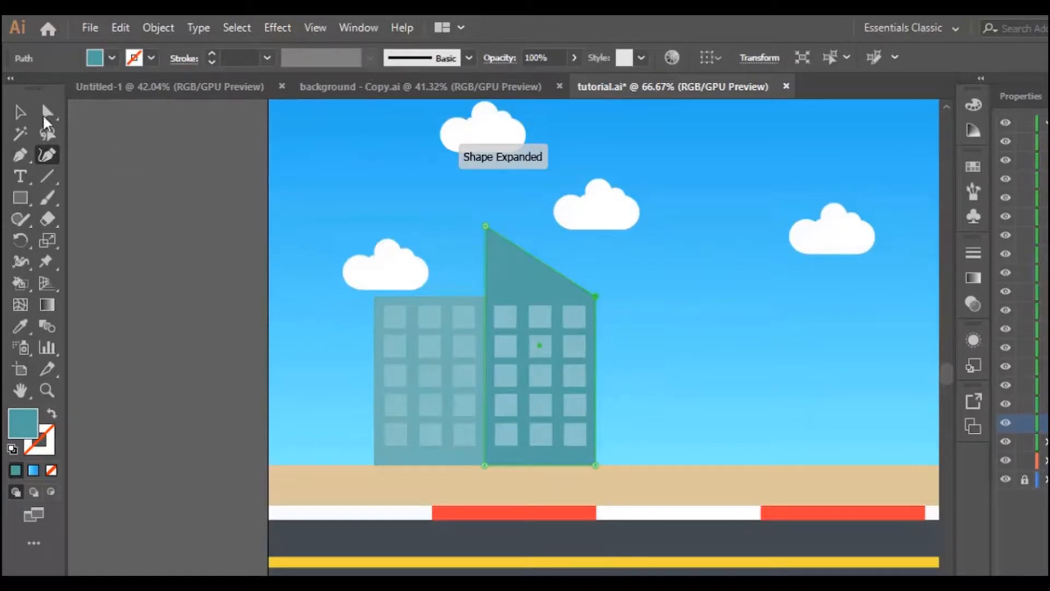
key(v)
click(638, 371)
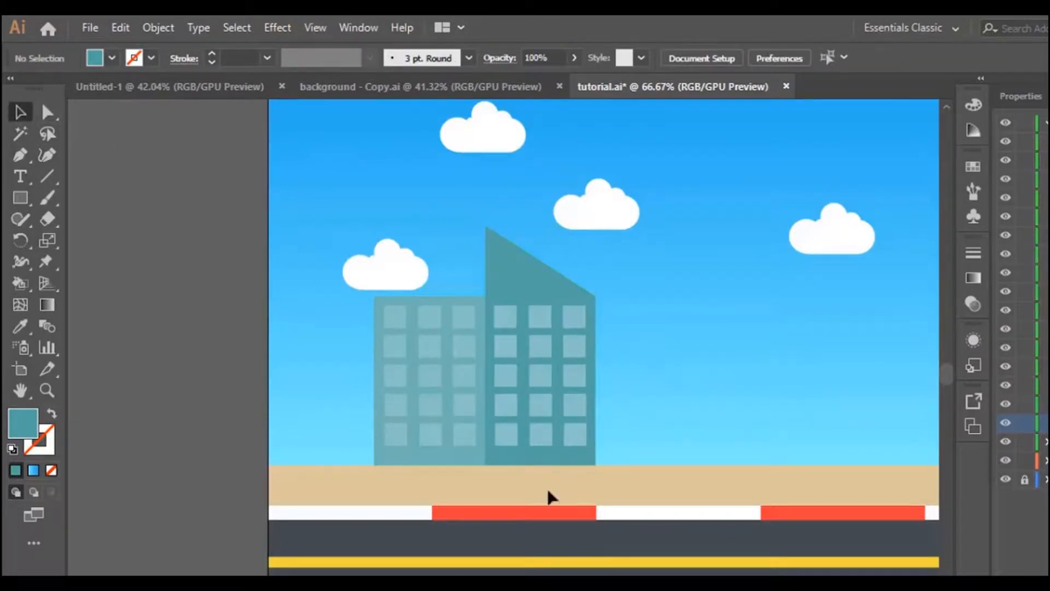
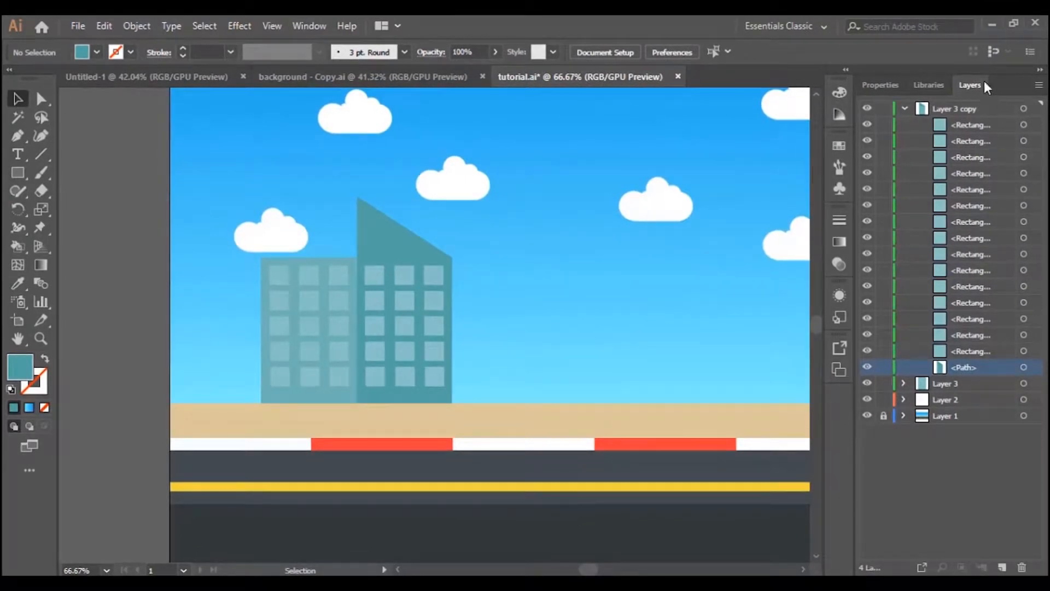
Collapse the Layer 3 copy layer and duplicate it with the slanted-roof building
click(904, 109)
click(967, 115)
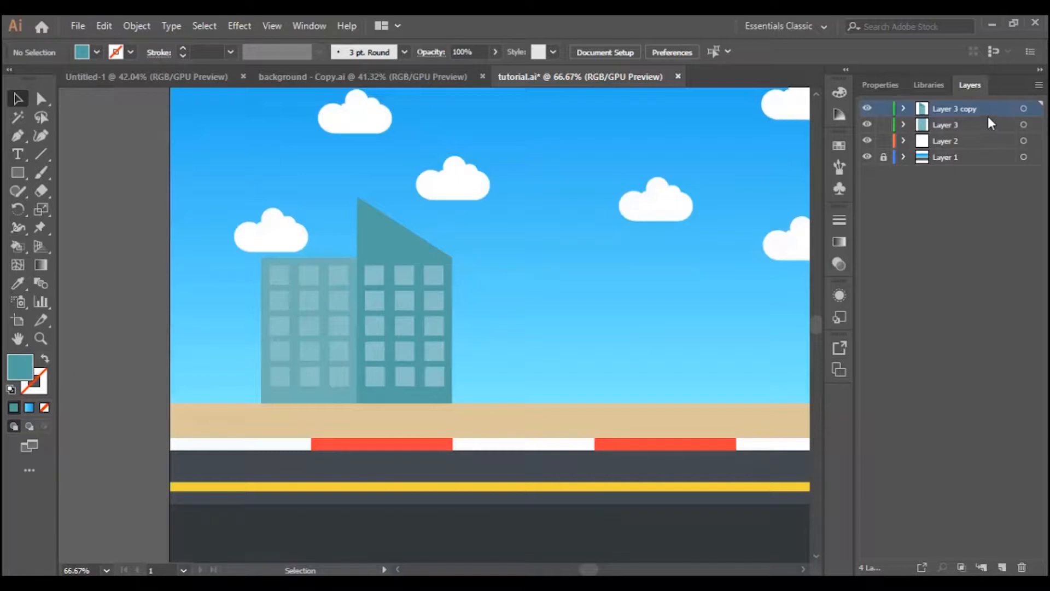
drag(994, 108, 1006, 567)
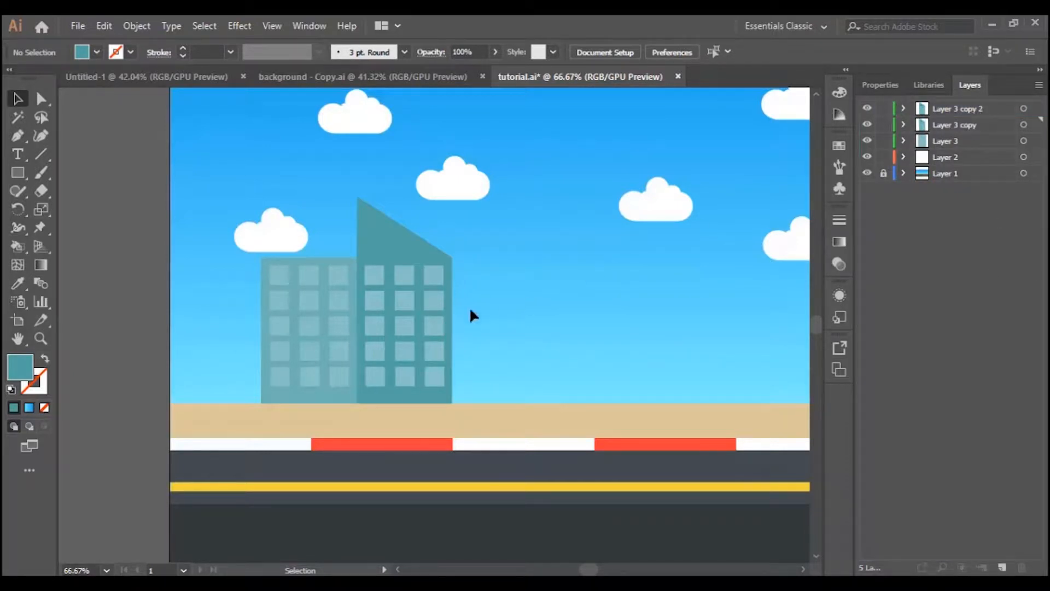
click(963, 108)
drag(426, 344, 579, 339)
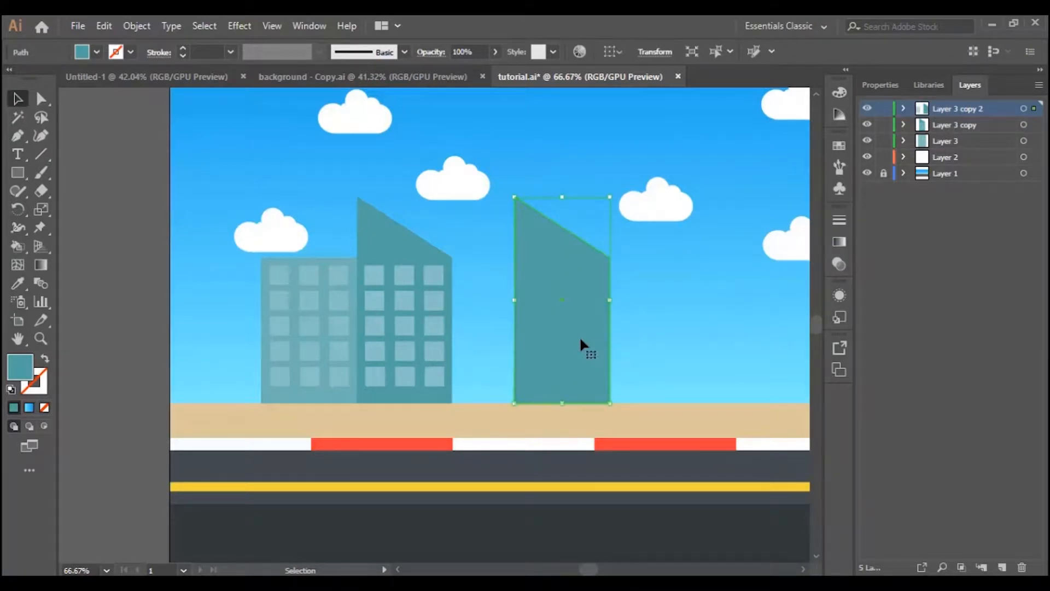
key(ctrl+z)
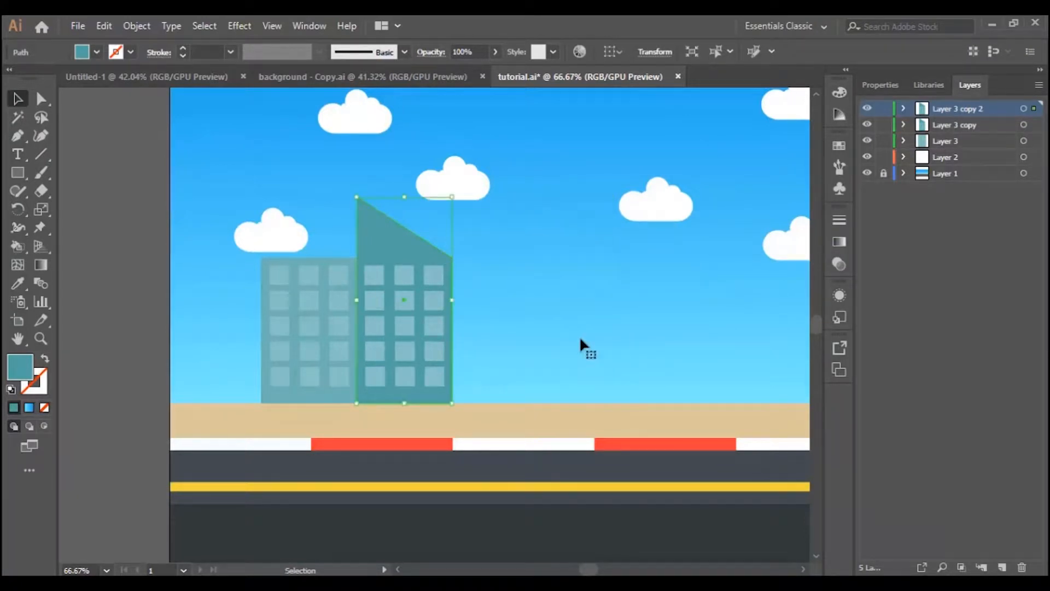
Select everything on Layer 3 copy 2 and move the building with its windows about 278 pt to the right
click(1034, 109)
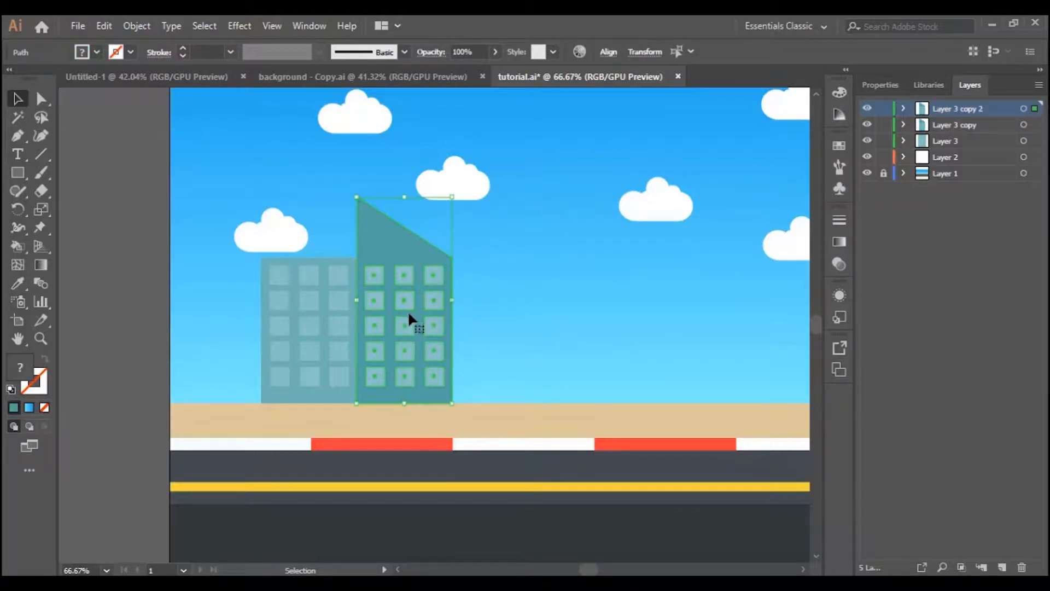
drag(409, 316, 576, 312)
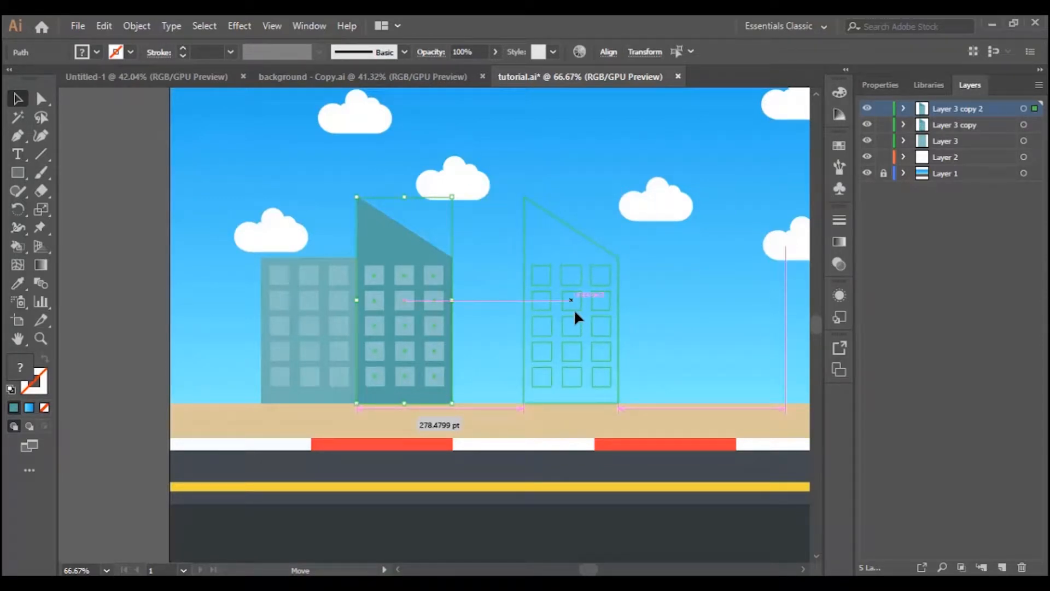
drag(575, 312, 574, 312)
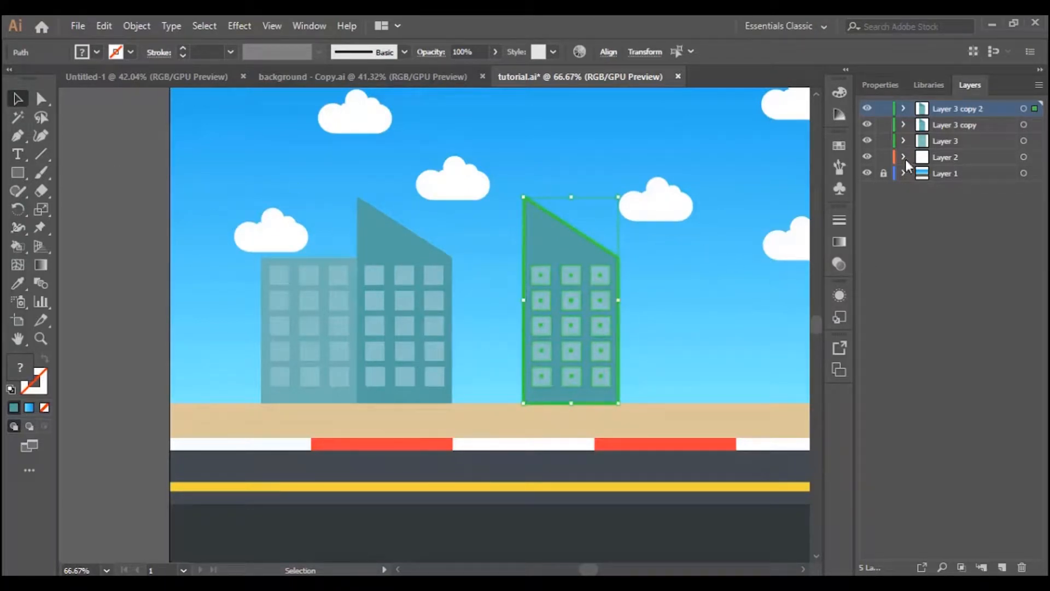
Raise the upper-right corner of the body path in Layer 3 copy 2 with the Curvature tool to roughly match the upper-left corner
click(903, 109)
click(962, 367)
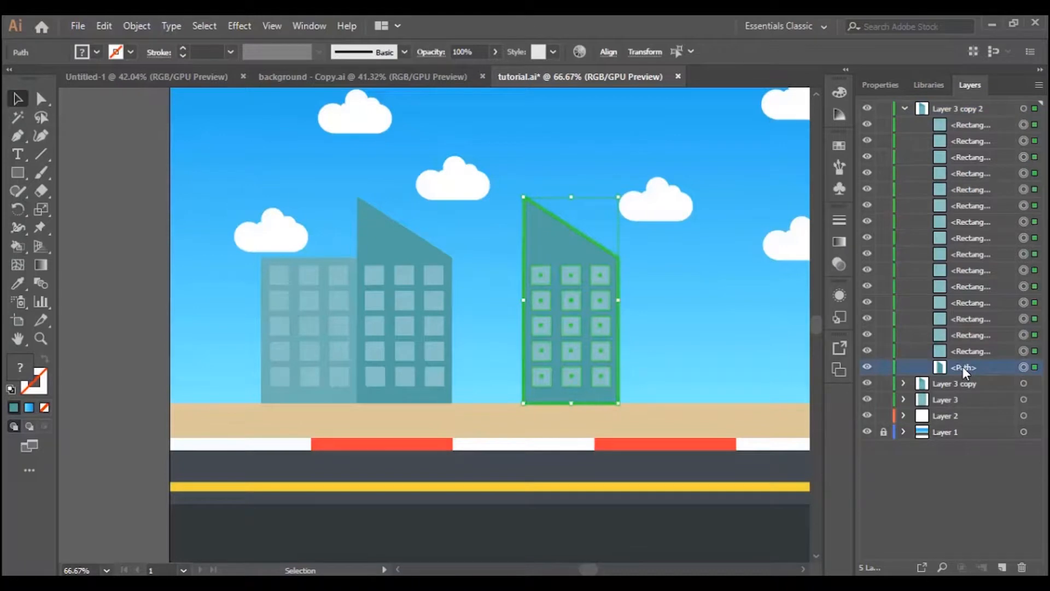
click(665, 309)
click(553, 246)
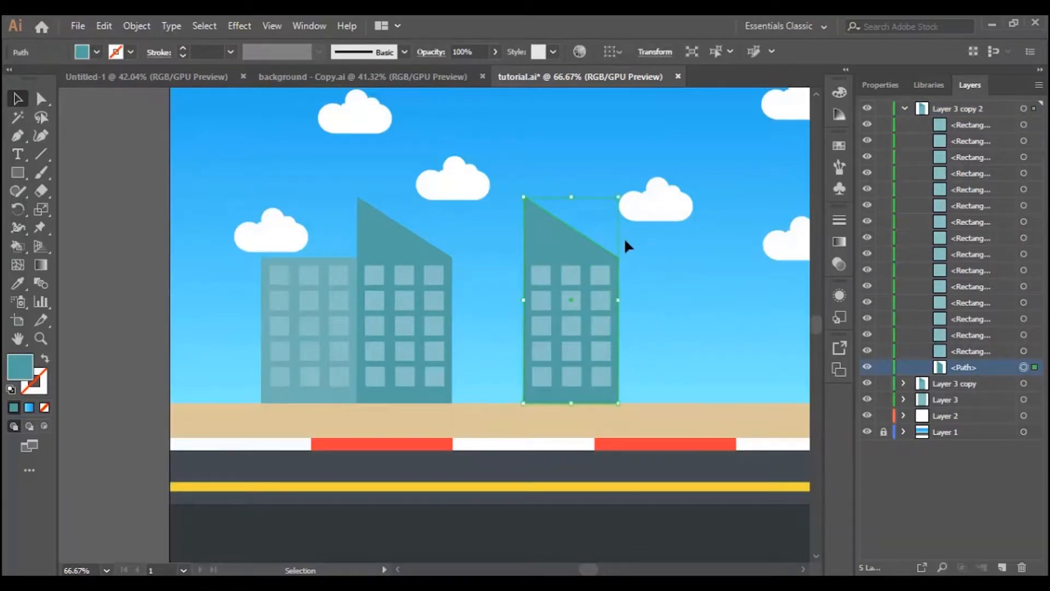
click(38, 137)
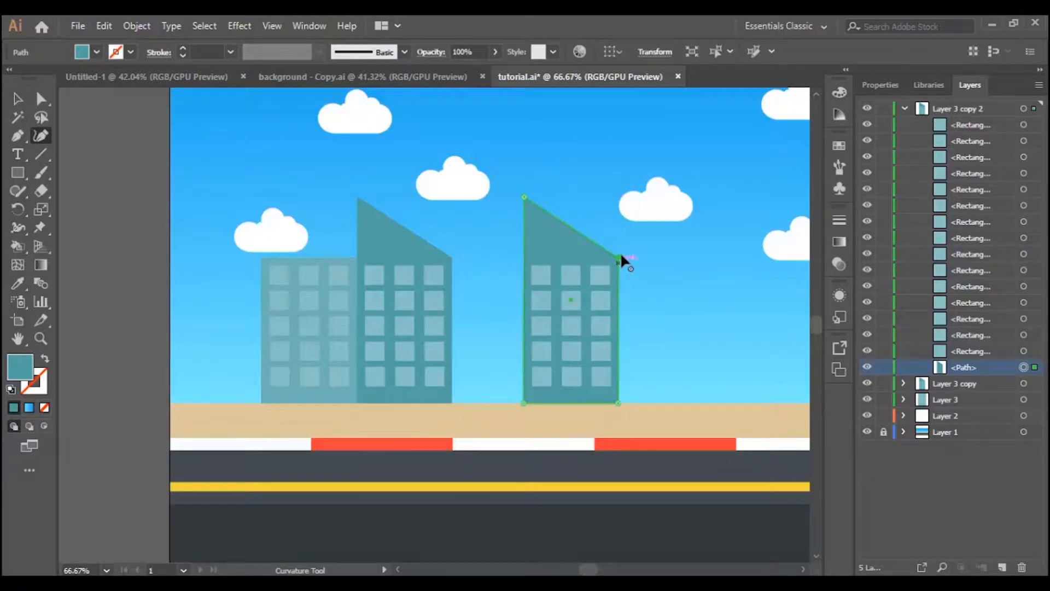
drag(611, 198, 618, 196)
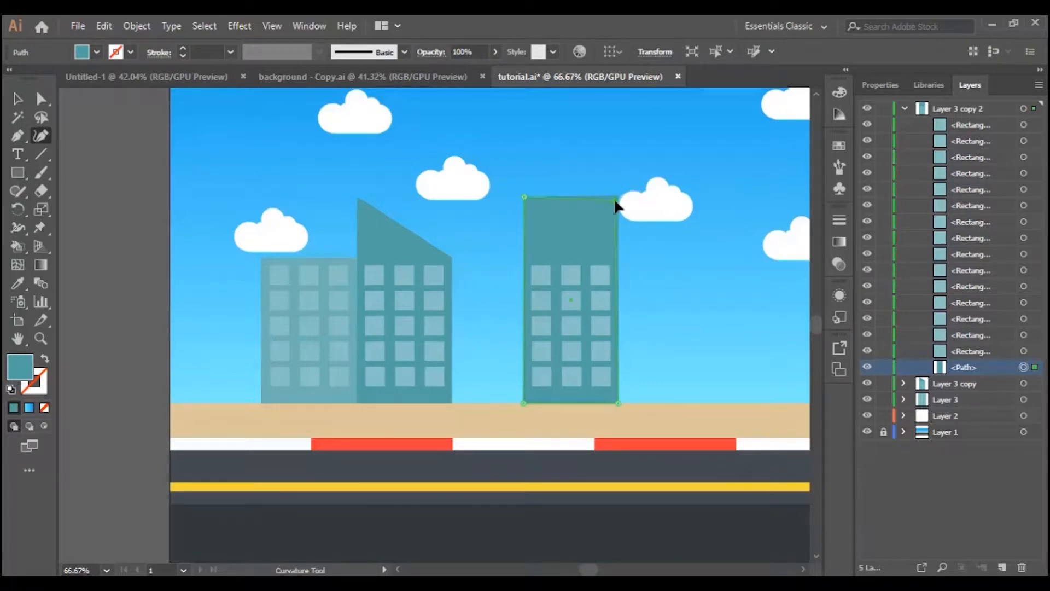
drag(618, 197, 620, 200)
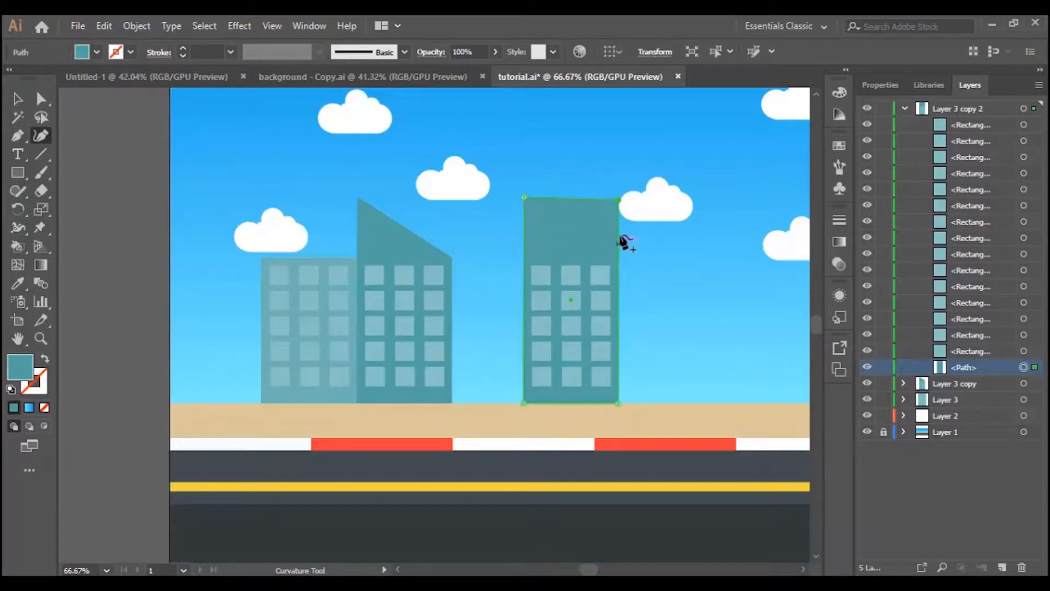
Lower the upper-left corner of the Layer 3 copy 2 building slightly with the Curvature tool to make its roof edge horizontal
click(40, 338)
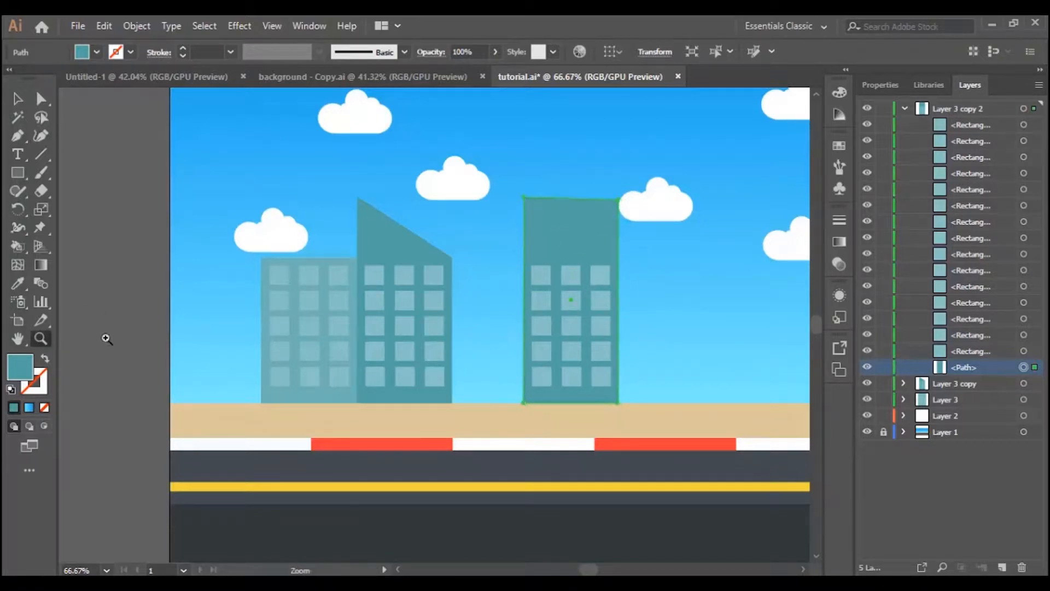
click(563, 222)
click(435, 332)
scroll(436, 331, down, 1)
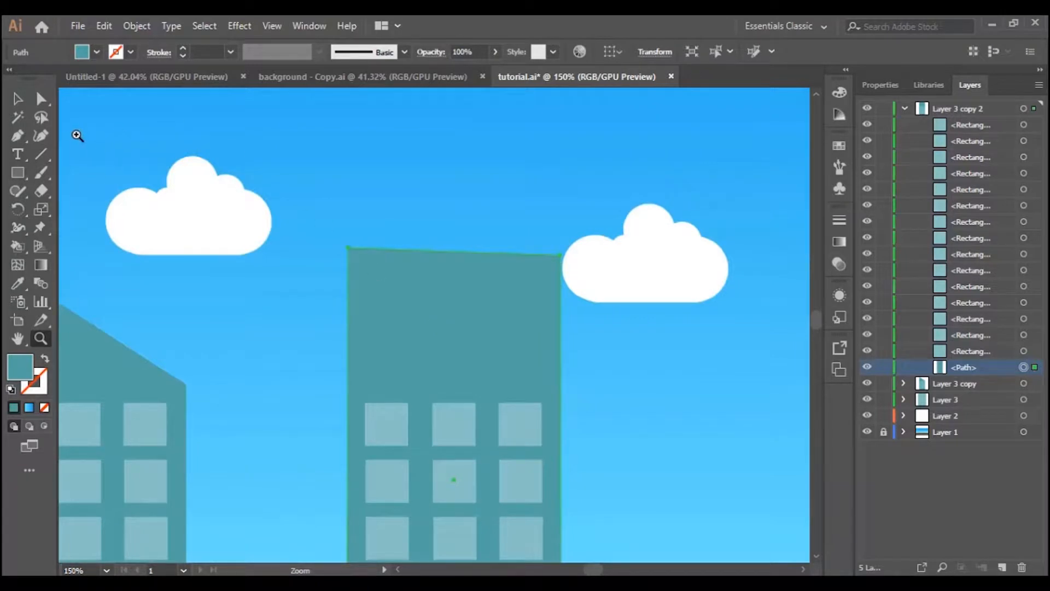
click(40, 136)
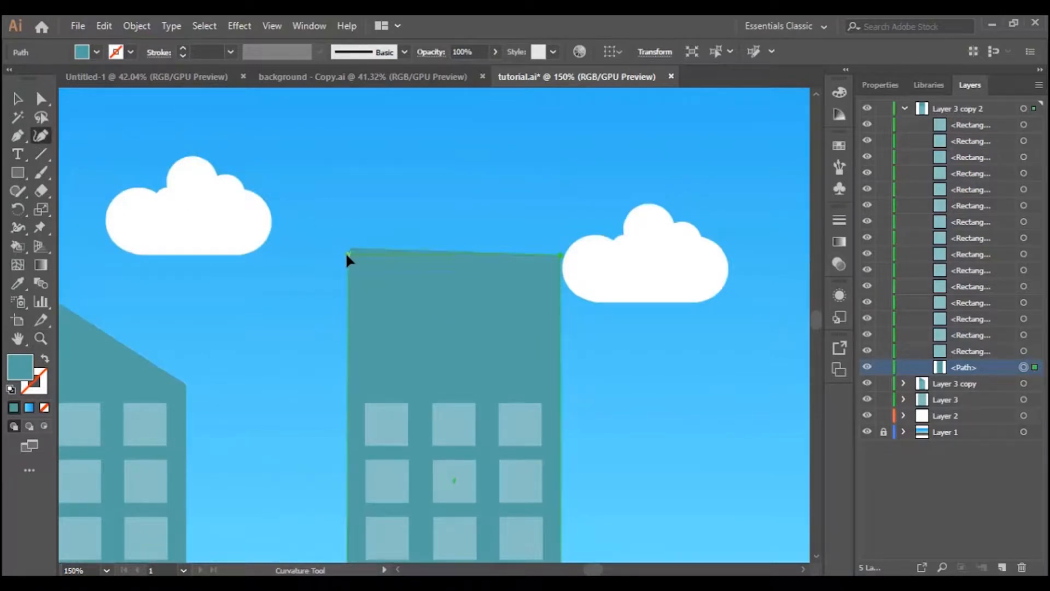
scroll(446, 349, down, 5)
scroll(451, 350, down, 2)
scroll(451, 351, up, 8)
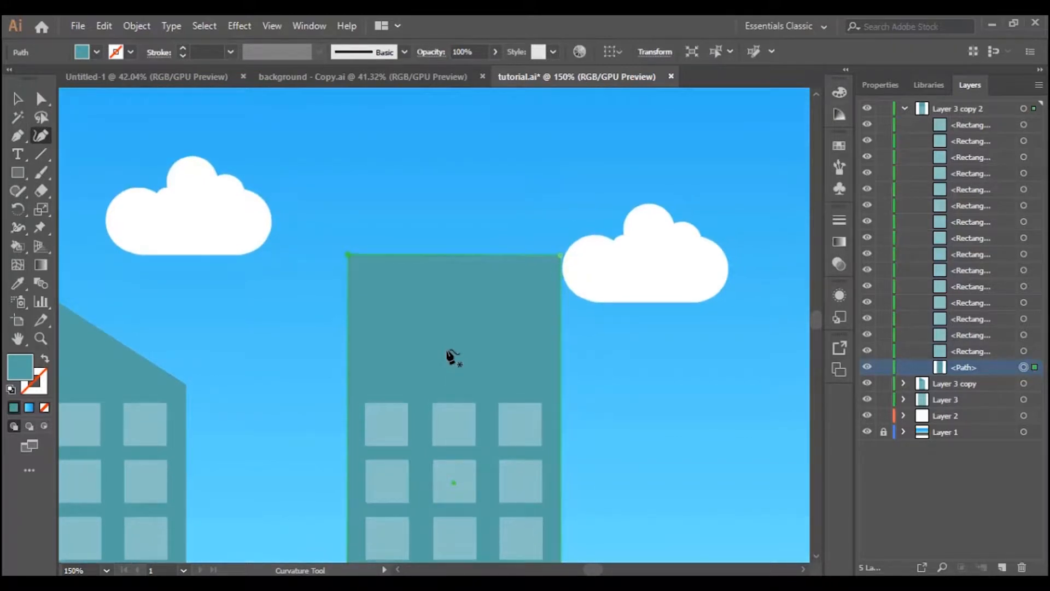
scroll(476, 337, down, 1)
scroll(361, 318, up, 3)
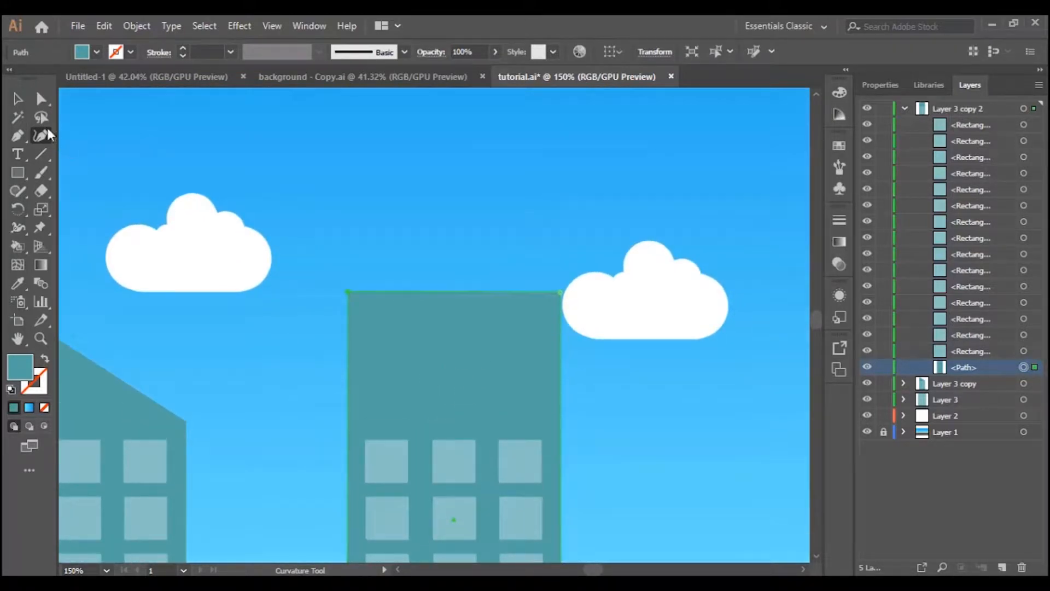
Draw a narrower teal rectangle on top of the flat-roofed building and nudge it to the building's horizontal centre
click(17, 99)
click(18, 173)
drag(377, 211, 515, 284)
click(17, 99)
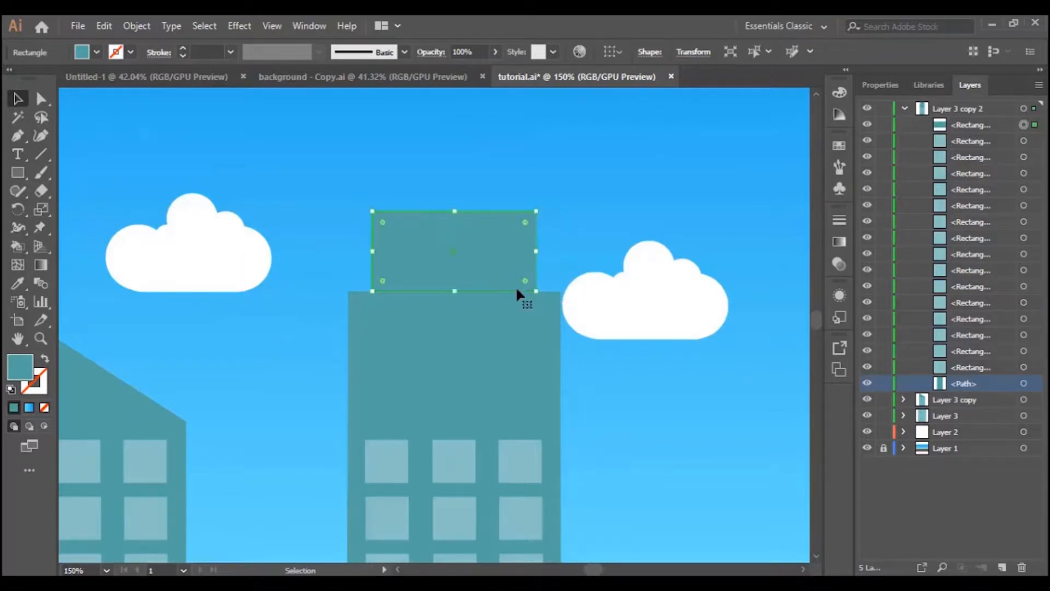
key(Right)
key(Right)
click(475, 175)
click(485, 251)
scroll(465, 268, up, 2)
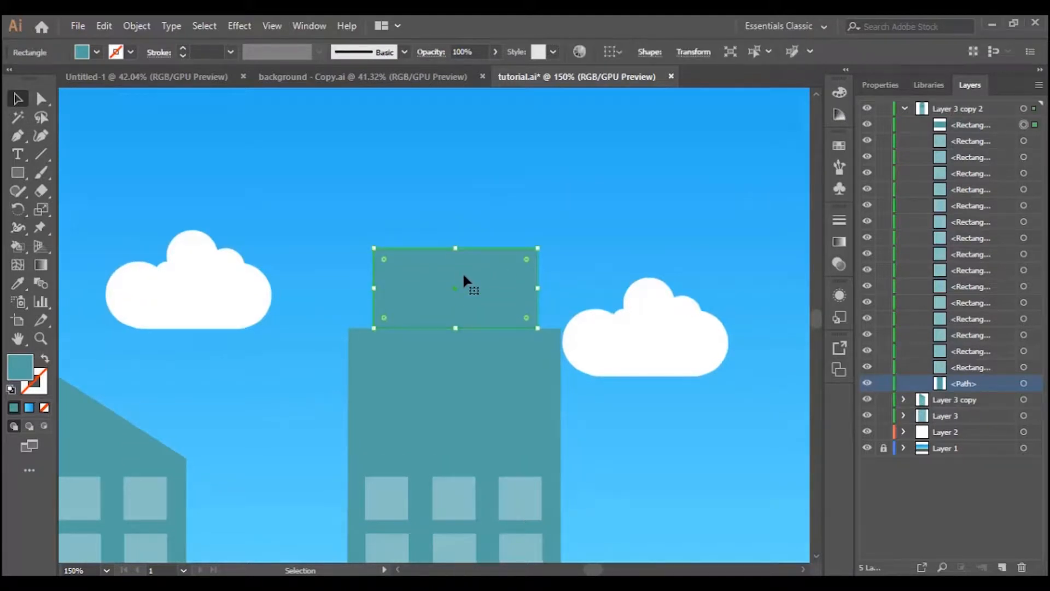
Add a smaller teal rectangle centred on top of the roof block as a second setback
click(18, 172)
drag(408, 219, 500, 247)
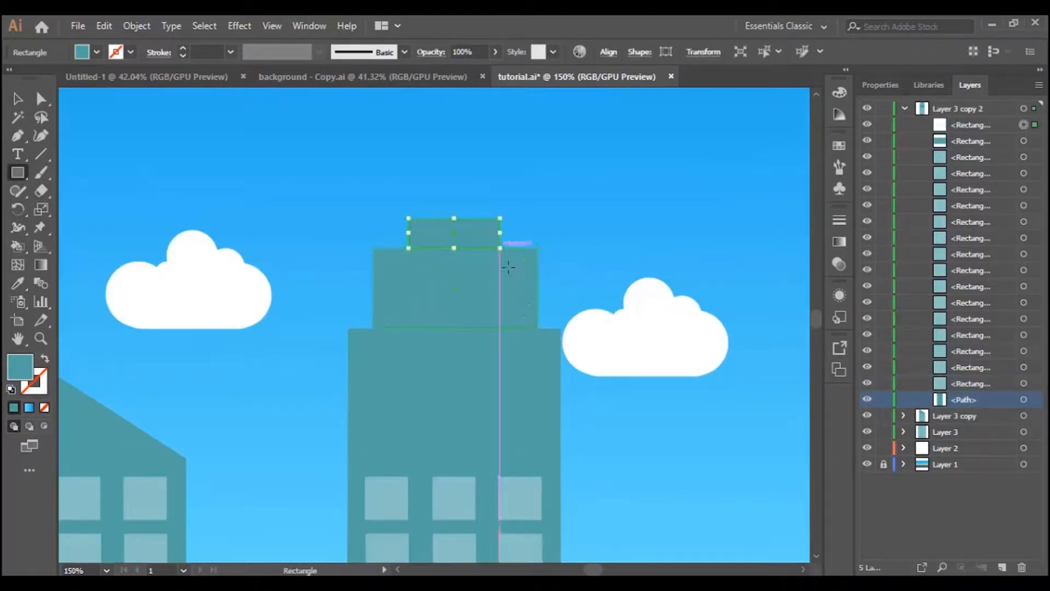
key(v)
click(478, 200)
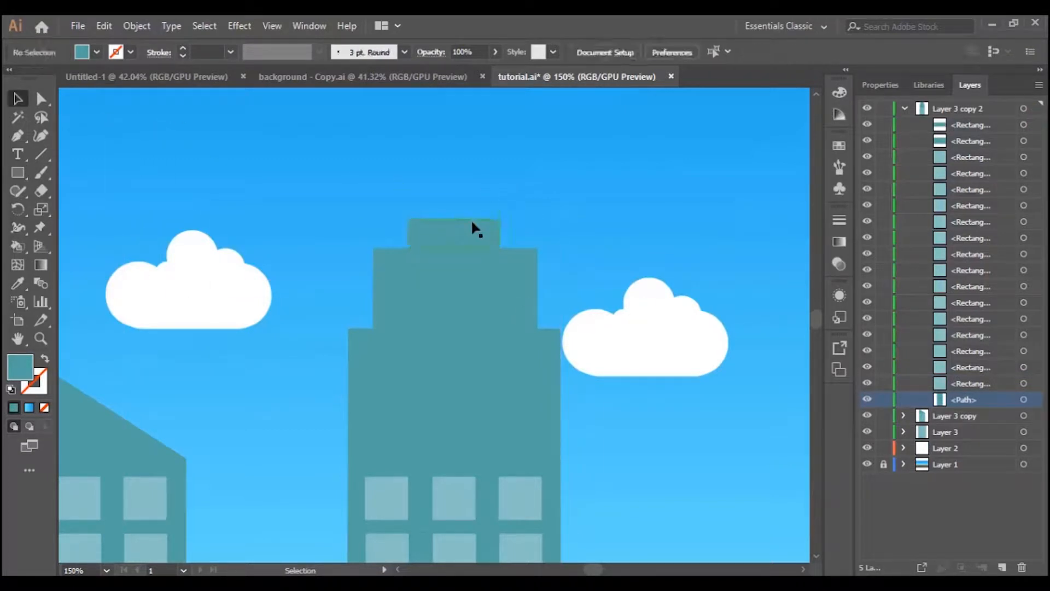
click(474, 231)
Lock the tower's body path and copy the top three rows of windows up onto the blank wall above
scroll(514, 316, down, 5)
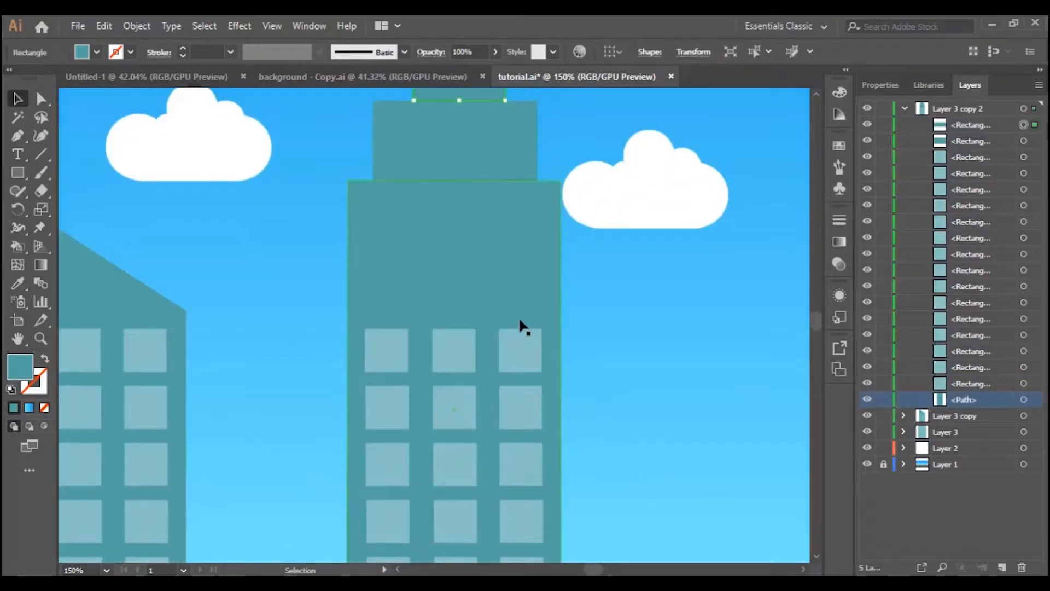
scroll(519, 324, up, 1)
click(439, 317)
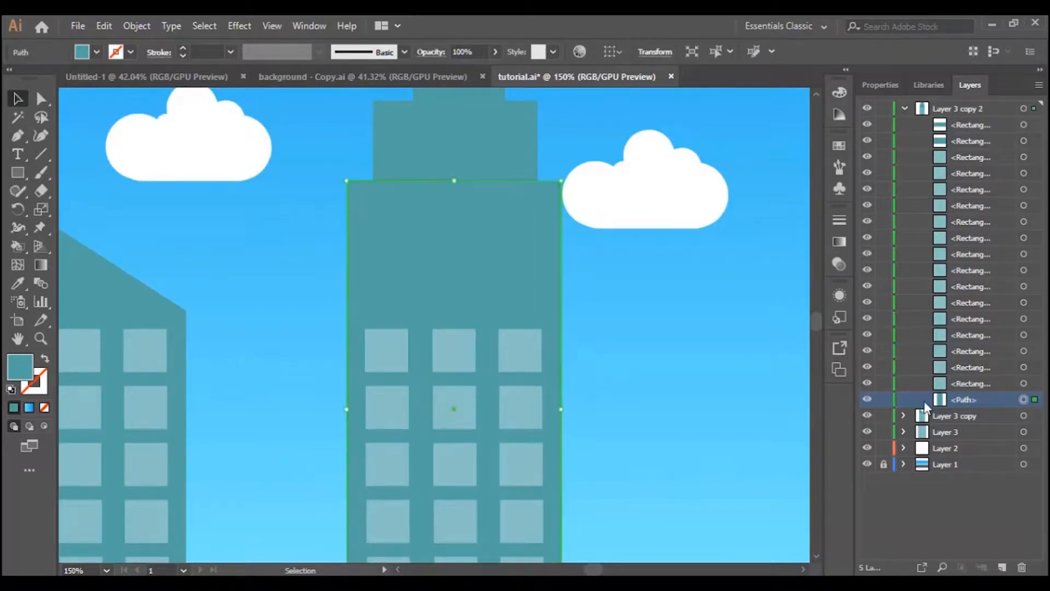
click(884, 400)
scroll(482, 277, down, 2)
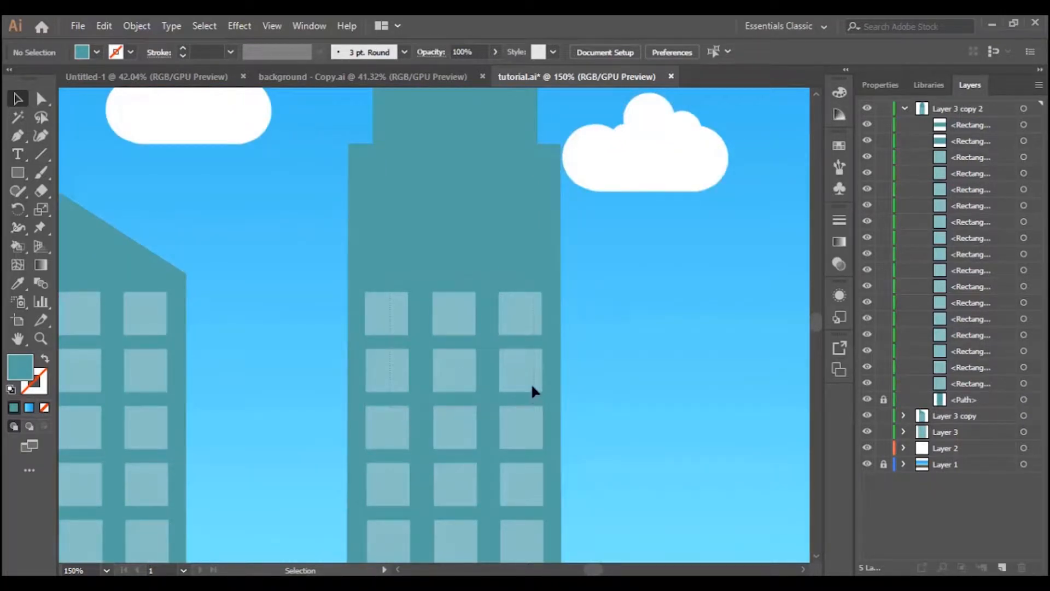
drag(533, 432, 529, 428)
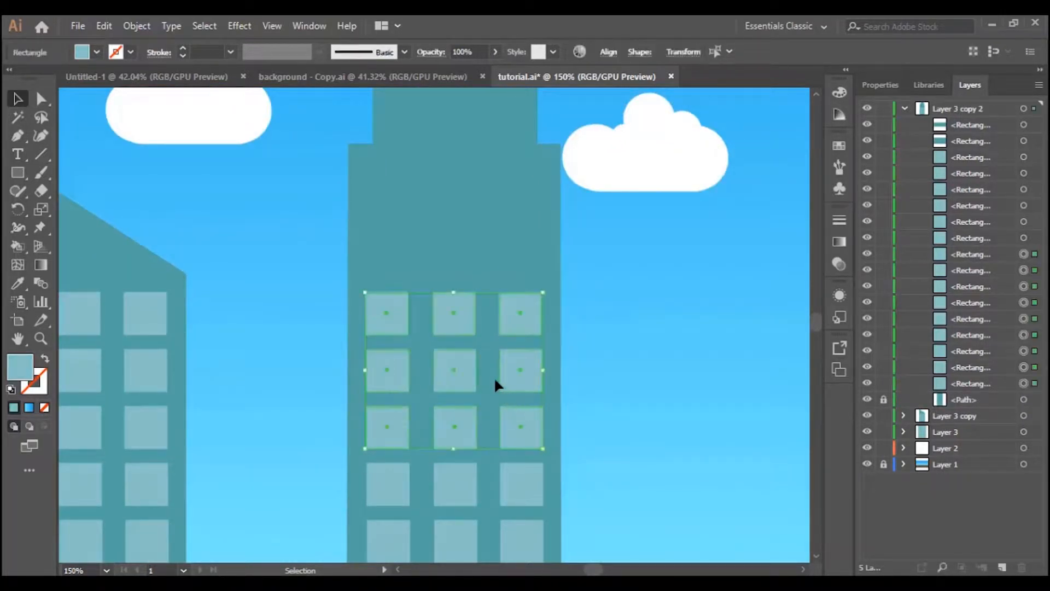
scroll(495, 377, up, 2)
drag(514, 368, 517, 313)
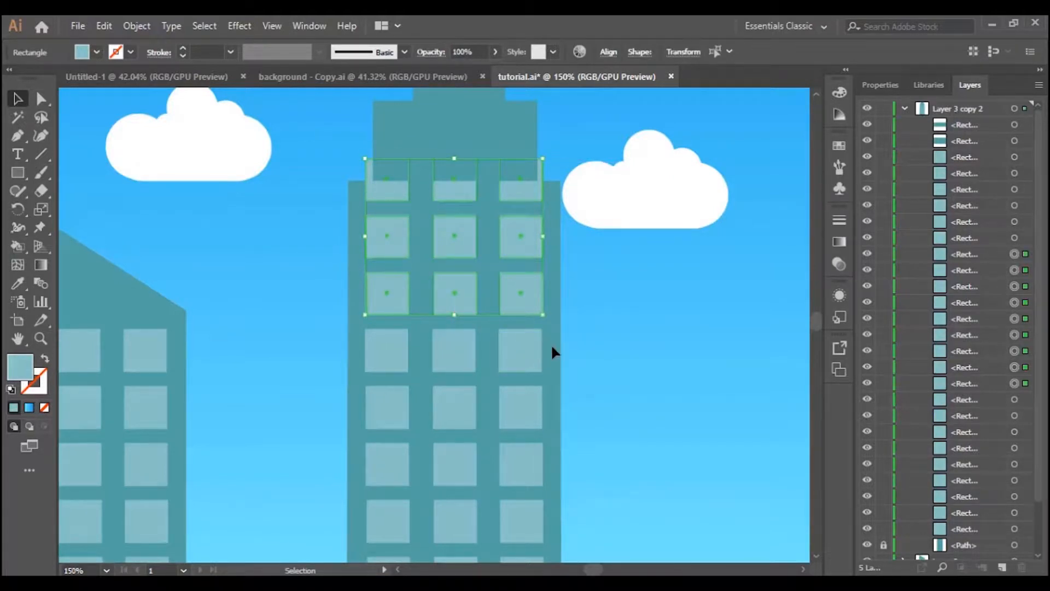
Delete the three copied windows in the top row that overlap the tower's roof block
click(553, 253)
click(454, 201)
drag(452, 200, 394, 190)
key(Delete)
click(533, 195)
key(Delete)
scroll(530, 285, up, 2)
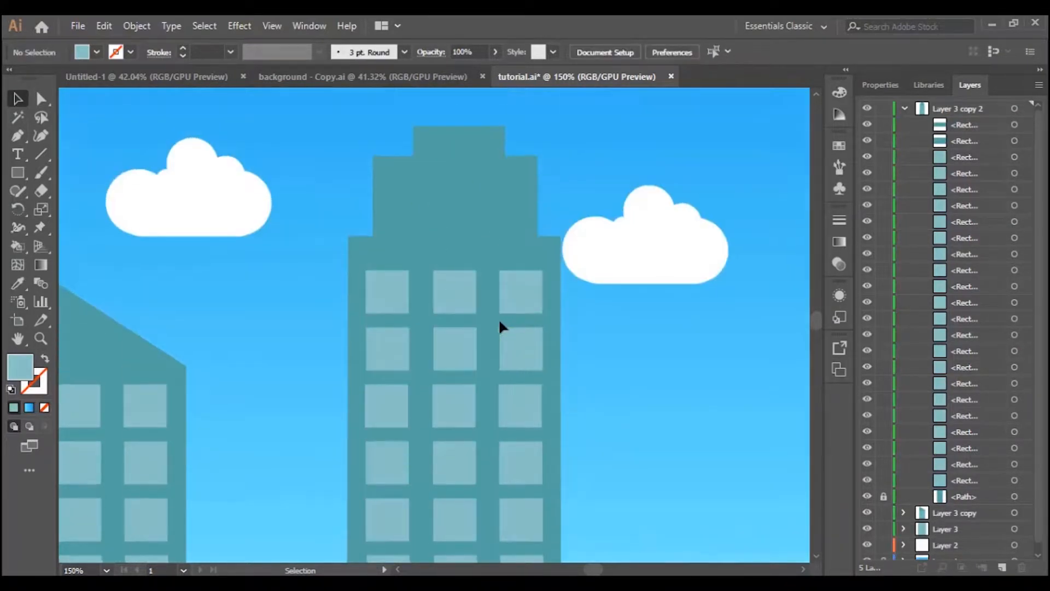
Copy the two uppermost windows of the tower's middle column up onto the roof block
click(466, 281)
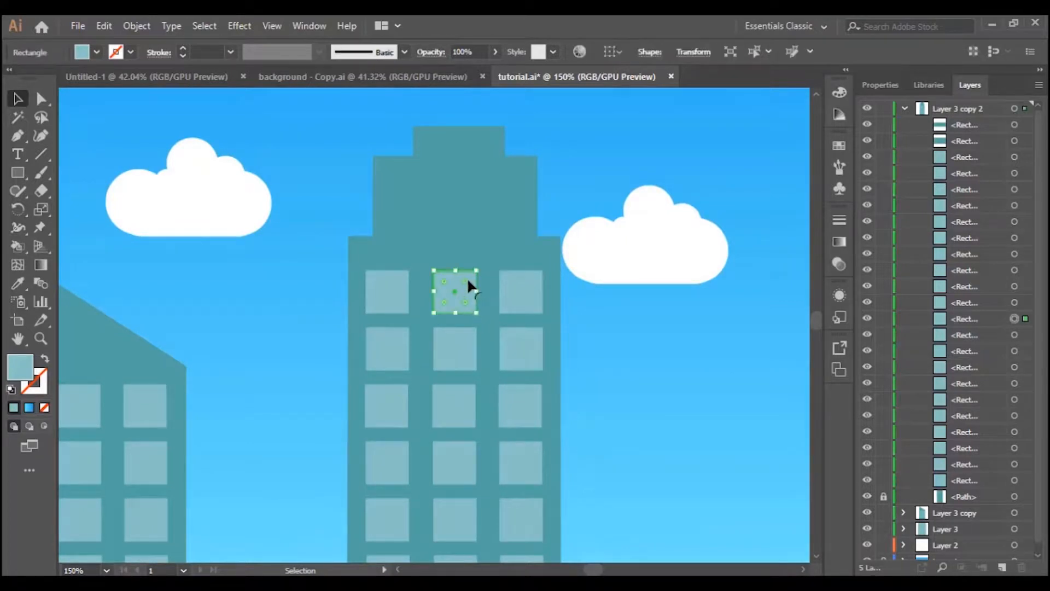
shift+click(466, 356)
drag(476, 301, 471, 173)
Move the two roof block rectangles below all windows in Layer 3 copy 2, just above the body path
click(504, 207)
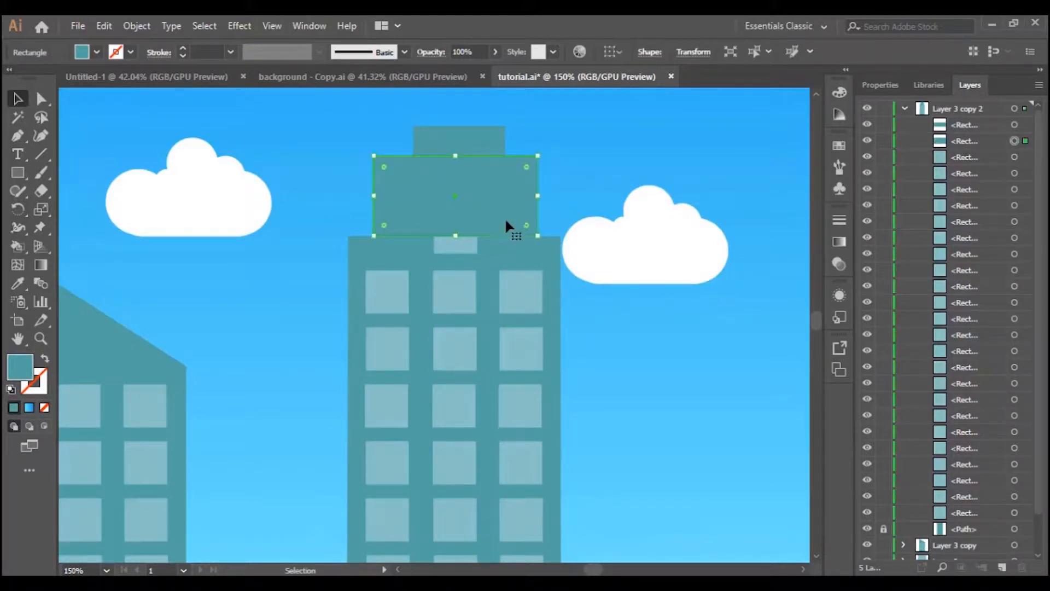
click(971, 139)
shift+click(976, 124)
drag(980, 143, 949, 496)
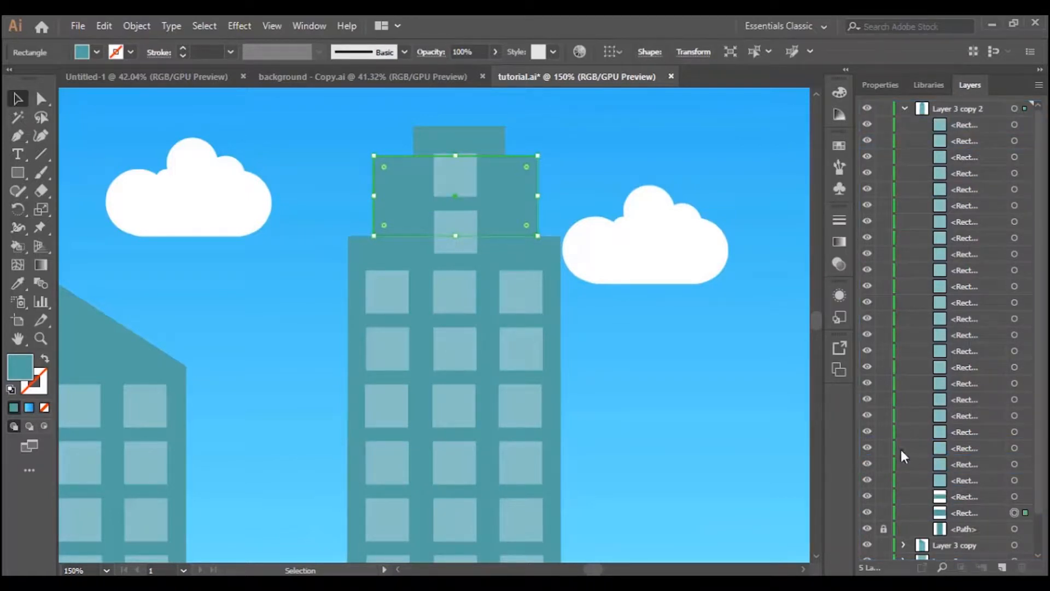
click(559, 134)
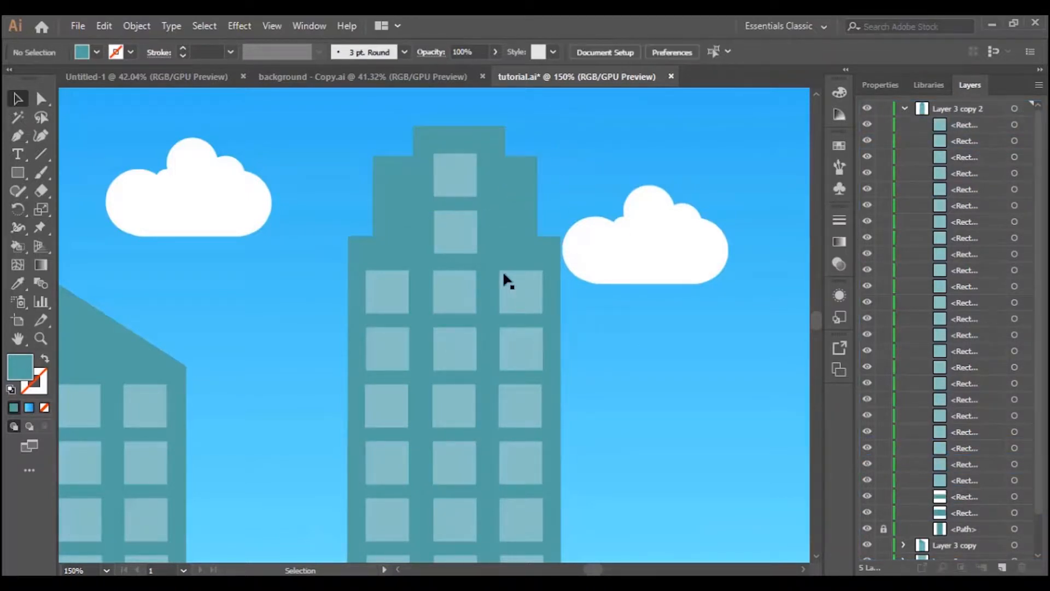
Collapse Layer 3 copy 2 and duplicate the Layer 3 copy layer with the slanted-roof building
scroll(487, 306, down, 4)
scroll(678, 378, up, 3)
click(906, 108)
key(ctrl+1)
key(ctrl+minus)
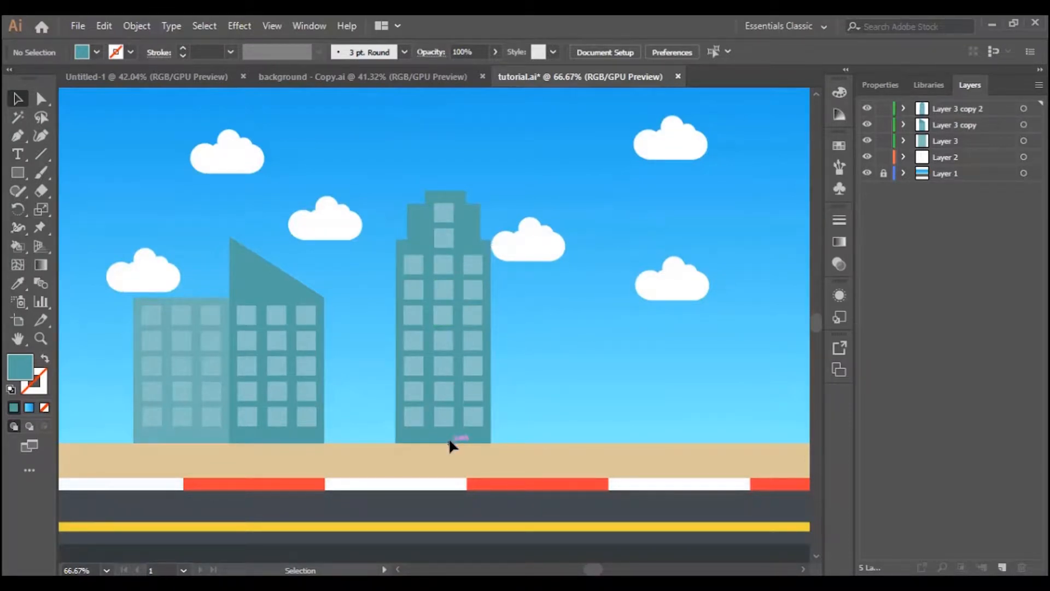
click(929, 125)
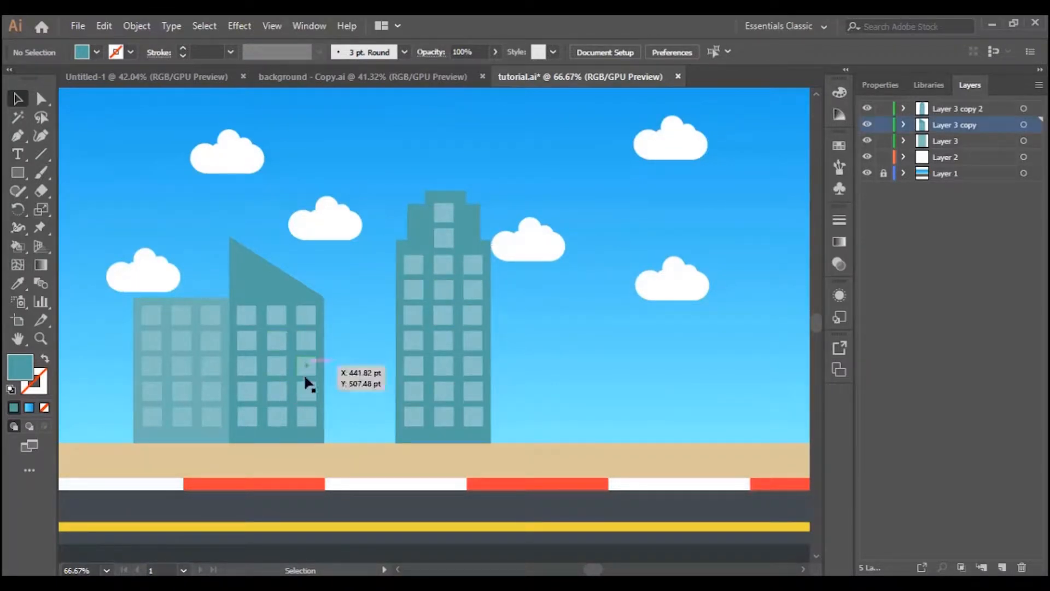
drag(979, 134, 1002, 567)
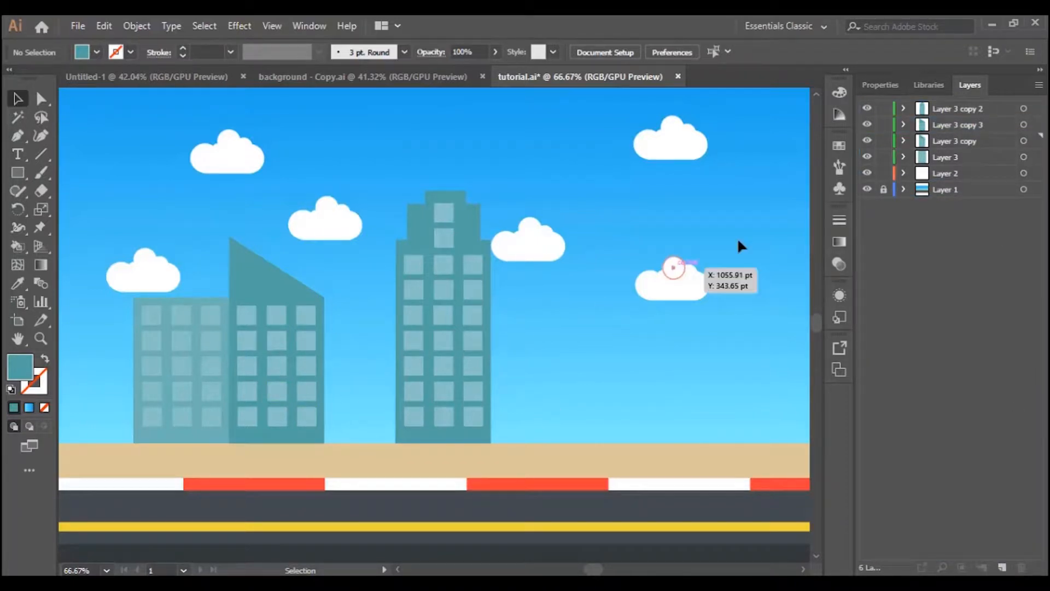
Select everything on Layer 3 copy 3 and move the slanted-roof building horizontally to the right side of the stepped tower
click(958, 126)
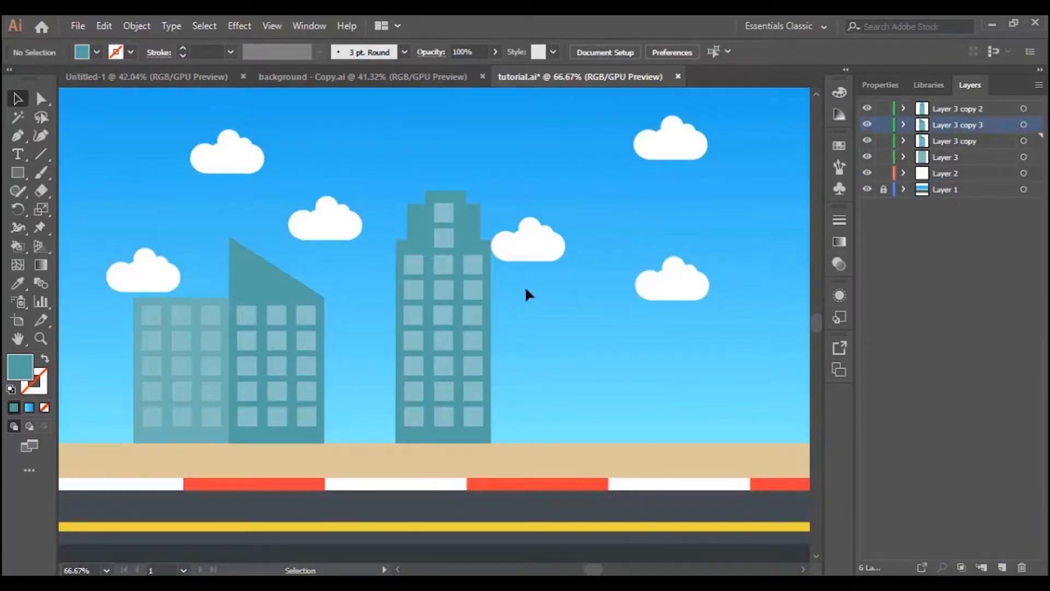
click(1035, 125)
drag(312, 392, 589, 397)
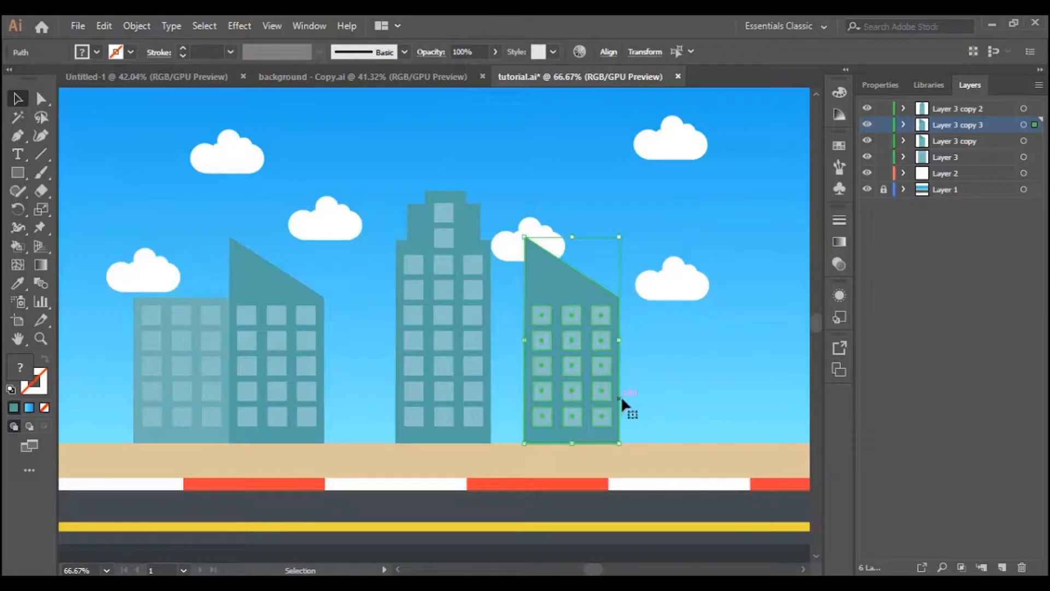
Raise the upper-right corner of the new building's body above its upper-left corner with the Curvature tool, reversing the roof slant
click(42, 136)
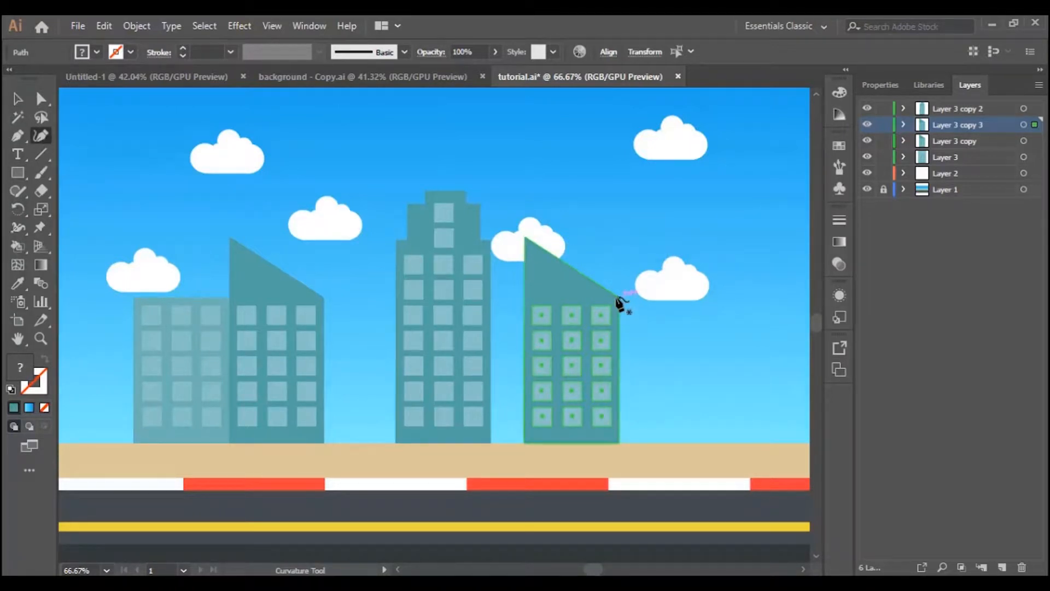
click(18, 98)
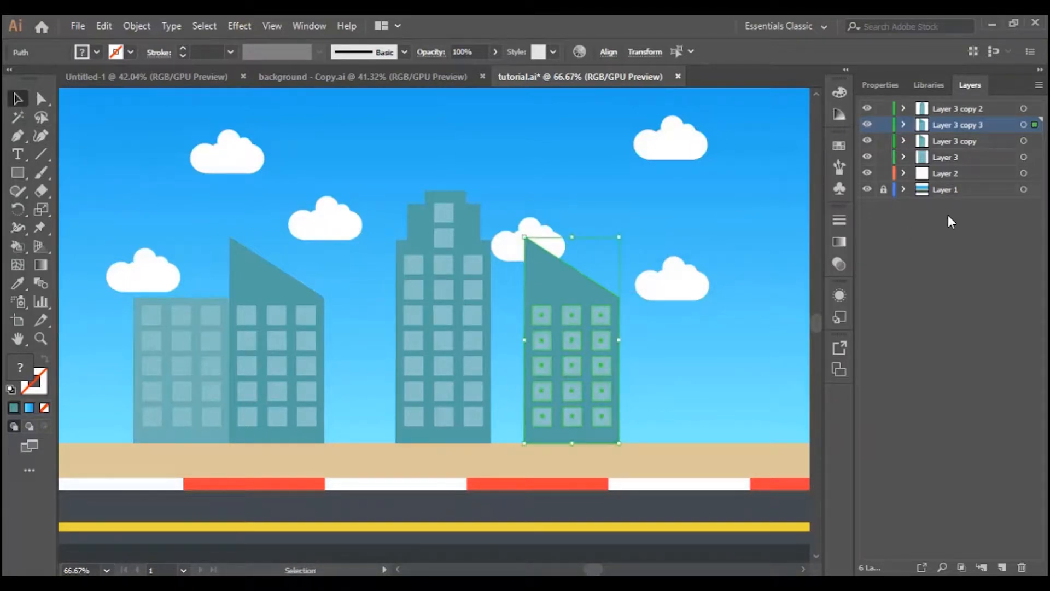
click(704, 210)
click(540, 274)
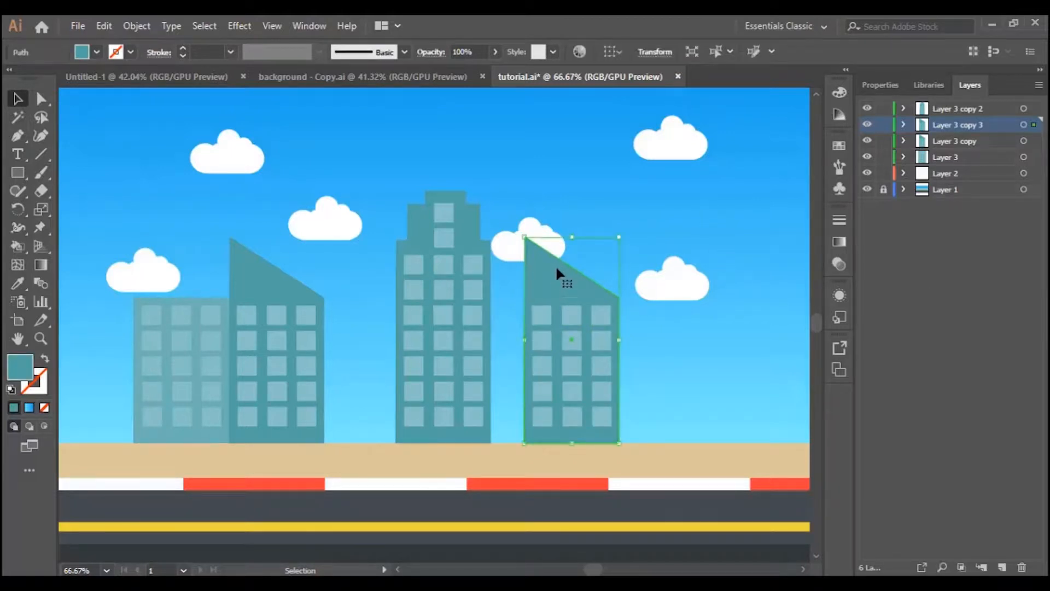
click(41, 138)
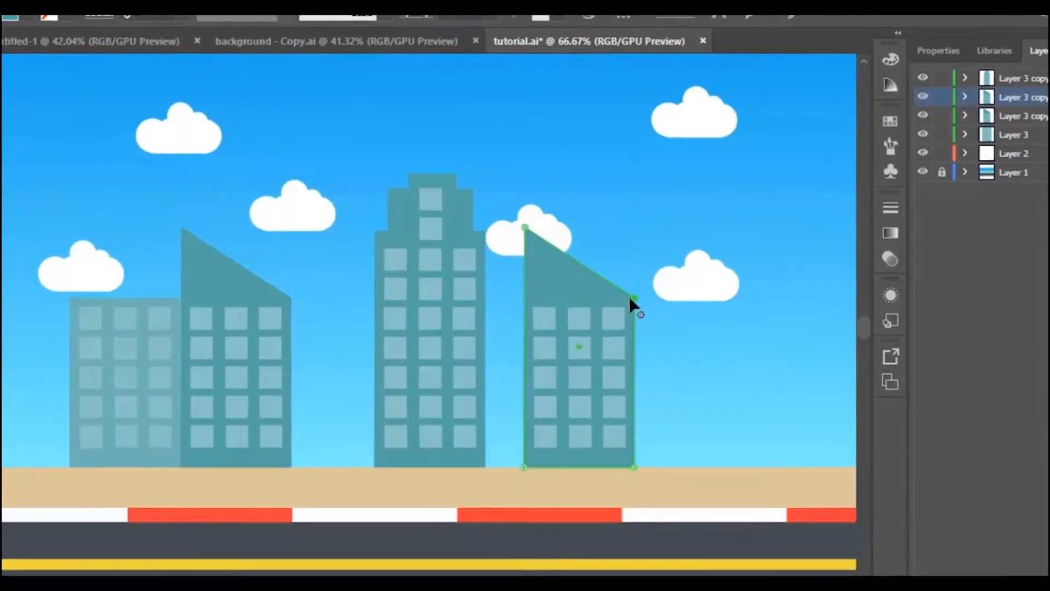
drag(633, 296, 640, 183)
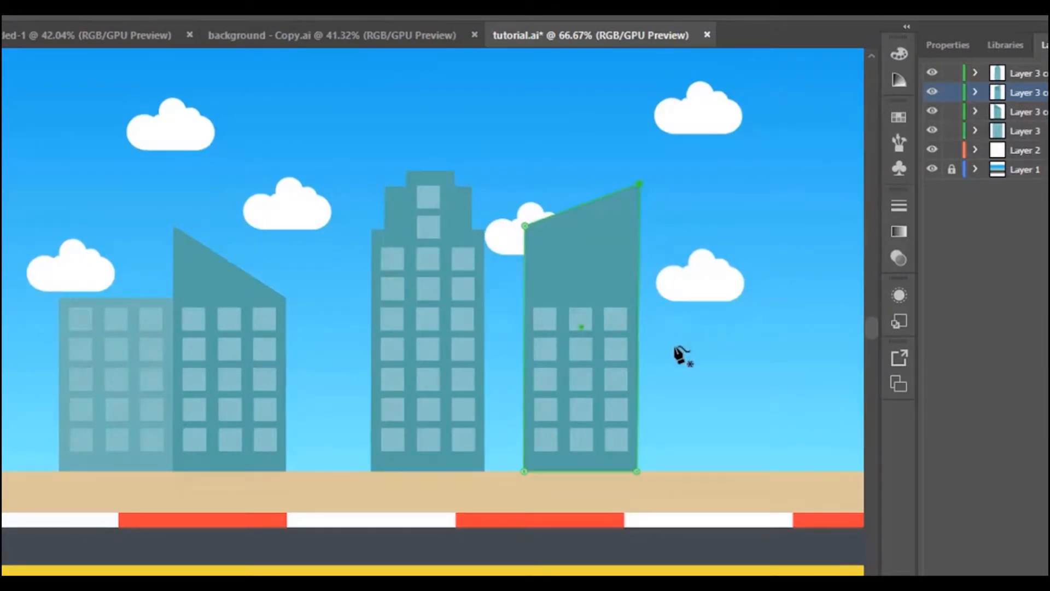
Expand Layer 3 copy 3 and lock the building's body path
click(976, 92)
click(854, 399)
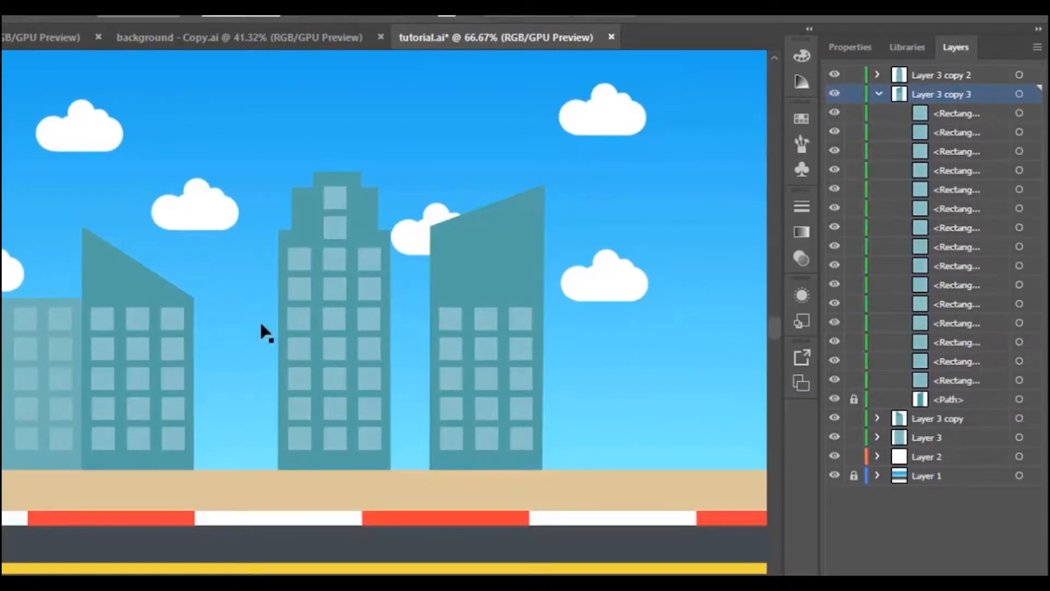
Copy the upper two window rows upward on the Layer 3 copy 3 slanted-roof building, then collapse that layer
drag(453, 295, 533, 365)
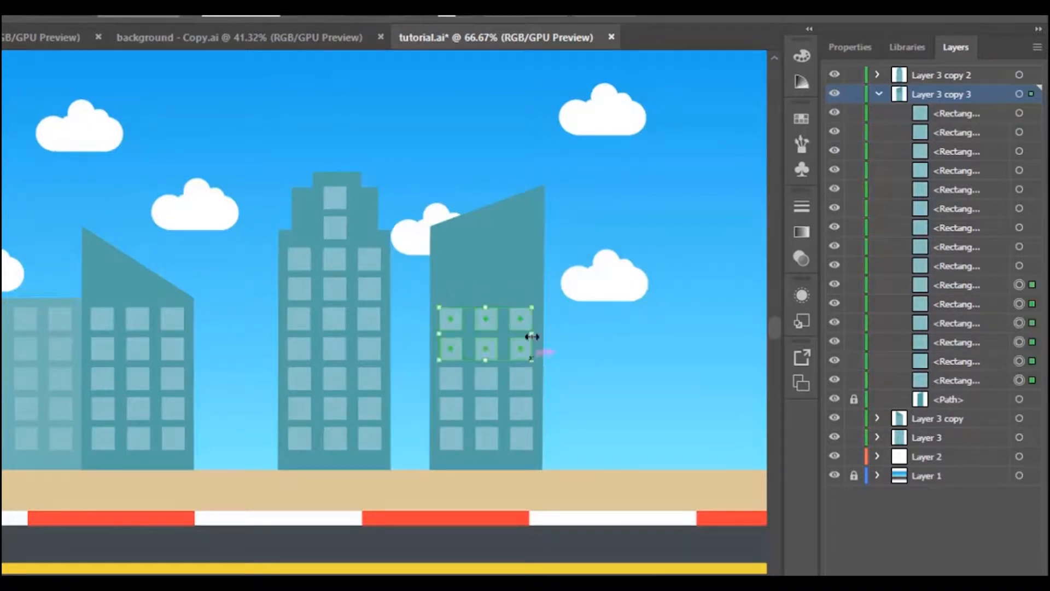
drag(527, 323, 530, 268)
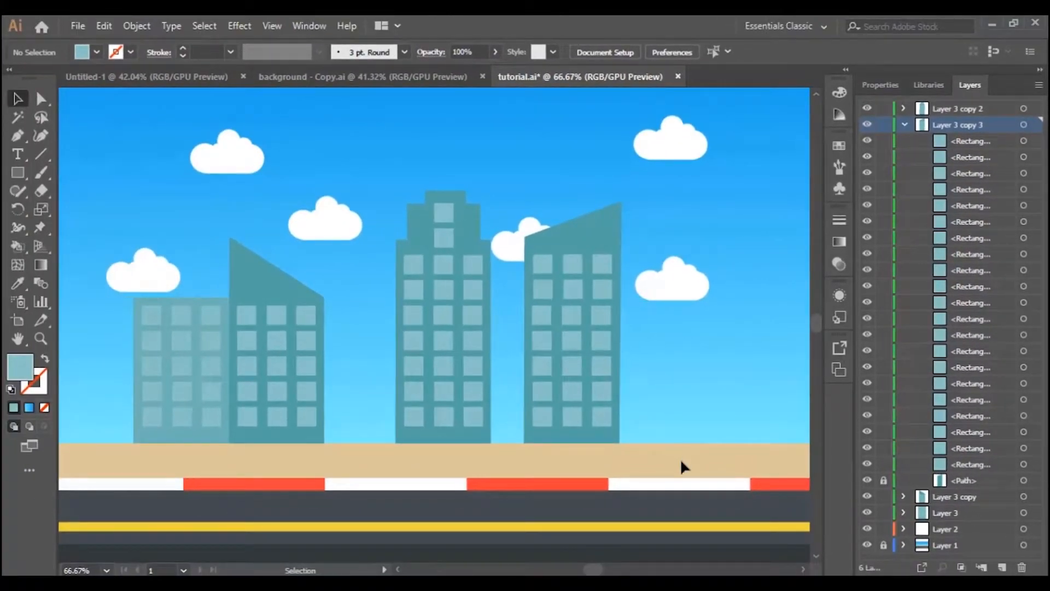
drag(593, 569, 606, 572)
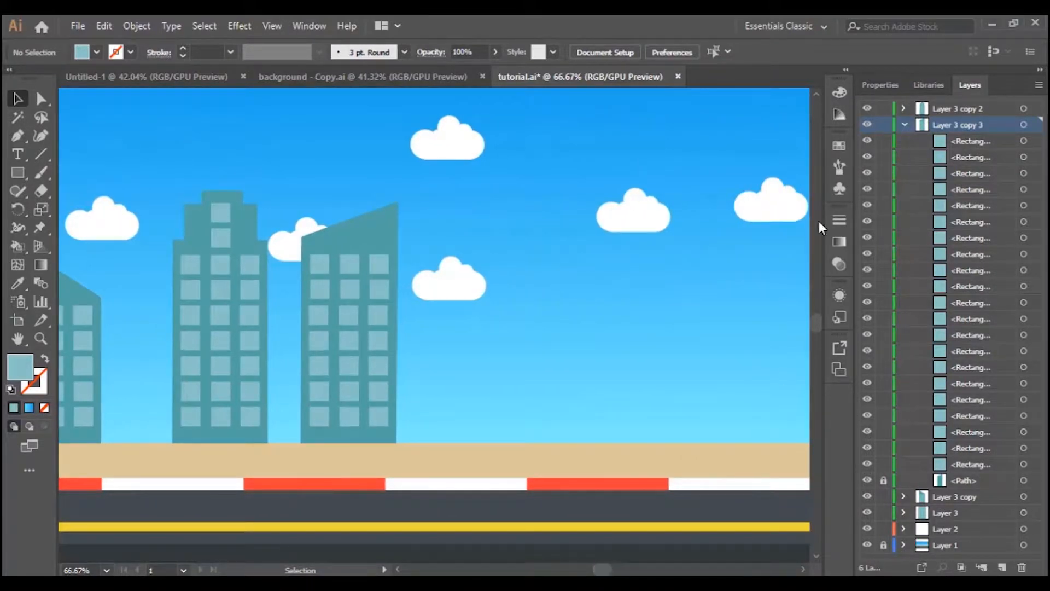
click(904, 124)
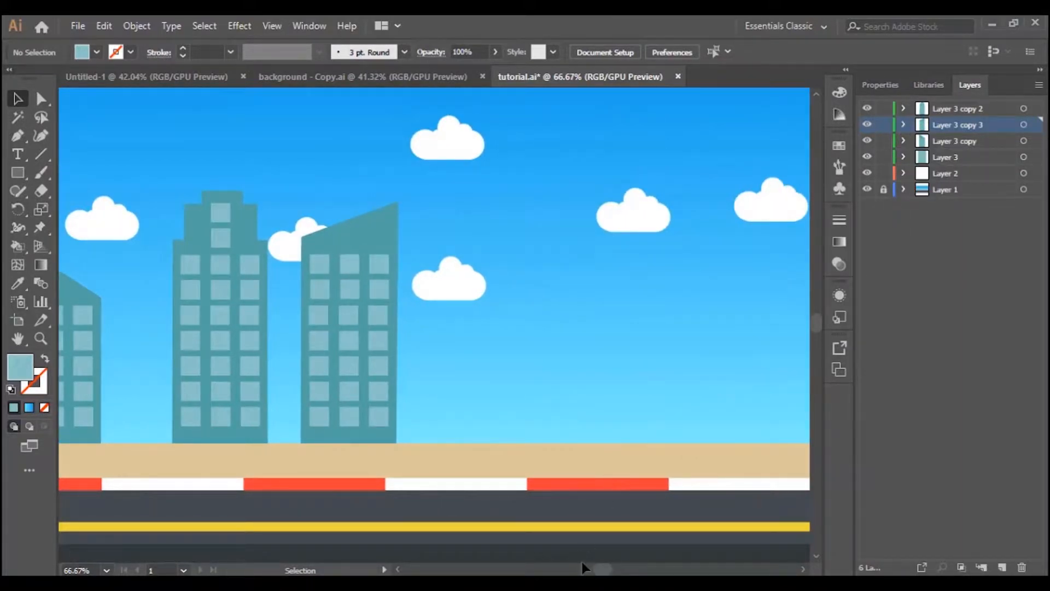
Duplicate Layer 3, which holds the low flat-roofed building
drag(601, 570, 592, 571)
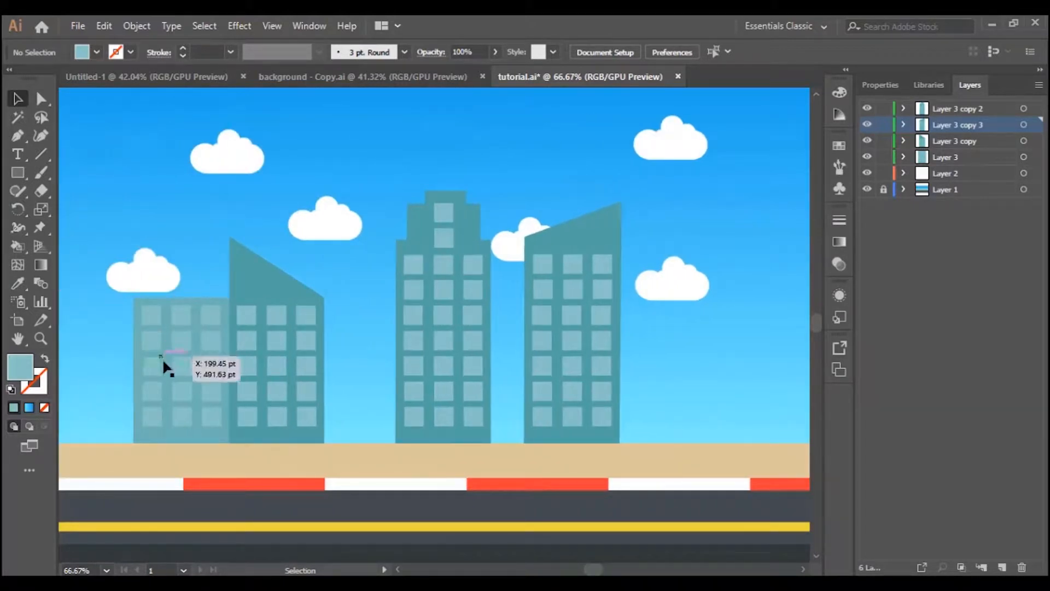
click(940, 157)
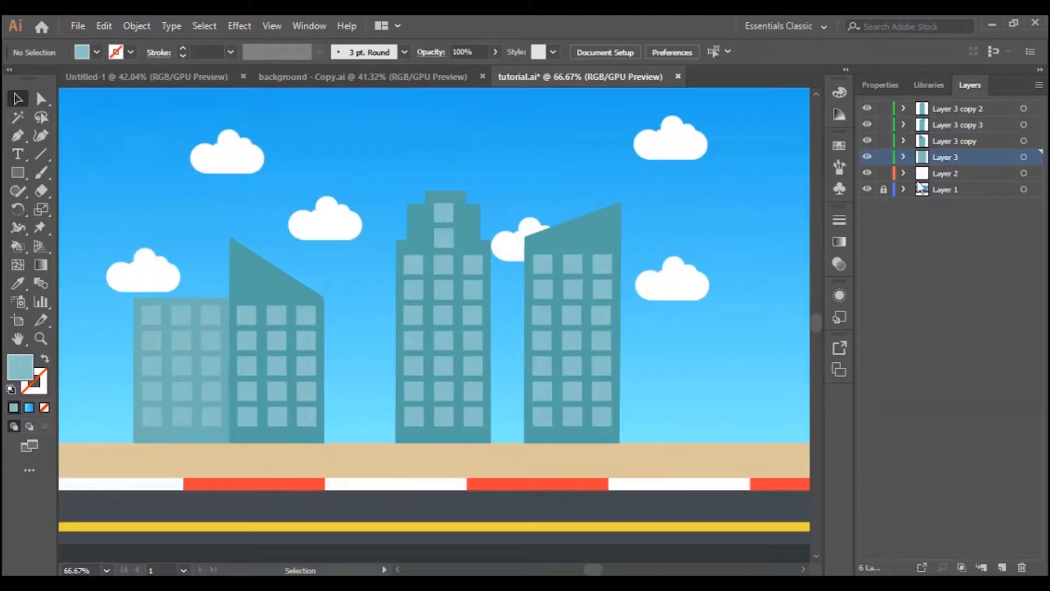
click(904, 158)
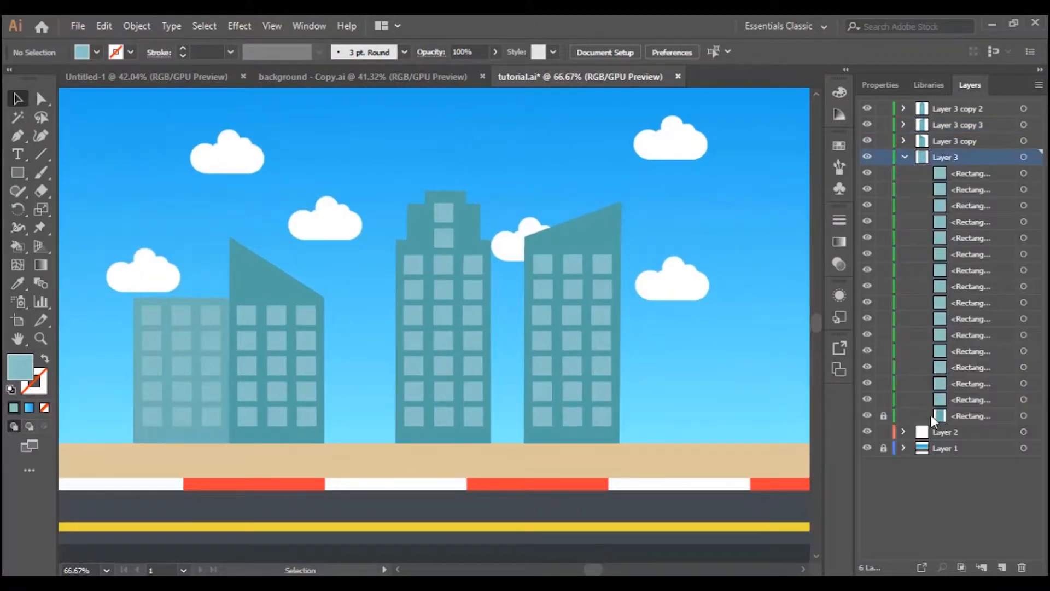
click(904, 158)
drag(1003, 567, 1003, 567)
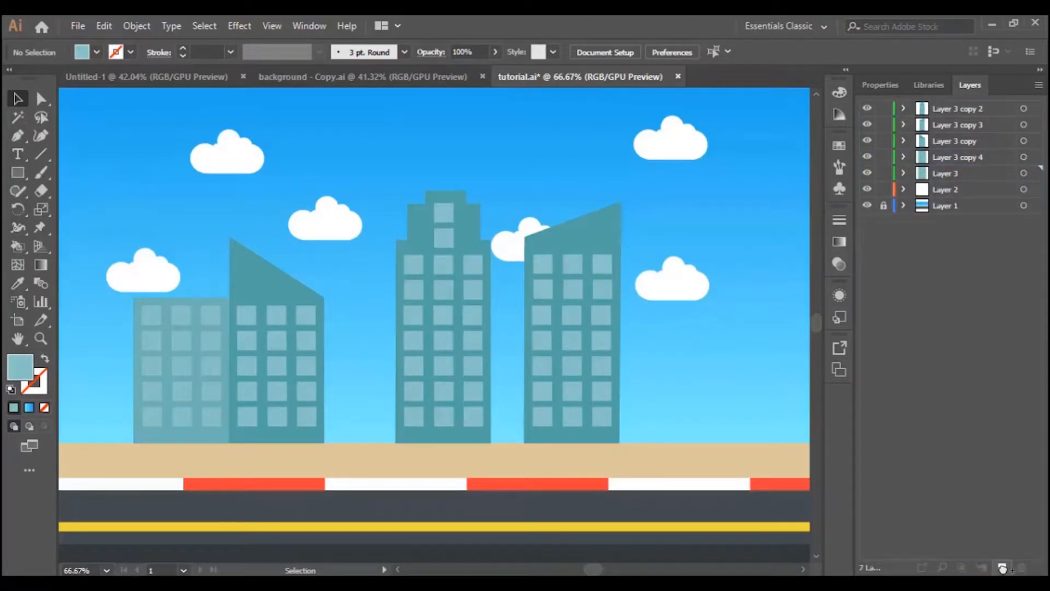
Select everything on Layer 3 copy 4 and move the flat-roofed building right of the tall slanted-roof building, with its base on the pavement
click(974, 155)
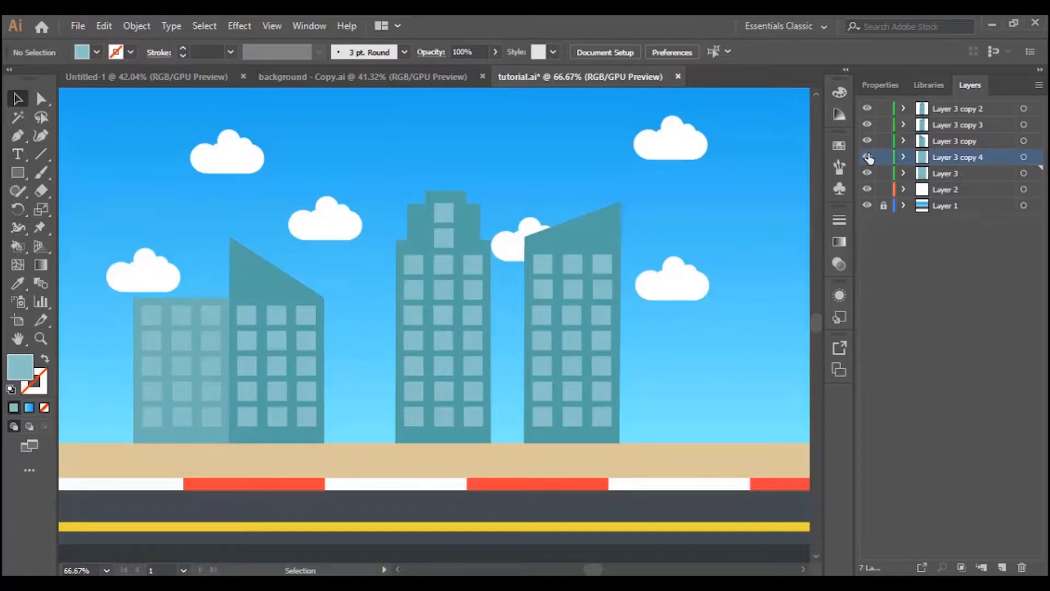
click(1035, 157)
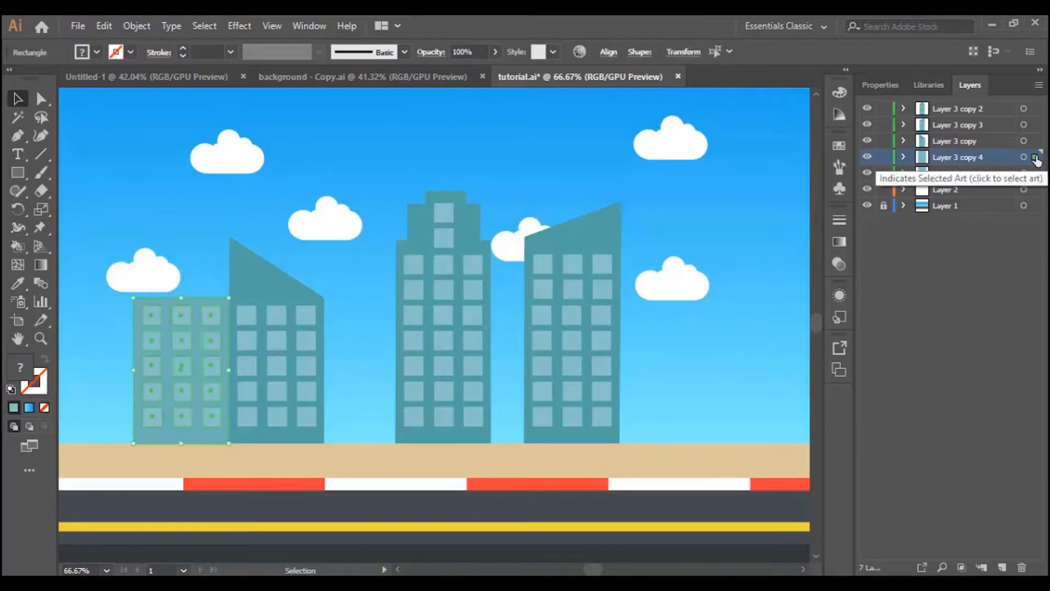
drag(173, 376, 711, 370)
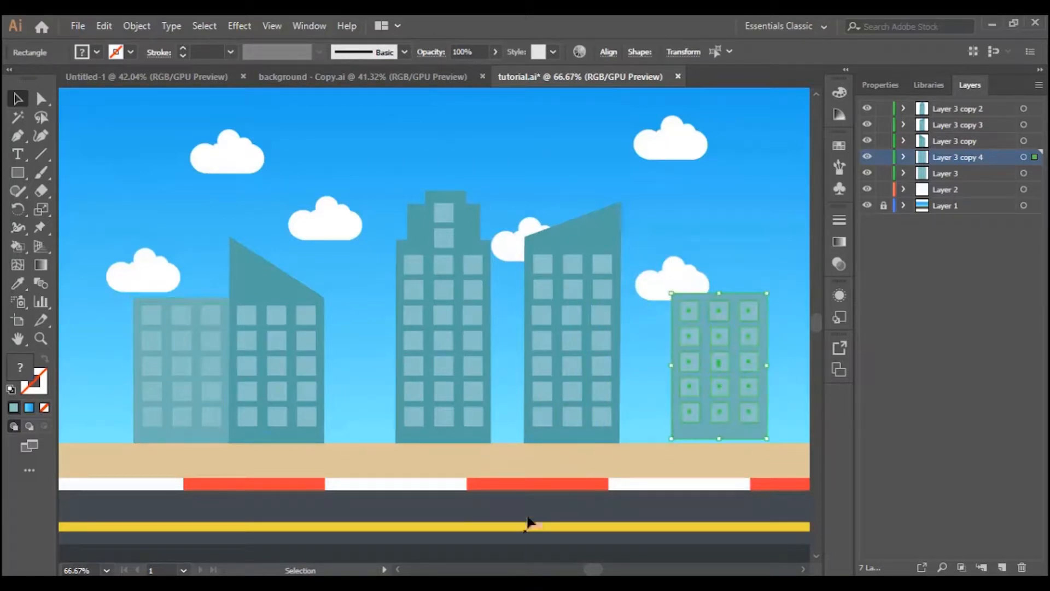
drag(593, 570, 598, 570)
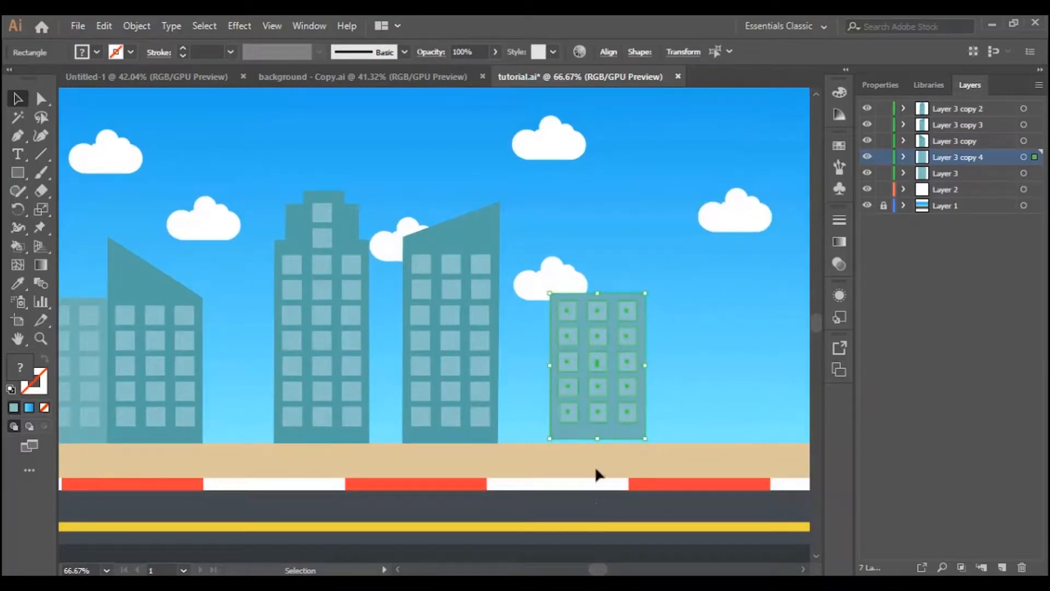
drag(600, 410, 601, 415)
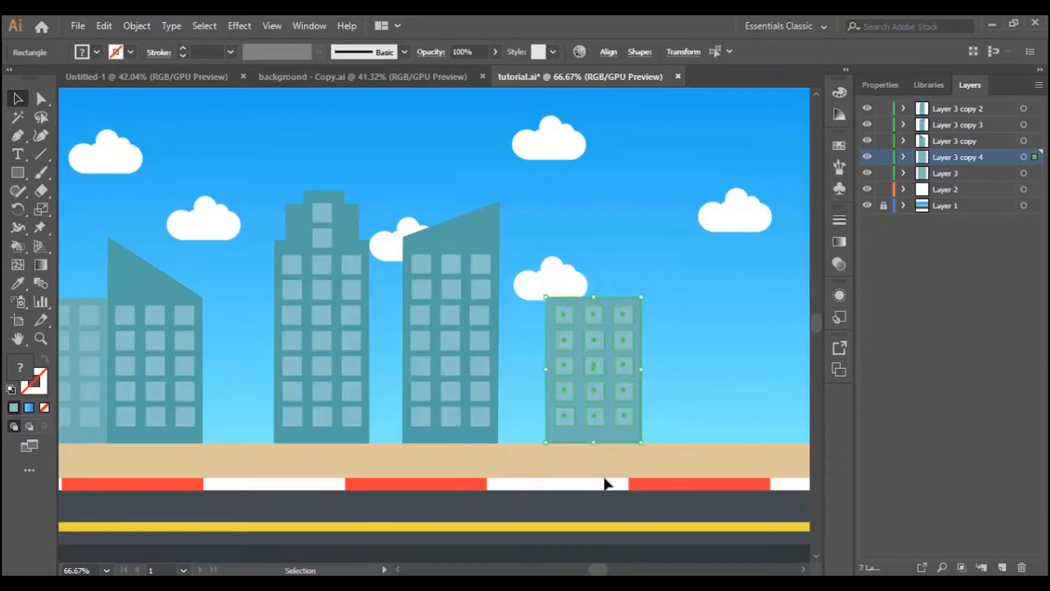
click(588, 515)
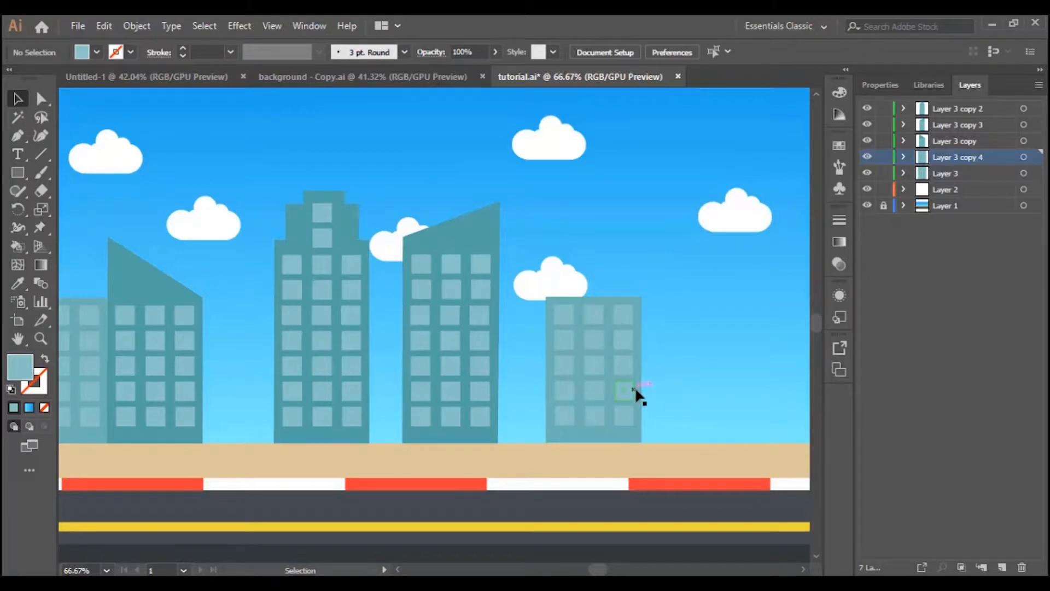
Duplicate Layer 3 copy 4 and move the new flat-roofed building directly against the right side of the original
drag(633, 394, 613, 370)
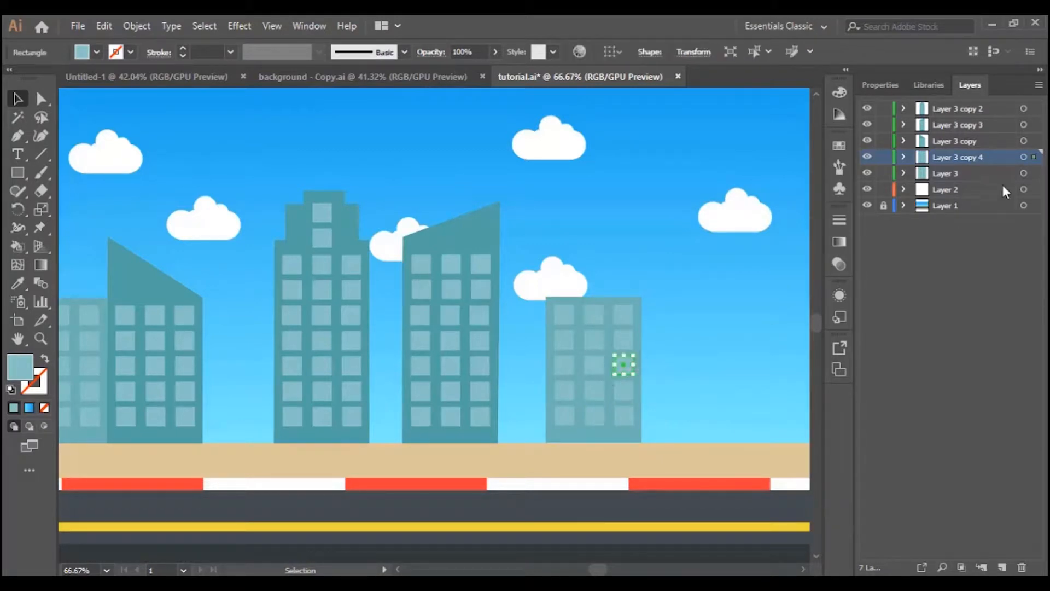
click(1035, 157)
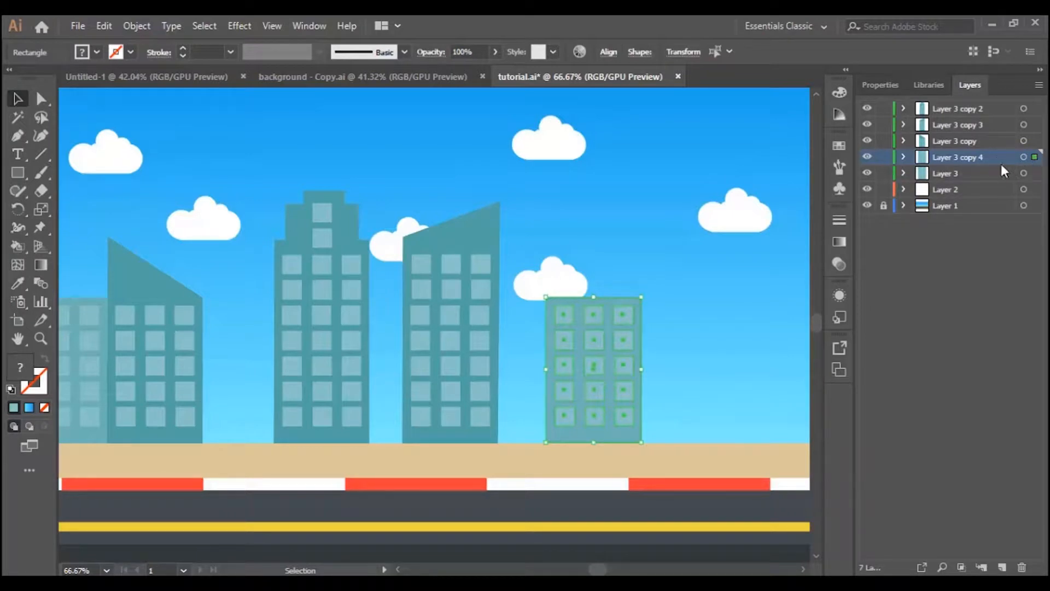
drag(1010, 296, 1002, 568)
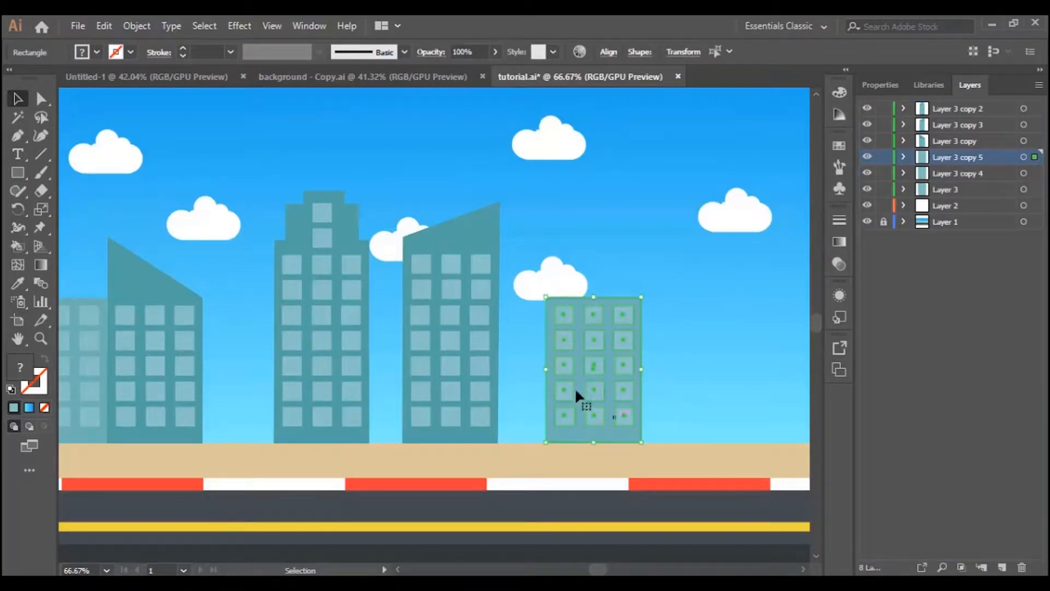
drag(592, 395, 687, 399)
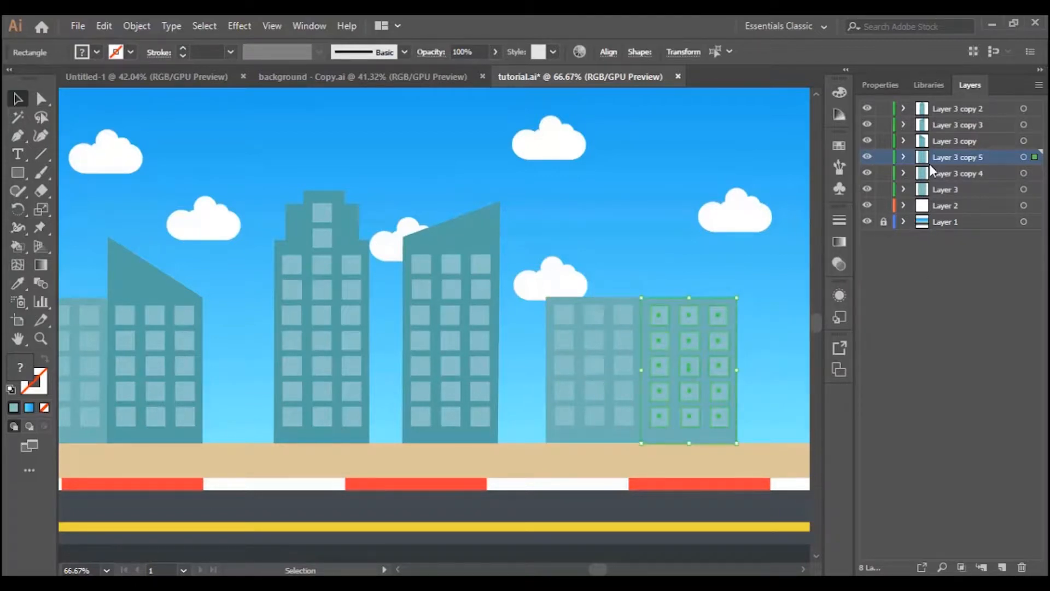
click(781, 320)
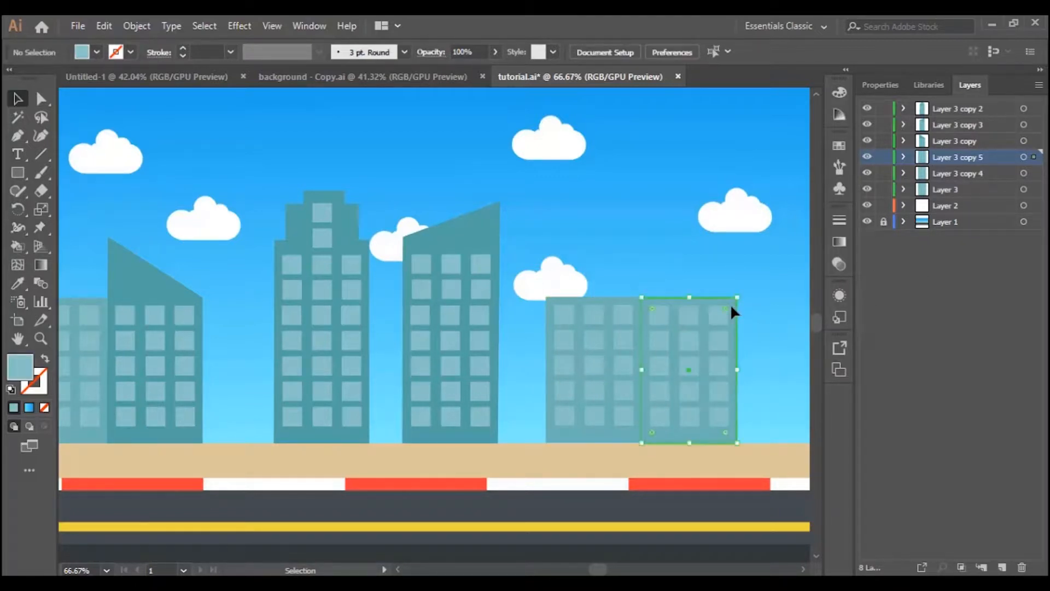
Recolour the body of the rightmost flat-roofed building with a darker teal fill
click(731, 307)
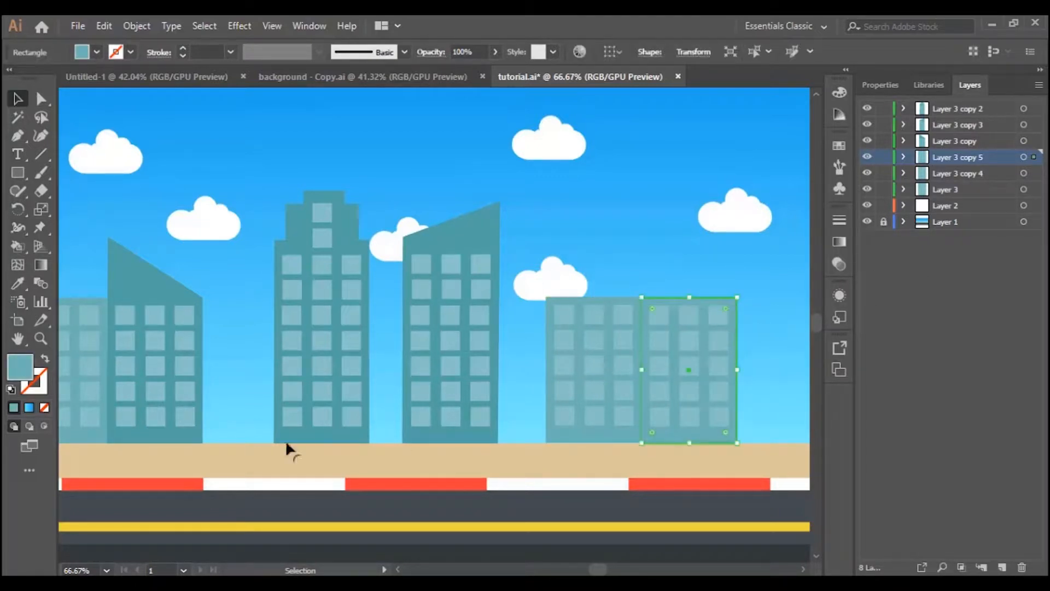
double_click(25, 363)
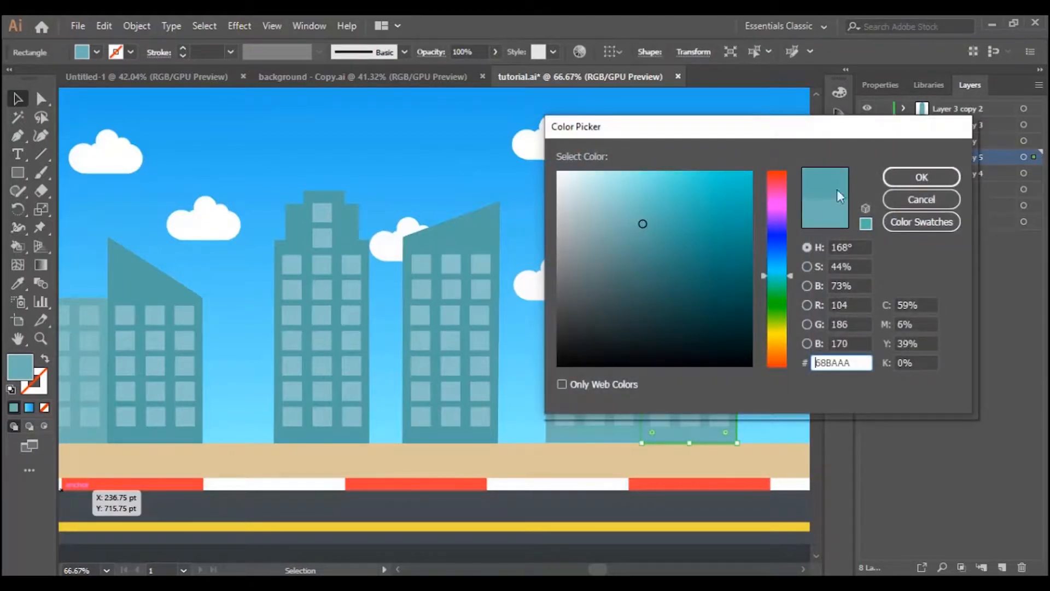
click(921, 177)
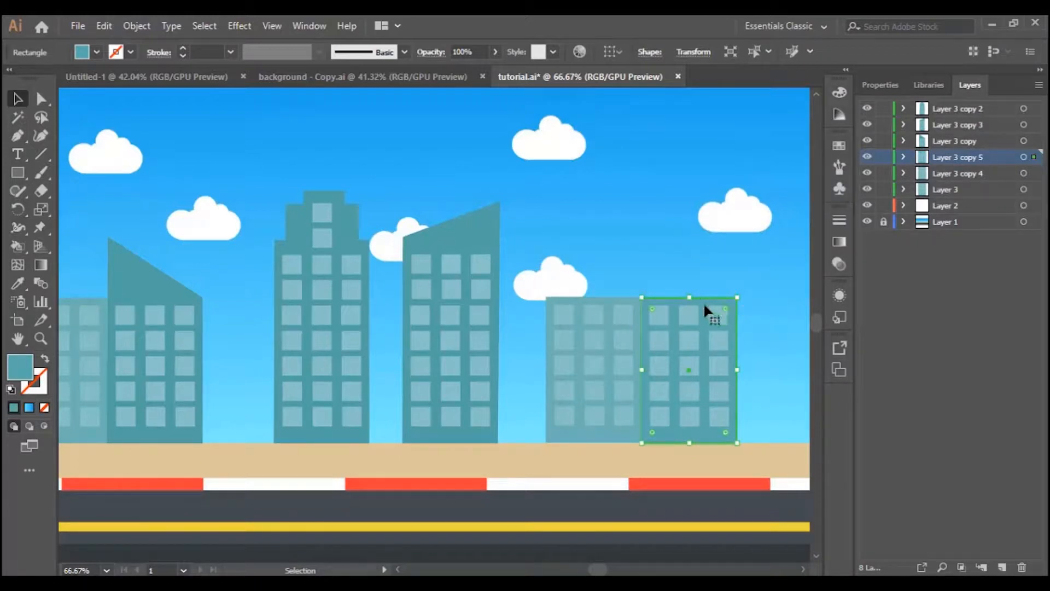
Pull the middle of the darker building's top edge upward with the Curvature tool to form a domed roof
click(43, 138)
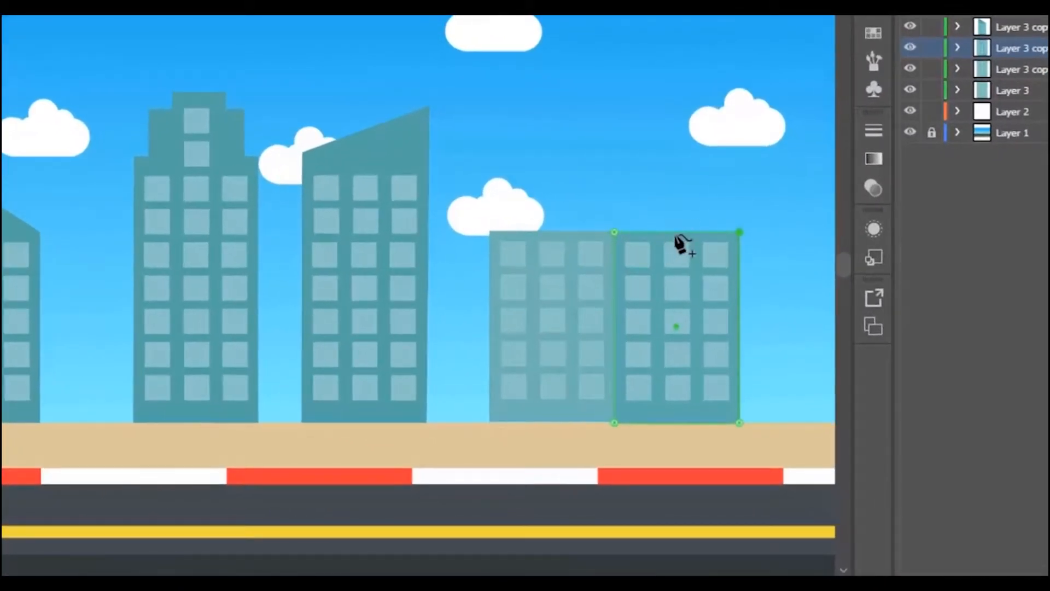
click(686, 298)
drag(674, 232, 677, 188)
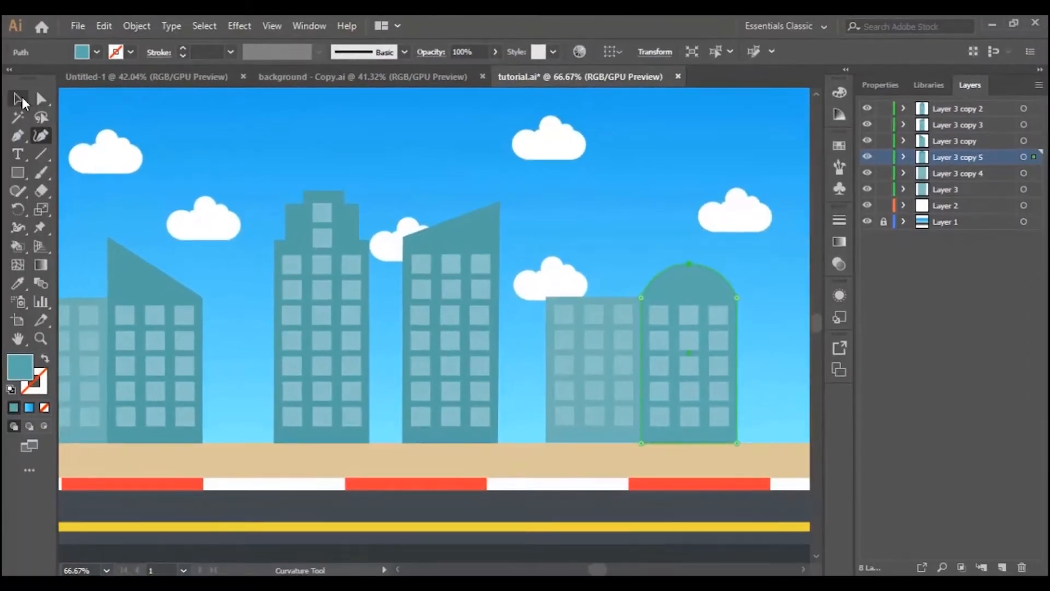
click(23, 101)
Duplicate Layer 3 copy 2 with the stepped tower and move the new tower to the right of the domed building
click(352, 236)
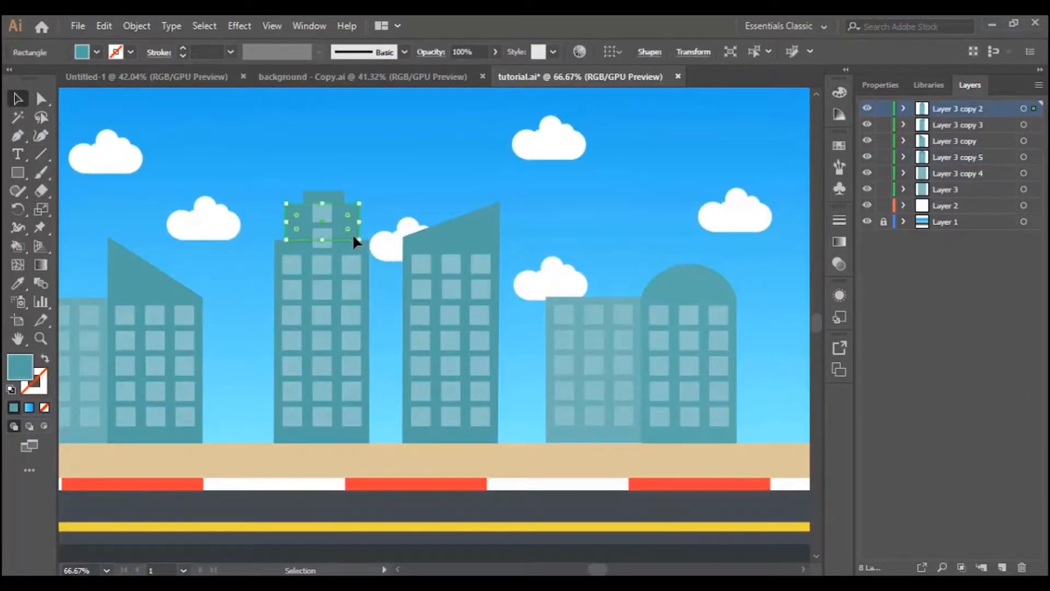
click(1036, 109)
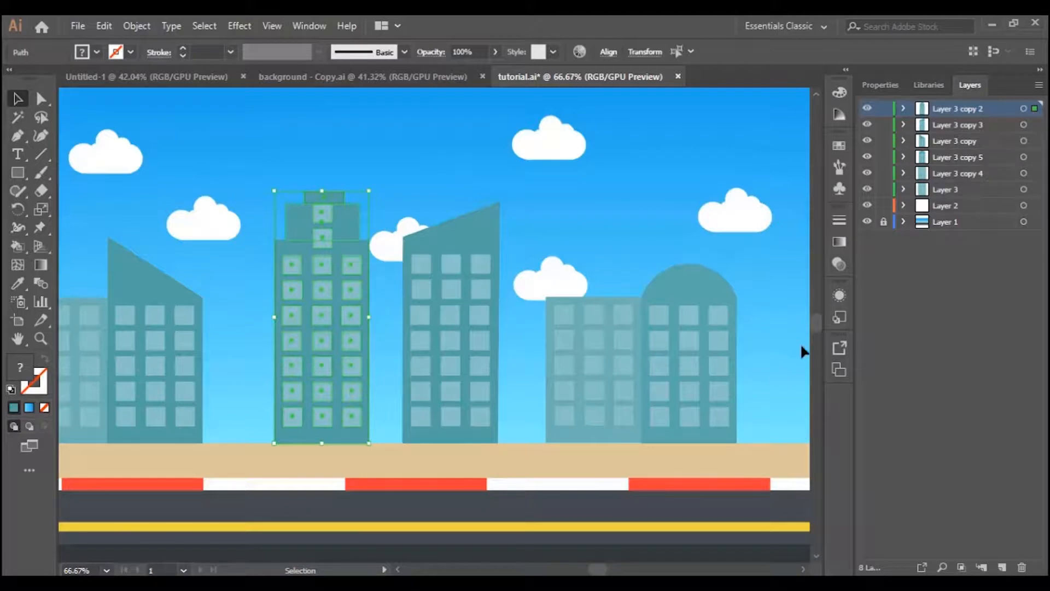
drag(994, 115, 1005, 567)
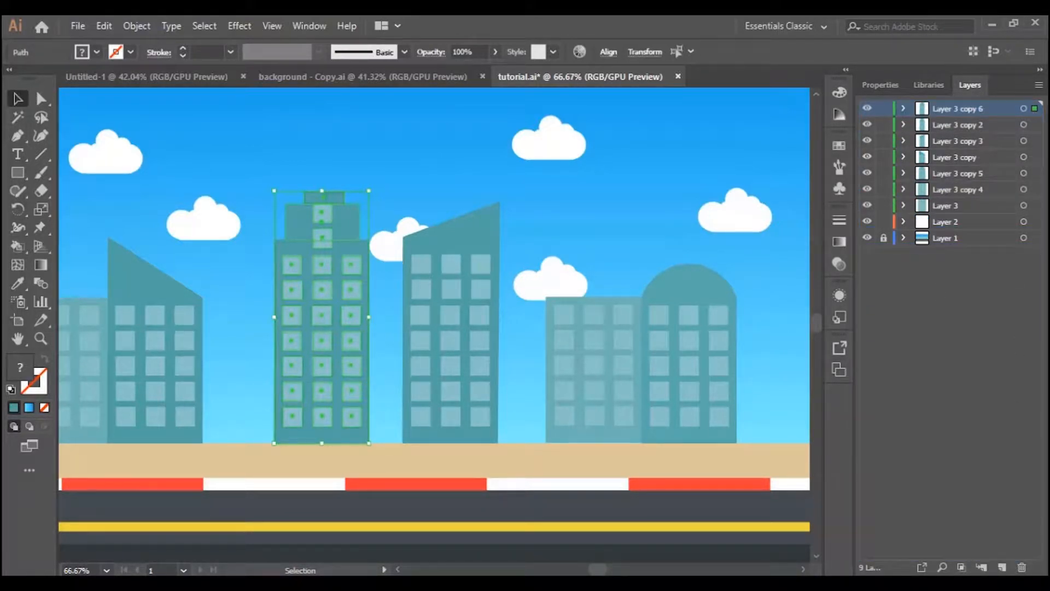
drag(598, 570, 605, 570)
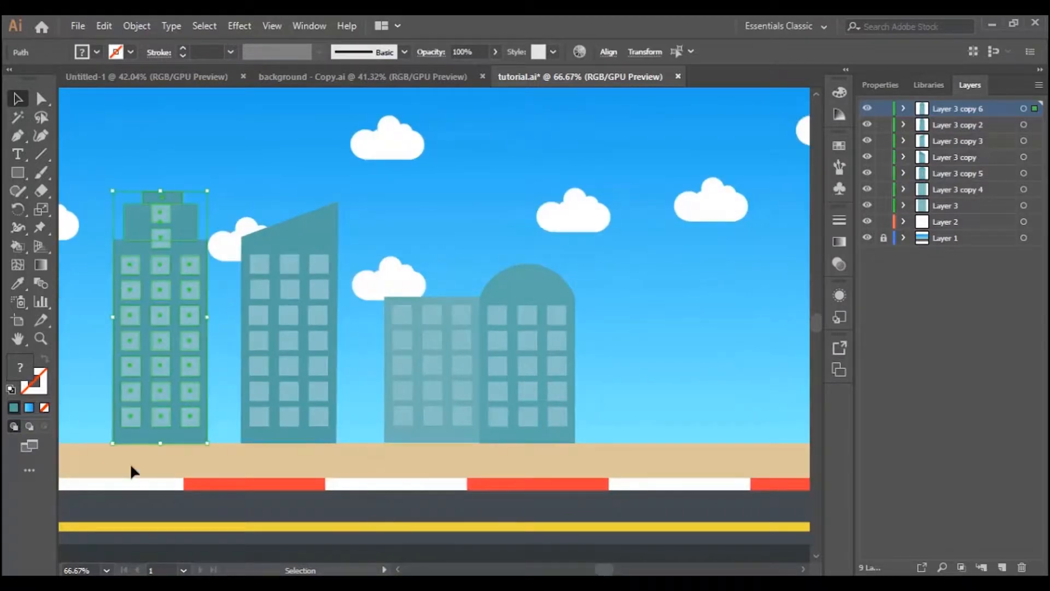
drag(152, 408, 696, 403)
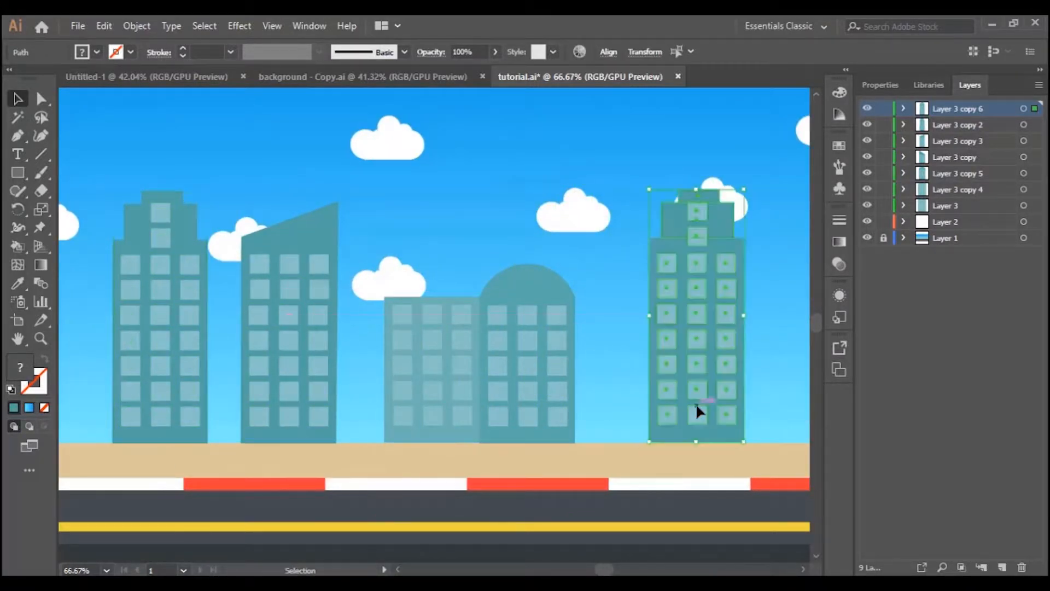
Enlarge the new stepped tower proportionally, keeping its base on the pavement
drag(614, 572, 618, 572)
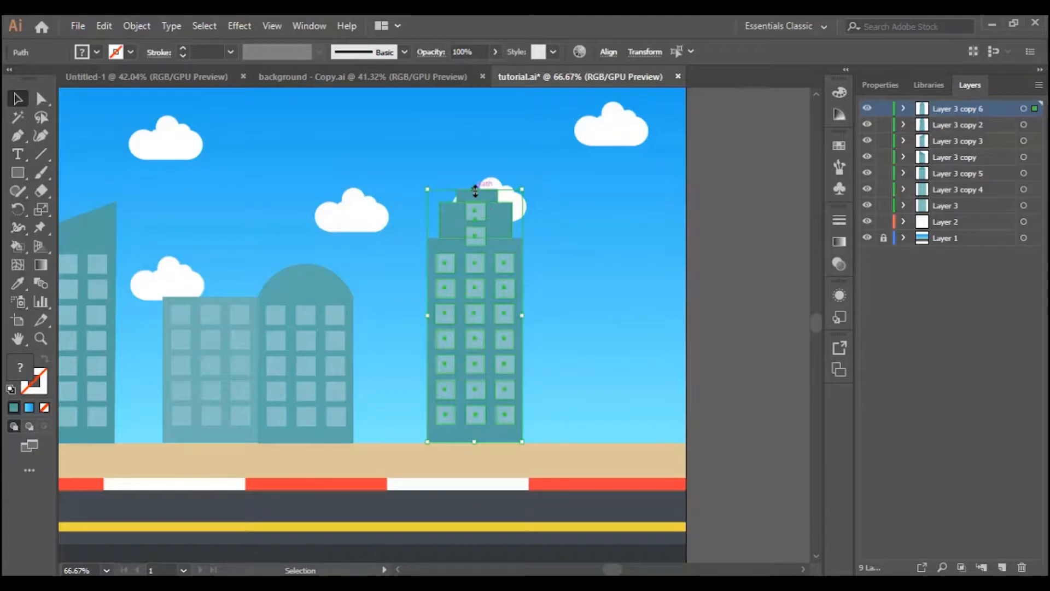
drag(475, 190, 475, 145)
scroll(496, 303, up, 1)
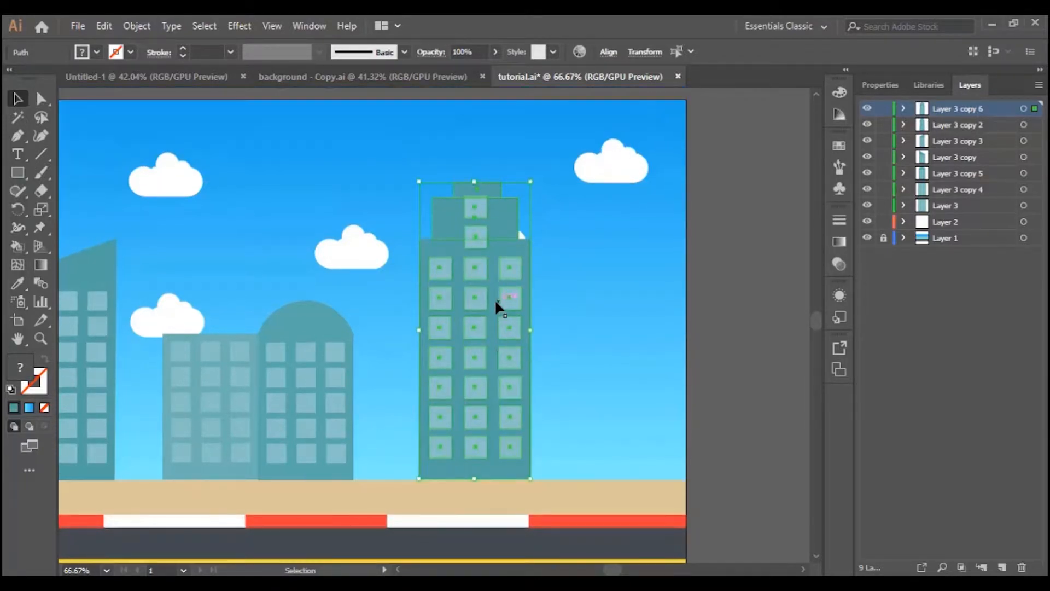
click(734, 287)
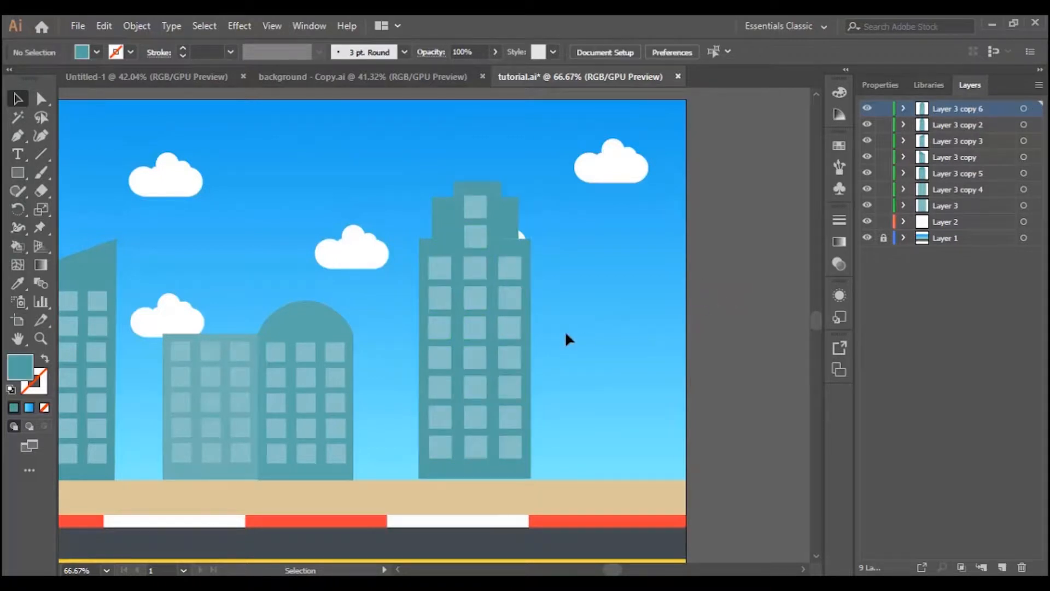
click(476, 215)
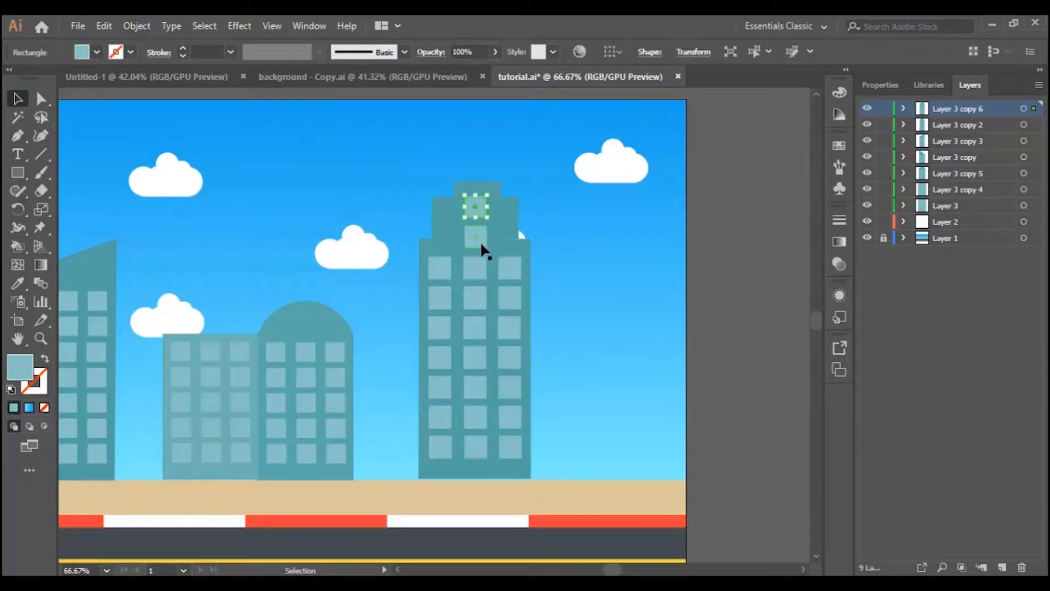
click(725, 225)
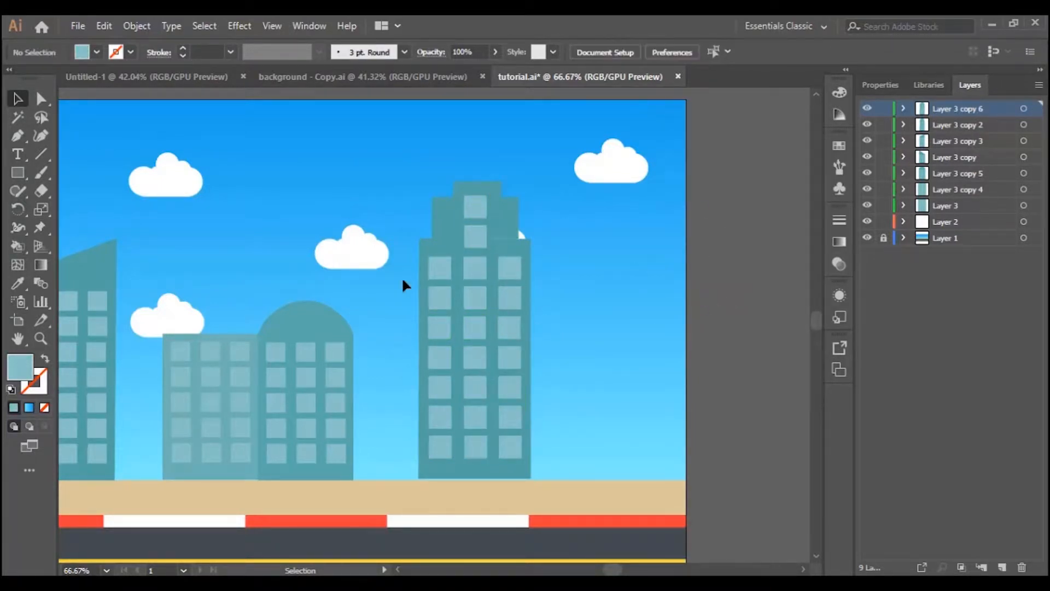
scroll(403, 282, down, 1)
scroll(659, 216, left, 5)
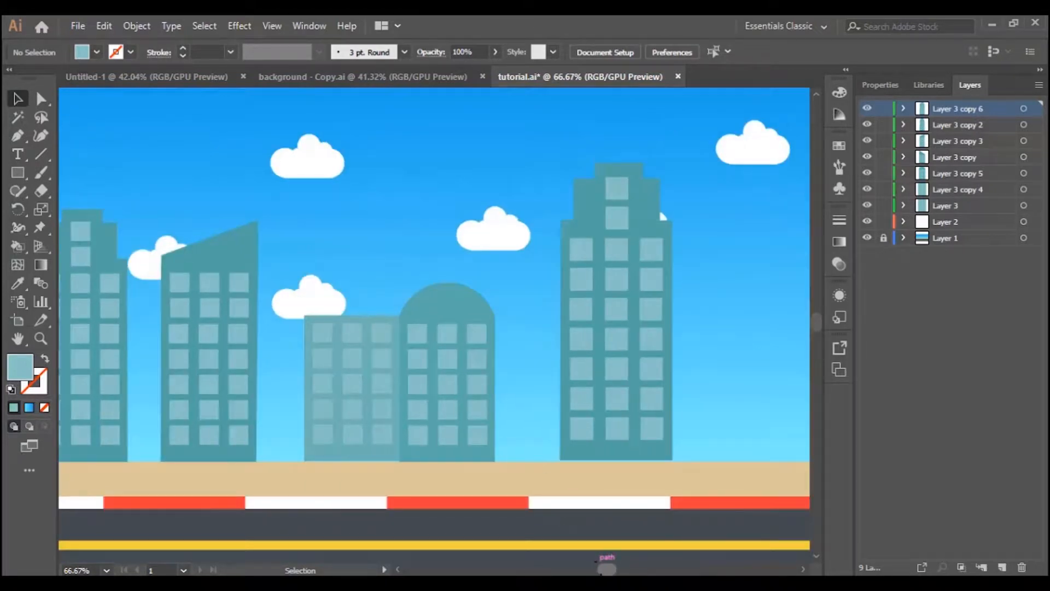
click(633, 214)
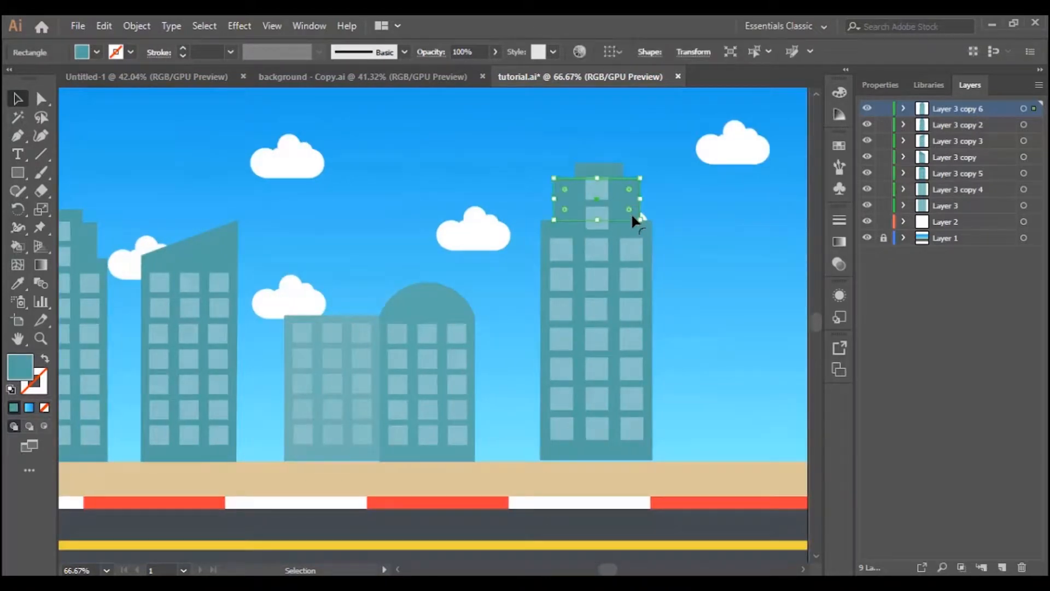
click(618, 174)
click(762, 239)
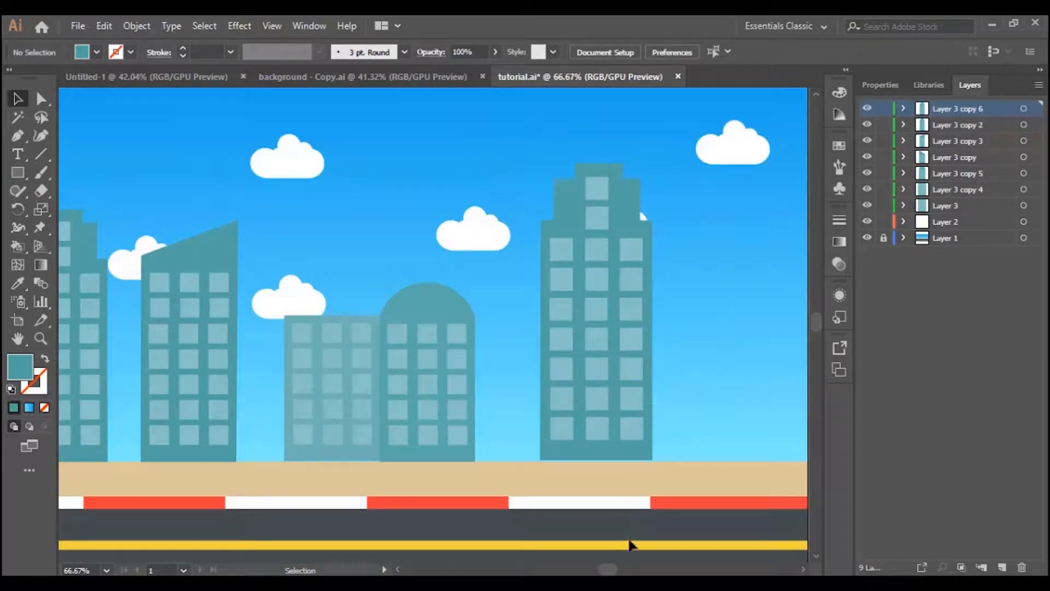
scroll(629, 558, left, 8)
scroll(628, 560, right, 10)
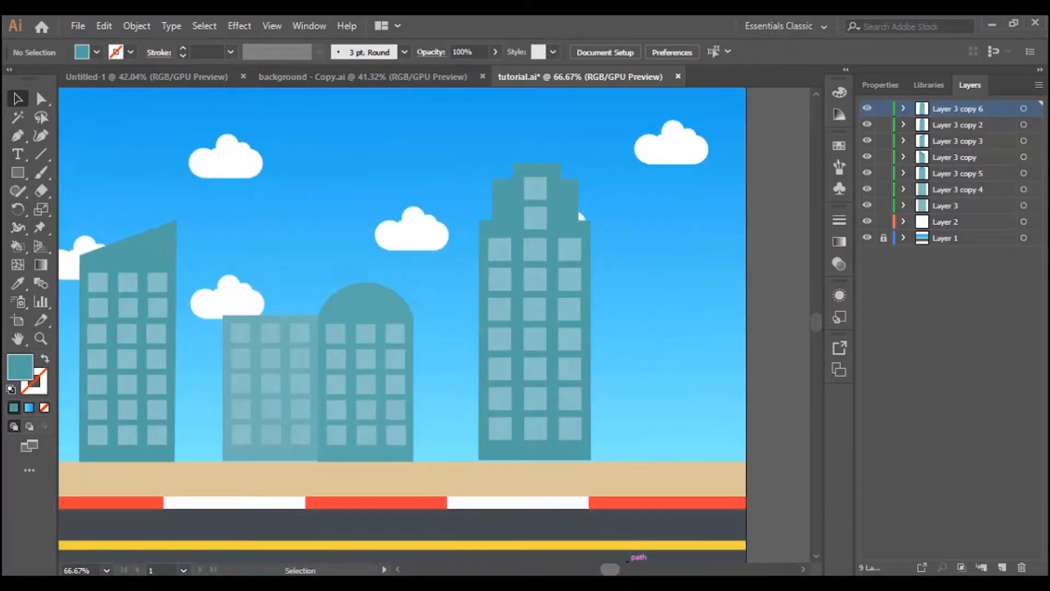
scroll(627, 559, up, 1)
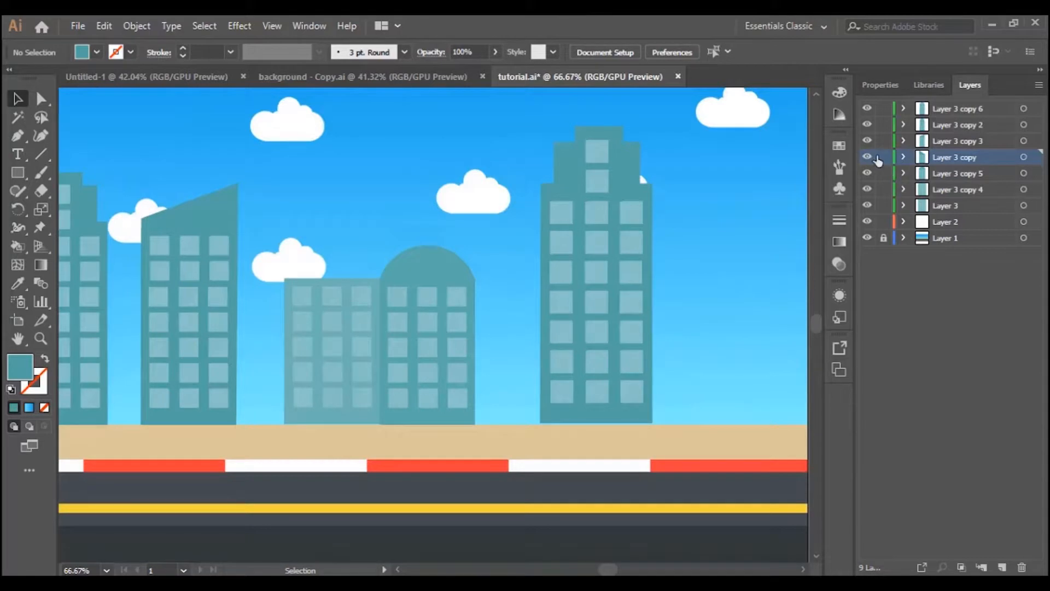
Duplicate Layer 3 copy 3 with the slanted-roof building and move the new building to the right of the enlarged stepped tower
click(903, 140)
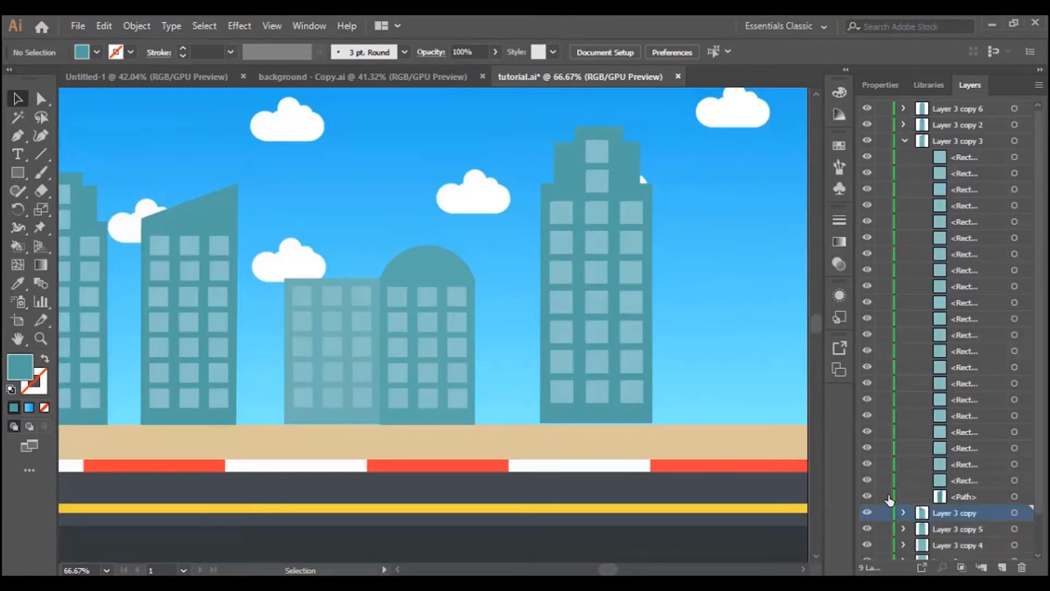
click(903, 141)
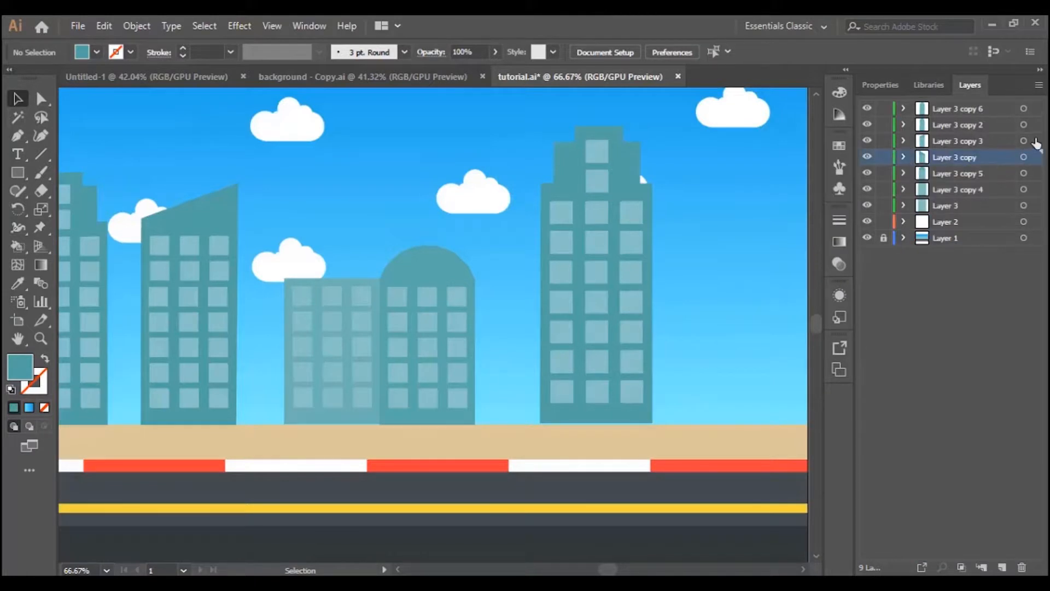
click(1023, 140)
drag(984, 143, 1004, 570)
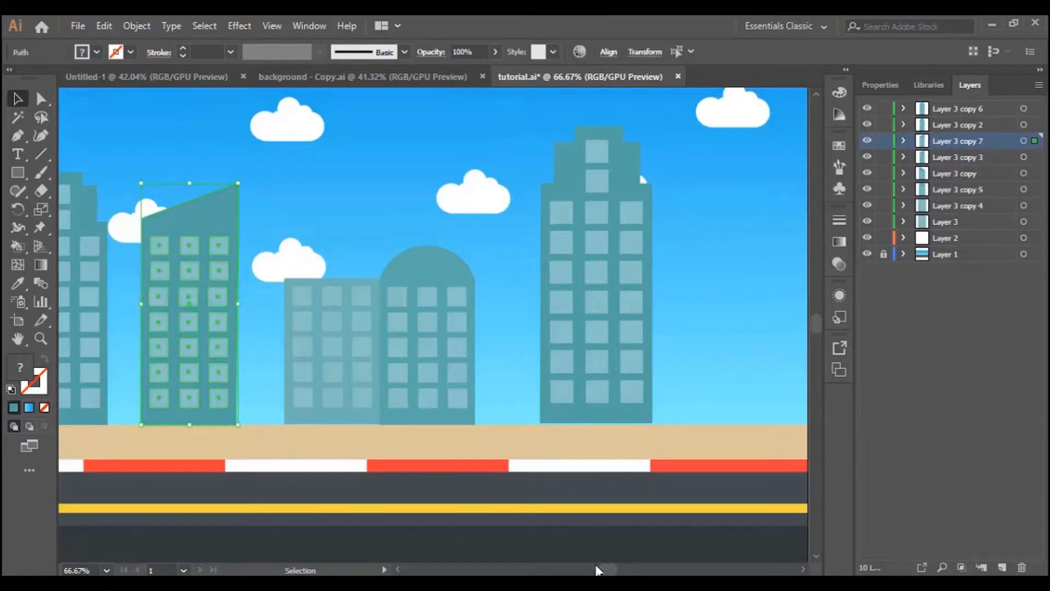
drag(604, 569, 608, 569)
drag(82, 269, 643, 242)
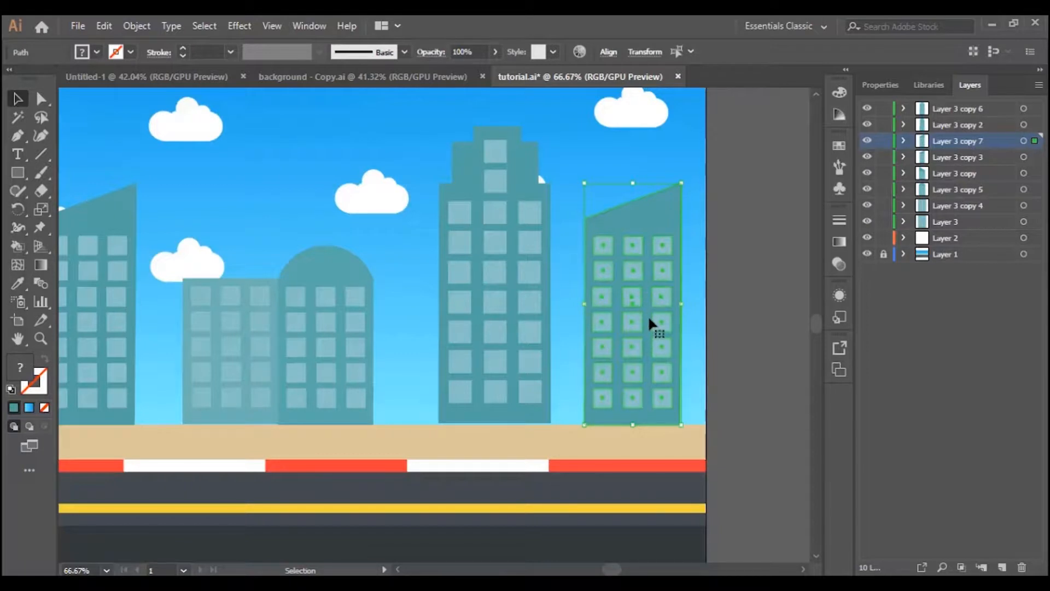
click(718, 334)
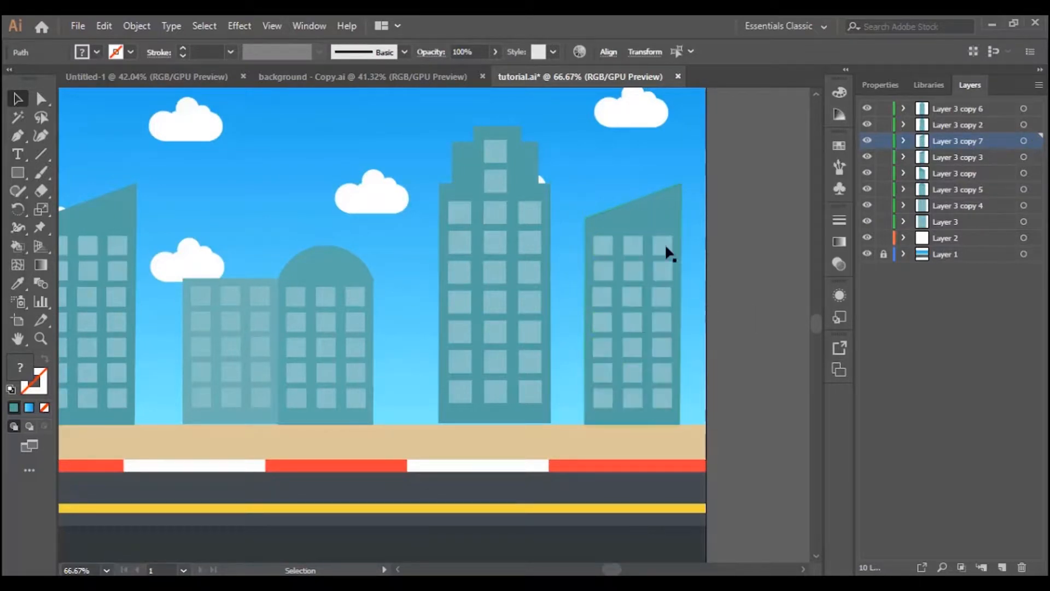
Reshape the new building's roof with the Curvature tool, raising its lower corner and pulling the top edge's middle down into a V notch
click(644, 215)
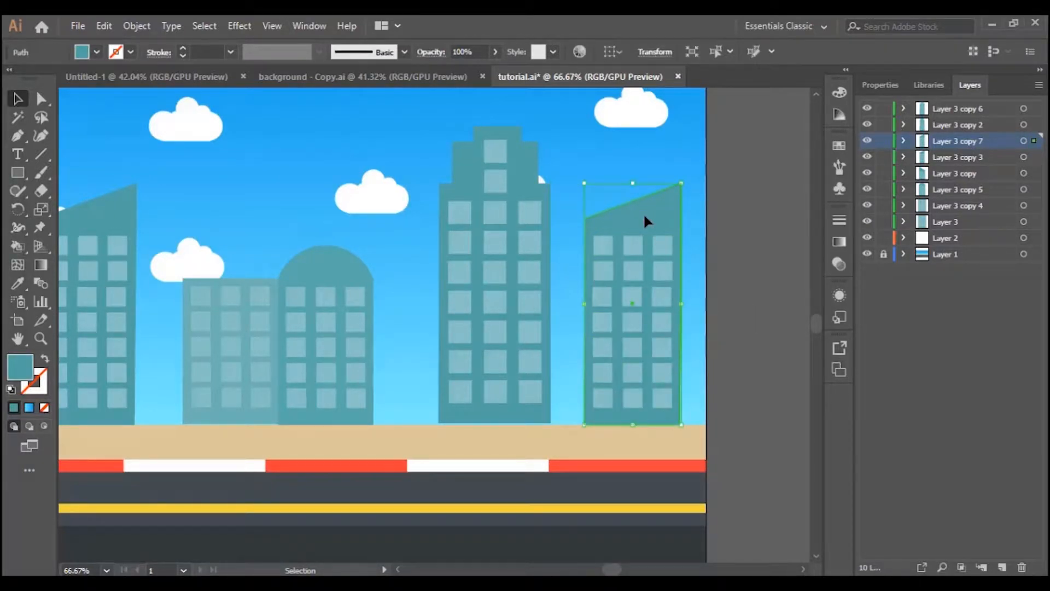
click(41, 134)
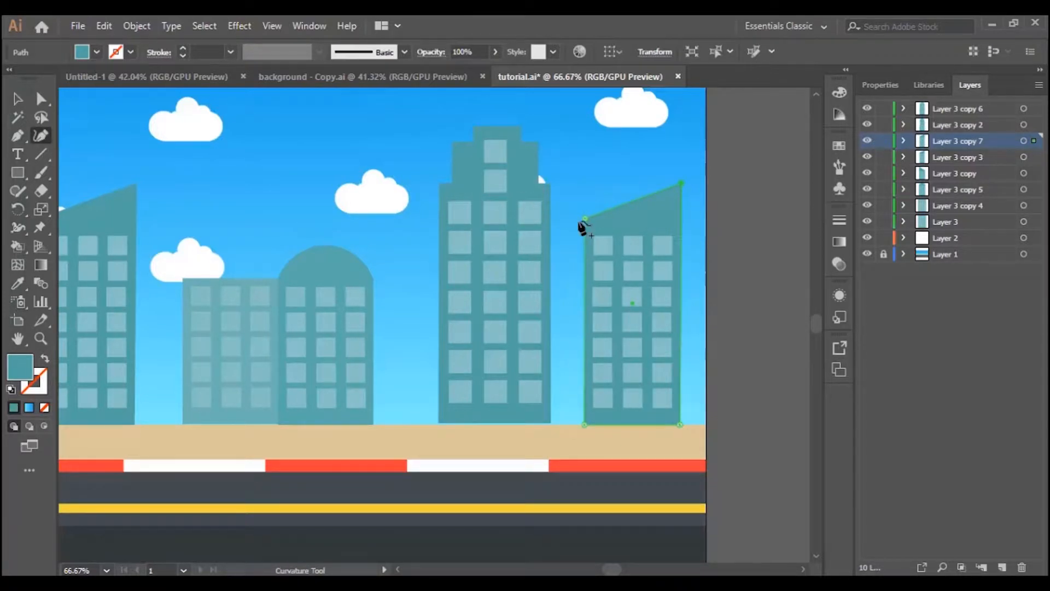
drag(587, 197, 584, 176)
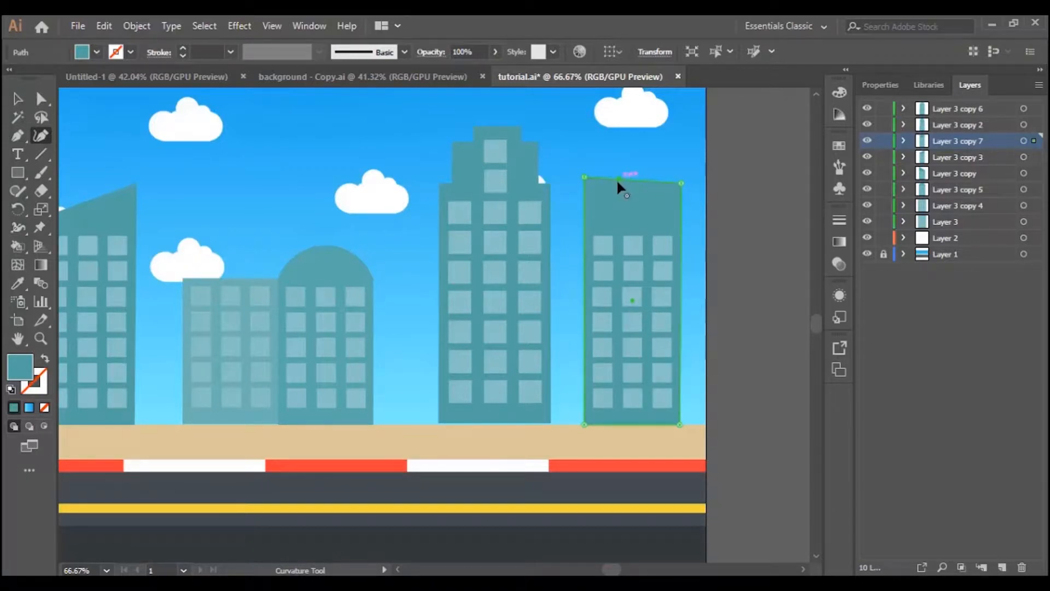
drag(618, 191, 620, 204)
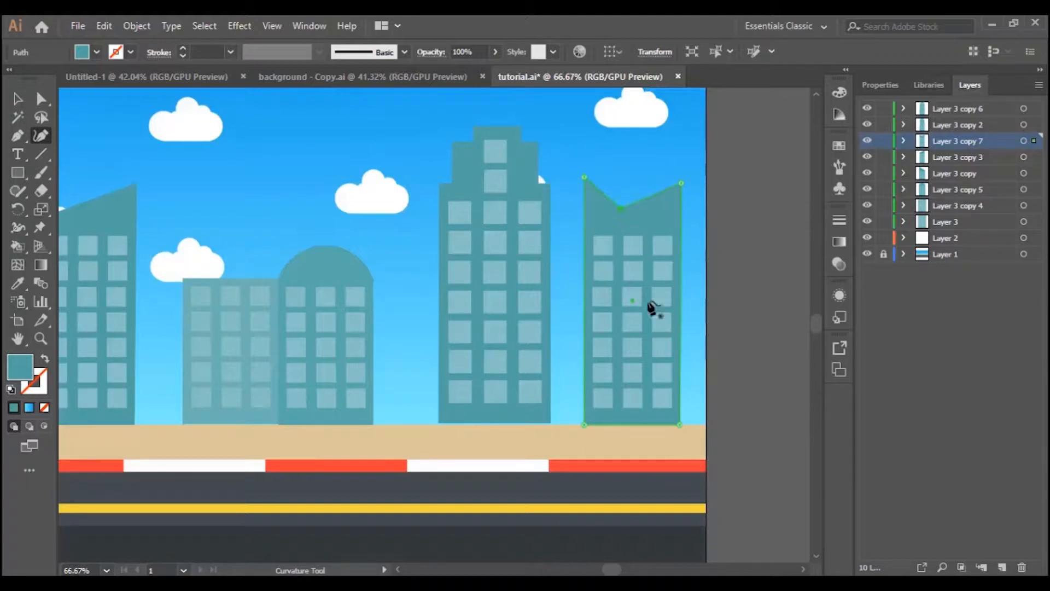
key(v)
click(262, 147)
Examine the whole street scene and the row of buildings across the artboard
key(ctrl+minus)
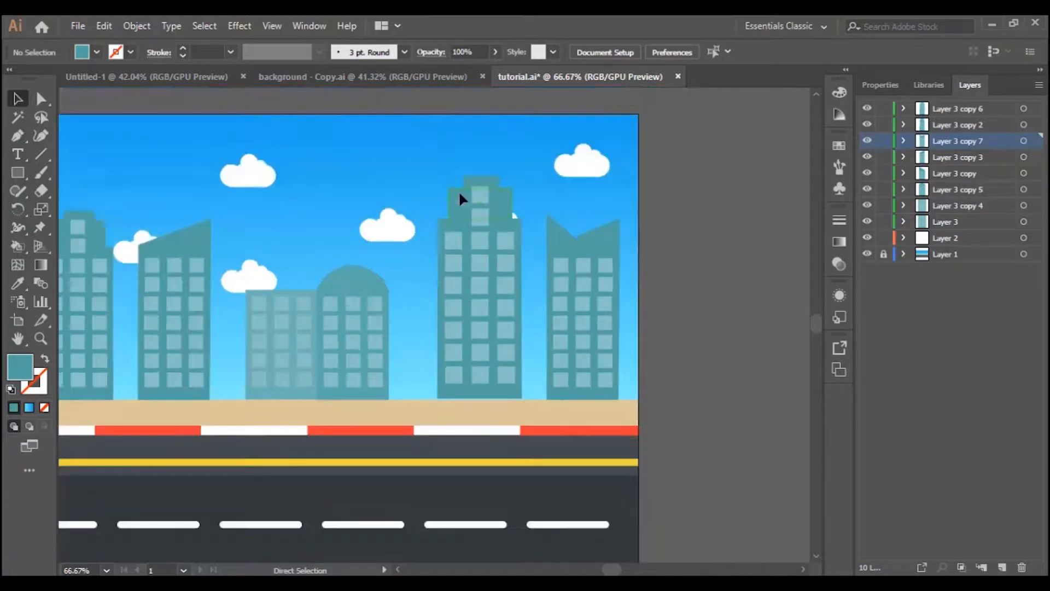
key(ctrl+minus)
key(ctrl+minus)
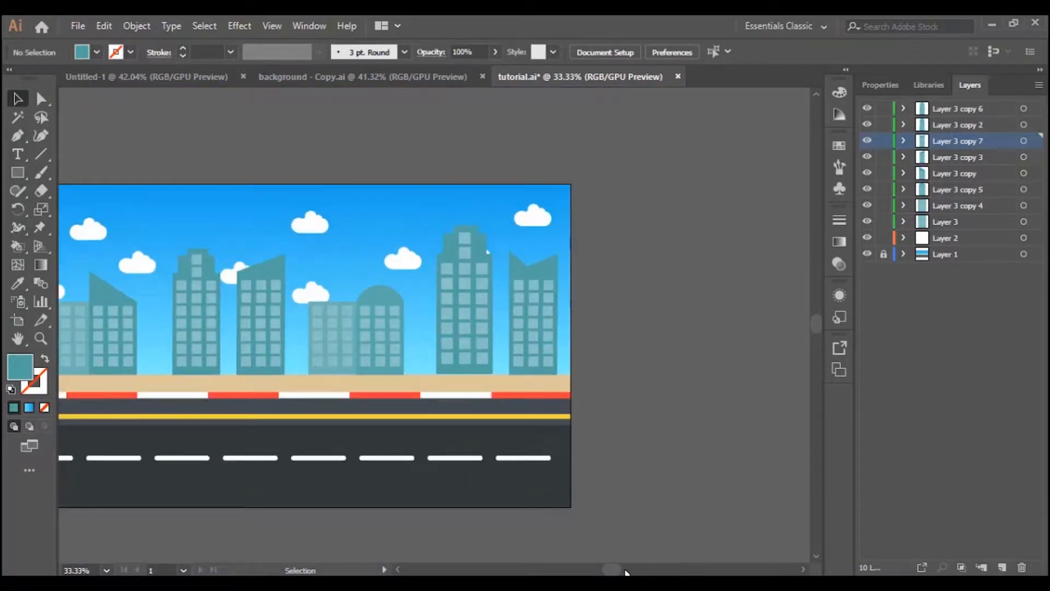
drag(609, 569, 594, 568)
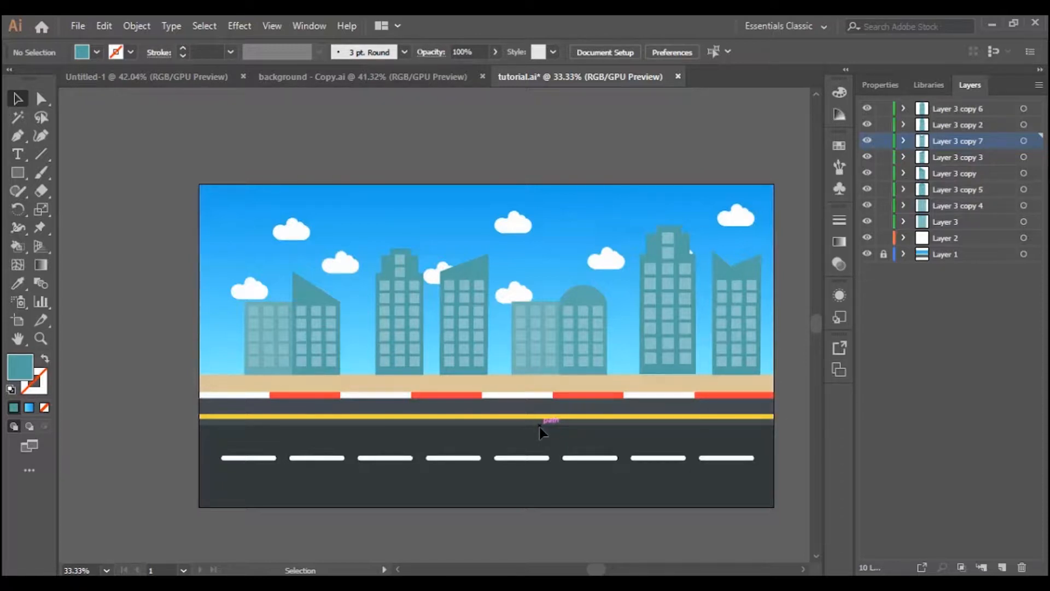
key(ctrl+plus)
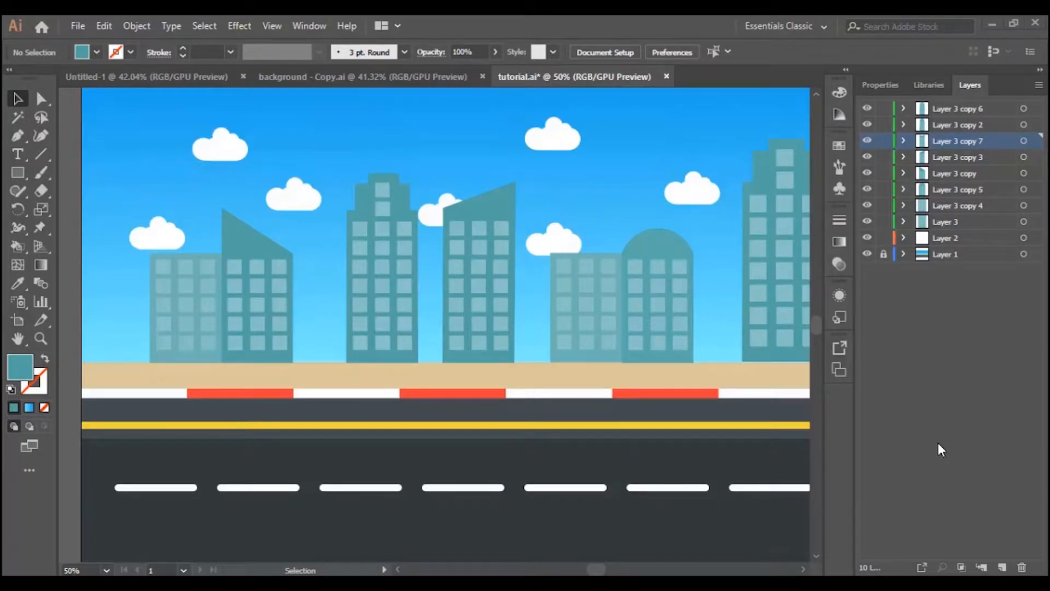
scroll(582, 461, up, 2)
scroll(284, 302, down, 2)
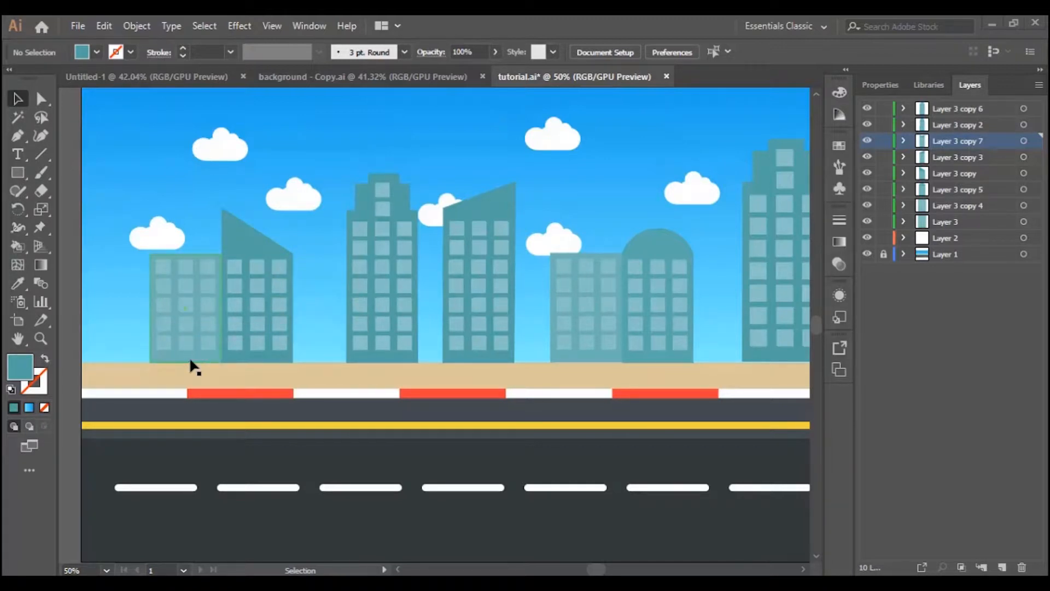
mouse_move(601, 570)
mouse_down()
mouse_move(591, 570)
mouse_move(610, 571)
mouse_move(596, 571)
mouse_up()
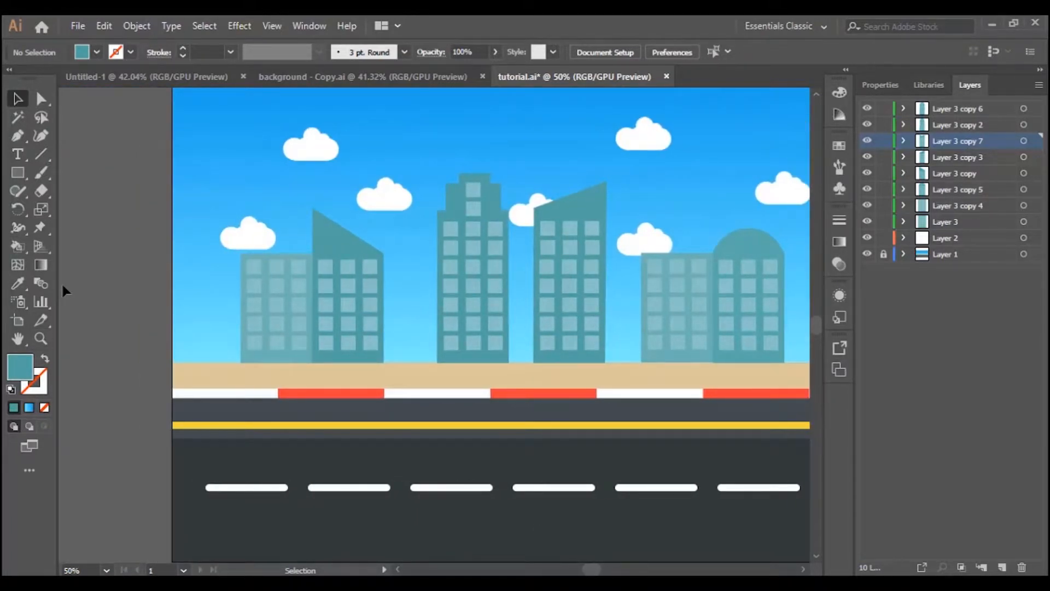
Delete five scattered windows from the leftmost flat-roofed building, one in each row
key(ctrl+plus)
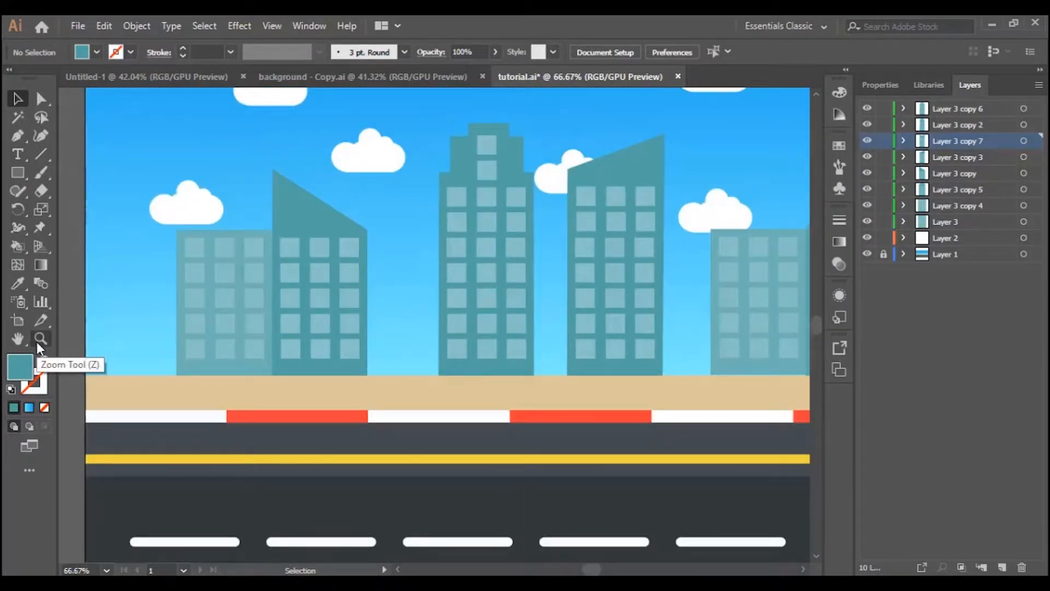
key(ctrl+plus)
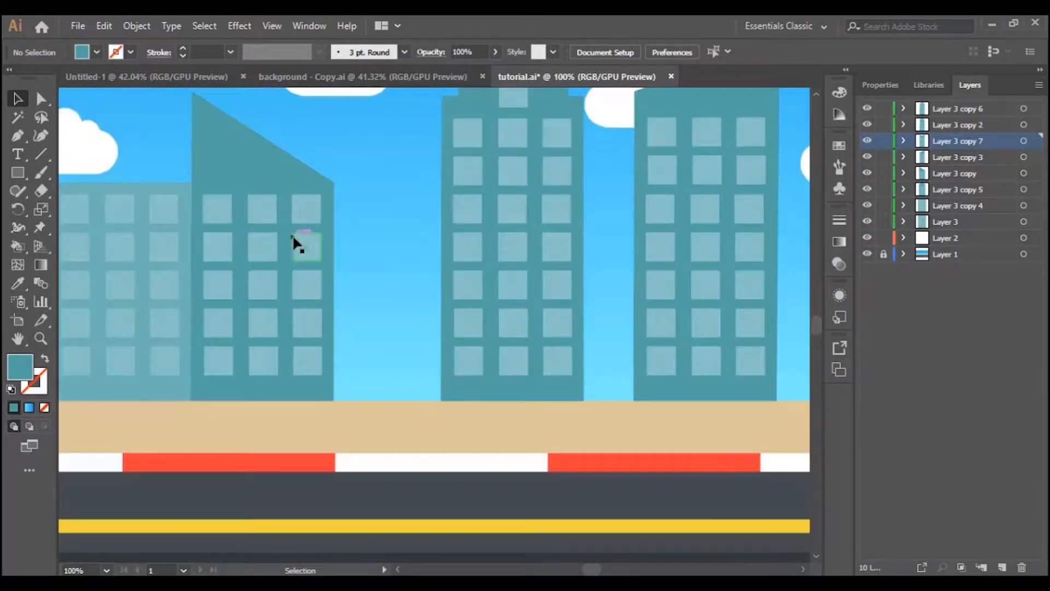
drag(591, 571, 585, 570)
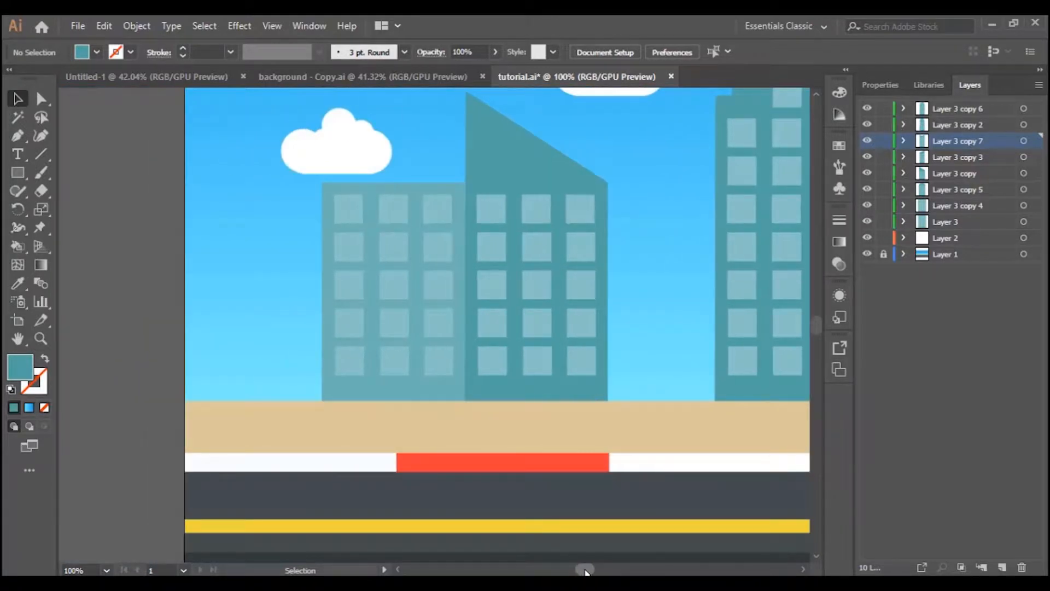
scroll(471, 400, up, 1)
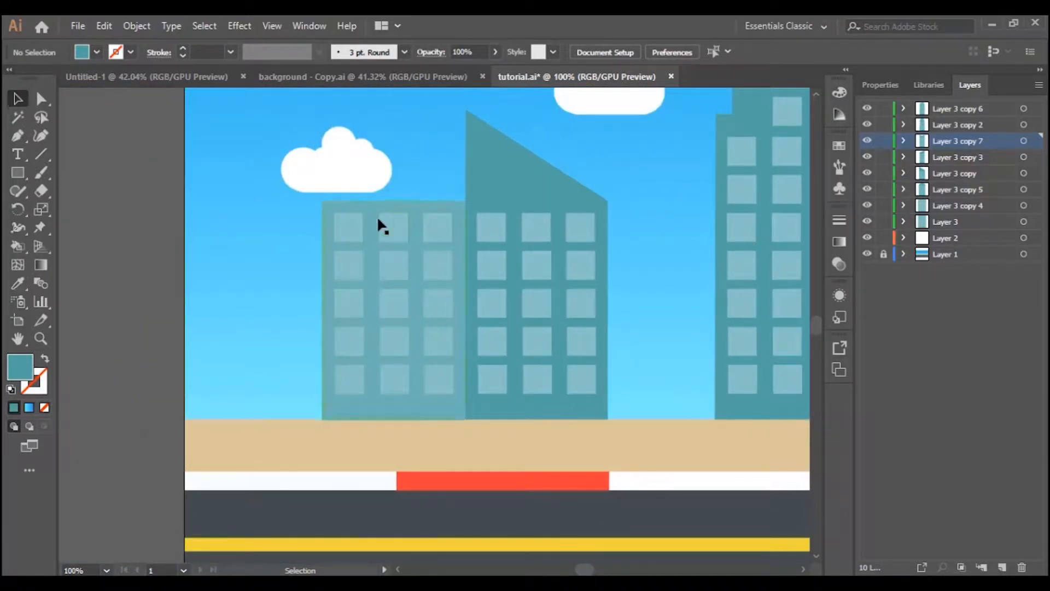
click(393, 225)
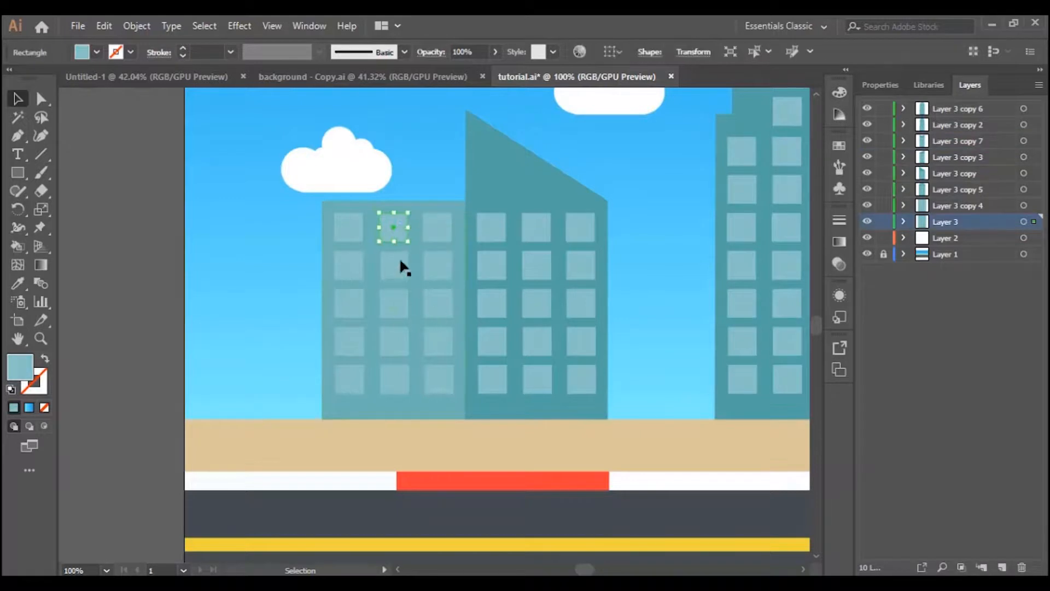
key(Delete)
click(350, 267)
key(Delete)
click(395, 303)
key(Delete)
click(437, 346)
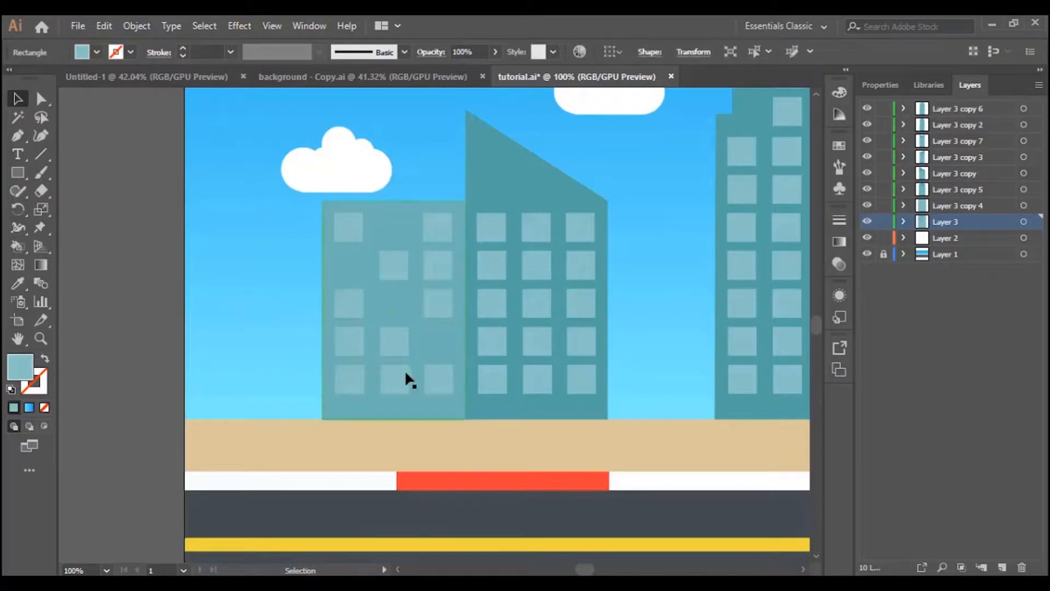
key(Delete)
click(387, 378)
key(Delete)
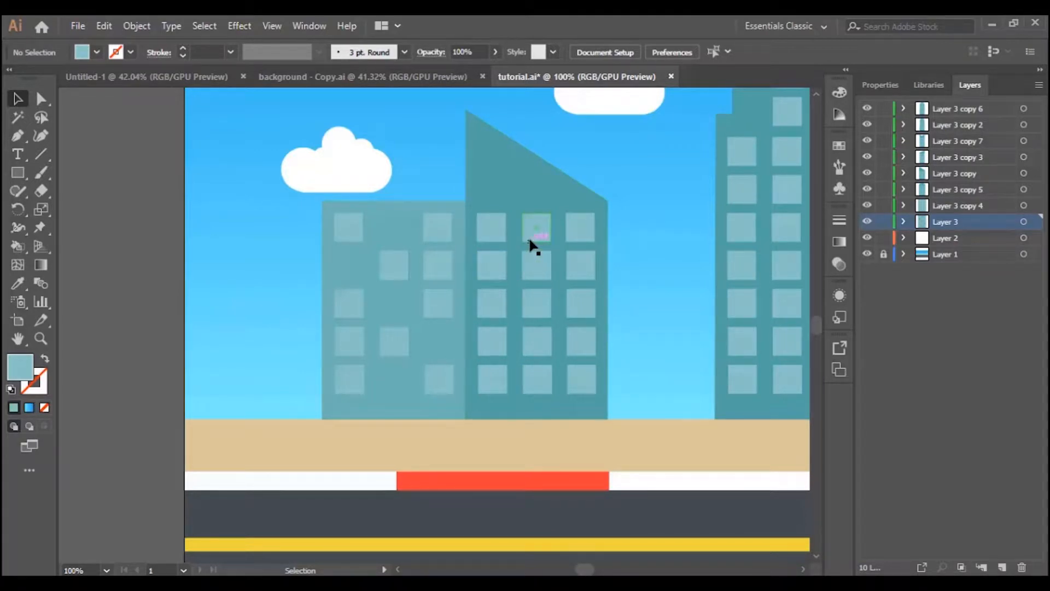
Lock the body path of the slanted-roof building in Layer 3 copy
click(519, 174)
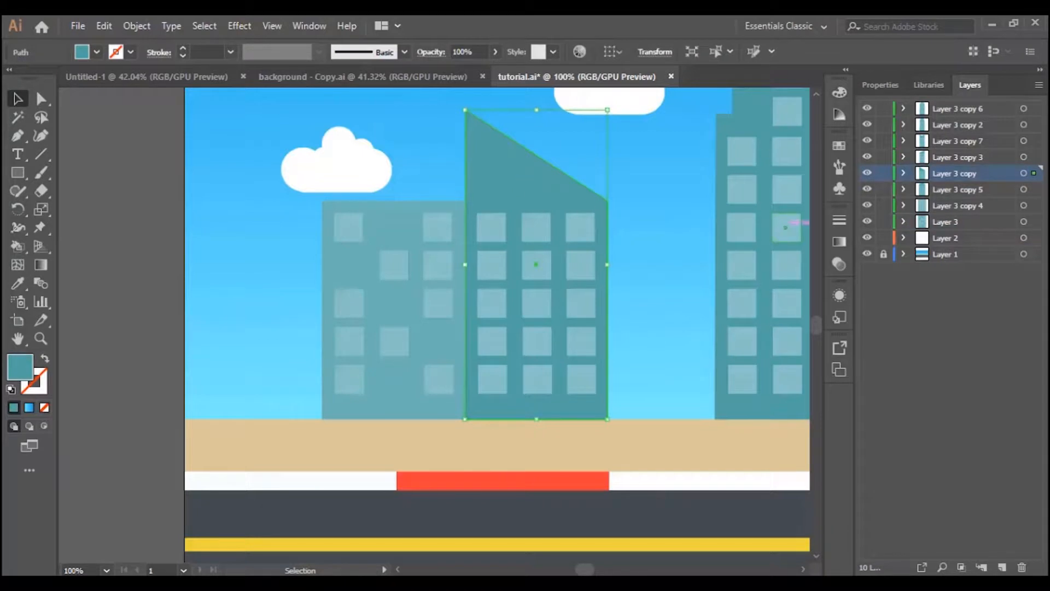
click(906, 173)
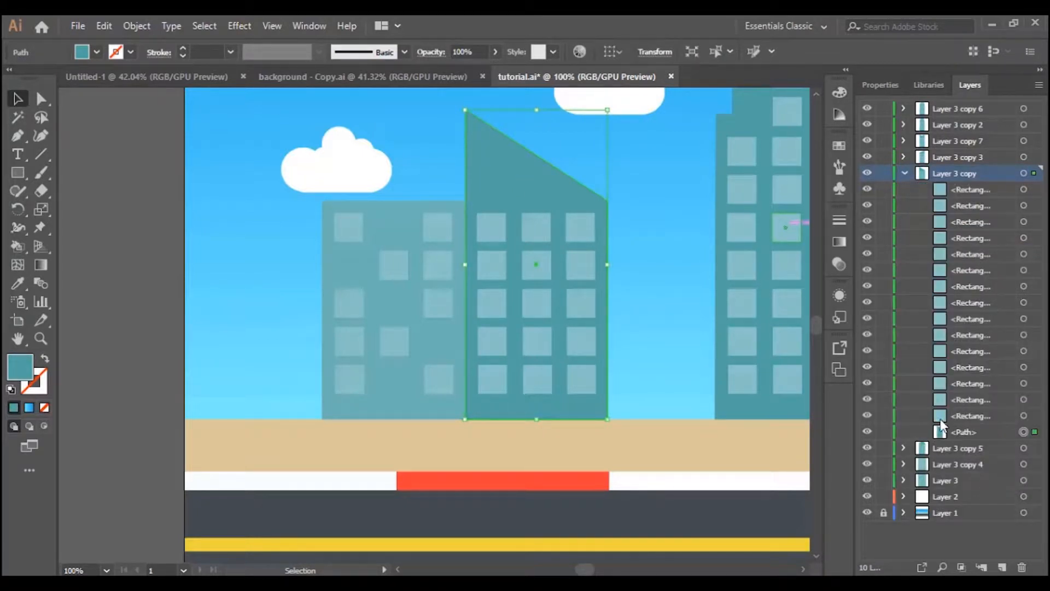
click(884, 432)
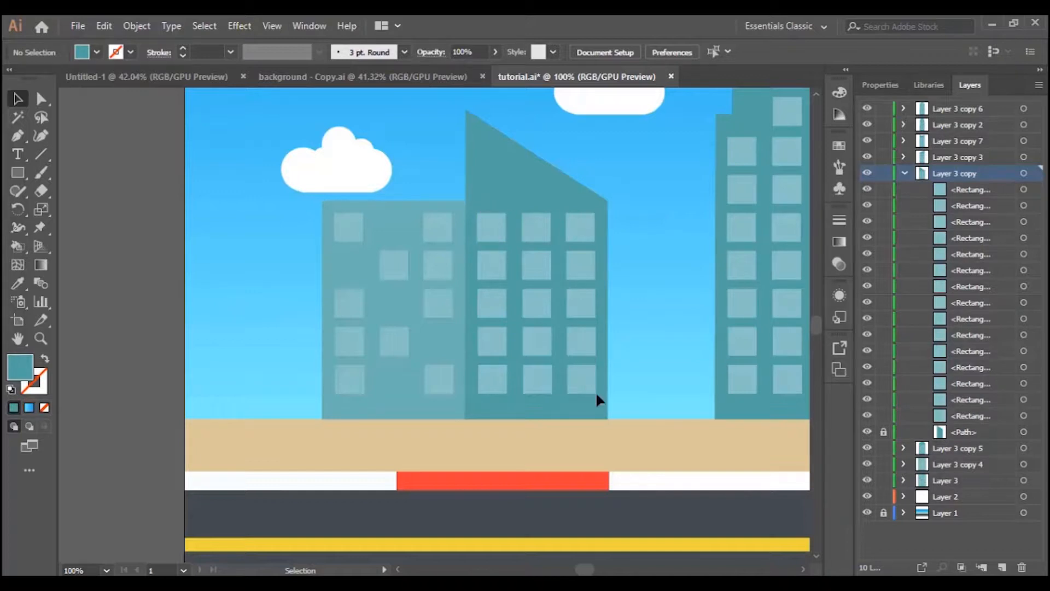
Recolour all the windows of that slanted-roof building by sampling its body colour and picking the lighter teal 6DC6B5
drag(584, 397, 487, 223)
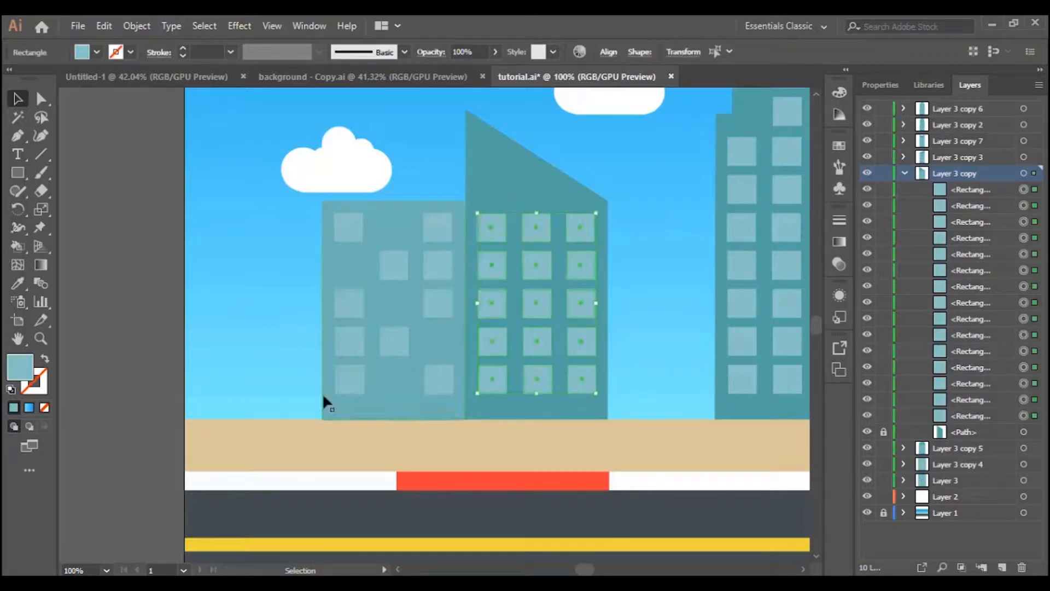
click(18, 281)
click(500, 160)
double_click(25, 372)
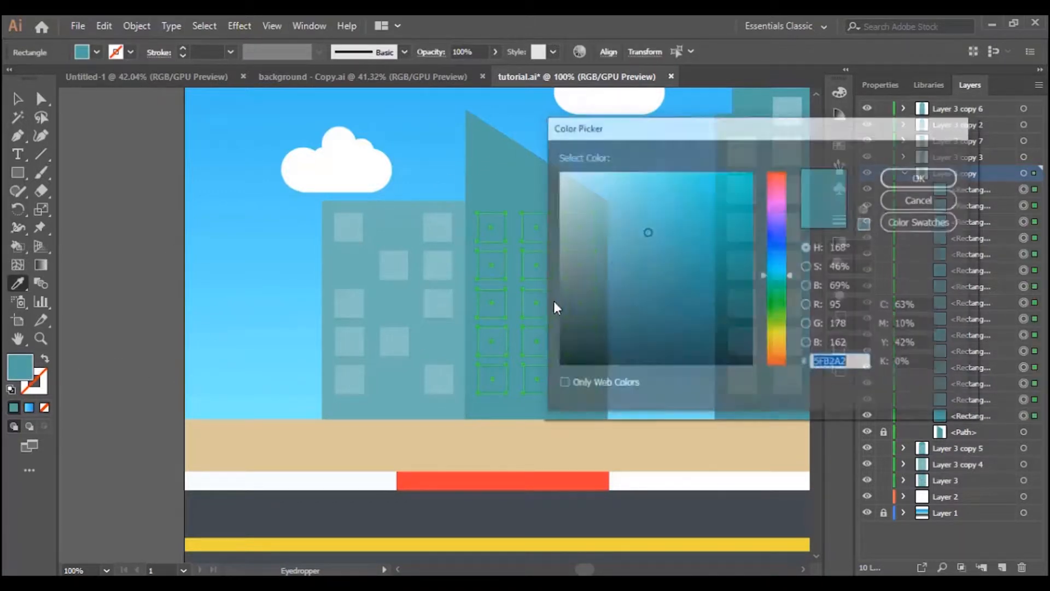
click(644, 215)
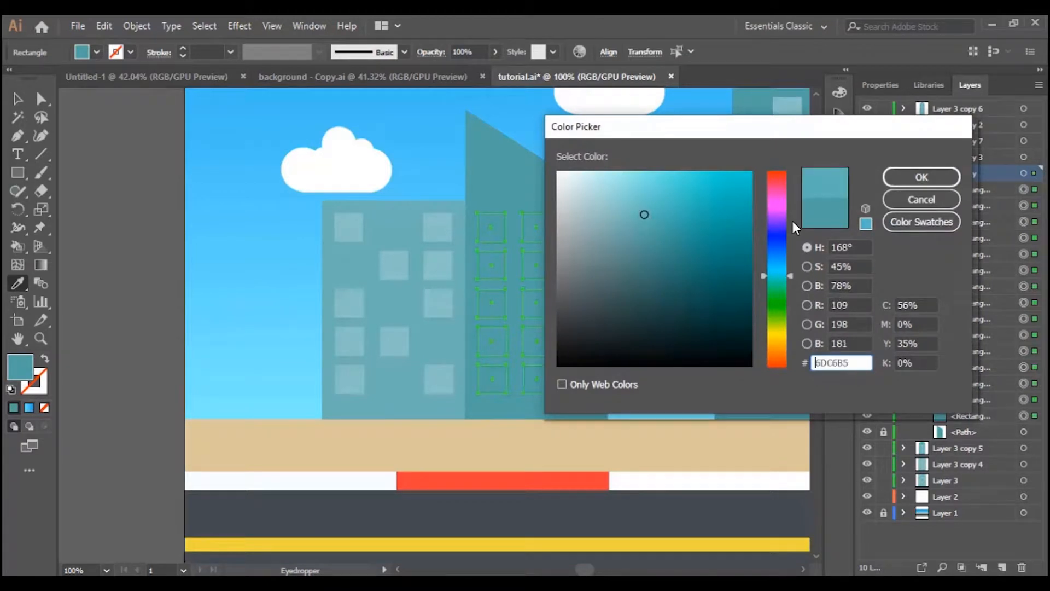
Apply the lighter teal fill to all the windows of the slanted-roof building, then deselect them
click(903, 178)
key(v)
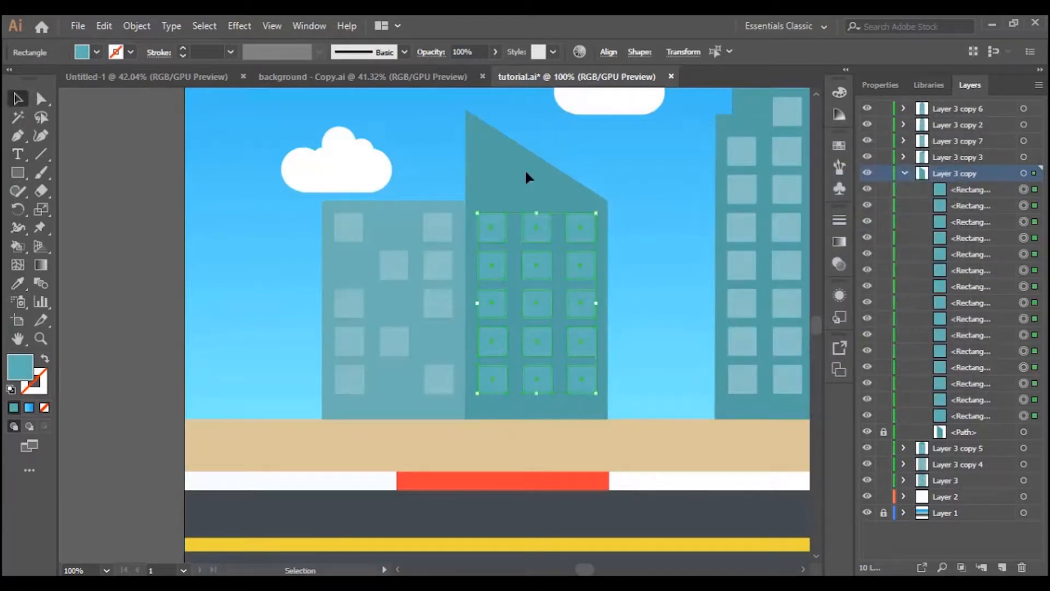
click(556, 150)
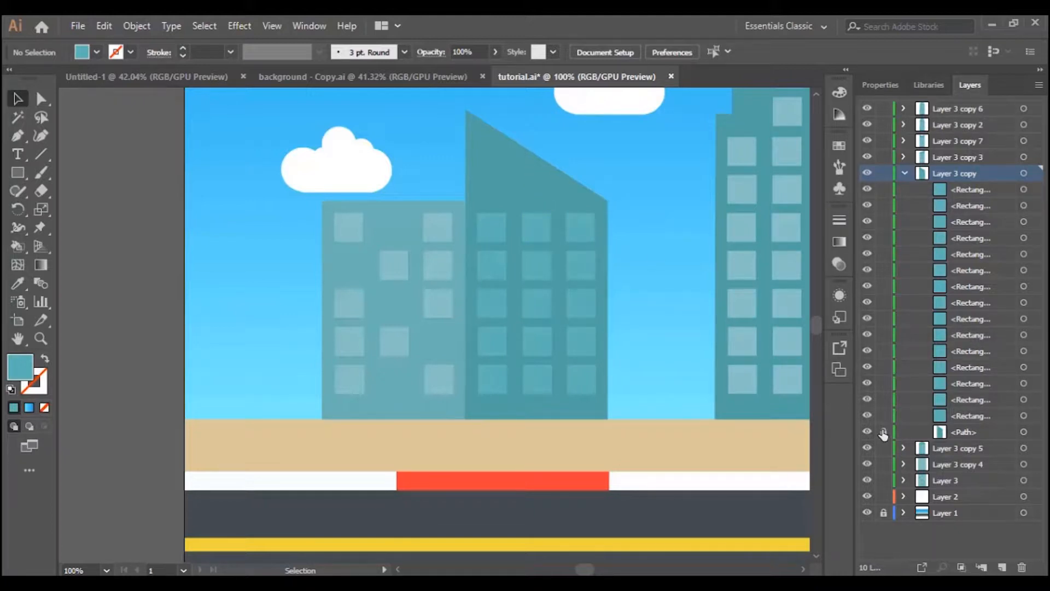
Delete the slanted-roof building's top-row middle and right, second-row left, third-row middle, and bottom-row middle and left windows
drag(530, 229, 585, 230)
key(Delete)
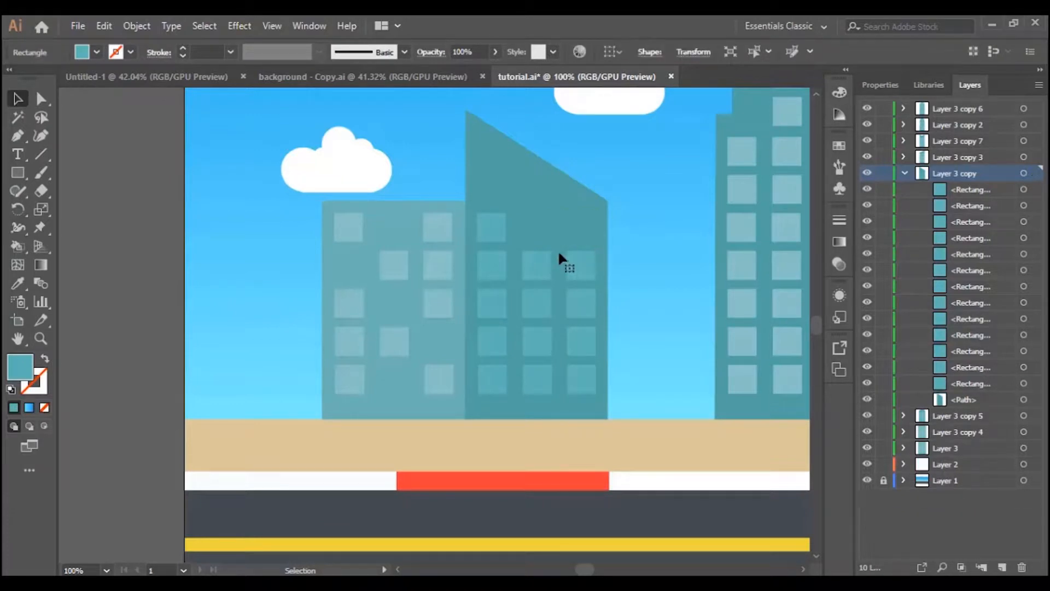
click(492, 273)
key(Delete)
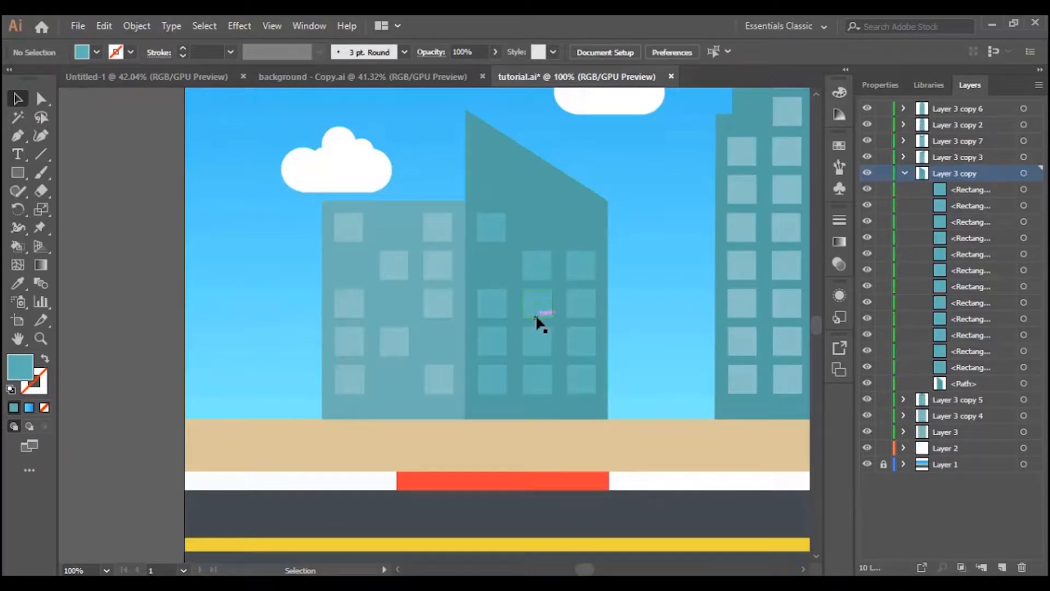
click(536, 316)
key(Delete)
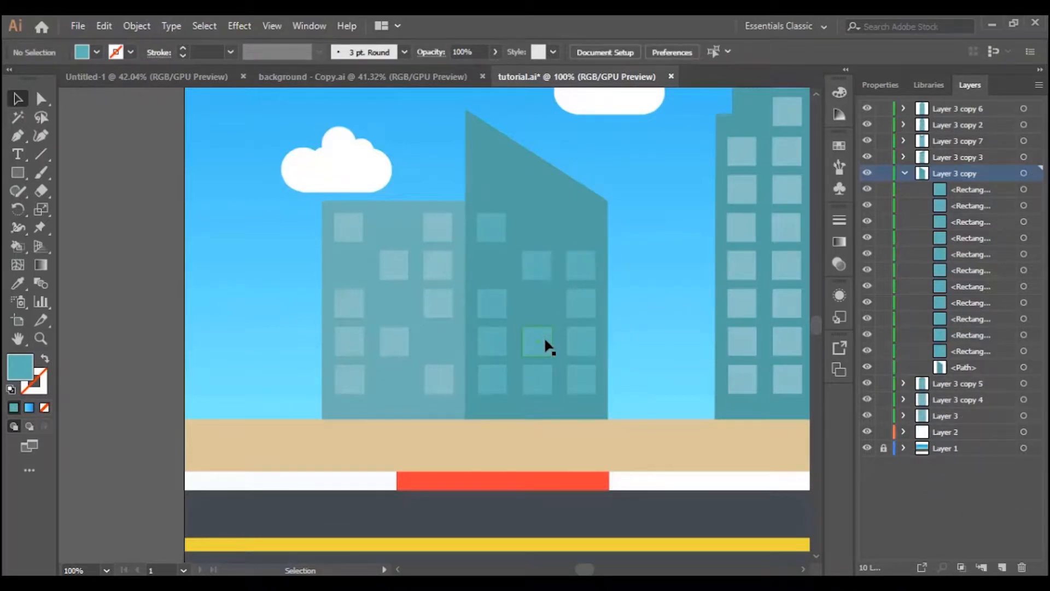
click(540, 369)
key(Delete)
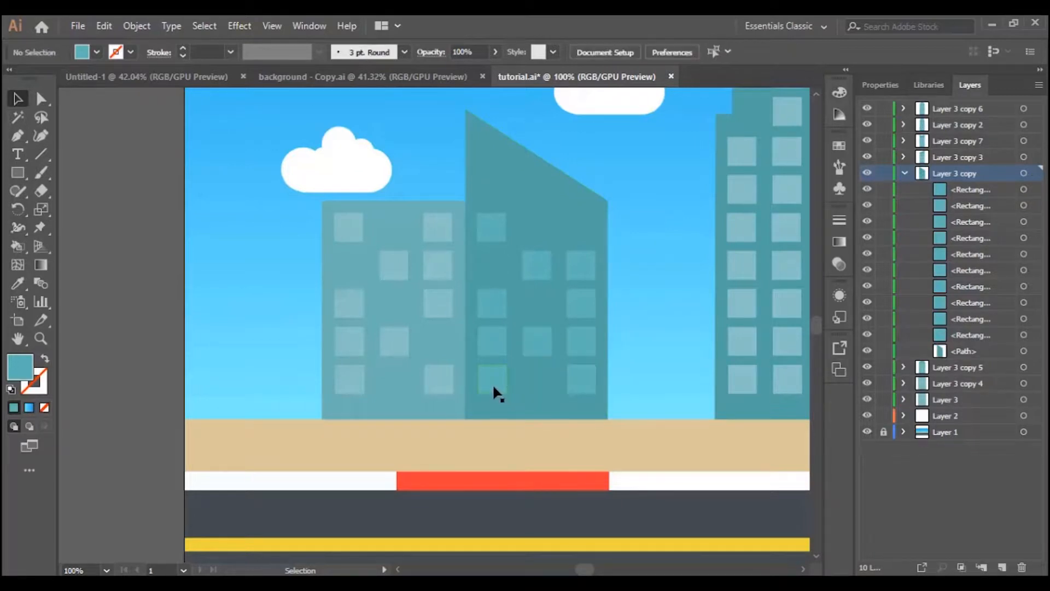
click(494, 382)
key(Delete)
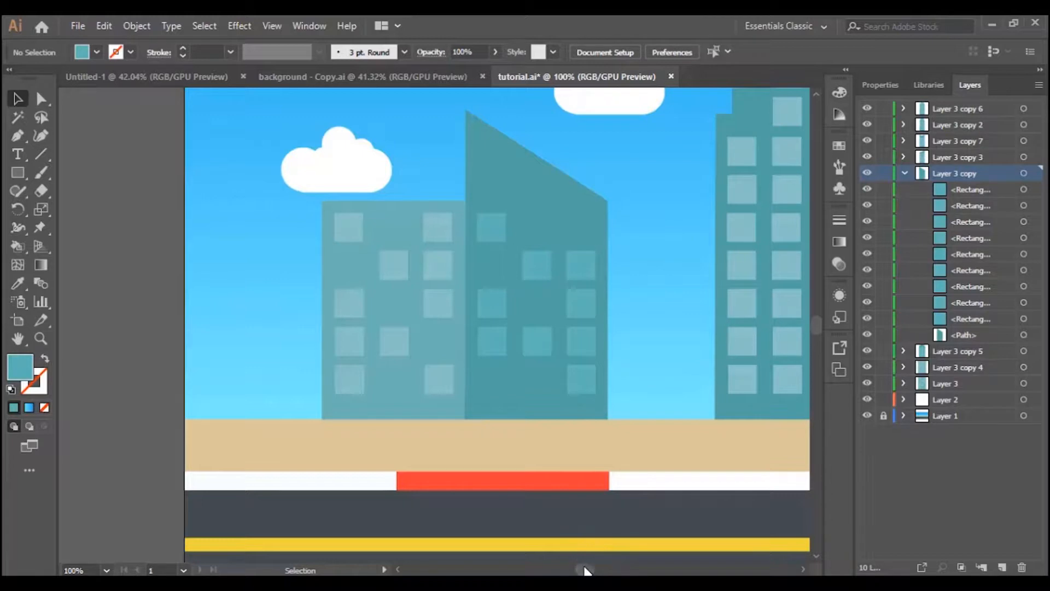
Select the main body of the stepped tower in Layer 3 copy 2 and fill it with muted blue #5C8599
drag(584, 570, 596, 572)
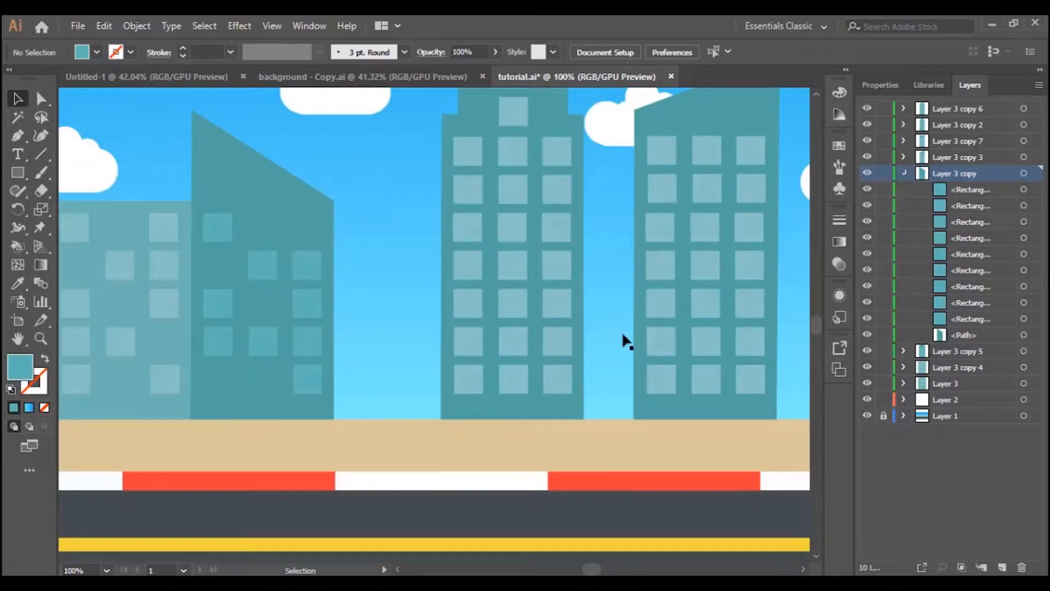
click(525, 390)
click(531, 414)
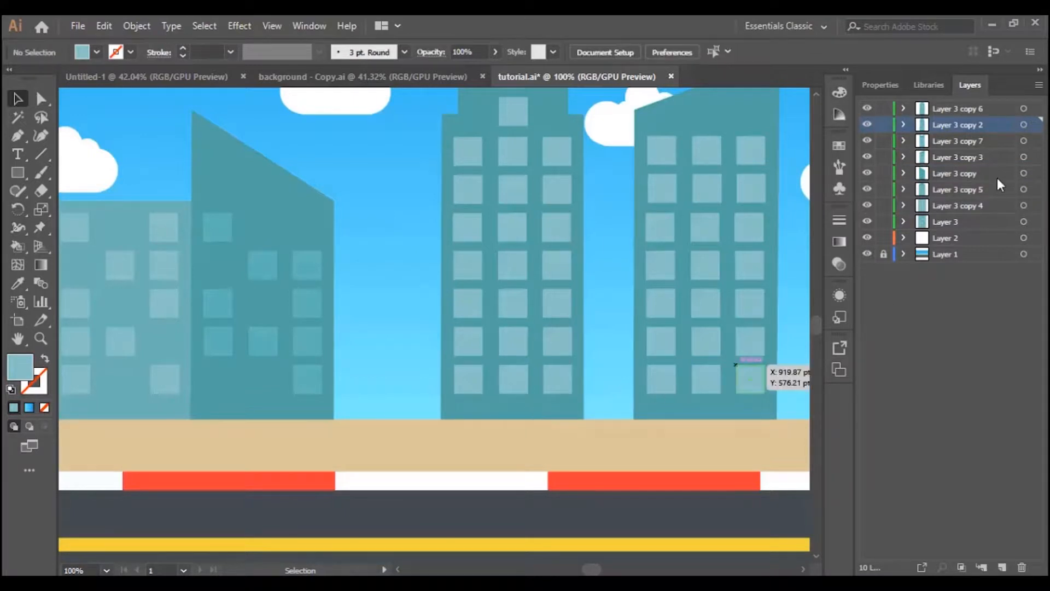
click(904, 125)
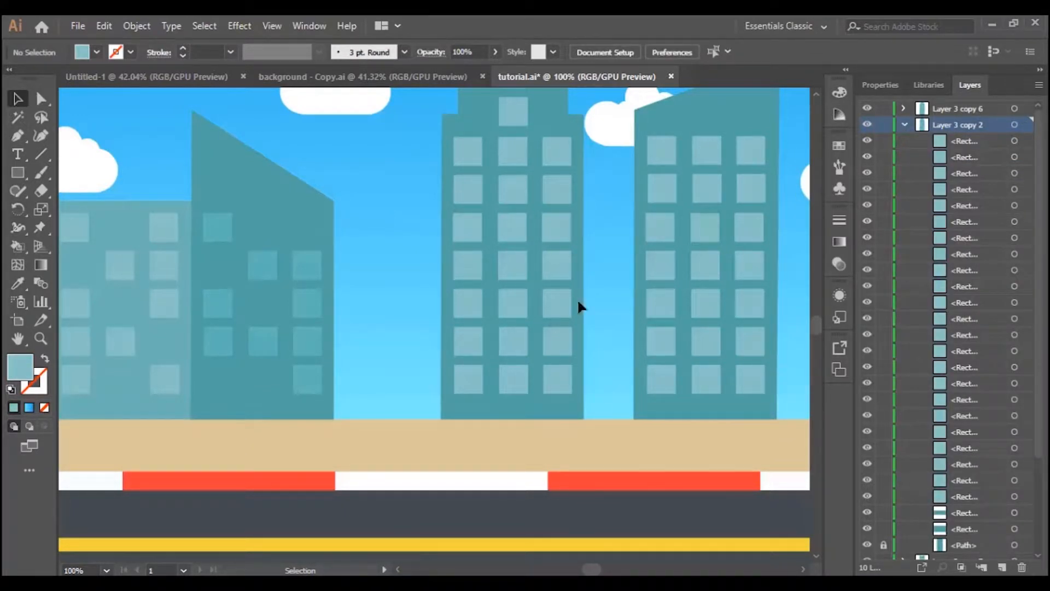
click(527, 409)
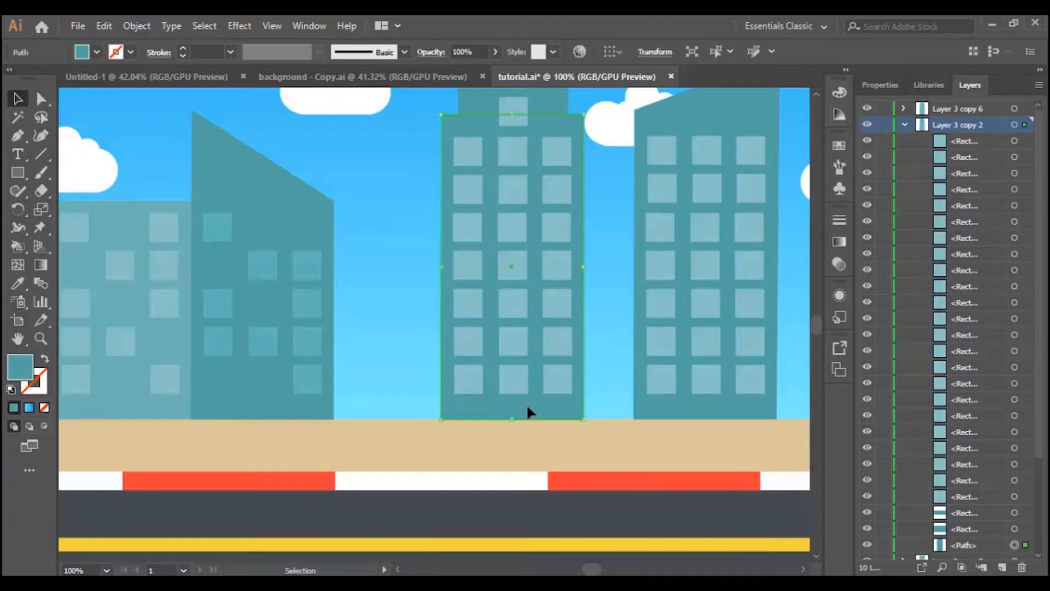
double_click(19, 366)
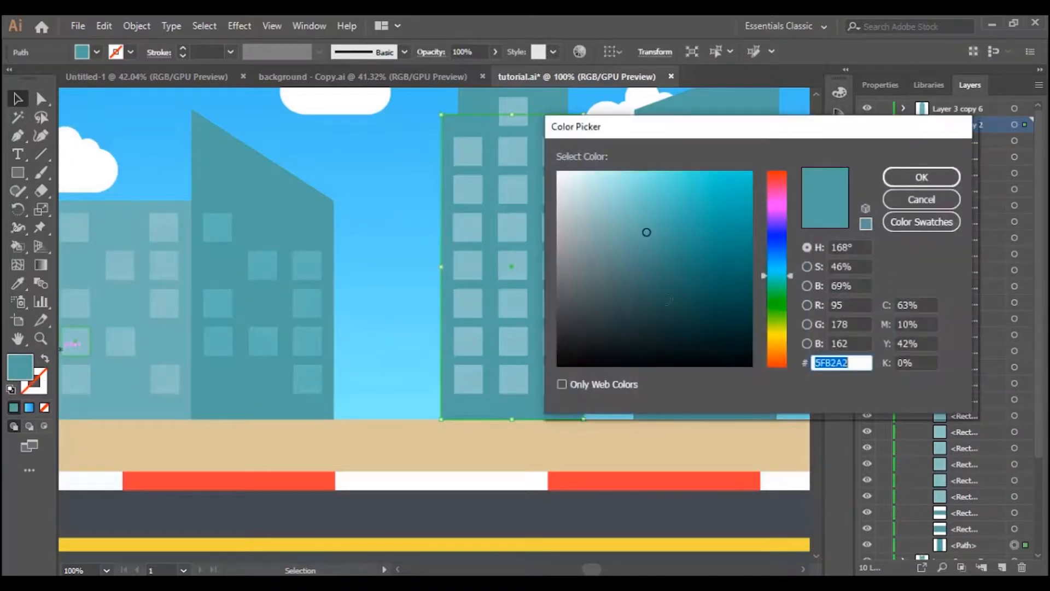
click(774, 257)
click(636, 252)
click(948, 174)
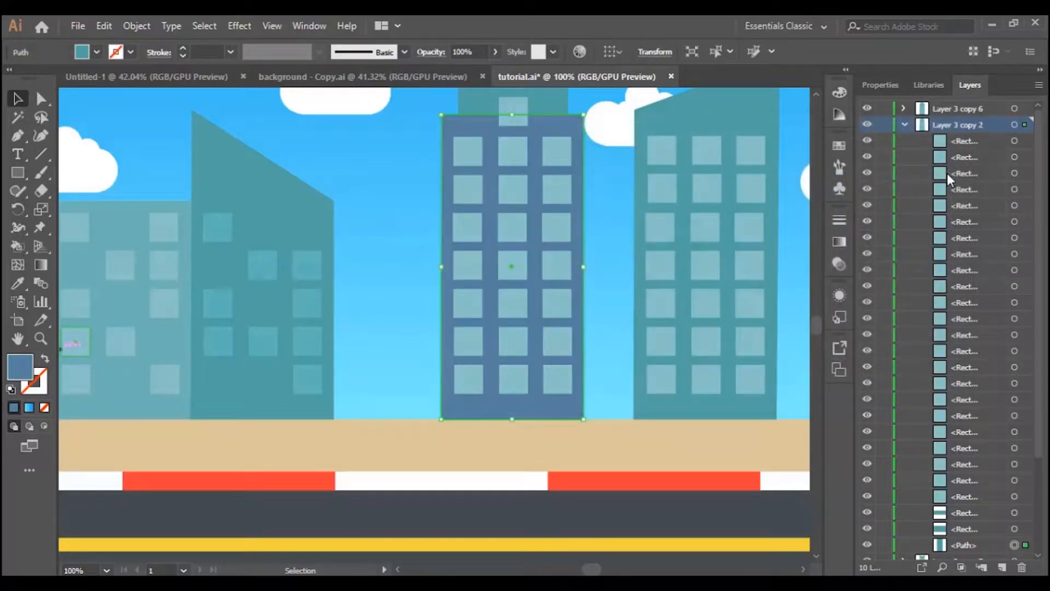
Recolor the stepped tower's wider upper tier by sampling the blue of its main body with the Eyedropper
scroll(562, 232, up, 2)
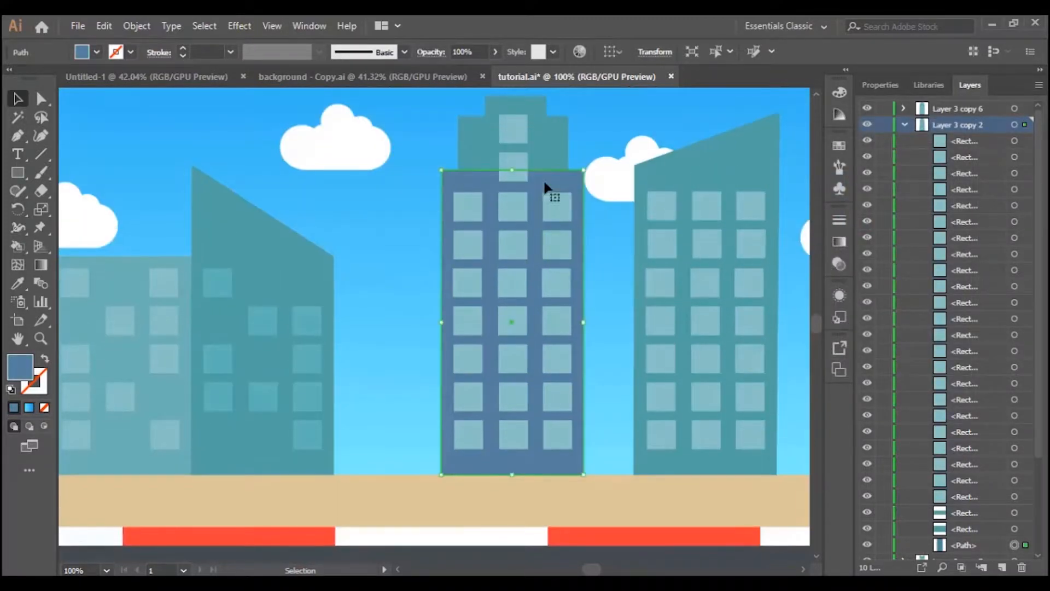
click(547, 145)
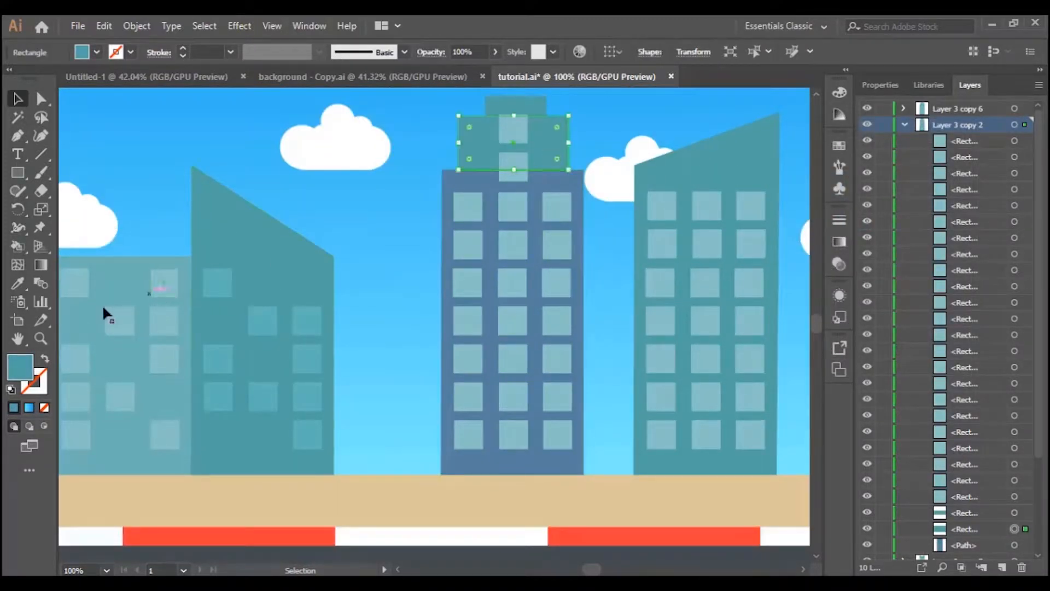
click(15, 284)
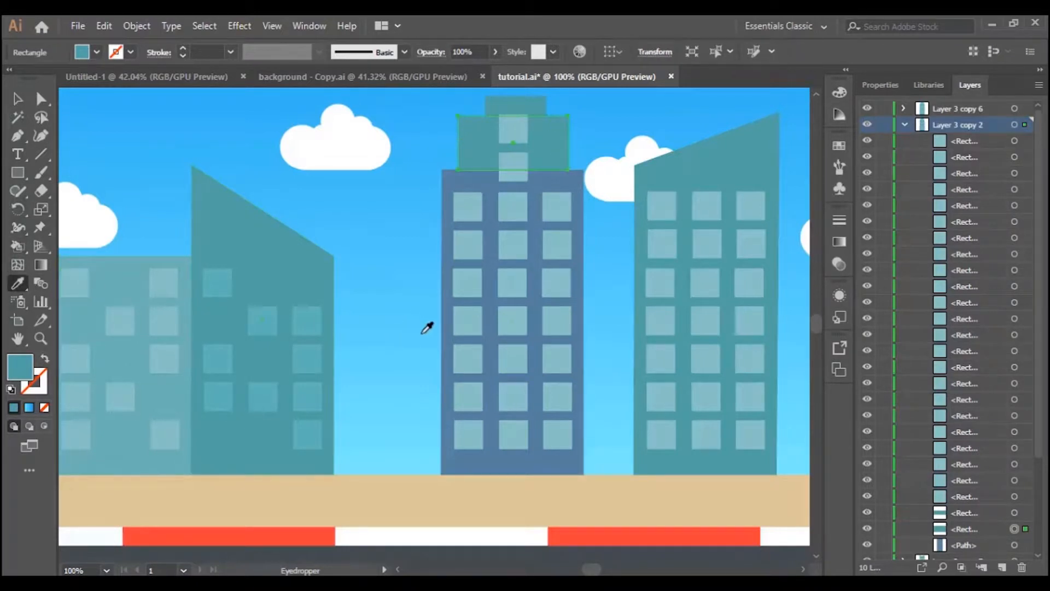
click(497, 458)
Recolor the small topmost tier of the stepped tower with the same blue sampled from its main body
scroll(525, 144, up, 2)
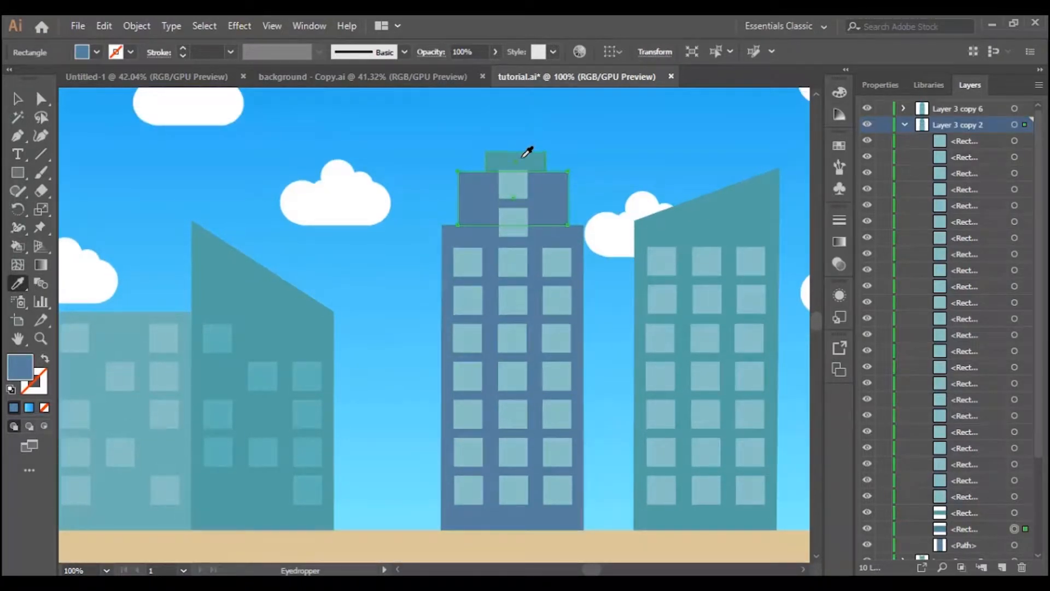
click(17, 98)
click(534, 156)
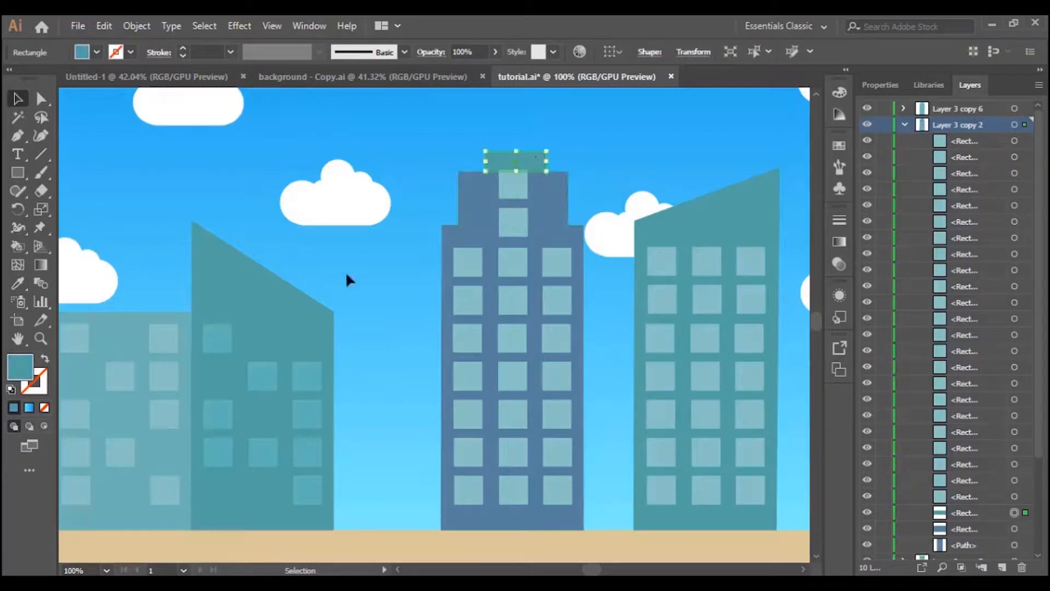
click(17, 284)
click(484, 509)
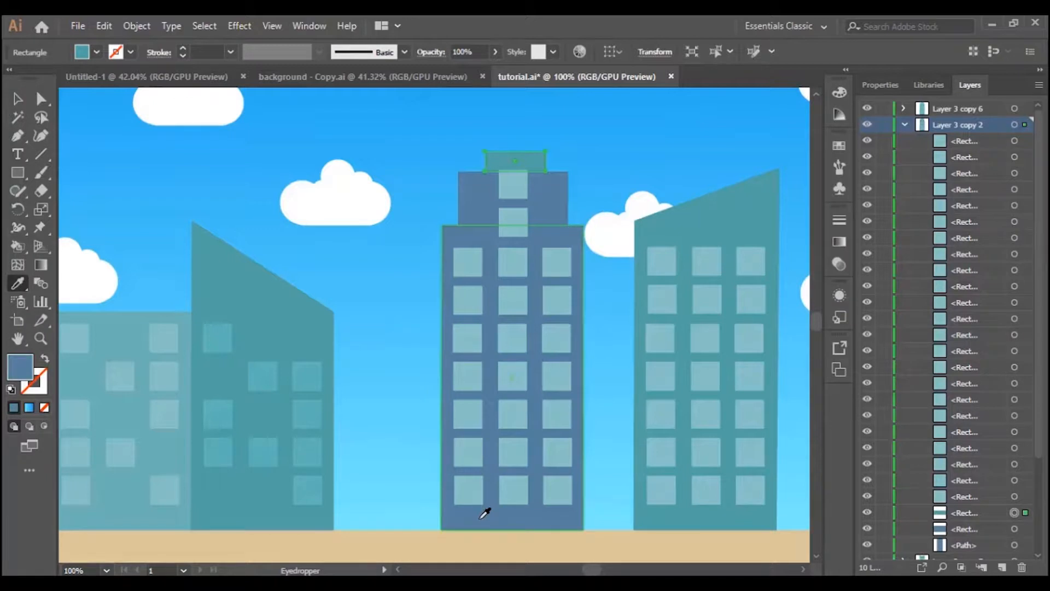
click(17, 99)
Lock the stepped tower's body path and its two tier rectangles in Layer 3 copy 2
scroll(305, 265, down, 1)
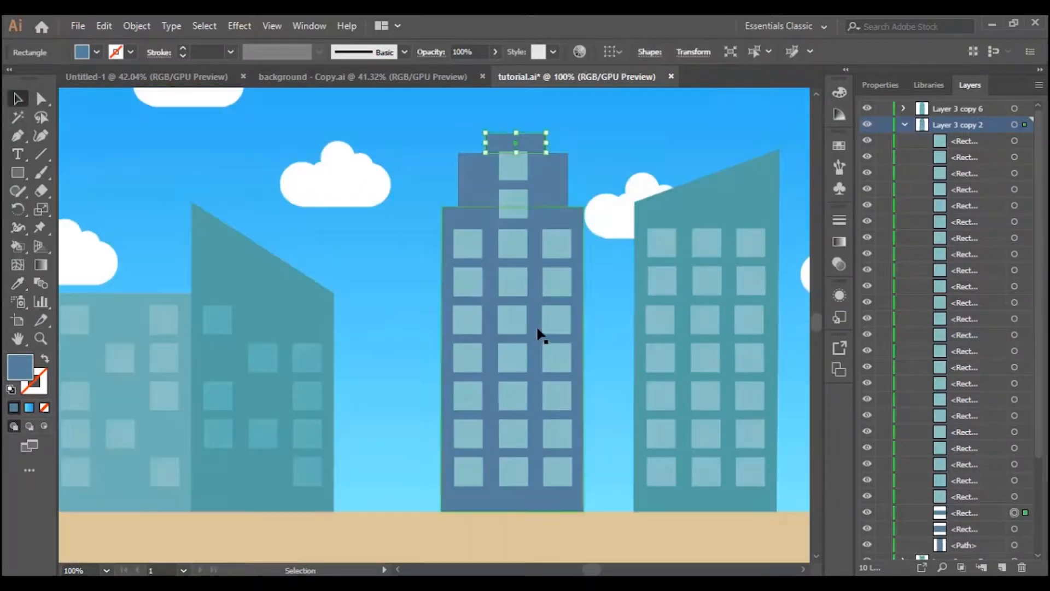
scroll(988, 508, down, 1)
click(966, 496)
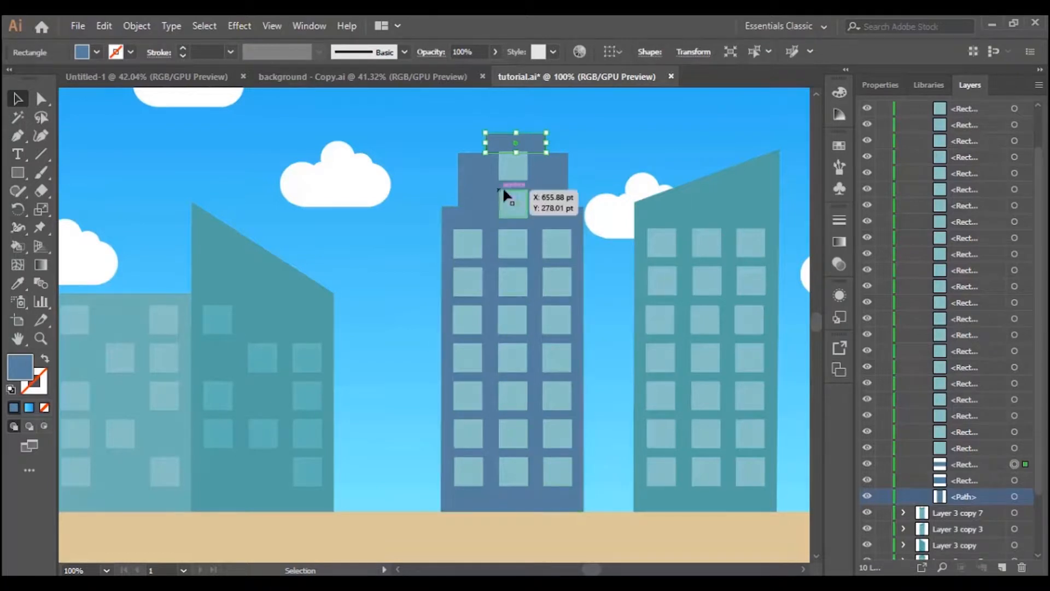
click(884, 496)
drag(884, 486, 885, 466)
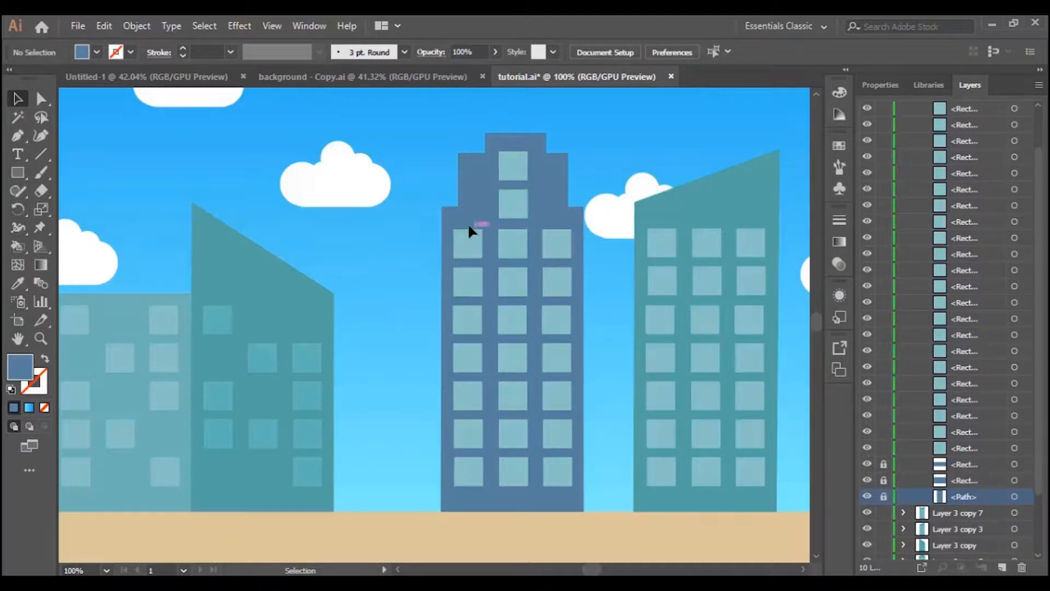
Fill the stepped tower's main window grid with a lighter shade of its body blue, then deselect the windows
drag(572, 493, 571, 492)
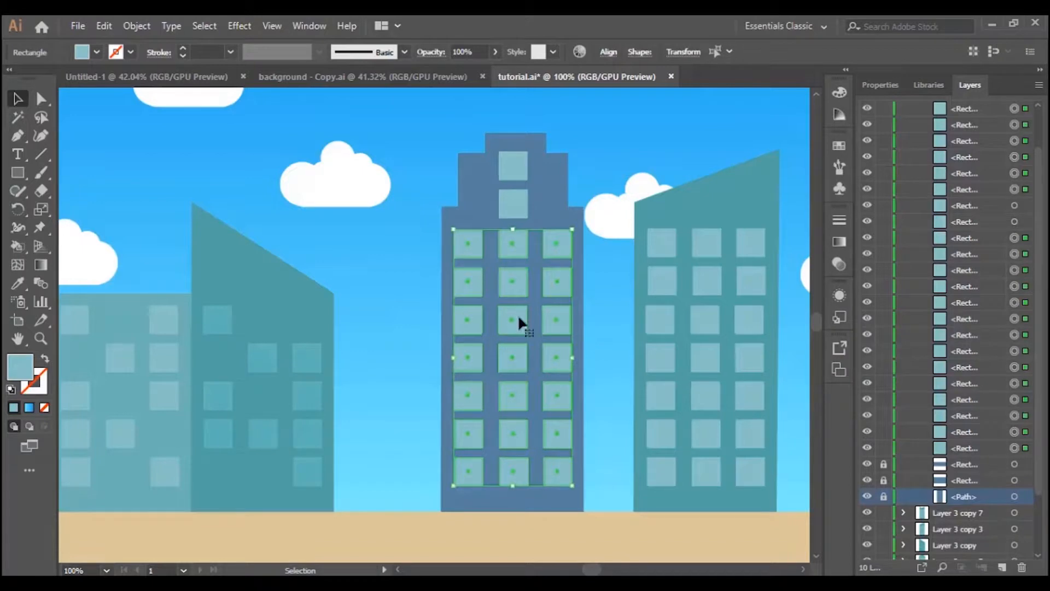
click(17, 281)
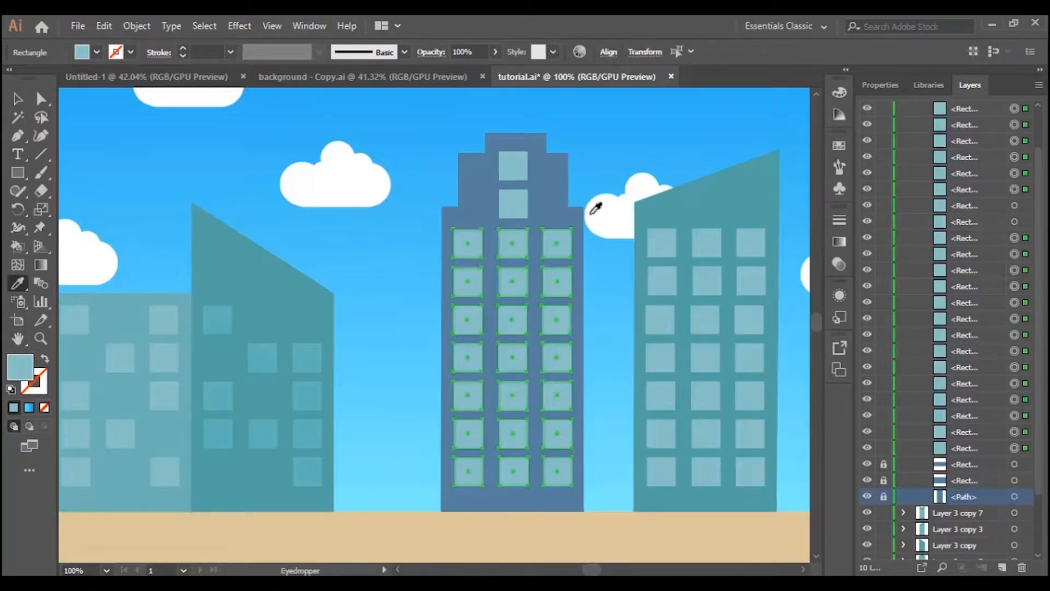
click(553, 175)
double_click(16, 366)
click(627, 229)
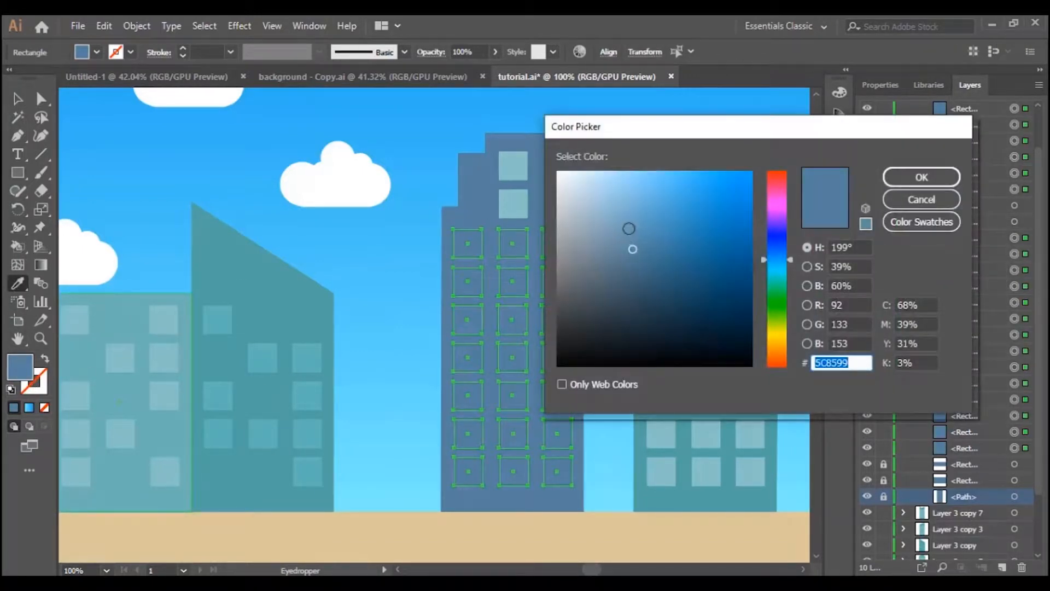
click(941, 178)
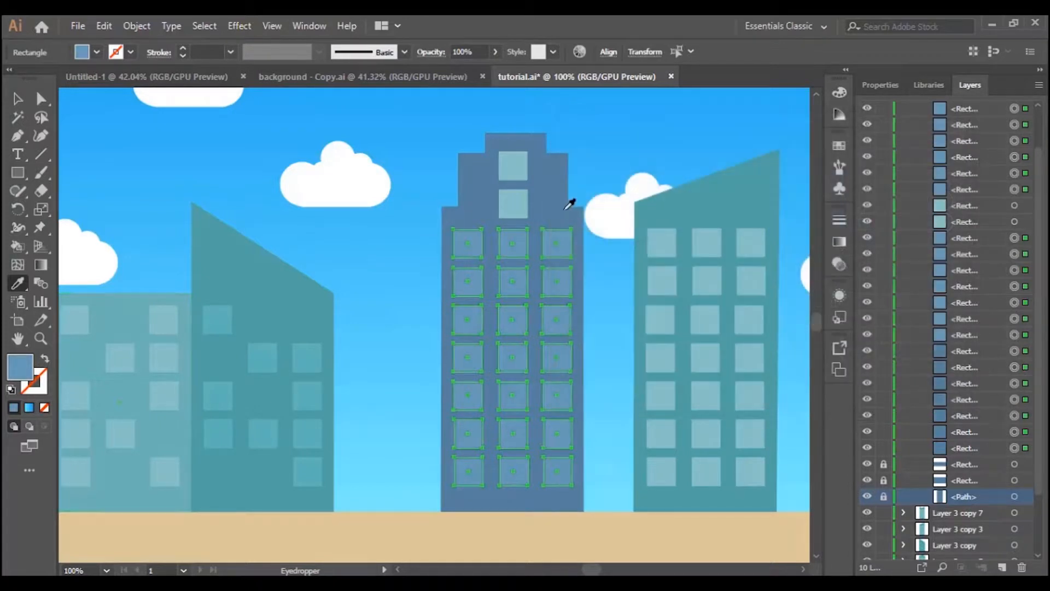
click(19, 99)
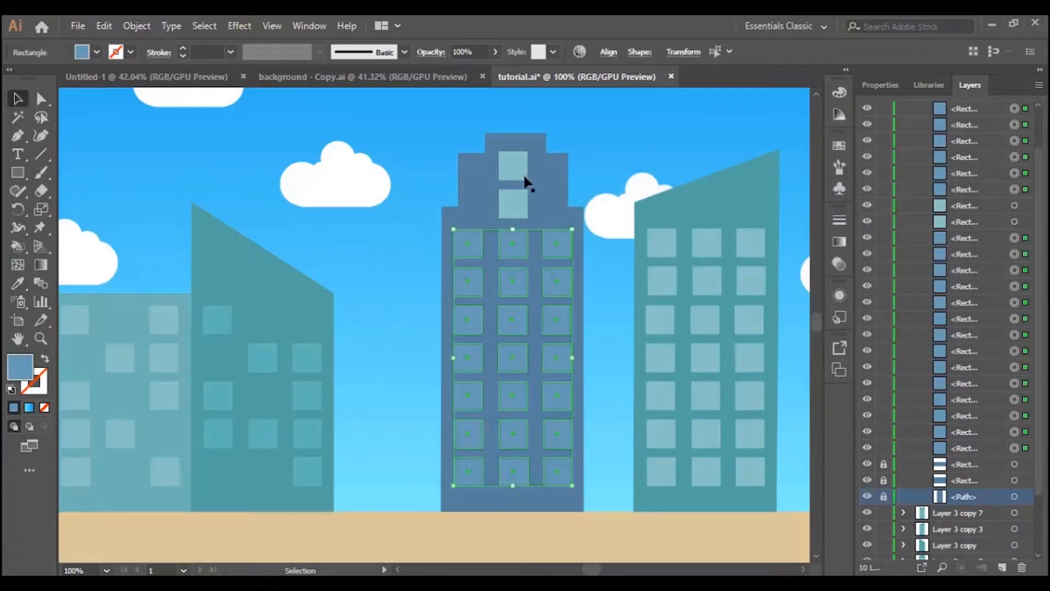
click(553, 204)
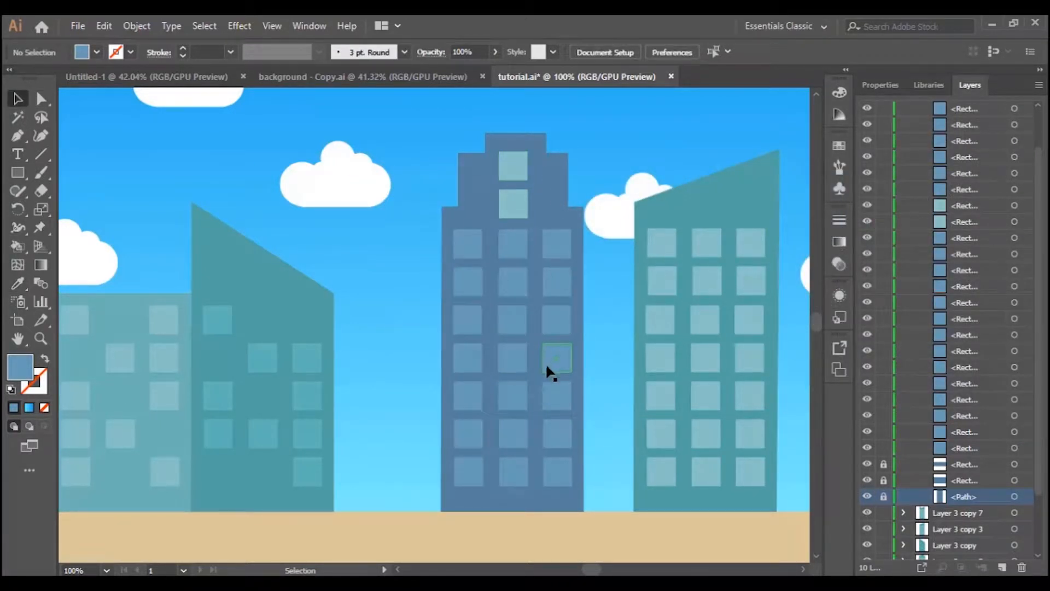
Recolor the two windows in the stepped tower's upper tier by sampling the light blue of the windows below
click(508, 195)
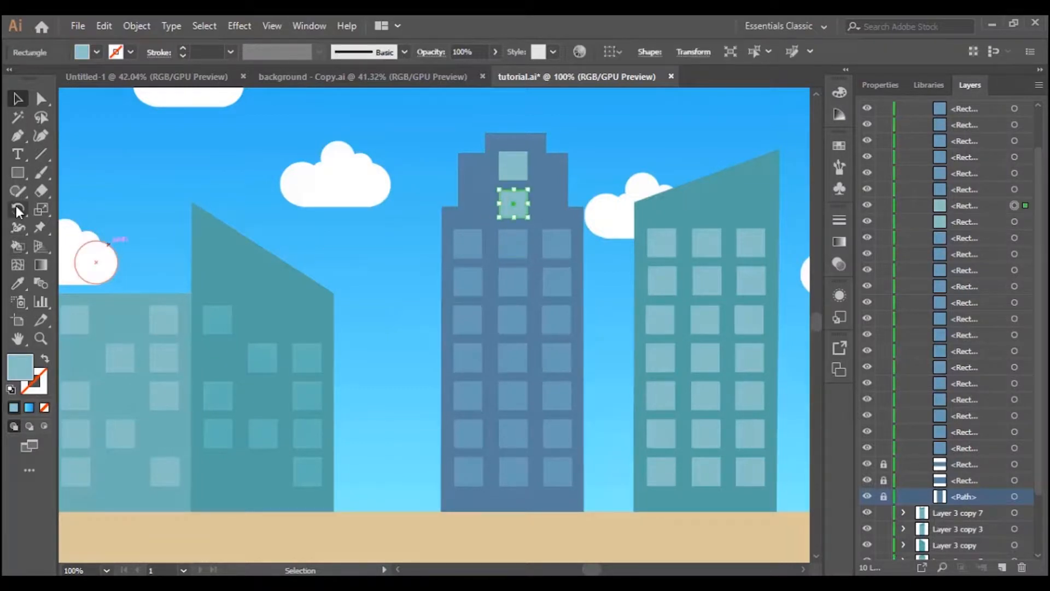
click(18, 282)
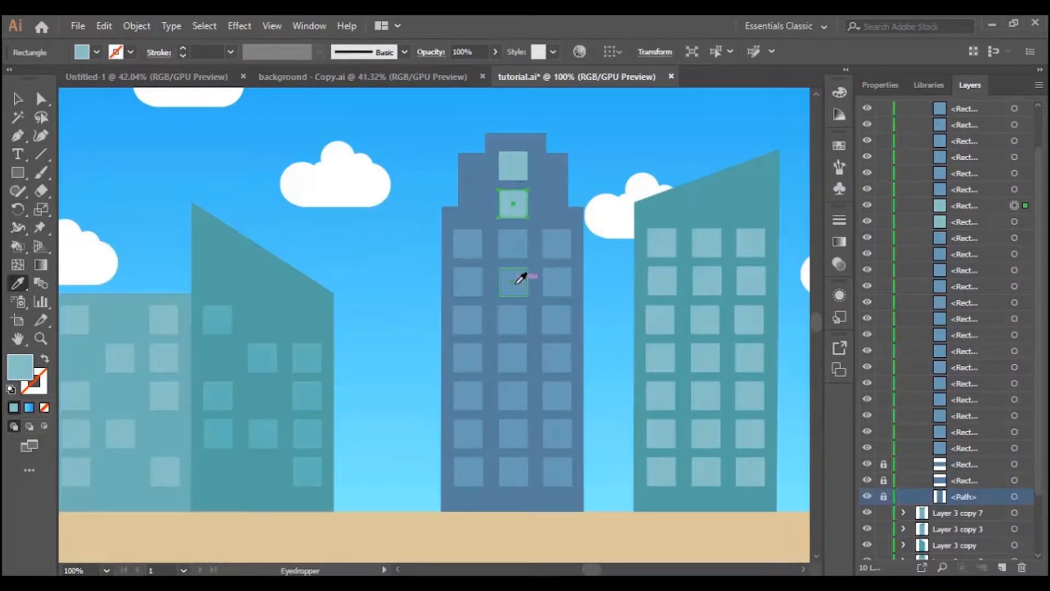
click(517, 282)
key(v)
click(507, 164)
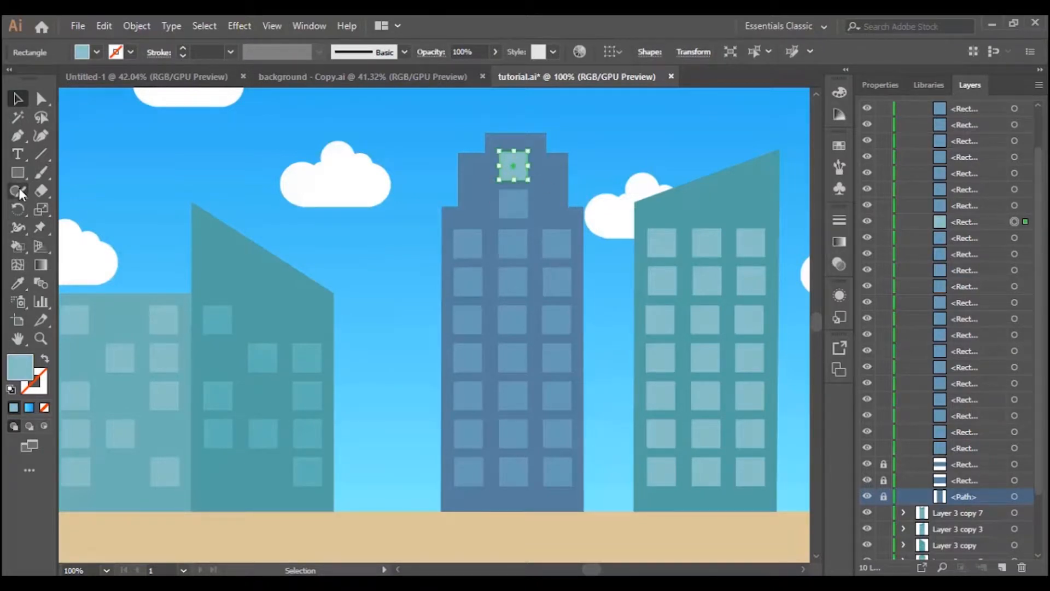
click(17, 283)
click(528, 317)
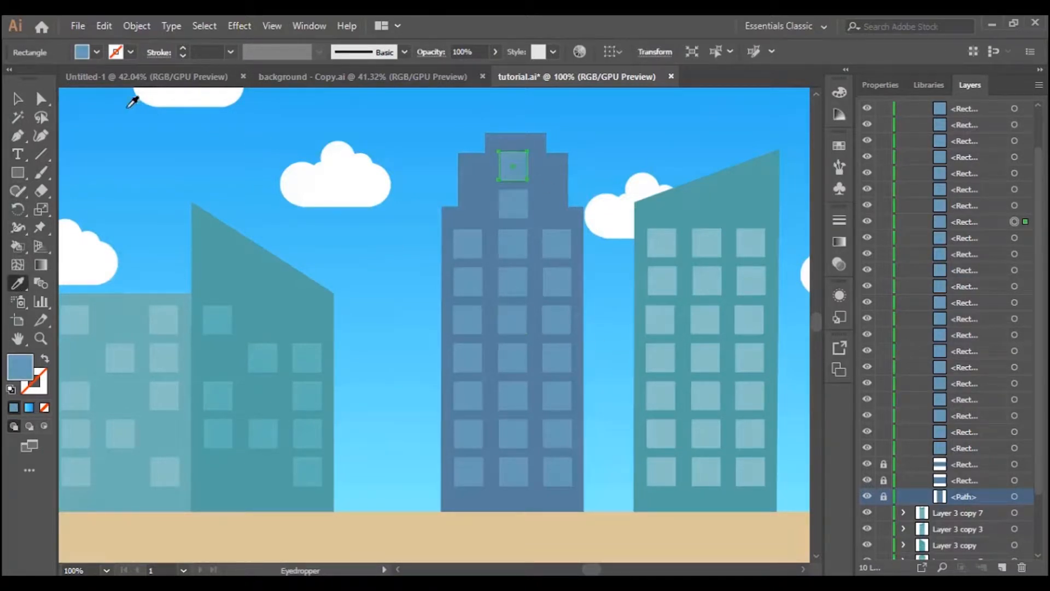
click(17, 100)
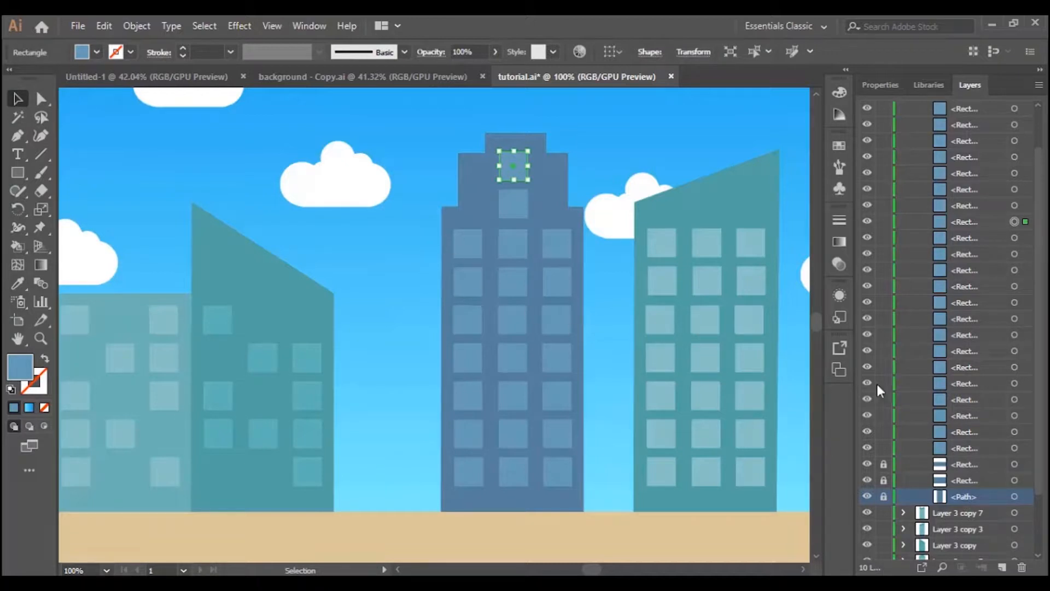
Unlock the stepped tower's shapes and delete its middle windows in rows one to three, right window in row two and left window in row three
click(884, 497)
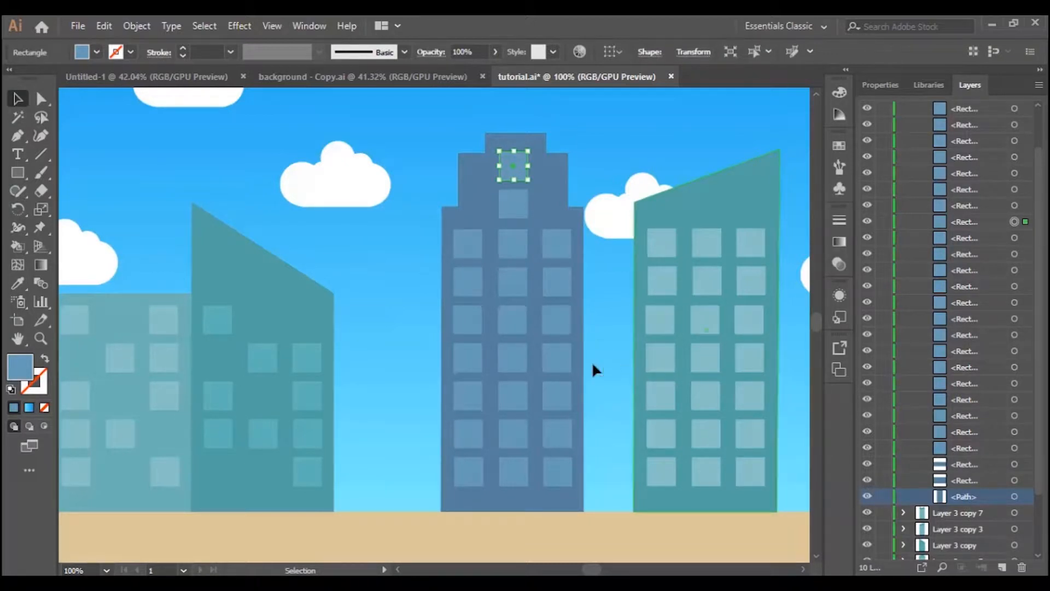
click(514, 249)
key(Delete)
click(512, 289)
key(Delete)
click(520, 324)
key(Delete)
key(Delete)
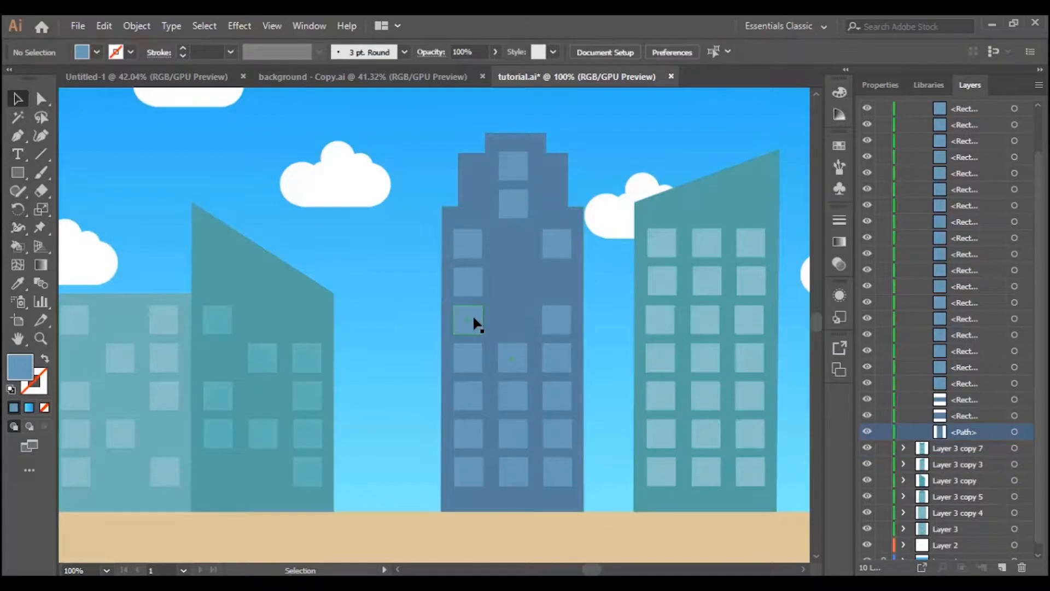
click(475, 322)
key(Delete)
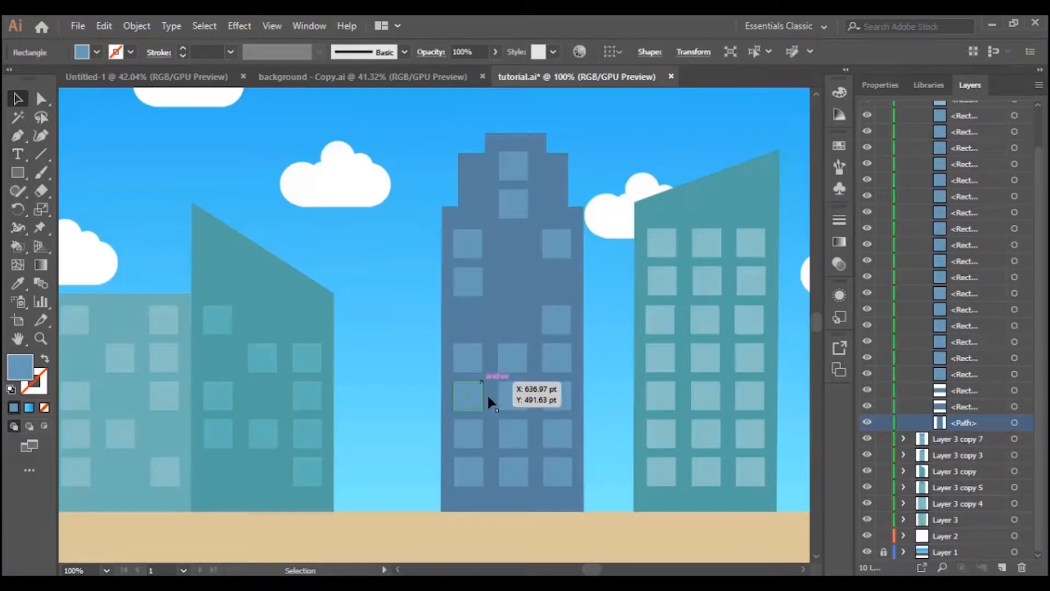
Delete the stepped tower's middle and right windows in rows five and six, the bottom row's left window, and the uppermost tier window
click(512, 405)
key(Delete)
click(523, 432)
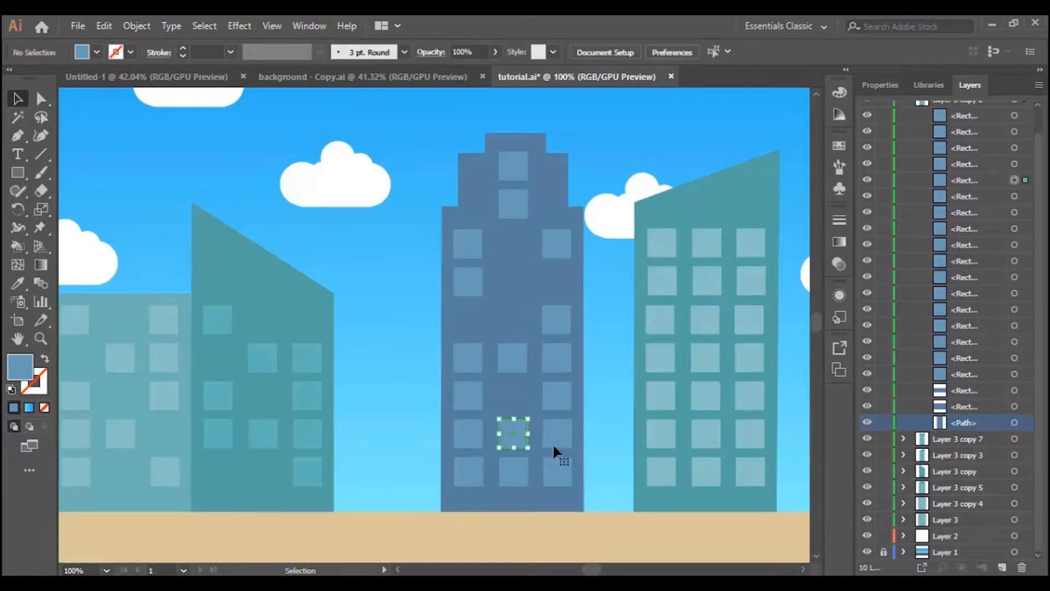
key(Delete)
click(559, 432)
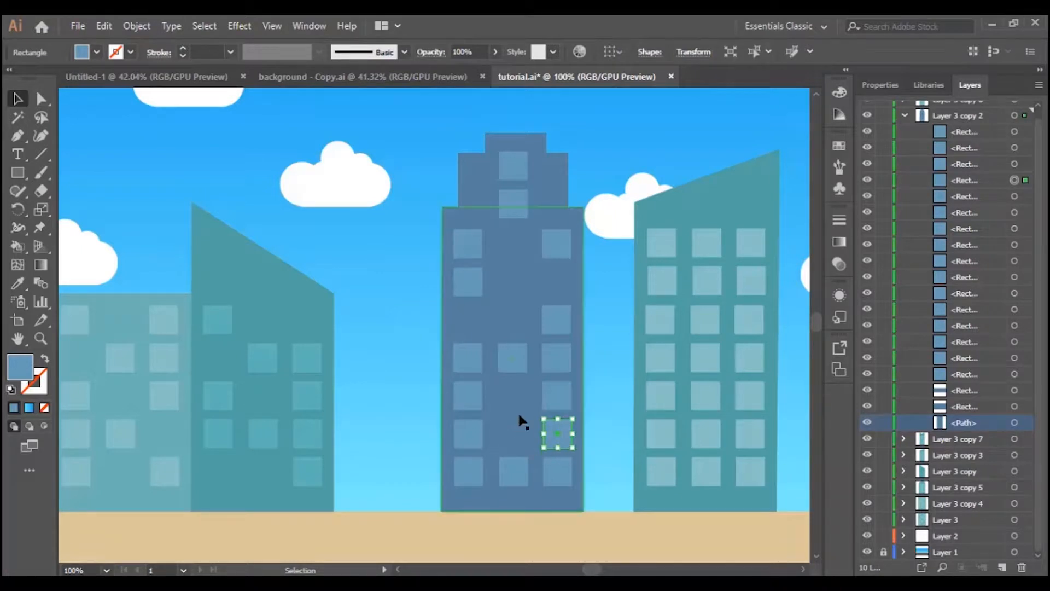
key(Delete)
click(556, 397)
key(Delete)
click(468, 474)
key(Delete)
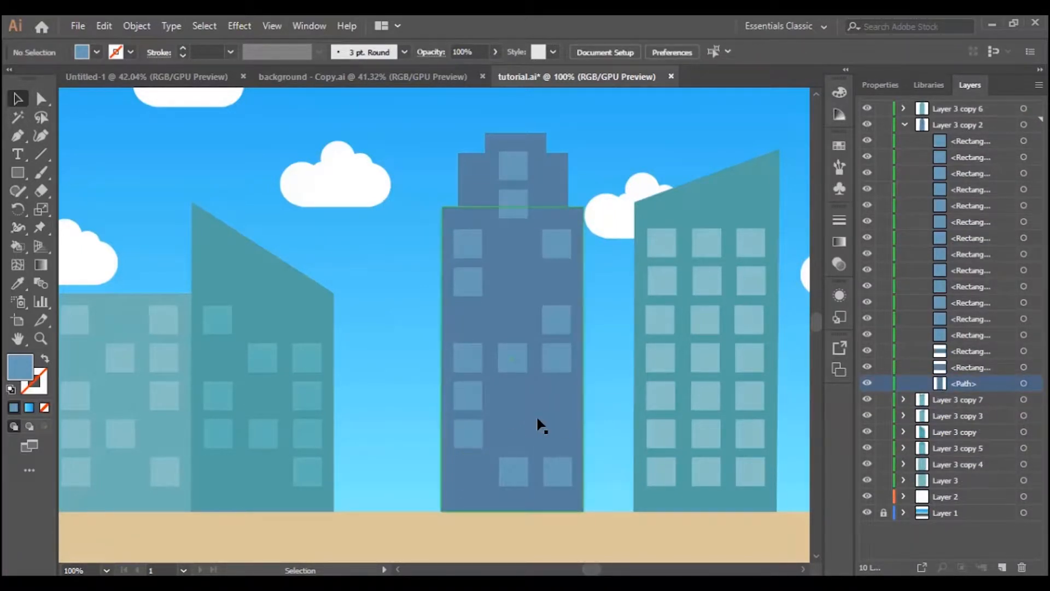
click(515, 170)
key(Delete)
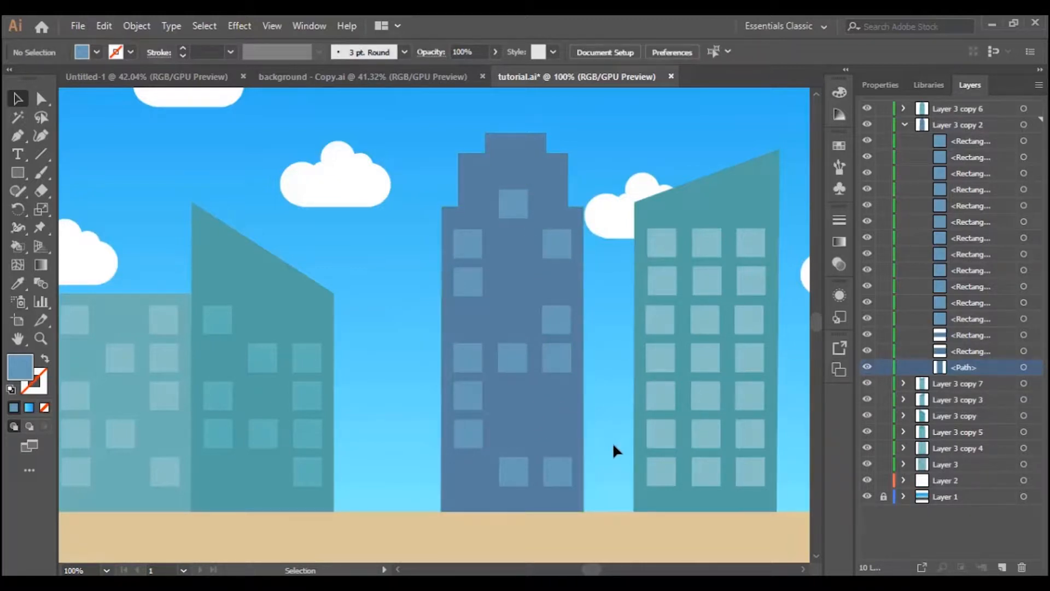
Fill the body path of the slanted-roof building beside the stepped tower with the blue 39BCBC
drag(594, 570, 602, 571)
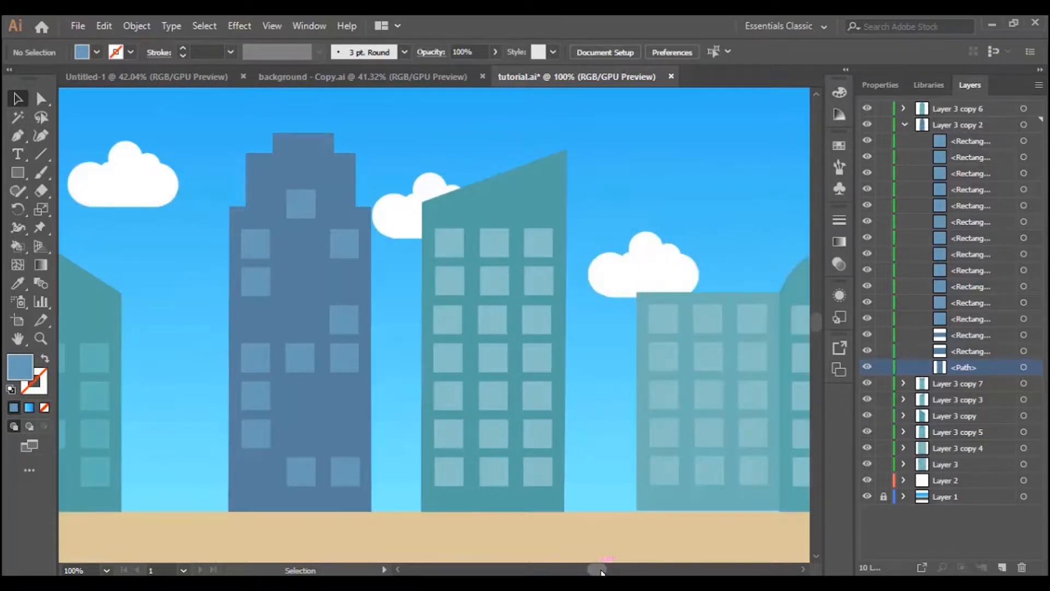
click(906, 124)
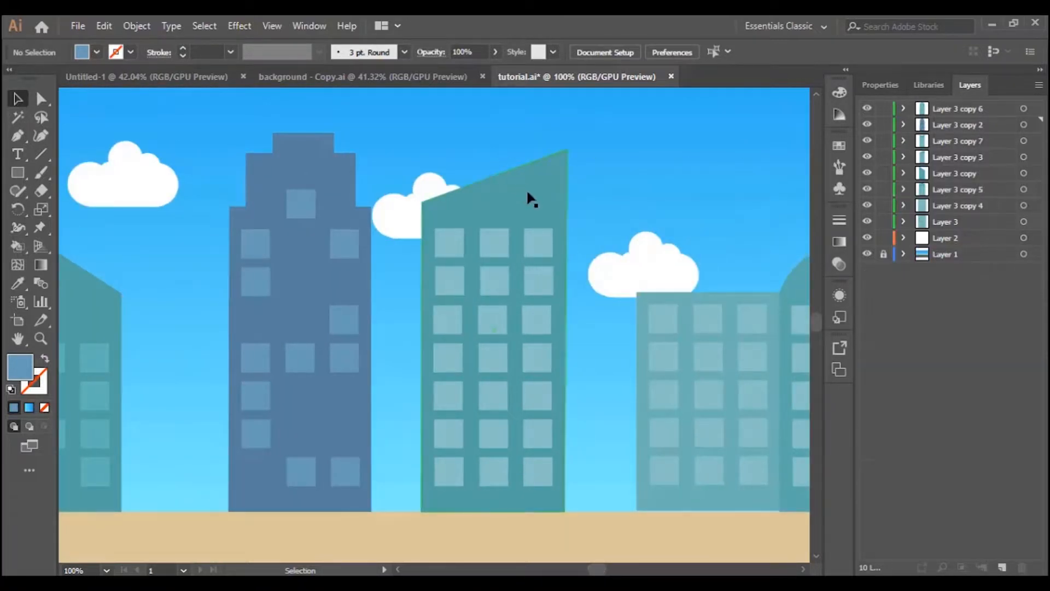
click(527, 193)
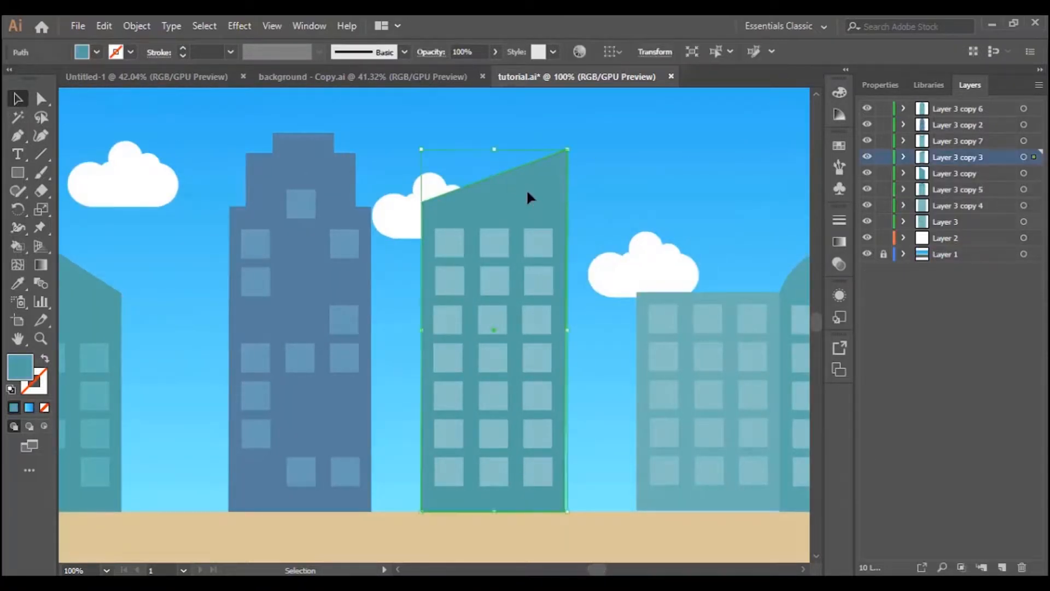
click(904, 157)
click(960, 511)
double_click(19, 372)
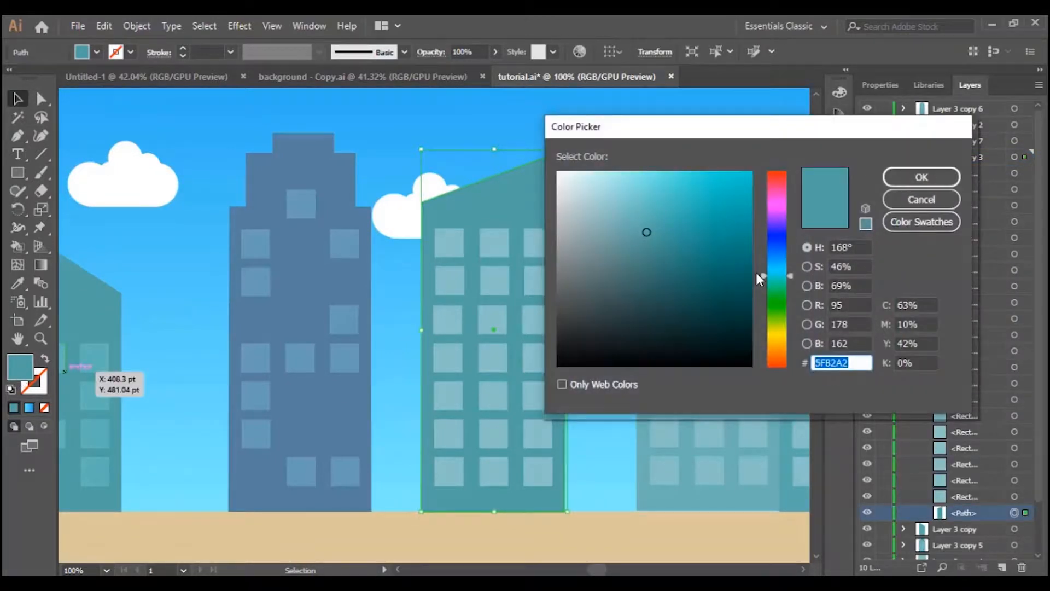
text(44D3D3)
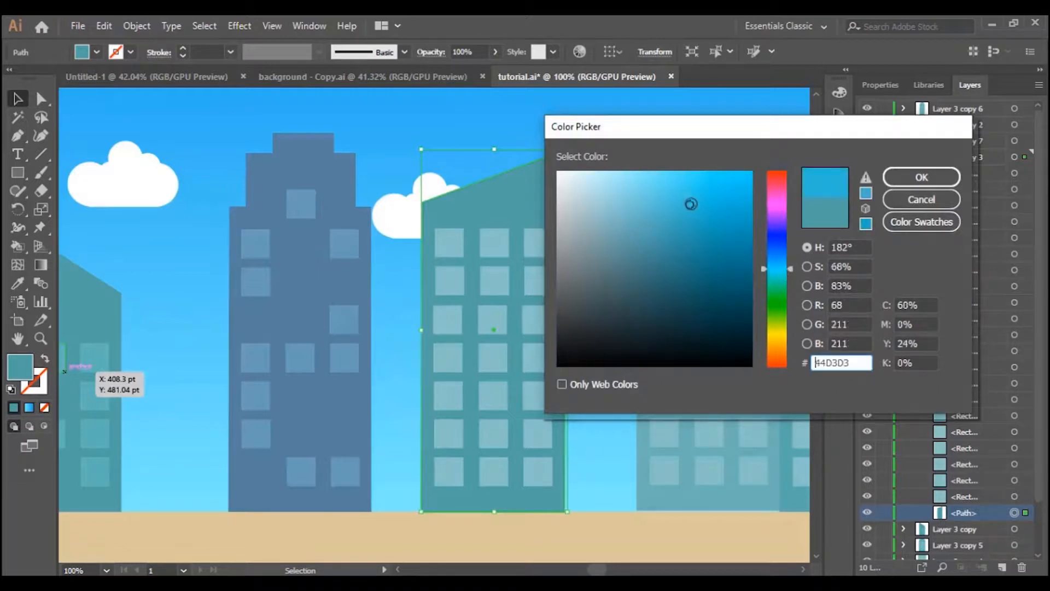
click(694, 222)
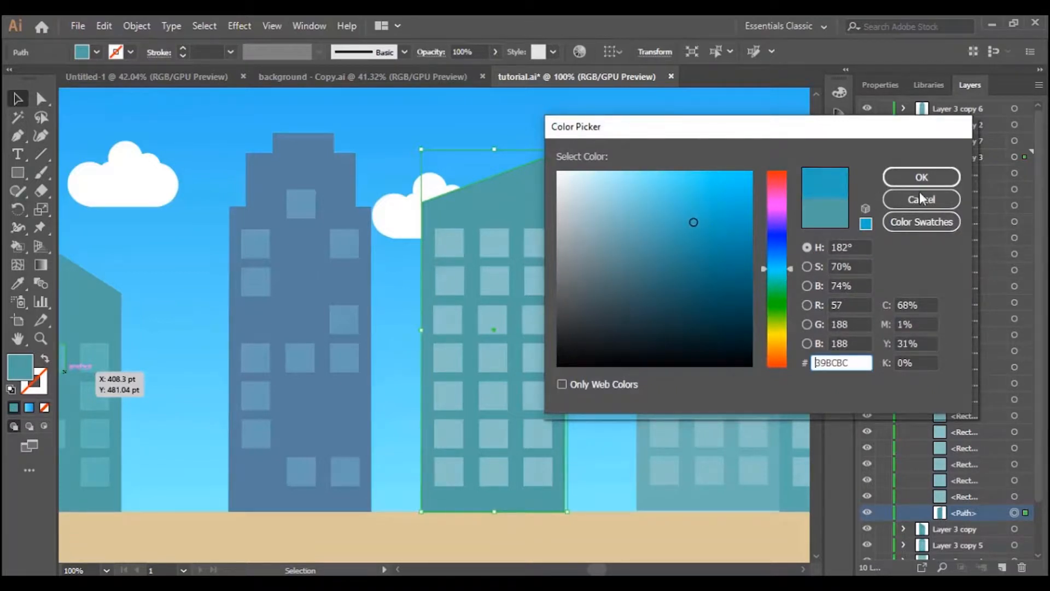
click(920, 185)
Lock the slanted-roof building's body path in Layer 3 copy 3
click(883, 512)
drag(457, 240, 529, 449)
key(ctrl+z)
click(969, 472)
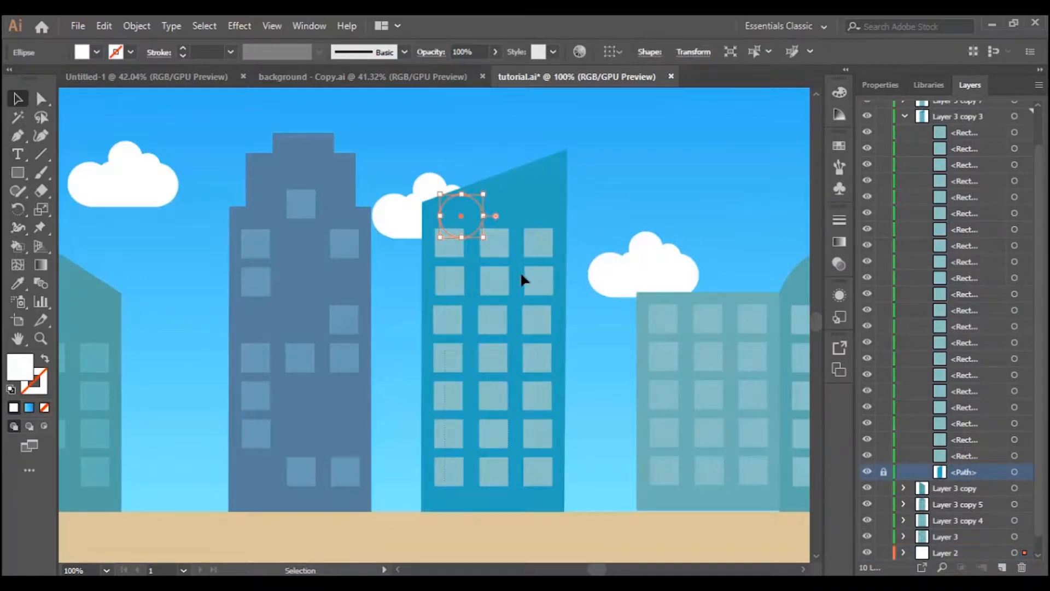
Fill all of the slanted-roof building's windows with 50D3D0, a lighter shade based on its body color, and deselect them
click(539, 236)
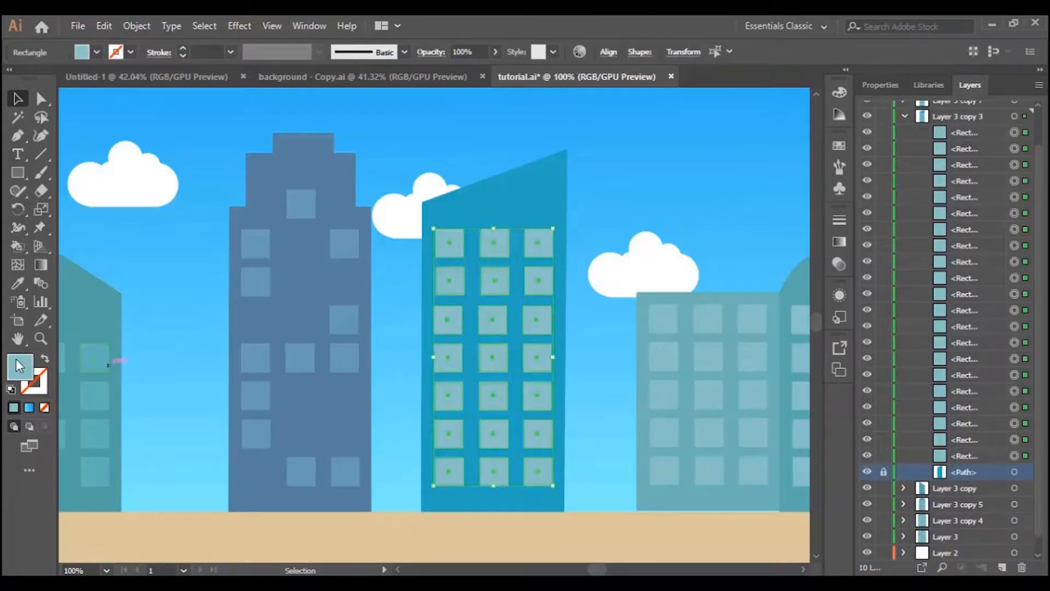
click(18, 285)
click(493, 182)
double_click(19, 373)
click(679, 204)
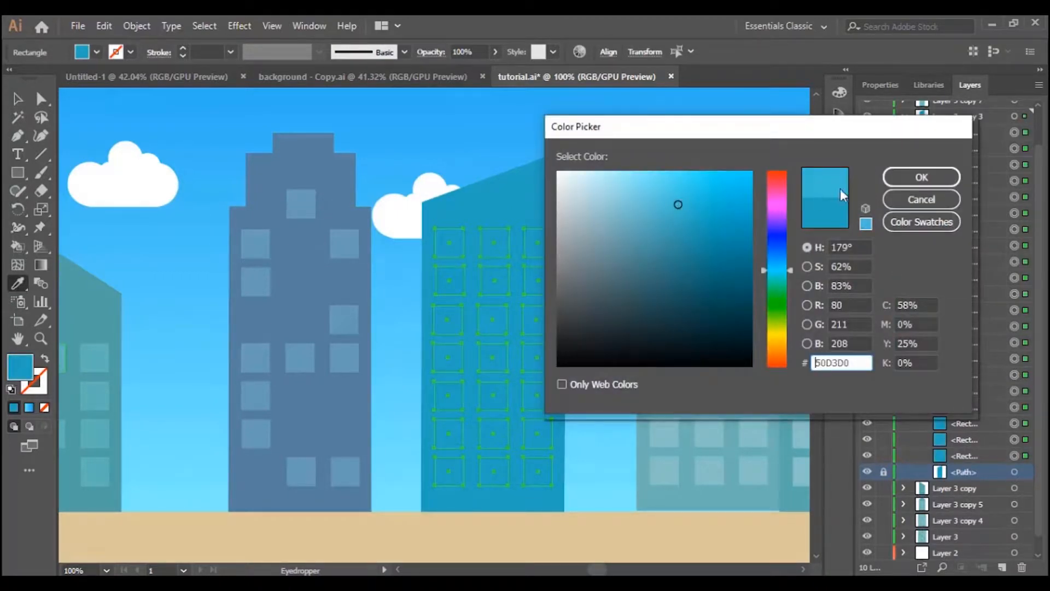
click(921, 178)
click(18, 99)
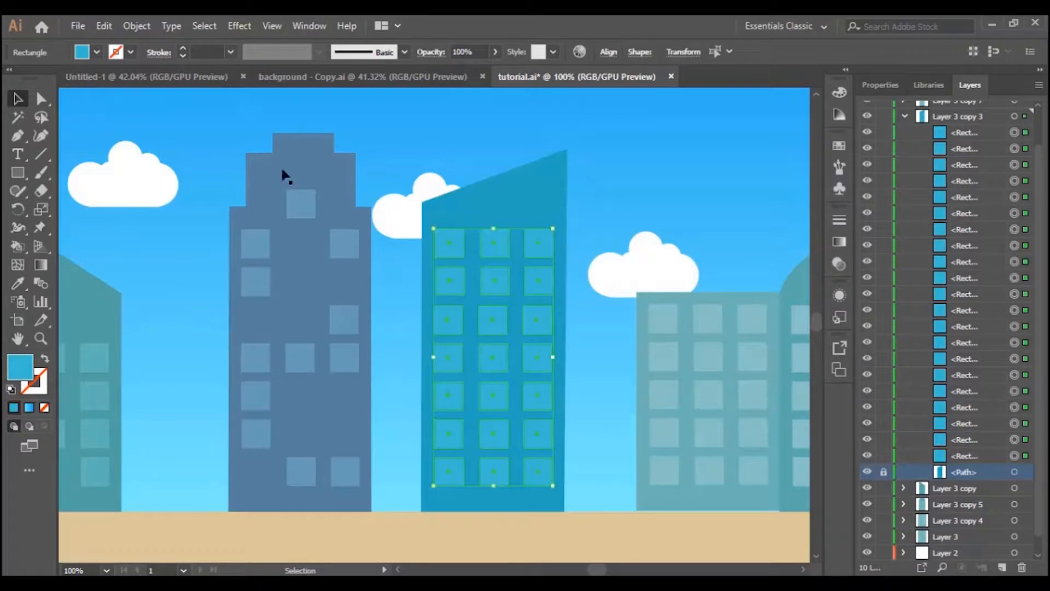
click(556, 198)
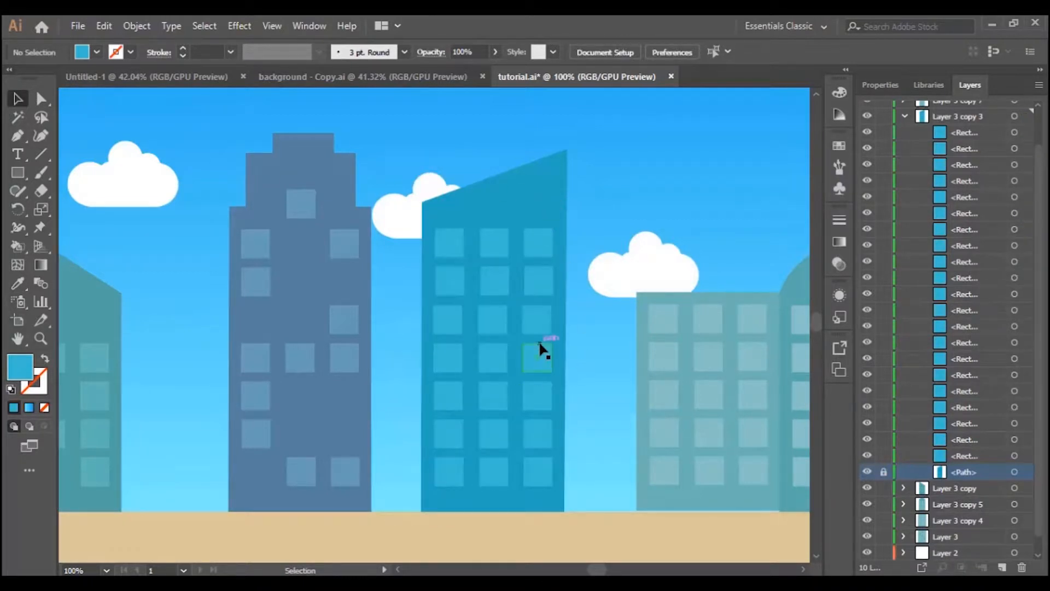
Delete the slanted-roof building's middle windows in the top two rows and its left windows in rows three and four
click(501, 281)
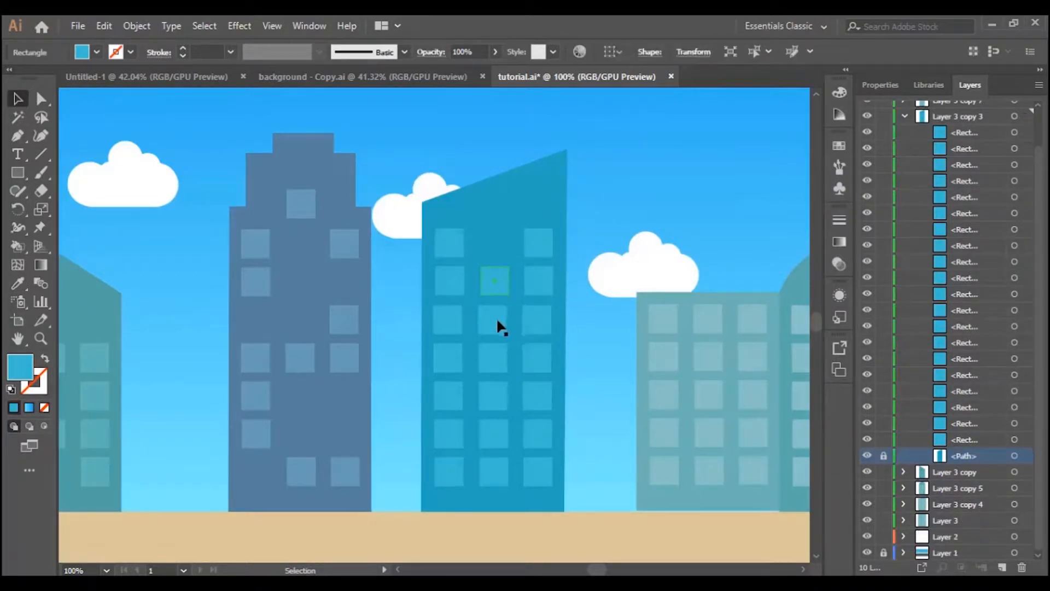
key(Delete)
click(443, 332)
key(Delete)
click(444, 362)
key(Delete)
Delete the slanted-roof building's left and middle windows in row six and its right window in row five
click(448, 435)
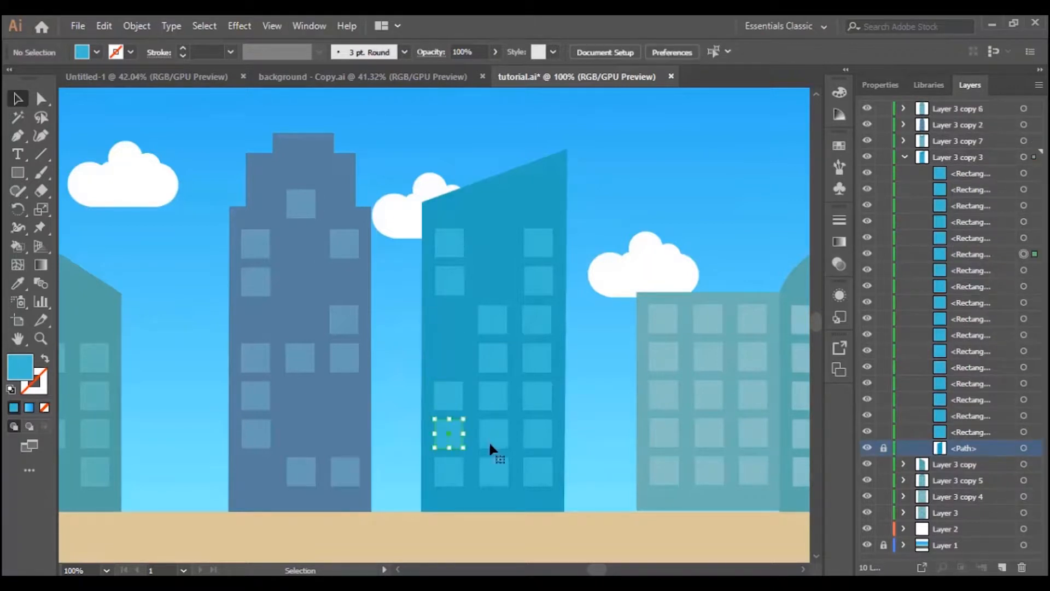
key(Delete)
click(489, 438)
key(Delete)
click(541, 393)
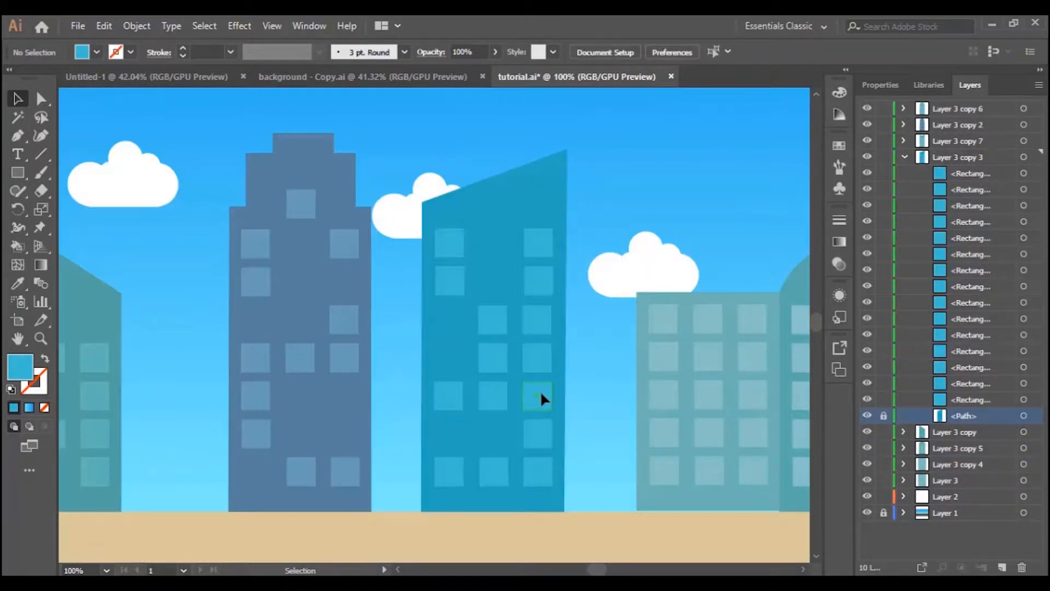
key(Delete)
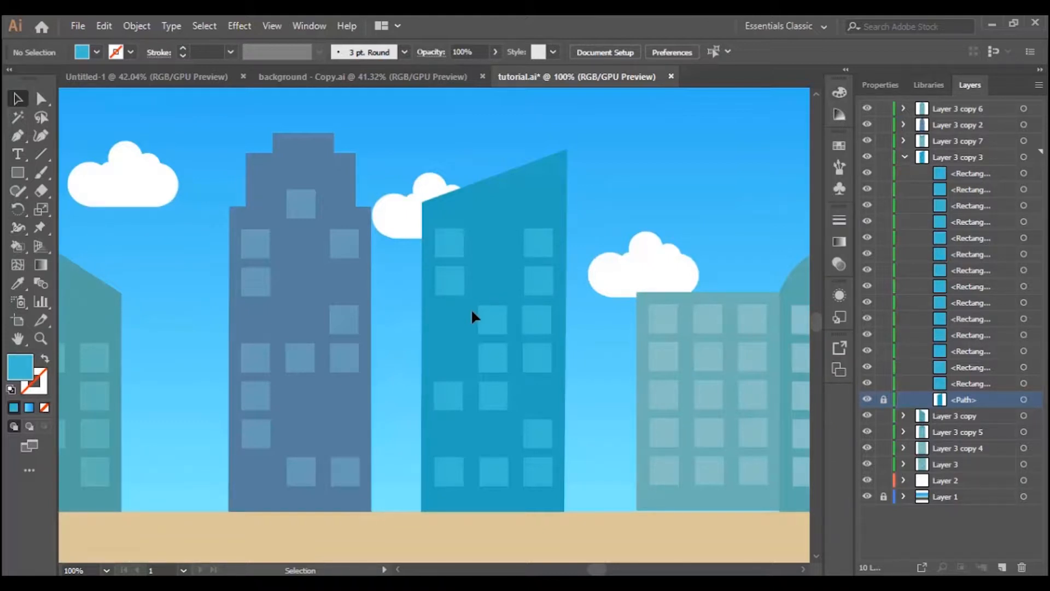
Collapse Layer 3 copy 3, select the body of the flat-roofed building beside the domed one, and save the document
drag(594, 569, 603, 568)
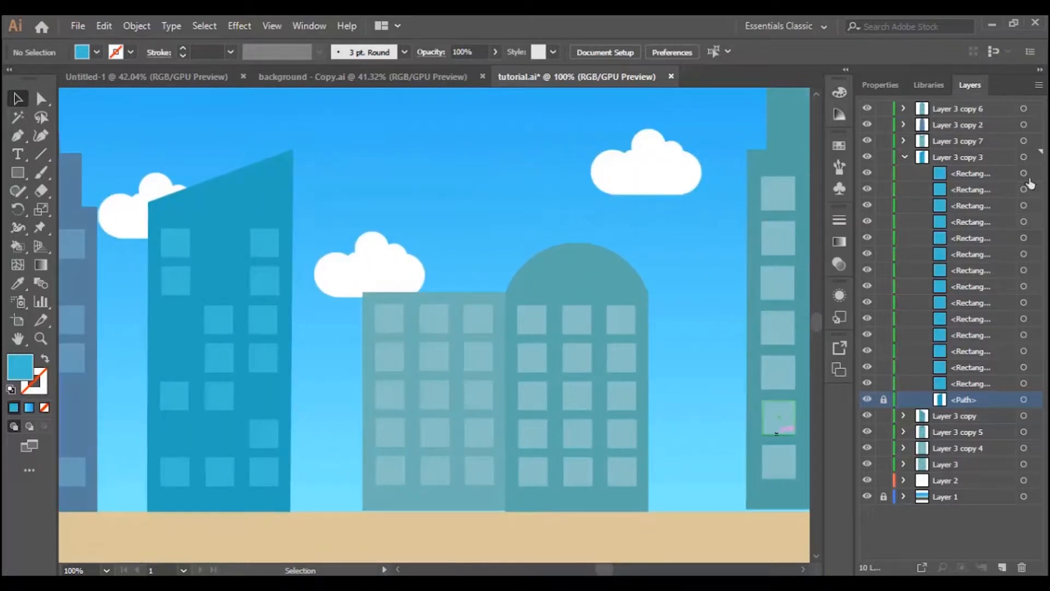
click(906, 157)
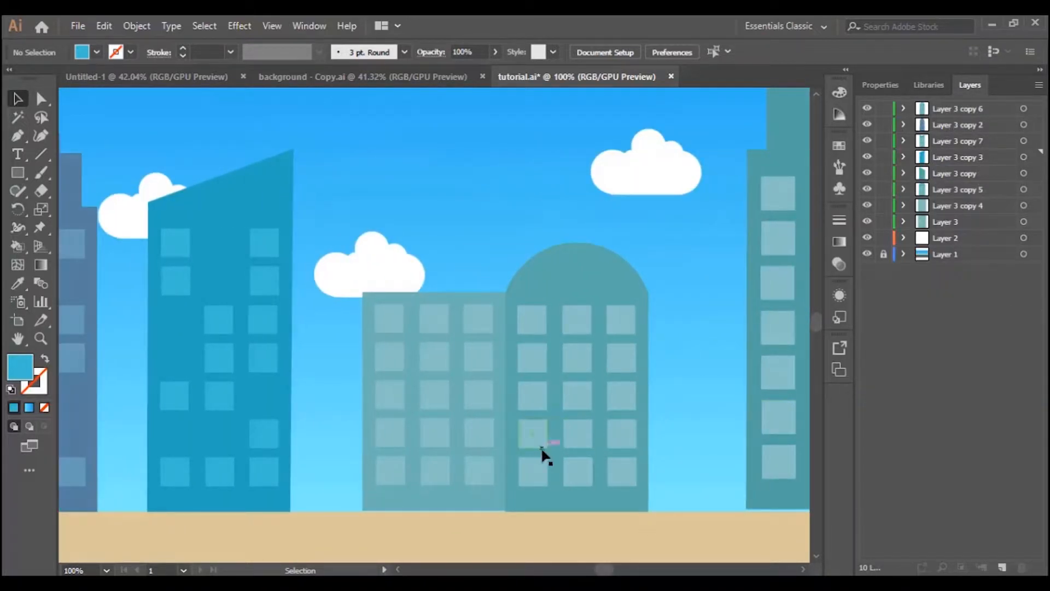
click(446, 502)
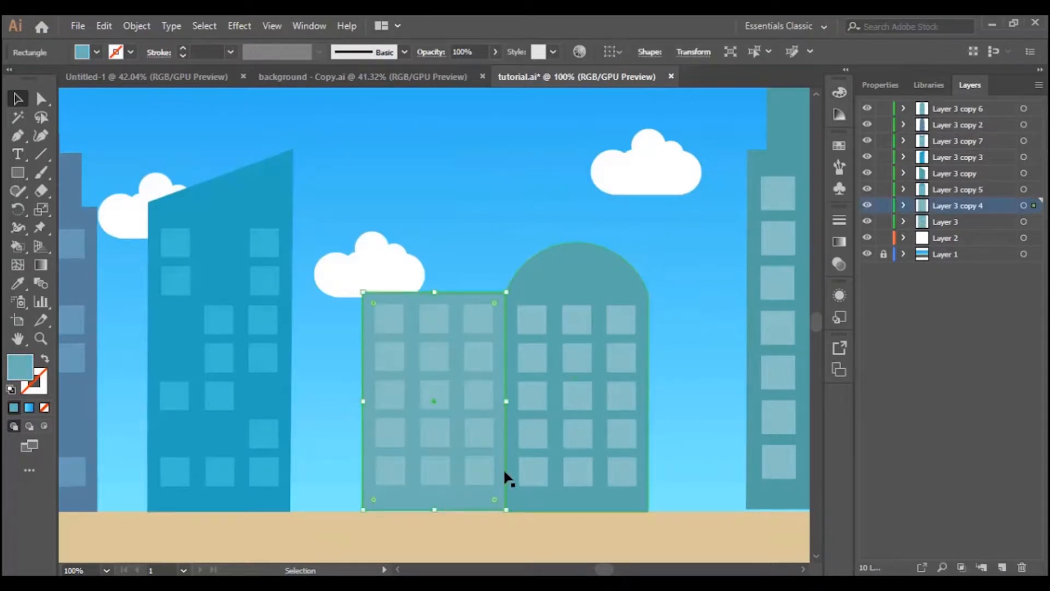
click(76, 26)
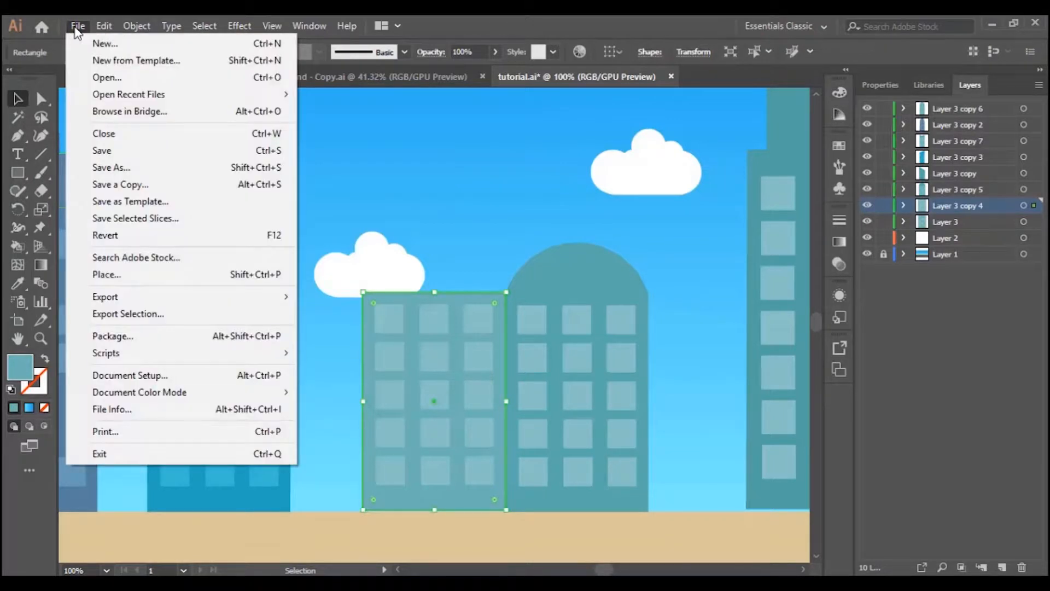
click(129, 150)
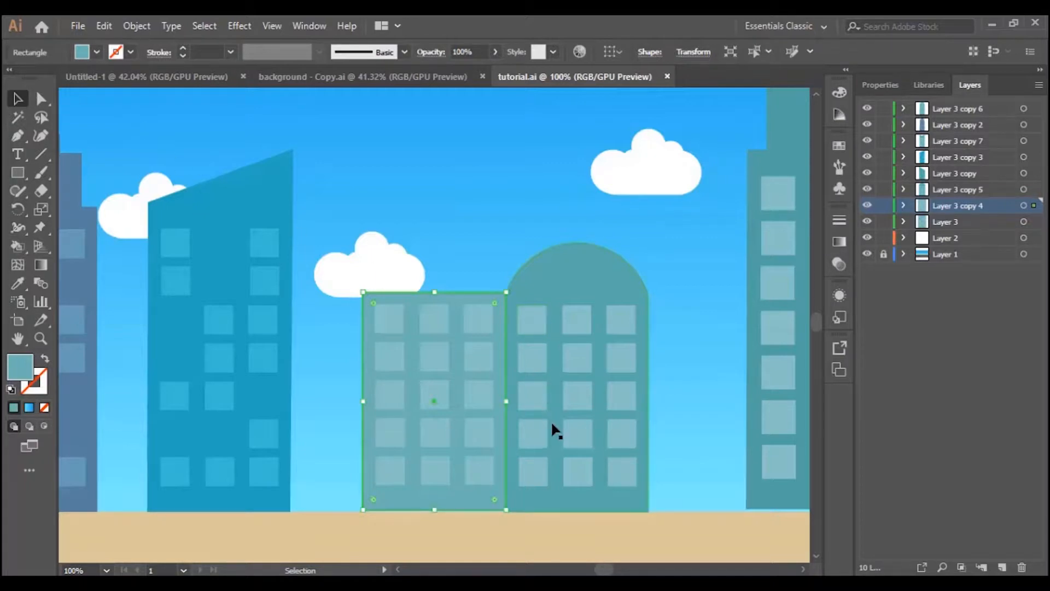
Fill the flat-roofed building's body with the blue 48BCBC
double_click(23, 375)
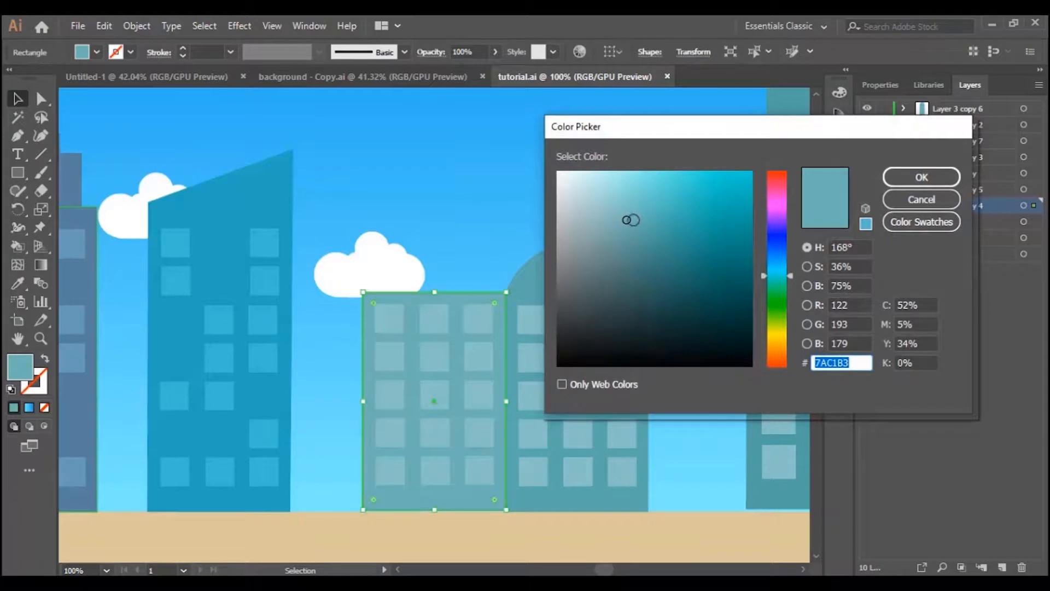
text(63AAAA)
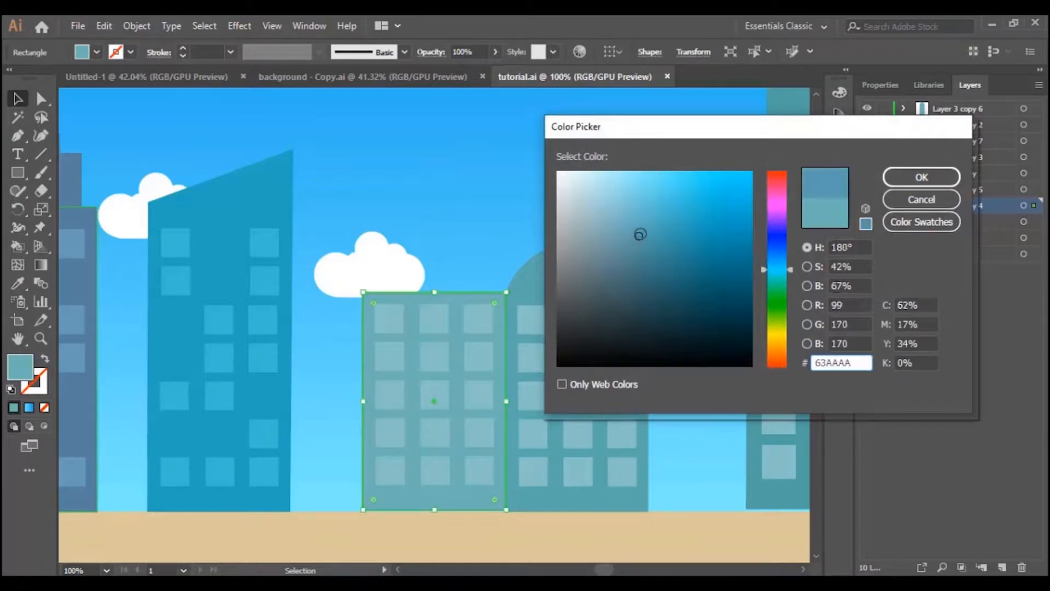
drag(647, 221, 681, 225)
click(901, 181)
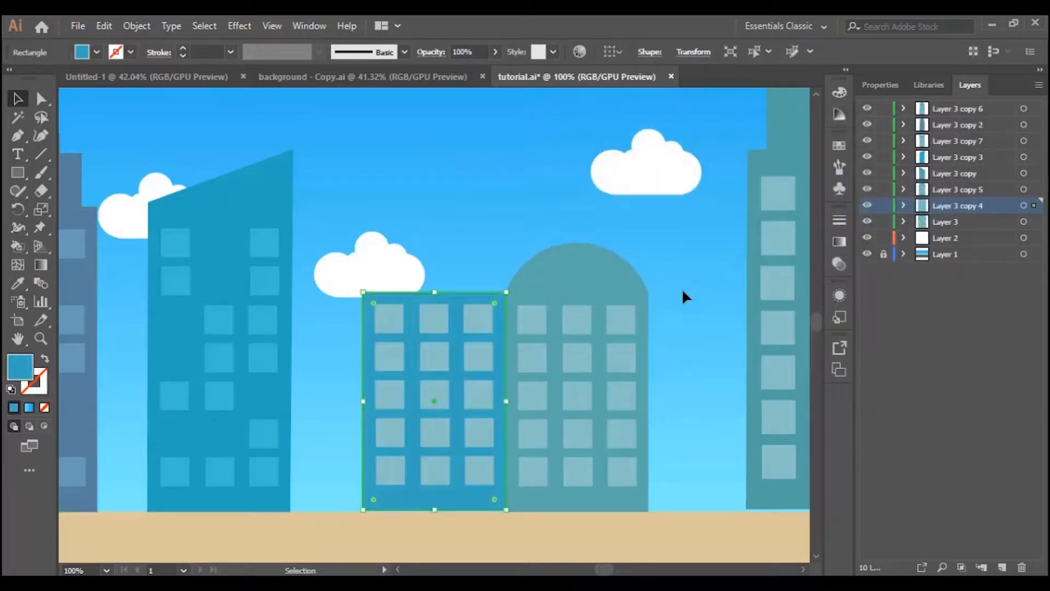
Expand Layer 3 copy 4 and lock the flat-roofed building's body rectangle
click(904, 205)
click(883, 464)
click(412, 471)
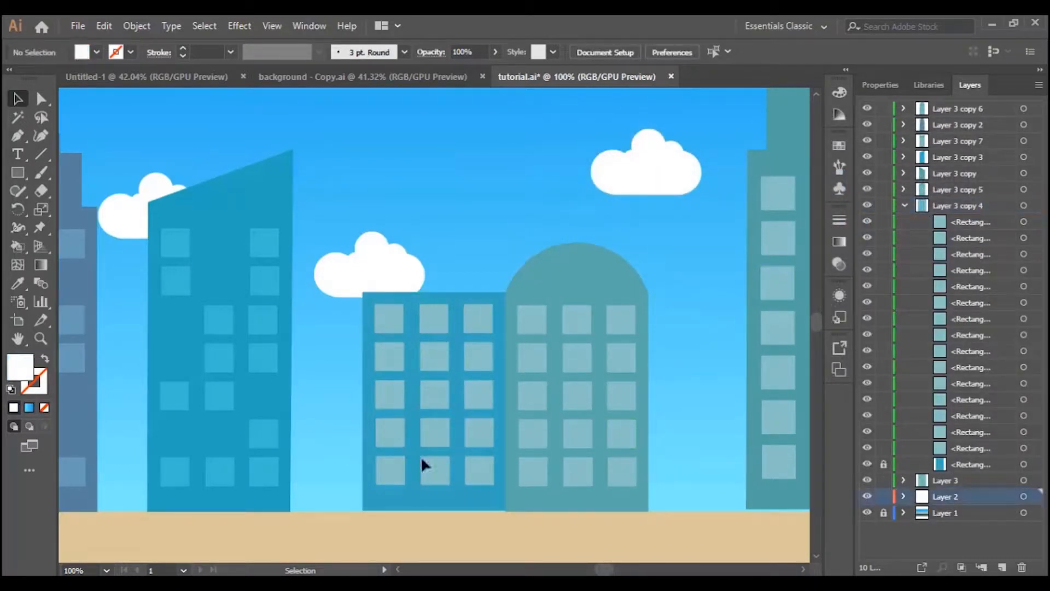
Recolor all fifteen windows of the flat-roofed building by sampling its body's blue and choosing a slightly lighter shade
drag(486, 324, 485, 320)
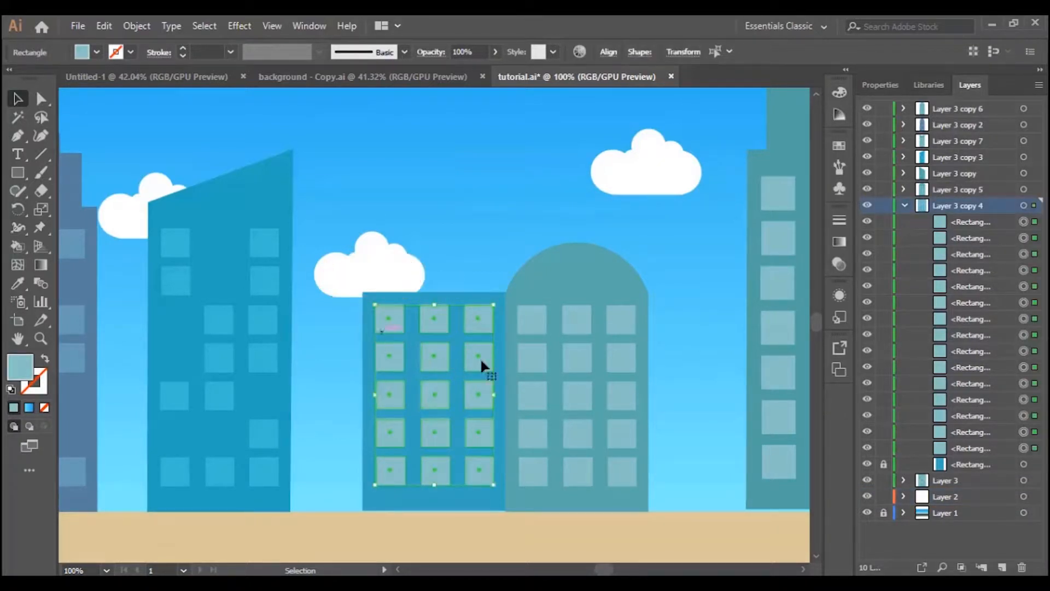
click(18, 284)
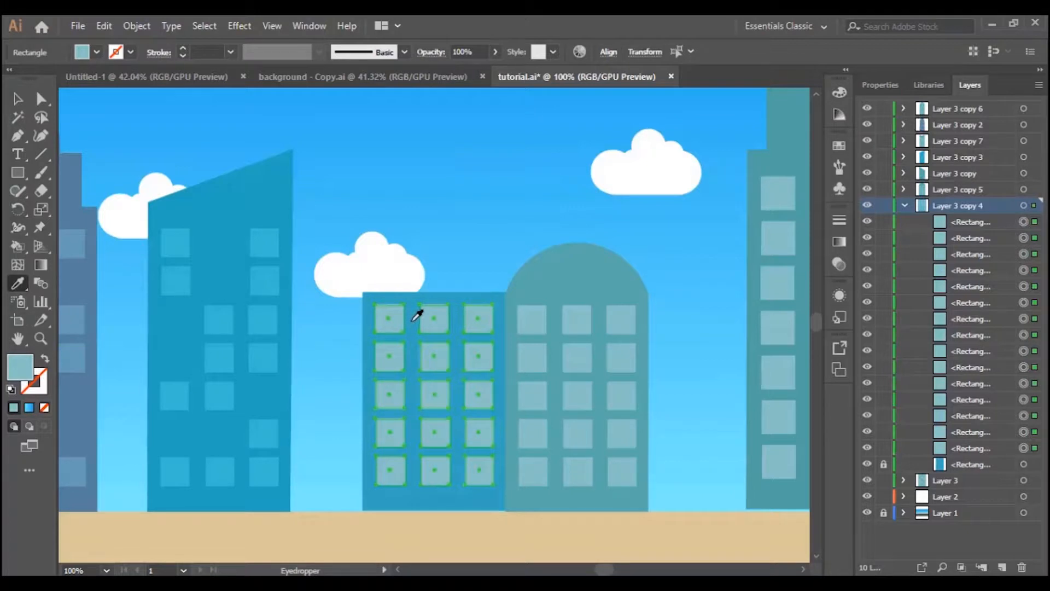
click(461, 299)
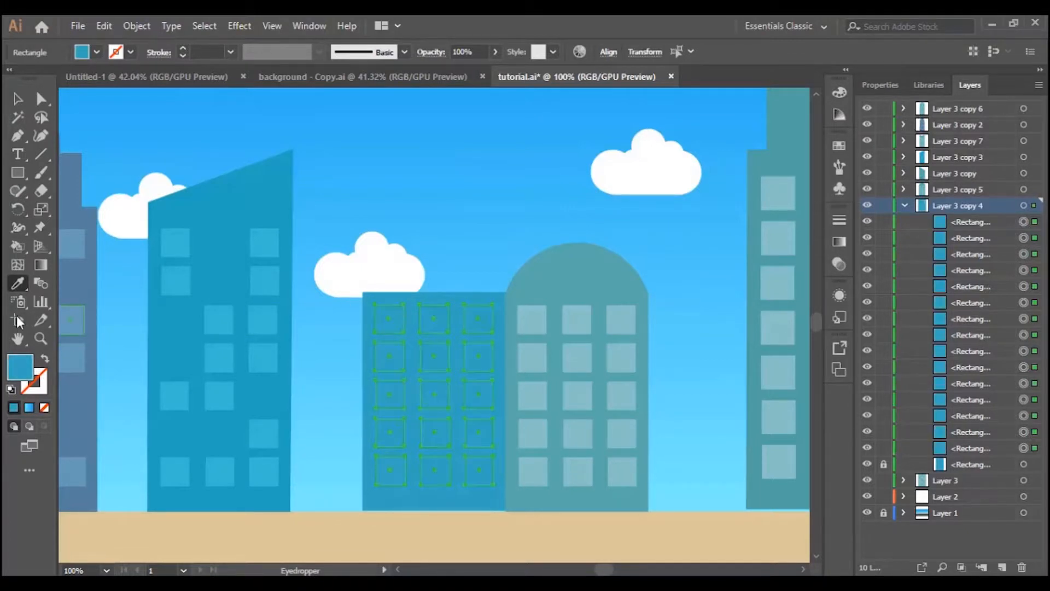
double_click(21, 366)
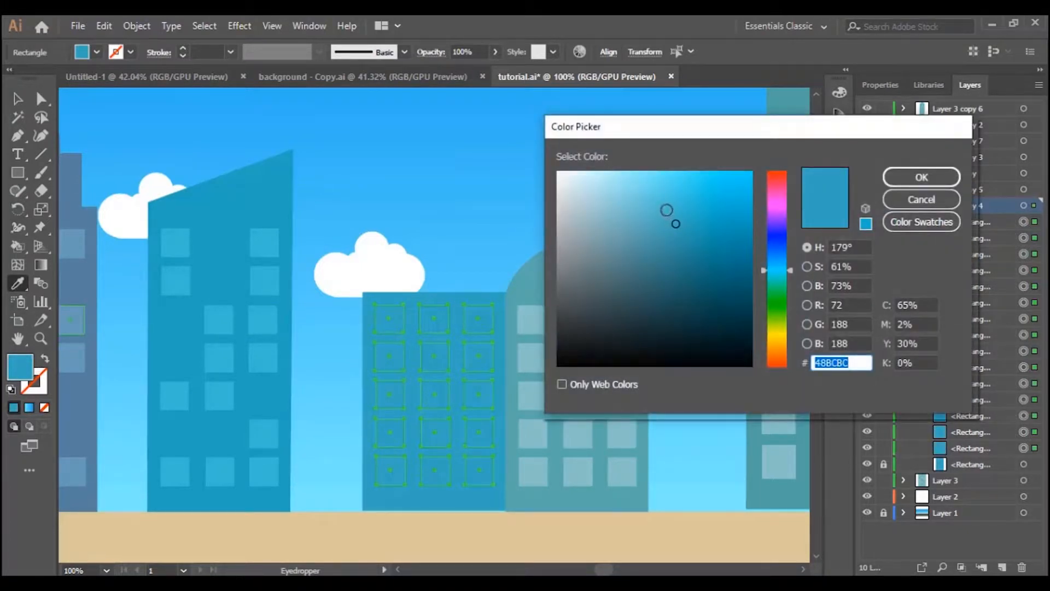
click(666, 210)
click(908, 183)
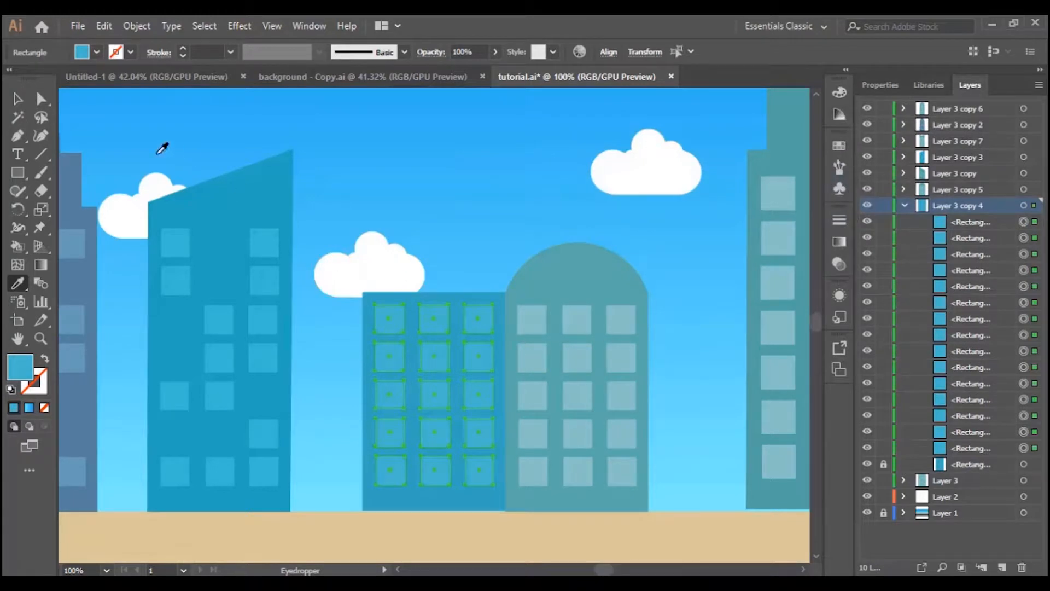
click(18, 99)
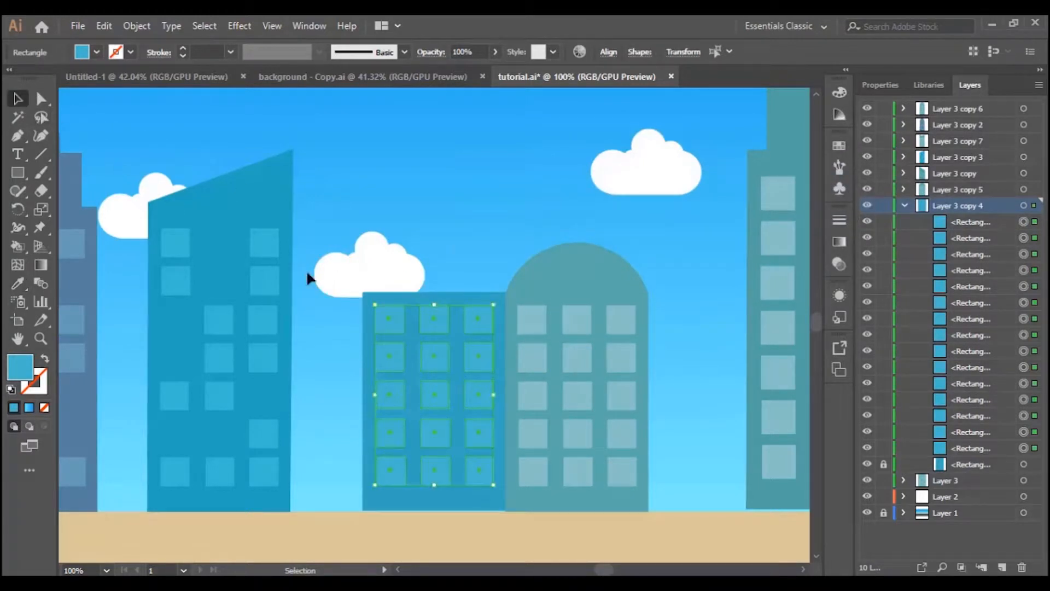
click(484, 254)
Collapse Layer 3 copy 4 and lock Layer 2, which holds the clouds
click(905, 206)
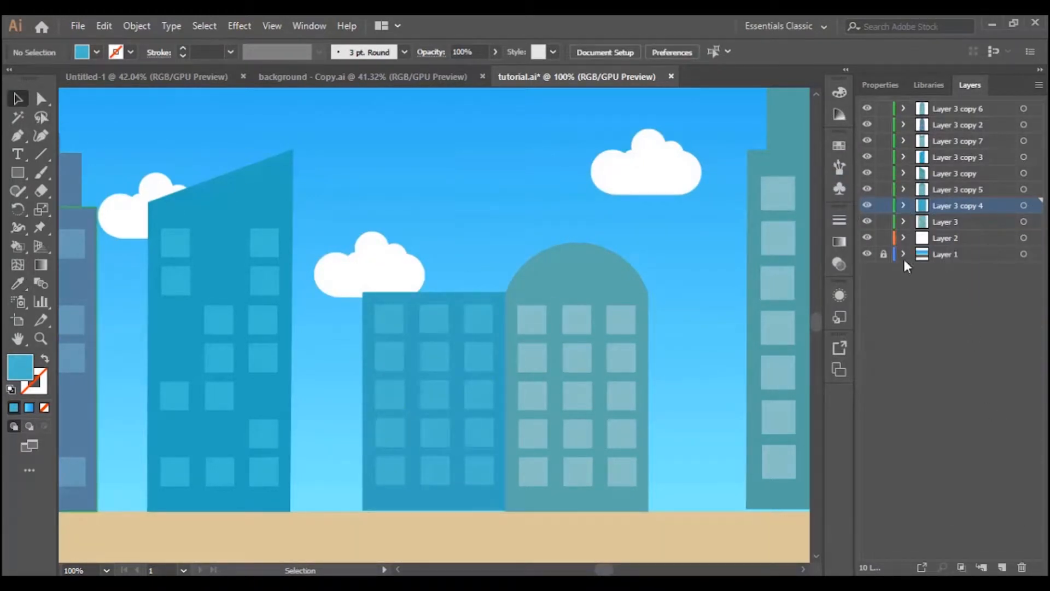
click(867, 238)
click(867, 238)
click(956, 239)
click(882, 239)
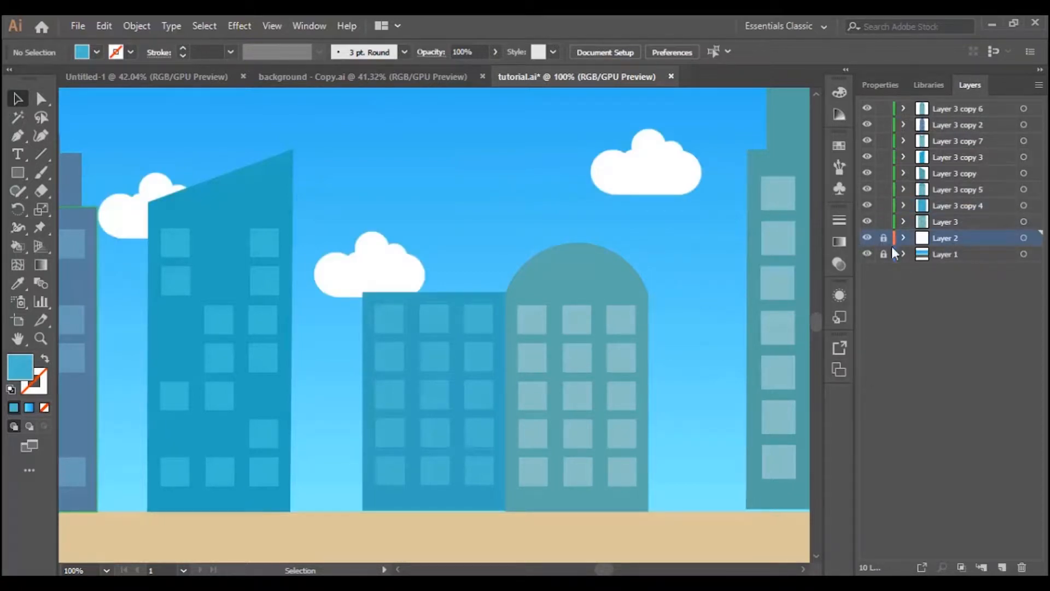
Delete the flat-roofed building's middle windows in rows one and three, left and right windows in row four, and left window in row five
click(437, 327)
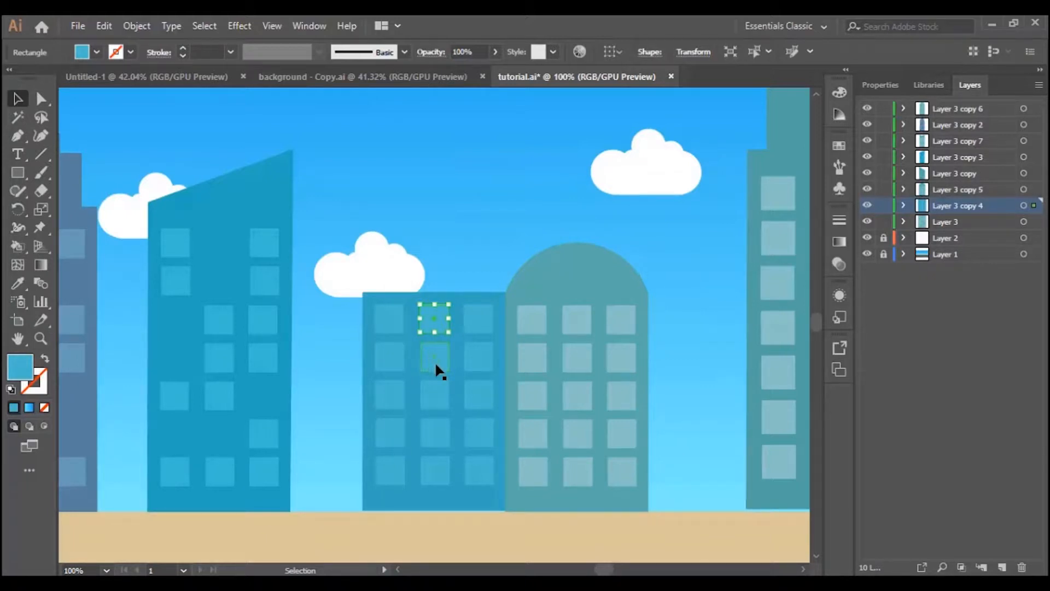
key(Delete)
click(436, 395)
key(Delete)
click(470, 434)
key(Delete)
click(397, 474)
key(Delete)
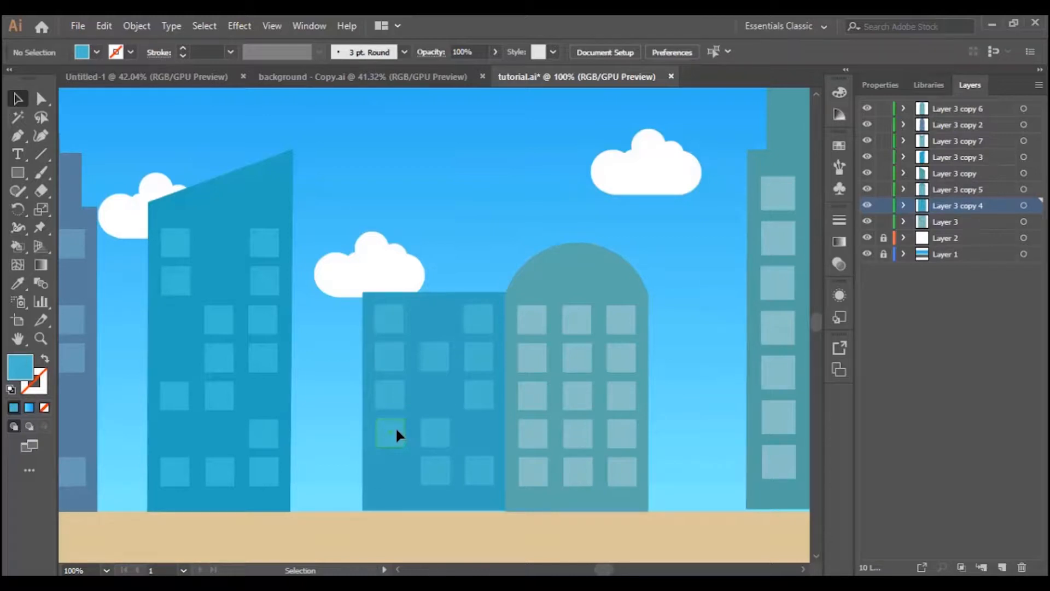
click(398, 436)
key(Delete)
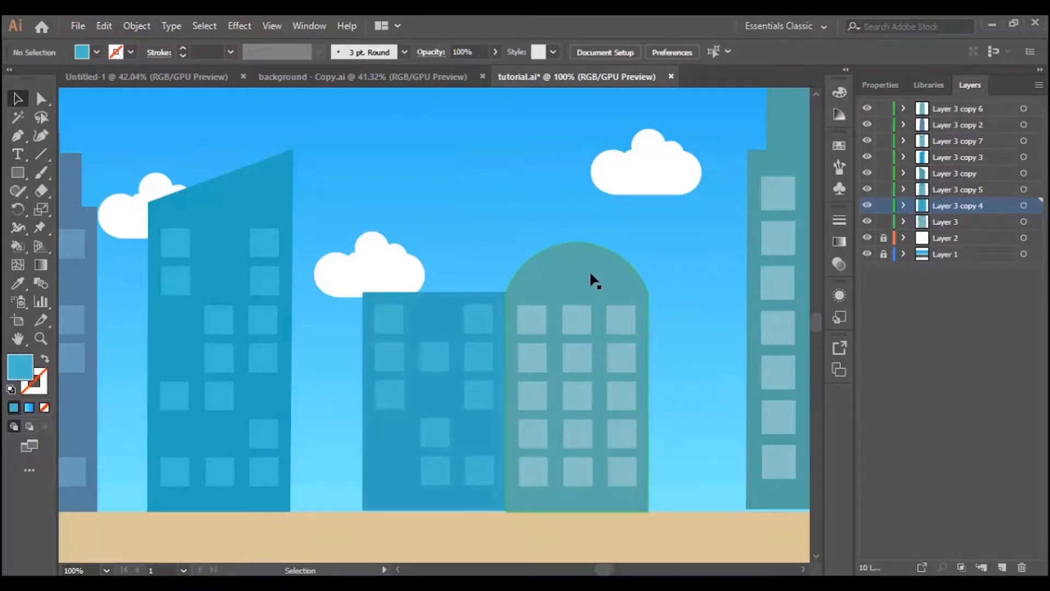
Expand the domed building's Layer 3 copy 5 and delete its left and middle windows in row one and middle window in row two
click(593, 281)
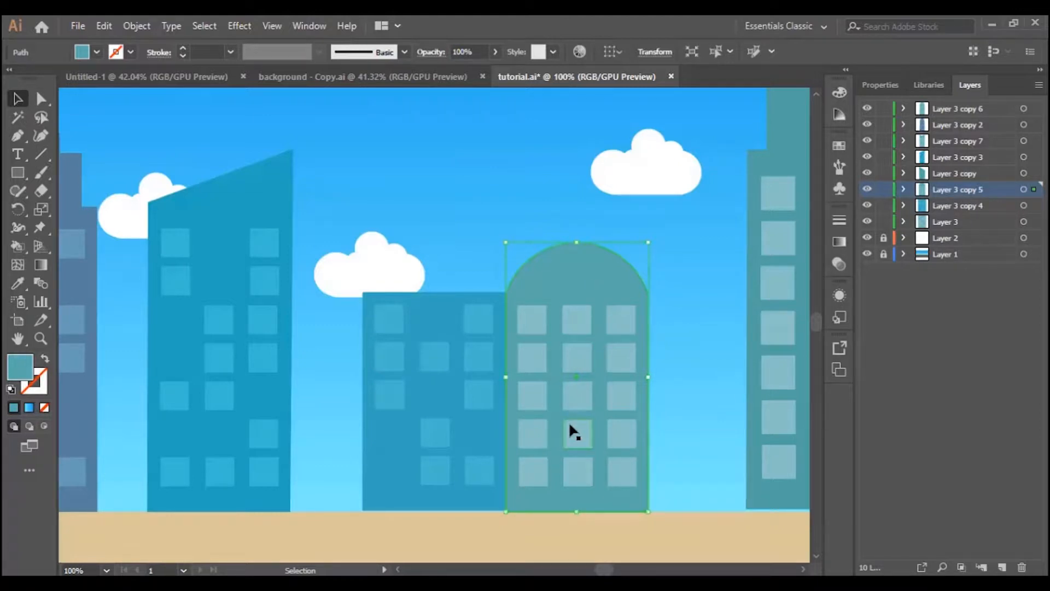
click(905, 190)
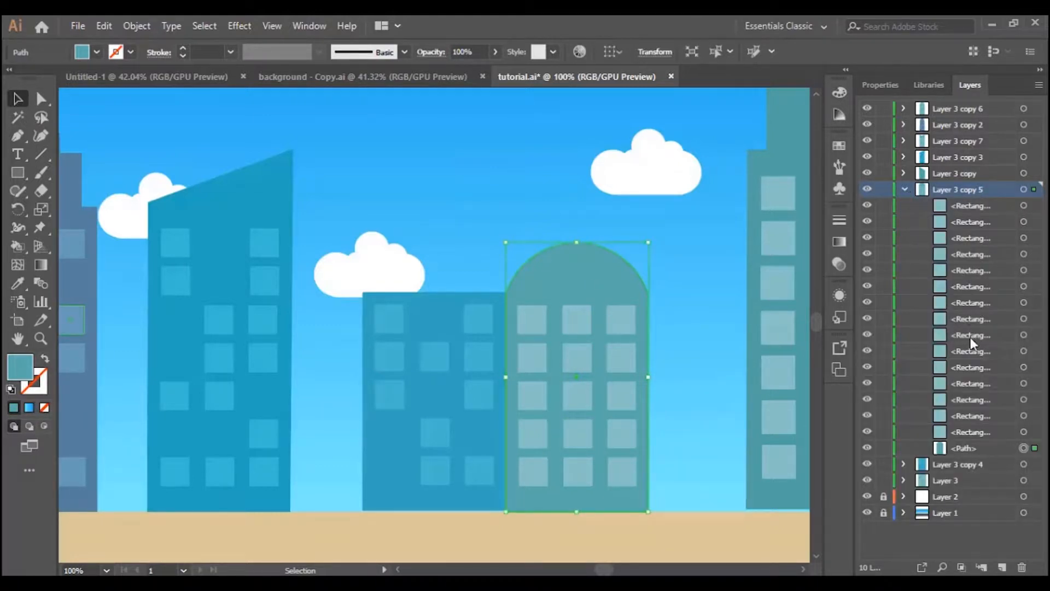
click(583, 321)
key(Delete)
click(578, 358)
key(Delete)
click(533, 320)
key(Delete)
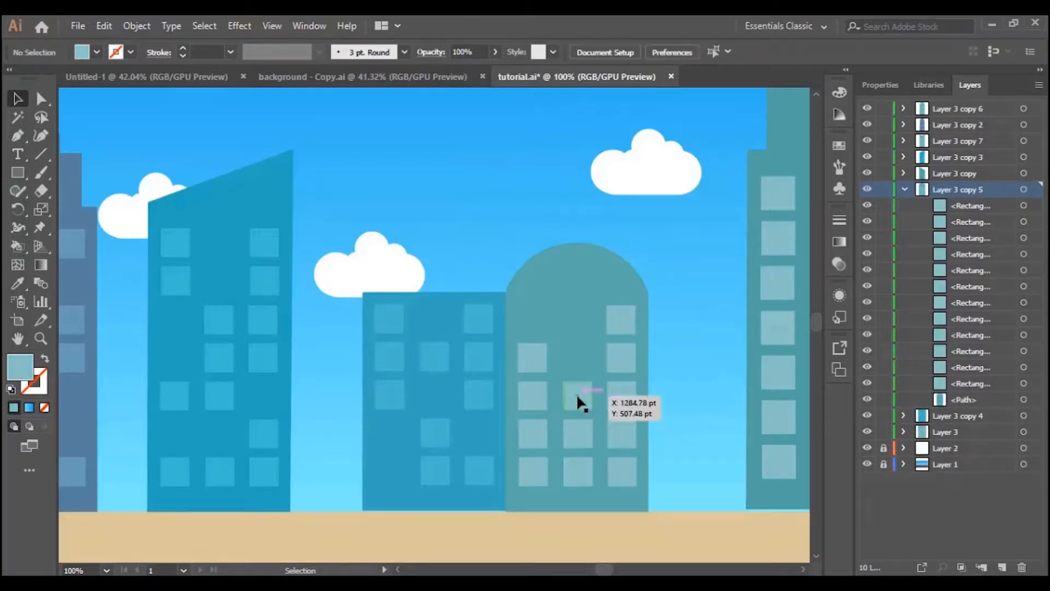
Delete the domed building's right window in row two, left and middle windows in row four, and middle and right windows in row five
click(579, 437)
key(Delete)
click(583, 466)
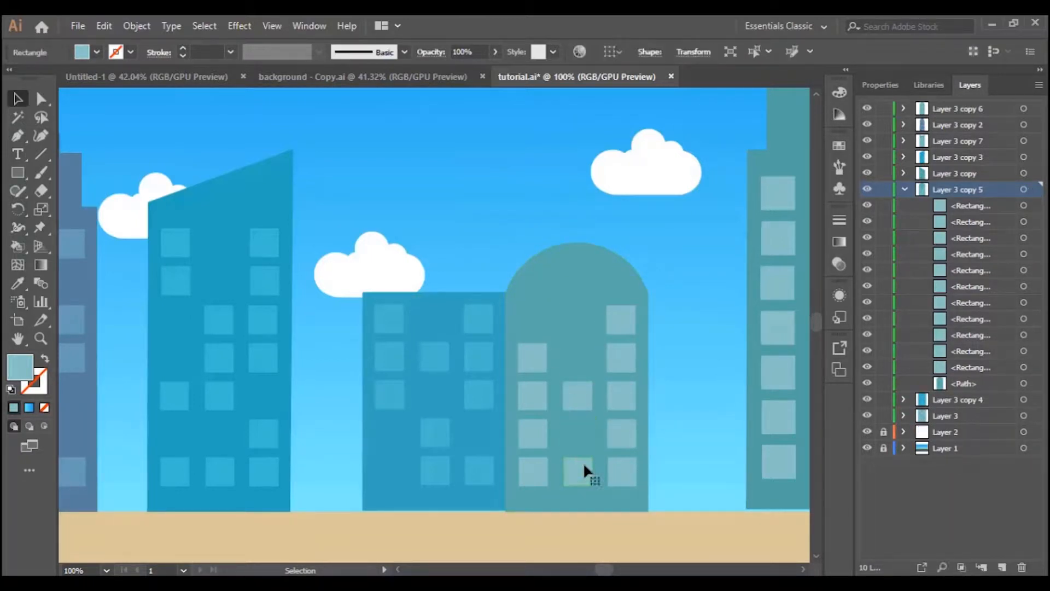
key(Delete)
click(623, 473)
key(Delete)
click(623, 363)
key(Delete)
click(530, 432)
key(Delete)
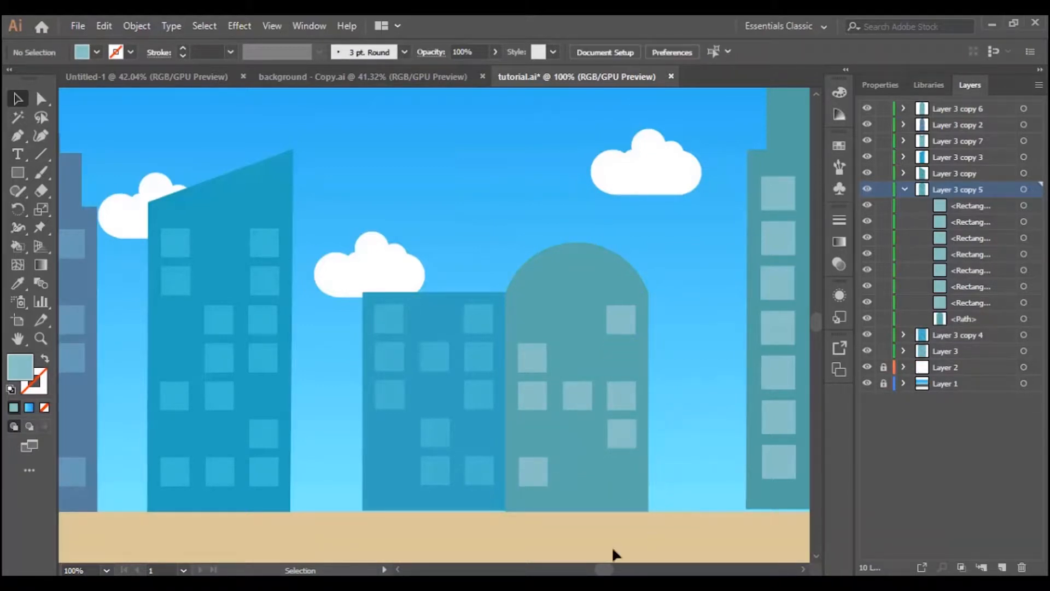
Collapse Layer 3 copy 5 and expand Layer 3 copy 6, the layer of the tall stepped tower
drag(614, 573, 614, 572)
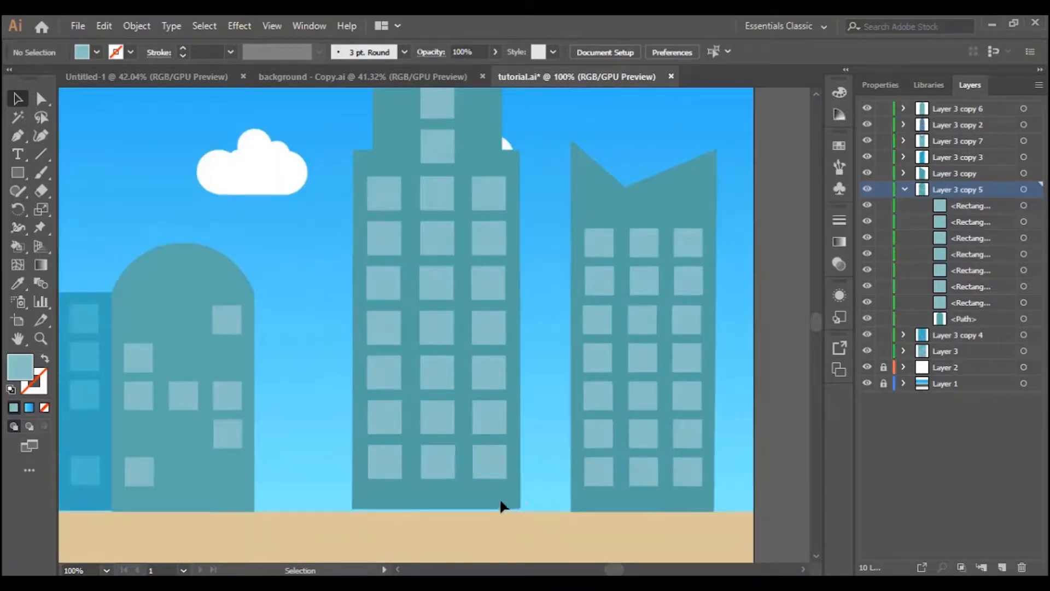
click(903, 190)
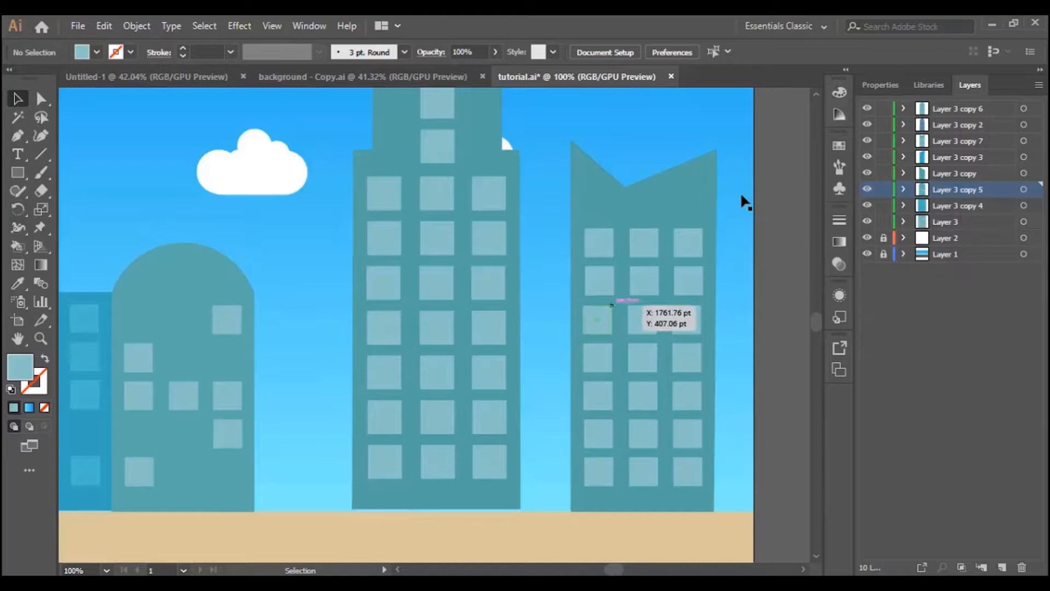
click(869, 110)
click(869, 111)
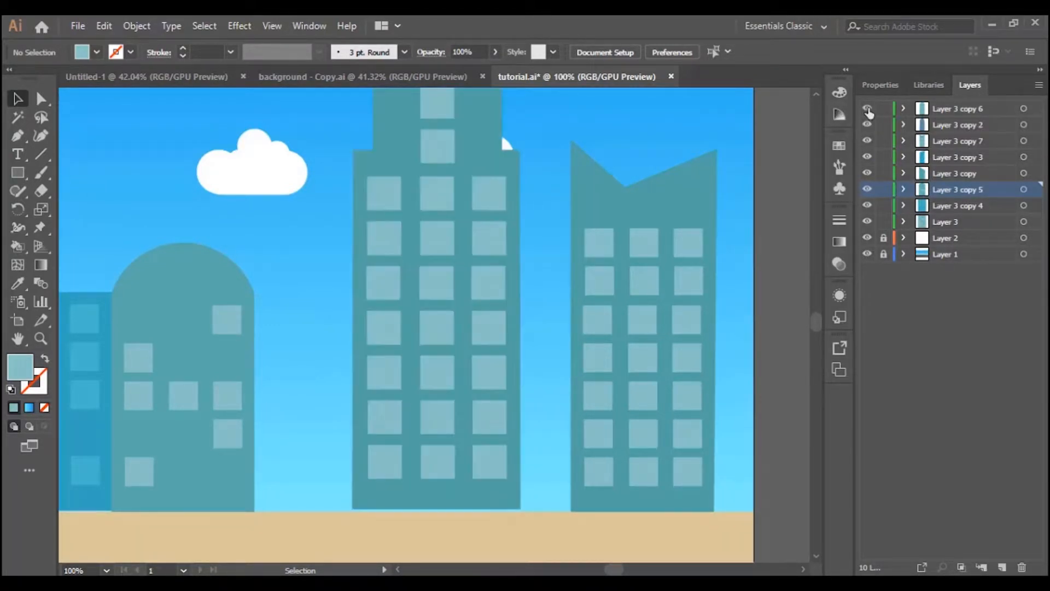
click(902, 109)
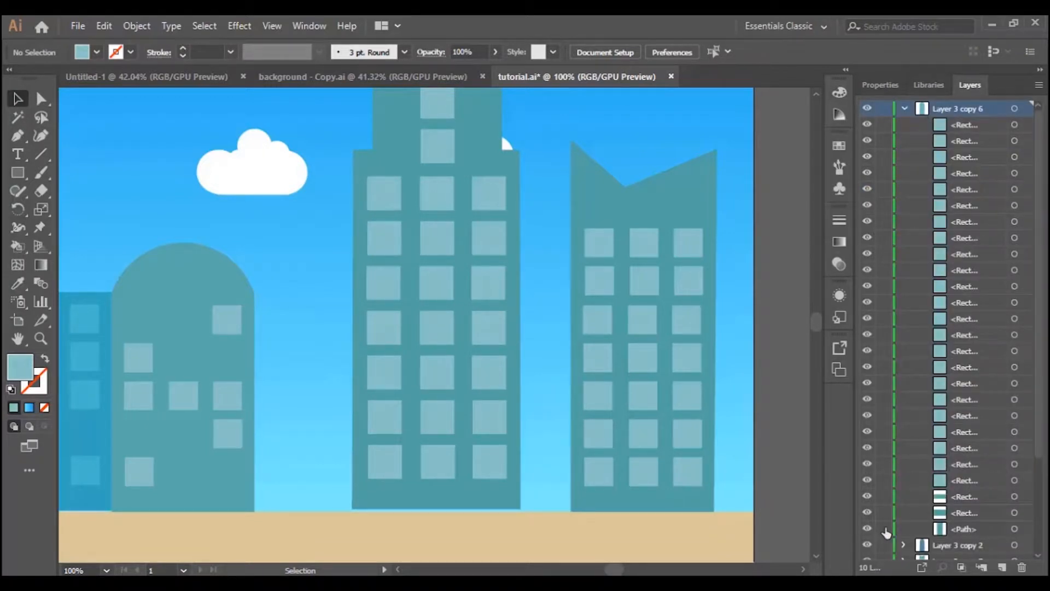
Fill the stepped tower's main body with the blue 4992A5
click(413, 489)
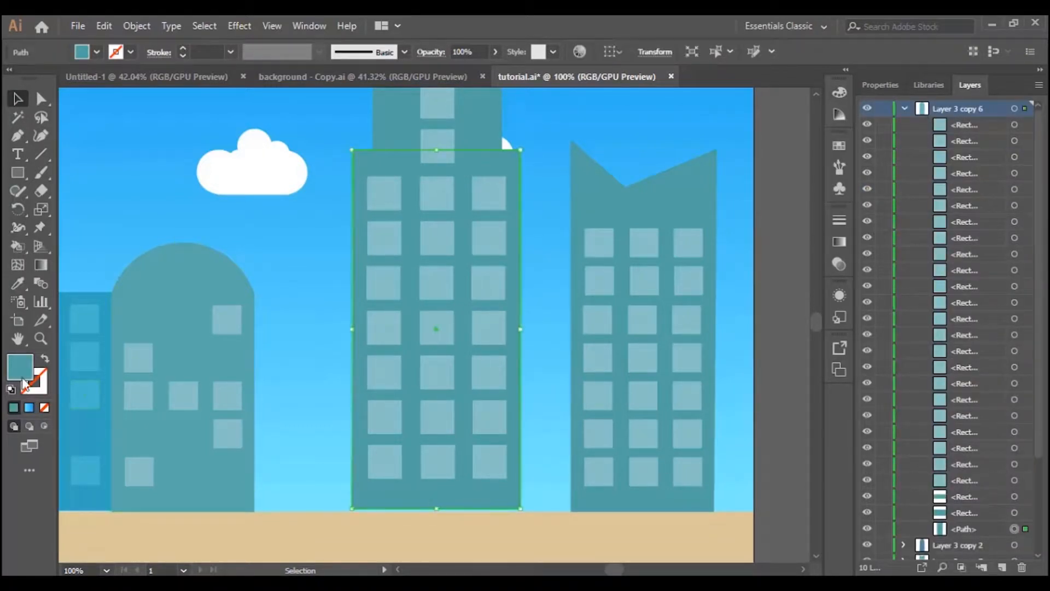
double_click(19, 365)
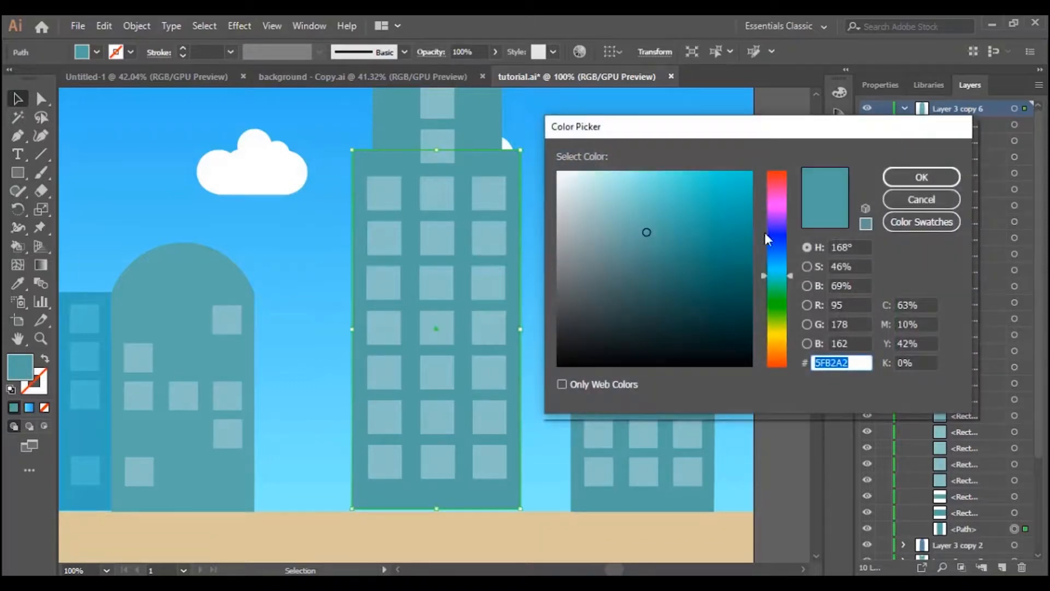
click(776, 263)
click(666, 239)
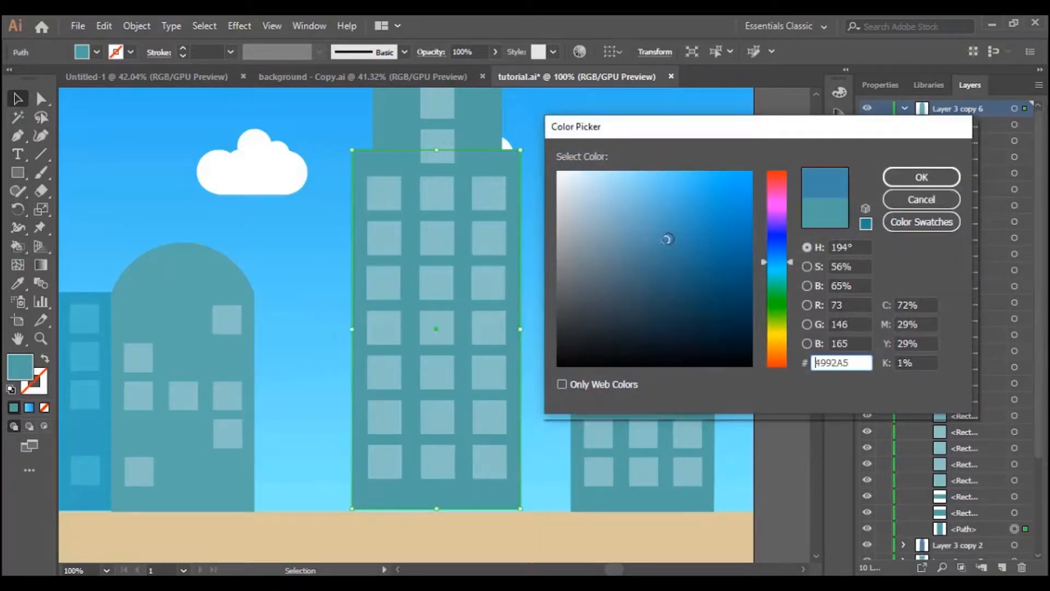
click(922, 177)
Apply the main body's blue to the stepped tower's two upper tiers with the Eyedropper
scroll(473, 295, up, 3)
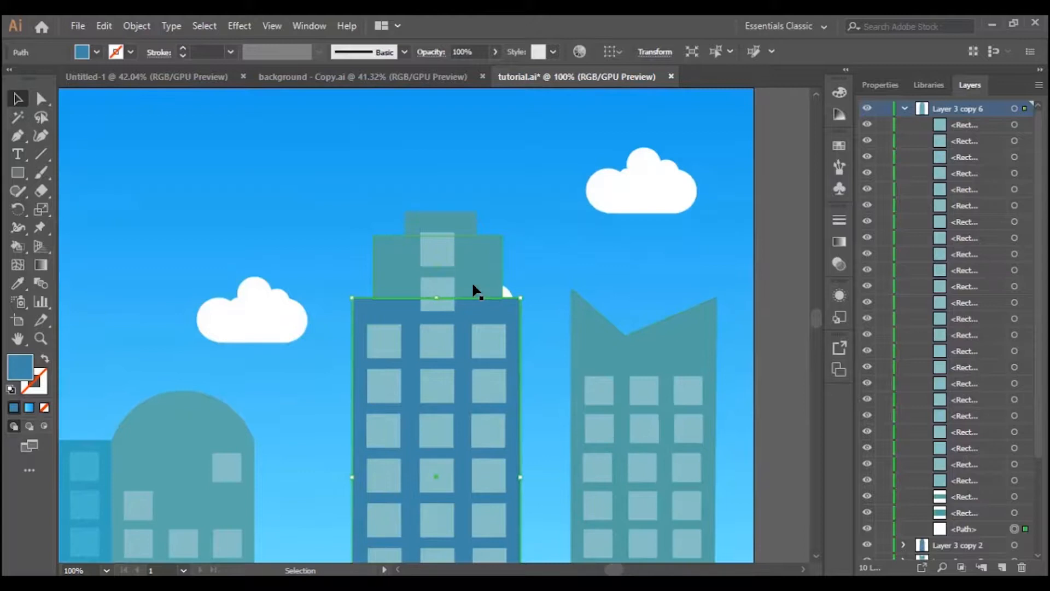
click(482, 252)
click(18, 283)
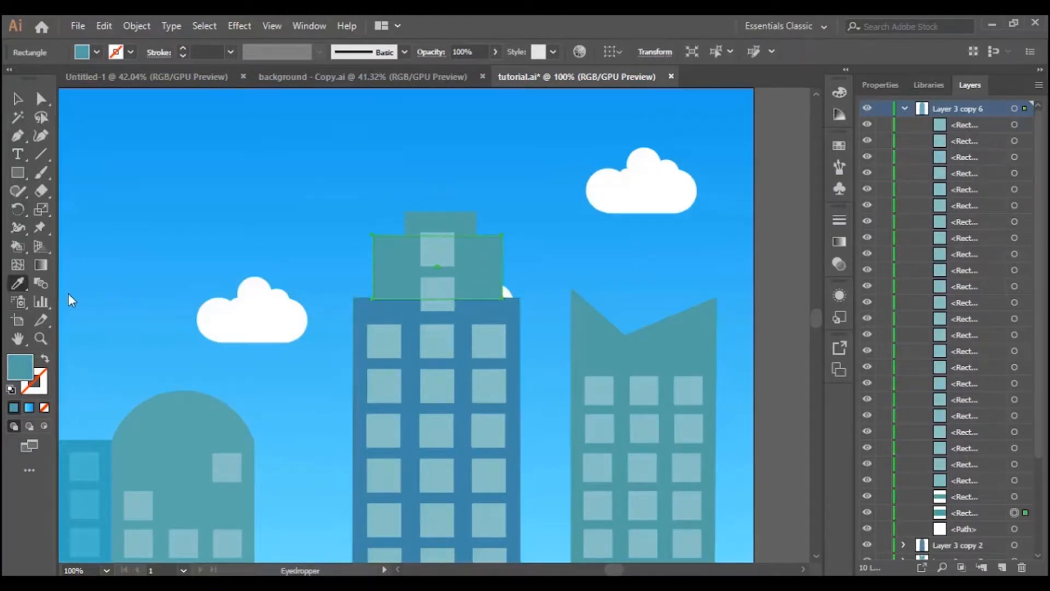
click(395, 304)
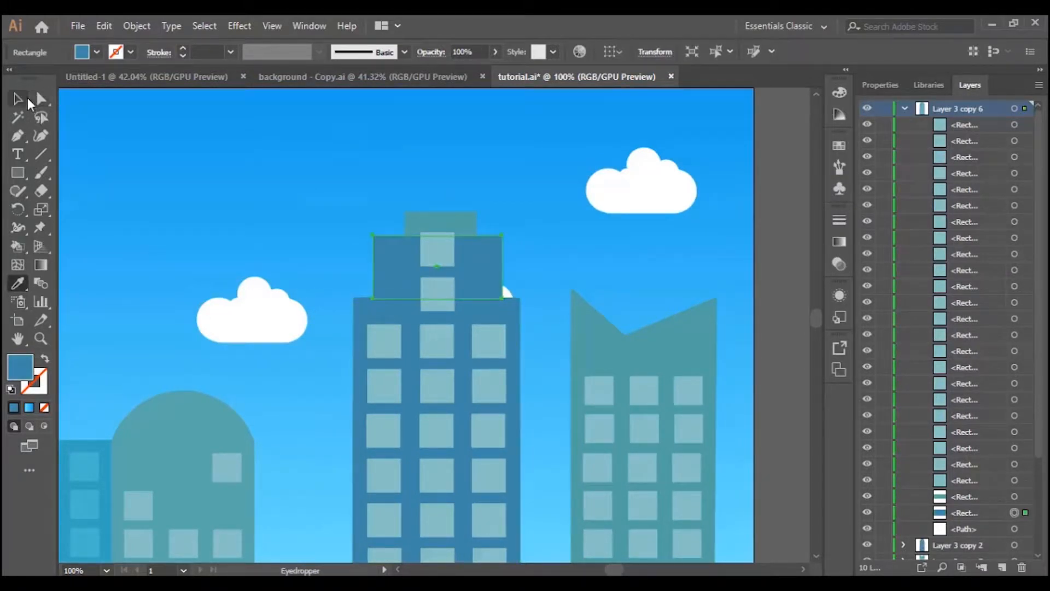
click(18, 98)
click(472, 227)
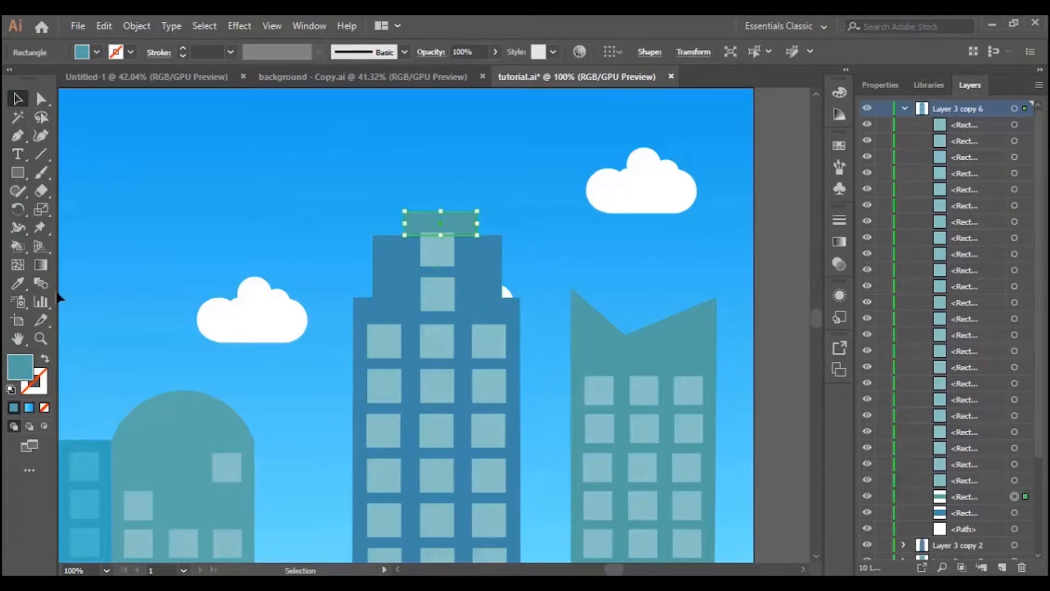
click(18, 282)
click(406, 266)
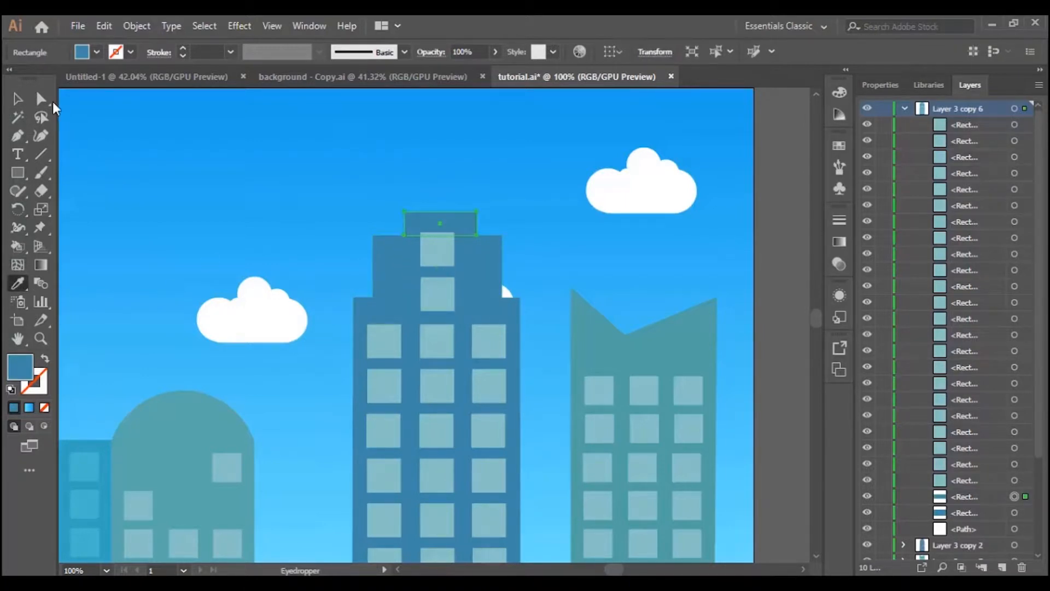
click(18, 98)
Lock the stepped tower's main body path and its two upper tier rectangles in Layer 3 copy 6
scroll(544, 296, down, 2)
scroll(490, 257, down, 3)
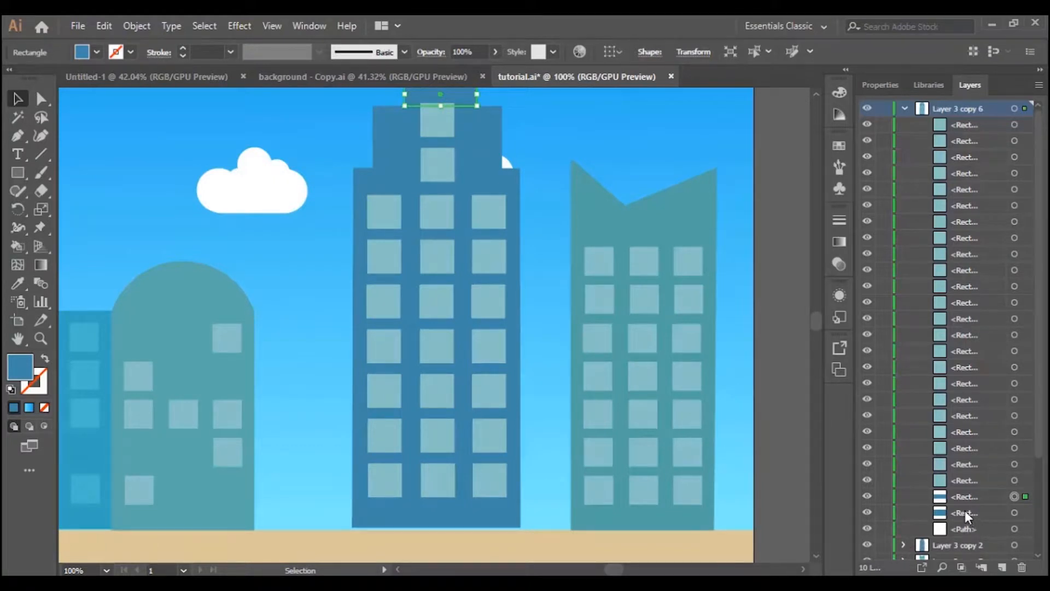
click(961, 528)
click(883, 528)
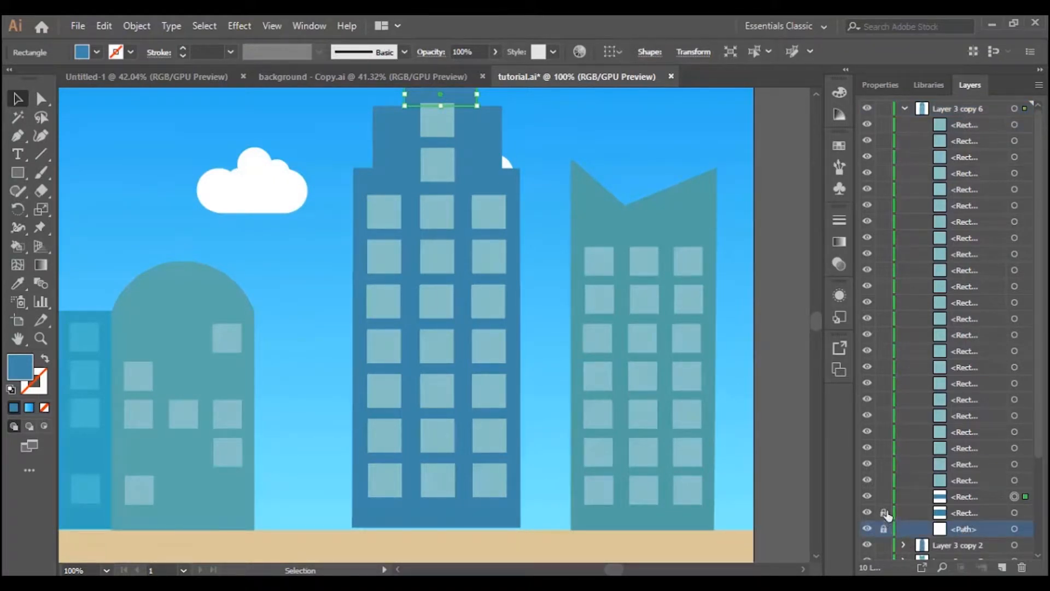
click(884, 512)
click(883, 496)
click(867, 529)
click(867, 529)
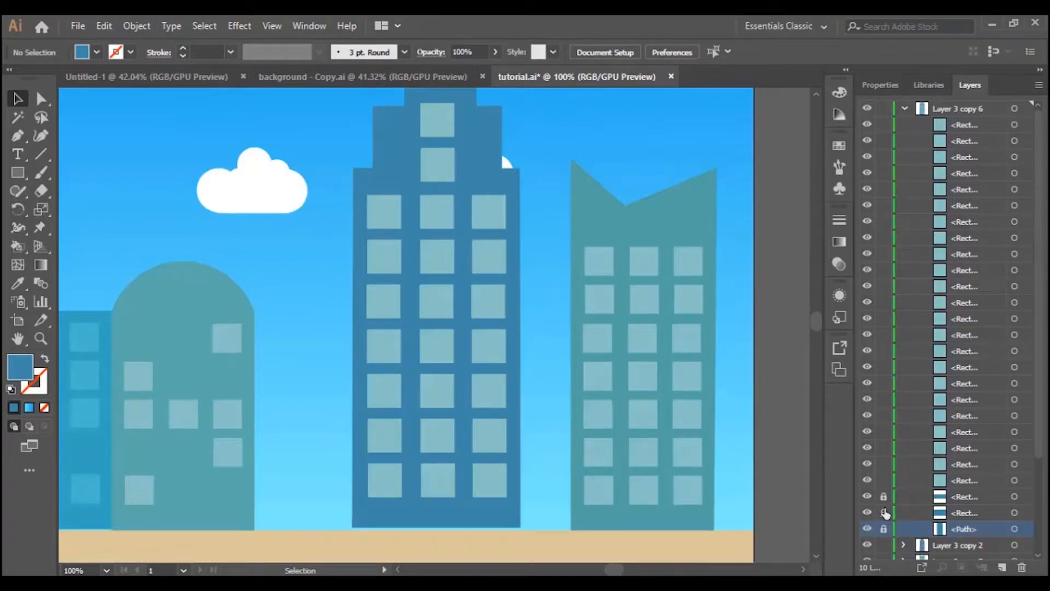
Recolor all of the stepped tower's windows with 5CAABC, a lighter shade sampled and adjusted from the tower body's blue
scroll(464, 476, up, 3)
scroll(466, 477, down, 2)
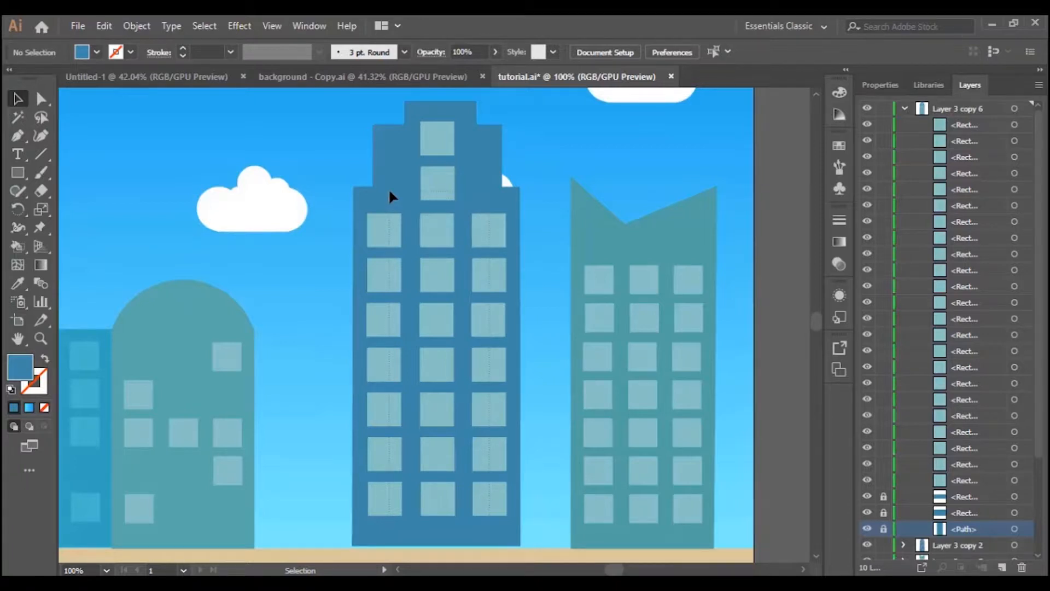
drag(489, 525, 390, 192)
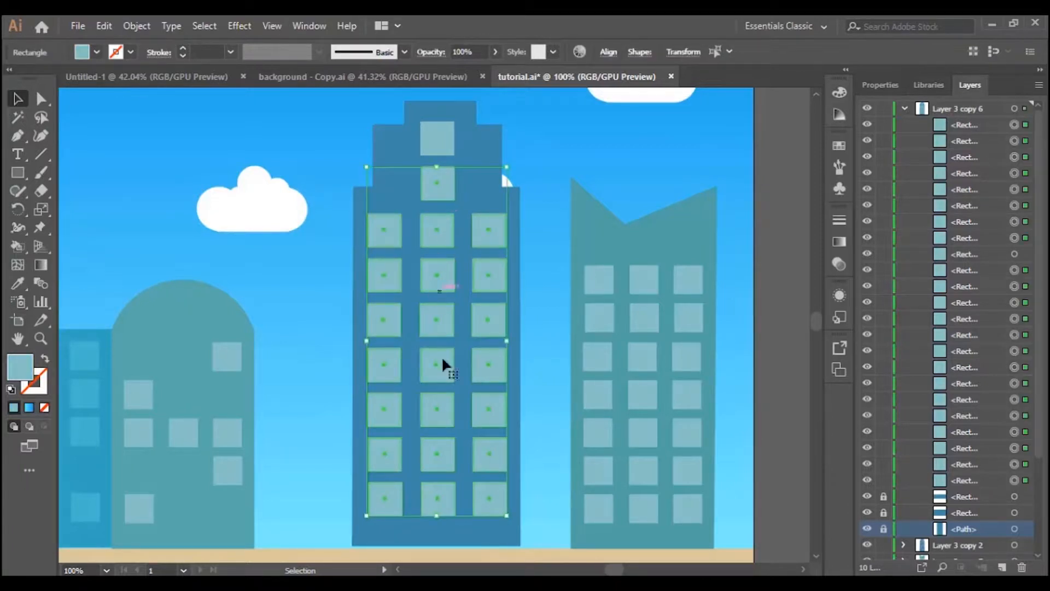
click(491, 537)
drag(398, 140, 393, 133)
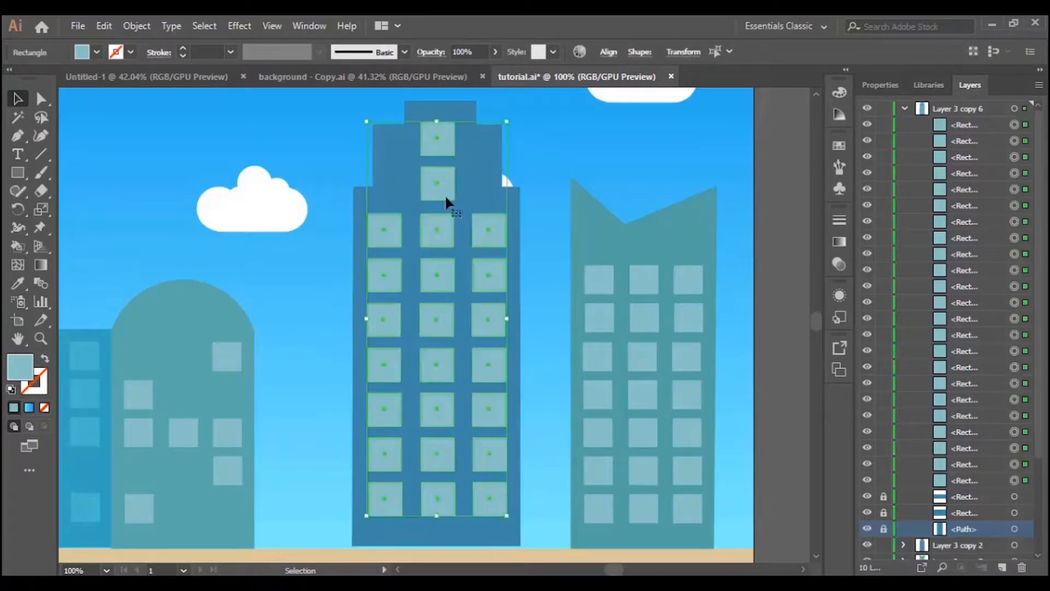
click(18, 284)
click(475, 155)
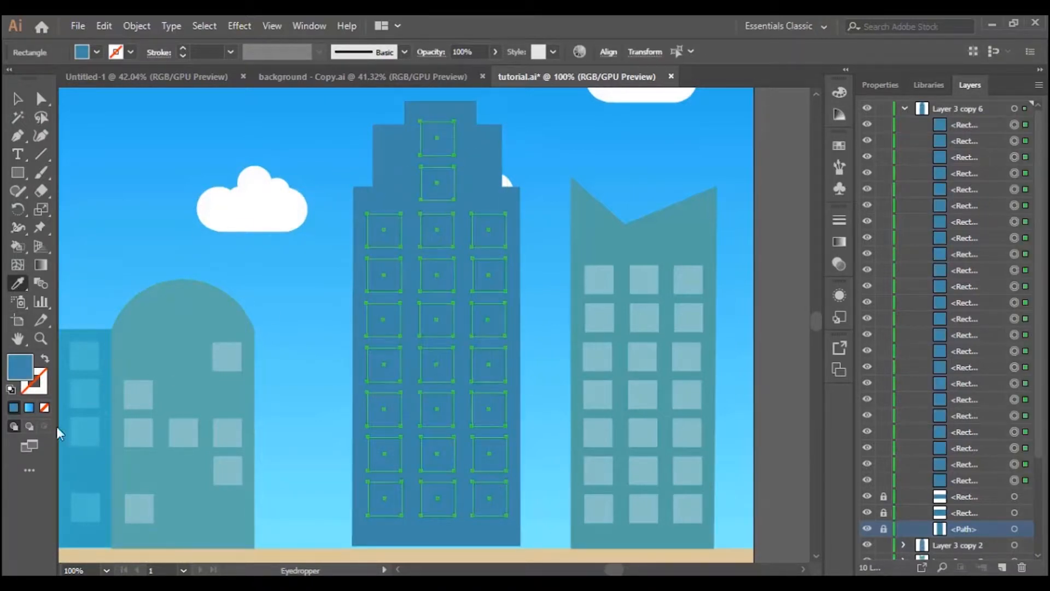
double_click(26, 370)
click(657, 222)
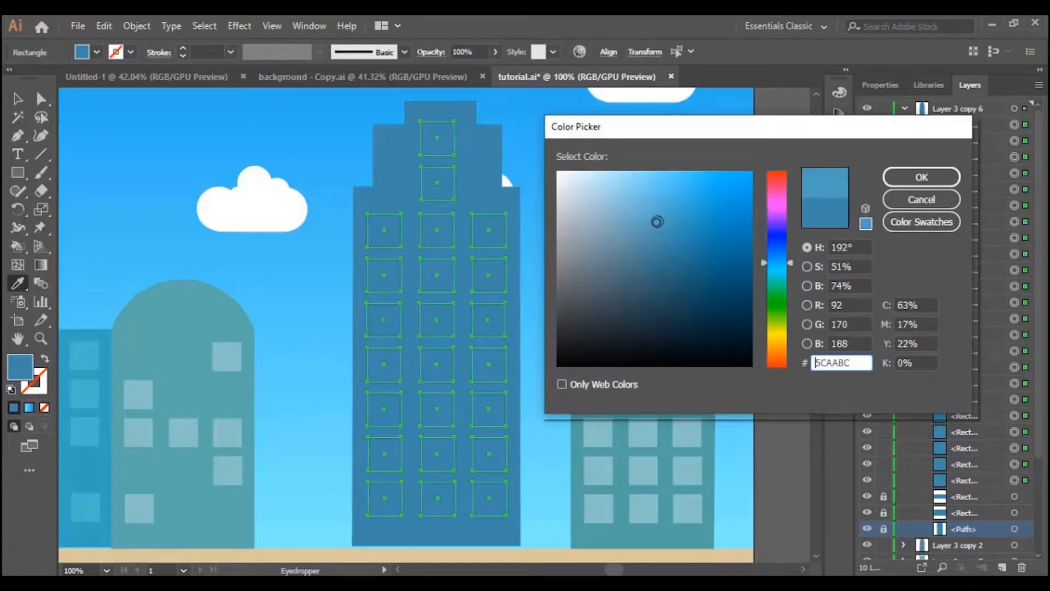
click(905, 179)
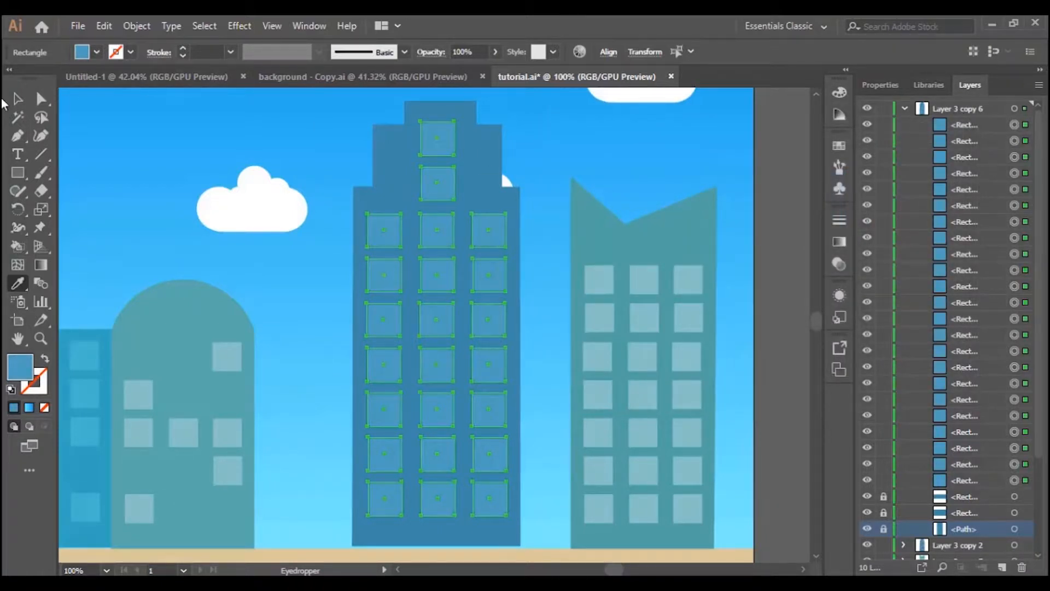
click(17, 99)
click(484, 168)
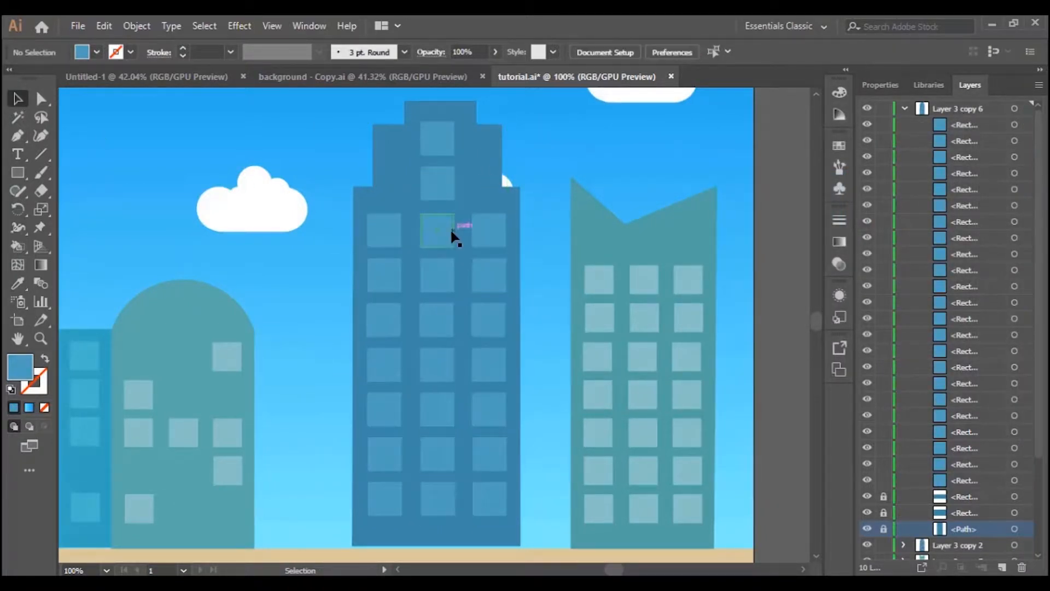
Delete six scattered windows from the stepped tower's main body, one in each of its upper six rows
key(Delete)
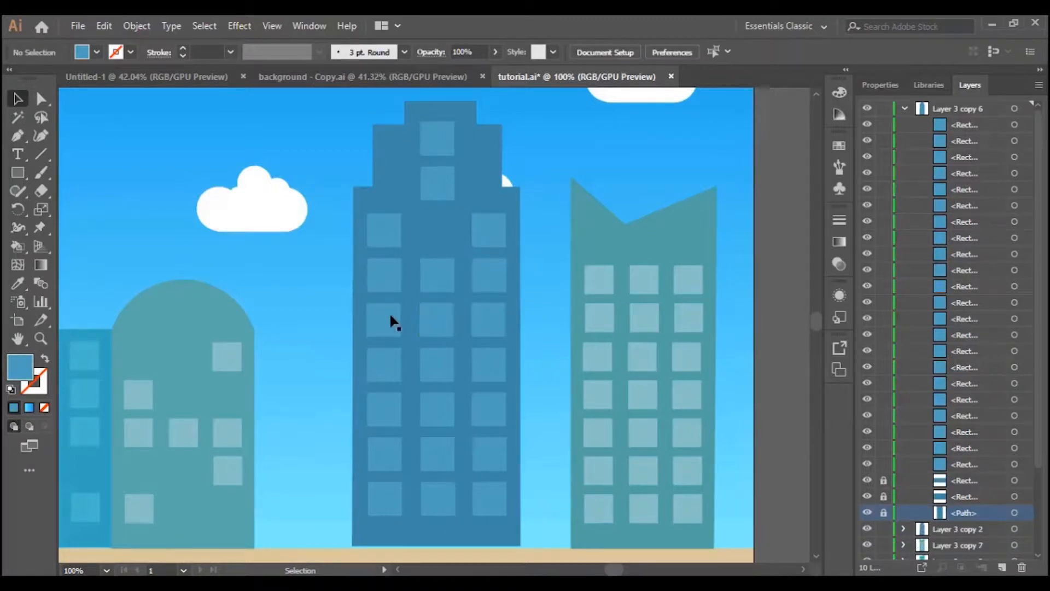
click(389, 314)
key(Delete)
click(436, 362)
key(Delete)
click(490, 420)
key(Delete)
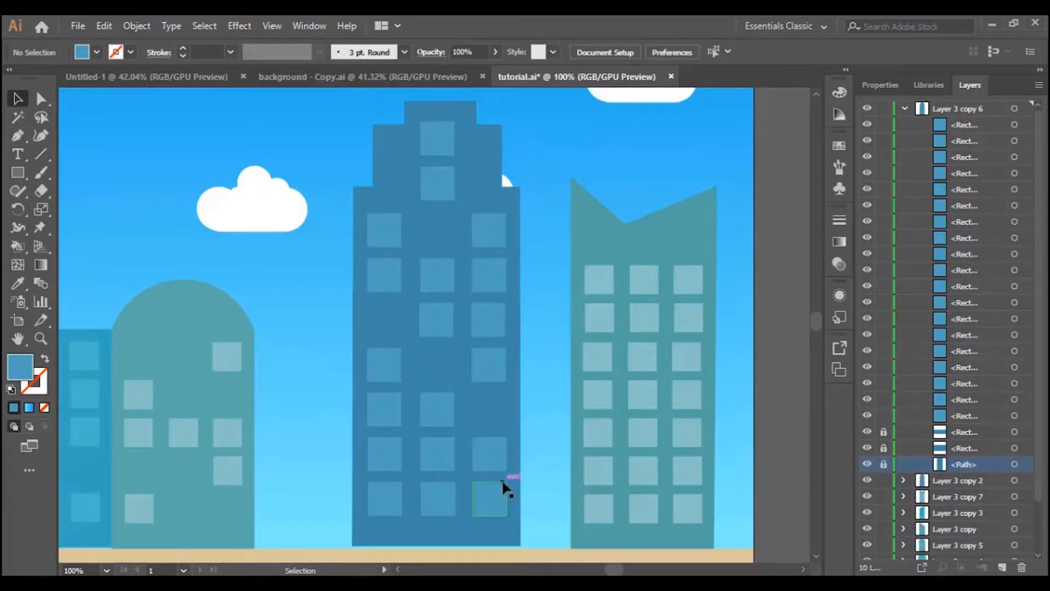
click(376, 466)
key(Delete)
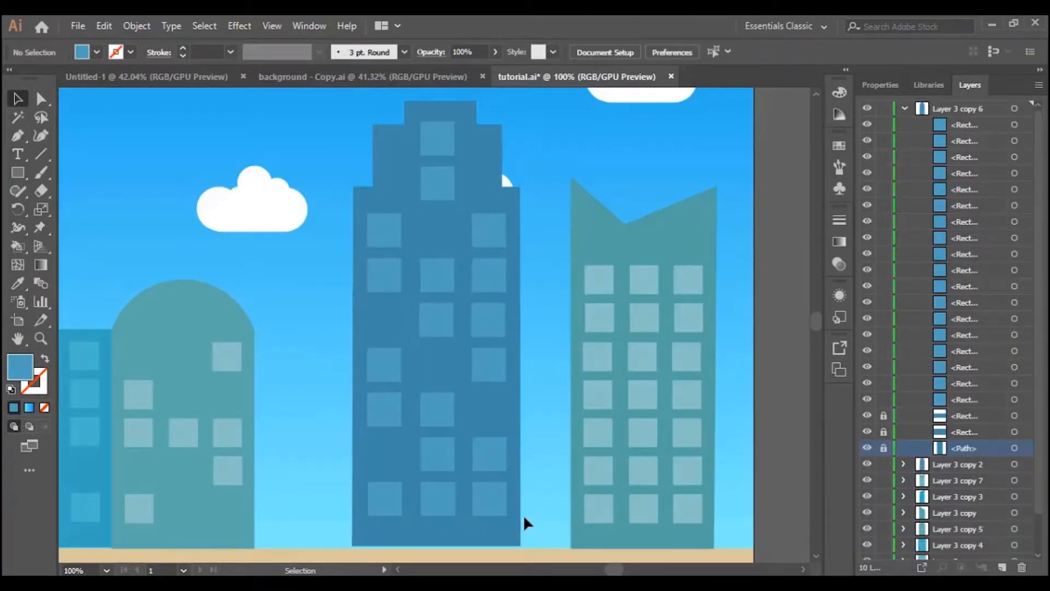
click(501, 280)
key(Delete)
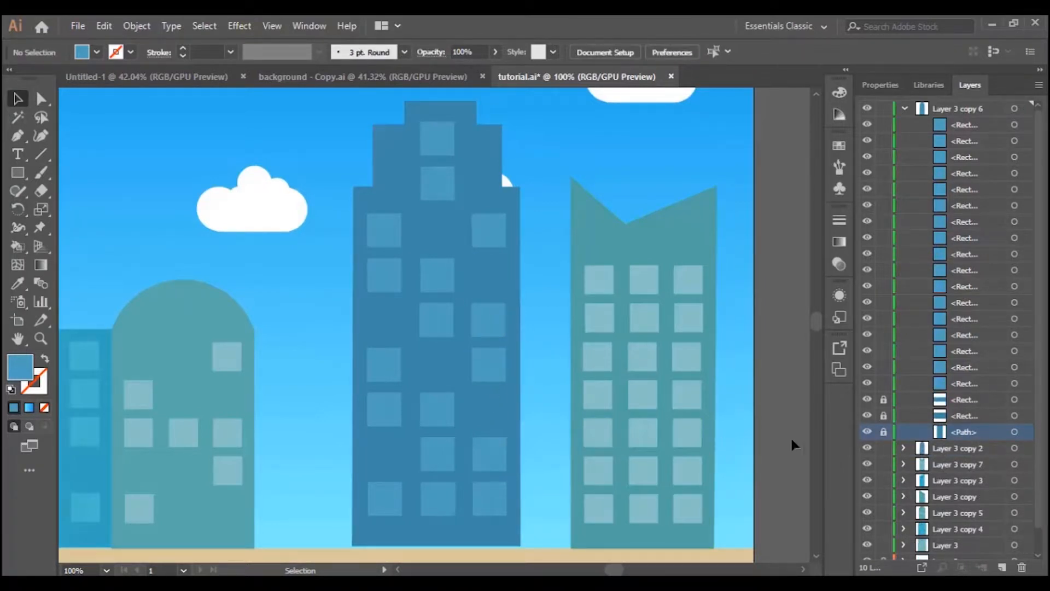
Unlock the stepped tower's body path and two tier rectangles, and collapse Layer 3 copy 6
drag(881, 436, 885, 403)
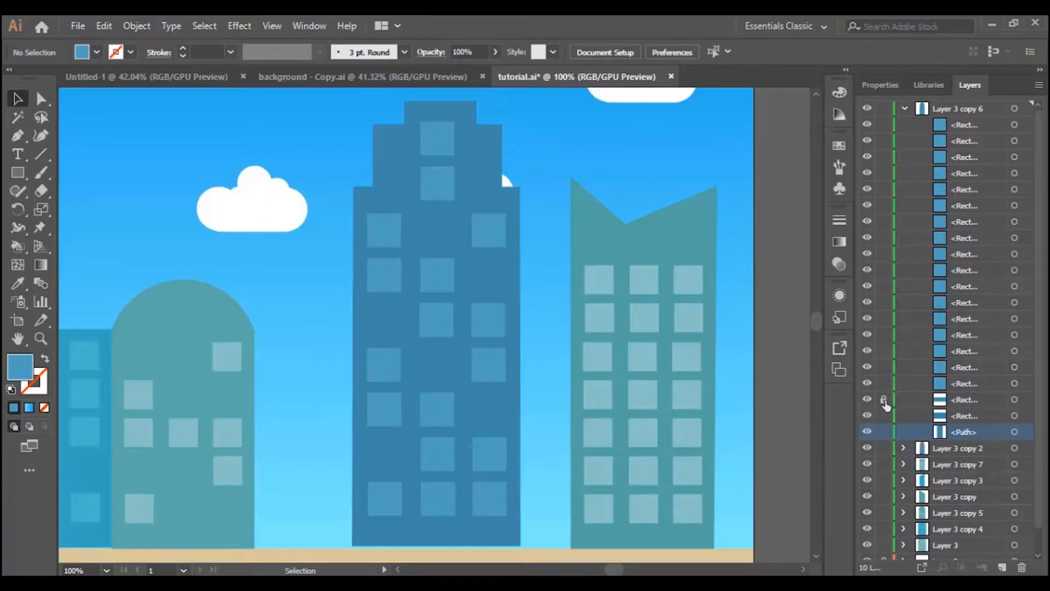
click(904, 109)
Expand Layer 3 copy 7 and fill the V-notched building's body path with the darker teal 4BAF9C
click(690, 228)
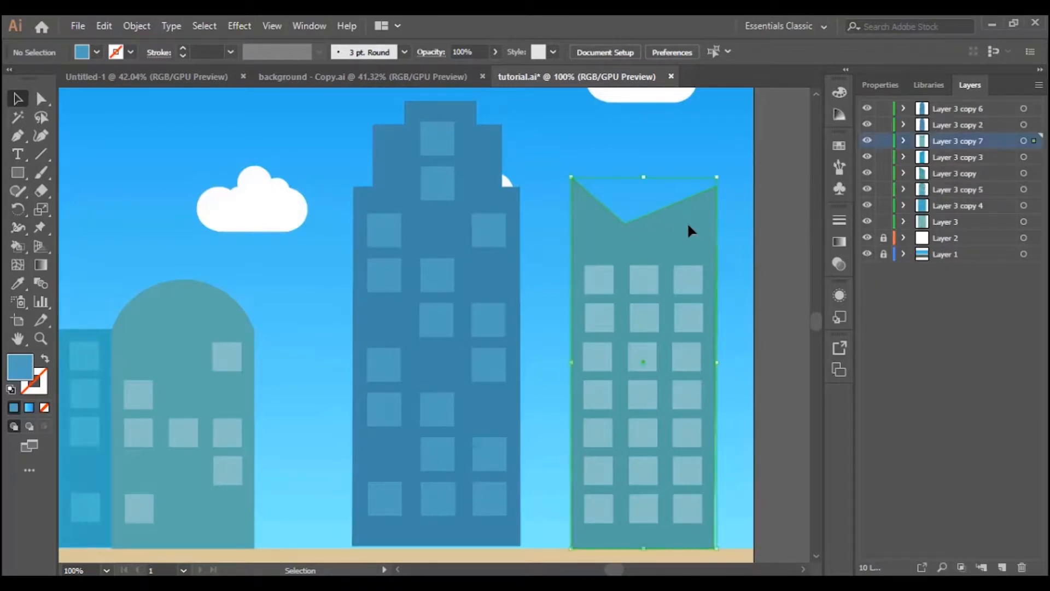
click(904, 142)
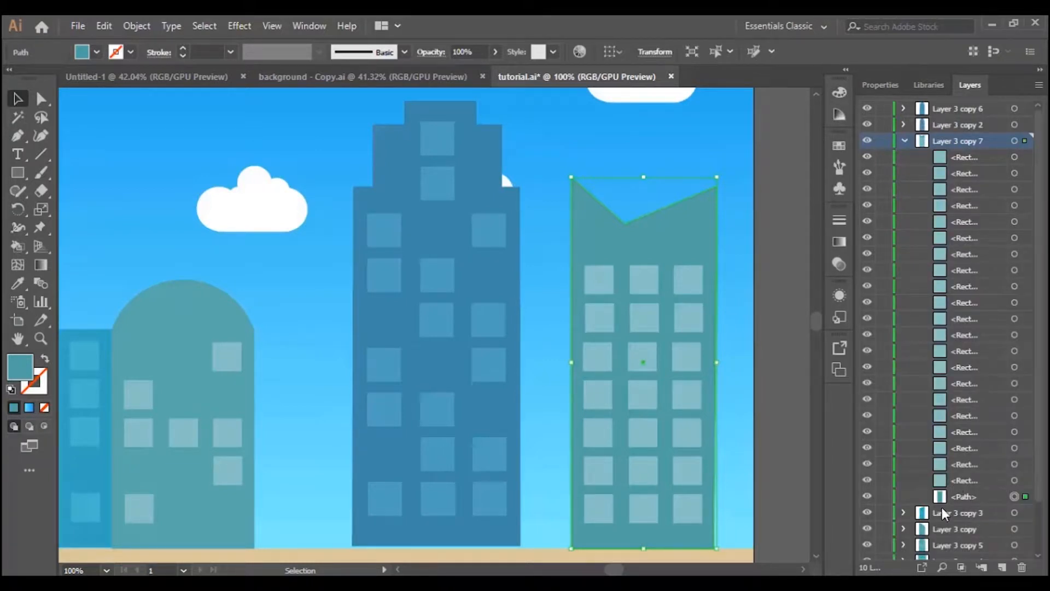
double_click(16, 381)
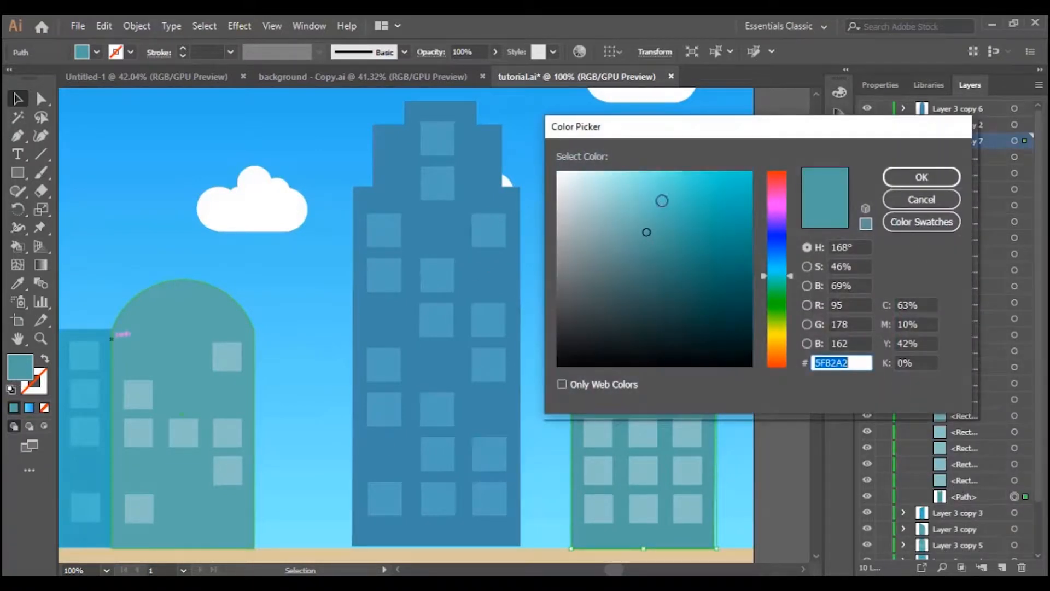
click(671, 239)
click(921, 177)
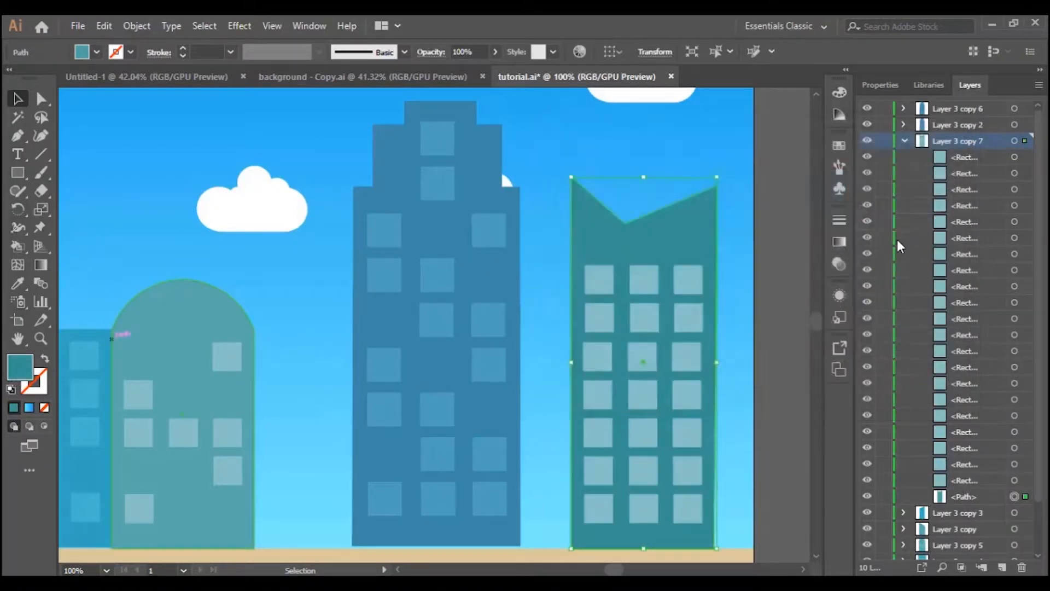
double_click(19, 369)
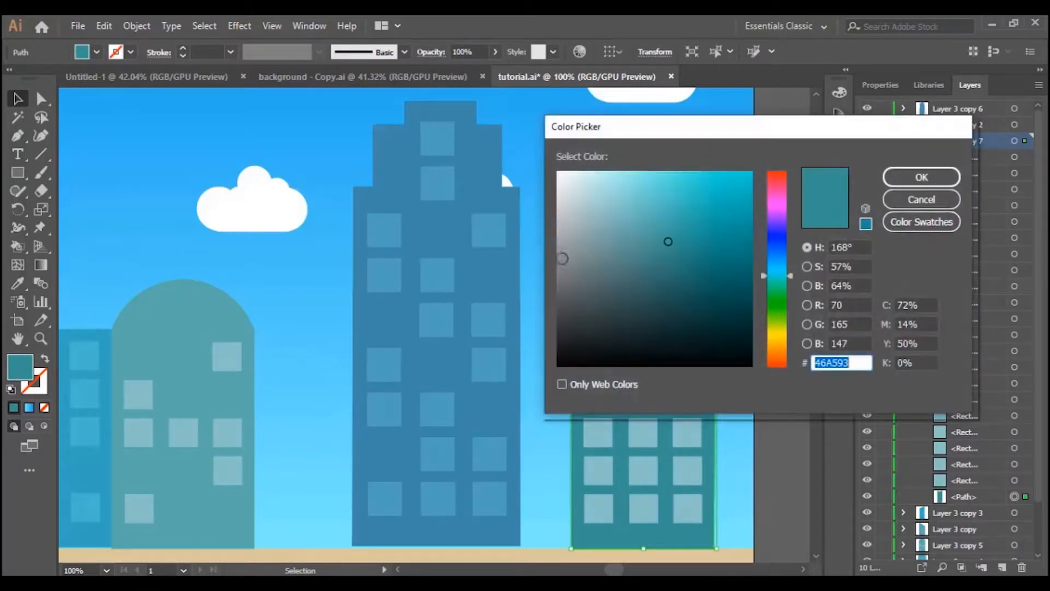
click(922, 177)
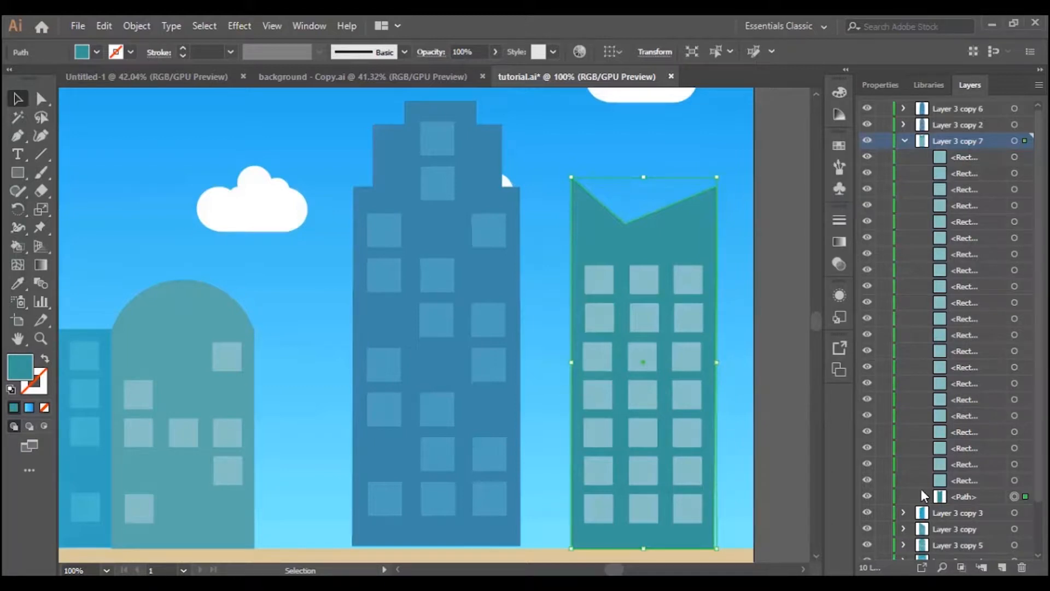
Lock the V-notched building's body path and recolor all its windows a slightly lighter teal based on the body color
click(883, 496)
drag(590, 256, 702, 524)
click(17, 283)
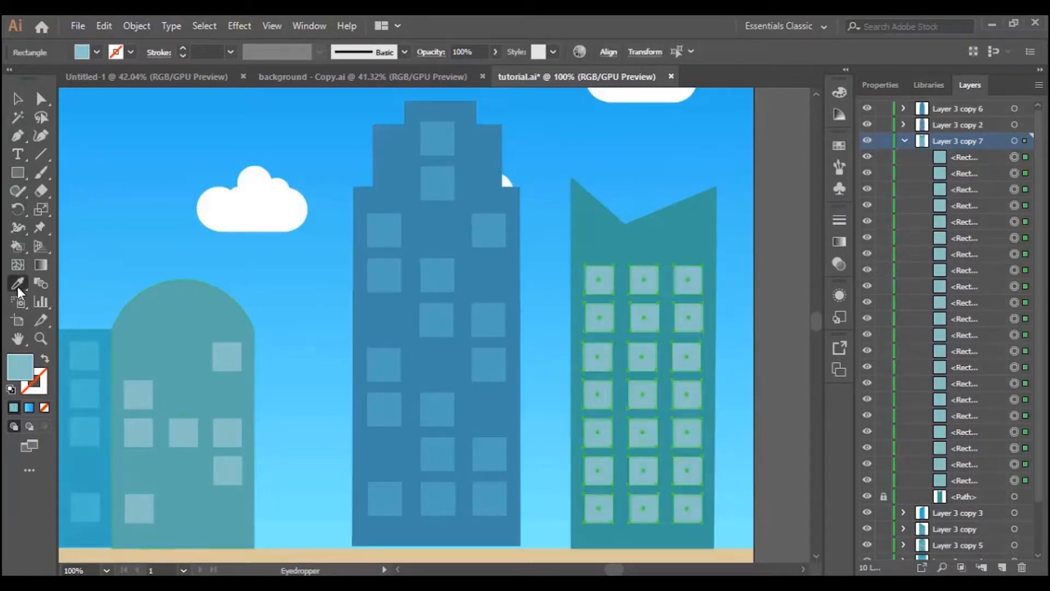
click(687, 230)
double_click(19, 375)
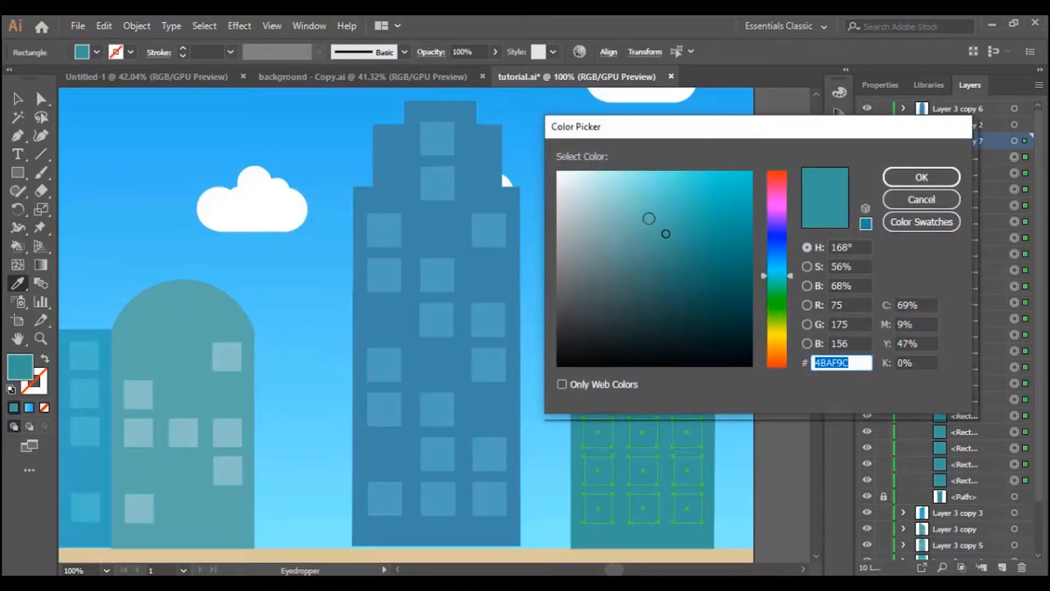
click(656, 218)
click(905, 182)
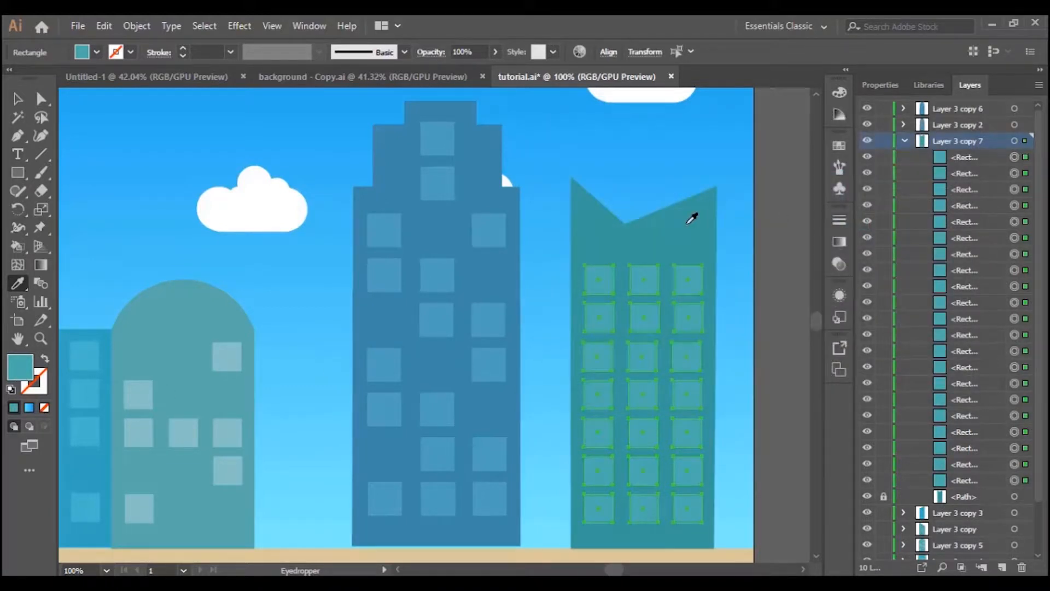
key(v)
click(683, 234)
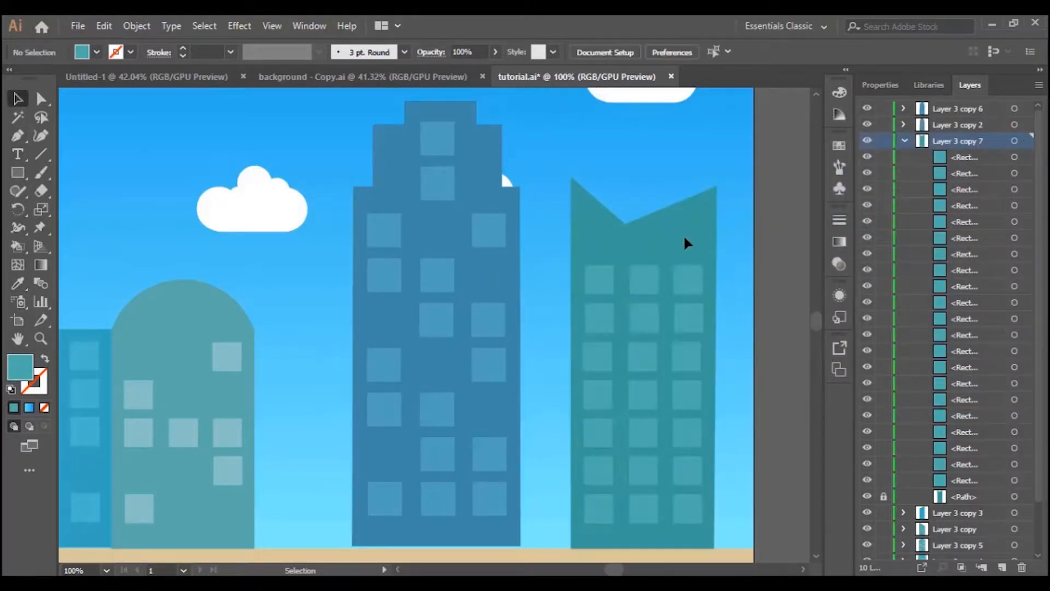
Delete nine scattered windows from the V-notched building, including the whole fourth row, and collapse Layer 3 copy 7
scroll(647, 328, down, 1)
click(638, 302)
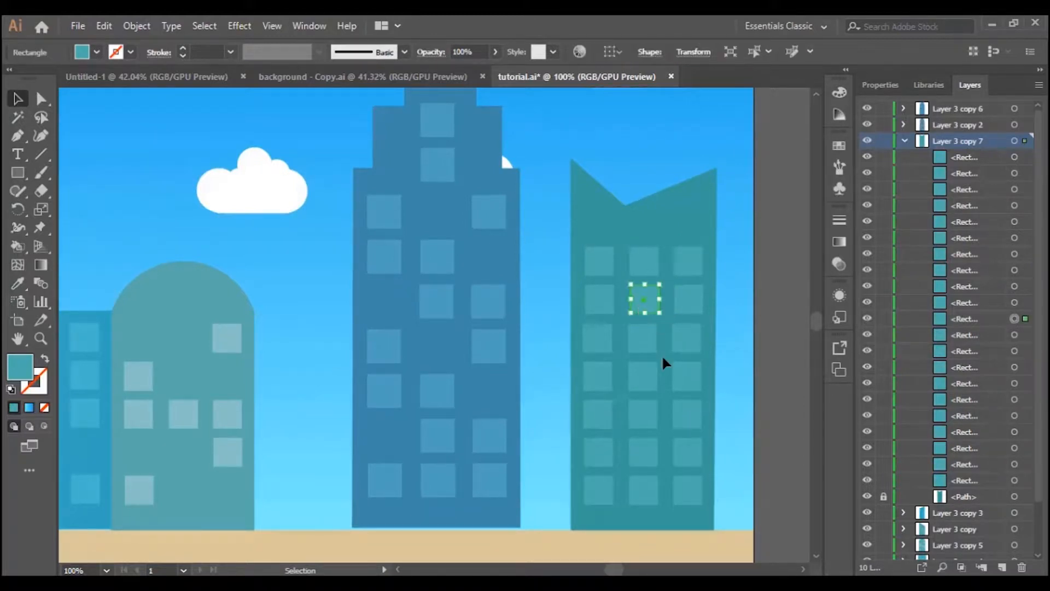
key(Delete)
click(652, 350)
key(Delete)
click(606, 351)
key(Delete)
click(606, 366)
key(Delete)
click(651, 370)
key(Delete)
click(698, 384)
key(Delete)
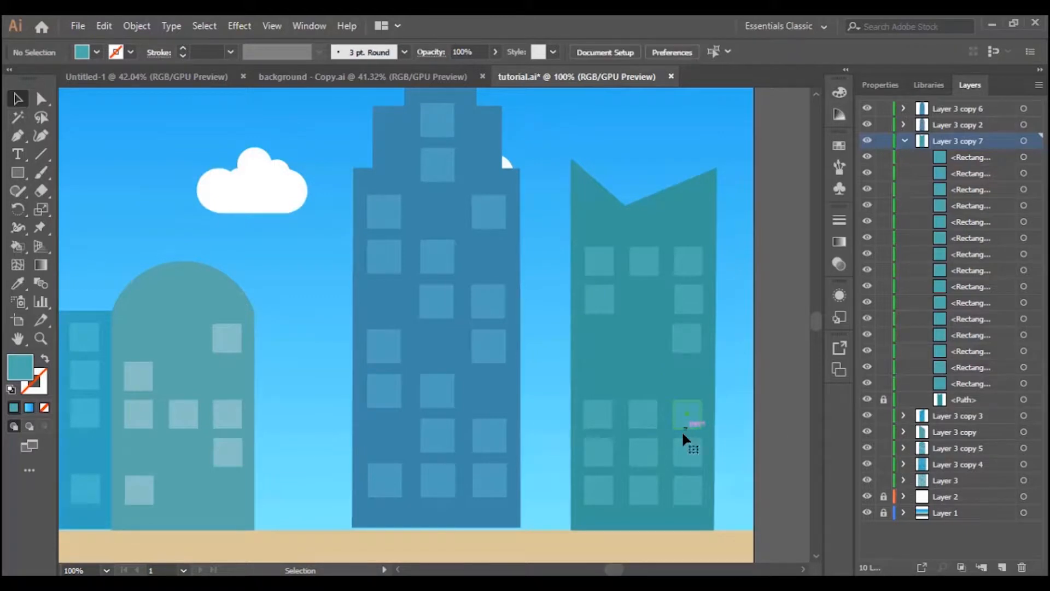
click(685, 425)
key(Delete)
click(645, 454)
key(Delete)
click(611, 489)
key(Delete)
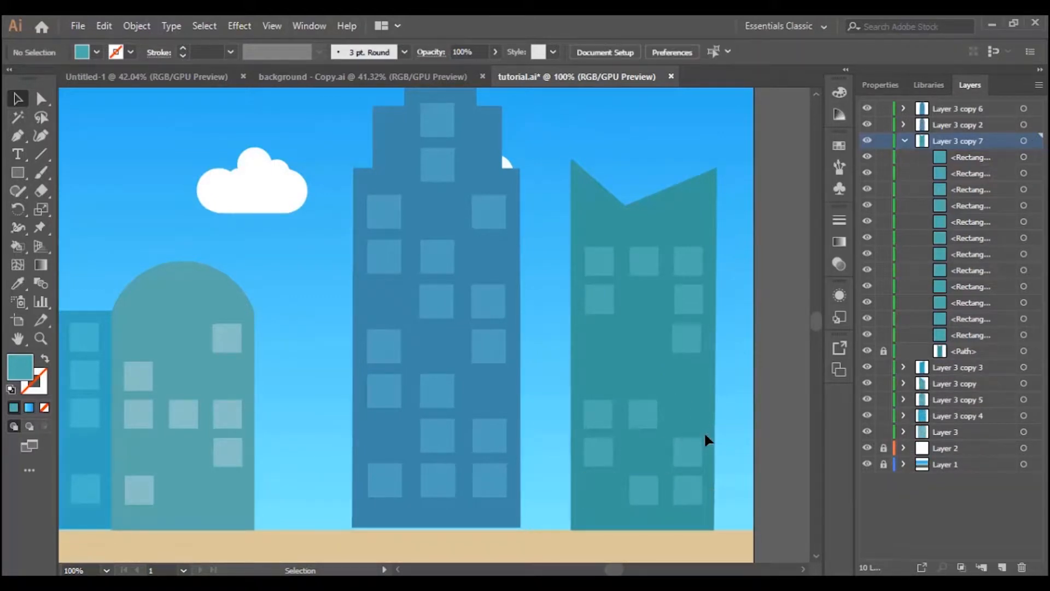
click(905, 141)
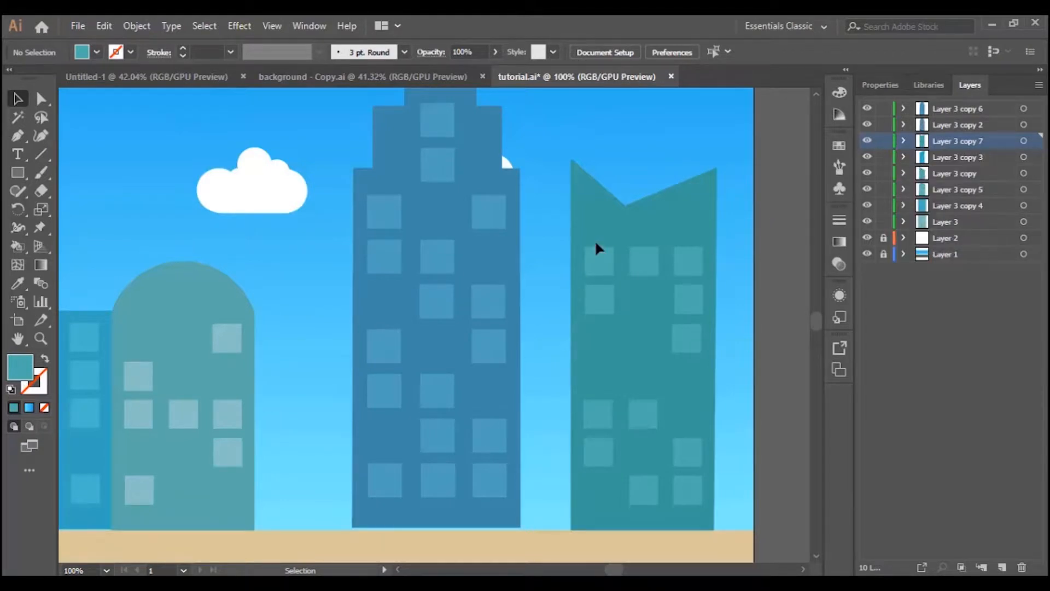
Unlock Layer 2 and nudge all of its clouds slightly upward in the sky
key(ctrl+minus)
key(ctrl+minus)
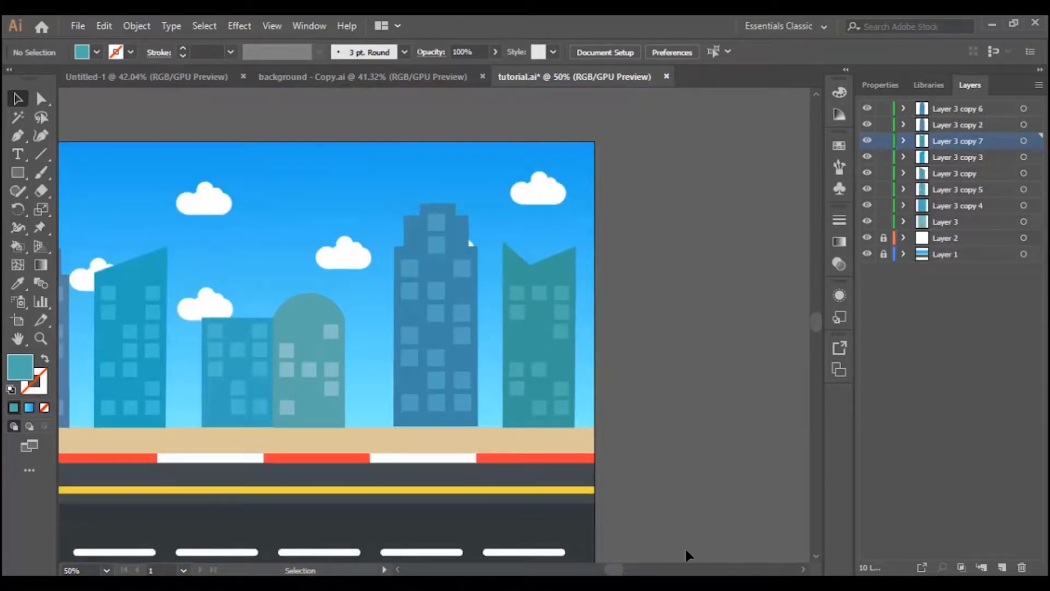
drag(613, 572, 601, 572)
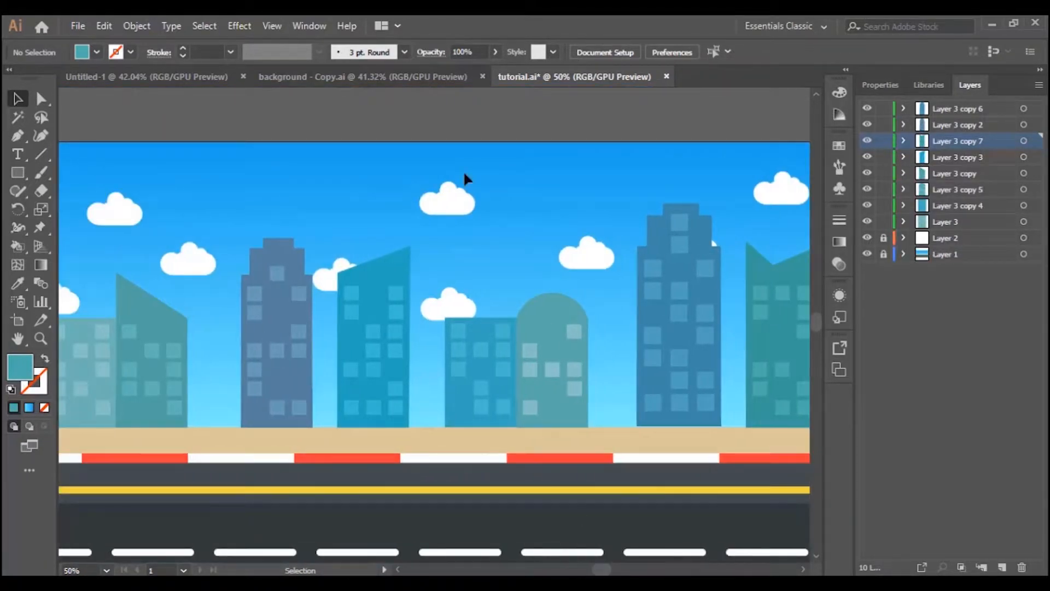
key(ctrl+minus)
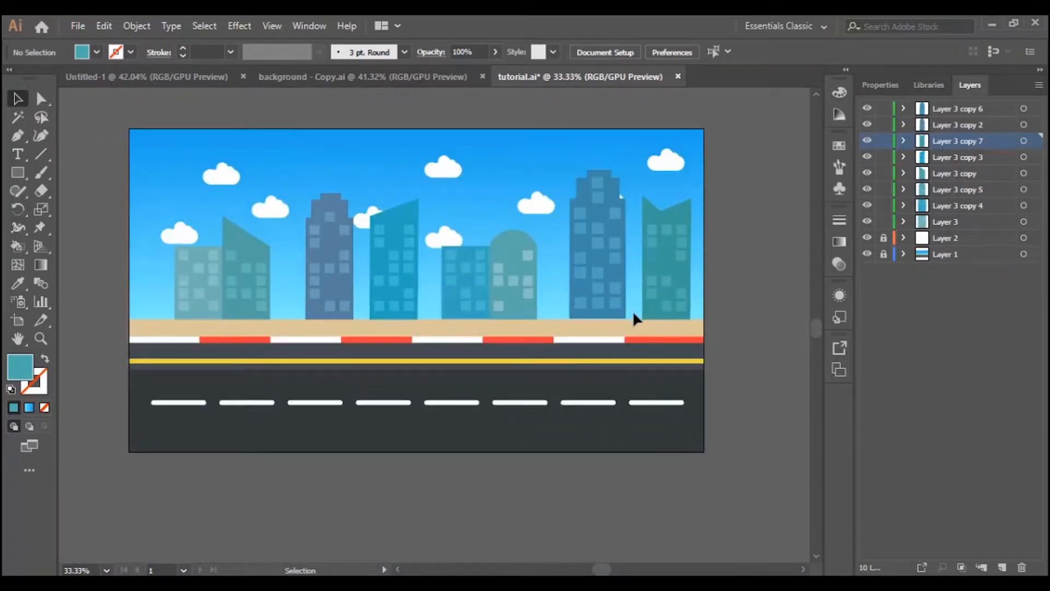
click(884, 238)
click(951, 237)
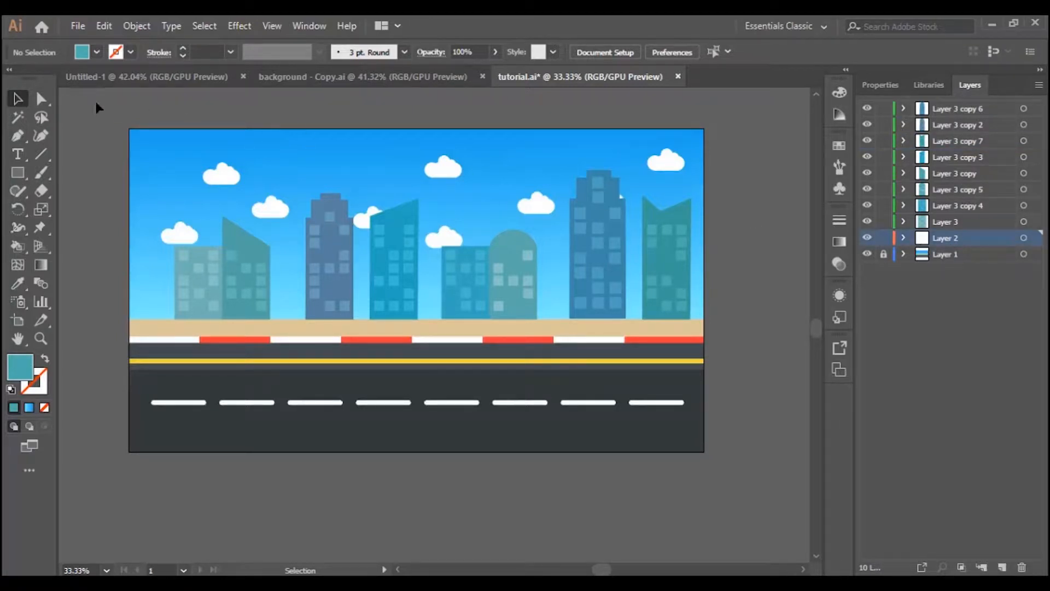
click(1035, 240)
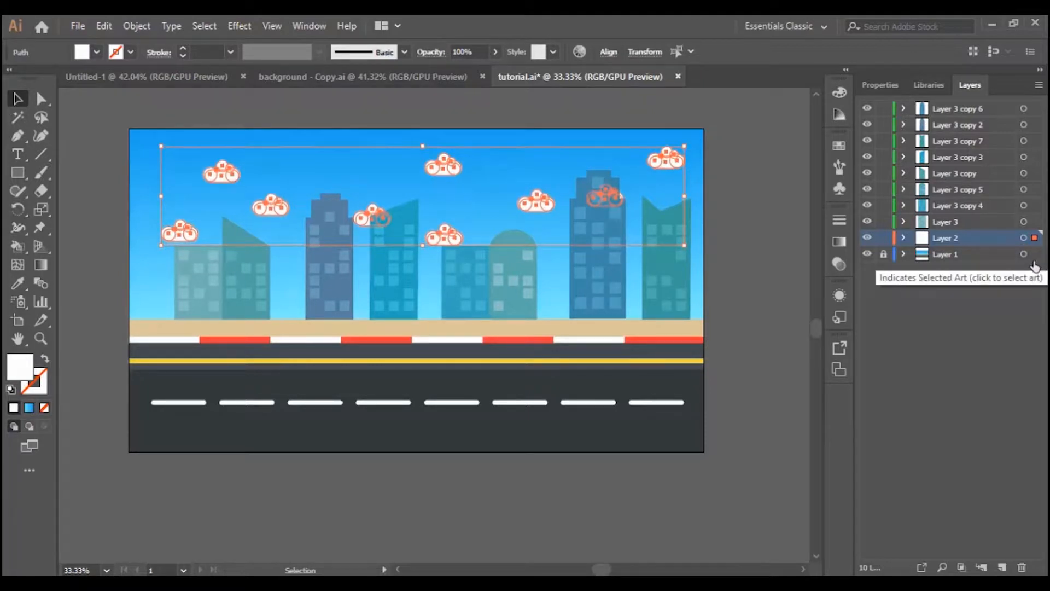
key(Up)
key(Up)
key(Up)
key(Up)
key(Up)
key(Up)
key(Up)
key(Up)
key(Up)
key(Up)
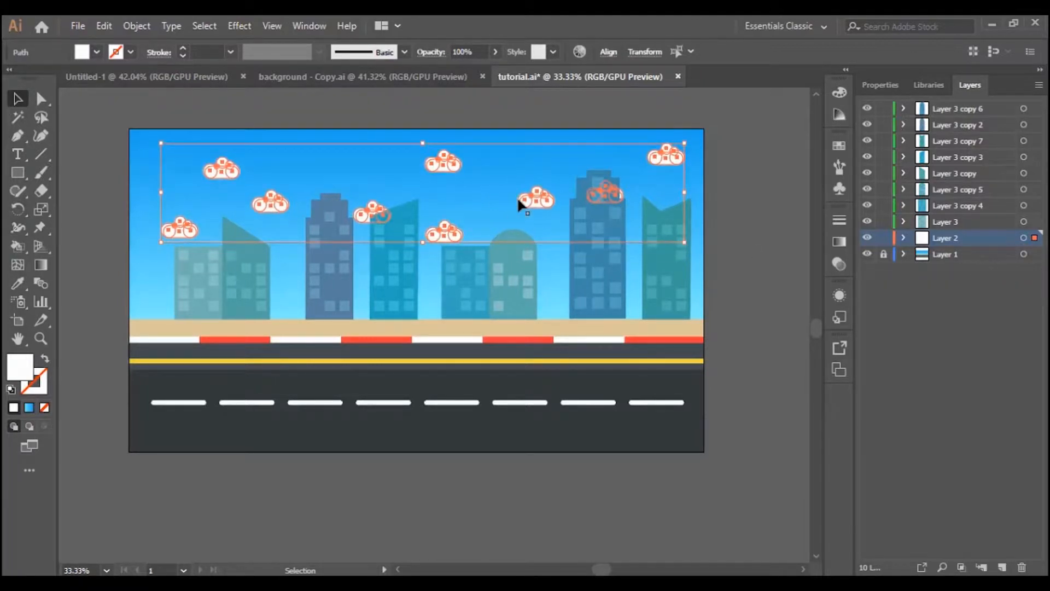
click(782, 212)
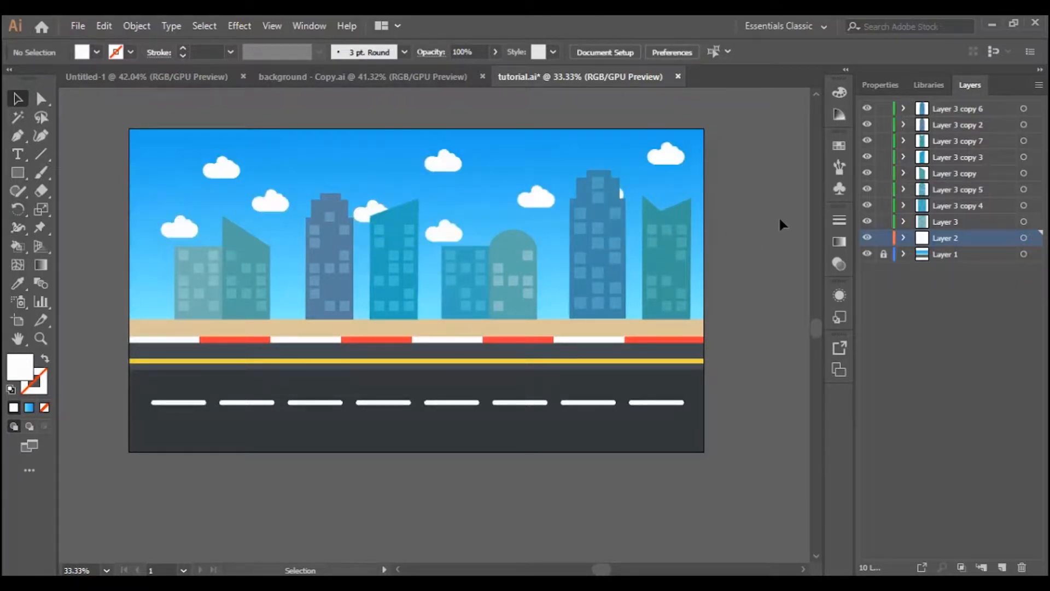
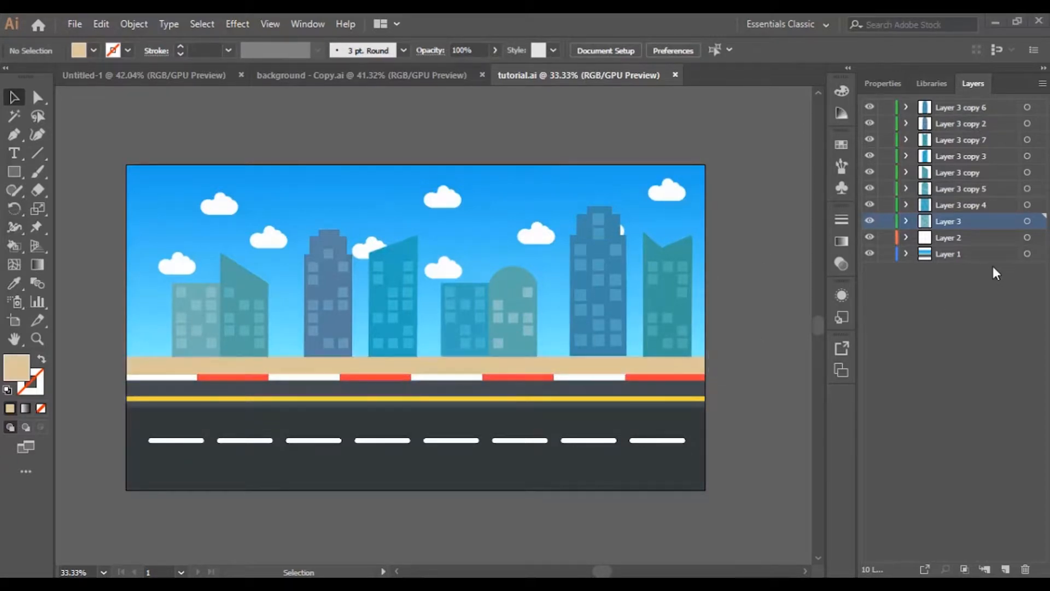
Expand Layer 1, select the beige sidewalk strip, and create a new layer directly above Layer 1
click(935, 255)
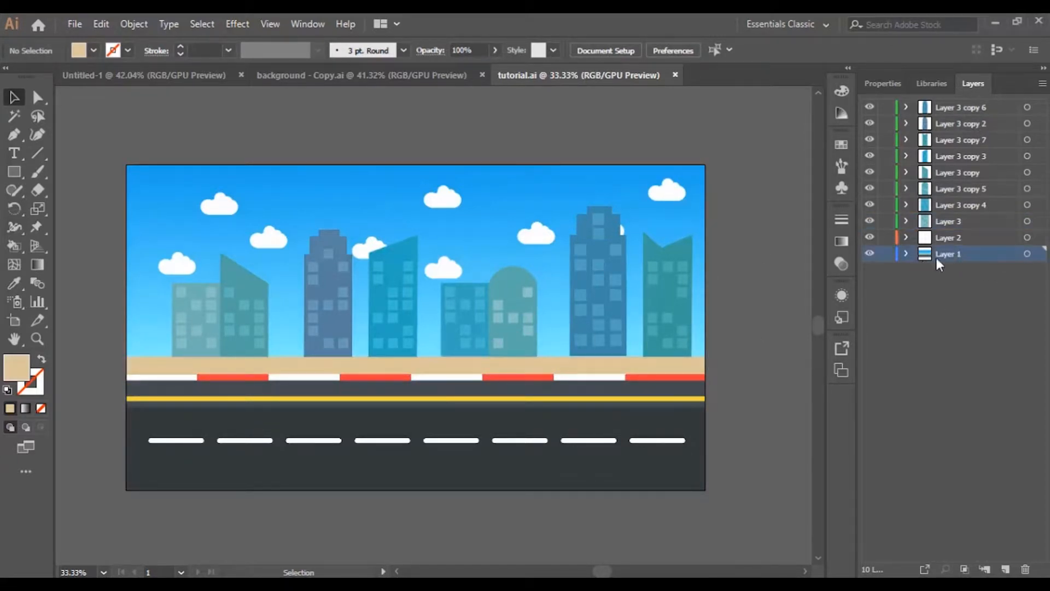
click(906, 253)
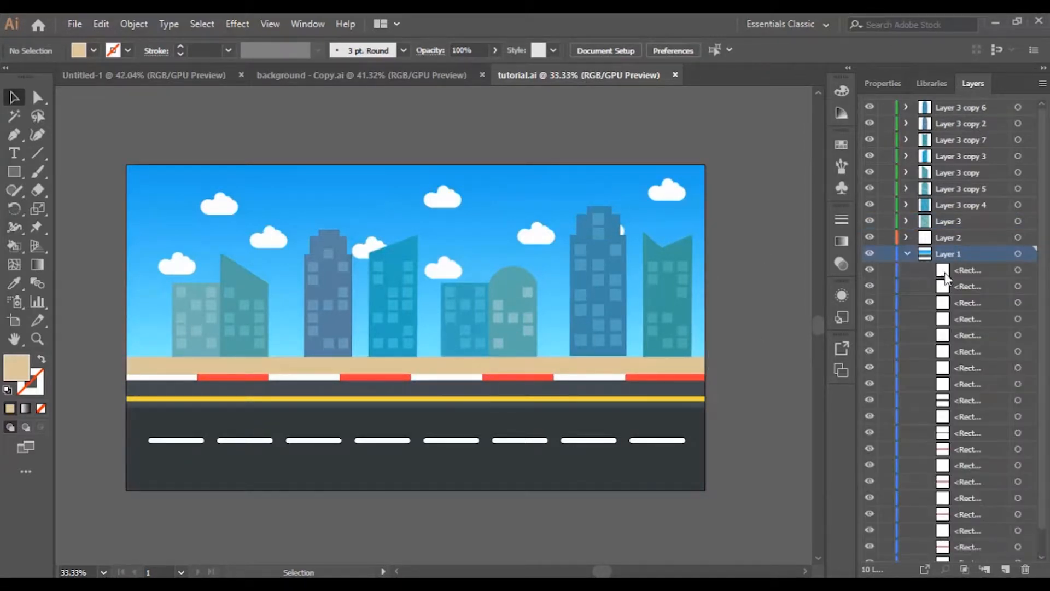
click(441, 367)
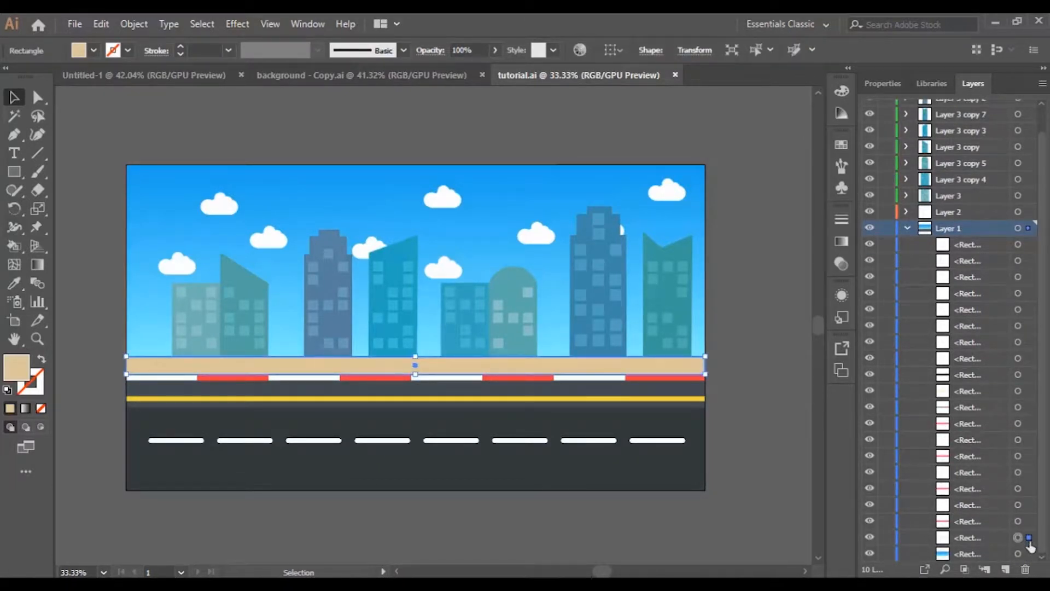
click(983, 538)
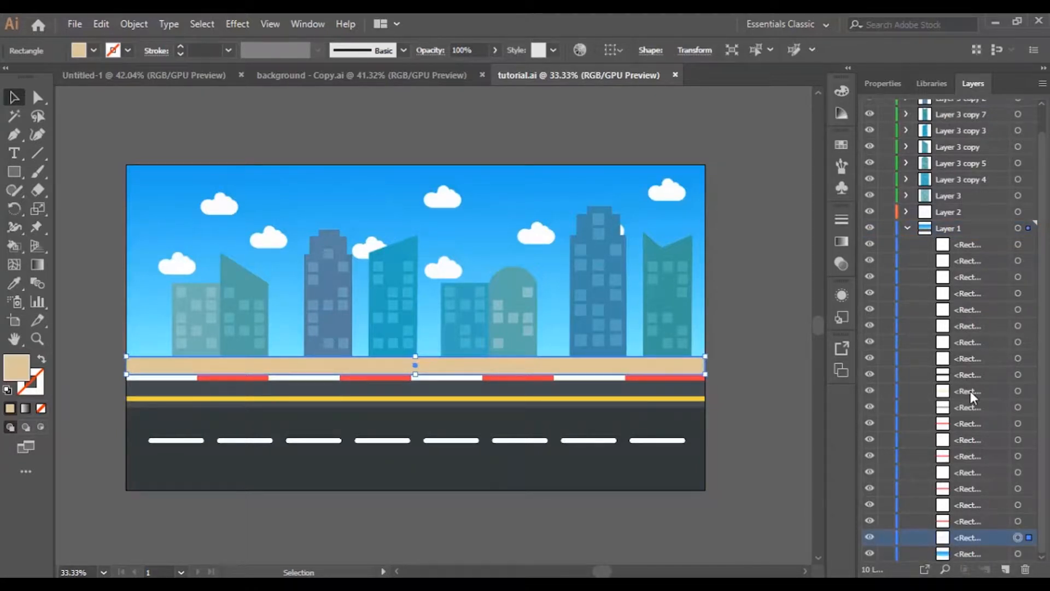
click(960, 228)
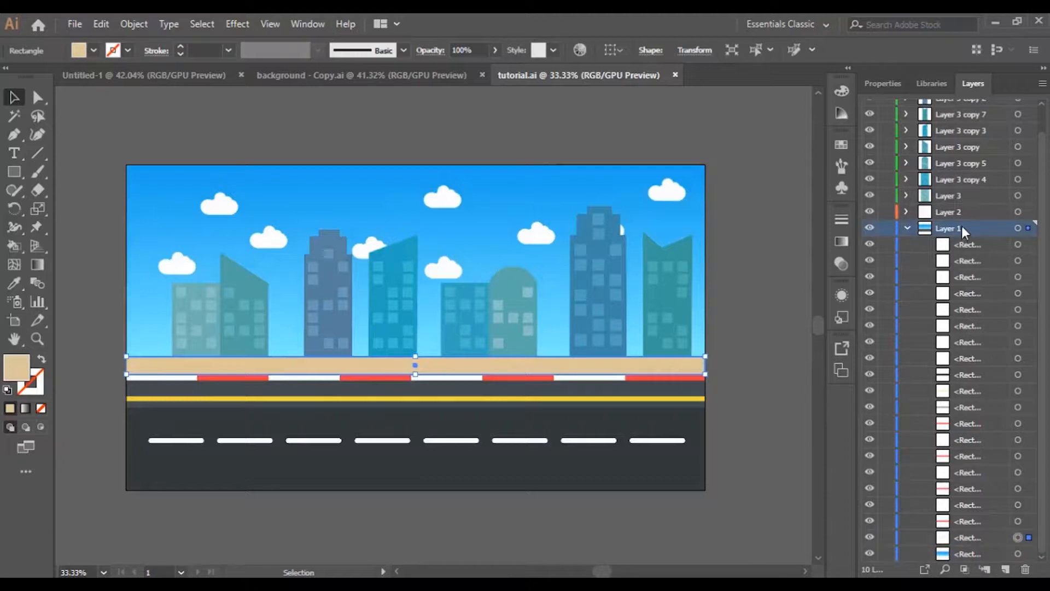
click(1008, 569)
Move the sidewalk rectangle out of Layer 1 into the new layer, collapse Layer 1, and check the layer's content by toggling its visibility
scroll(1000, 540, down, 1)
click(974, 534)
drag(985, 537, 957, 213)
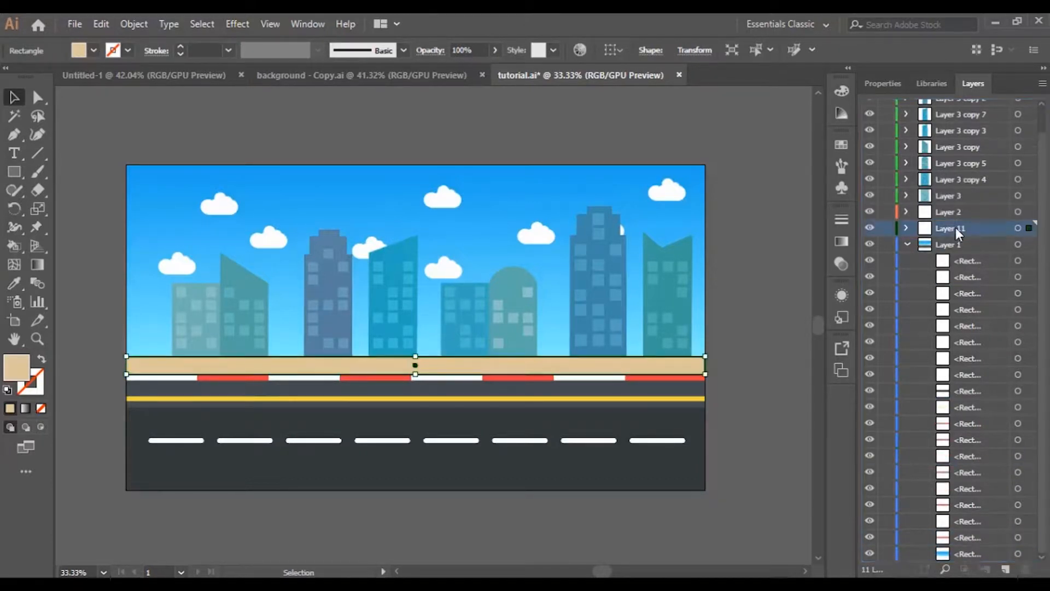
click(907, 245)
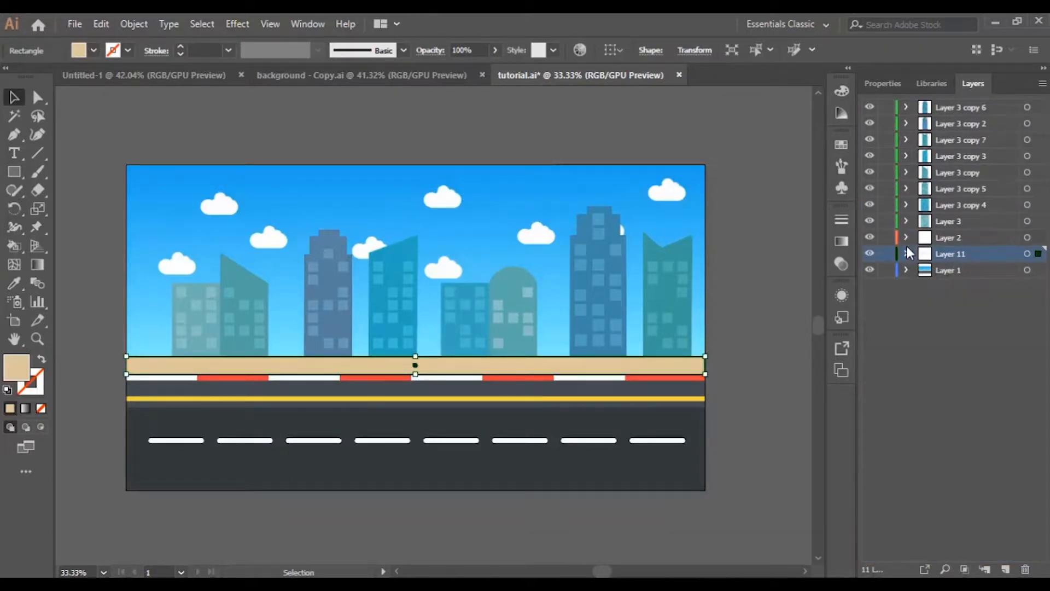
click(870, 240)
click(870, 239)
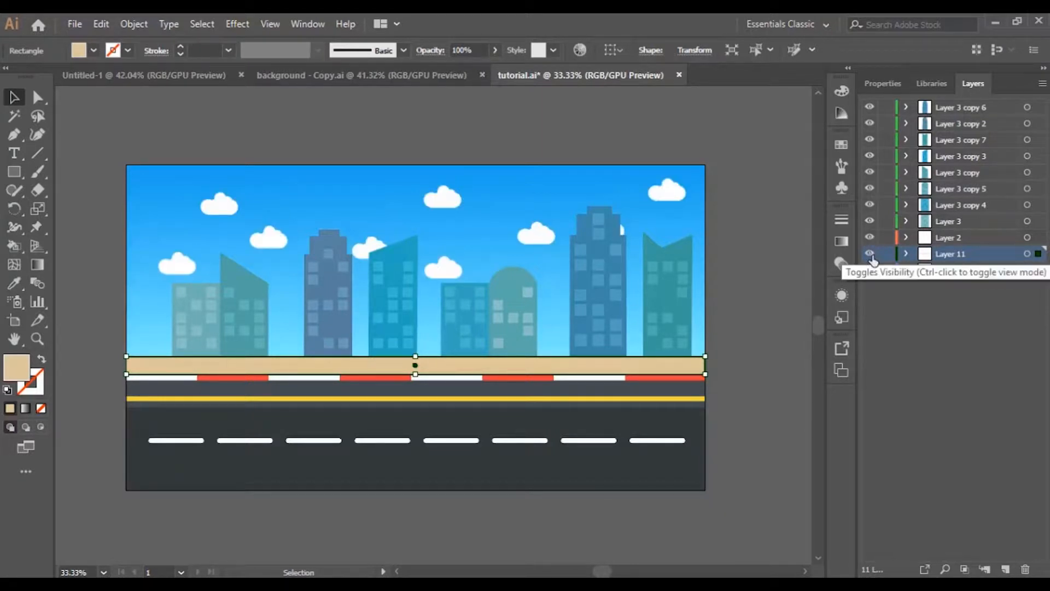
click(869, 253)
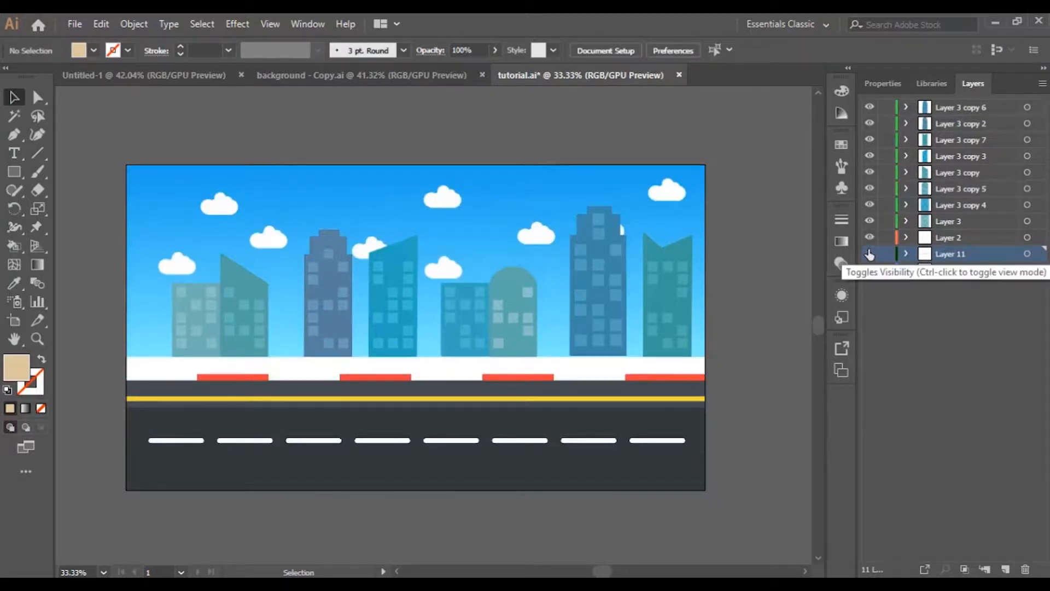
click(870, 253)
click(1010, 335)
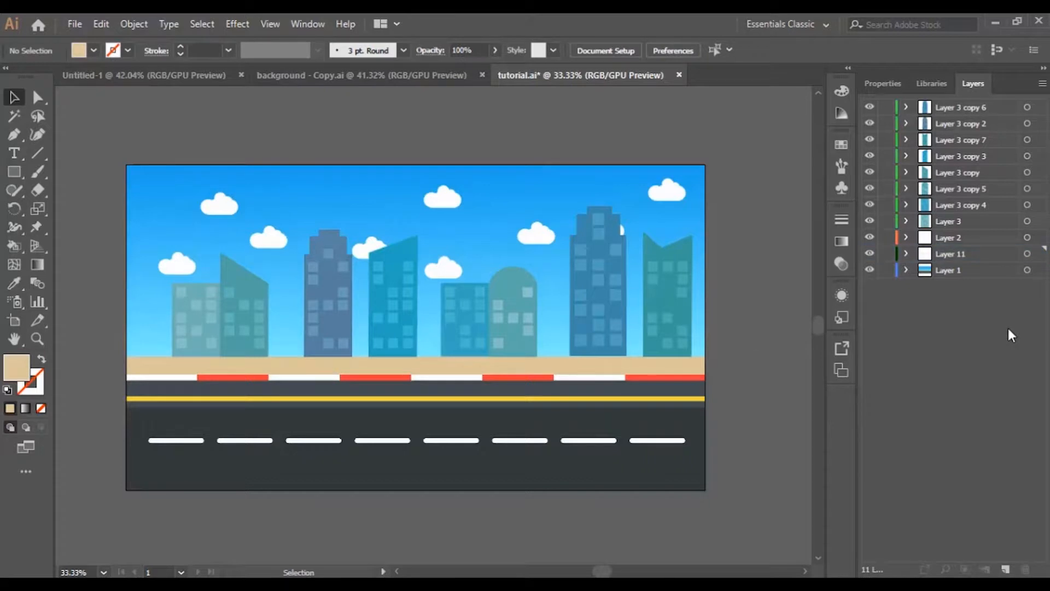
Add another new layer between Layer 1 and the sidewalk layer
click(947, 254)
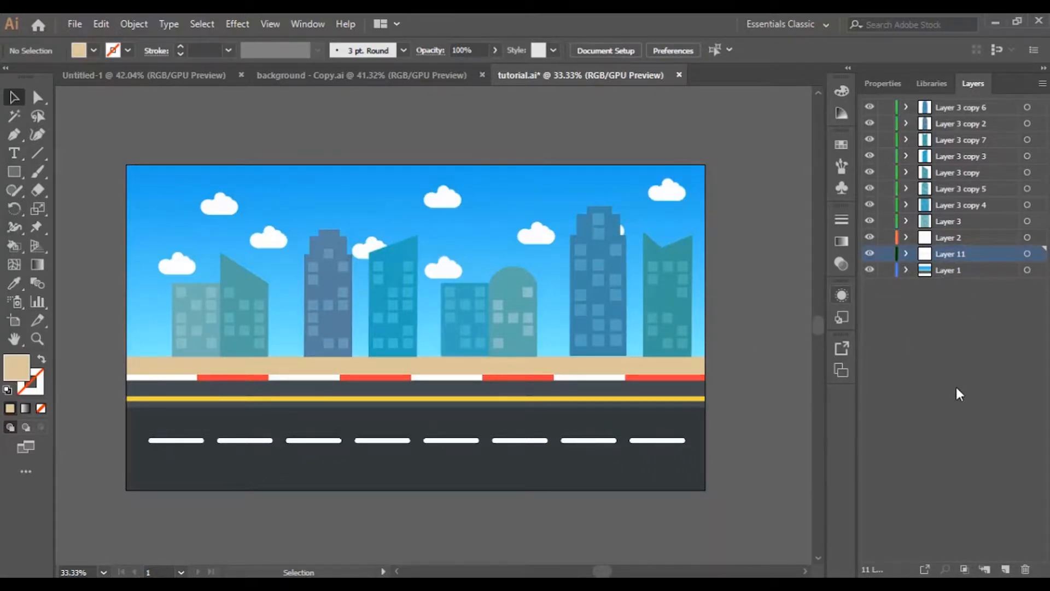
click(972, 271)
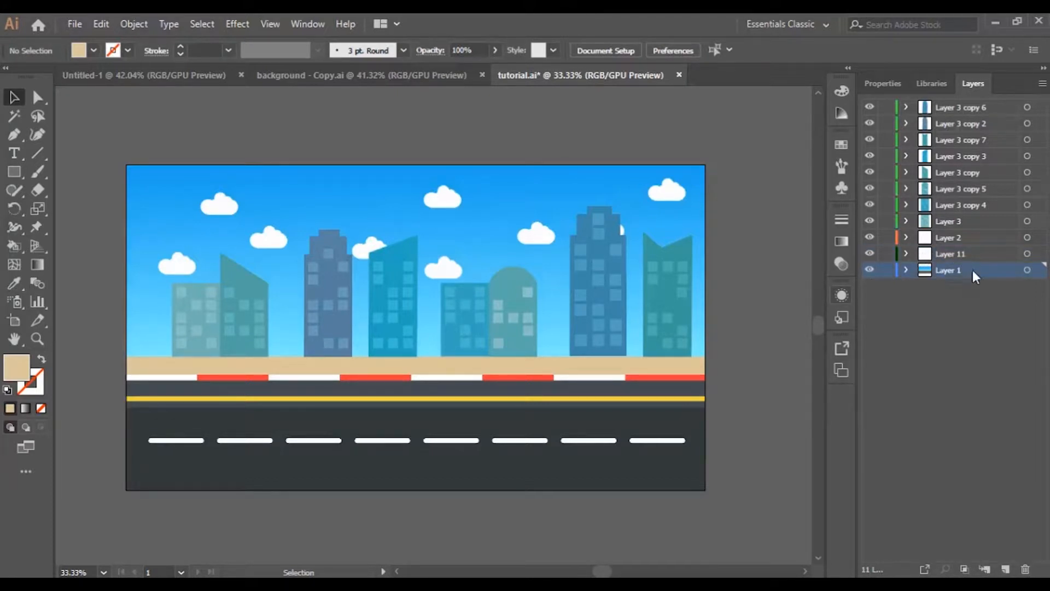
click(1007, 571)
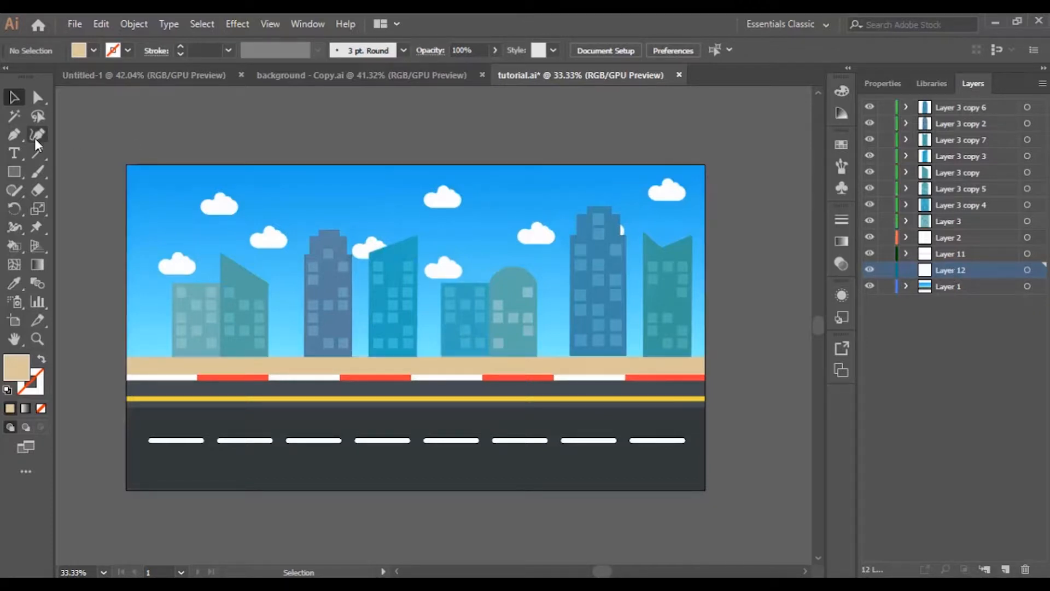
Draw a circle about 37 pt wide on Layer 12, just above the left end of the sidewalk
click(37, 339)
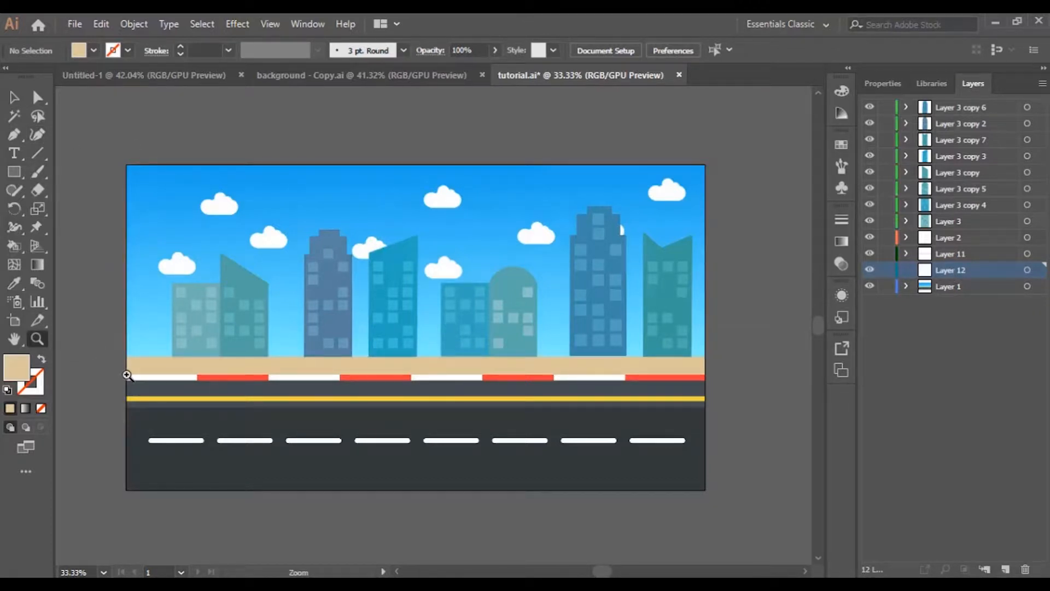
click(129, 375)
click(494, 308)
click(423, 321)
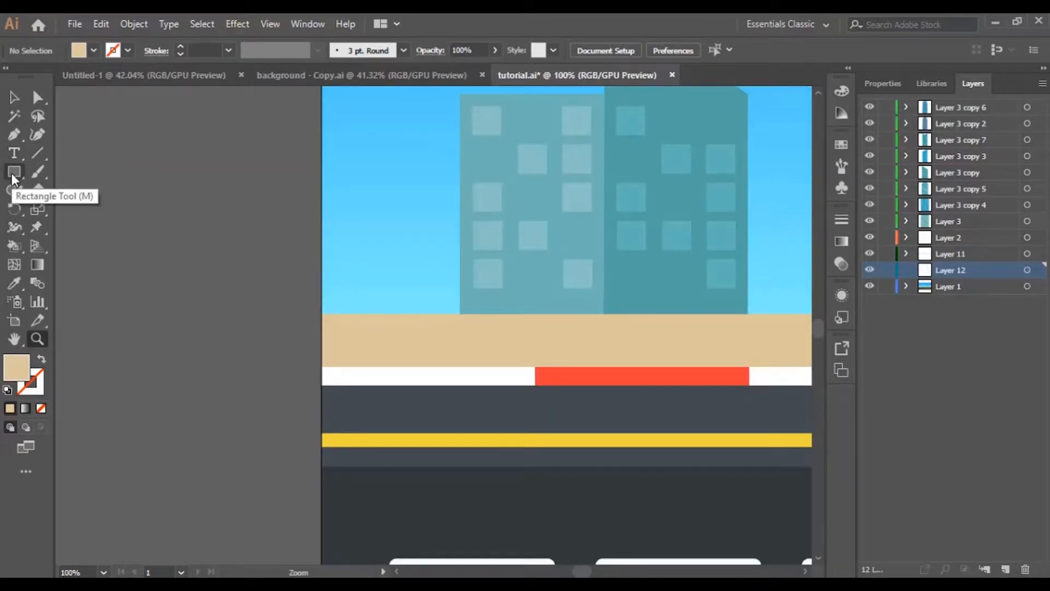
drag(14, 177, 93, 210)
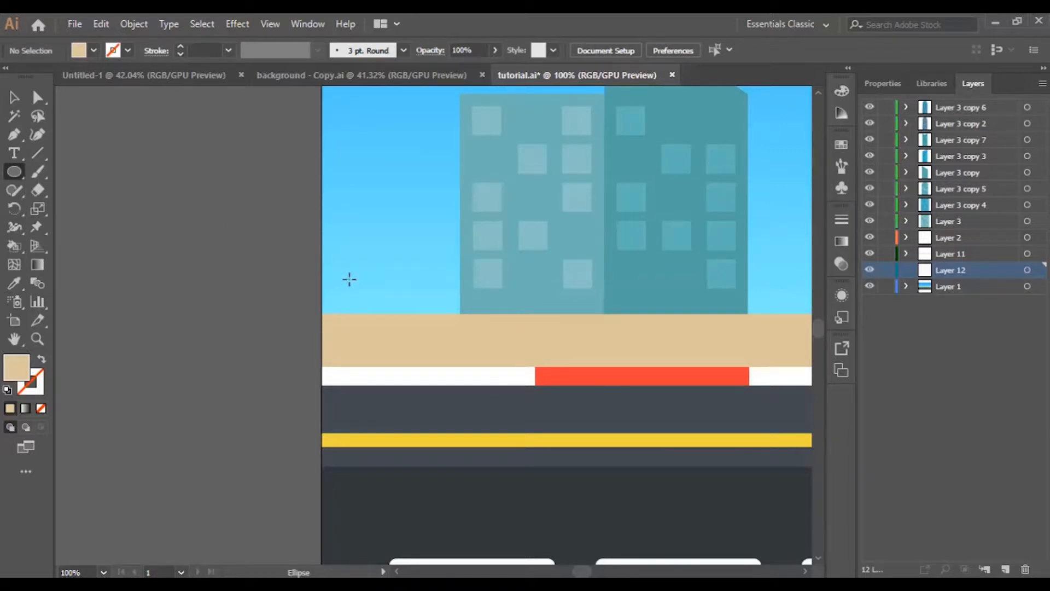
drag(340, 274, 374, 307)
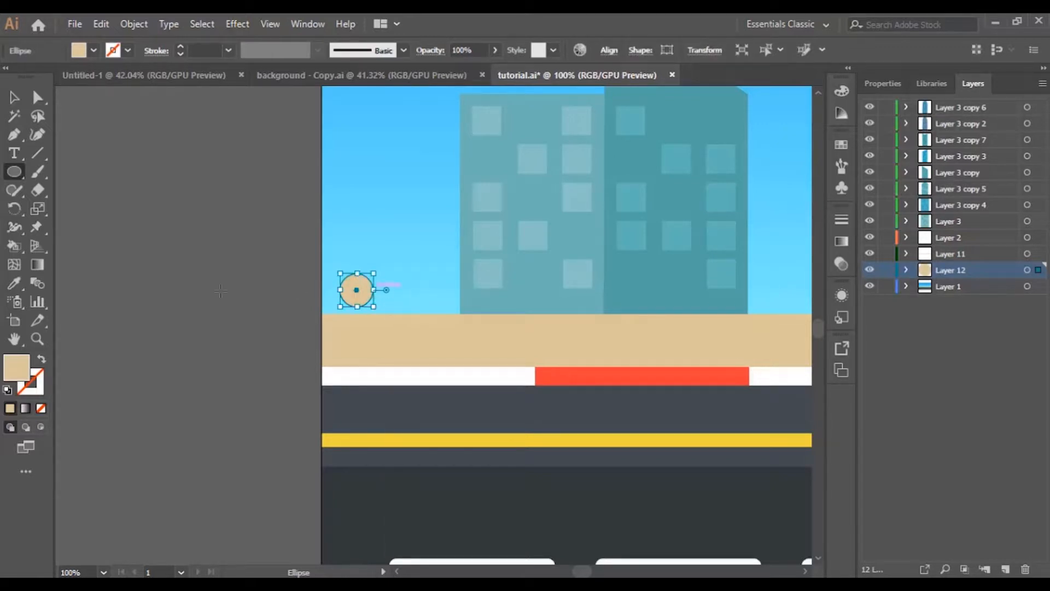
Fill the new circle with dark green
double_click(13, 372)
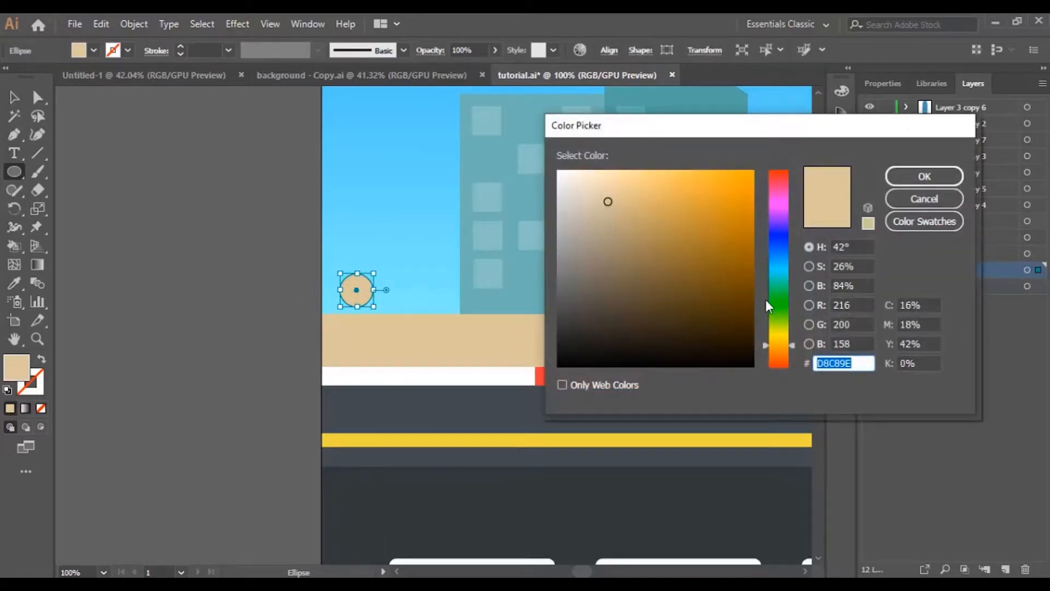
click(782, 303)
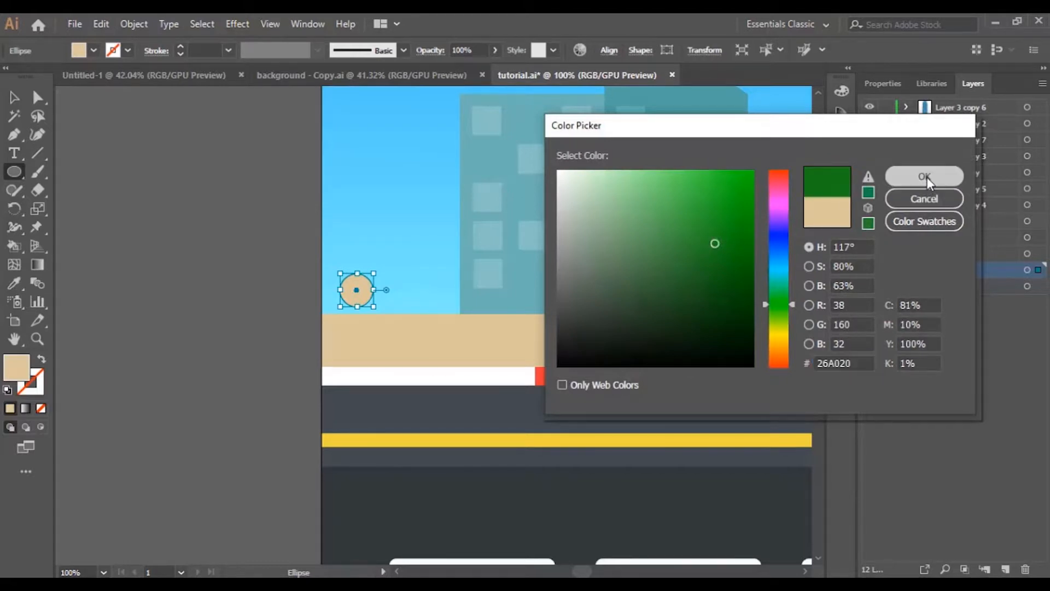
click(925, 177)
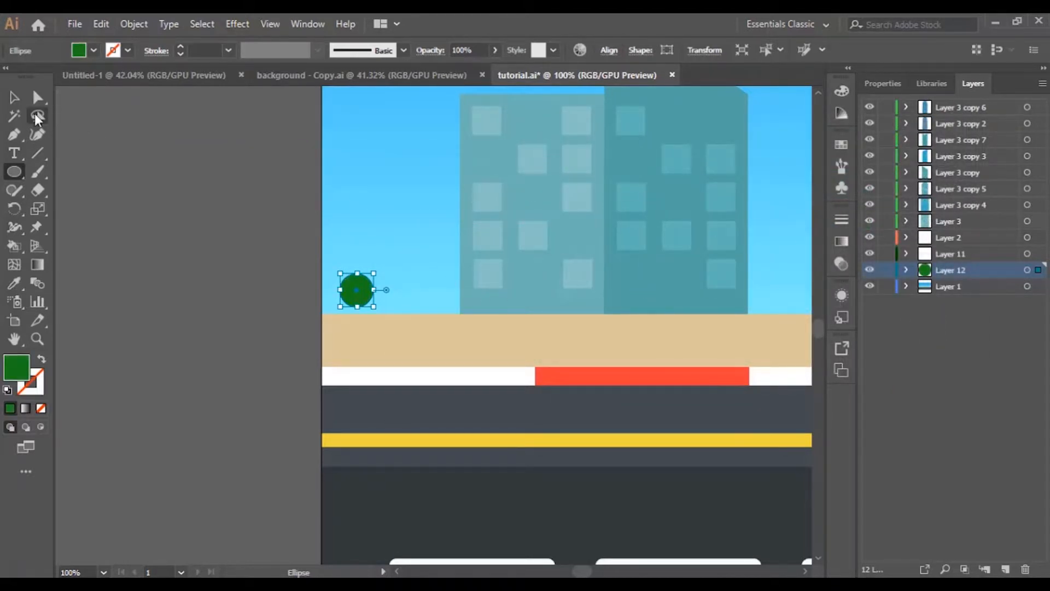
Duplicate the green circle into an overlapping bush cluster at the sidewalk's left end, and move Layer 12 above Layer 11
click(14, 97)
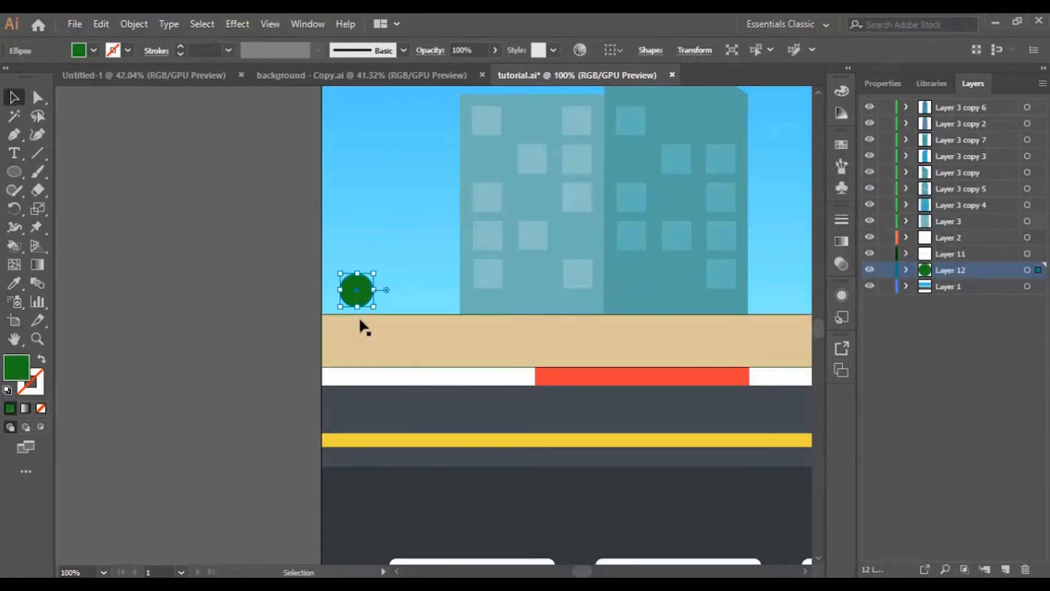
drag(363, 289, 378, 315)
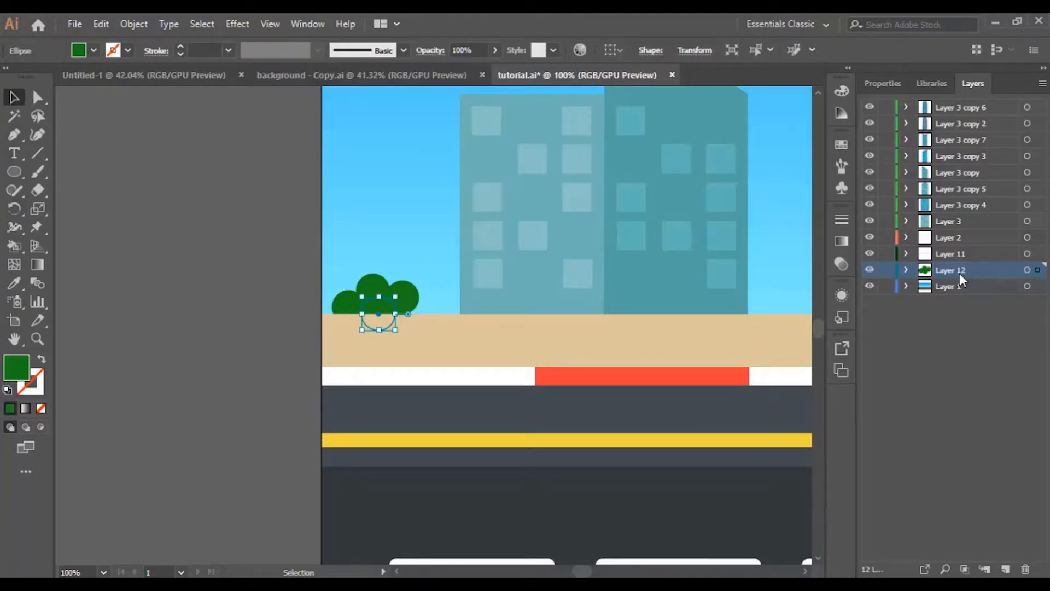
drag(959, 271, 961, 253)
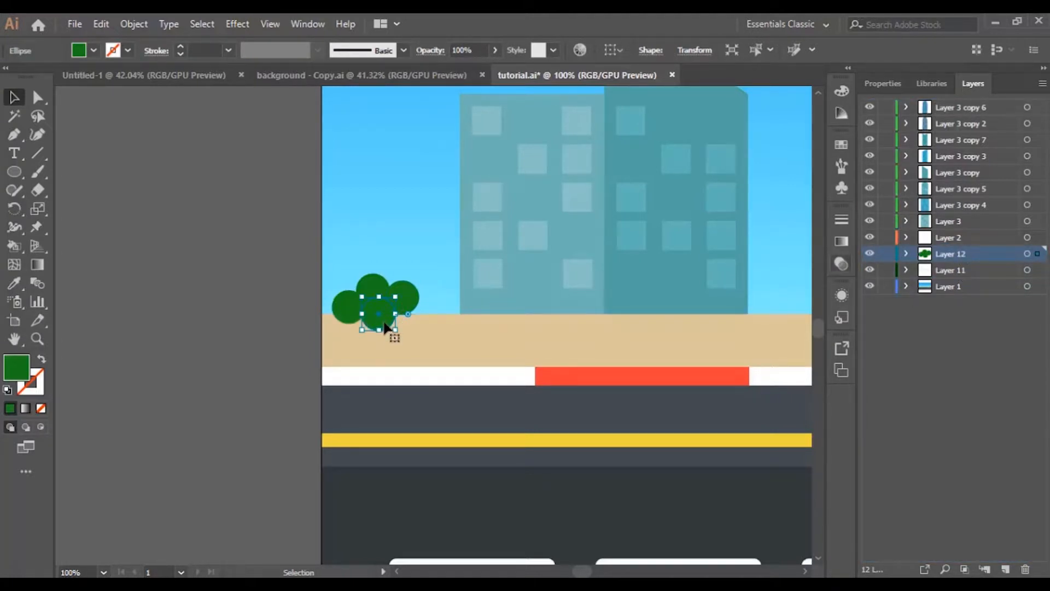
mouse_move(384, 323)
mouse_down()
mouse_move(418, 331)
mouse_move(366, 329)
mouse_up()
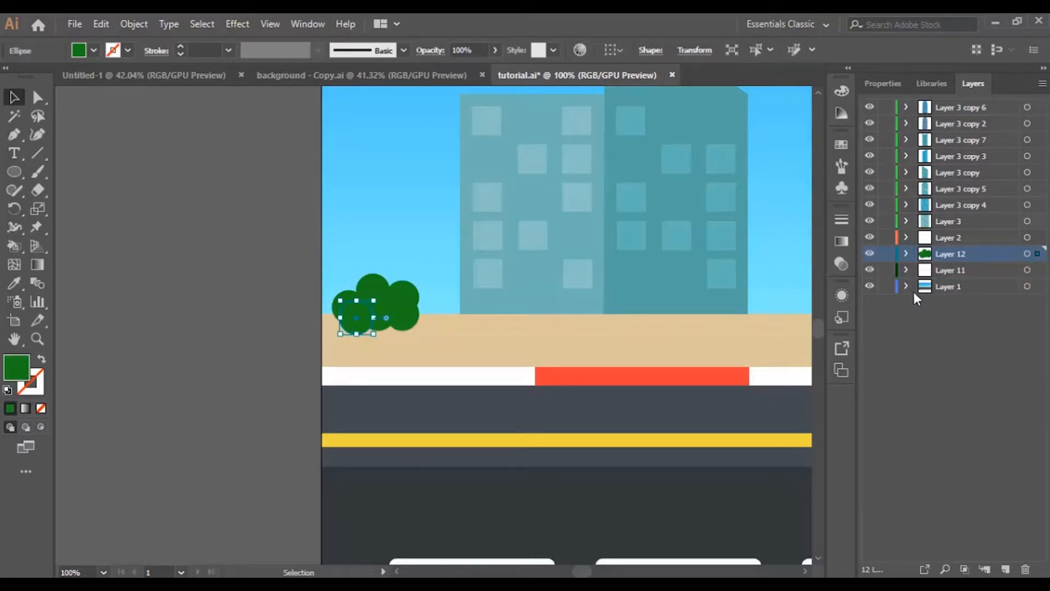
Lock Layer 1 and Layer 11 so only the bush circles can be selected
click(963, 286)
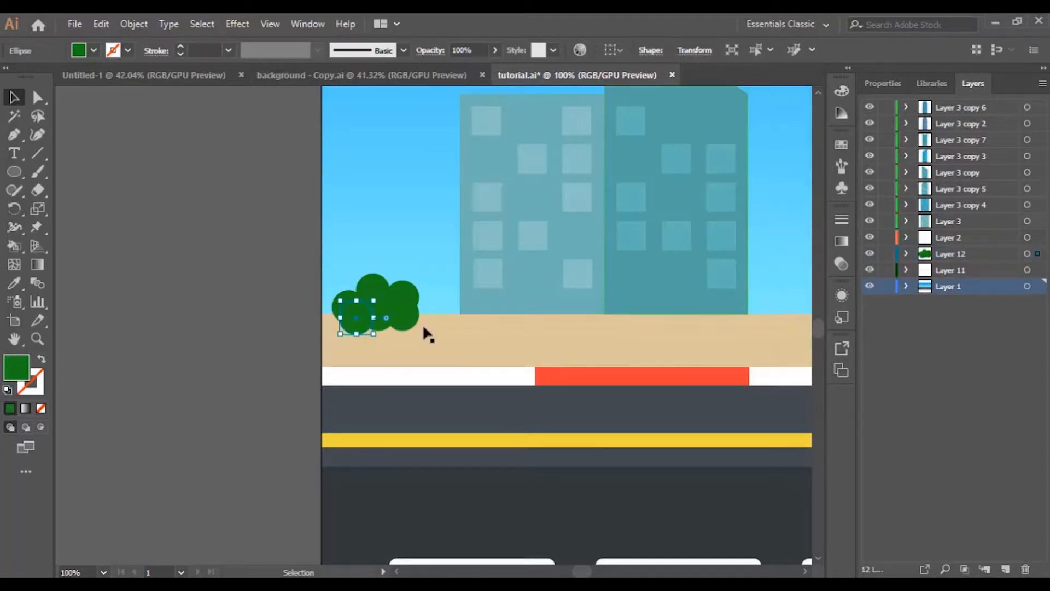
click(887, 270)
click(952, 272)
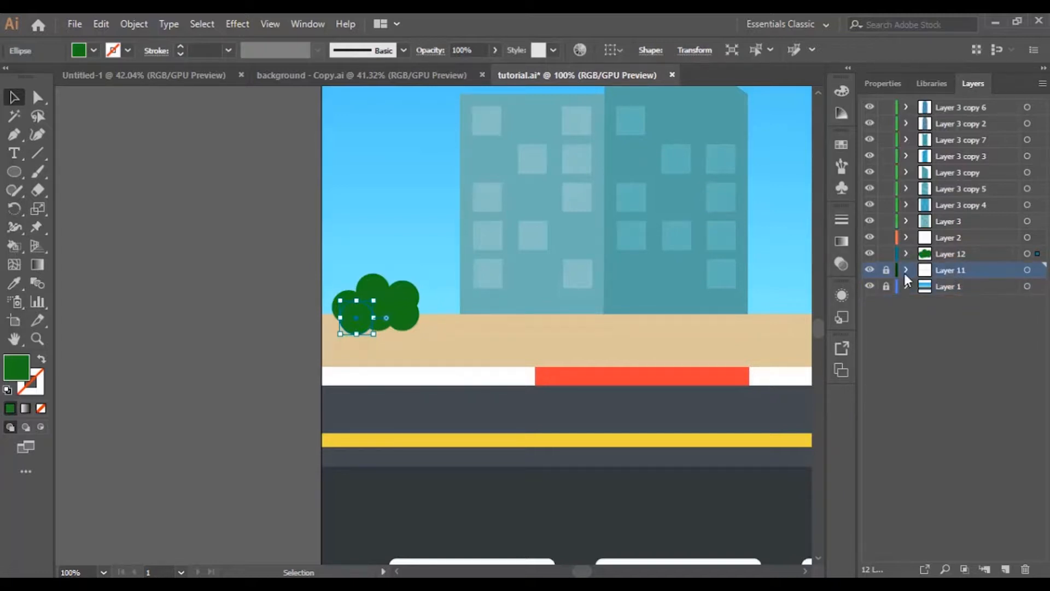
Select the whole bush, place three copies beside it to form a row, and move Layer 12 above all building layers
drag(405, 331, 412, 331)
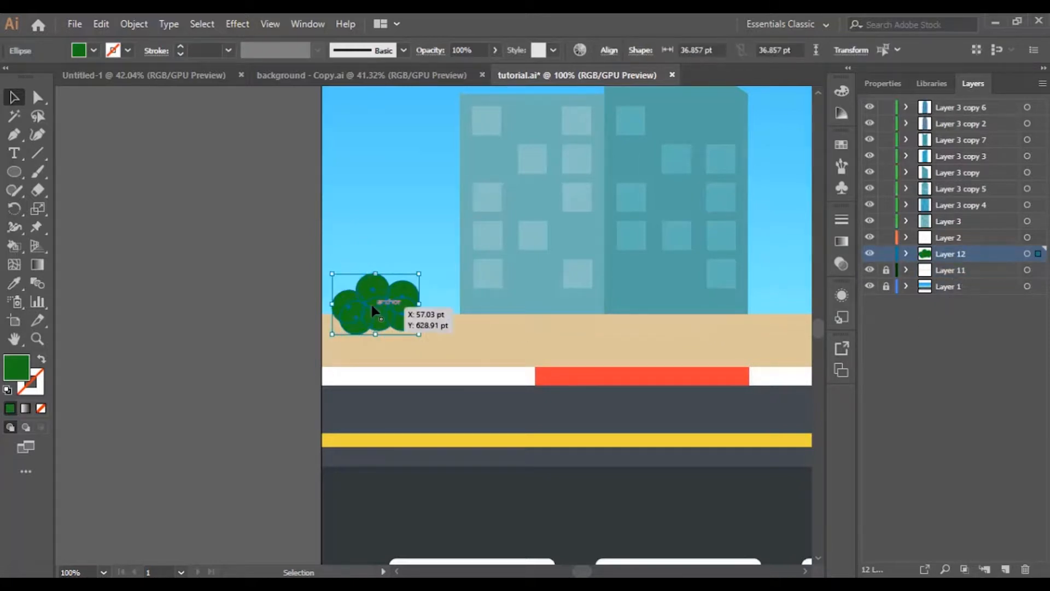
drag(385, 310, 536, 323)
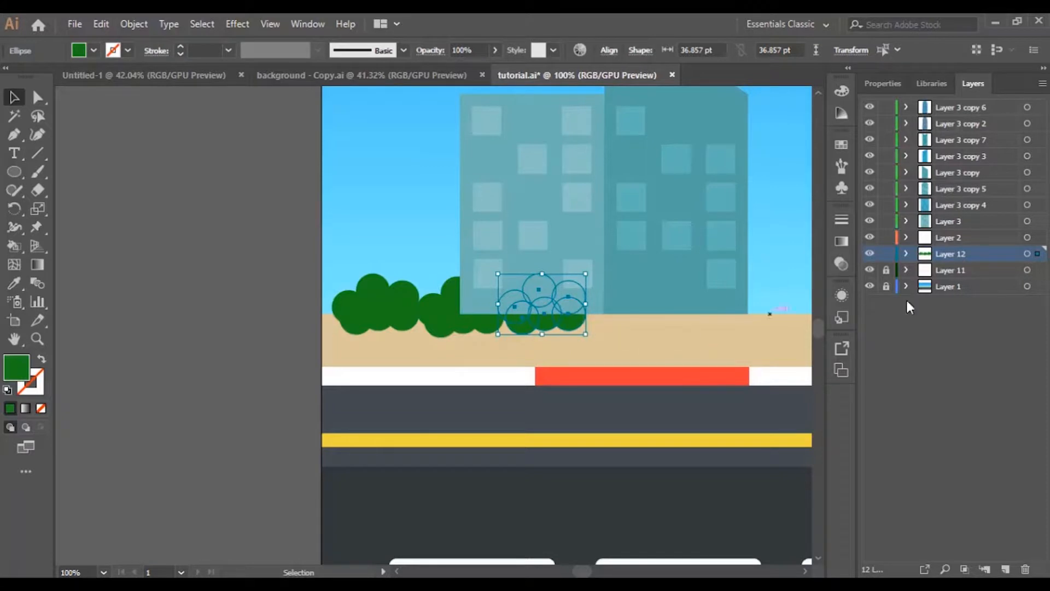
drag(954, 247, 975, 106)
drag(584, 327, 653, 318)
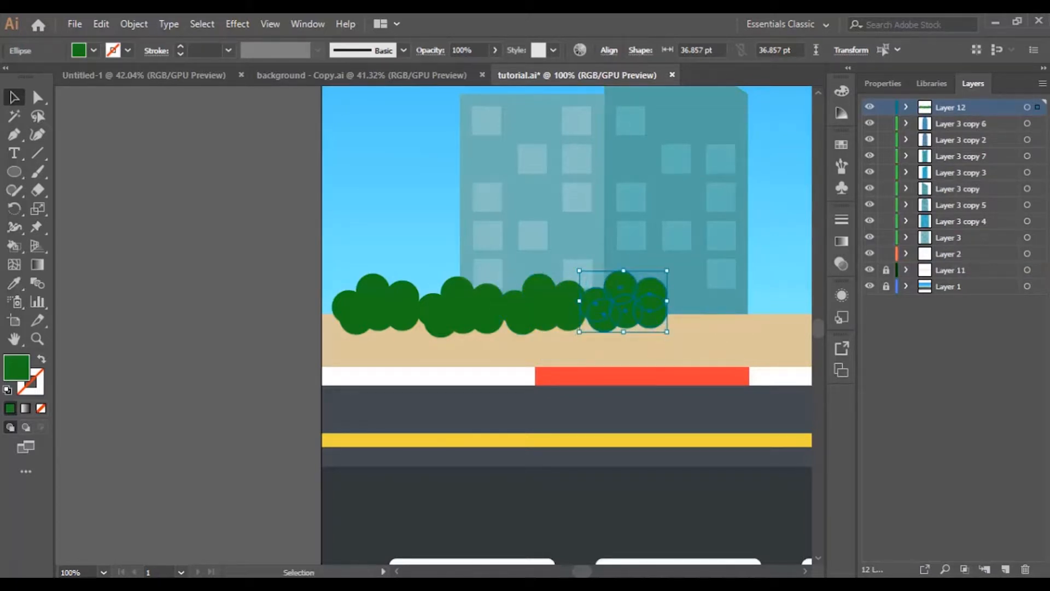
Continue duplicating the bush side by side along the sidewalk until the hedge reaches the right edge of the artboard
drag(583, 572, 589, 572)
drag(440, 317, 689, 310)
drag(591, 571, 603, 572)
drag(291, 307, 376, 310)
drag(376, 310, 629, 315)
drag(629, 314, 714, 316)
drag(596, 572, 606, 572)
drag(334, 298, 673, 313)
drag(607, 572, 617, 572)
drag(257, 305, 422, 306)
drag(422, 306, 665, 312)
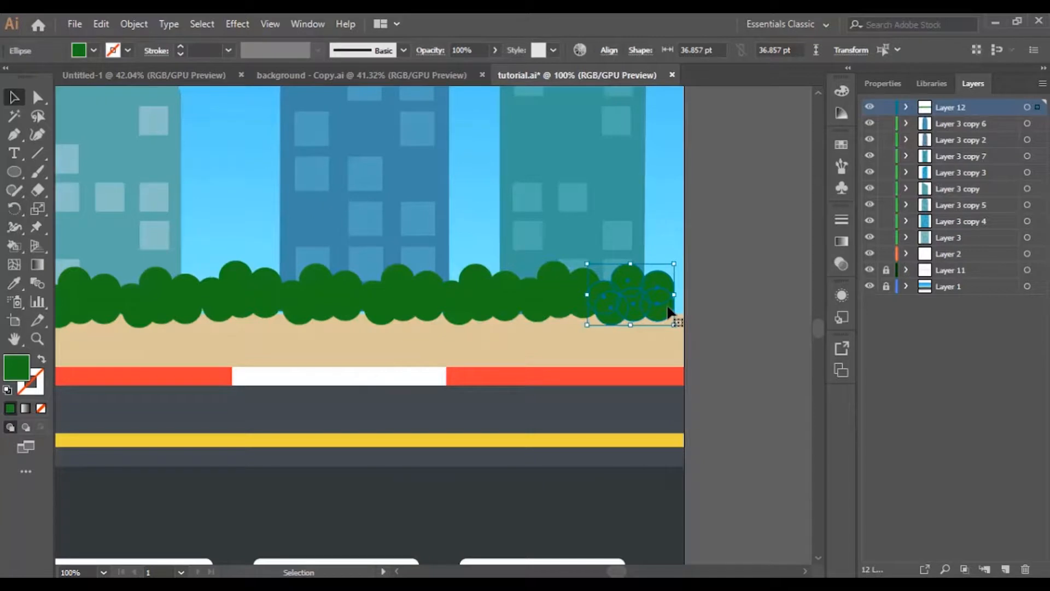
drag(665, 312, 678, 313)
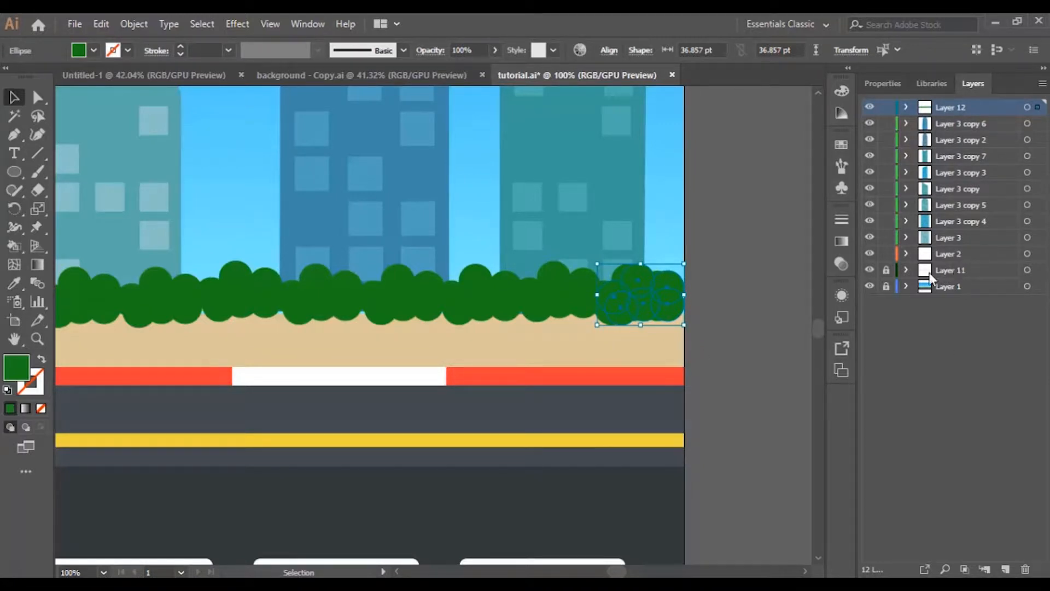
Unlock Layer 11 and move it above Layer 12 so the sidewalk covers the hedge's lower edge
click(978, 273)
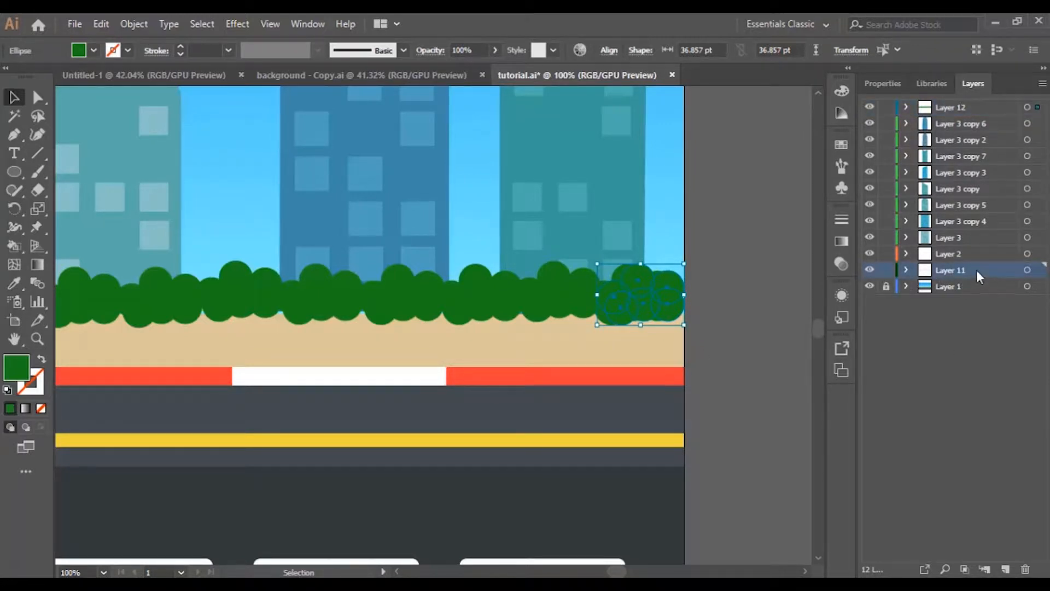
drag(973, 270, 968, 103)
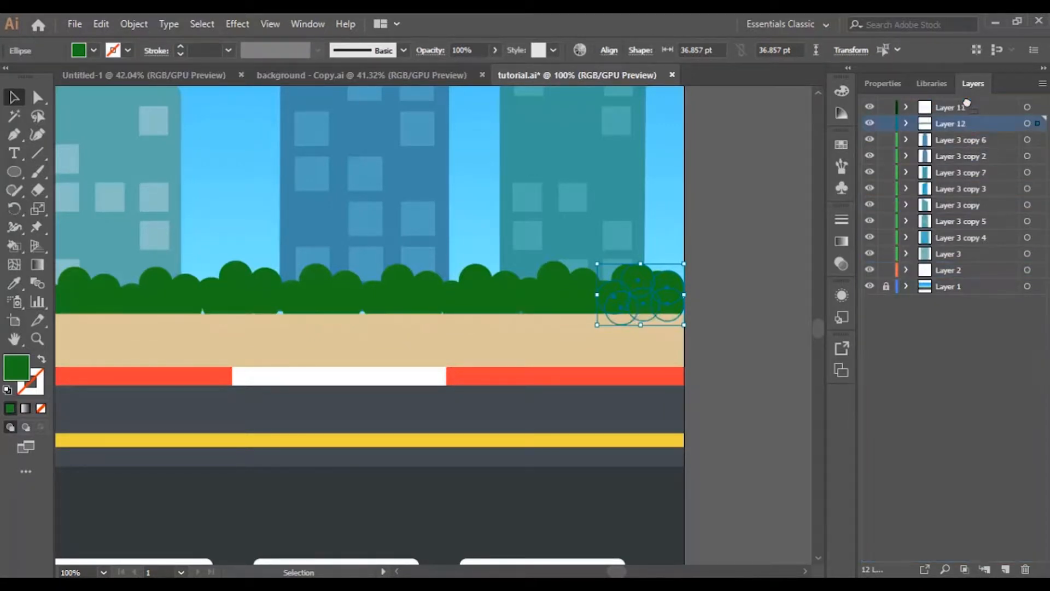
click(749, 356)
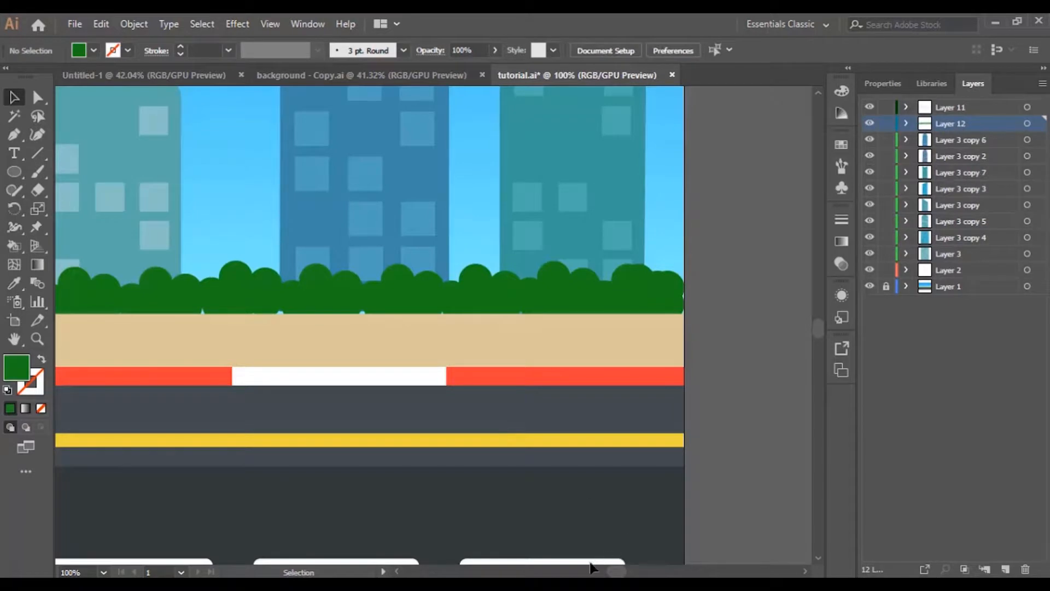
drag(608, 574, 587, 572)
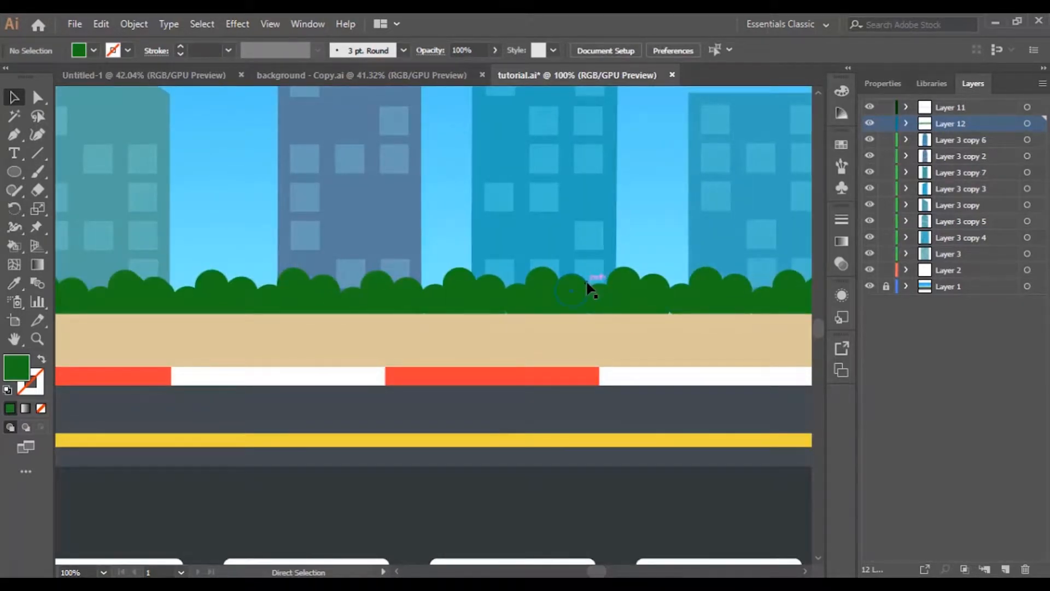
Select all the hedge art on Layer 12 and nudge it down slightly toward the sidewalk
key(ctrl+minus)
key(ctrl+minus)
key(ctrl+minus)
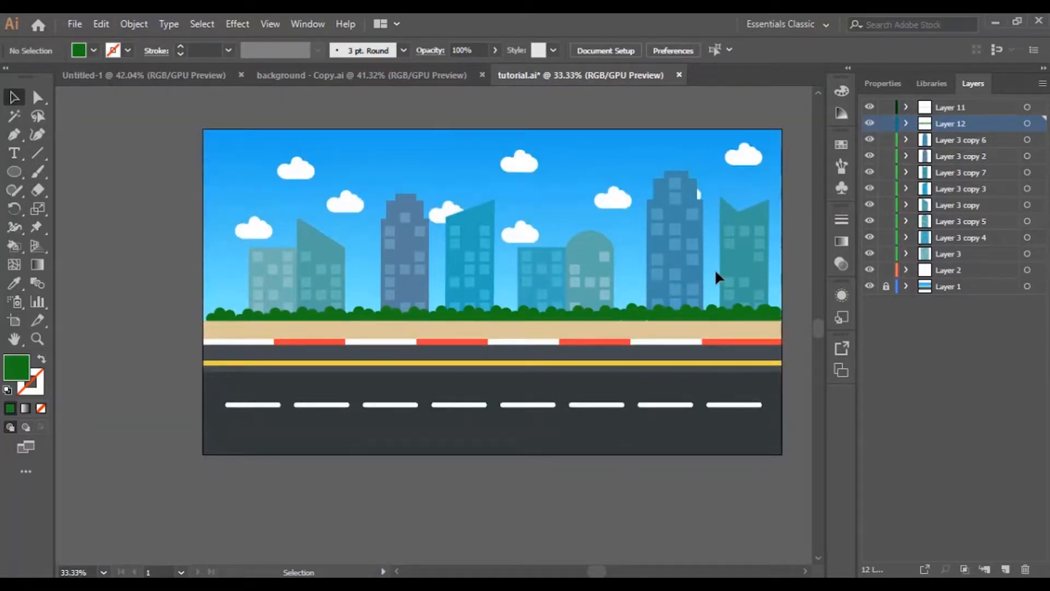
key(ctrl+plus)
key(ctrl+plus)
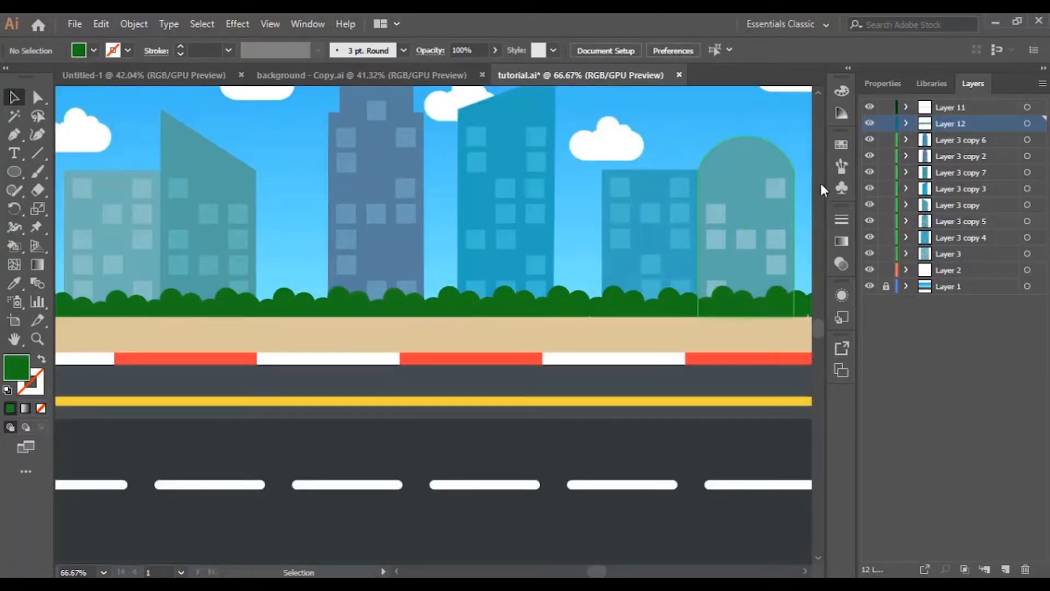
click(1039, 123)
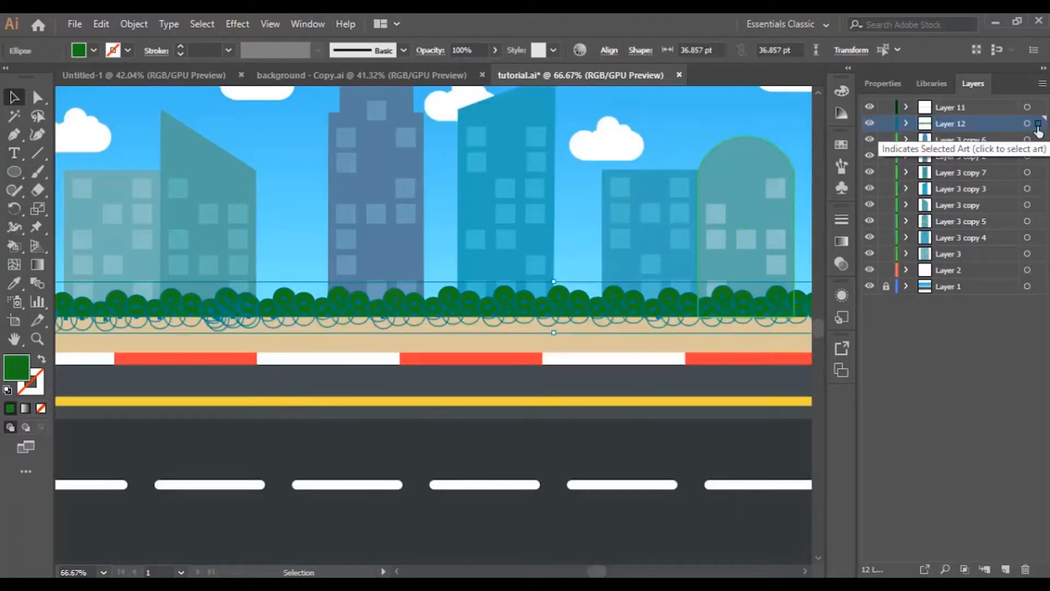
key(Down)
key(Down)
key(Down)
key(Down)
key(Down)
key(Down)
key(Down)
key(Down)
key(Down)
key(Down)
key(Down)
key(Down)
key(Down)
key(Down)
key(Down)
key(Down)
key(Down)
key(Down)
key(Down)
key(Down)
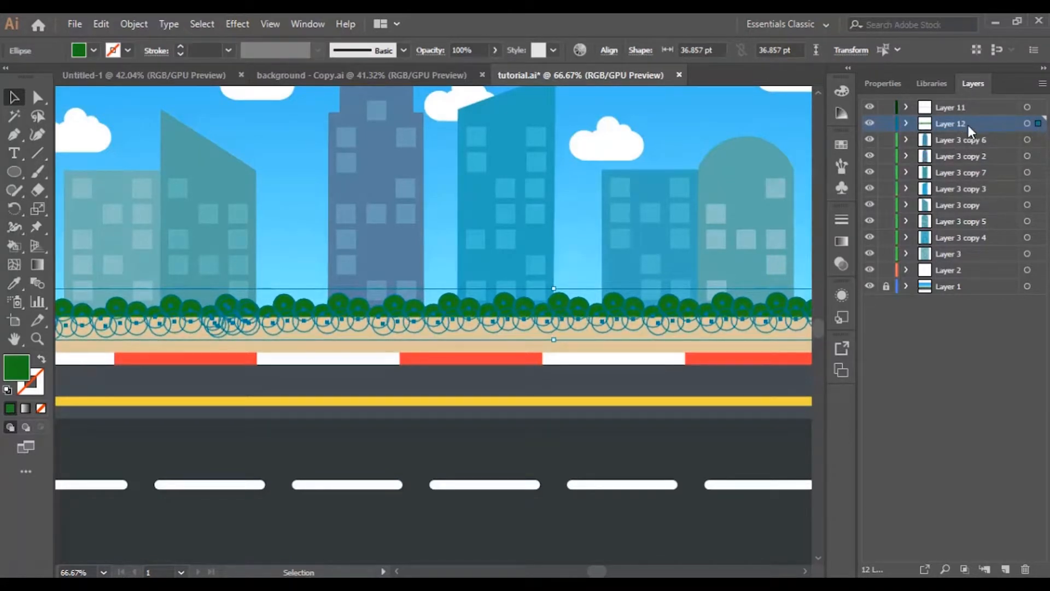
Duplicate Layer 12 and nudge the copied hedge up slightly from the original
drag(996, 127, 1006, 570)
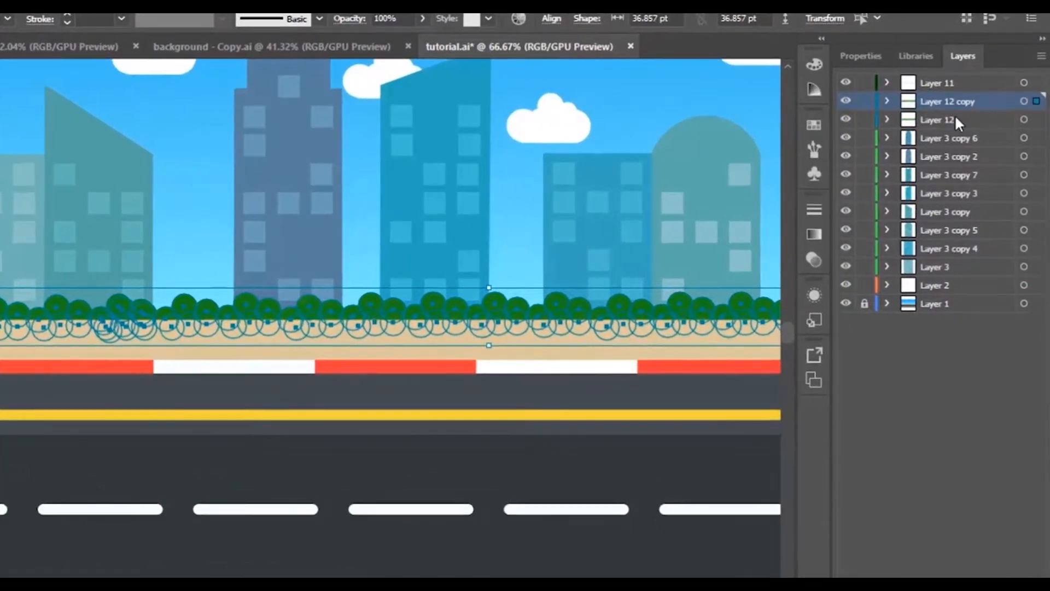
click(945, 121)
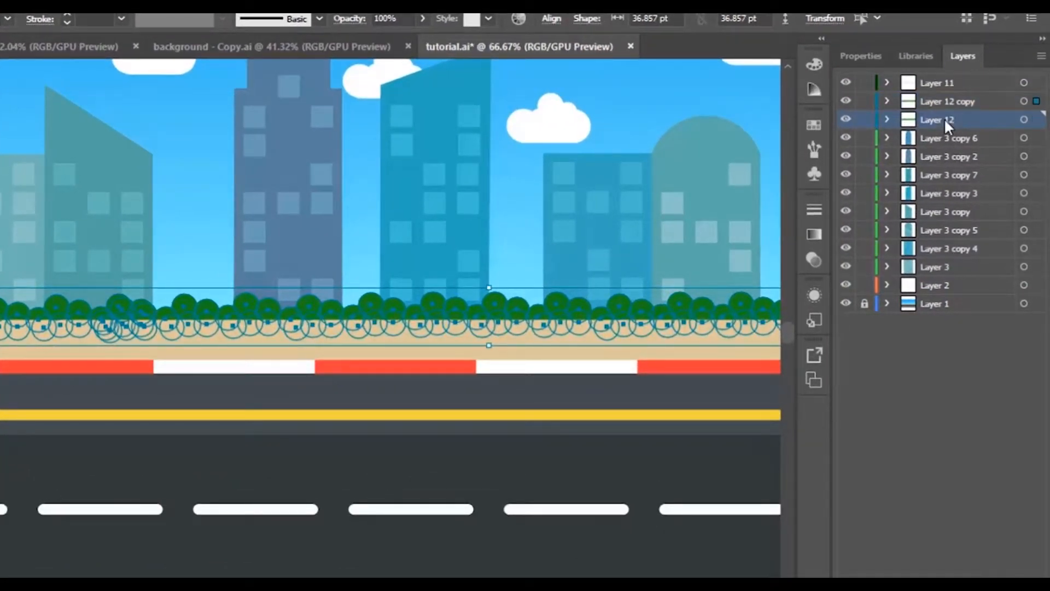
key(Up)
key(Up)
key(Up)
key(Up)
key(Up)
key(Up)
key(Up)
key(Up)
key(Up)
key(Up)
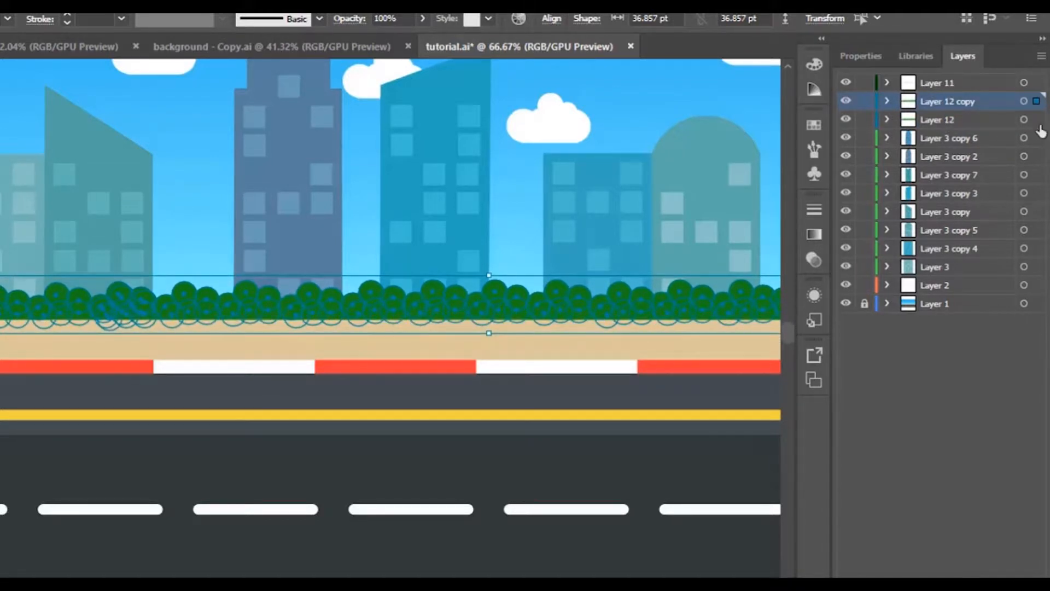
Recolor the original hedge on Layer 12 with the darker green fill #188912
click(1035, 121)
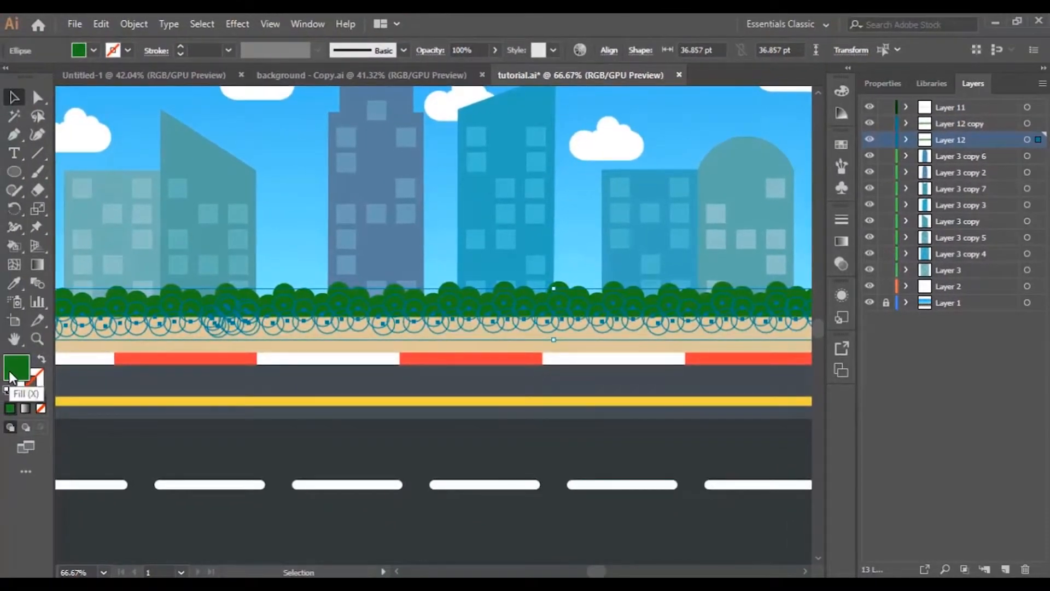
double_click(12, 374)
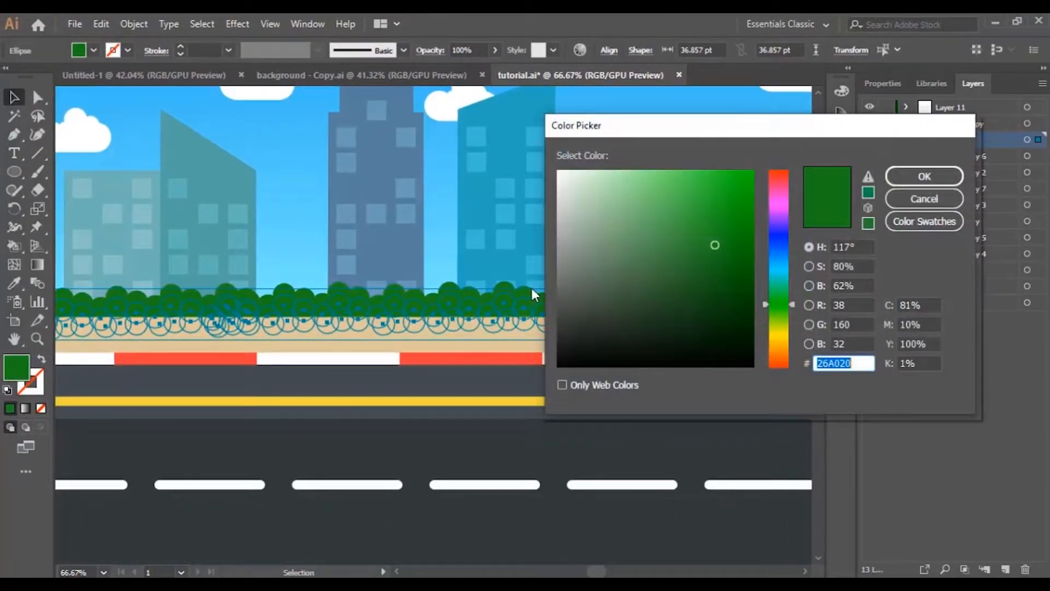
click(729, 260)
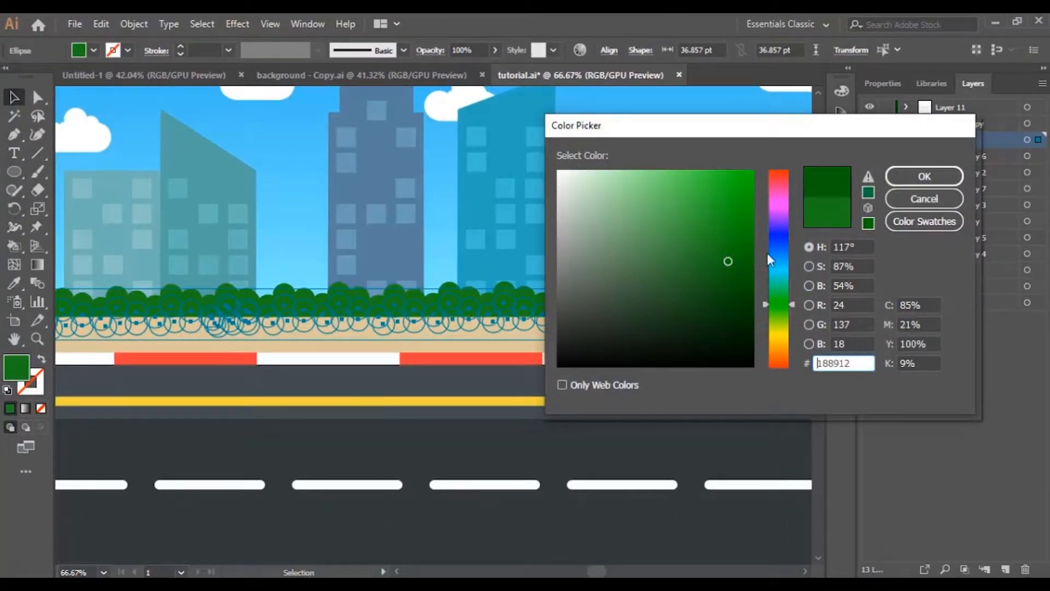
click(925, 177)
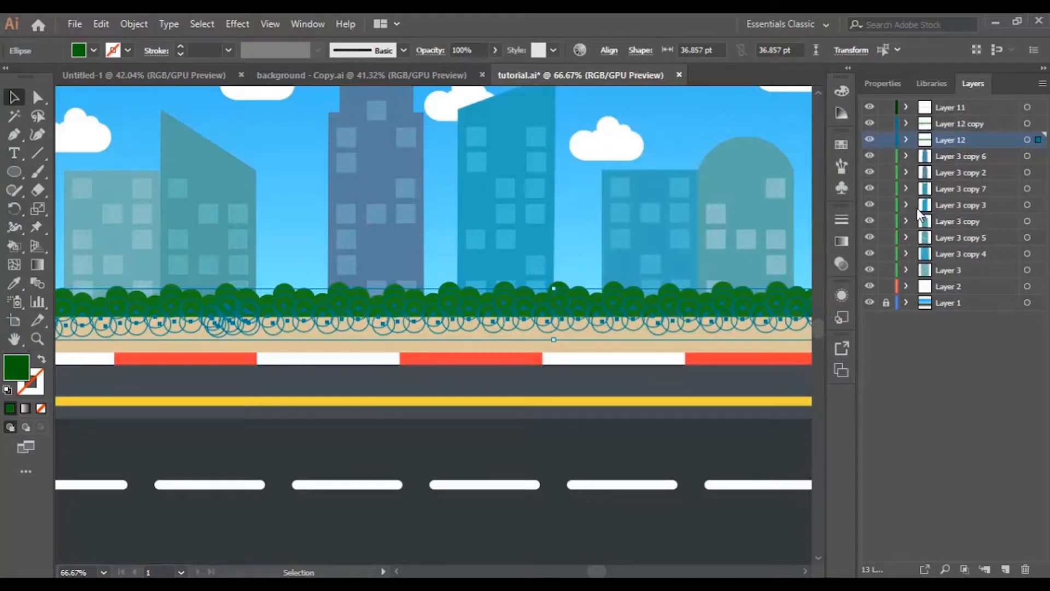
Nudge the dark green hedge up until its tops show behind the lighter front hedge, and deselect it
key(Up)
key(Up)
key(Up)
key(Up)
key(Up)
key(Up)
key(Up)
key(Up)
key(Up)
key(Up)
key(Up)
key(Up)
key(Up)
key(Up)
key(Up)
key(Up)
key(Up)
key(Up)
key(Up)
key(Up)
key(Up)
key(Up)
key(Up)
key(Up)
key(Up)
key(Up)
key(Up)
key(Up)
key(Up)
key(Up)
key(Up)
key(Up)
key(Up)
key(Up)
key(Up)
key(Up)
key(Up)
key(Up)
key(Up)
key(Up)
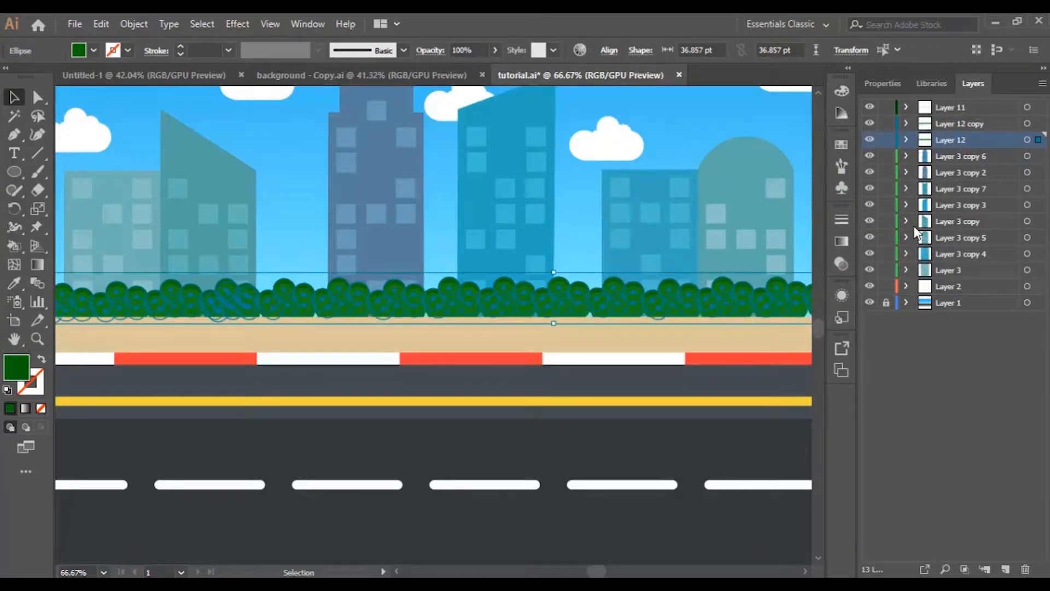
key(Up)
key(Up)
key(Up)
key(Up)
key(Up)
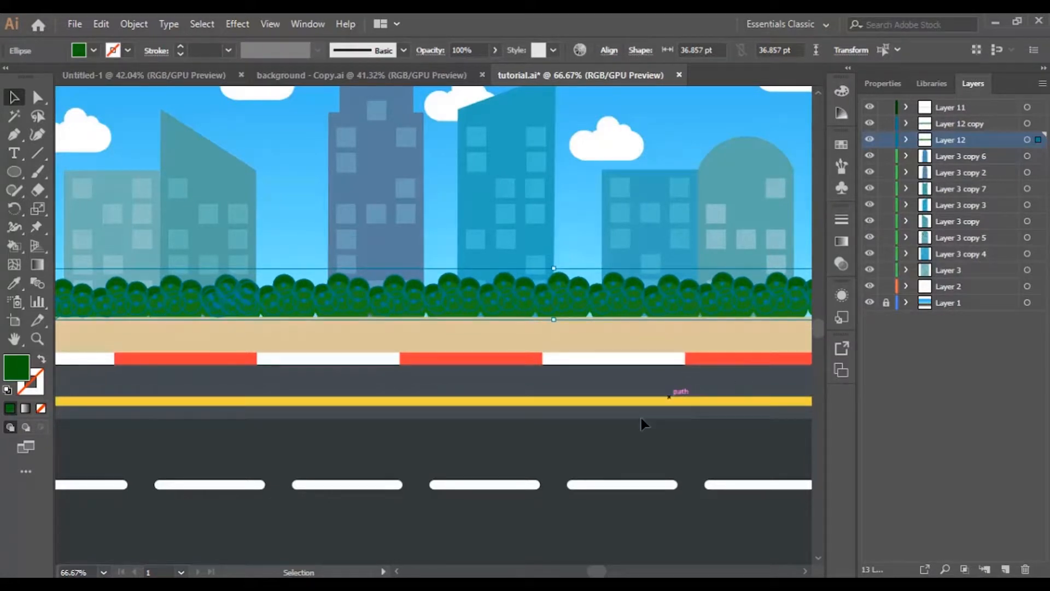
click(1002, 343)
click(628, 444)
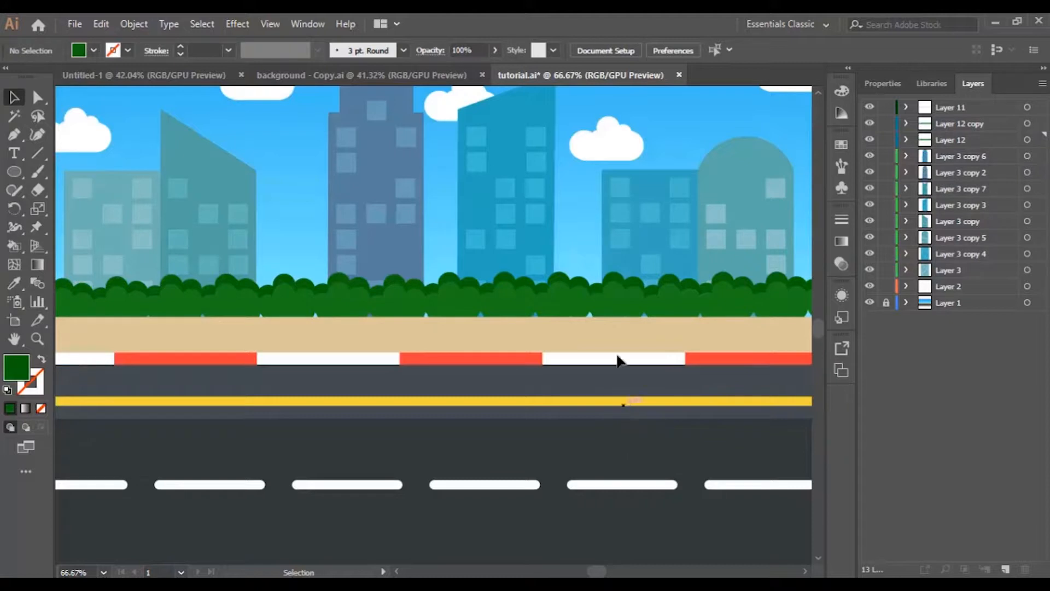
Select the art on both Layer 12 and Layer 12 copy and nudge it down to close the gaps above the sidewalk
key(ctrl+minus)
key(ctrl+minus)
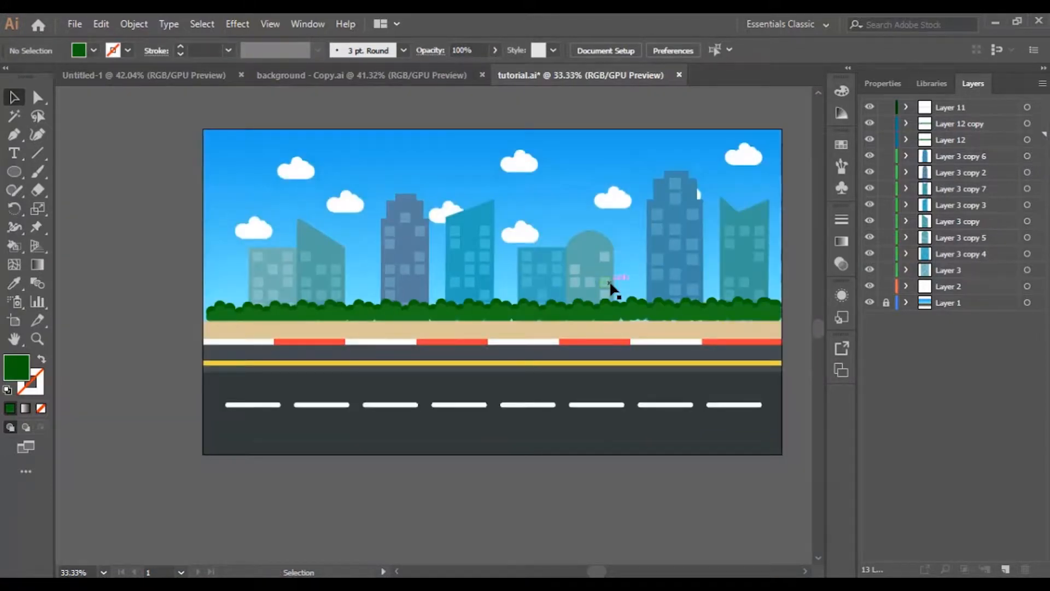
click(968, 138)
click(1036, 141)
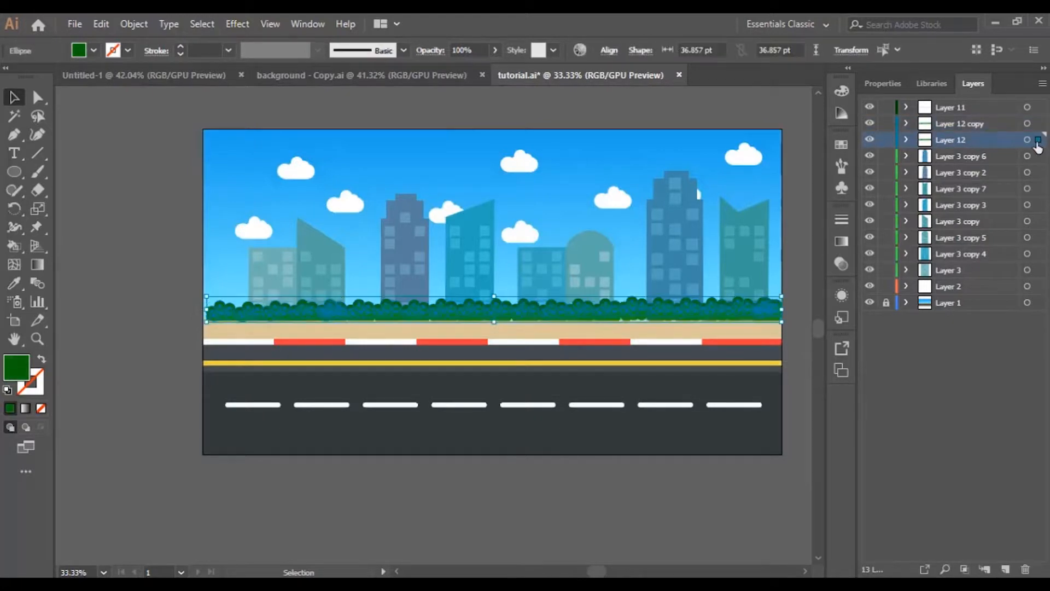
click(1037, 124)
shift+click(1037, 140)
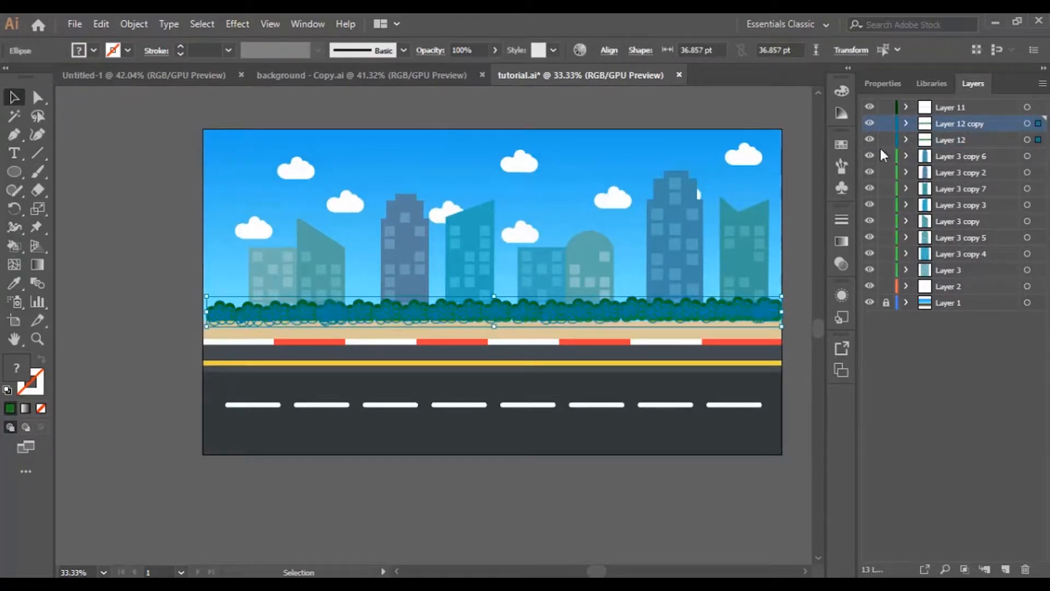
key(Down)
key(Down)
key(Down)
key(Down)
key(Down)
key(Down)
key(Down)
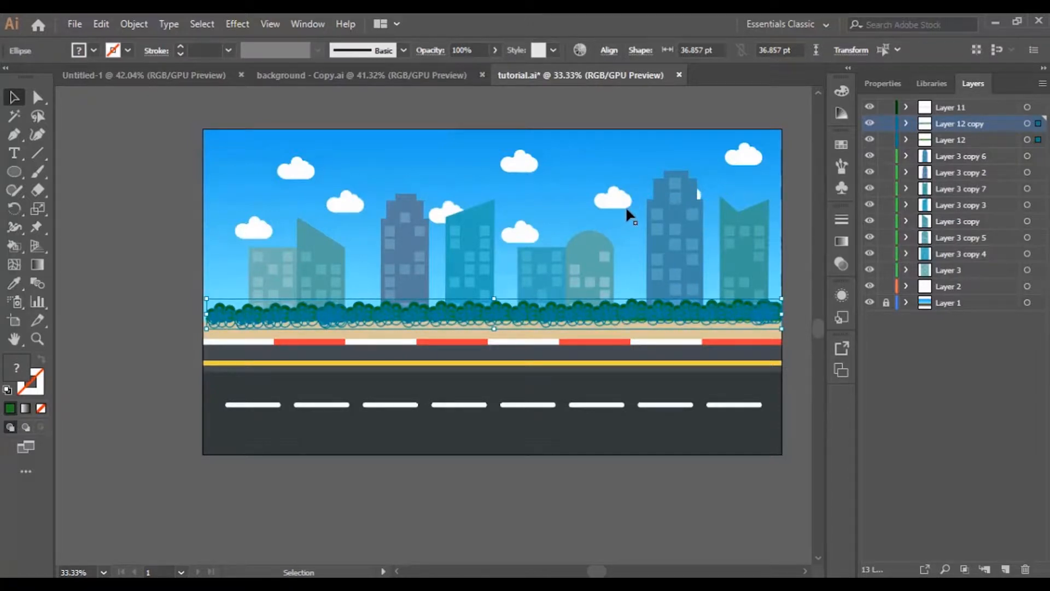
click(789, 225)
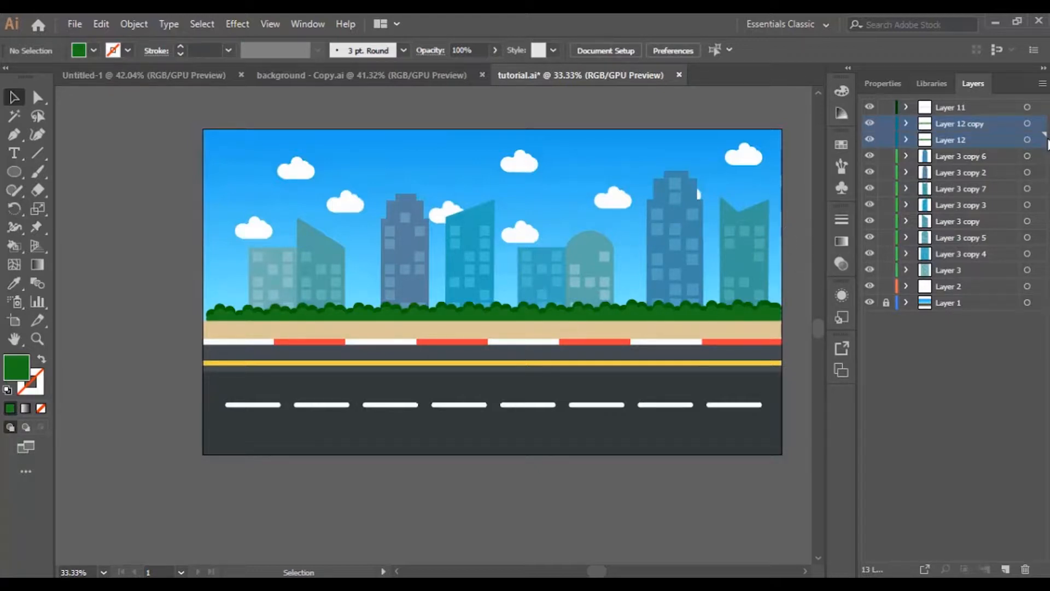
Stretch the front hedge on Layer 12 copy slightly so it reaches the left edge of the artboard
click(1038, 124)
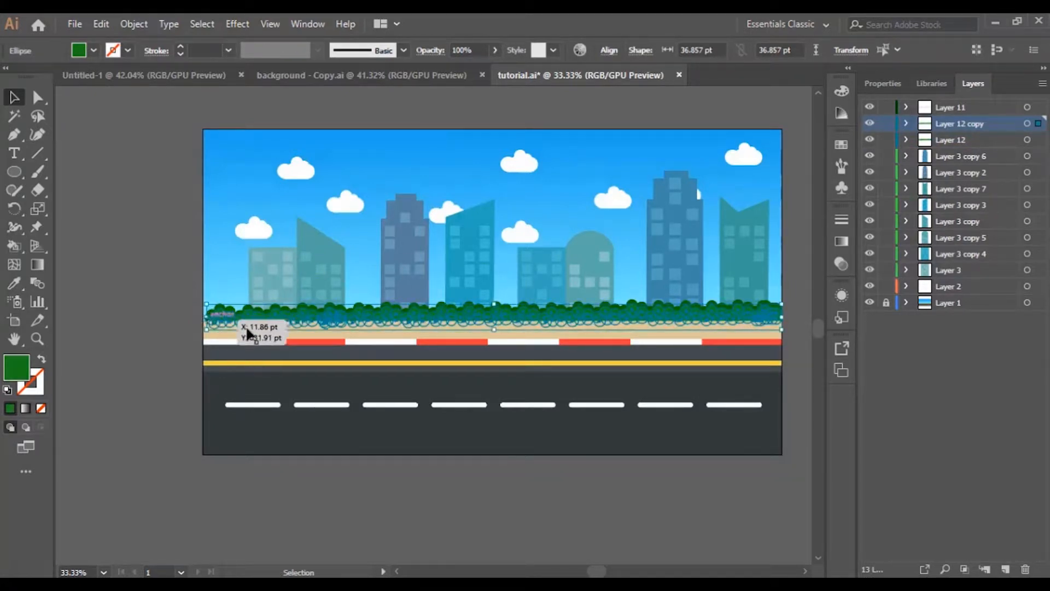
drag(206, 319, 203, 321)
click(514, 550)
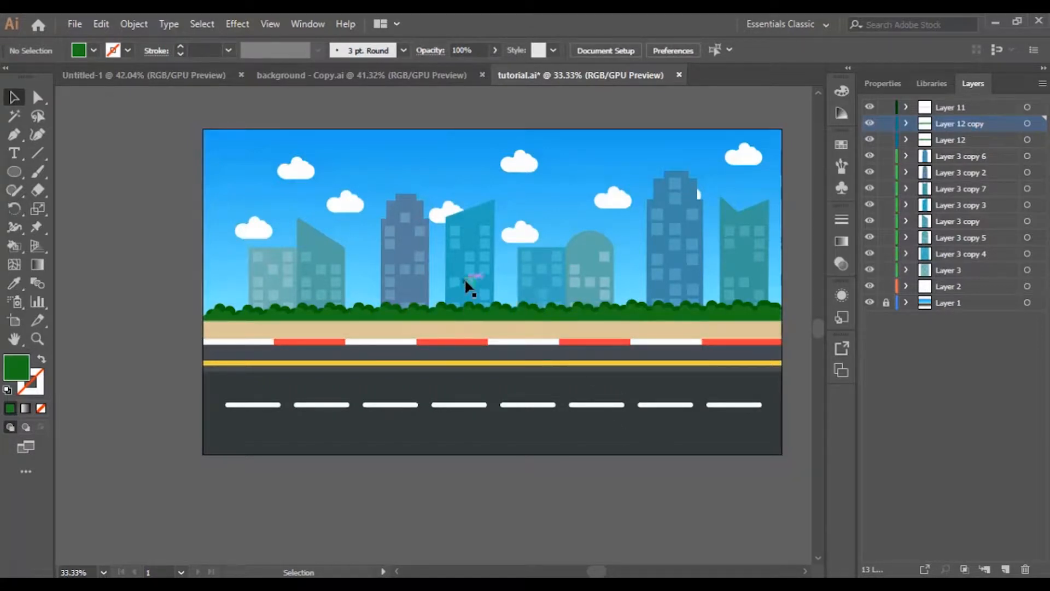
Compare the street scene in tutorial.ai with the finished reference artwork in background - Copy.ai
click(35, 335)
drag(507, 272, 537, 320)
drag(601, 572, 604, 572)
scroll(459, 406, up, 1)
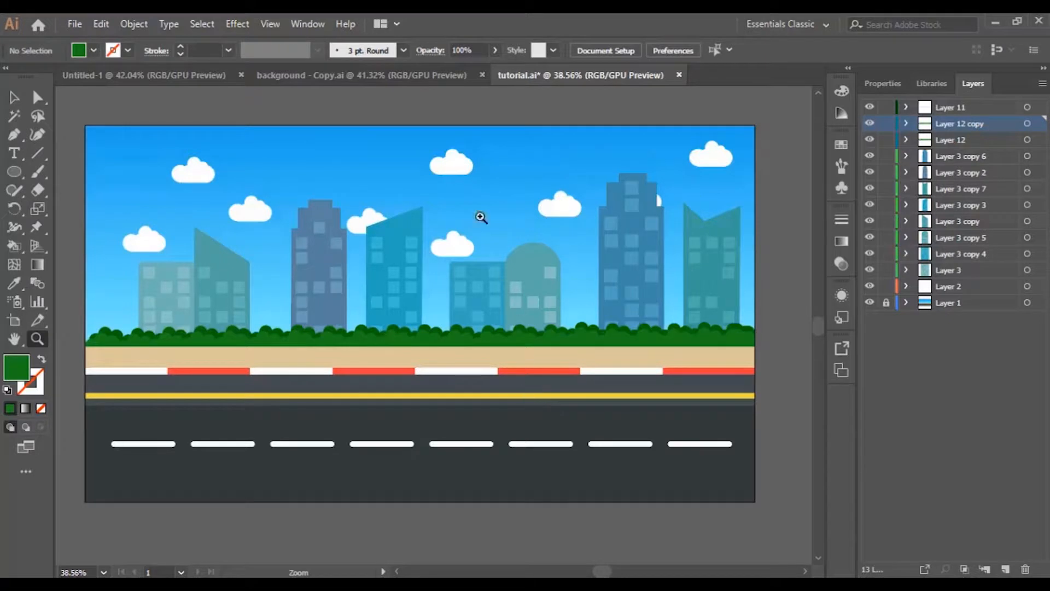
click(425, 77)
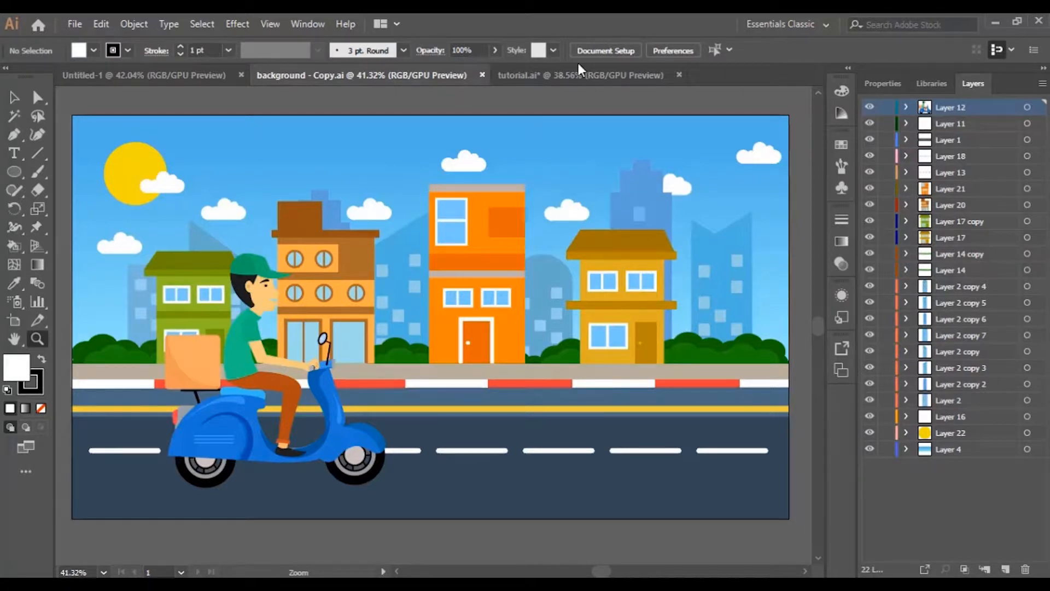
click(571, 76)
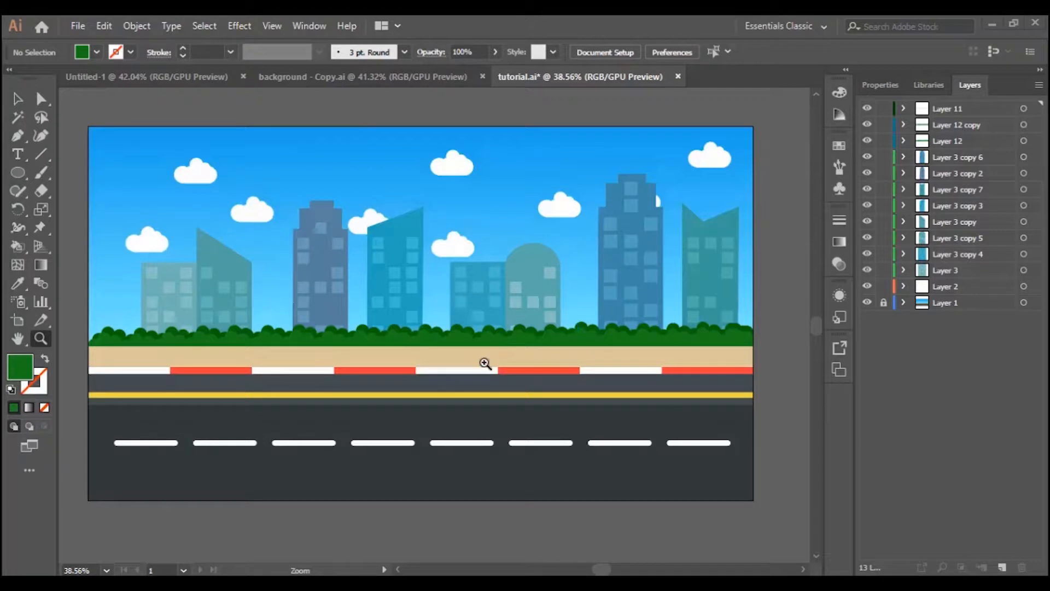
click(323, 79)
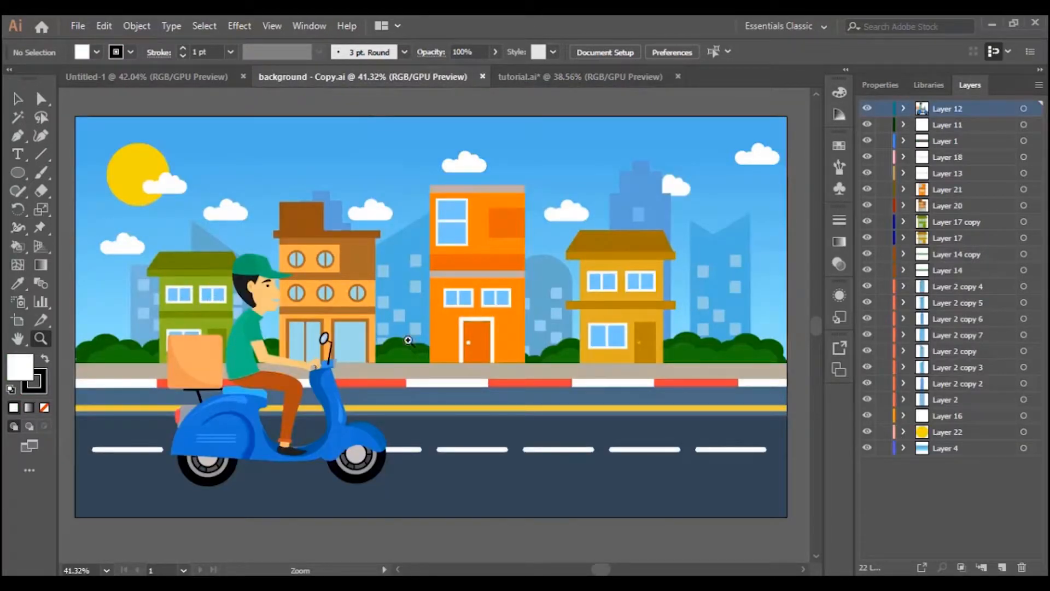
click(579, 80)
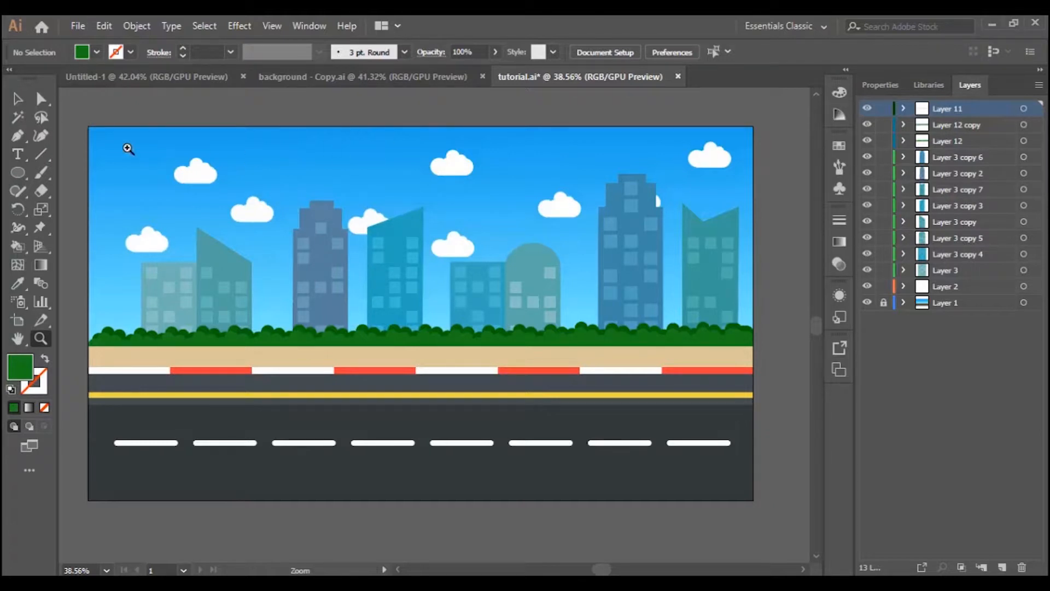
Save tutorial.ai and create a new 1920 x 1080 pt document
click(80, 25)
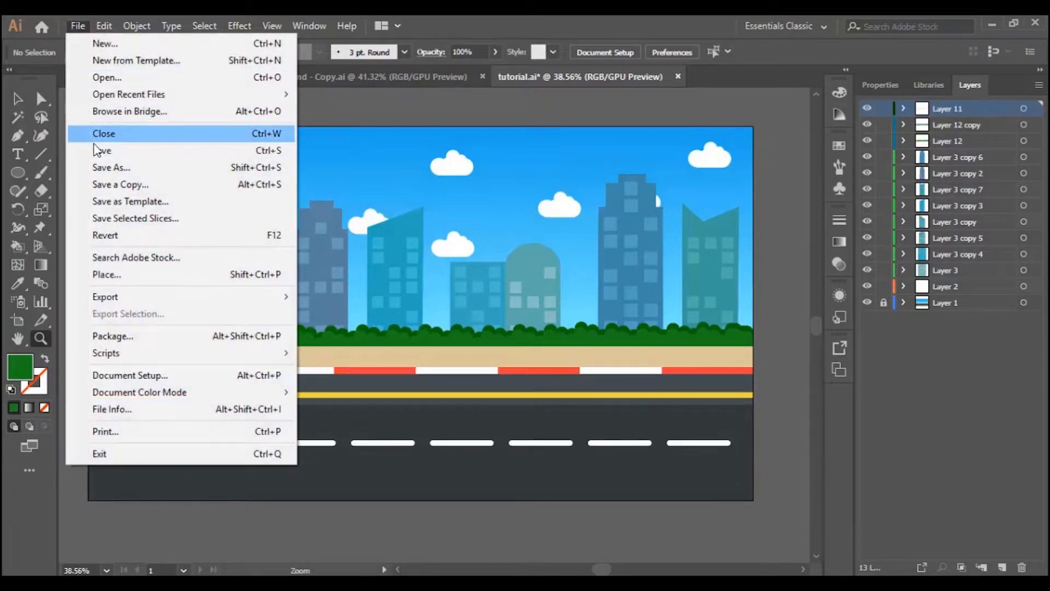
click(103, 150)
click(74, 24)
mouse_move(104, 26)
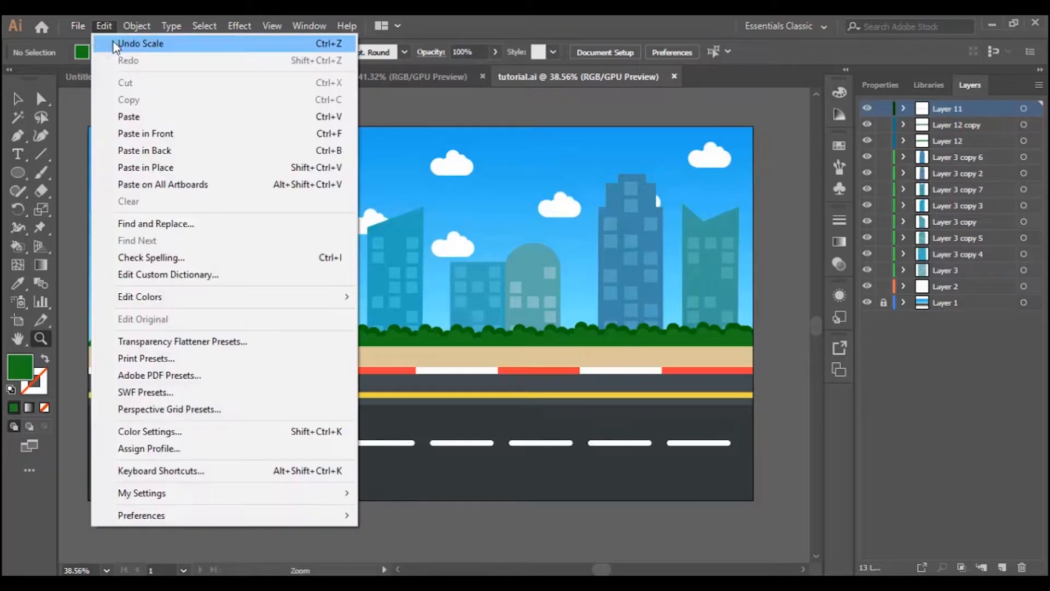
click(104, 40)
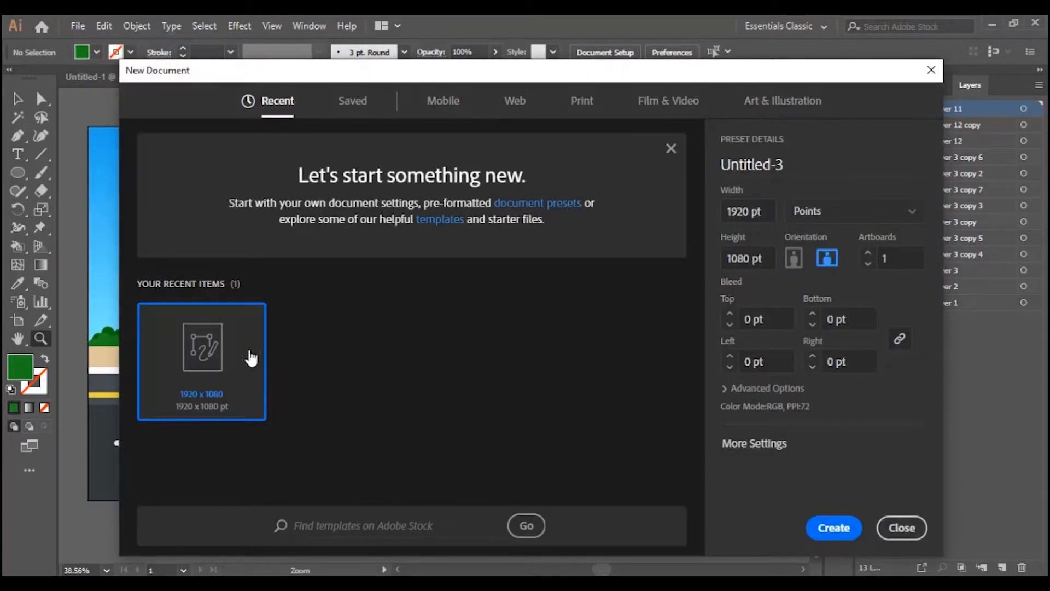
double_click(237, 366)
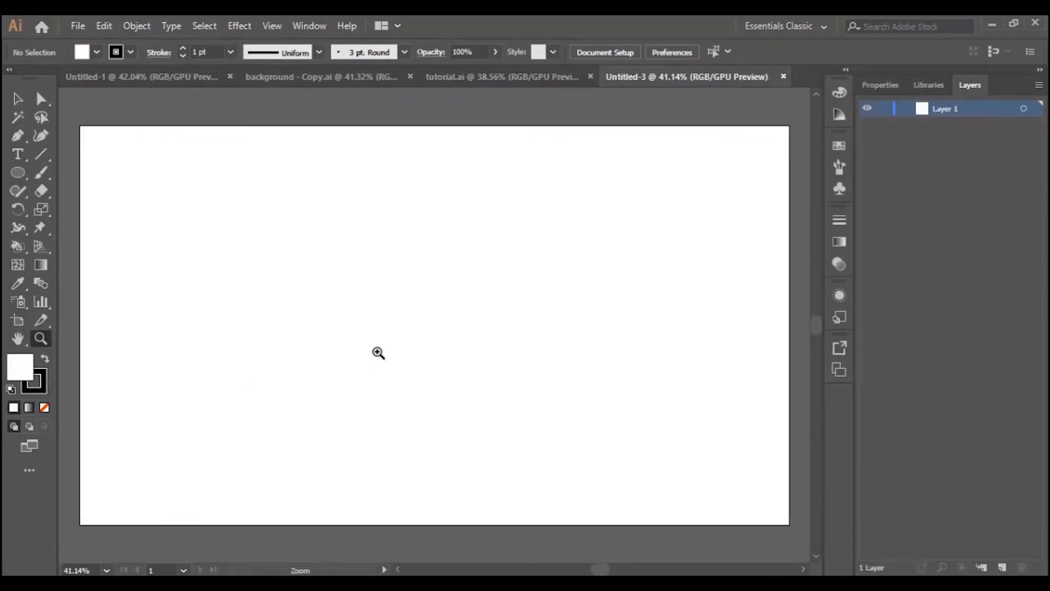
Draw a tall upright rectangle near the middle of the artboard and remove its stroke
click(428, 305)
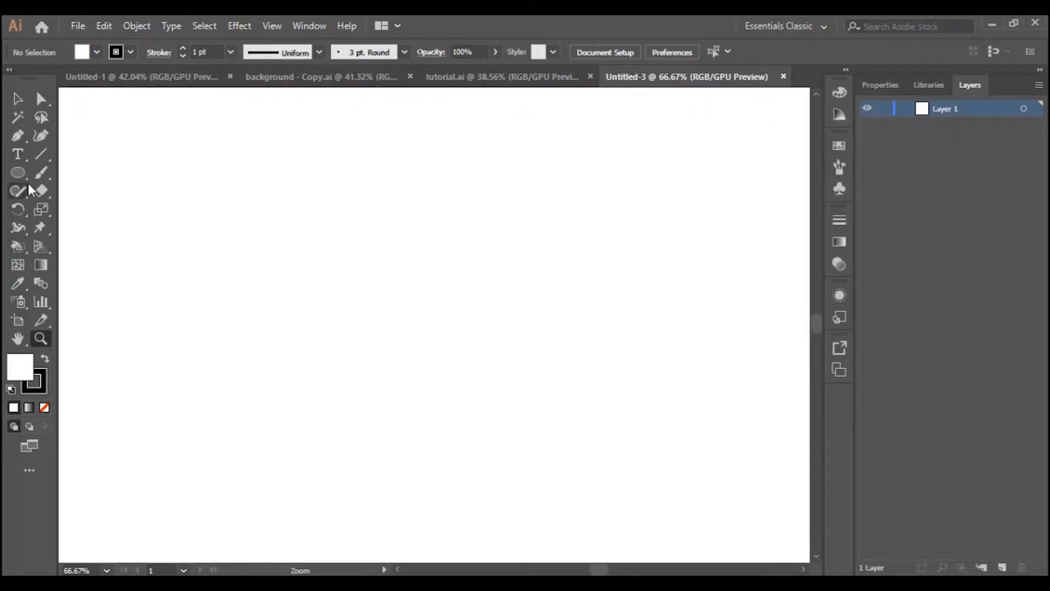
drag(21, 174, 110, 173)
mouse_move(406, 185)
mouse_down()
mouse_move(543, 424)
mouse_move(562, 426)
mouse_up()
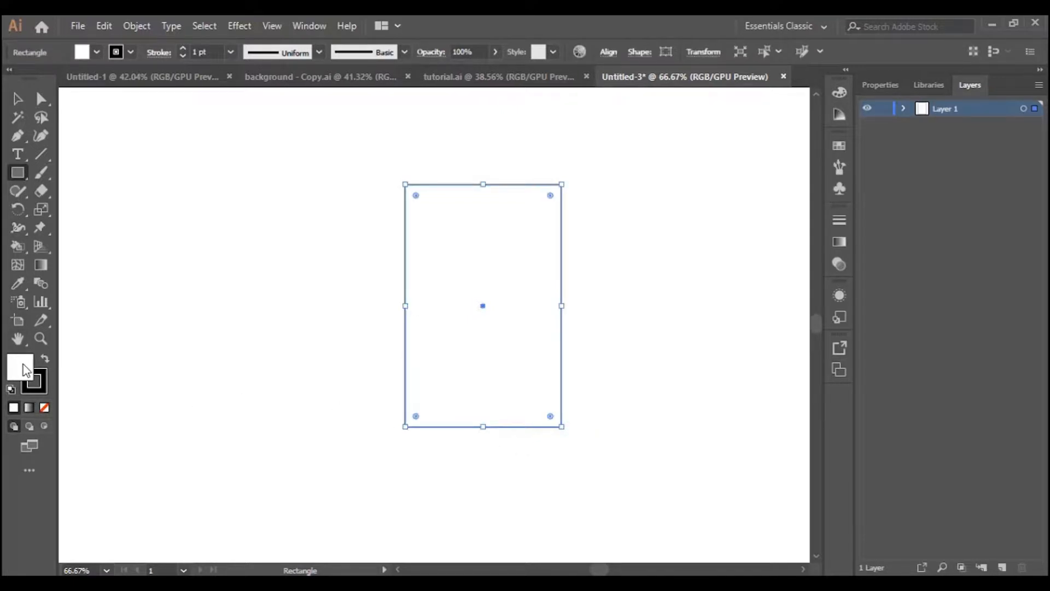
click(39, 387)
click(44, 407)
Fill the tall rectangle with mustard yellow, C4B03B
click(21, 369)
double_click(21, 370)
drag(775, 330, 783, 341)
click(674, 204)
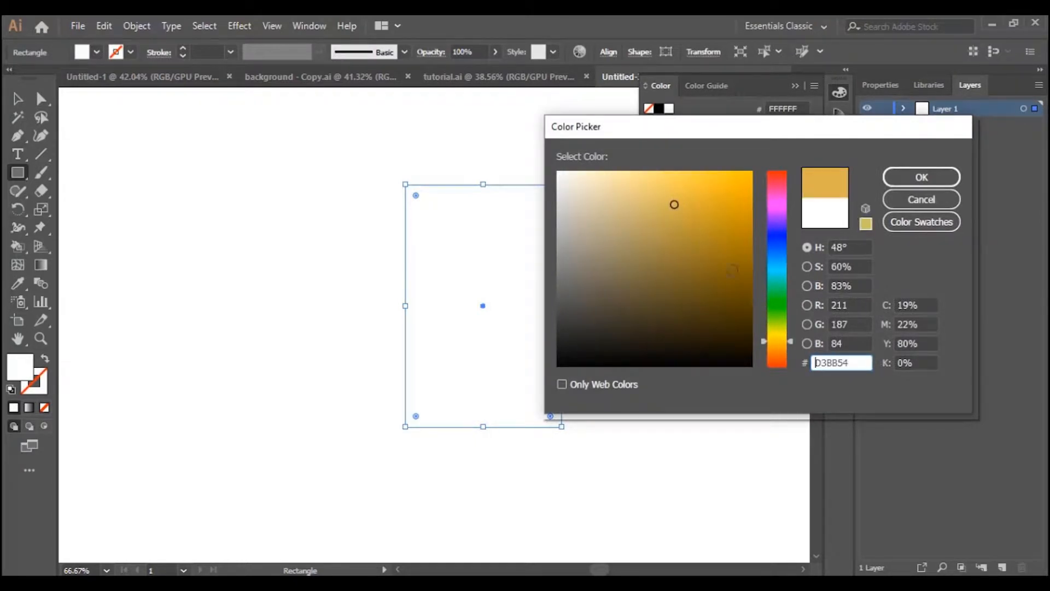
click(780, 330)
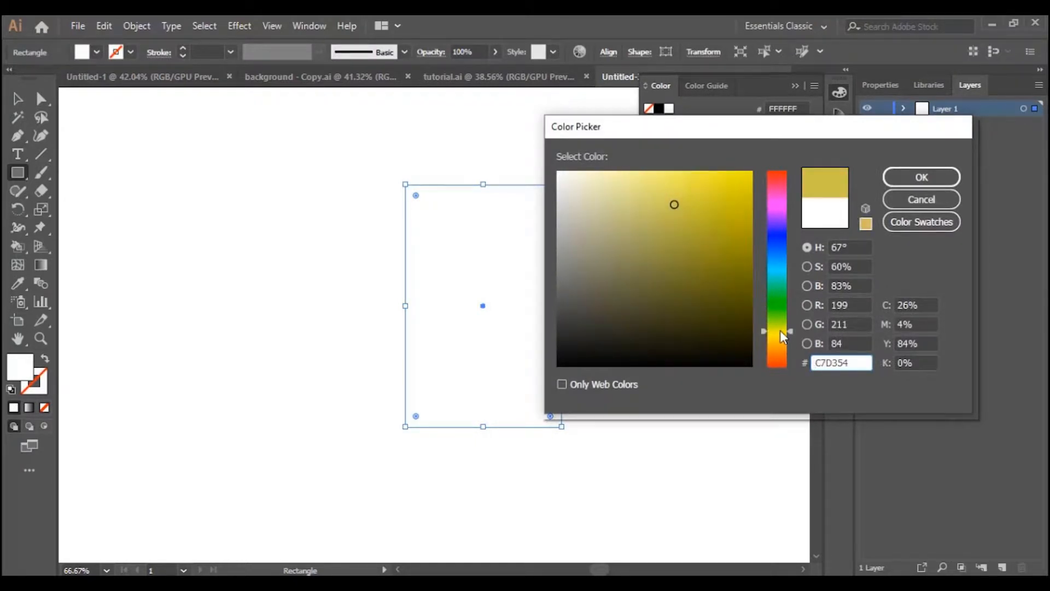
click(780, 339)
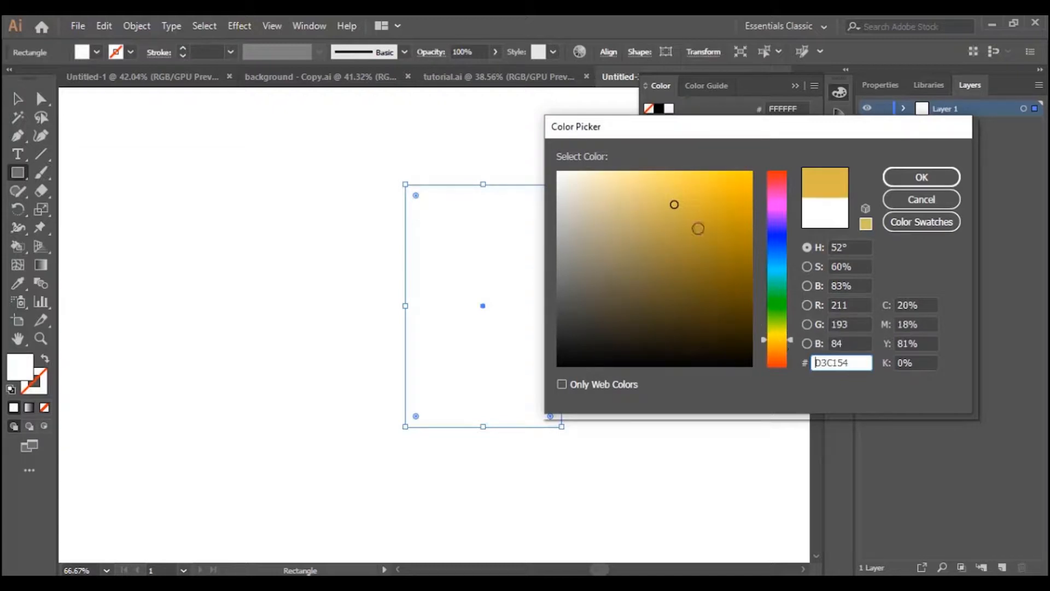
click(694, 217)
click(920, 182)
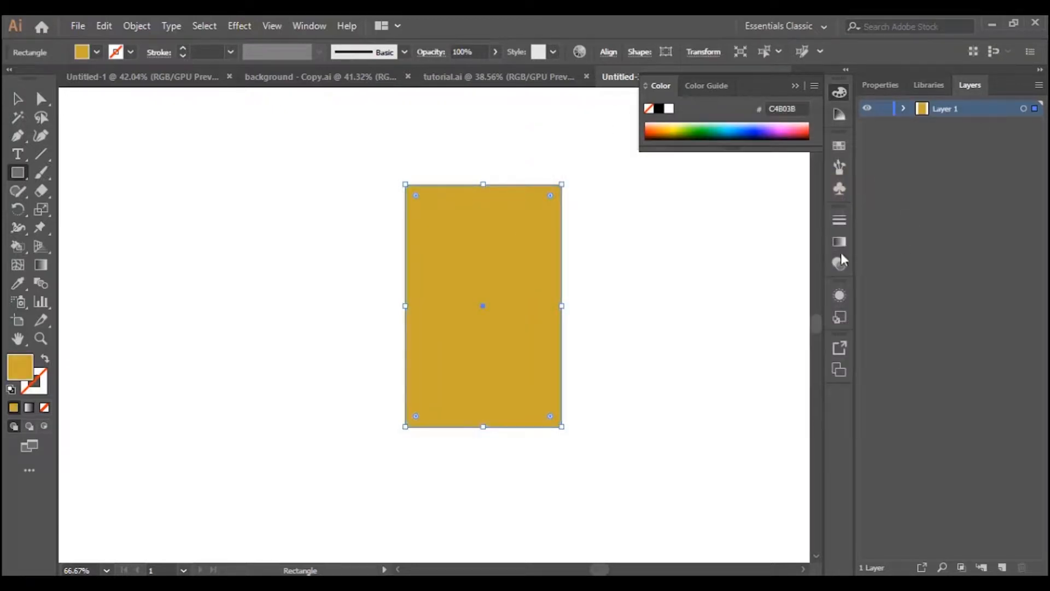
Copy the mustard rectangle and paste the duplicate directly in front of it
click(17, 99)
click(646, 298)
click(504, 262)
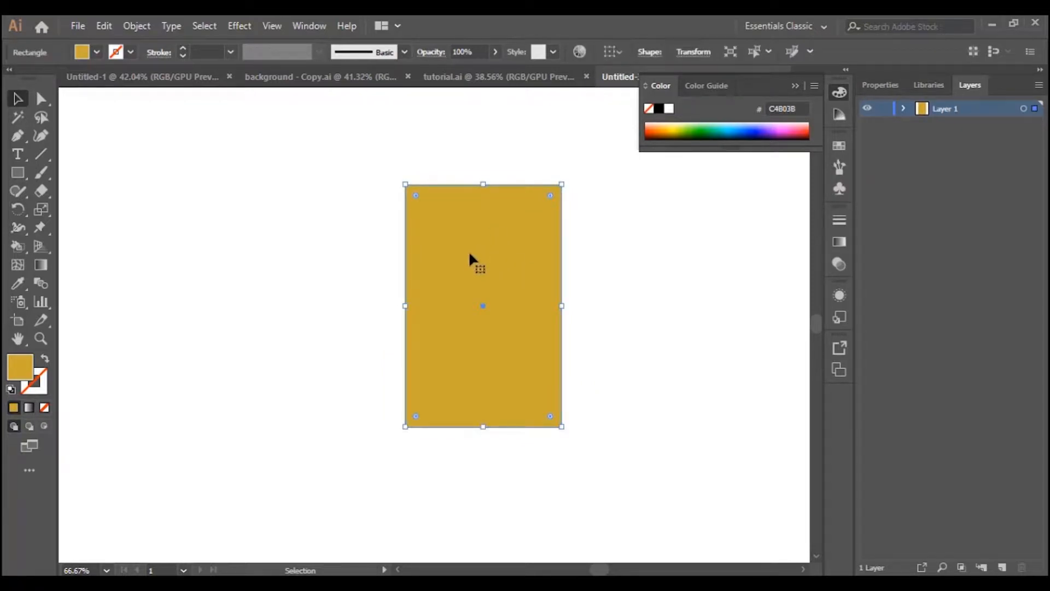
click(104, 26)
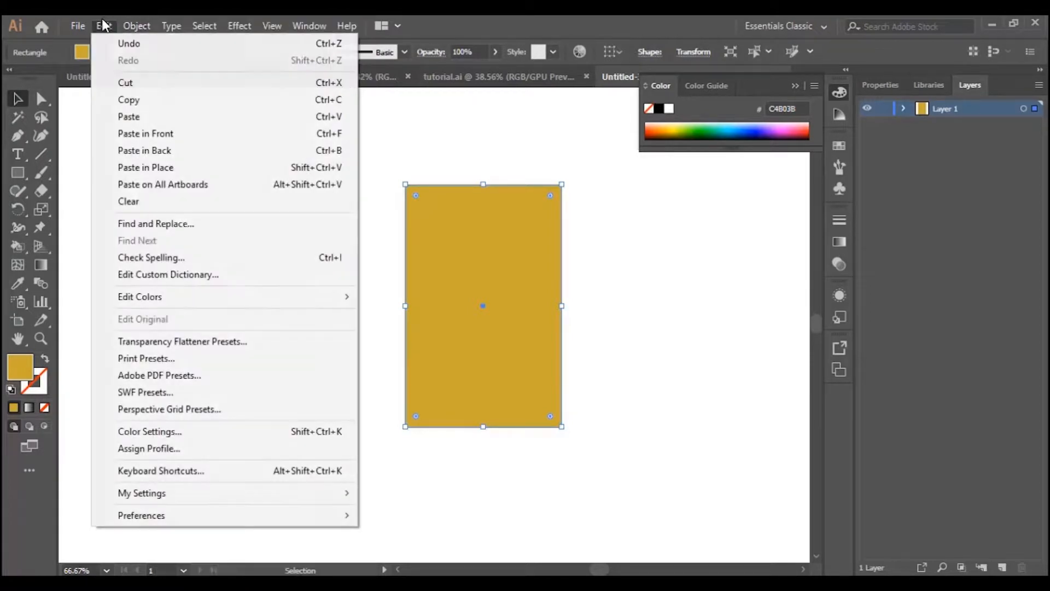
click(131, 100)
click(103, 26)
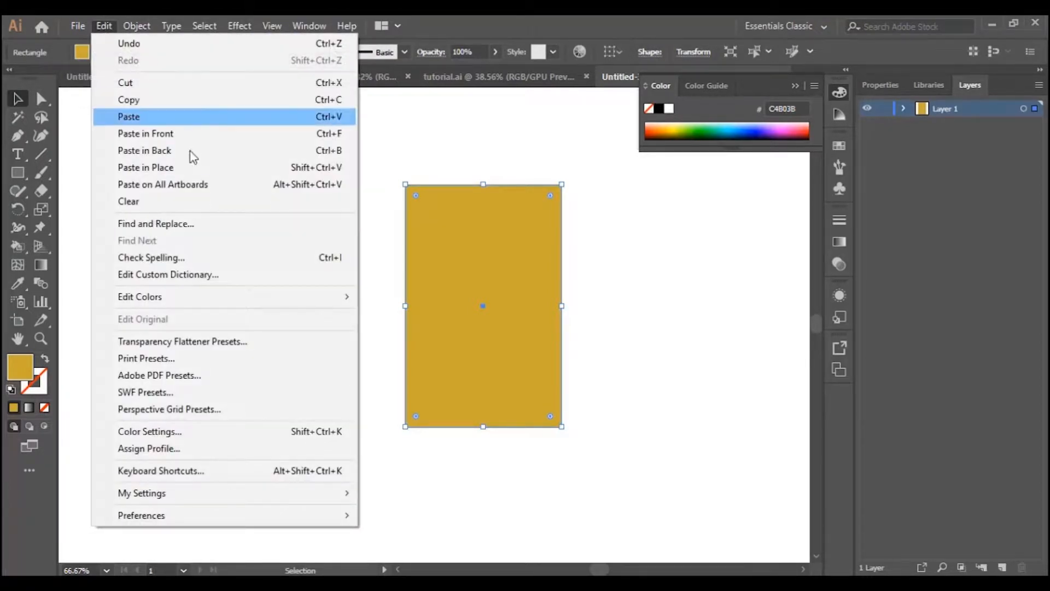
click(162, 135)
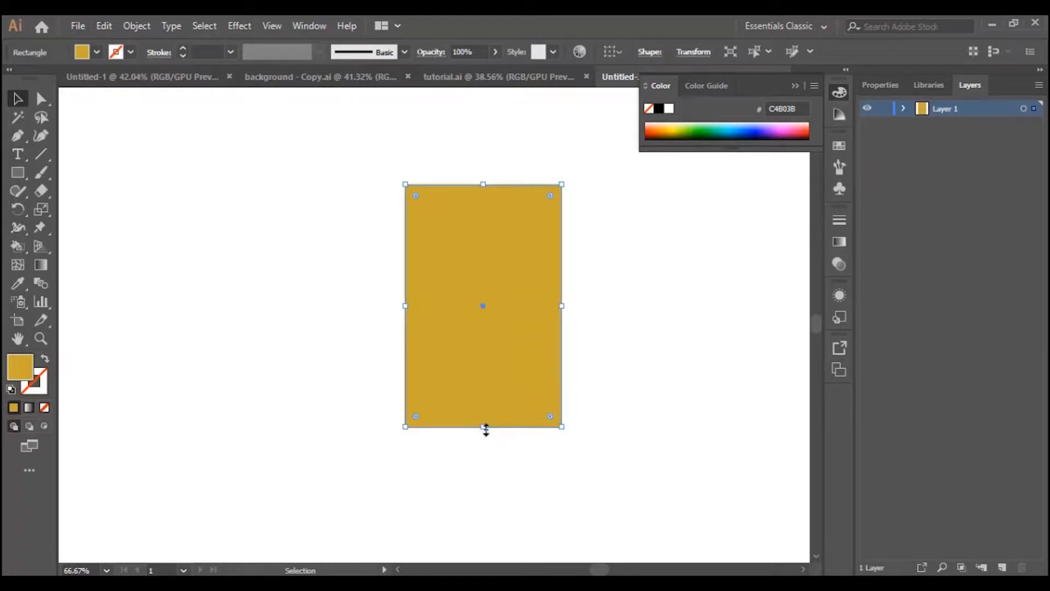
Shorten the front copy to a thin strip at the wall's top edge and widen it past both sides of the wall
drag(486, 430, 503, 205)
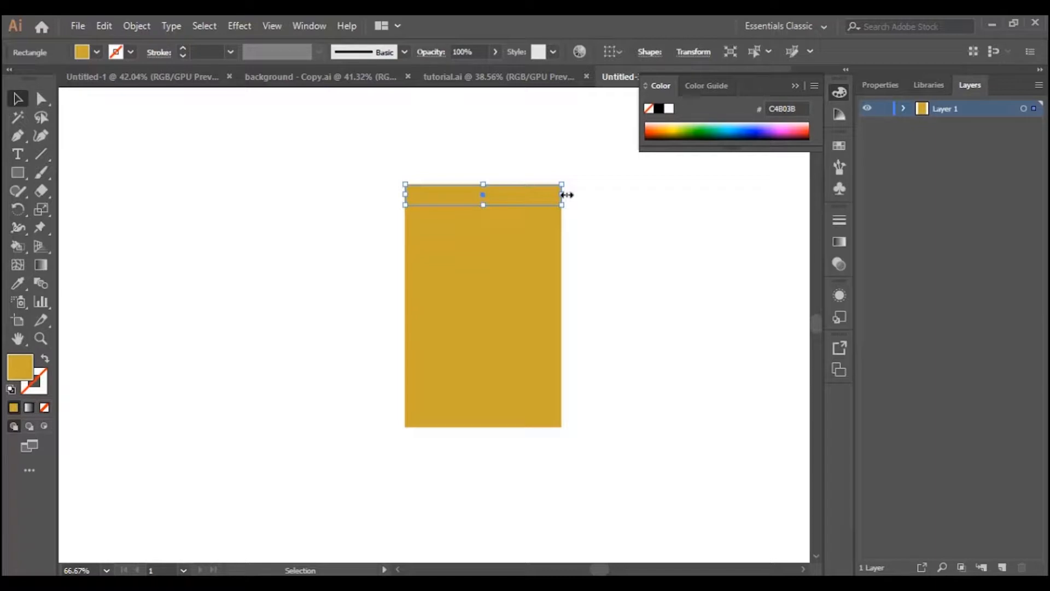
drag(566, 195, 584, 195)
drag(406, 195, 382, 195)
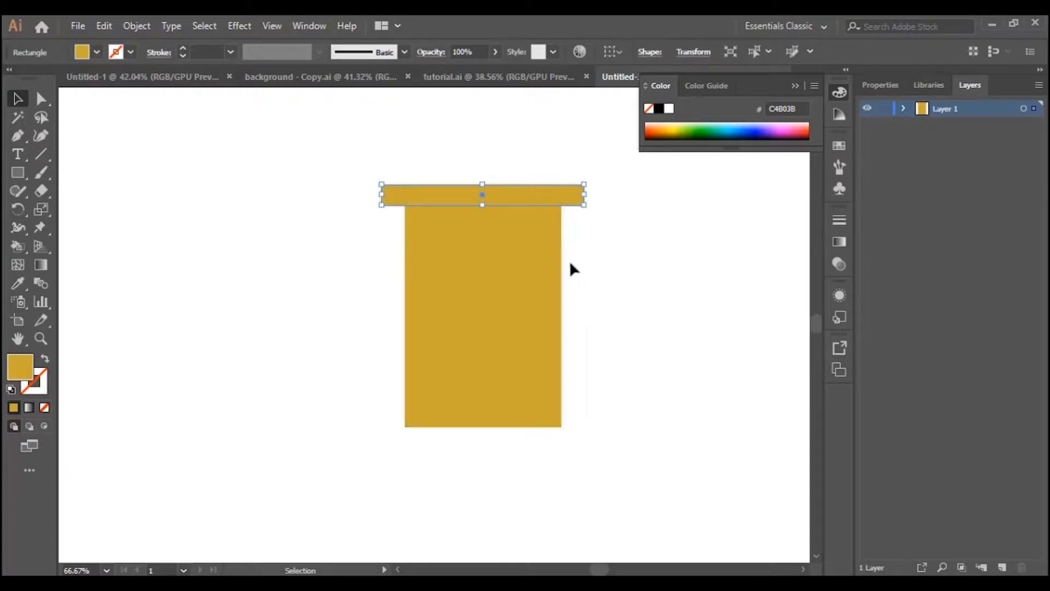
Recolour the top strip to a darker mustard, AD951E
click(602, 233)
click(522, 192)
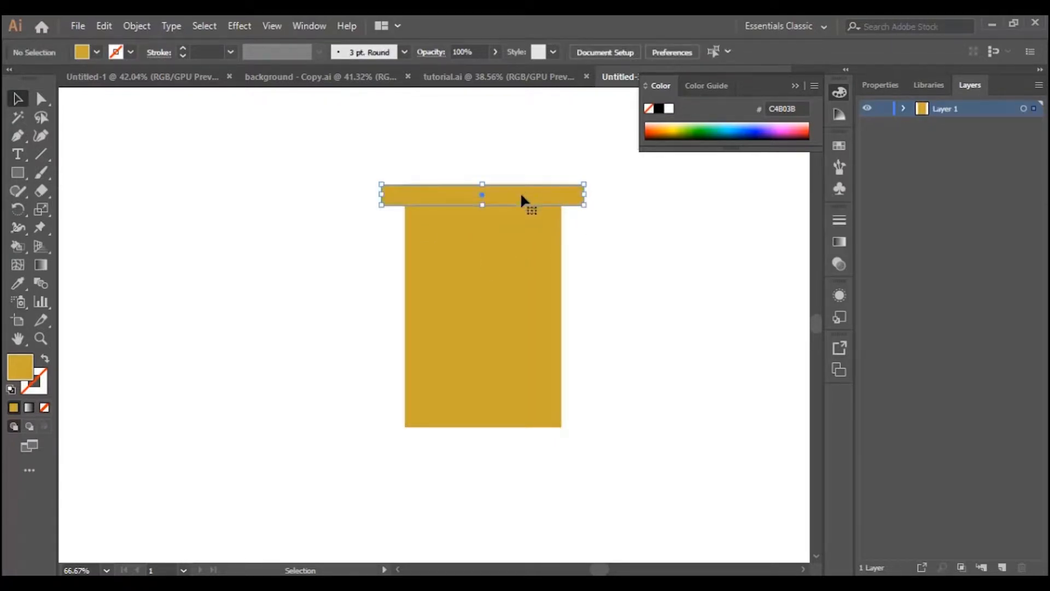
double_click(21, 367)
click(719, 234)
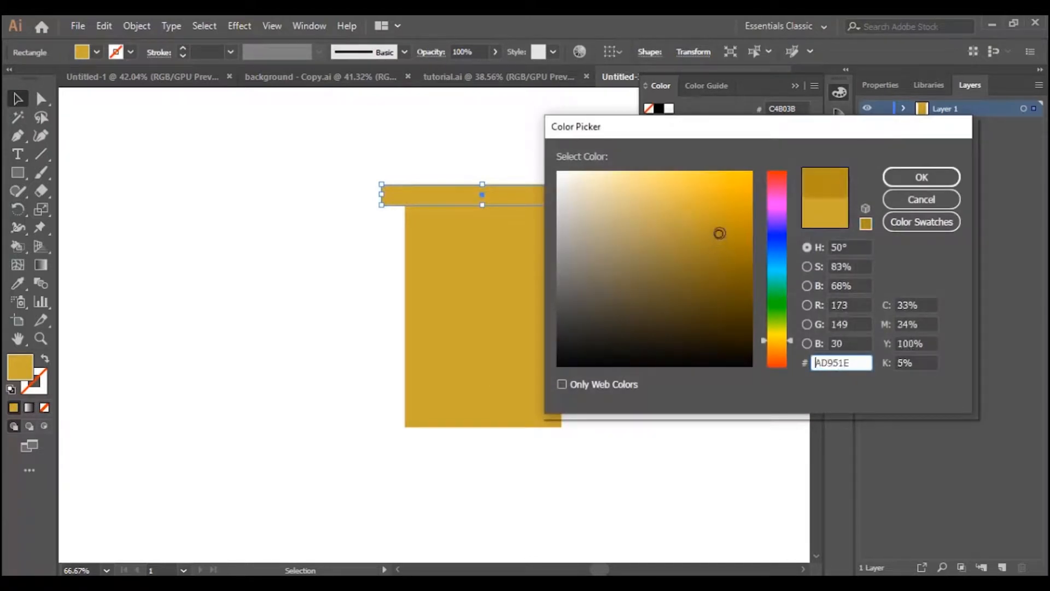
click(919, 179)
click(654, 350)
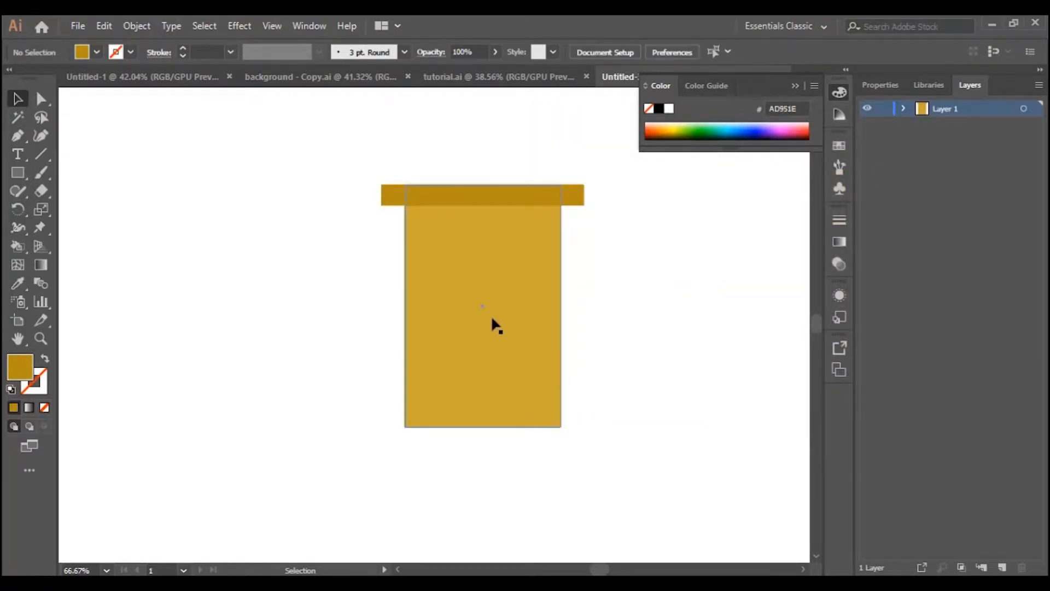
Duplicate the dark strip straight down across the wall and nudge the copy up to slightly above the wall's middle
click(479, 191)
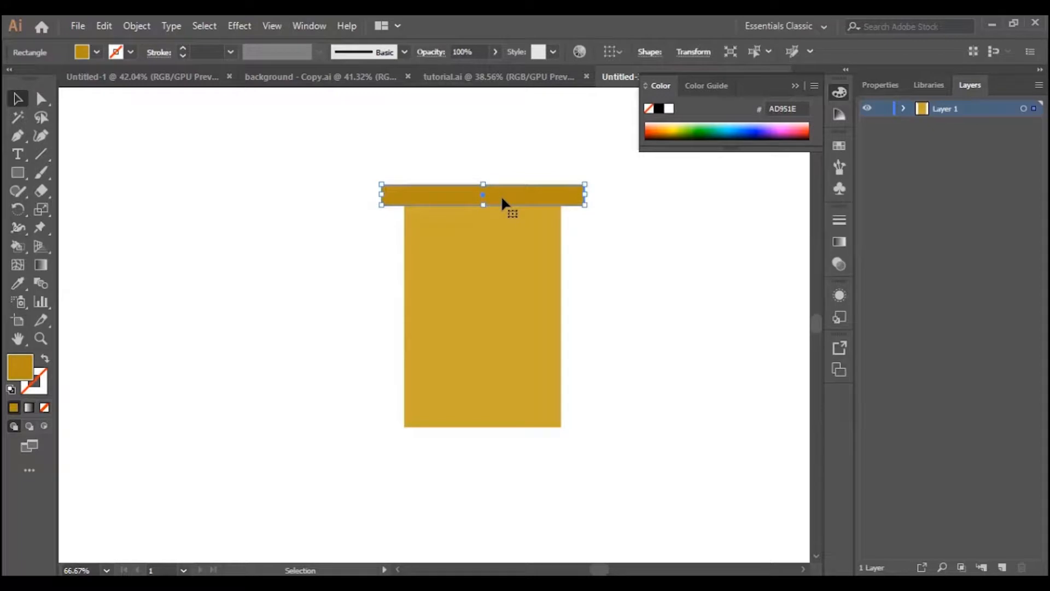
drag(508, 200, 507, 325)
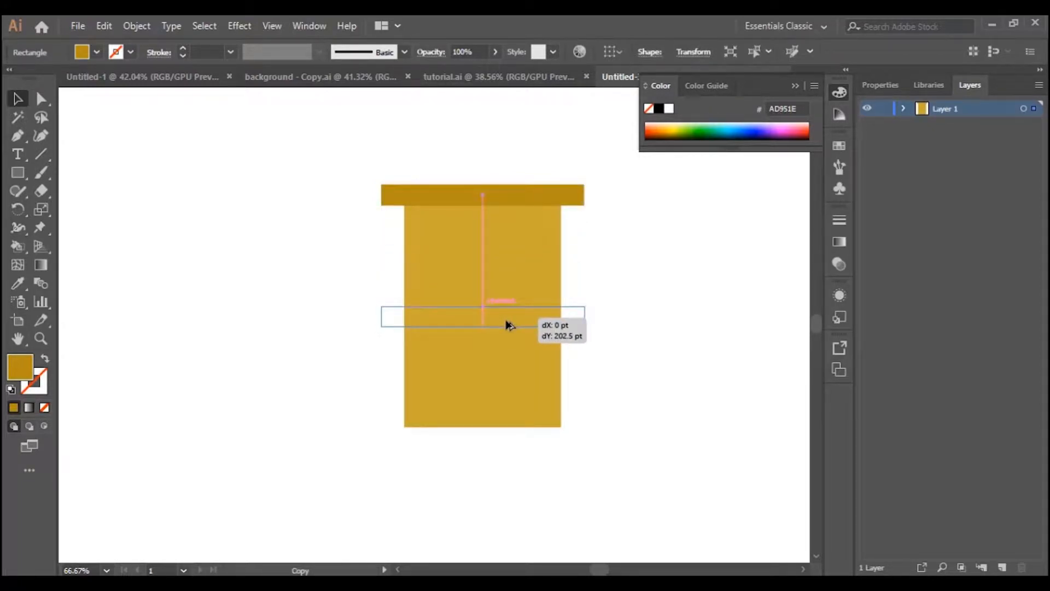
drag(506, 325, 506, 325)
scroll(507, 325, down, 3)
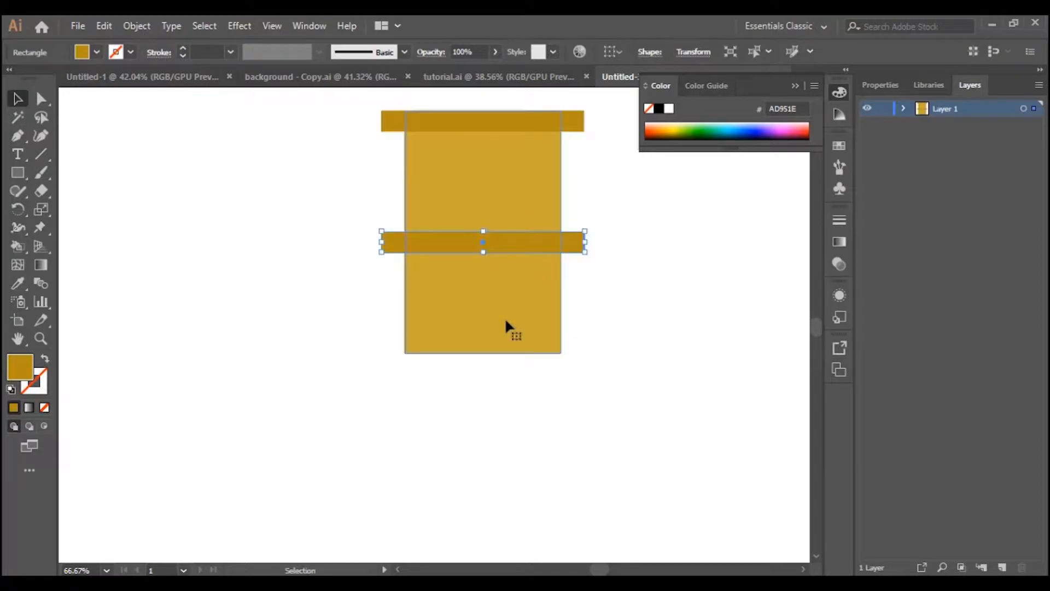
key(Up)
key(Up)
key(Up)
key(Up)
key(Up)
key(Up)
key(Up)
key(Up)
key(Up)
key(Up)
key(Up)
key(Up)
key(Up)
key(Up)
key(Up)
key(Up)
key(Up)
key(Up)
key(Up)
key(Up)
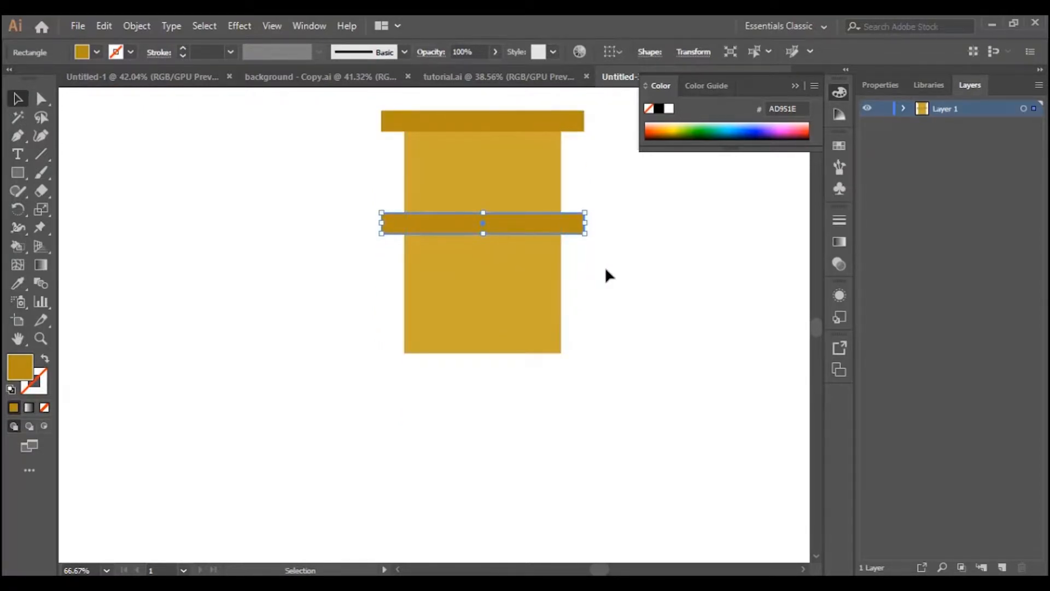
click(604, 279)
Duplicate the top strip directly above itself and fill the copy with dark brown, 937A0F
scroll(598, 293, up, 7)
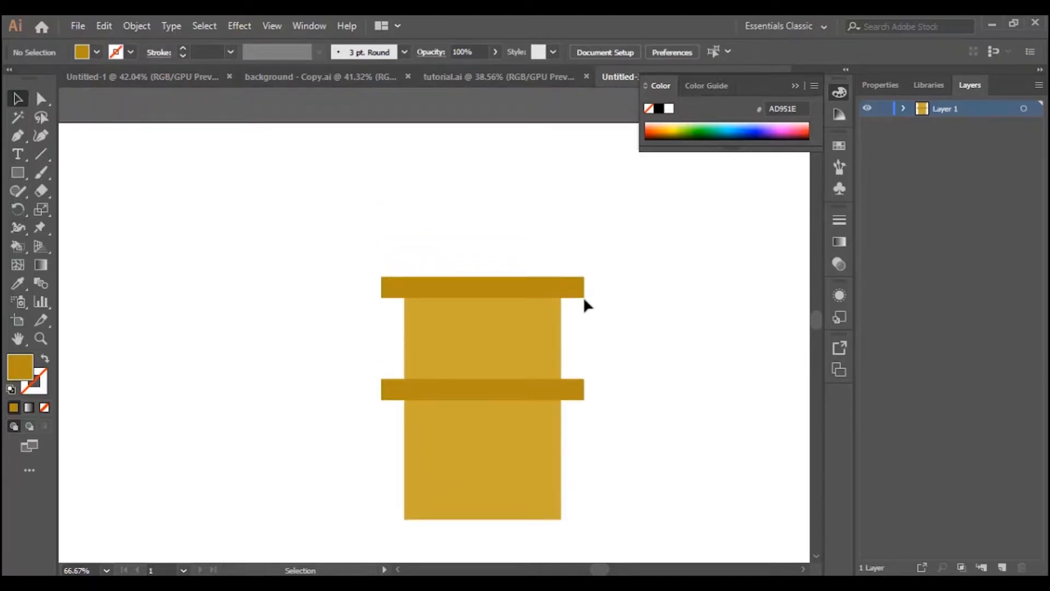
click(538, 291)
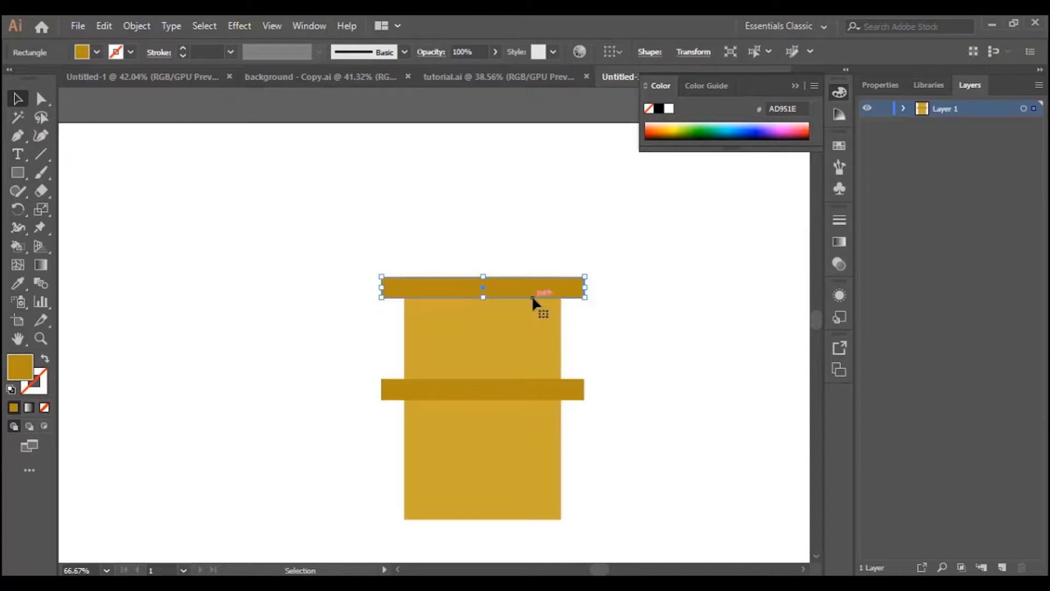
key(ctrl+v)
drag(513, 316, 554, 273)
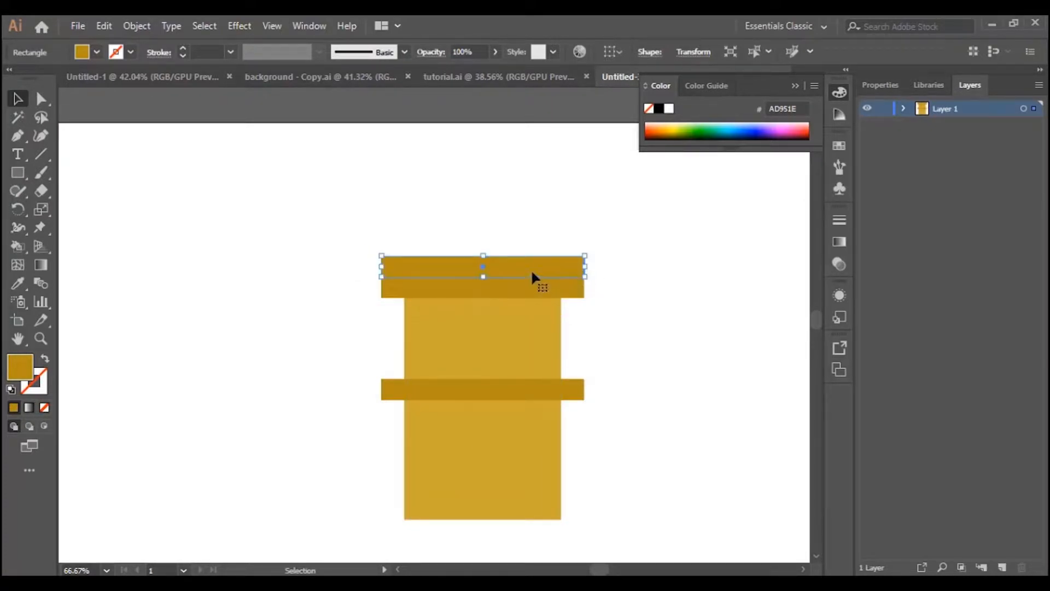
double_click(22, 362)
click(734, 251)
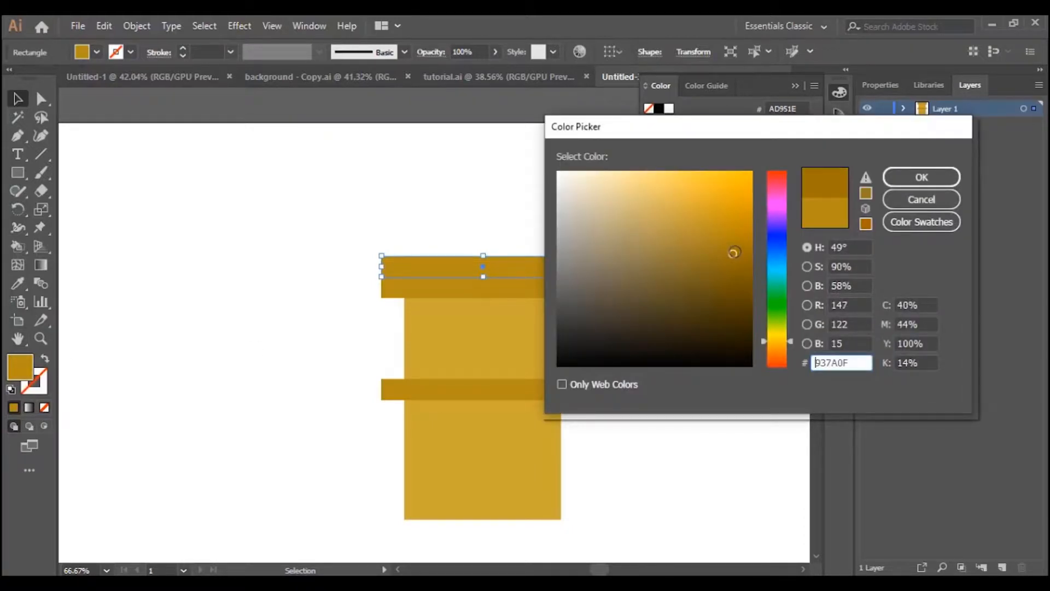
click(908, 176)
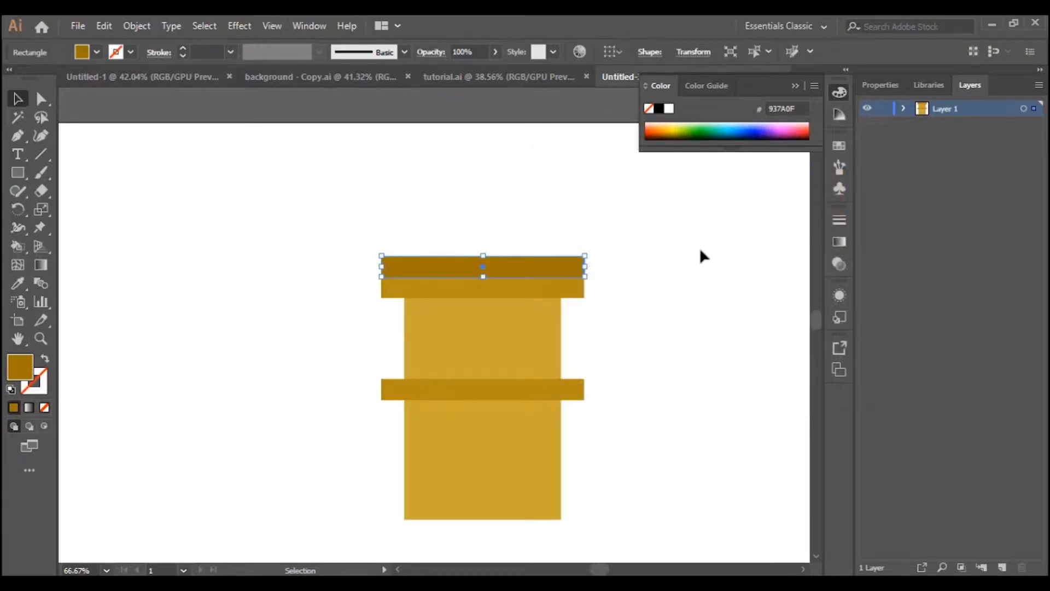
Stretch the brown strip upward, pull its upper corners inward to form a trapezoid roof, and reduce the roof's height slightly
drag(483, 256, 492, 205)
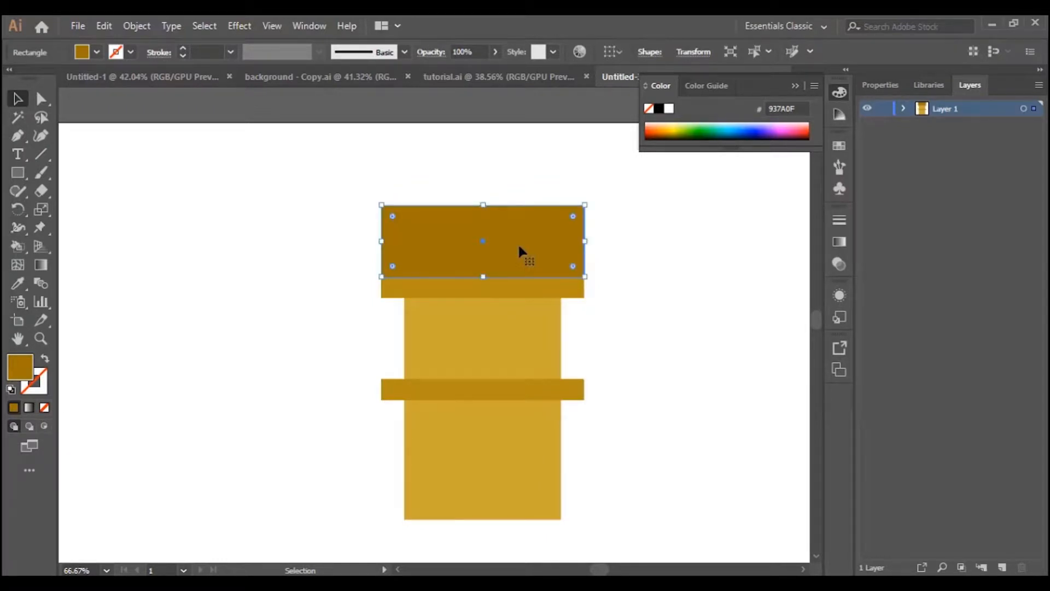
click(44, 134)
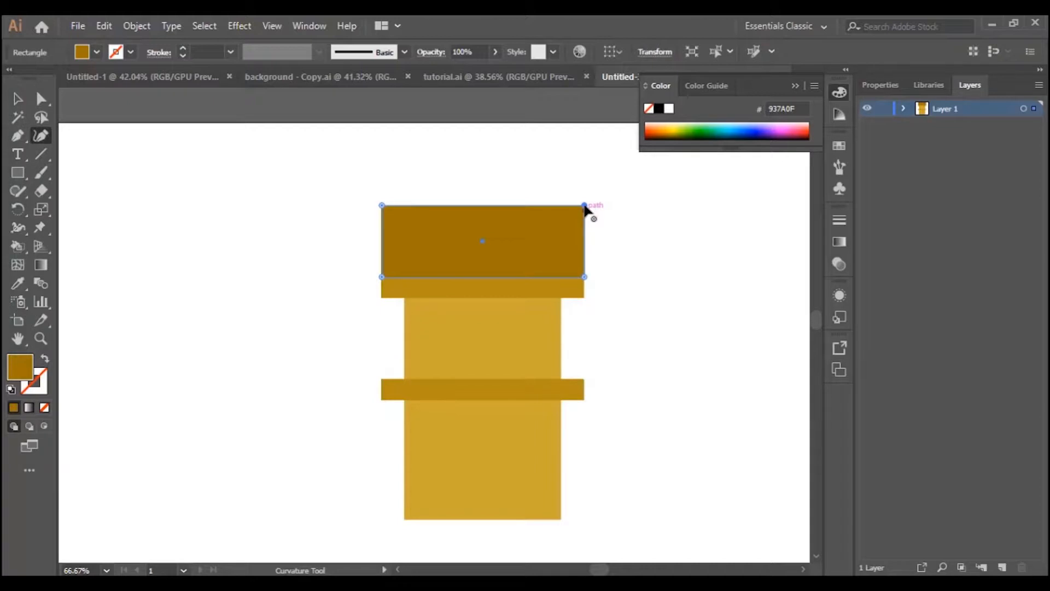
drag(584, 207, 549, 206)
drag(382, 206, 415, 201)
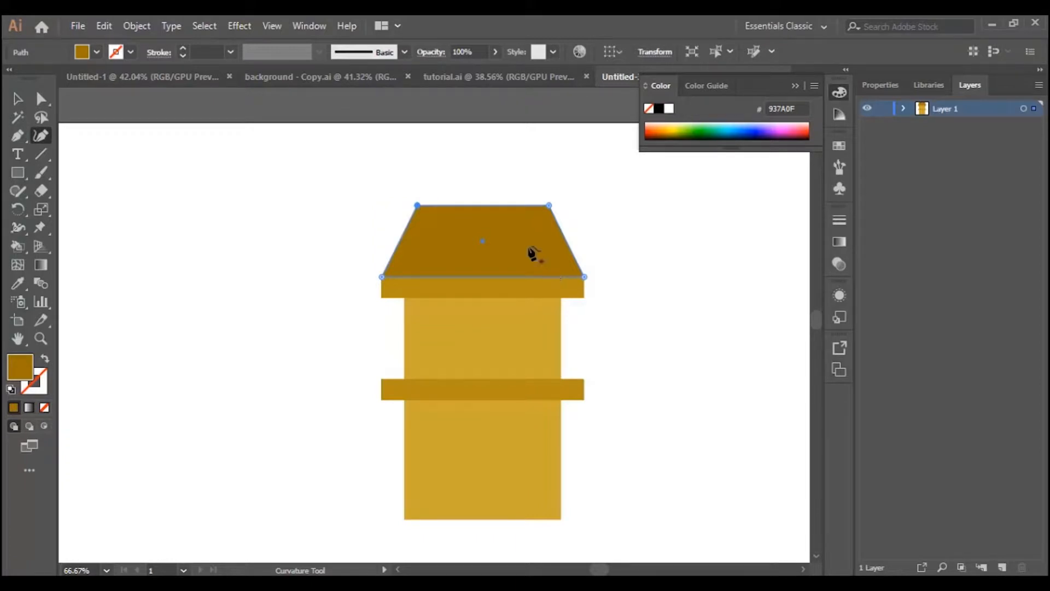
click(17, 99)
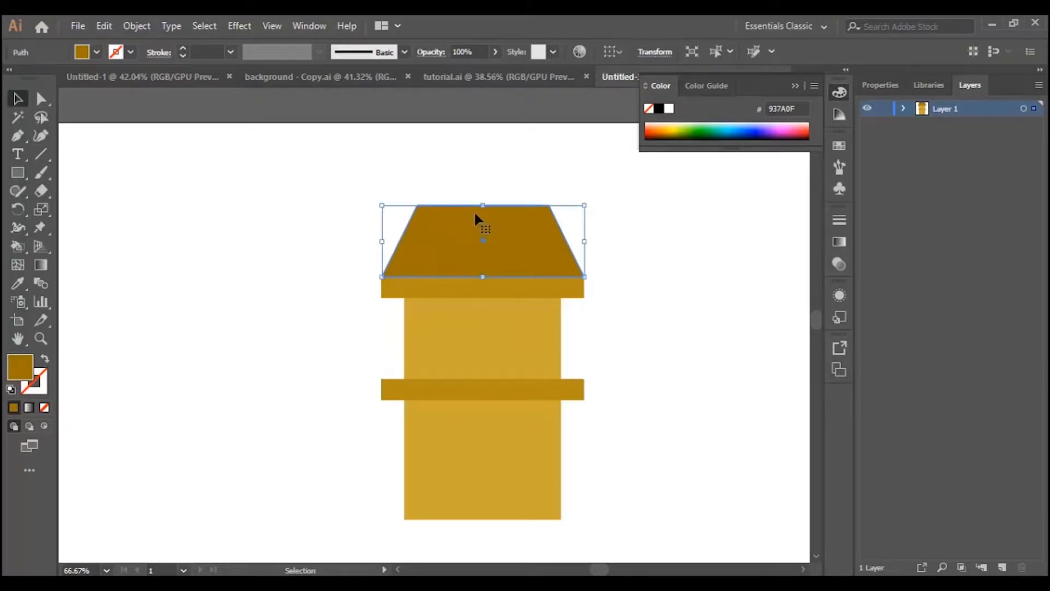
drag(483, 205, 486, 225)
click(667, 263)
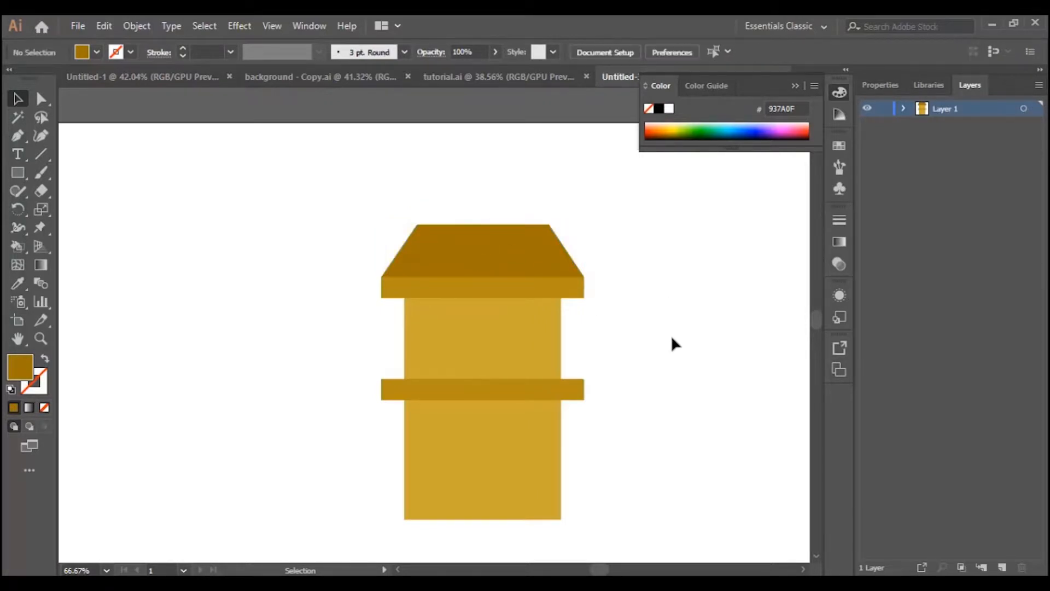
Draw a small window rectangle on the left part of the lower wall, below the middle strip
scroll(662, 342, down, 2)
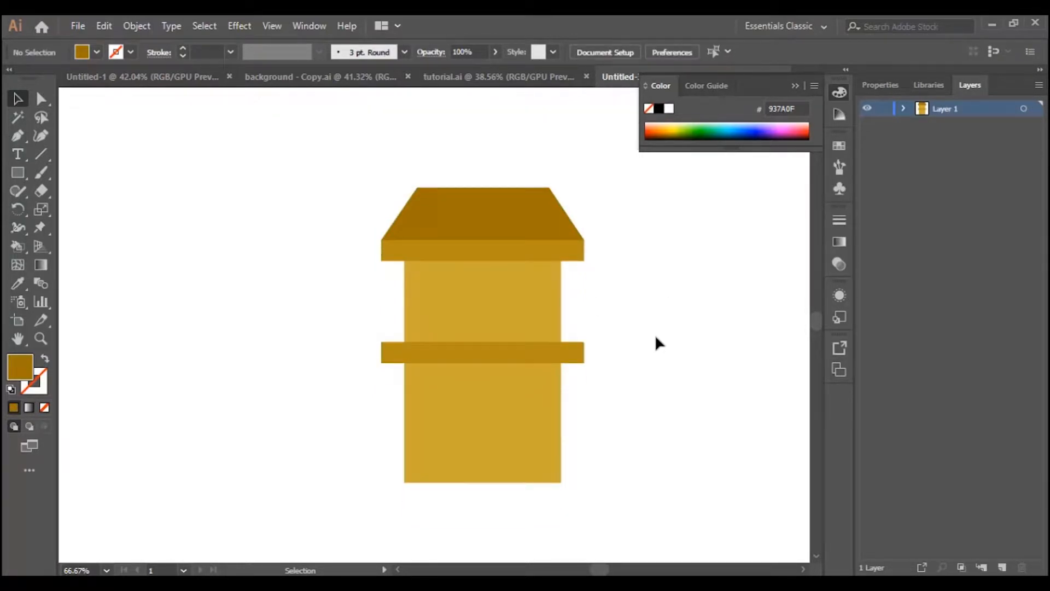
scroll(648, 340, down, 1)
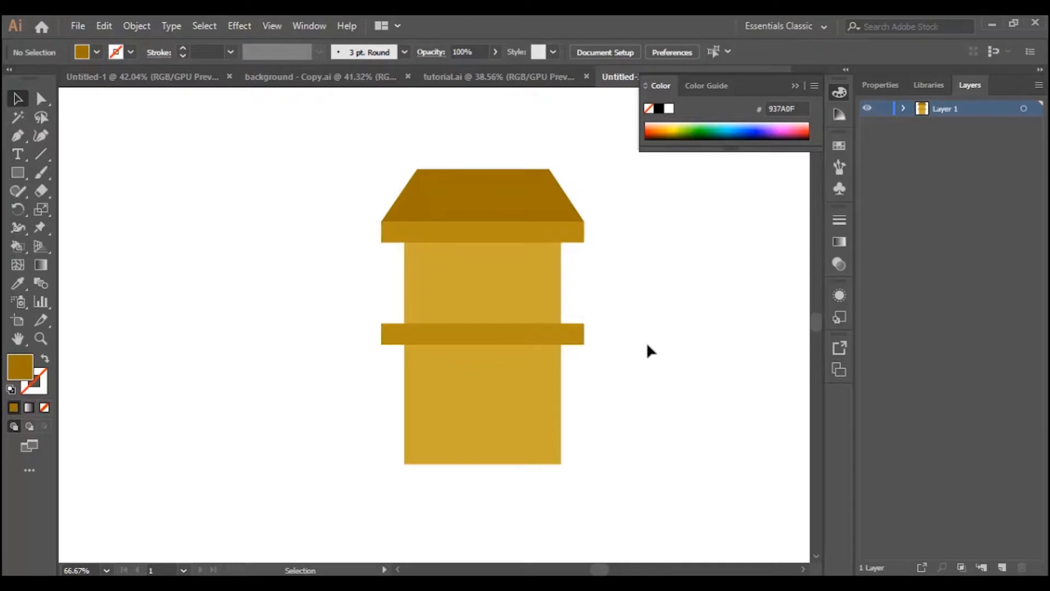
click(18, 174)
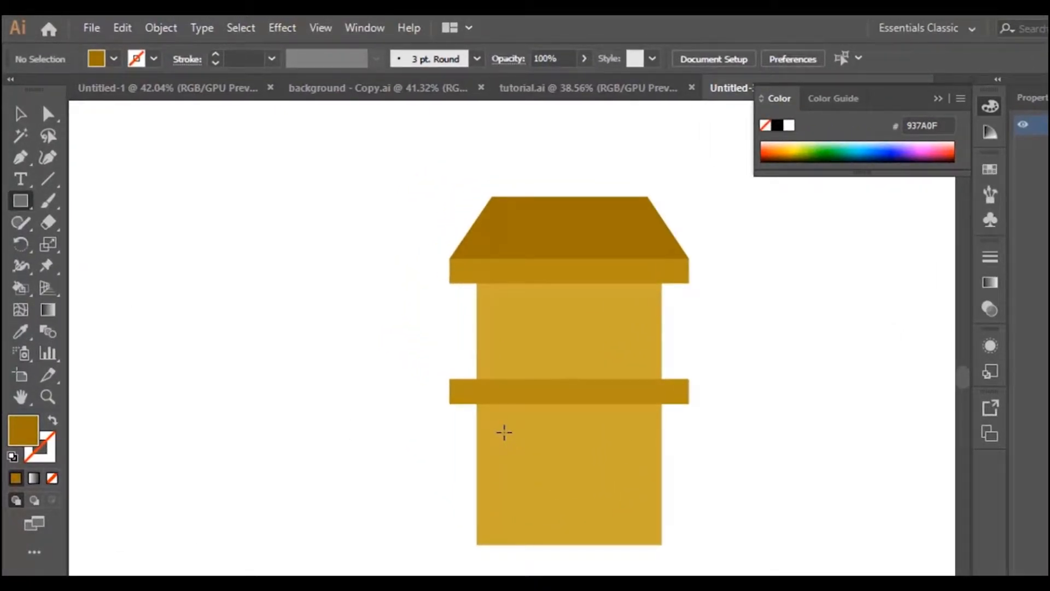
drag(496, 428, 582, 491)
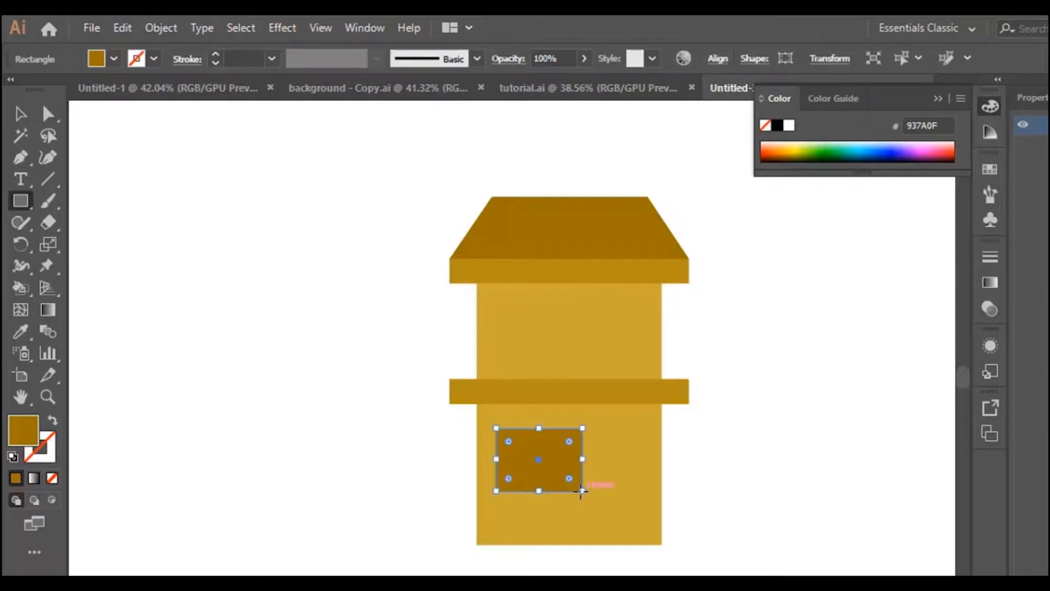
Fill the small window rectangle on the lower wall with light blue, 86E0DD
click(48, 396)
click(554, 475)
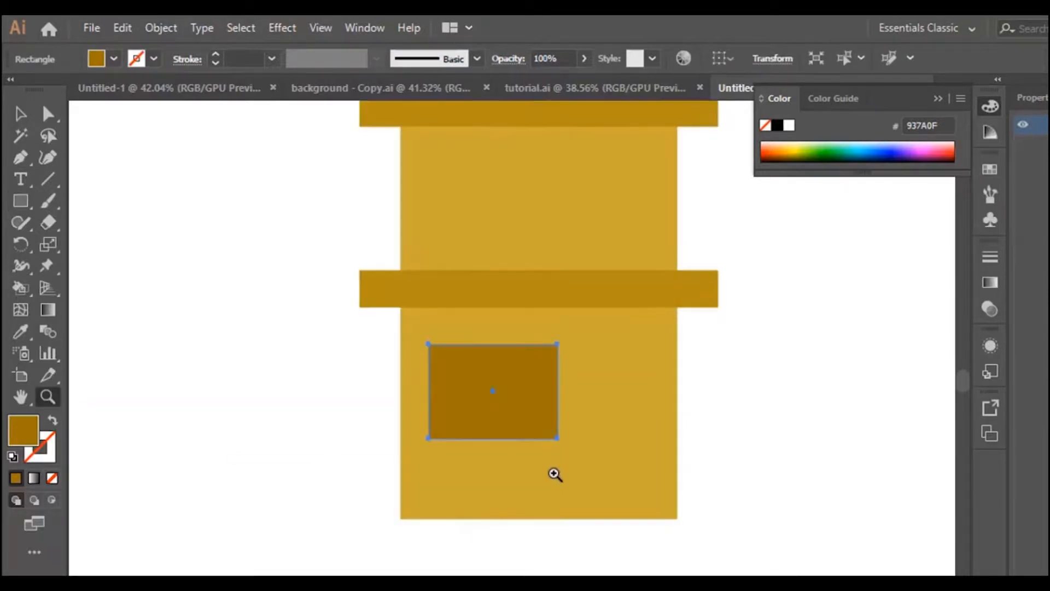
click(507, 424)
scroll(482, 421, up, 1)
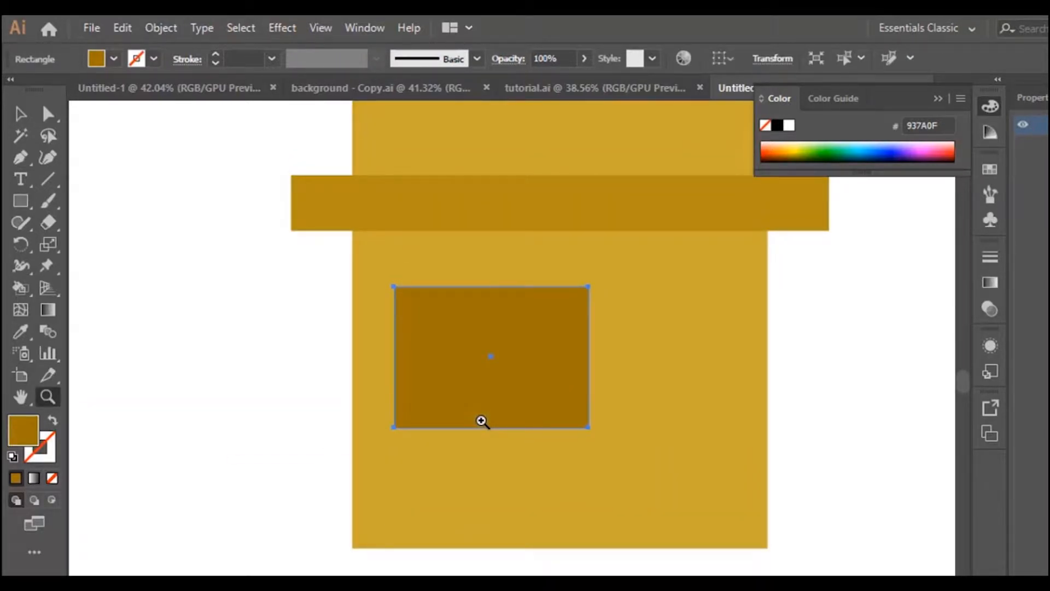
double_click(22, 432)
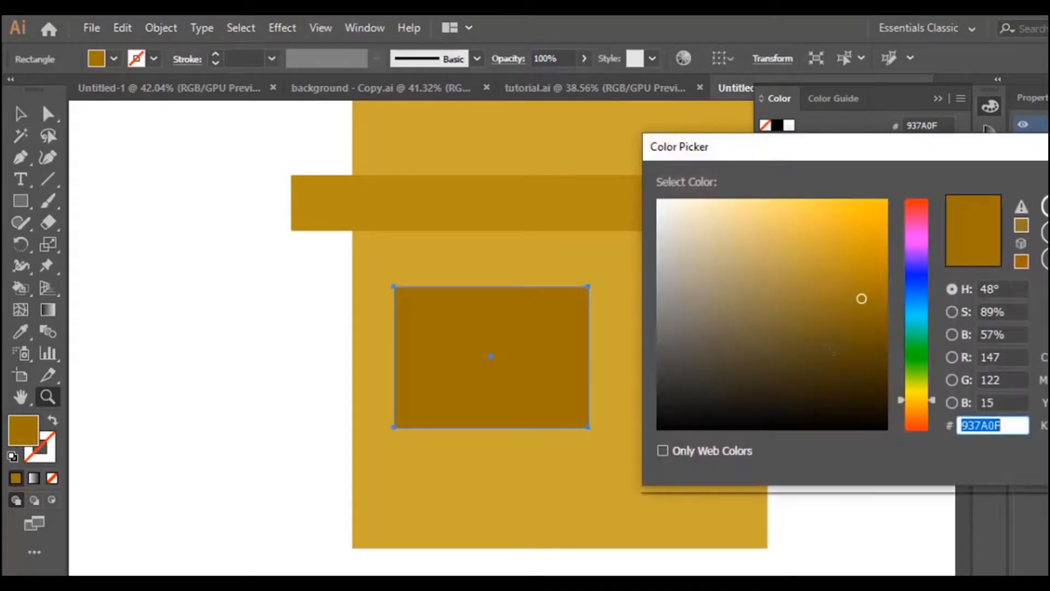
click(922, 316)
click(772, 227)
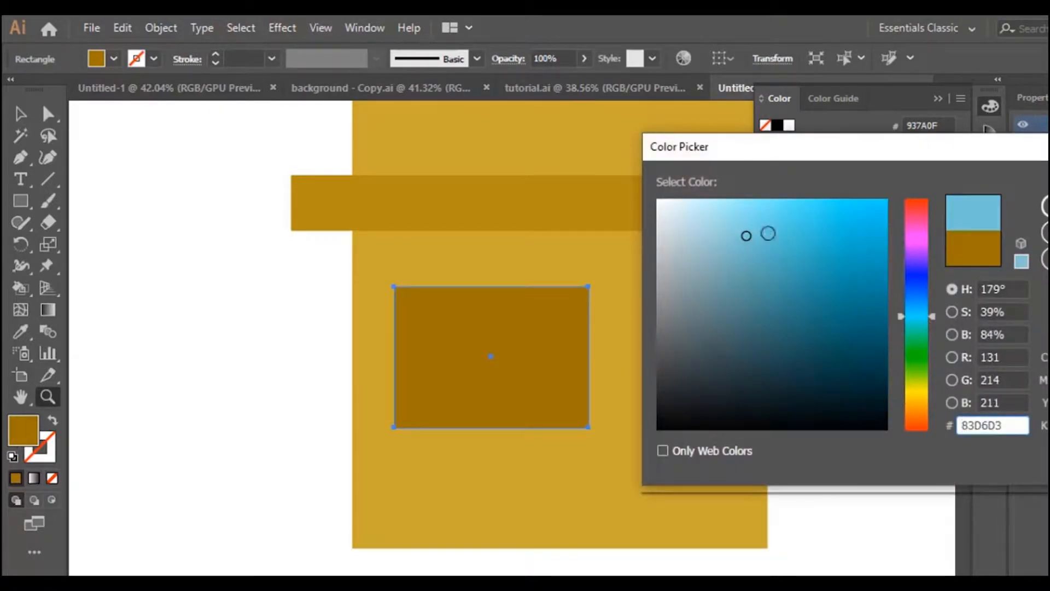
drag(771, 226, 749, 226)
key(Return)
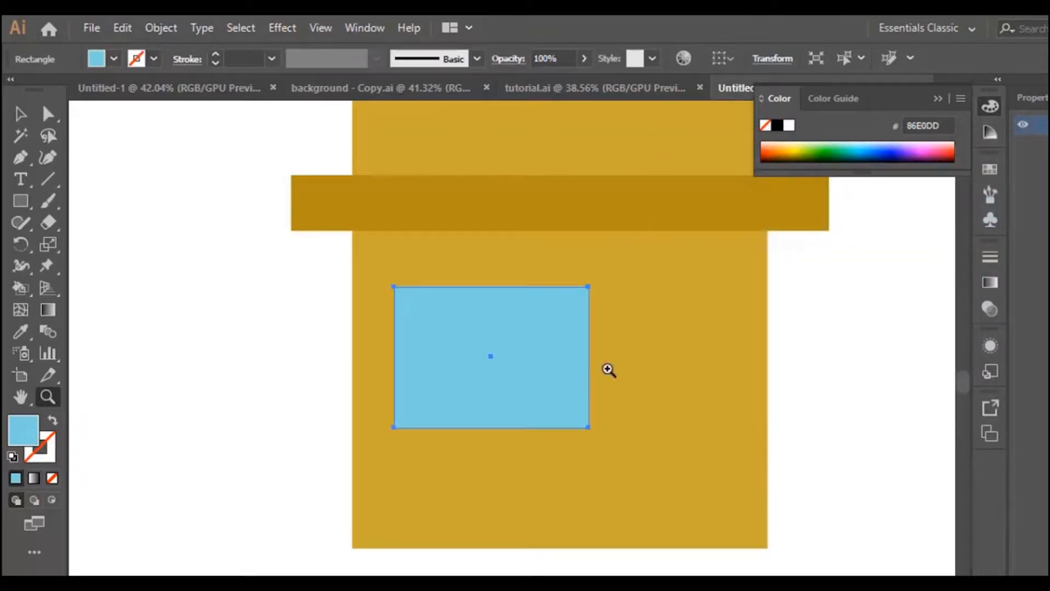
Give the light blue window a white FFFFFF outline with a 6 pt stroke weight
double_click(44, 451)
text(FFFFFF)
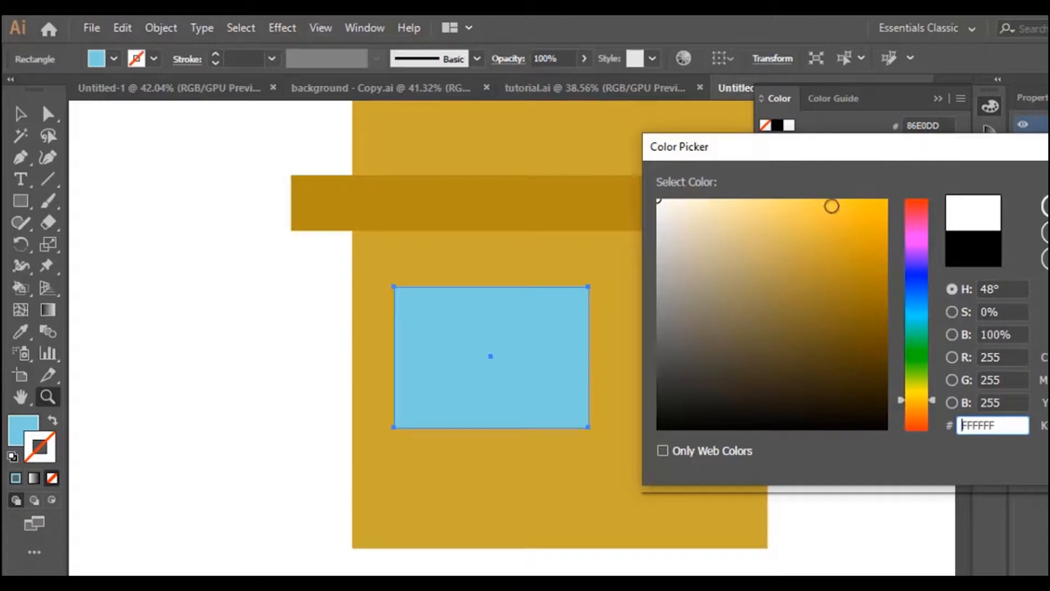
key(Return)
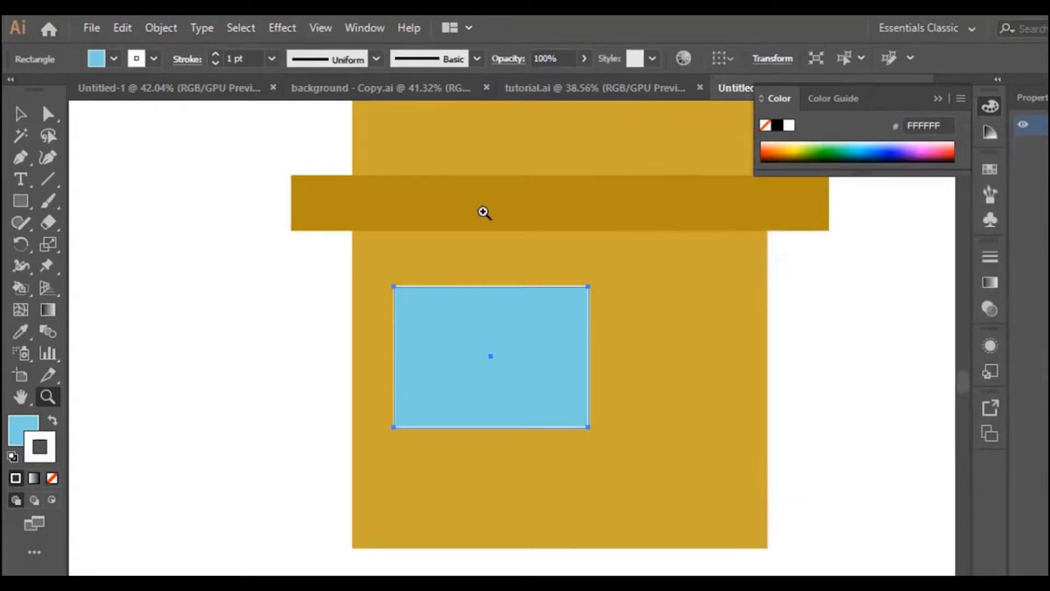
click(271, 58)
click(294, 234)
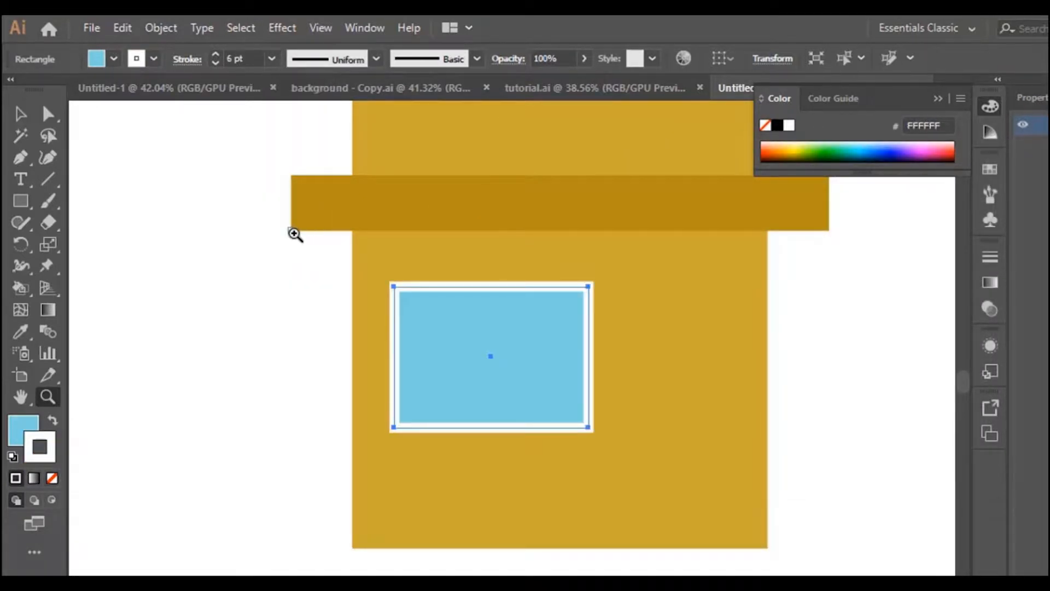
Draw a narrow vertical white divider over the window's full height and nudge it to the window's horizontal centre
click(23, 202)
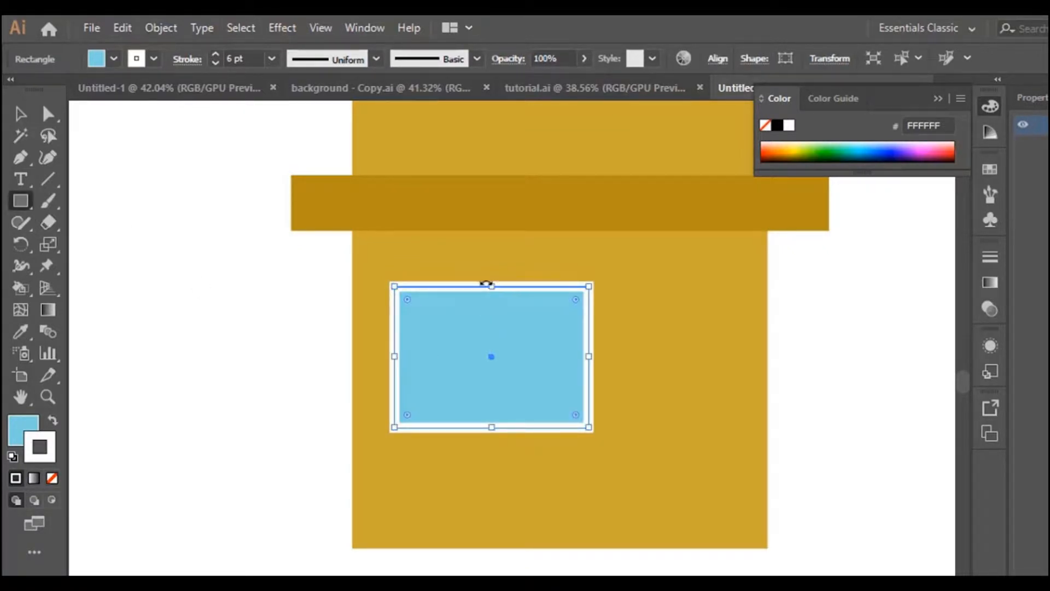
mouse_move(482, 291)
mouse_down()
mouse_move(502, 426)
mouse_move(491, 429)
mouse_up()
key(Right)
key(Right)
key(Right)
key(Right)
key(Right)
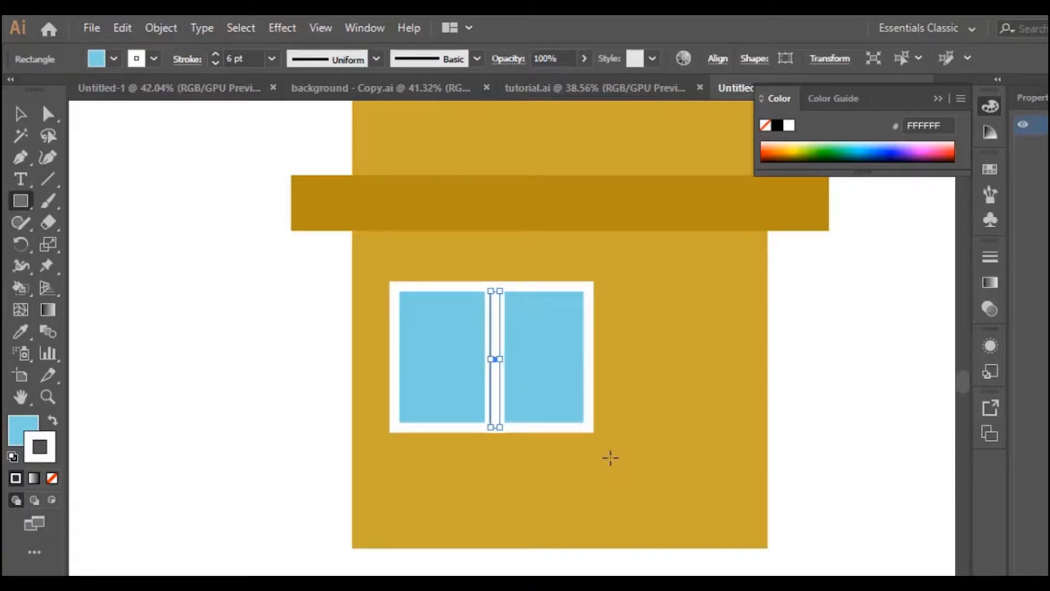
key(Left)
key(Left)
key(Left)
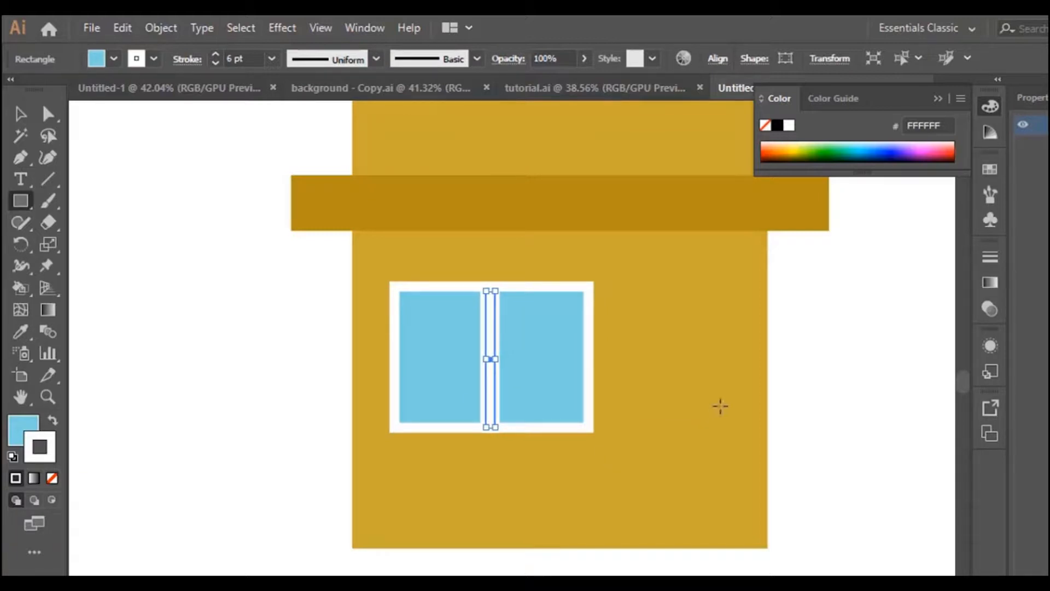
Expand Layer 1 and lock the large mustard wall rectangle
click(21, 113)
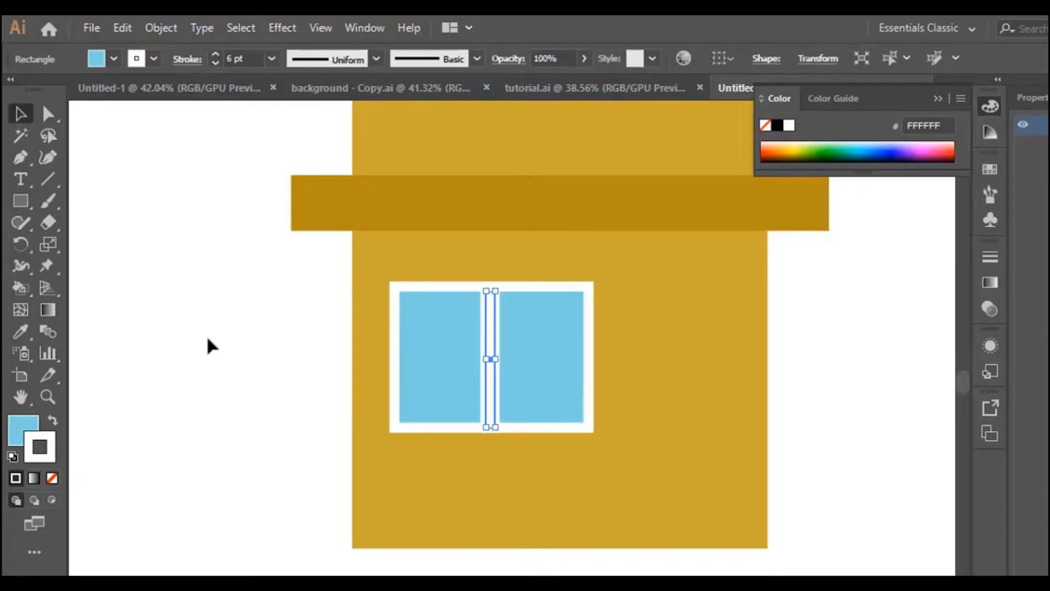
click(249, 351)
click(537, 404)
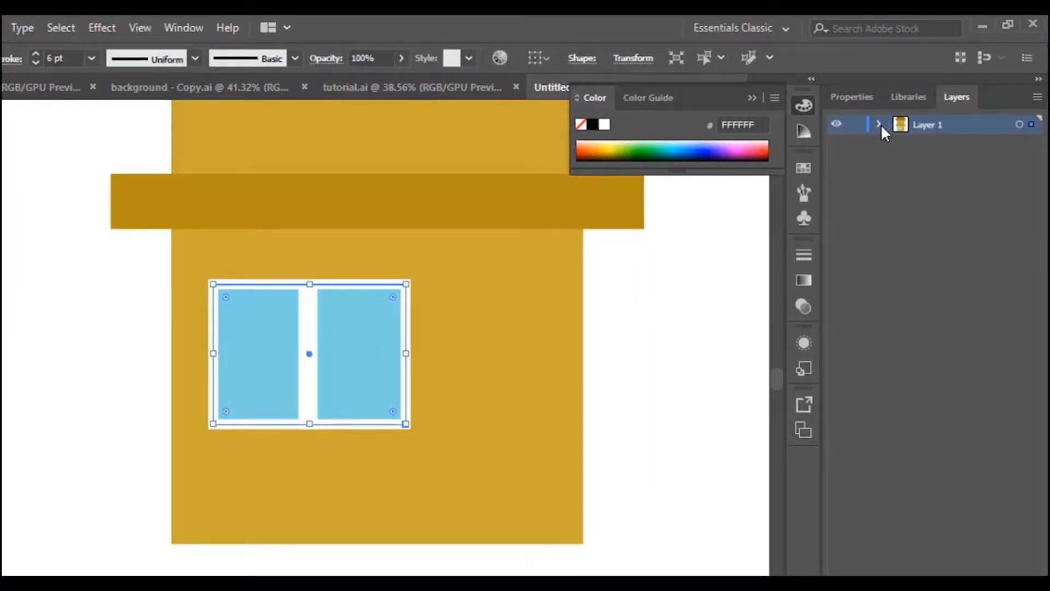
click(880, 125)
click(971, 239)
click(495, 468)
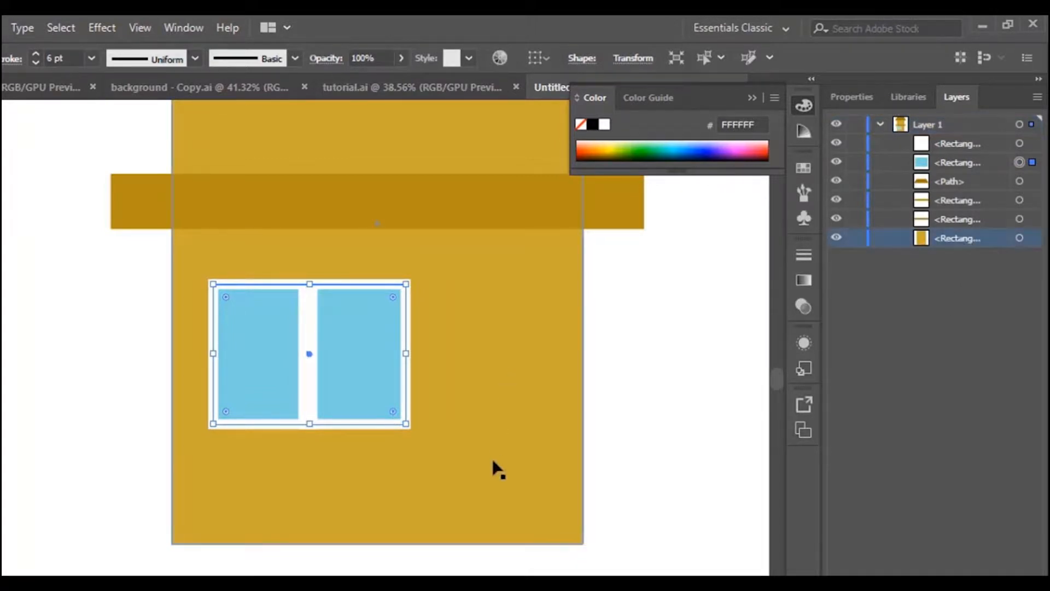
click(855, 238)
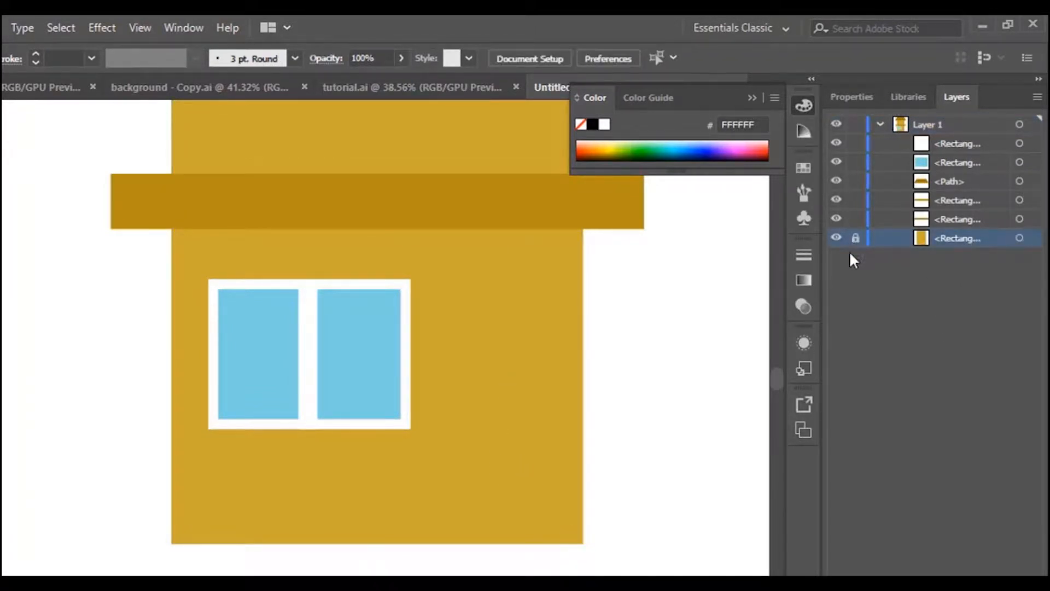
Place two smaller copies of the window with its divider side by side on the upper wall
scroll(261, 395, up, 1)
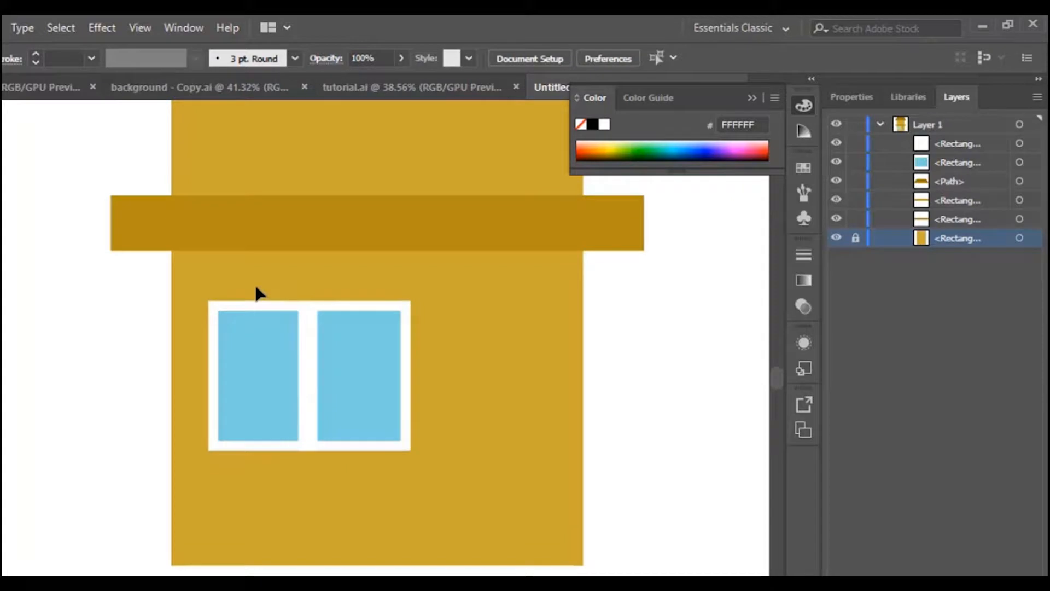
click(389, 441)
scroll(341, 530, up, 7)
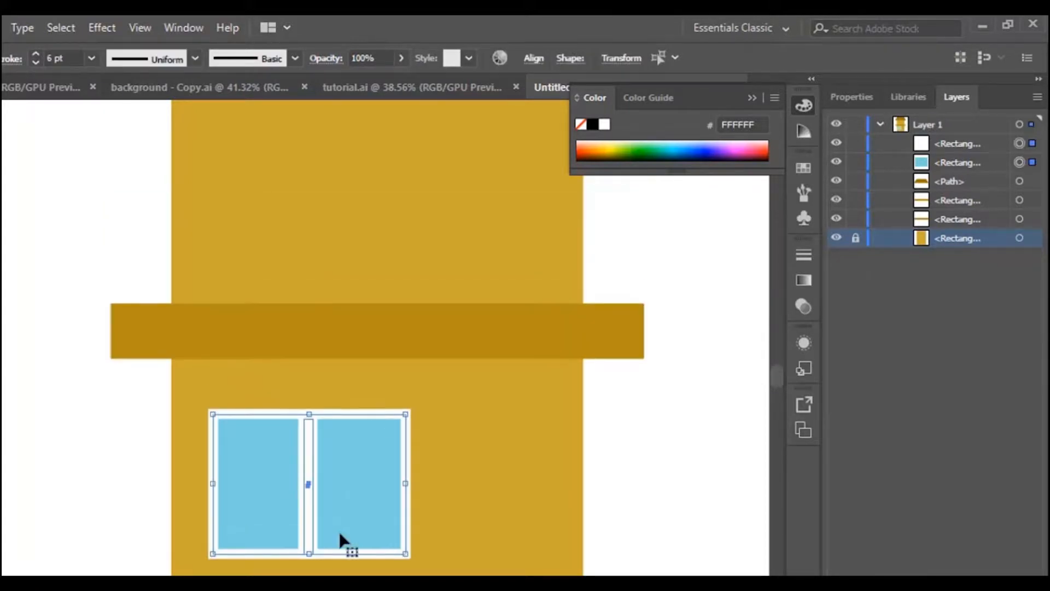
drag(355, 502, 401, 217)
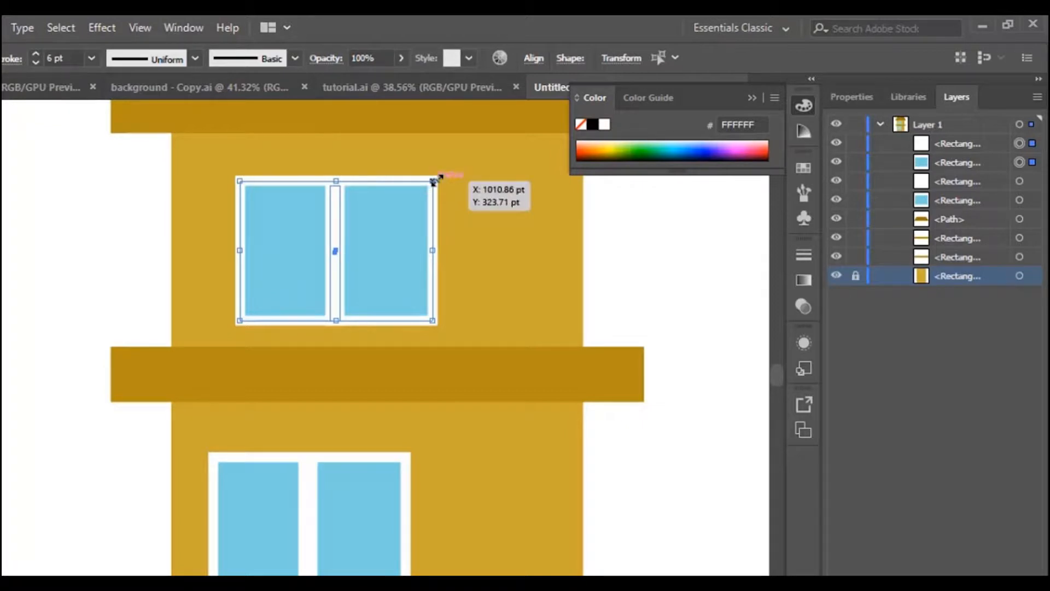
drag(433, 181, 363, 230)
drag(347, 272, 507, 236)
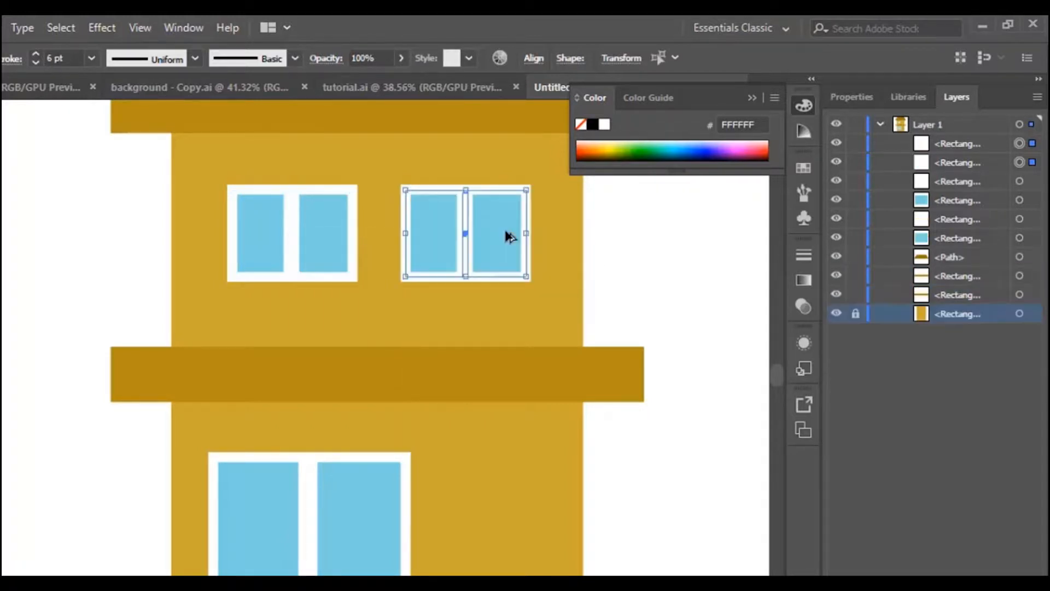
Draw a tall door rectangle to the right of the lower window, reaching down to the wall's base
click(569, 315)
scroll(439, 375, up, 3)
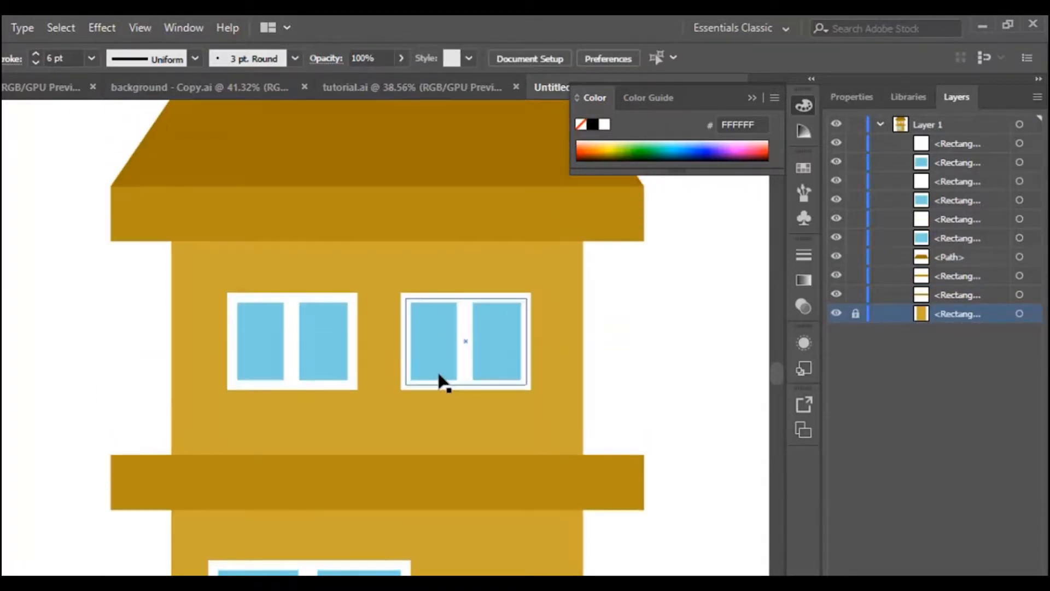
scroll(443, 378, down, 6)
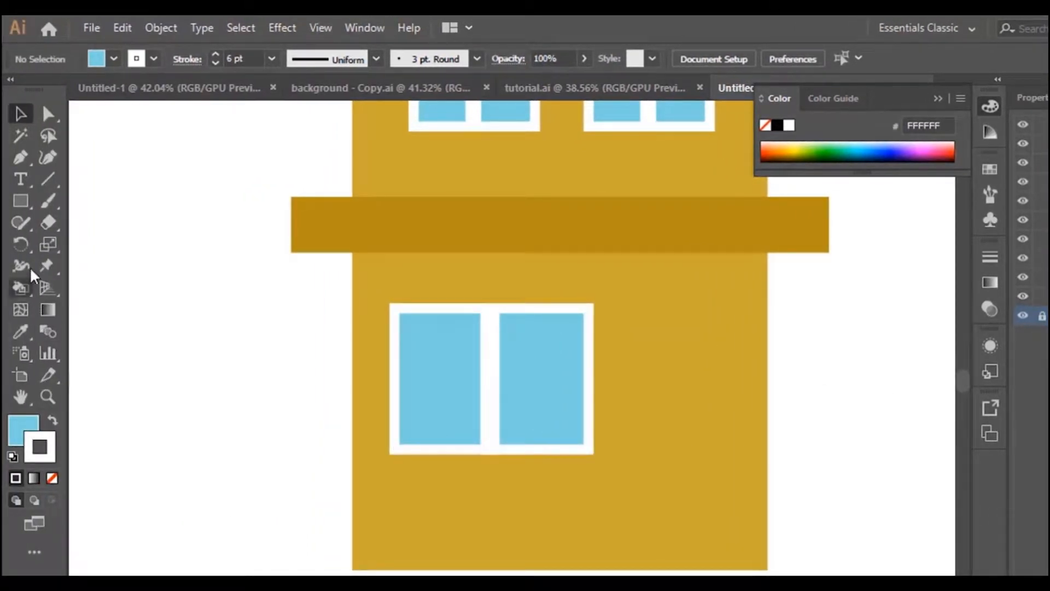
click(22, 204)
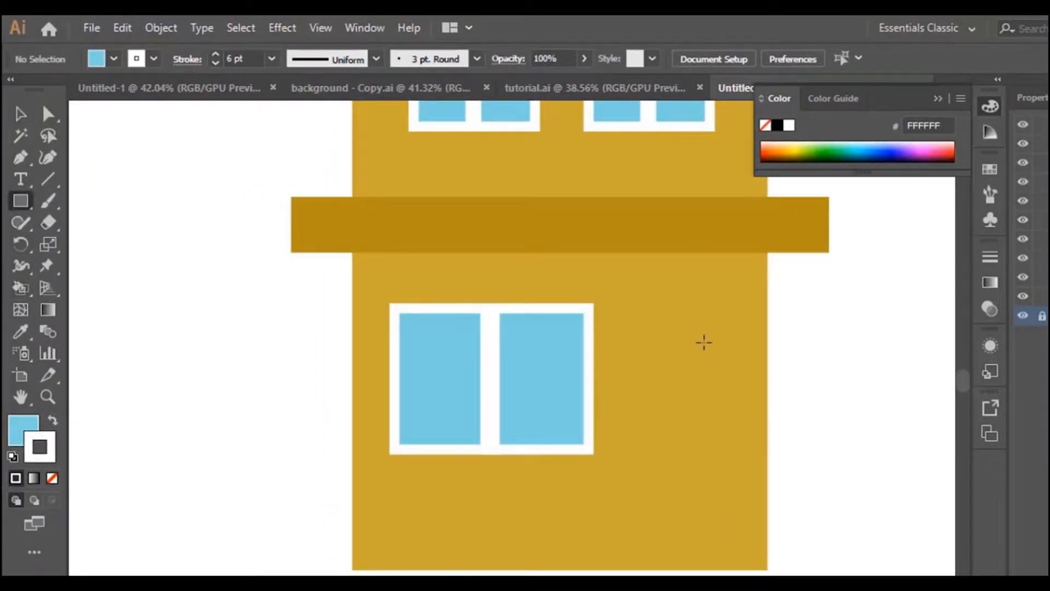
drag(617, 301, 741, 570)
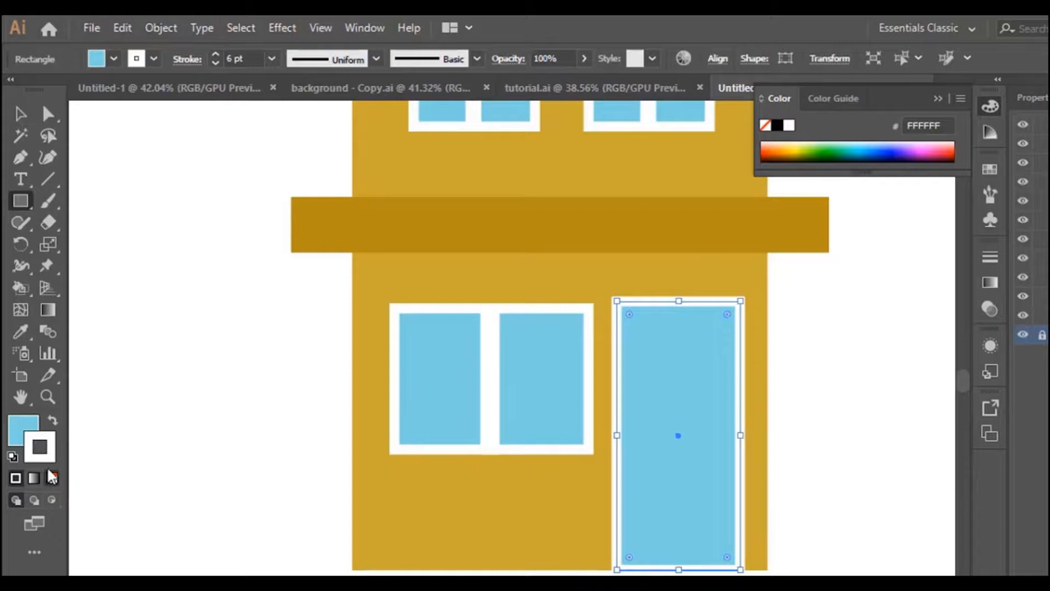
Remove the door's outline and fill the door with the dark strip's colour, AD951E, using the Eyedropper
click(53, 477)
double_click(21, 425)
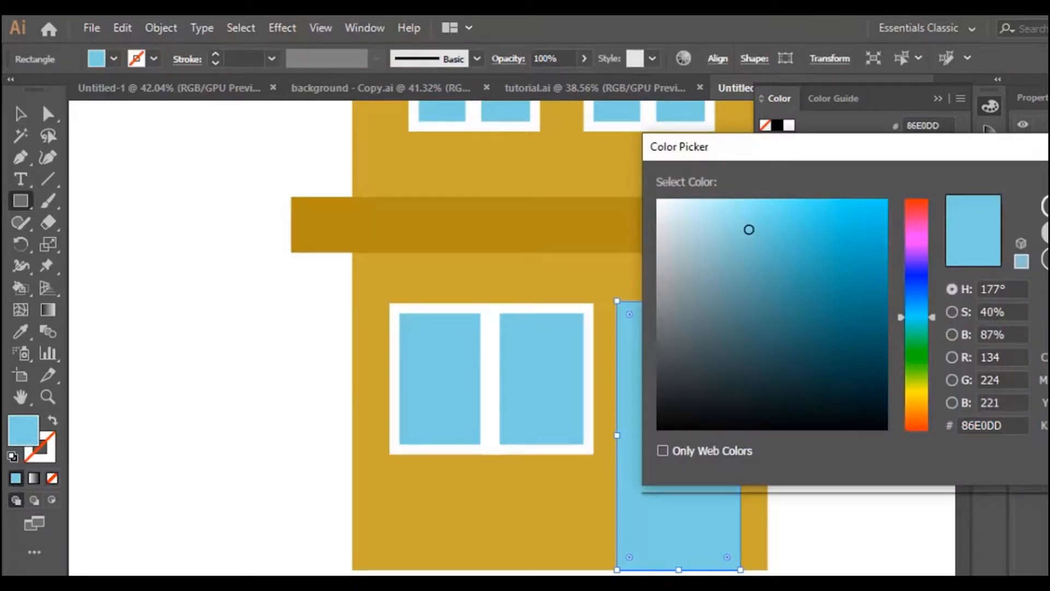
key(Return)
click(22, 331)
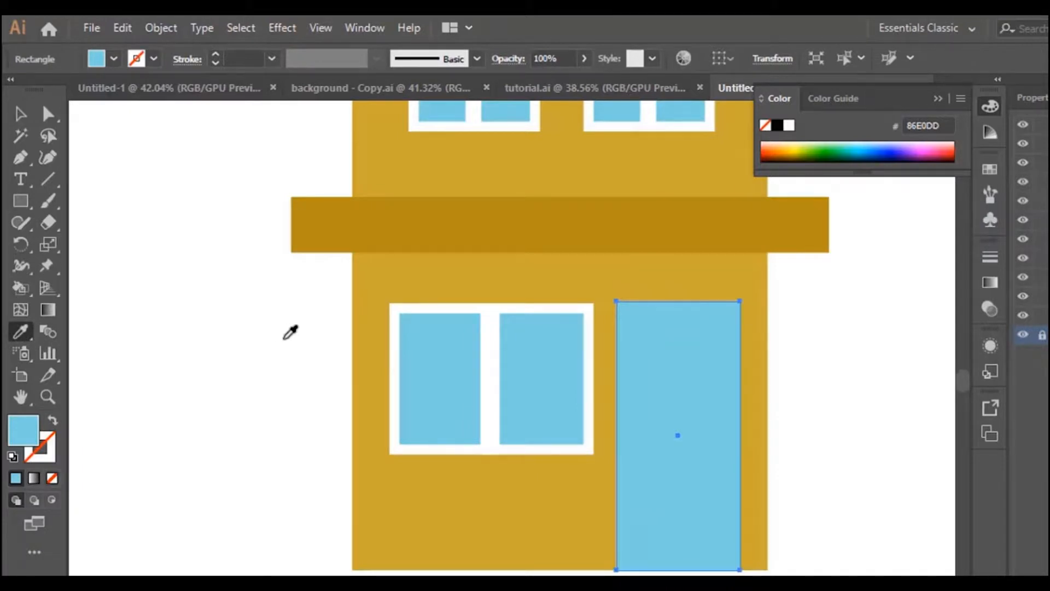
click(627, 247)
click(21, 113)
click(197, 331)
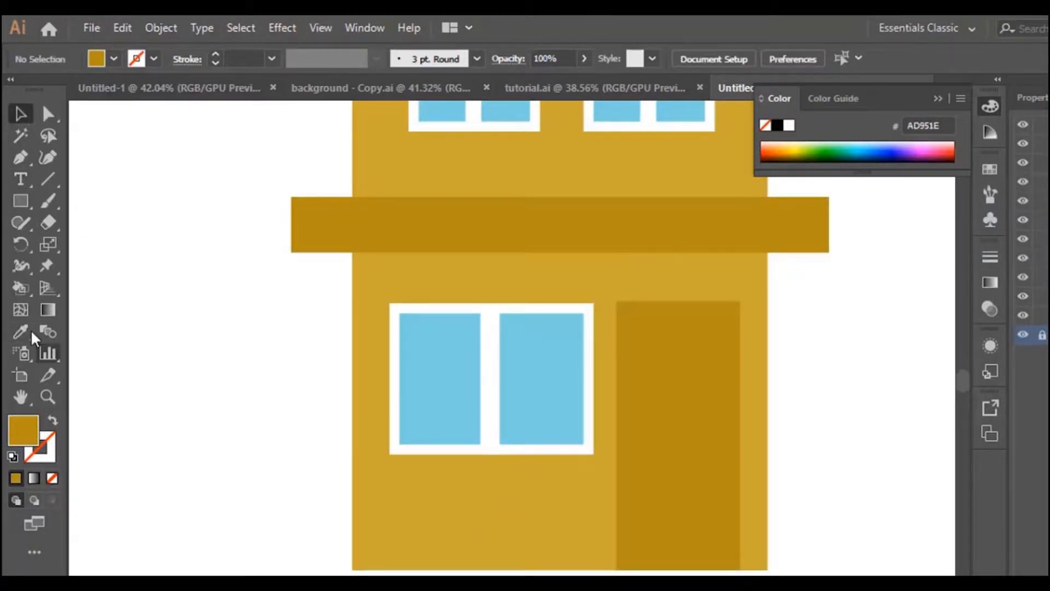
Draw a tiny round doorknob near the door's left edge and fill it with the wall's sampled mustard colour, C4B03B
click(22, 204)
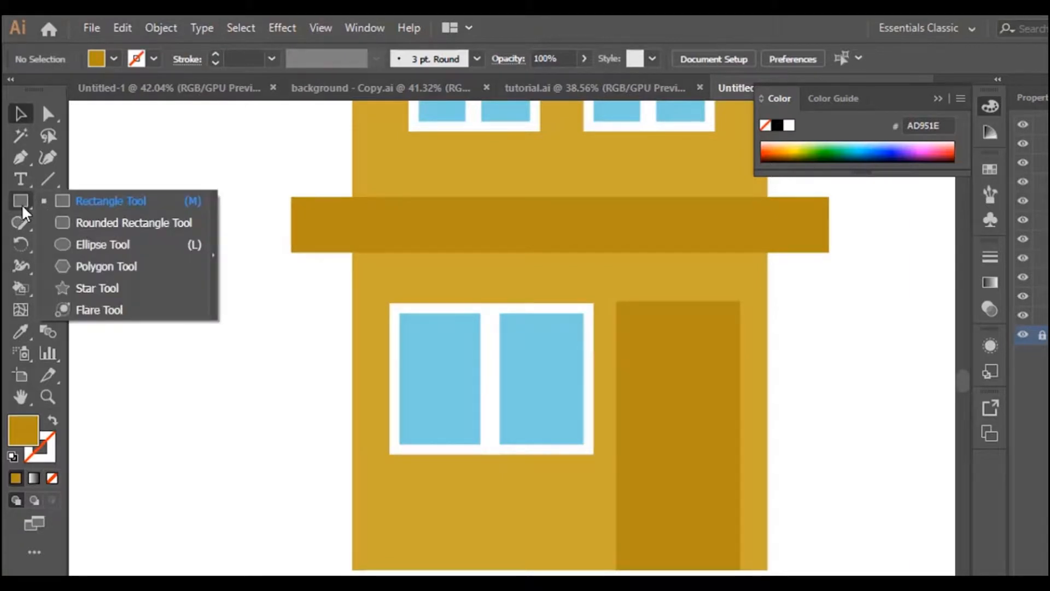
click(101, 240)
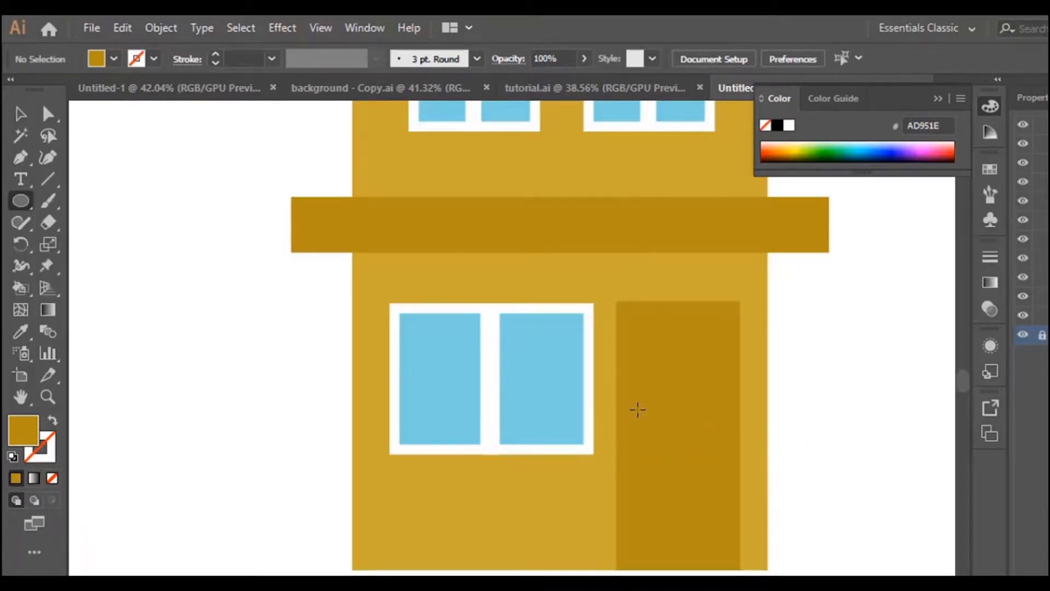
drag(631, 427, 645, 437)
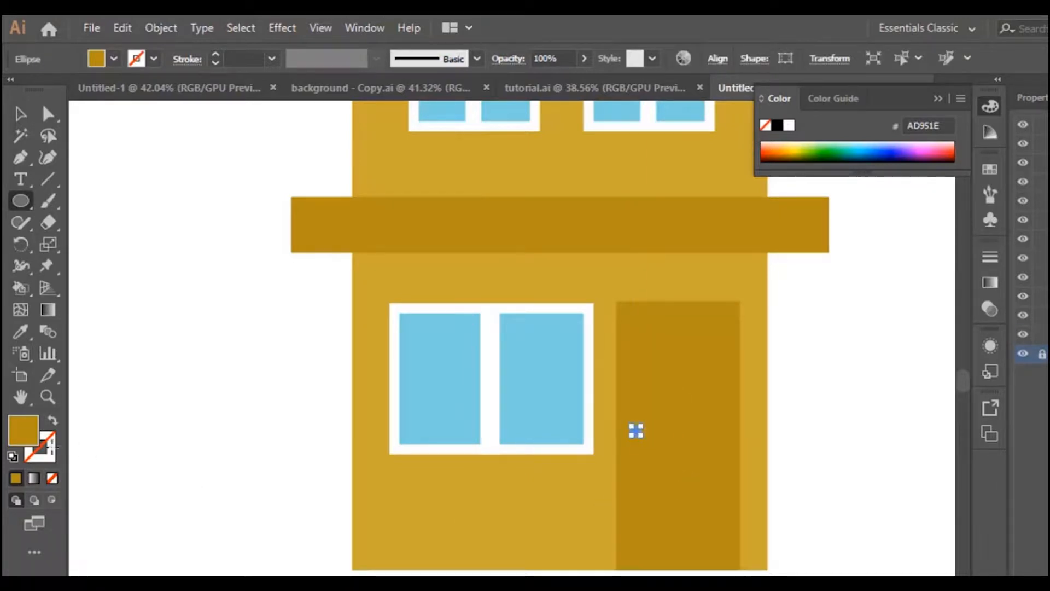
double_click(14, 432)
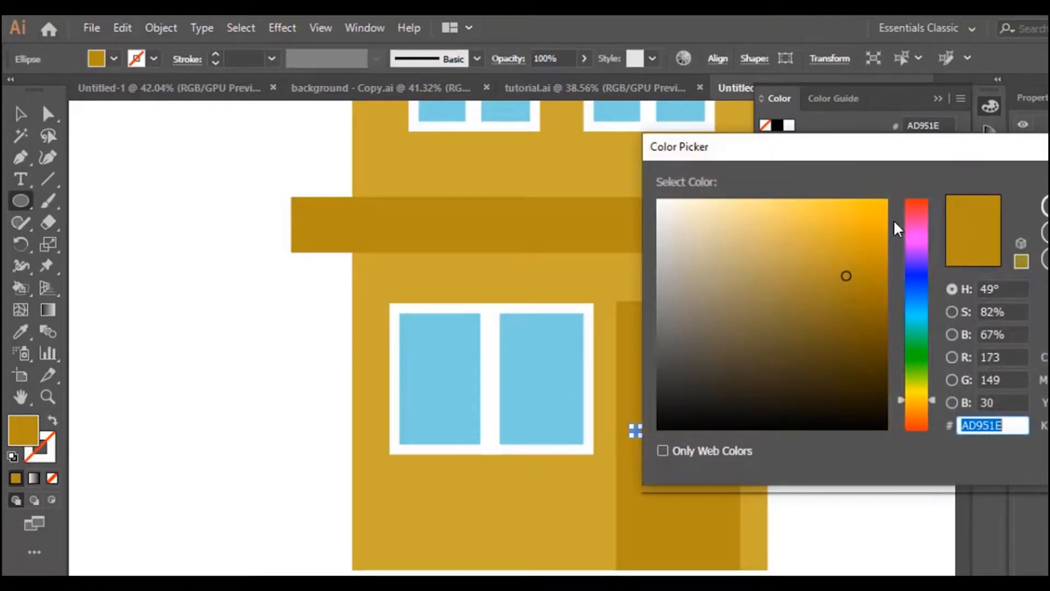
key(Return)
click(21, 331)
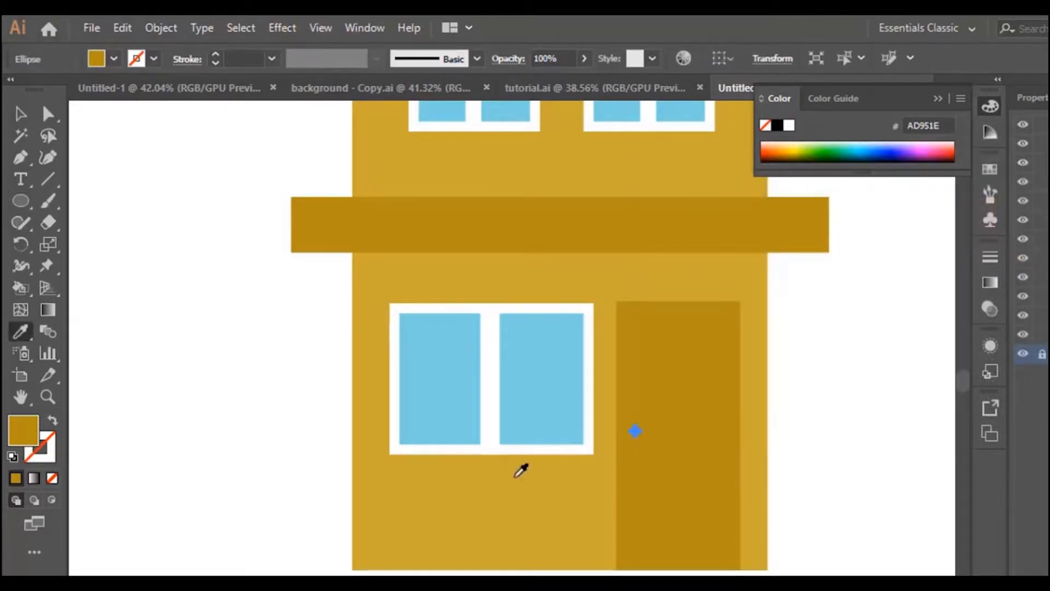
click(436, 475)
click(21, 115)
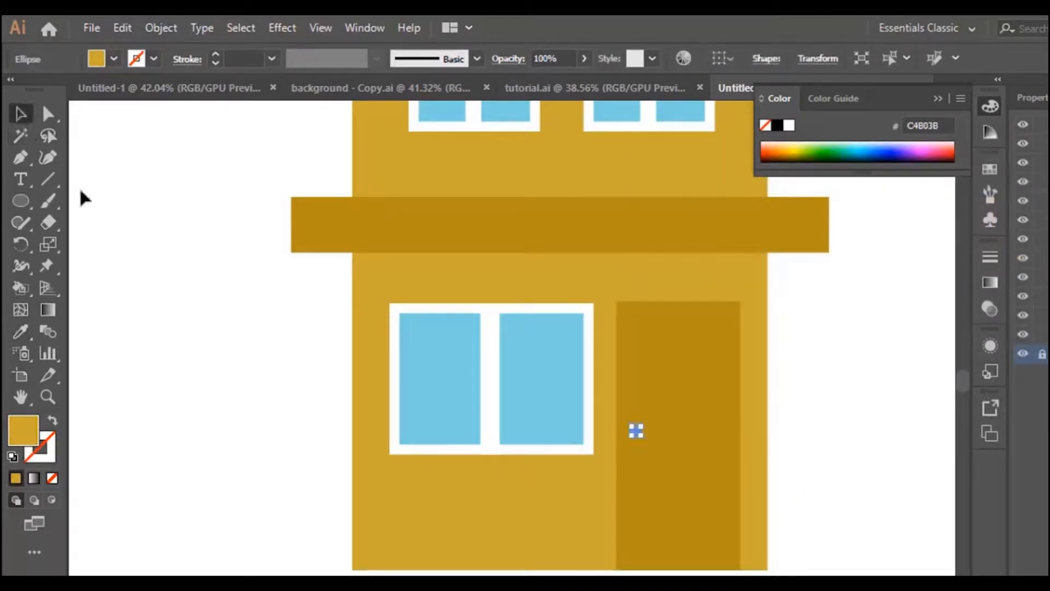
click(207, 321)
scroll(851, 446, up, 3)
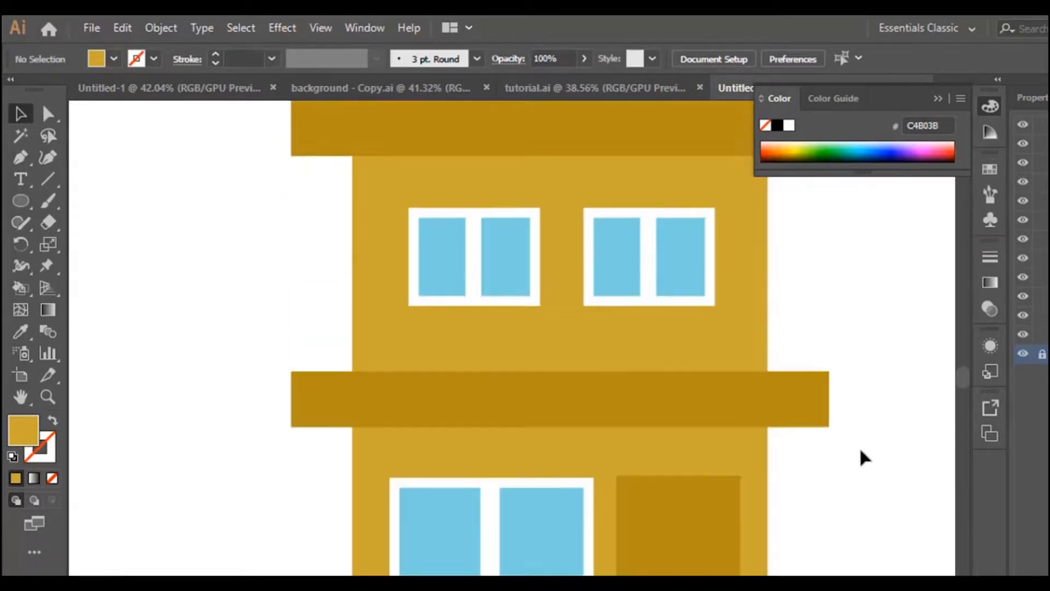
scroll(858, 444, up, 4)
scroll(824, 464, down, 7)
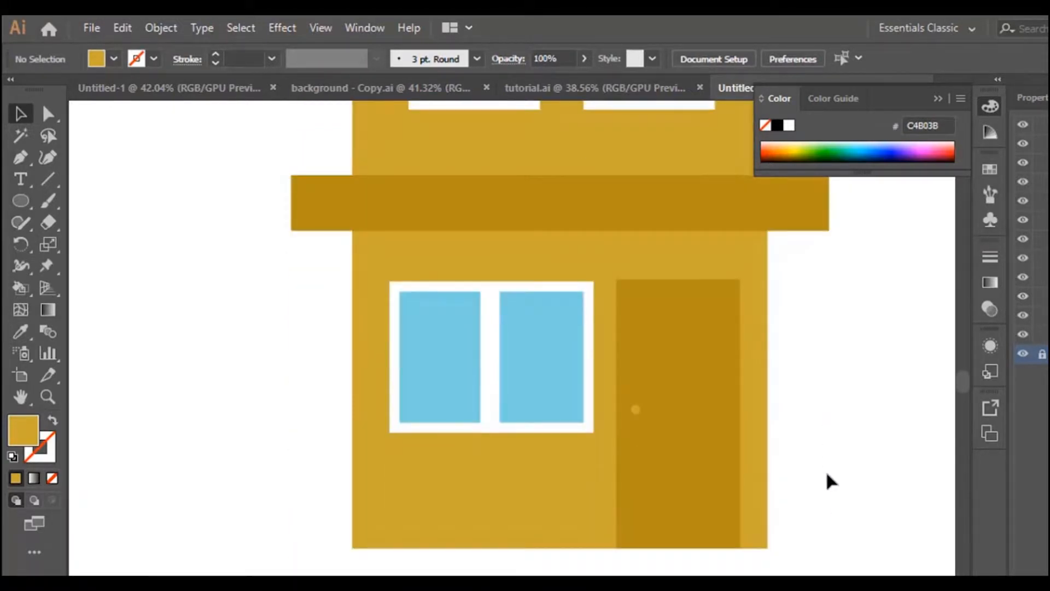
click(48, 396)
alt+click(804, 216)
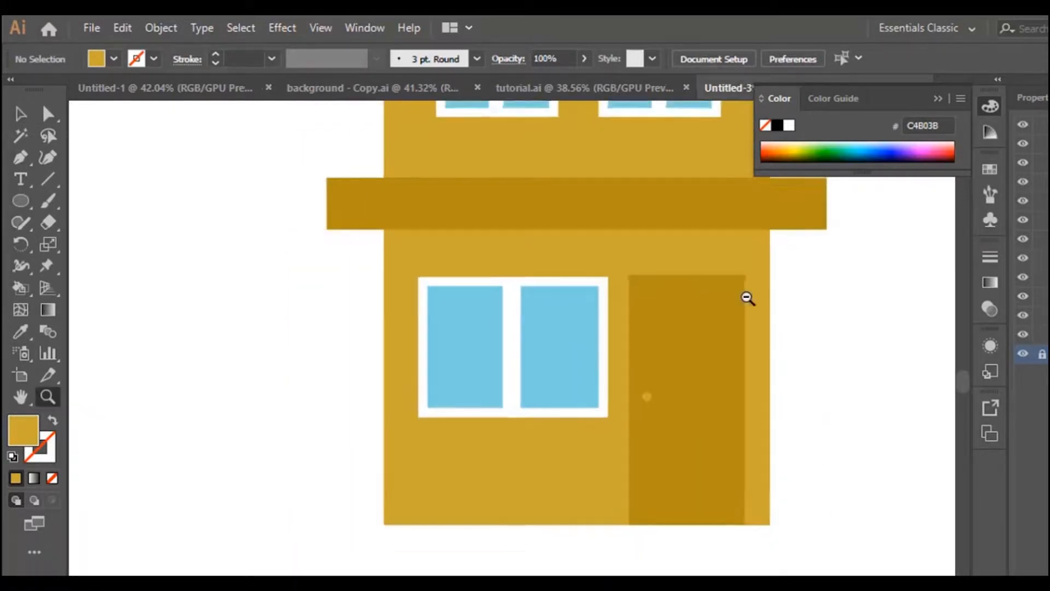
In background - Copy.ai, hide the scooter rider's layer to reveal the green reference house, and return to the Untitled-3 document
scroll(792, 399, up, 5)
scroll(619, 288, down, 2)
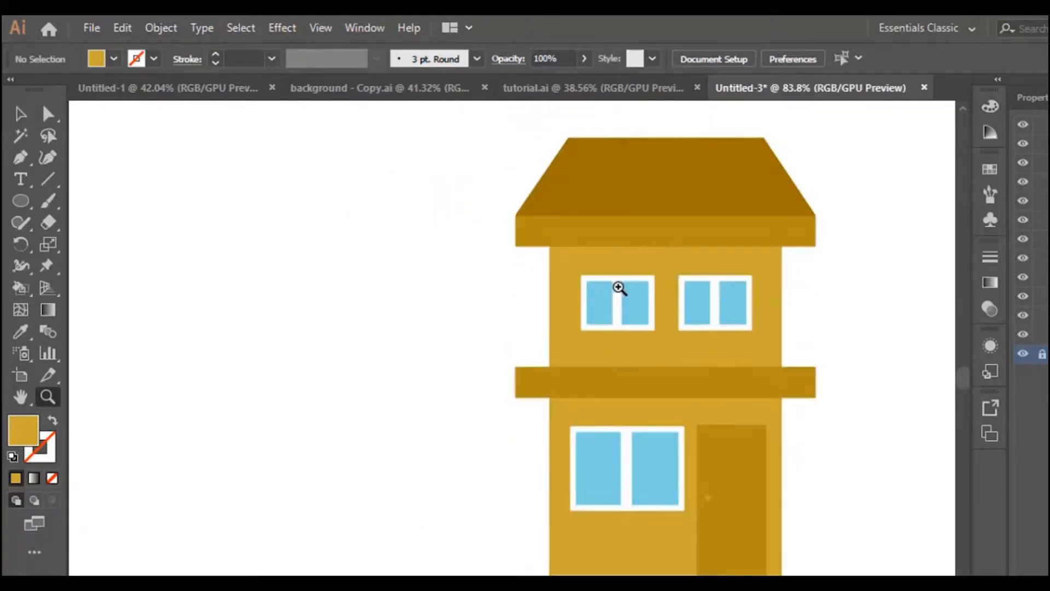
click(391, 95)
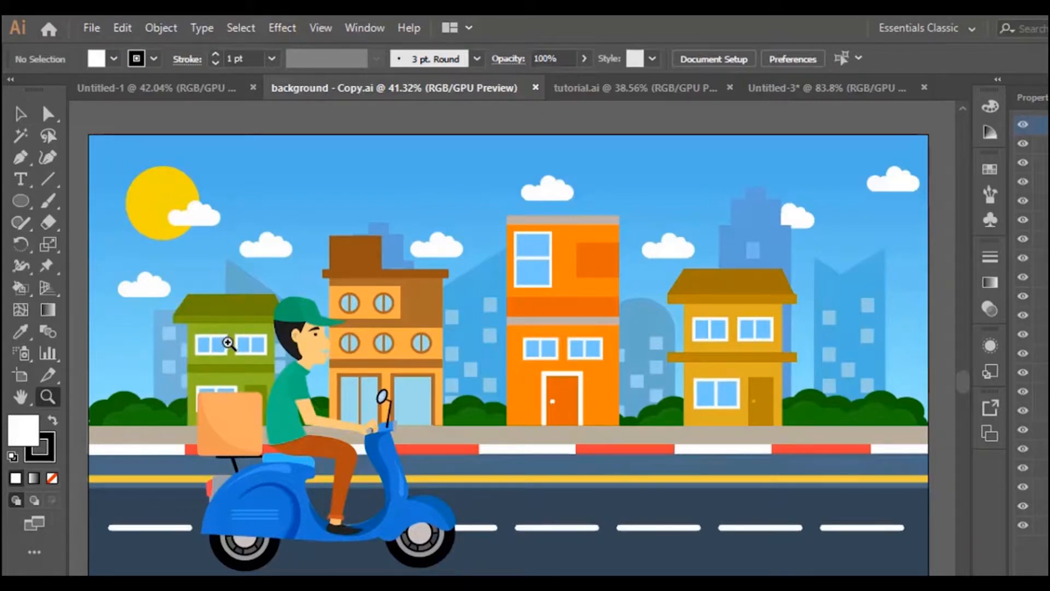
click(1023, 126)
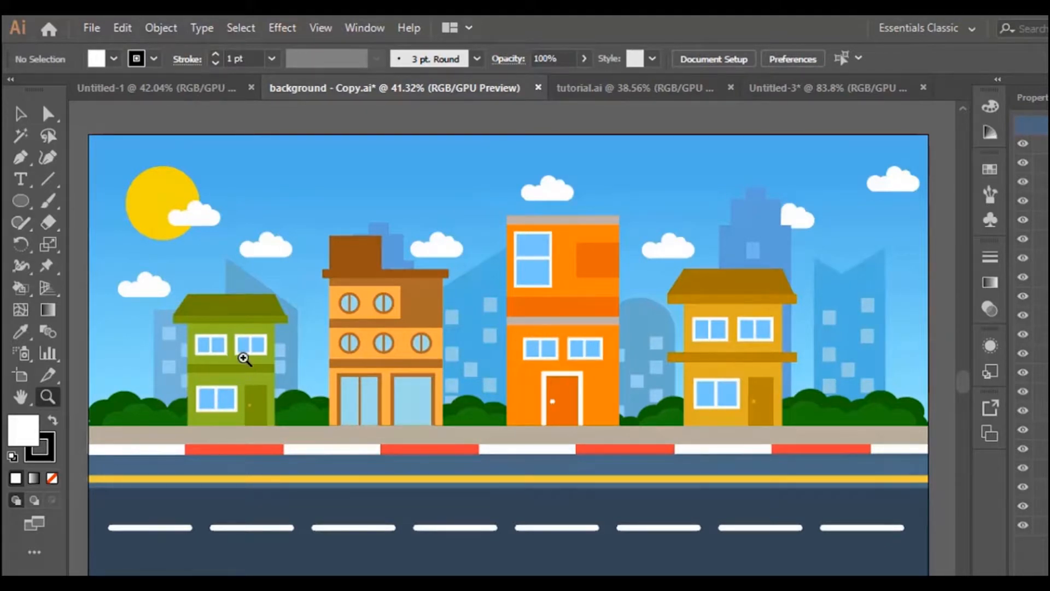
click(795, 87)
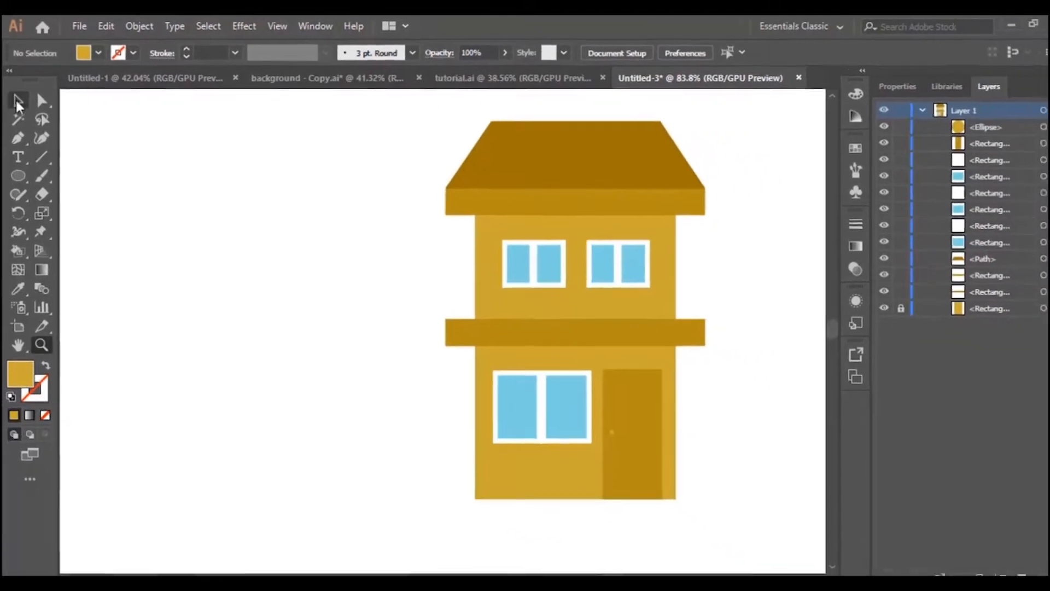
Collapse Layer 1 and duplicate the whole layer with the mustard building's artwork
click(21, 114)
click(908, 108)
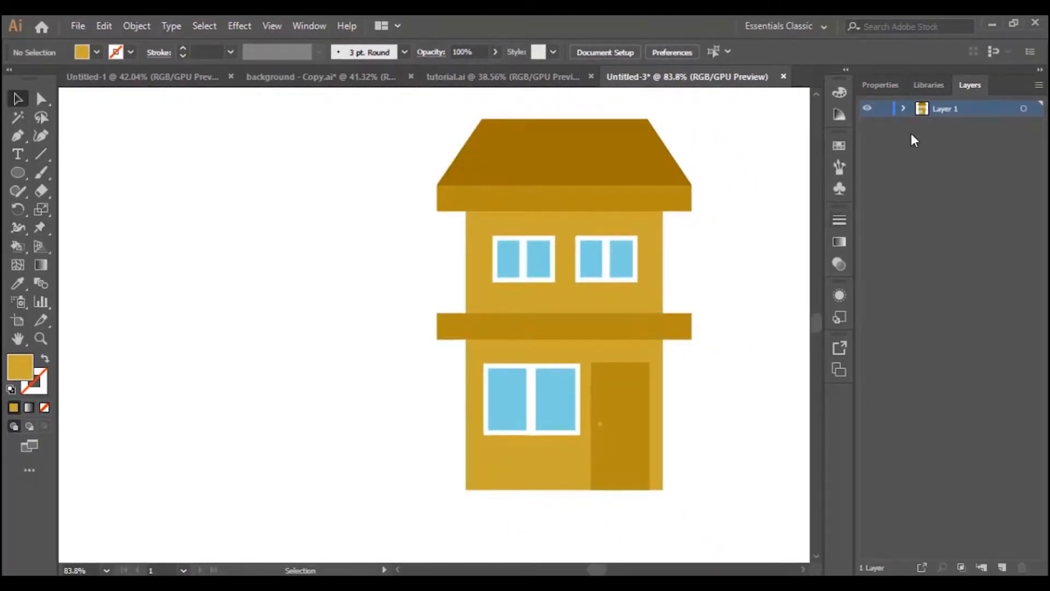
click(989, 385)
drag(1001, 567, 1003, 568)
click(953, 109)
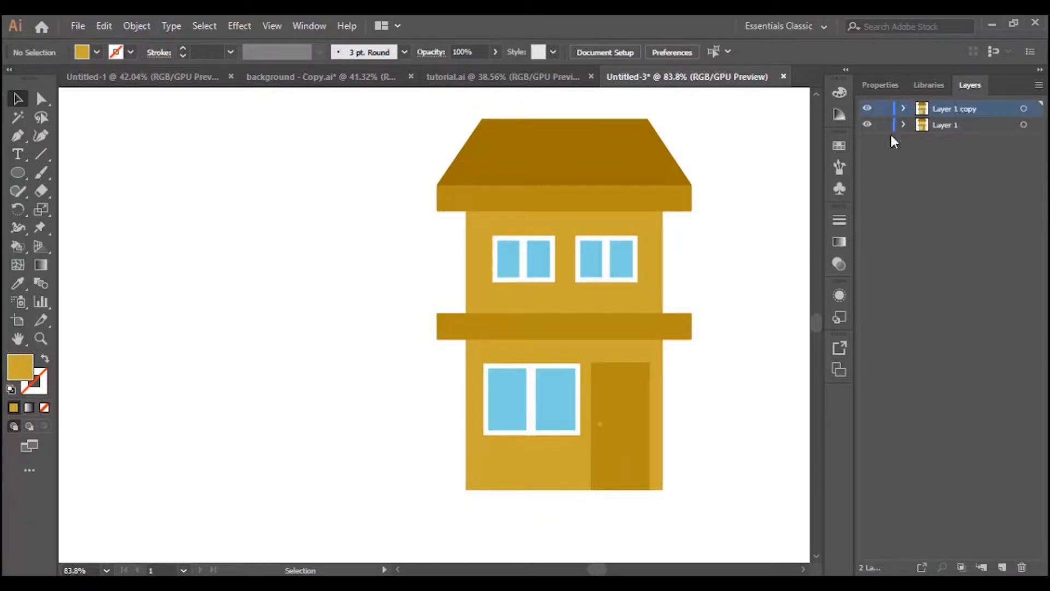
Select all artwork on Layer 1 copy and move it to the left, beside the original building
click(1035, 111)
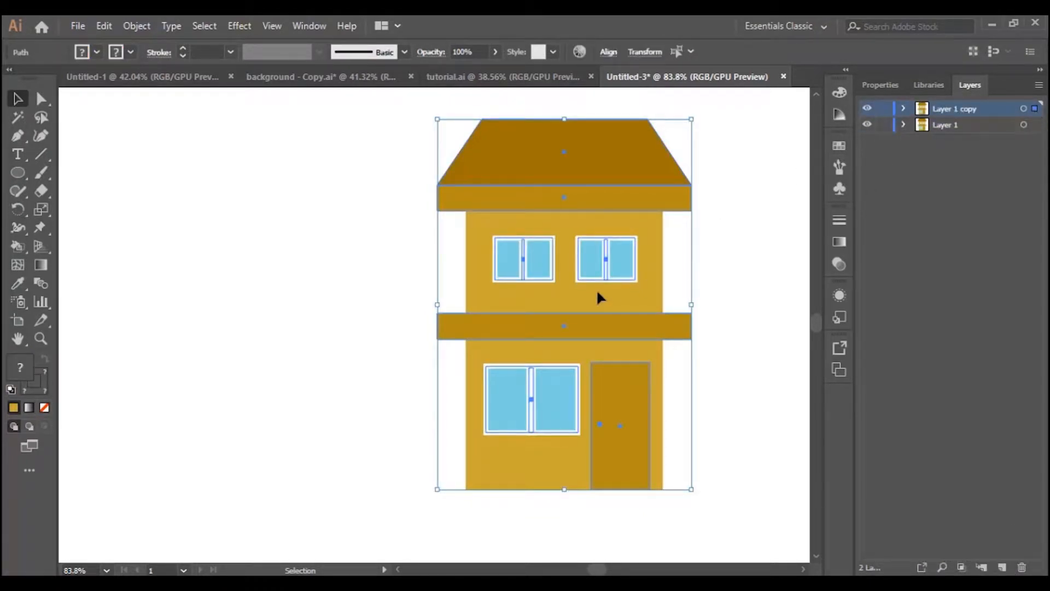
click(399, 297)
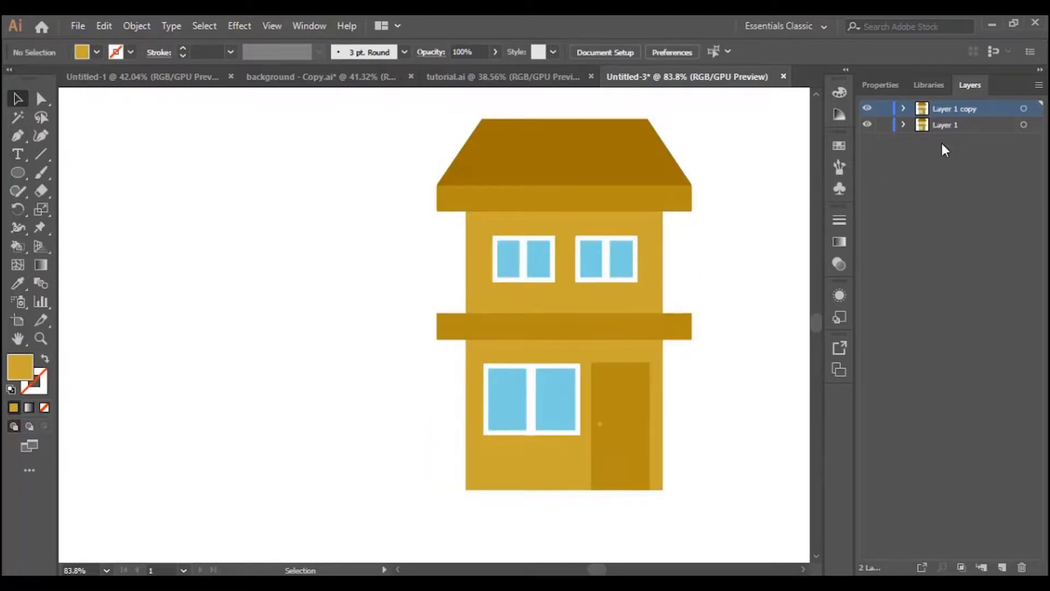
click(1035, 109)
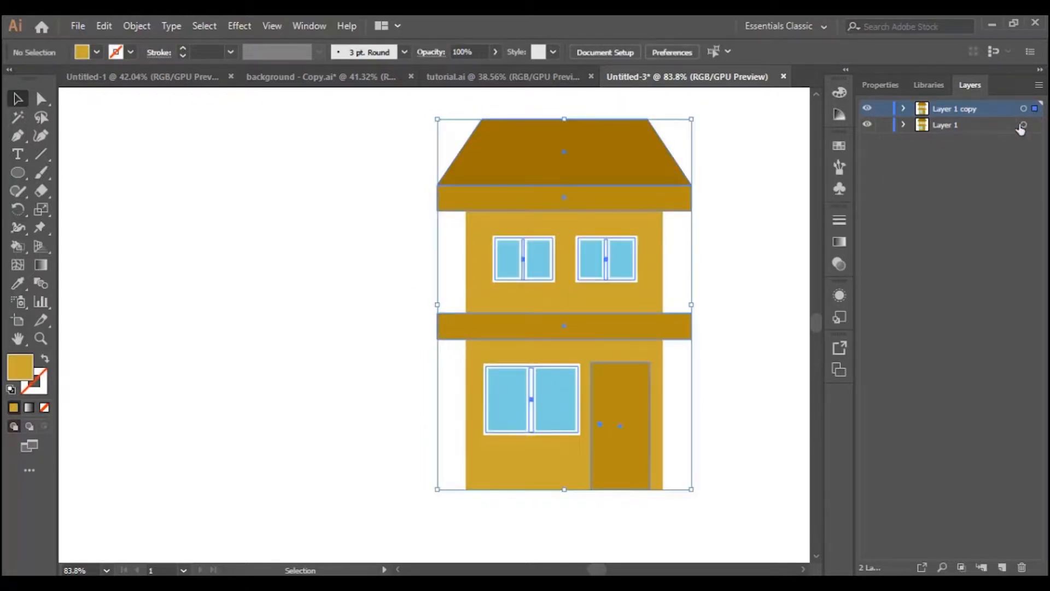
click(903, 110)
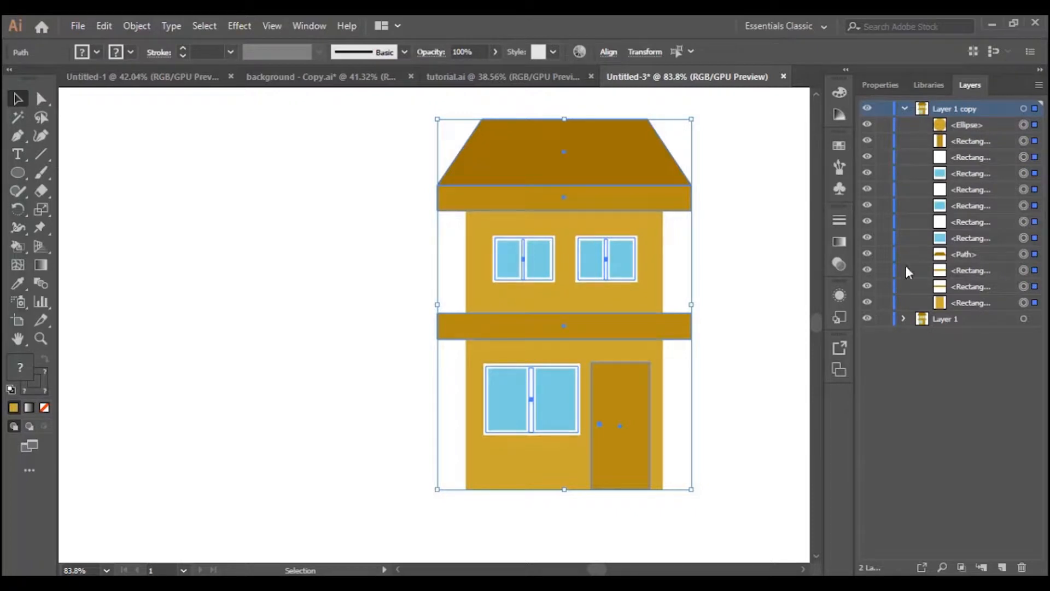
click(905, 108)
drag(553, 236, 310, 226)
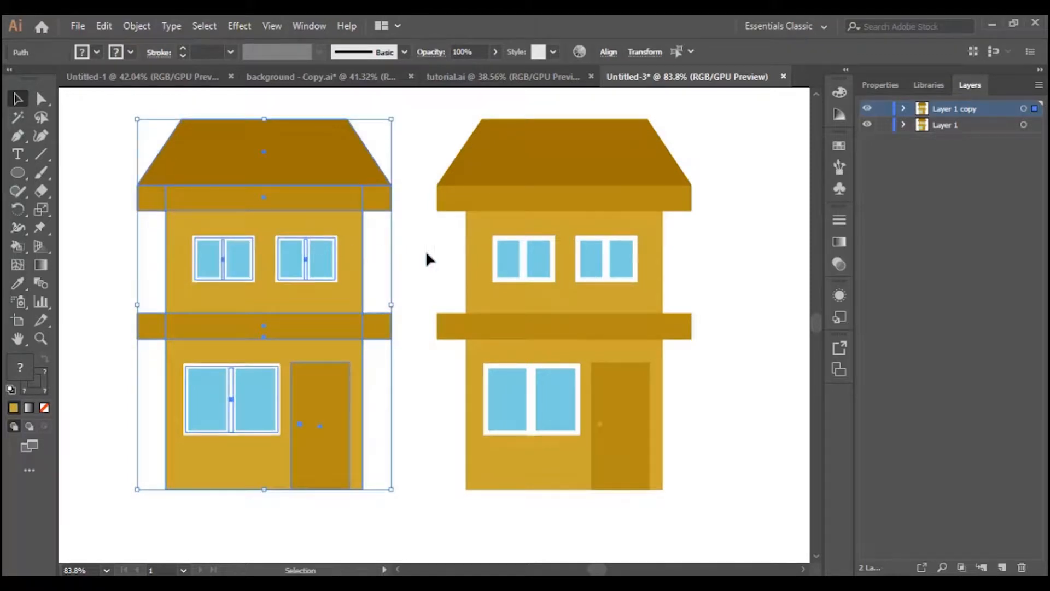
click(706, 260)
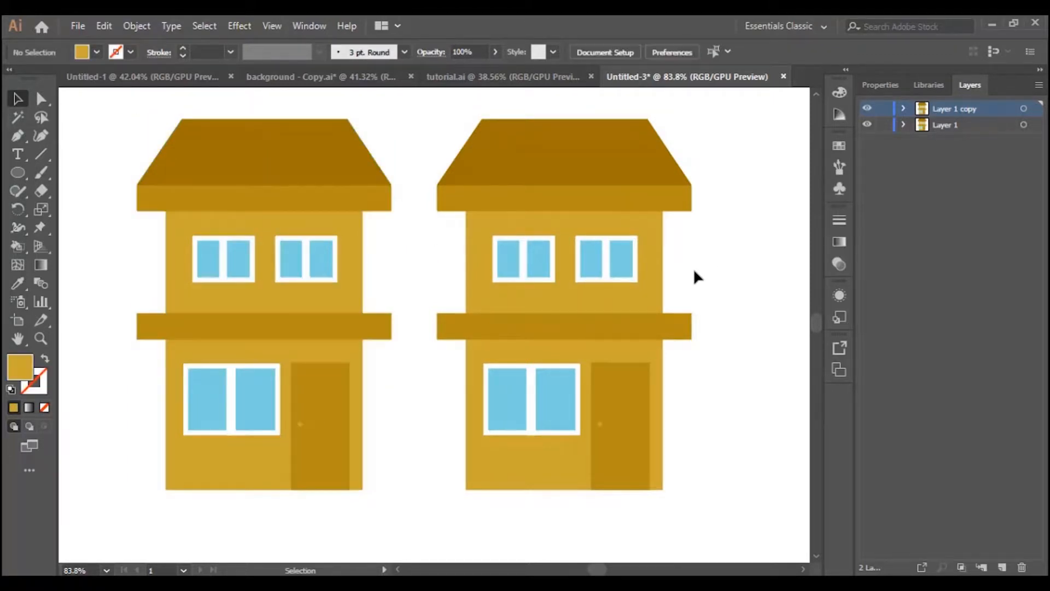
Narrow the copied building's middle strip on both sides to match the width of the wall
click(304, 330)
drag(392, 326, 363, 327)
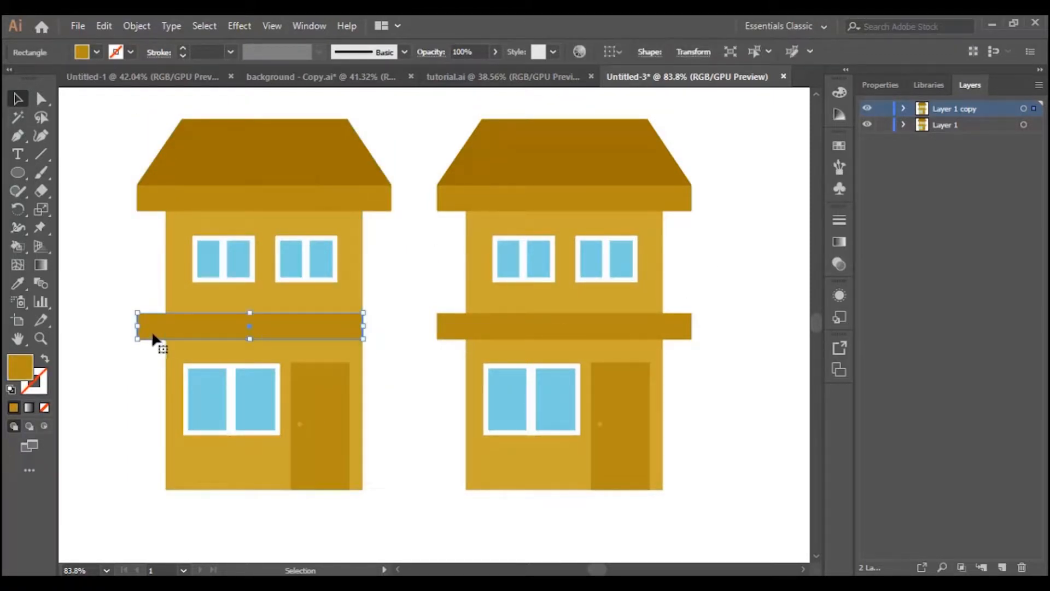
drag(138, 326, 166, 326)
click(383, 347)
Fill the copied building's wall with green, adjusting the shade to a slightly brighter one in the Color Picker
click(357, 294)
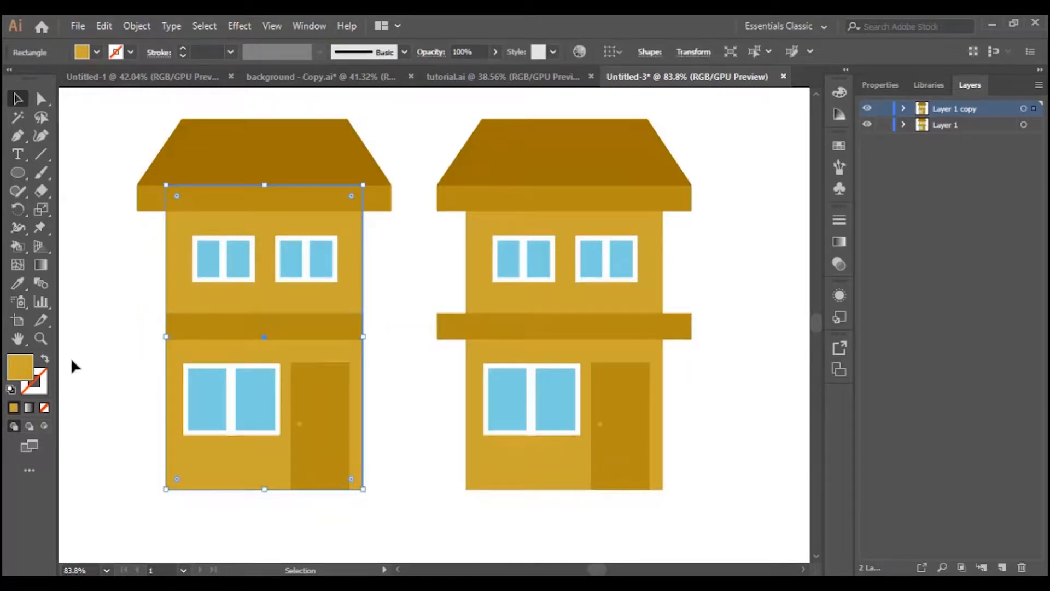
double_click(15, 373)
drag(779, 298, 777, 318)
click(701, 224)
click(710, 236)
click(722, 218)
click(720, 235)
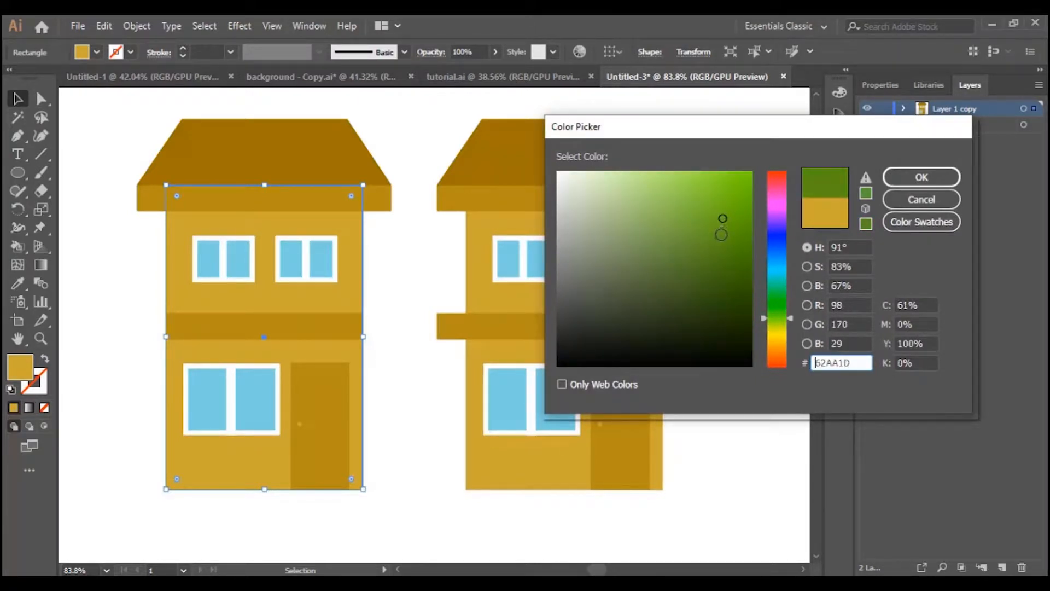
click(898, 183)
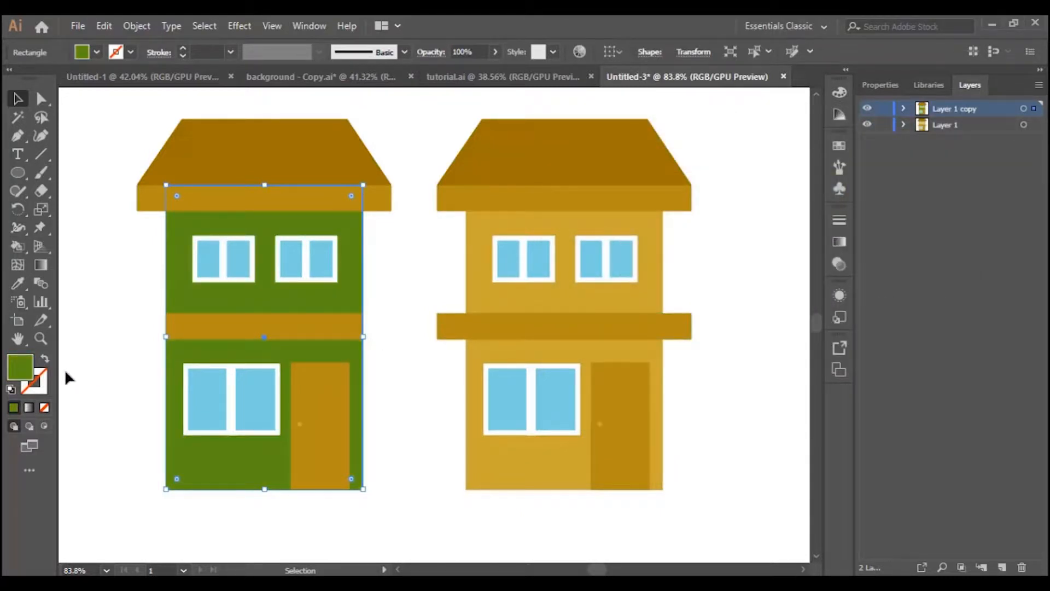
double_click(27, 366)
click(730, 219)
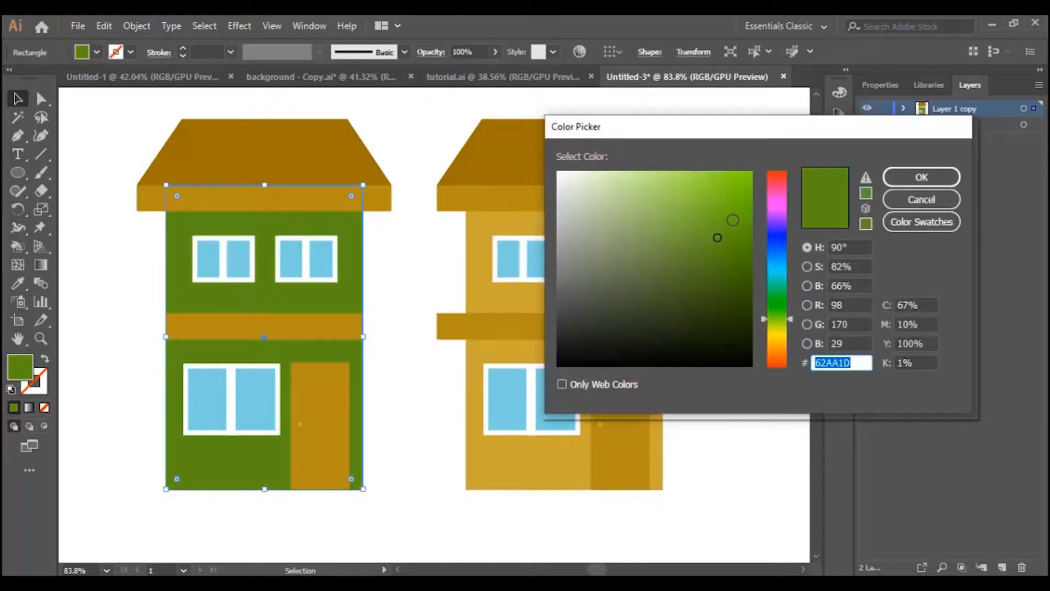
click(895, 186)
click(432, 405)
Apply the wall's green to the copied building's middle strip with the Eyedropper and darken it to 5DA50A
click(318, 331)
double_click(32, 369)
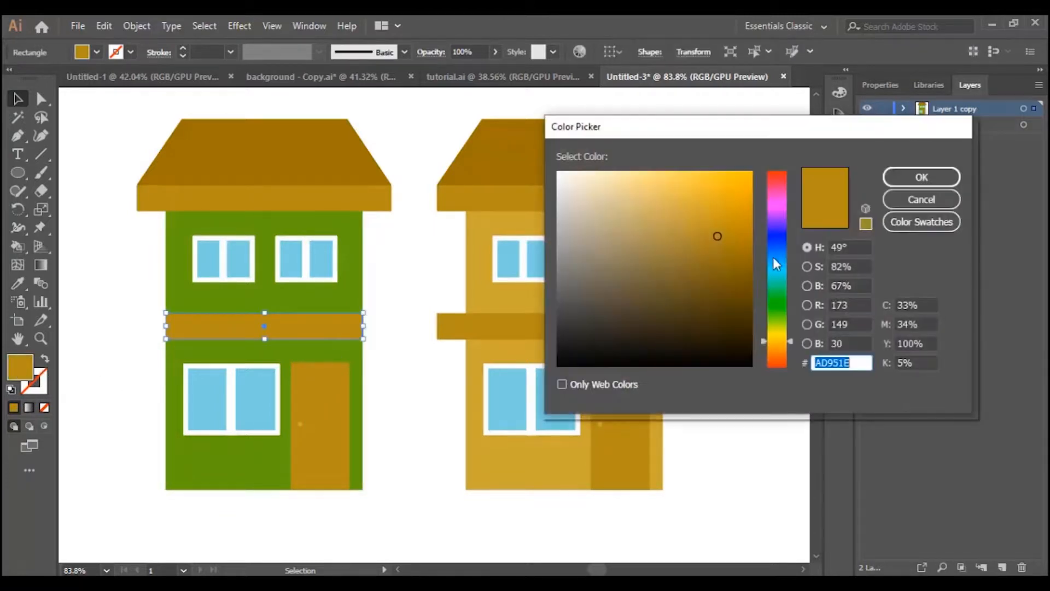
click(921, 199)
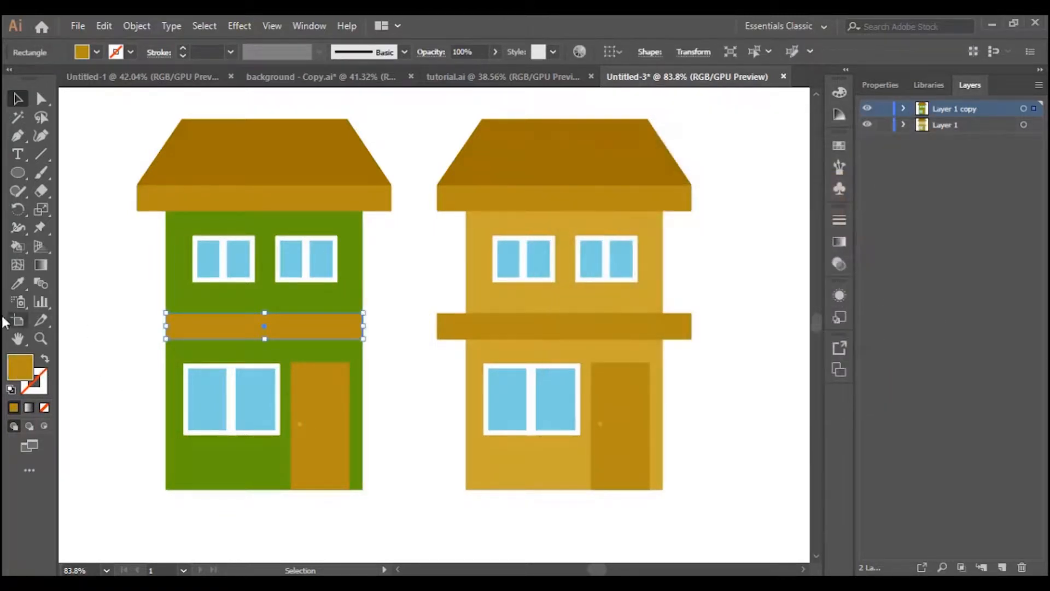
click(17, 283)
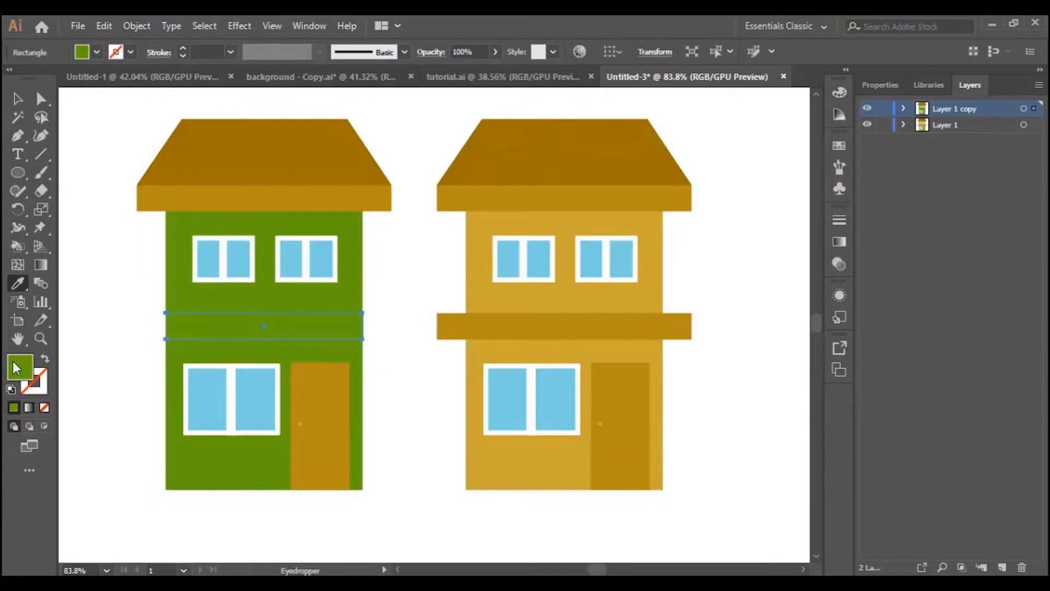
double_click(20, 367)
click(742, 239)
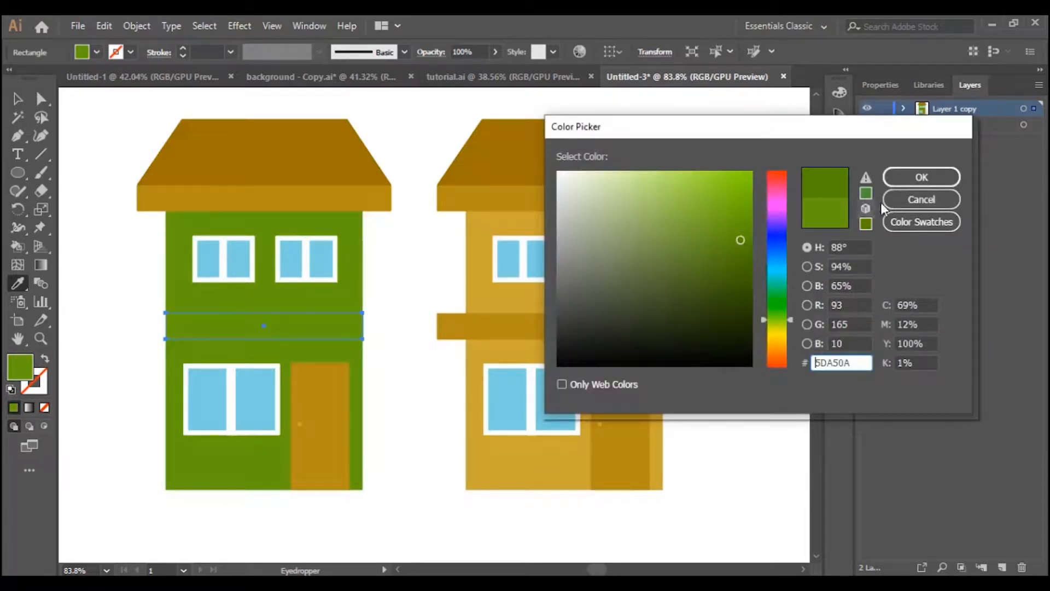
click(922, 177)
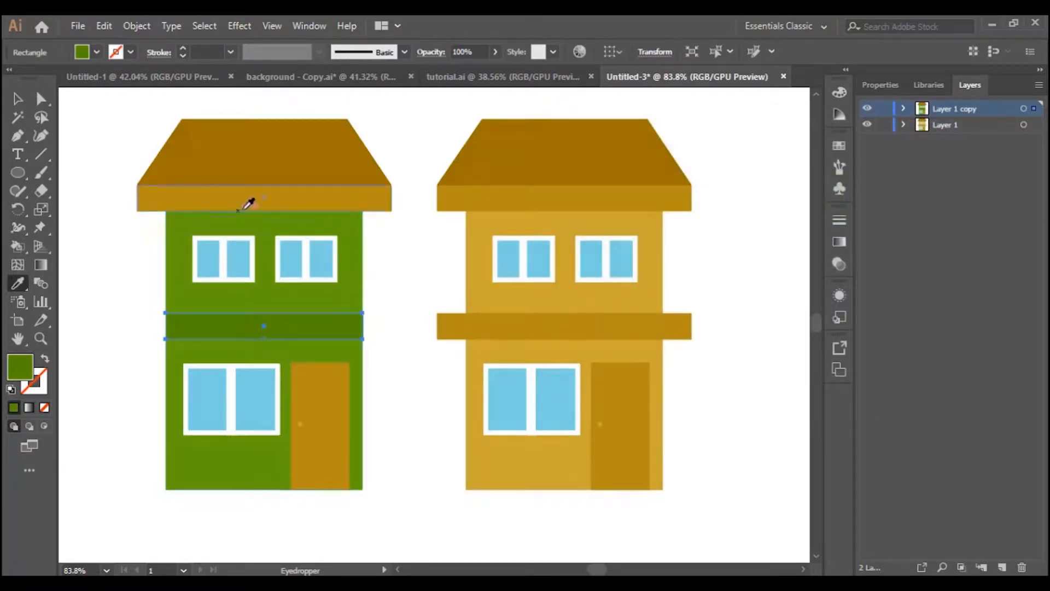
Fill the strip below the copied building's roof with the middle strip's green using the Eyedropper
click(18, 99)
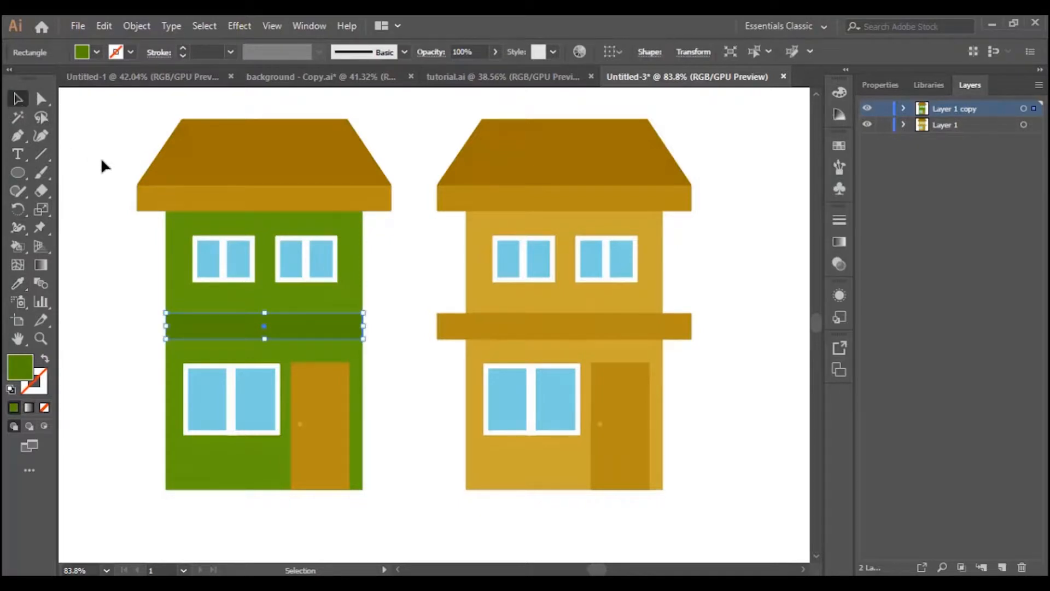
click(171, 200)
click(18, 283)
click(237, 323)
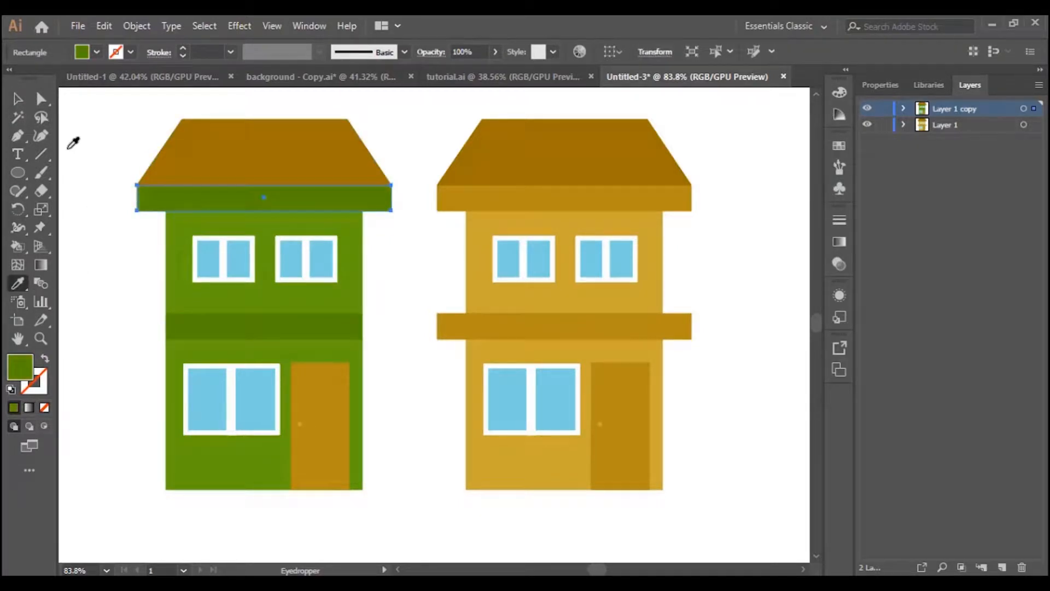
Fill the copied building's trapezoid roof with a dark green, darker than both strips
click(17, 99)
click(270, 149)
double_click(24, 361)
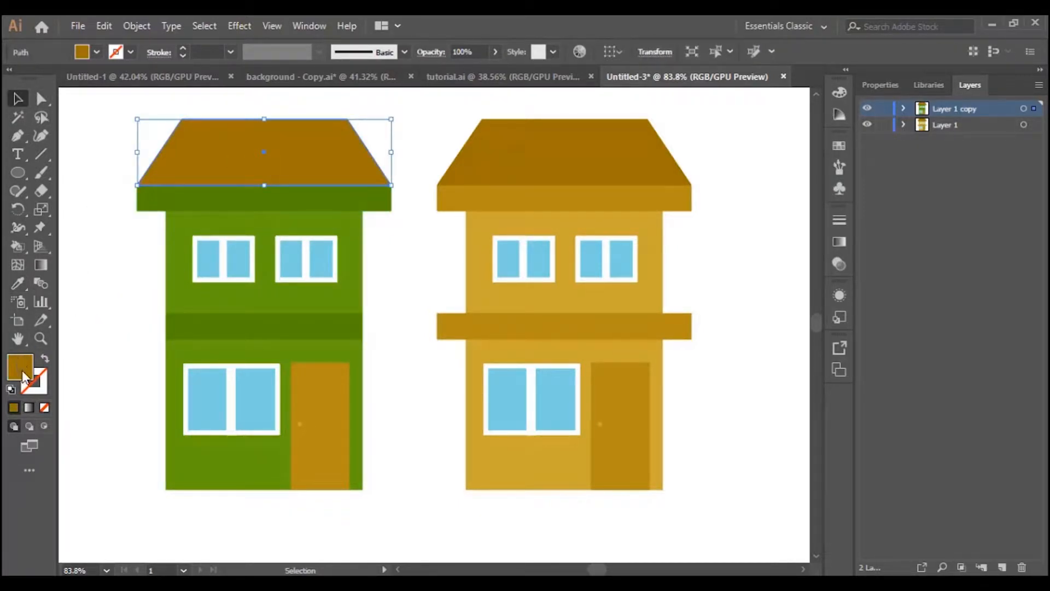
drag(780, 303, 780, 316)
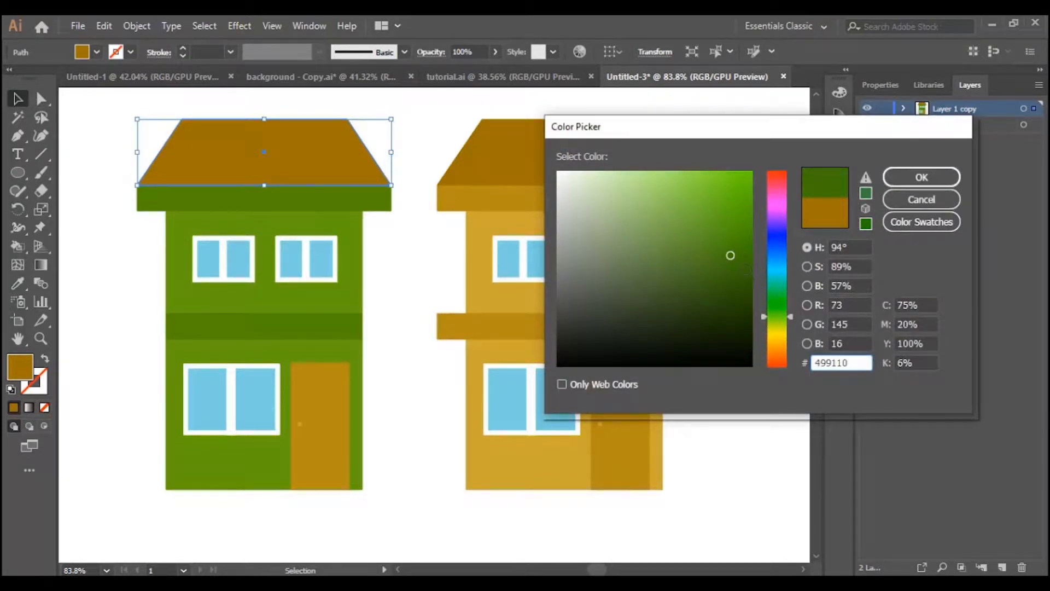
click(744, 271)
click(922, 177)
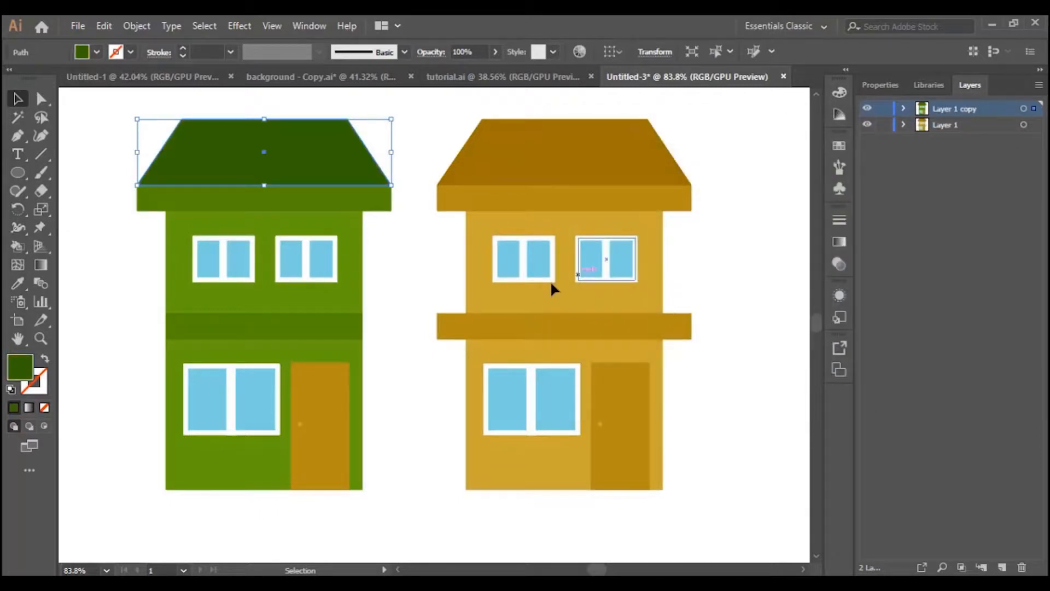
Fill the copied building's door with the middle strip's darker green using the Eyedropper
click(408, 363)
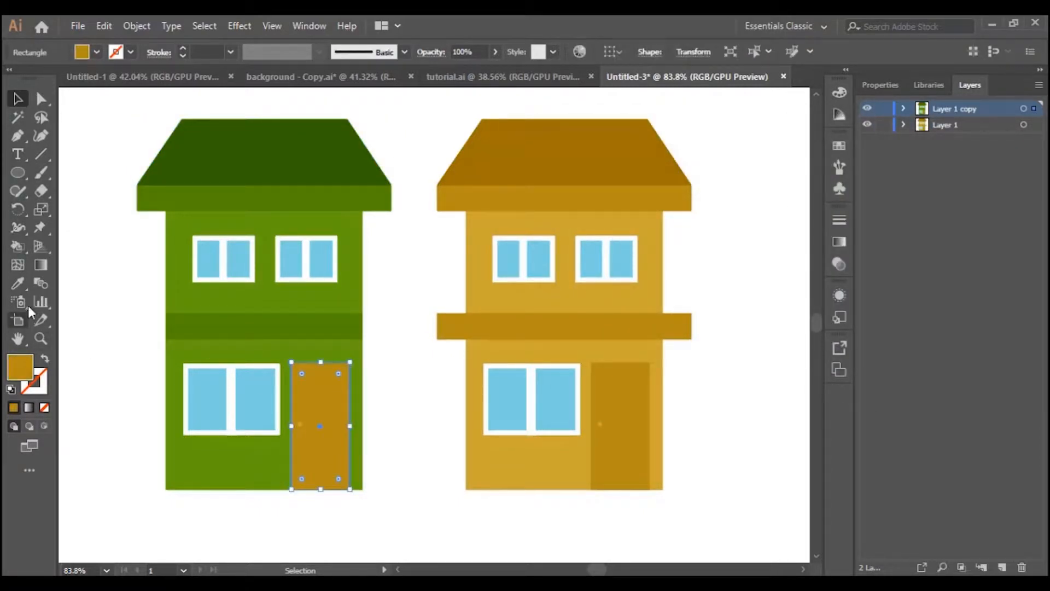
click(20, 284)
click(235, 319)
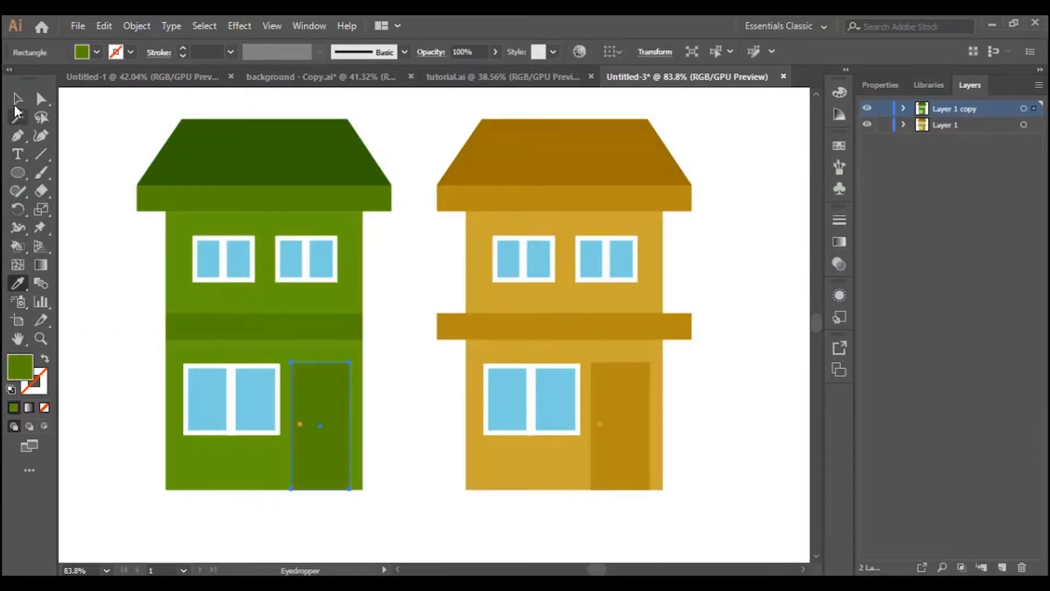
click(17, 99)
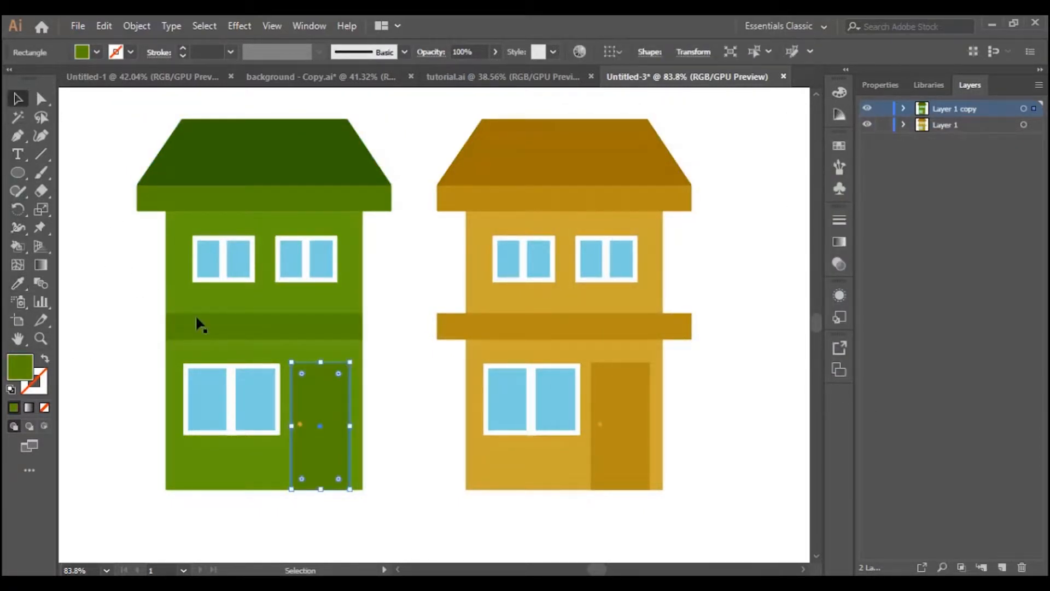
Fill the copied building's doorknob with the wall's green using the Eyedropper, and deselect it
click(300, 424)
click(322, 504)
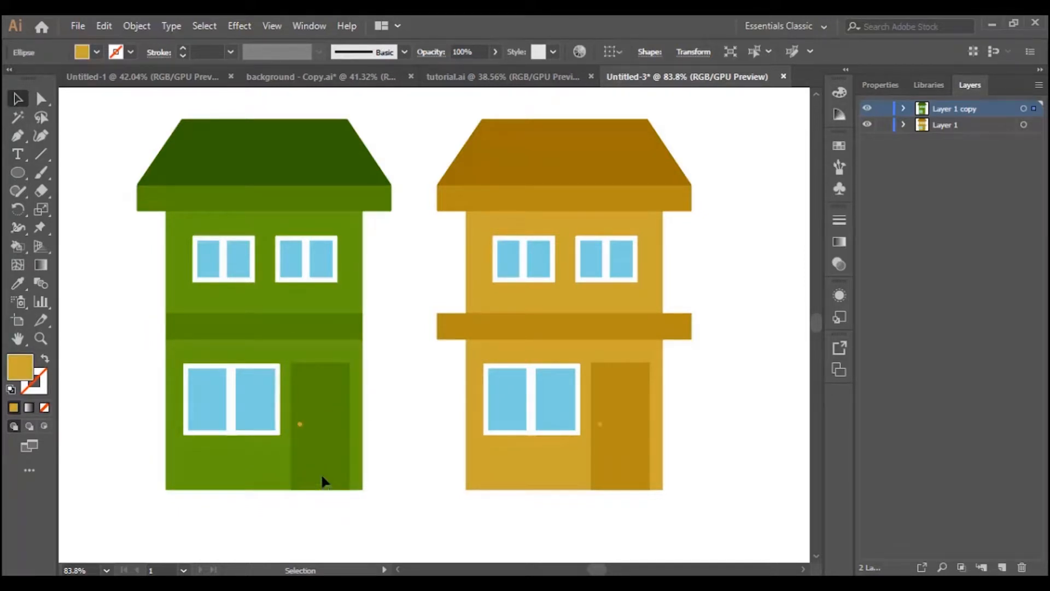
click(297, 422)
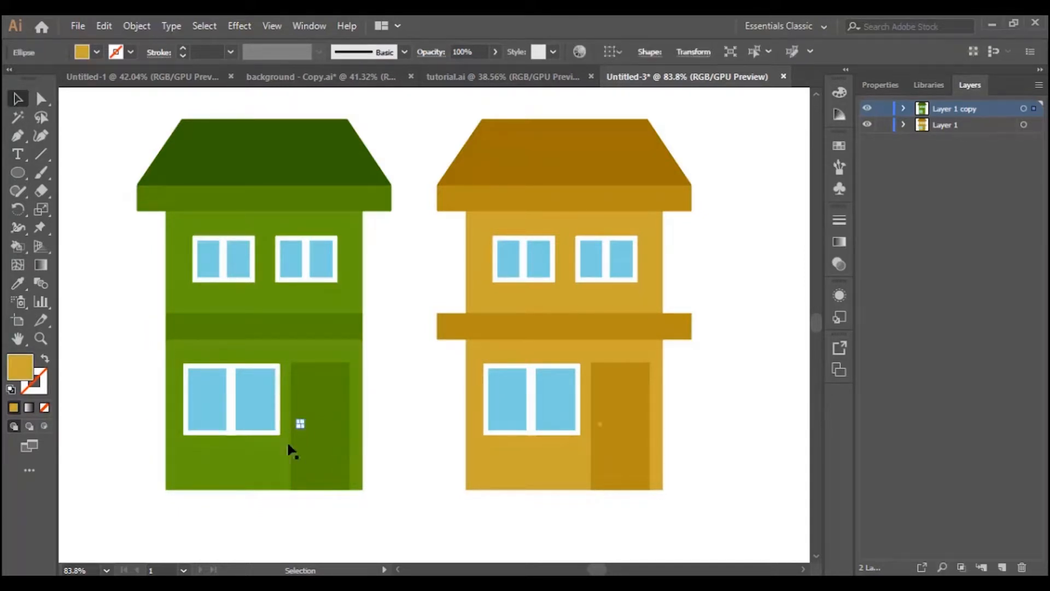
click(18, 283)
click(256, 461)
click(18, 99)
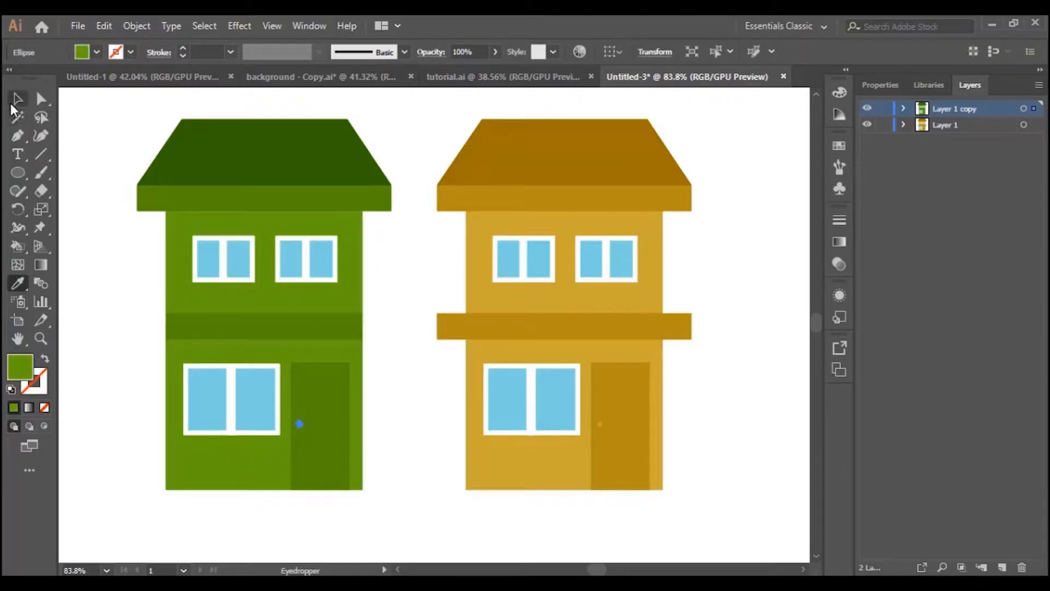
click(102, 120)
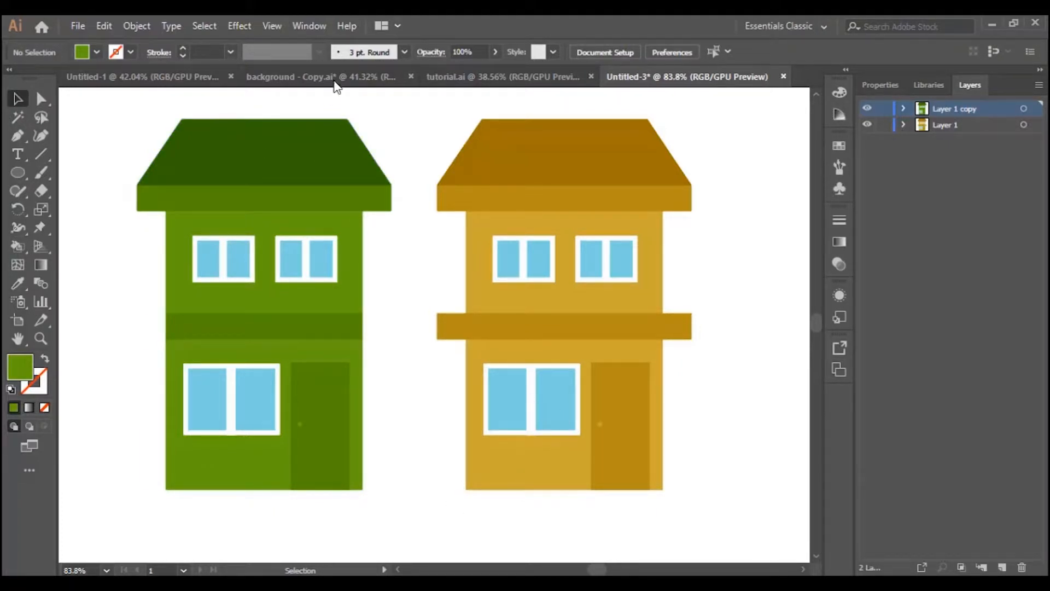
Switch to background - Copy.ai to view the remaining buildings in the street scene
click(339, 79)
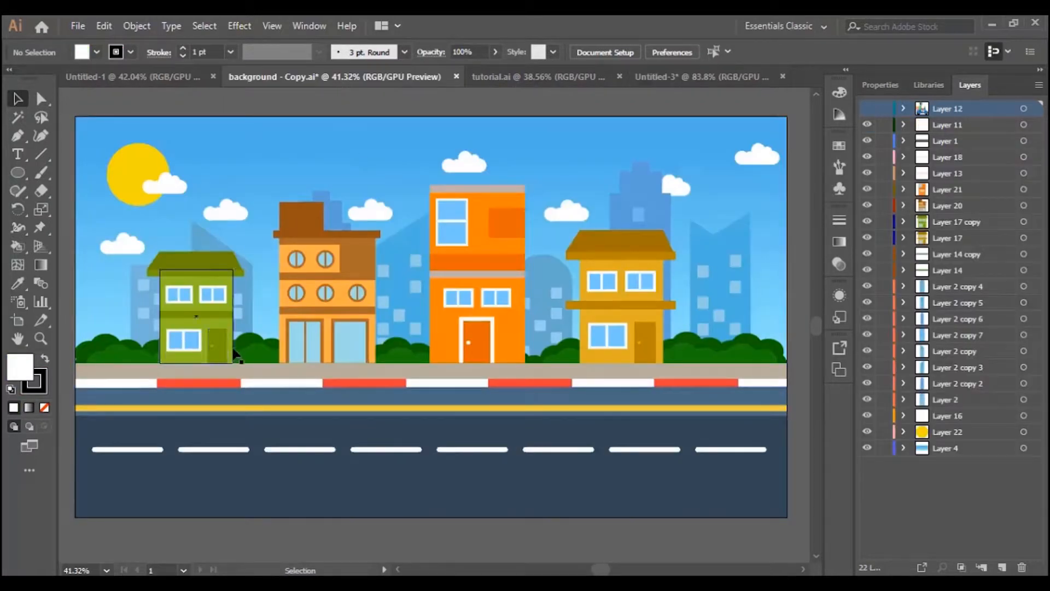
Copy the whole green house from Untitled-3 onto a new layer in tutorial.ai, standing it near the left end of the street
click(665, 74)
click(1034, 109)
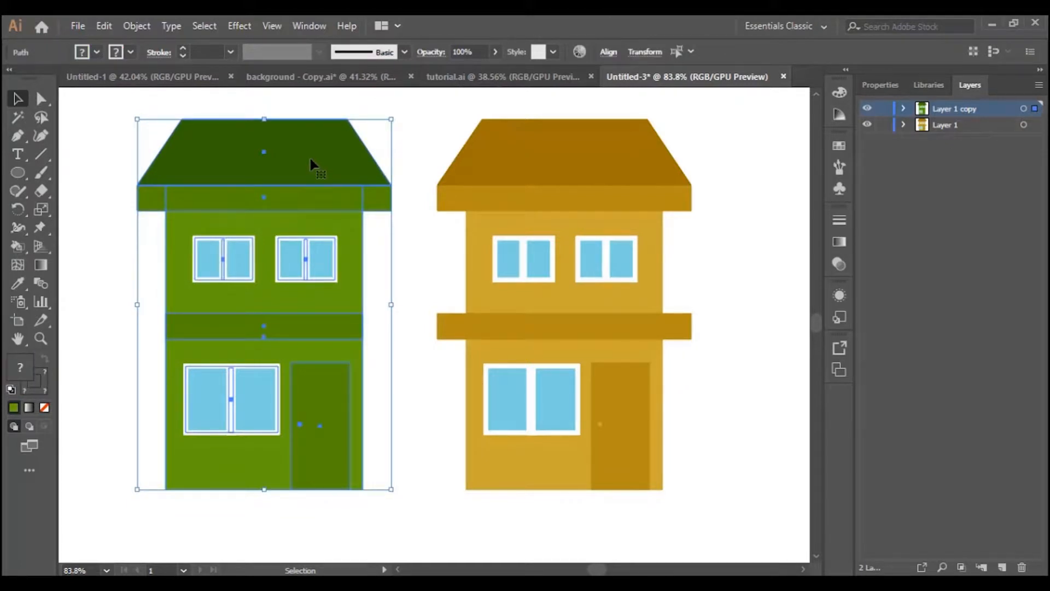
click(326, 76)
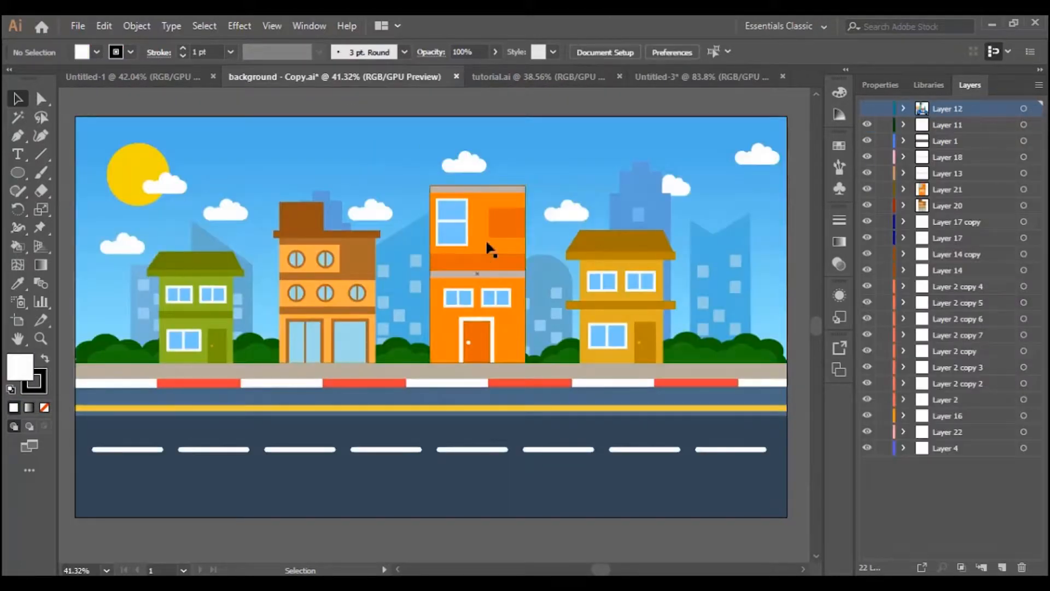
click(585, 80)
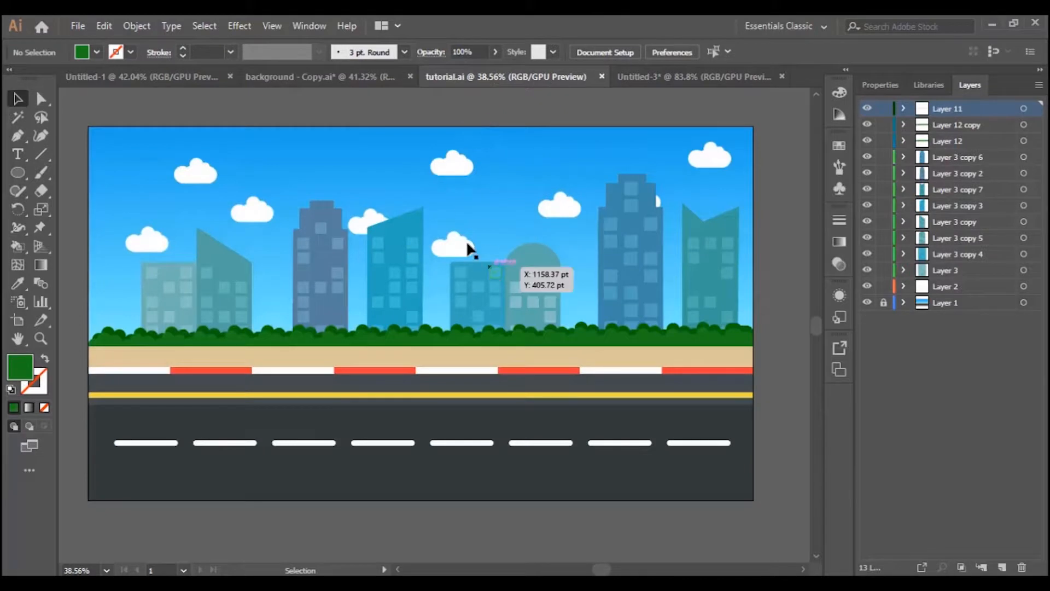
click(1004, 567)
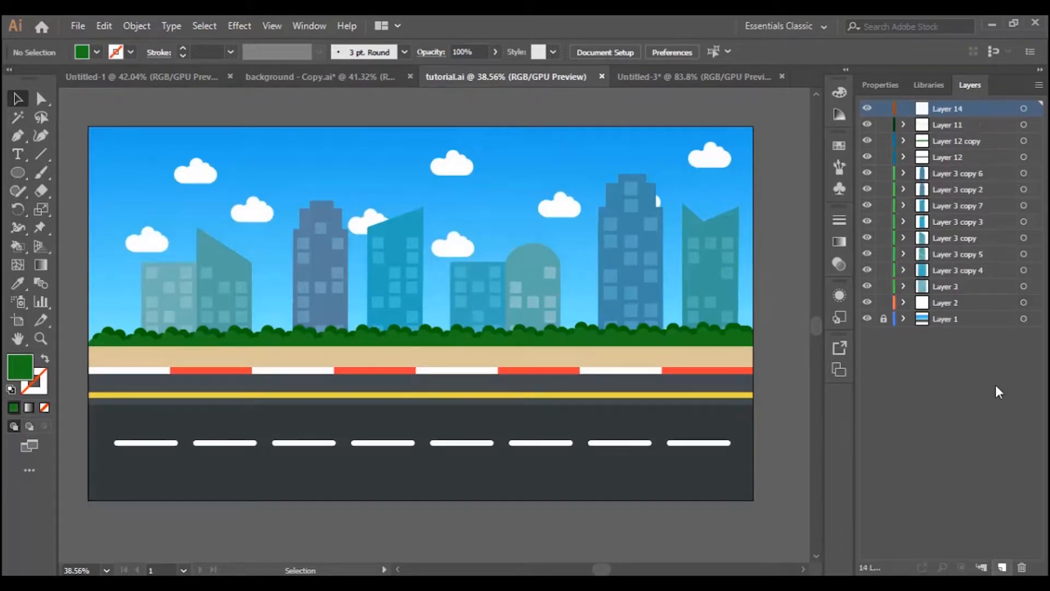
click(681, 73)
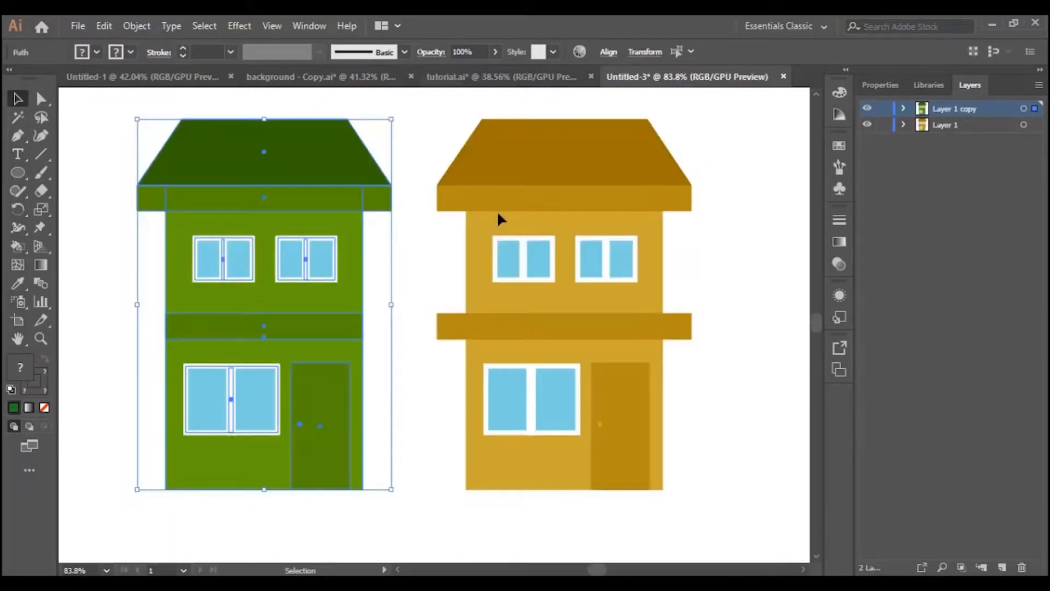
drag(333, 191, 213, 253)
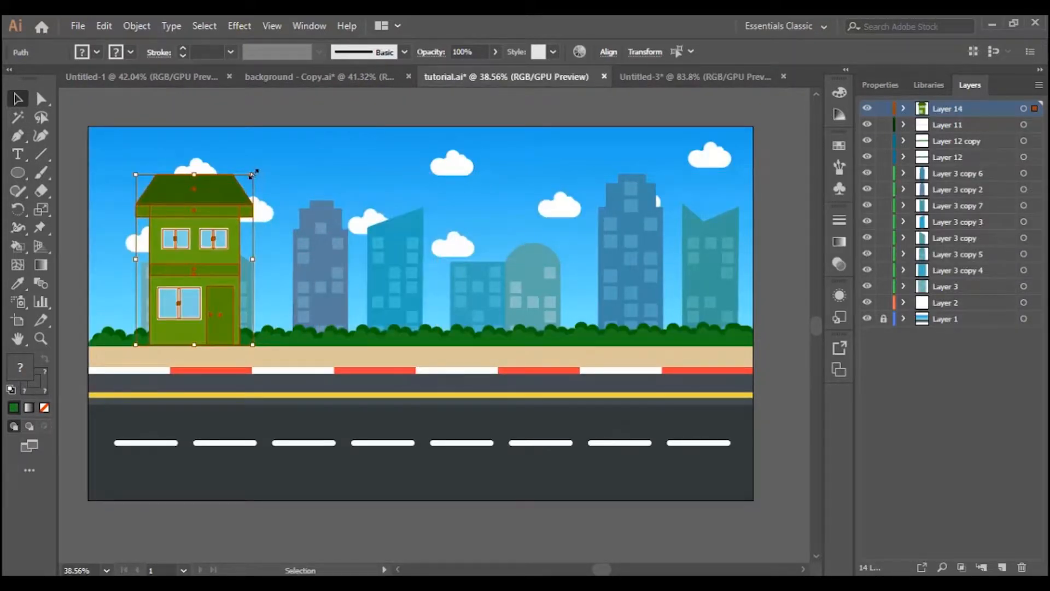
Scale the green house down and stretch it slightly wider, keeping its base on the pavement
drag(253, 173, 212, 221)
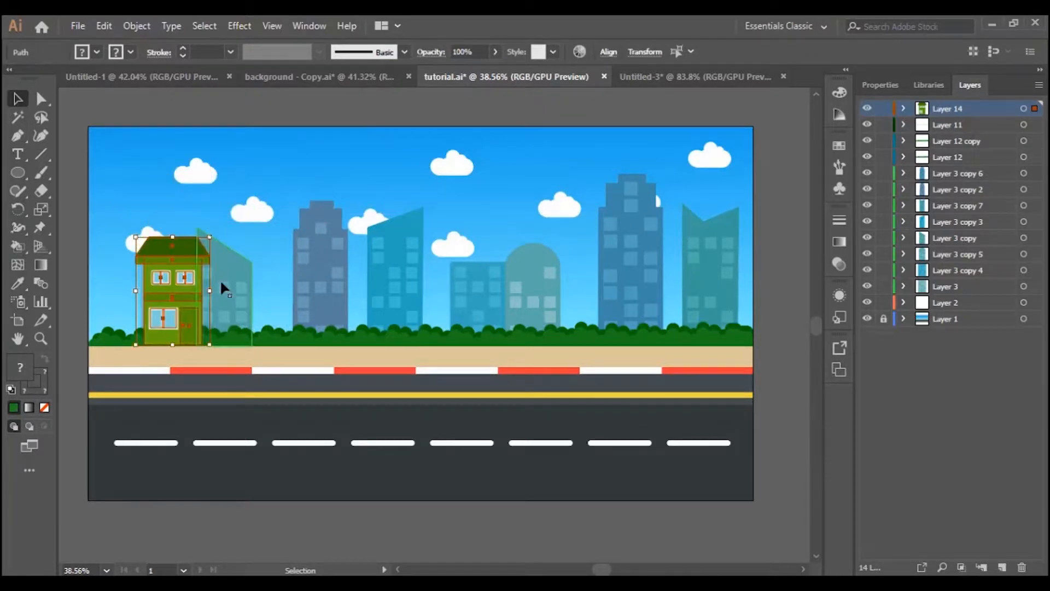
drag(212, 292, 234, 304)
click(274, 105)
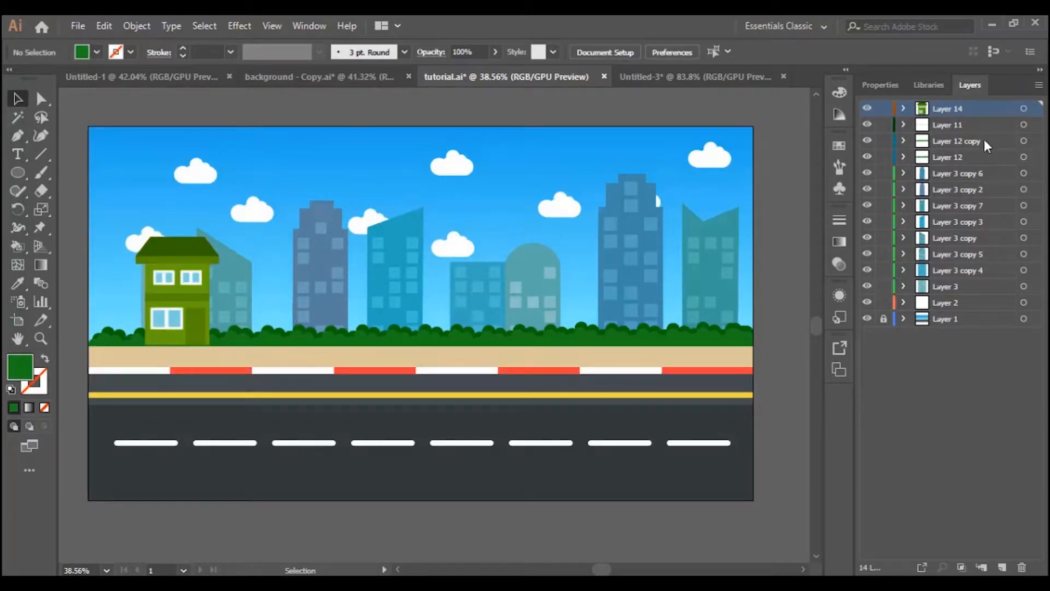
Nudge the whole green house slightly down onto the pavement edge and deselect it
click(1034, 110)
key(Down)
key(Down)
key(Down)
click(761, 152)
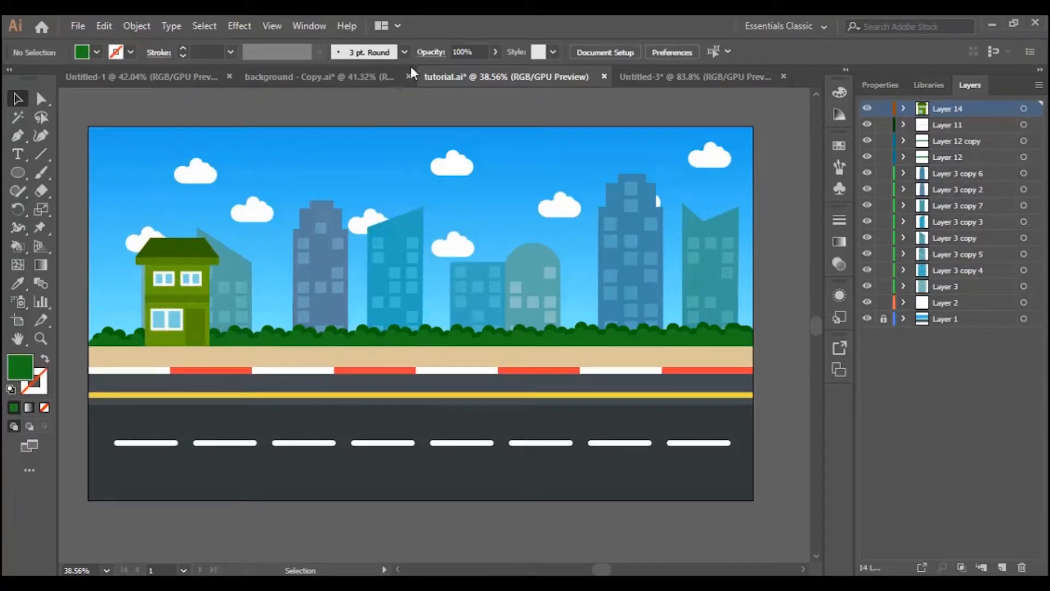
Compare with background - Copy.ai, and shift the green house in tutorial.ai right and widen it slightly
click(351, 78)
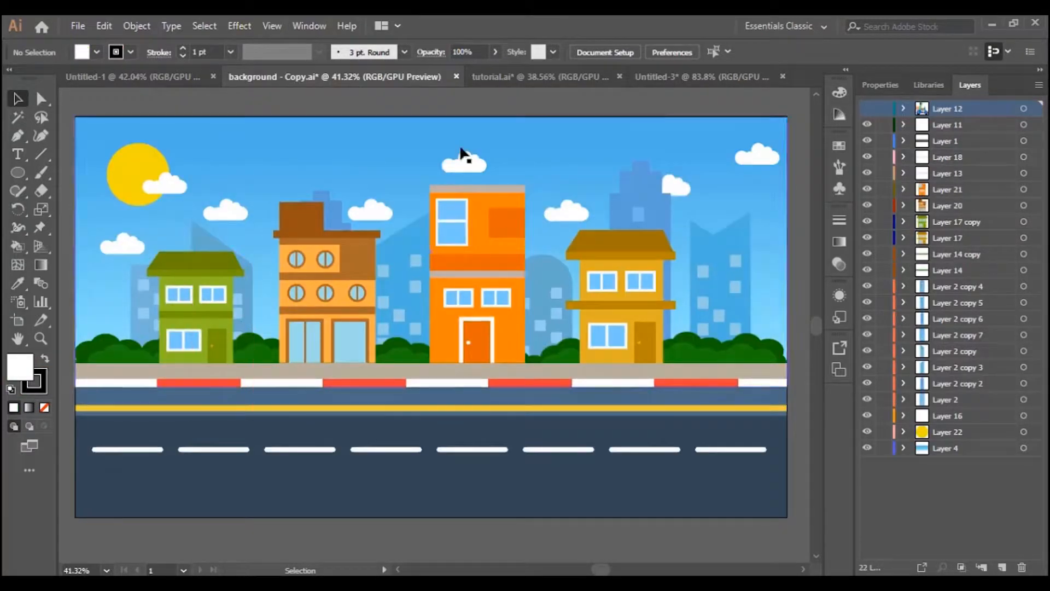
click(677, 77)
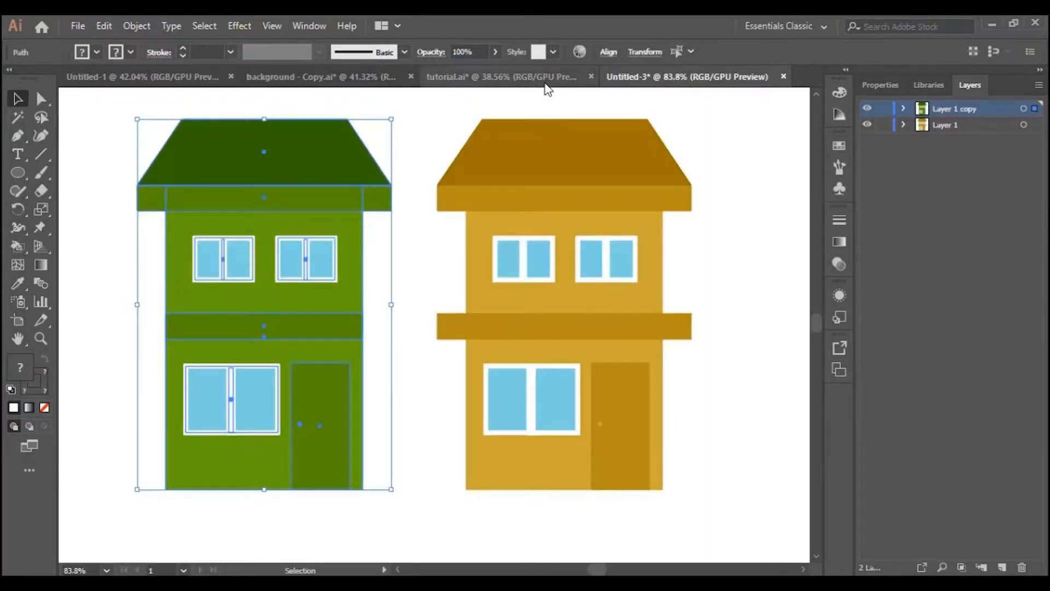
click(546, 83)
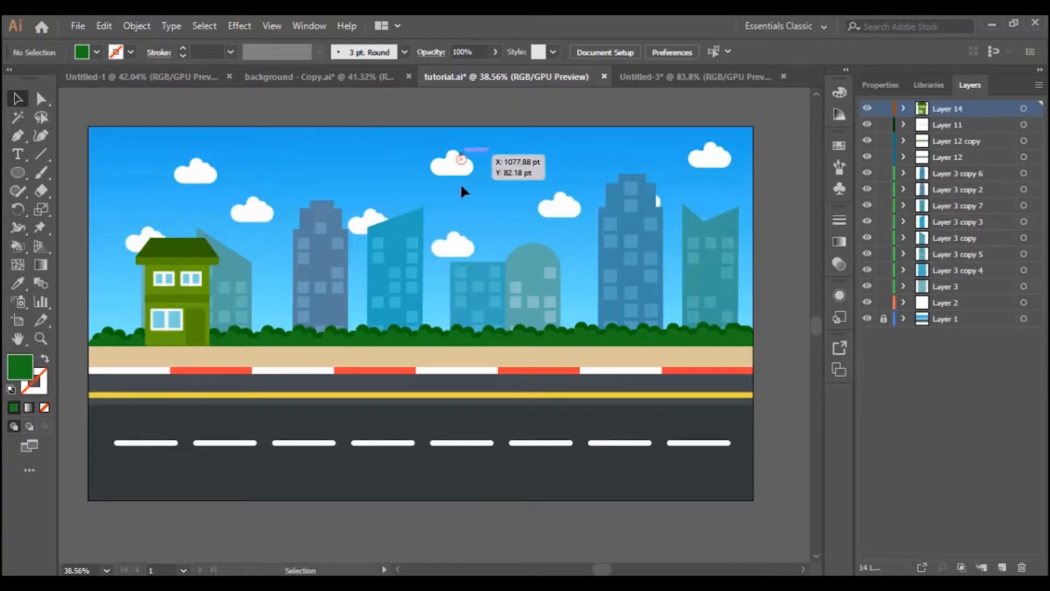
click(1036, 113)
key(Right)
key(Right)
key(Right)
key(Right)
key(Right)
key(Right)
key(Right)
key(Right)
key(Right)
key(Right)
key(Right)
key(Right)
key(Right)
key(Right)
key(Right)
key(Right)
key(Right)
key(Right)
key(Right)
key(Right)
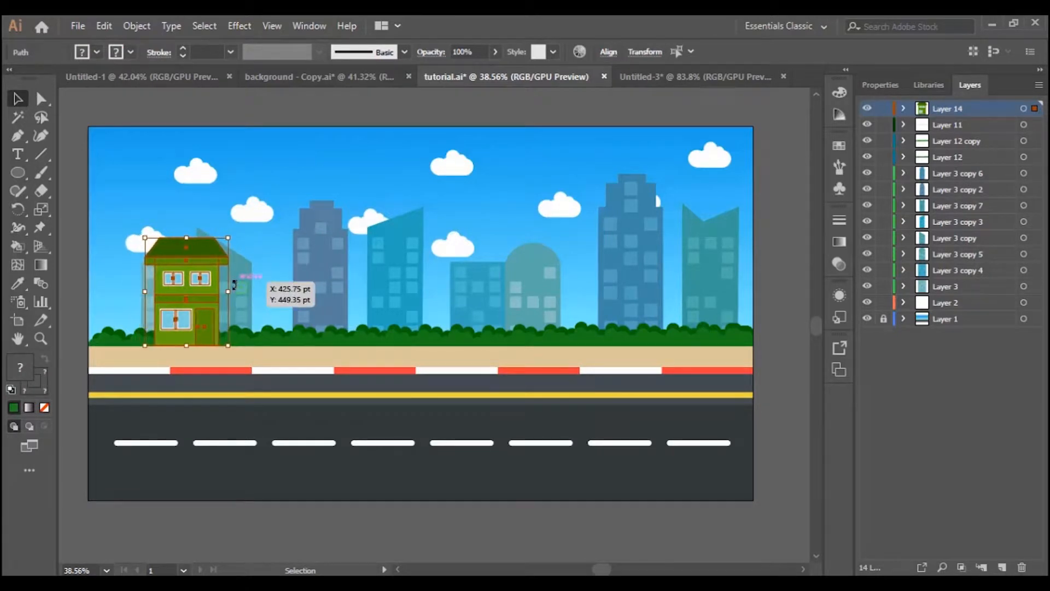
key(Right)
key(Right)
key(Right)
key(Right)
key(Right)
key(Right)
key(Right)
key(Right)
key(Right)
key(Right)
key(Right)
key(Right)
key(Right)
key(Right)
key(Right)
key(Right)
key(Right)
key(Right)
key(Right)
key(Right)
drag(239, 291, 251, 292)
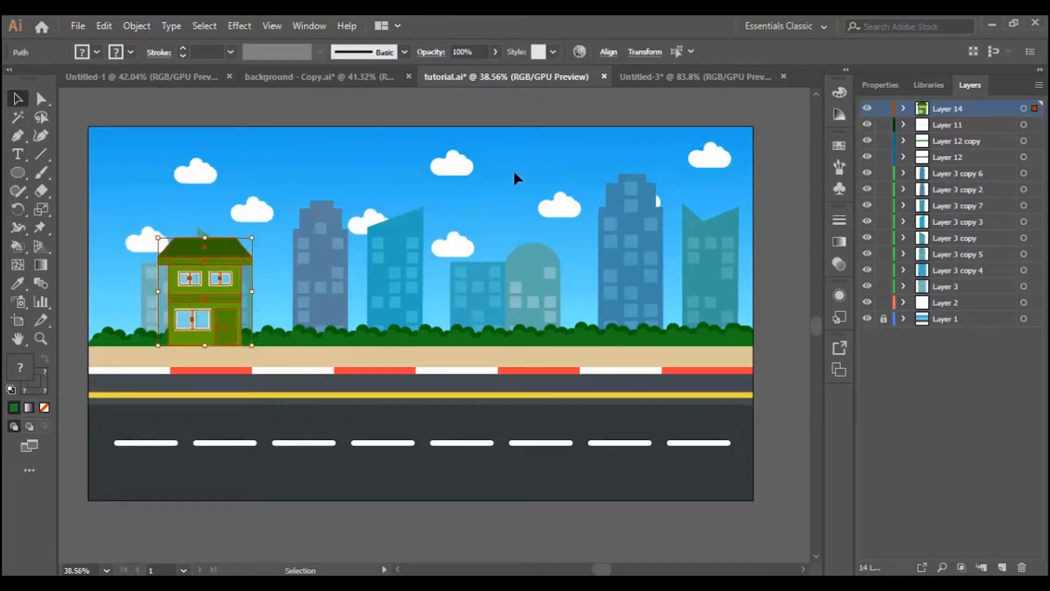
click(663, 115)
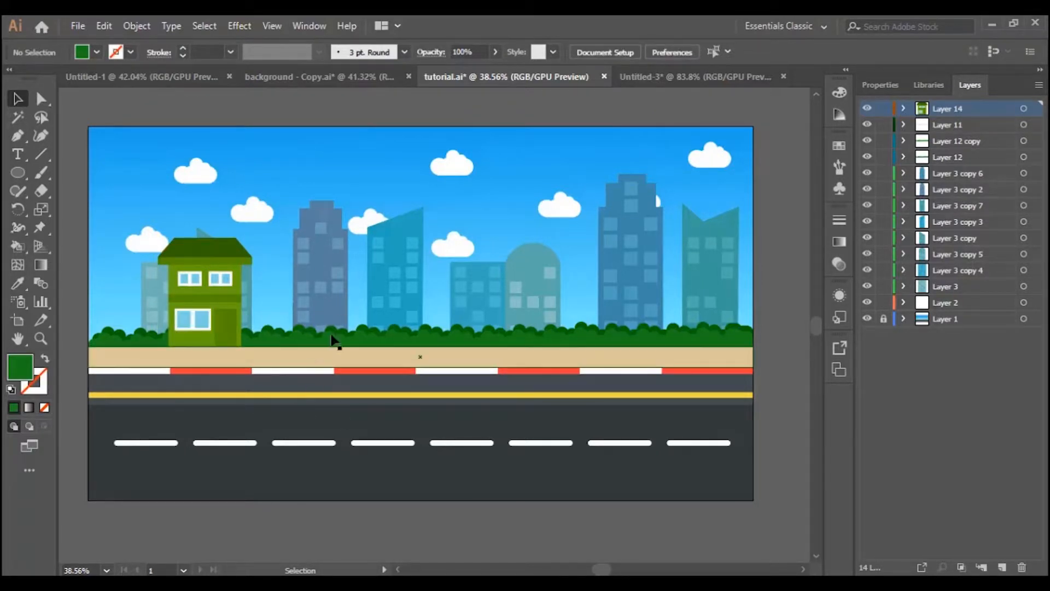
Check the reference scene and select all artwork of the mustard house on Layer 1 in Untitled-3
click(347, 77)
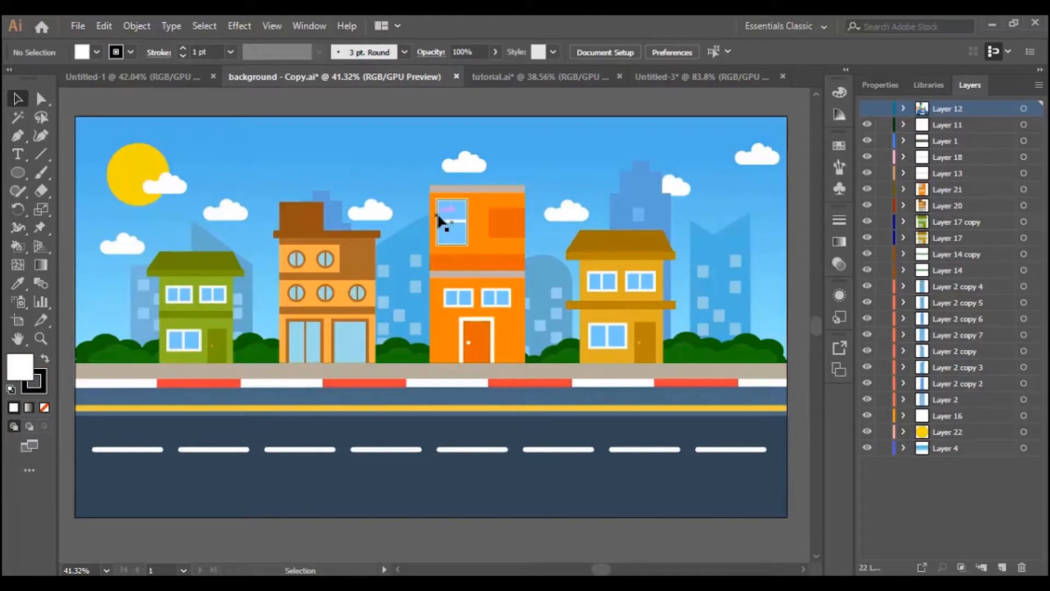
click(660, 77)
click(699, 210)
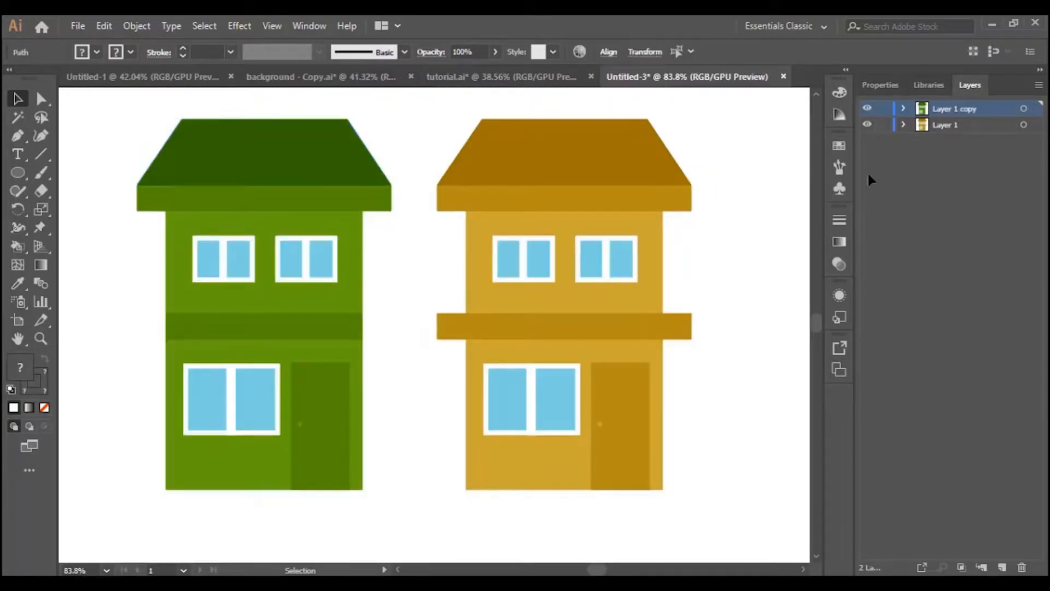
click(904, 125)
click(885, 320)
click(884, 320)
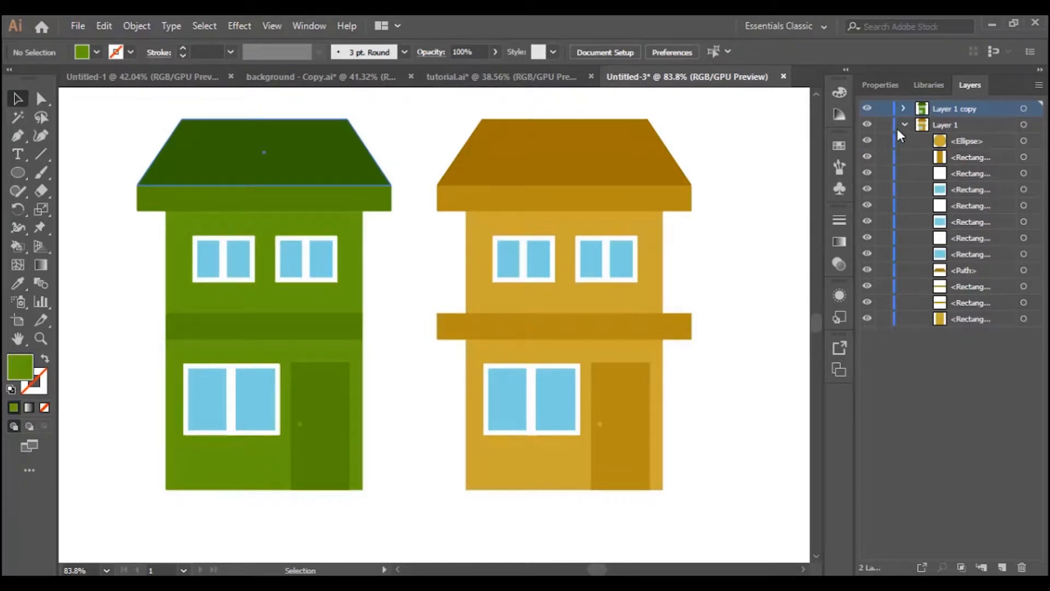
click(904, 126)
click(1034, 125)
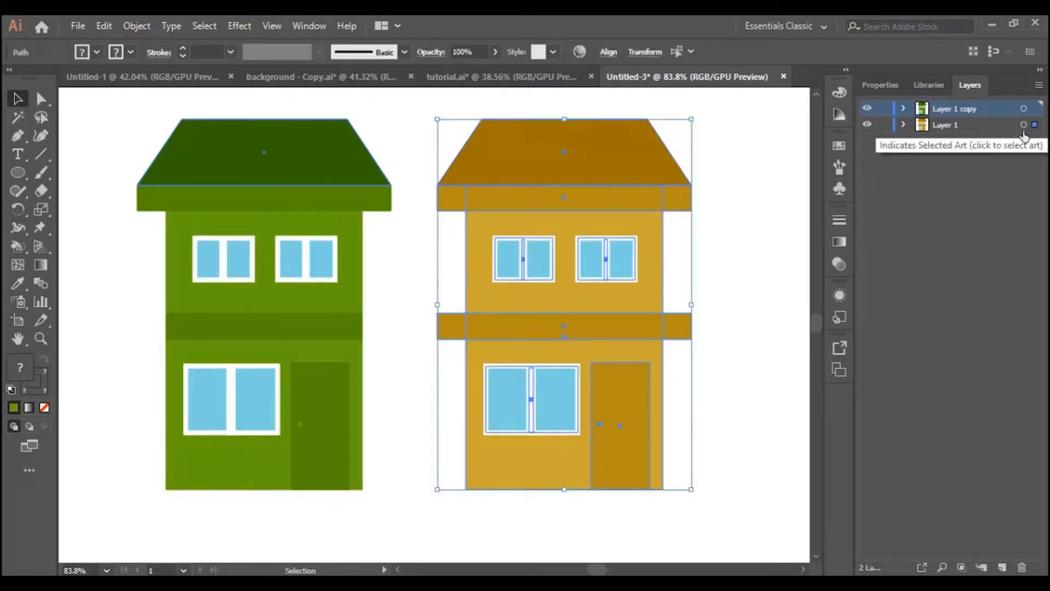
Copy the mustard house onto a new layer in tutorial.ai, standing on the pavement in front of the right-hand stepped tower
click(460, 77)
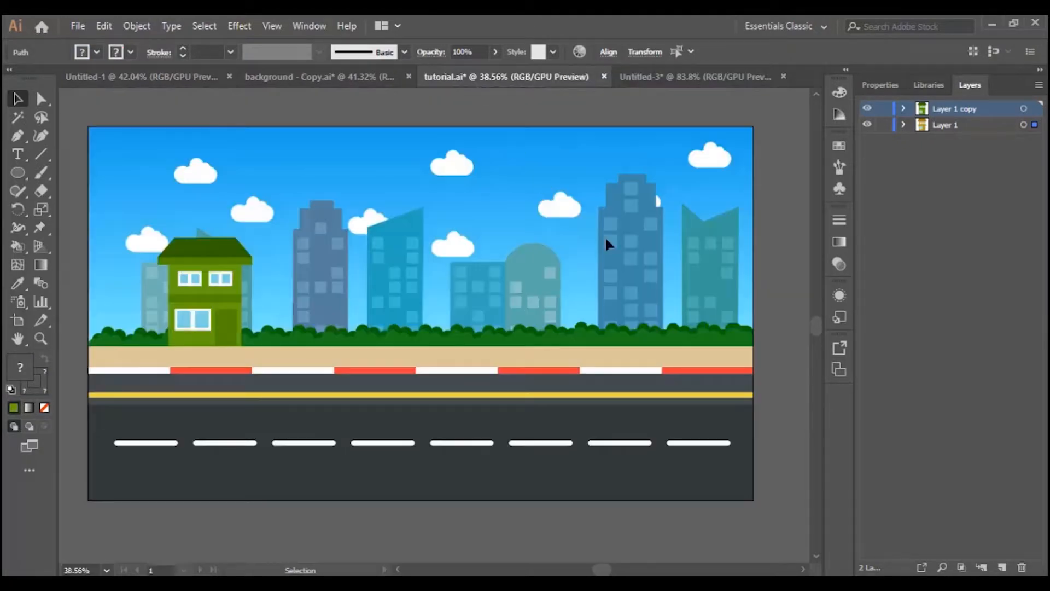
click(1002, 568)
click(720, 77)
drag(593, 189, 462, 71)
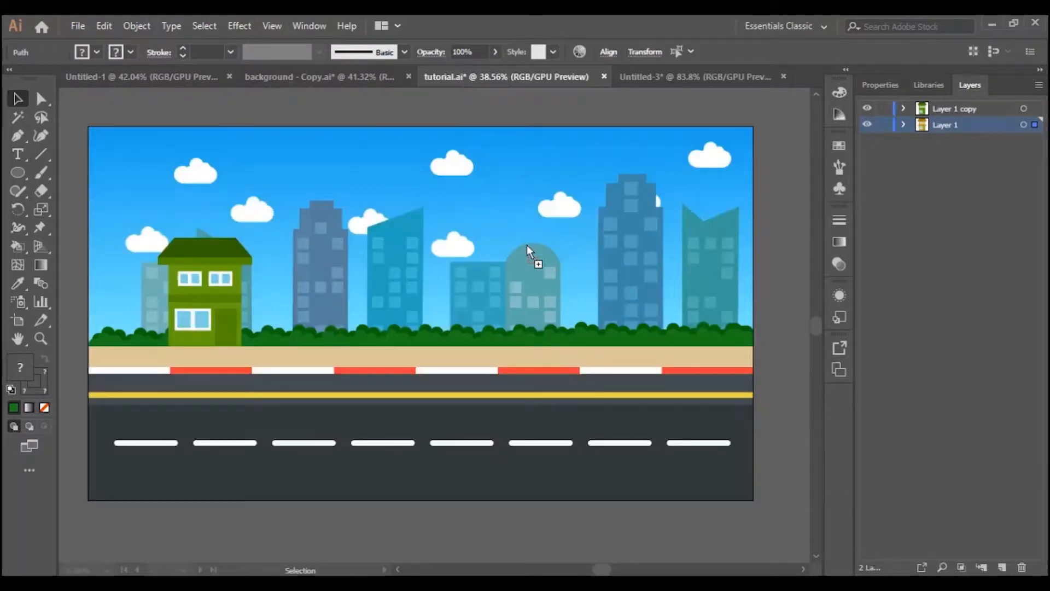
drag(527, 250, 526, 250)
drag(534, 293, 632, 261)
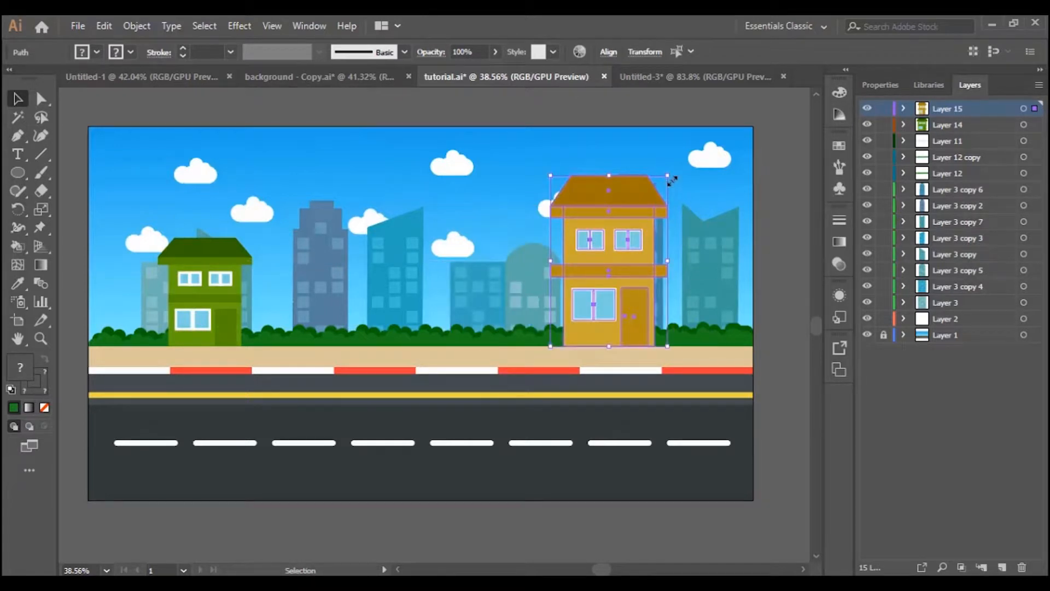
Resize the mustard house to a smaller, slightly wider shape and nudge it a little to the right
drag(673, 179, 636, 226)
mouse_move(637, 291)
mouse_down()
mouse_move(667, 284)
mouse_move(644, 284)
mouse_up()
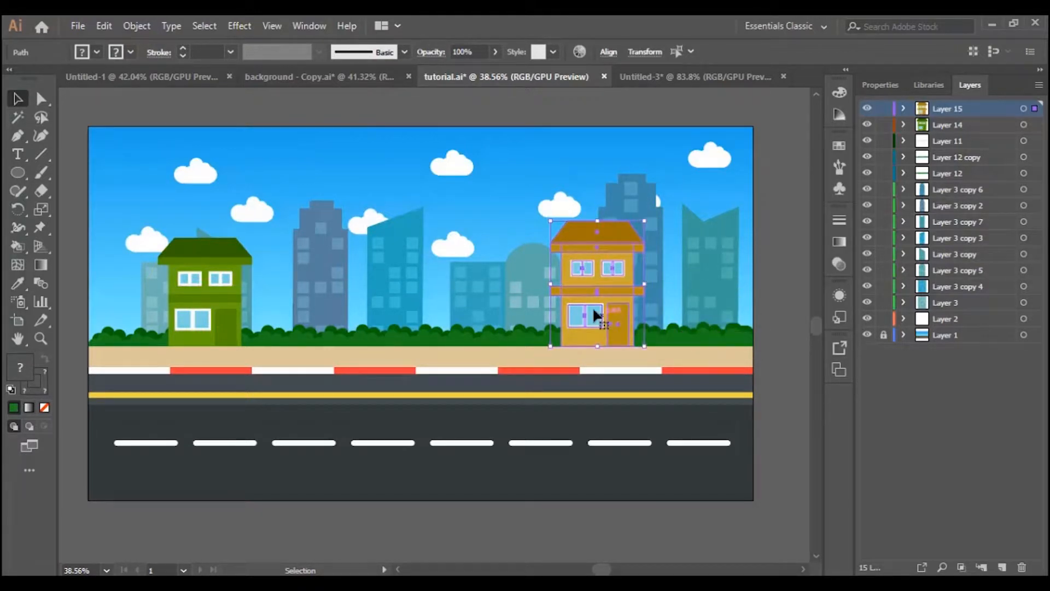
drag(551, 285, 548, 284)
key(shift+Right)
key(shift+Right)
key(shift+Right)
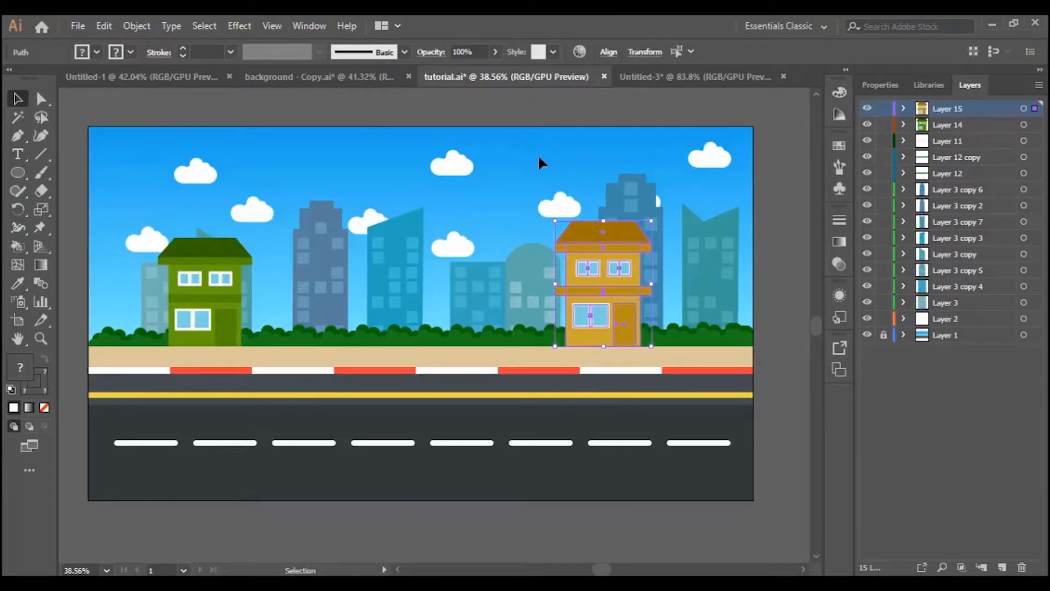
click(612, 487)
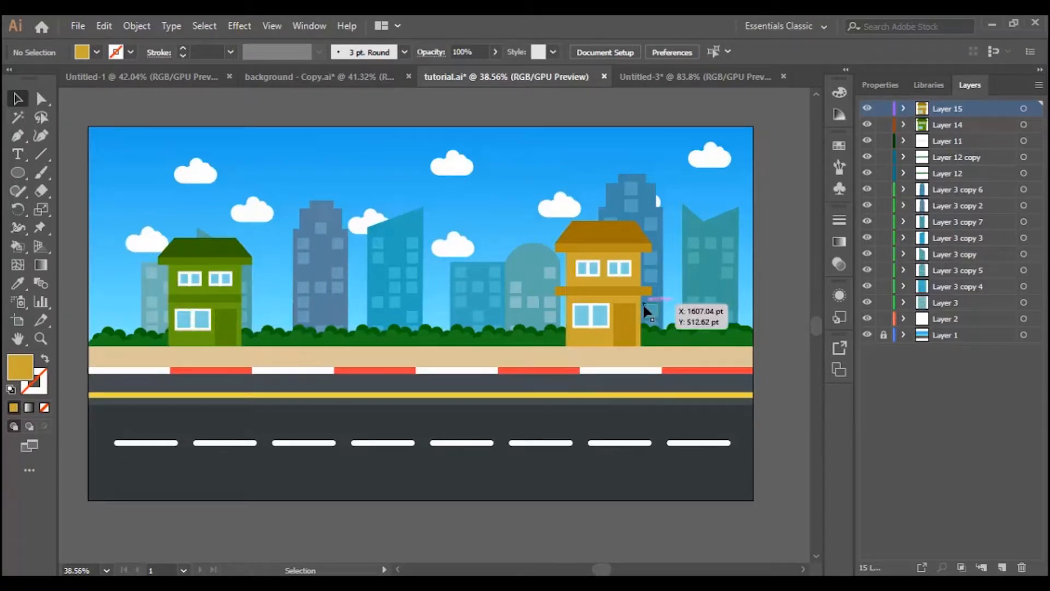
Fill the mustard house's wall with a brighter golden yellow and deselect it
click(600, 341)
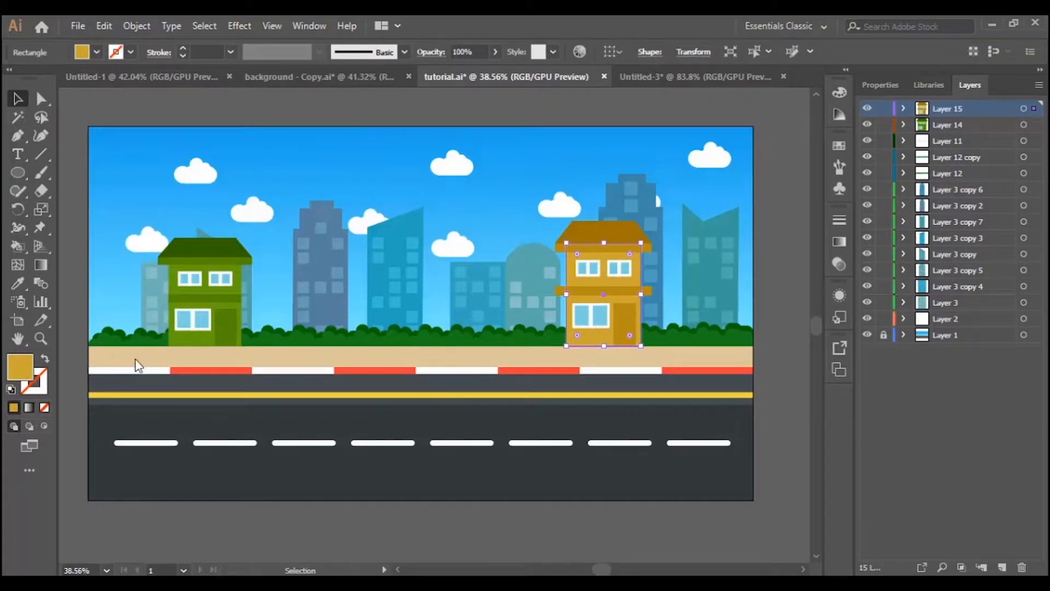
double_click(20, 367)
drag(715, 222, 705, 198)
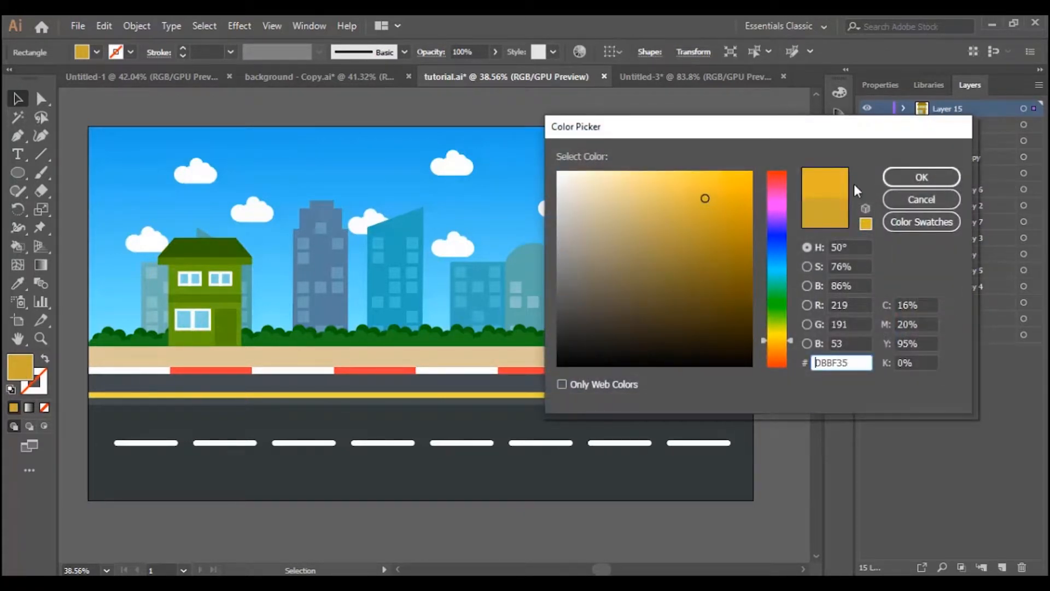
click(920, 181)
click(803, 278)
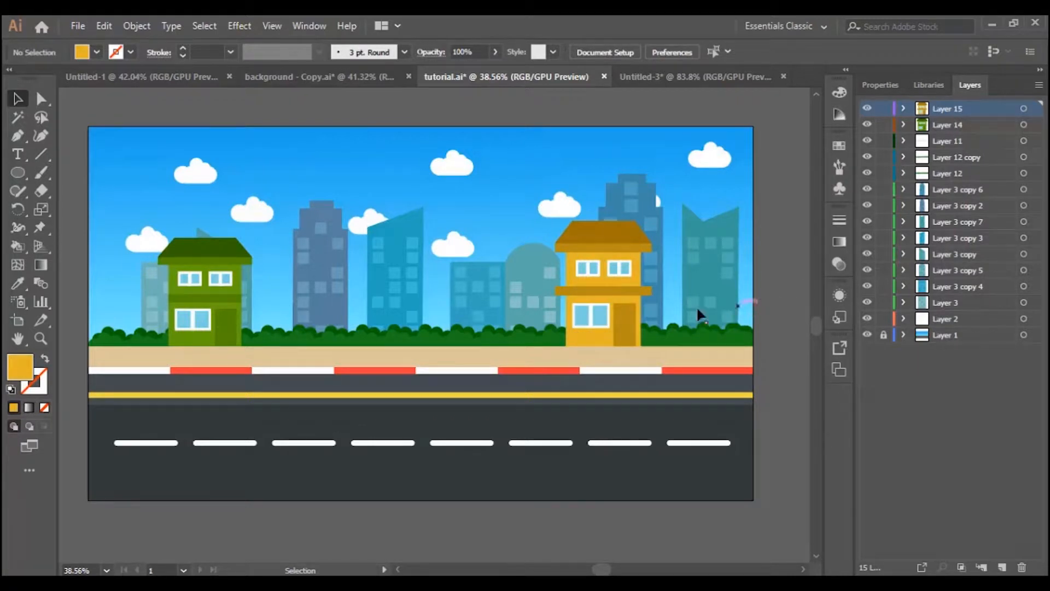
Fill the green house's wall with a brighter shade of the same green and deselect it
click(192, 342)
double_click(23, 374)
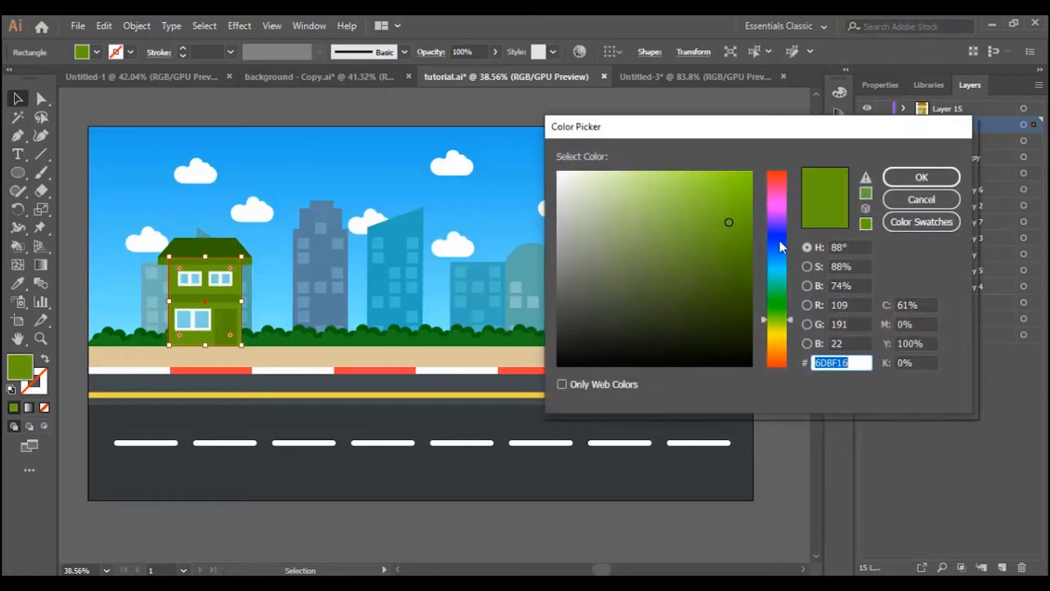
click(730, 199)
click(910, 178)
click(779, 257)
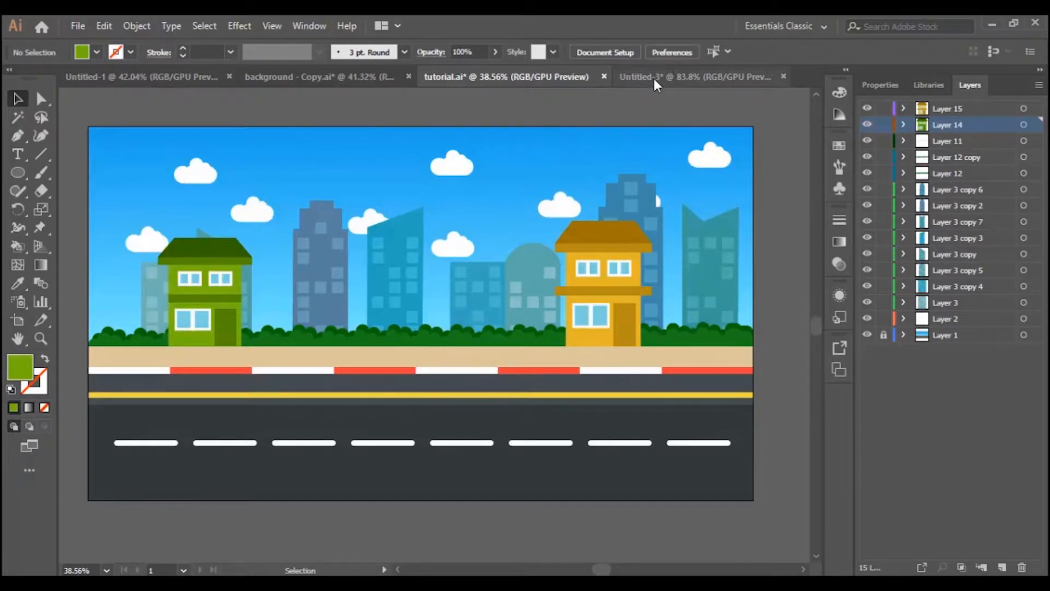
Switch to Untitled-3 and hide the green house's layer, leaving the mustard house's layer shown
click(675, 77)
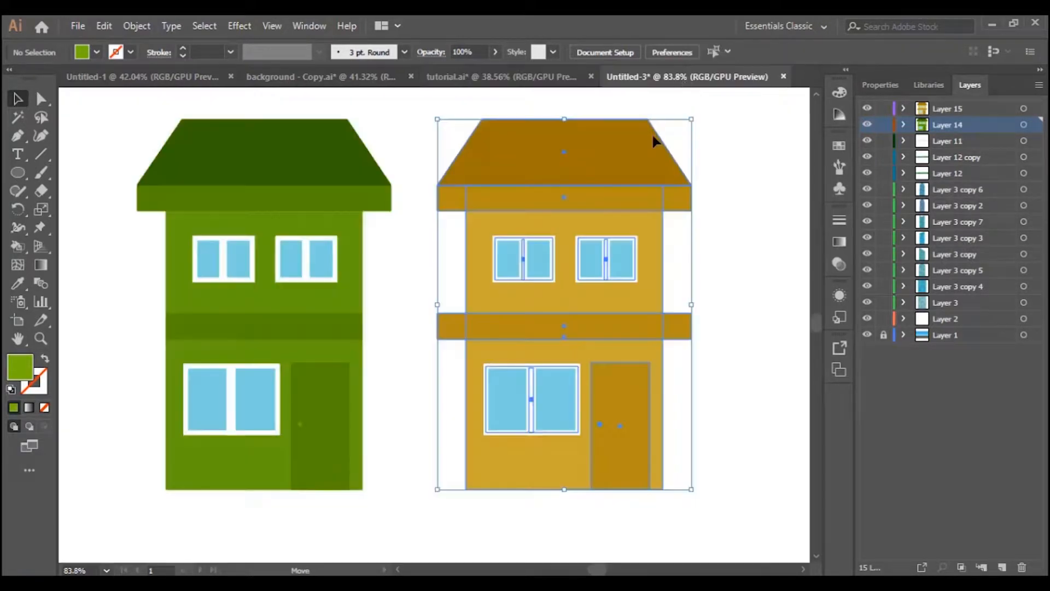
click(42, 341)
drag(635, 209, 755, 317)
click(17, 99)
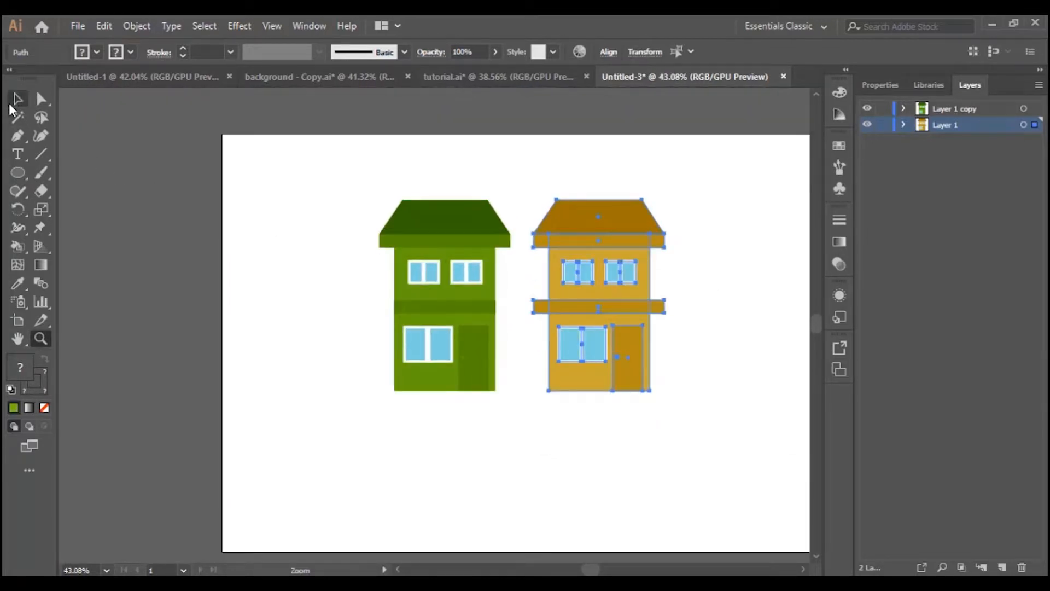
click(288, 274)
key(ctrl+a)
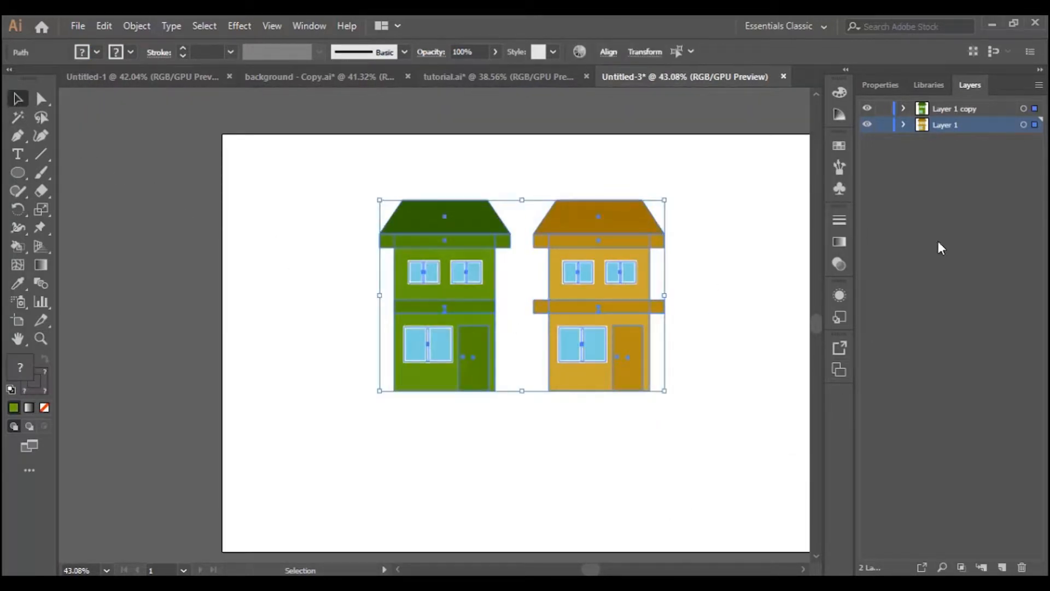
click(869, 125)
click(870, 110)
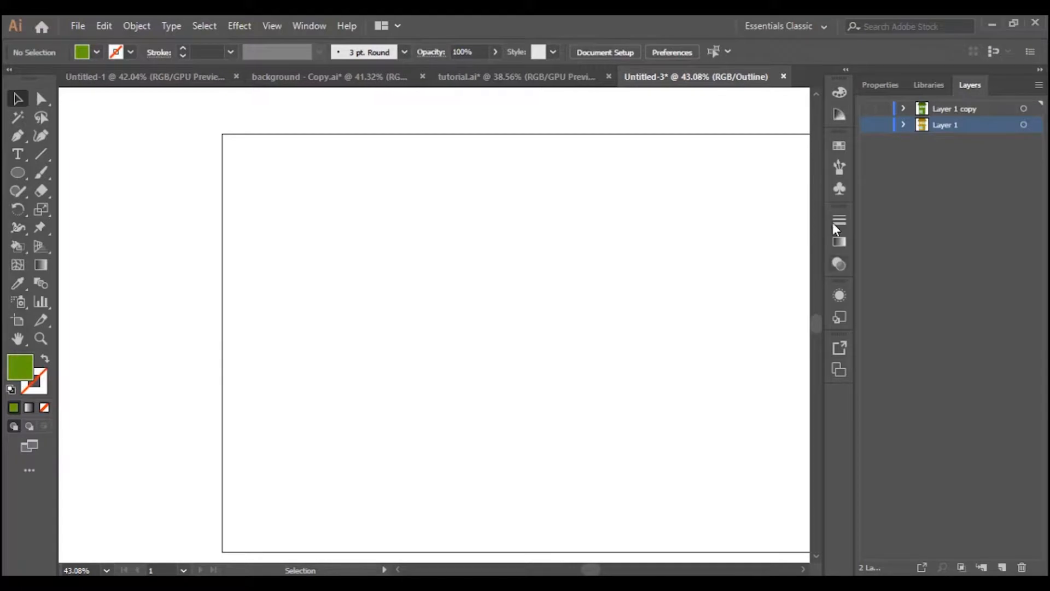
click(869, 125)
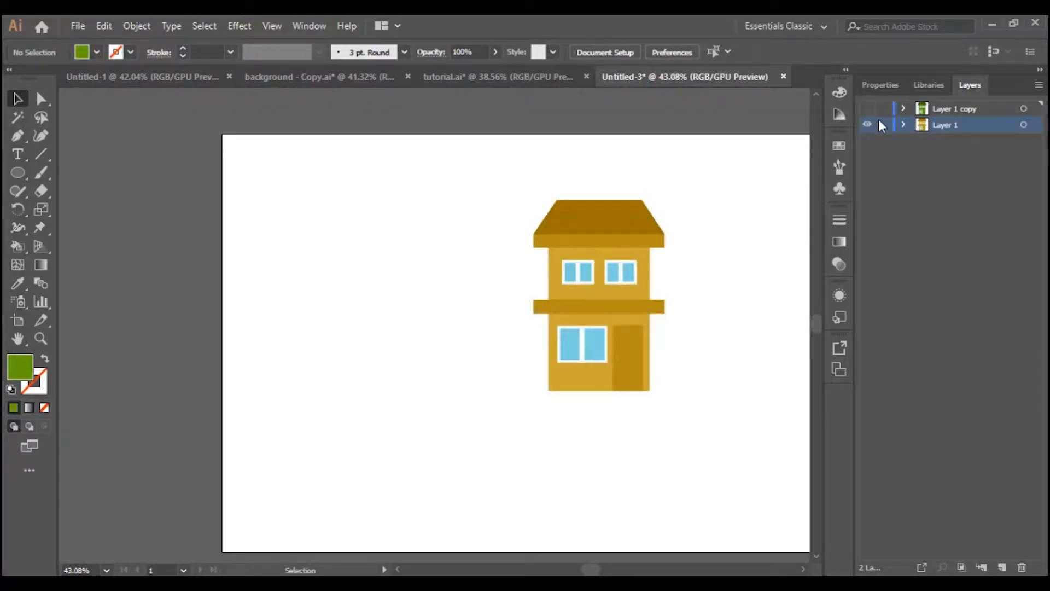
Move the whole mustard house to the left and slightly down on the artboard, clearing space beside it
drag(604, 313, 372, 353)
drag(591, 569, 606, 570)
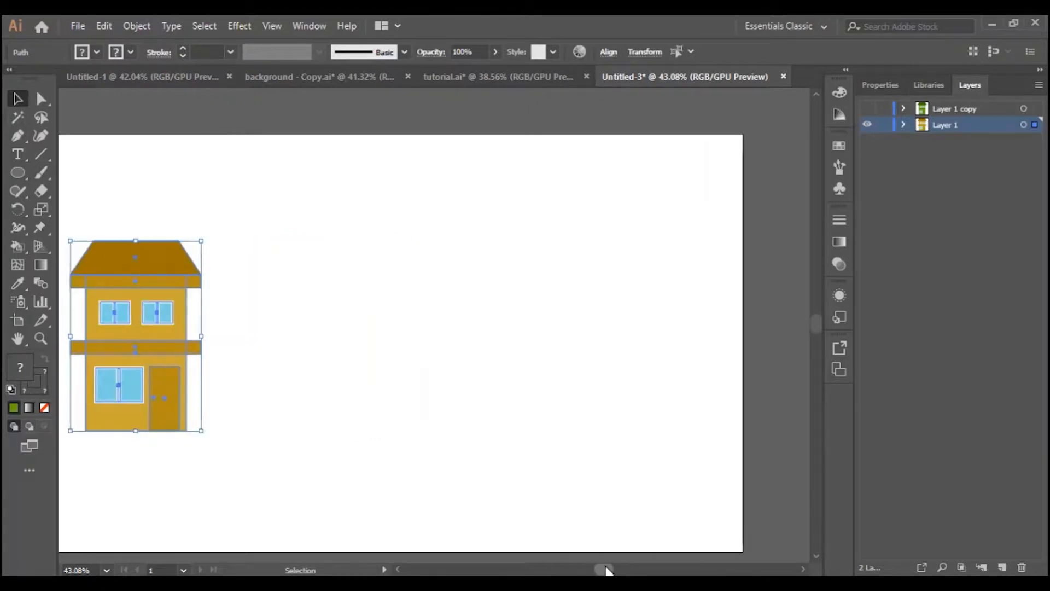
Draw a tall upright rectangle in the empty area to the right of the mustard house as a new building's wall
click(41, 343)
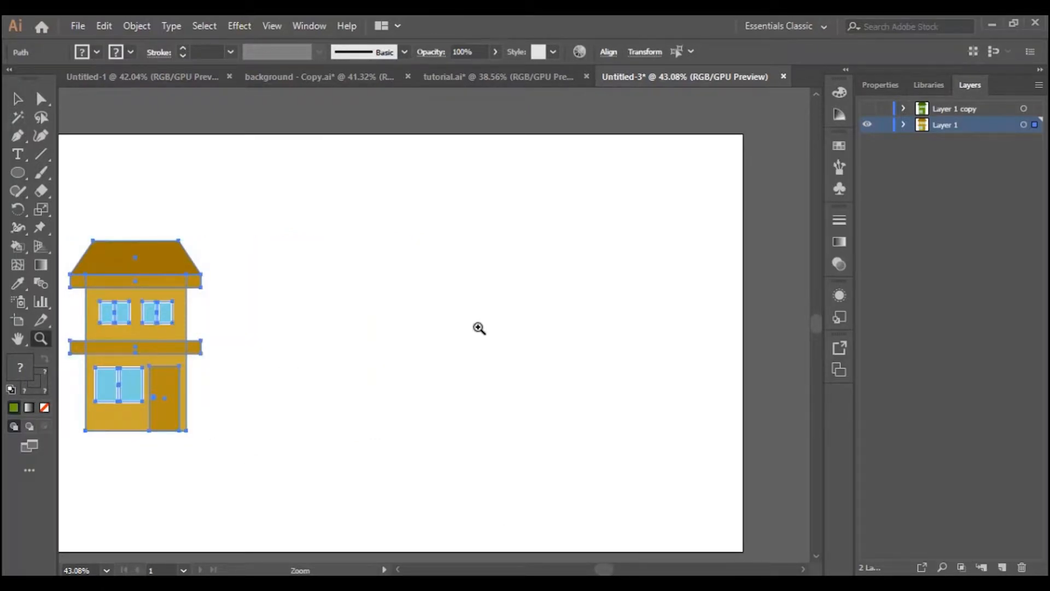
click(515, 322)
scroll(421, 339, down, 5)
scroll(434, 383, up, 3)
click(300, 281)
scroll(570, 378, up, 1)
scroll(585, 374, down, 2)
drag(604, 571, 607, 570)
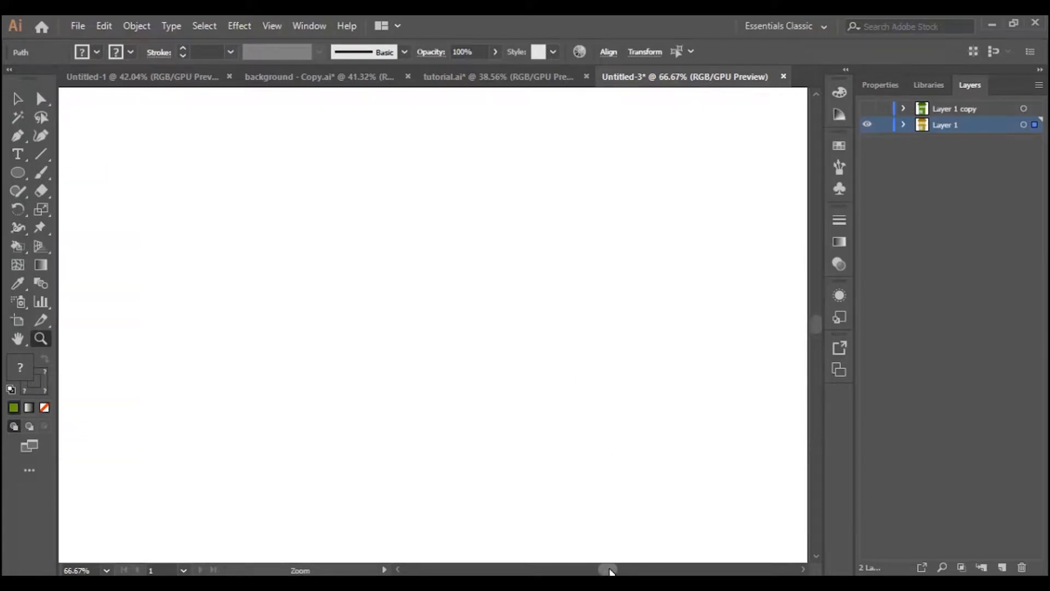
click(17, 174)
click(96, 173)
drag(396, 184, 611, 452)
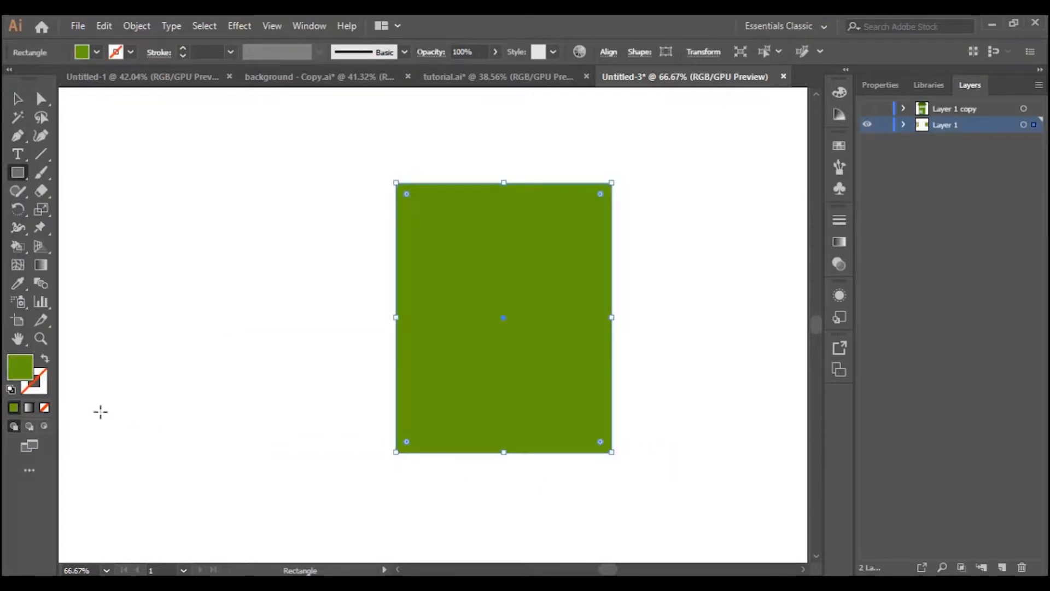
Change the new rectangle's fill from the color picker to a bright, saturated yellow-orange
double_click(29, 370)
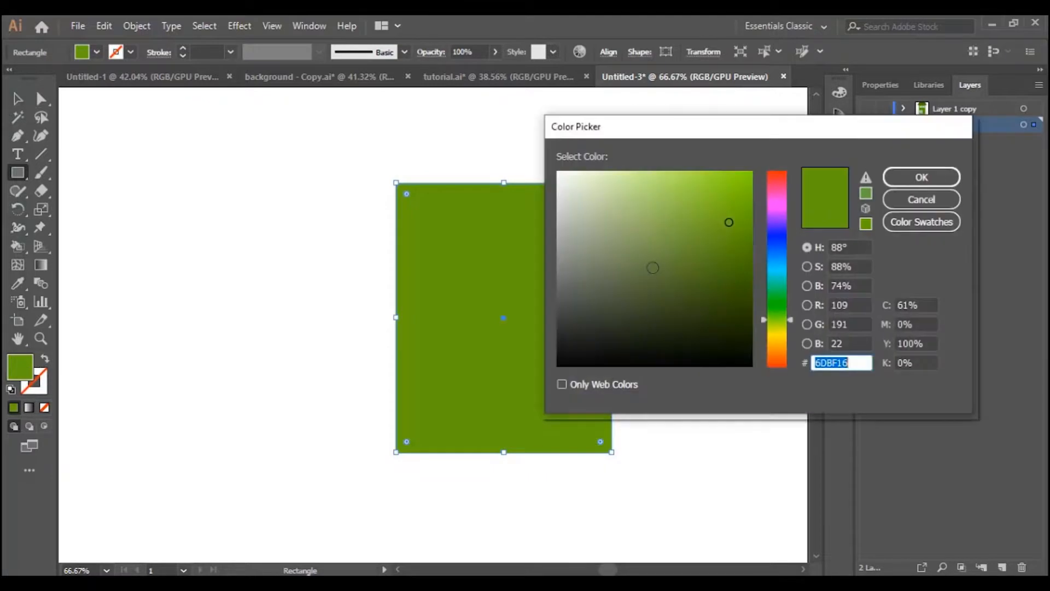
click(779, 341)
click(779, 345)
drag(721, 222, 711, 184)
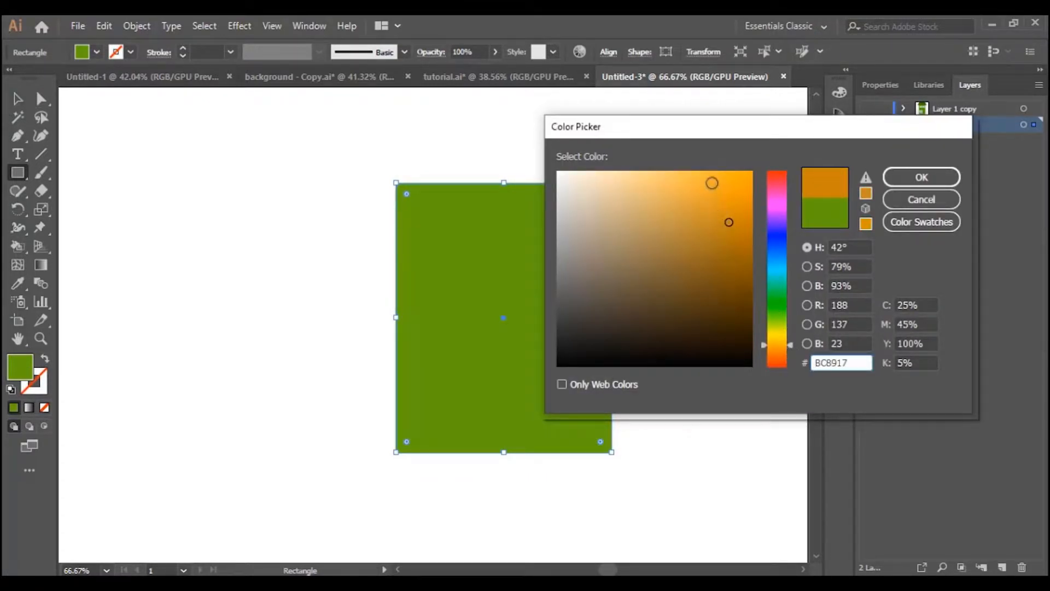
click(949, 179)
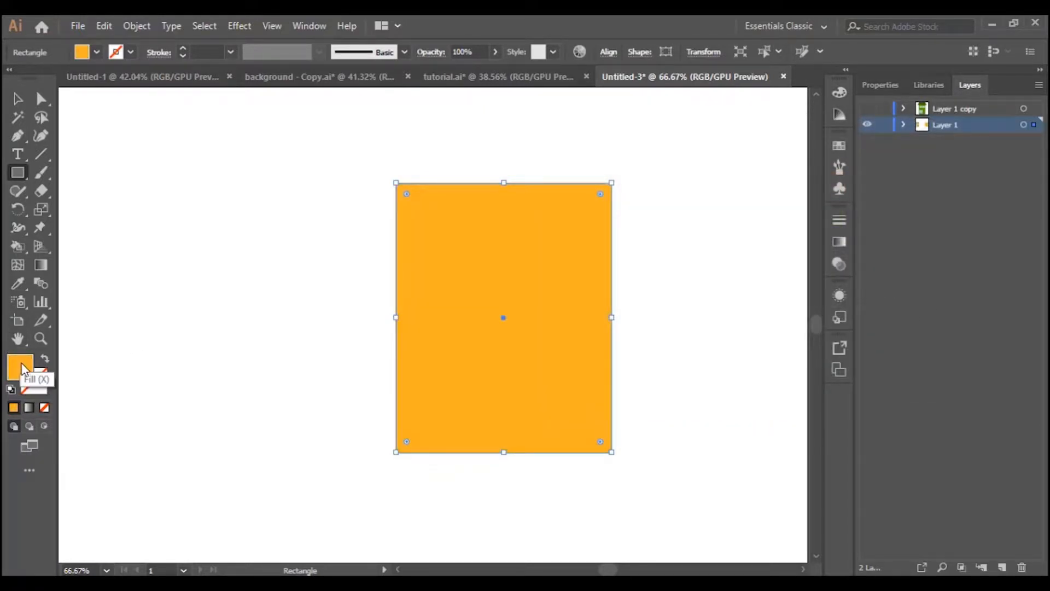
Adjust the rectangle's fill to a slightly lighter, softer yellow-orange and deselect it
double_click(22, 367)
click(687, 198)
mouse_move(711, 206)
mouse_down()
mouse_move(696, 204)
mouse_move(718, 194)
mouse_move(691, 176)
mouse_move(705, 179)
mouse_up()
click(894, 177)
click(17, 98)
click(310, 291)
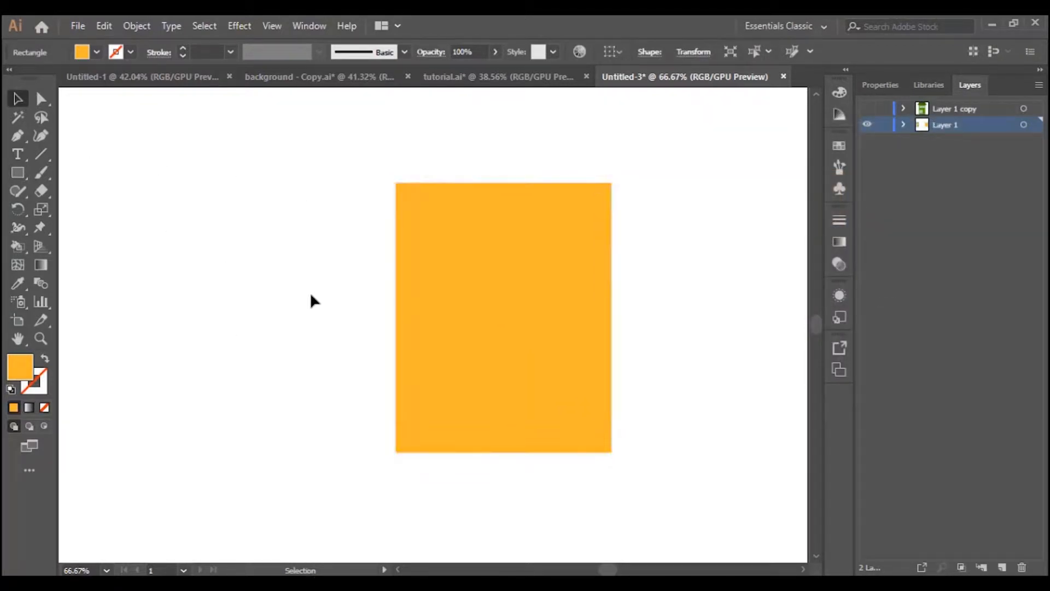
Copy the yellow-orange rectangle and begin pasting a duplicate of it
scroll(436, 378, down, 2)
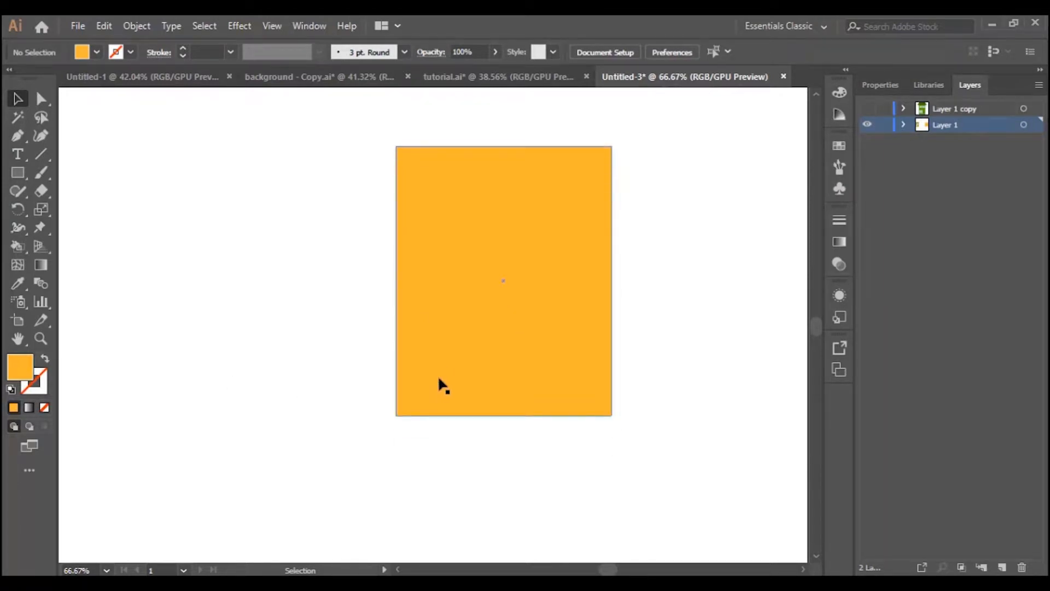
scroll(446, 392, up, 2)
click(510, 225)
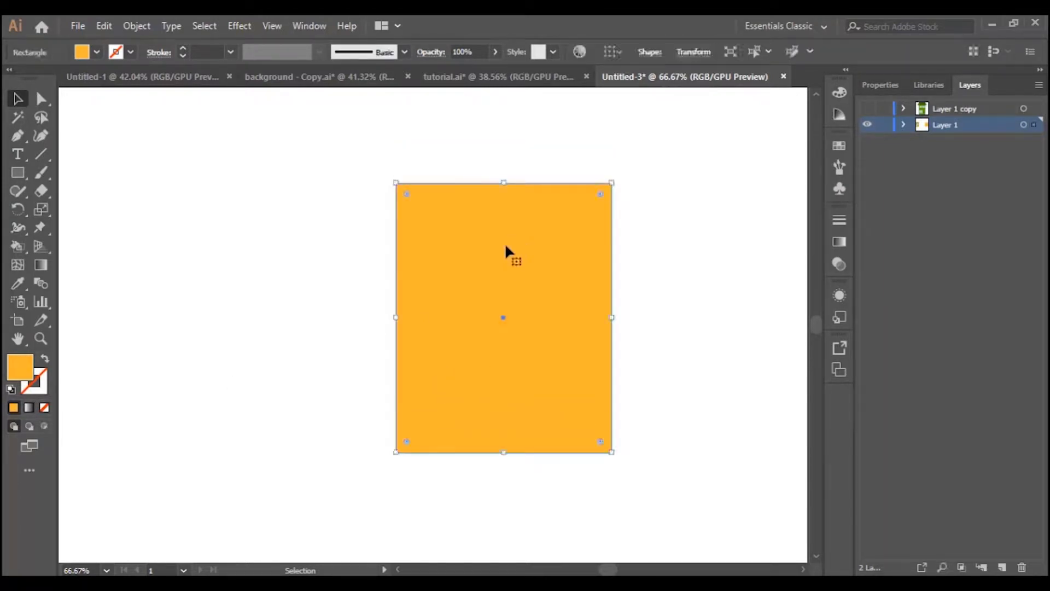
click(108, 25)
click(126, 99)
click(102, 24)
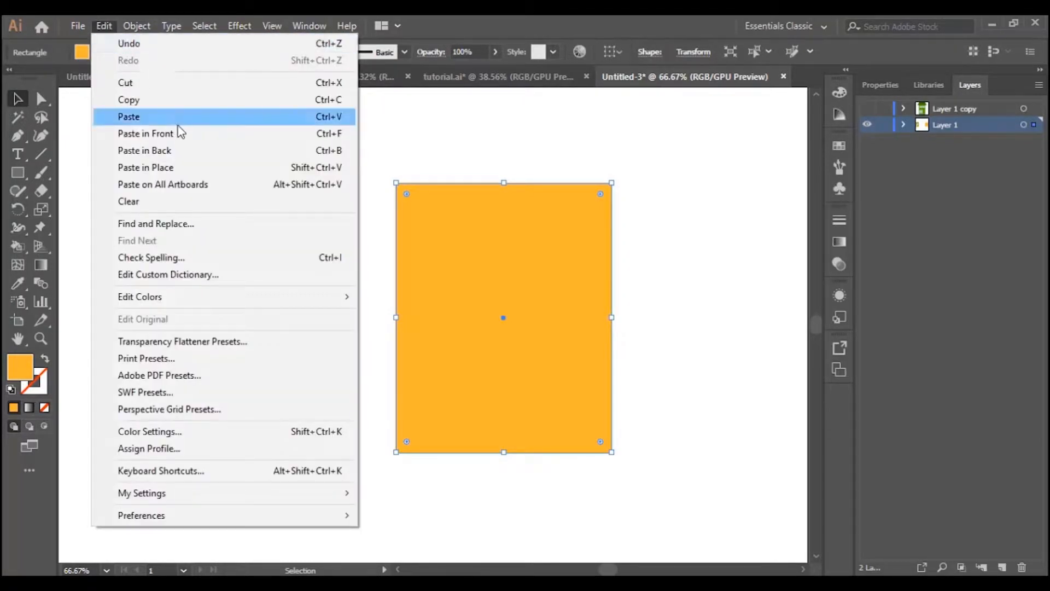
Paste a copy of the orange rectangle in front, shrink it to a thin strip along the top edge, and fill it with brown 633B20
click(180, 134)
drag(509, 457, 513, 203)
double_click(25, 369)
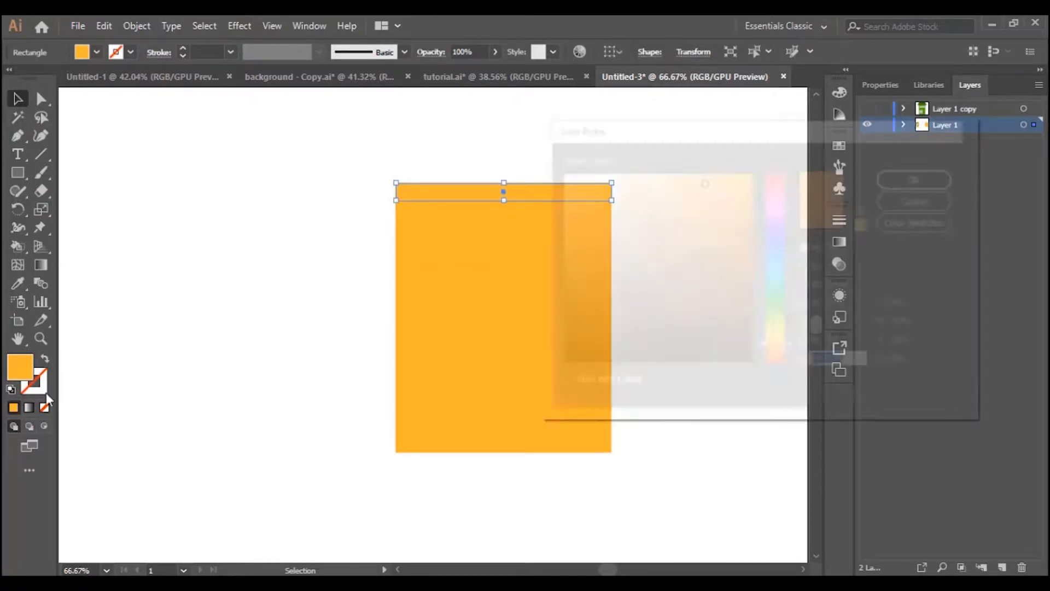
drag(779, 340, 777, 353)
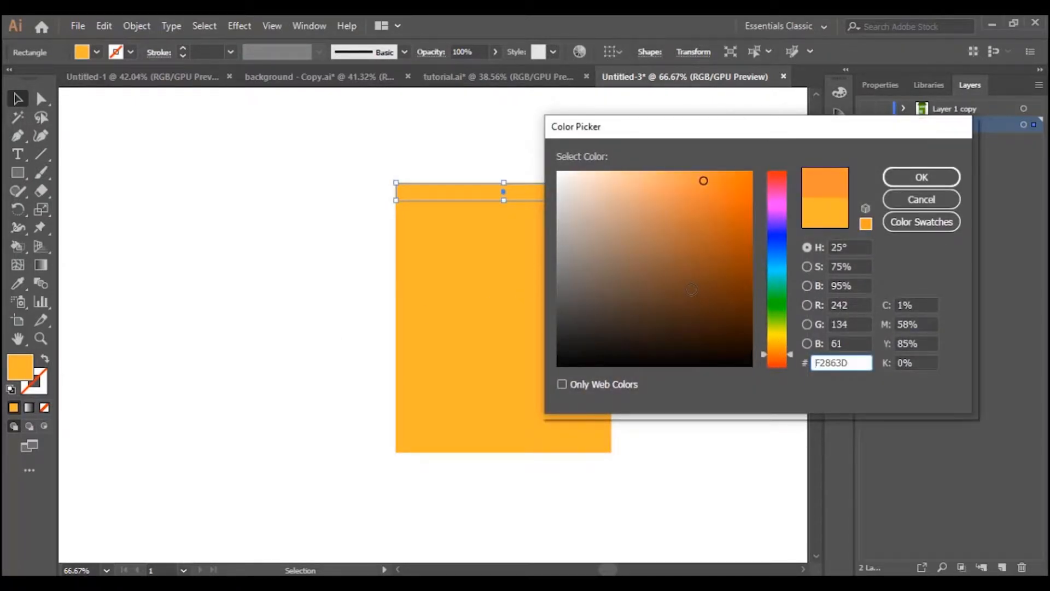
click(689, 290)
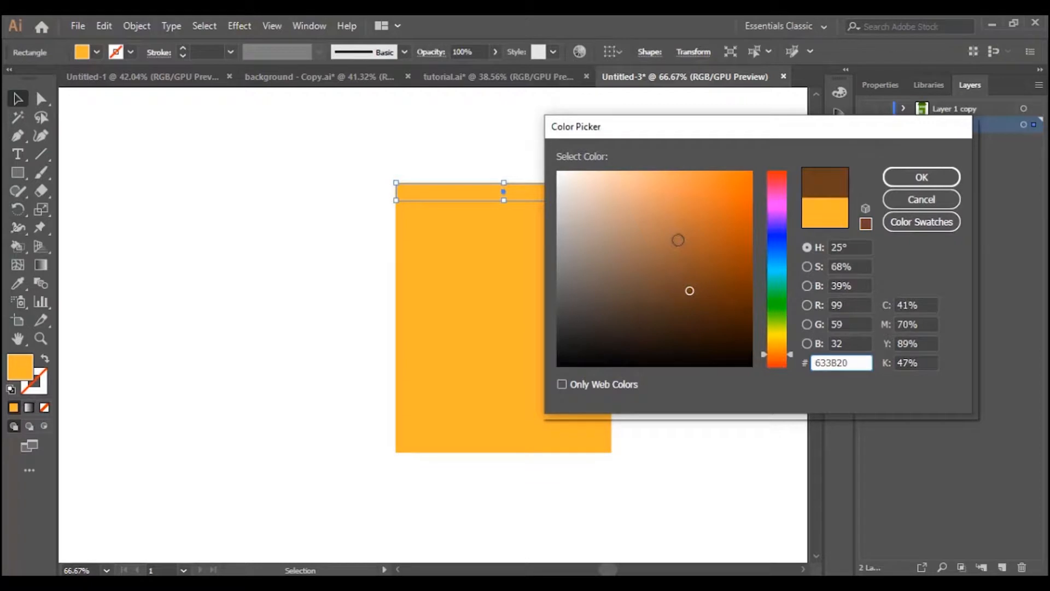
click(922, 177)
click(701, 296)
click(588, 194)
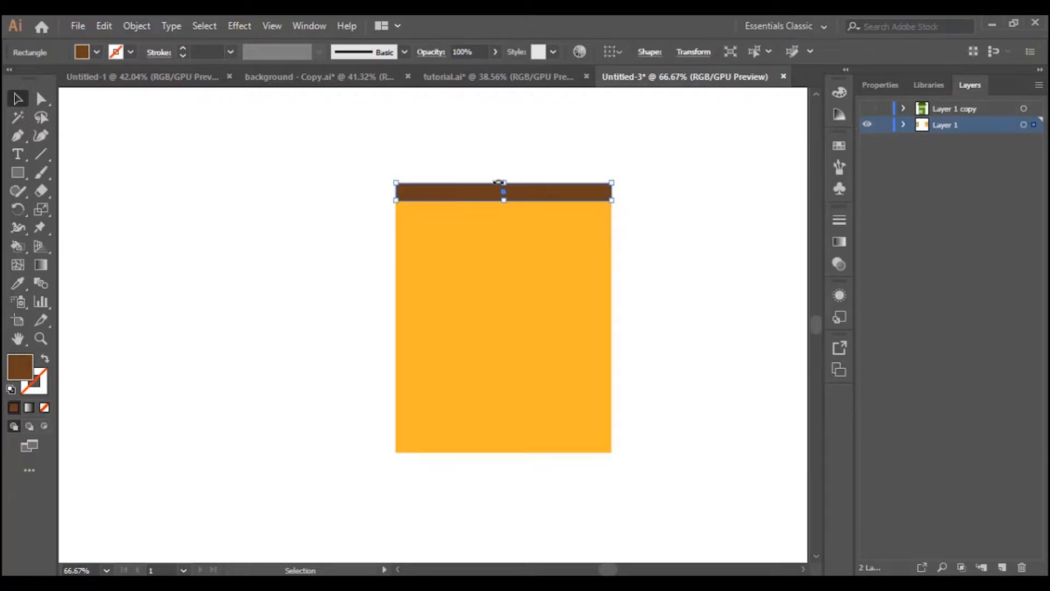
Widen the brown top strip so it overhangs the orange rectangle slightly on both sides
key(ctrl+1)
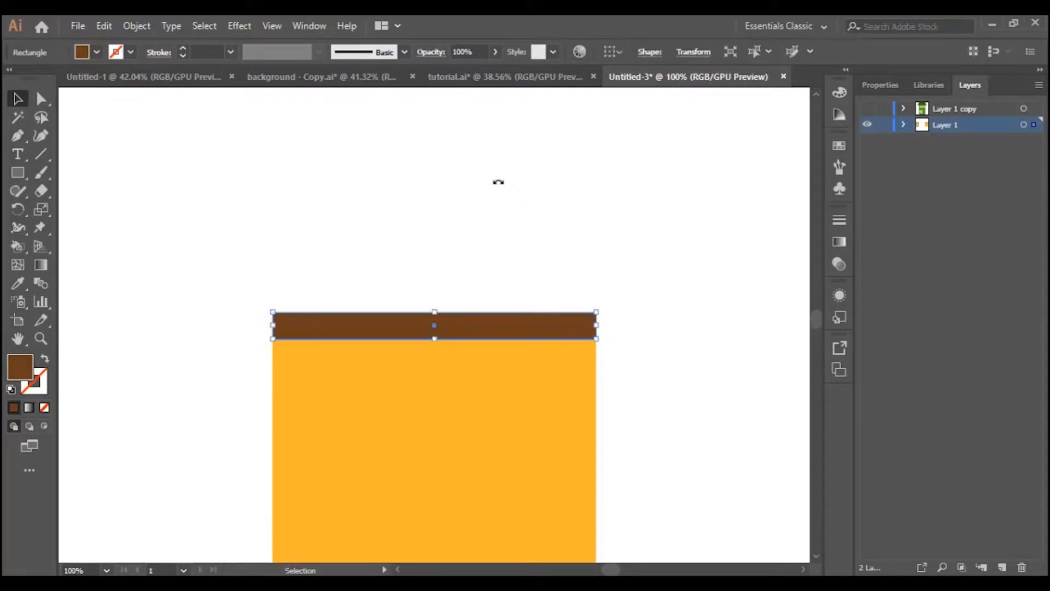
scroll(608, 234, down, 4)
drag(600, 216, 624, 216)
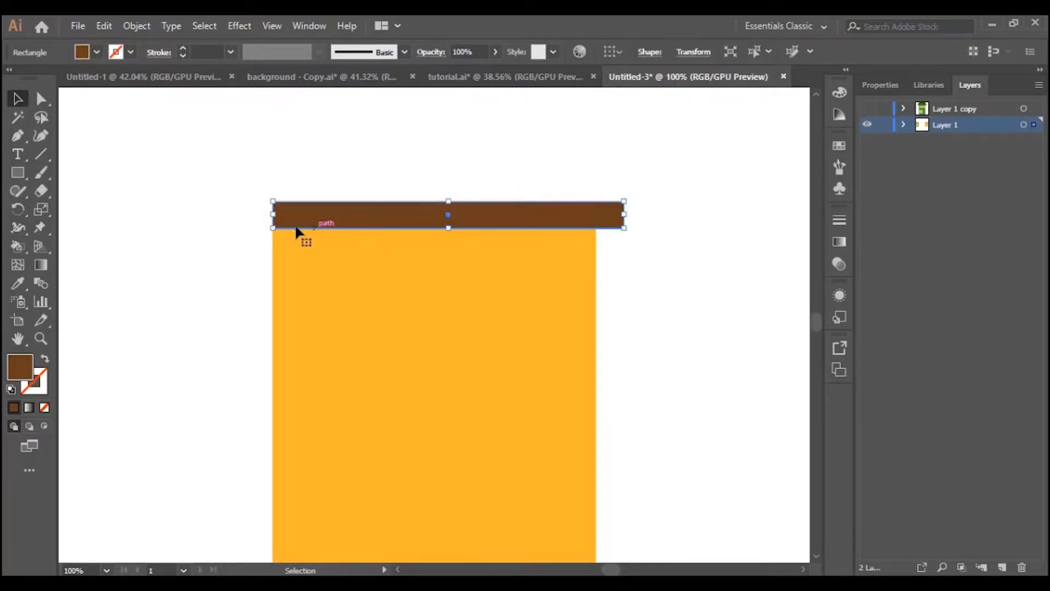
drag(273, 214, 242, 215)
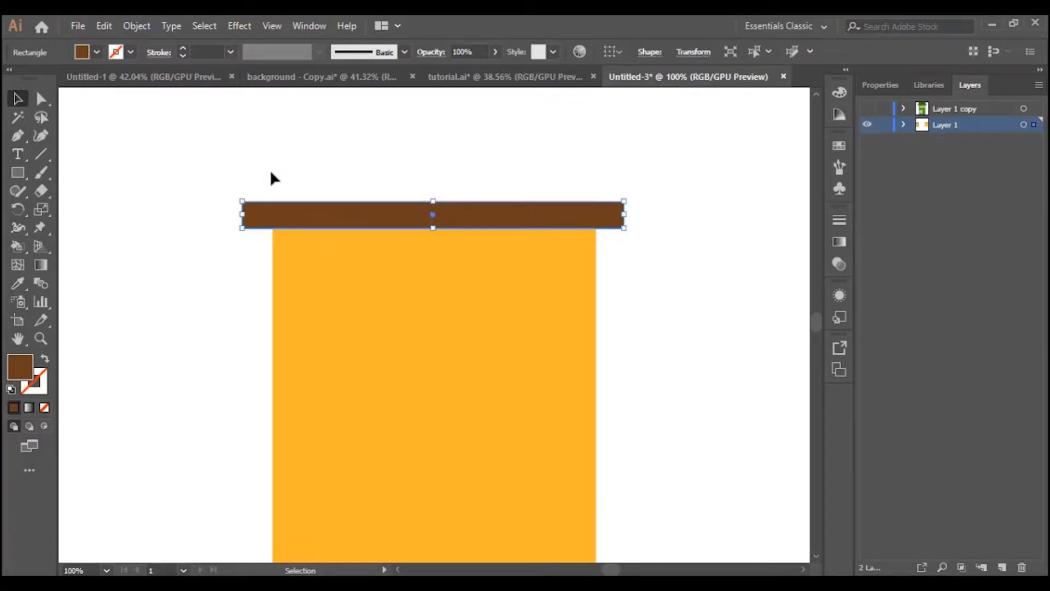
Align the brown top strip and the orange rectangle to each other by their horizontal centers
key(ctrl+a)
click(602, 55)
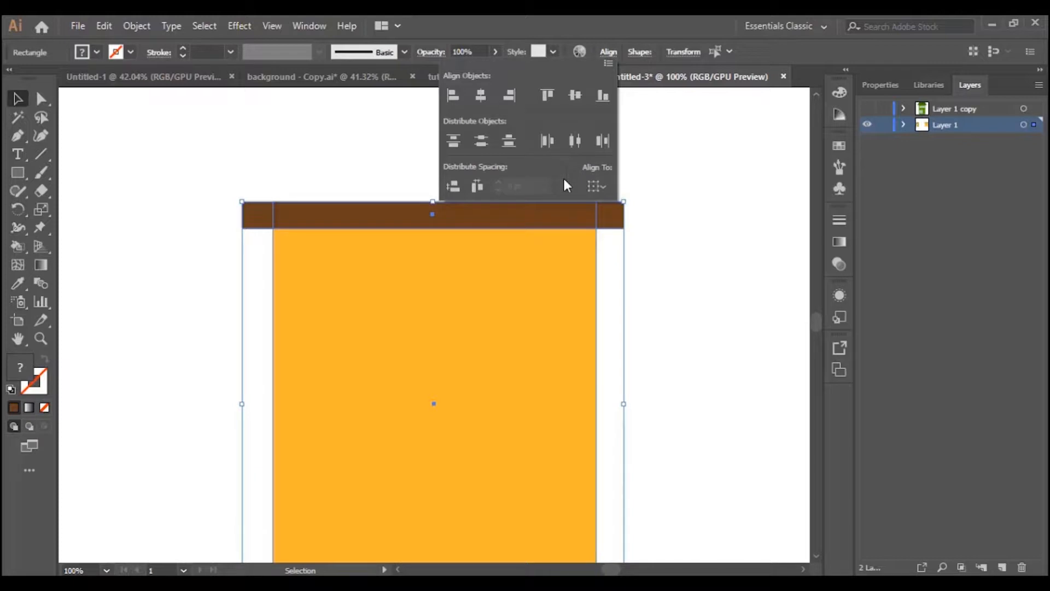
click(481, 96)
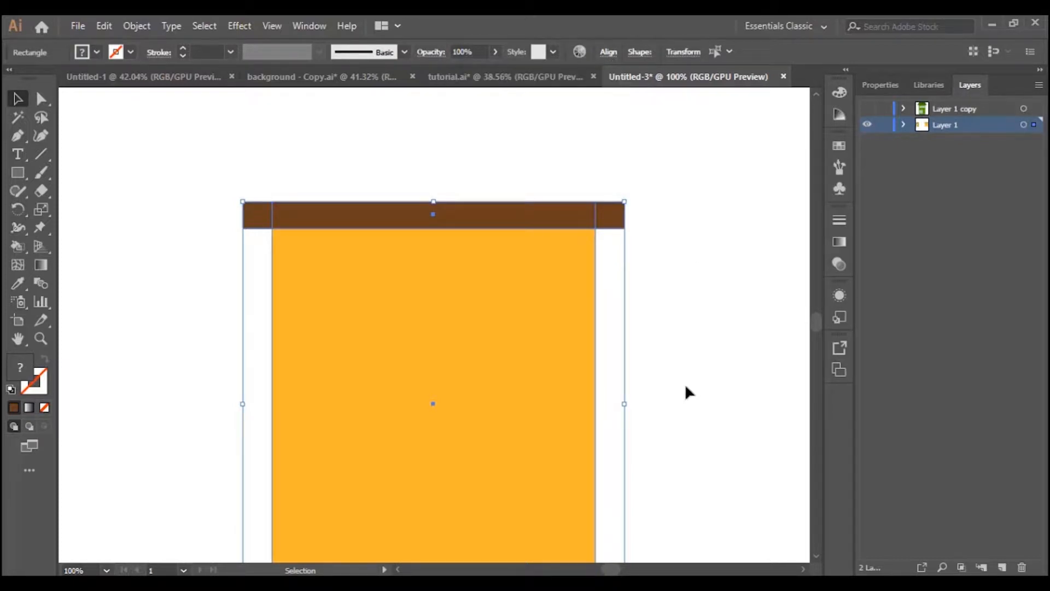
click(728, 287)
Duplicate the brown top strip straight down onto the orange rectangle and narrow the copy to the rectangle's width
scroll(391, 273, down, 2)
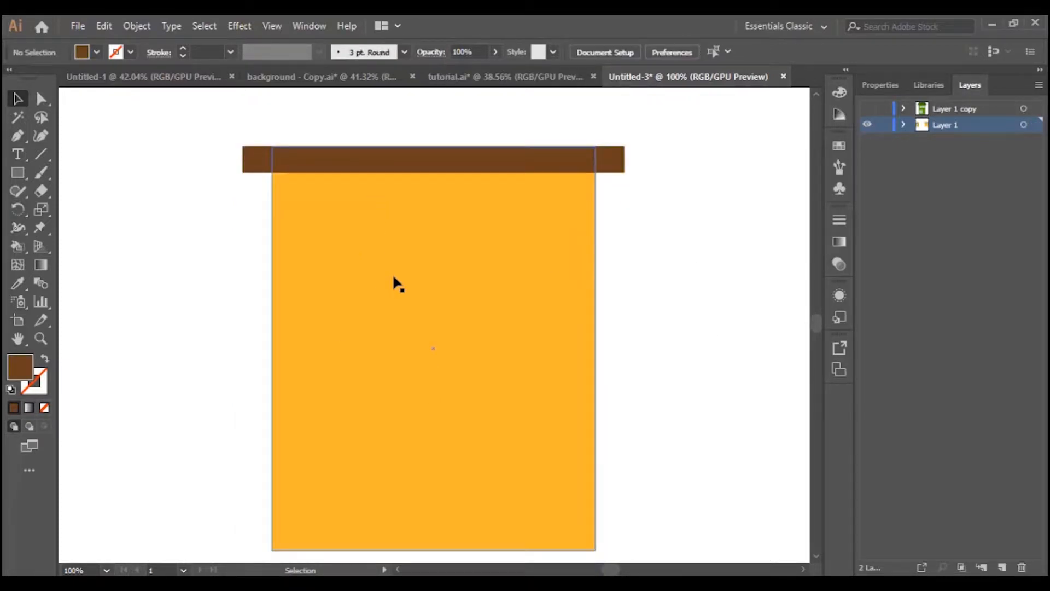
scroll(410, 285, up, 1)
click(465, 175)
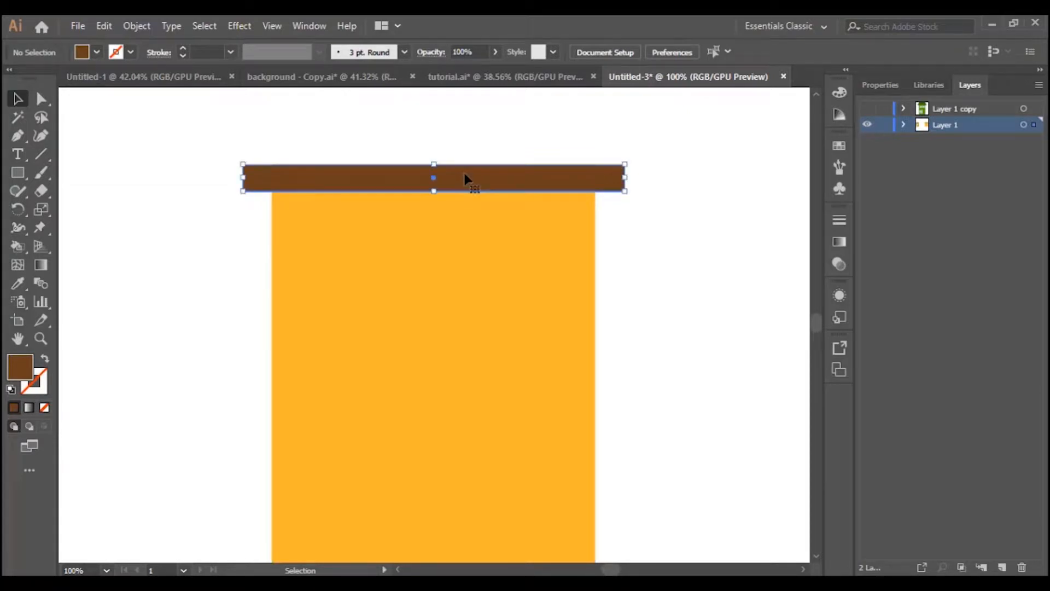
drag(464, 175, 465, 362)
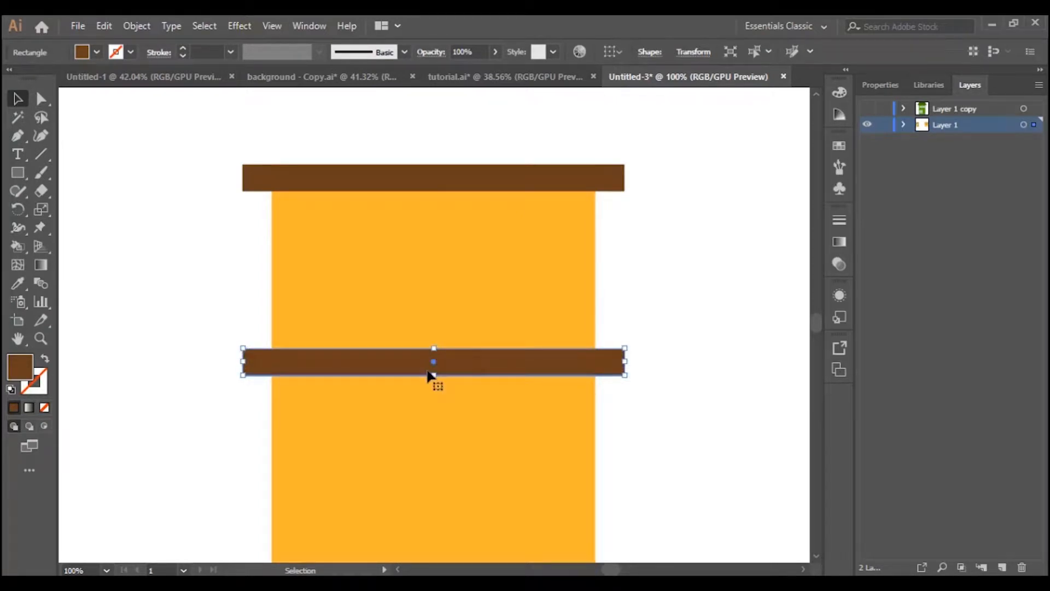
drag(243, 361, 272, 362)
drag(624, 362, 595, 357)
scroll(503, 343, down, 3)
click(651, 304)
Move the narrower brown strip slightly up on the orange rectangle
click(574, 292)
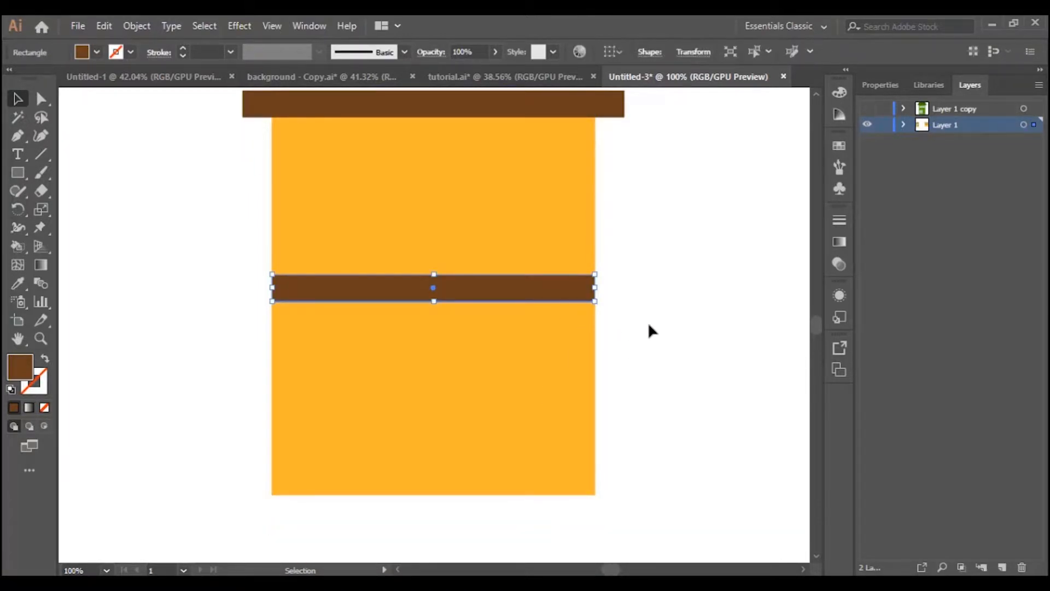
drag(551, 300, 536, 276)
scroll(535, 274, up, 3)
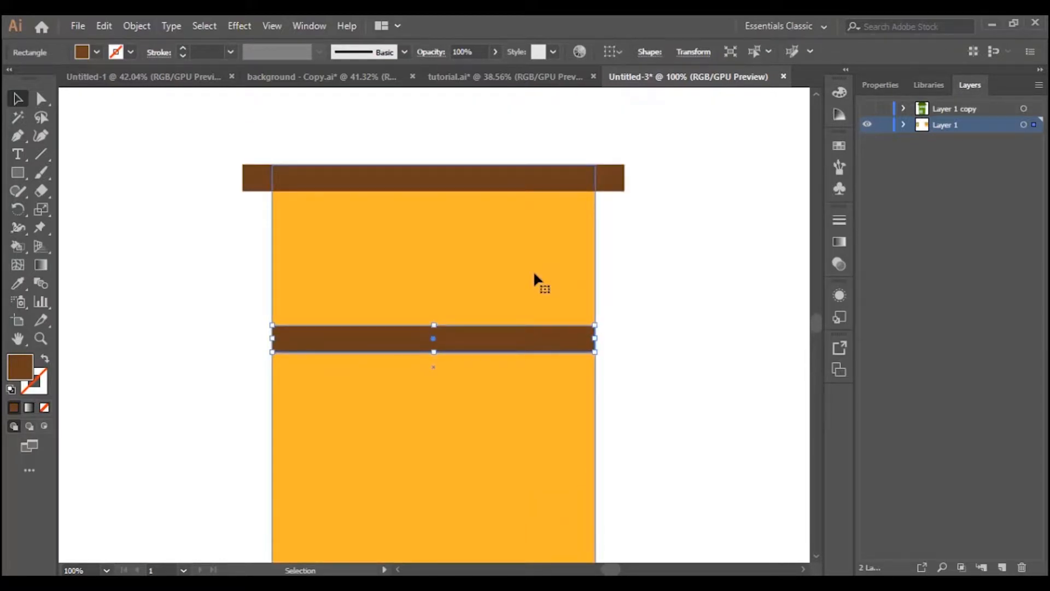
scroll(534, 274, down, 2)
scroll(534, 284, up, 3)
scroll(541, 273, down, 8)
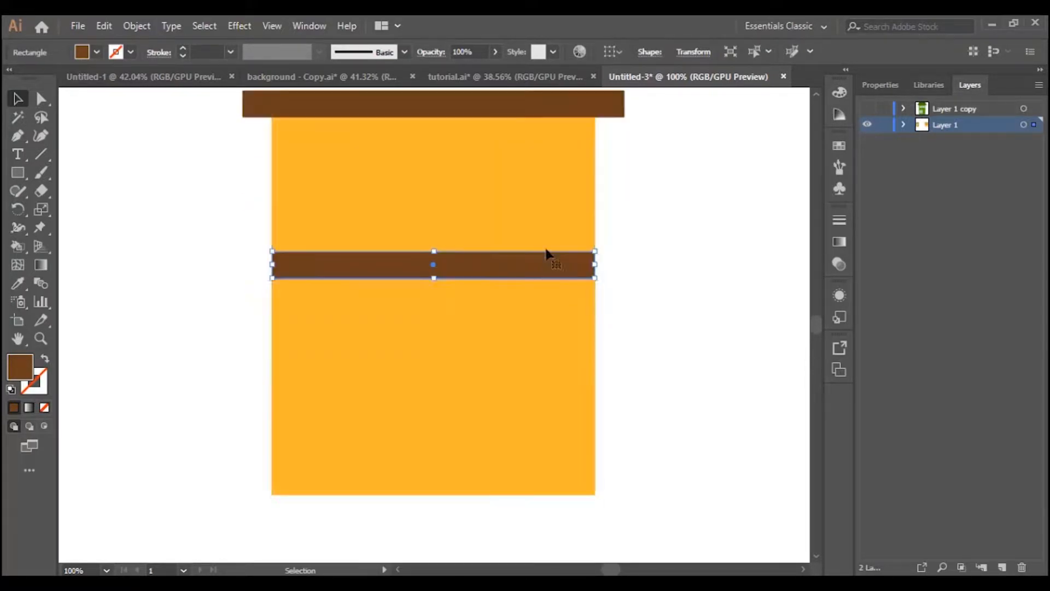
Make the orange rectangle taller by extending its bottom edge downward
click(450, 363)
drag(434, 386, 436, 441)
scroll(495, 305, up, 7)
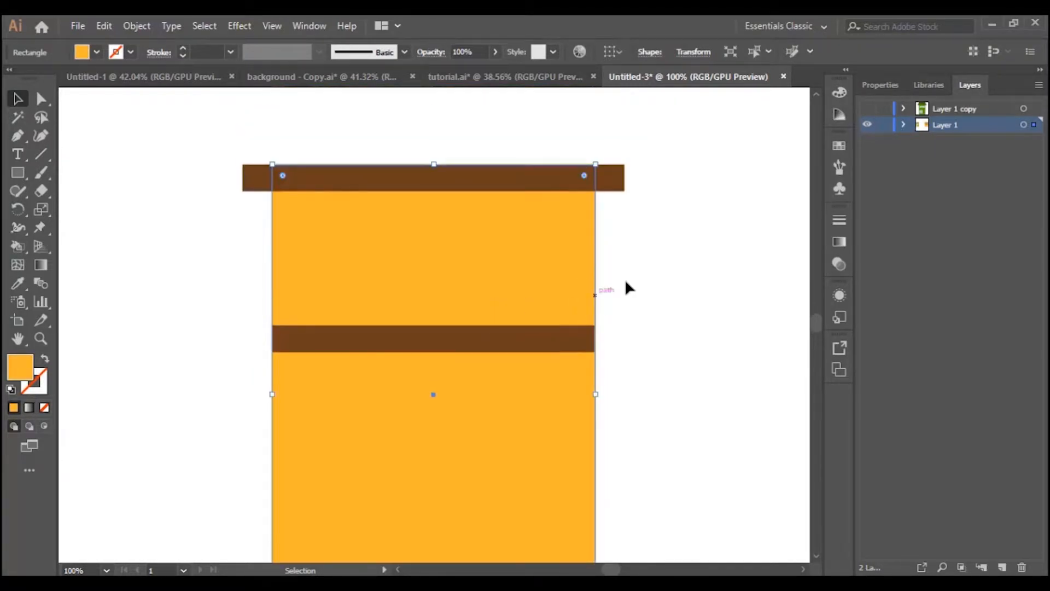
click(630, 286)
Nudge the narrower brown strip up a little and place a duplicate of it lower on the orange rectangle
drag(492, 340, 494, 324)
click(713, 305)
click(540, 331)
scroll(536, 317, down, 2)
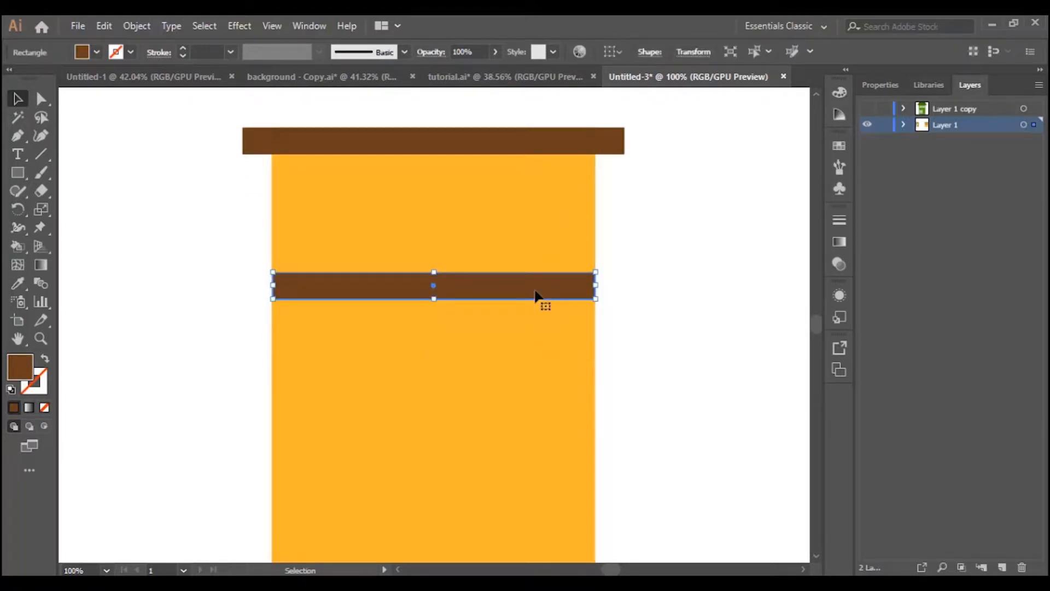
drag(537, 286, 530, 386)
scroll(534, 408, down, 6)
scroll(533, 410, up, 5)
scroll(661, 368, up, 4)
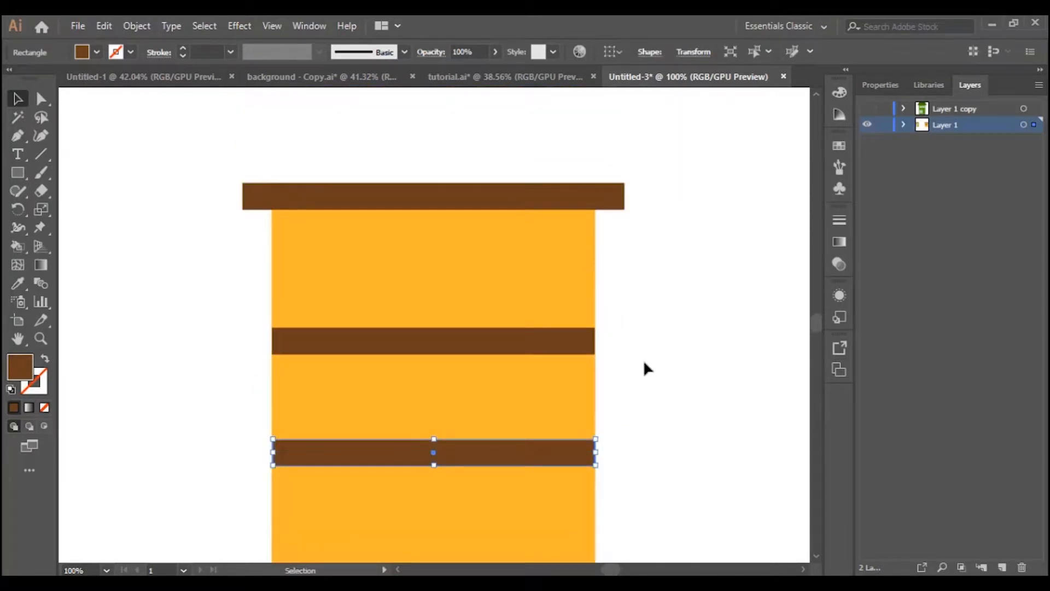
Recolor the upper of the two narrower strips to a lighter, more yellowish brown
click(650, 352)
click(511, 340)
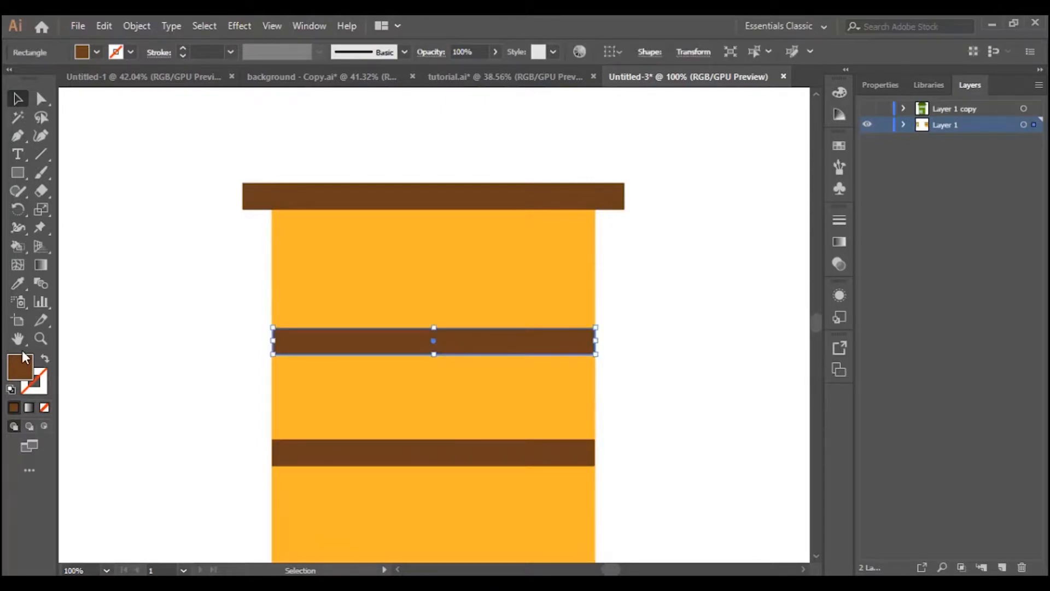
double_click(21, 366)
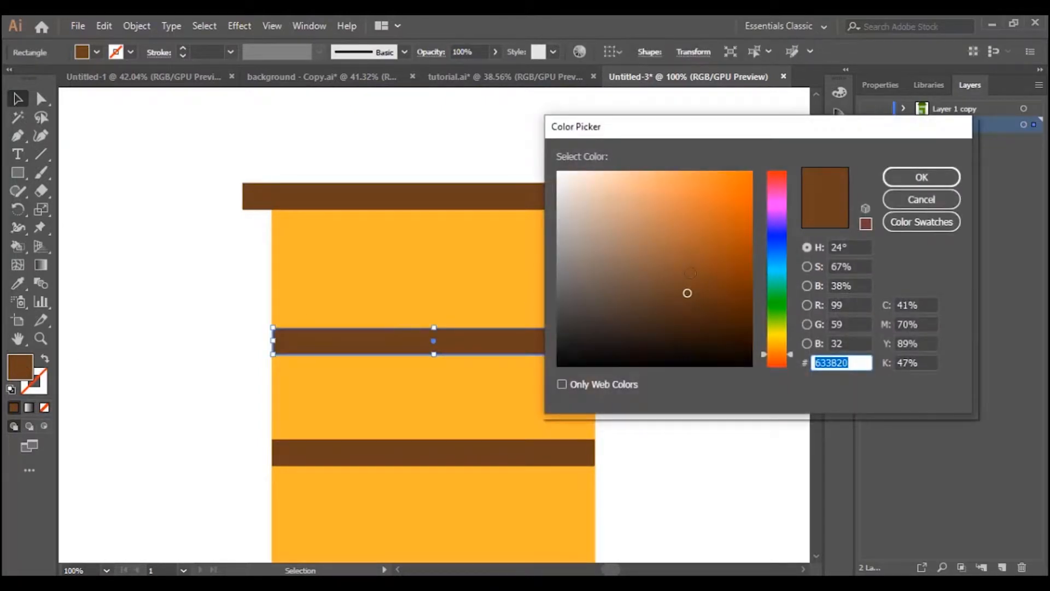
click(772, 348)
drag(688, 292, 680, 253)
click(922, 177)
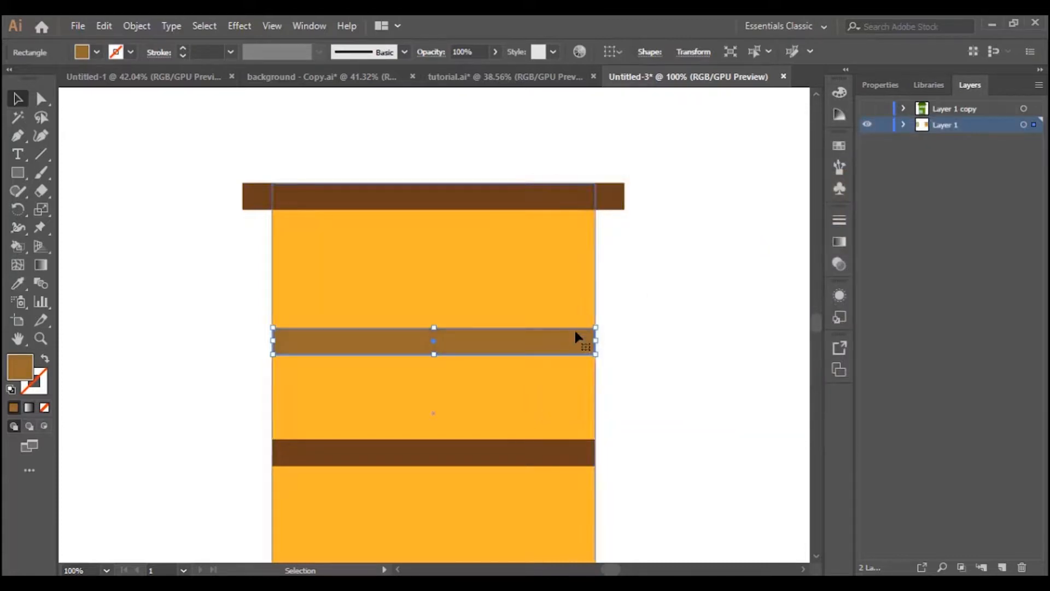
Match the lower narrow strip's fill to the lighter brown of the strip above it using the Eyedropper
click(682, 309)
click(543, 459)
click(18, 283)
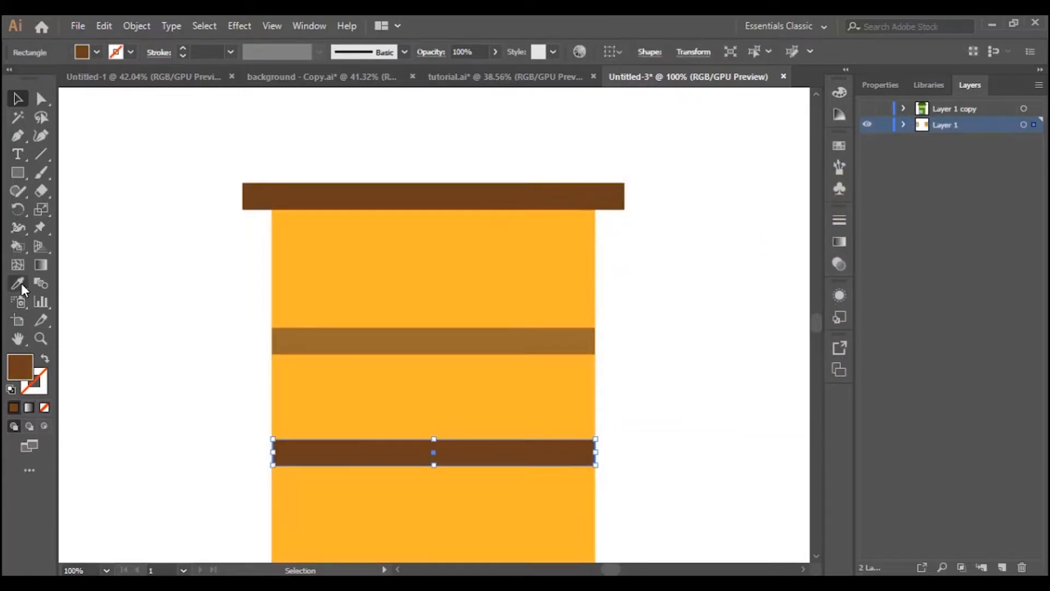
click(495, 343)
click(17, 98)
click(659, 349)
Draw a light brown rectangle at the orange body's upper right, from below the top strip to the first narrow strip's lower edge
click(17, 172)
drag(483, 209, 596, 354)
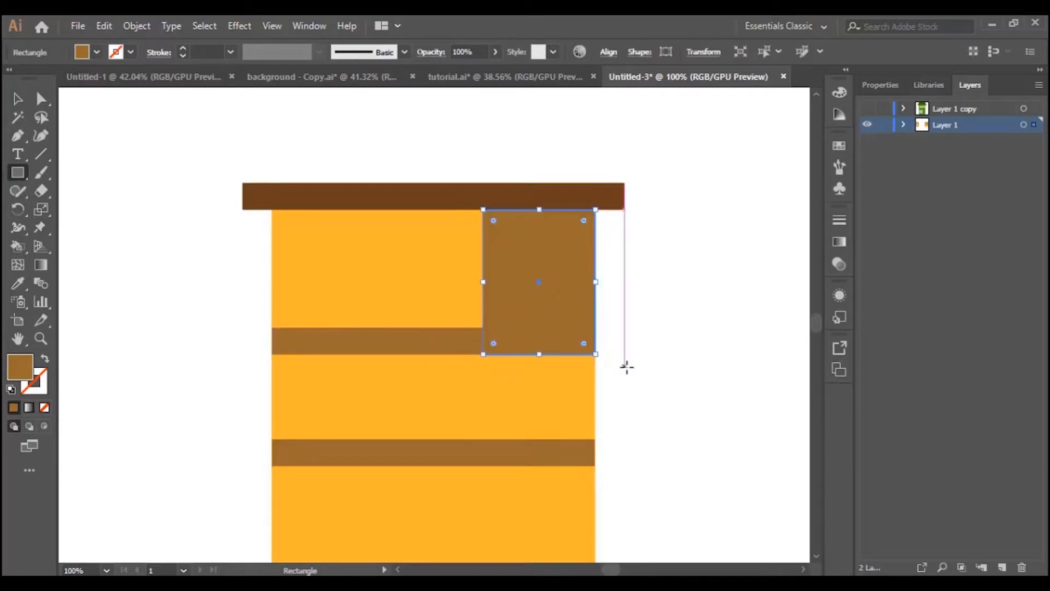
click(17, 99)
click(120, 270)
Duplicate the upper light brown strip so the copy sits directly beneath the dark brown top strip
click(387, 344)
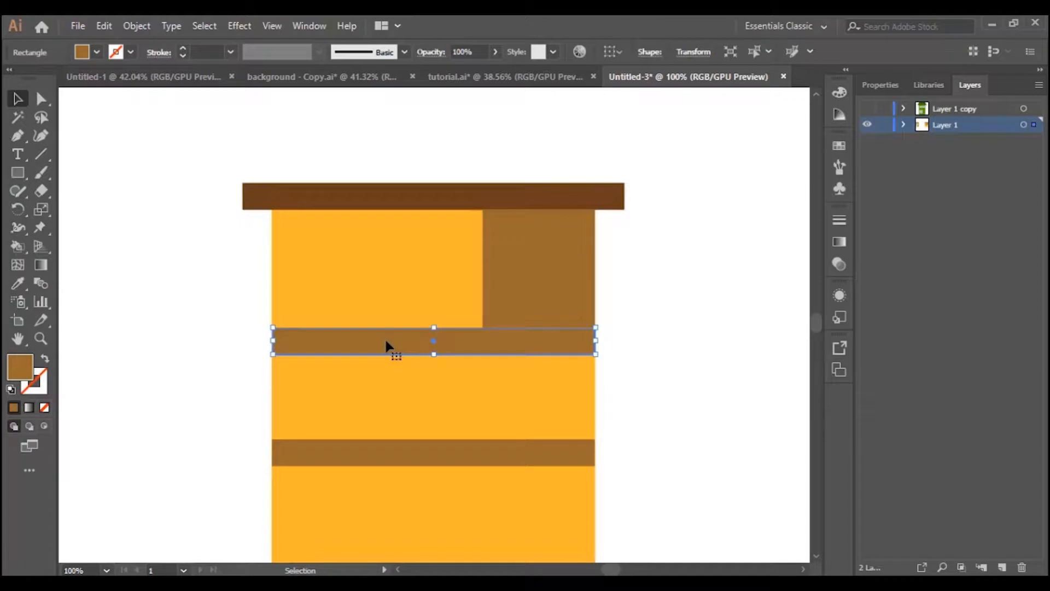
drag(388, 344, 387, 226)
click(647, 278)
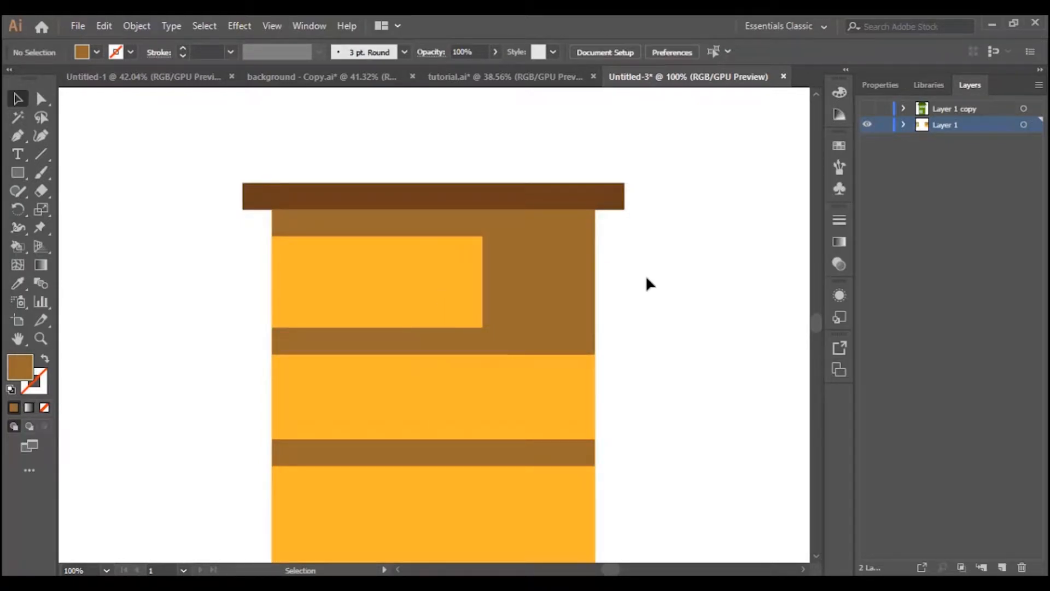
Draw a small light brown circle near the left end of the orange band between the two lower strips
scroll(651, 283, down, 3)
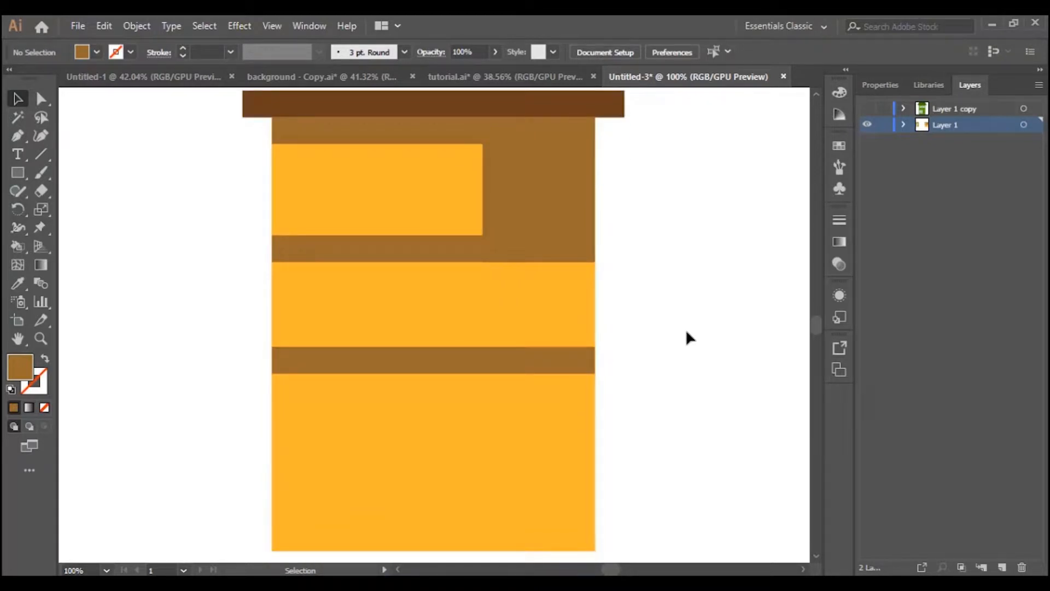
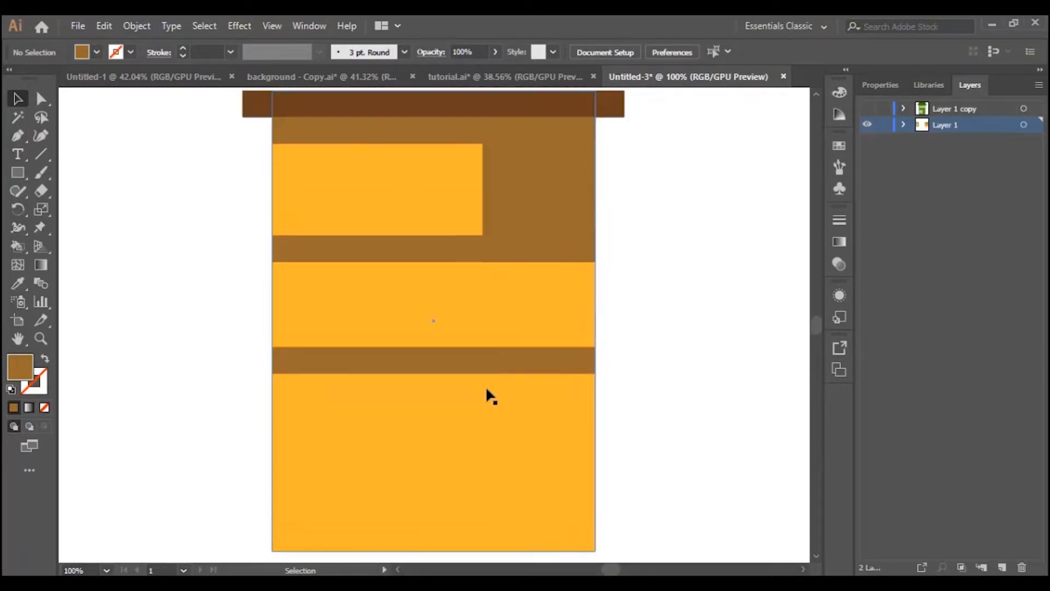
right_click(18, 189)
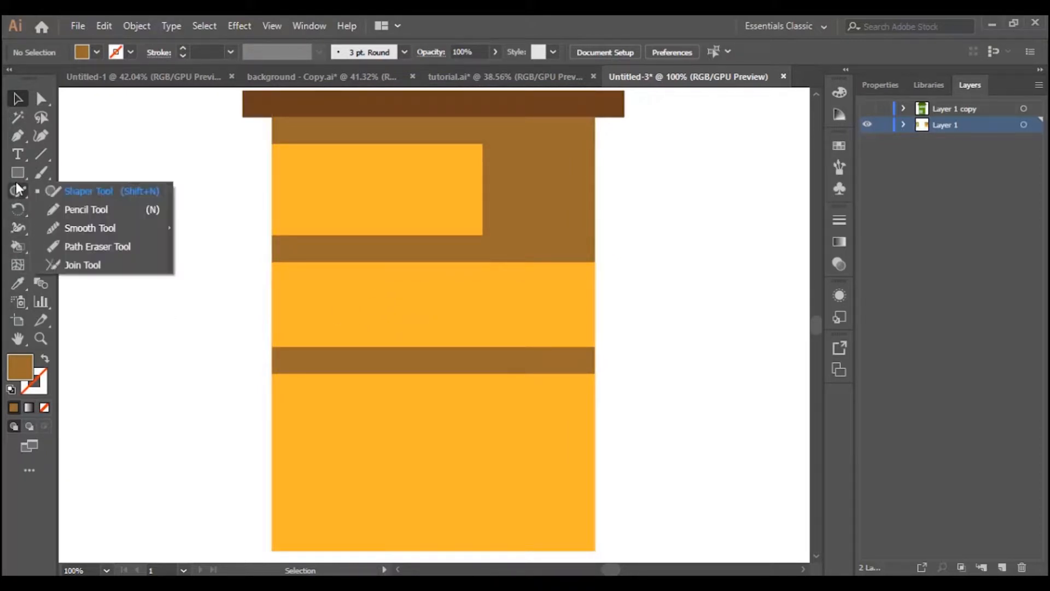
right_click(17, 175)
click(85, 209)
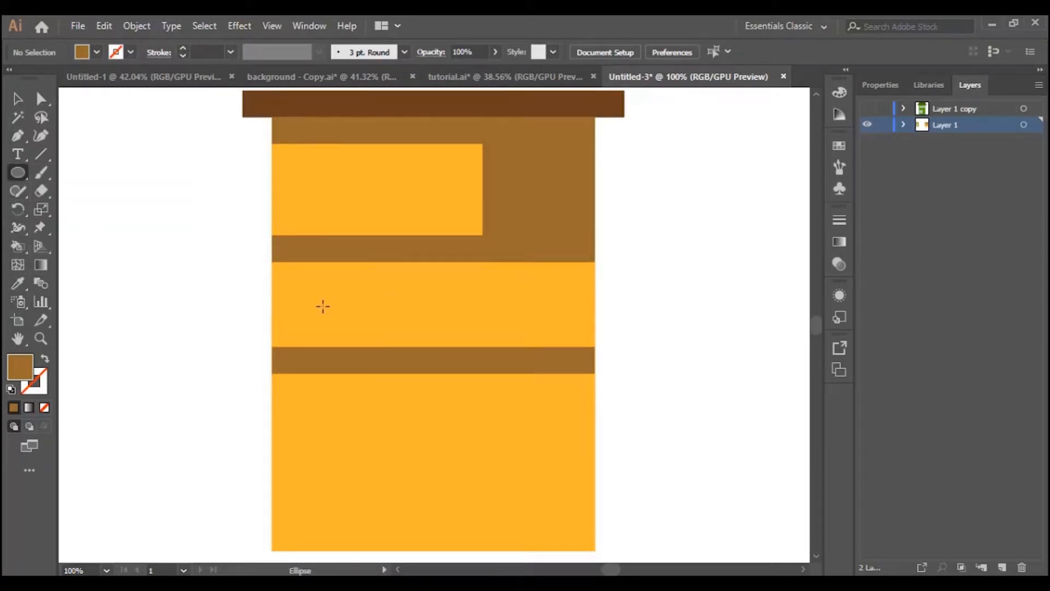
drag(304, 285, 354, 333)
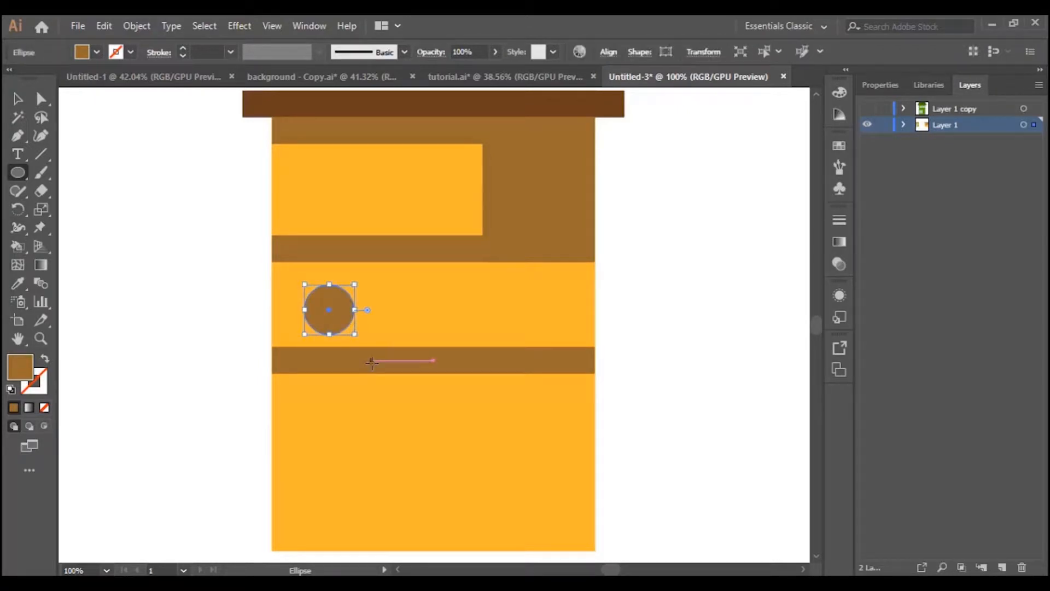
click(39, 390)
double_click(38, 389)
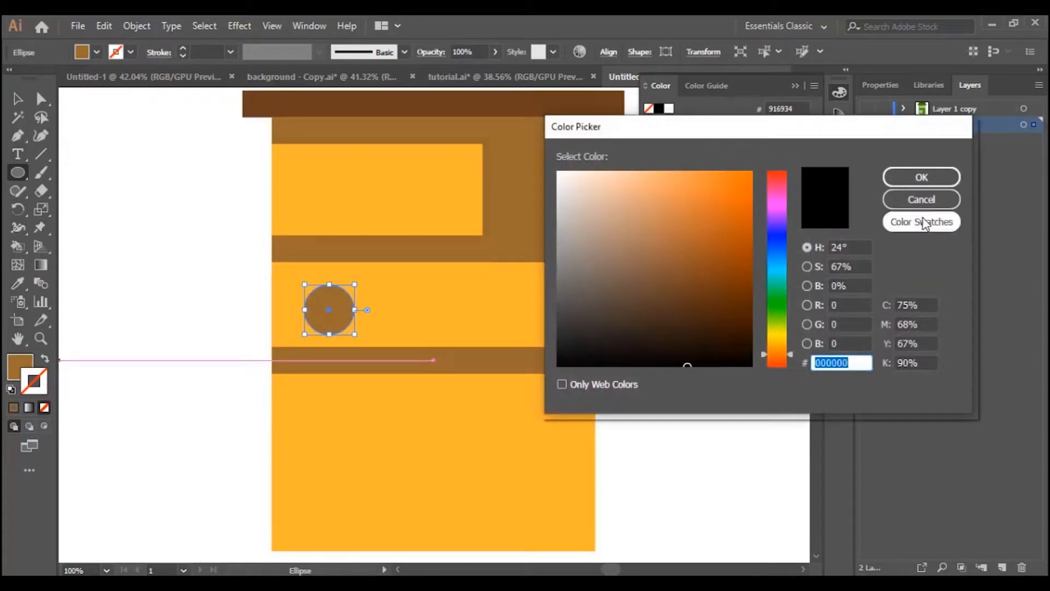
click(921, 199)
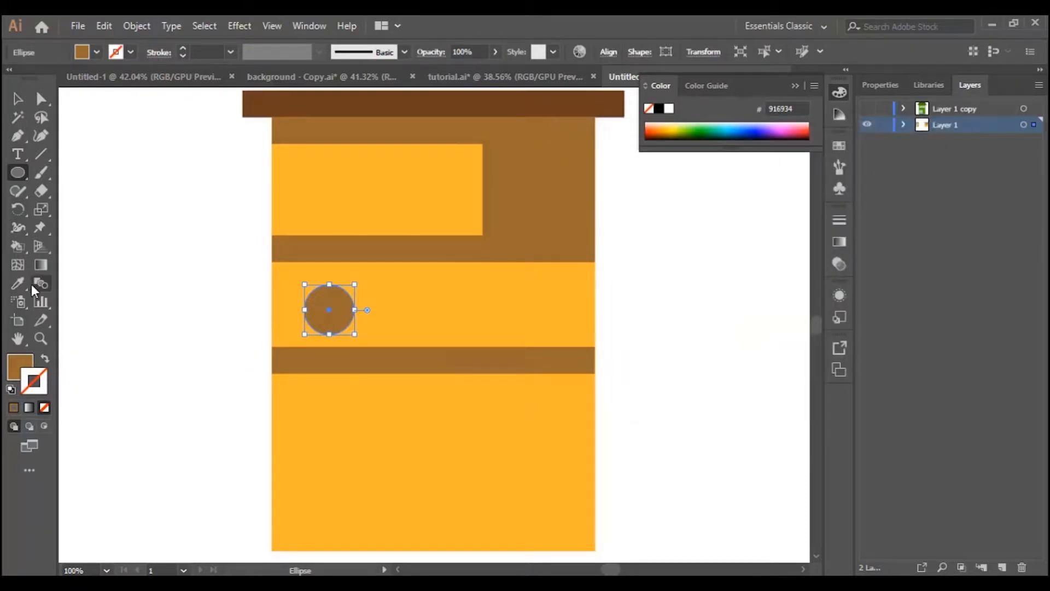
Give the small circle a stroke in color B7642C with a weight of 8 pt
double_click(33, 381)
text(B7642C)
click(921, 176)
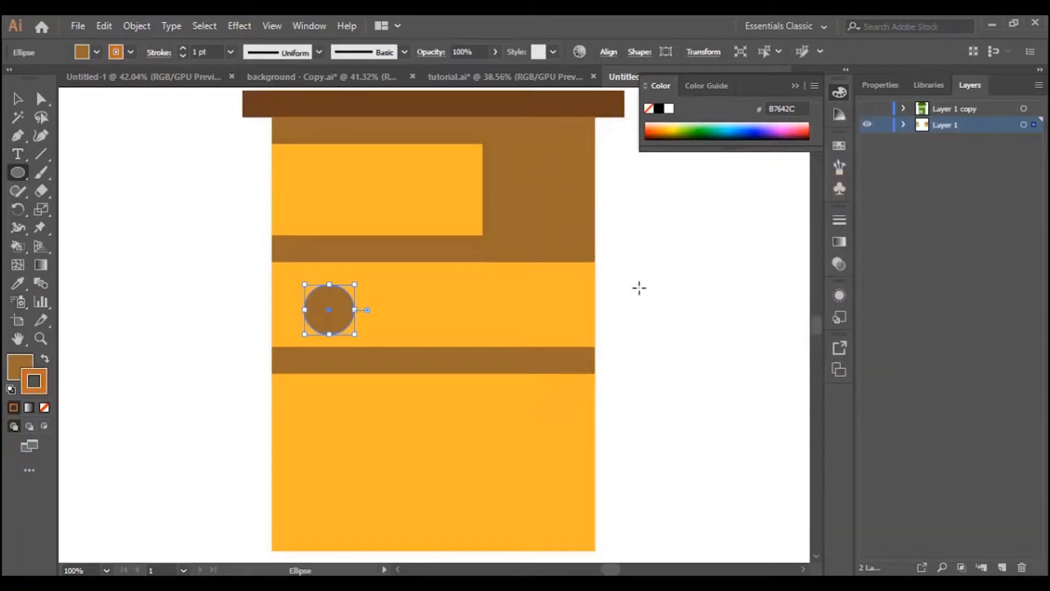
click(231, 52)
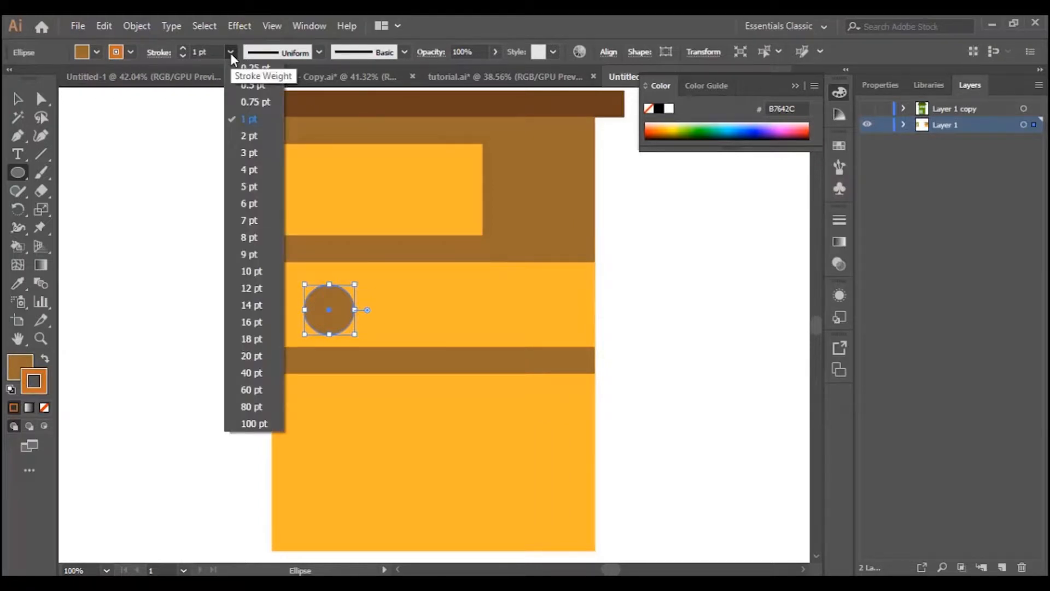
click(252, 238)
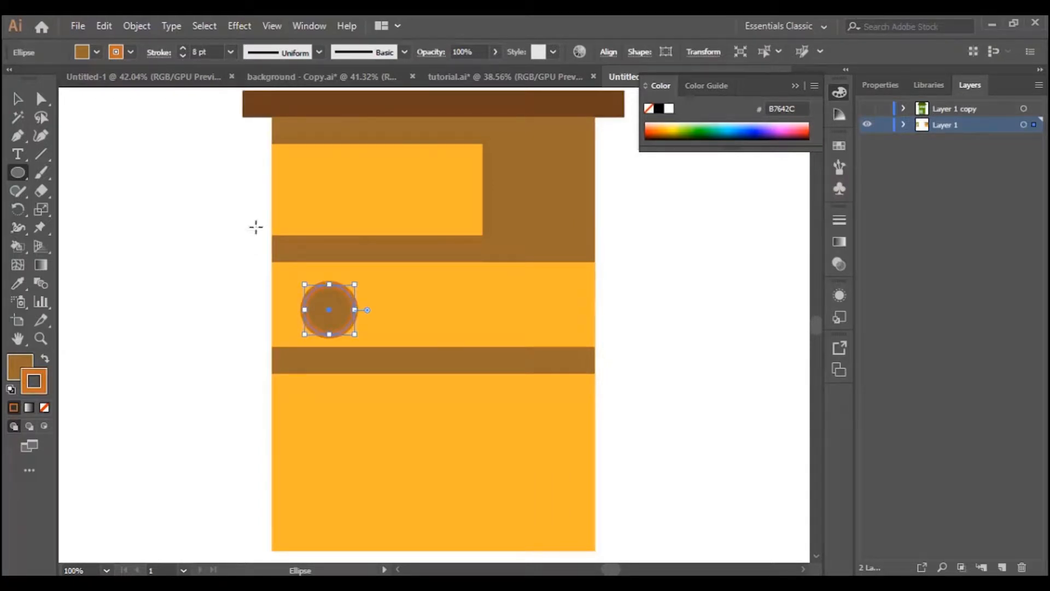
Reduce the small circle's stroke weight to 4 pt
click(229, 52)
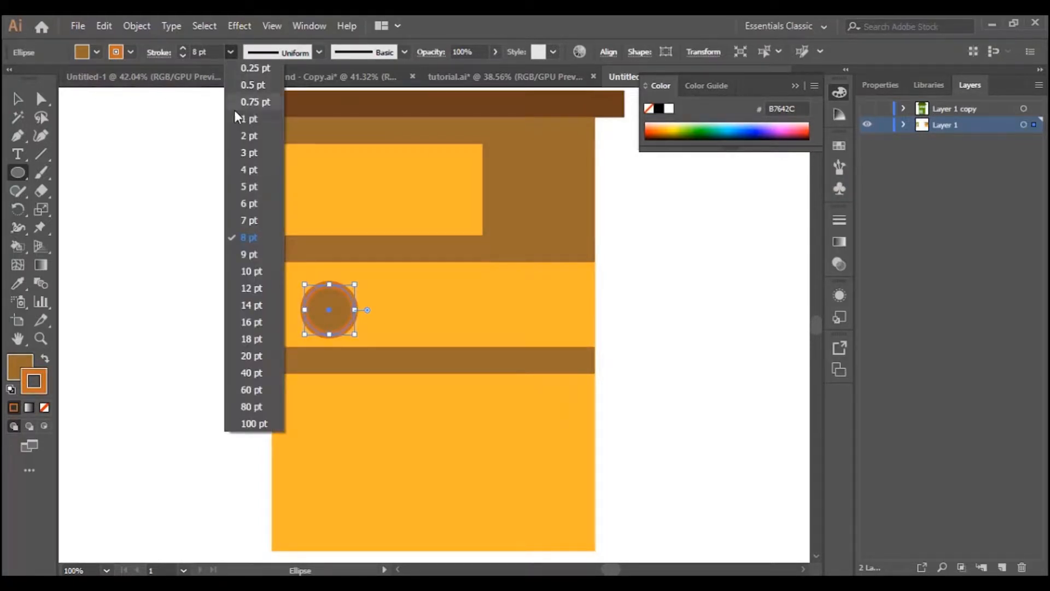
click(251, 202)
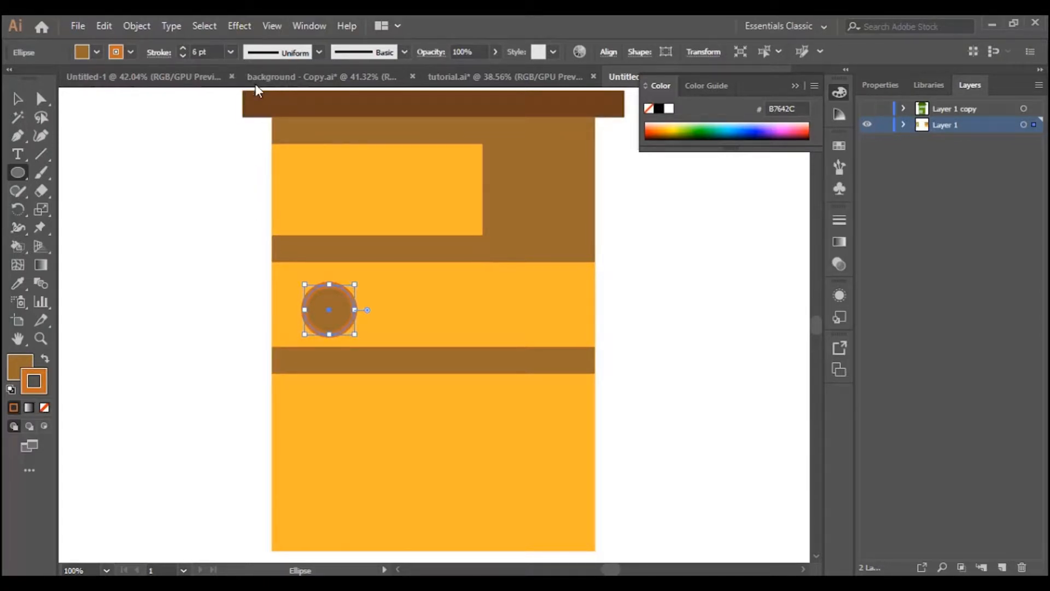
click(230, 52)
click(249, 170)
Sample the side panel's light brown, swap it to the small circle's stroke, and fill the circle with light blue 8EE4EF
click(20, 281)
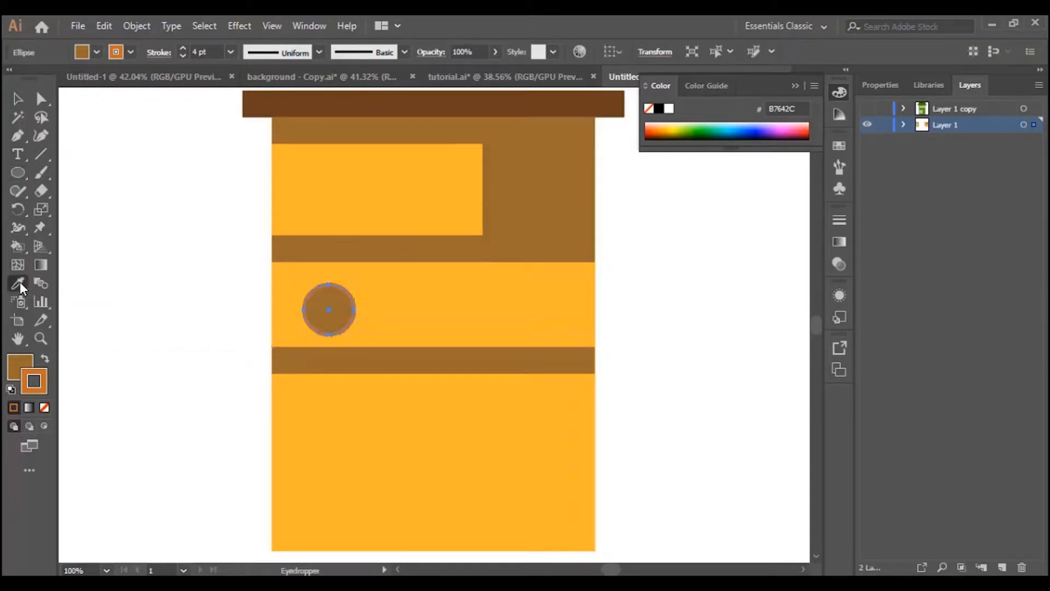
click(524, 202)
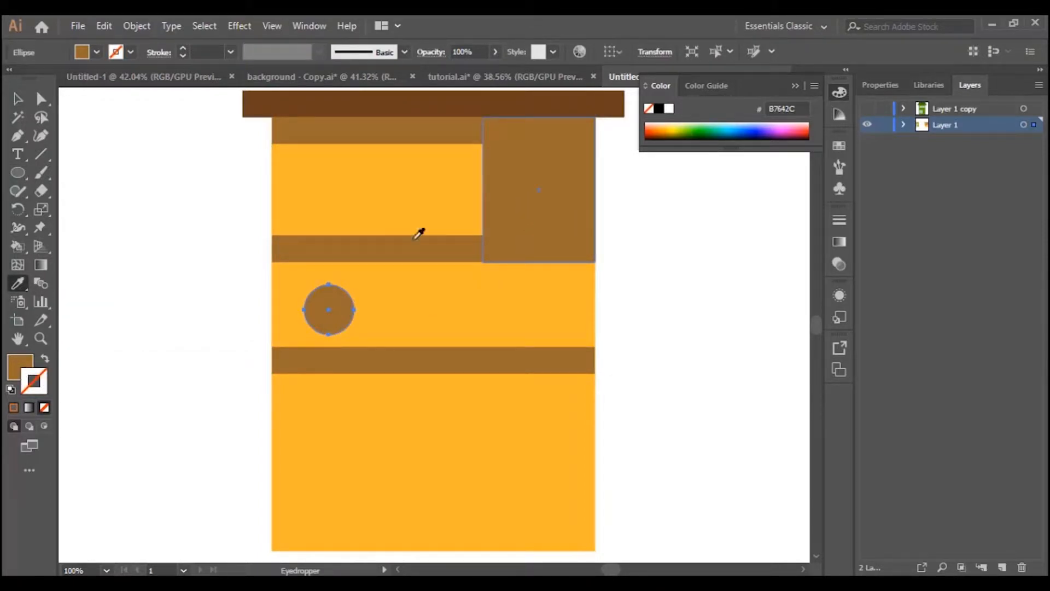
click(45, 361)
click(22, 367)
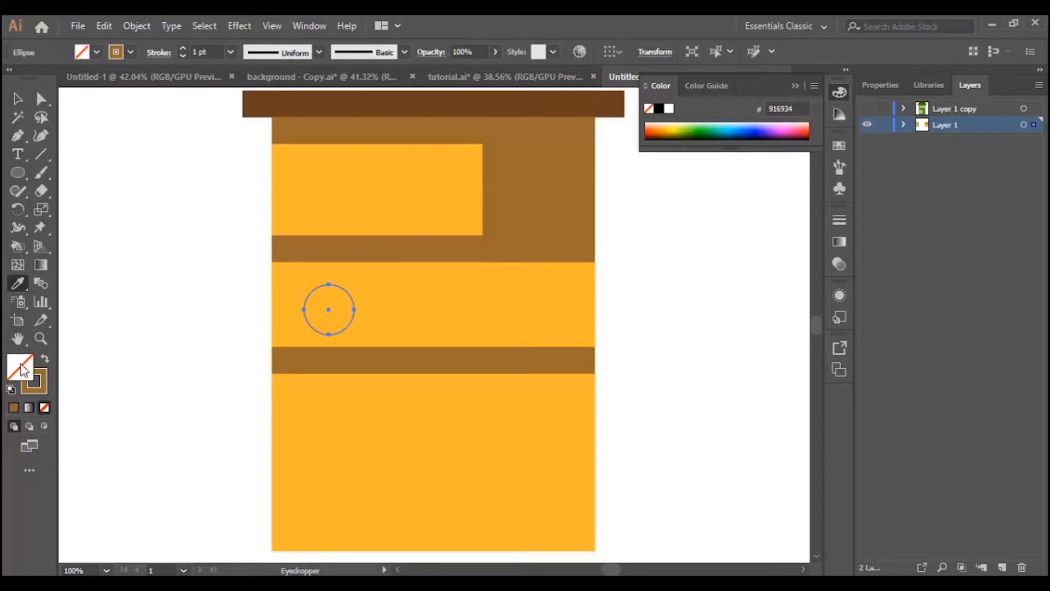
double_click(22, 370)
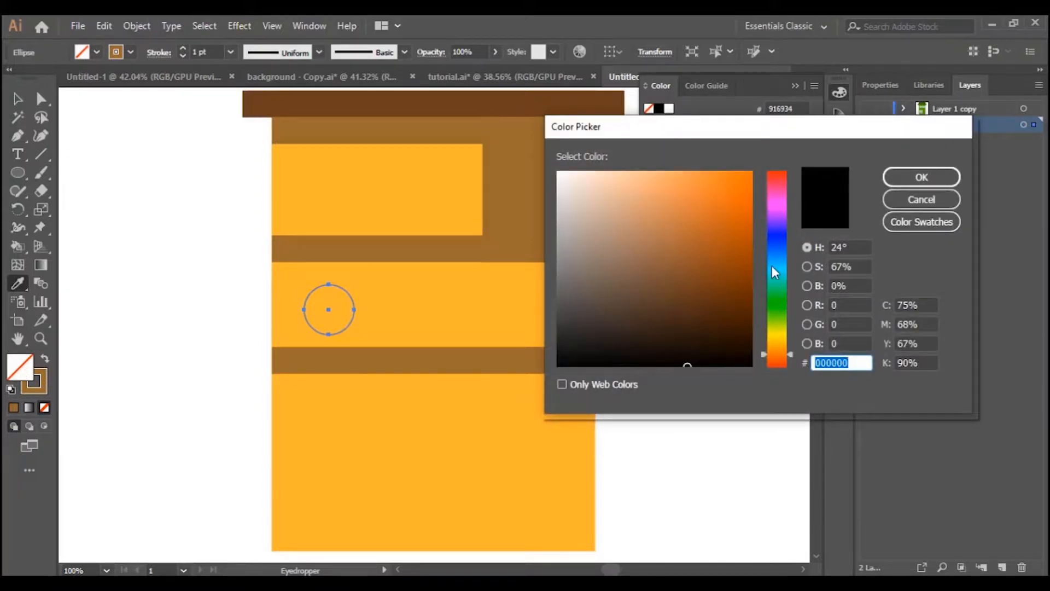
click(771, 268)
click(638, 181)
click(889, 177)
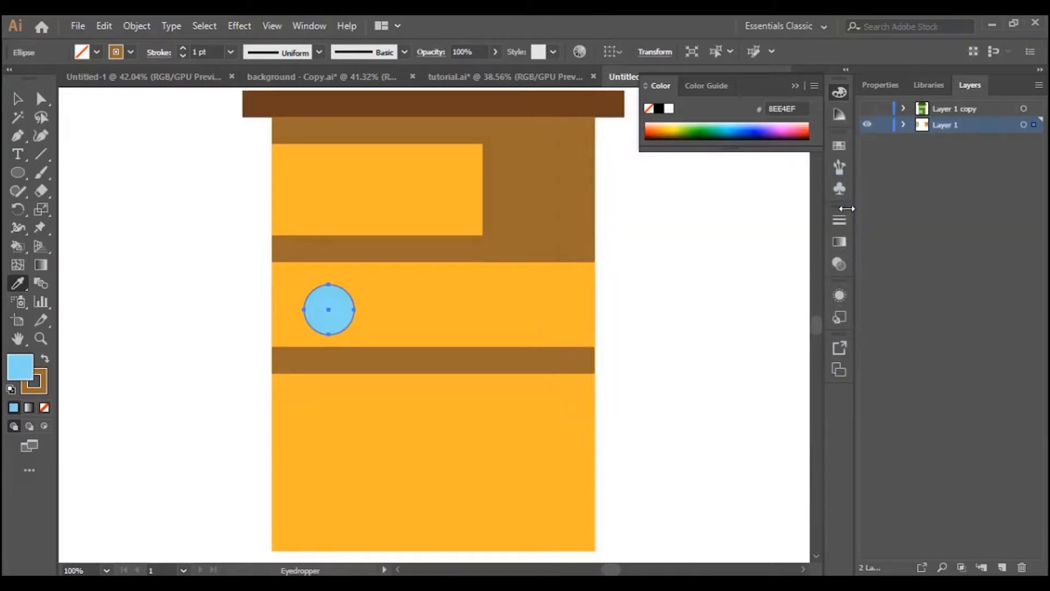
Set the blue circle's brown stroke weight to 4 pt and deselect it
click(40, 389)
click(231, 52)
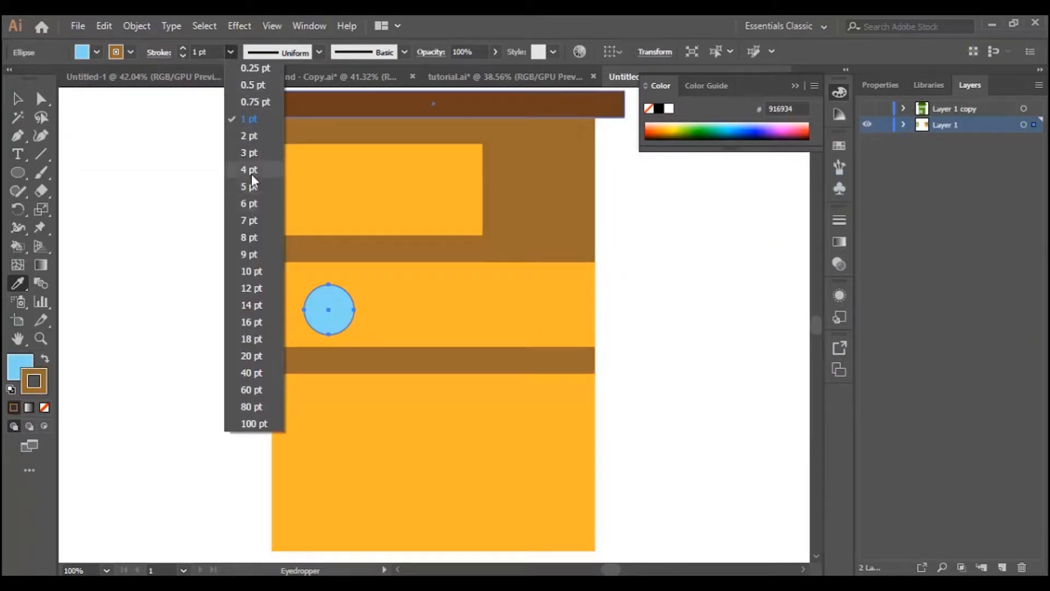
click(250, 170)
click(17, 99)
click(130, 162)
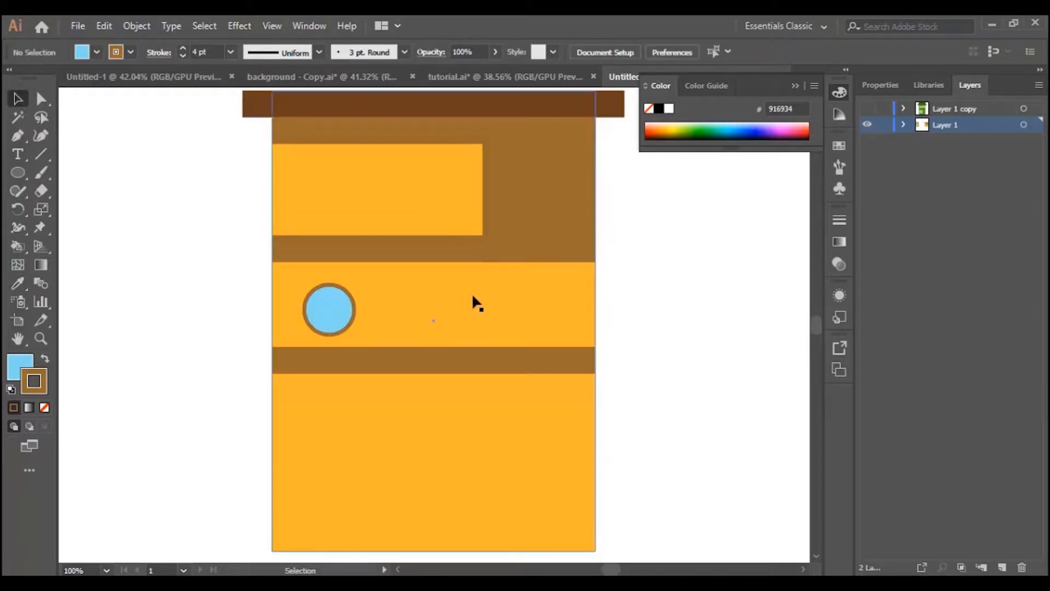
Draw a narrow vertical bar from top to bottom of the blue circle, filled light brown with no stroke
scroll(481, 290, down, 1)
drag(24, 173, 87, 171)
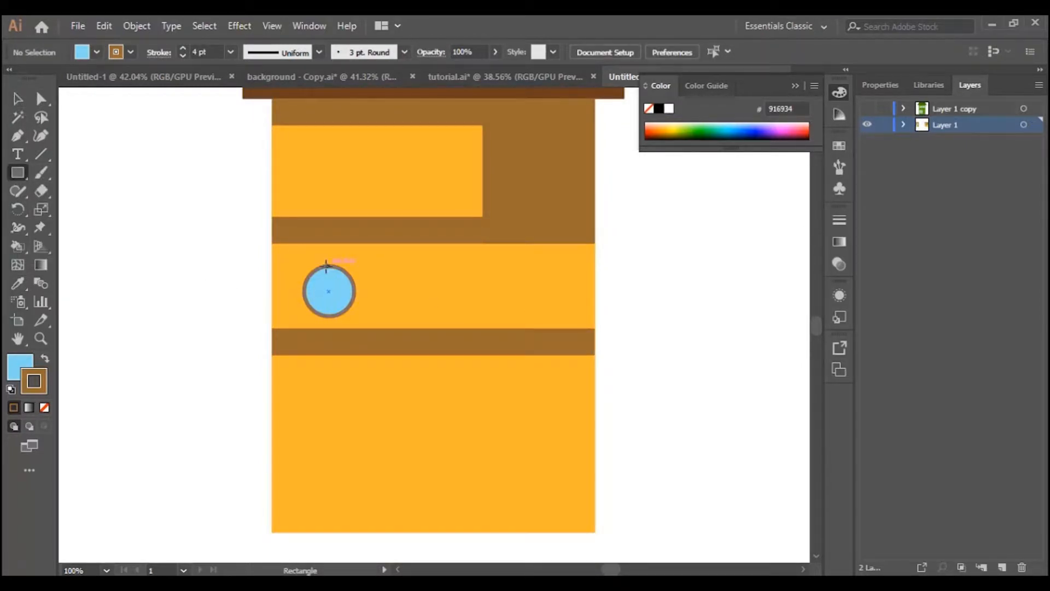
drag(326, 268, 330, 317)
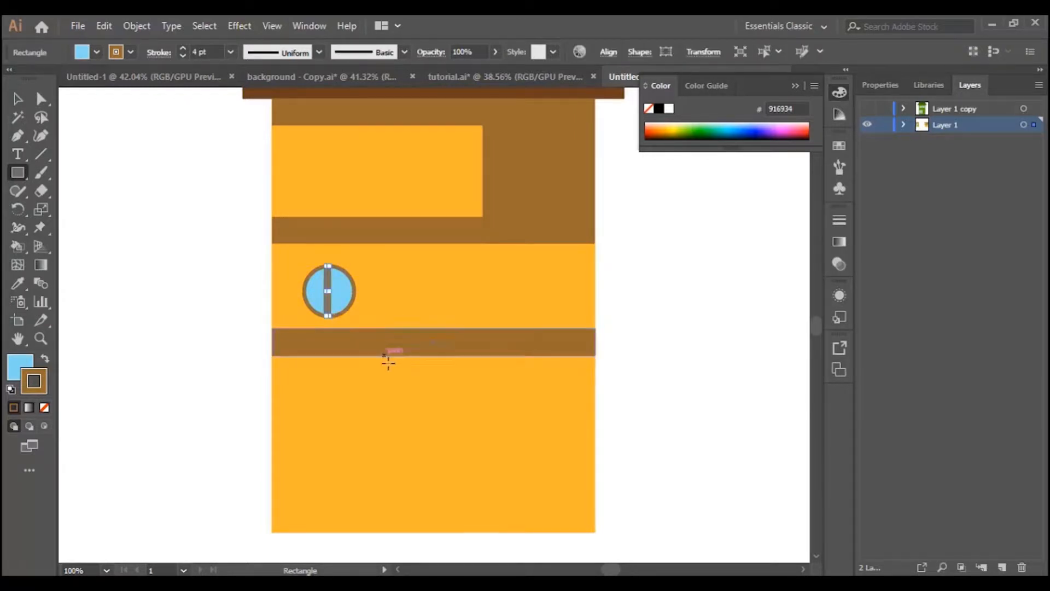
click(45, 361)
click(27, 375)
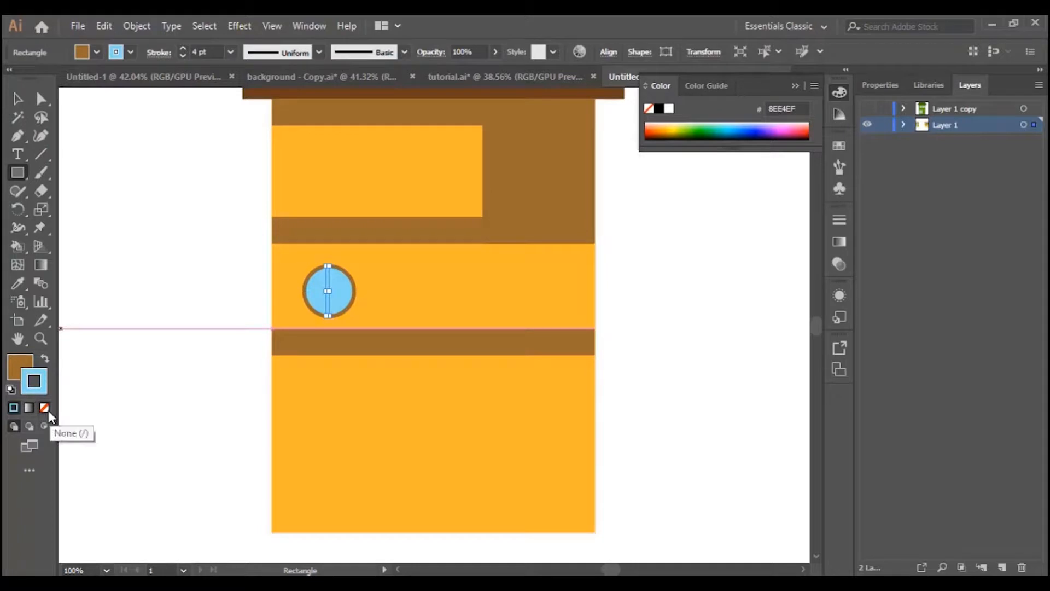
click(45, 407)
Shift the brown bar slightly right onto the blue circle's centre line and deselect it
click(18, 100)
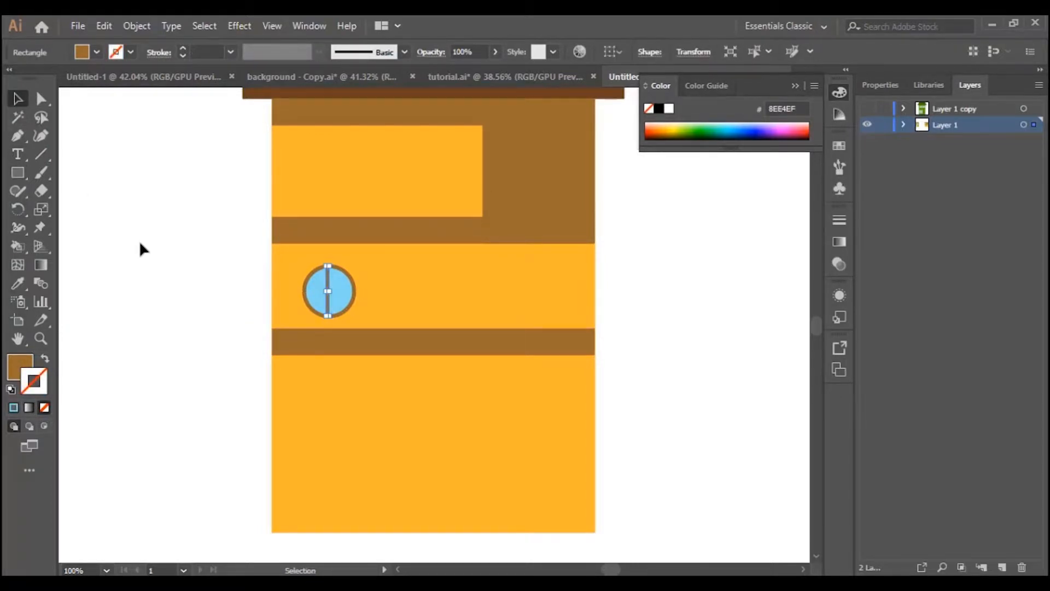
click(288, 297)
click(329, 305)
click(670, 256)
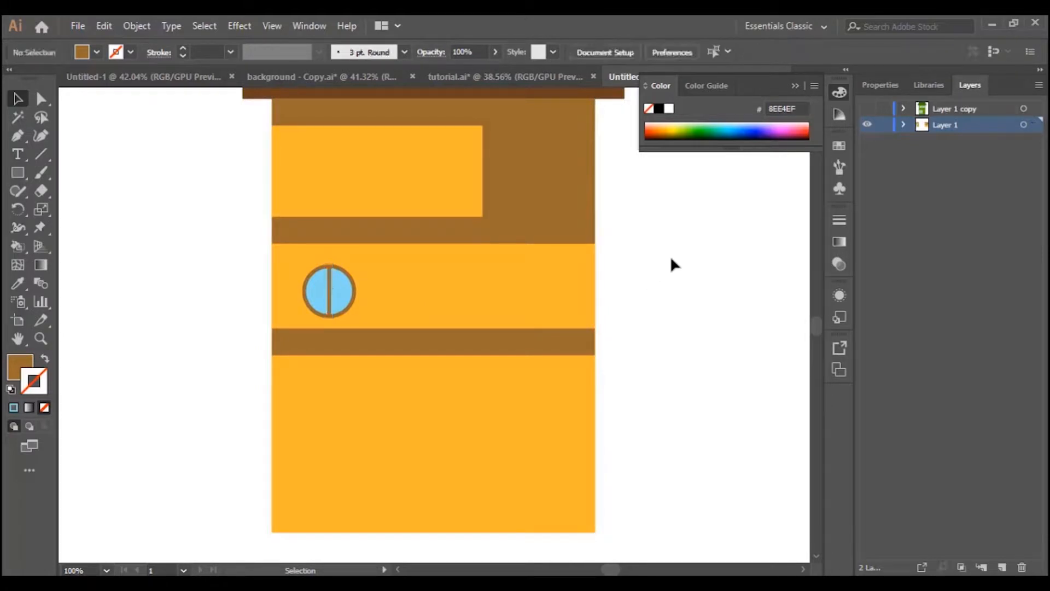
Expand Layer 1 and delete all parts of the old two-storey house beside the orange building
click(904, 125)
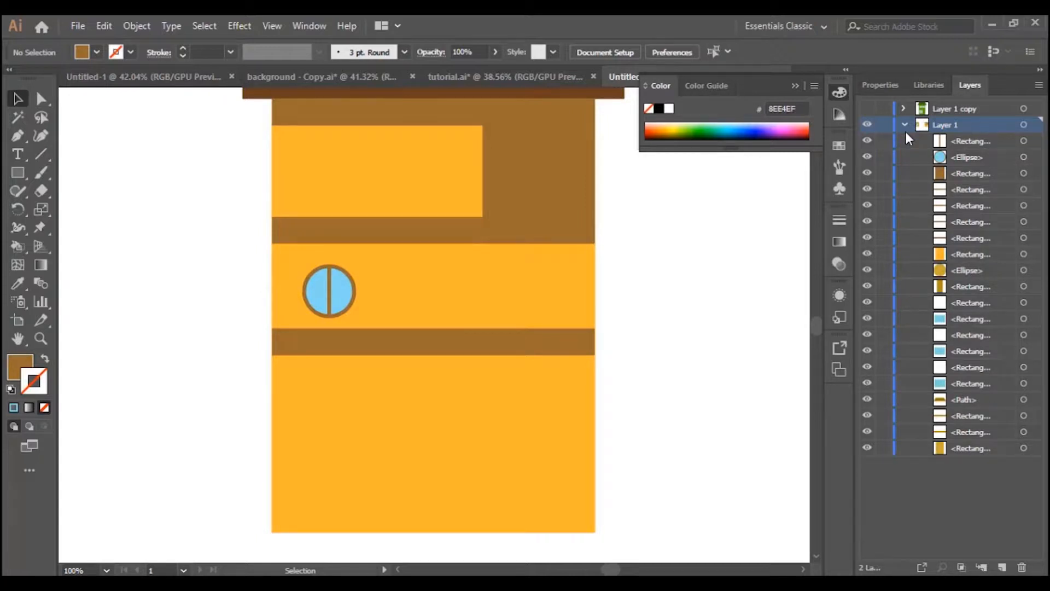
drag(607, 571, 581, 570)
drag(358, 102, 713, 518)
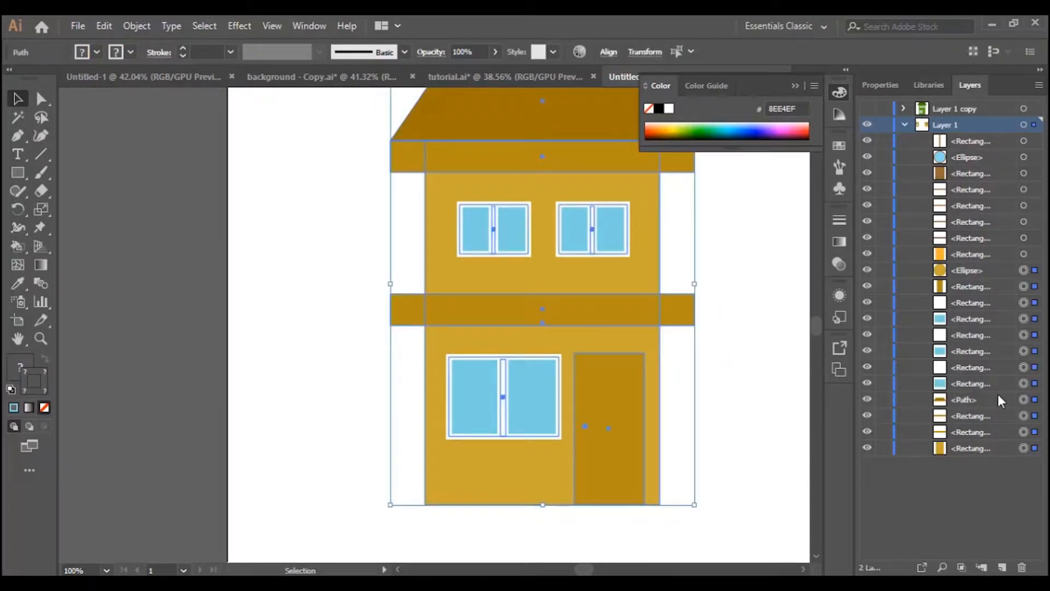
key(Delete)
drag(580, 572, 611, 573)
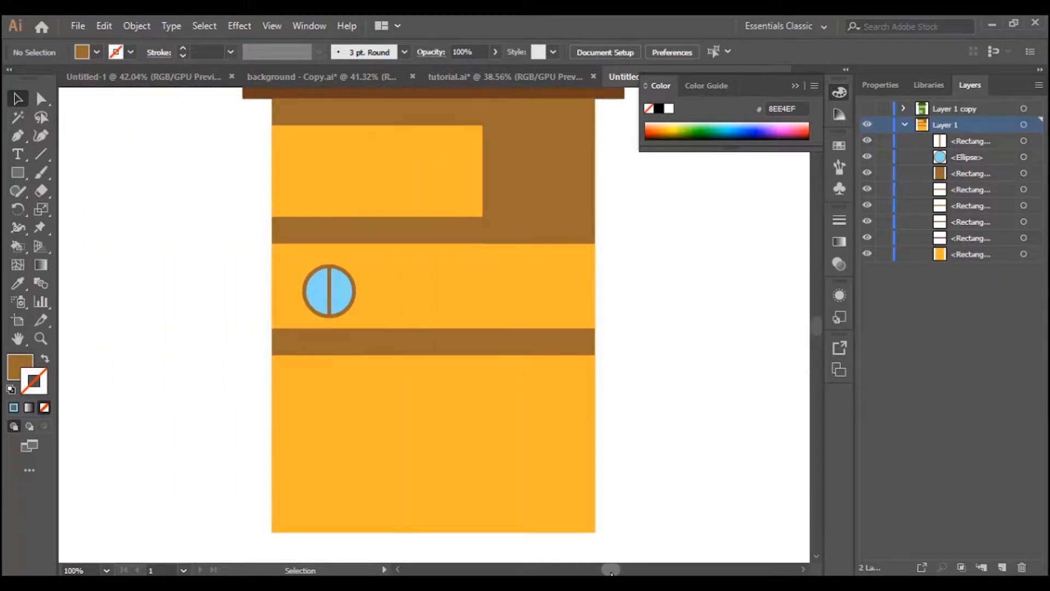
Lock the orange body rectangle and nudge the round window with its bar slightly up within its band
click(954, 254)
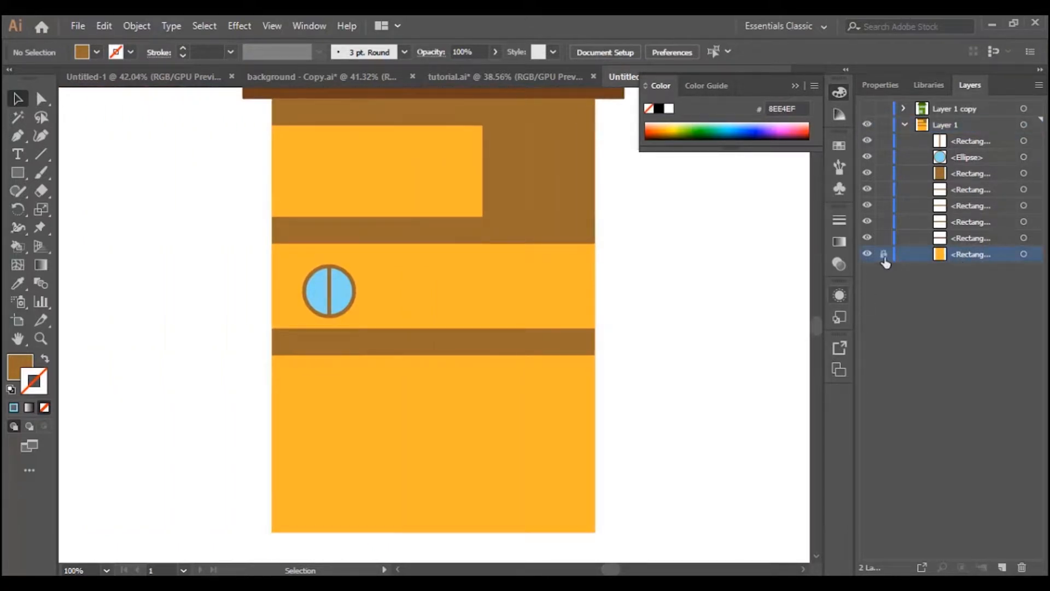
scroll(277, 423, down, 2)
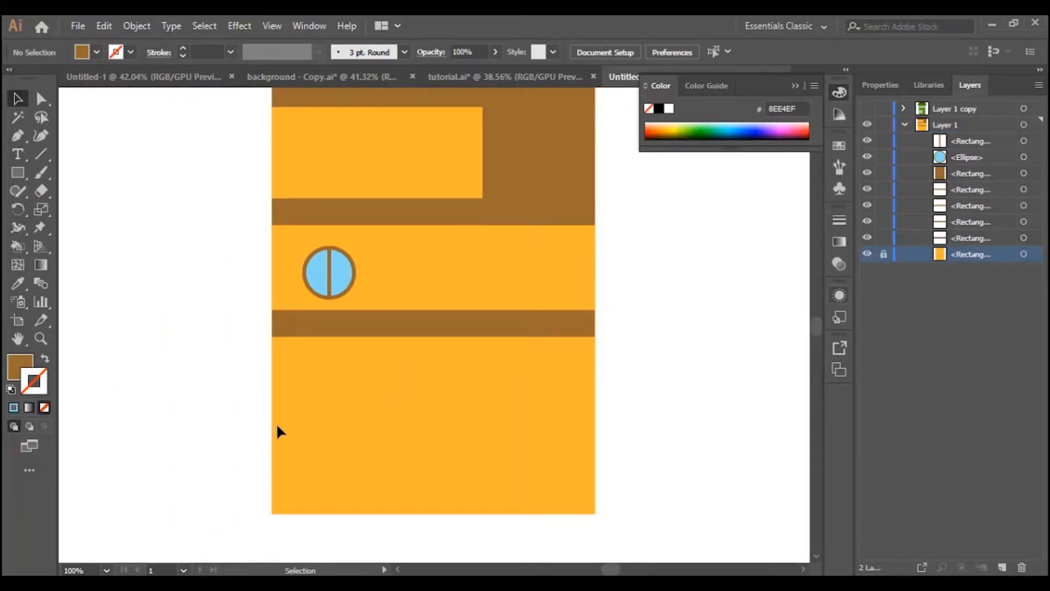
click(348, 267)
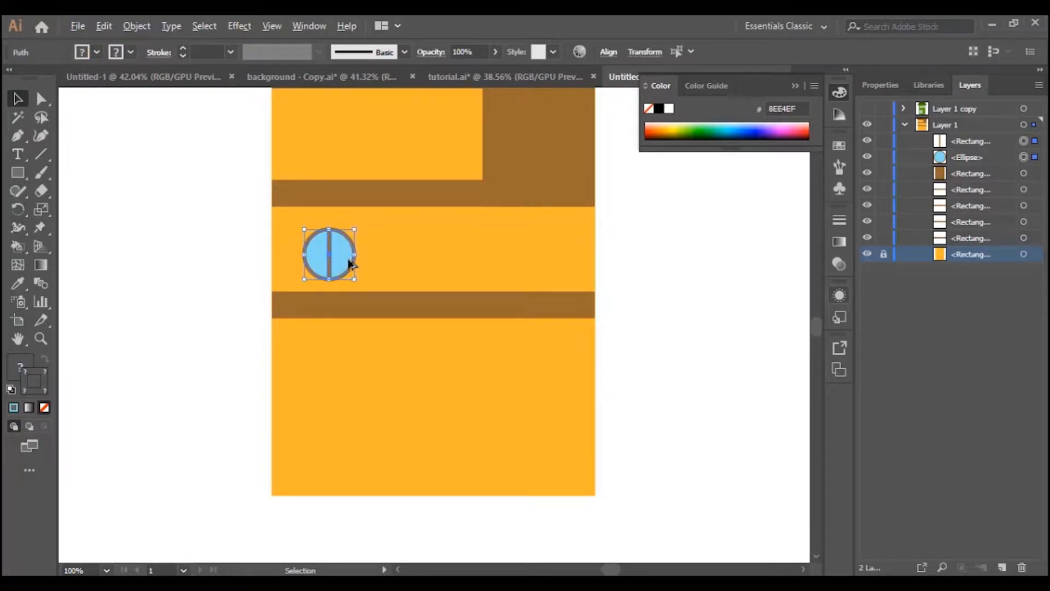
key(Up)
key(Up)
key(Up)
key(Up)
key(Up)
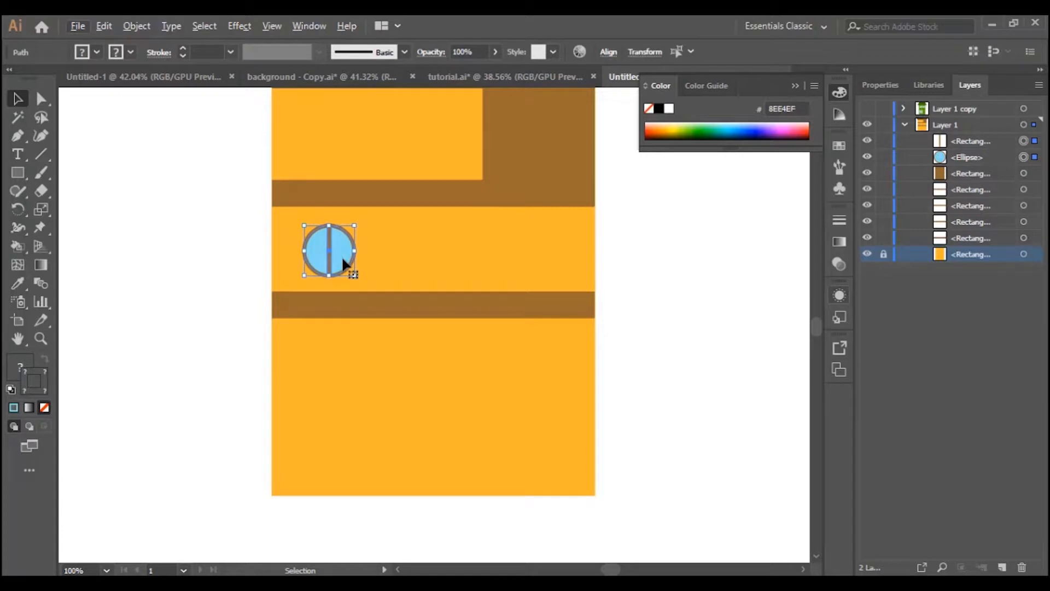
key(alt+f)
key(Escape)
click(268, 236)
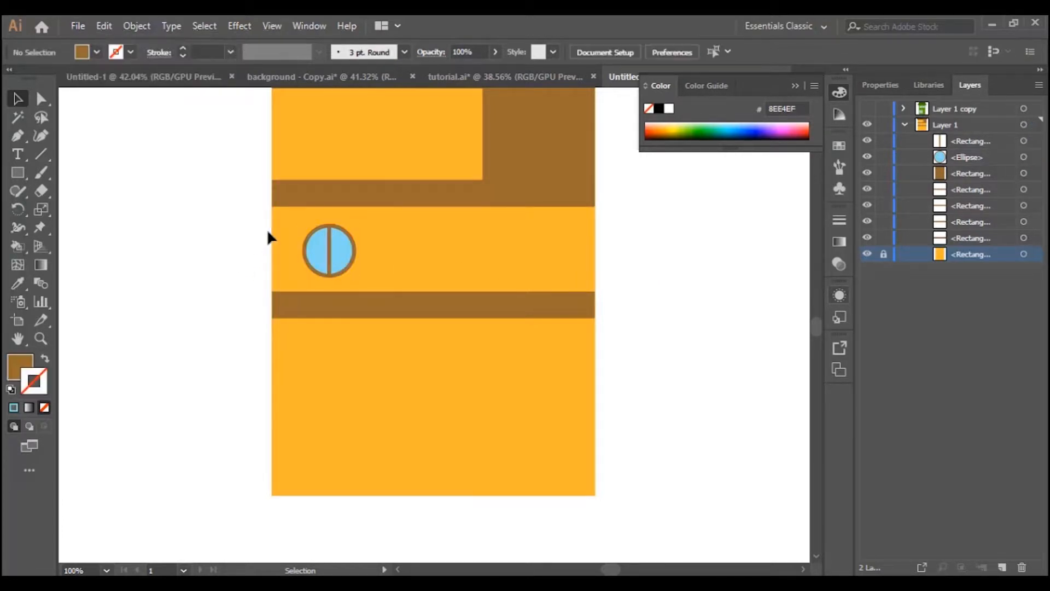
Duplicate the round window along the lower orange band to make three, and nudge the middle copy right for even spacing
drag(378, 276, 546, 257)
drag(397, 228, 453, 278)
key(Right)
key(Right)
key(Right)
key(Right)
key(Right)
key(Right)
key(Right)
key(Right)
click(712, 271)
Copy the left and middle round windows into the upper orange band, directly above the originals
scroll(554, 330, up, 2)
drag(307, 276, 428, 185)
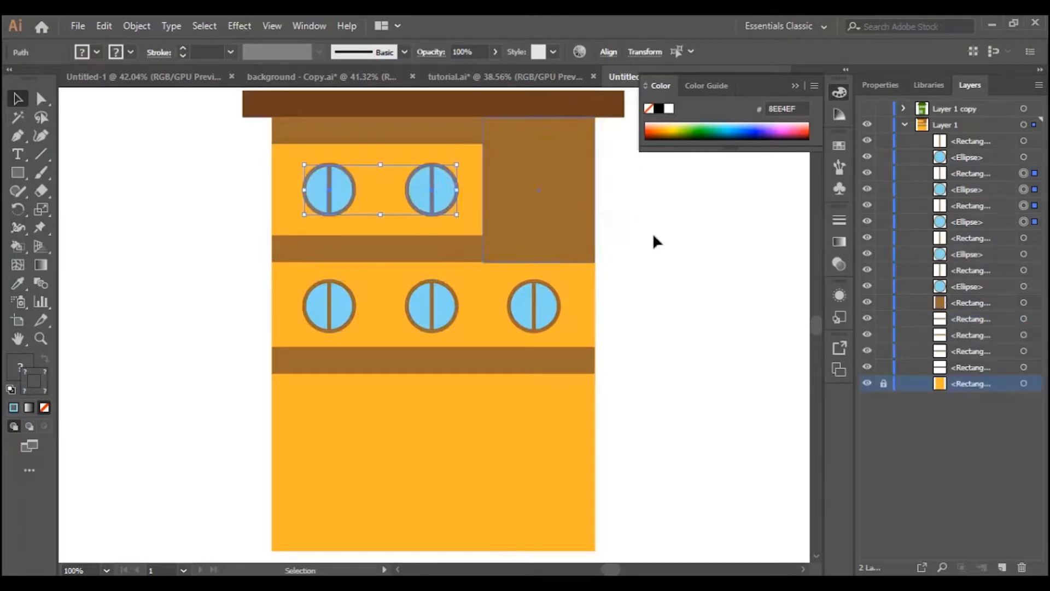
click(690, 223)
Draw a light brown door rectangle near the left side of the bottom orange section, reaching down to the building's lower edge
scroll(629, 364, down, 2)
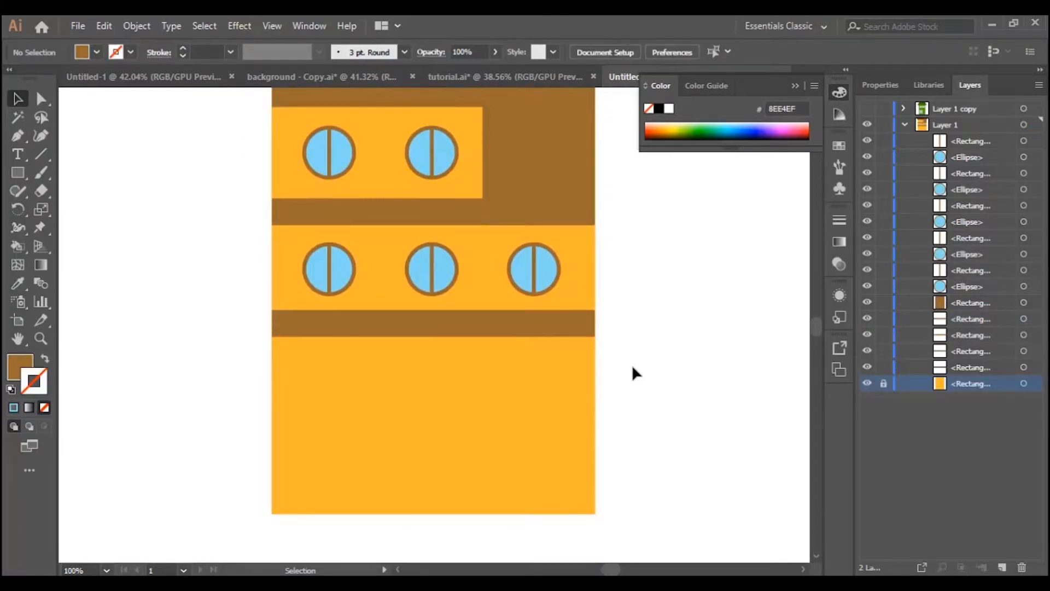
scroll(629, 366, down, 3)
scroll(339, 416, down, 2)
key(m)
drag(304, 274, 407, 421)
scroll(382, 392, down, 3)
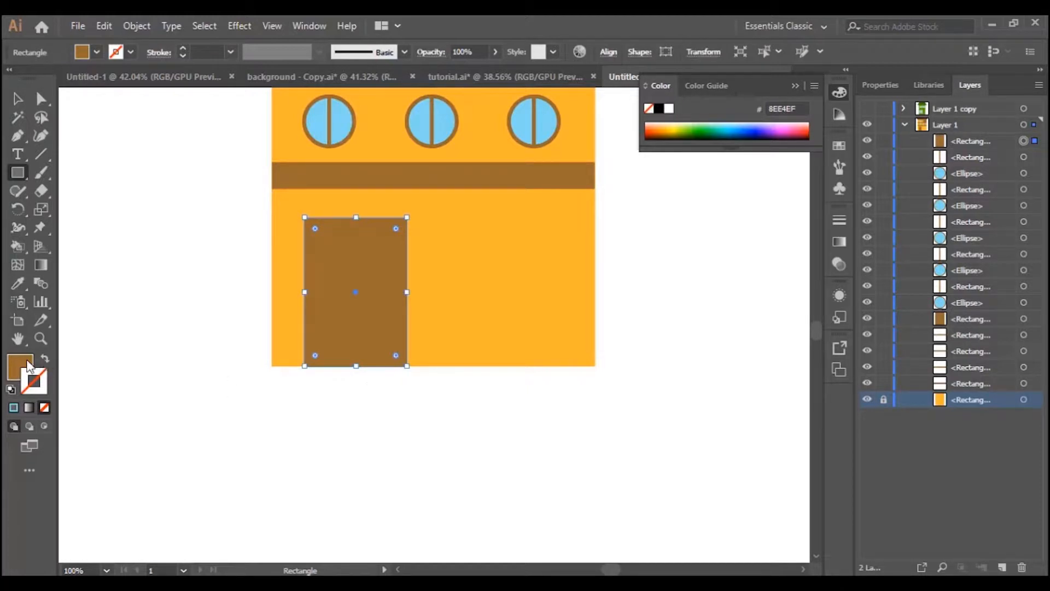
Swap the door rectangle's fill and stroke so only a brown outline remains, with a weight of 4 pt
click(46, 360)
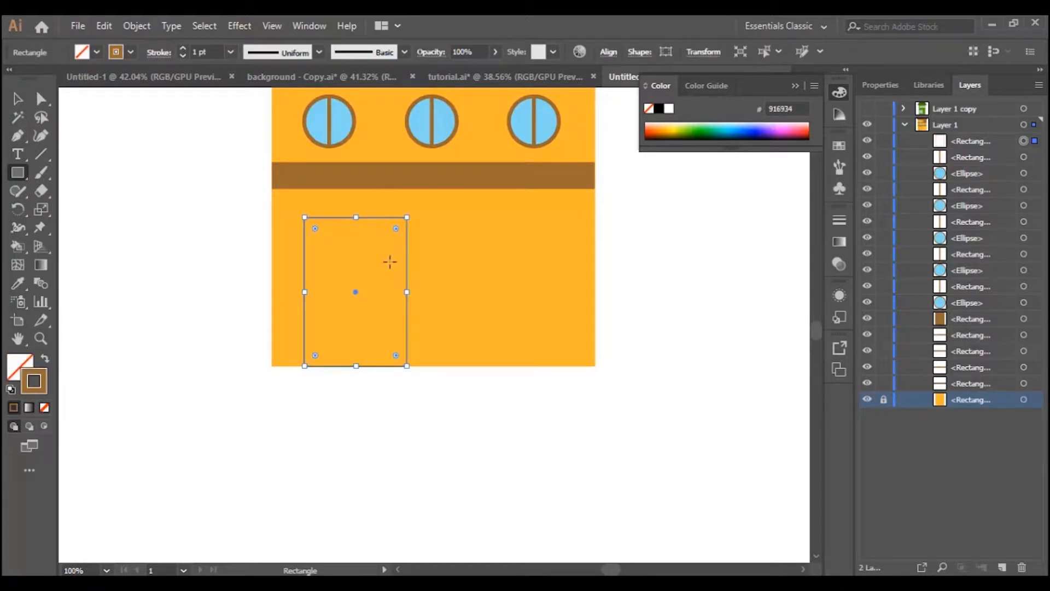
click(230, 52)
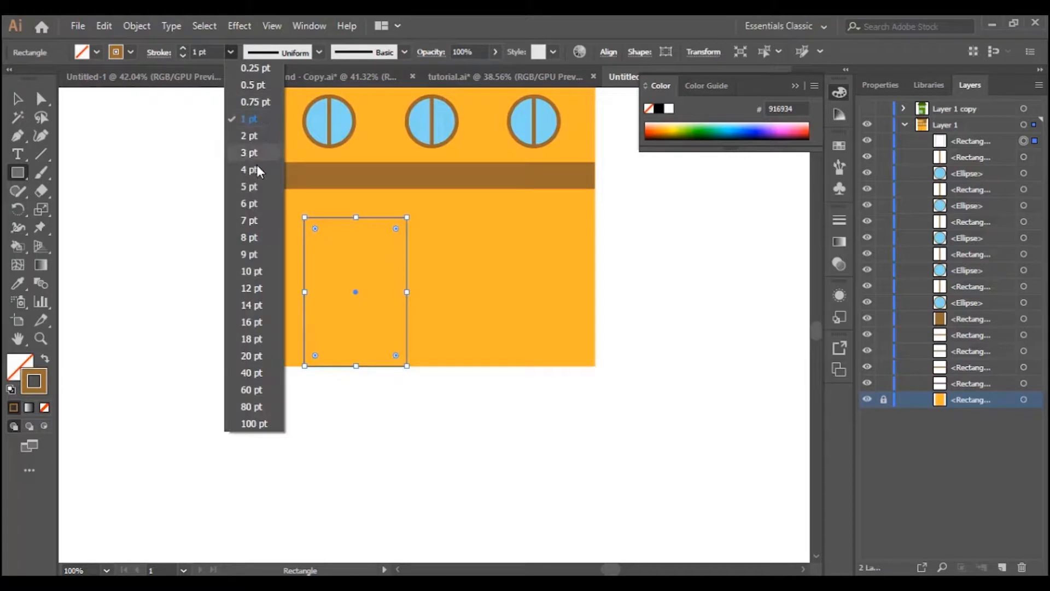
click(257, 174)
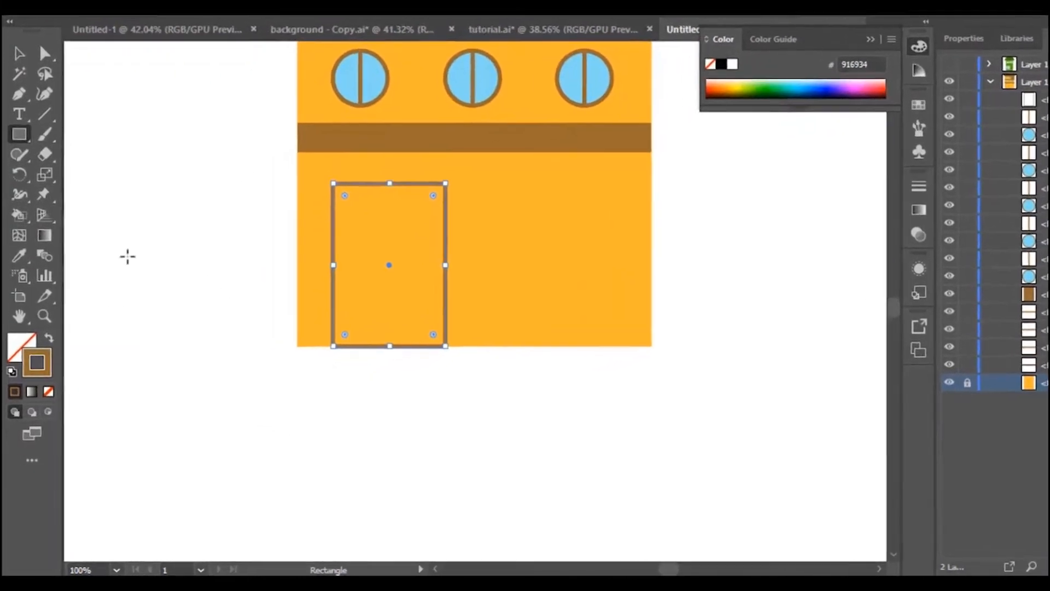
Cut the door outline at its bottom corners with the Scissors tool and delete the bottom segment
click(54, 117)
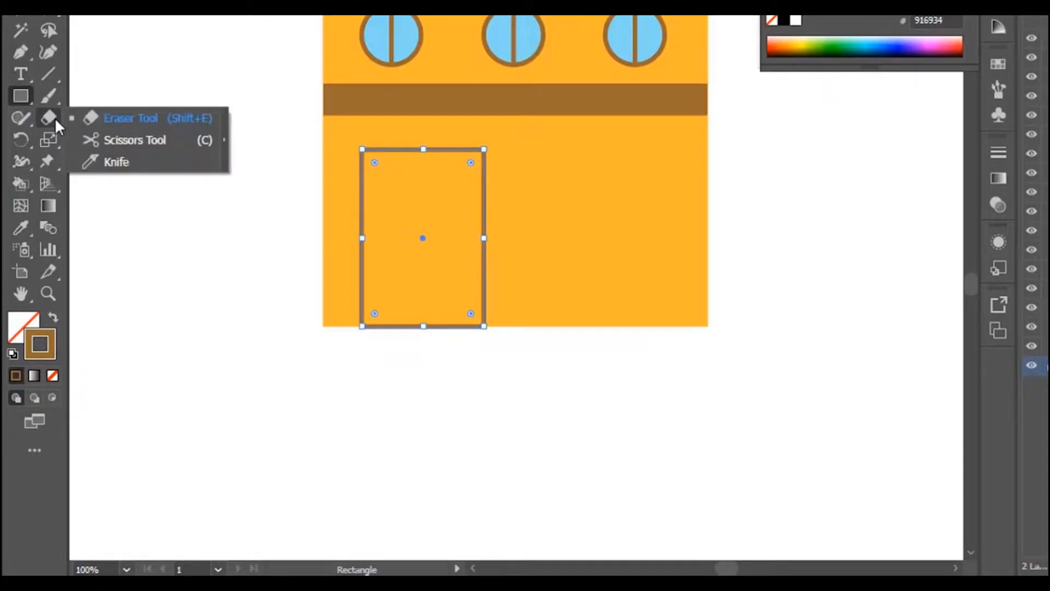
click(150, 143)
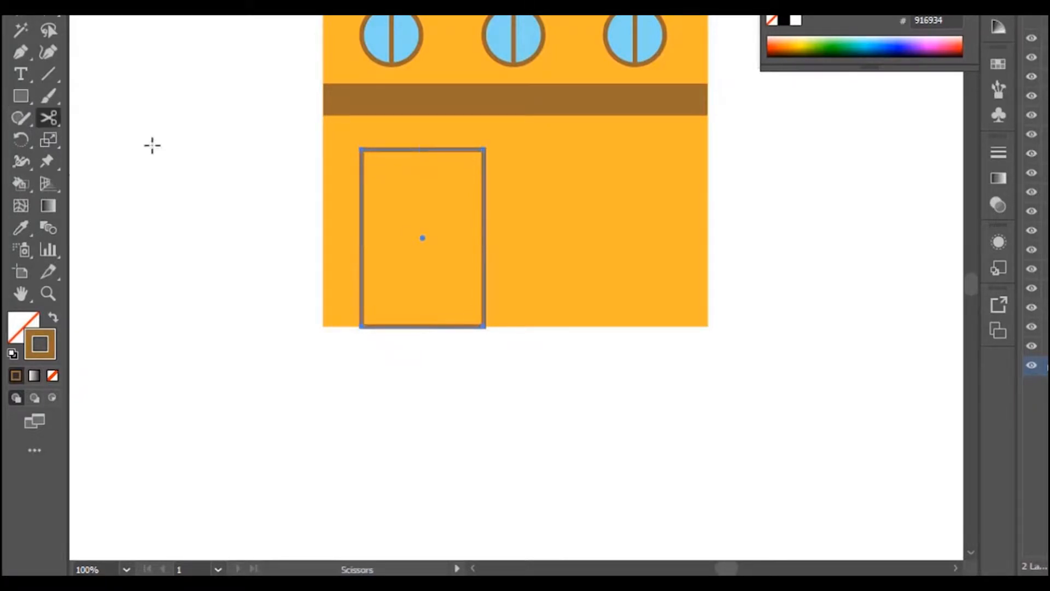
click(484, 327)
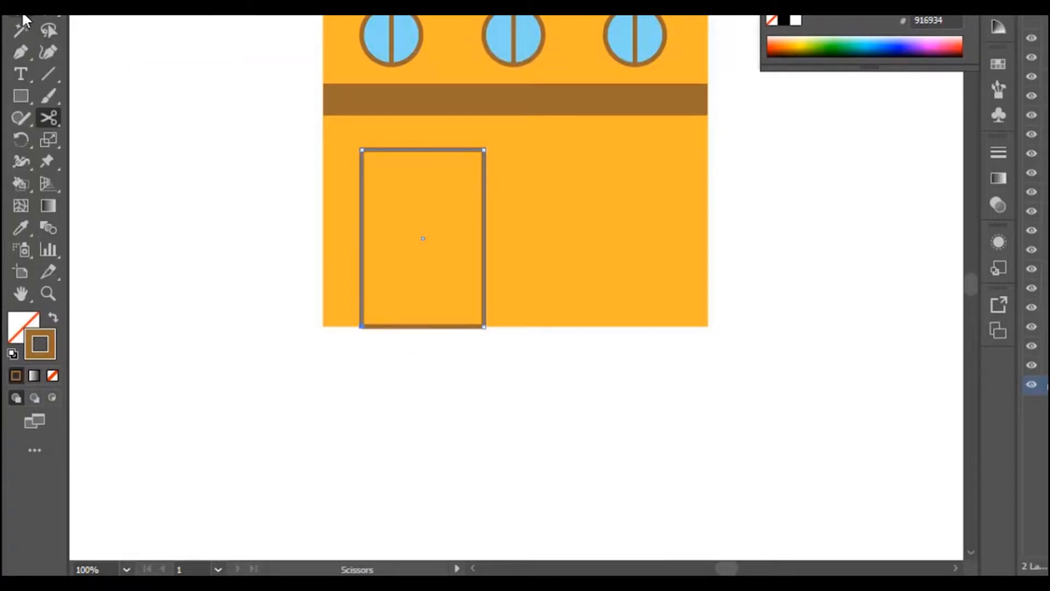
key(v)
click(435, 327)
key(Delete)
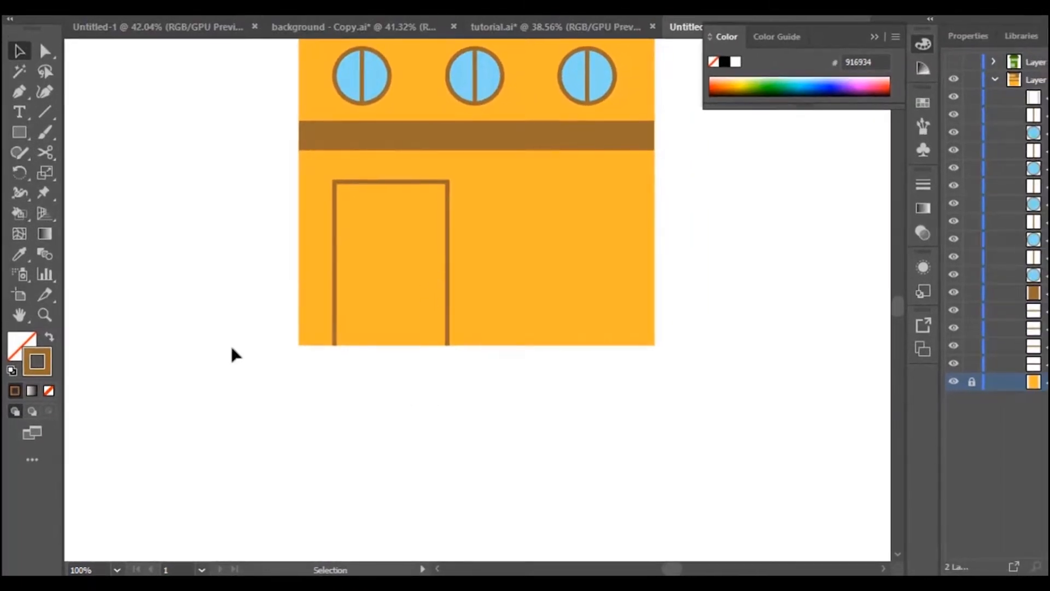
Sample the left round window's light blue fill and brown stroke as the current colors with the Eyedropper
double_click(22, 344)
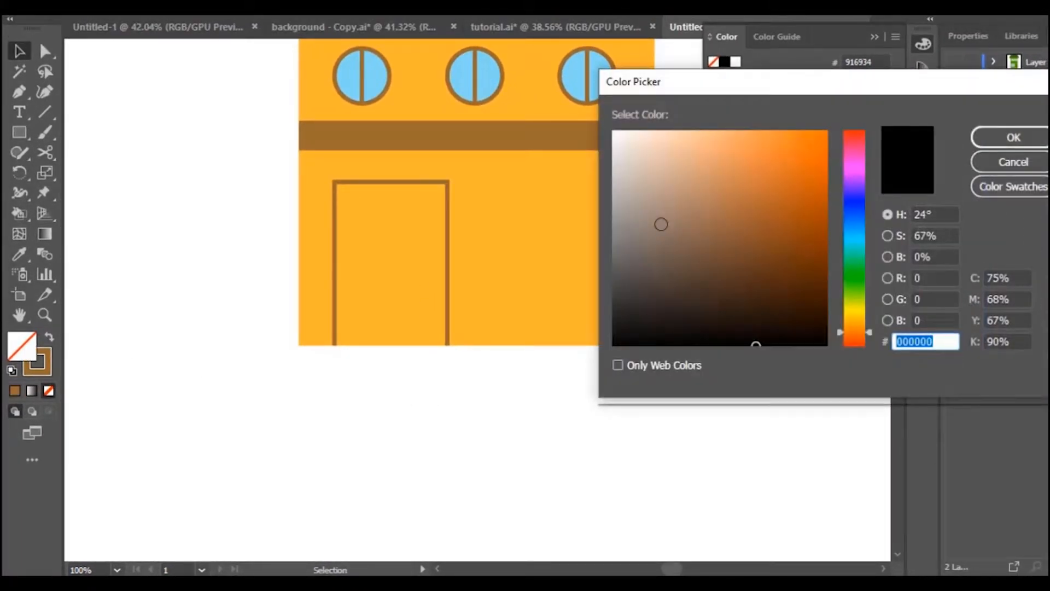
click(1017, 164)
click(20, 254)
click(383, 64)
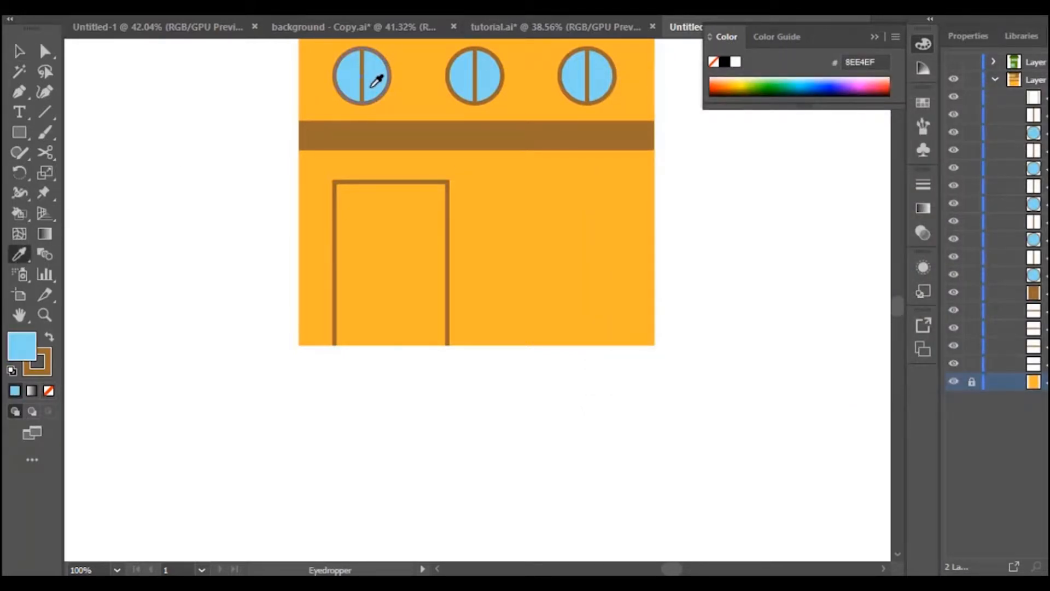
click(30, 49)
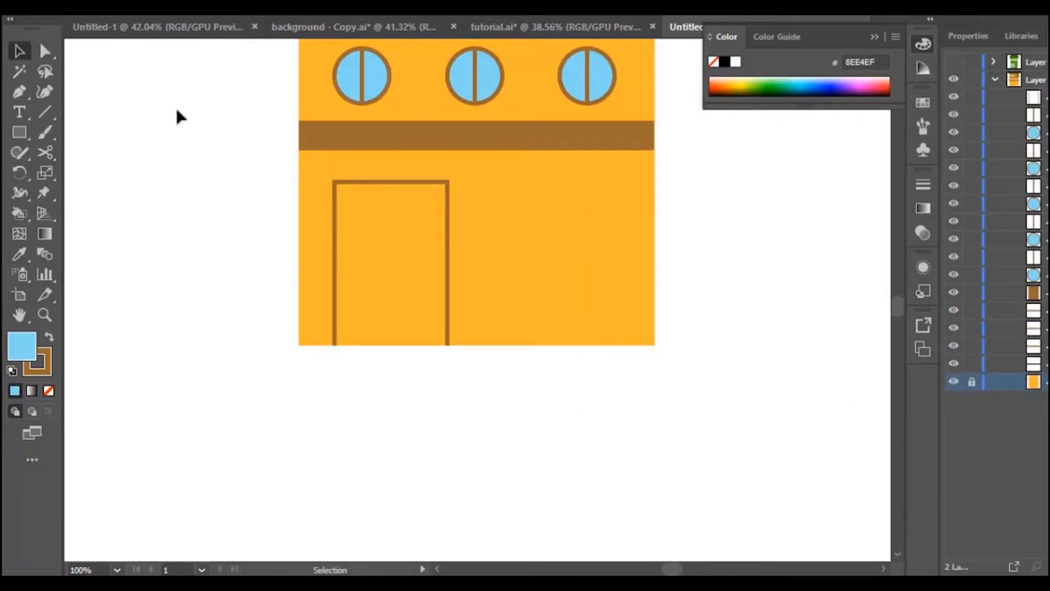
Apply the round window's light blue fill and brown stroke to the door outline with the Eyedropper
click(447, 186)
key(i)
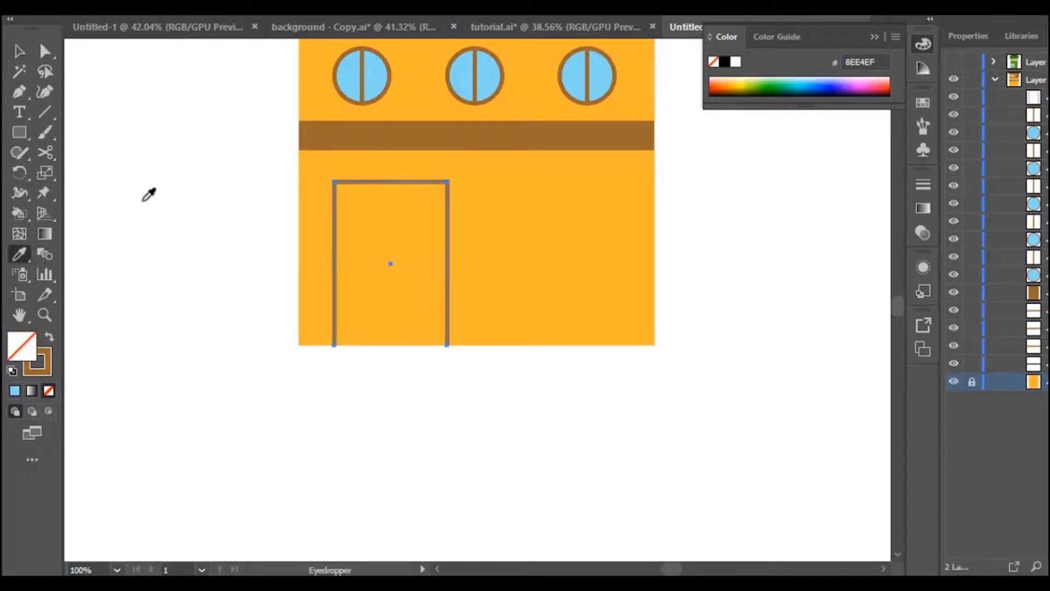
click(377, 65)
click(23, 52)
click(741, 228)
scroll(272, 286, down, 2)
scroll(331, 366, up, 2)
Draw a narrow vertical divider rectangle over the full height of the door, with a brown fill and no stroke
key(m)
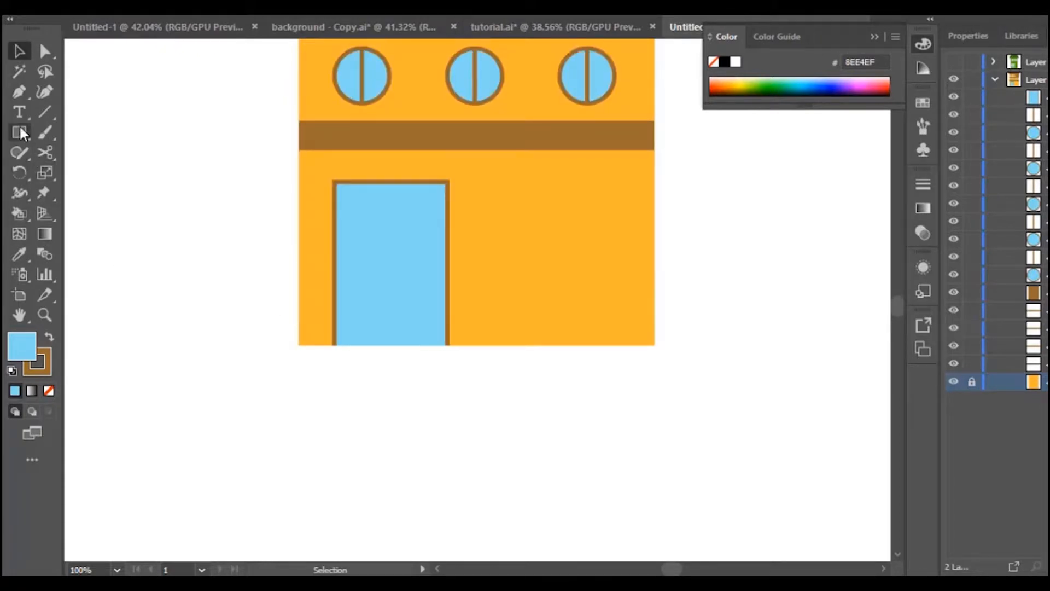
drag(389, 181, 384, 345)
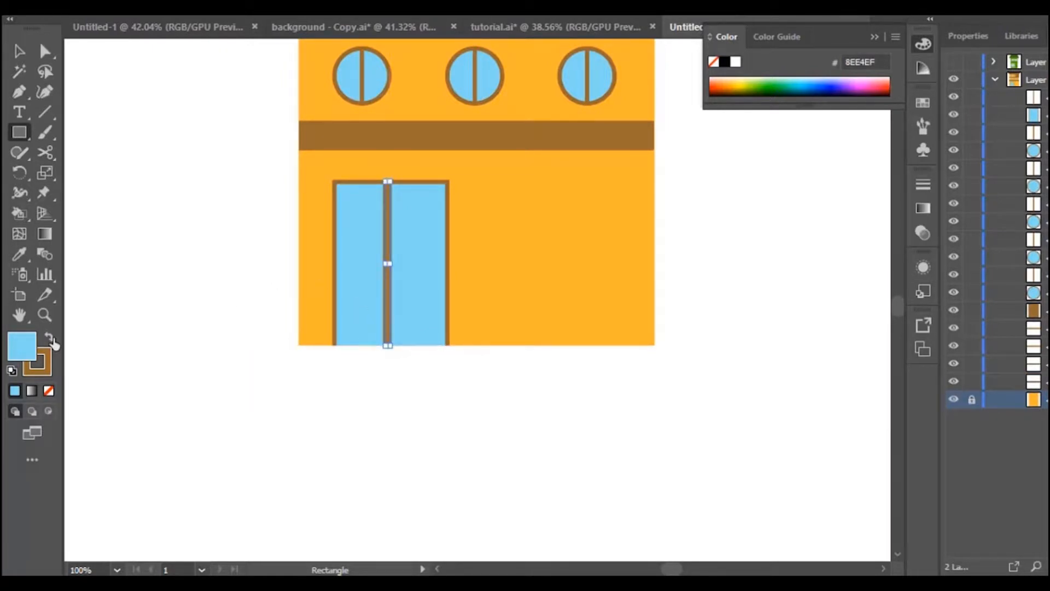
click(49, 336)
click(49, 390)
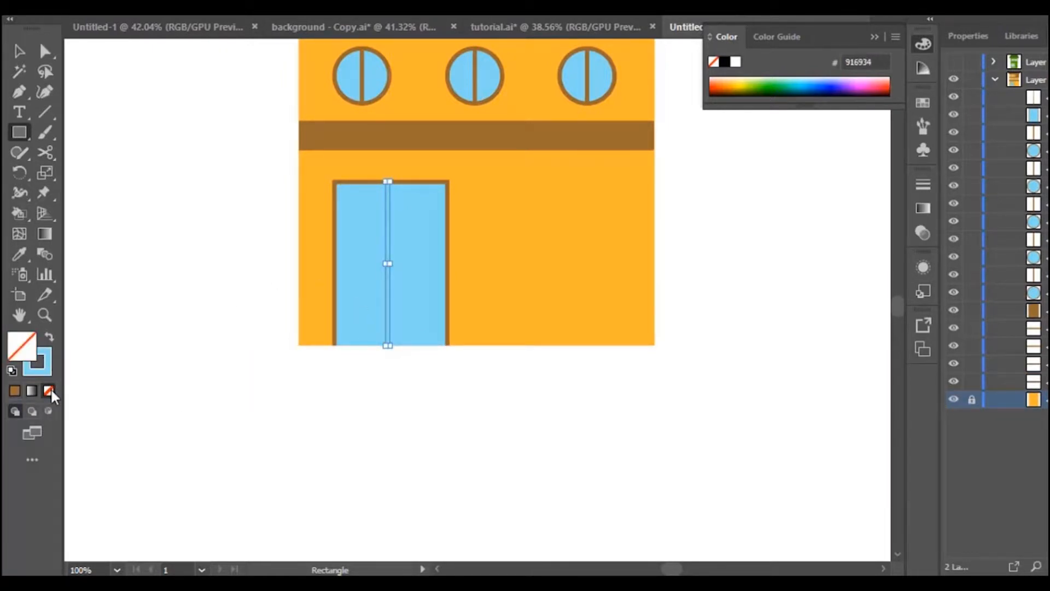
key(ctrl+z)
click(47, 369)
click(49, 391)
Move the vertical divider so it sits in the center of the door
click(20, 51)
click(149, 185)
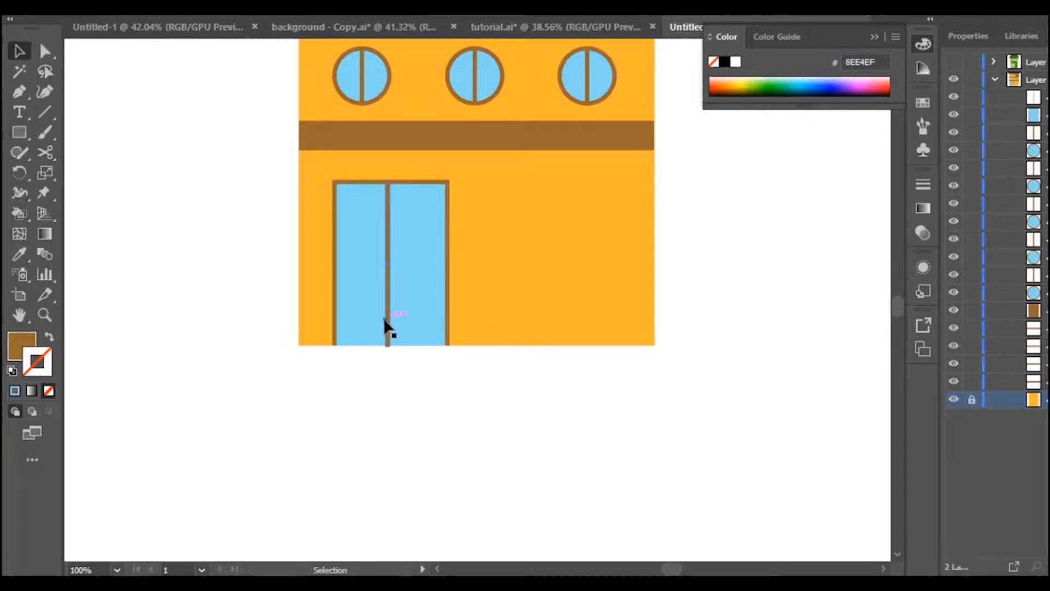
click(388, 338)
click(417, 408)
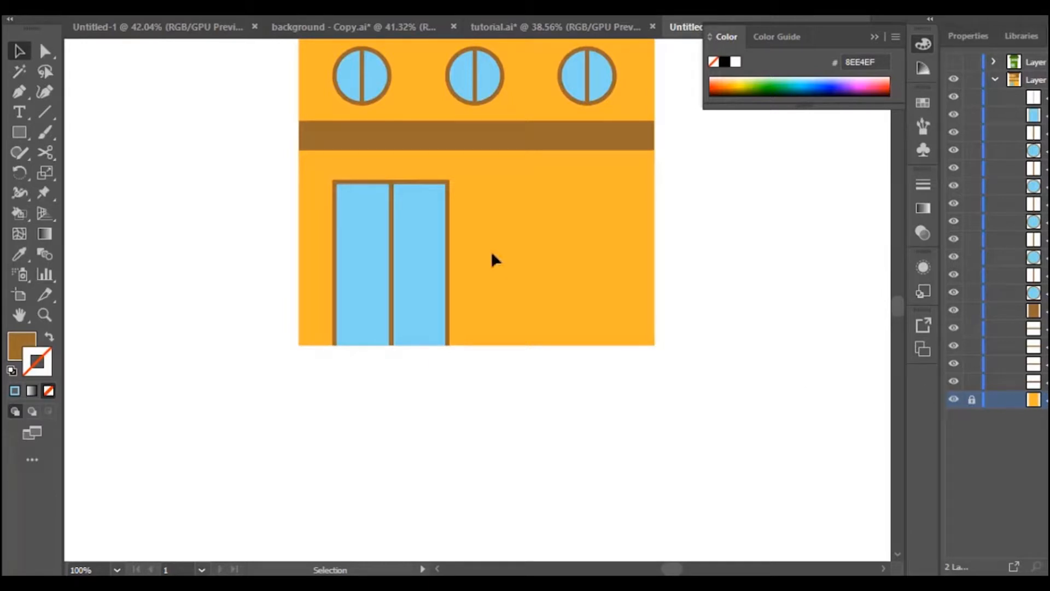
Duplicate the door to the right half of the bottom orange section and delete the copy's center divider
click(366, 264)
drag(408, 281, 578, 281)
click(575, 412)
click(561, 306)
key(Delete)
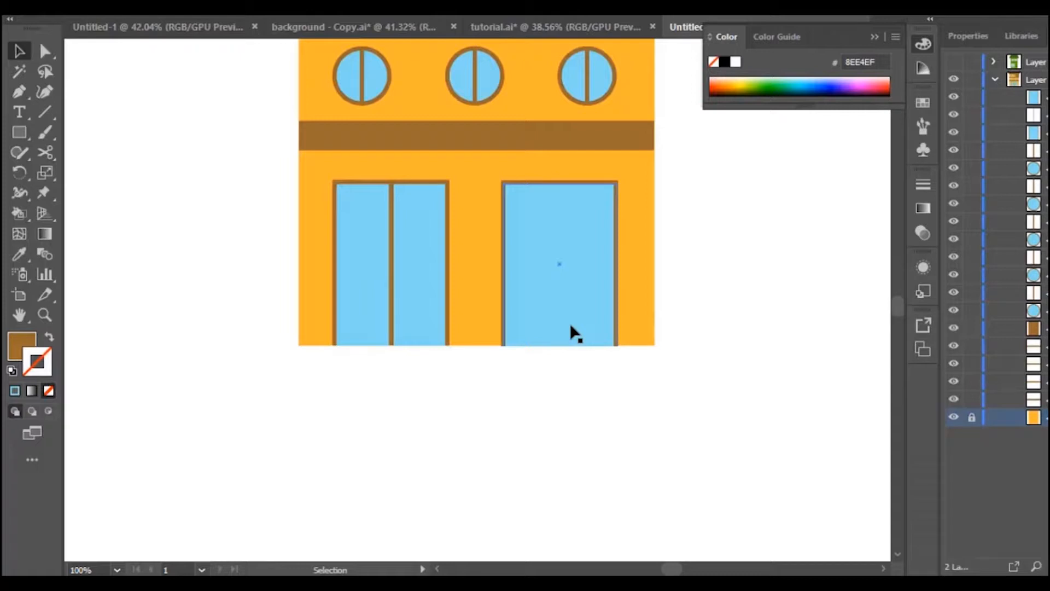
Draw a rectangle on top of the roof, aligned with the building's left wall, and match its fill to the roof's dark brown
scroll(722, 300, up, 6)
scroll(735, 289, up, 3)
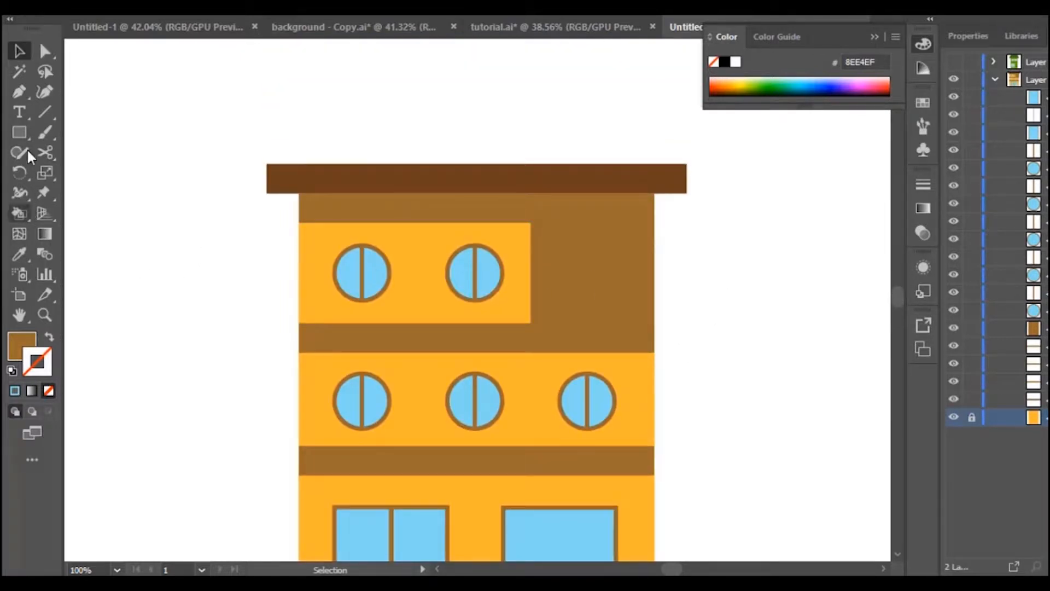
click(22, 134)
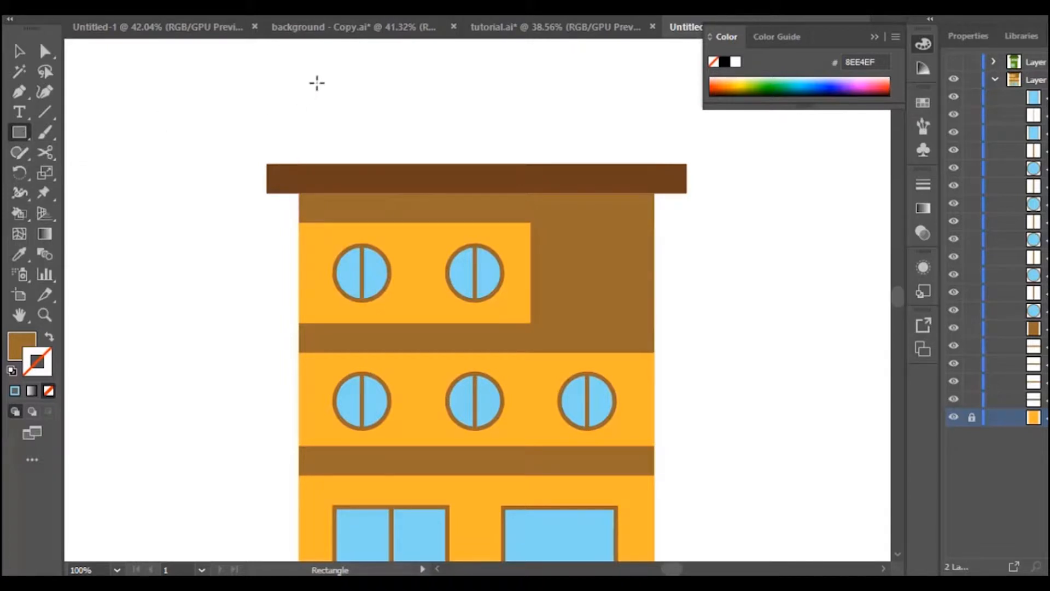
drag(299, 66, 462, 163)
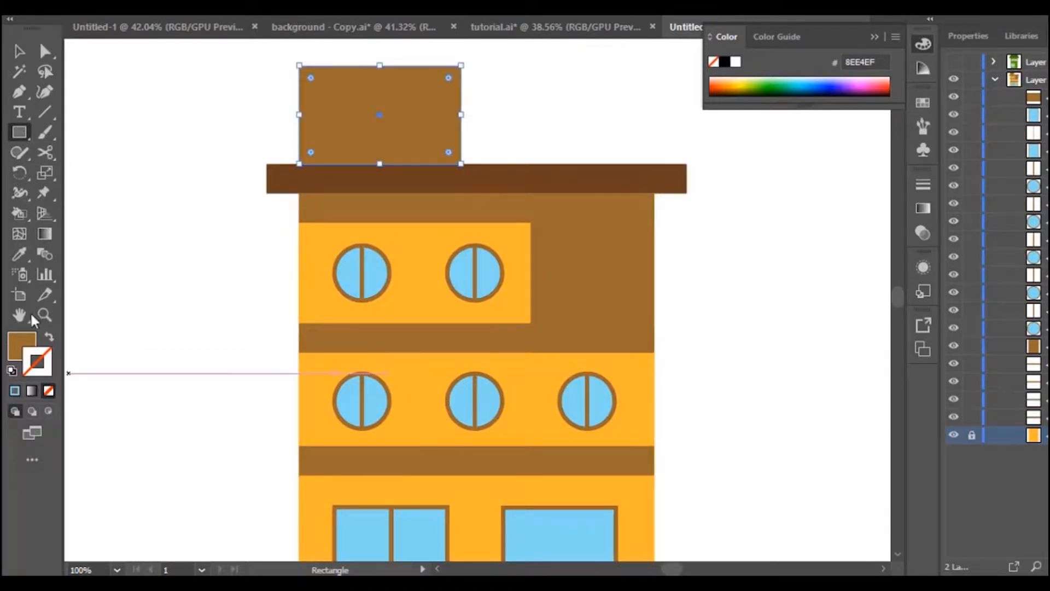
click(19, 255)
click(370, 178)
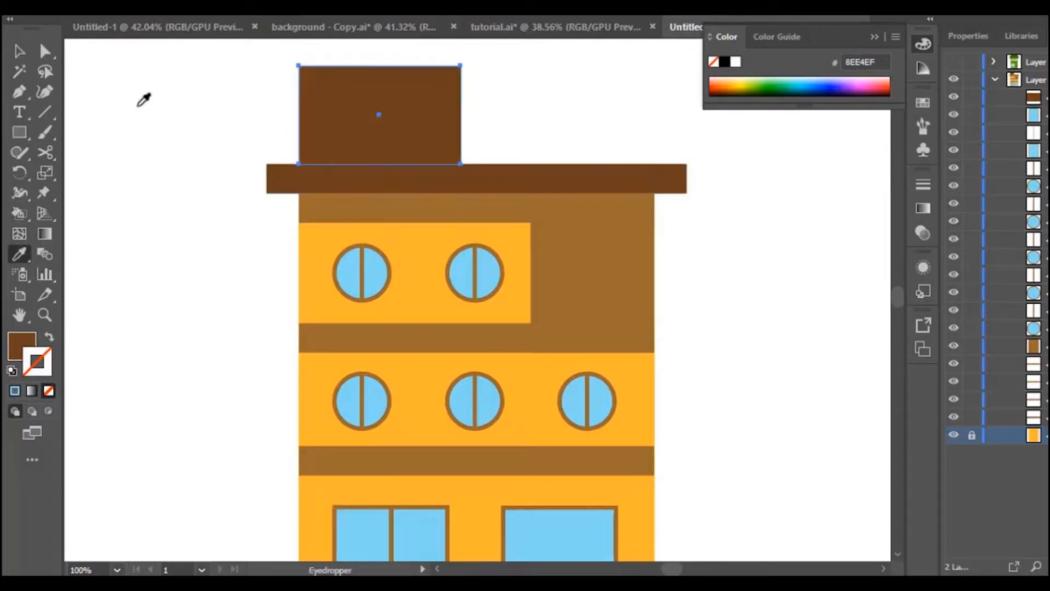
click(19, 51)
click(175, 194)
Close the Color panel, collapse Layer 1's contents and select all of the building's artwork
scroll(667, 367, down, 4)
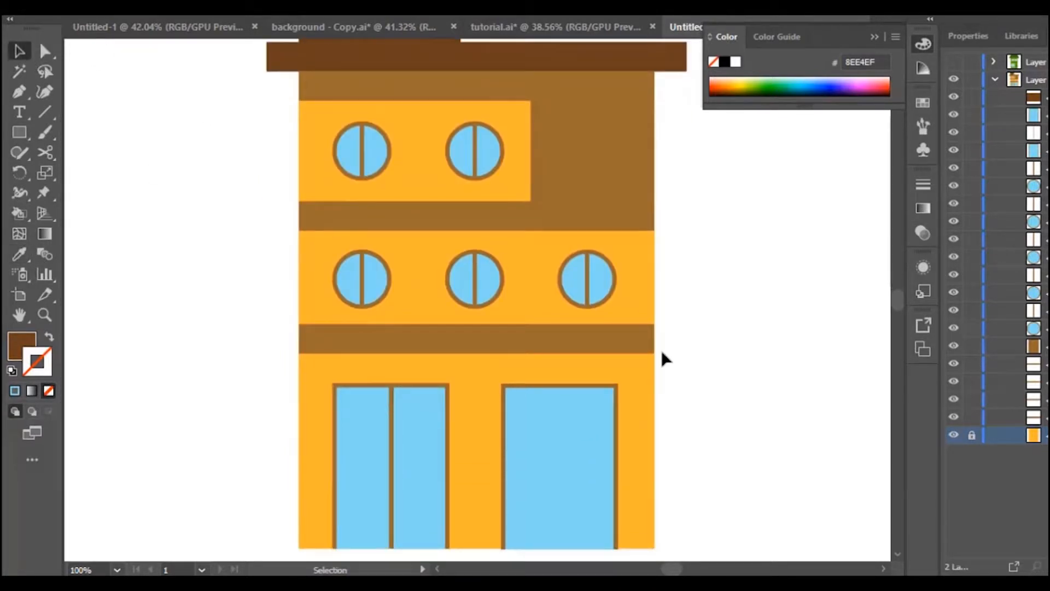
click(45, 314)
alt+click(651, 210)
drag(590, 262, 549, 302)
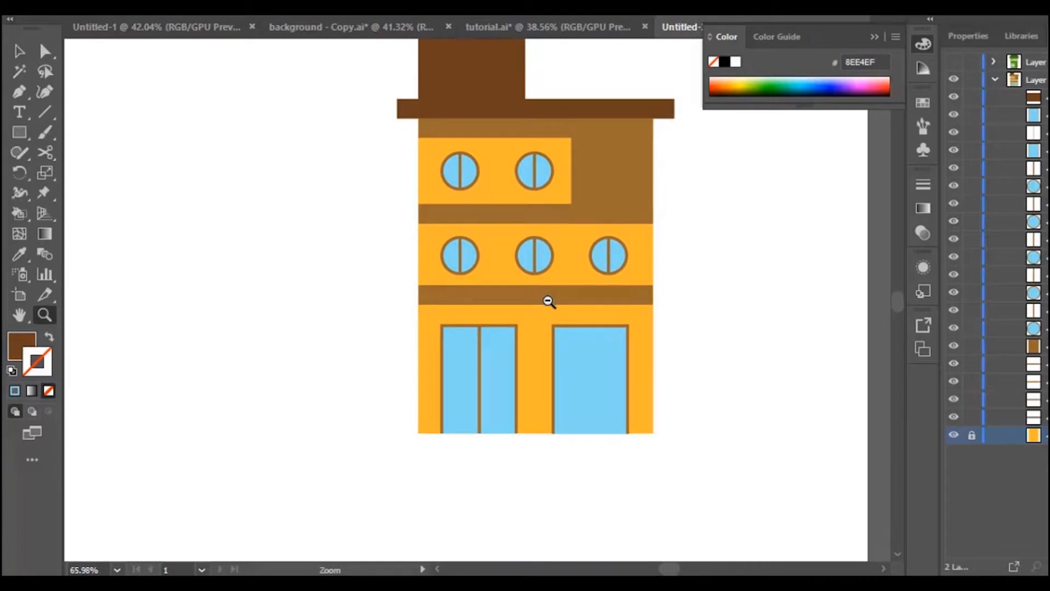
scroll(753, 261, up, 2)
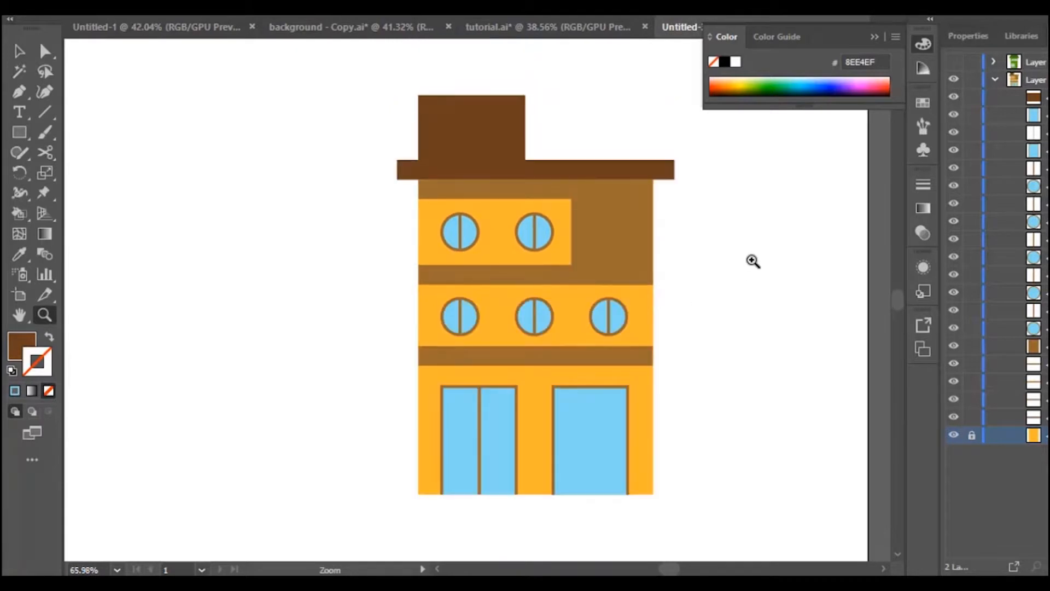
click(873, 37)
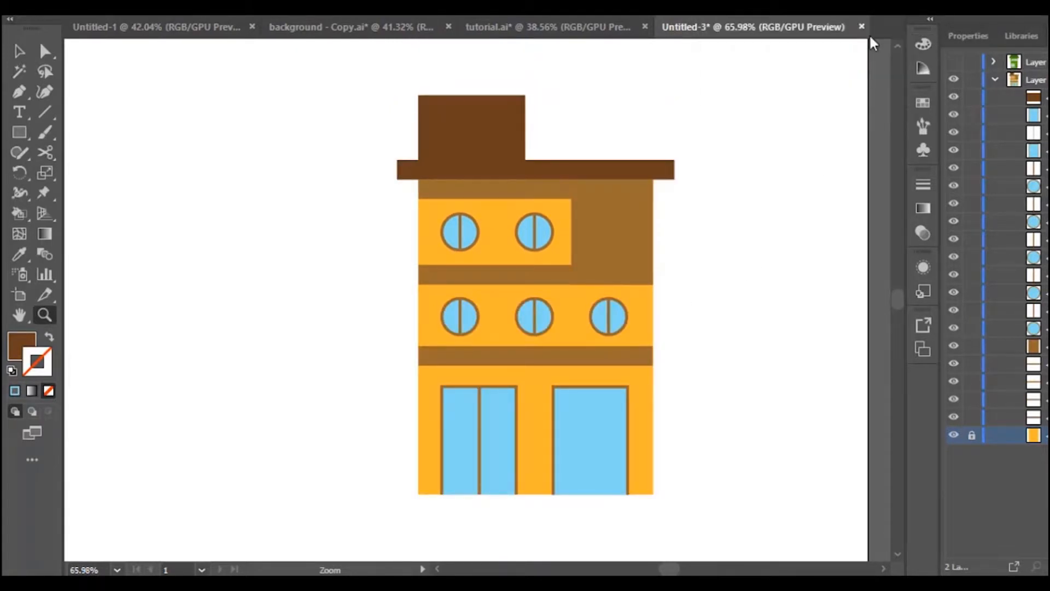
click(995, 79)
key(ctrl+a)
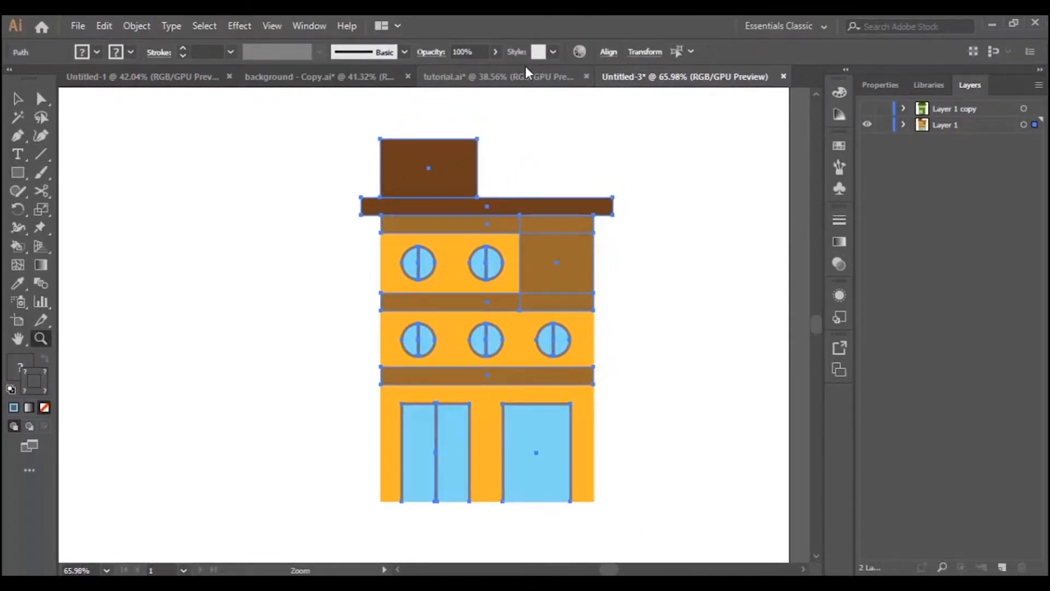
Bring the building into tutorial.ai on a new layer above Layer 15
click(525, 77)
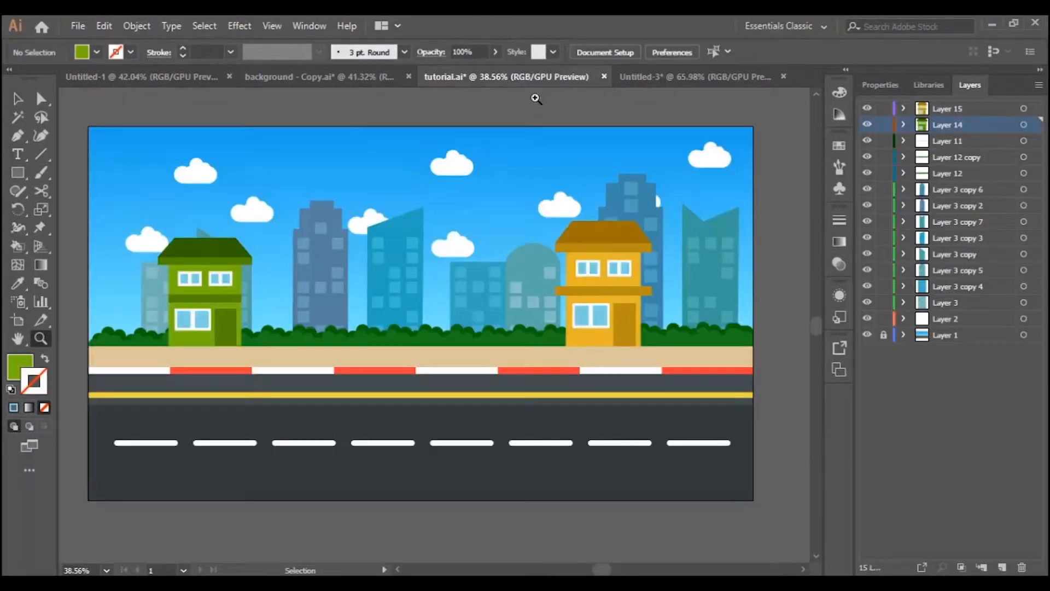
click(974, 109)
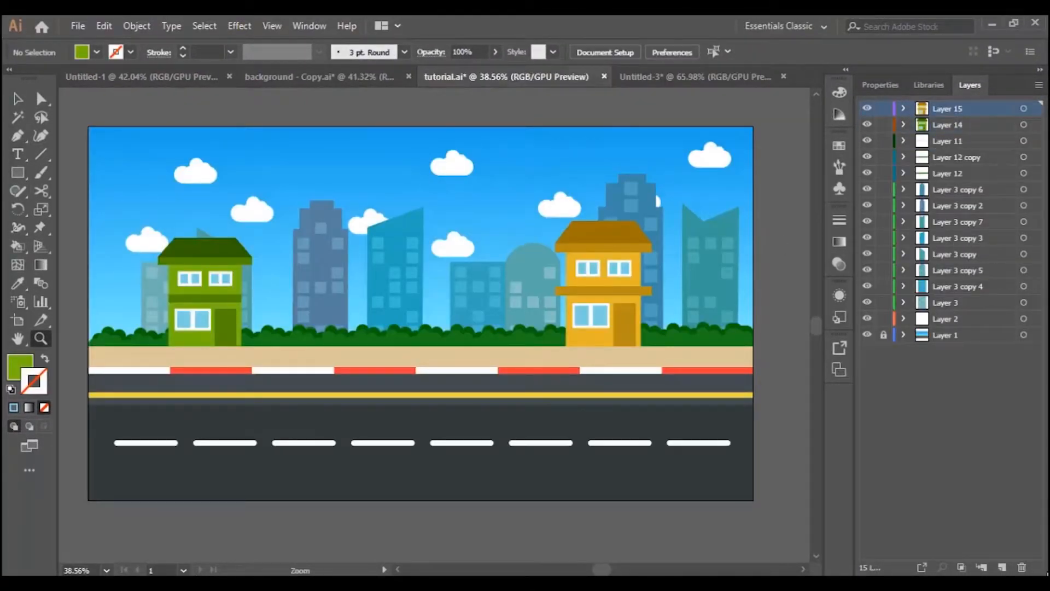
click(335, 77)
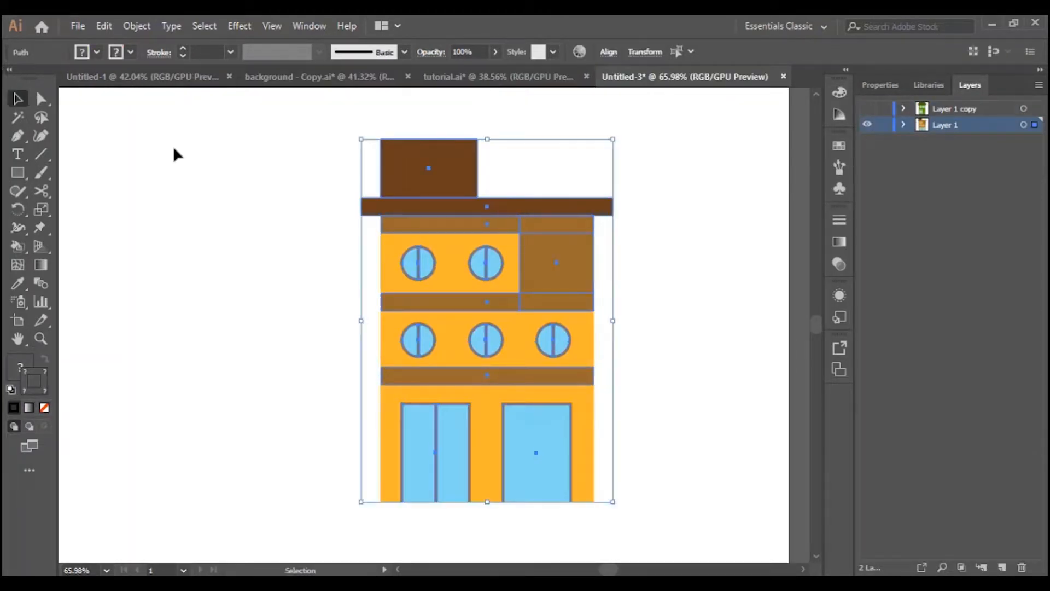
drag(569, 247, 399, 250)
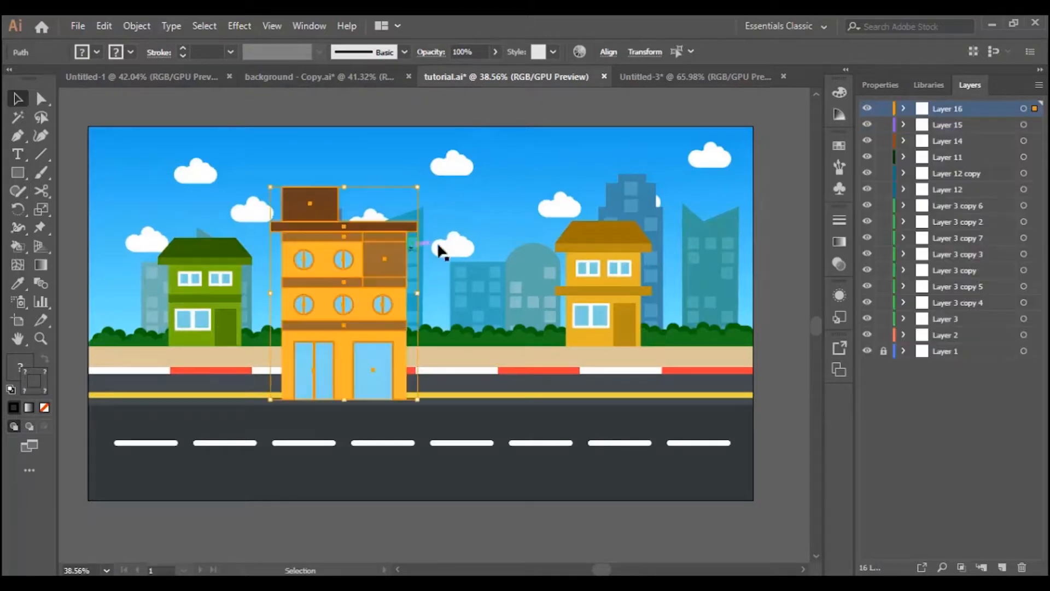
Place the whole building on the sidewalk beside the green house and scale it down with its base on the sidewalk's upper edge
click(361, 247)
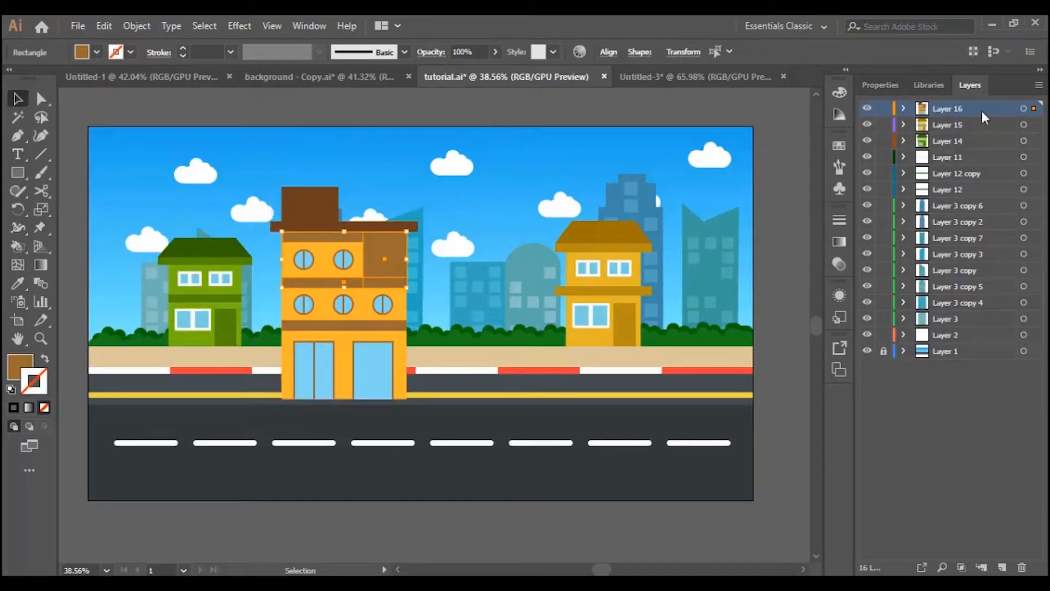
click(1035, 109)
drag(374, 264, 378, 205)
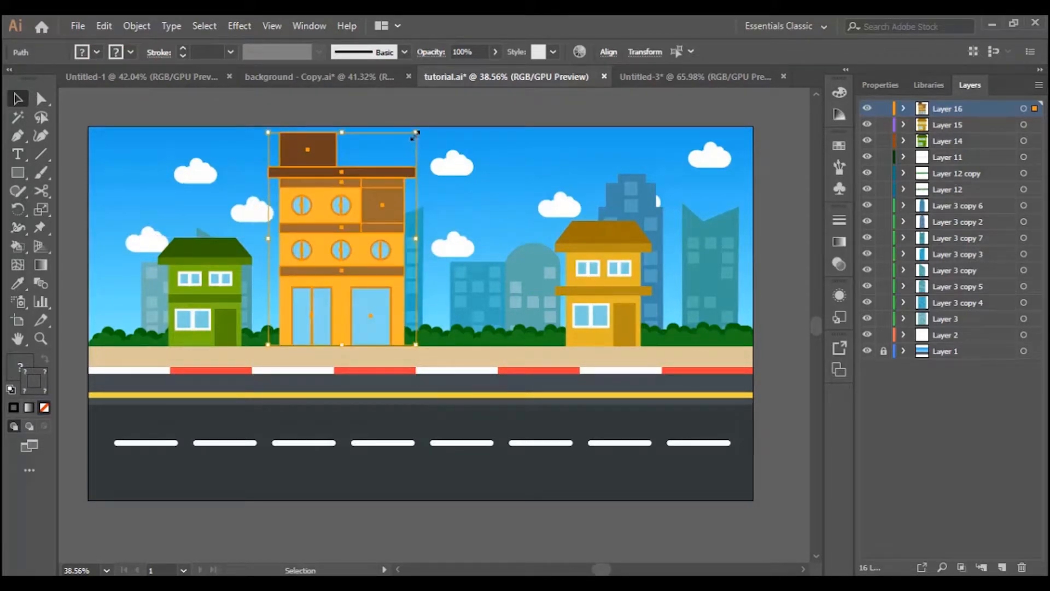
drag(415, 134, 396, 183)
mouse_move(381, 263)
mouse_down()
mouse_move(385, 249)
mouse_move(383, 266)
mouse_up()
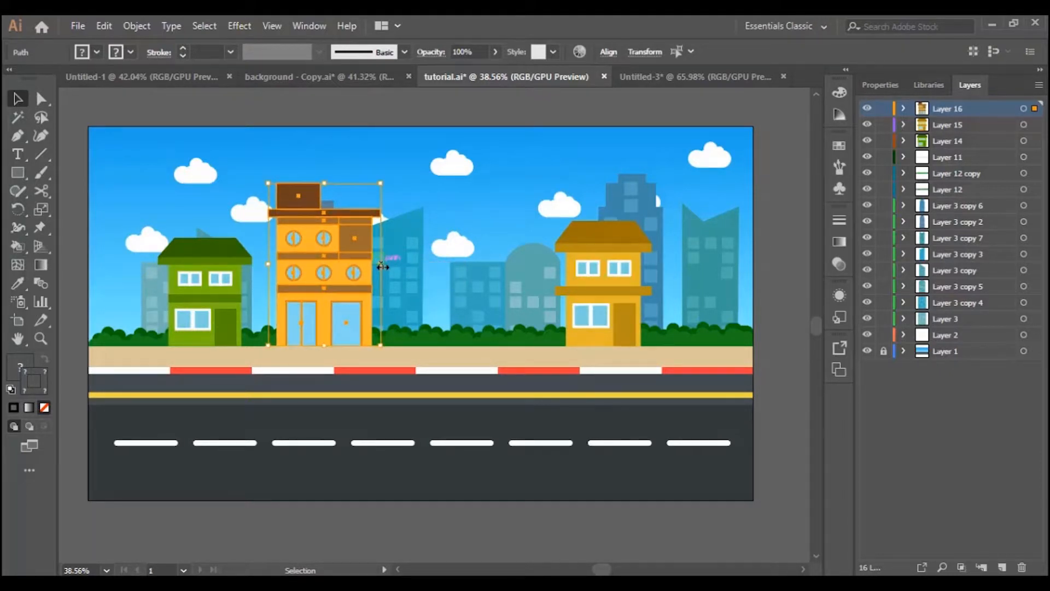
Nudge the orange building to the right to widen its gap from the green house
key(Down)
key(Right)
key(Right)
key(Right)
key(Right)
key(Right)
key(Right)
key(Right)
key(Right)
key(Right)
key(Right)
key(Right)
key(Right)
key(Right)
key(Right)
key(Right)
key(Right)
key(Right)
key(Right)
key(Right)
key(Right)
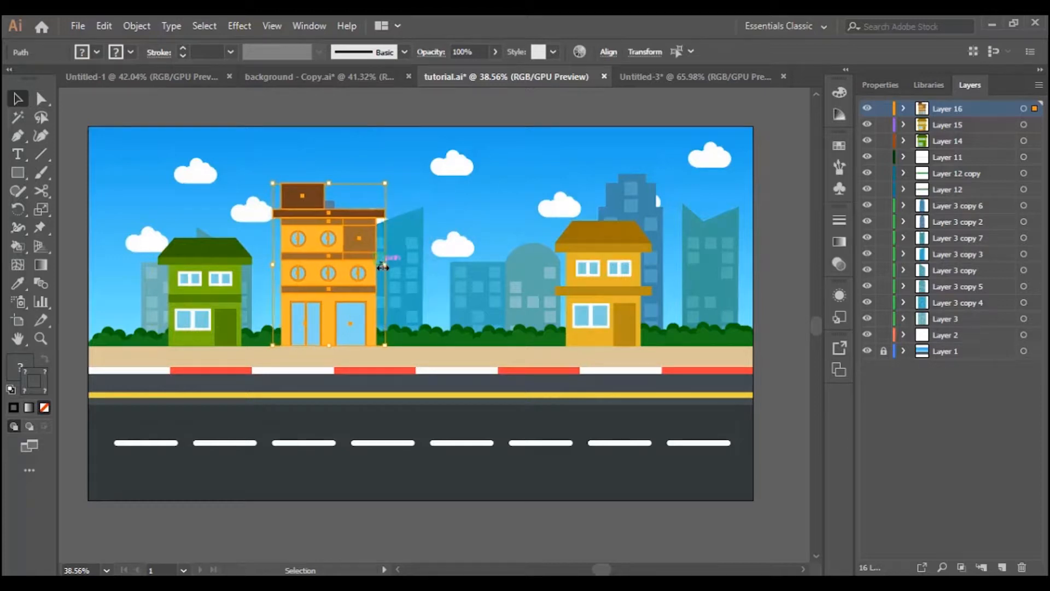
key(Right)
key(Right)
key(Right)
key(Right)
key(Right)
key(Right)
key(Right)
key(Right)
click(762, 299)
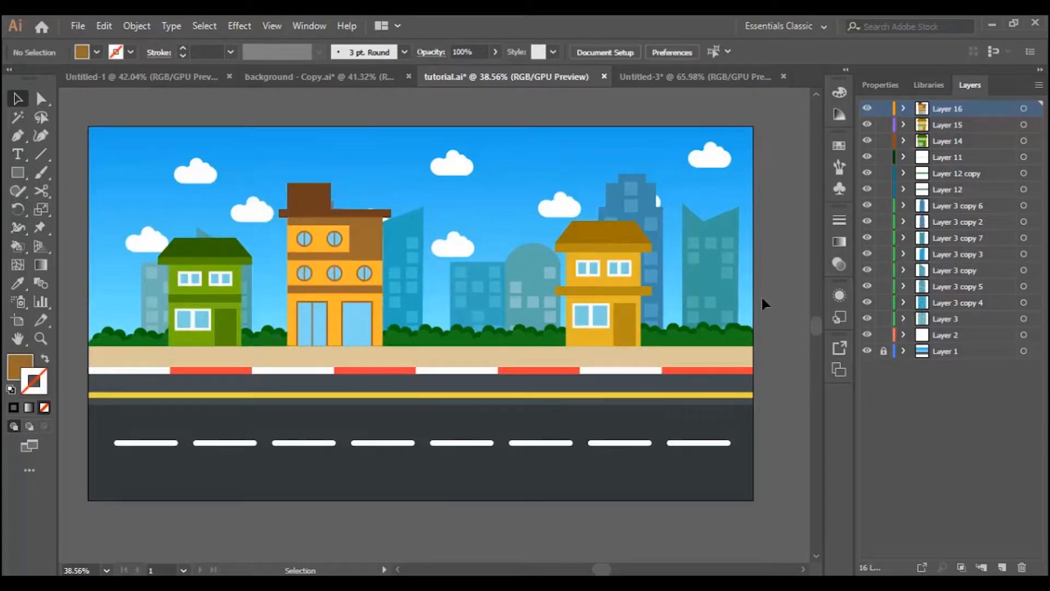
click(1035, 110)
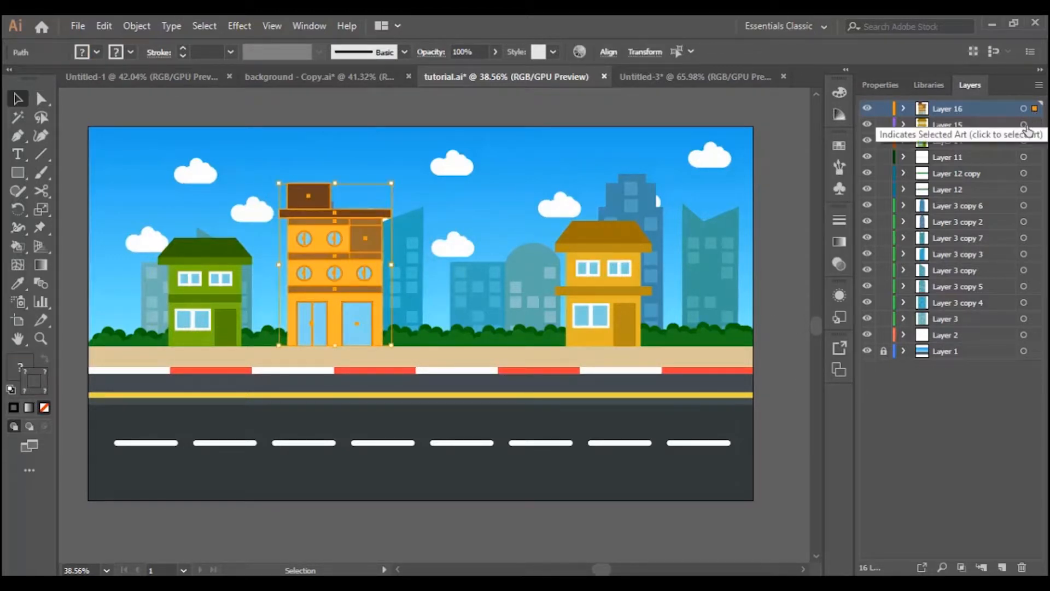
click(791, 252)
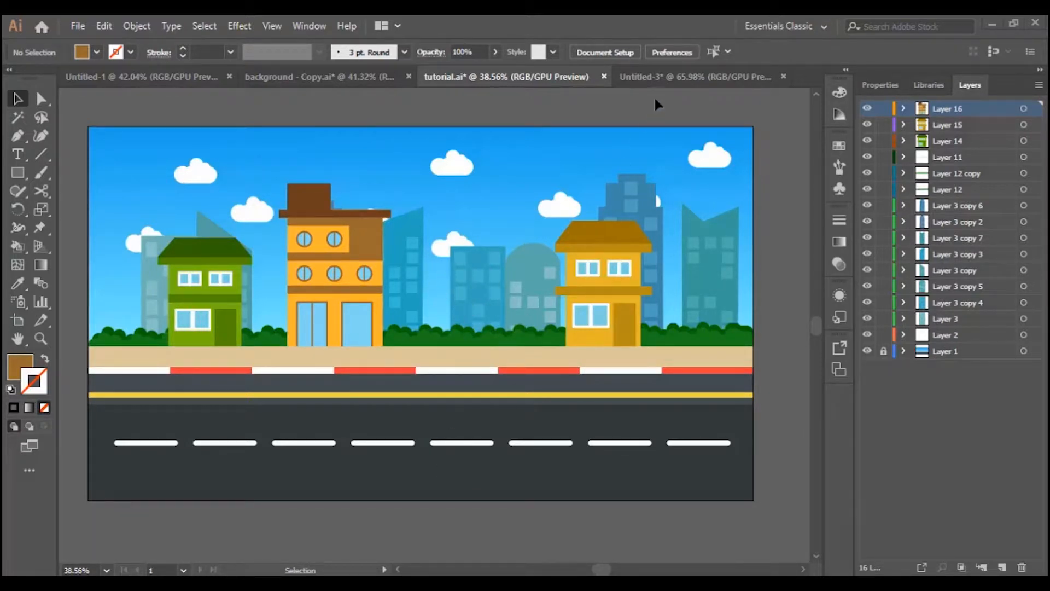
Switch to the Untitled-3 document and try to move the building's artwork to the left
click(684, 77)
drag(685, 153, 451, 450)
drag(546, 230, 177, 204)
key(ctrl+z)
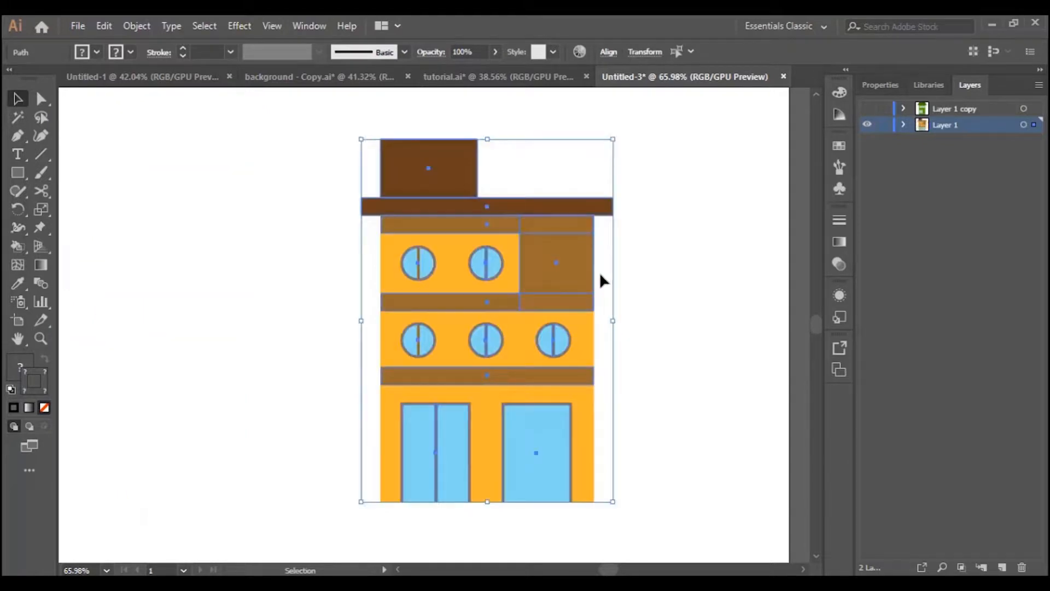
Unlock the orange base rectangle in Layer 1 and move the whole building to the artboard's left side
click(903, 125)
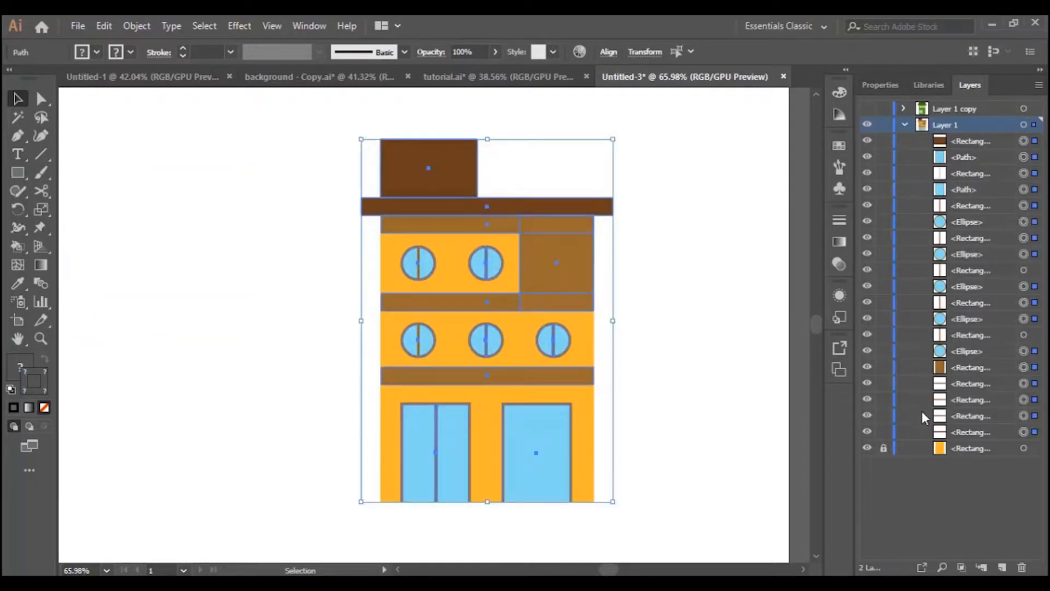
click(884, 449)
click(906, 126)
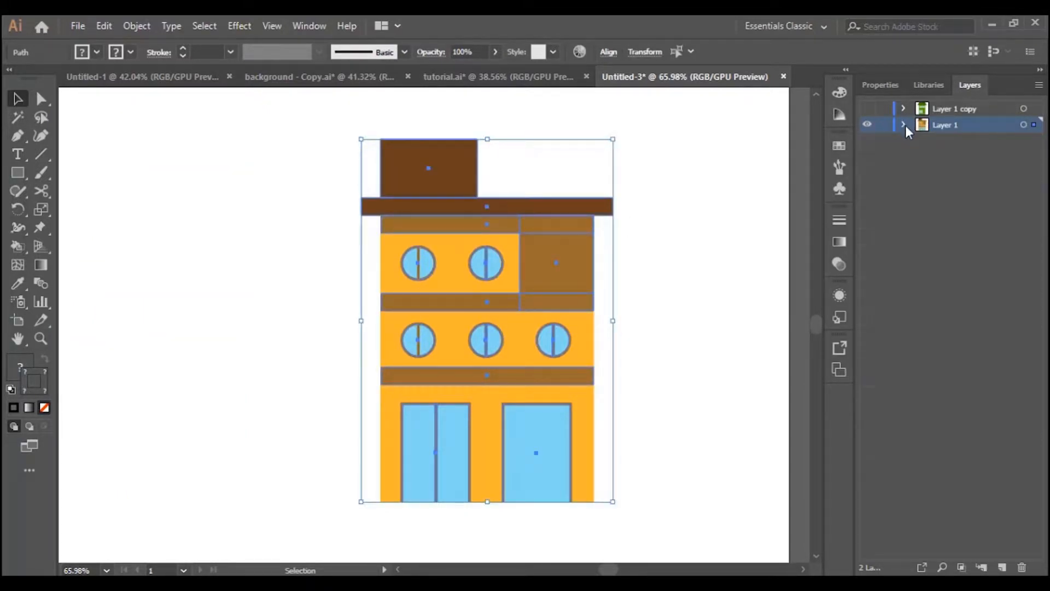
drag(701, 117, 325, 502)
drag(466, 298, 98, 298)
click(566, 298)
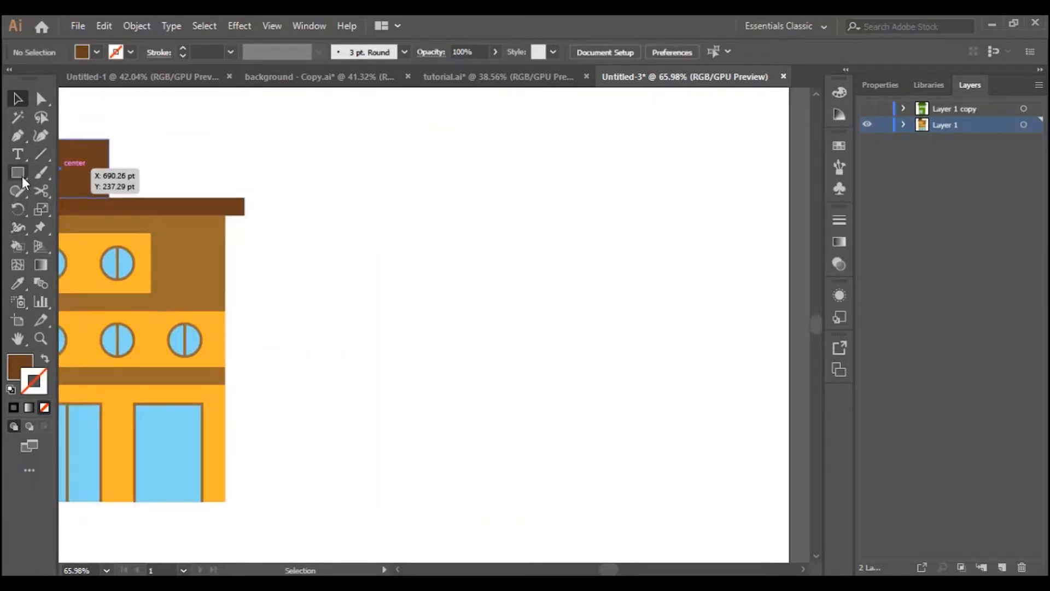
Add a new empty layer directly above Layer 1 and activate the Rectangle tool
click(1002, 567)
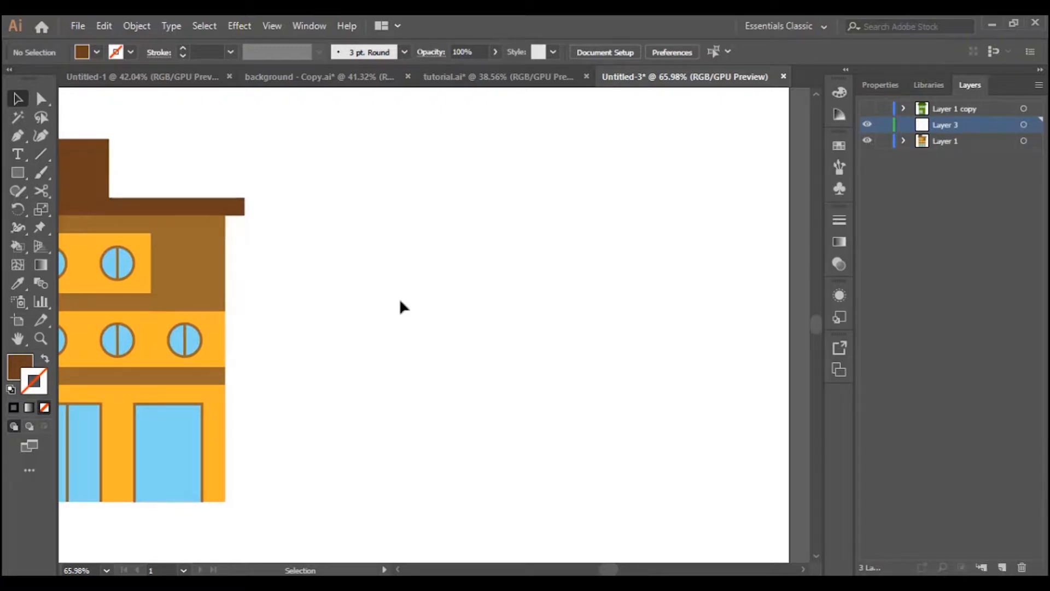
click(16, 174)
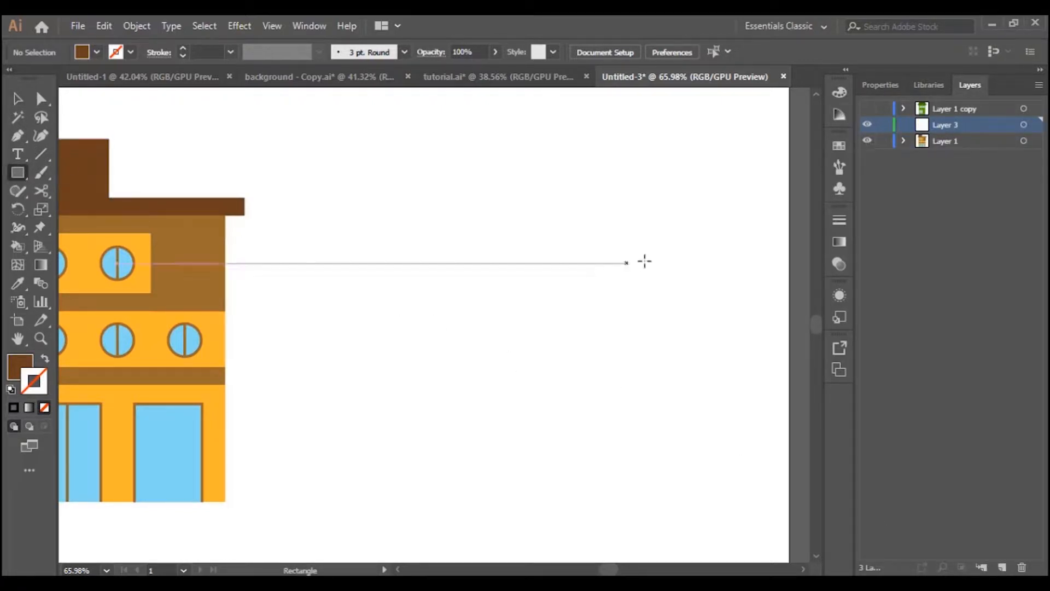
drag(609, 569, 592, 570)
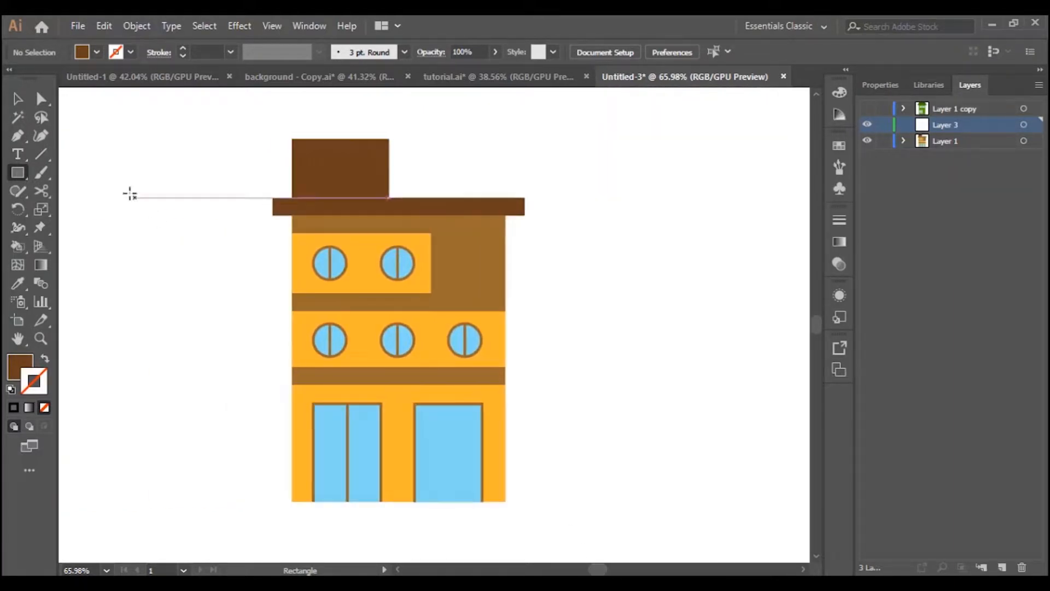
Move the whole building farther left to leave the drawing area empty
click(17, 99)
drag(550, 471, 482, 394)
drag(424, 330, 117, 329)
drag(598, 570, 608, 571)
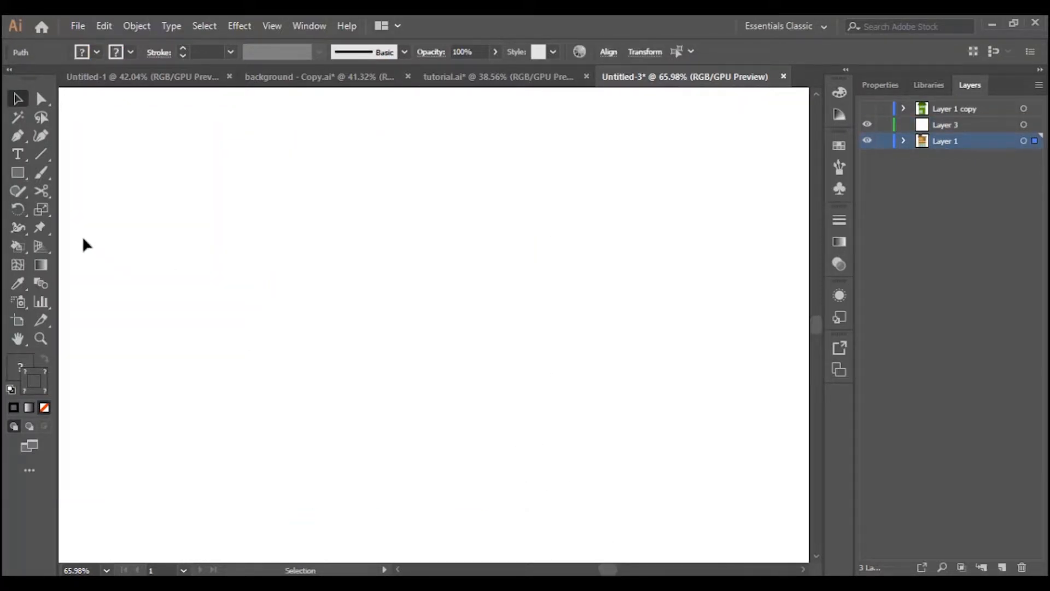
Draw a tall rectangle on Layer 3 in the middle of the drawing area as the building's base
click(17, 173)
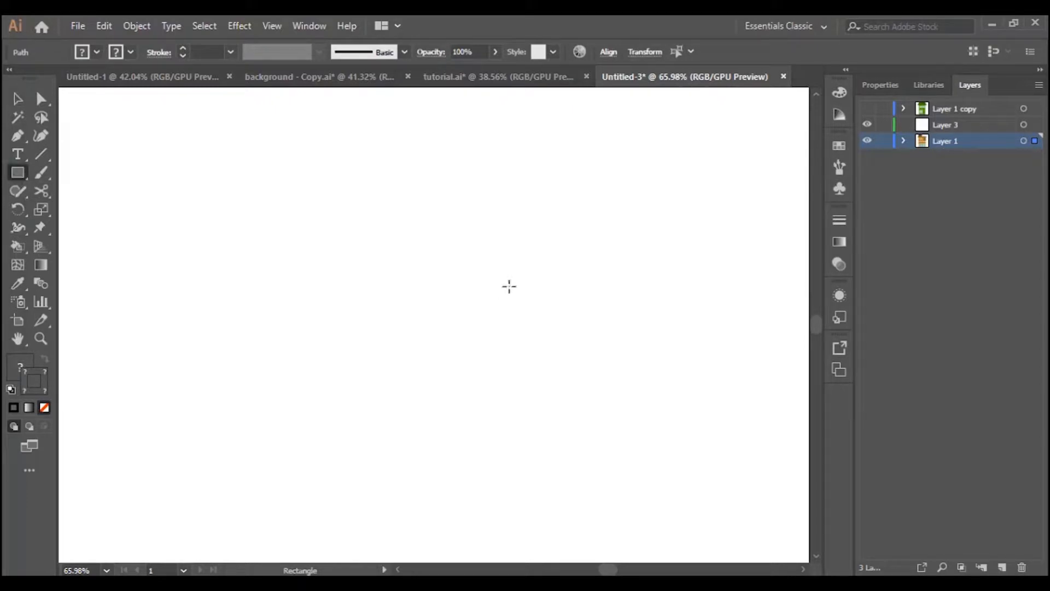
click(978, 128)
drag(370, 188, 573, 518)
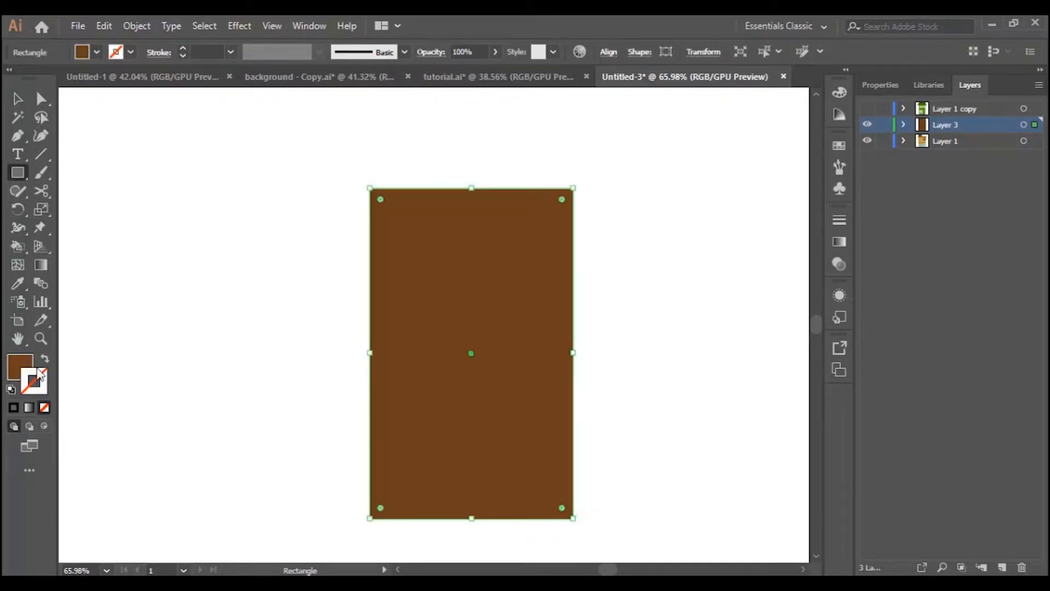
Fill the base rectangle with bright orange EA6E1B
double_click(32, 367)
click(737, 186)
drag(746, 207, 744, 198)
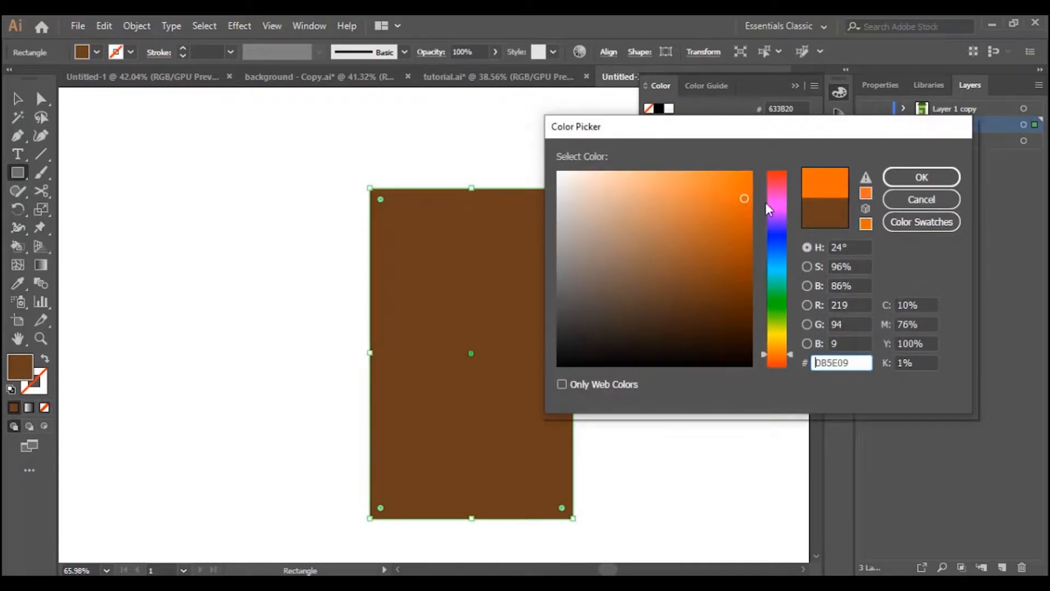
click(922, 185)
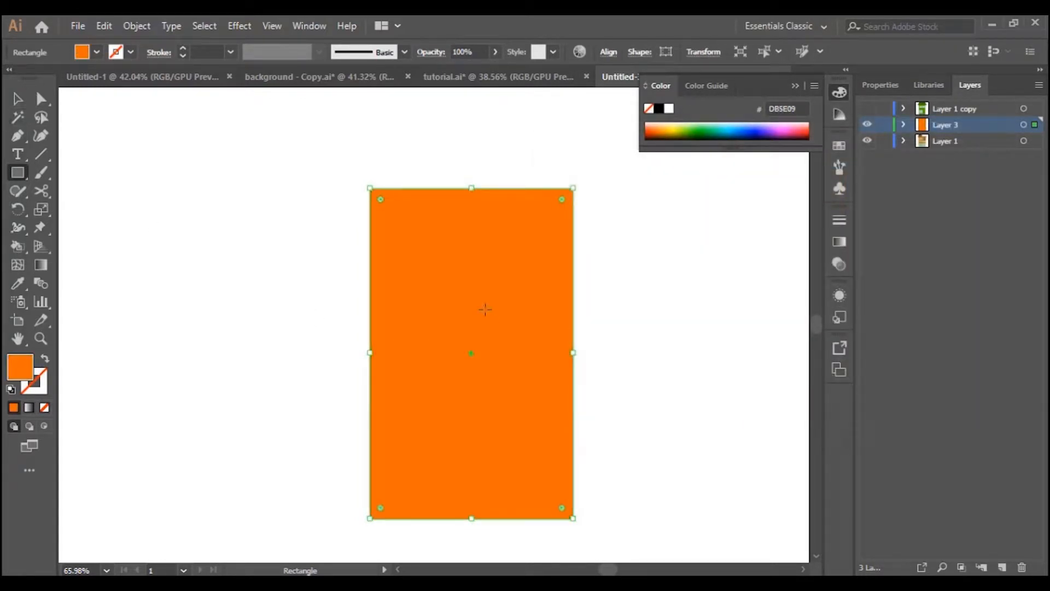
double_click(24, 372)
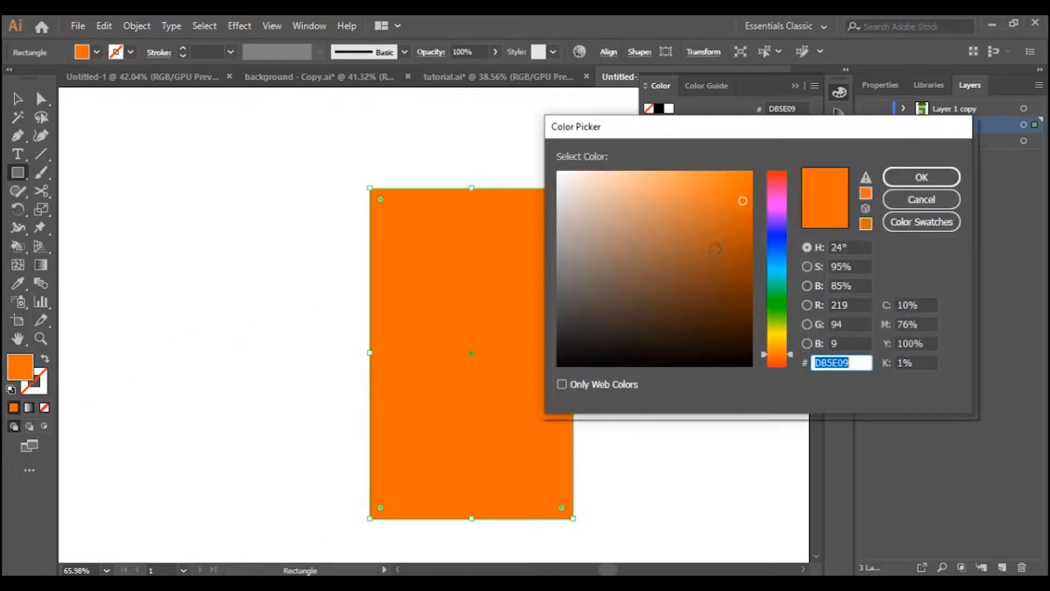
click(731, 187)
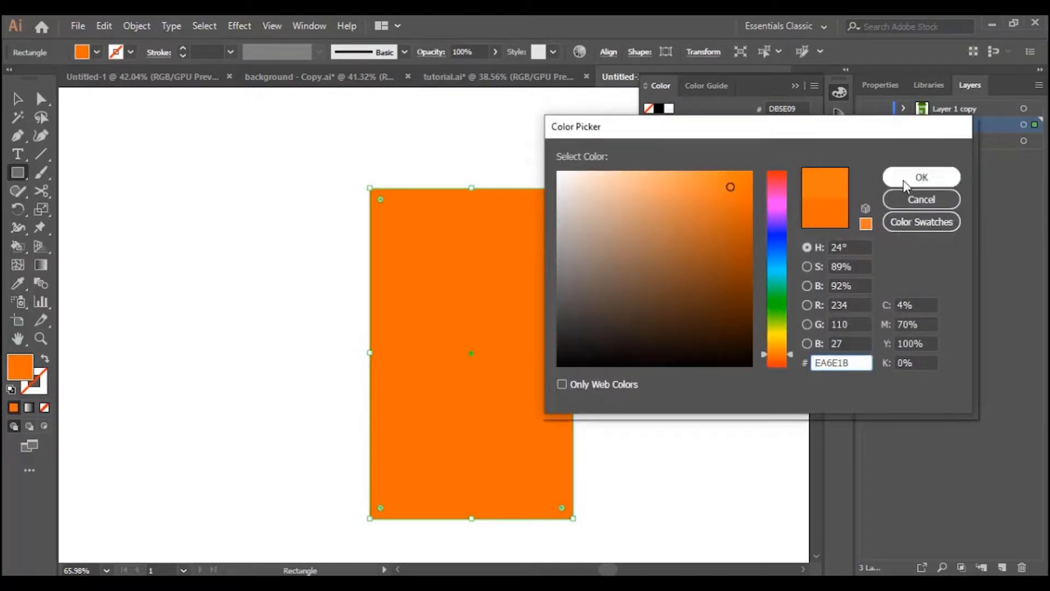
click(895, 178)
click(18, 99)
click(243, 172)
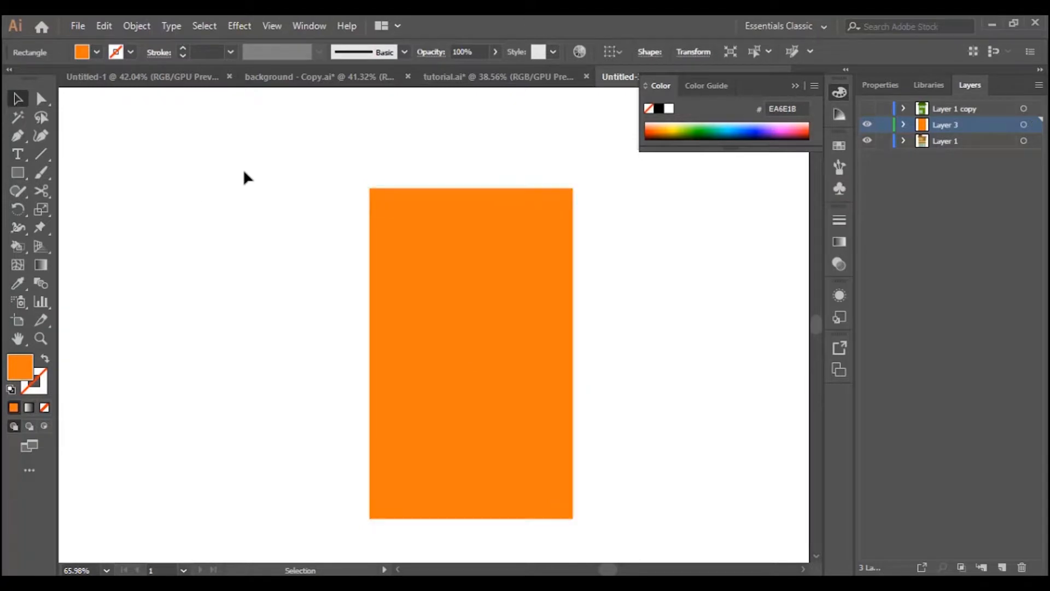
Copy the orange rectangle, paste it in front, and shrink the copy's height to a narrow strip along the building's upper edge
click(448, 267)
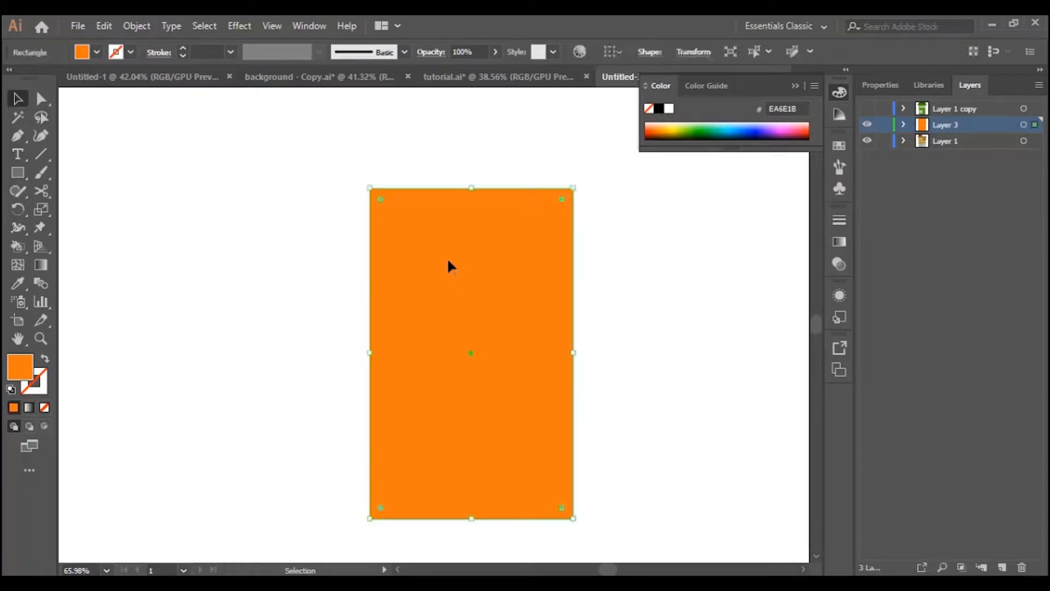
click(100, 26)
click(131, 100)
click(100, 27)
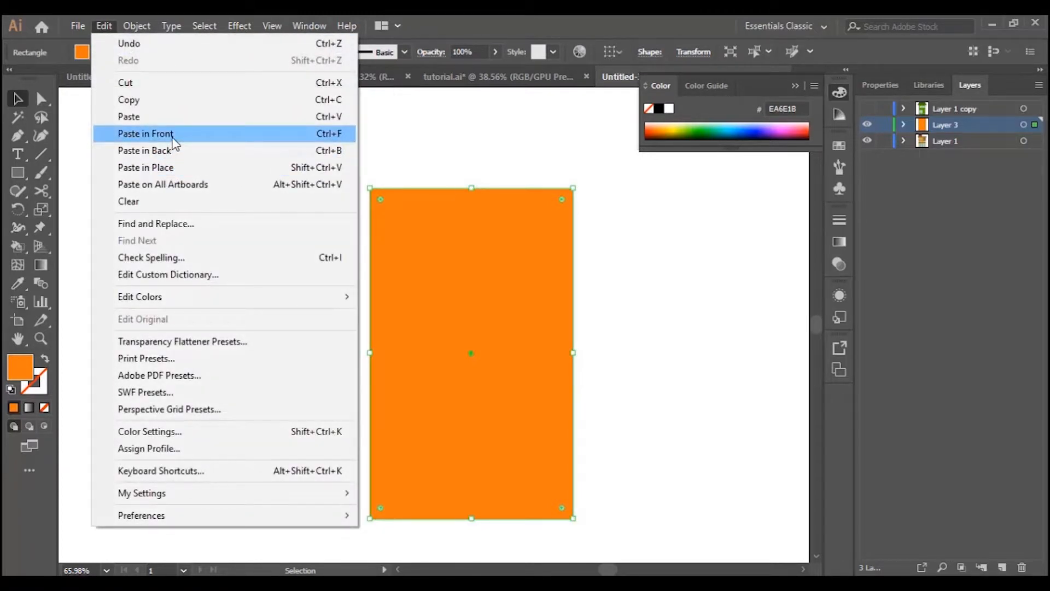
click(146, 133)
drag(474, 523, 456, 215)
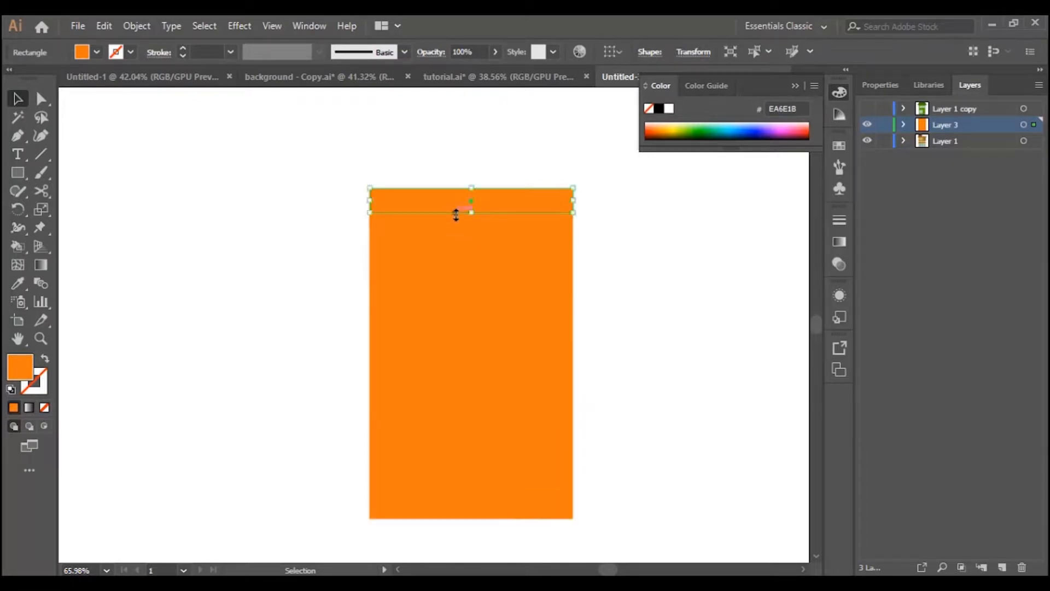
Fill the roof strip with greyish brown A89182
double_click(22, 362)
click(635, 254)
click(601, 237)
click(922, 177)
click(640, 281)
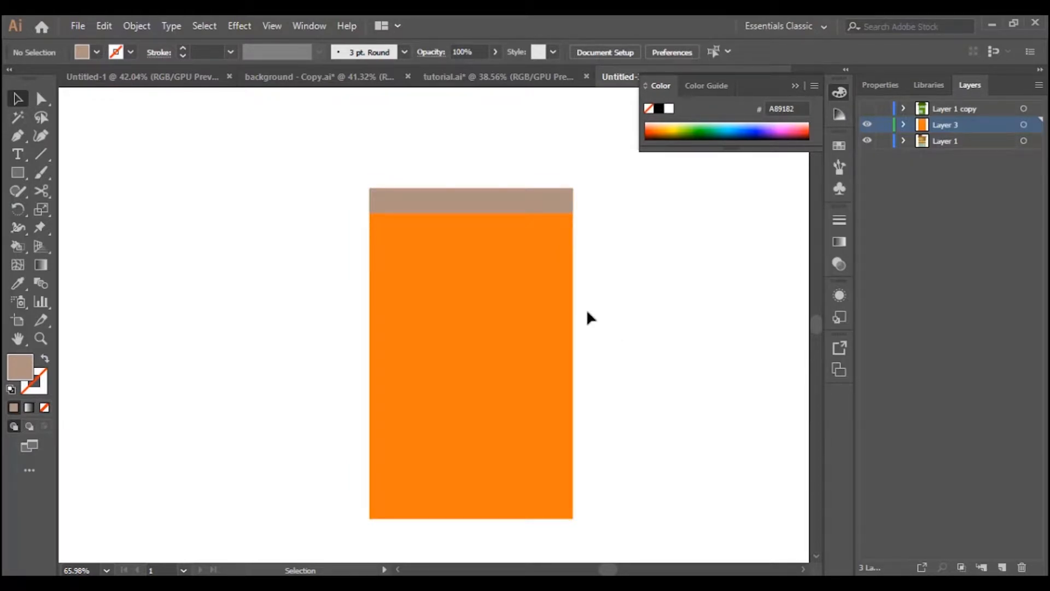
Copy the brown roof strip to mid-height as a thinner band and add a taller copy of that band directly above it
click(501, 201)
drag(510, 216, 474, 359)
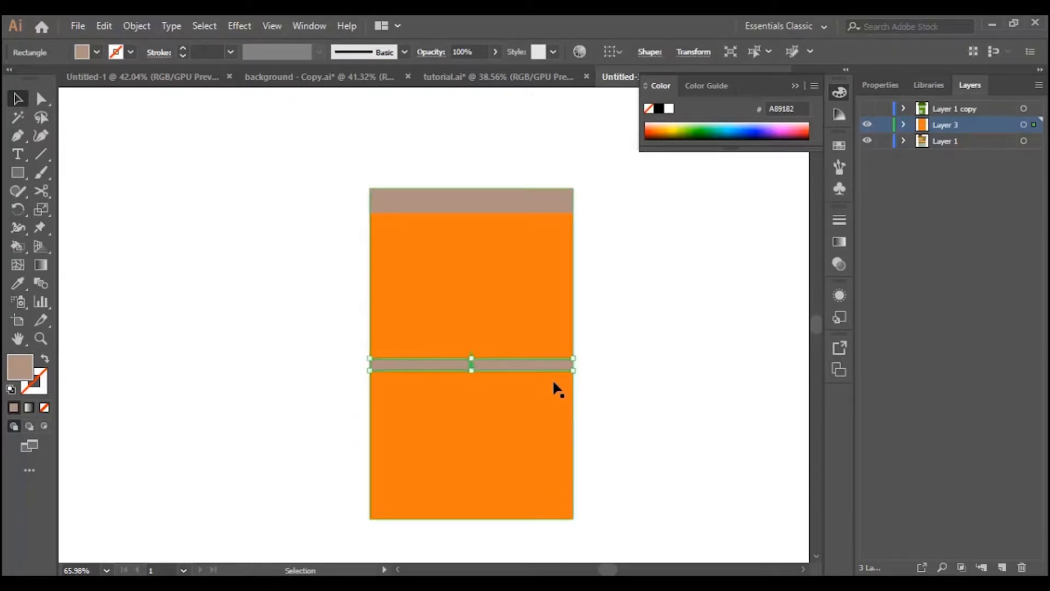
drag(537, 368, 535, 352)
key(Down)
key(Down)
key(Down)
key(Down)
key(Down)
key(Down)
key(Down)
drag(475, 346, 474, 324)
scroll(484, 388, down, 1)
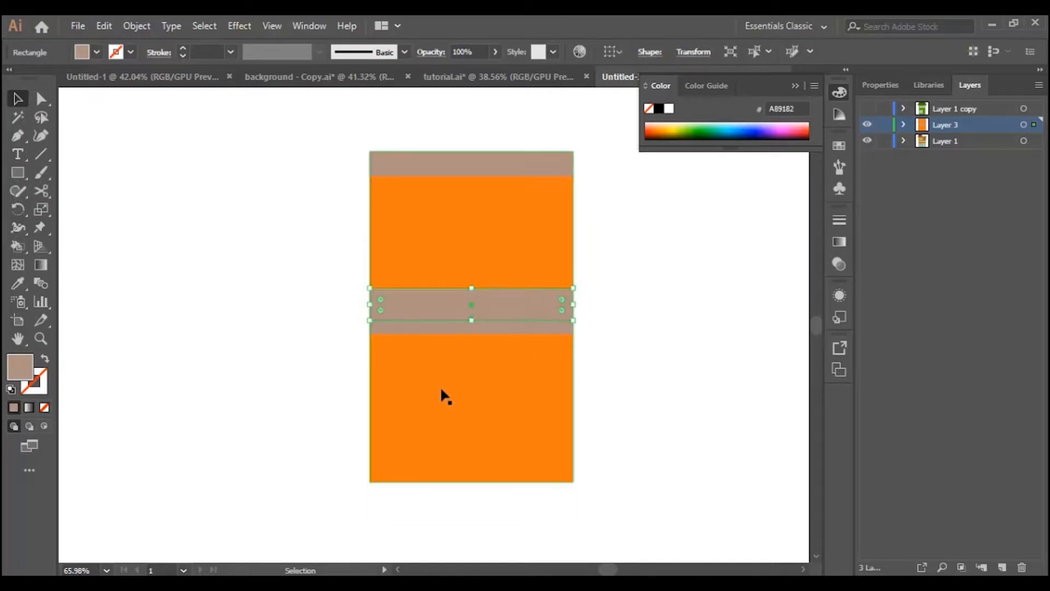
Fill the taller middle band with dark orange BC490A and deselect it
double_click(24, 362)
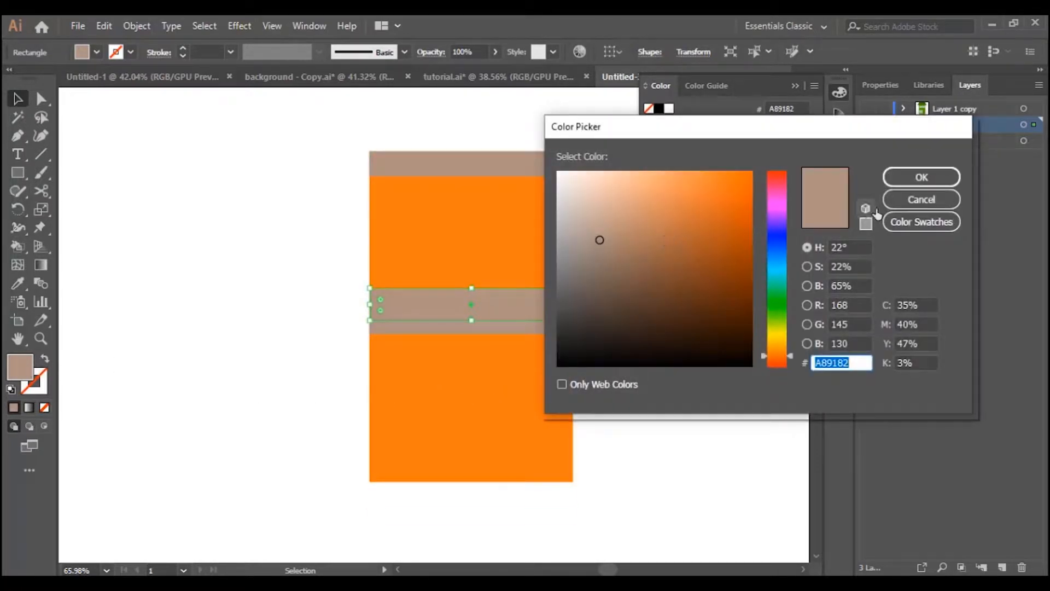
click(735, 231)
click(743, 222)
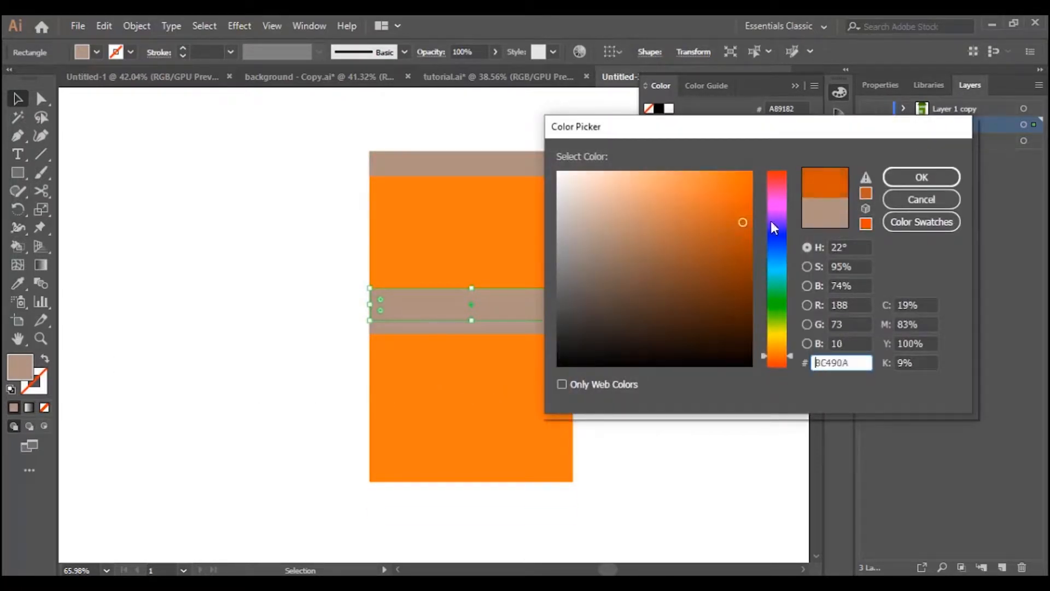
click(921, 177)
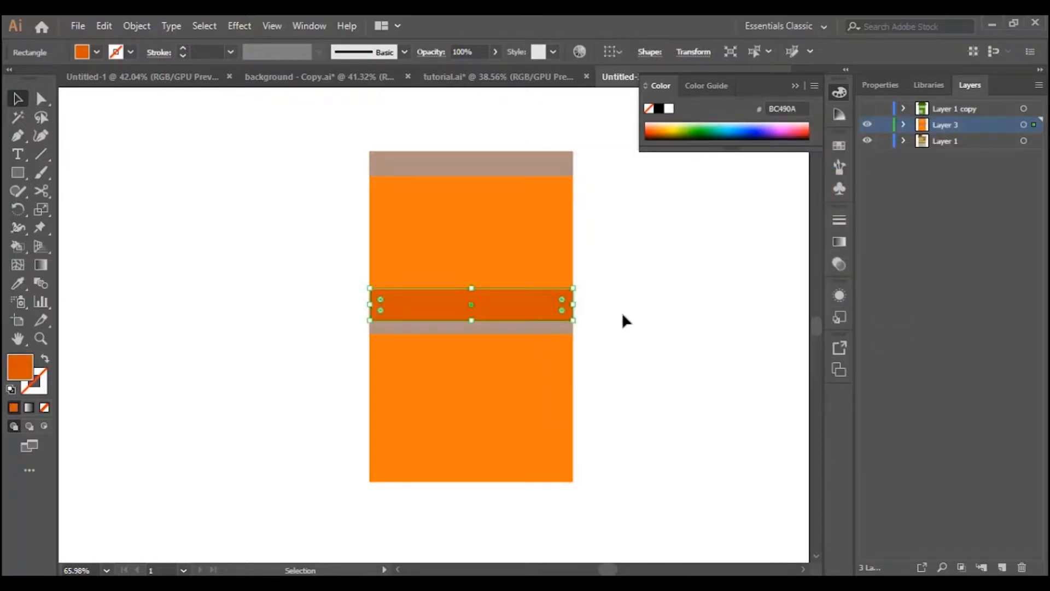
click(622, 312)
scroll(642, 356, up, 3)
scroll(650, 358, down, 2)
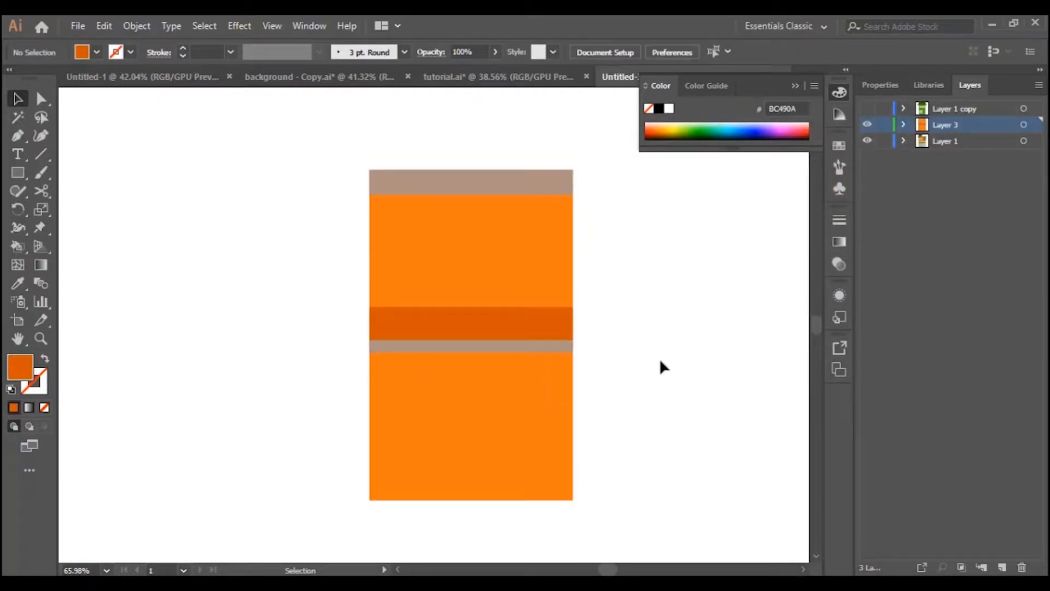
Draw a small dark orange rectangle on the upper floor, flush with the building's right edge
click(22, 172)
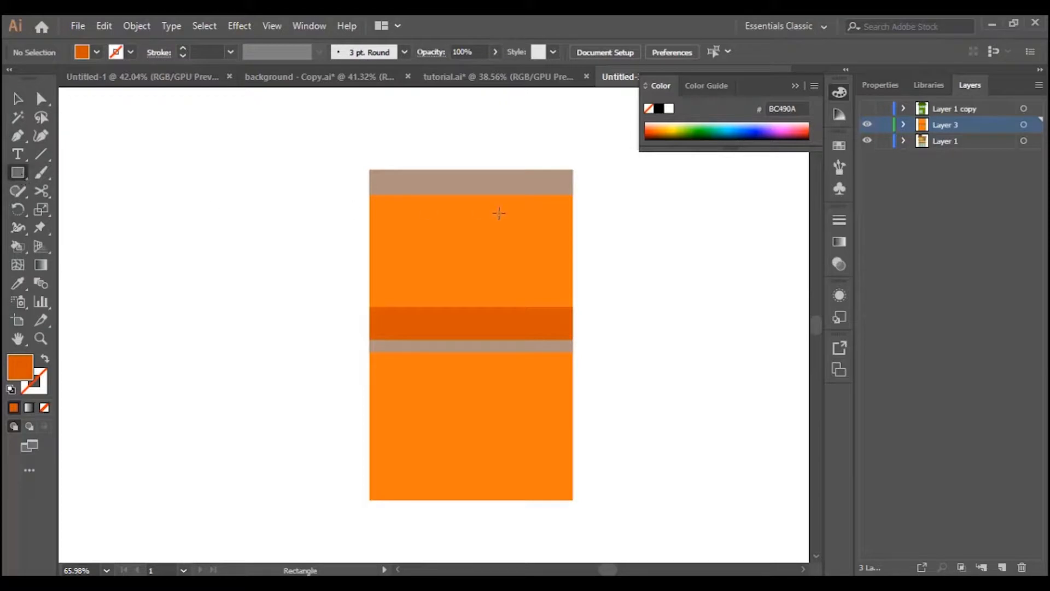
drag(573, 225, 496, 272)
key(v)
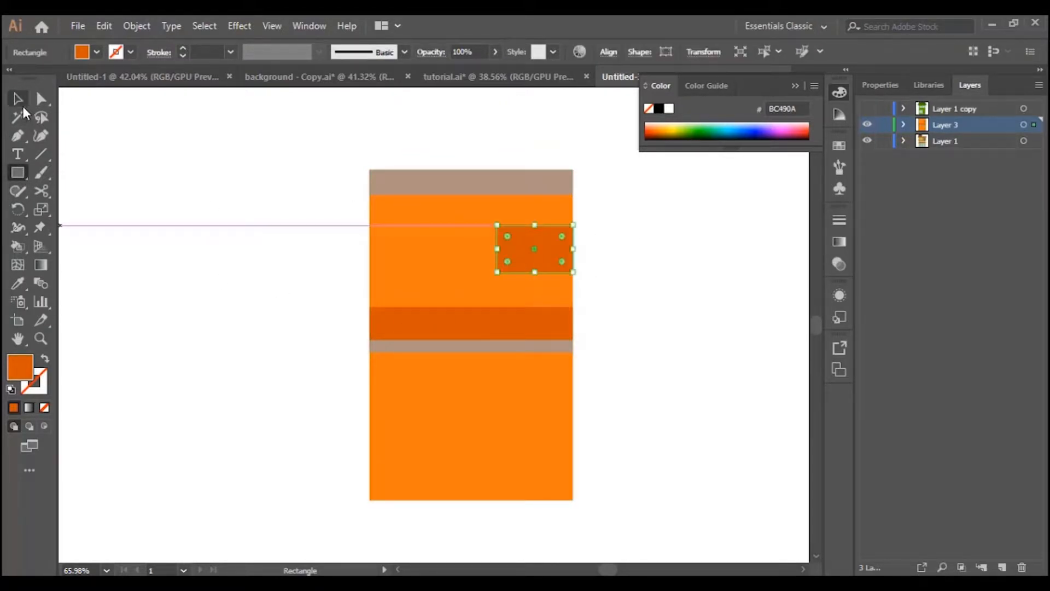
click(304, 274)
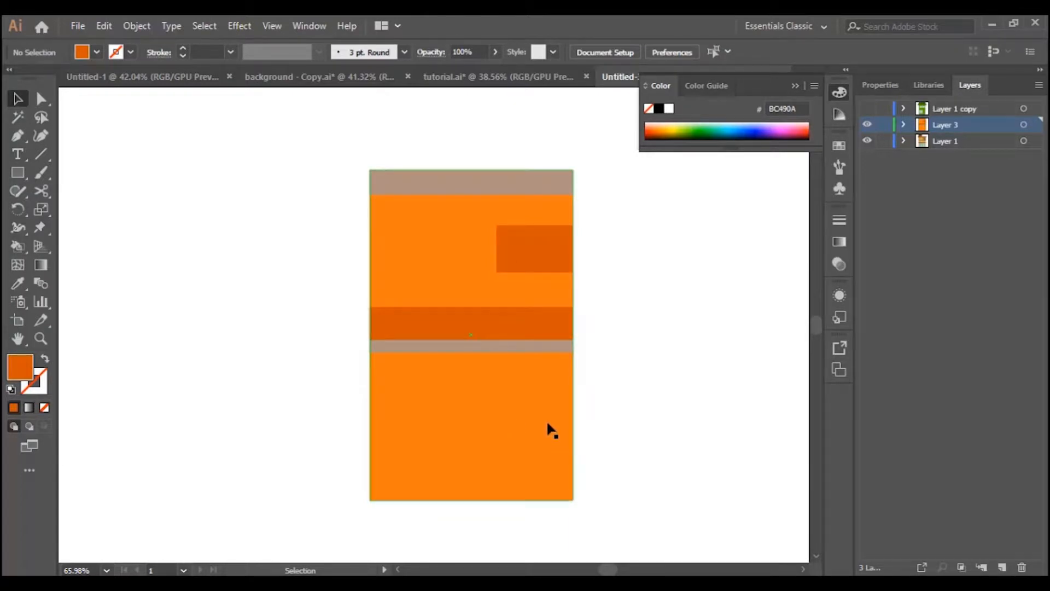
Draw an upright window rectangle in the left part of the upper floor and fill it with light blue 8FEFEC
click(18, 173)
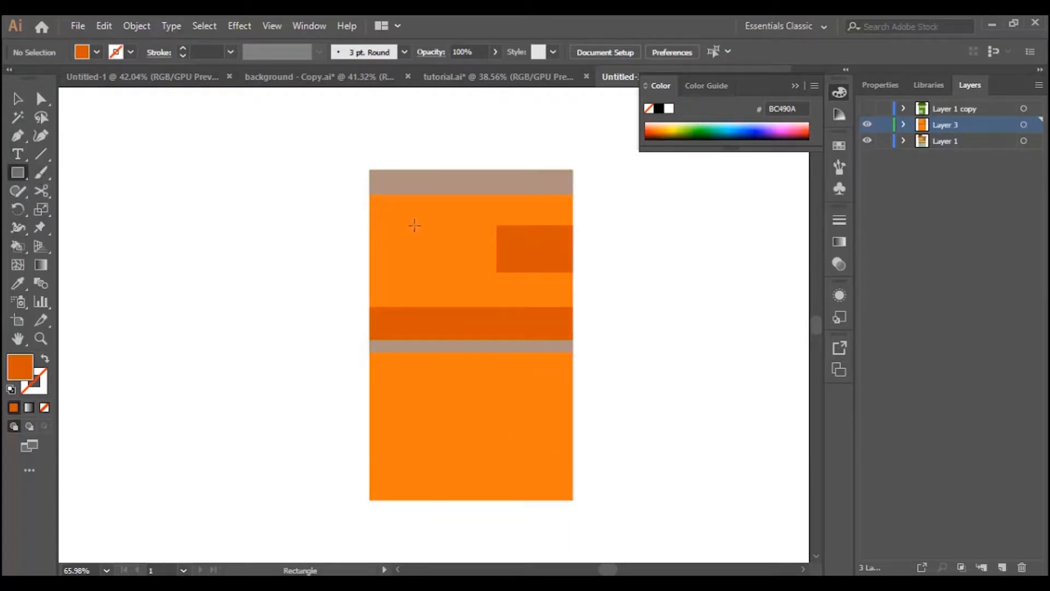
drag(402, 210, 460, 293)
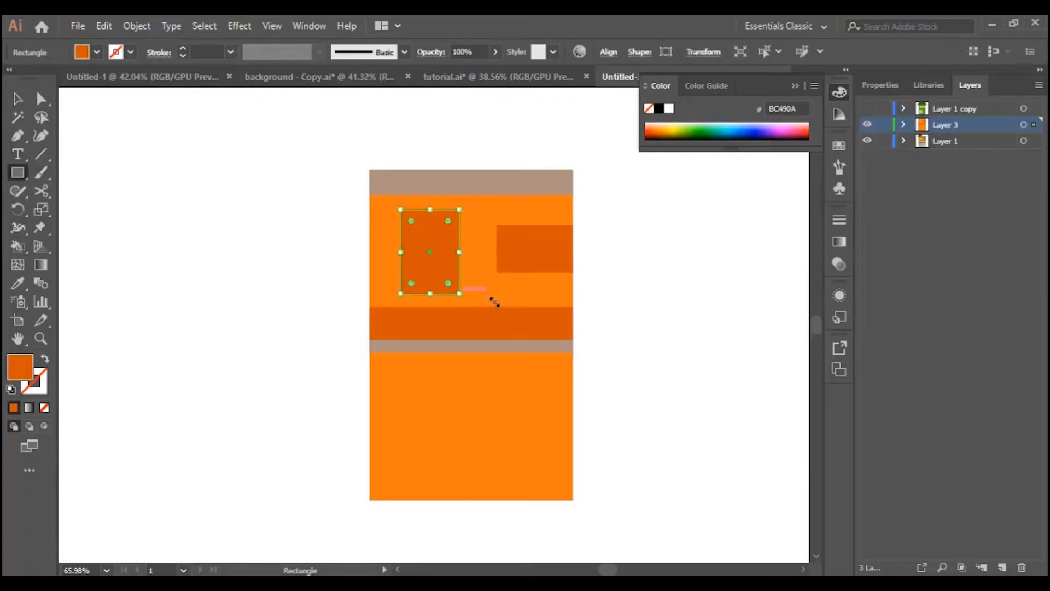
double_click(25, 377)
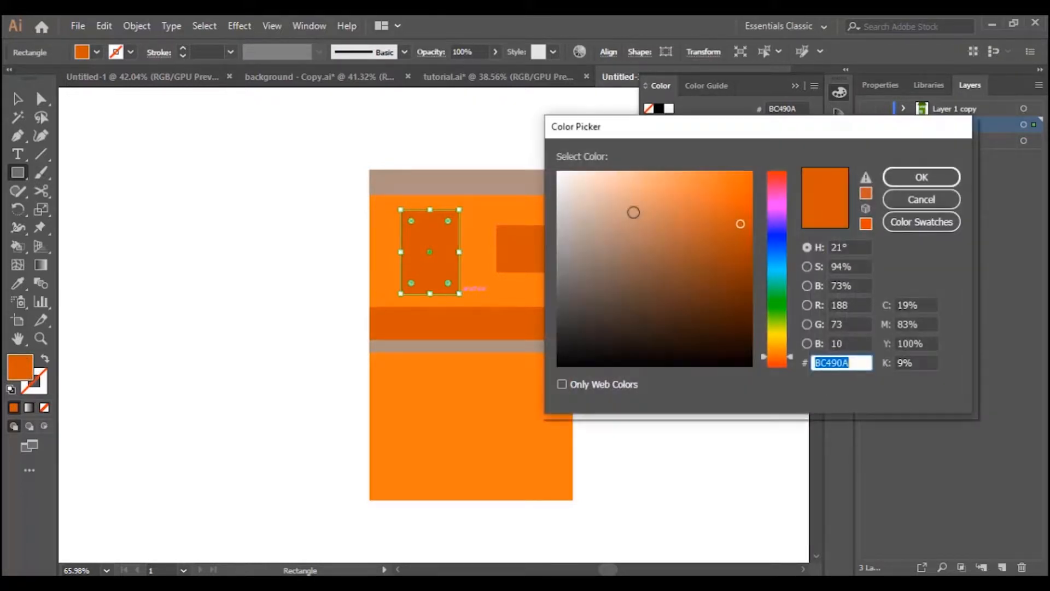
text(0CBAB5)
click(636, 183)
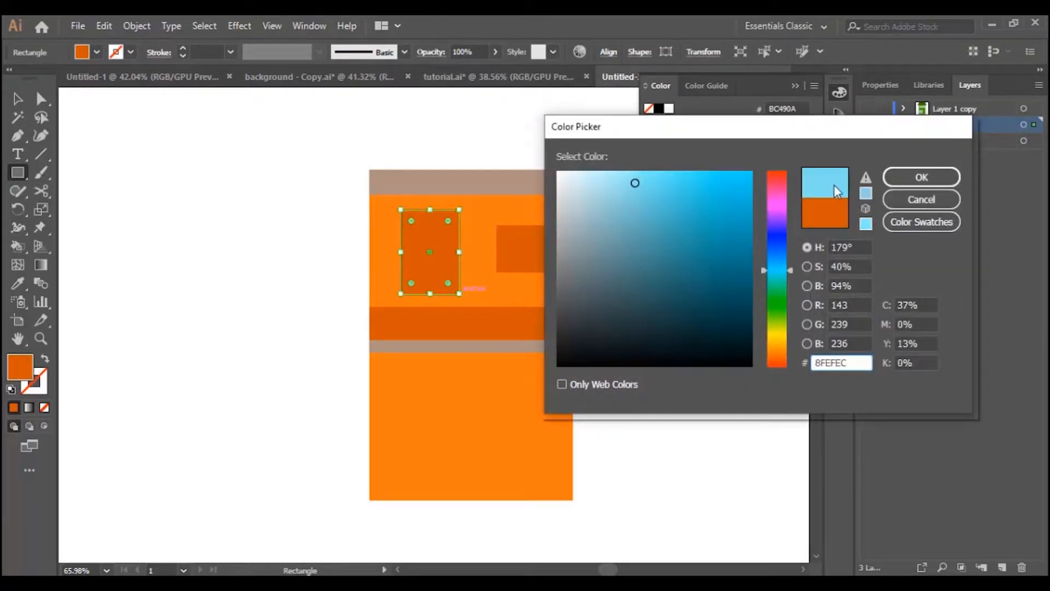
click(908, 177)
Give the window a white FFFFFF stroke with a weight of 4 pt
double_click(33, 388)
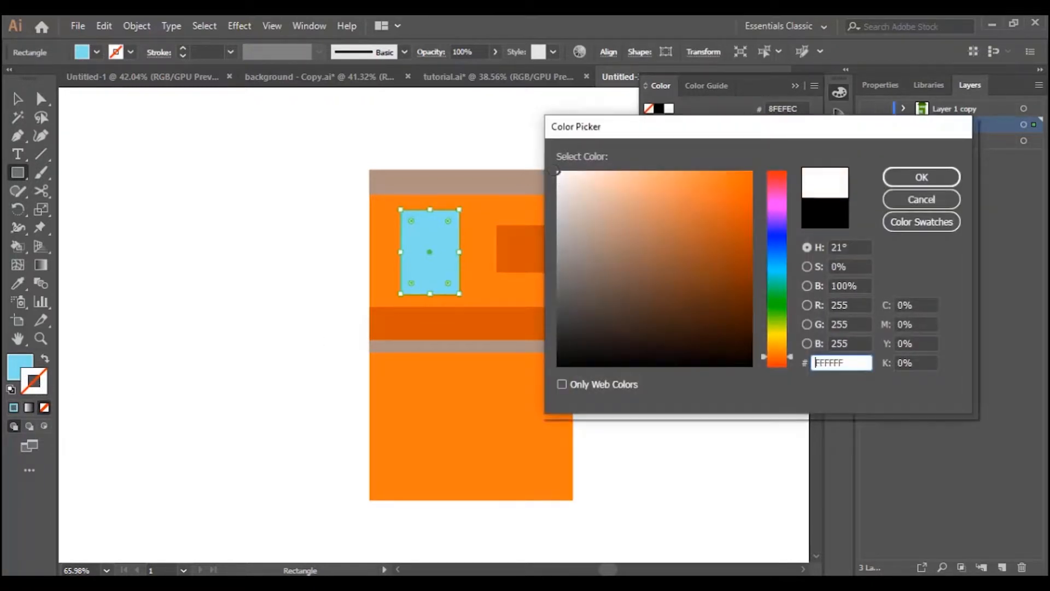
click(925, 177)
click(230, 52)
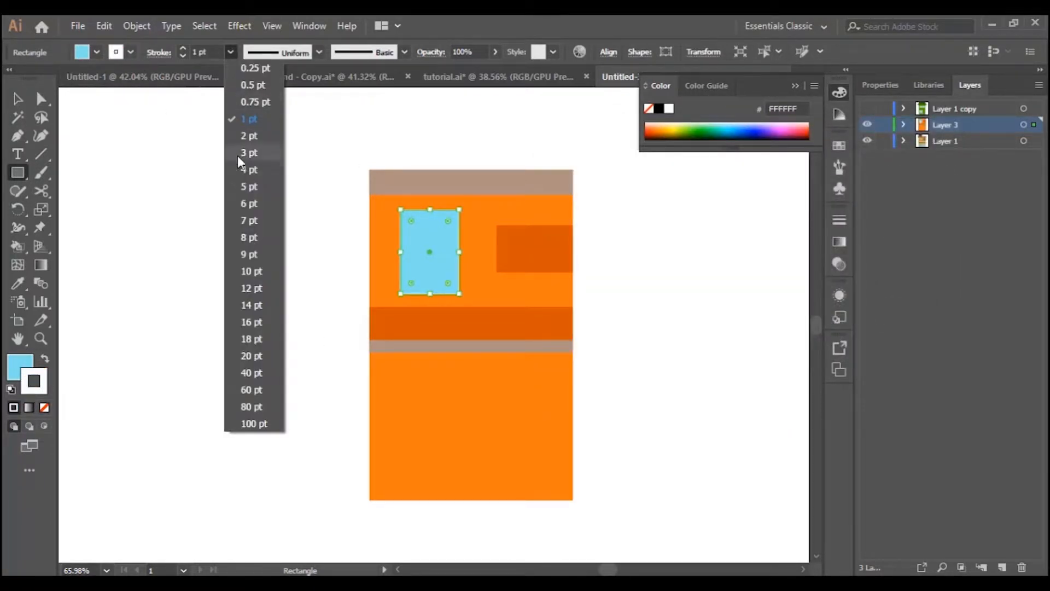
click(250, 170)
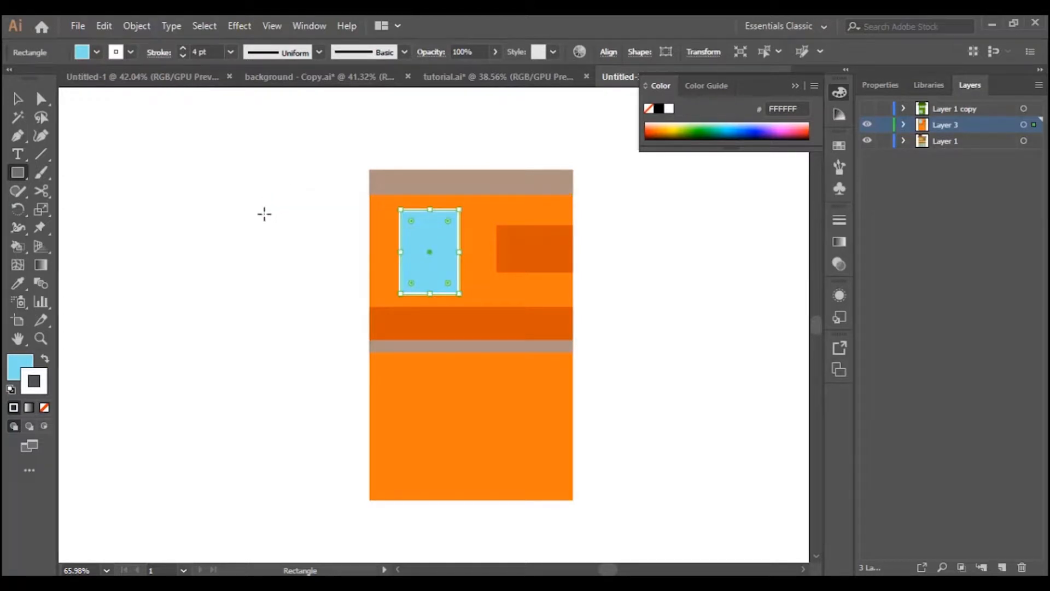
click(231, 52)
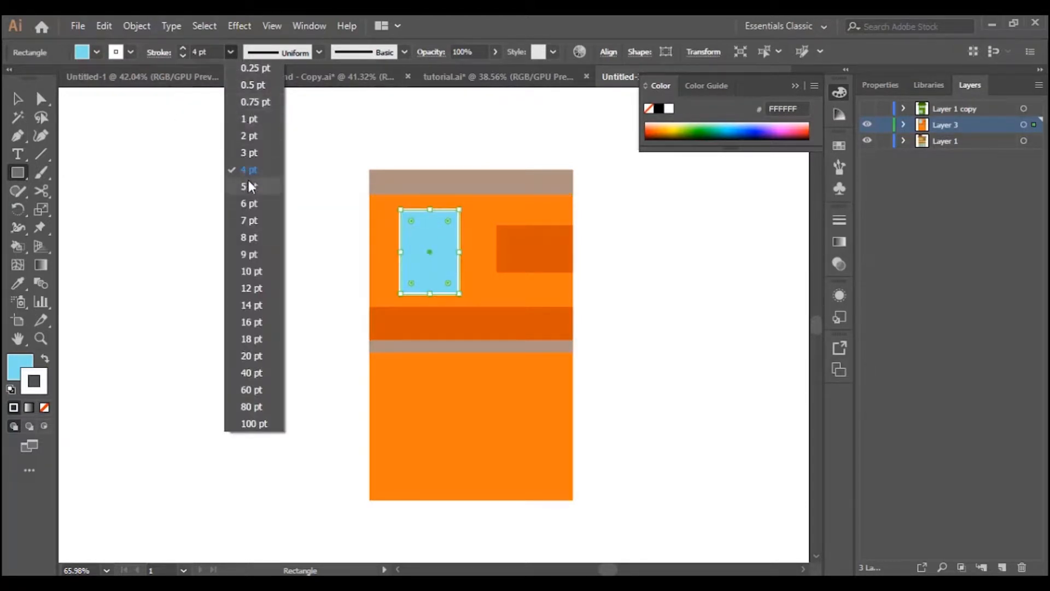
click(167, 169)
click(187, 182)
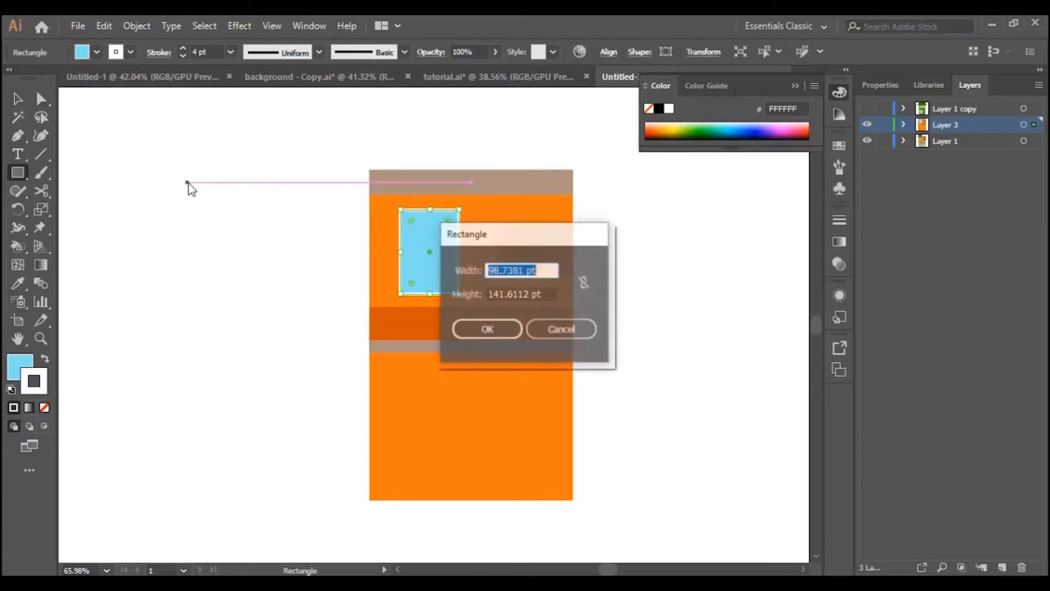
click(550, 330)
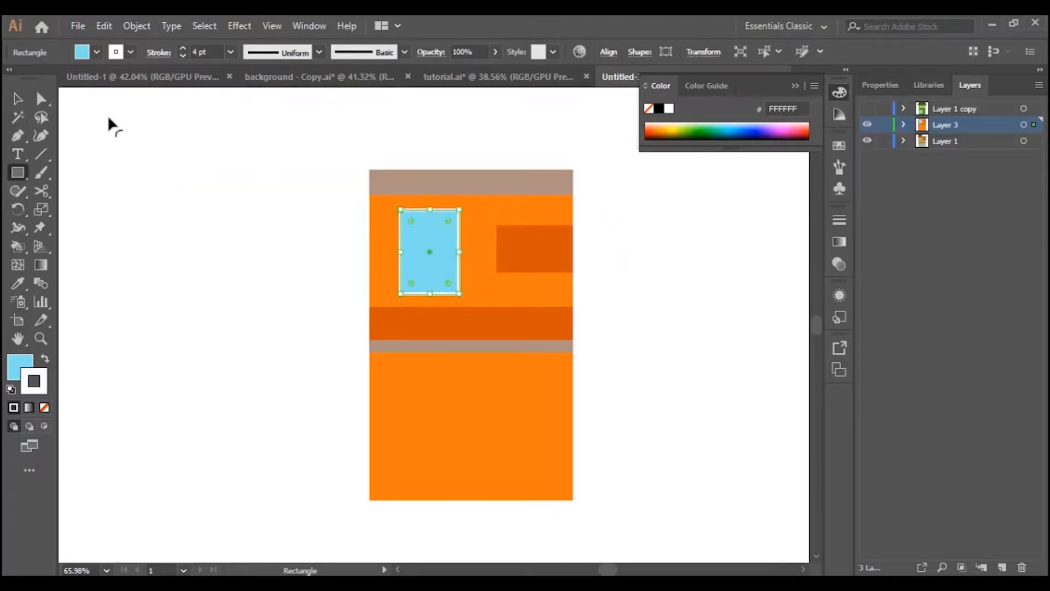
Select the window and change its fill to the slightly darker blue 7DE2DD
click(18, 98)
click(396, 279)
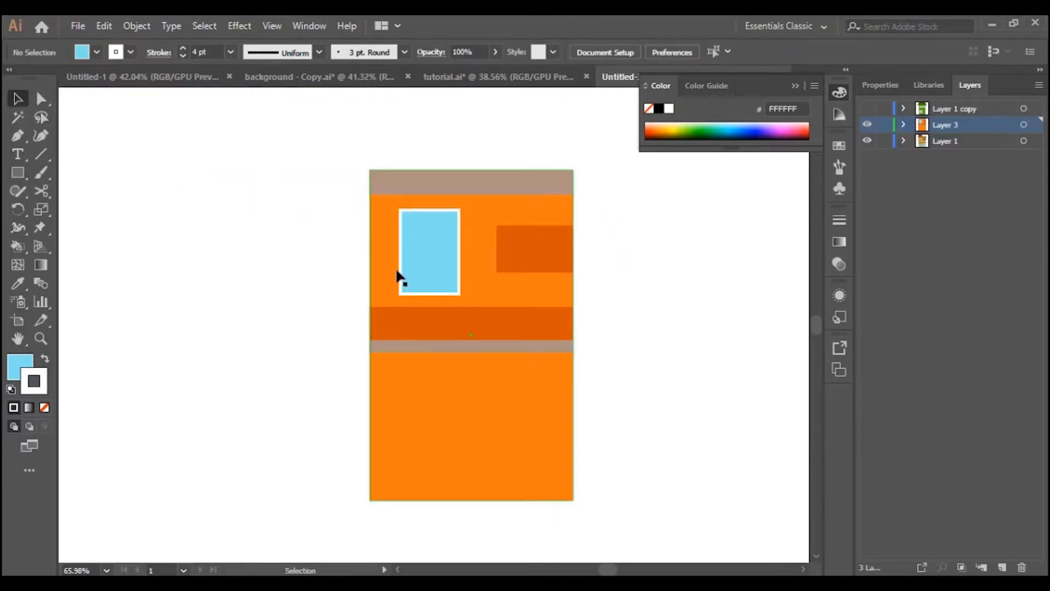
click(433, 262)
click(19, 363)
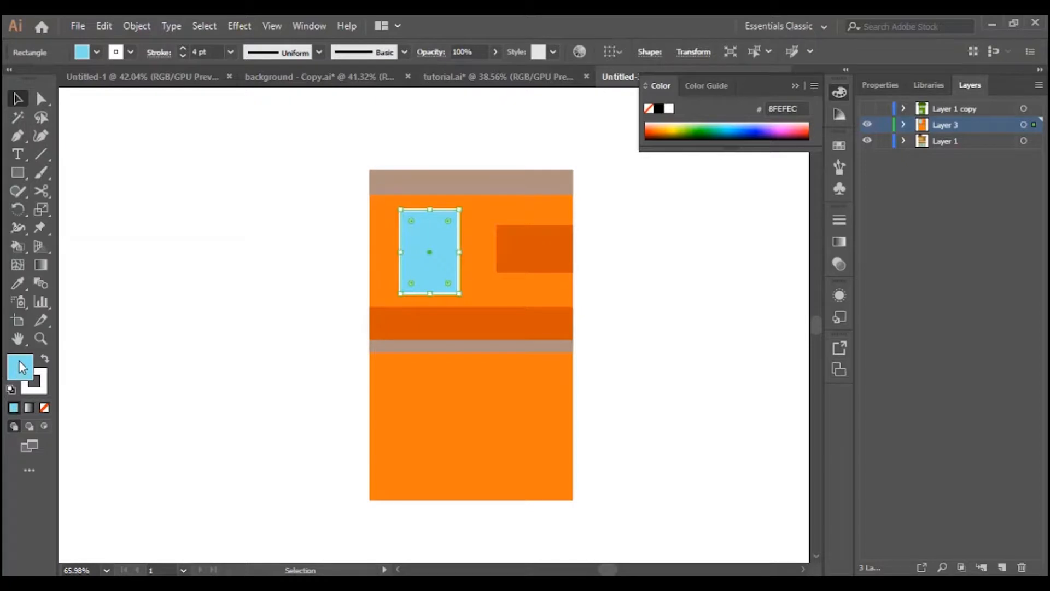
double_click(21, 365)
click(645, 191)
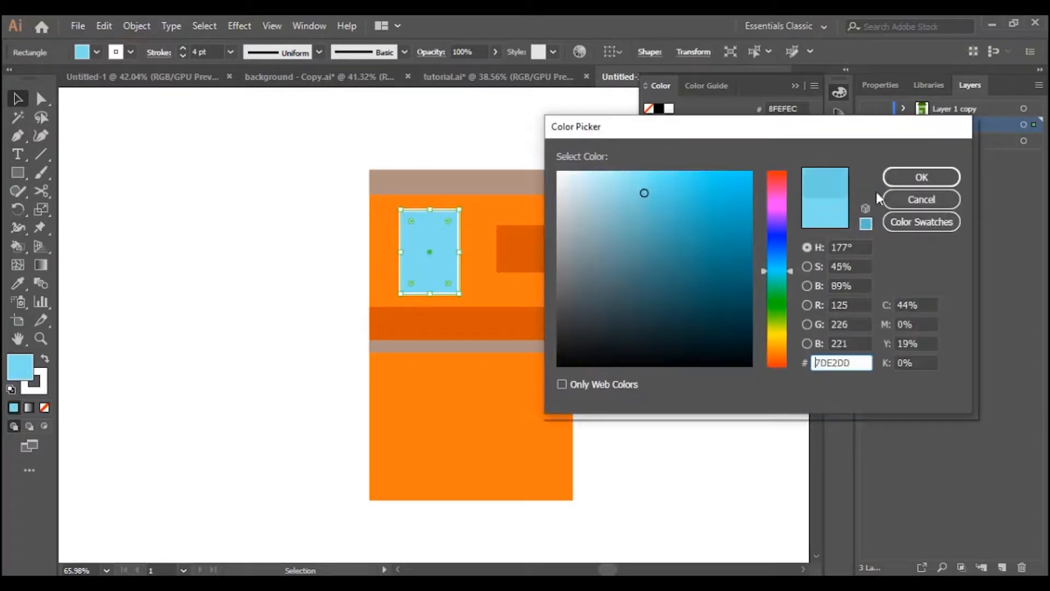
click(921, 178)
click(279, 187)
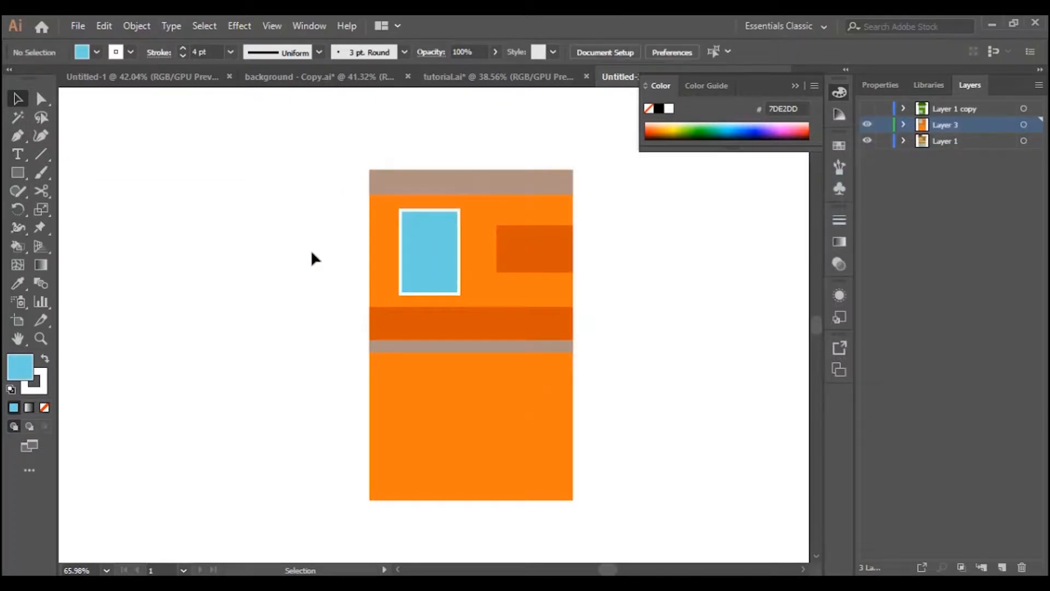
Draw a thin horizontal divider bar across the middle of the upper-floor window, spanning its full width
scroll(310, 248, down, 1)
click(18, 176)
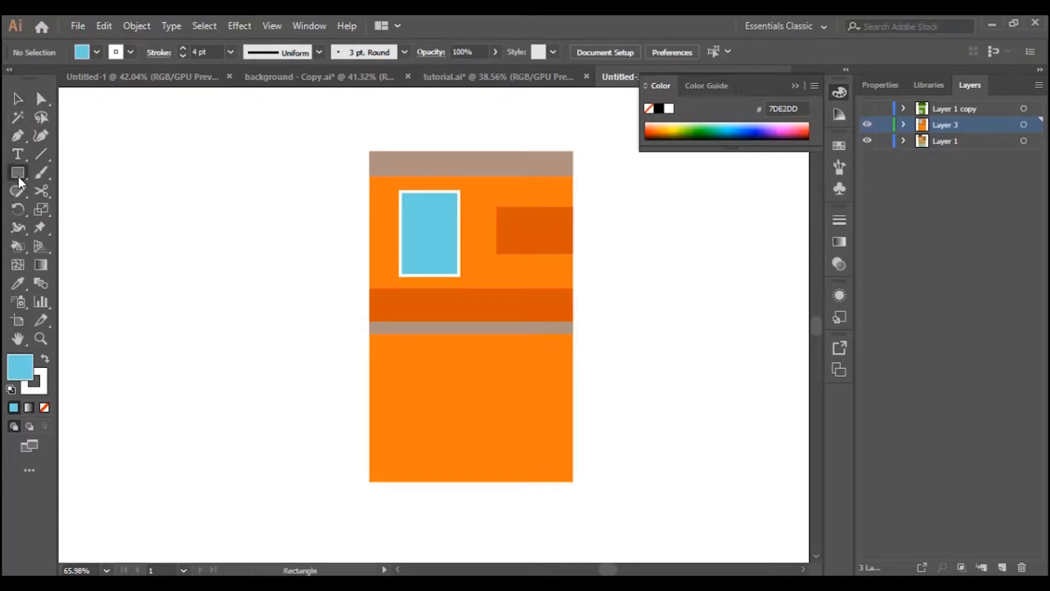
drag(401, 232, 461, 233)
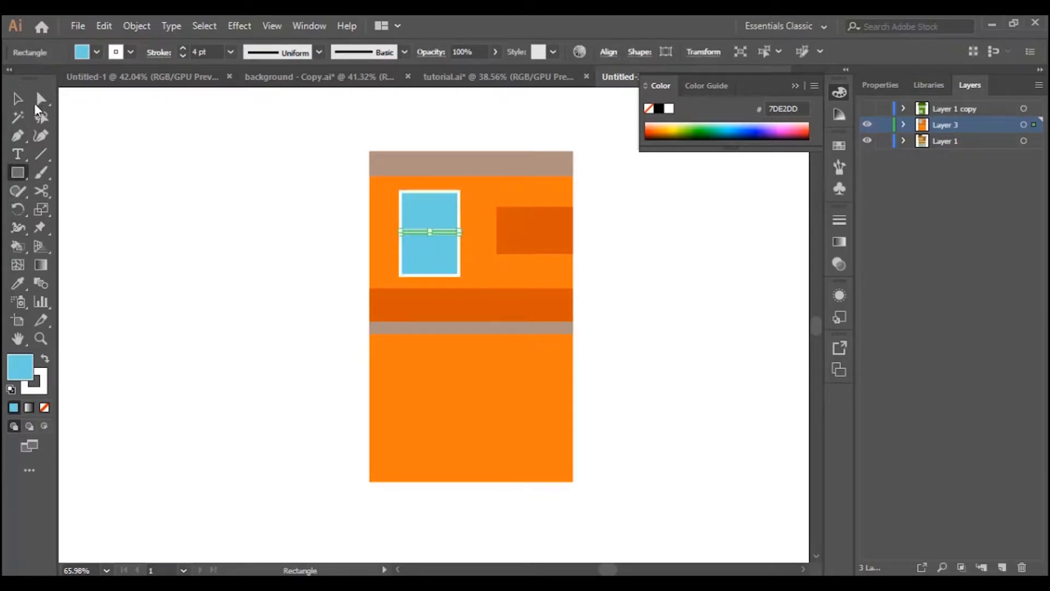
click(20, 101)
click(337, 323)
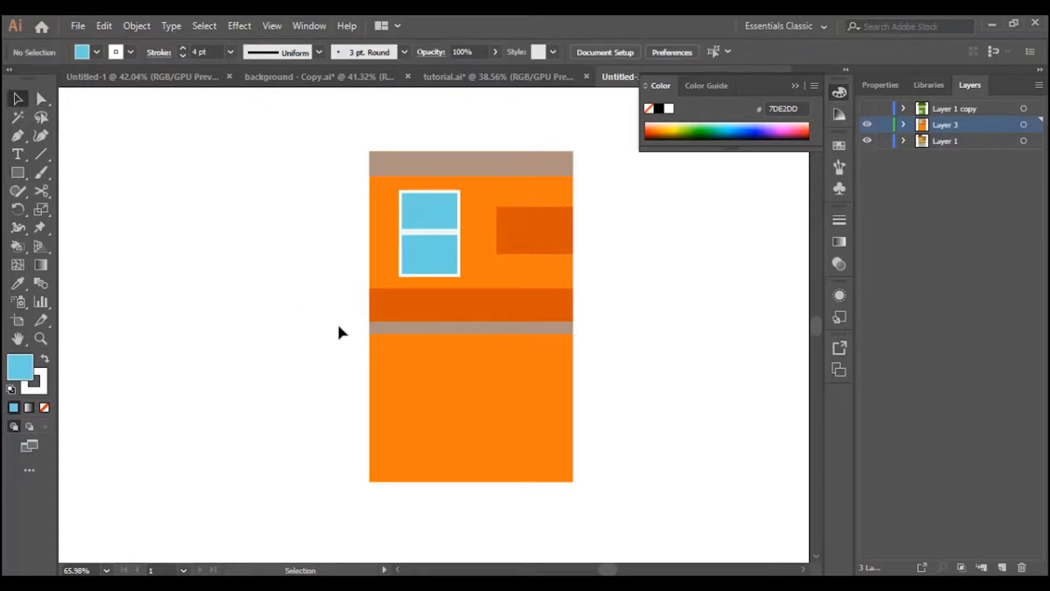
Select the window's horizontal divider and remove its fill, keeping the white 4 pt stroke
click(446, 232)
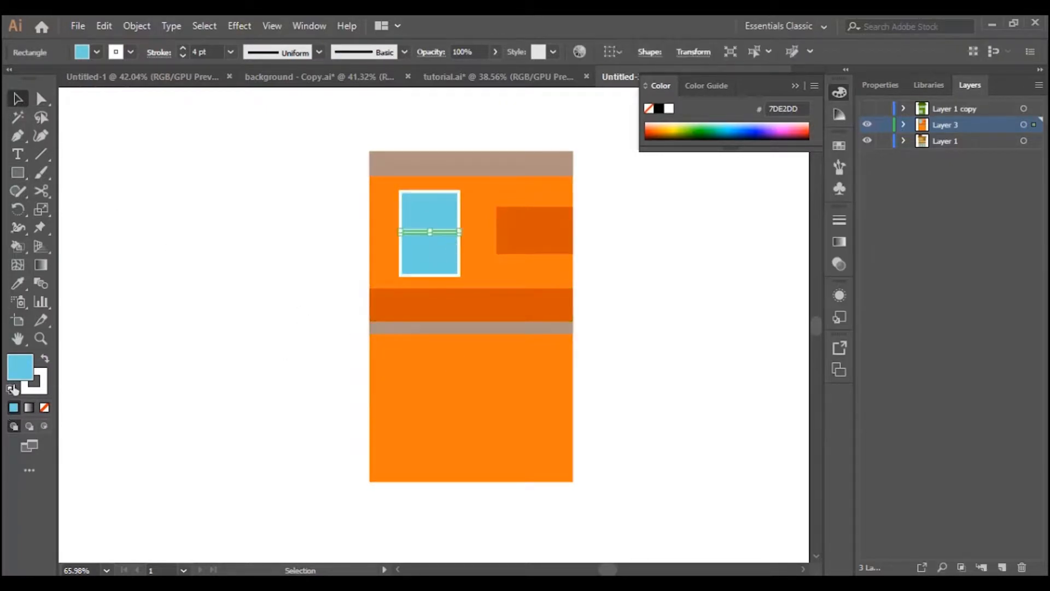
click(47, 408)
click(33, 386)
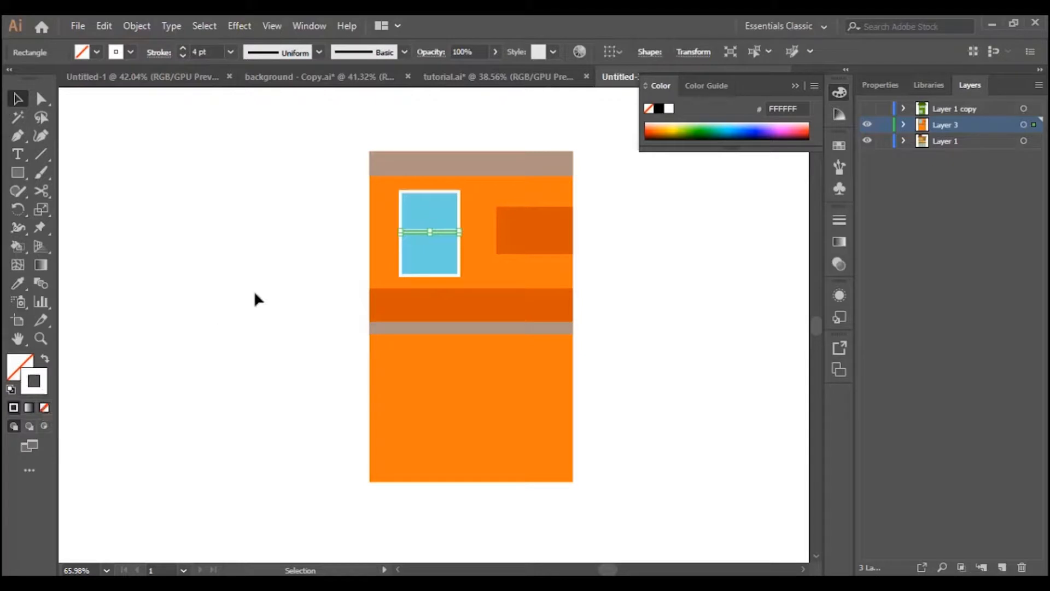
click(254, 290)
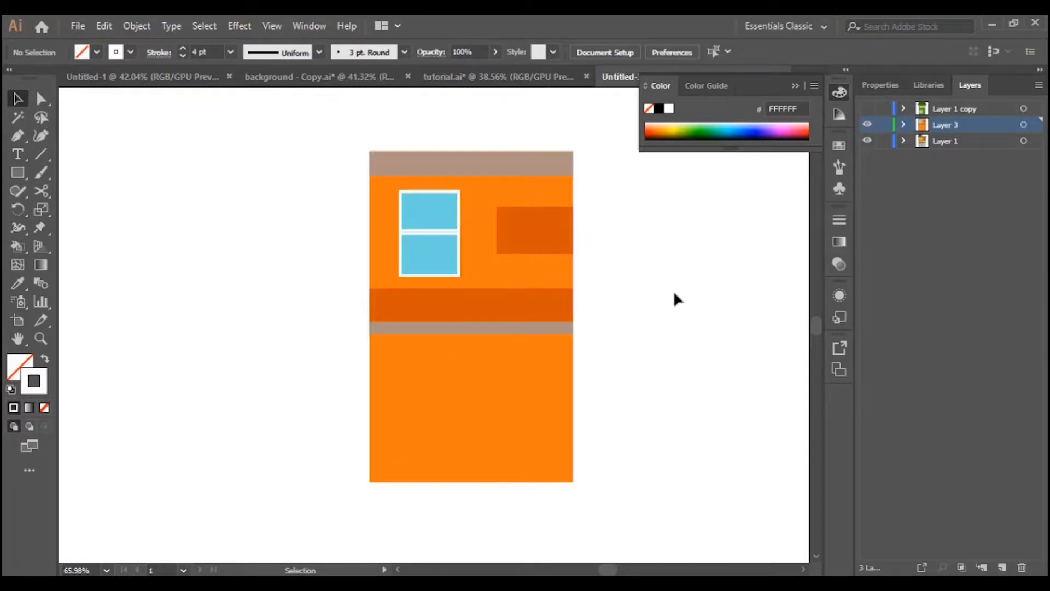
Draw a small landscape window rectangle at the upper left of the lower floor, just below the grey band
scroll(675, 295, down, 3)
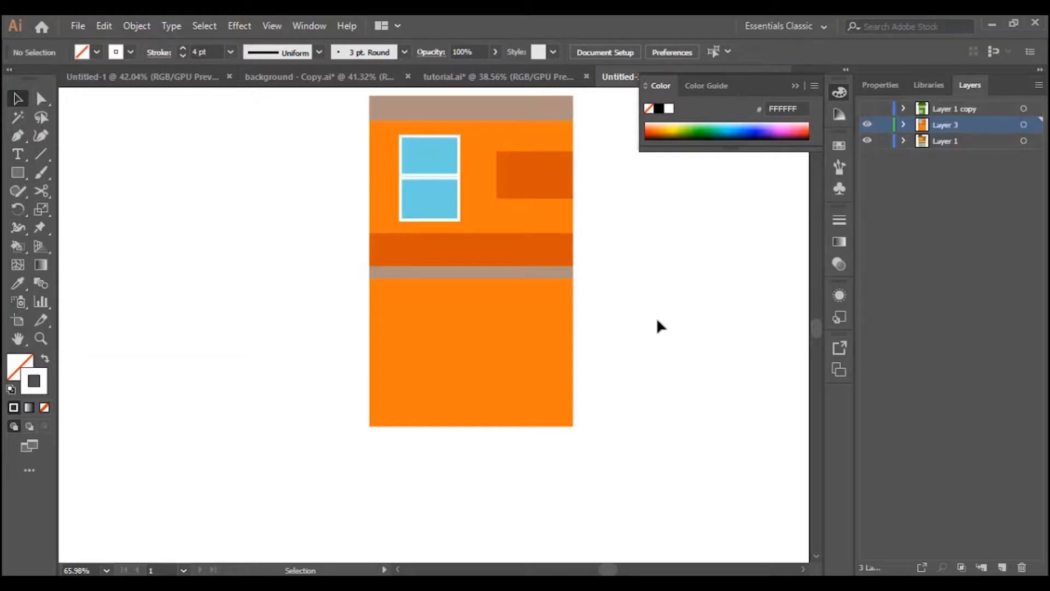
scroll(468, 378, down, 1)
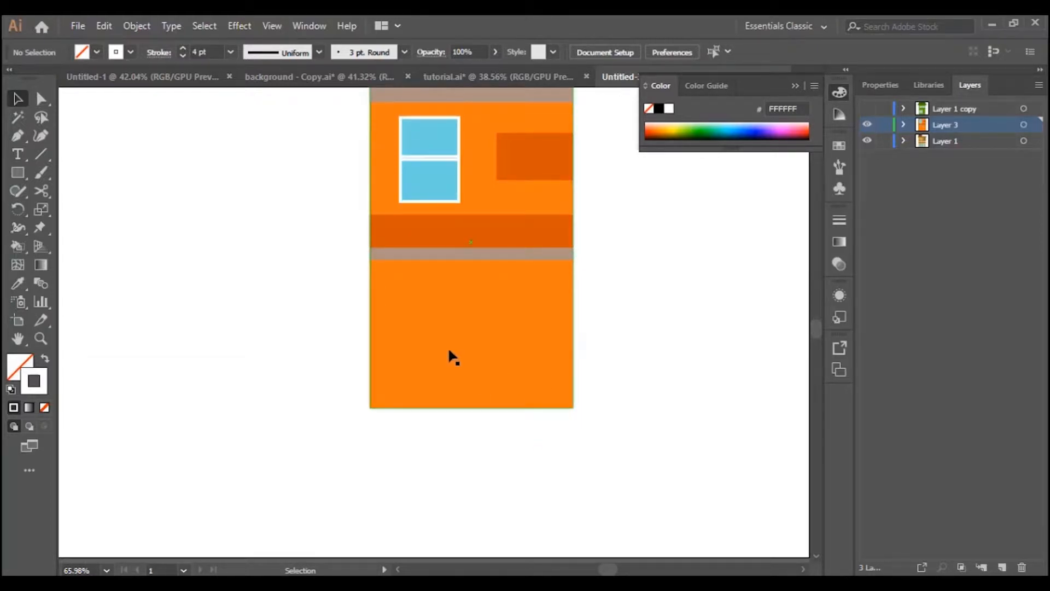
click(17, 173)
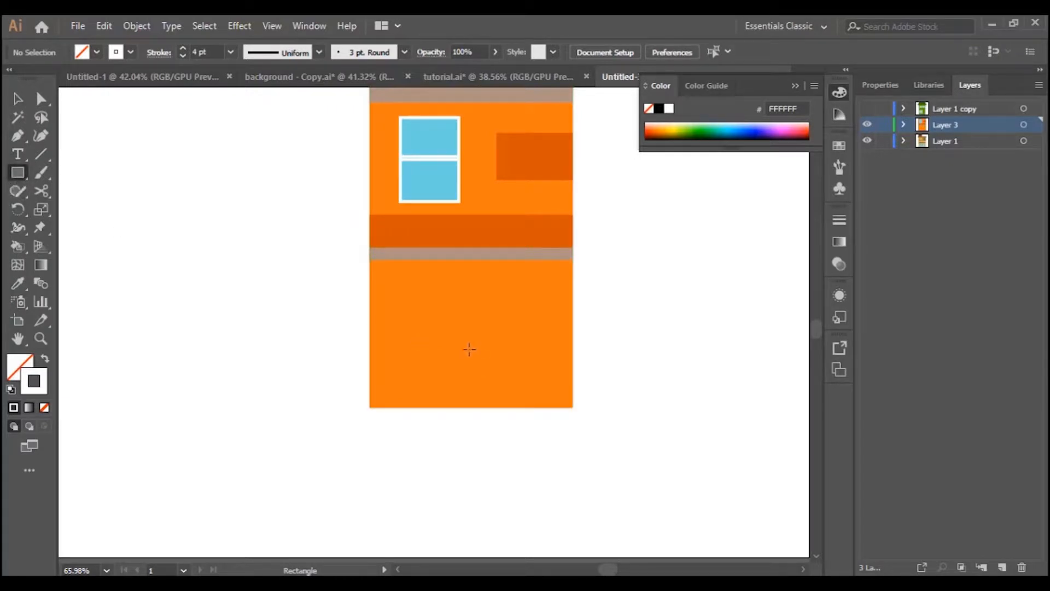
mouse_move(396, 273)
mouse_down()
mouse_move(453, 298)
mouse_move(450, 306)
mouse_up()
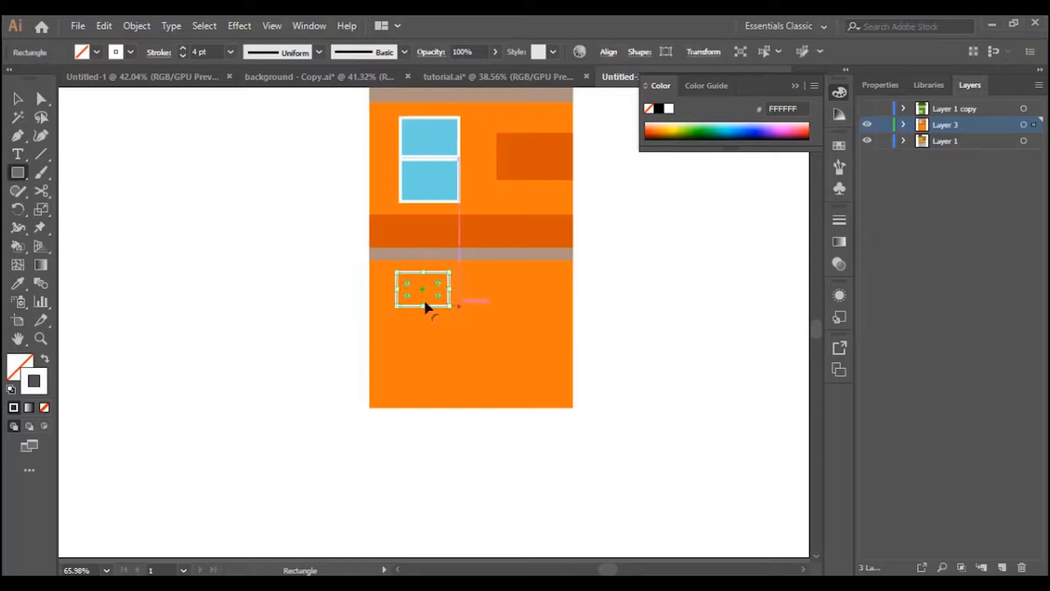
Copy the upper-floor window's blue fill and white stroke onto the new lower-floor window with the Eyedropper
double_click(31, 378)
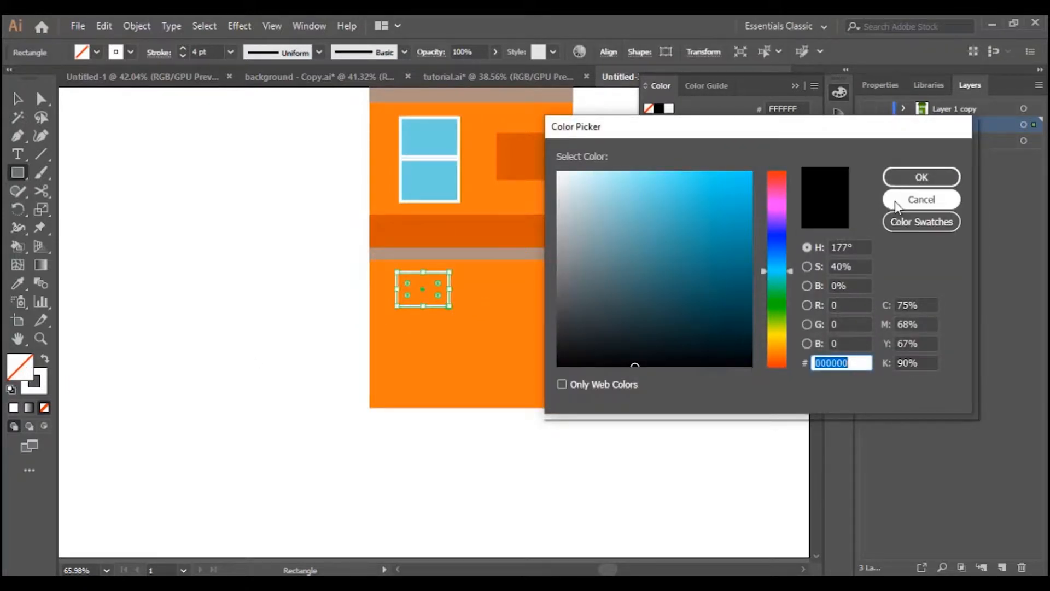
click(922, 199)
click(19, 284)
click(436, 176)
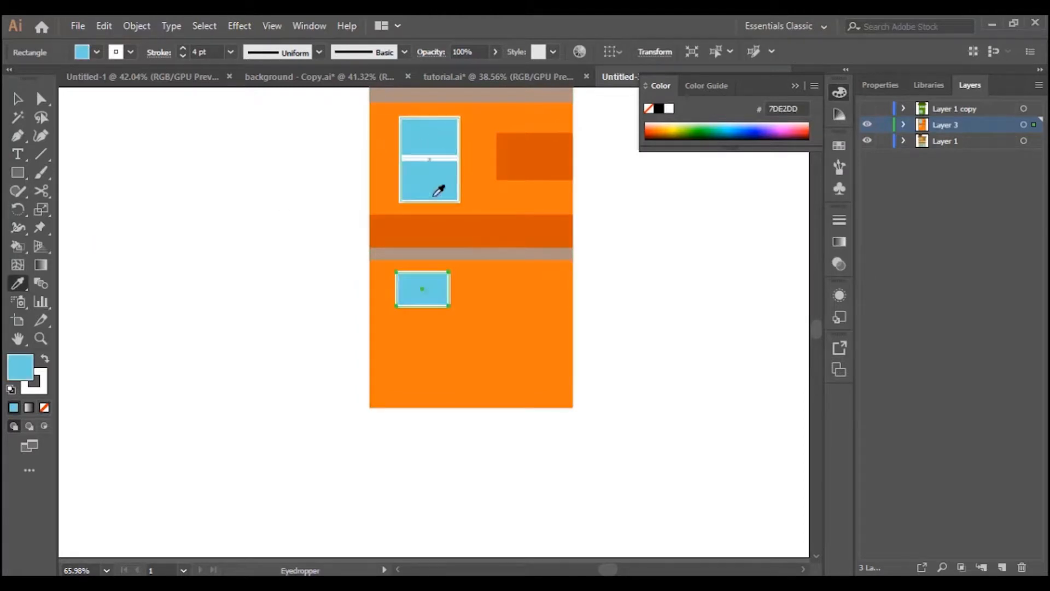
click(18, 98)
click(206, 261)
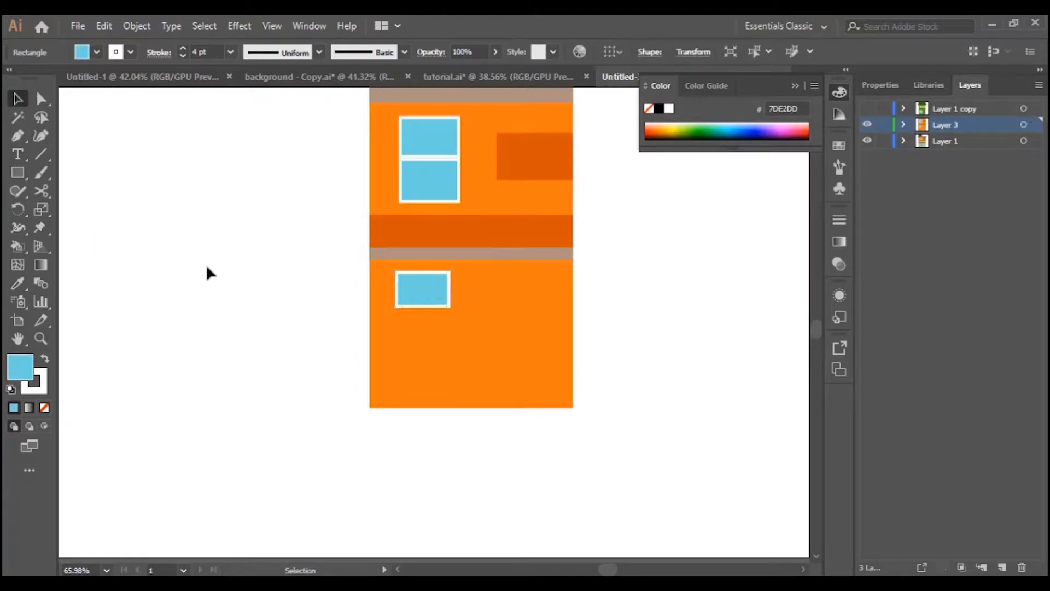
Draw a narrow vertical divider through the lower-floor window, filled white with no stroke
click(22, 175)
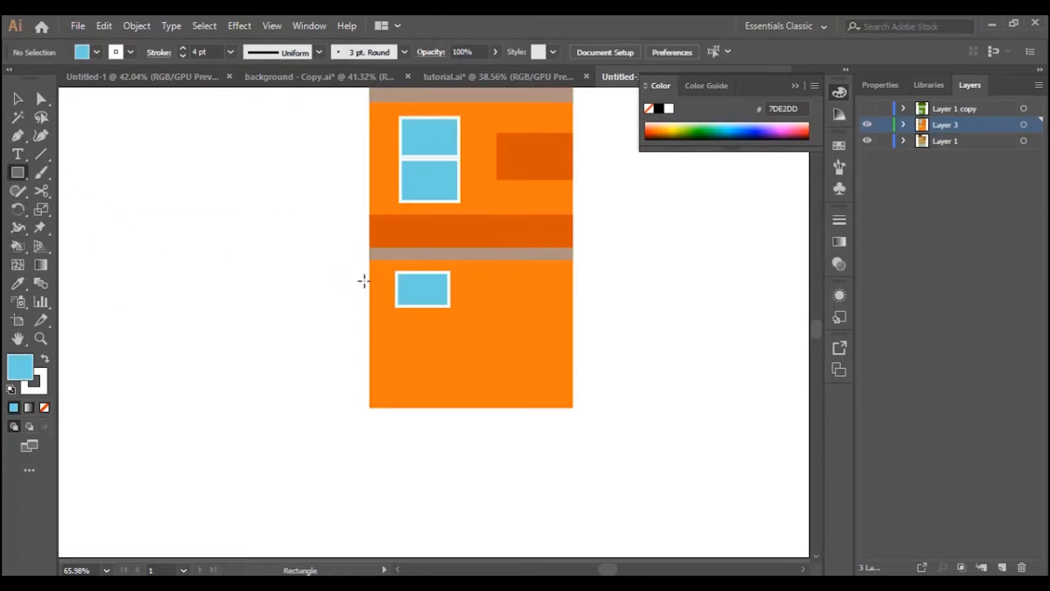
drag(419, 270, 424, 307)
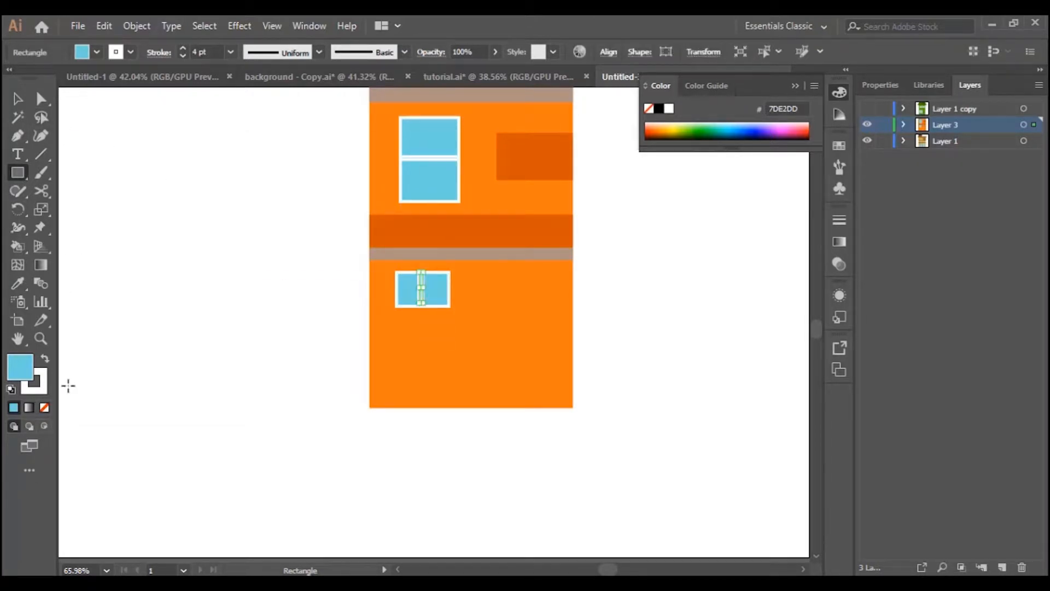
click(44, 360)
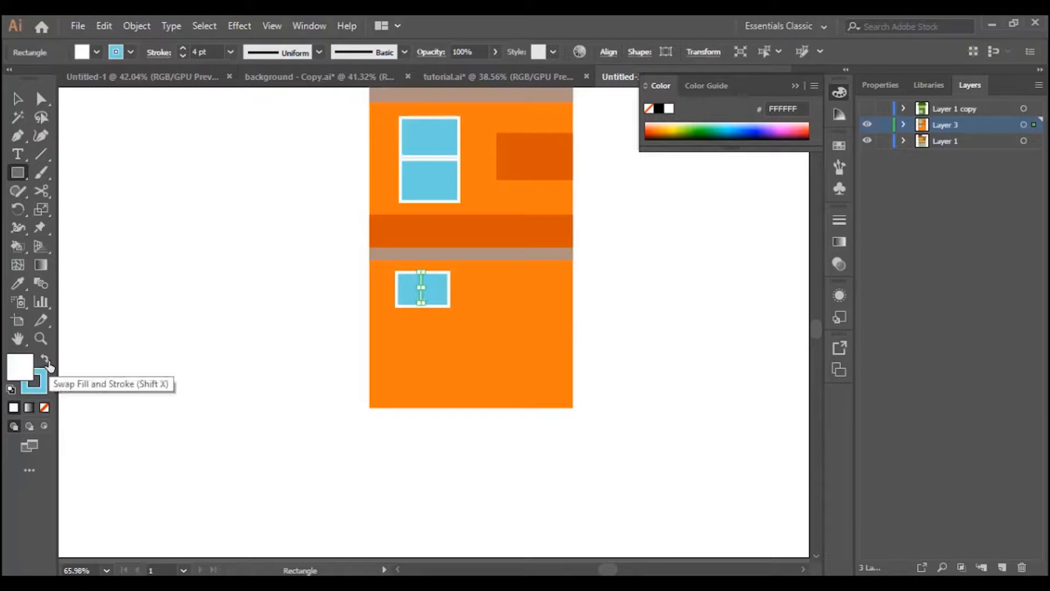
click(41, 387)
click(44, 407)
click(17, 99)
click(103, 267)
Select the vertical divider and shift it slightly down so it meets the window's lower frame
click(421, 301)
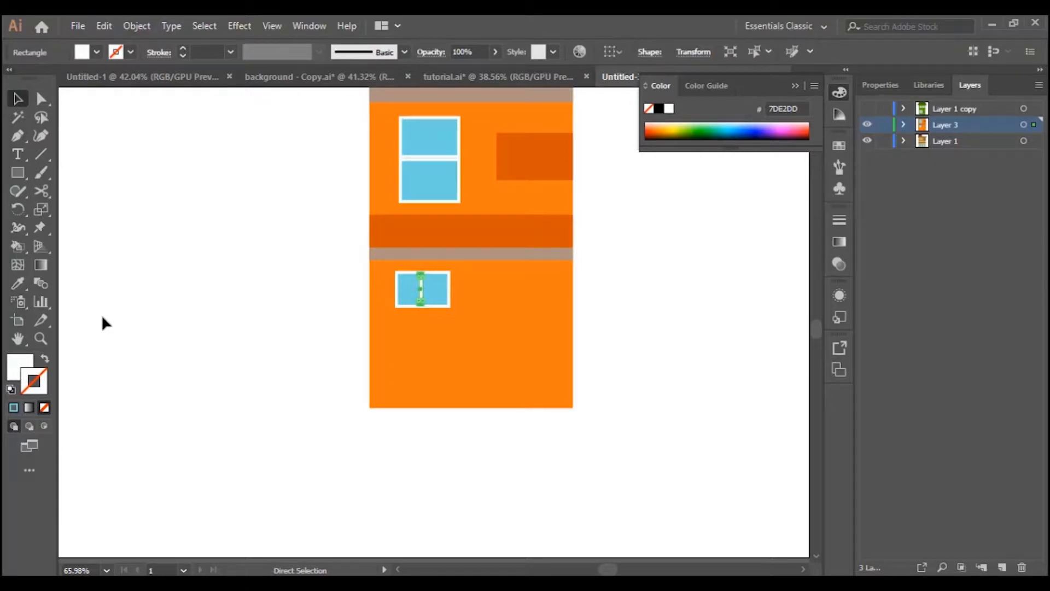
key(ctrl+equal)
key(ctrl+equal)
scroll(186, 142, down, 3)
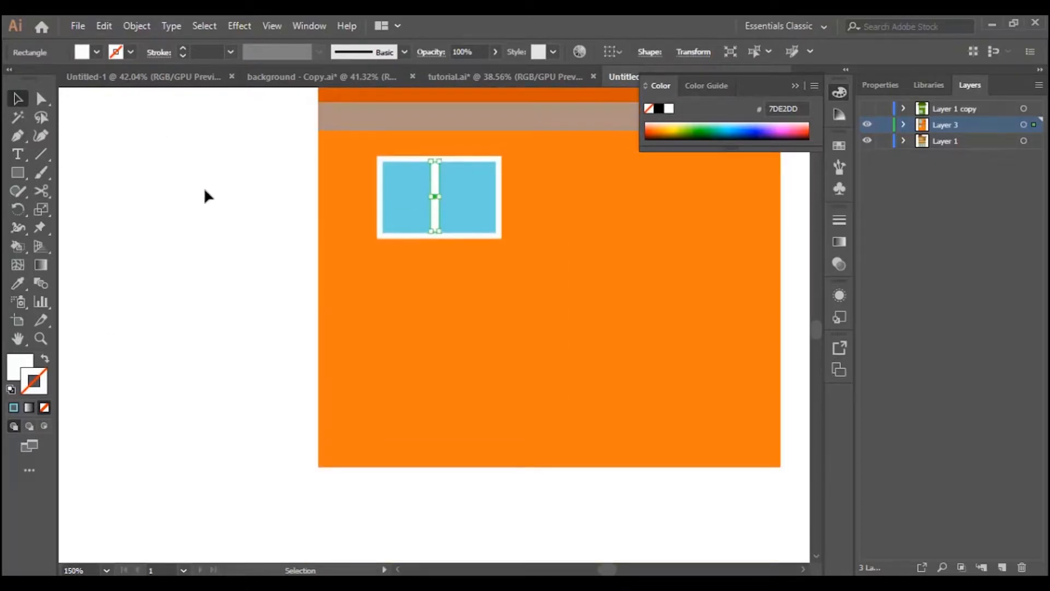
click(206, 188)
click(436, 209)
drag(432, 234, 436, 235)
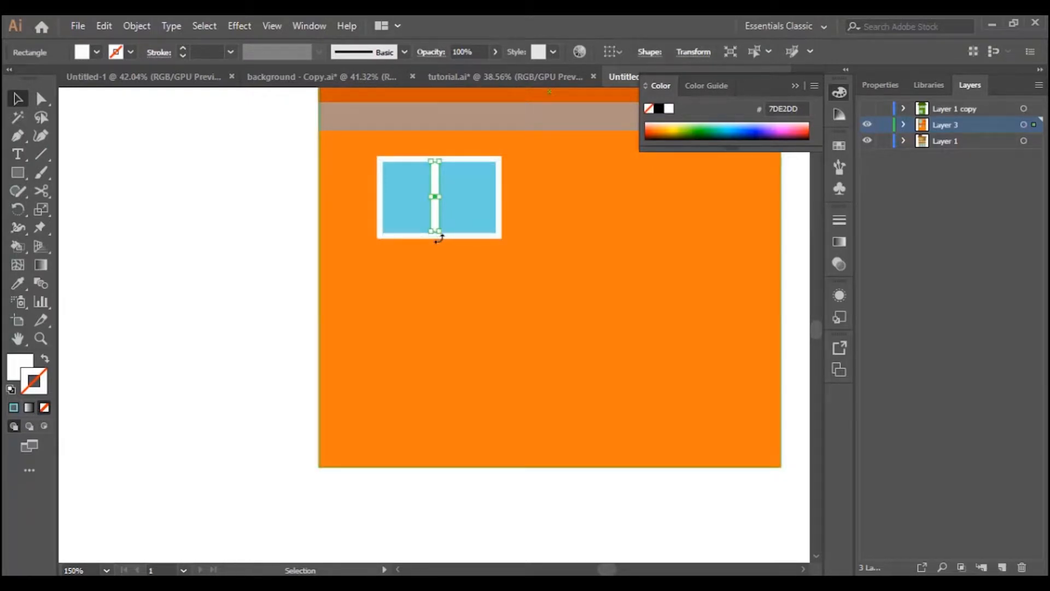
click(258, 259)
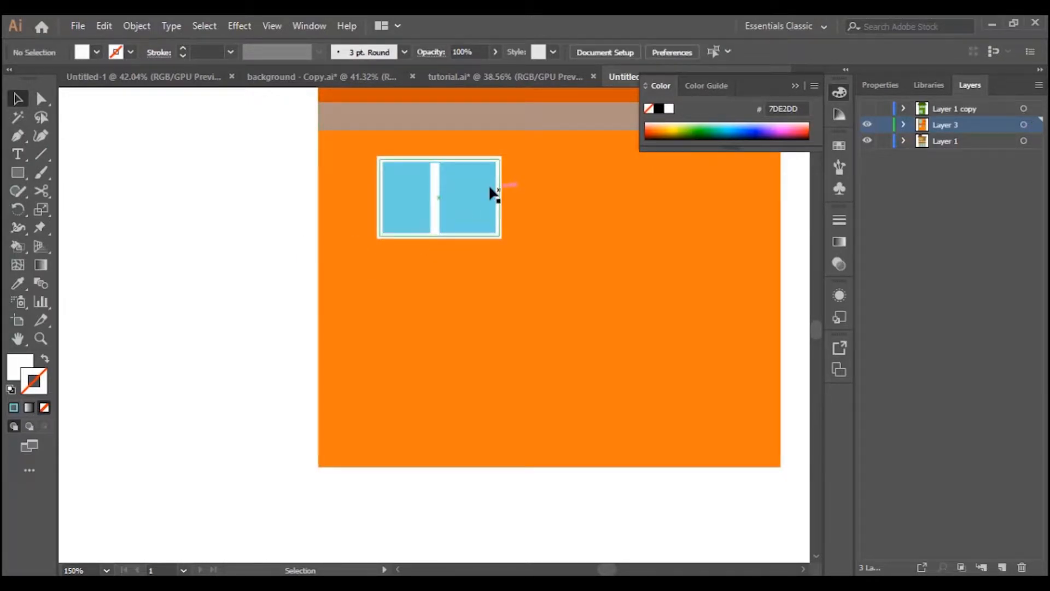
Stretch the top end of the vertical divider upward until it overlaps the window's upper frame
click(438, 181)
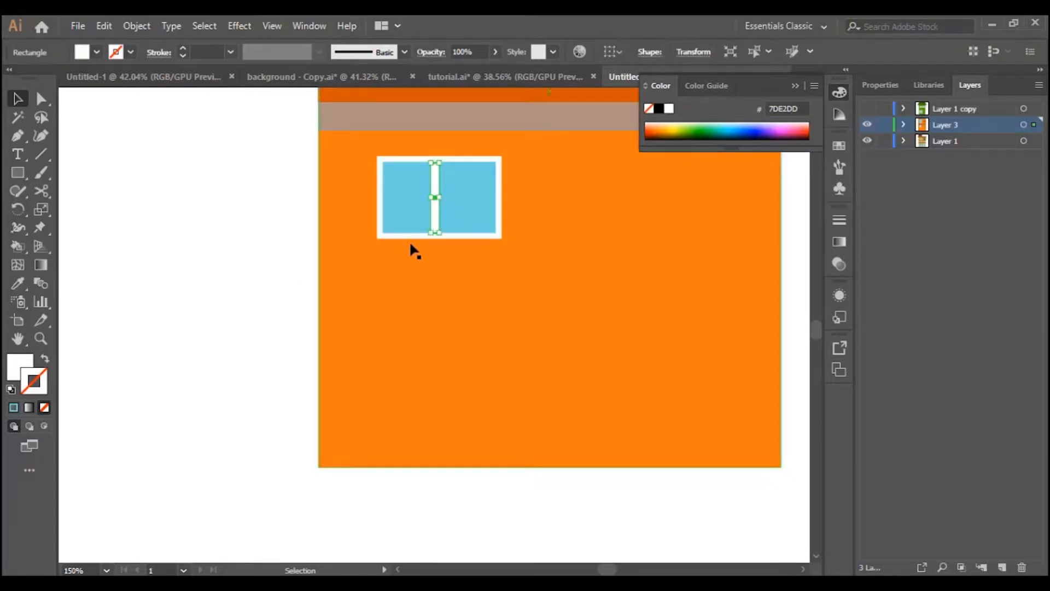
key(ctrl+equal)
key(ctrl+equal)
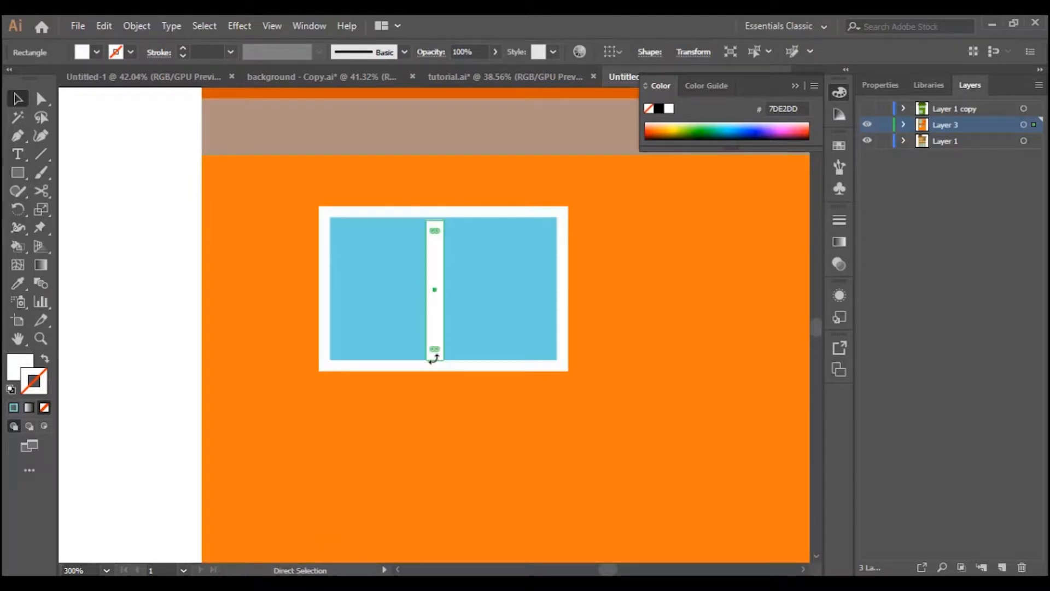
key(ctrl+equal)
key(ctrl+equal)
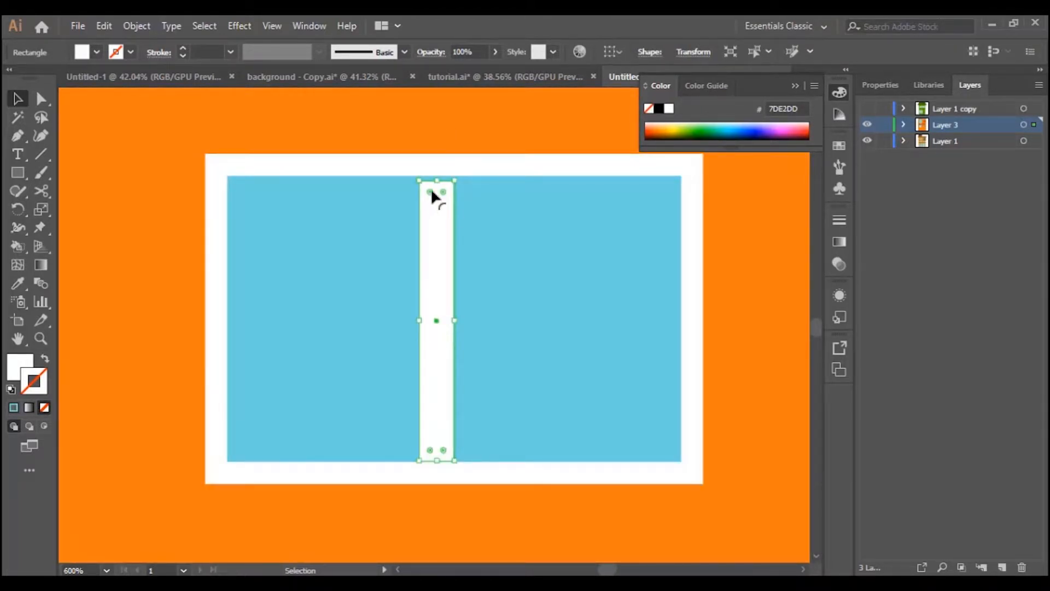
drag(437, 180, 436, 172)
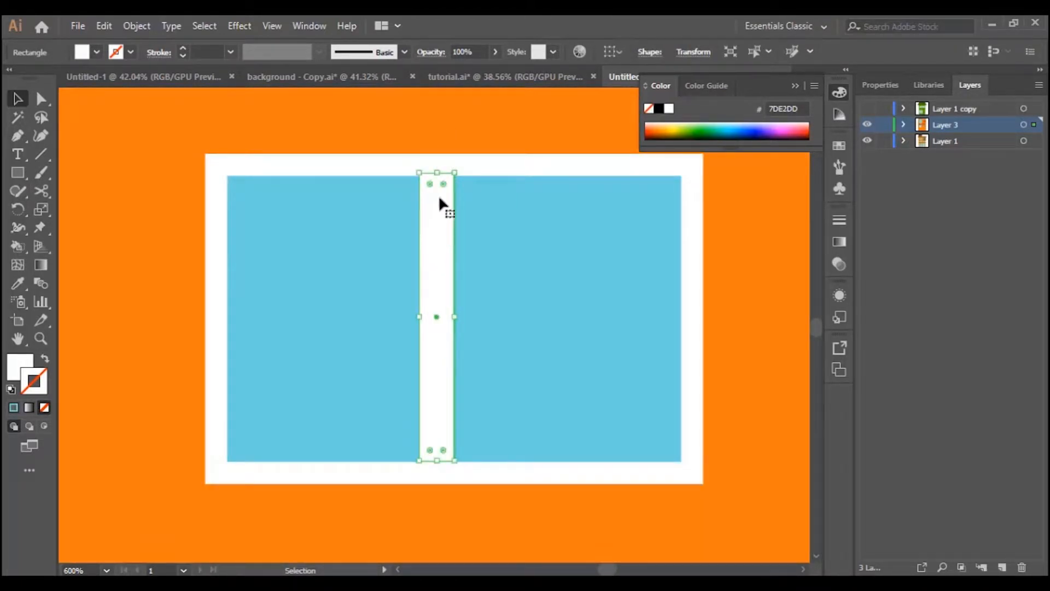
key(ctrl+minus)
key(ctrl+minus)
key(ctrl+minus)
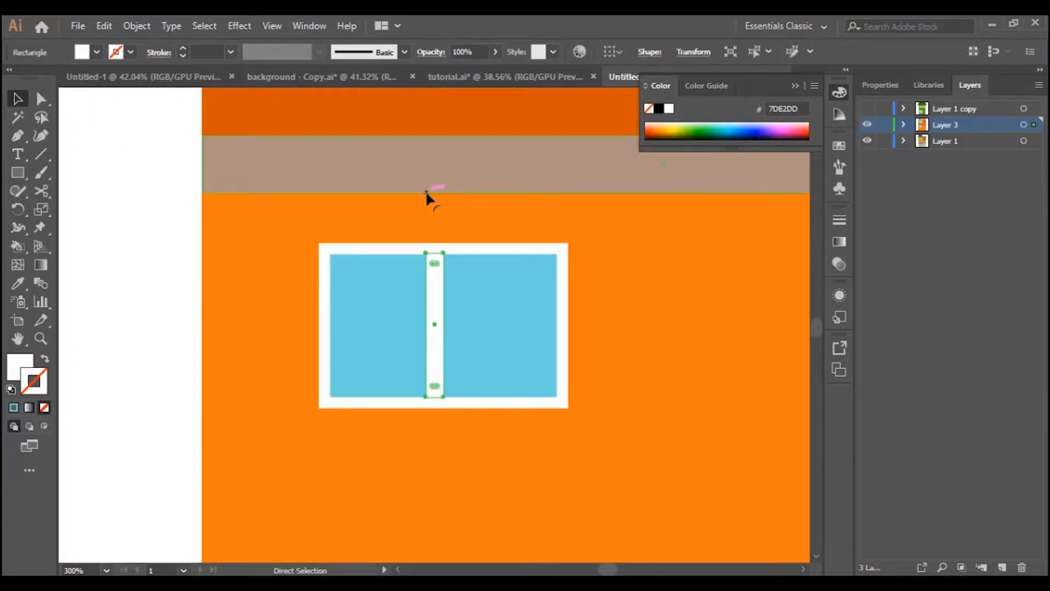
key(ctrl+minus)
scroll(459, 242, down, 3)
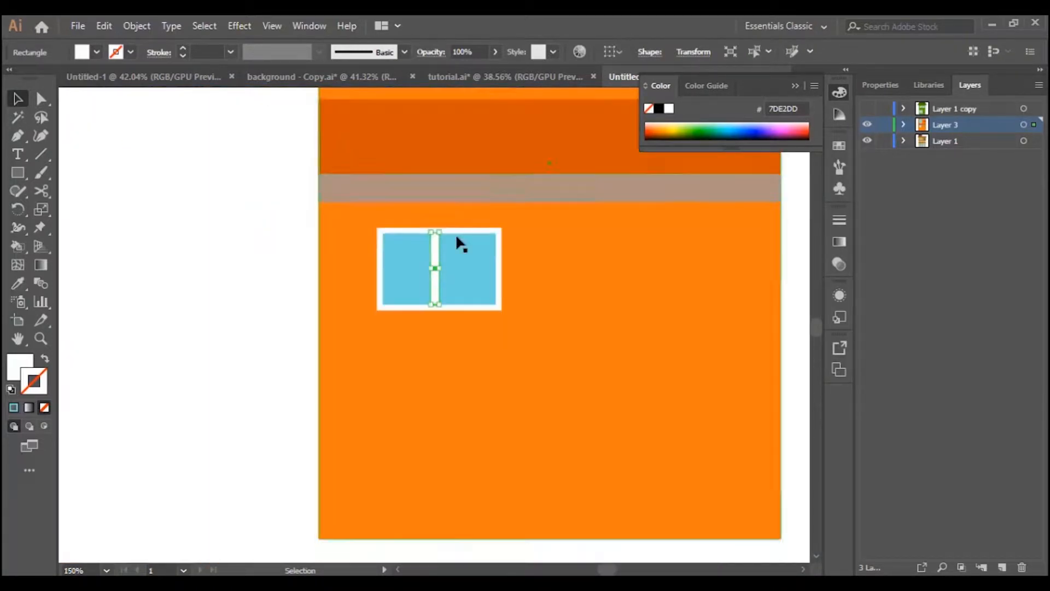
click(169, 202)
Expand Layer 3 and lock the large orange building rectangle
click(574, 363)
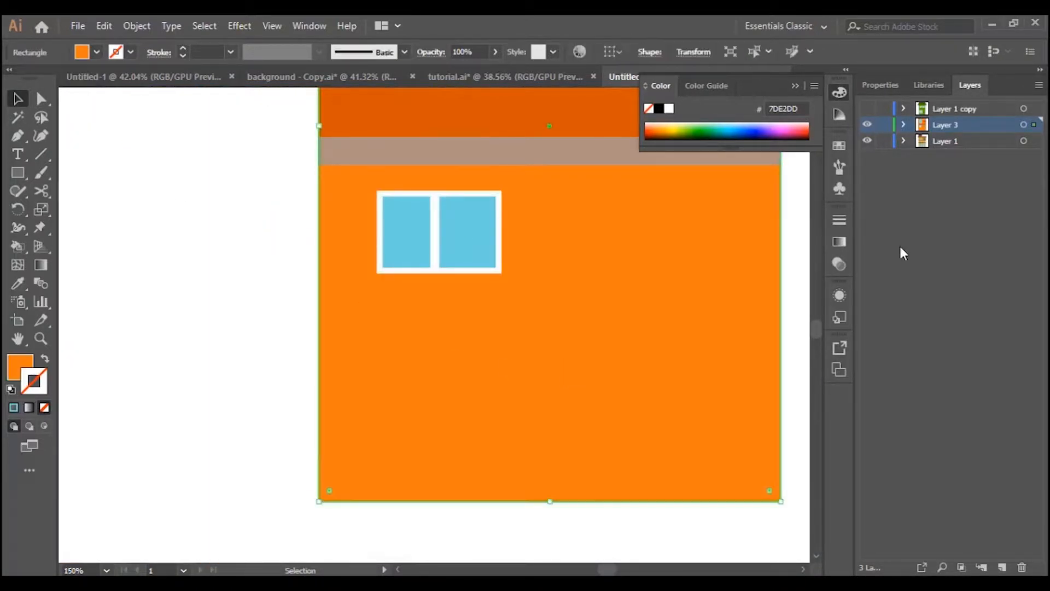
click(904, 124)
click(957, 270)
click(884, 270)
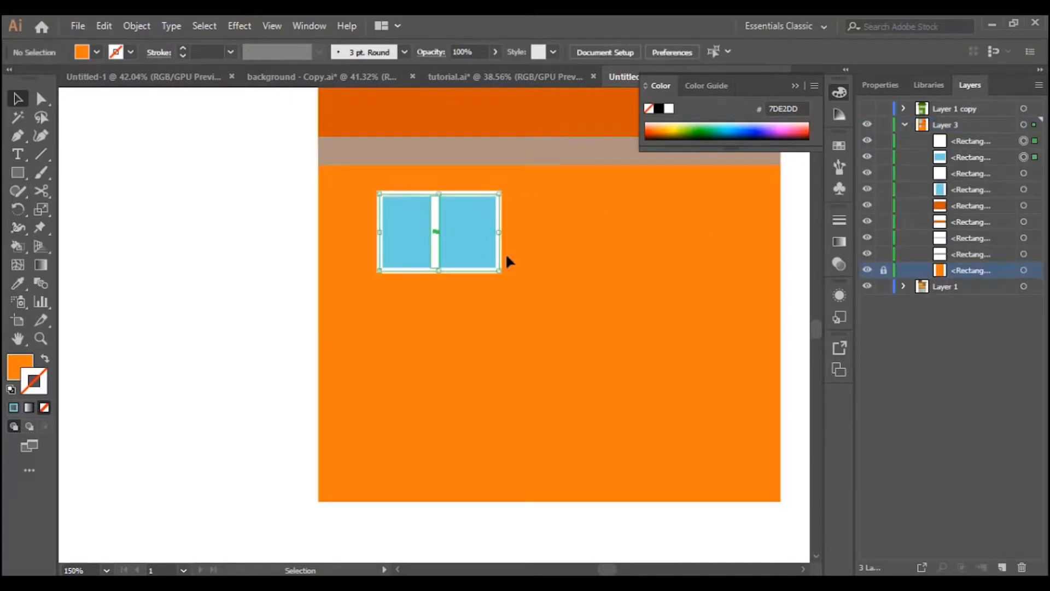
Move the vertical divider slightly right to the horizontal centre of the lower-floor window
click(434, 235)
drag(433, 234, 437, 235)
click(262, 290)
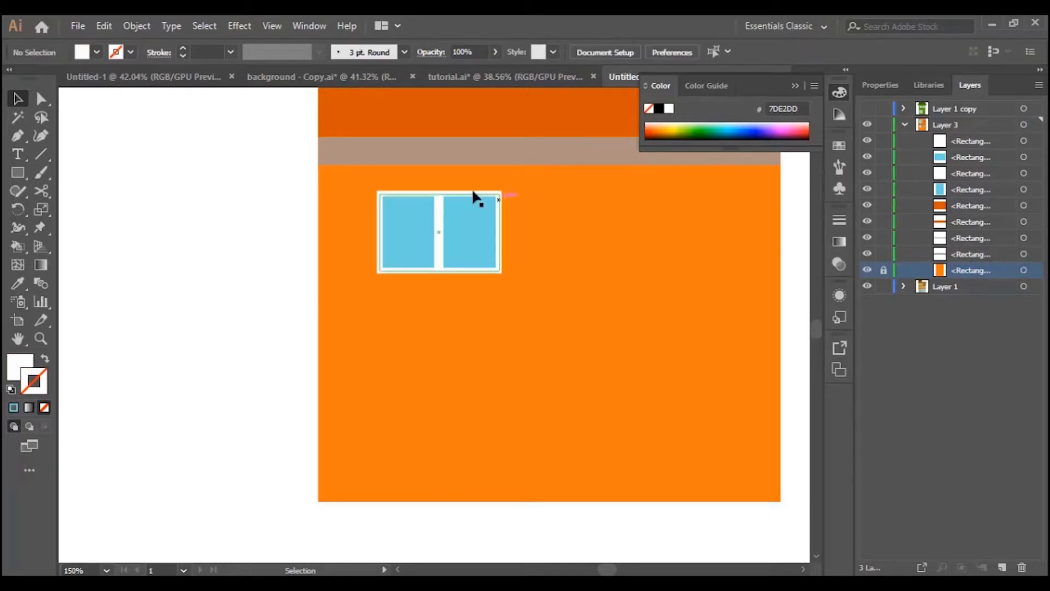
Duplicate the lower-floor window with its divider to the right side of the same floor, level with the original
click(485, 254)
drag(479, 253, 705, 255)
click(492, 338)
Draw an upright white door rectangle in the middle of the lower floor, reaching down to the building's base
scroll(683, 336, down, 1)
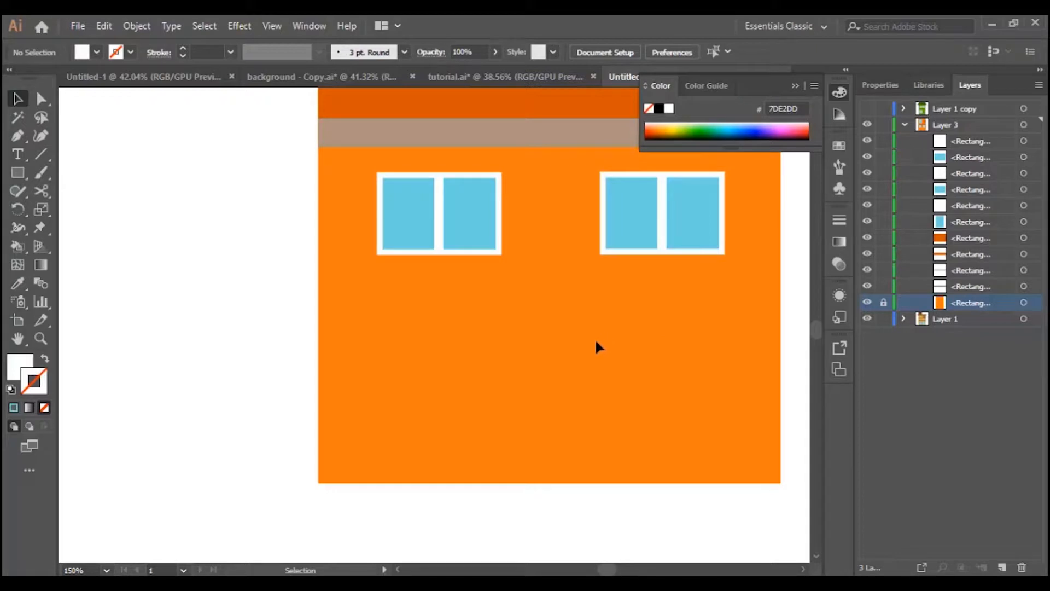
click(18, 174)
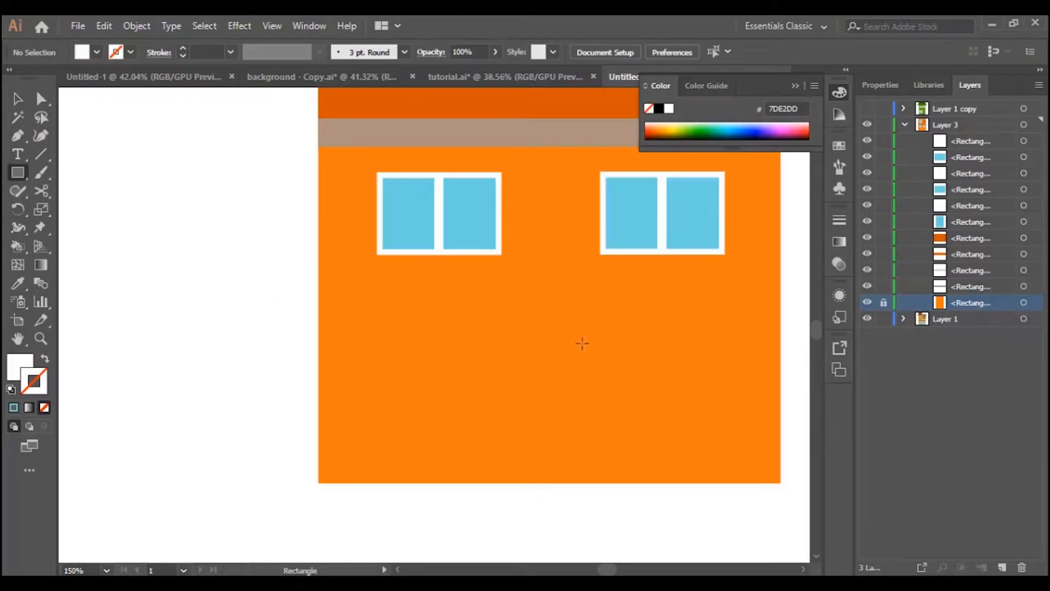
drag(480, 288, 625, 474)
drag(555, 476, 547, 482)
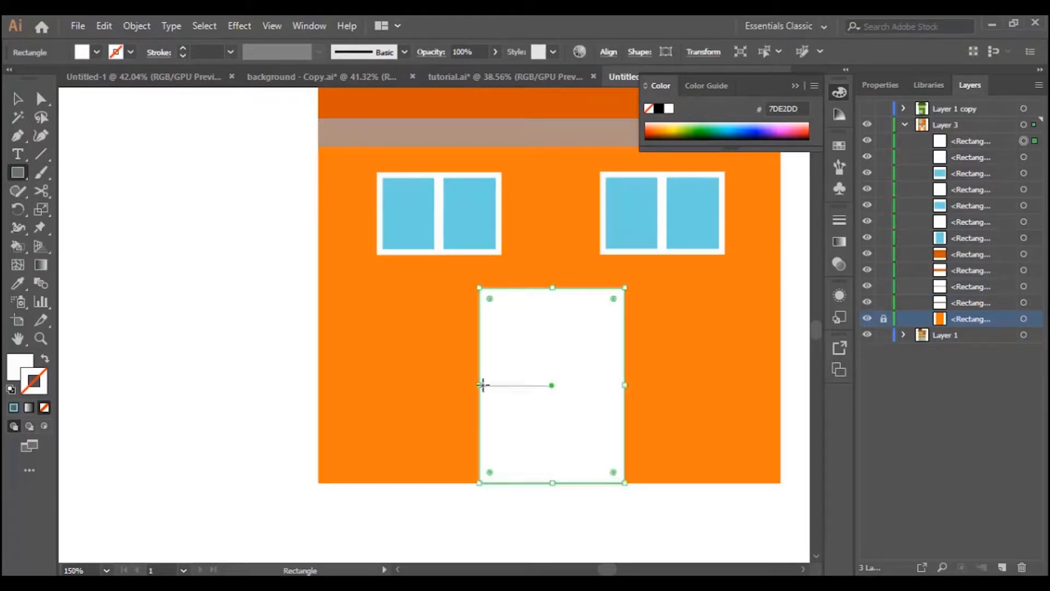
Narrow the door slightly from both sides and fill it with the dark orange sampled from the band above
drag(480, 384, 488, 392)
drag(624, 388, 617, 389)
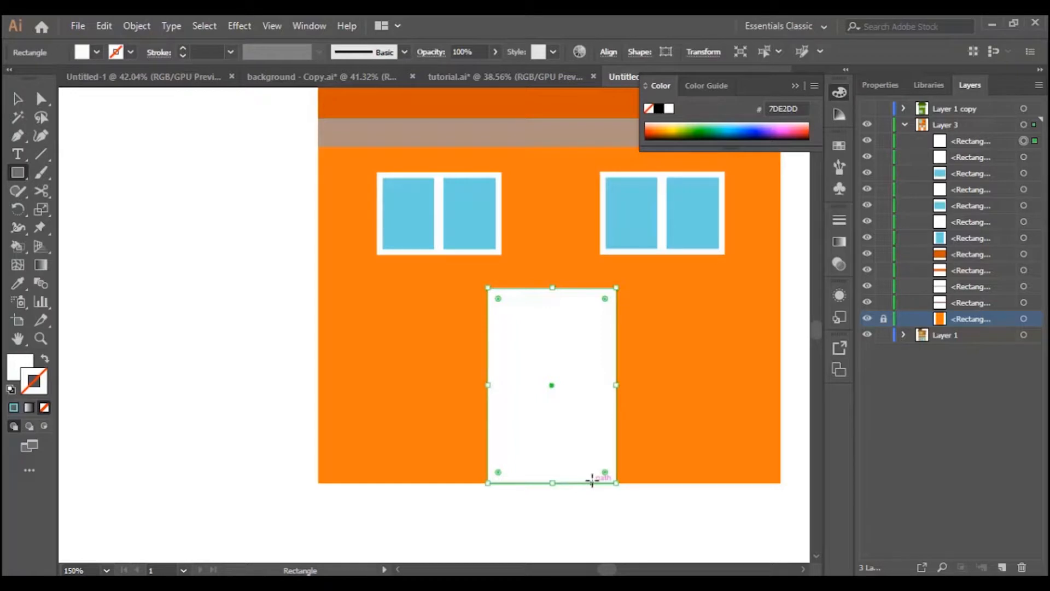
click(17, 283)
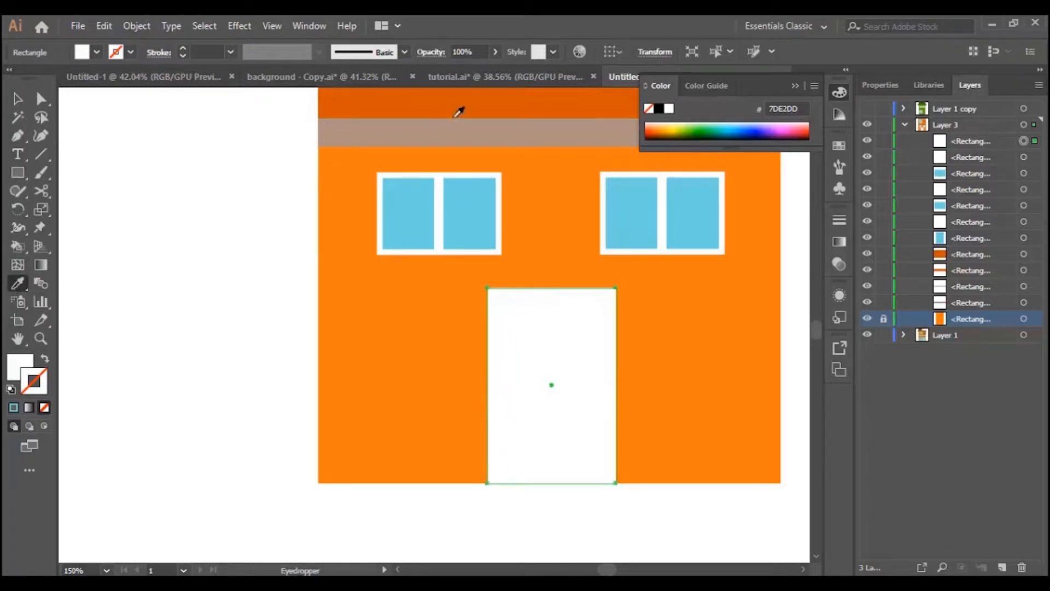
click(504, 100)
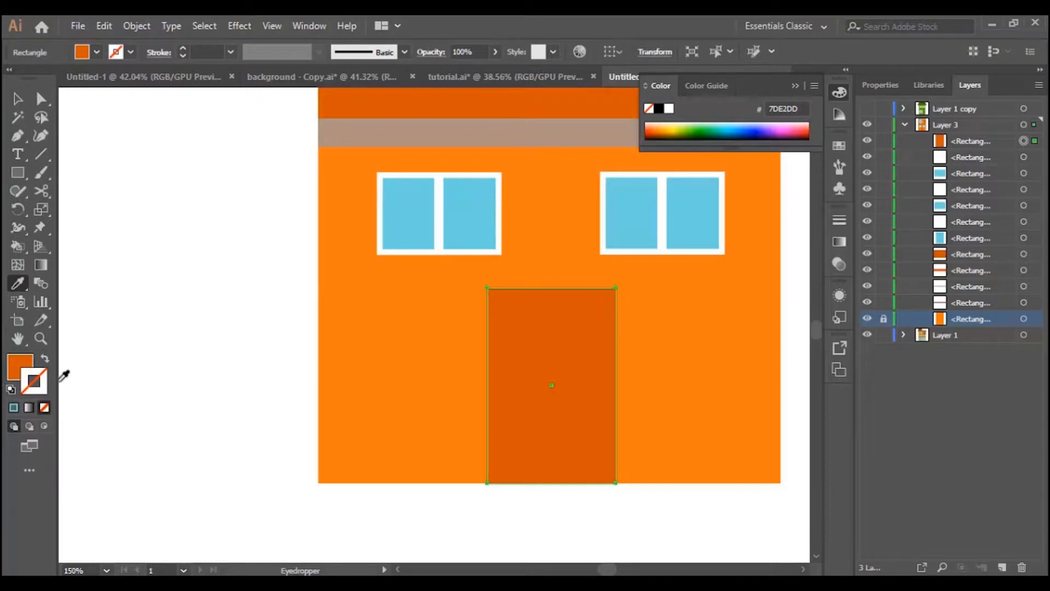
Give the orange building's door a white stroke of 5 pt
double_click(34, 381)
drag(618, 206, 558, 169)
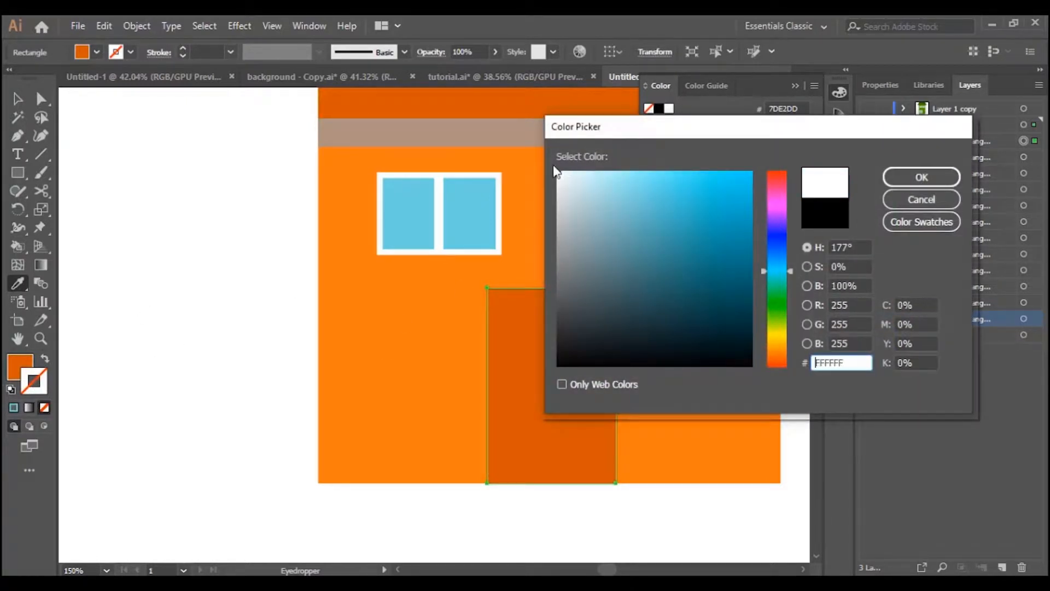
click(903, 181)
click(230, 52)
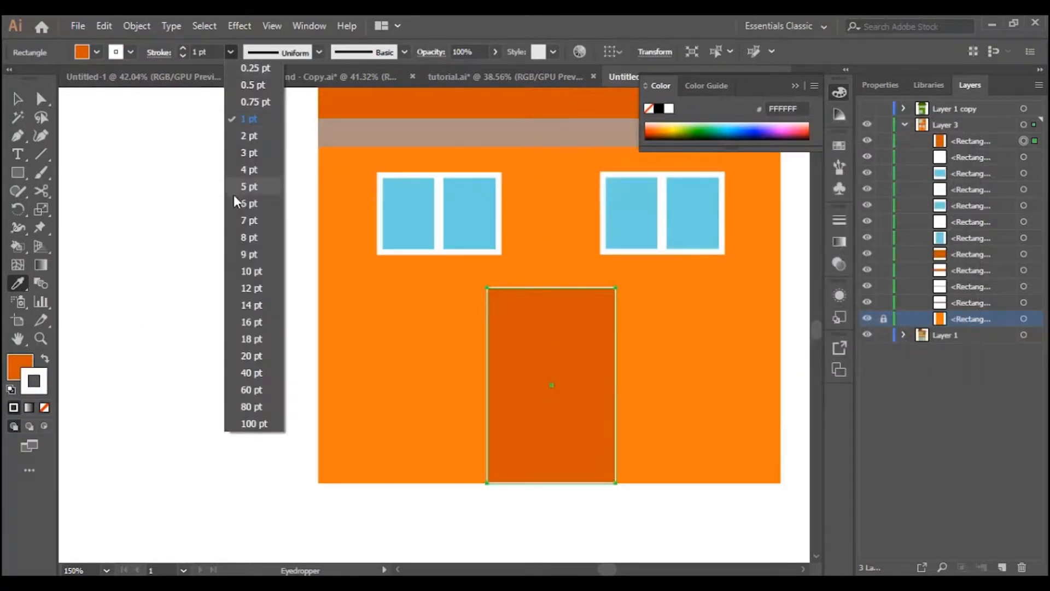
click(249, 187)
click(18, 99)
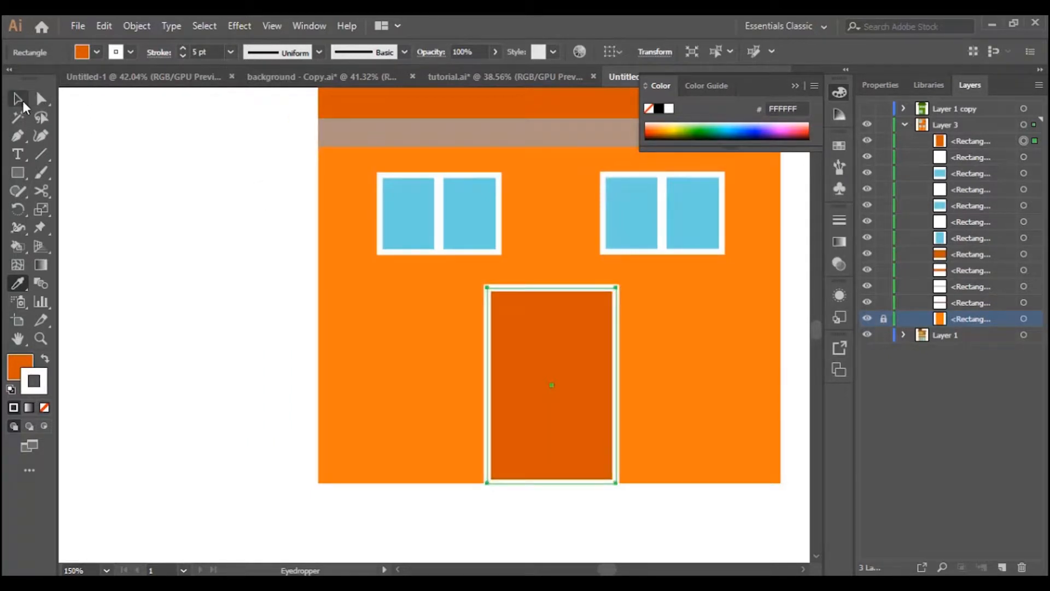
Cut the door's outline at its two bottom corners with the Scissors tool and delete the separated bottom segment
click(40, 193)
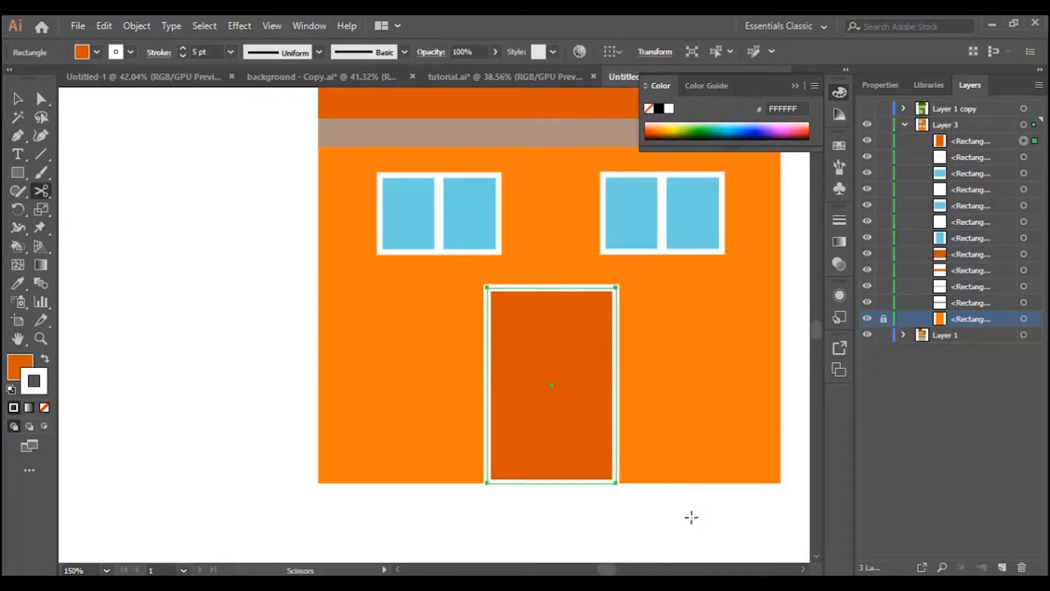
click(616, 484)
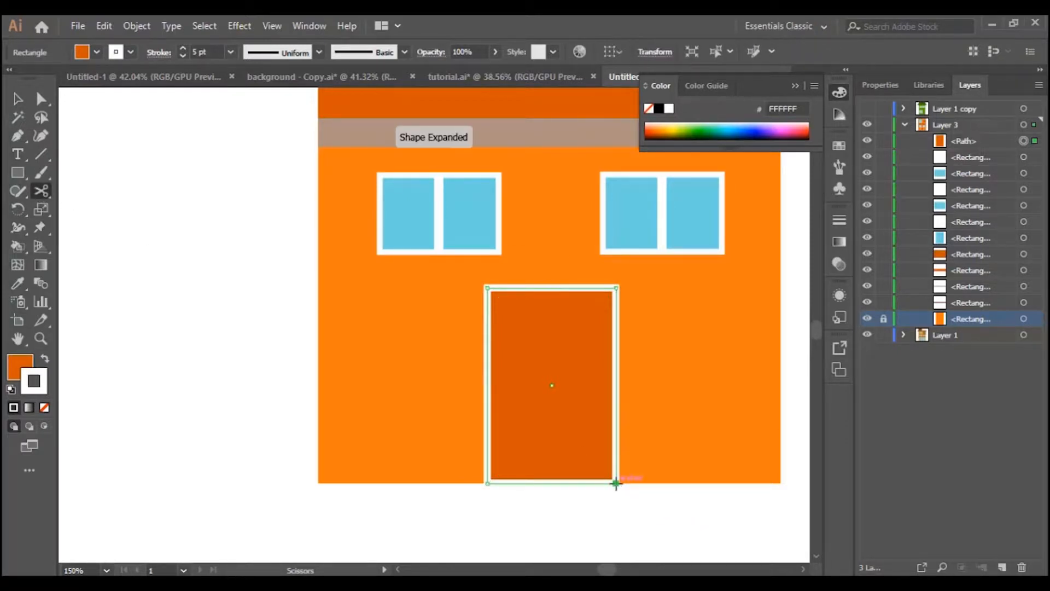
click(488, 484)
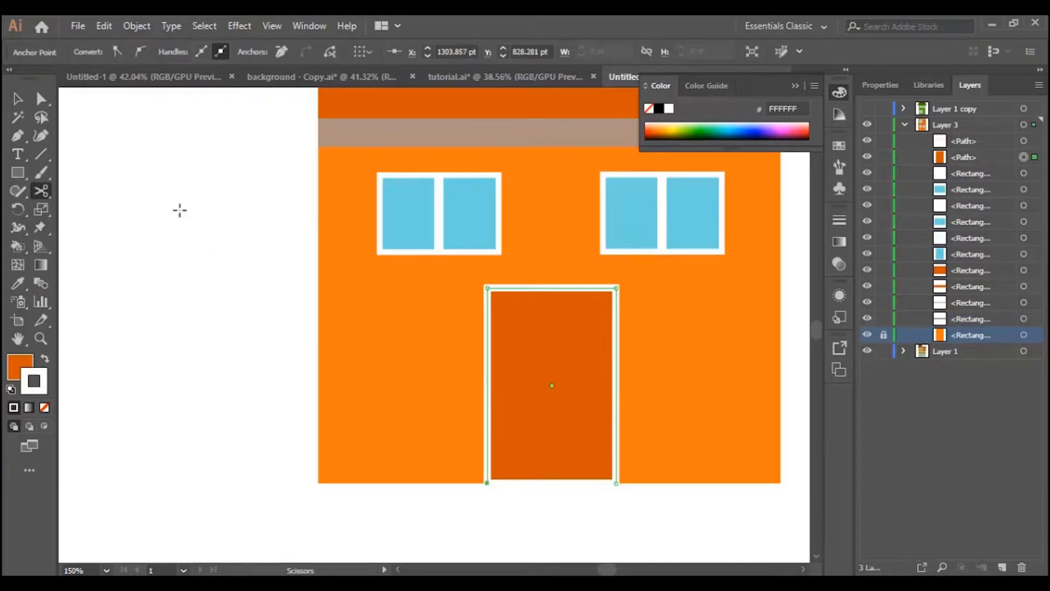
click(17, 99)
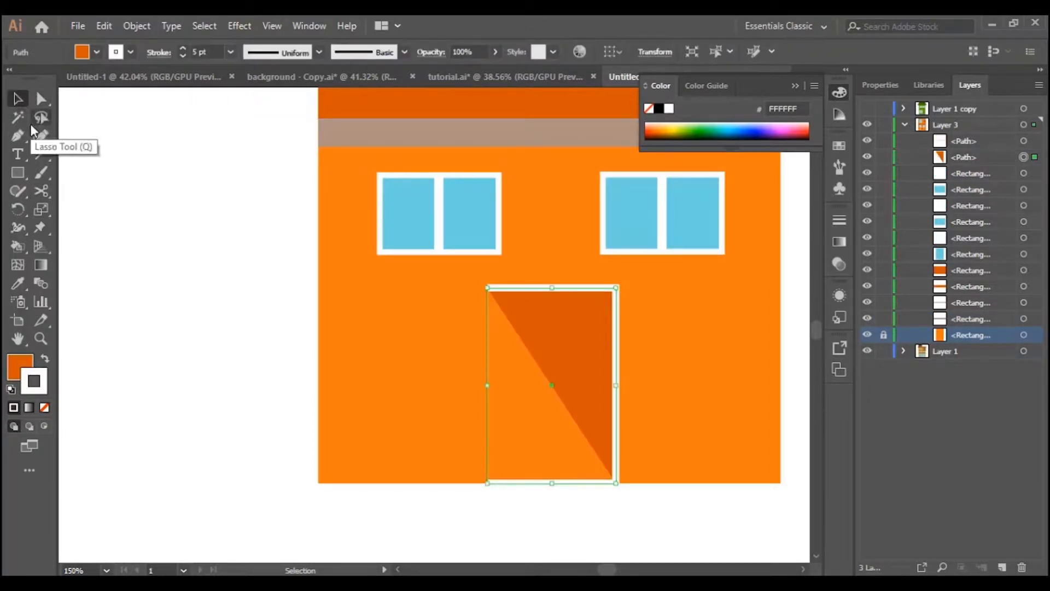
click(578, 483)
key(Delete)
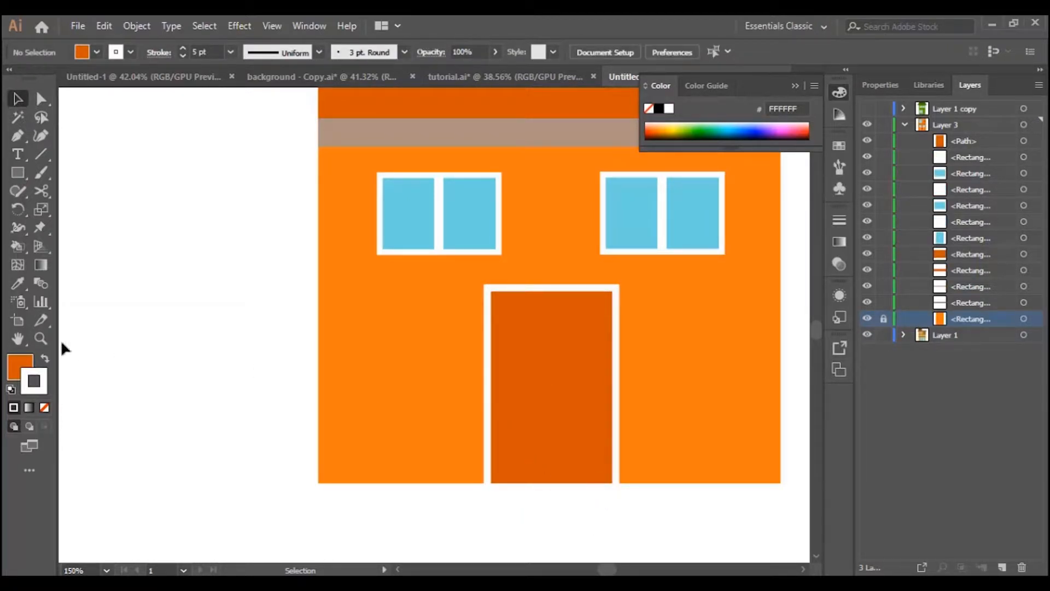
Draw a small circular doorknob near the door's left edge, without a stroke, and fill it with the orange sampled from the wall
drag(18, 173, 76, 207)
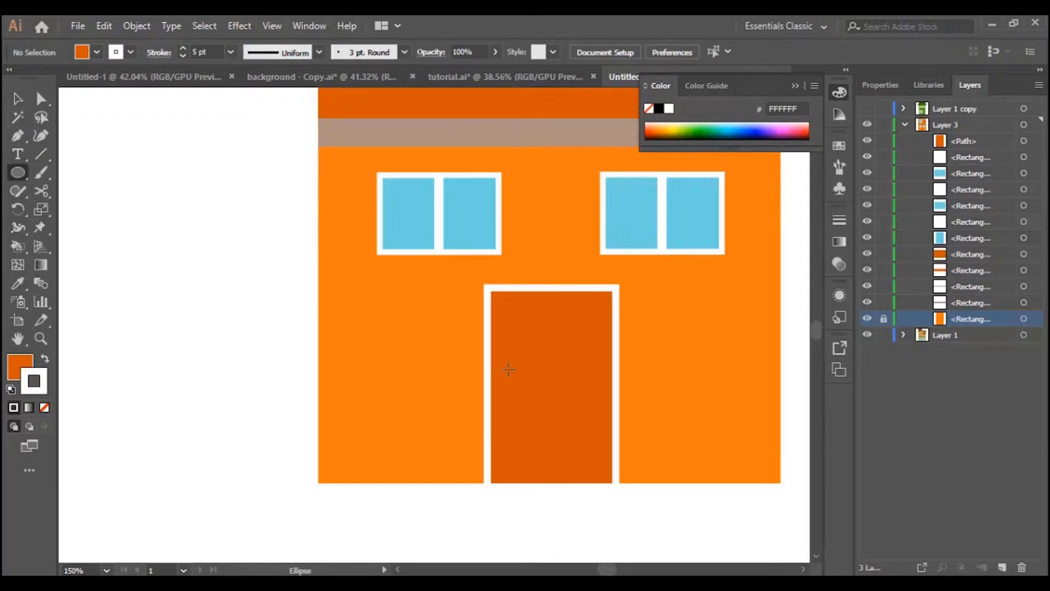
drag(506, 382, 511, 387)
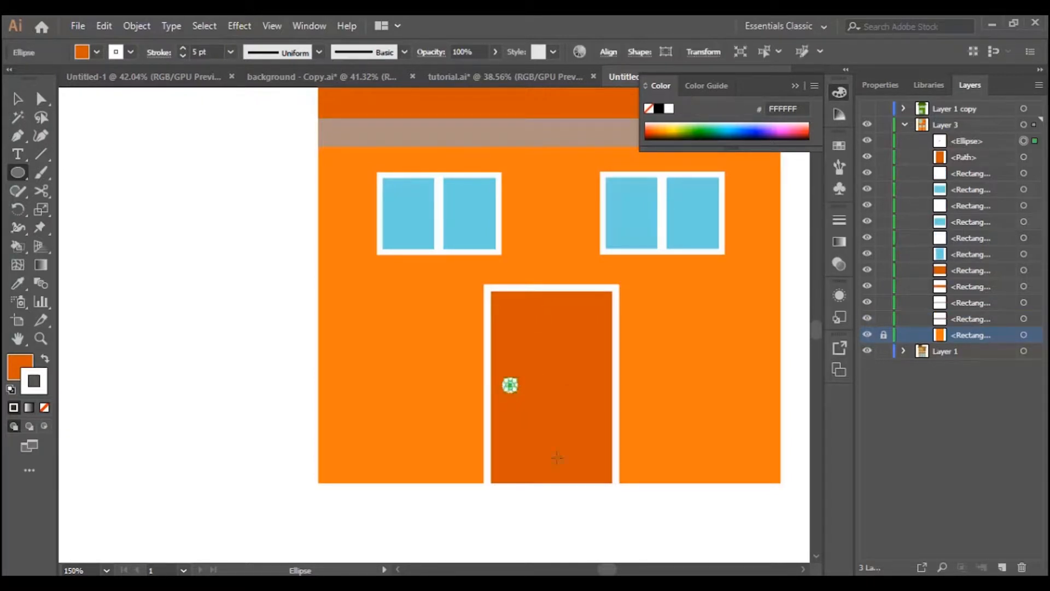
click(44, 407)
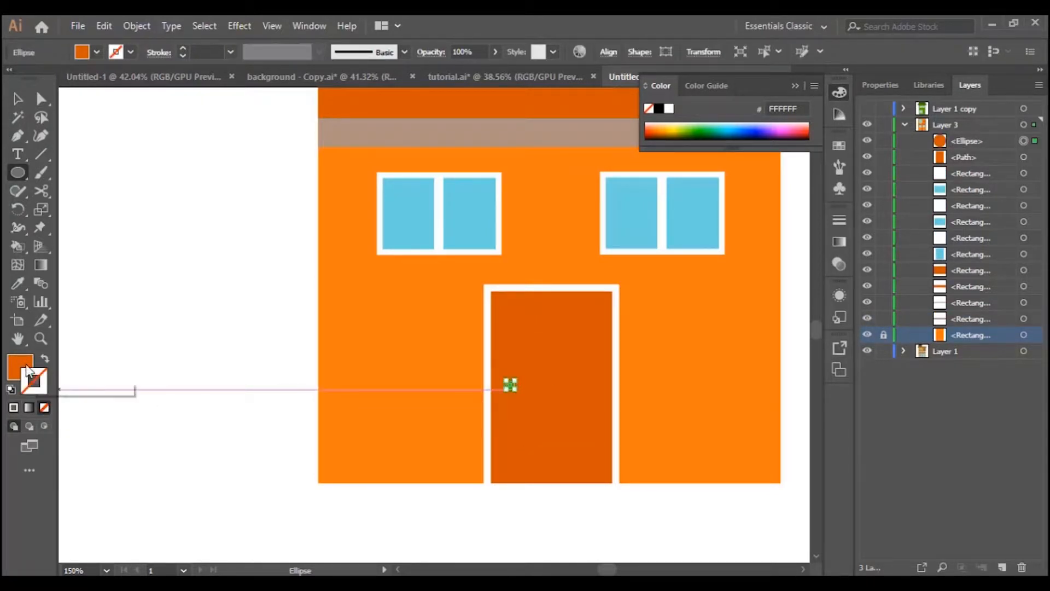
click(21, 365)
click(18, 284)
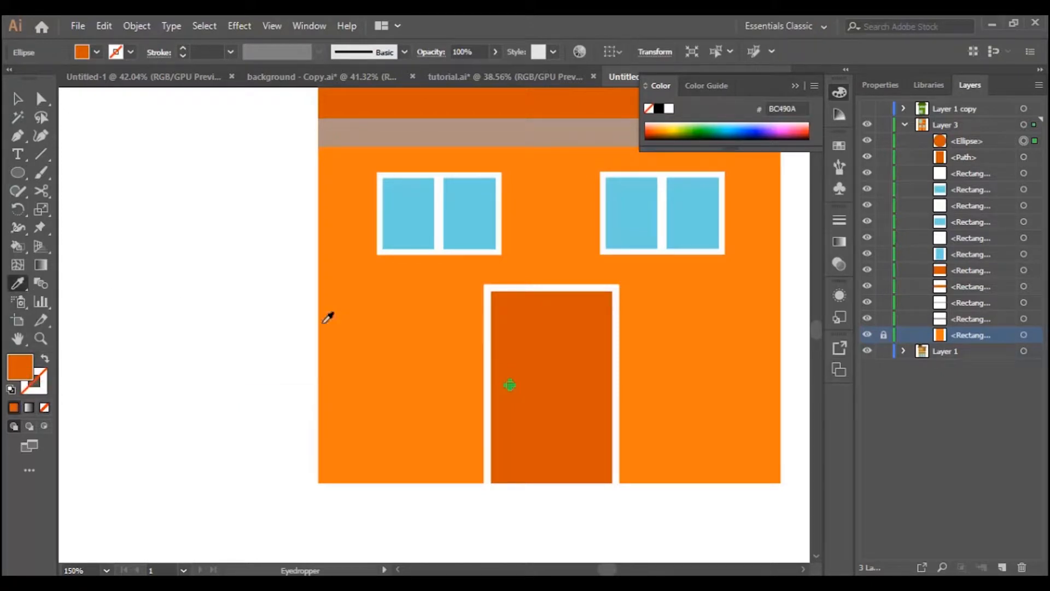
click(368, 323)
click(25, 104)
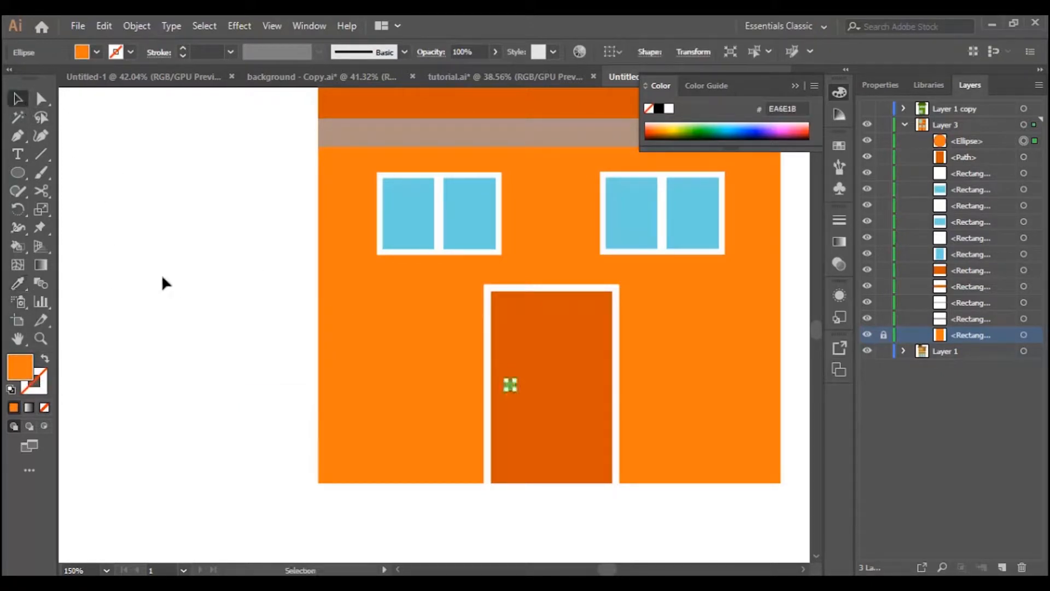
click(162, 281)
Select the orange building's artwork on Layer 3 and collapse the floating Color panel that covers the document tabs
scroll(623, 474, down, 2)
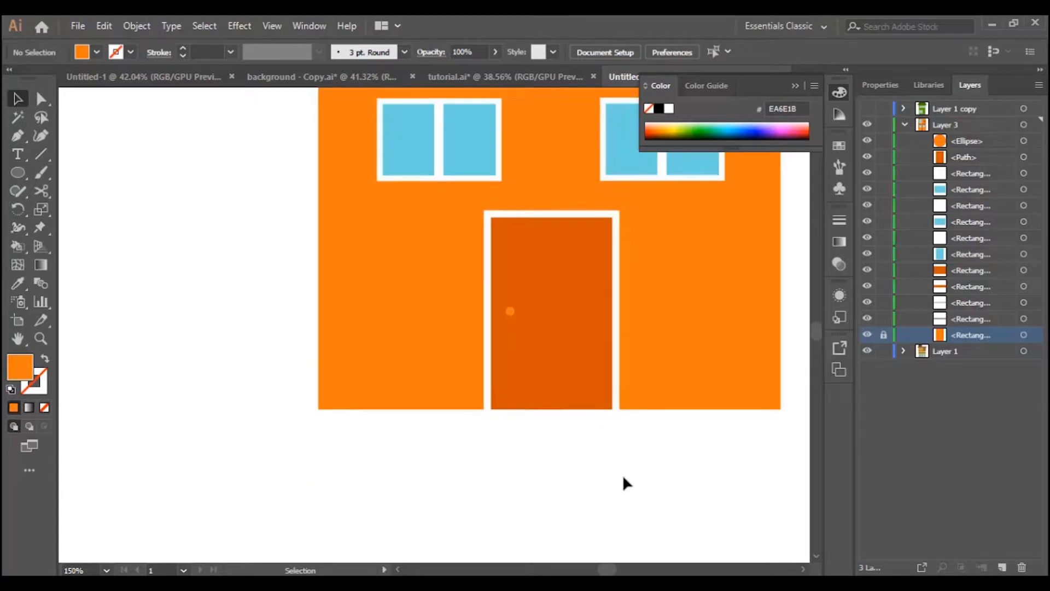
scroll(626, 444, up, 12)
scroll(639, 436, down, 3)
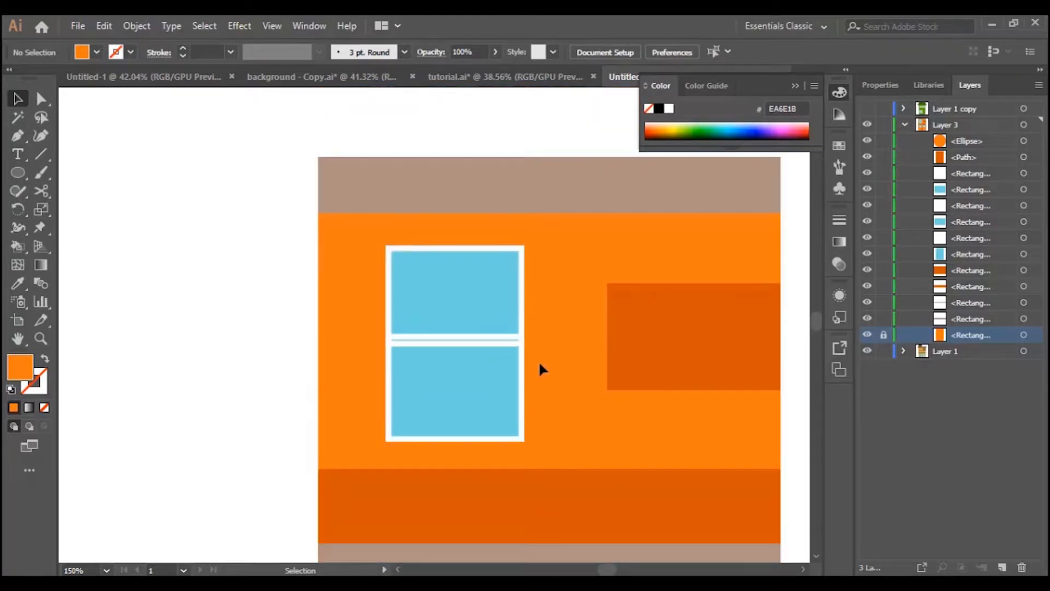
key(ctrl+minus)
key(ctrl+minus)
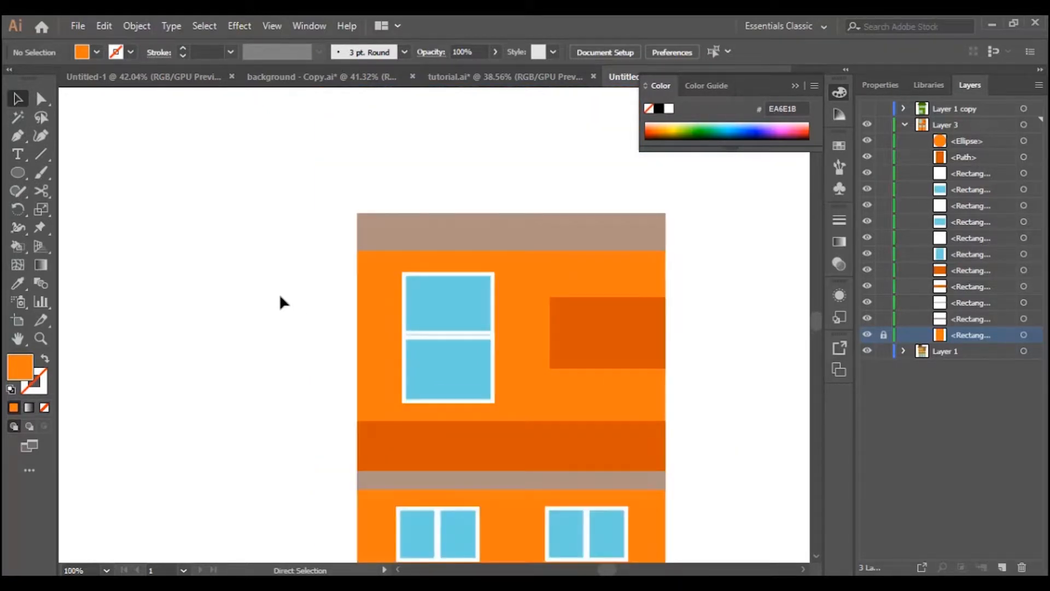
scroll(339, 353, down, 3)
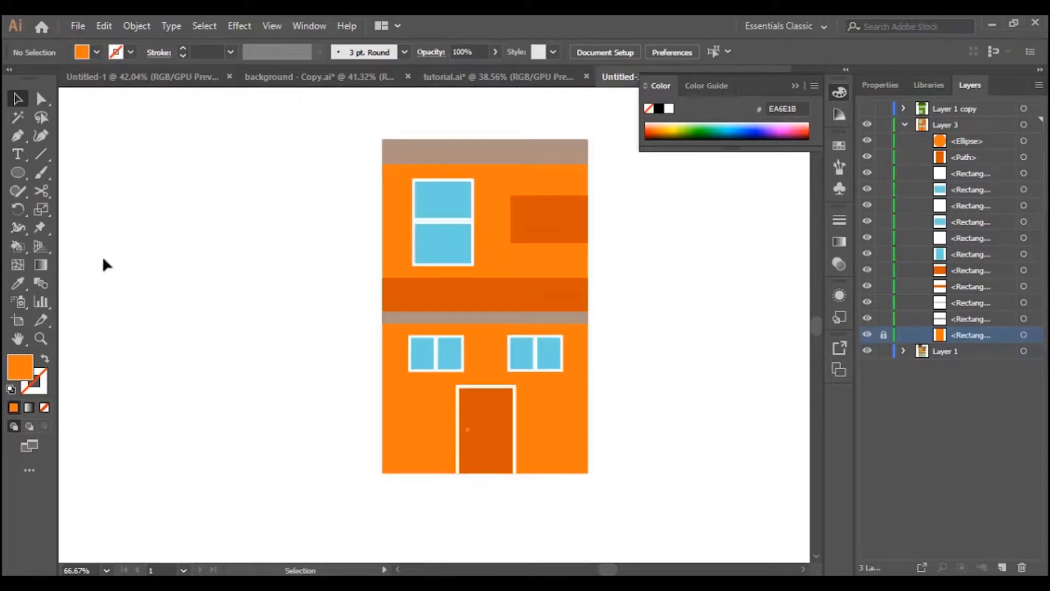
click(904, 125)
click(1024, 125)
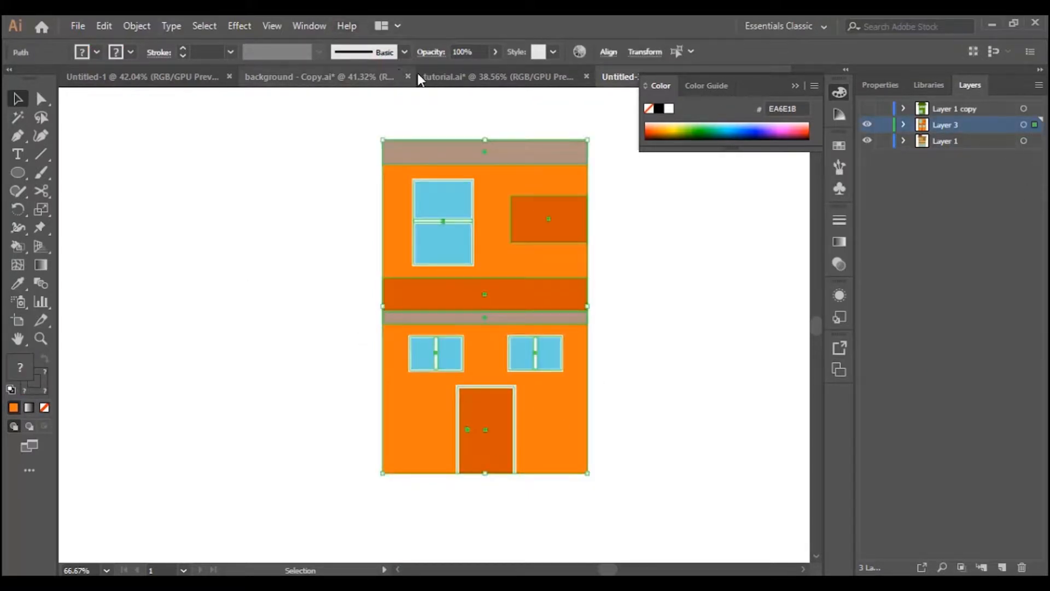
click(470, 78)
click(795, 86)
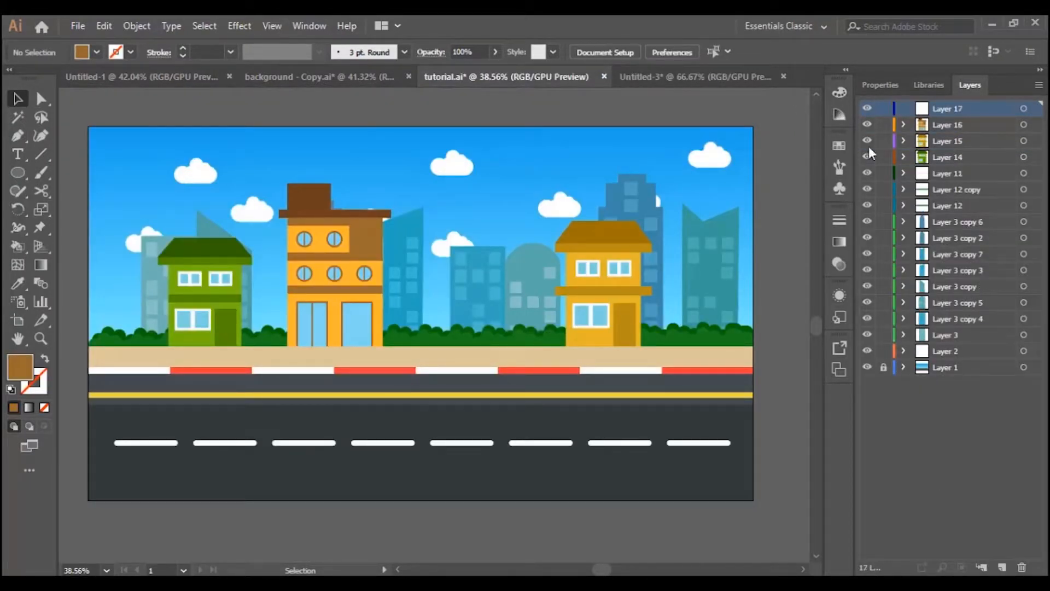
click(698, 76)
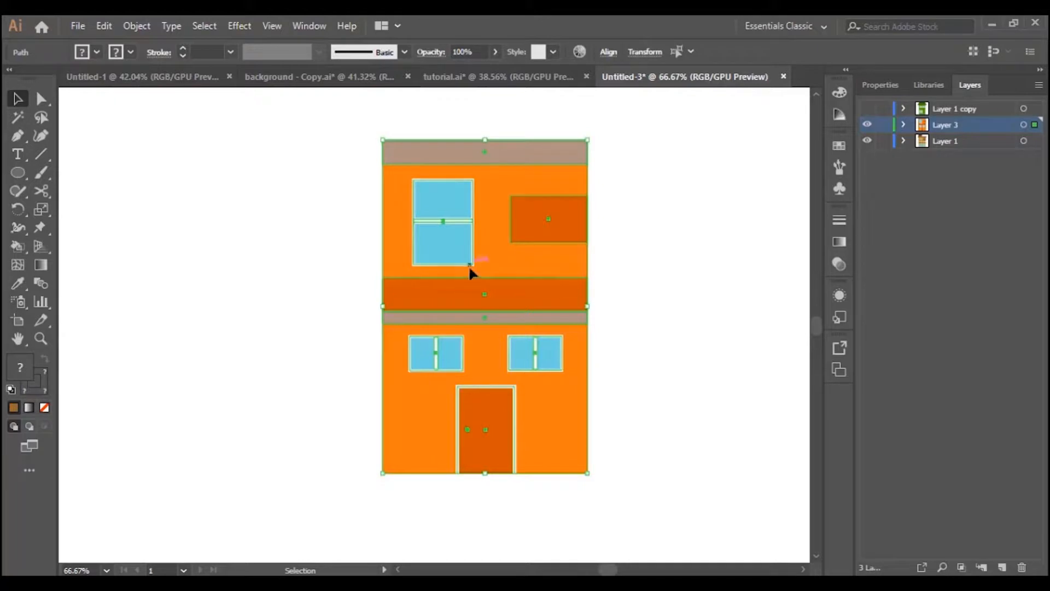
Try to move the selected orange building from Untitled-3 into tutorial.ai
drag(502, 189, 481, 86)
scroll(572, 416, down, 6)
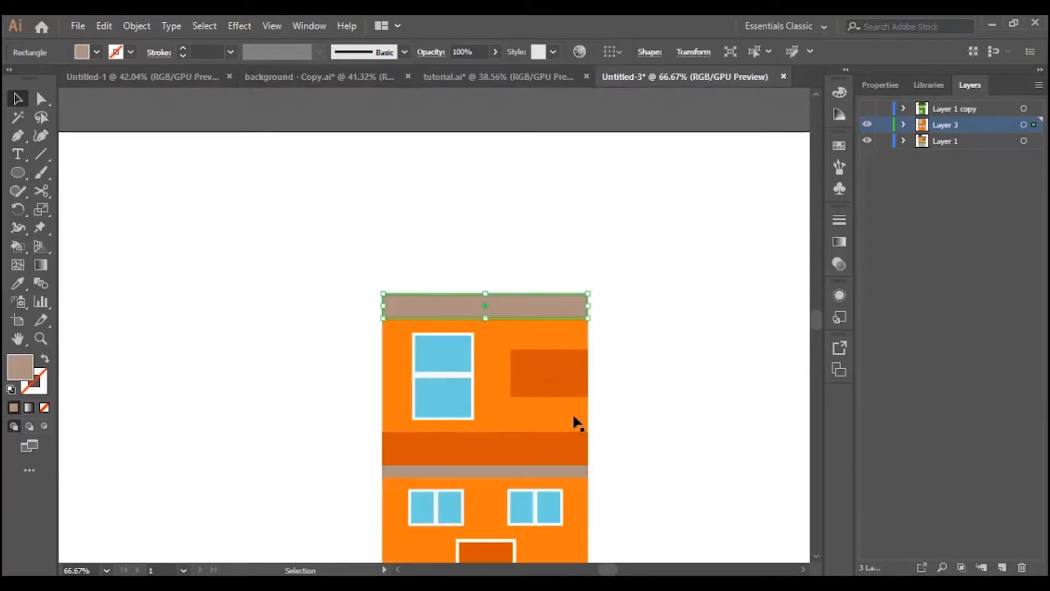
scroll(426, 278, down, 1)
key(ctrl+a)
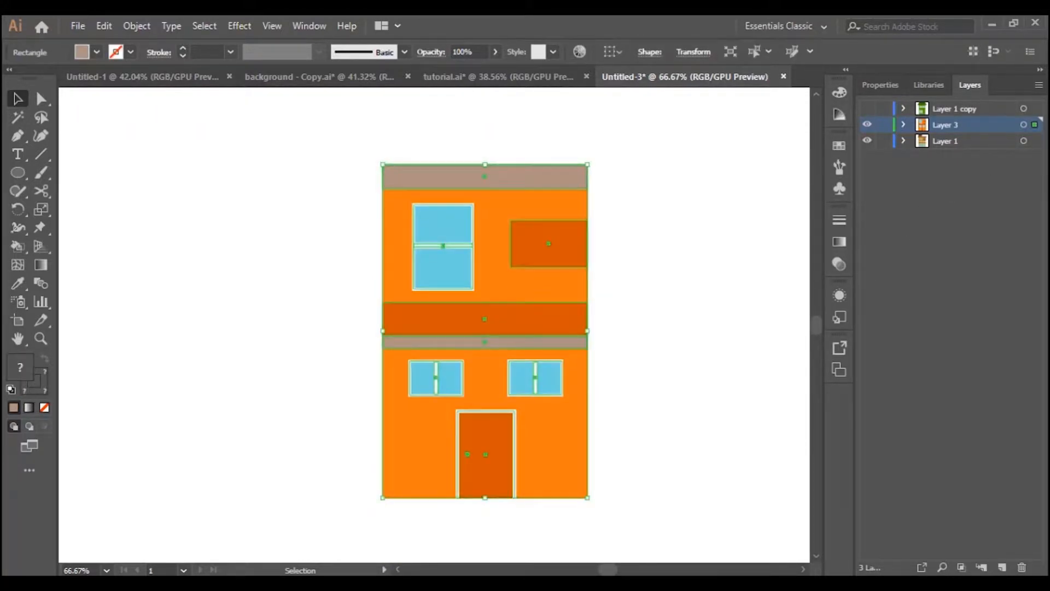
drag(505, 202, 501, 85)
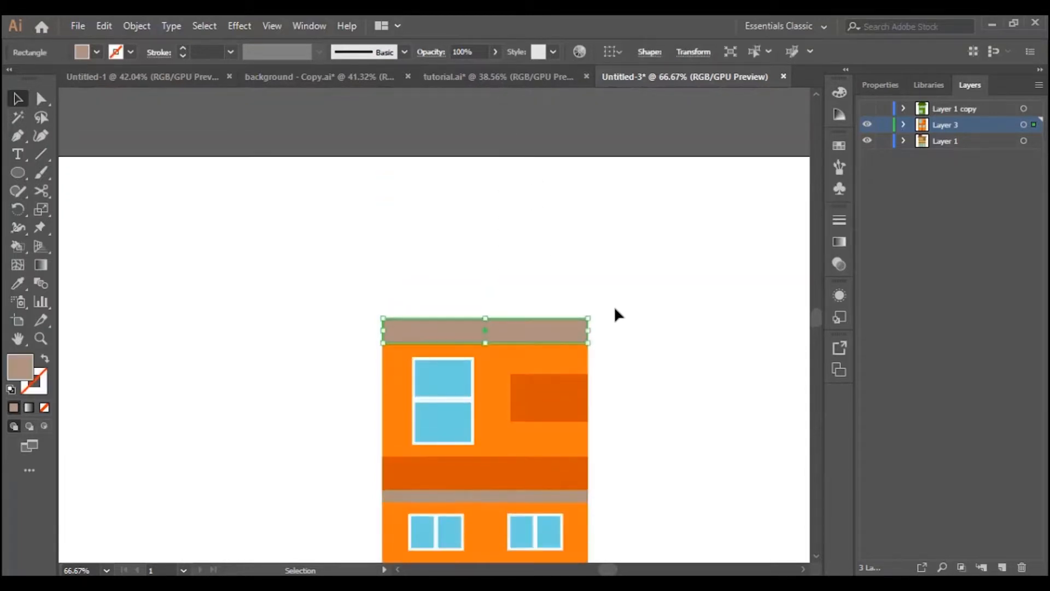
scroll(614, 306, down, 6)
Unlock the building's base rectangle in Layer 3 and select all artwork on that layer
click(903, 124)
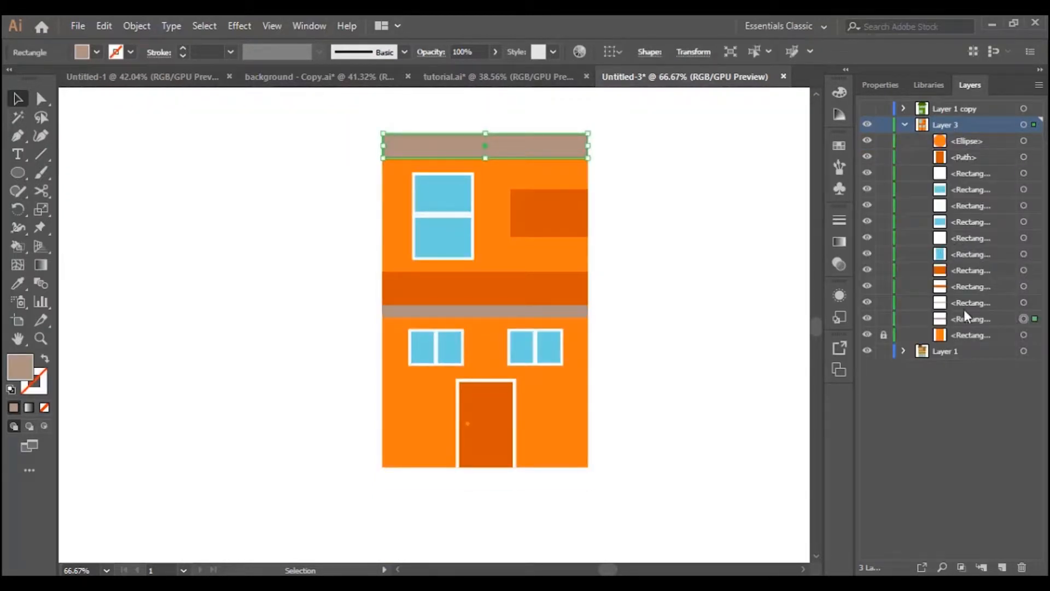
click(905, 125)
click(1036, 125)
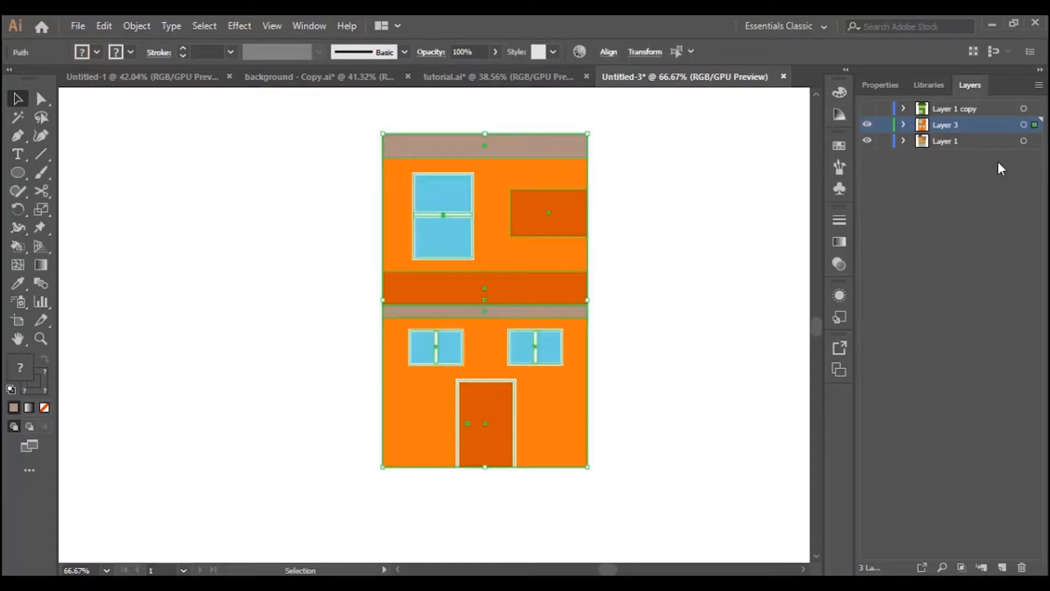
Transfer the orange building into tutorial.ai and stand it on the sidewalk between the brown-roofed building and the yellow house
drag(513, 162, 527, 87)
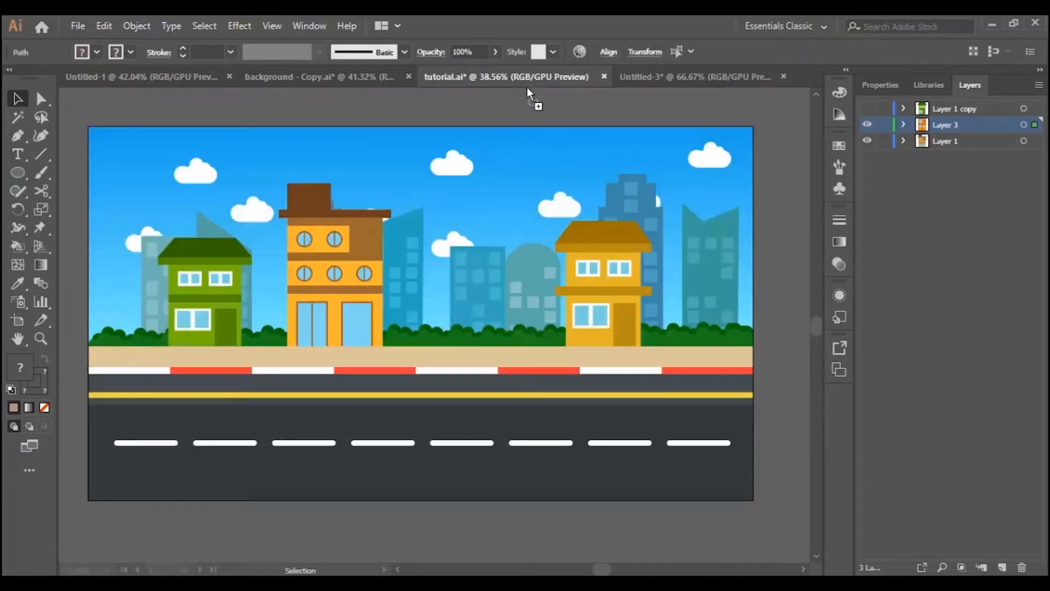
drag(481, 233, 477, 231)
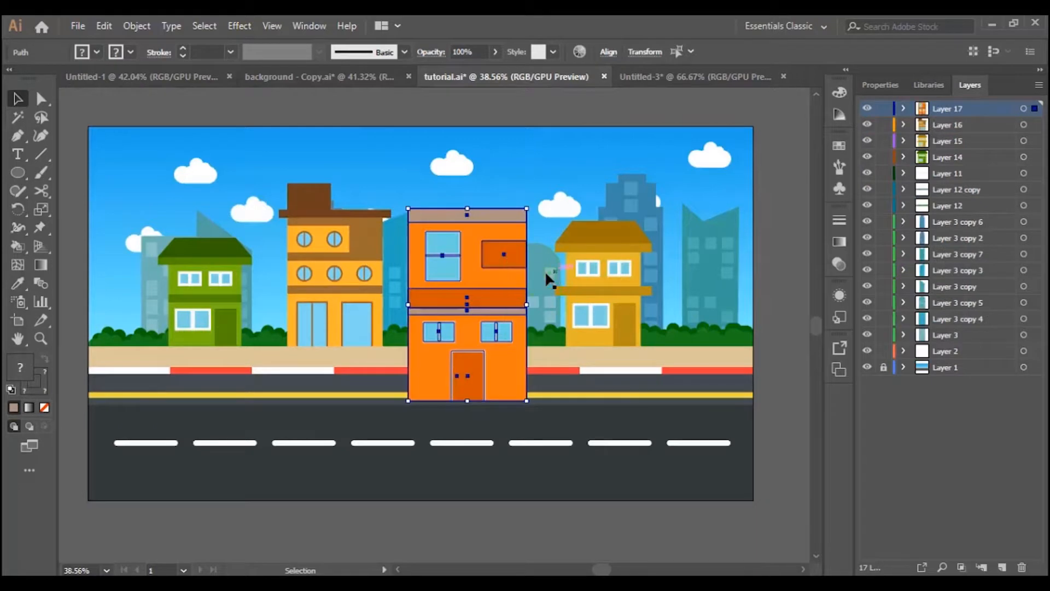
drag(494, 273, 502, 218)
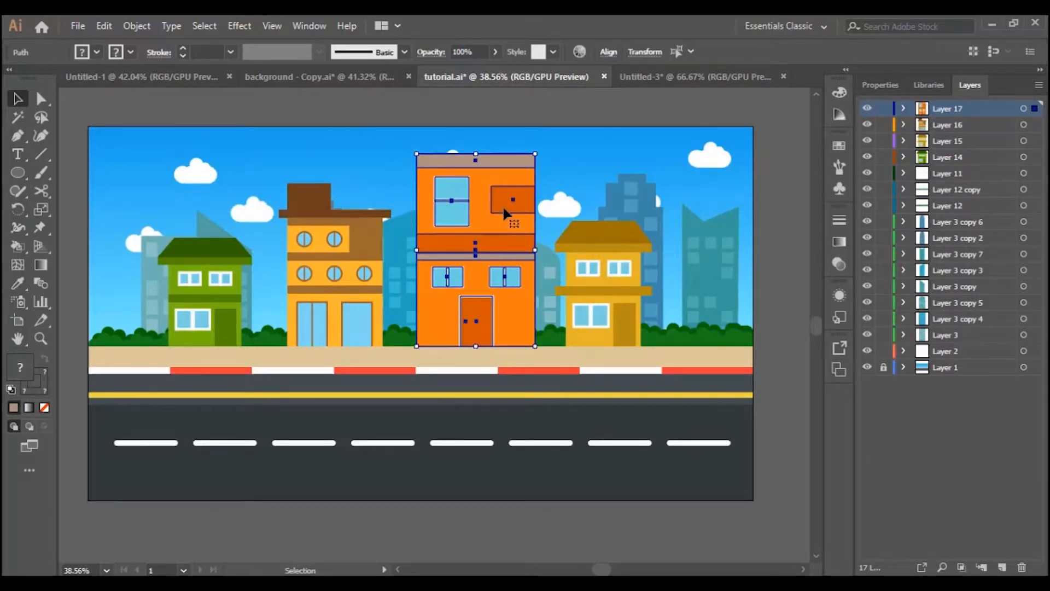
Scale the orange building down proportionally with its base on the sidewalk, and nudge it slightly right between its neighbours
drag(536, 152, 520, 182)
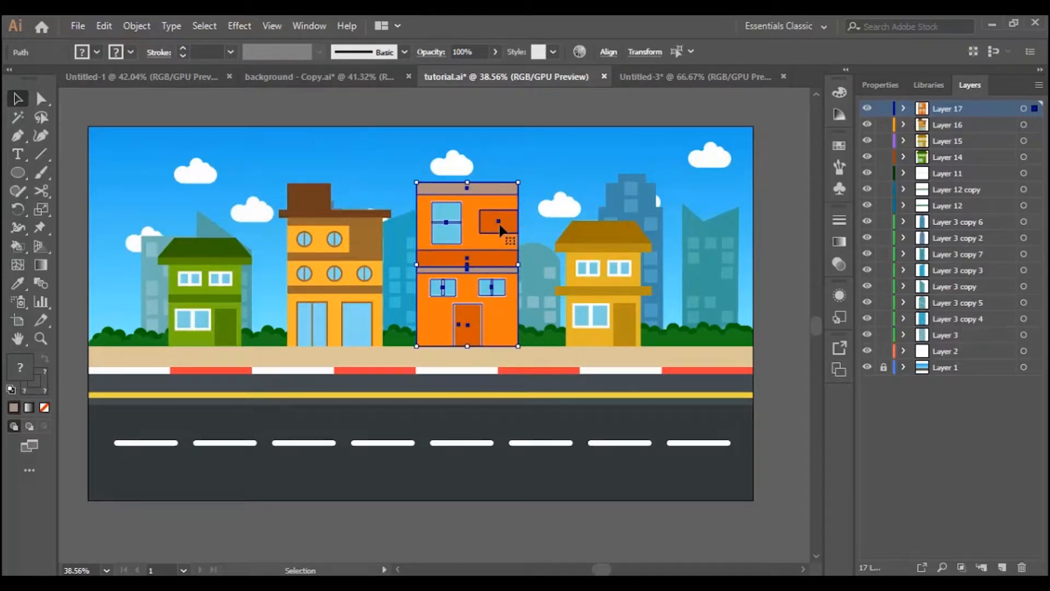
key(Right)
key(Right)
key(Right)
key(Right)
key(Right)
key(Right)
key(Right)
key(Right)
key(Right)
key(Right)
key(Right)
key(Right)
key(Right)
key(Right)
key(Right)
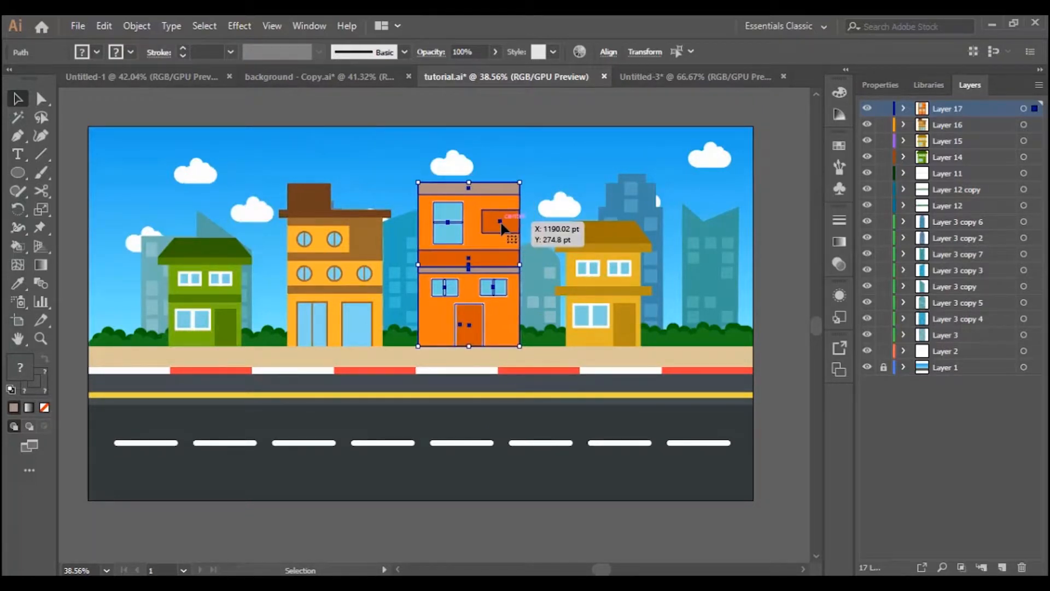
key(Right)
key(Right)
key(Right)
key(Right)
key(Right)
key(Right)
key(Right)
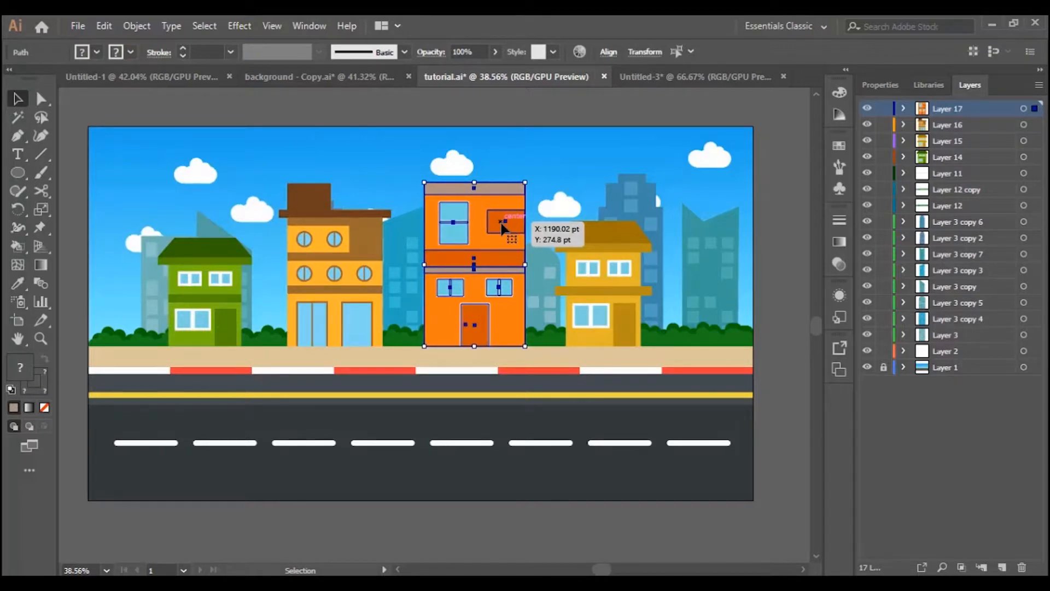
Compare the orange building's placement with the reference scene in background - Copy.ai and return to tutorial.ai with nothing selected
click(362, 76)
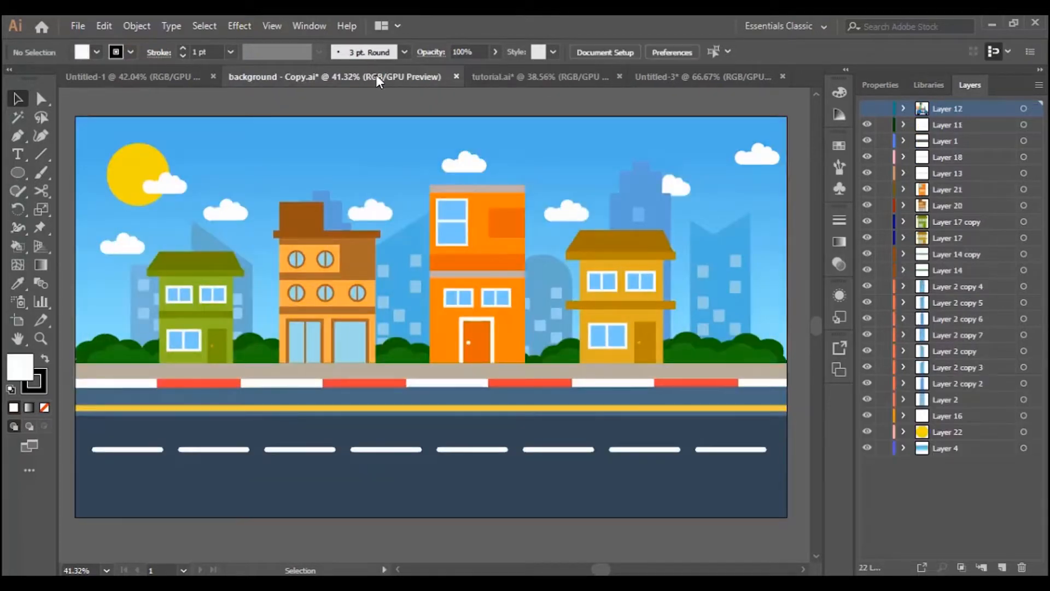
click(498, 75)
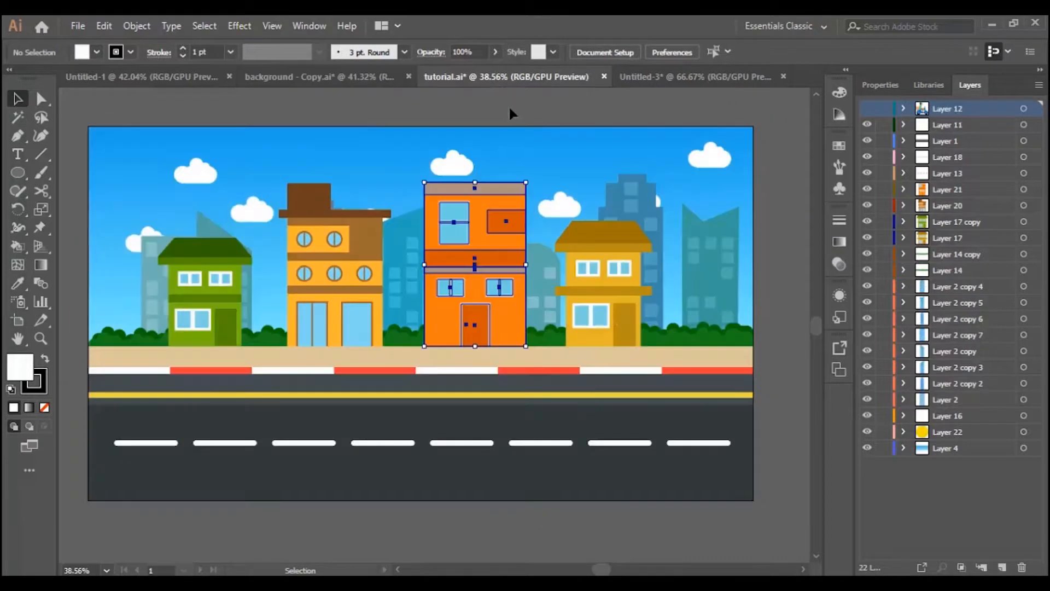
click(665, 532)
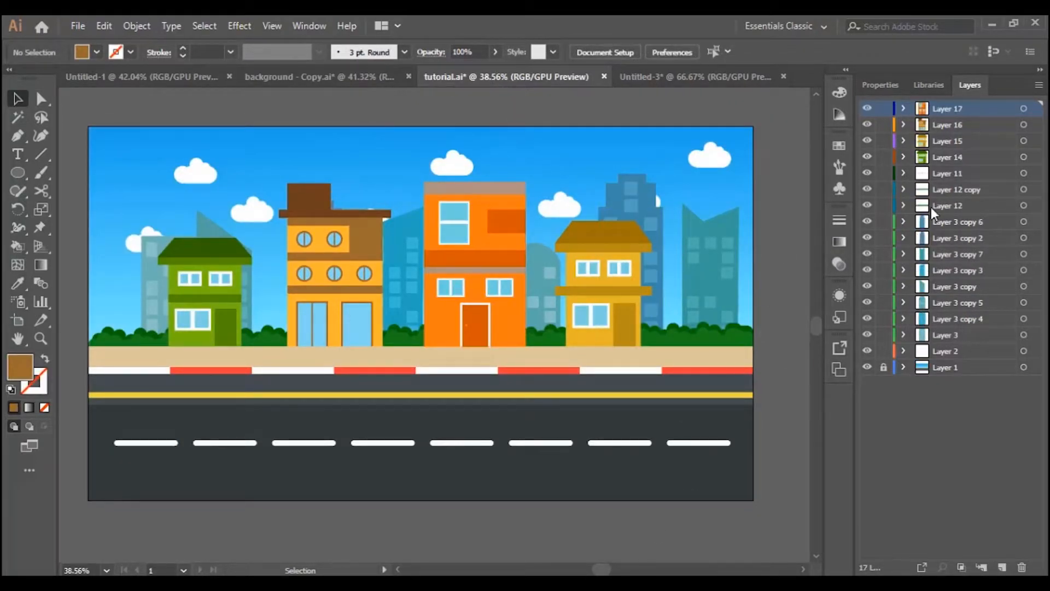
Select the yellow house on Layer 15 and shift it horizontally right along the sidewalk, widening its gap from the orange building
click(1035, 142)
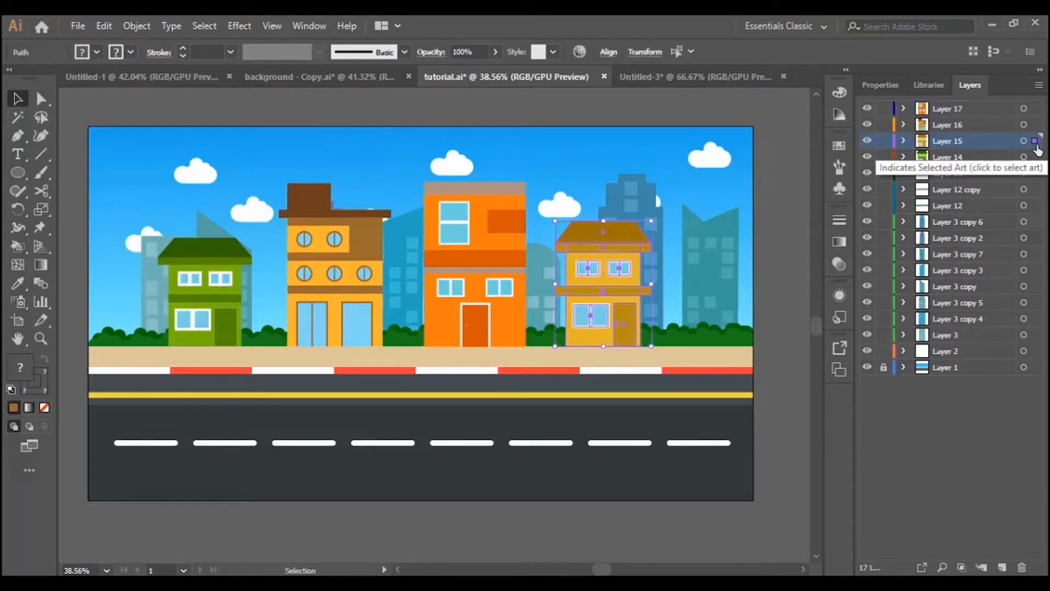
key(shift+Right)
key(shift+Right)
key(shift+Right)
key(shift+Right)
key(shift+Right)
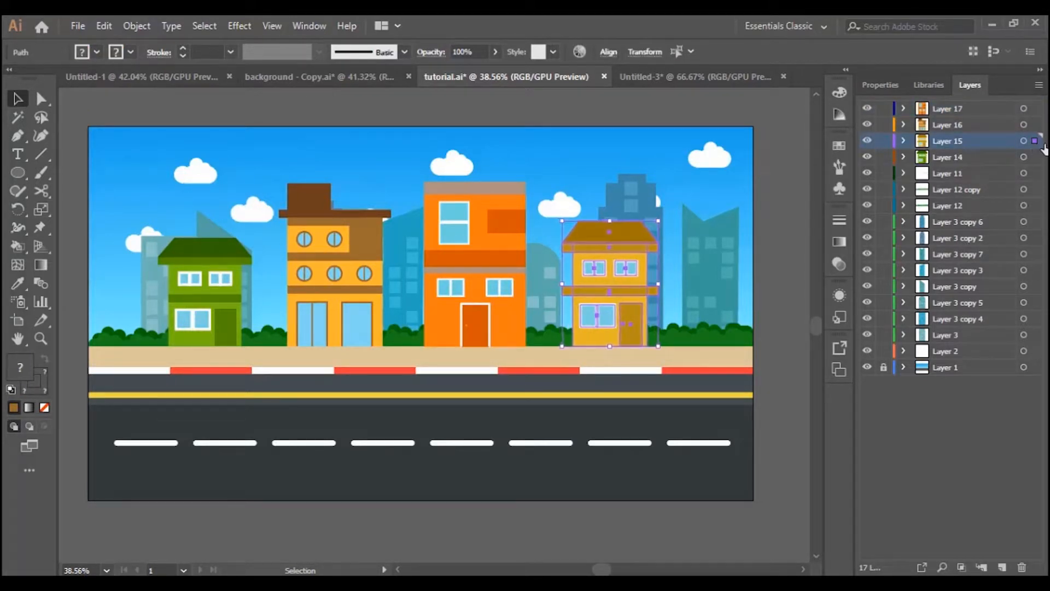
key(shift+Right)
key(shift+Right)
key(shift+Right)
key(shift+Right)
key(shift+Right)
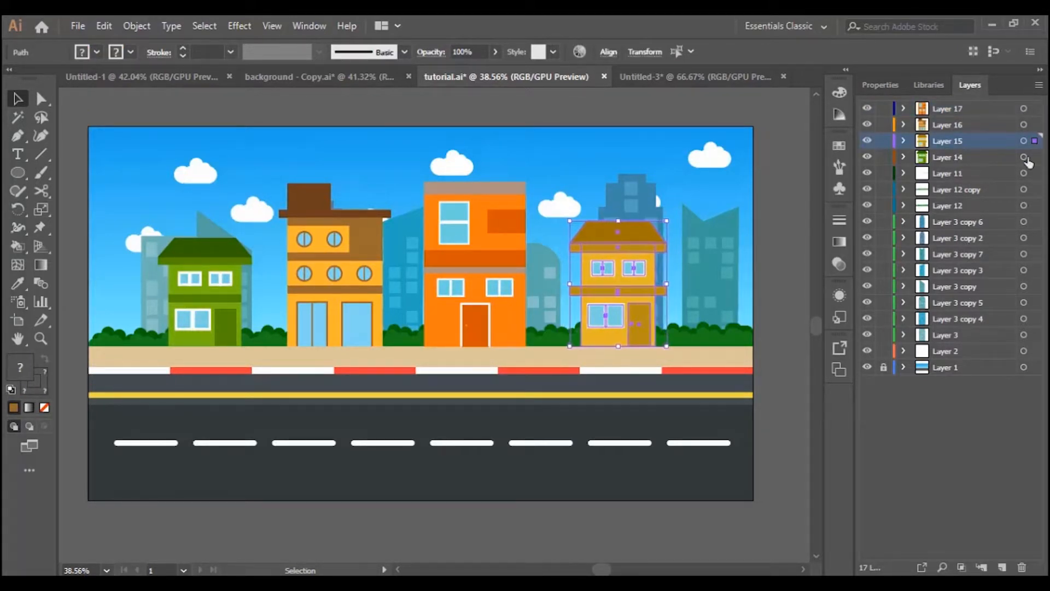
Shift the orange building on Layer 17 slightly right between its neighbours, clear the selection, and save tutorial.ai
click(970, 112)
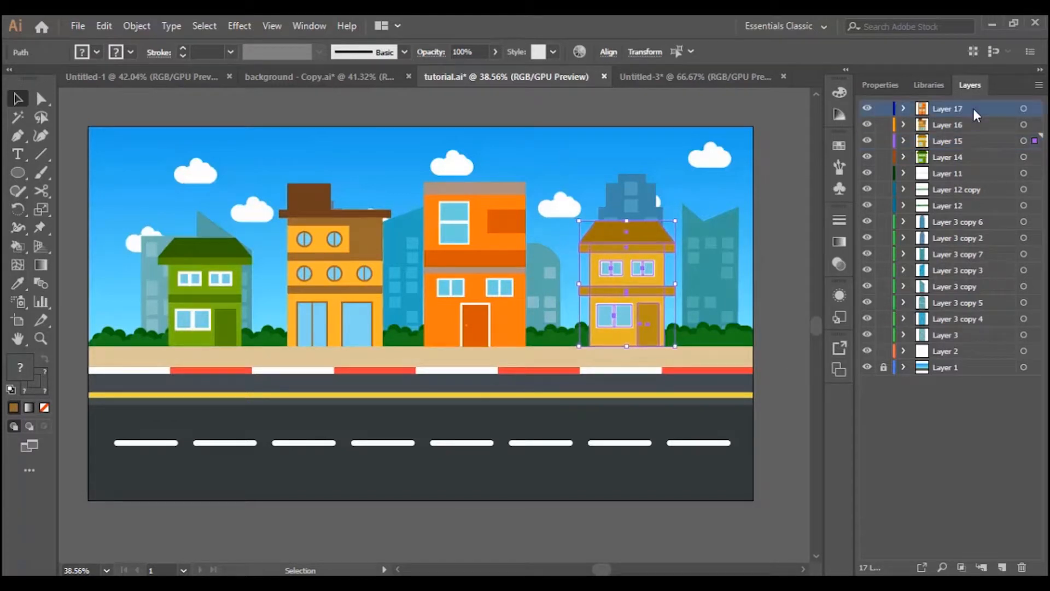
click(1034, 109)
key(shift+Right)
key(shift+Right)
key(shift+Right)
key(shift+Right)
key(shift+Right)
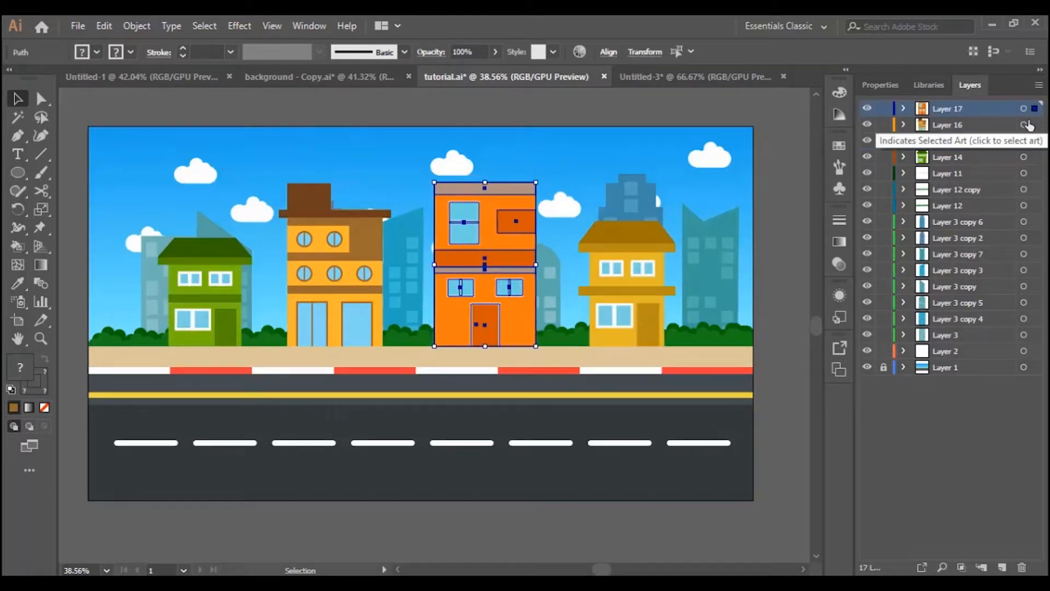
click(458, 520)
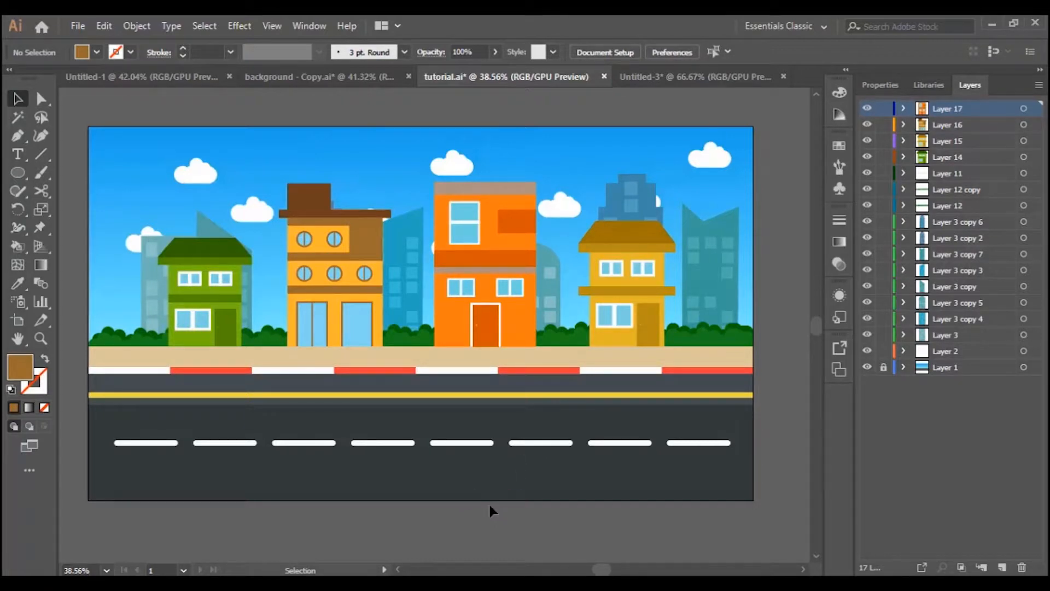
click(76, 26)
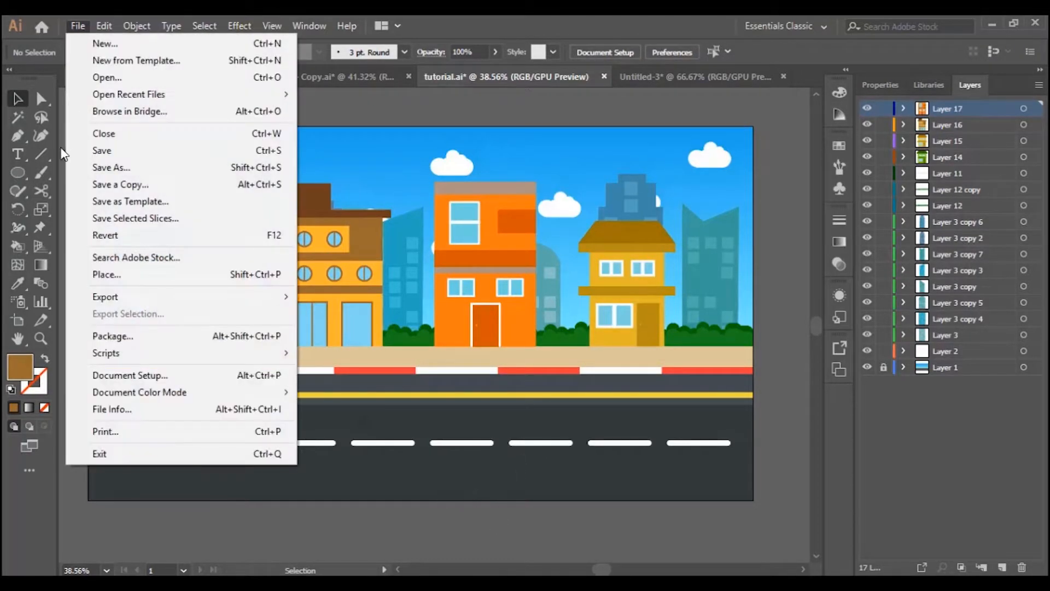
click(94, 148)
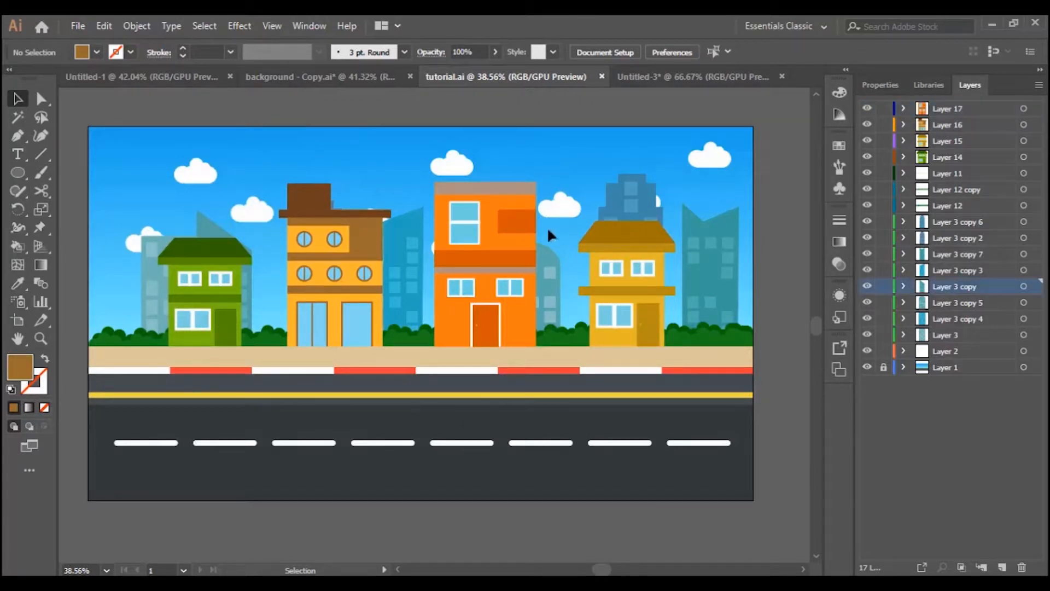
Stretch the round-topped background building on Layer 3 copy 5 upward with its windows, keeping its base in place
click(545, 262)
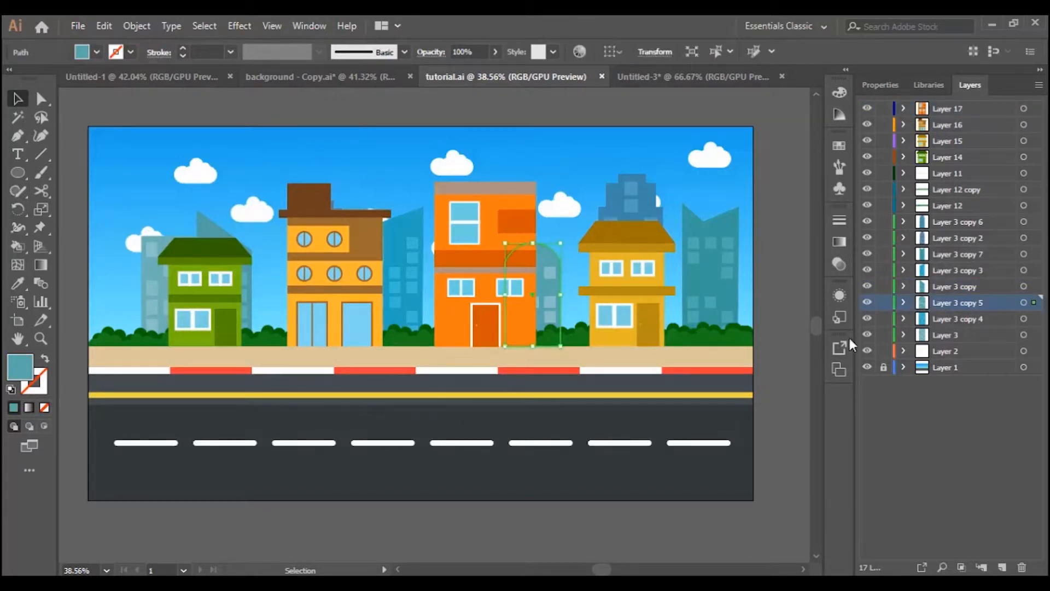
click(1034, 303)
drag(549, 243, 533, 227)
click(771, 338)
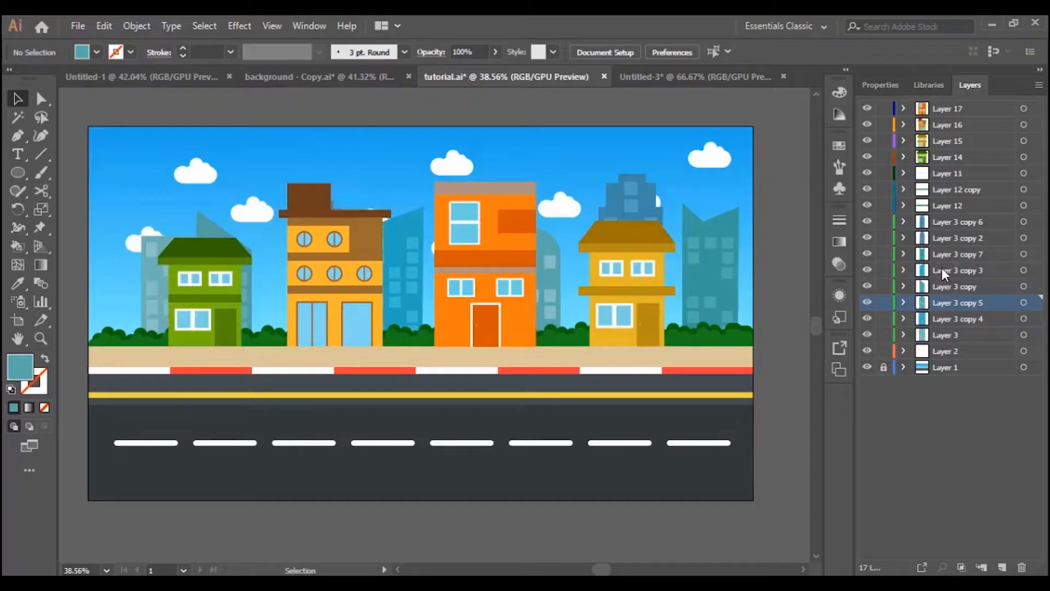
Stretch the notched-top background building on Layer 3 copy 7 slightly taller, beside the yellow house
click(965, 255)
click(1034, 254)
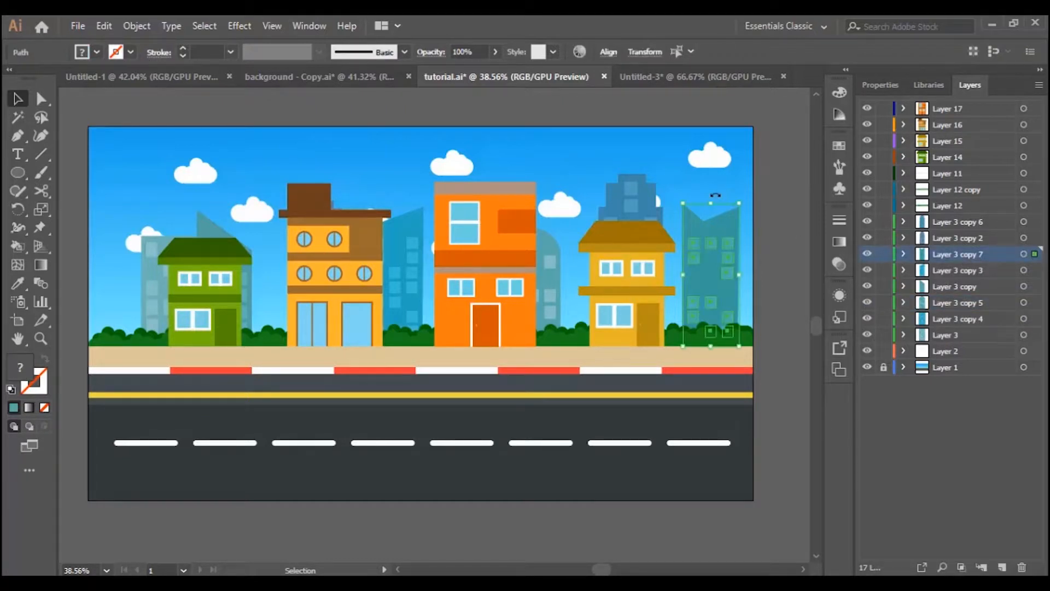
drag(715, 204, 714, 195)
click(716, 516)
Make the slanted-top background building behind the green house, on Layer 3 copy, slightly taller along with its windows
click(213, 235)
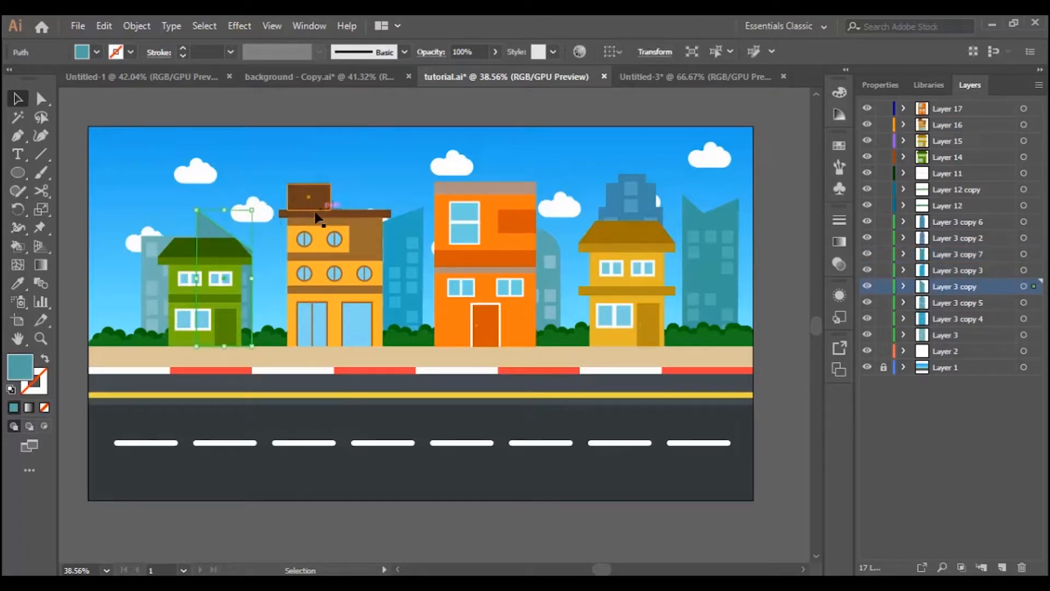
click(1033, 286)
drag(224, 209, 224, 199)
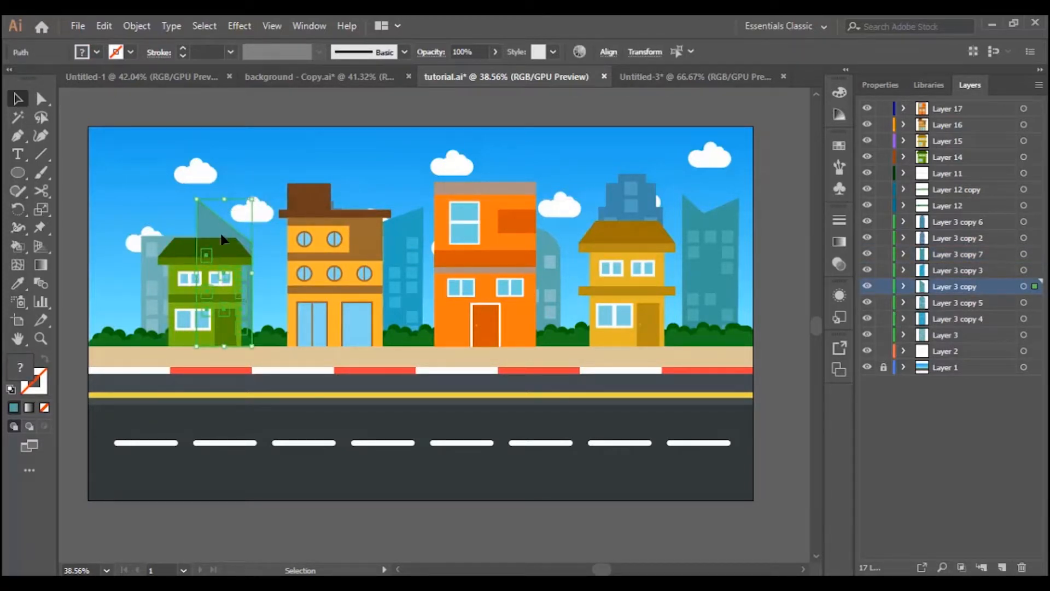
click(327, 504)
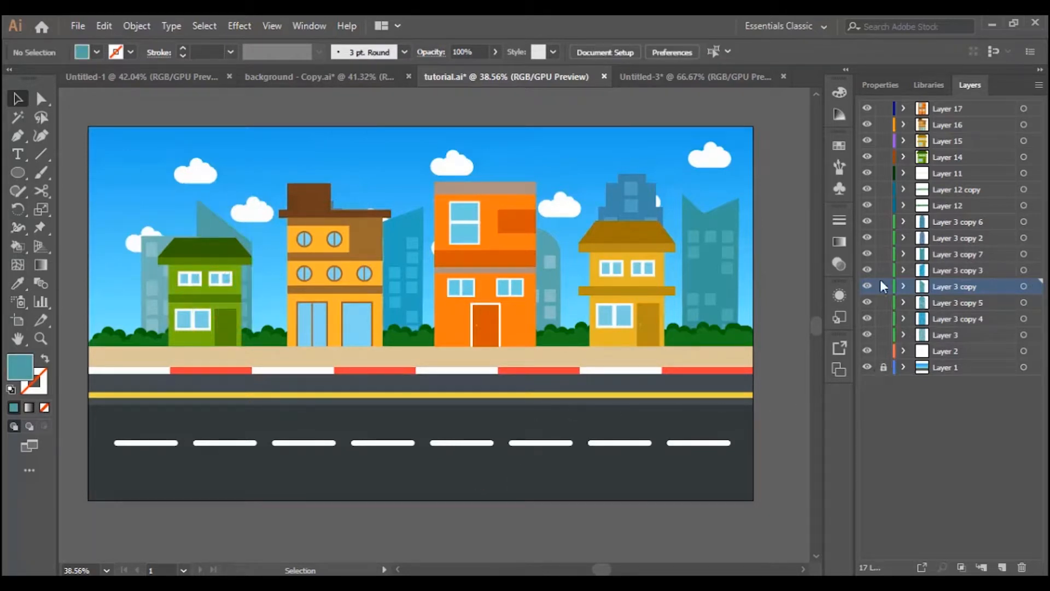
Stretch the blue slanted-top background building on Layer 3 copy 3 taller between the brown-roofed and orange buildings
click(1024, 270)
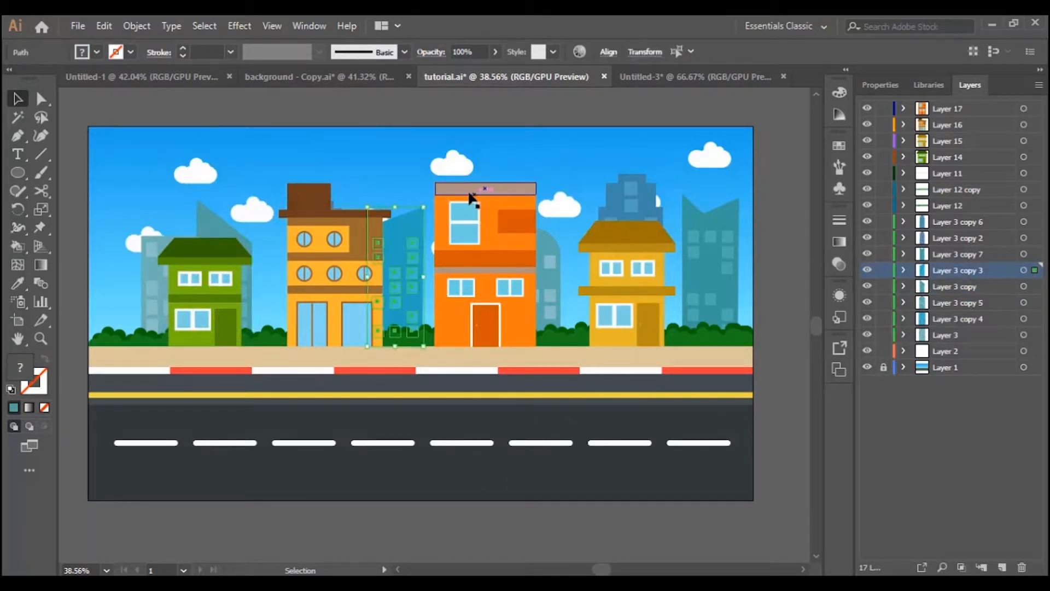
drag(394, 208, 393, 189)
click(466, 533)
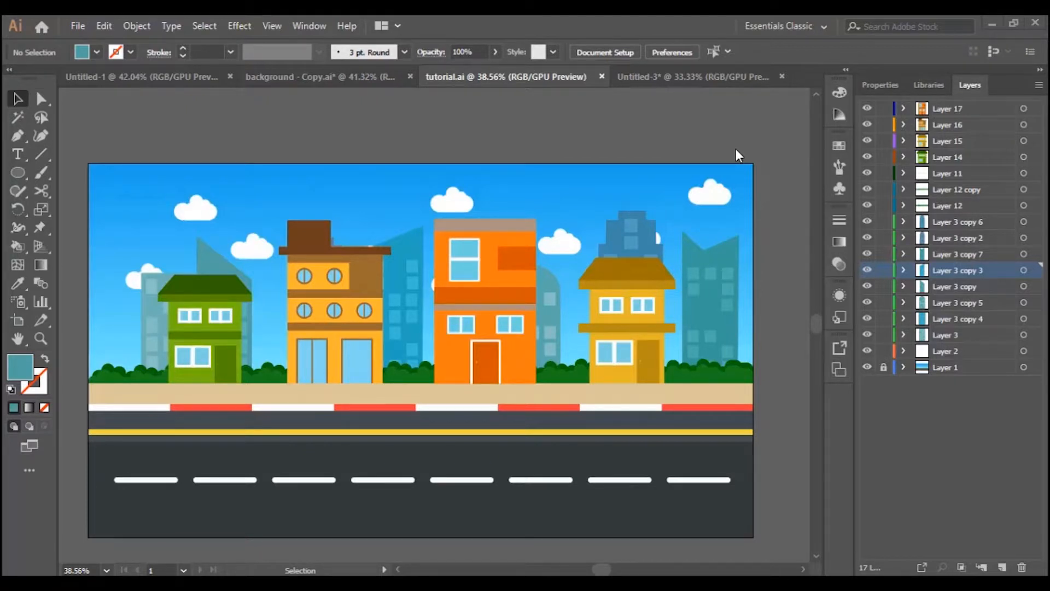
Examine the scooter rider in background - Copy.ai, then bring up the empty Untitled-3 artboard at 50% zoom
click(356, 75)
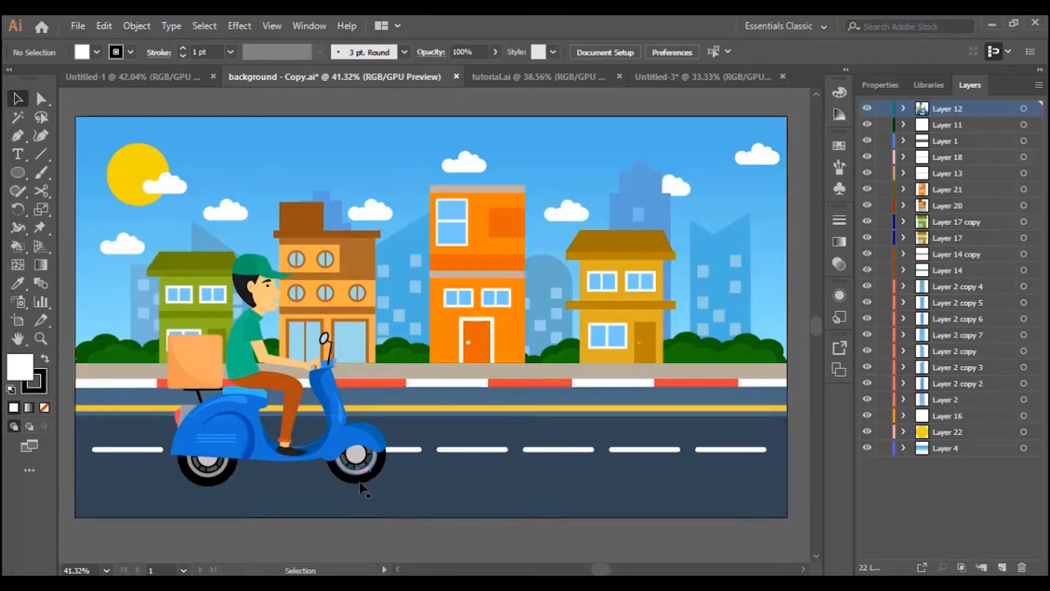
click(691, 80)
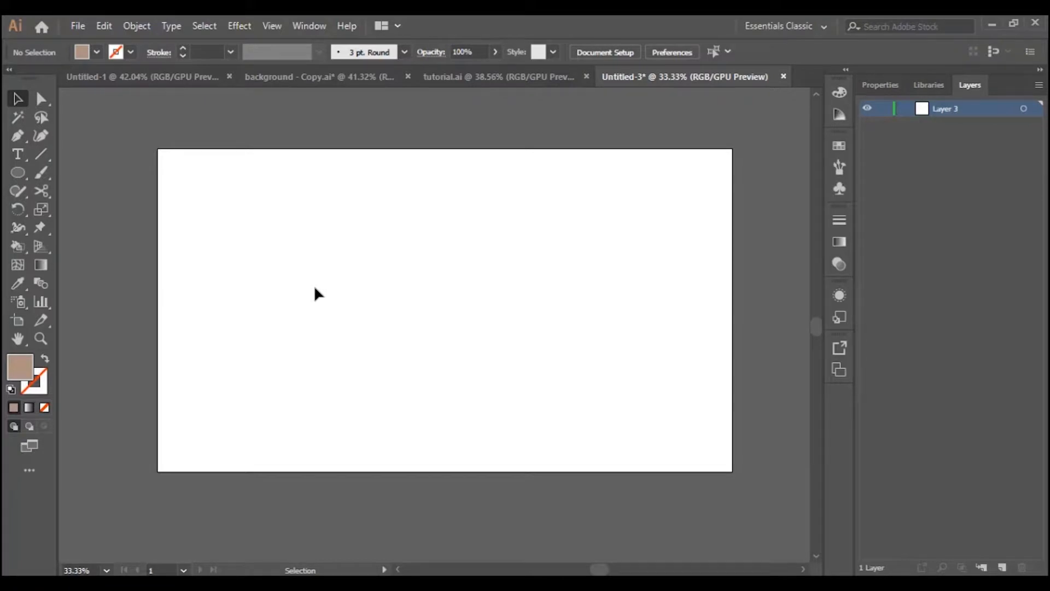
key(ctrl+plus)
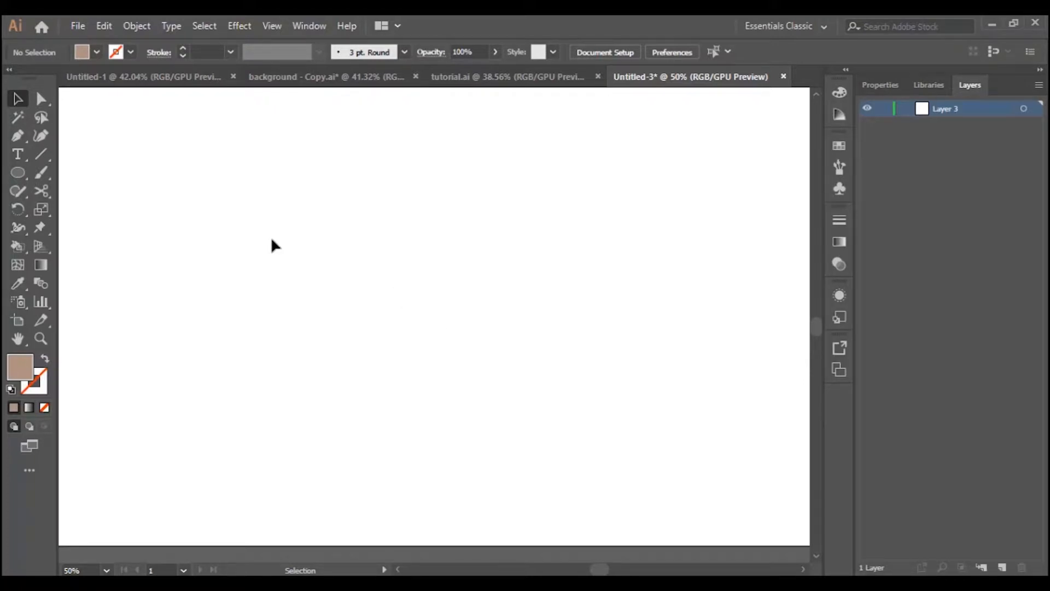
Start the scooter body outline with the Pen tool, curving over the rear, around the seat notch and along the footwell
click(18, 138)
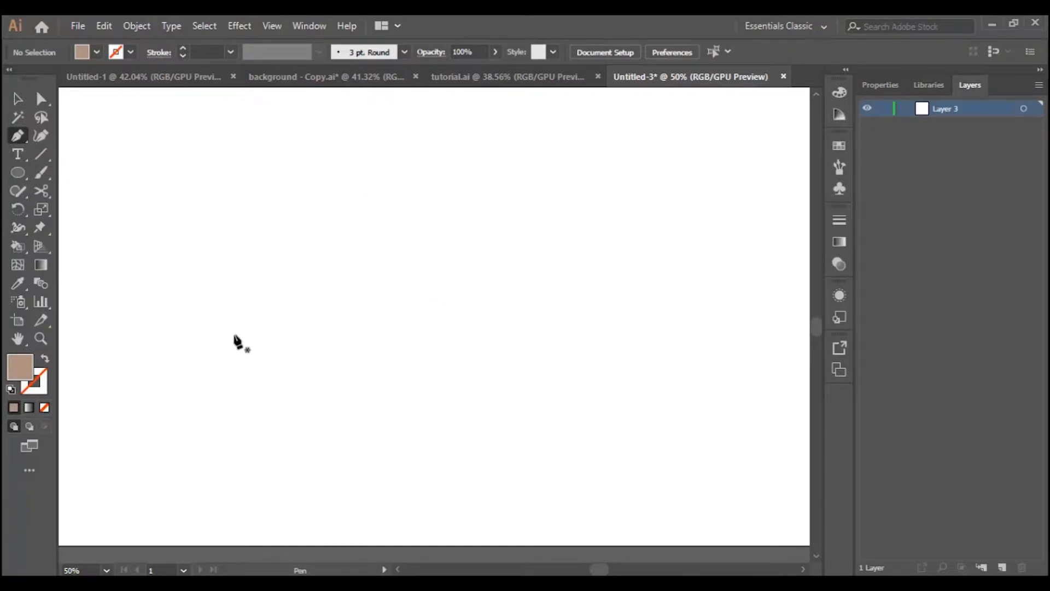
click(212, 338)
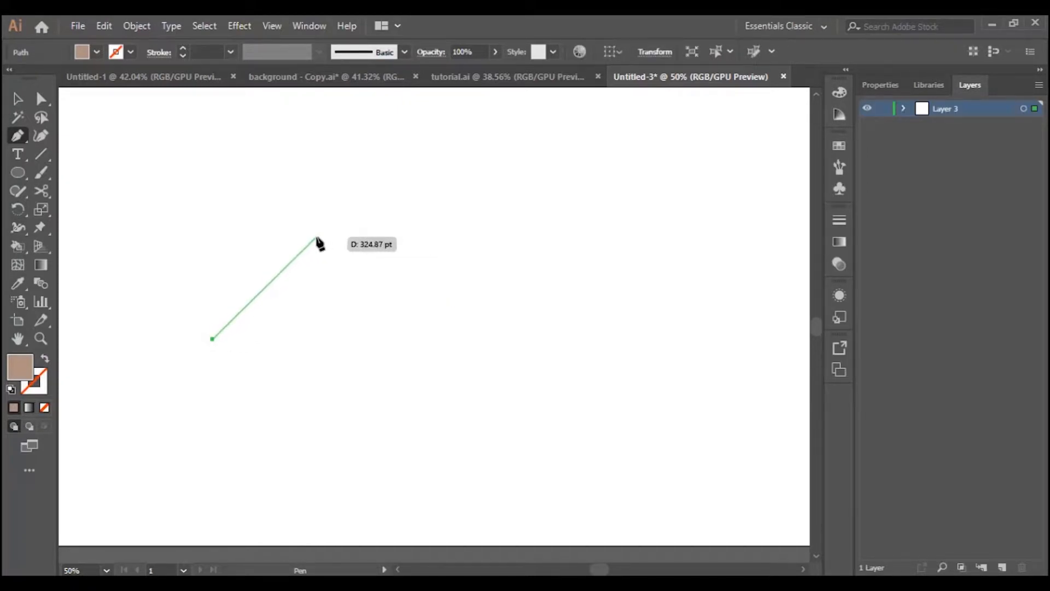
drag(307, 245, 417, 232)
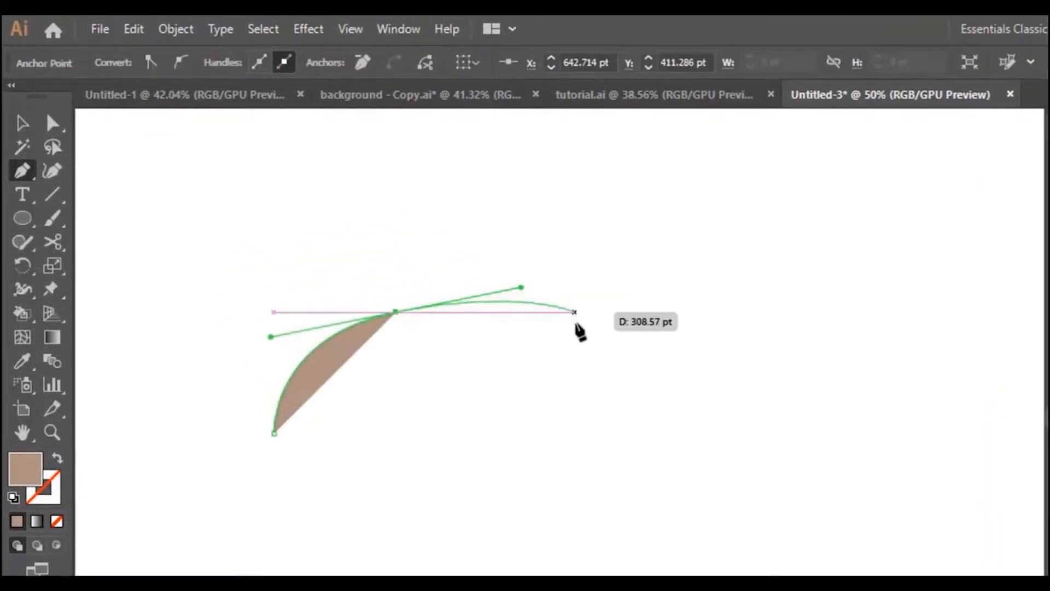
click(448, 252)
drag(556, 346, 495, 336)
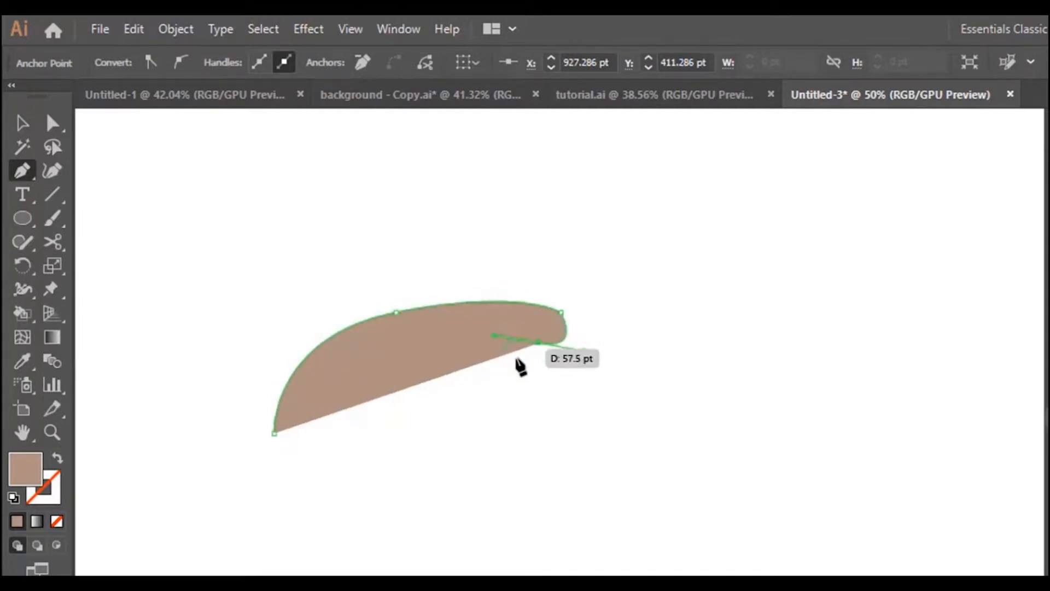
drag(567, 451, 620, 446)
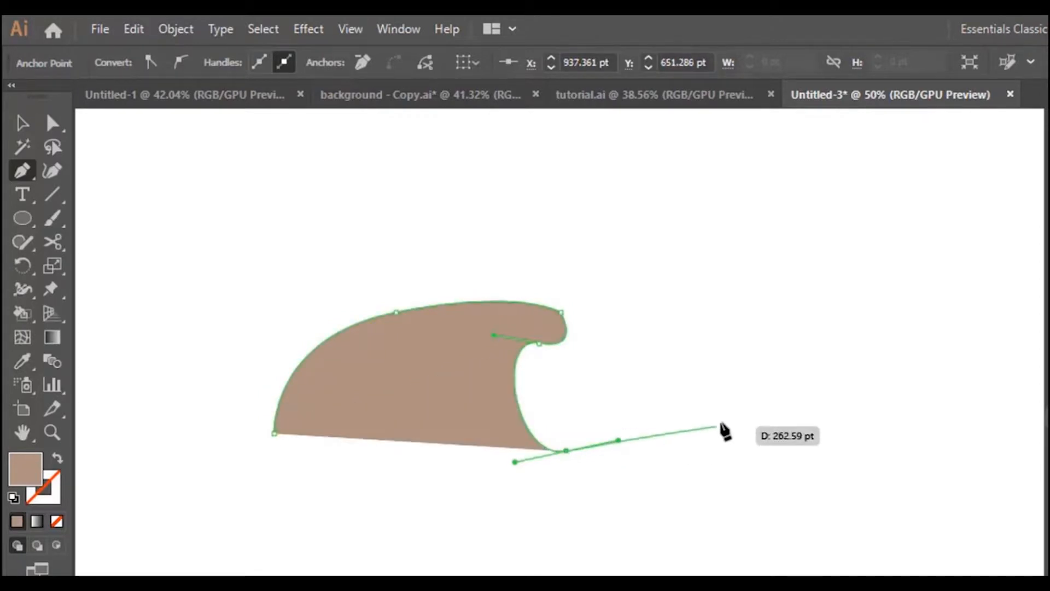
drag(712, 387, 732, 323)
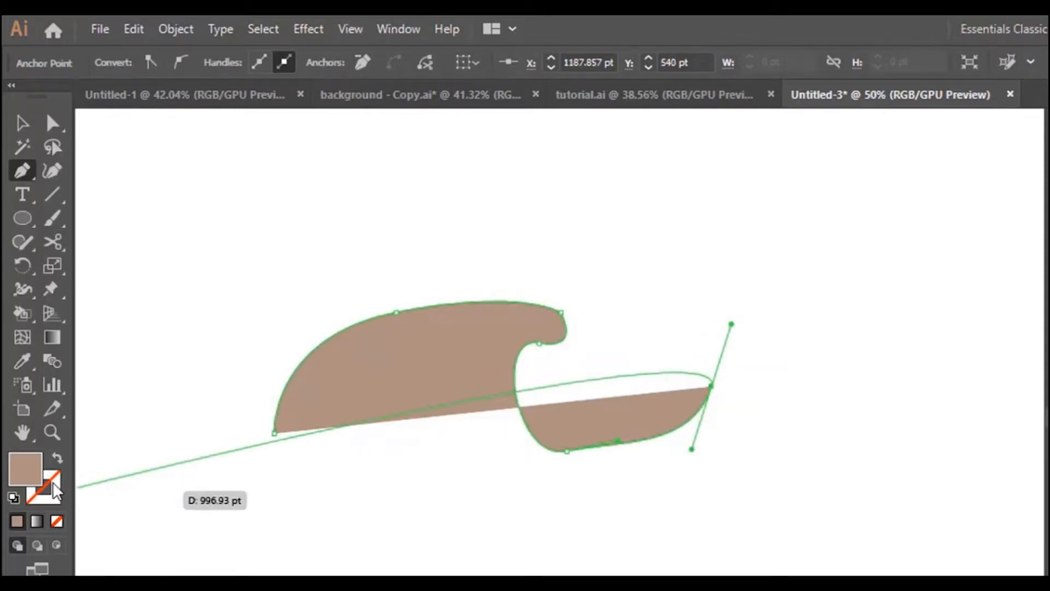
Remove the path's fill and extend the outline up the front column to a rounded corner and short flat top
click(57, 523)
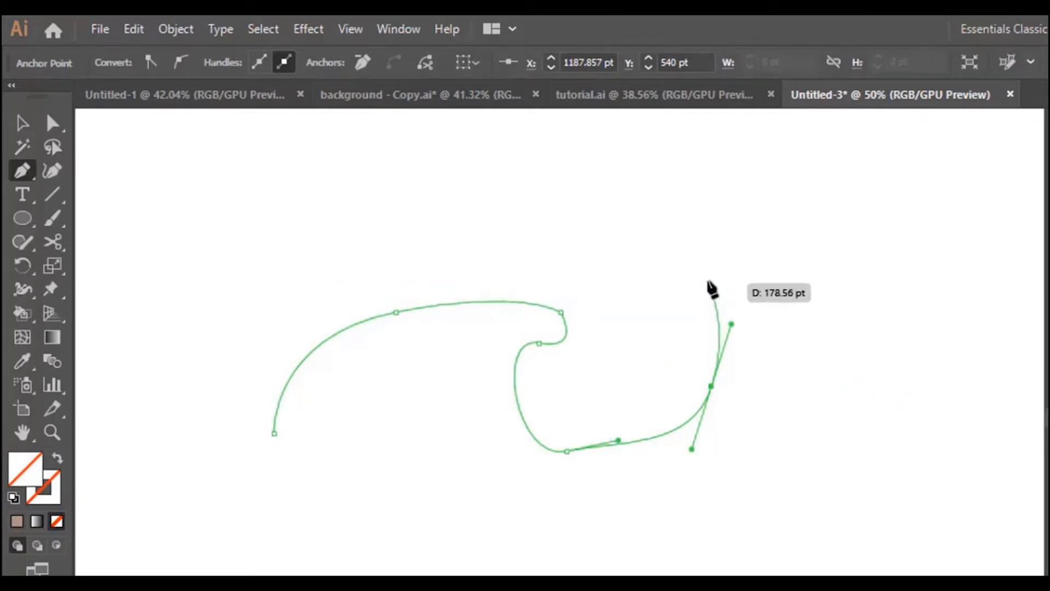
click(705, 262)
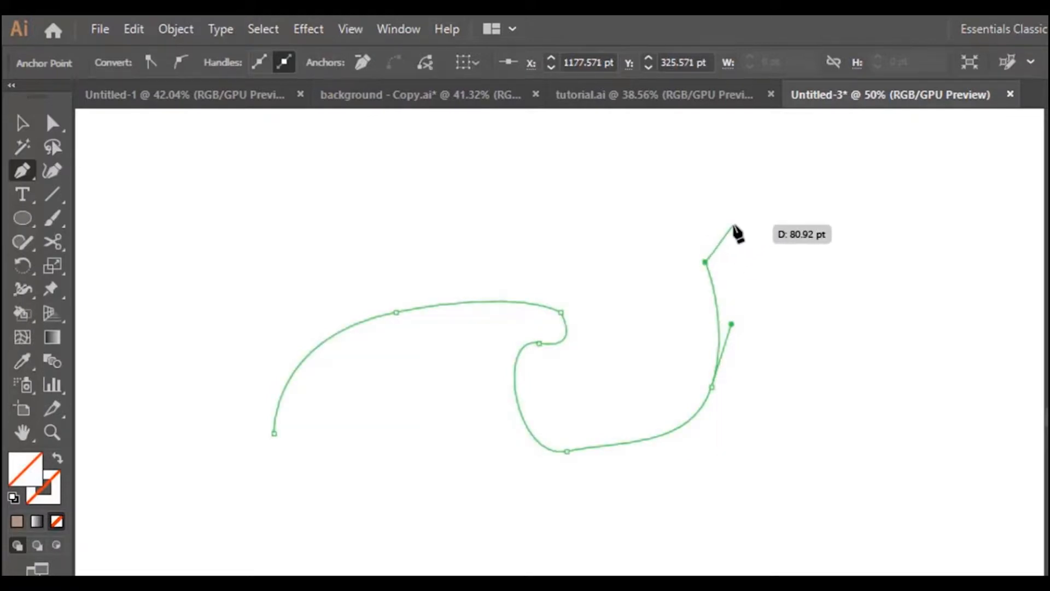
drag(734, 225, 764, 225)
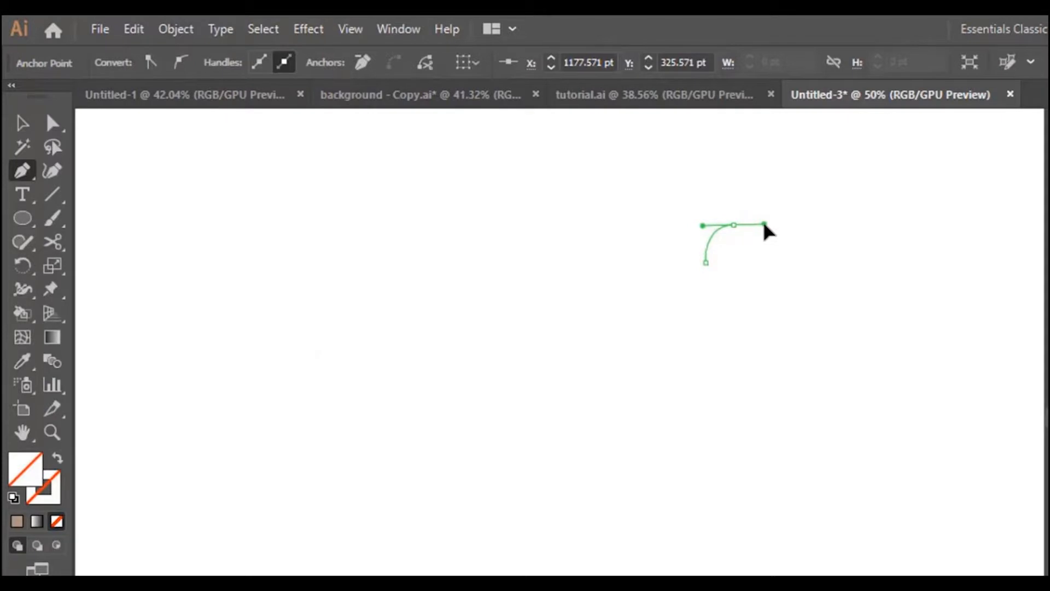
click(784, 225)
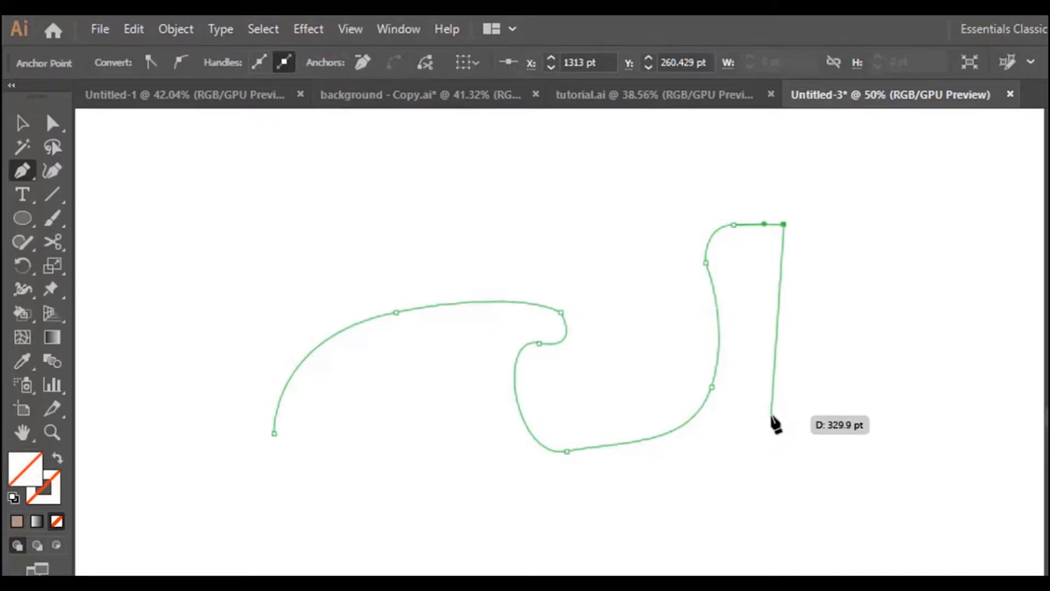
Curve the outline down the front of the column, run it back along the underside, and close it at the rear starting point
drag(771, 415, 720, 446)
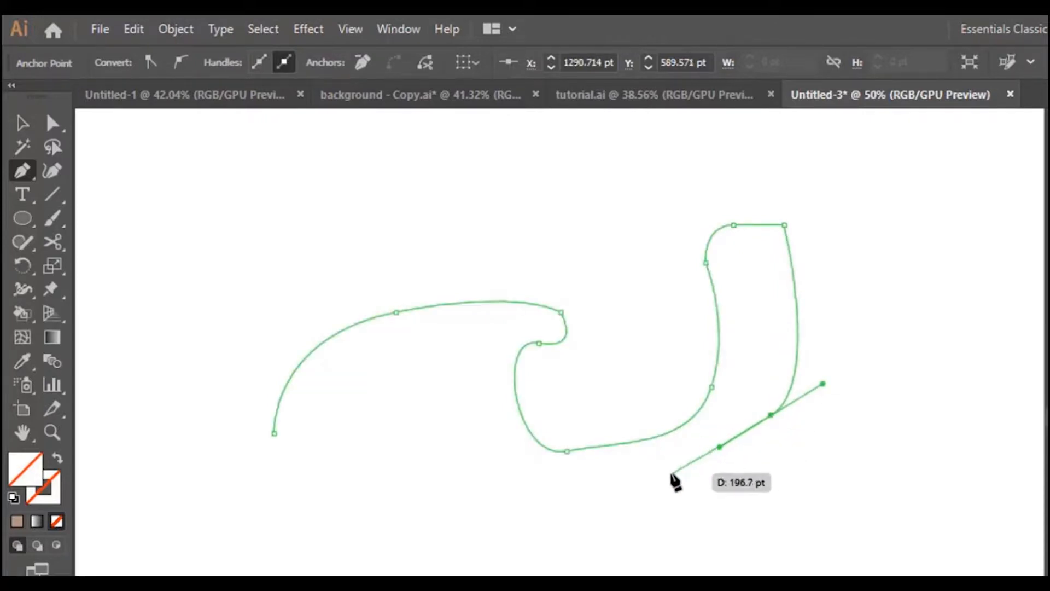
click(772, 414)
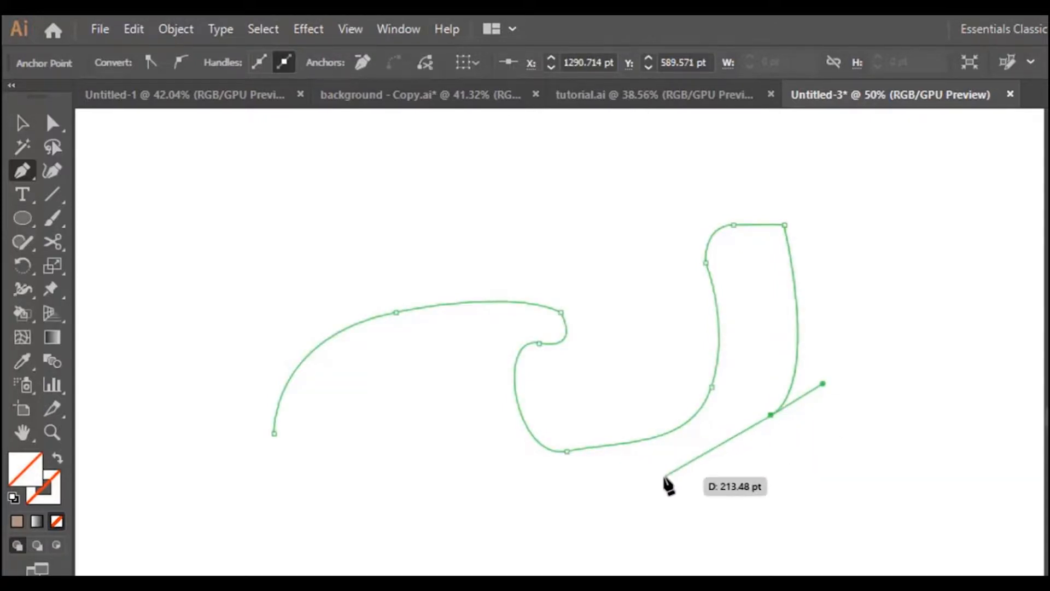
drag(648, 481, 592, 480)
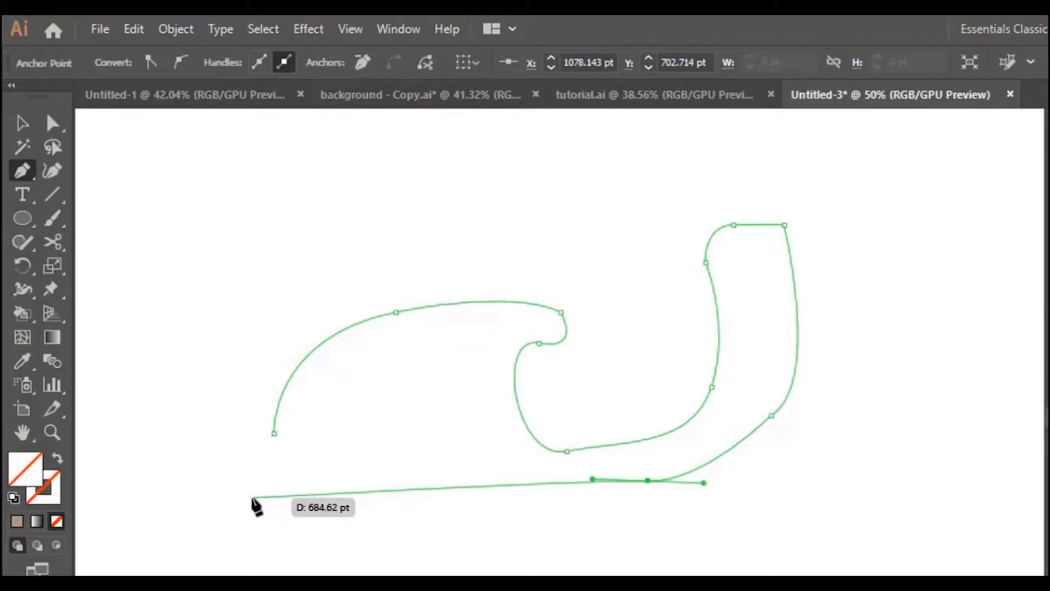
click(256, 494)
click(274, 433)
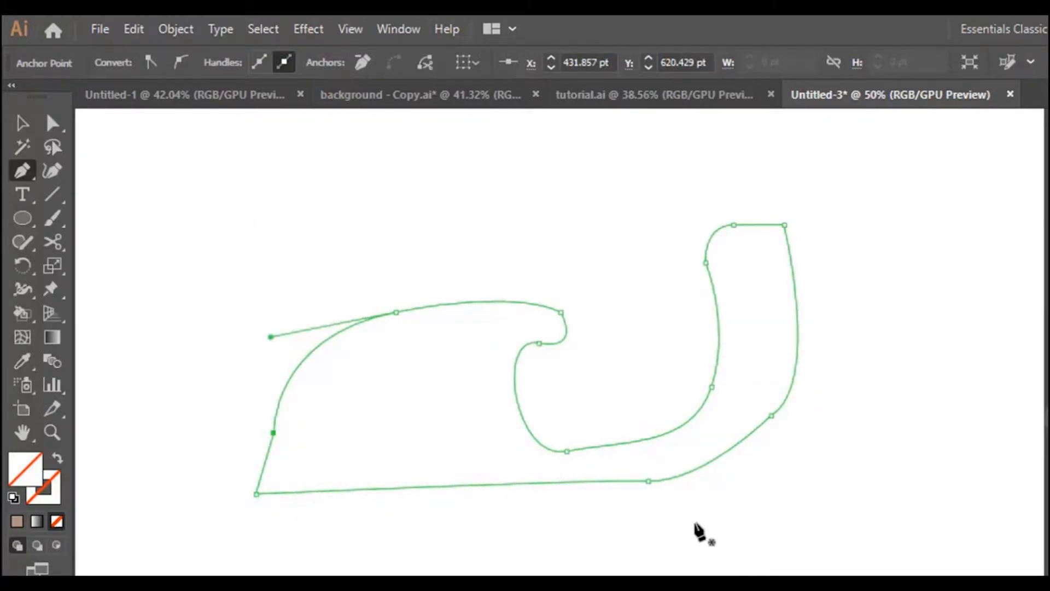
With the Curvature tool, shift the lower rear anchor outward and lower the anchor at the front column's bottom bend
click(52, 432)
drag(324, 427, 356, 436)
drag(405, 479, 439, 453)
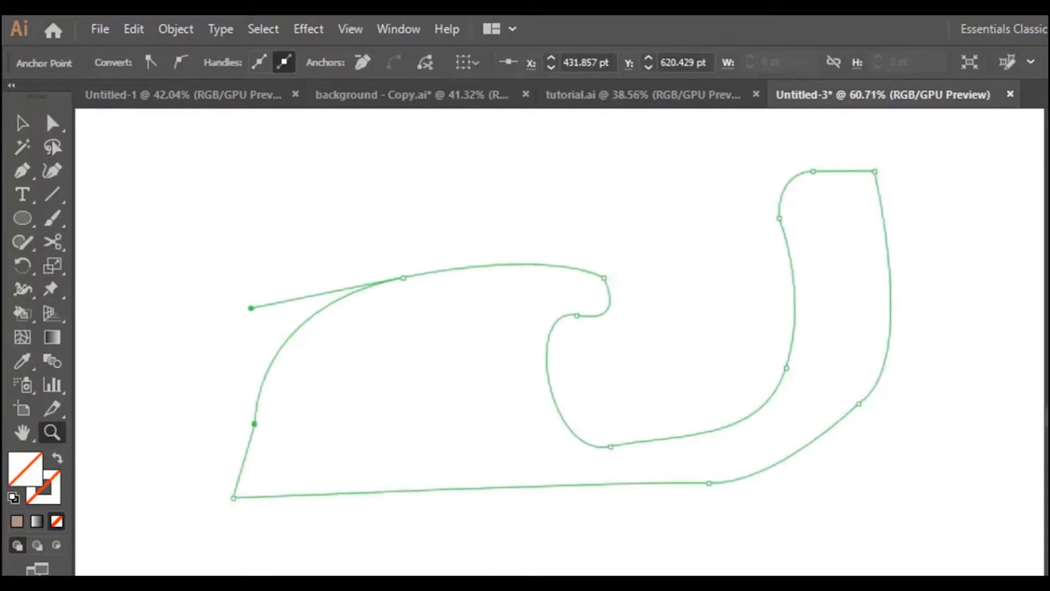
click(52, 170)
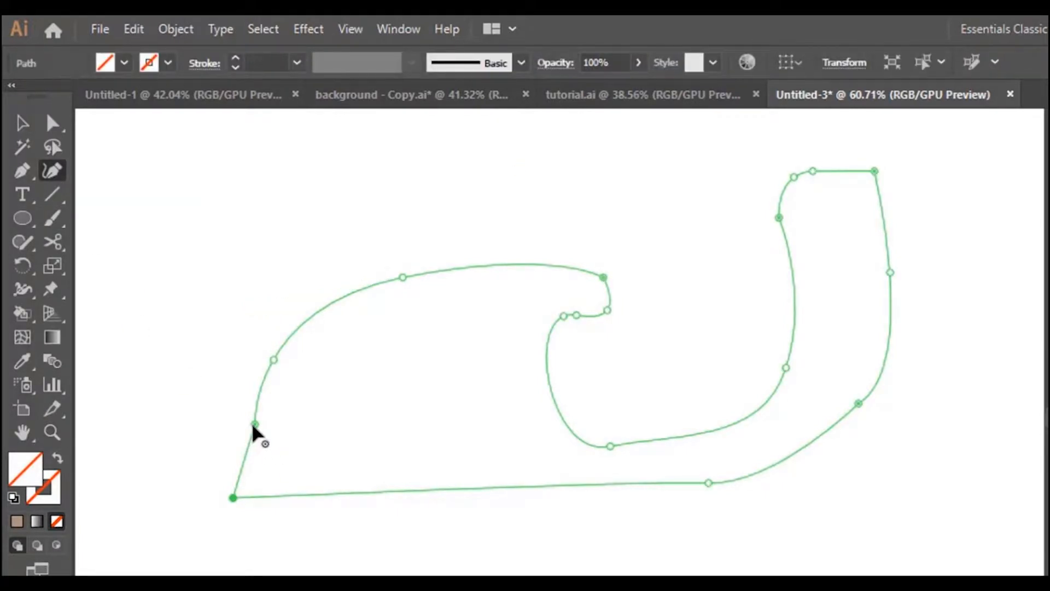
drag(255, 424, 244, 427)
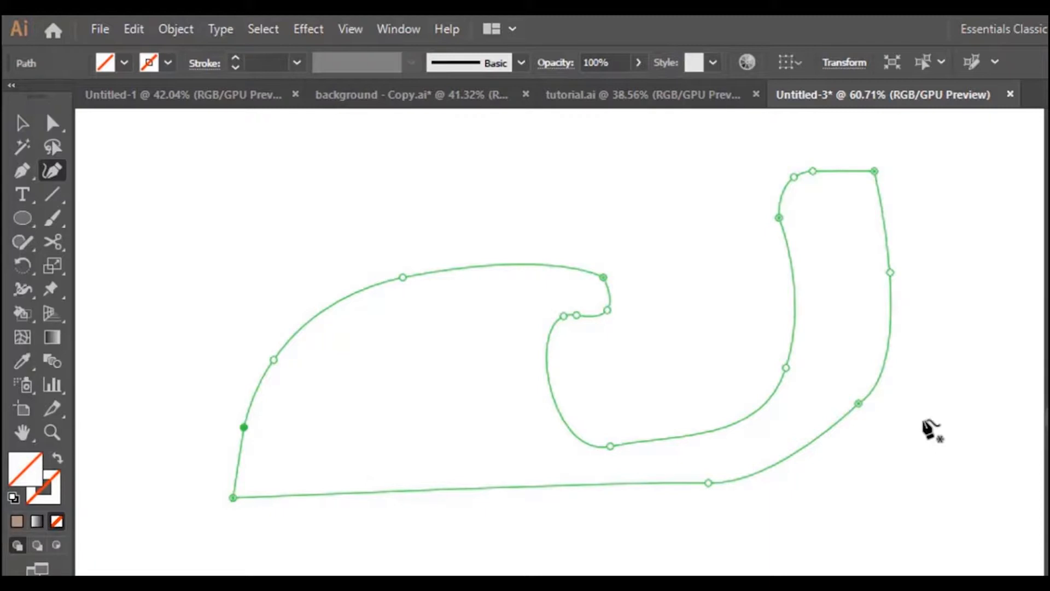
drag(859, 403, 847, 424)
Reshape the footwell into an even curve by moving its anchors and adding one below the front column's inner edge
drag(605, 440, 600, 441)
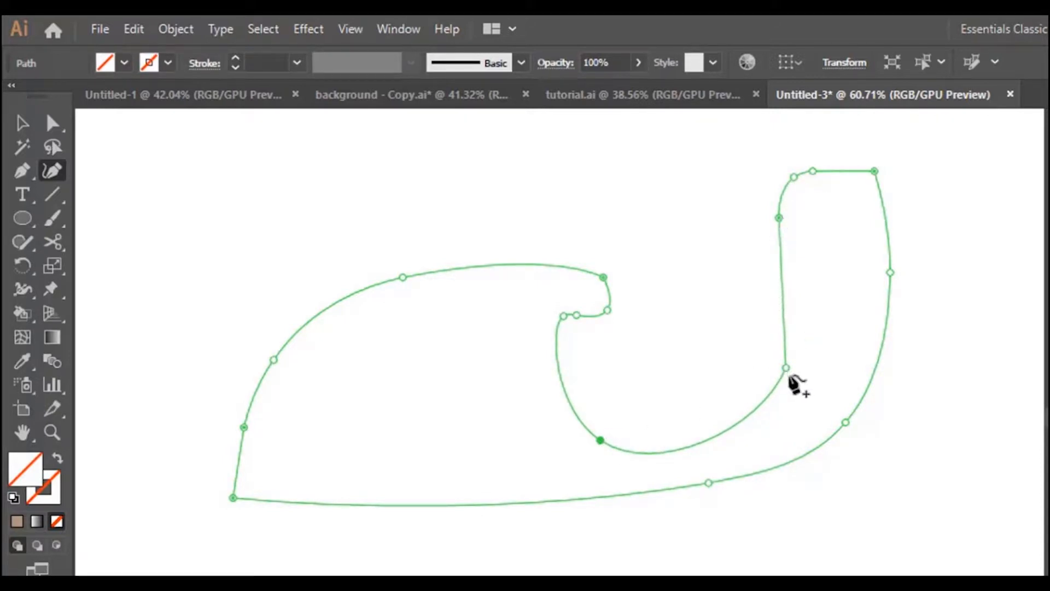
drag(786, 369, 788, 331)
click(756, 386)
drag(790, 327, 799, 328)
drag(756, 386, 769, 394)
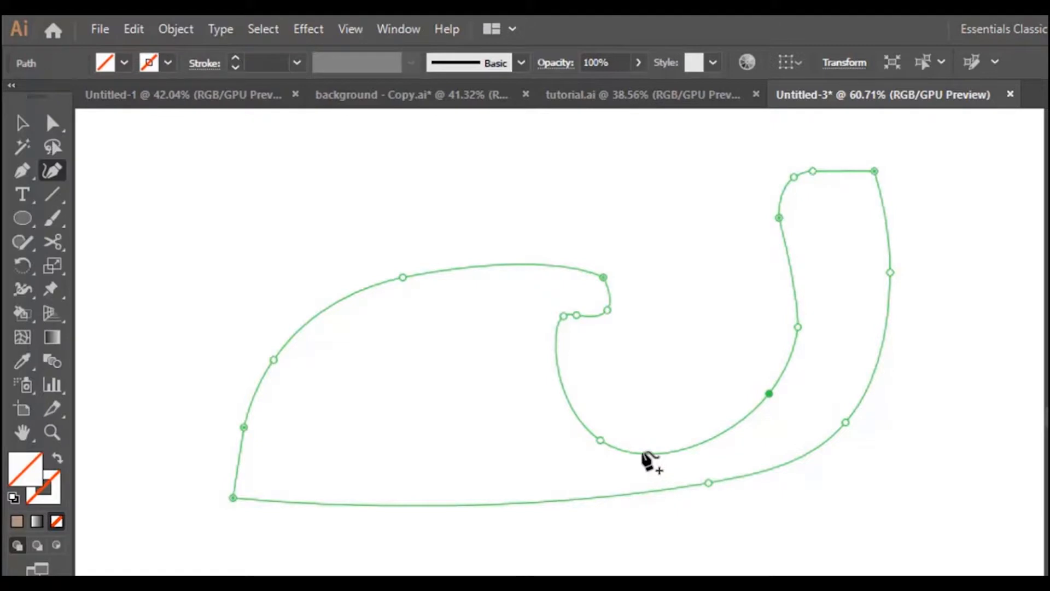
drag(601, 439, 606, 425)
click(606, 425)
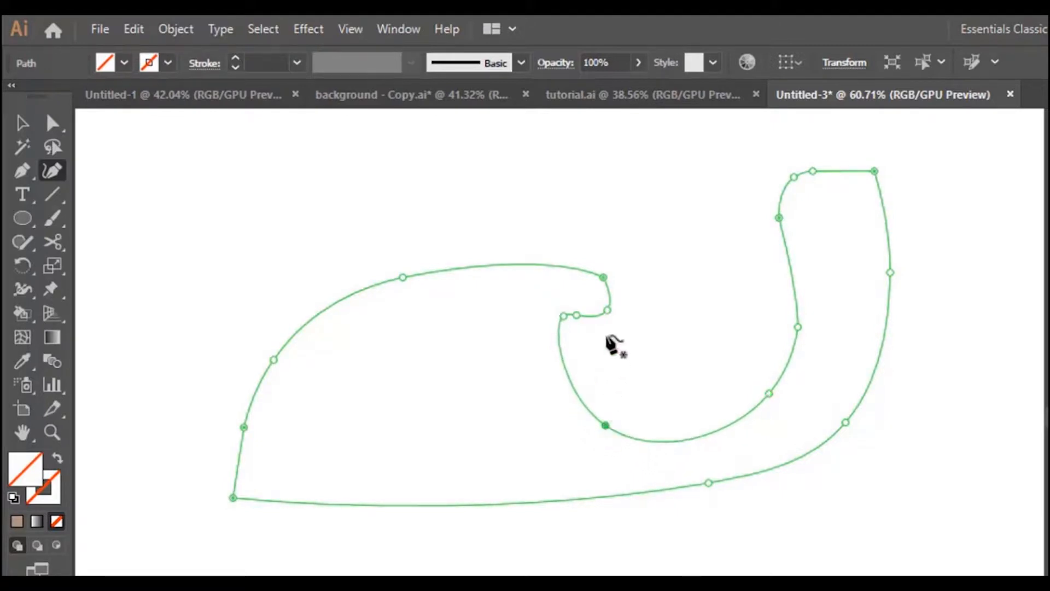
Adjust the seat notch tip and reposition the rear anchors into a fuller dome, making the lower rear anchor smooth
click(608, 307)
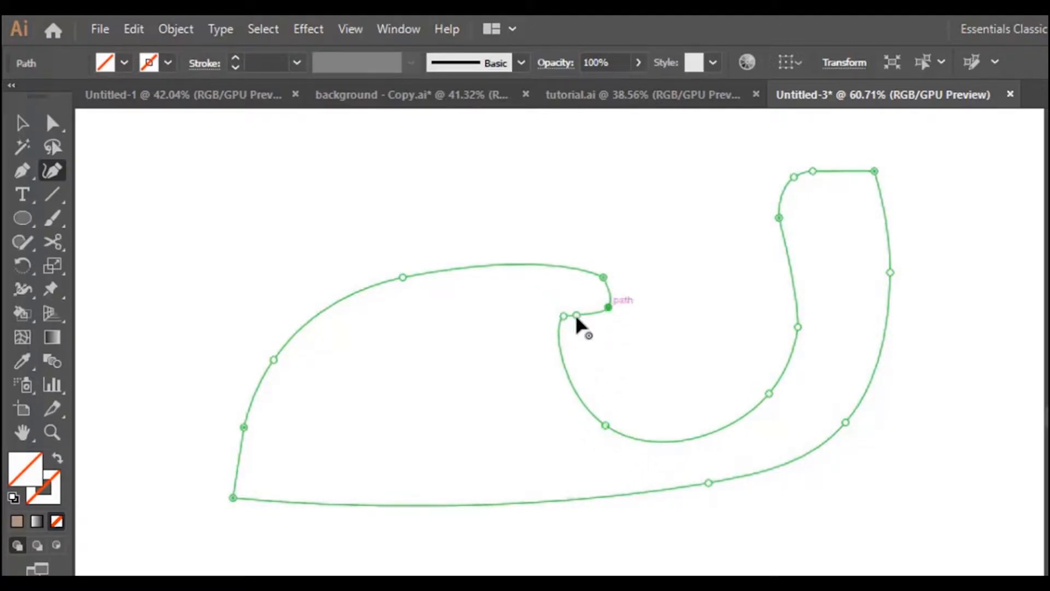
drag(404, 275, 430, 259)
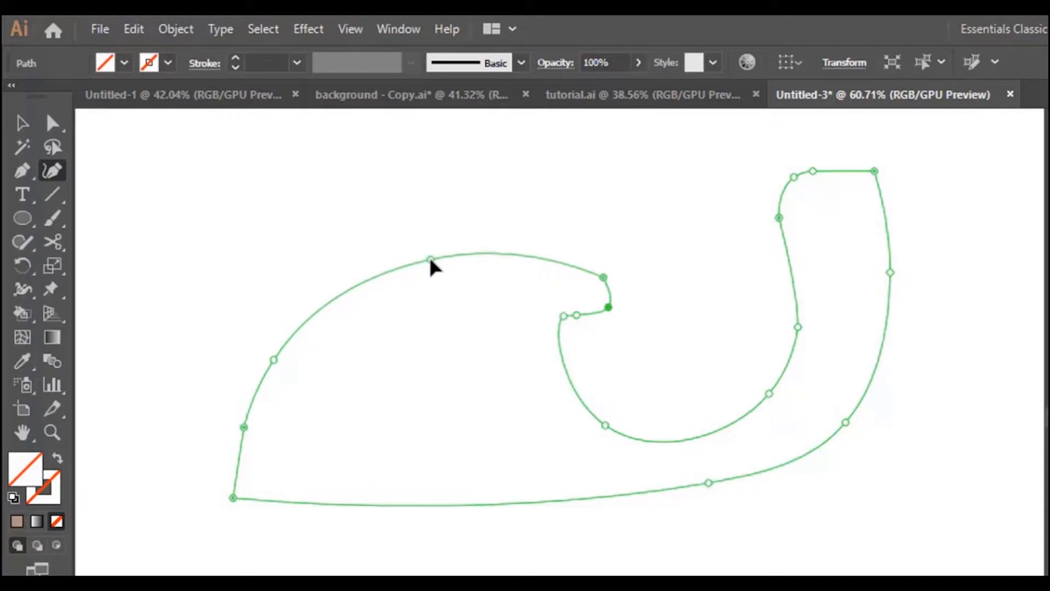
drag(274, 360, 347, 300)
drag(244, 426, 261, 393)
double_click(262, 393)
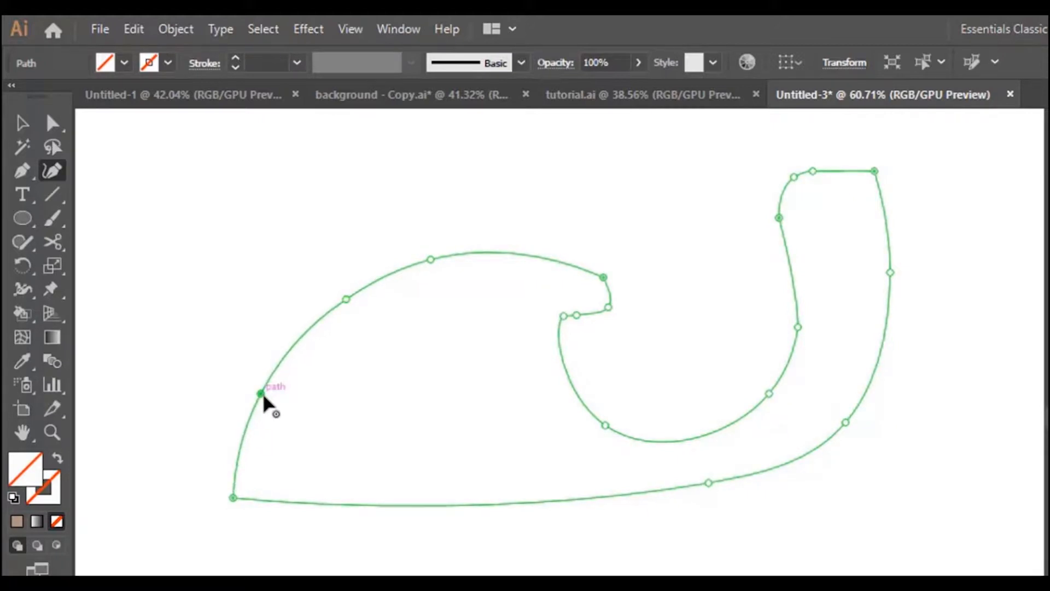
Extend the rear bottom tip outward as a sharp corner and reshape the underside with an added middle anchor
drag(234, 499, 221, 496)
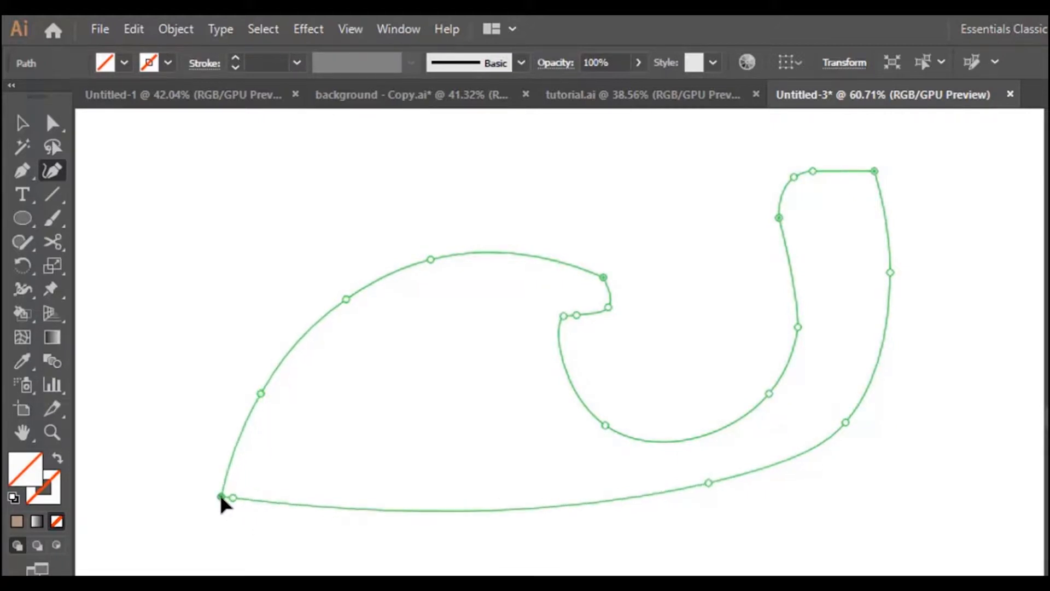
double_click(222, 497)
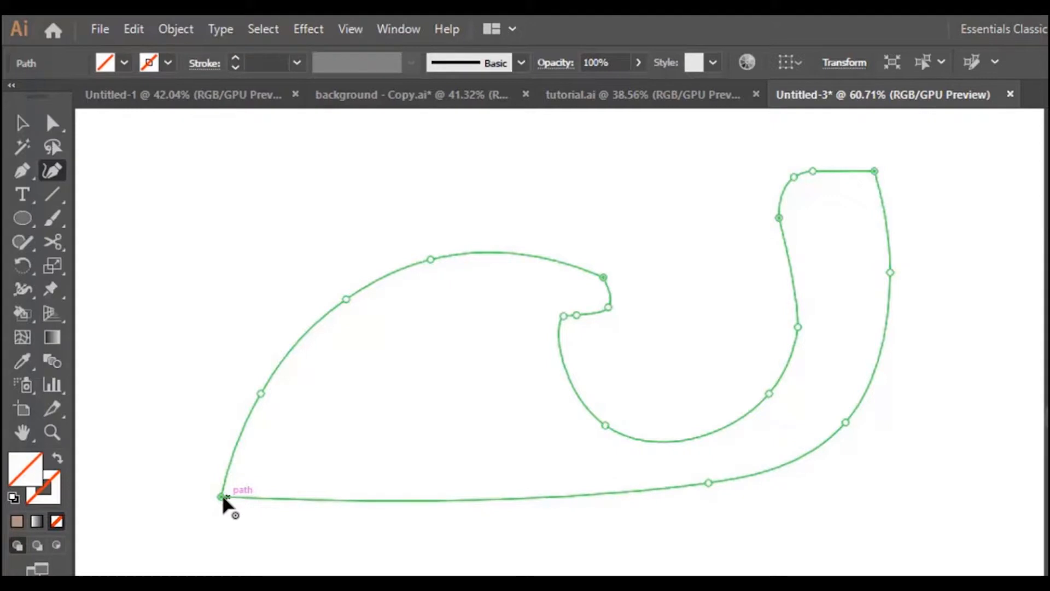
drag(220, 498, 214, 499)
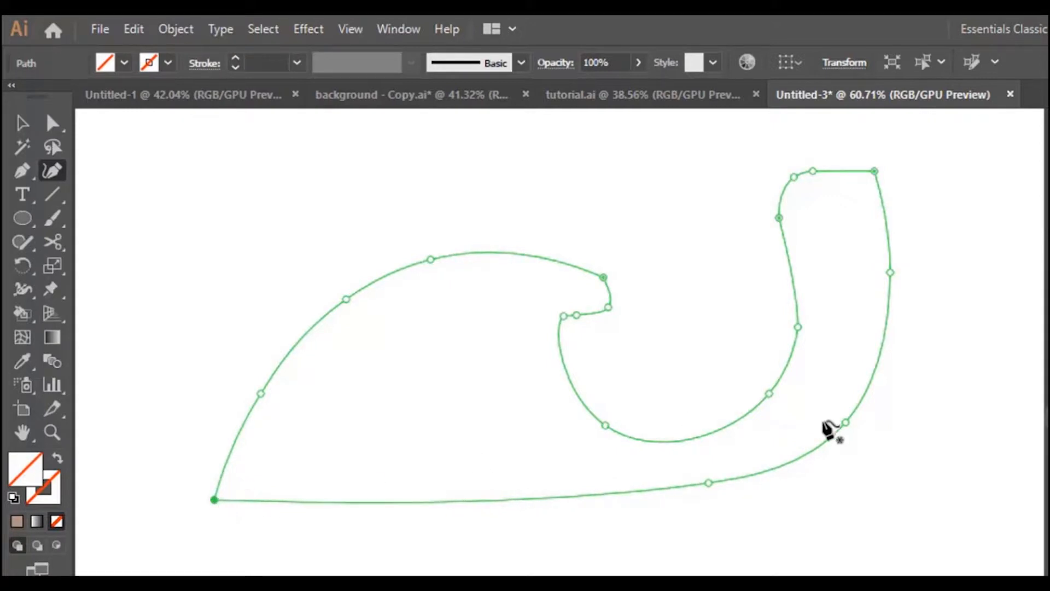
drag(710, 484, 728, 487)
drag(503, 511, 488, 500)
drag(729, 486, 743, 487)
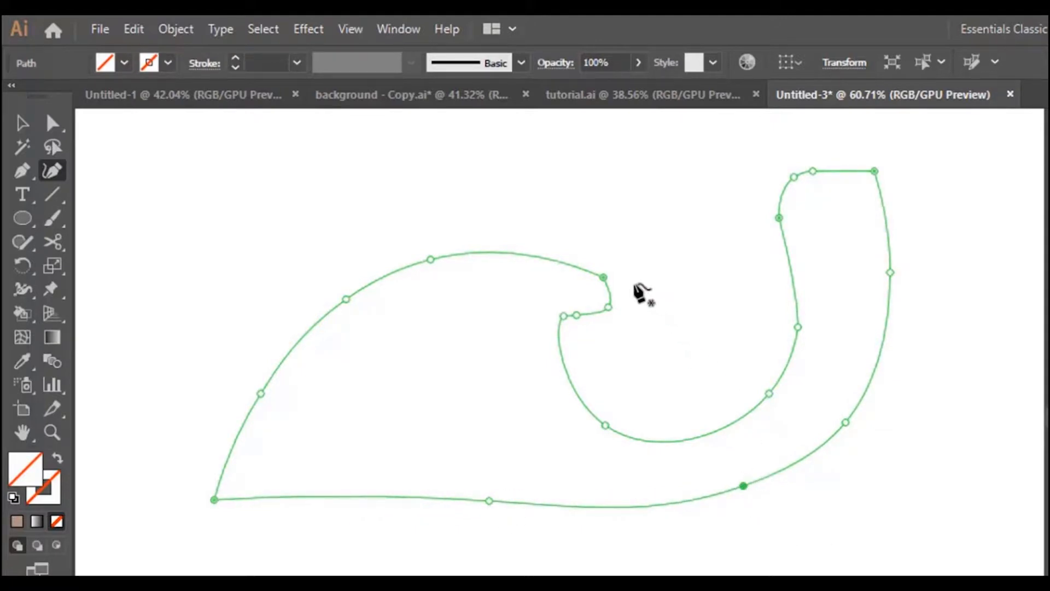
drag(213, 500, 213, 492)
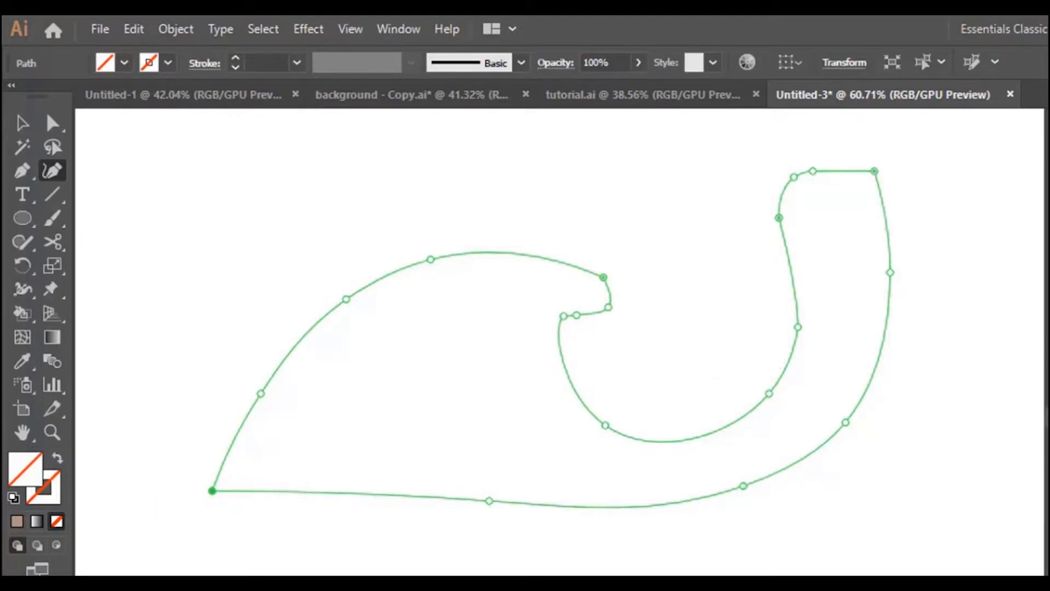
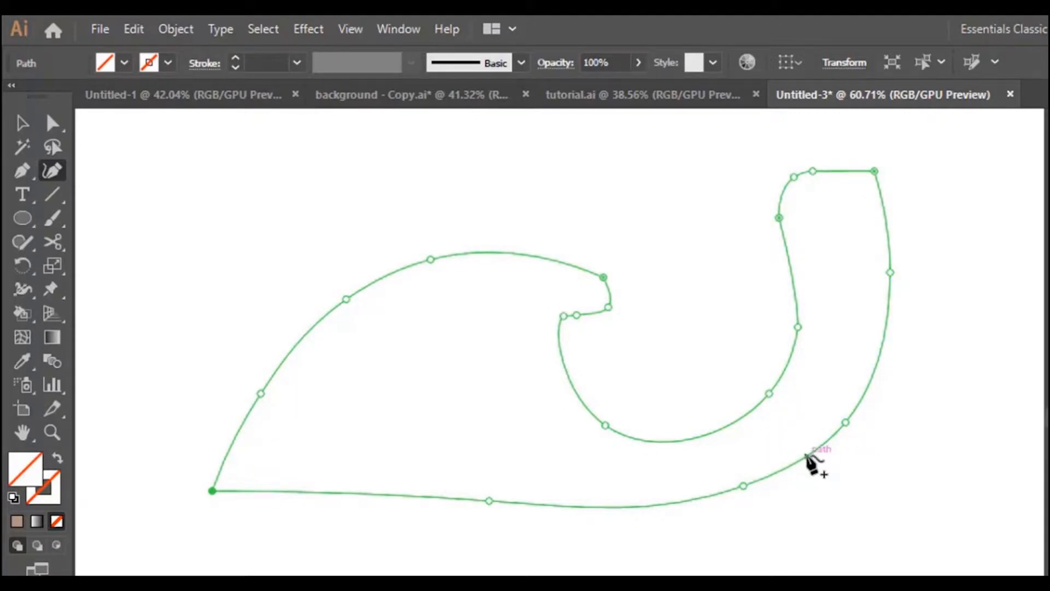
Add anchors along the lower front bend and pull the middle one inward to form a concave dip
click(807, 456)
click(870, 389)
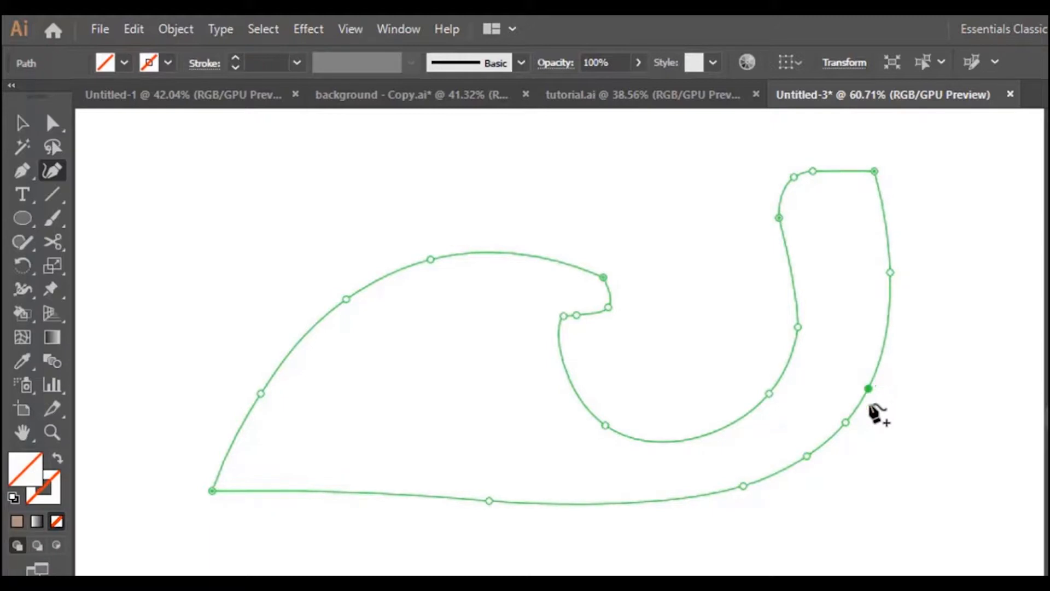
click(834, 420)
click(806, 456)
drag(834, 420, 821, 413)
drag(869, 390, 865, 377)
drag(816, 414, 830, 414)
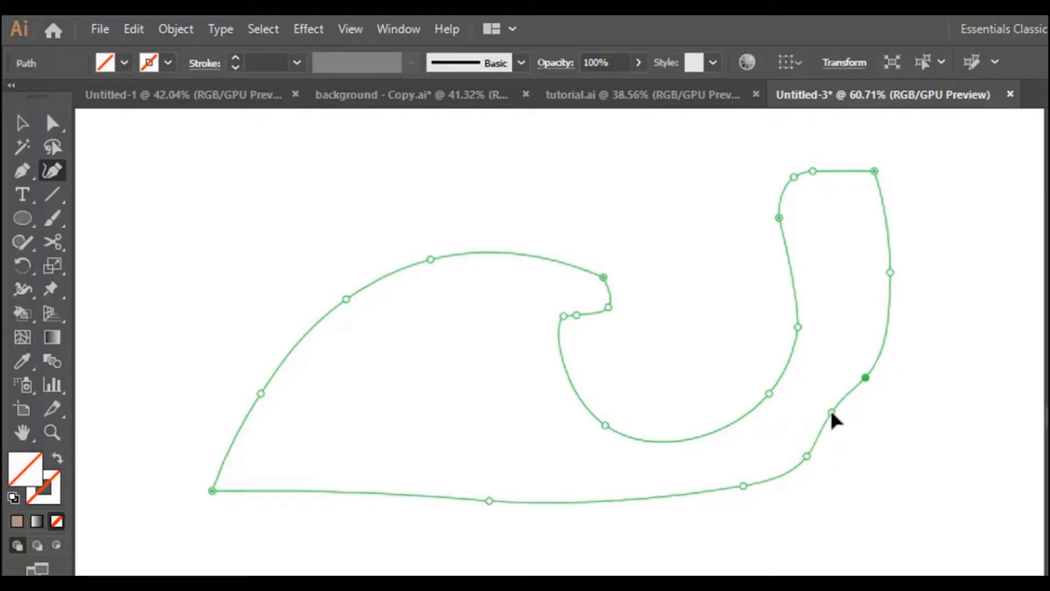
mouse_move(804, 457)
mouse_down()
mouse_move(792, 459)
mouse_move(801, 463)
mouse_up()
drag(829, 415, 824, 415)
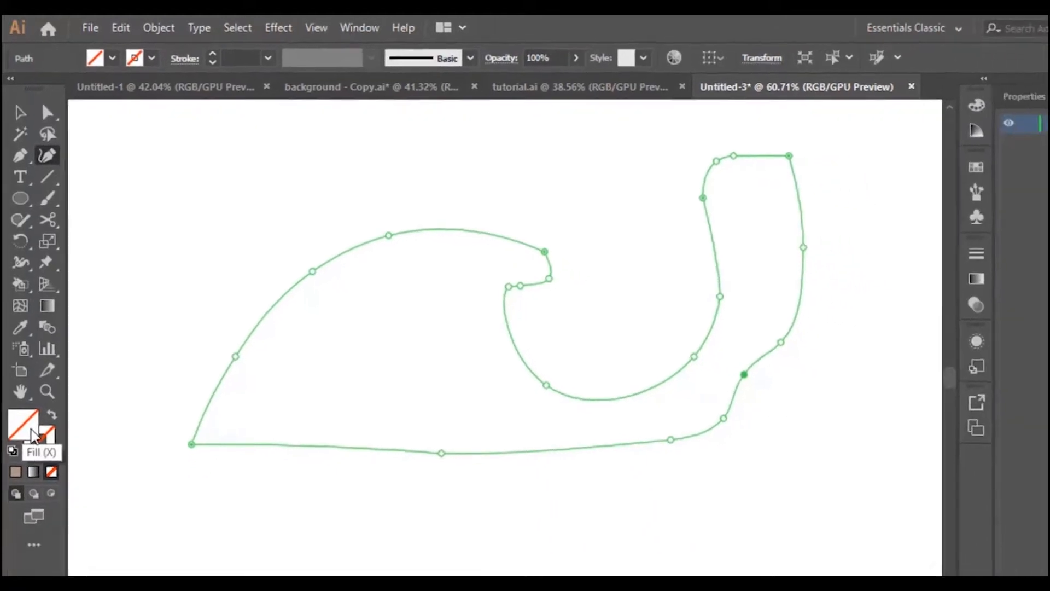
Fill the scooter body with blue #228DDD and convert the underside's middle anchor to a corner point
double_click(32, 434)
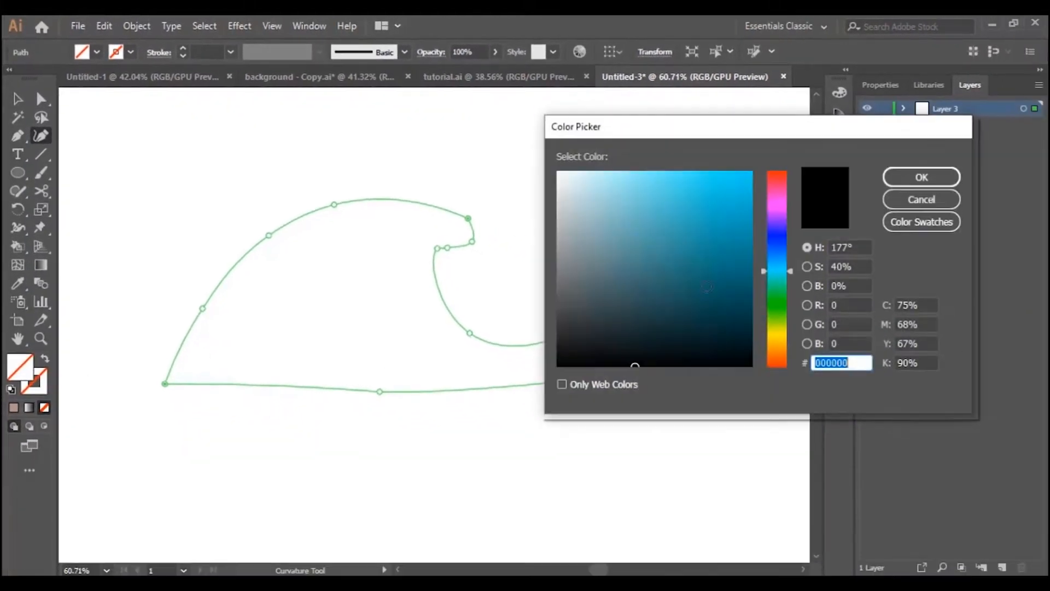
drag(779, 268, 782, 260)
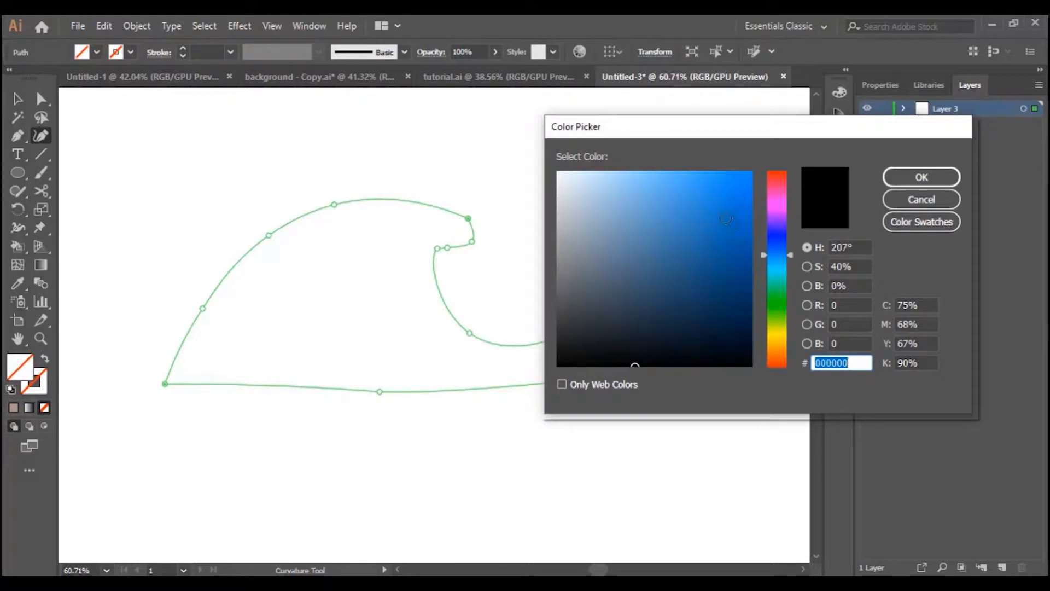
click(724, 212)
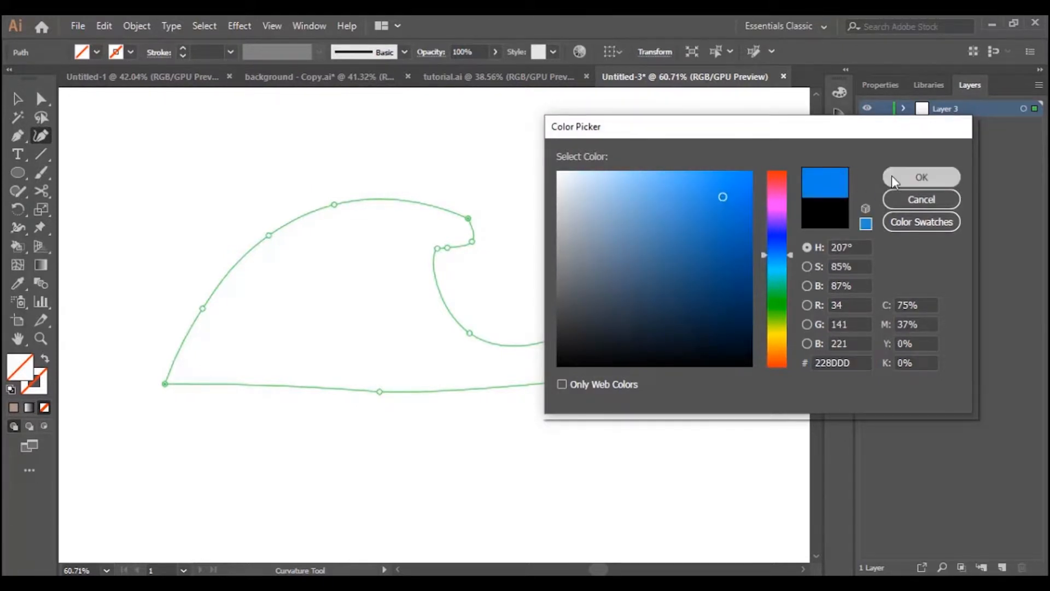
click(893, 176)
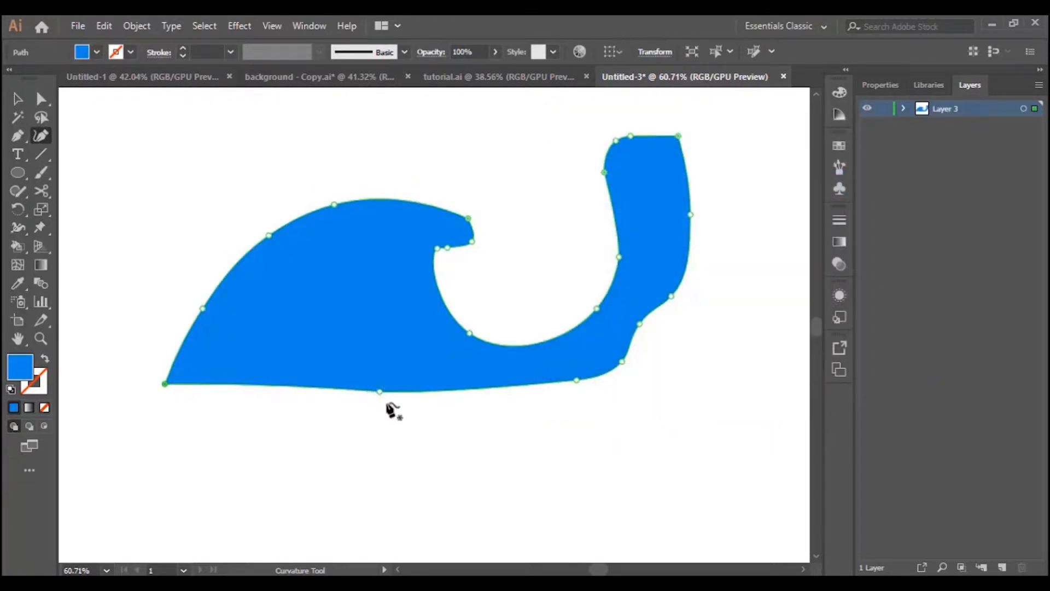
drag(378, 389, 374, 390)
double_click(374, 391)
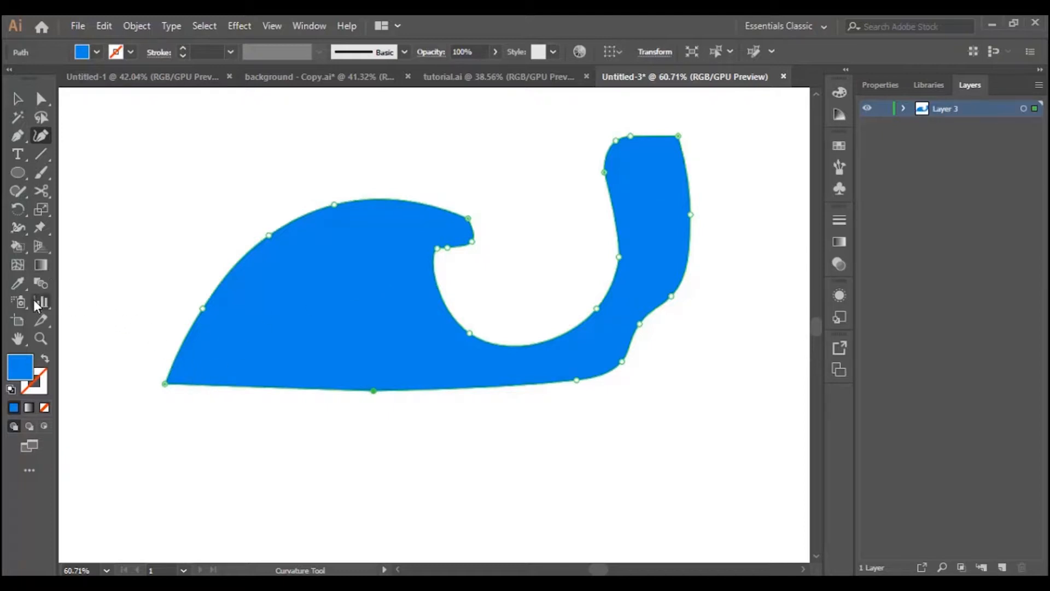
Draw a small closed shape with a rounded outer corner against the body's rear curve using the Pen tool
click(40, 339)
click(247, 276)
click(413, 312)
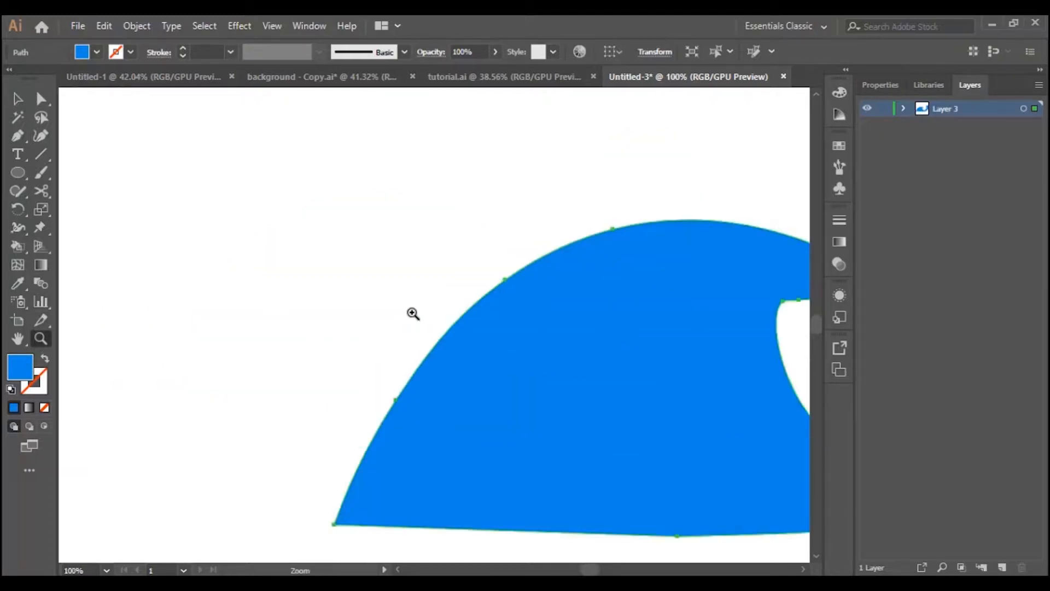
scroll(530, 346, down, 2)
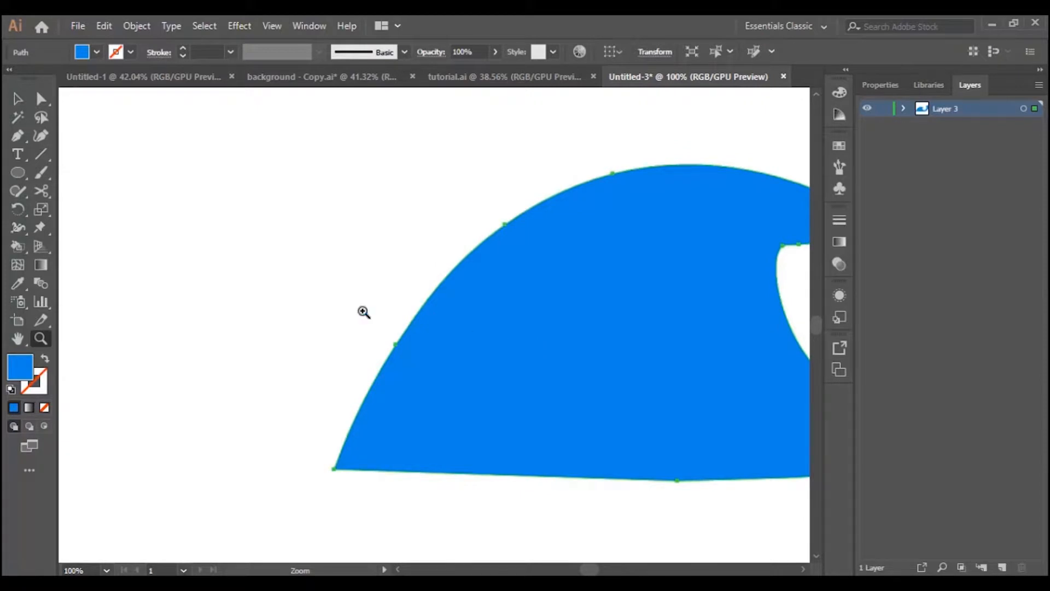
click(18, 135)
click(18, 99)
click(319, 265)
click(13, 137)
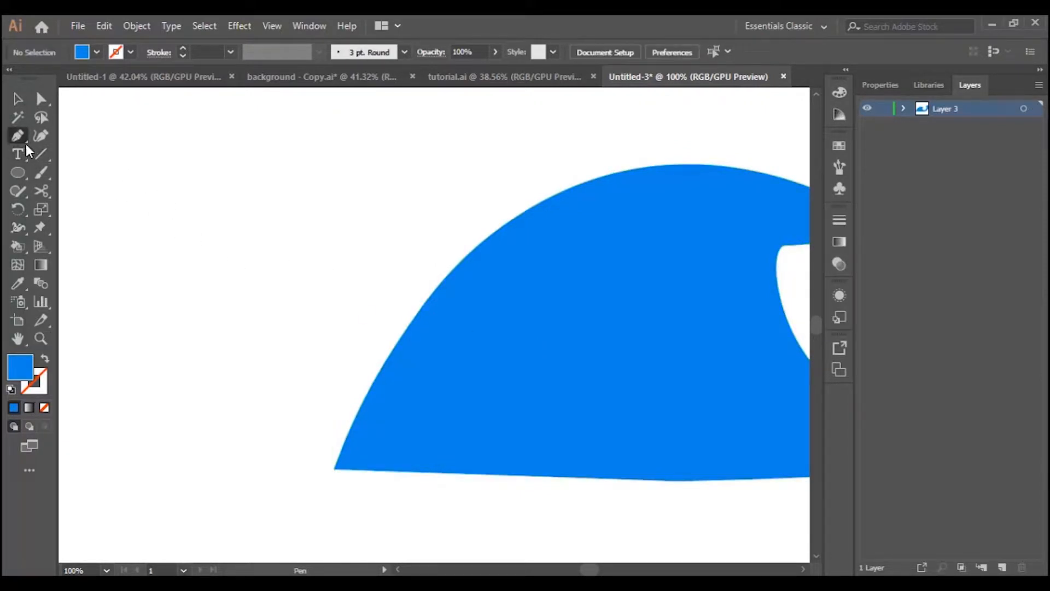
click(459, 265)
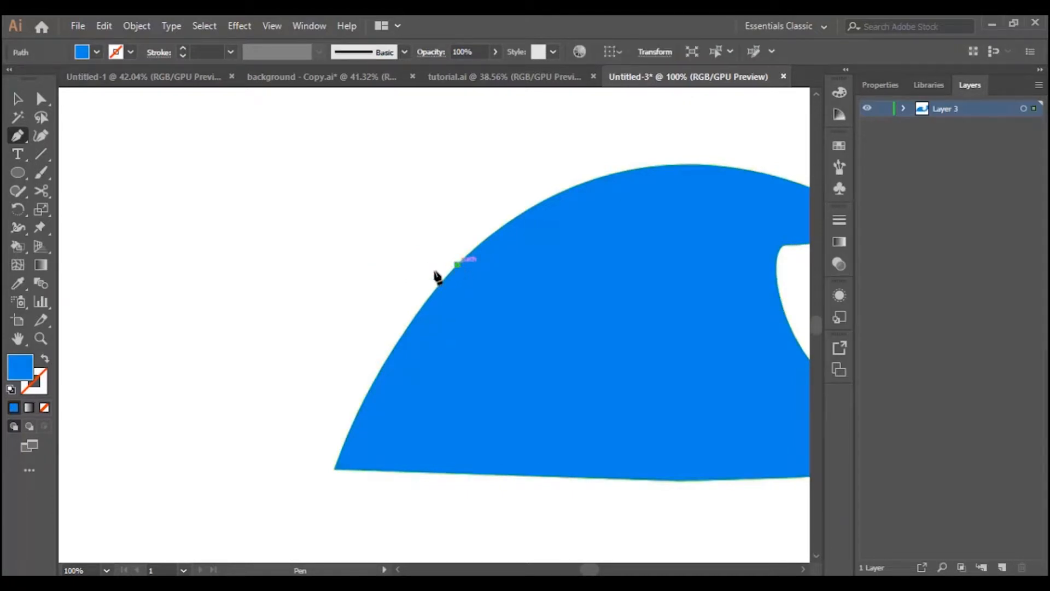
drag(399, 262, 393, 280)
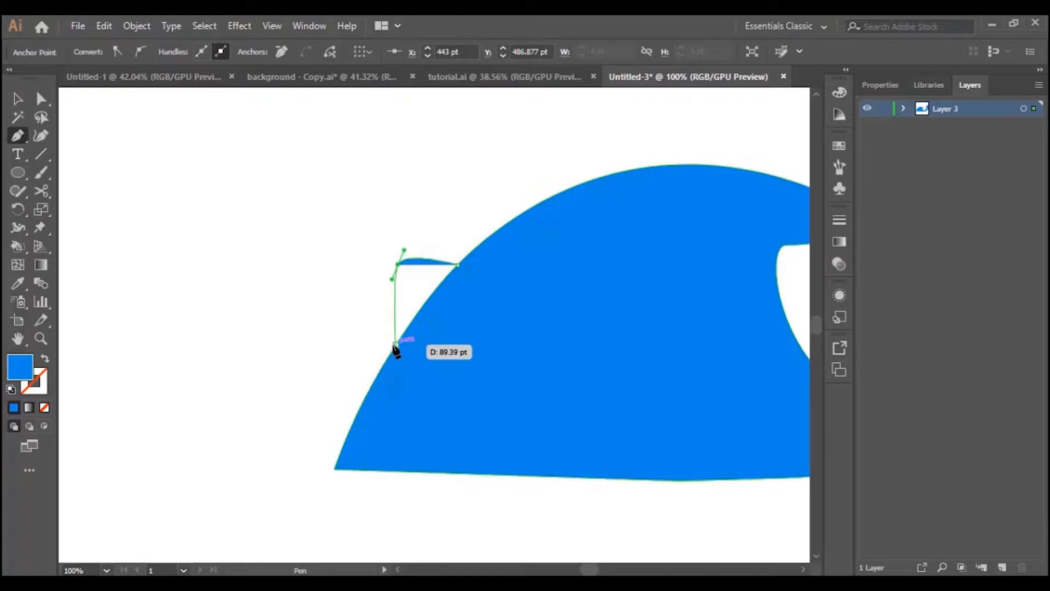
click(395, 344)
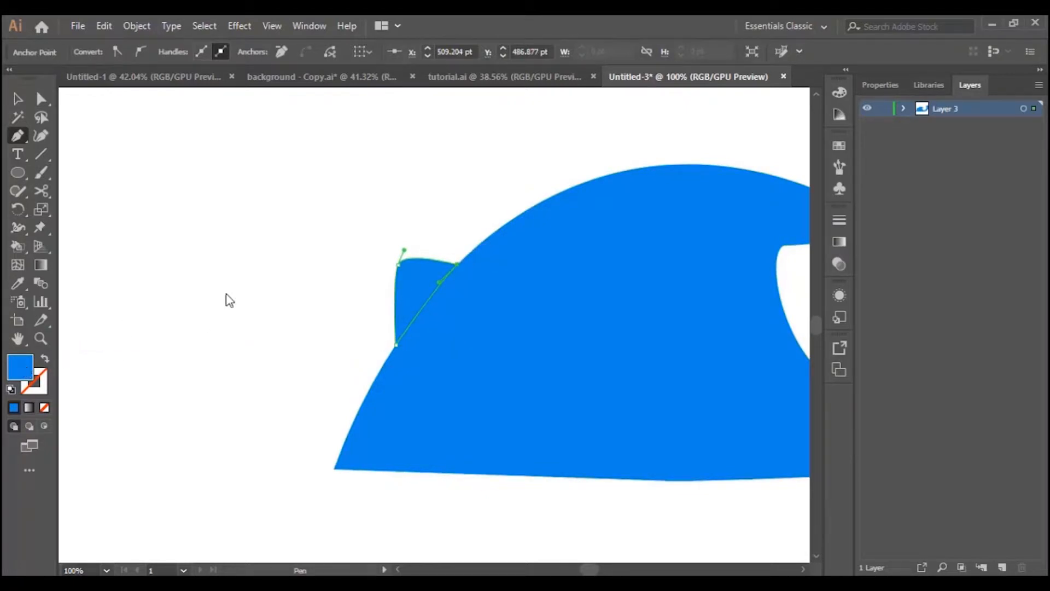
Fill the small rear shape with grey #75787A and deselect it
click(565, 272)
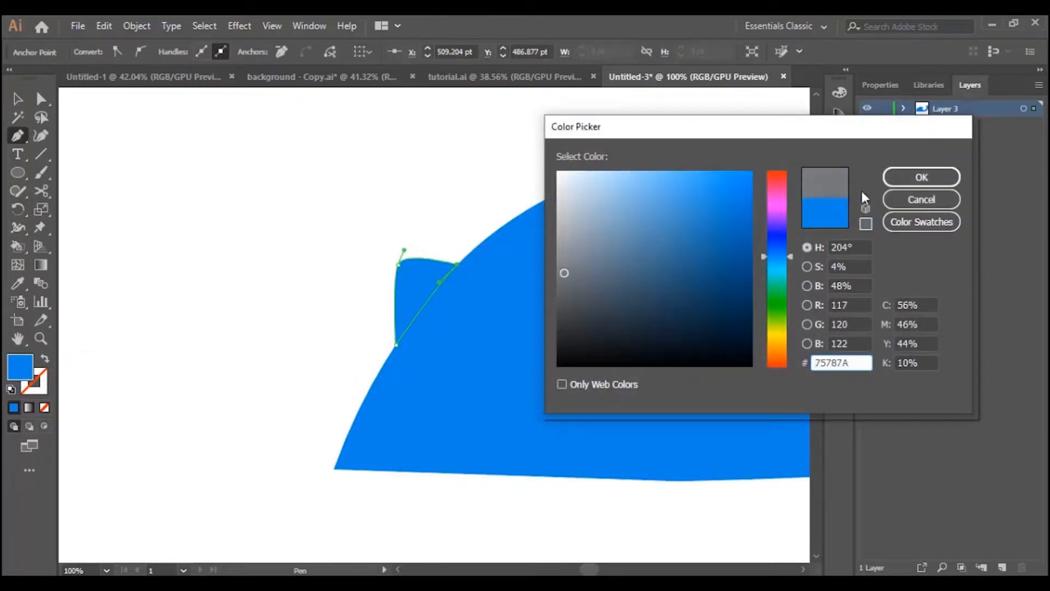
click(921, 177)
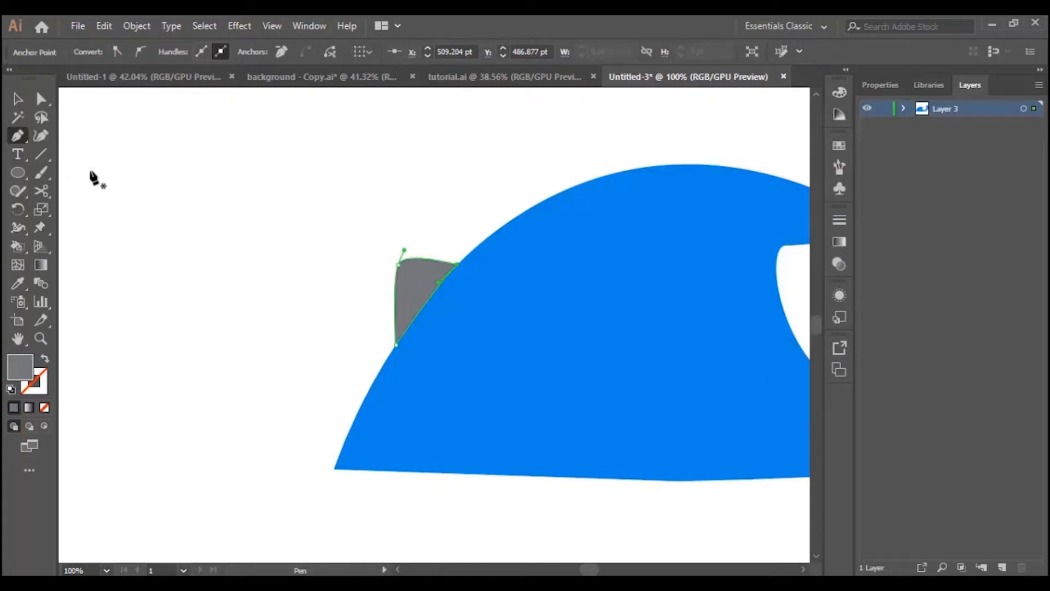
click(18, 99)
click(170, 200)
Draw a small closed shape with a curved outer side against the outer edge of the grey rear shape using the Pen tool
scroll(548, 338, down, 3)
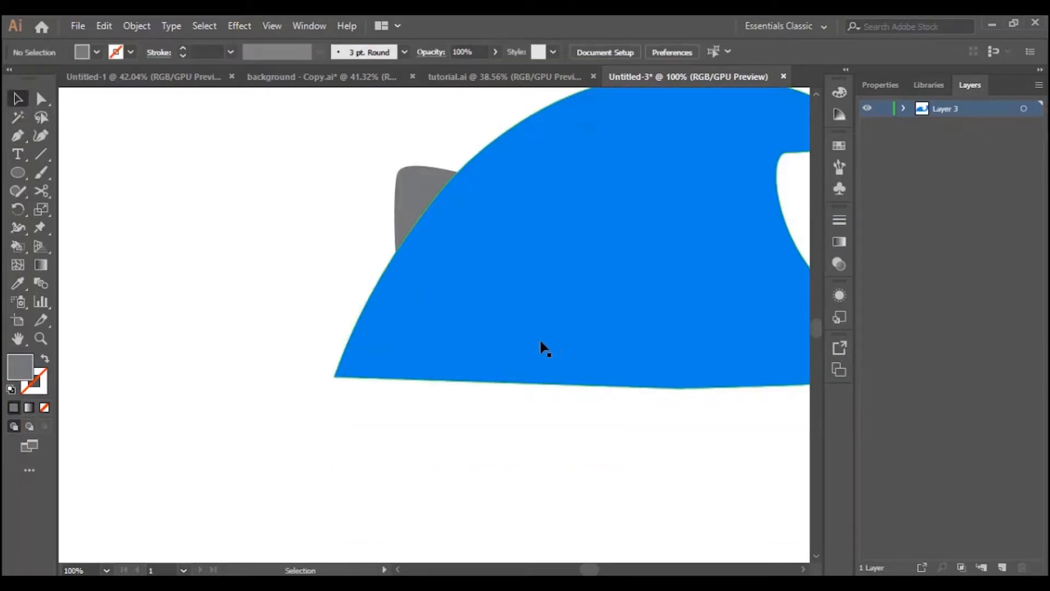
scroll(515, 361, up, 2)
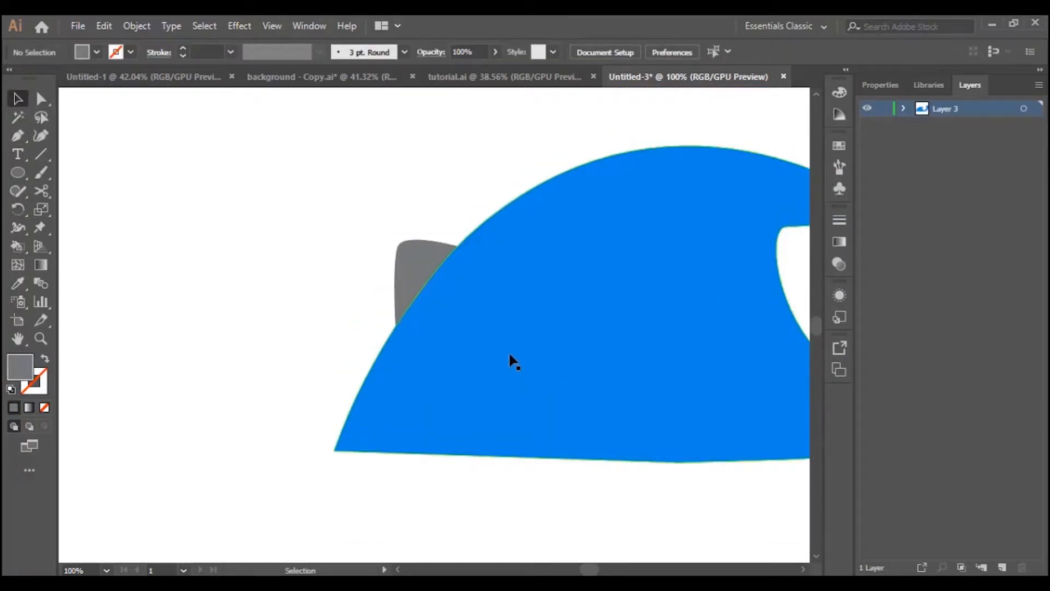
click(18, 135)
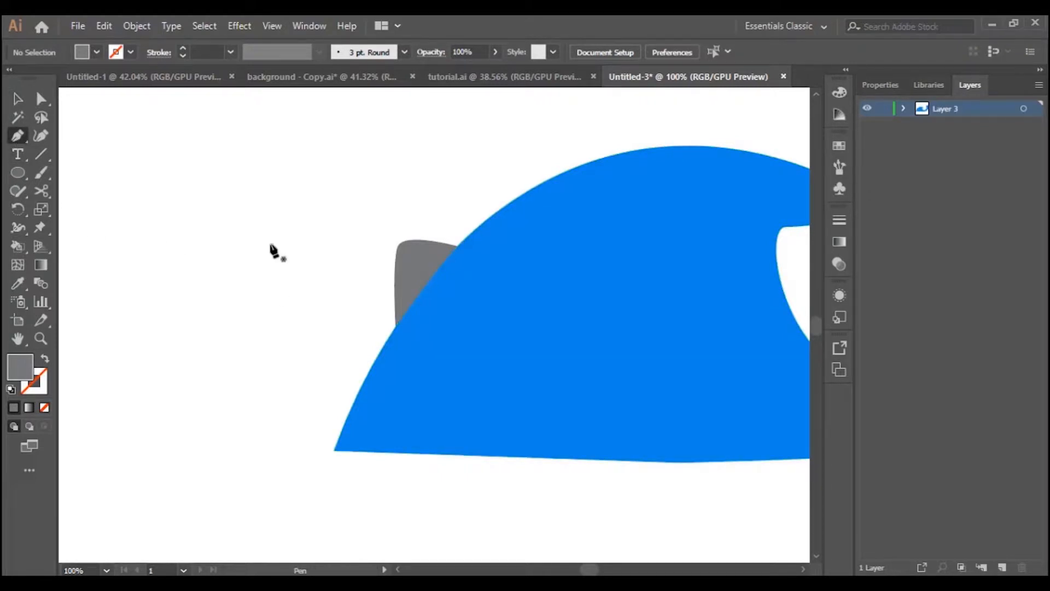
drag(393, 257, 412, 323)
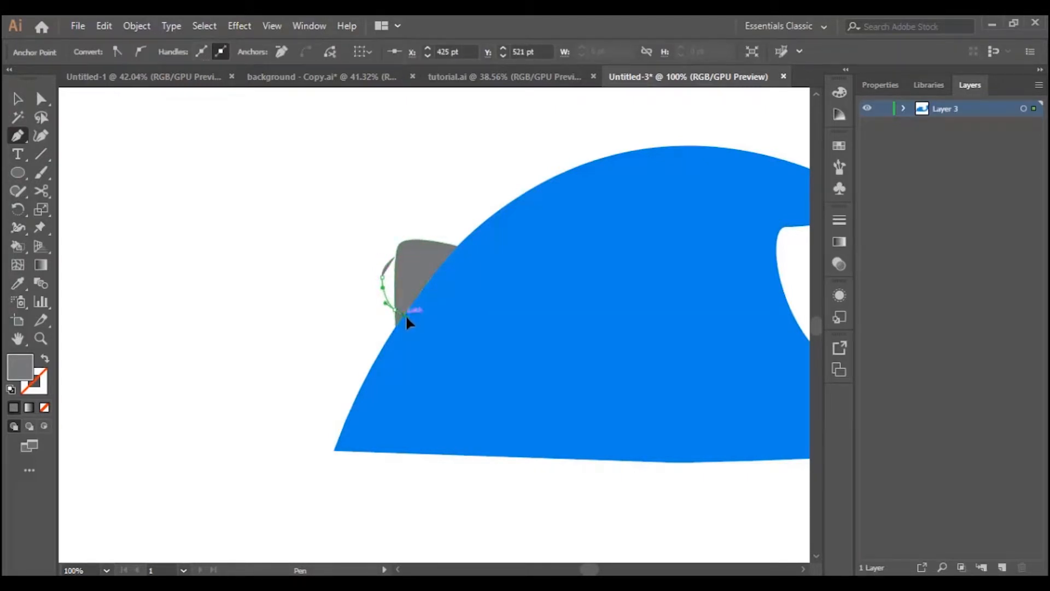
drag(411, 322, 396, 262)
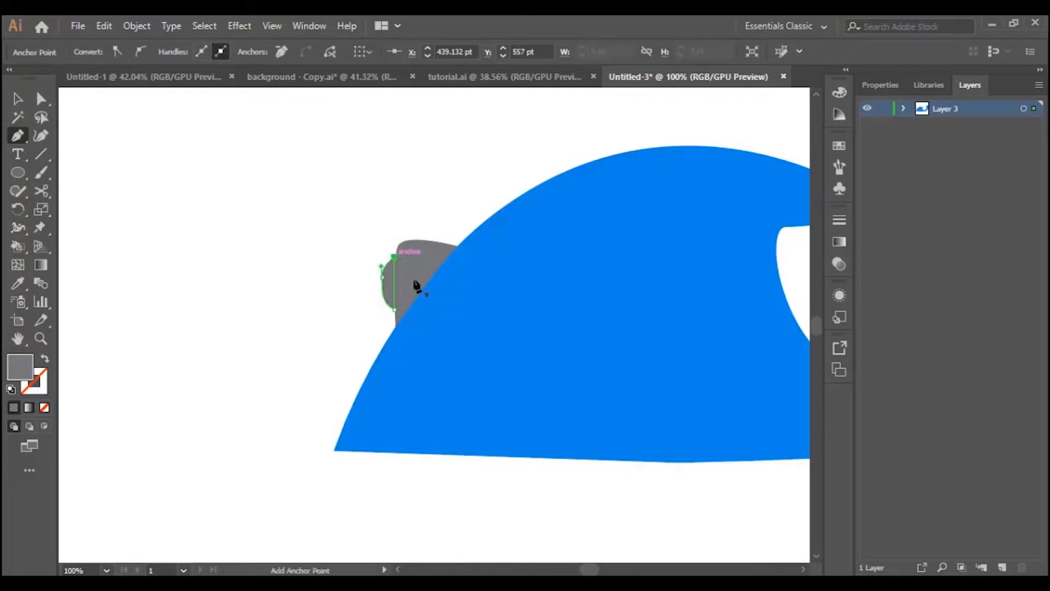
Fill the small rear light shape with bright orange-red, nudge it against the grey shape and deselect it
double_click(24, 373)
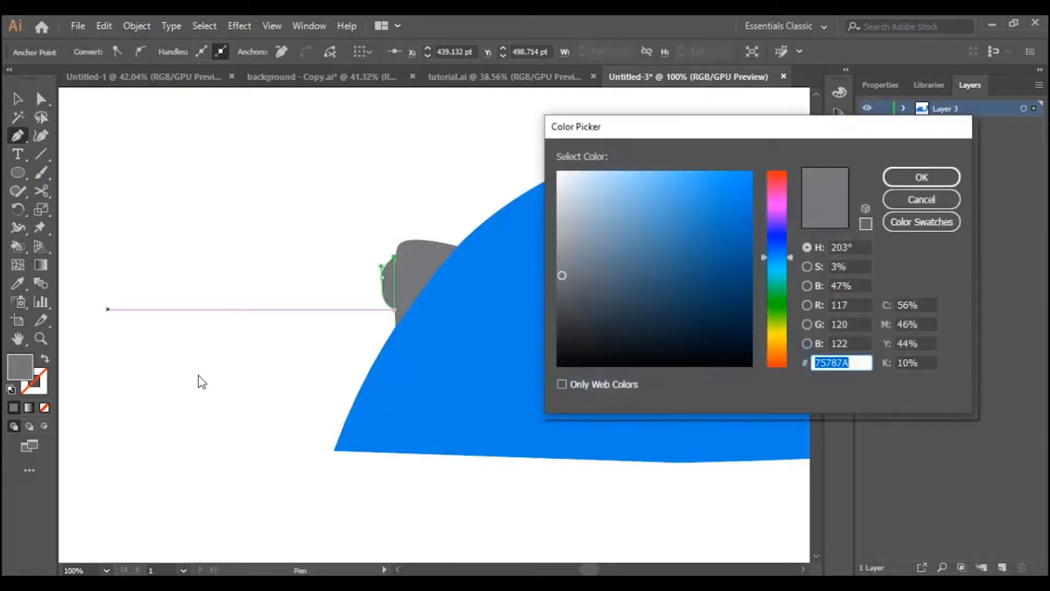
click(781, 182)
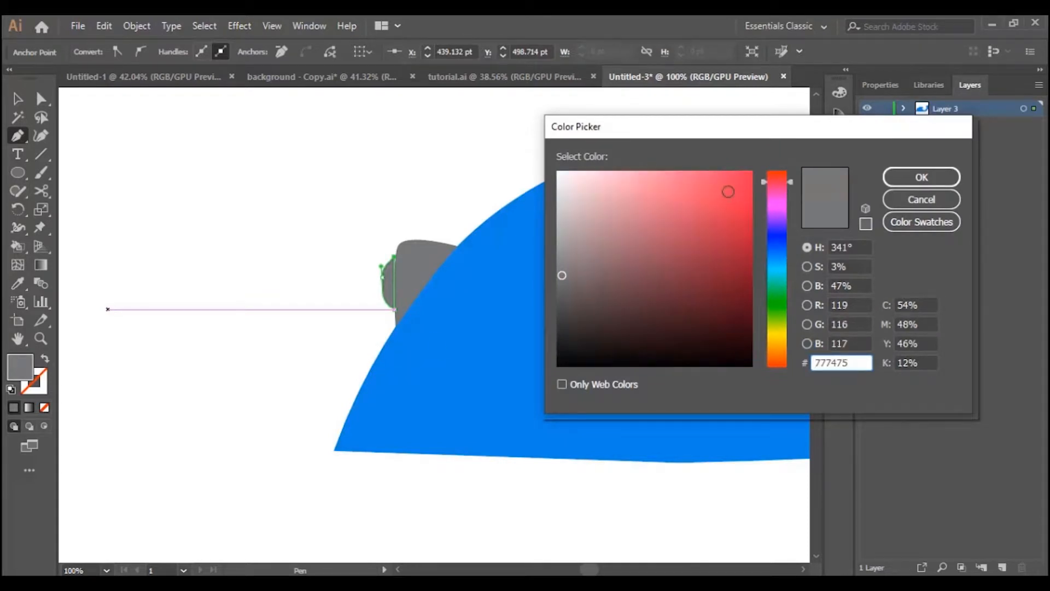
click(737, 191)
drag(789, 189, 789, 184)
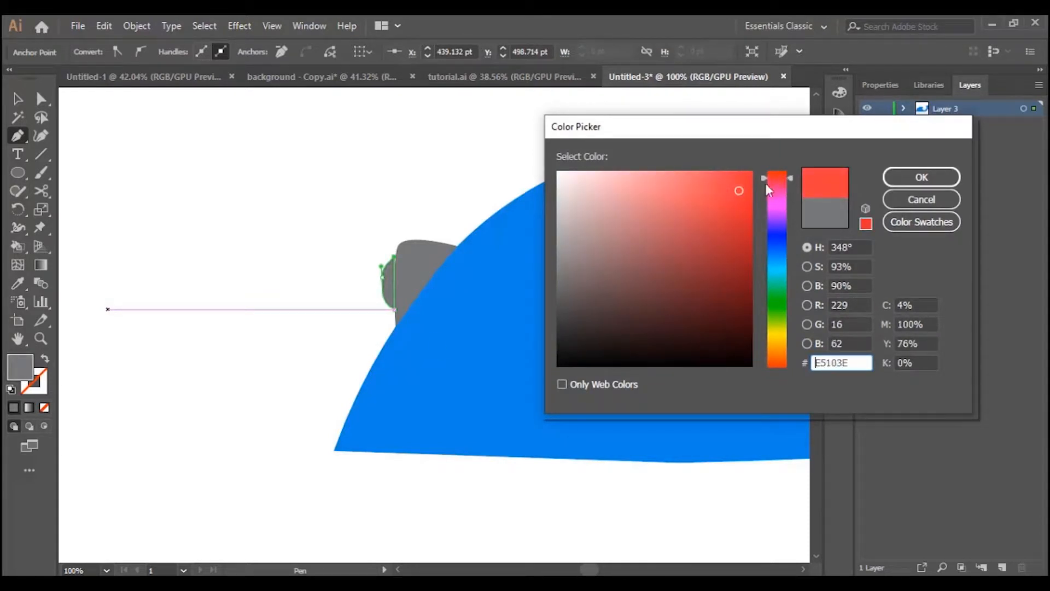
click(922, 177)
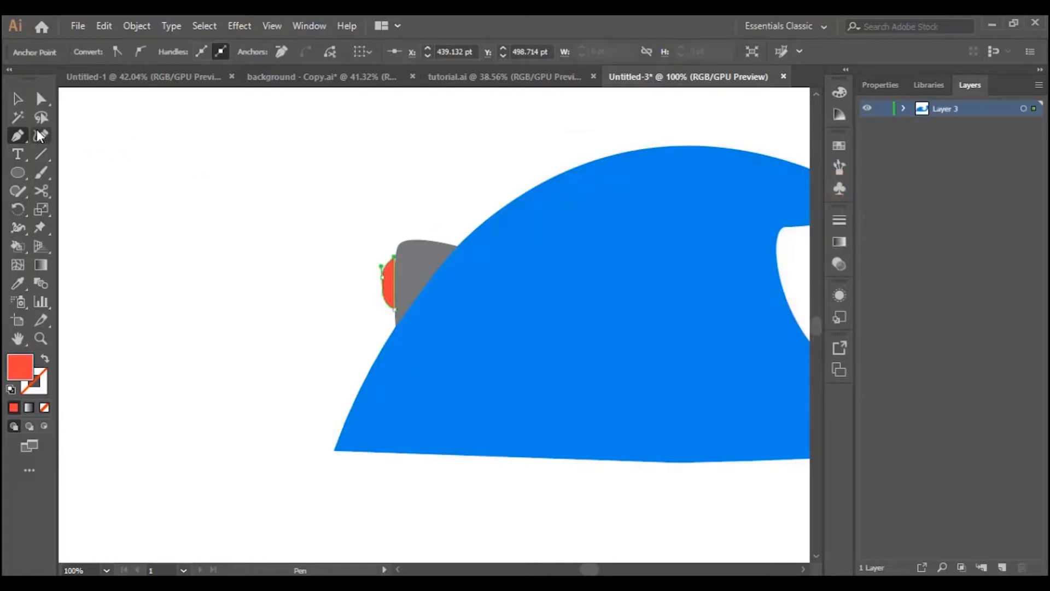
key(v)
click(190, 222)
scroll(358, 353, up, 3)
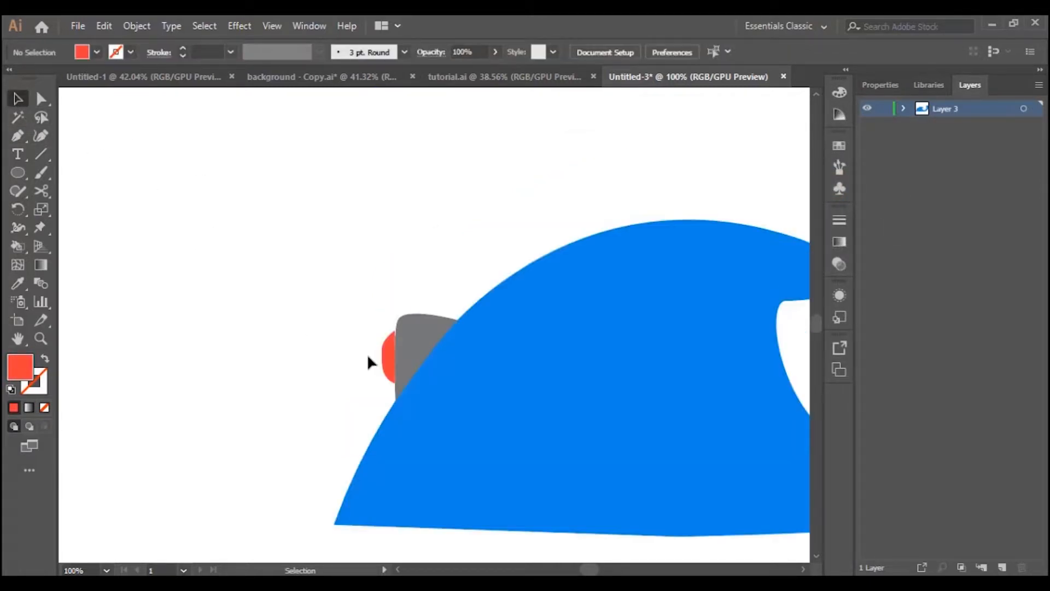
click(389, 365)
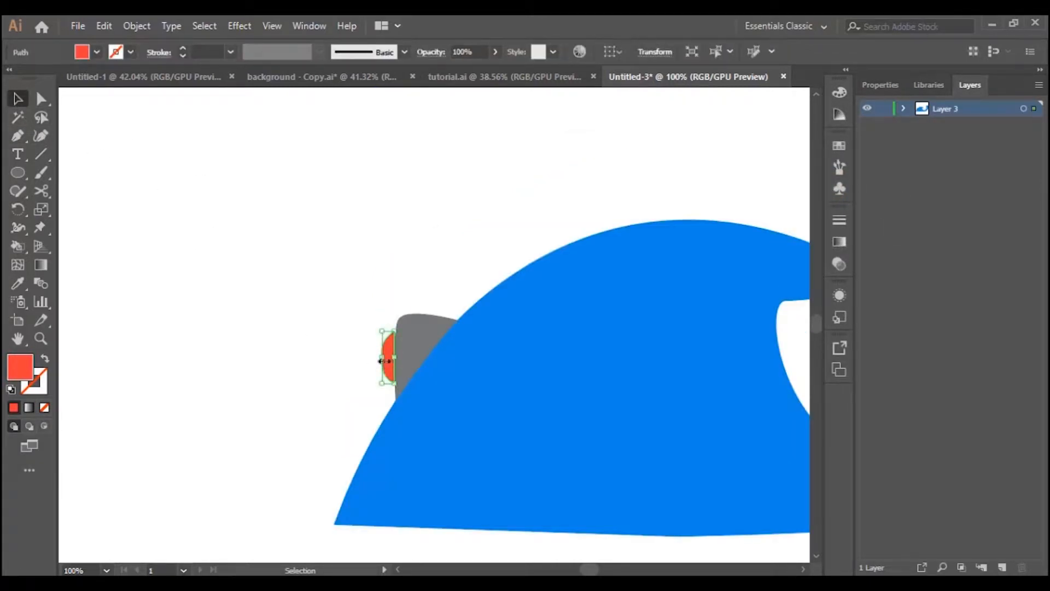
click(342, 369)
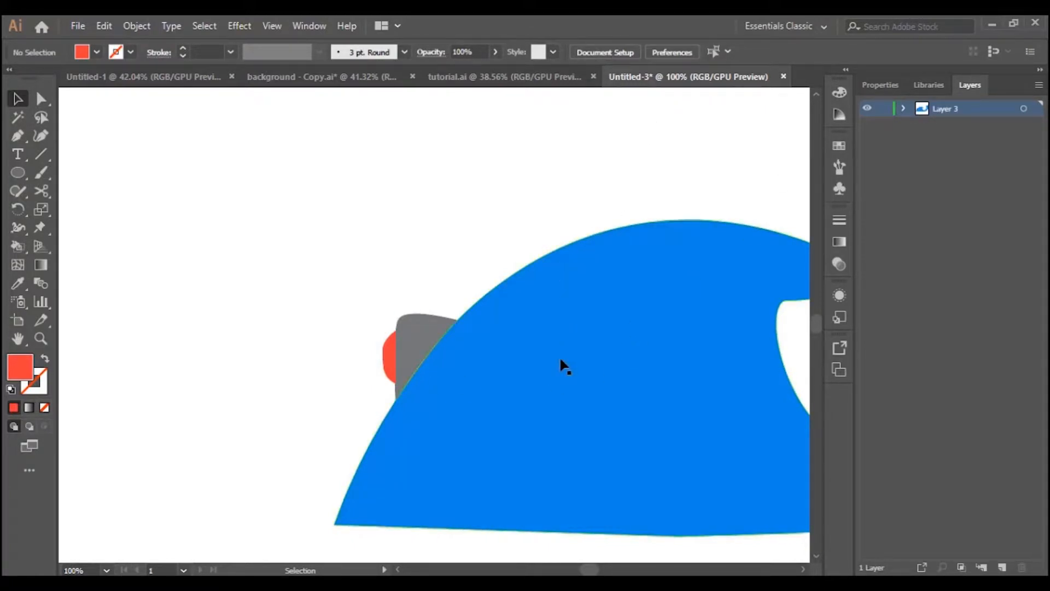
Draw a thin horizontal rectangle about 303 pt by 5 pt above the body's rear and round its ends
drag(589, 570, 595, 571)
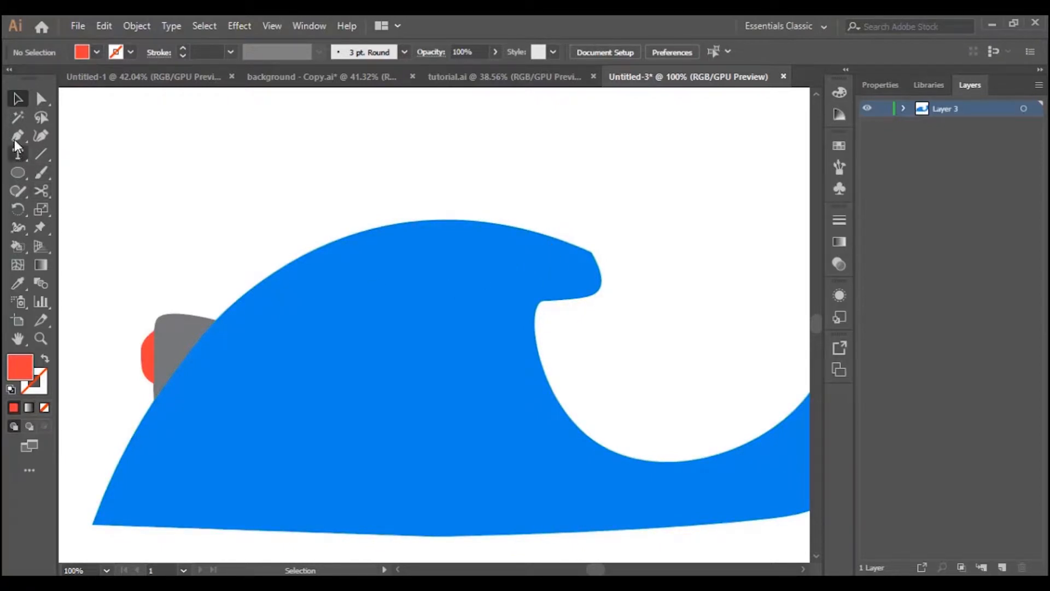
drag(18, 172, 72, 178)
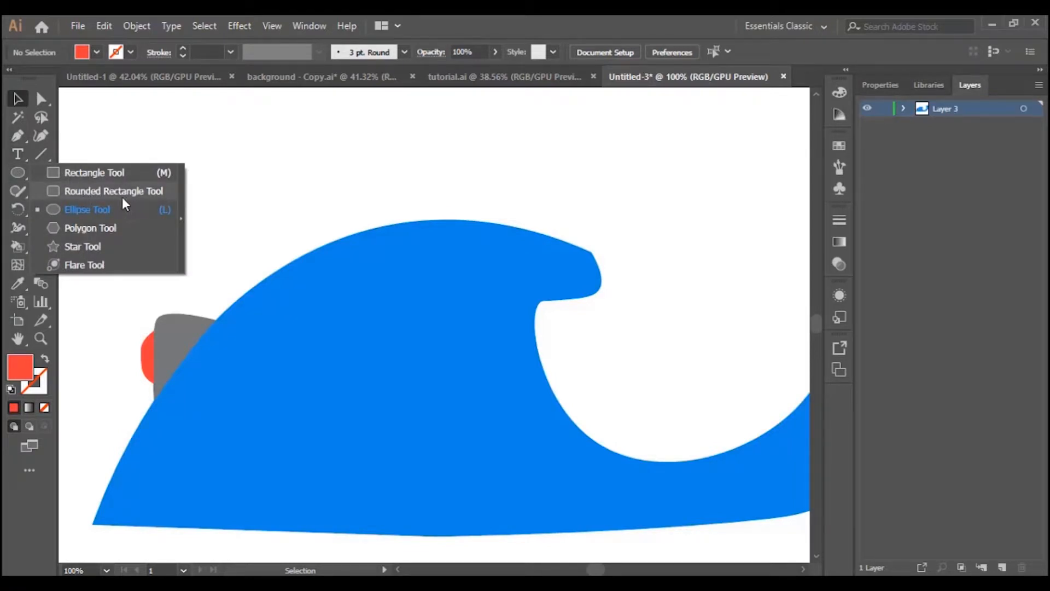
click(87, 172)
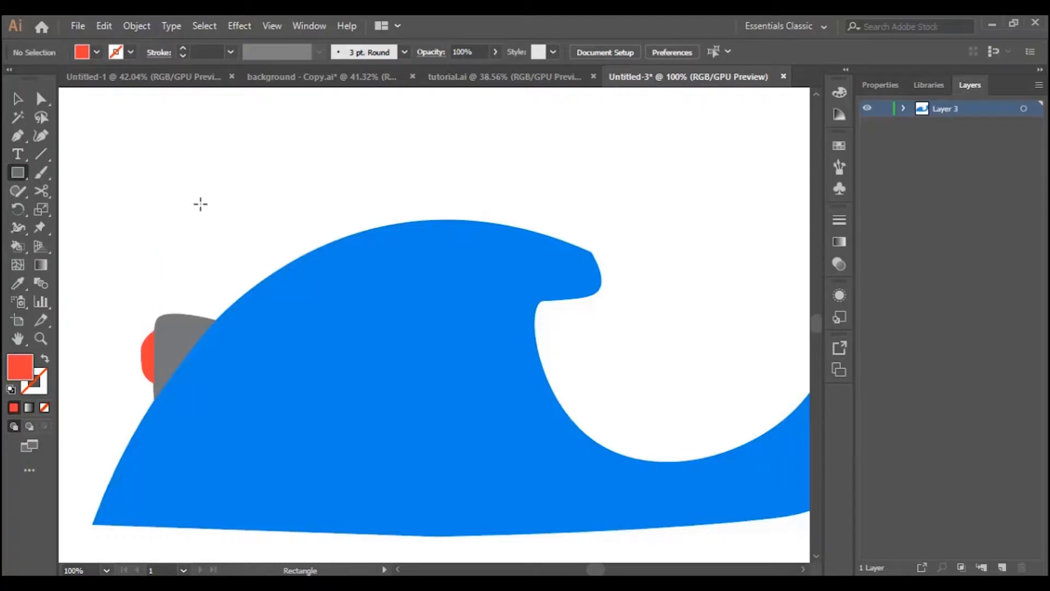
drag(202, 196, 476, 201)
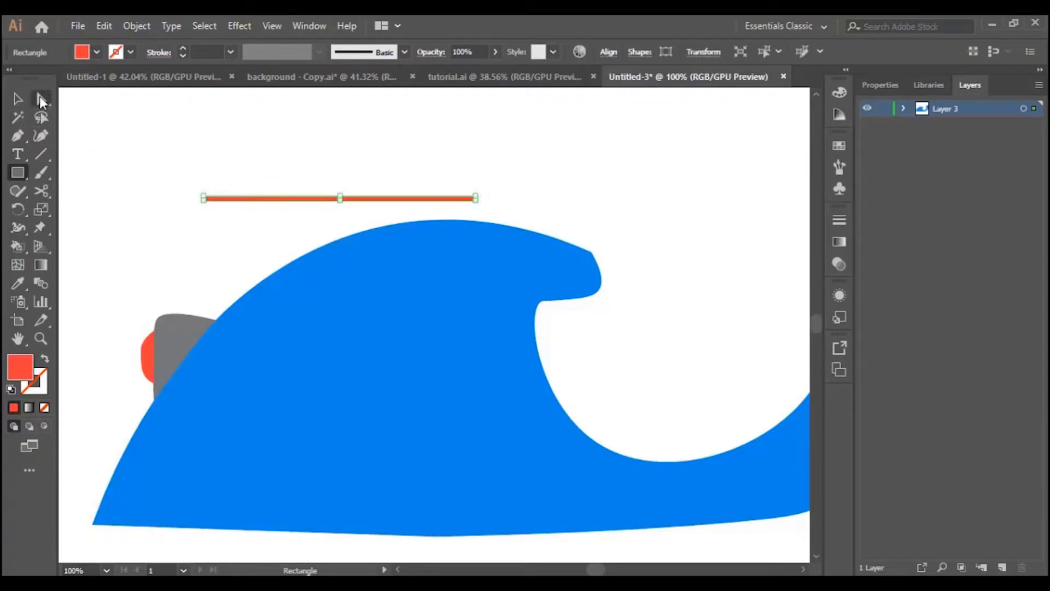
click(39, 99)
drag(209, 199, 238, 204)
click(308, 177)
Fill the thin horizontal bar above the body with black #000000
click(280, 200)
double_click(30, 365)
drag(560, 358, 552, 371)
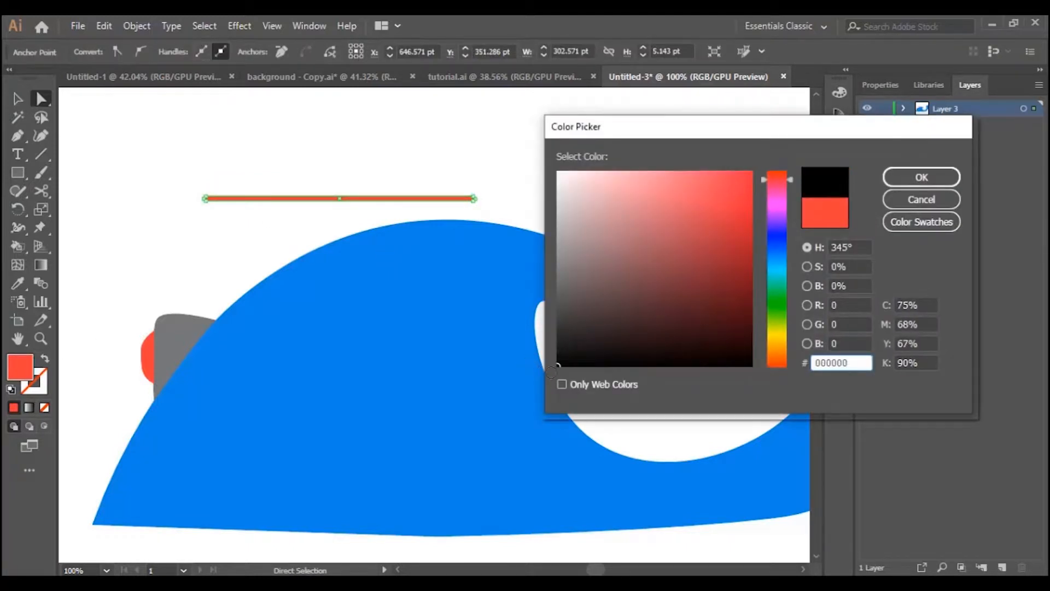
click(898, 183)
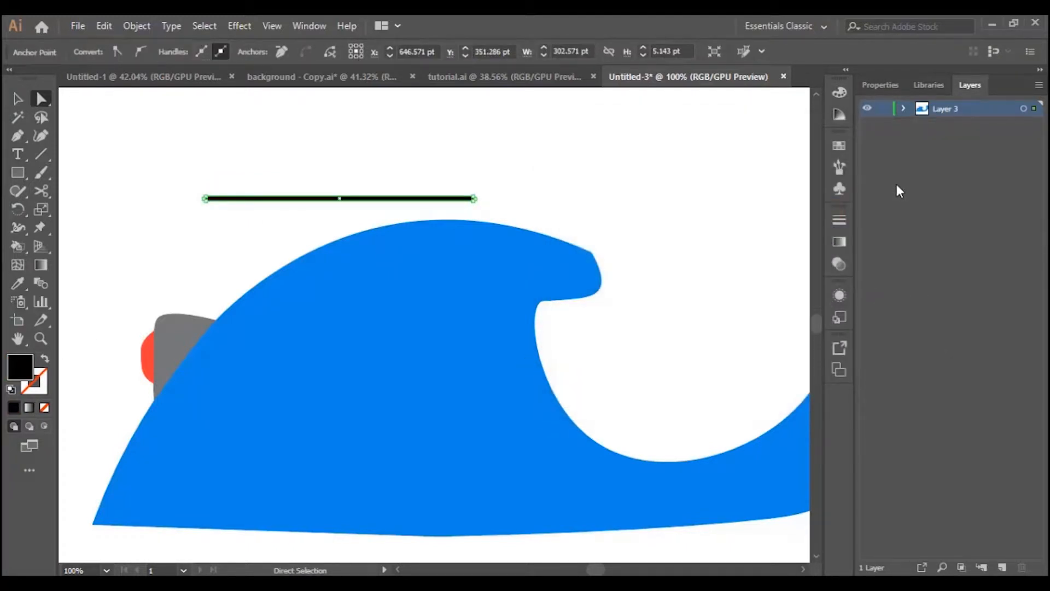
Draw a thin black vertical rectangle about 7 pt by 118 pt beside the horizontal bar and round its ends
click(12, 173)
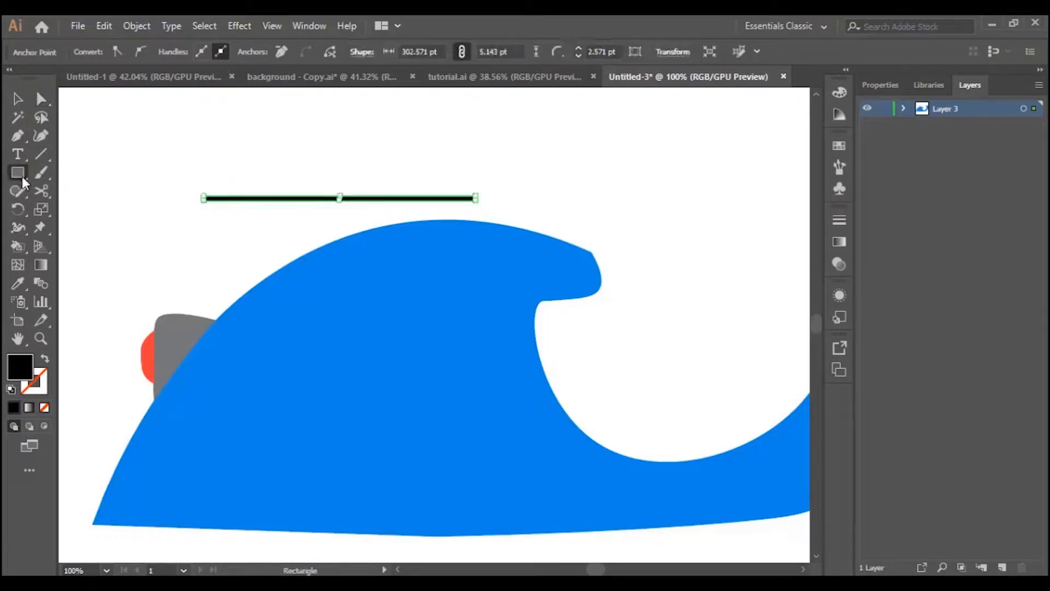
drag(145, 145, 146, 251)
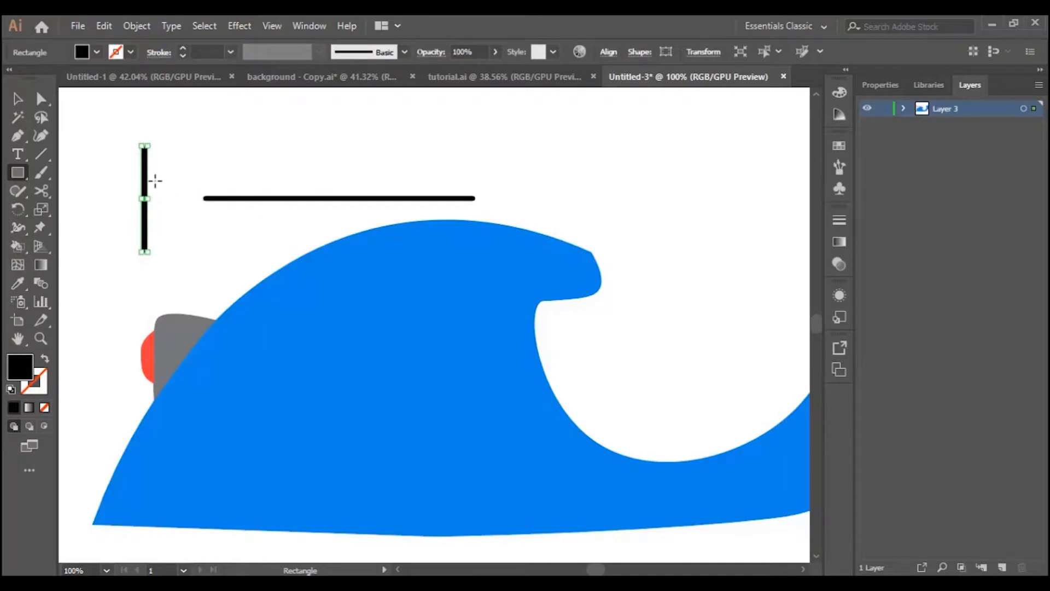
key(a)
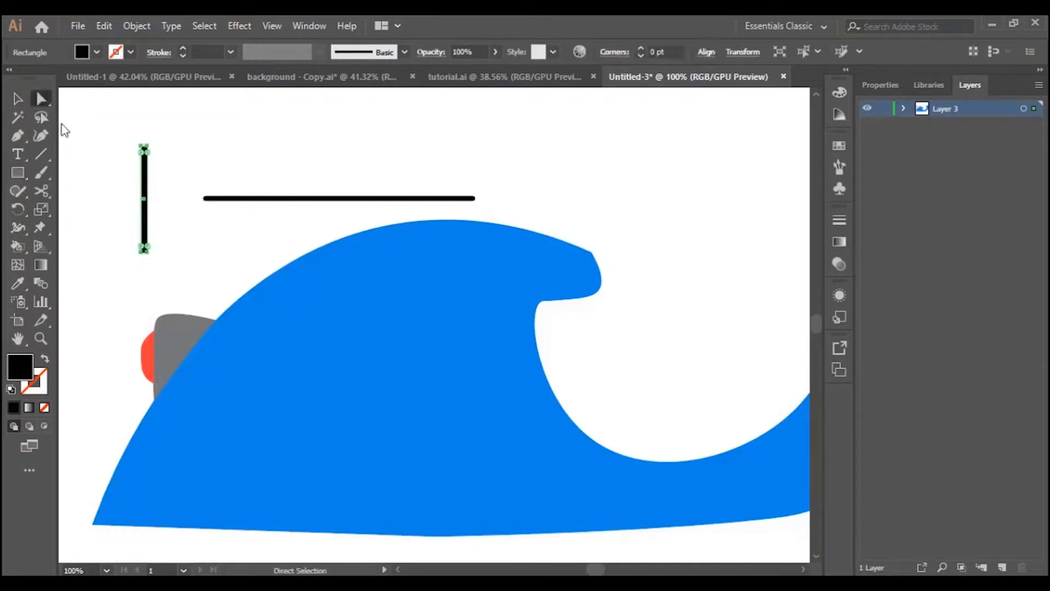
click(157, 223)
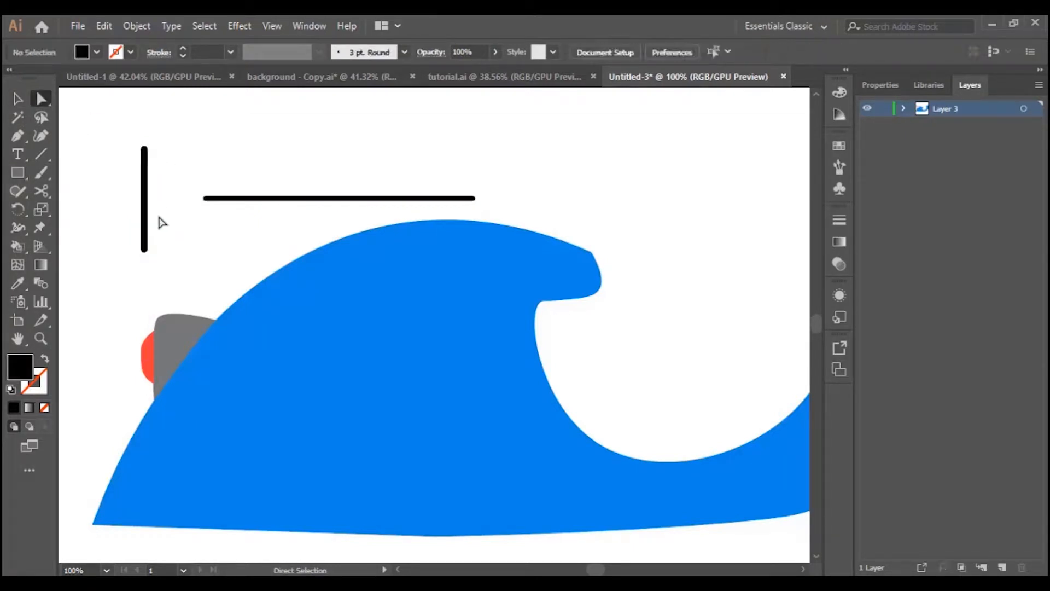
click(145, 204)
Move the vertical bar under the horizontal one as a tilted strut and send it behind the body
click(21, 99)
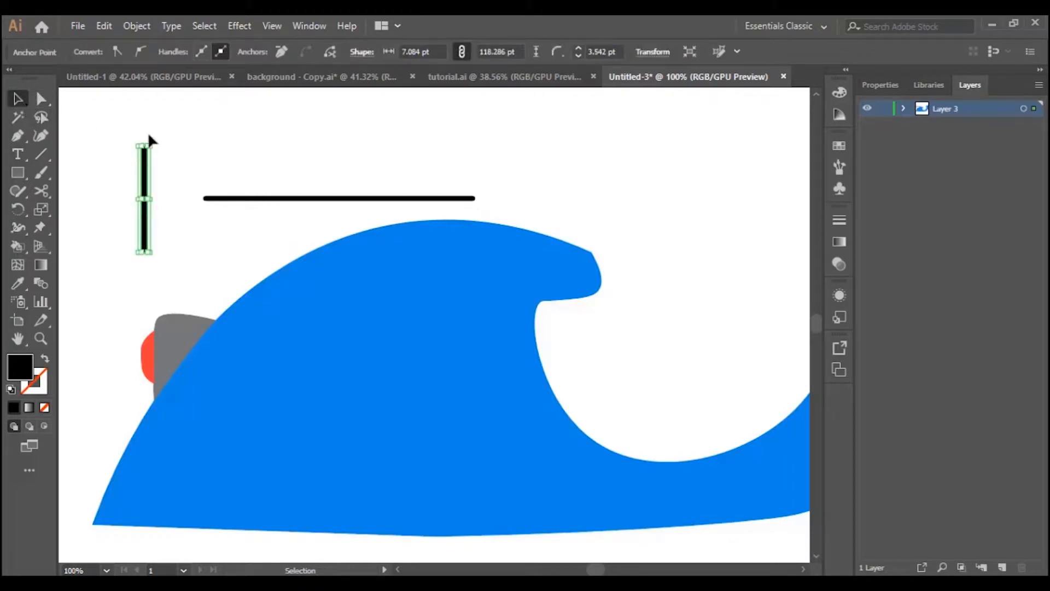
drag(148, 176, 270, 249)
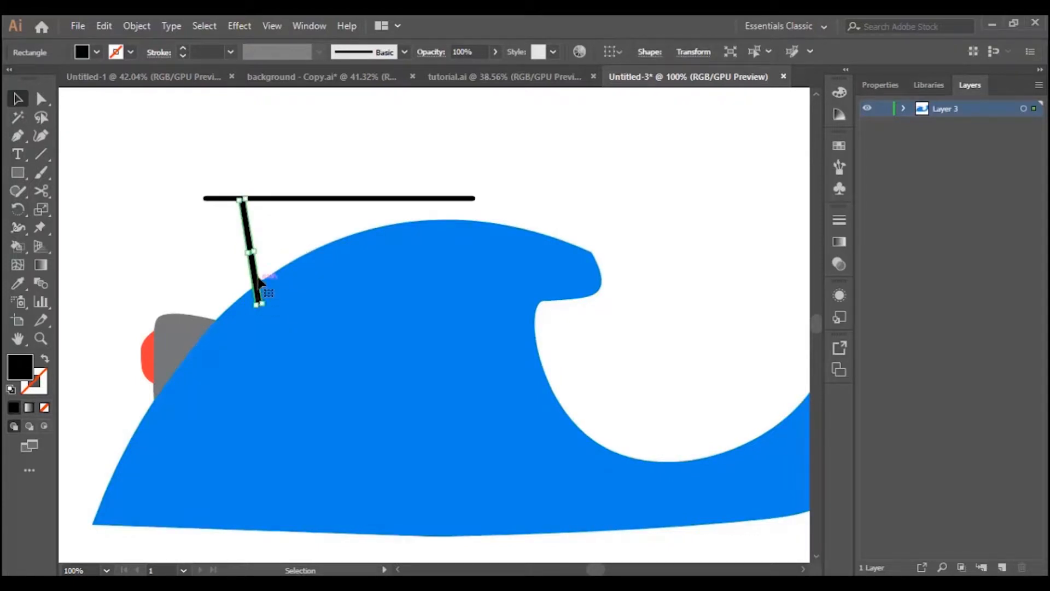
right_click(254, 269)
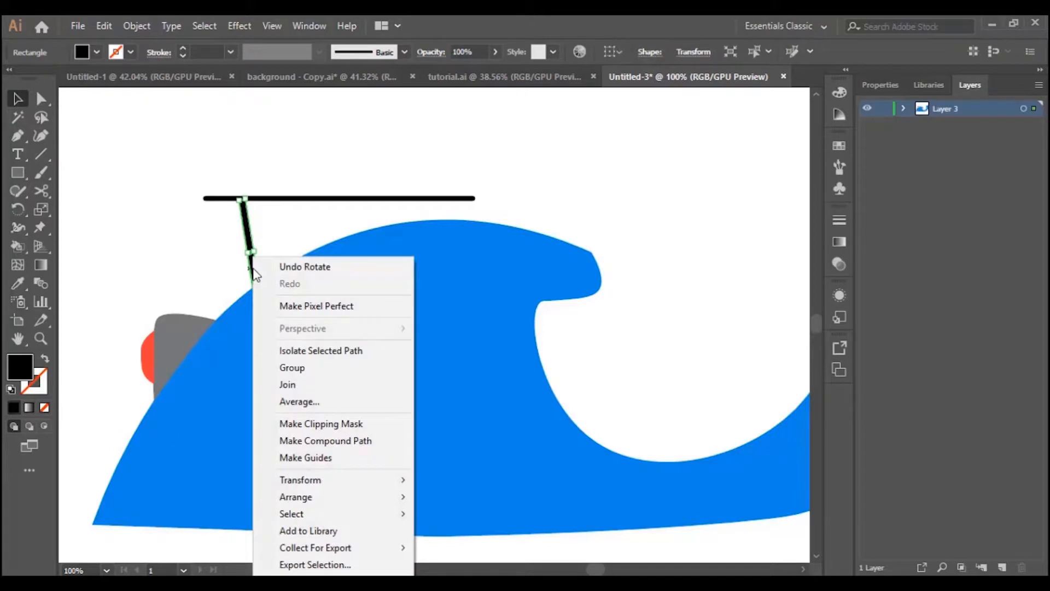
mouse_move(386, 498)
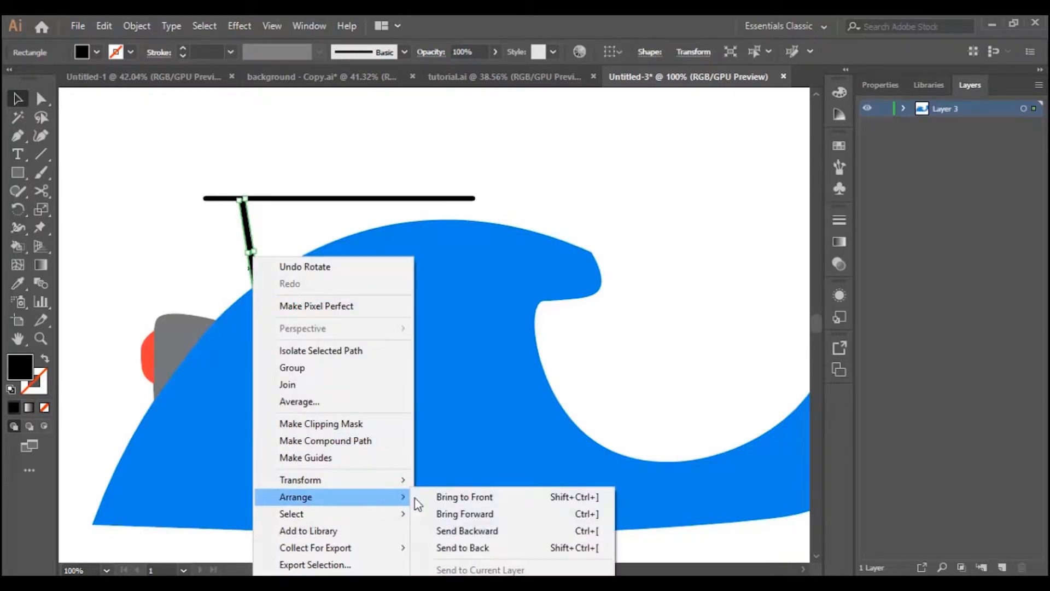
click(447, 547)
click(157, 252)
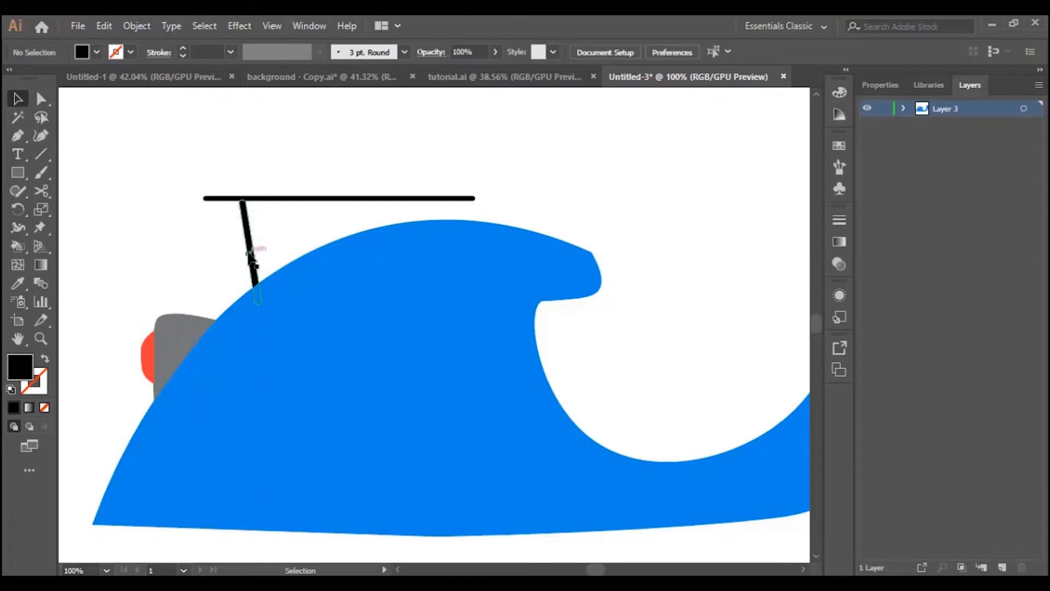
Tilt the strut further so it slopes into the body, and shift the horizontal bar slightly towards the scooter's rear
click(269, 241)
mouse_move(258, 244)
mouse_down()
mouse_move(247, 229)
mouse_move(256, 224)
mouse_up()
click(274, 147)
click(267, 200)
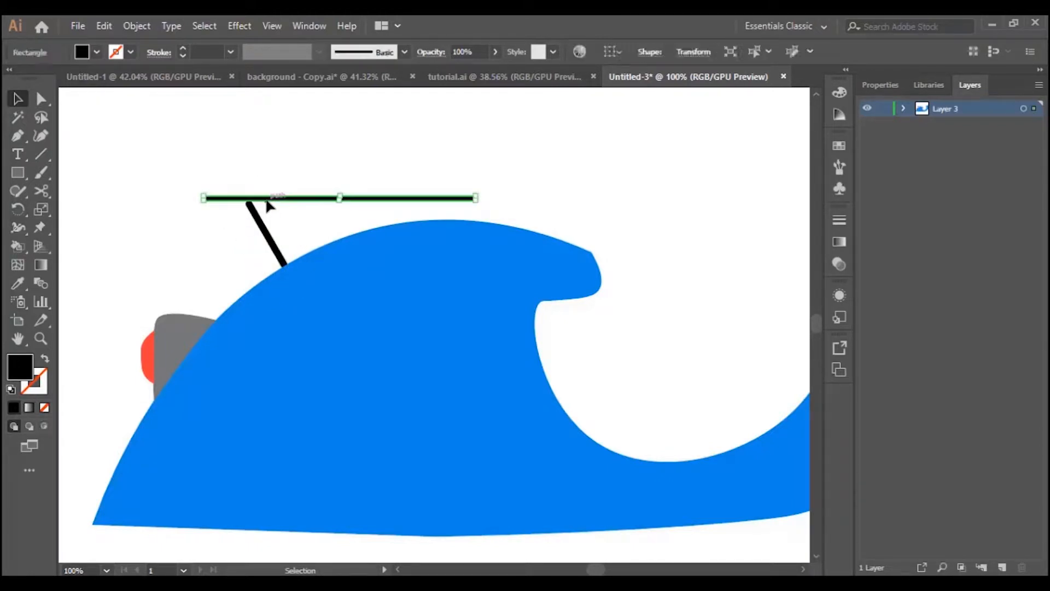
drag(267, 201, 266, 204)
click(253, 159)
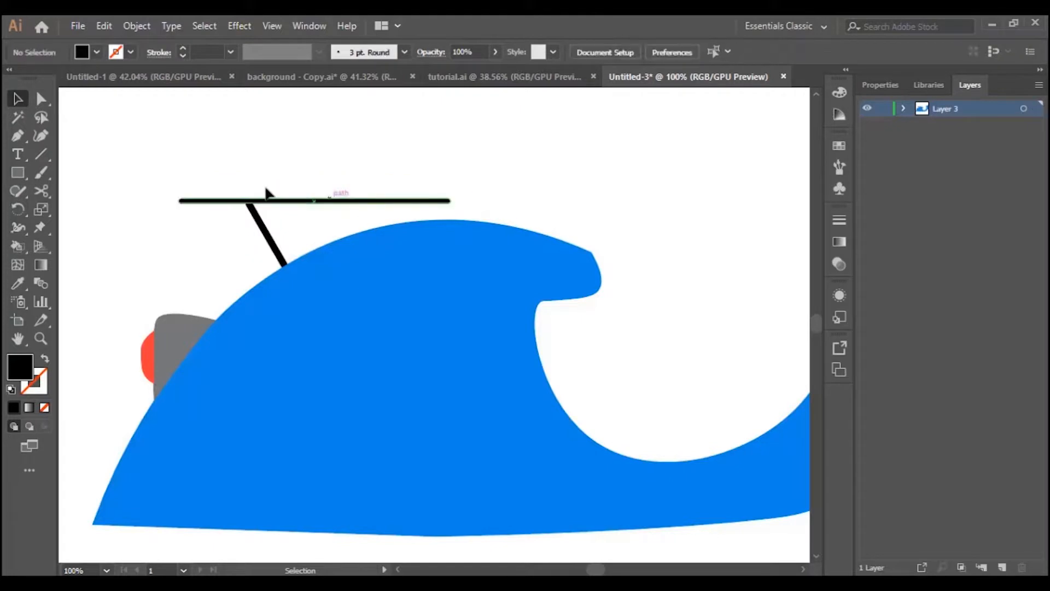
Draw a closed black seat with curved ends along the body's top curve, from the bar's front end to the body's upper front corner
click(17, 136)
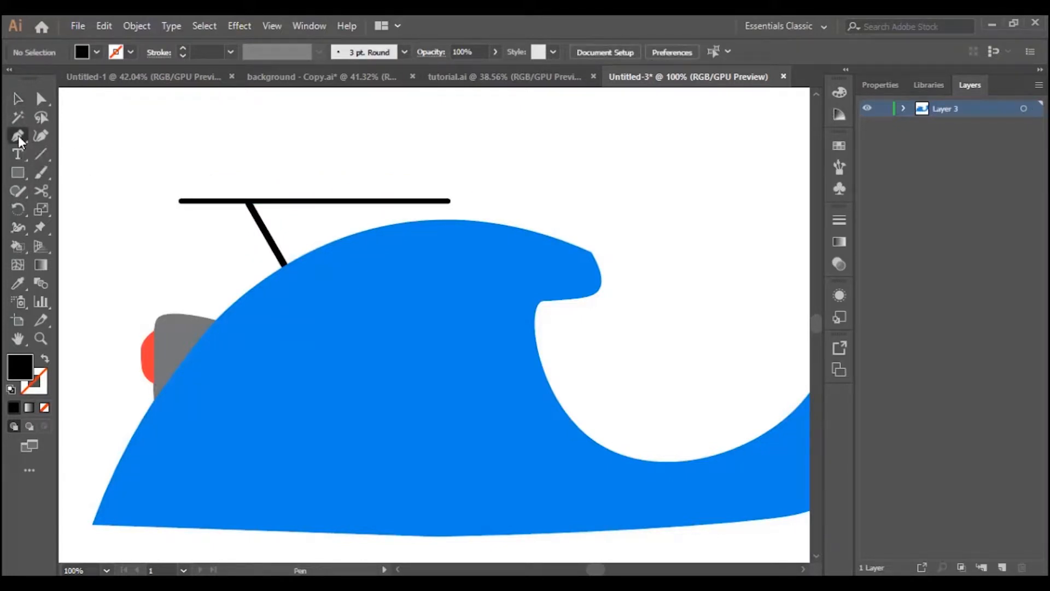
click(453, 188)
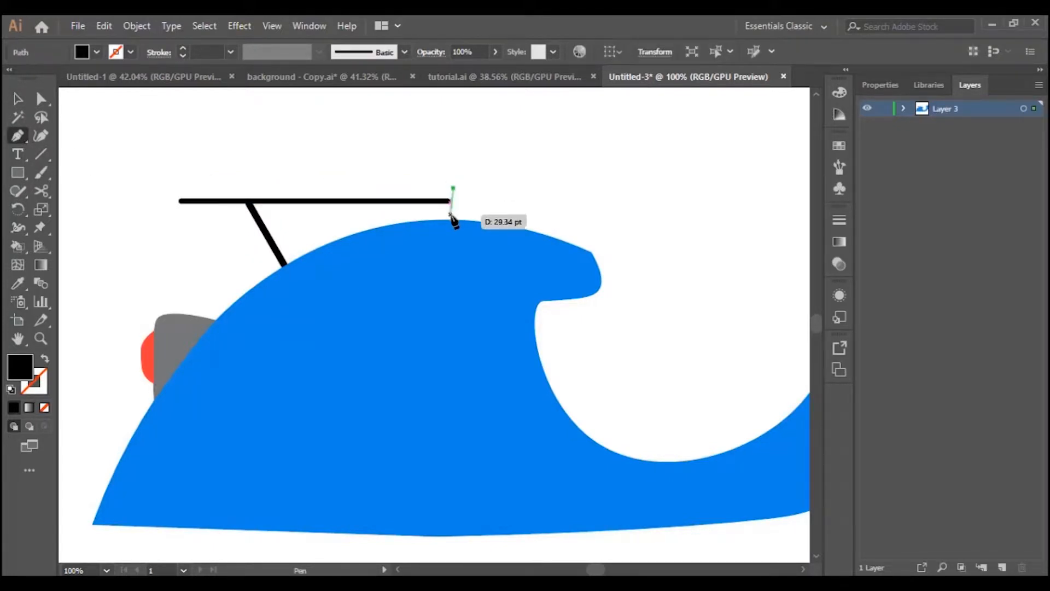
drag(455, 221, 464, 235)
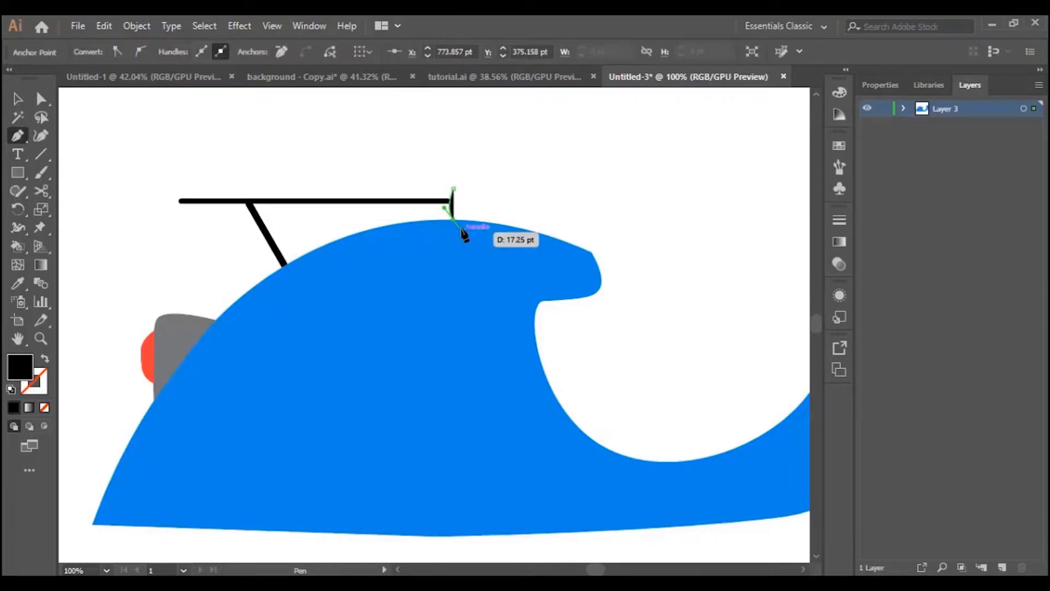
click(454, 220)
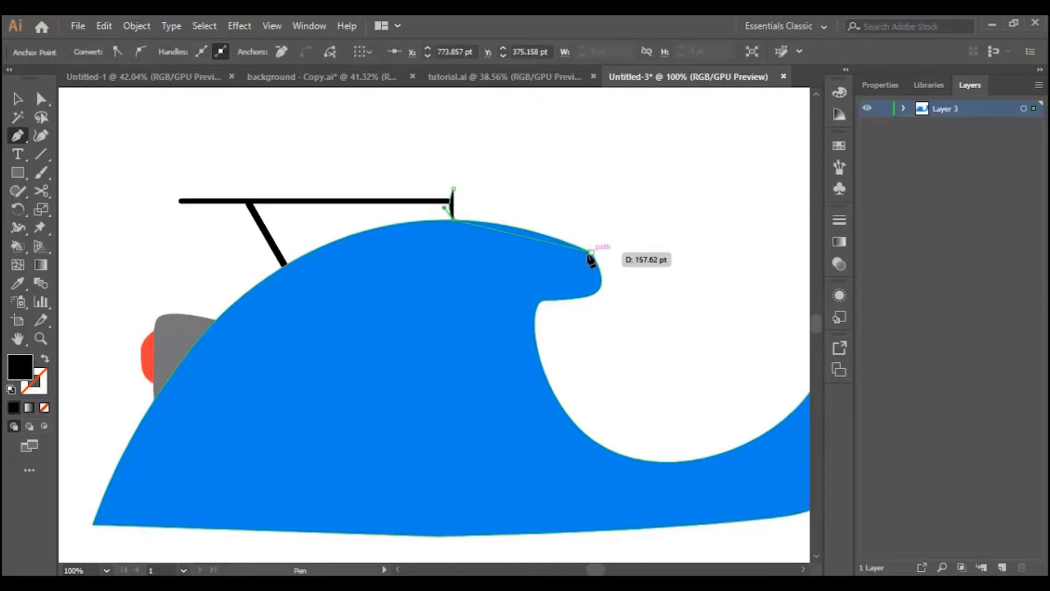
drag(592, 252, 643, 285)
click(592, 252)
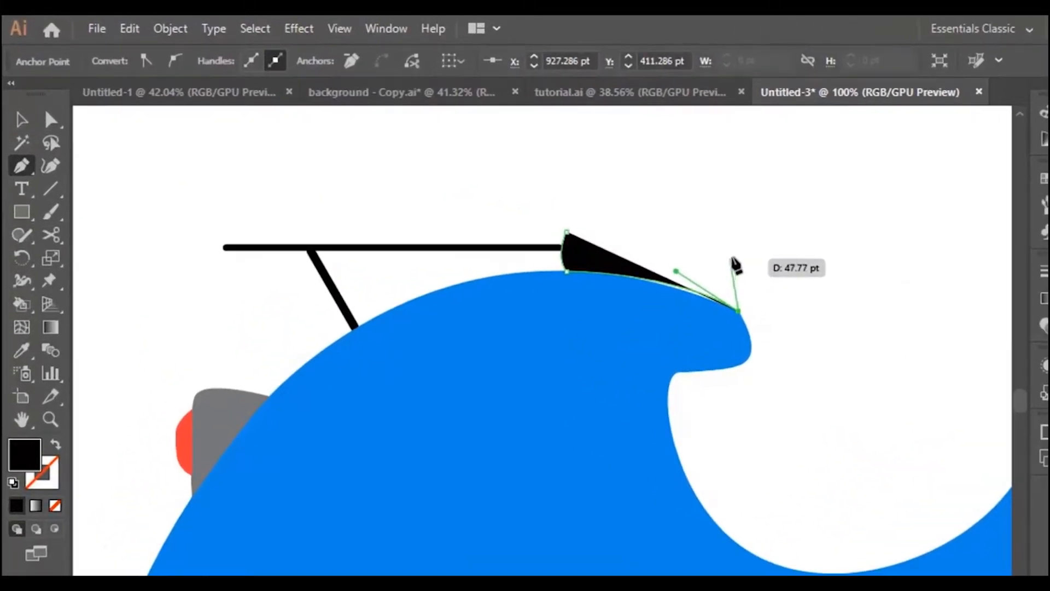
drag(733, 261, 704, 250)
drag(567, 234, 502, 240)
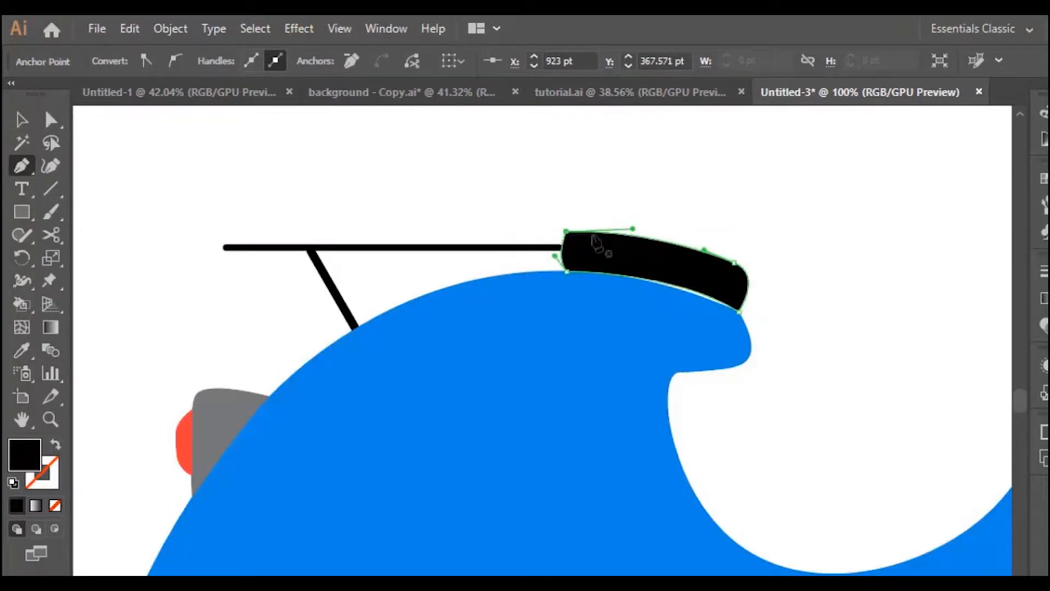
Reshape the seat with the Curvature tool: soften its rear upper corner, dip its top edge mid-length and fit its underside to the body
click(50, 165)
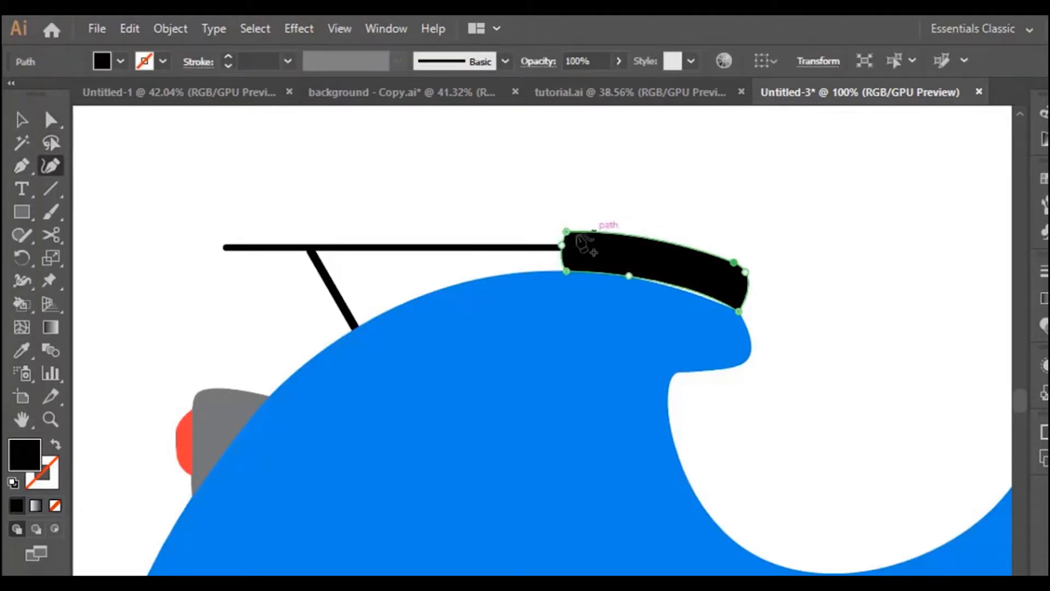
drag(566, 232, 573, 238)
double_click(578, 236)
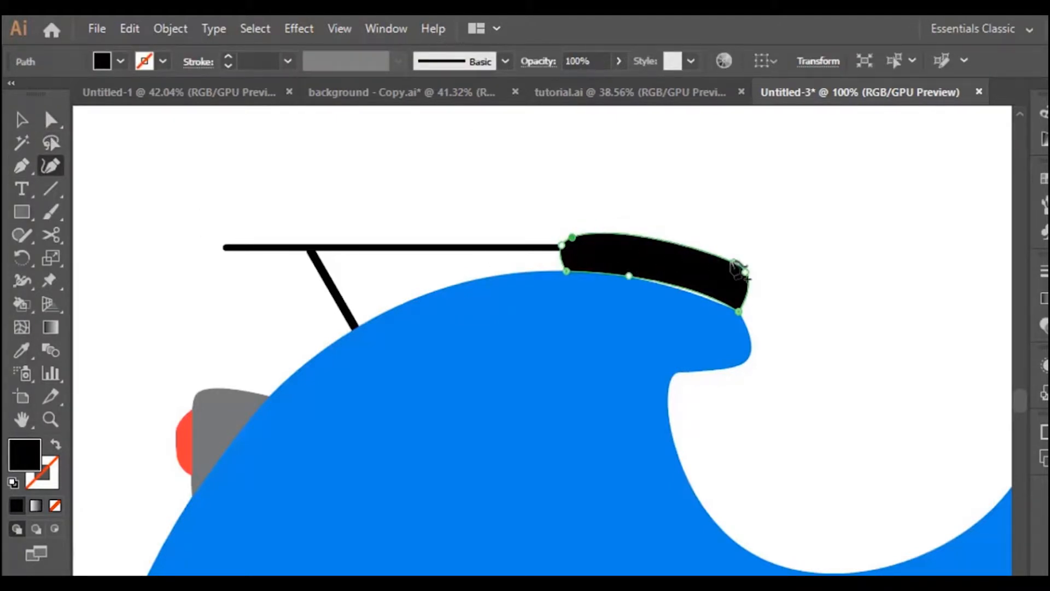
drag(734, 263, 653, 245)
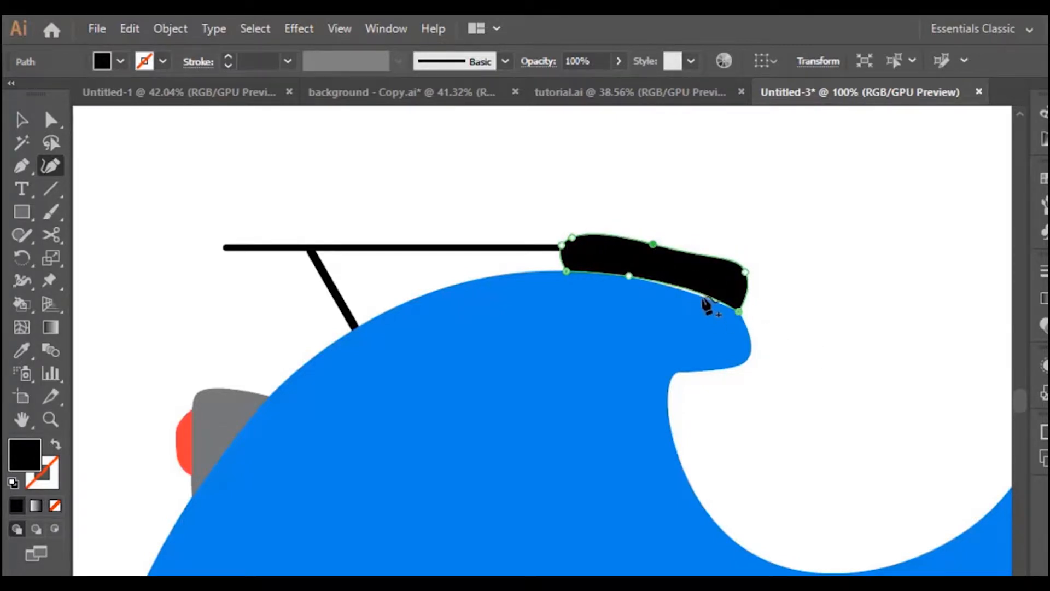
drag(628, 276, 665, 286)
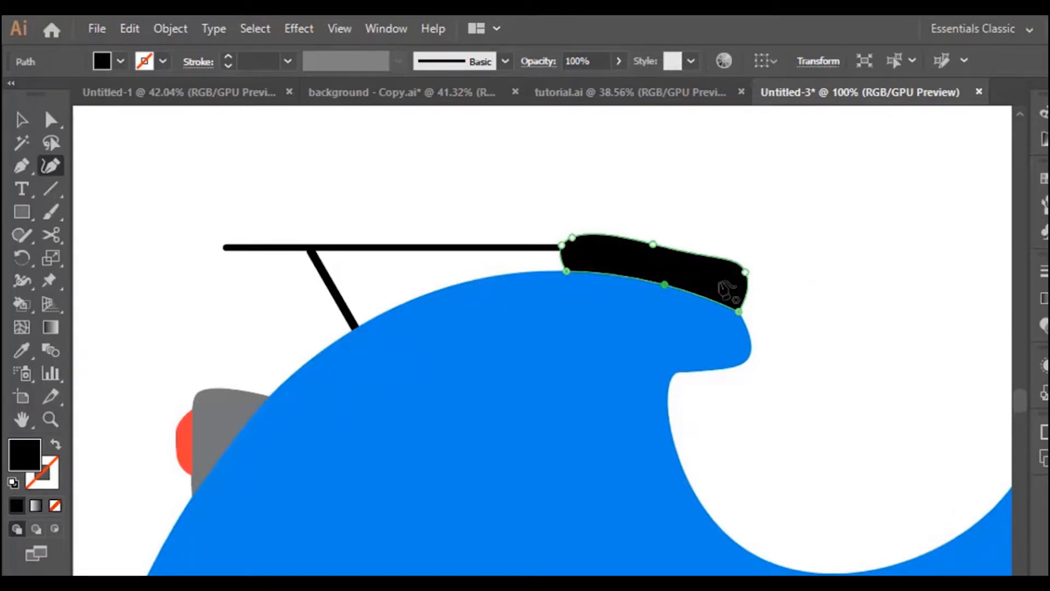
Fill the seat with a bright light blue and deselect it
double_click(31, 456)
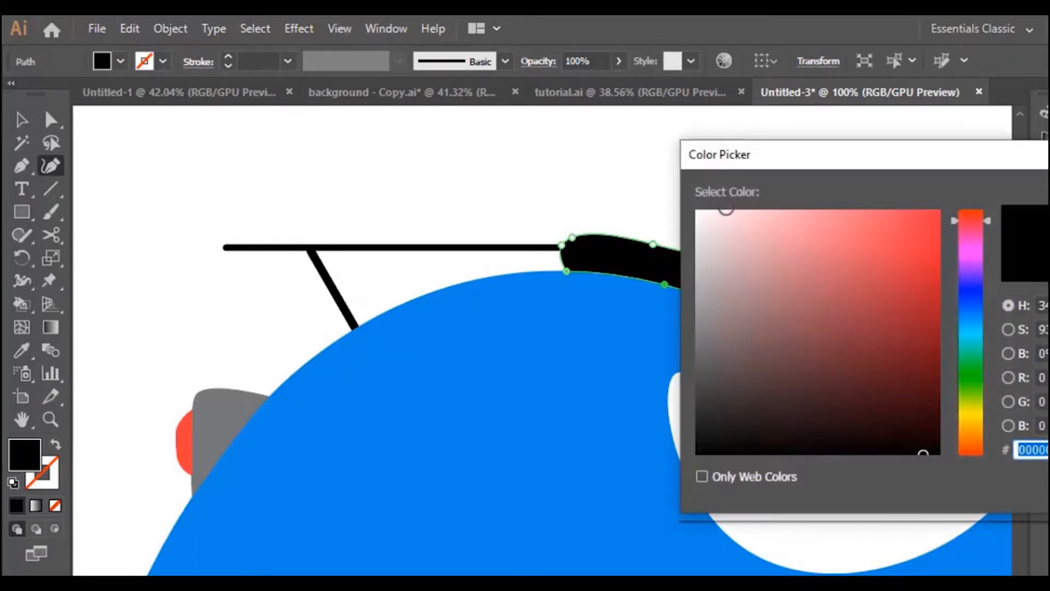
click(980, 331)
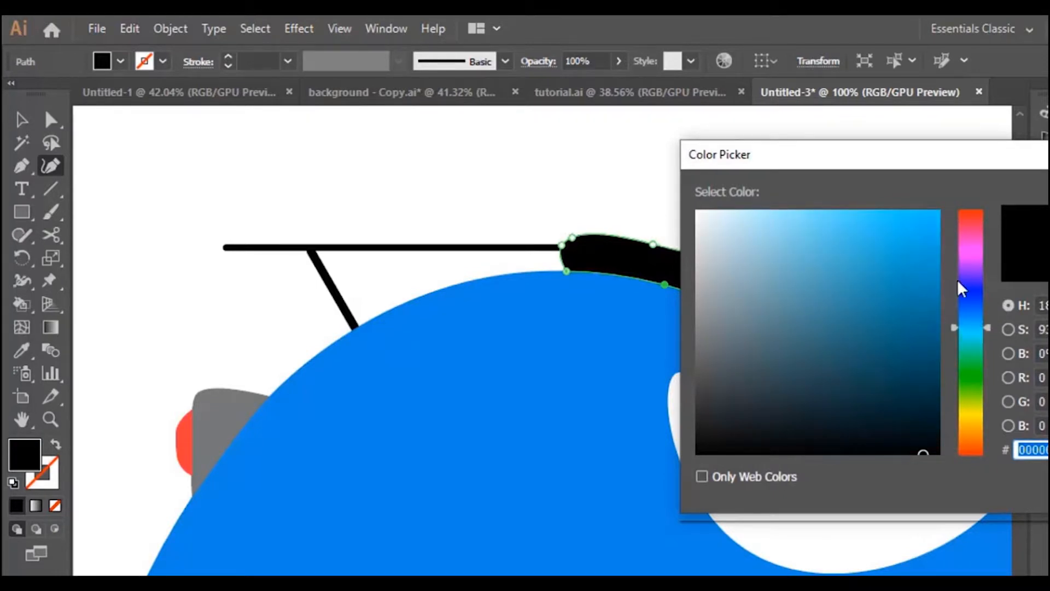
click(927, 227)
key(Return)
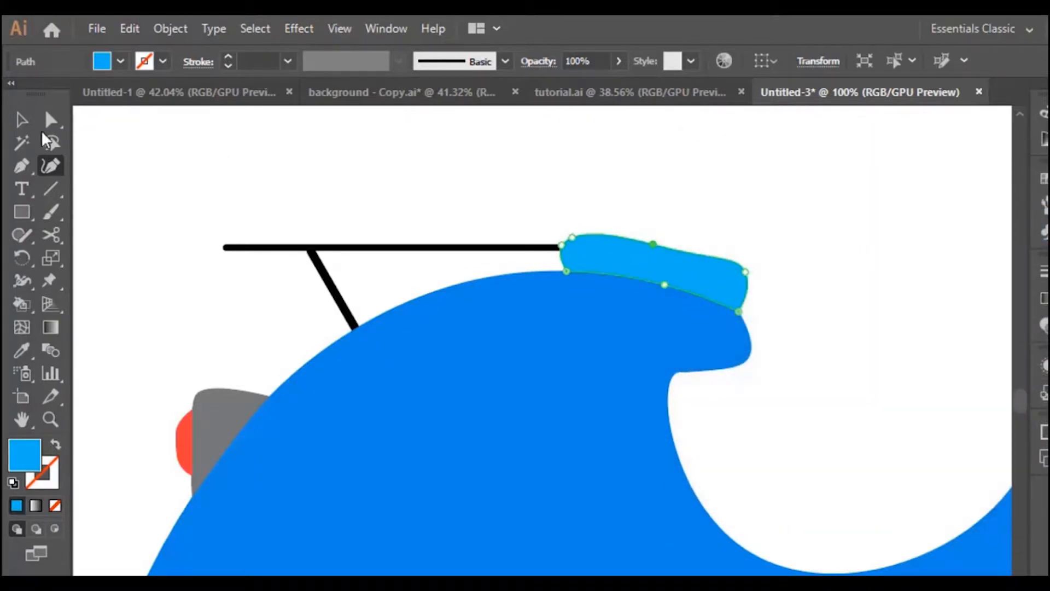
click(22, 119)
click(807, 204)
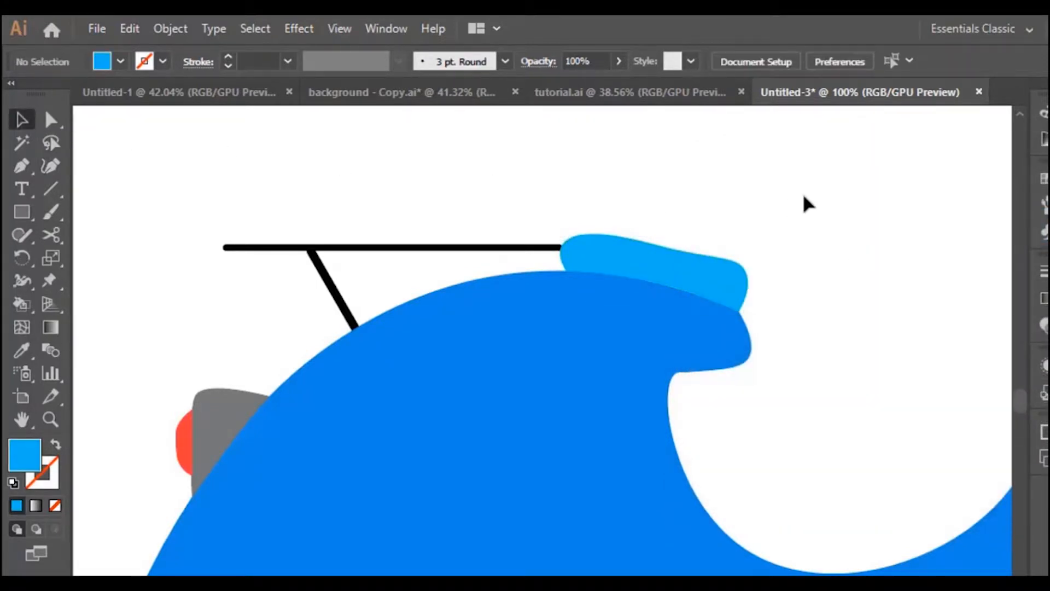
Reshape the body's front tip below the seat into a shorter, rounded hook, tucking its upper corner under the seat
scroll(605, 293, down, 3)
scroll(611, 328, up, 2)
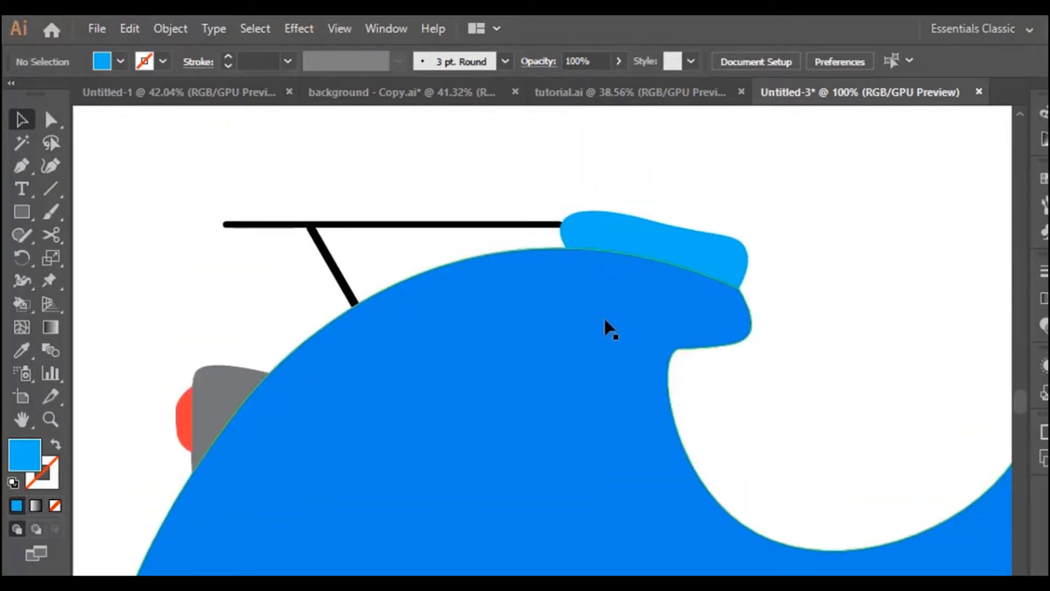
scroll(611, 328, down, 4)
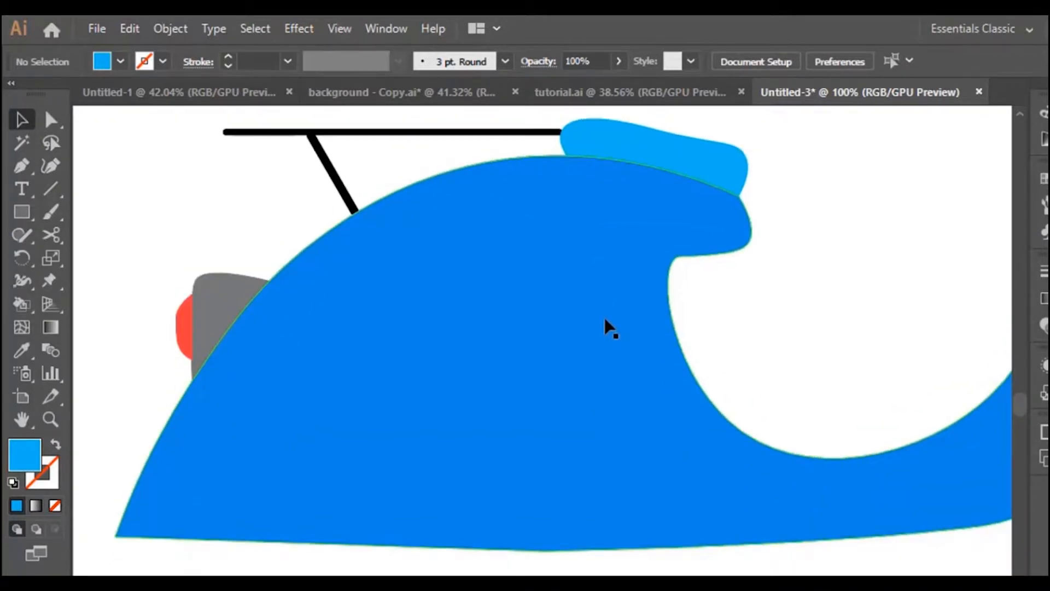
click(610, 480)
click(50, 165)
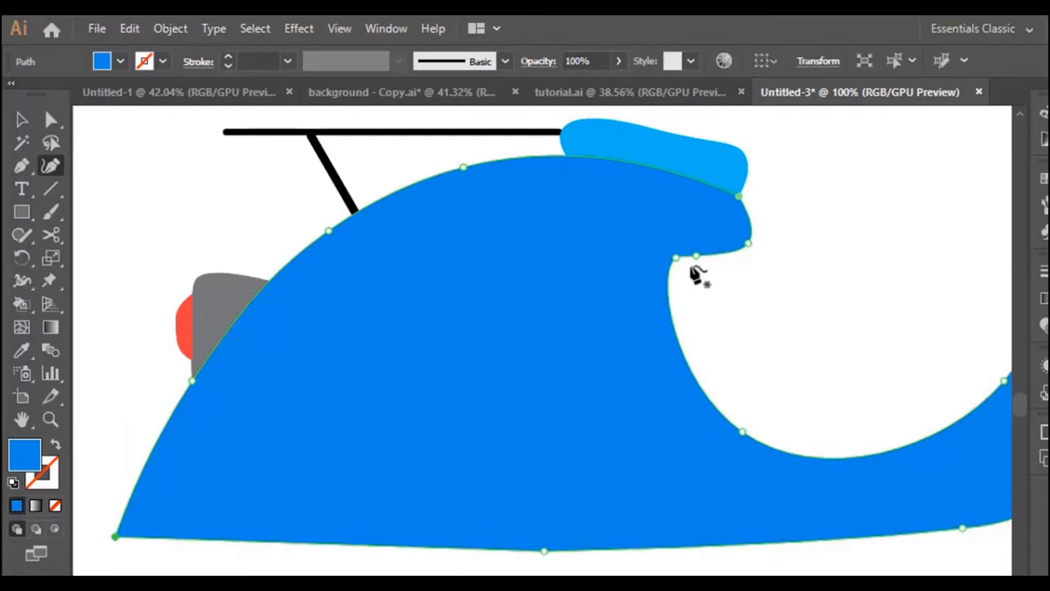
drag(698, 257, 698, 245)
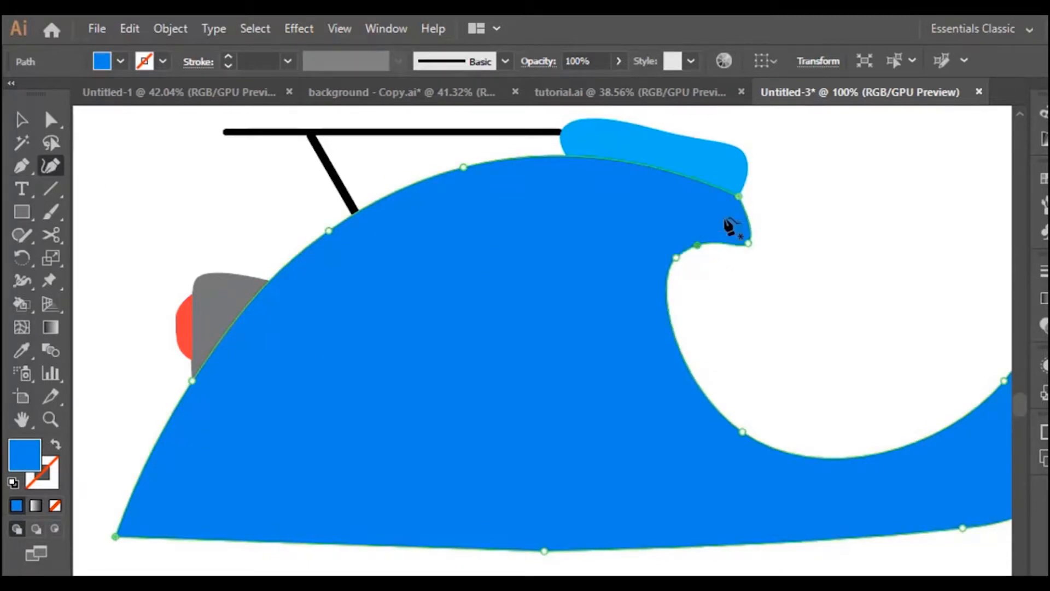
drag(736, 198, 741, 189)
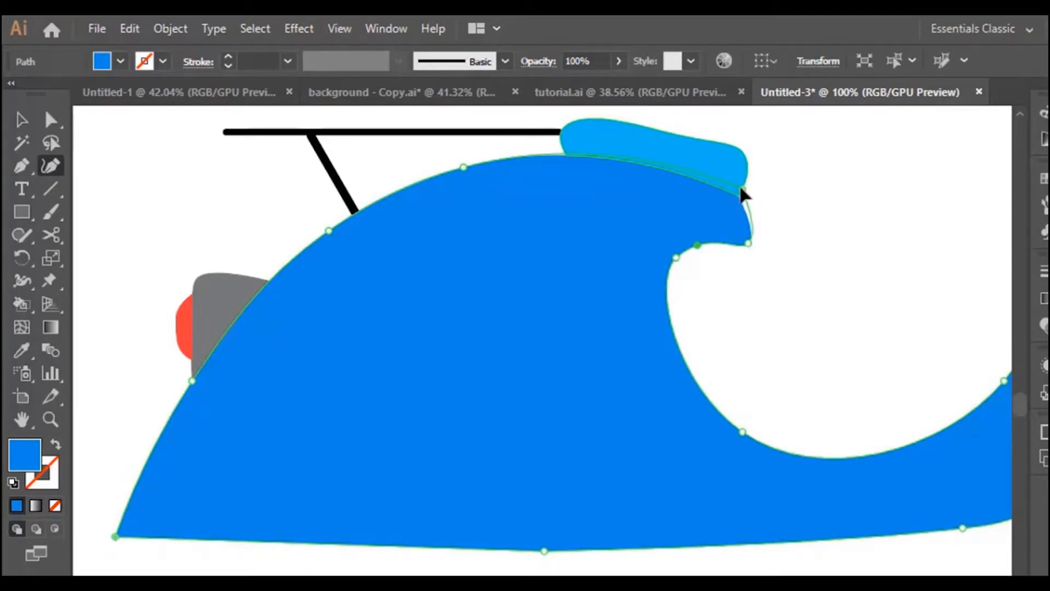
click(624, 158)
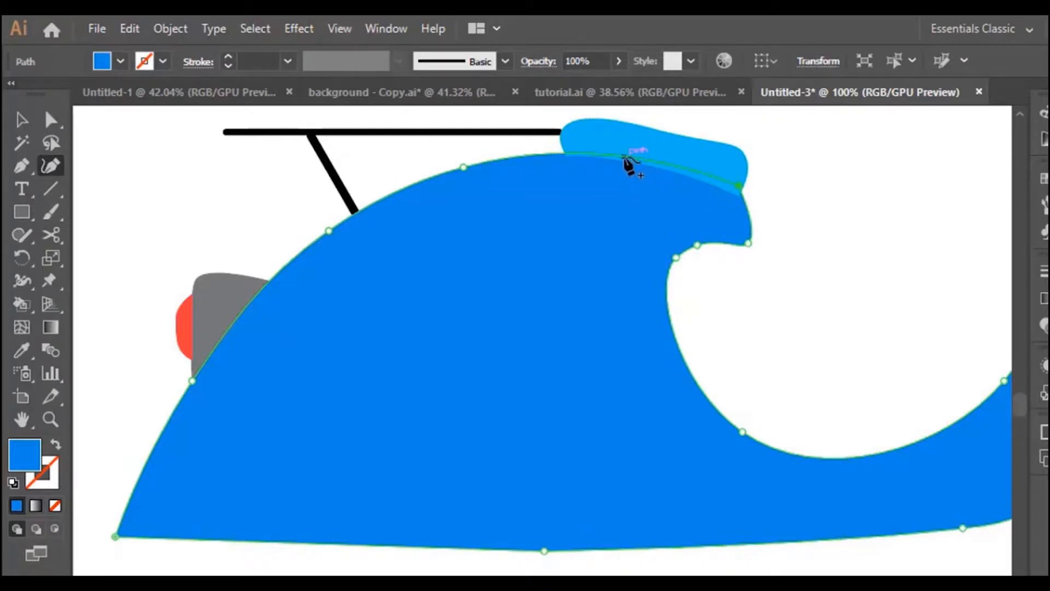
drag(739, 187, 738, 179)
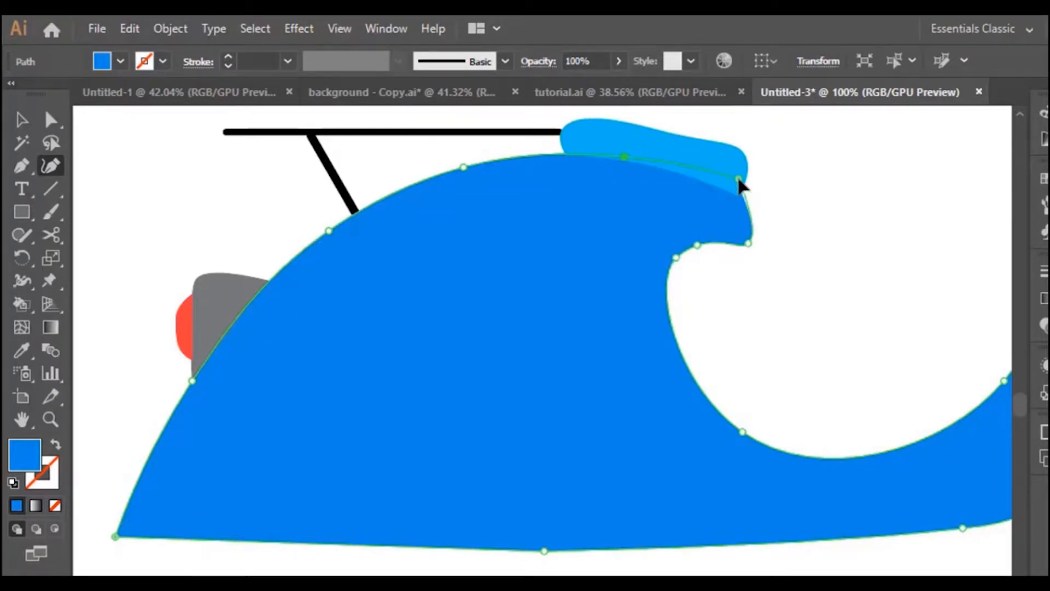
drag(748, 243, 696, 228)
click(22, 119)
click(276, 234)
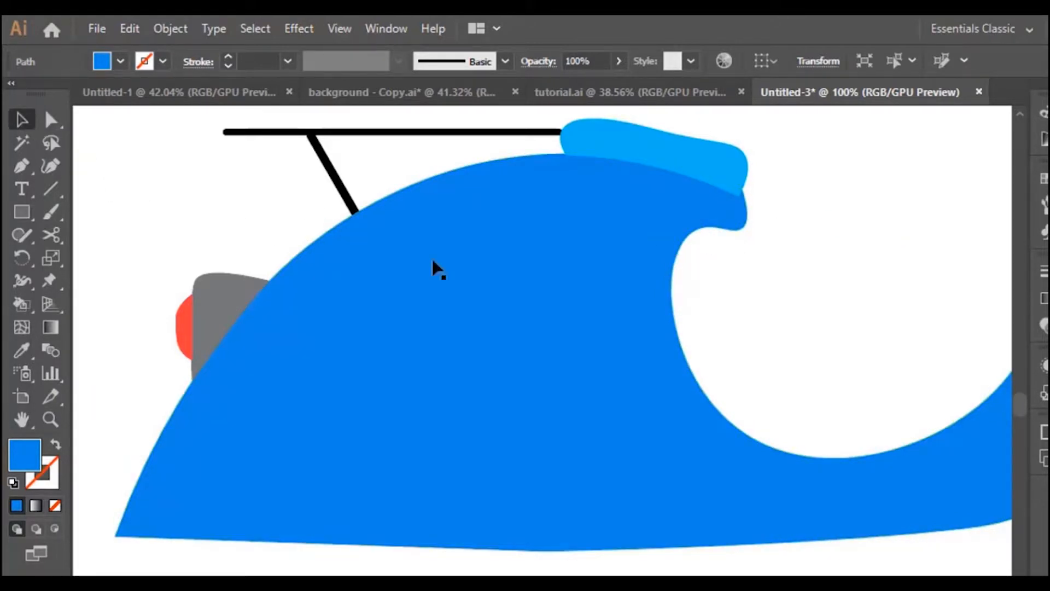
Shorten and round the seat's front end, raising its lower front corner to meet the body's front tip
scroll(276, 235, up, 3)
click(744, 285)
click(50, 166)
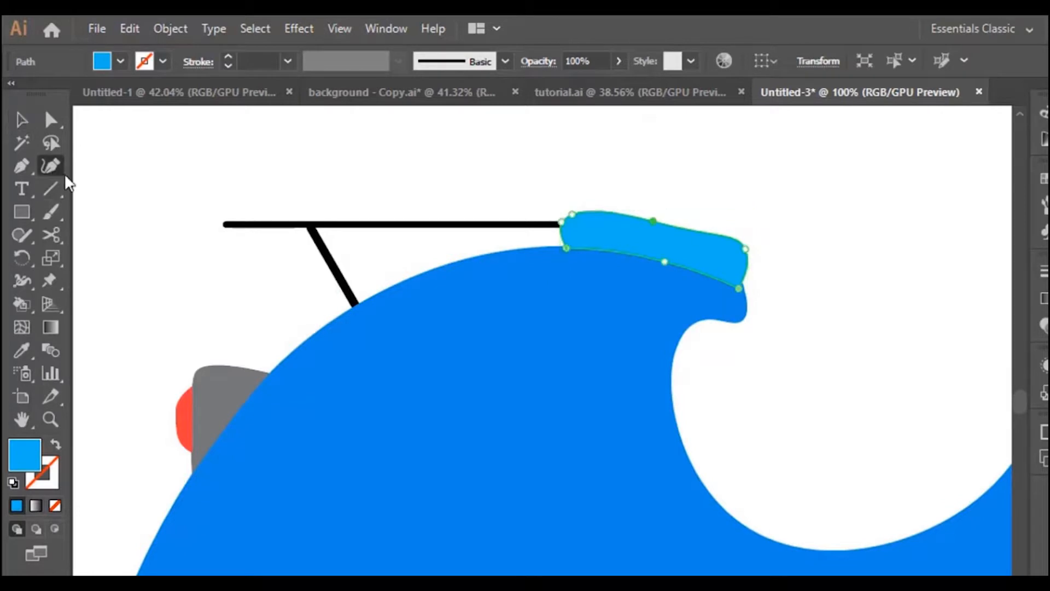
drag(738, 279, 734, 247)
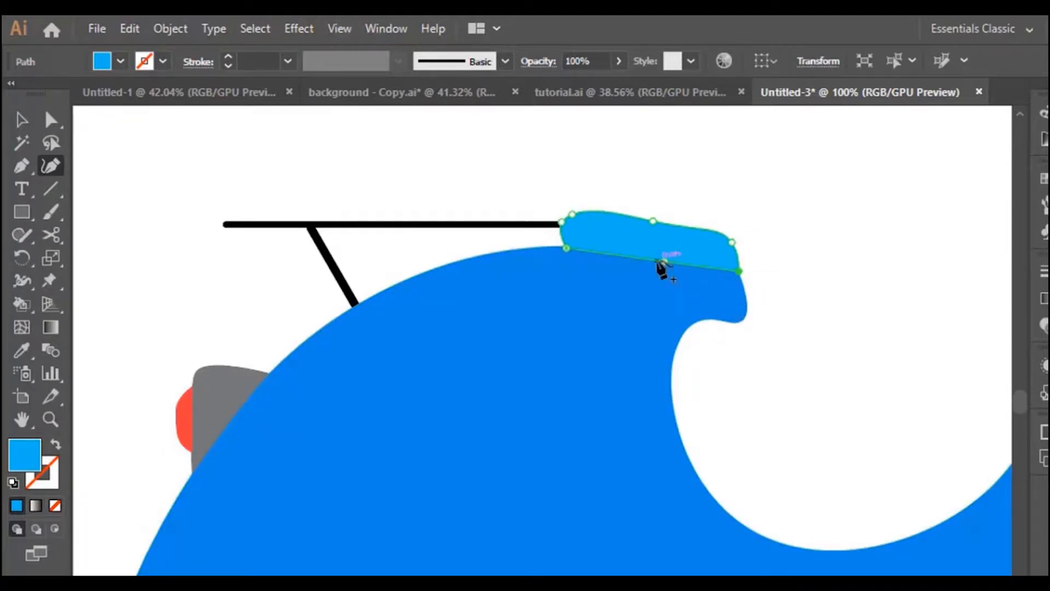
drag(739, 271, 741, 277)
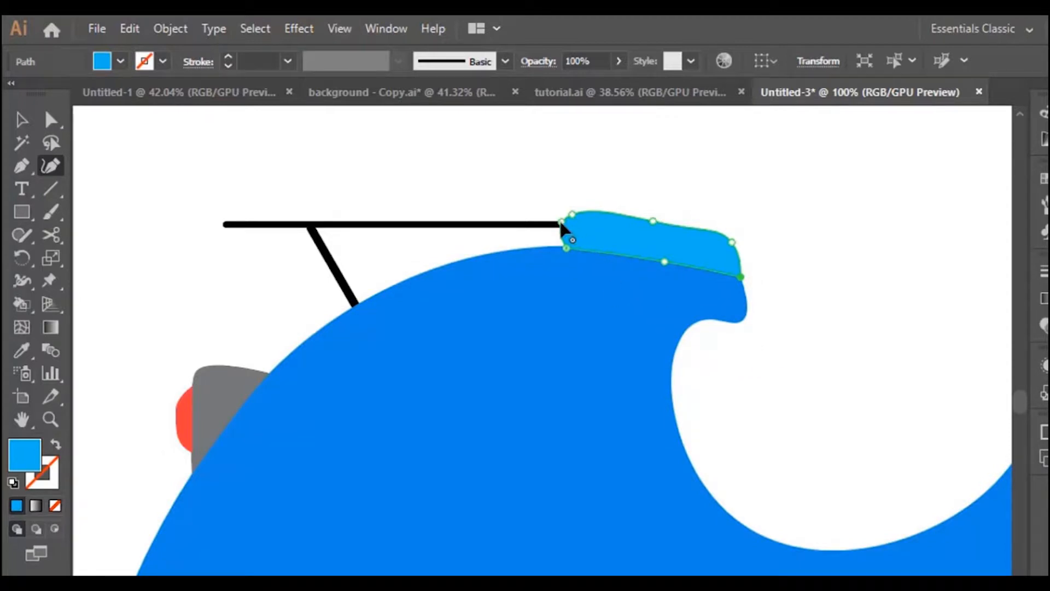
click(21, 121)
click(368, 184)
Draw an open arched path across the body's rear half with the Pen tool, curving down to end on the body's lower edge
scroll(403, 264, down, 3)
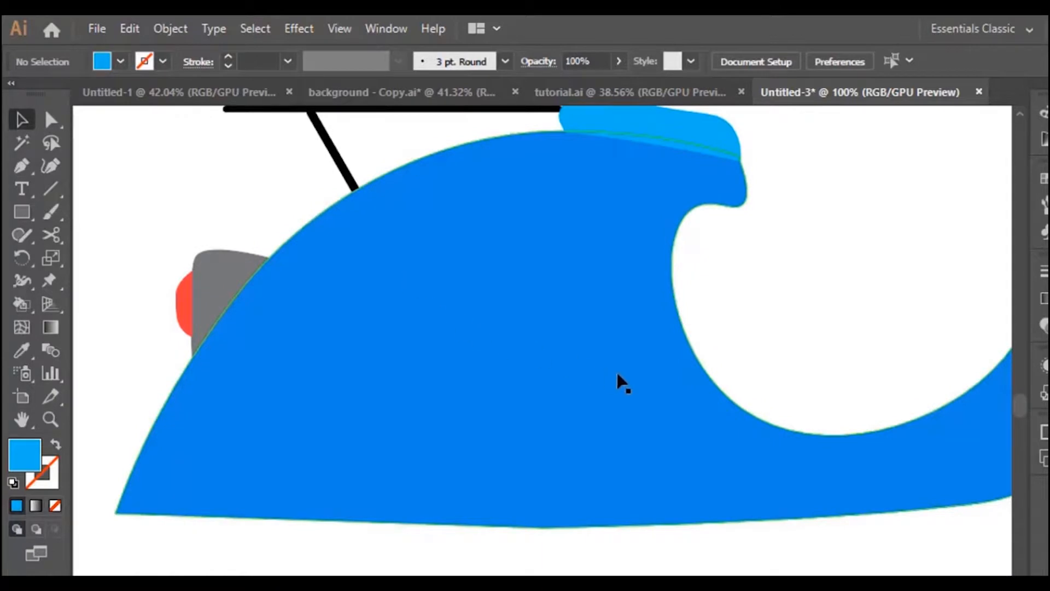
scroll(629, 415, up, 1)
click(21, 165)
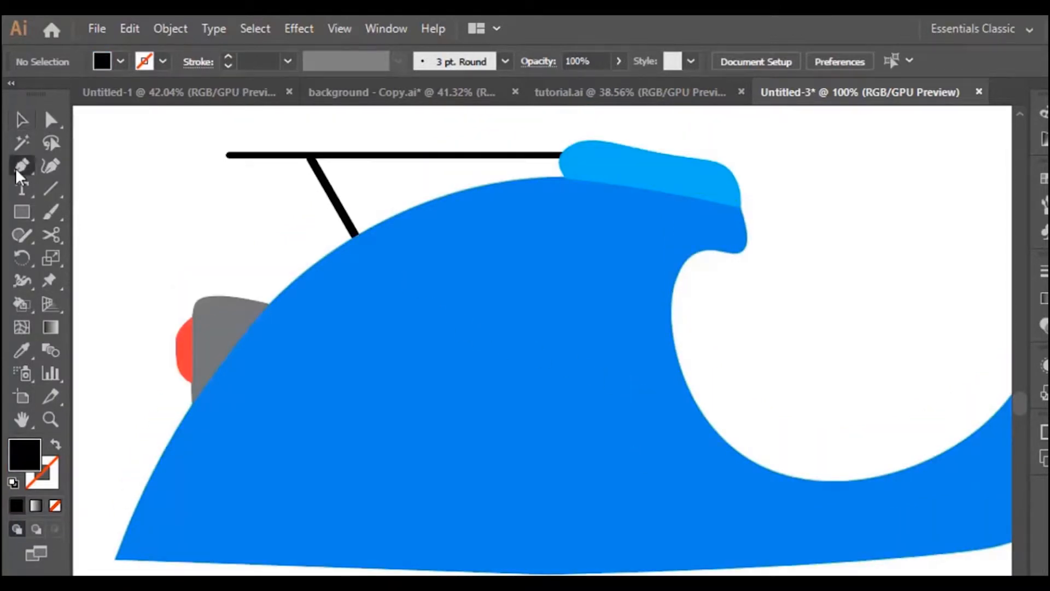
click(346, 369)
drag(588, 363, 711, 510)
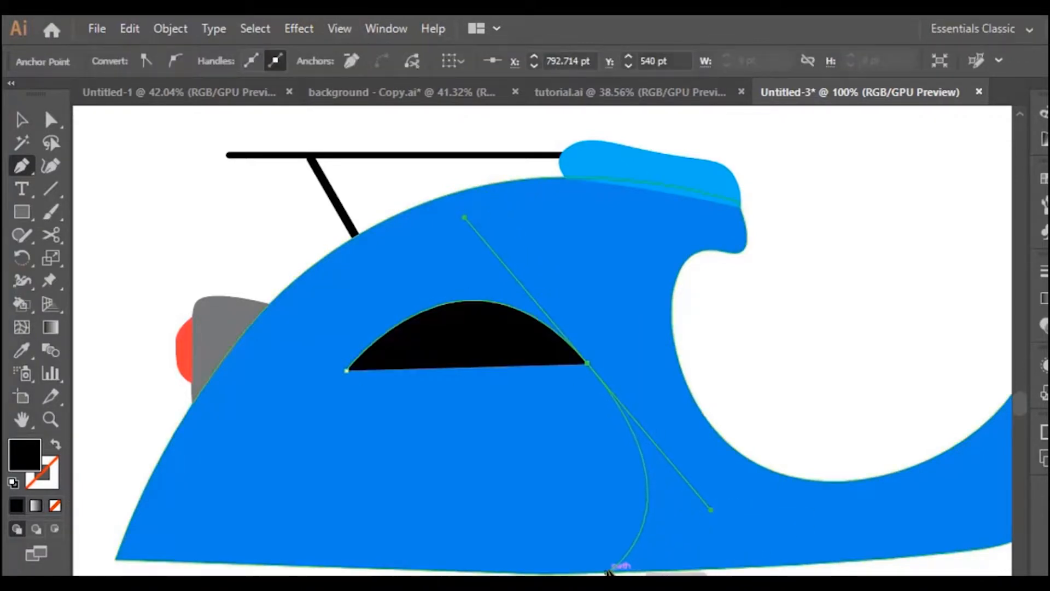
click(588, 364)
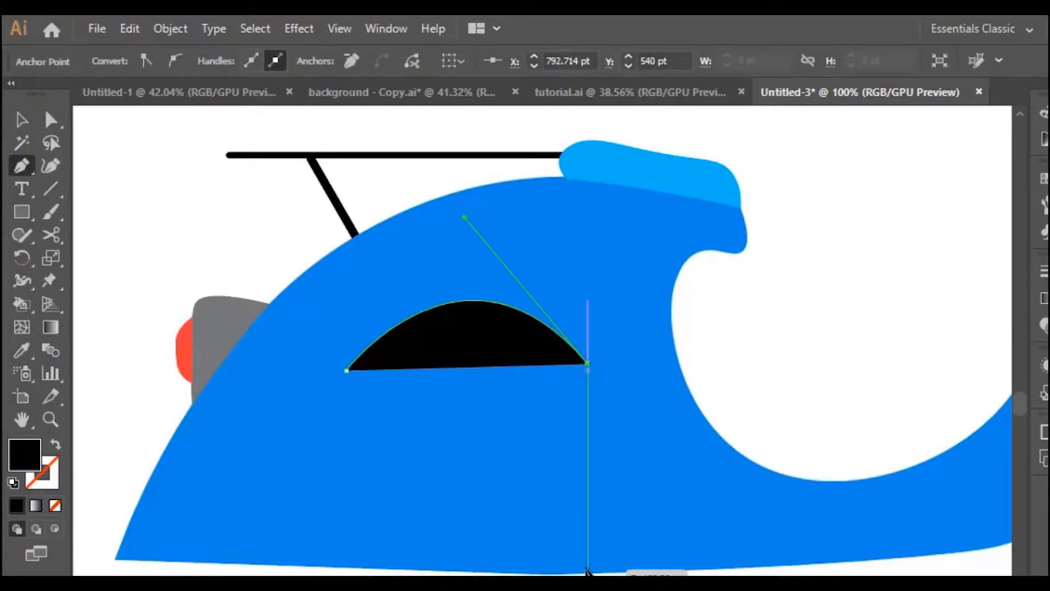
drag(588, 573, 648, 364)
scroll(653, 366, down, 1)
scroll(652, 364, down, 1)
click(587, 475)
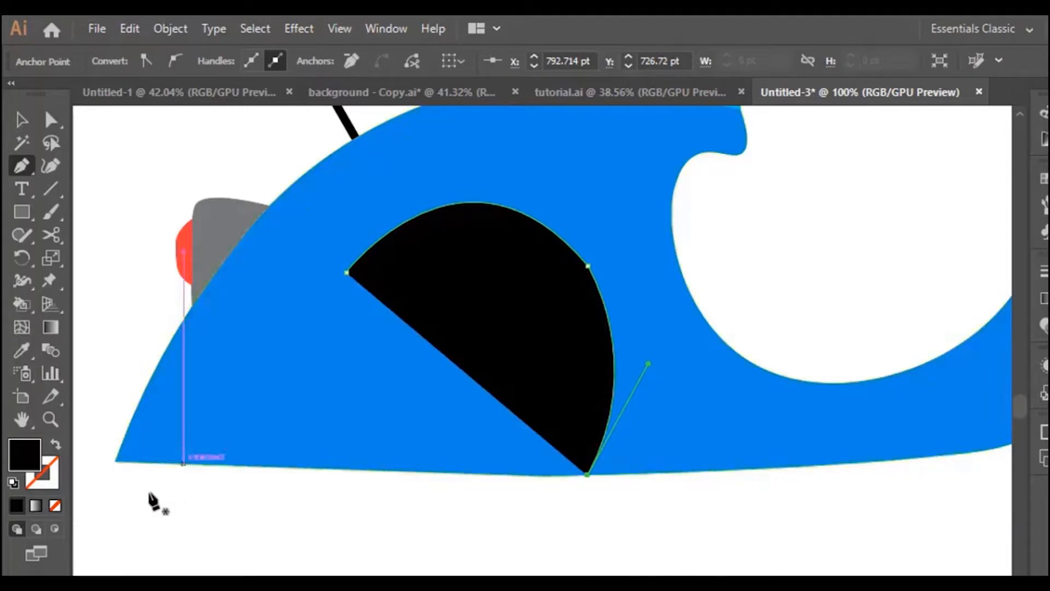
Remove the arched path's fill and set its stroke color to dark blue 0865B2
click(56, 506)
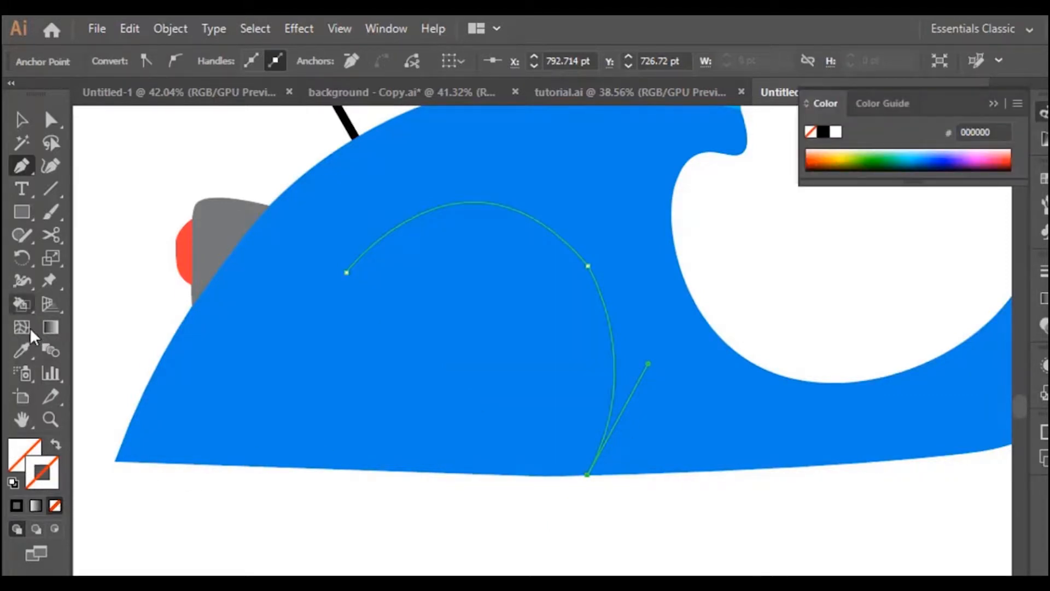
double_click(48, 488)
click(974, 323)
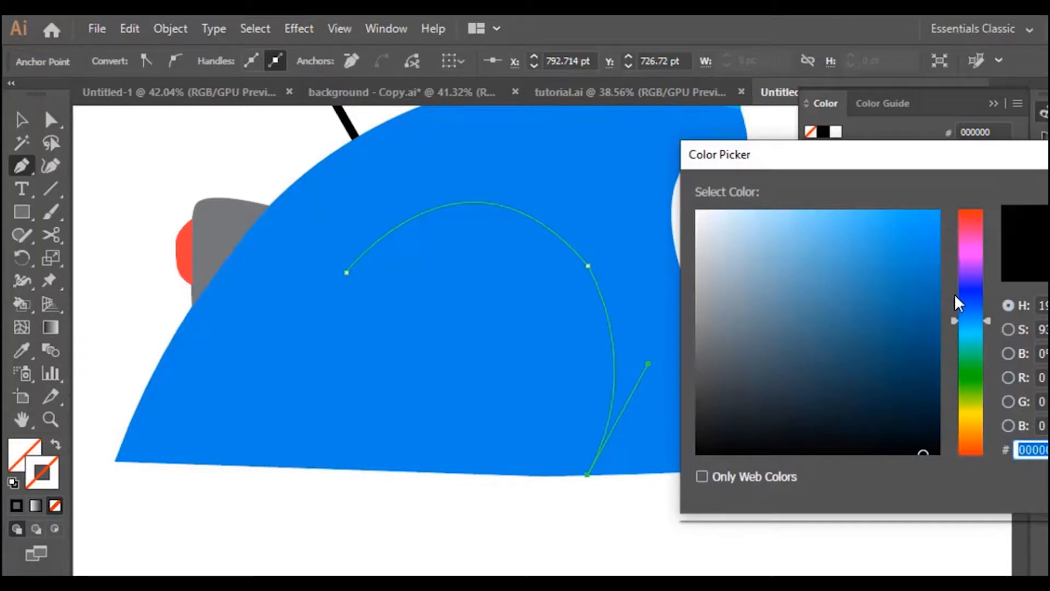
click(928, 274)
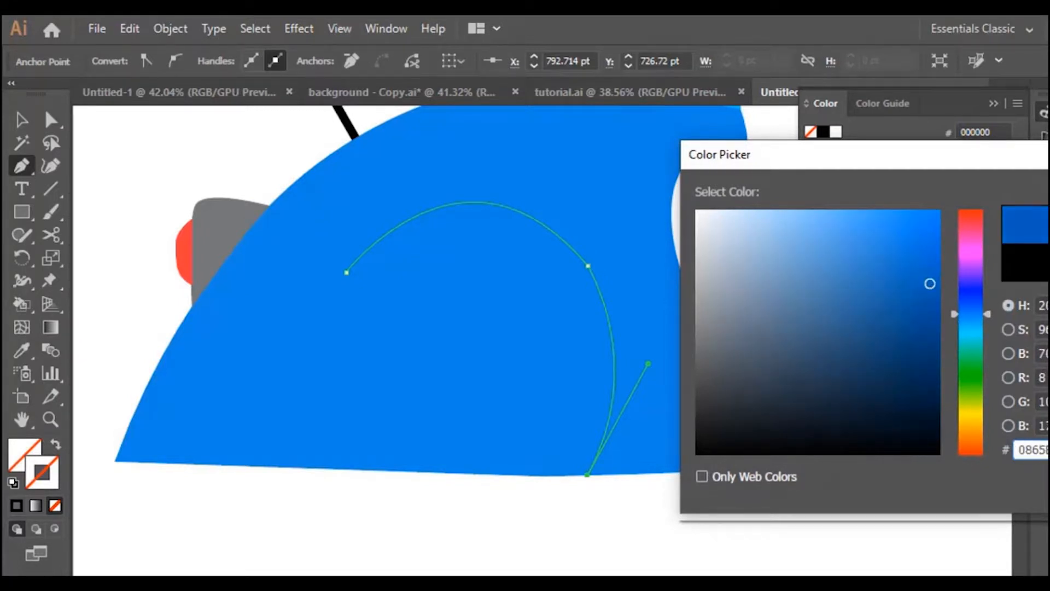
key(Return)
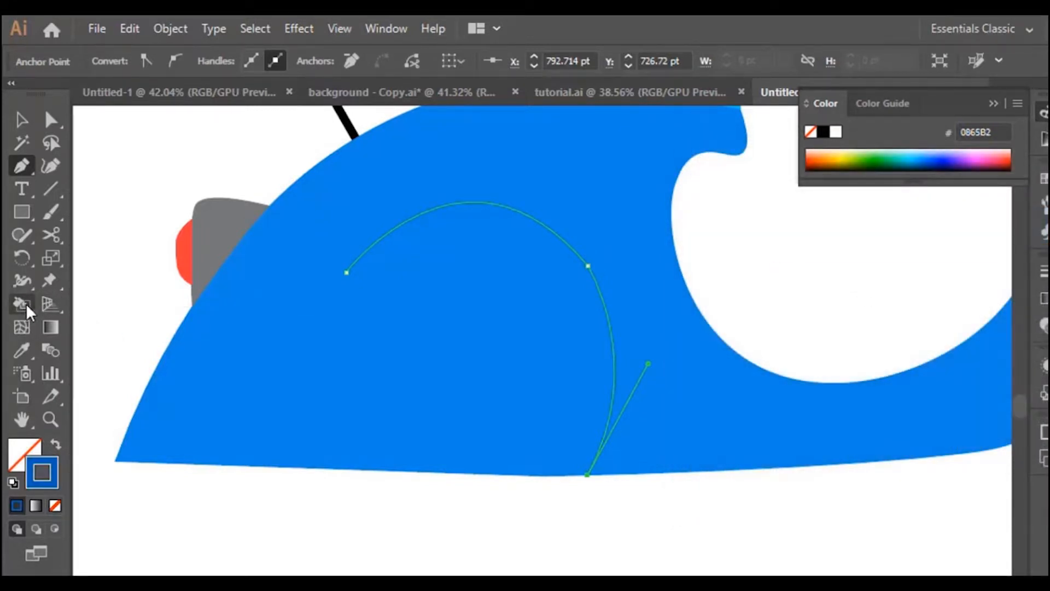
Taper the arch's stroke with the Width tool, from a thin rear end to about 36 pt wide at its lower front end
click(25, 280)
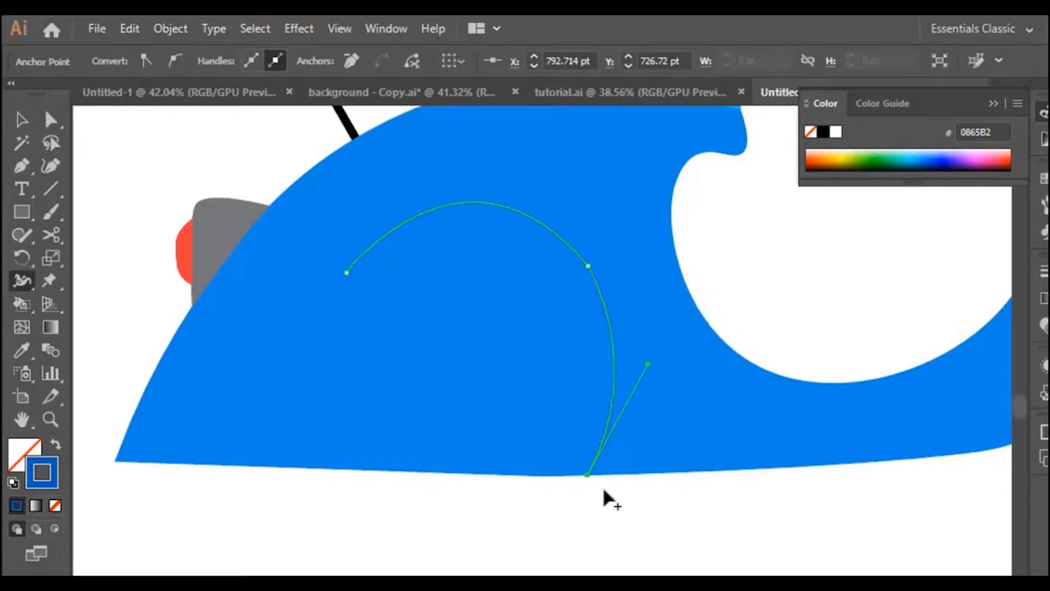
drag(589, 475, 608, 479)
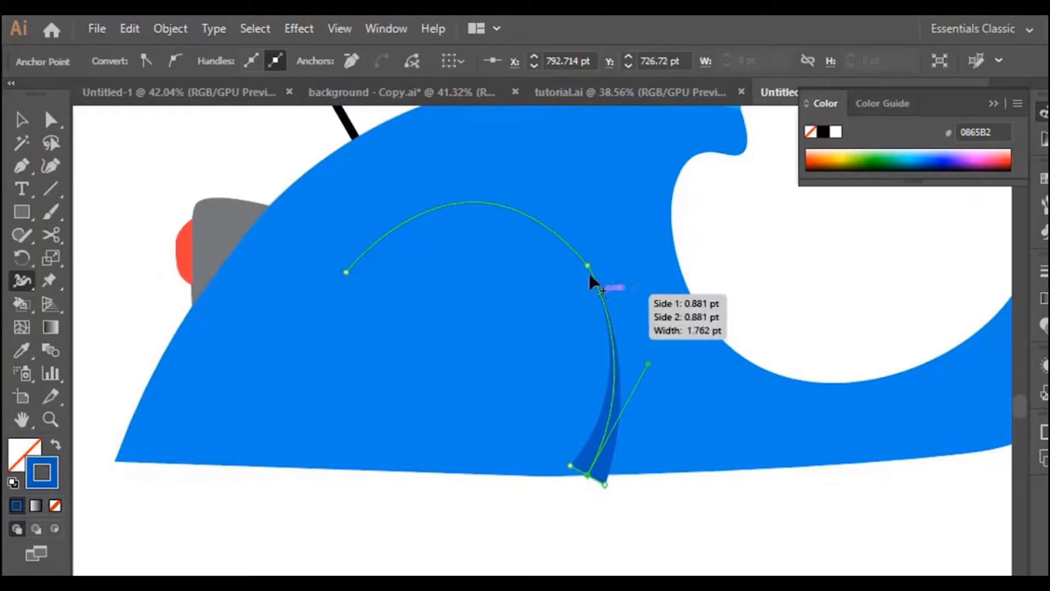
drag(587, 263, 596, 253)
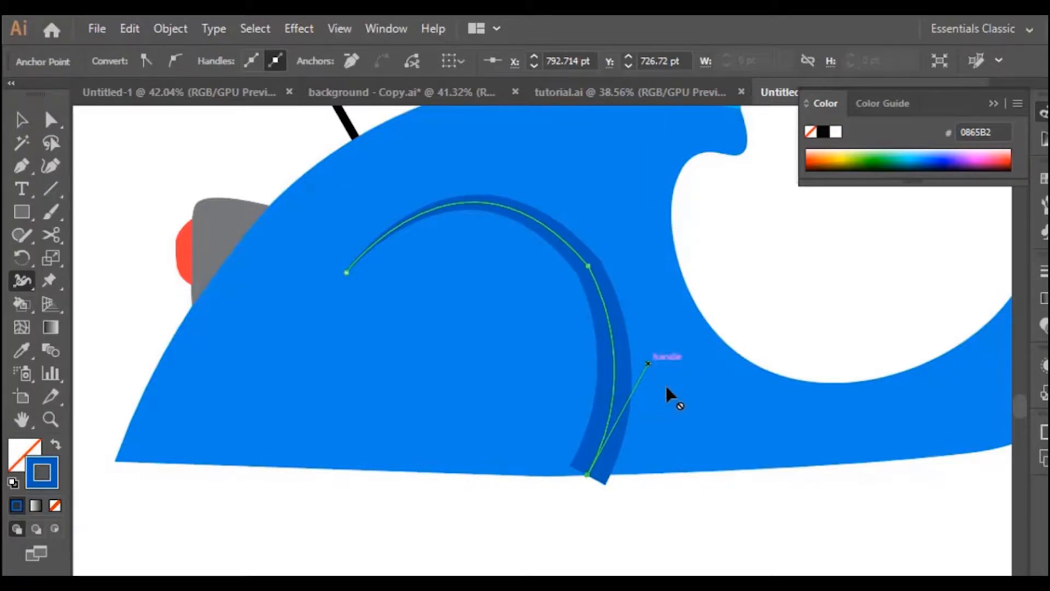
Rotate the dark blue arch counterclockwise and move it down so its wide end sits flat on the body's lower edge
click(22, 119)
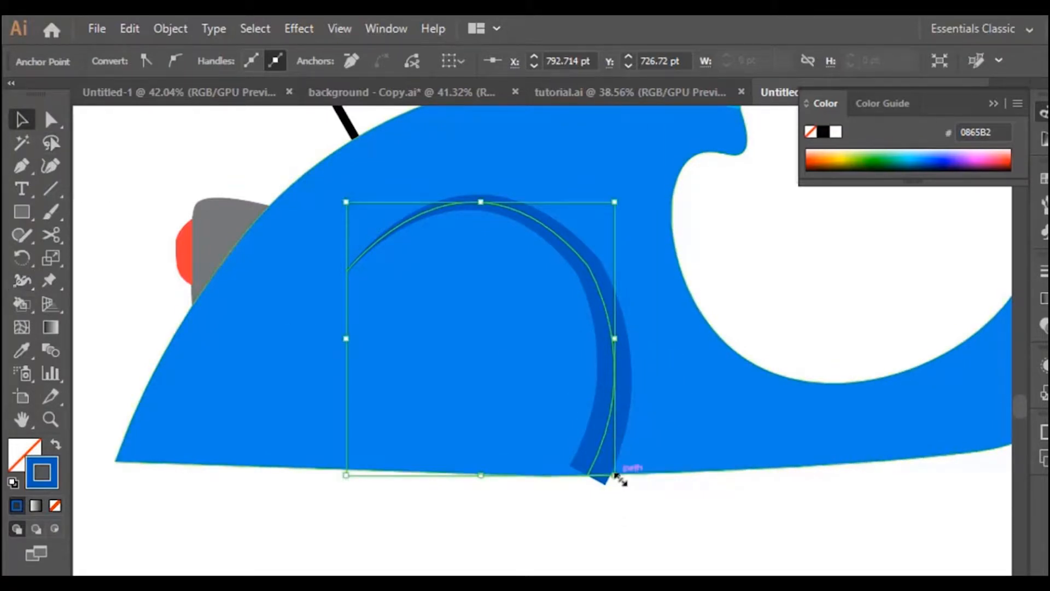
drag(621, 484, 629, 451)
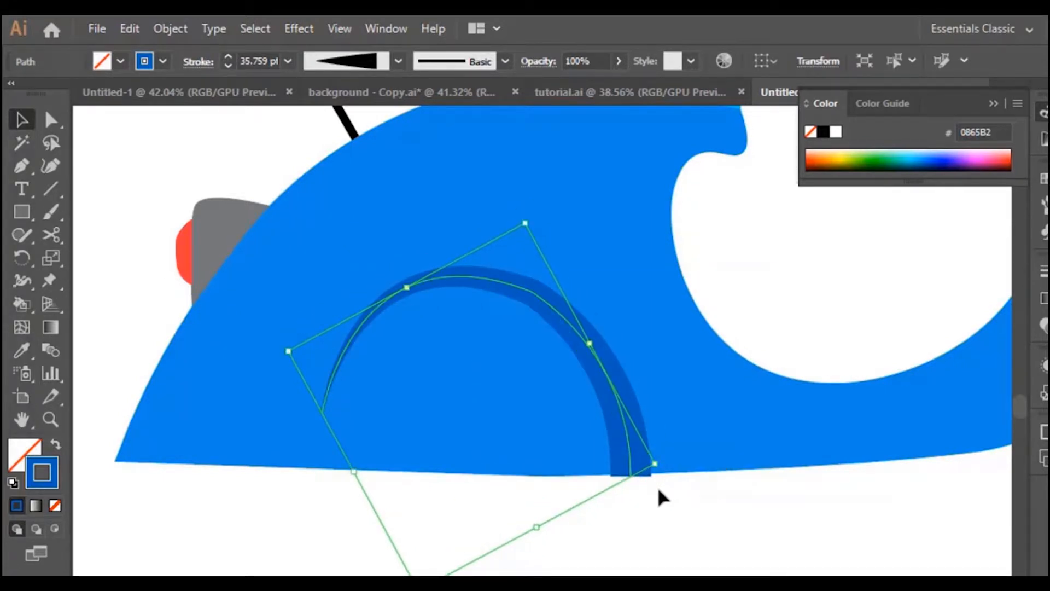
key(Up)
key(Up)
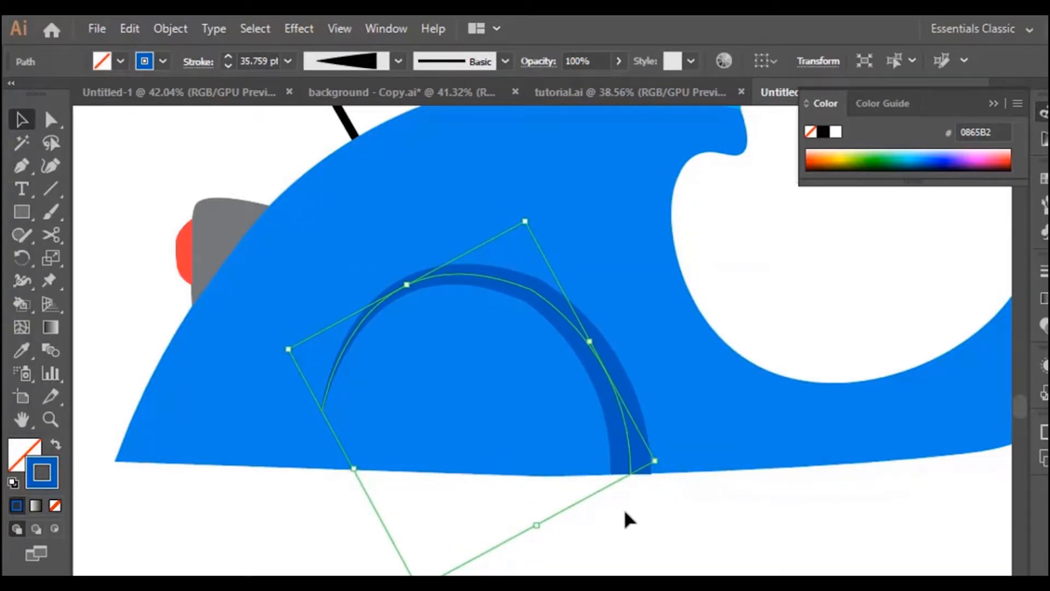
Reshape the dark blue arch's curve with the Curvature tool
click(53, 167)
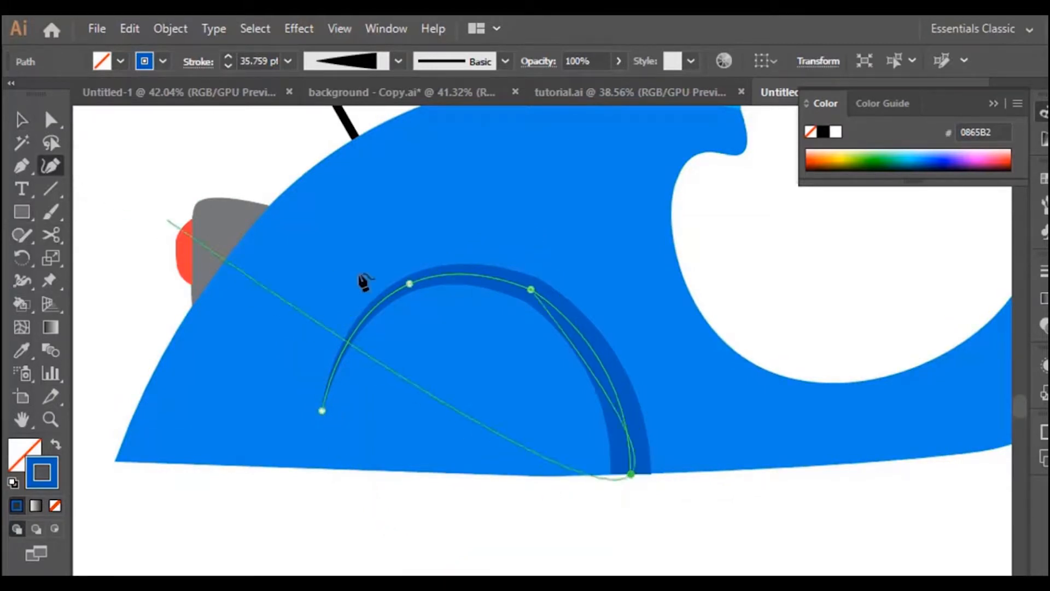
drag(533, 291, 541, 259)
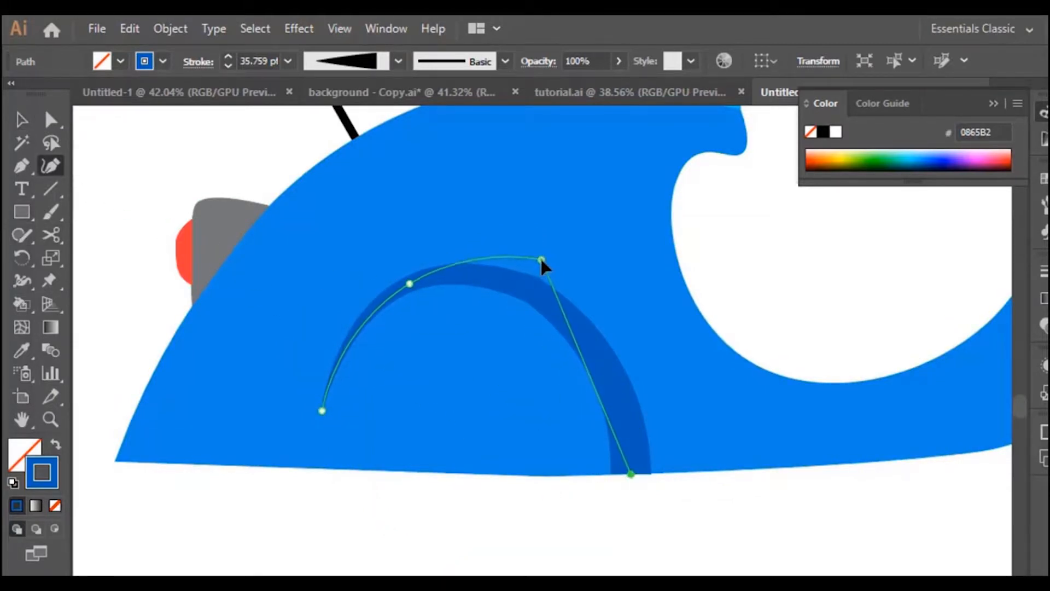
double_click(541, 259)
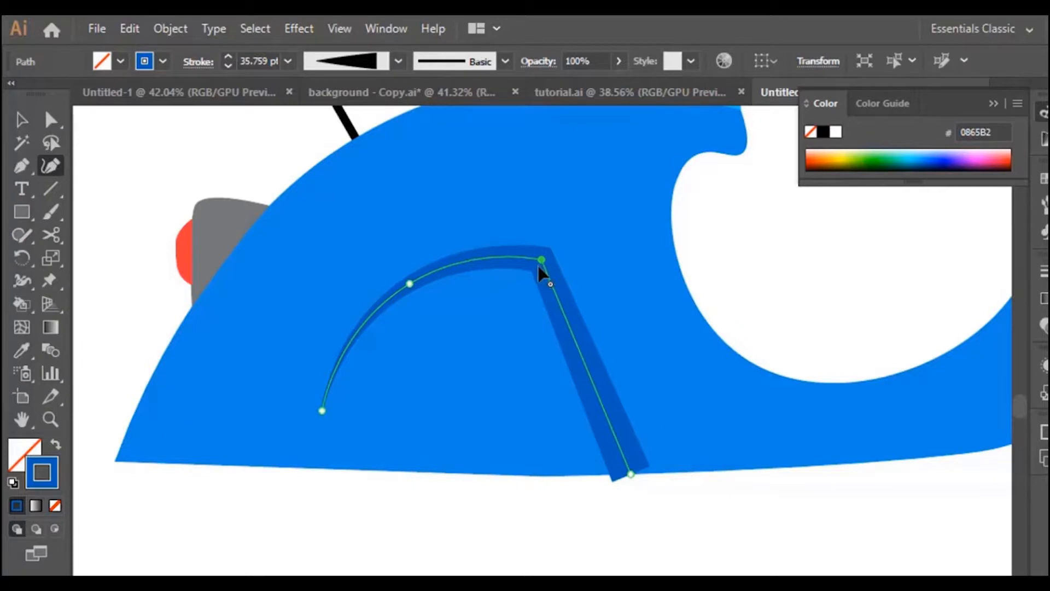
key(ctrl+z)
key(ctrl+z)
Reshape the dark blue fender arc into a taller, rounder curve by moving its upper anchors up and shortening its tapered end
drag(531, 290, 507, 230)
double_click(544, 263)
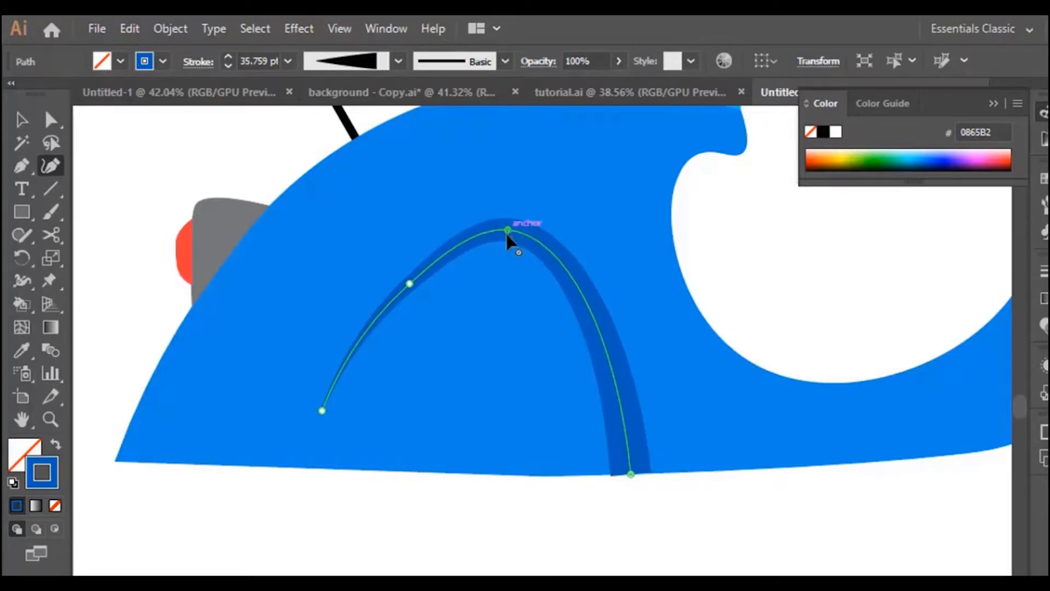
drag(411, 283, 399, 236)
drag(322, 411, 328, 330)
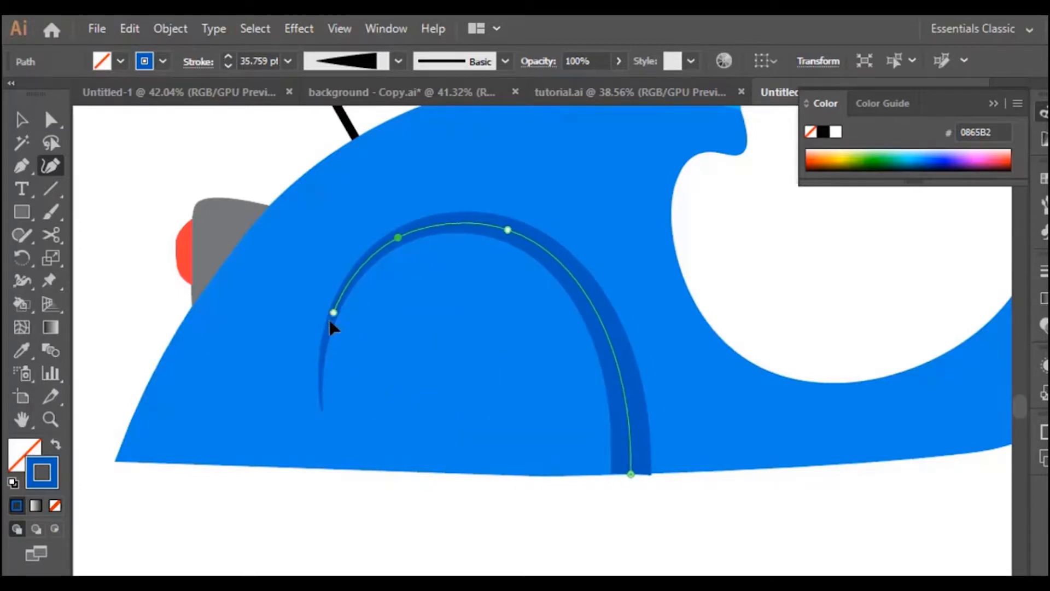
click(329, 326)
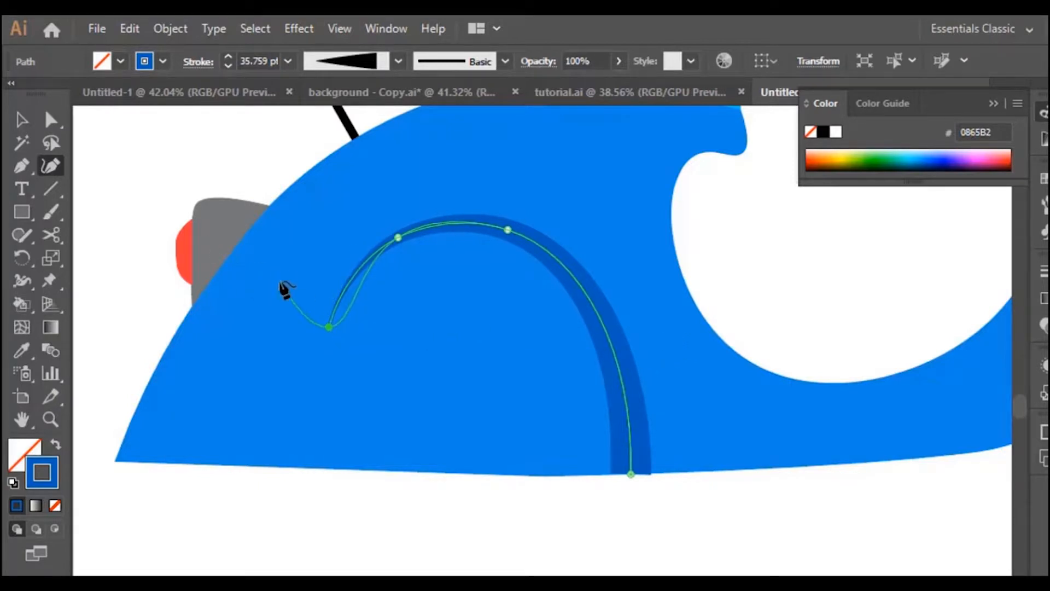
click(19, 127)
click(424, 570)
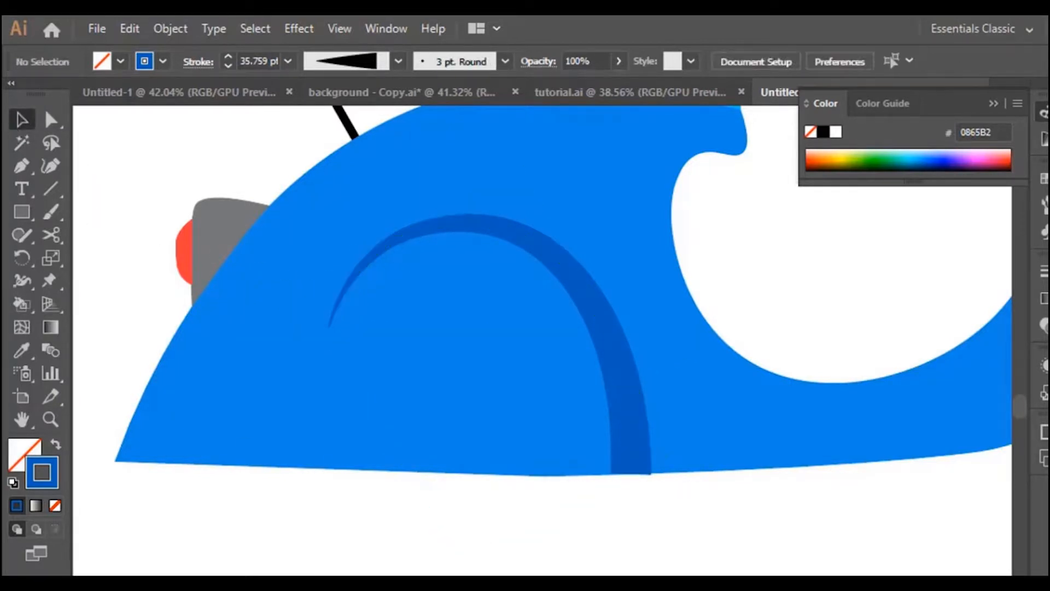
Duplicate the dark blue arc slightly to its left and send the copy to the back
scroll(563, 337, up, 3)
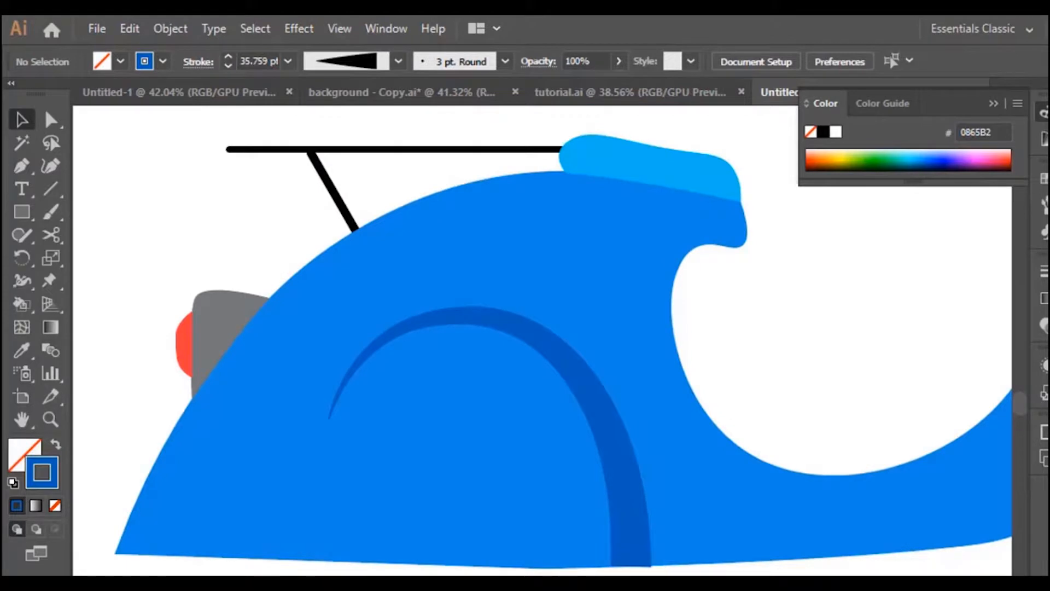
click(611, 450)
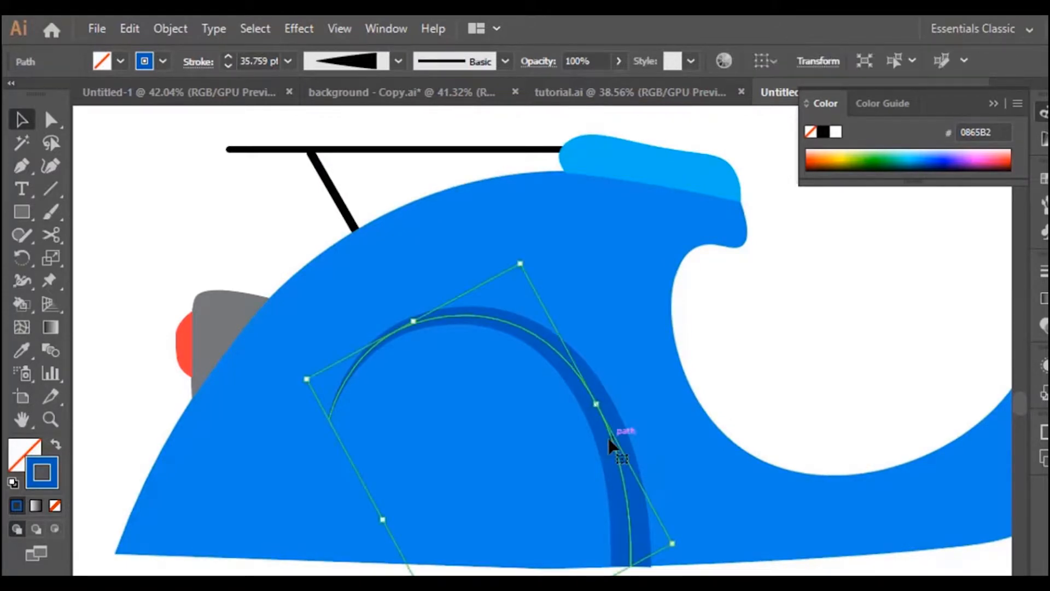
drag(609, 440, 595, 439)
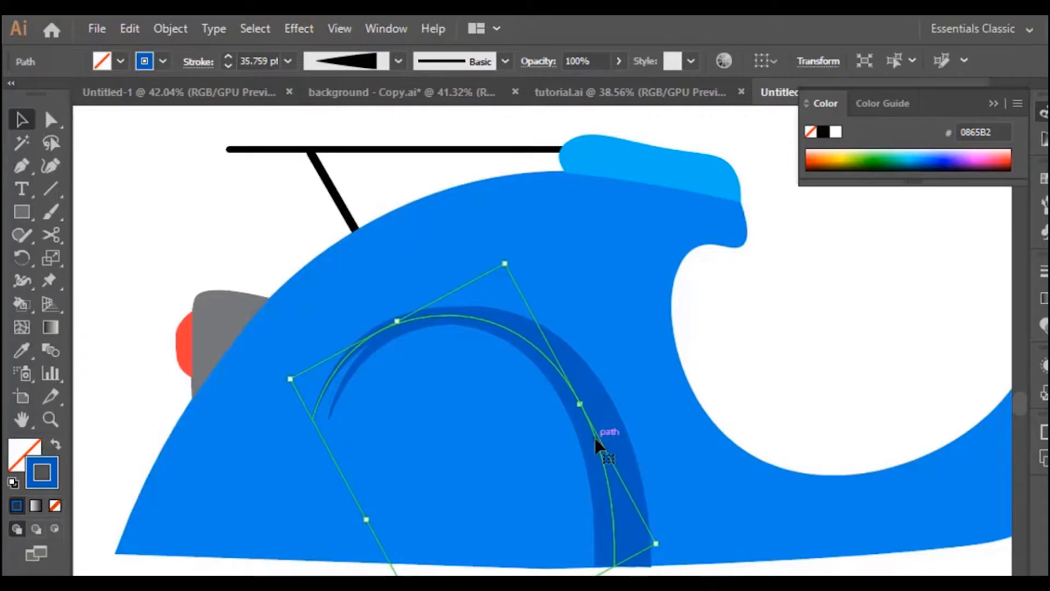
right_click(595, 441)
mouse_move(733, 353)
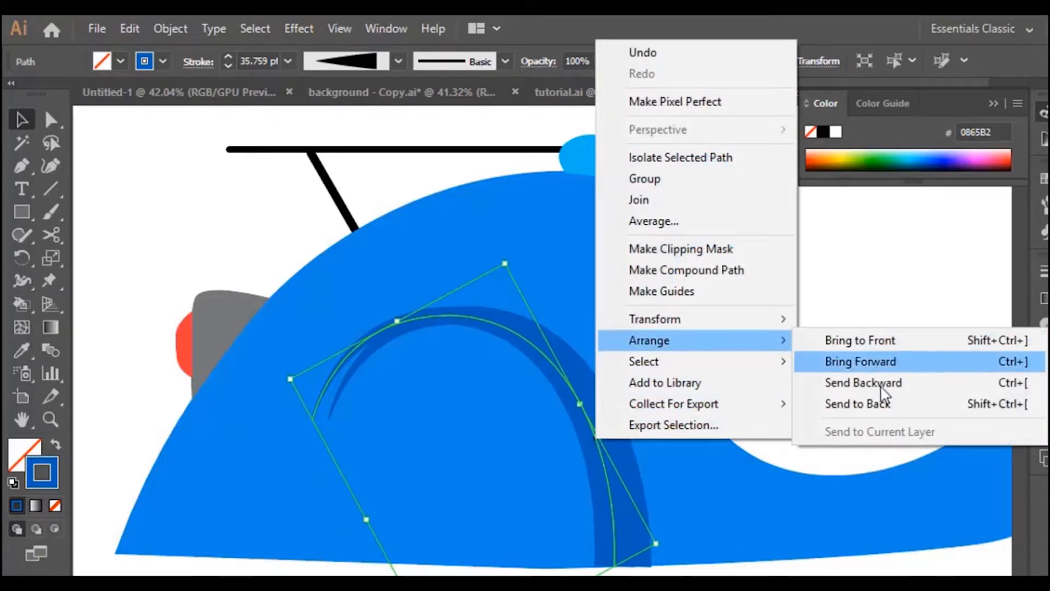
click(881, 403)
Set the rear arc copy's stroke colour to 1894E8 and deselect it
double_click(52, 471)
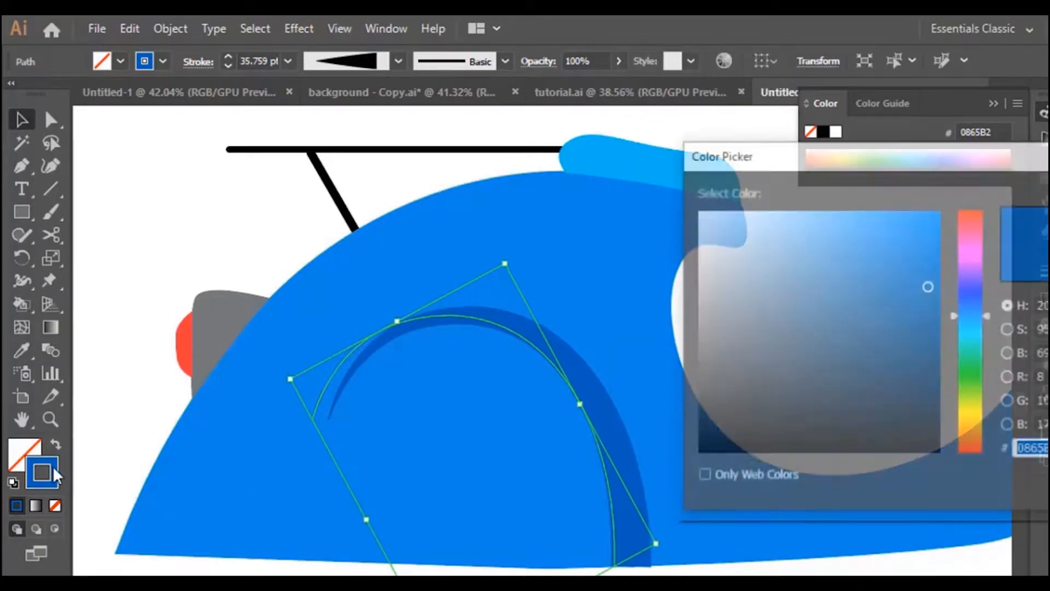
click(917, 230)
key(Return)
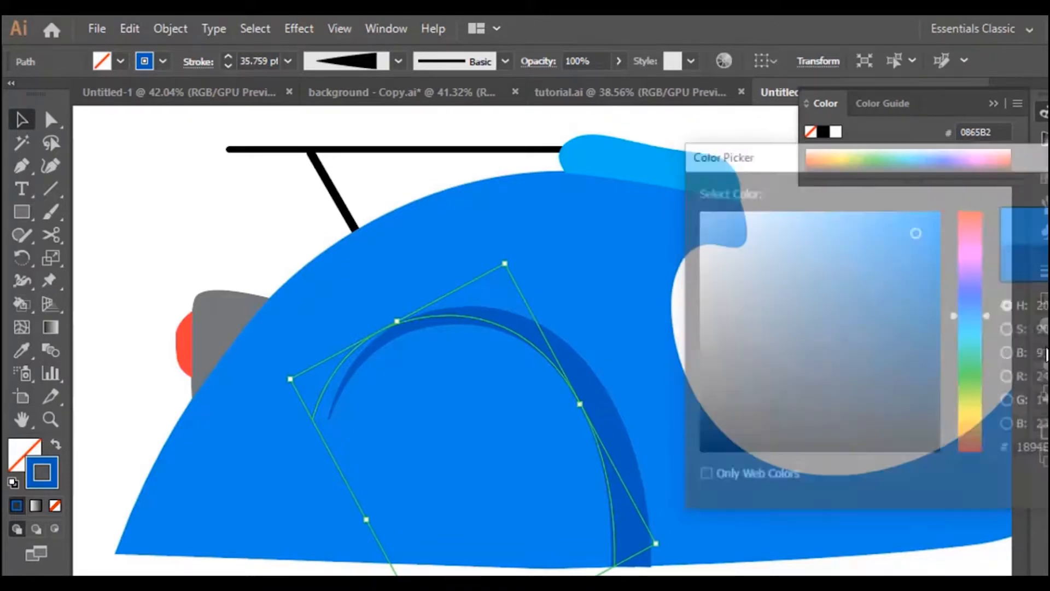
key(Delete)
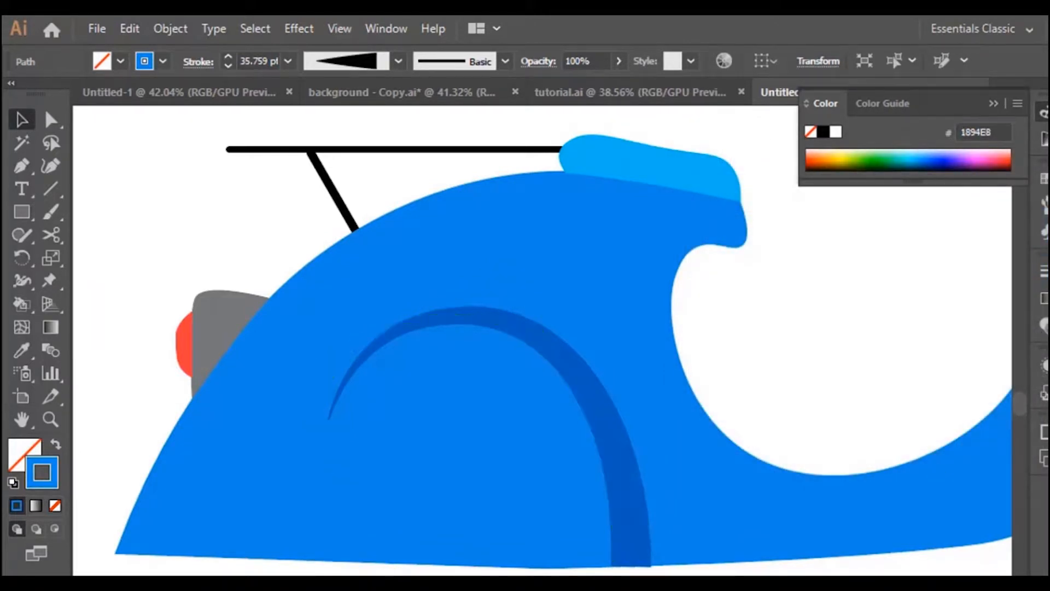
Duplicate the visible dark blue arc to its left again and set the copy's stroke colour to 1F97E8
click(610, 479)
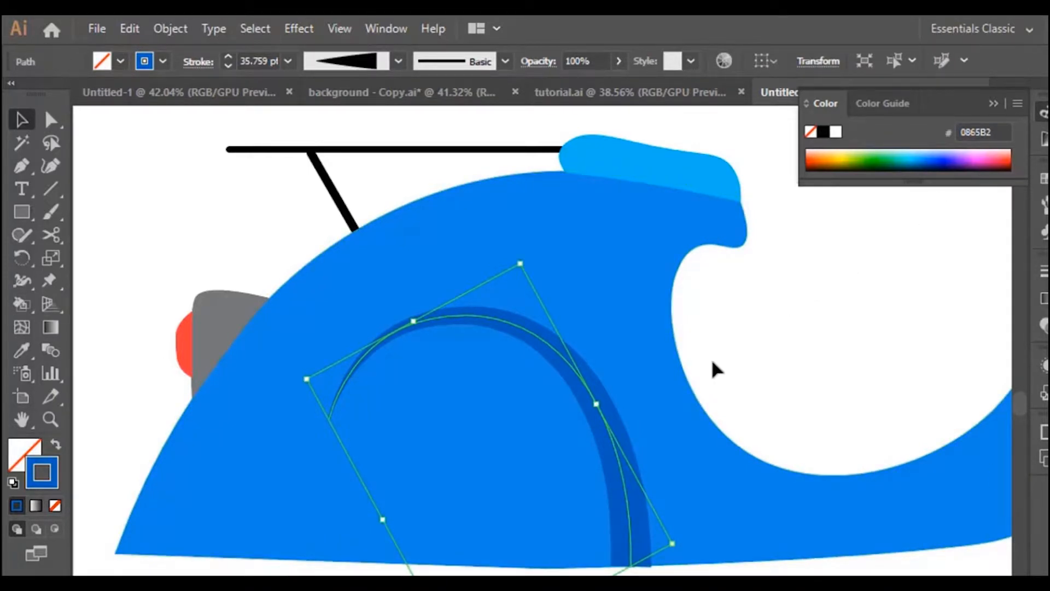
drag(603, 420, 574, 422)
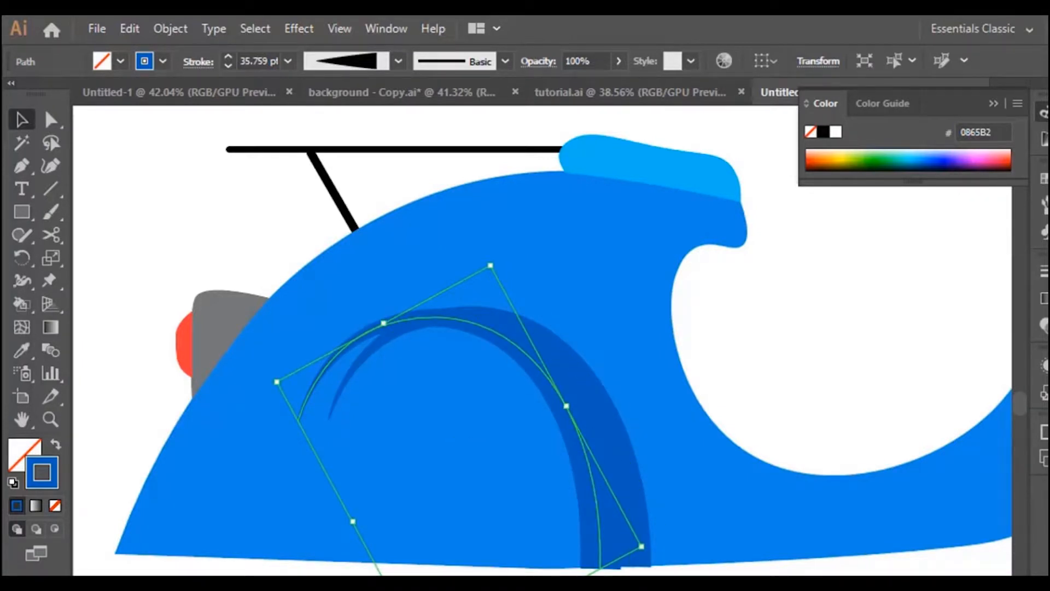
double_click(47, 469)
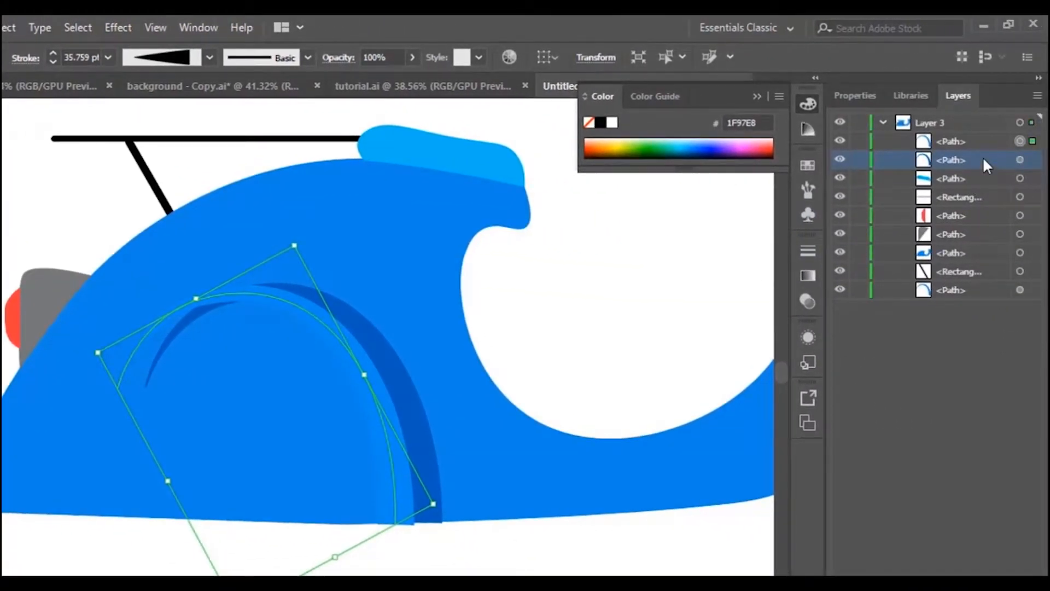
Place the lighter arc copy directly beneath the original arc in the layer order and nudge it right and slightly up
drag(978, 143, 966, 169)
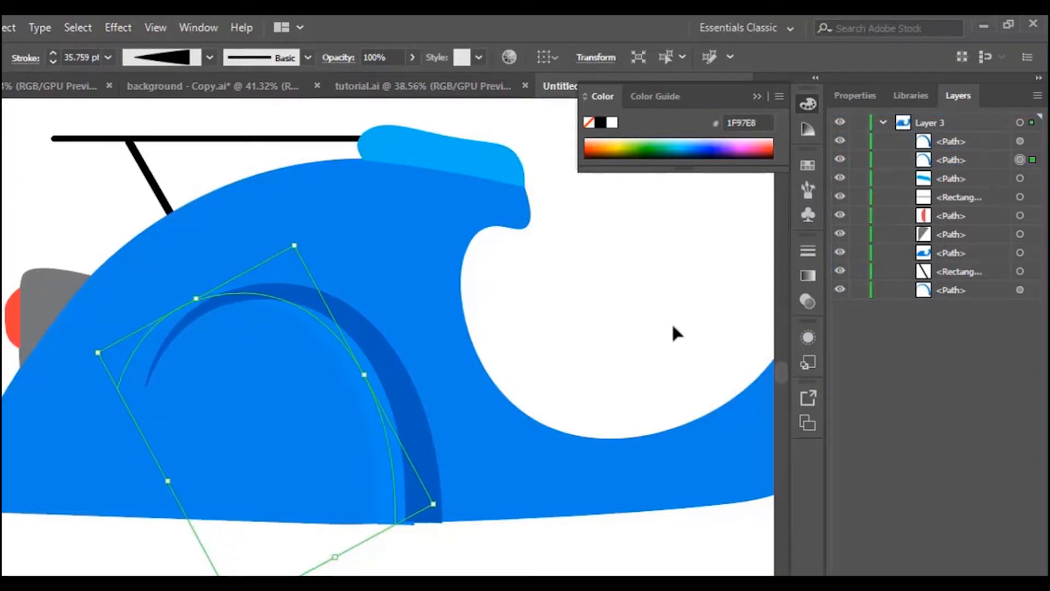
key(Right)
key(Right)
key(Right)
key(Right)
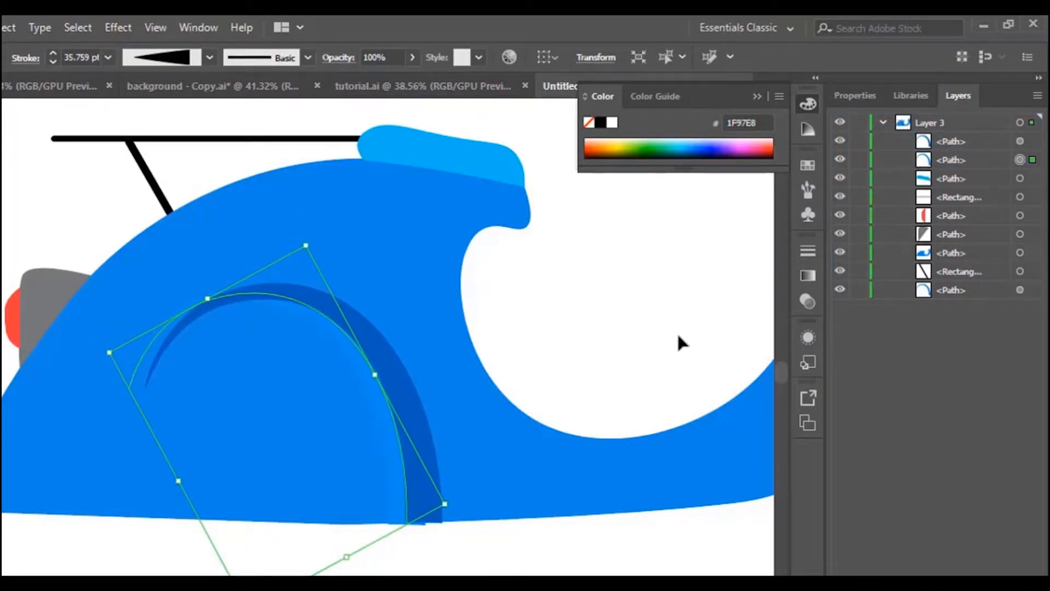
key(Up)
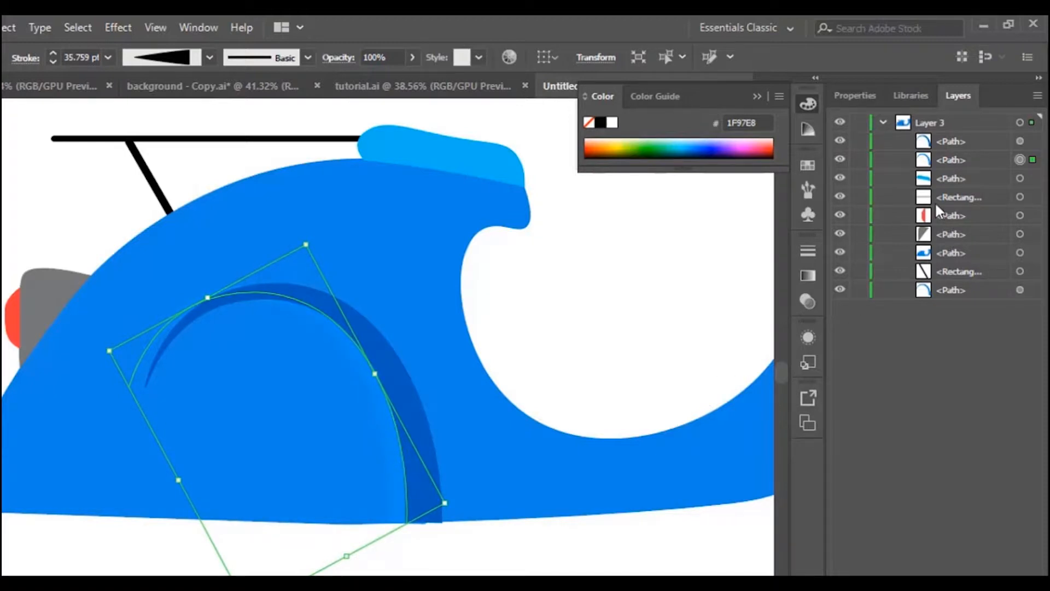
Set the arc copy's stroke colour to 0A85C9 and deselect it
double_click(1, 422)
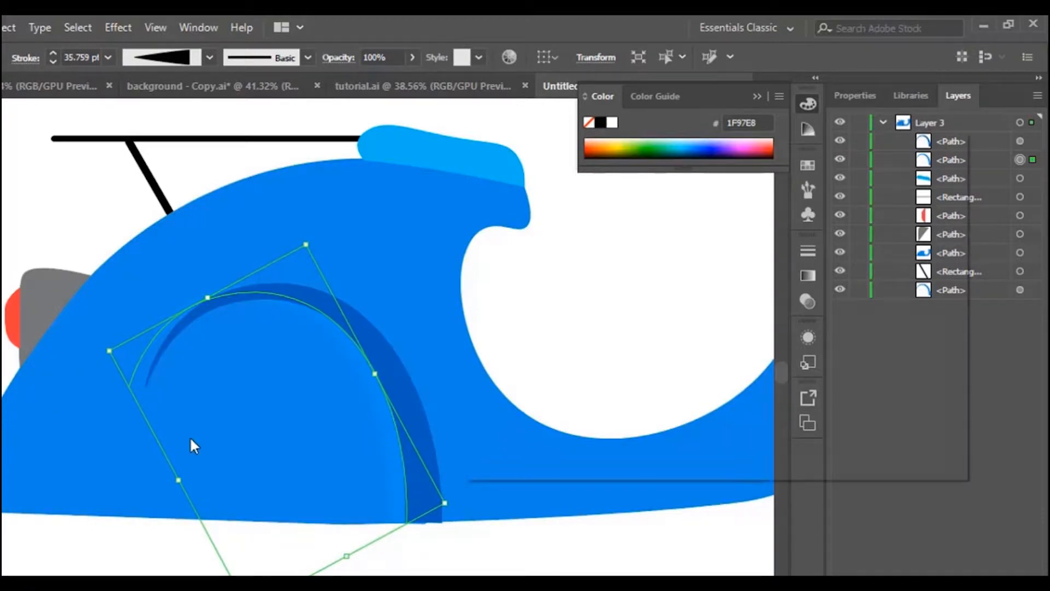
text(0A85C9)
click(902, 201)
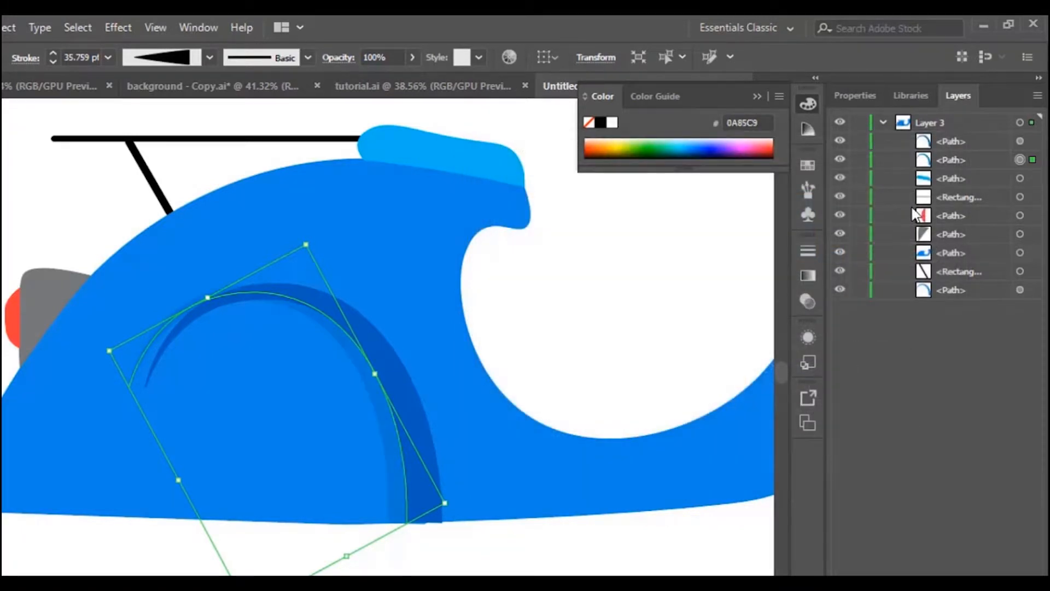
key(ctrl+shift+a)
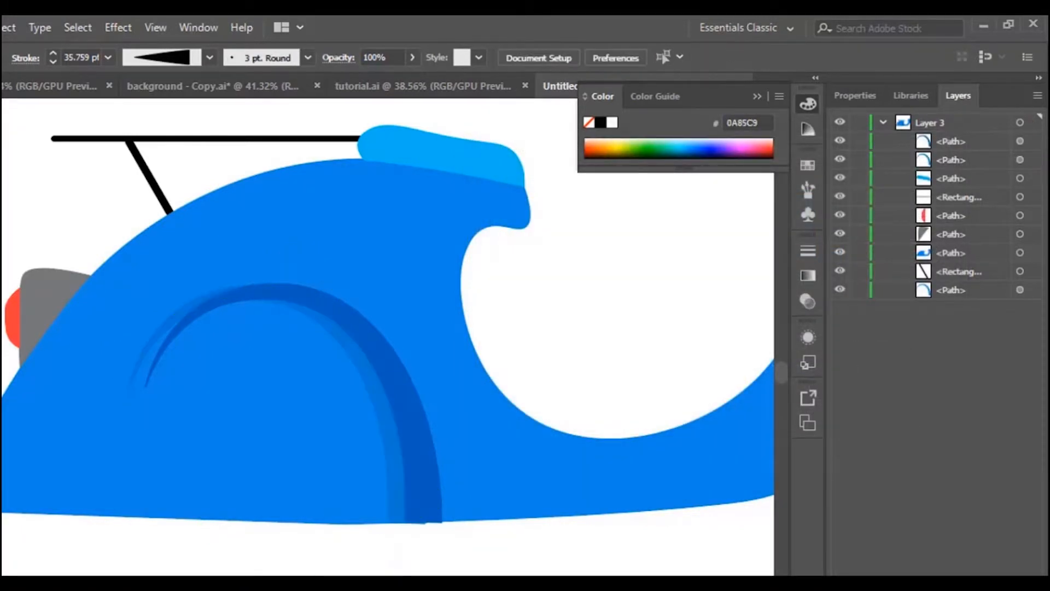
click(393, 486)
key(ctrl+shift+a)
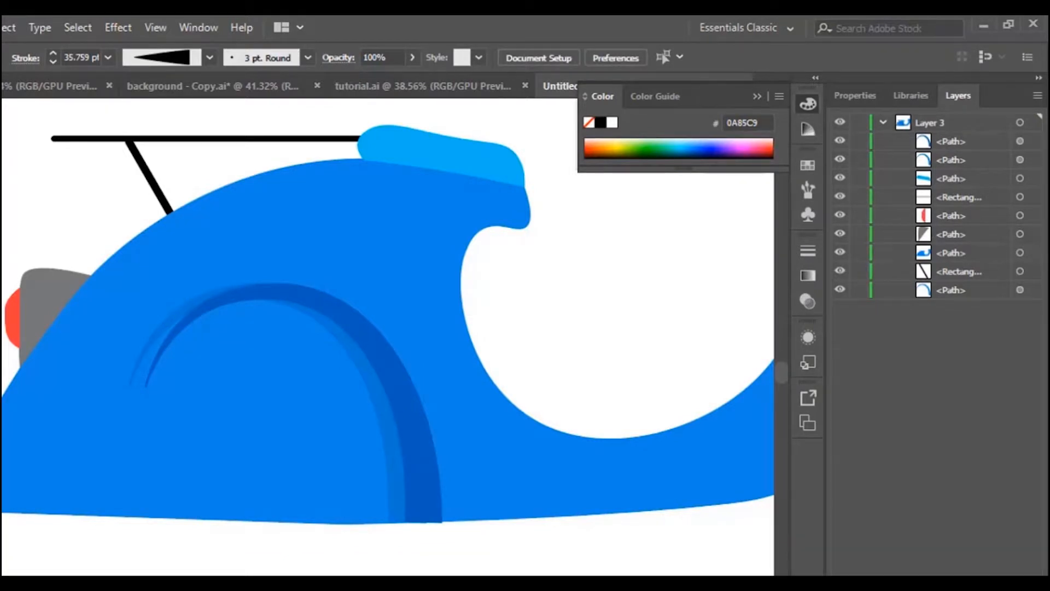
Draw a long, thin horizontal rectangle inside the arc on the scooter body, using the body's blue fill
scroll(387, 336, down, 3)
scroll(388, 337, up, 4)
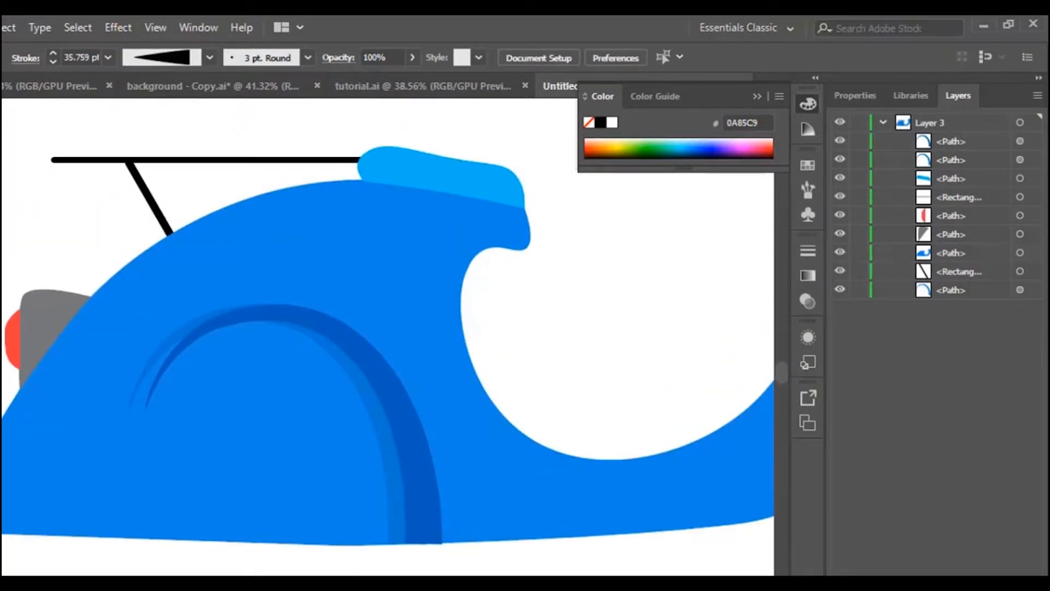
scroll(388, 336, down, 3)
click(258, 410)
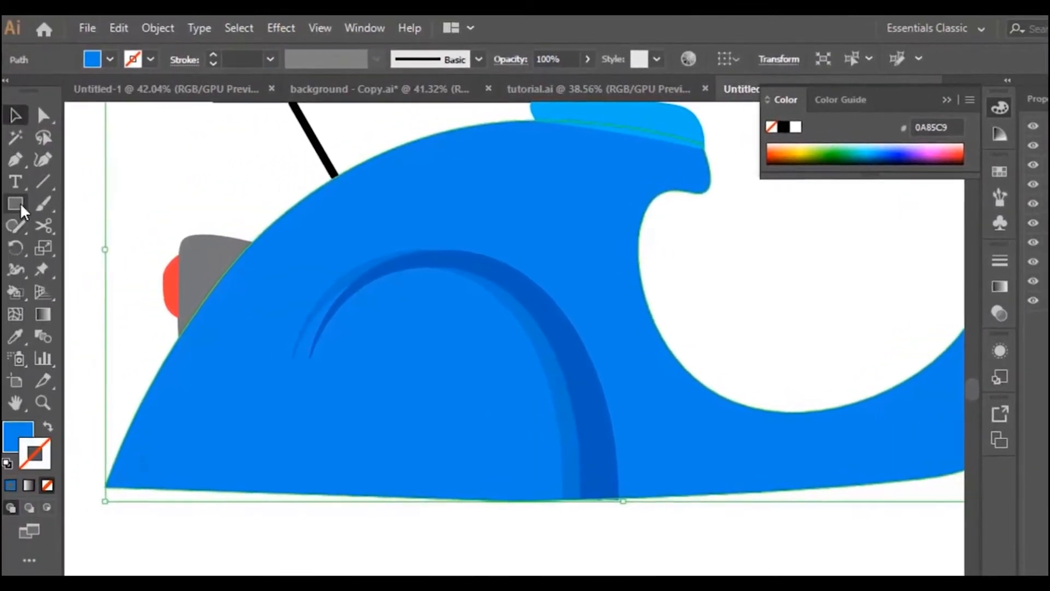
drag(21, 207, 84, 209)
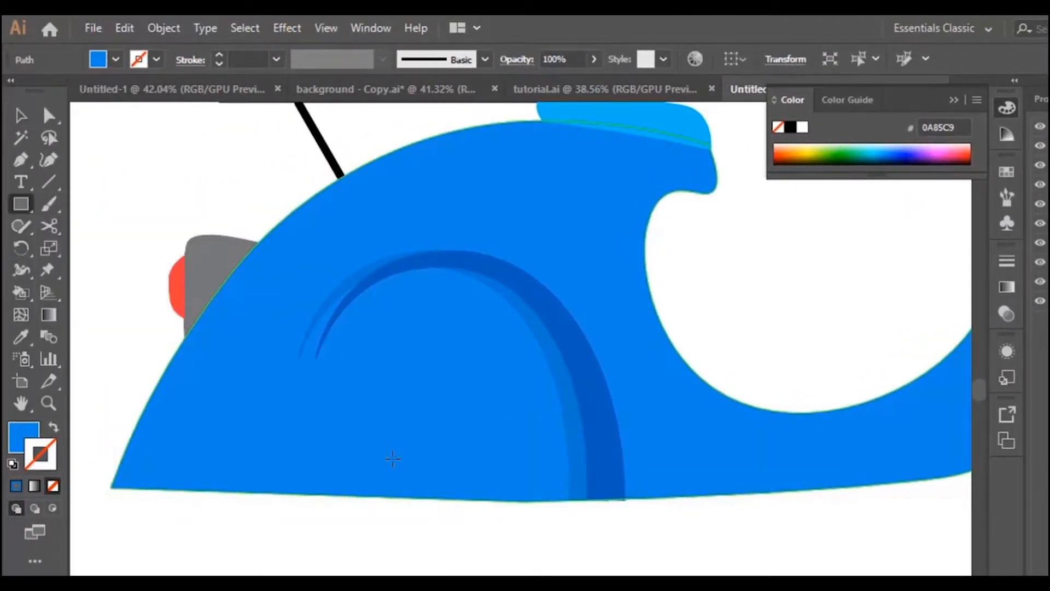
mouse_move(339, 384)
mouse_down()
mouse_move(493, 415)
mouse_move(543, 390)
mouse_up()
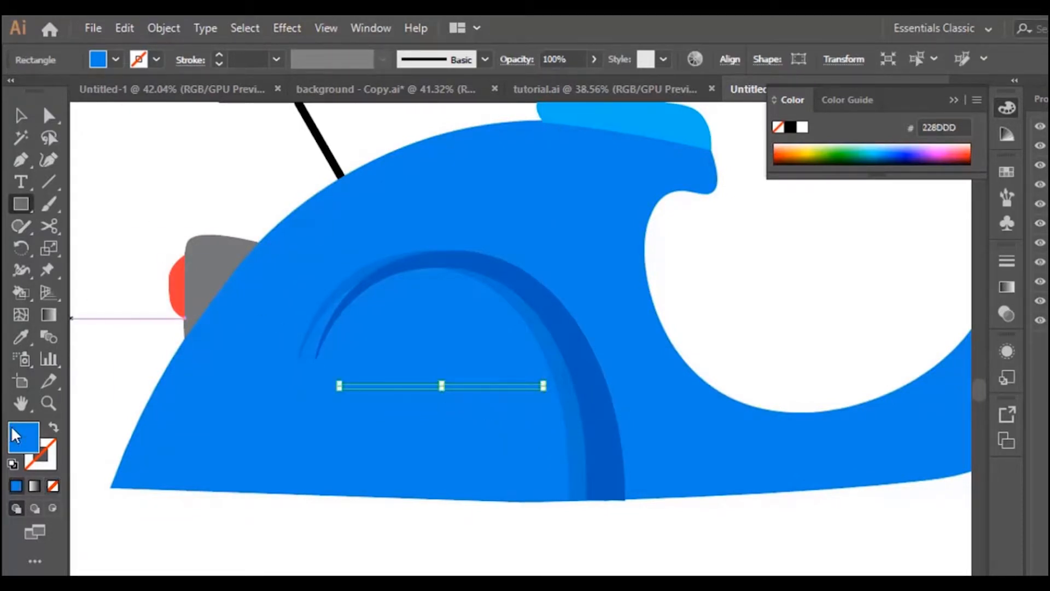
Fill the thin rectangle with 3AABEF and move it left and slightly down inside the arc
double_click(18, 436)
text(3AABEF)
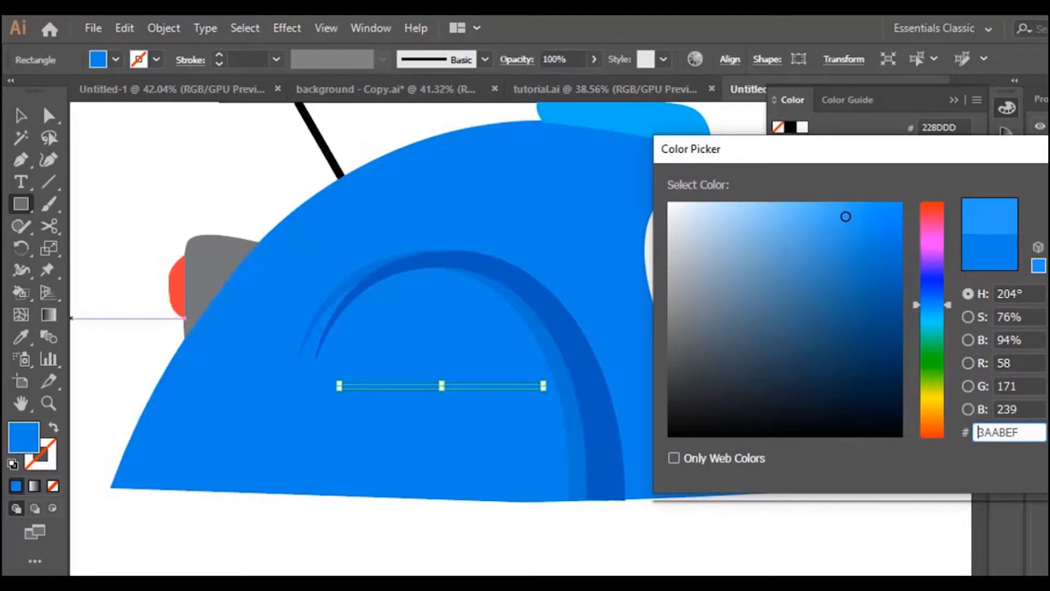
key(Return)
click(21, 116)
click(481, 445)
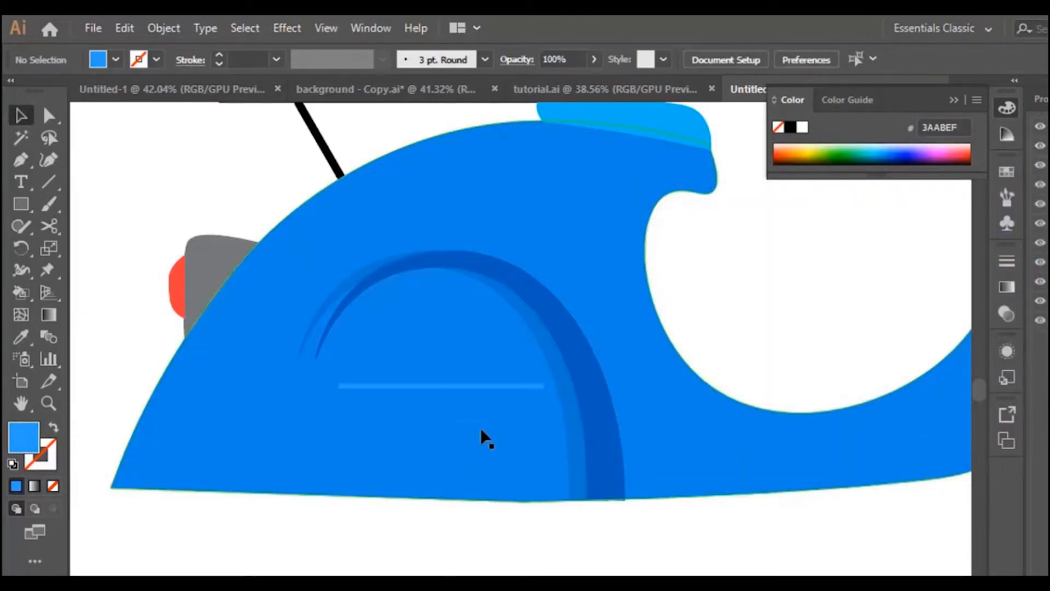
drag(474, 395, 425, 409)
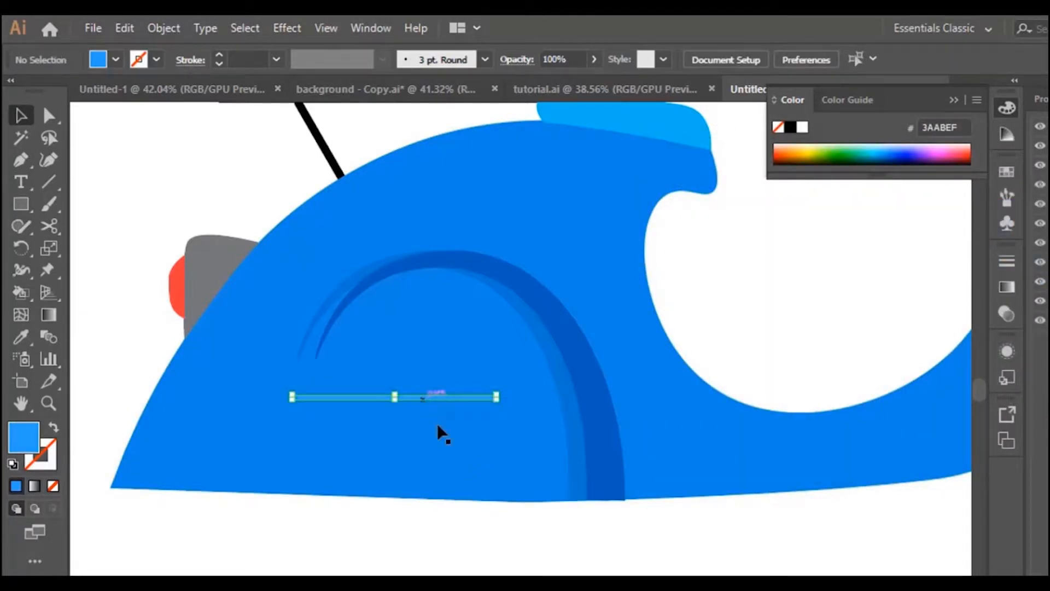
click(481, 570)
click(448, 397)
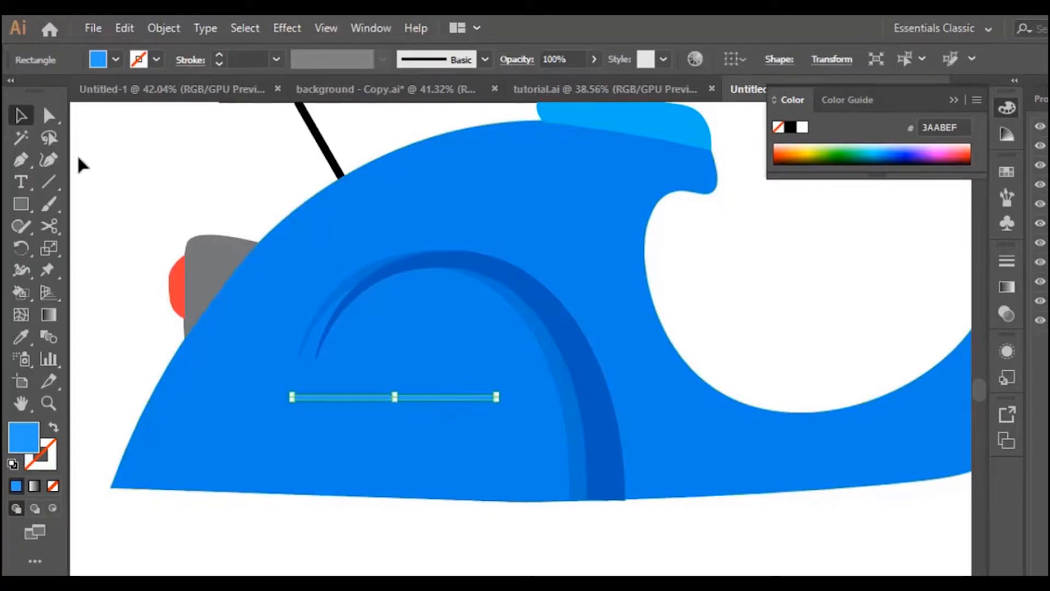
click(49, 159)
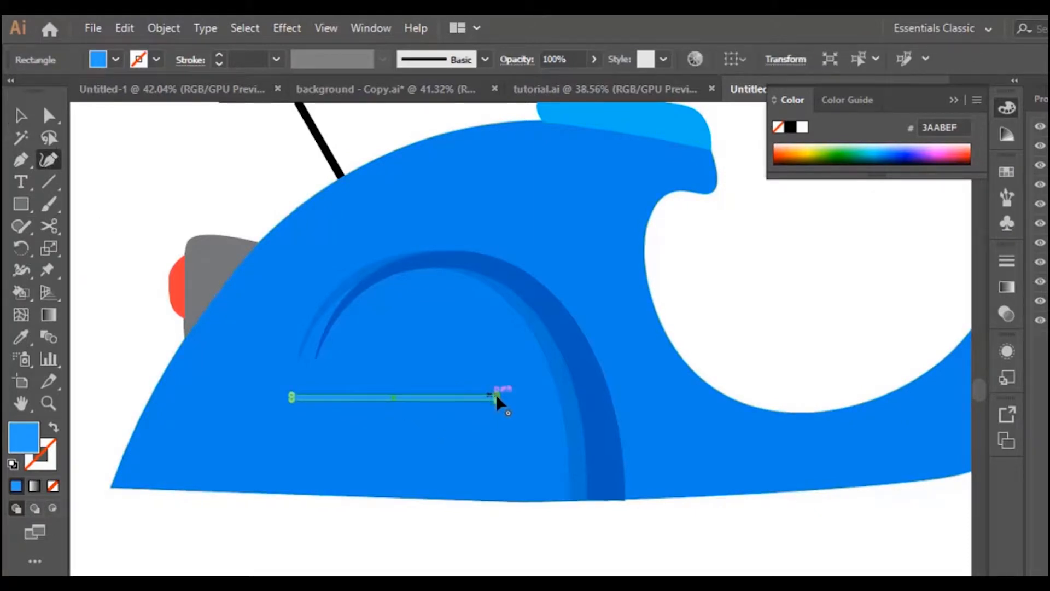
drag(461, 398, 461, 398)
key(ctrl+z)
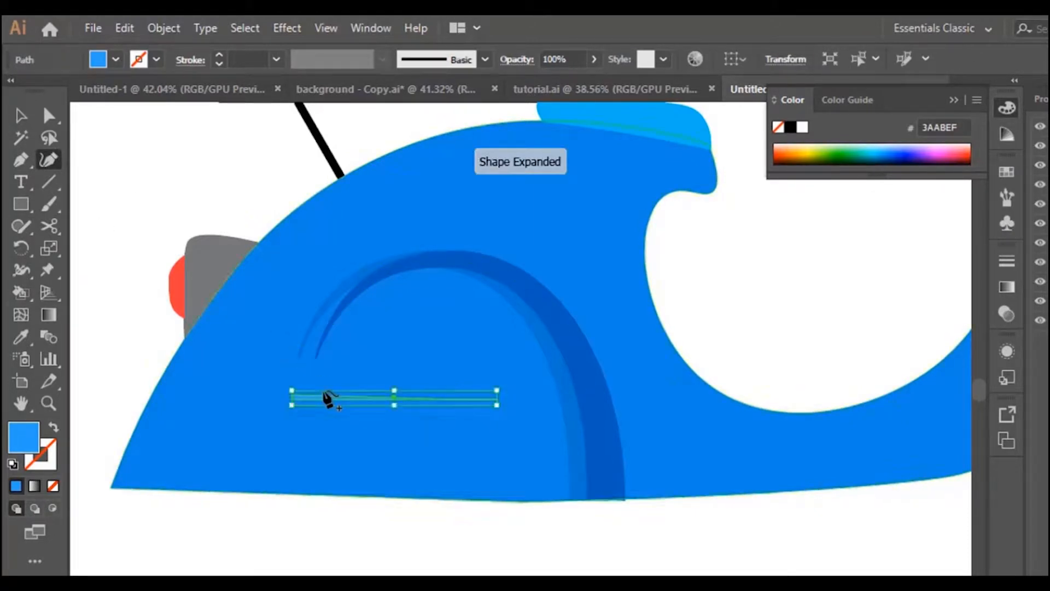
Round the corners of the thin highlight bar to 2.14 pt so its ends are fully rounded, and deselect it
key(z)
click(431, 410)
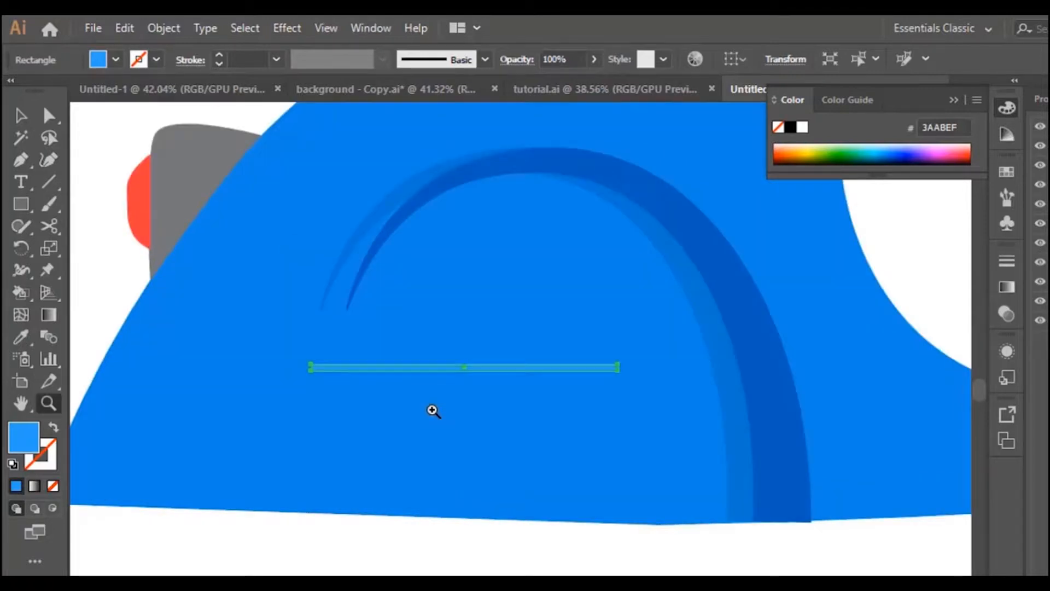
click(538, 403)
key(a)
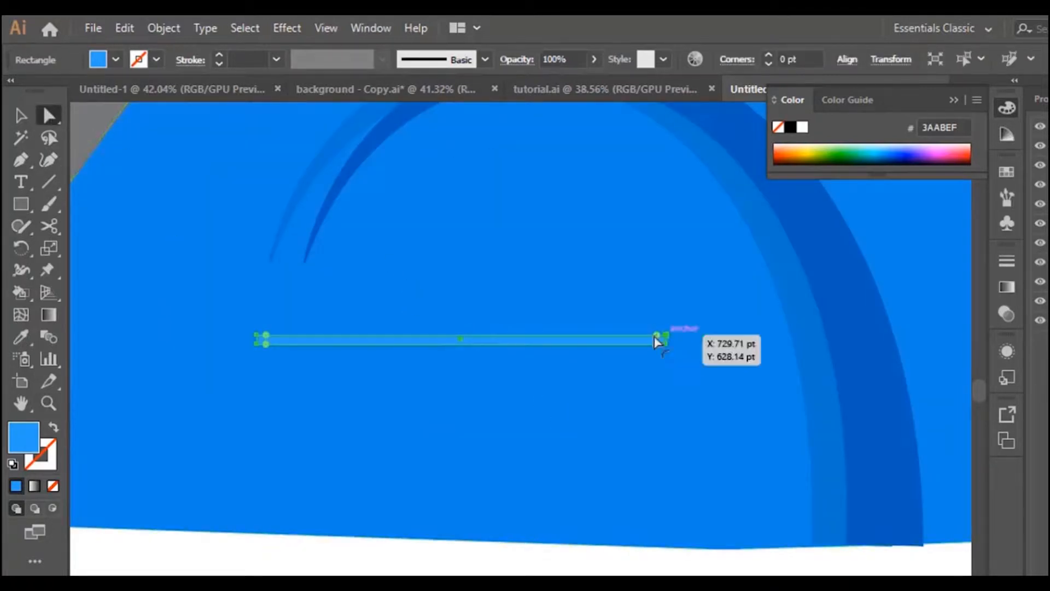
drag(629, 341, 630, 342)
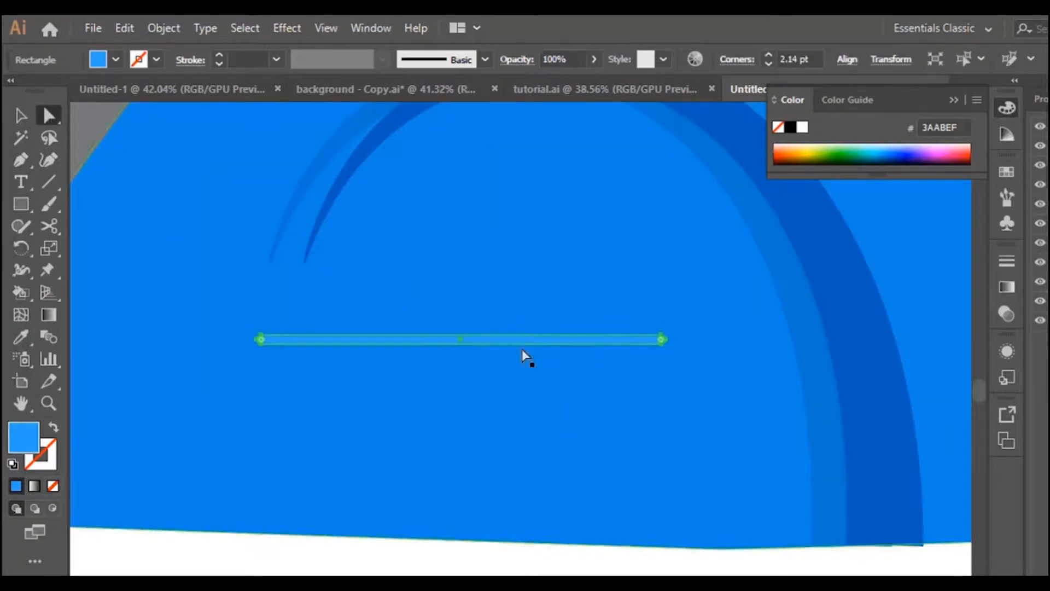
click(20, 115)
click(557, 441)
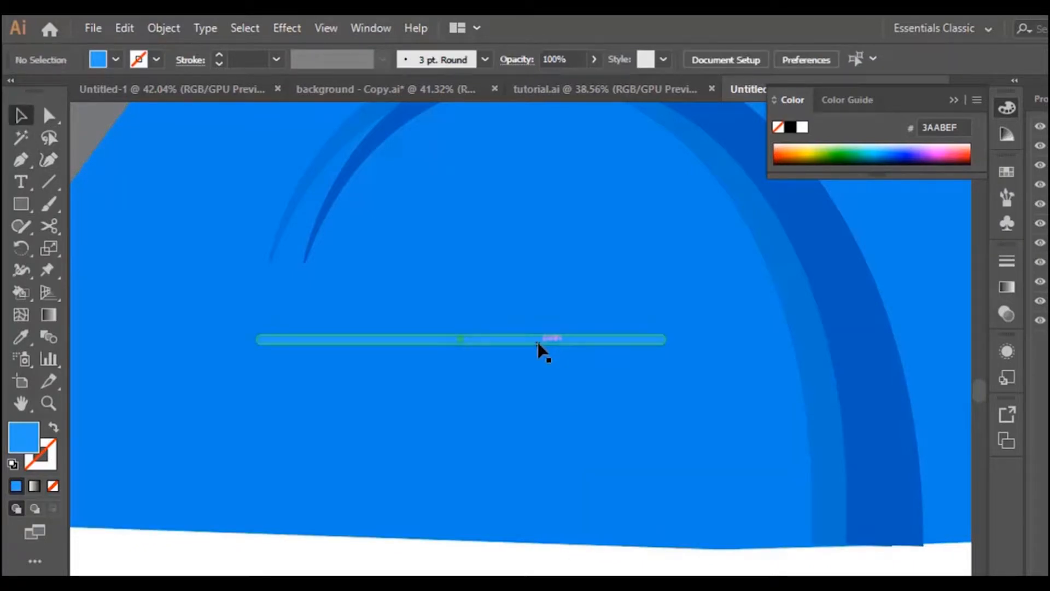
Duplicate the rounded bar twice downward to make three evenly spaced parallel bars inside the arc, and deselect
drag(542, 350, 544, 410)
click(530, 569)
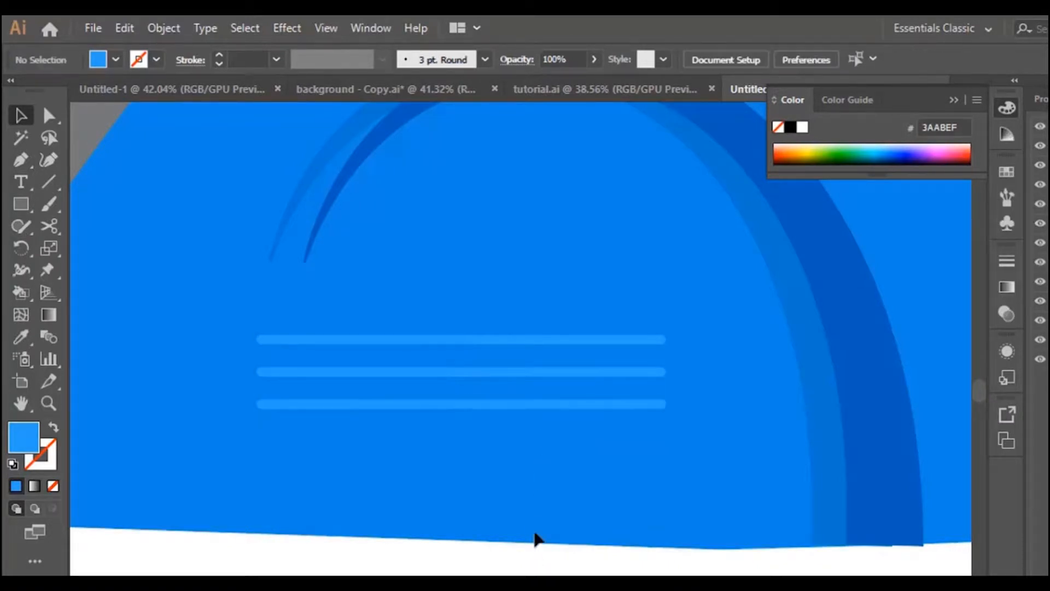
key(ctrl+minus)
key(ctrl+minus)
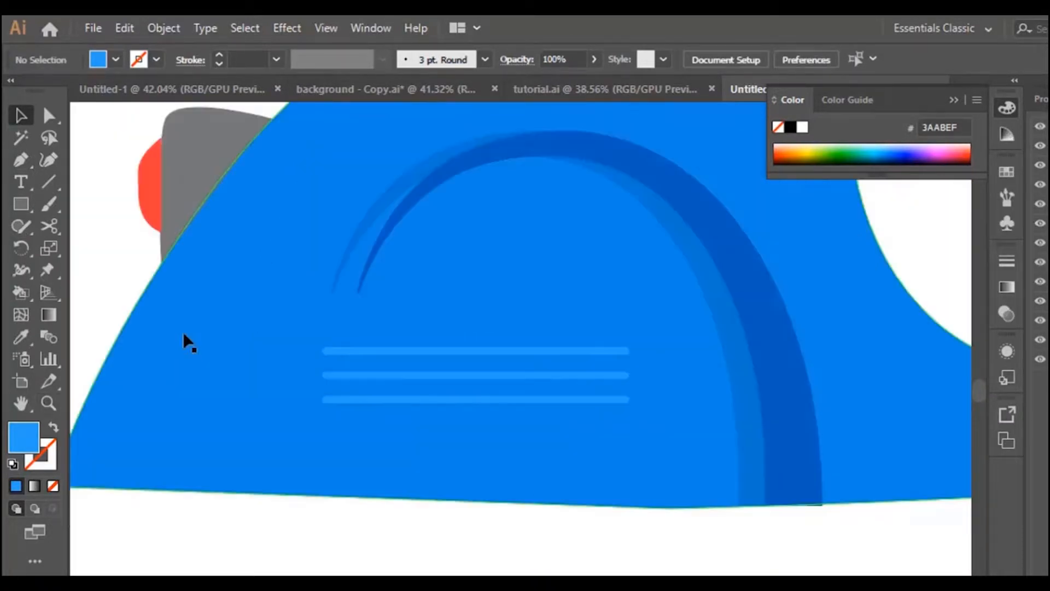
Draw a closed, curved highlight shape in light blue with the Pen tool along the rear body's upper edge
scroll(733, 418, up, 4)
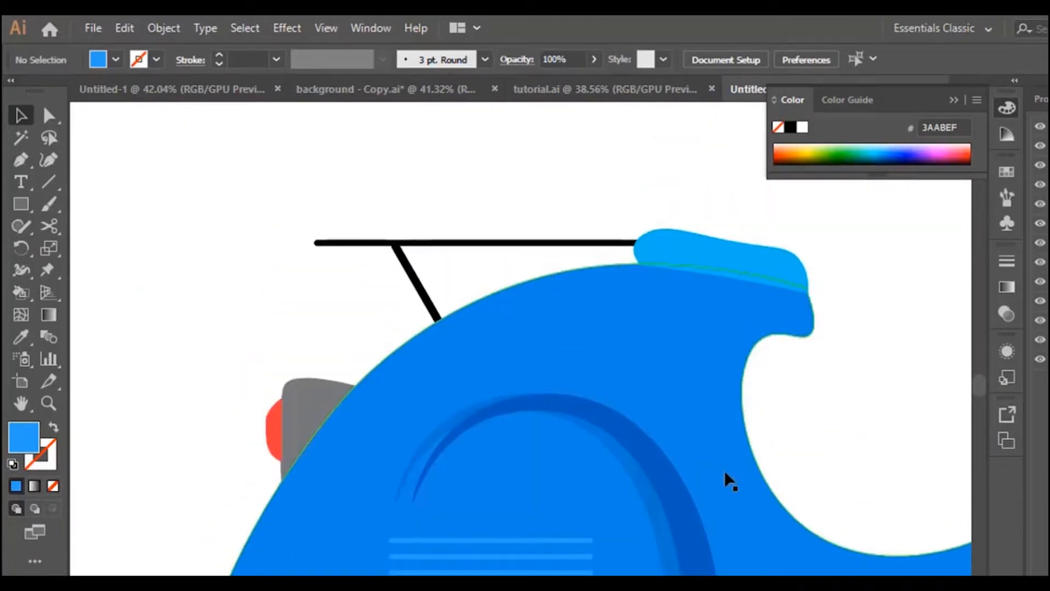
click(21, 160)
click(453, 353)
drag(633, 298, 751, 301)
drag(680, 342, 634, 324)
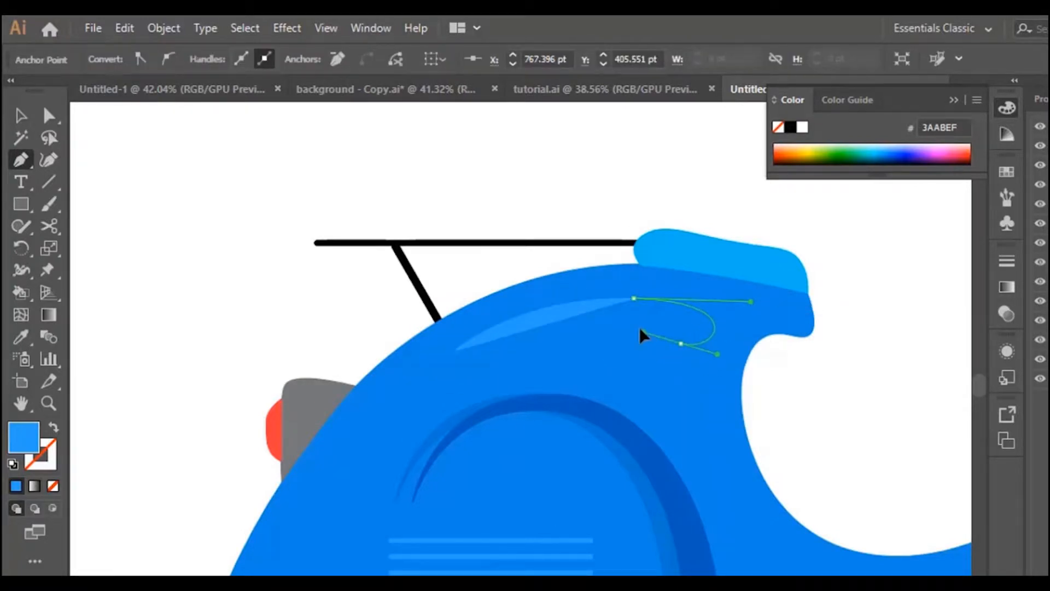
click(452, 353)
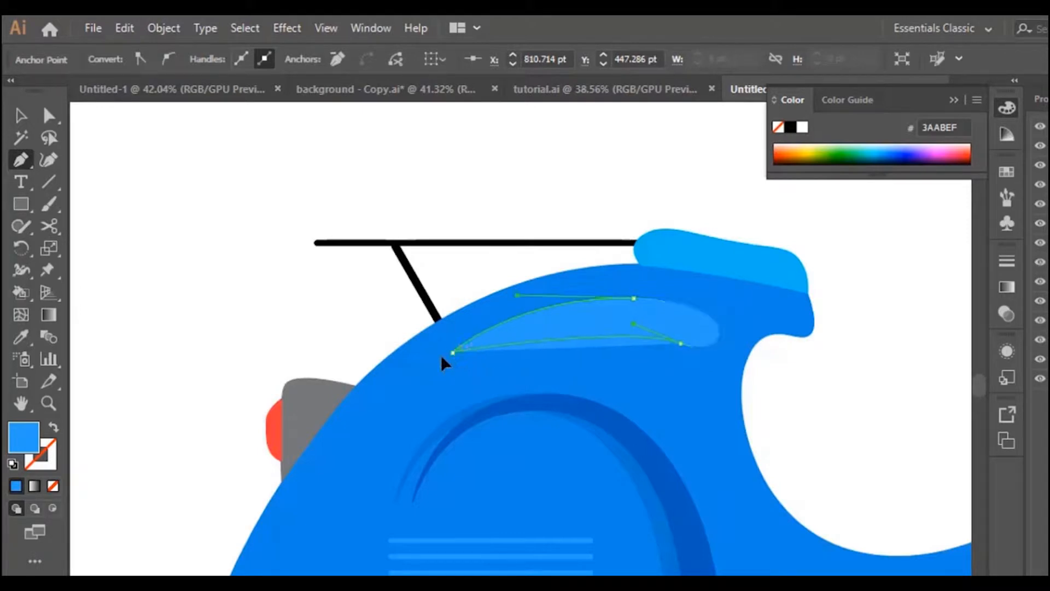
key(v)
click(525, 187)
scroll(535, 197, down, 3)
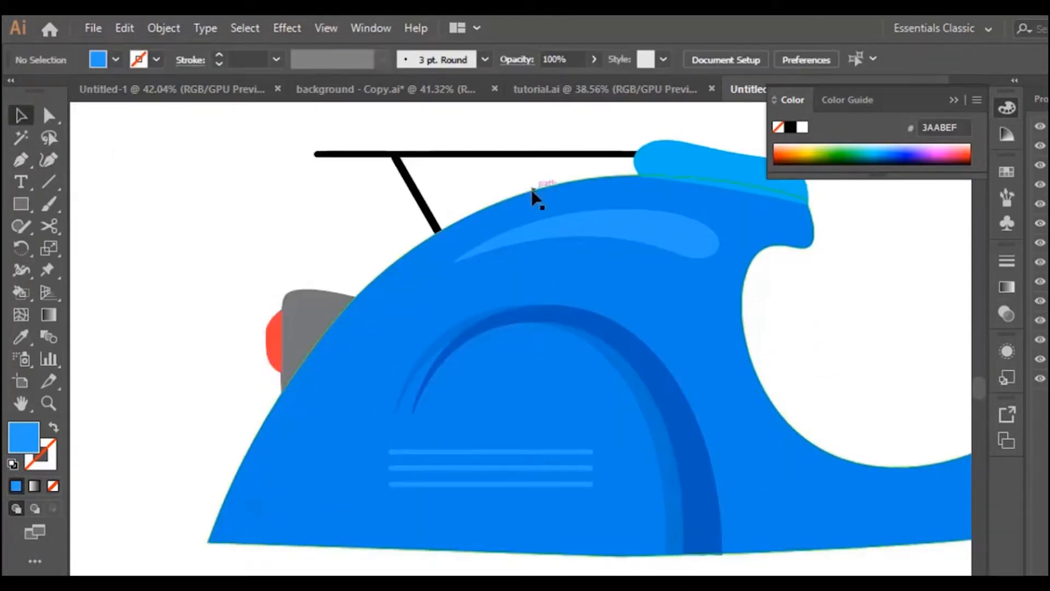
Move the highlight shape left and rotate it slightly counterclockwise to follow the body's upper curve, and deselect it
drag(636, 236, 617, 246)
drag(708, 247, 564, 225)
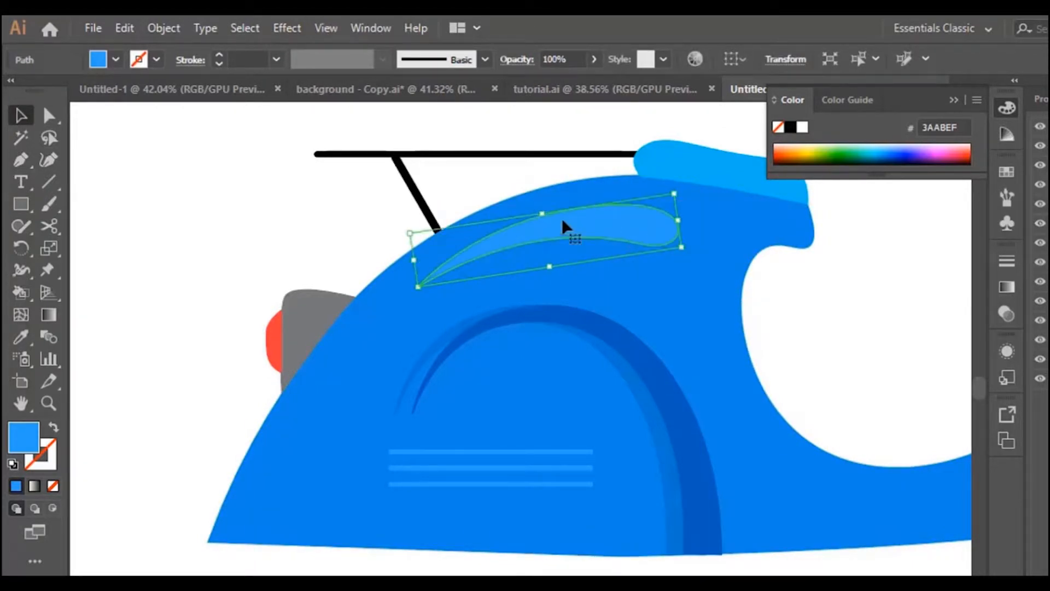
click(276, 221)
scroll(754, 377, up, 2)
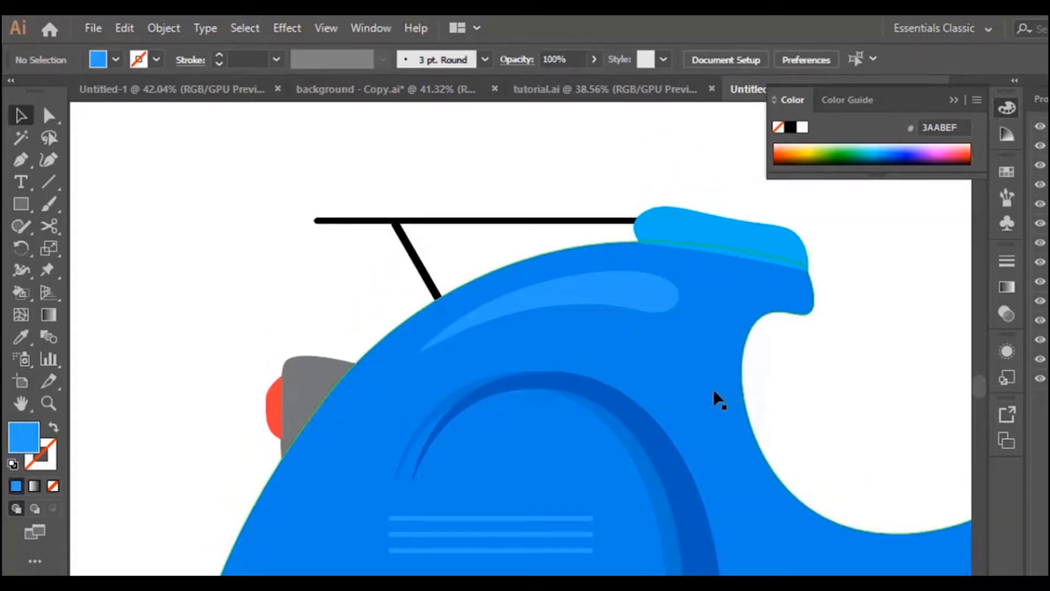
scroll(718, 436, up, 1)
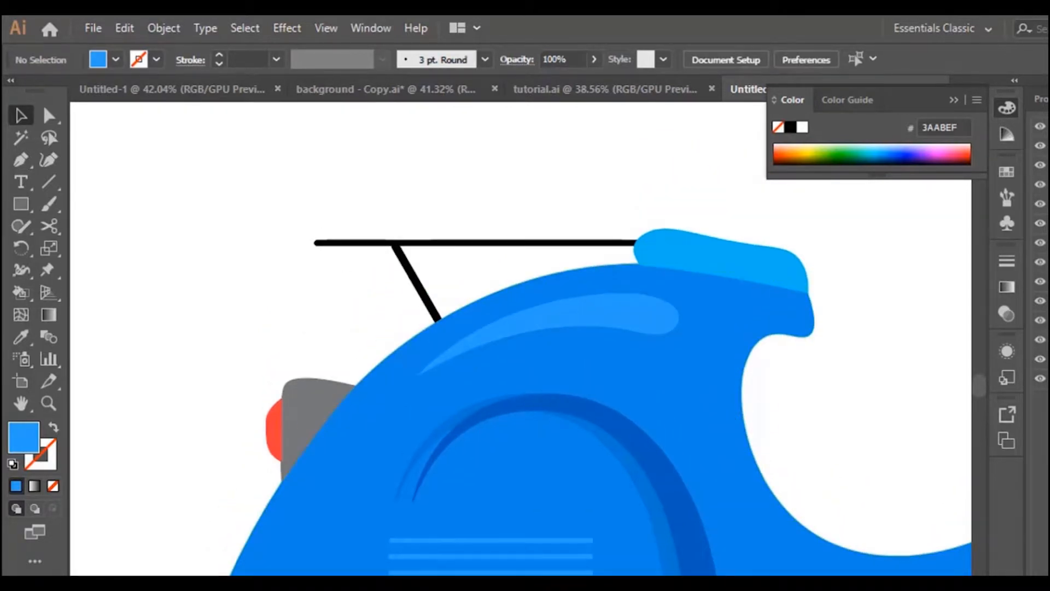
Start a curved Pen path from the body's inner edge below the seat along the floorboard, and remove its fill
scroll(520, 339, right, 10)
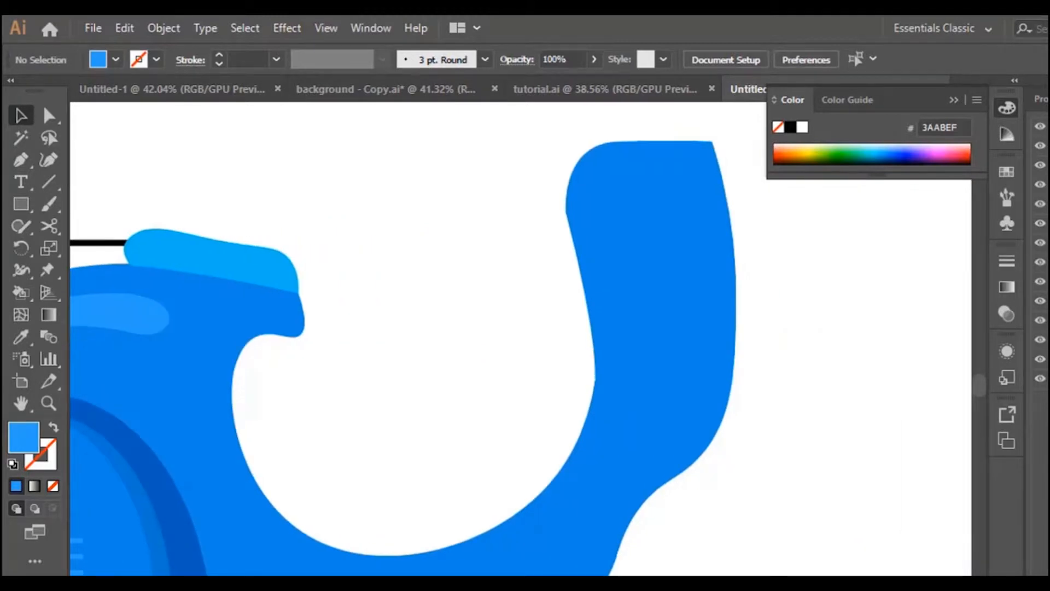
scroll(520, 339, left, 1)
click(20, 160)
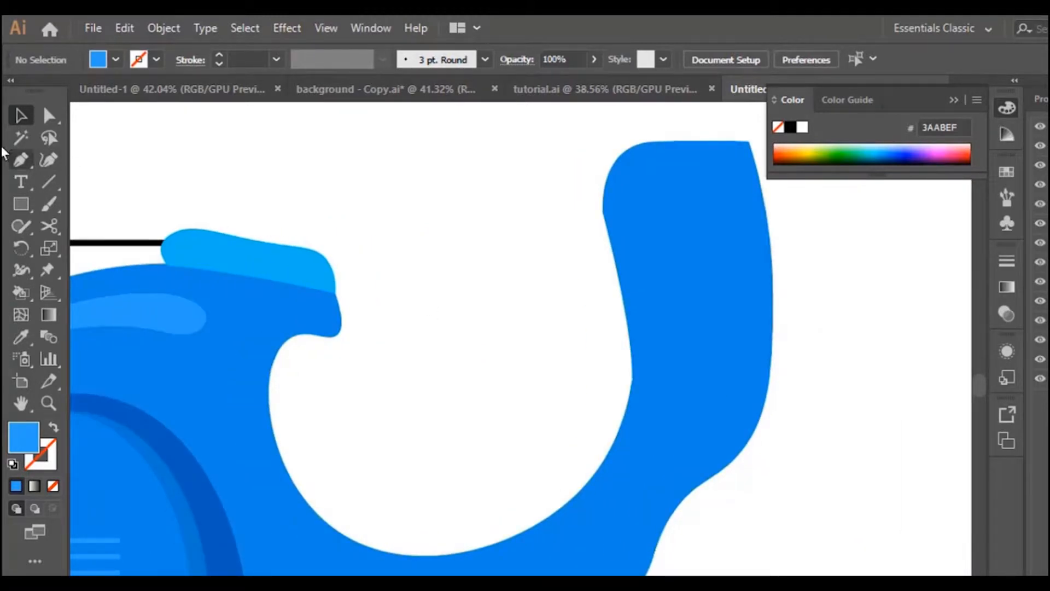
scroll(201, 249, down, 3)
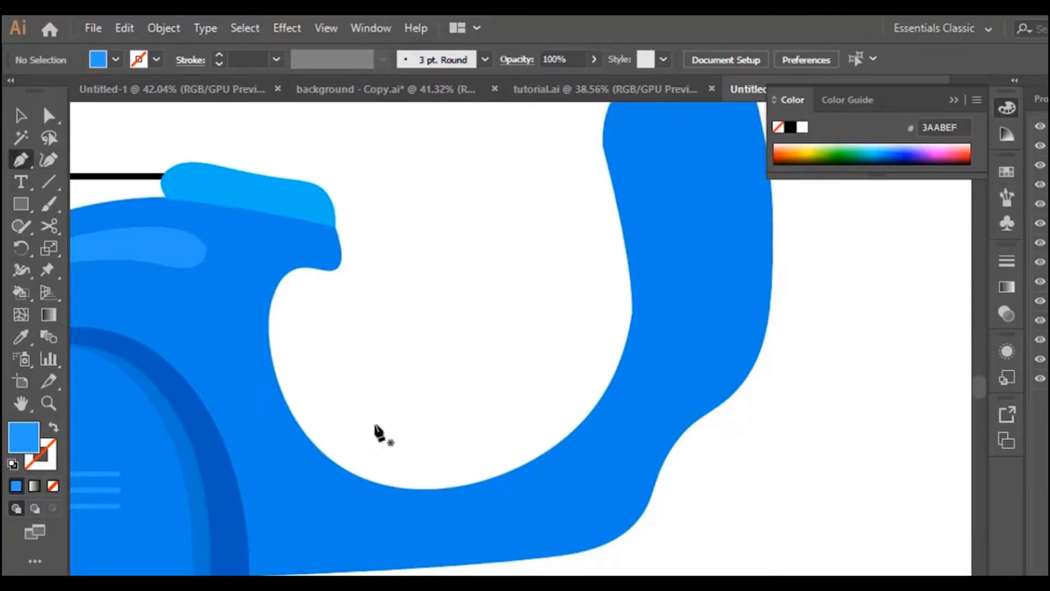
click(291, 410)
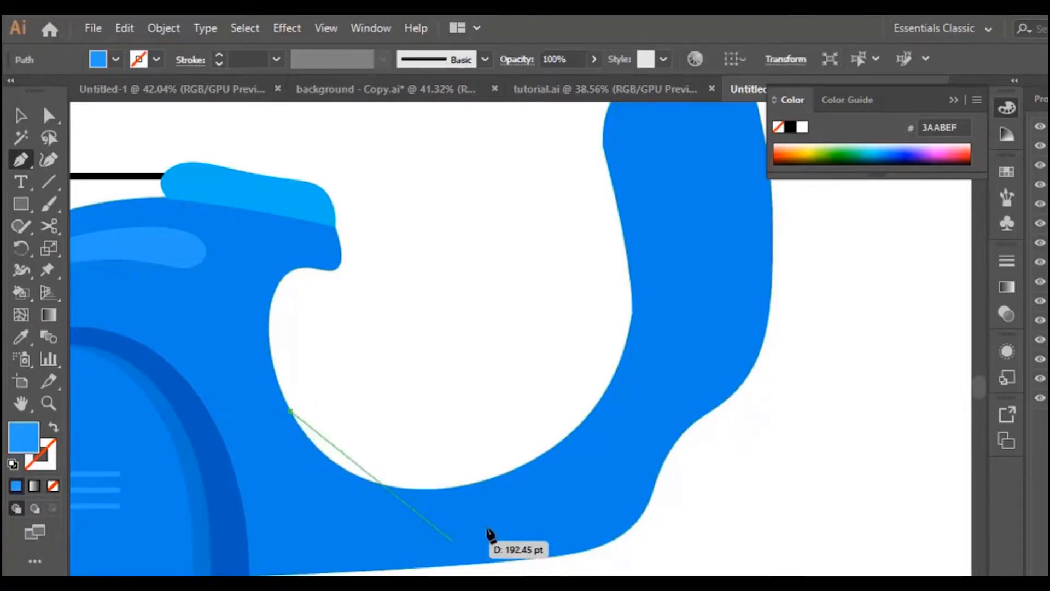
drag(529, 492, 712, 396)
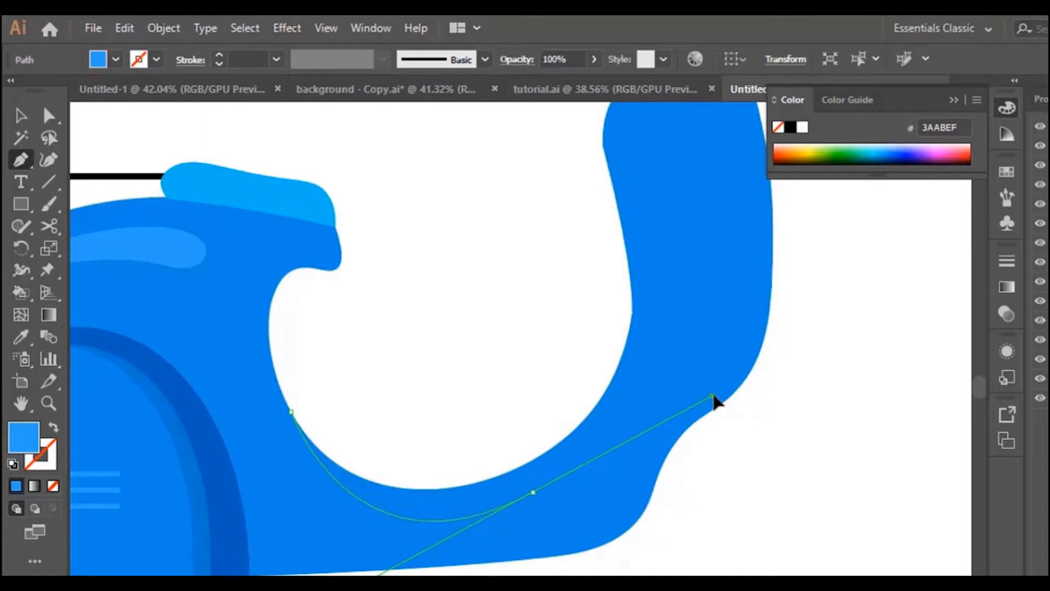
click(533, 493)
drag(534, 493, 28, 474)
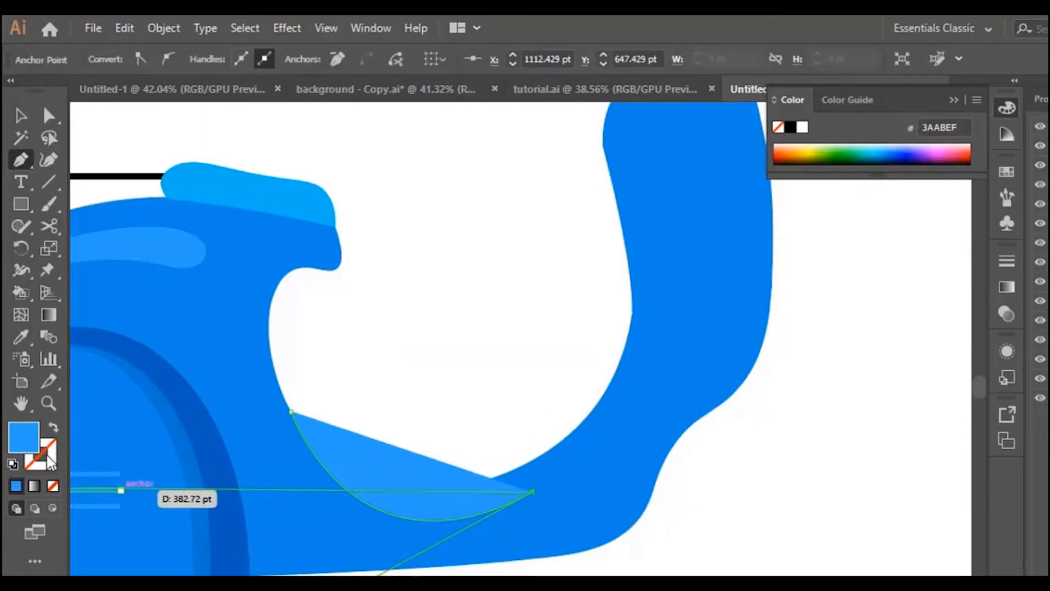
click(54, 488)
Continue the path in a smooth curve up through the front shield to its upper outer corner
drag(533, 492, 634, 272)
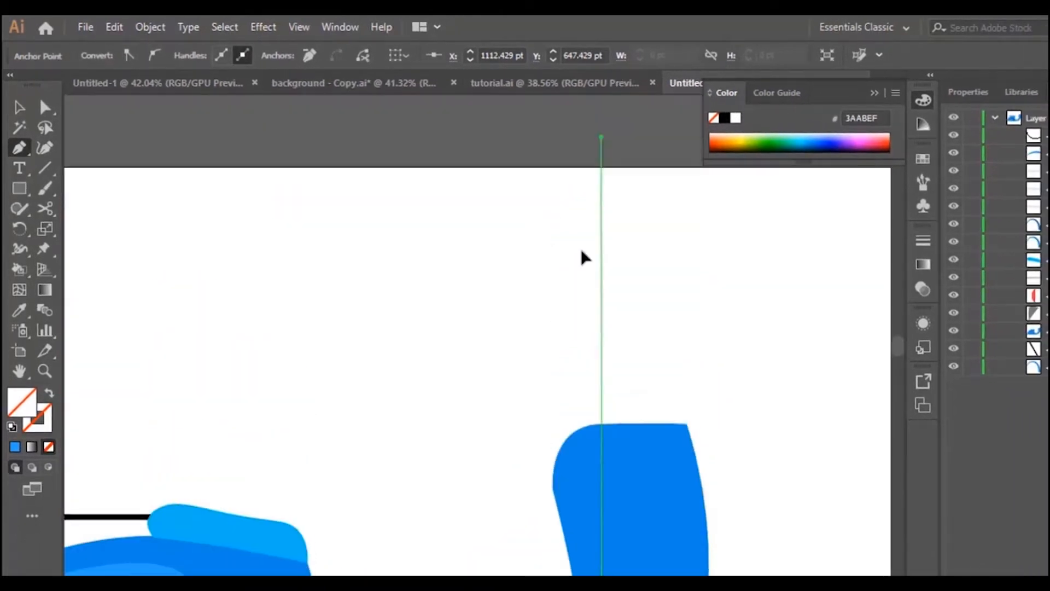
drag(581, 250, 587, 276)
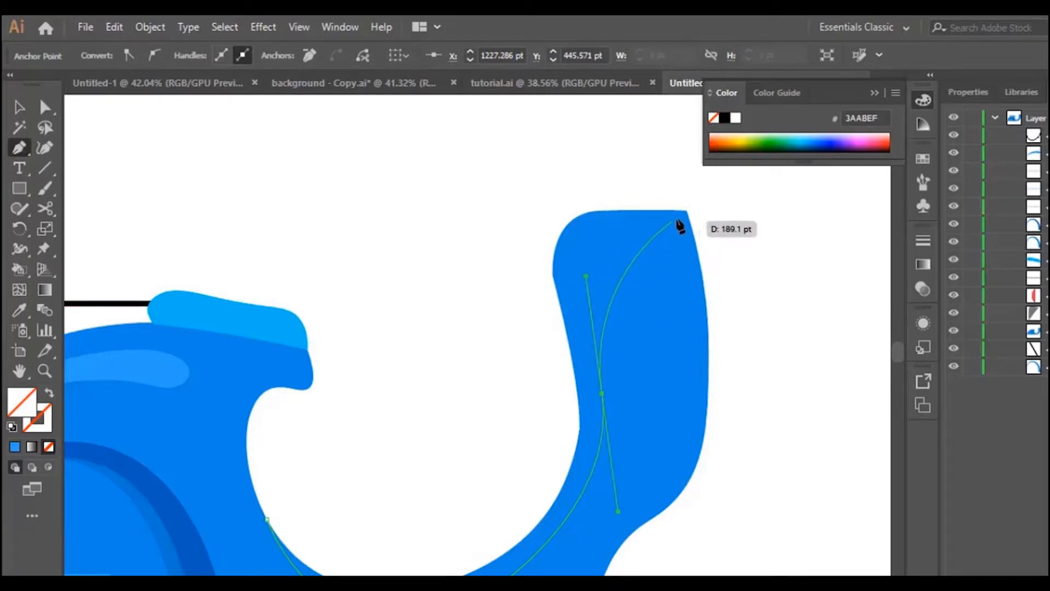
drag(686, 211, 721, 204)
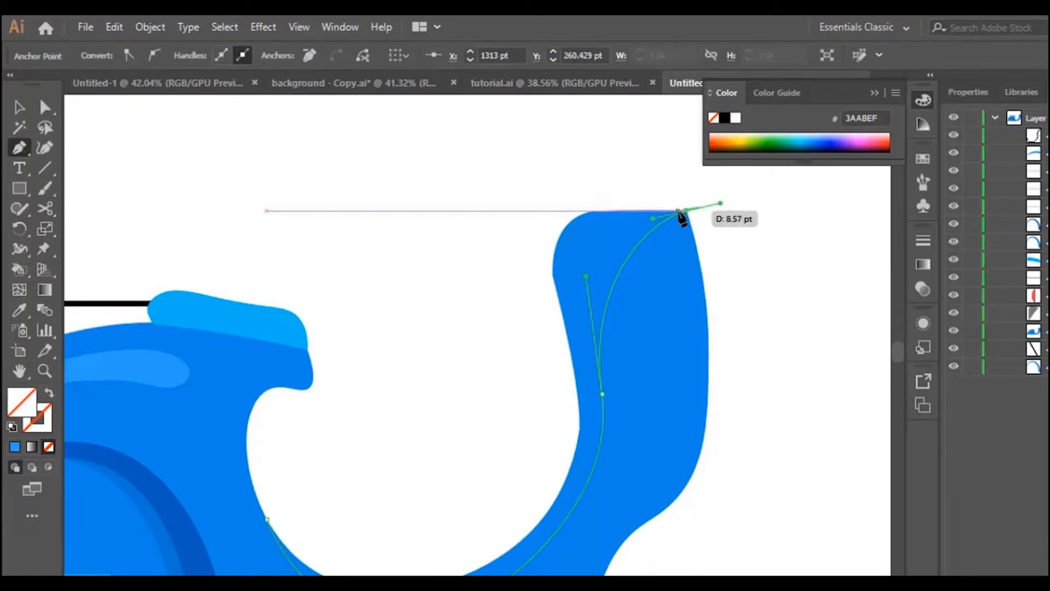
Trace the path back along the shield's rounded top, inner edge and floorboard curve, closing it at the starting point
mouse_move(580, 216)
mouse_down()
mouse_move(556, 225)
mouse_move(565, 226)
mouse_up()
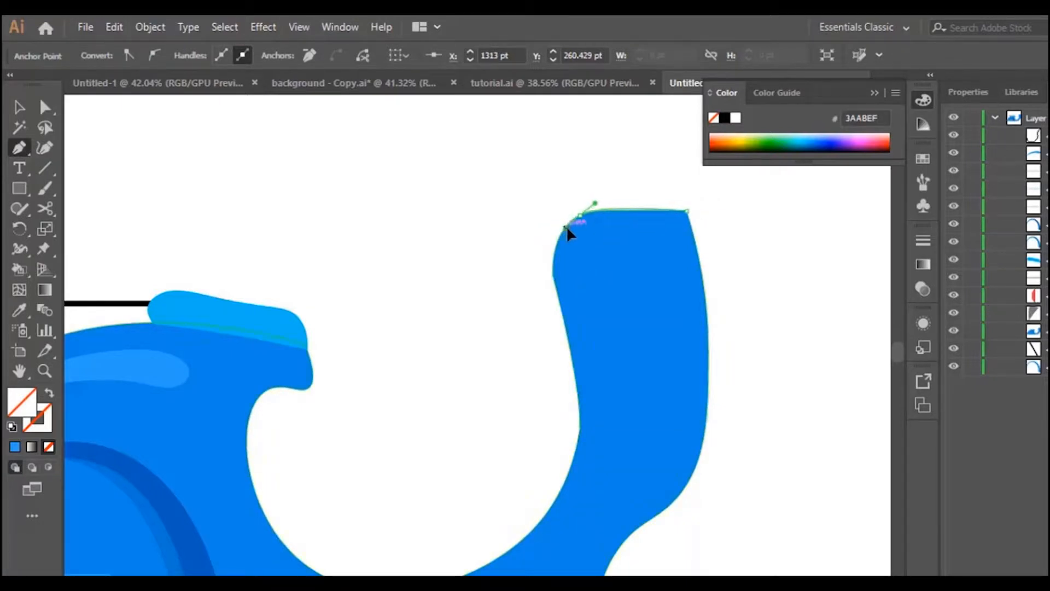
drag(562, 317, 586, 391)
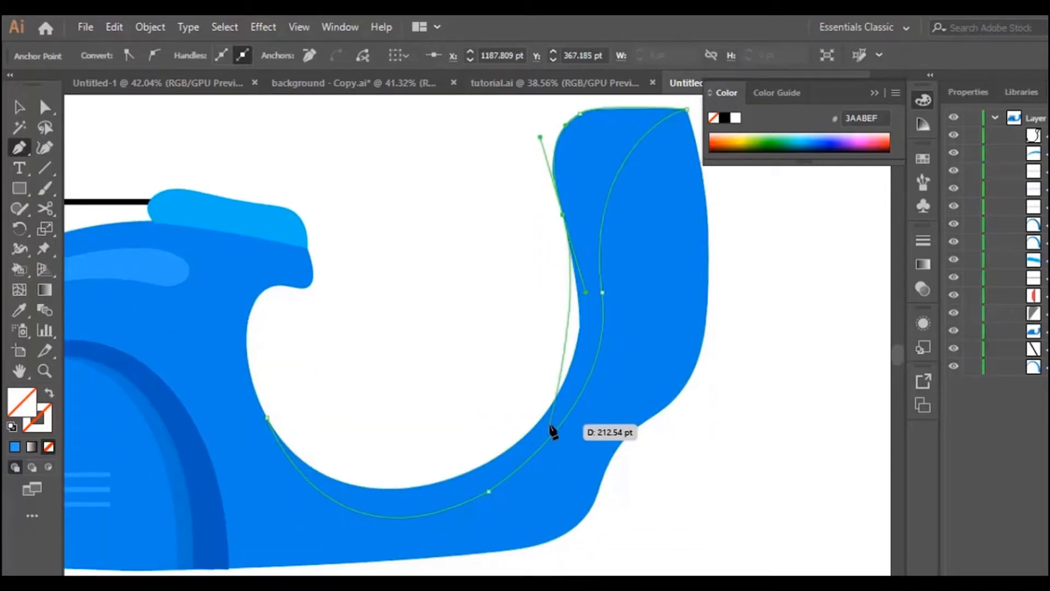
drag(540, 420, 314, 498)
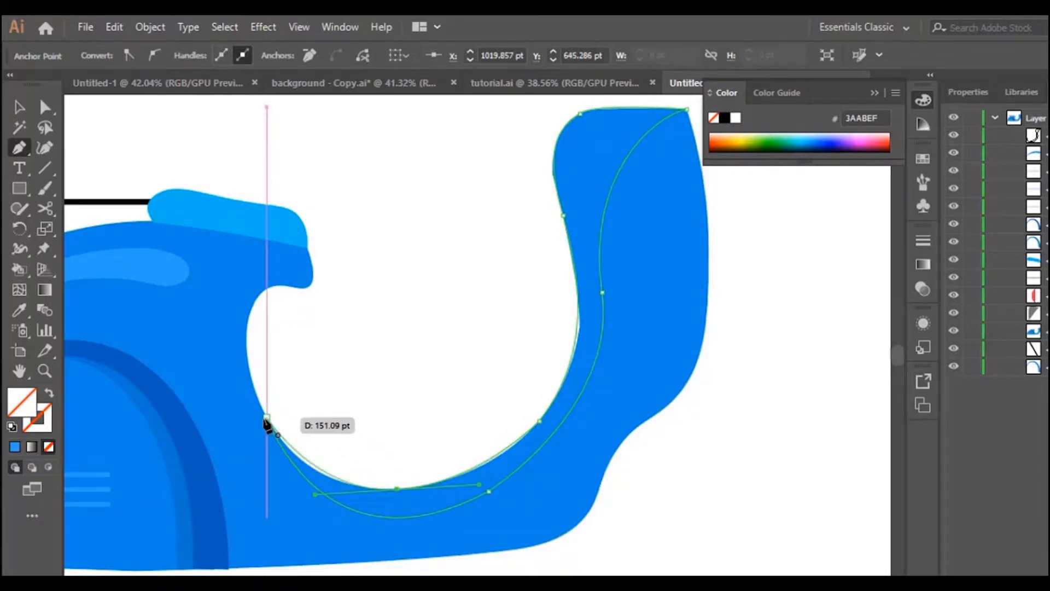
click(268, 419)
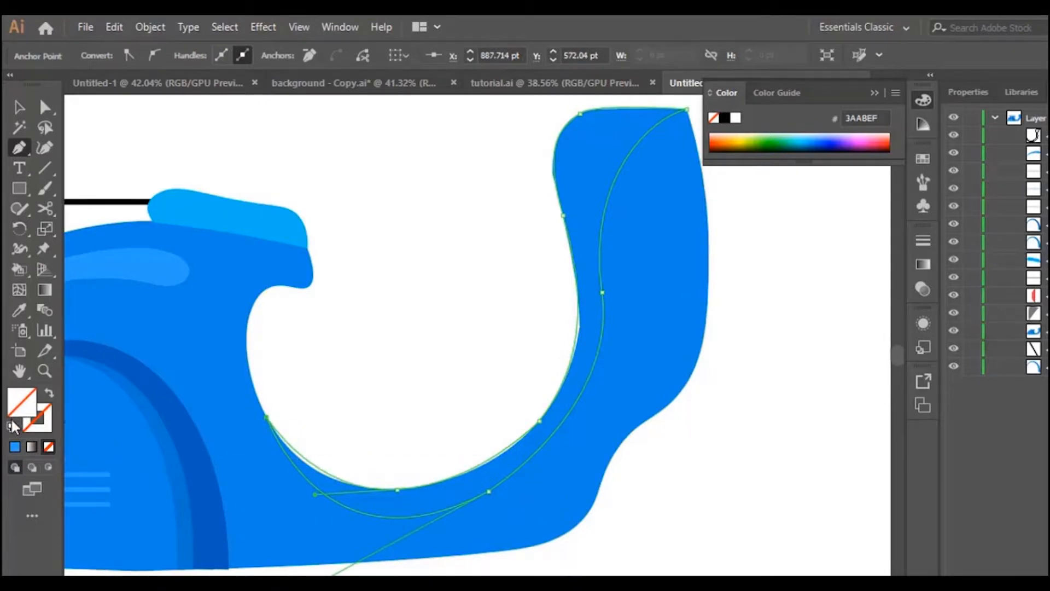
Give the closed shading shape a solid fill and match it to the scooter body's blue with the Eyedropper
click(14, 450)
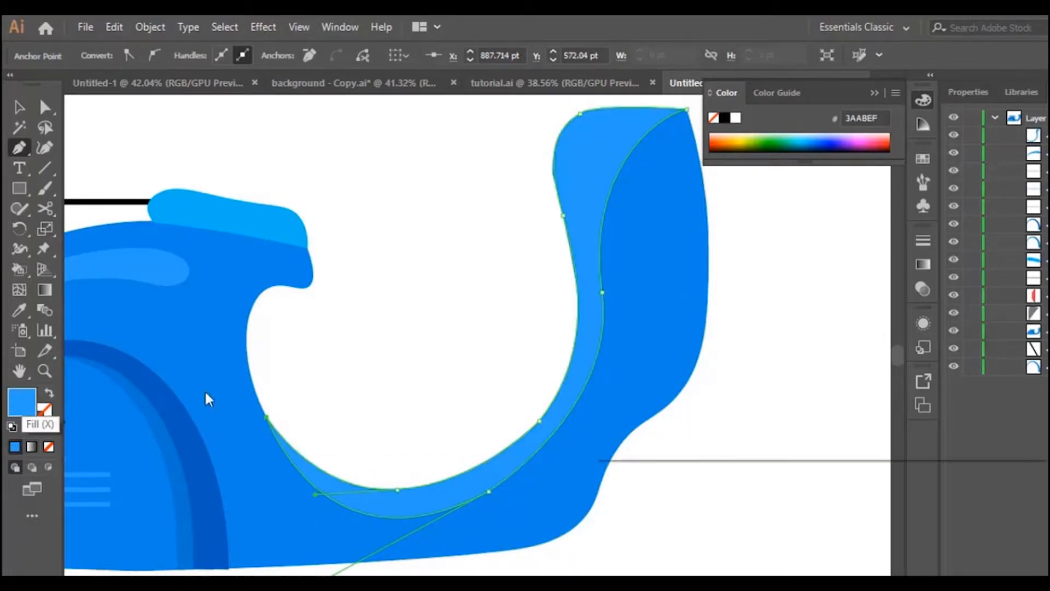
double_click(22, 402)
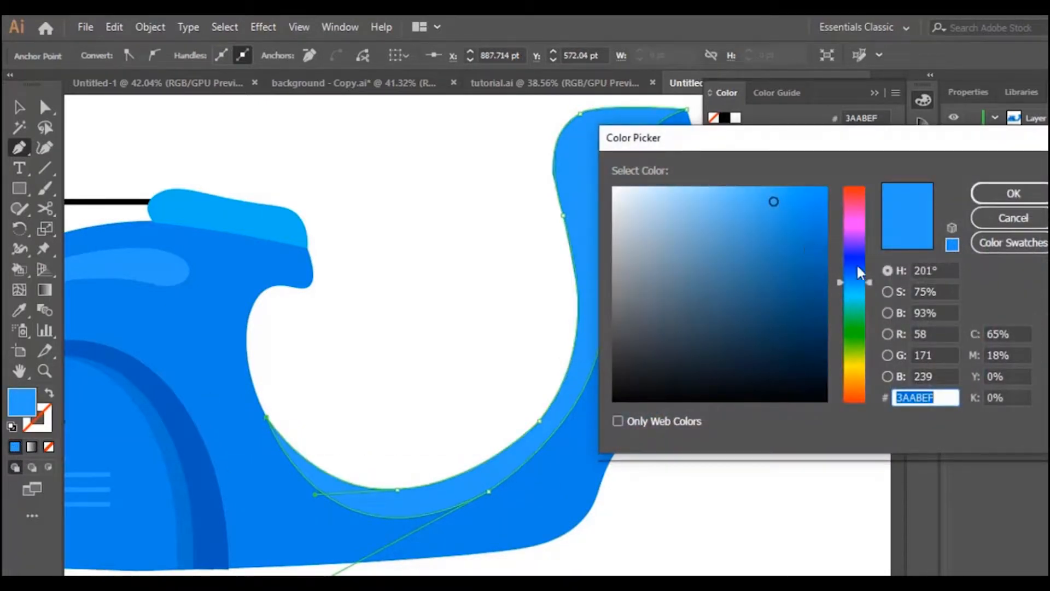
click(1032, 219)
click(19, 309)
click(255, 437)
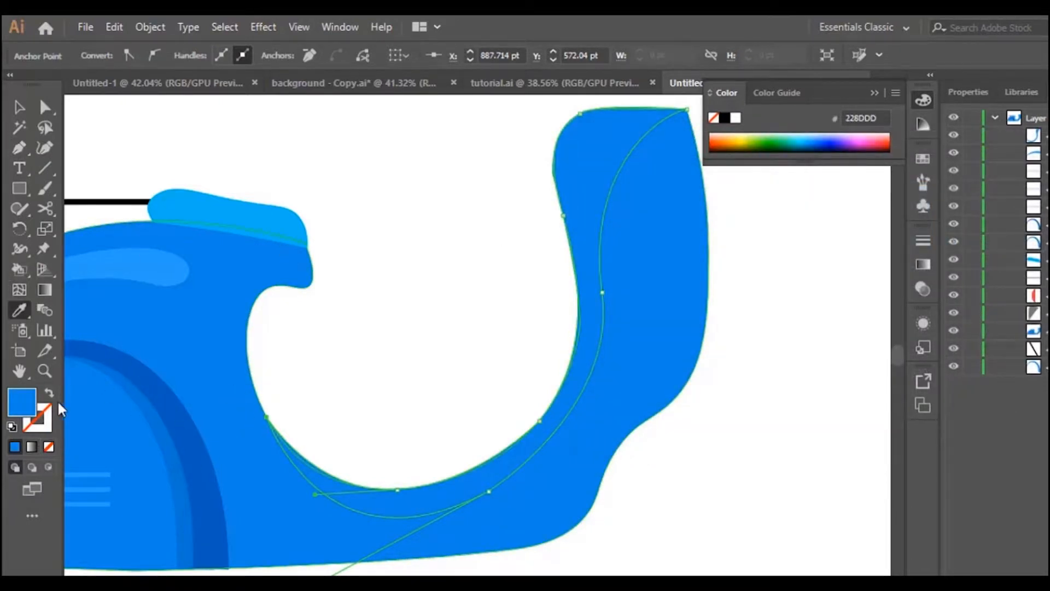
Set the shading shape's fill colour to 1282C6 and deselect it
double_click(29, 410)
click(808, 234)
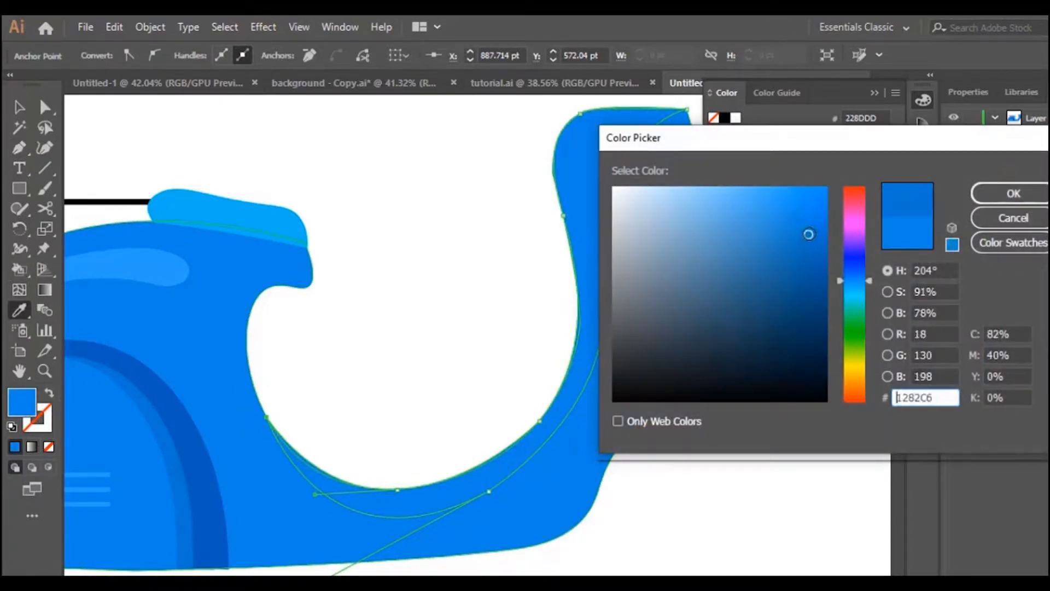
click(1018, 200)
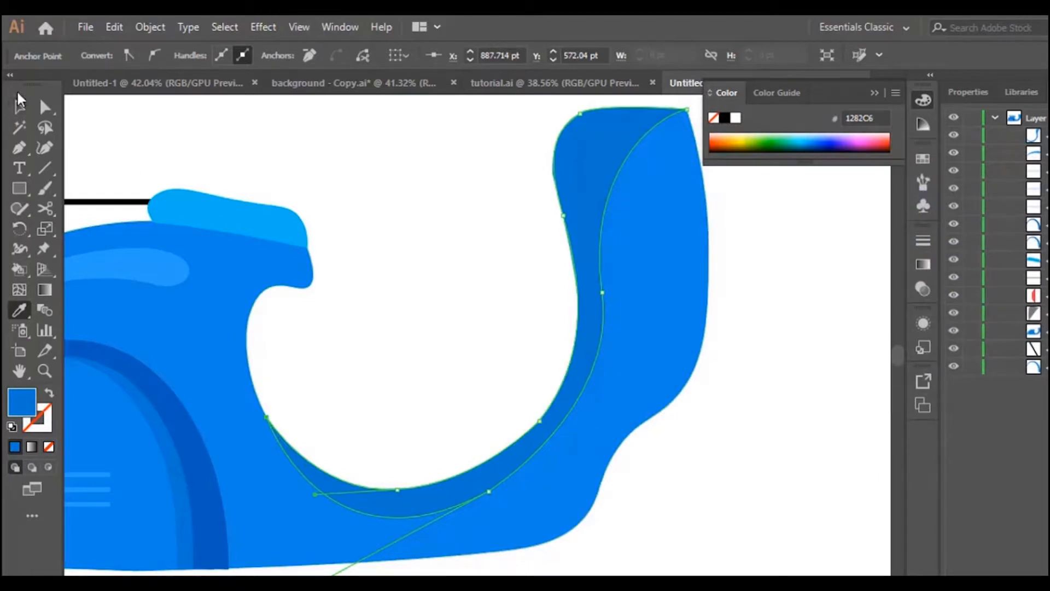
click(20, 104)
click(422, 204)
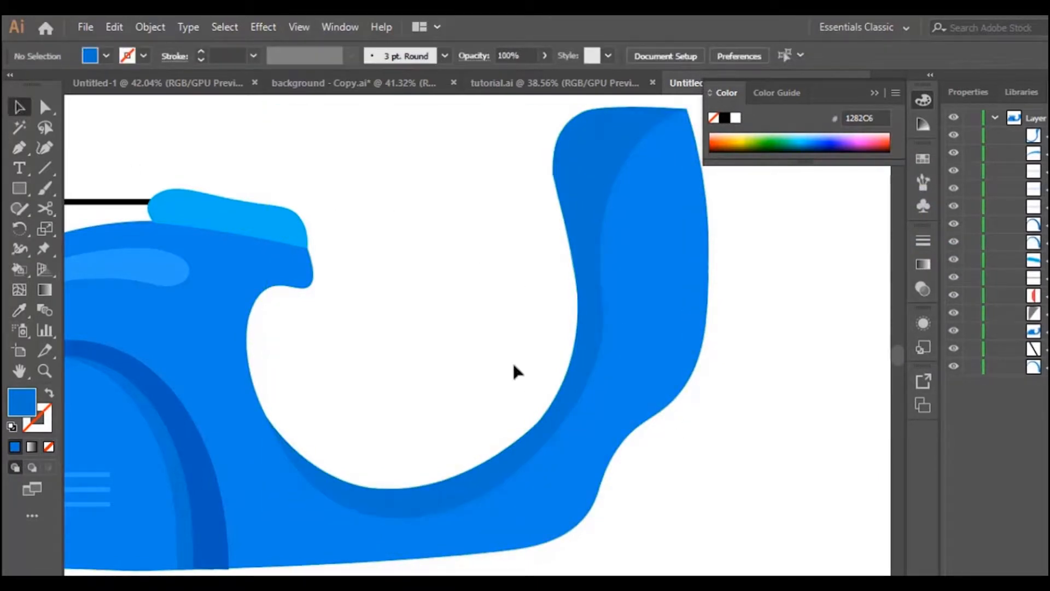
Darken the shading shape along the shield and floorboard to fill colour 0A71A5, and deselect it
click(459, 476)
double_click(20, 404)
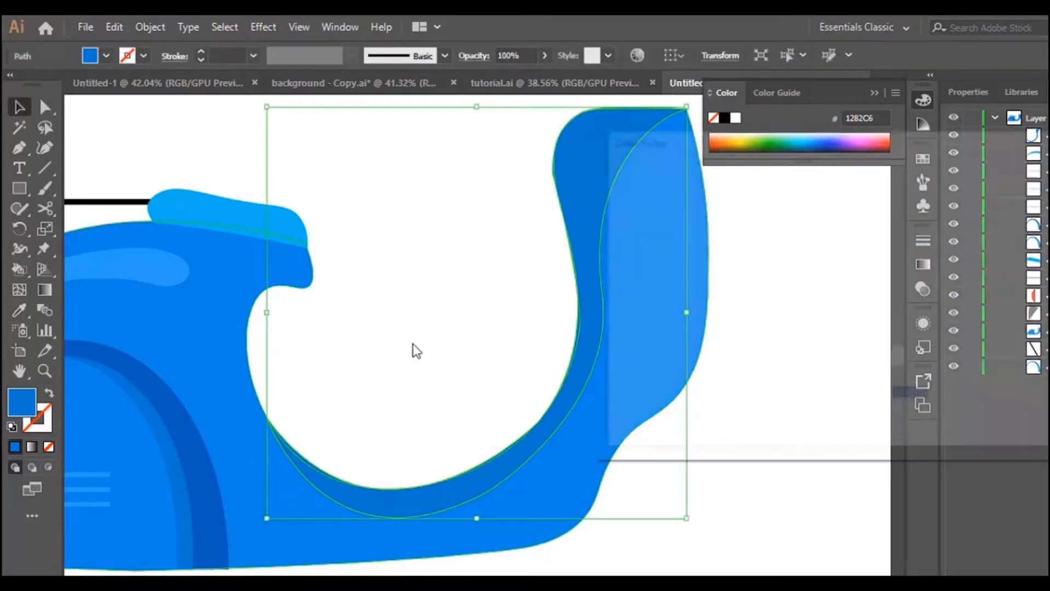
text(0A71A5)
click(985, 198)
click(493, 230)
scroll(802, 433, up, 3)
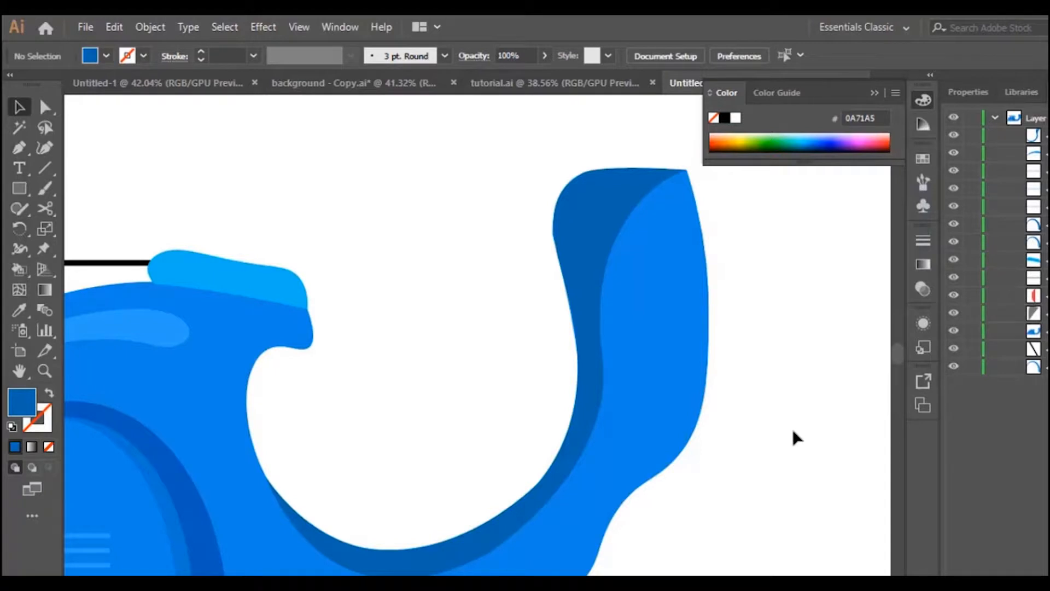
click(584, 202)
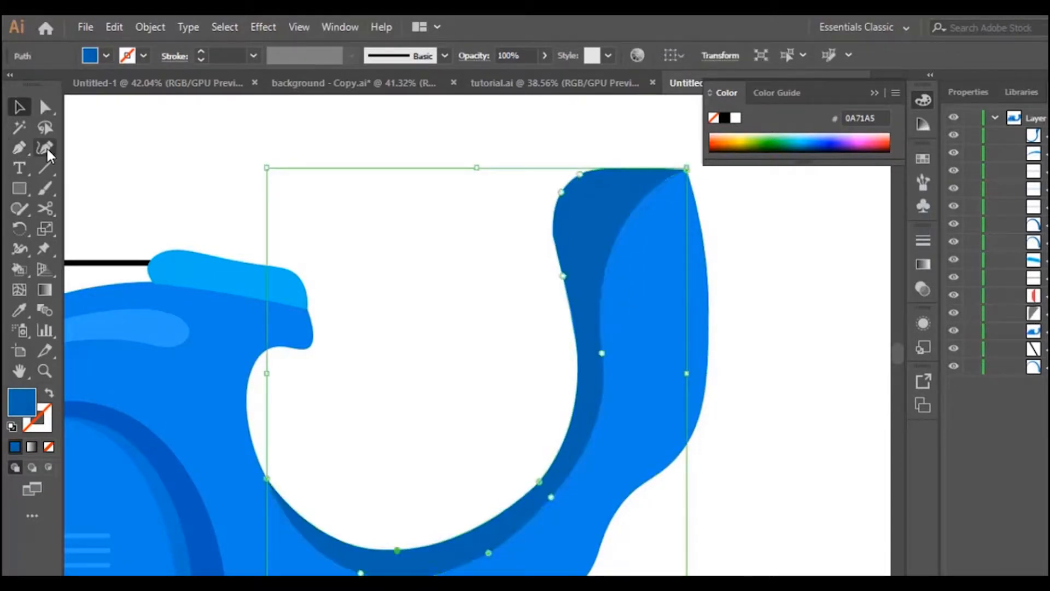
click(506, 342)
Draw a dark blue circle with the Ellipse tool and position it overlapping the front lower edge of the scooter body
scroll(506, 342, down, 2)
drag(557, 351, 489, 249)
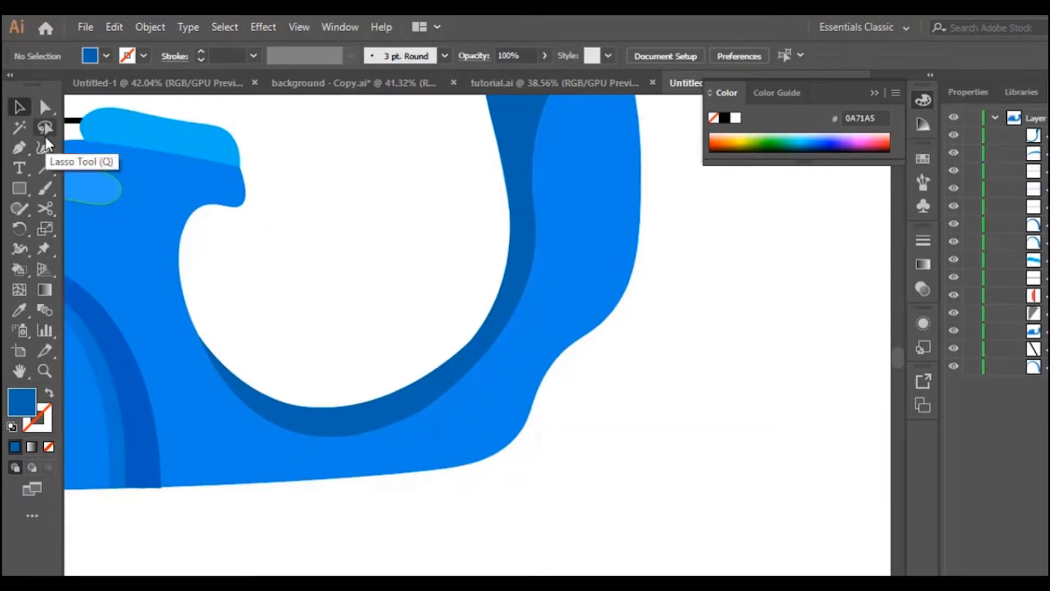
scroll(478, 335, right, 4)
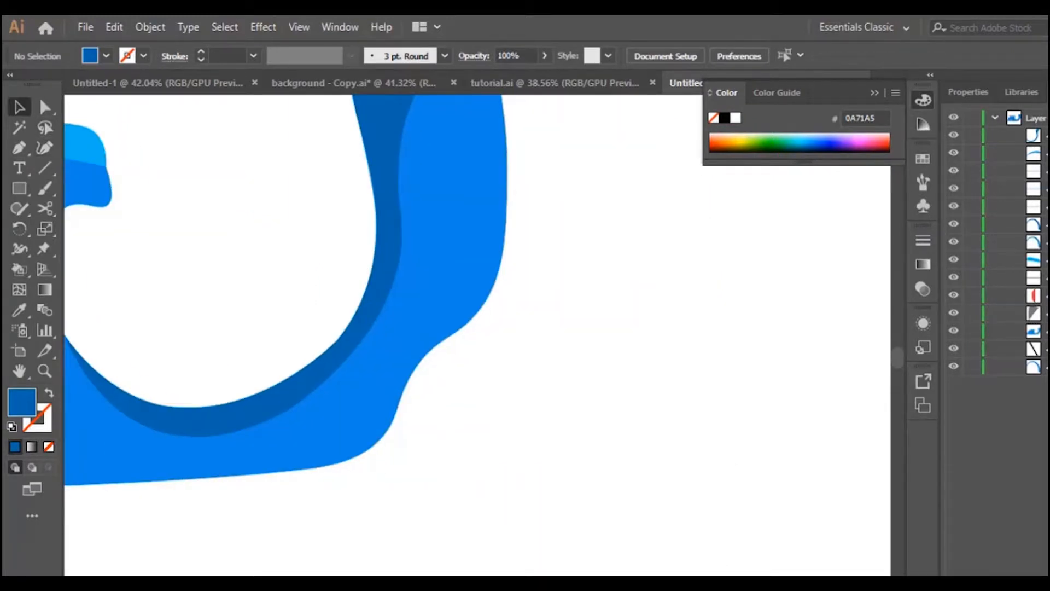
scroll(450, 397, down, 3)
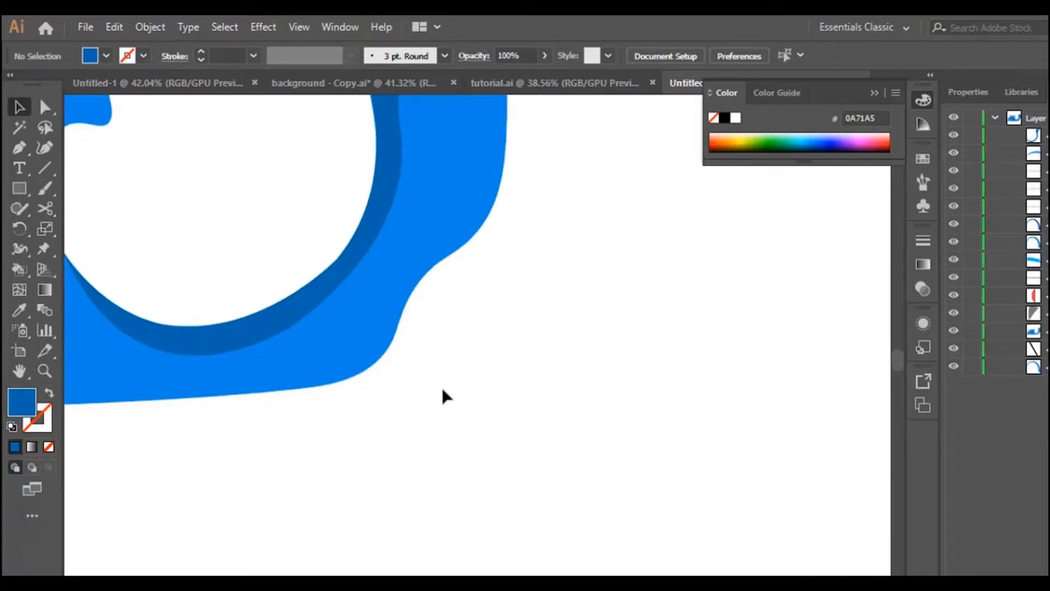
click(19, 189)
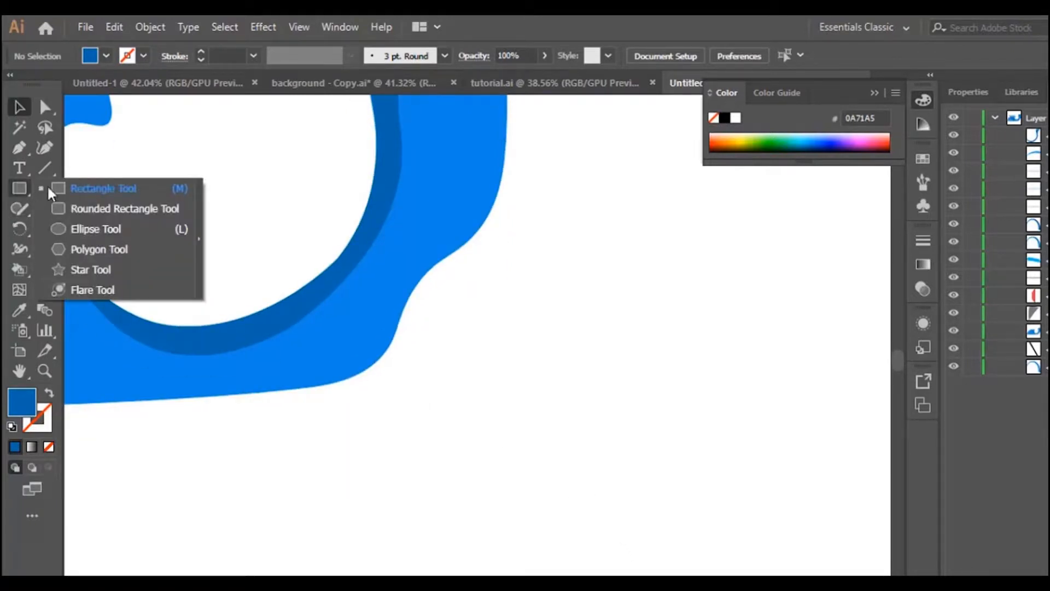
click(96, 229)
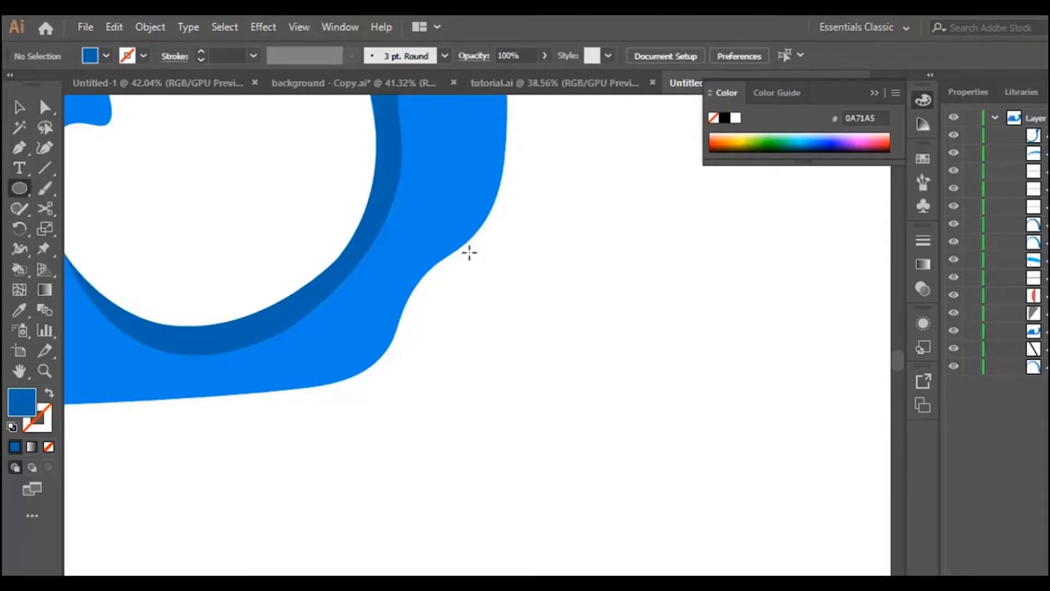
drag(470, 252, 758, 541)
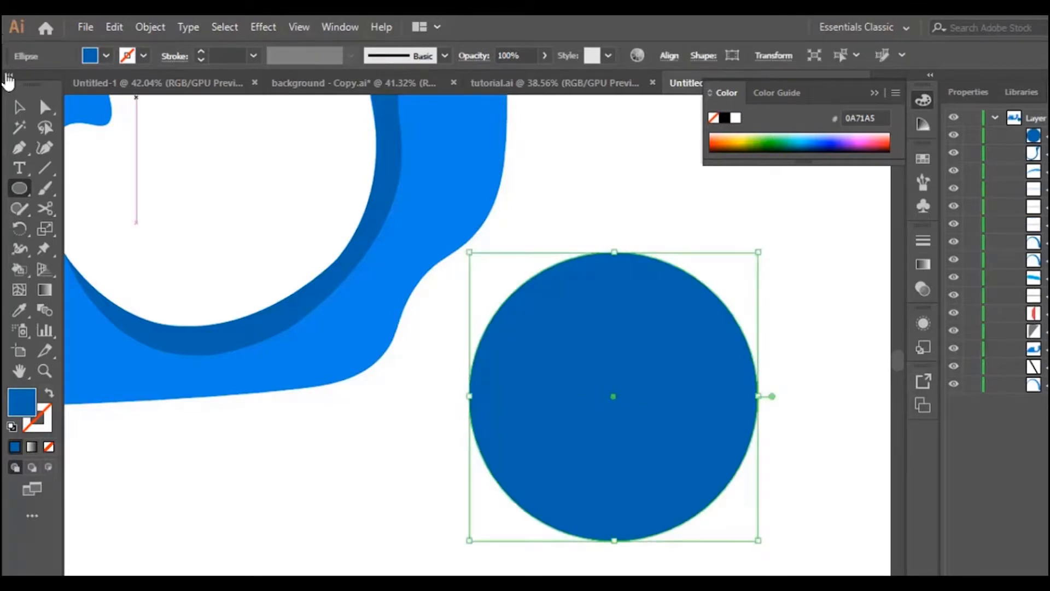
click(20, 108)
drag(646, 334, 570, 298)
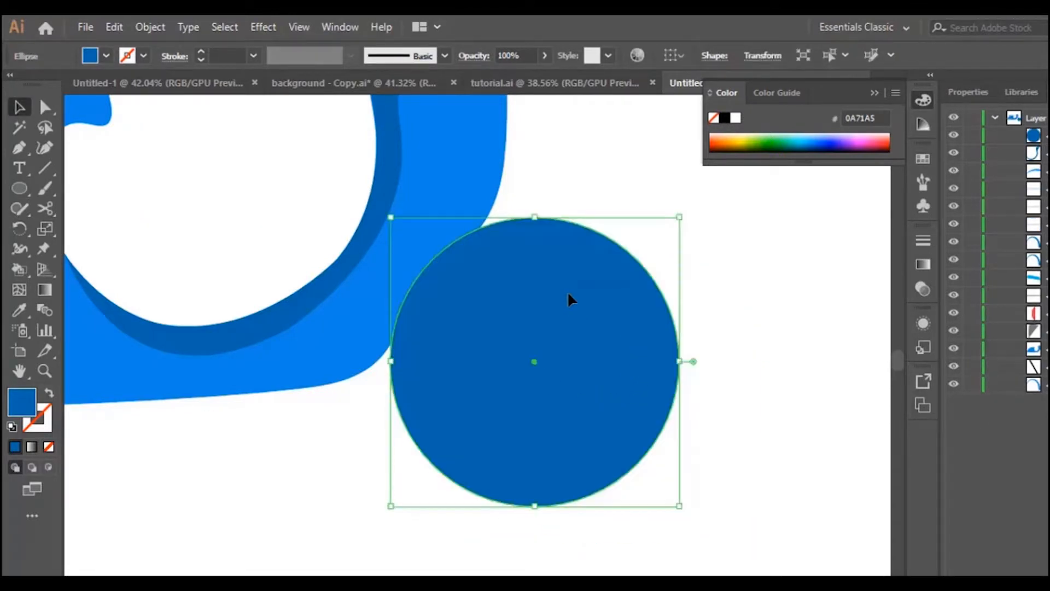
Draw a wavy Pen path across the middle of the circle, extending past both sides, with a stroke and no fill
scroll(623, 289, down, 2)
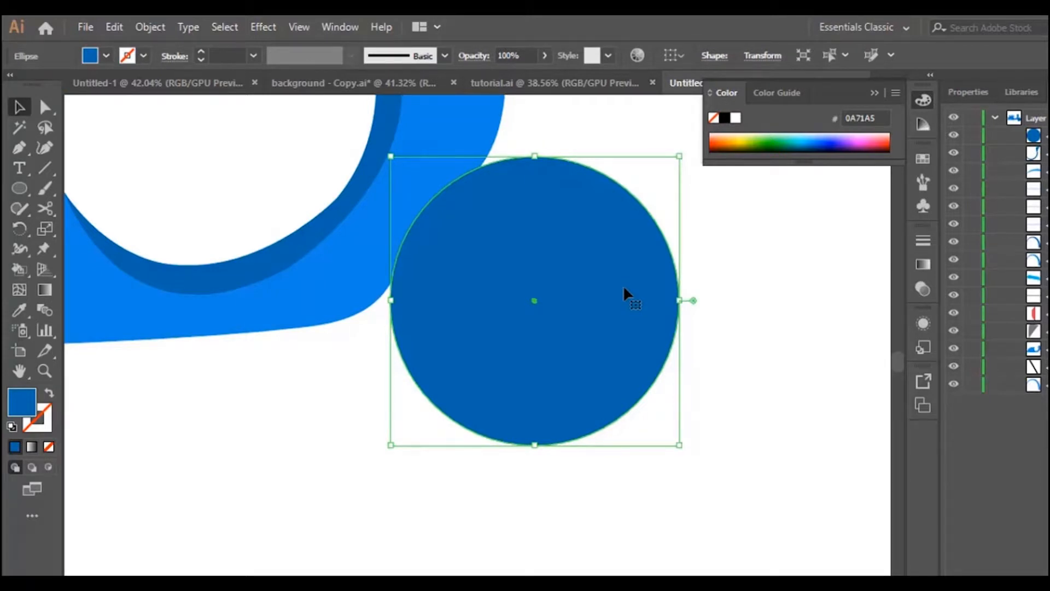
click(19, 145)
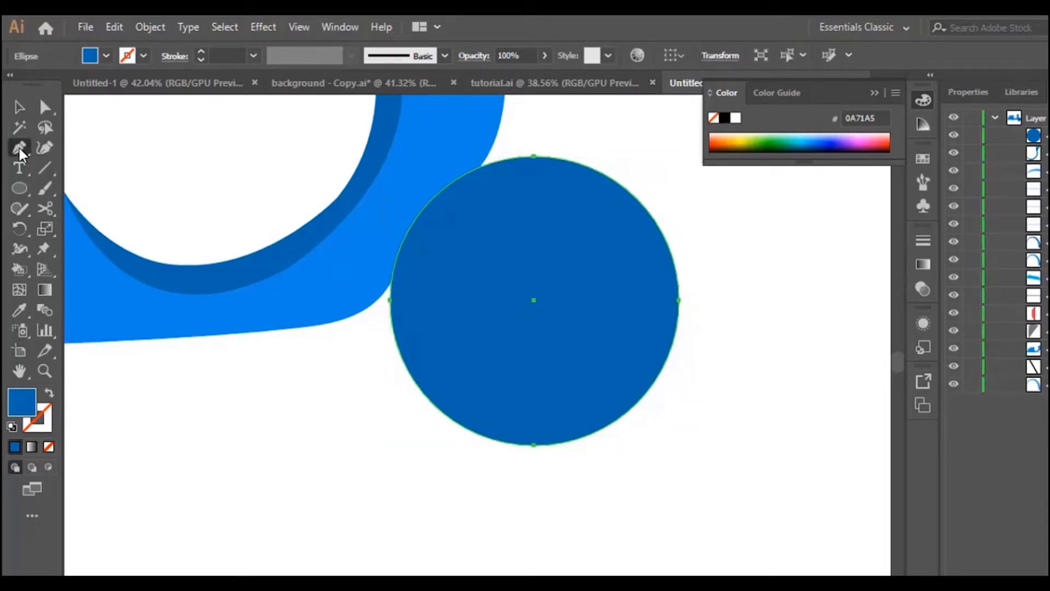
click(382, 323)
drag(508, 291, 538, 229)
drag(591, 269, 609, 281)
drag(703, 272, 724, 252)
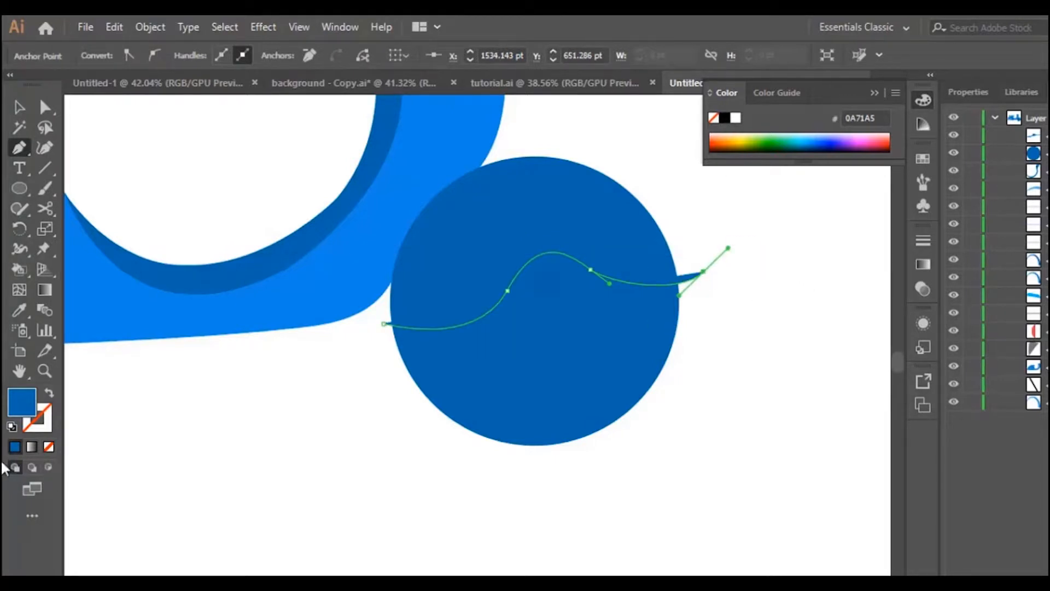
click(49, 393)
Remove the part of the circle below the wavy line and the line's protruding ends with the Shape Builder
click(19, 107)
shift+click(481, 429)
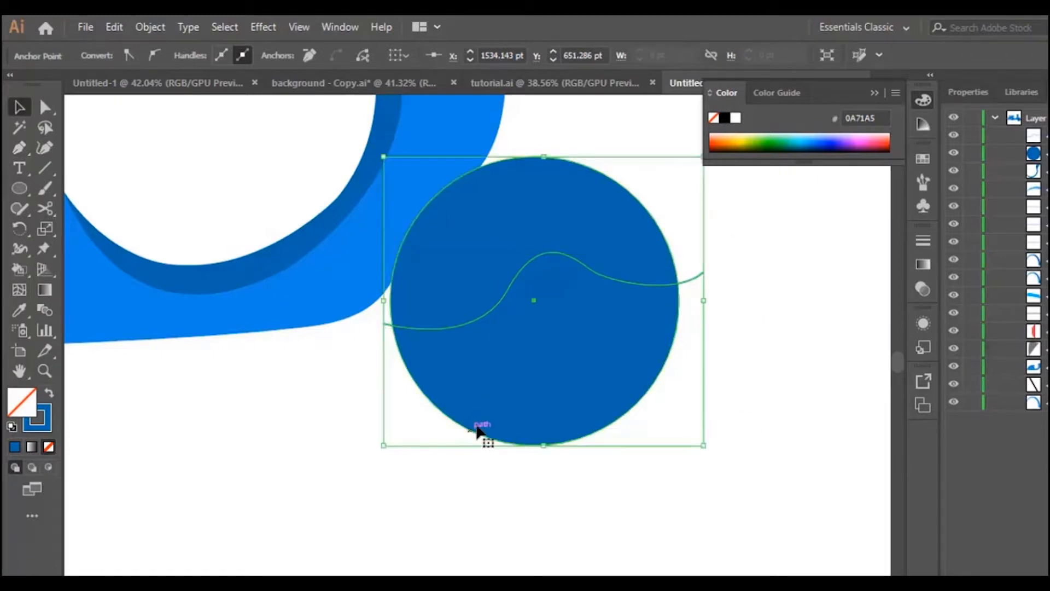
click(22, 272)
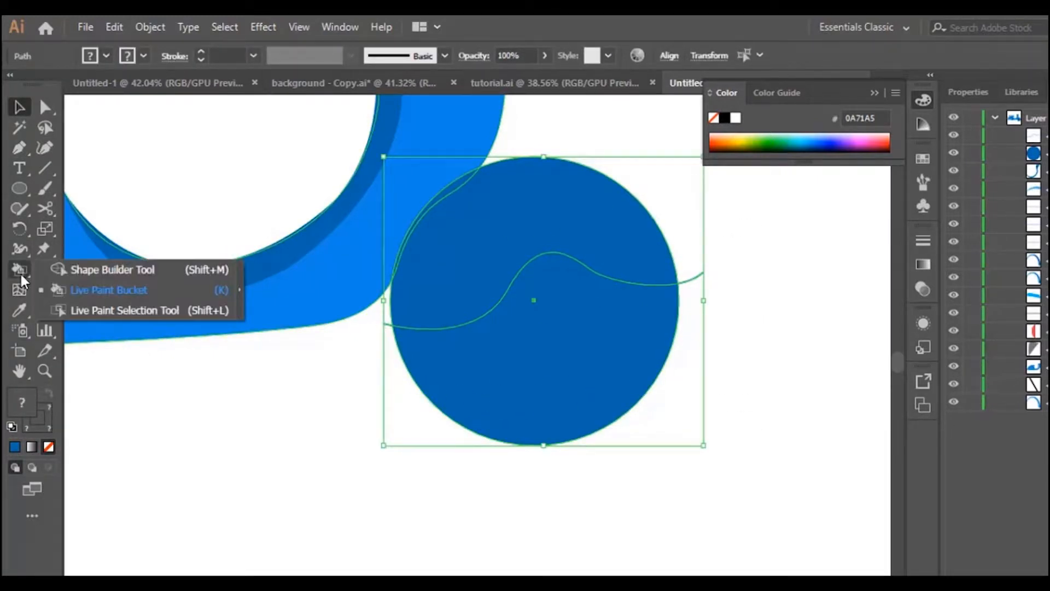
click(136, 272)
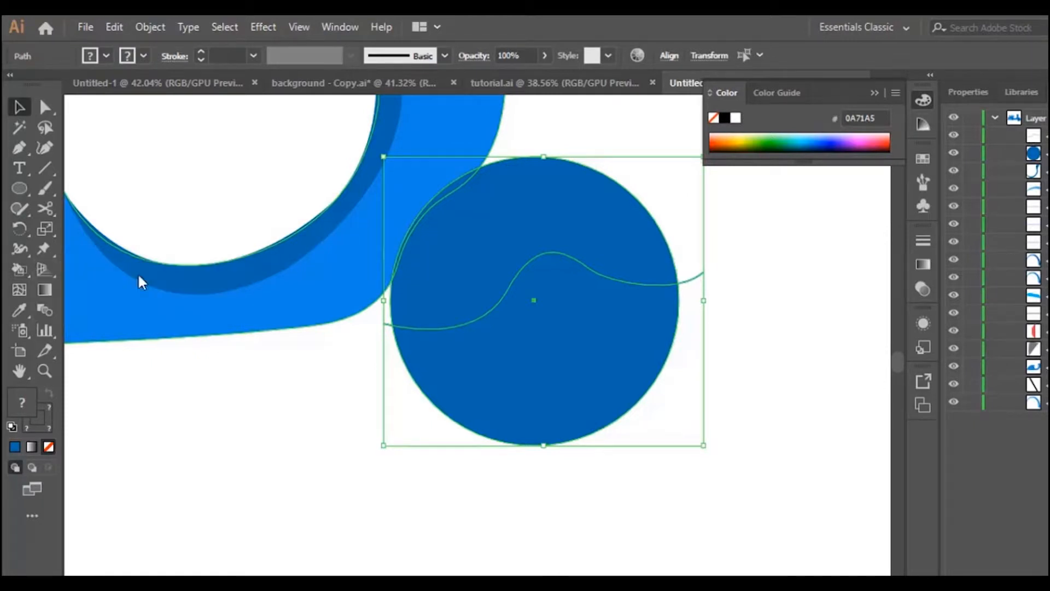
alt+click(621, 355)
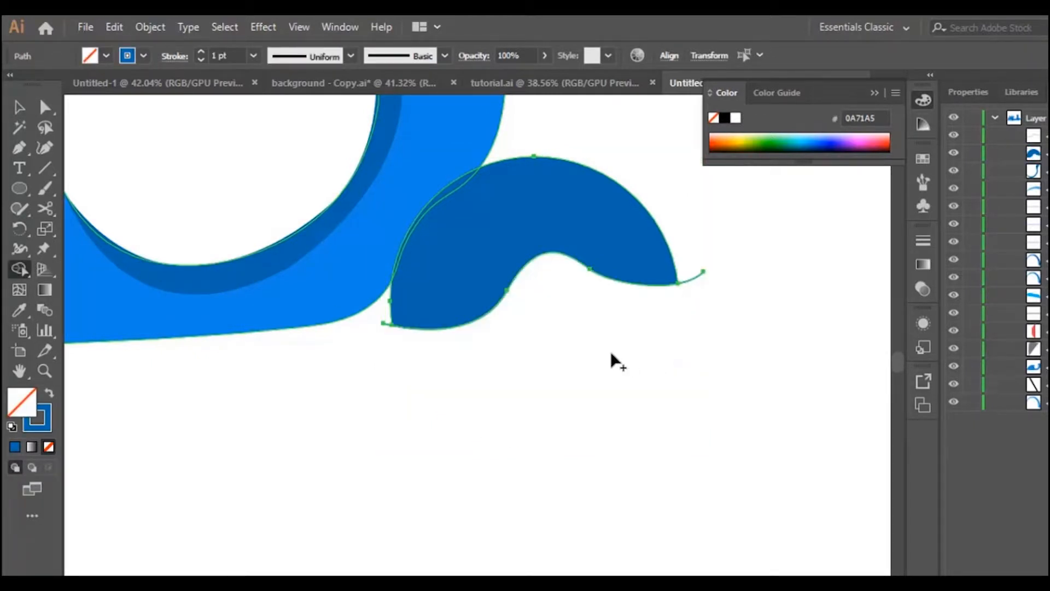
click(20, 112)
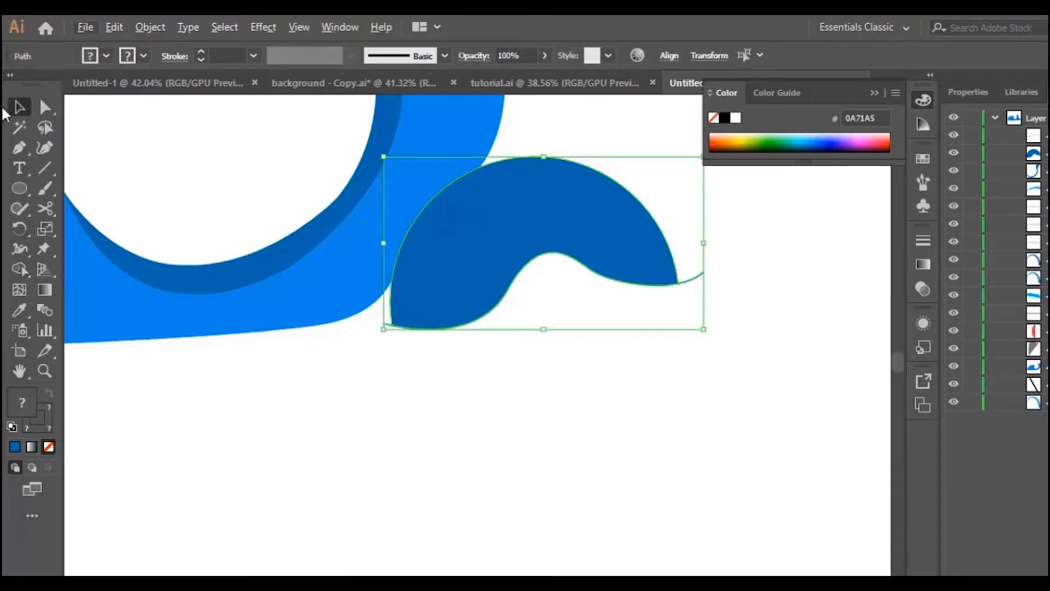
click(19, 267)
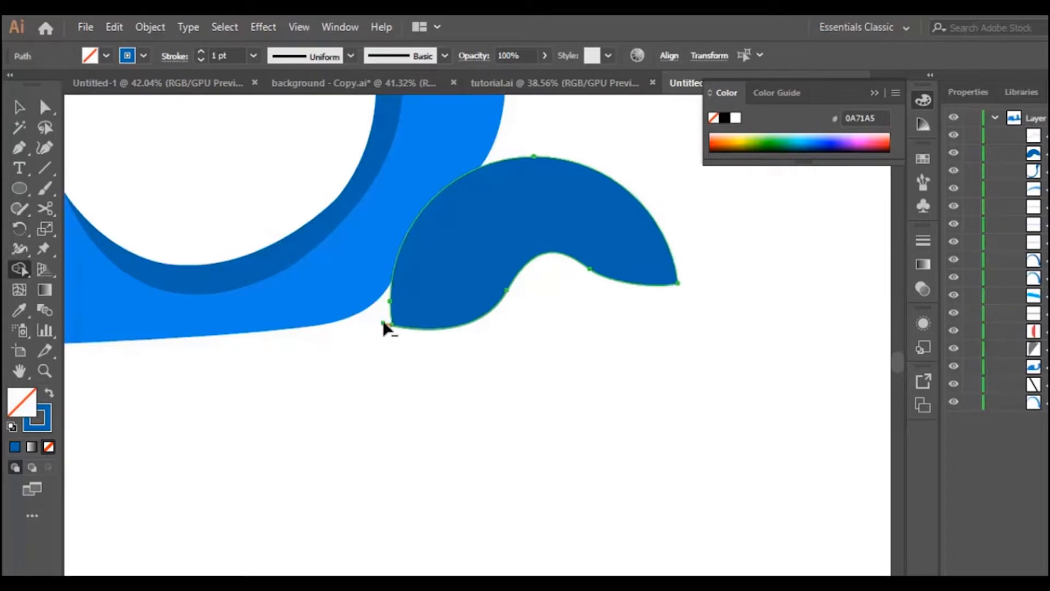
click(19, 106)
click(723, 427)
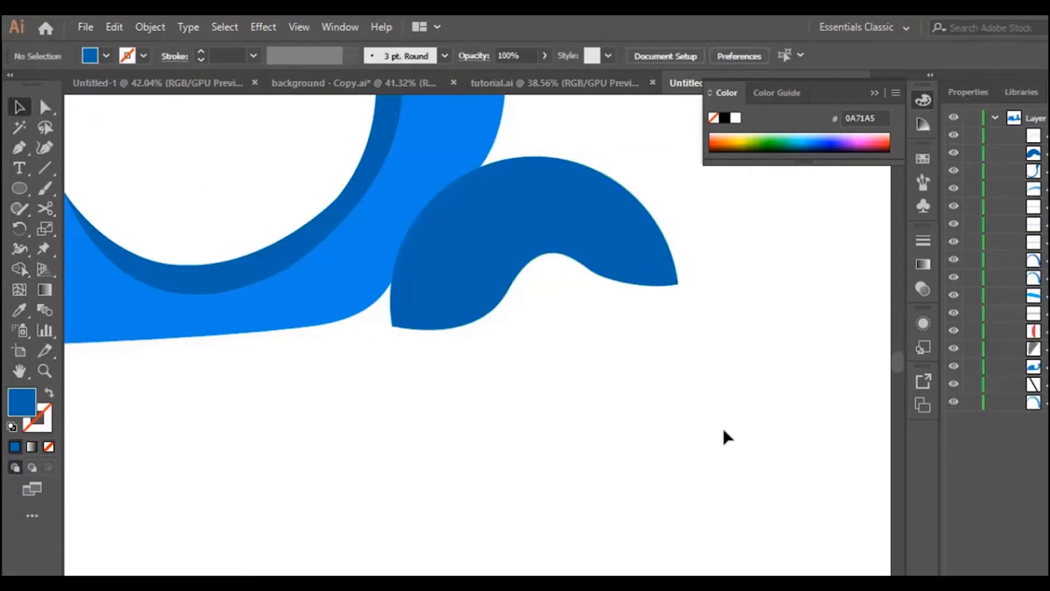
Reshape the fender's lower edge with the Curvature tool to widen the wheel arch toward the scooter body
scroll(695, 469, up, 1)
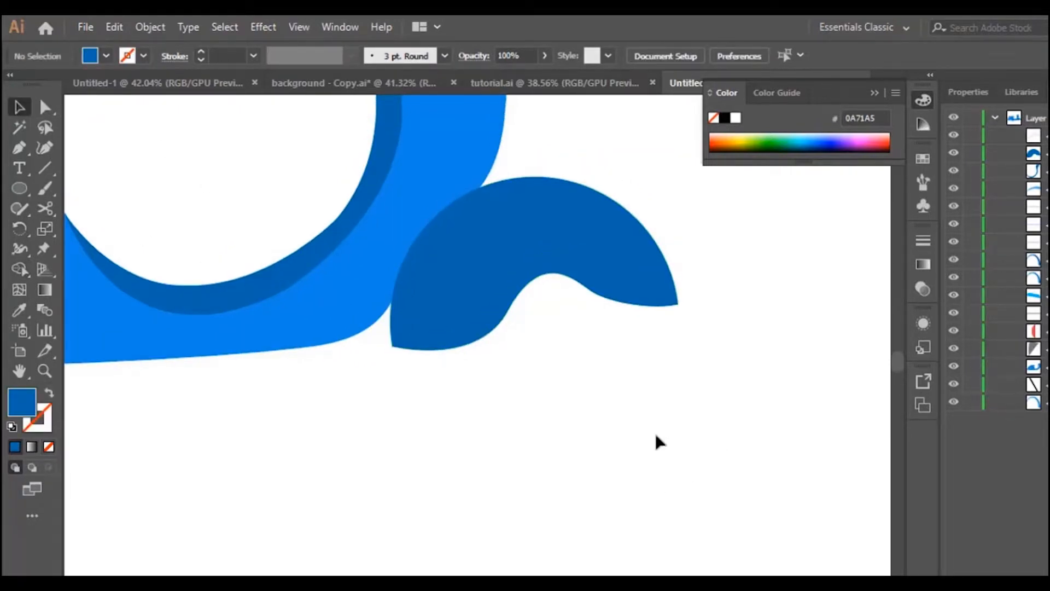
click(583, 261)
click(46, 149)
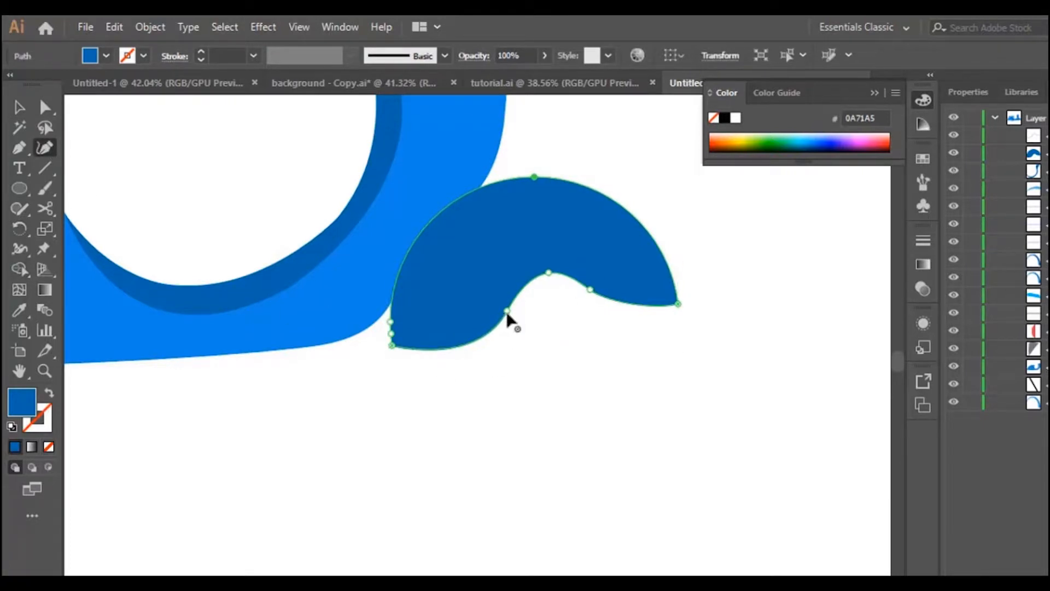
drag(505, 312, 487, 314)
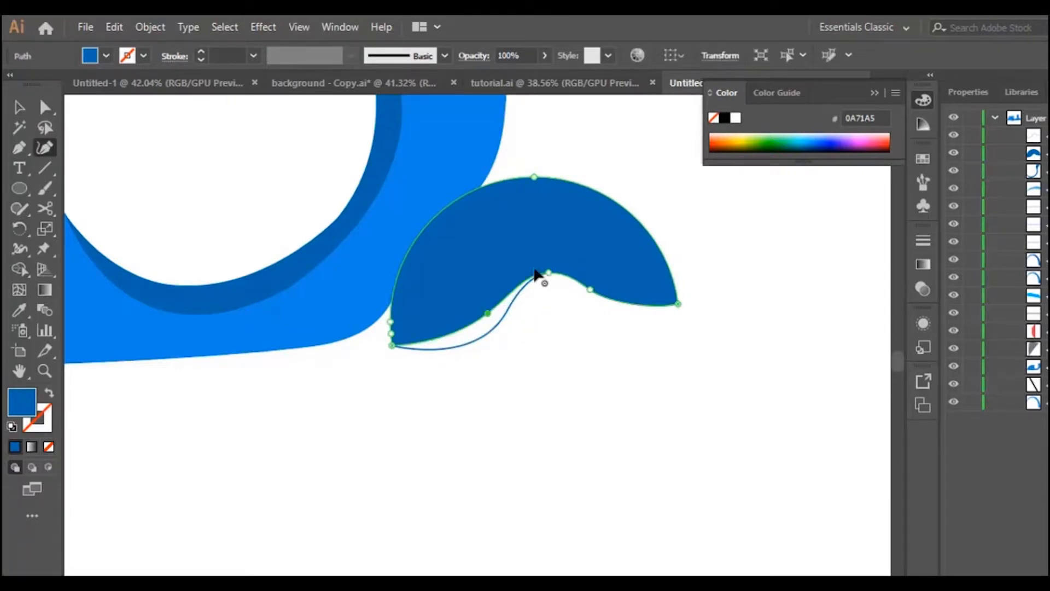
mouse_move(545, 276)
mouse_down()
mouse_move(532, 273)
mouse_move(556, 290)
mouse_move(533, 272)
mouse_up()
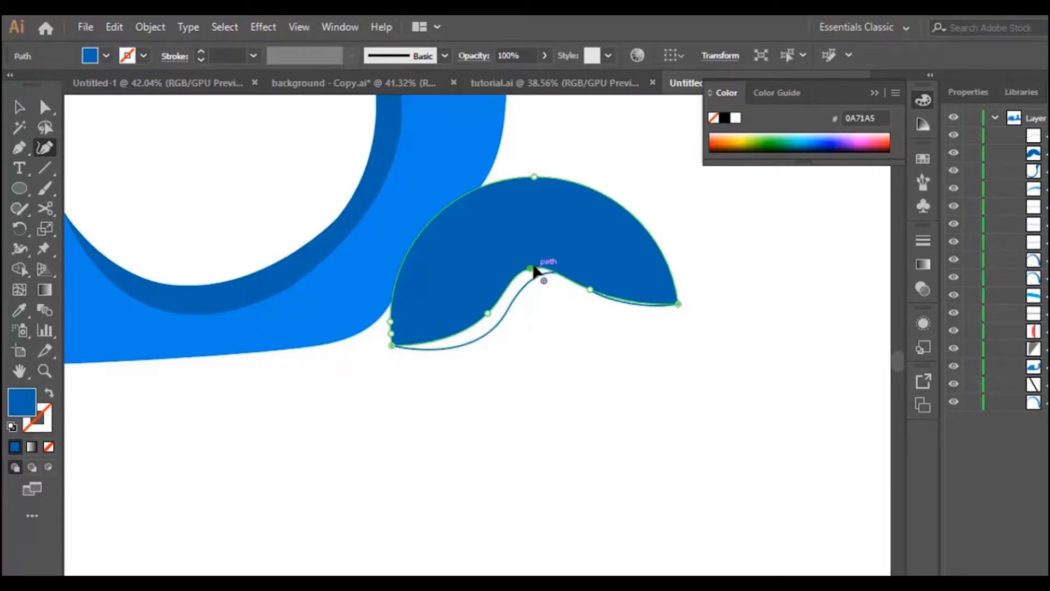
click(548, 272)
drag(548, 271, 514, 276)
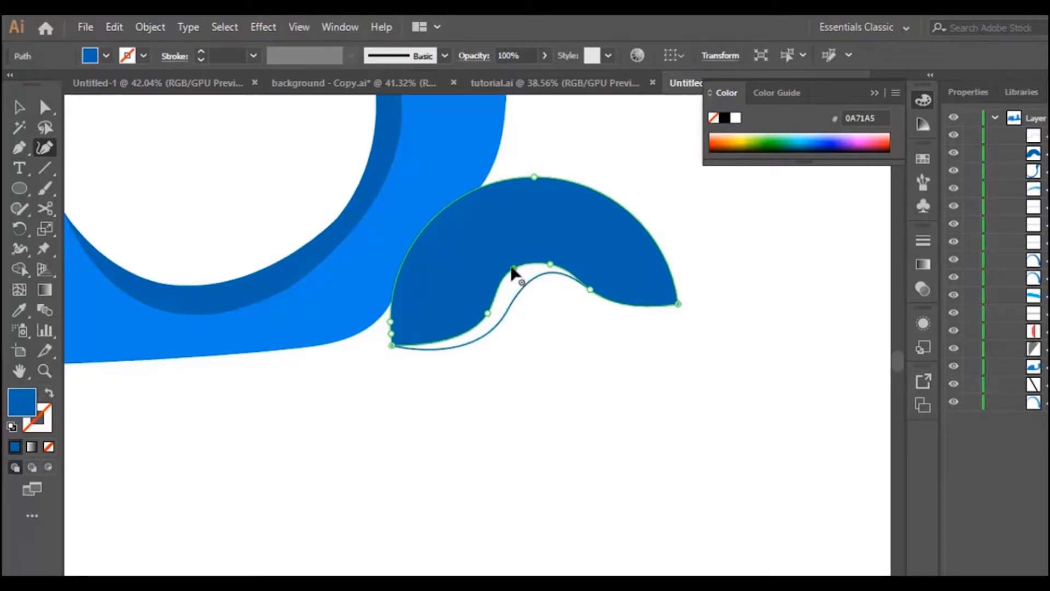
Delete the leftover wavy line beneath the fender
click(19, 107)
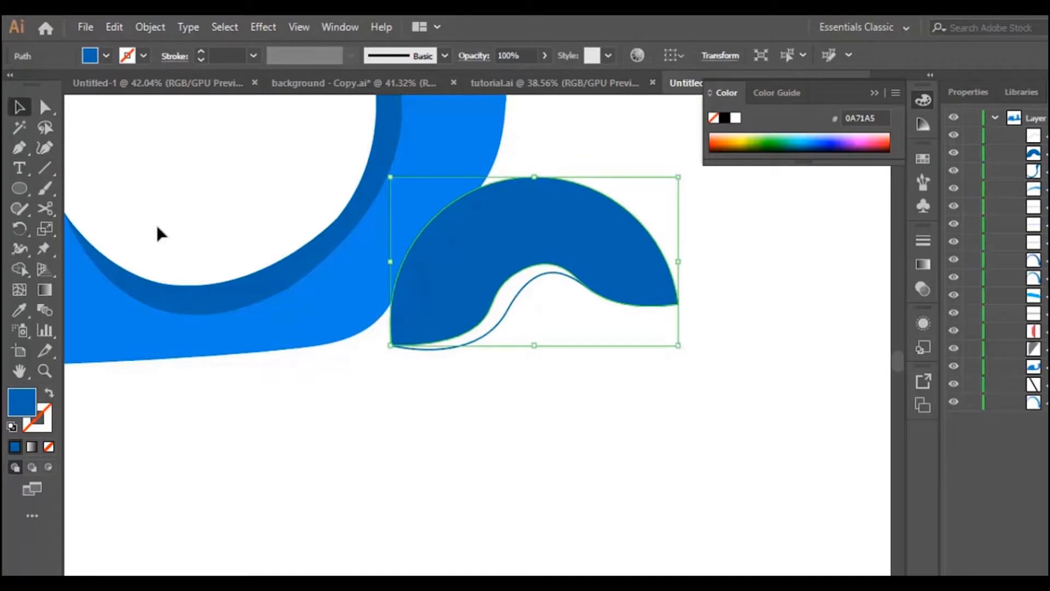
click(485, 327)
key(Delete)
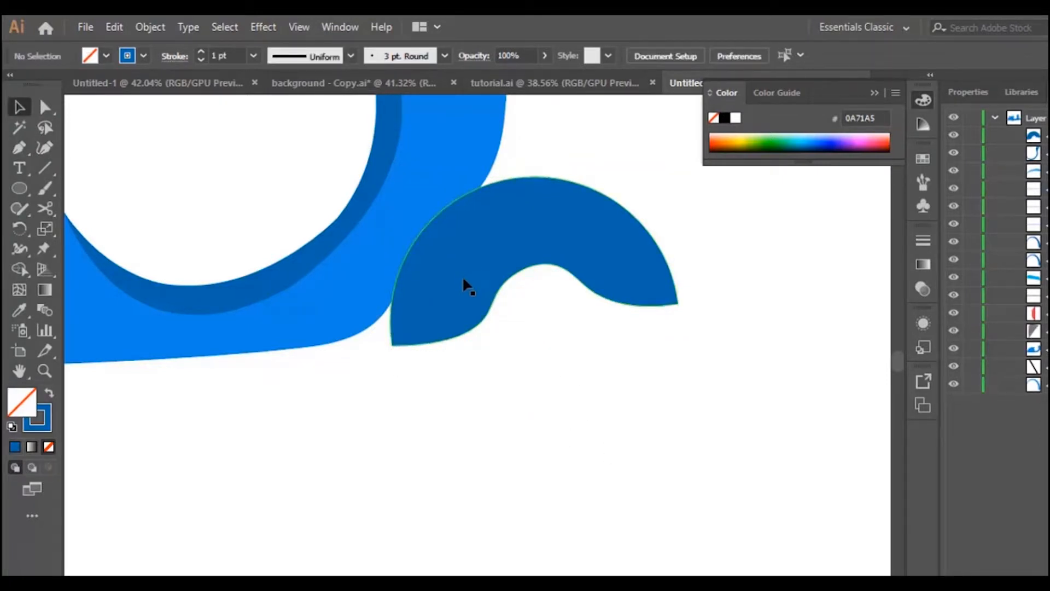
Nudge the fender slightly toward the scooter body, match its fill to the body's blue with the Eyedropper, and deselect it
drag(457, 279, 453, 280)
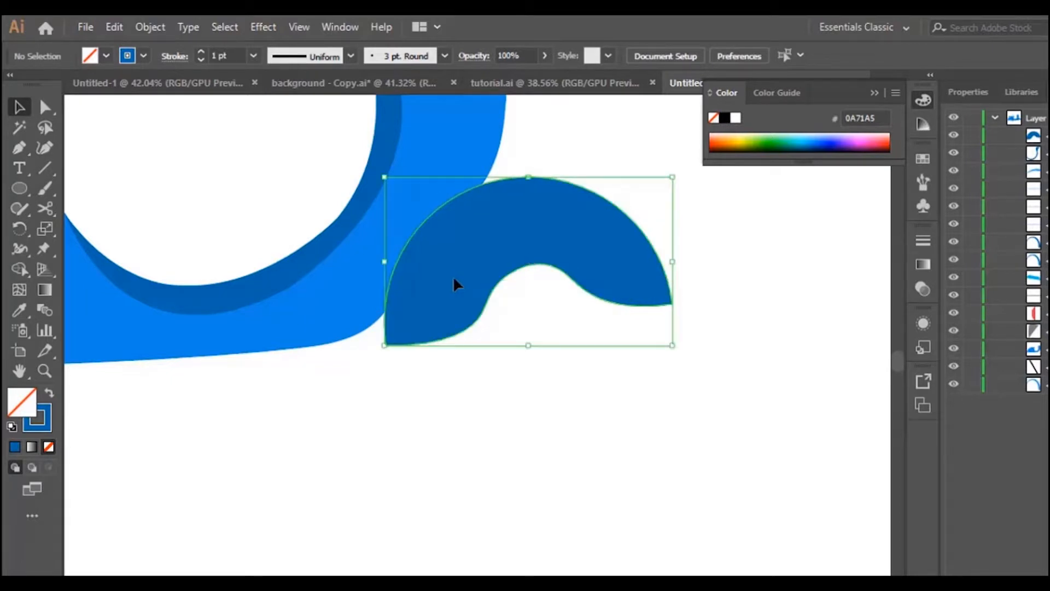
click(19, 310)
click(313, 296)
click(22, 111)
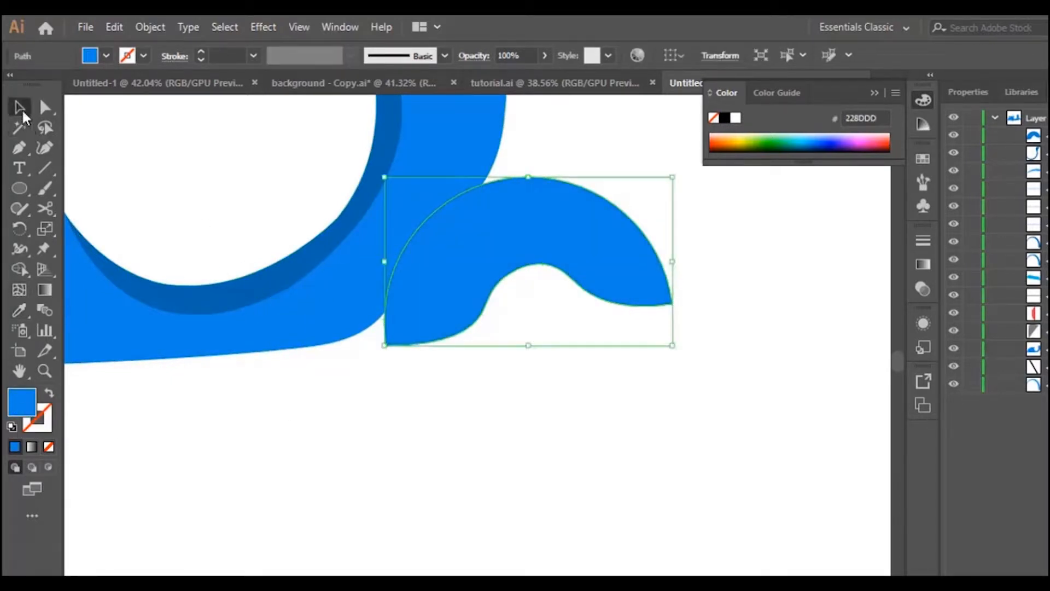
click(616, 423)
Draw a closed curved shading shape with the Pen tool along the fender's outer edge, from its top to its front tip
scroll(652, 460, up, 2)
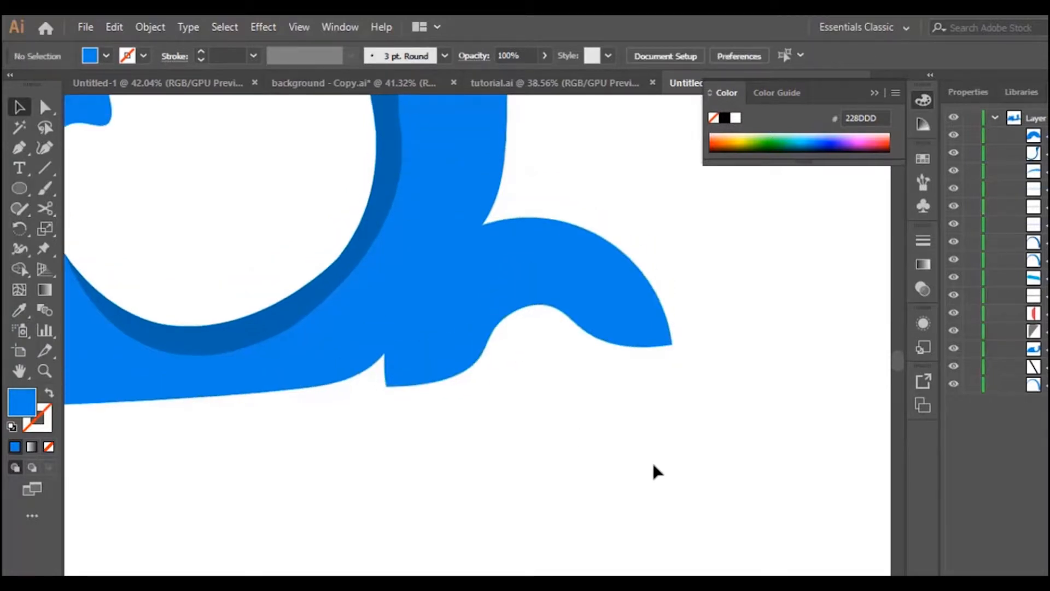
click(21, 150)
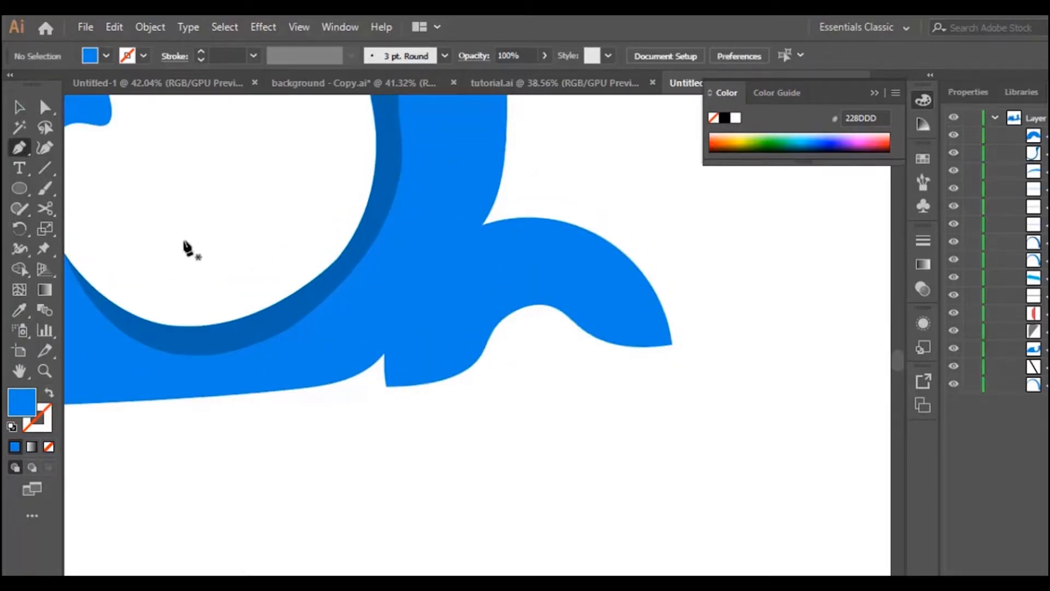
click(512, 218)
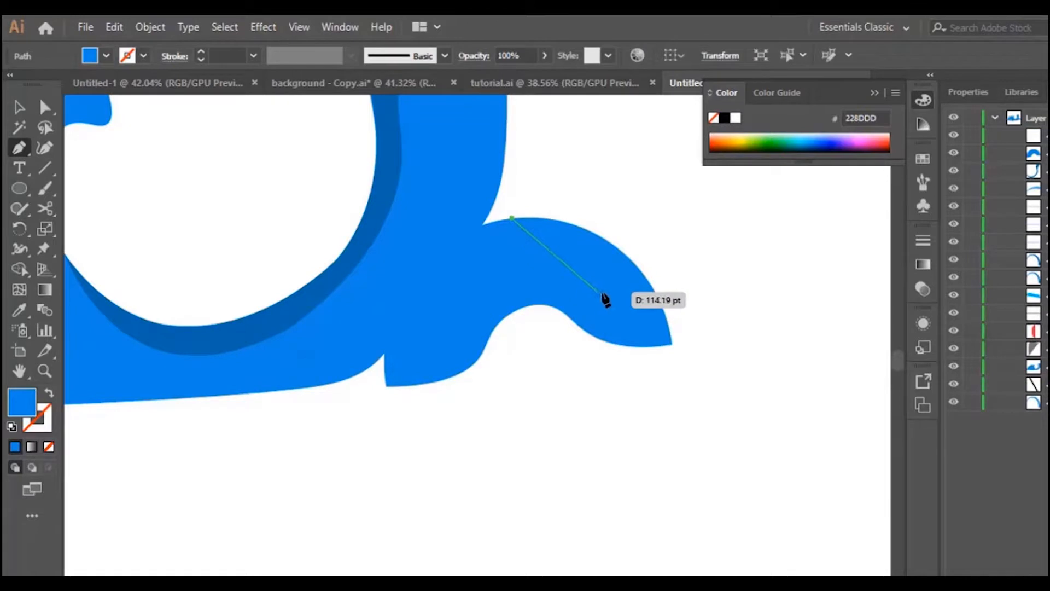
drag(624, 304, 641, 352)
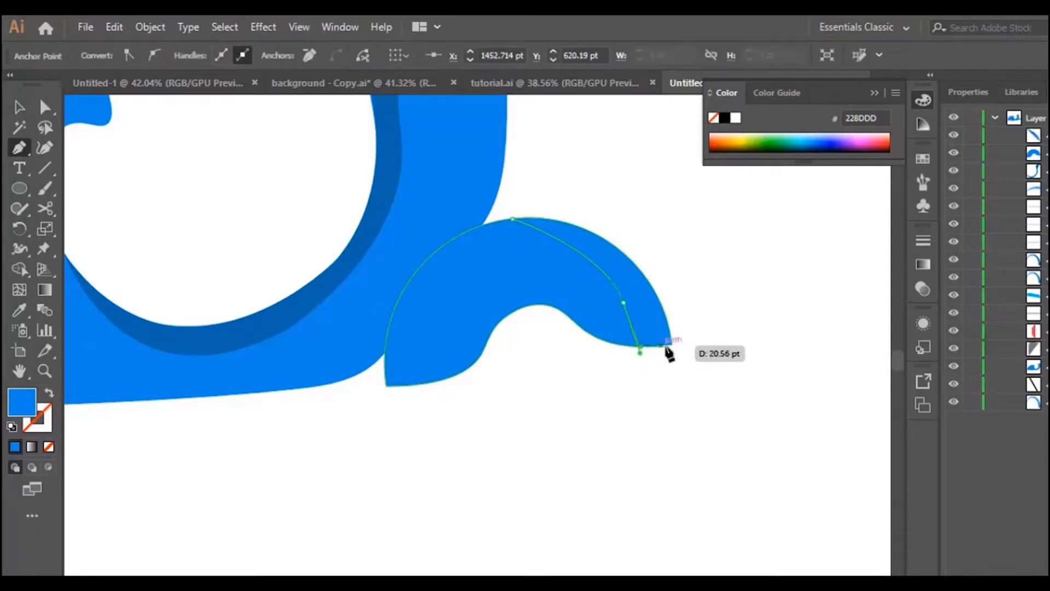
click(672, 344)
drag(514, 219, 368, 233)
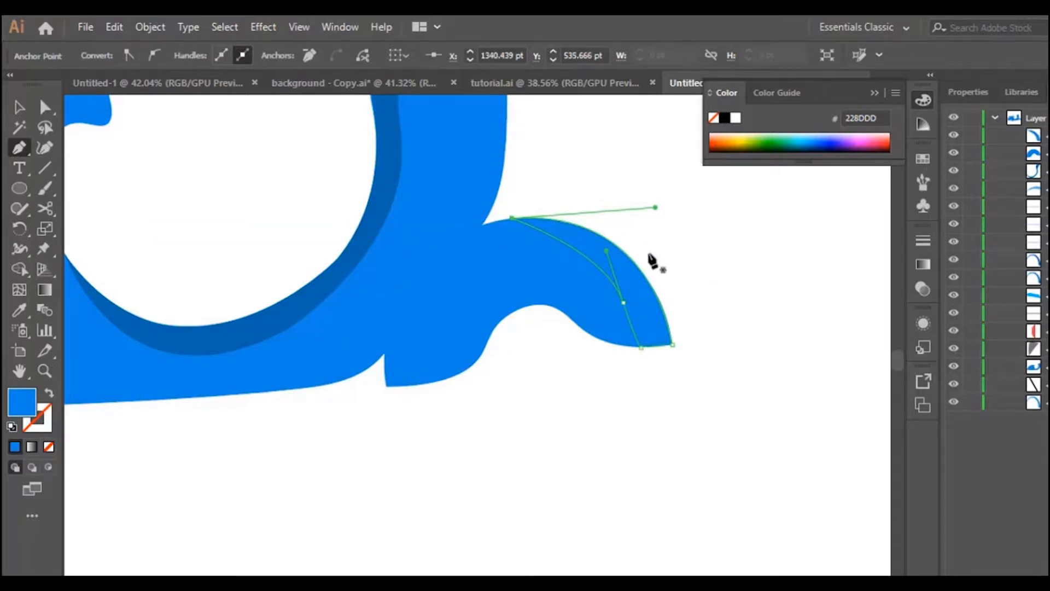
Set the fender shading shape's fill colour to 1379B7
double_click(18, 404)
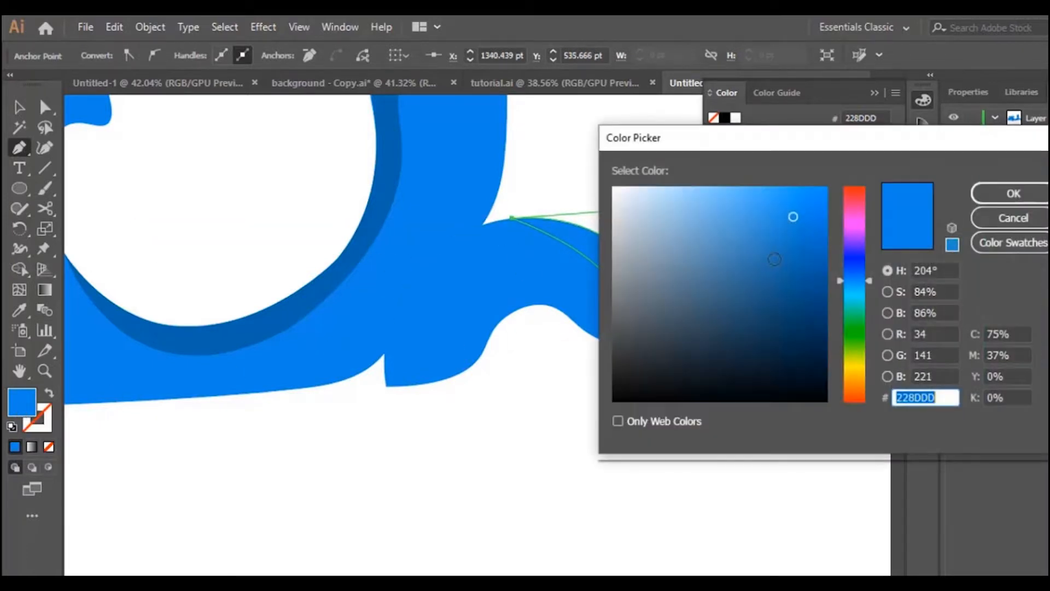
text(1379B7)
click(1013, 191)
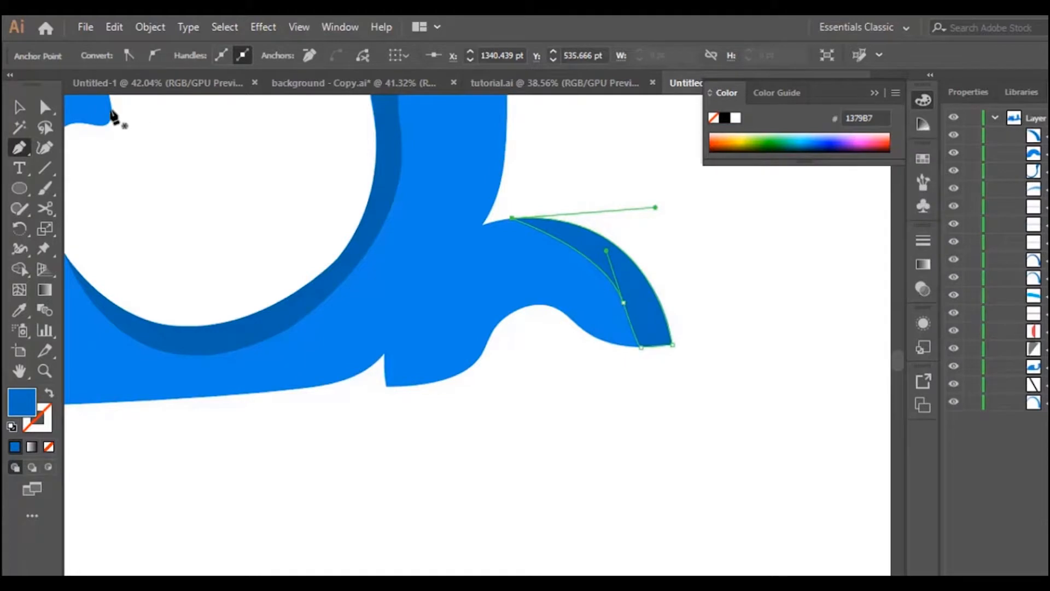
Deselect the fender's shading shape
click(29, 105)
click(619, 419)
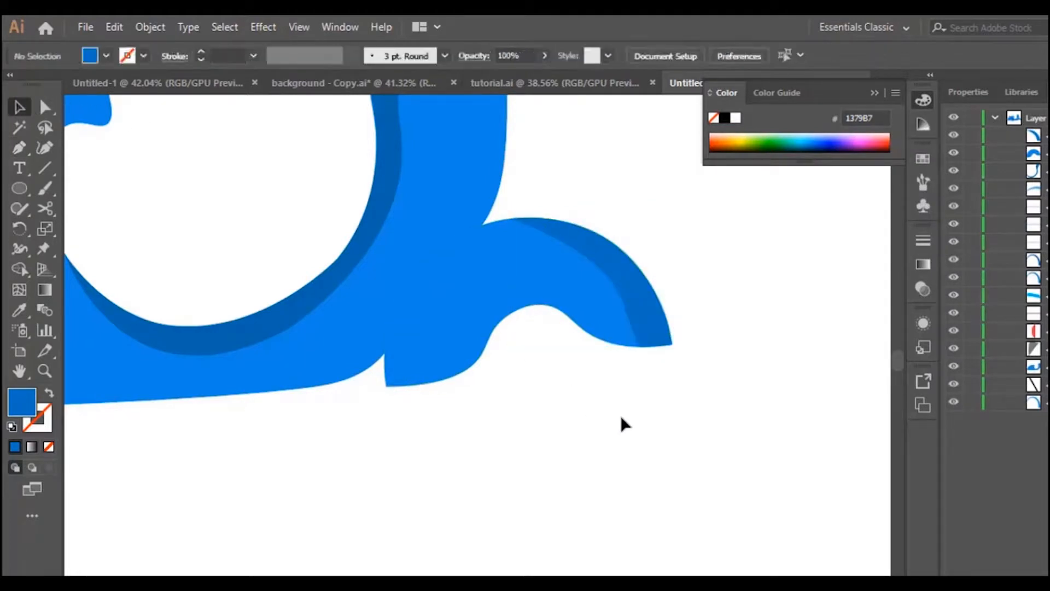
scroll(579, 423, up, 5)
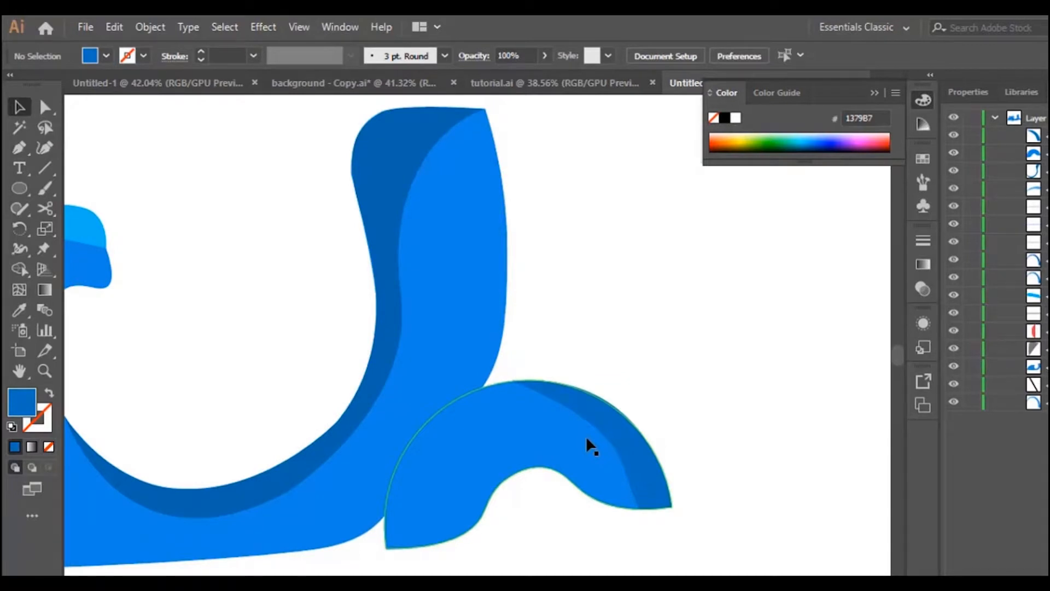
scroll(585, 436, down, 2)
Draw a narrow closed teardrop with the Pen tool on the front shield above the fender and refine its lower end with the Curvature tool
click(18, 147)
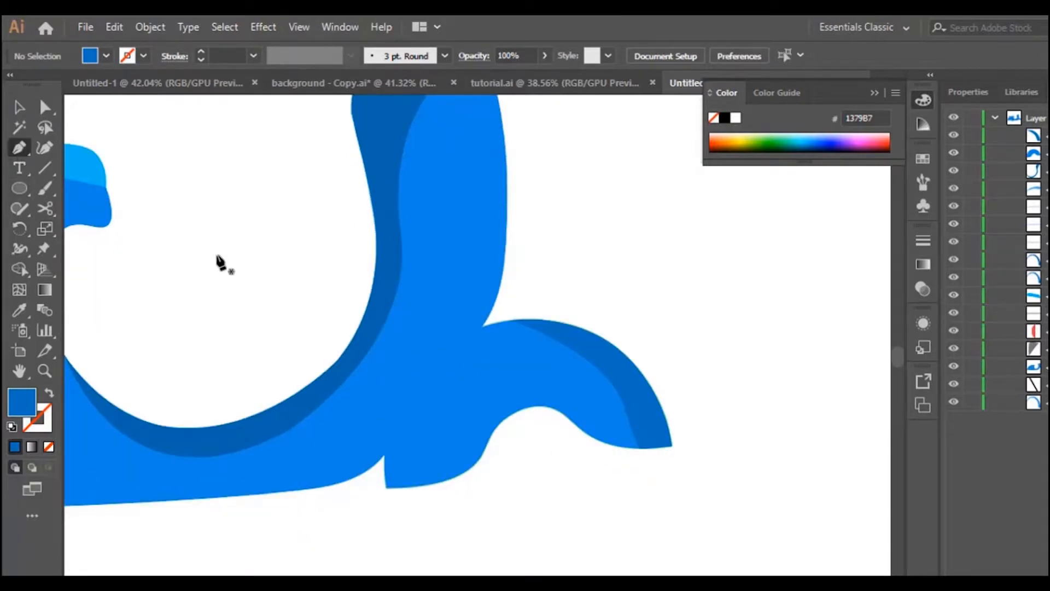
click(463, 171)
drag(448, 286, 426, 322)
drag(485, 272, 481, 215)
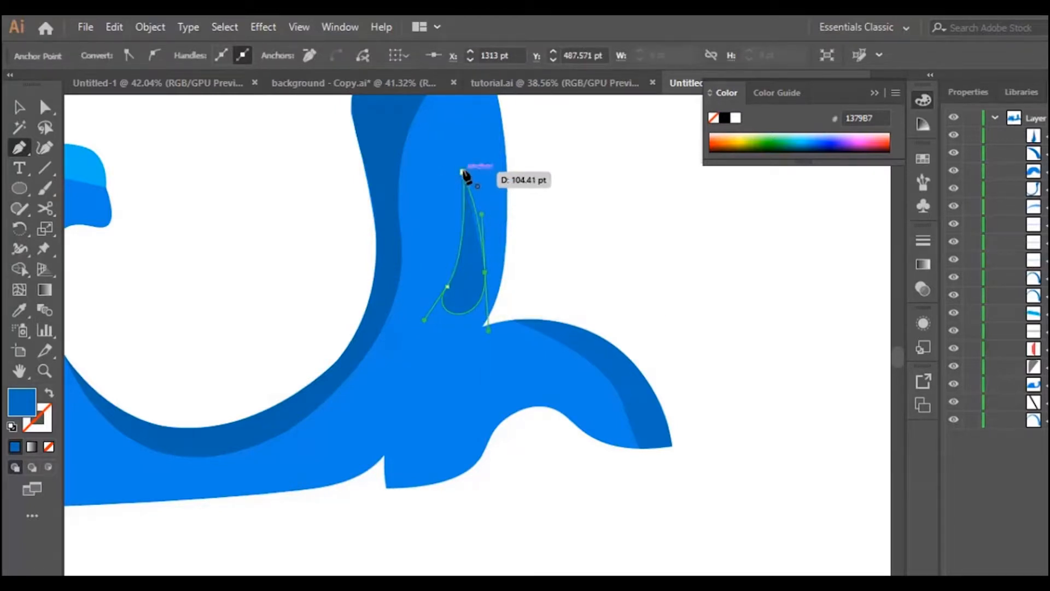
drag(463, 173, 454, 139)
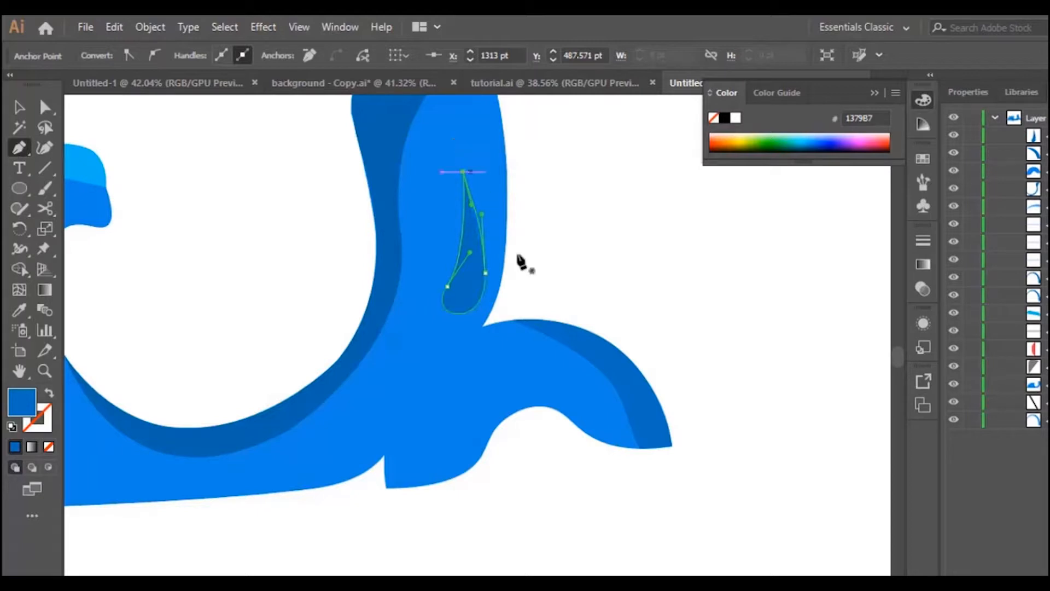
click(45, 148)
drag(485, 271, 455, 300)
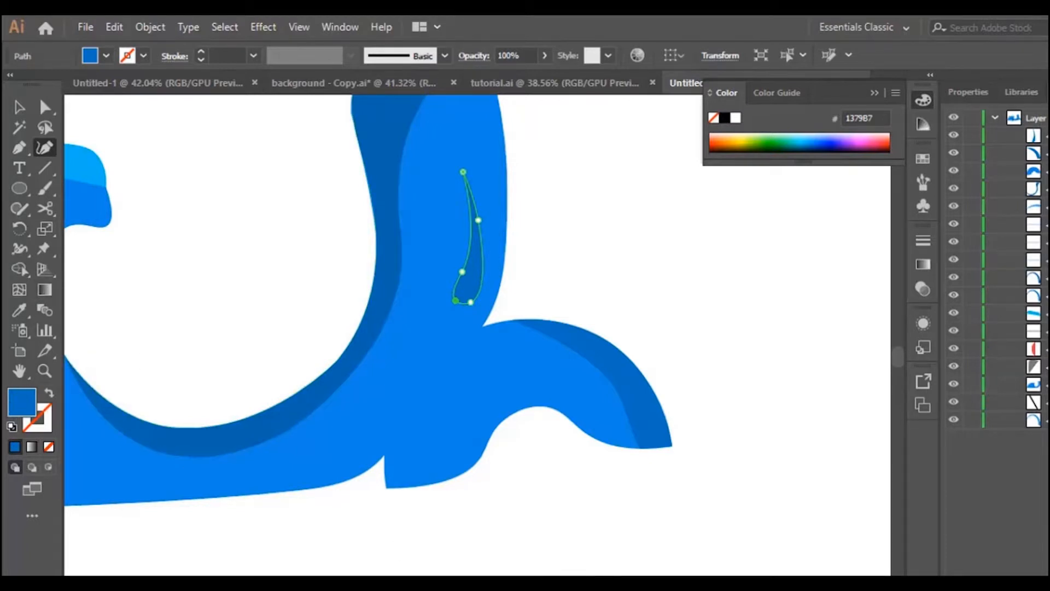
Match the teardrop's fill to the light blue highlight on the rear body with the Eyedropper, and deselect it
scroll(477, 335, left, 5)
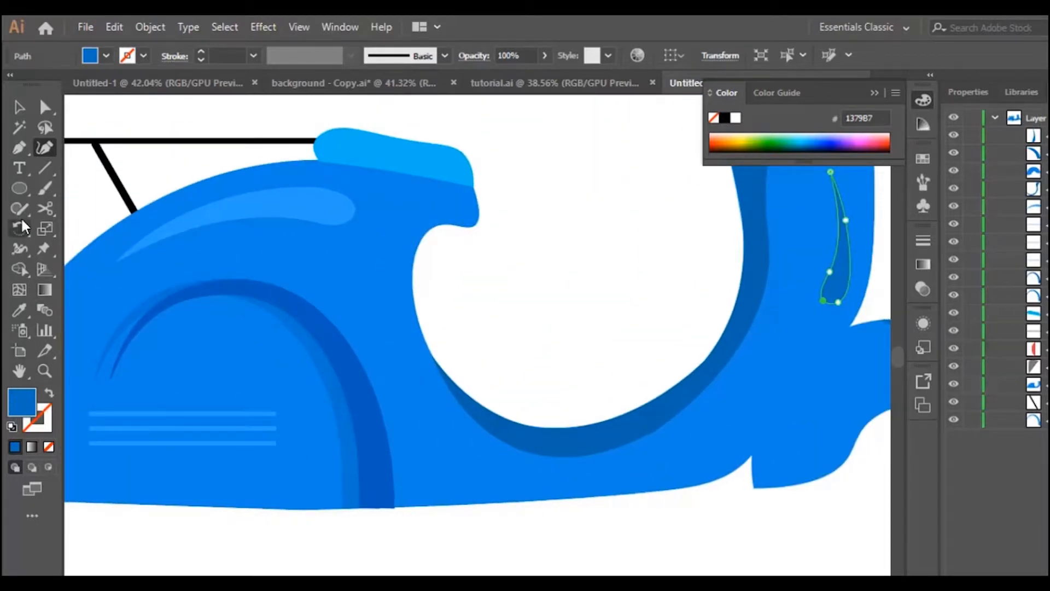
click(19, 310)
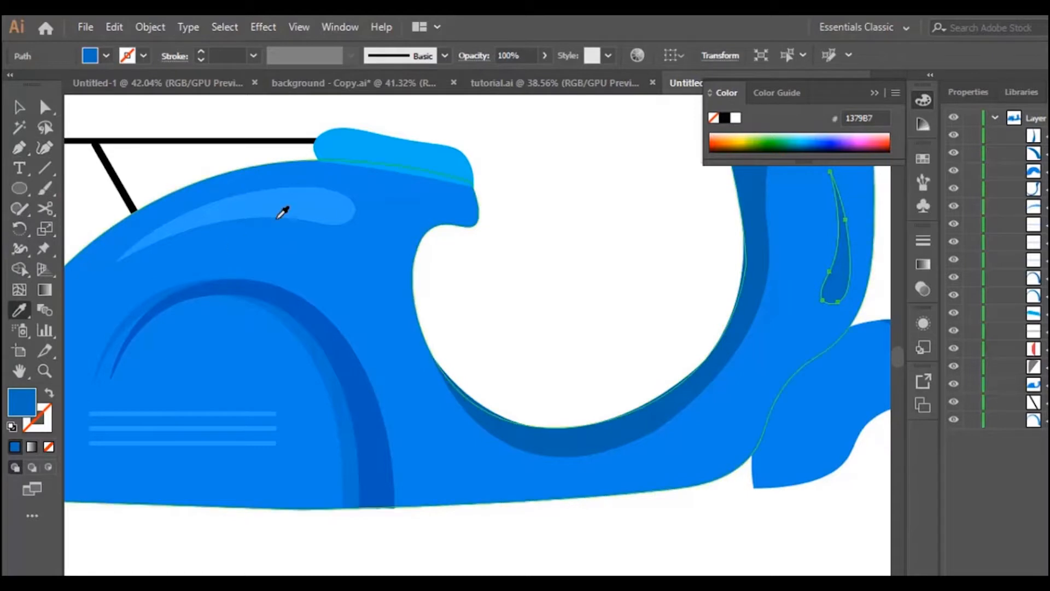
click(288, 202)
click(19, 107)
click(705, 538)
Collapse Layer 3 and create a new layer above it
scroll(788, 481, up, 2)
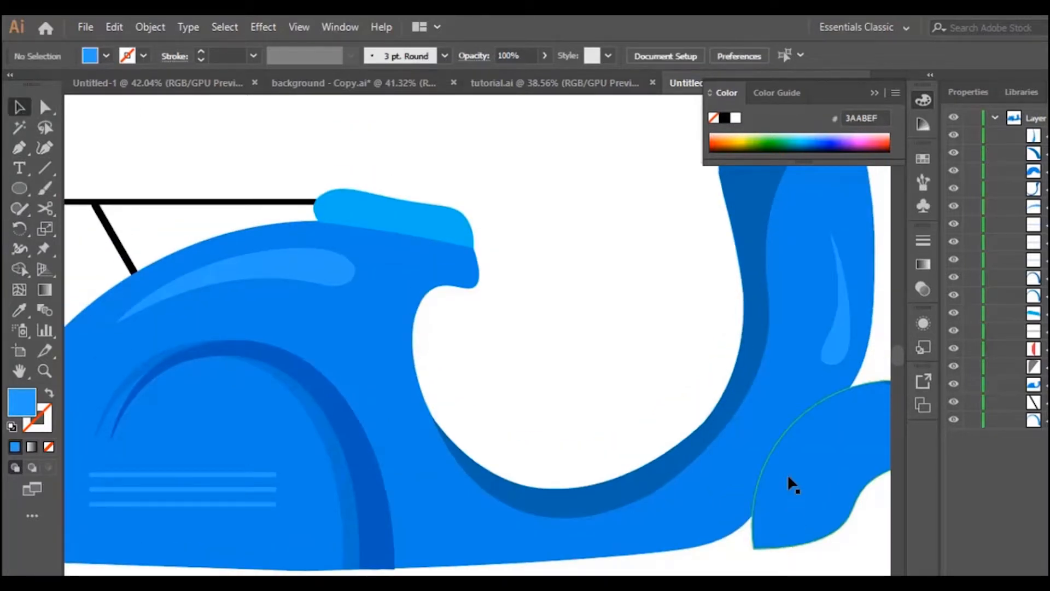
scroll(787, 474, down, 2)
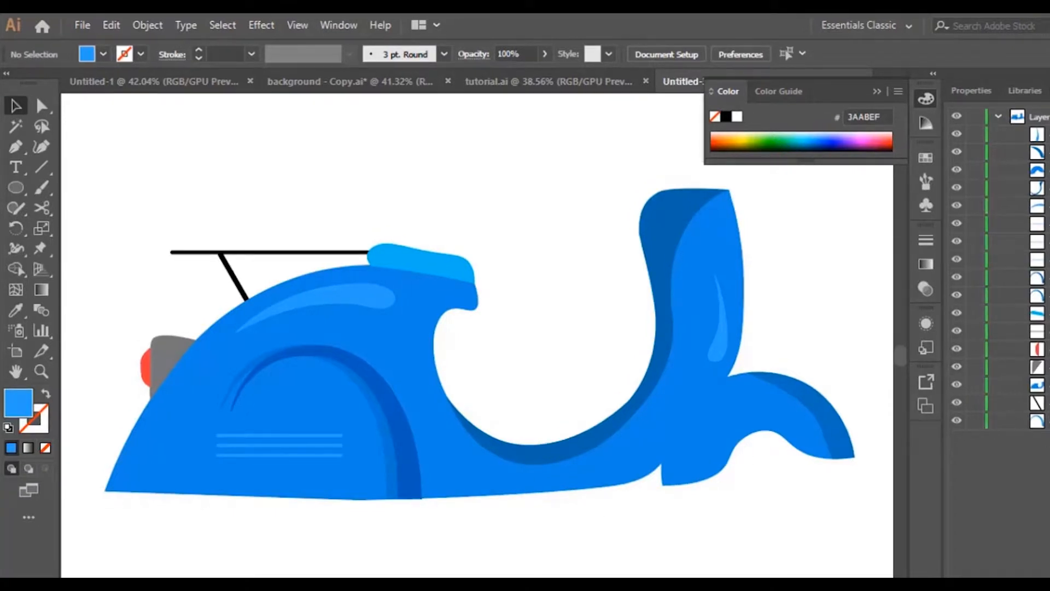
scroll(476, 494, left, 3)
scroll(446, 493, down, 3)
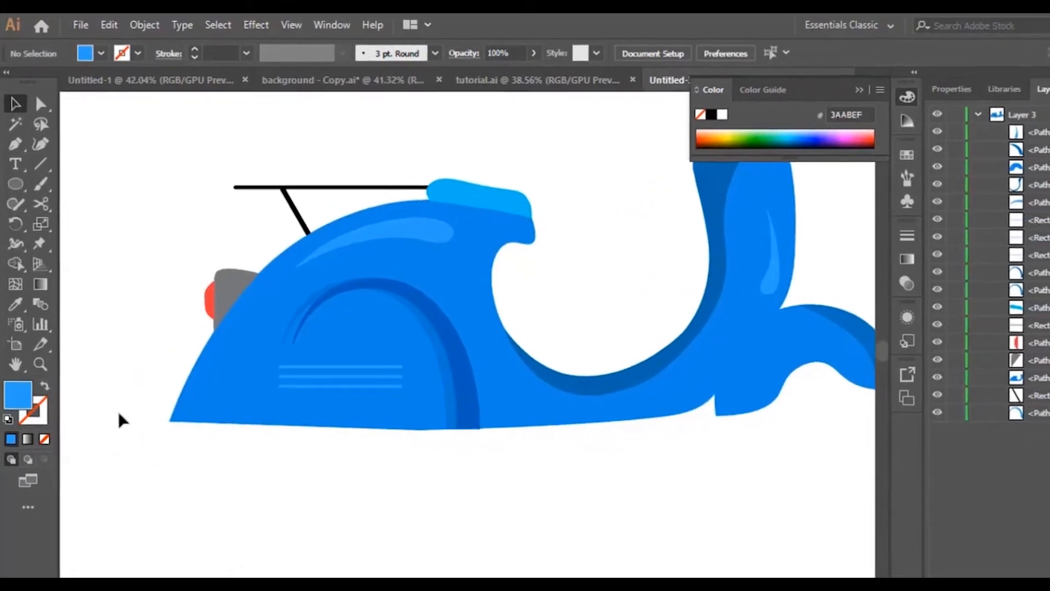
click(41, 371)
click(291, 412)
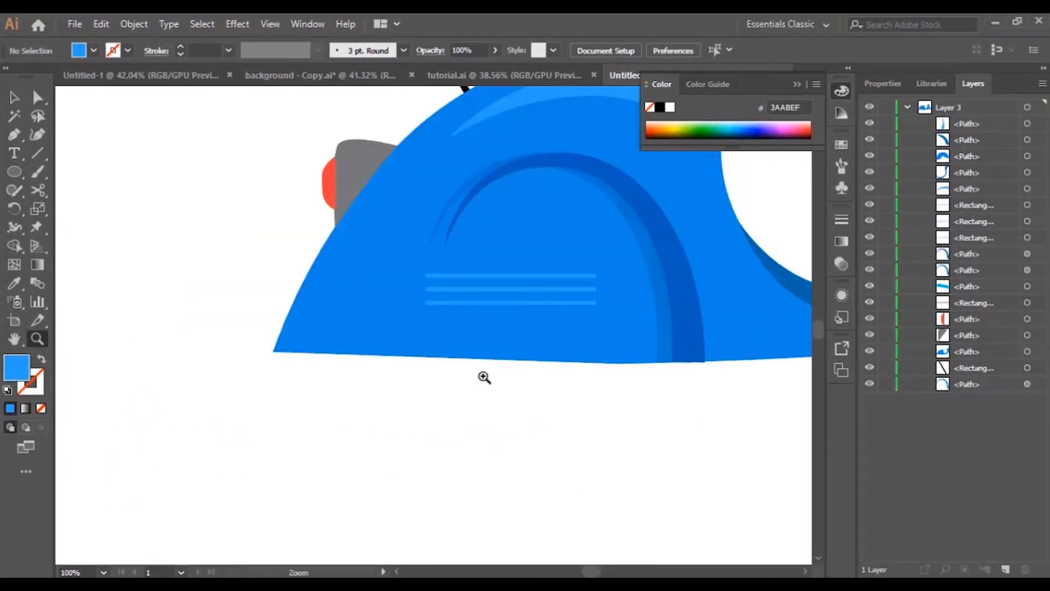
click(547, 372)
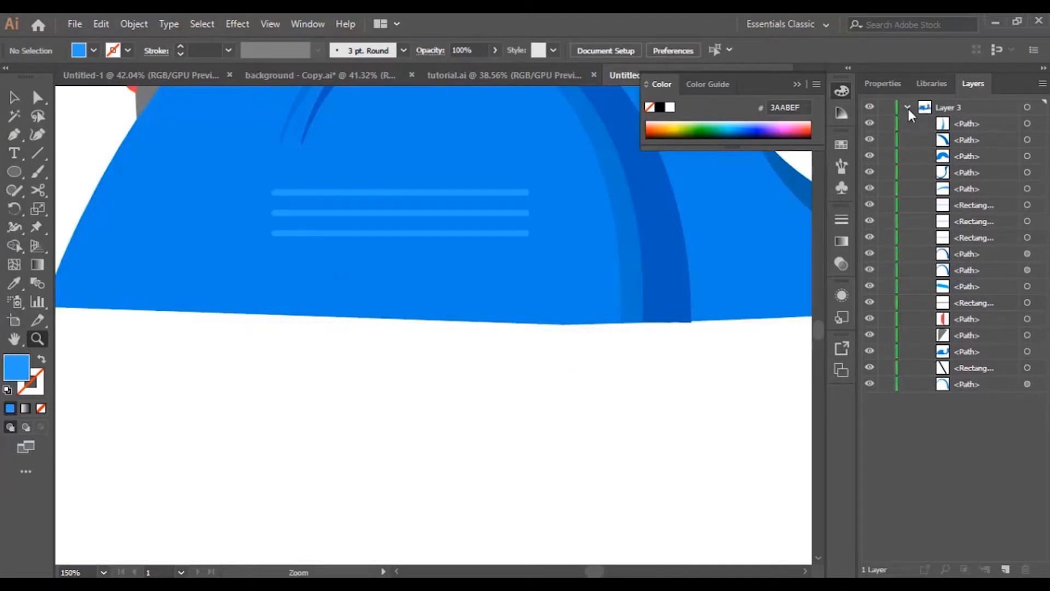
click(908, 107)
click(967, 108)
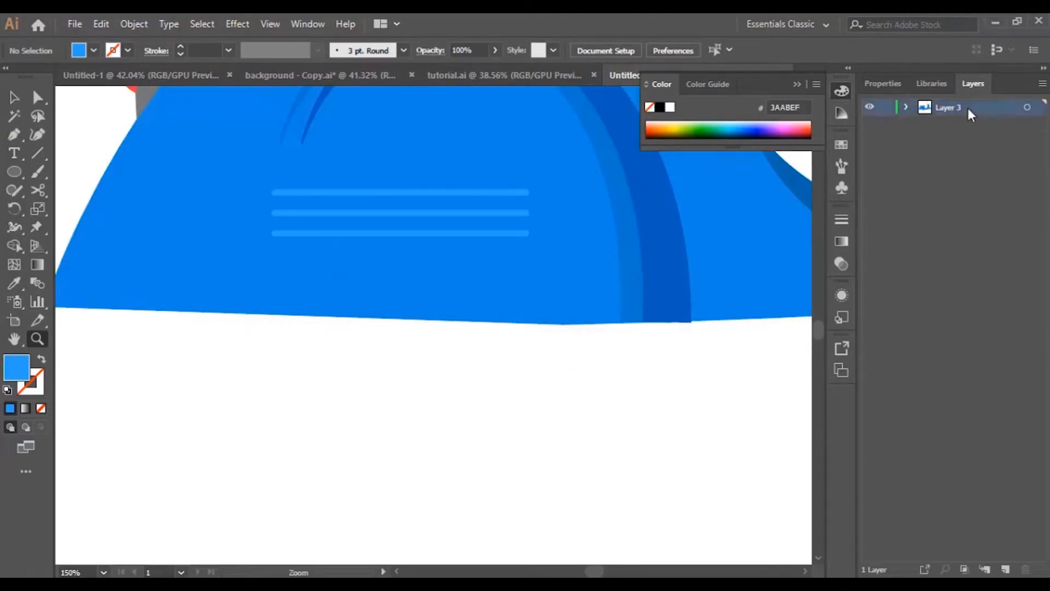
click(1006, 570)
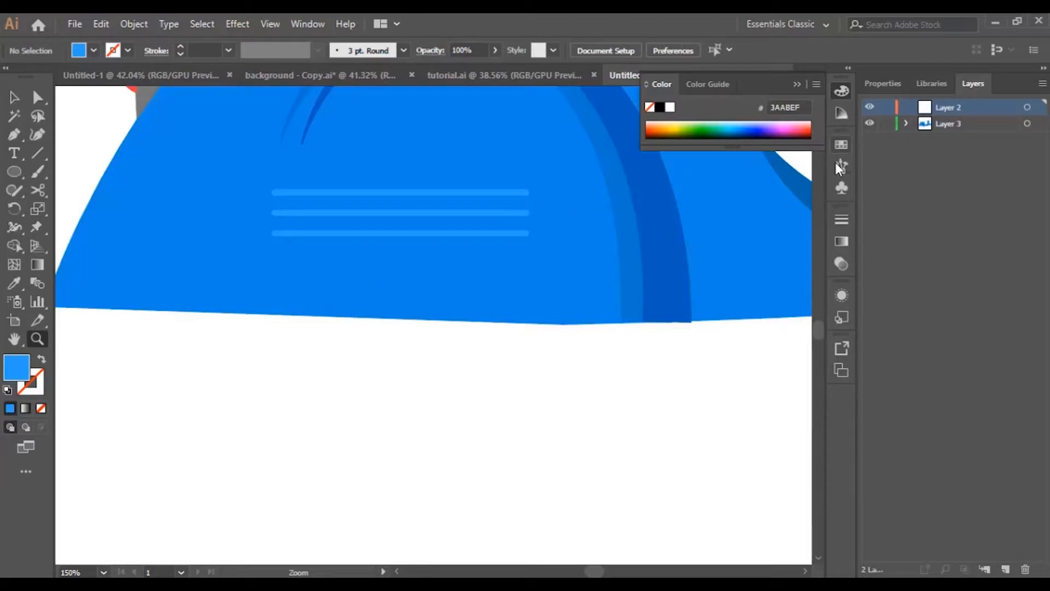
Draw a circle about 37 pt in diameter with the Ellipse tool, just below the scooter's rear body
click(14, 171)
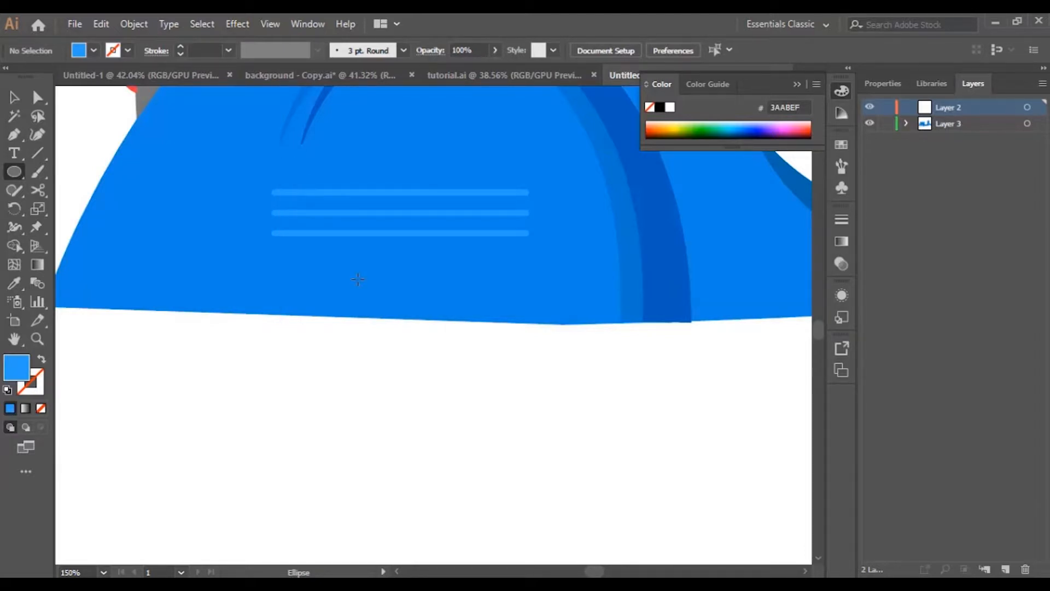
scroll(371, 352, down, 1)
scroll(350, 355, down, 2)
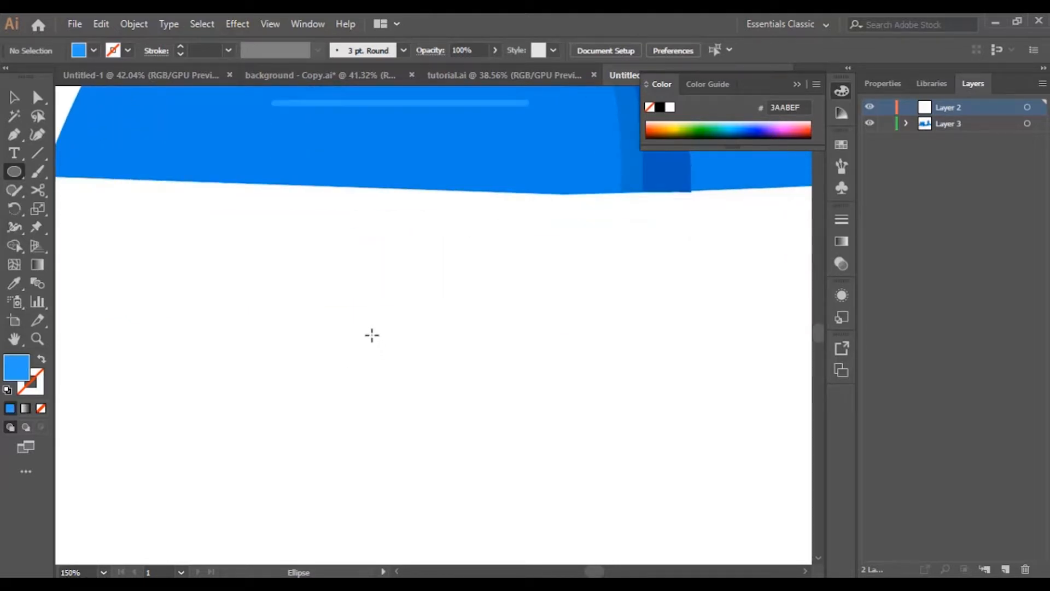
scroll(356, 331, up, 1)
drag(333, 325, 386, 375)
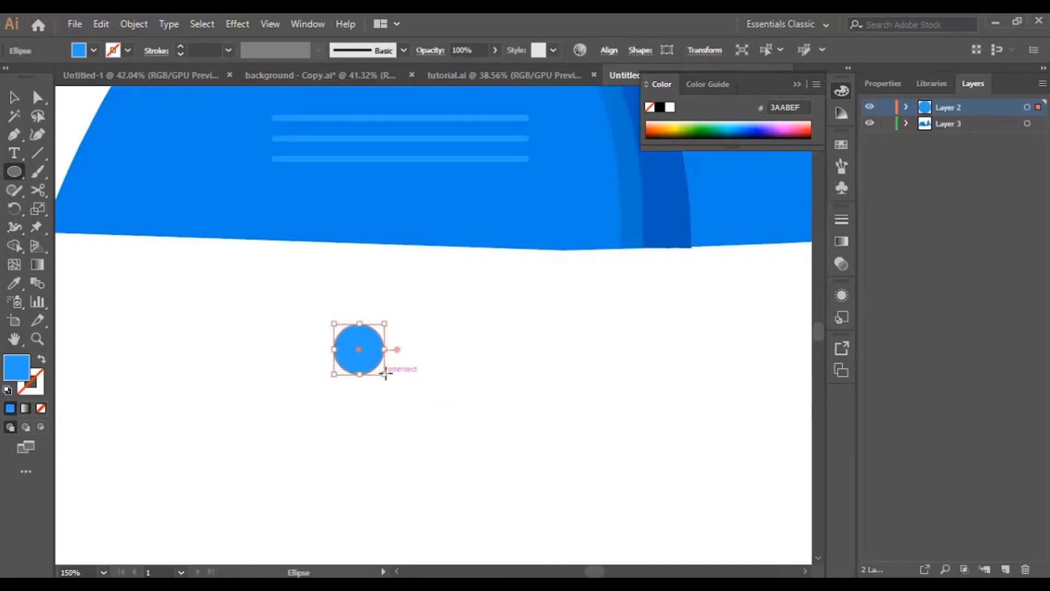
Fill the circle with grey 929293, give it a black 000000 stroke, and deselect it
double_click(18, 368)
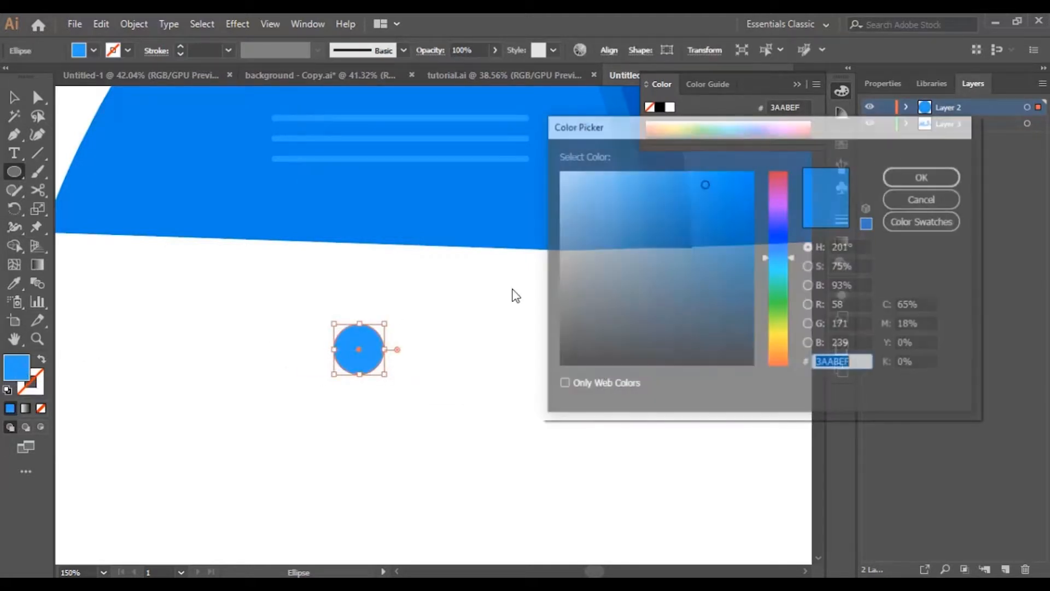
click(560, 253)
click(925, 176)
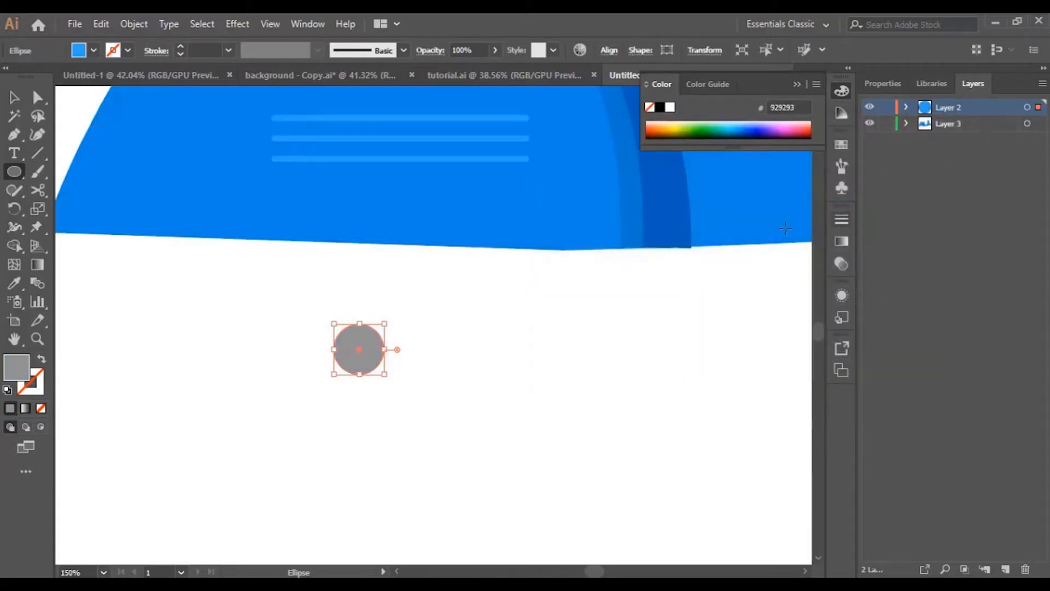
double_click(31, 381)
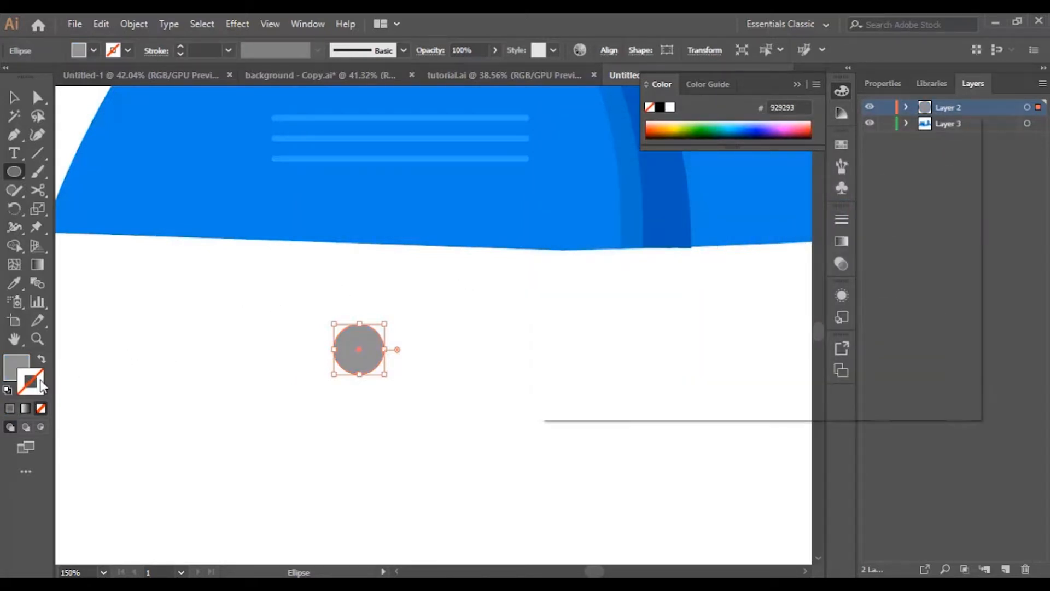
click(926, 177)
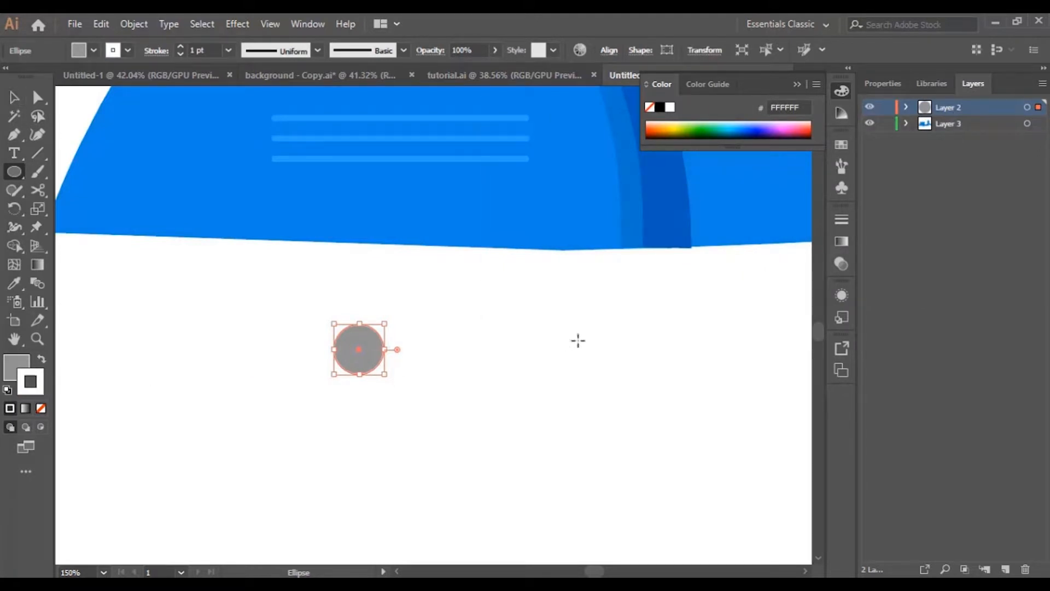
double_click(37, 389)
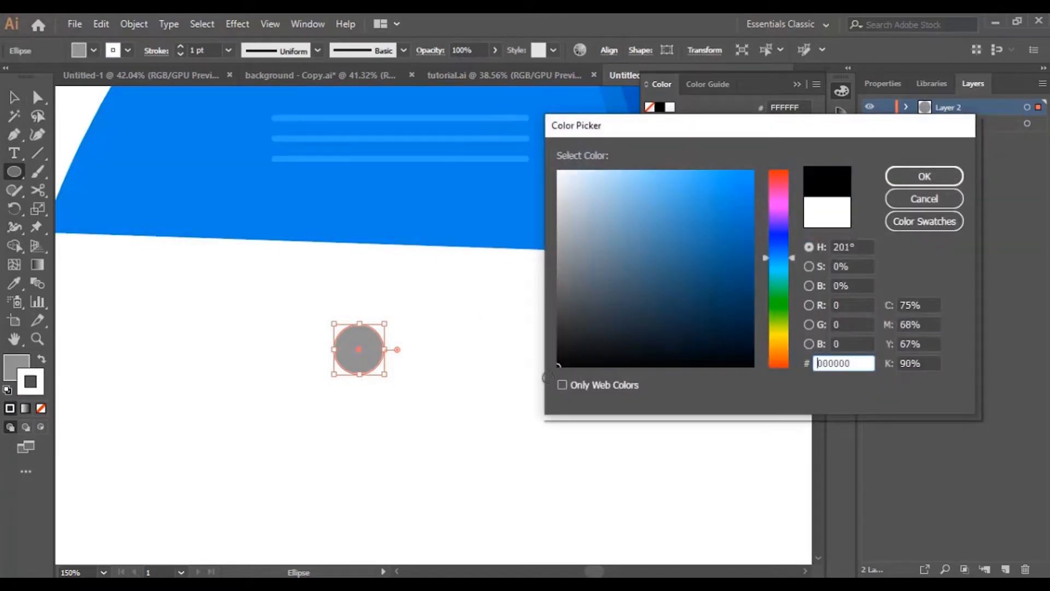
click(937, 176)
click(14, 98)
click(566, 378)
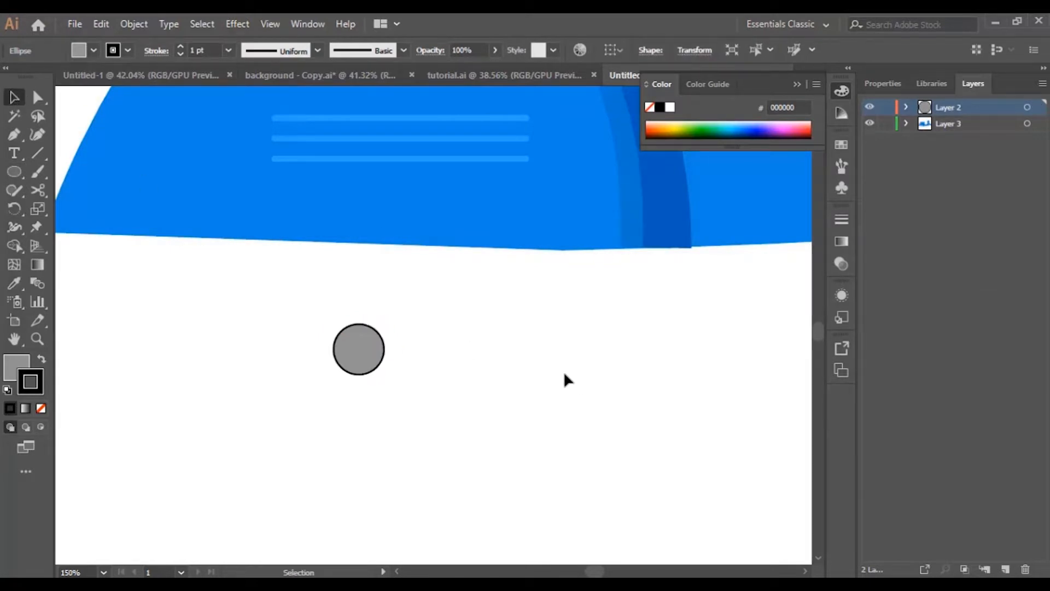
Copy the grey circle and paste the duplicate directly behind it
click(374, 350)
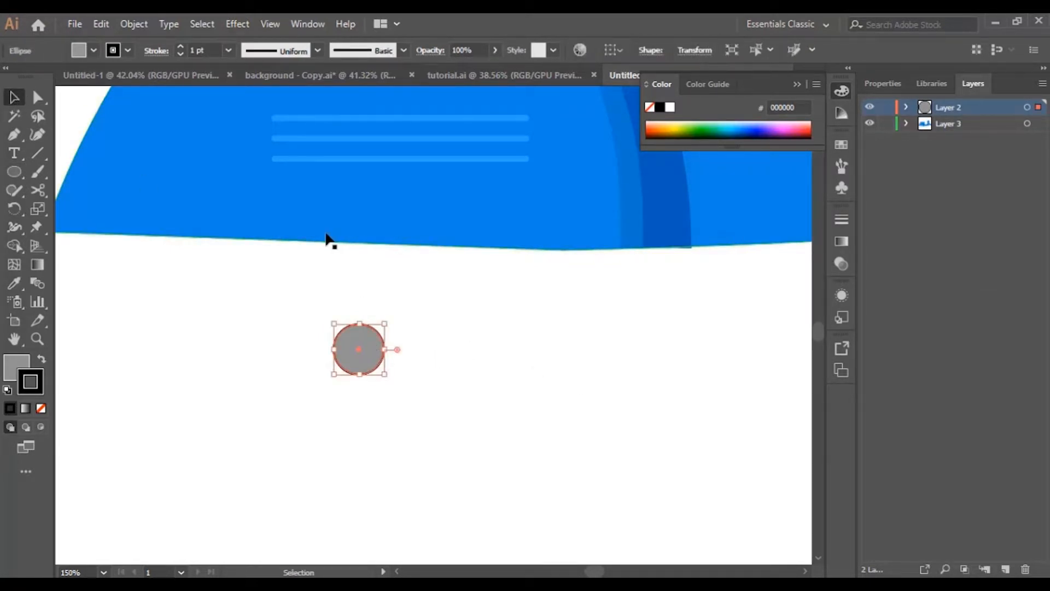
click(95, 21)
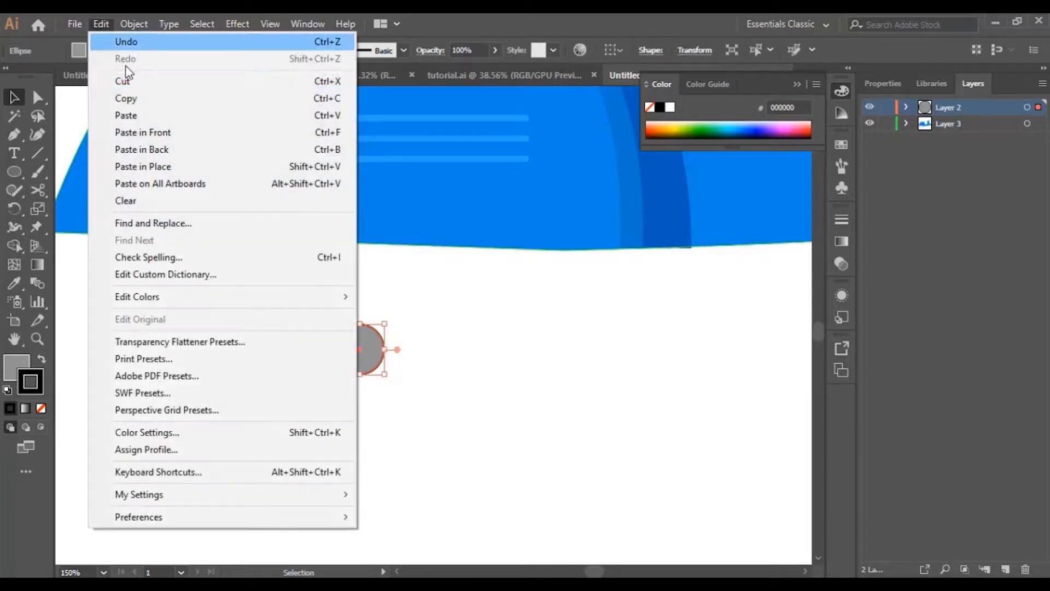
click(127, 98)
click(101, 24)
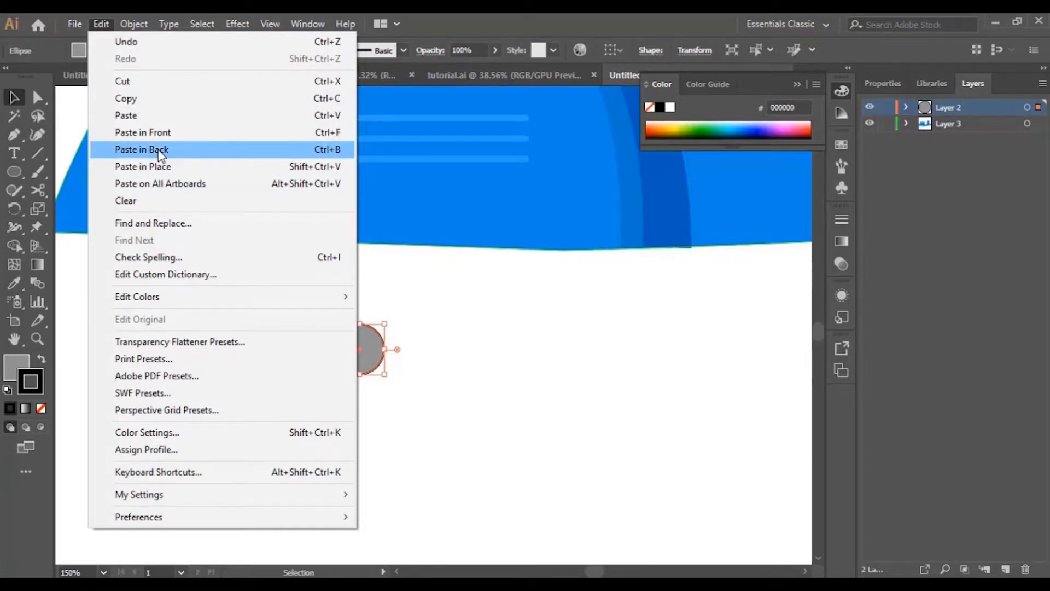
click(161, 149)
Constrain the duplicate circle's width and height proportions and set its width to 57 pt
click(694, 49)
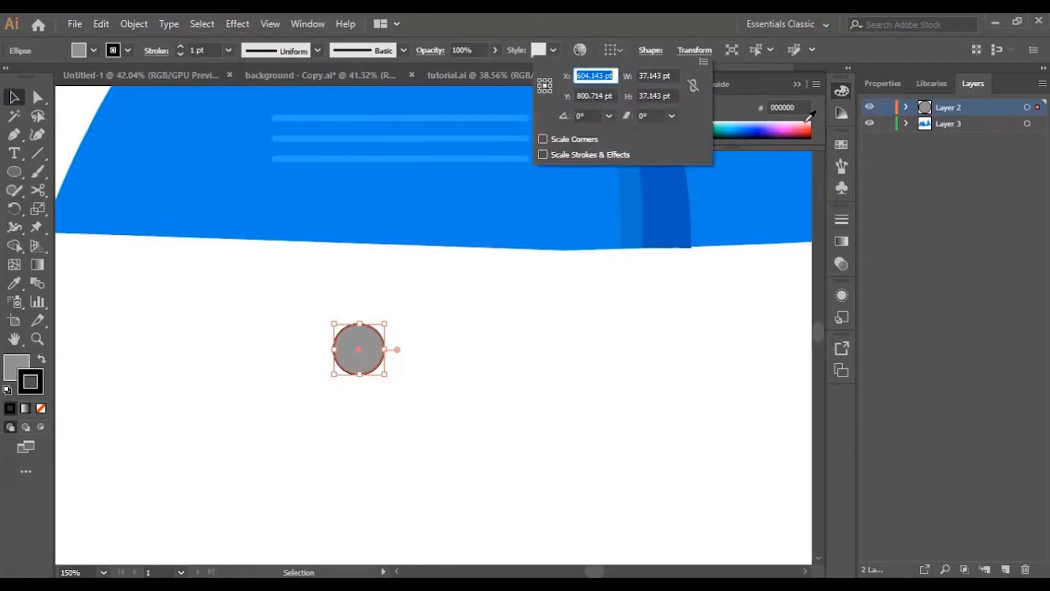
click(598, 76)
click(693, 85)
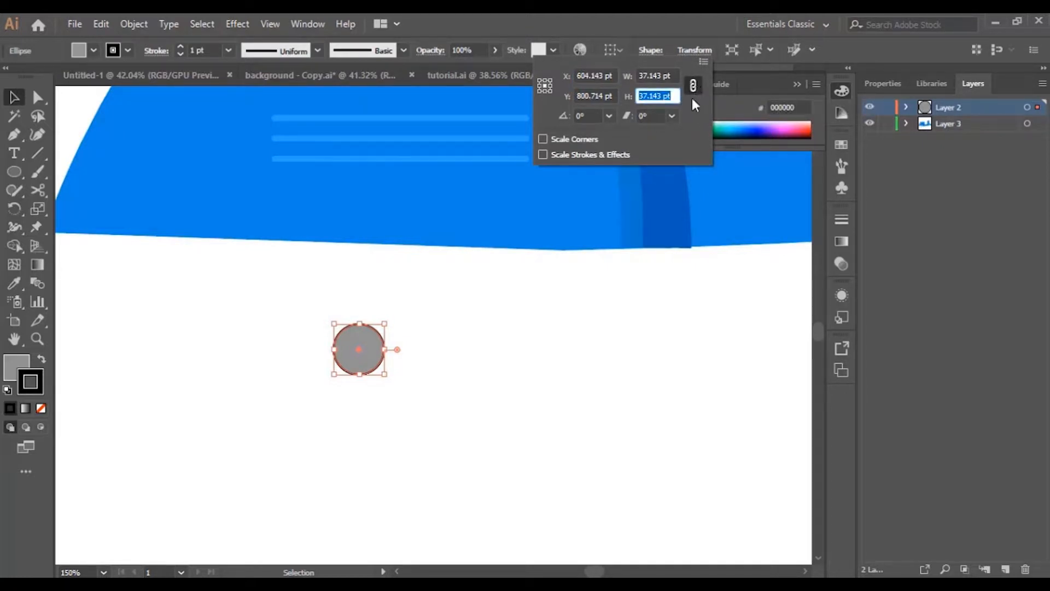
click(650, 76)
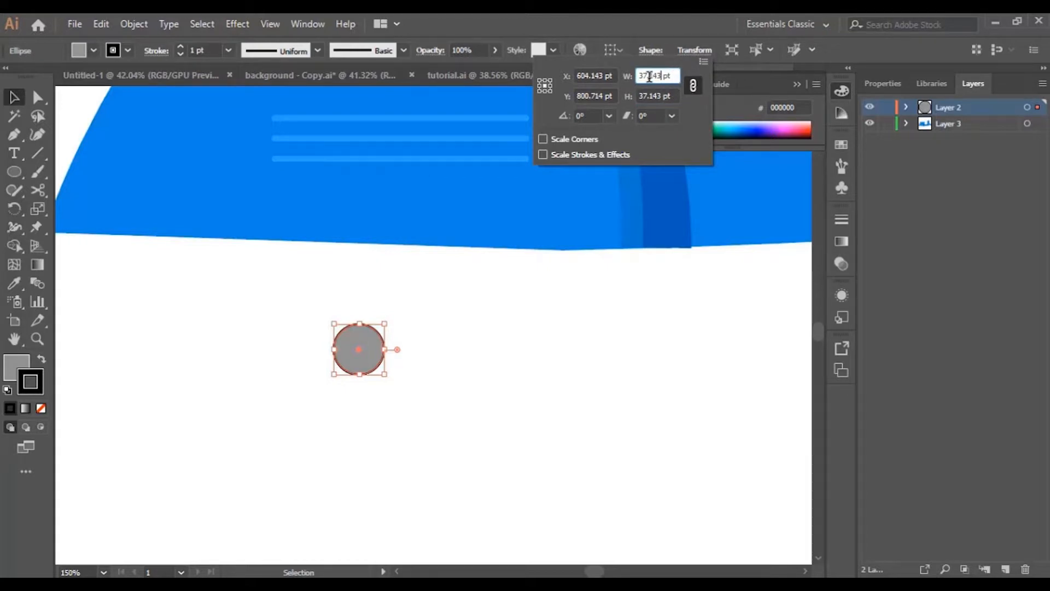
drag(675, 75, 593, 79)
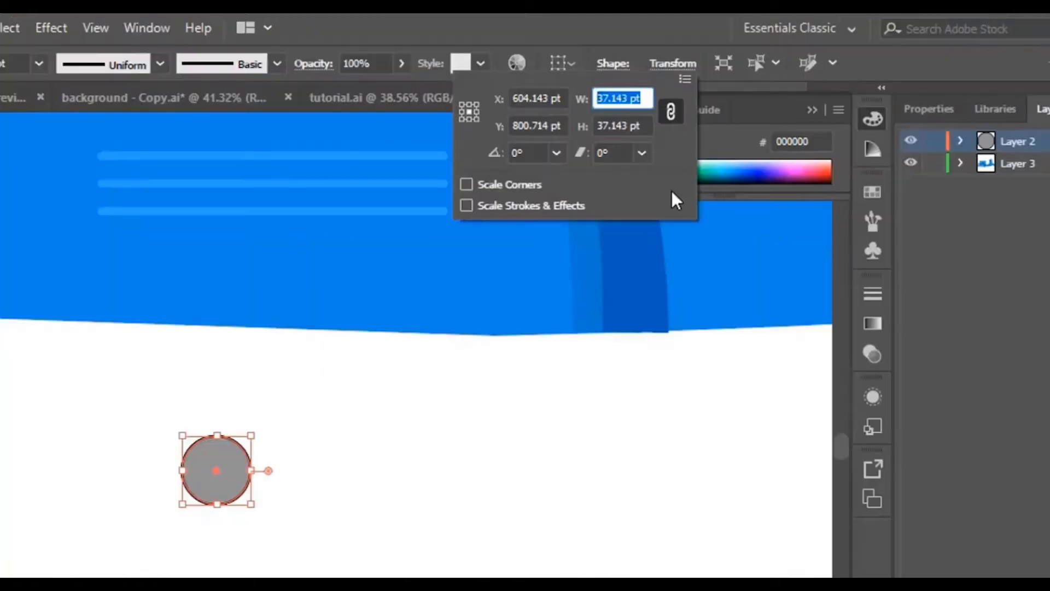
text(57)
key(Return)
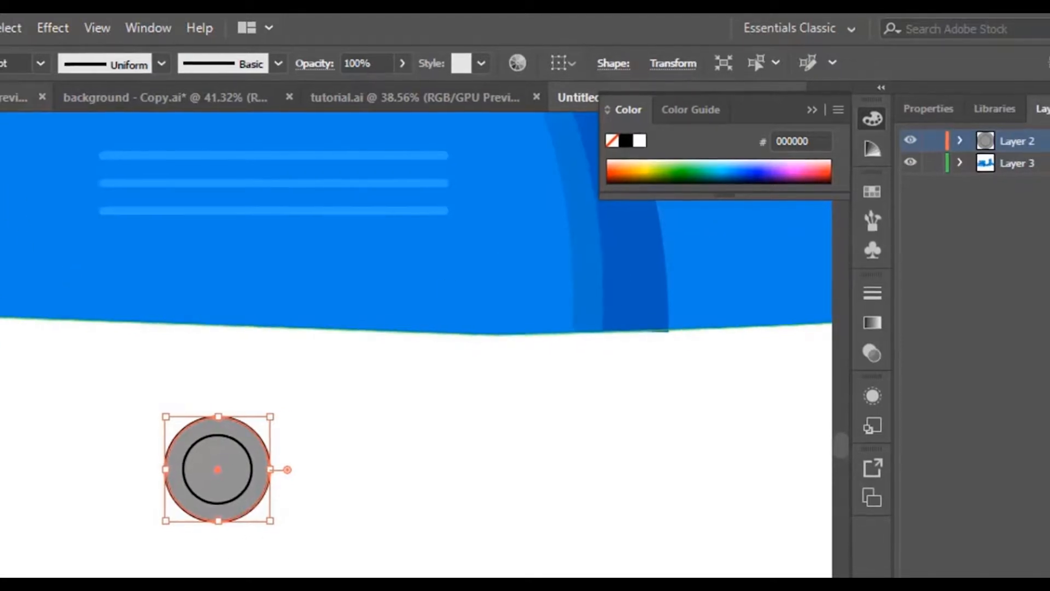
Copy the 57 pt circle, paste the duplicate directly behind it, and set the duplicate's width to 77 pt
click(101, 24)
click(131, 97)
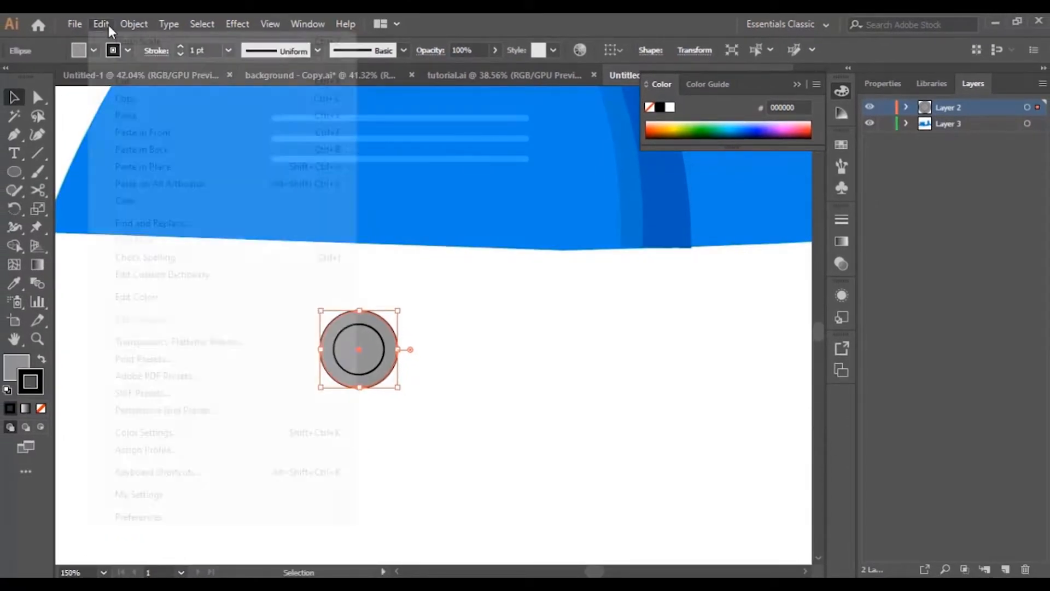
click(102, 24)
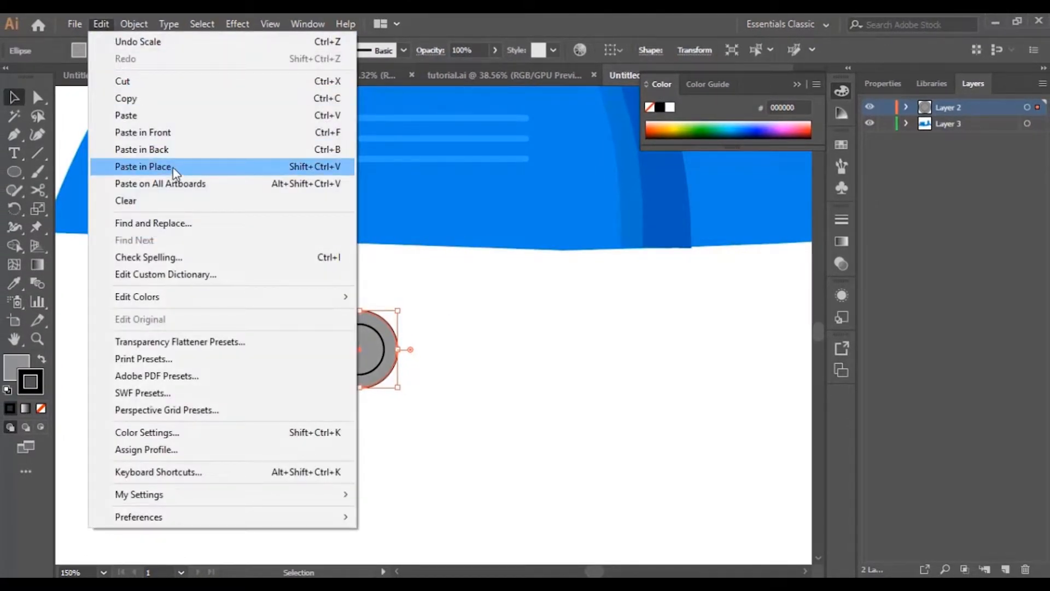
click(164, 149)
click(695, 50)
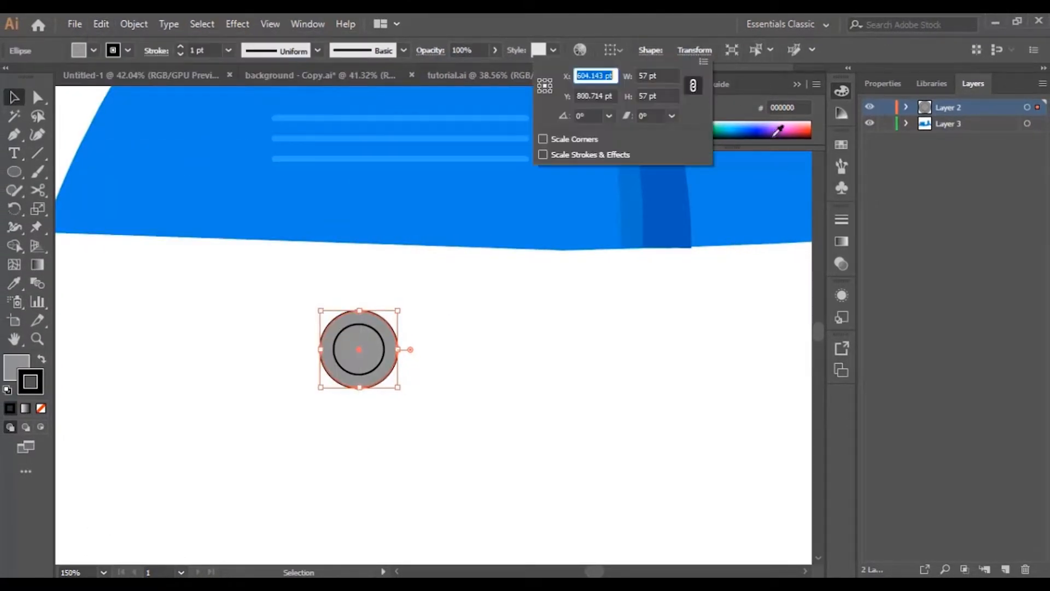
drag(658, 74, 602, 93)
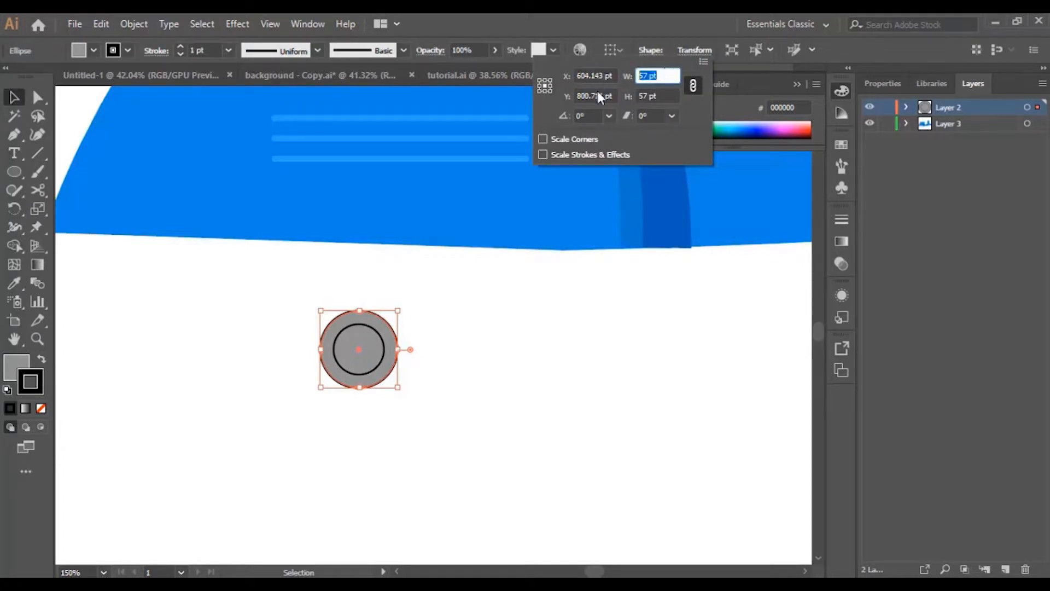
text(77)
key(Return)
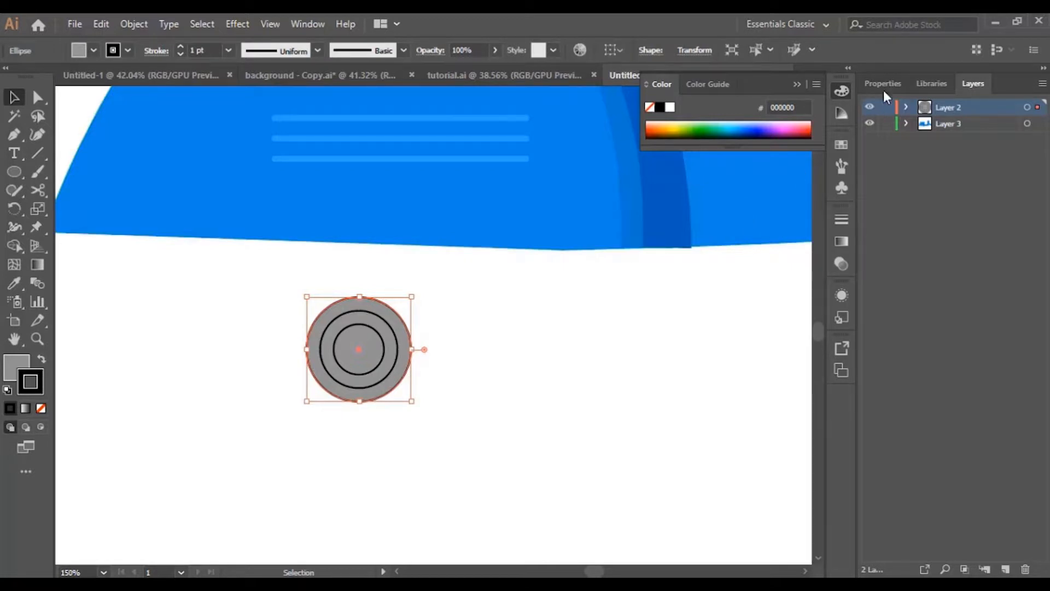
click(695, 50)
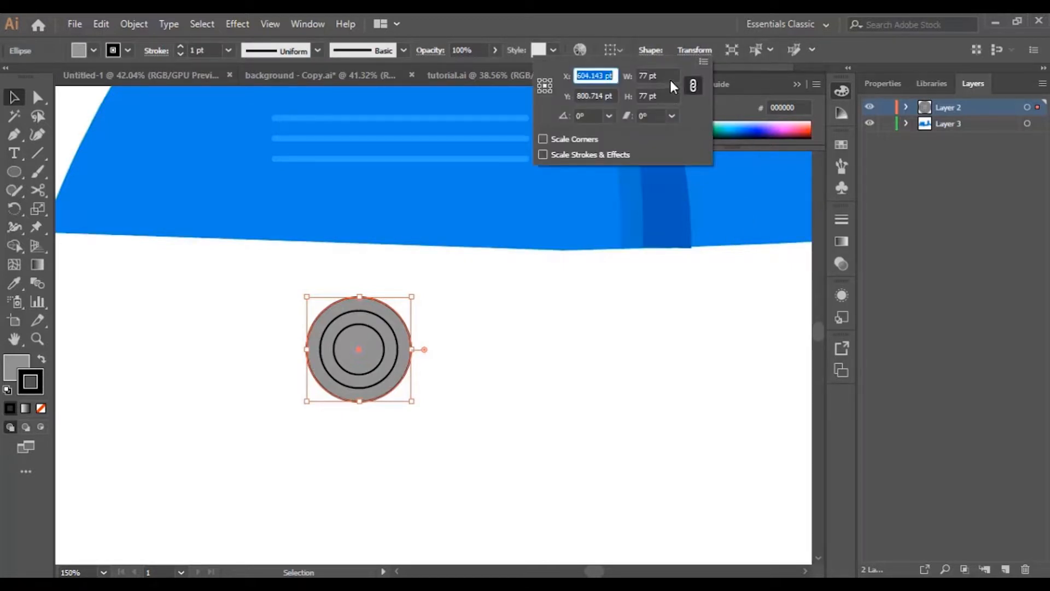
key(Tab)
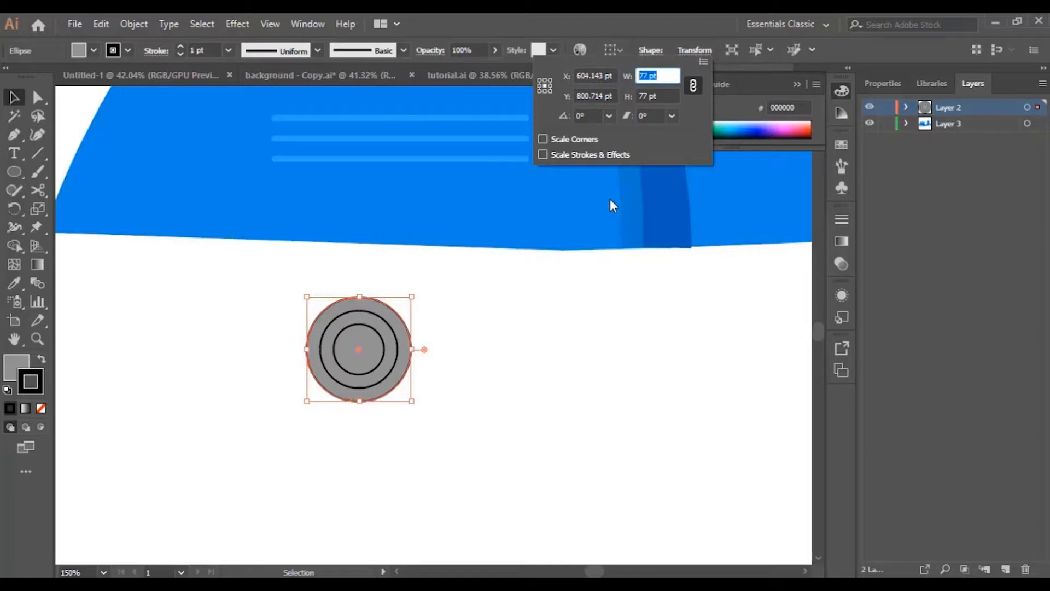
text(107)
key(Return)
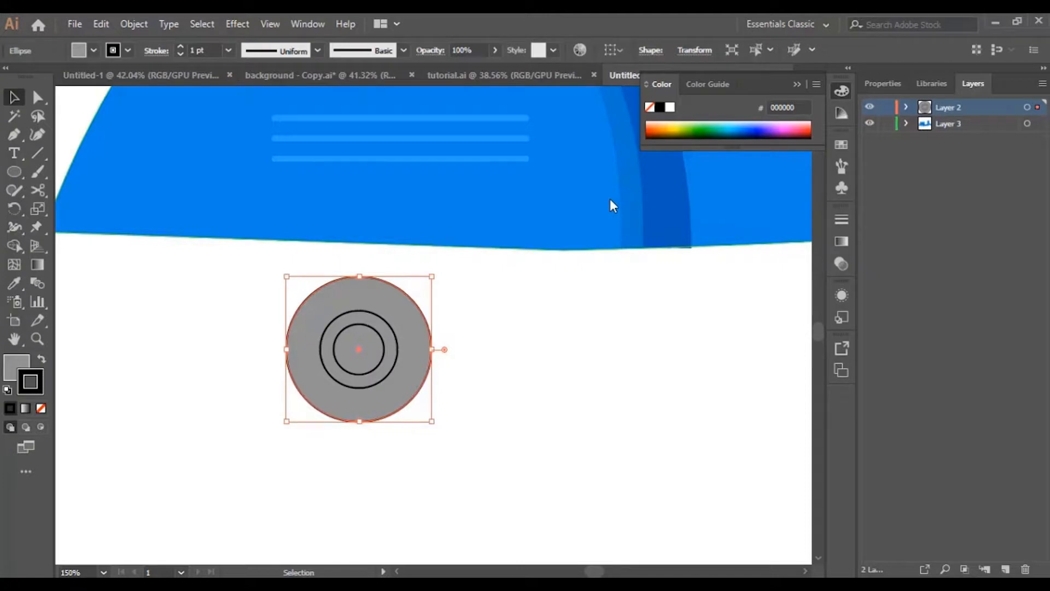
key(ctrl+z)
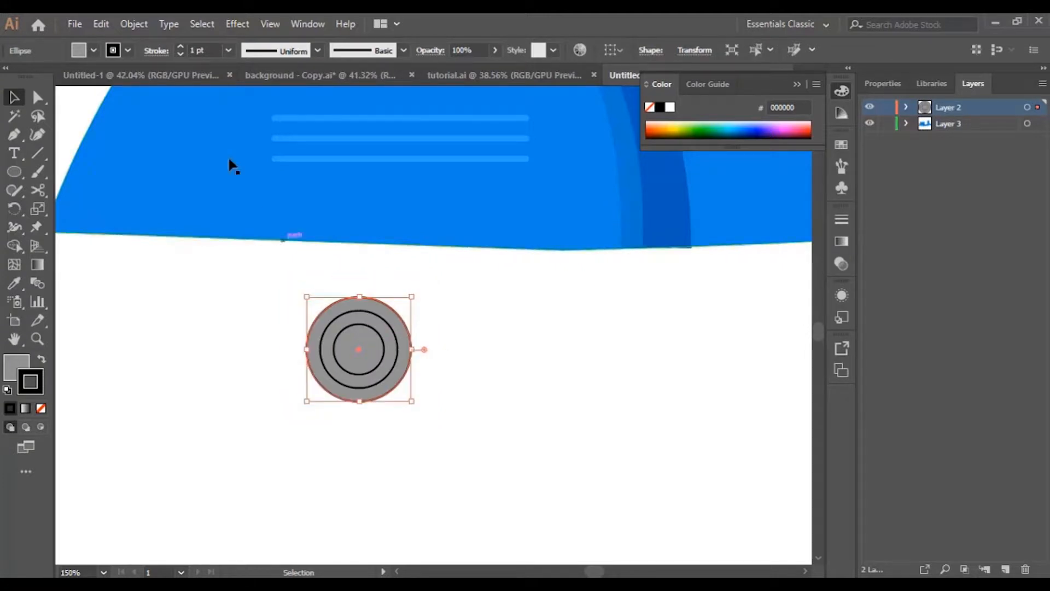
Copy the 77 pt circle, paste the duplicate directly behind it, and set the duplicate's width to 106 pt
click(100, 23)
click(145, 104)
click(100, 23)
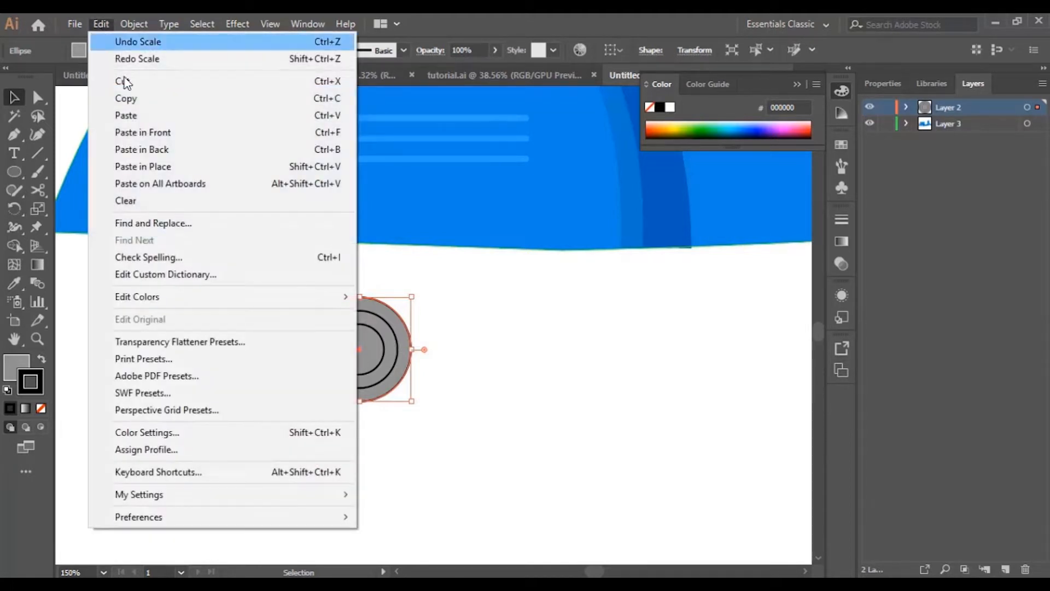
click(164, 150)
click(694, 51)
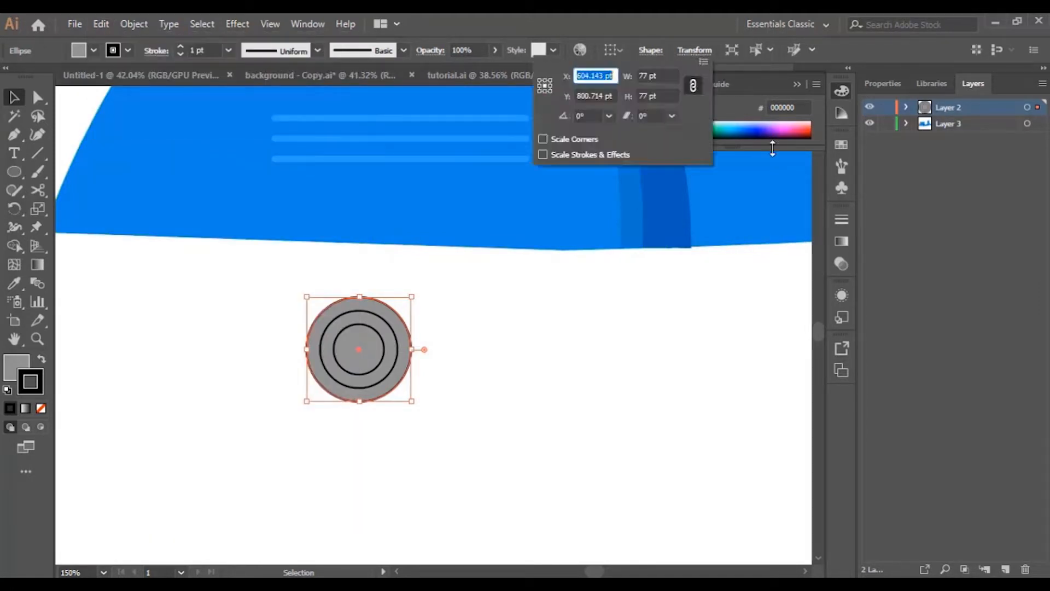
click(655, 81)
text(106)
key(Return)
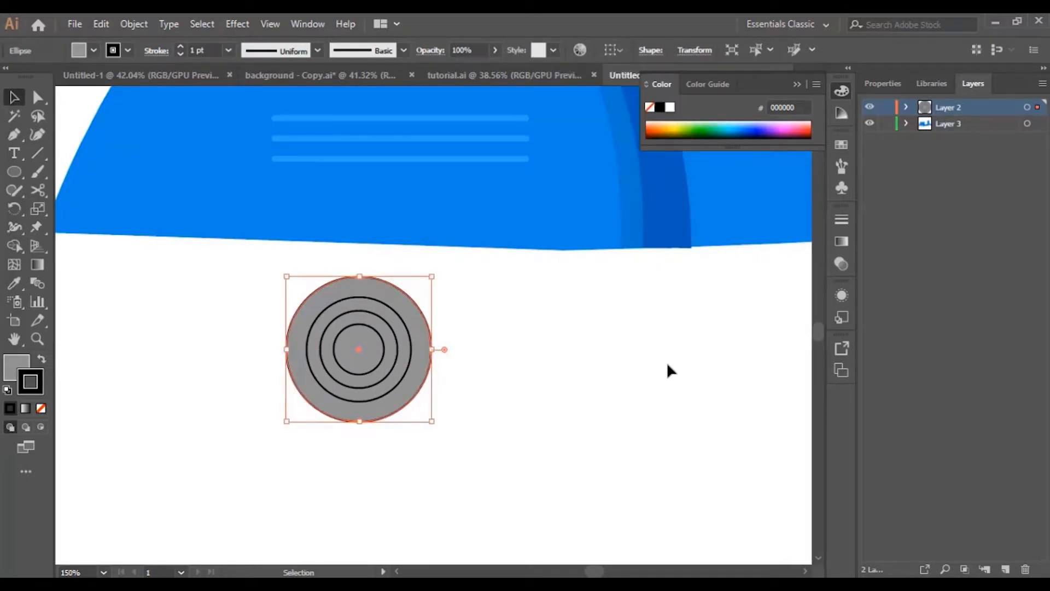
Select all four concentric circles and remove the ring around the innermost circle with the Shape Builder tool
click(638, 330)
drag(280, 283, 405, 409)
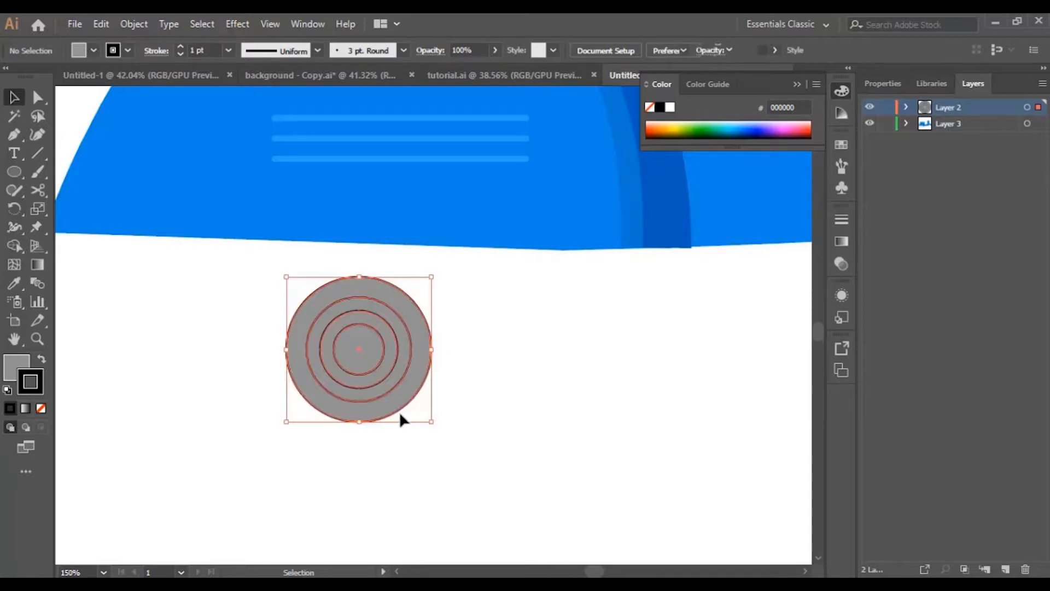
click(14, 246)
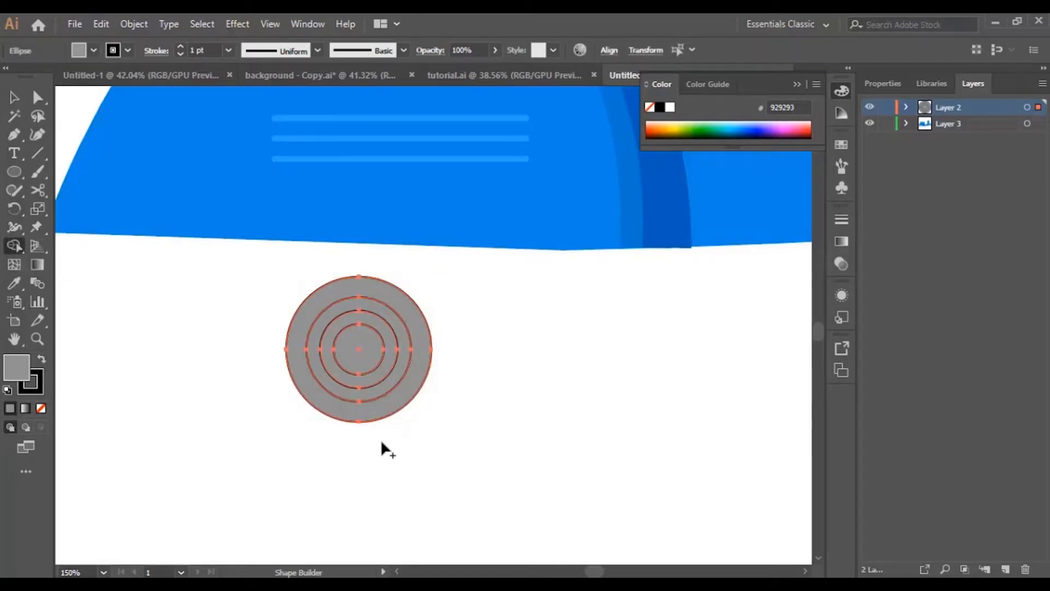
alt+click(393, 358)
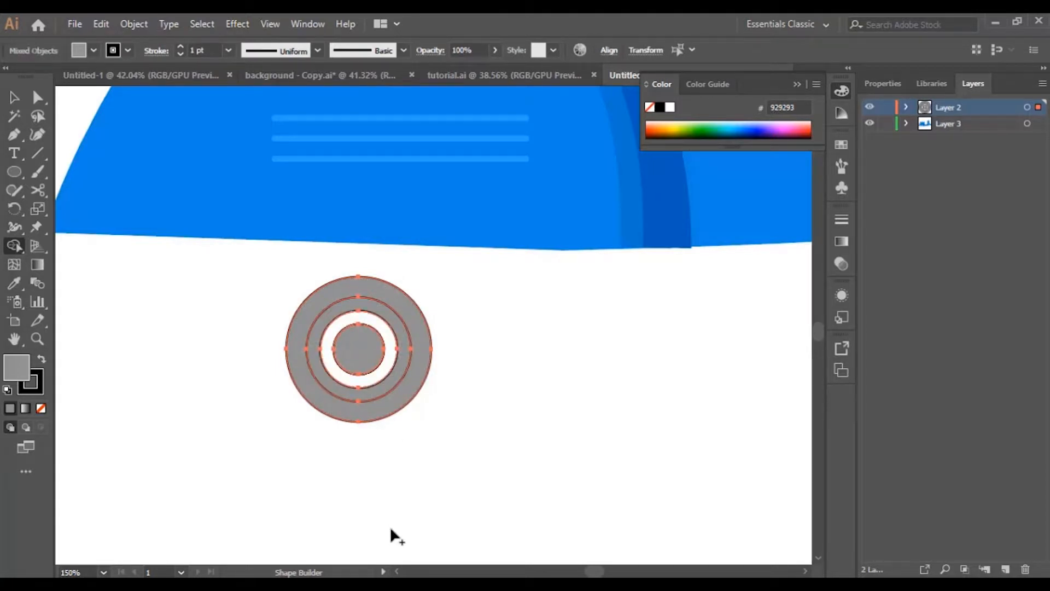
Fill the wheel's outermost ring with black 000000 and deselect it
click(14, 99)
click(444, 355)
click(352, 370)
double_click(24, 369)
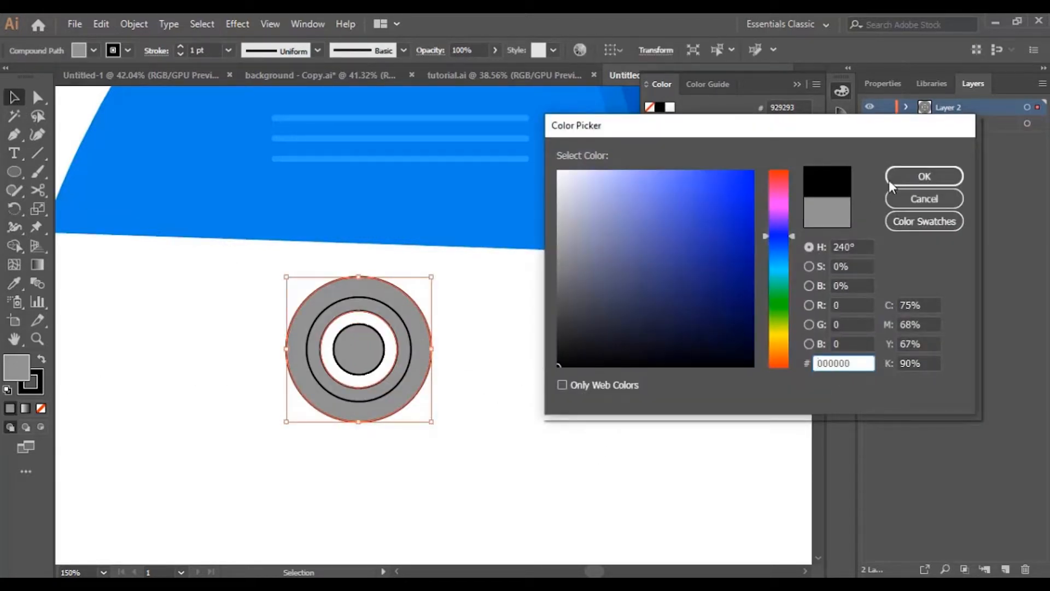
click(890, 180)
click(514, 363)
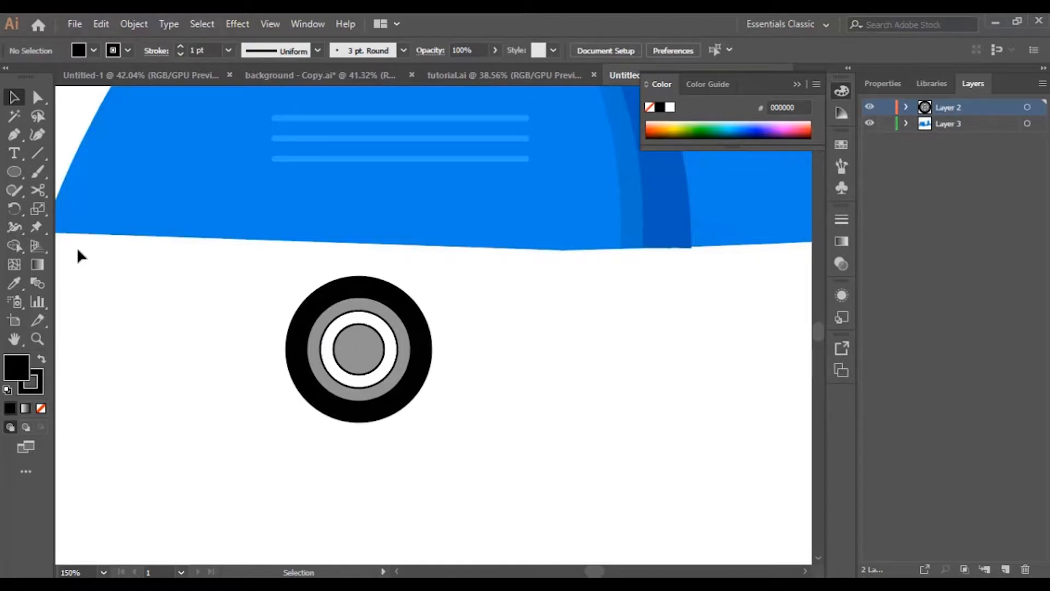
Draw a black trapezoid spoke with the Pen tool from the hub down to the grey ring, and send it to the back
click(14, 134)
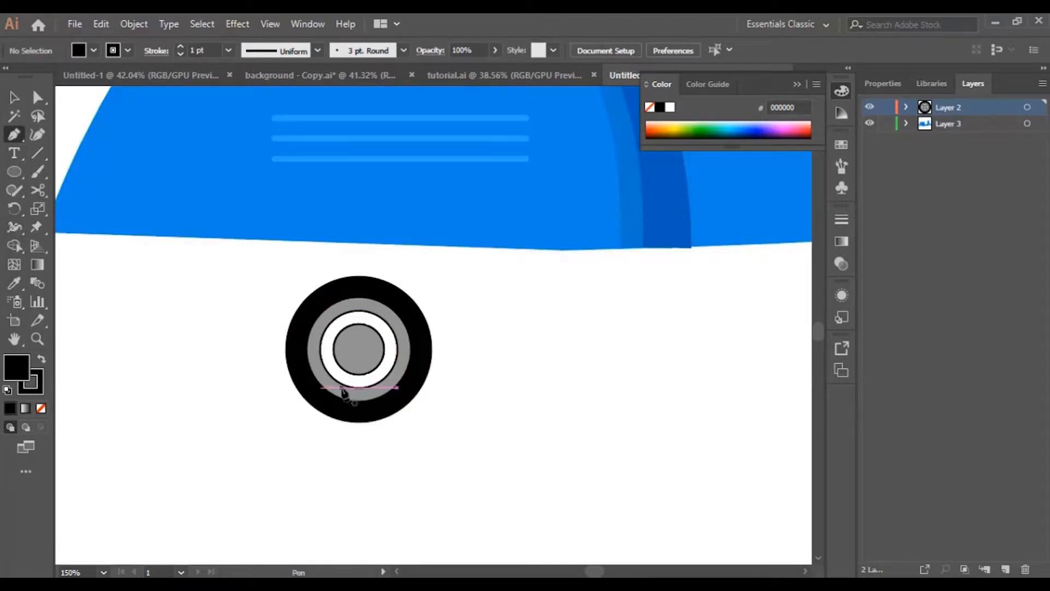
click(340, 388)
click(355, 361)
click(367, 354)
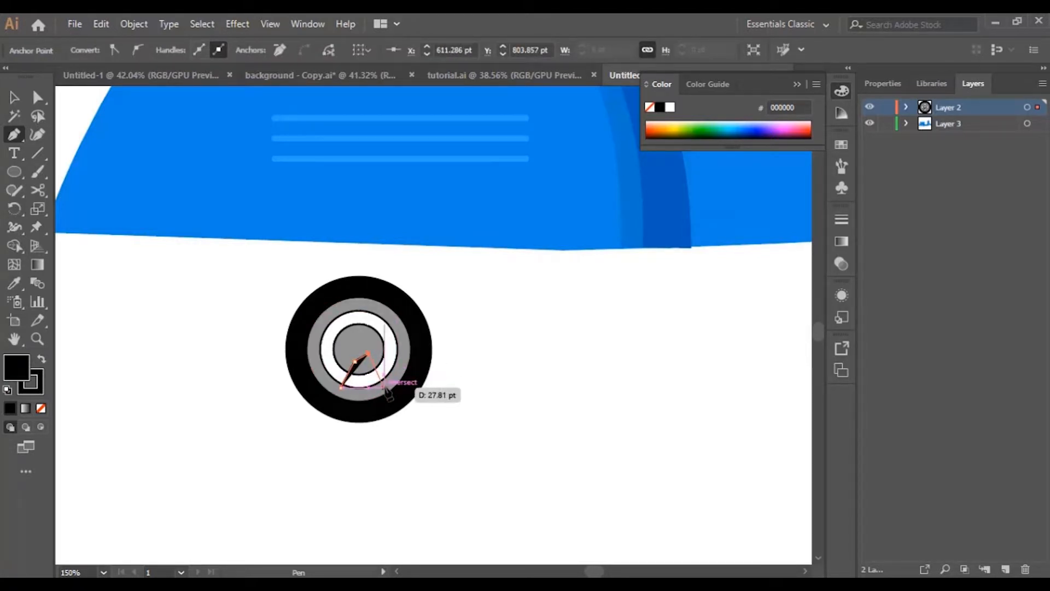
key(ctrl+z)
click(365, 361)
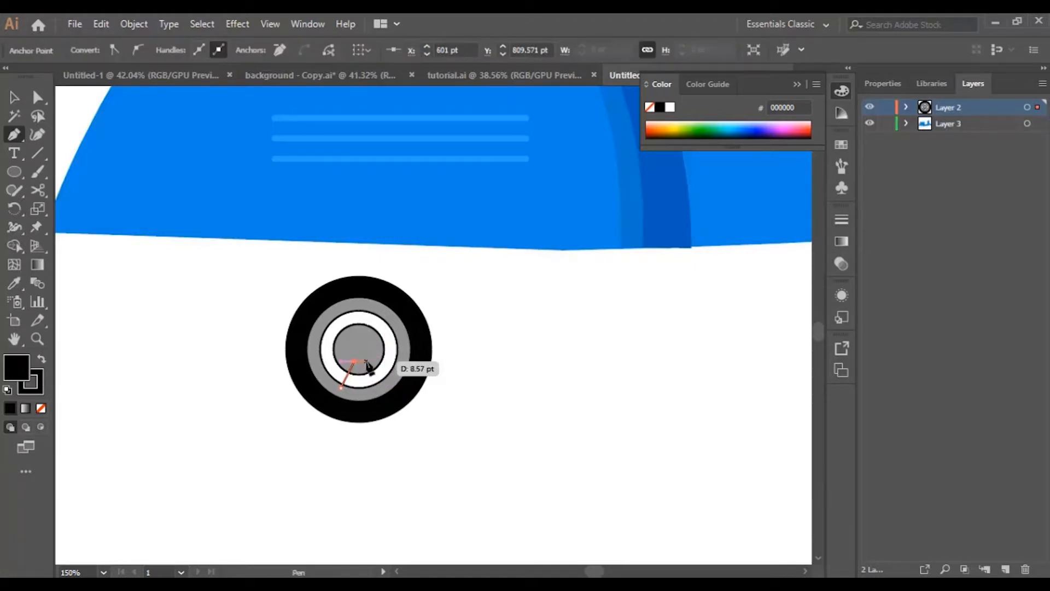
click(375, 391)
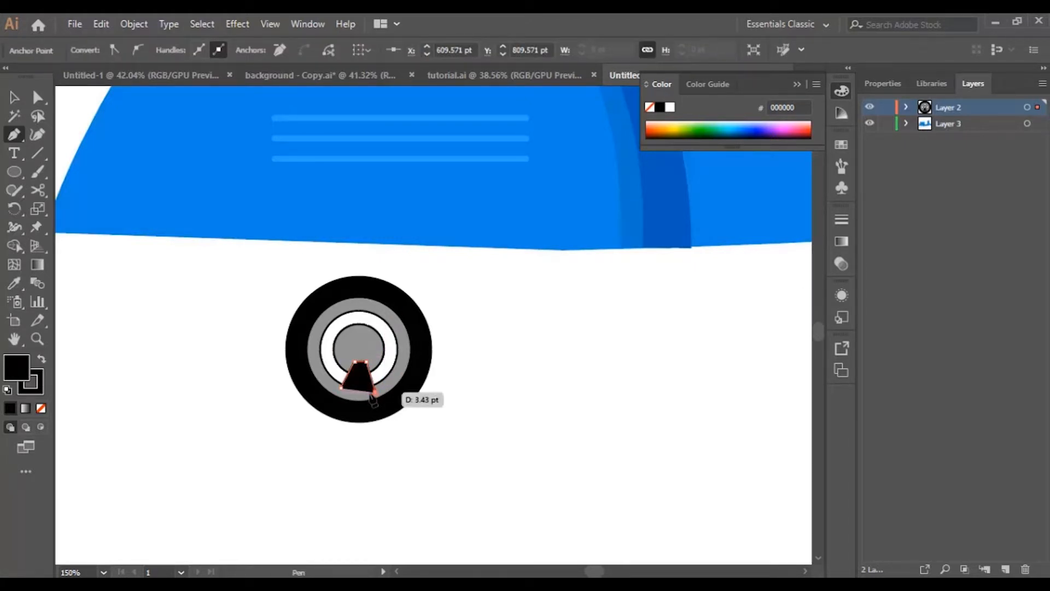
click(340, 388)
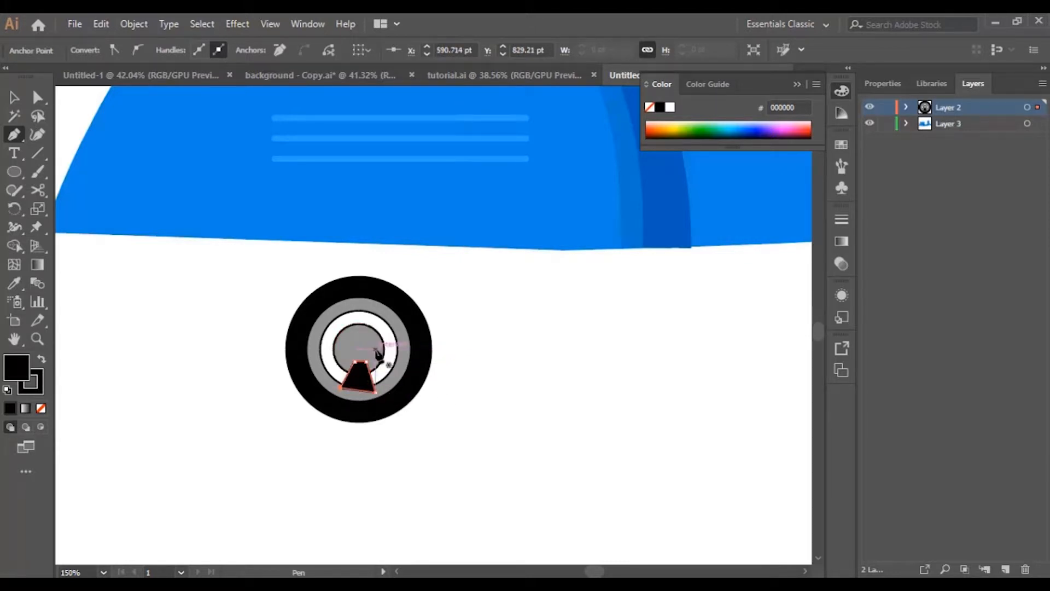
right_click(355, 374)
mouse_move(486, 295)
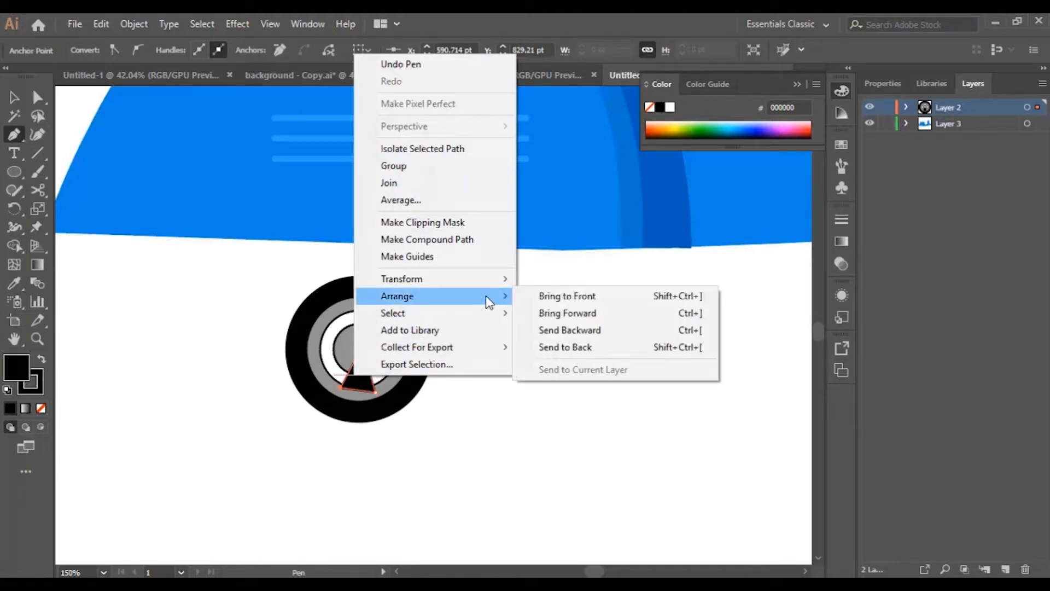
click(565, 348)
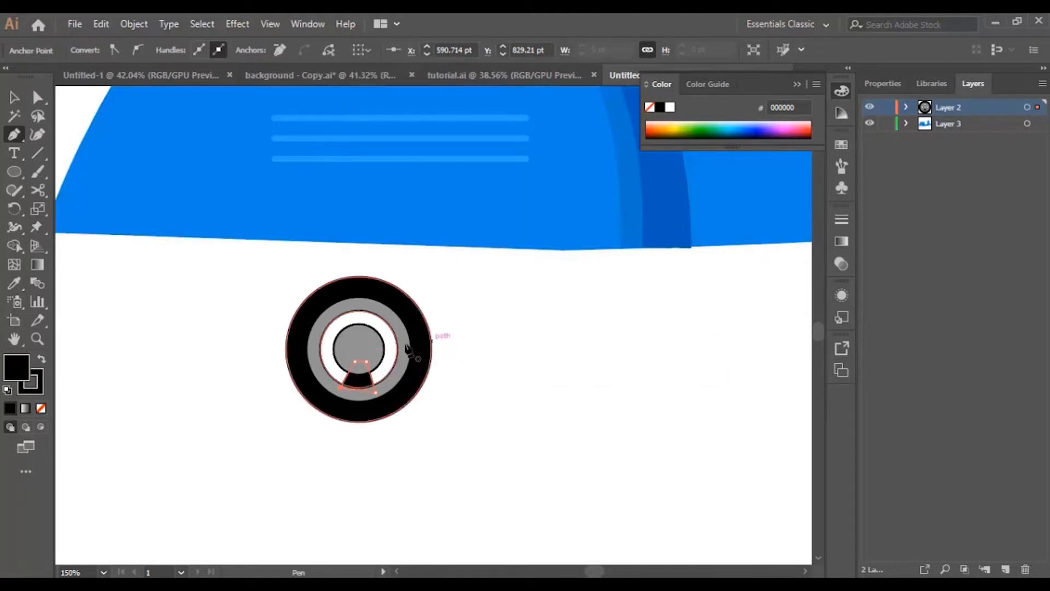
Draw a second black four-sided spoke from the hub to the grey ring's upper right, and send it to the back
click(370, 350)
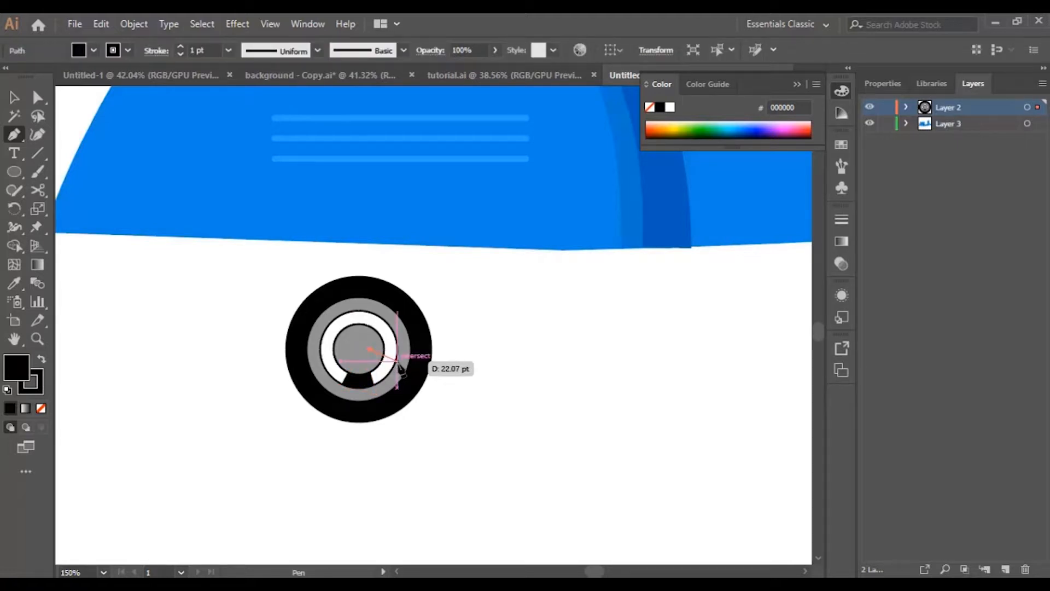
click(406, 349)
click(389, 311)
click(370, 349)
right_click(388, 337)
mouse_move(437, 256)
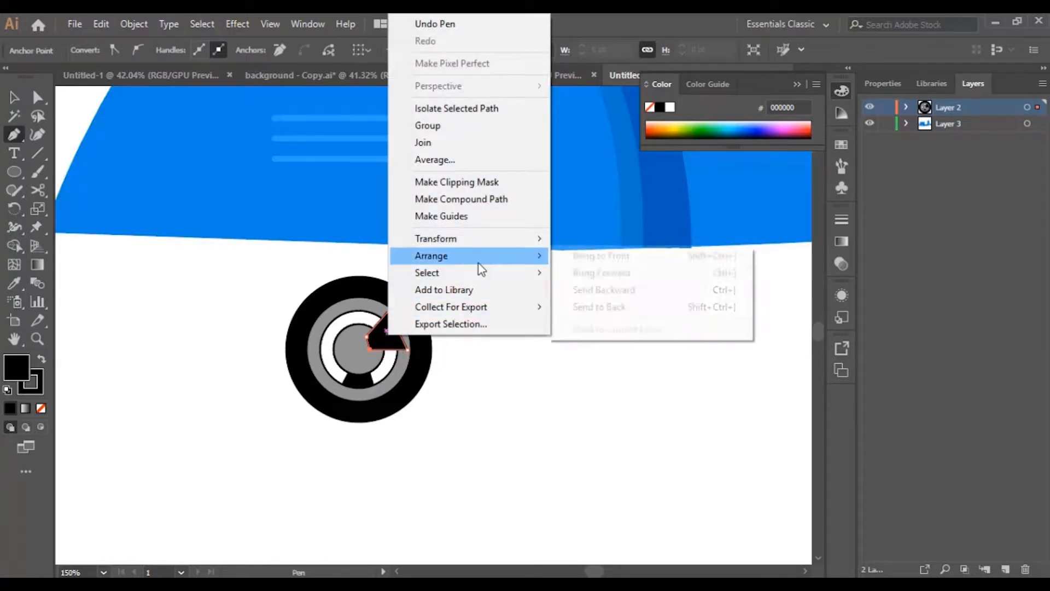
click(593, 307)
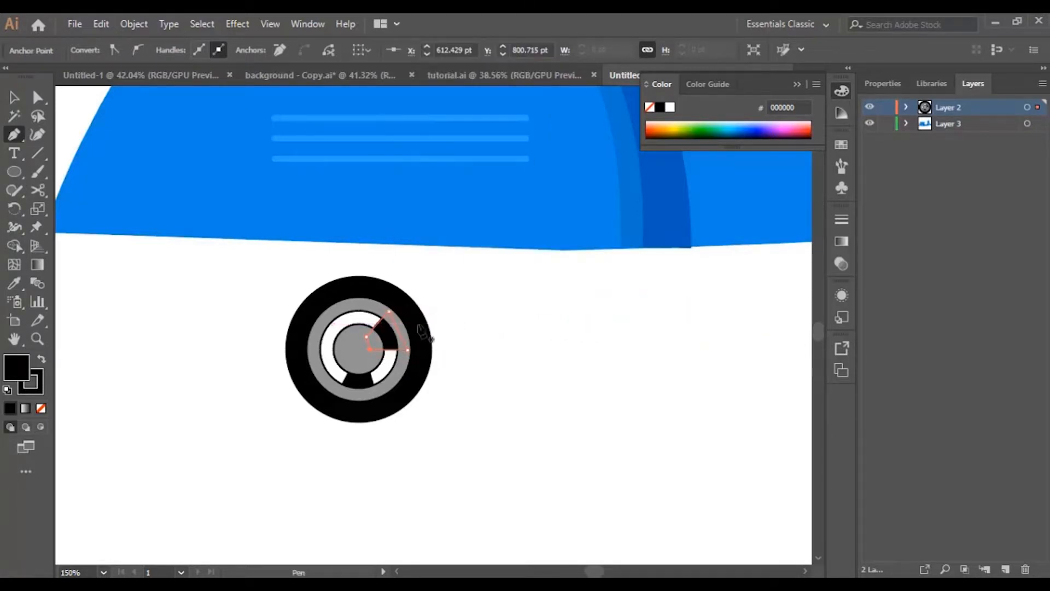
Draw a third black four-sided spoke from the hub to the grey ring's upper left, send it to the back, and deselect it
click(346, 334)
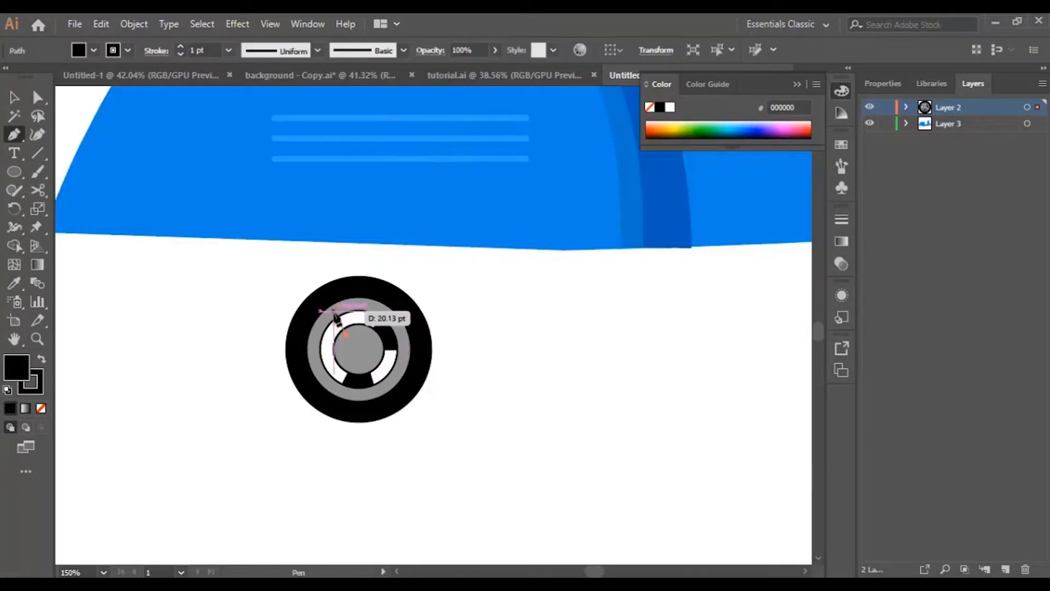
click(333, 311)
click(313, 349)
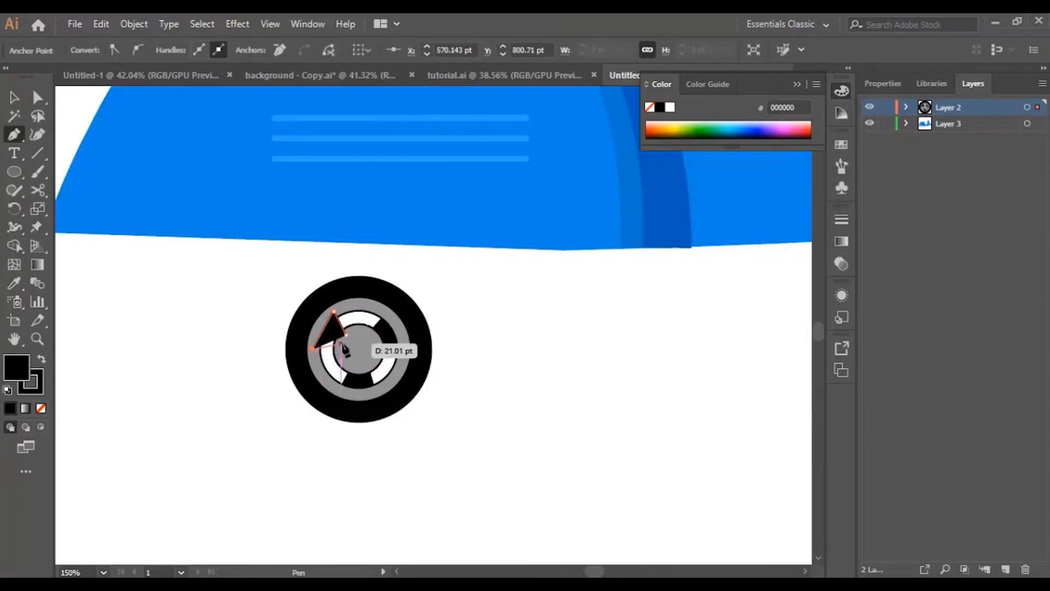
click(341, 345)
click(346, 334)
right_click(333, 338)
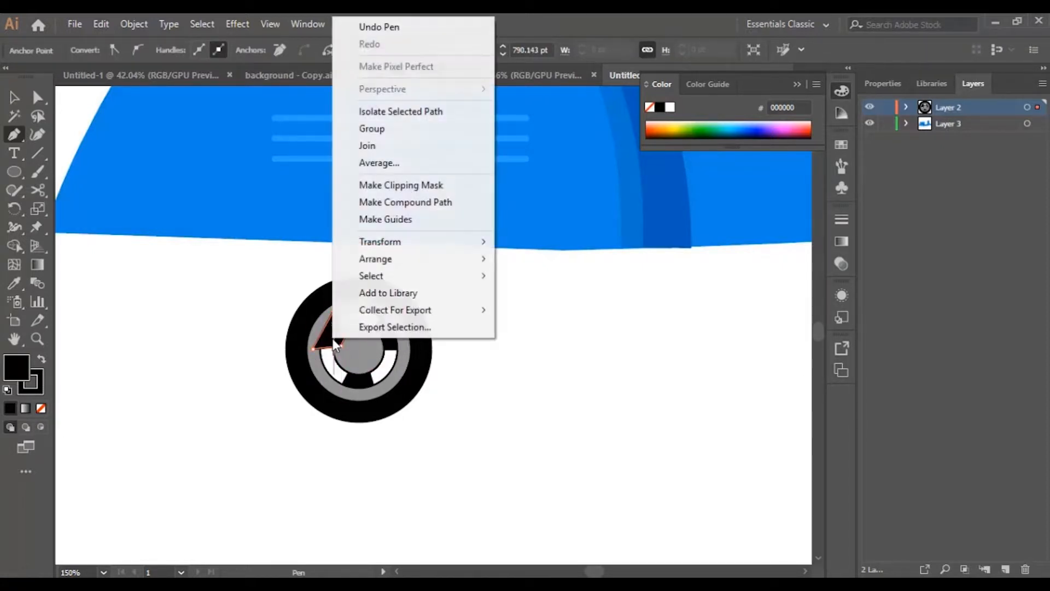
mouse_move(421, 261)
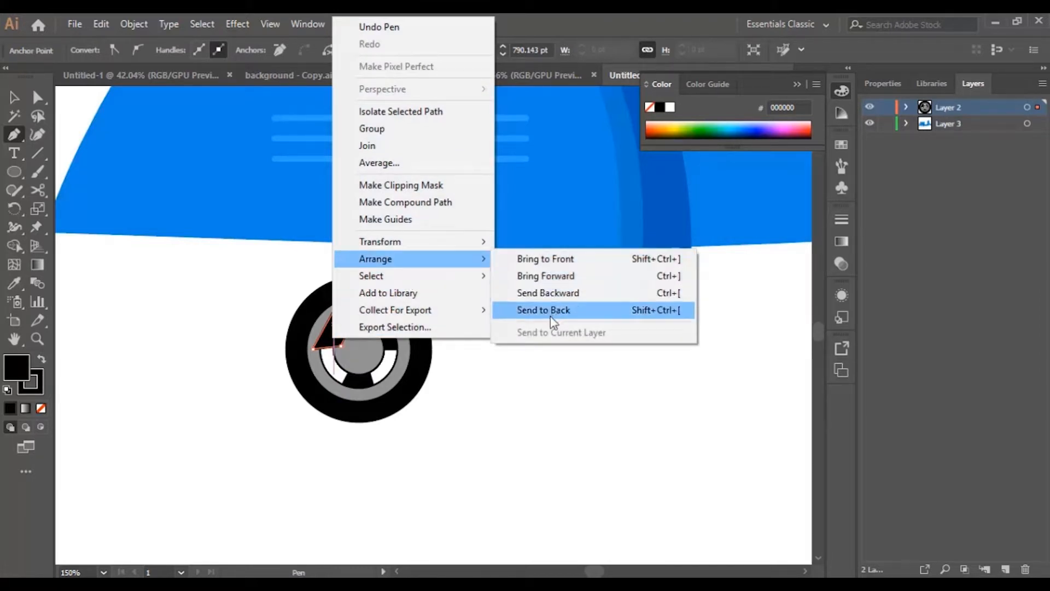
click(553, 309)
click(15, 98)
click(533, 391)
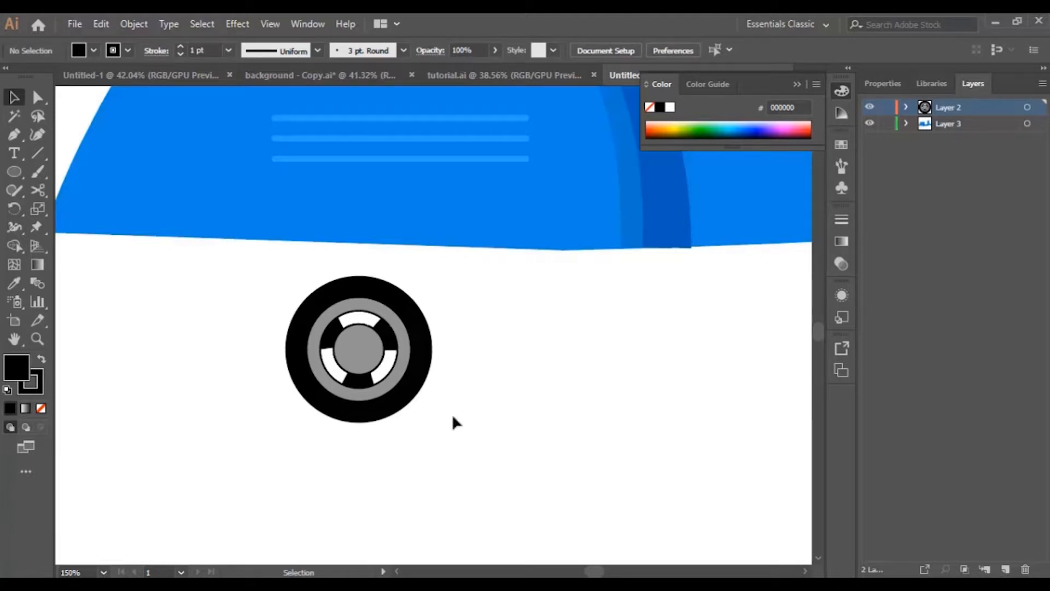
Enlarge the whole wheel proportionally to about twice its size and move Layer 2 below Layer 3
drag(266, 275, 467, 475)
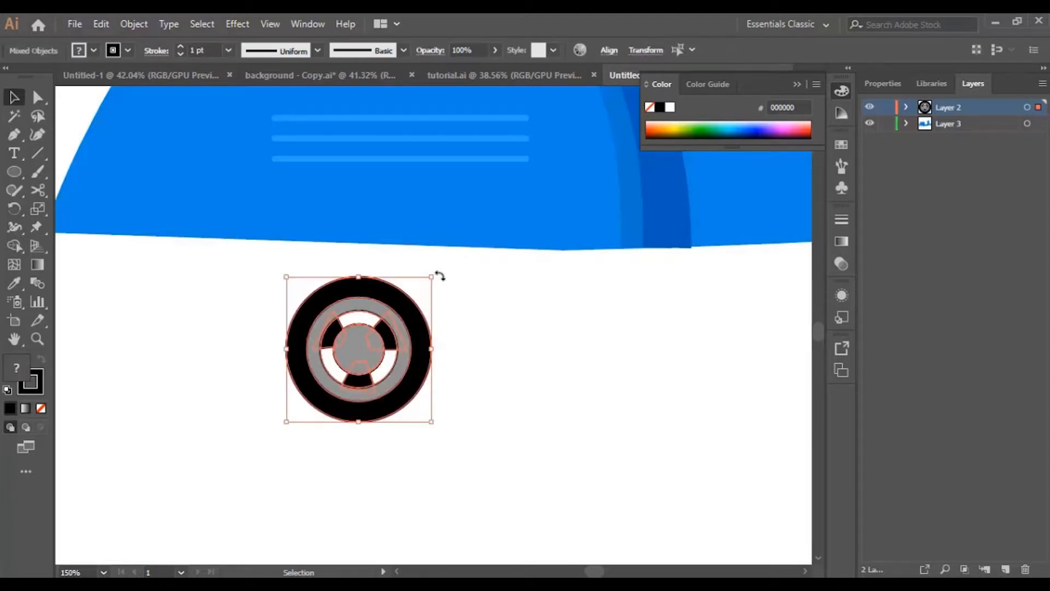
drag(431, 278, 565, 136)
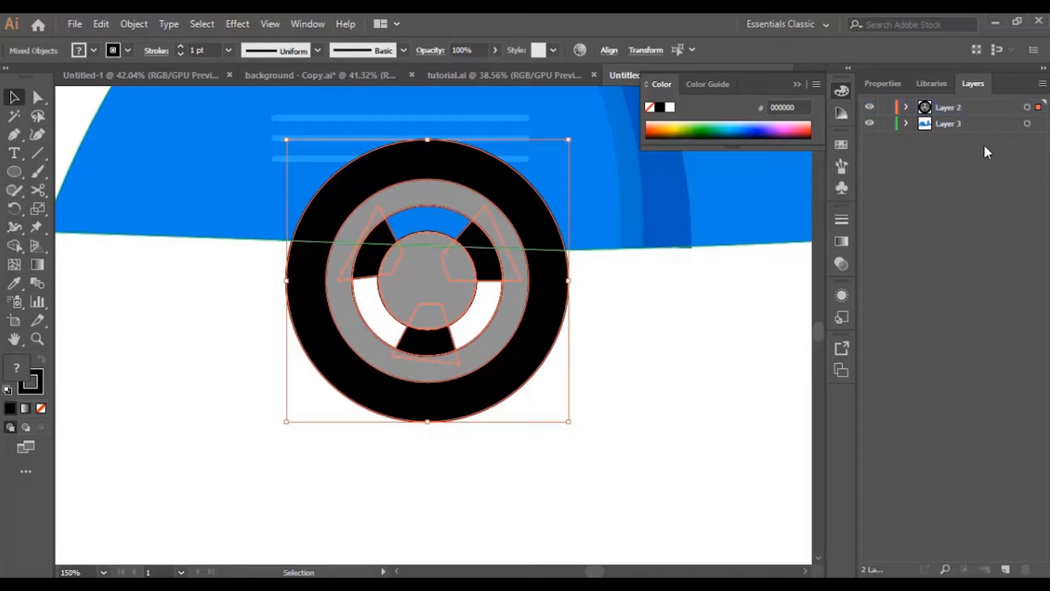
drag(966, 107, 967, 168)
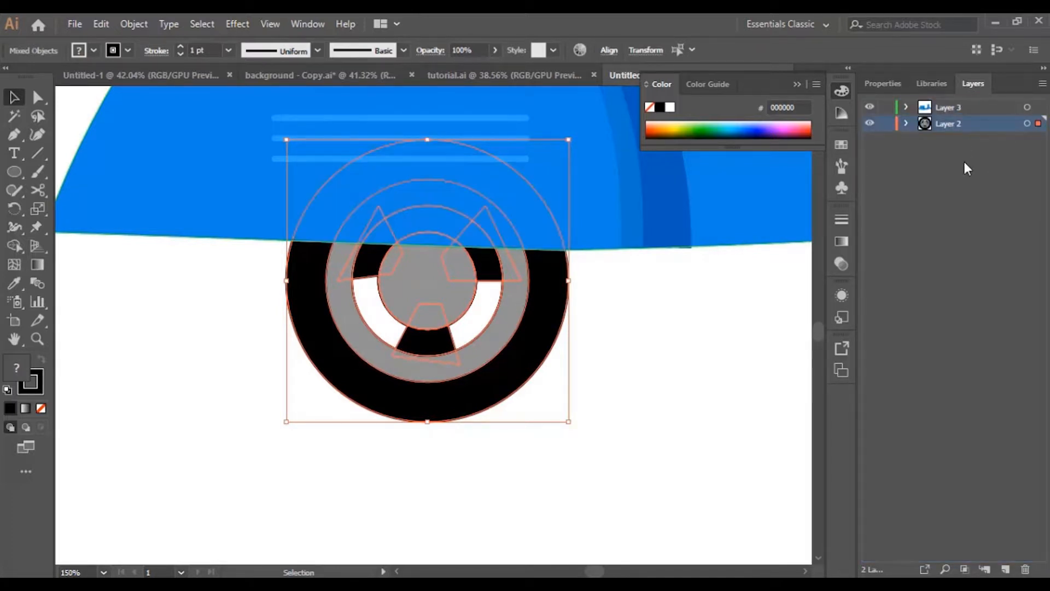
Enlarge the wheel proportionally by about a fifth and centre it beneath the scooter's rear fender
drag(535, 348, 495, 320)
key(ctrl+minus)
key(ctrl+minus)
key(v)
drag(592, 572, 596, 571)
drag(414, 263, 442, 236)
drag(412, 370, 395, 366)
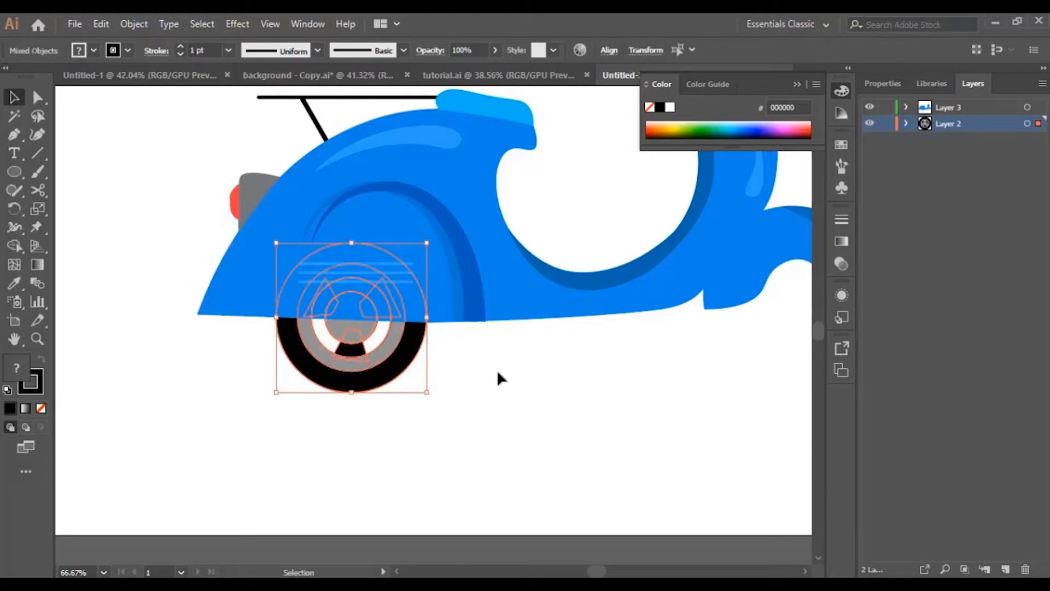
drag(406, 360, 420, 359)
click(540, 416)
scroll(584, 446, up, 3)
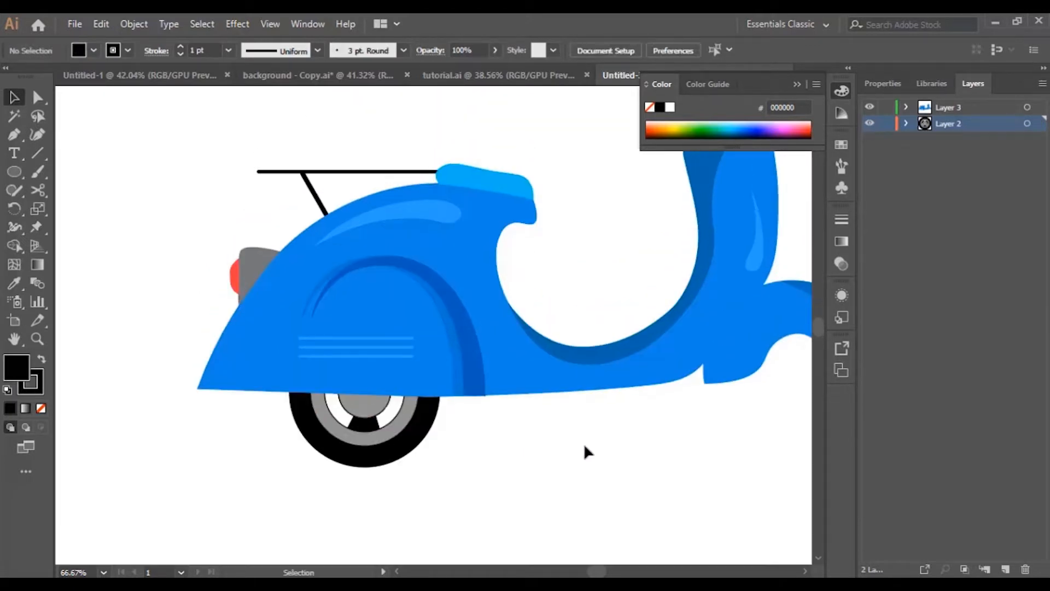
Duplicate Layer 2 and move the copied wheel under the scooter's front fender
scroll(584, 452, up, 2)
scroll(586, 454, down, 2)
drag(581, 573, 598, 565)
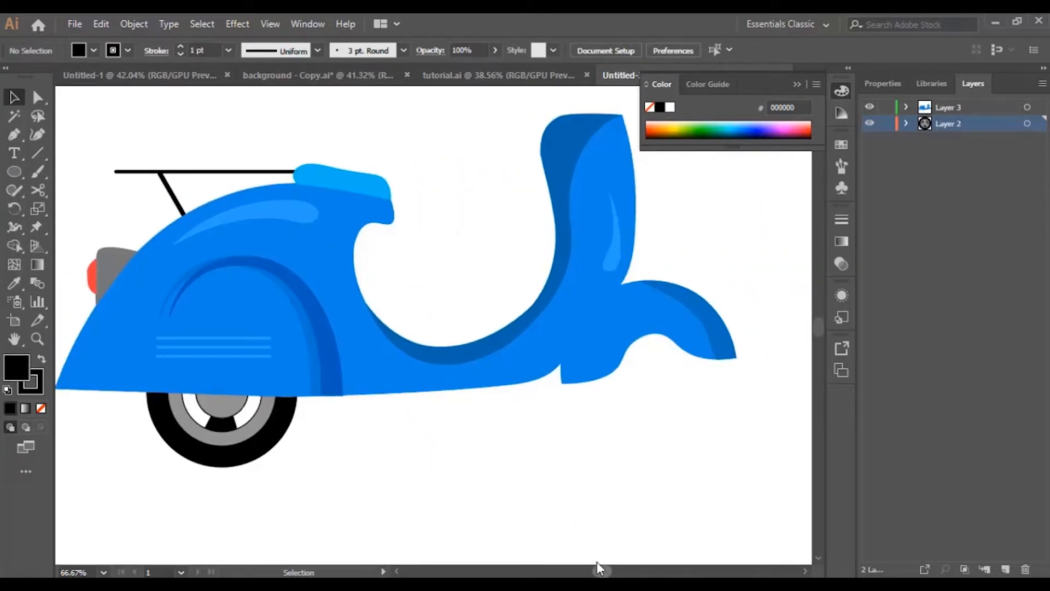
drag(983, 133, 990, 351)
drag(1013, 557, 1013, 557)
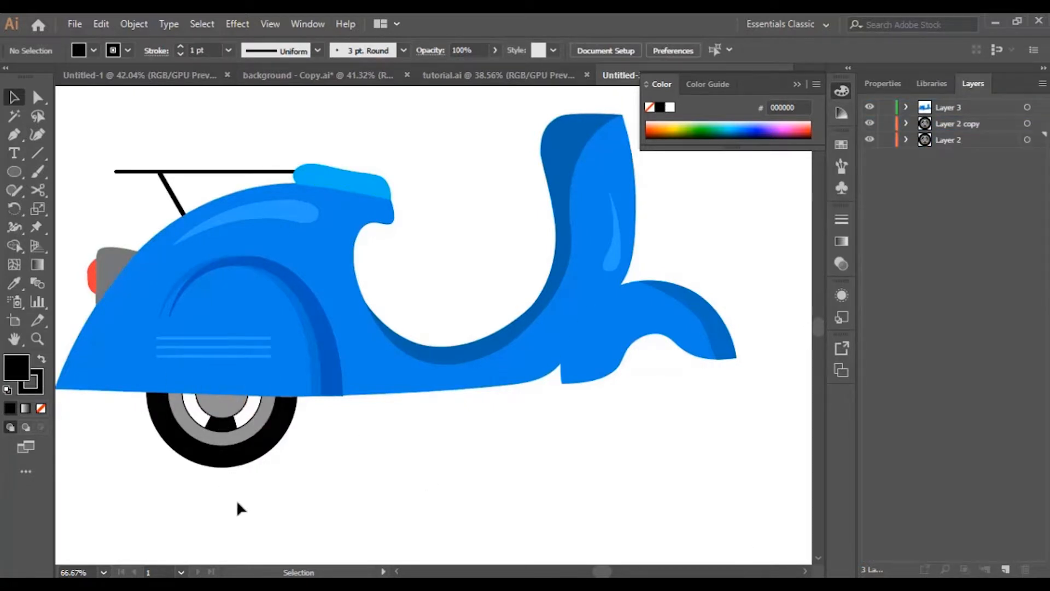
click(1027, 124)
drag(252, 429, 684, 415)
click(628, 498)
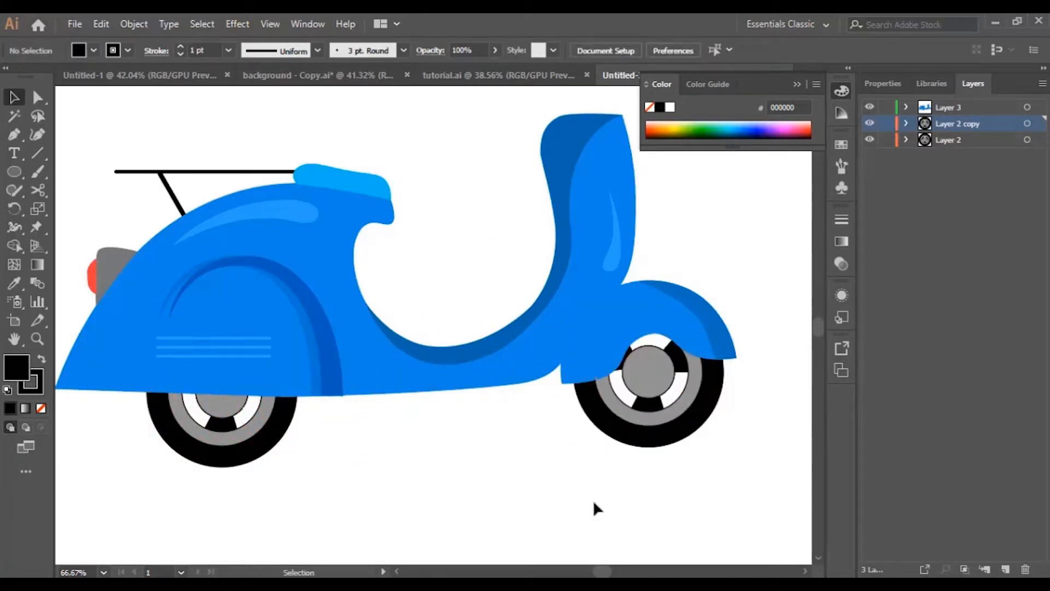
Select the artwork on all three layers, rotate the whole scooter slightly clockwise, and deselect it
scroll(533, 443, up, 4)
scroll(533, 444, down, 7)
scroll(534, 446, up, 2)
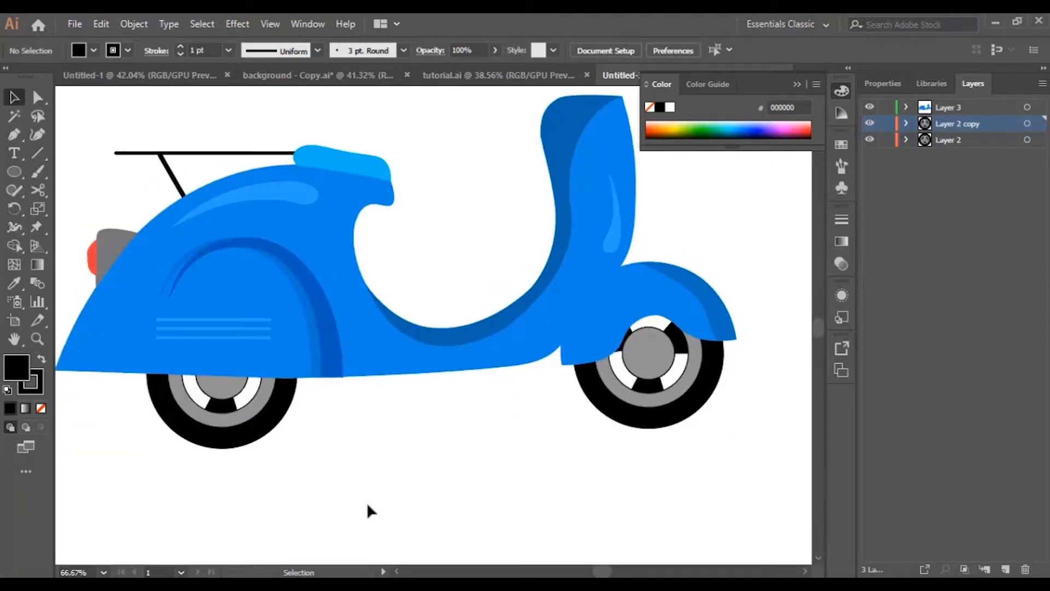
click(1037, 140)
shift+click(1037, 123)
shift+click(1038, 107)
drag(749, 275, 758, 288)
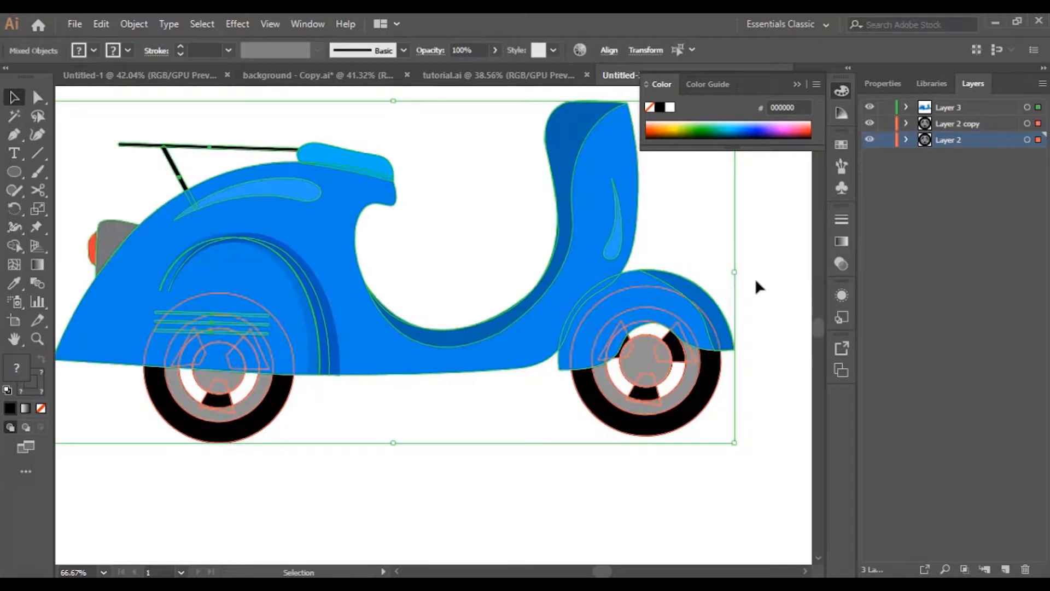
click(553, 485)
Draw a black four-sided shape about 103 pt wide with the Pen tool on the front shield's top edge, curving its rear side
scroll(564, 486, up, 2)
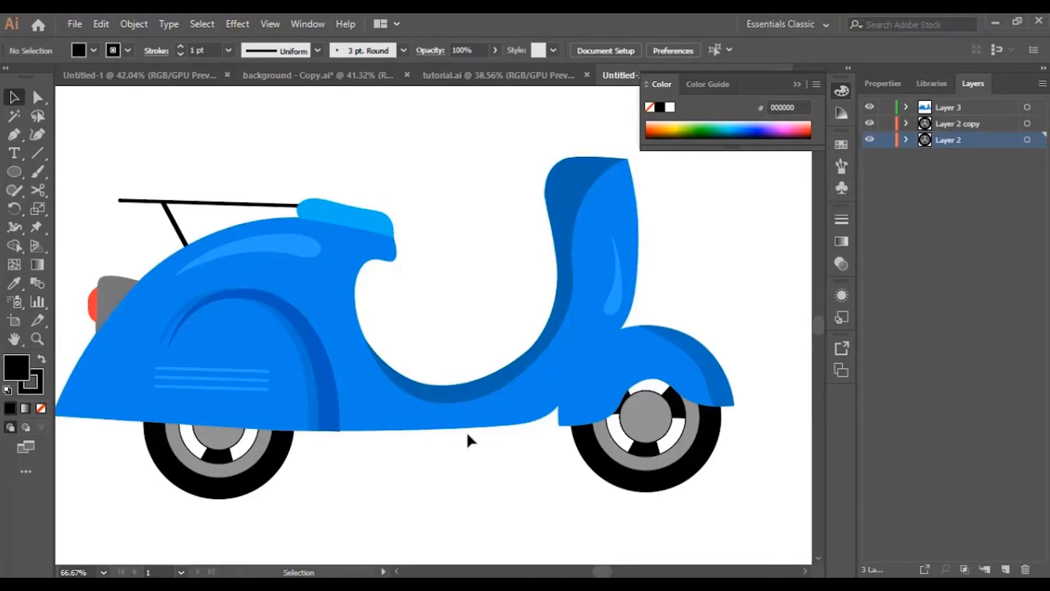
scroll(471, 435, up, 3)
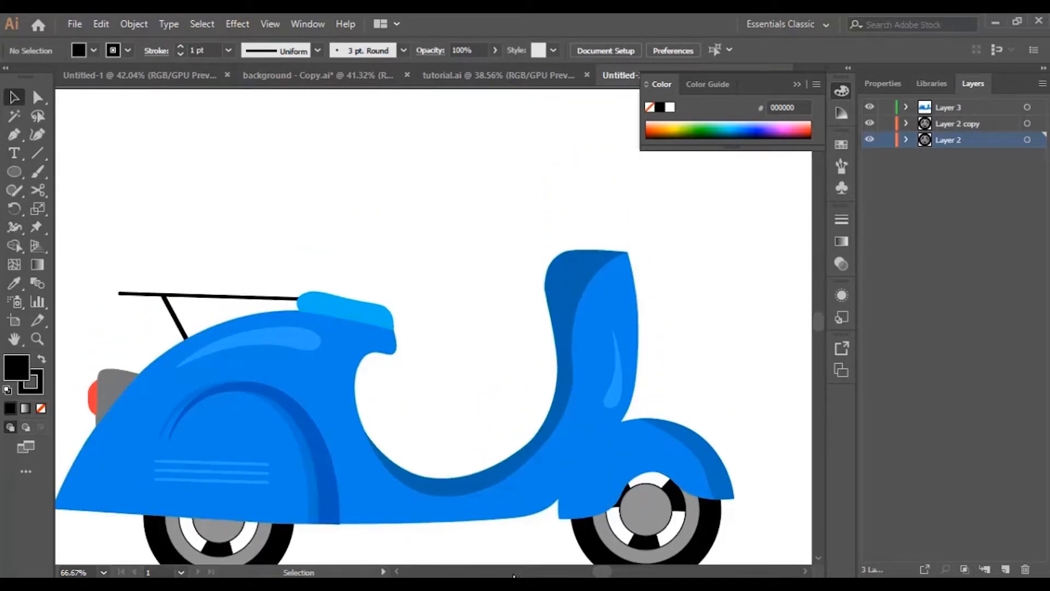
click(37, 339)
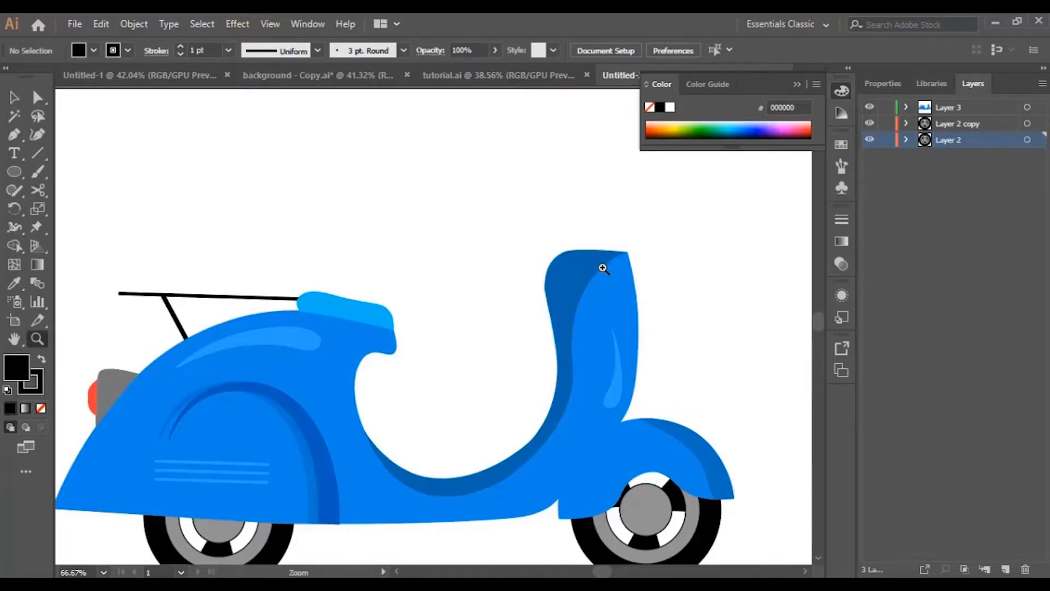
click(616, 260)
click(380, 355)
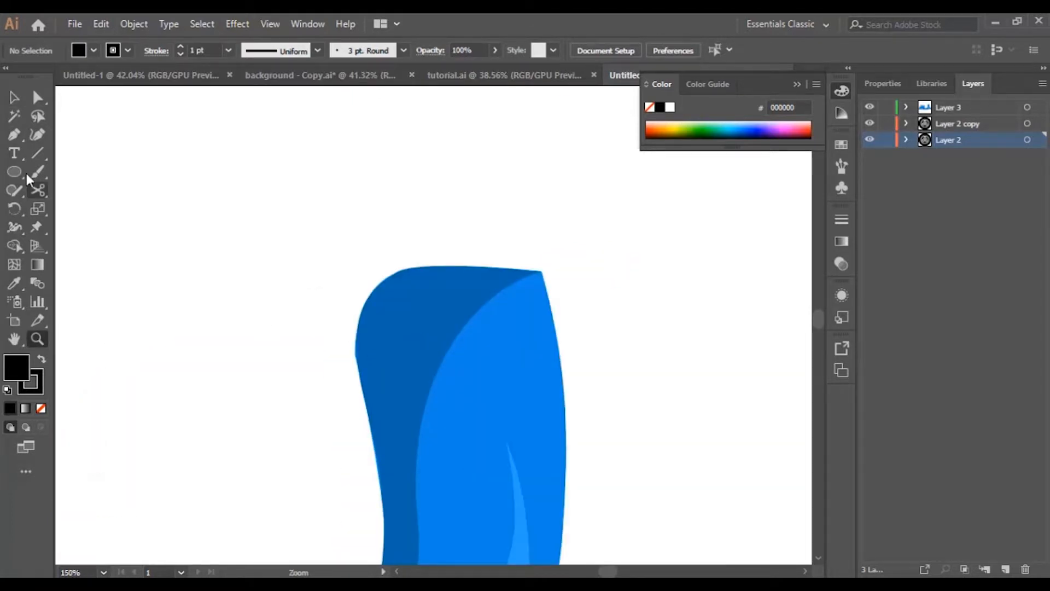
click(14, 135)
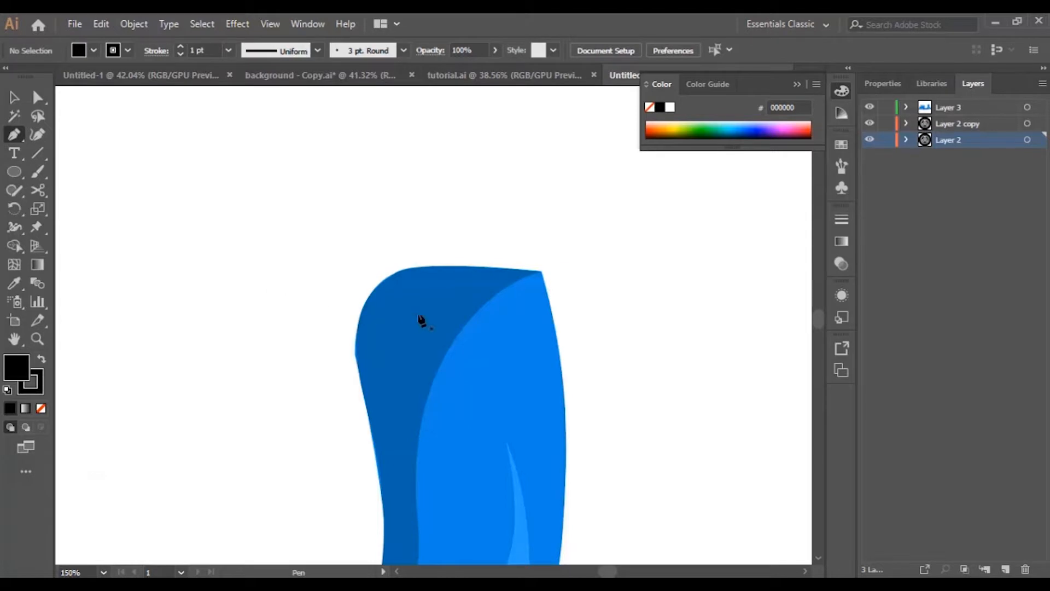
click(454, 266)
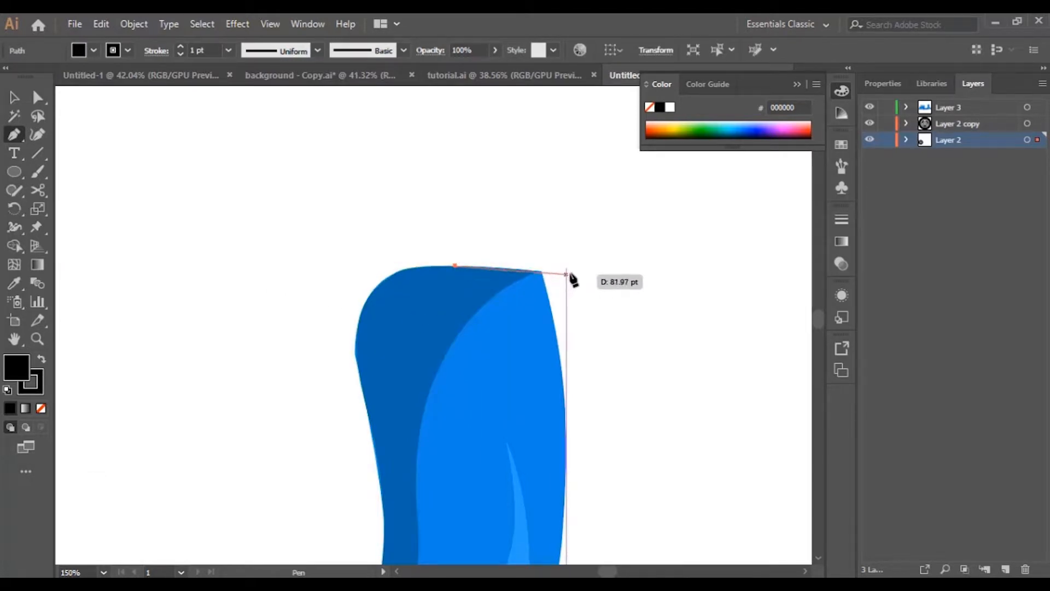
click(575, 271)
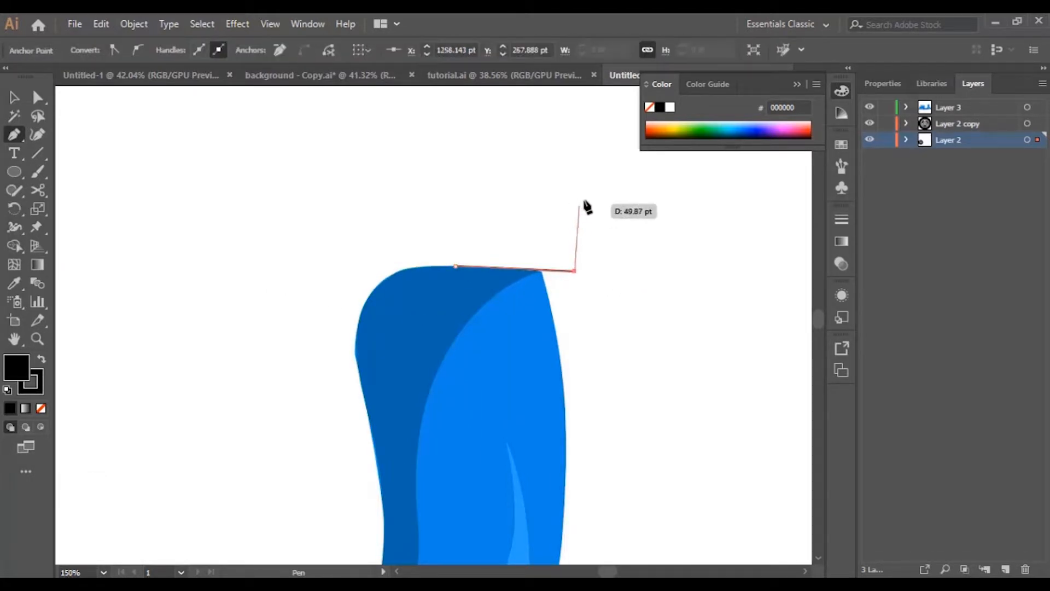
click(595, 211)
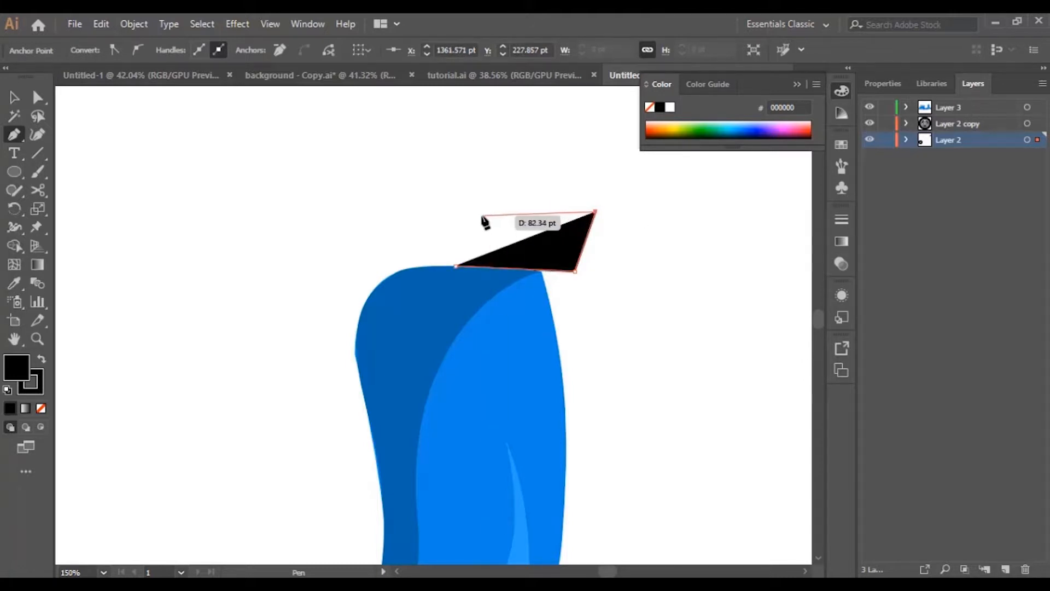
drag(461, 223, 449, 229)
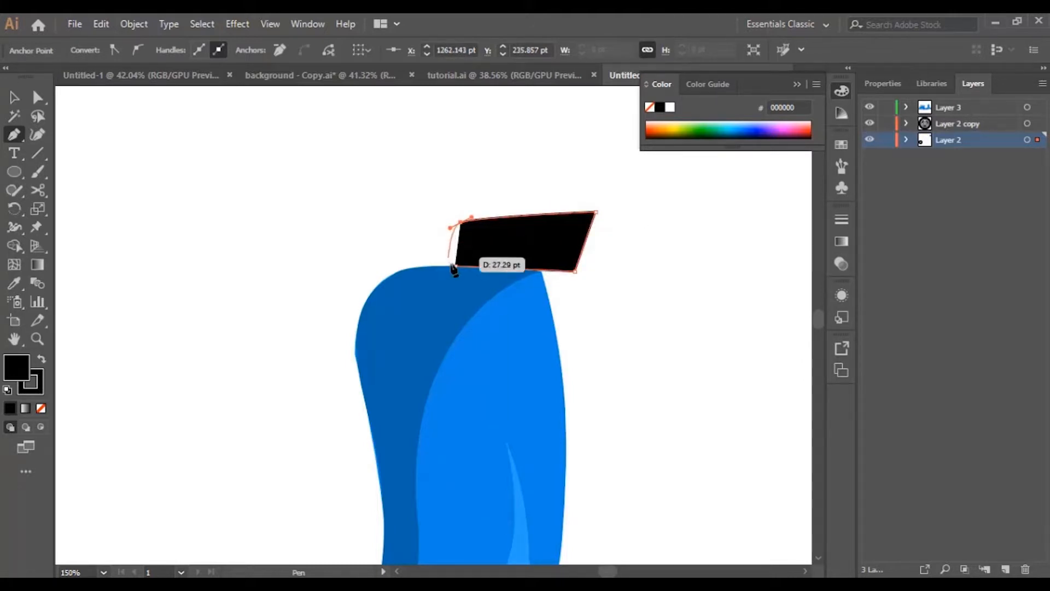
click(461, 223)
mouse_move(458, 267)
mouse_down()
mouse_move(444, 269)
mouse_move(444, 280)
mouse_up()
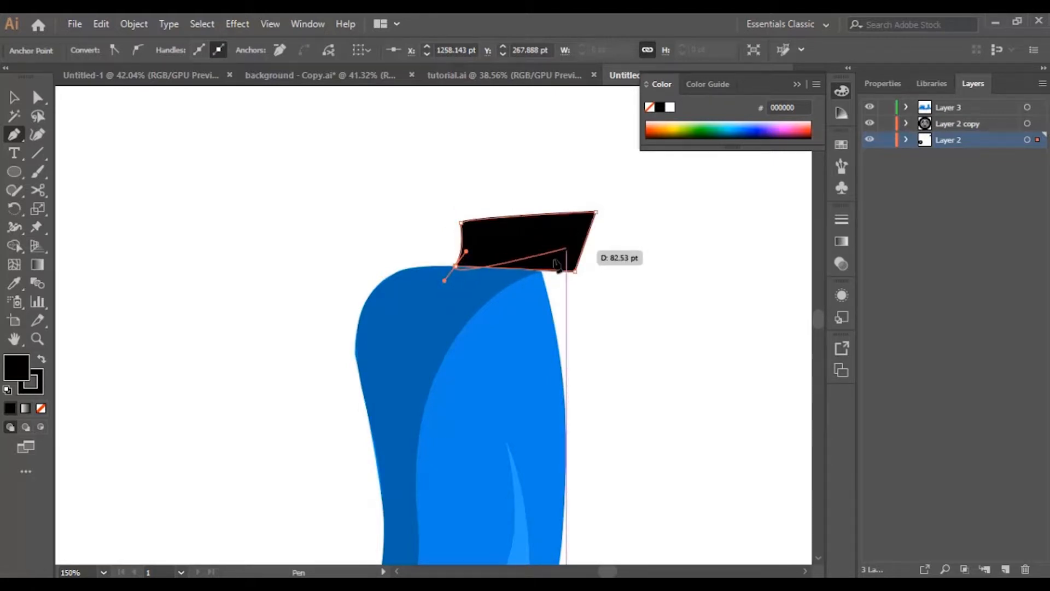
Fill the four-sided shape with the light blue of the shield's highlight using the Eyedropper, and nudge it down slightly
double_click(19, 369)
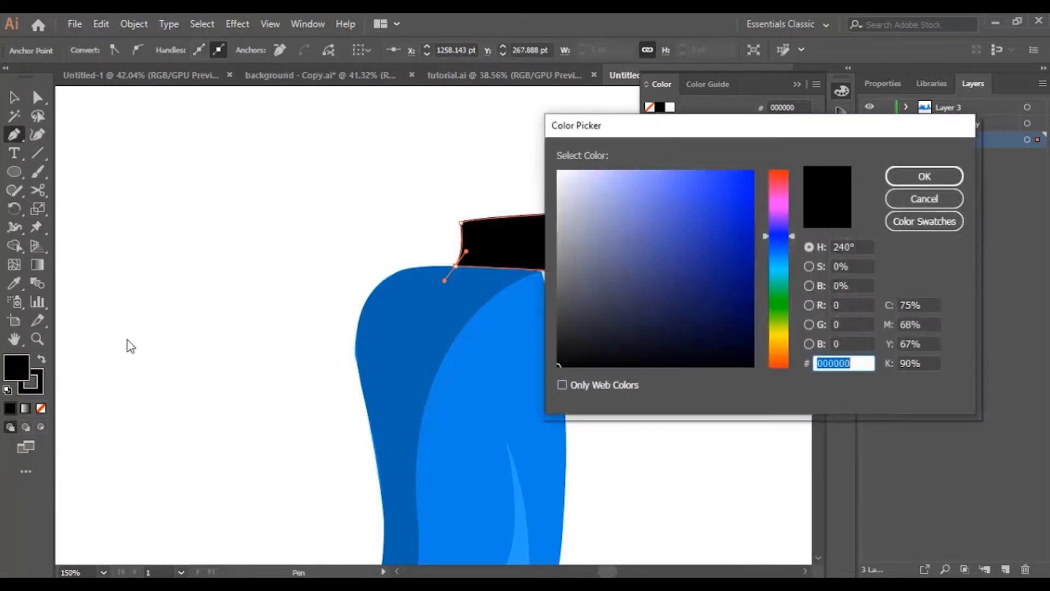
click(922, 198)
scroll(90, 298, down, 3)
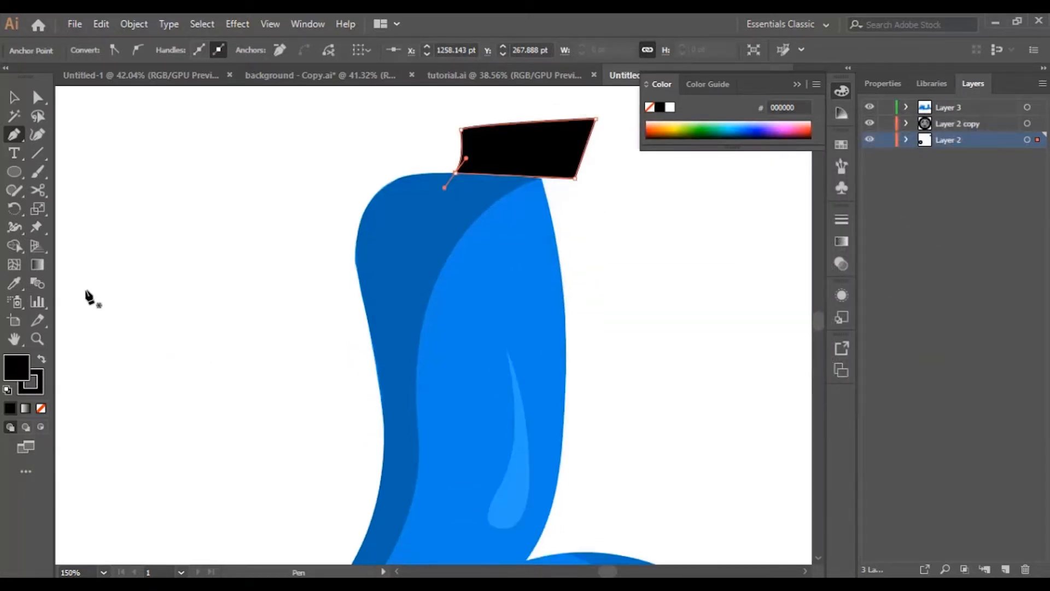
click(8, 284)
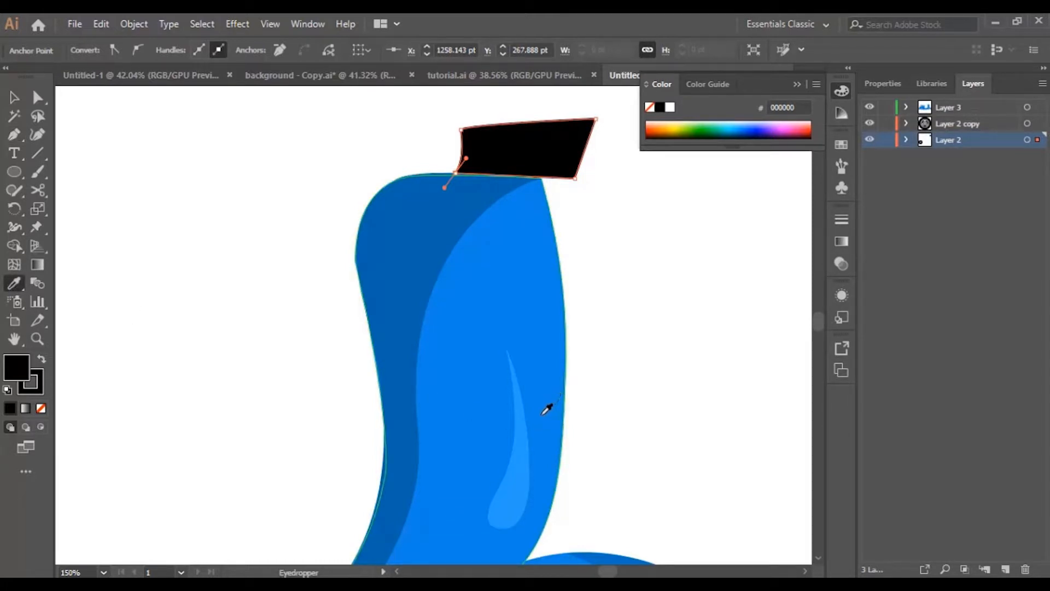
click(516, 442)
click(14, 97)
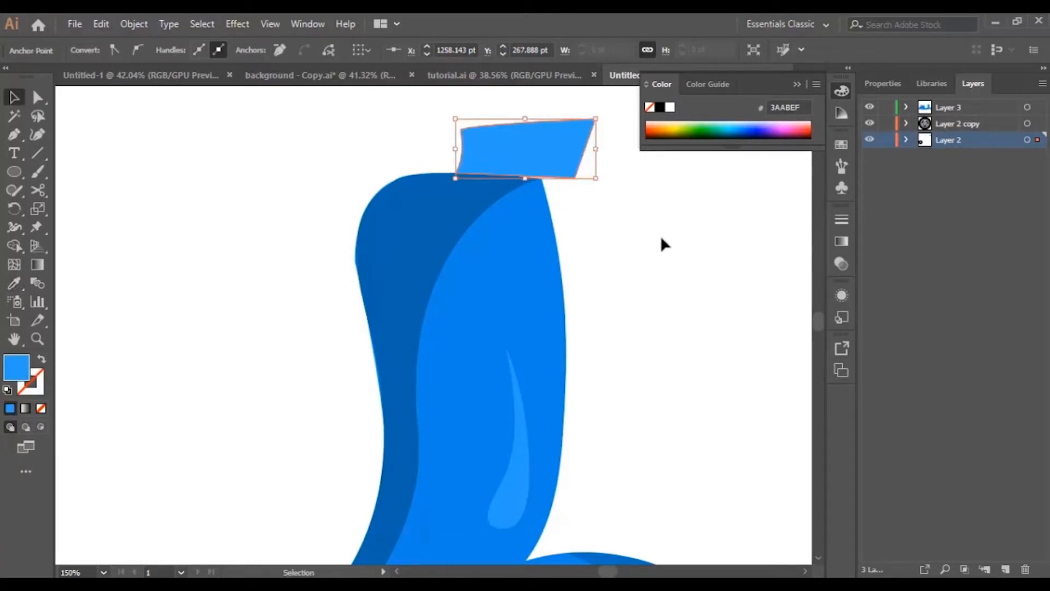
click(629, 270)
scroll(628, 270, up, 2)
click(558, 211)
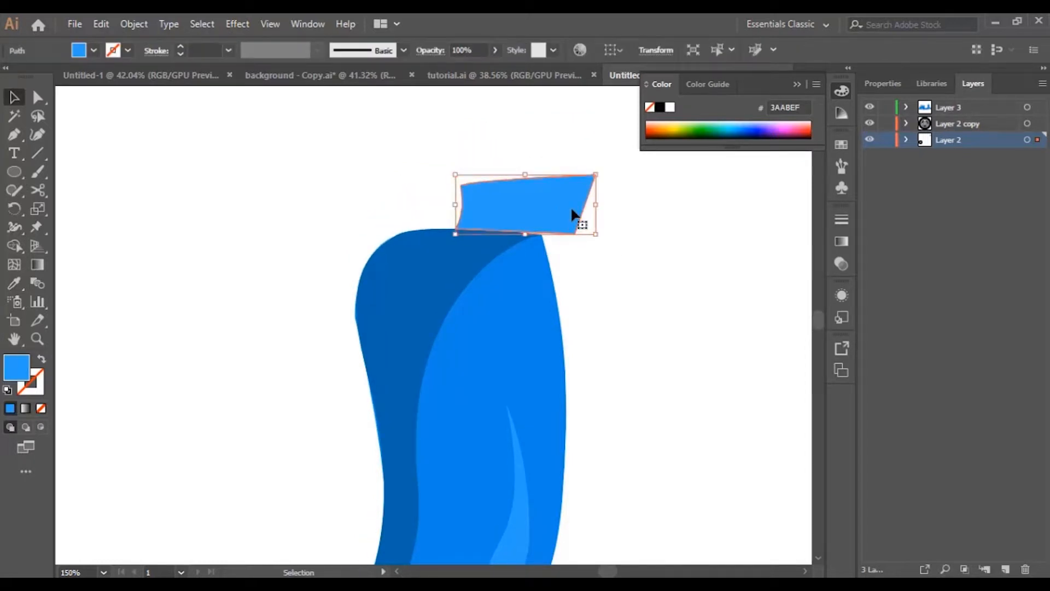
click(633, 242)
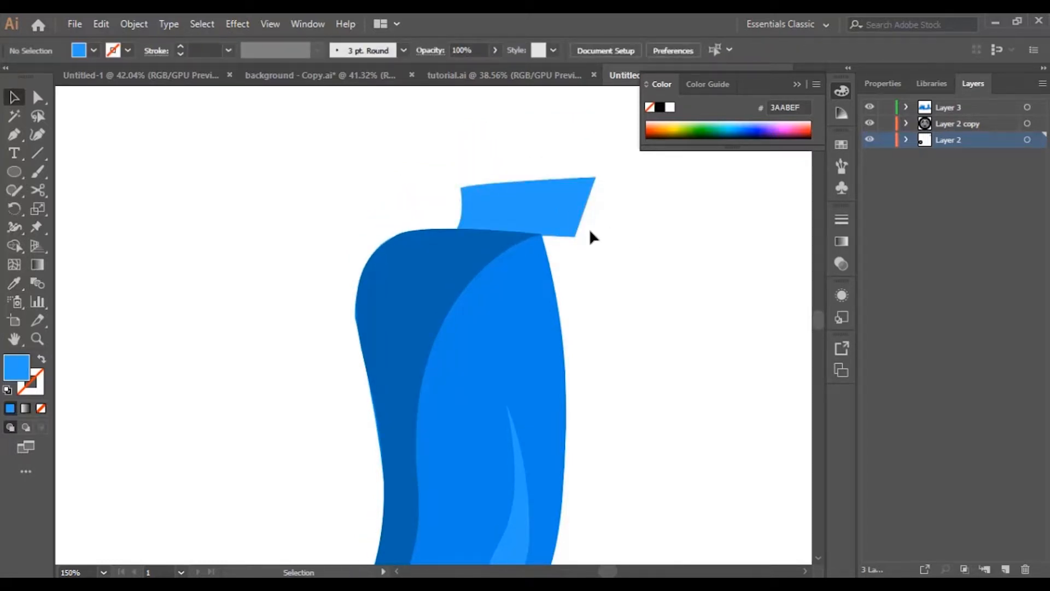
scroll(582, 293, up, 1)
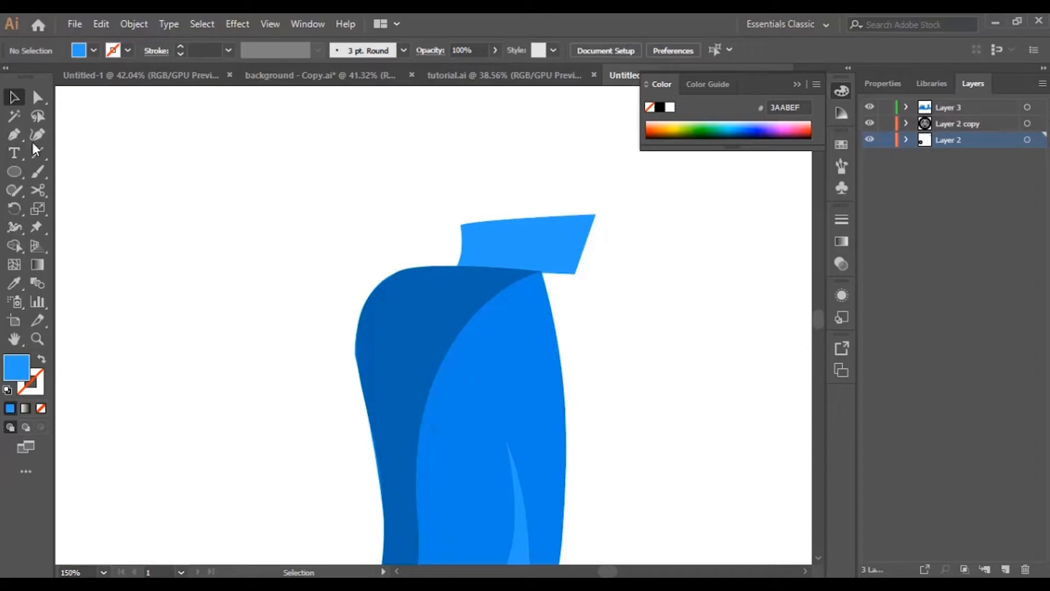
Draw a narrow four-sided strip over the front end of the light blue shape and fill it with 848484
click(14, 135)
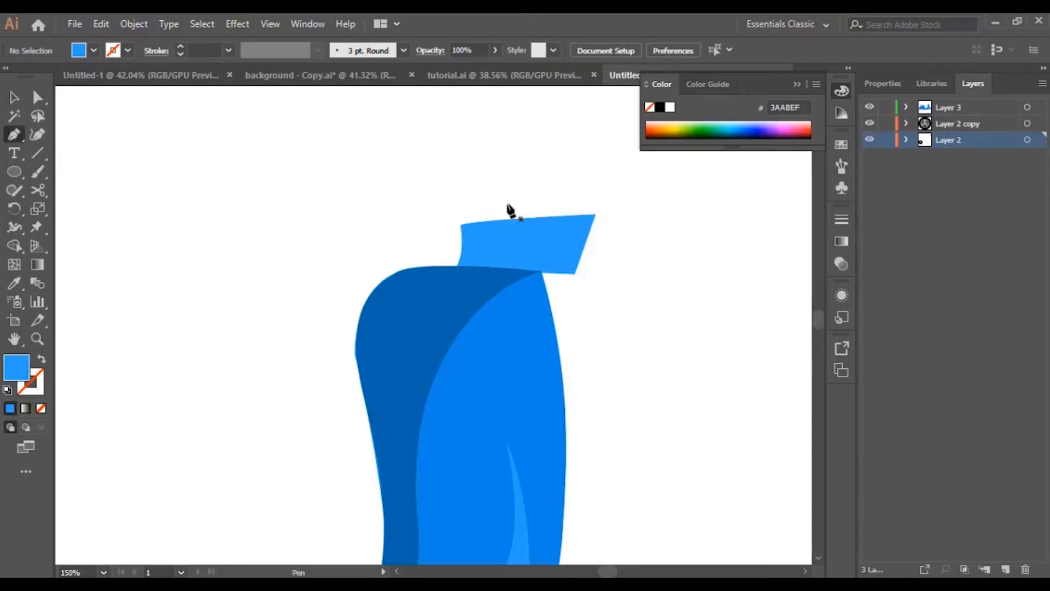
click(595, 214)
click(570, 216)
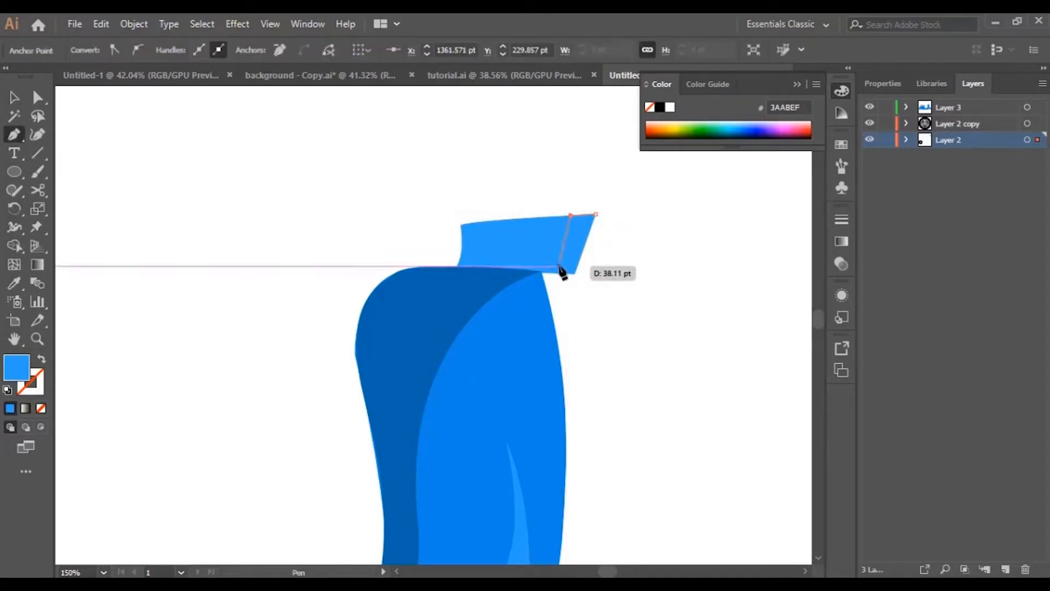
click(559, 272)
click(574, 272)
click(596, 214)
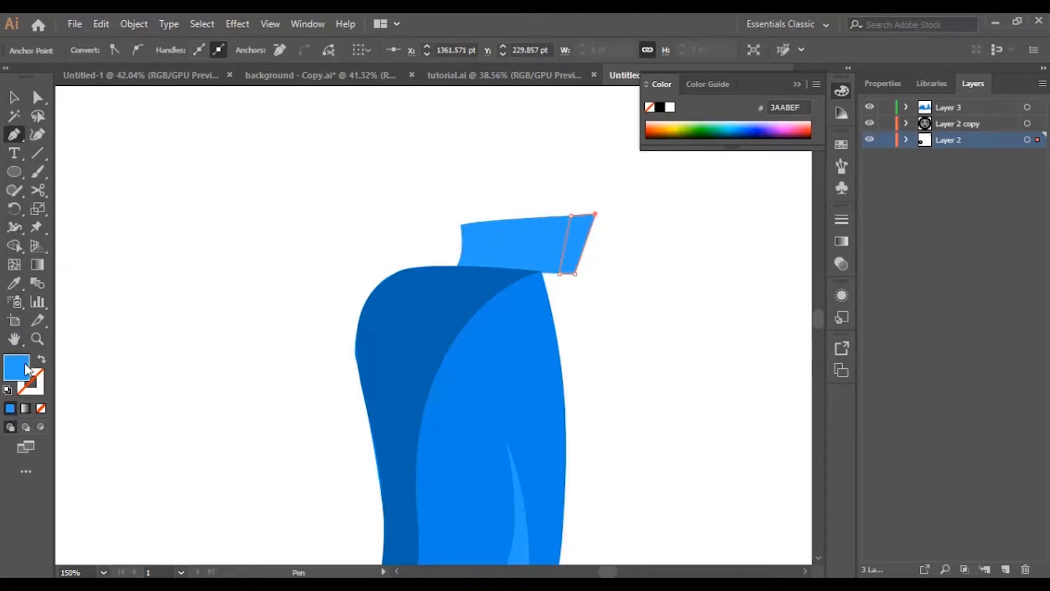
double_click(25, 366)
text(848484)
click(925, 176)
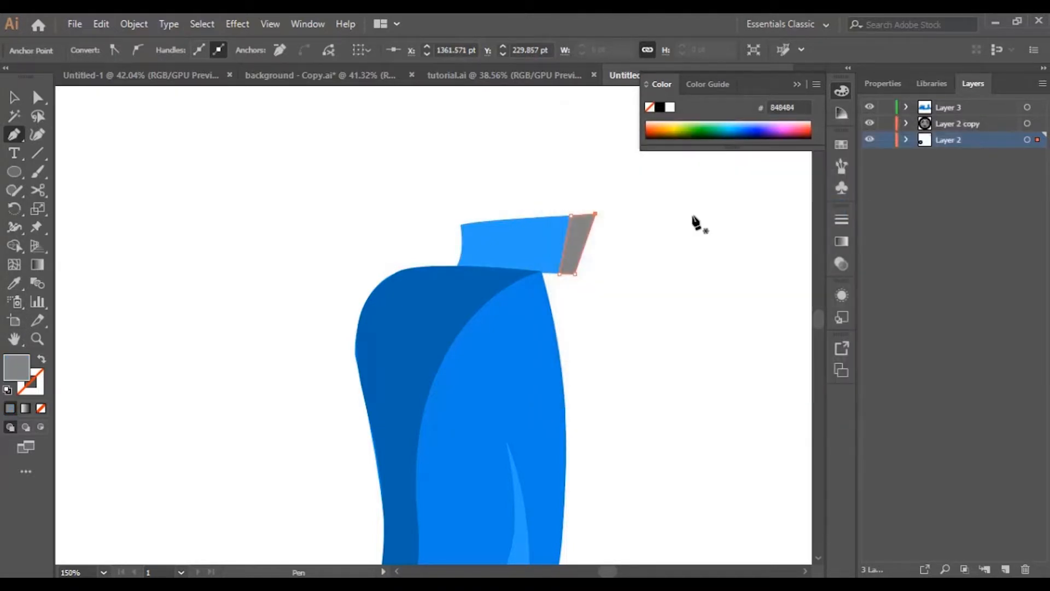
click(13, 98)
click(676, 316)
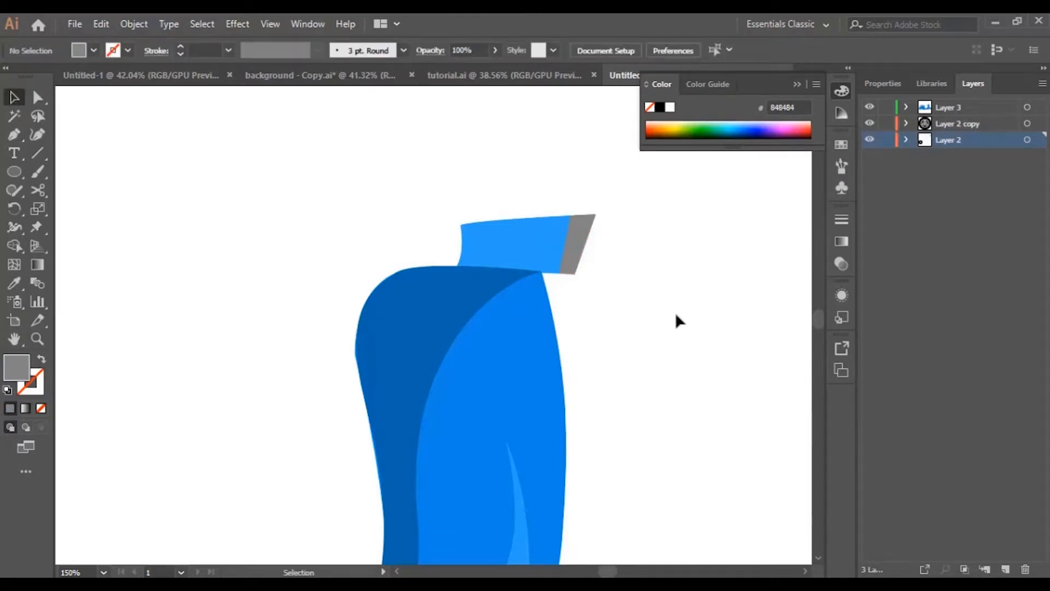
Draw a small circle on the light blue headlight shape and fill it with the shield's dark blue using the Eyedropper
scroll(642, 308, up, 4)
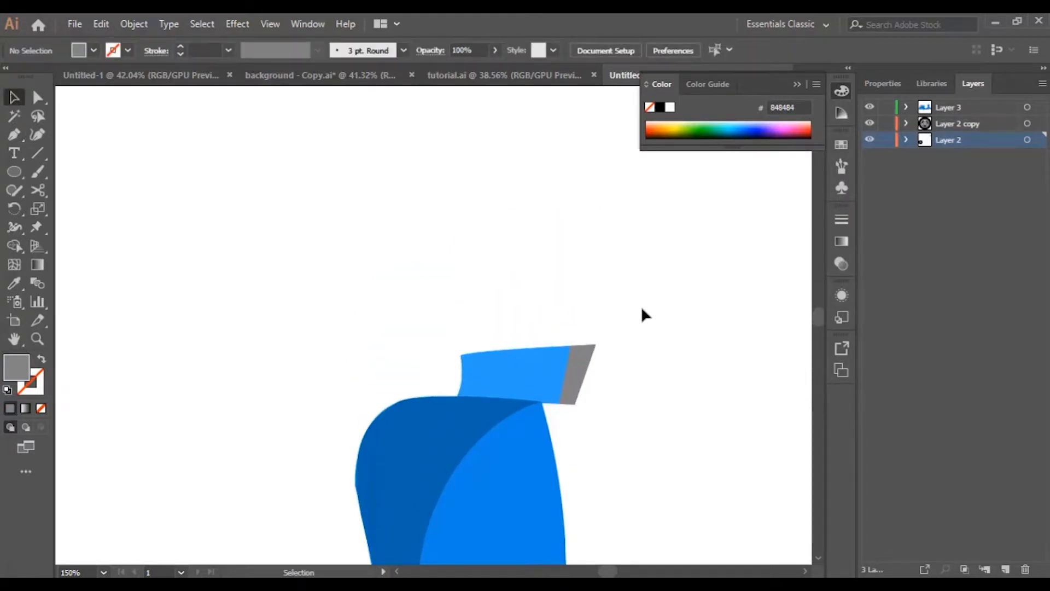
click(17, 136)
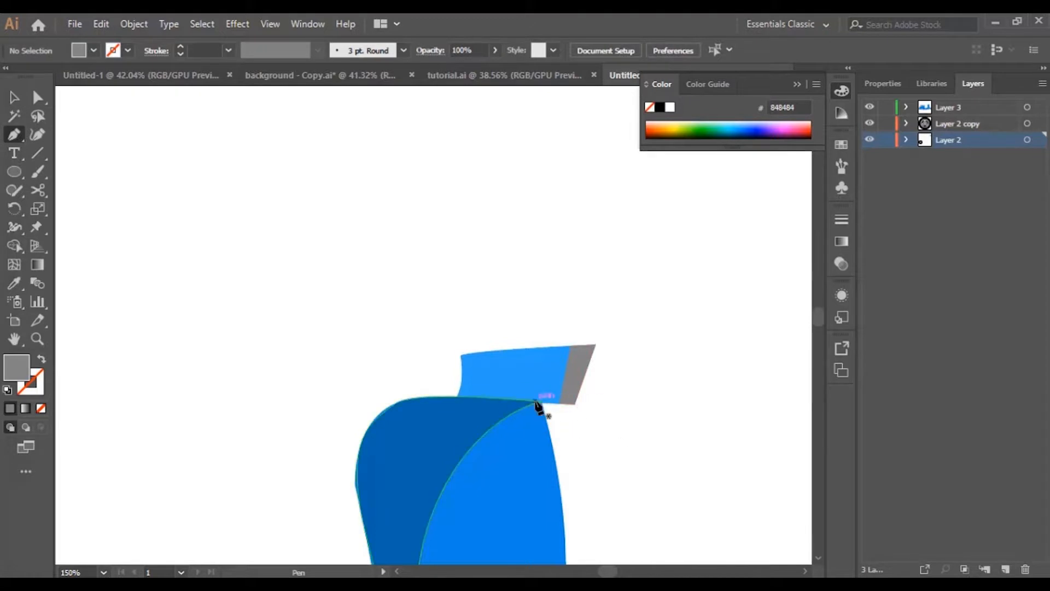
scroll(101, 311, down, 1)
click(13, 171)
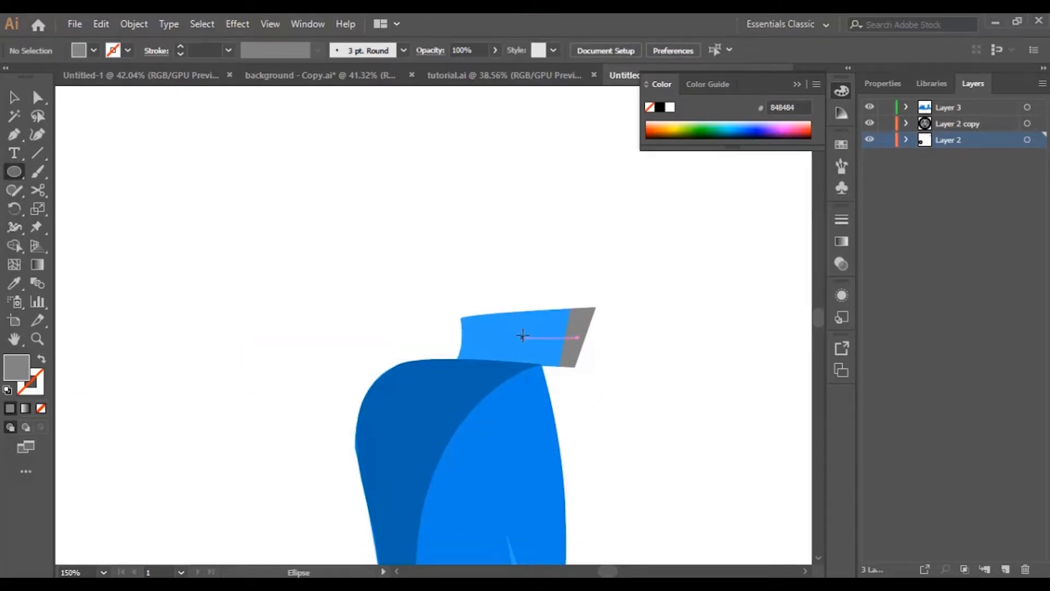
drag(522, 331, 530, 341)
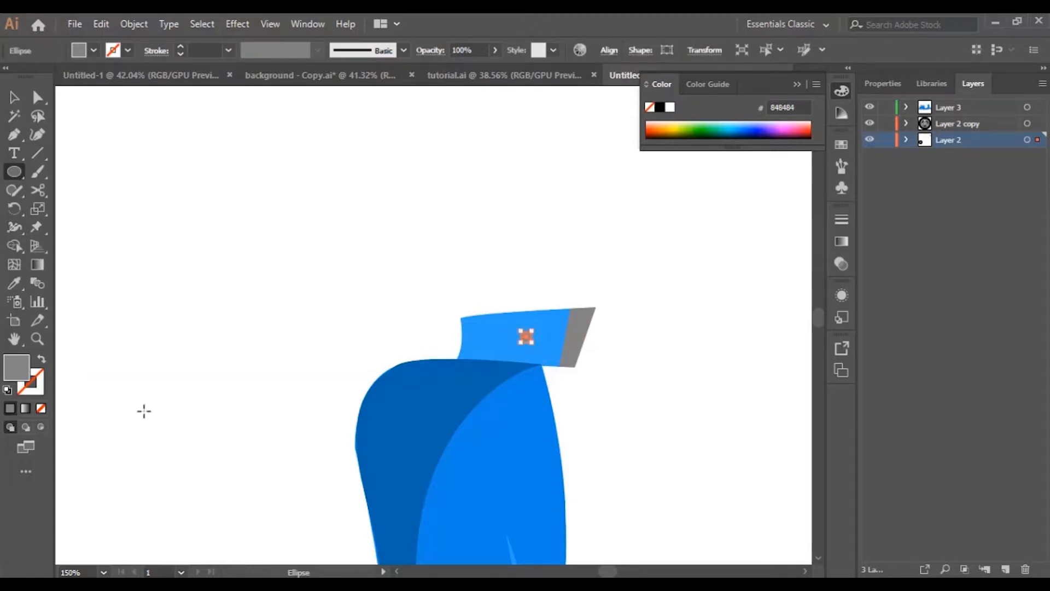
click(19, 286)
click(368, 389)
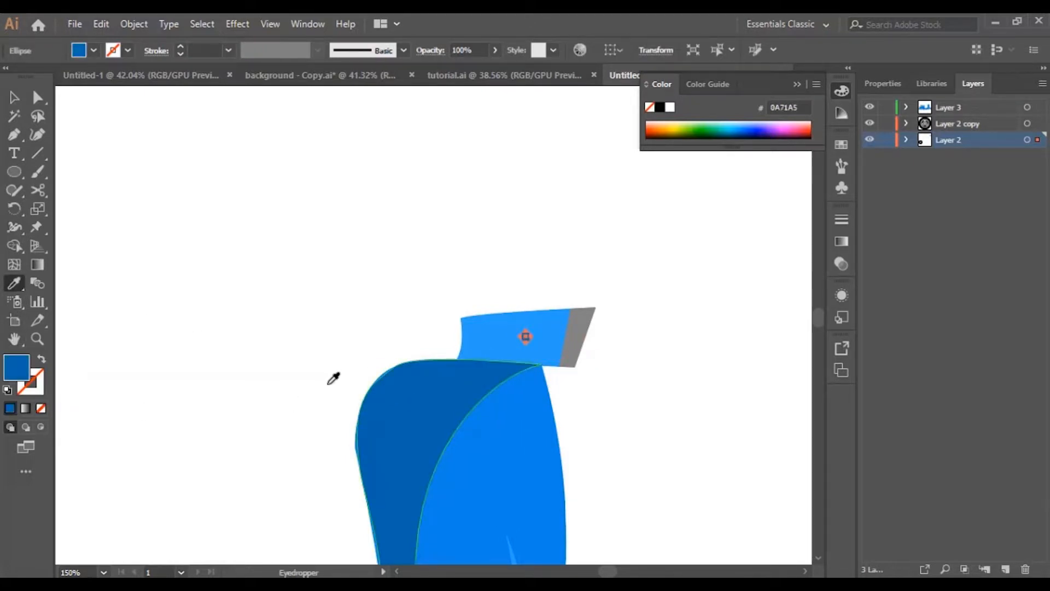
click(12, 98)
click(186, 211)
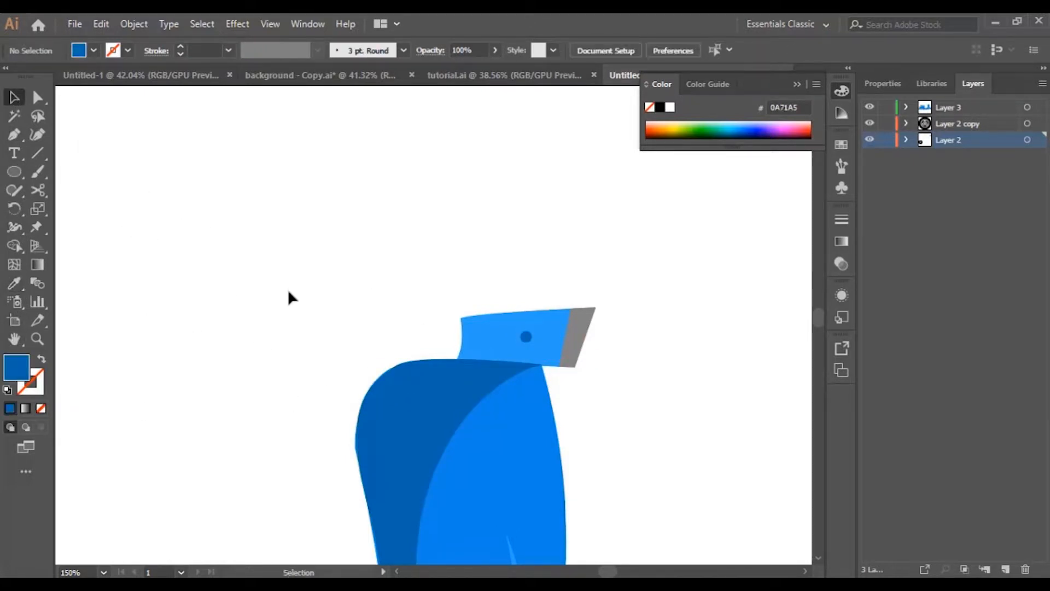
Draw a bent open path with the Pen tool, rising from the small dark blue circle and angling back at its upper end
click(14, 134)
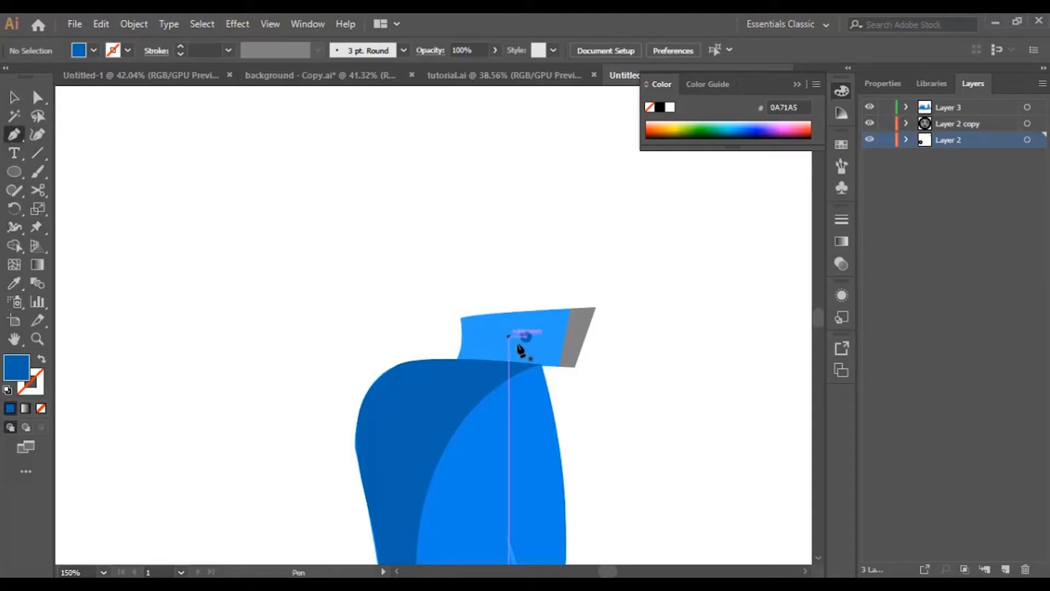
click(525, 337)
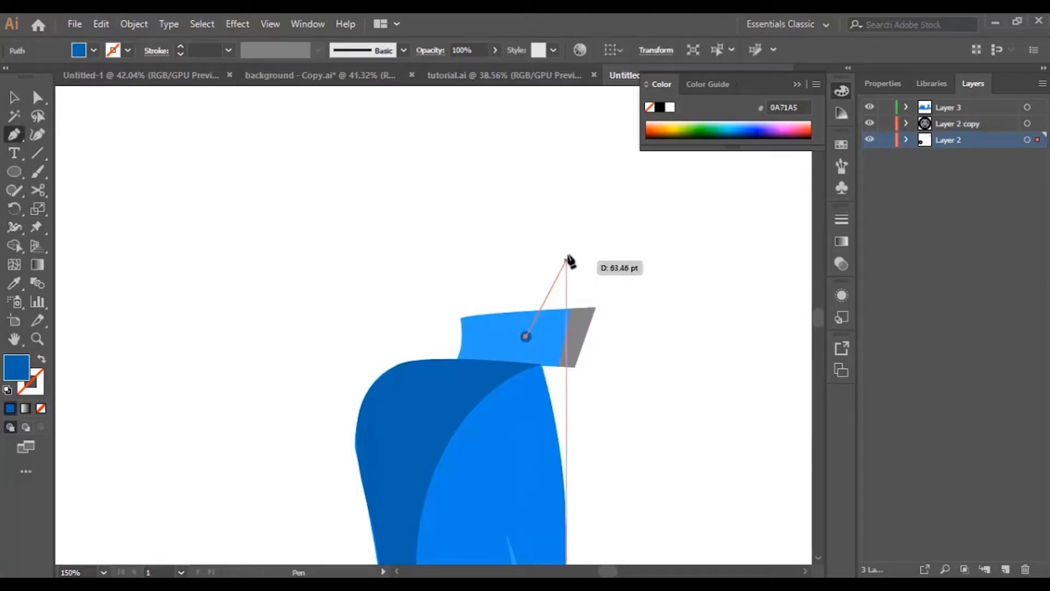
click(529, 198)
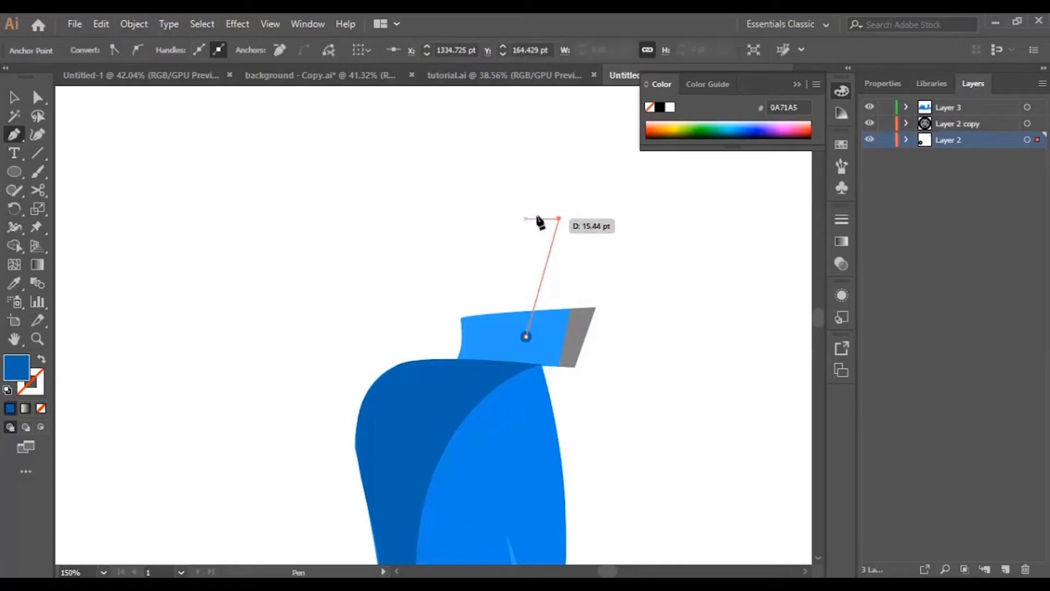
click(559, 217)
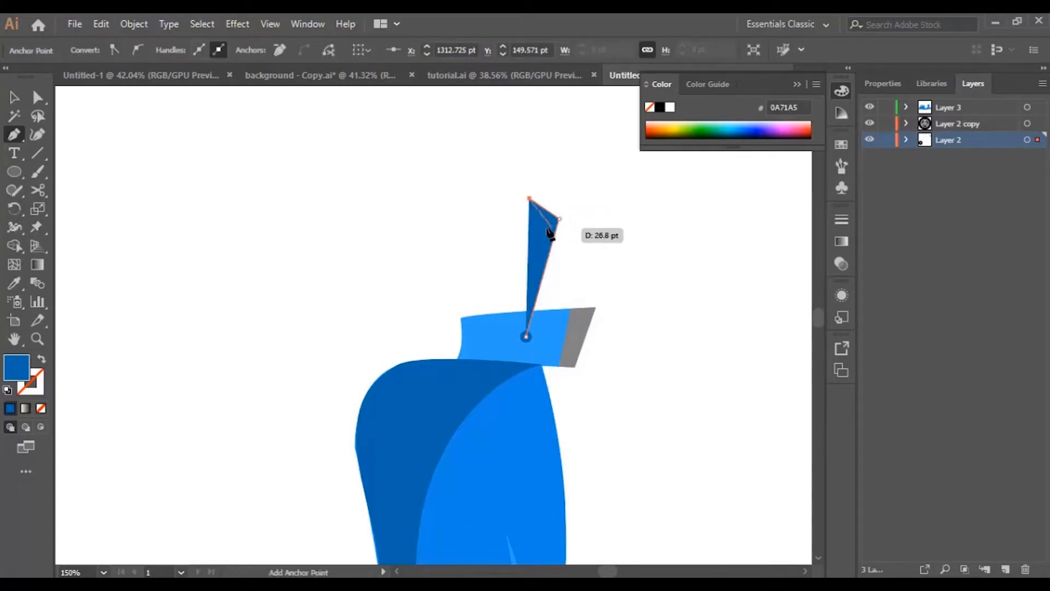
Remove the bent path's fill and set its stroke colour to black (000000)
click(41, 359)
click(14, 373)
click(32, 386)
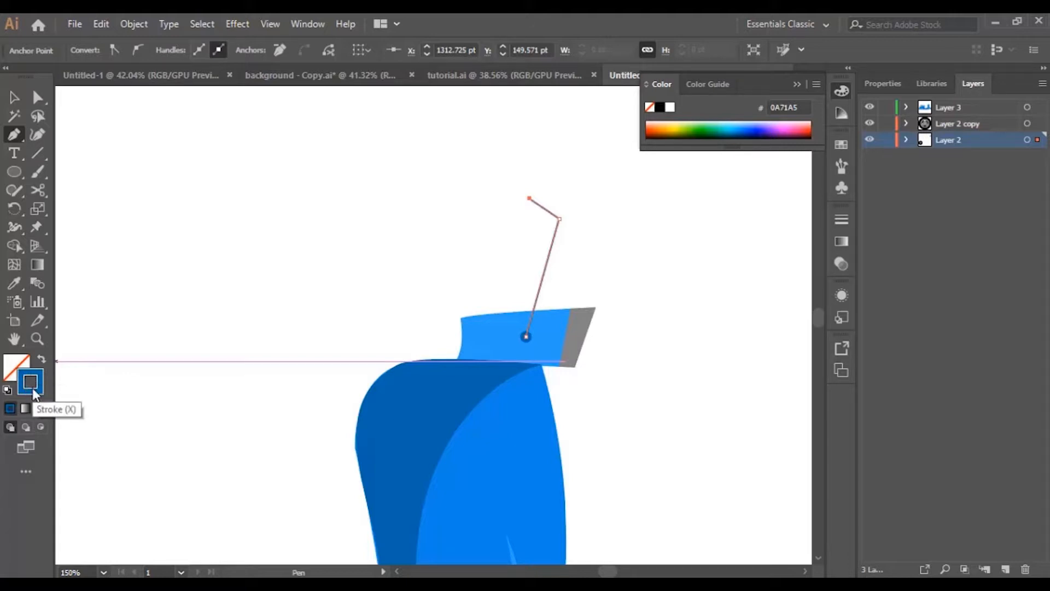
double_click(31, 382)
click(577, 359)
click(558, 365)
click(947, 172)
Thicken the bent line's lower end moderately with the Width tool, keeping it narrower than the dark blue circle
click(15, 227)
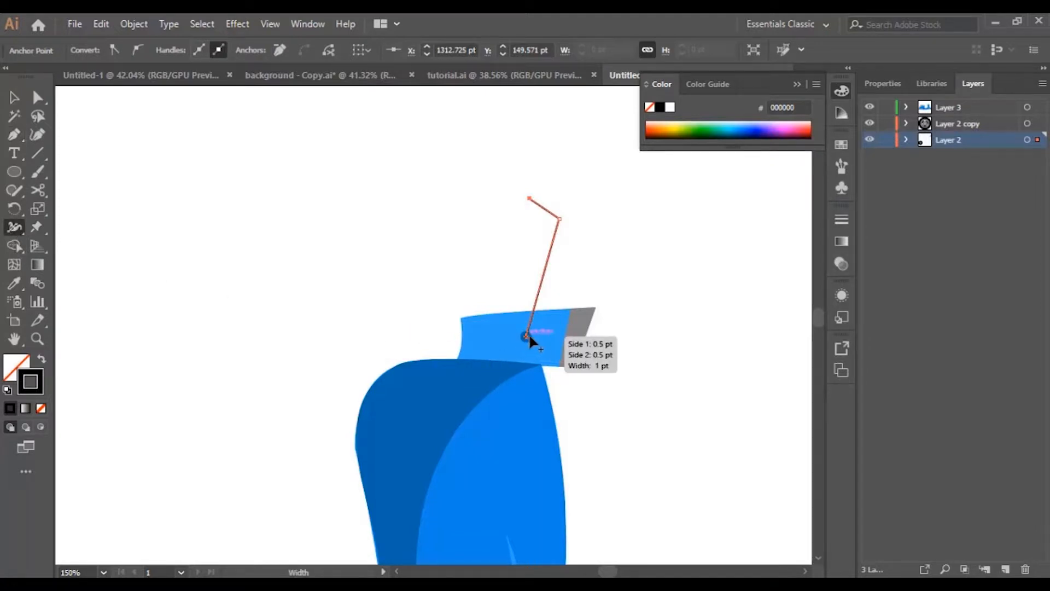
mouse_move(533, 336)
mouse_down()
mouse_move(546, 364)
mouse_move(520, 353)
mouse_up()
click(37, 338)
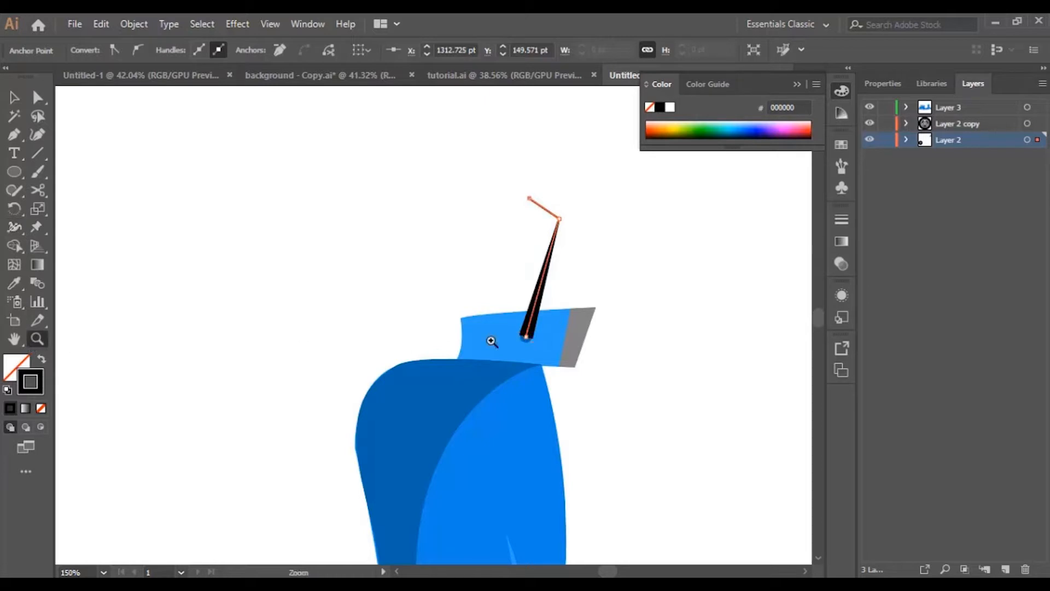
click(531, 332)
click(532, 333)
click(290, 293)
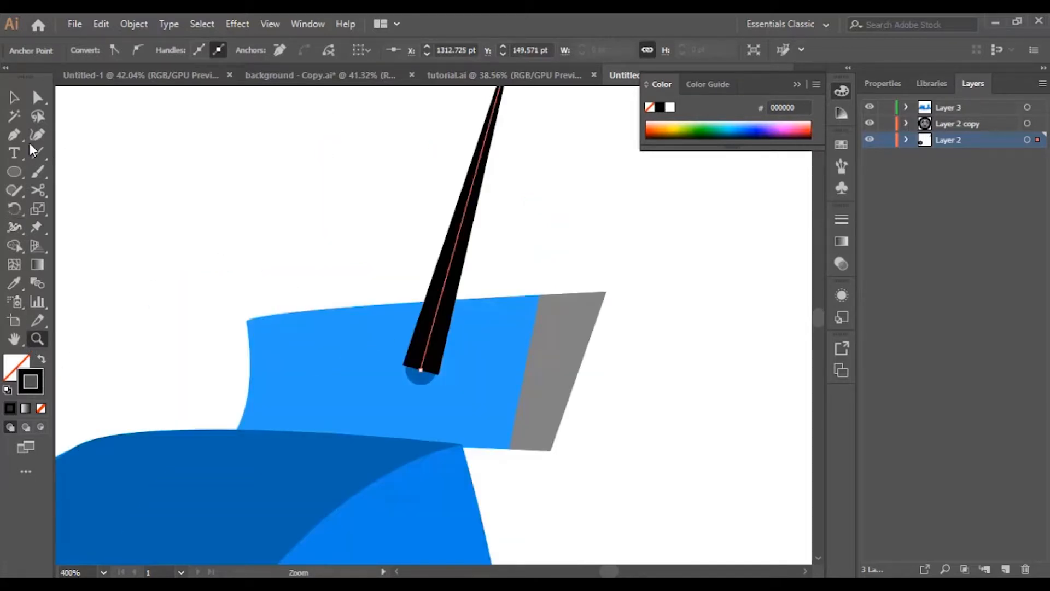
click(14, 230)
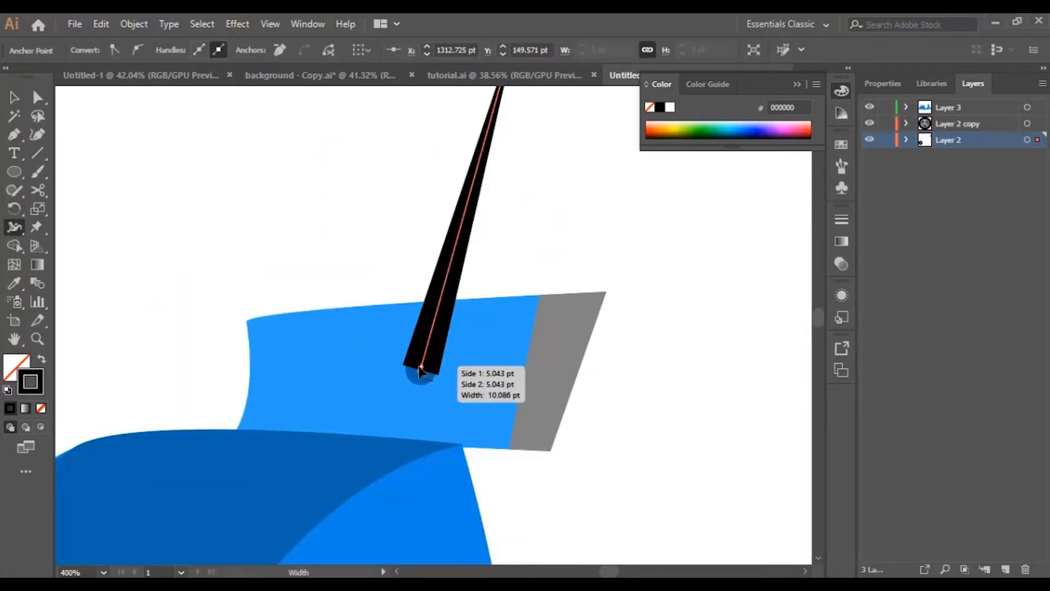
drag(438, 373, 427, 375)
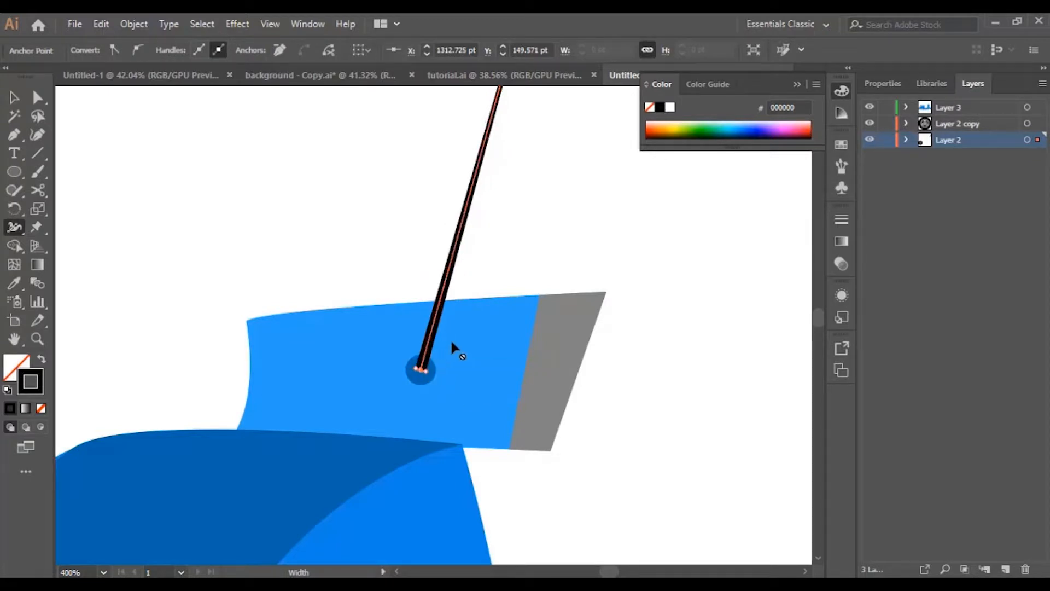
Widen the black line slightly at its bend and taper its upper end to a thin tip with the Width tool
scroll(500, 372, up, 4)
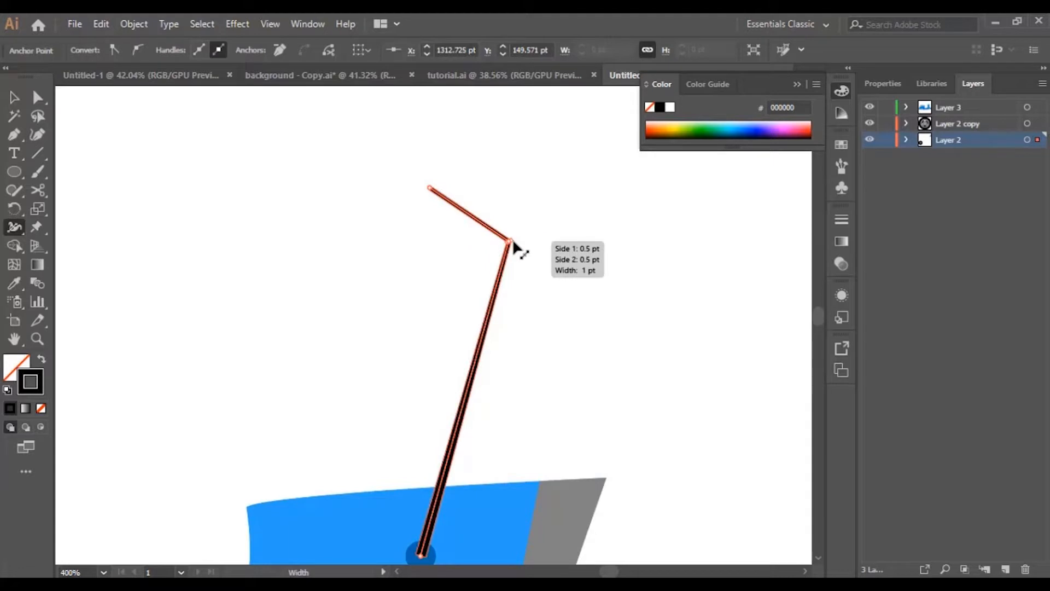
drag(510, 244, 511, 241)
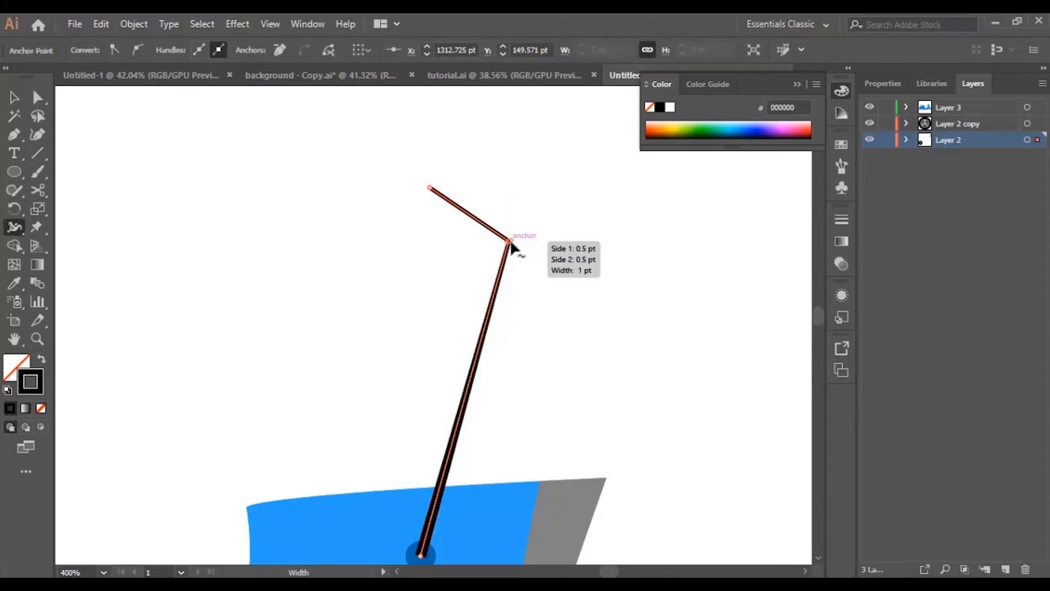
mouse_move(511, 241)
mouse_down()
mouse_move(516, 233)
mouse_move(514, 242)
mouse_up()
scroll(509, 363, down, 2)
scroll(419, 385, up, 2)
drag(430, 170, 431, 174)
click(14, 99)
click(641, 327)
Draw a tall ellipse at the black line's upper tip, tilt it clockwise, and shift it slightly so the line meets its edge
scroll(626, 354, up, 1)
scroll(627, 365, up, 3)
scroll(432, 320, down, 2)
click(20, 171)
drag(403, 208, 454, 282)
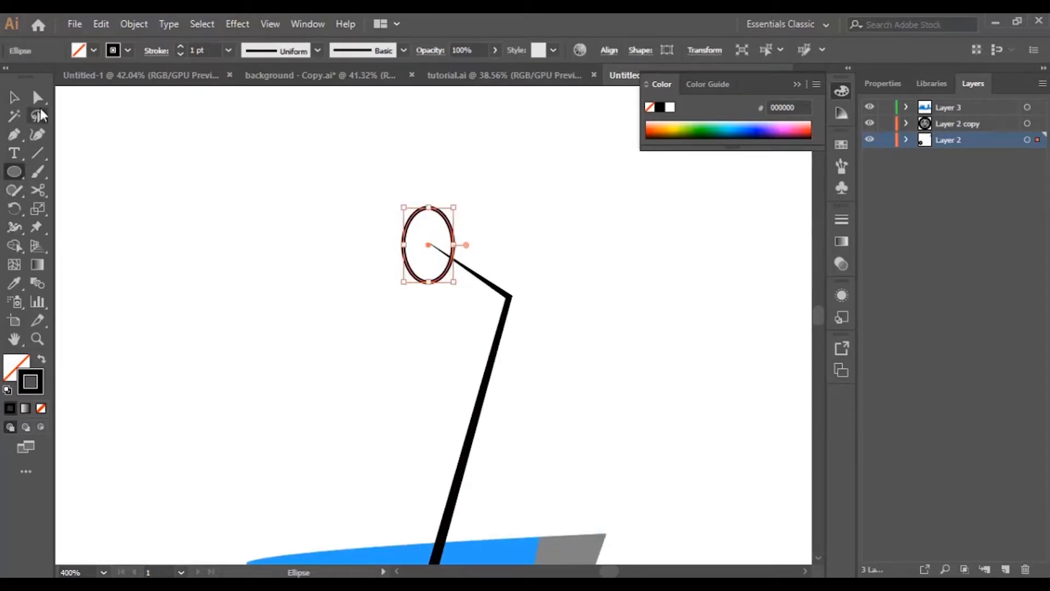
key(v)
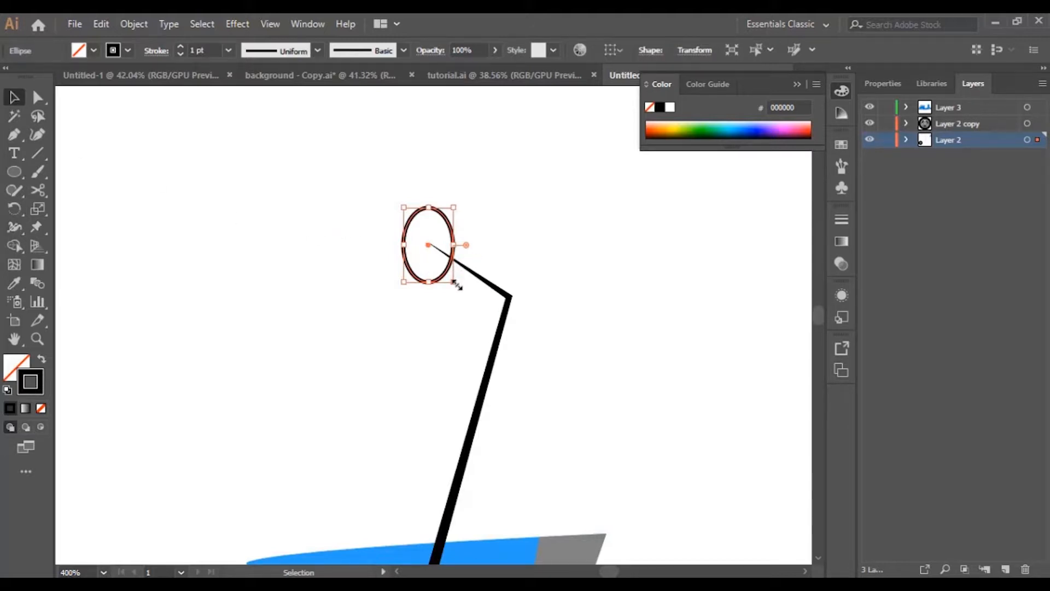
mouse_move(459, 286)
mouse_down()
mouse_move(438, 291)
mouse_move(447, 274)
mouse_up()
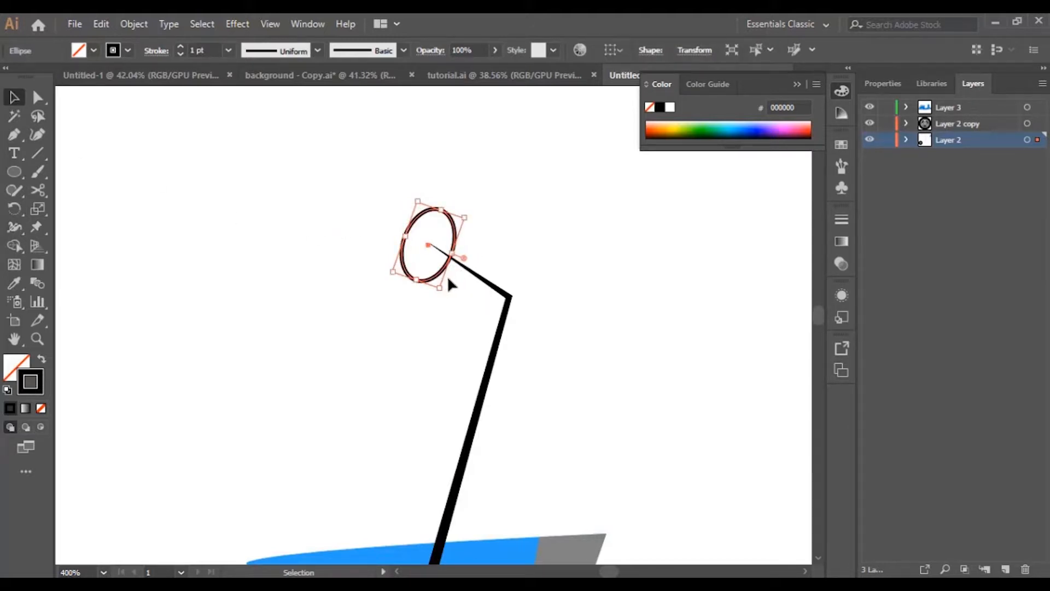
mouse_move(451, 243)
mouse_down()
mouse_move(438, 236)
mouse_move(449, 243)
mouse_up()
Fill the tilted mirror ellipse with 9FCFE2, keeping its black outline
click(26, 378)
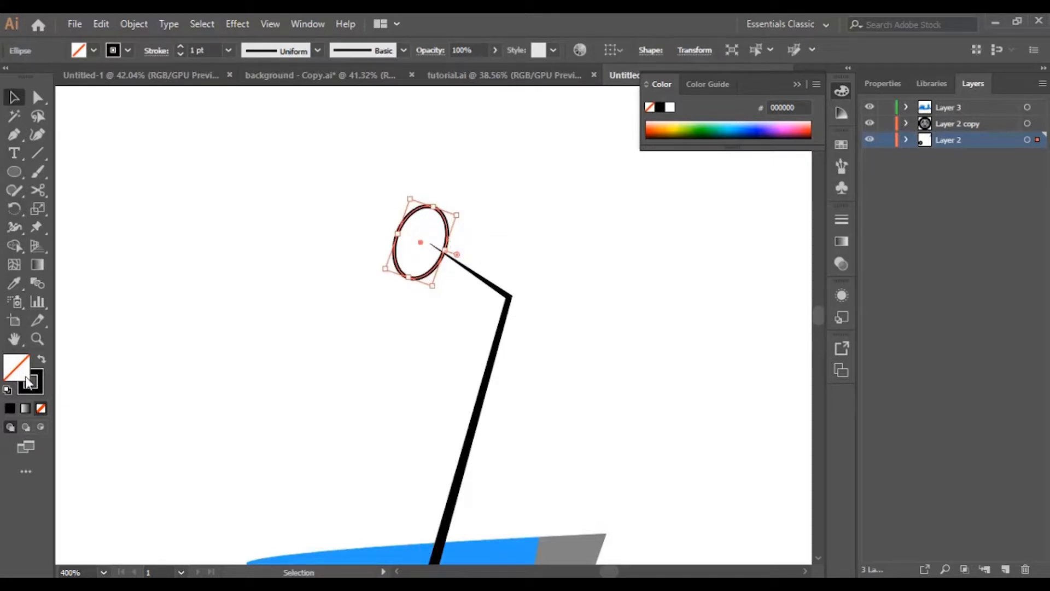
double_click(21, 373)
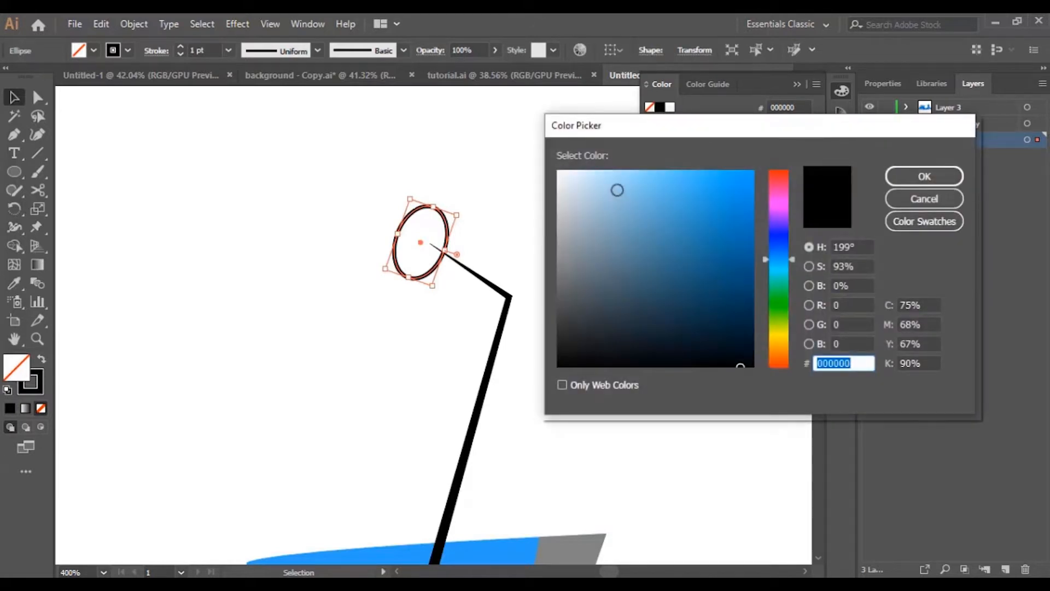
text(9FCFE2)
click(924, 176)
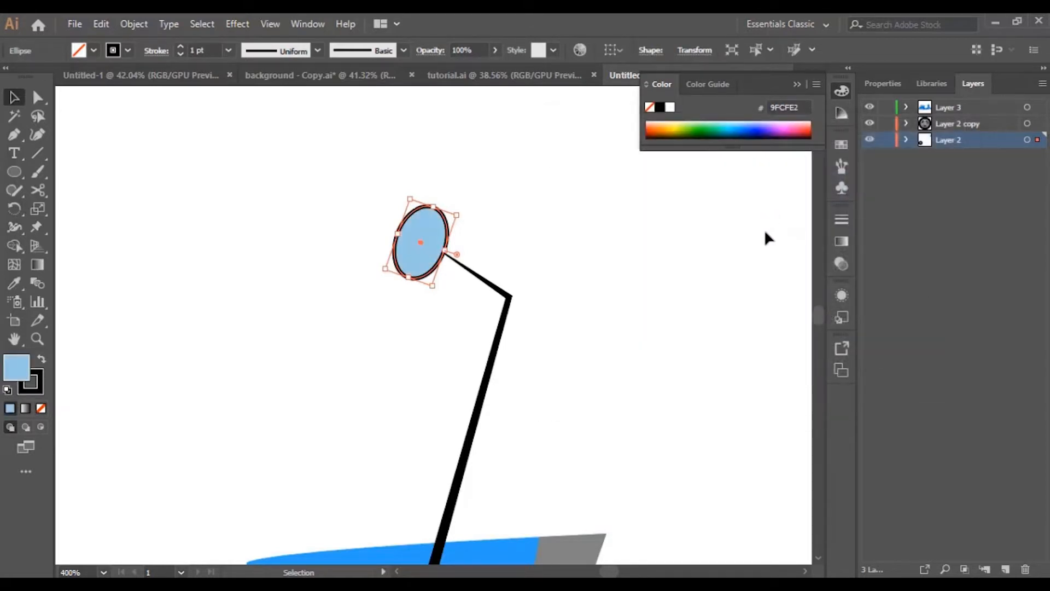
click(563, 254)
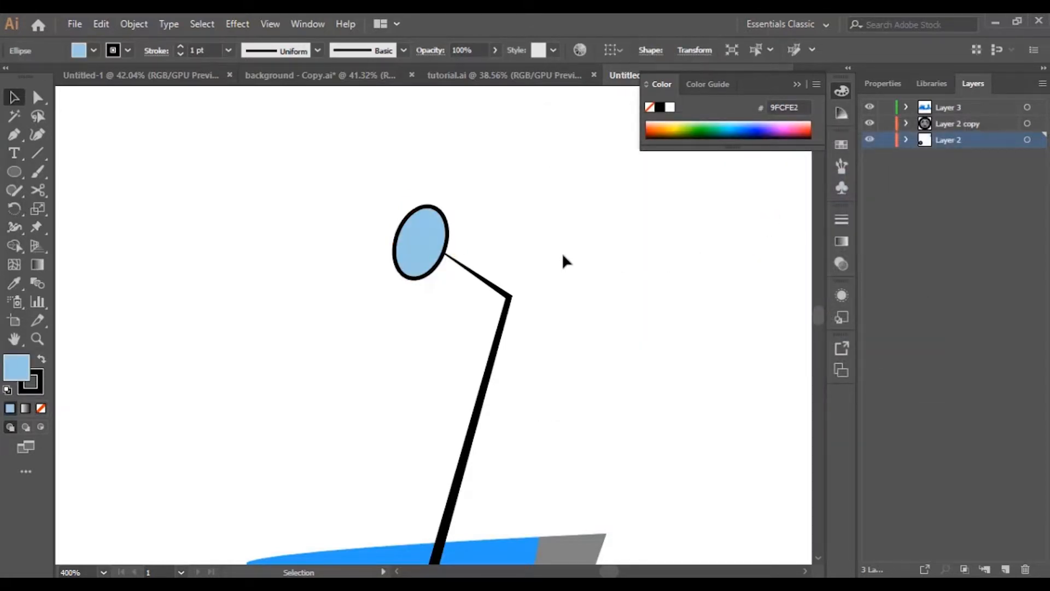
Draw a small closed lightning-bolt shape inside the mirror ellipse with the Pen tool
click(15, 135)
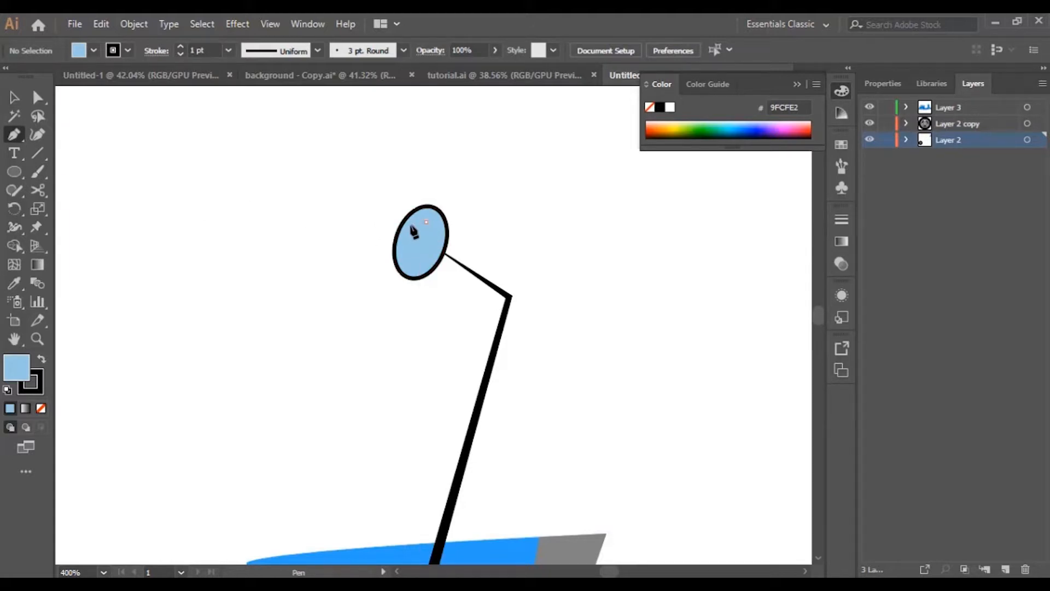
click(406, 236)
click(419, 242)
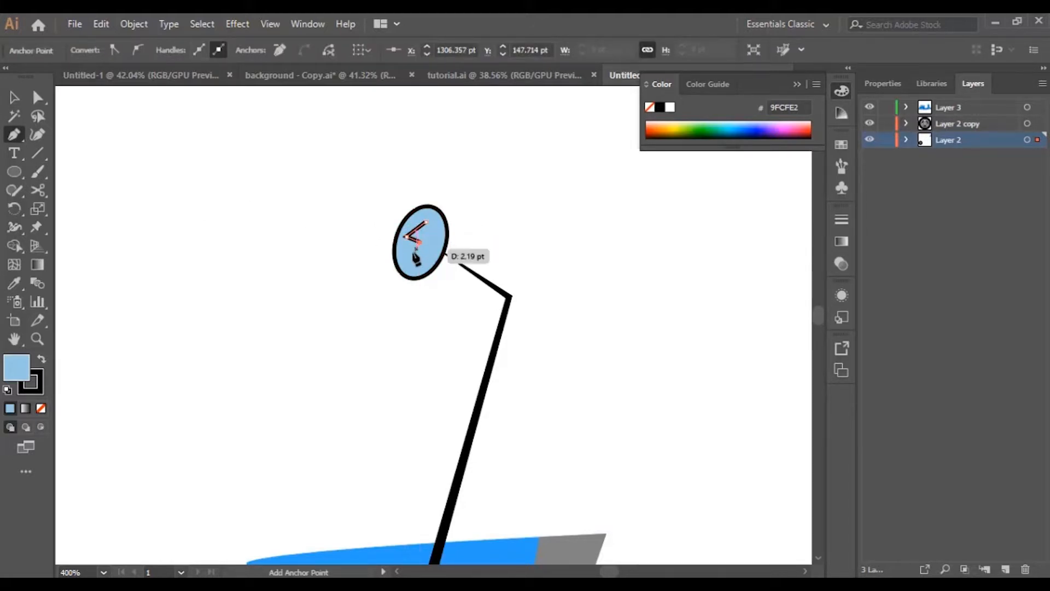
click(404, 258)
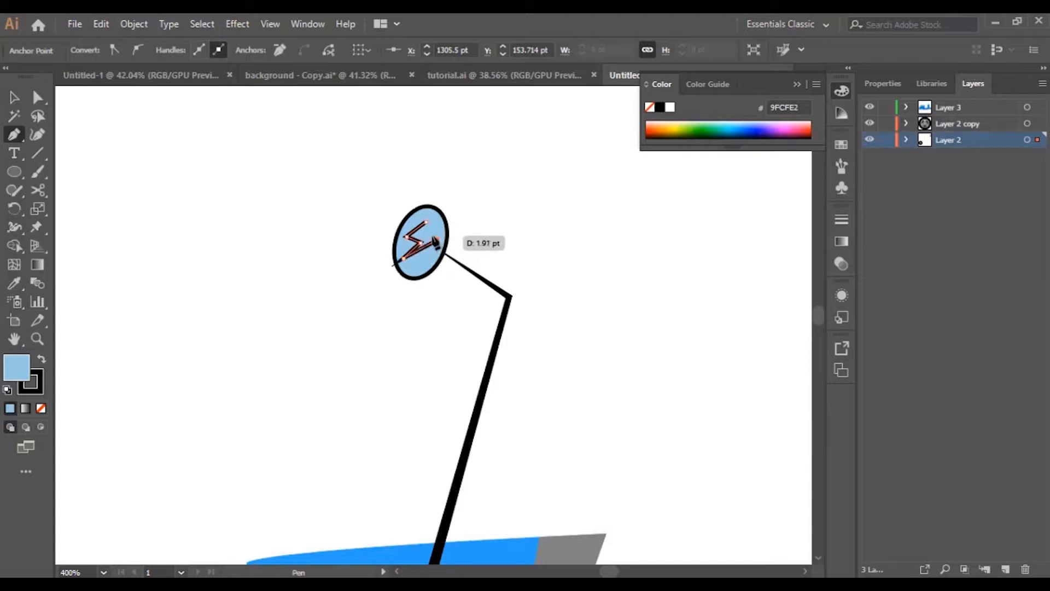
click(427, 232)
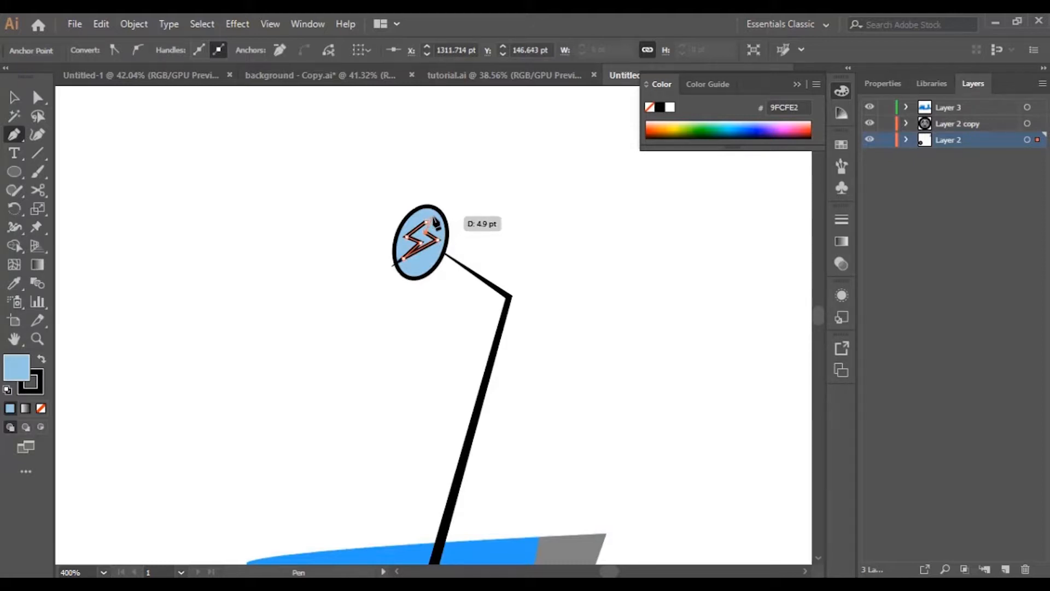
click(433, 219)
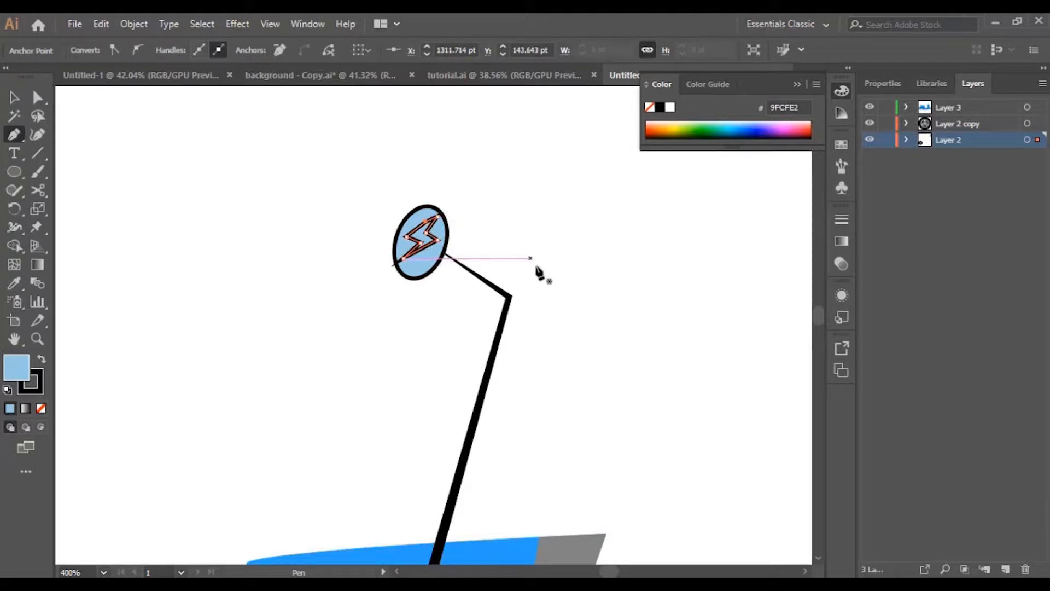
Remove the lightning bolt's stroke and fill it with the pale blue CAE5ED
click(42, 408)
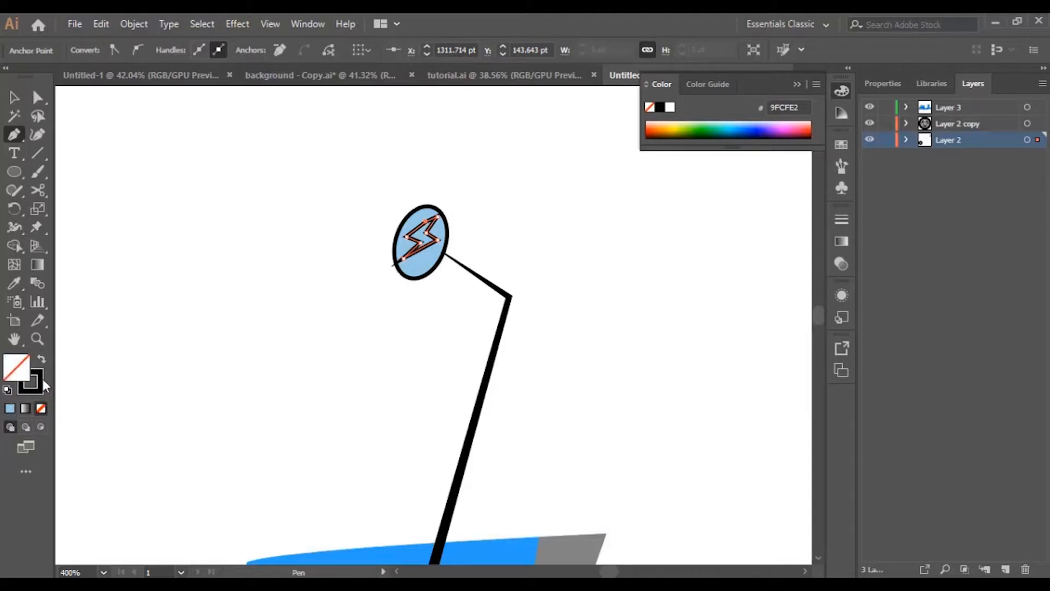
key(ctrl+z)
click(42, 380)
click(42, 408)
double_click(11, 366)
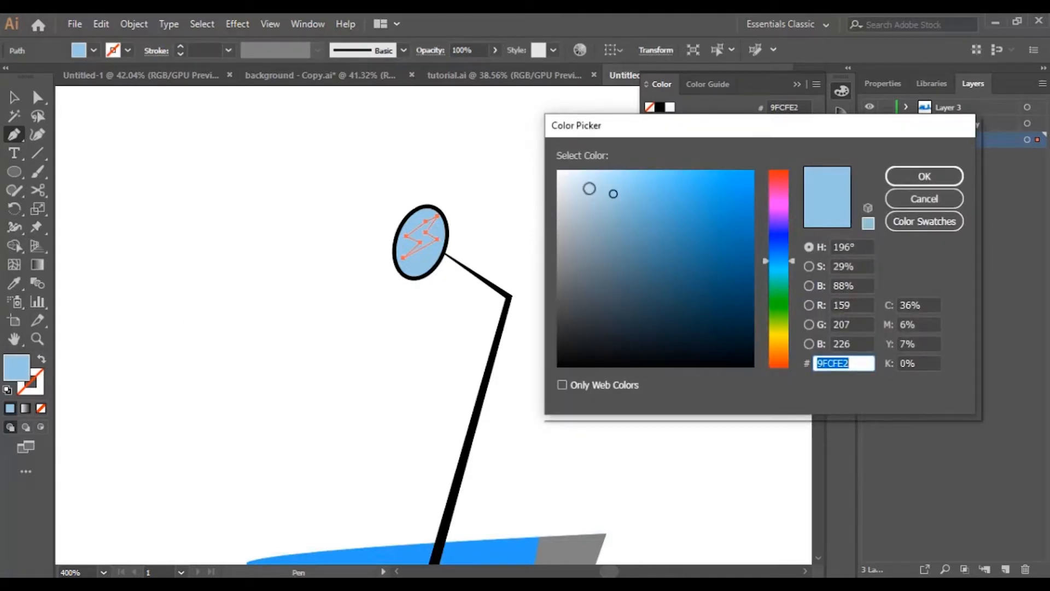
click(586, 180)
click(910, 182)
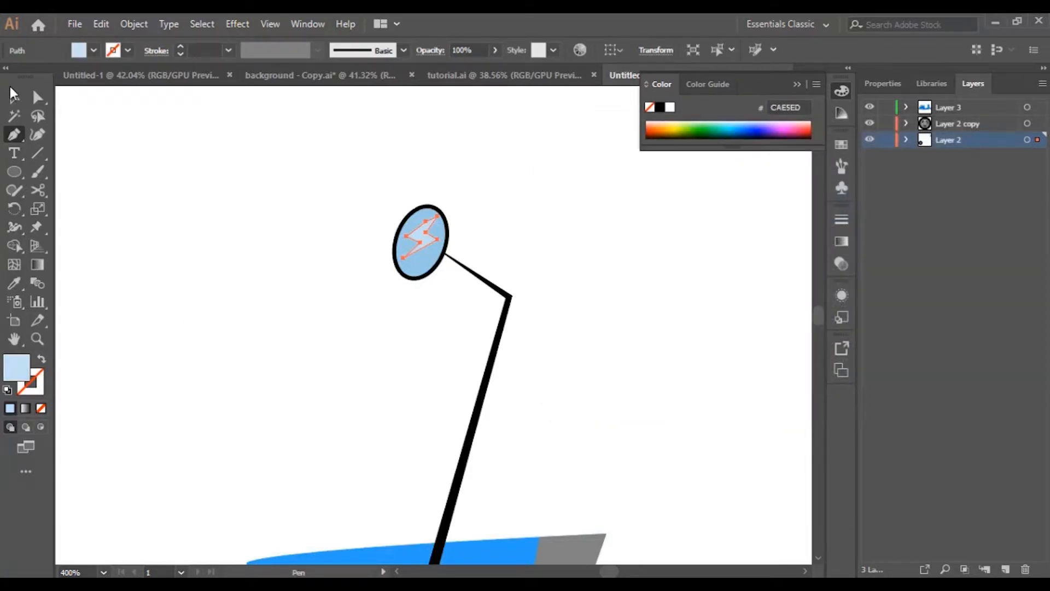
Nudge the lightning bolt slightly down within the mirror ellipse
click(13, 94)
click(300, 353)
drag(417, 246, 417, 248)
click(590, 262)
Select the mirror ellipse together with its lightning bolt and enlarge both proportionally at the end of the black arm
scroll(590, 268, down, 2)
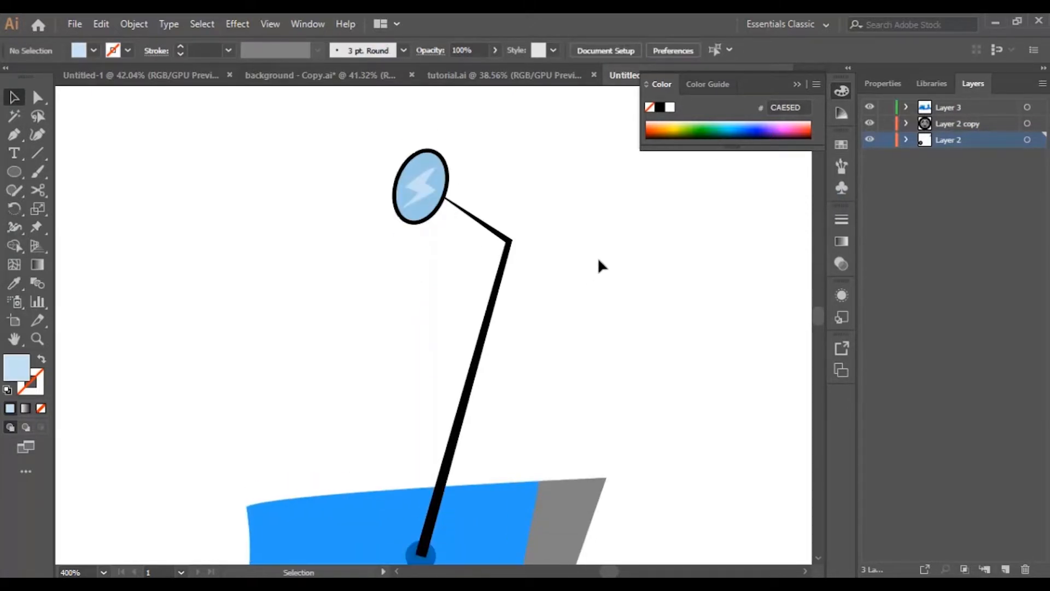
key(ctrl+minus)
key(ctrl+minus)
key(ctrl+minus)
key(ctrl+minus)
key(ctrl+minus)
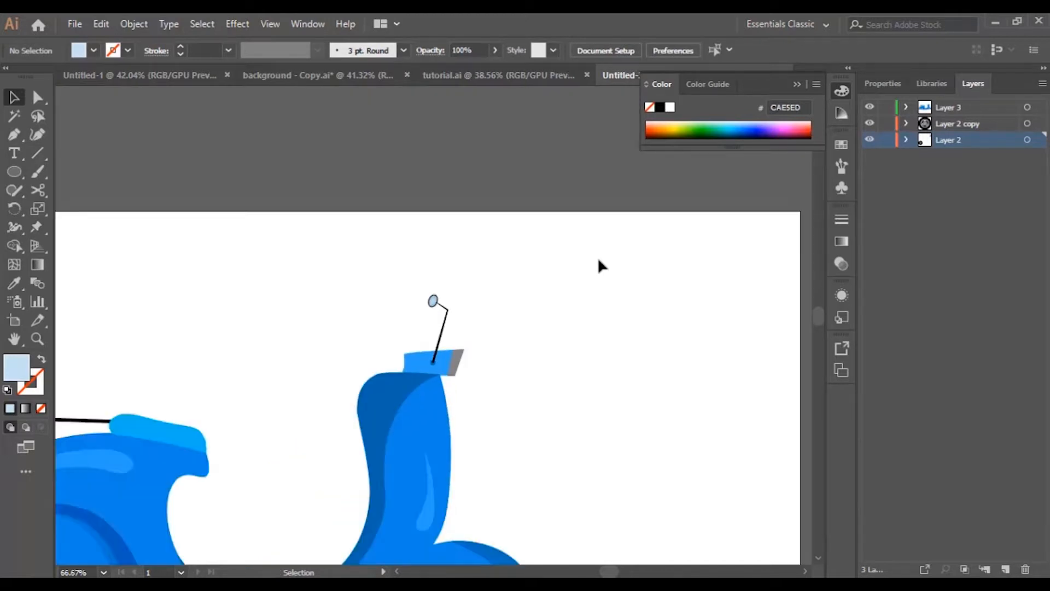
scroll(598, 262, down, 1)
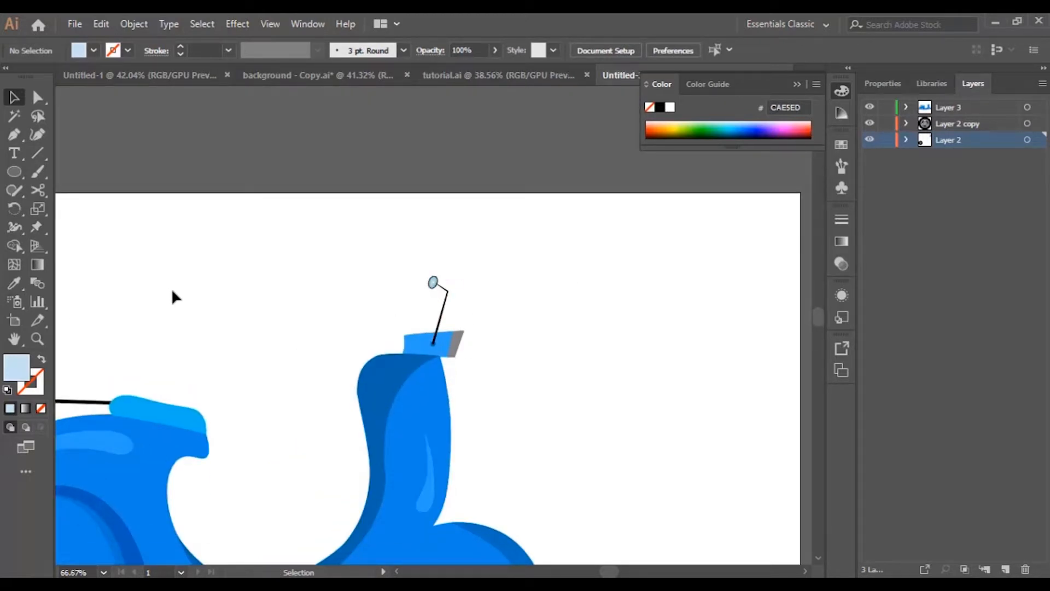
key(ctrl+plus)
key(ctrl+plus)
key(ctrl+plus)
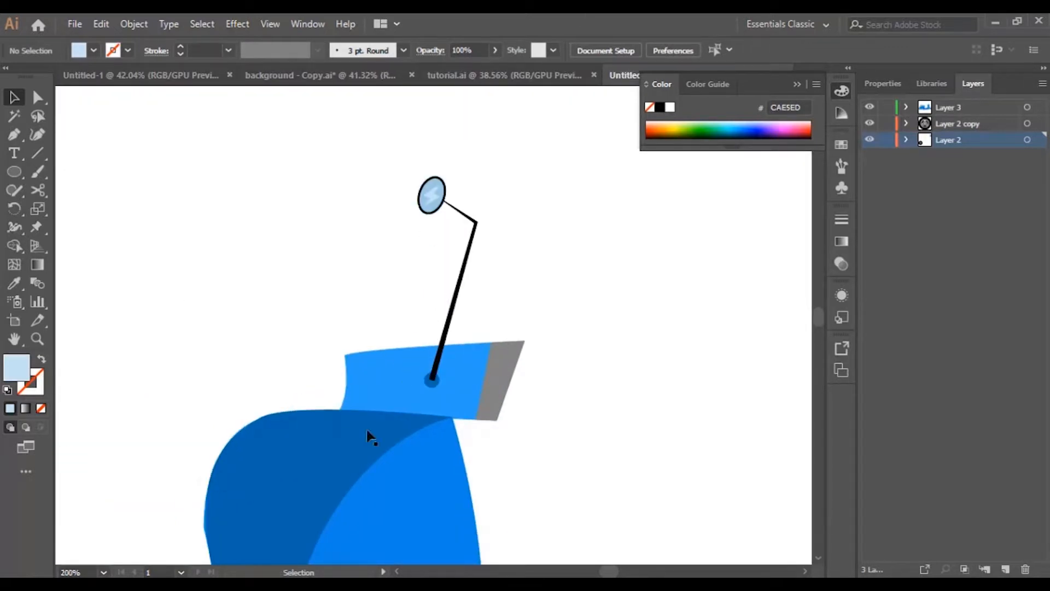
click(433, 208)
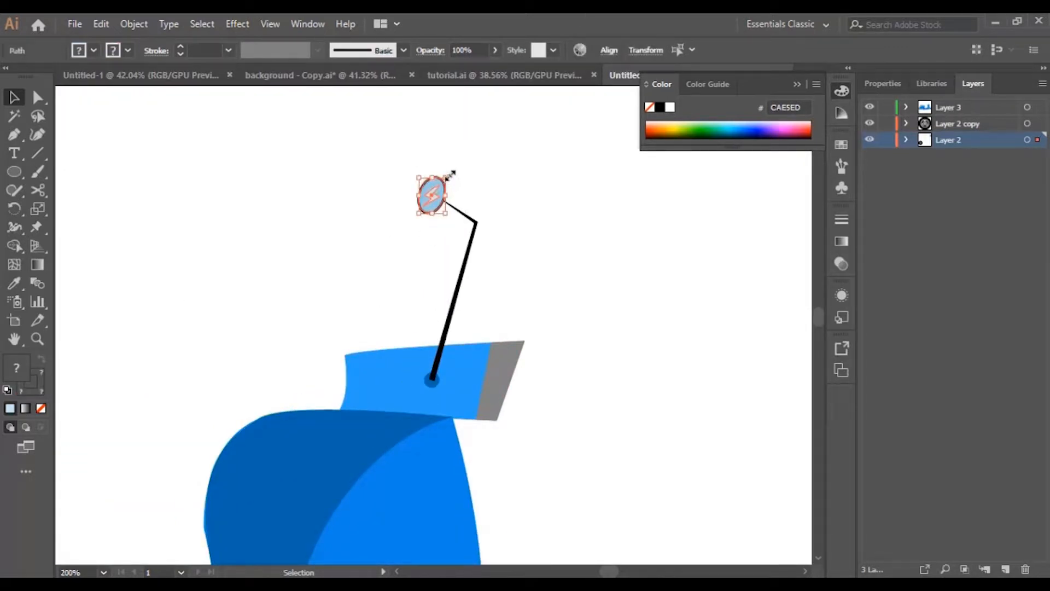
drag(449, 174, 448, 203)
click(547, 194)
click(584, 258)
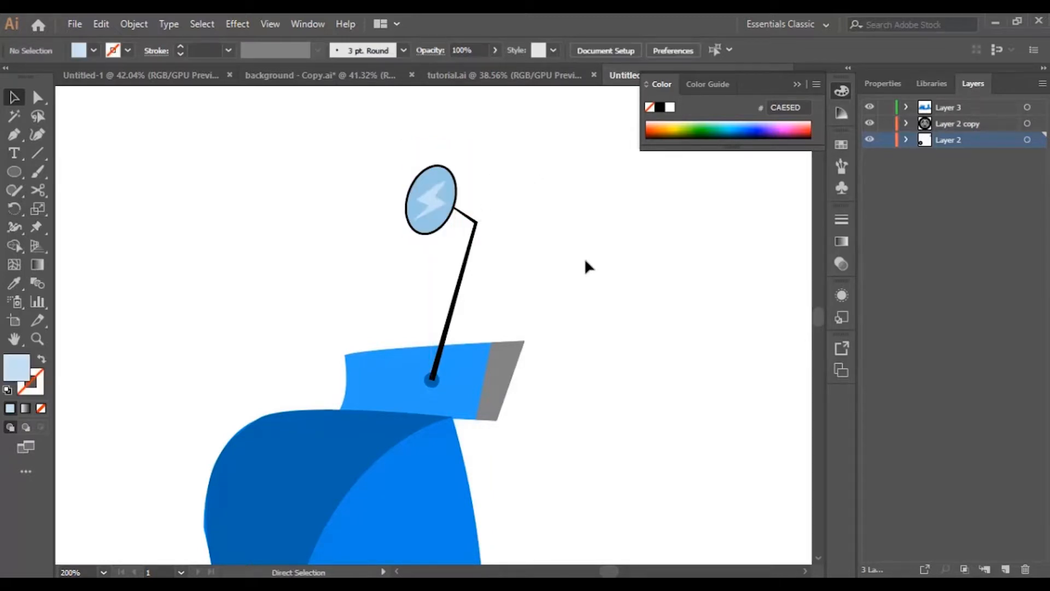
key(ctrl+minus)
key(ctrl+minus)
key(ctrl+minus)
scroll(225, 318, down, 5)
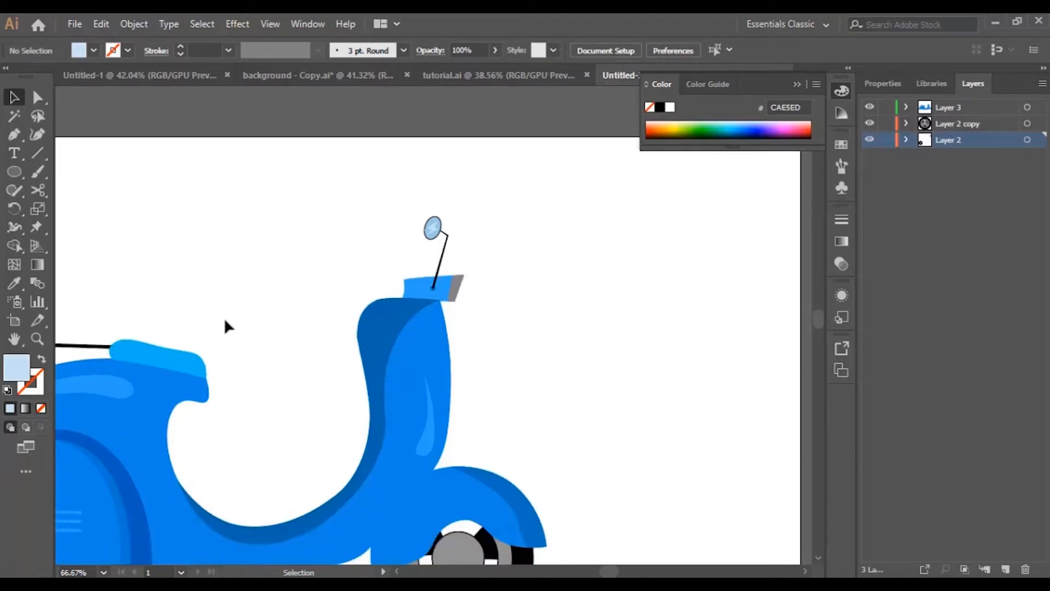
mouse_move(608, 571)
mouse_down()
mouse_move(596, 572)
mouse_move(605, 573)
mouse_up()
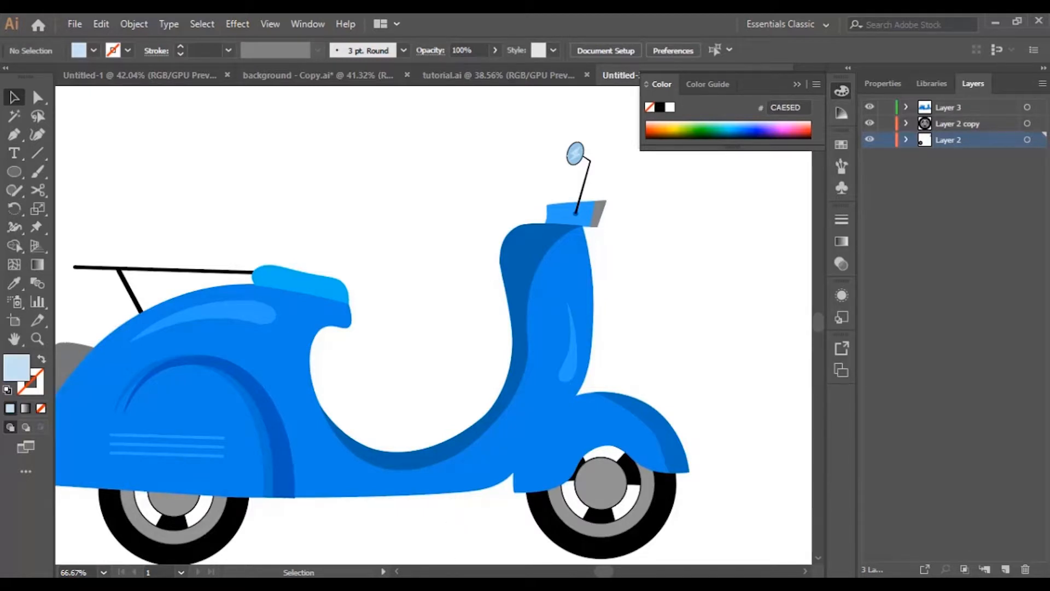
Save the scooter illustration as an Adobe Illustrator file named project in the motion images folder, keeping the Illustrator CC options
drag(600, 573, 596, 573)
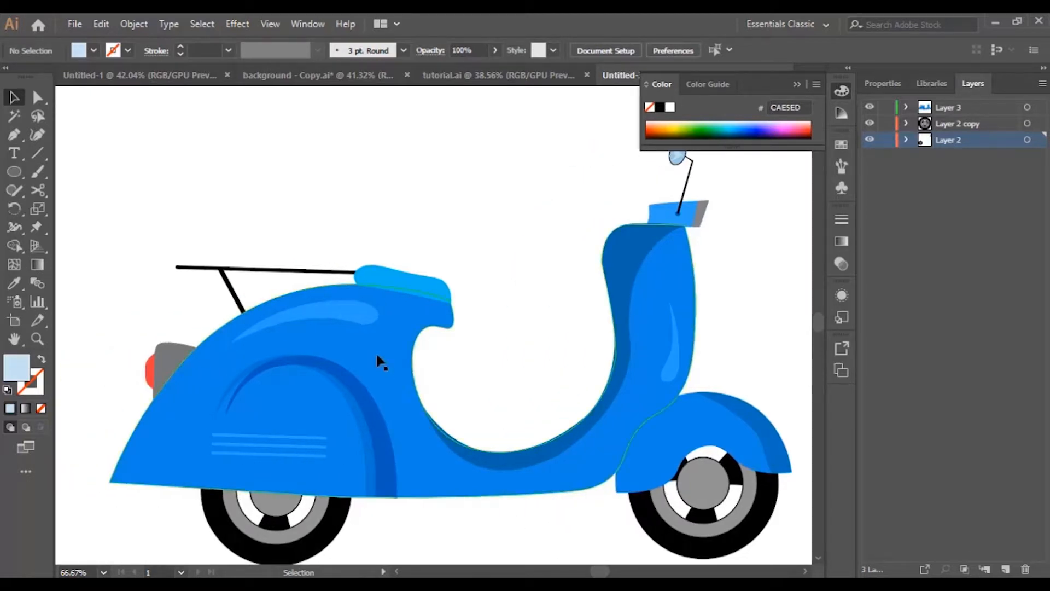
scroll(200, 389, up, 2)
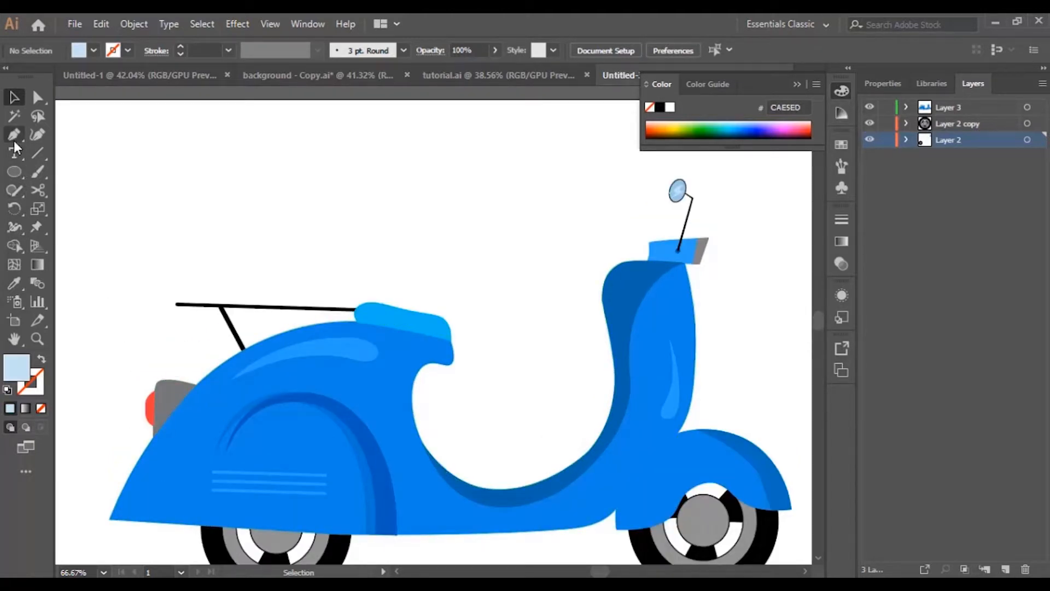
click(75, 23)
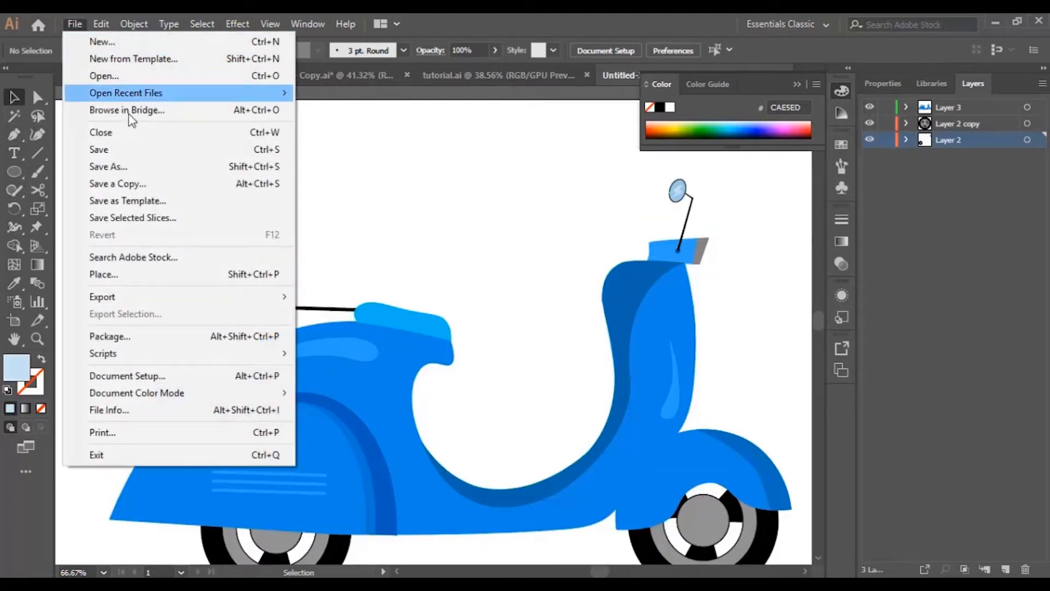
click(116, 149)
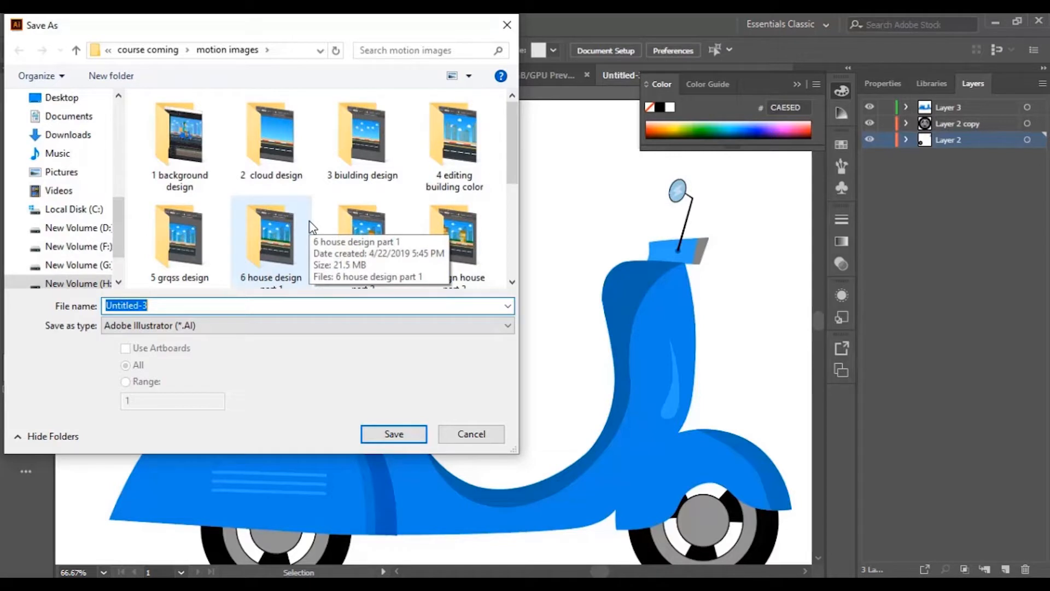
text(project)
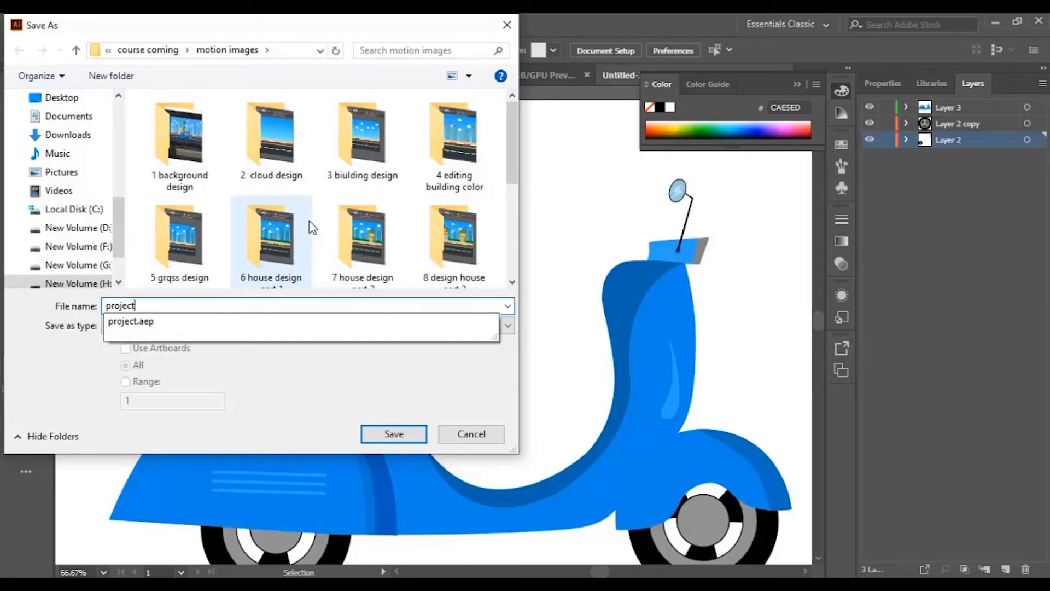
click(252, 410)
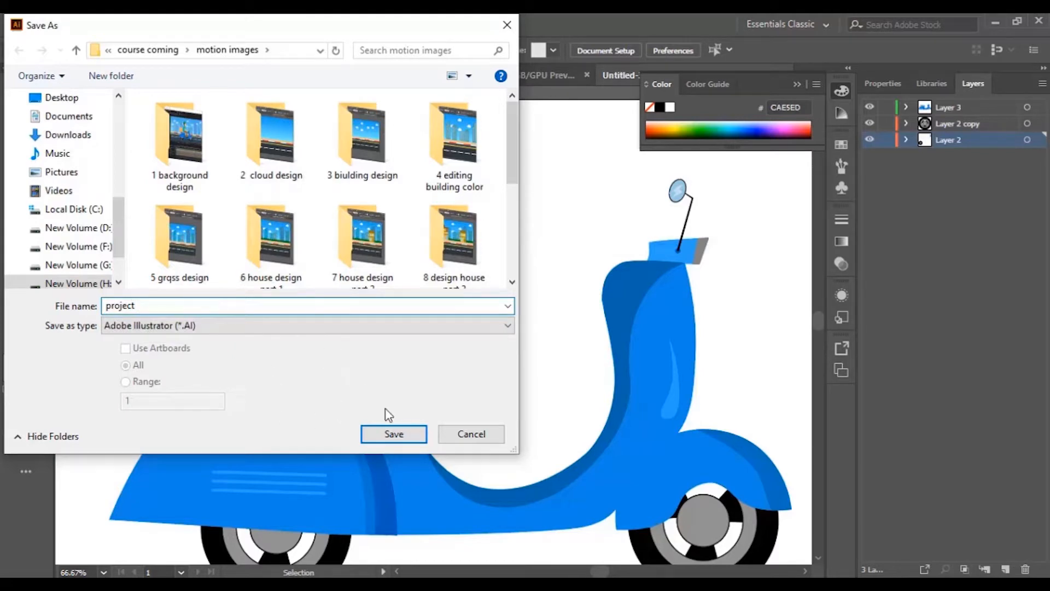
click(401, 441)
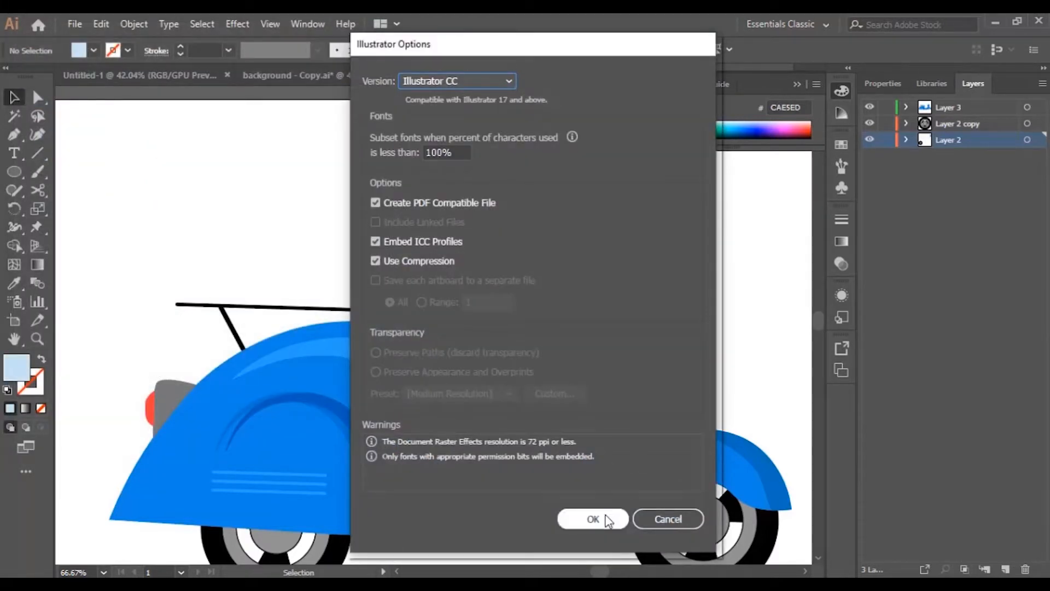
click(604, 518)
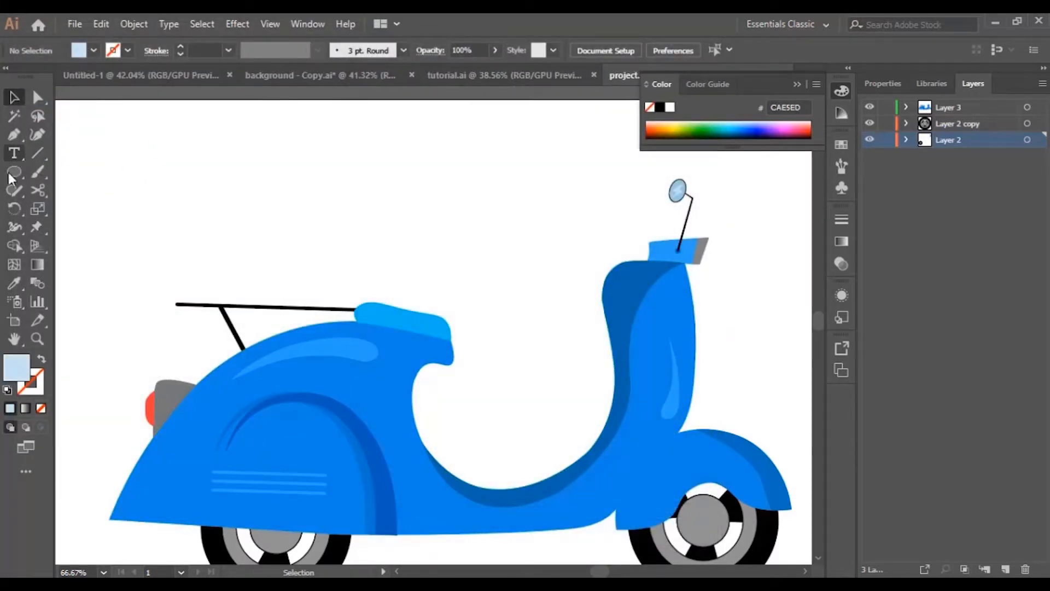
Draw a large, nearly square rounded rectangle on the rear rack as a delivery box and rotate it slightly to match the rack's slope
click(12, 173)
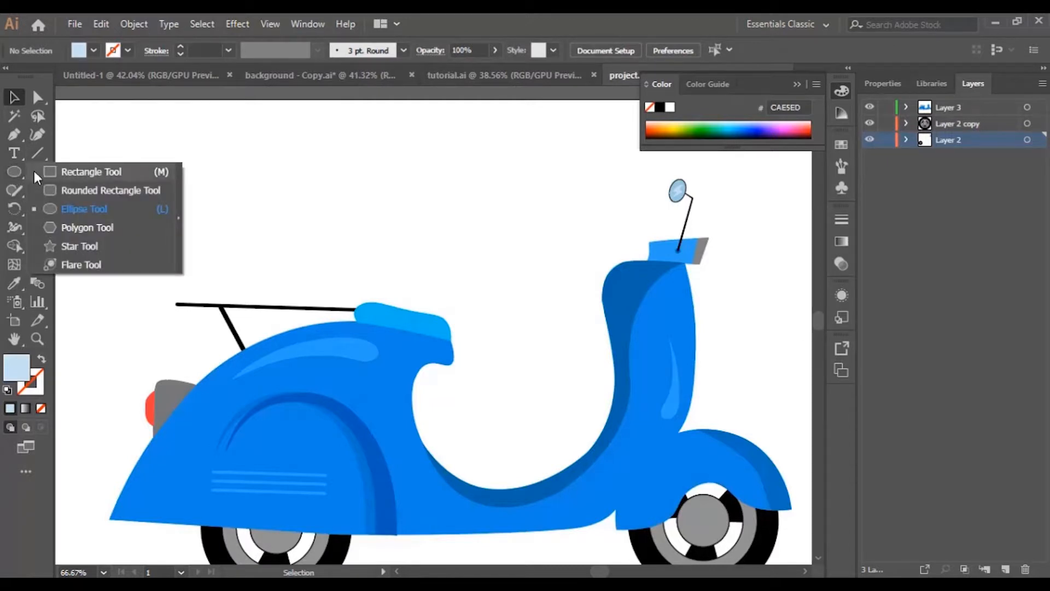
click(97, 194)
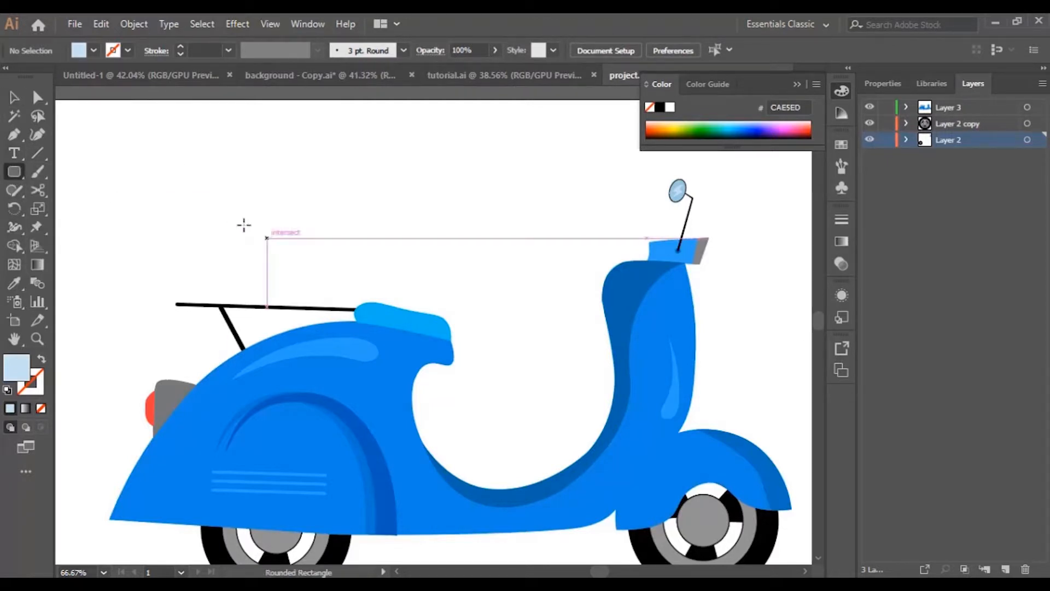
drag(181, 148, 188, 163)
mouse_move(209, 204)
mouse_down()
mouse_move(305, 292)
mouse_move(344, 301)
mouse_up()
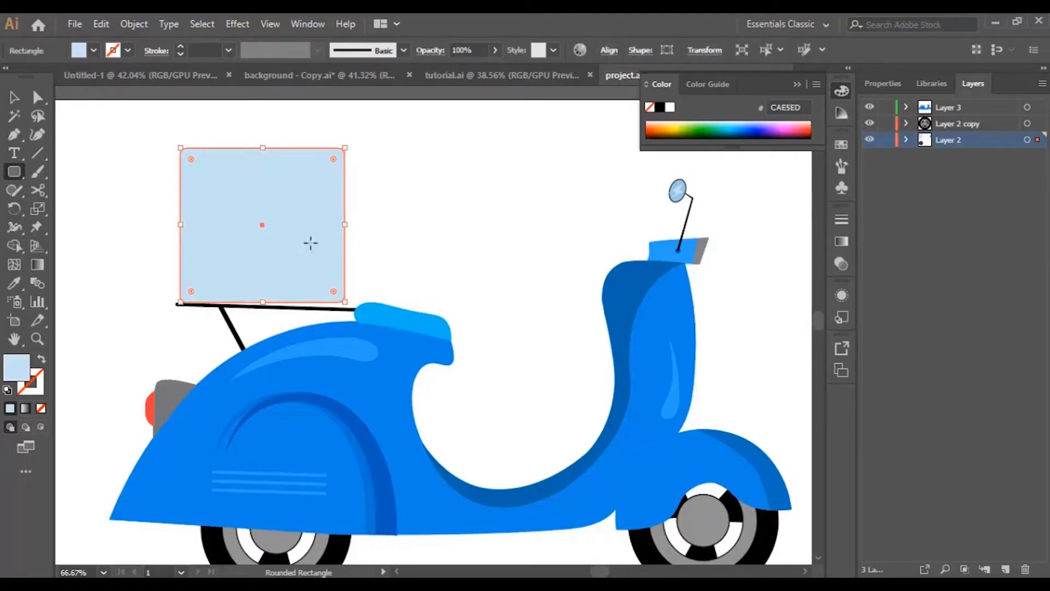
key(v)
drag(354, 221, 362, 229)
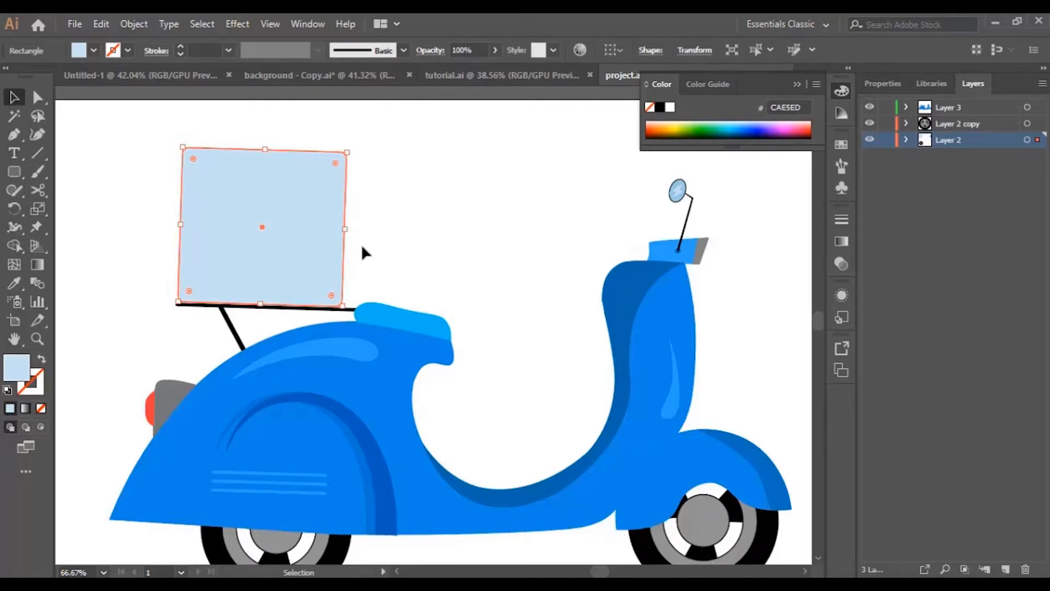
Fill the delivery box with the light orange E0A668 and deselect it
double_click(16, 370)
click(781, 348)
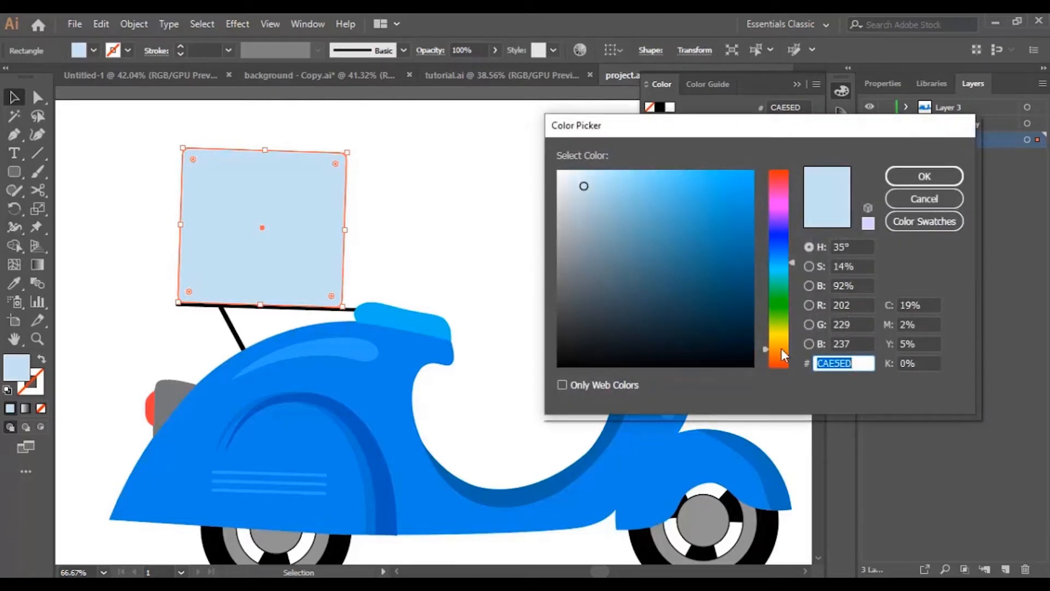
drag(628, 194, 633, 209)
click(924, 176)
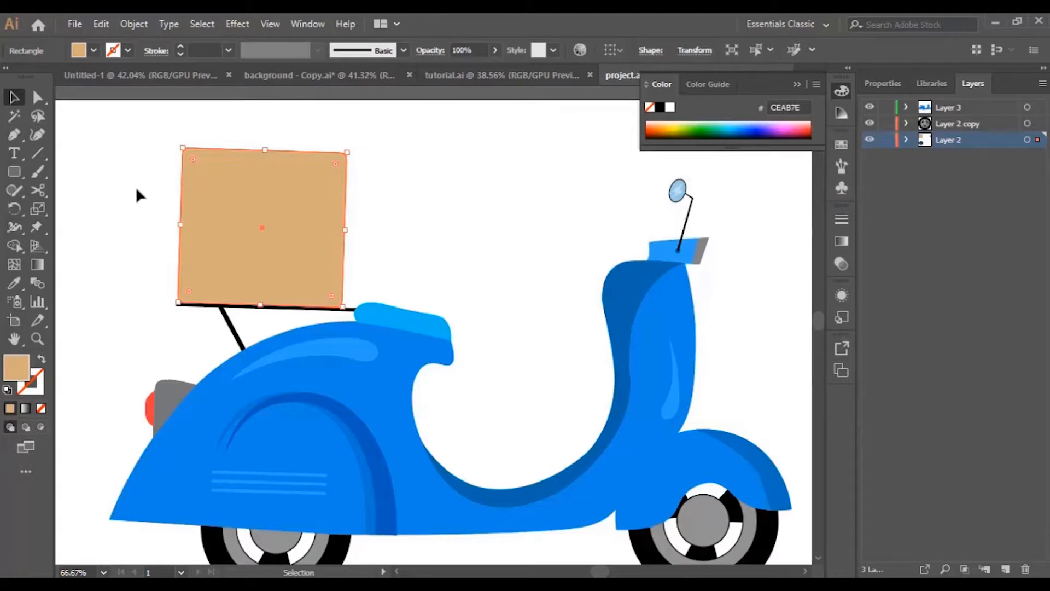
double_click(16, 370)
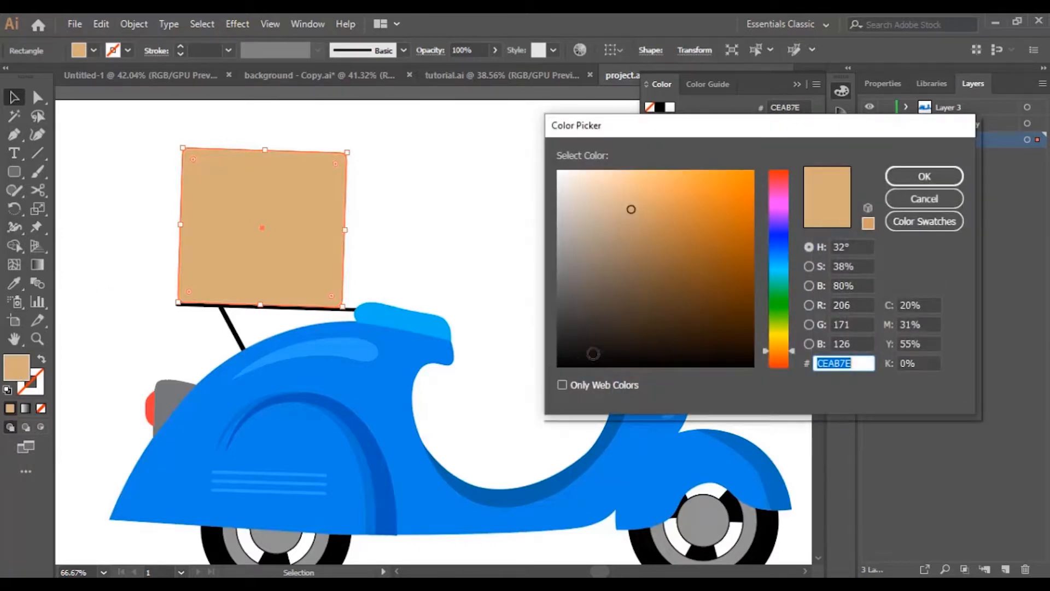
click(659, 193)
click(923, 176)
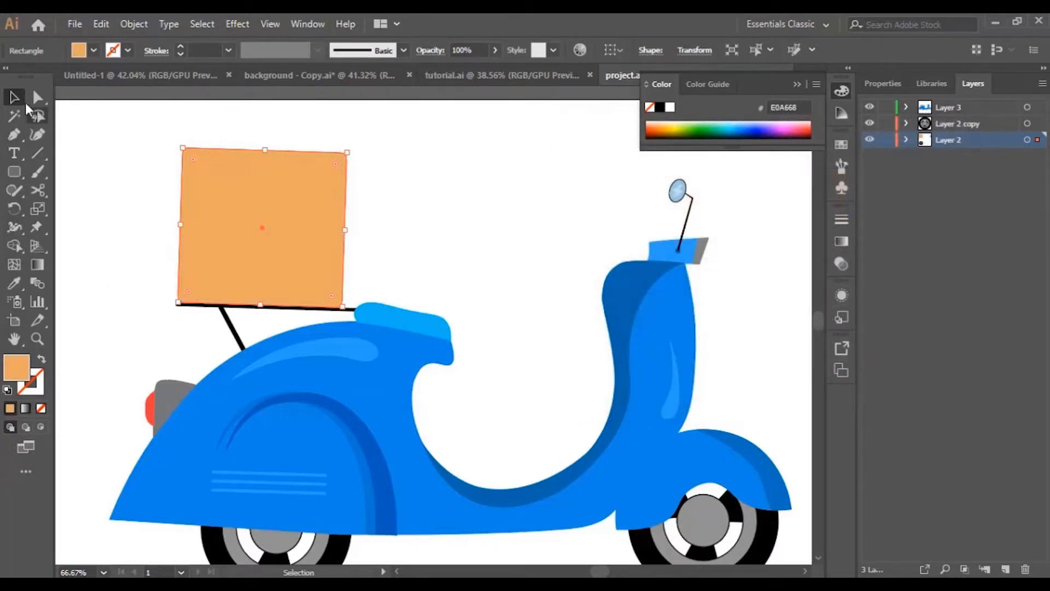
click(513, 197)
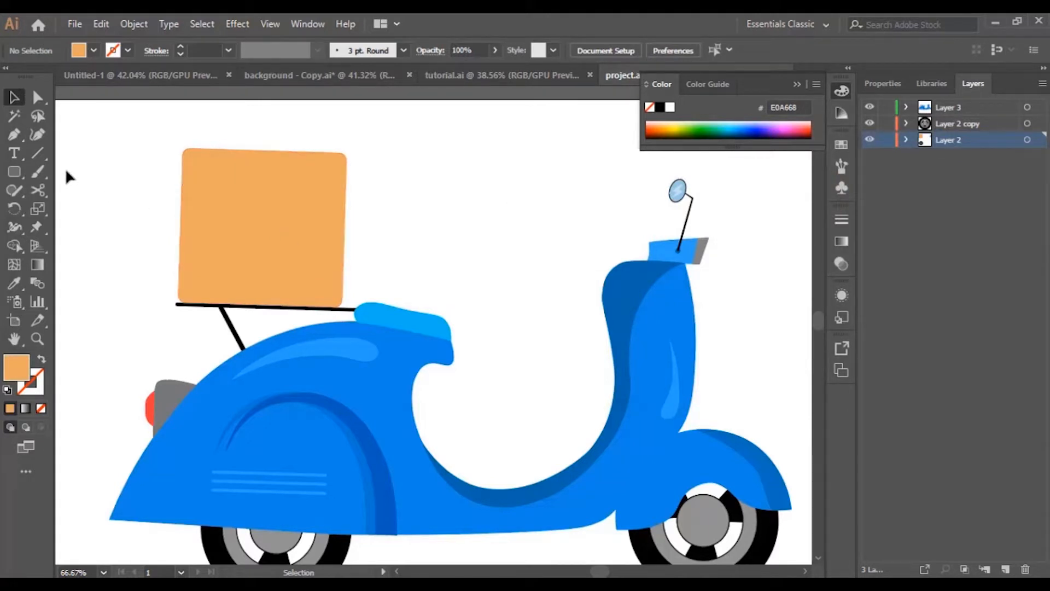
With the Pen tool, draw a concave shadow curve from the box's upper left edge down to its lower right edge
click(13, 134)
click(182, 169)
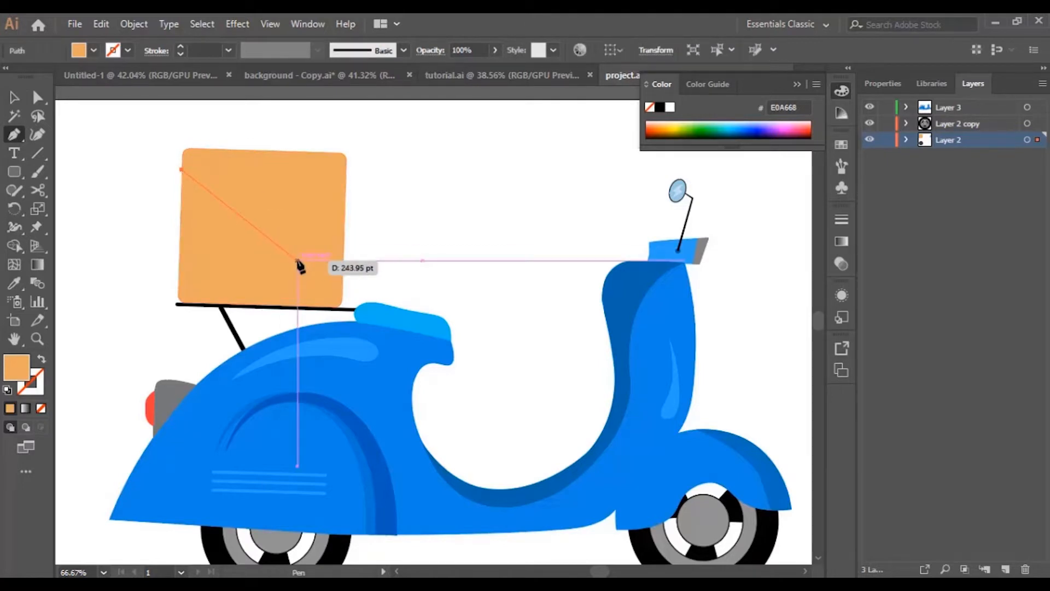
drag(267, 253, 337, 265)
key(Down)
key(Down)
key(Down)
key(Down)
key(Down)
key(Down)
key(Down)
key(Down)
key(Down)
key(Down)
key(Down)
key(Down)
key(Down)
key(Down)
key(Down)
key(Down)
key(Down)
key(Down)
key(Down)
key(Down)
key(Down)
key(Down)
key(Down)
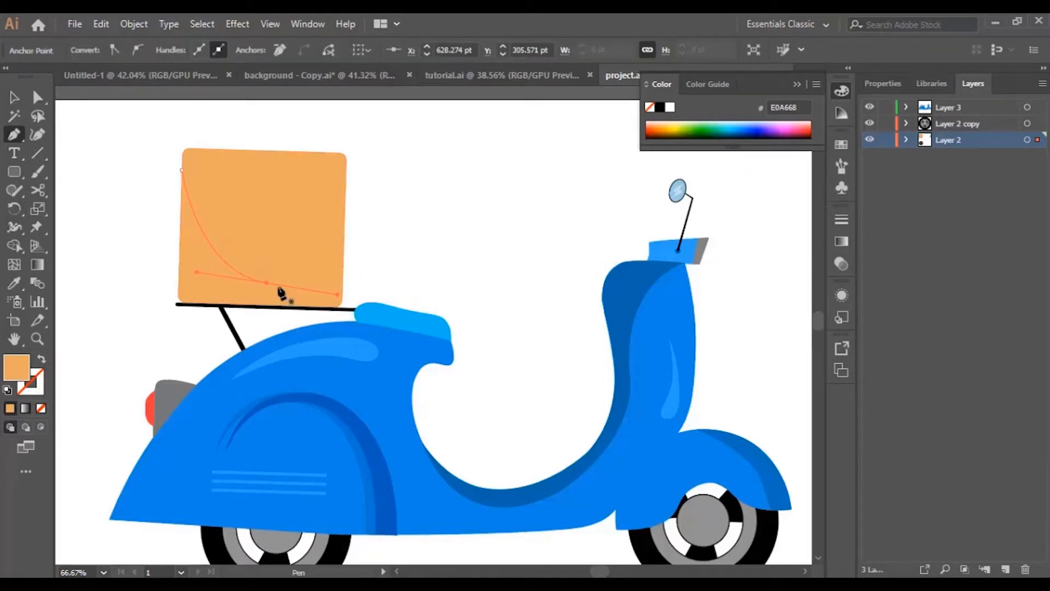
drag(343, 286, 358, 274)
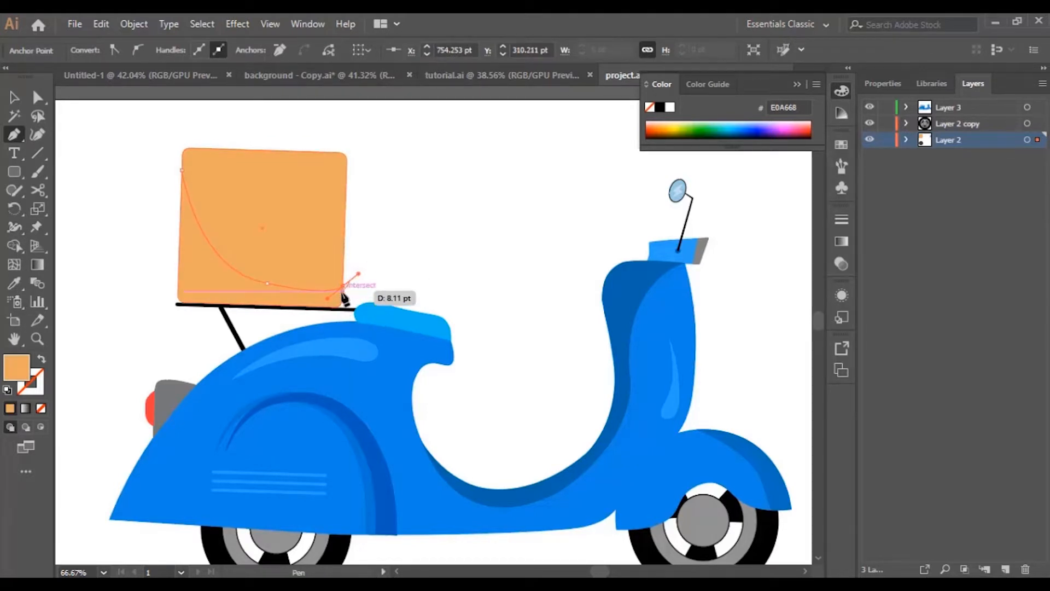
Continue the shadow path along the box's bottom and left edges and close it at its starting point
click(343, 287)
drag(303, 307, 252, 295)
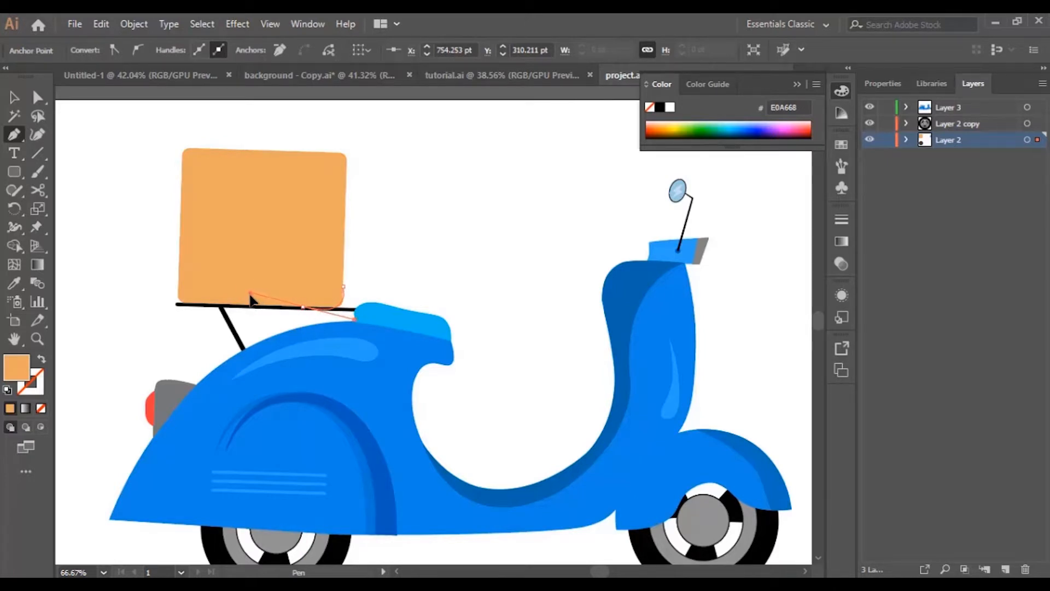
drag(250, 295, 251, 296)
key(ctrl+z)
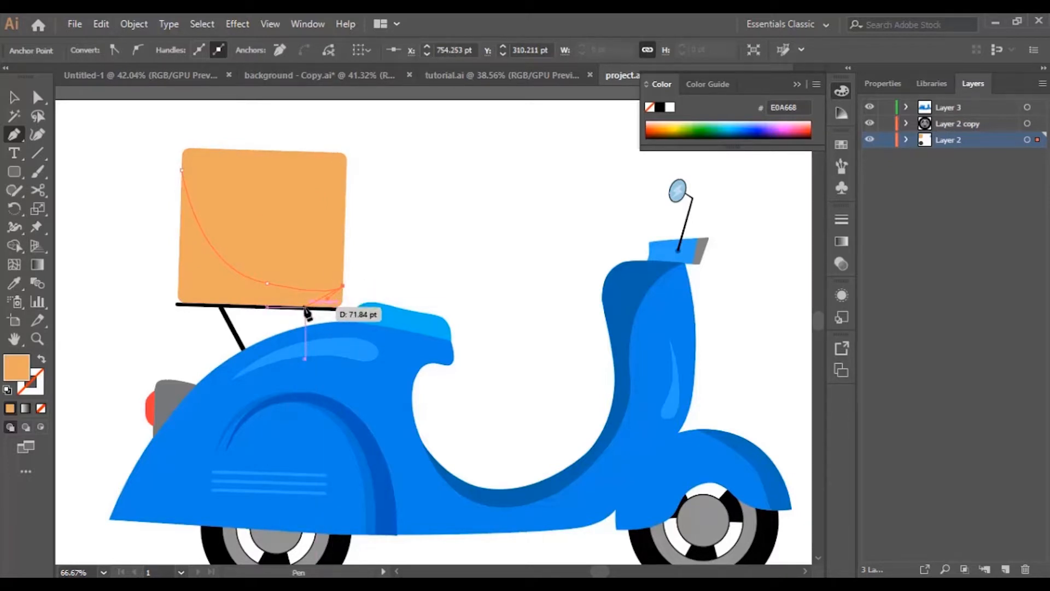
drag(304, 308, 184, 263)
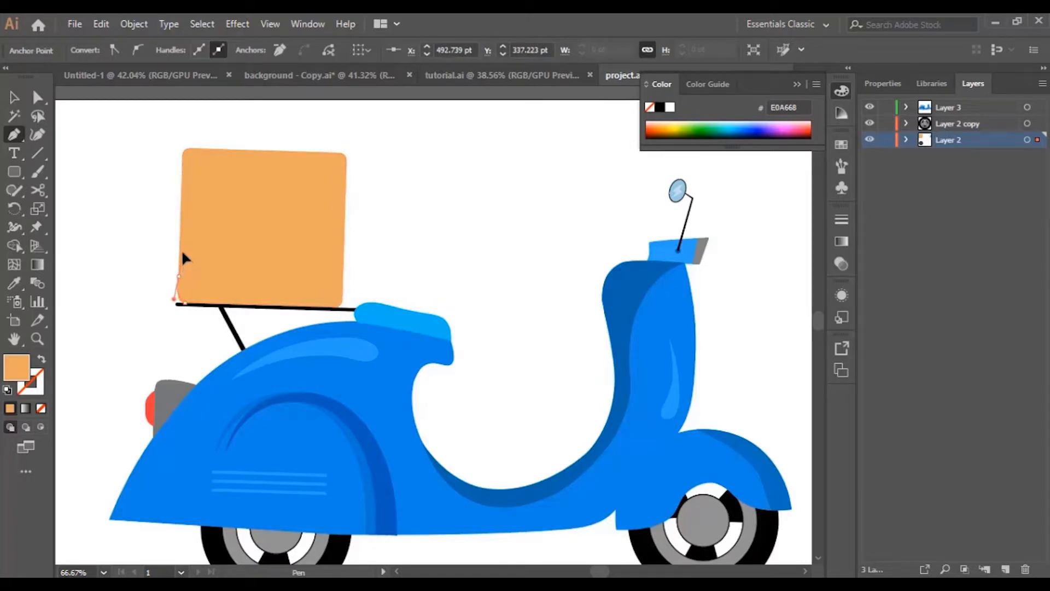
drag(180, 170, 184, 173)
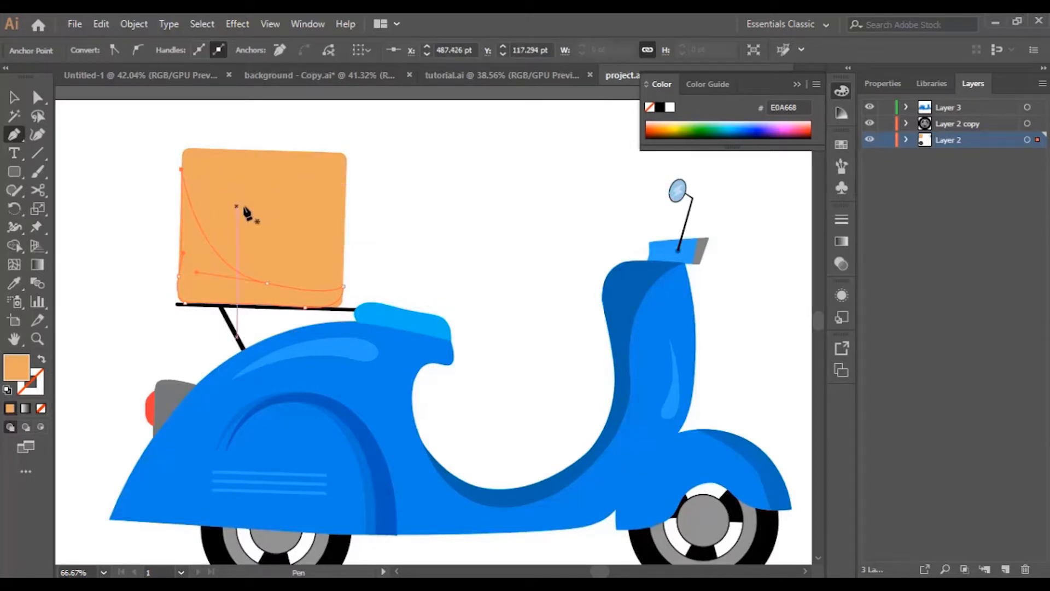
Fill the box's shadow shape with the darker orange D89456 and deselect it
double_click(17, 367)
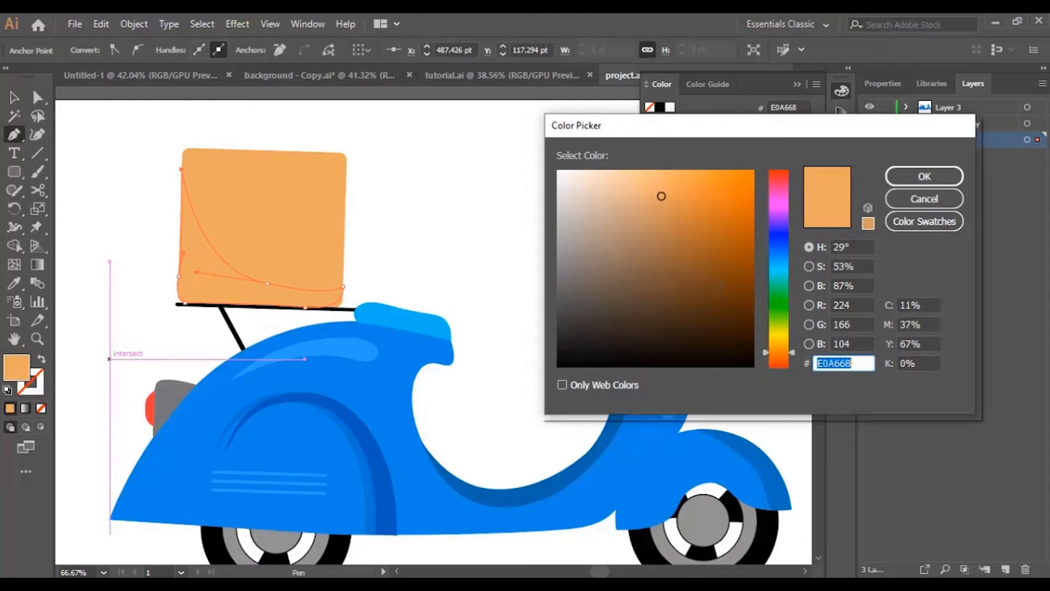
click(675, 199)
click(924, 176)
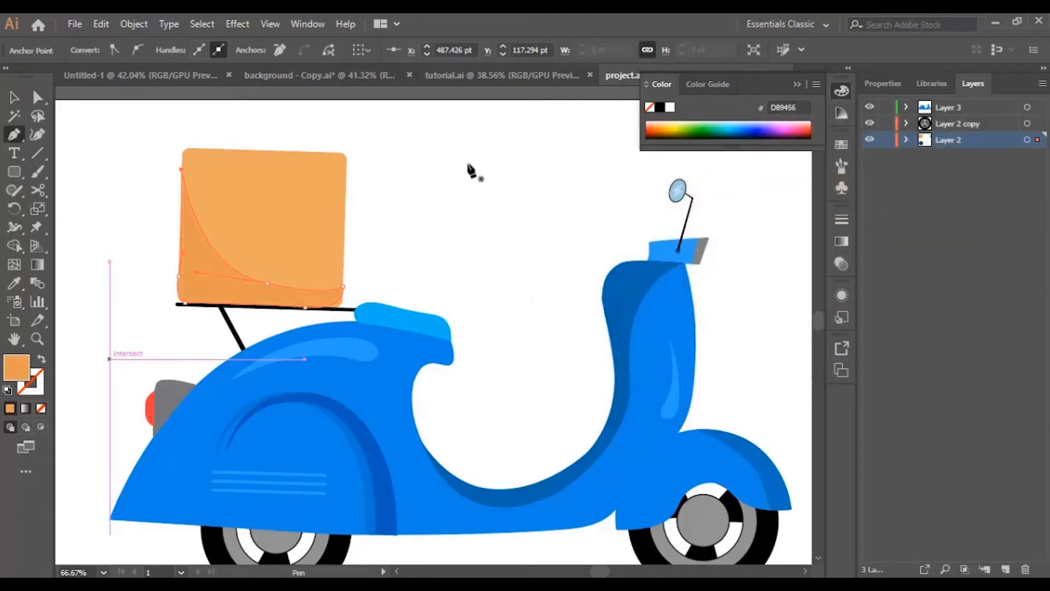
key(v)
click(76, 145)
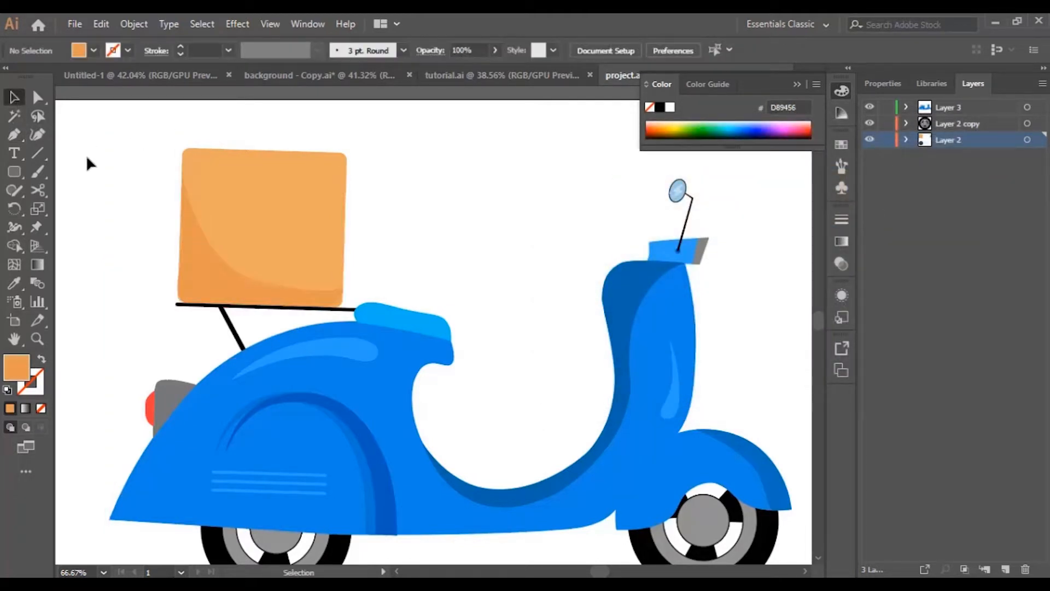
Reshape the shadow's lower right corner with the Curvature tool so it follows the box's rounded corner
click(37, 339)
click(195, 259)
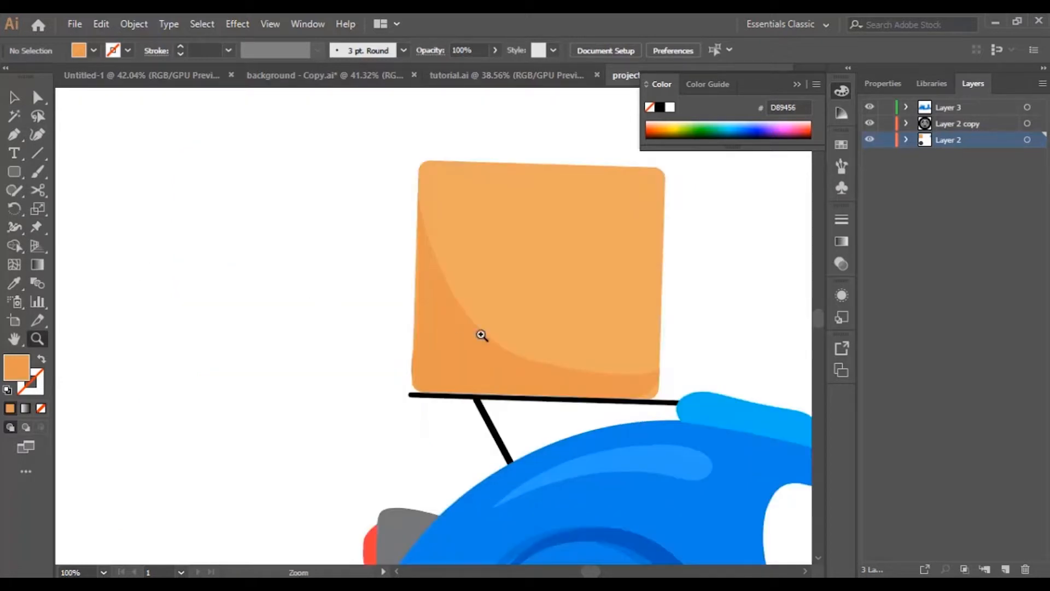
click(519, 349)
click(542, 341)
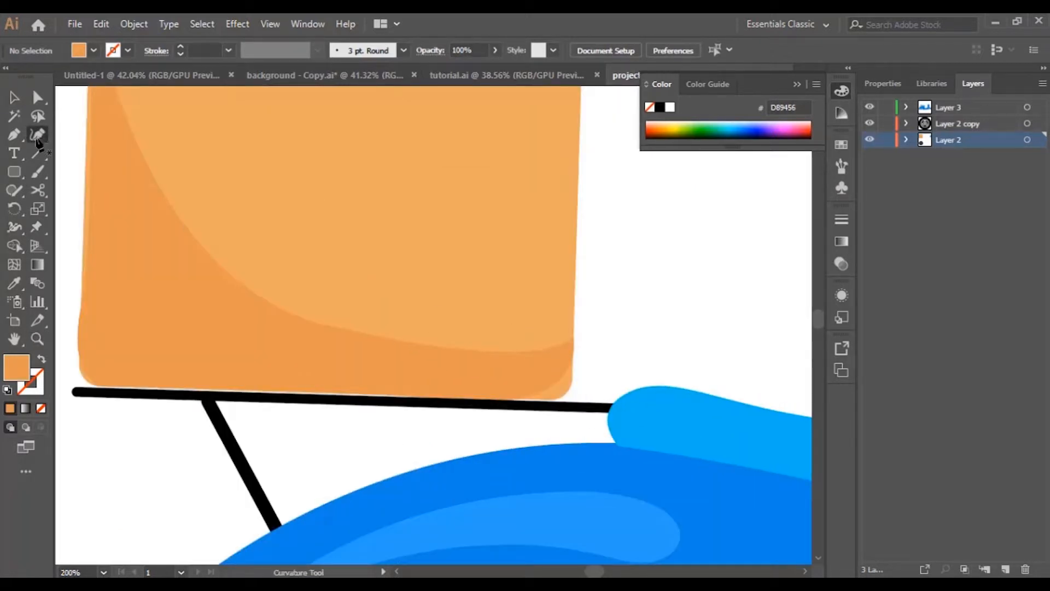
click(14, 97)
click(101, 195)
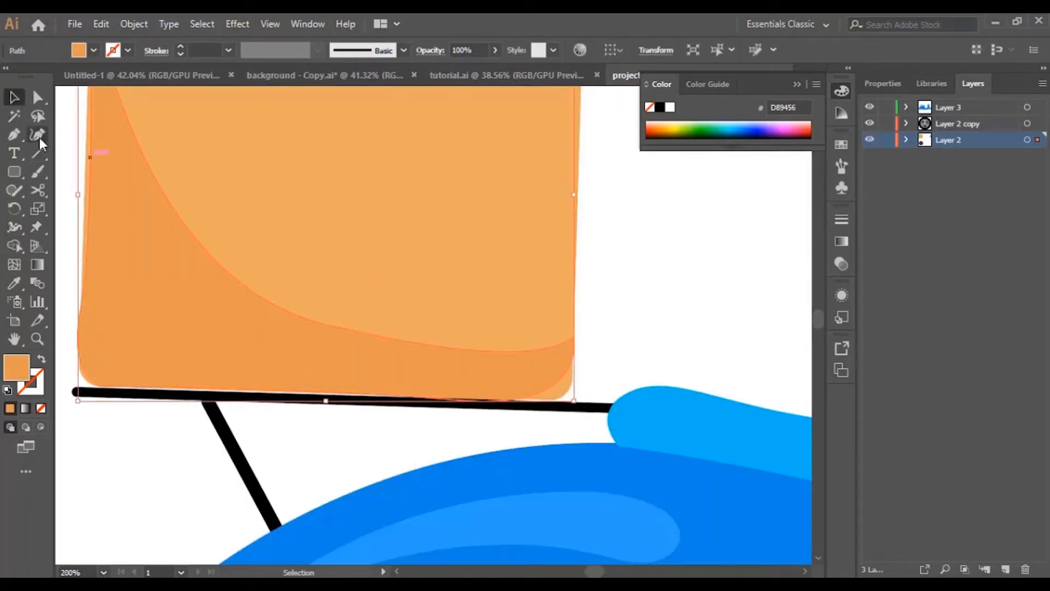
click(39, 135)
drag(569, 370, 505, 403)
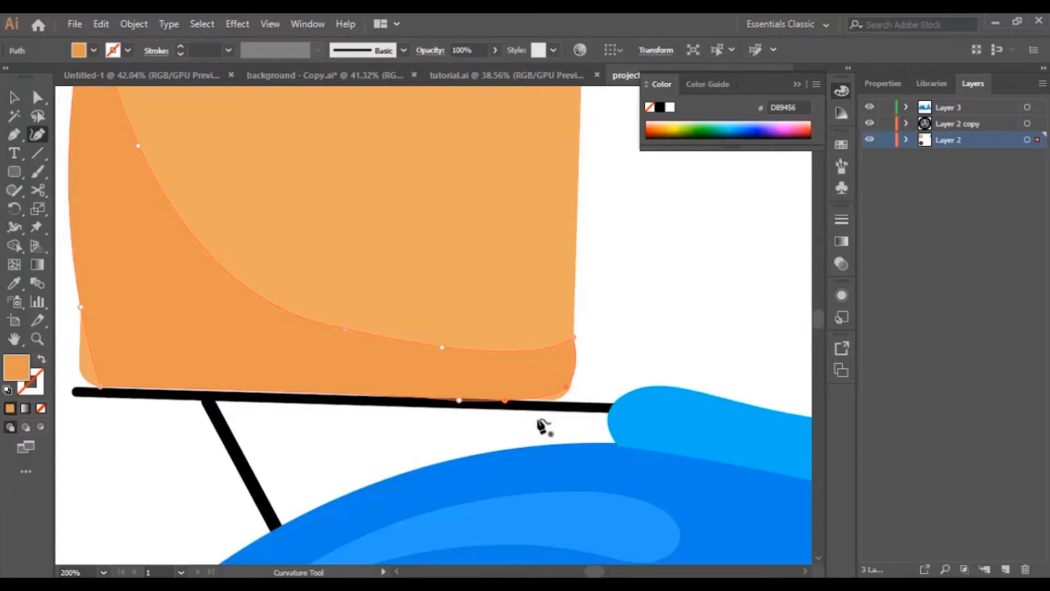
double_click(566, 386)
drag(566, 388, 565, 395)
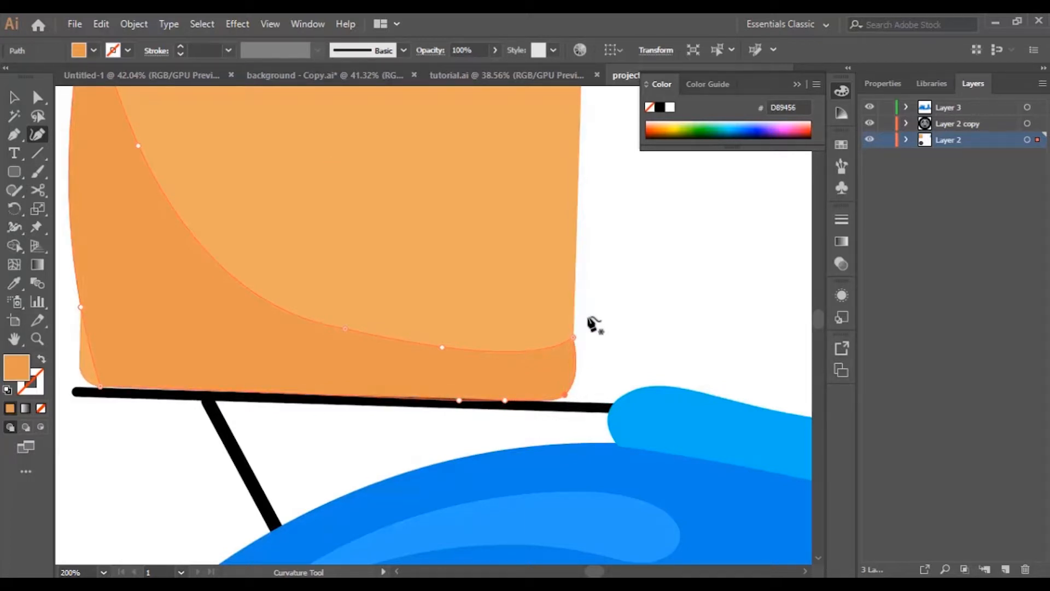
click(572, 362)
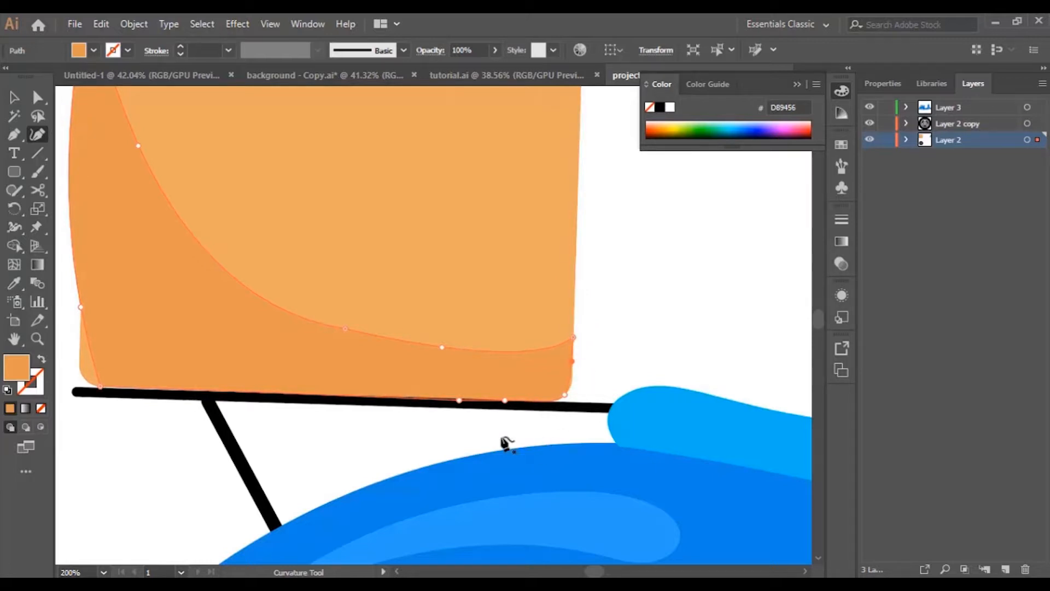
click(567, 394)
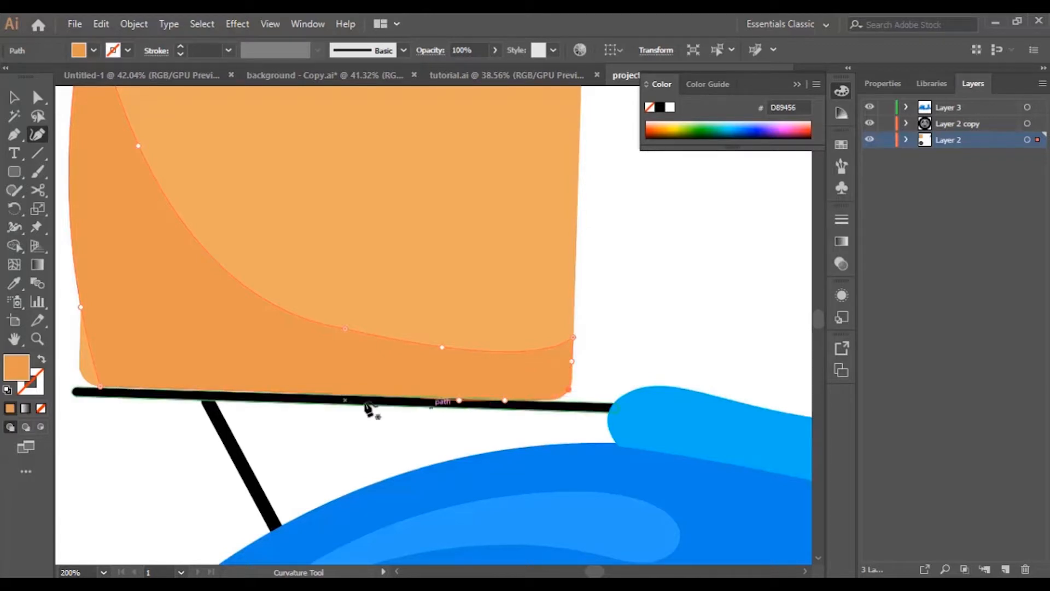
Reshape the box shadow's lower left corner and left edge with the Curvature tool to follow the box's outline
drag(91, 351, 88, 380)
drag(81, 342, 79, 341)
drag(80, 305, 82, 198)
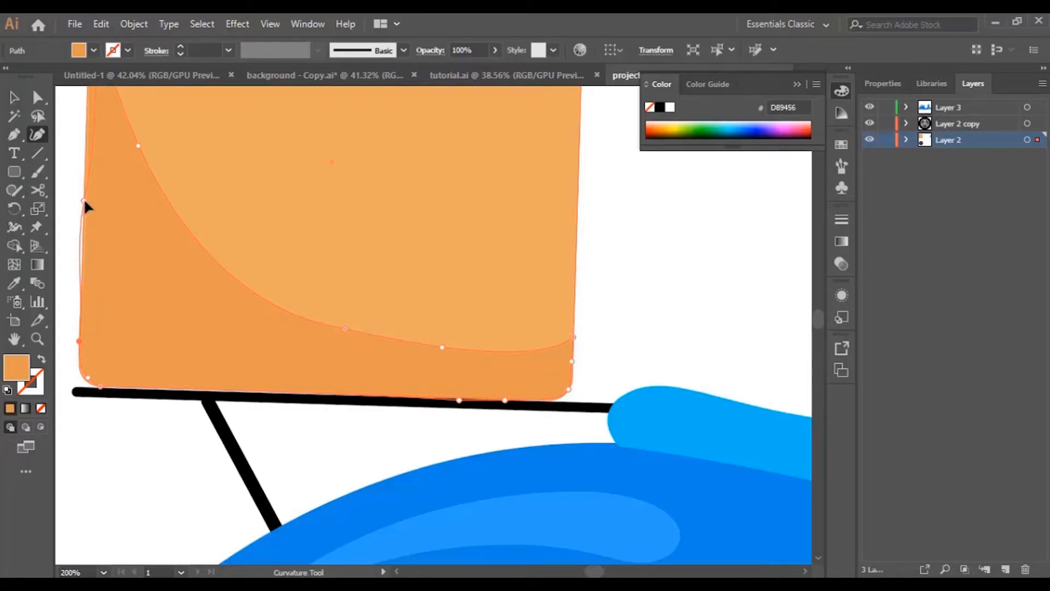
scroll(120, 248, up, 2)
scroll(133, 239, up, 4)
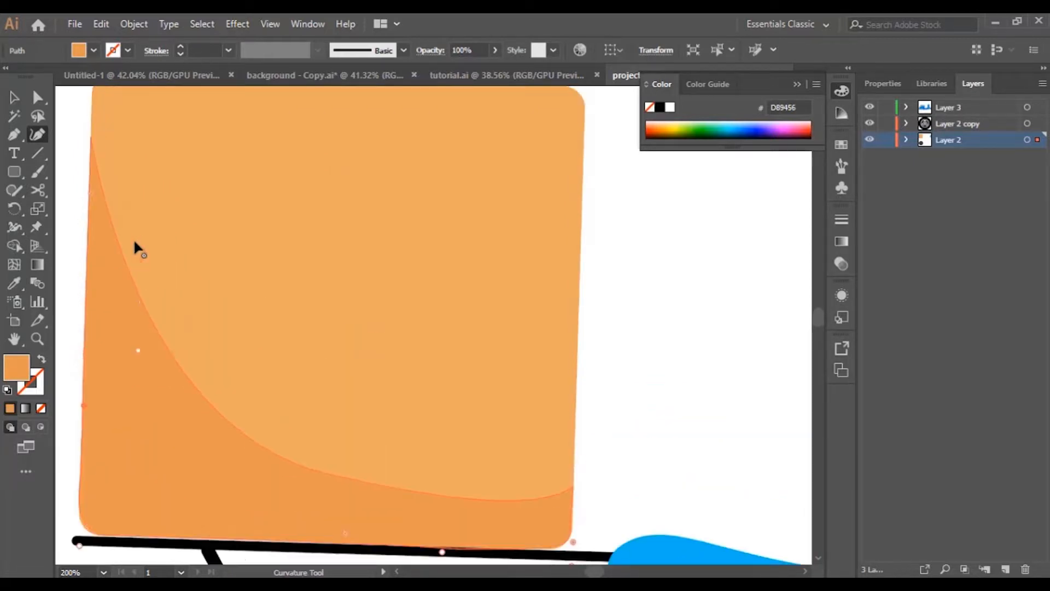
Replace the lower anchor on the shadow's inner curve with one farther up the curve, and deselect the shape
scroll(298, 311, down, 3)
click(345, 404)
key(Delete)
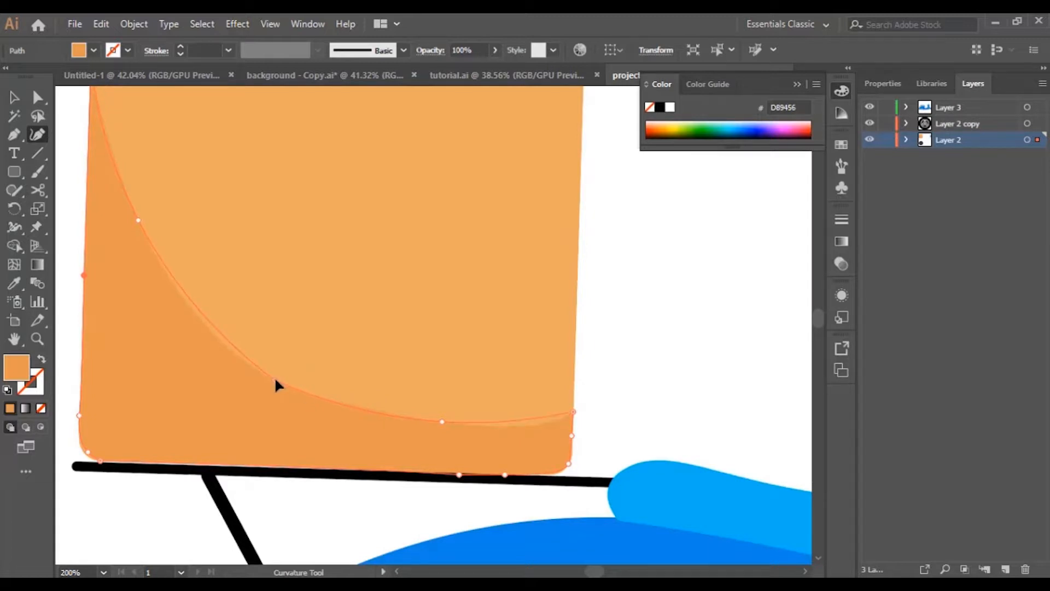
click(273, 380)
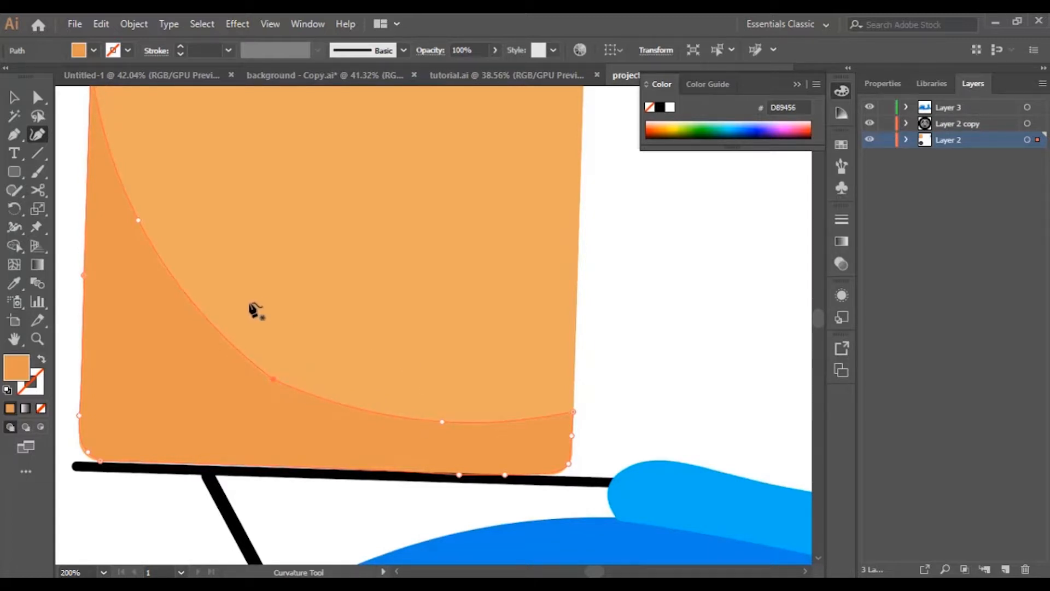
key(ctrl+minus)
key(ctrl+minus)
key(ctrl+minus)
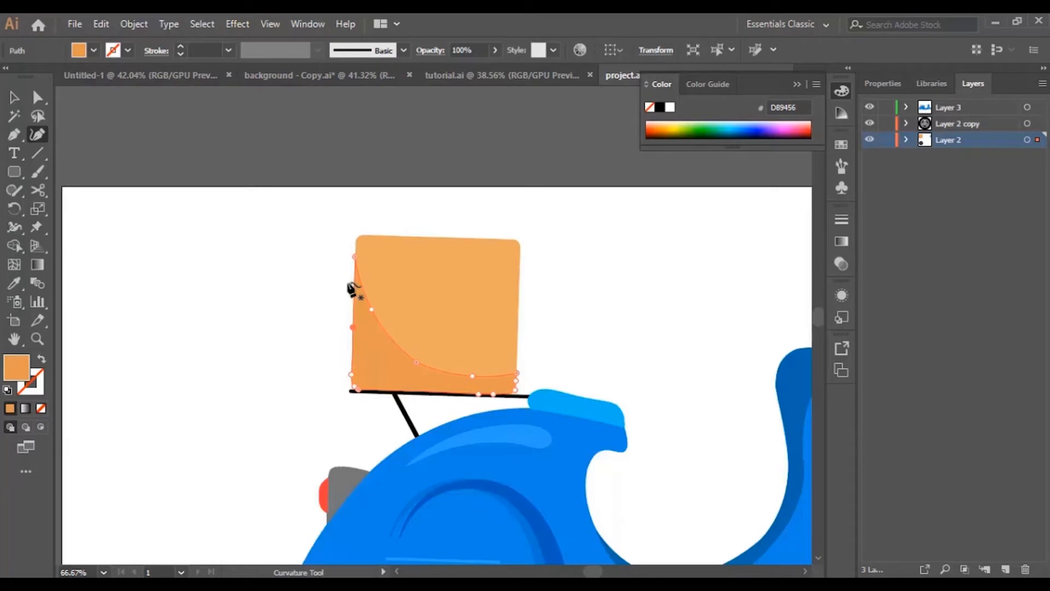
key(p)
key(ctrl+minus)
key(ctrl+minus)
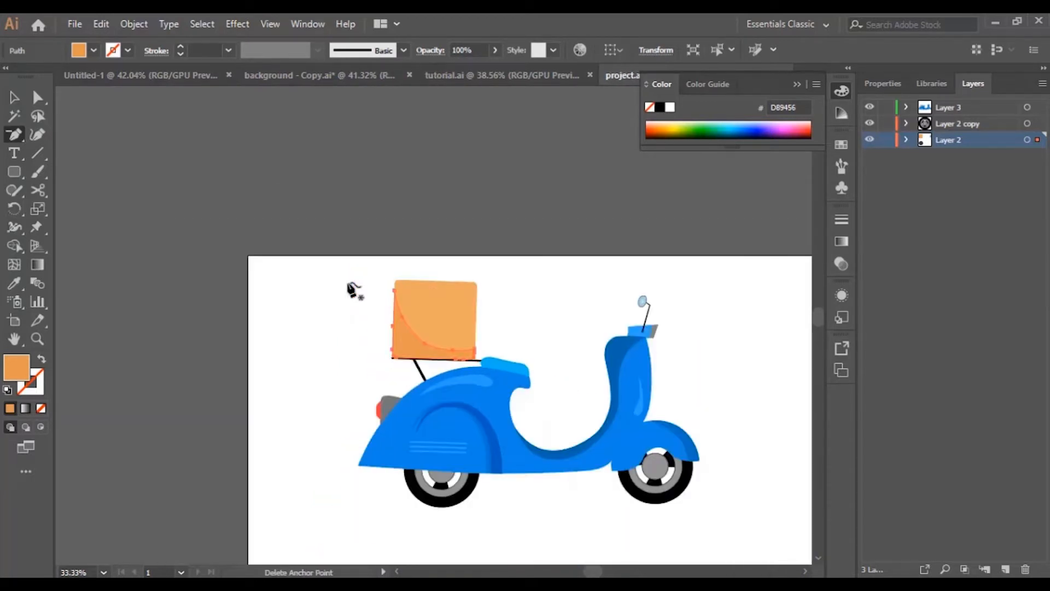
click(15, 98)
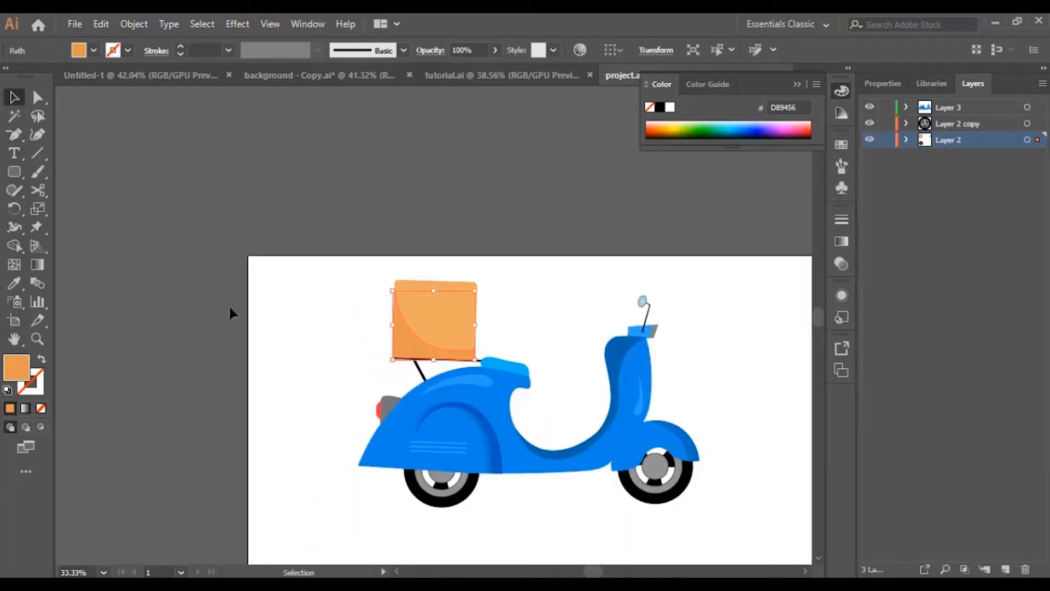
click(321, 308)
scroll(750, 415, down, 3)
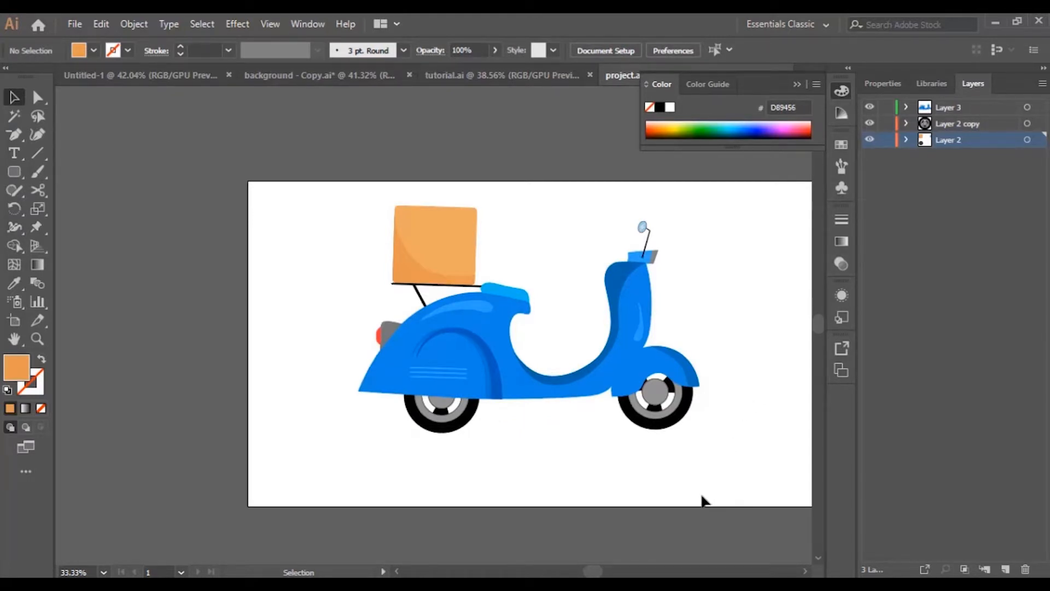
With the Curvature tool, pull the scooter body's rear bottom corner and rear edge inward toward the rear wheel
click(37, 338)
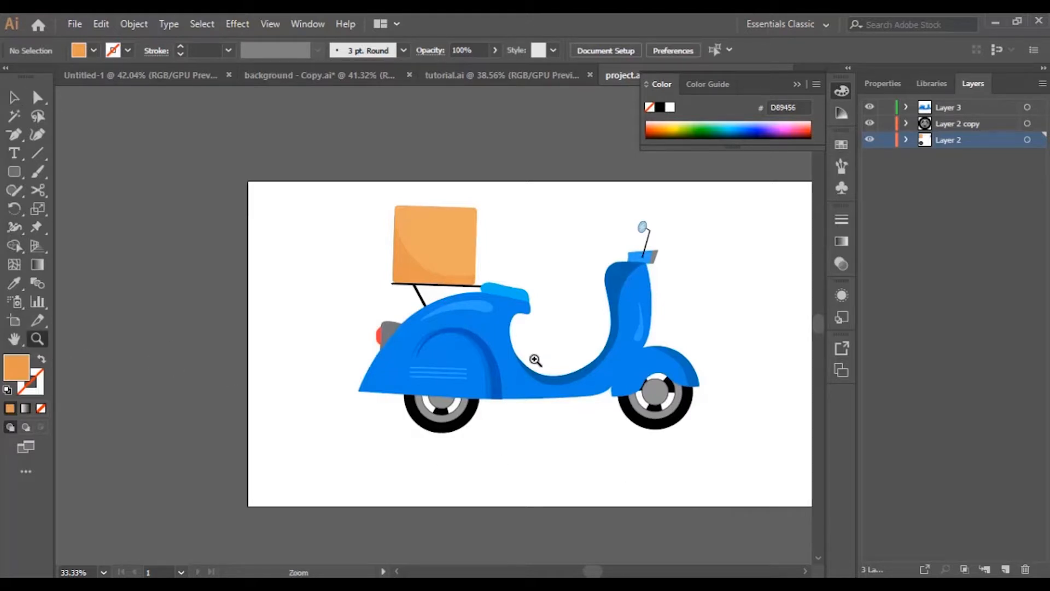
click(459, 348)
click(392, 353)
scroll(622, 379, up, 1)
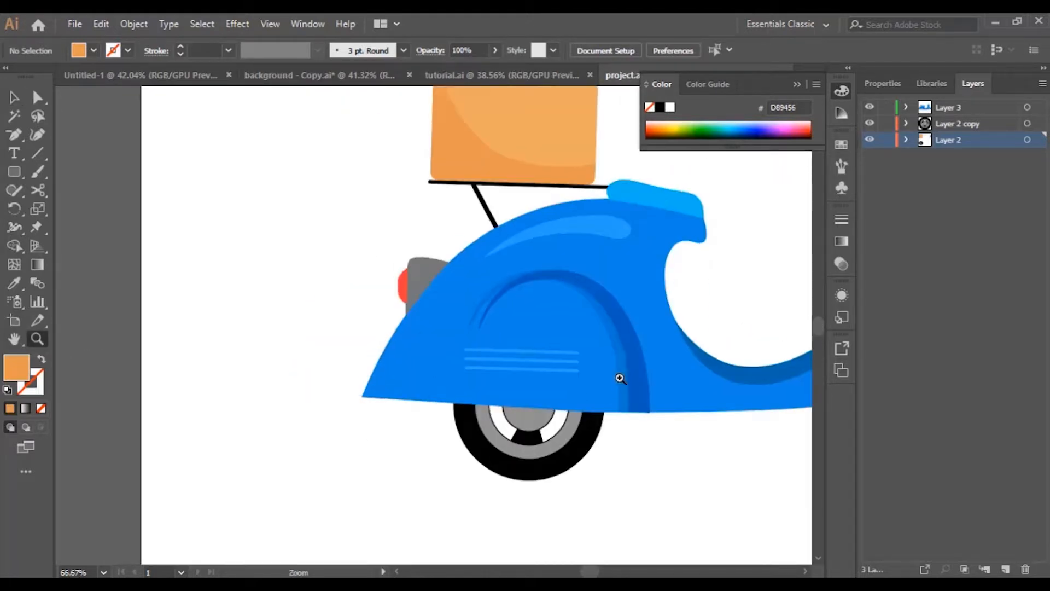
click(14, 97)
click(395, 375)
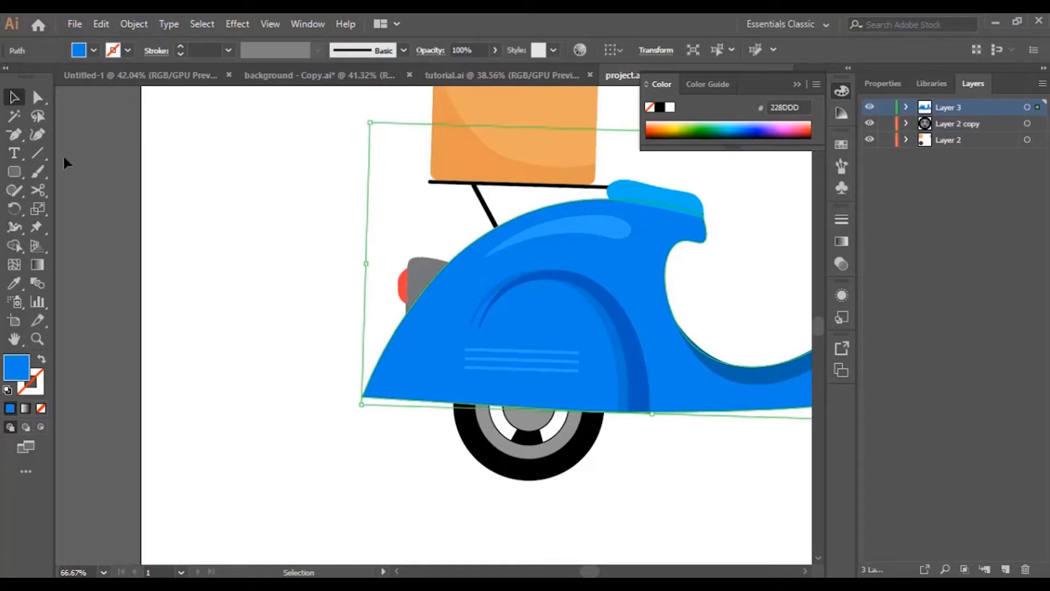
click(37, 134)
drag(362, 396, 403, 403)
drag(418, 314, 428, 311)
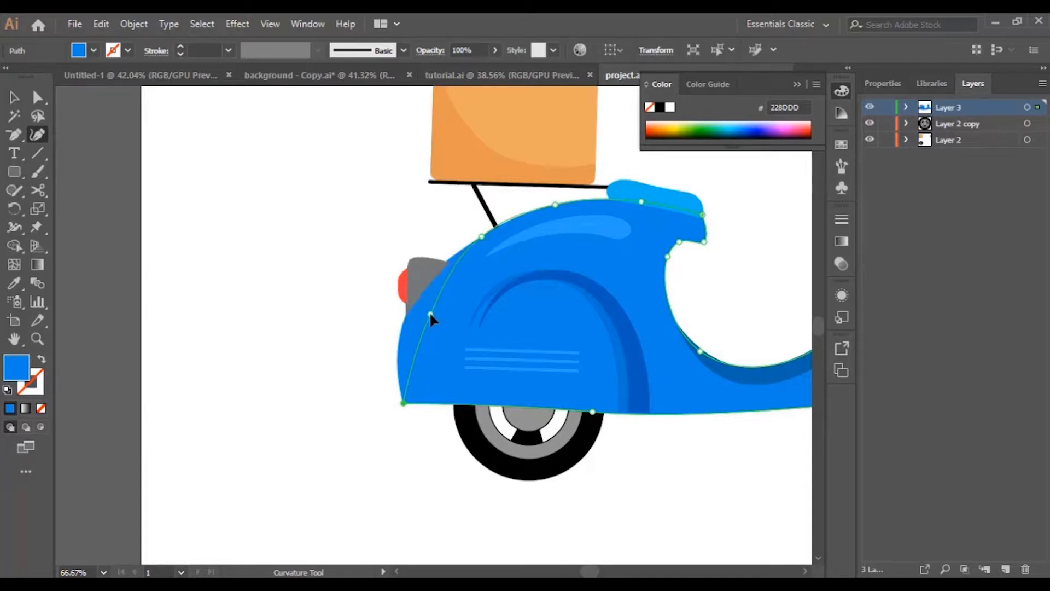
Fine-tune the body's rear corner and straighten its underside near the rear wheel, then deselect the body
drag(409, 405, 418, 402)
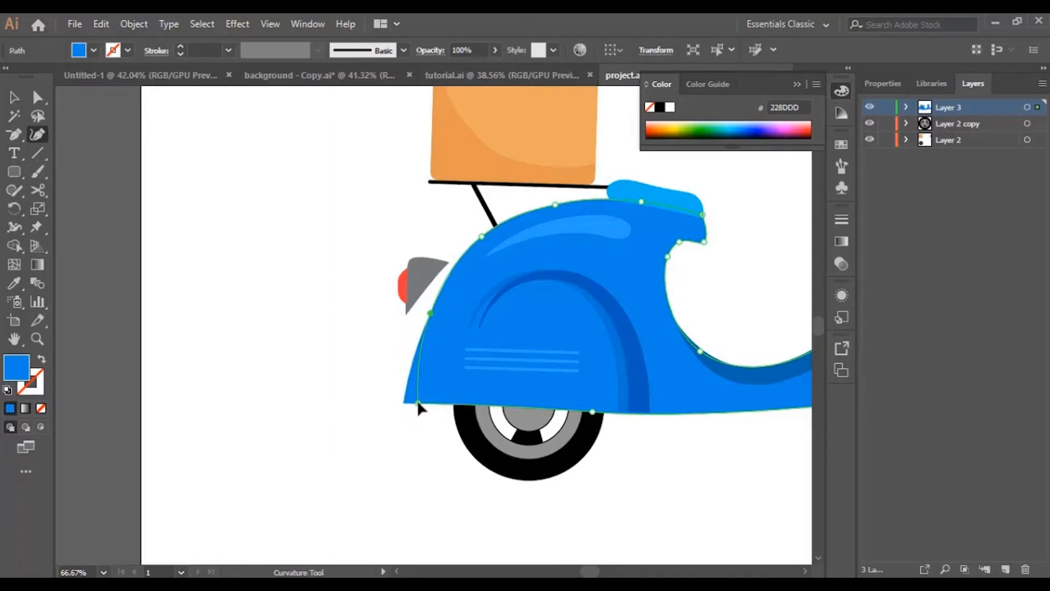
drag(430, 313, 433, 309)
drag(418, 403, 409, 403)
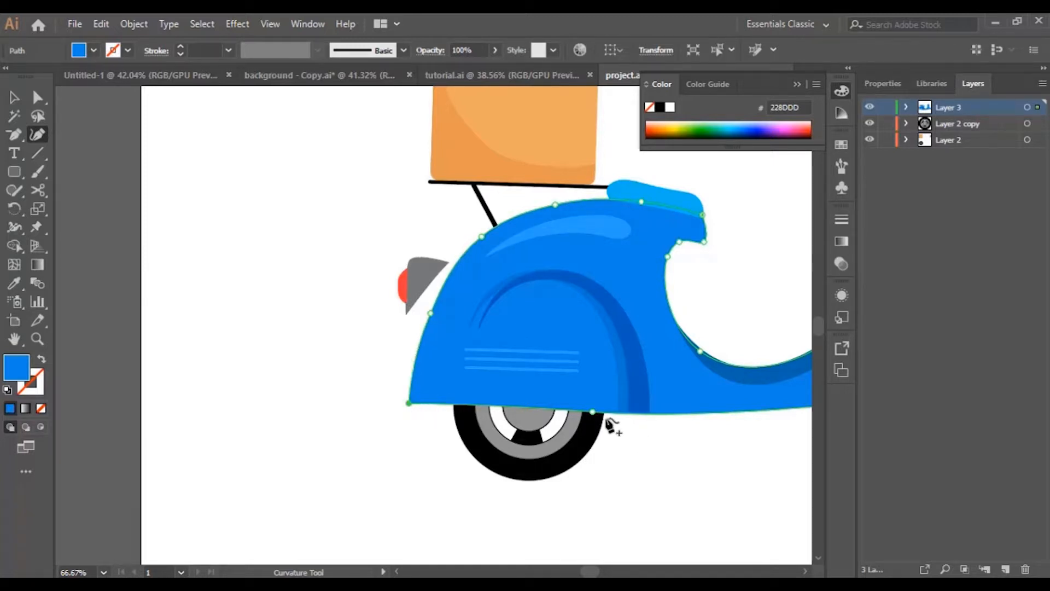
drag(593, 412, 598, 411)
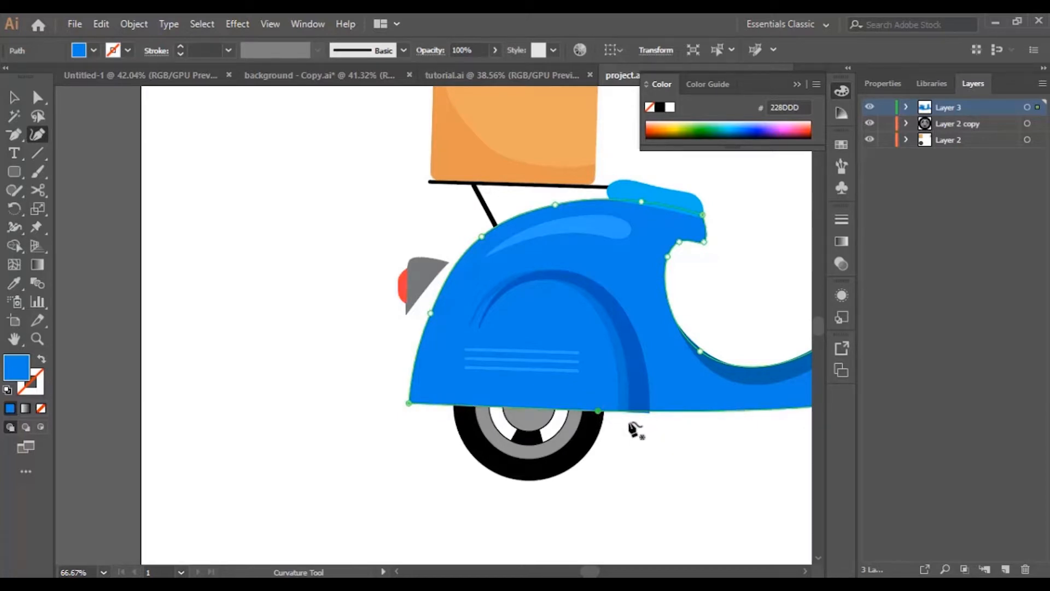
click(13, 97)
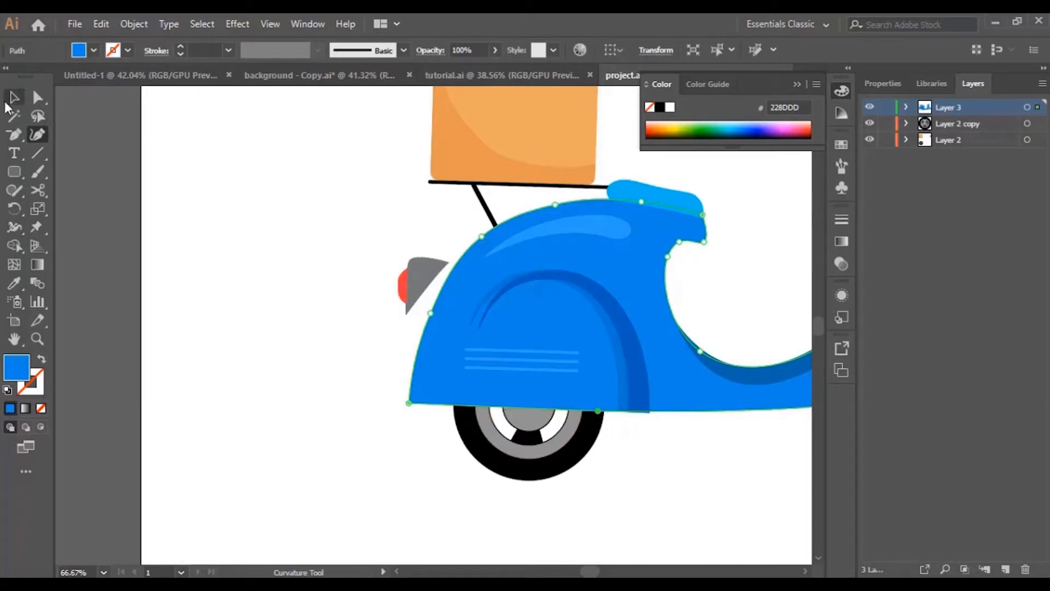
click(223, 222)
Move the tail light toward the body's new rear edge and send it to the back
drag(421, 284, 438, 286)
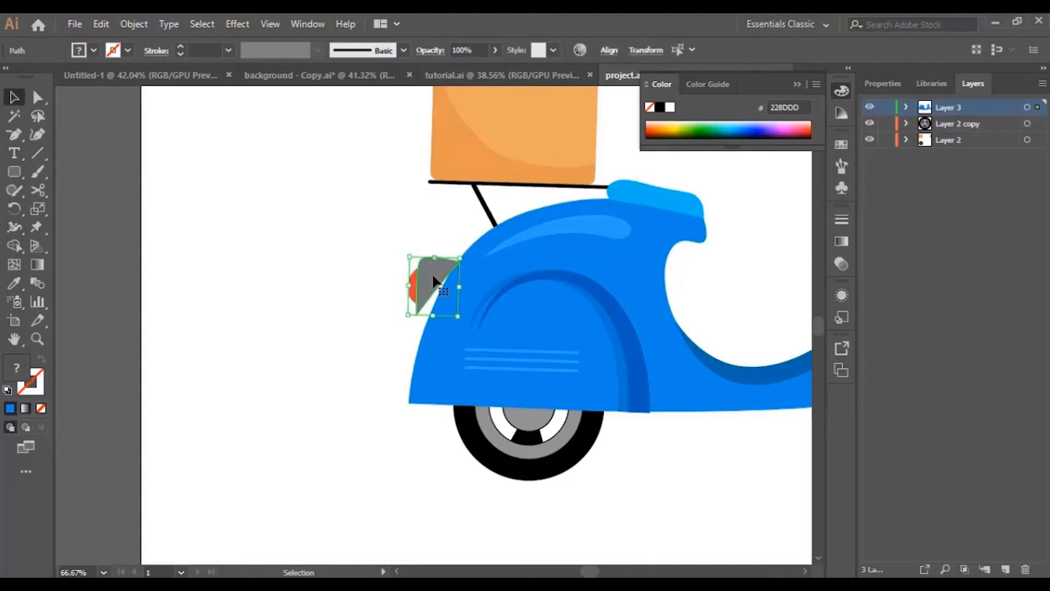
right_click(432, 273)
mouse_move(546, 500)
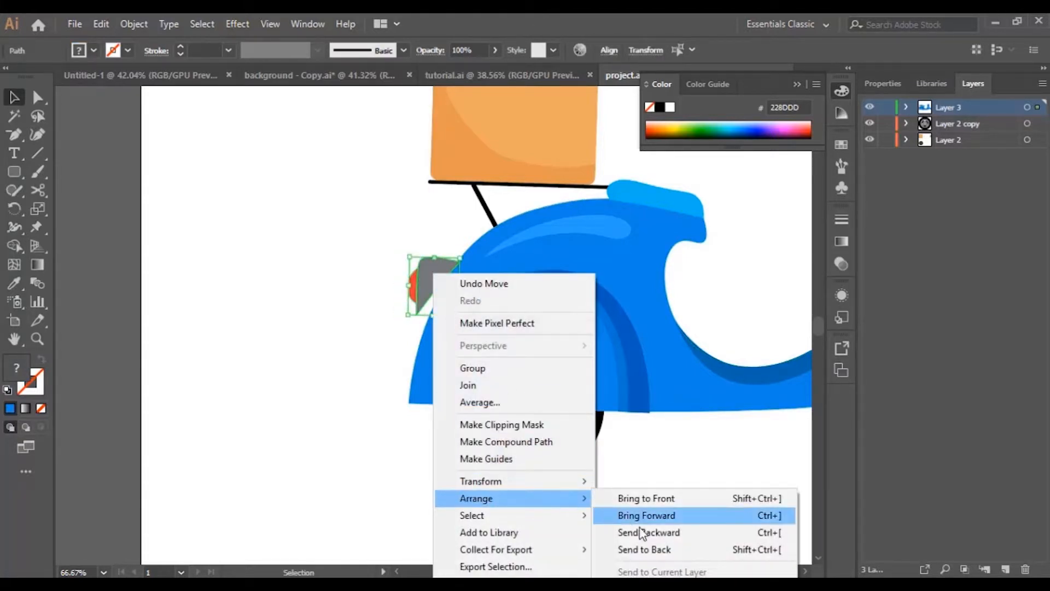
click(646, 549)
Fit the tail light flush against the body's rear edge and rotate it slightly to follow the curve
drag(413, 273, 435, 284)
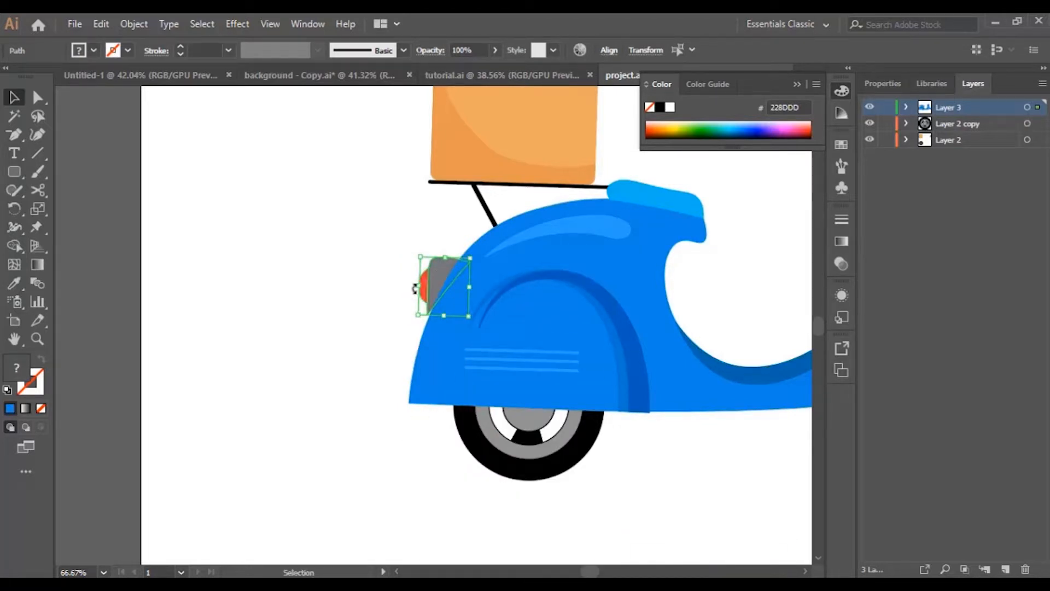
click(370, 293)
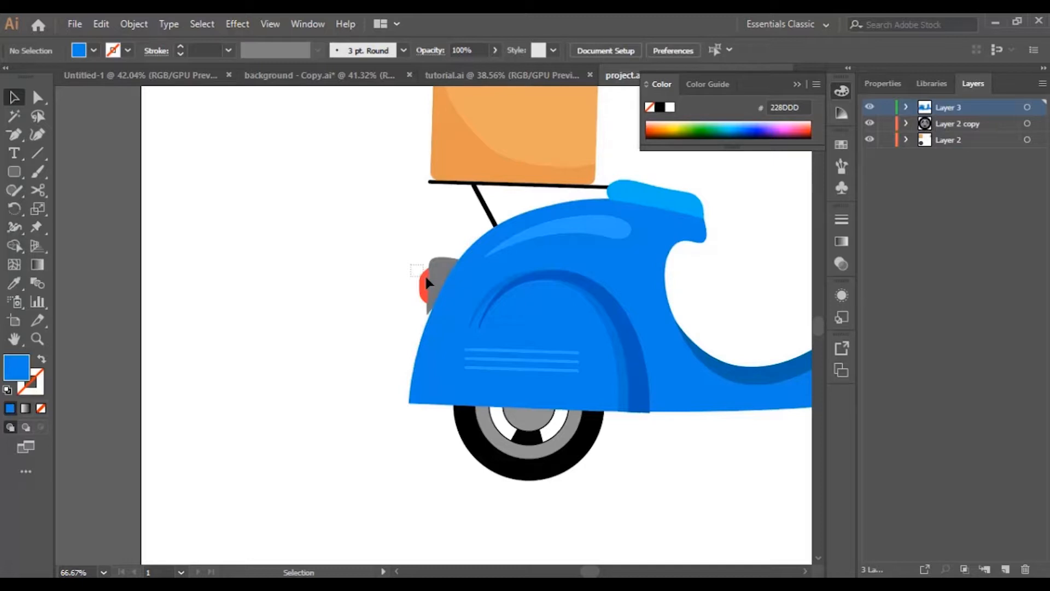
drag(430, 278, 413, 296)
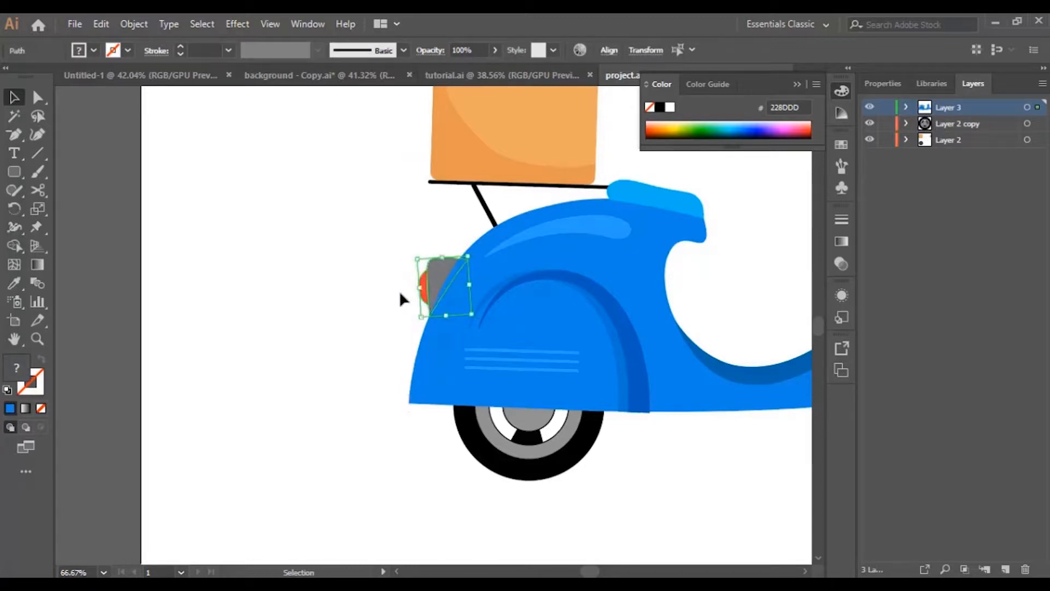
click(345, 309)
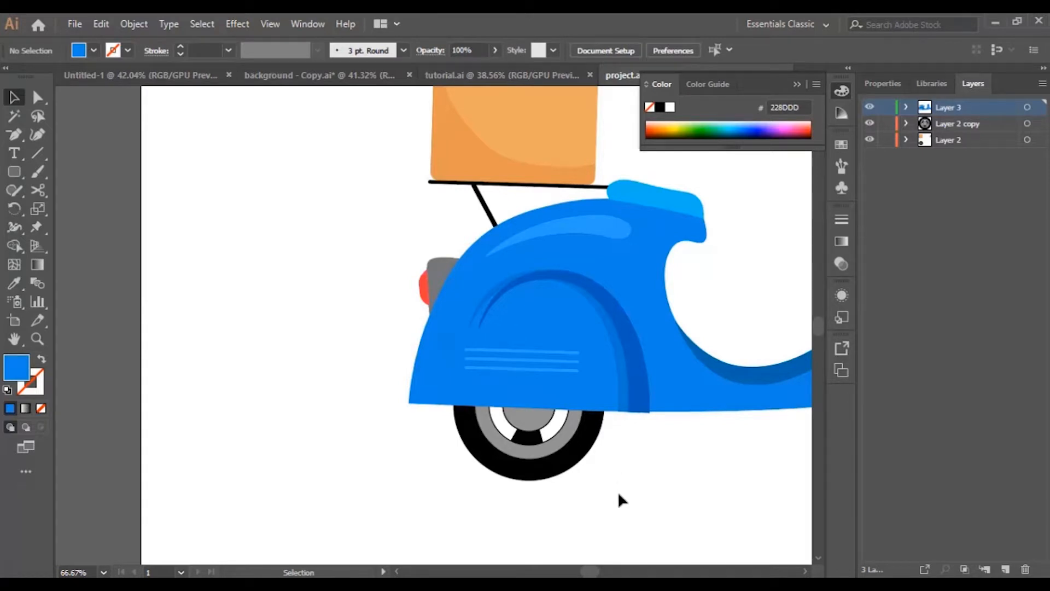
Select the whole scooter with its box, scale it down and move it toward the middle of the artboard
drag(590, 570, 594, 570)
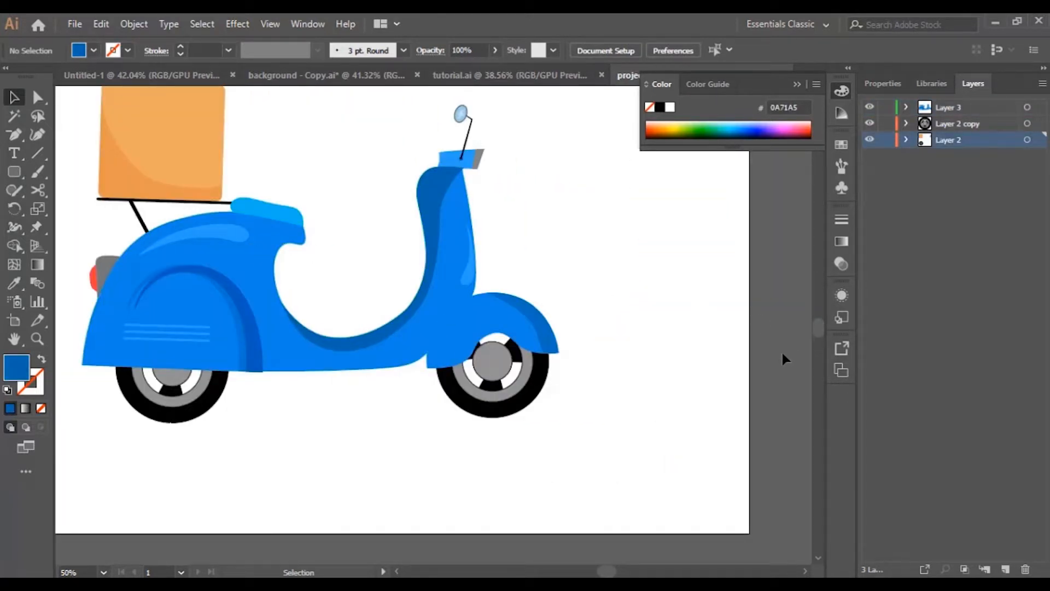
scroll(449, 375, up, 2)
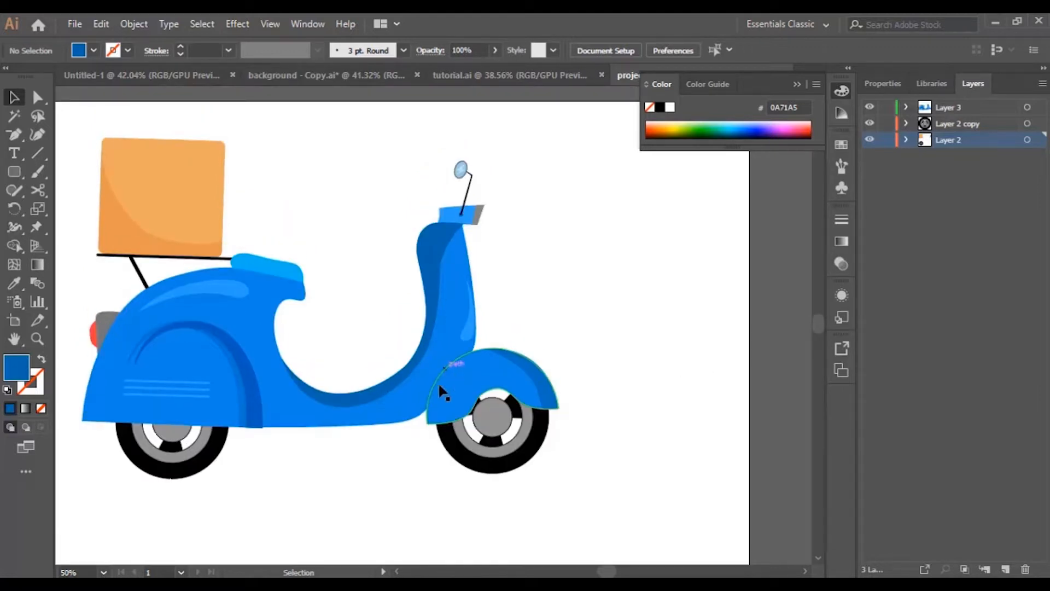
drag(611, 572, 604, 572)
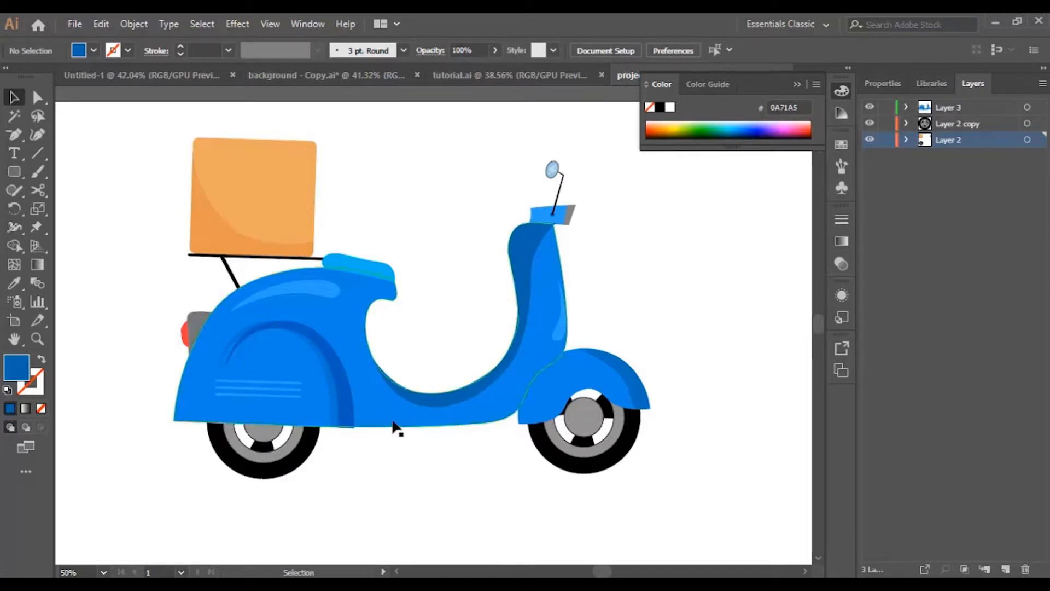
drag(151, 129, 659, 488)
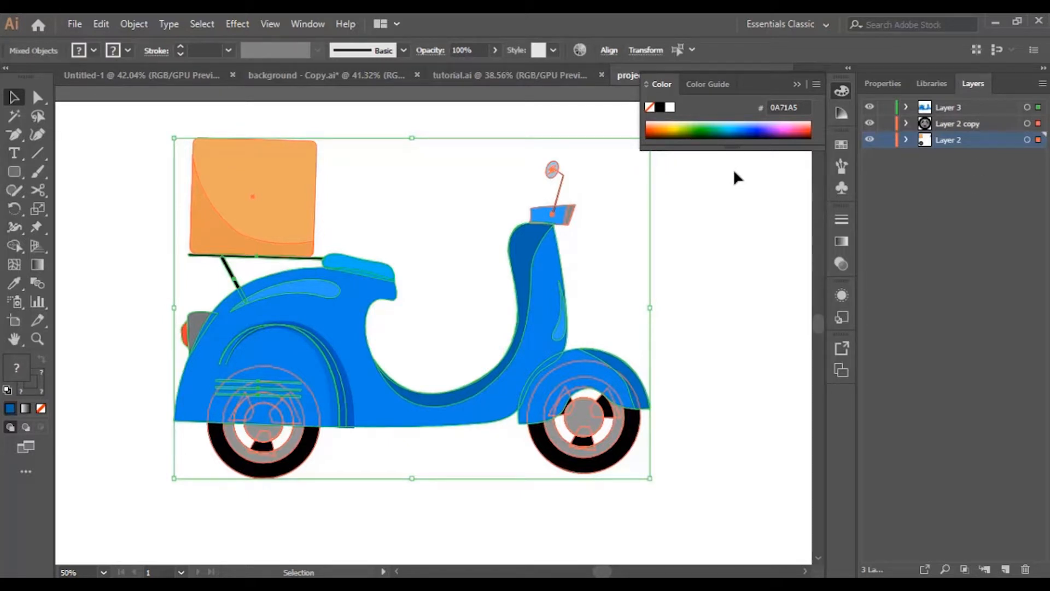
click(797, 85)
drag(653, 140, 556, 206)
click(628, 286)
drag(134, 172, 521, 383)
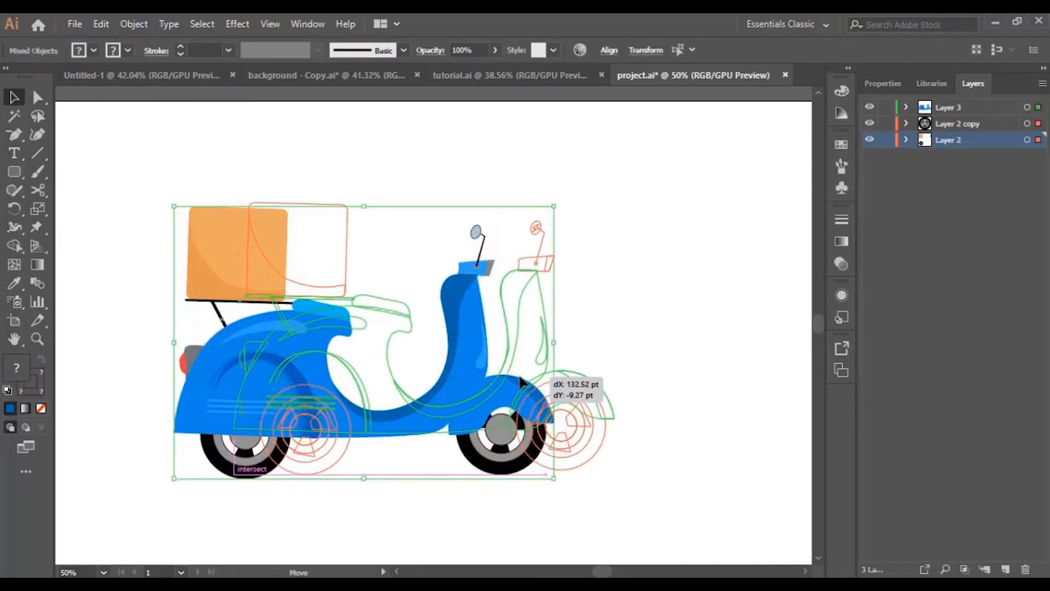
click(659, 334)
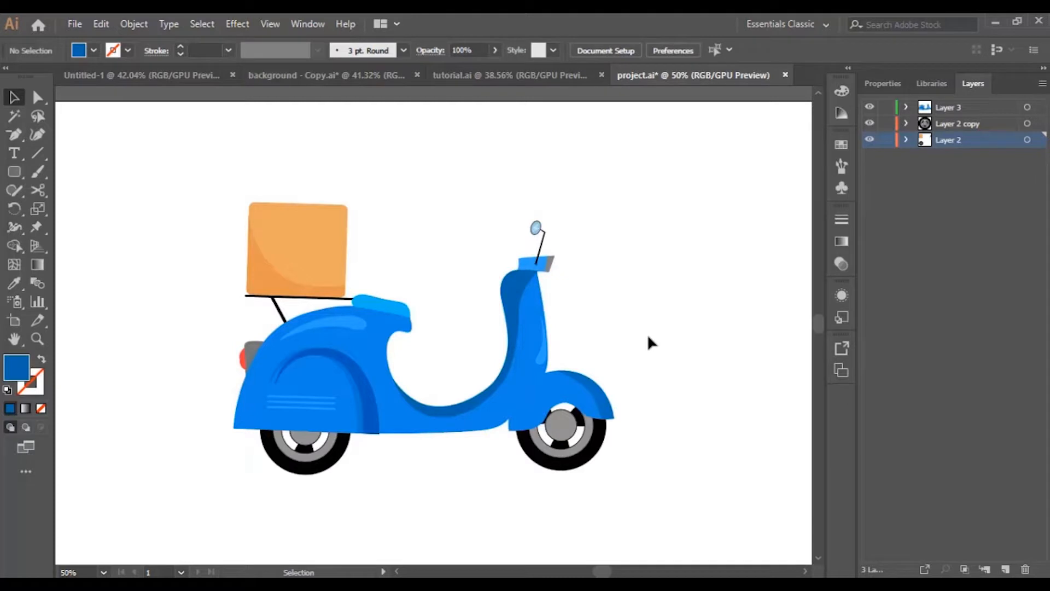
Shift the light blue highlight on the front leg shield inward from the shield's front edge
click(544, 356)
drag(545, 357, 530, 357)
click(641, 358)
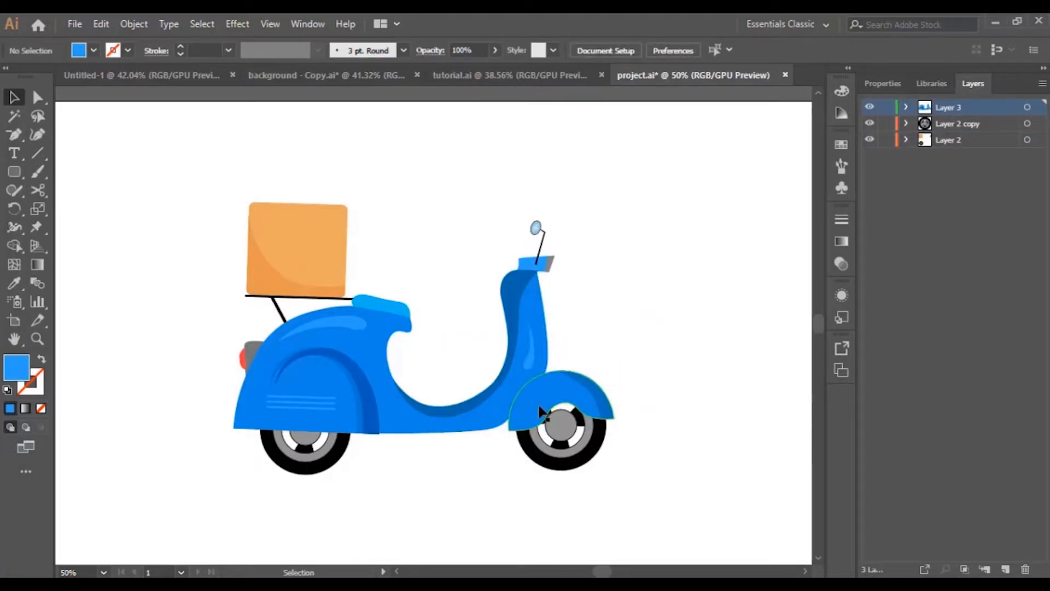
Fill the front fender with a slightly darker blue so it stands out from the body, and deselect it
click(544, 413)
double_click(17, 367)
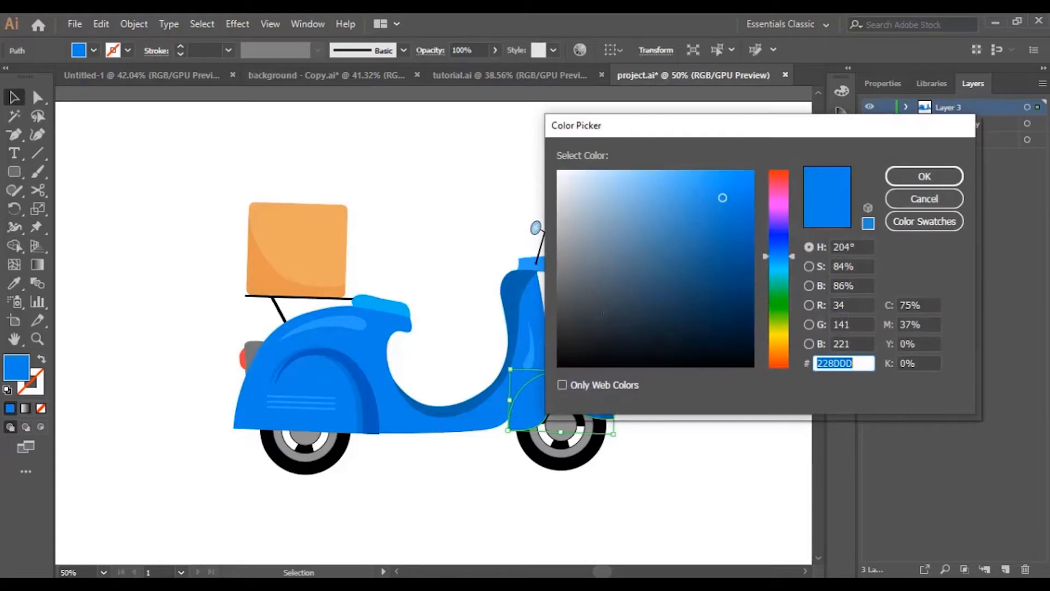
click(729, 201)
click(924, 176)
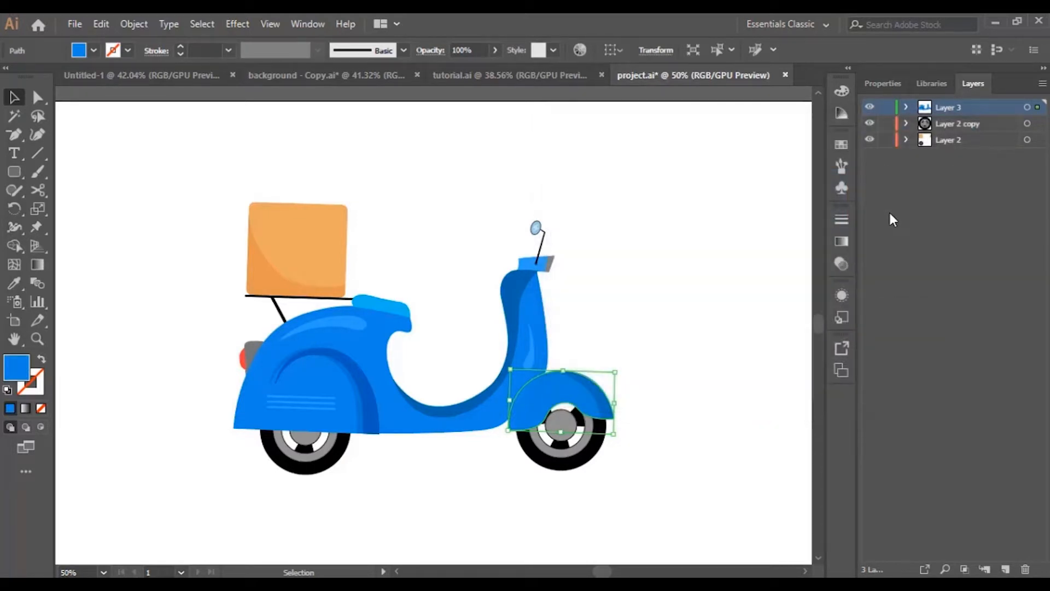
click(708, 291)
click(552, 410)
double_click(23, 371)
click(734, 211)
click(919, 178)
click(668, 280)
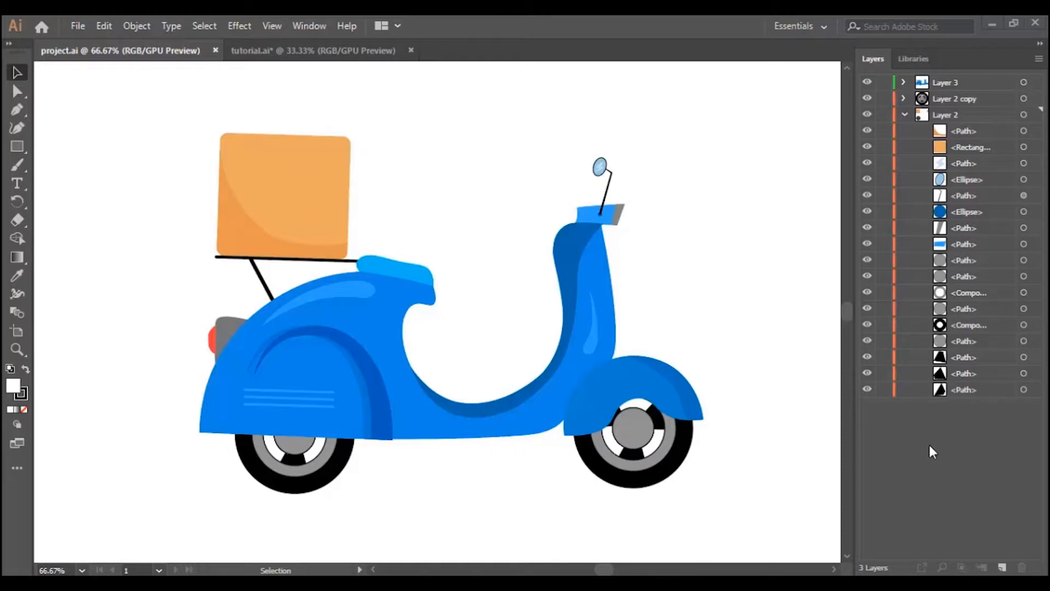
Add a new layer above Layer 2 and move the nine rear wheel parts from Layer 2 into it
click(969, 116)
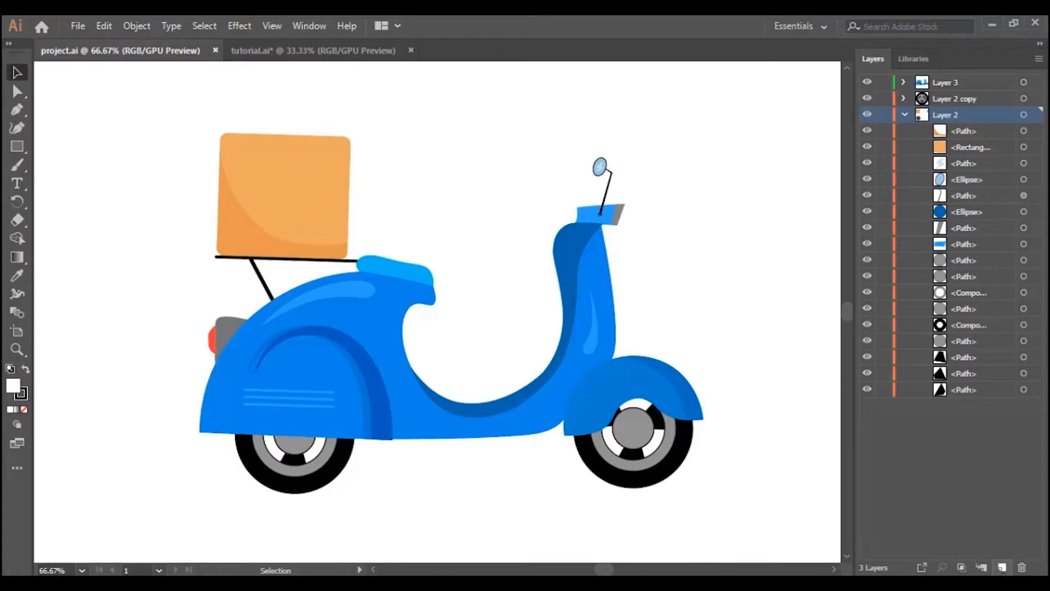
click(1002, 568)
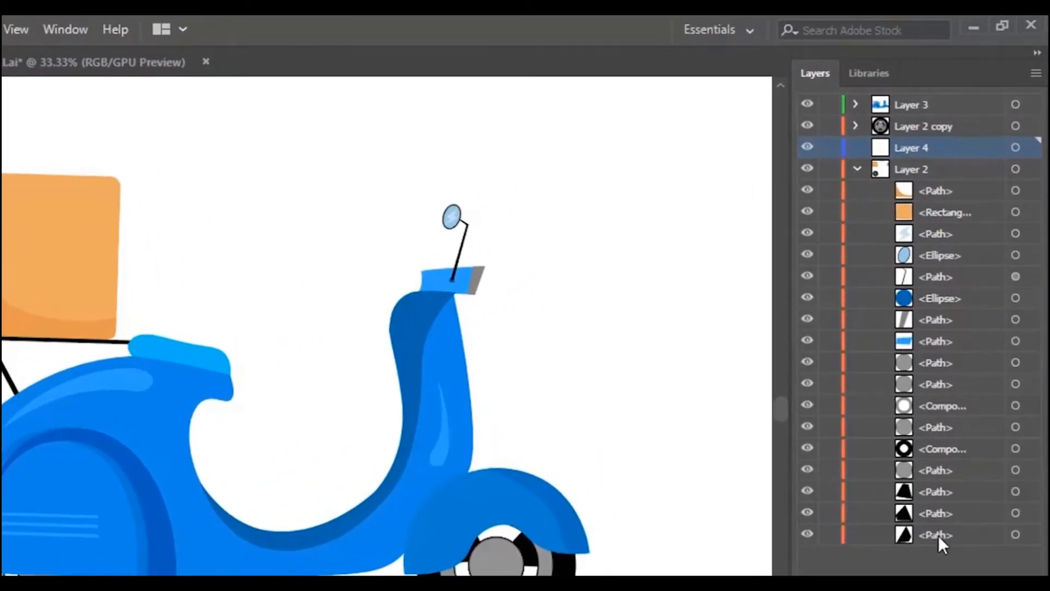
click(993, 407)
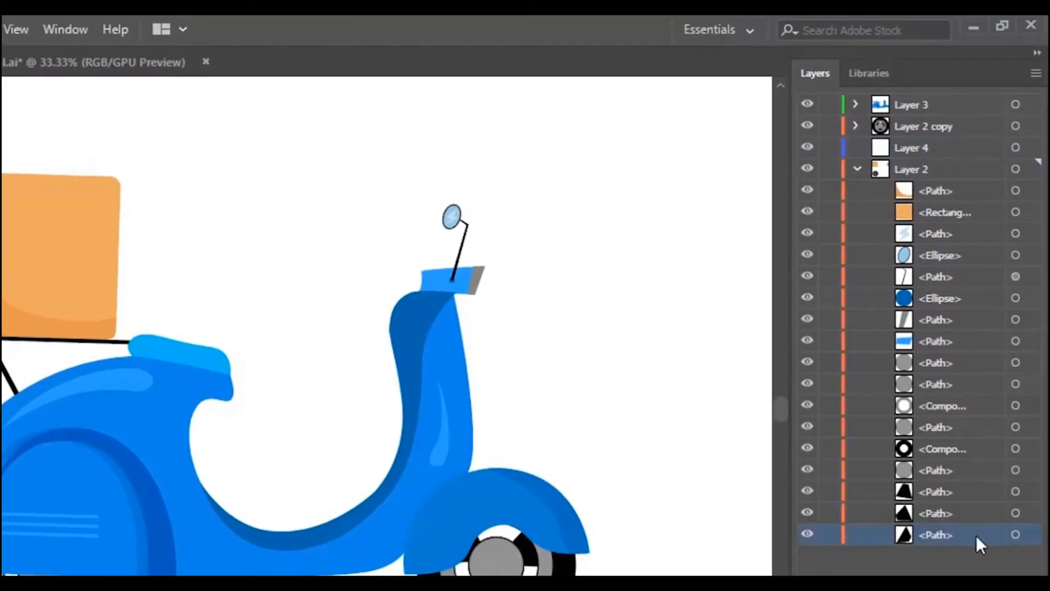
click(1027, 536)
shift+click(1027, 514)
shift+click(1028, 493)
shift+click(1028, 472)
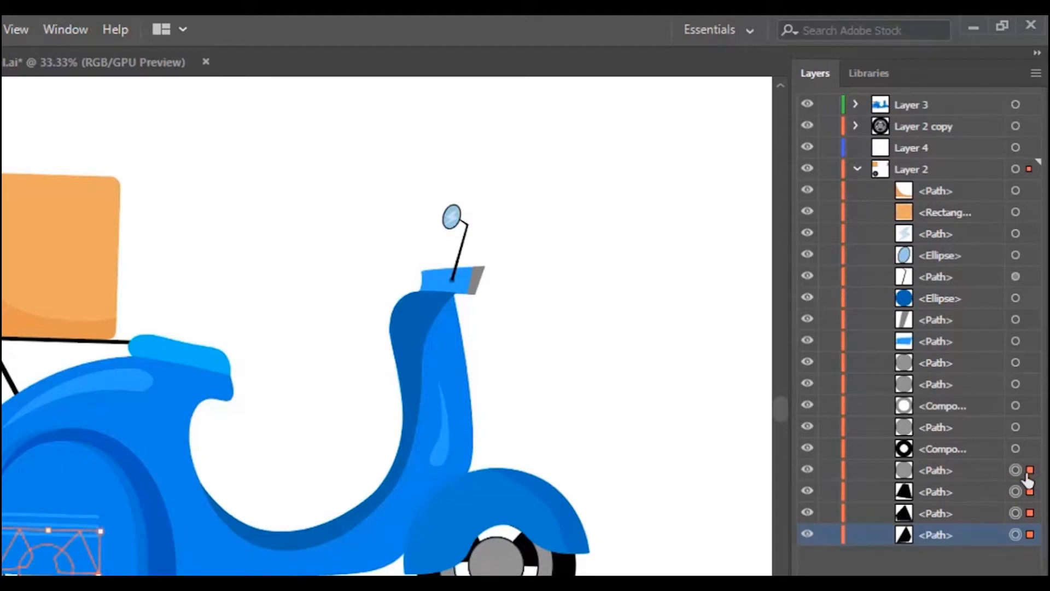
shift+click(1029, 450)
shift+click(1028, 428)
shift+click(1028, 407)
shift+click(1028, 385)
shift+click(1028, 364)
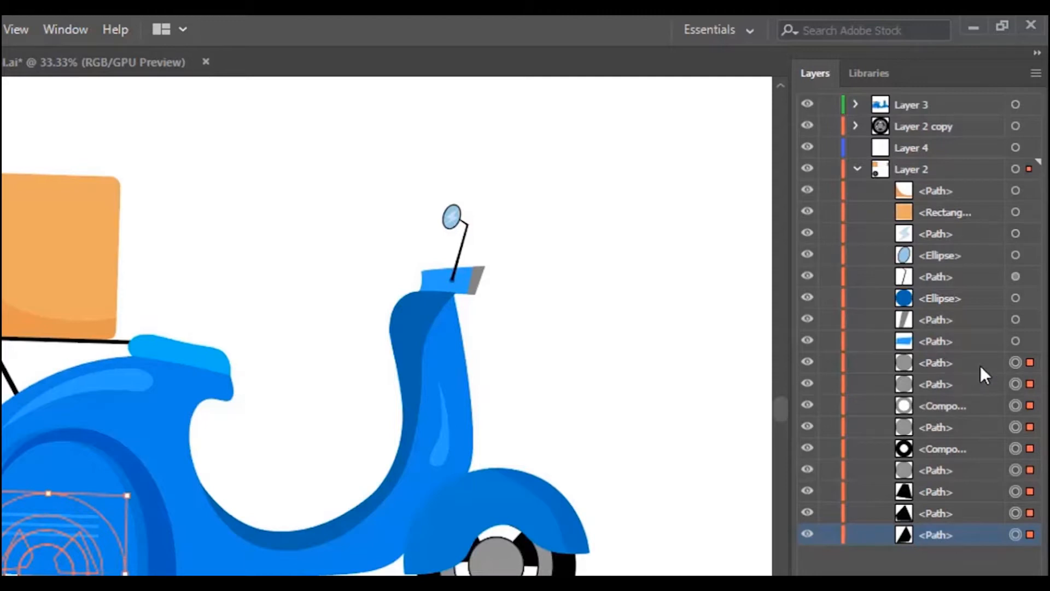
shift+click(952, 364)
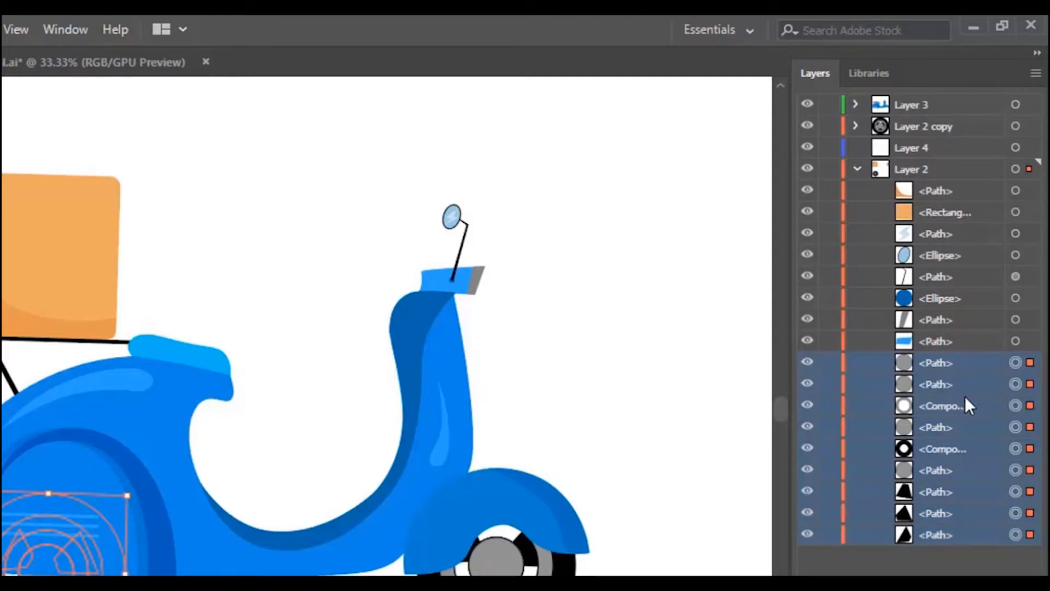
drag(965, 366, 928, 148)
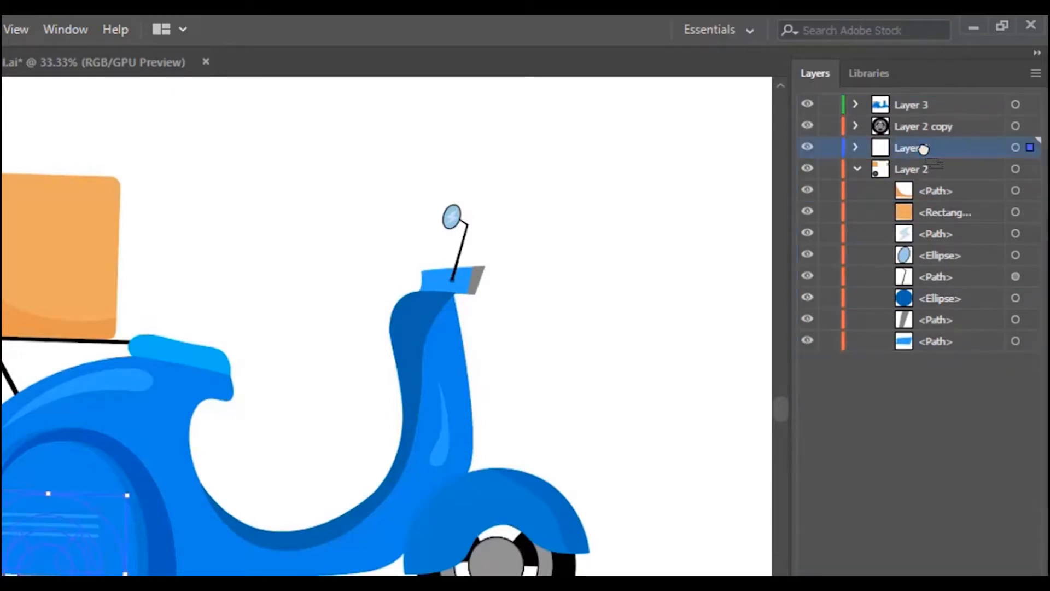
click(828, 138)
click(828, 137)
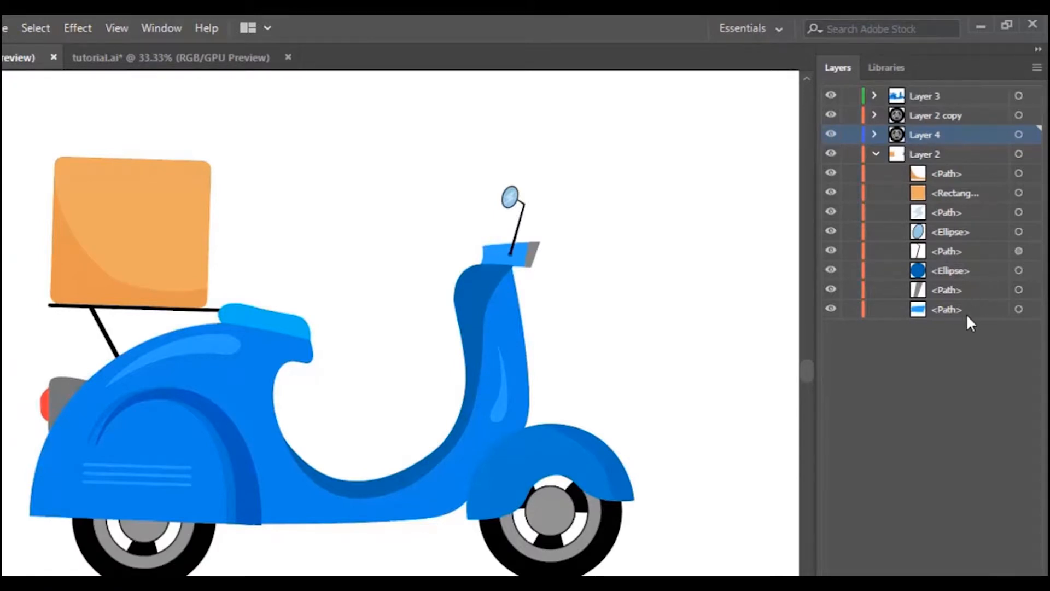
Add another layer above Layer 2 and move the orange box's rectangle and its shading path into it
click(967, 192)
click(953, 173)
click(961, 160)
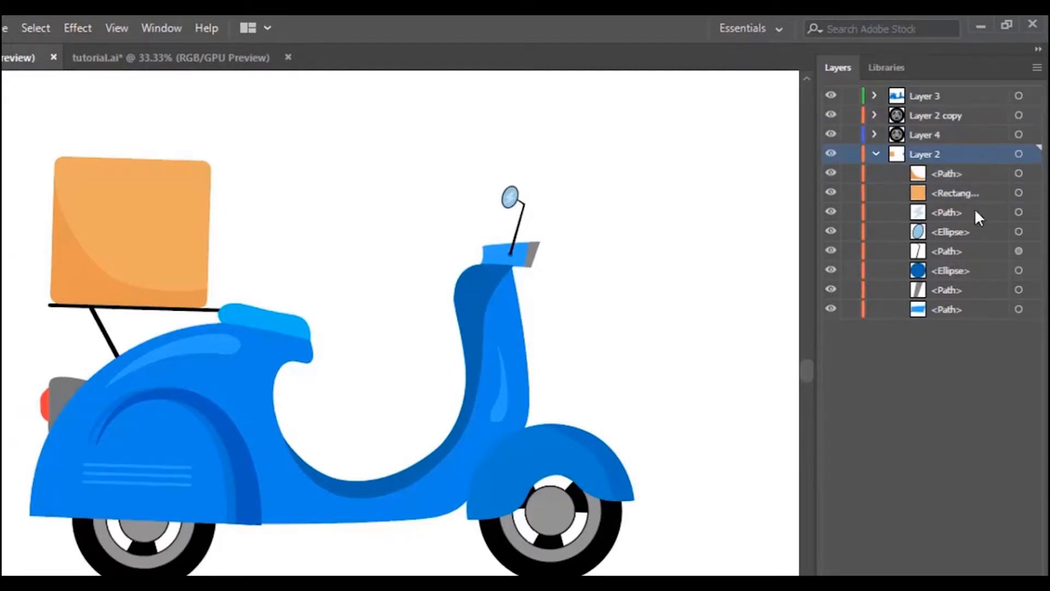
key(ctrl+l)
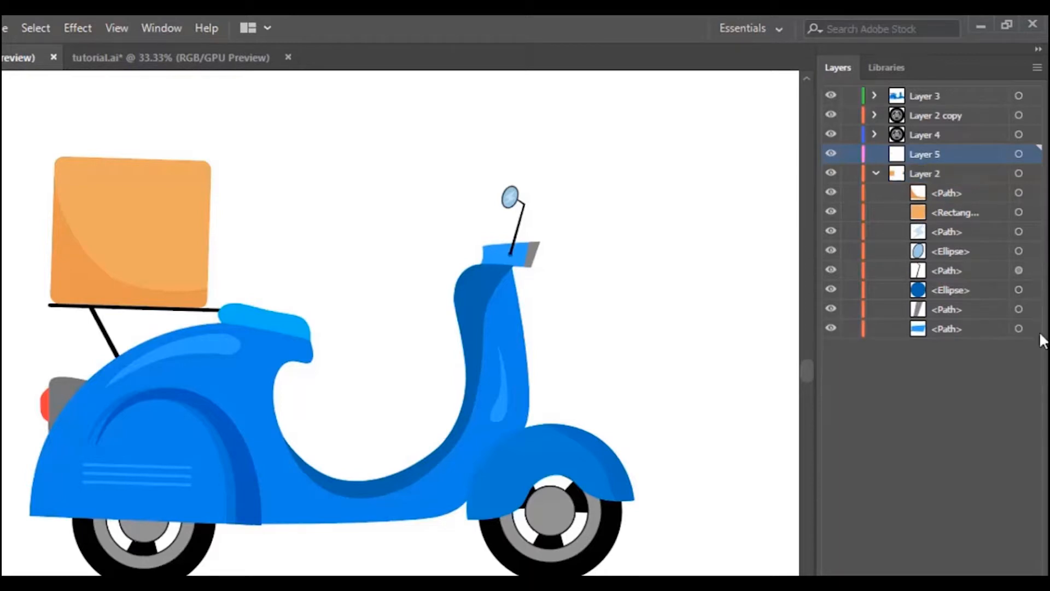
click(963, 212)
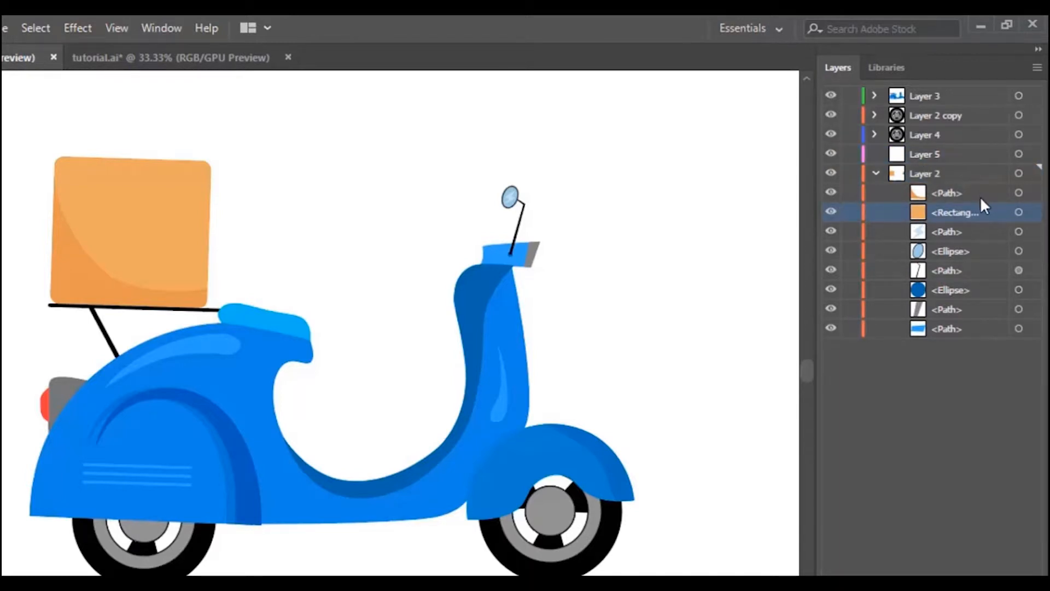
shift+click(973, 191)
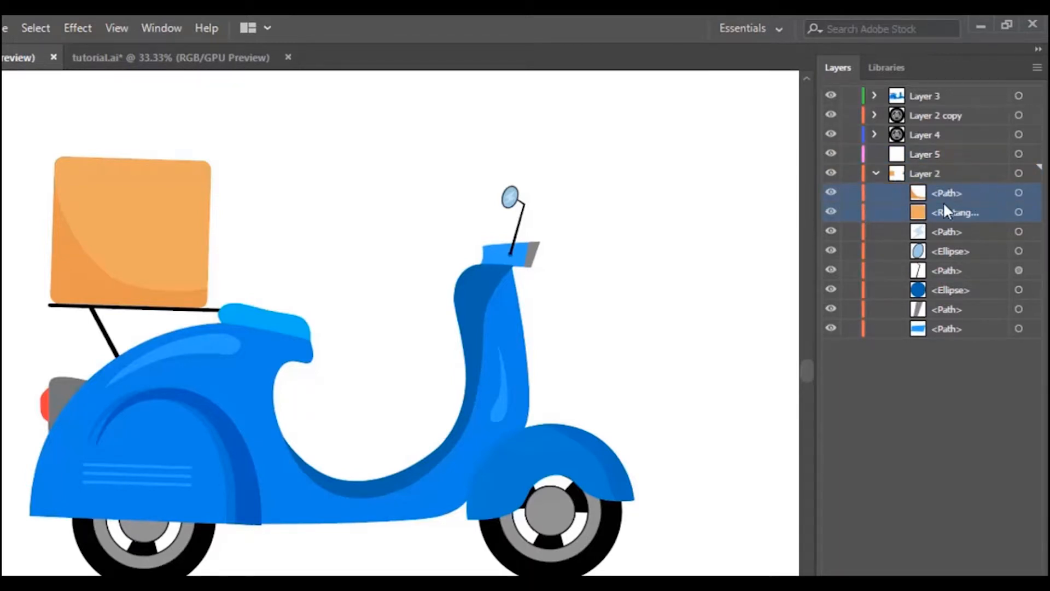
drag(941, 191, 941, 155)
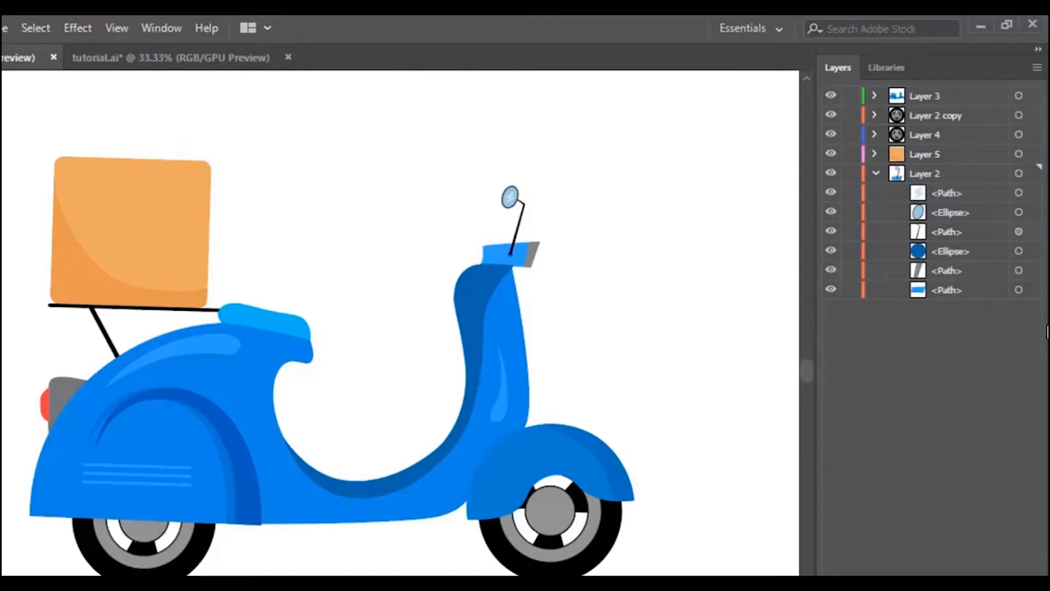
click(943, 158)
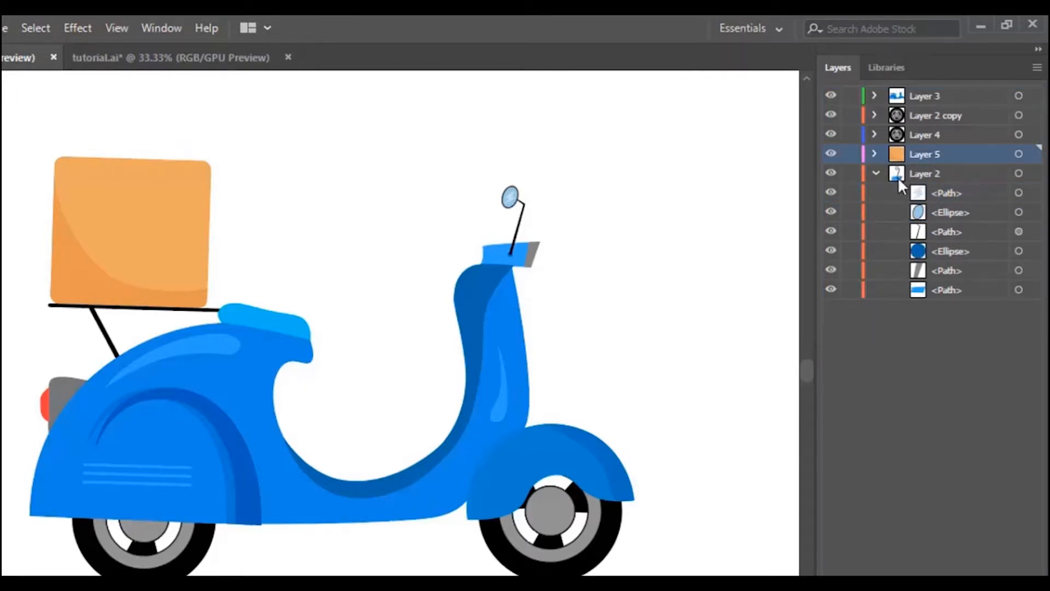
Nest Layer 2 with the remaining handlebar and mirror parts inside Layer 3, and collapse Layer 3
click(877, 173)
click(934, 174)
drag(934, 174, 945, 98)
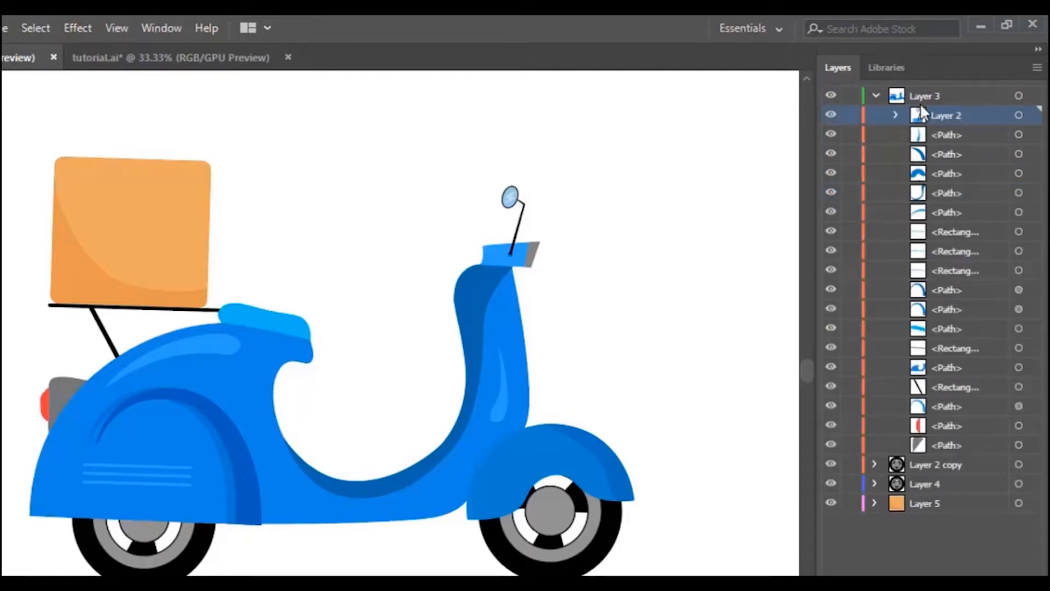
click(875, 96)
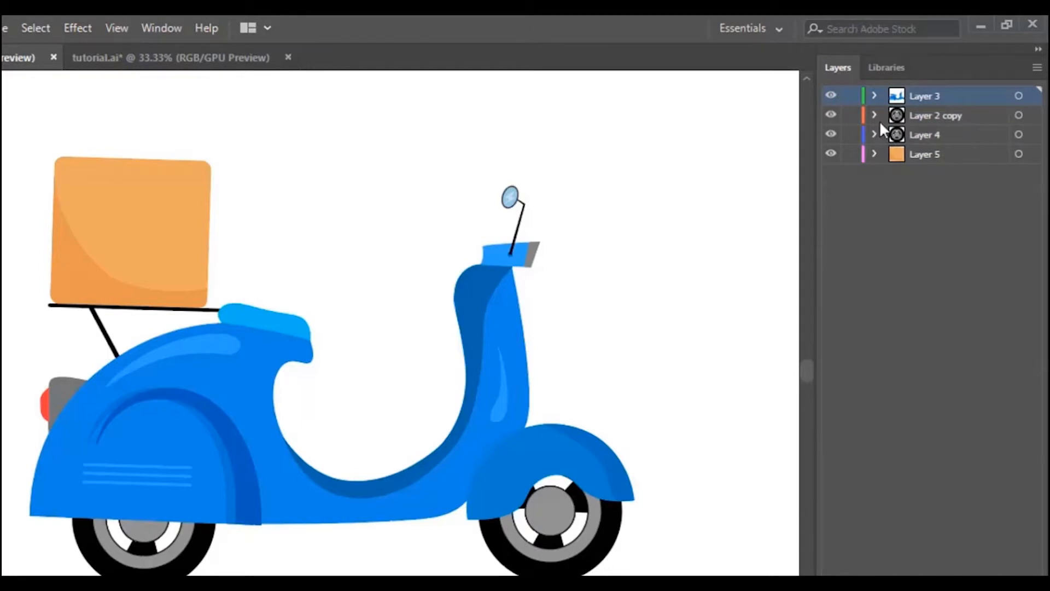
Hide and show each of the four layers in turn to check which scooter parts they hold
click(831, 97)
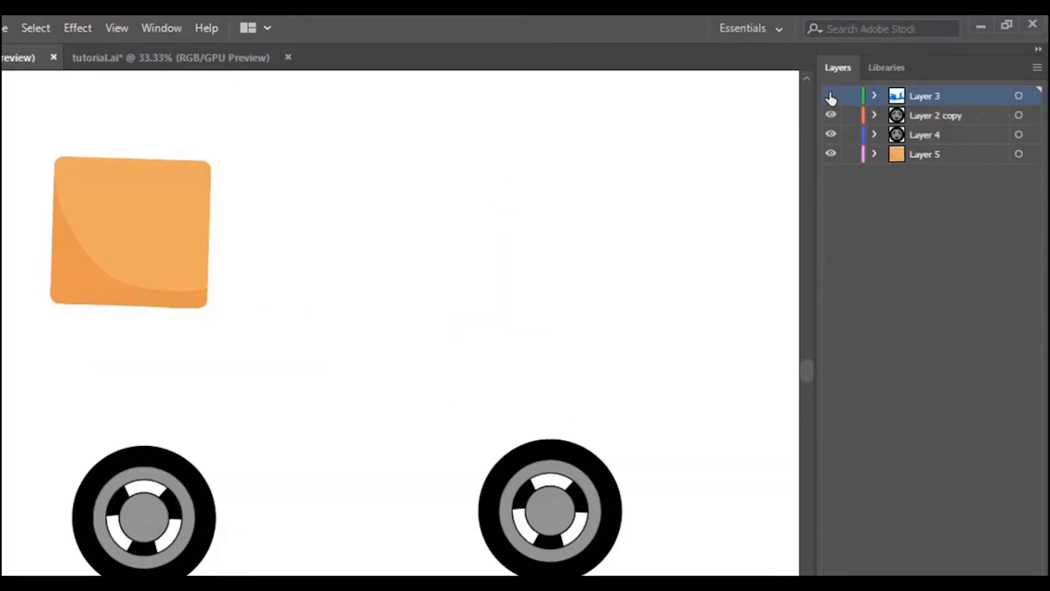
click(831, 97)
click(831, 115)
click(830, 115)
click(830, 135)
click(831, 134)
click(831, 153)
click(831, 154)
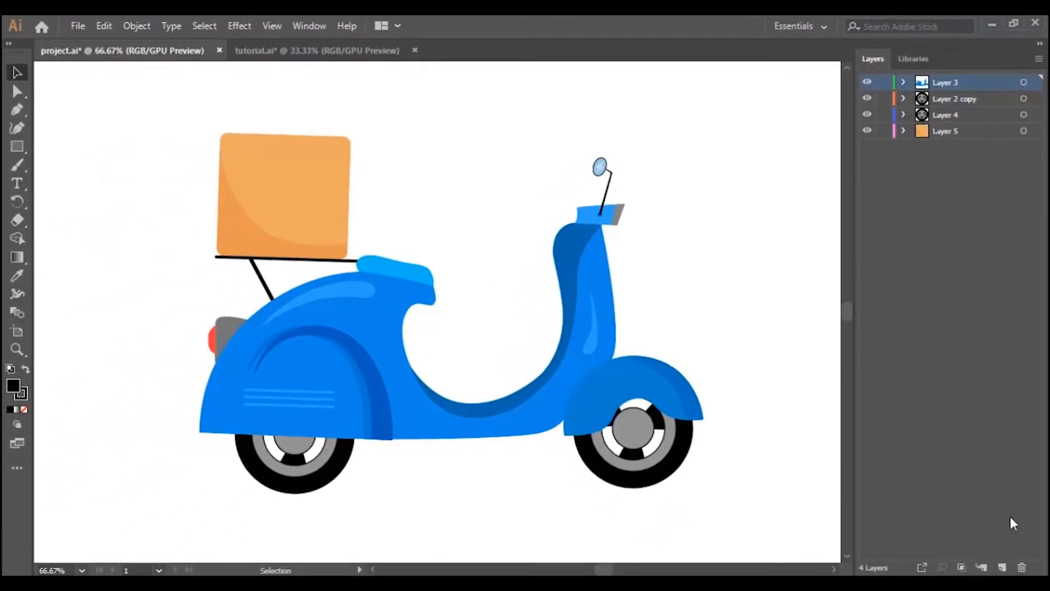
Add a new empty layer at the top of the stack and switch to the Essentials Classic workspace with the Pen tool active
click(1003, 568)
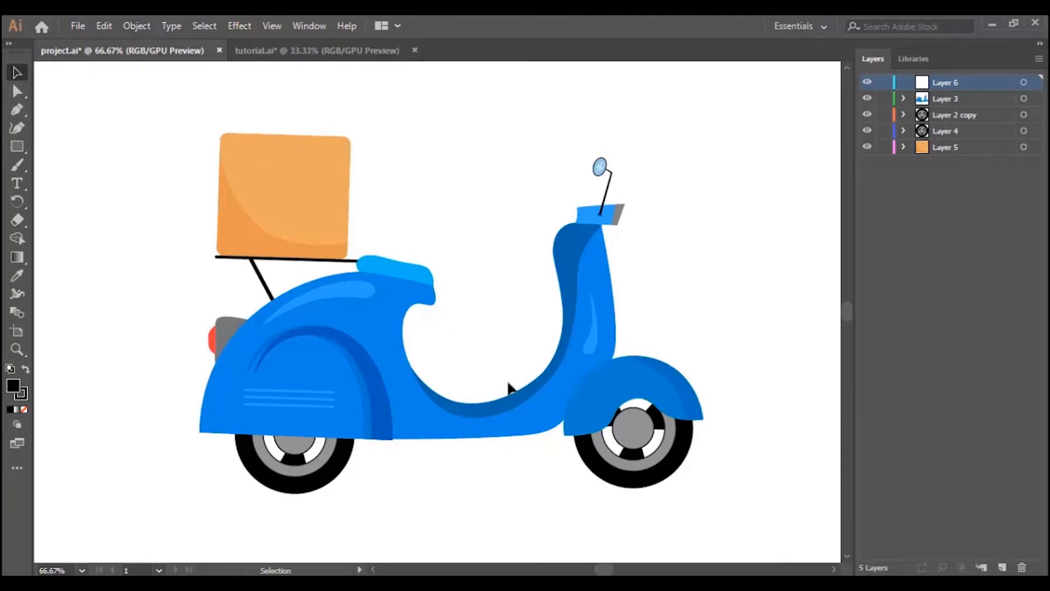
click(17, 349)
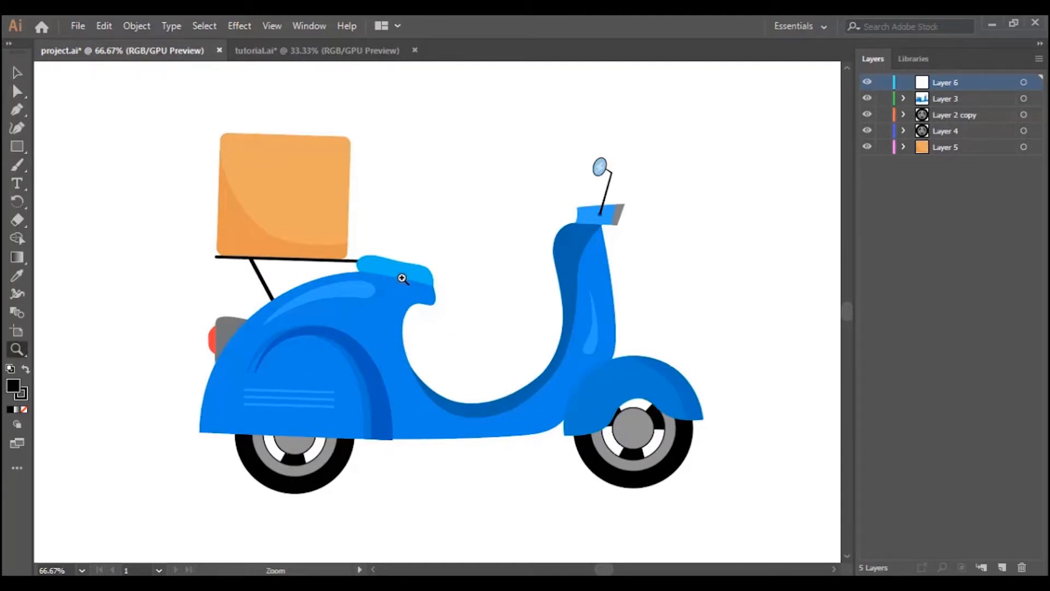
click(405, 284)
click(425, 302)
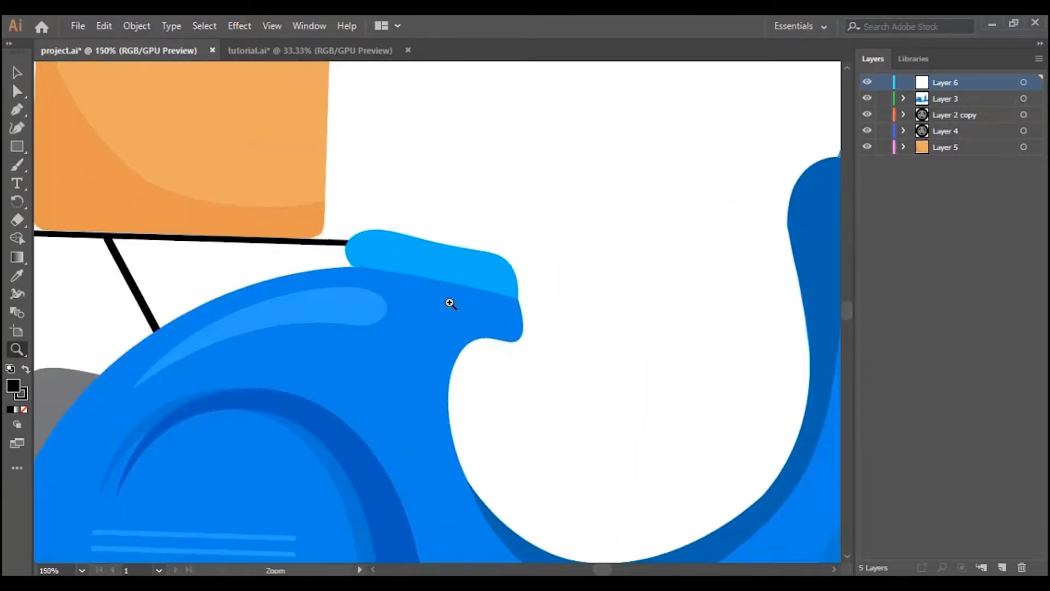
scroll(452, 300, up, 1)
scroll(335, 275, down, 2)
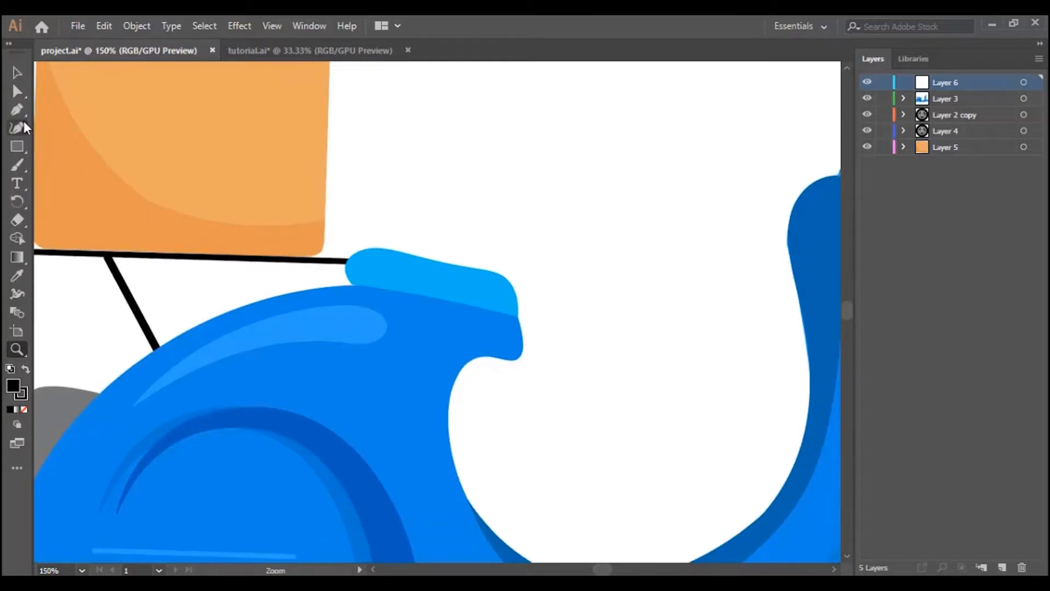
key(ctrl+minus)
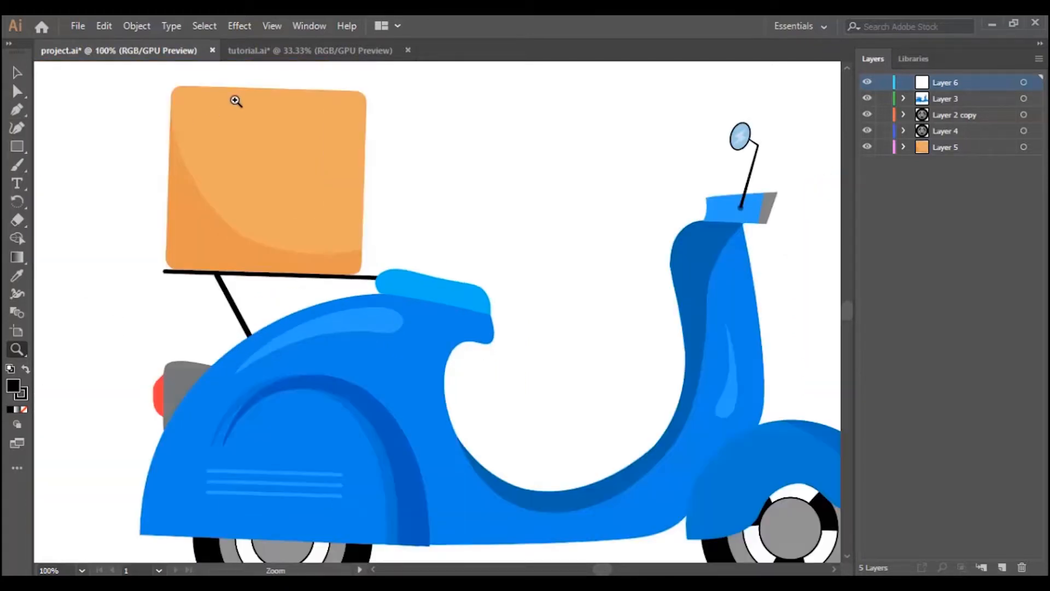
click(20, 113)
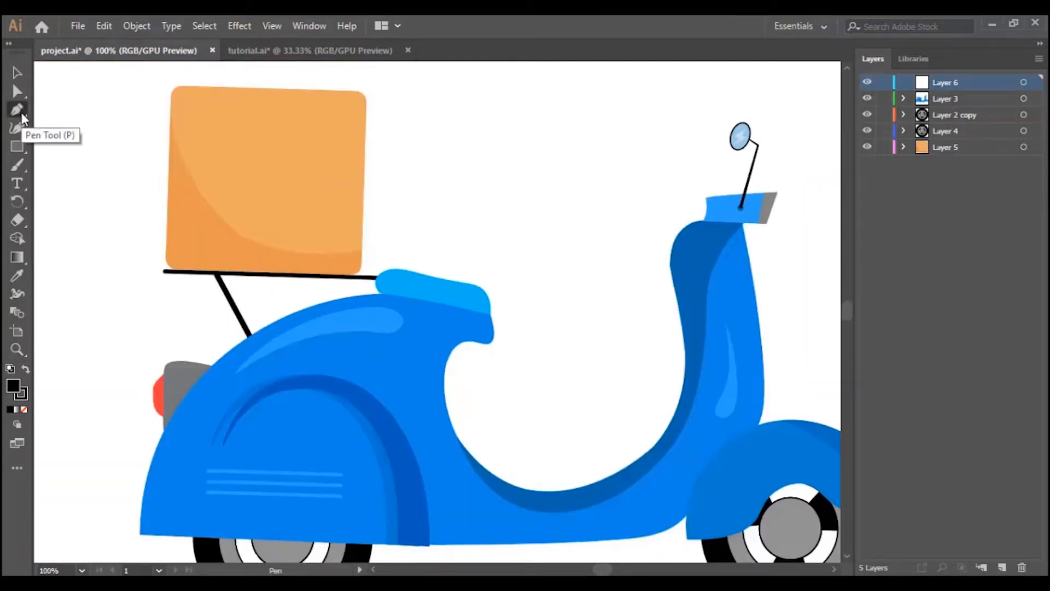
click(800, 26)
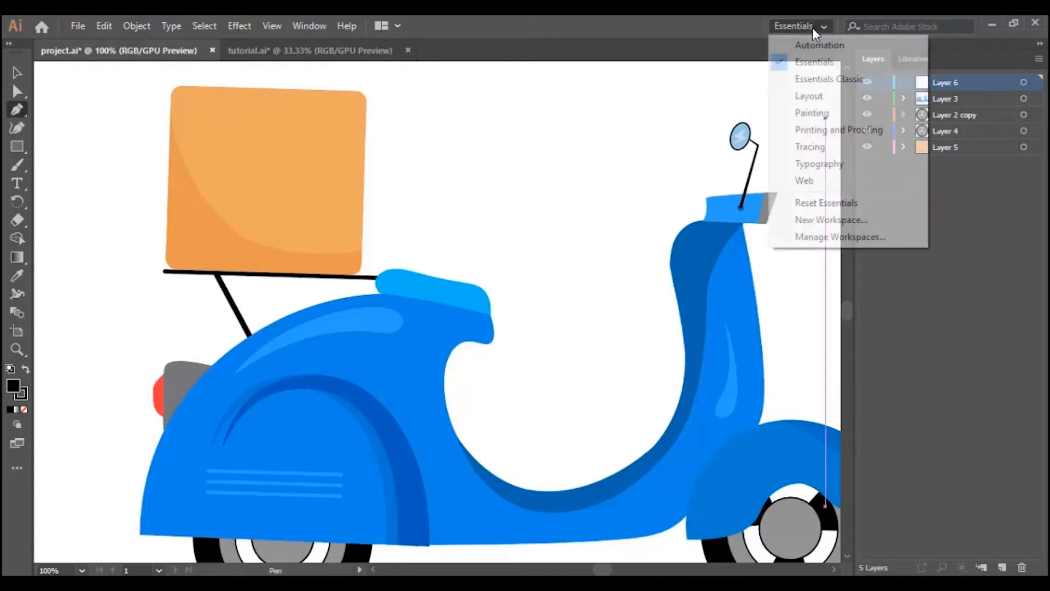
click(852, 80)
scroll(767, 176, down, 2)
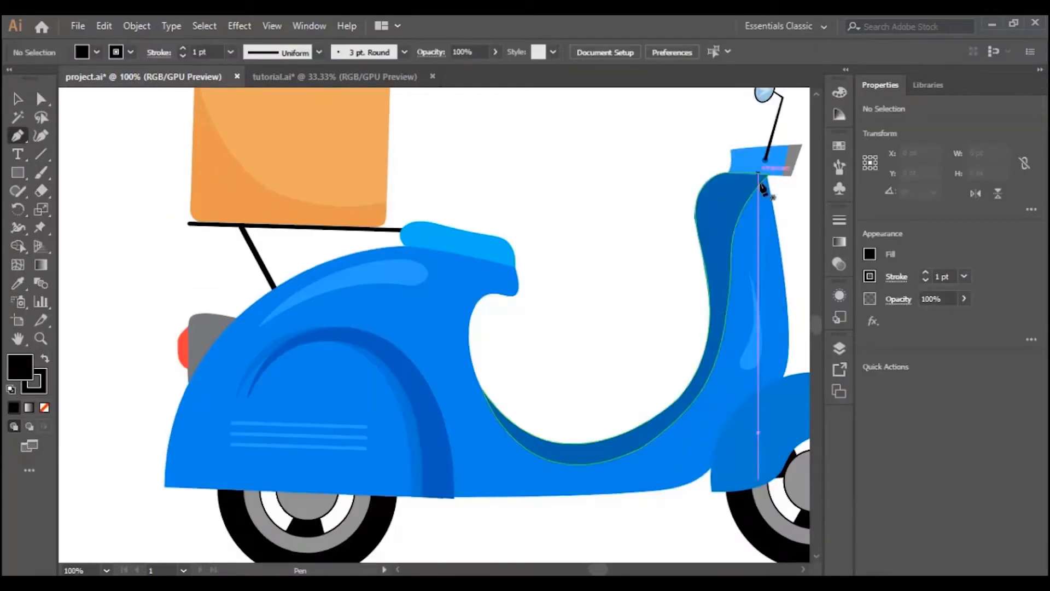
scroll(488, 348, up, 2)
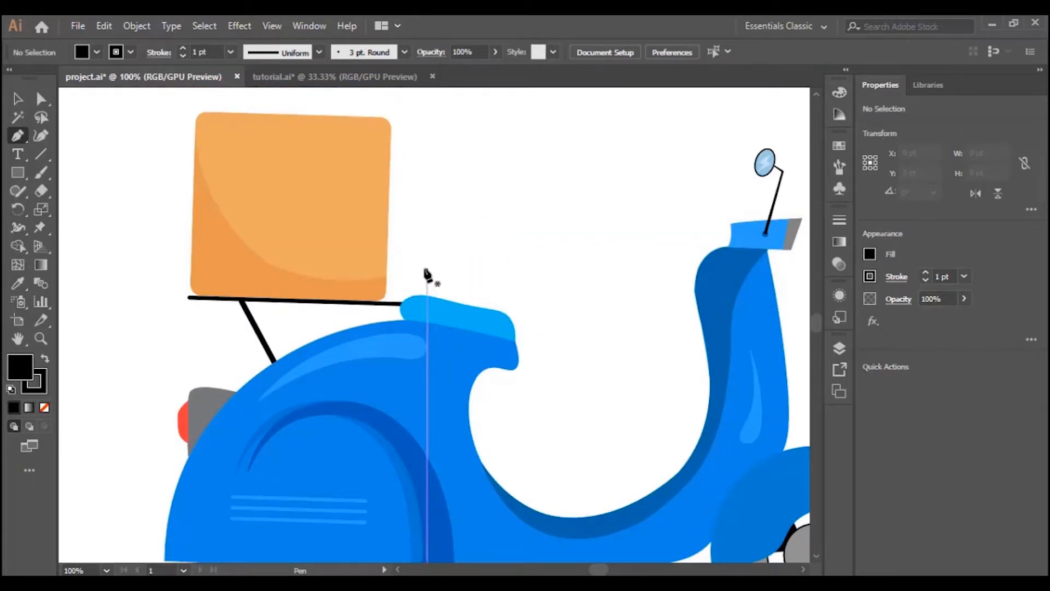
Draw a closed bent-leg shape with the Pen tool, running from above the seat over a rounded knee down toward the footboard
click(426, 265)
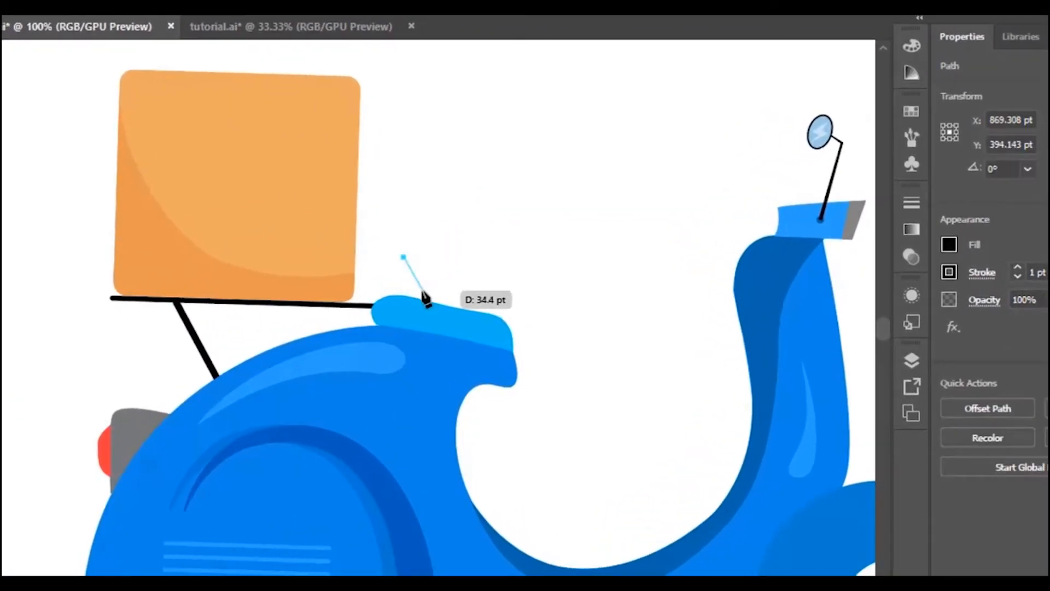
drag(418, 298, 440, 315)
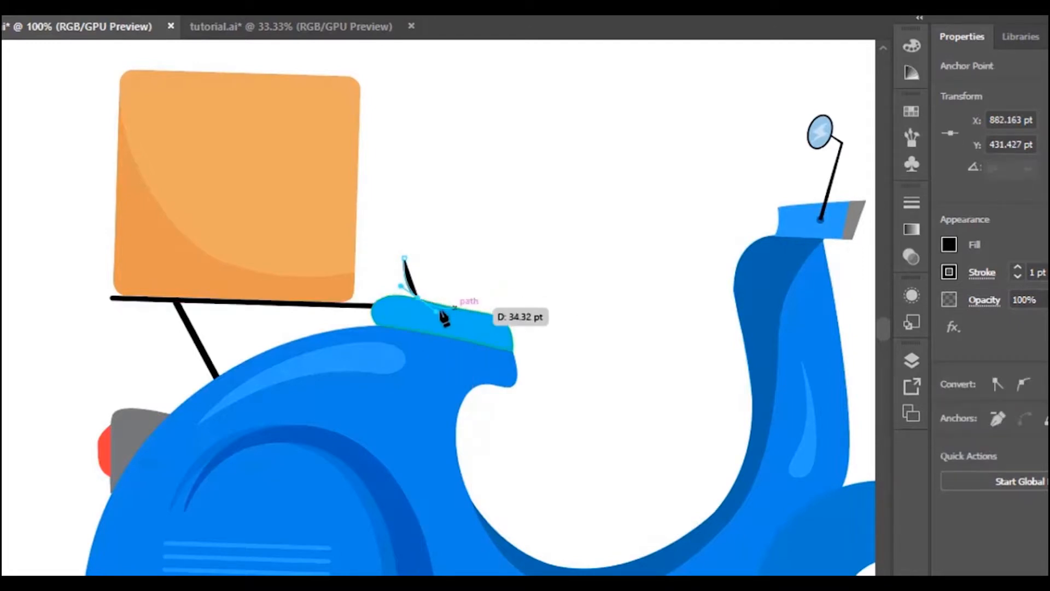
click(419, 298)
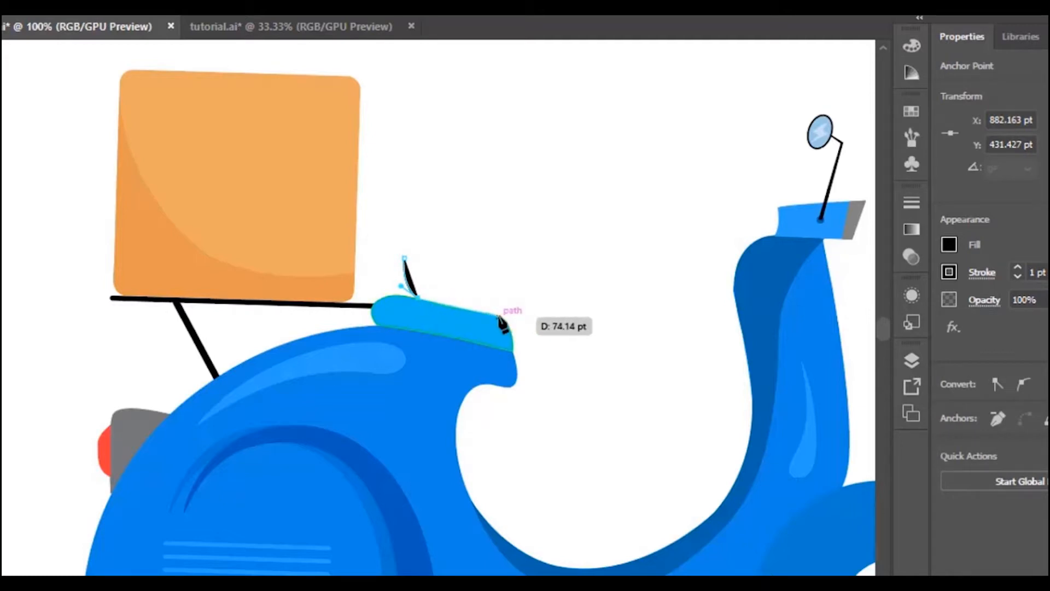
click(517, 318)
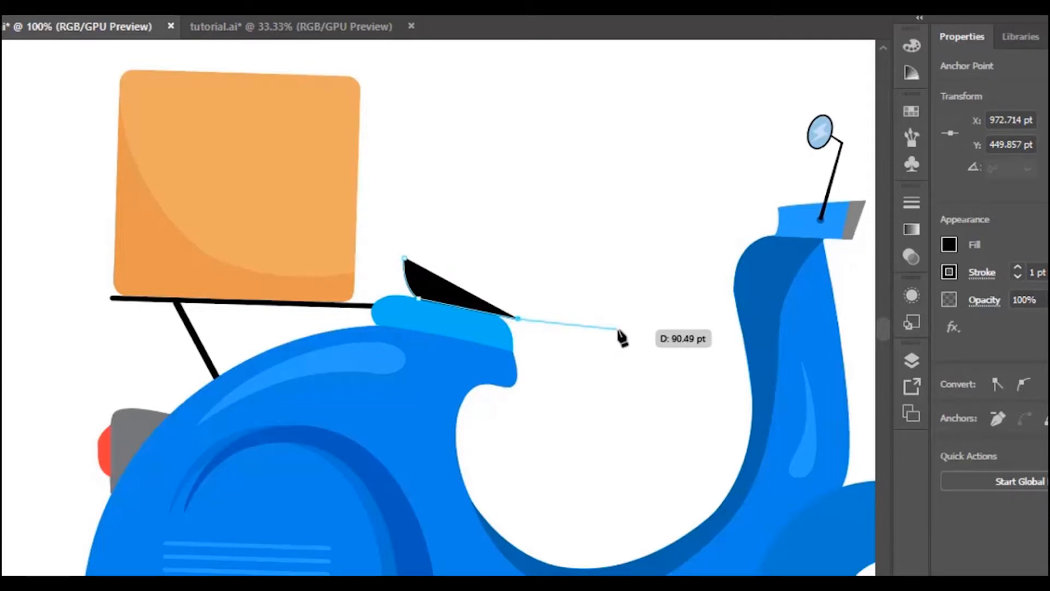
click(617, 329)
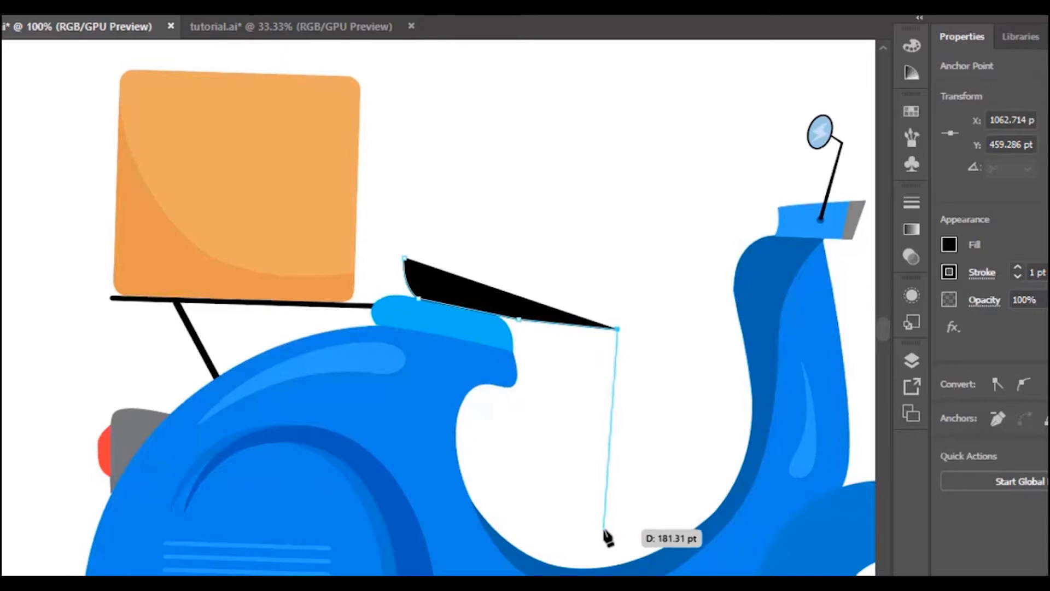
click(604, 528)
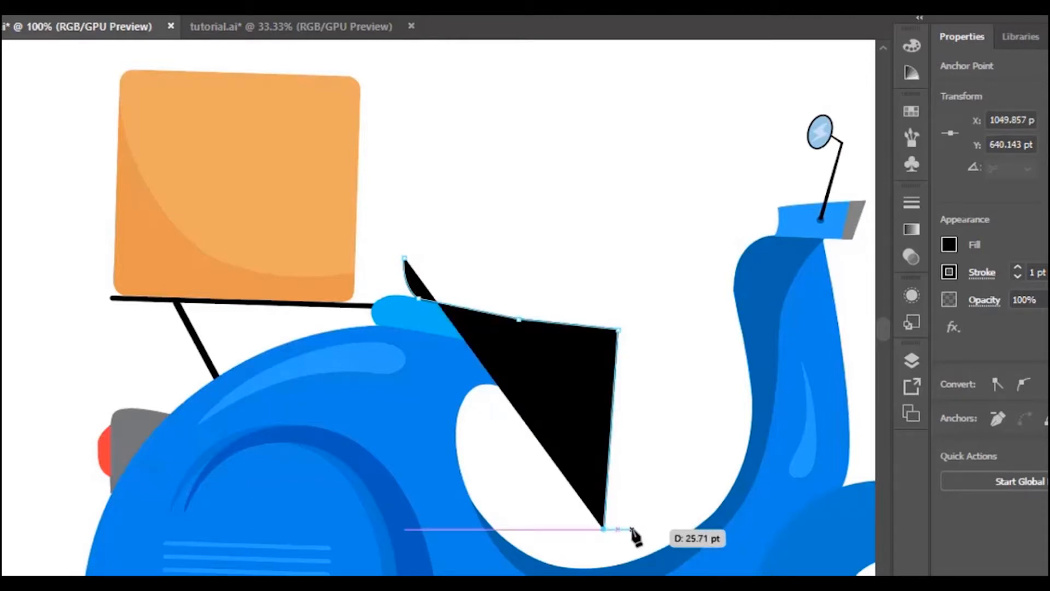
click(632, 529)
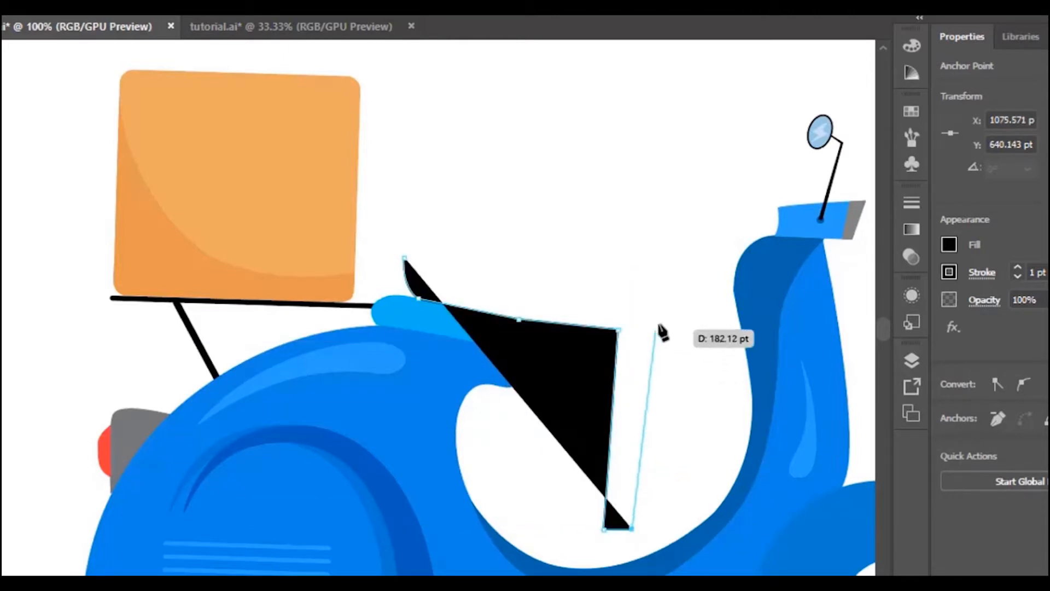
click(660, 323)
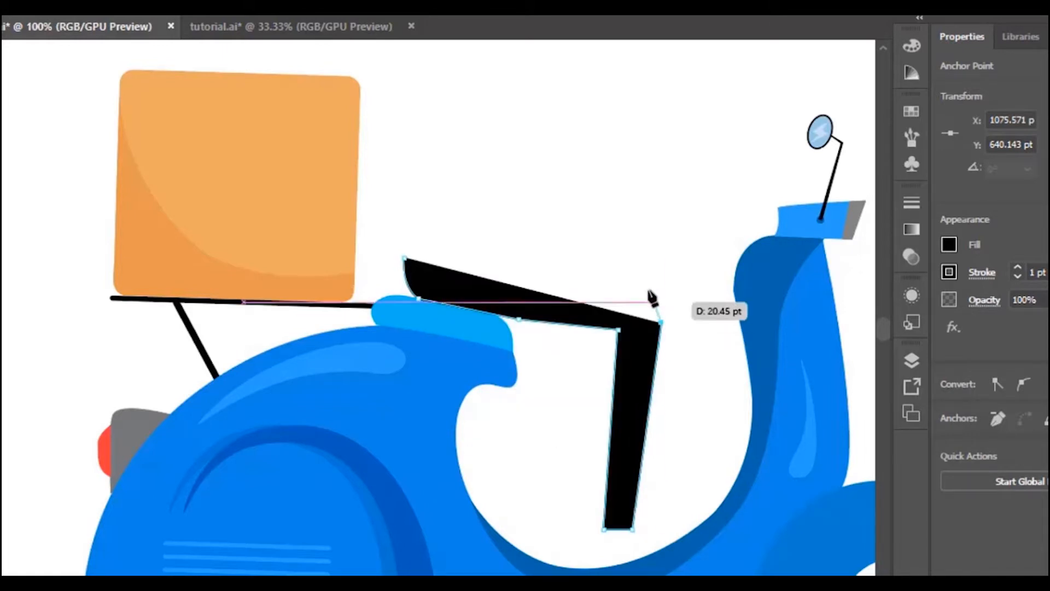
drag(626, 285, 479, 253)
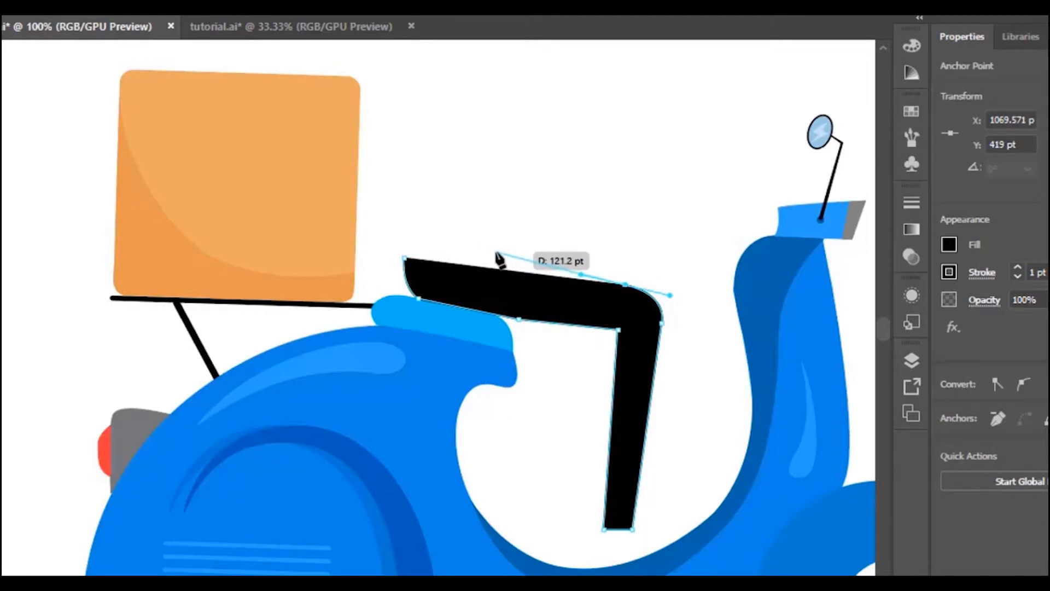
click(495, 252)
drag(405, 258, 366, 254)
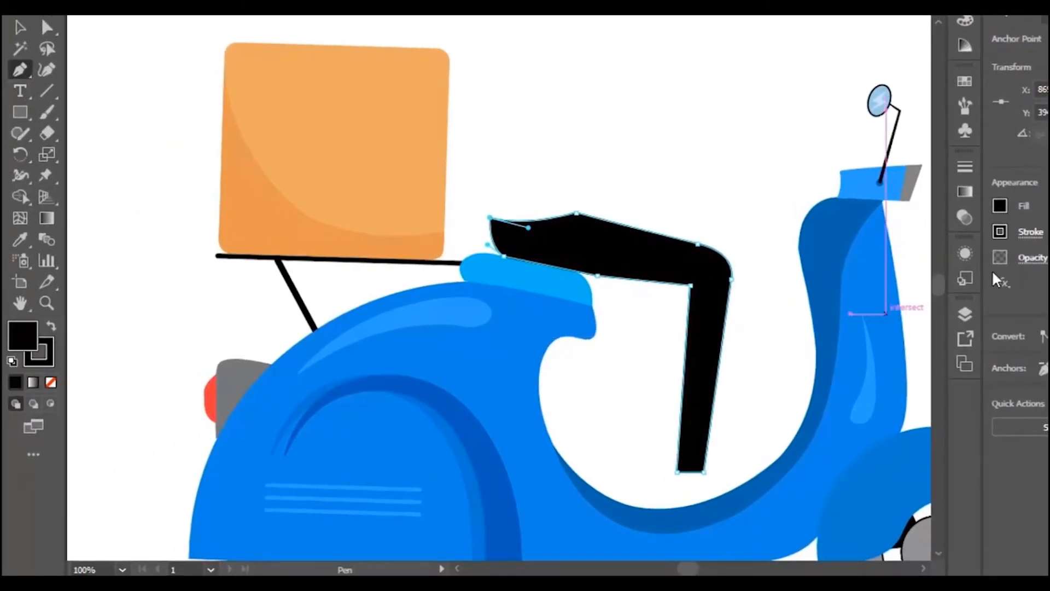
Open the Color Picker for the leg shape's fill
double_click(22, 334)
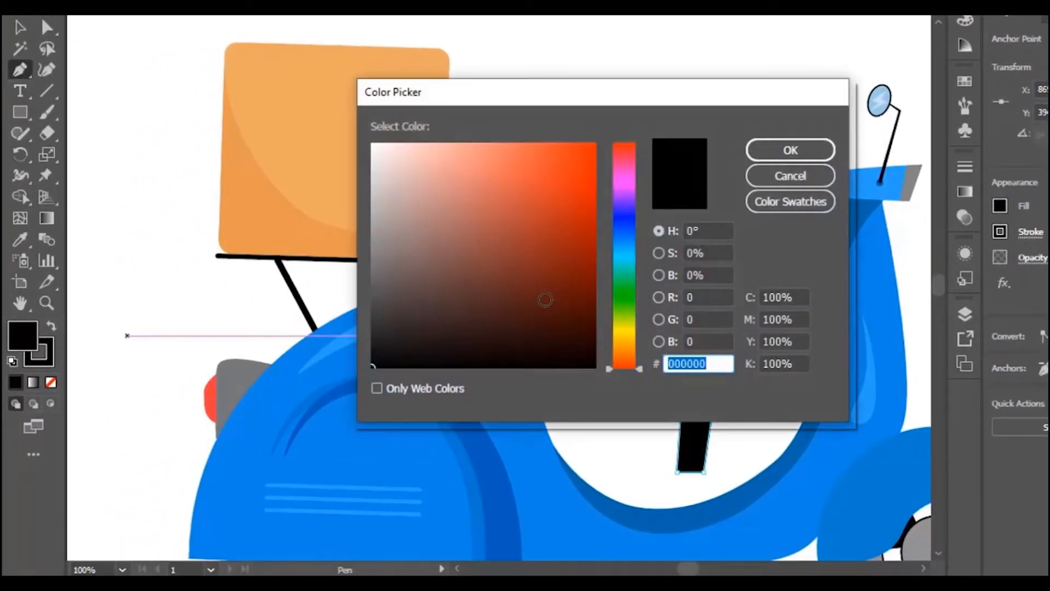
Fill the rider's bent leg shape with burnt orange-brown, hex A5410F
click(626, 352)
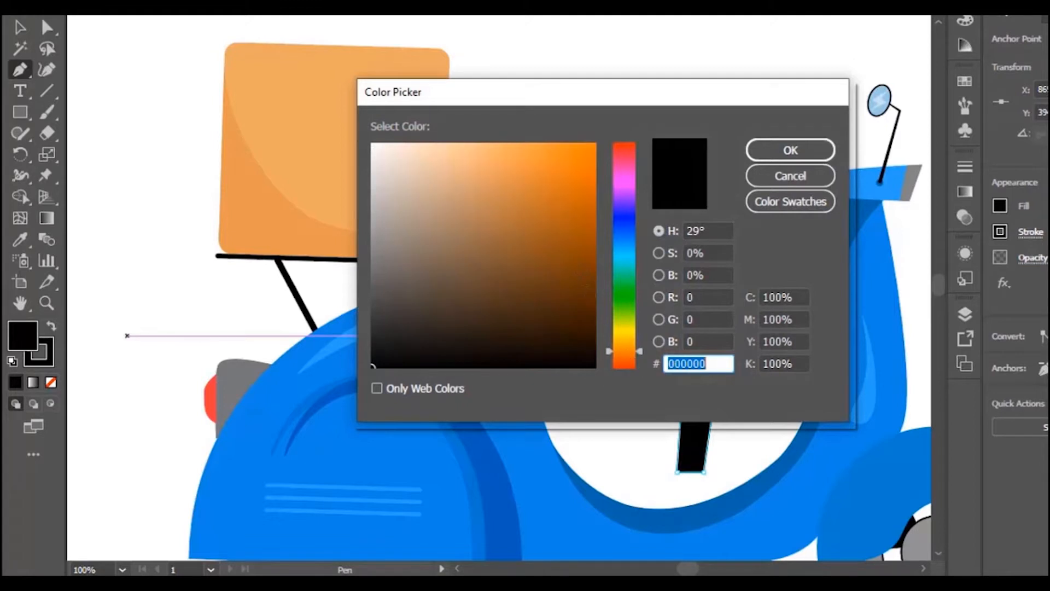
click(580, 269)
click(583, 241)
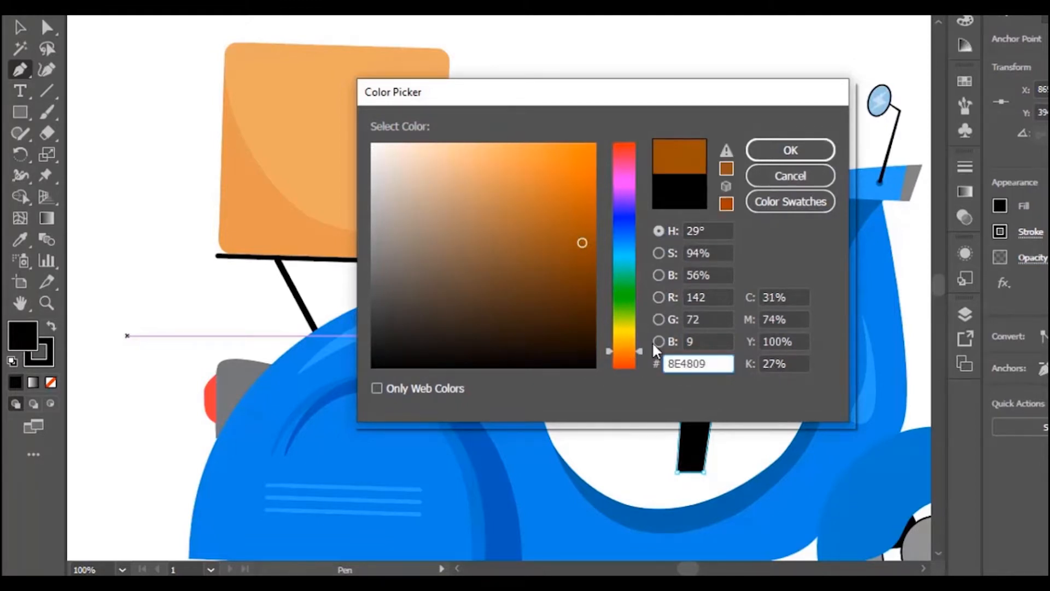
click(638, 359)
click(577, 222)
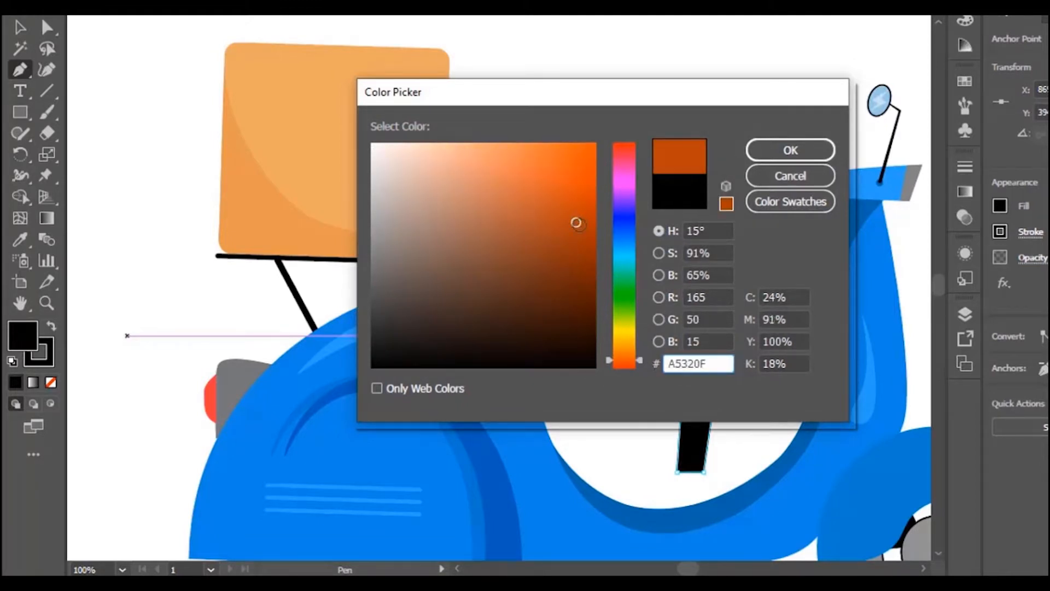
click(639, 354)
click(790, 150)
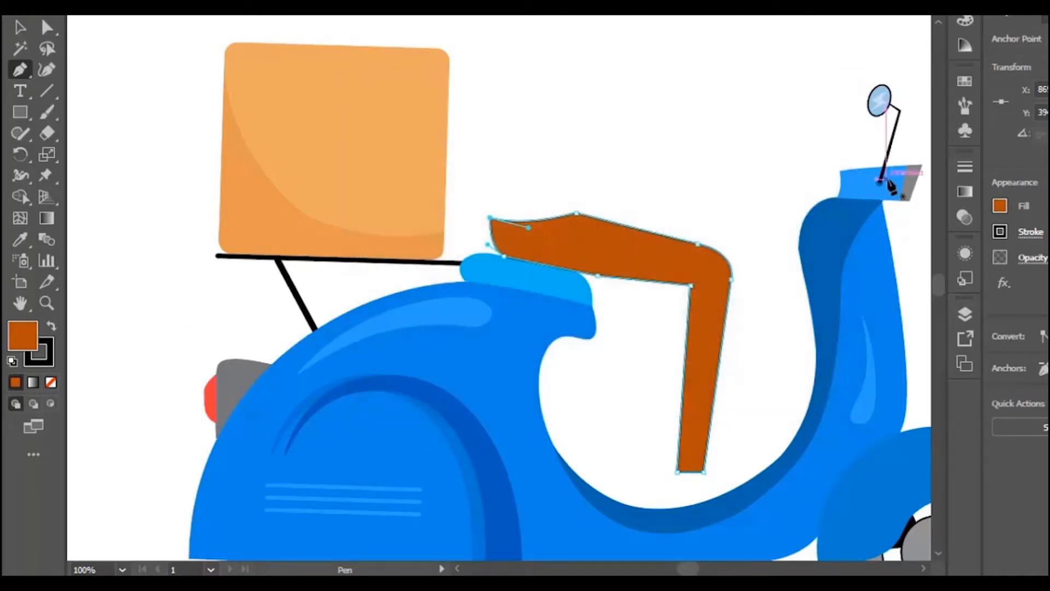
Remove the black stroke from the rider's orange-brown leg and deselect it
click(26, 27)
click(640, 75)
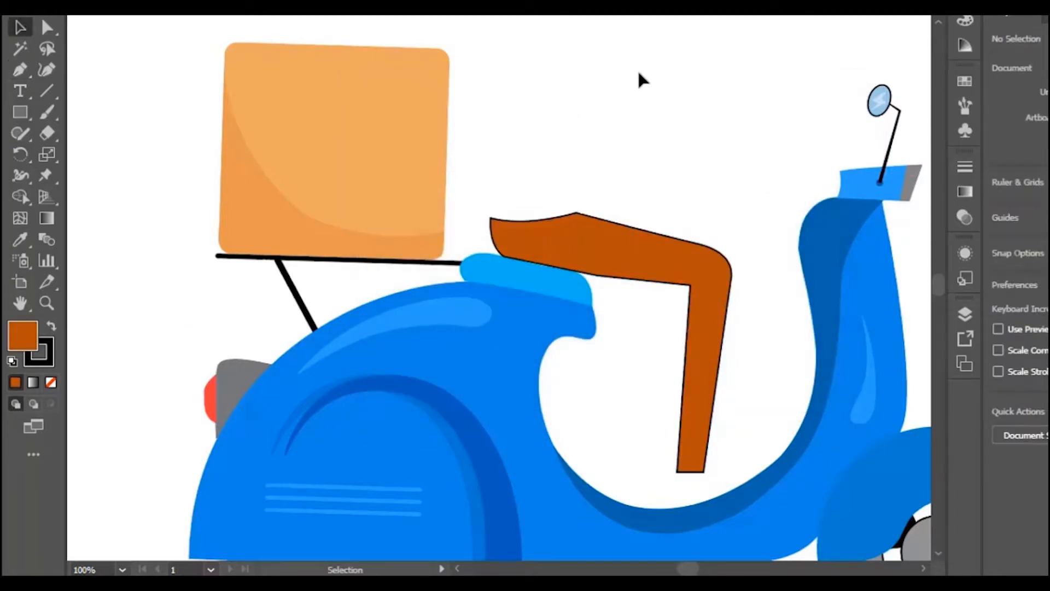
click(582, 240)
click(40, 355)
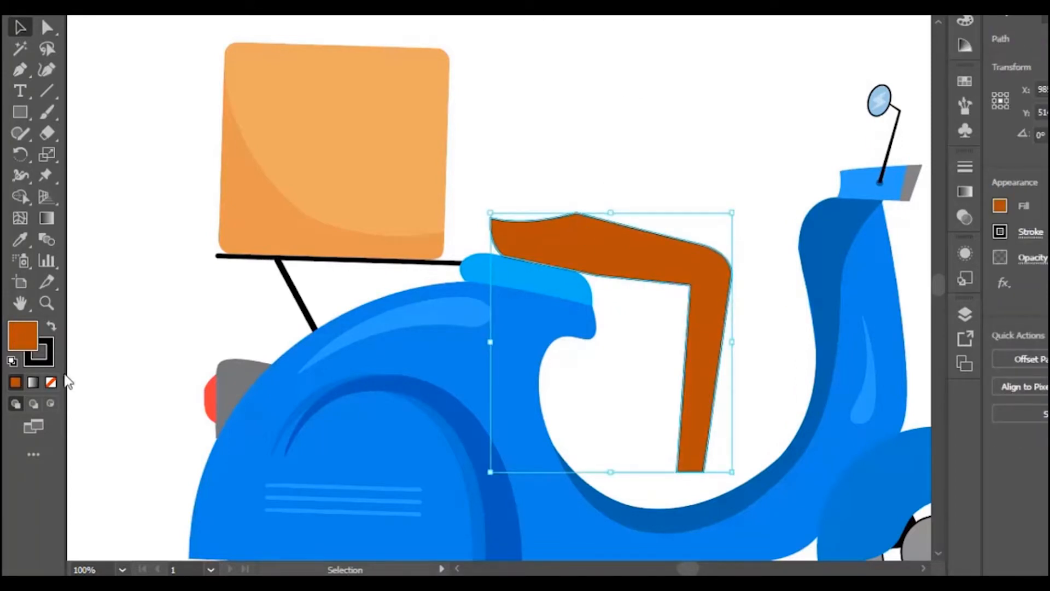
click(55, 384)
click(577, 150)
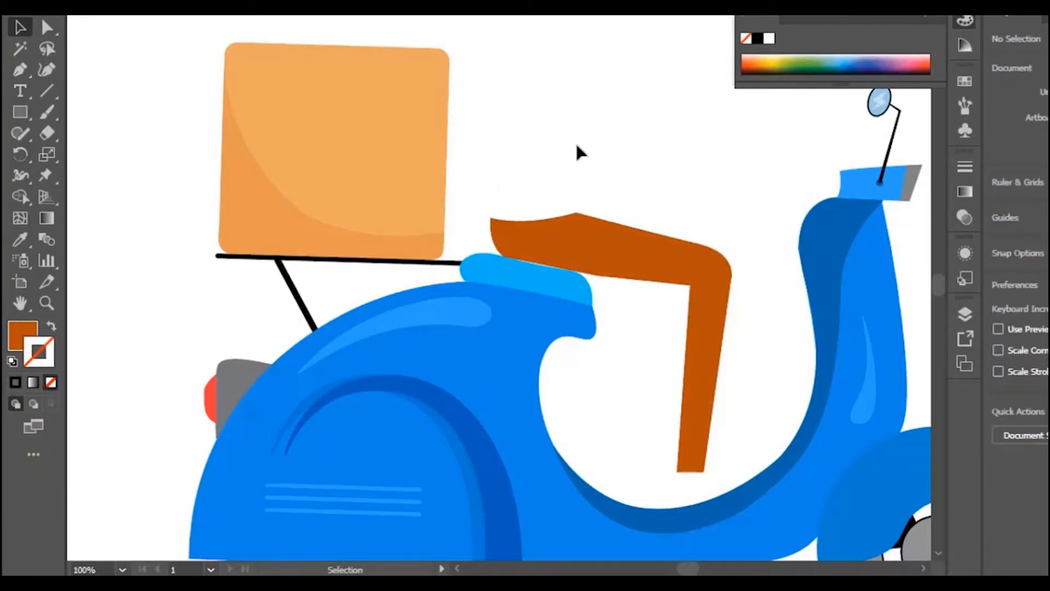
click(600, 266)
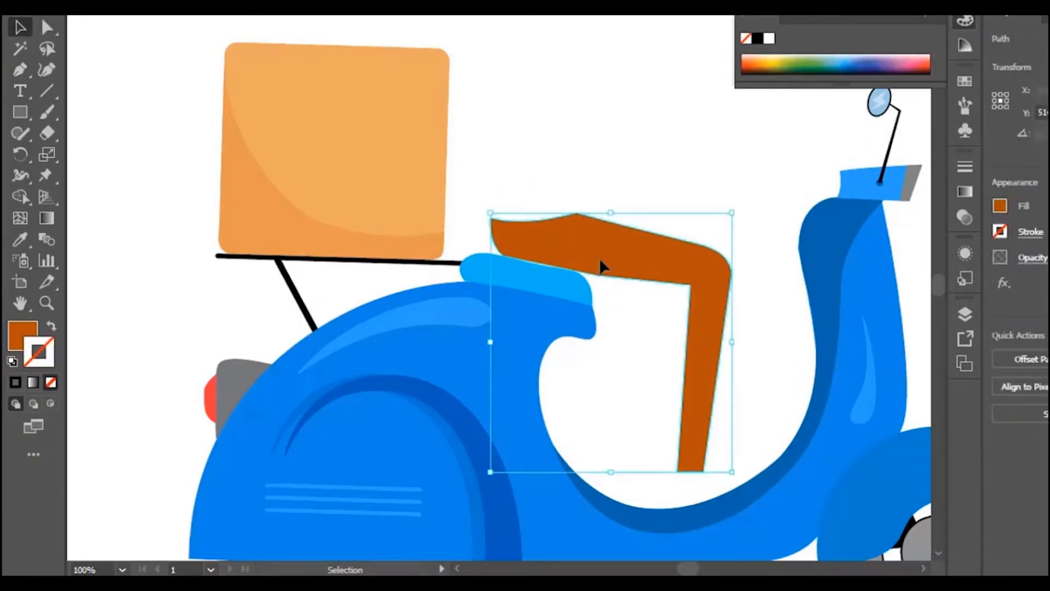
click(598, 134)
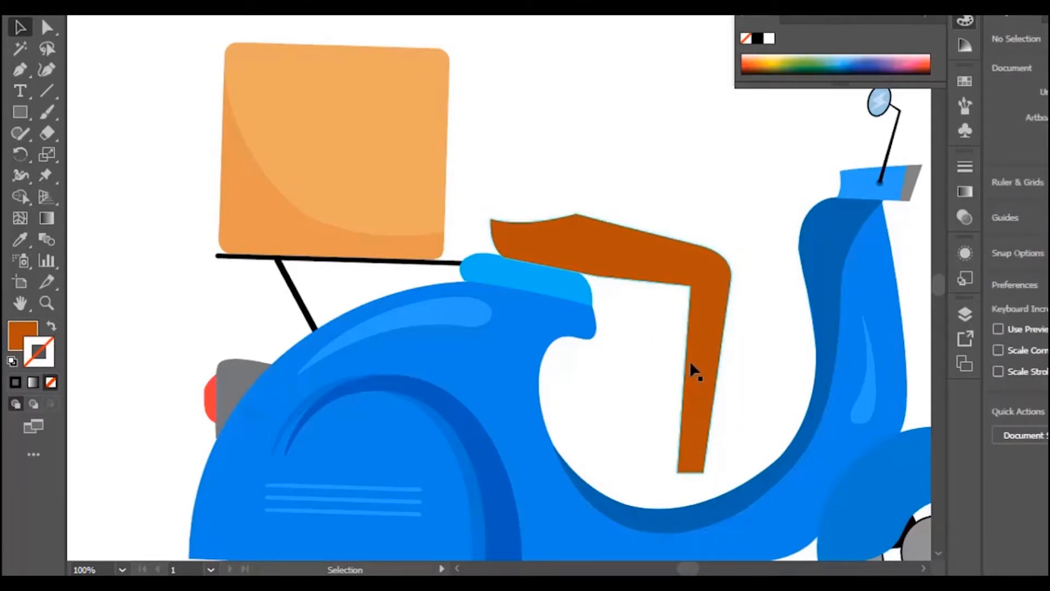
Shift the leg slightly toward the cargo box and reshape its ankle and knee points with the Curvature tool, slimming the lower leg
click(705, 368)
drag(705, 368, 683, 357)
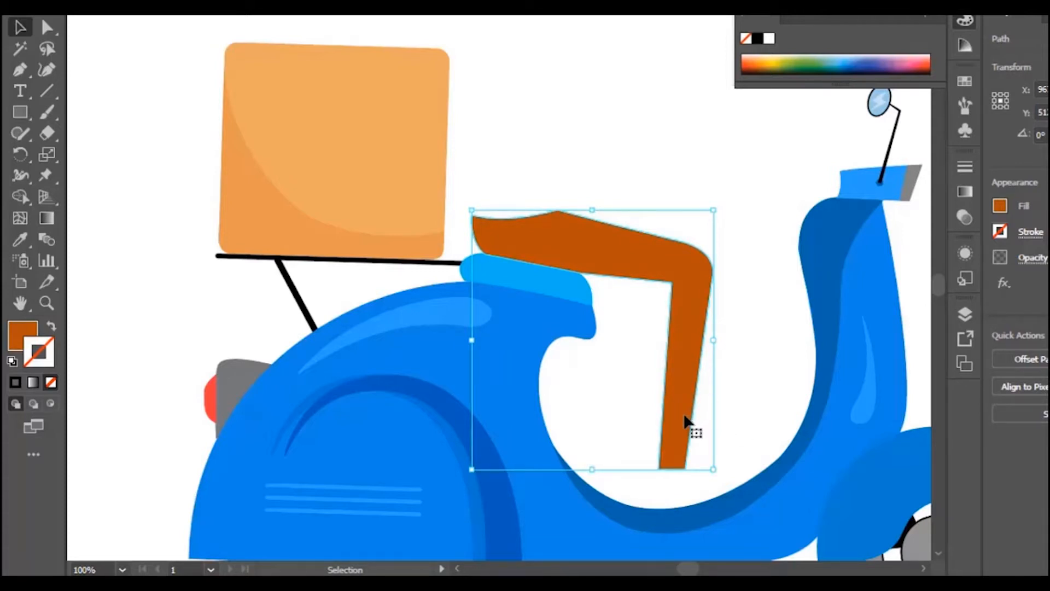
click(47, 71)
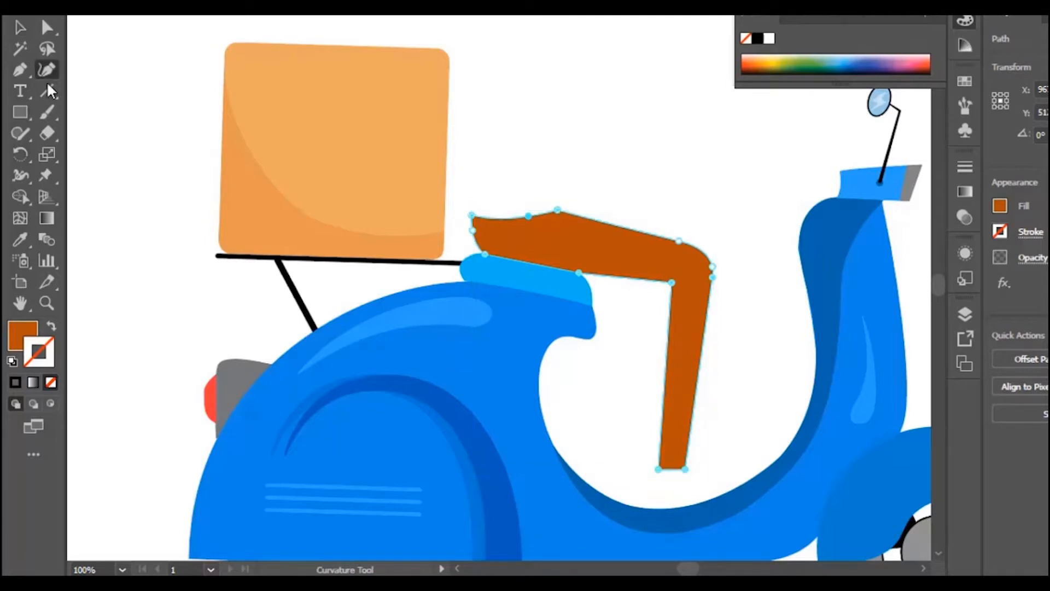
mouse_move(658, 471)
mouse_down()
mouse_move(651, 475)
mouse_move(674, 481)
mouse_up()
drag(672, 282, 703, 260)
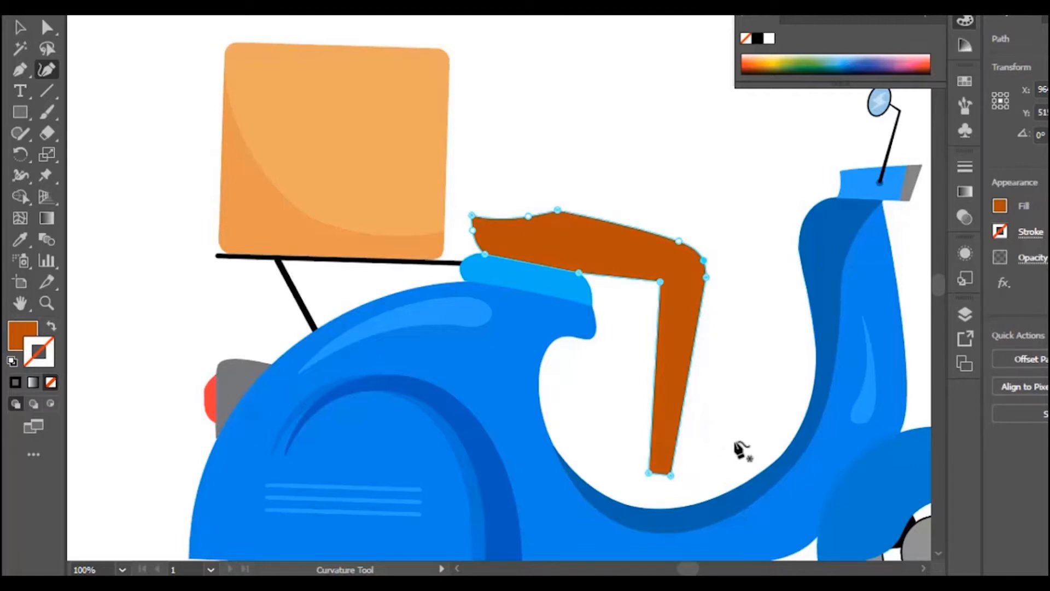
Move the reshaped leg slightly forward so the thigh rests on the light blue scooter seat
click(24, 29)
click(636, 73)
drag(602, 246, 628, 248)
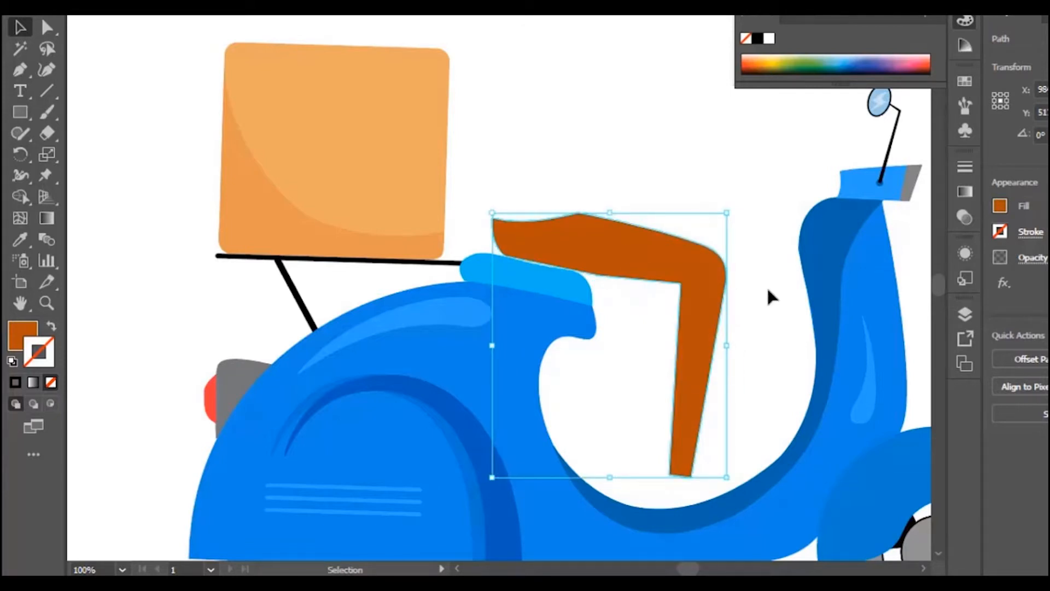
click(669, 127)
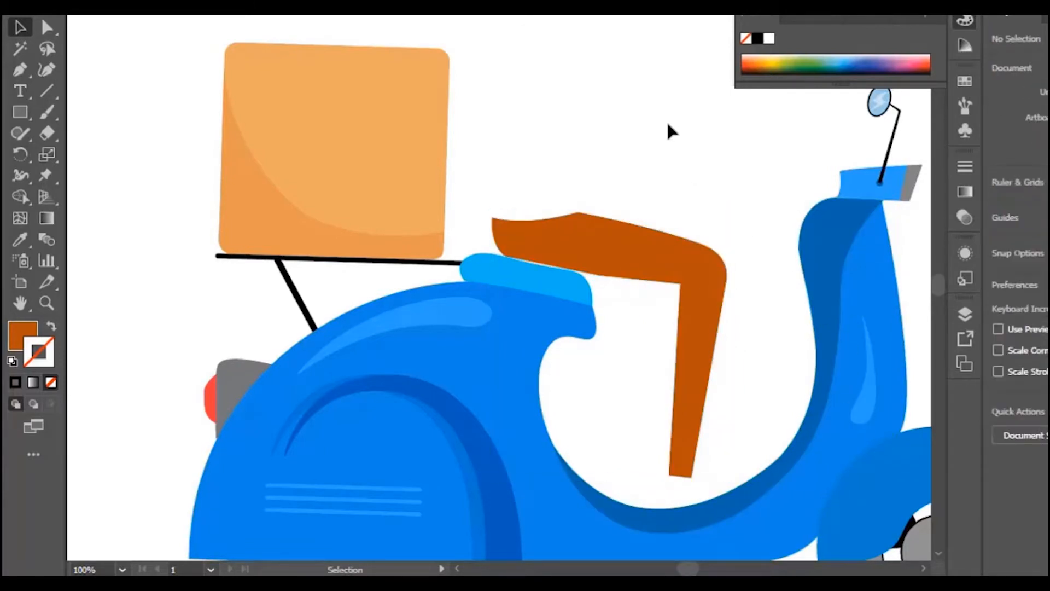
scroll(576, 214, up, 3)
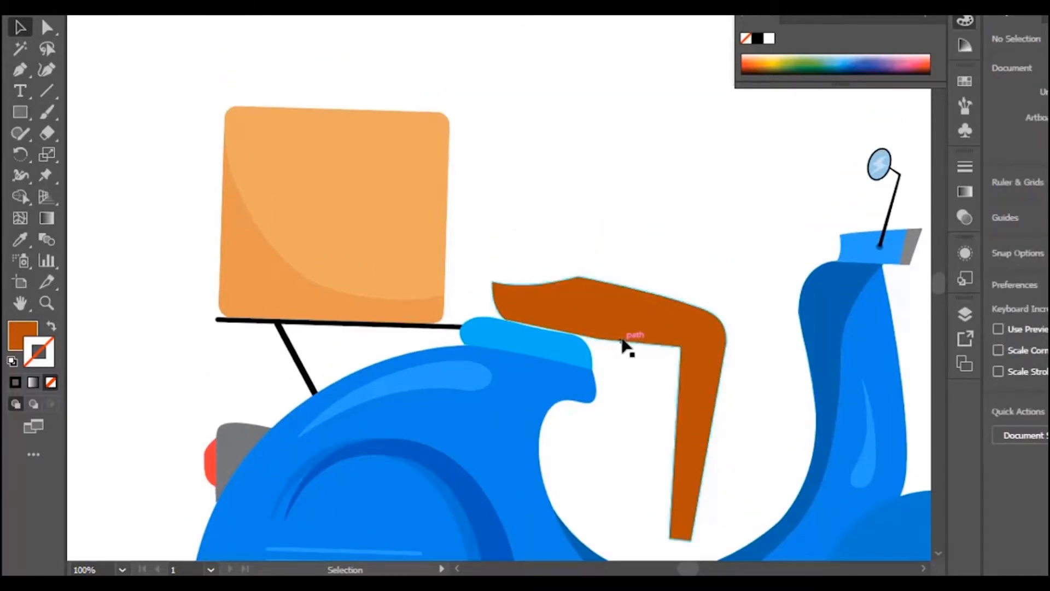
click(612, 316)
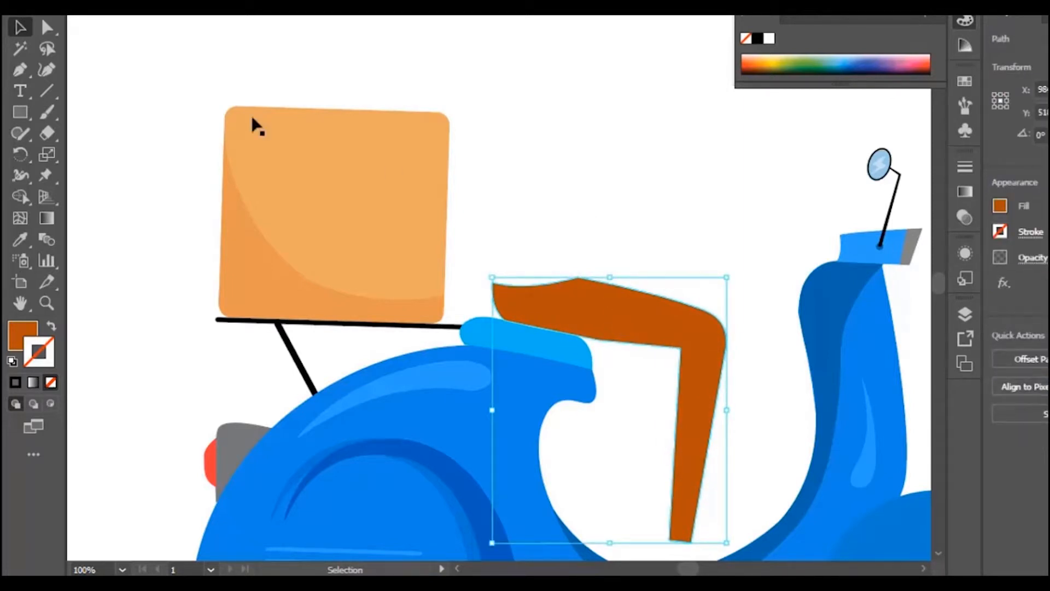
click(21, 70)
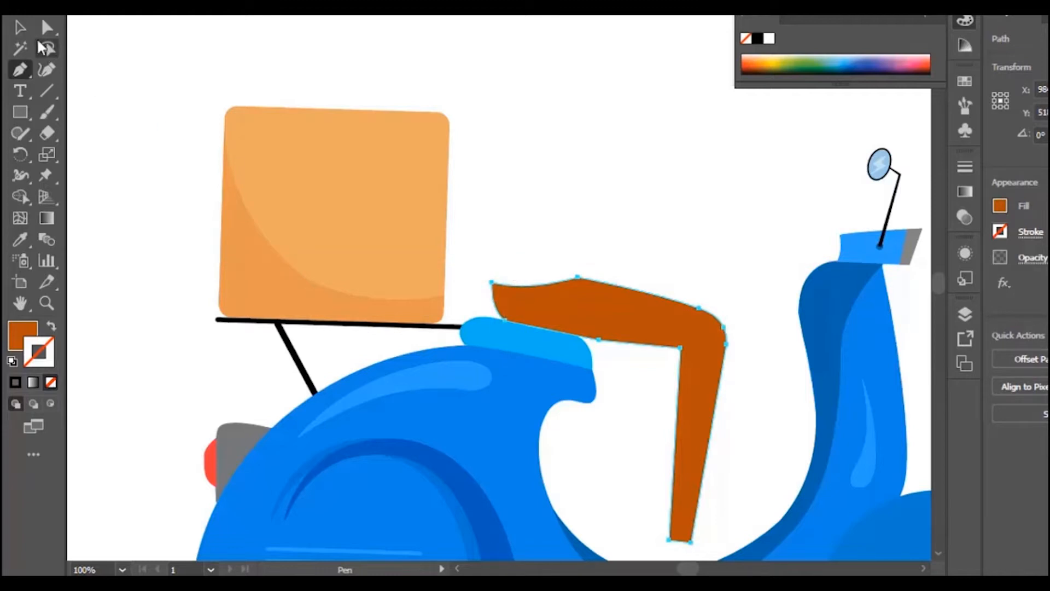
click(20, 28)
click(649, 162)
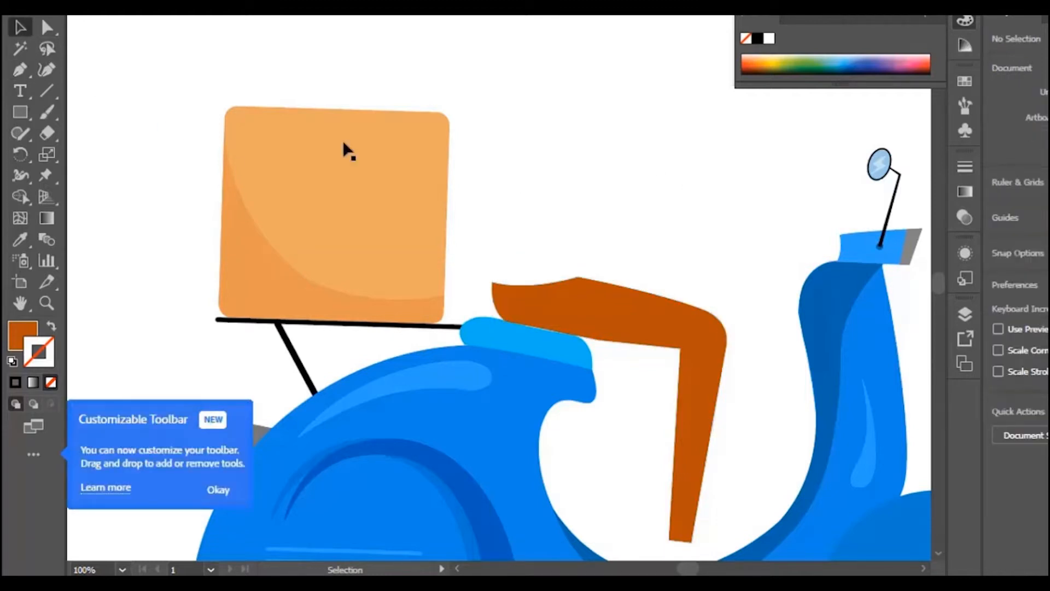
Draw a closed, curved torso with the Pen tool, rising about 270 pt from the hip and ending along the top of the thigh
click(23, 69)
click(492, 283)
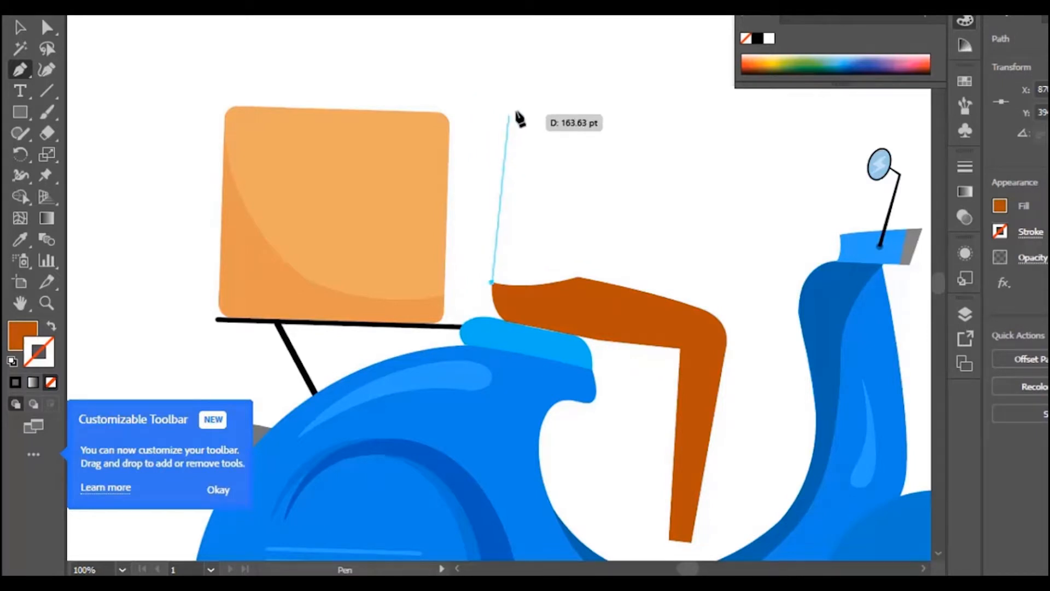
scroll(536, 109, up, 4)
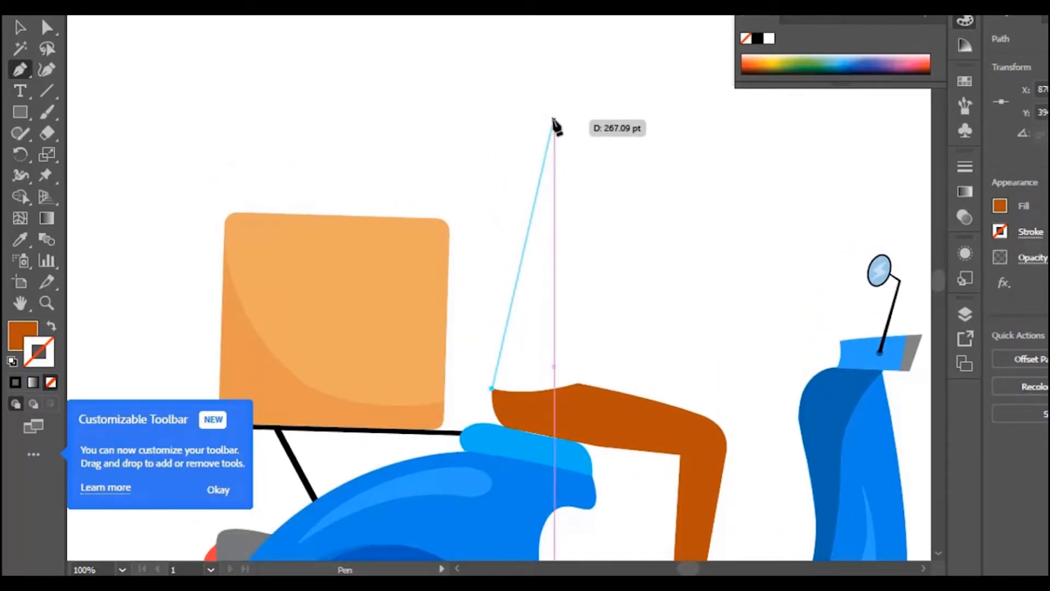
drag(555, 117, 635, 34)
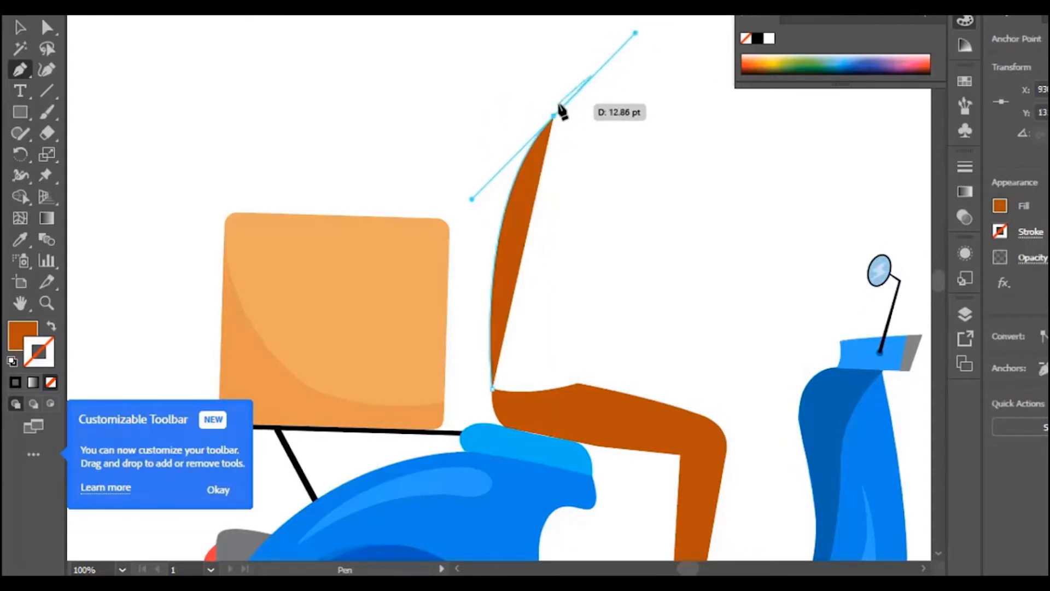
click(554, 116)
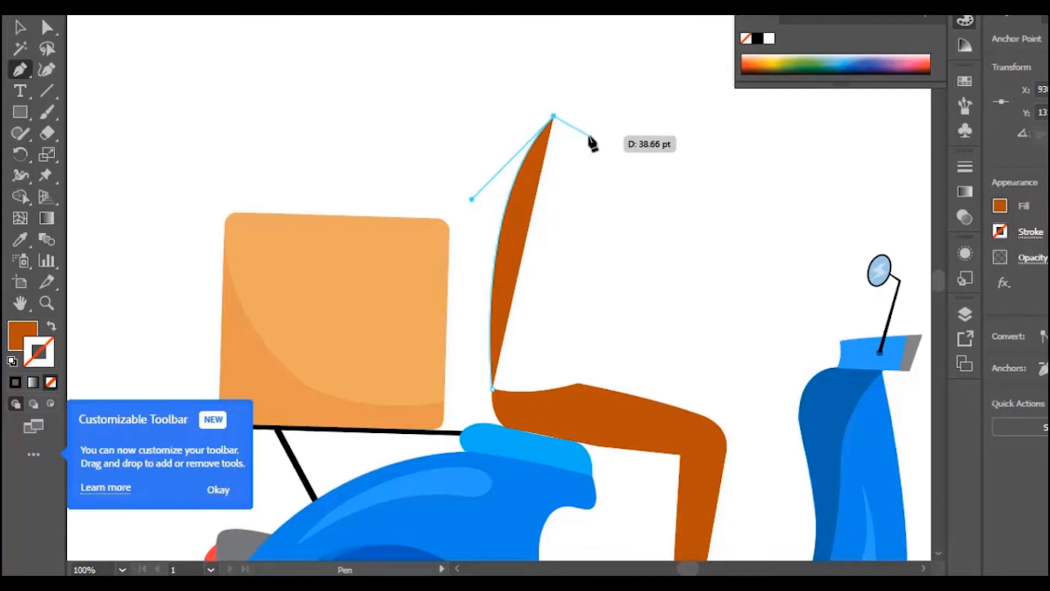
click(592, 144)
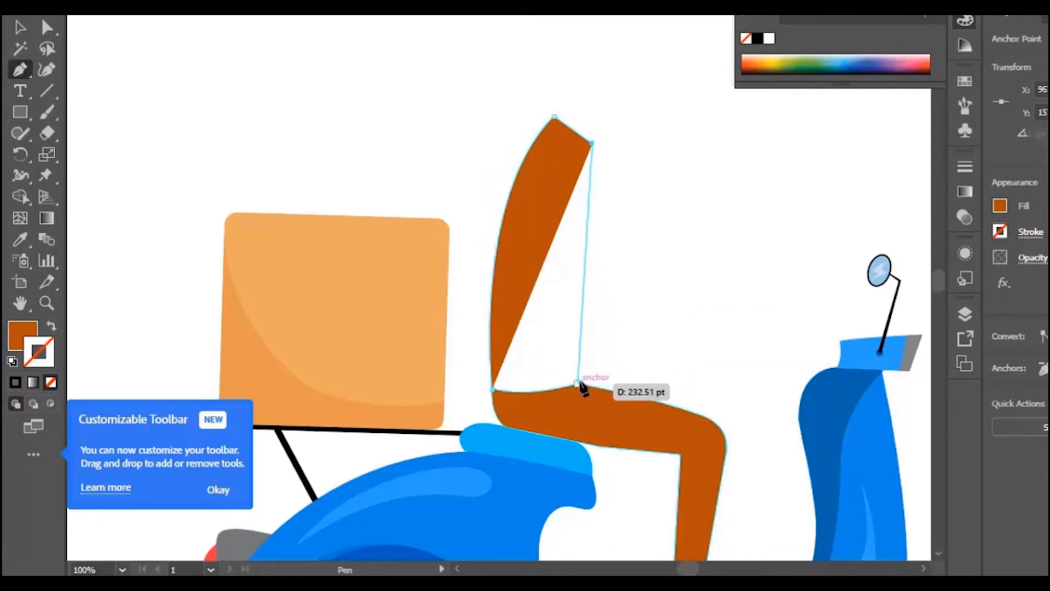
drag(580, 390, 627, 466)
click(579, 384)
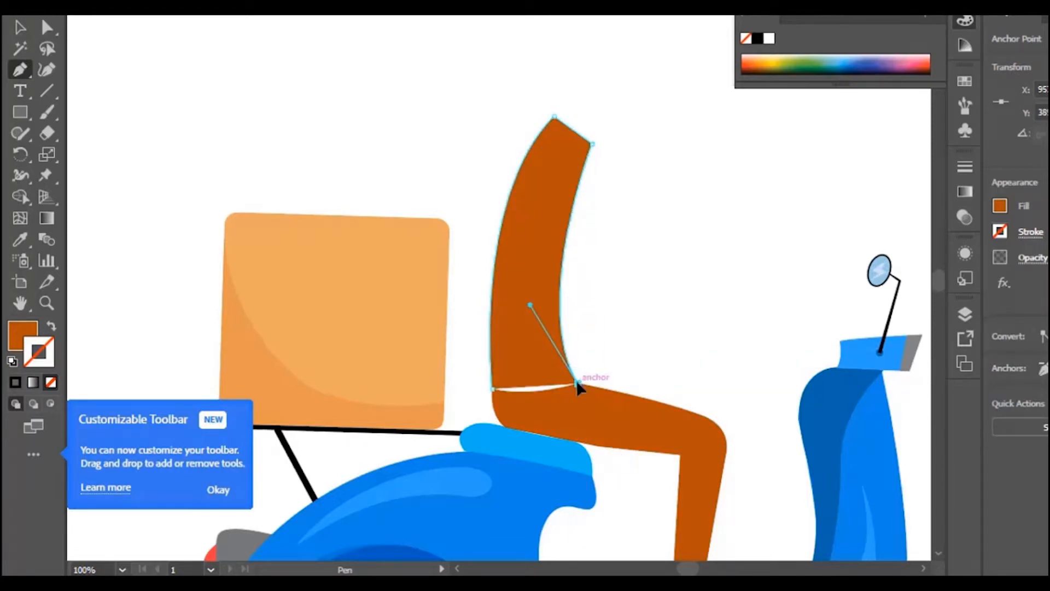
click(494, 390)
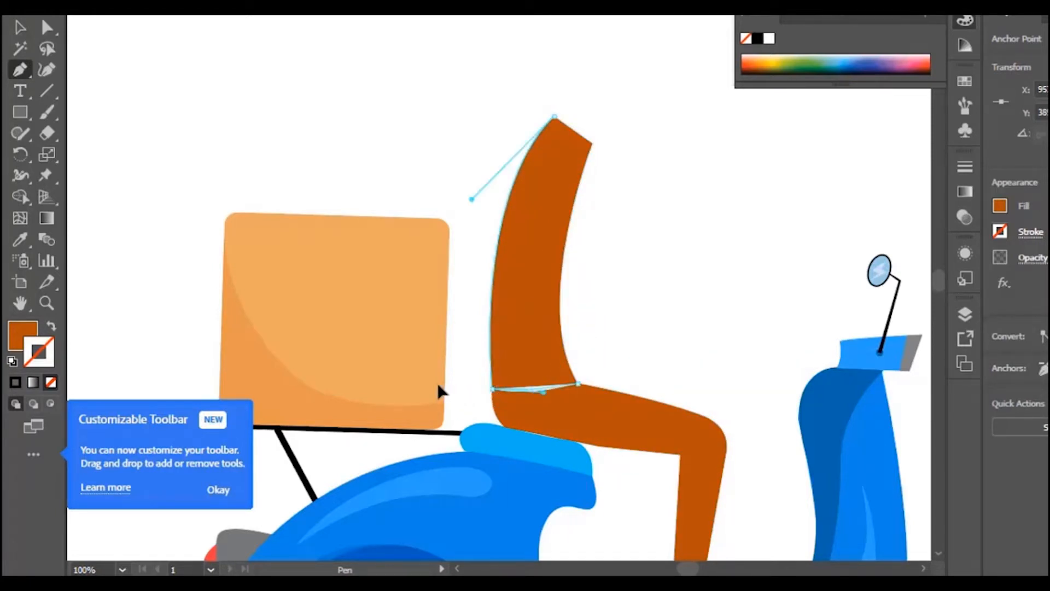
drag(432, 382, 431, 383)
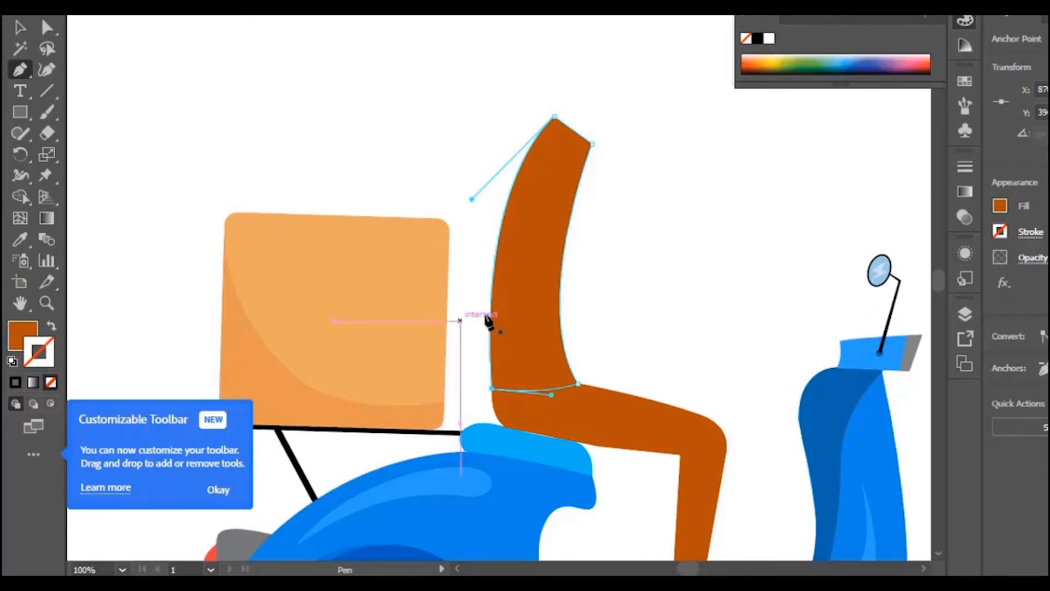
Change the torso's fill to a medium green
double_click(22, 344)
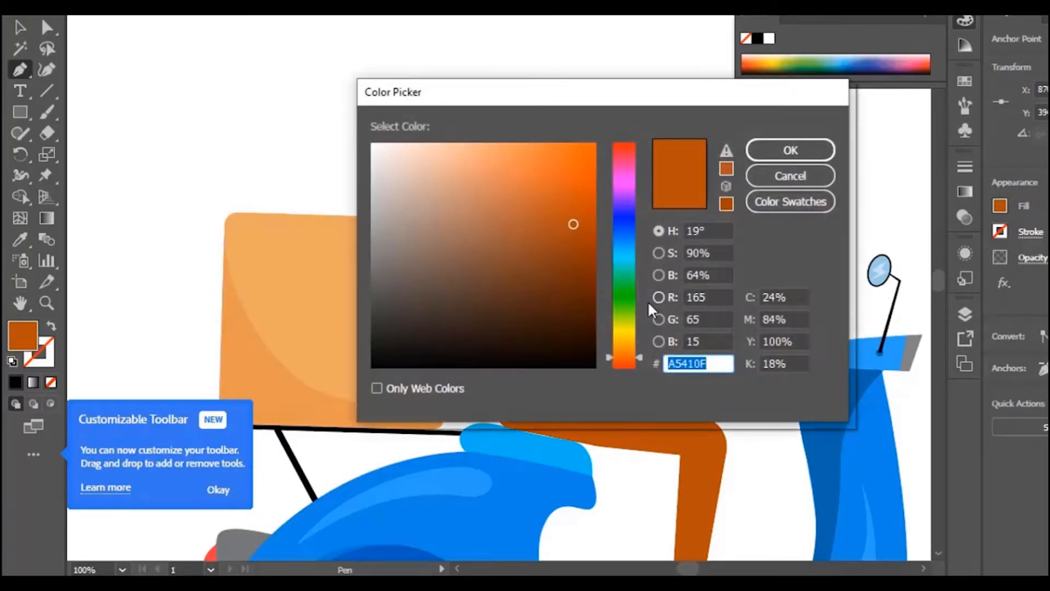
click(627, 304)
drag(627, 305, 626, 289)
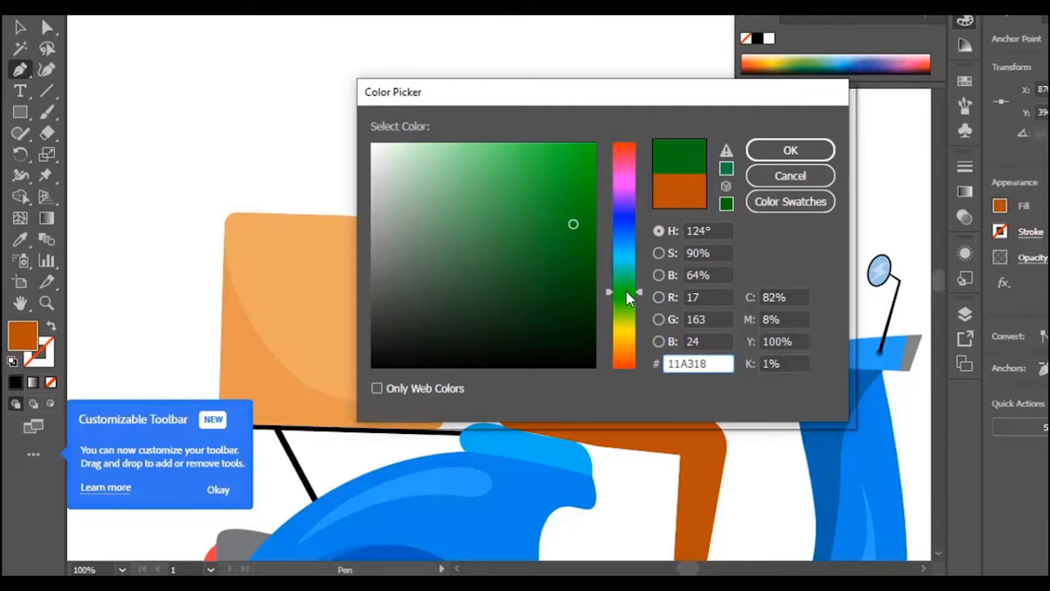
click(522, 186)
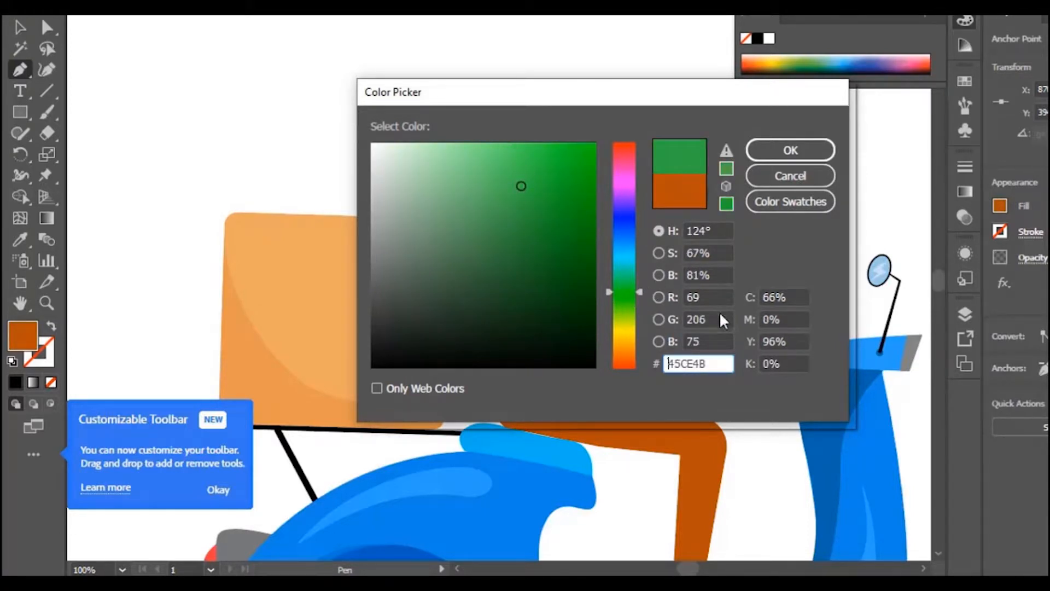
drag(642, 291, 642, 294)
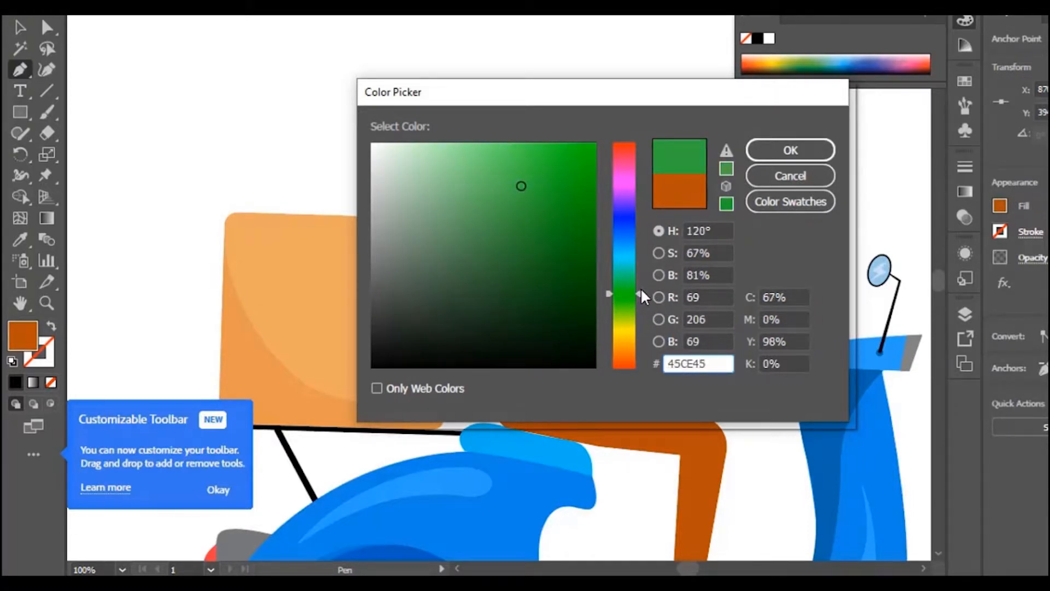
click(526, 173)
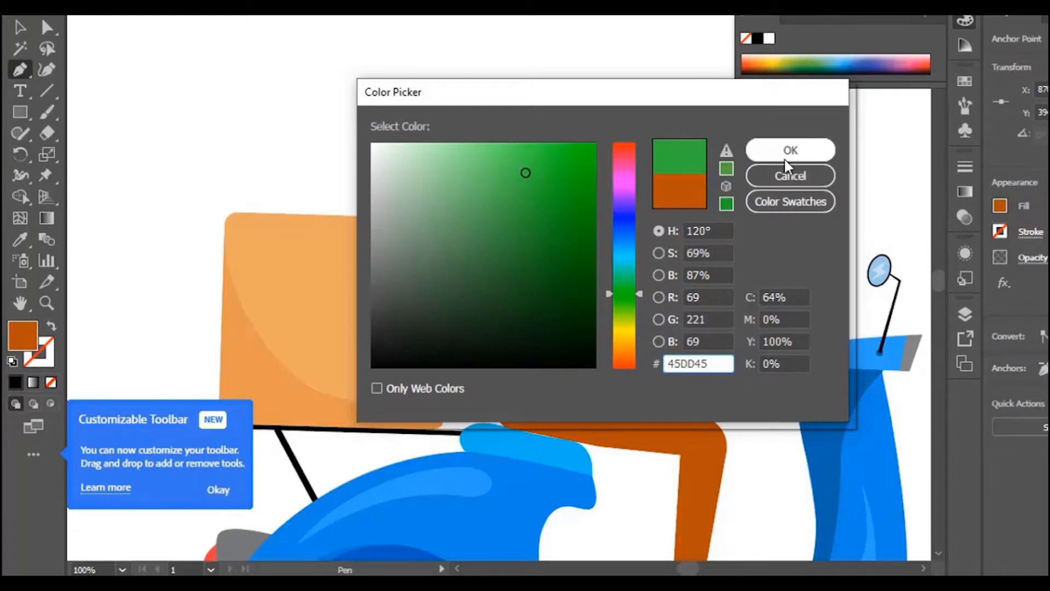
mouse_move(641, 289)
mouse_down()
mouse_move(636, 275)
mouse_move(638, 286)
mouse_up()
click(538, 171)
click(786, 150)
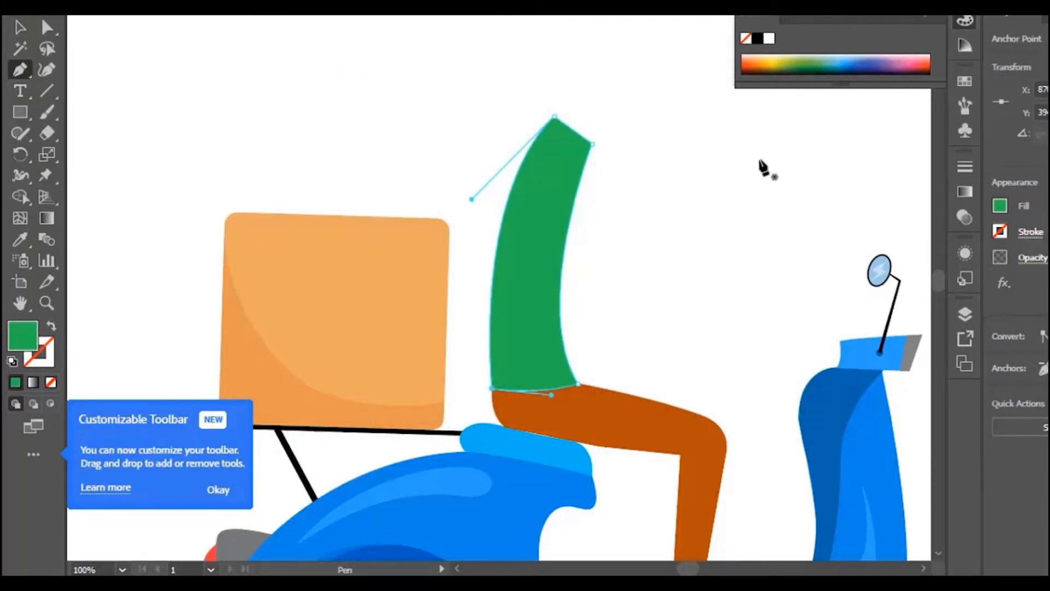
Reshape the green torso with the Curvature tool, bulging the back outward, straightening the front edge and pulling the front shoulder point inward
click(52, 70)
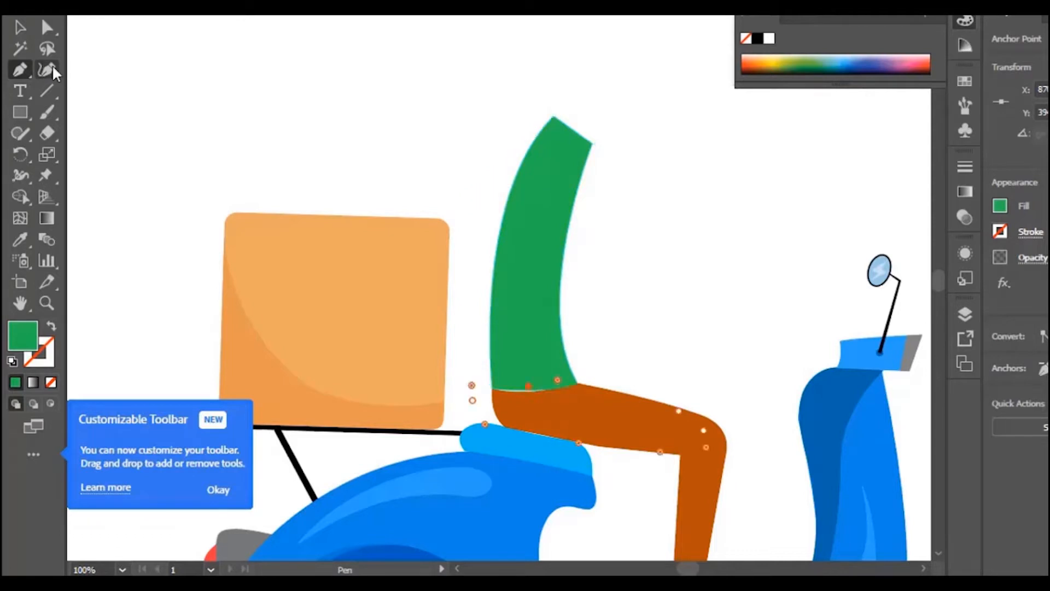
click(51, 71)
drag(495, 284, 483, 280)
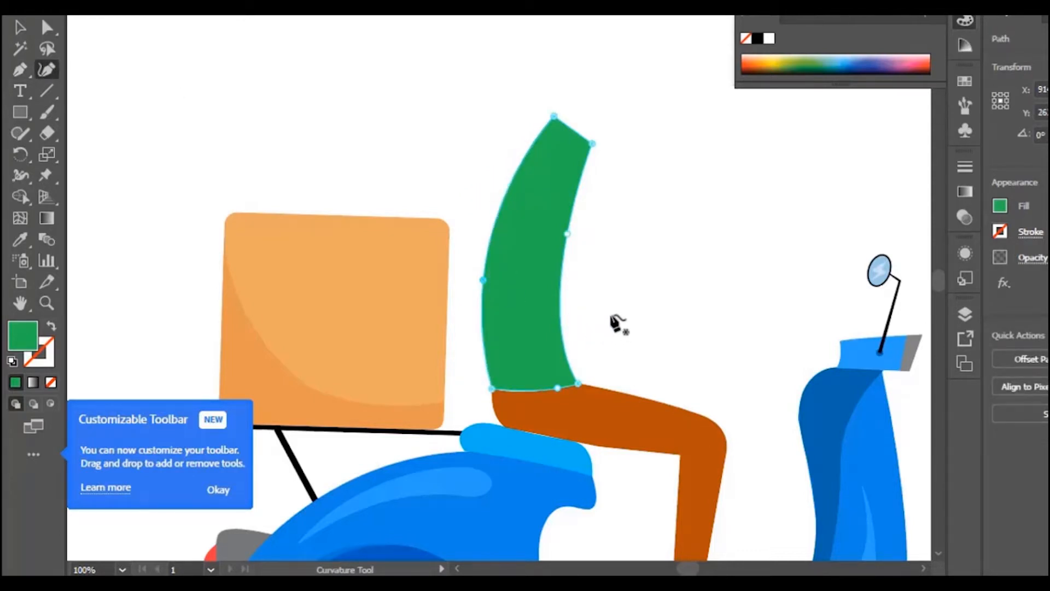
drag(567, 237, 566, 240)
click(588, 141)
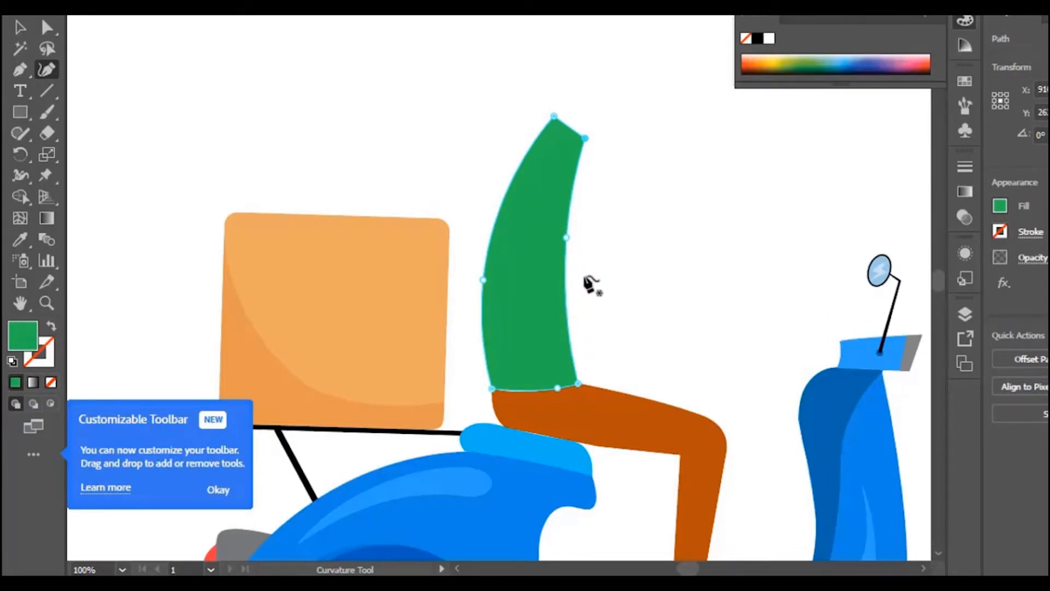
Shift the green torso's hem point to mid-waist and bulge the back edge further outward with the Curvature tool
drag(562, 391, 530, 394)
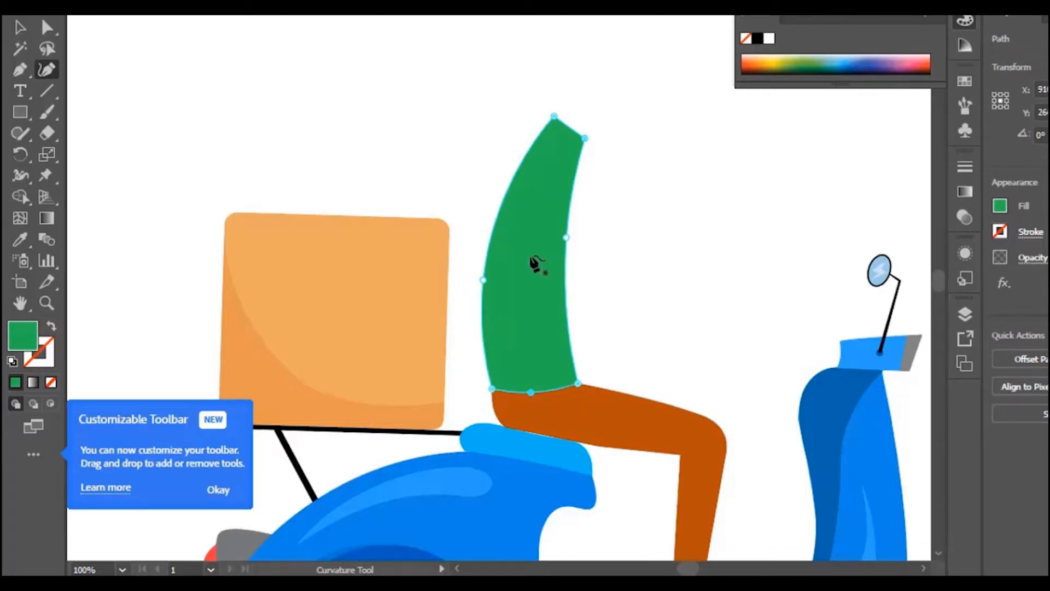
drag(482, 278, 471, 278)
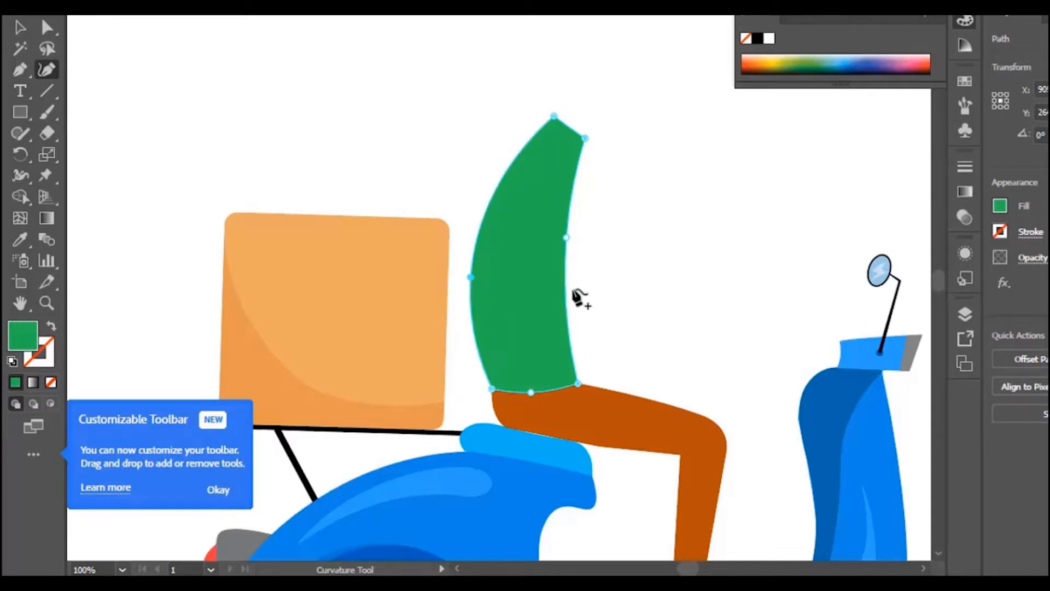
key(v)
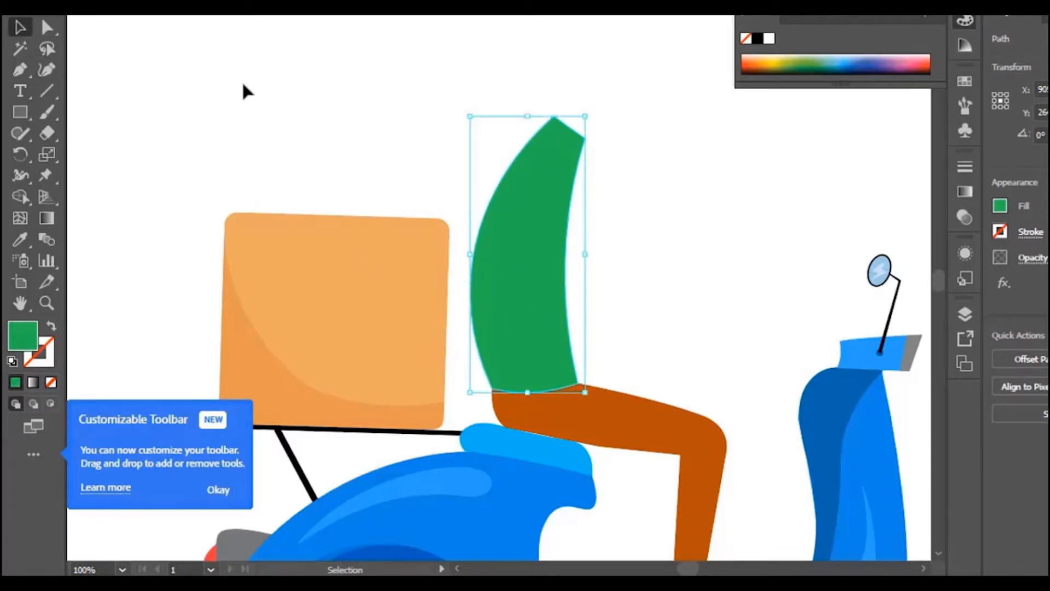
click(244, 89)
Reshape the rear of the brown leg with the Curvature tool, moving the lower hip points inward so the seat slopes down onto the saddle
click(566, 416)
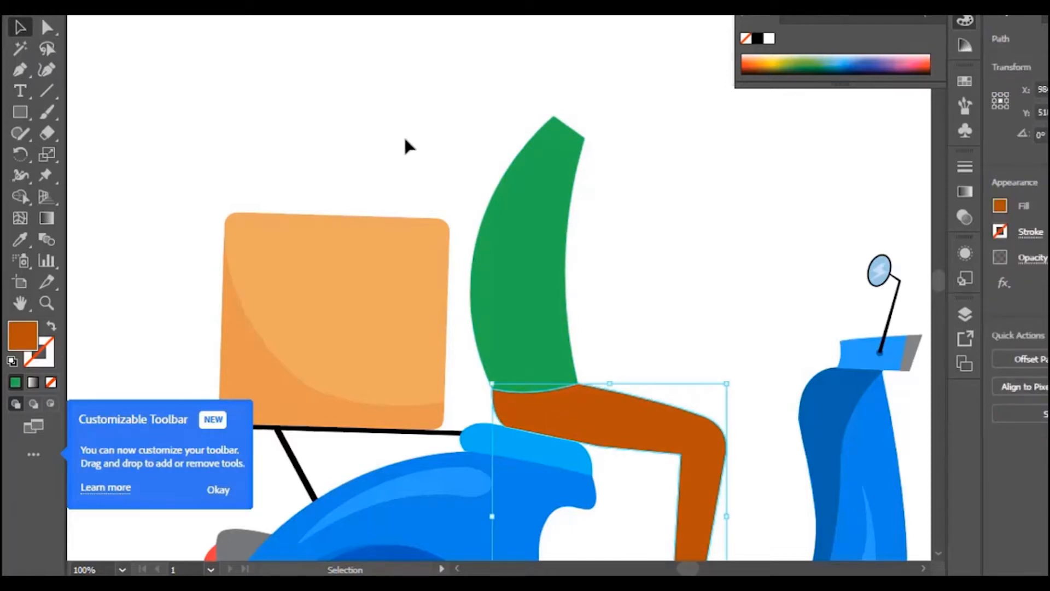
click(415, 148)
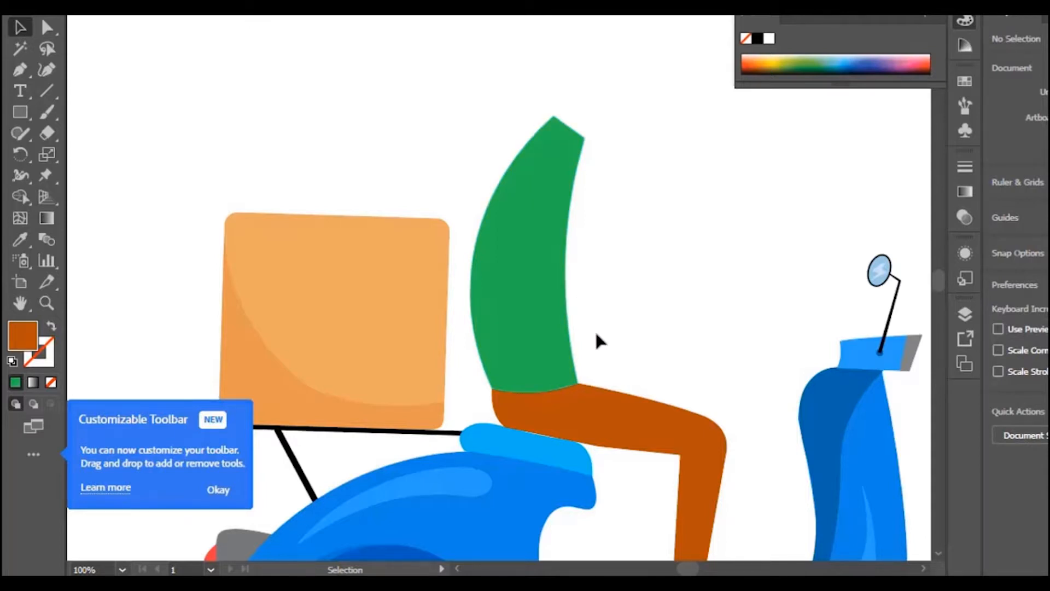
scroll(594, 327, down, 4)
scroll(607, 349, up, 2)
click(504, 348)
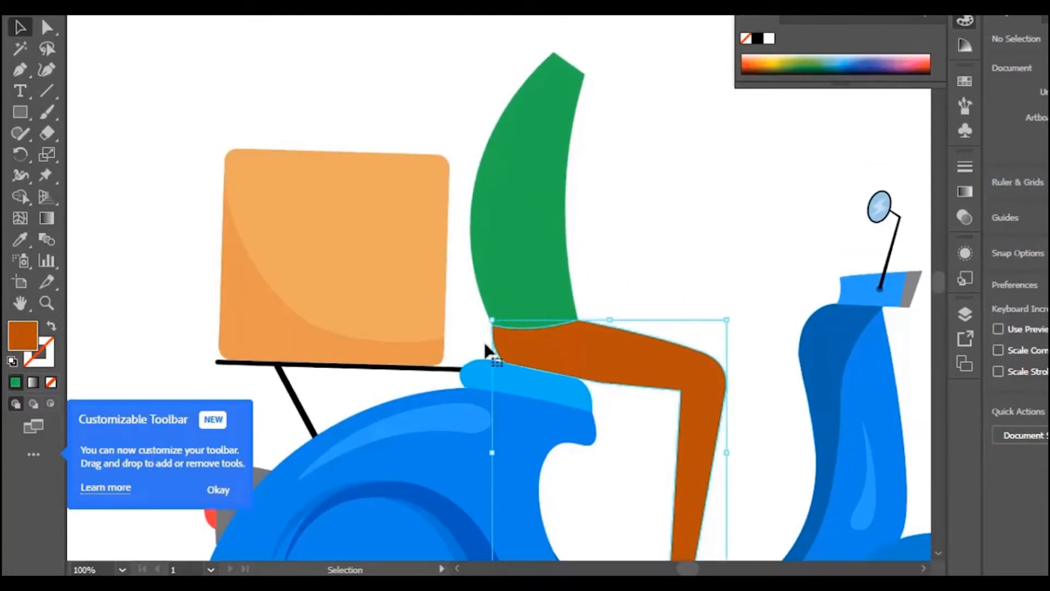
click(46, 69)
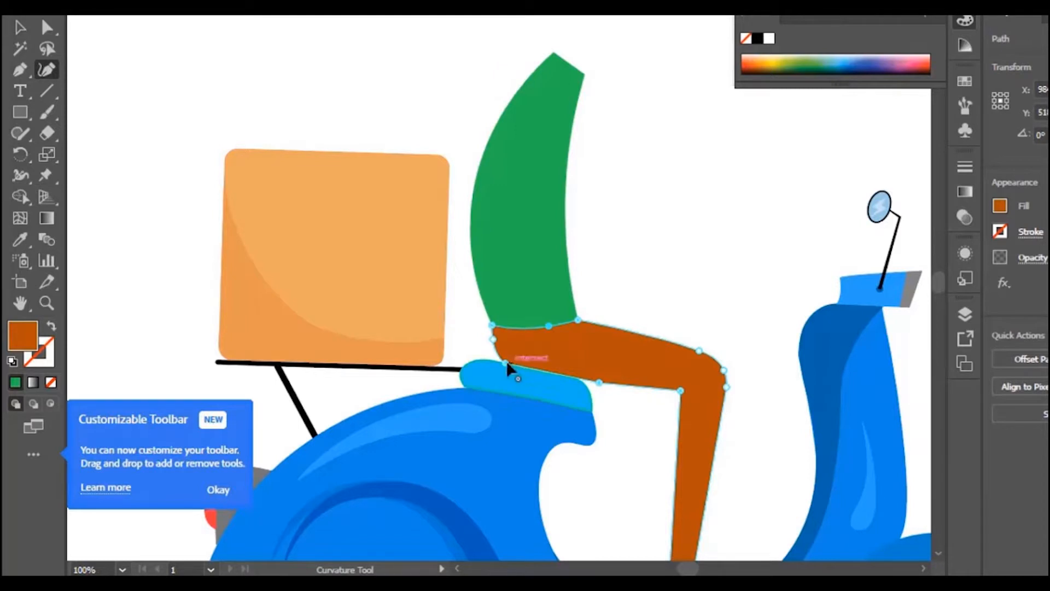
mouse_move(505, 362)
mouse_down()
mouse_move(517, 366)
mouse_move(502, 345)
mouse_up()
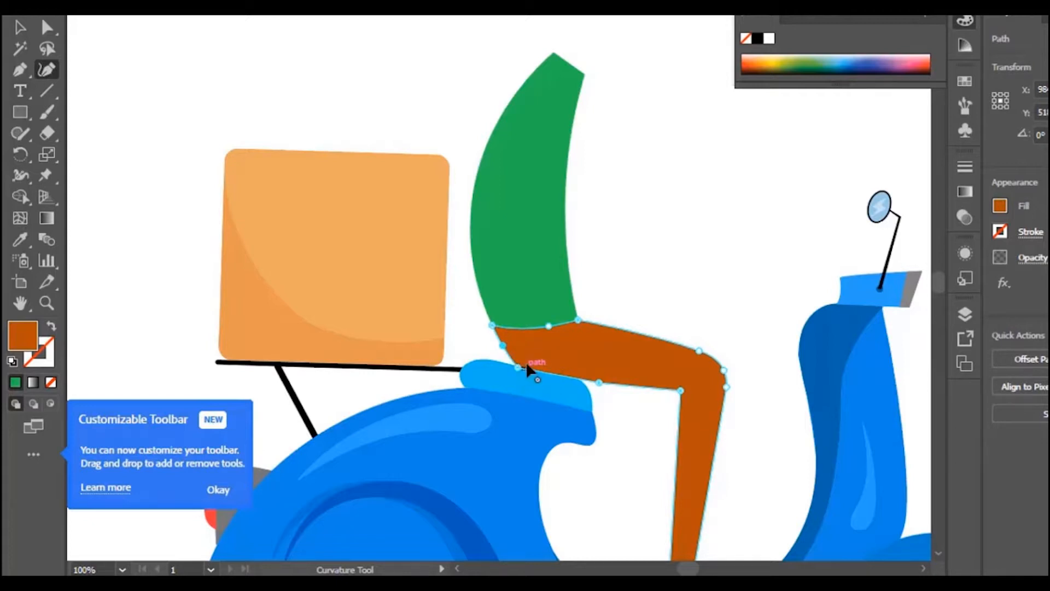
drag(518, 367, 522, 368)
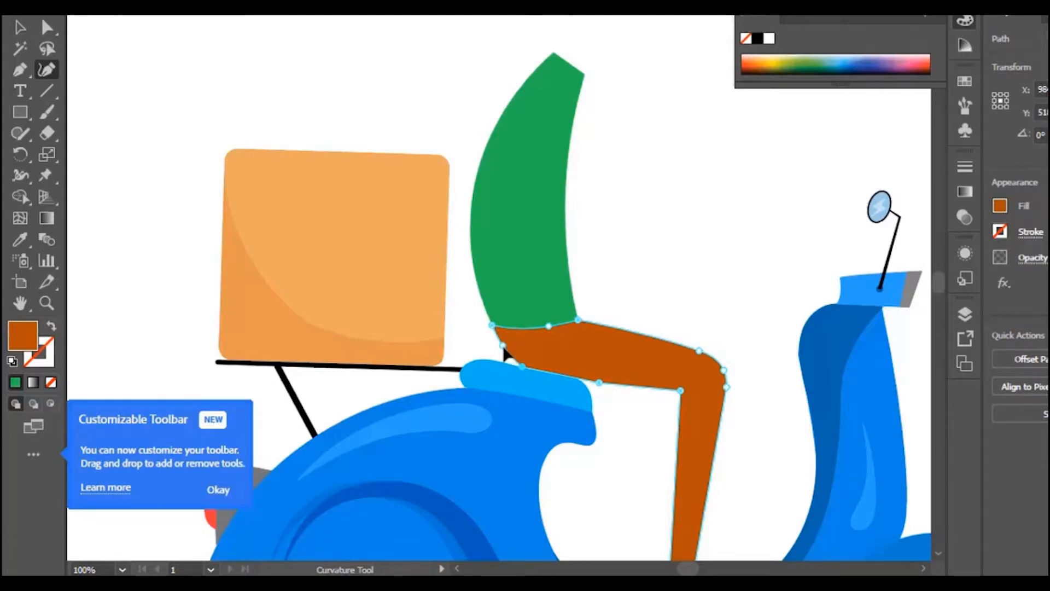
key(Delete)
click(506, 352)
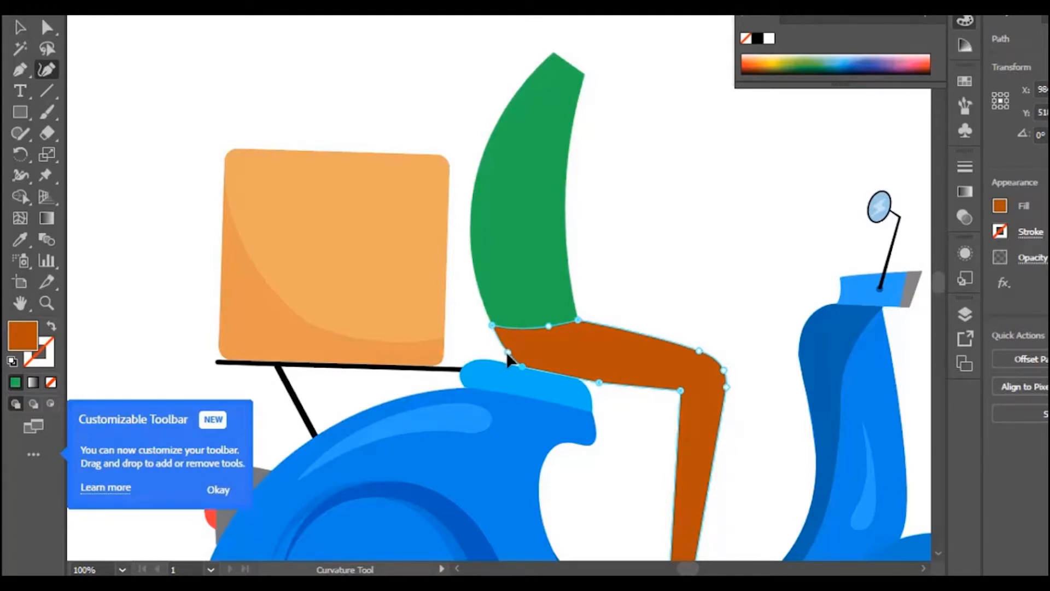
click(24, 31)
click(228, 101)
Draw a small upright rectangle in the blank area above the box and fully round its two upper corners
scroll(228, 101, up, 3)
click(25, 112)
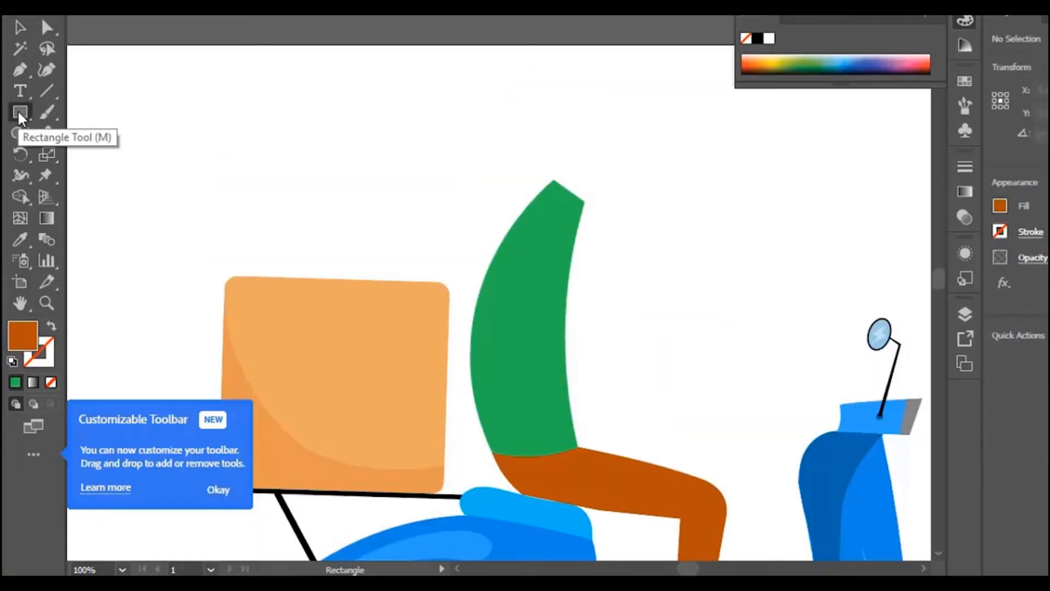
drag(341, 116, 403, 208)
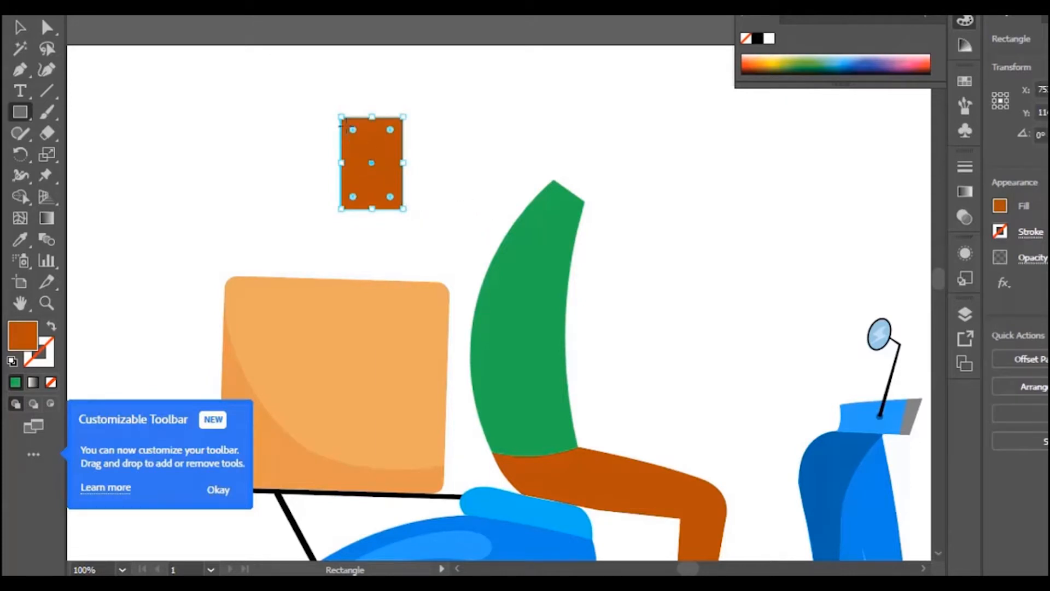
drag(361, 143, 382, 141)
click(20, 28)
click(306, 183)
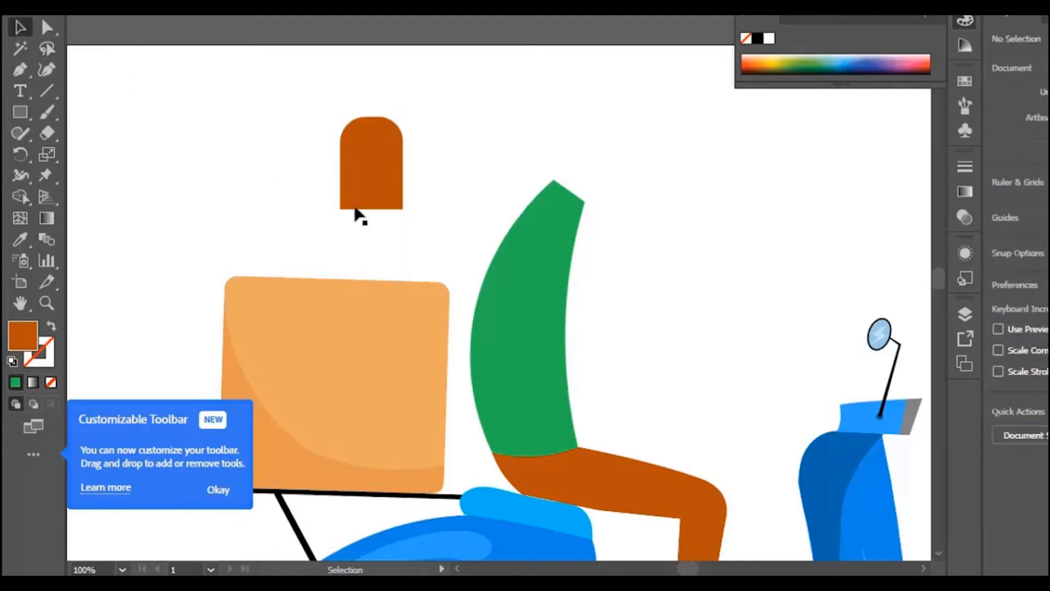
Move the rounded rectangle onto the torso's shoulder and rotate it about 15° counterclockwise so it hangs forward as a sleeve
drag(367, 194, 569, 302)
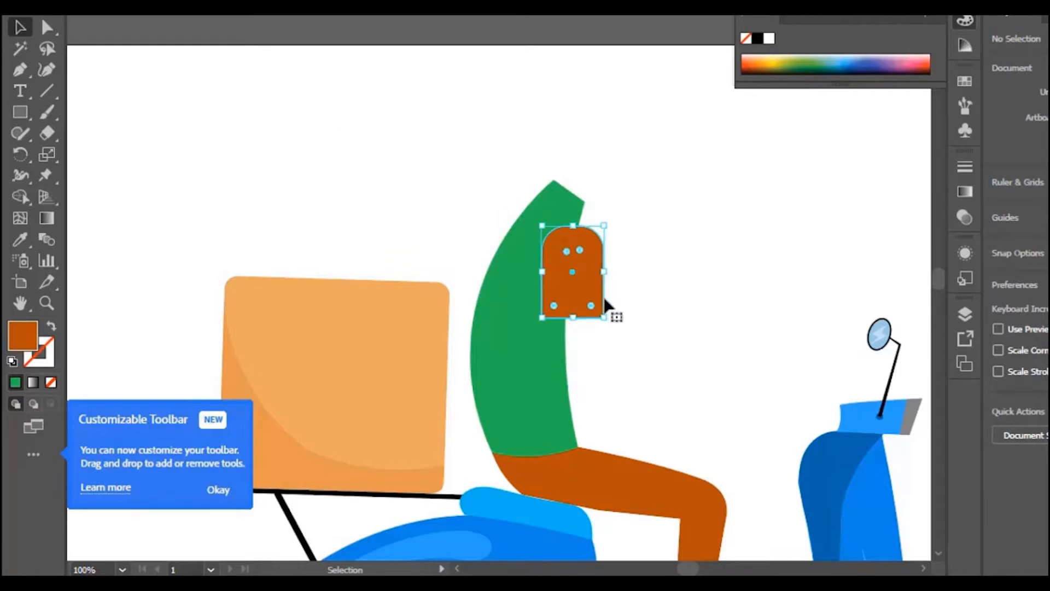
drag(608, 228, 591, 293)
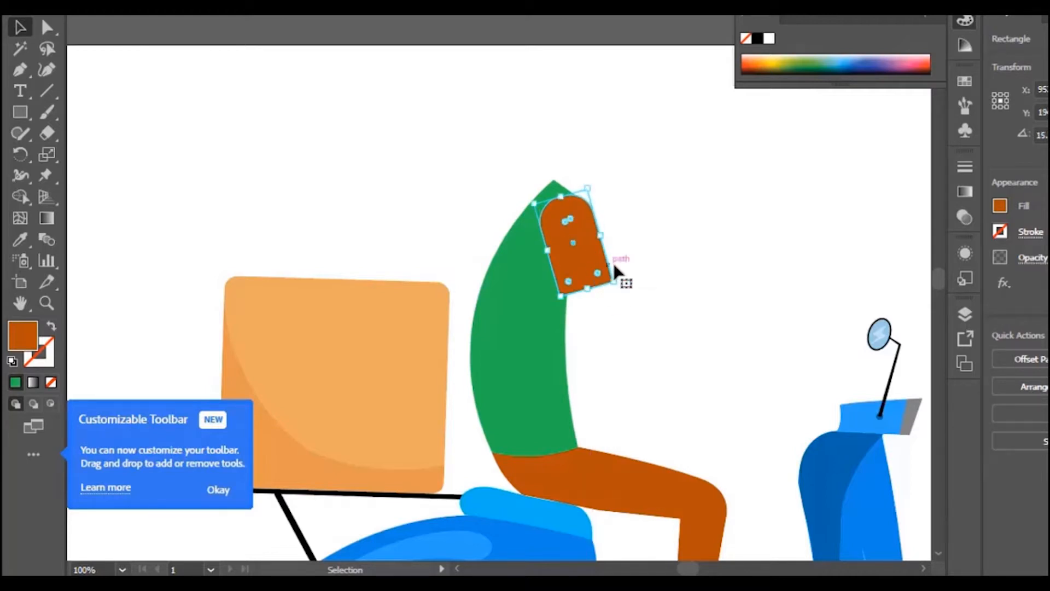
click(685, 268)
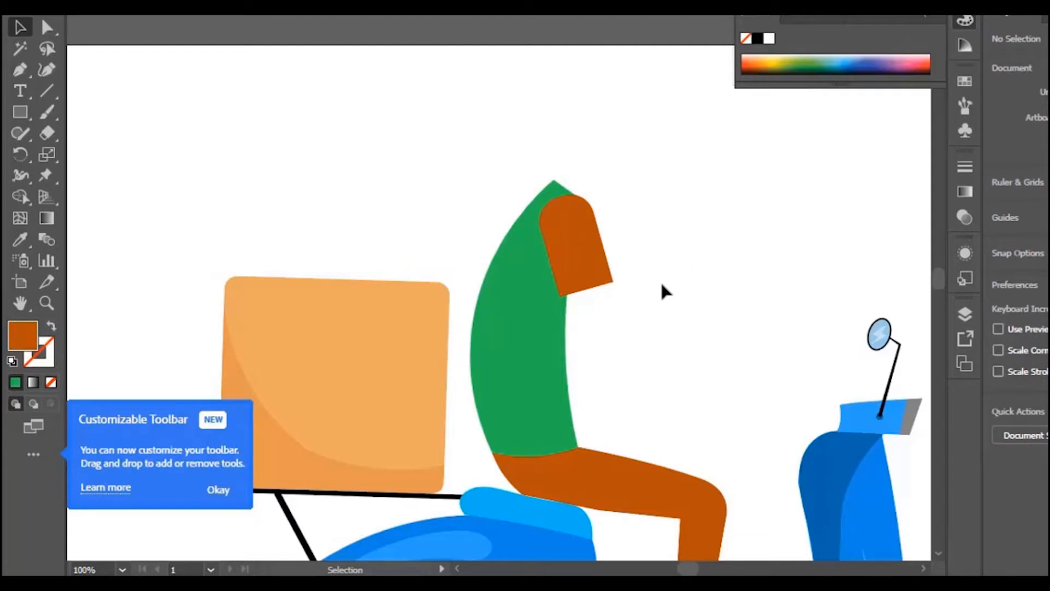
Sample the torso's green for the sleeve, and darken the sleeve's fill to #2CC642
click(589, 269)
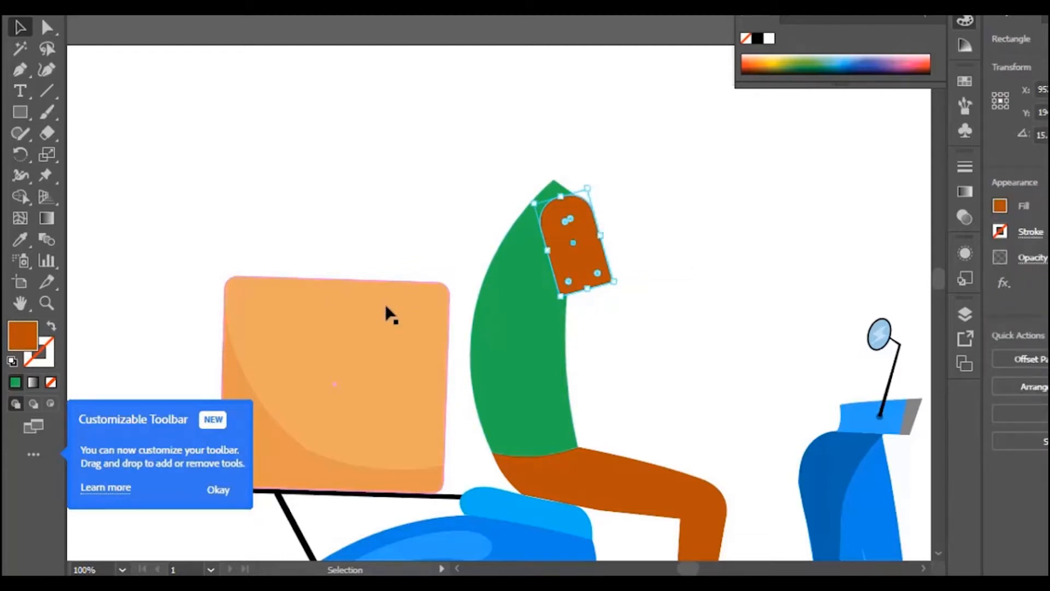
click(20, 240)
click(475, 312)
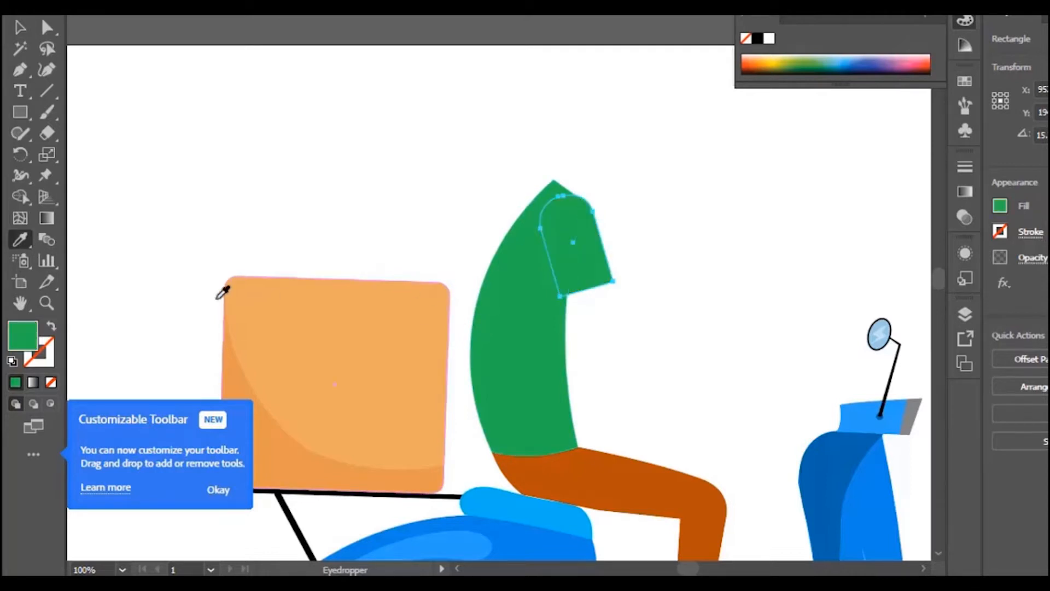
double_click(24, 335)
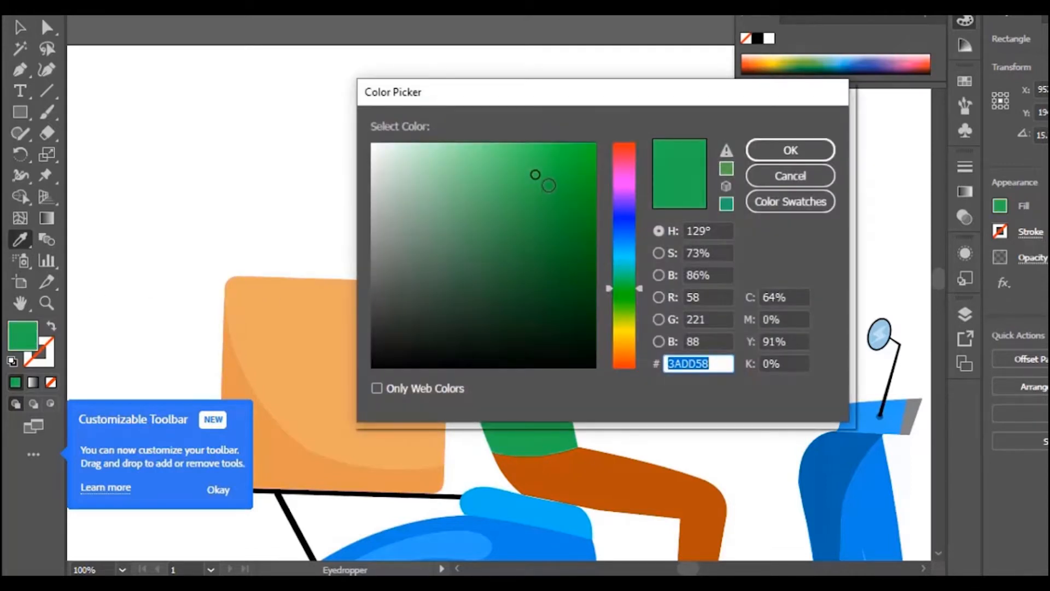
click(547, 192)
click(790, 150)
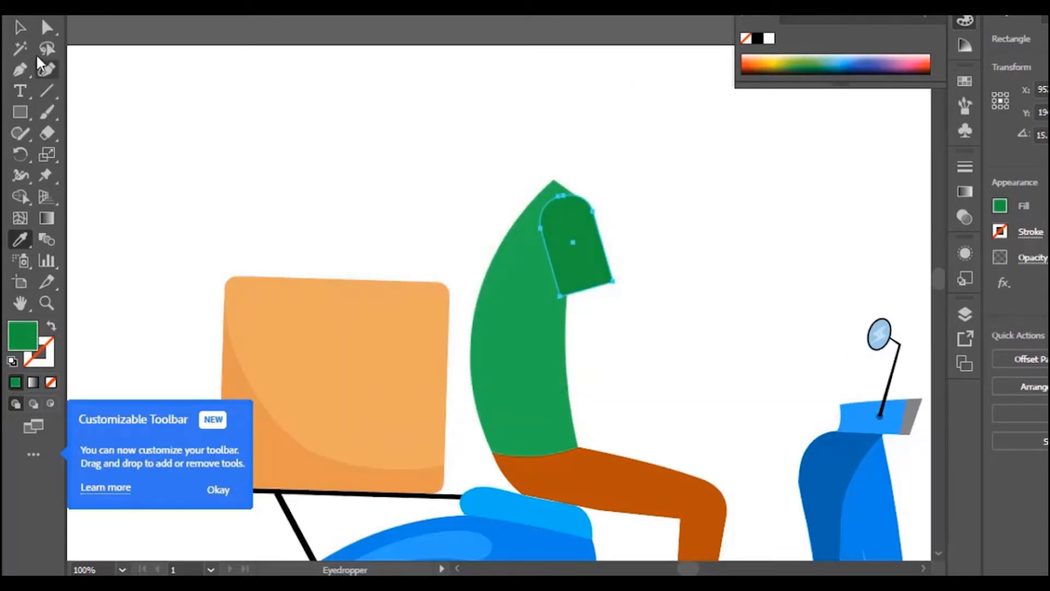
click(21, 27)
click(584, 95)
Open the Layers panel, dock it beside Properties and Libraries, and collapse the leftover Artboards group
scroll(722, 267, up, 4)
scroll(723, 271, down, 7)
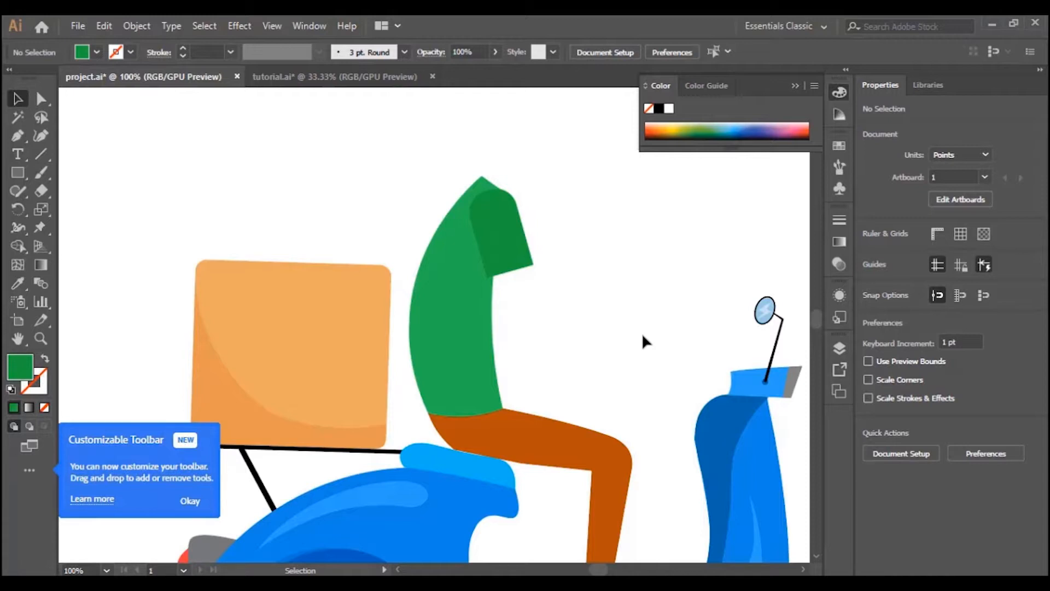
click(840, 346)
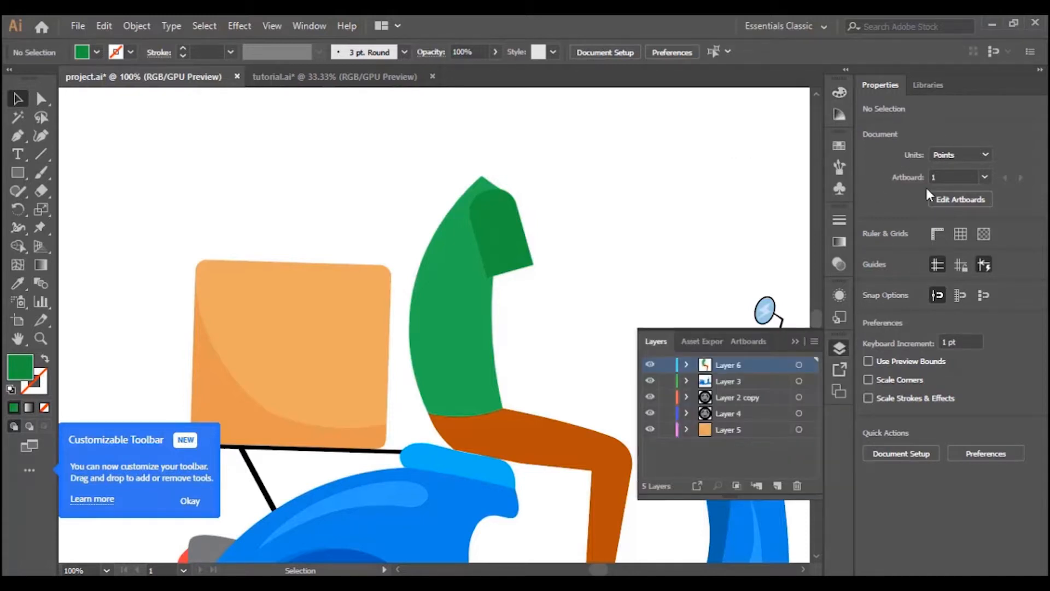
drag(675, 342, 956, 84)
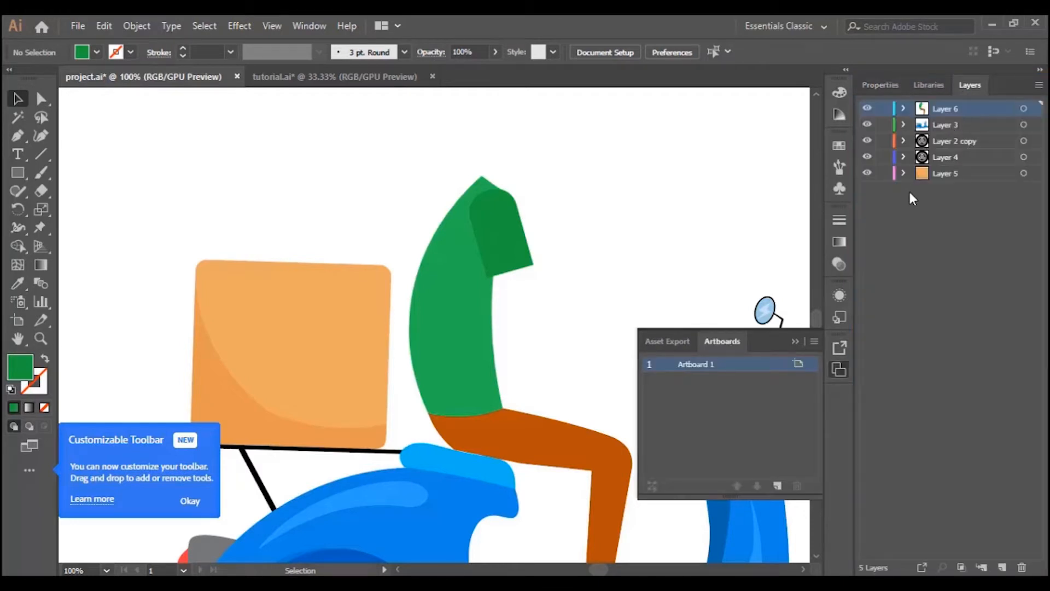
click(794, 341)
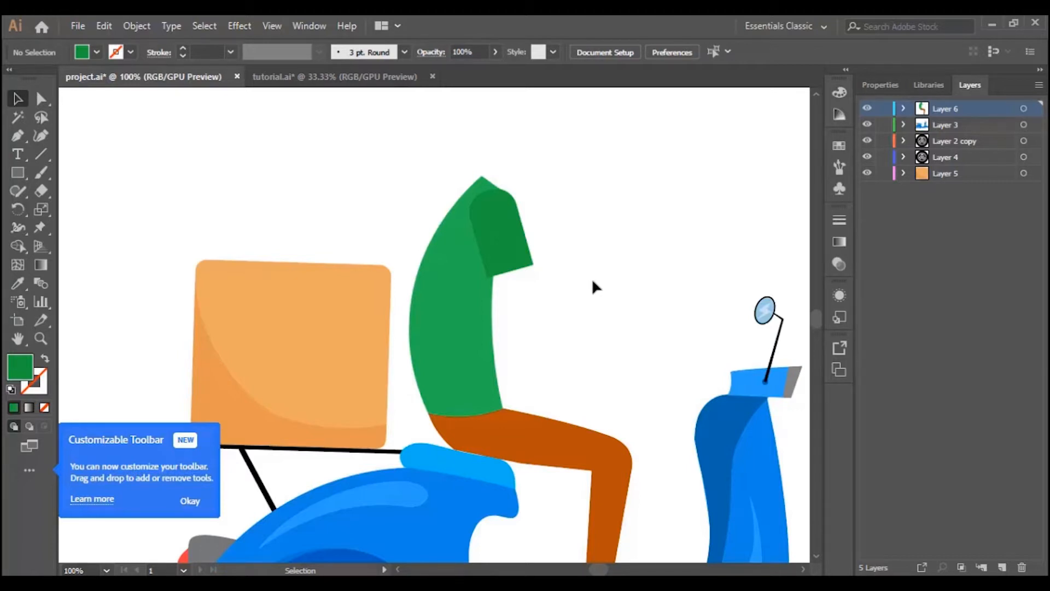
Draw a closed, bent arm about 218 pt wide with the Pen tool, running from the sleeve hem through an elbow toward the handlebar
scroll(594, 286, down, 2)
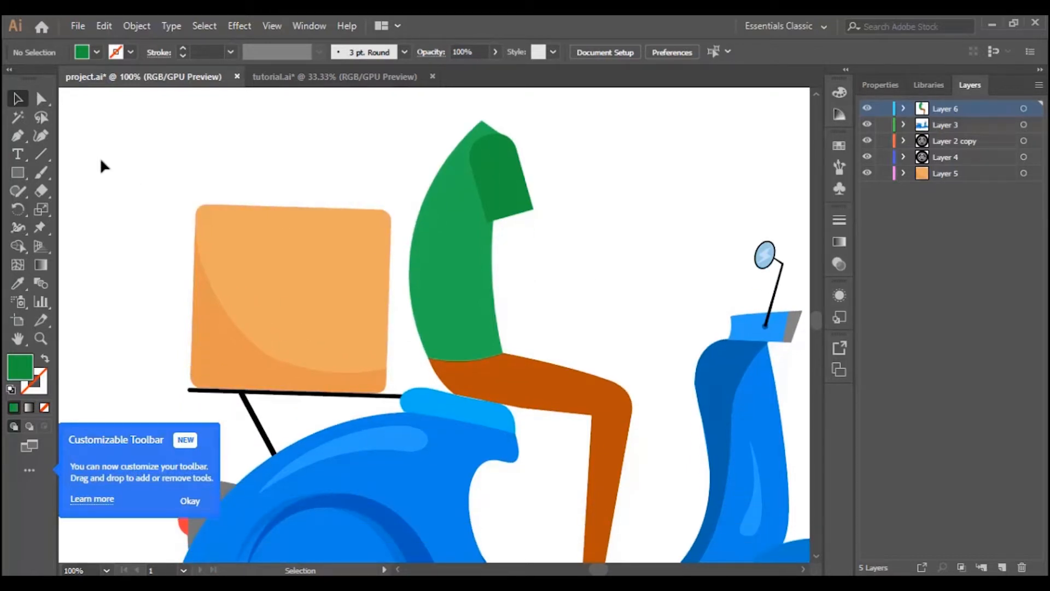
click(17, 135)
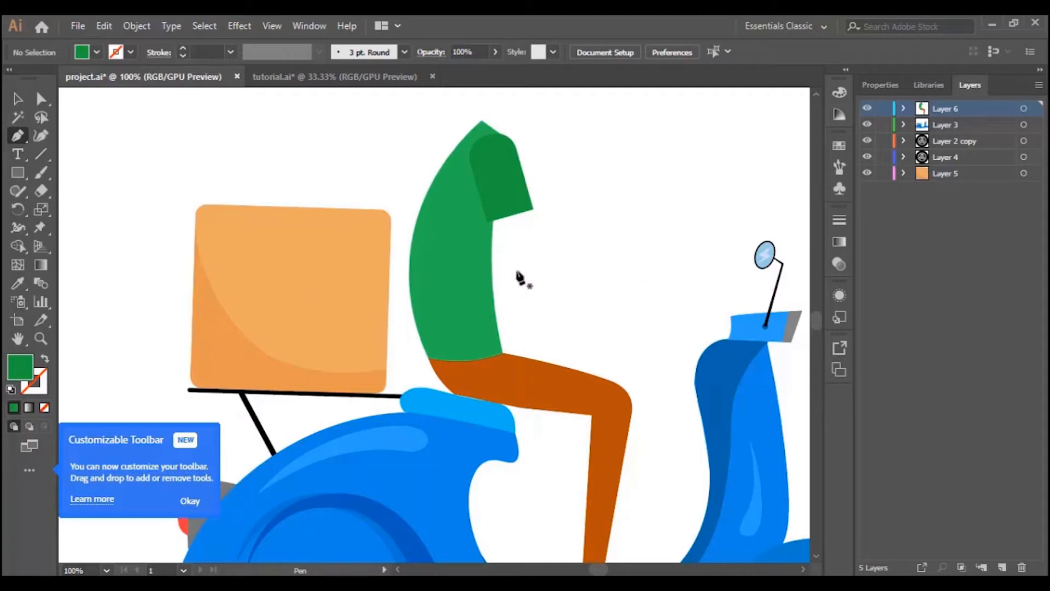
click(498, 220)
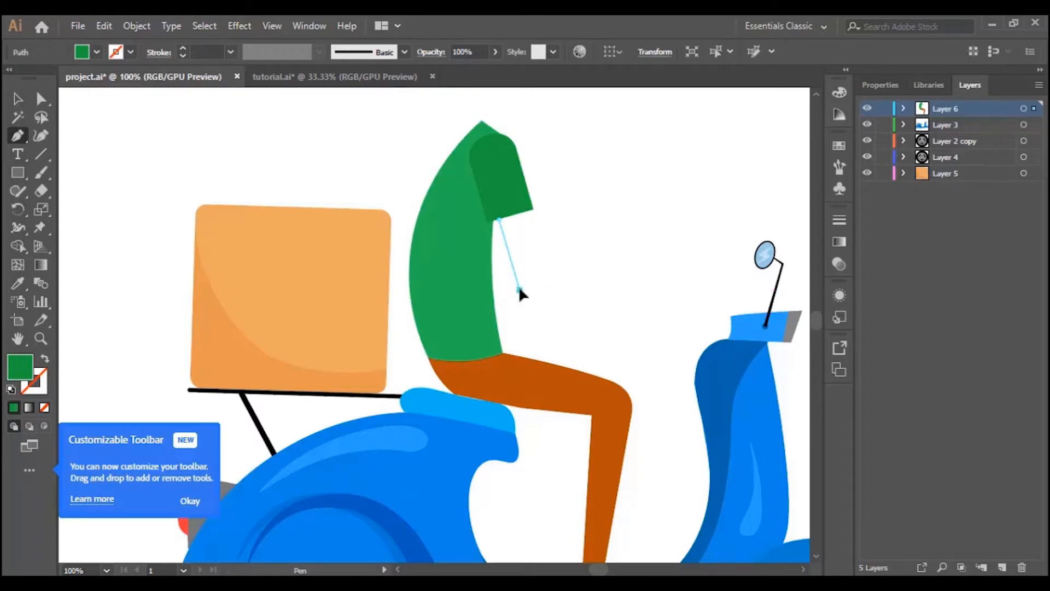
click(519, 290)
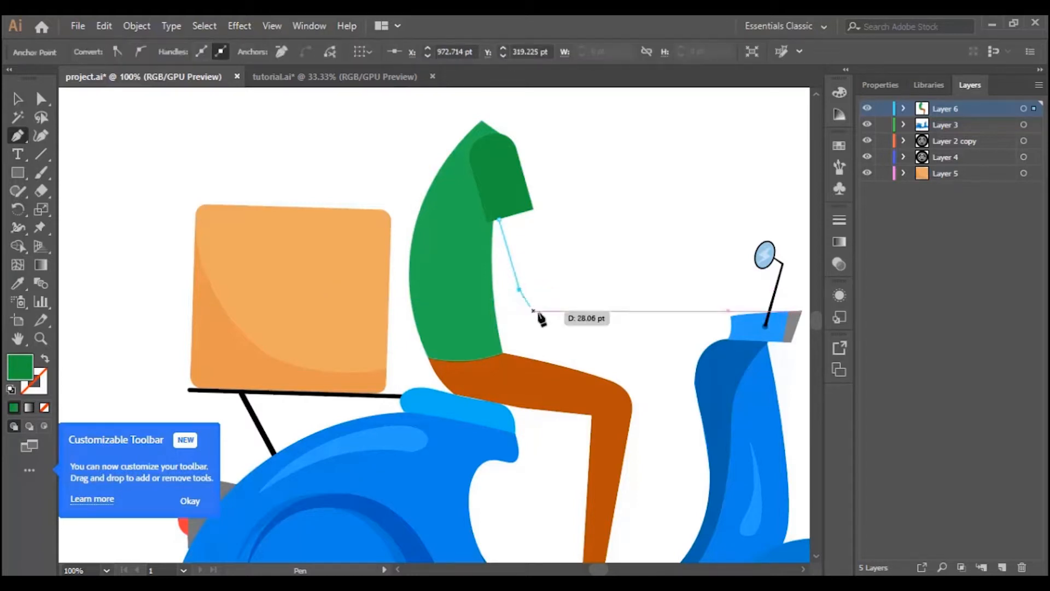
click(694, 331)
click(694, 316)
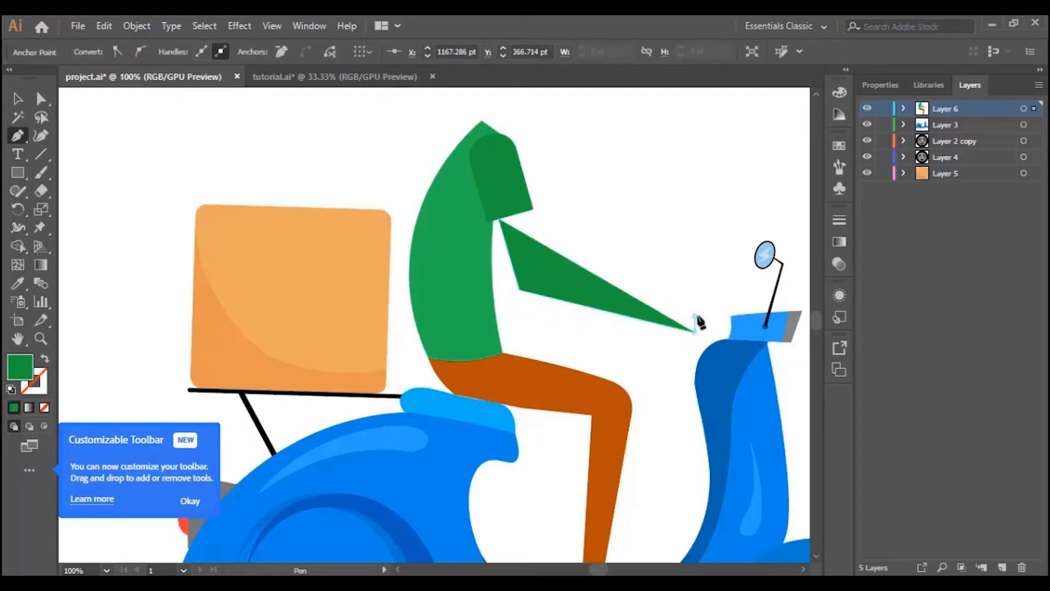
click(549, 268)
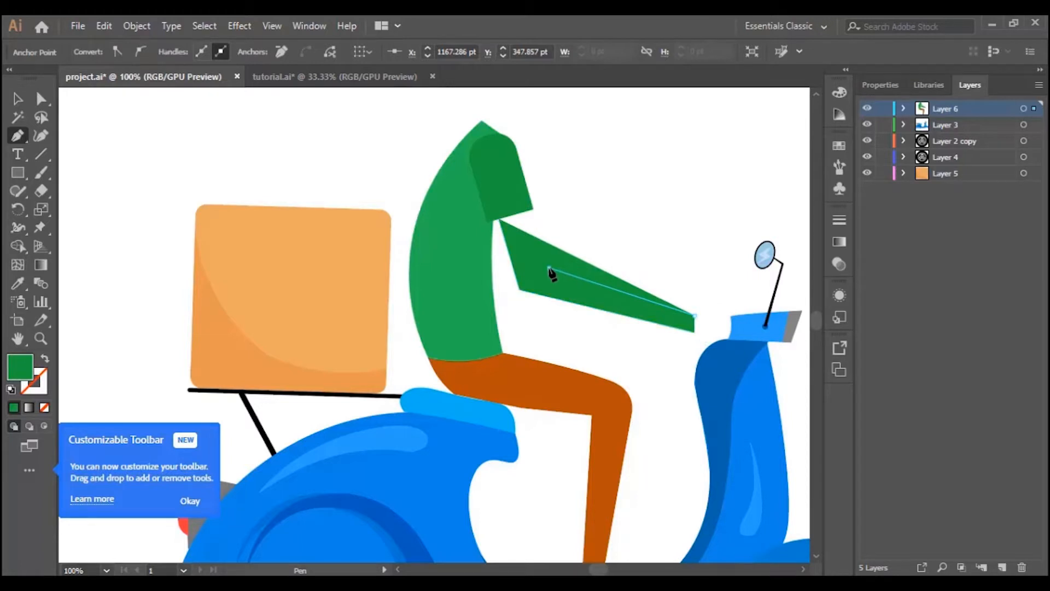
click(522, 195)
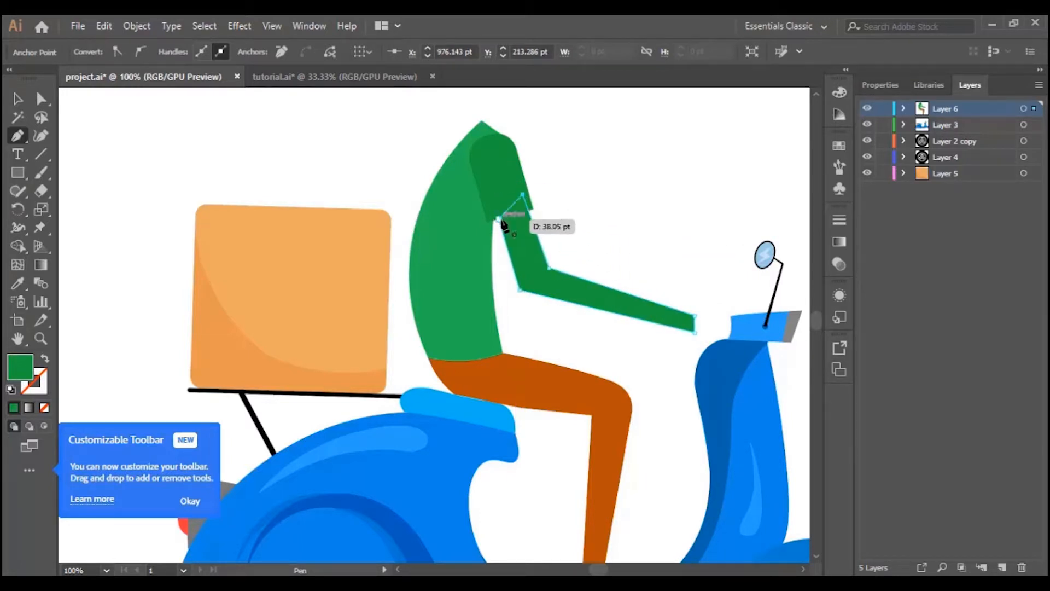
click(500, 220)
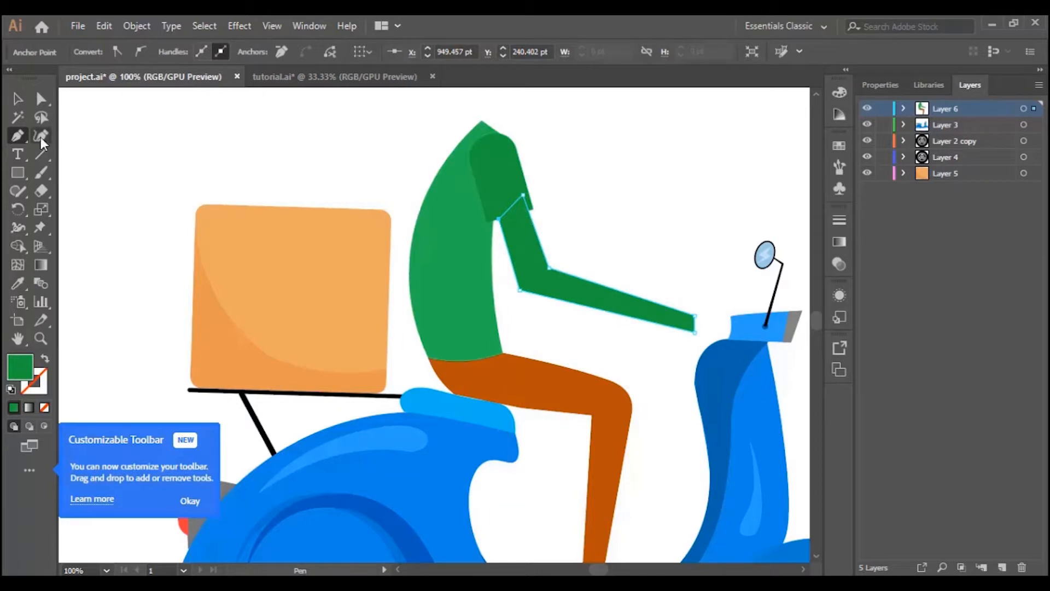
Change the arm's fill to a light sandy tan and fit its upper corner points to the sleeve hem with the Curvature tool
click(41, 137)
click(499, 224)
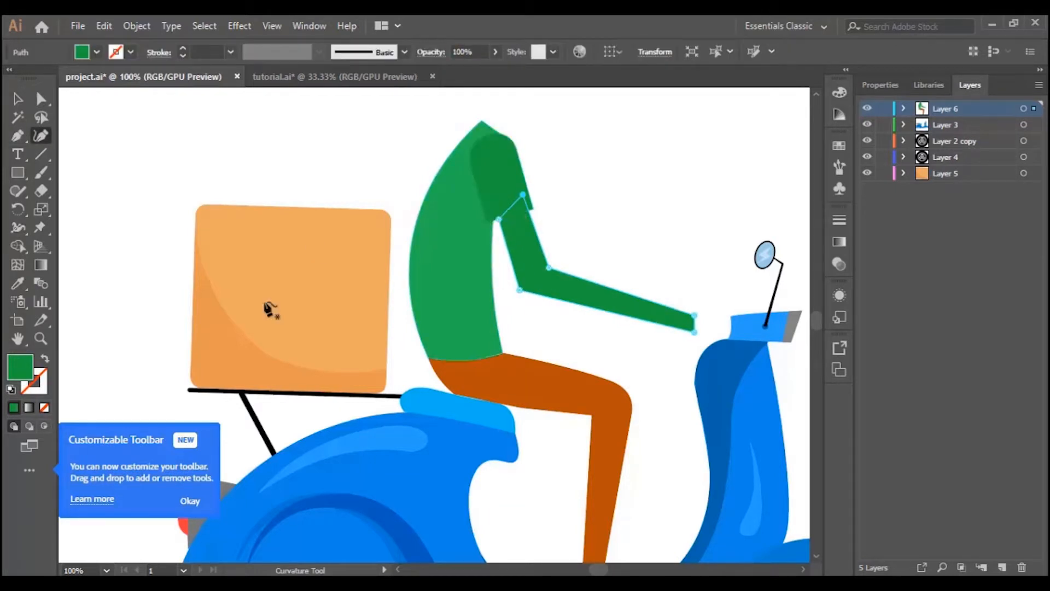
double_click(20, 367)
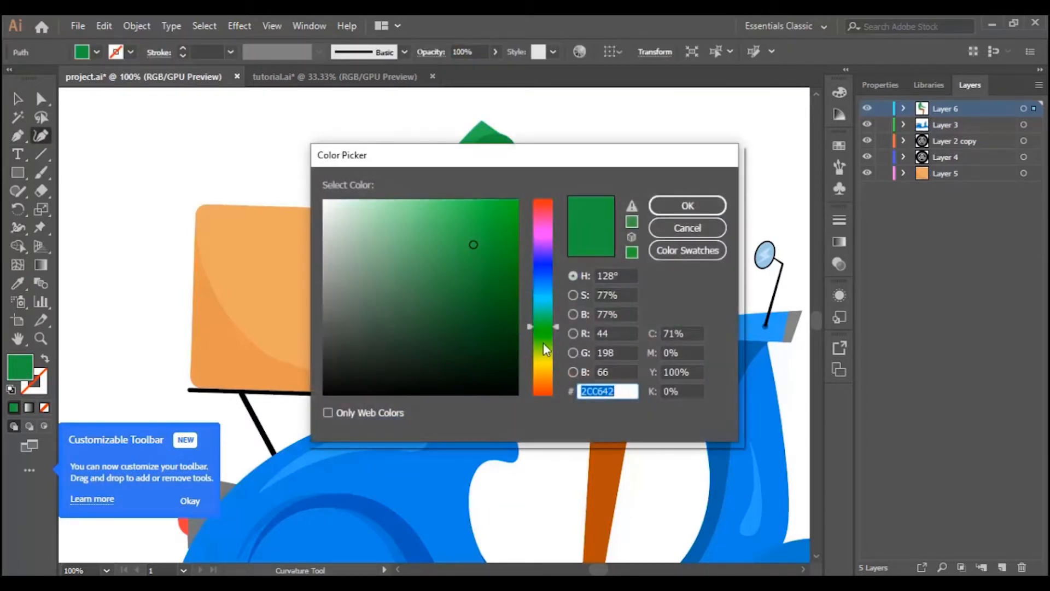
drag(549, 339, 540, 368)
drag(398, 213, 401, 225)
click(685, 207)
drag(497, 218, 526, 191)
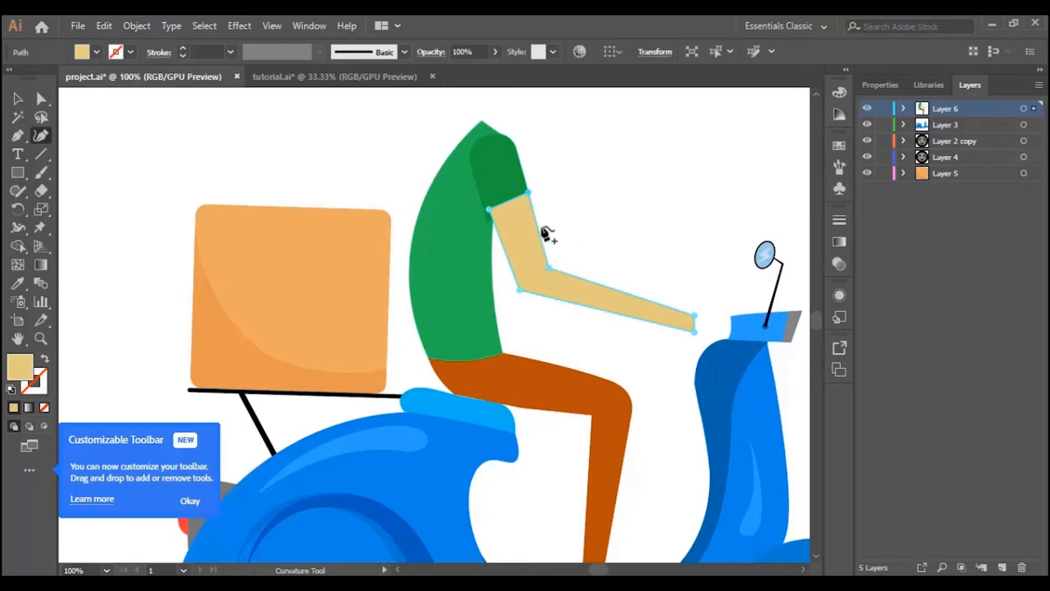
Pull the arm's upper corners up over the sleeve hem, shift its outer elbow point outward, and send the arm to the back
drag(528, 192, 484, 210)
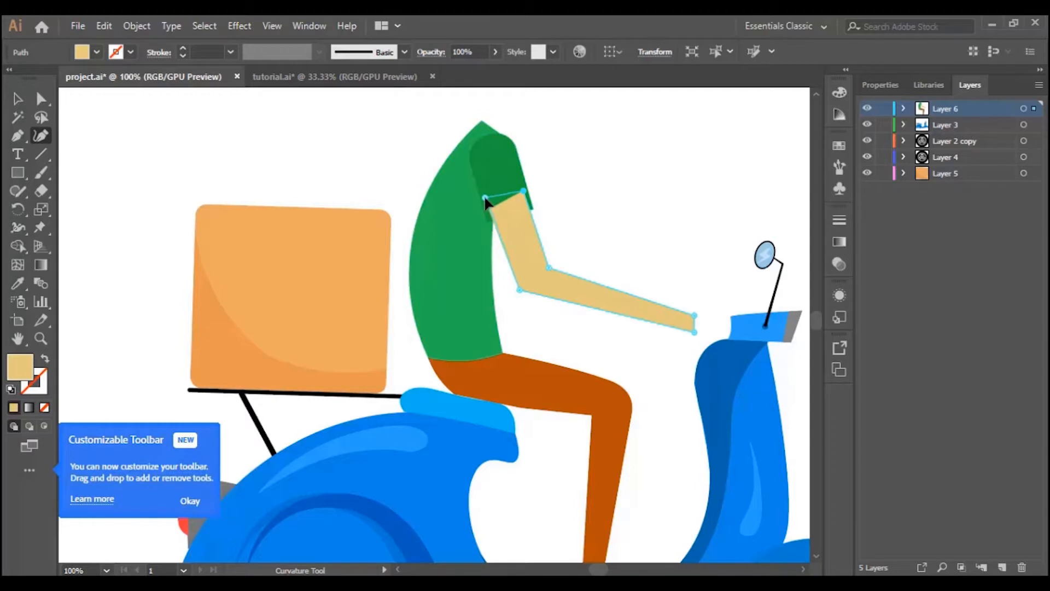
drag(519, 296, 511, 298)
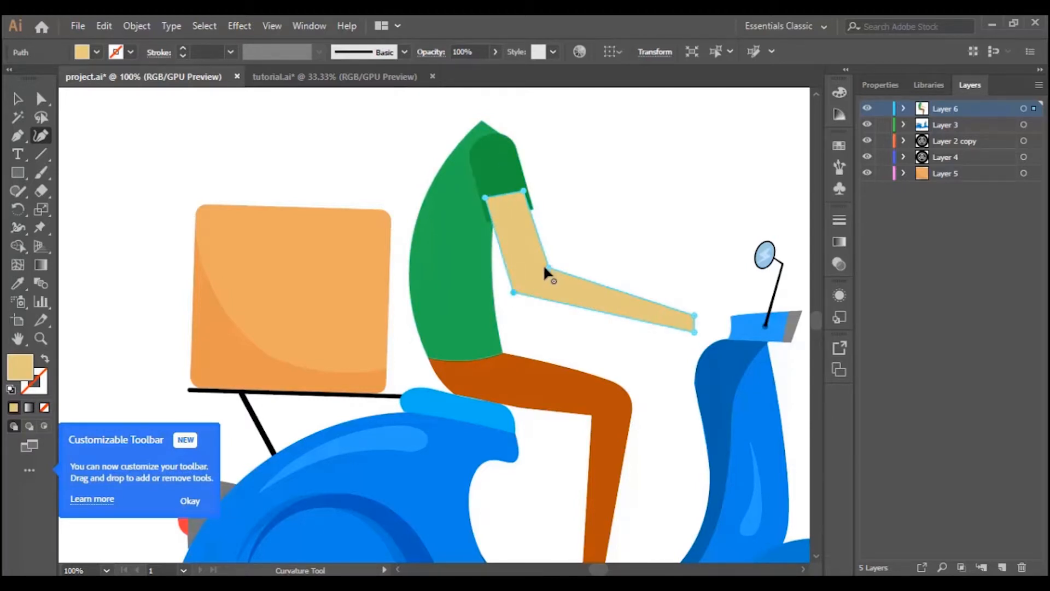
click(17, 99)
click(274, 141)
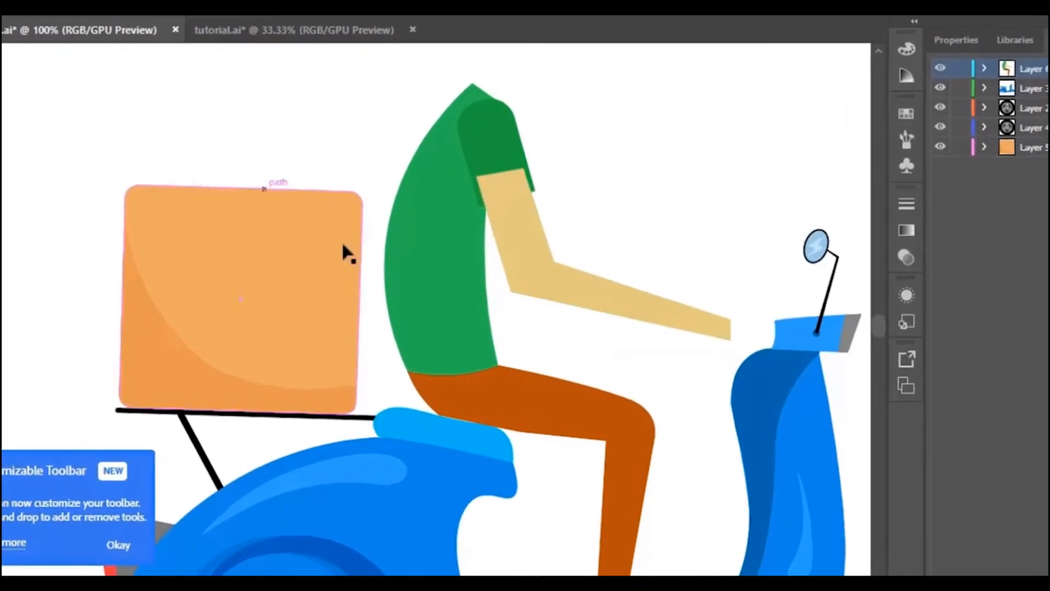
click(511, 260)
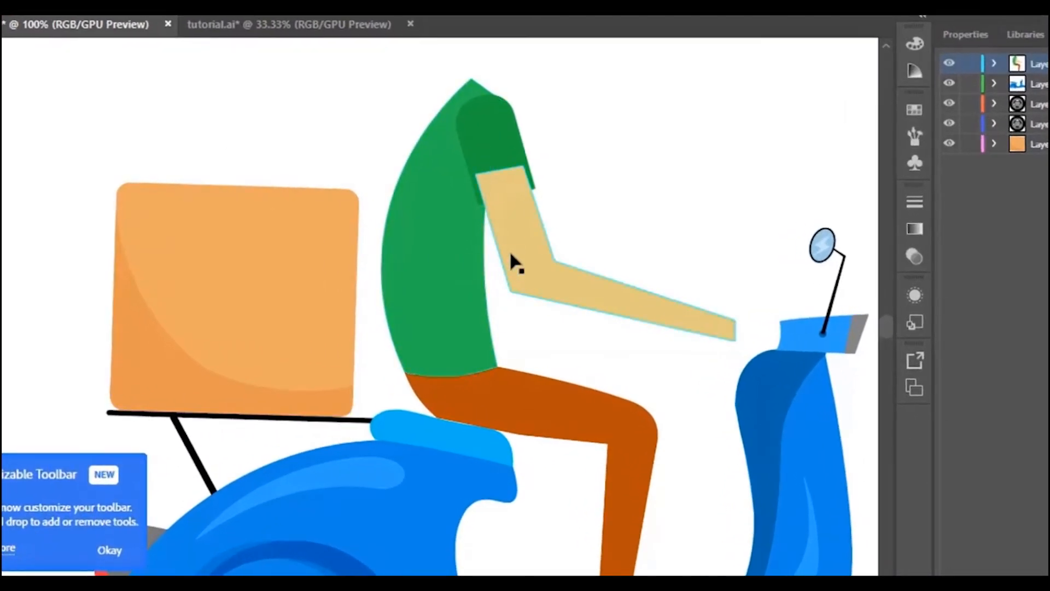
right_click(529, 257)
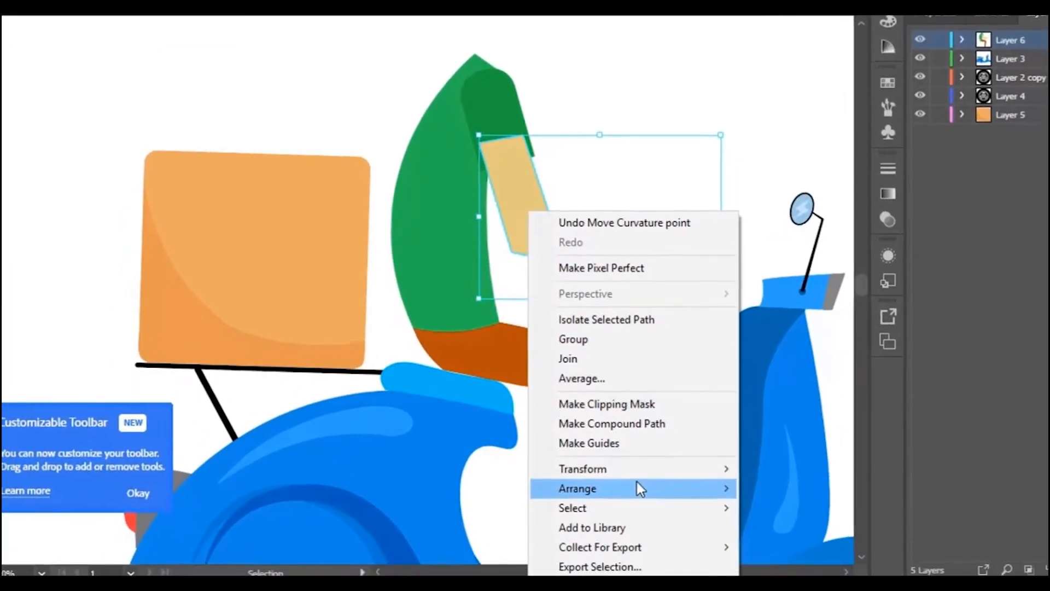
mouse_move(638, 484)
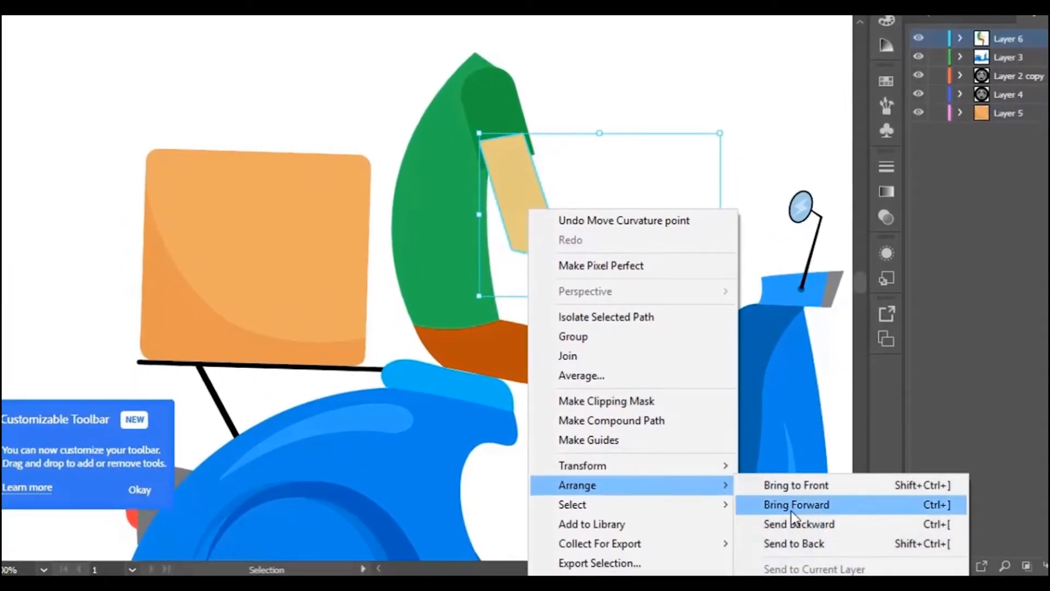
click(743, 544)
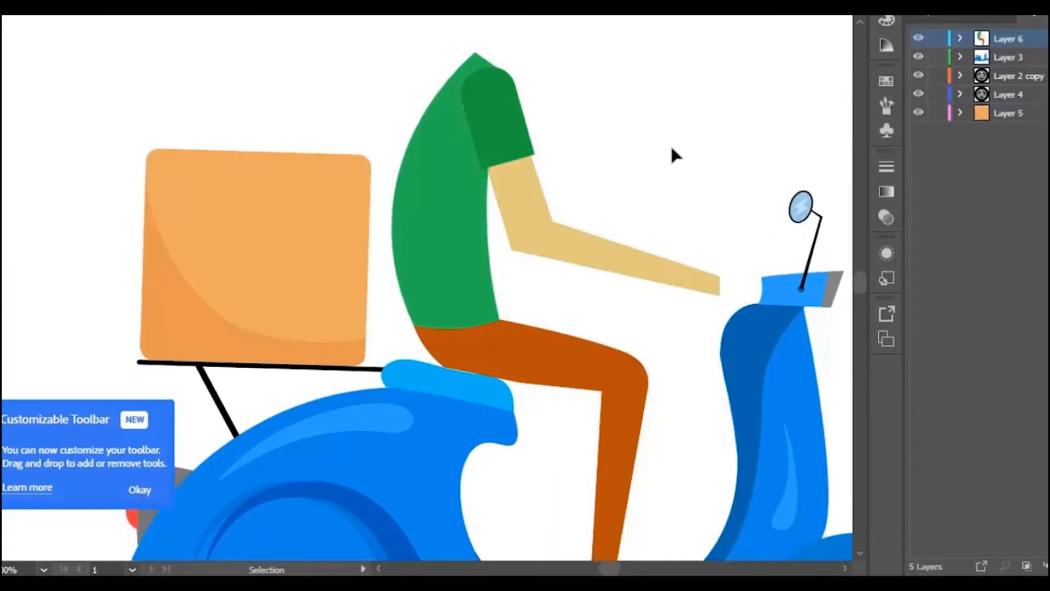
Draw a closed, rounded hand with the Pen tool, running from the wrist end of the arm to the edge of the handlebar
scroll(668, 158, up, 3)
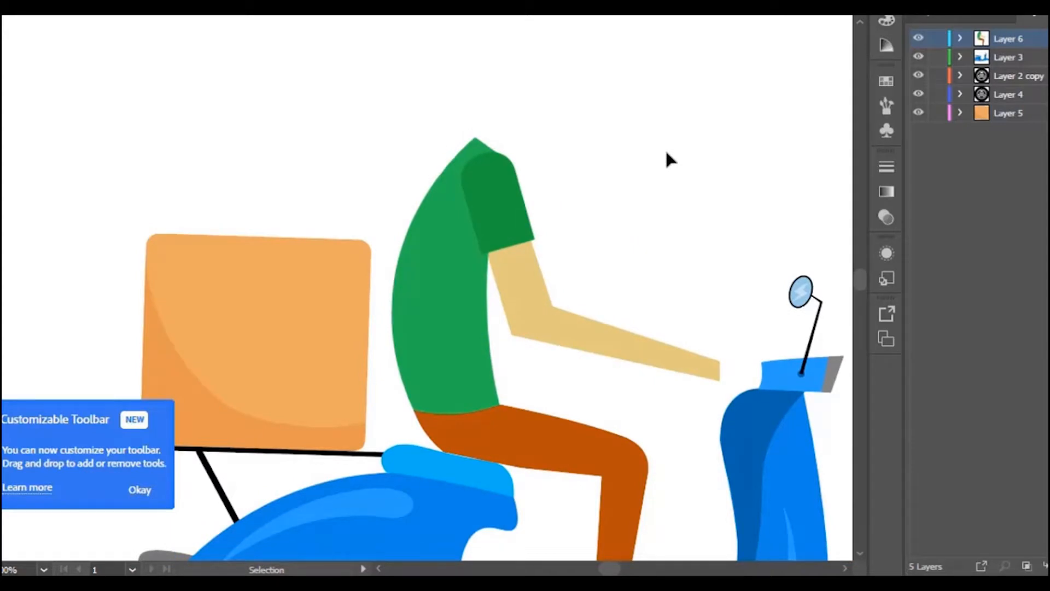
scroll(645, 168, down, 7)
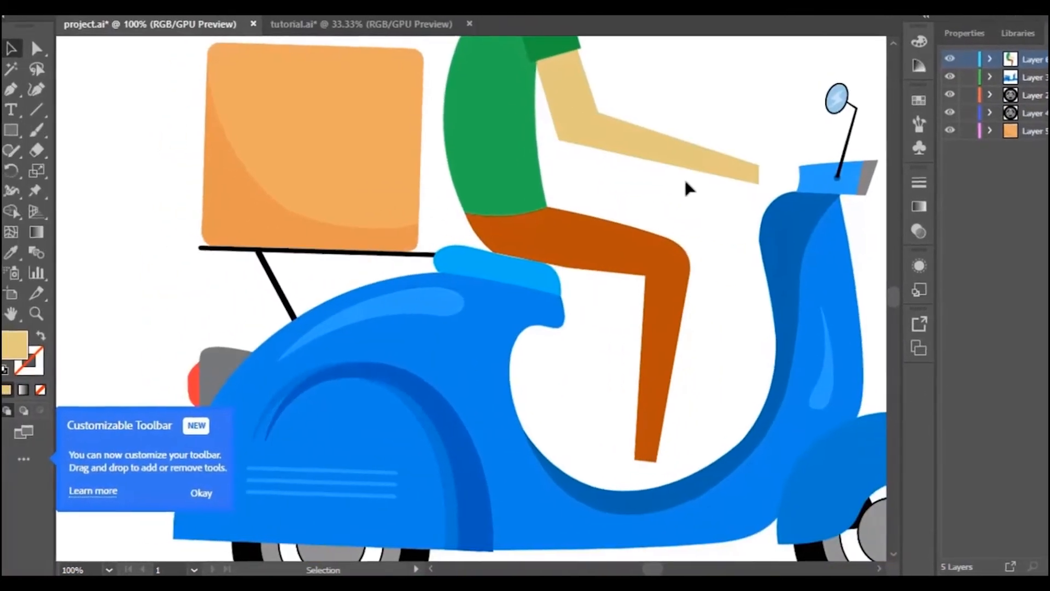
scroll(643, 168, up, 4)
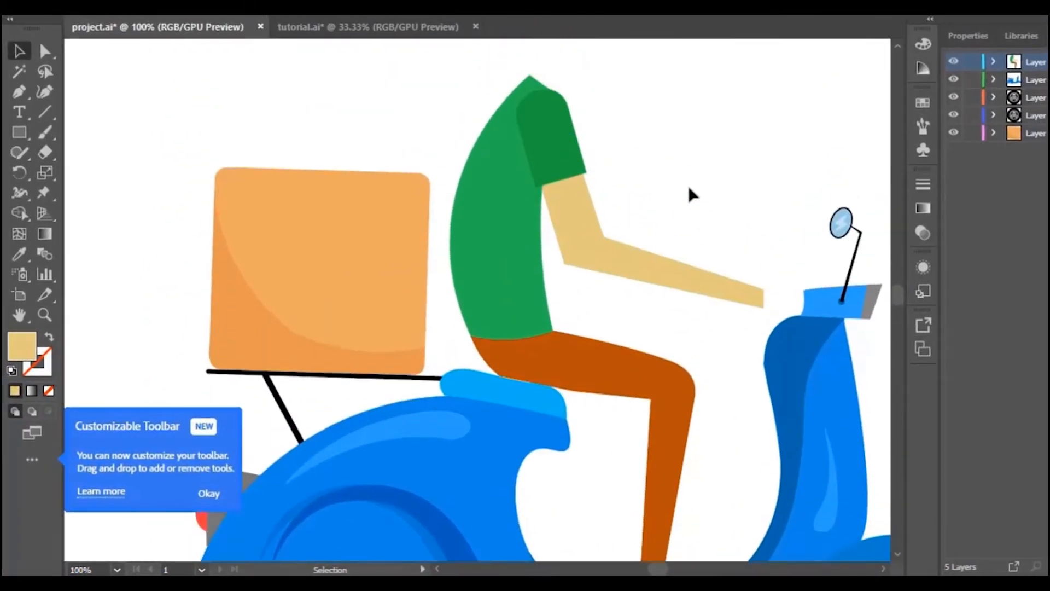
key(z)
click(783, 368)
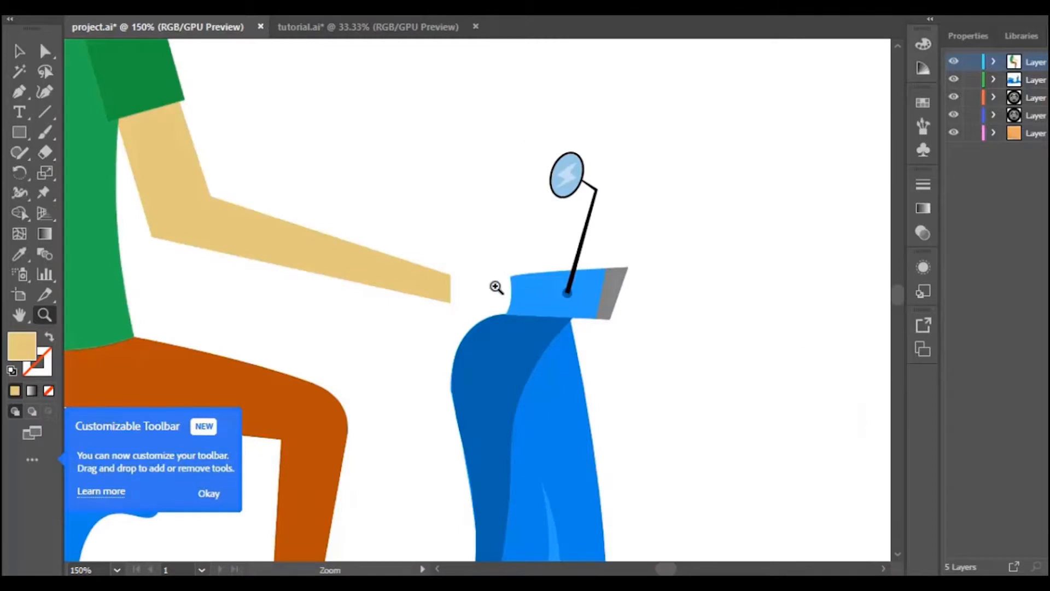
click(462, 295)
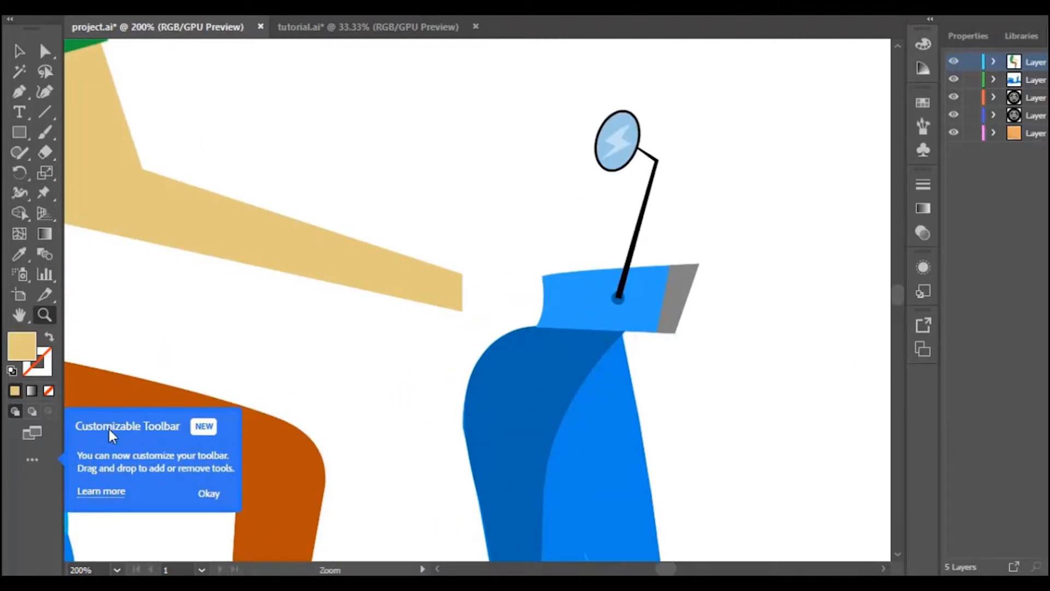
click(19, 92)
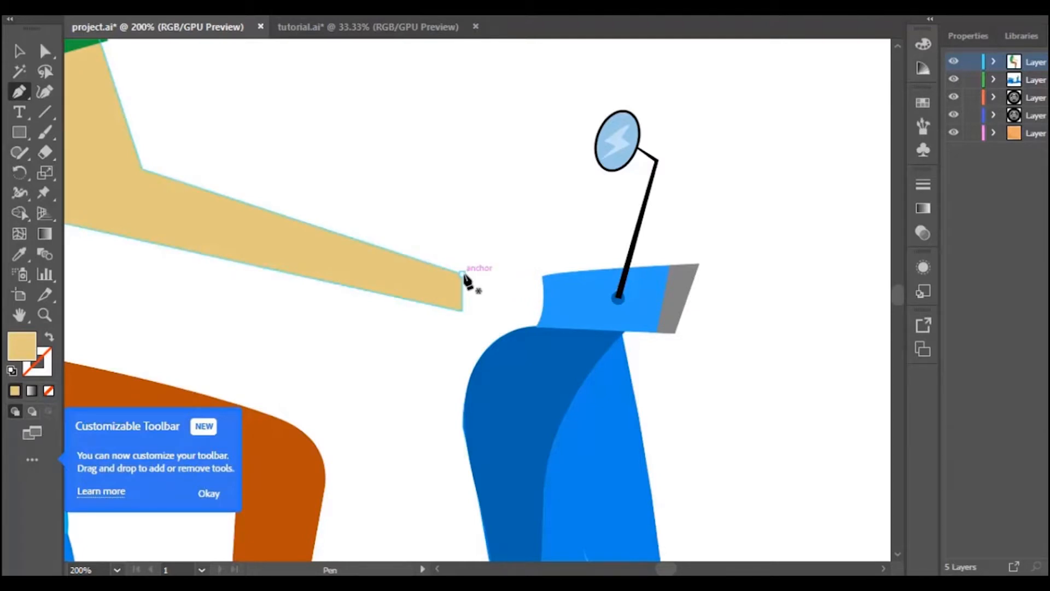
click(462, 273)
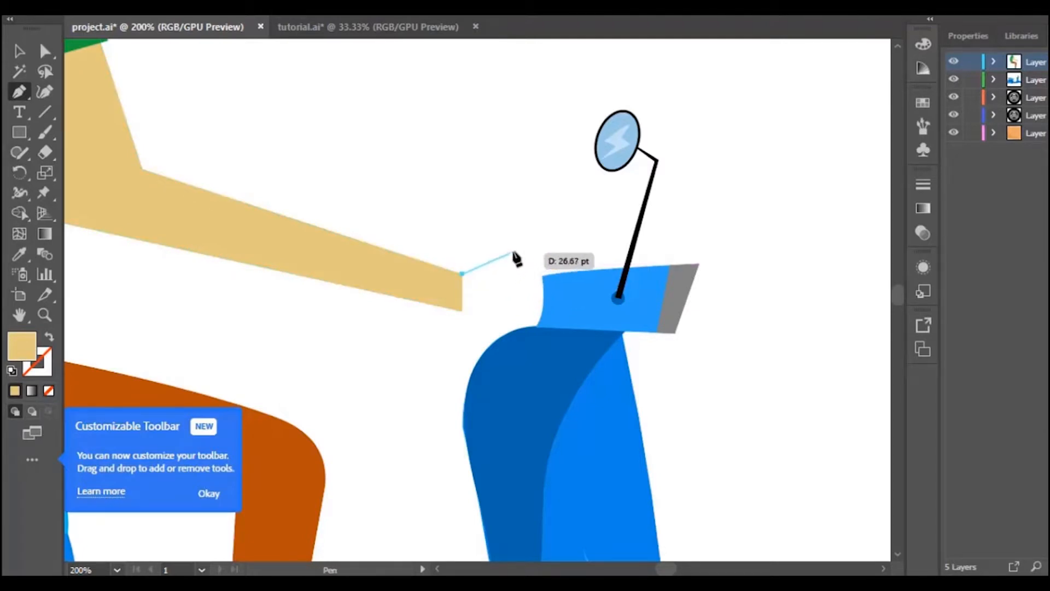
drag(501, 229, 516, 237)
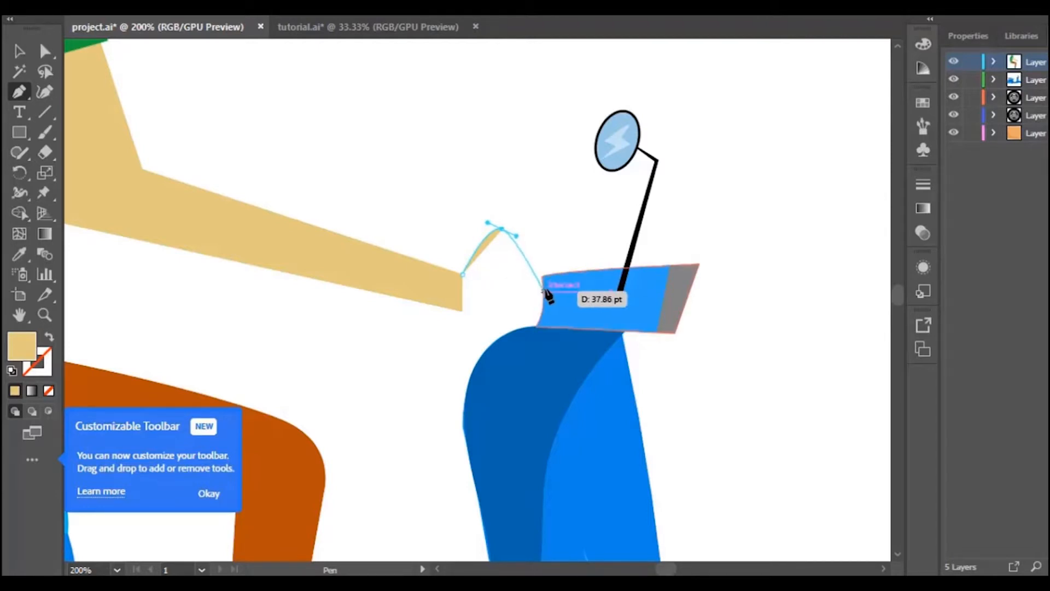
drag(540, 311, 539, 321)
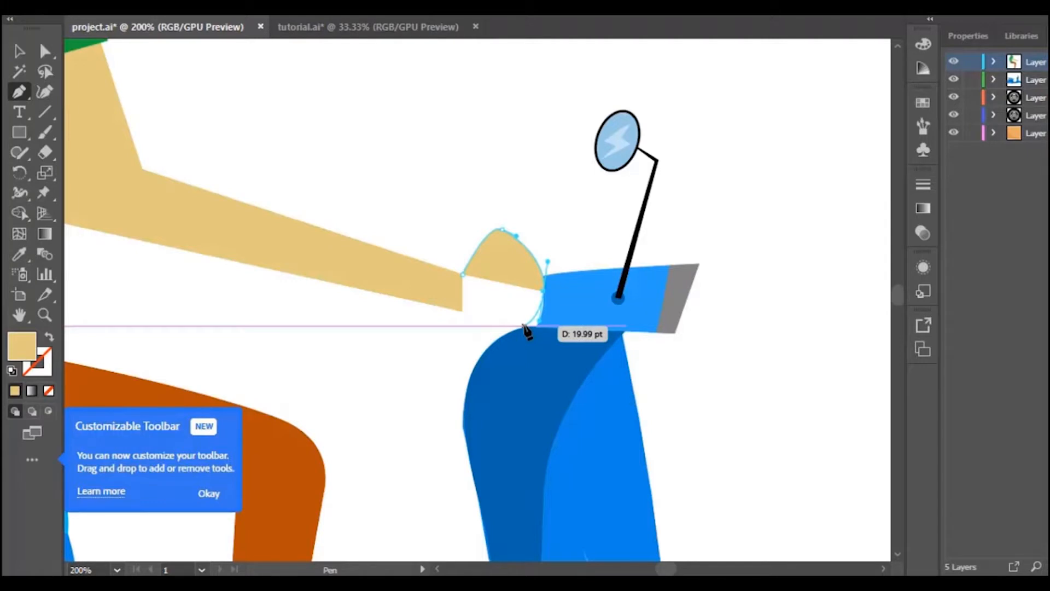
drag(524, 325, 500, 326)
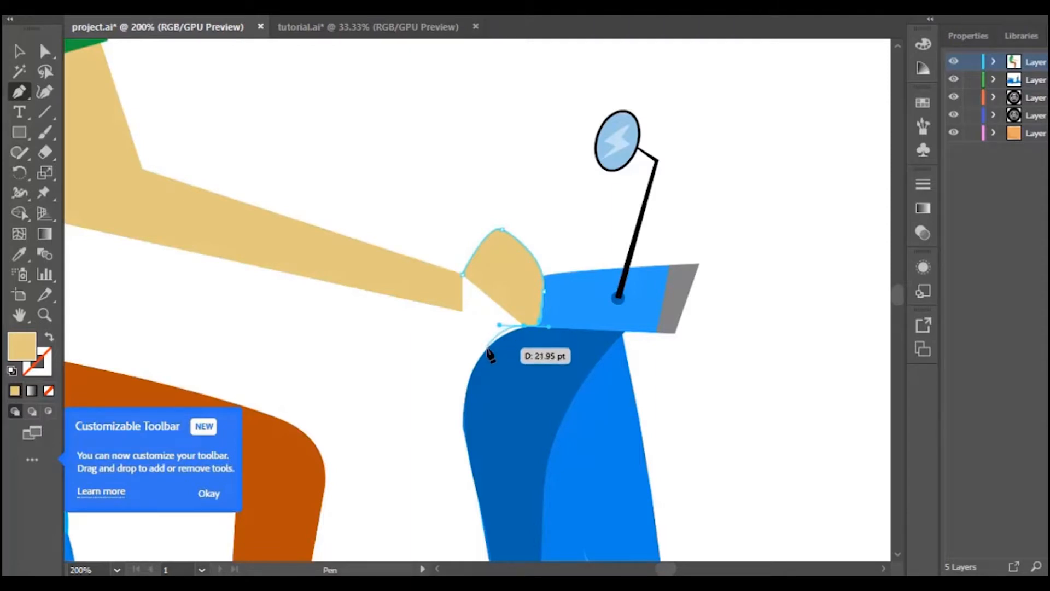
drag(462, 313, 431, 280)
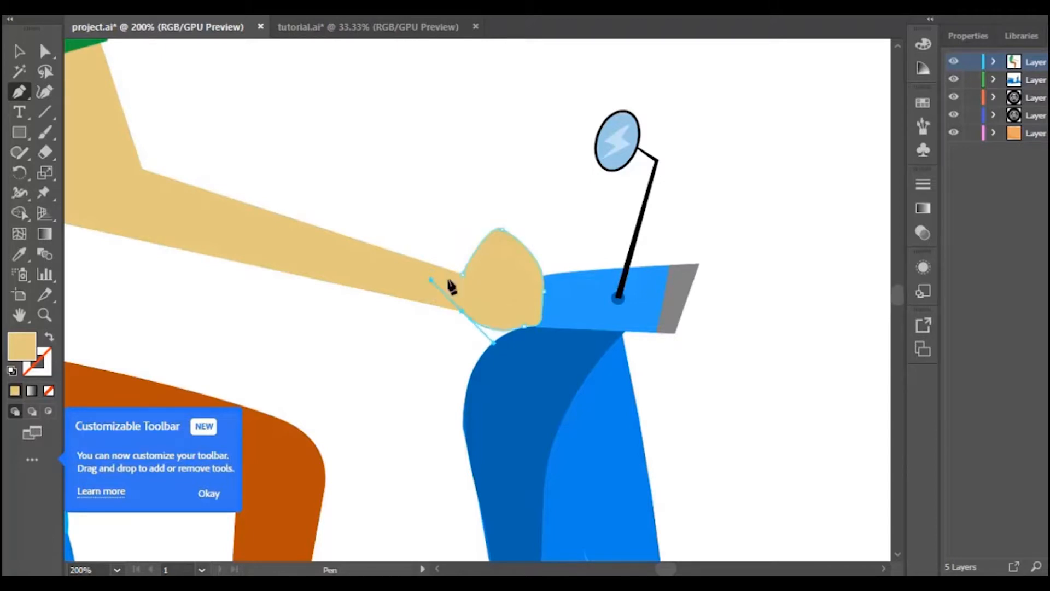
click(462, 311)
click(462, 274)
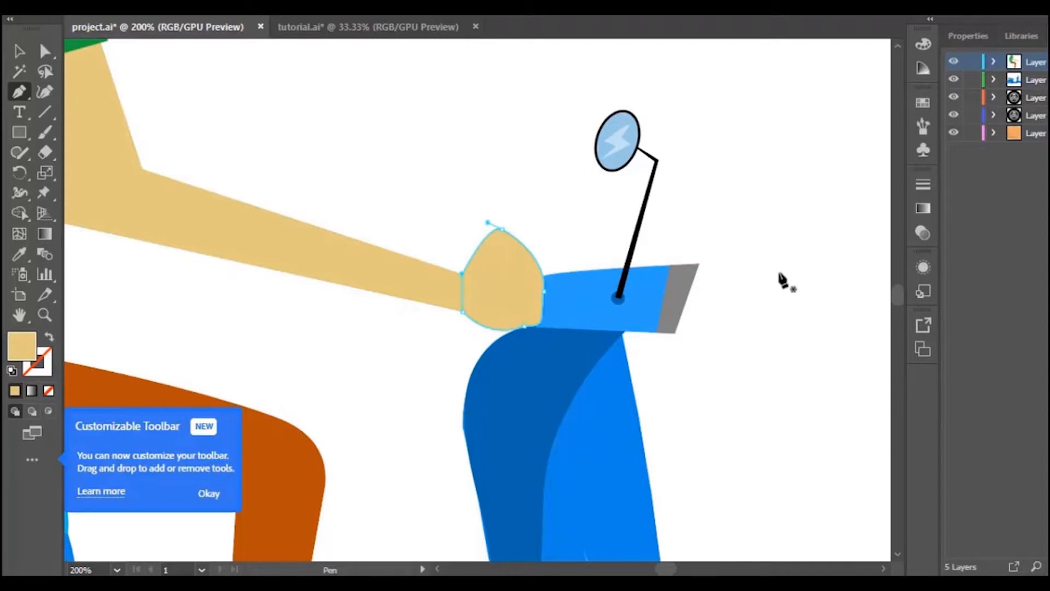
key(v)
click(466, 169)
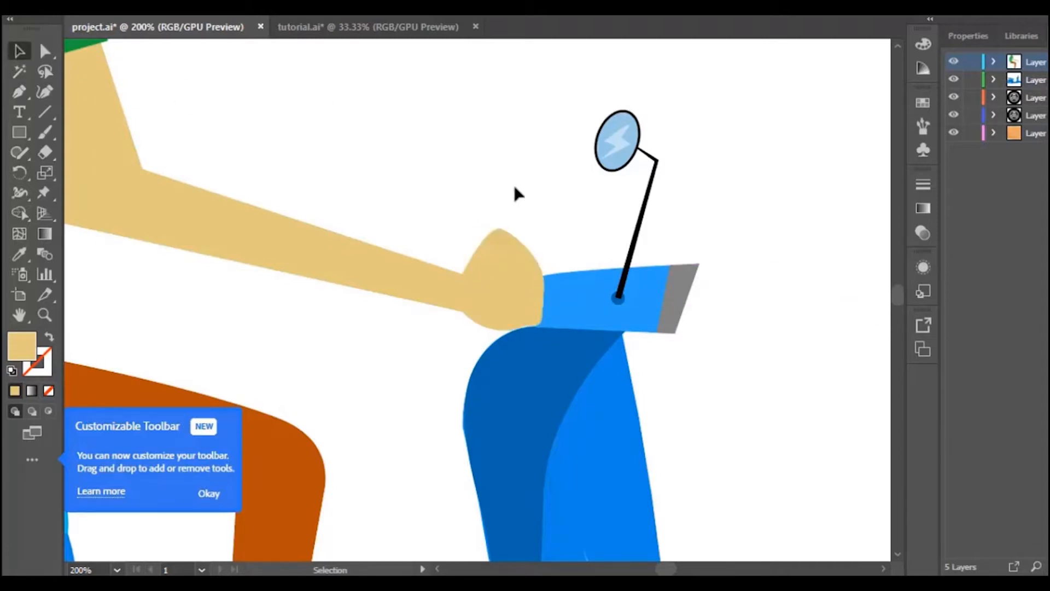
Draw a short curved finger crease with the Pen tool from inside the hand to its edge at the handlebar
click(520, 300)
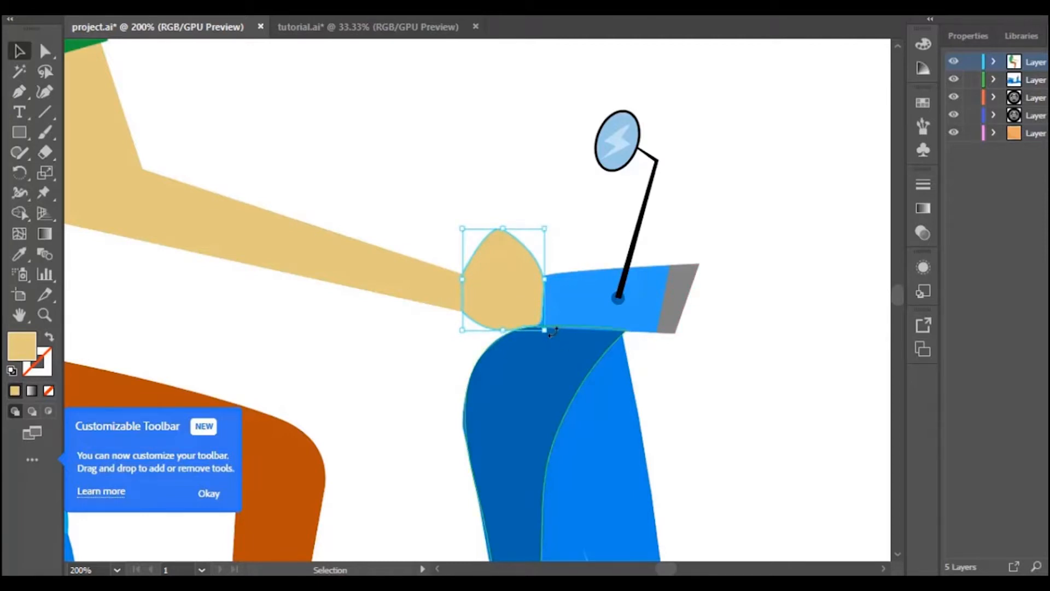
click(21, 98)
drag(502, 263, 564, 293)
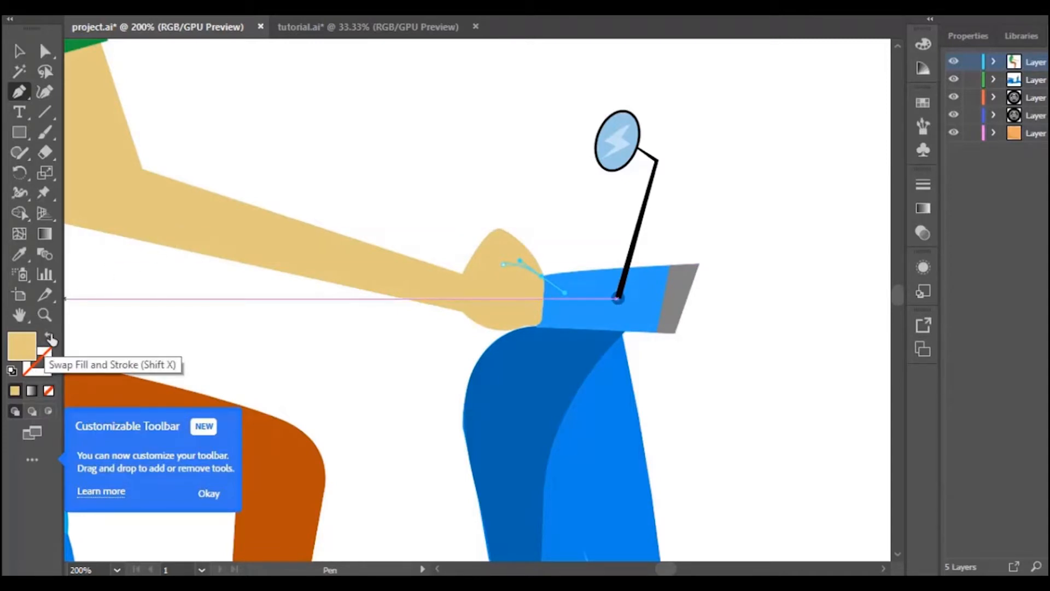
Swap the crease's fill and stroke, and change its stroke to a darker brownish tan
click(51, 338)
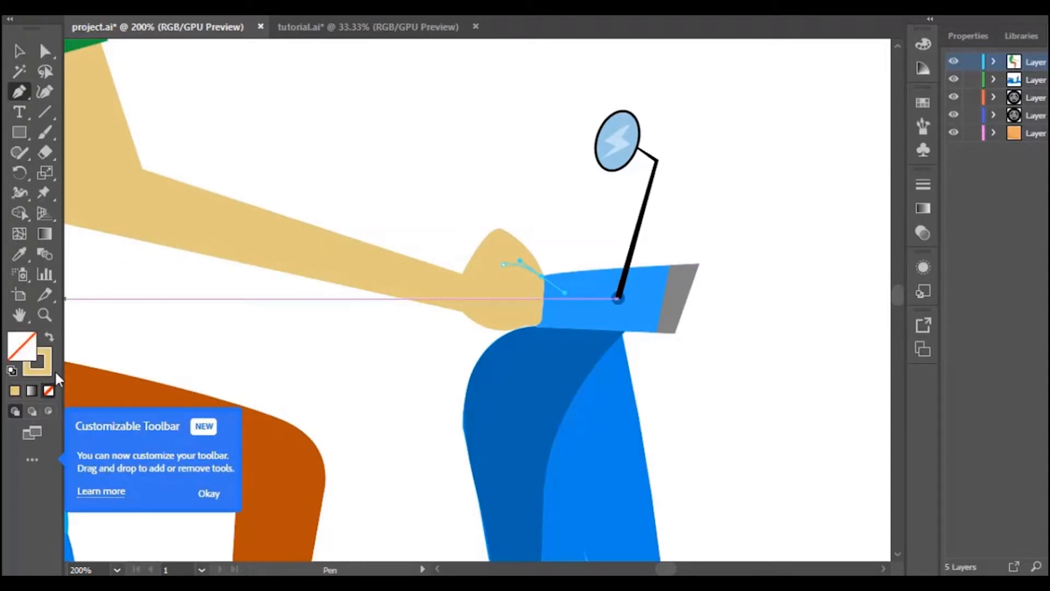
double_click(43, 367)
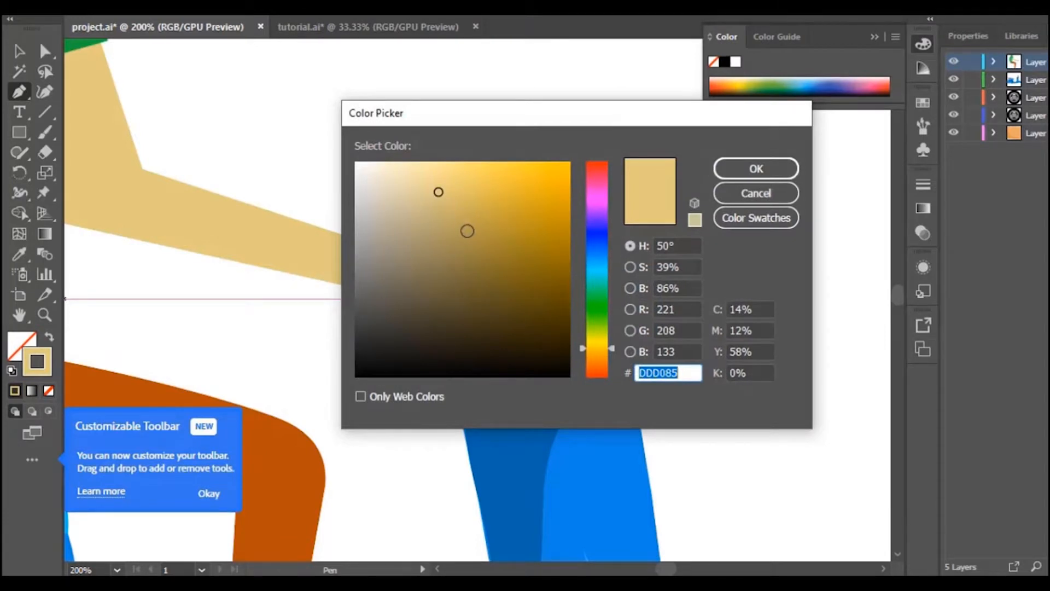
click(469, 239)
click(467, 223)
click(756, 169)
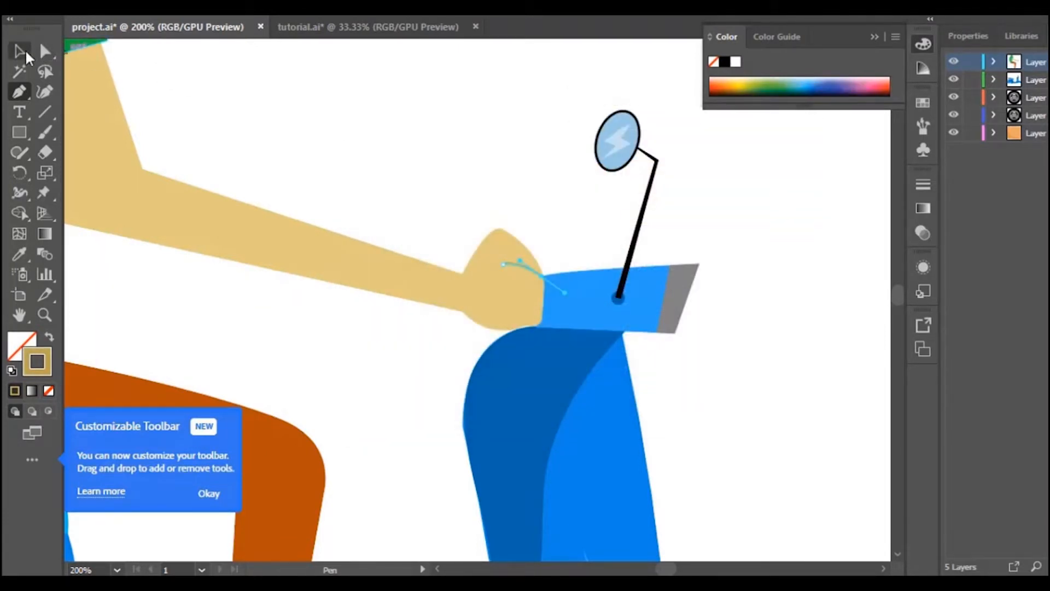
click(20, 51)
click(444, 143)
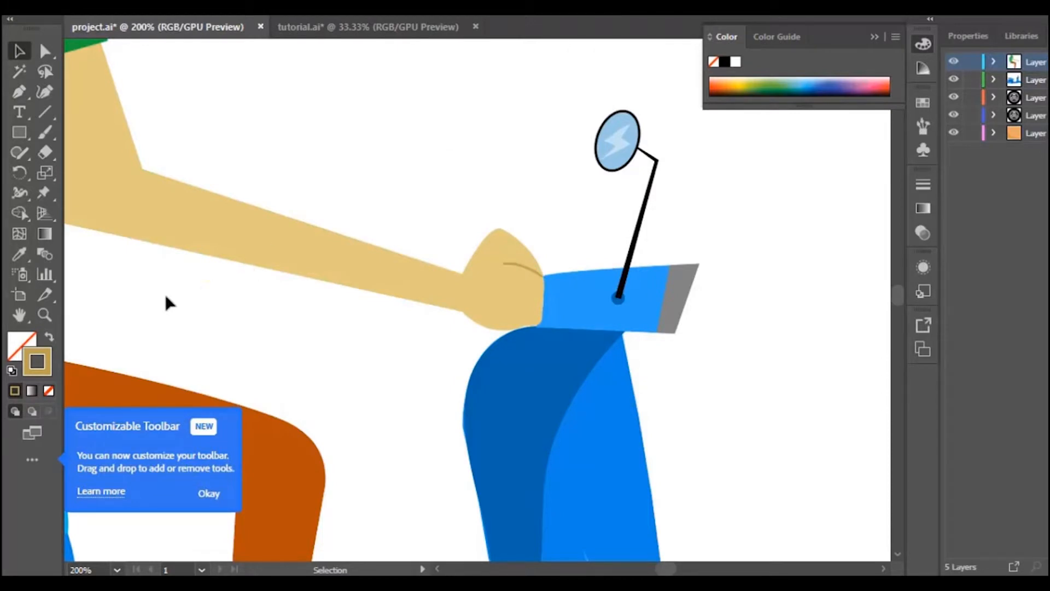
Dismiss the toolbar tip and taper the crease with the Width tool, thickening its inner end and narrowing its handlebar end to a point
click(45, 315)
click(526, 285)
click(440, 282)
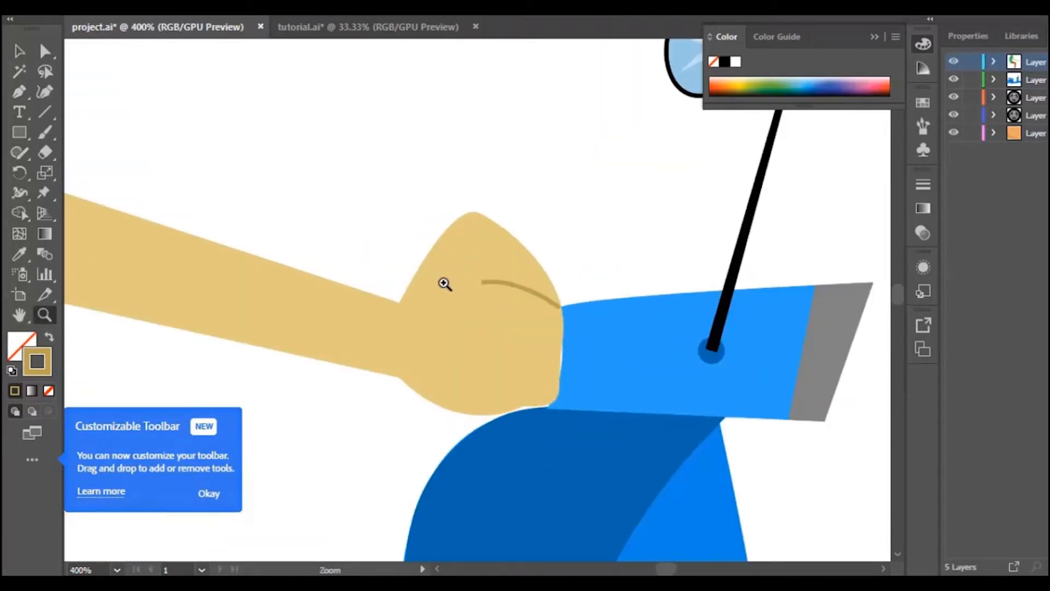
click(487, 282)
key(v)
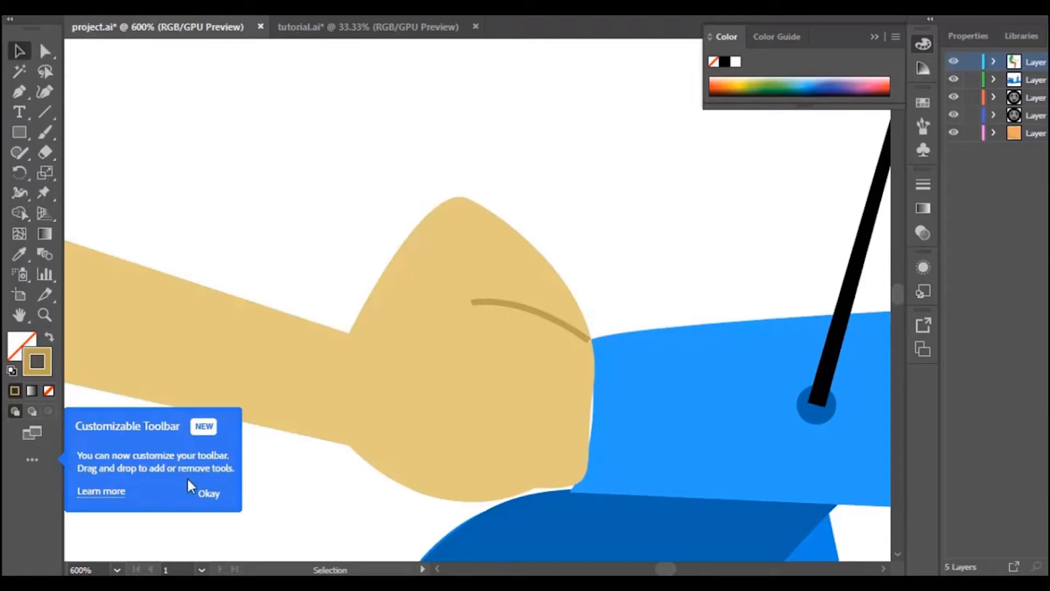
click(207, 499)
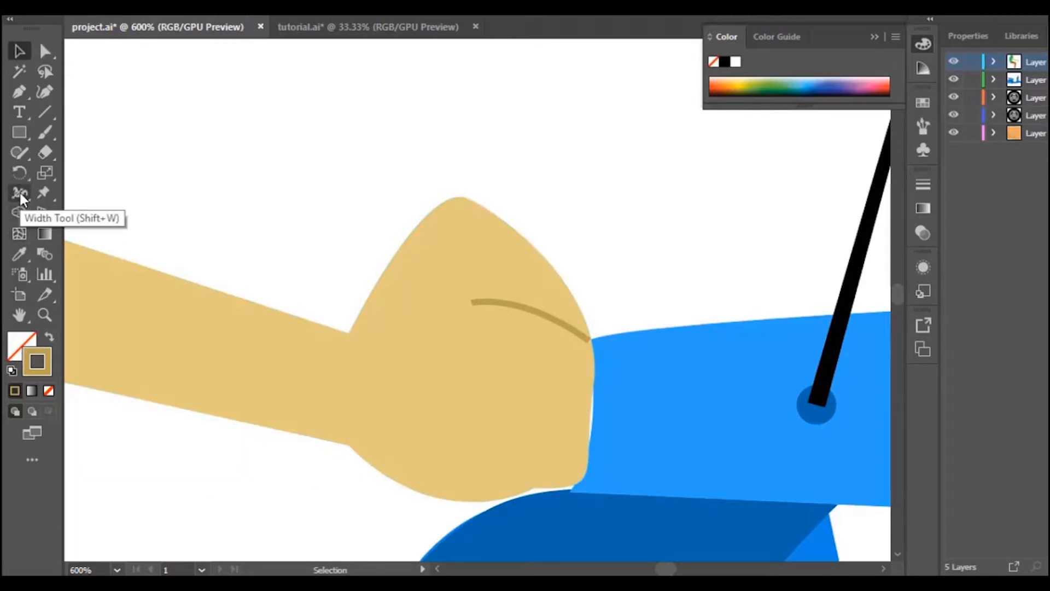
click(21, 195)
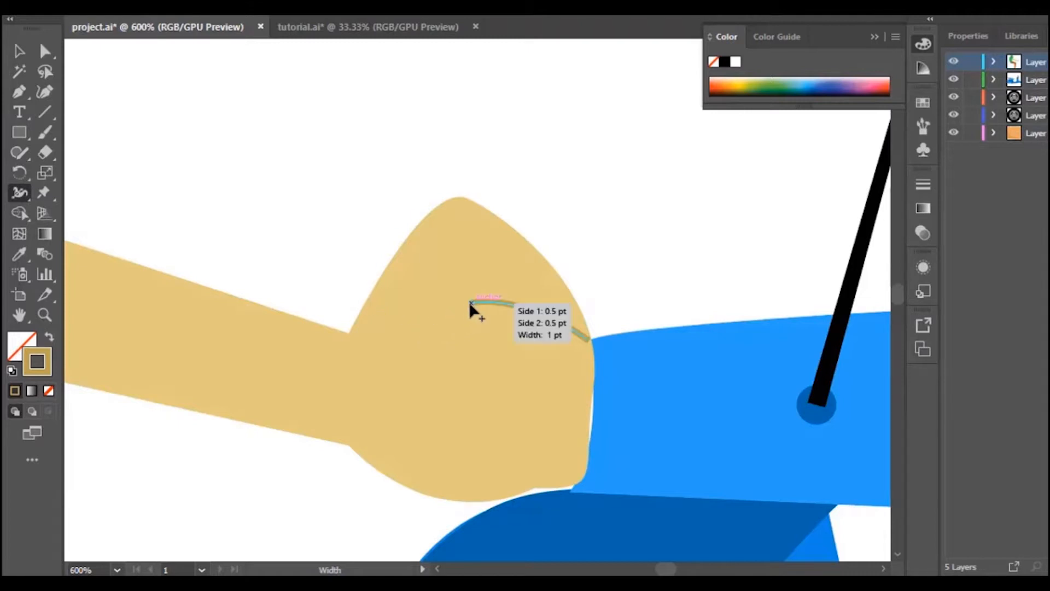
drag(471, 303, 476, 297)
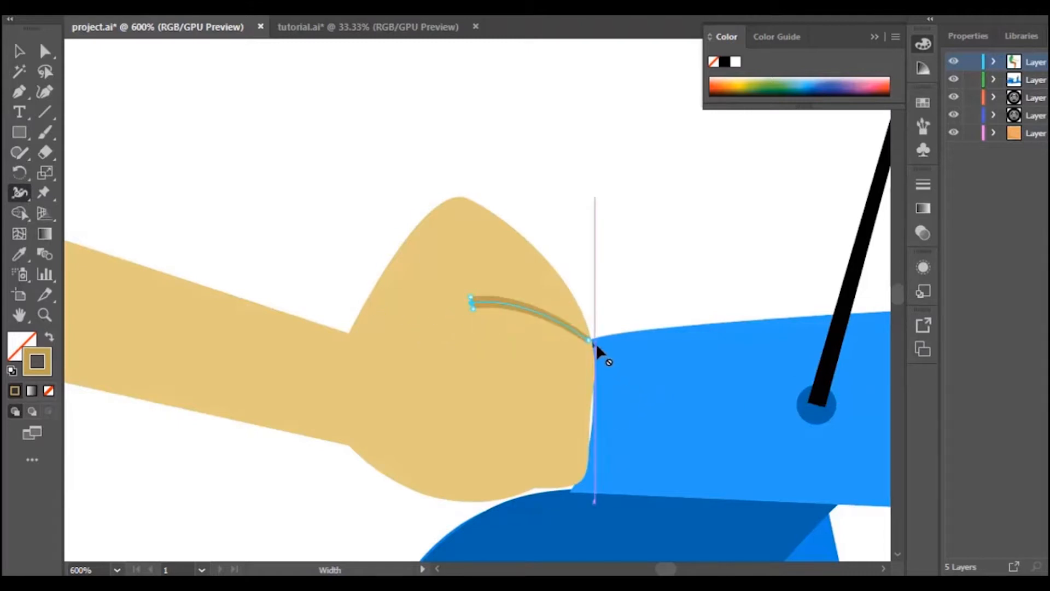
mouse_move(588, 343)
mouse_down()
mouse_move(600, 344)
mouse_move(589, 342)
mouse_up()
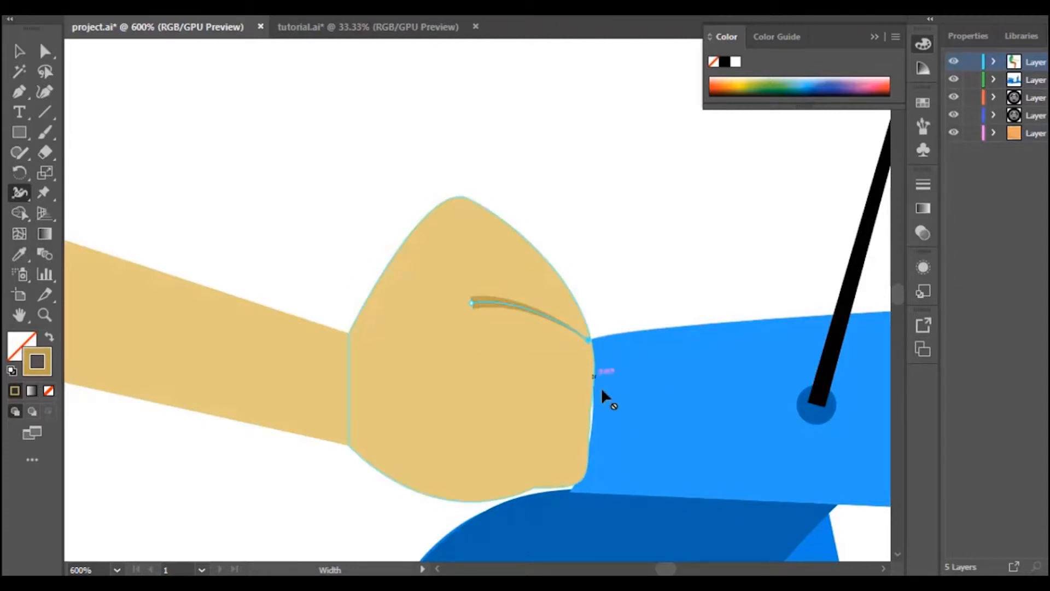
click(19, 51)
click(195, 121)
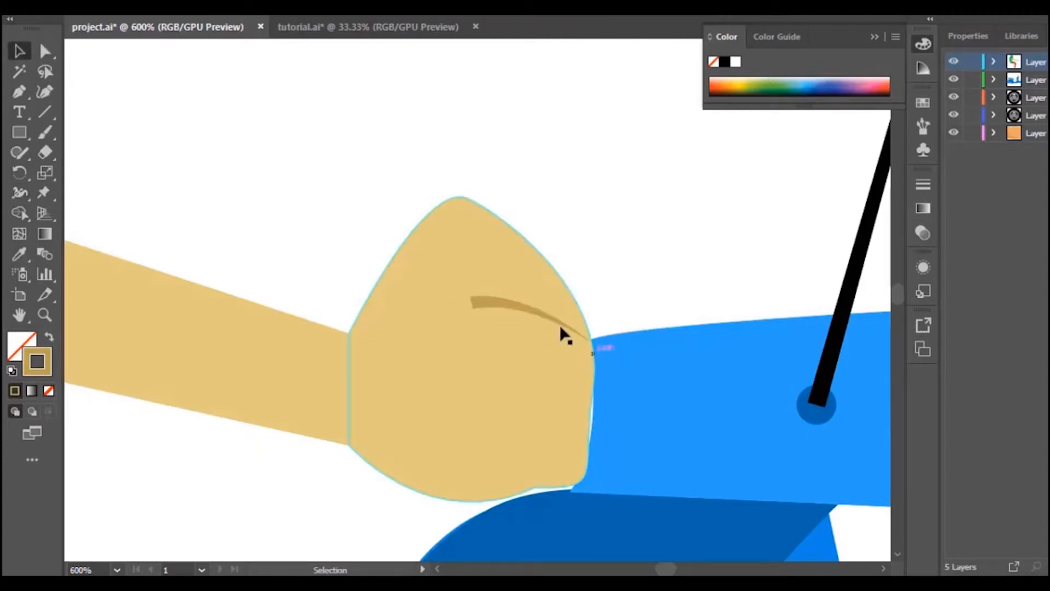
Rotate the crease slightly clockwise and nudge it so its pointed end meets the hand's edge at the handlebar
click(523, 312)
drag(602, 328, 540, 303)
key(Left)
key(Left)
key(Right)
key(Right)
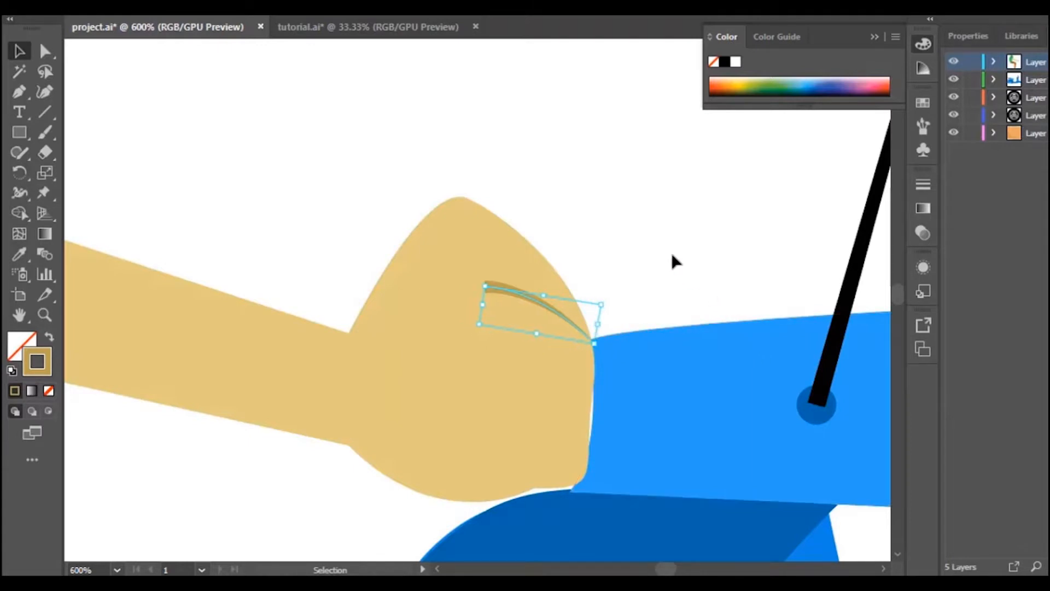
click(667, 279)
Duplicate the crease twice below the original to mark the separate fingers on the hand
click(536, 303)
mouse_move(536, 303)
mouse_down()
mouse_move(530, 342)
mouse_move(551, 368)
mouse_move(539, 388)
mouse_up()
click(690, 235)
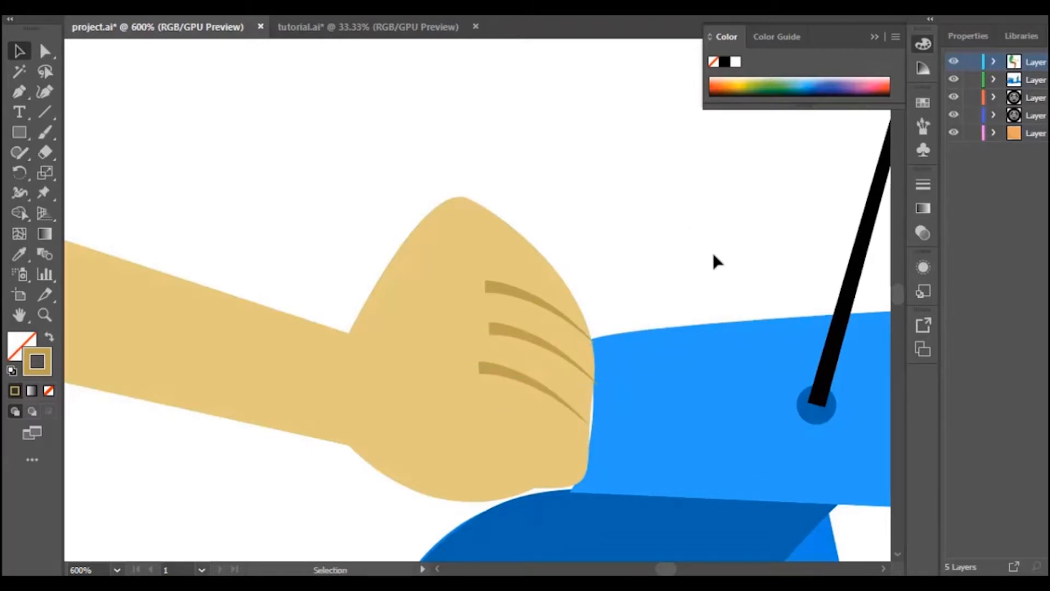
Move the three finger creases further down the hand, spacing them out with their pointed ends at the handlebar edge
drag(523, 385, 528, 386)
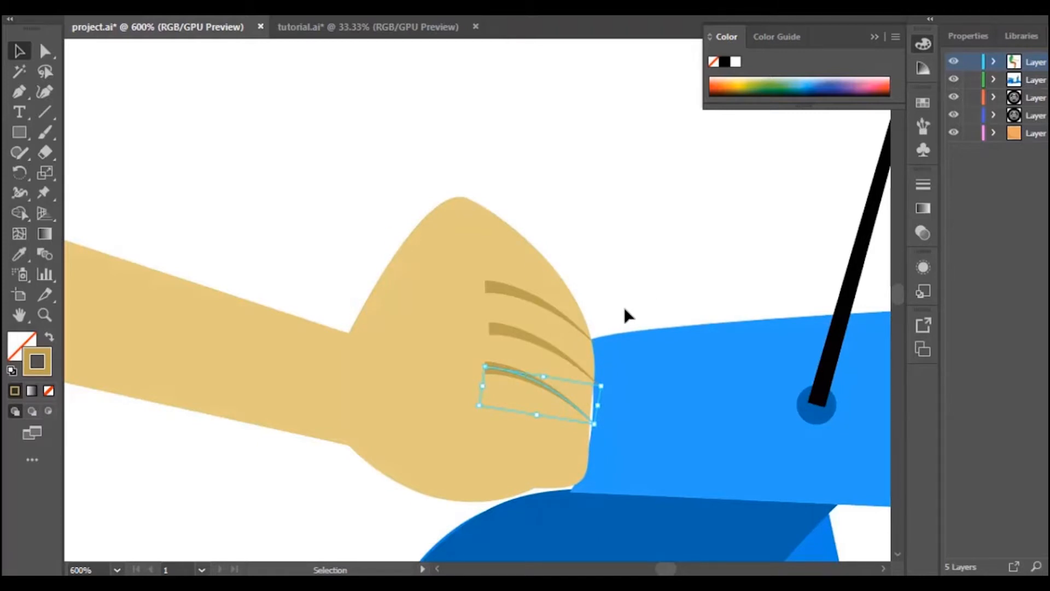
click(639, 241)
drag(545, 400, 539, 413)
click(551, 347)
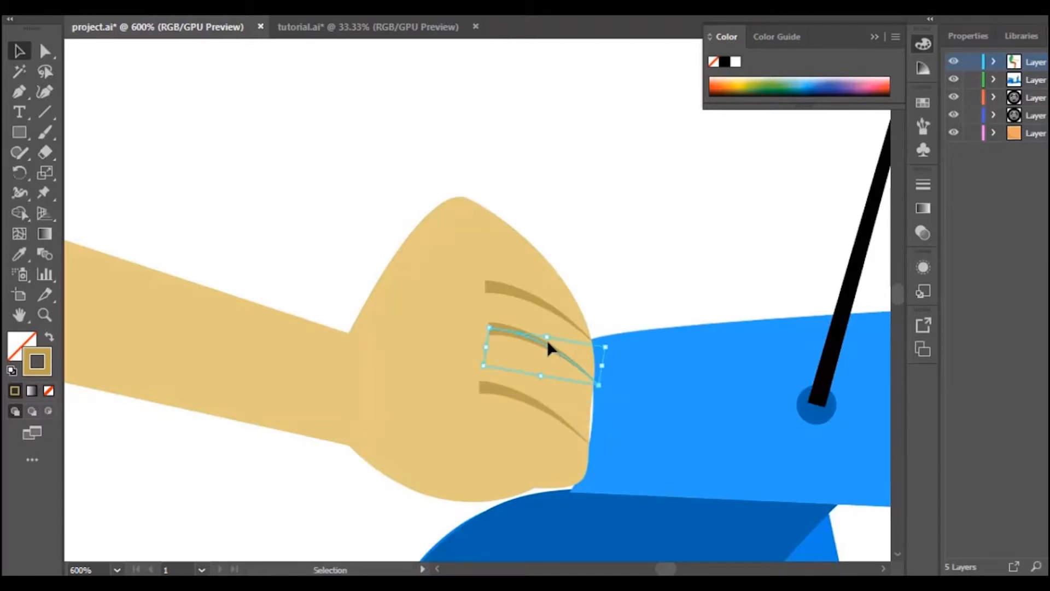
double_click(553, 355)
click(612, 248)
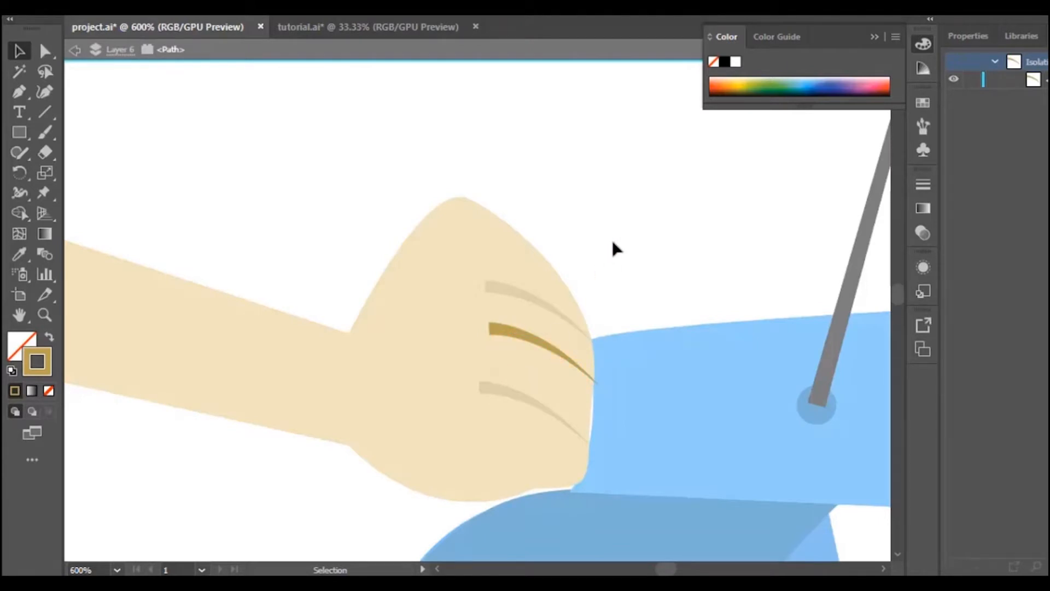
double_click(607, 251)
drag(538, 346, 535, 359)
drag(542, 305, 538, 315)
click(676, 199)
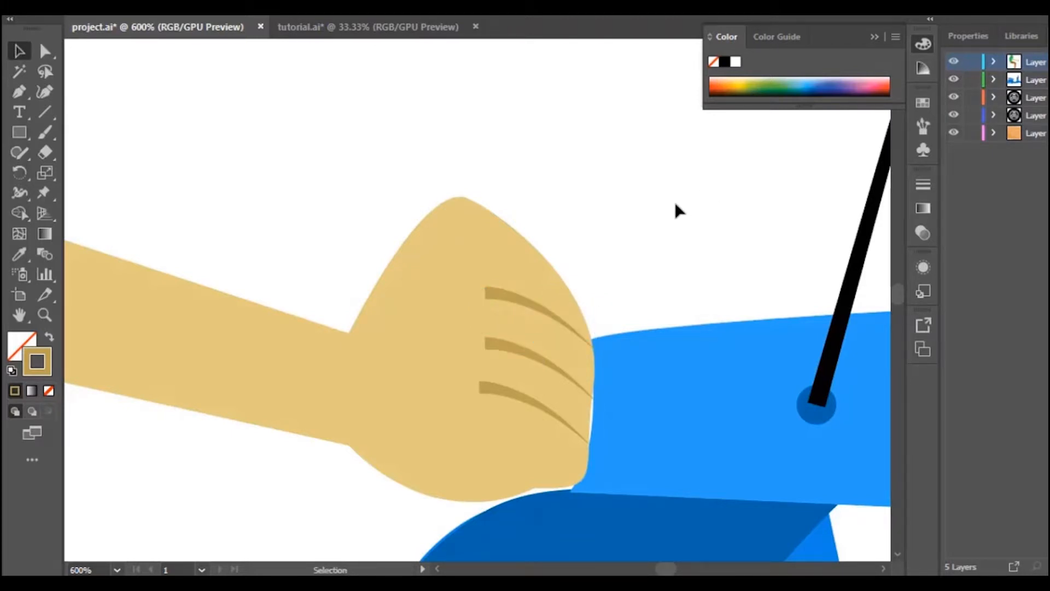
Draw a small circle with the Ellipse tool on the lower part of the hand, over the lowest crease
scroll(470, 227, down, 2)
click(20, 132)
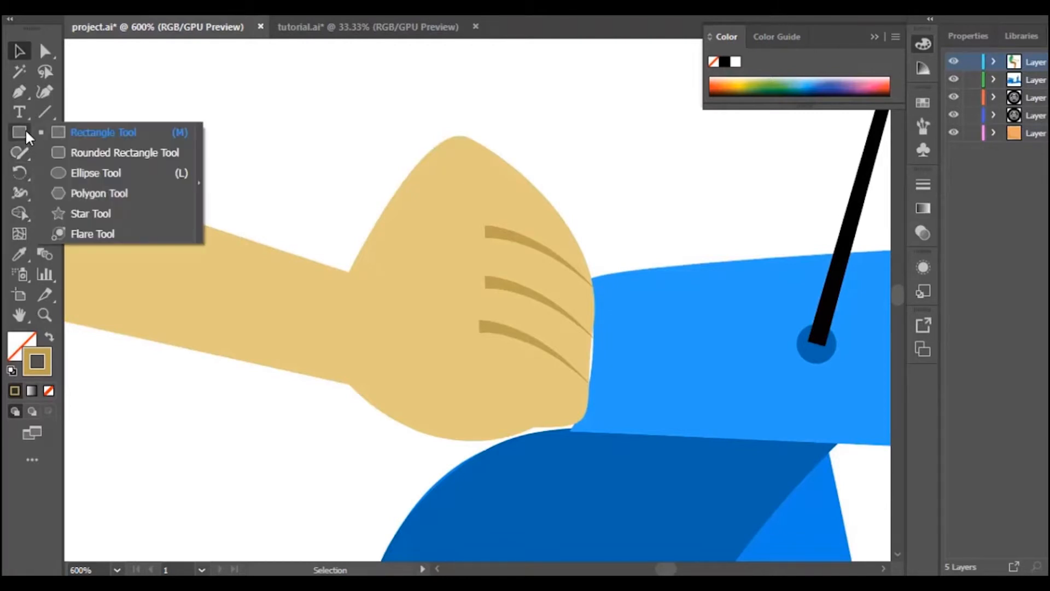
click(91, 174)
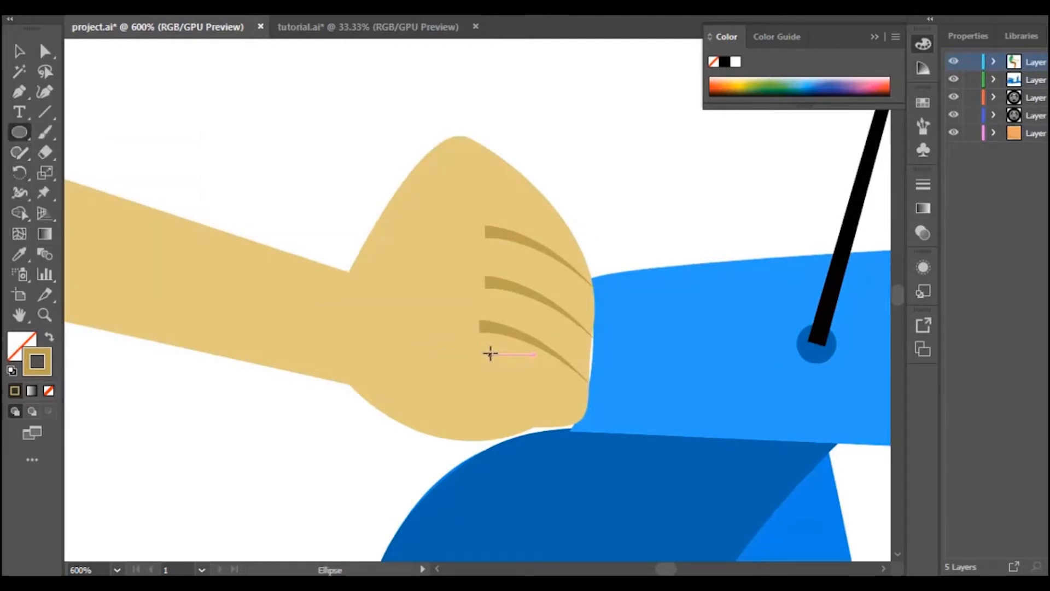
drag(453, 318, 510, 383)
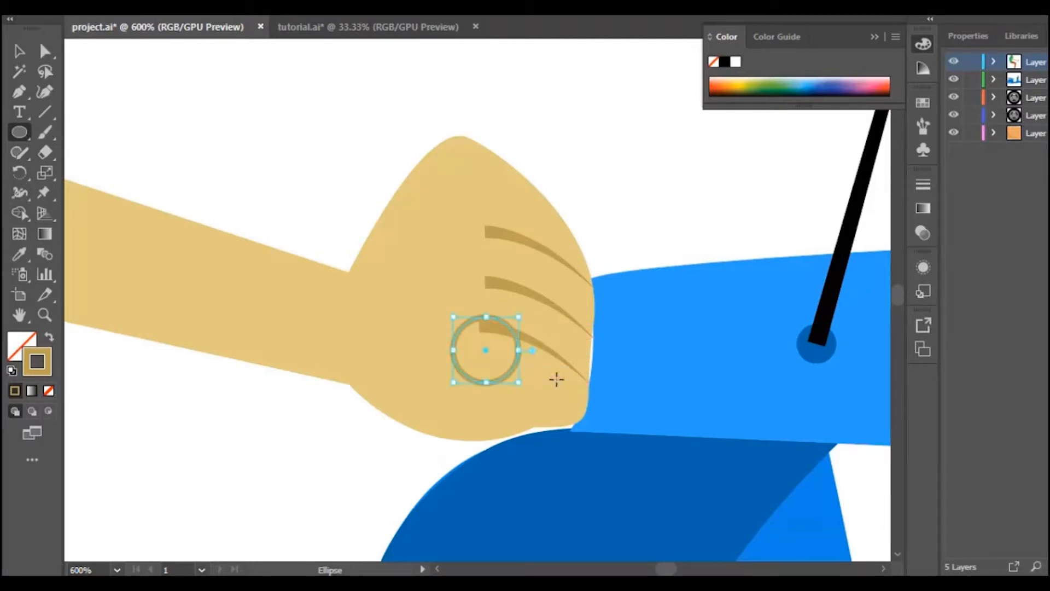
Give the circle a medium grey fill with no stroke, then enlarge it and place it at the hand's lower edge
click(48, 390)
double_click(22, 346)
drag(425, 242, 355, 271)
click(756, 168)
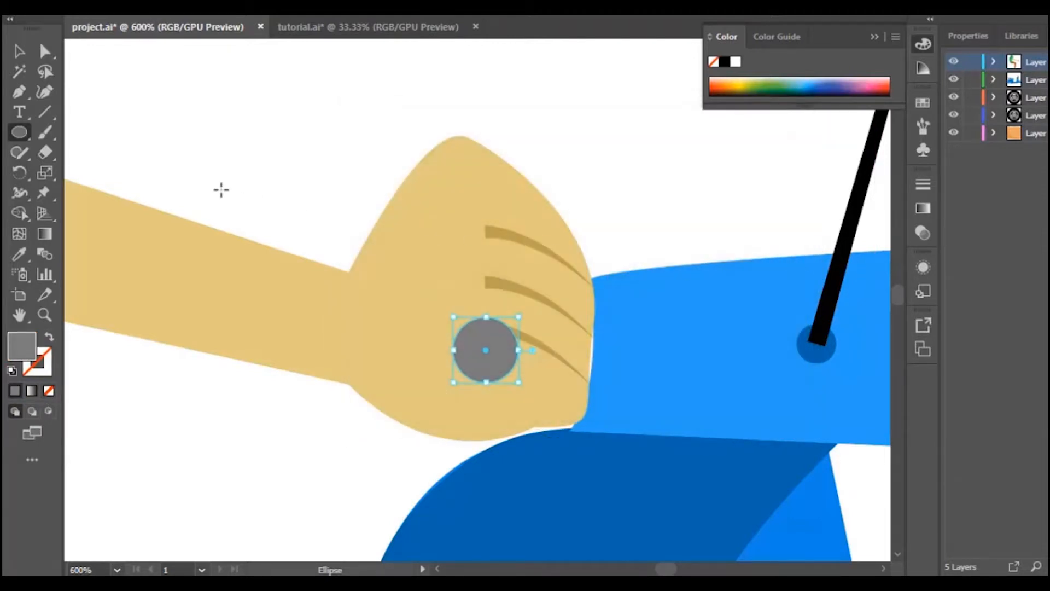
key(v)
drag(517, 316, 488, 402)
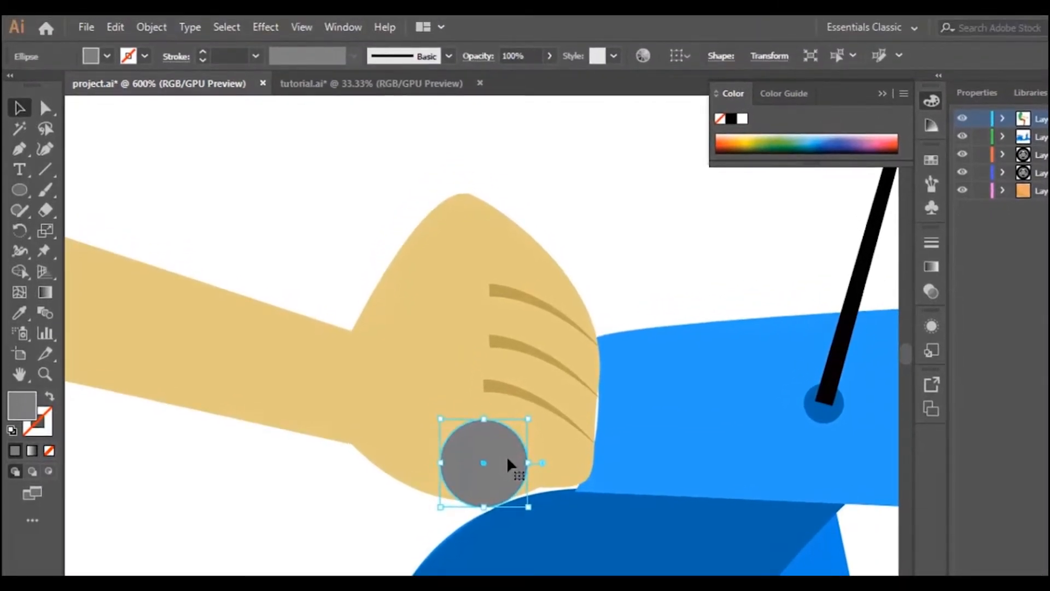
Paste a copy of the grey circle behind the original and shift the copy toward the handlebar
click(115, 27)
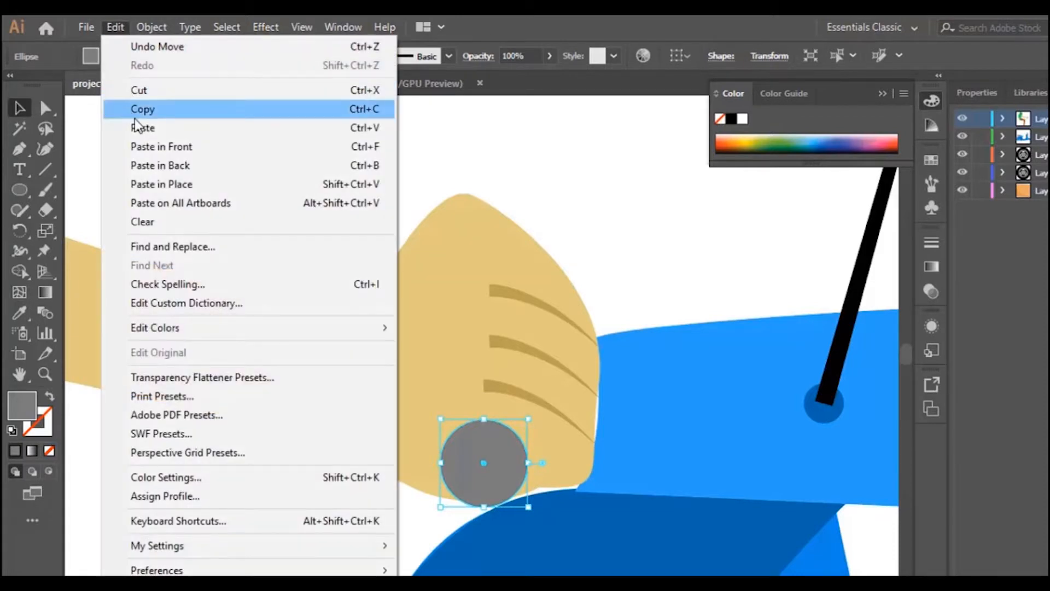
click(136, 116)
click(114, 26)
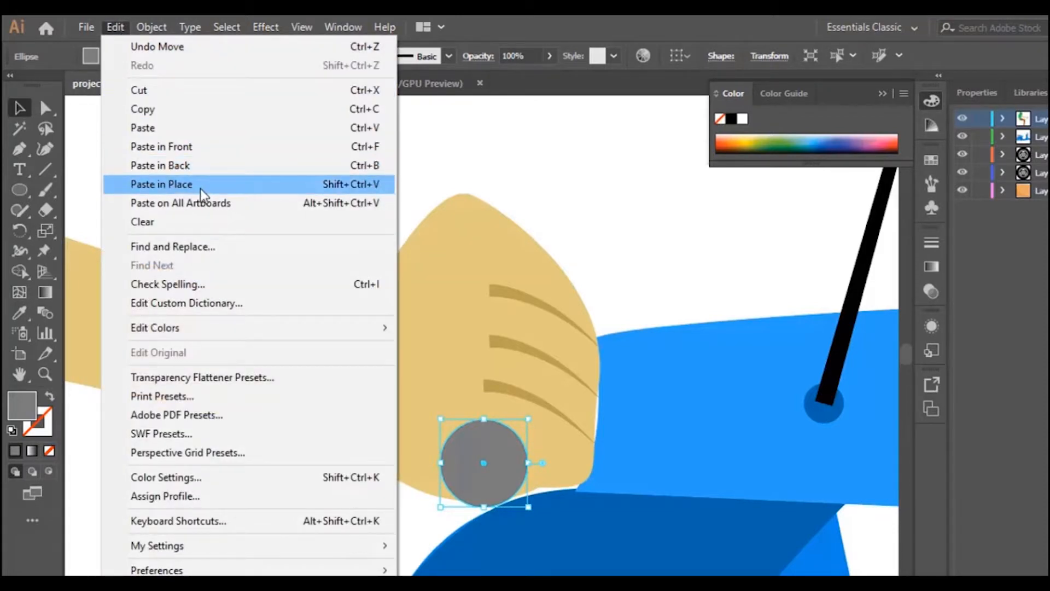
click(180, 166)
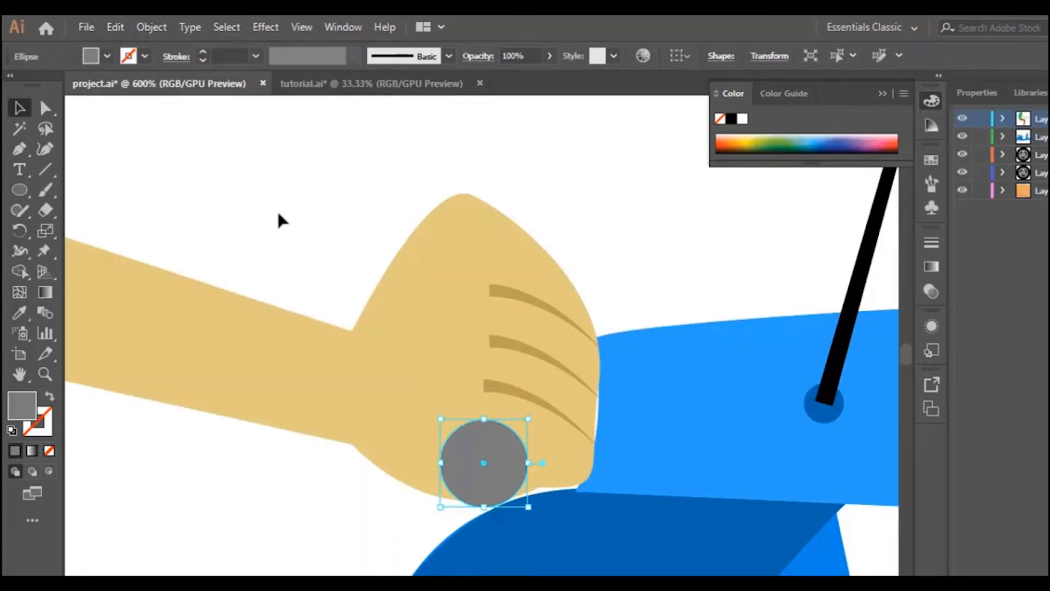
key(shift+Right)
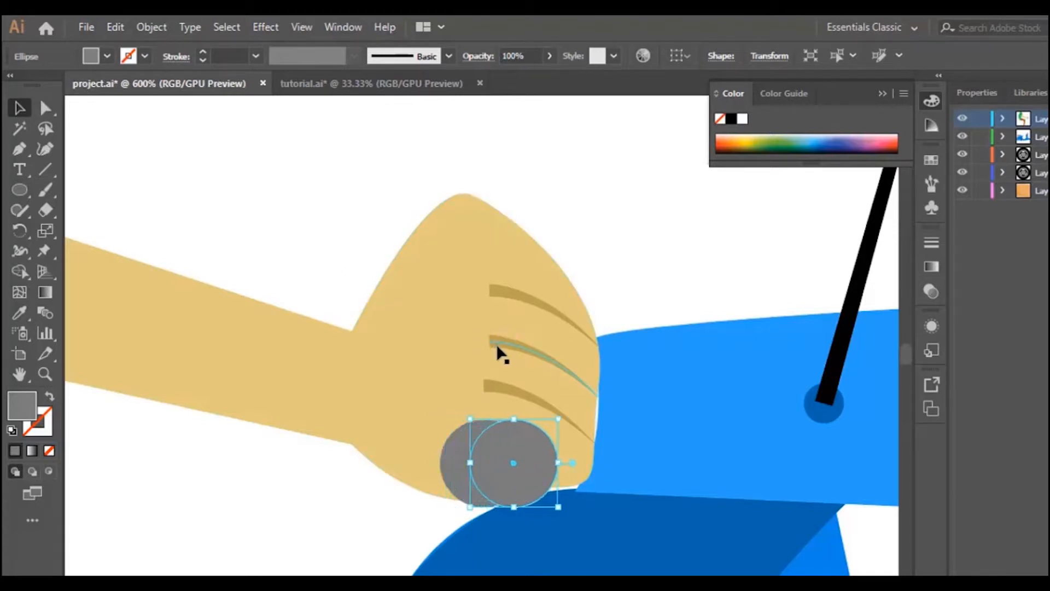
Fill the rear circle with dark grey 404040
click(1003, 120)
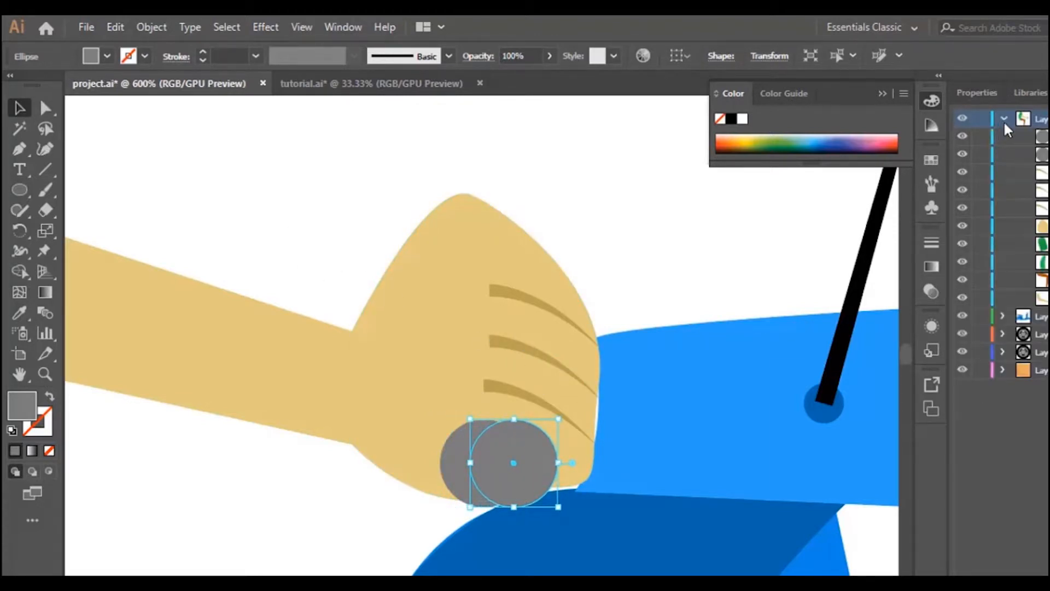
click(1039, 137)
click(1040, 155)
double_click(21, 410)
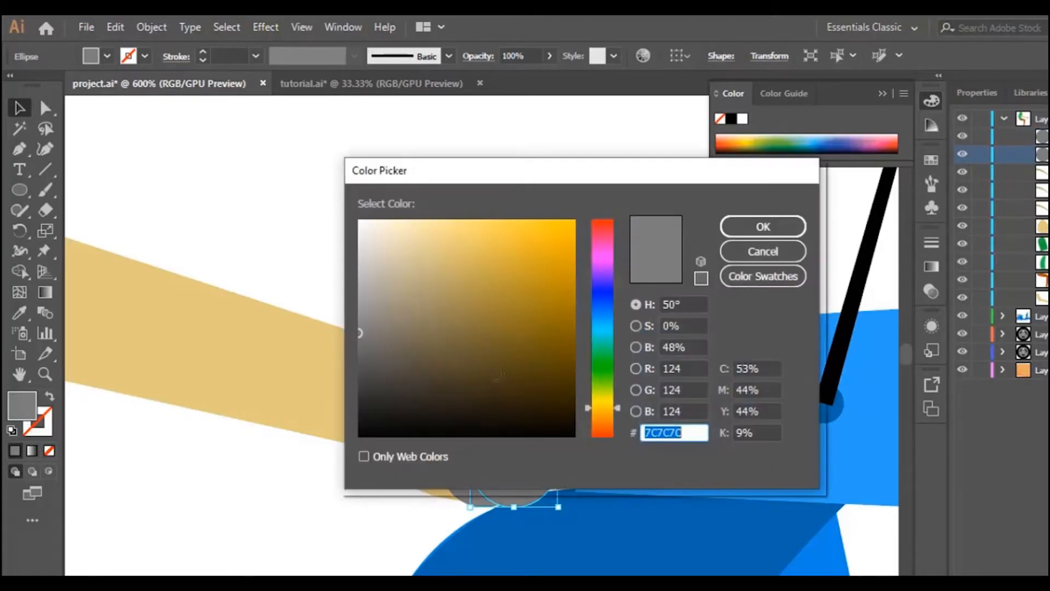
text(404040)
click(763, 227)
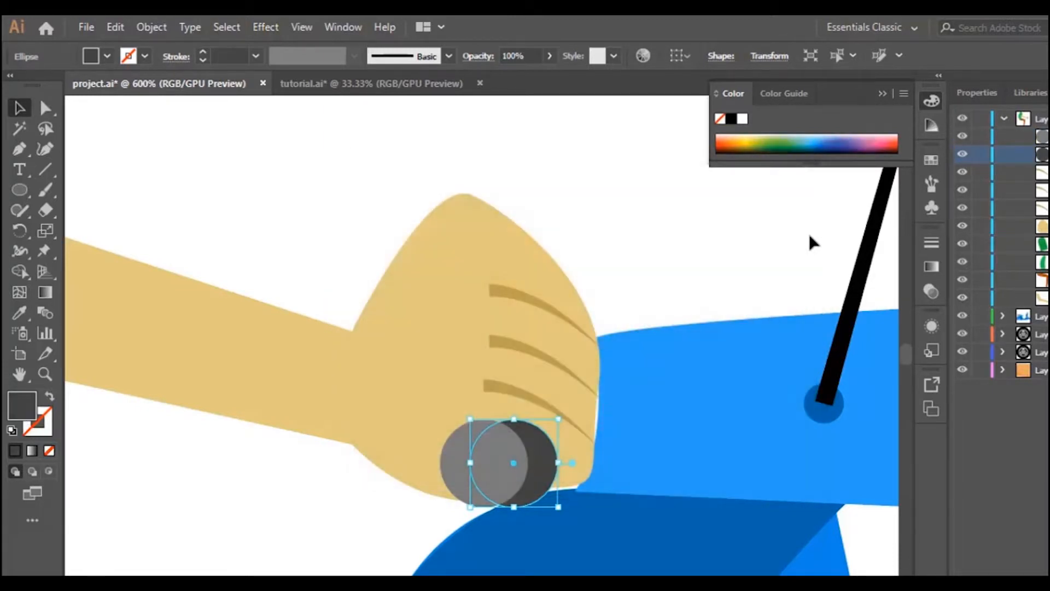
Nudge the dark circle back toward the grey one so only a thin crescent shows as the grip's side
click(368, 164)
click(544, 467)
key(Left)
key(Left)
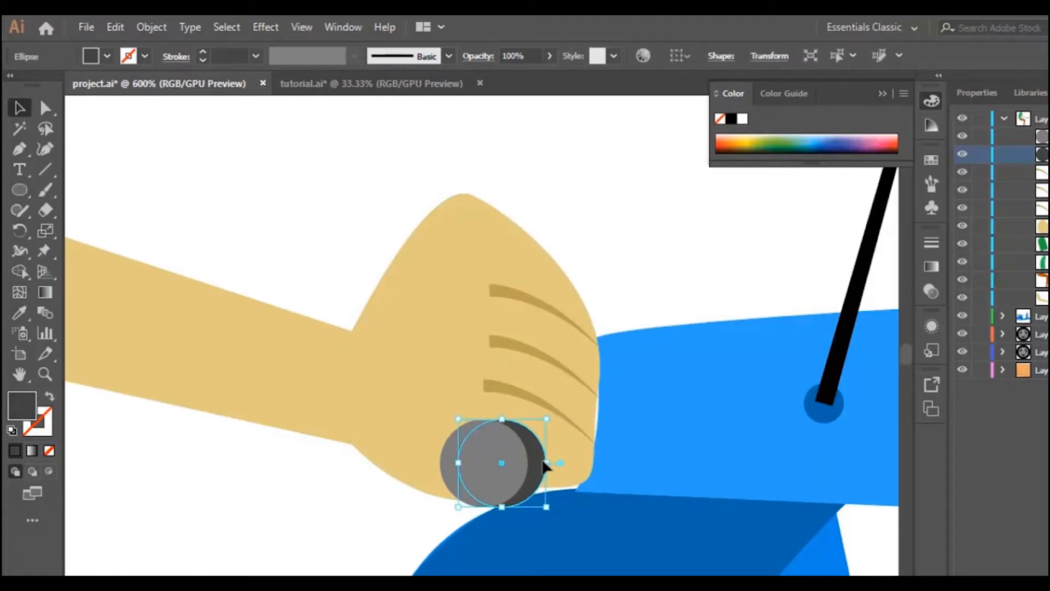
click(677, 213)
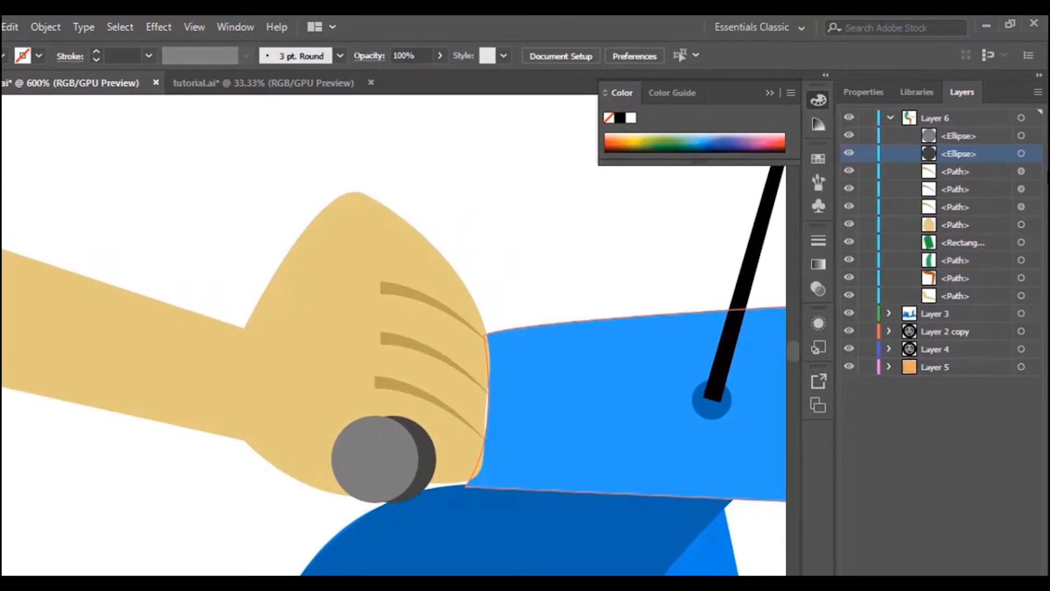
Select both grip circles together and move them slightly up and toward the wrist so they sit inside the hand
shift+click(982, 132)
click(1033, 137)
click(1034, 154)
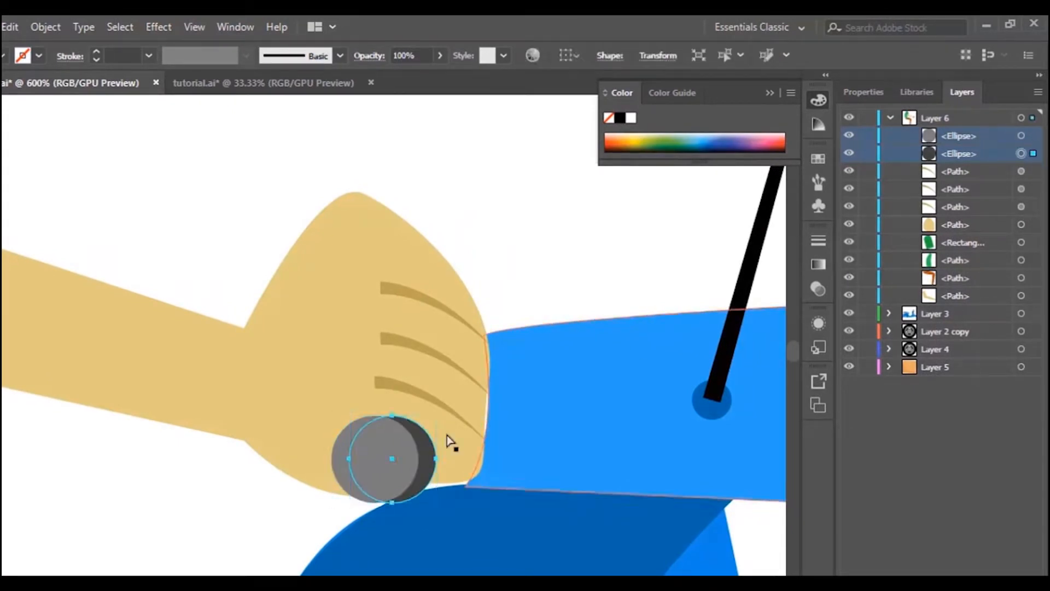
drag(406, 459, 399, 438)
key(ctrl+z)
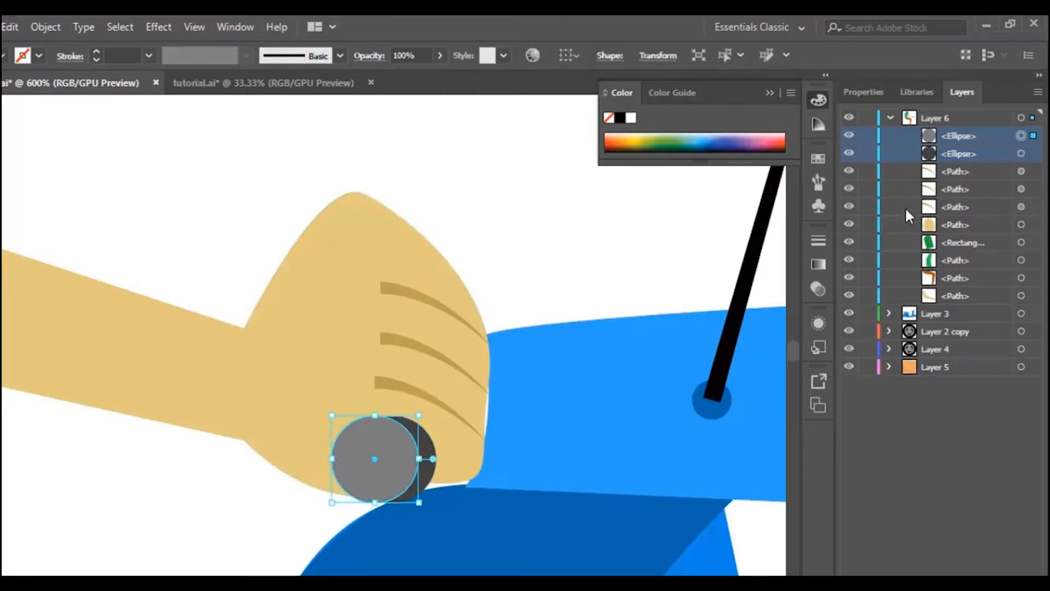
click(1033, 153)
drag(394, 457, 384, 439)
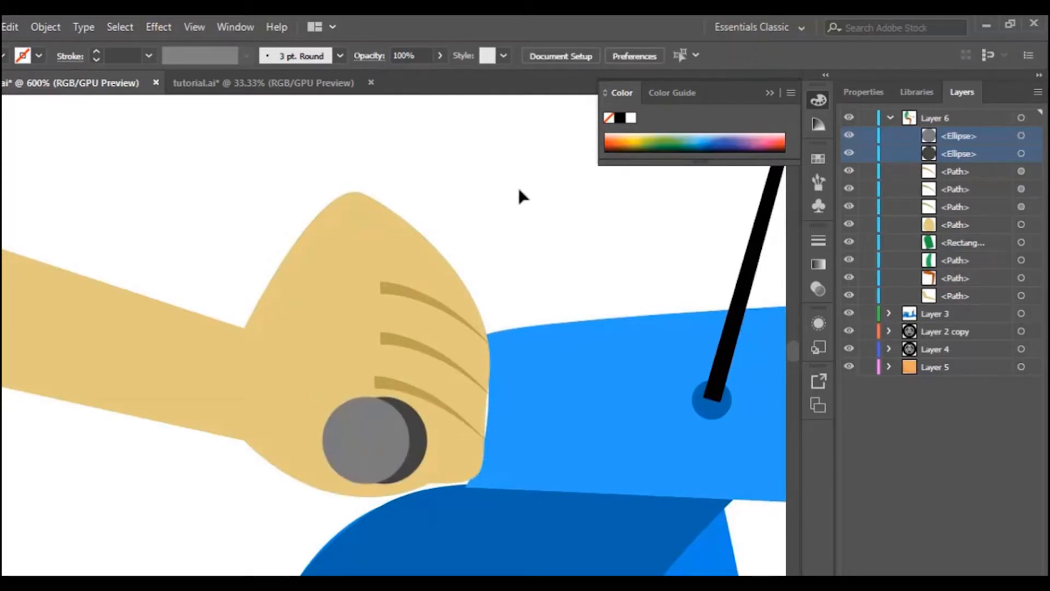
Check the hand against the whole rider, then lower the hand outline's peak with the Curvature tool for a flatter, rounder top
key(ctrl+1)
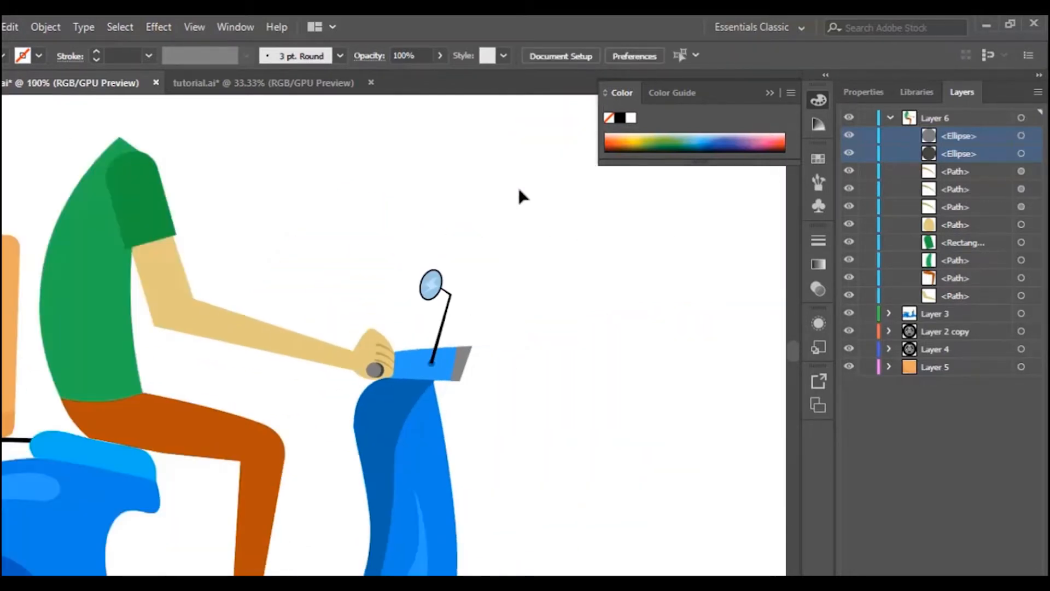
key(ctrl+minus)
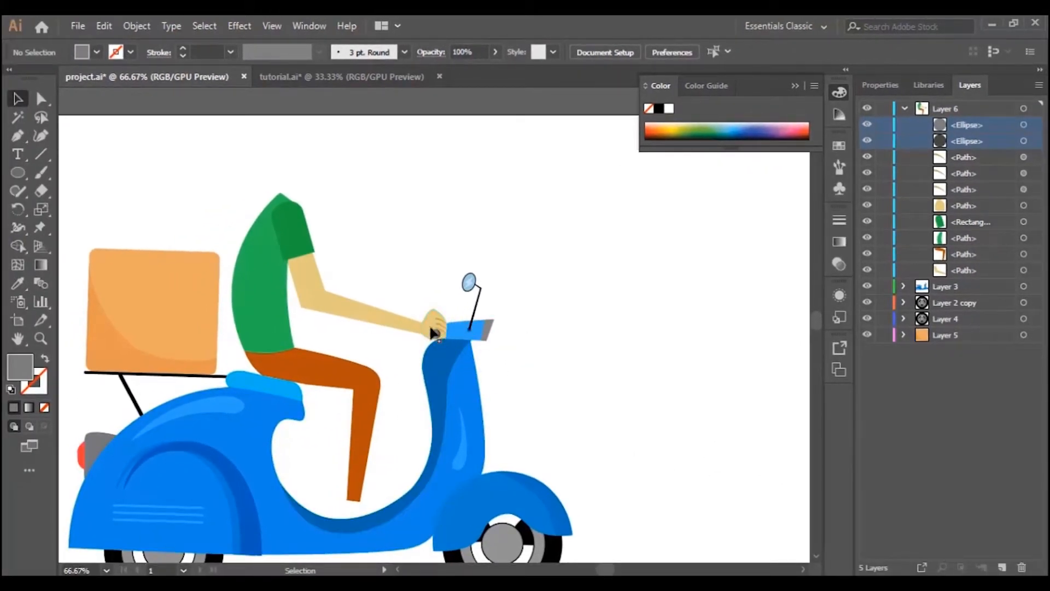
click(38, 340)
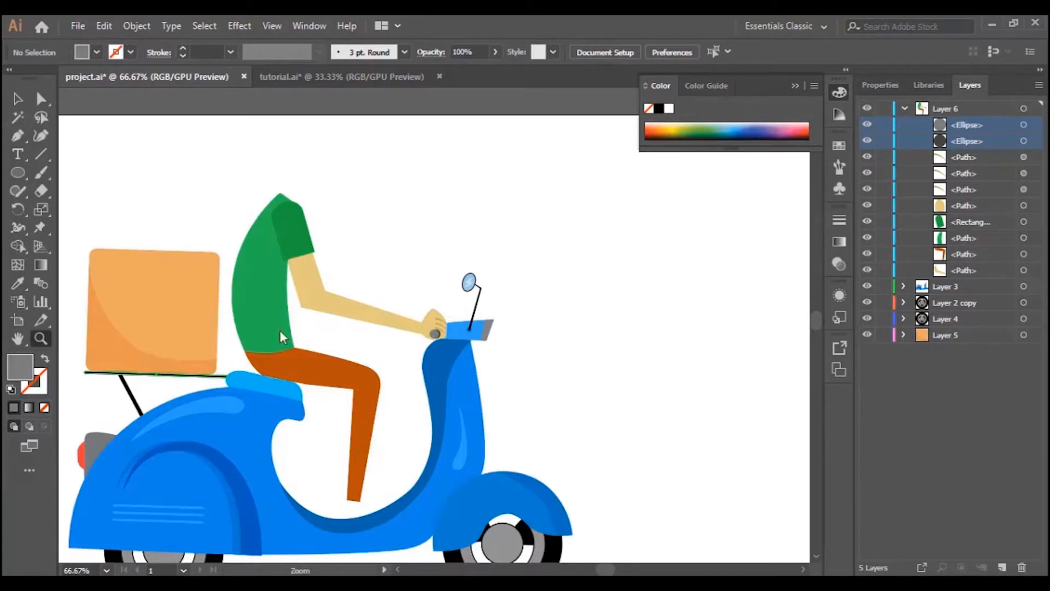
click(448, 320)
click(415, 345)
click(446, 328)
click(448, 312)
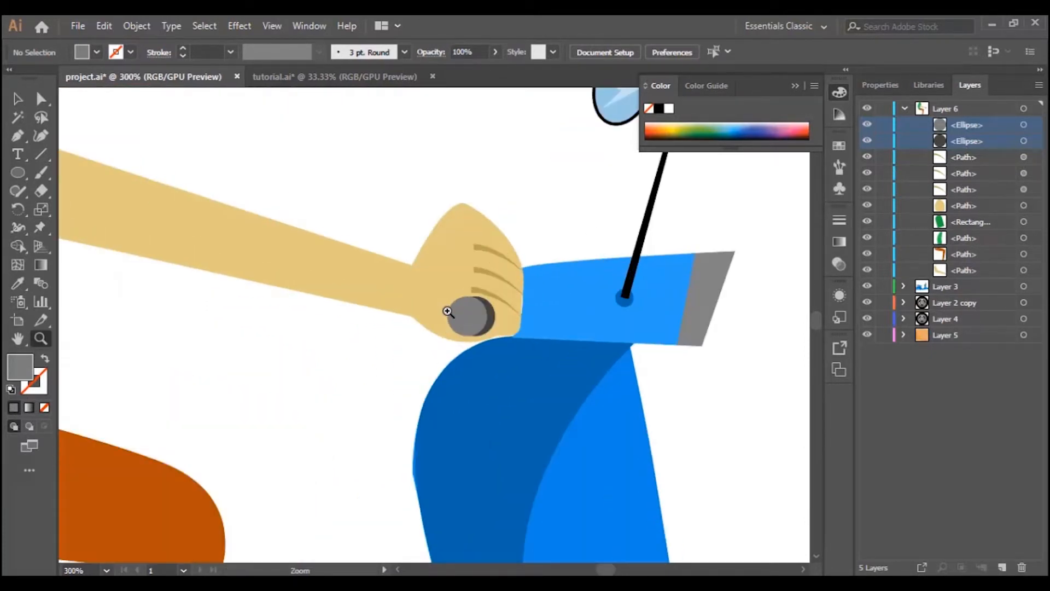
click(450, 314)
click(17, 98)
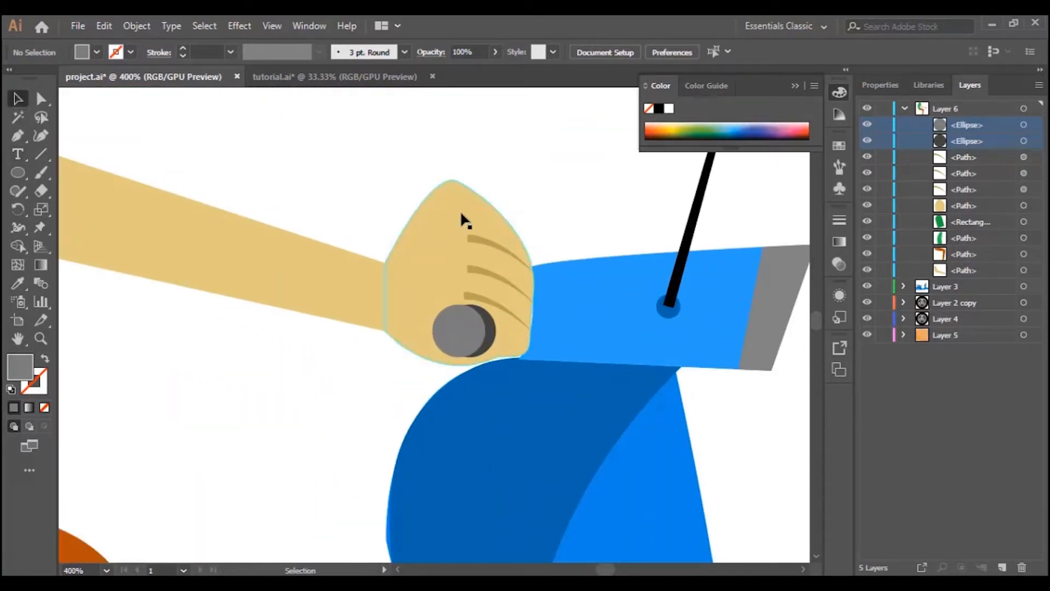
click(462, 225)
click(48, 136)
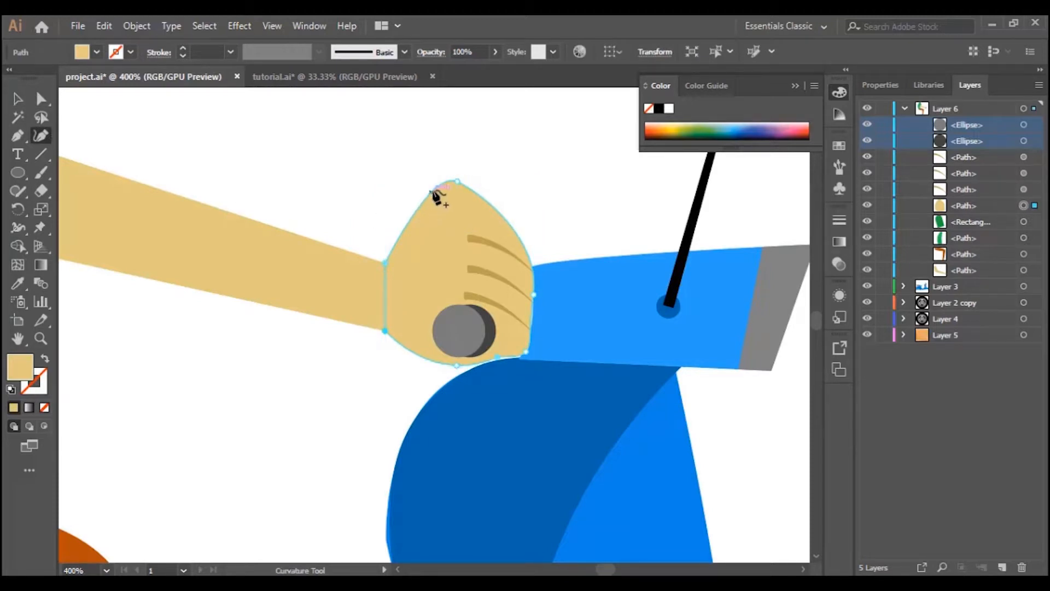
drag(456, 180, 452, 204)
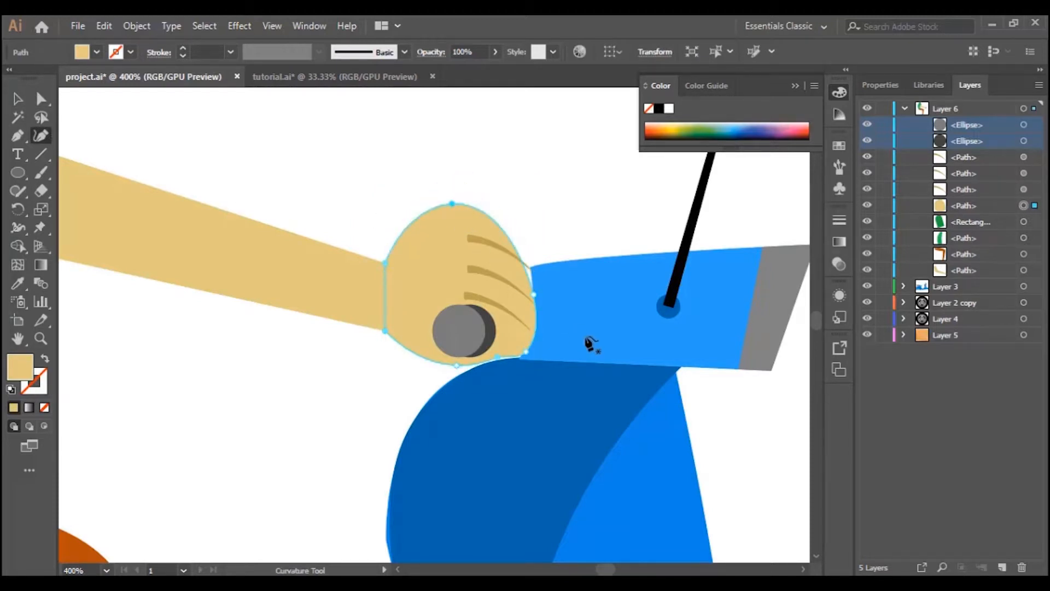
Reshape the hand's handlebar side by raising its edge point to the handlebar's upper corner and adding a point below it
drag(534, 294, 531, 267)
click(540, 314)
drag(541, 315, 535, 311)
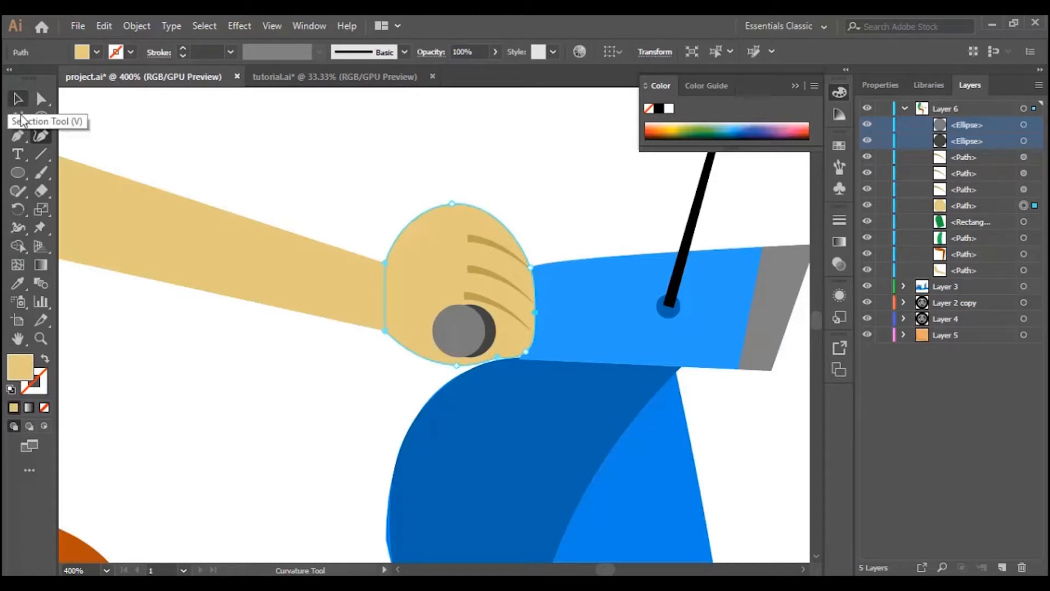
Add a point on the hand's upper wrist-side edge and shift the top point toward the handlebar to straighten that slope
double_click(452, 203)
double_click(452, 203)
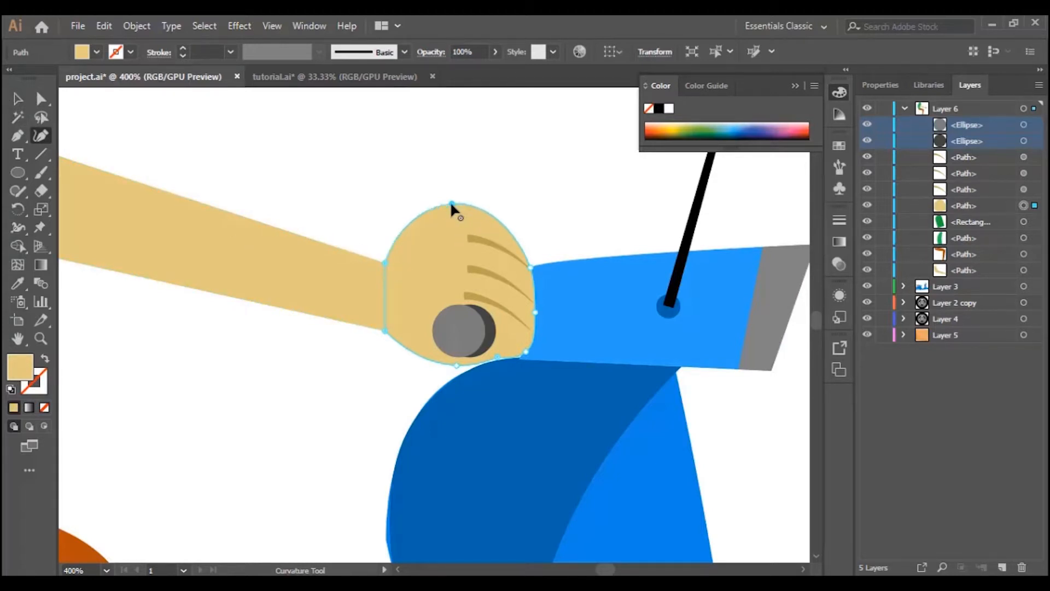
click(421, 225)
drag(450, 202, 458, 201)
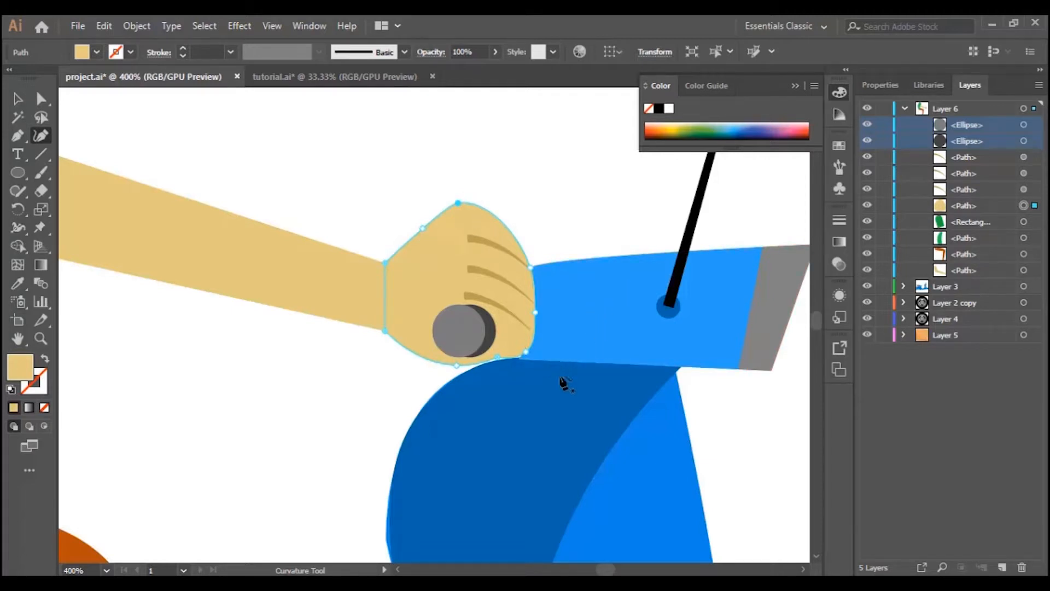
Nudge the dark grip circle up slightly behind the grey one
click(18, 99)
click(398, 137)
click(493, 337)
key(Up)
key(Up)
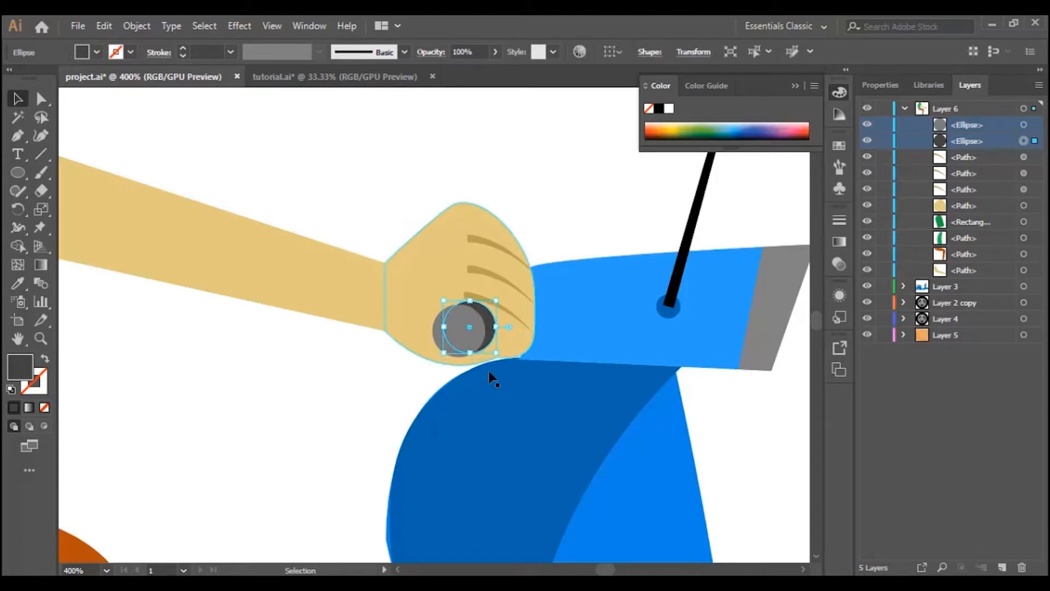
click(588, 155)
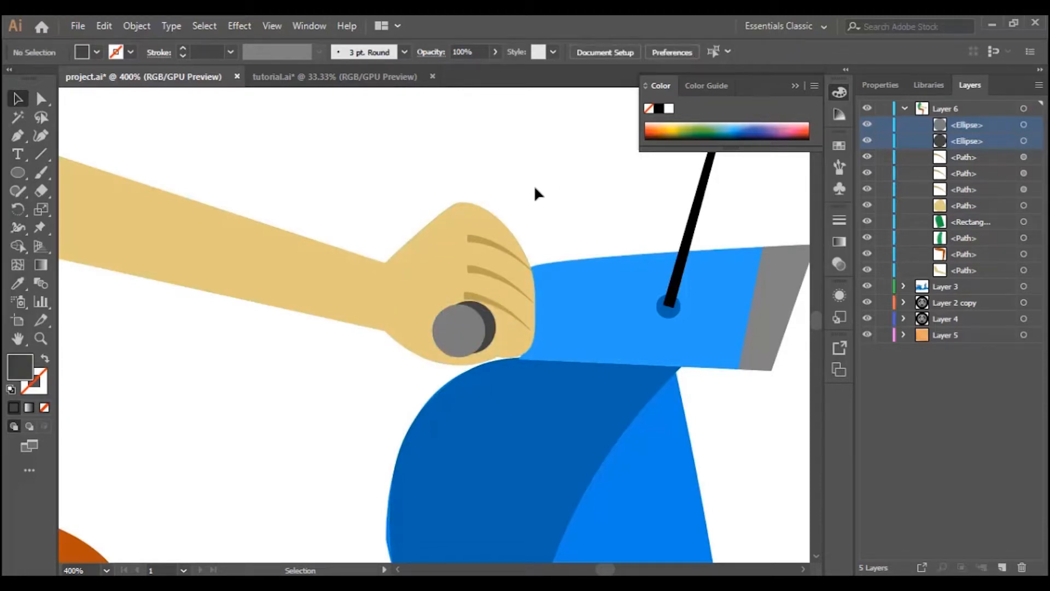
Nudge the middle finger crease down toward the lowest one
click(521, 301)
key(Down)
key(Down)
key(Down)
key(Down)
key(Down)
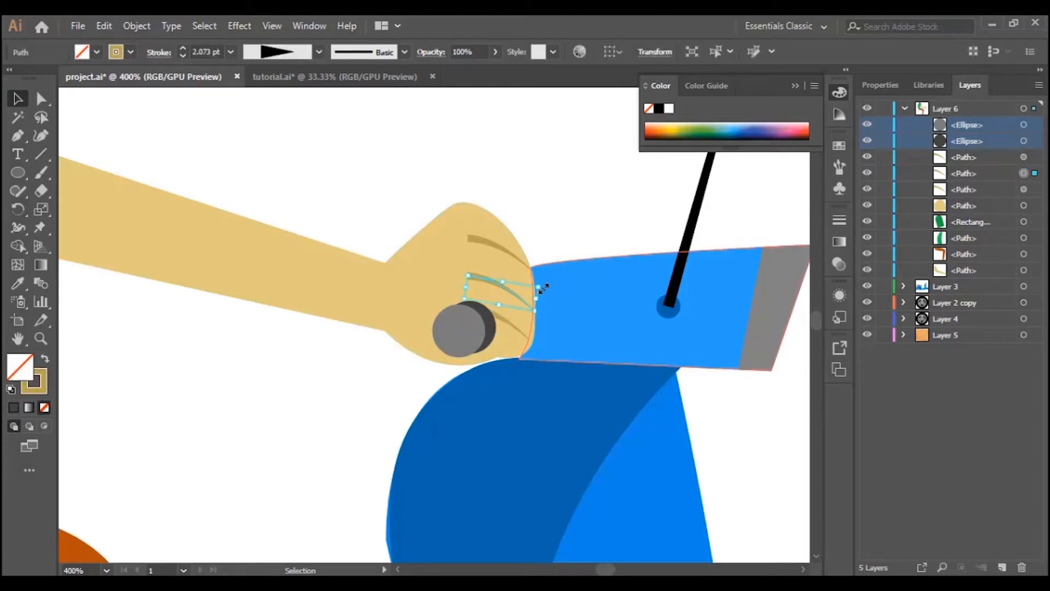
Nudge the uppermost finger crease down to fit the lowered hand outline
click(528, 267)
key(Down)
key(Down)
key(Down)
key(Down)
key(Down)
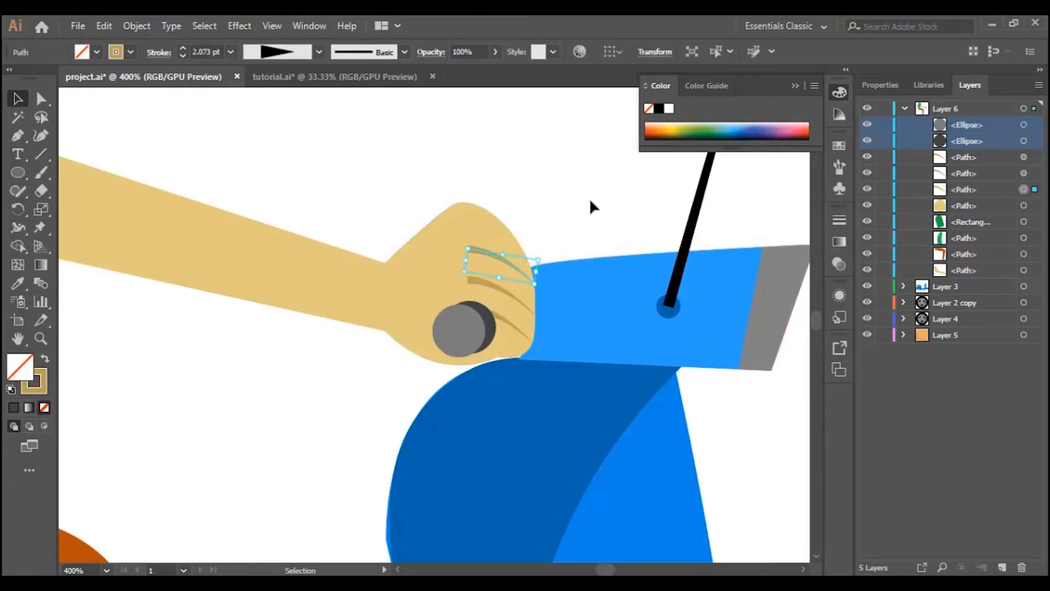
Draw a thin horizontal rectangle across the lower end of the rider's trouser leg as a cuff
click(589, 198)
key(ctrl+minus)
key(ctrl+minus)
key(ctrl+minus)
key(ctrl+minus)
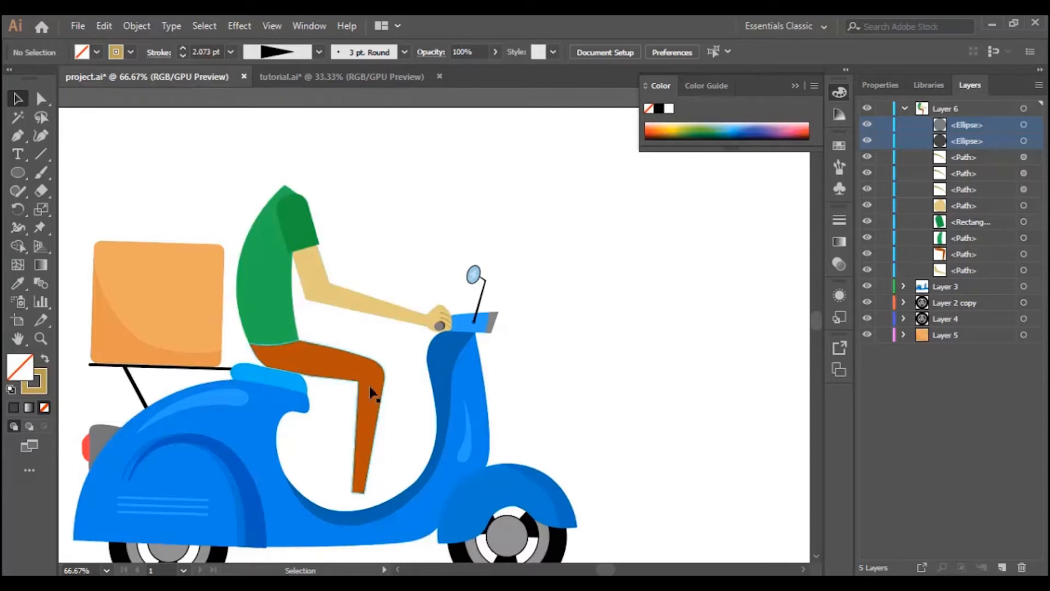
scroll(371, 383, up, 1)
scroll(405, 370, down, 2)
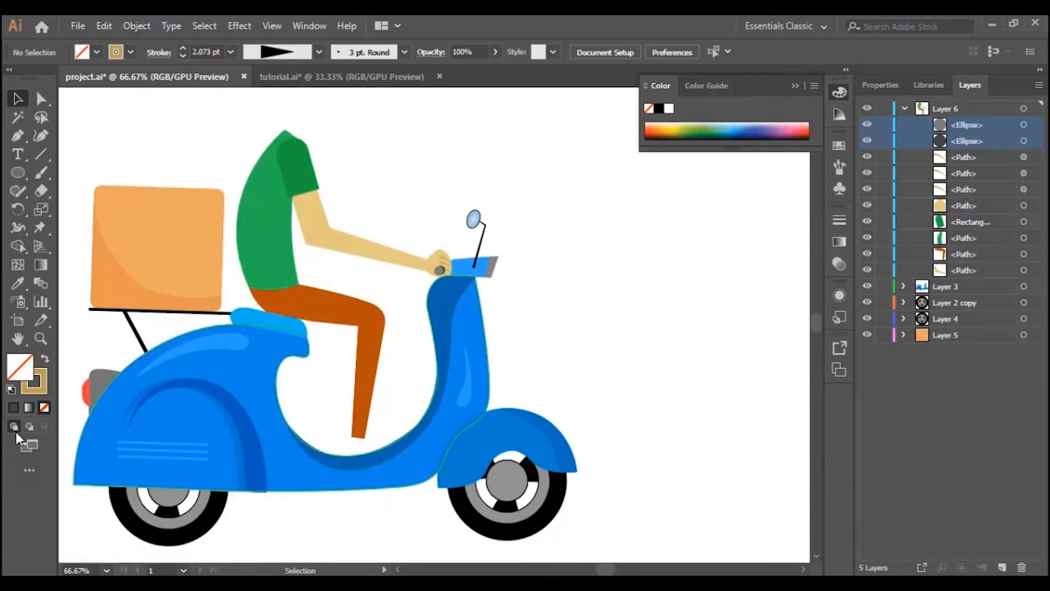
click(41, 342)
click(361, 444)
click(454, 344)
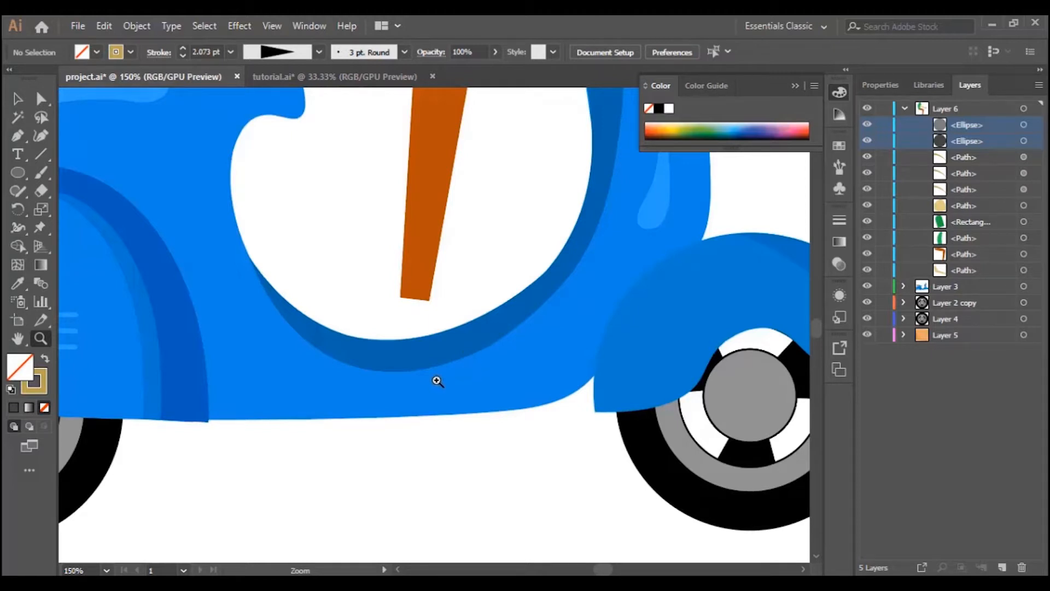
drag(22, 165, 71, 174)
drag(384, 293, 443, 305)
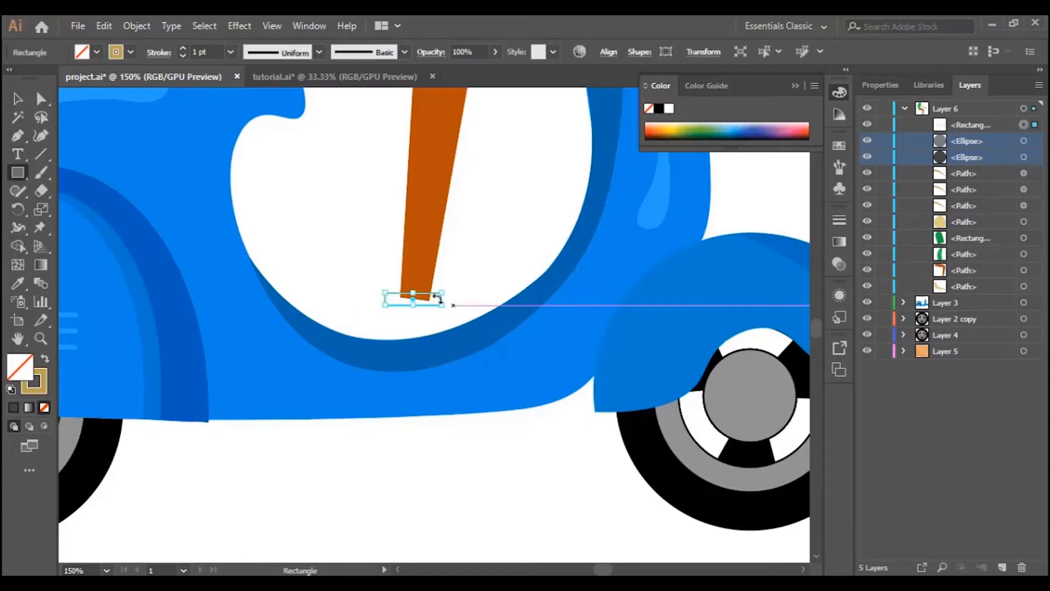
Sample the trouser colour onto the cuff rectangle and rotate it slightly to match the slope of the leg's hem
click(18, 284)
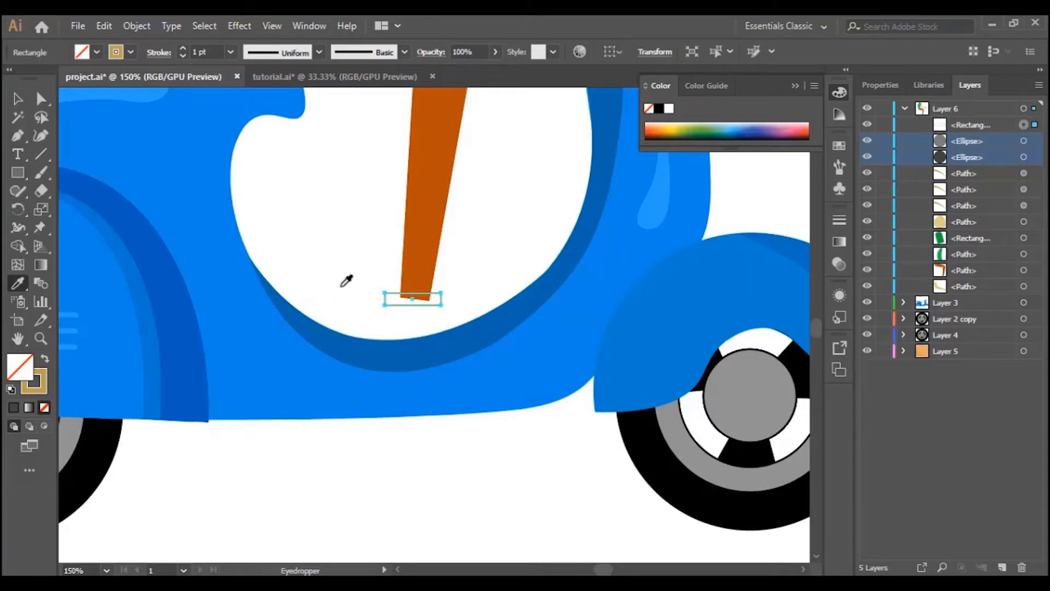
click(429, 246)
key(v)
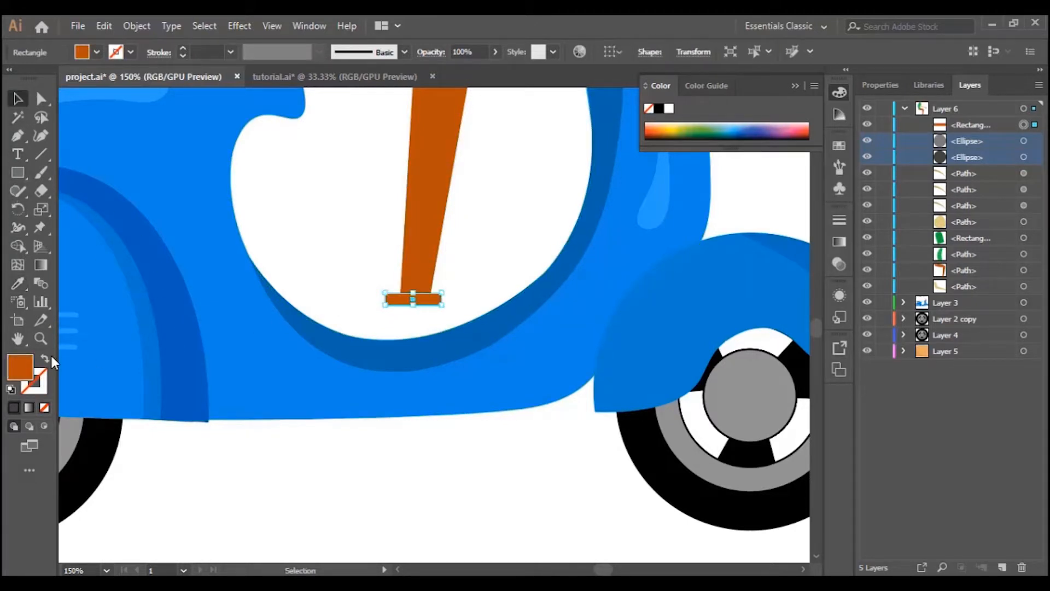
drag(447, 300, 450, 298)
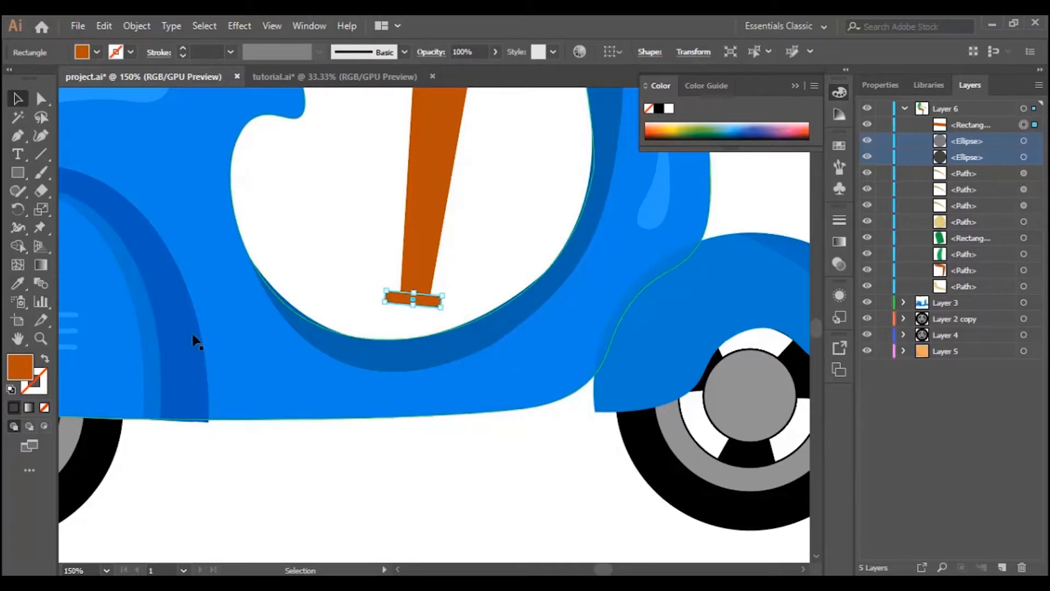
Change the cuff's fill to a brighter orange than the trouser leg
double_click(20, 366)
click(495, 244)
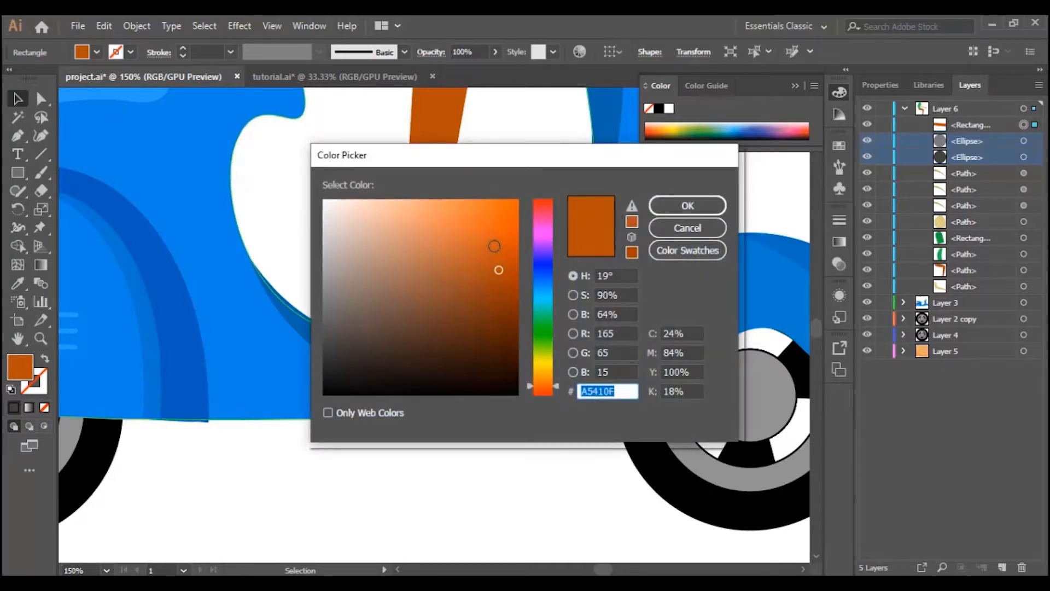
click(688, 205)
click(549, 209)
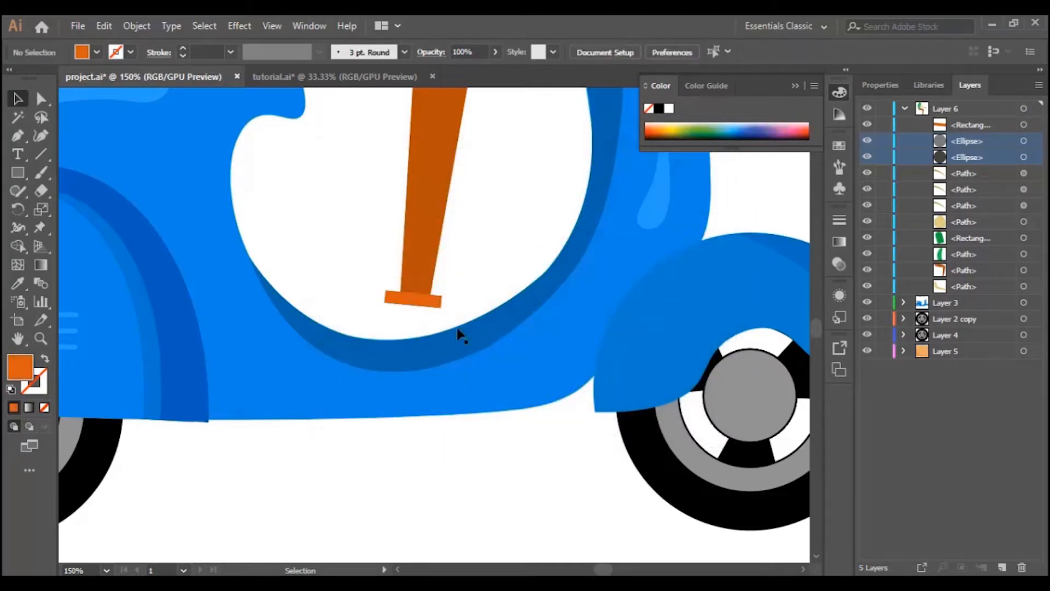
Move the orange cuff straight up about 2 pt over the end of the trouser leg
click(438, 306)
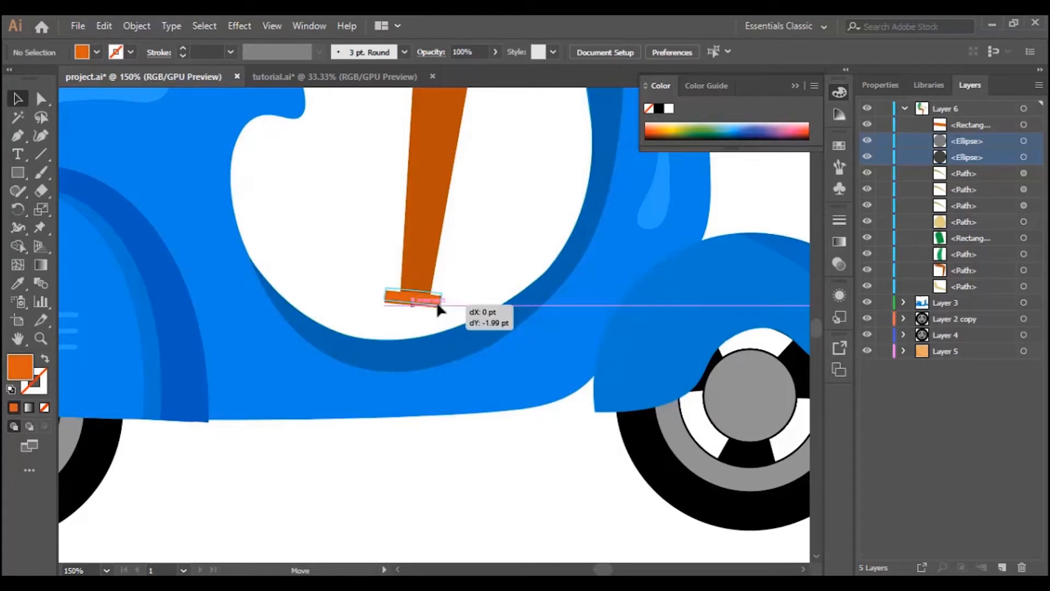
scroll(471, 274, up, 4)
scroll(443, 331, down, 2)
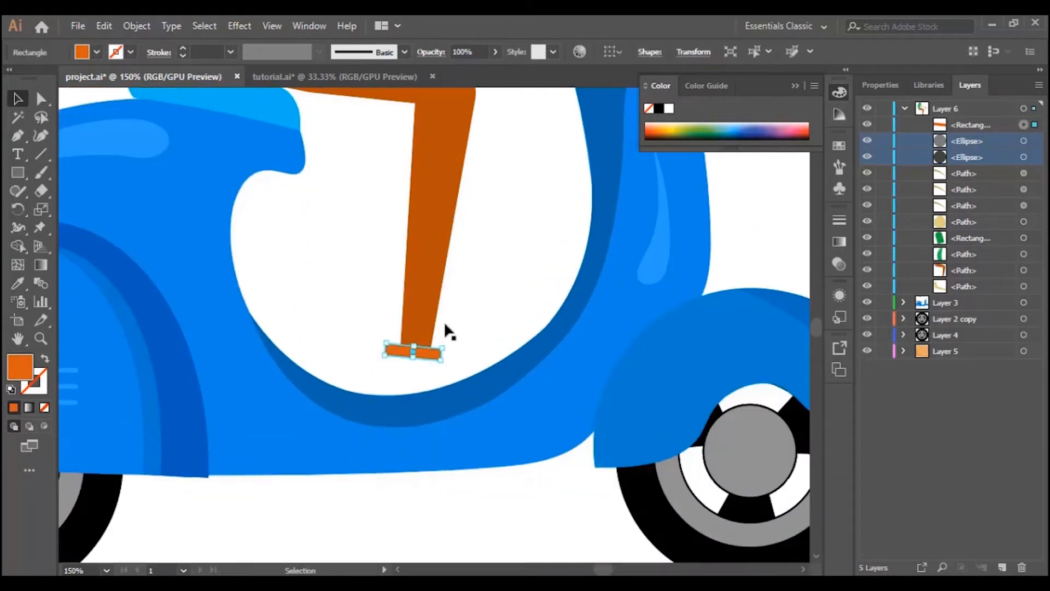
scroll(431, 333, up, 5)
scroll(431, 333, down, 3)
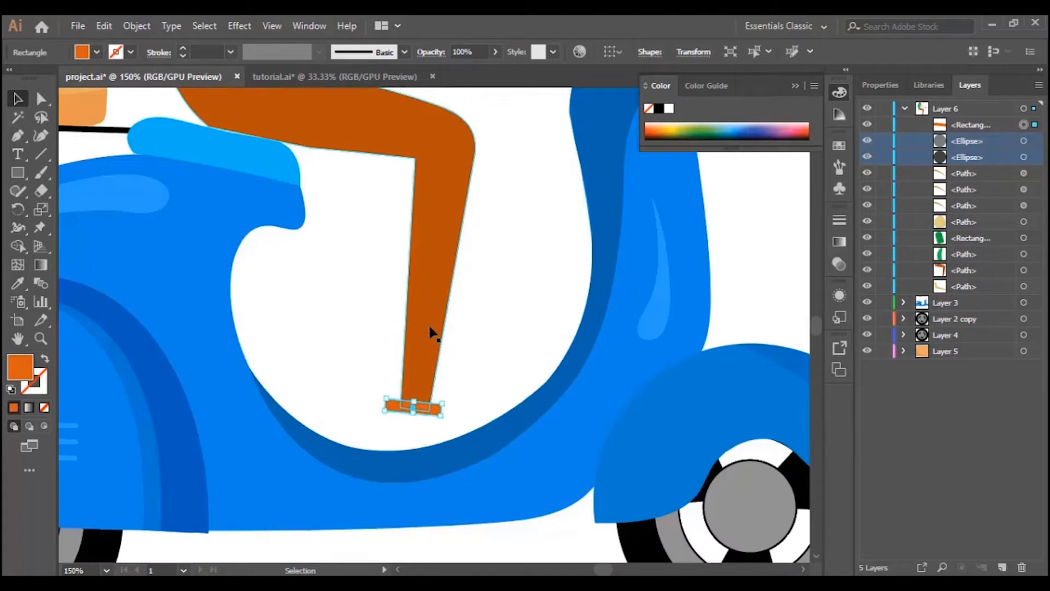
click(467, 347)
scroll(466, 346, down, 3)
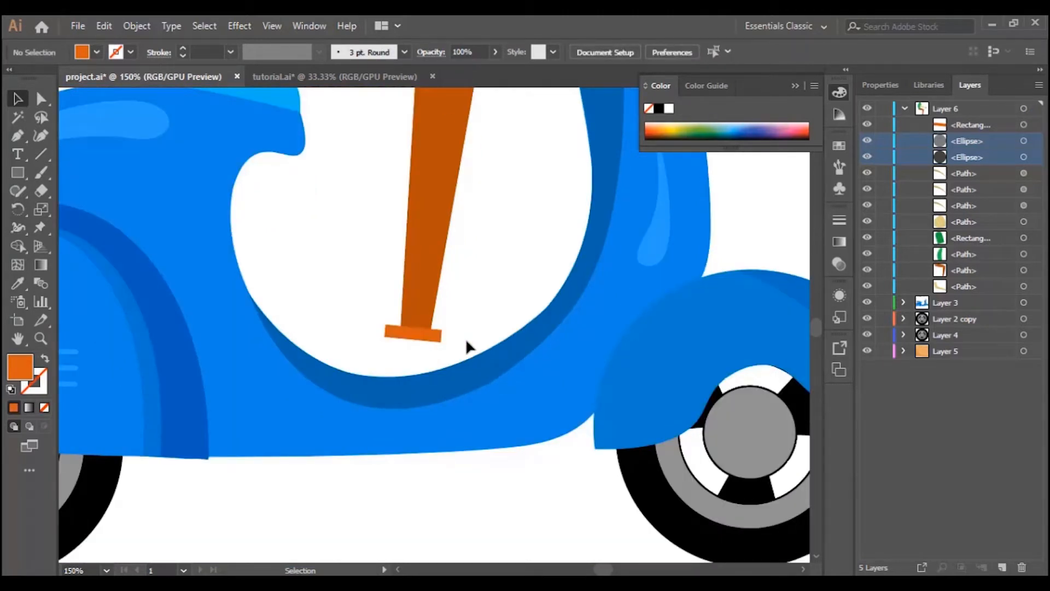
Draw a small closed ankle shape with a rounded lower edge just below the cuff, using the Pen tool
click(17, 135)
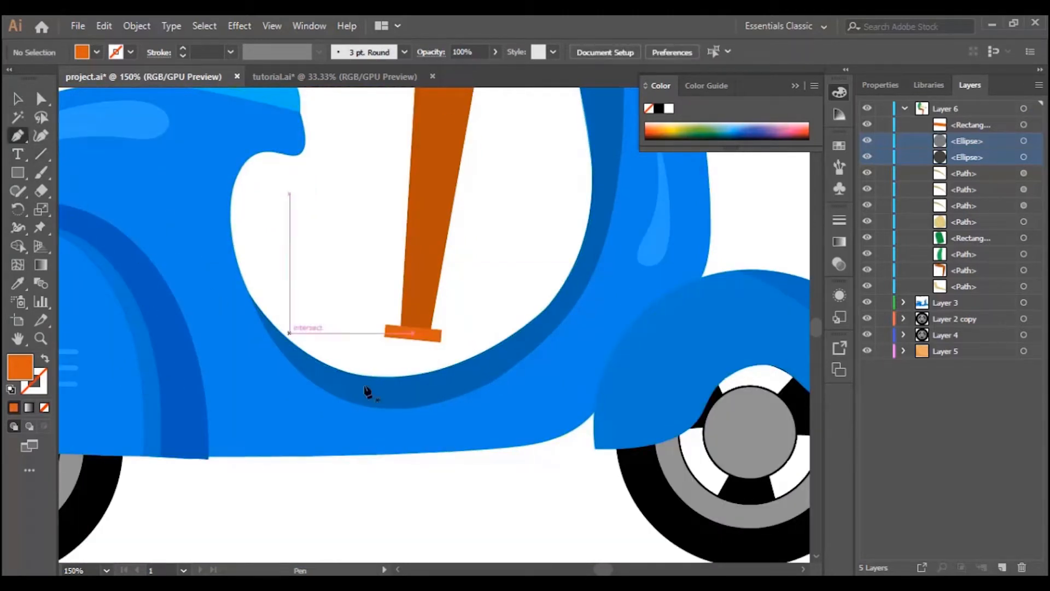
click(402, 339)
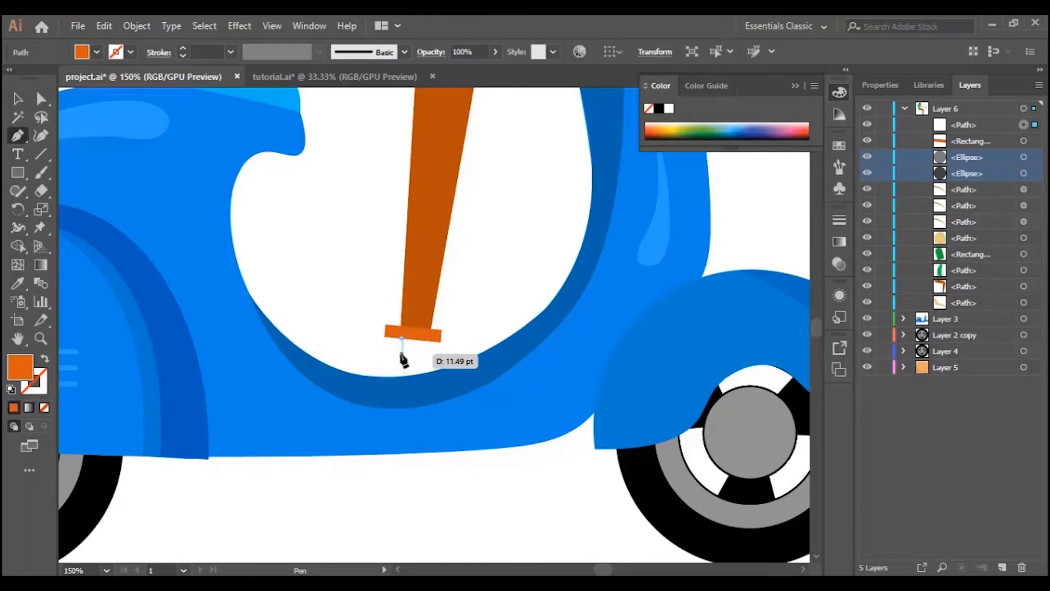
click(402, 354)
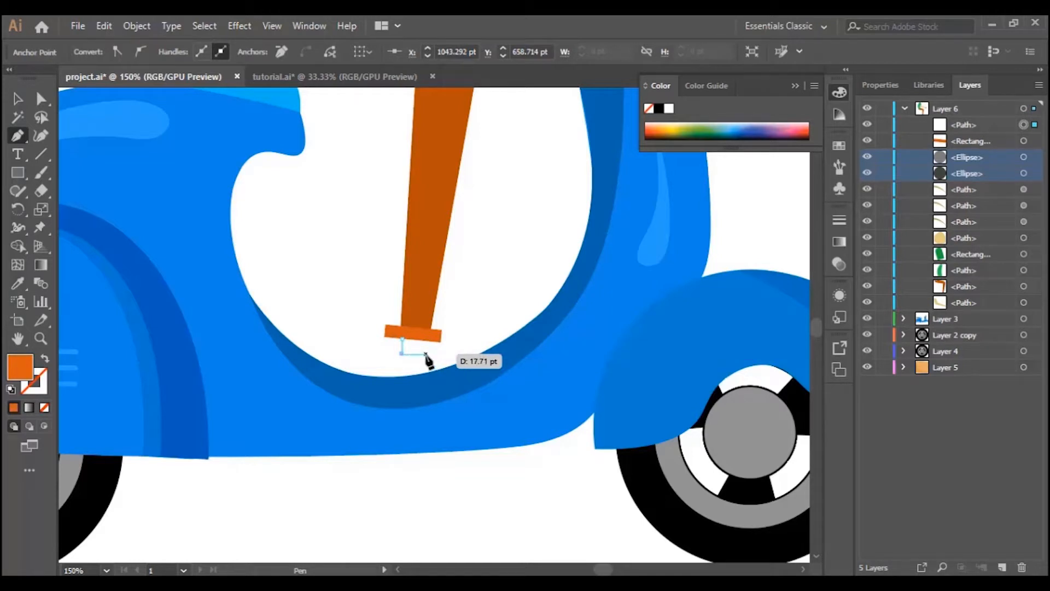
drag(426, 356, 440, 342)
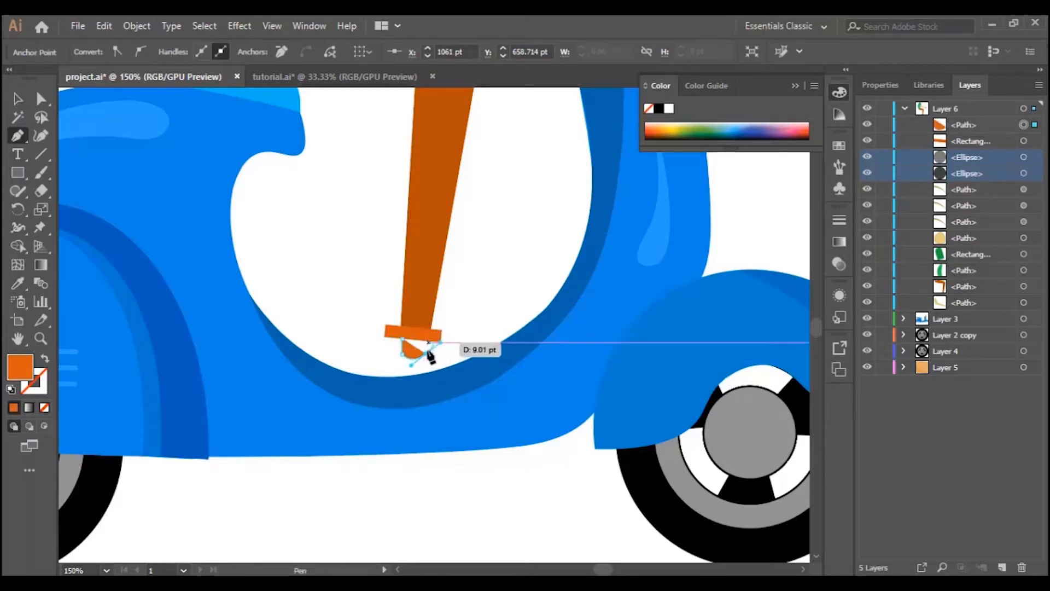
click(401, 343)
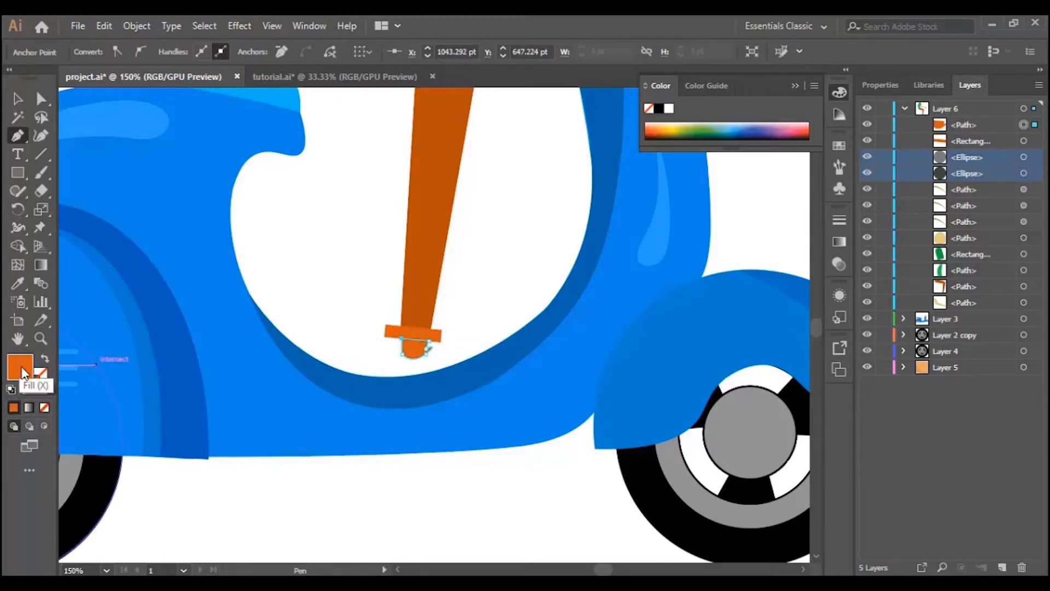
Fill the ankle shape with the skin tone sampled from the rider's arm
scroll(270, 387, up, 10)
click(24, 284)
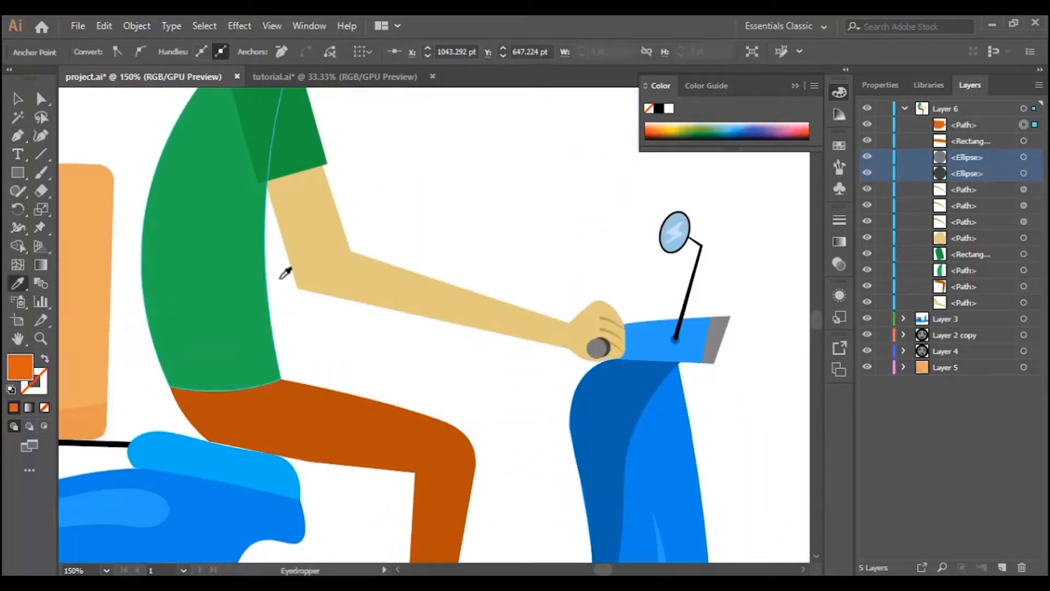
click(279, 279)
scroll(353, 356, down, 10)
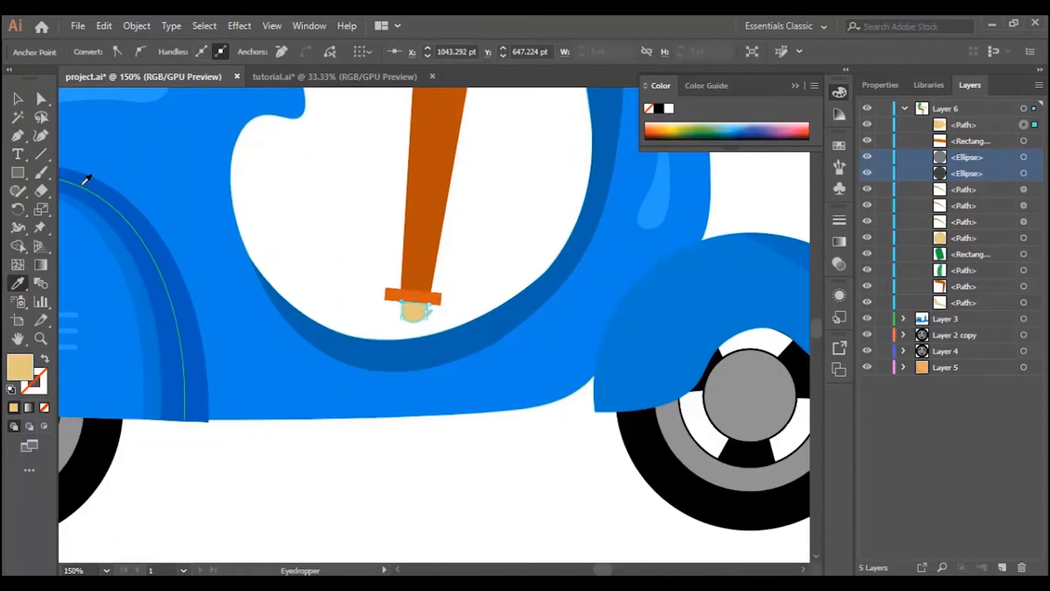
Reshape the ankle's front edge with the Curvature tool, removing the protruding notch and rounding the lower edge
click(40, 338)
click(432, 312)
click(405, 312)
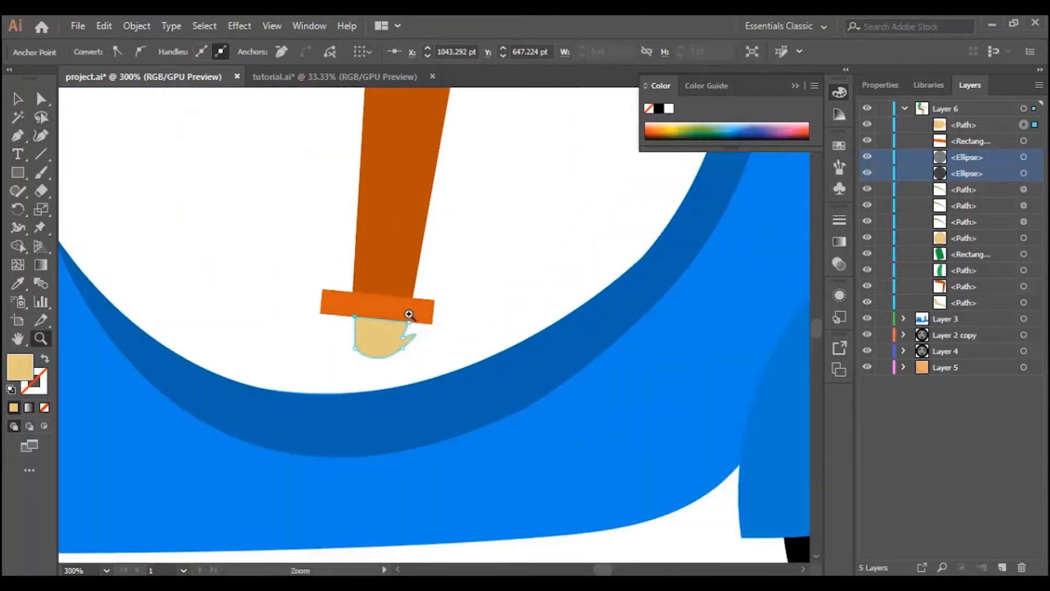
click(401, 340)
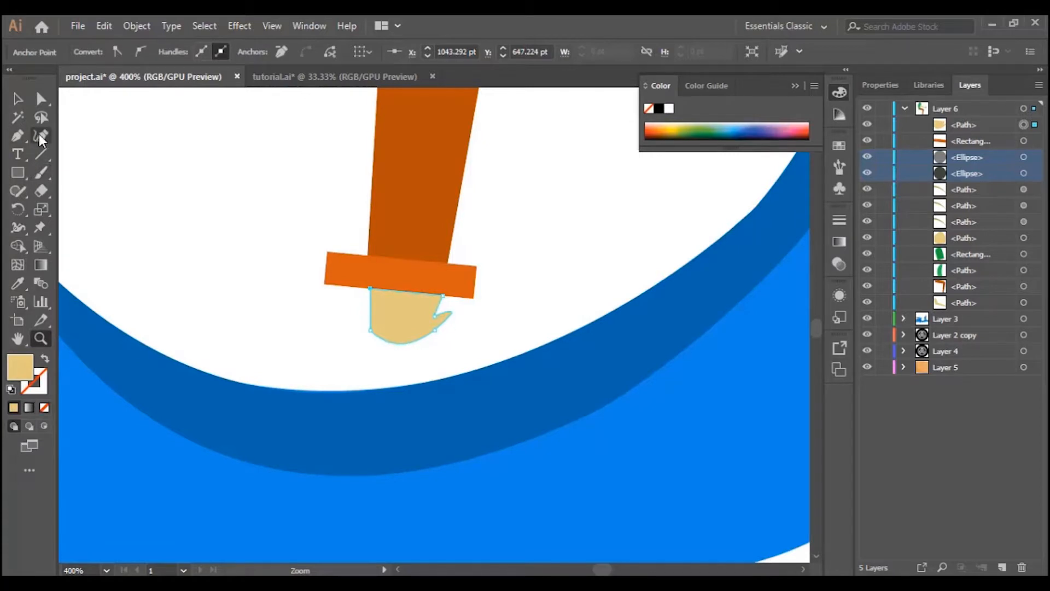
click(40, 136)
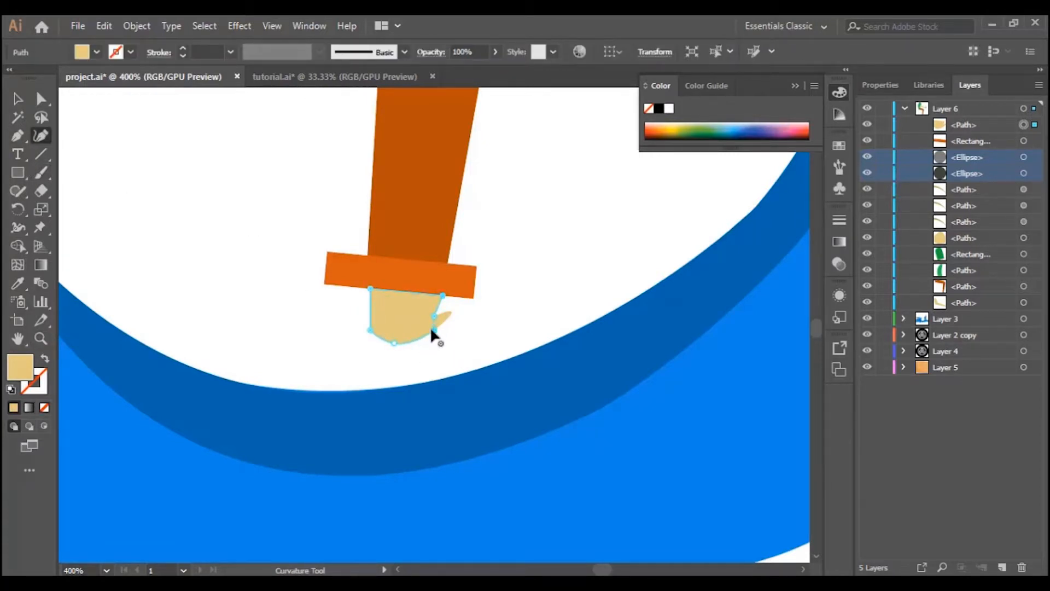
click(433, 339)
click(439, 318)
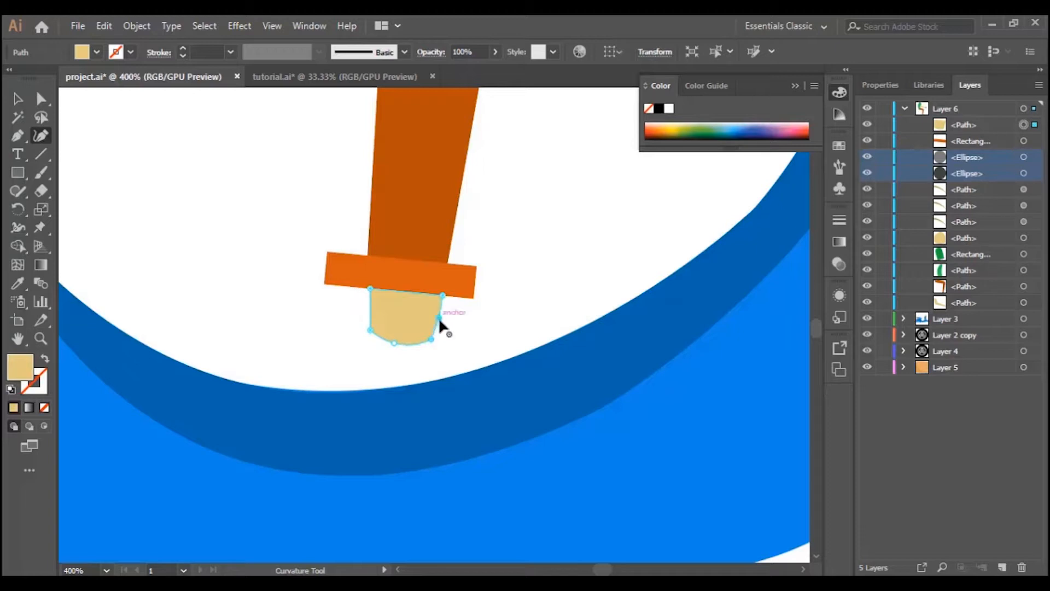
click(394, 342)
click(17, 98)
click(268, 152)
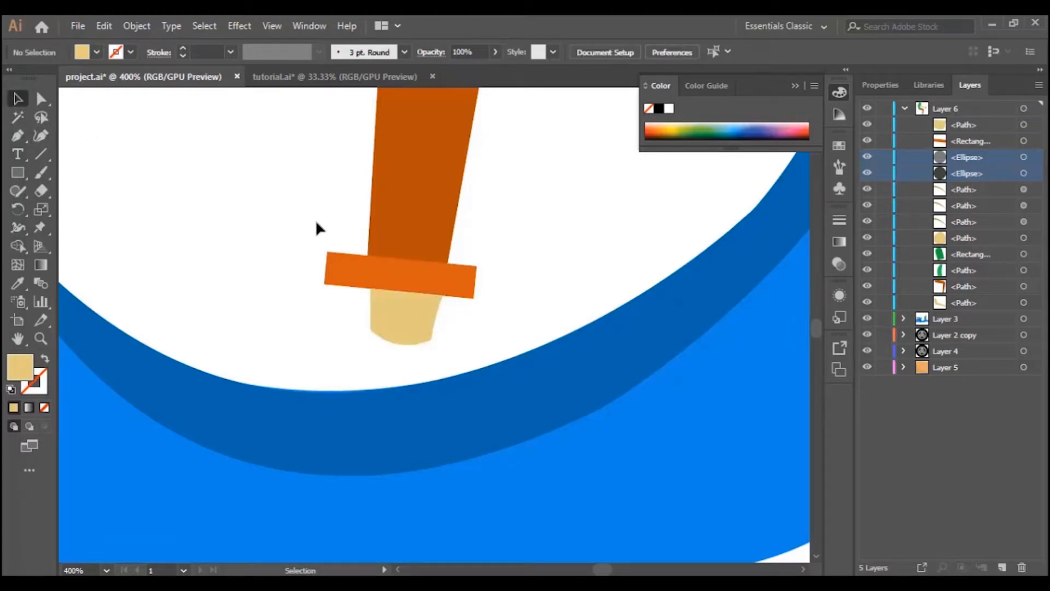
click(397, 313)
scroll(394, 323, down, 2)
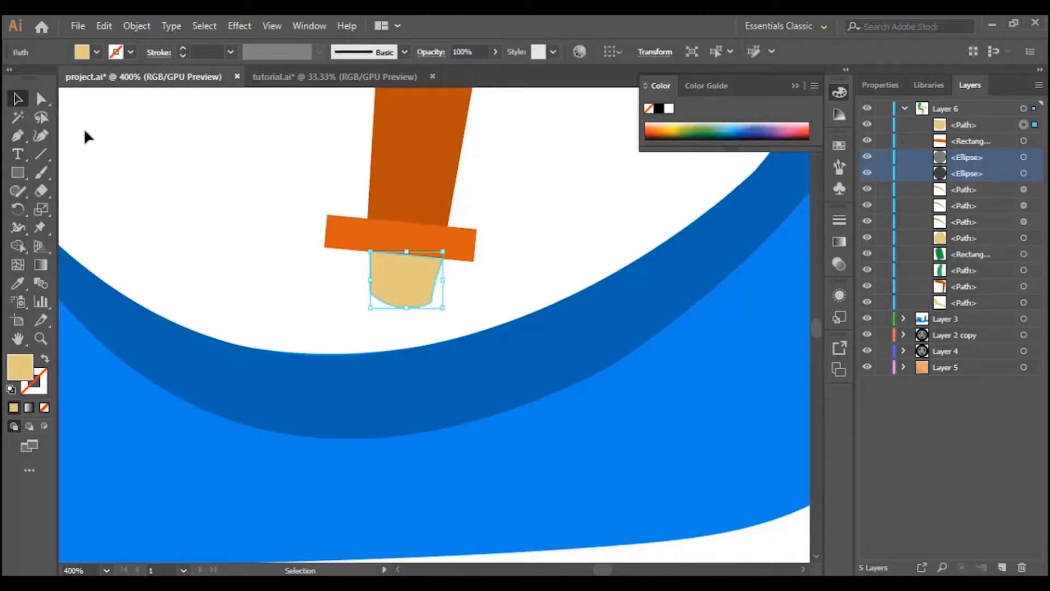
click(26, 137)
click(371, 293)
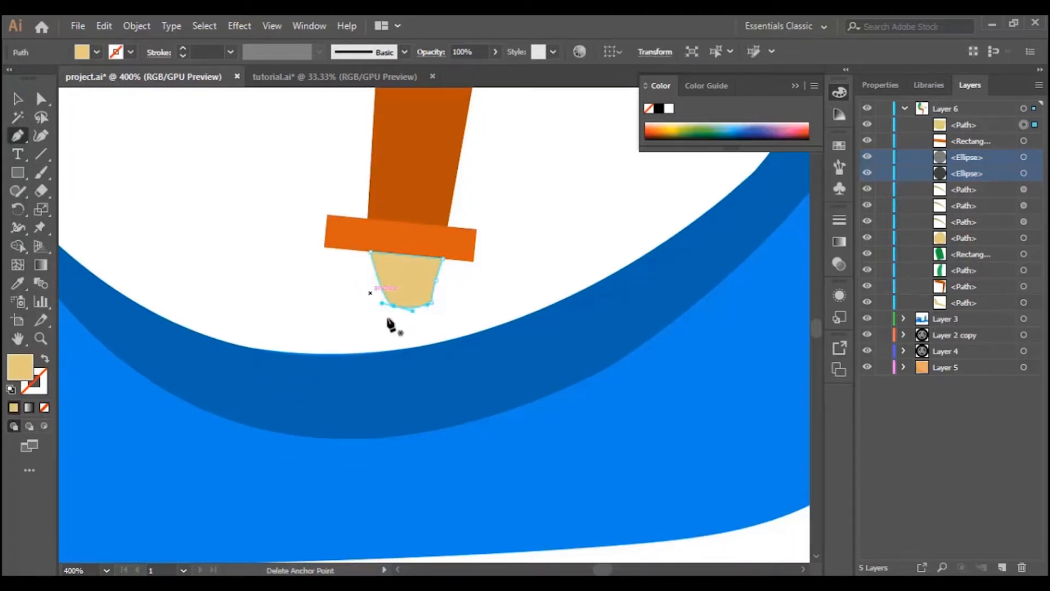
key(ctrl+z)
click(18, 102)
click(189, 172)
Draw a closed shoe outline with the Pen tool below the ankle, with a pointed toe toward the front wheel and a rounded heel
key(p)
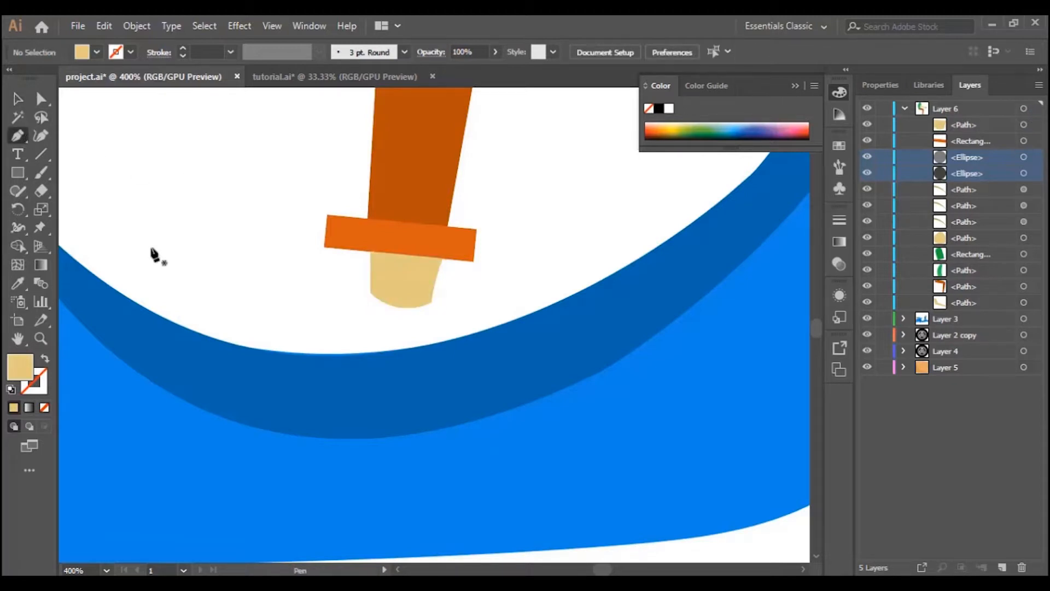
click(370, 294)
drag(432, 302, 467, 289)
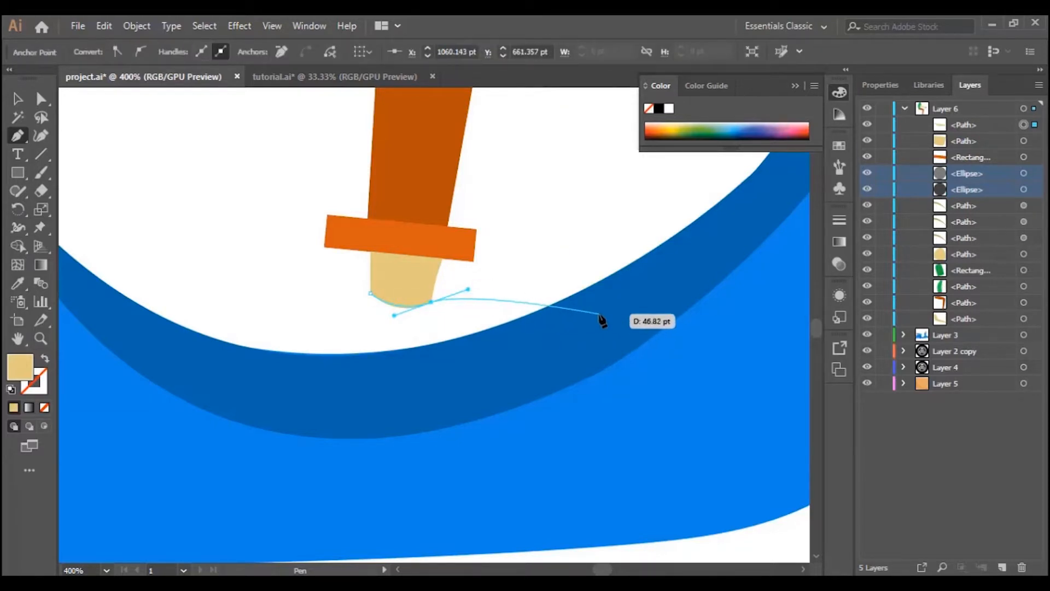
drag(592, 313, 628, 308)
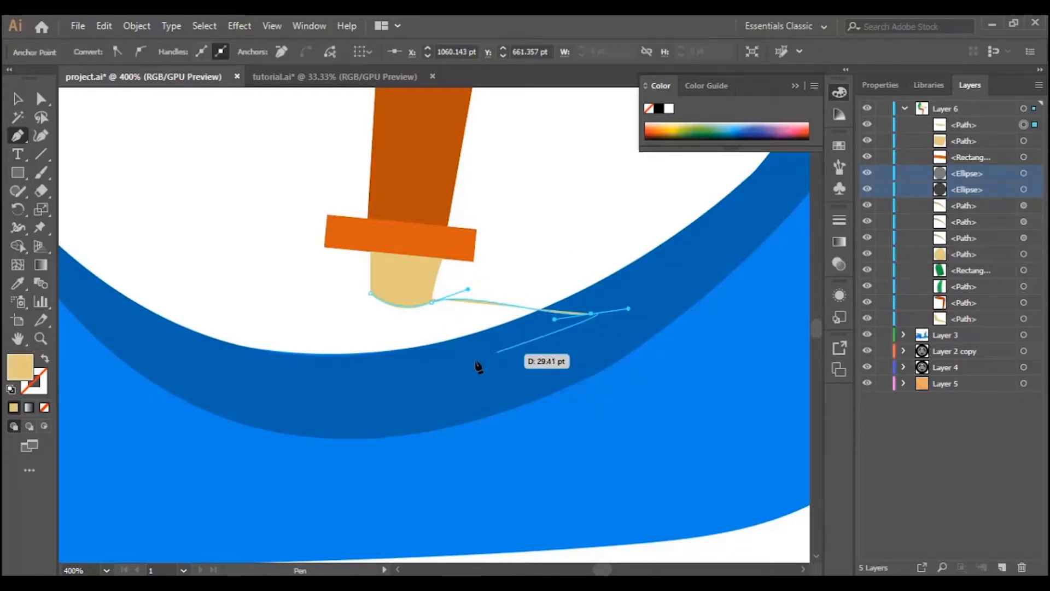
drag(385, 380, 276, 363)
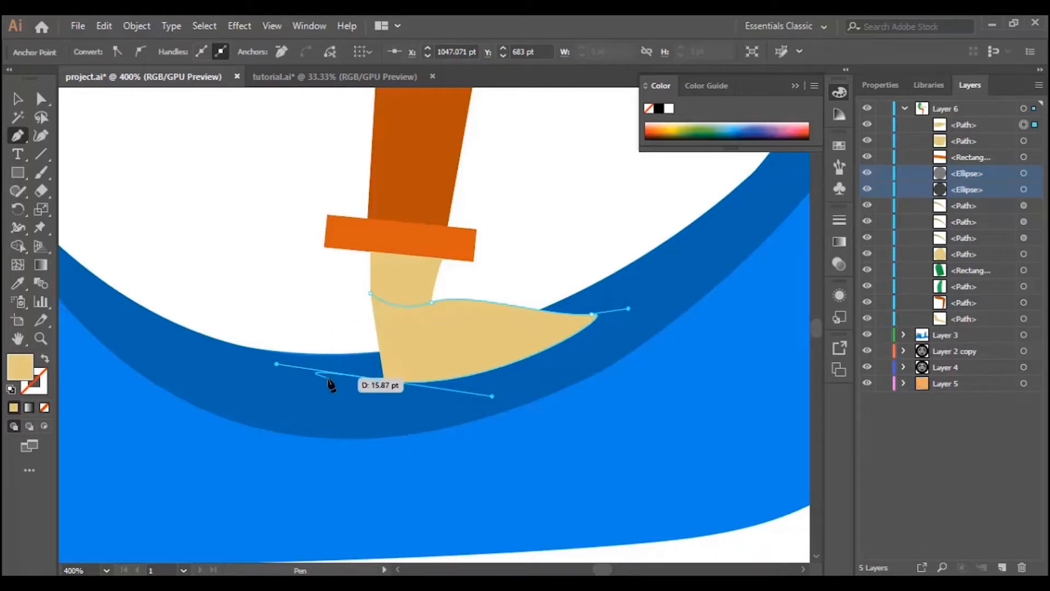
alt+click(385, 381)
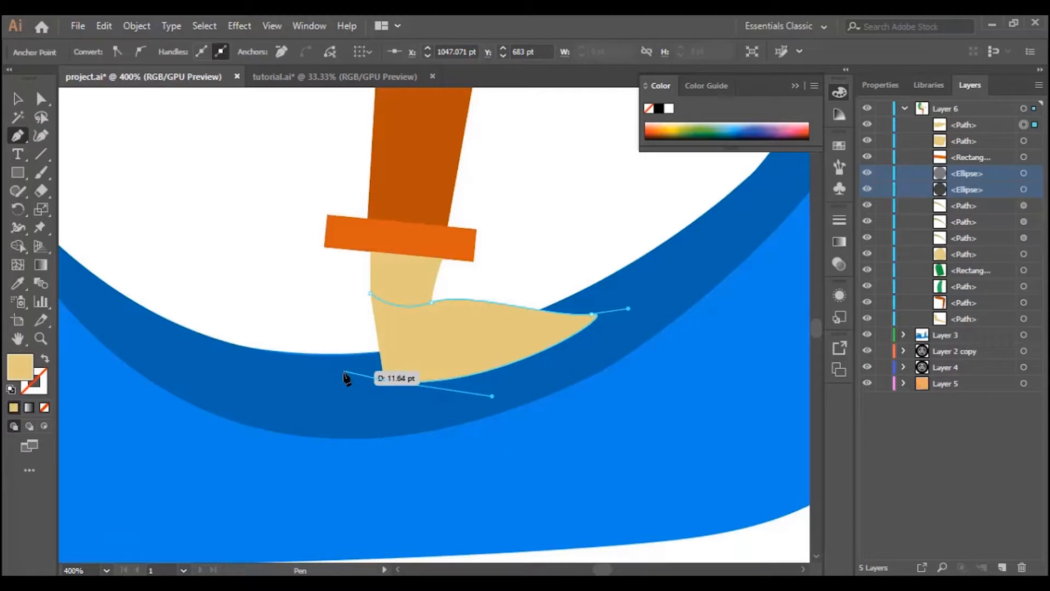
click(337, 377)
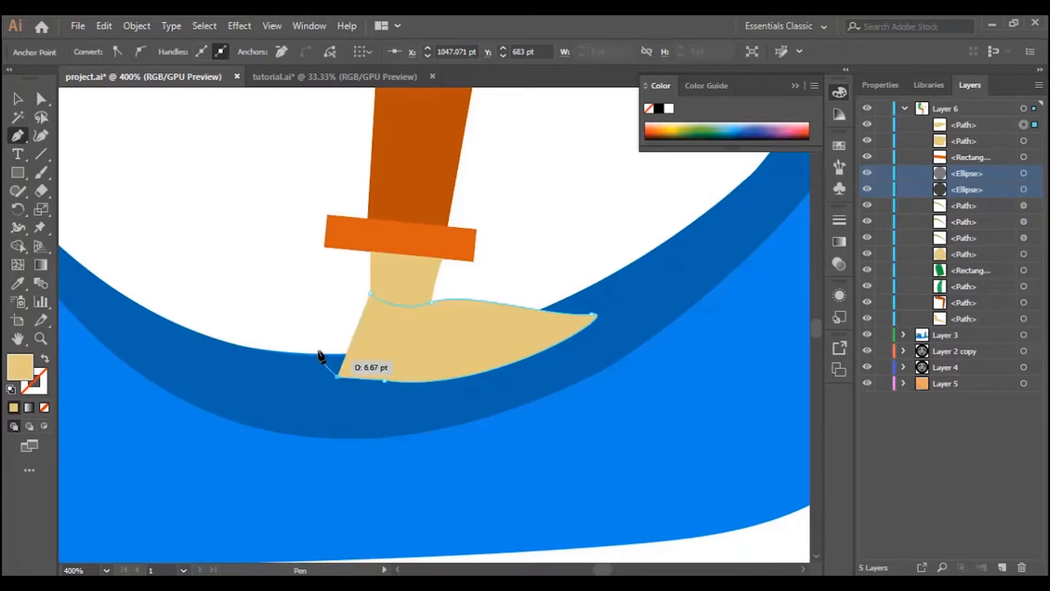
drag(370, 294, 433, 261)
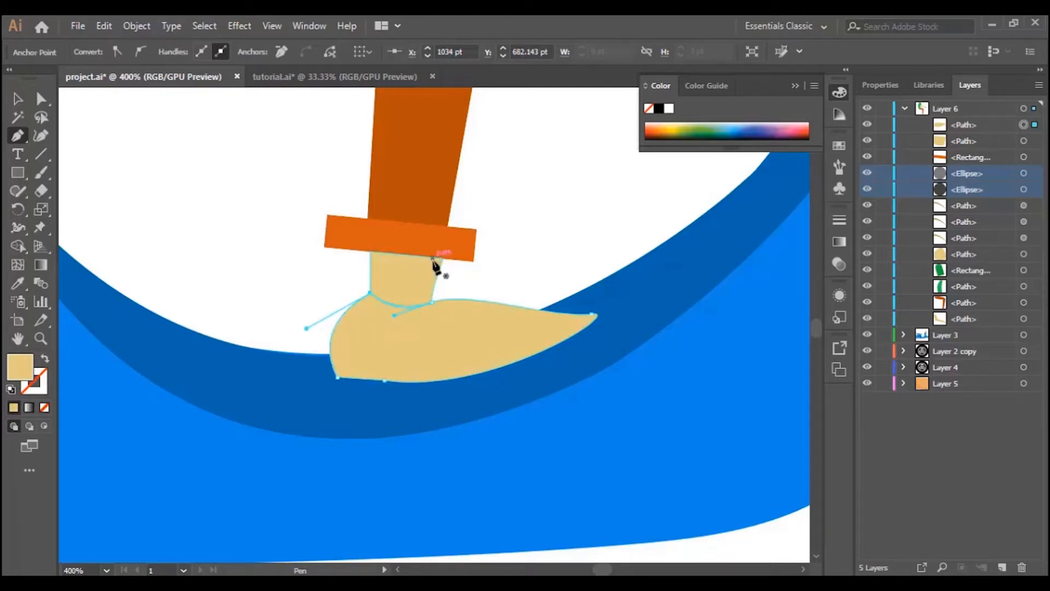
Set the shoe's fill to near-black
double_click(22, 360)
click(324, 379)
click(710, 210)
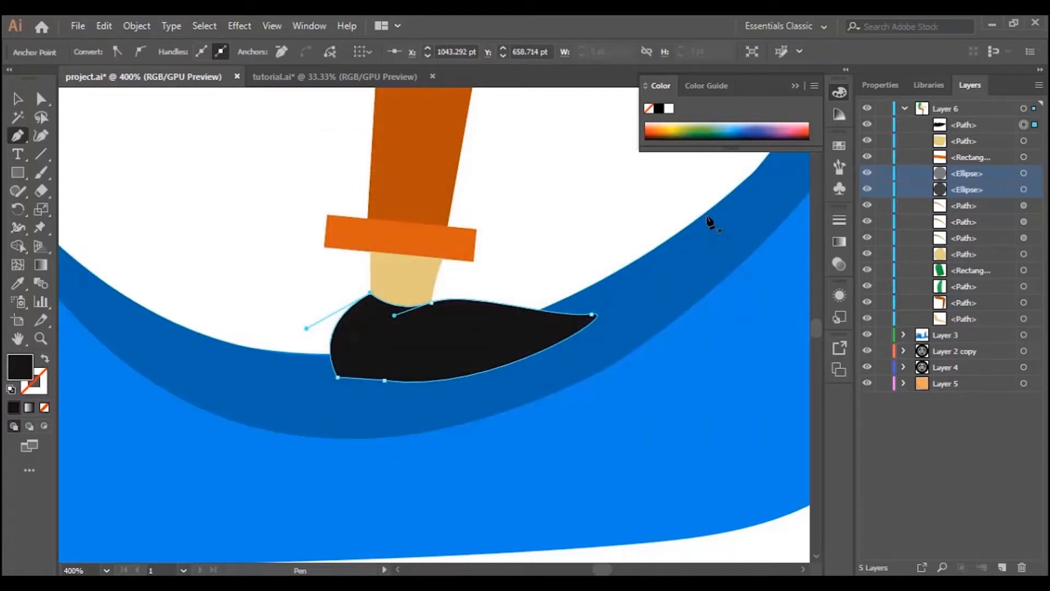
Draw a small downward-pointing triangle on the shoe's upper edge in front of the ankle with the Pen tool and fill it dark grey
click(17, 98)
click(169, 180)
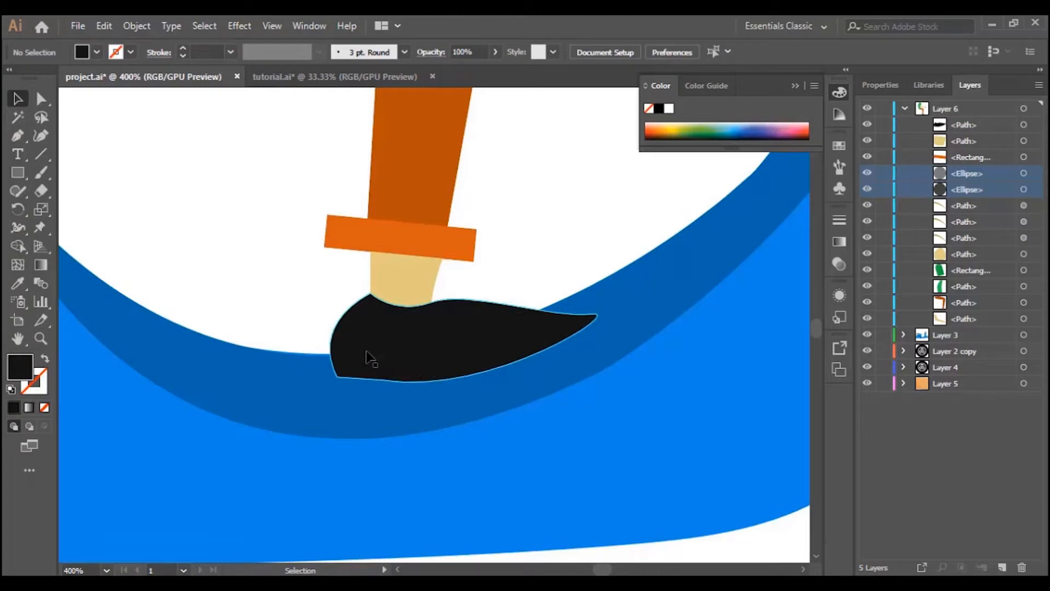
key(p)
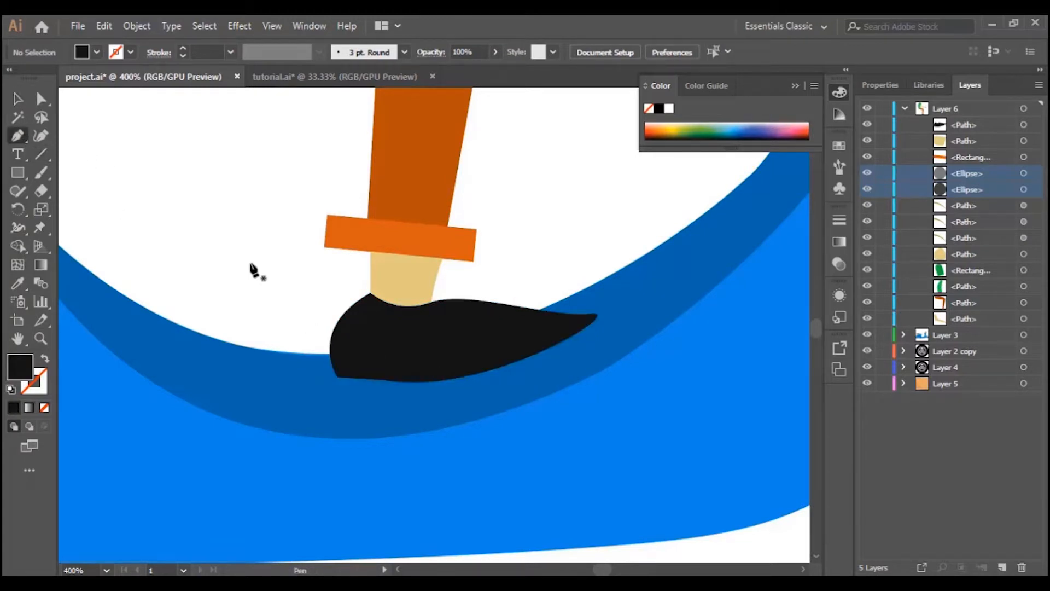
click(463, 300)
click(469, 319)
click(479, 301)
click(464, 300)
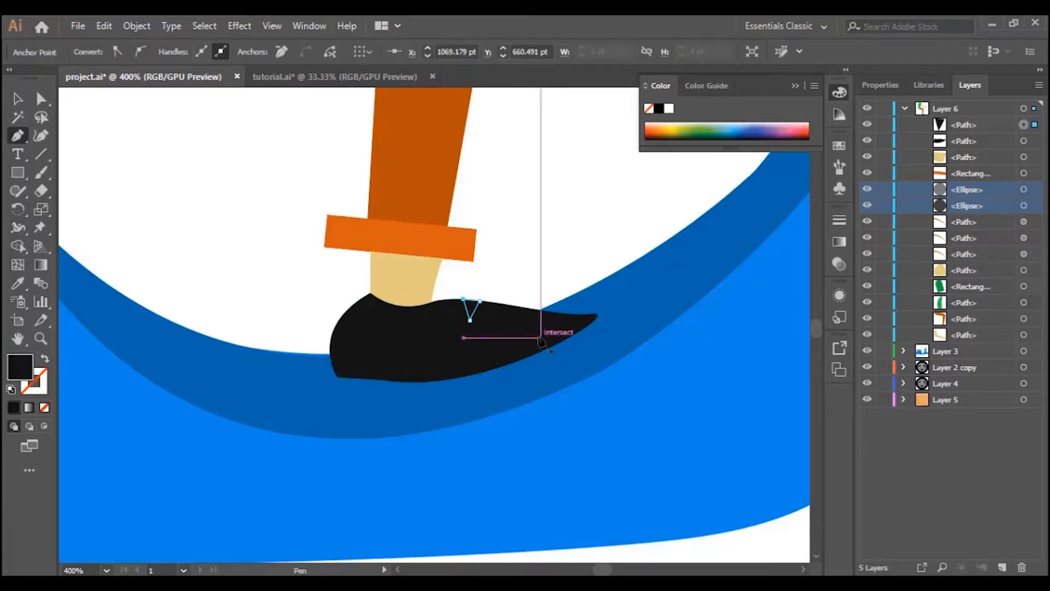
double_click(19, 366)
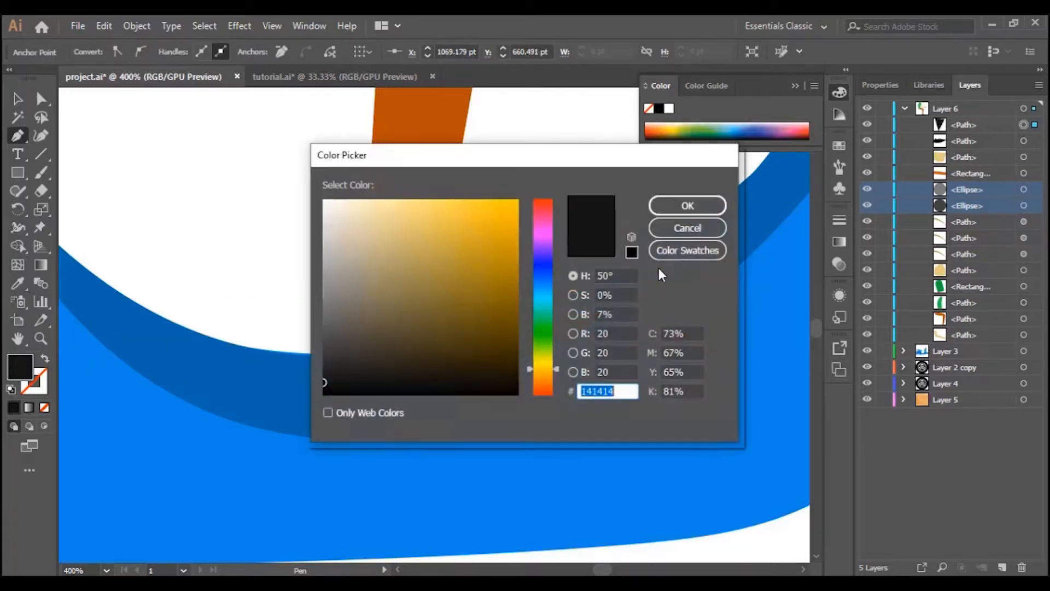
click(327, 358)
Draw a second small dark grey triangle nearer the shoe's toe and adjust its upper edge with the Curvature tool
click(498, 302)
mouse_move(503, 326)
mouse_down()
mouse_move(506, 309)
mouse_move(520, 310)
mouse_move(514, 317)
mouse_up()
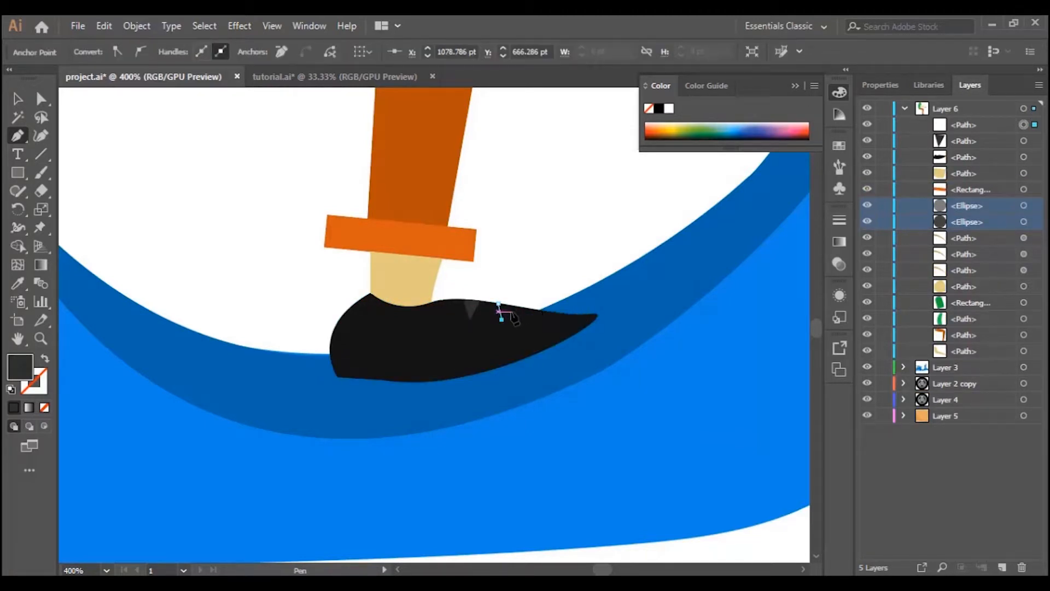
click(504, 320)
click(515, 310)
click(498, 303)
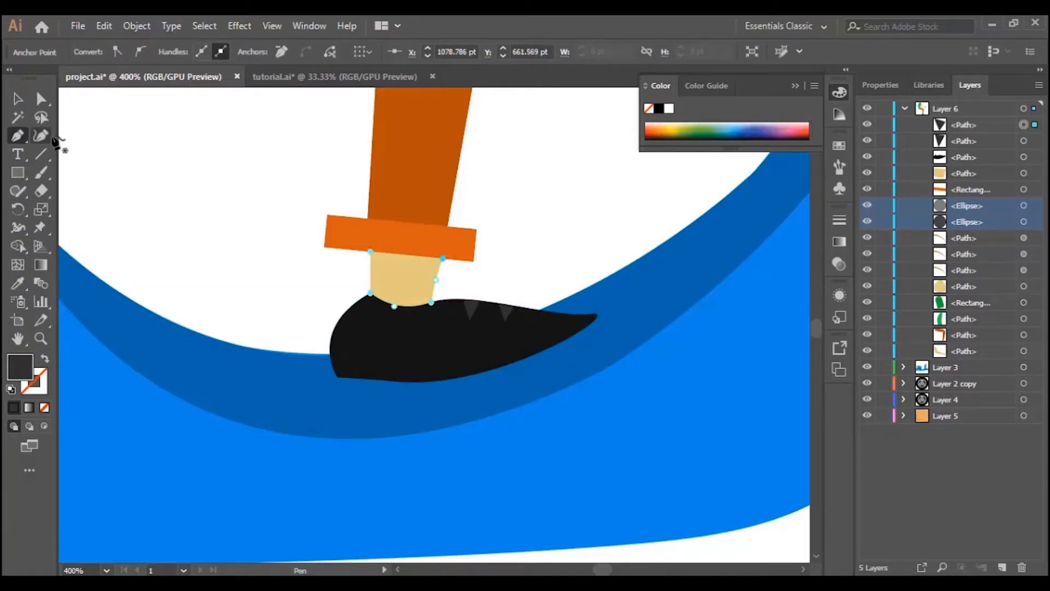
click(44, 137)
drag(512, 302, 514, 304)
click(17, 98)
click(261, 167)
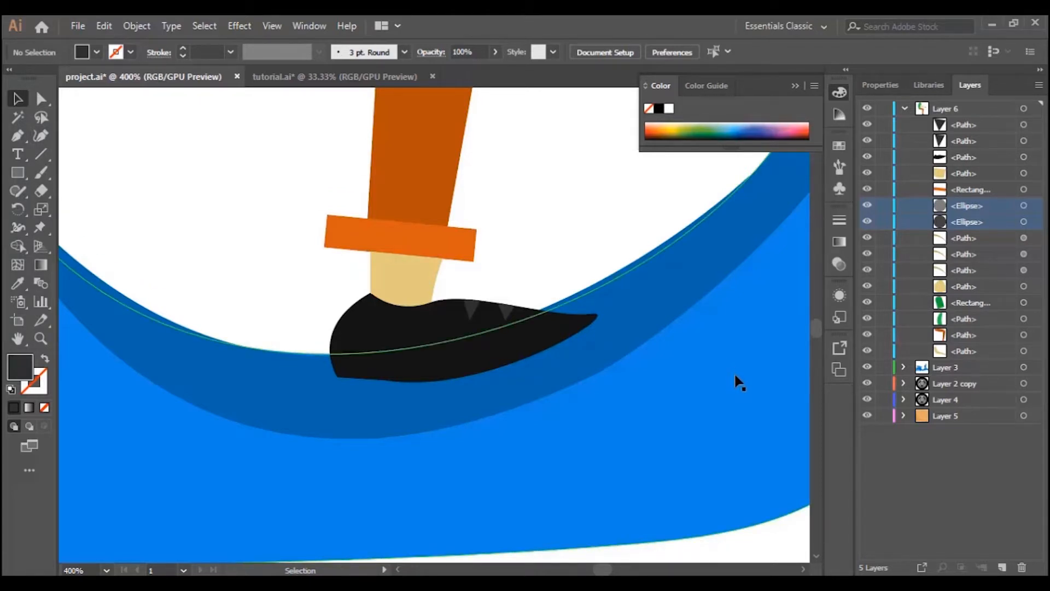
Examine the whole rider and scooter illustration at 50% zoom
key(ctrl+minus)
key(ctrl+minus)
key(ctrl+minus)
key(ctrl+minus)
key(ctrl+minus)
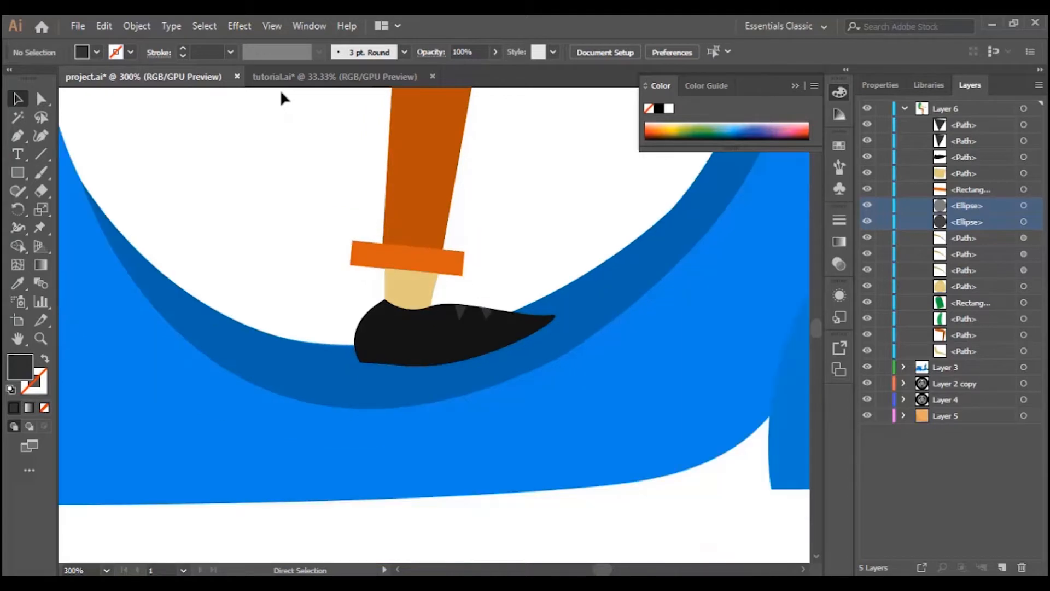
key(ctrl+minus)
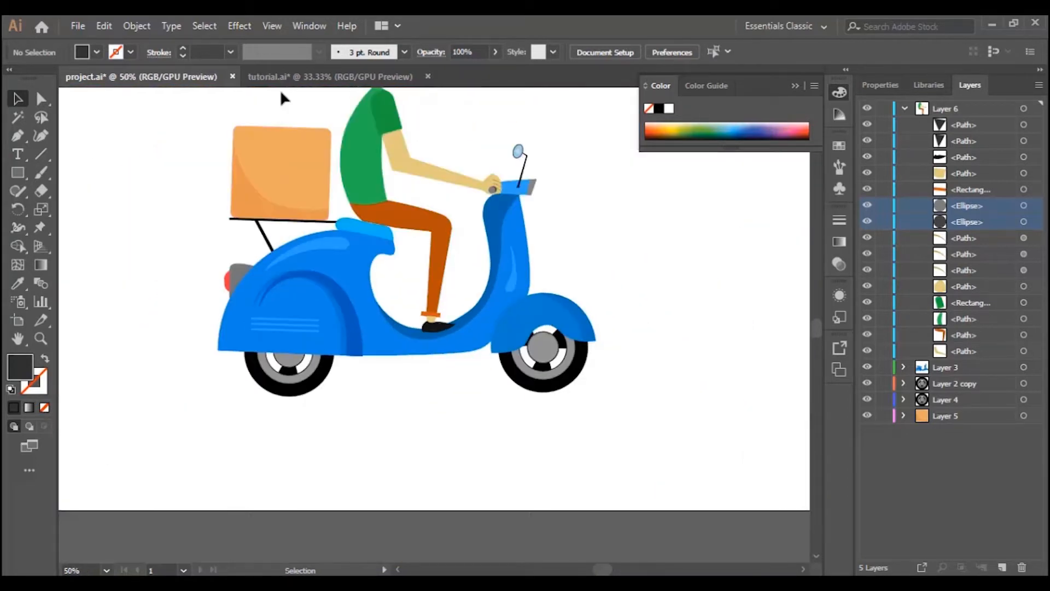
scroll(497, 180, up, 3)
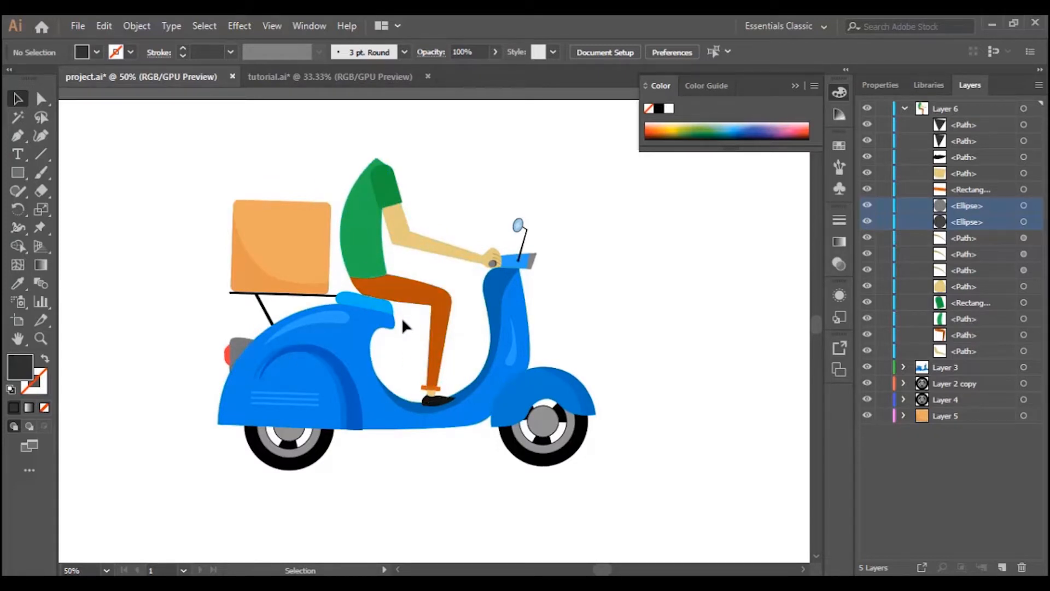
scroll(403, 307, up, 2)
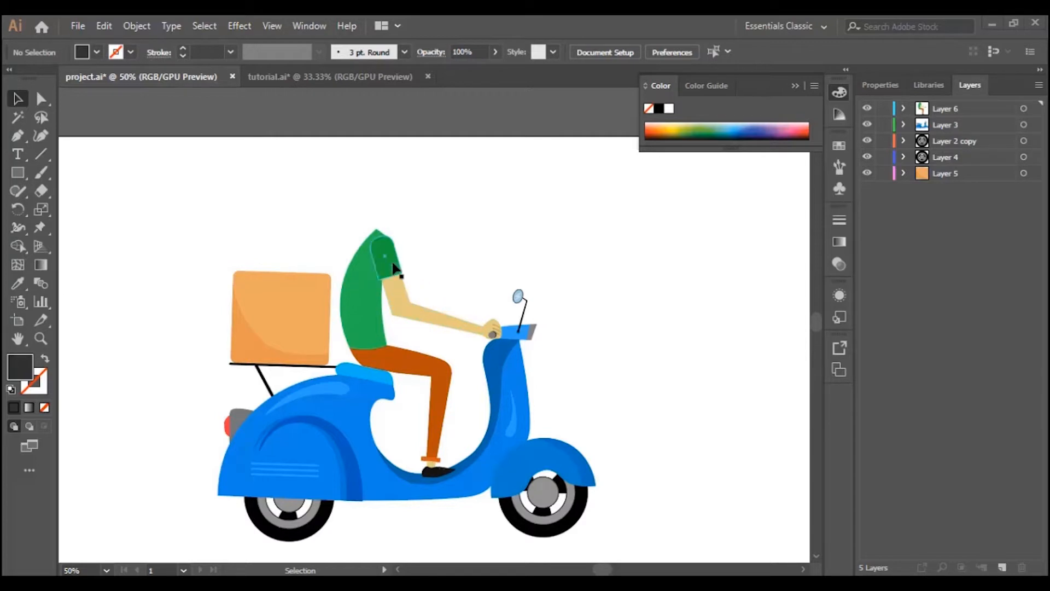
Draw a closed, slanted collar shape with the Pen tool along the shirt's neckline, with a rounded lower front edge
click(42, 340)
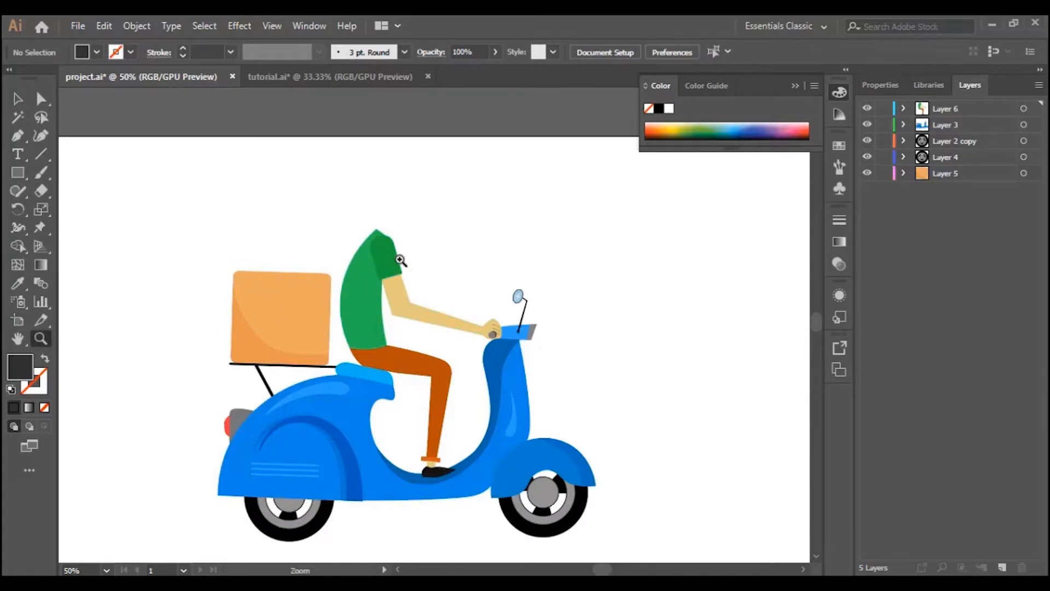
click(391, 245)
click(405, 298)
click(458, 356)
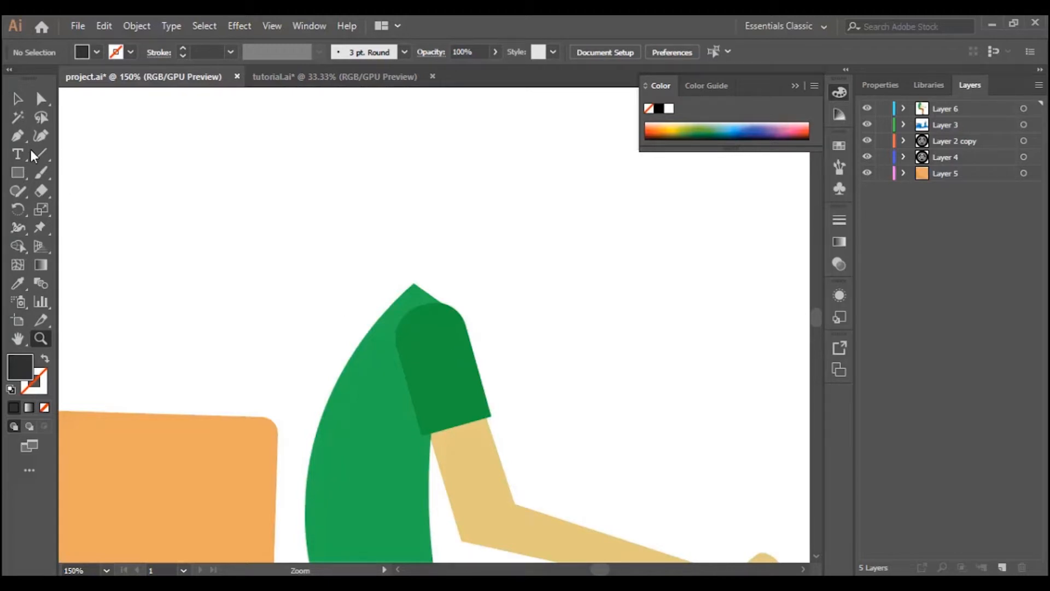
click(16, 135)
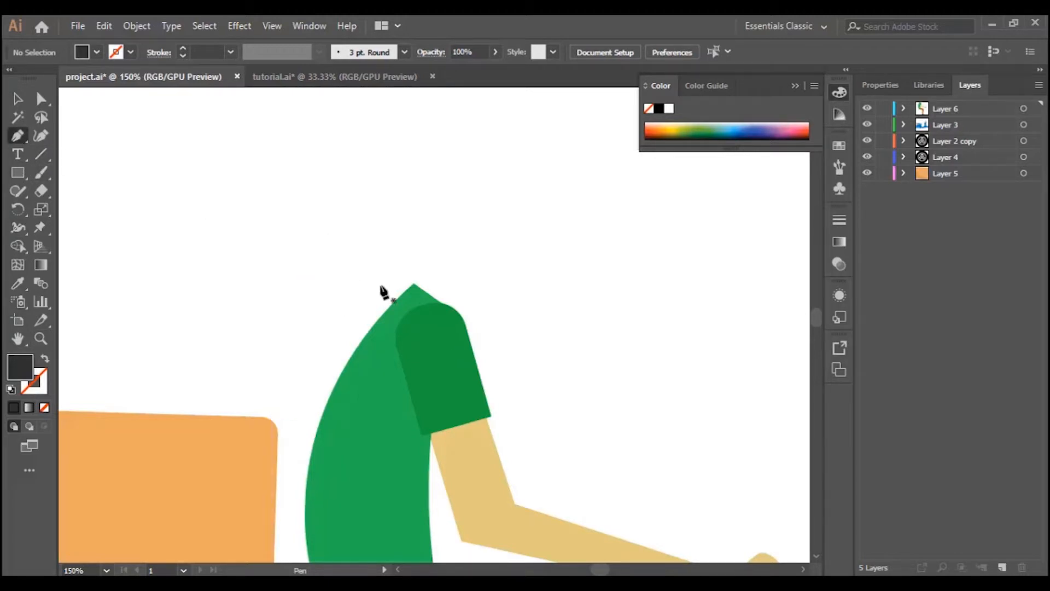
click(414, 283)
click(427, 271)
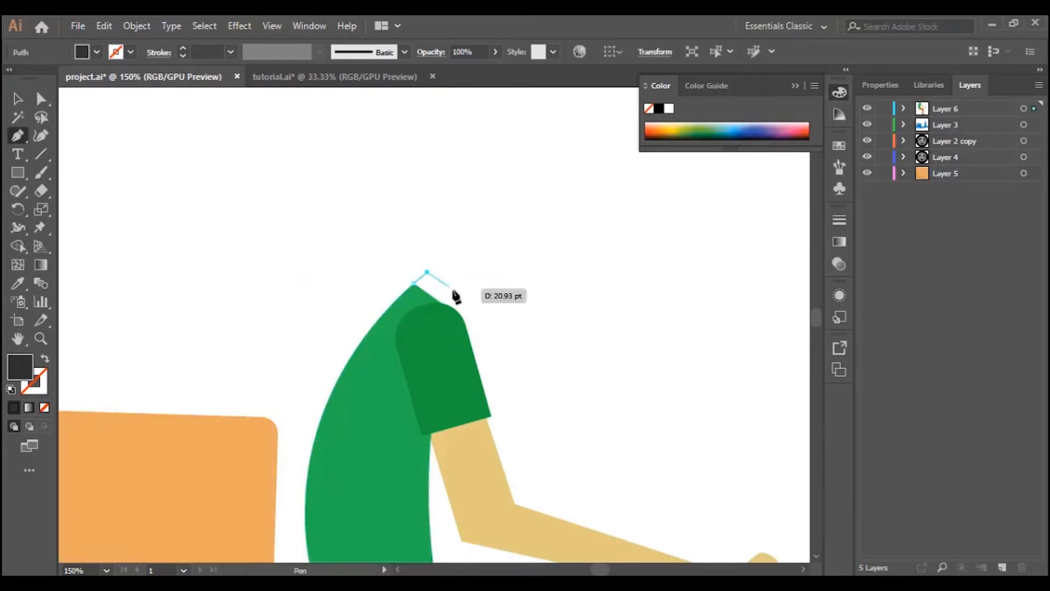
click(483, 304)
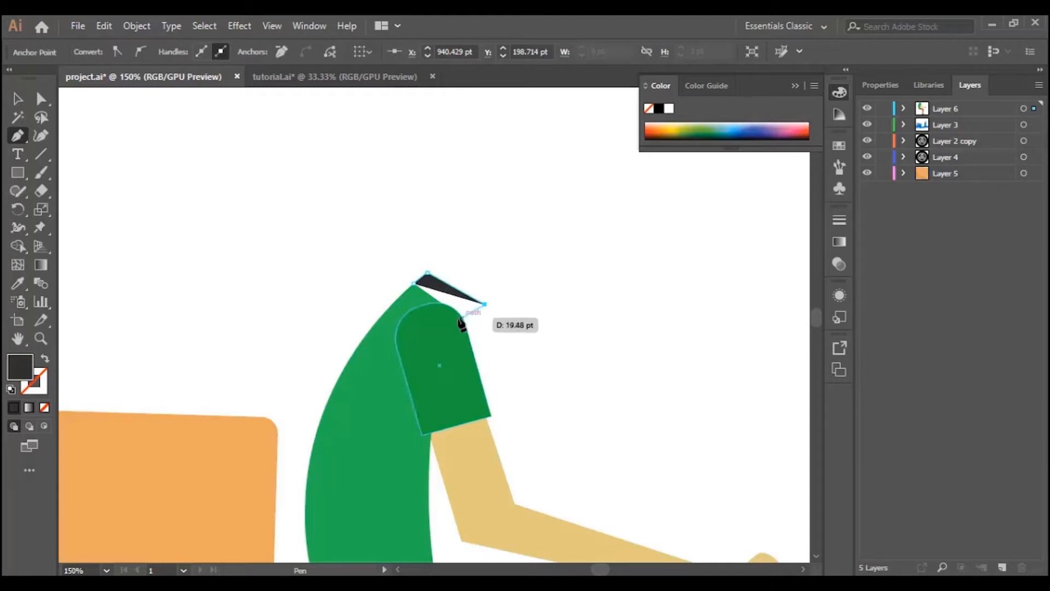
drag(460, 314, 440, 302)
click(413, 283)
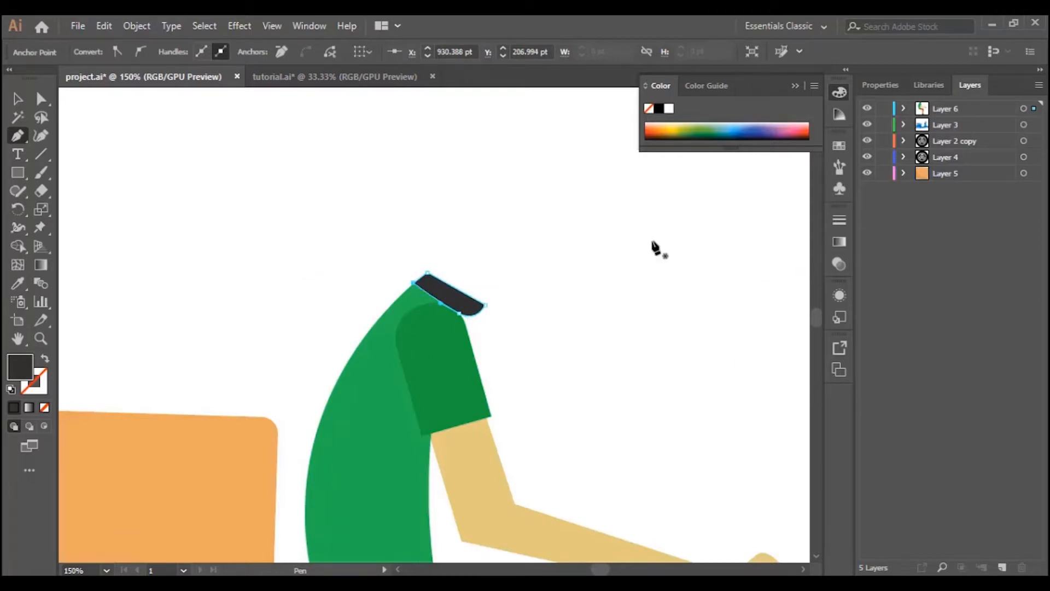
Fill the collar with the dark green sampled from the shirt sleeve
click(21, 286)
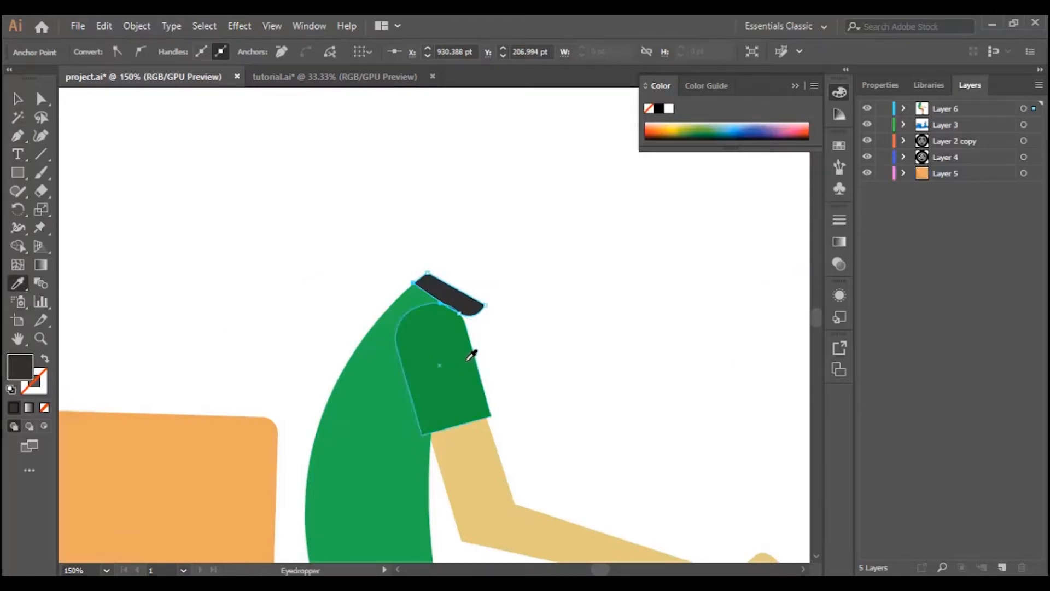
click(471, 355)
click(17, 98)
click(296, 275)
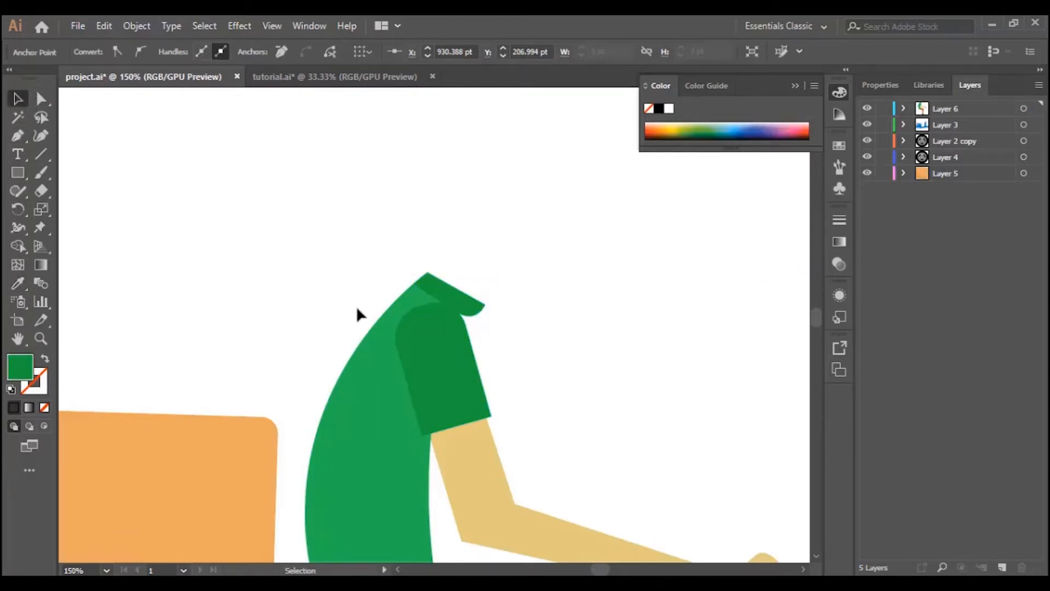
click(465, 315)
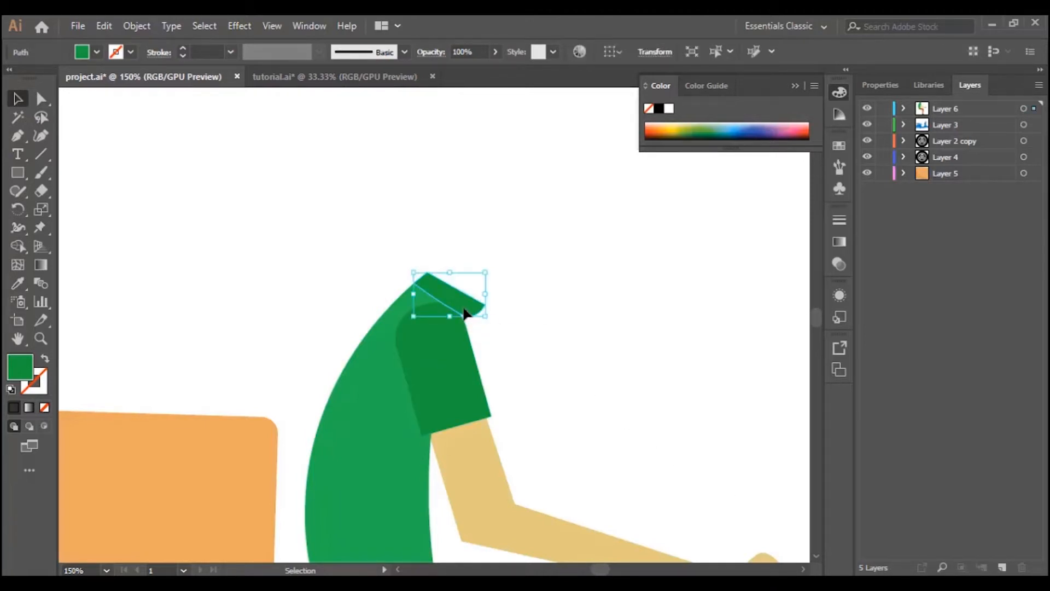
click(475, 225)
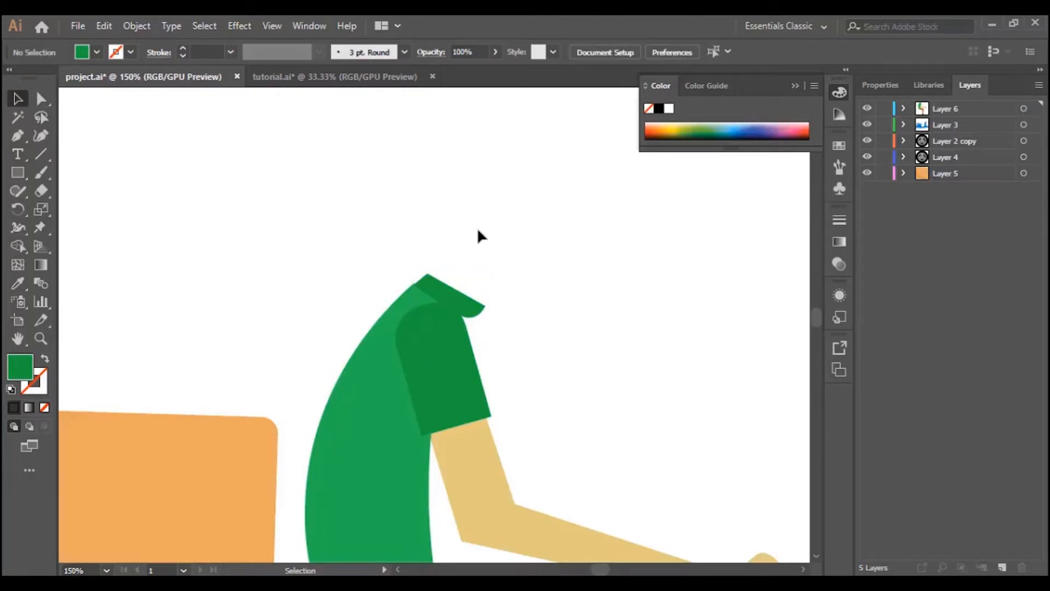
Start the face outline with the Pen tool, running from the collar along the neck, jaw, chin and open mouth, and remove its fill
scroll(497, 241, up, 3)
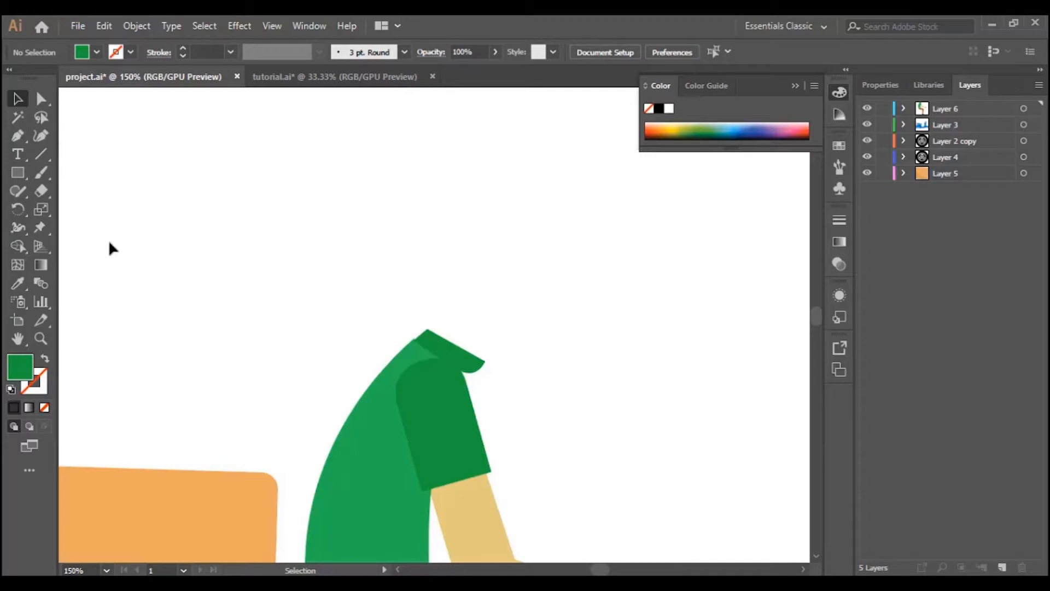
click(14, 138)
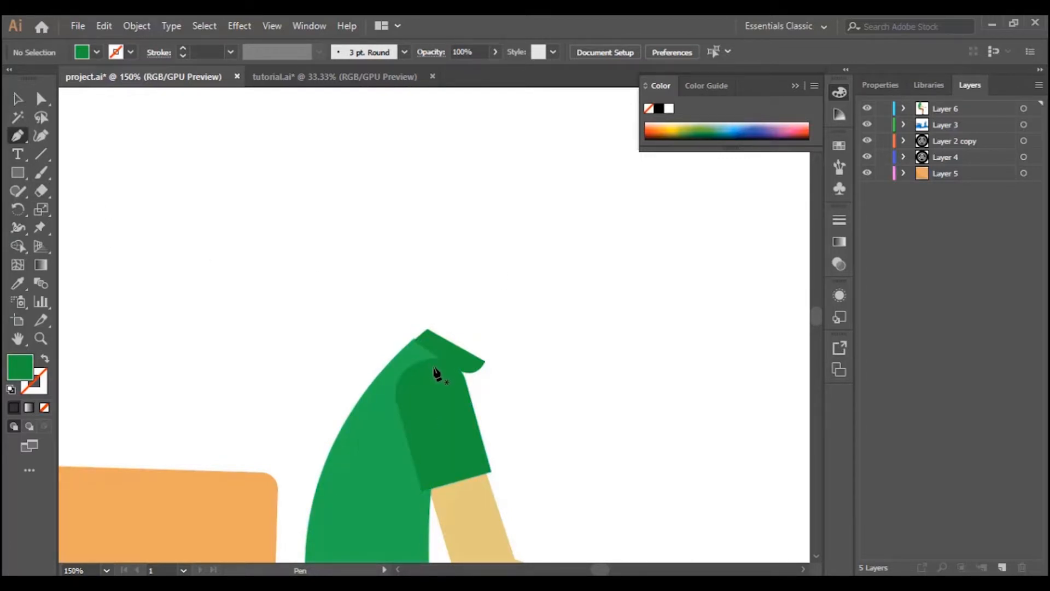
click(475, 357)
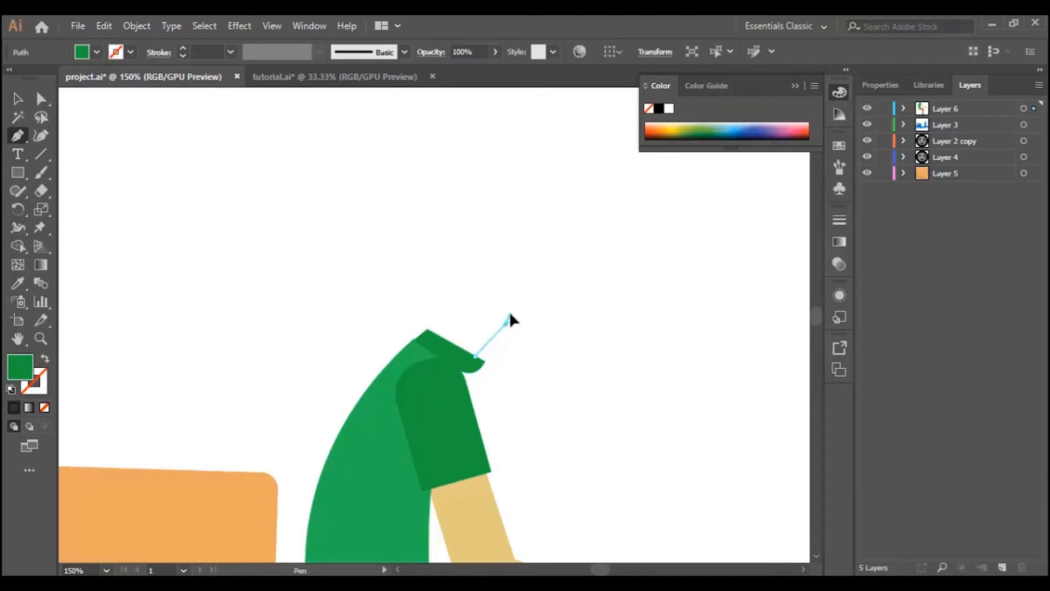
click(510, 317)
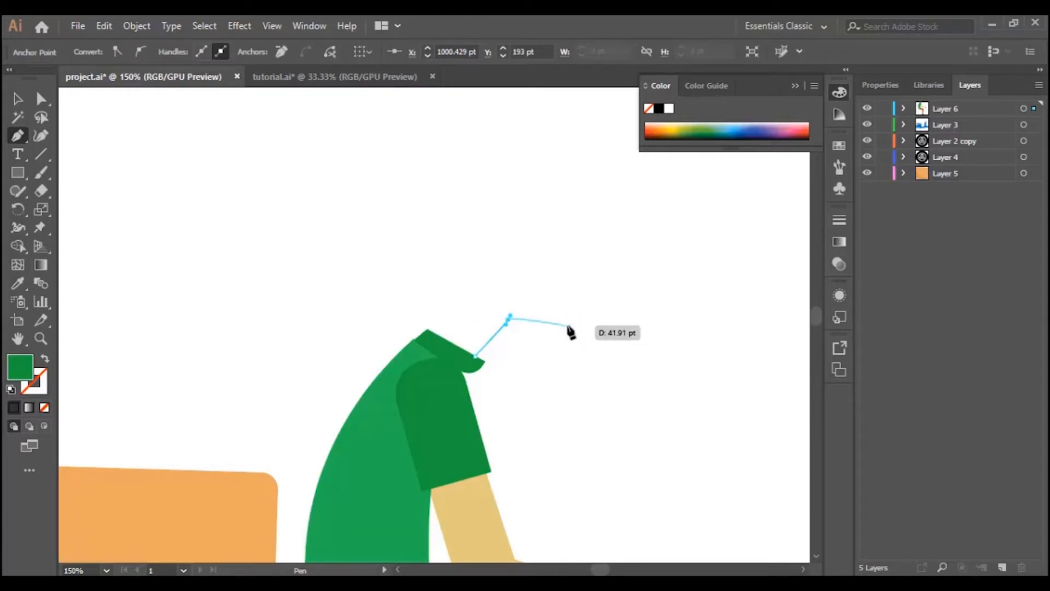
drag(562, 330, 583, 311)
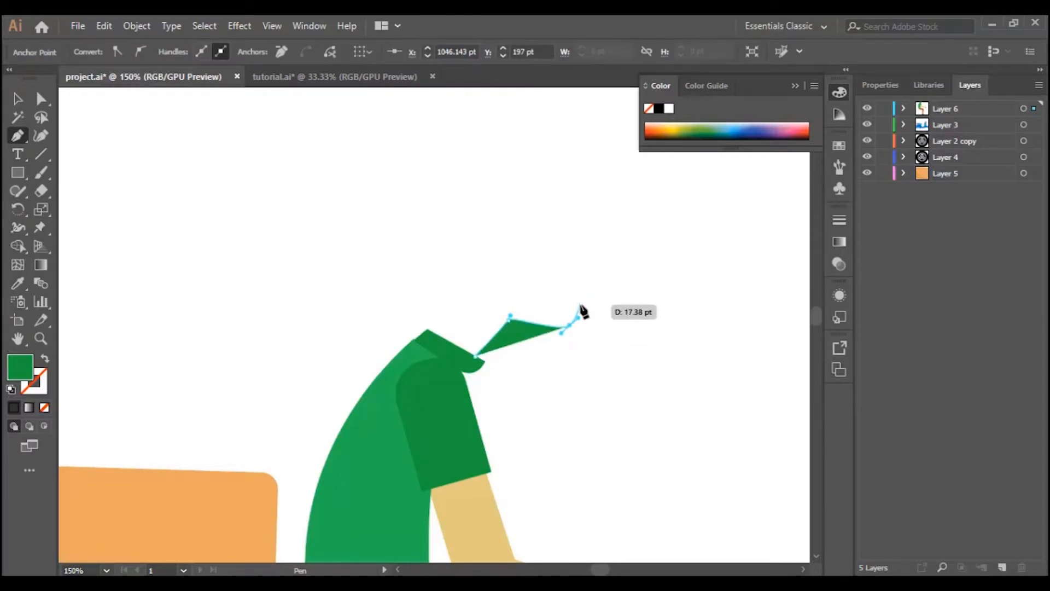
click(587, 280)
drag(568, 273, 590, 264)
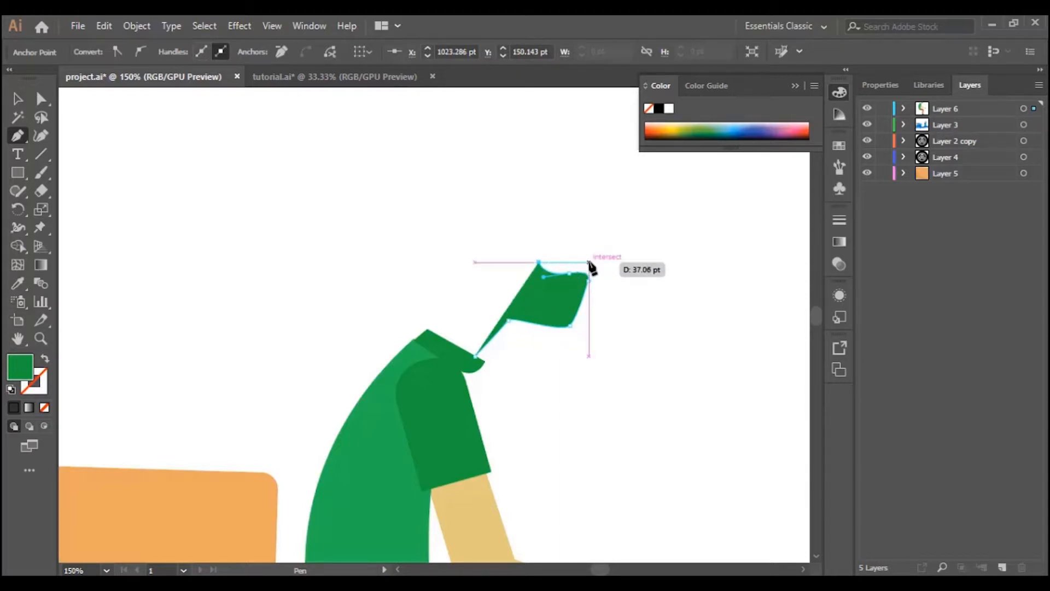
drag(590, 263, 580, 254)
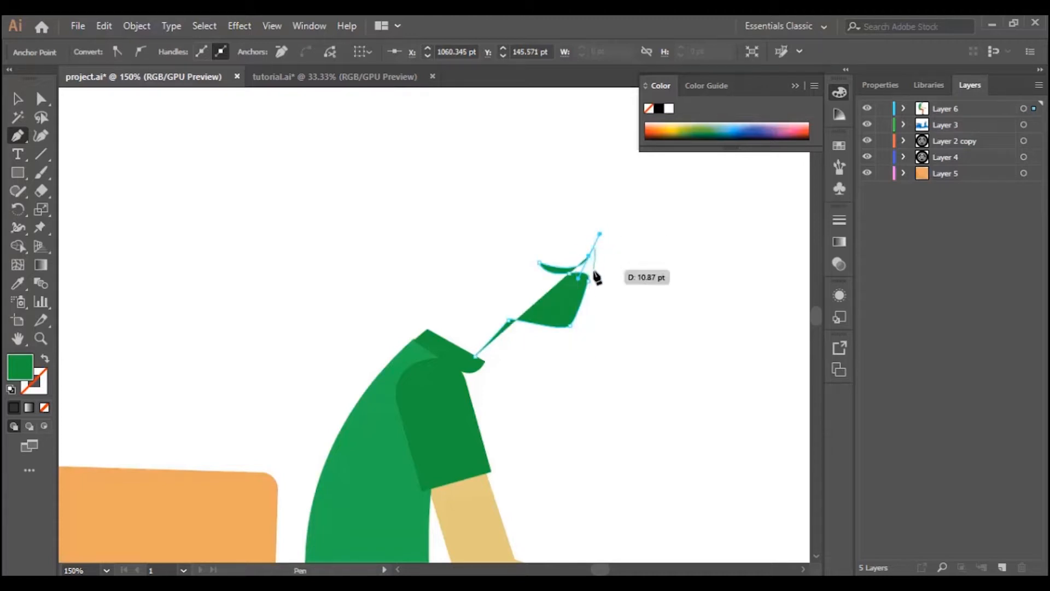
drag(588, 257, 49, 389)
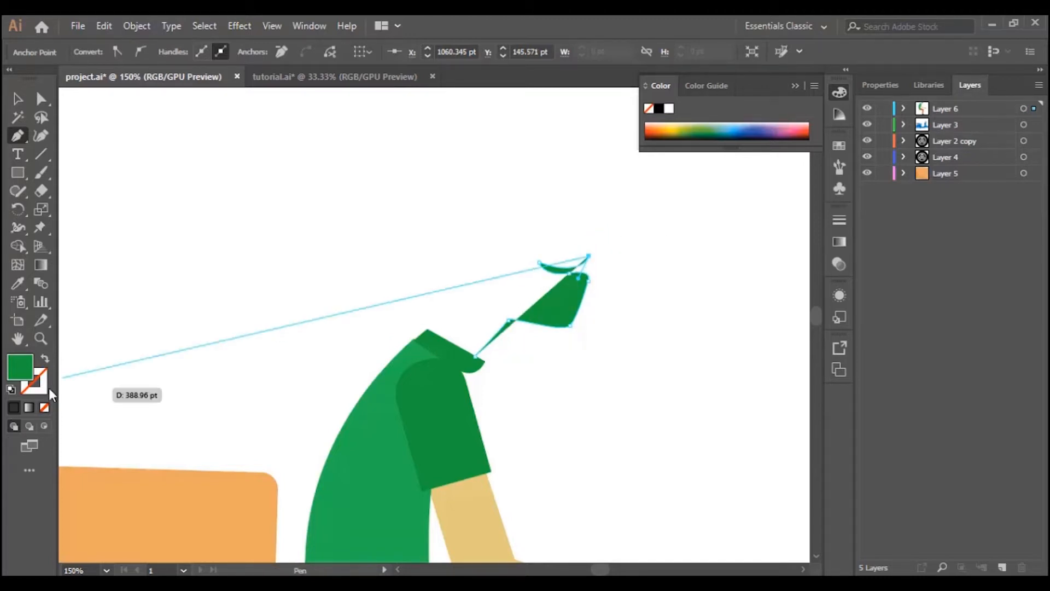
click(44, 407)
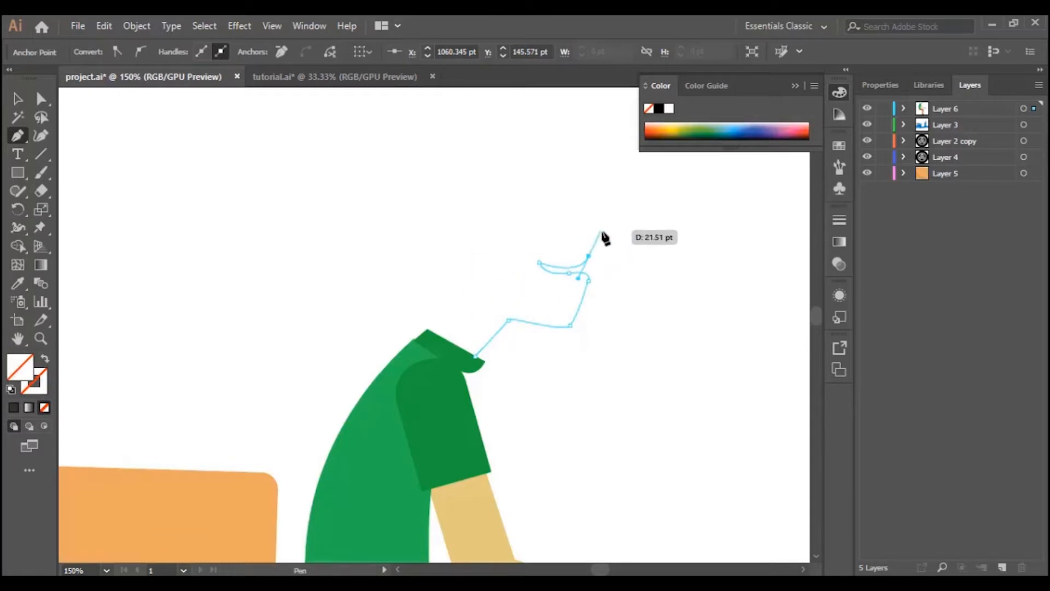
Continue the face outline with the Pen tool along the upper lip and out to the pointed nose tip
key(z)
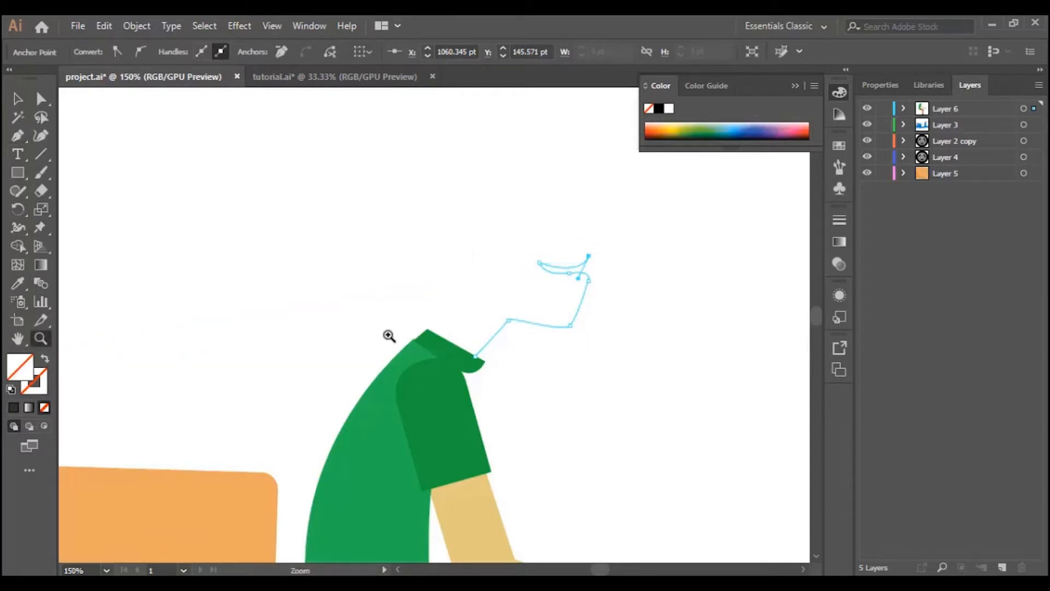
click(588, 269)
click(408, 335)
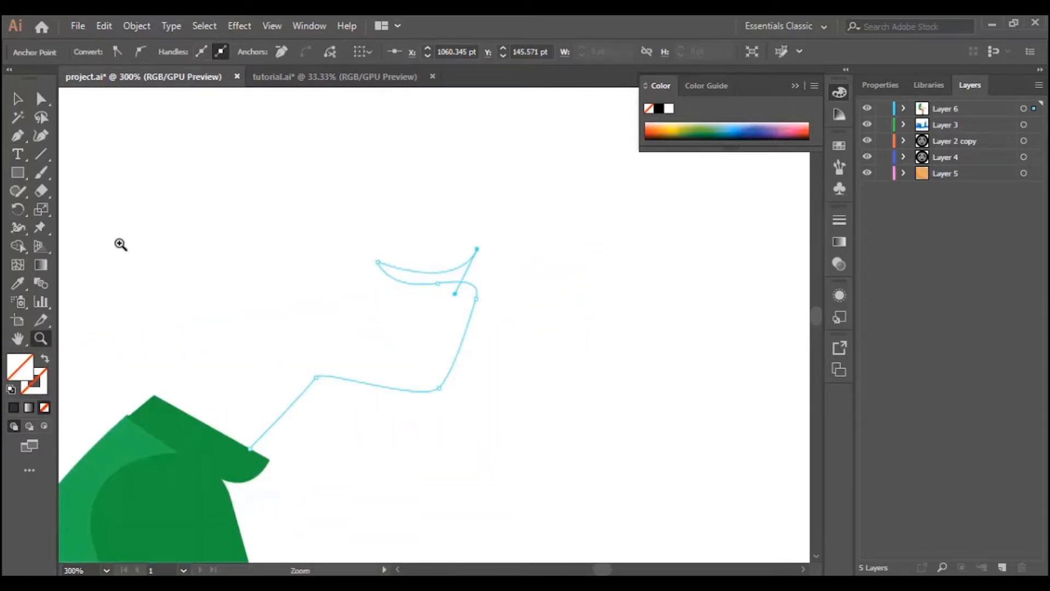
click(18, 139)
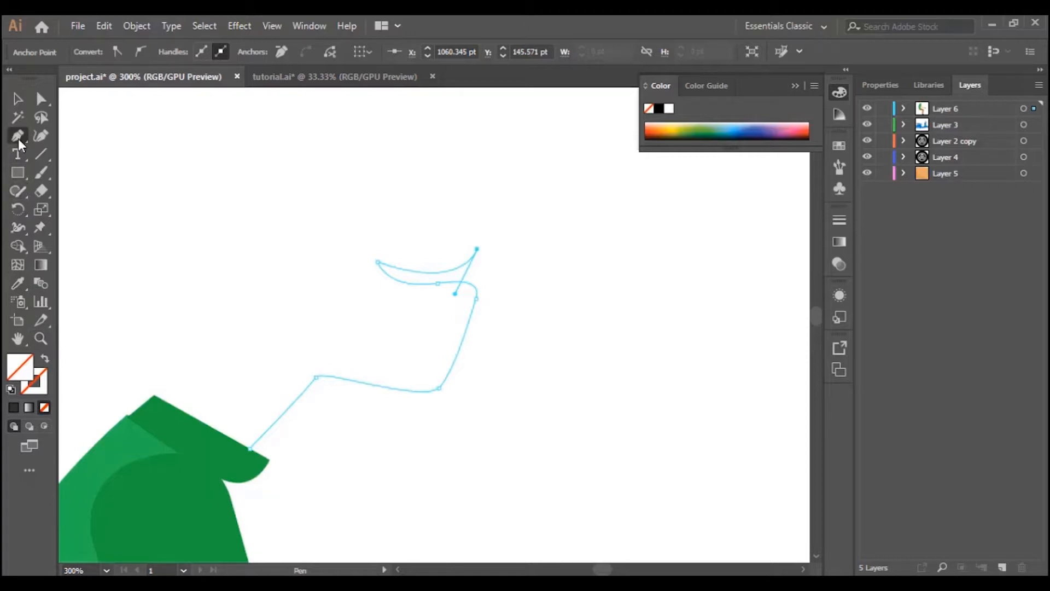
drag(476, 248, 496, 216)
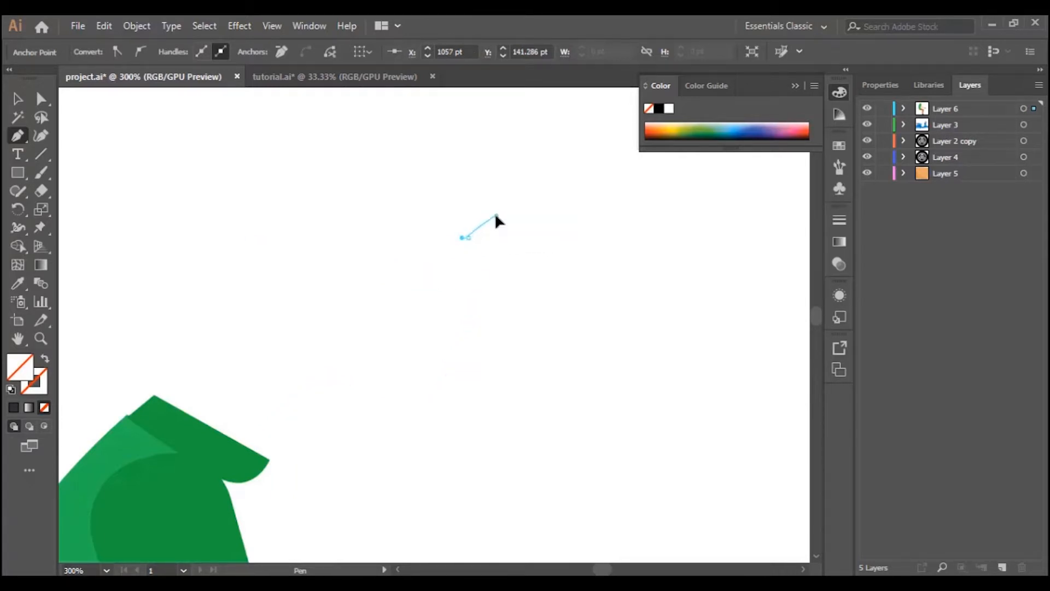
scroll(495, 215, up, 3)
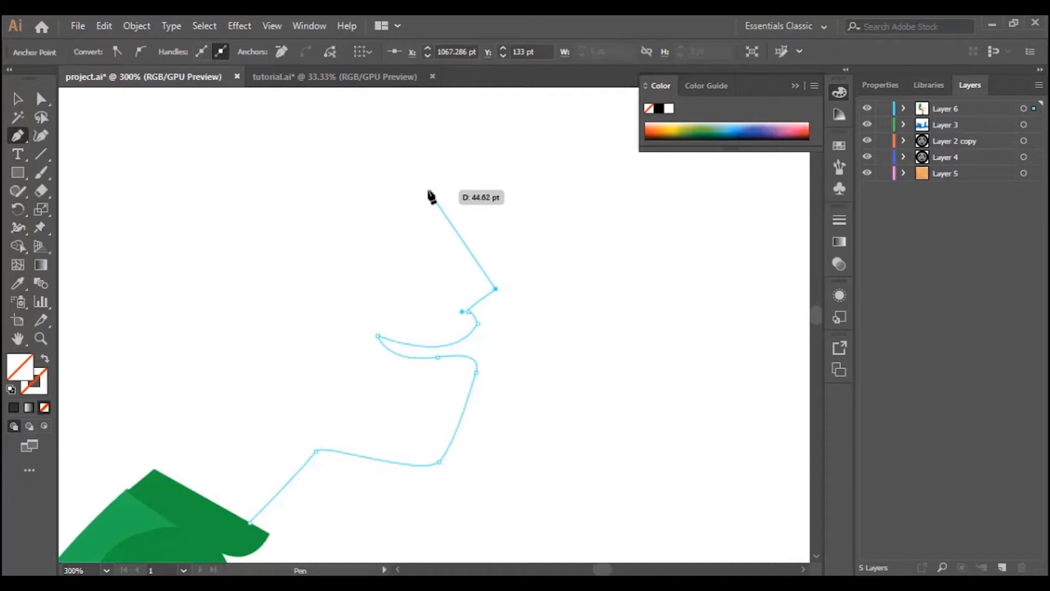
Extend the face outline up the nose bridge and forehead, curving back along the hairline to its peak
drag(431, 188, 430, 129)
scroll(377, 199, up, 2)
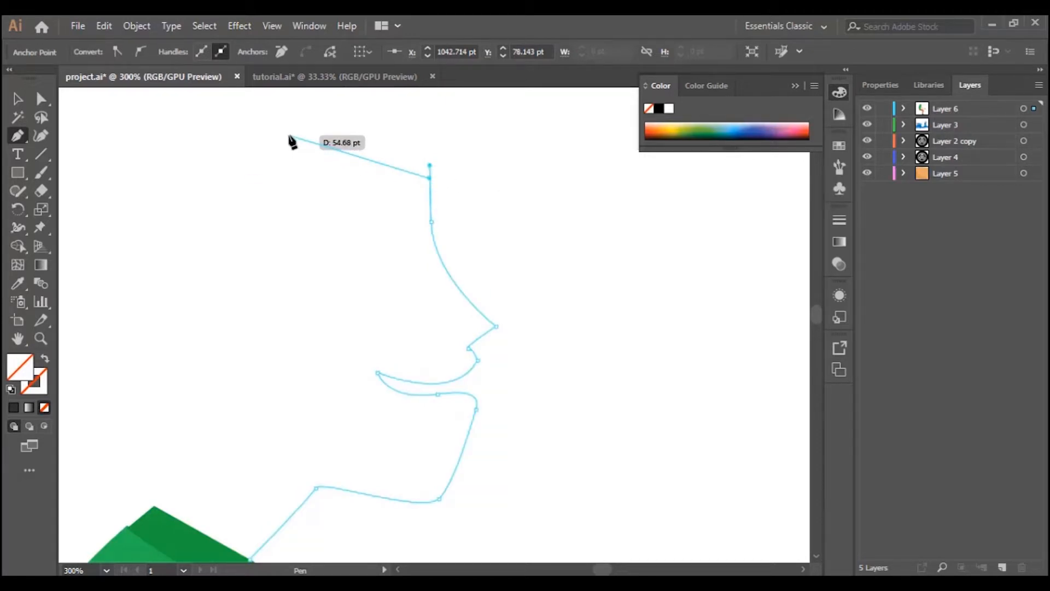
scroll(292, 141, up, 1)
drag(289, 142, 284, 266)
scroll(257, 363, down, 5)
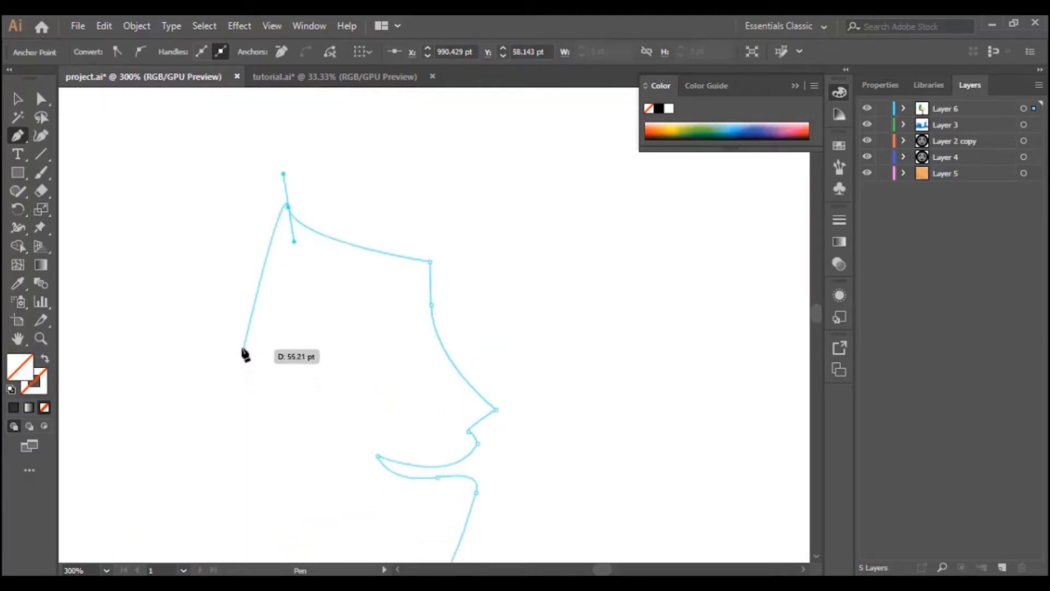
Trace the outline down to the ear notch, around the rounded ear and down the back of the head to a corner at the nape
click(242, 249)
drag(197, 203, 184, 201)
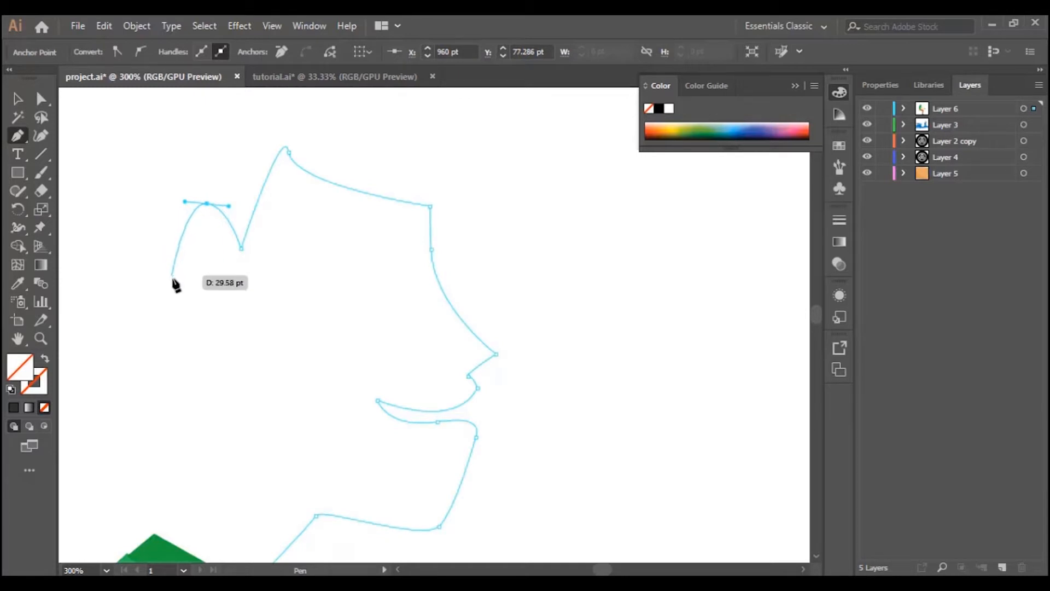
drag(213, 298, 272, 312)
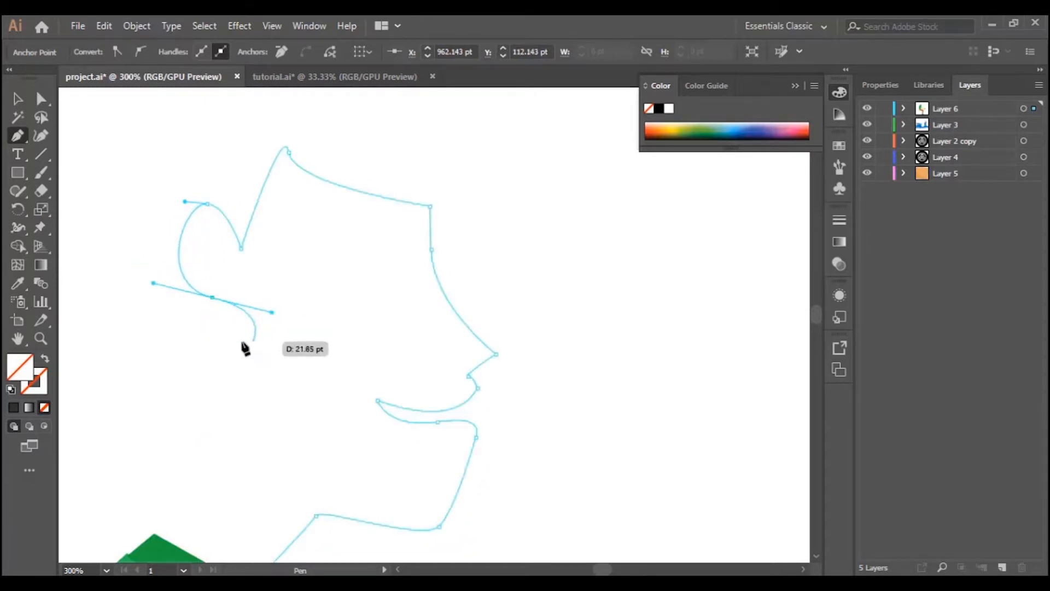
drag(213, 297, 224, 498)
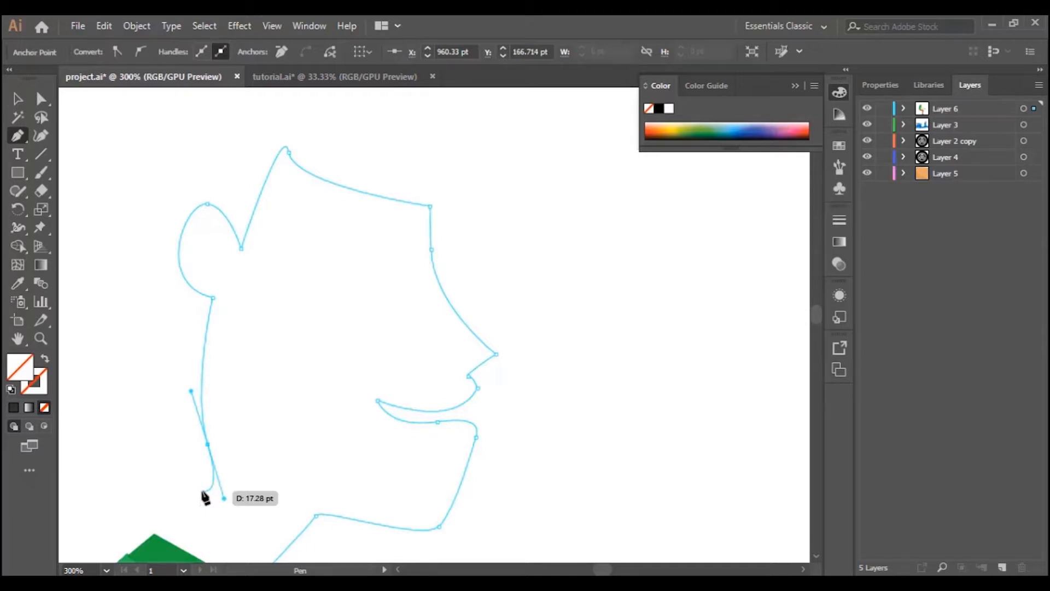
click(208, 446)
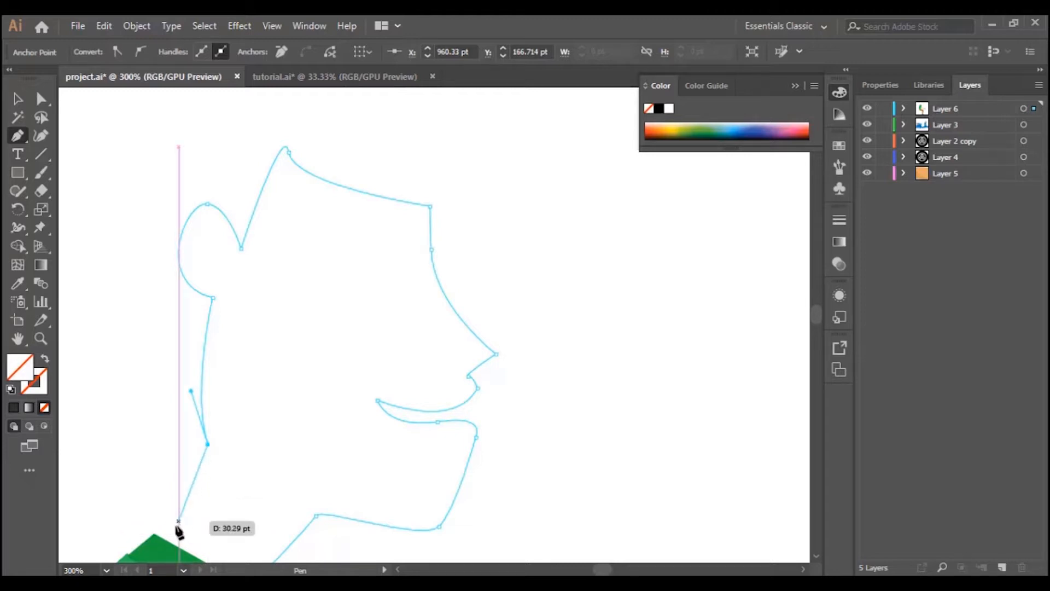
Curve the outline down the back of the neck to the collar and close it at the starting point on the front neck
drag(158, 534, 123, 558)
scroll(331, 475, down, 3)
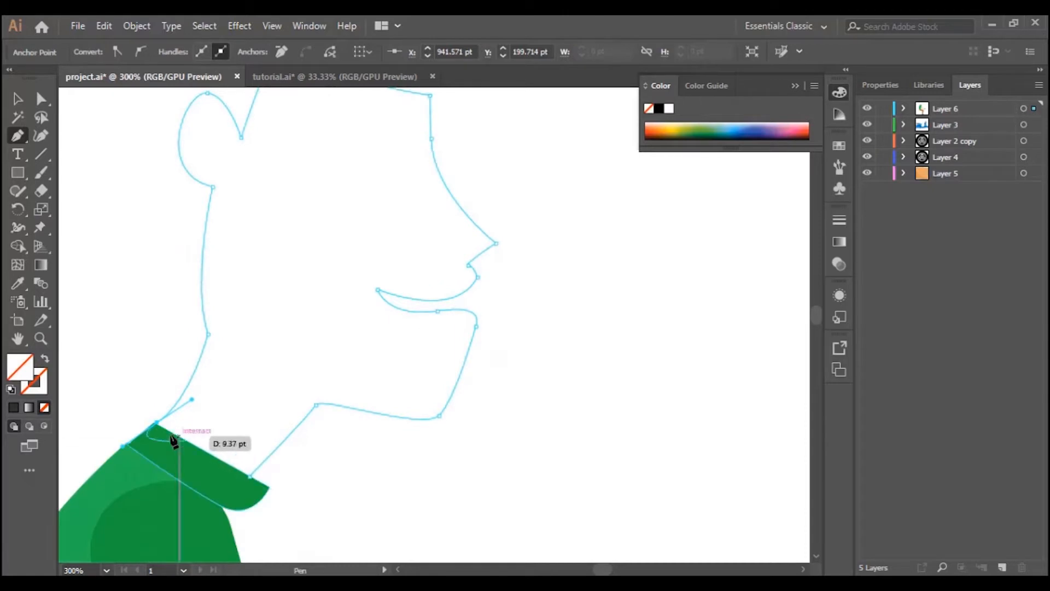
click(157, 424)
click(250, 477)
scroll(356, 374, up, 3)
scroll(359, 380, down, 6)
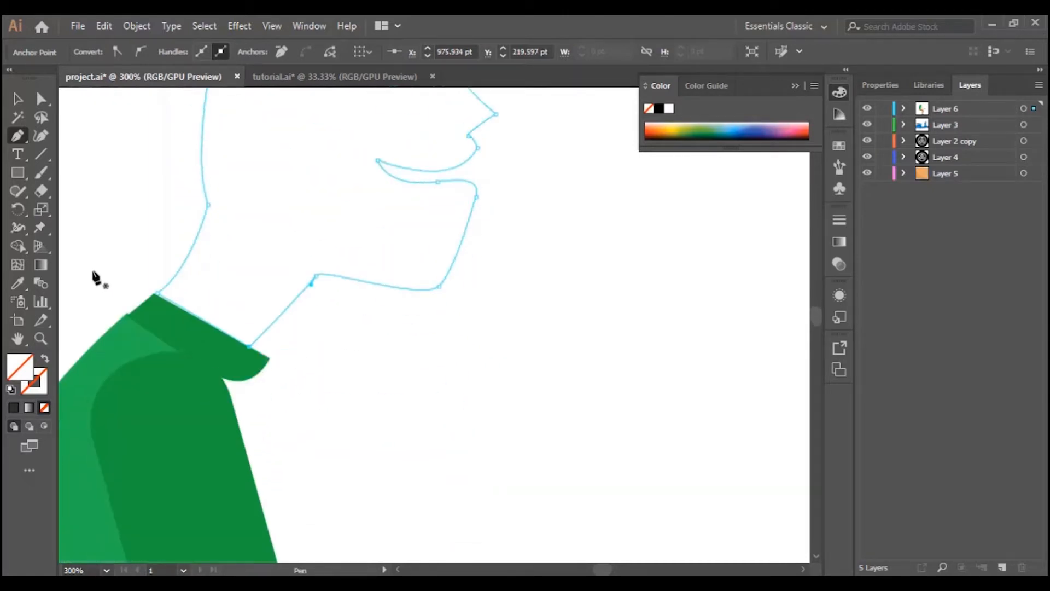
Fill the head shape with the skin colour sampled from the arm
click(17, 287)
scroll(239, 410, down, 3)
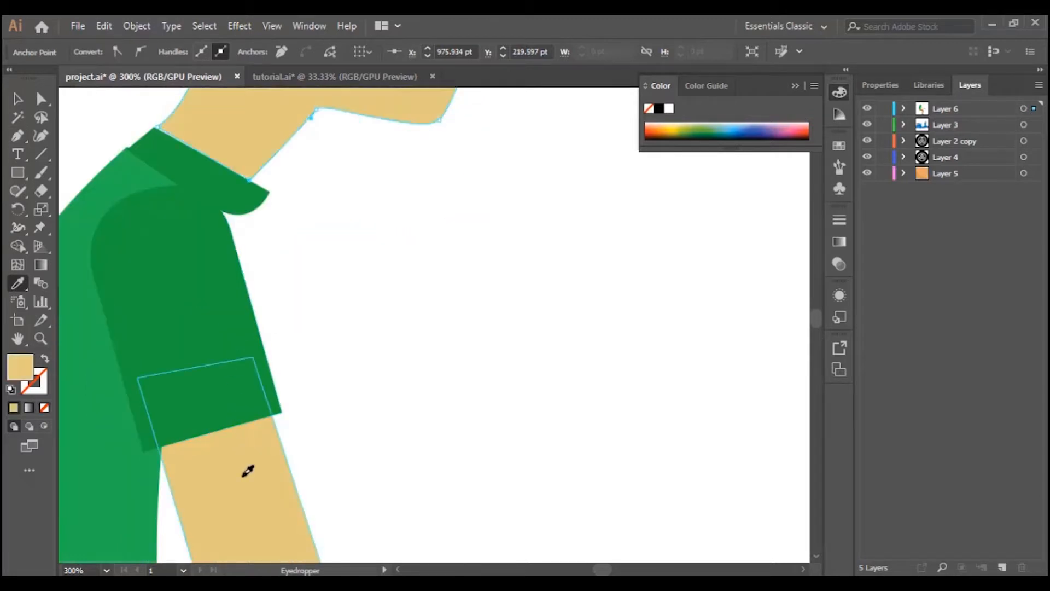
click(246, 471)
scroll(464, 356, up, 7)
scroll(462, 364, up, 1)
scroll(486, 304, down, 1)
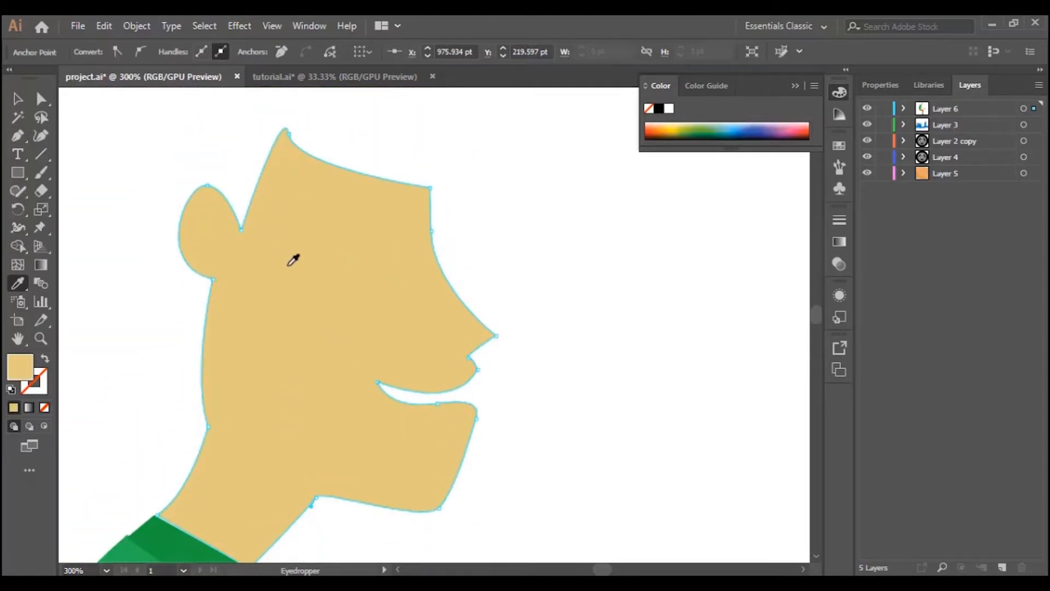
Reshape the ear with the Curvature tool, adjusting its front, back and top points for a rounder, fuller form
scroll(289, 263, up, 1)
click(41, 135)
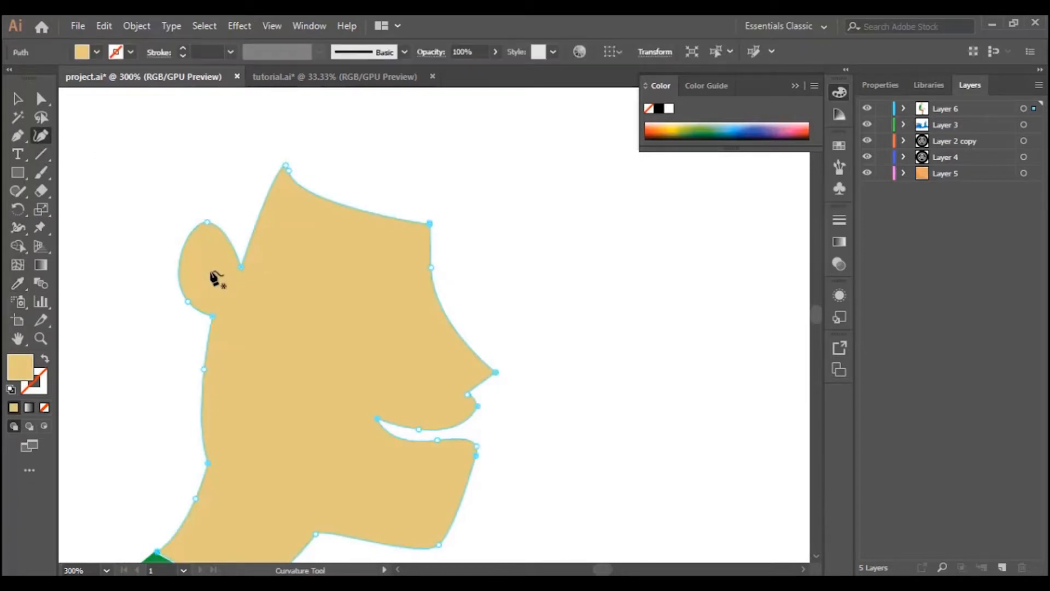
drag(242, 260, 227, 224)
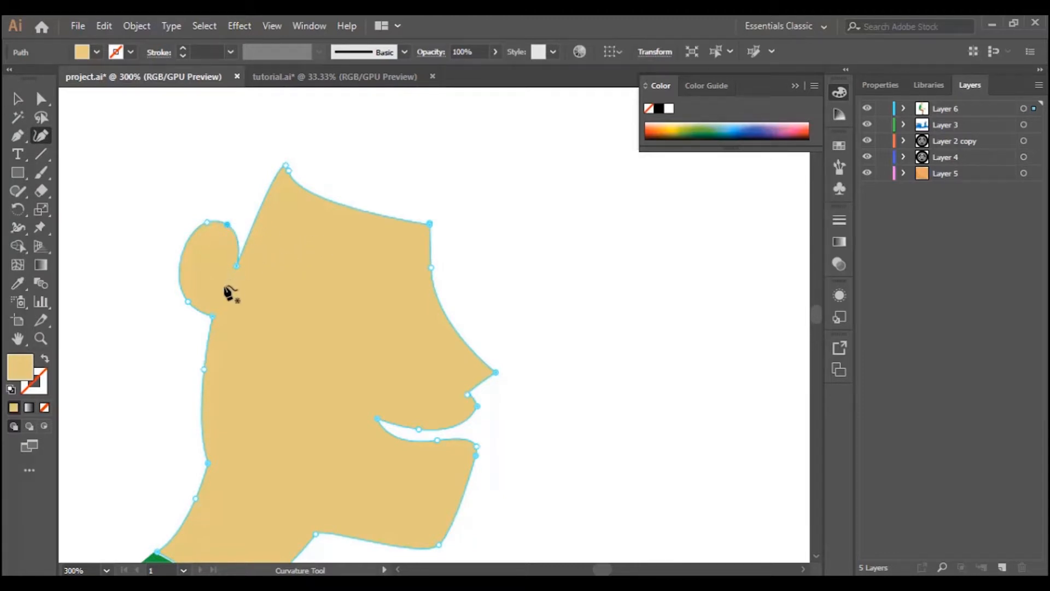
click(179, 282)
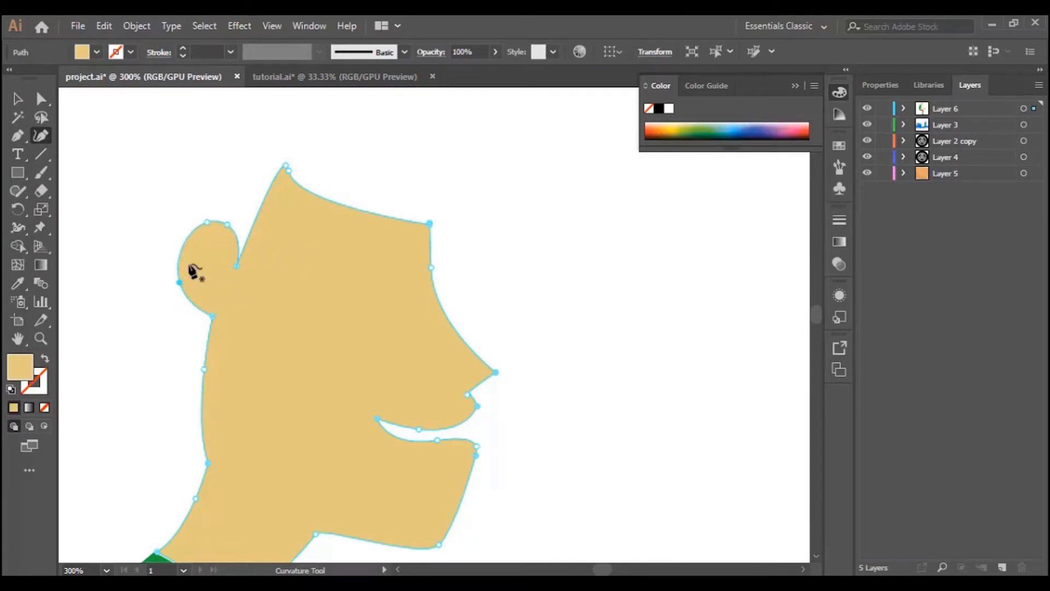
mouse_move(206, 222)
mouse_down()
mouse_move(196, 210)
mouse_move(221, 211)
mouse_up()
Move the point below the ear and the one on the back of the head slightly outward
scroll(342, 342, down, 3)
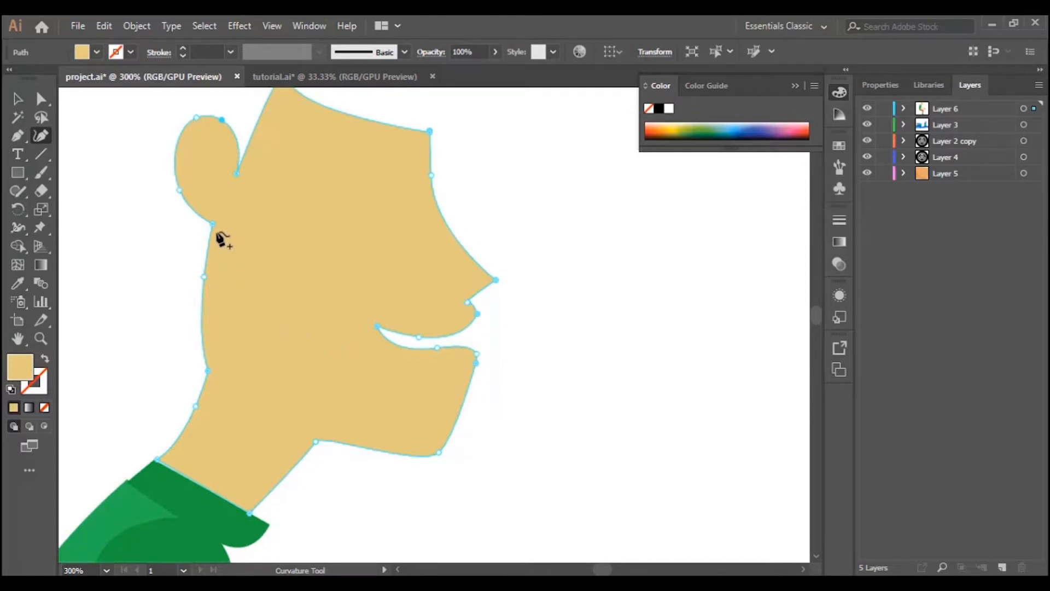
drag(215, 221, 196, 234)
drag(204, 276, 191, 285)
scroll(254, 306, up, 4)
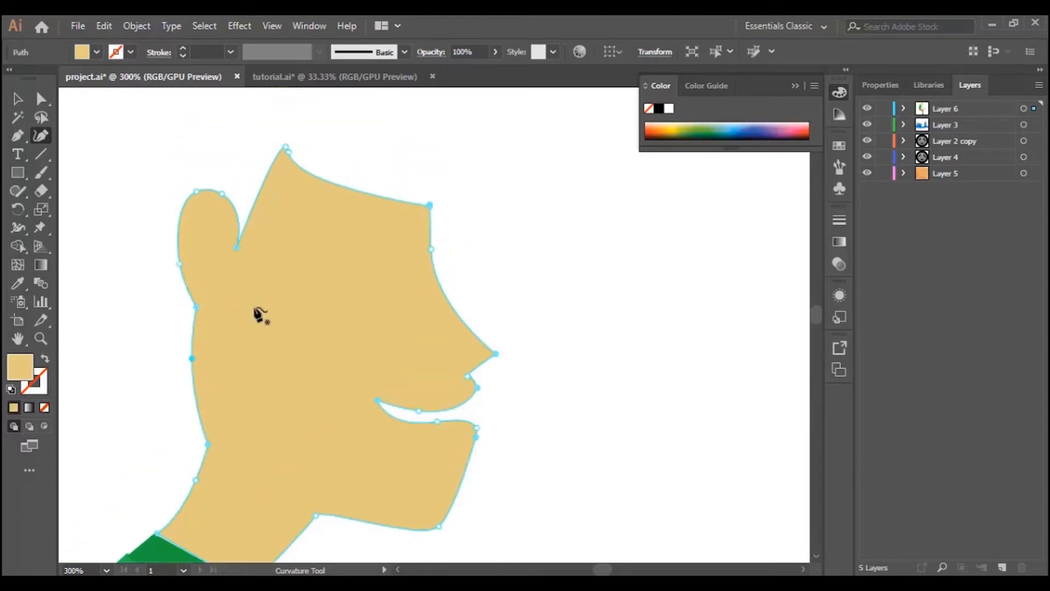
scroll(262, 317, up, 2)
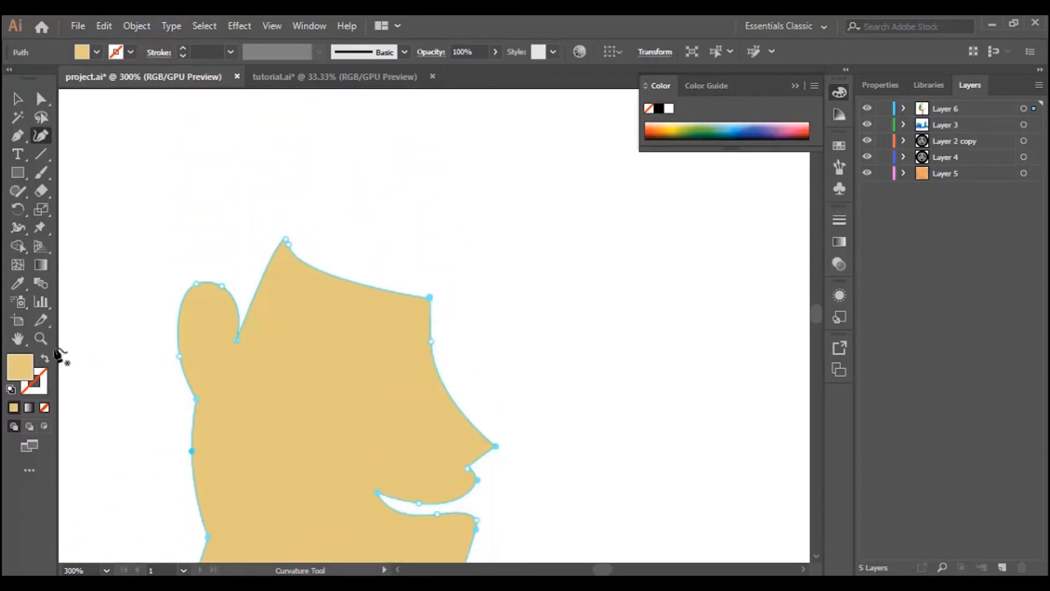
Start the hair outline with the Pen tool at the forehead peak, sweeping behind the head and curving down to the nape
key(z)
drag(546, 254, 523, 299)
scroll(458, 322, down, 2)
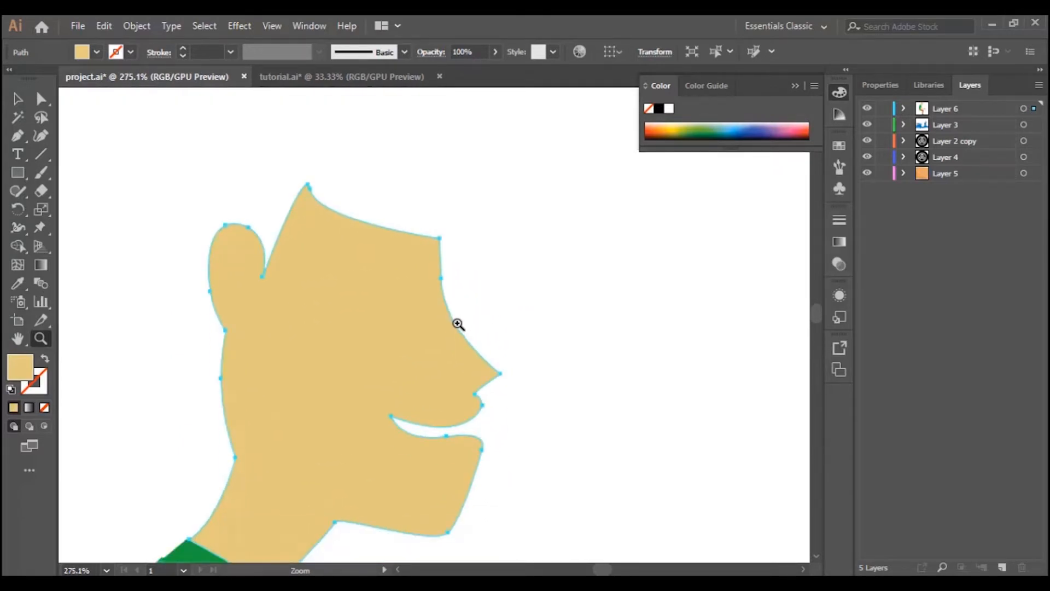
scroll(464, 342, up, 3)
scroll(214, 257, down, 1)
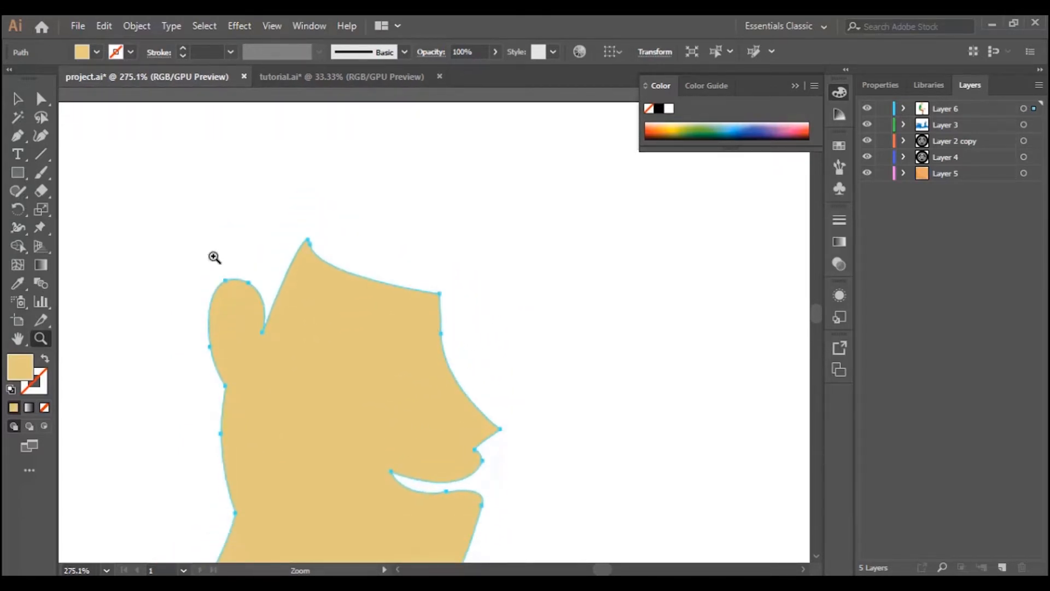
click(21, 136)
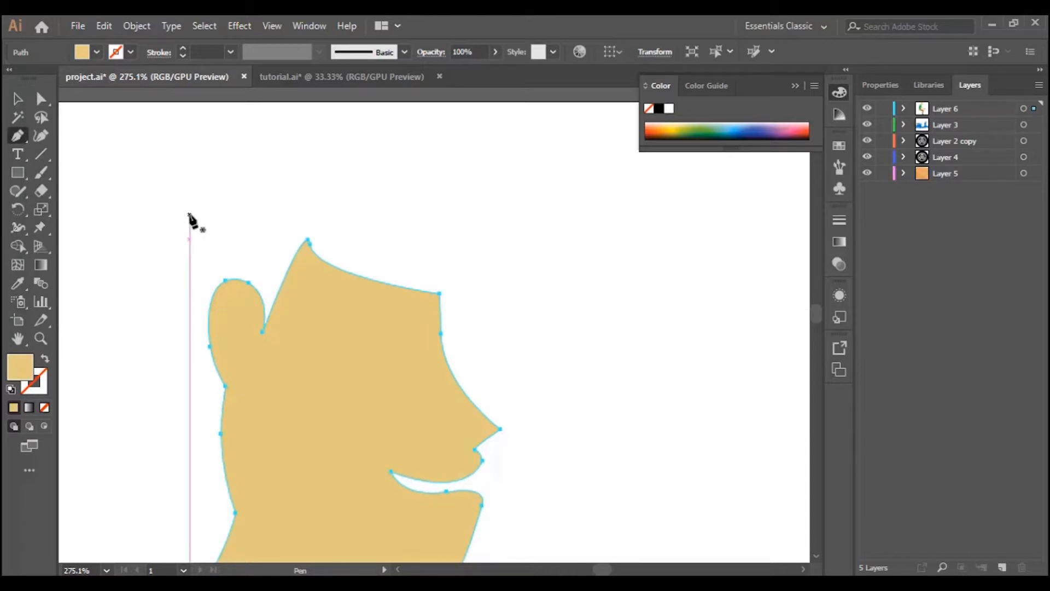
click(306, 239)
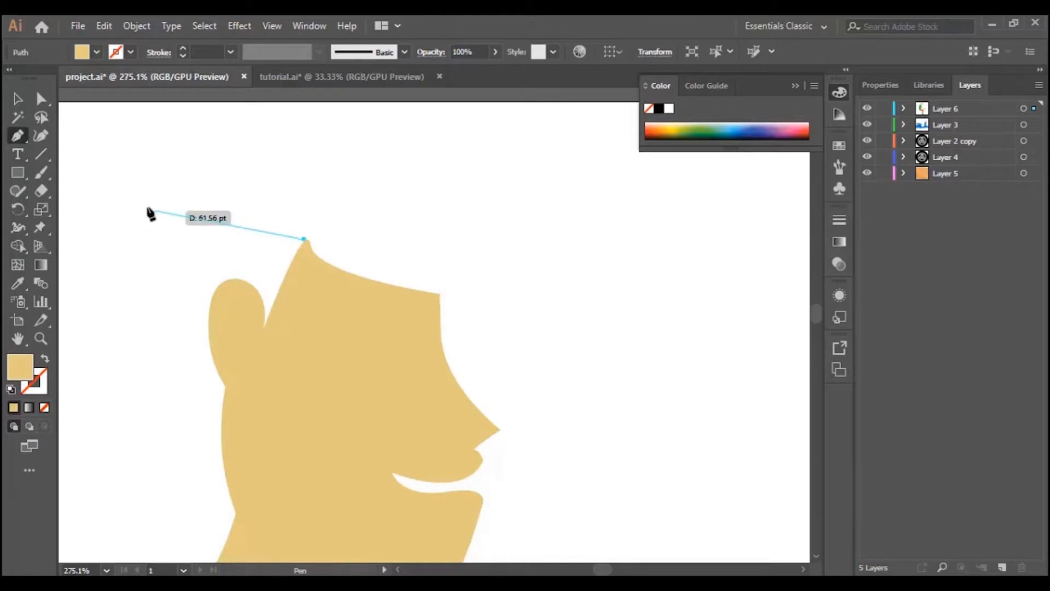
drag(118, 220, 77, 194)
scroll(110, 276, down, 5)
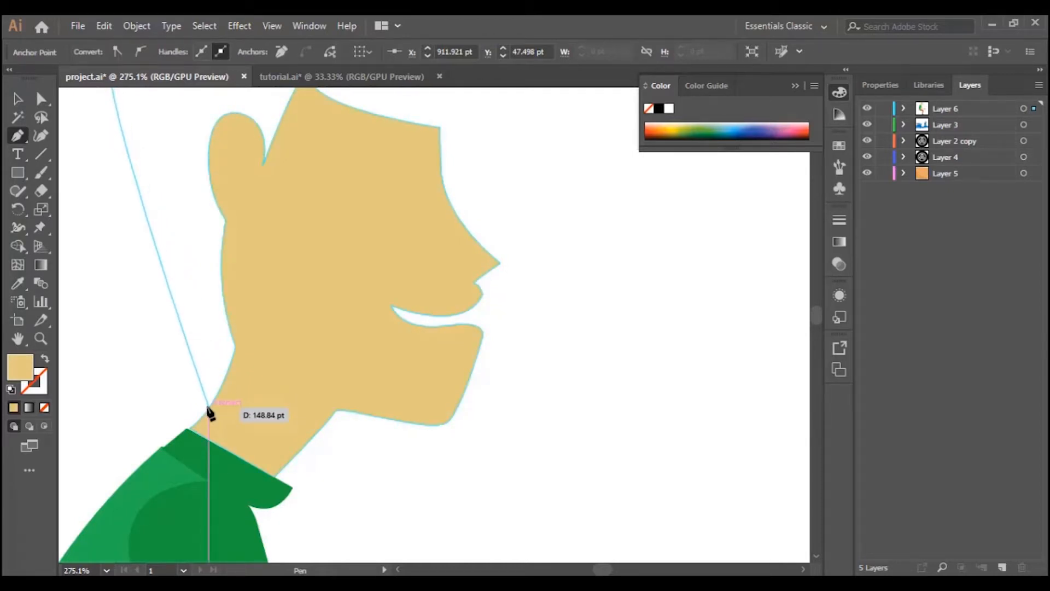
drag(209, 408, 327, 497)
Remove the hair path's fill and continue it across the nape and up to the base of the ear
scroll(145, 294, up, 4)
scroll(148, 300, down, 5)
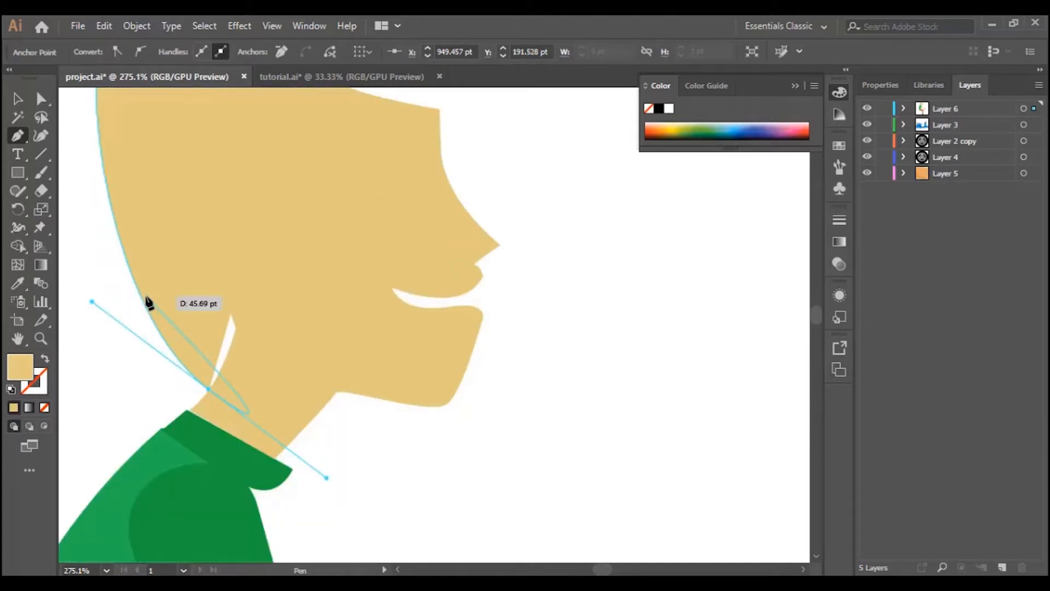
click(45, 407)
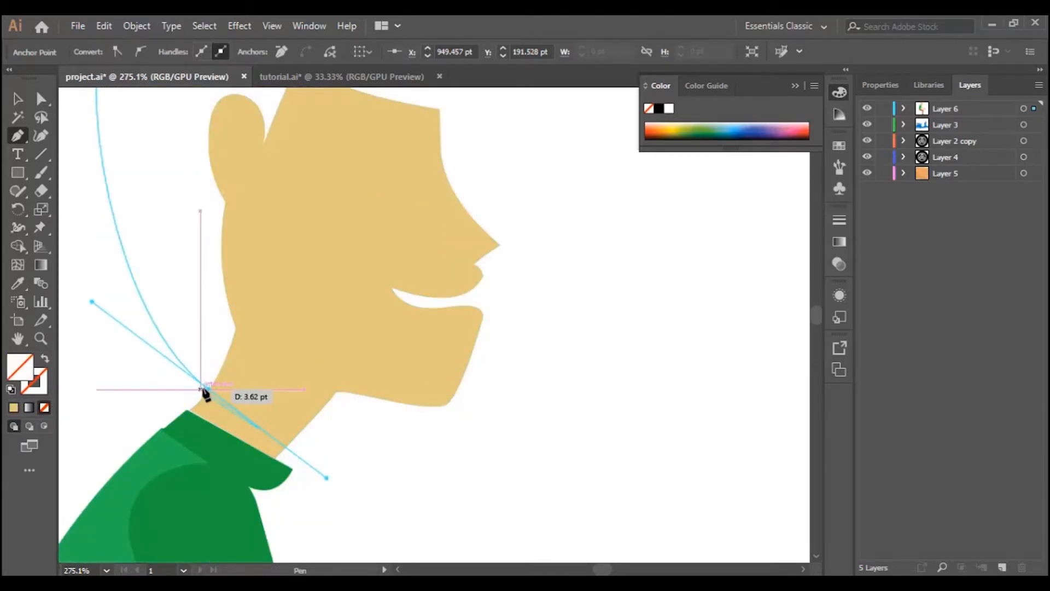
click(208, 390)
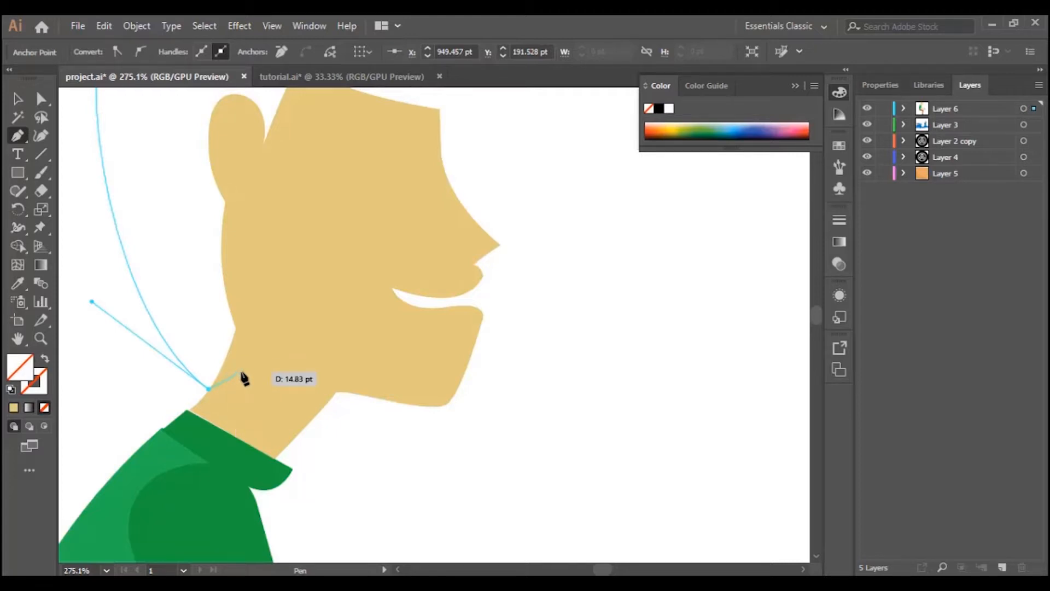
drag(241, 373, 240, 347)
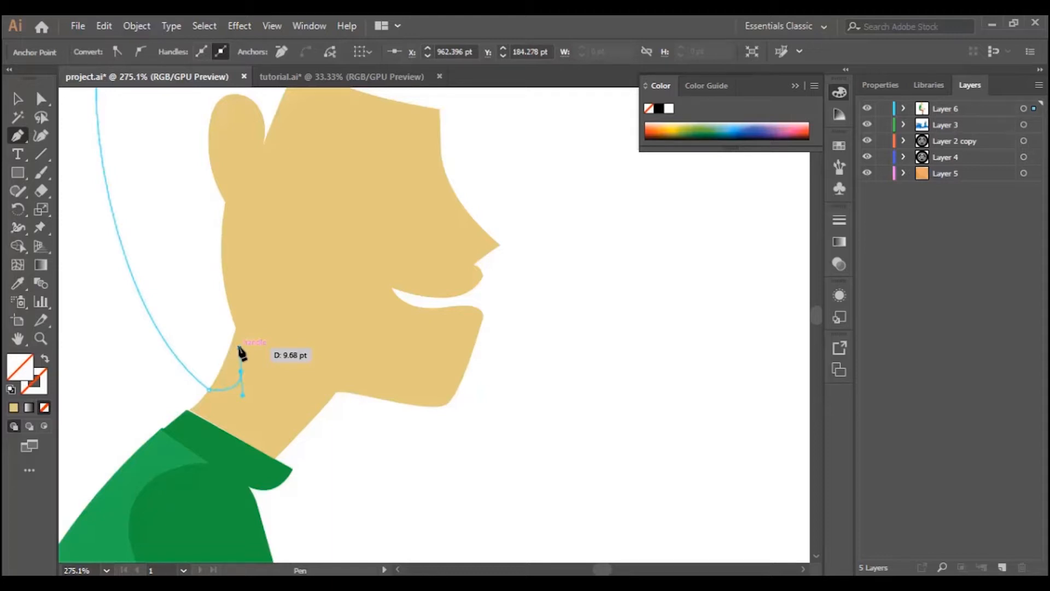
drag(226, 202, 274, 117)
scroll(197, 268, up, 2)
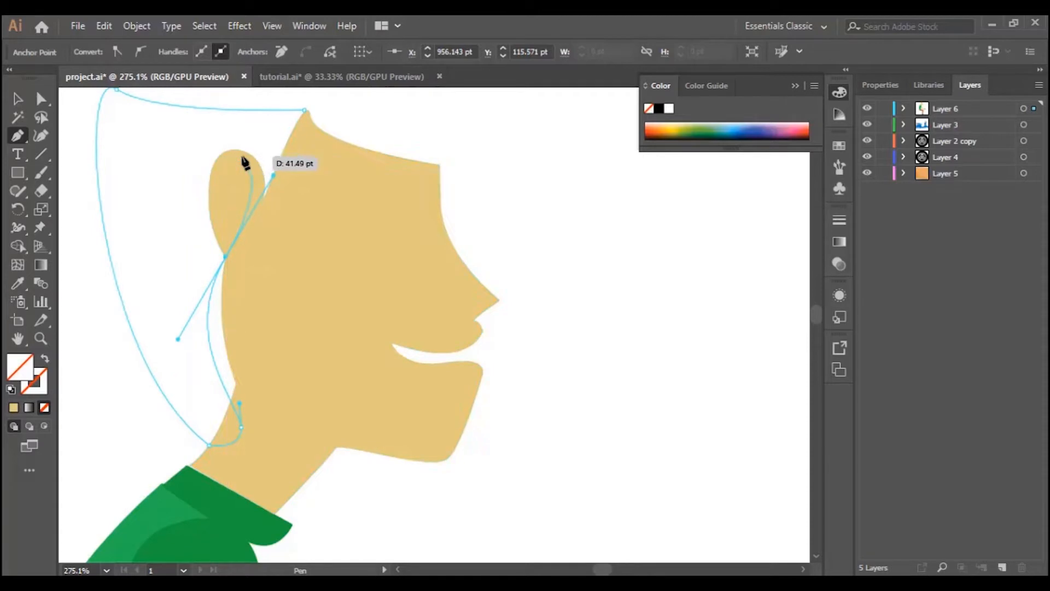
click(225, 257)
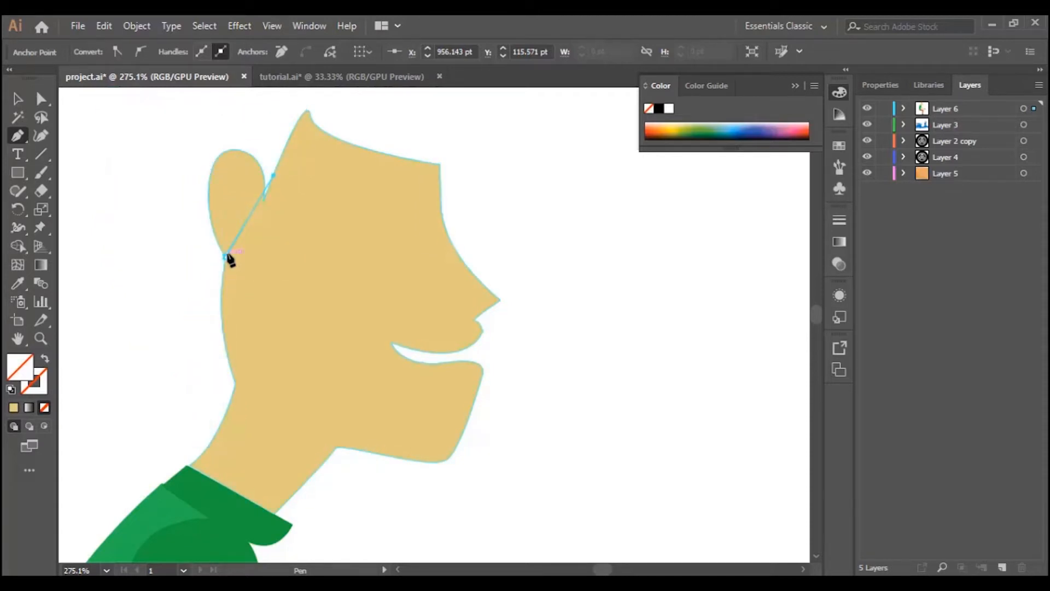
Trace the hair outline around the back, top and front of the ear and close it at the forehead peak
drag(219, 158, 247, 124)
drag(211, 260, 222, 218)
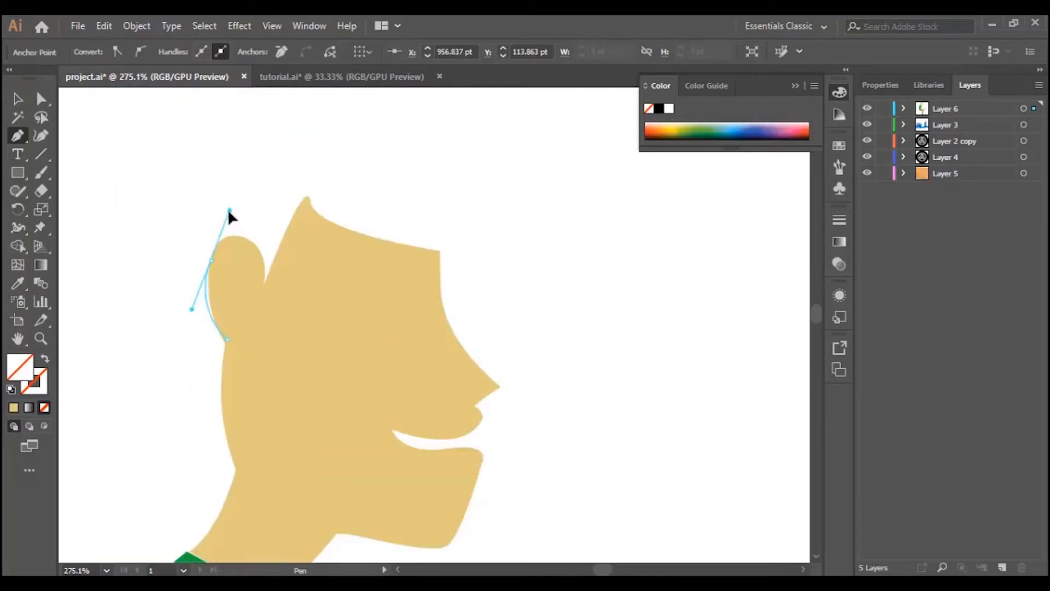
click(256, 246)
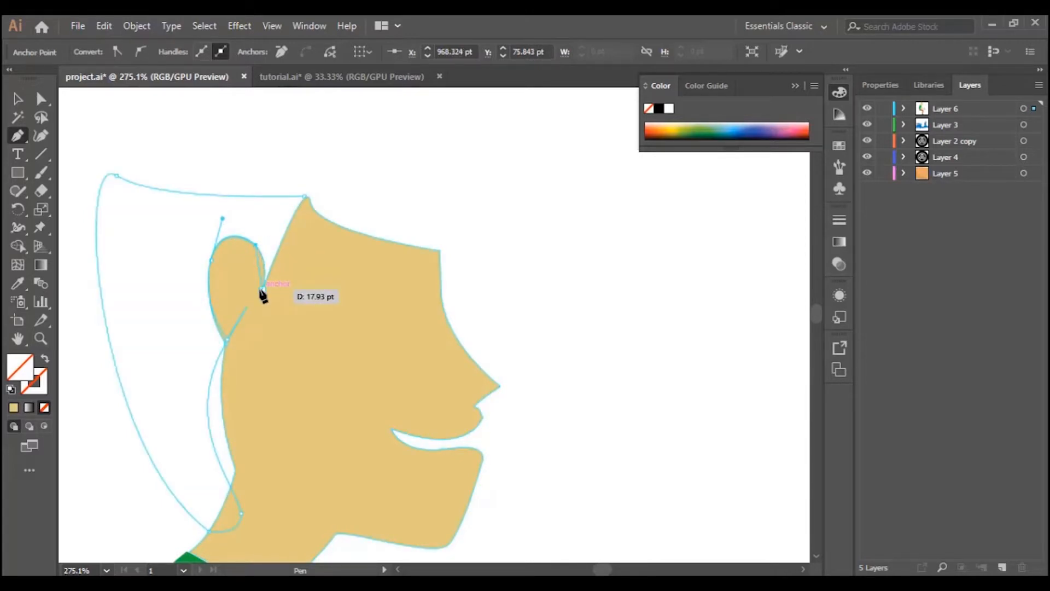
drag(263, 288, 255, 310)
click(305, 196)
Fill the closed hair shape with the near-black colour 1E1E1D
scroll(181, 279, down, 3)
scroll(164, 309, up, 1)
double_click(20, 372)
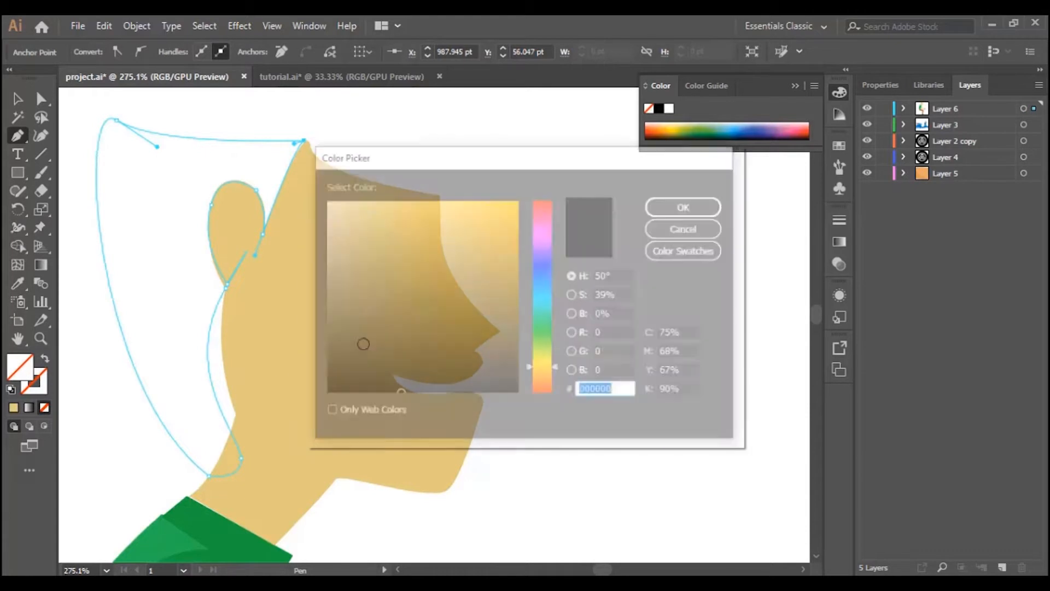
text(1E1E1D)
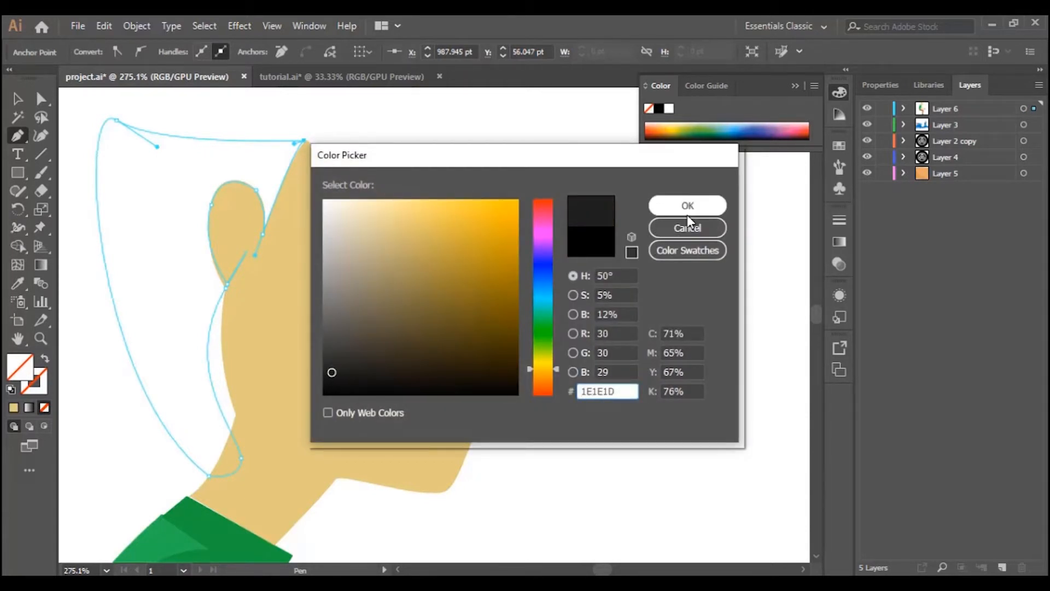
click(688, 212)
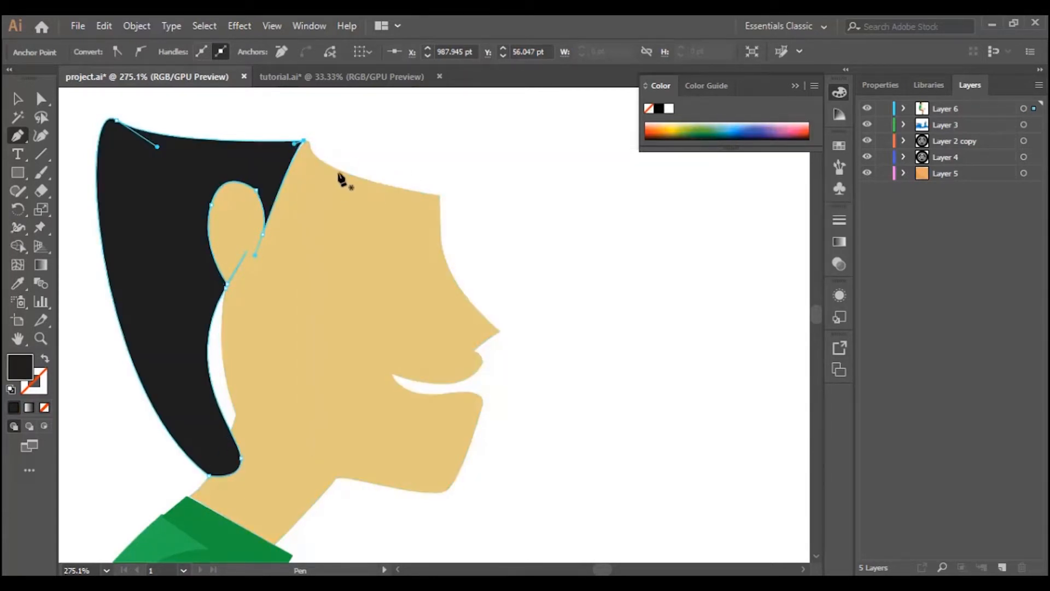
Move the hair's inner edge point below the ear toward the back of the head with the Curvature tool, narrowing the white gap
click(41, 137)
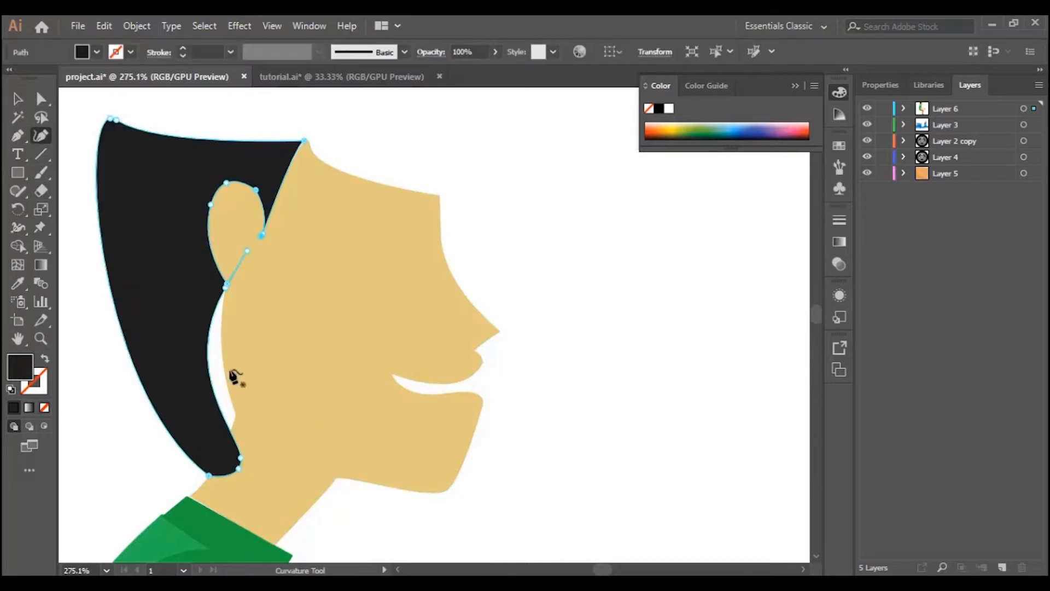
drag(208, 360, 218, 360)
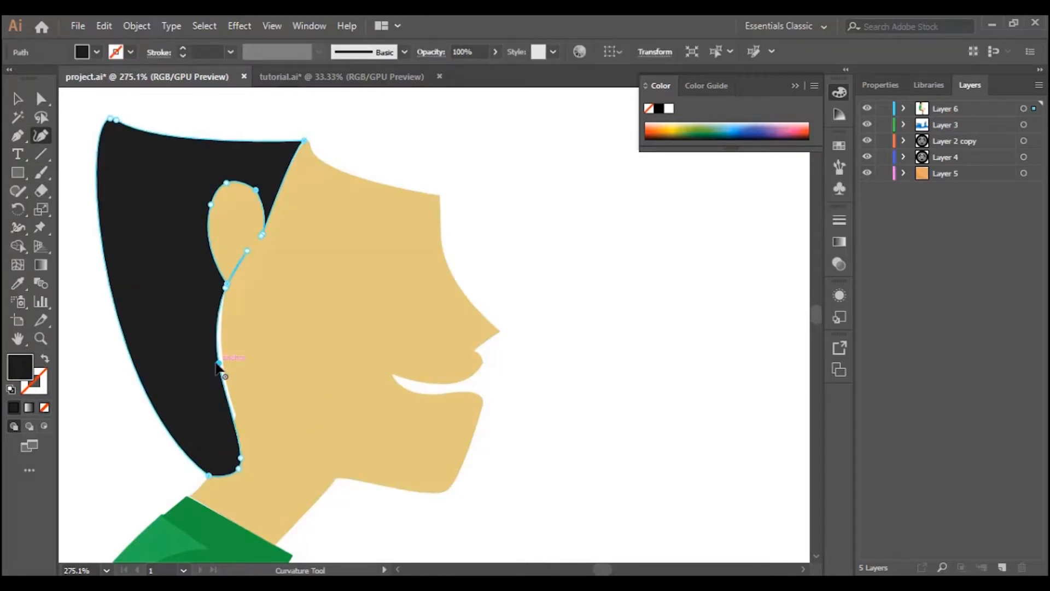
drag(220, 365, 224, 360)
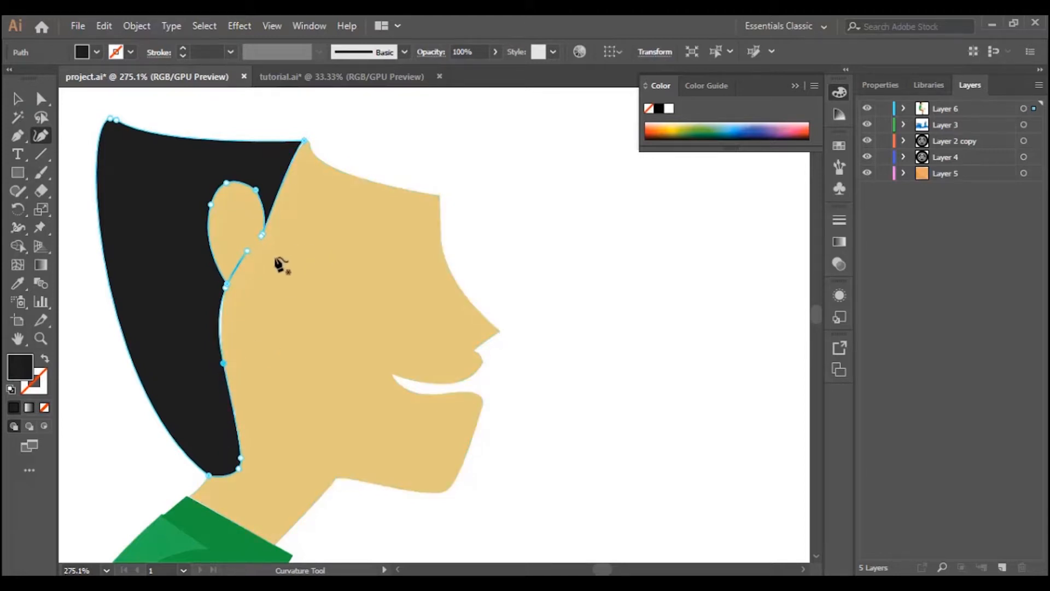
Pull the hair's upper back corner outward and reshape the long back edge with a curve point near mid-height
scroll(277, 267, up, 5)
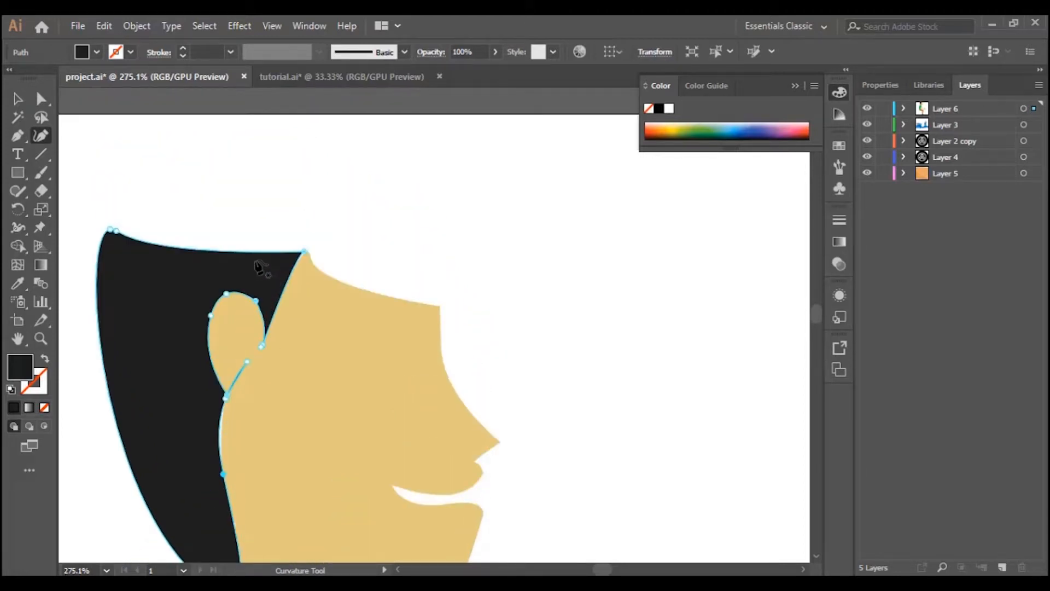
drag(111, 229, 93, 230)
scroll(129, 286, down, 4)
drag(142, 289, 106, 292)
scroll(137, 281, up, 3)
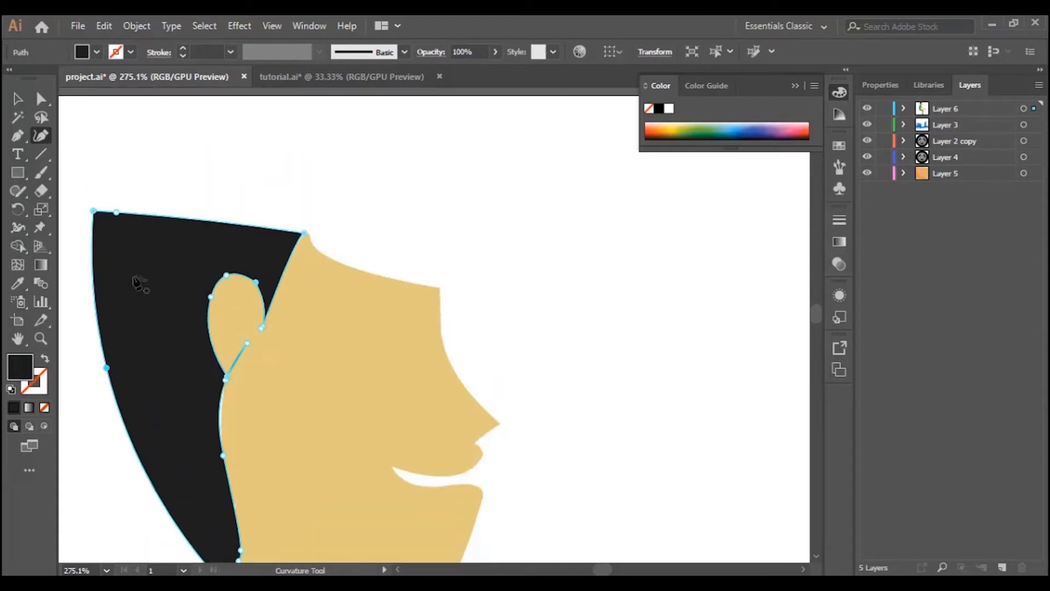
Extend the hair's upper back corner further outward and shift the neighbouring curve point toward the middle of the top edge
scroll(140, 284, down, 3)
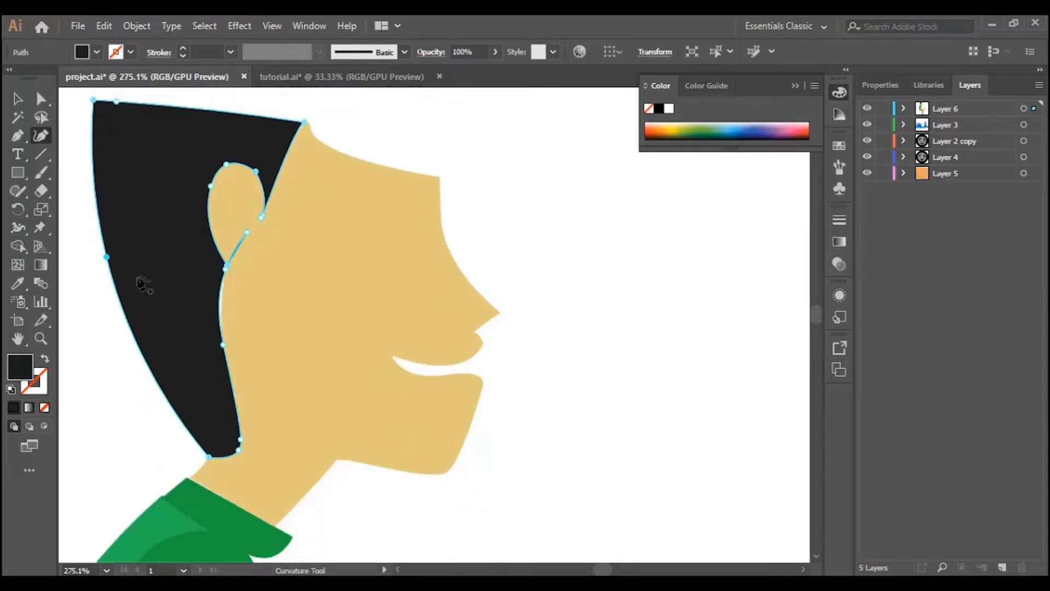
scroll(143, 284, up, 2)
drag(93, 156, 167, 172)
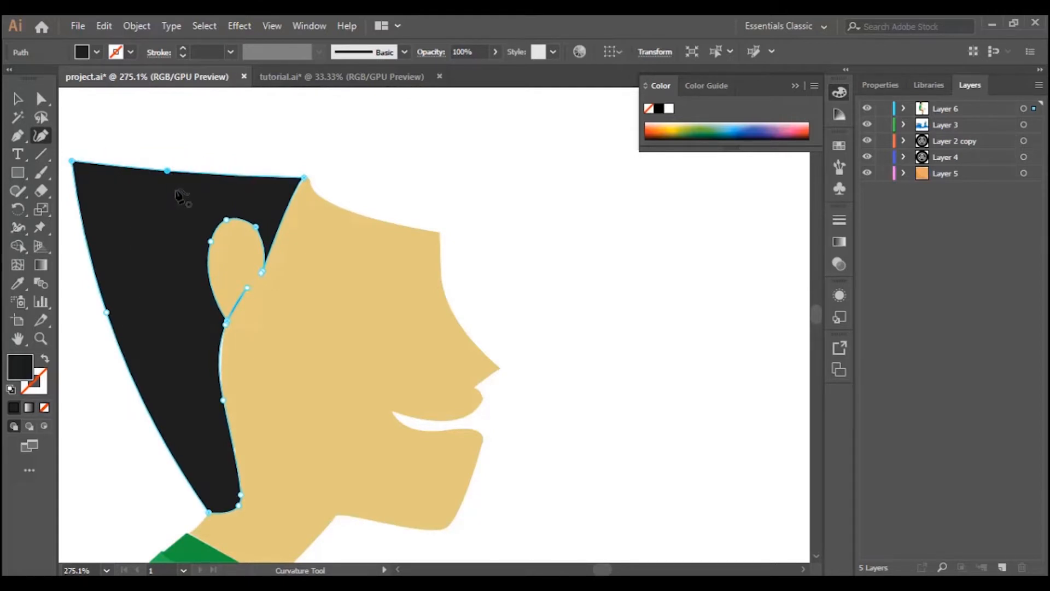
scroll(225, 188, up, 3)
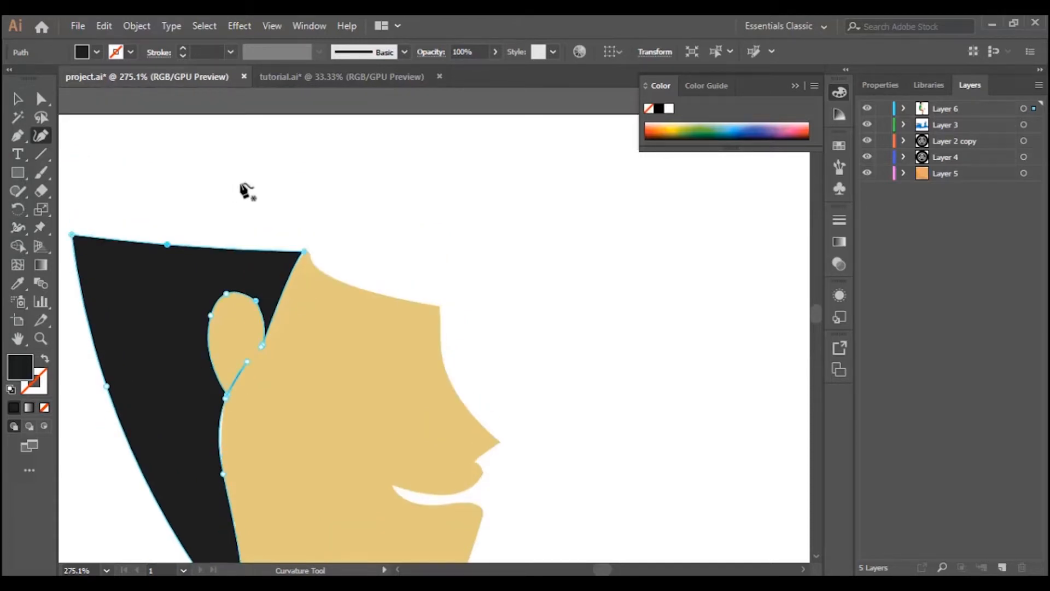
Snap the face shape's forehead peak to the hair's front tip and add a point on its front hairline to match the hair
click(17, 99)
click(430, 223)
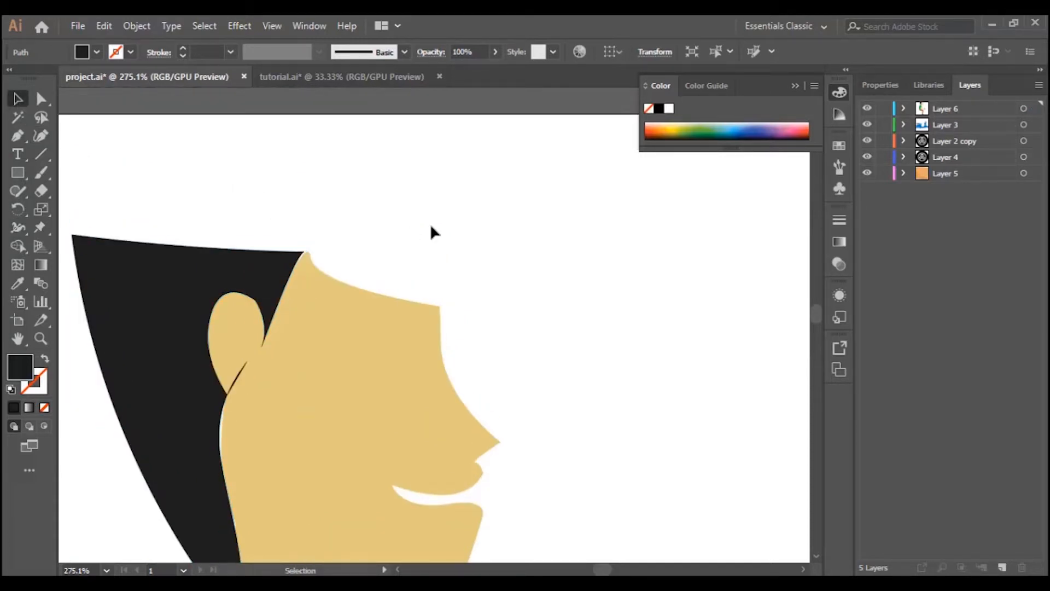
click(334, 291)
click(39, 136)
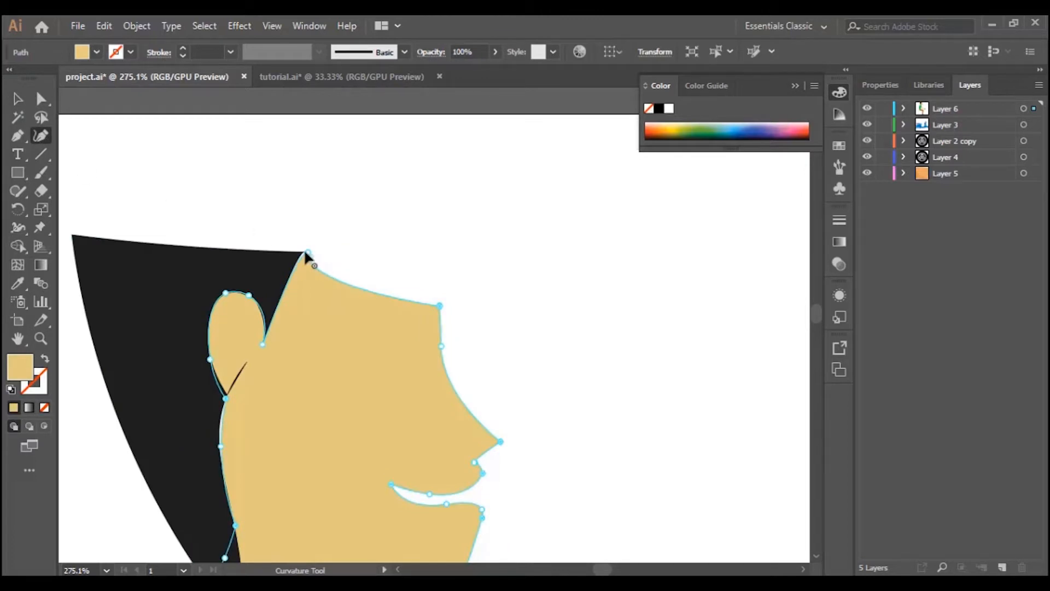
mouse_move(309, 253)
mouse_down()
mouse_move(295, 247)
mouse_move(304, 252)
mouse_up()
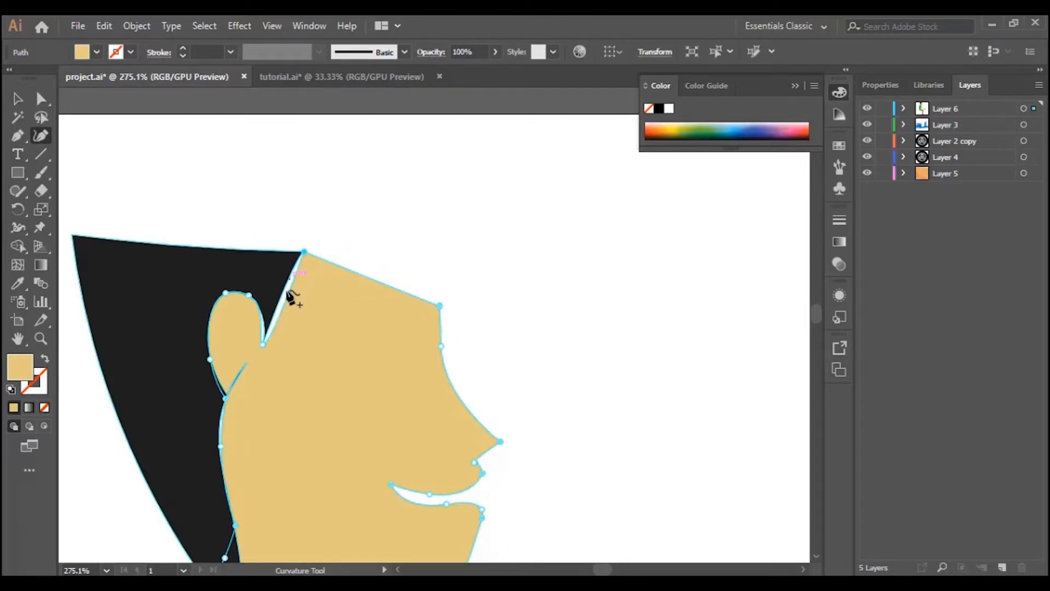
click(284, 293)
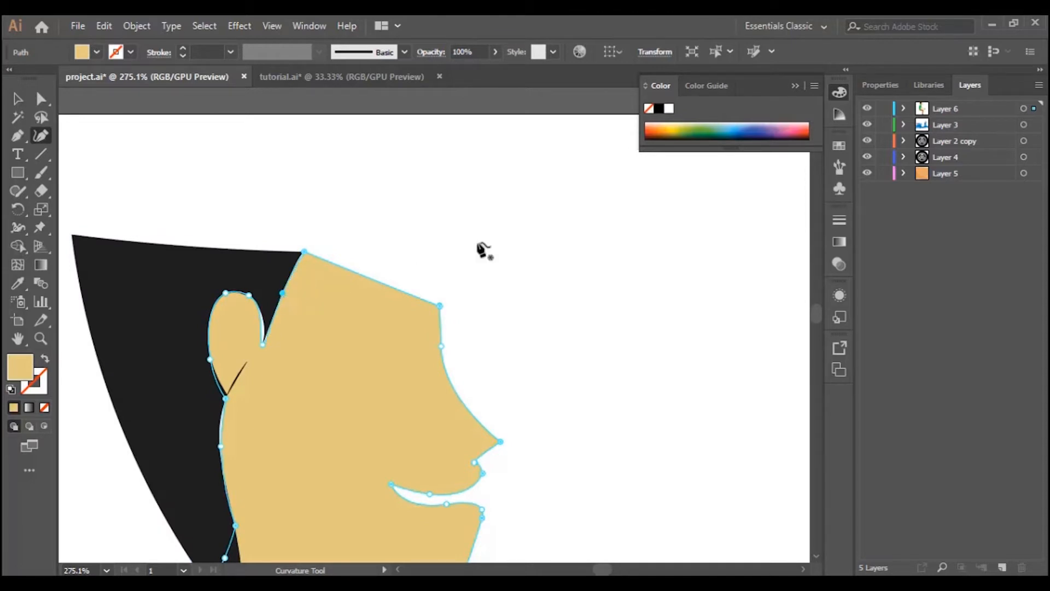
Raise the face's front forehead corner and curve the top edge between it and the hair tip, leaving the shape deselected
drag(440, 304, 446, 278)
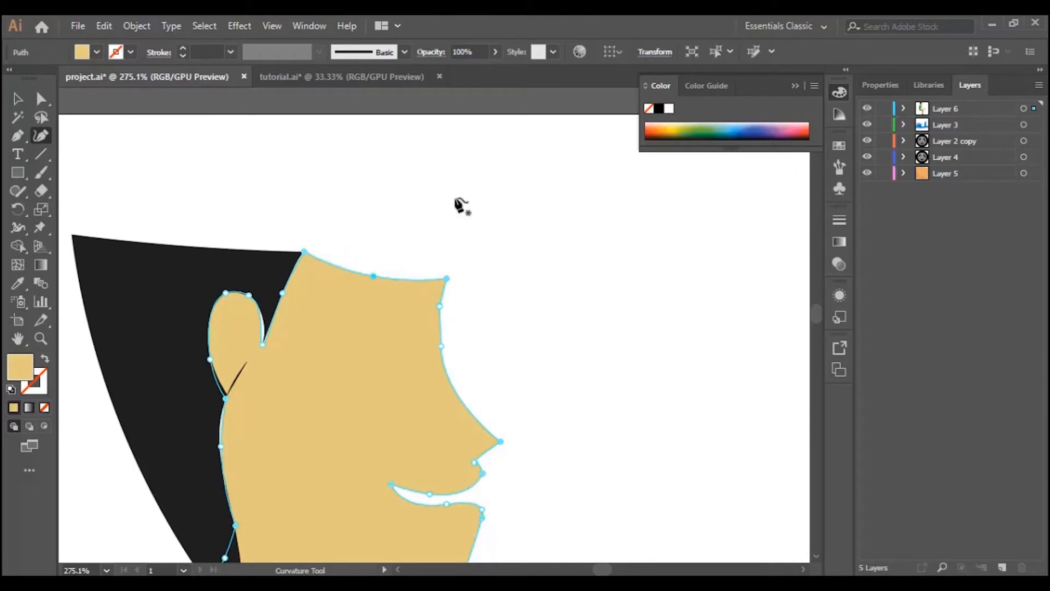
scroll(454, 219, down, 3)
scroll(366, 277, up, 3)
click(17, 99)
click(335, 178)
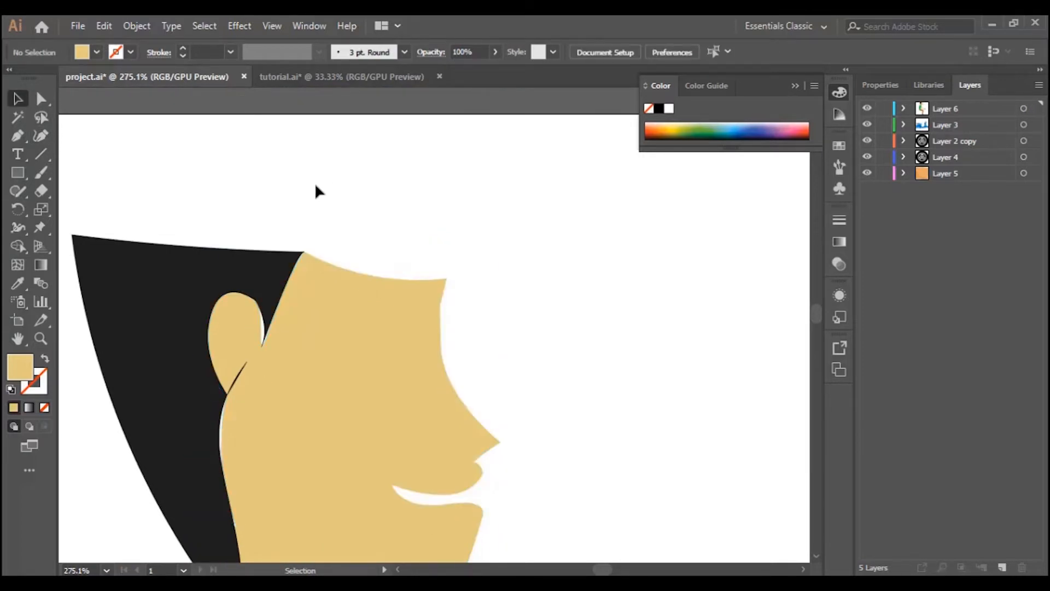
Pull the middle point of the hair's top edge slightly down to give the edge a concave curve
scroll(314, 183, up, 2)
click(188, 328)
click(40, 136)
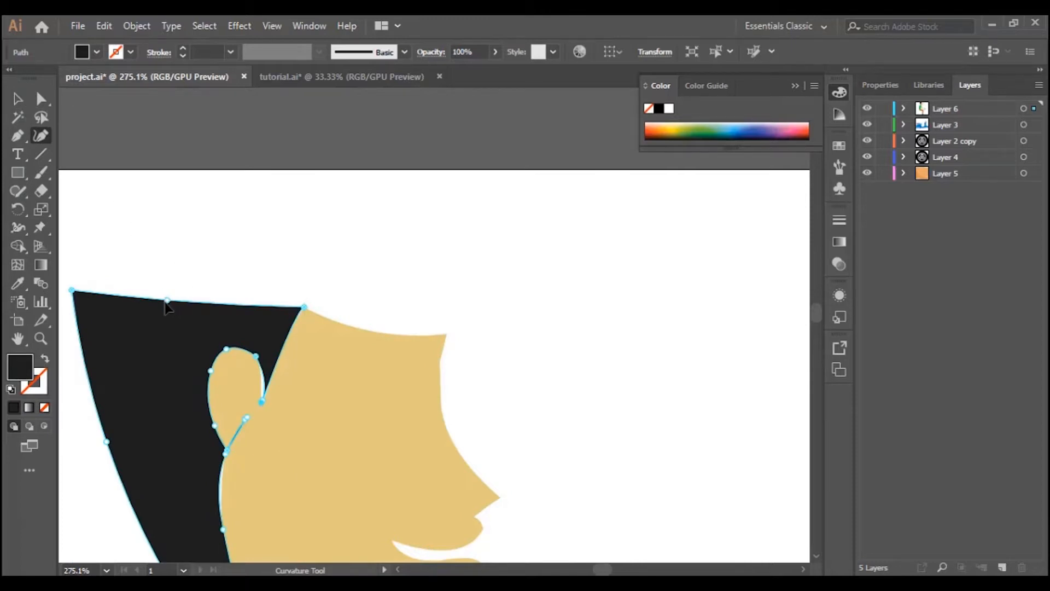
drag(166, 308, 166, 317)
scroll(368, 274, down, 4)
scroll(369, 280, up, 3)
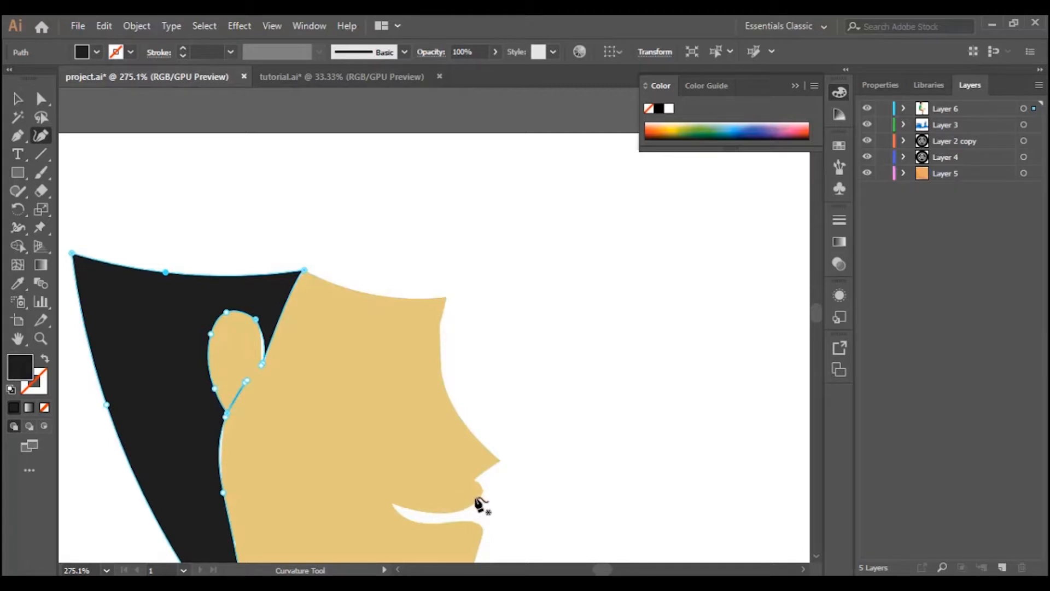
Review the whole rider and scooter illustration at 50% with nothing selected
key(v)
key(ctrl+minus)
key(ctrl+minus)
key(ctrl+minus)
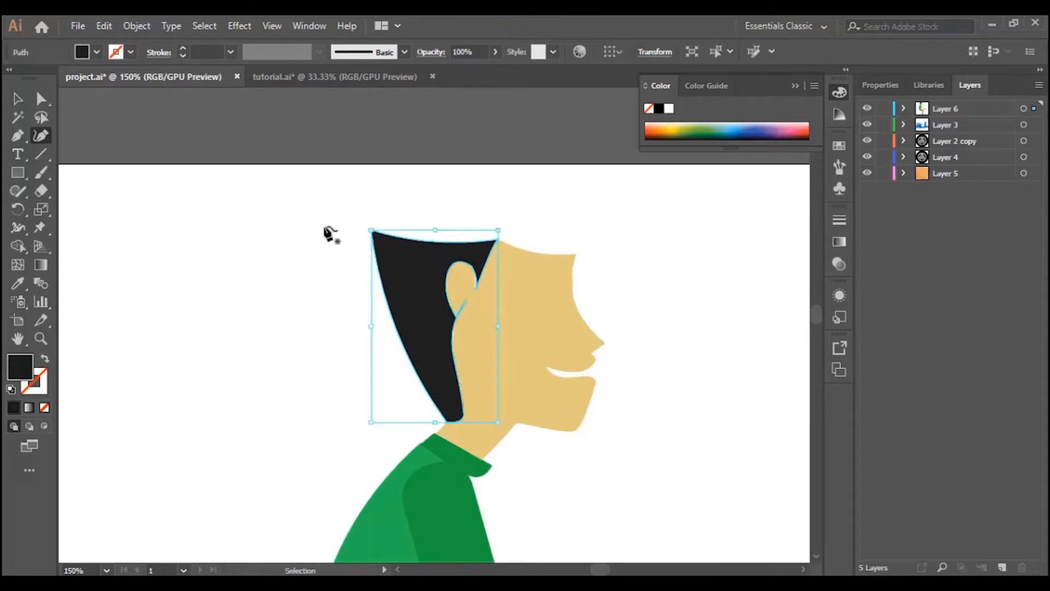
key(ctrl+minus)
key(shift+grave)
scroll(281, 241, down, 4)
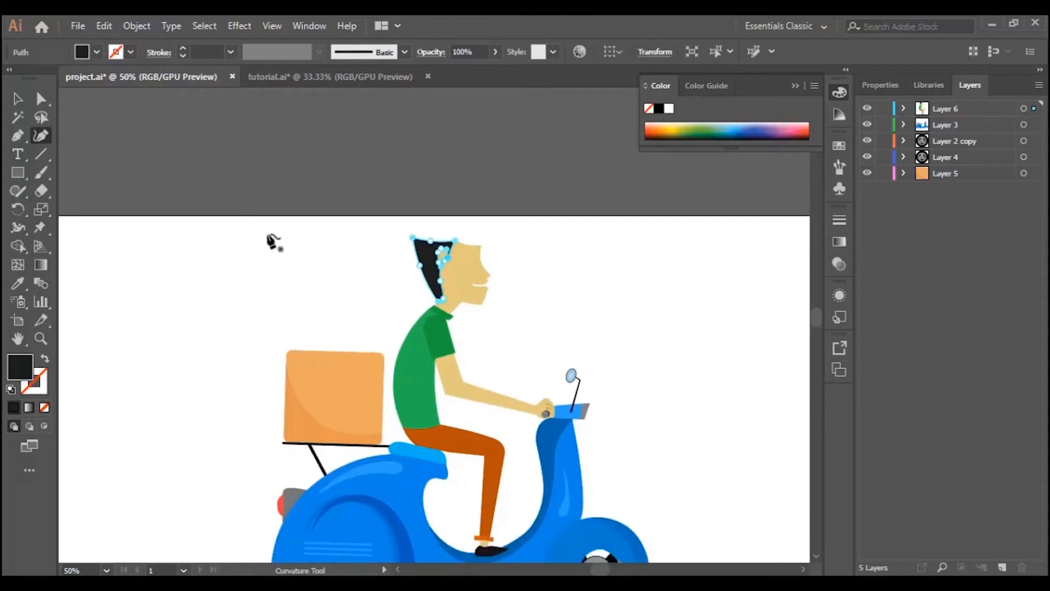
click(18, 117)
click(398, 271)
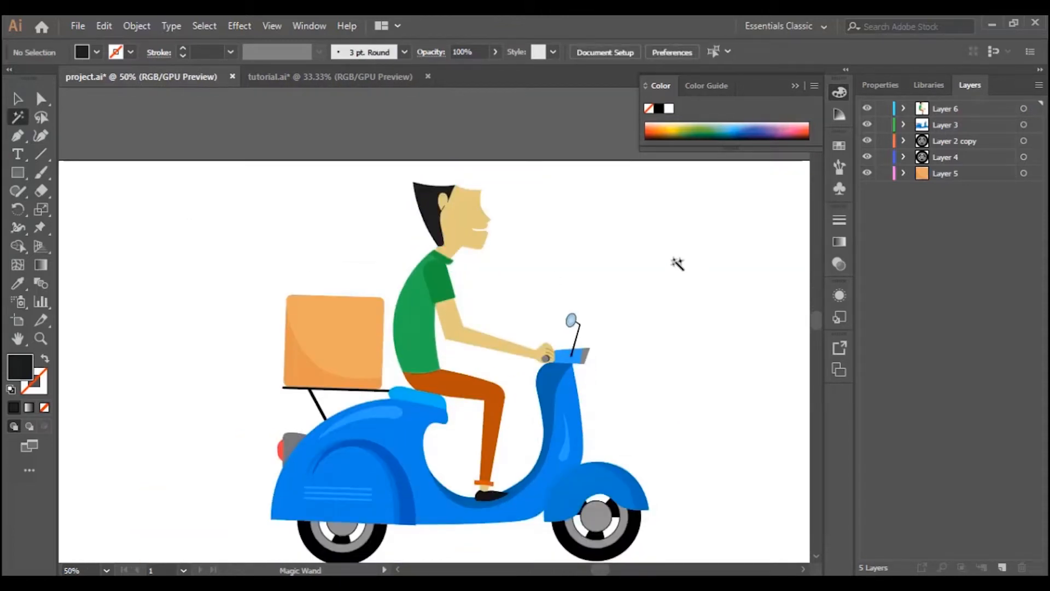
scroll(664, 253, down, 3)
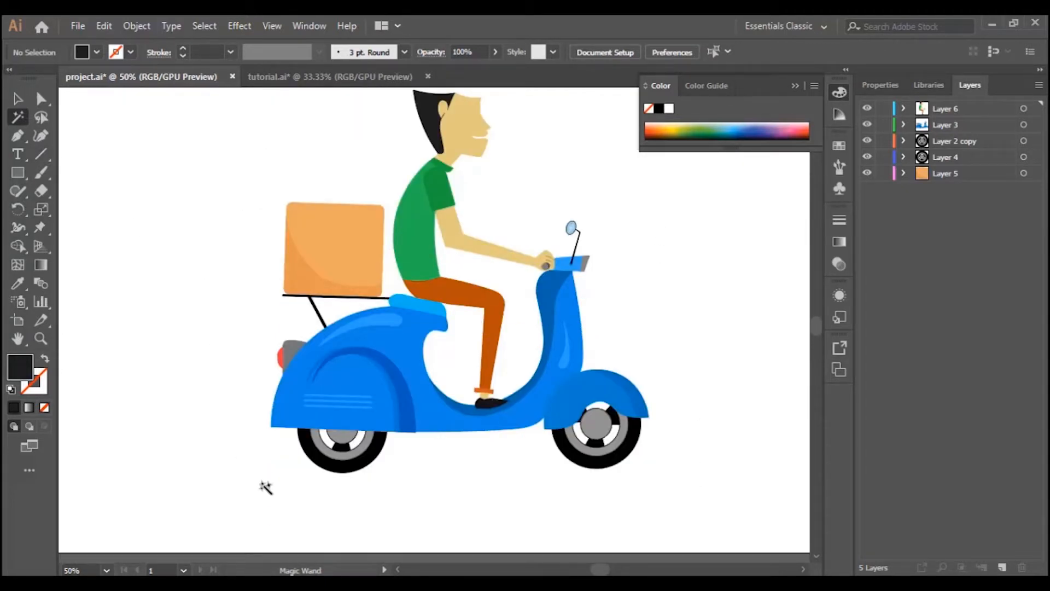
Select the entire rider and scooter artwork and move it lower and slightly toward the rear of the scooter on the artboard
click(18, 99)
drag(251, 504, 623, 101)
drag(469, 138, 452, 214)
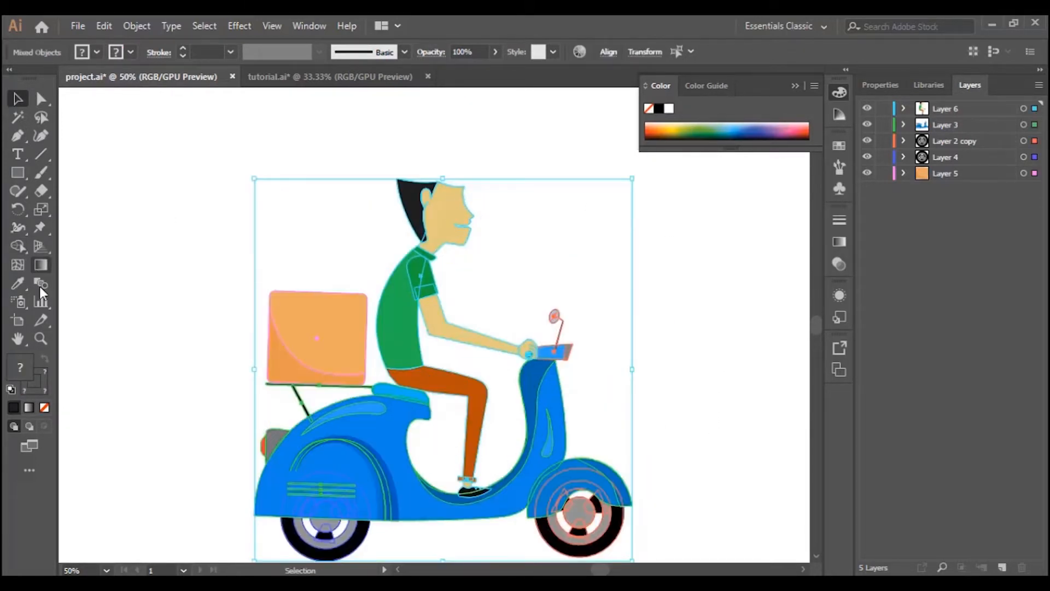
Delete the hair shape's two stray anchor points that form the dark sliver at the base of the ear
key(z)
click(423, 218)
click(408, 323)
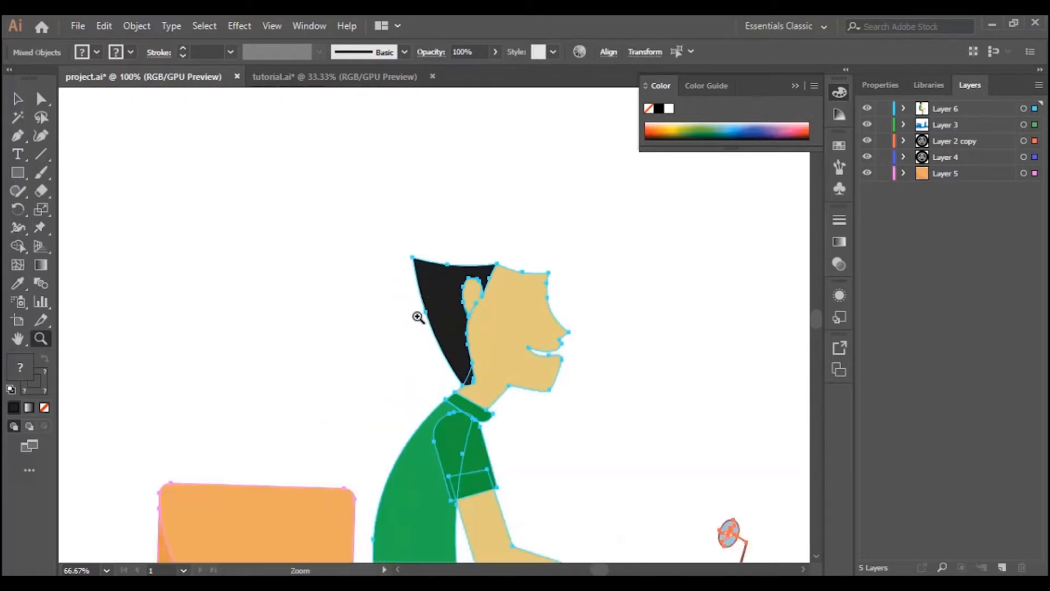
click(483, 322)
click(428, 297)
click(416, 336)
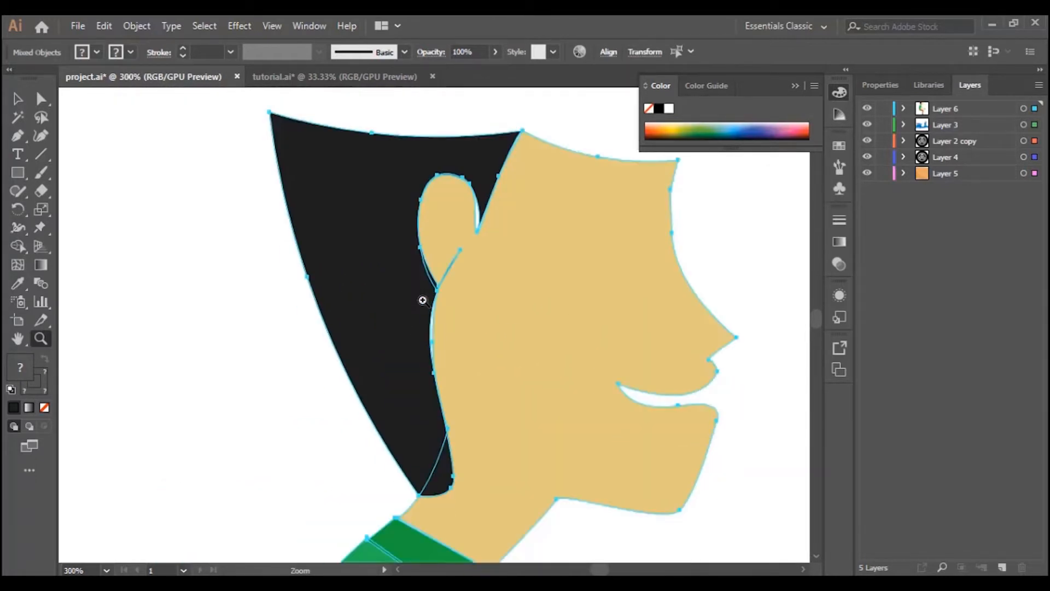
click(422, 300)
click(17, 99)
click(194, 329)
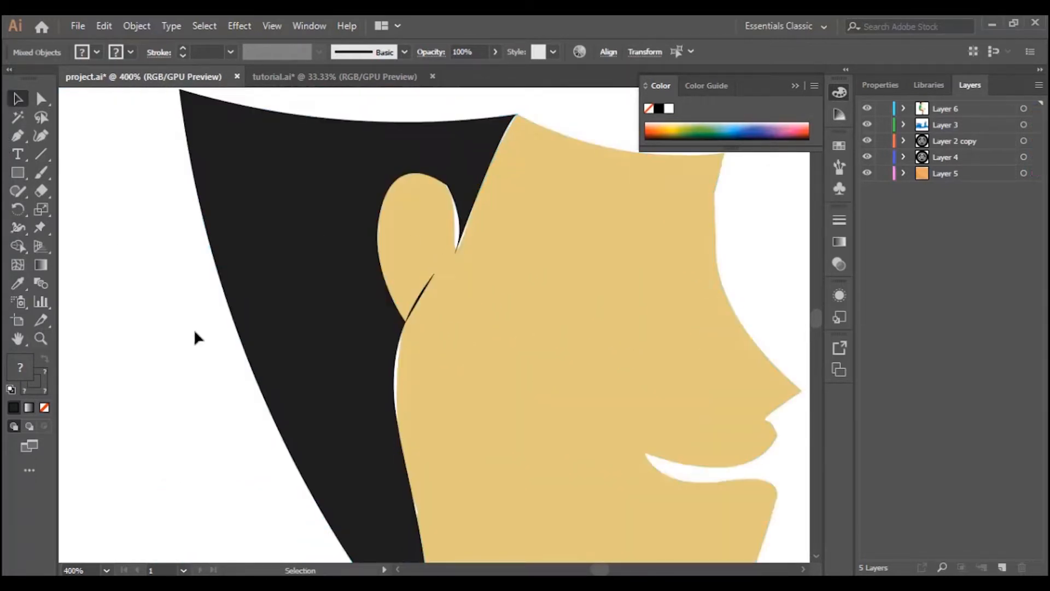
click(315, 303)
click(42, 136)
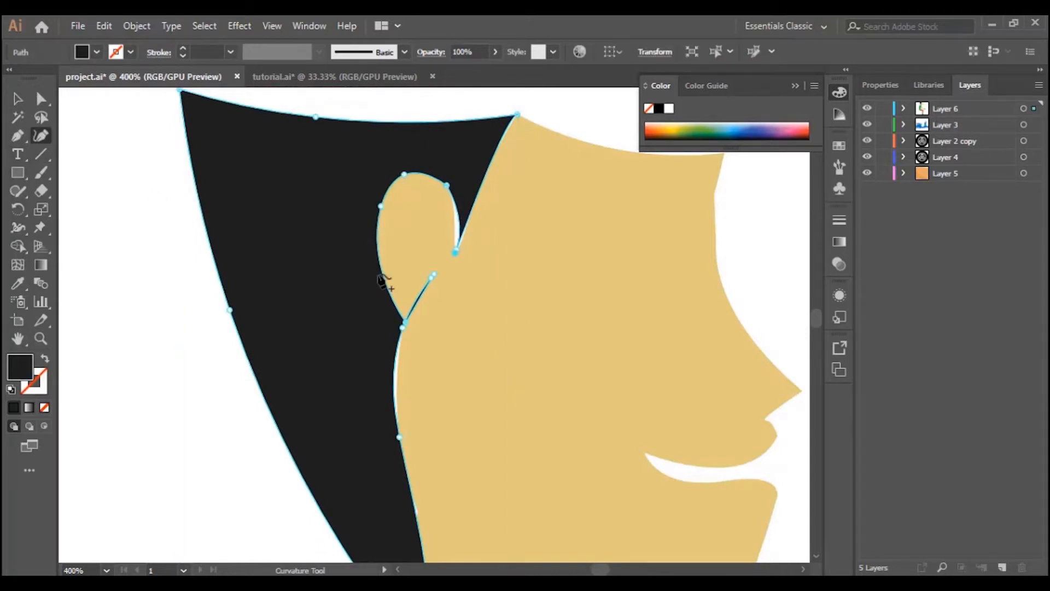
click(430, 278)
key(Delete)
click(434, 276)
key(Delete)
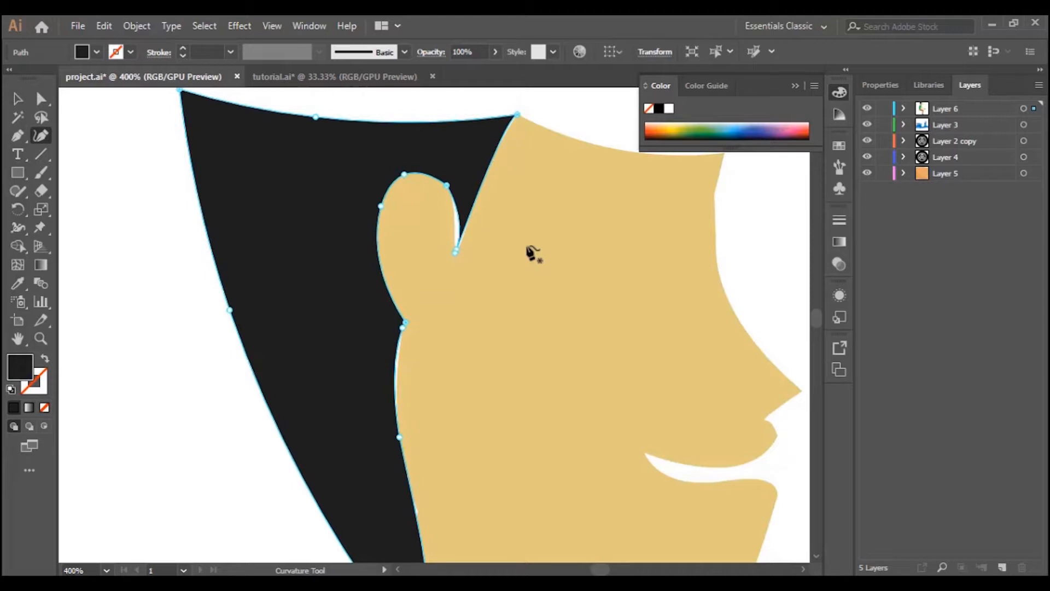
Add a point to the hair edge in front of the ear and pull the face shape's front ear edge outward to cover the gap
drag(460, 219, 455, 216)
click(458, 213)
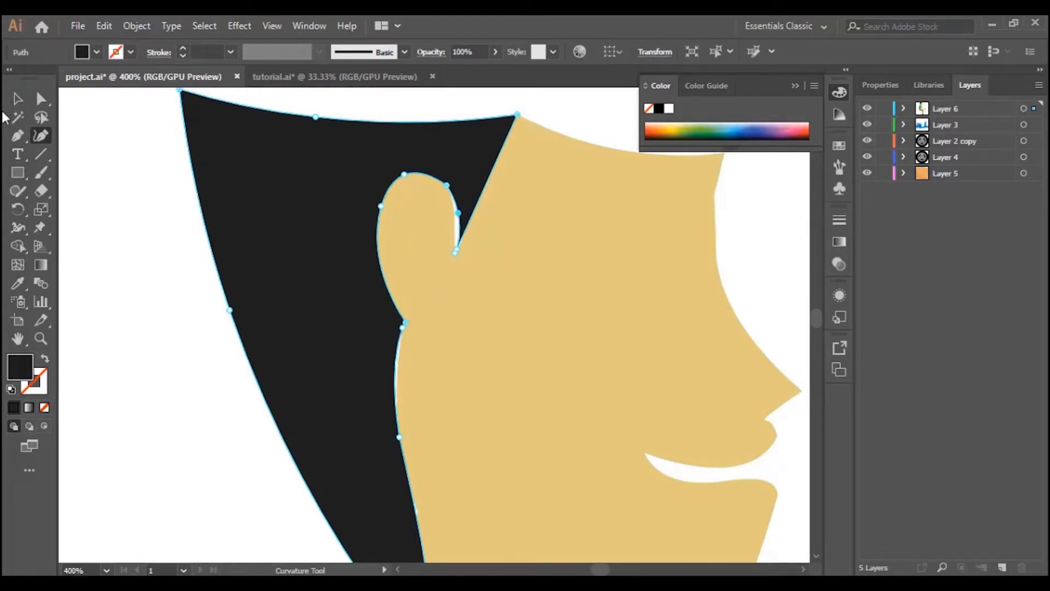
click(18, 99)
click(90, 186)
click(534, 253)
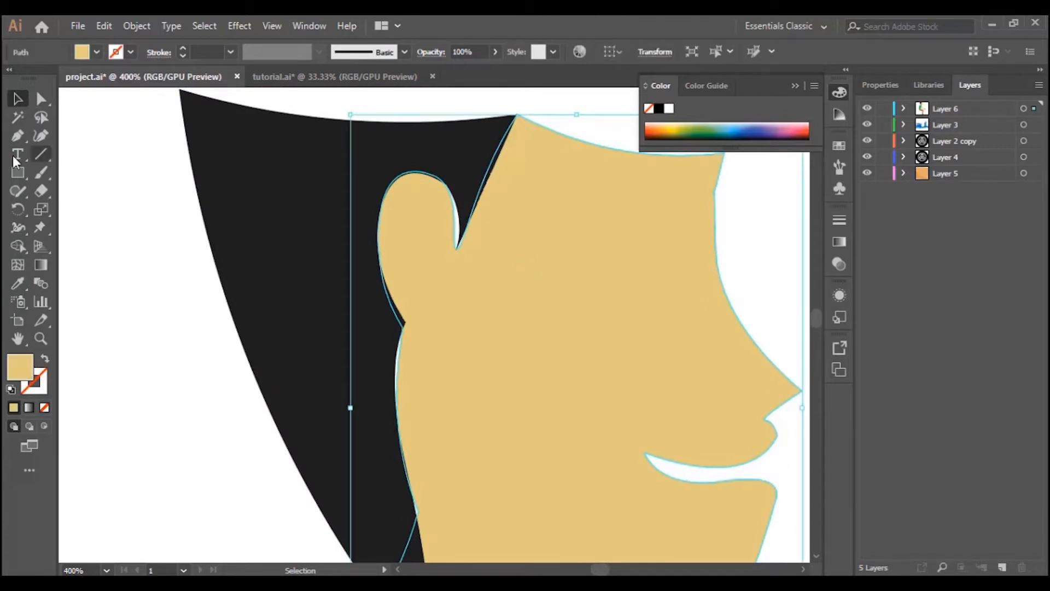
click(39, 137)
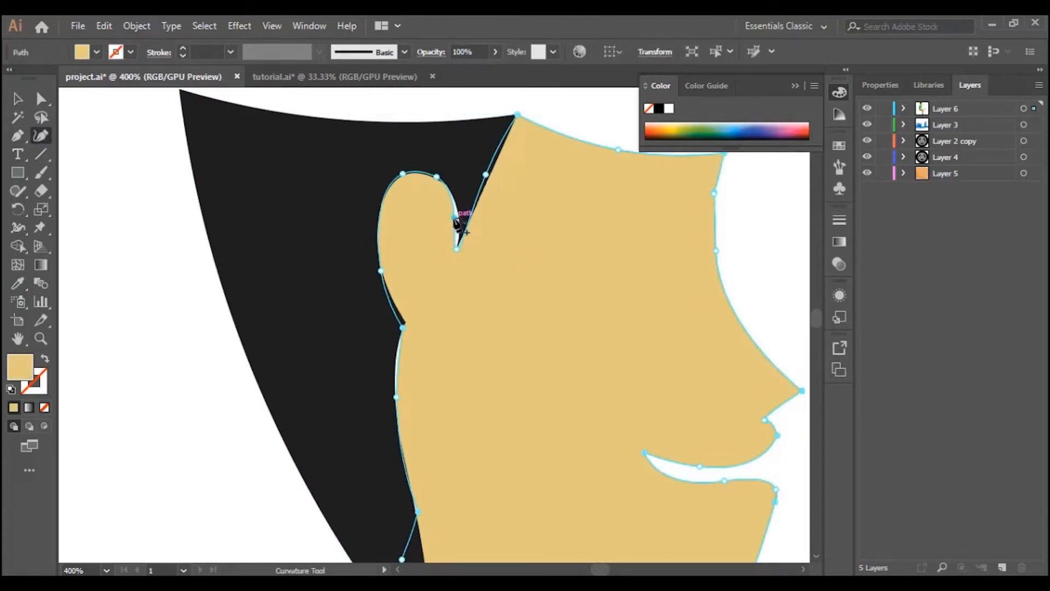
drag(454, 217, 459, 206)
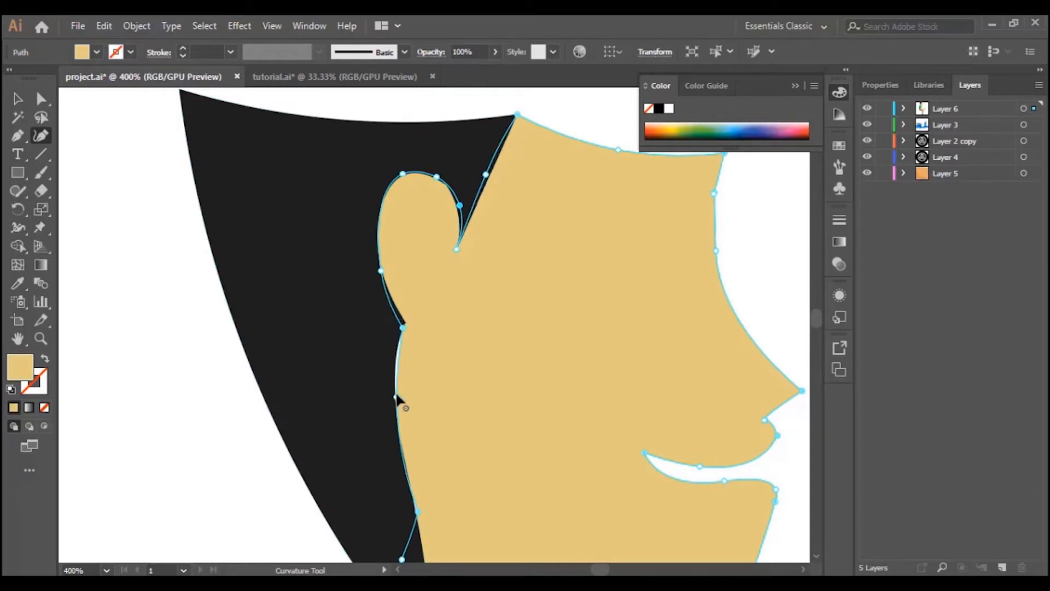
Move the face shape's two points on the back of the head and neck outward beneath the hair to cover the white gap
drag(393, 398, 389, 391)
scroll(378, 350, down, 3)
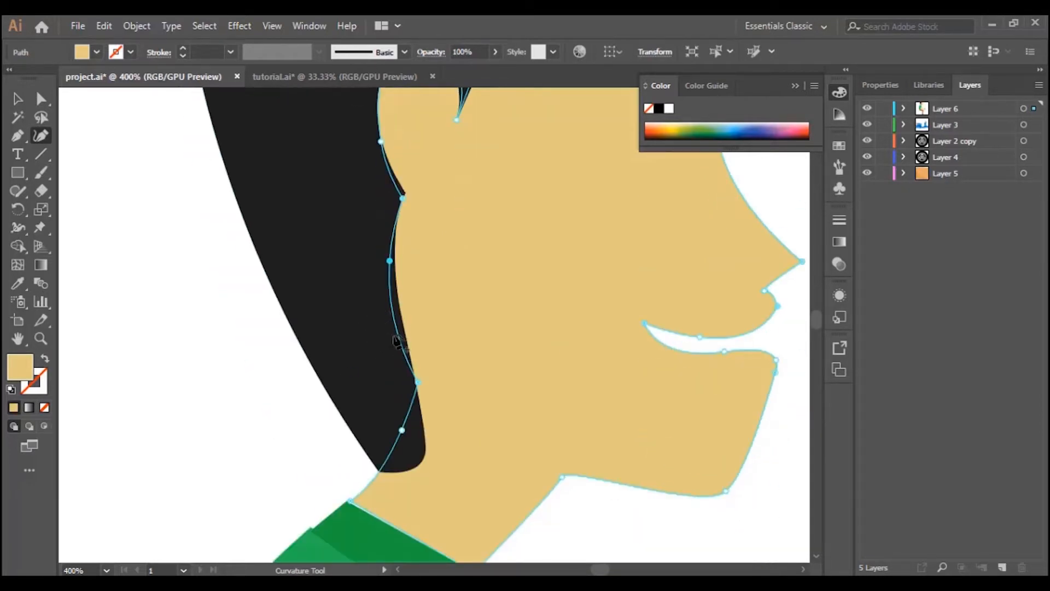
drag(417, 382, 404, 398)
scroll(335, 312, up, 5)
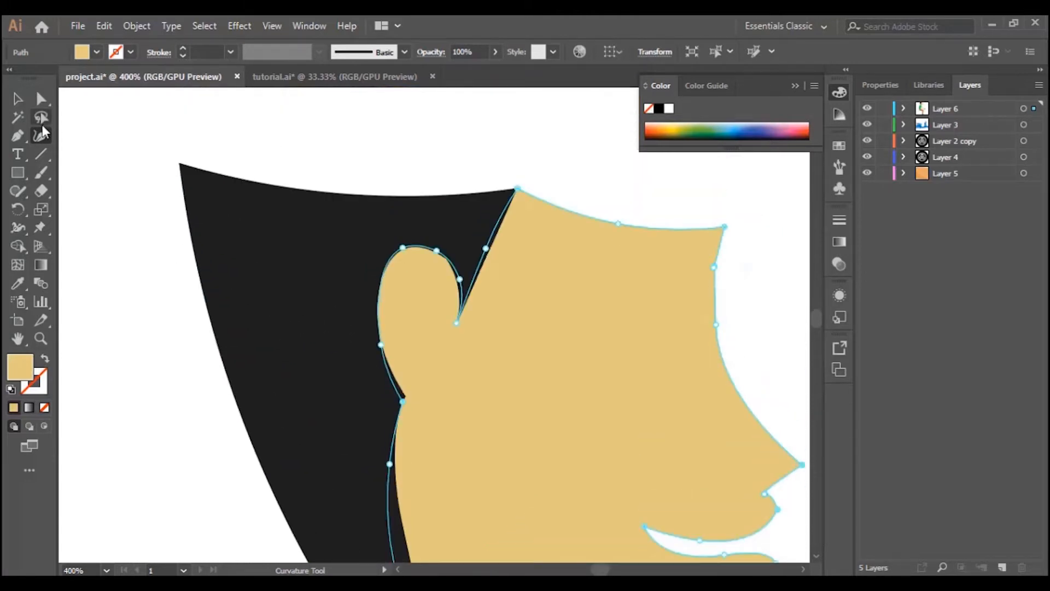
Deselect the face shape and examine the head outline from the chin up to the top edge of the hair
click(18, 99)
click(524, 172)
scroll(679, 277, down, 4)
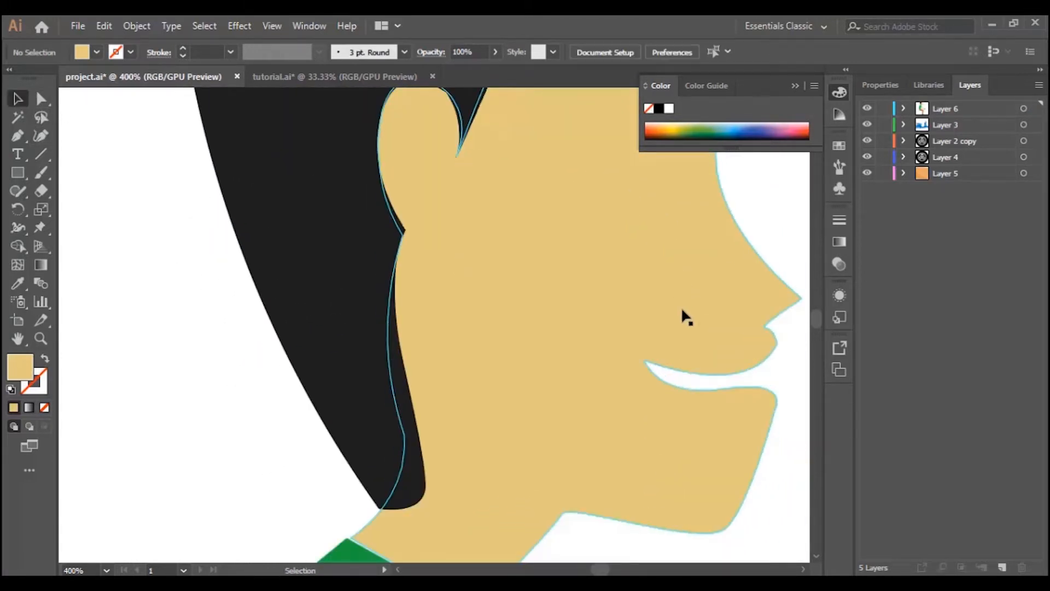
scroll(609, 571, right, 3)
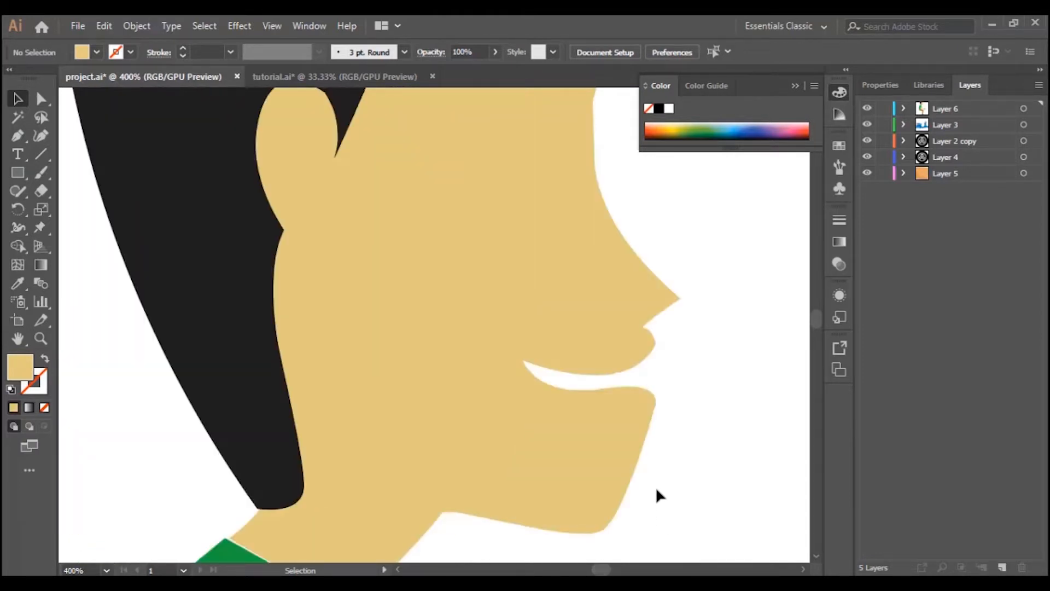
scroll(624, 440, up, 3)
scroll(536, 406, up, 3)
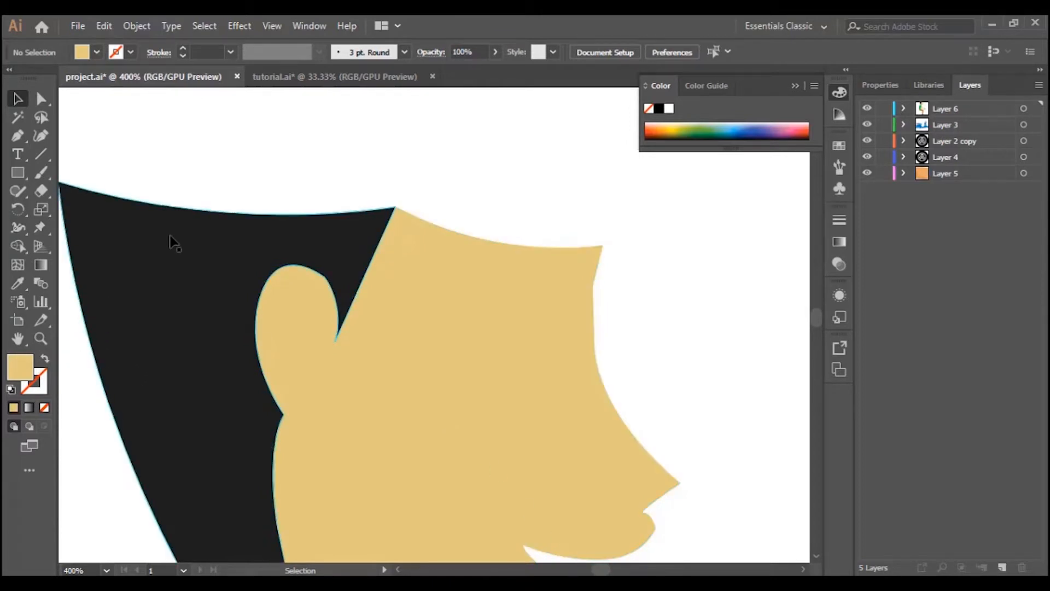
scroll(164, 229, down, 1)
scroll(170, 235, up, 3)
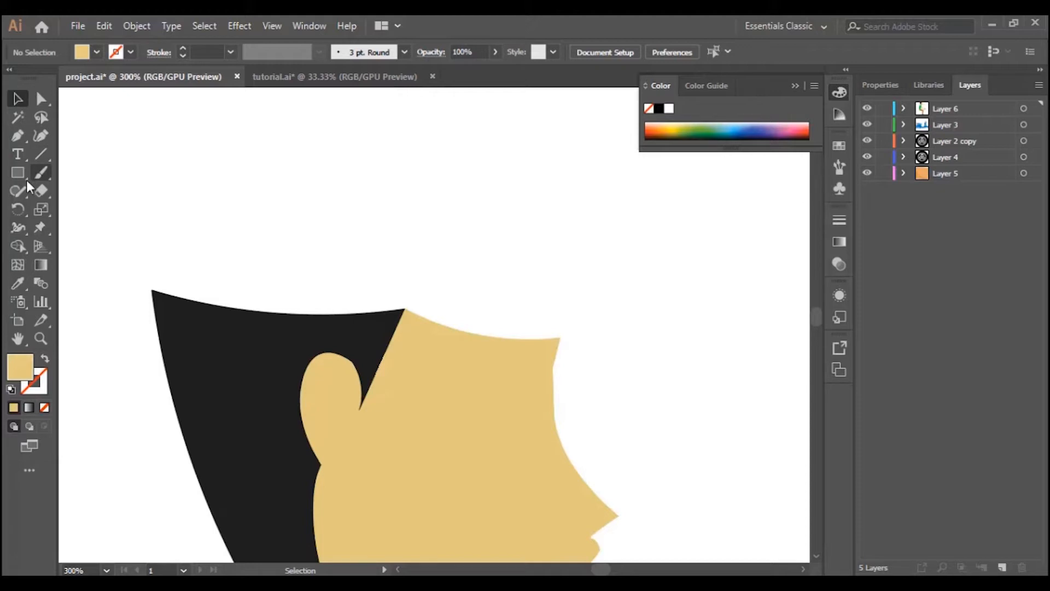
Begin a cap outline with the Pen tool at the hair's rear upper corner and curve it over the crown toward the forehead
click(19, 138)
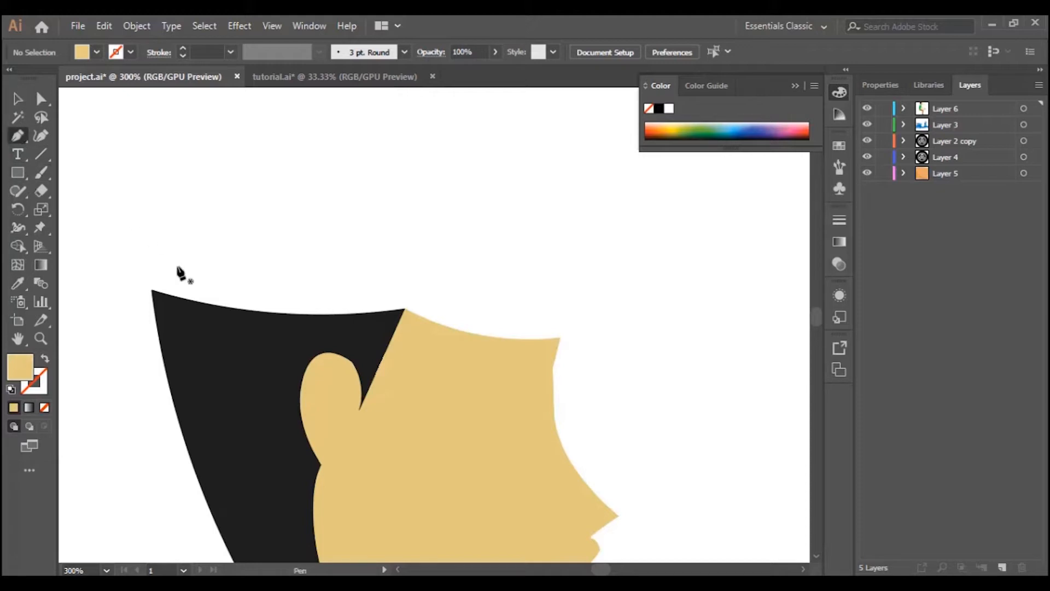
click(152, 290)
scroll(188, 238, up, 1)
drag(181, 199, 199, 222)
scroll(219, 174, up, 2)
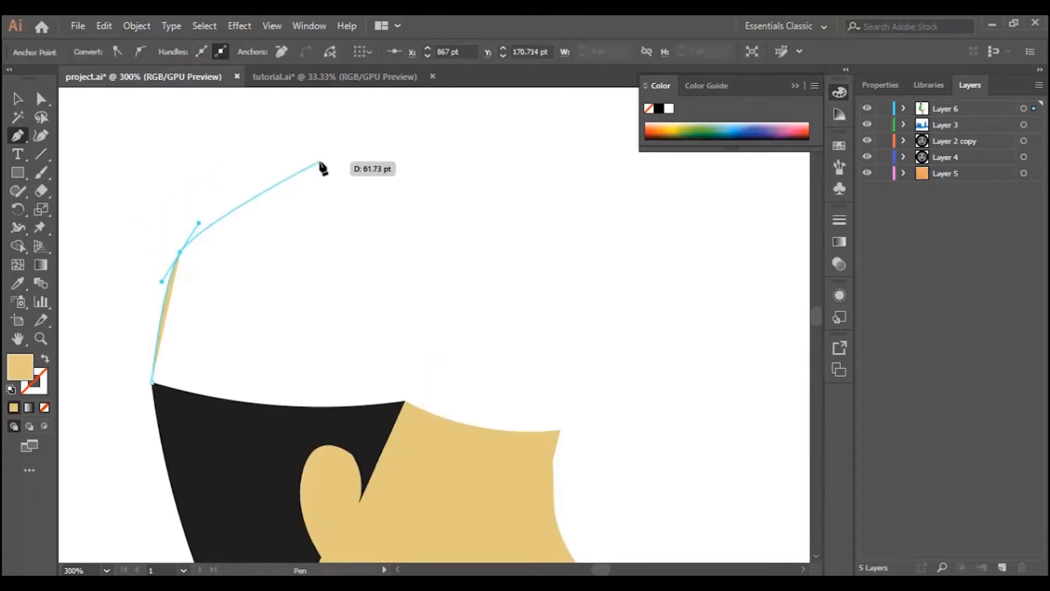
drag(333, 159, 378, 167)
drag(531, 224, 584, 274)
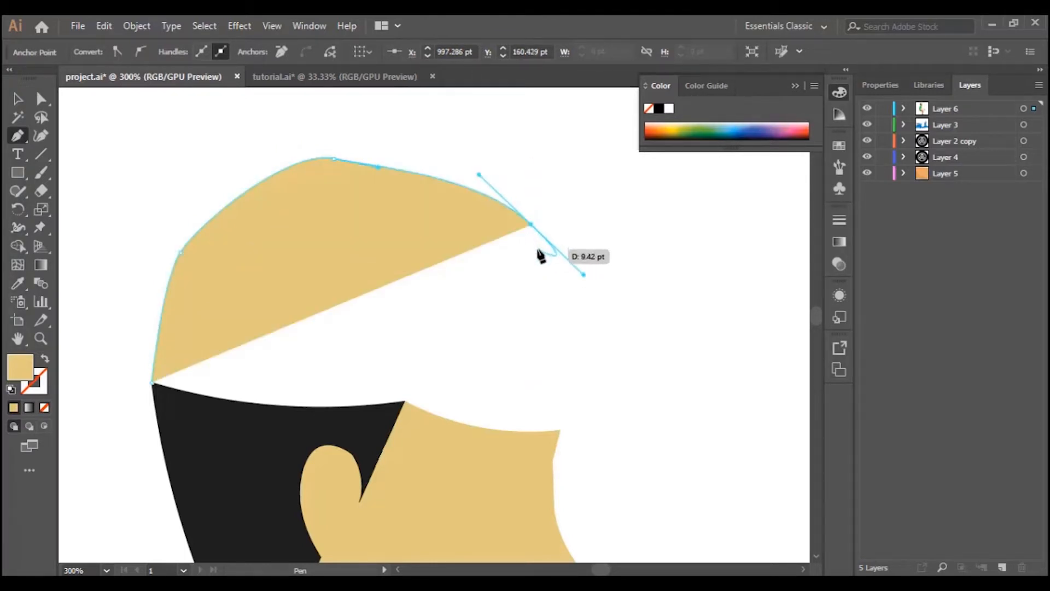
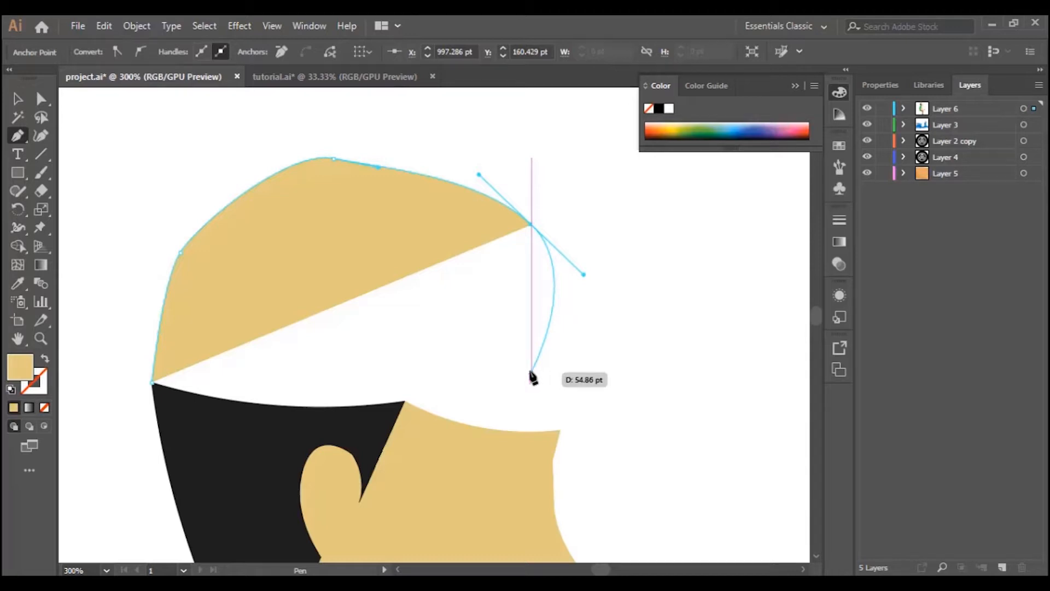
Add a pointed, curved brim in front of the forehead and close the cap outline along the tops of the face and hair
click(525, 365)
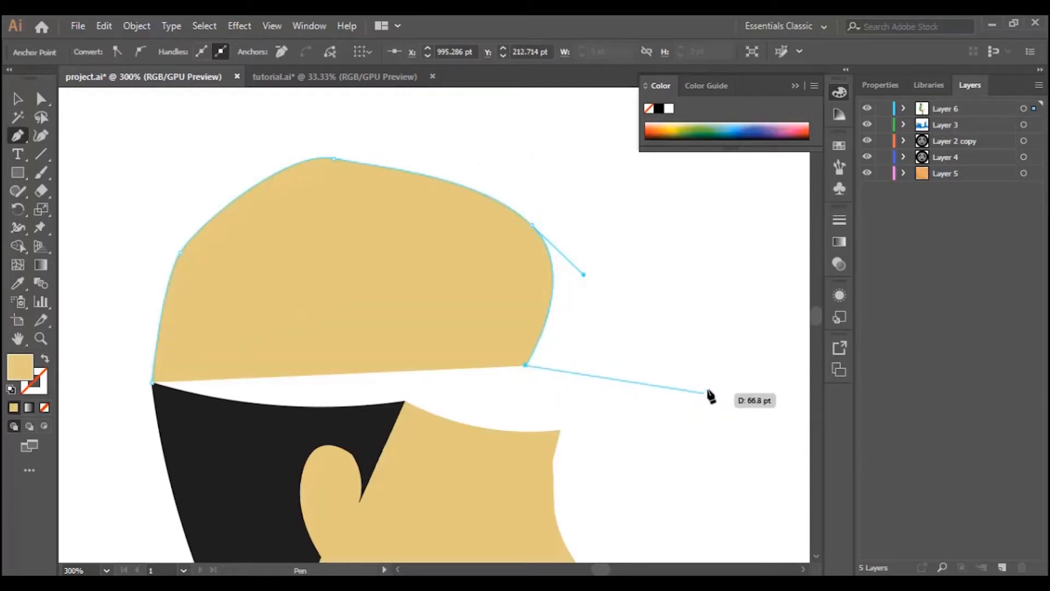
drag(728, 387, 785, 361)
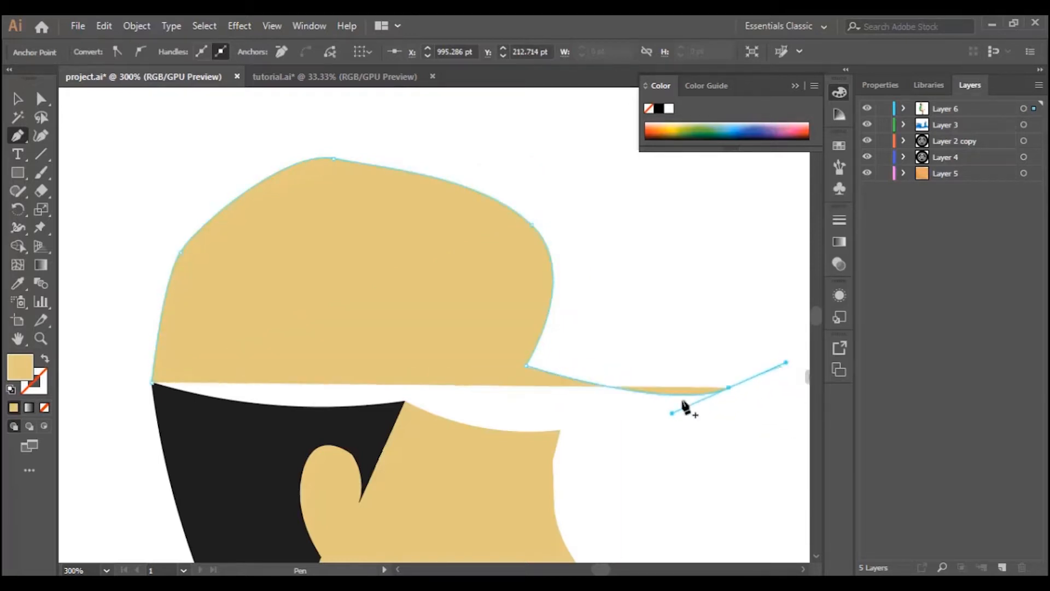
click(728, 387)
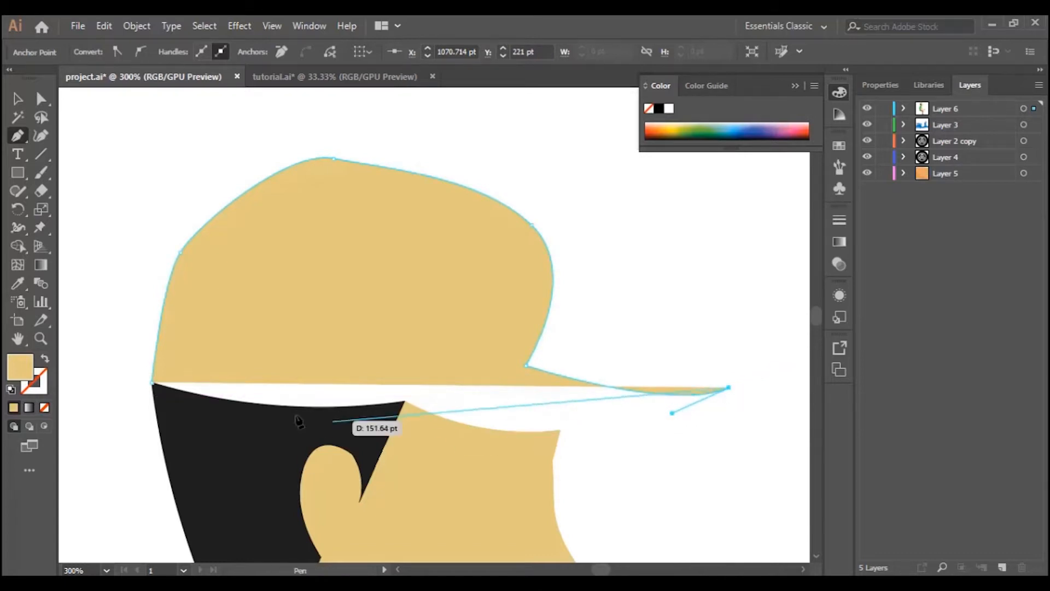
click(405, 402)
drag(405, 402, 241, 318)
click(405, 402)
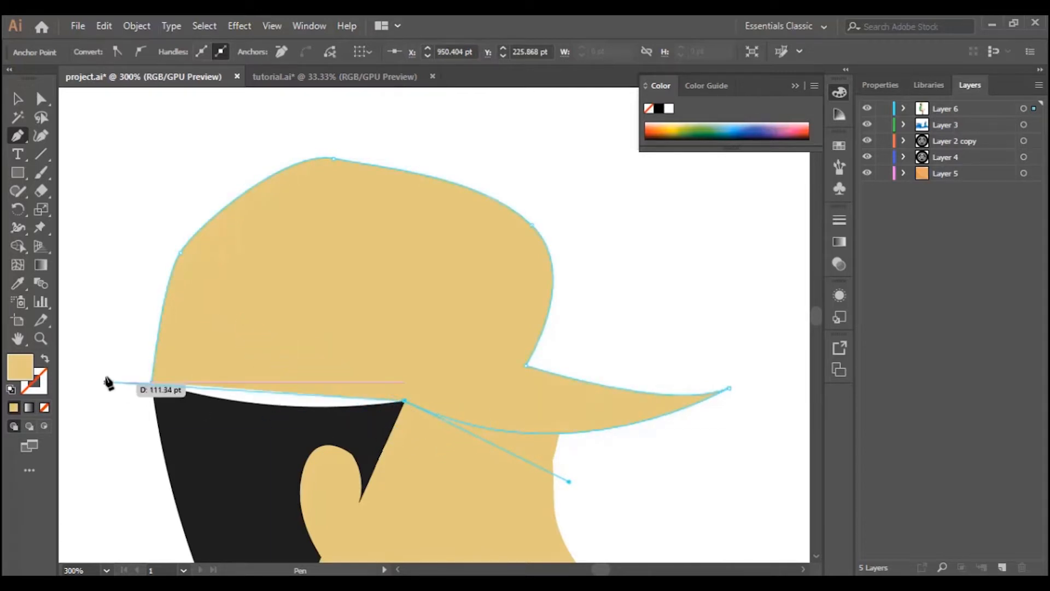
drag(154, 382, 188, 347)
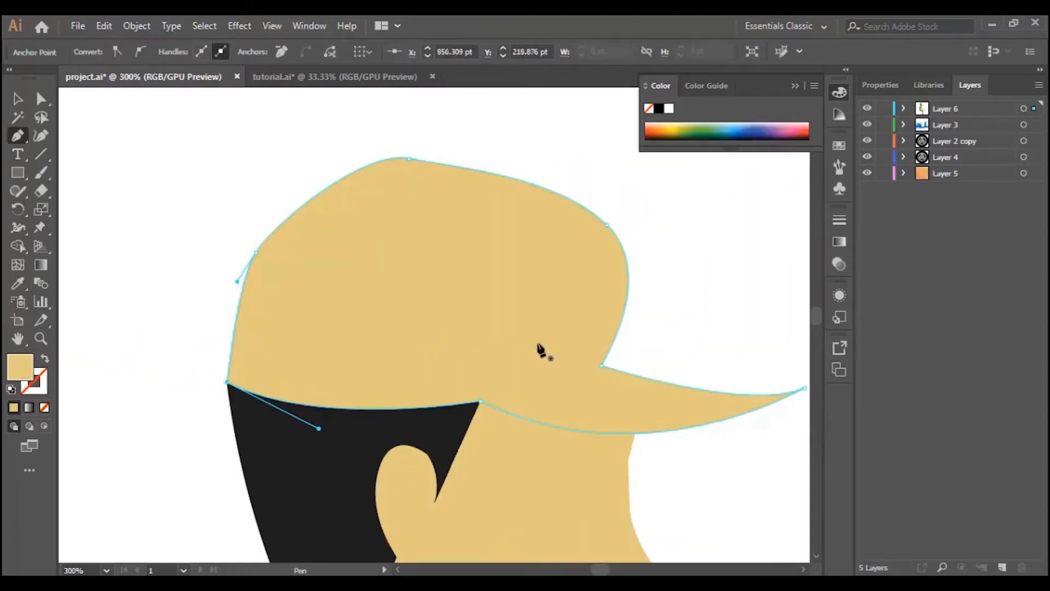
Fill the cap with a medium green at a hue of 136°
double_click(24, 360)
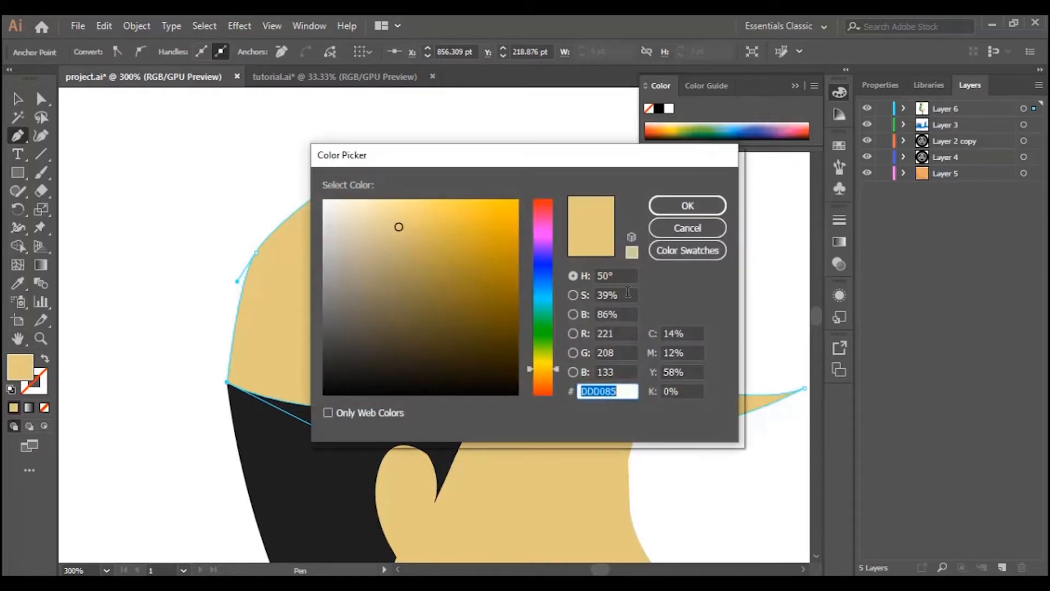
click(545, 316)
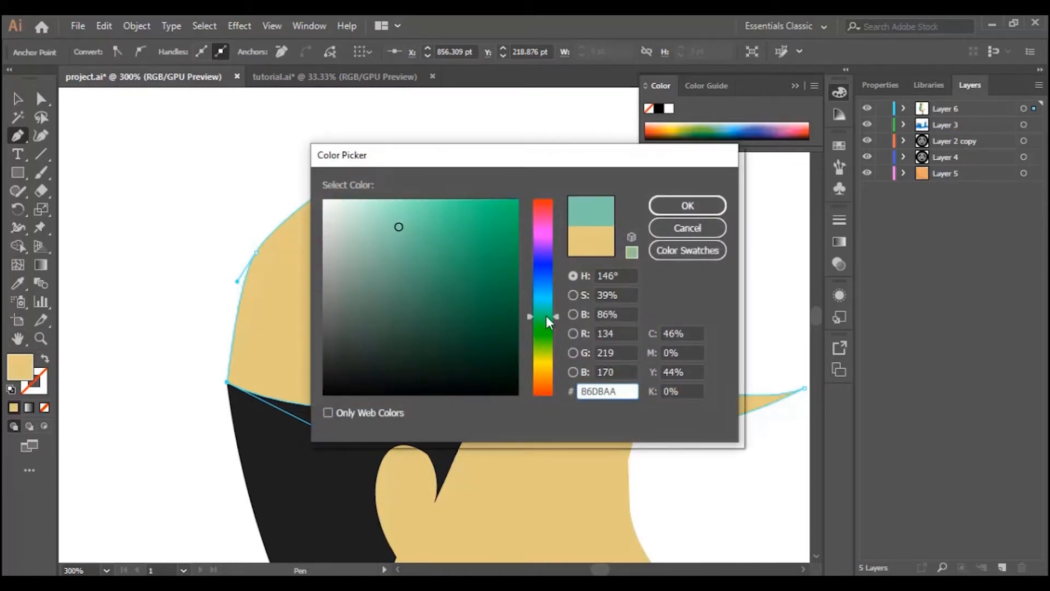
drag(546, 313, 545, 321)
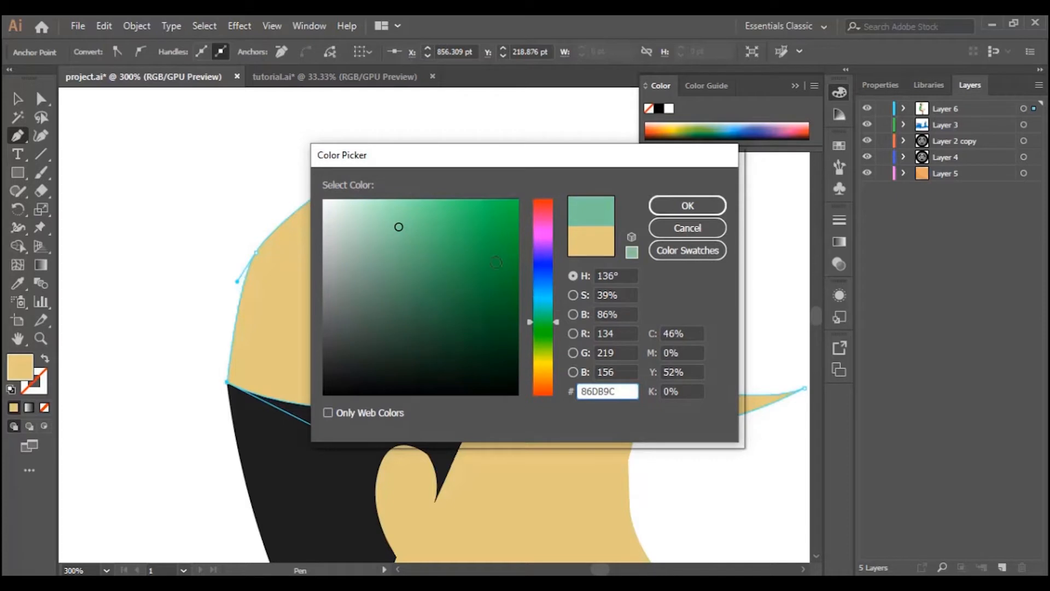
click(459, 217)
click(703, 208)
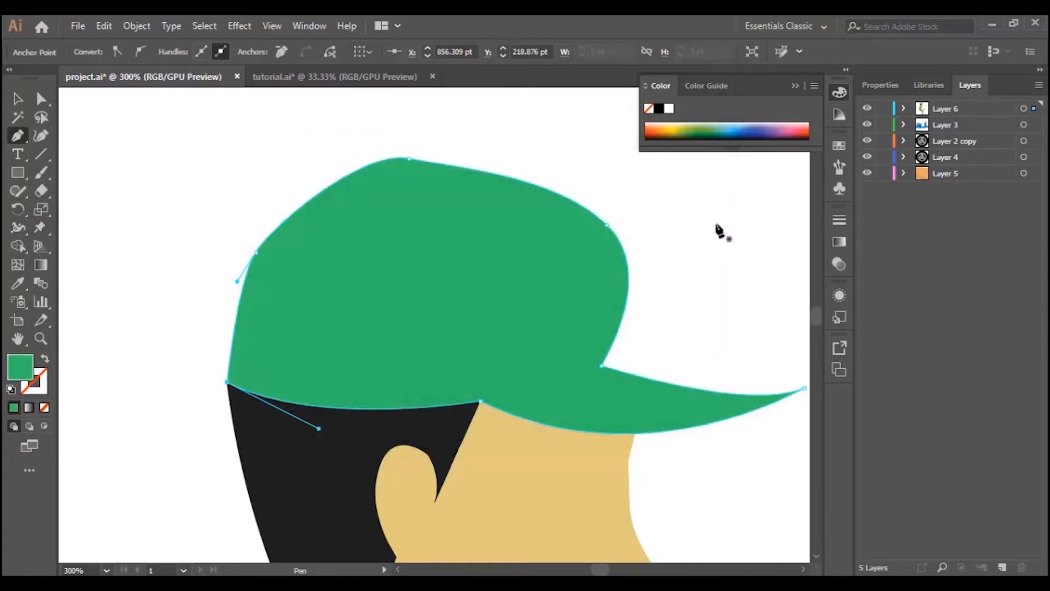
Reshape the cap's front with the Curvature tool, moving its upper point back as a corner and adding a point for a slightly bowed front edge
click(42, 135)
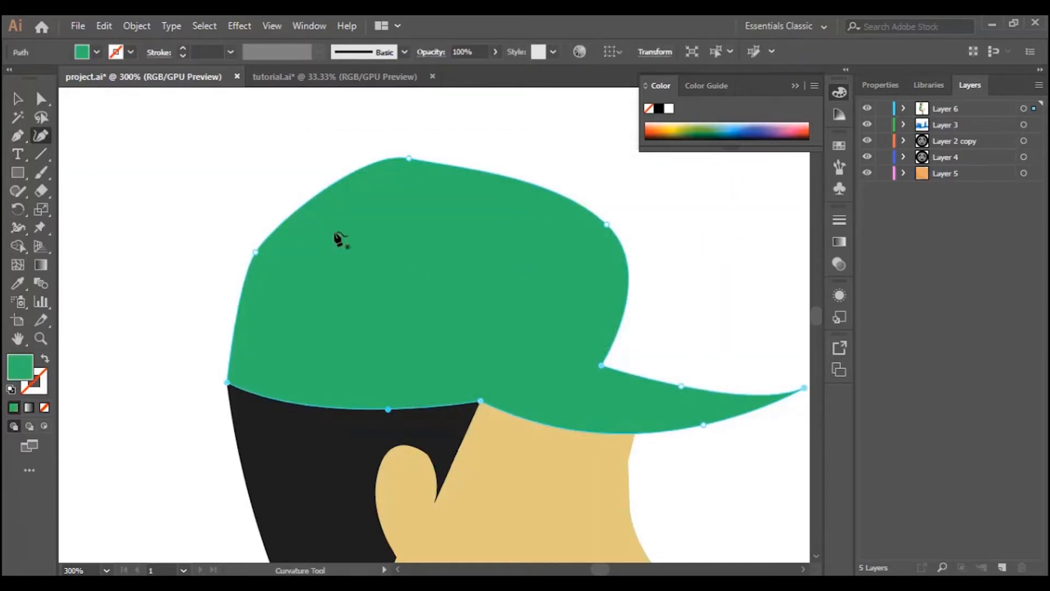
drag(606, 224, 547, 194)
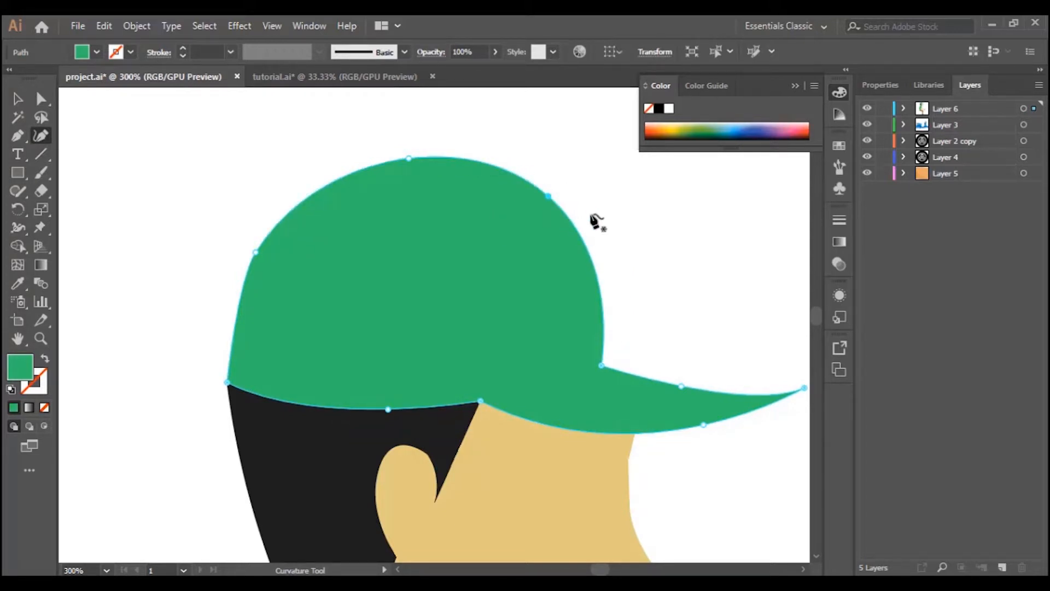
drag(558, 202, 574, 220)
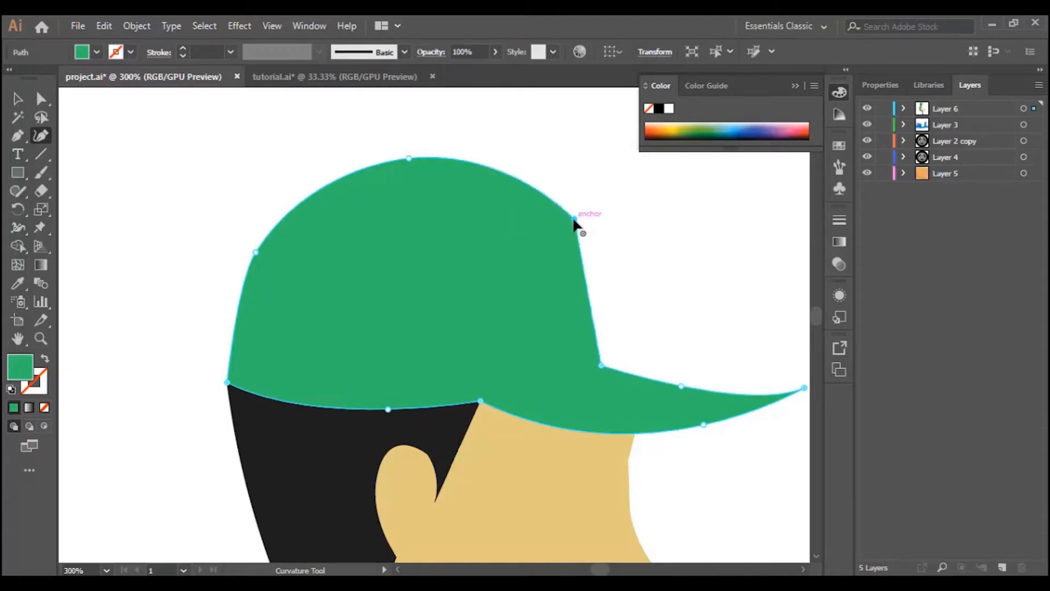
drag(588, 273, 588, 266)
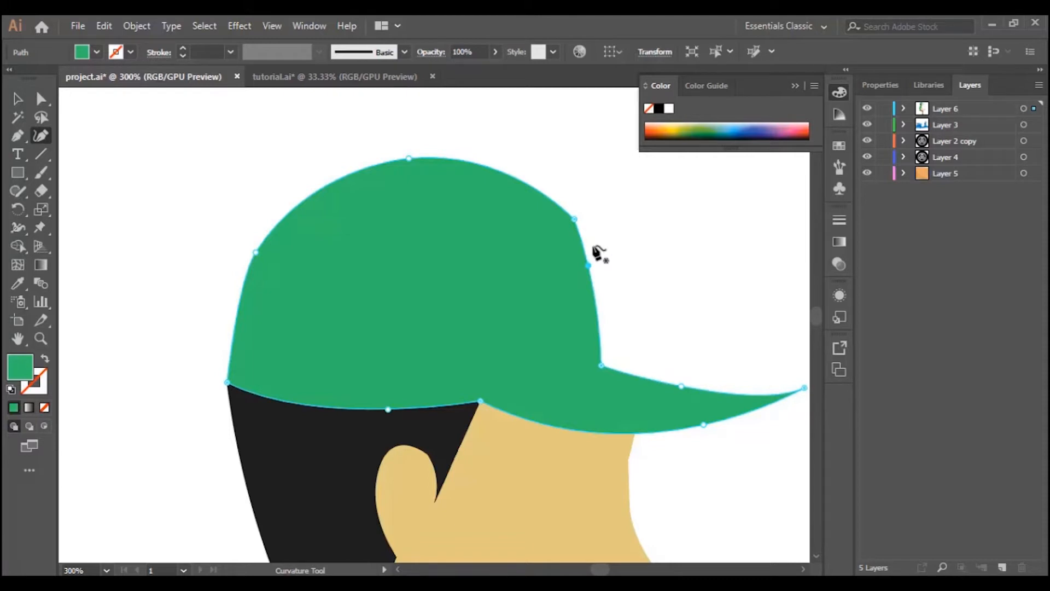
scroll(615, 276, down, 1)
scroll(542, 300, up, 1)
Round the cap's crown and back by shifting the top point, making the rear point a corner and adding points on either side of it
drag(409, 176, 387, 175)
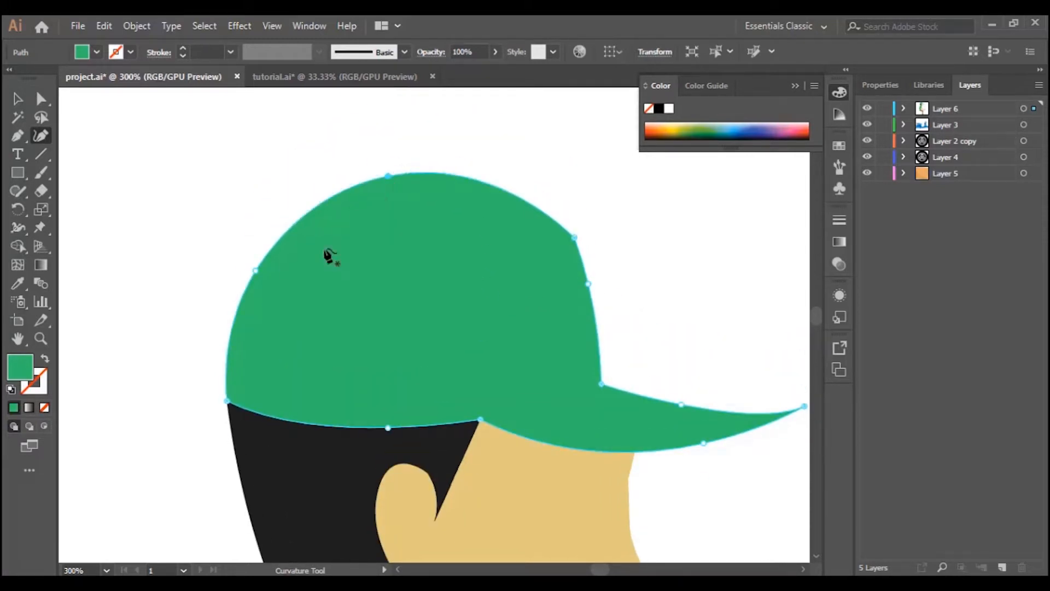
double_click(254, 270)
drag(241, 309, 238, 311)
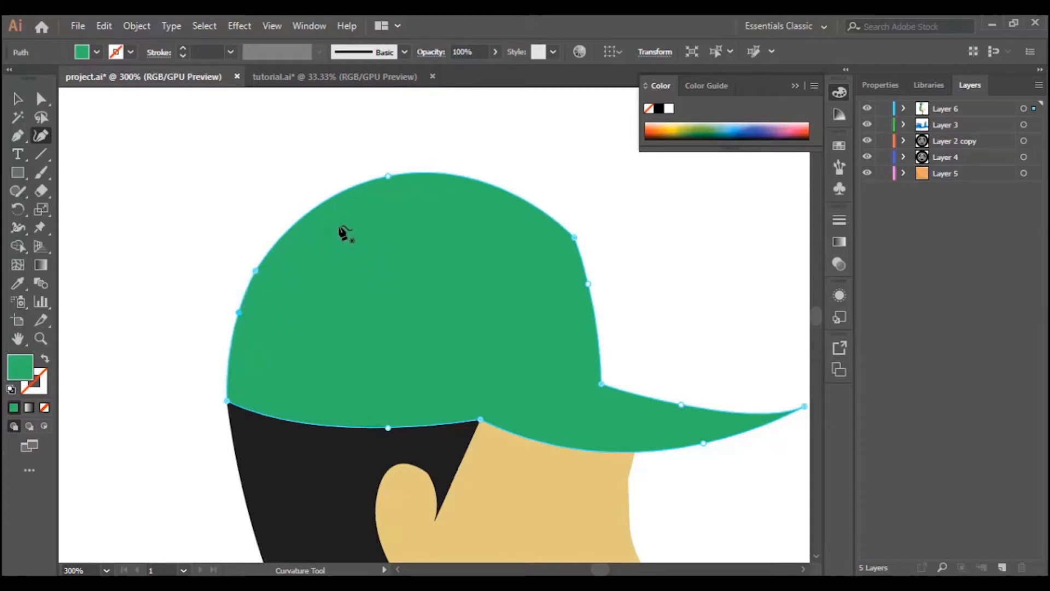
click(319, 214)
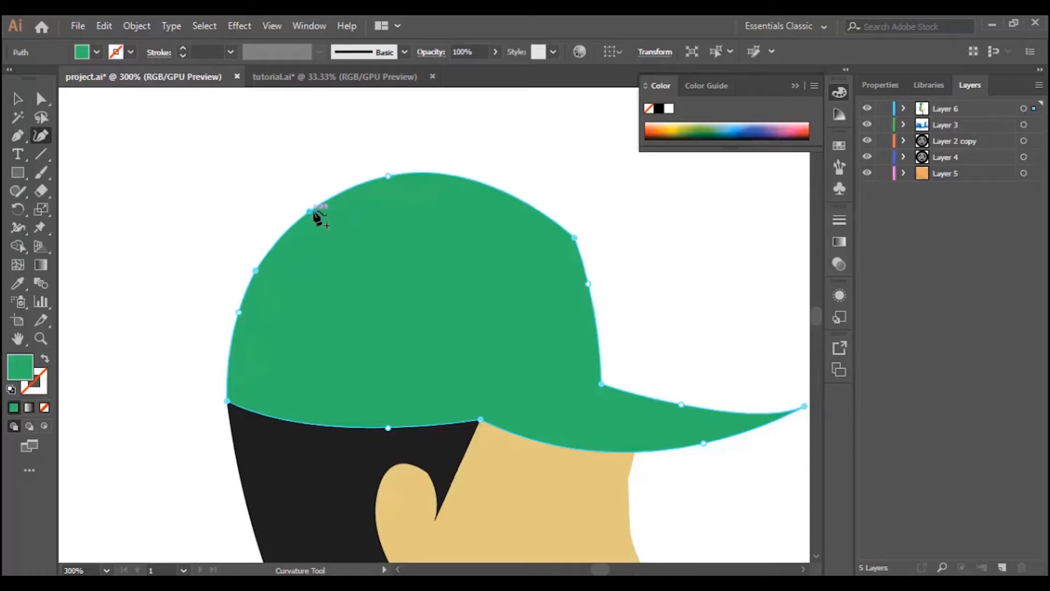
drag(390, 176, 404, 186)
scroll(574, 290, down, 3)
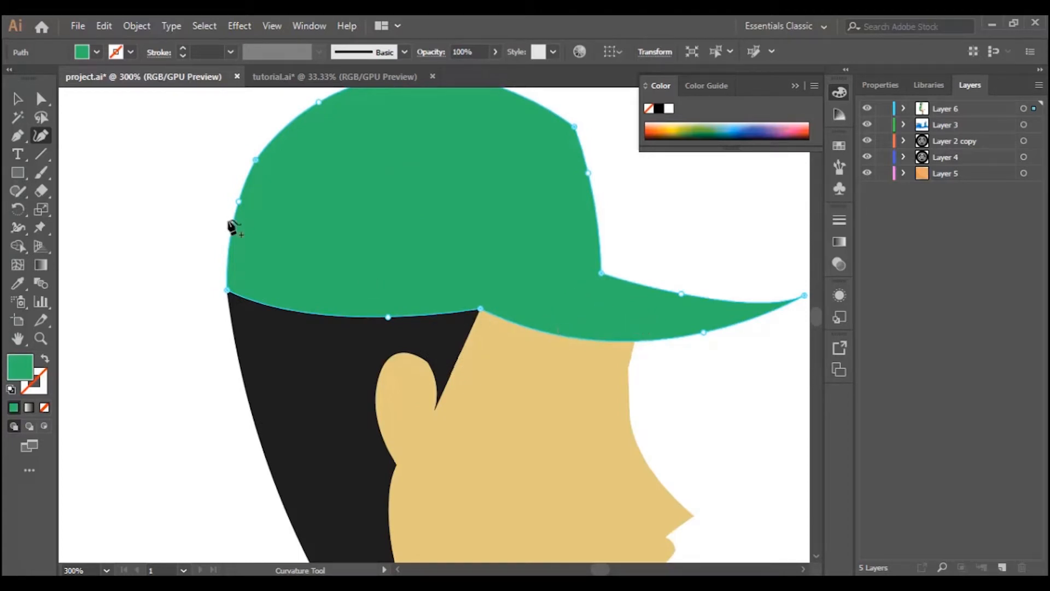
key(ctrl+minus)
key(ctrl+minus)
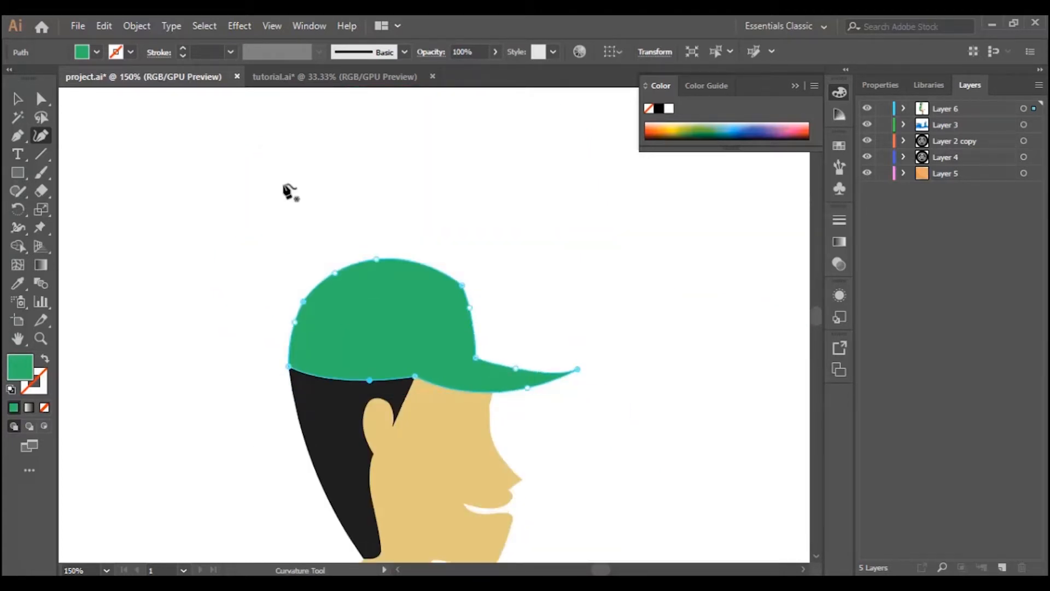
scroll(285, 219, down, 3)
click(18, 99)
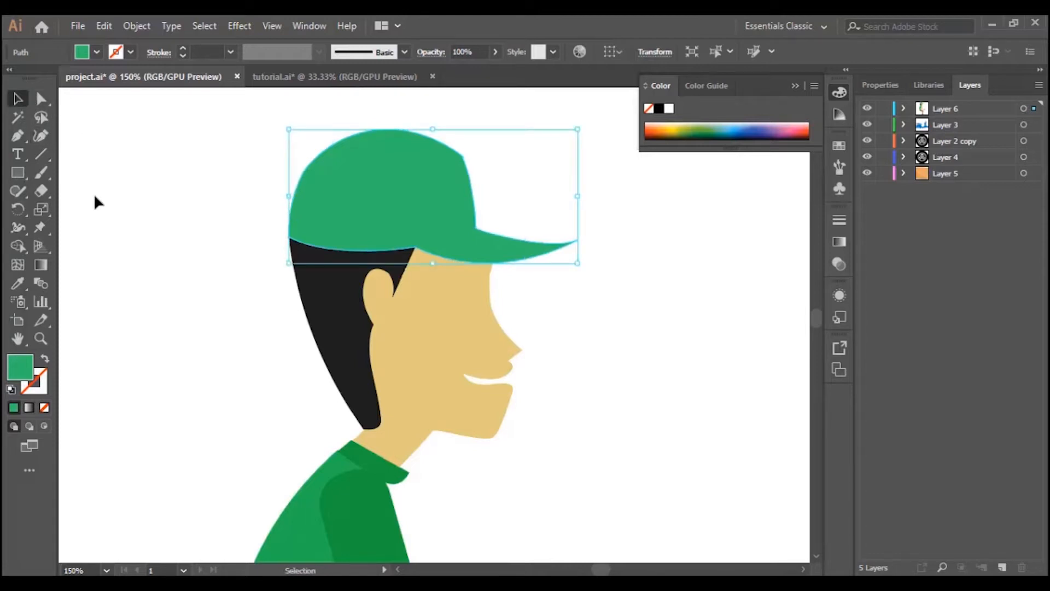
click(94, 193)
Pull the midpoint of the hair's back edge outward so the back of the head curves more fully below the cap
scroll(674, 356, down, 2)
scroll(545, 355, up, 3)
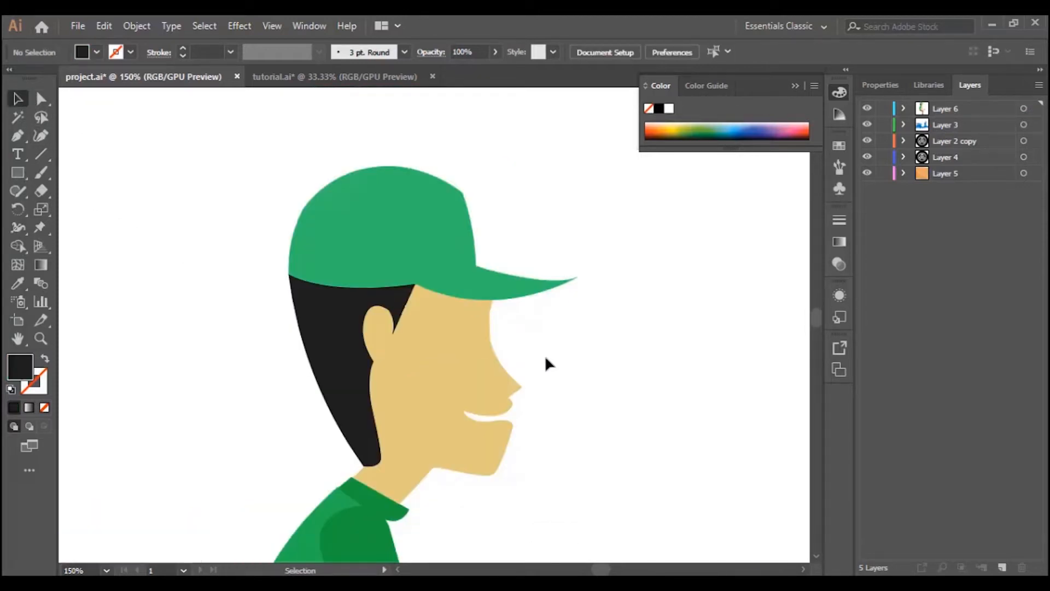
click(342, 350)
click(41, 136)
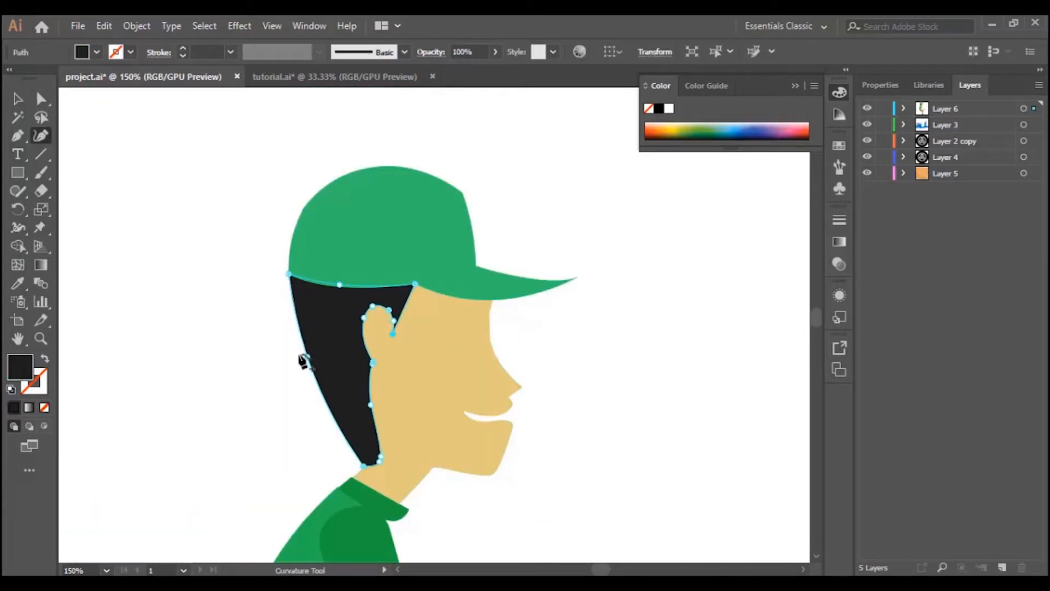
drag(307, 358, 296, 358)
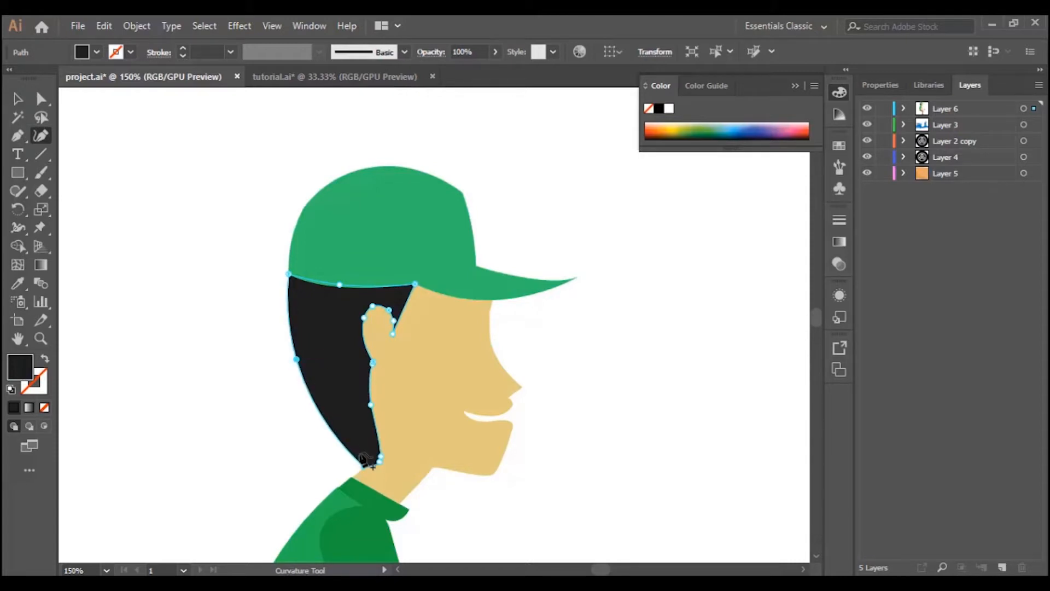
click(17, 99)
click(107, 189)
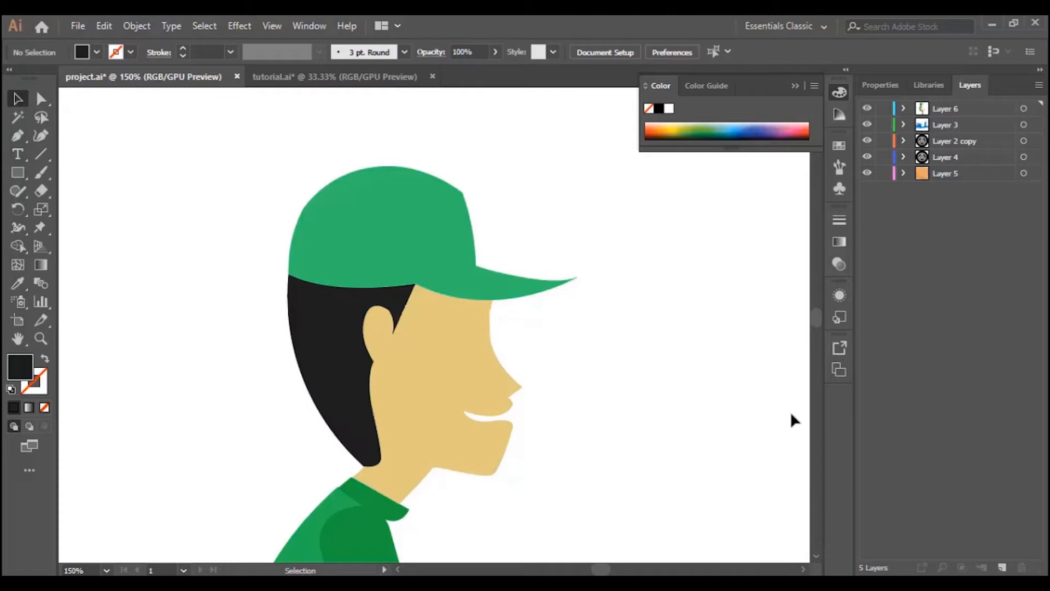
Shorten the nose of the face profile with the Curvature tool by adding a corner just above the tip and deleting the old tip point
scroll(712, 432, down, 3)
click(39, 340)
click(511, 312)
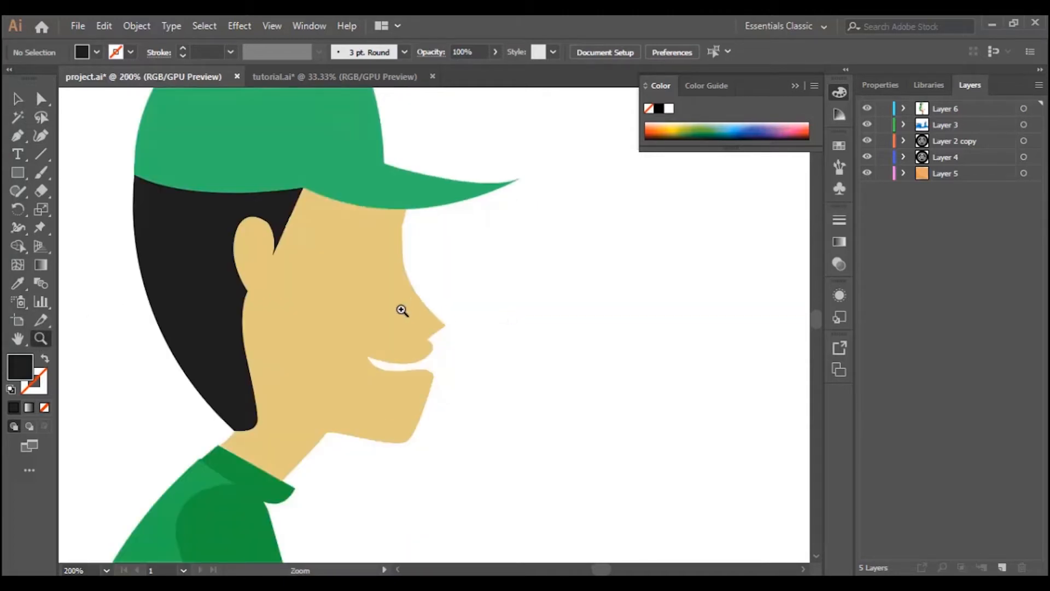
click(403, 307)
click(20, 101)
click(436, 325)
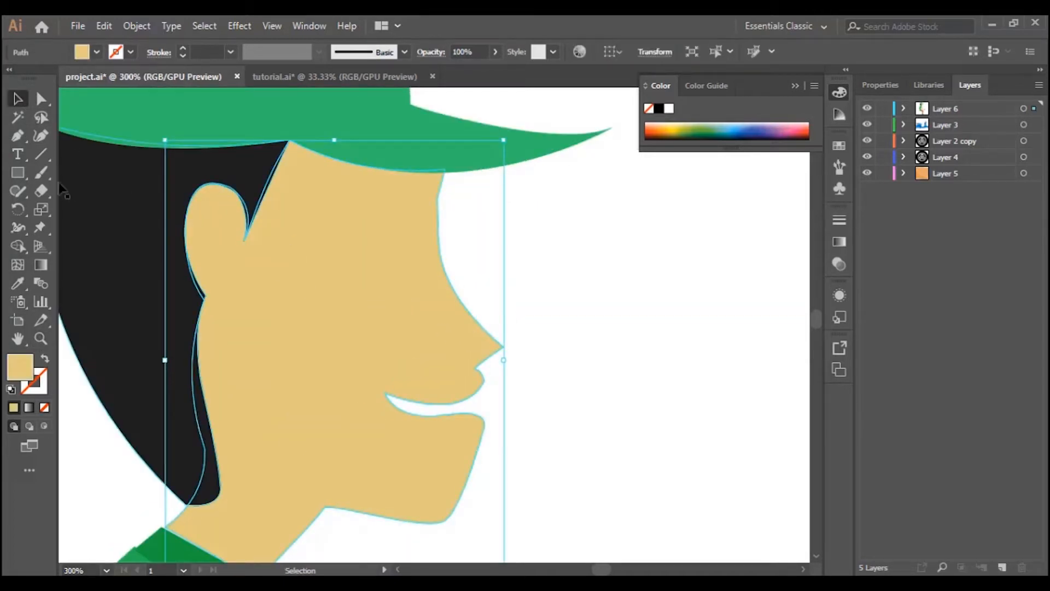
click(41, 135)
drag(495, 322, 497, 320)
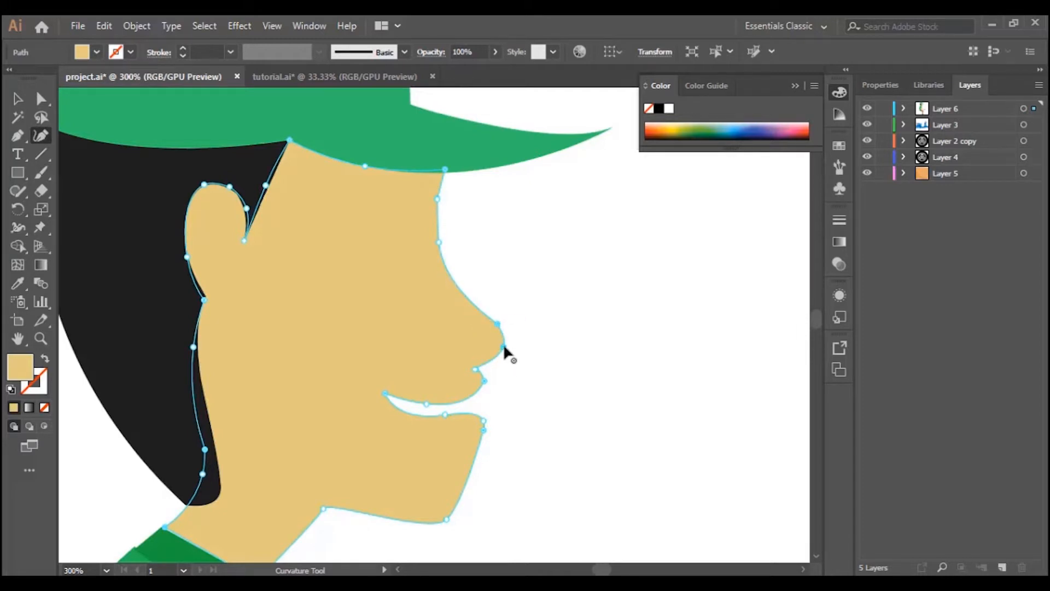
click(503, 346)
key(Delete)
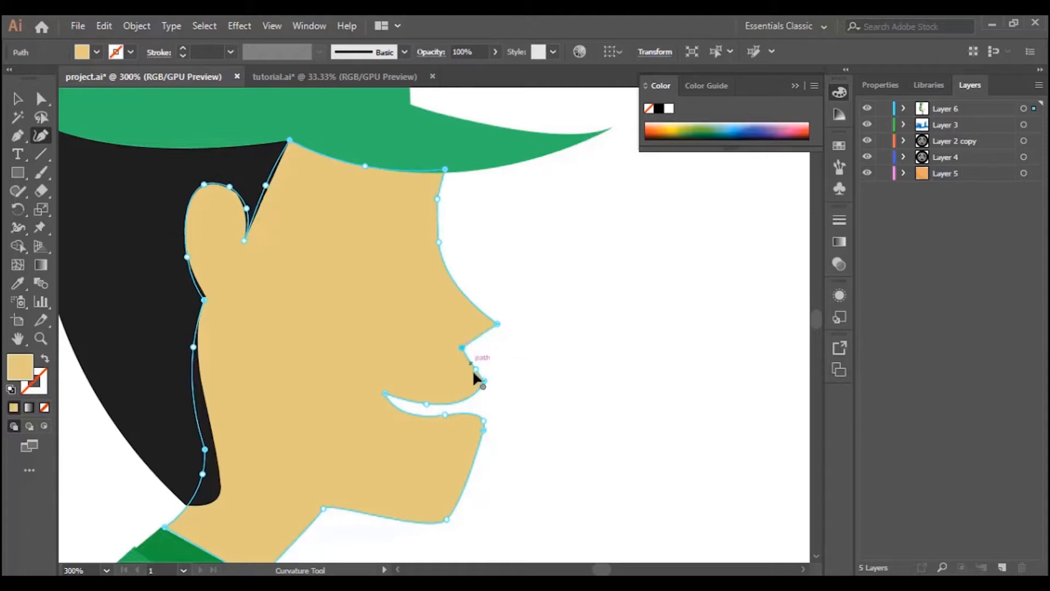
Reshape the mouth and chin by setting both lips farther back, raising the inner corner of the smile and pulling the point below the lip inward
click(470, 359)
drag(483, 380, 477, 371)
drag(481, 410, 477, 409)
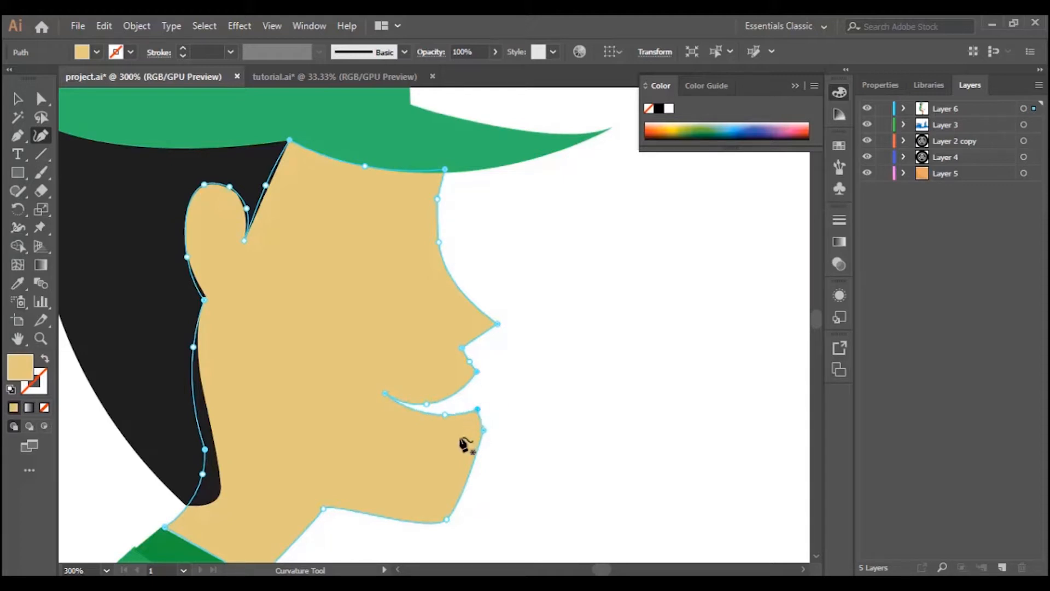
click(475, 383)
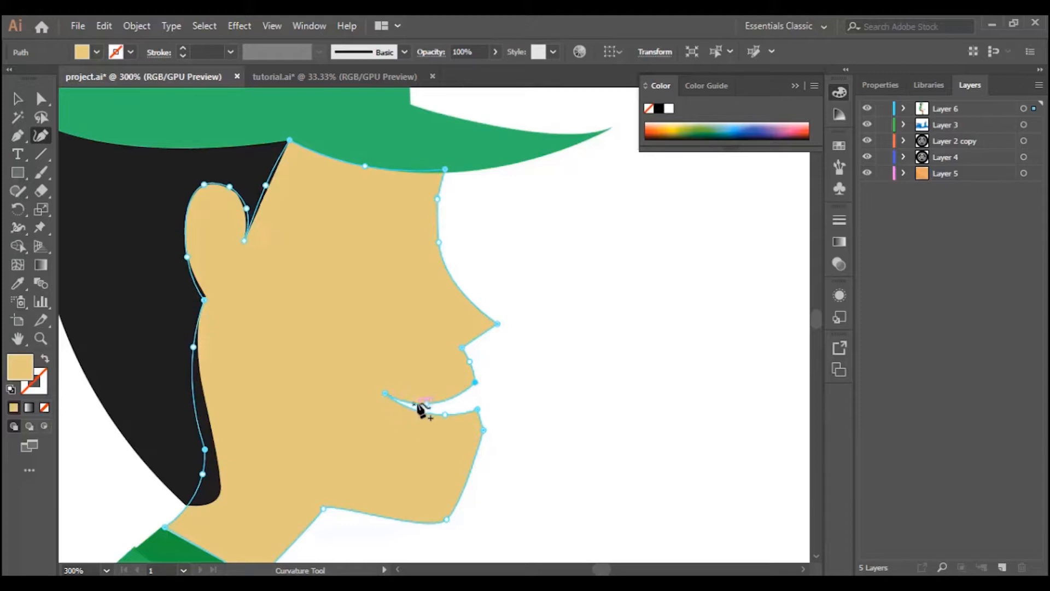
drag(427, 404, 385, 387)
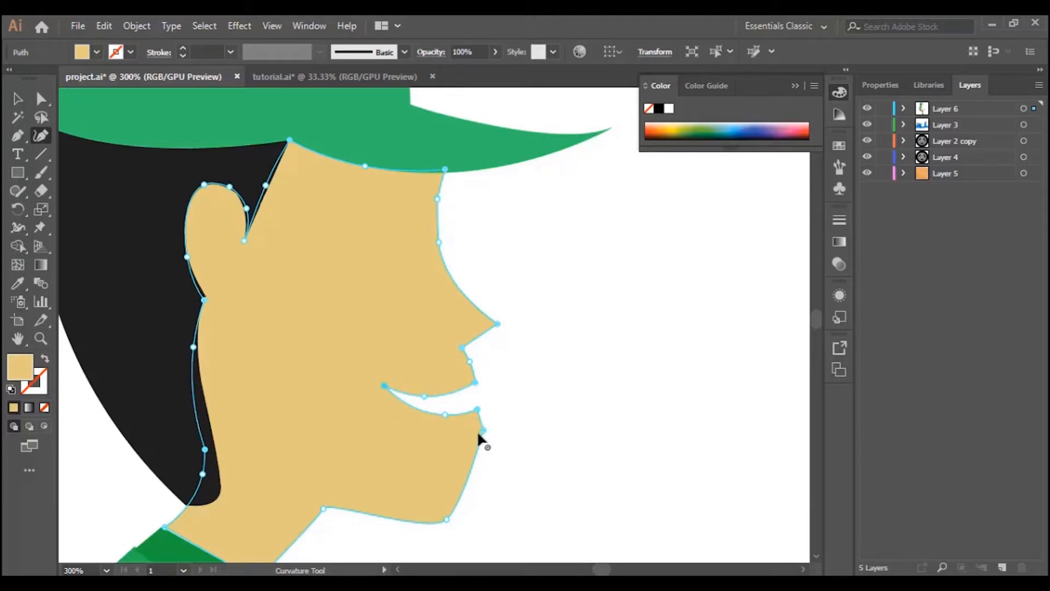
click(478, 434)
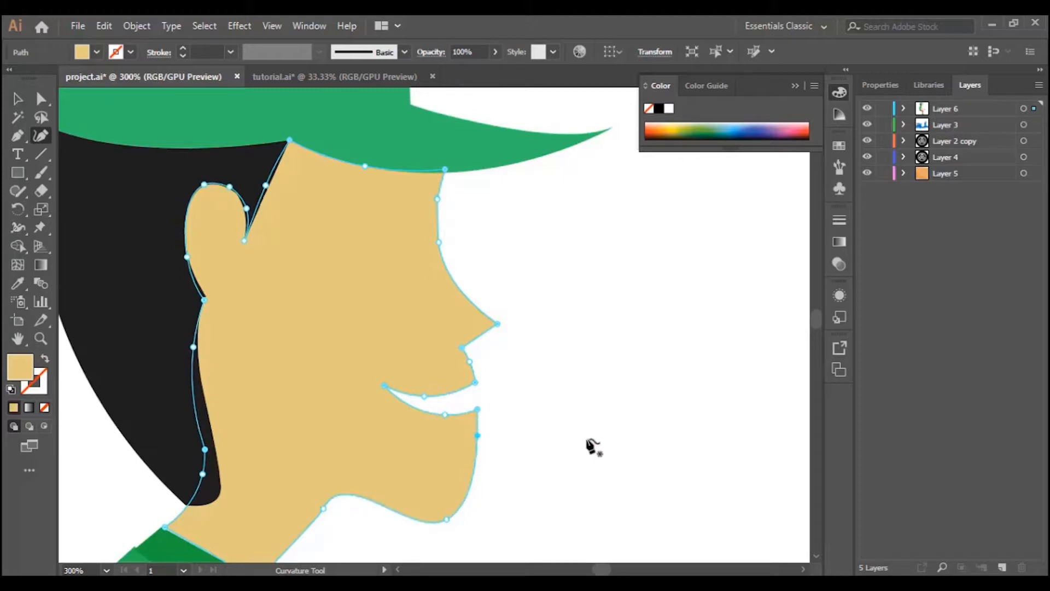
Deselect the face and examine the reshaped profile together with the cap, hair and neck
scroll(346, 429, down, 4)
scroll(357, 432, down, 2)
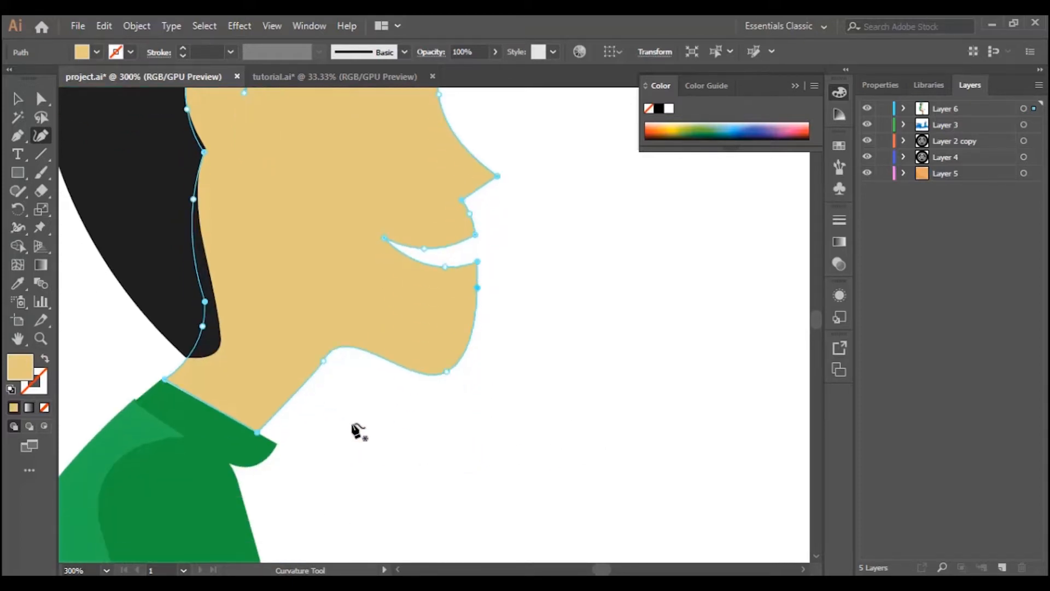
scroll(430, 402, up, 6)
scroll(432, 402, up, 2)
click(18, 99)
click(567, 309)
scroll(389, 389, up, 3)
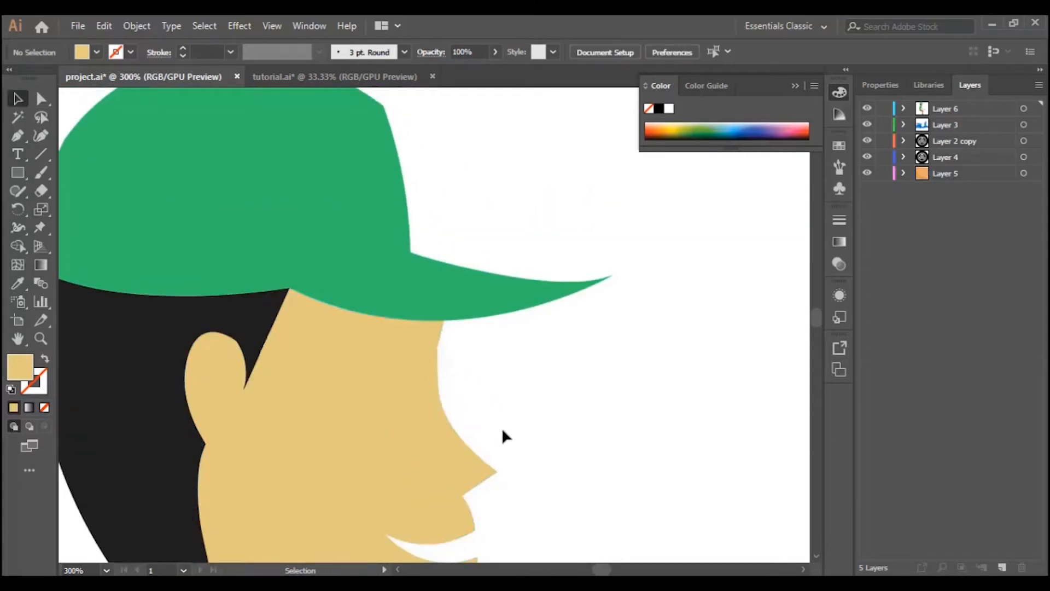
mouse_move(603, 565)
mouse_down()
mouse_move(592, 568)
mouse_move(602, 571)
mouse_up()
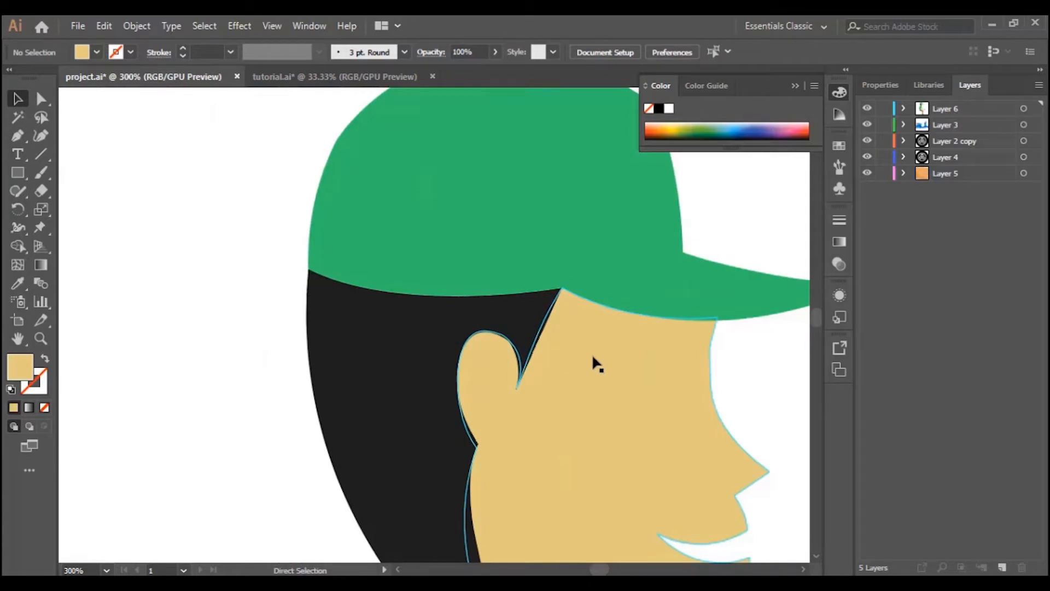
key(ctrl+minus)
key(ctrl+minus)
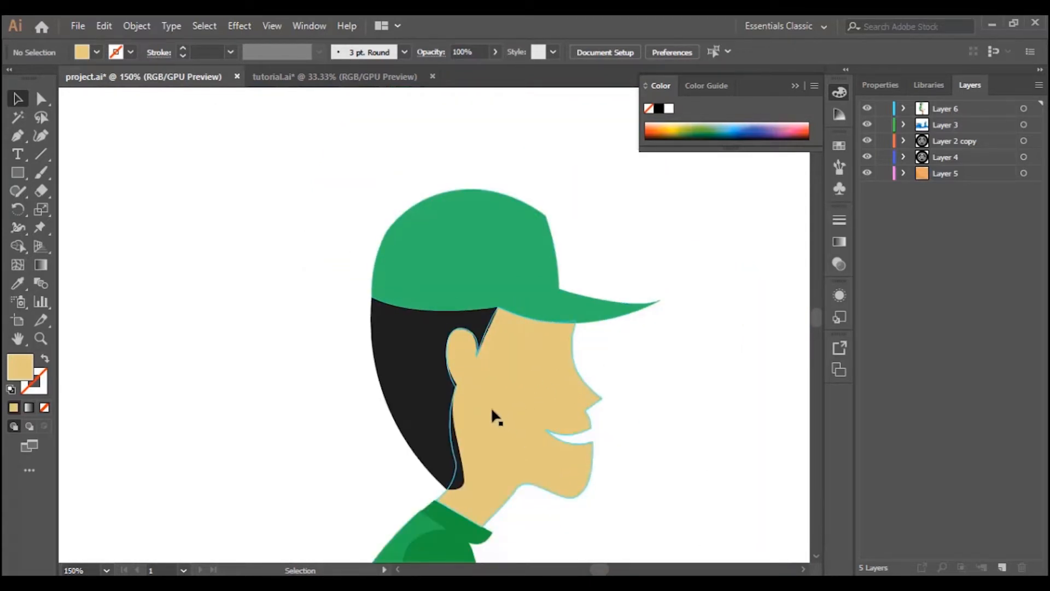
scroll(496, 417, up, 1)
scroll(524, 402, down, 2)
Draw a small circle on the face as the eye with the Ellipse tool and fill it with near-black #262624
key(z)
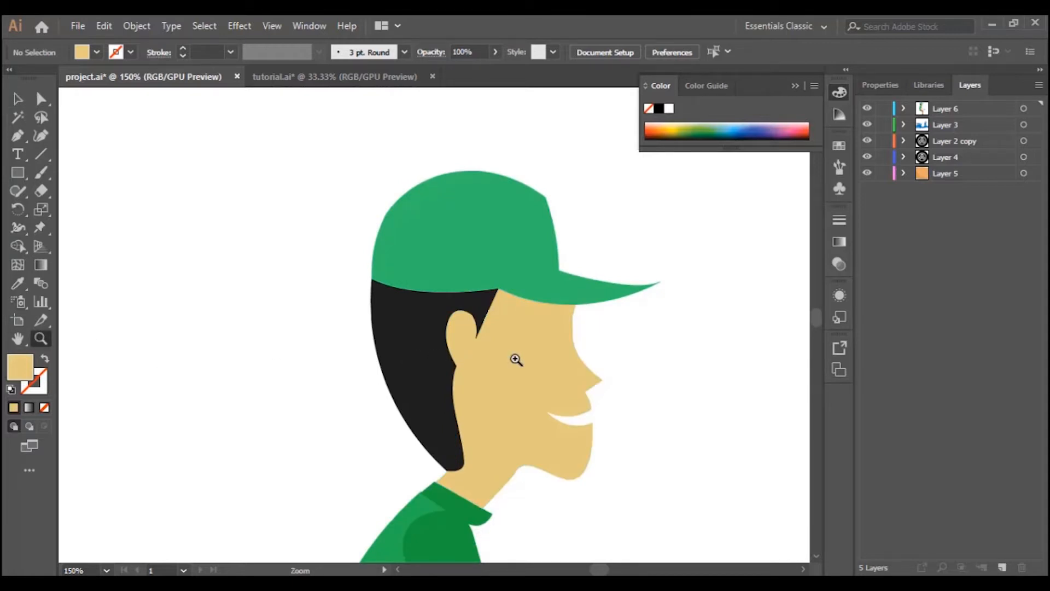
click(495, 359)
click(519, 340)
drag(20, 174, 92, 213)
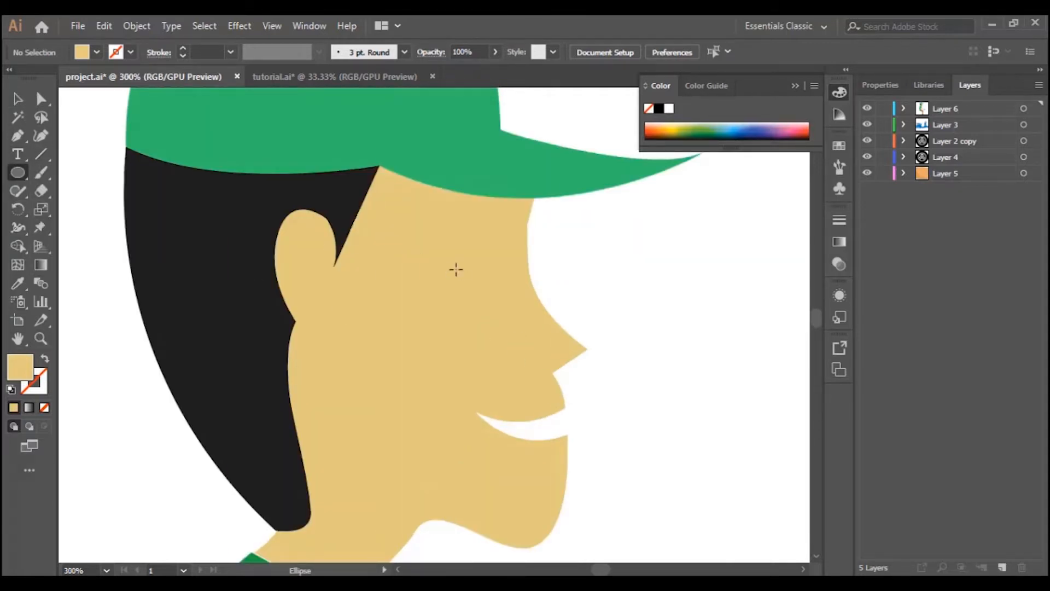
drag(424, 274, 454, 298)
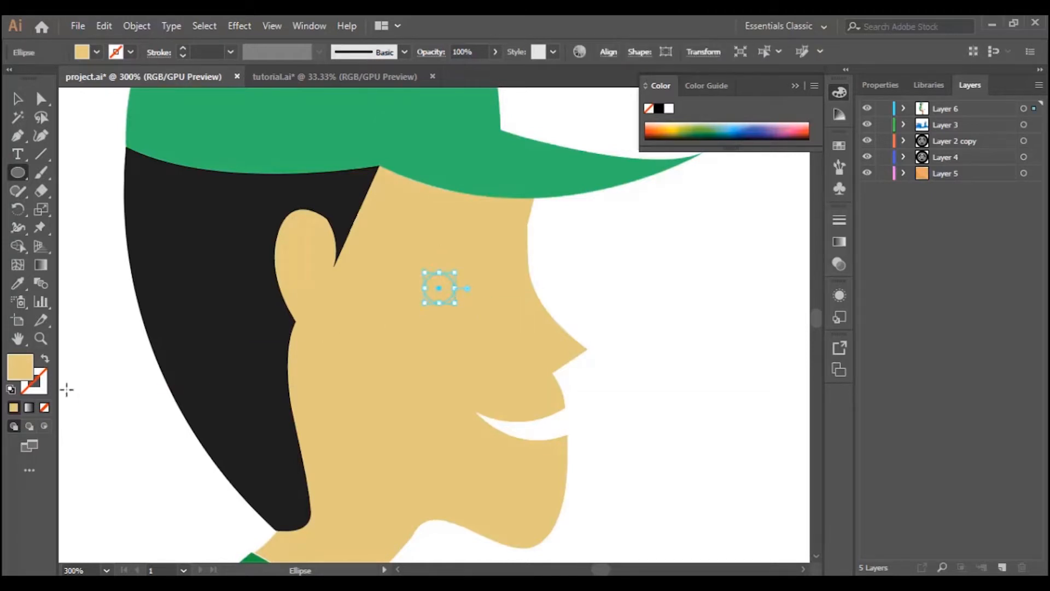
double_click(20, 365)
text(1d1d1b)
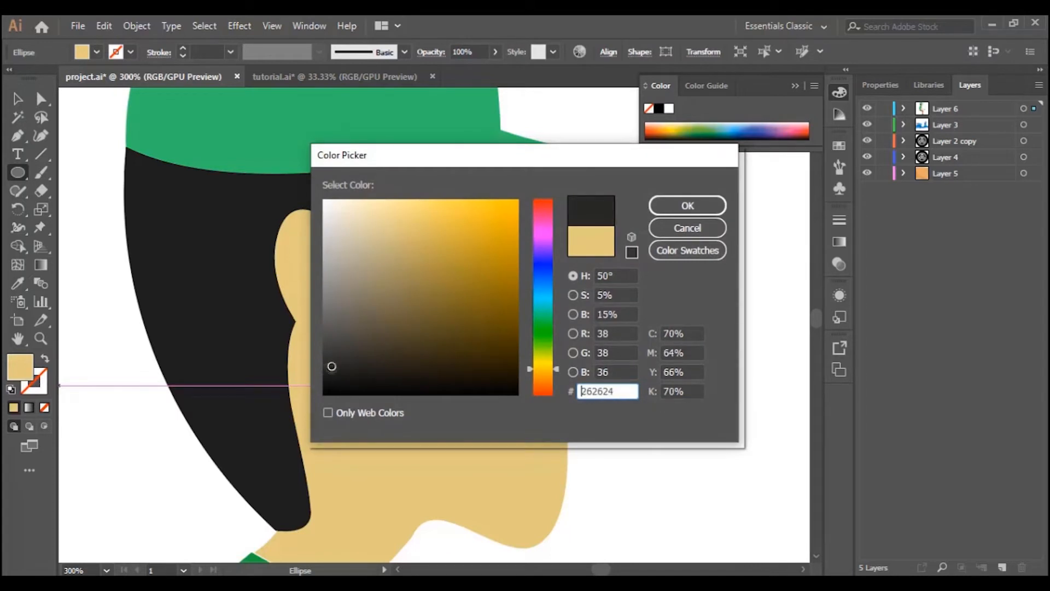
click(687, 206)
Move the eye slightly up and forward towards the nose
click(18, 98)
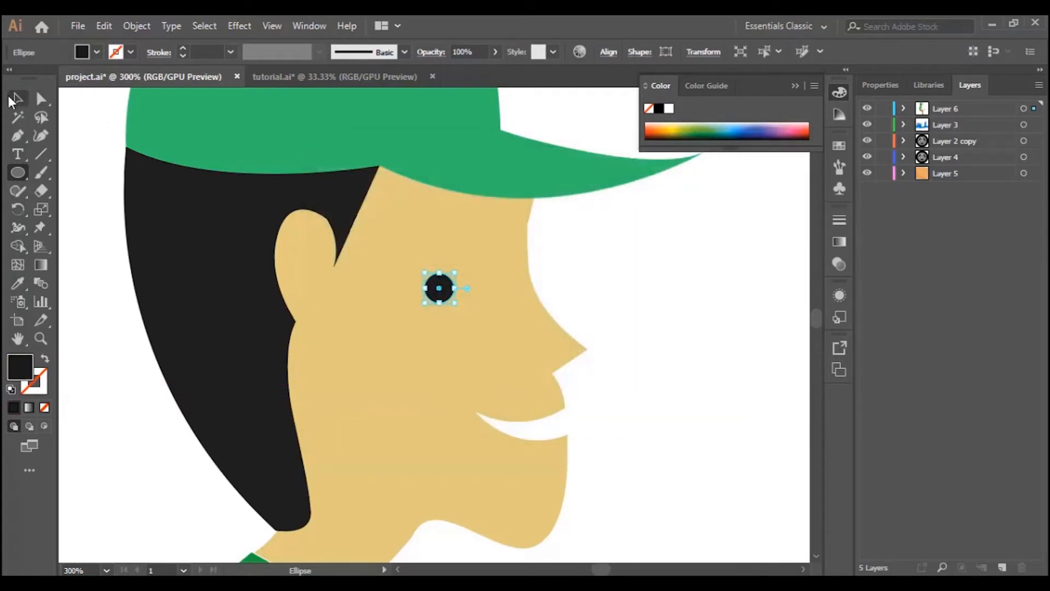
click(552, 268)
drag(443, 289, 452, 280)
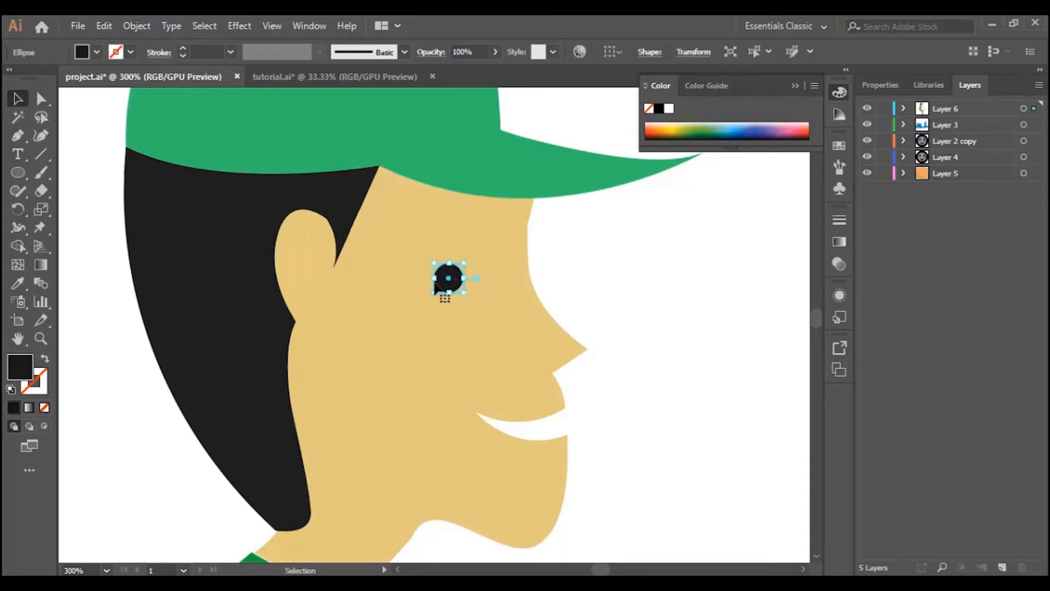
Draw a tapered near-black eyebrow above the eye with the Pen tool, its thin end pointing towards the ear
click(21, 137)
click(391, 243)
drag(481, 225, 509, 240)
drag(439, 241, 377, 250)
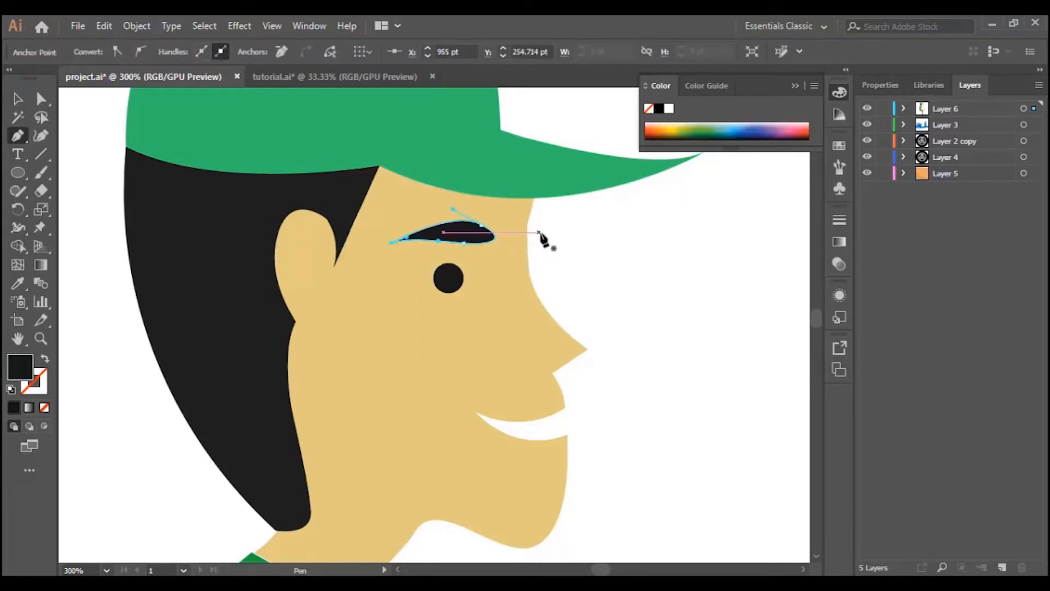
Refine the eyebrow with the Curvature tool by adding a point on its upper arc, squaring the upper front corner and thickening the front end
click(41, 137)
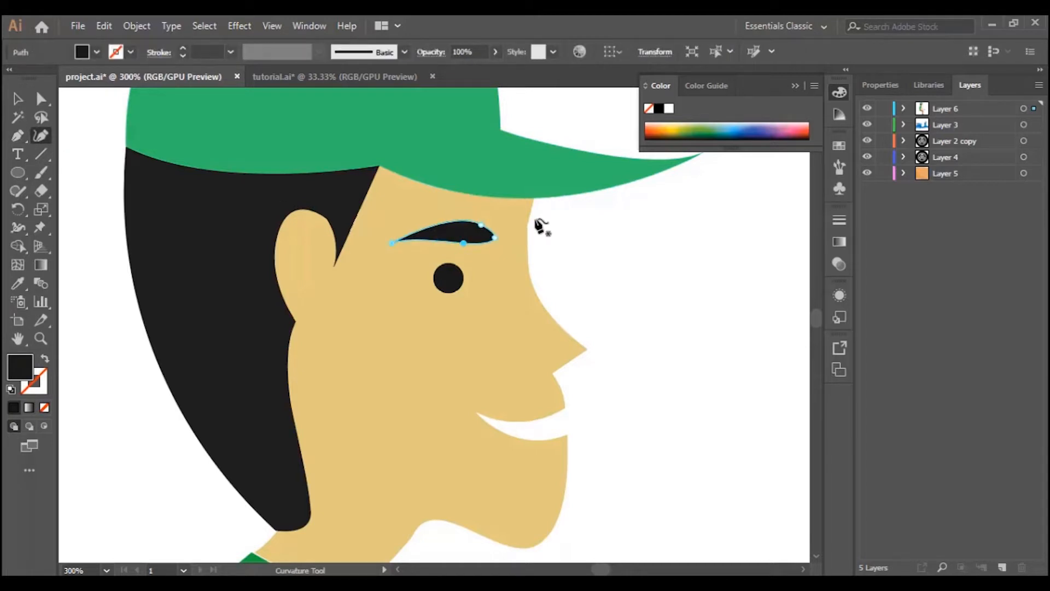
drag(495, 223, 494, 223)
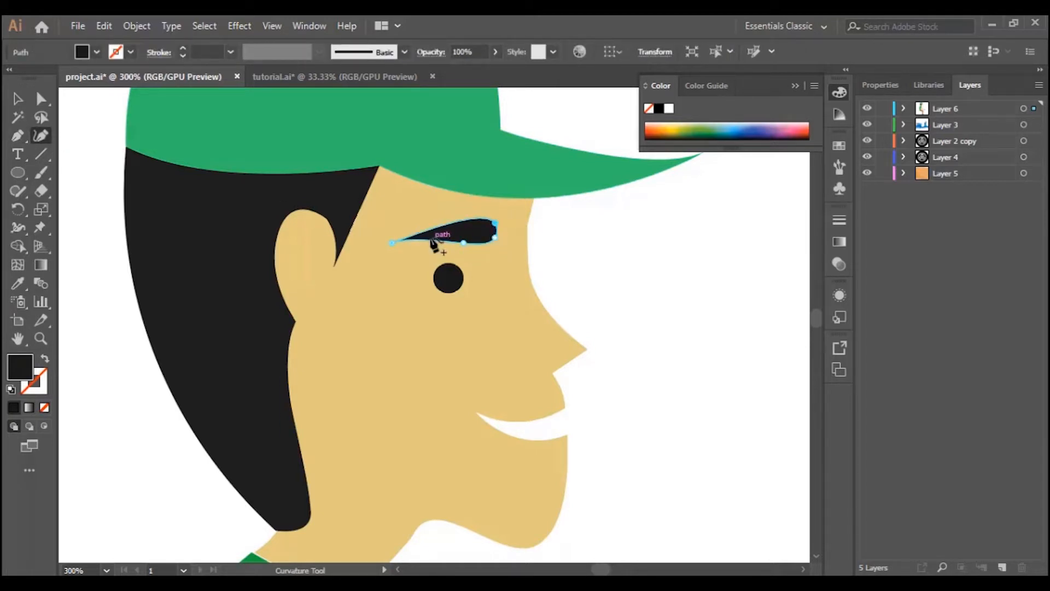
click(420, 232)
drag(420, 228, 420, 229)
drag(495, 238, 496, 220)
double_click(497, 220)
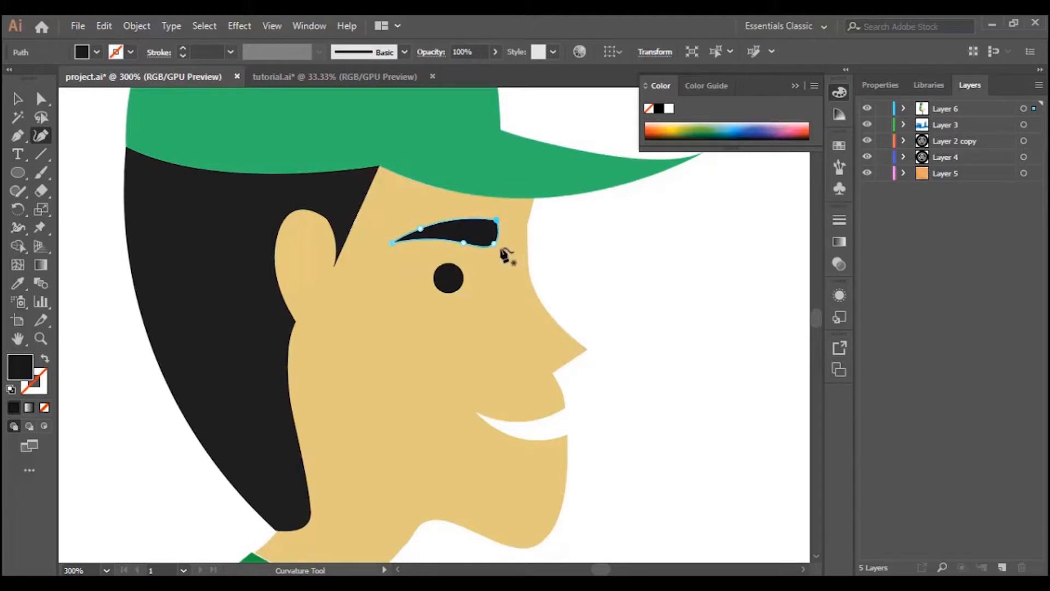
scroll(402, 296, down, 3)
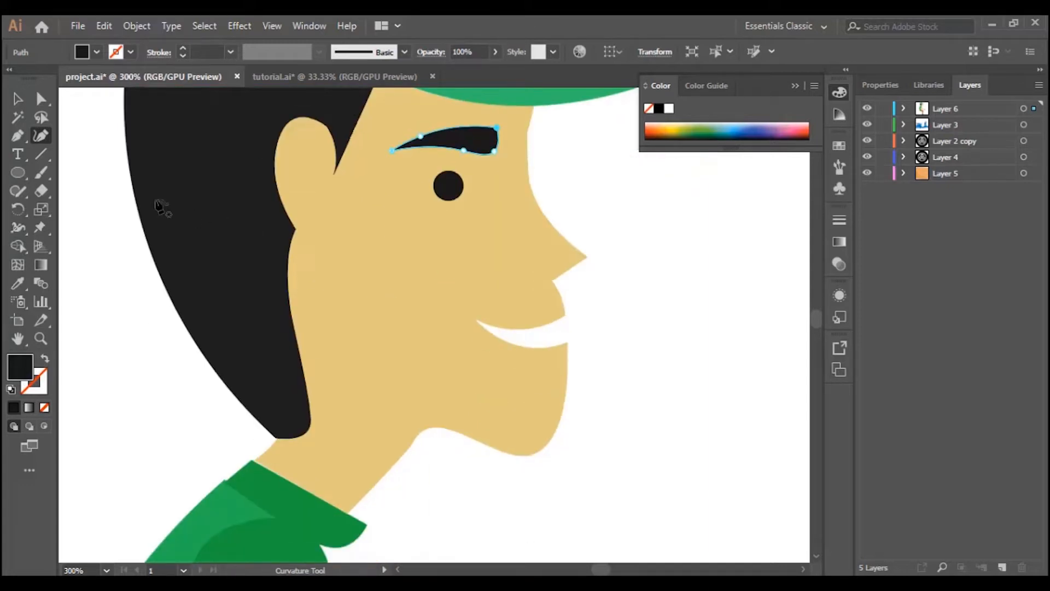
click(16, 100)
click(687, 243)
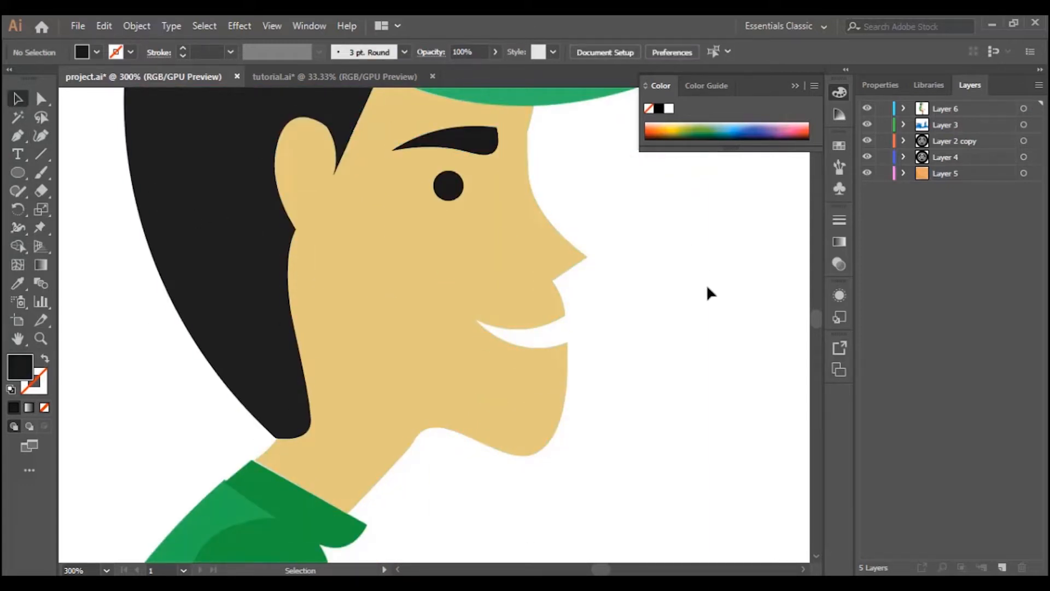
Tilt the eyebrow slightly so its thin end sits lower, and move the eye a little forward beneath it
scroll(707, 285, up, 2)
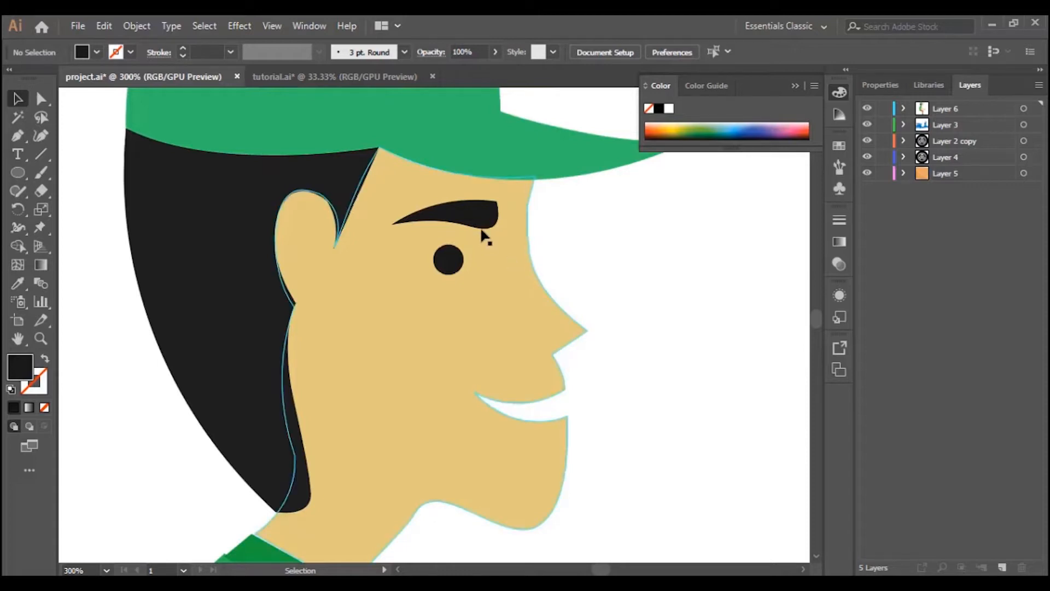
click(491, 215)
drag(500, 208, 483, 221)
click(695, 244)
drag(452, 263, 468, 267)
click(691, 238)
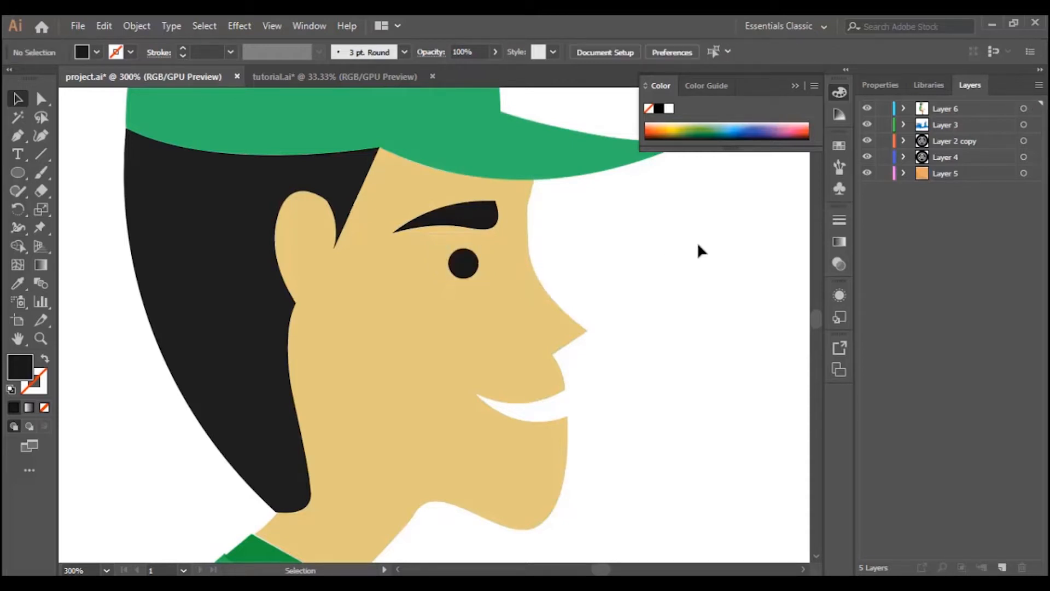
Pull the lowest point of the chin slightly up and inward with the Curvature tool
scroll(699, 262, down, 3)
click(546, 418)
scroll(541, 411, down, 3)
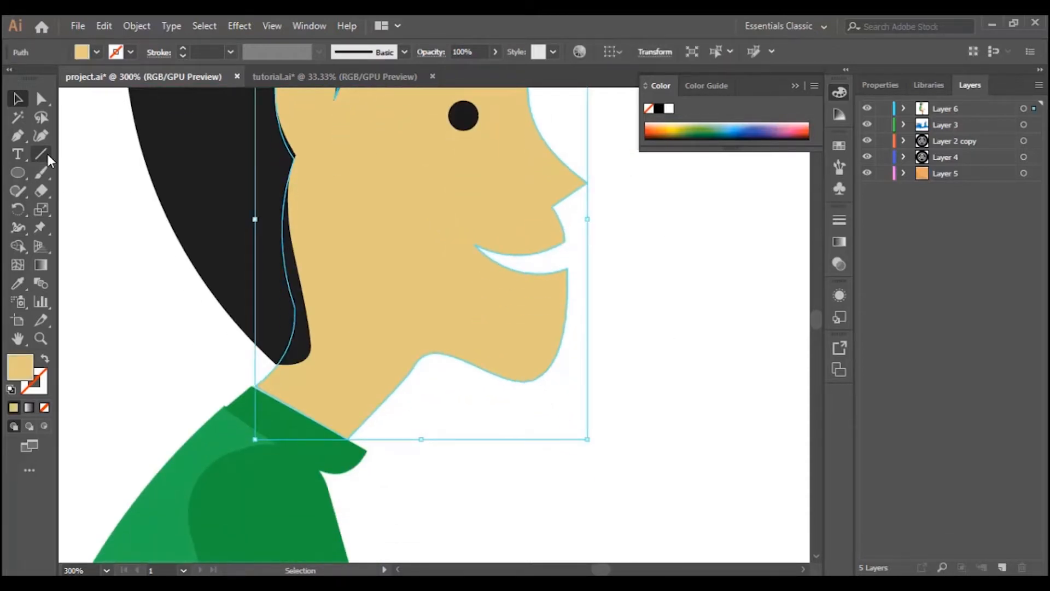
click(41, 135)
drag(536, 376, 530, 363)
Deselect the face and examine the whole rider on the scooter to judge the head's proportions
scroll(602, 402, up, 3)
key(ctrl+minus)
key(ctrl+minus)
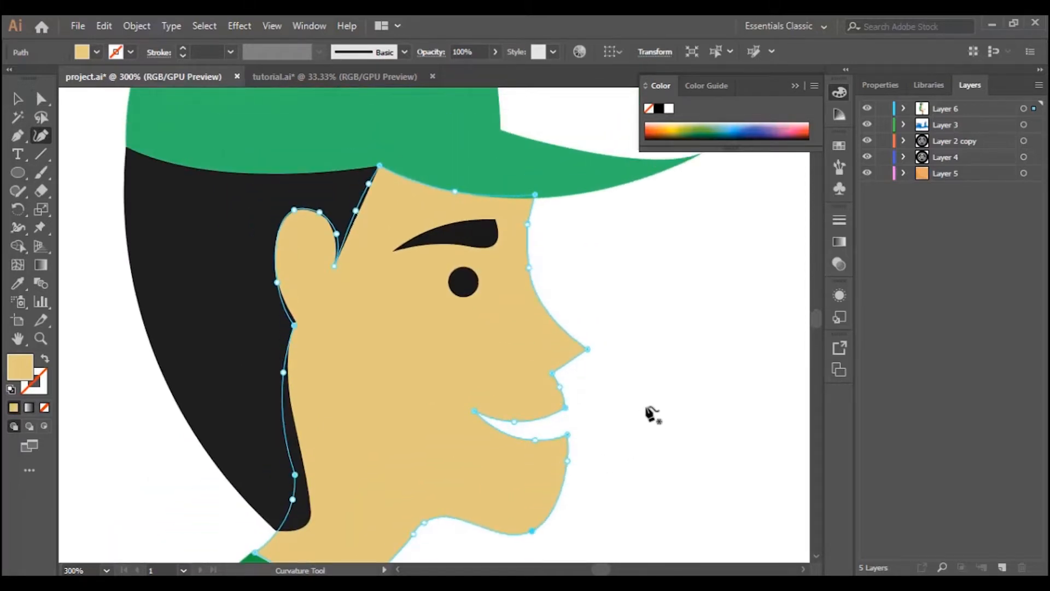
key(ctrl+minus)
key(ctrl+minus)
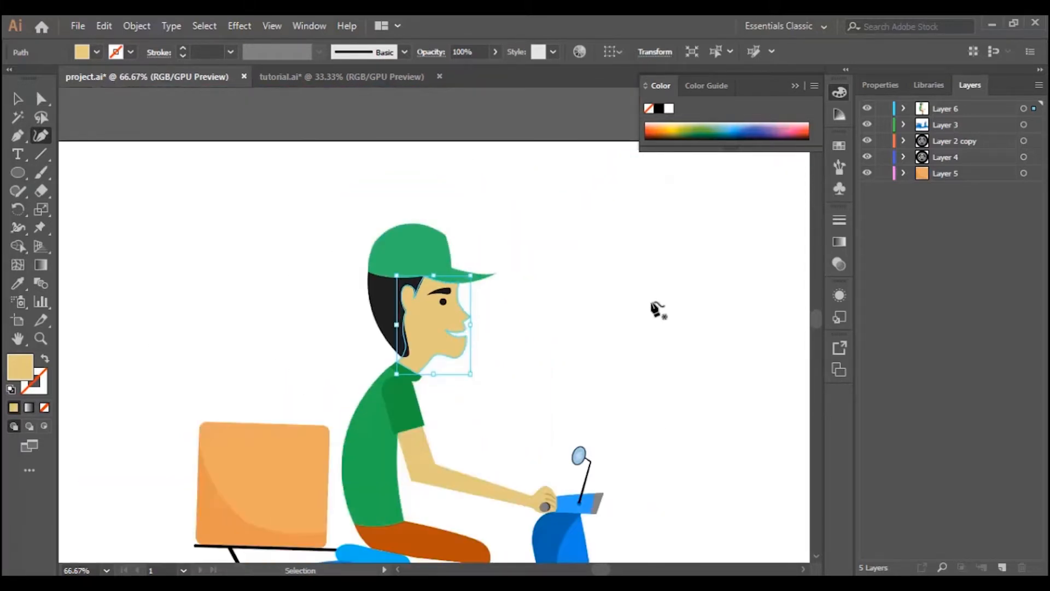
key(ctrl+minus)
scroll(656, 309, down, 3)
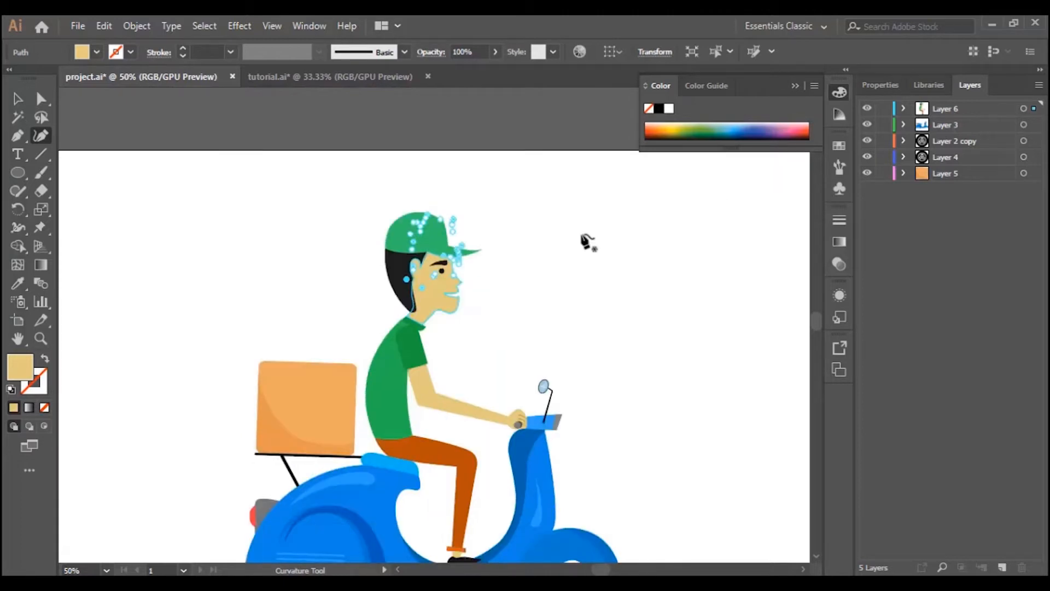
key(v)
click(655, 307)
scroll(662, 312, down, 1)
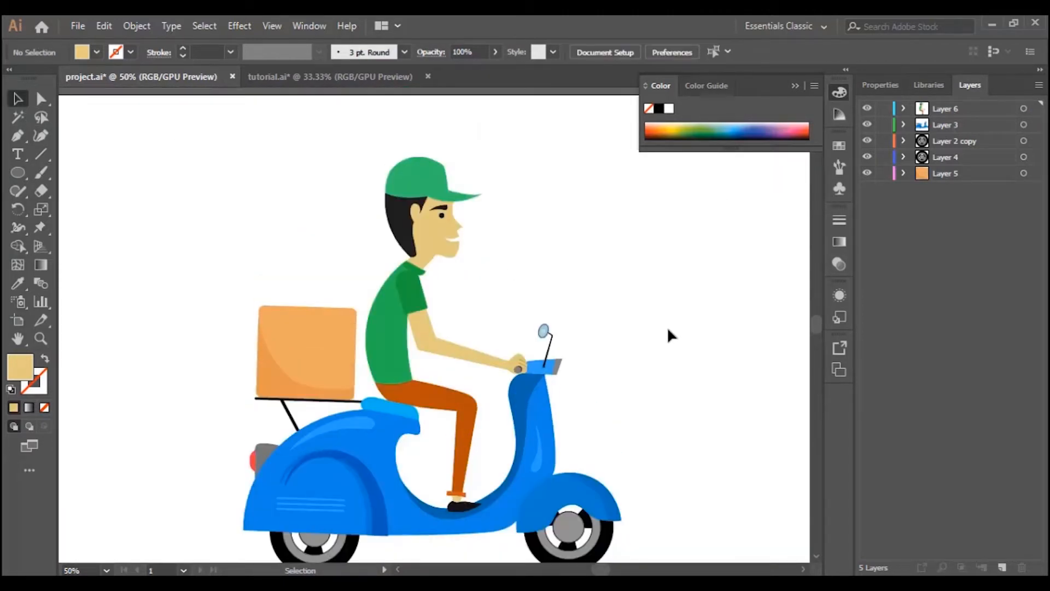
Draw a small closed inner-ear shape inside the rider's ear with the Pen tool
click(41, 338)
click(445, 240)
click(435, 238)
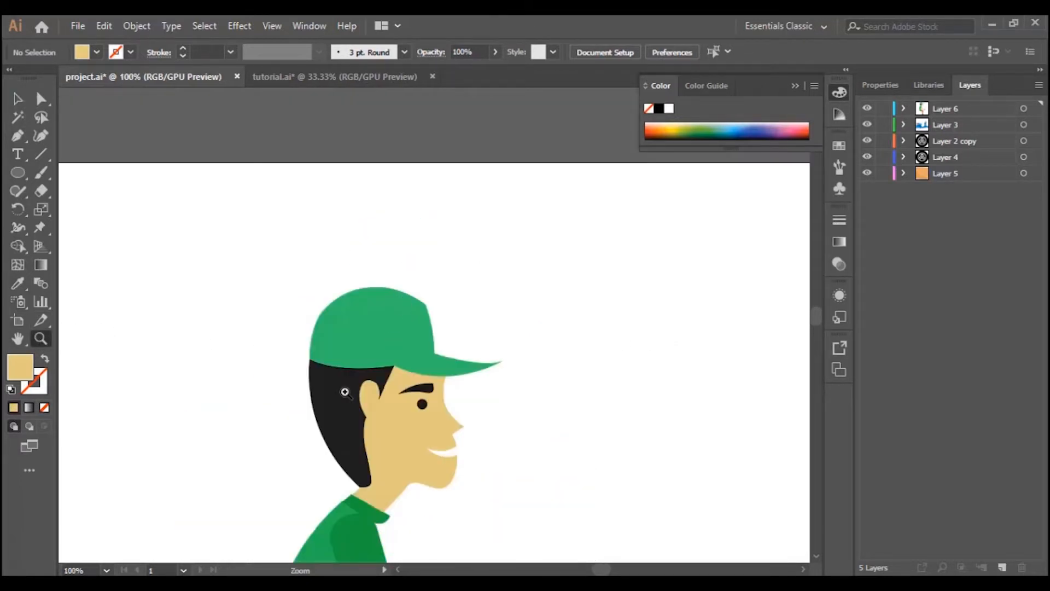
click(346, 392)
click(346, 392)
scroll(800, 380, up, 3)
scroll(802, 379, up, 2)
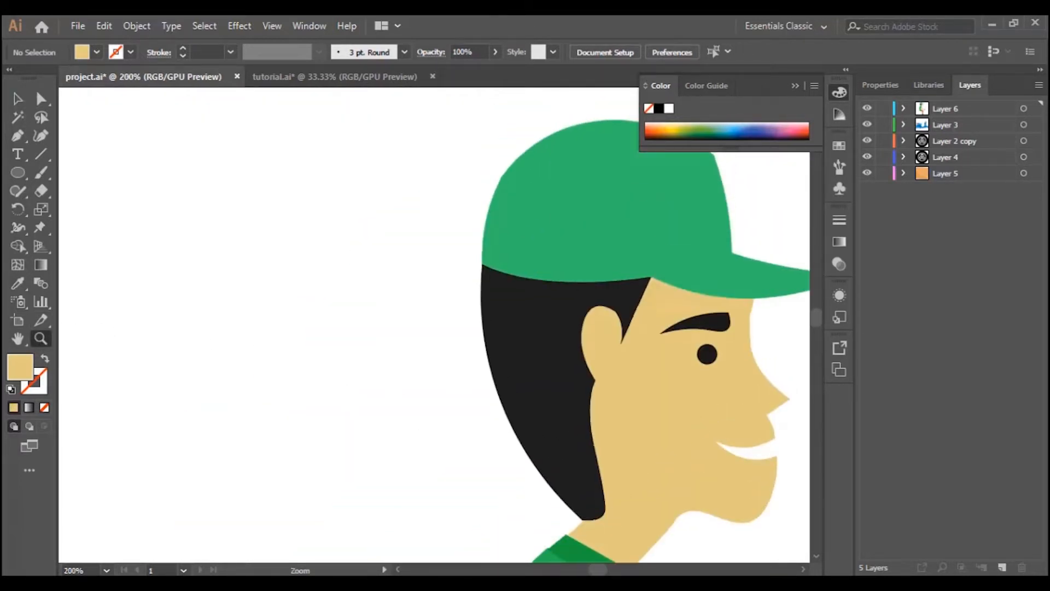
drag(591, 572, 592, 573)
scroll(600, 469, down, 6)
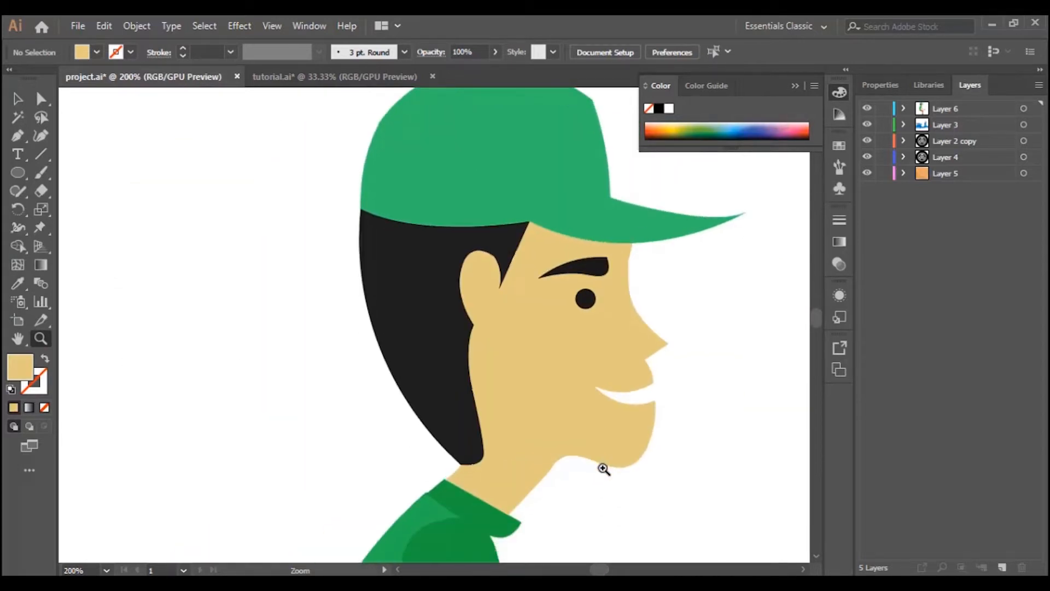
click(18, 136)
click(473, 451)
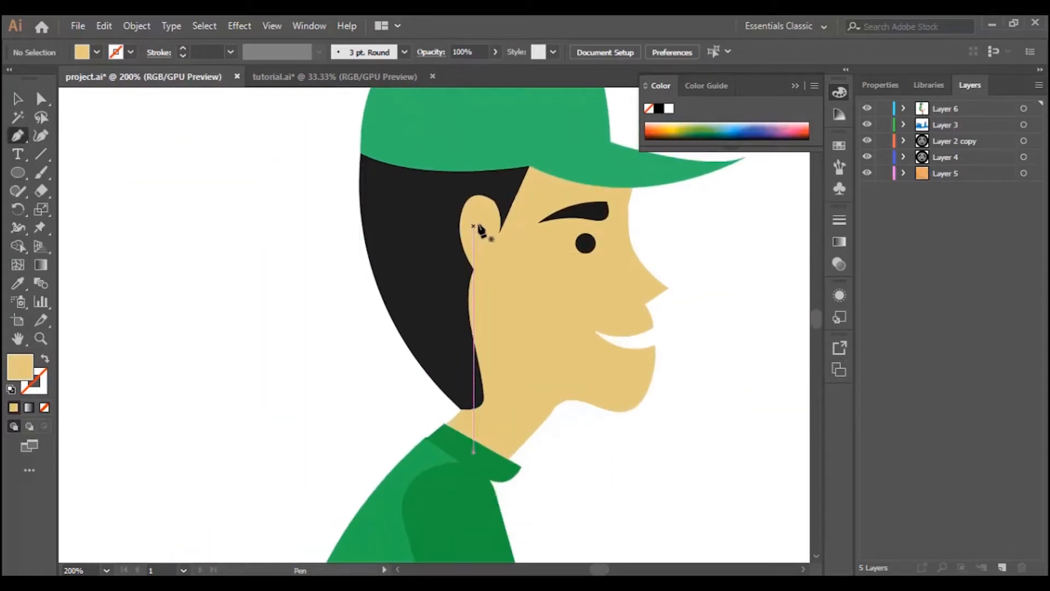
mouse_move(474, 217)
mouse_down()
mouse_move(467, 232)
mouse_move(489, 220)
mouse_up()
click(481, 239)
Sample the face's skin colour for the inner-ear shape and darken its fill to #C9B96B
click(17, 283)
click(489, 297)
double_click(26, 371)
click(414, 241)
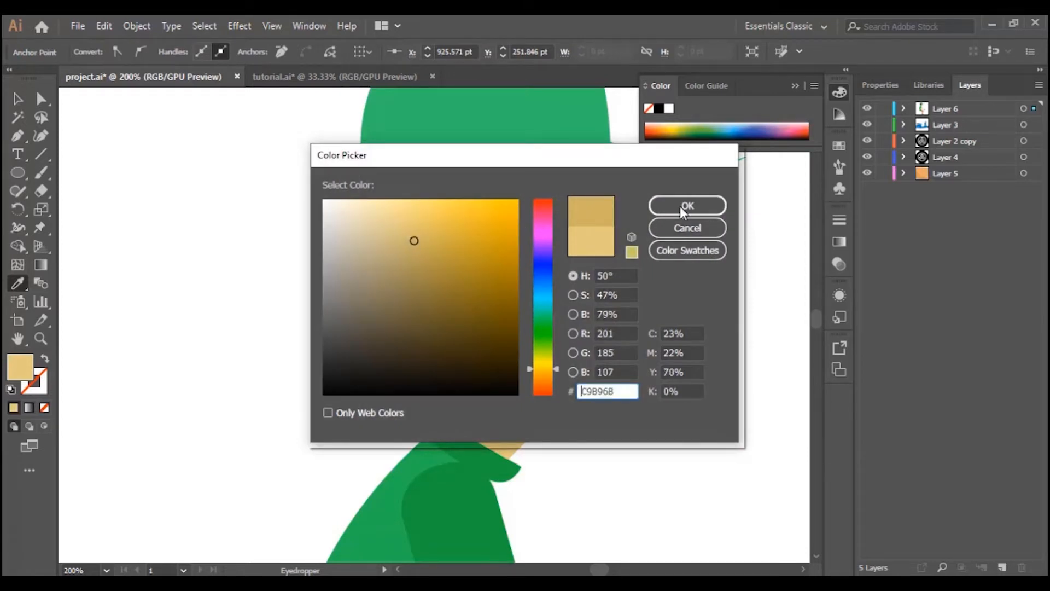
click(684, 206)
click(17, 98)
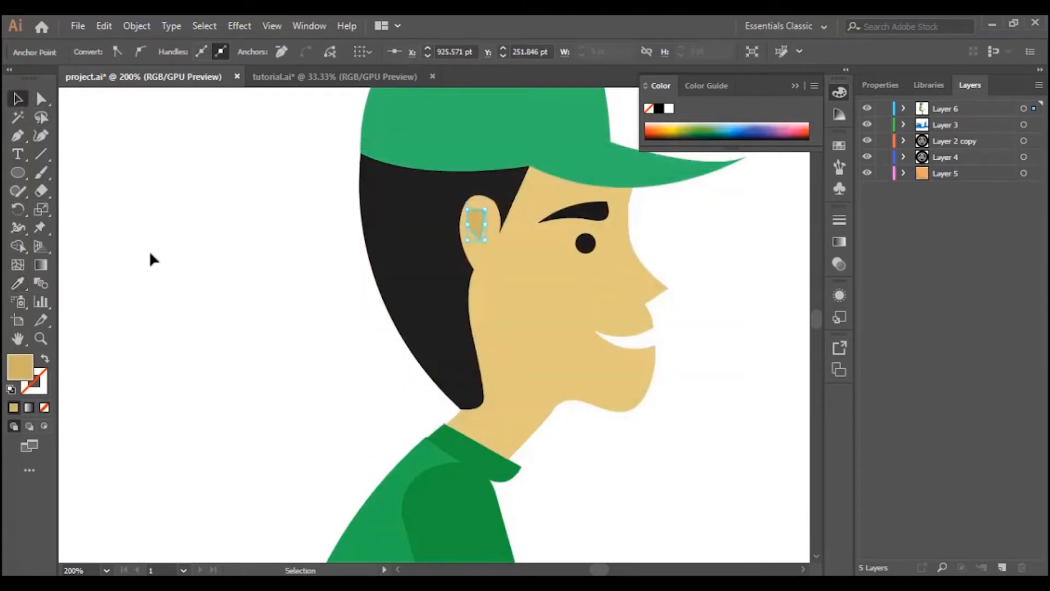
Deselect the inner-ear shape and review the rider's head and the complete scooter illustration
click(149, 251)
scroll(612, 400, up, 3)
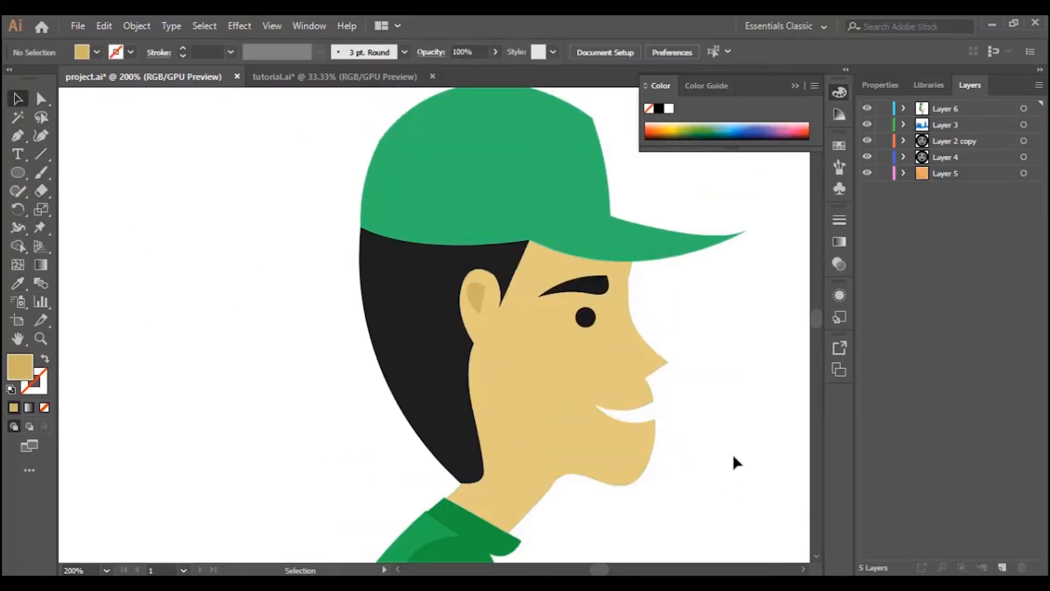
key(ctrl+minus)
key(ctrl+minus)
key(ctrl+minus)
key(ctrl+minus)
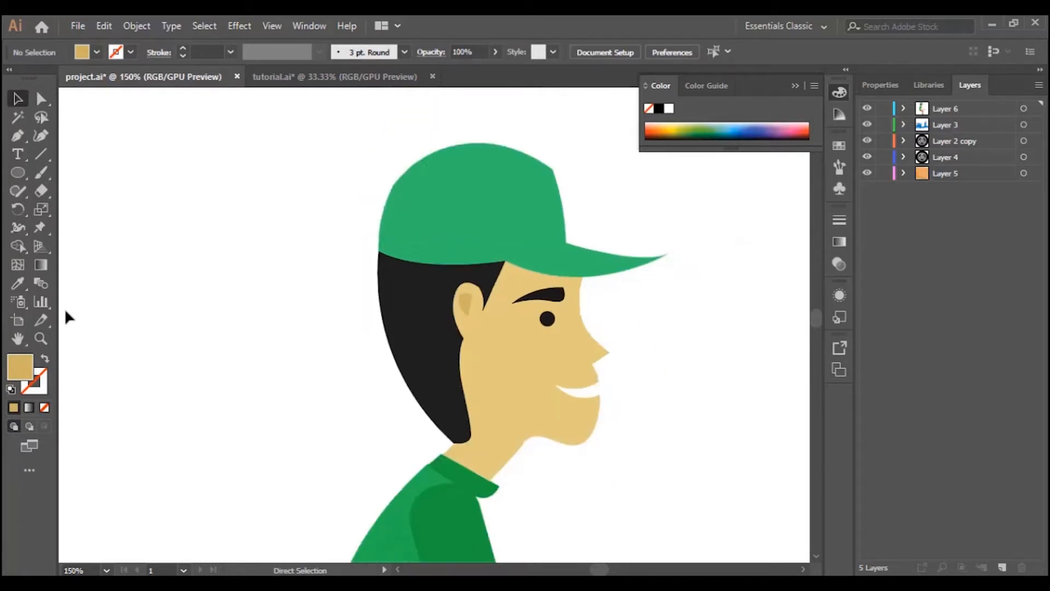
scroll(535, 323, down, 5)
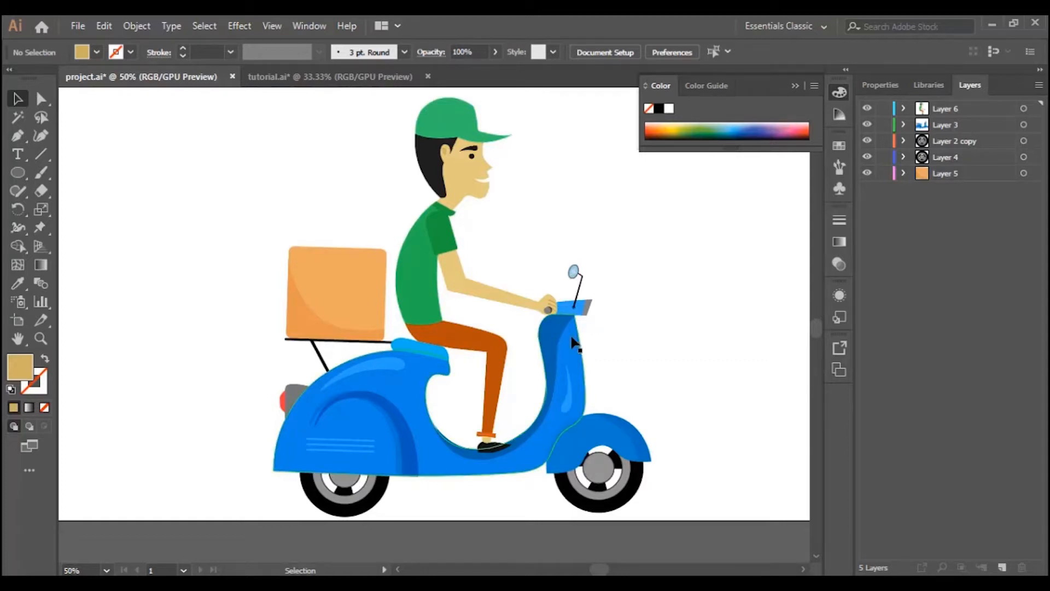
scroll(580, 335, down, 2)
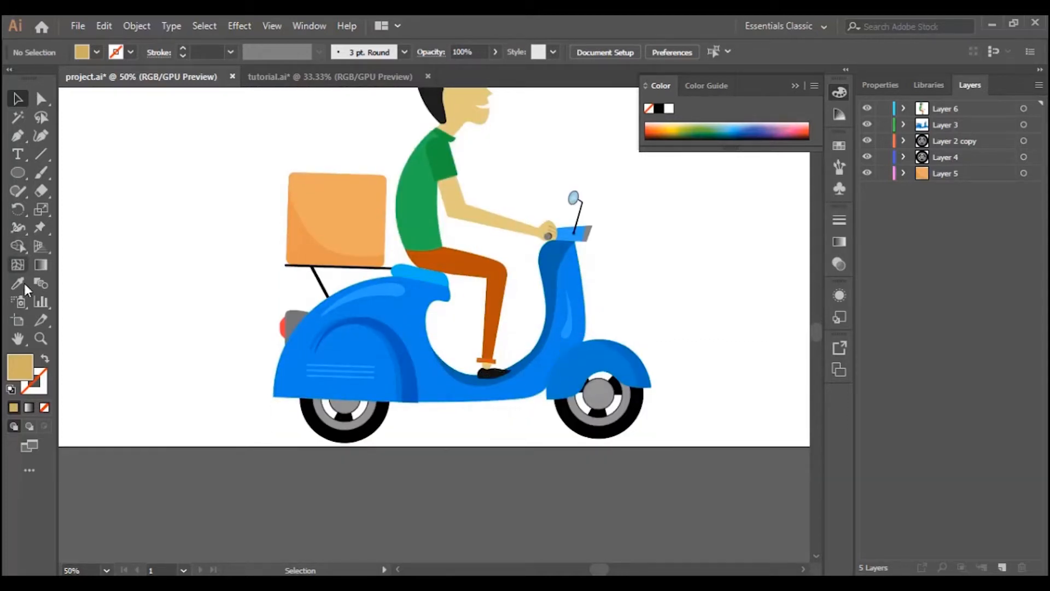
Reshape the underside of the face's jaw with the Curvature tool by shifting the throat and chin anchor points
click(40, 339)
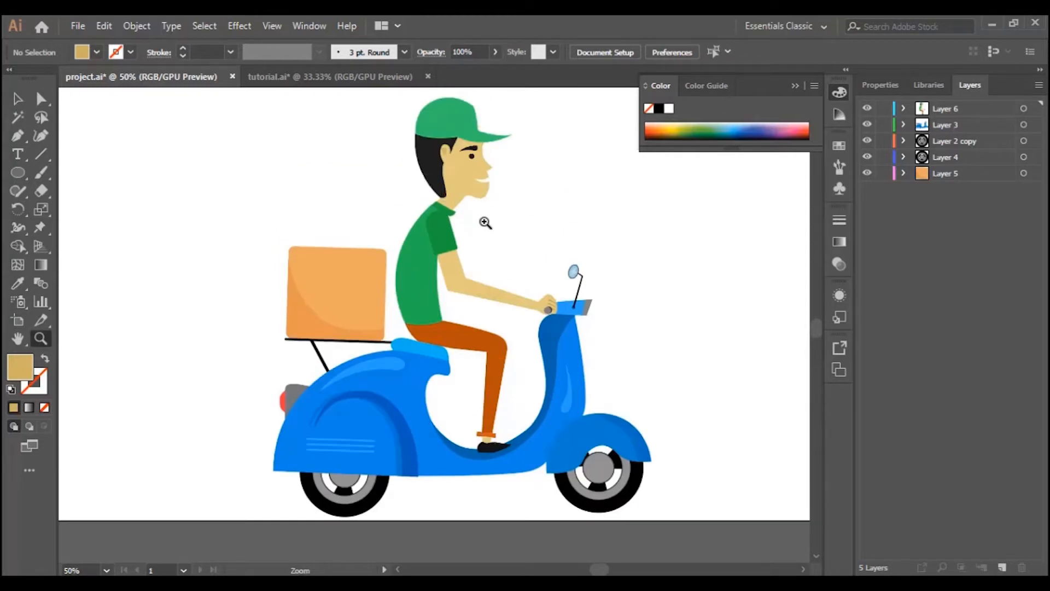
click(486, 221)
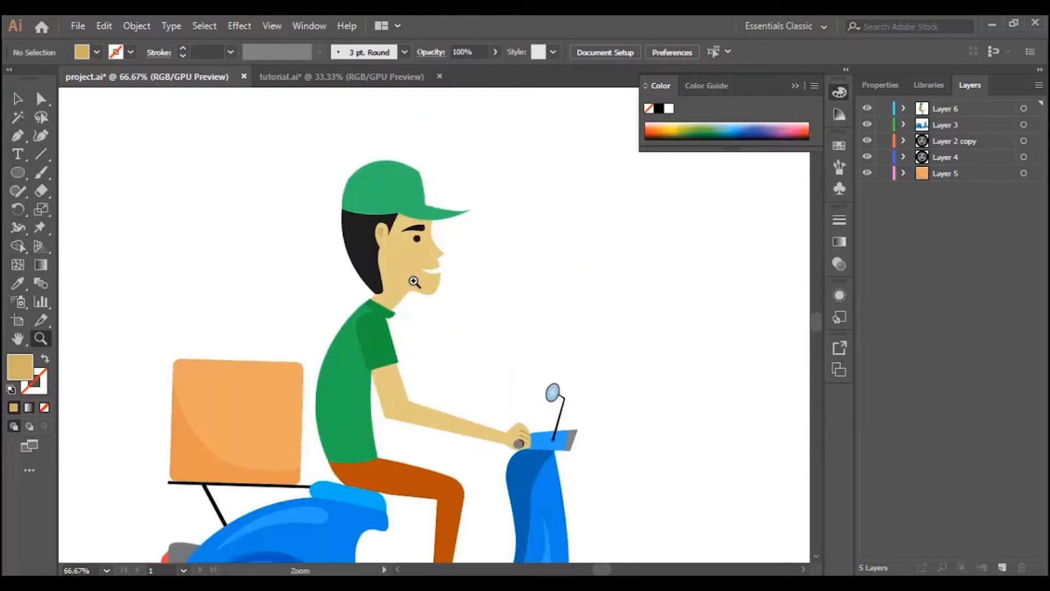
click(425, 284)
click(445, 323)
click(445, 322)
scroll(452, 293, down, 3)
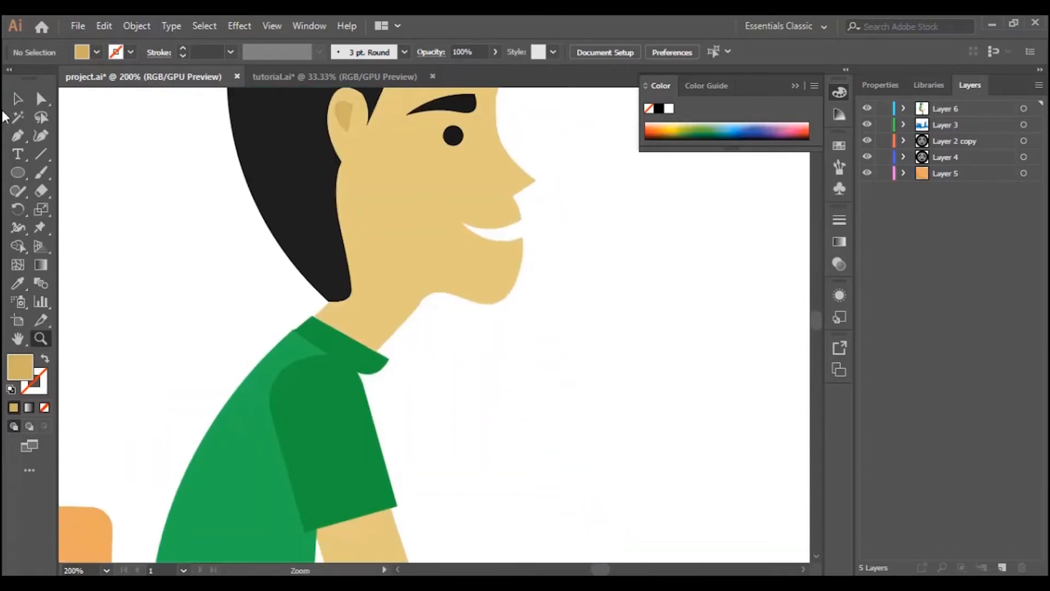
key(v)
click(410, 252)
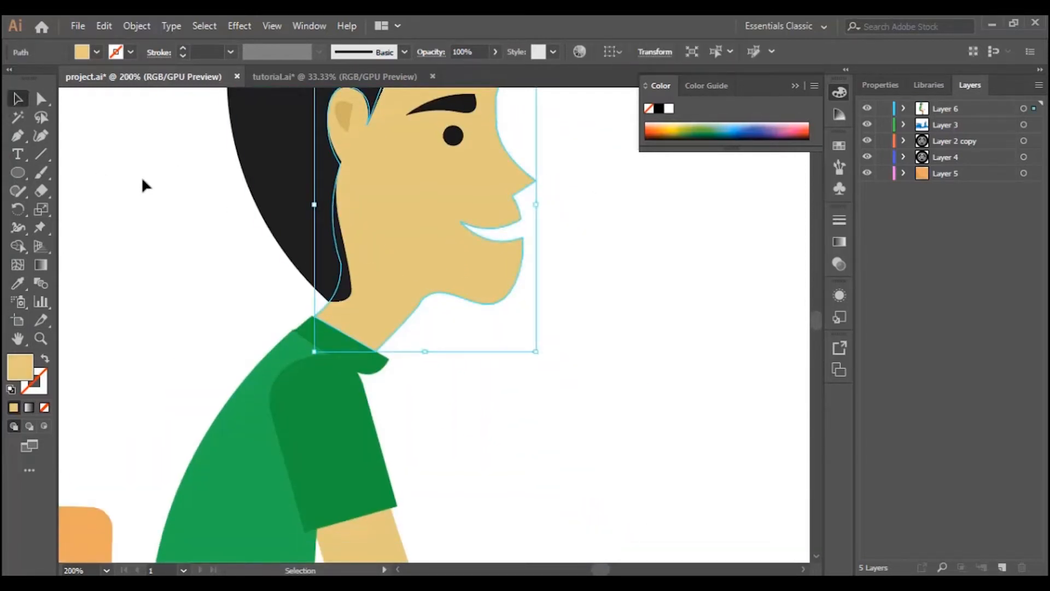
click(39, 138)
drag(428, 296, 432, 290)
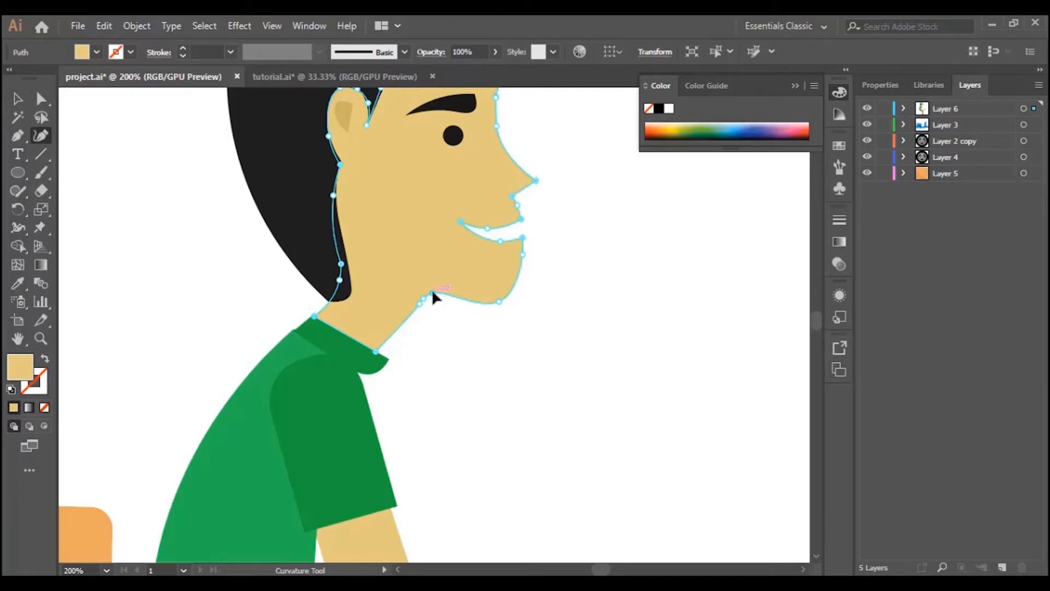
drag(474, 308, 506, 300)
Sharpen the chin by shifting its front anchor points and converting the one below the lower lip to a corner
scroll(511, 260, up, 2)
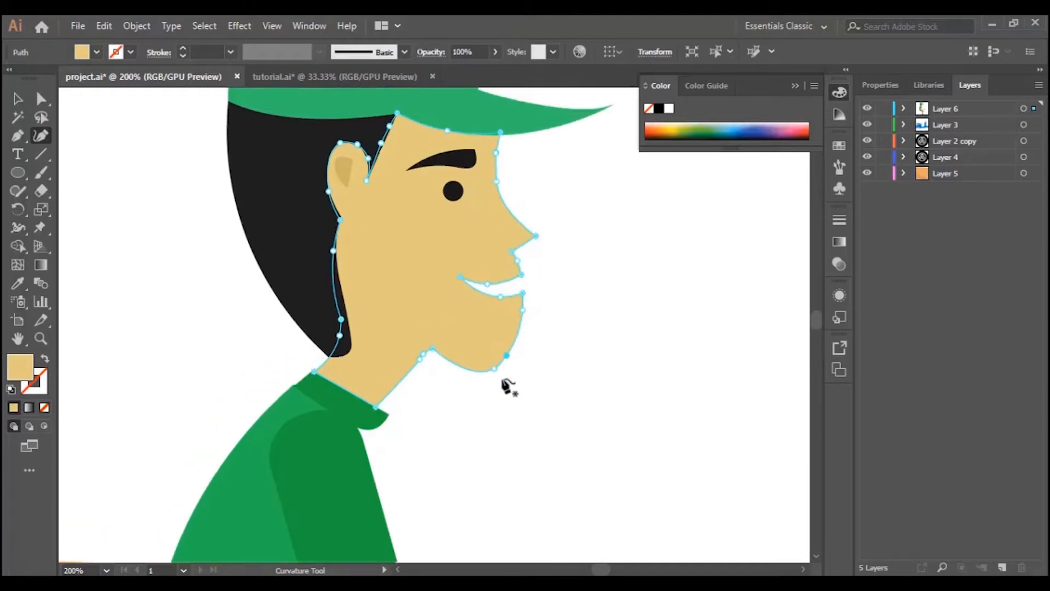
drag(495, 368, 501, 356)
scroll(541, 351, up, 2)
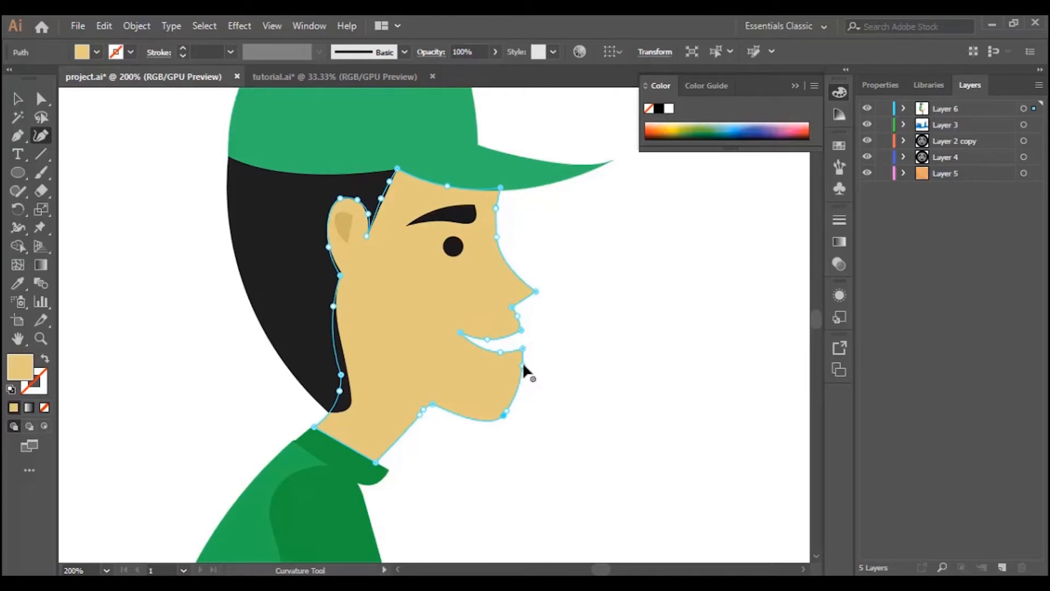
drag(519, 368, 514, 384)
double_click(516, 385)
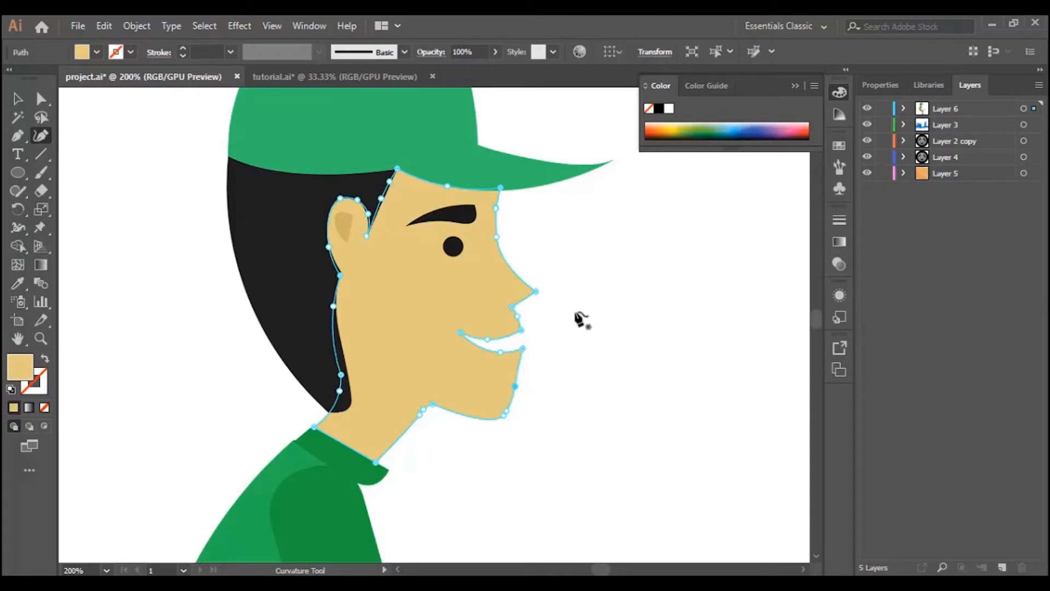
scroll(579, 328, up, 2)
scroll(582, 308, down, 1)
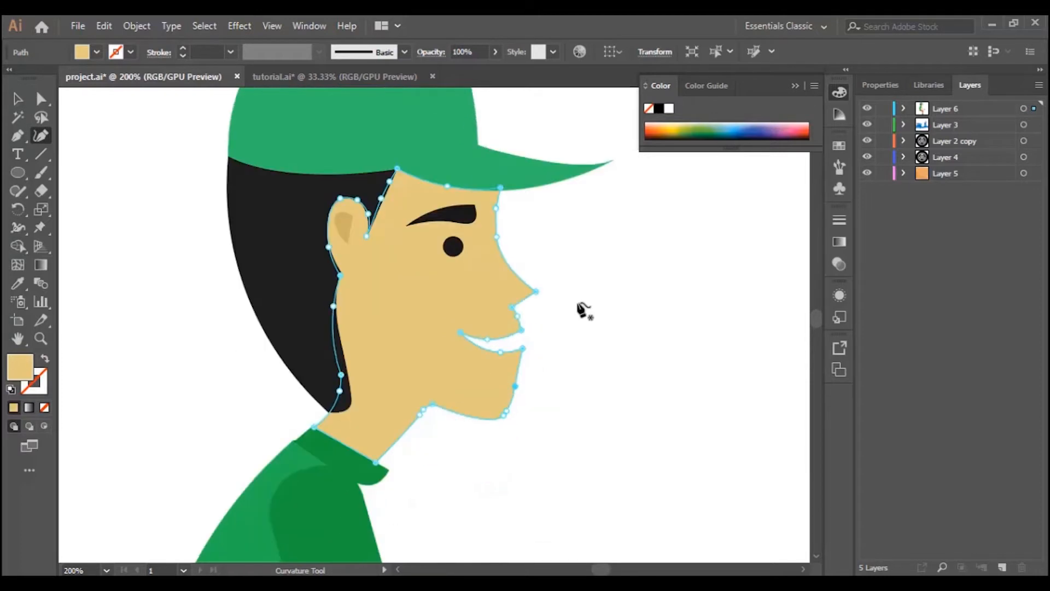
click(17, 99)
click(627, 321)
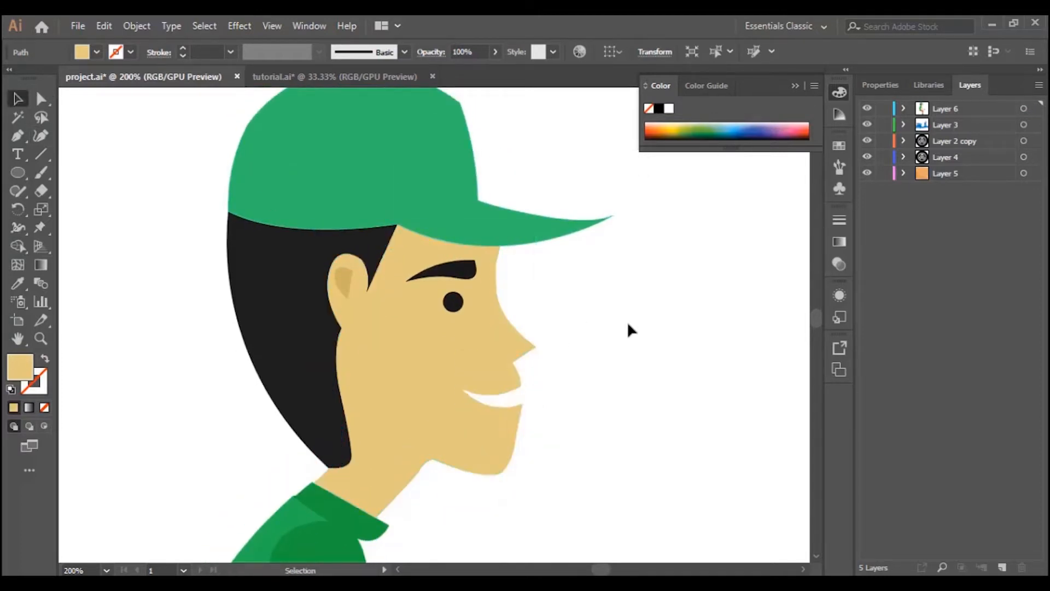
Draw a curved Pen seam in the cap's green from its crown to the lower edge above the ear
scroll(258, 328, up, 3)
click(283, 247)
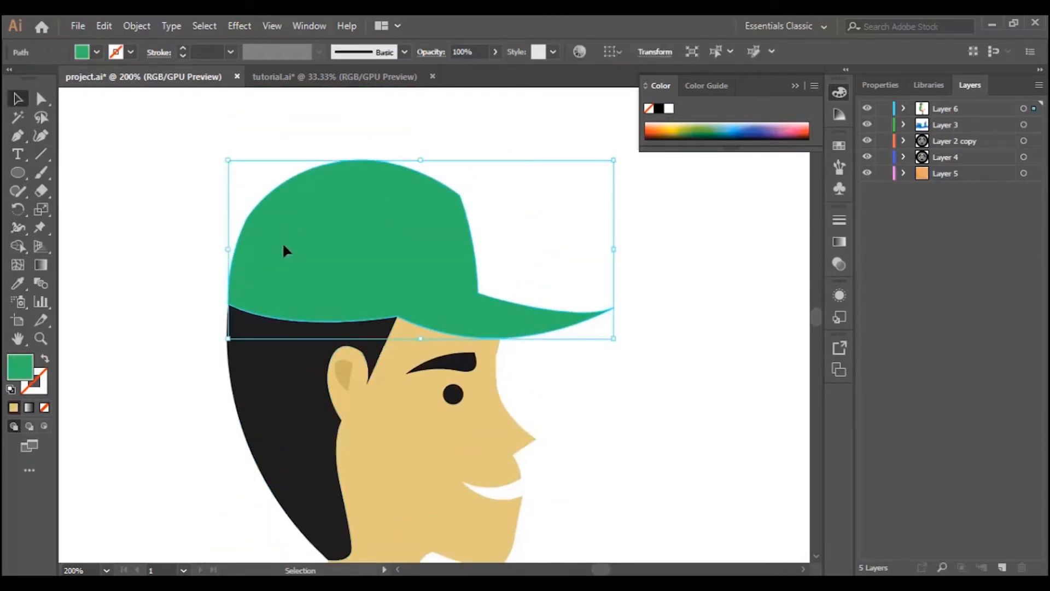
click(17, 137)
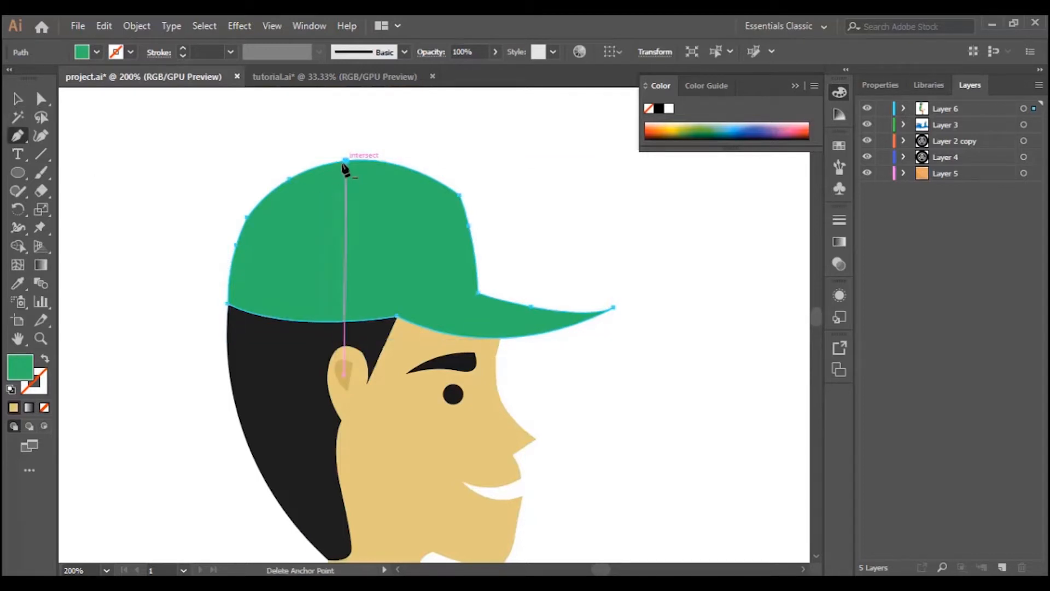
click(17, 99)
click(174, 164)
click(17, 135)
click(329, 162)
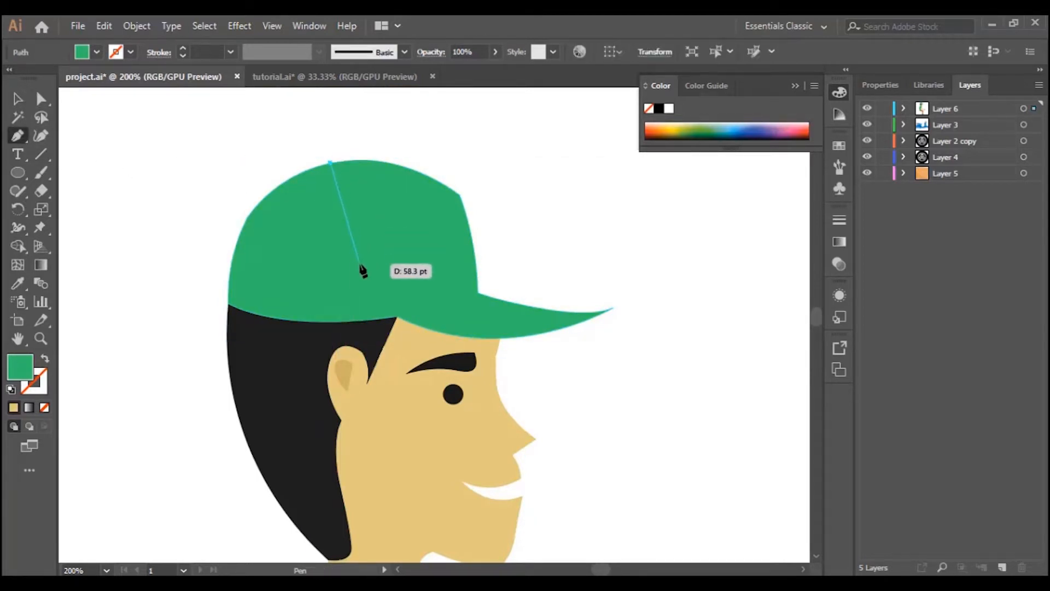
drag(398, 316, 394, 405)
click(398, 317)
Continue the seam path along the cap's lower edge and rear outline, closing it into a rear panel
drag(228, 304, 175, 272)
click(228, 304)
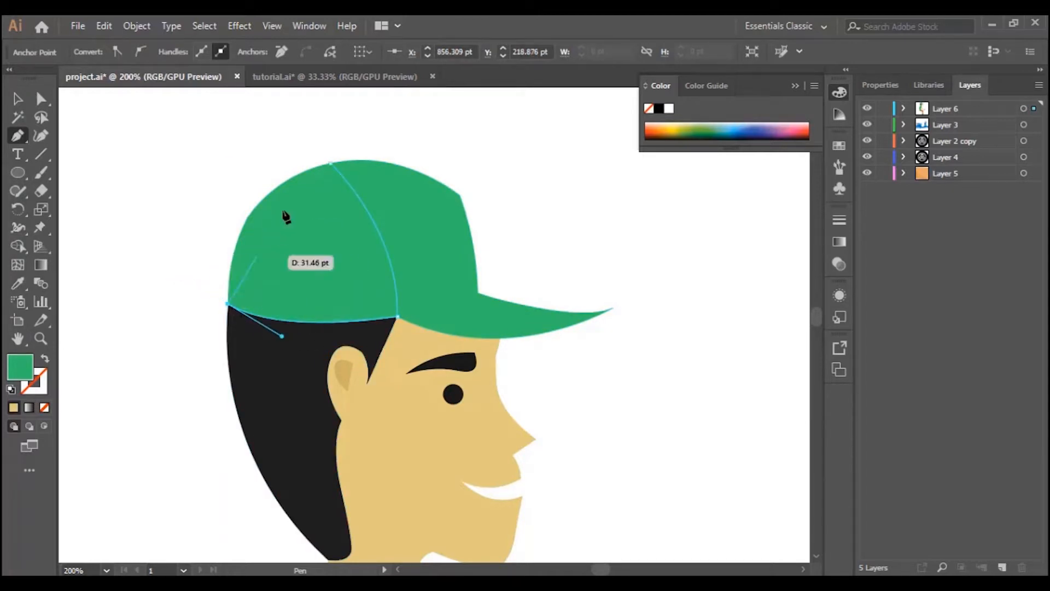
drag(256, 206, 287, 172)
click(329, 162)
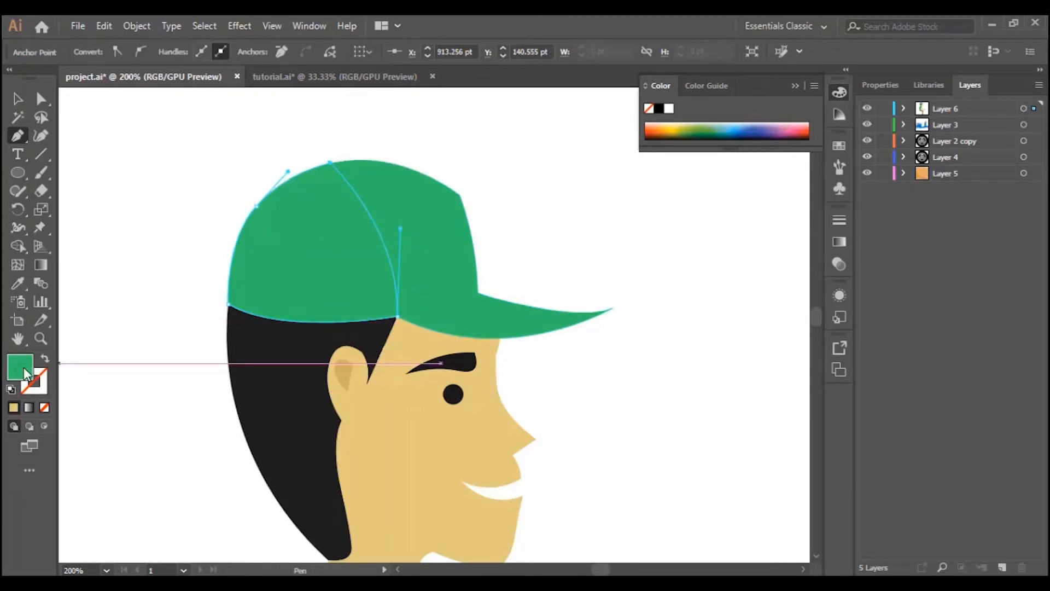
Fill the cap's rear panel with a darker green and deselect it
double_click(24, 366)
click(470, 243)
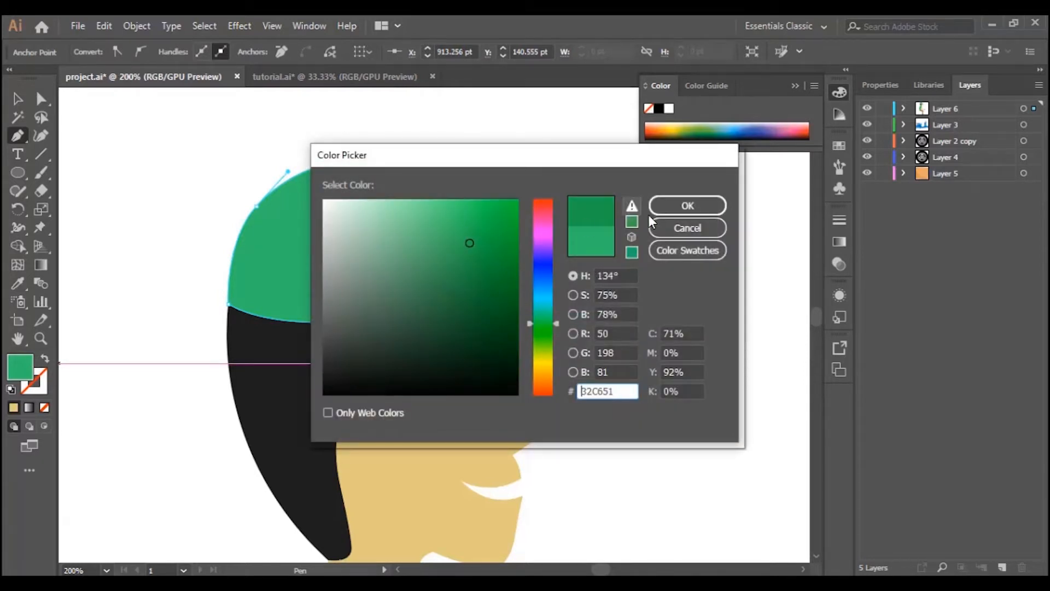
click(663, 207)
key(v)
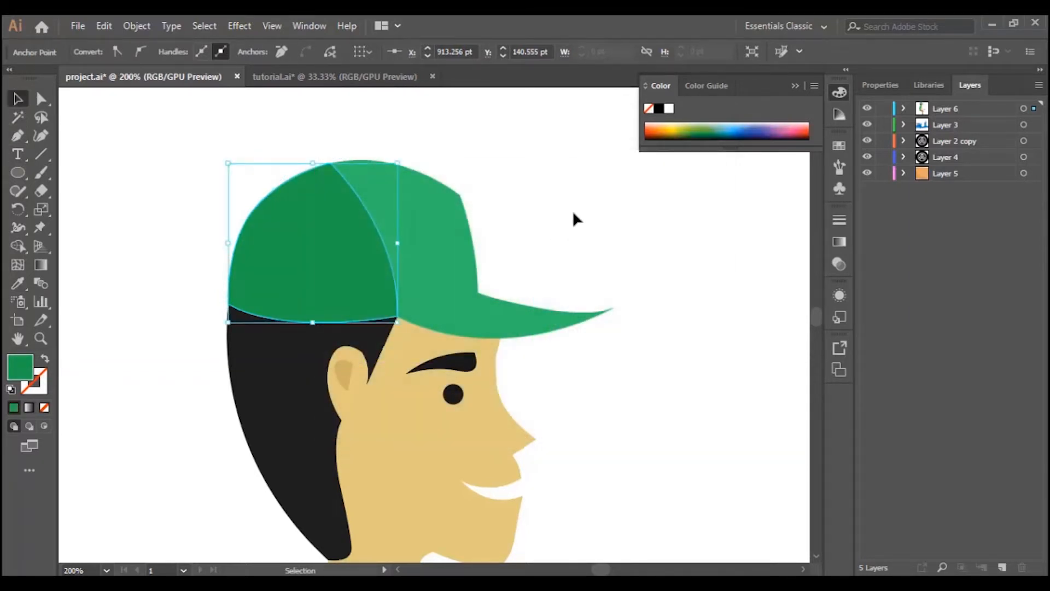
click(574, 216)
Review the shaded cap and the overall look of the rider on the scooter
scroll(602, 251, down, 5)
scroll(602, 282, up, 4)
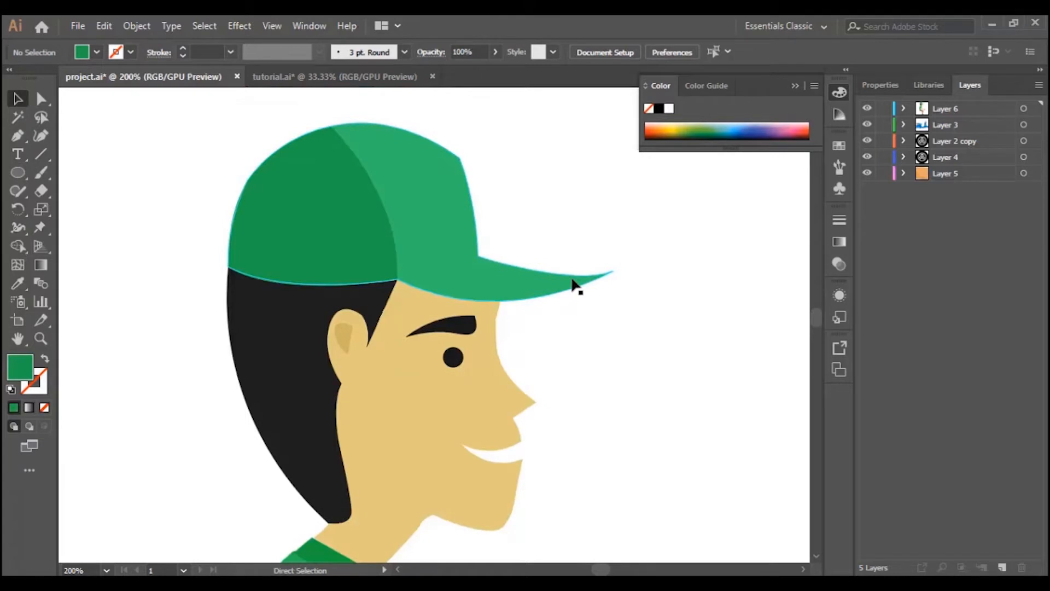
key(ctrl+minus)
key(ctrl+minus)
key(ctrl+minus)
key(ctrl+minus)
key(ctrl+minus)
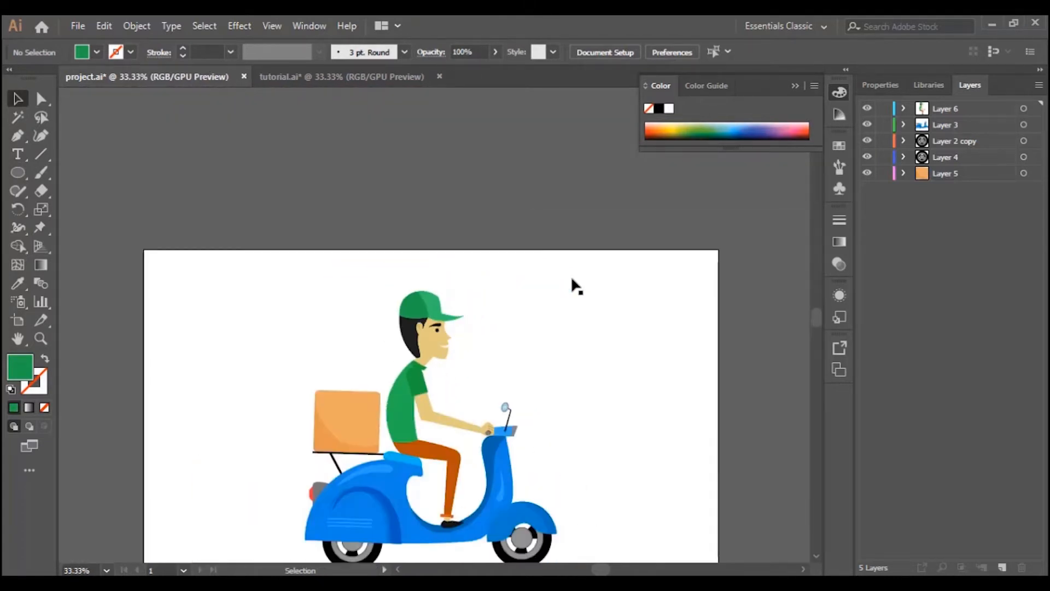
scroll(574, 284, down, 3)
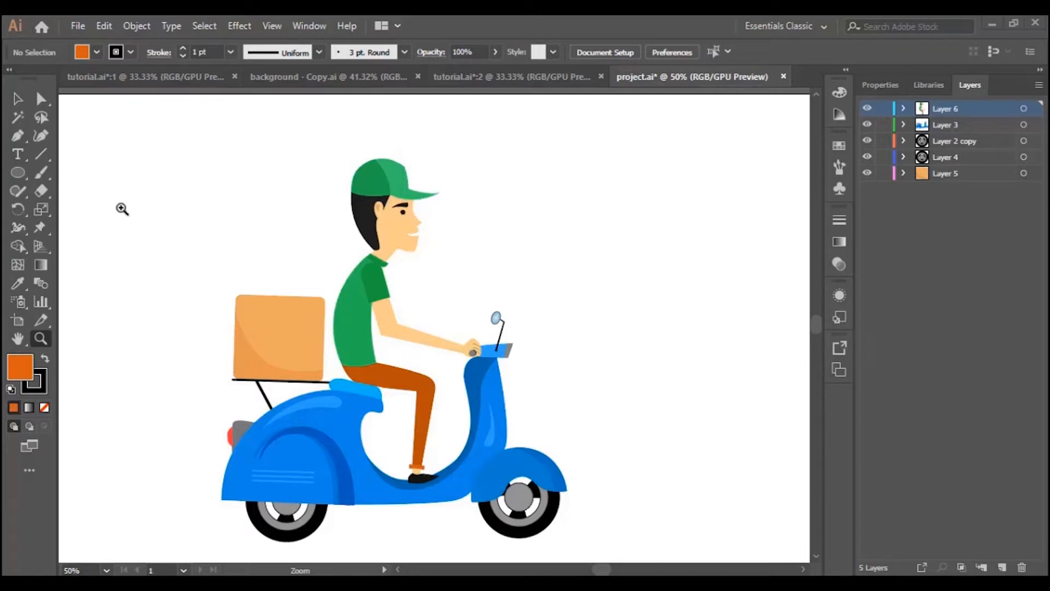
Check what Layer 6 contains, select the head and cap artwork, and add a new layer above Layer 6
click(16, 101)
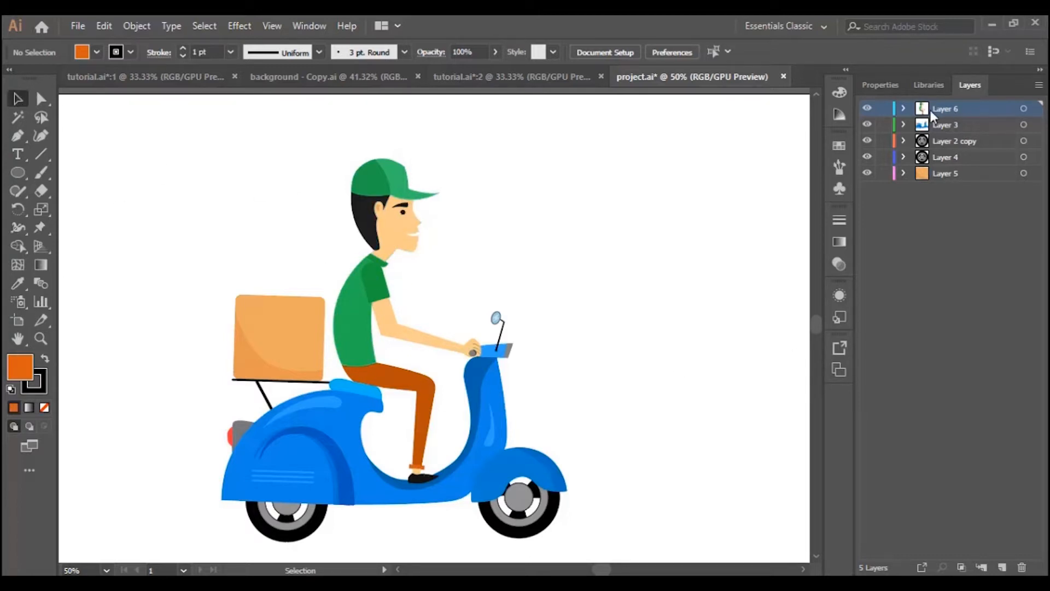
click(865, 109)
click(865, 110)
drag(326, 152, 438, 225)
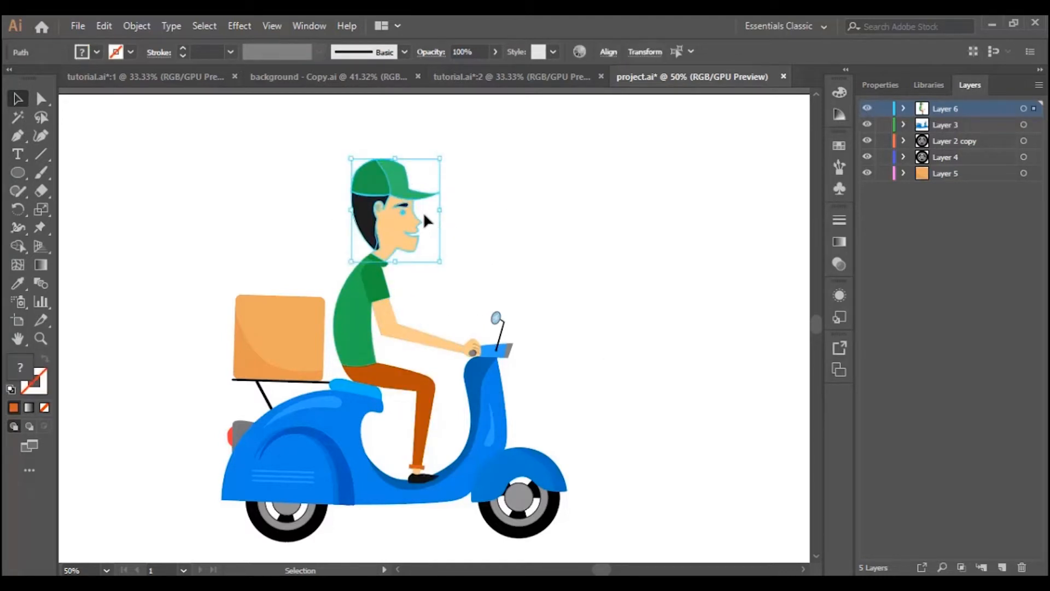
click(904, 109)
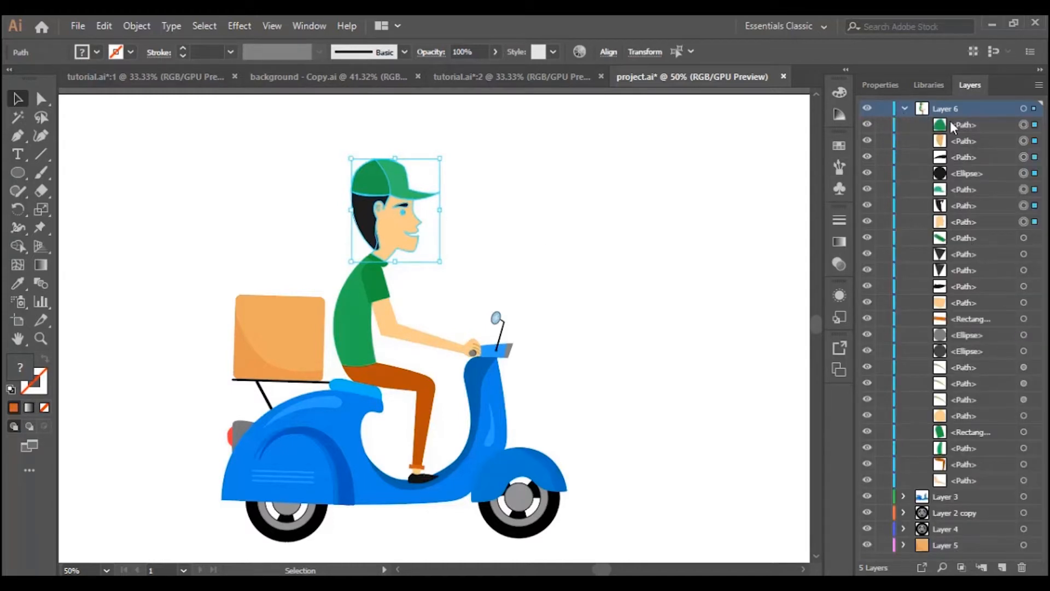
click(904, 109)
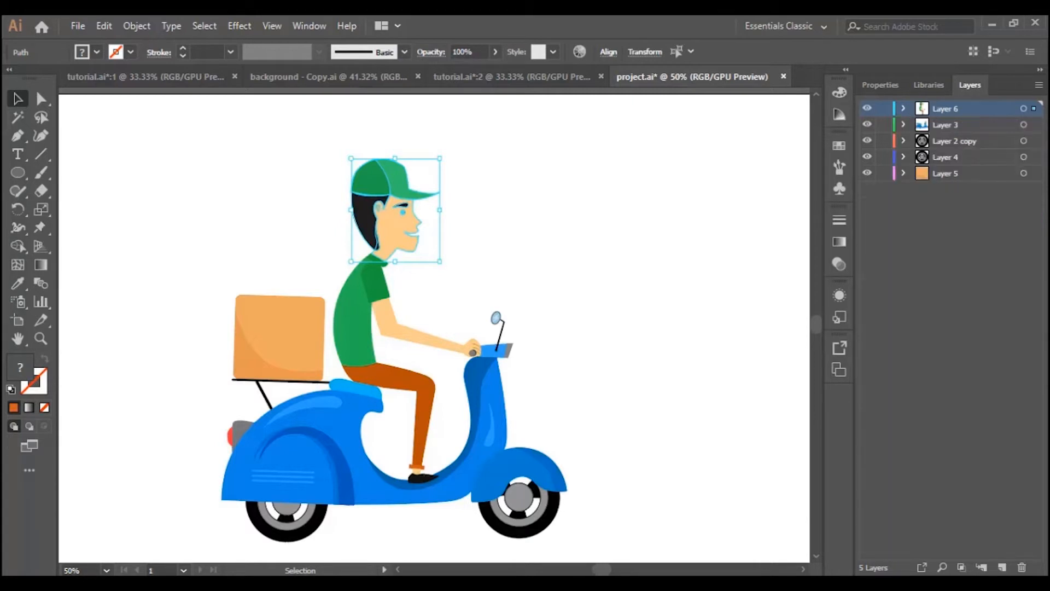
click(1002, 567)
click(902, 124)
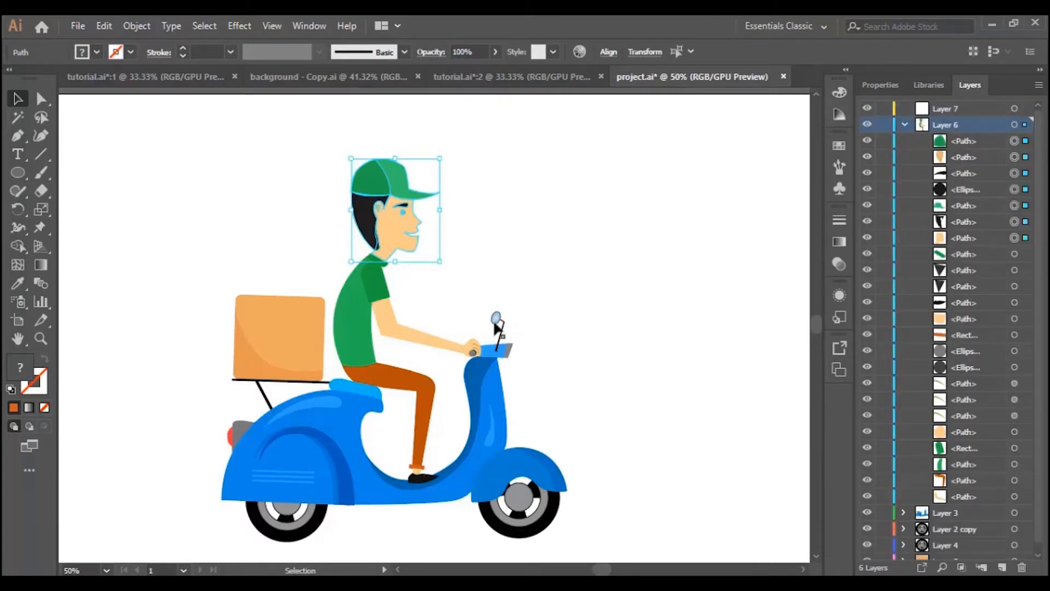
Move all head and cap paths from Layer 6 into Layer 7 and check them by toggling that layer's visibility
click(596, 263)
drag(313, 168, 438, 239)
click(971, 236)
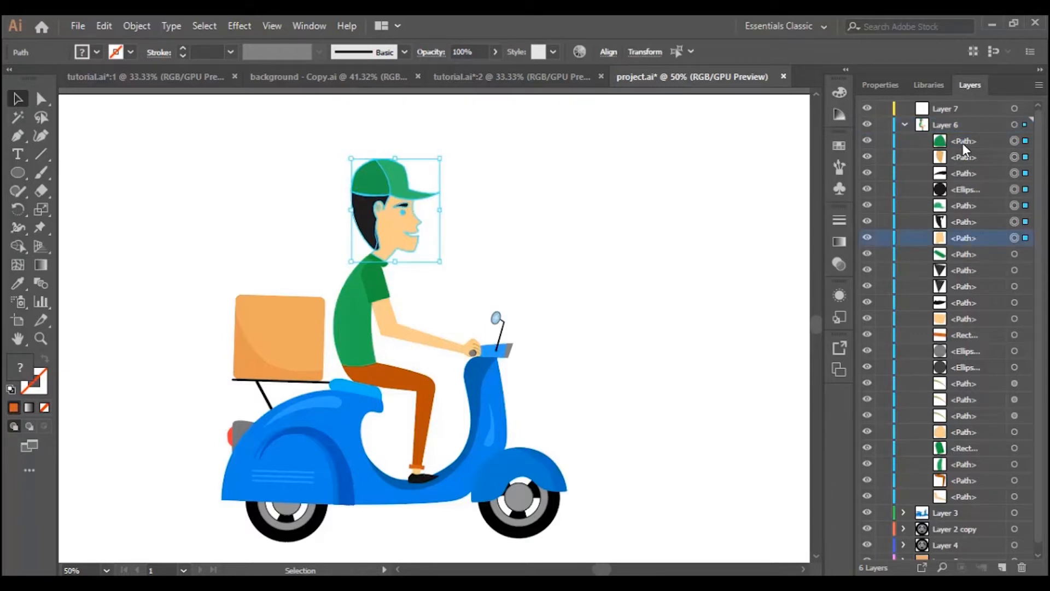
click(969, 141)
shift+click(982, 239)
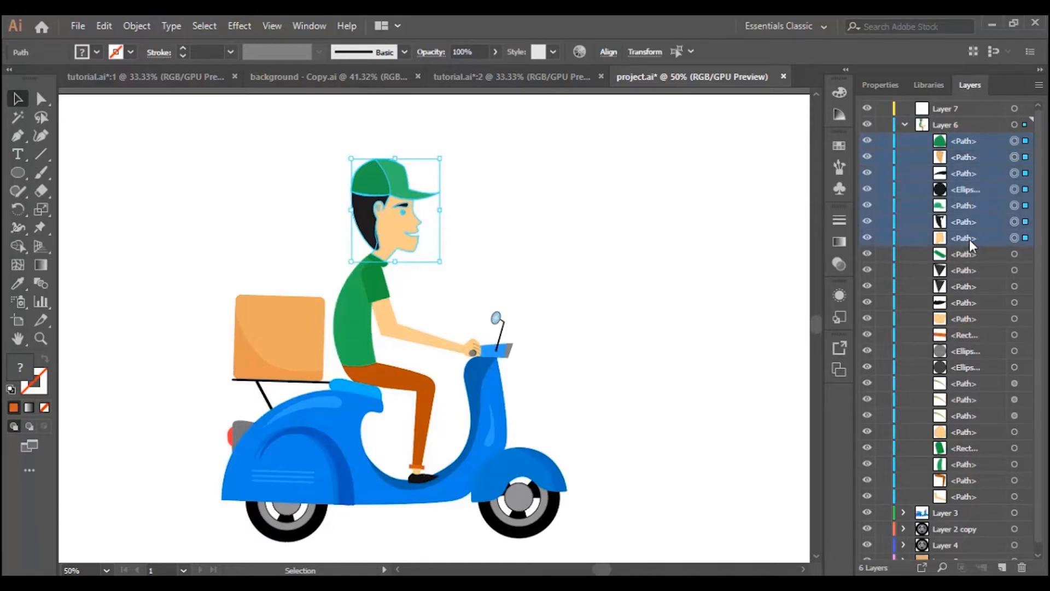
drag(950, 143, 949, 110)
click(905, 125)
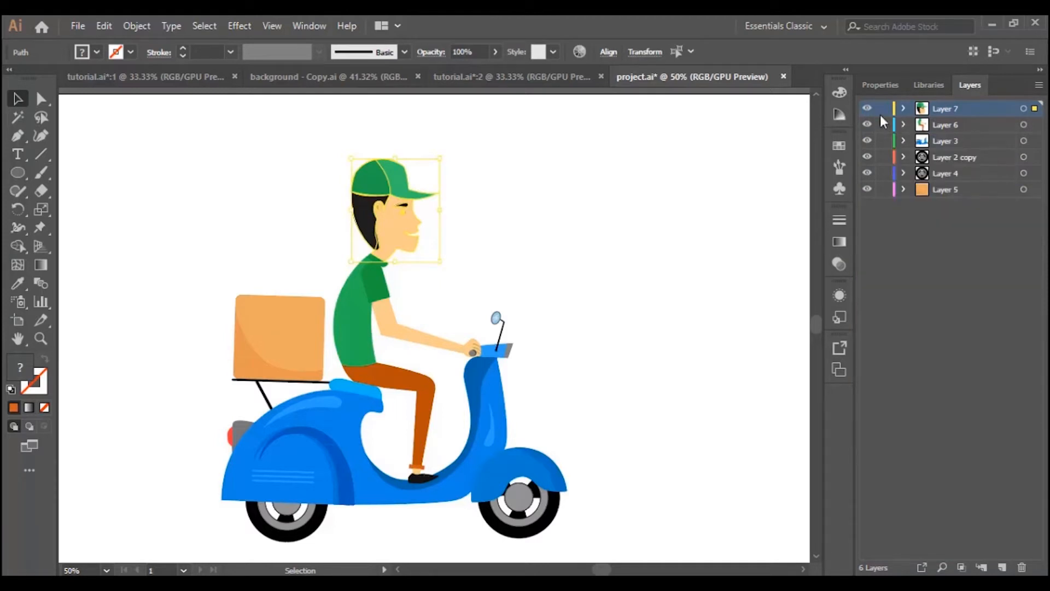
click(867, 109)
click(867, 109)
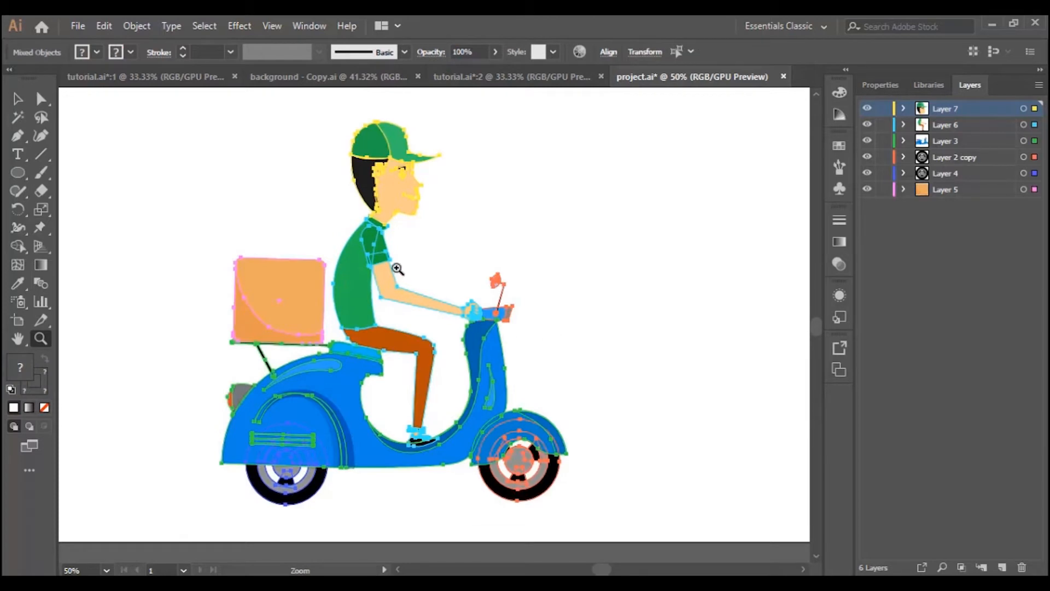
Bring the selected rider and scooter artwork from project.ai into the street scene in tutorial.ai and position it on the road
key(v)
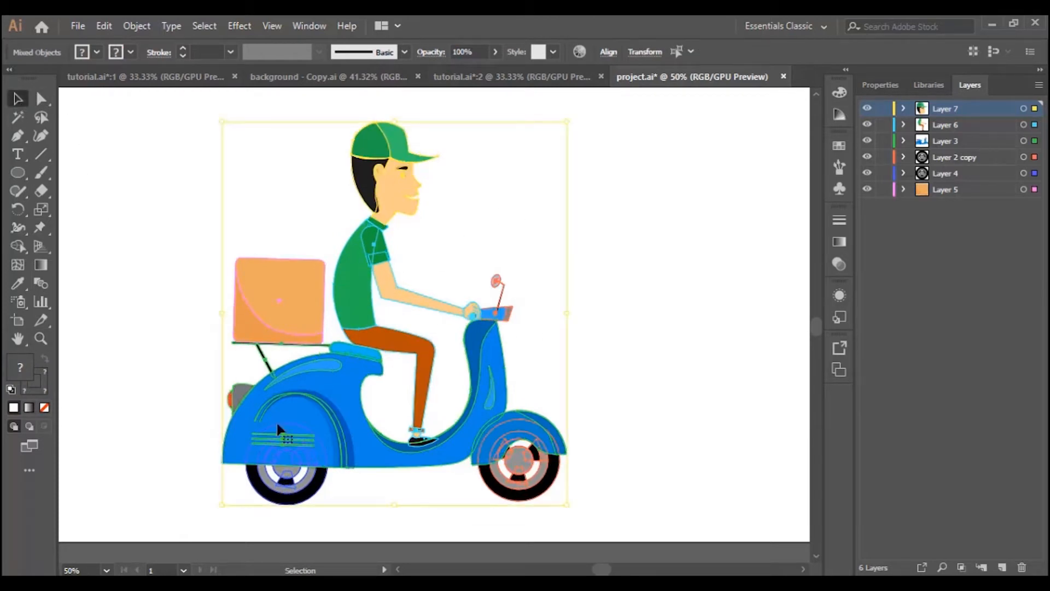
drag(362, 252, 491, 75)
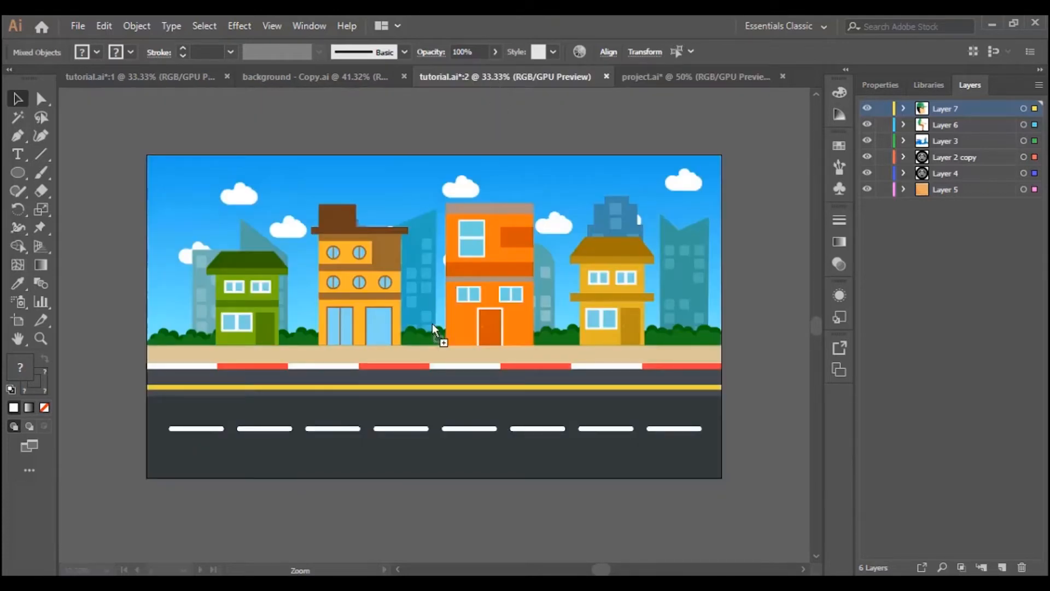
drag(432, 323, 433, 326)
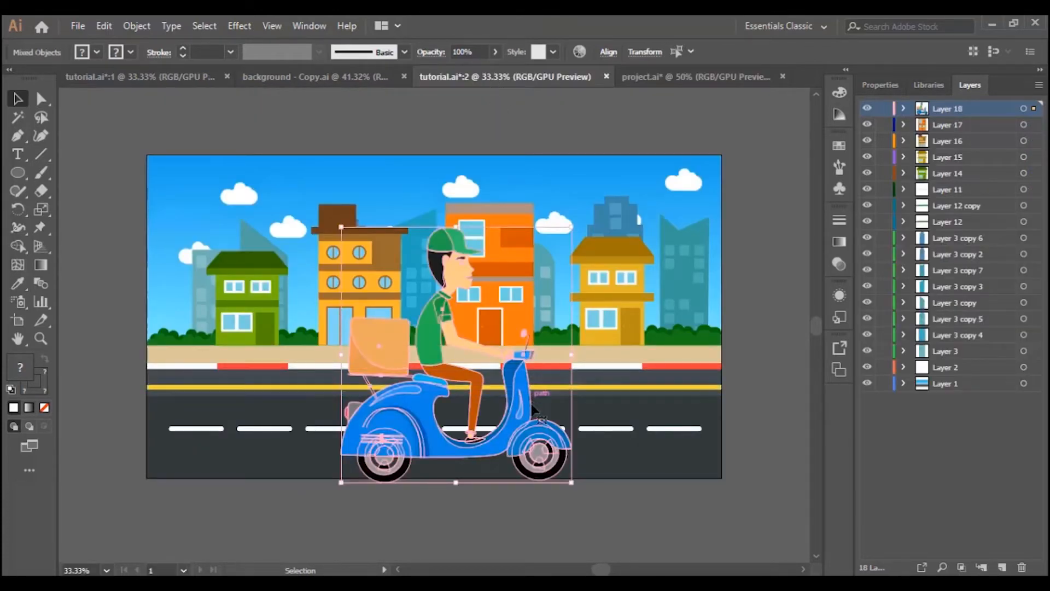
drag(420, 404, 339, 386)
click(748, 353)
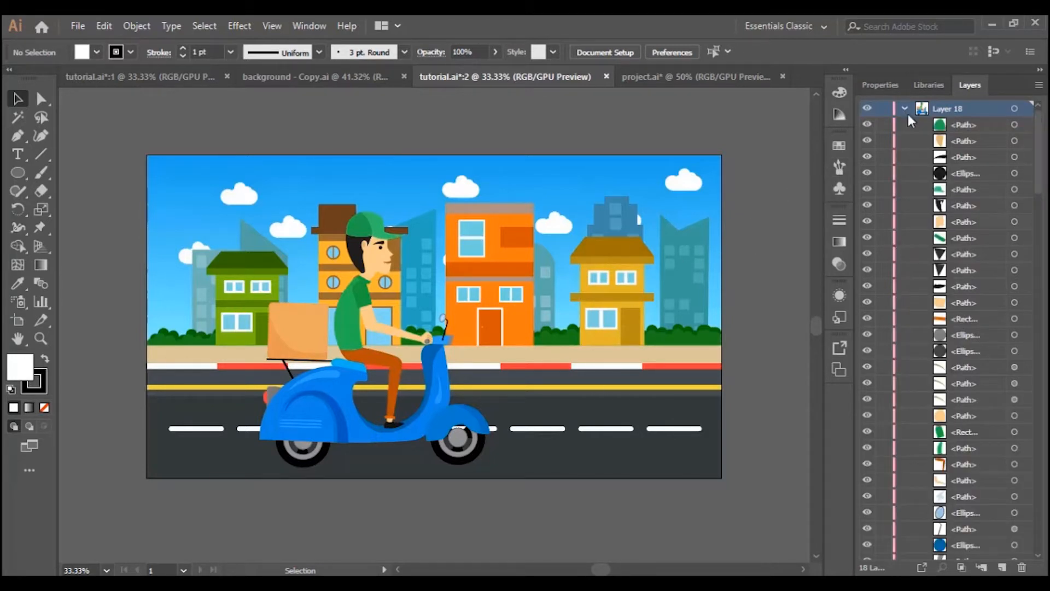
Examine how the transferred artwork's paths are stored in Layer 18 and compare them with the separate layers in project.ai
scroll(987, 356, down, 3)
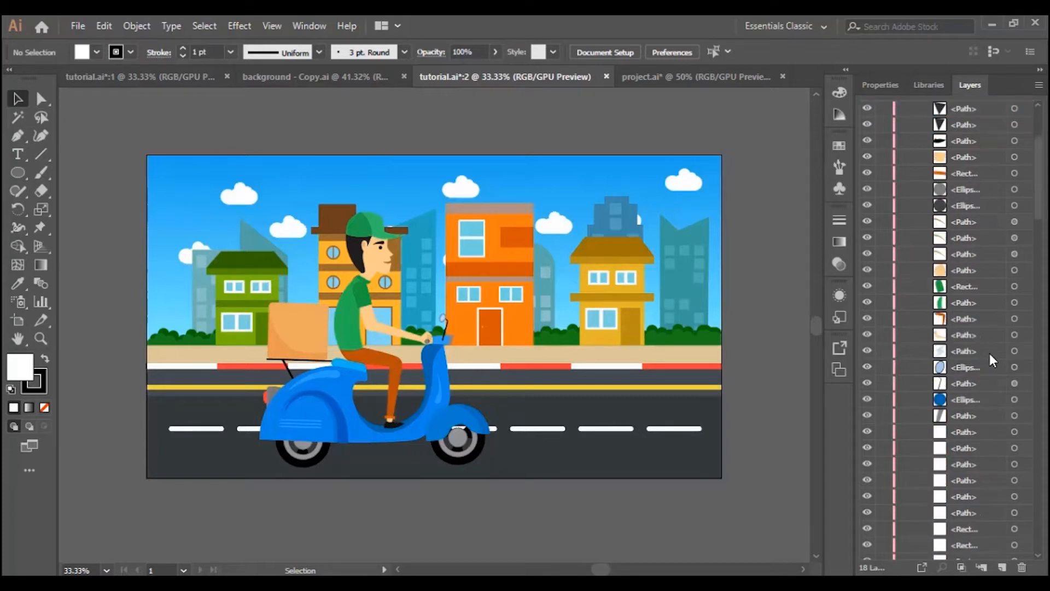
scroll(989, 356, down, 9)
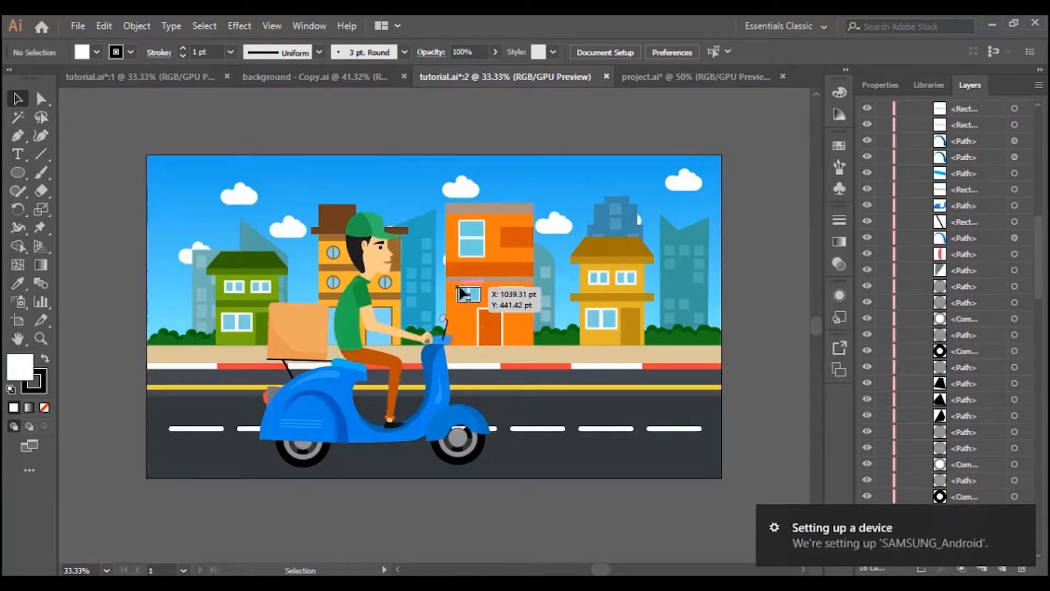
click(1020, 517)
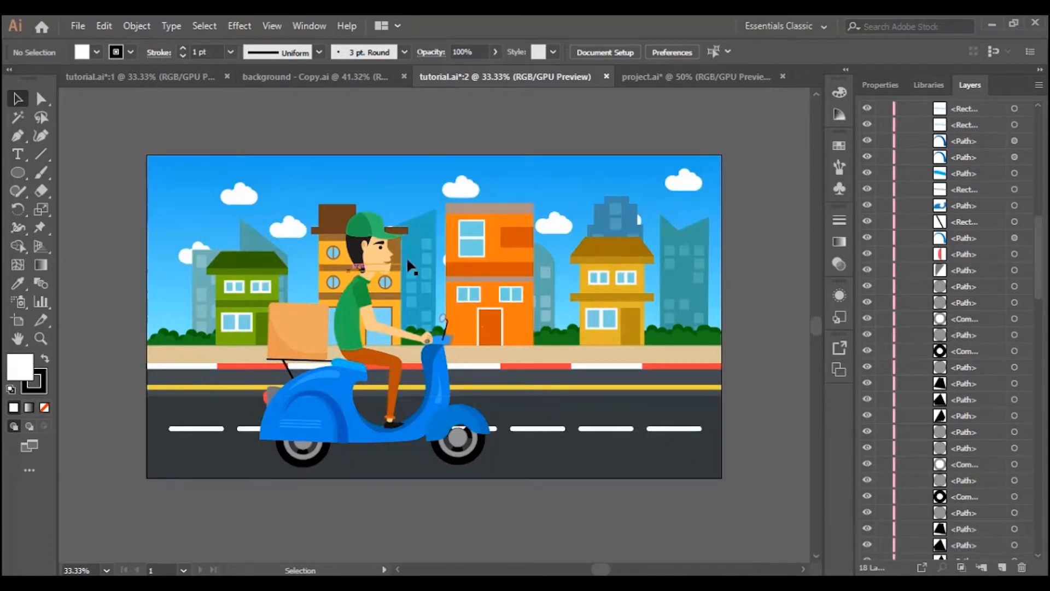
scroll(971, 371, down, 5)
scroll(969, 370, up, 5)
click(694, 73)
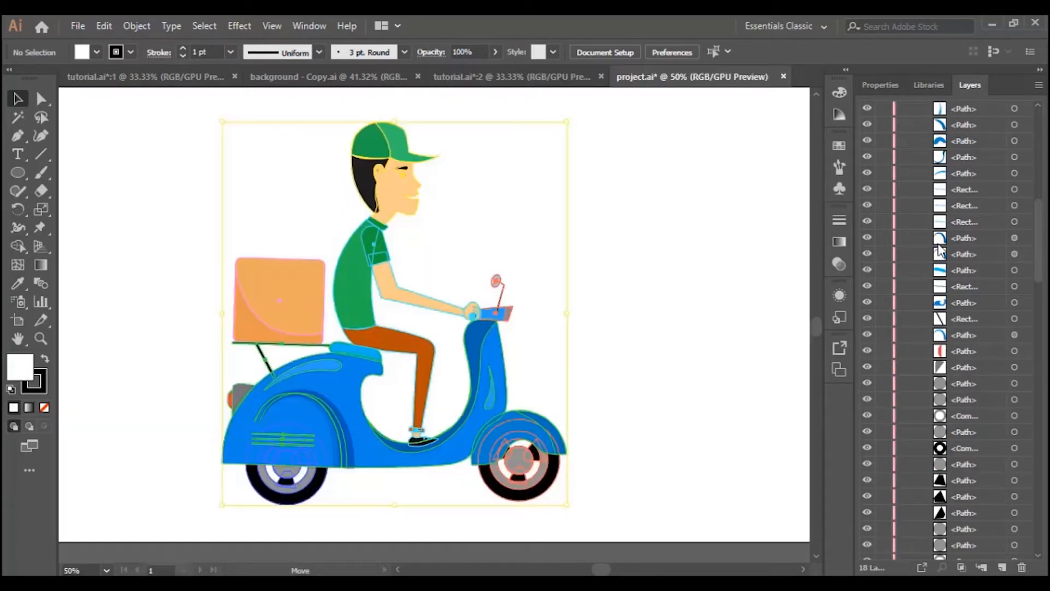
click(948, 173)
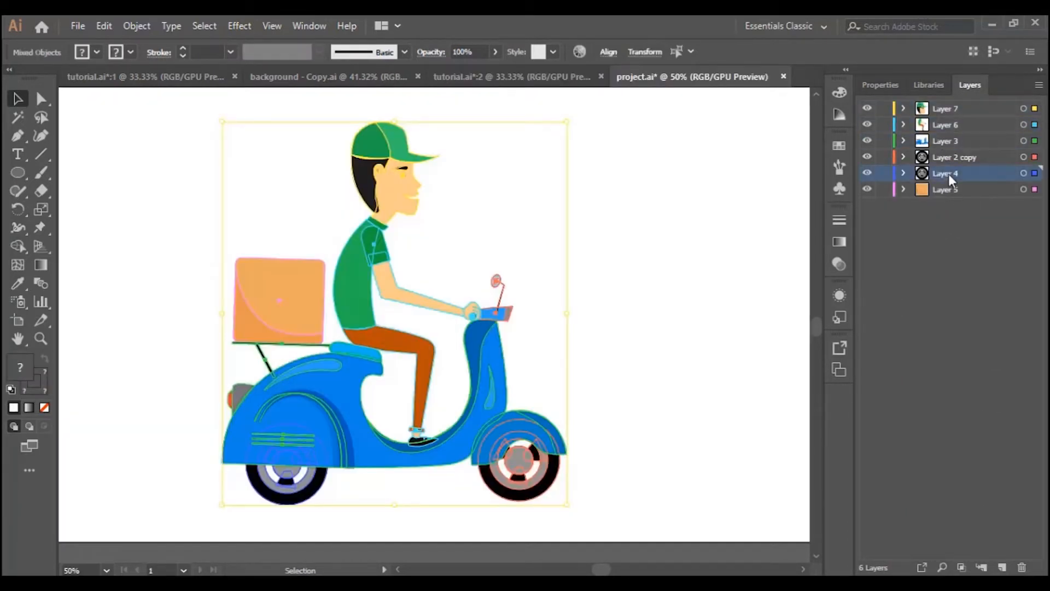
Delete the rider and scooter artwork from the street scene in tutorial.ai and remove its Layer 18
click(540, 82)
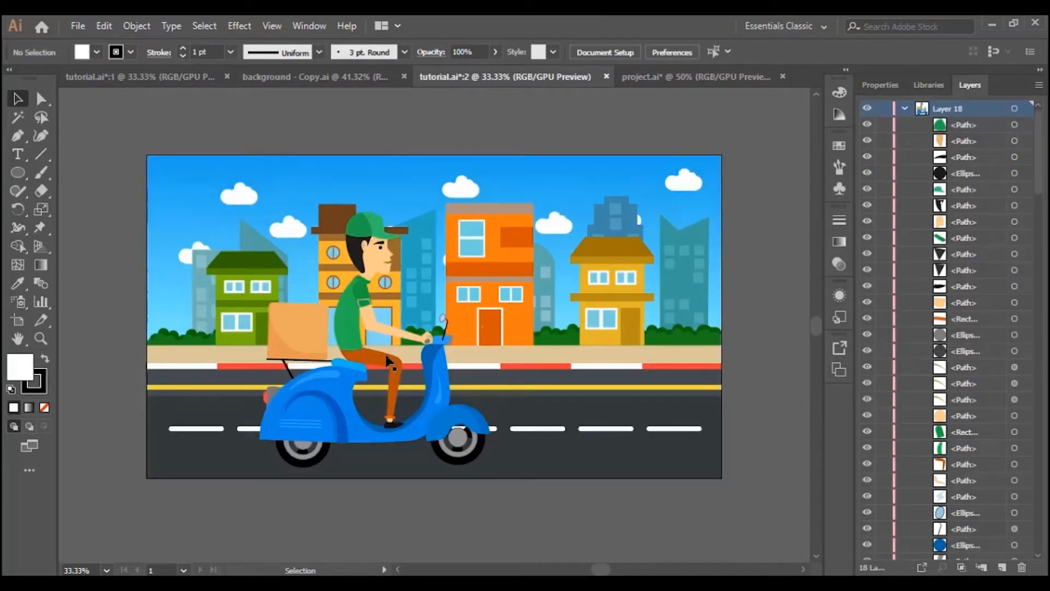
click(905, 109)
click(1024, 109)
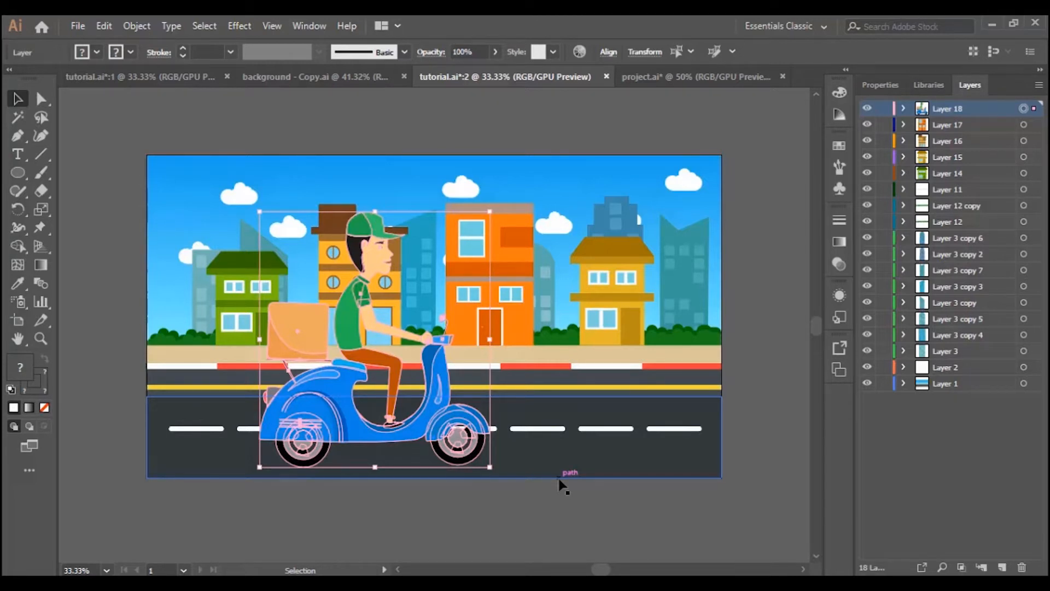
key(Delete)
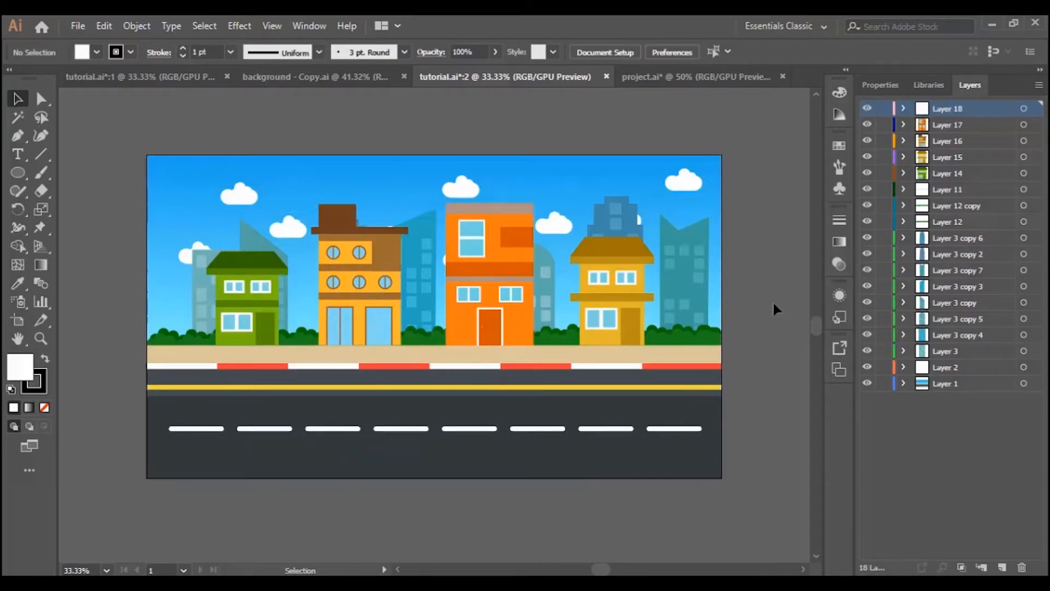
click(1022, 564)
Select the whole rider and scooter in project.ai together with all six layers and copy the artwork
click(744, 76)
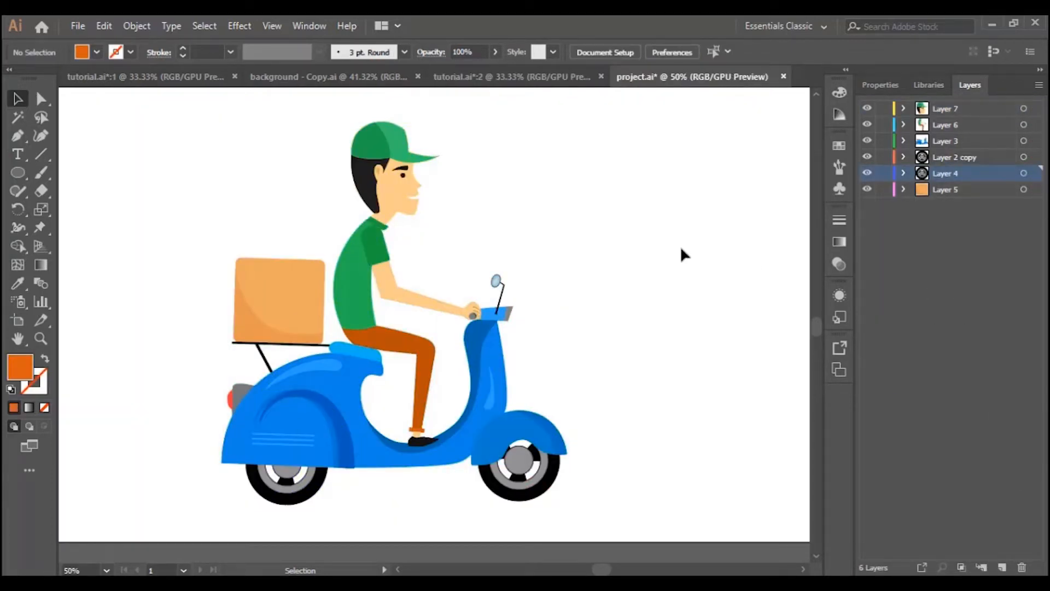
drag(142, 118, 649, 541)
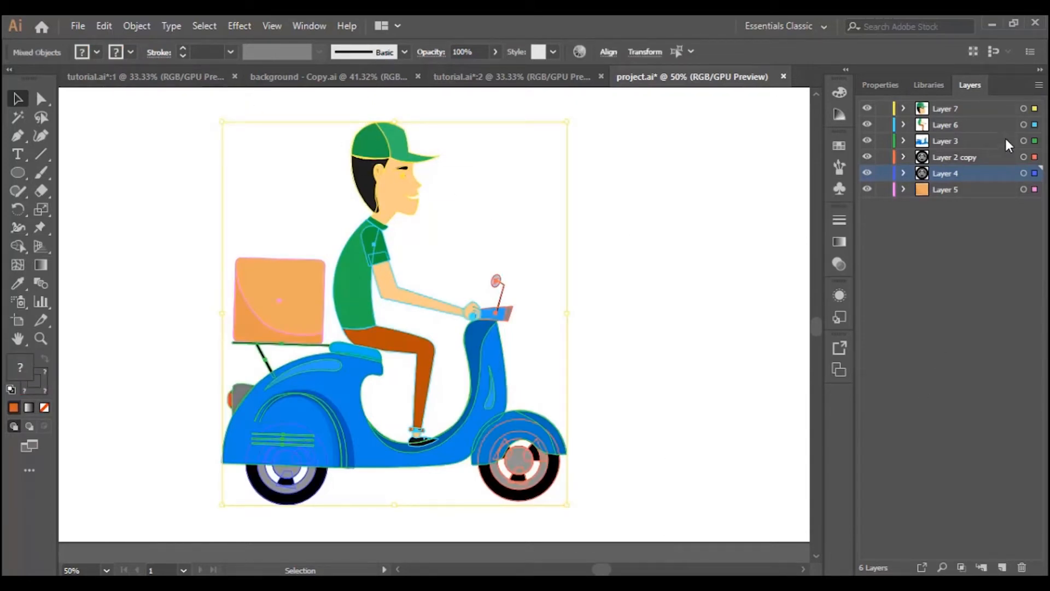
click(976, 189)
click(973, 108)
shift+click(959, 190)
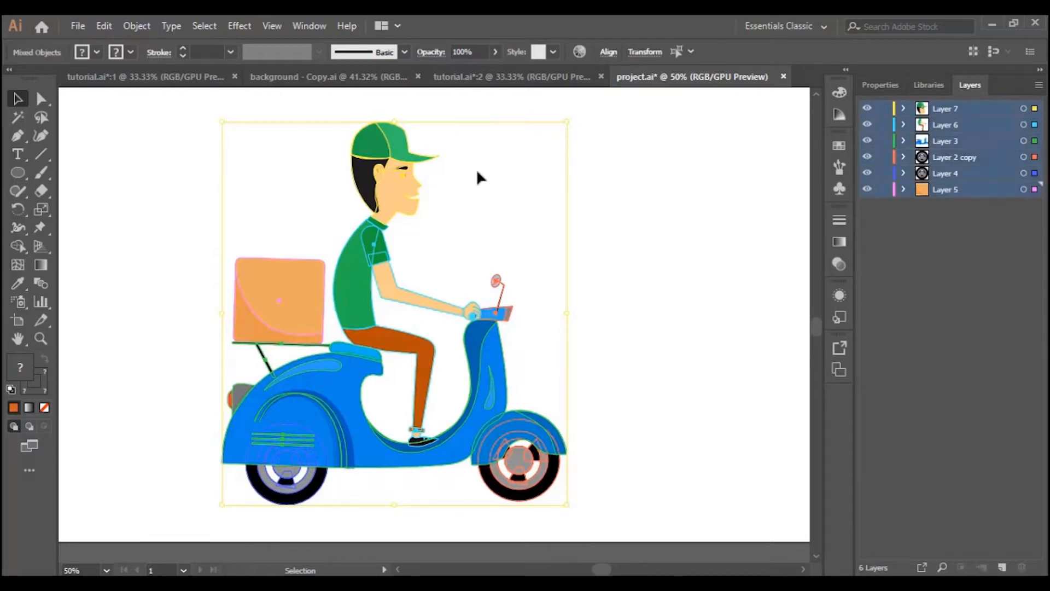
click(108, 26)
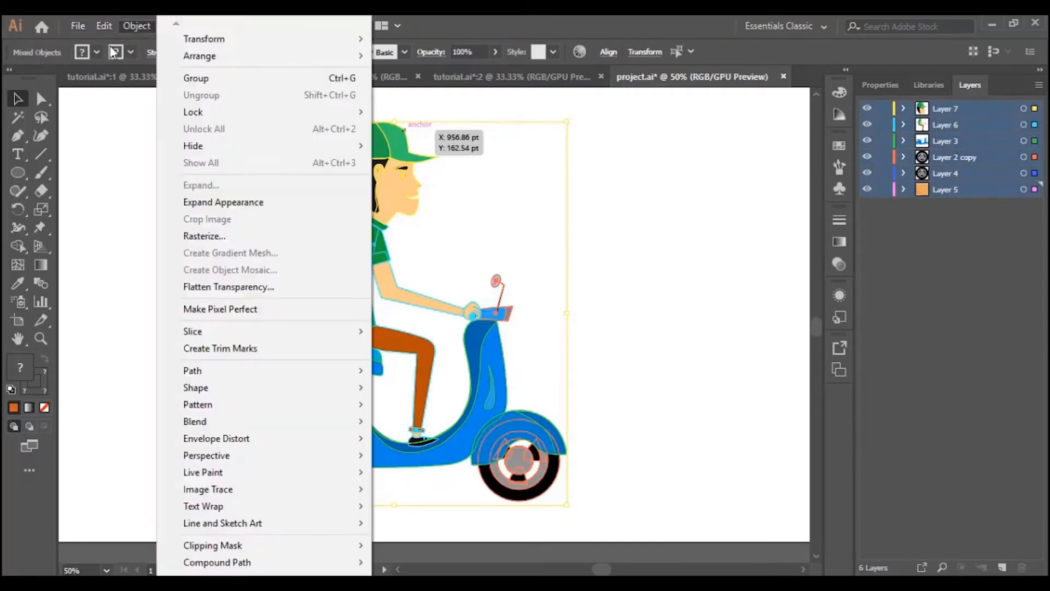
click(146, 99)
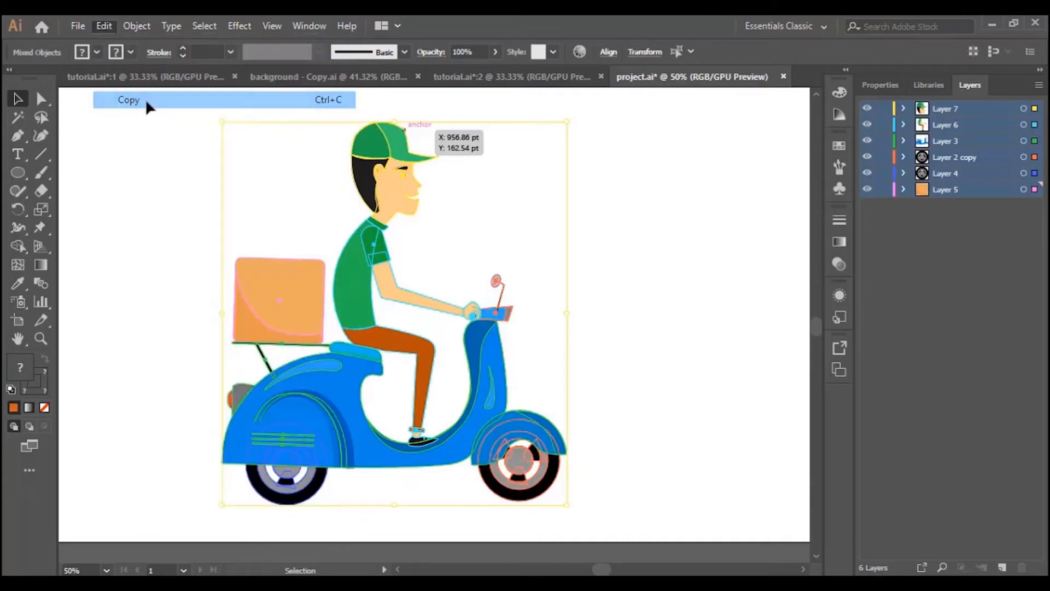
Add a new layer above Layer 17 in tutorial.ai and enable Paste Remembers Layers
click(511, 77)
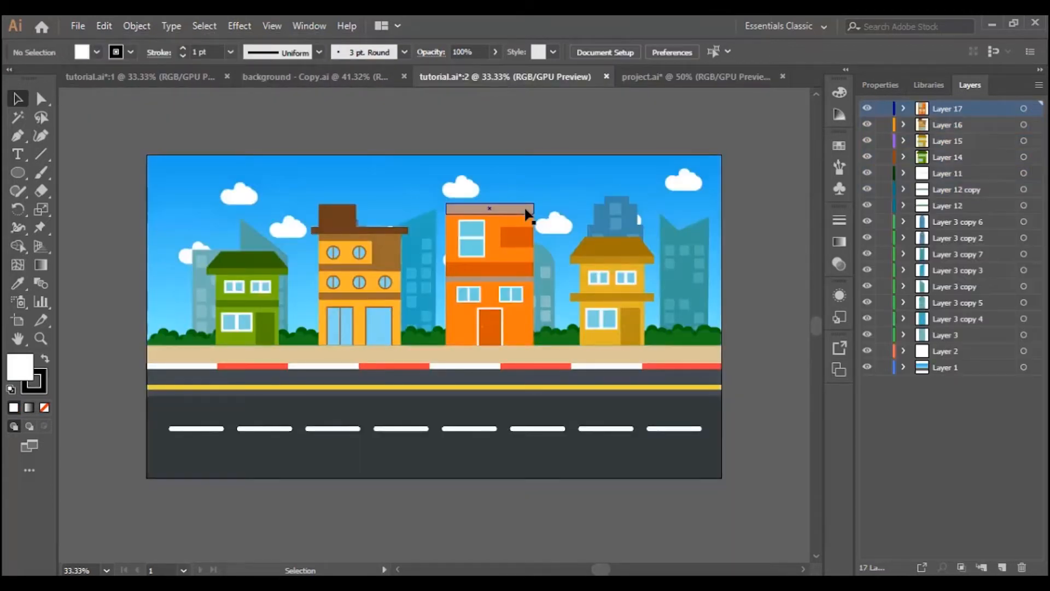
click(1004, 568)
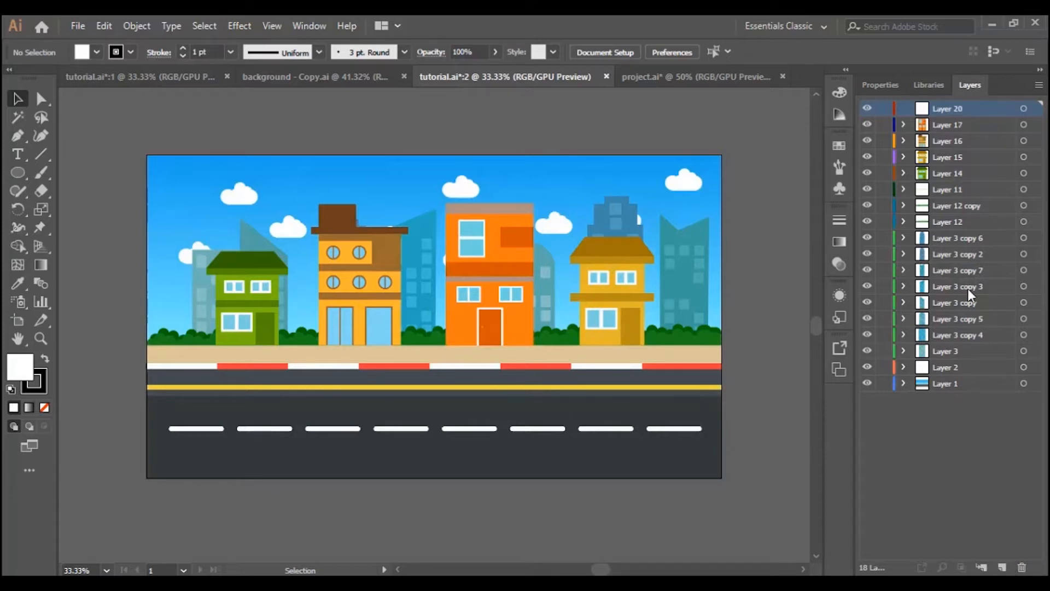
click(1039, 85)
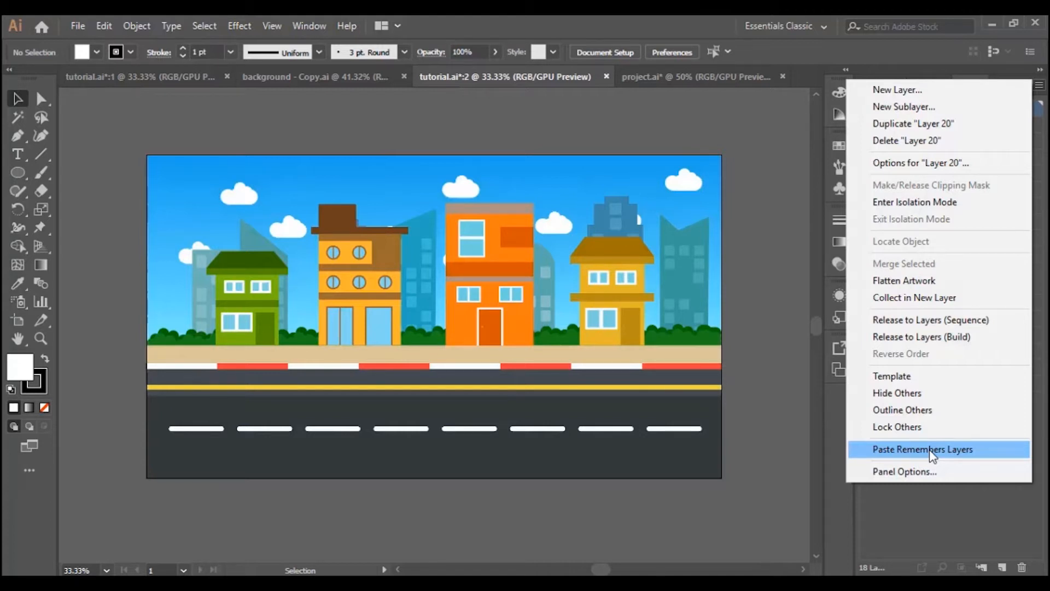
click(931, 450)
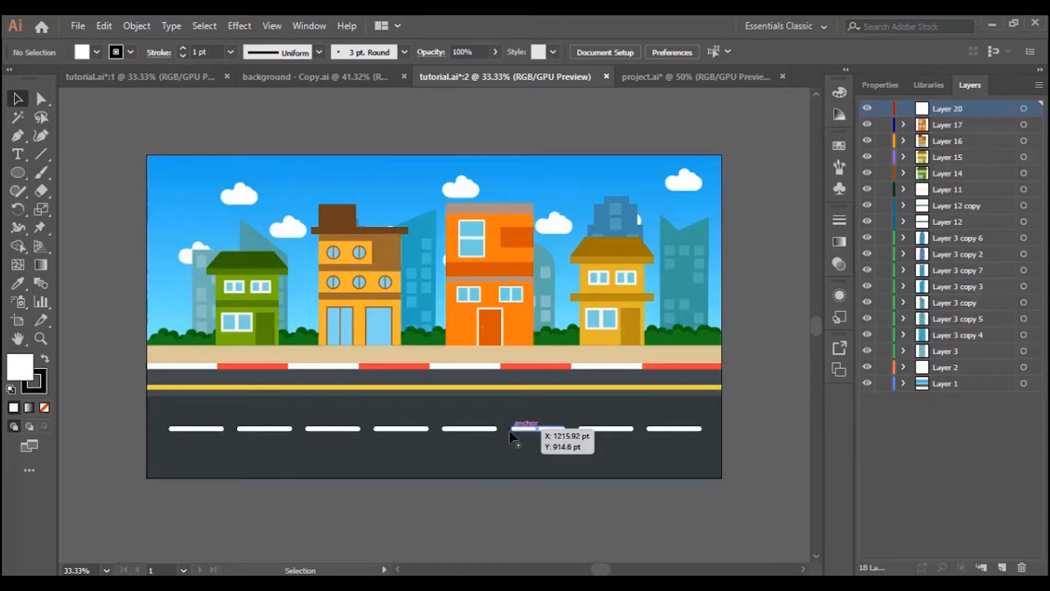
Paste the copied rider and scooter in front of the street scene and deselect them
click(104, 26)
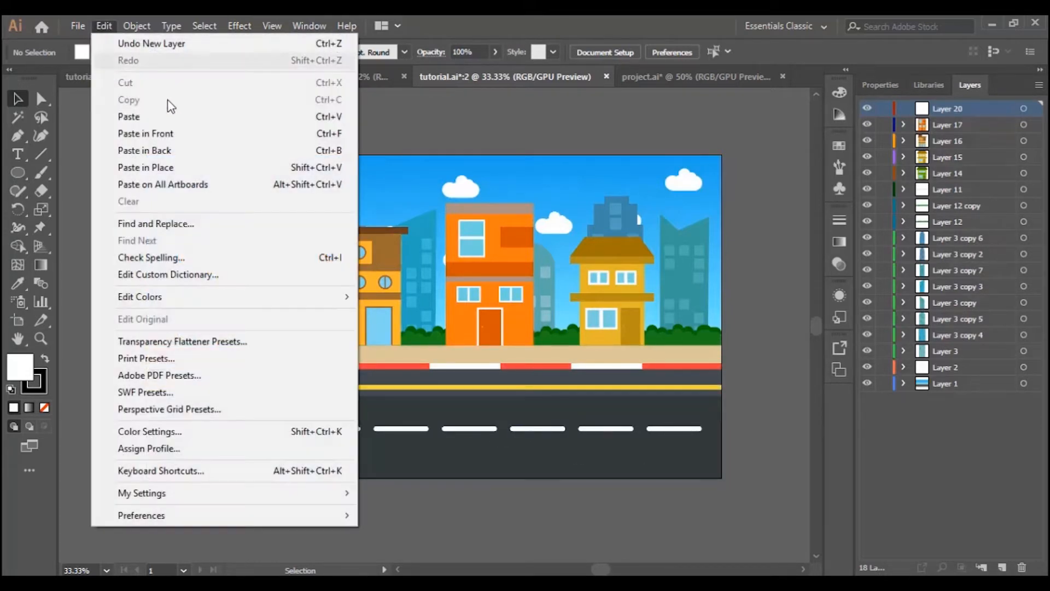
click(162, 137)
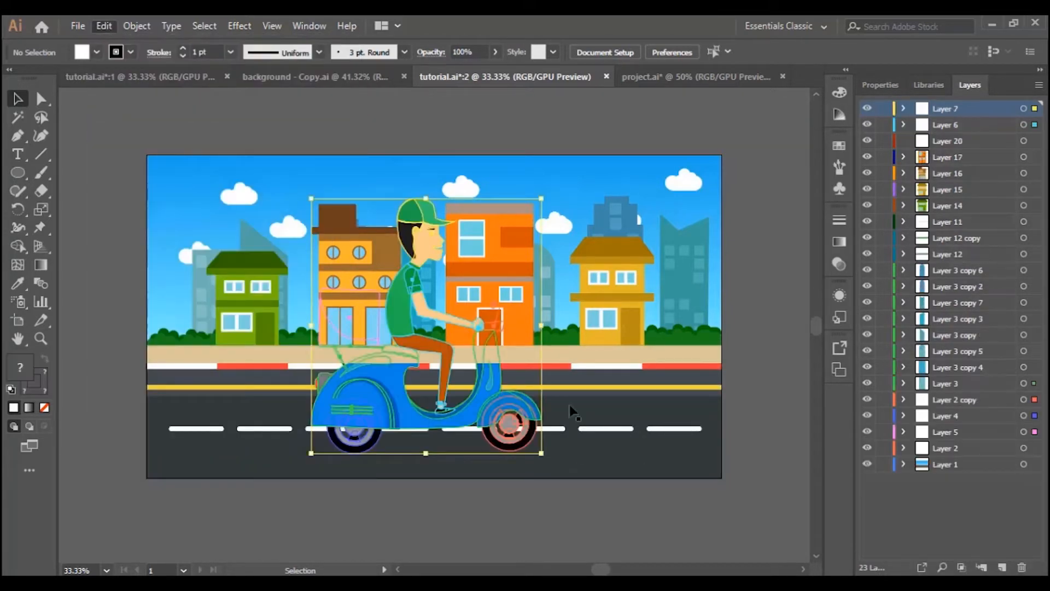
click(590, 532)
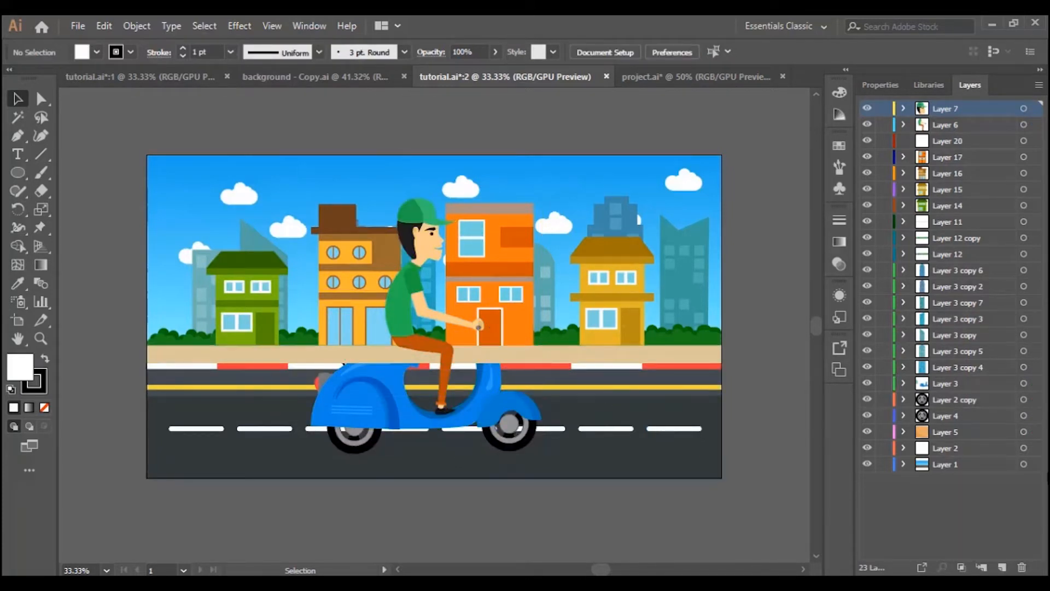
Move Layer 3, Layer 2 copy and Layer 4 up the stack to directly below Layer 6
click(957, 417)
shift+click(963, 388)
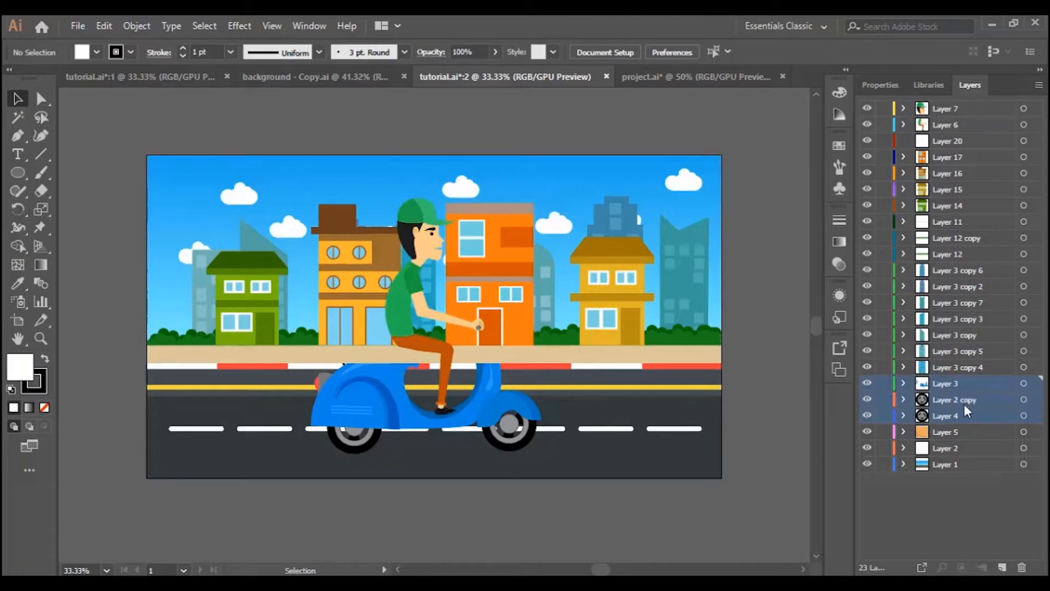
mouse_move(966, 385)
mouse_down()
mouse_move(938, 141)
mouse_move(944, 148)
mouse_move(947, 133)
mouse_up()
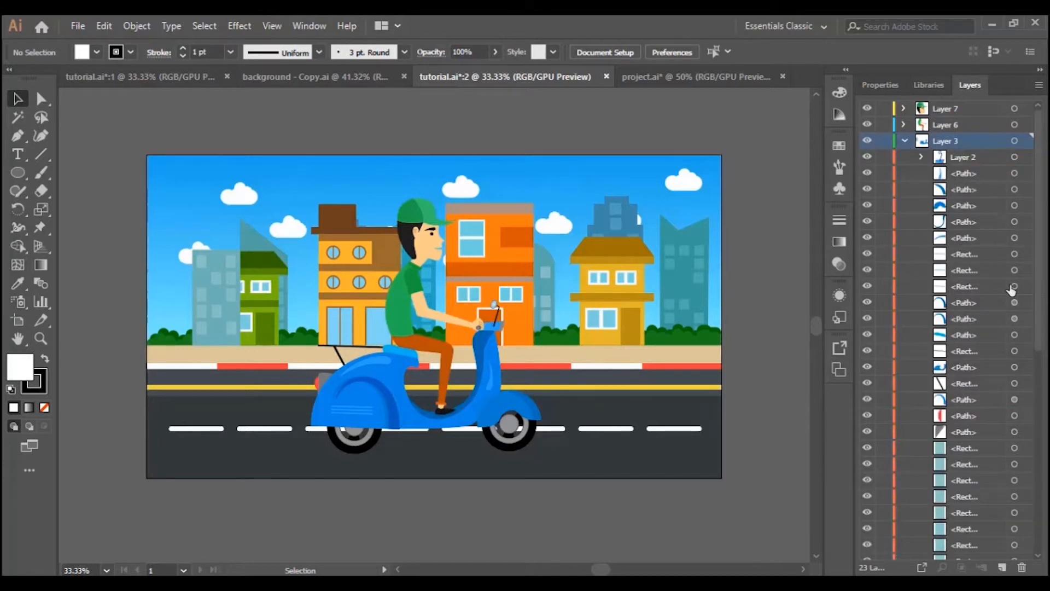
Try to move the teal background-building rectangles at the end of Layer 3 out of that layer
scroll(998, 346, down, 5)
scroll(995, 353, up, 10)
scroll(996, 355, down, 3)
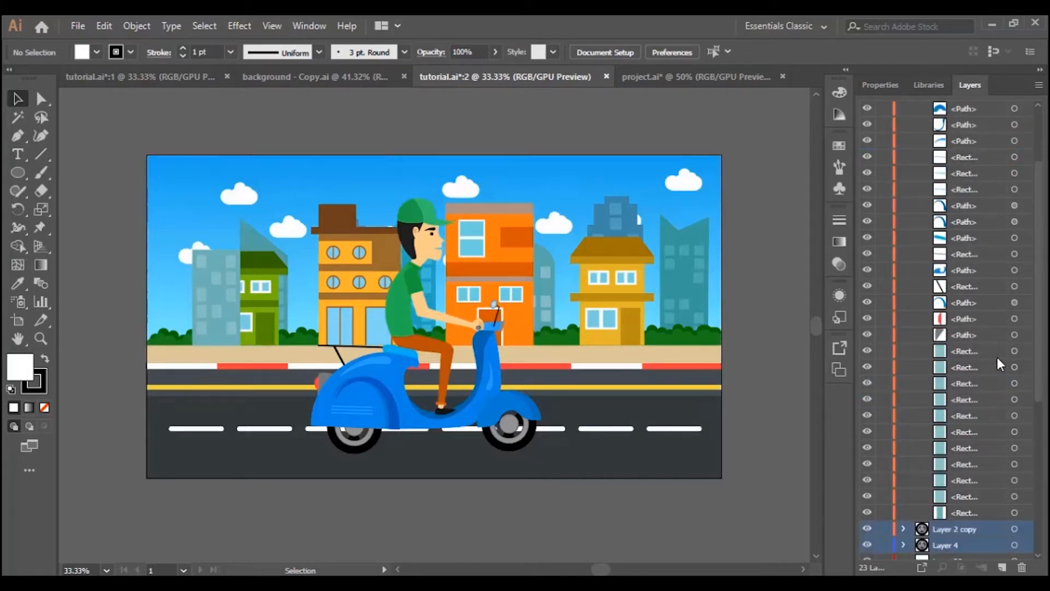
click(969, 351)
shift+click(976, 513)
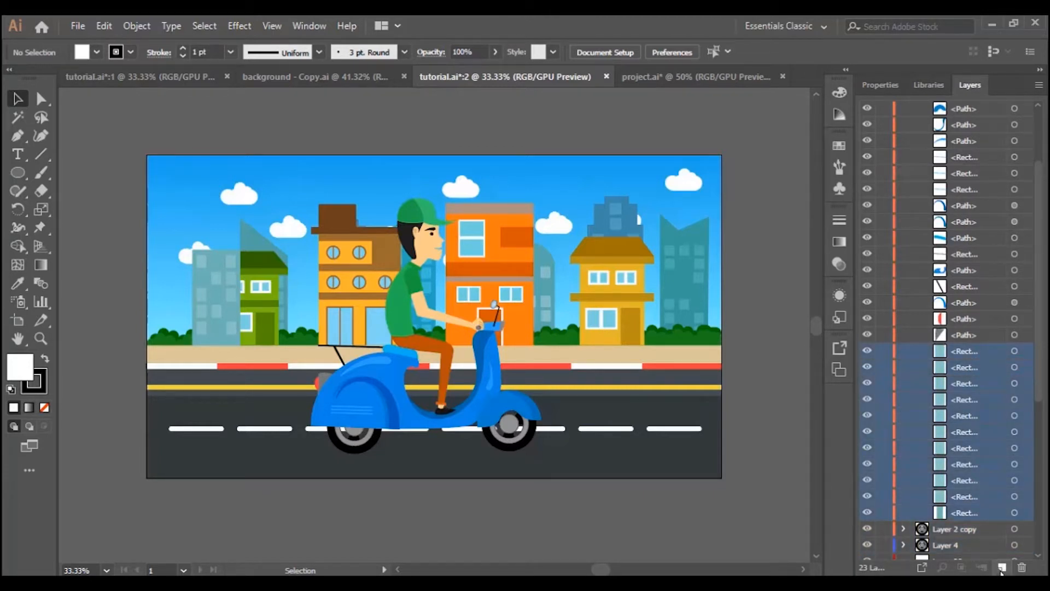
scroll(964, 396, up, 2)
drag(966, 467, 950, 138)
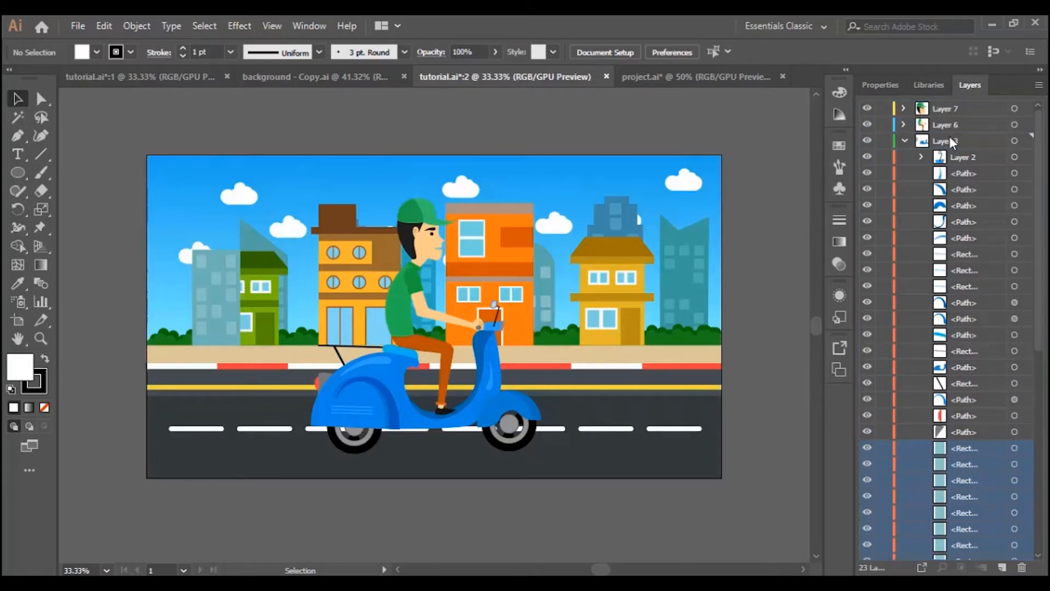
Add a new layer, move the teal building rectangles from Layer 3 into it, and place it directly below Layer 12
click(1004, 564)
click(967, 464)
scroll(966, 465, down, 3)
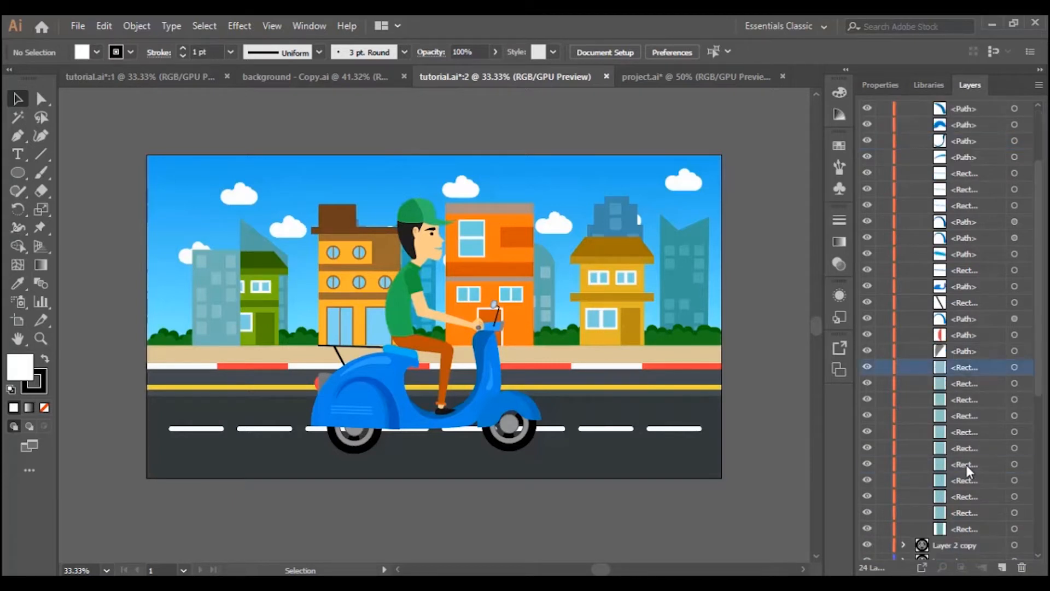
shift+click(961, 526)
scroll(978, 455, up, 3)
drag(969, 480, 965, 338)
click(904, 158)
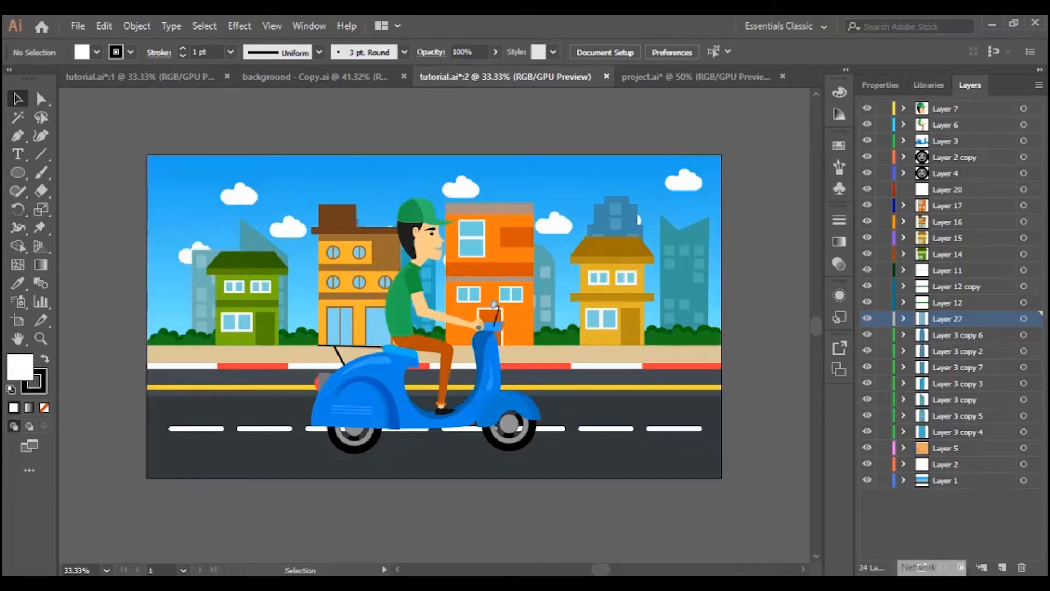
Check the rider and scooter layers in the street scene, toggling the visibility of Layer 7 and Layer 6
click(947, 256)
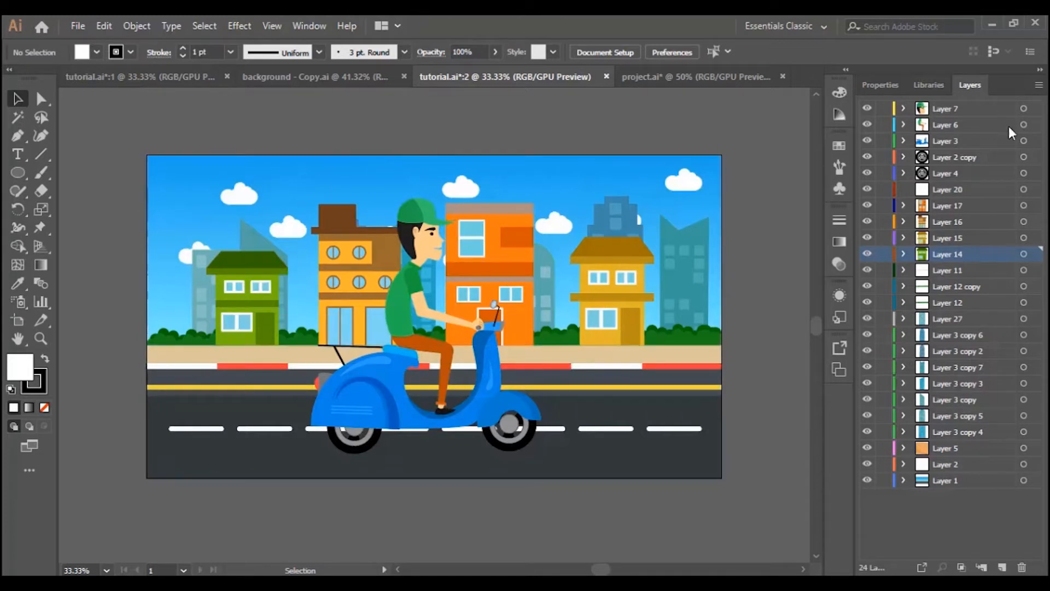
click(956, 174)
click(961, 157)
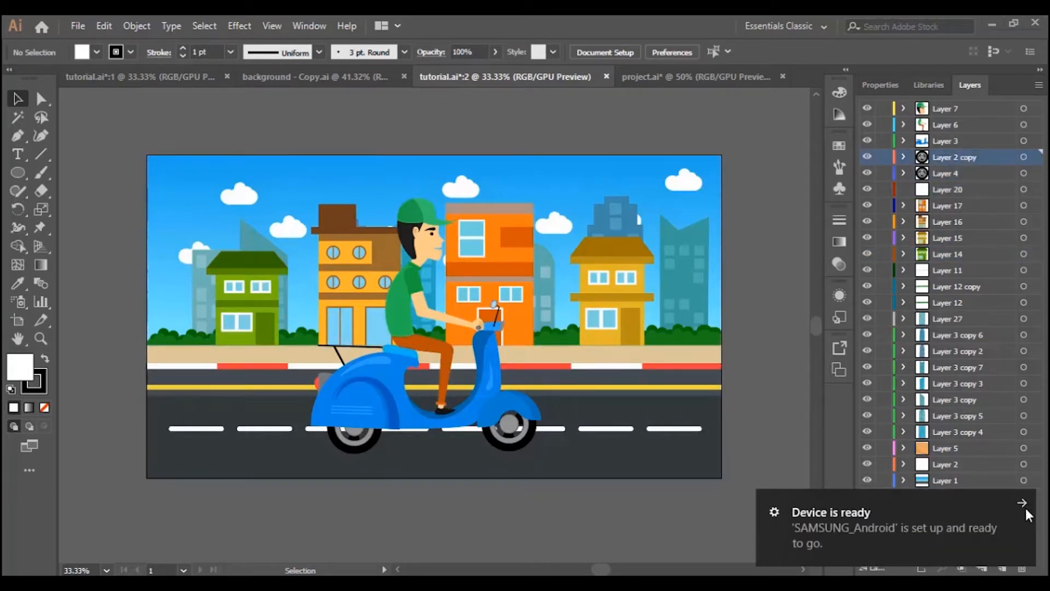
click(1021, 501)
click(946, 141)
click(953, 110)
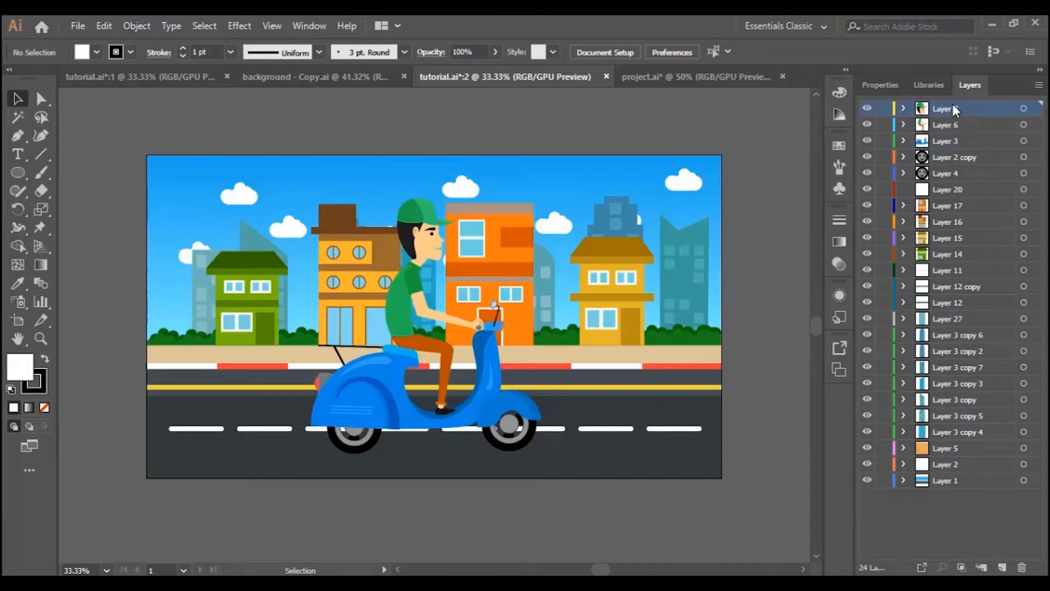
click(867, 109)
click(867, 109)
click(867, 125)
click(868, 125)
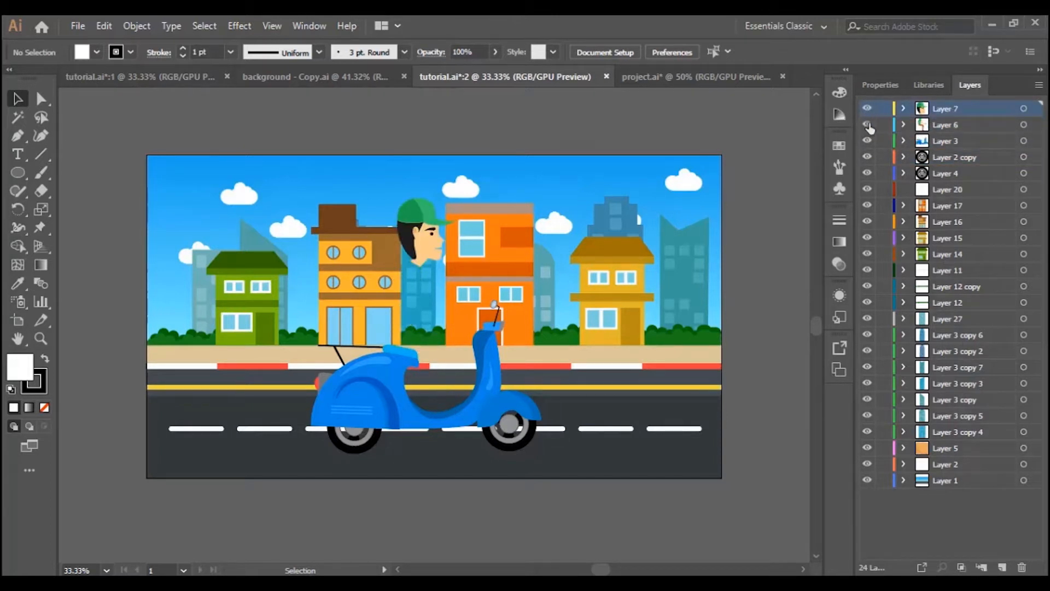
Check the scooter layers in the street scene, toggling the visibility of Layer 3, Layer 2 copy and Layer 4
click(868, 141)
click(868, 141)
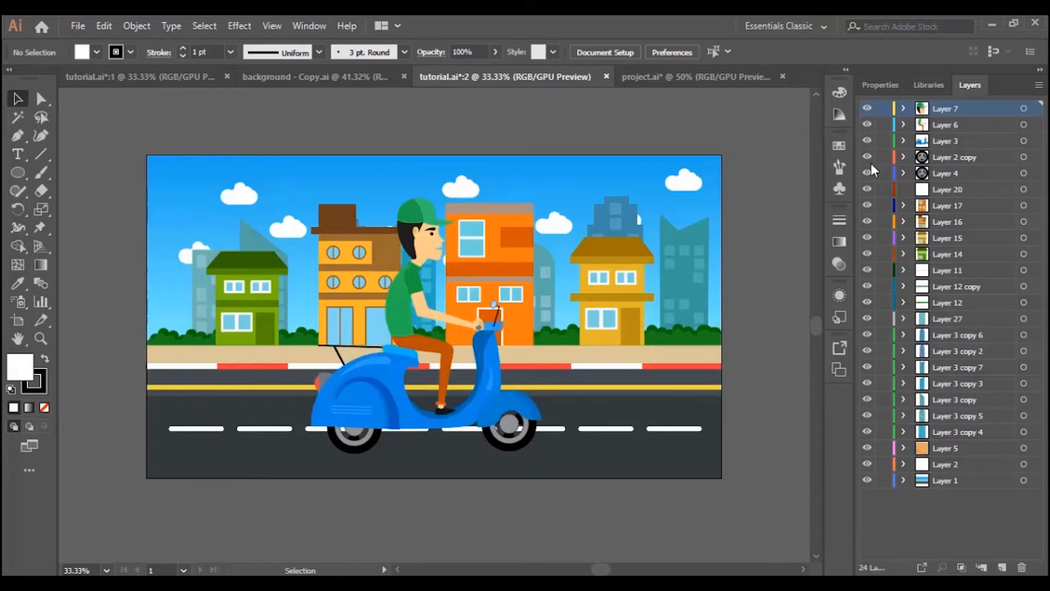
click(868, 157)
click(867, 158)
click(868, 173)
click(867, 173)
Select all artwork in Layer 7, Layer 6, Layer 3, Layer 2 copy and Layer 4 and move the rider and scooter left along the road
shift+click(958, 175)
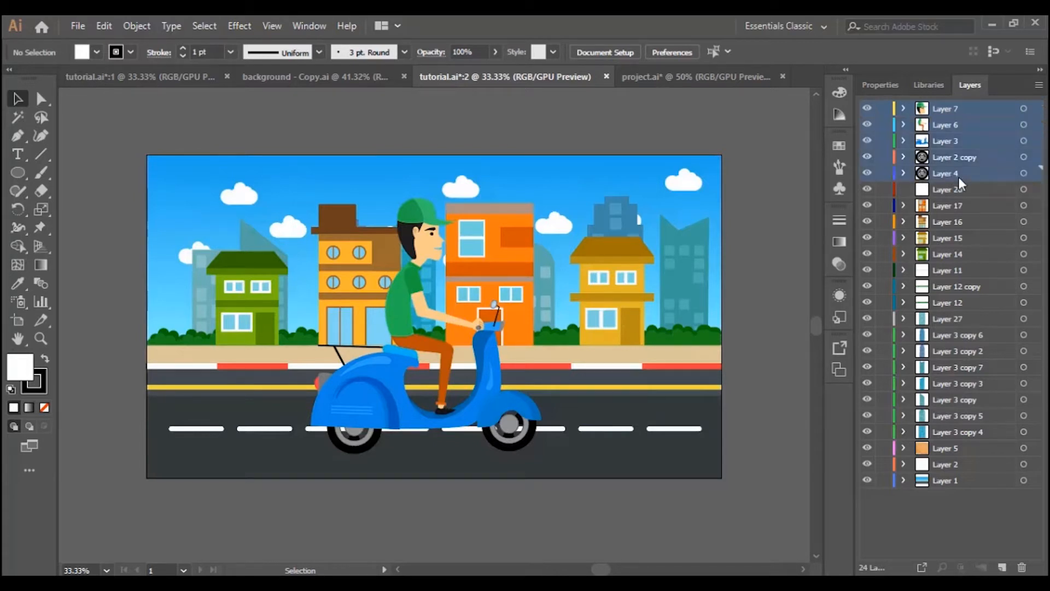
click(1023, 173)
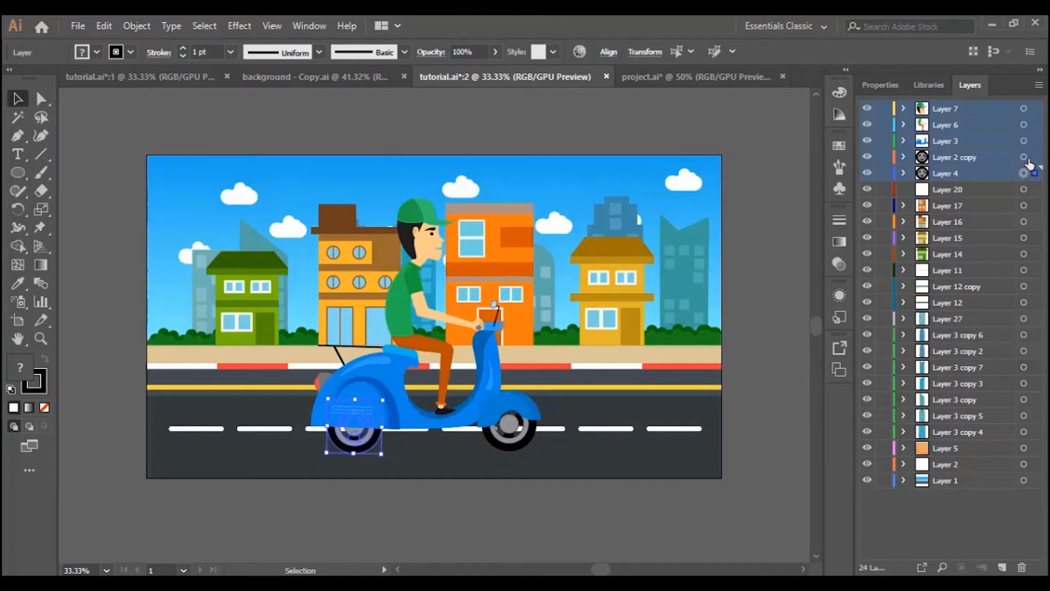
shift+click(1023, 157)
shift+click(1024, 141)
shift+click(1024, 125)
shift+click(1023, 109)
drag(391, 392, 320, 401)
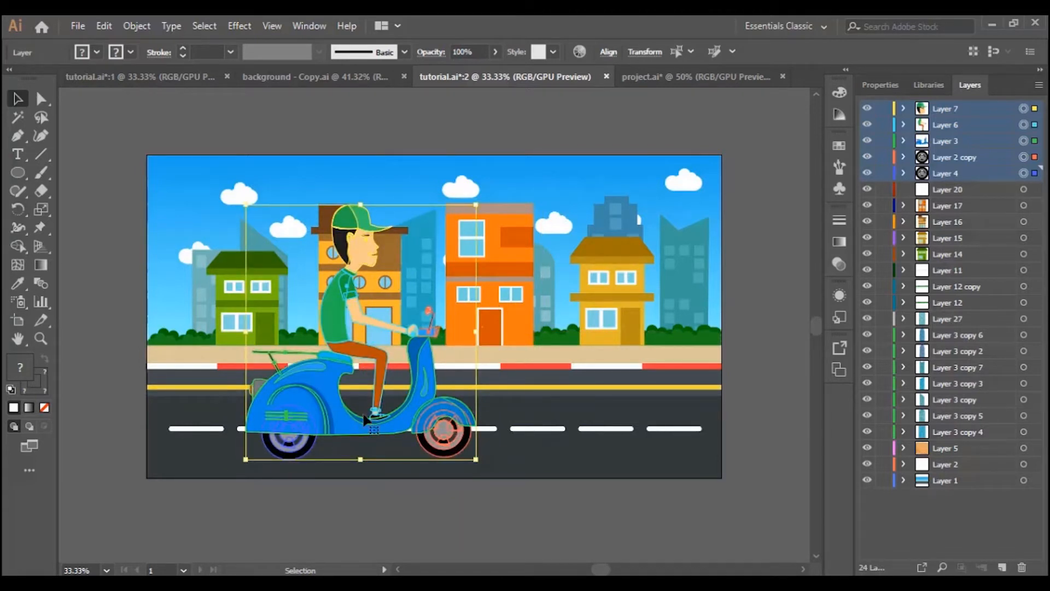
click(584, 523)
scroll(506, 488, down, 2)
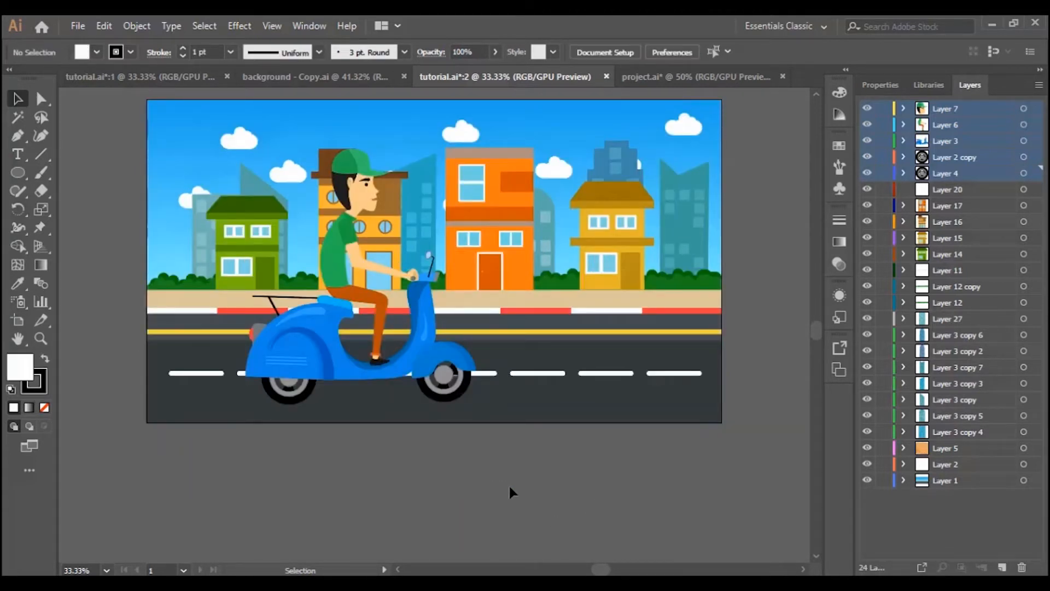
scroll(497, 502, up, 2)
Select the artwork of all five rider and scooter layers and scale it down proportionally, keeping its lower-left corner in place
click(1034, 109)
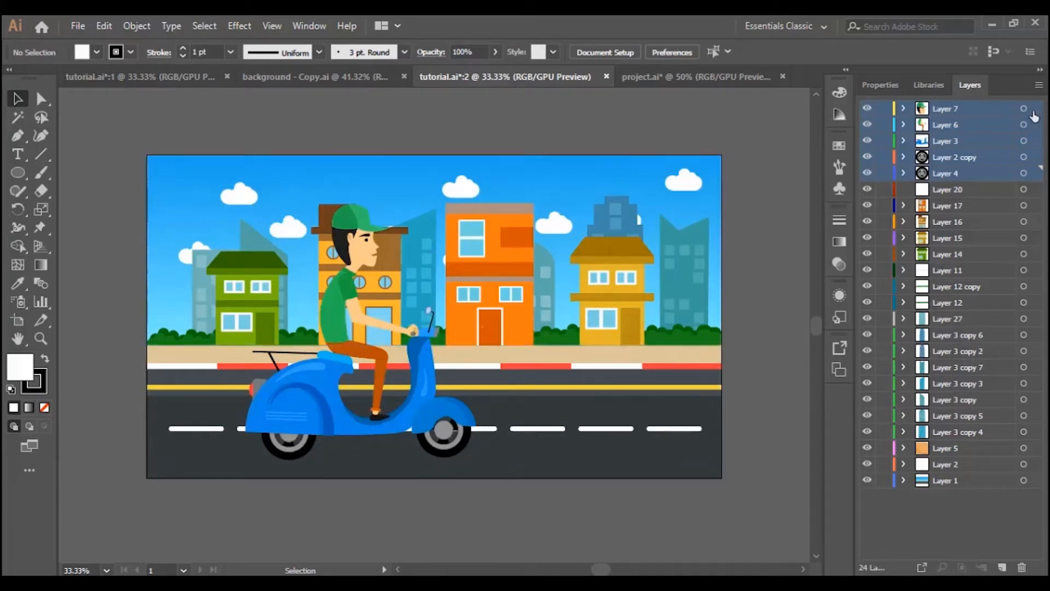
shift+click(1034, 125)
shift+click(1035, 141)
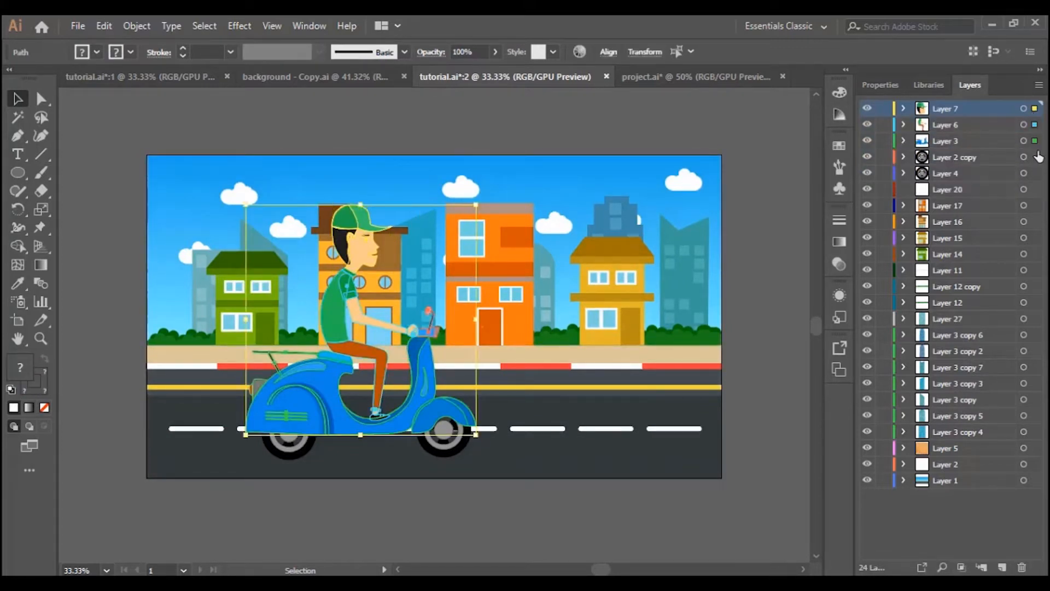
shift+click(1034, 157)
shift+click(1034, 172)
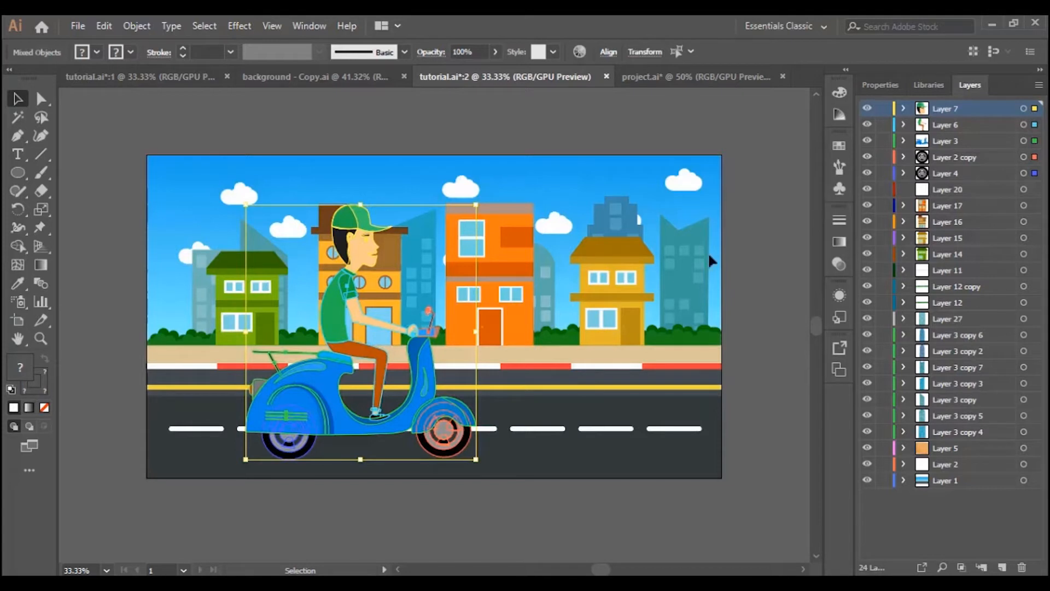
drag(476, 206, 439, 243)
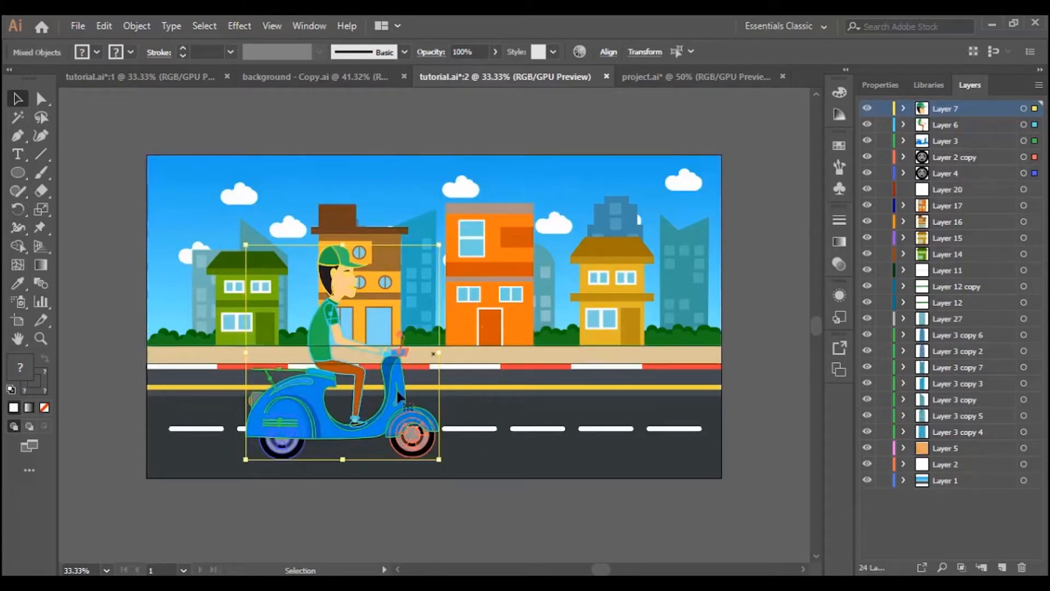
click(736, 257)
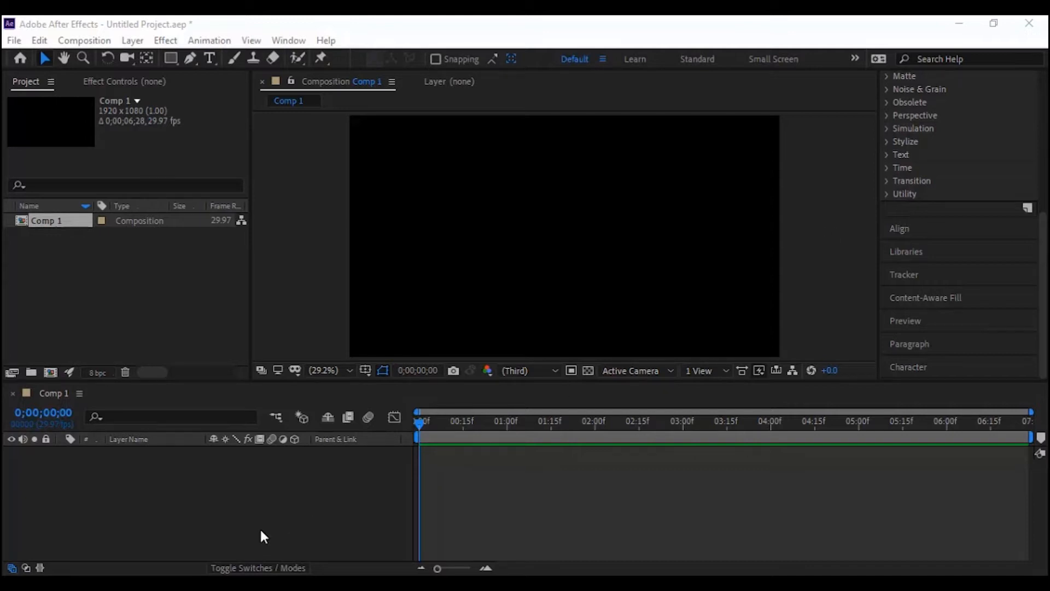
Switch to After Effects and draw a circle near the centre of Comp 1 with the Ellipse tool
click(169, 56)
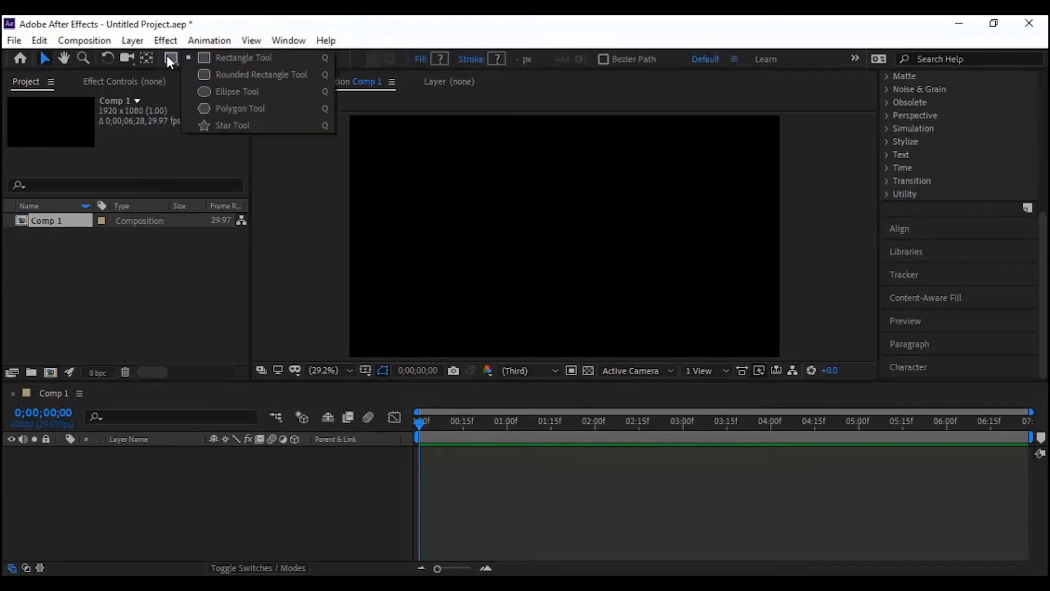
click(235, 93)
drag(513, 165, 658, 309)
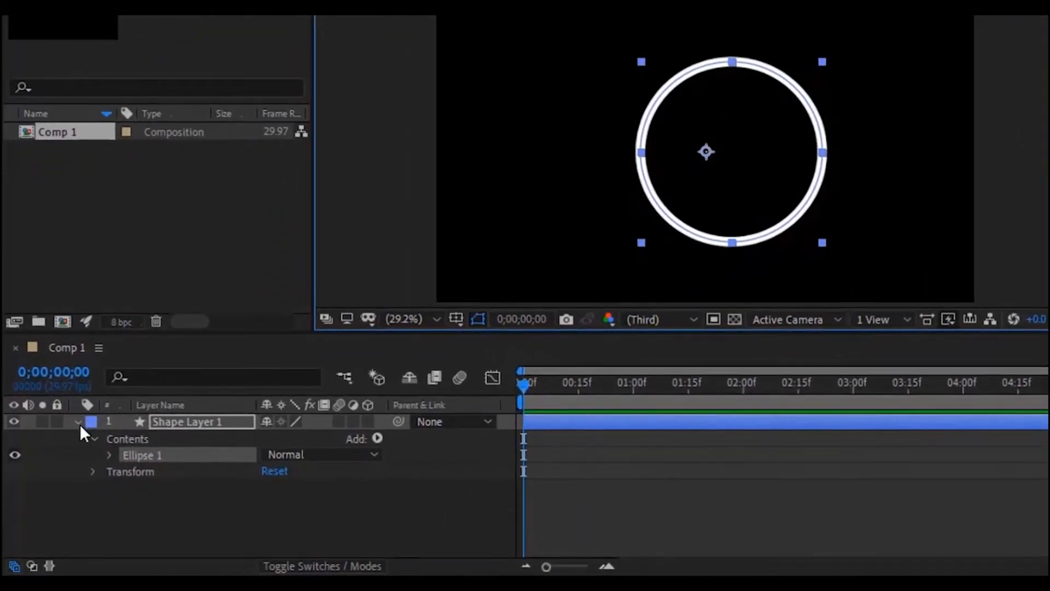
Look through the Contents and Transform property groups of Shape Layer 1, including its Ellipse 1 entry
click(63, 451)
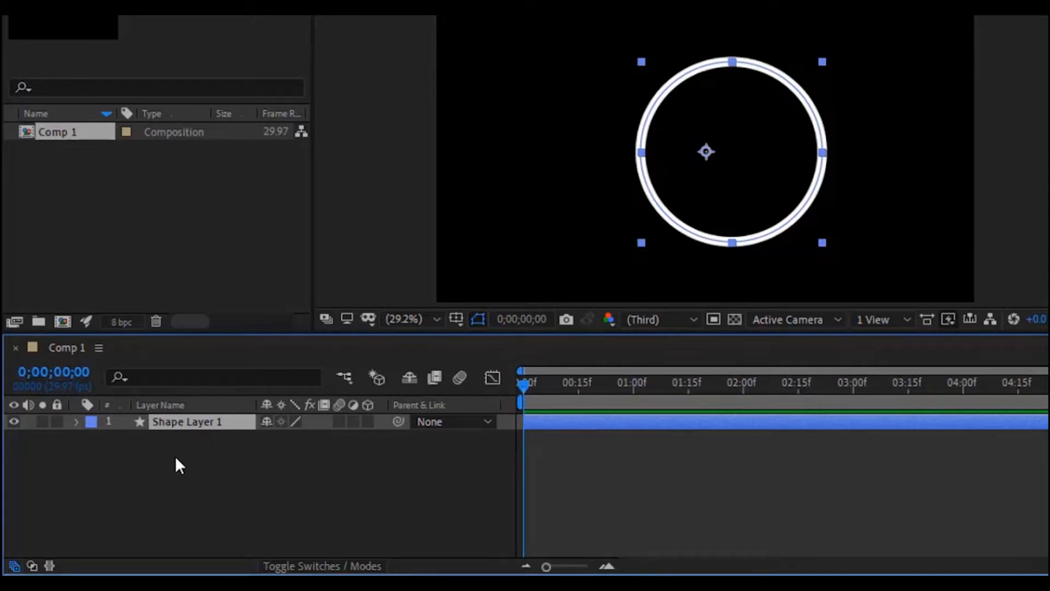
click(77, 422)
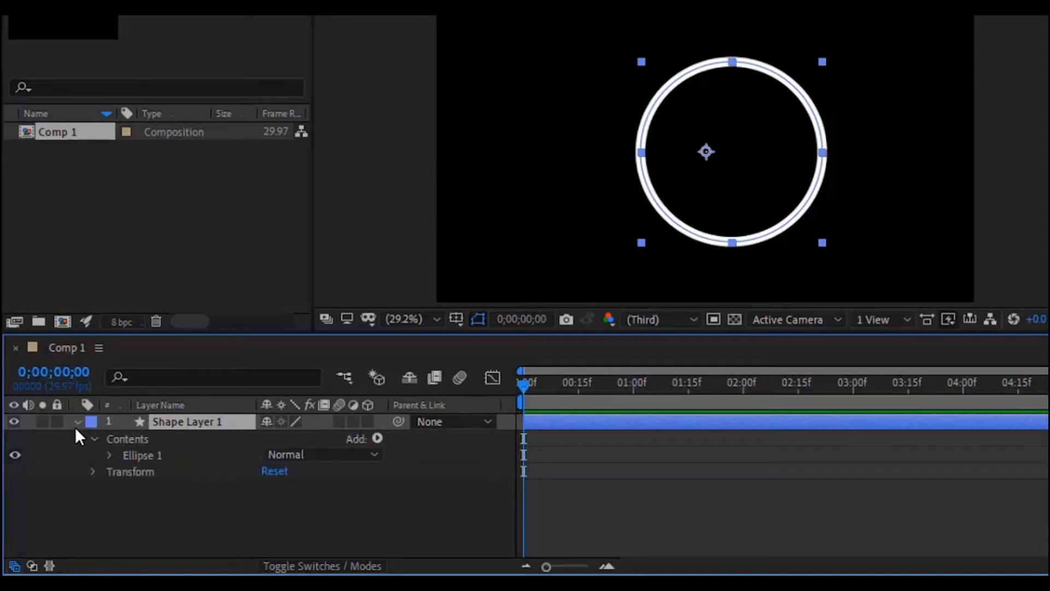
click(93, 472)
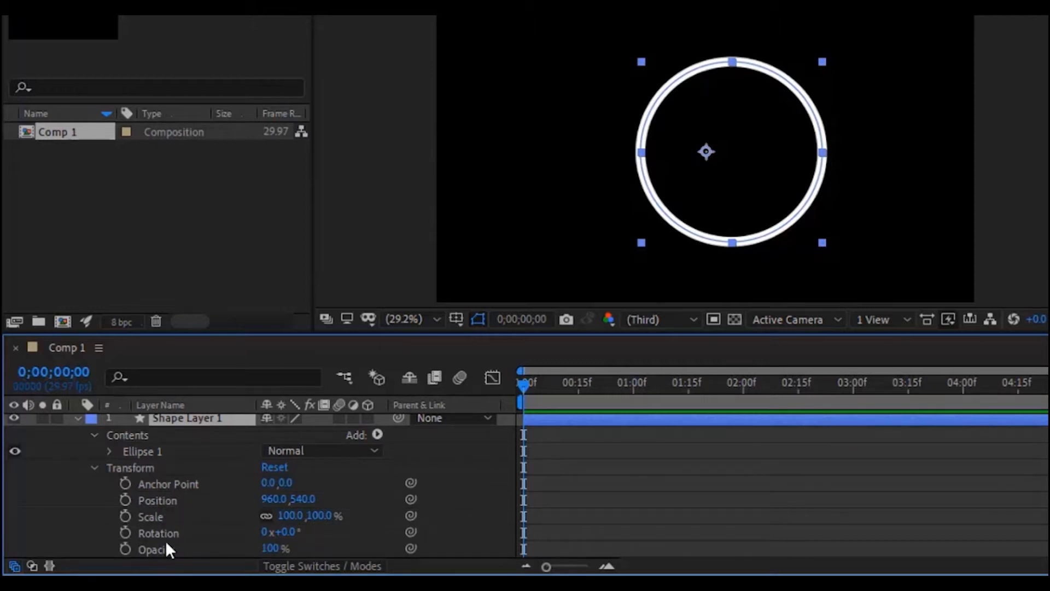
scroll(143, 508, up, 1)
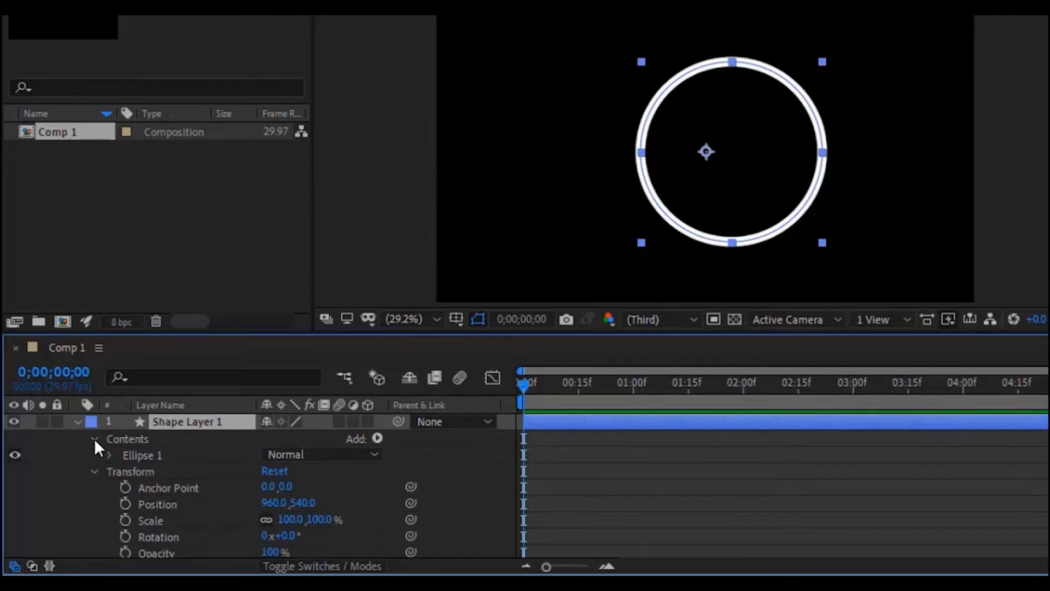
click(94, 439)
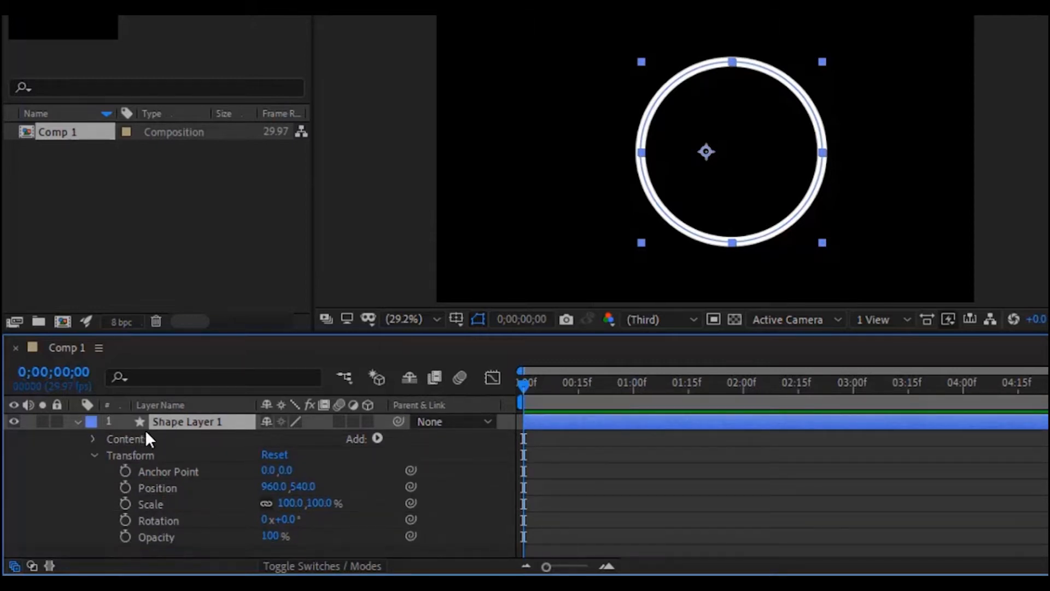
click(77, 422)
Show only the Rotation property of Shape Layer 1 and only its Scale property in the timeline
key(r)
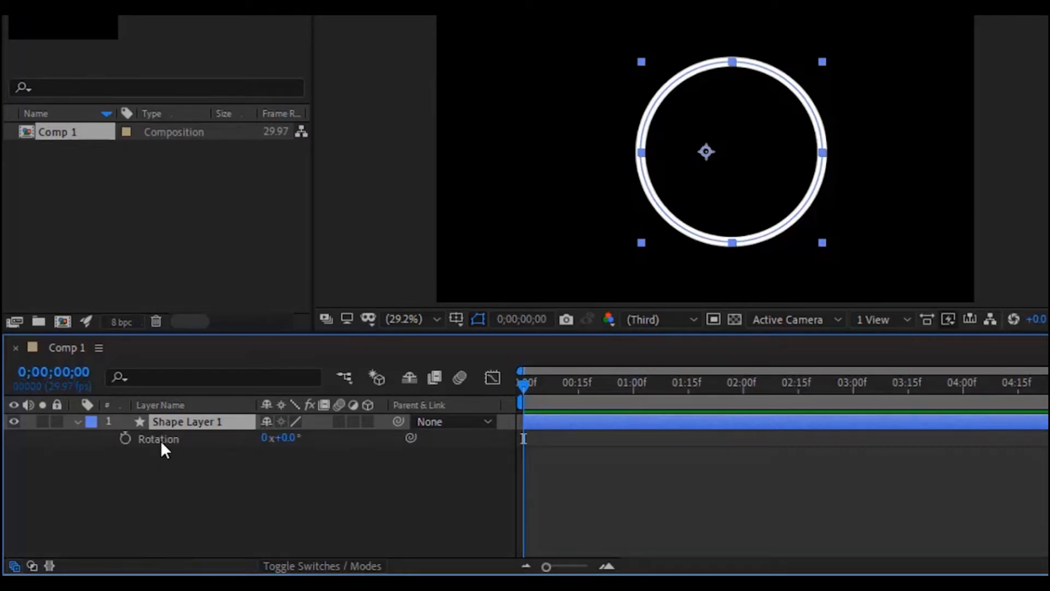
key(r)
key(s)
key(s)
Examine the anchor point, position, scale, rotation and opacity properties in Shape Layer 1's Transform group
click(76, 422)
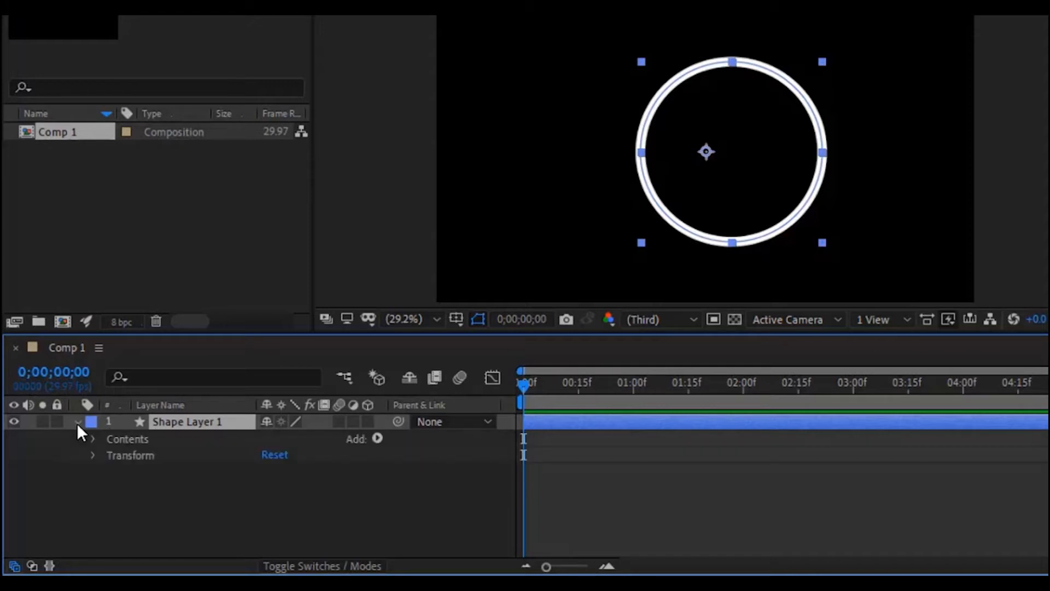
click(92, 455)
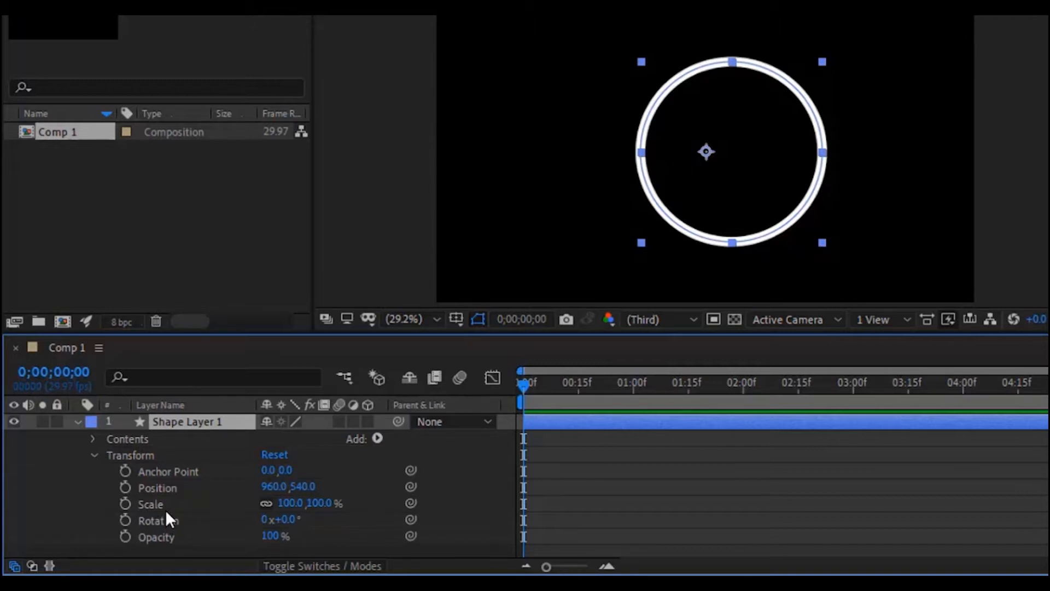
click(93, 458)
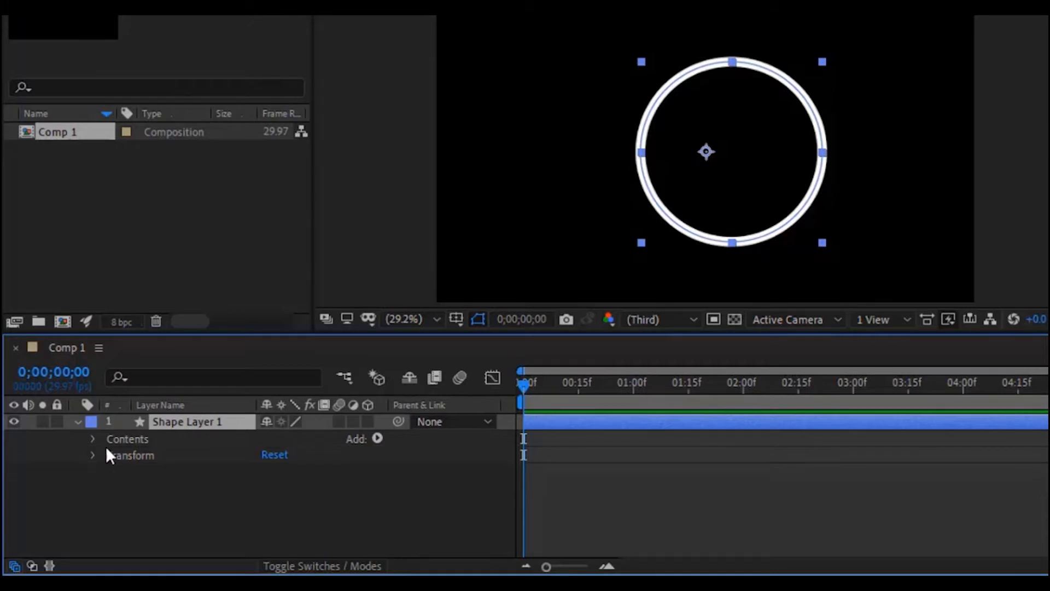
click(93, 456)
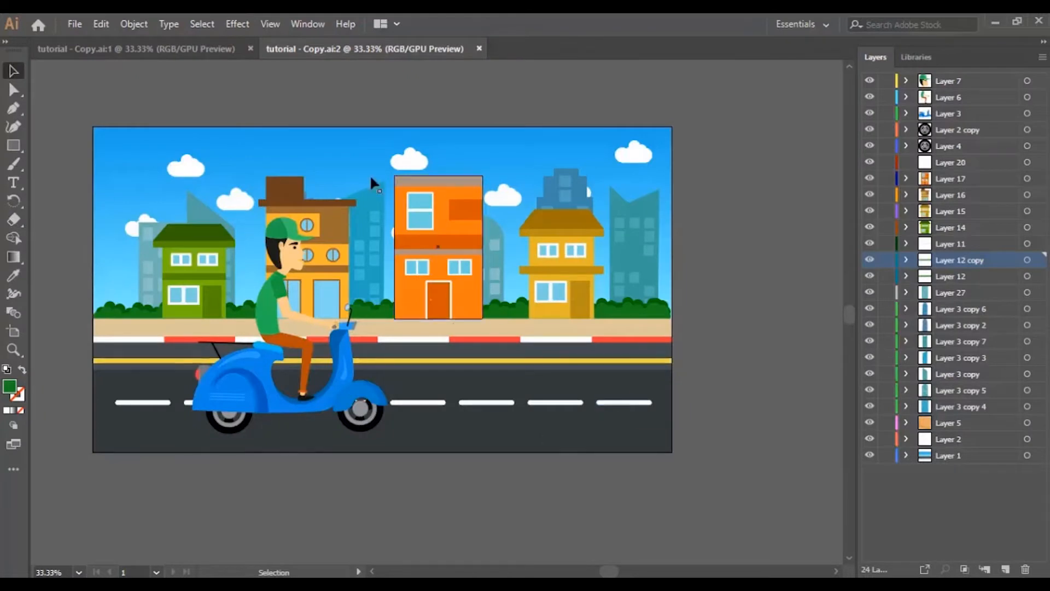
Switch from the Illustrator street scene to After Effects and create a new composition with a duration of 0;00;06;00
click(679, 449)
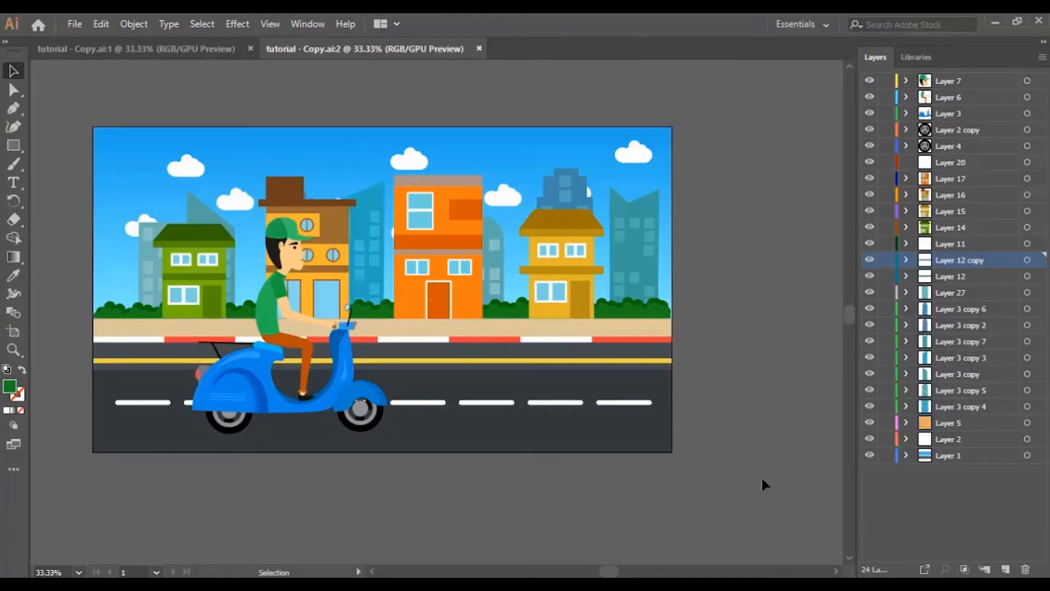
click(993, 22)
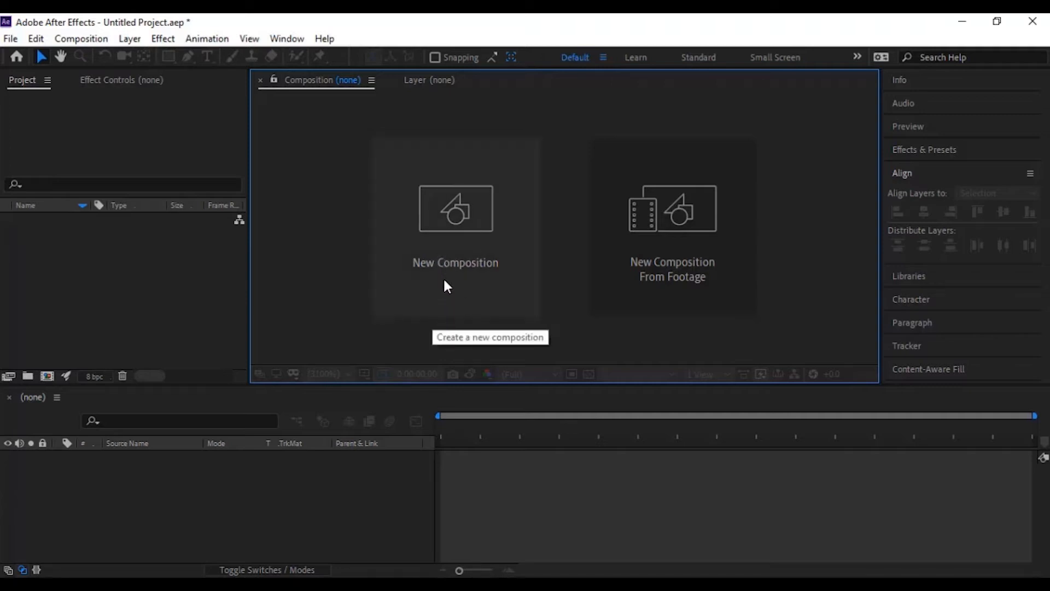
click(456, 216)
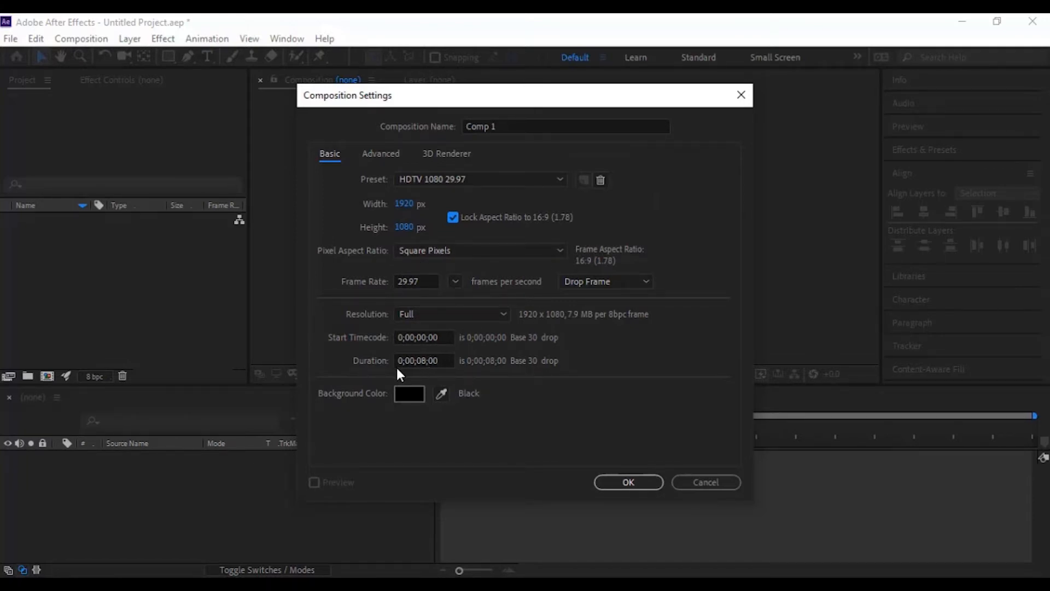
drag(422, 361, 429, 360)
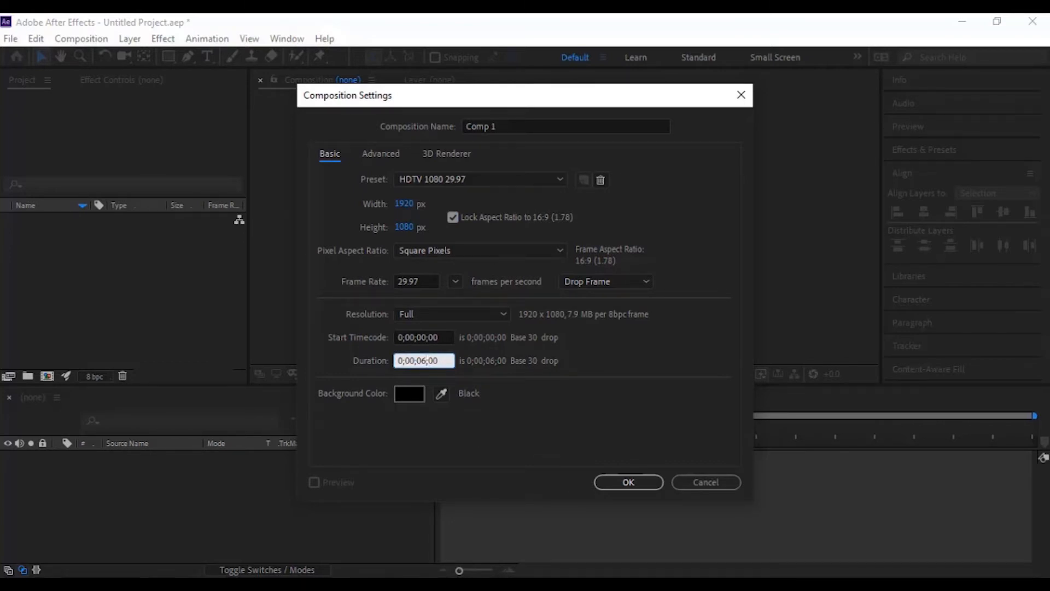
text(6)
click(640, 484)
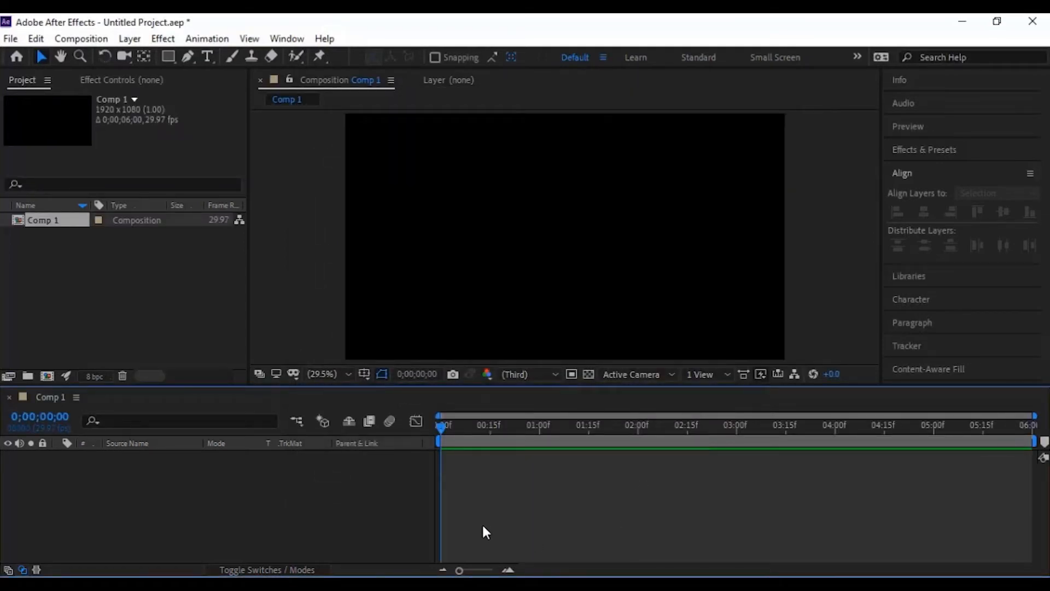
Add a cyan solid layer at the composition's full size
right_click(121, 499)
mouse_move(223, 344)
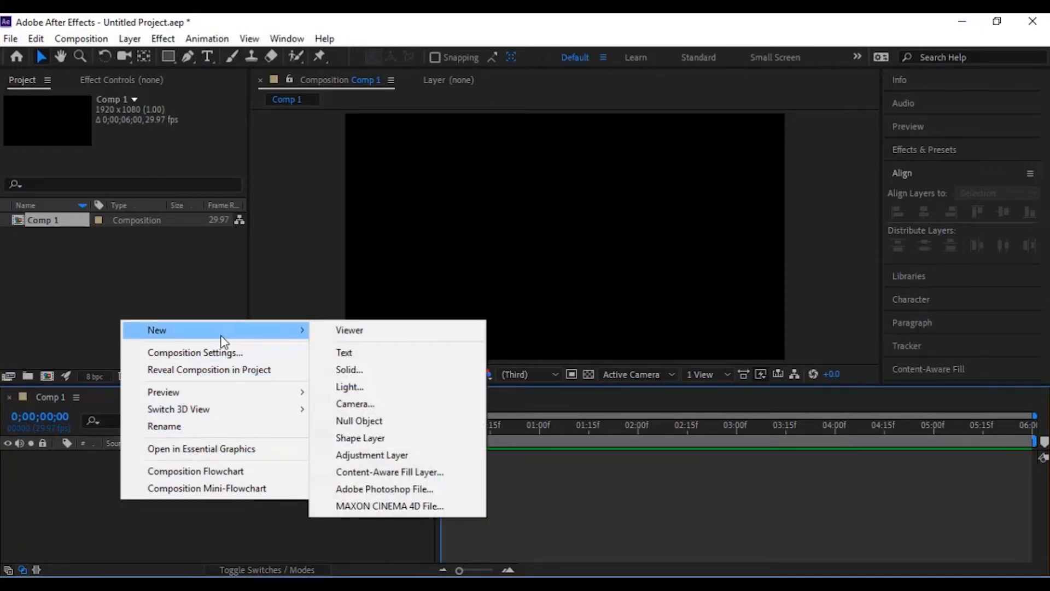
click(349, 370)
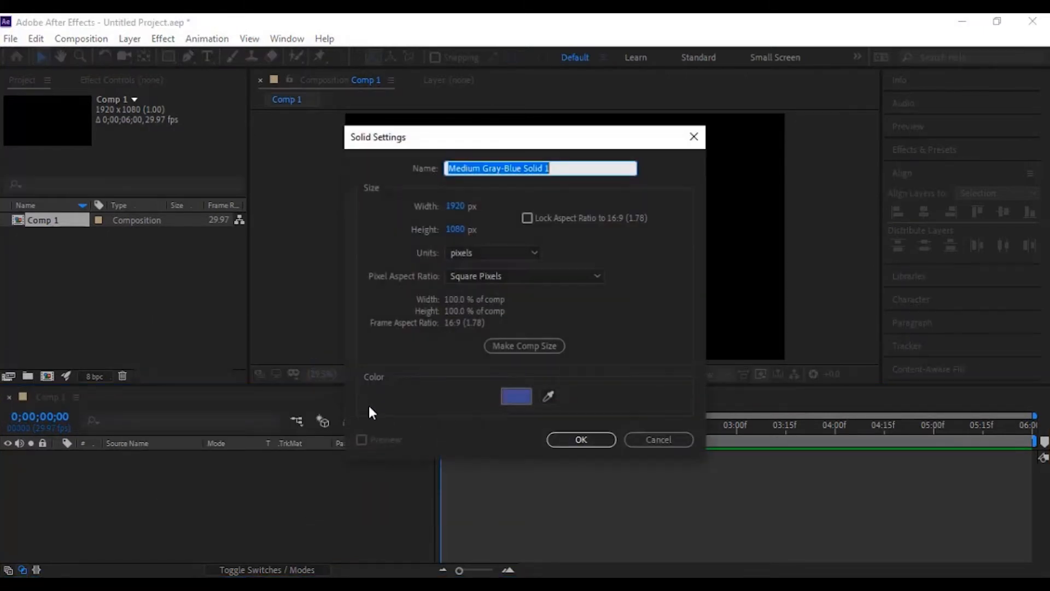
click(522, 399)
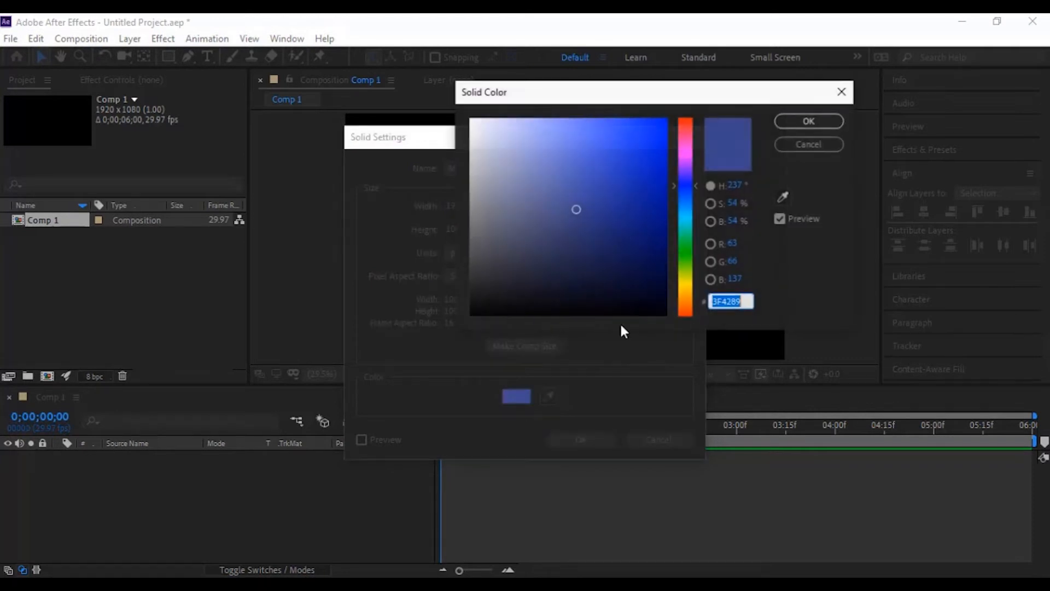
click(687, 220)
click(657, 152)
click(781, 121)
click(601, 439)
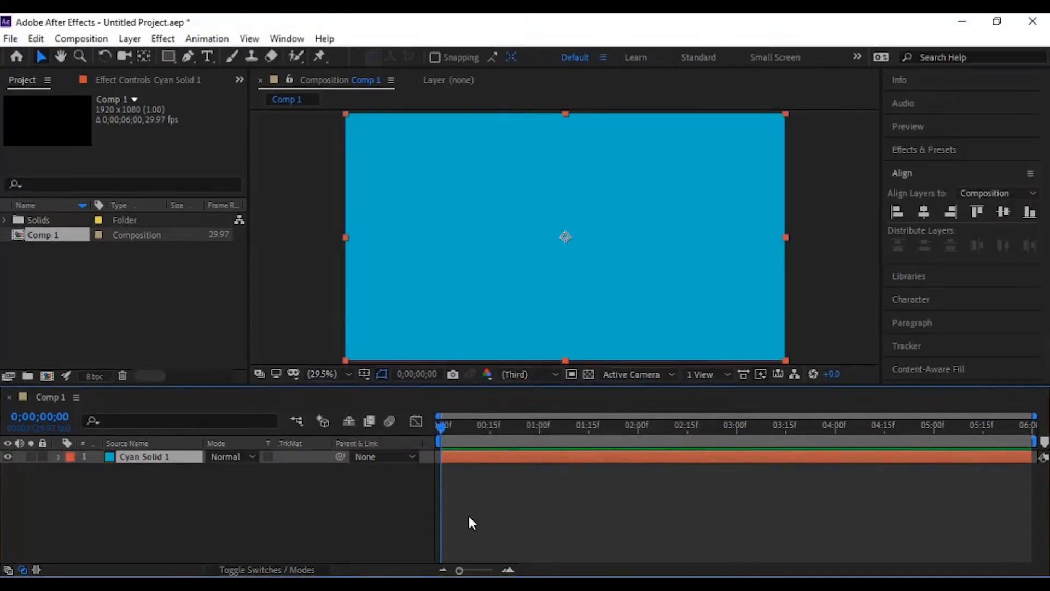
click(359, 502)
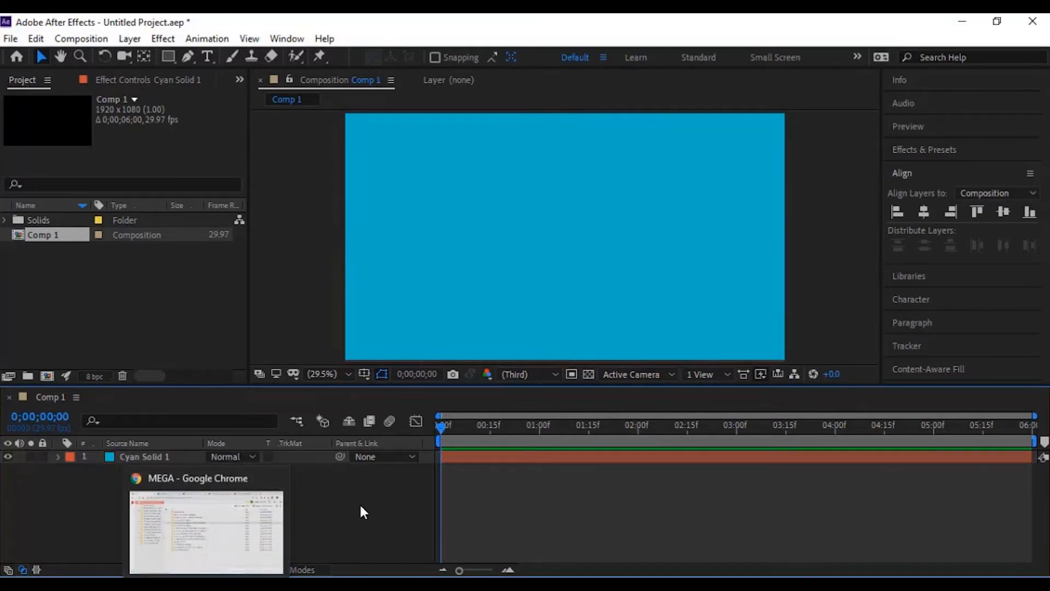
Expand the Transform properties of the cyan solid and add a Position keyframe at 0;00;00;00
click(156, 456)
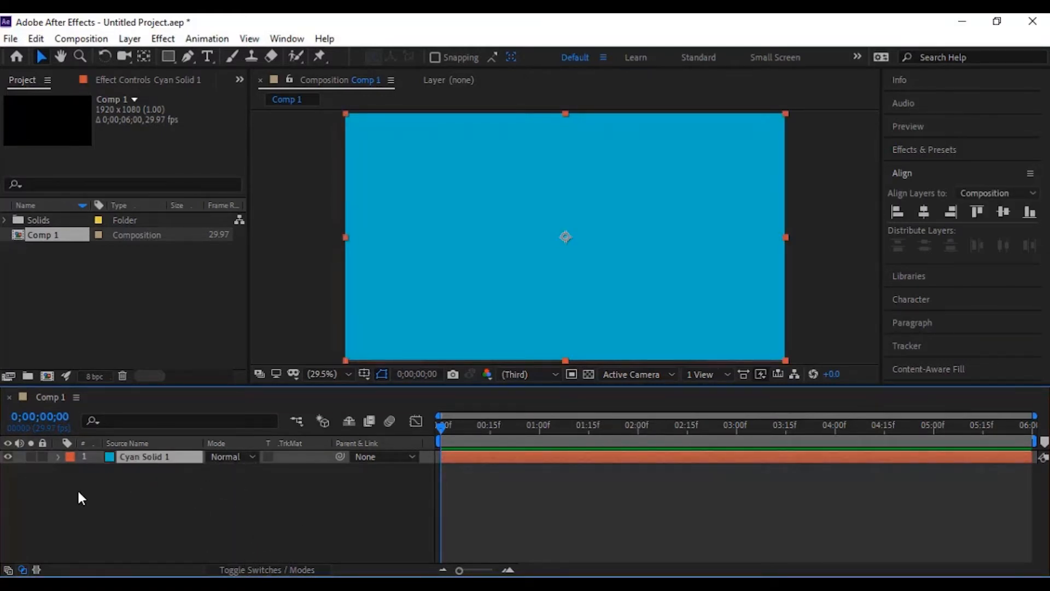
click(58, 456)
click(57, 457)
click(71, 471)
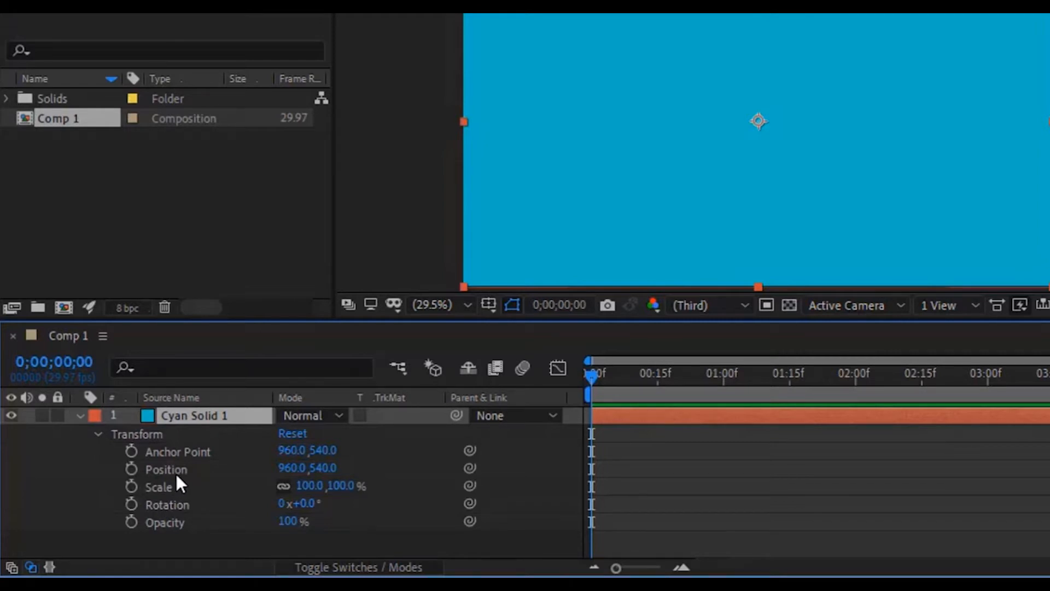
click(130, 470)
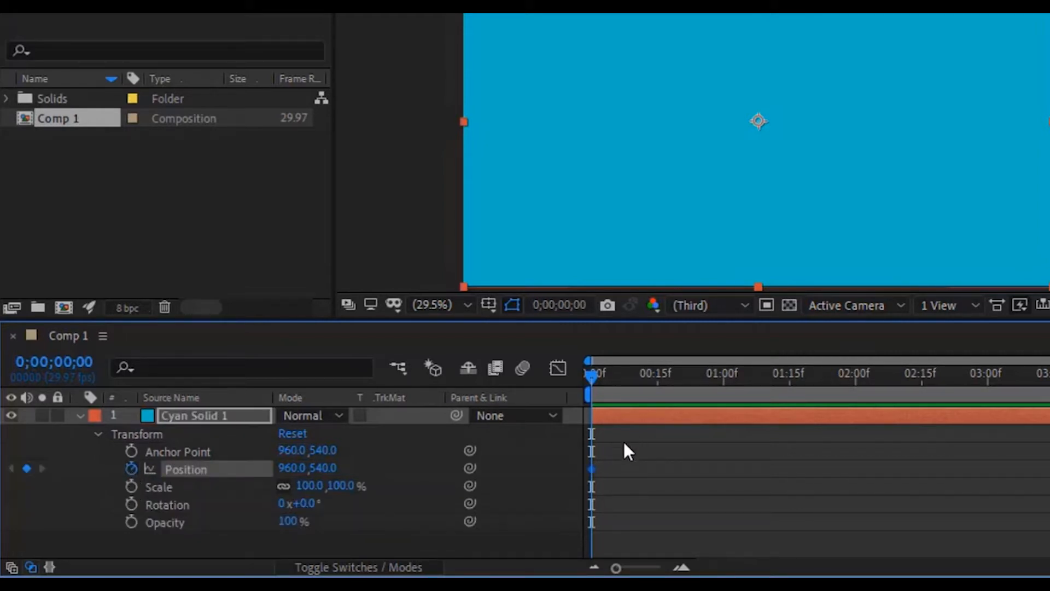
Add a second Position keyframe to the cyan solid at 0;00;02;15 with the X value at -965
drag(592, 375, 921, 376)
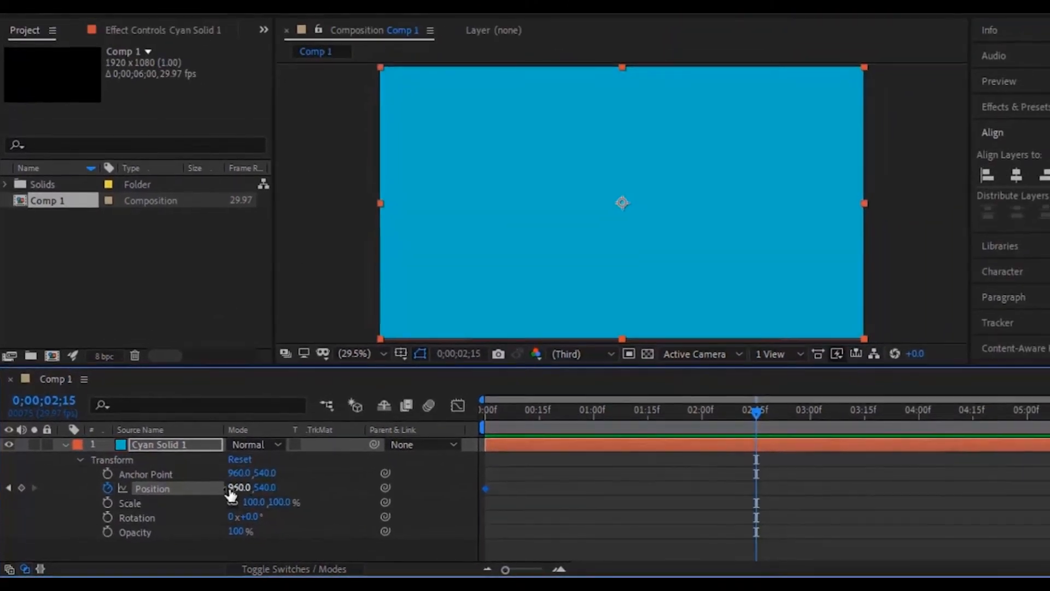
drag(236, 494, 2, 499)
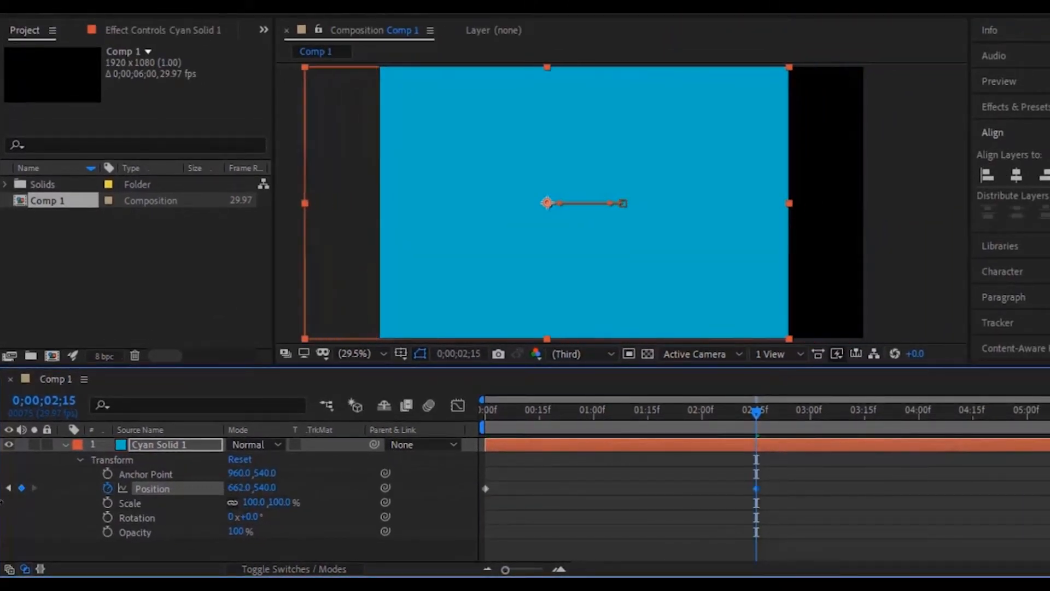
drag(232, 493, 11, 495)
drag(240, 489, 33, 514)
drag(239, 492, 182, 495)
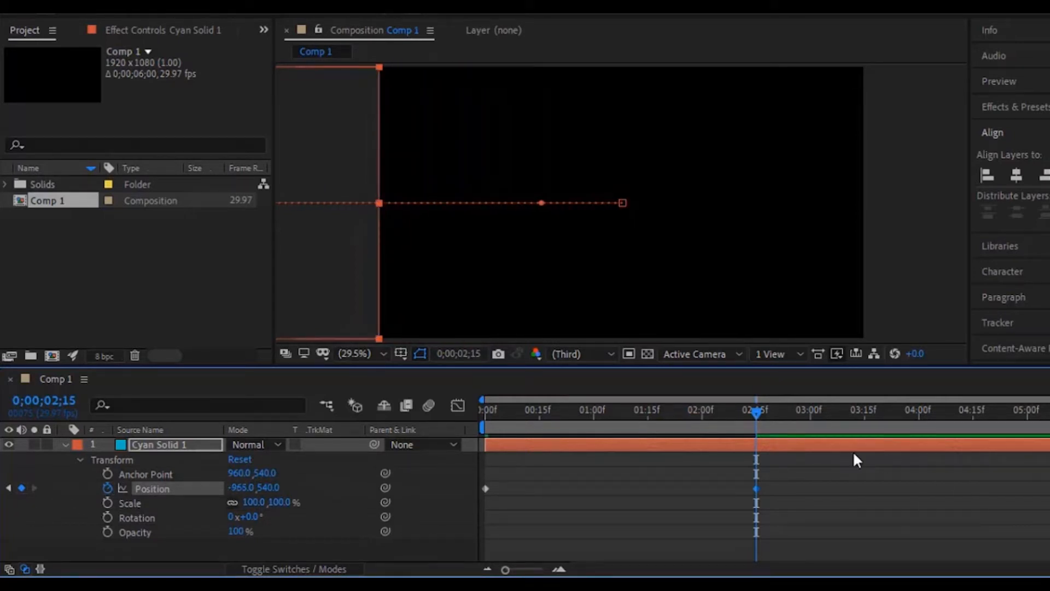
Play back the cyan solid's horizontal movement from the start of the composition
key(Home)
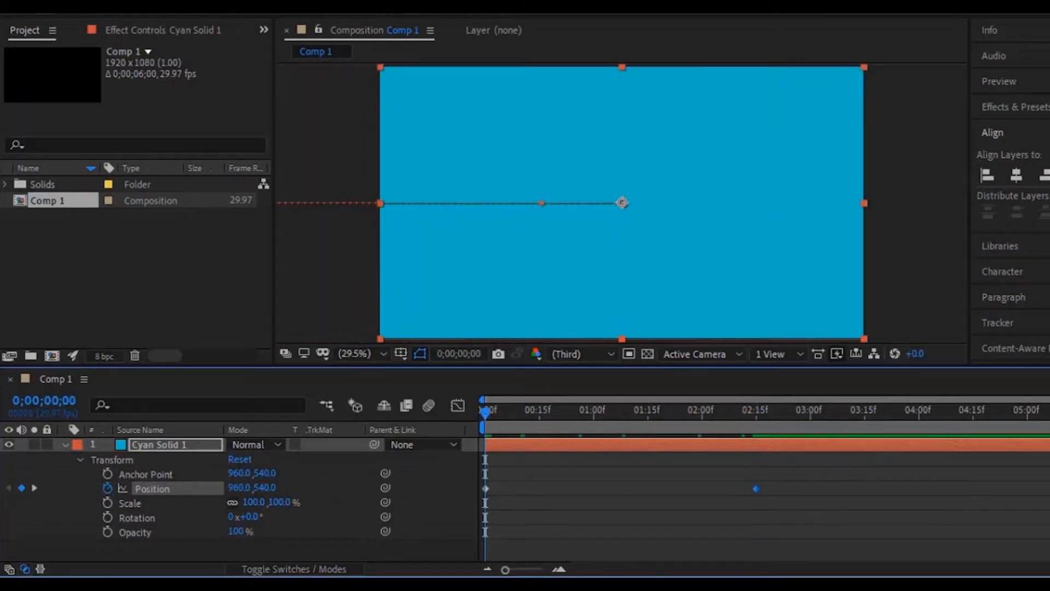
key(space)
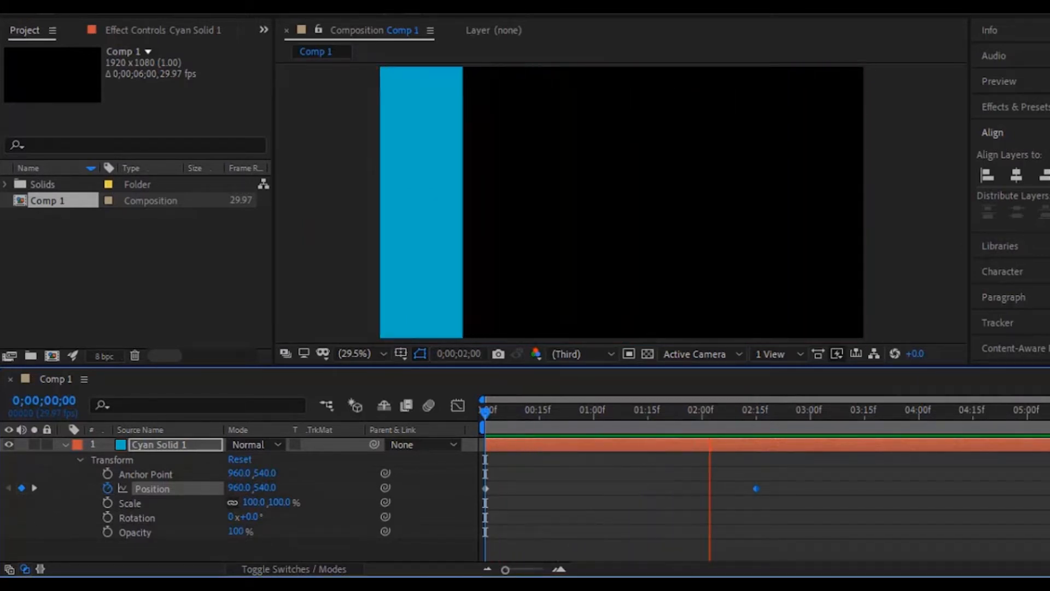
key(space)
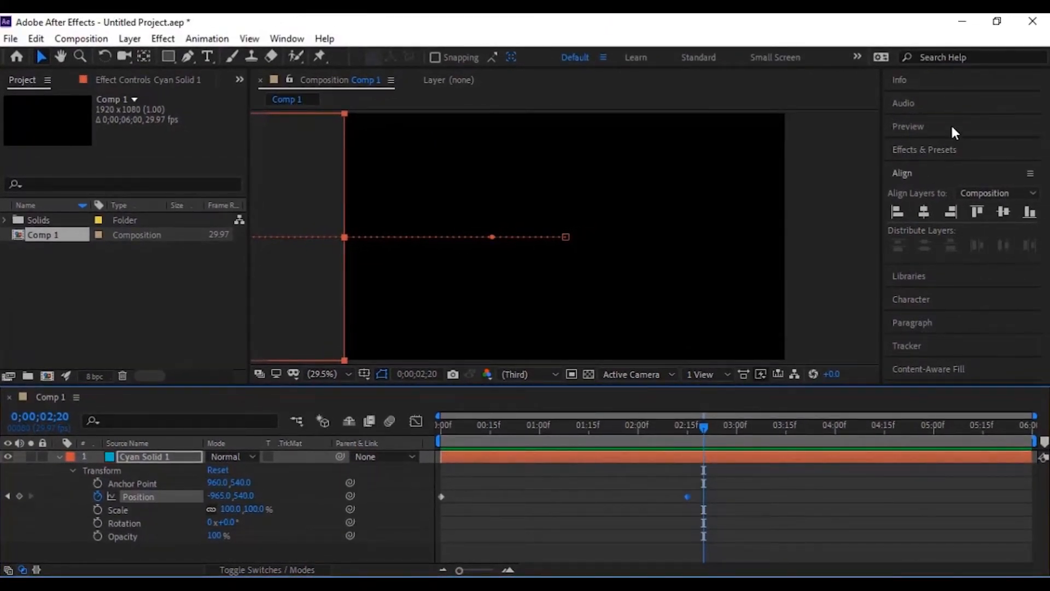
Look at the Preview playback controls and replay the animation from 0;00;00;00
click(914, 129)
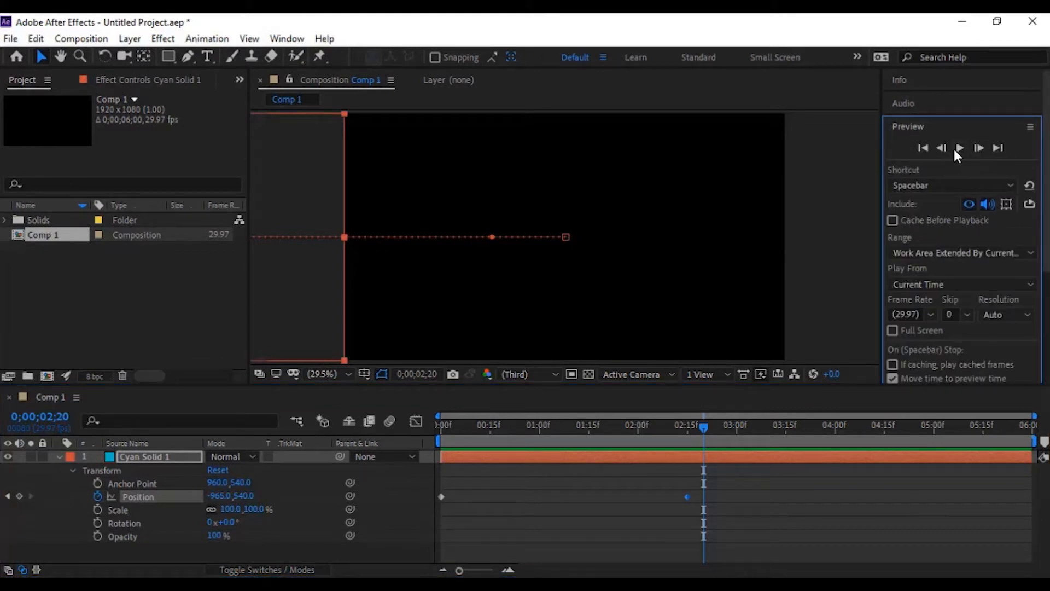
click(923, 127)
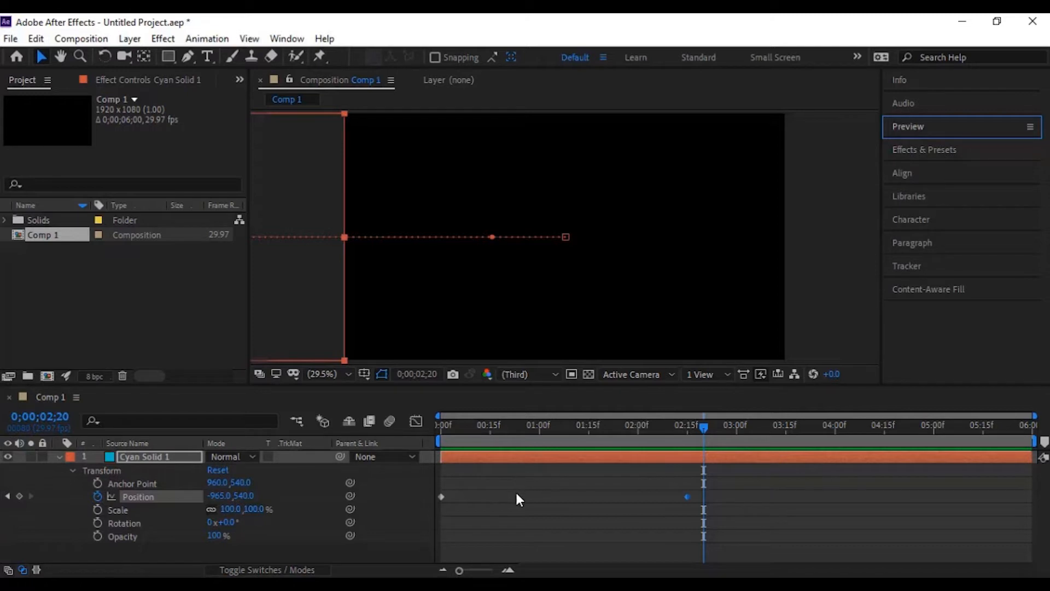
drag(703, 427, 372, 430)
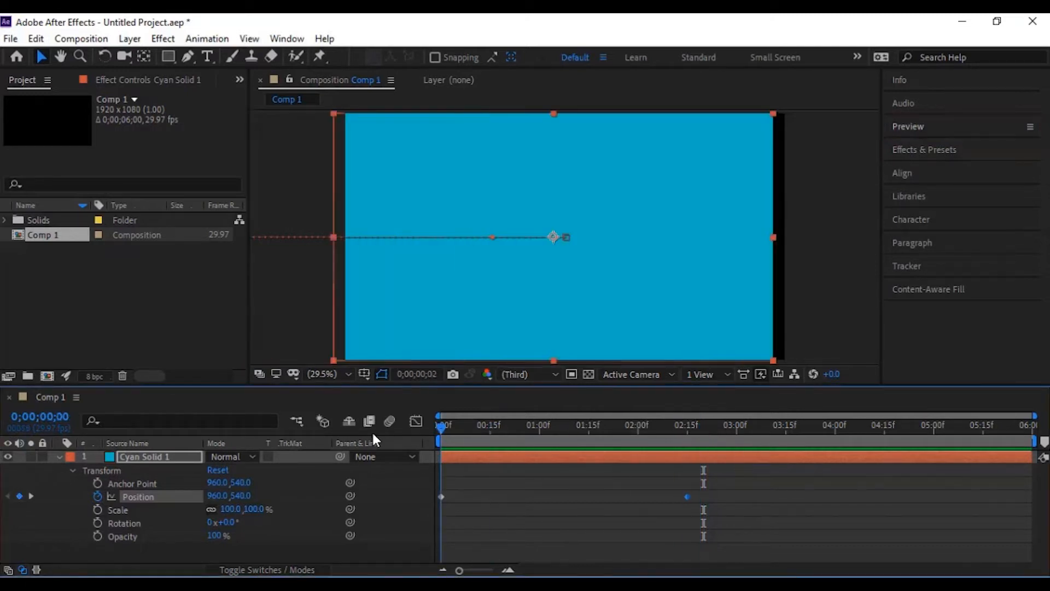
key(space)
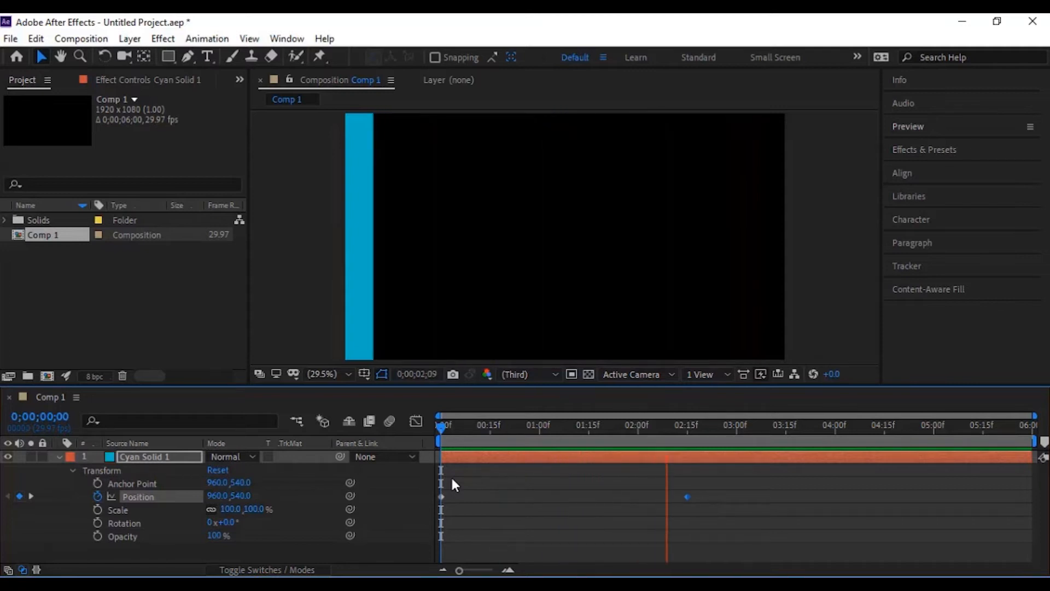
key(space)
drag(737, 484, 383, 496)
key(Delete)
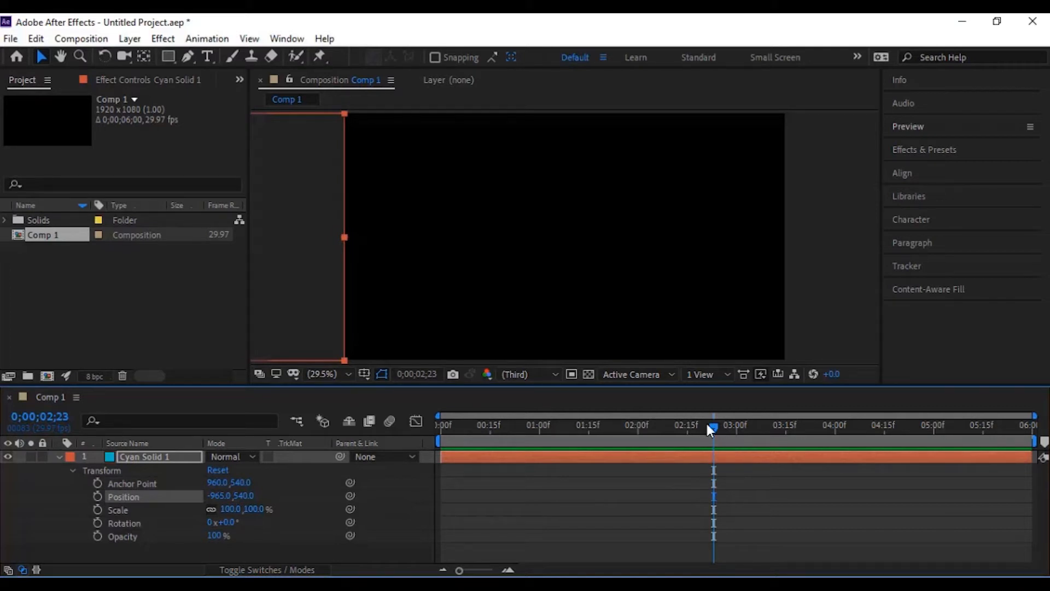
key(ctrl+z)
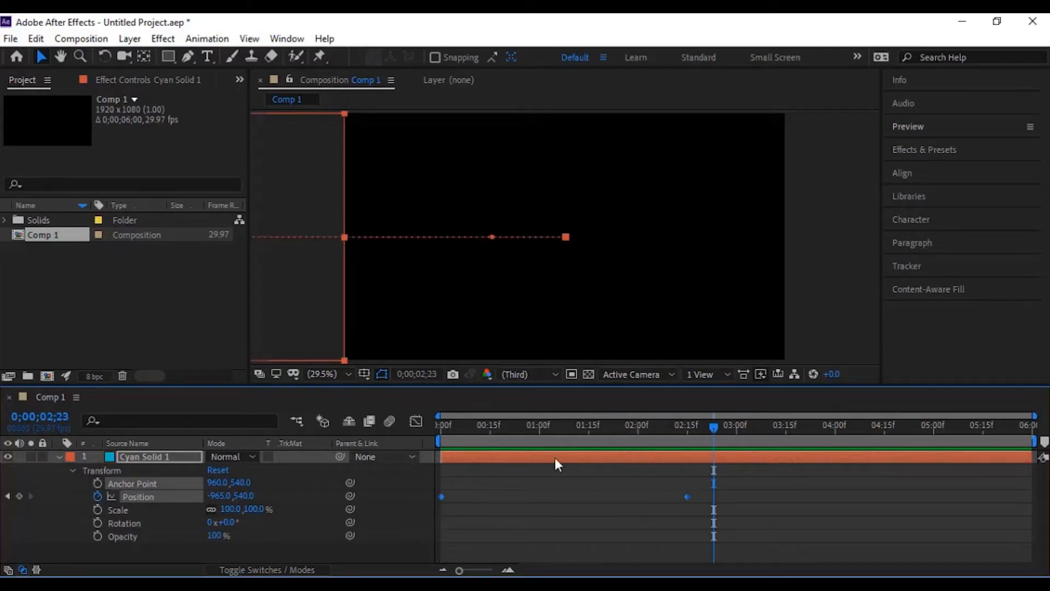
Return to 0;00;00;00 and delete both Position keyframes of the cyan solid
drag(711, 429, 405, 432)
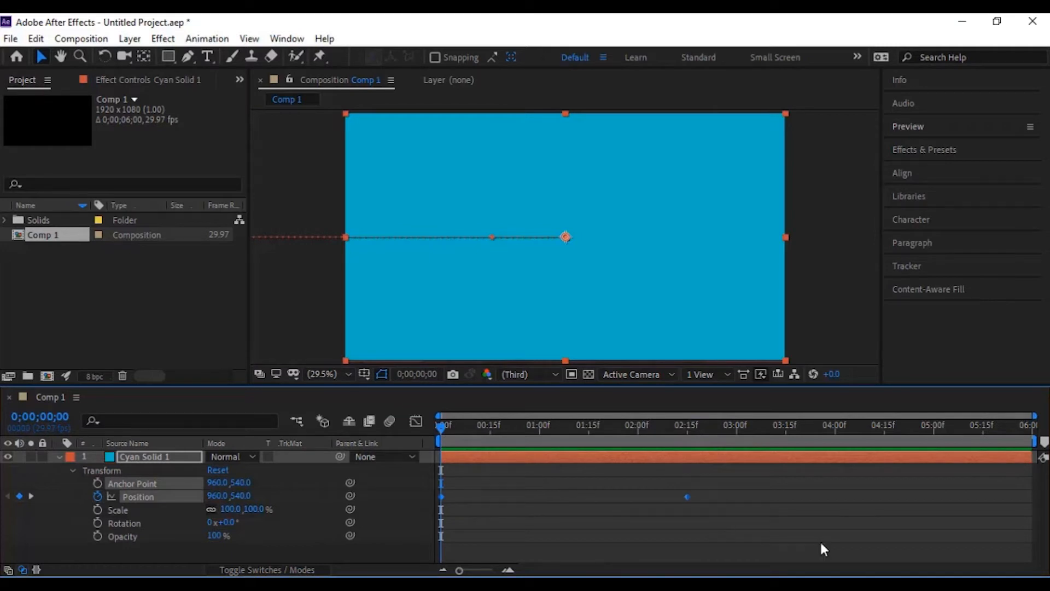
drag(725, 487, 398, 515)
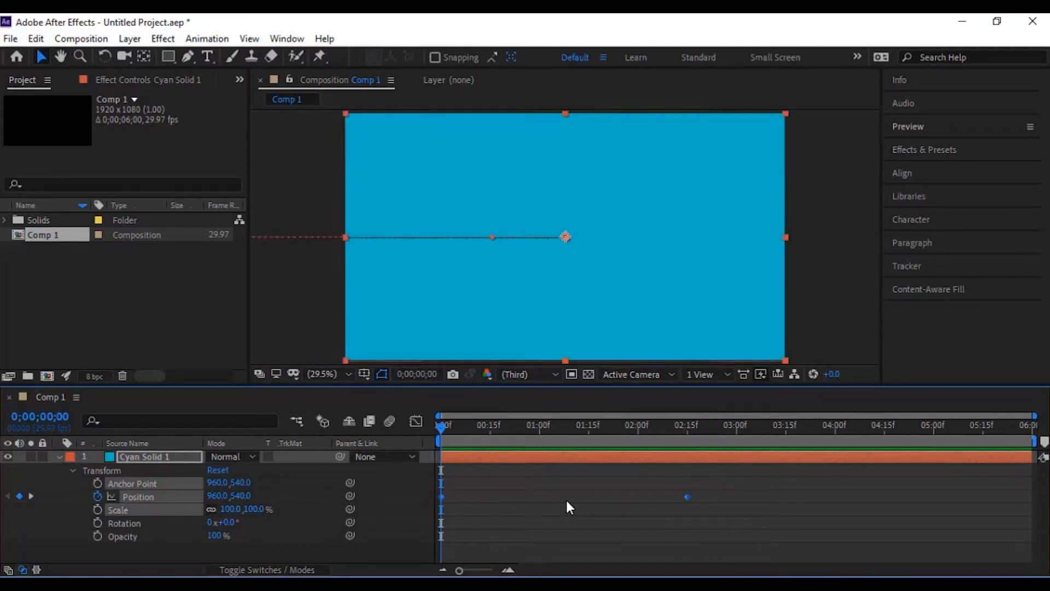
key(Delete)
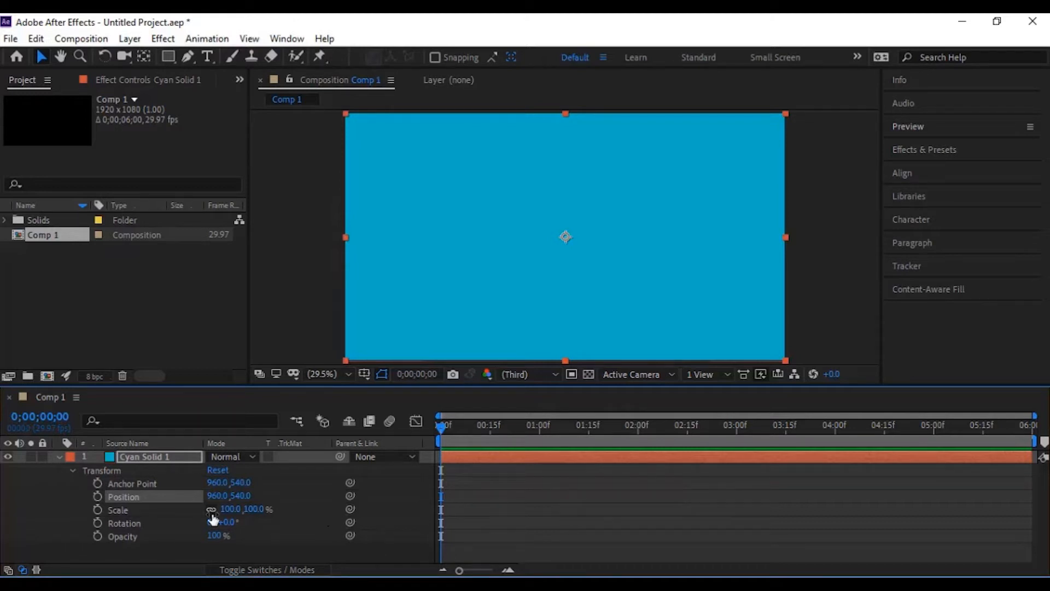
Add a Position keyframe at 0;00;00;00, try a Y value of 1637, and undo that vertical shift
click(97, 496)
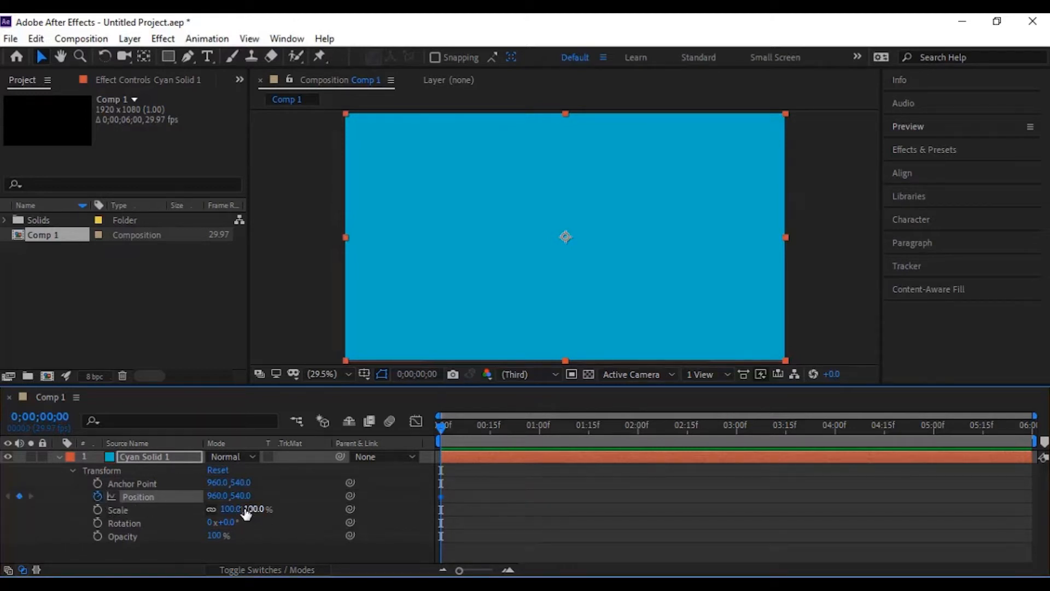
drag(240, 500, 963, 517)
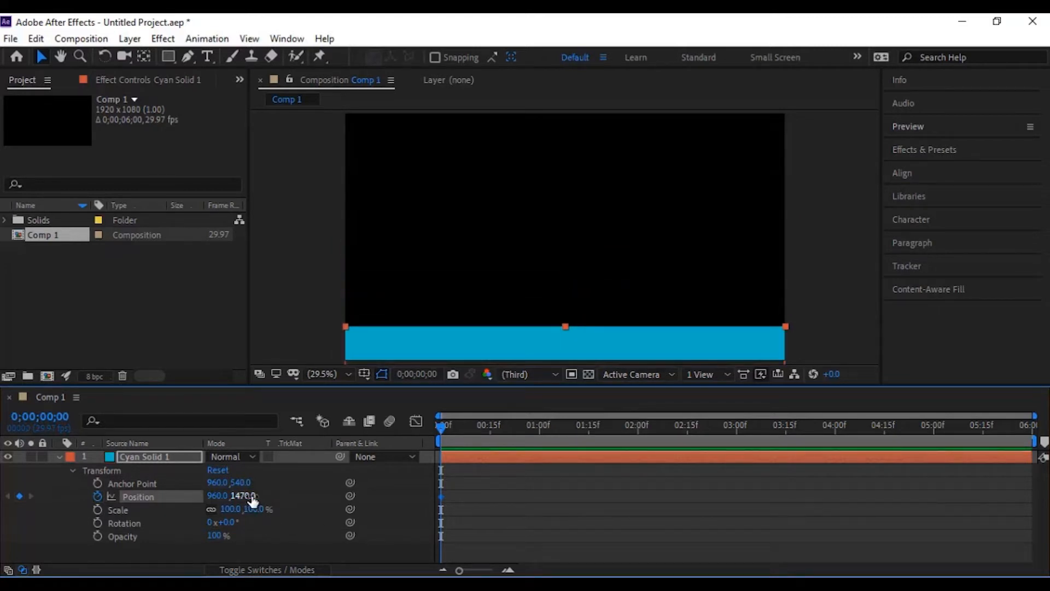
drag(247, 499, 345, 503)
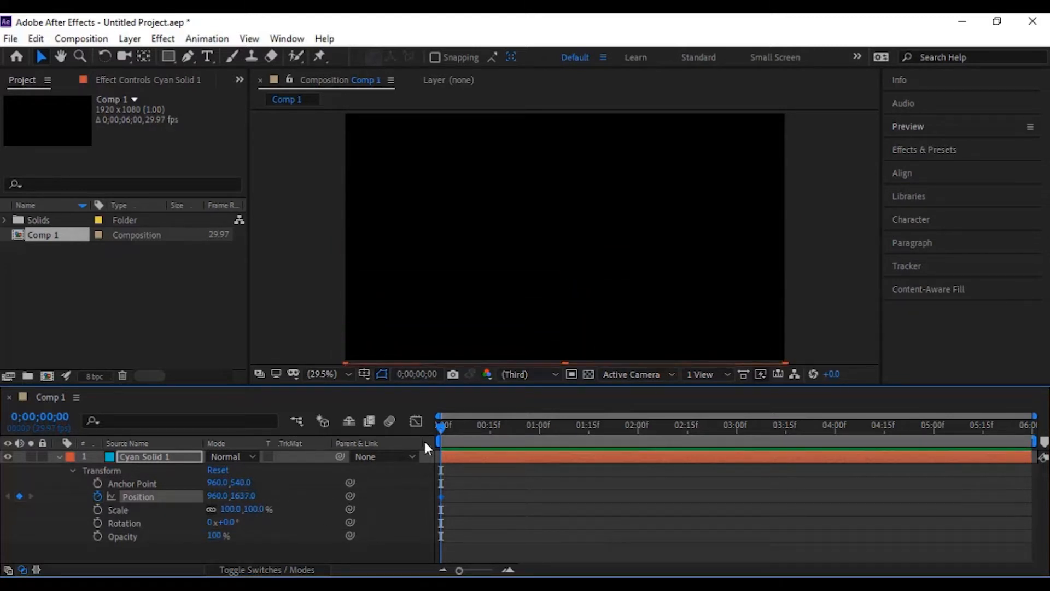
key(ctrl+z)
key(ctrl+z)
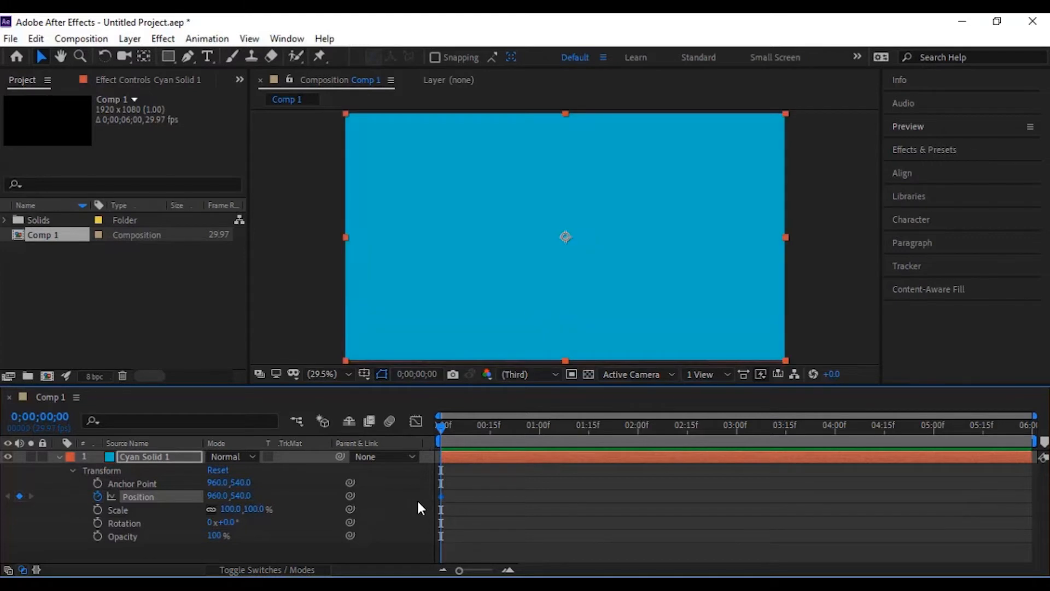
Create a Position keyframe at 0;00;04;00 that moves the cyan solid down to a Y value of 1755
drag(439, 428, 834, 448)
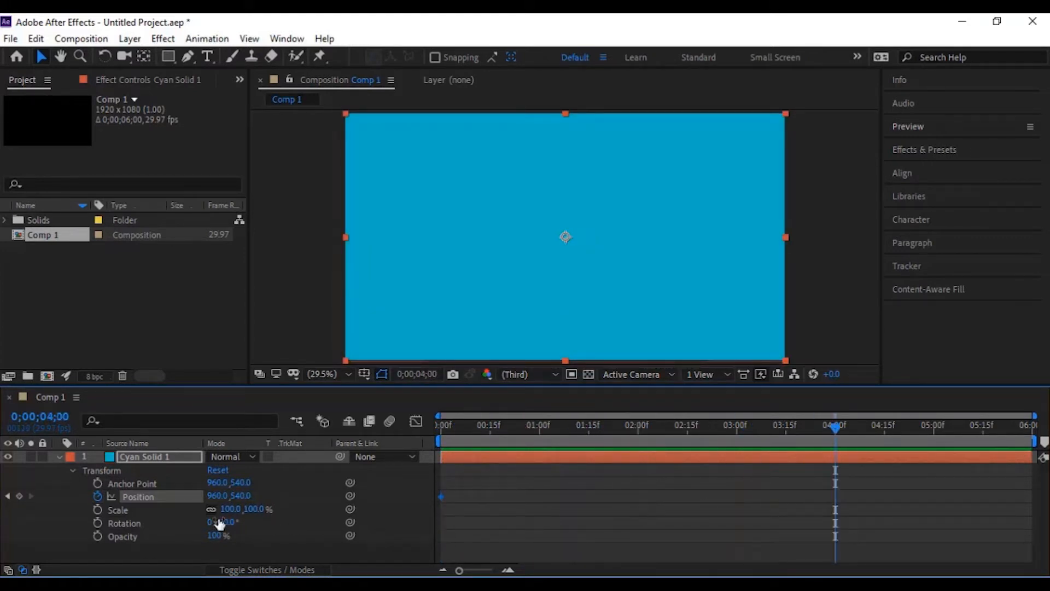
click(241, 496)
text(1011)
key(Return)
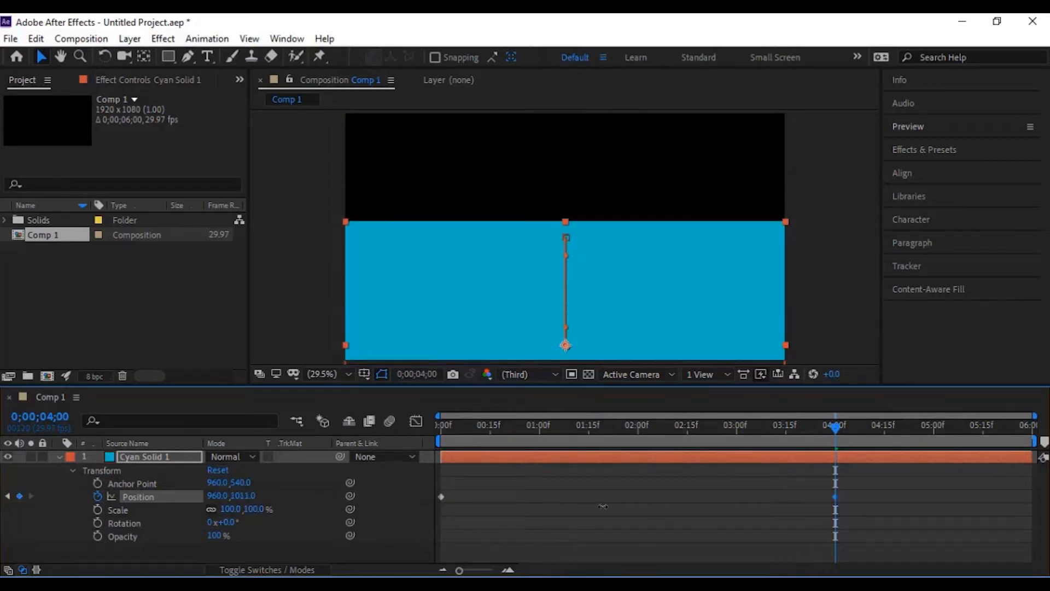
click(242, 496)
text(1758)
key(Return)
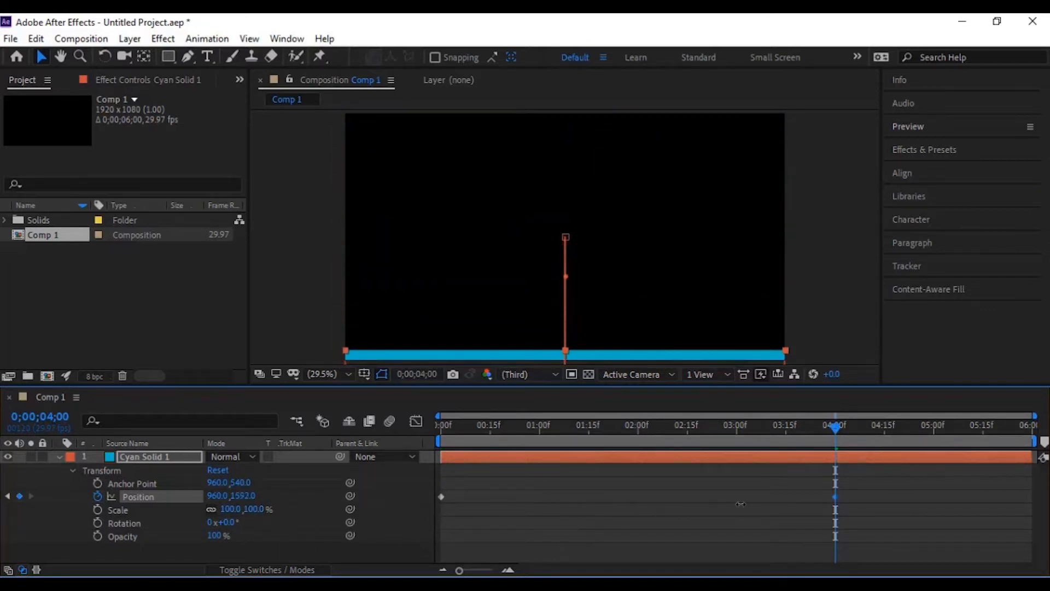
drag(832, 502, 826, 500)
Play back the cyan solid's downward movement from the start of the composition
key(Home)
key(space)
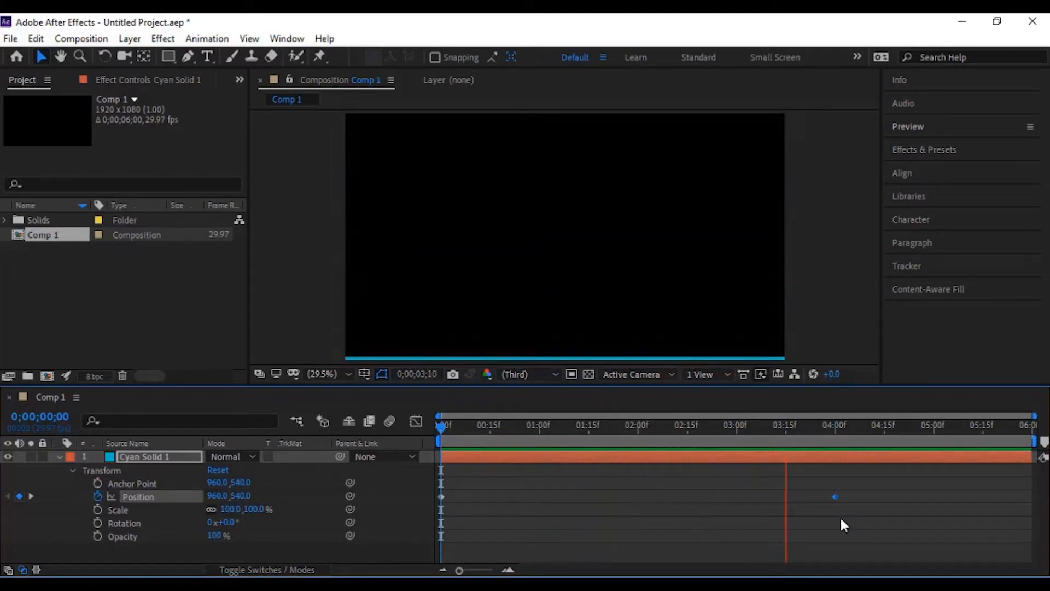
key(space)
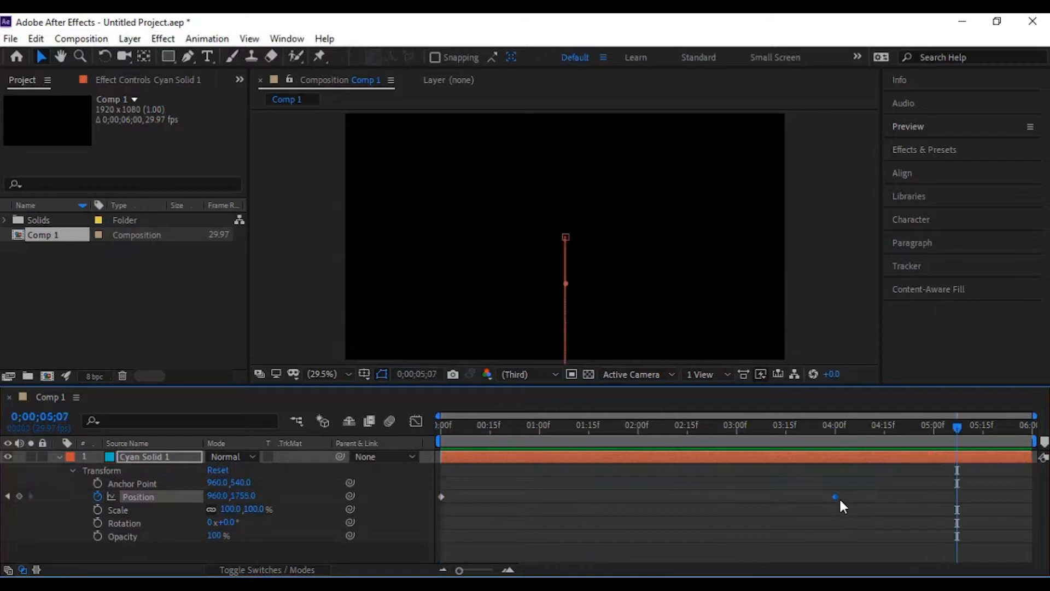
Shift the last Position keyframe to about 0;00;02;00 and replay the faster downward movement from the start
drag(836, 497, 635, 496)
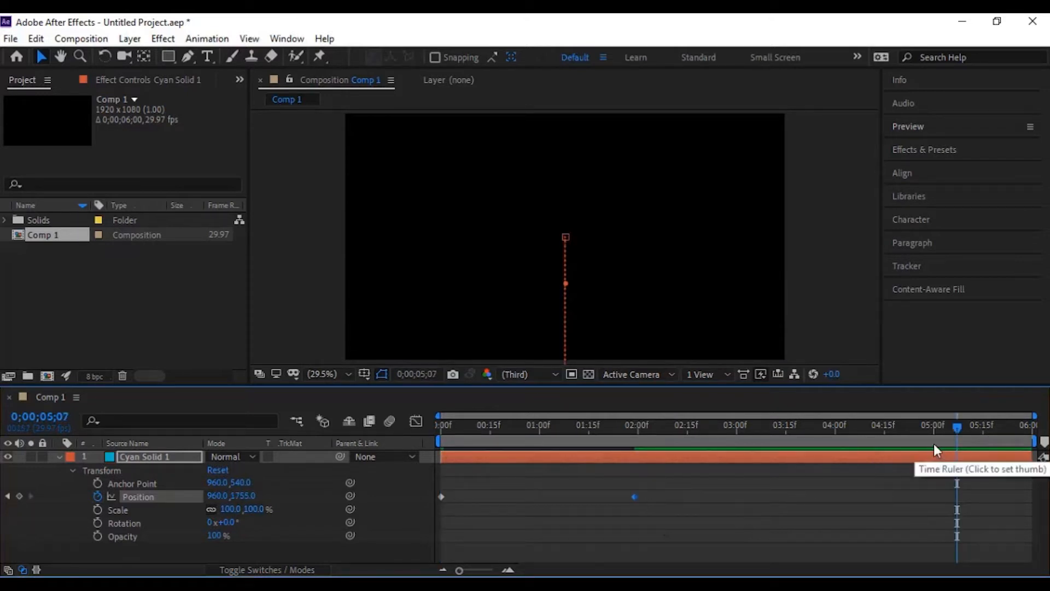
key(Home)
key(space)
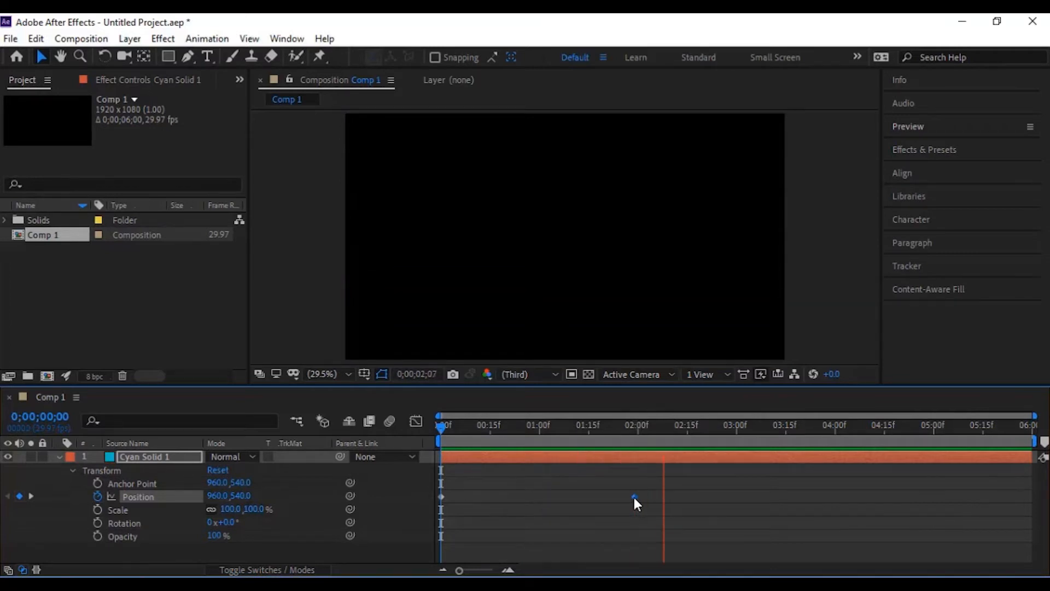
key(space)
Go back to the first frame and remove the cyan solid's two vertical-movement Position keyframes
drag(651, 490, 413, 501)
drag(795, 431, 441, 482)
drag(661, 495, 377, 503)
key(Delete)
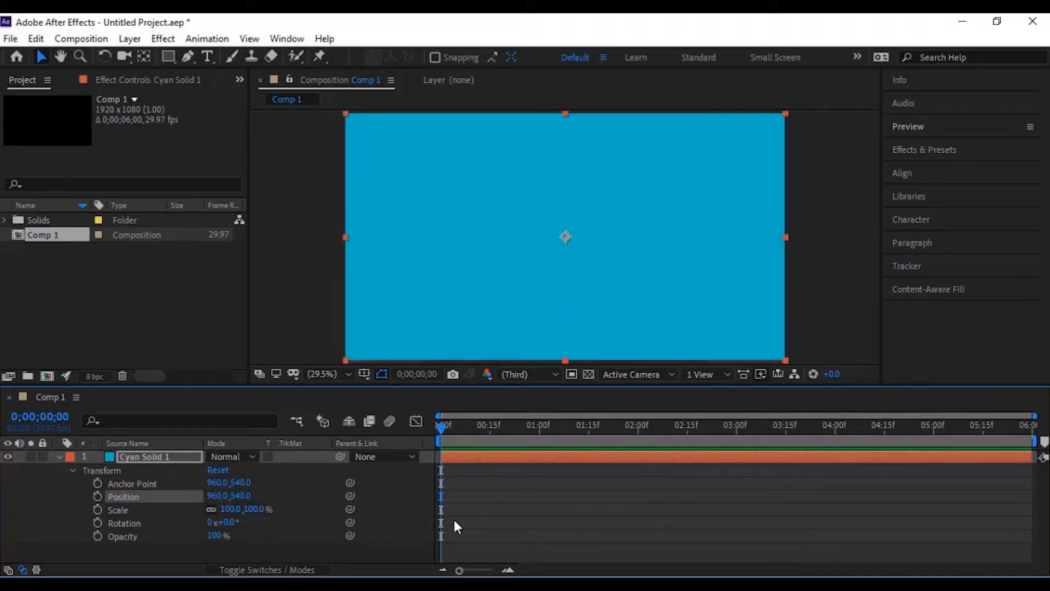
Collapse the cyan solid's properties, duplicate the layer and recolour the copy as a new magenta solid
click(59, 456)
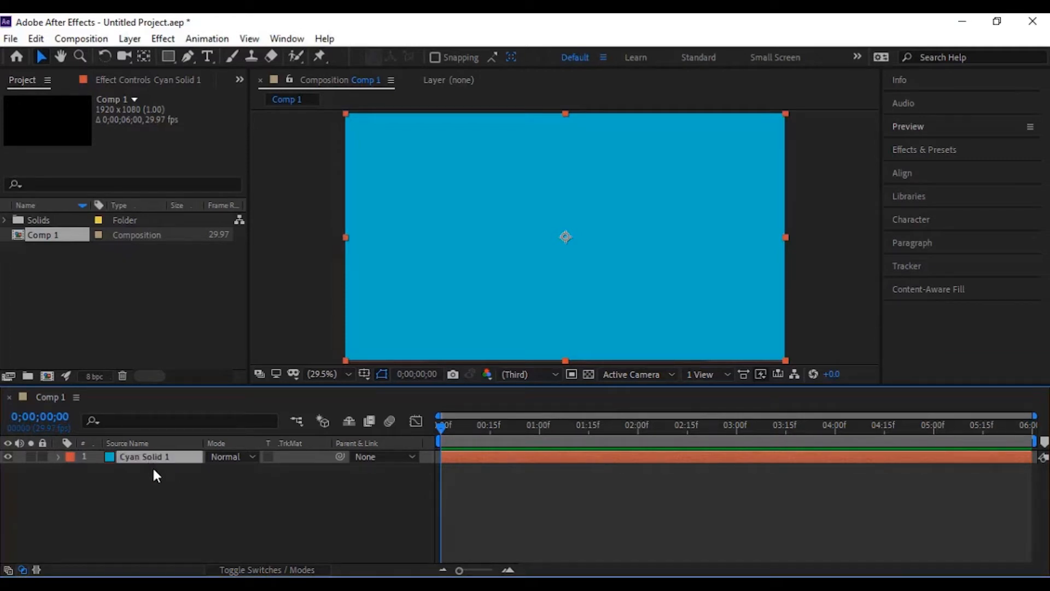
key(ctrl+d)
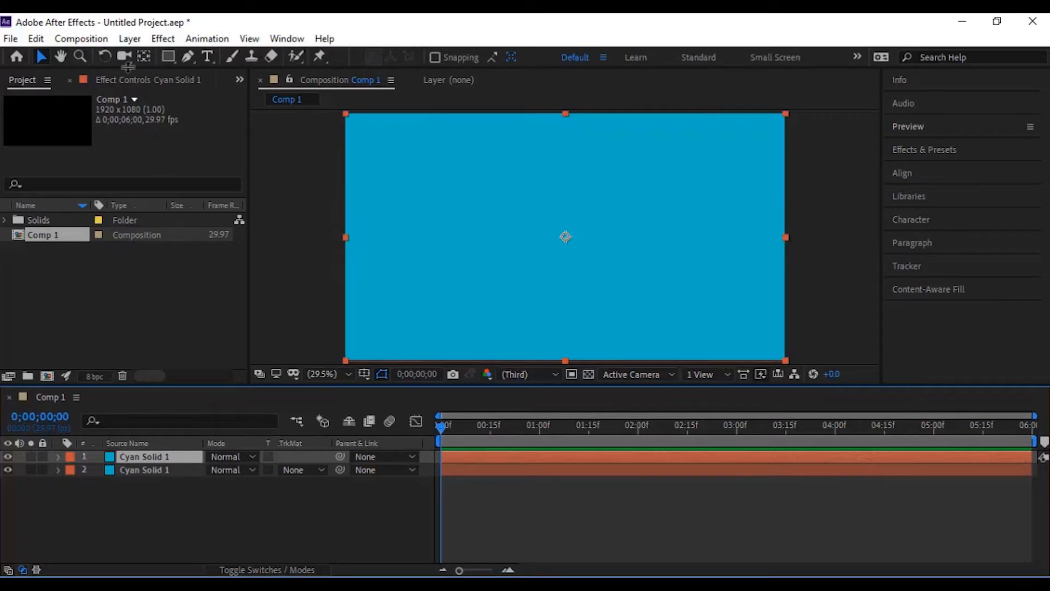
click(130, 39)
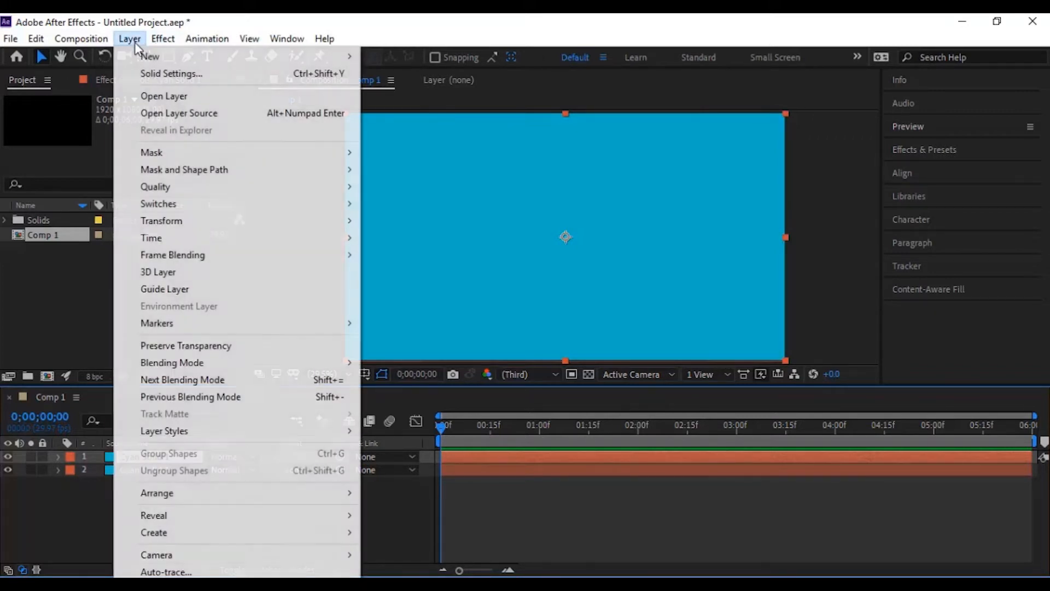
click(164, 73)
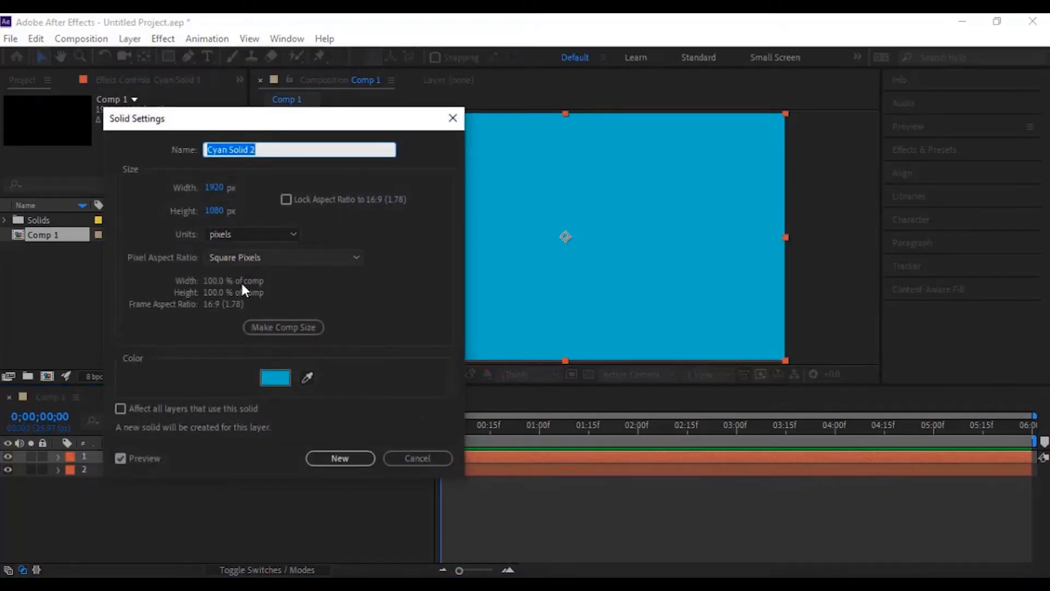
click(275, 377)
click(685, 146)
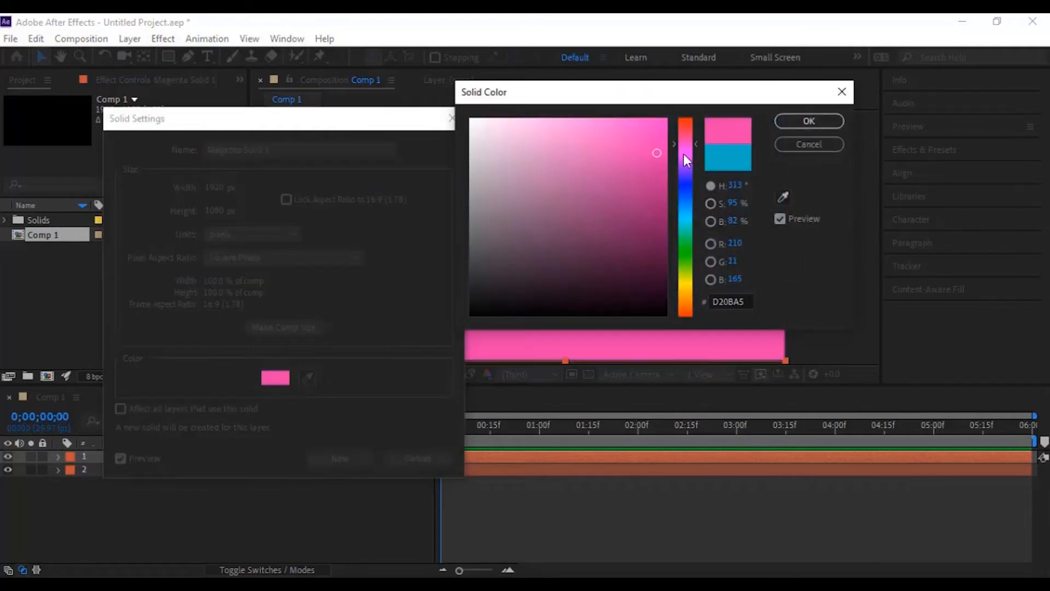
click(810, 121)
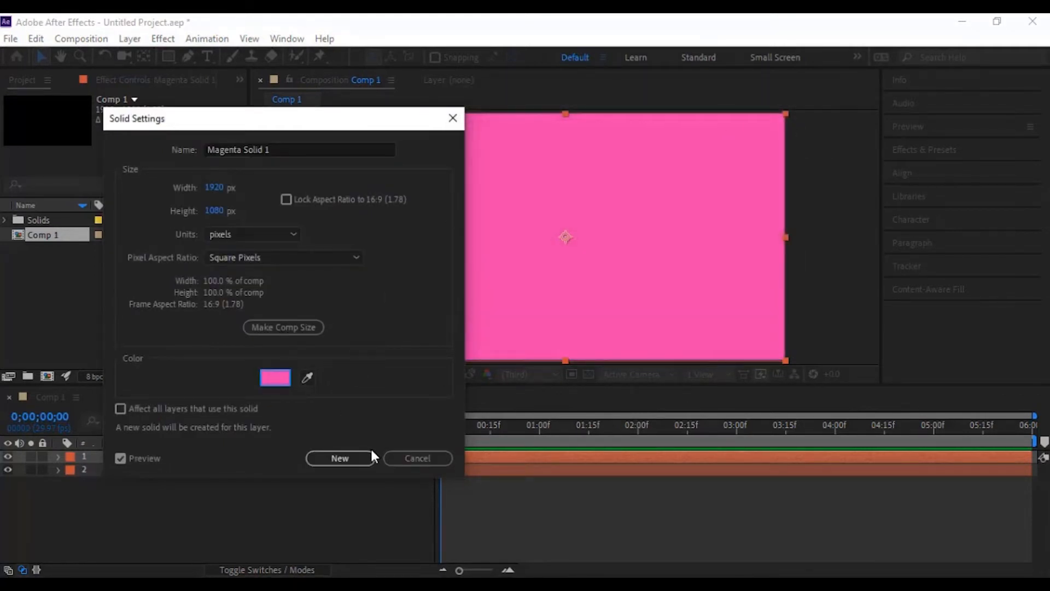
click(347, 458)
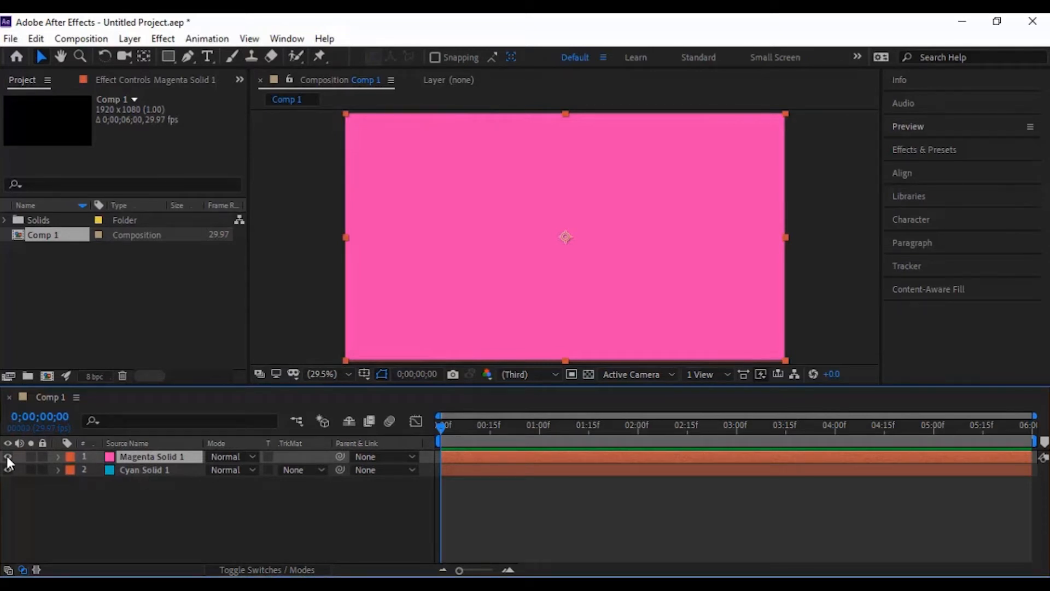
Hide the magenta solid layer and select the cyan solid layer
click(7, 455)
click(132, 472)
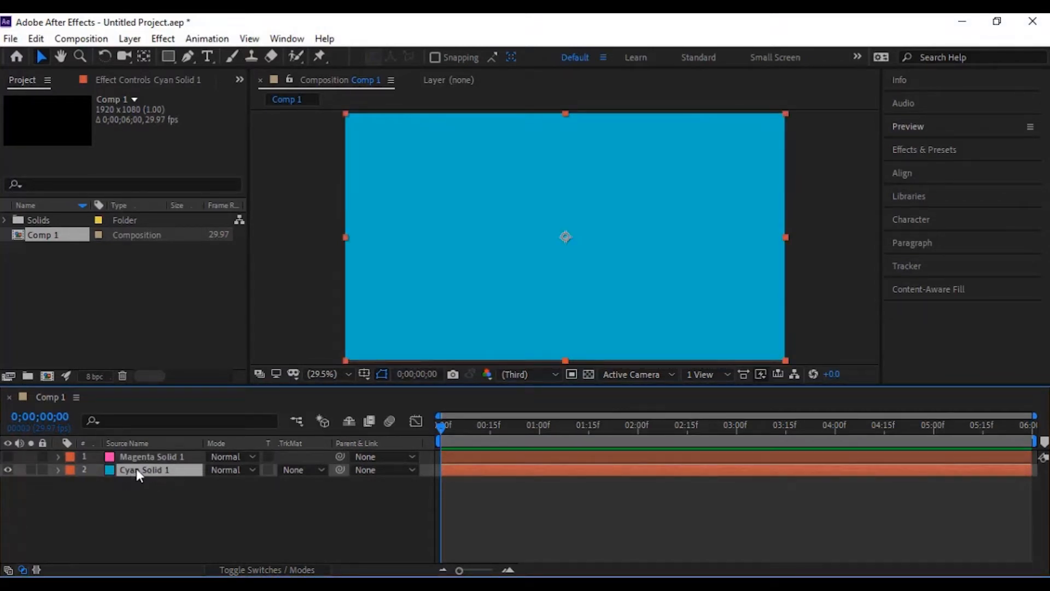
Show the magenta solid layer briefly and hide it again
click(145, 458)
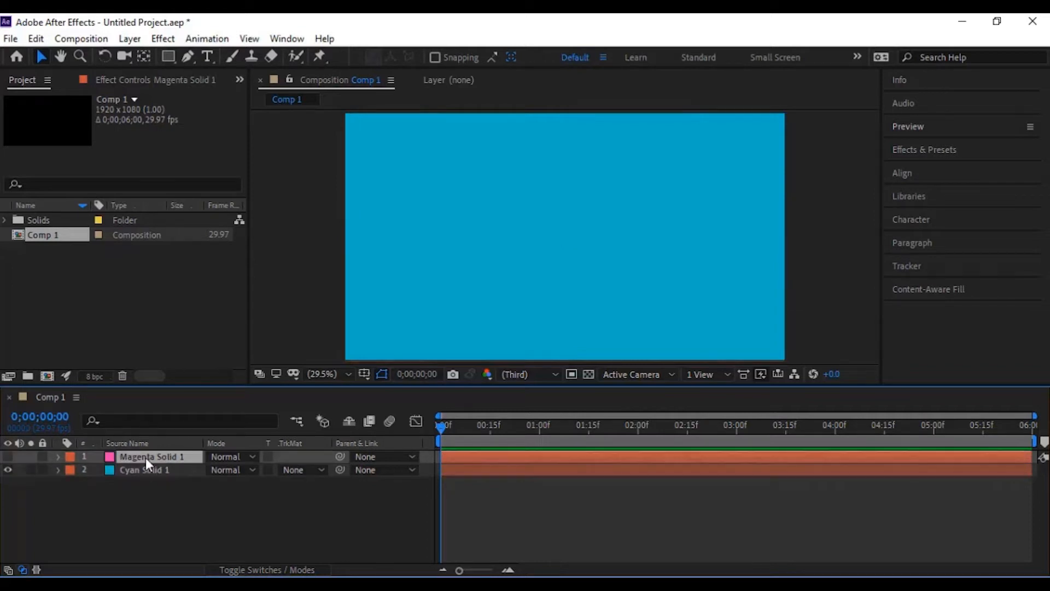
click(8, 456)
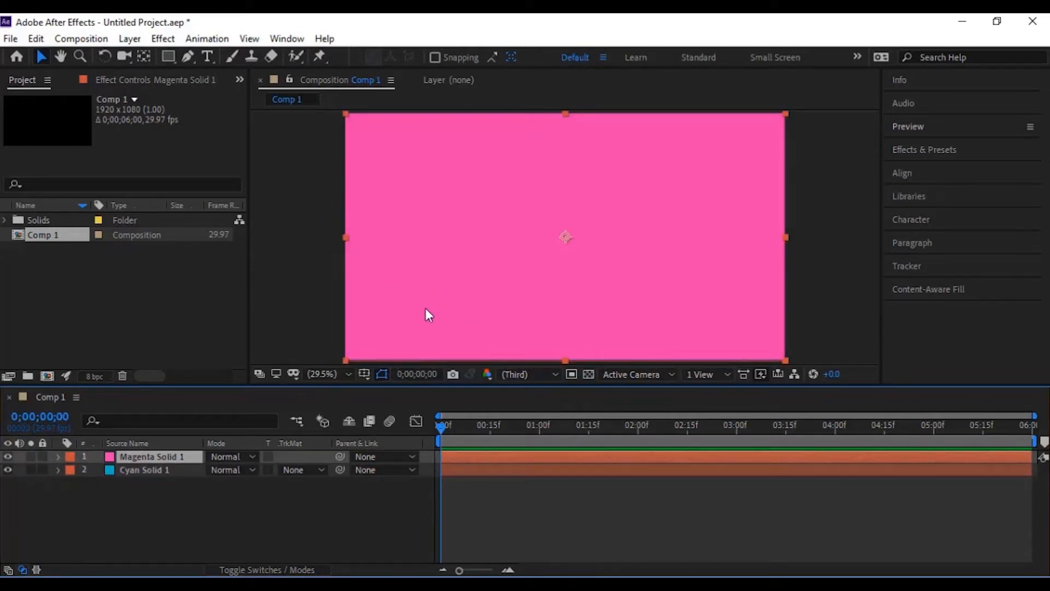
click(7, 456)
Try shifting the cyan solid left through its Position value, undo the move and collapse the layer
click(130, 470)
key(p)
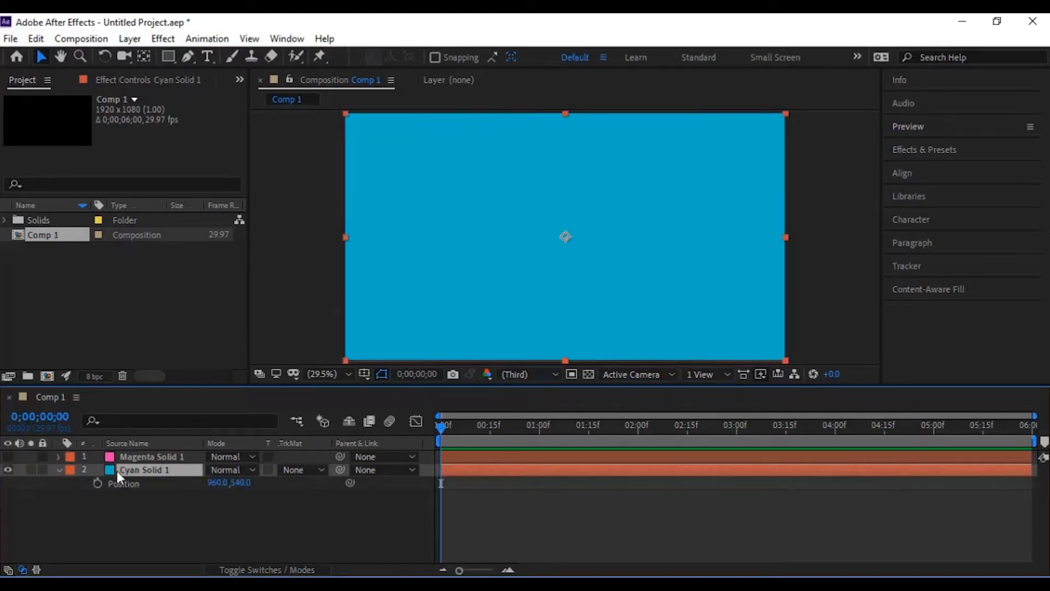
drag(232, 483, 53, 477)
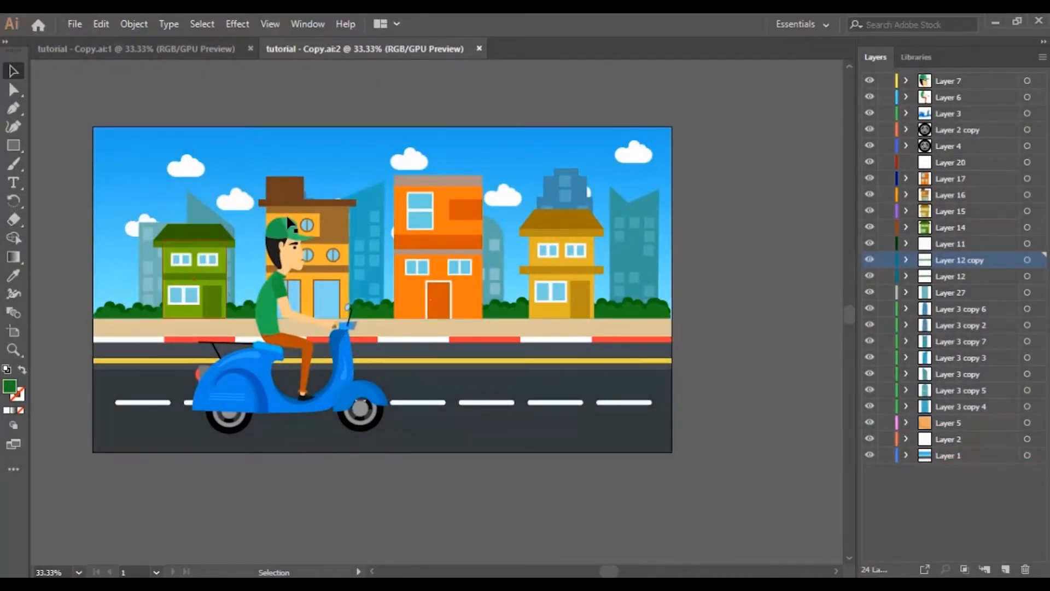
click(995, 23)
key(ctrl+z)
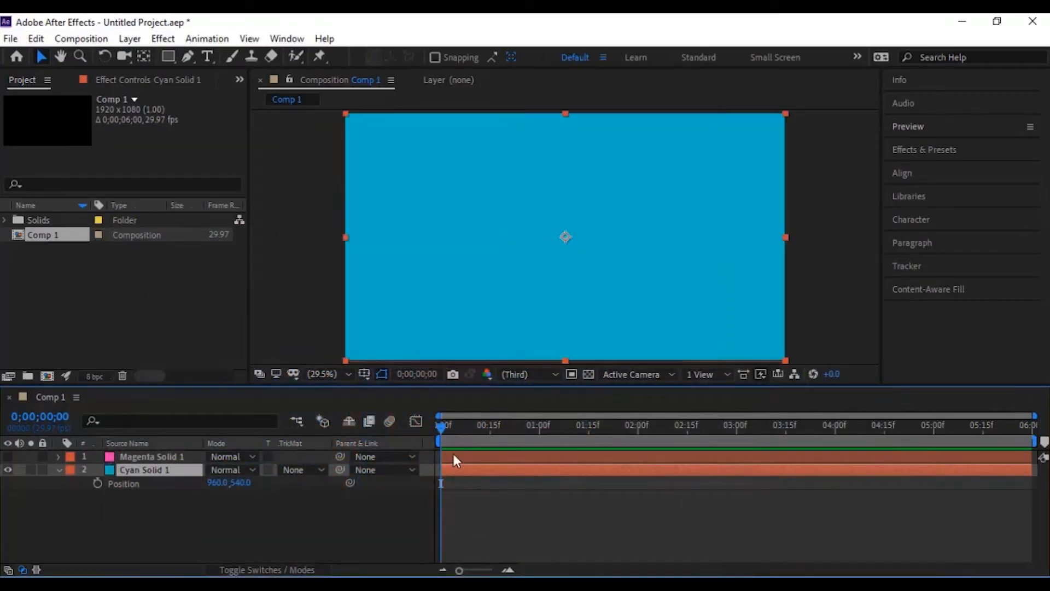
click(60, 469)
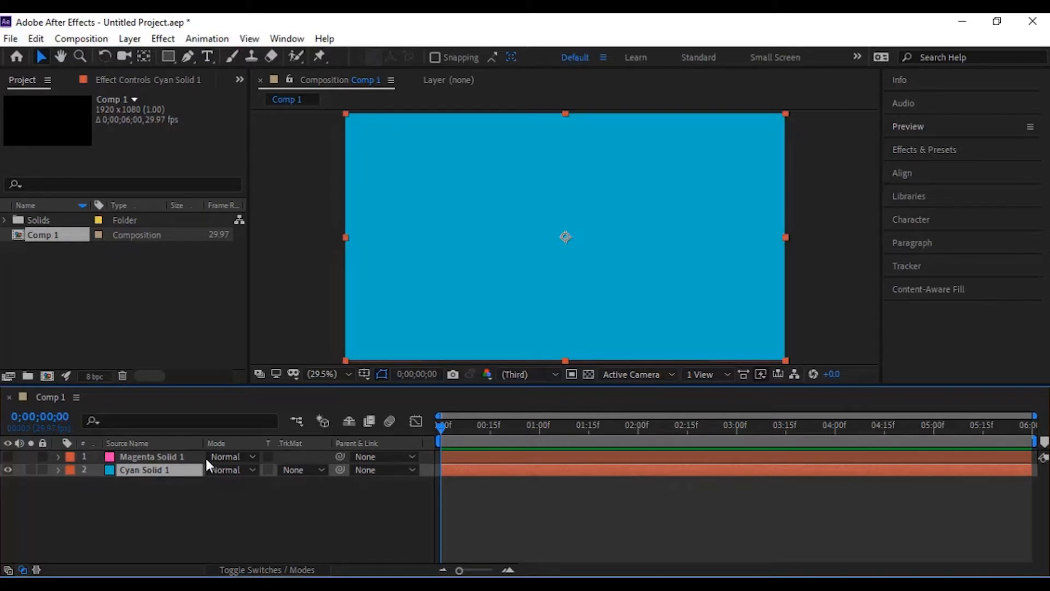
Show the magenta solid and set its Position X to 2876 so it sits just beyond the composition's right edge
click(7, 457)
click(130, 457)
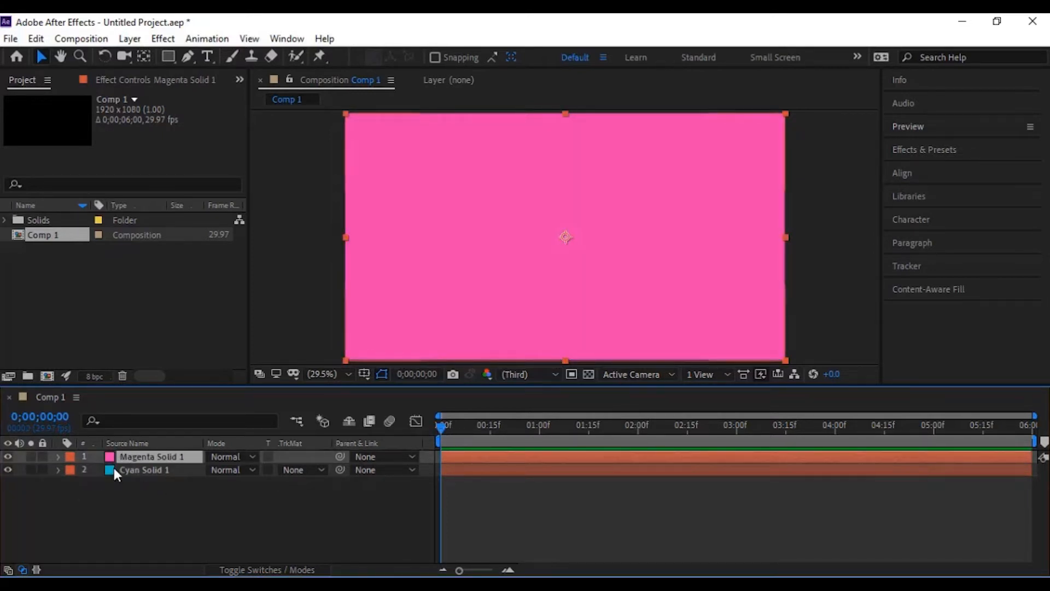
key(p)
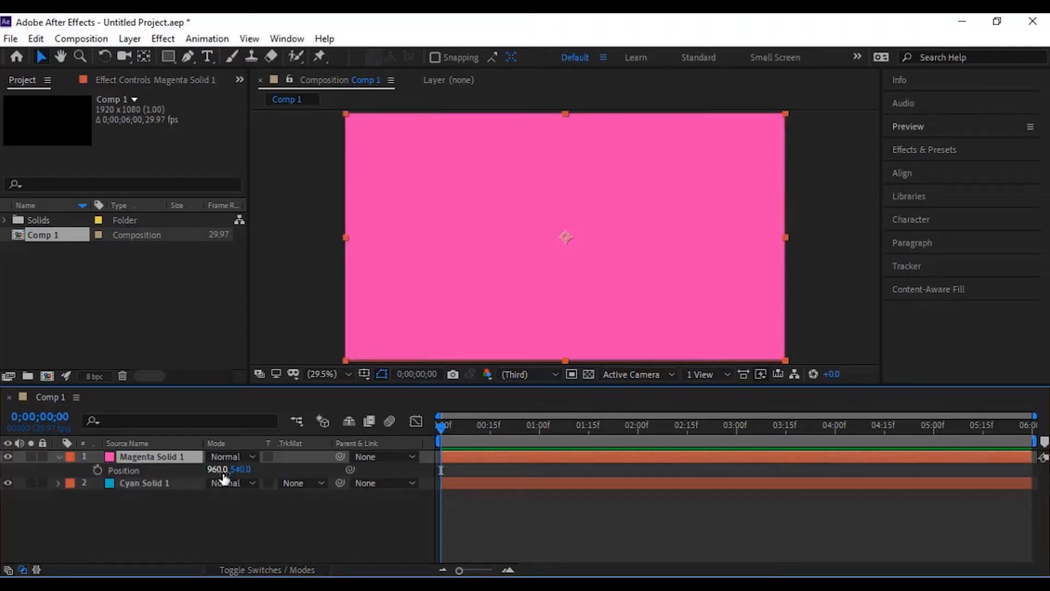
drag(218, 470, 629, 463)
drag(211, 474, 856, 466)
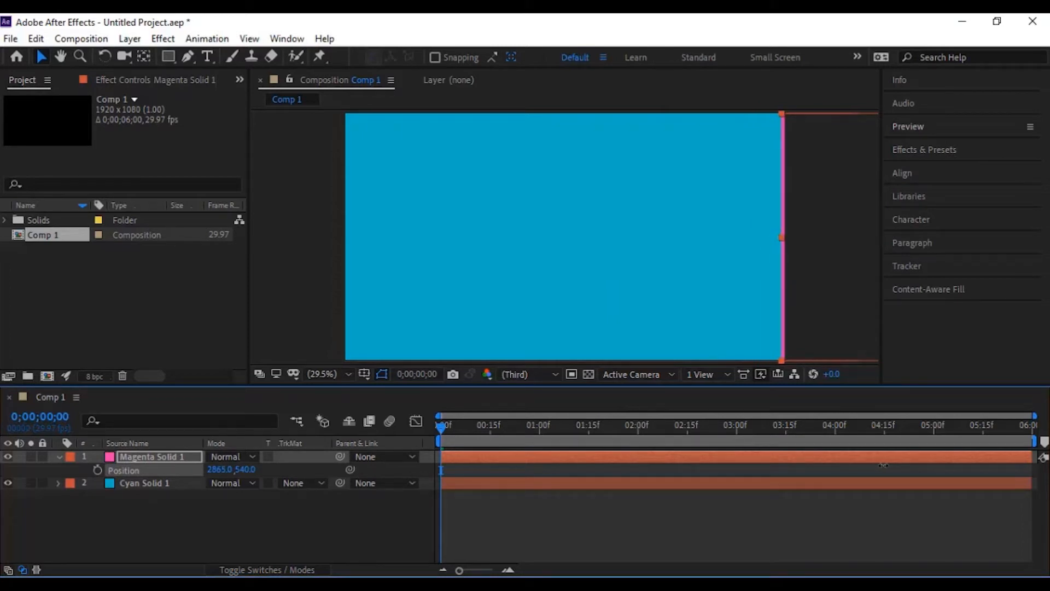
drag(891, 464, 890, 464)
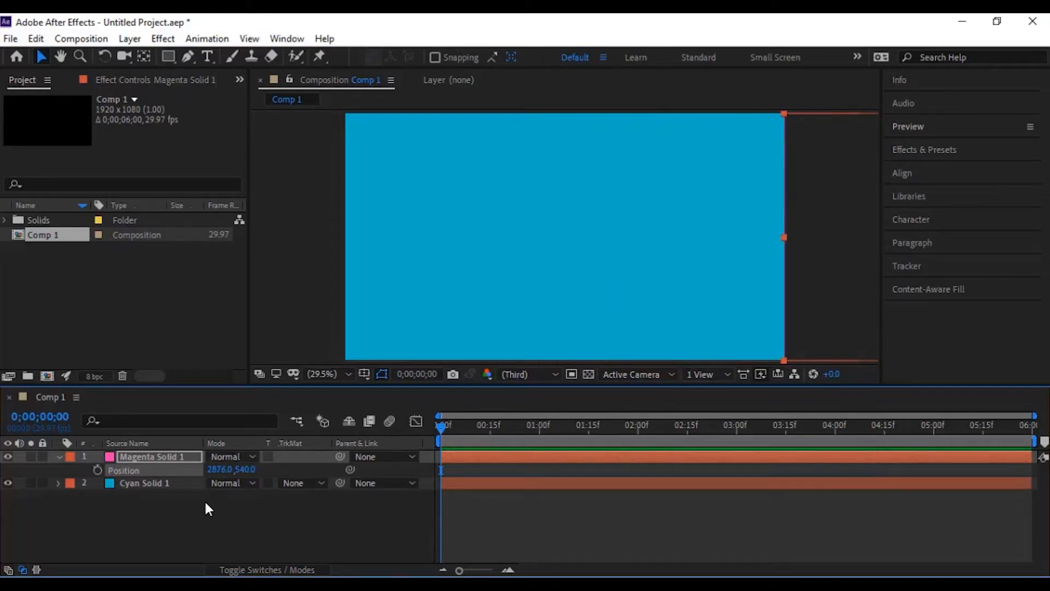
Try shifting the cyan solid left to Position X 745 and undo the move
click(137, 482)
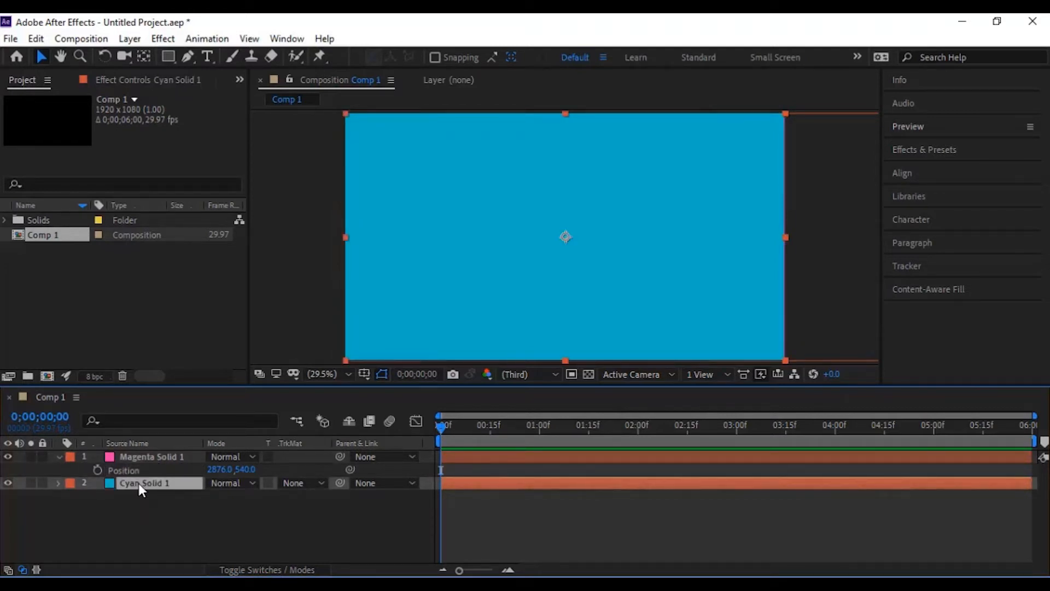
key(p)
drag(214, 496, 49, 498)
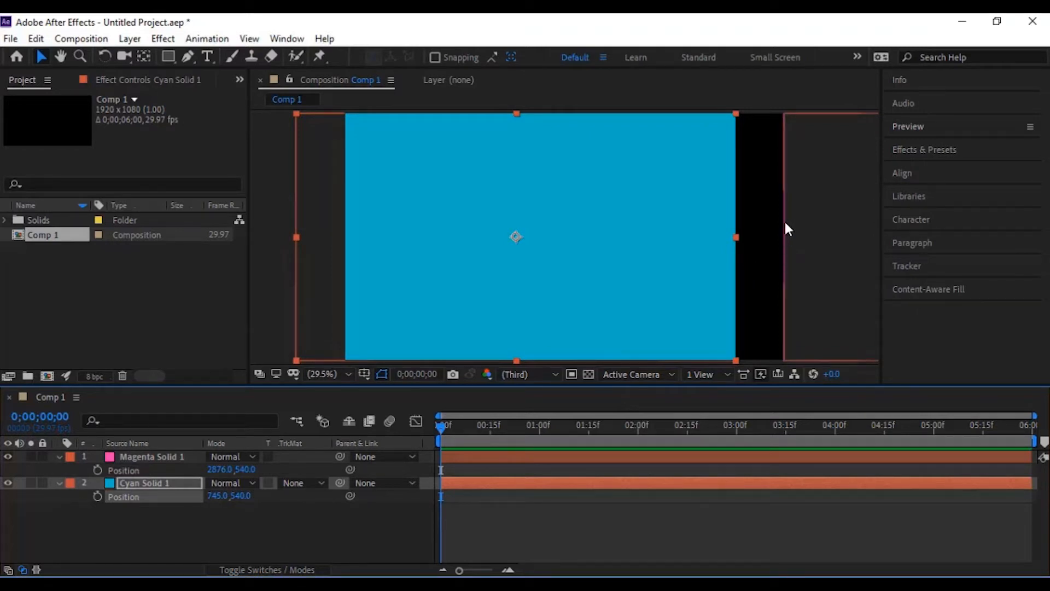
key(ctrl+z)
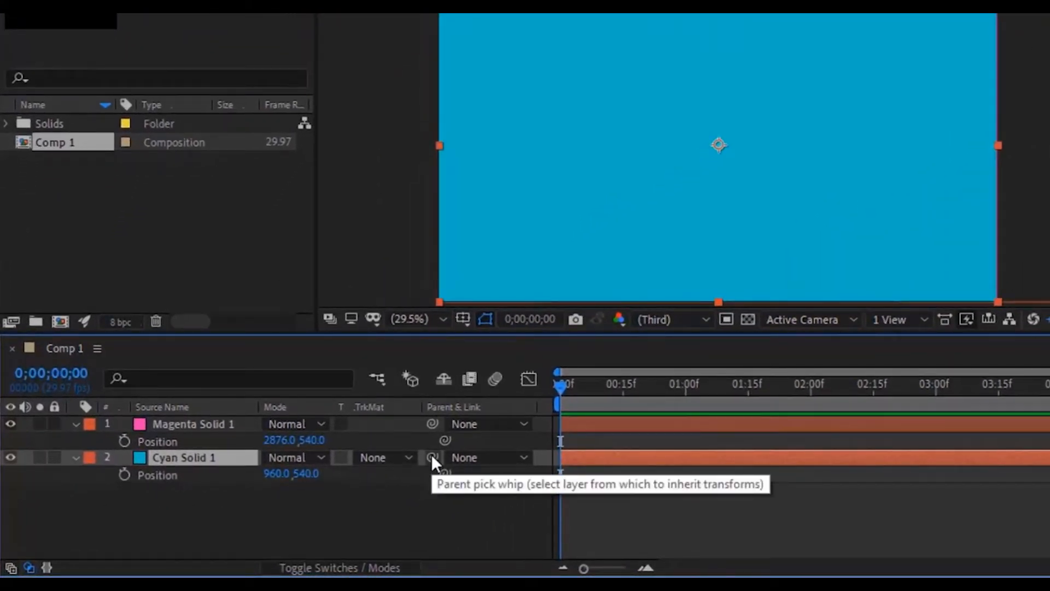
Parent the cyan solid to the magenta solid and move the magenta solid left to Position X 2199
drag(431, 454, 153, 423)
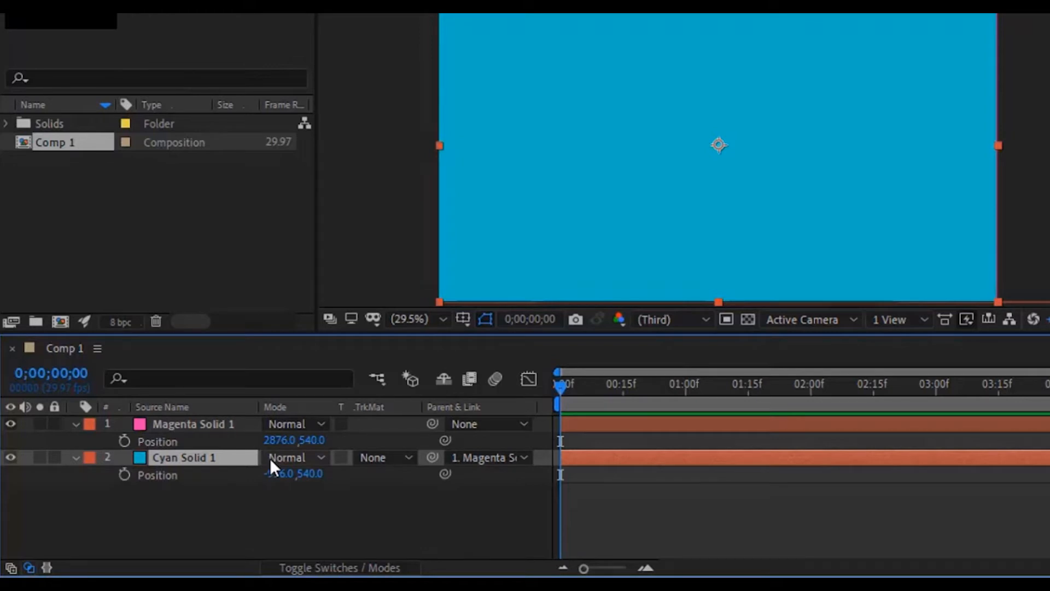
click(214, 426)
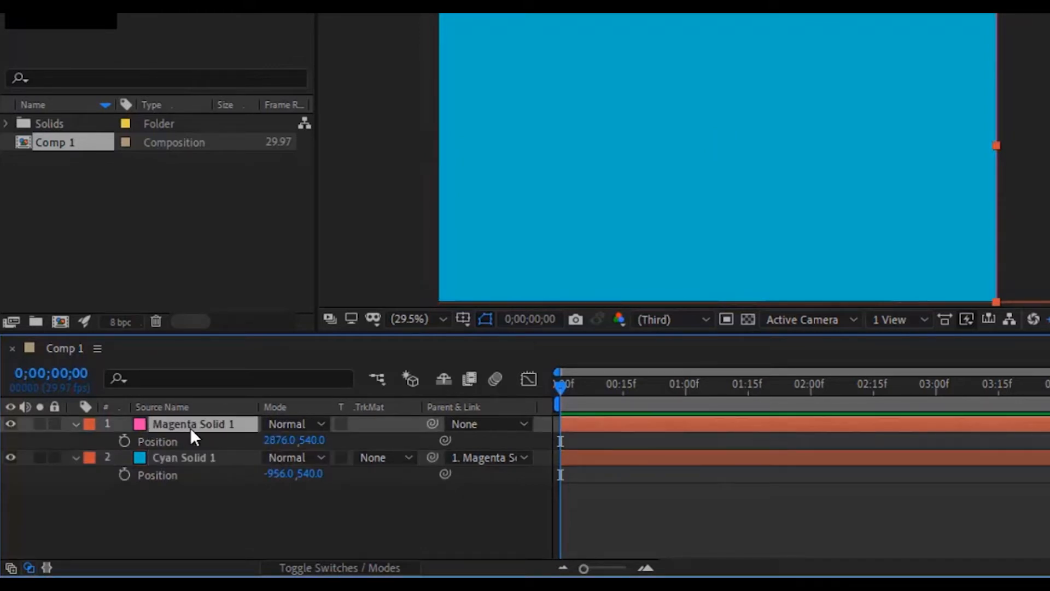
drag(280, 442, 1, 442)
drag(282, 443, 184, 449)
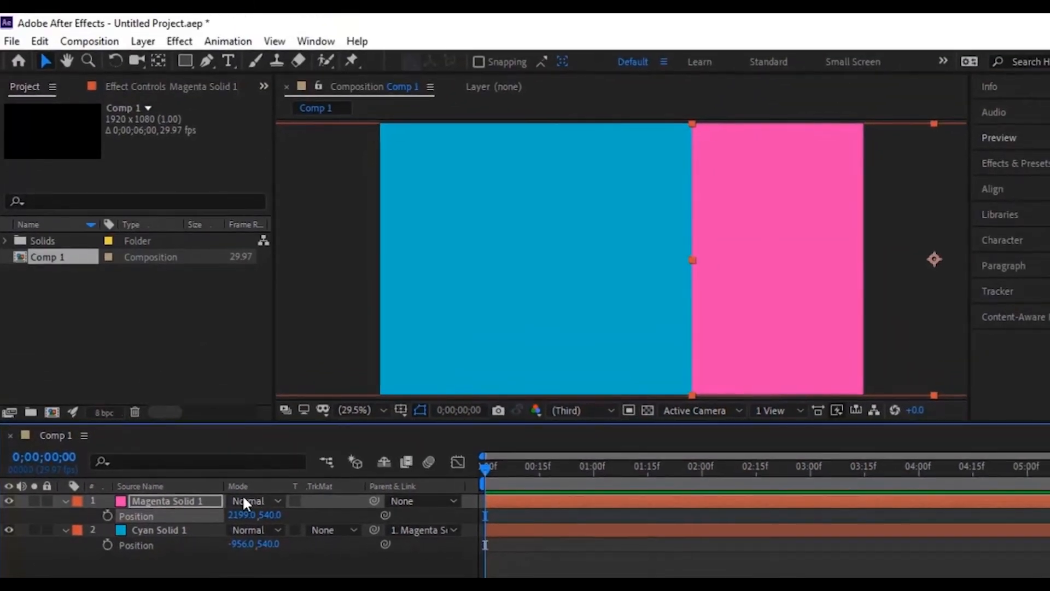
Recolour the magenta solid to match the cyan solid by sampling its colour in the Solid Settings
click(172, 502)
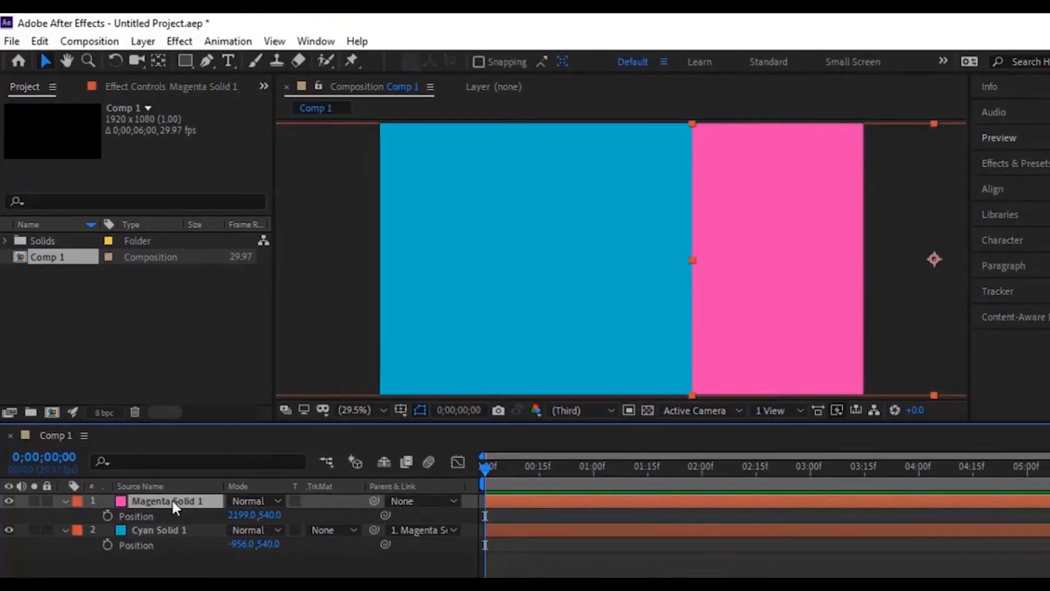
click(143, 42)
click(166, 77)
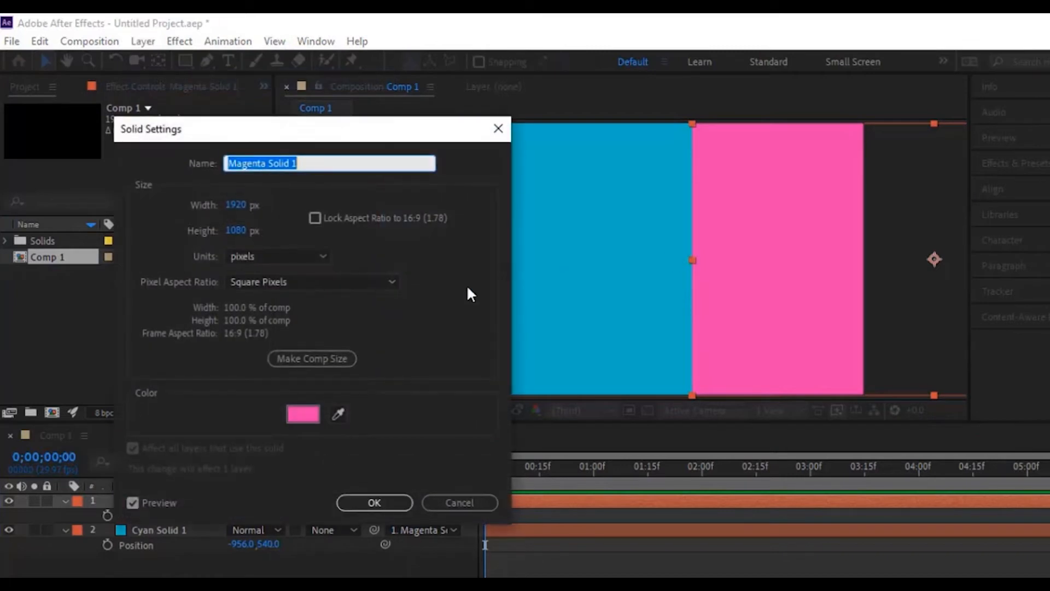
click(337, 414)
click(621, 197)
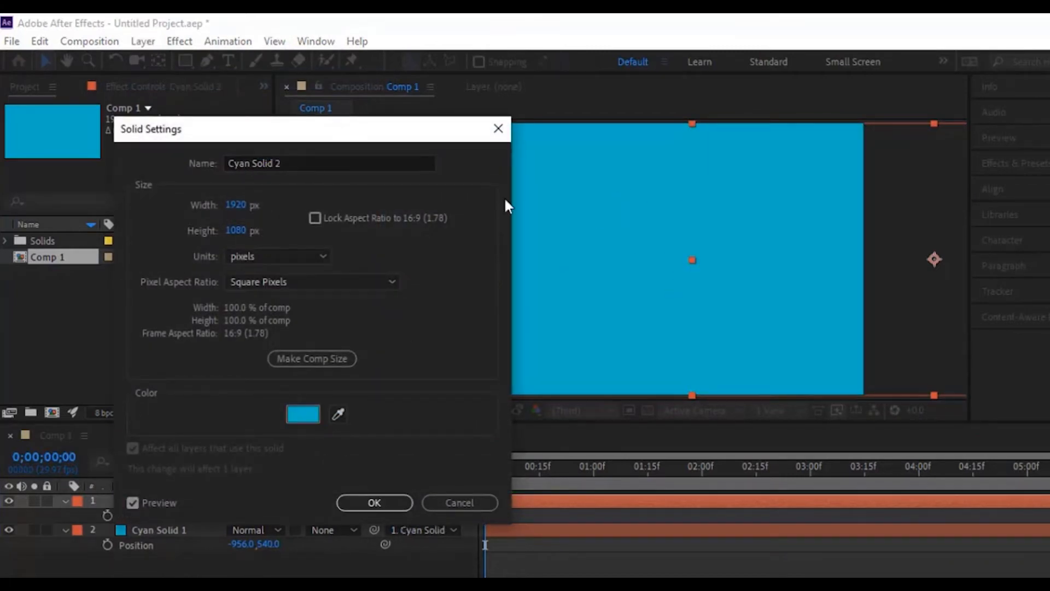
click(376, 502)
Keyframe the parent solid's Position from X 2878 at the first frame to X 962 at 0;00;05;15 and preview the slide
drag(234, 516, 815, 520)
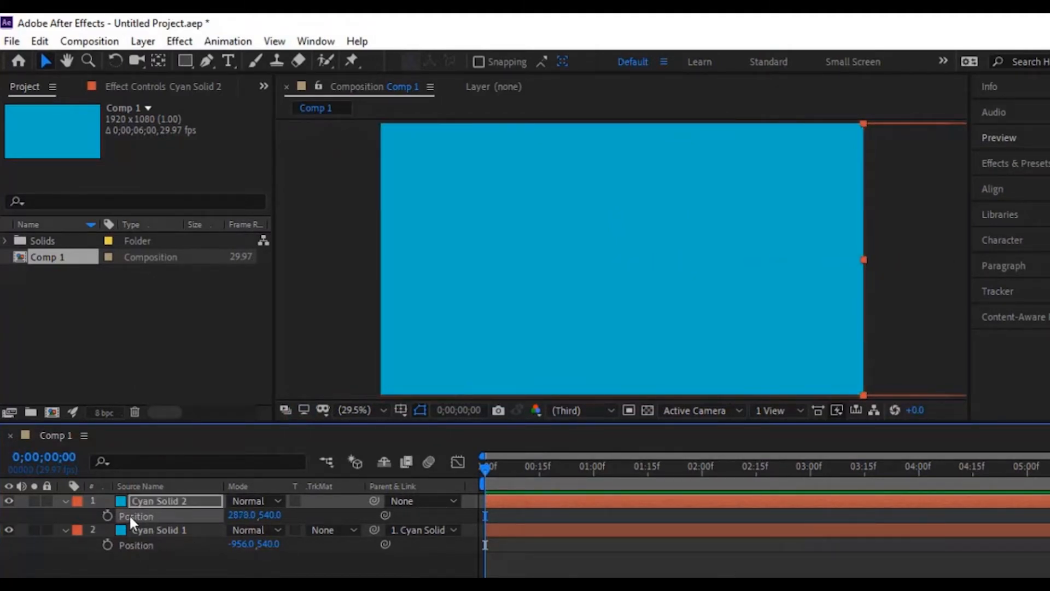
click(106, 515)
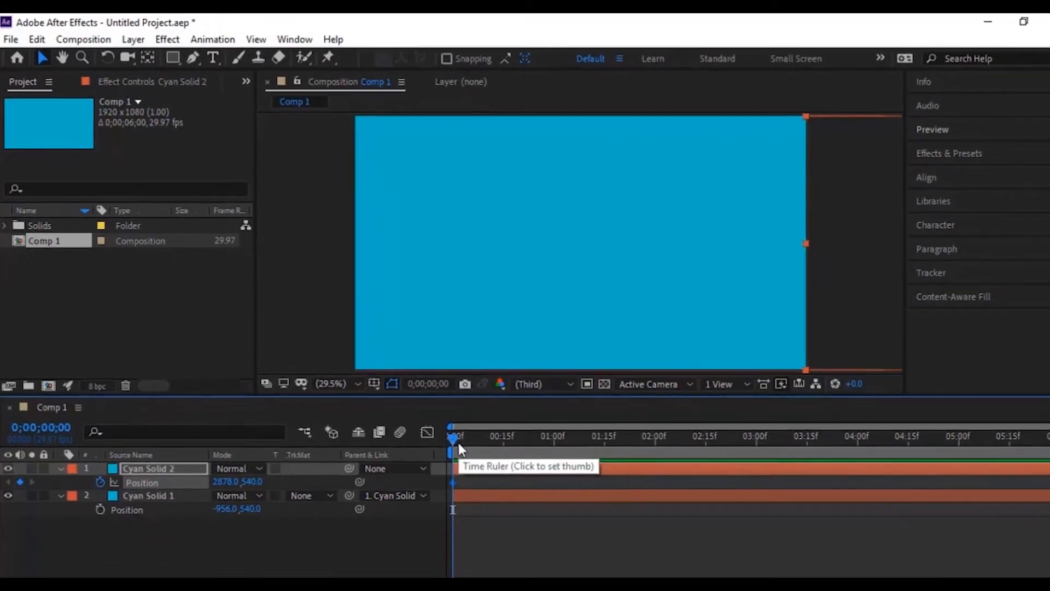
drag(458, 442, 982, 439)
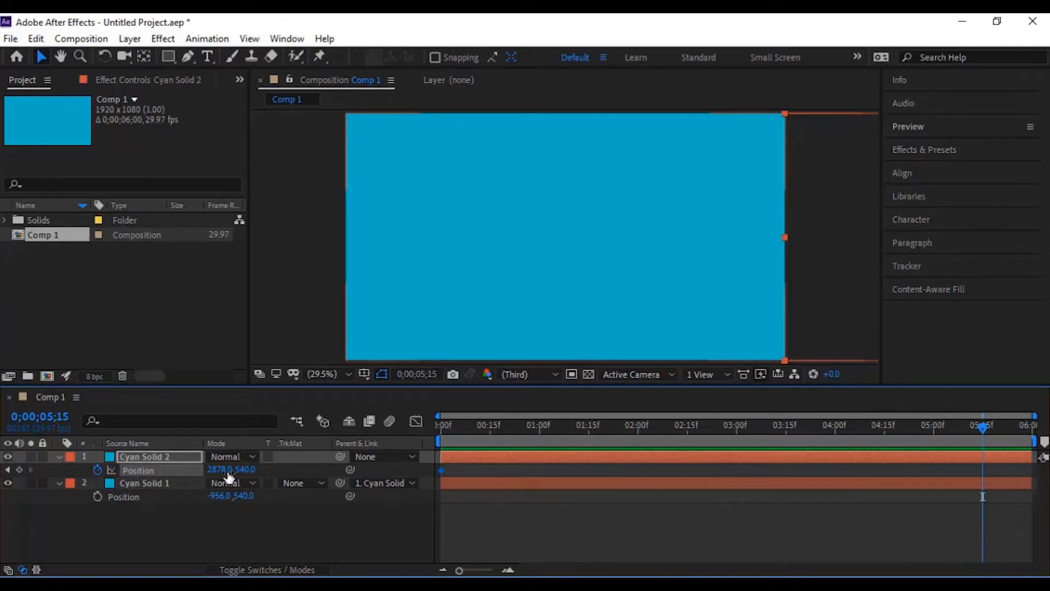
mouse_move(227, 474)
mouse_down()
mouse_move(203, 472)
mouse_move(216, 479)
mouse_up()
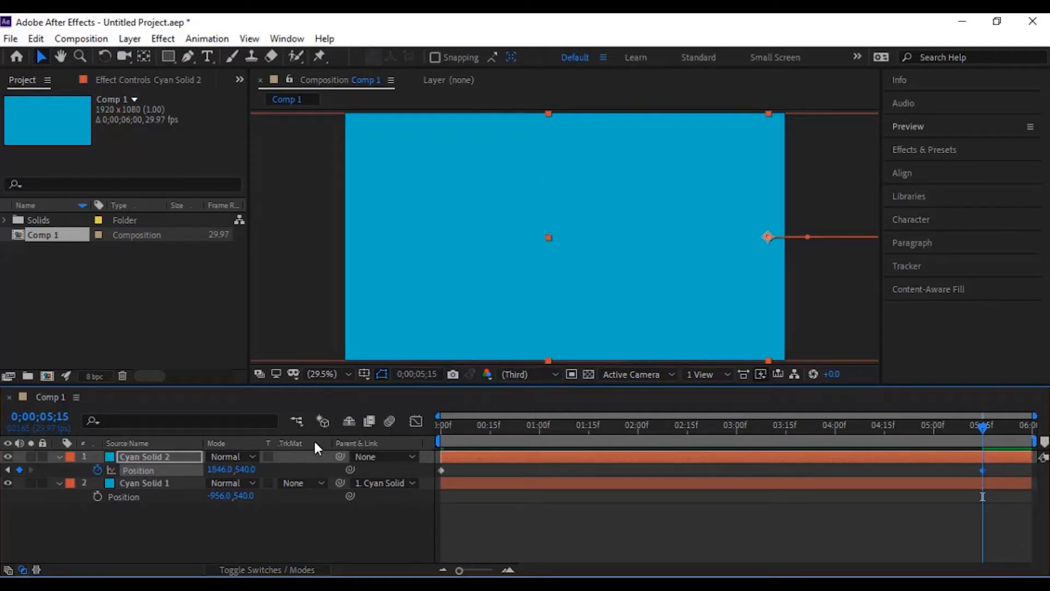
drag(224, 474, 156, 471)
drag(217, 477, 153, 476)
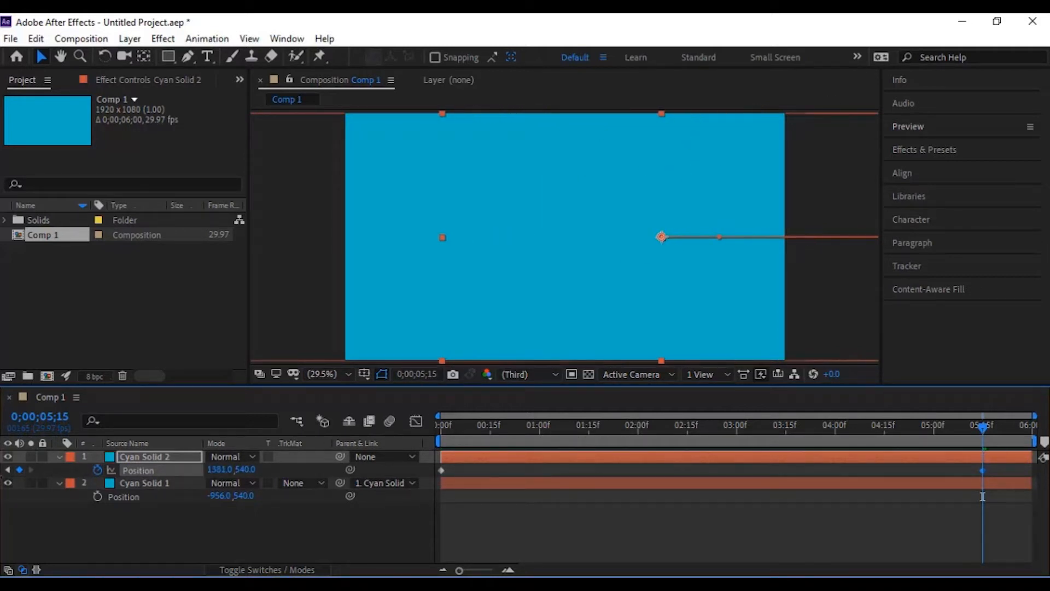
drag(227, 479, 63, 475)
drag(230, 473, 131, 474)
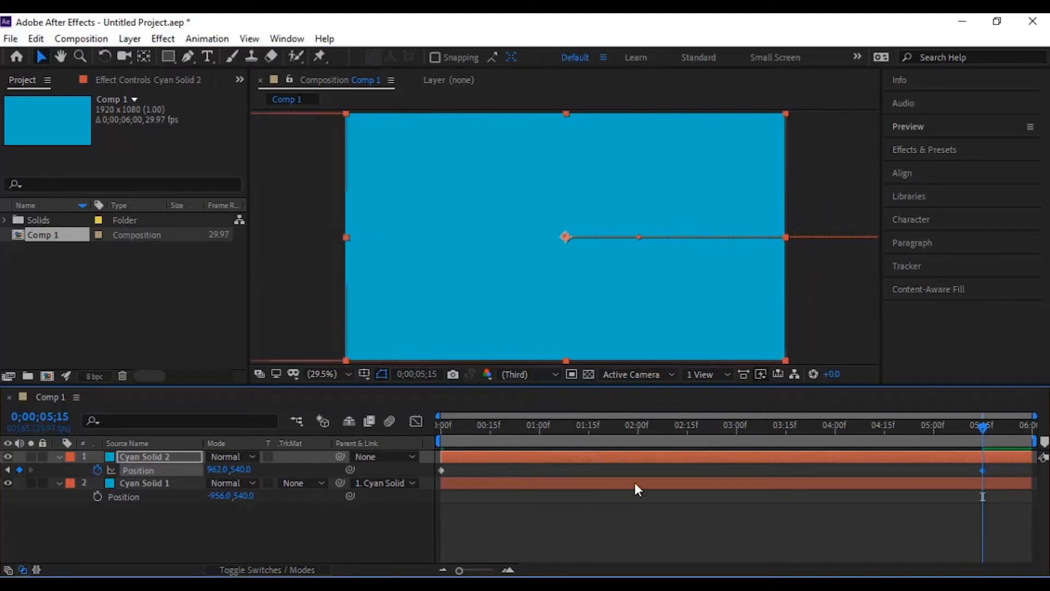
drag(983, 427, 354, 435)
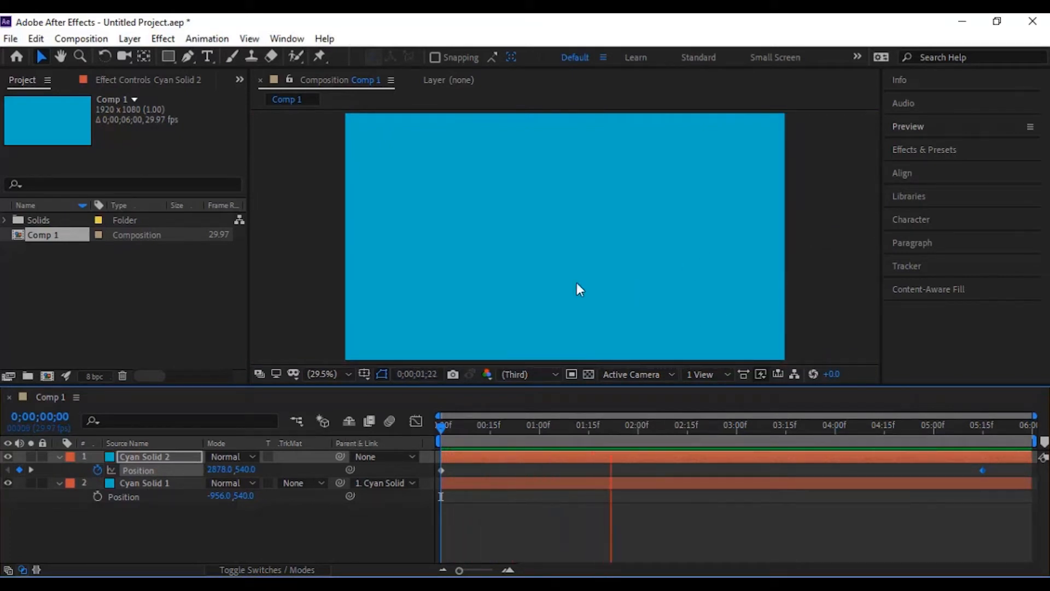
key(space)
Recolour the parent solid from cyan to a magenta-red in its Solid Settings
click(155, 457)
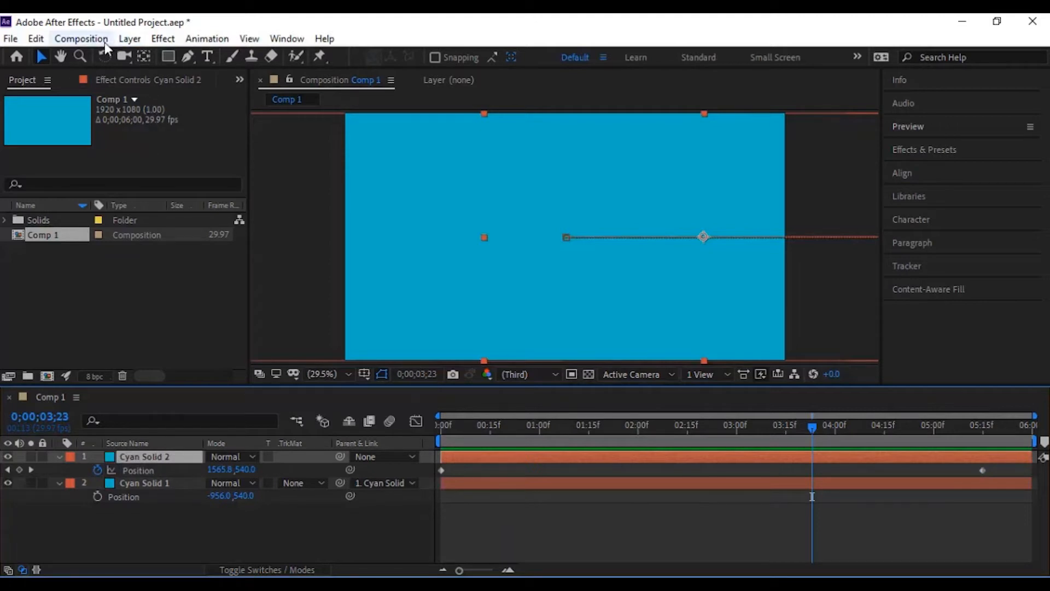
click(130, 39)
click(164, 73)
click(280, 381)
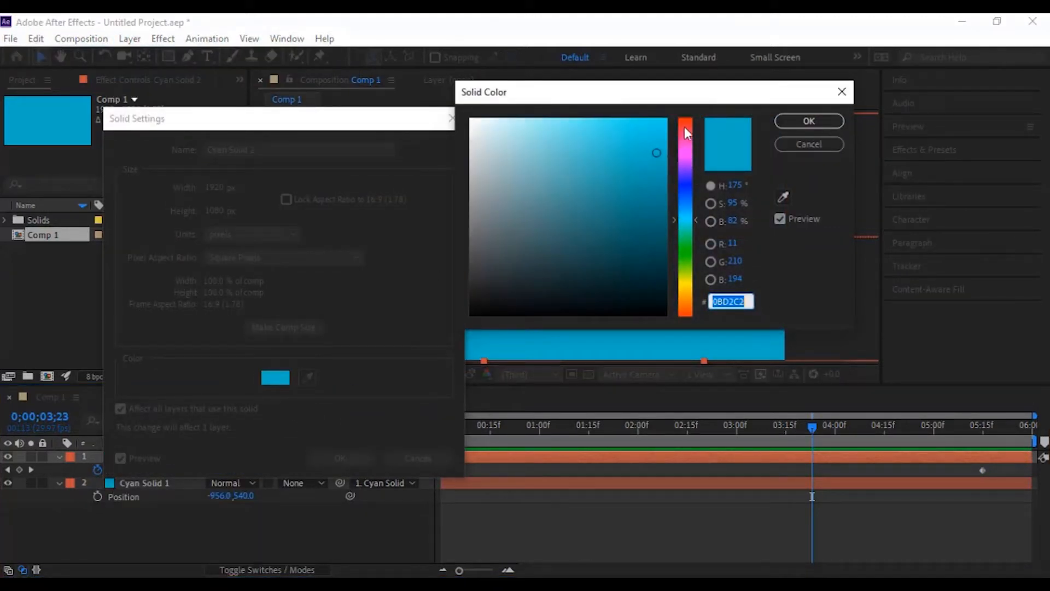
drag(684, 127, 665, 141)
click(809, 121)
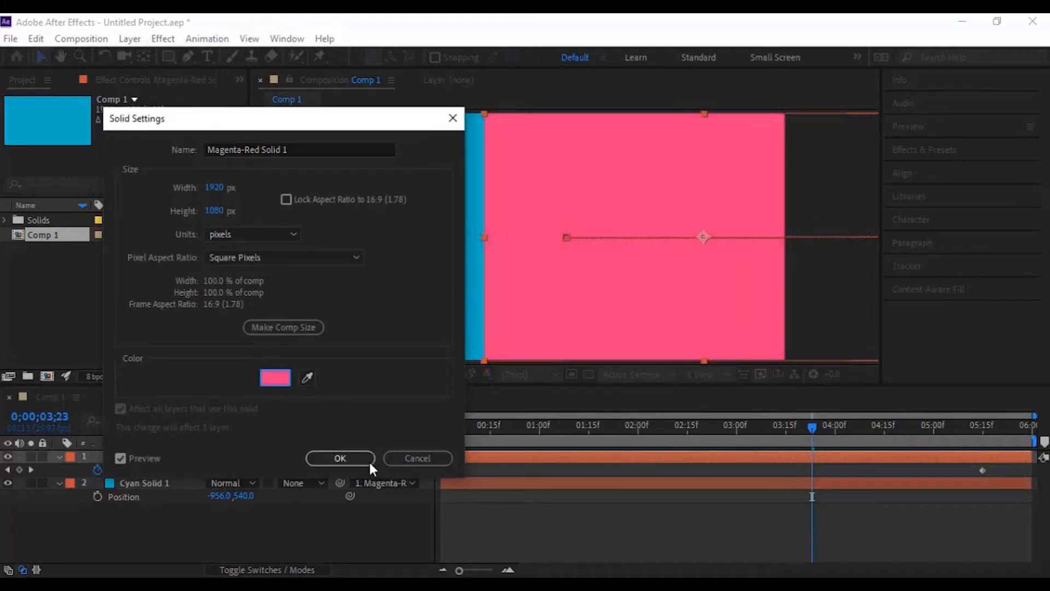
click(367, 460)
Preview the parented slide from the first frame and return to the start
key(Home)
key(space)
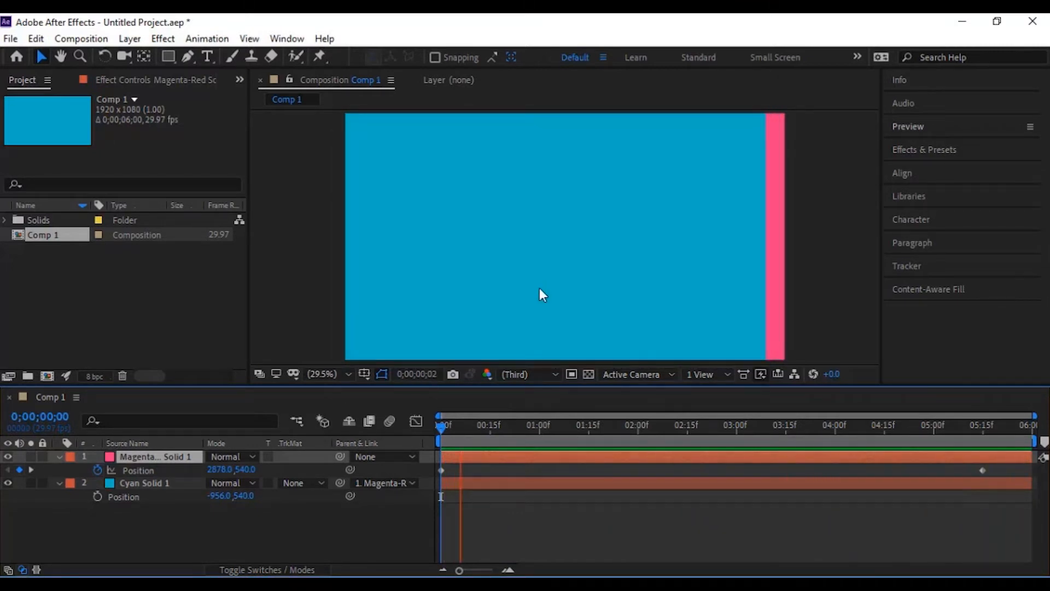
key(space)
drag(532, 426, 440, 426)
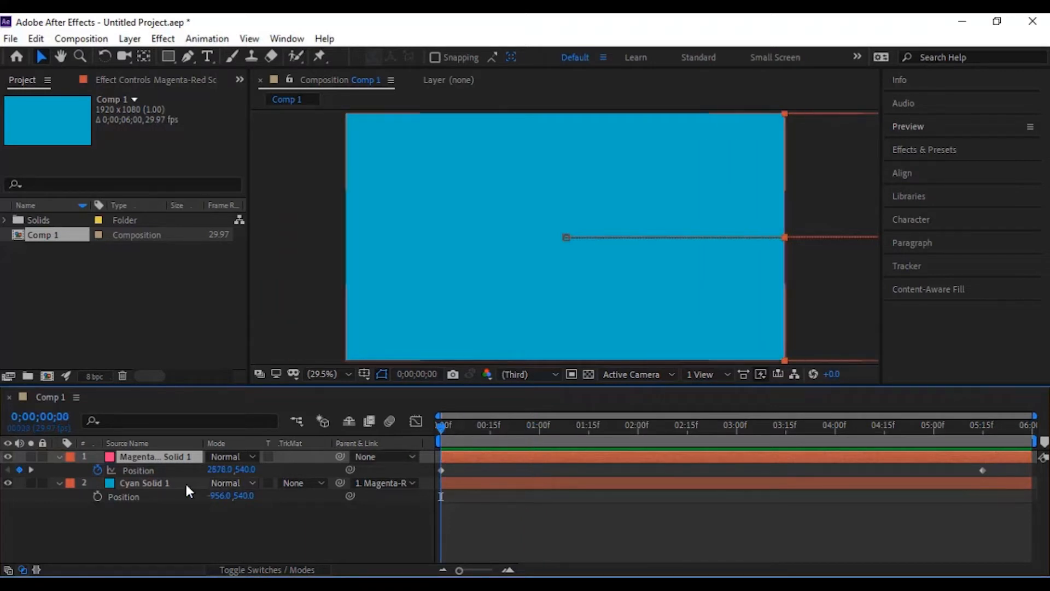
Duplicate the magenta-red solid at 0;00;05;15 and shift the copy's Position X to 1617
drag(440, 425, 983, 435)
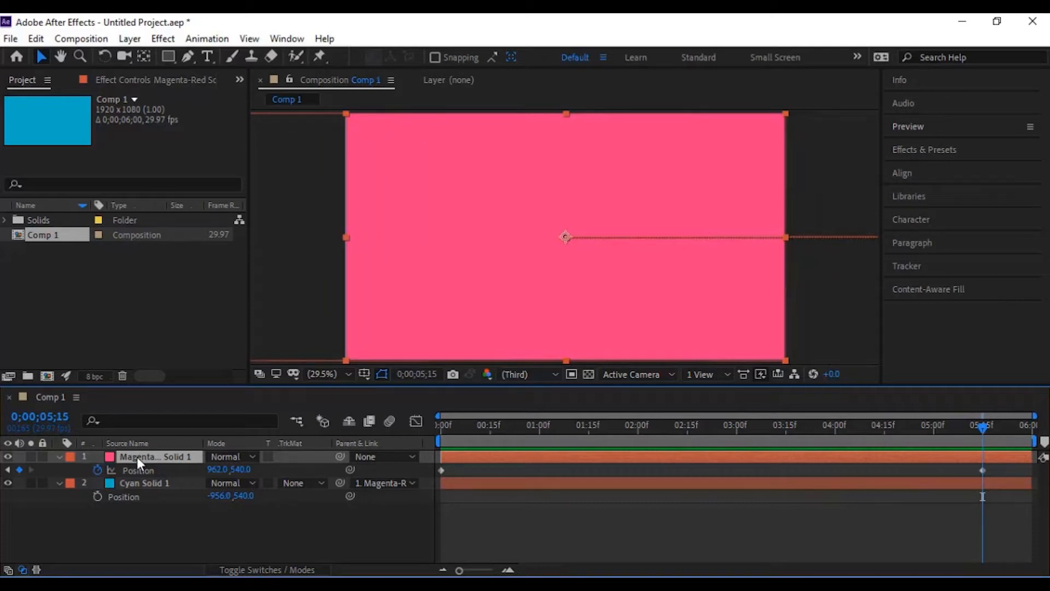
key(ctrl+d)
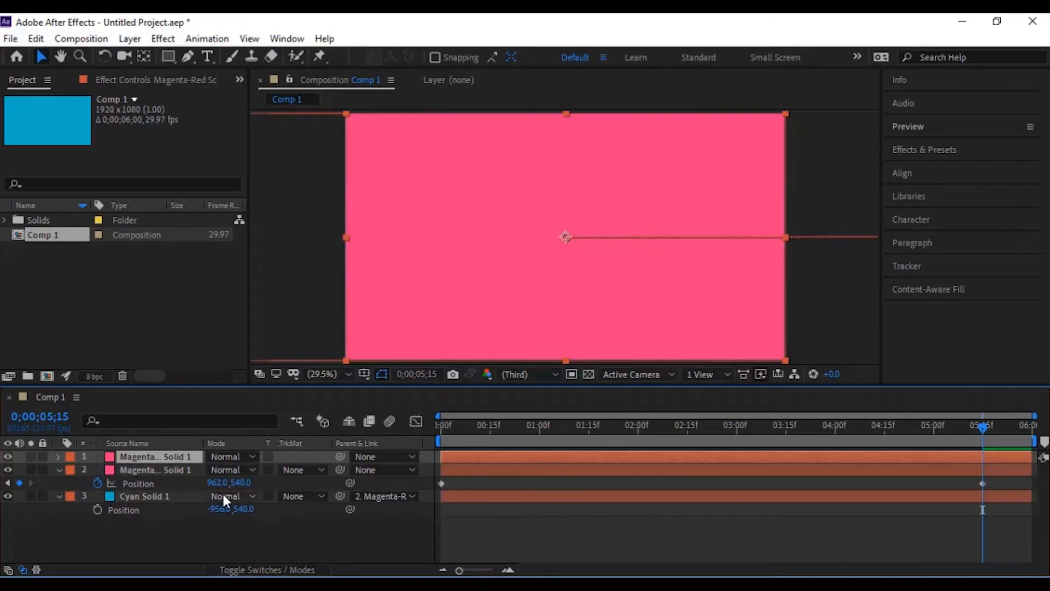
key(p)
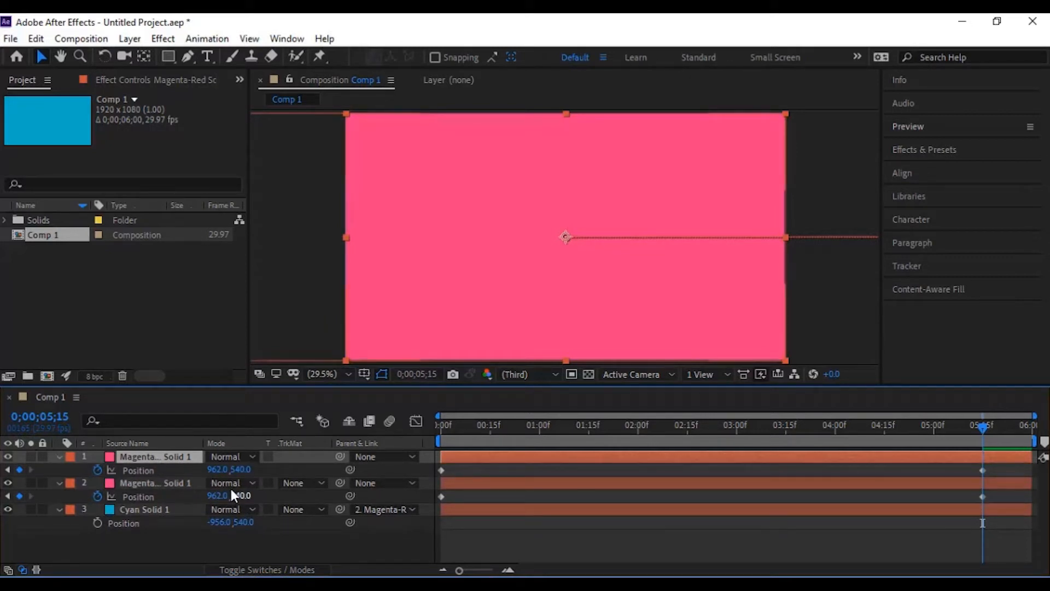
drag(213, 473, 734, 485)
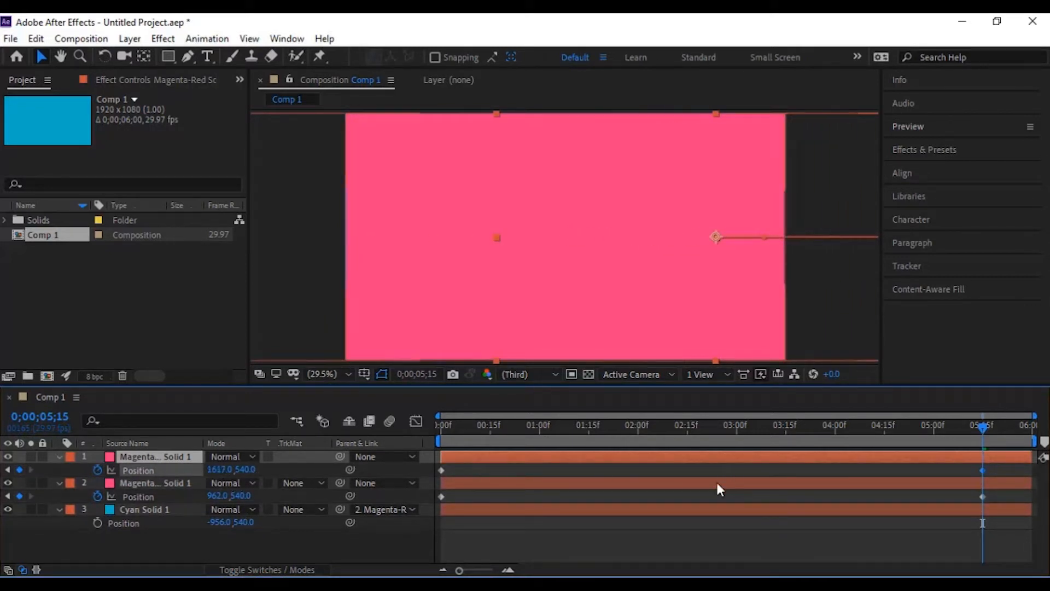
Recolour the duplicated solid to orange in its Solid Settings, creating it as a new solid
click(137, 43)
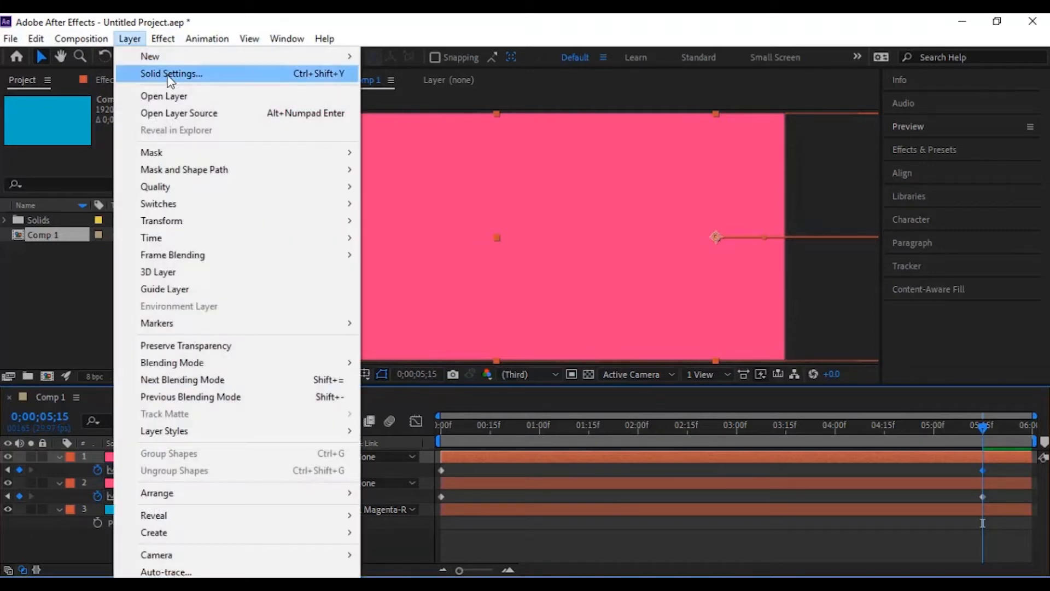
click(164, 73)
click(276, 377)
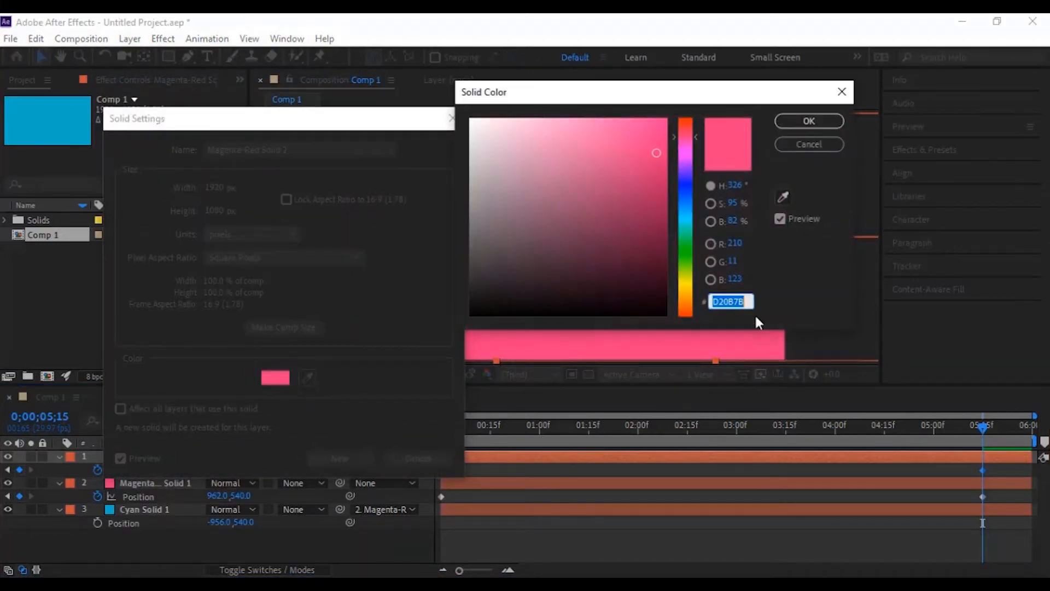
click(688, 263)
click(688, 274)
click(638, 173)
click(687, 298)
click(687, 299)
click(647, 150)
click(809, 121)
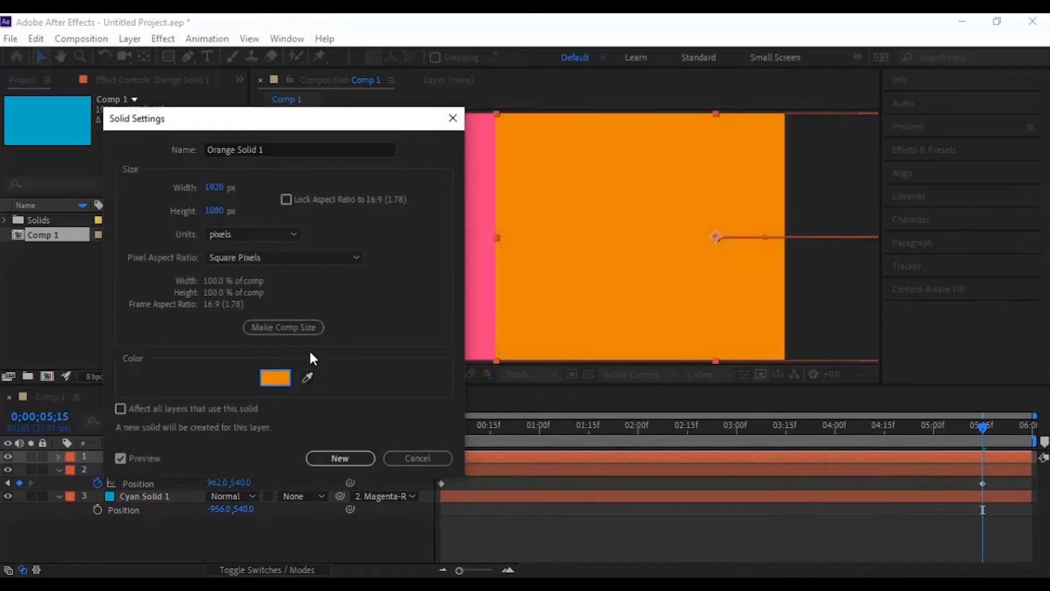
click(341, 458)
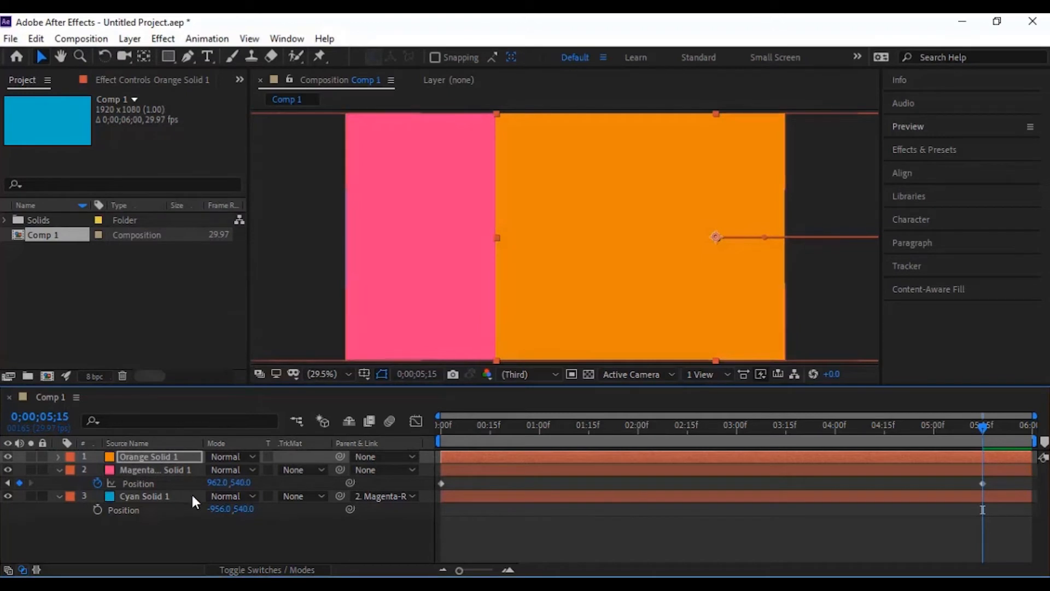
Set the orange solid's Position X to 2880 and delete all its Position keyframes
click(164, 456)
key(p)
drag(217, 471, 334, 499)
drag(221, 469, 792, 468)
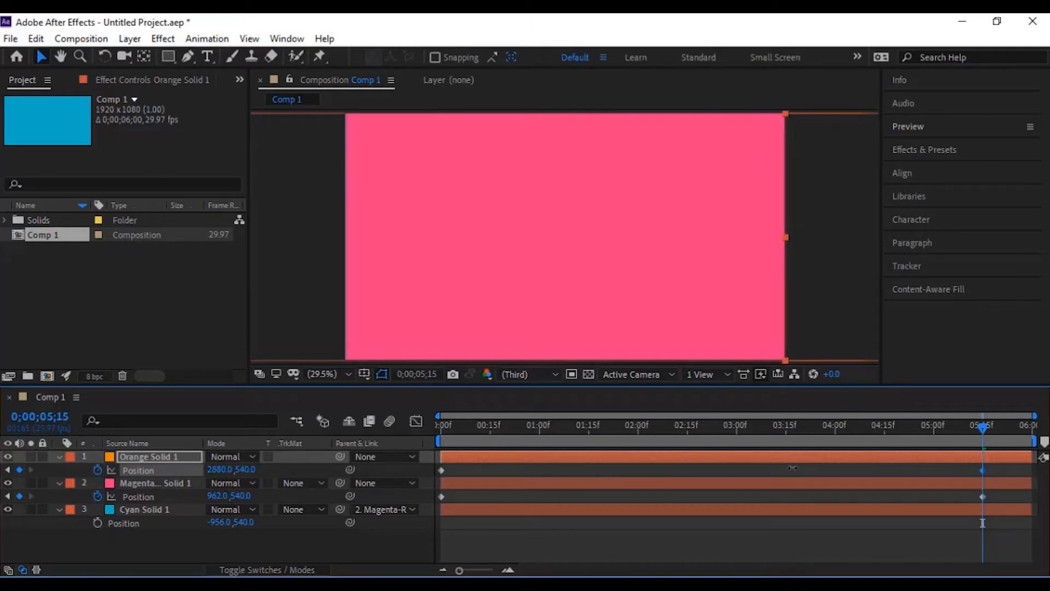
drag(1026, 480, 435, 470)
key(Delete)
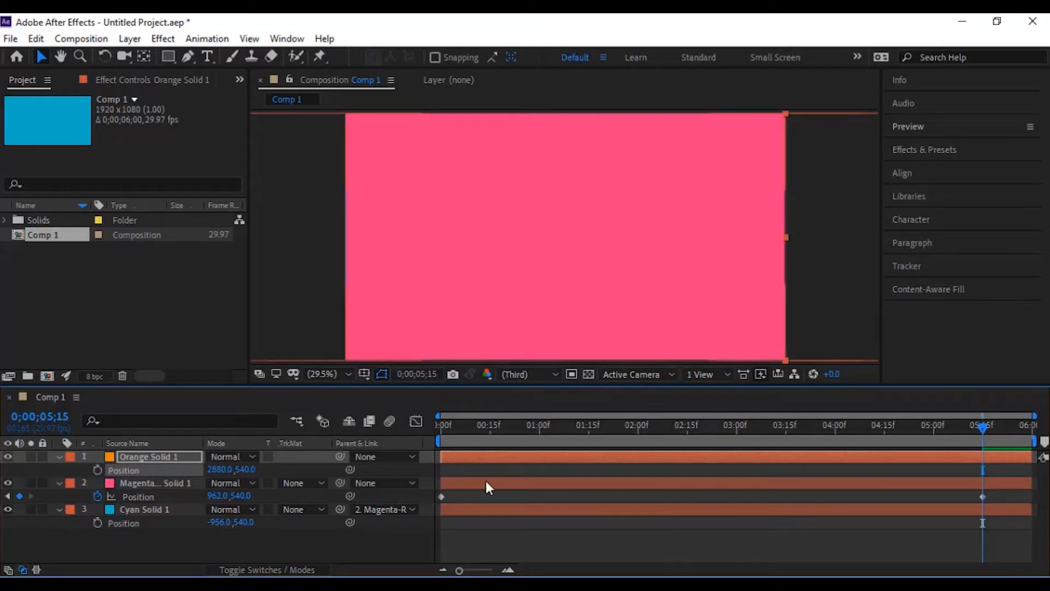
Parent the orange solid to the magenta-red solid with the playhead at 0;00;05;15
mouse_move(977, 430)
mouse_down()
mouse_move(420, 442)
mouse_move(1043, 441)
mouse_move(943, 439)
mouse_move(1012, 444)
mouse_move(967, 455)
mouse_move(1016, 452)
mouse_move(984, 442)
mouse_up()
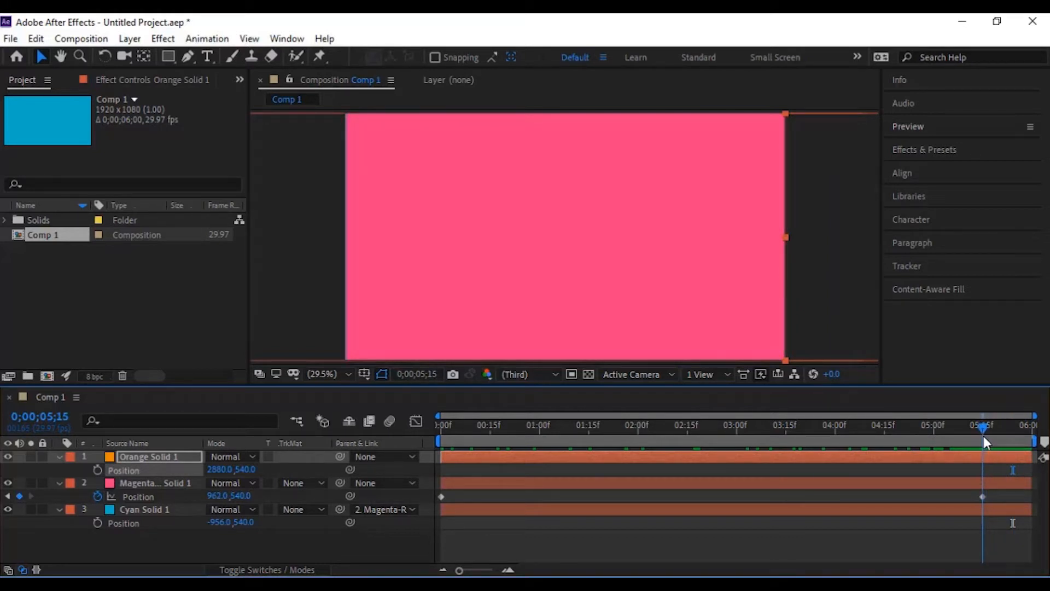
click(983, 496)
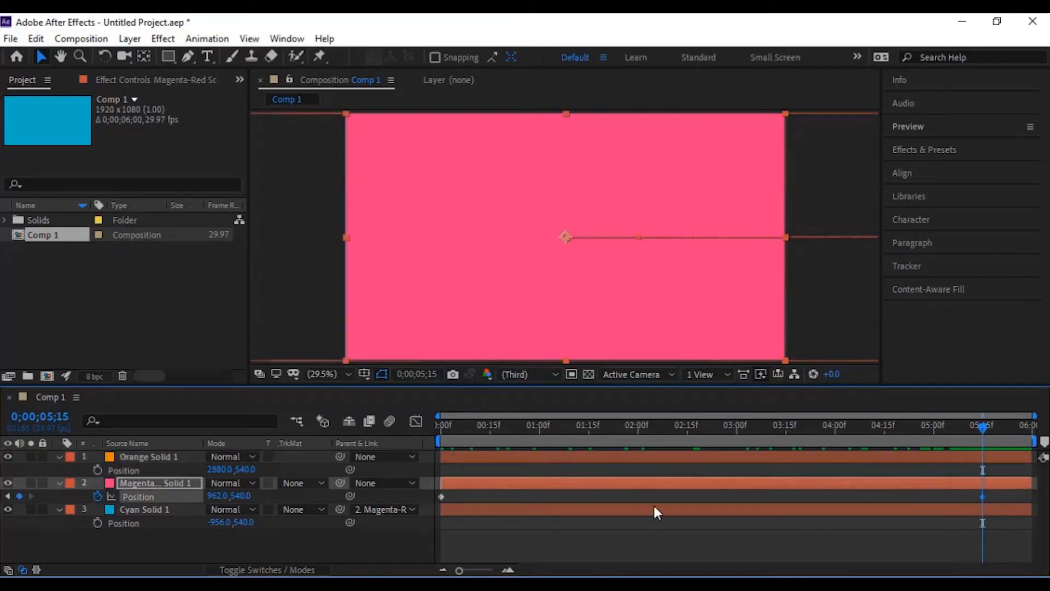
click(152, 482)
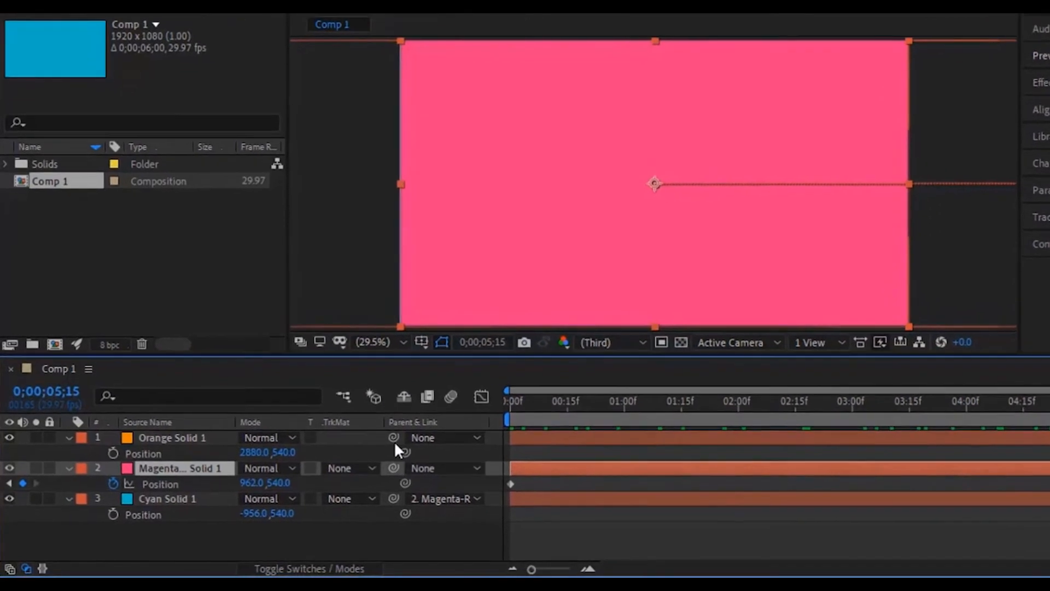
drag(340, 457, 164, 464)
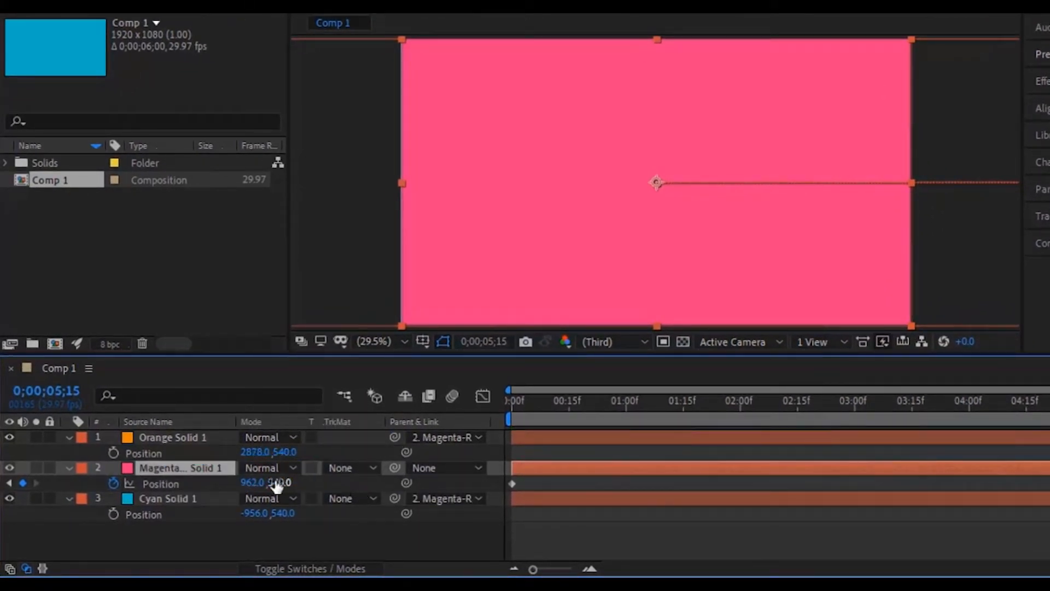
Set the magenta-red parent's Position X to -958 at 0;00;05;15 and preview the slide from the first frame
drag(255, 489, 53, 493)
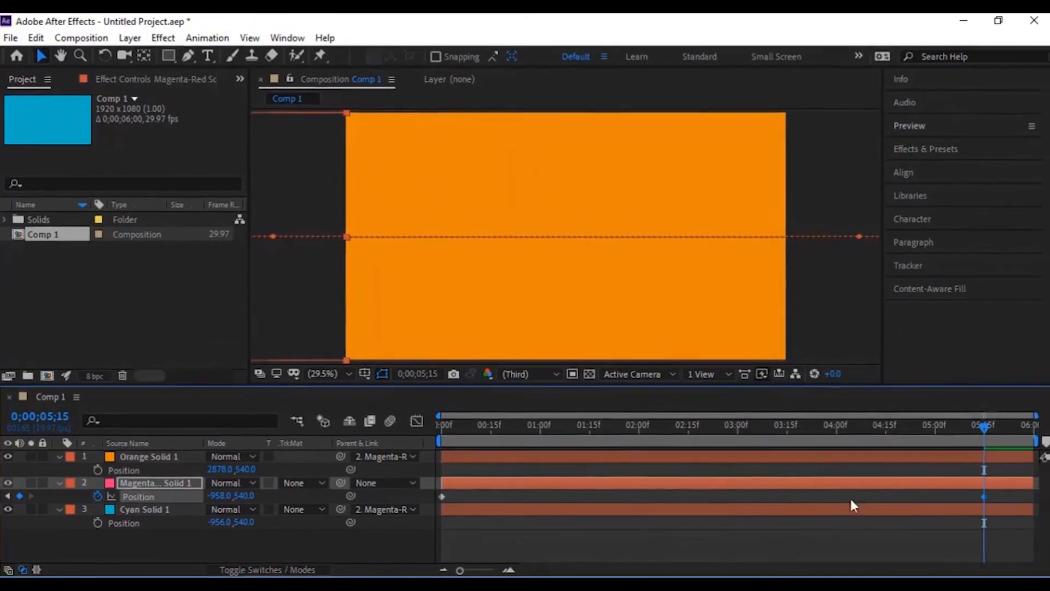
drag(983, 432, 425, 467)
key(space)
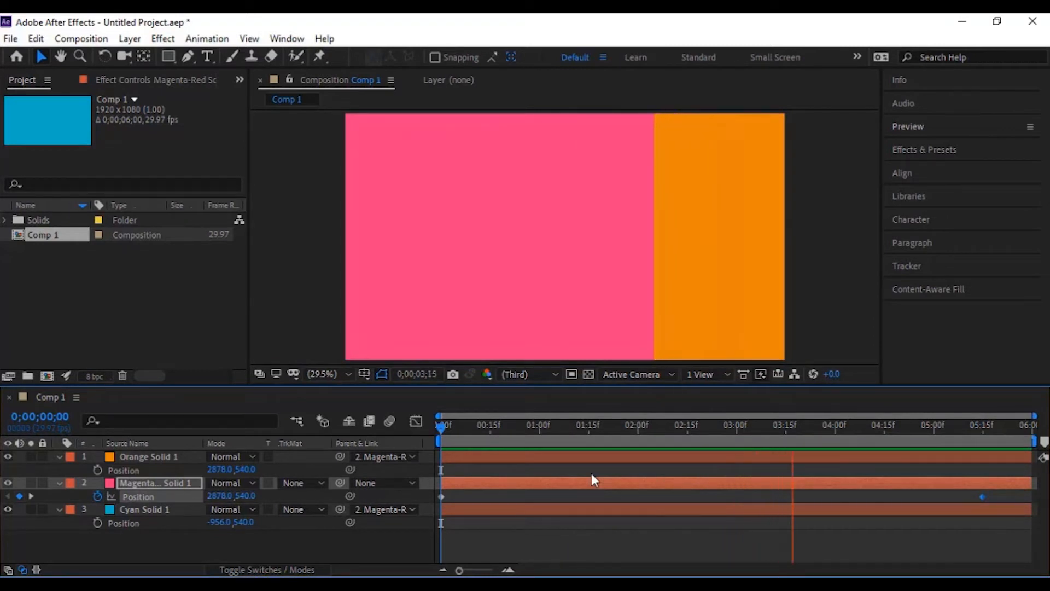
key(space)
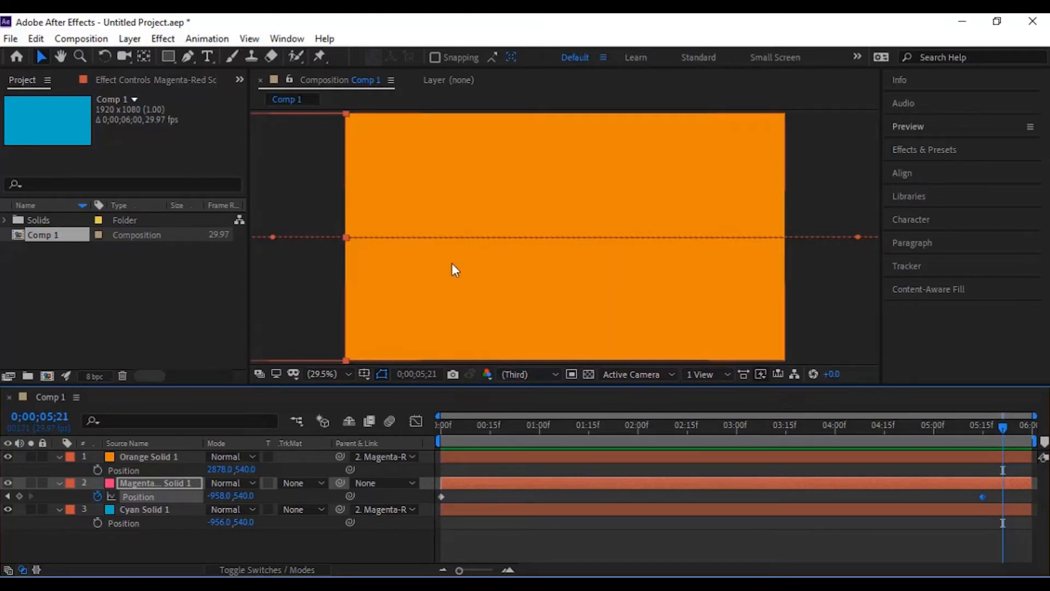
Recolour the magenta-red parent solid by sampling the cyan solid's colour in its Solid Settings
click(139, 487)
click(129, 38)
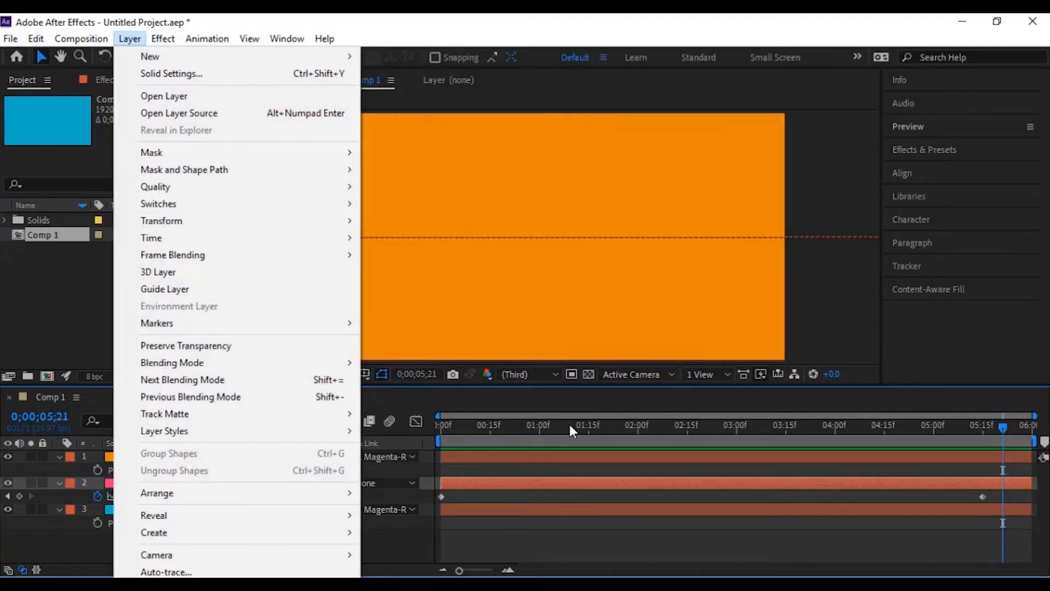
click(510, 426)
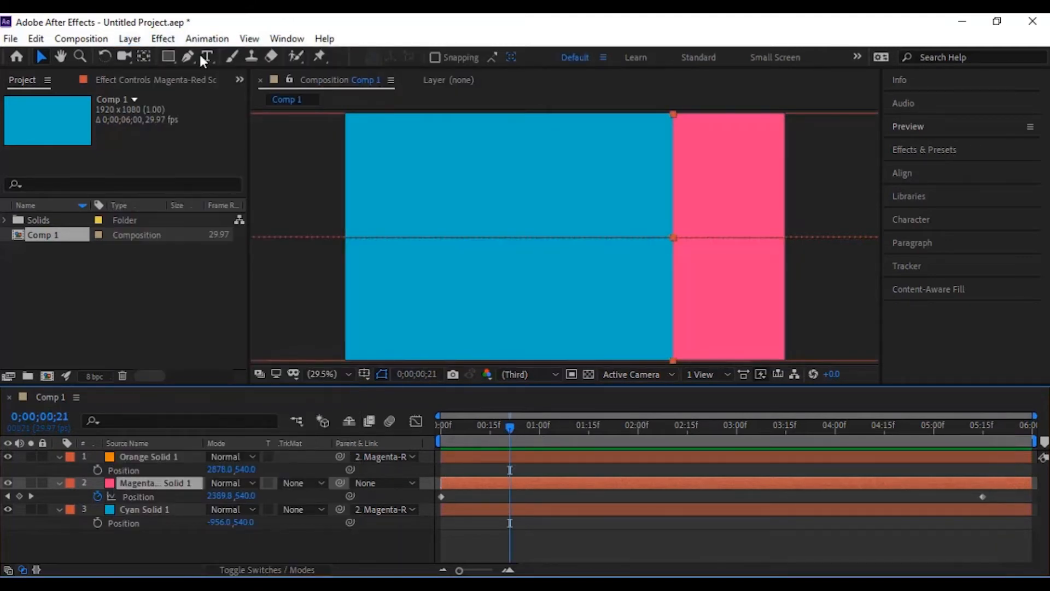
click(130, 38)
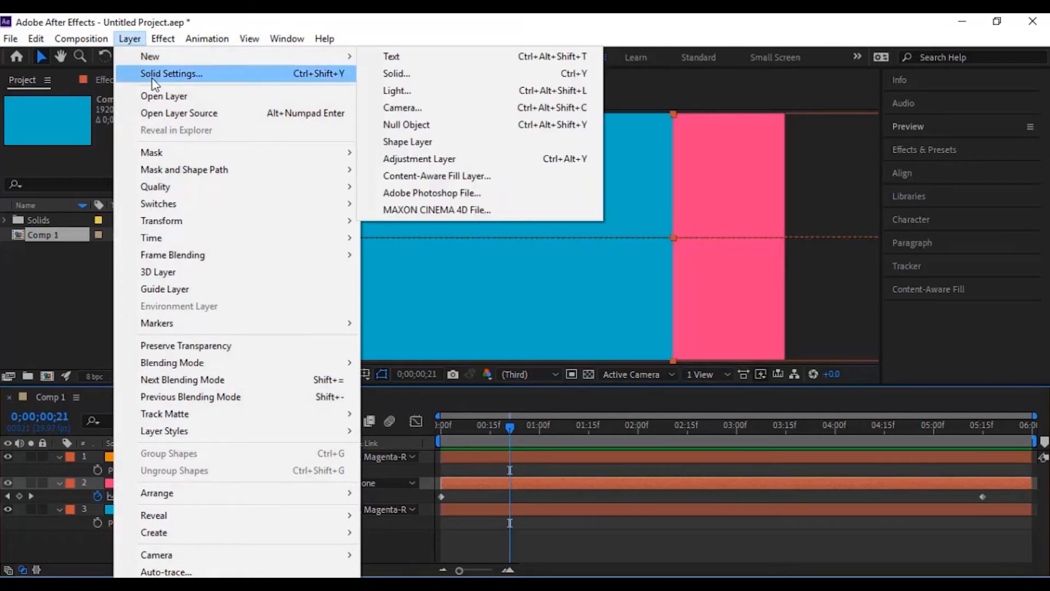
click(164, 73)
click(307, 377)
click(656, 277)
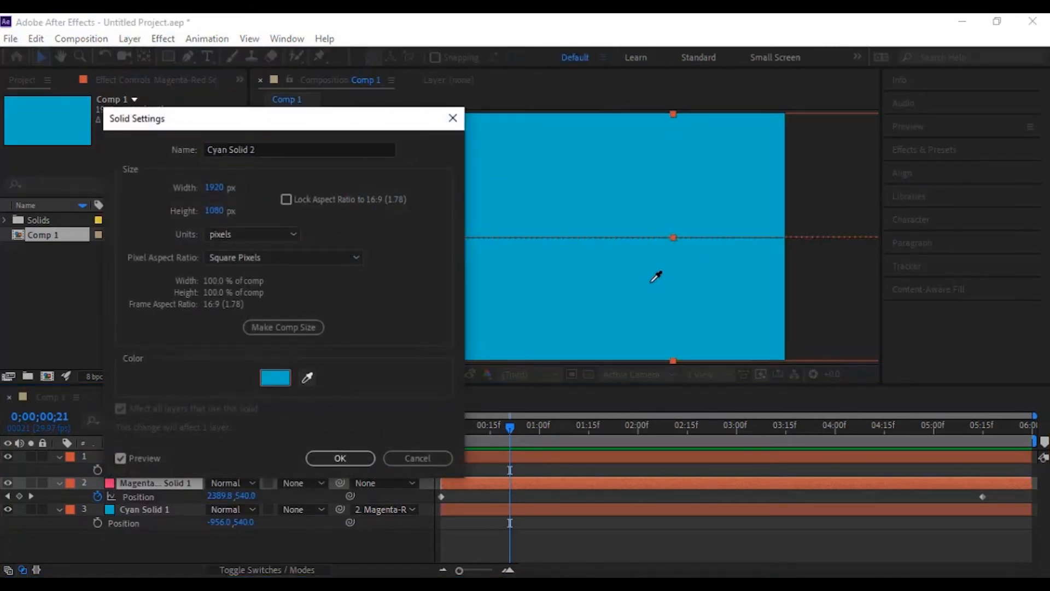
click(340, 458)
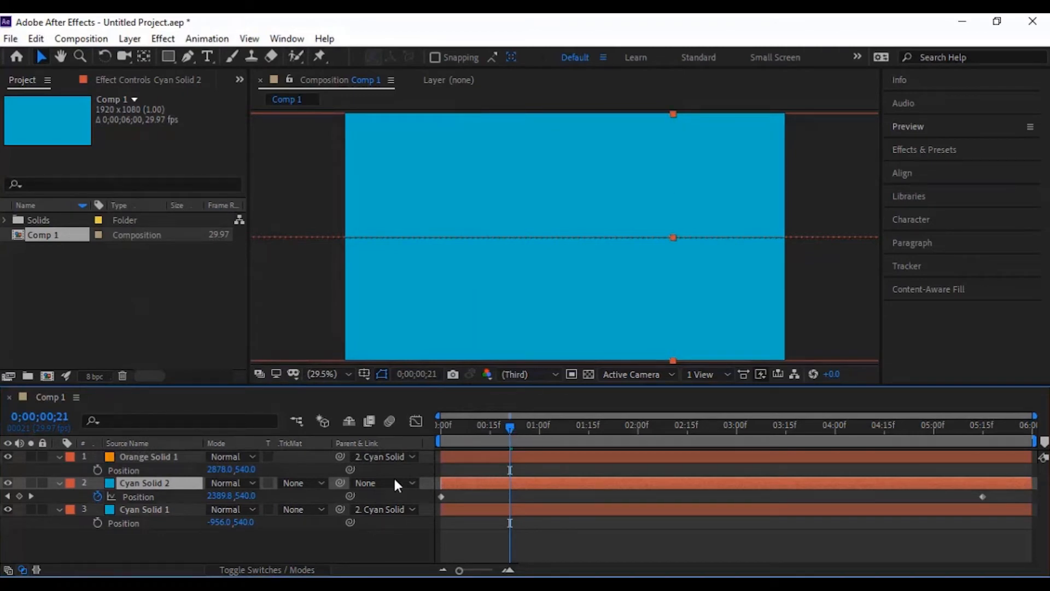
Recolour the orange solid by sampling the cyan in its Solid Settings, and return to the first frame
click(167, 457)
click(130, 38)
click(171, 75)
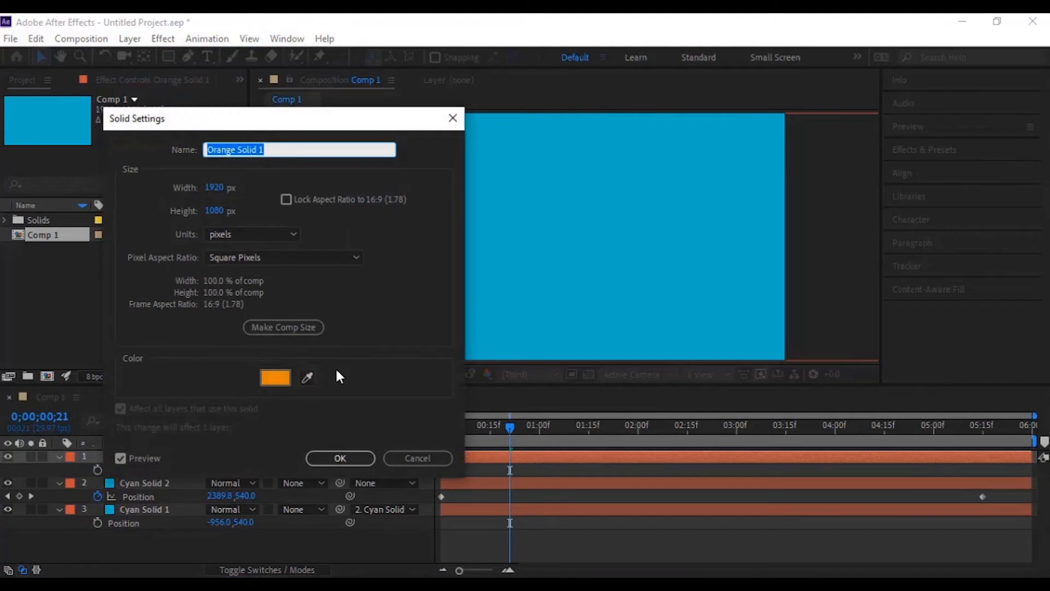
click(309, 377)
click(651, 244)
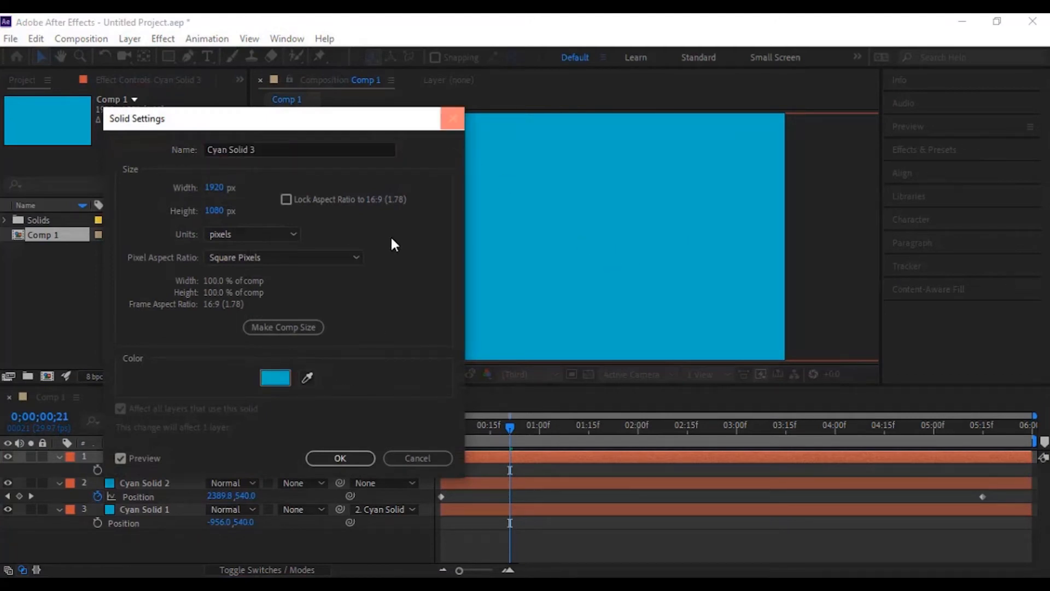
click(340, 458)
drag(507, 419, 412, 421)
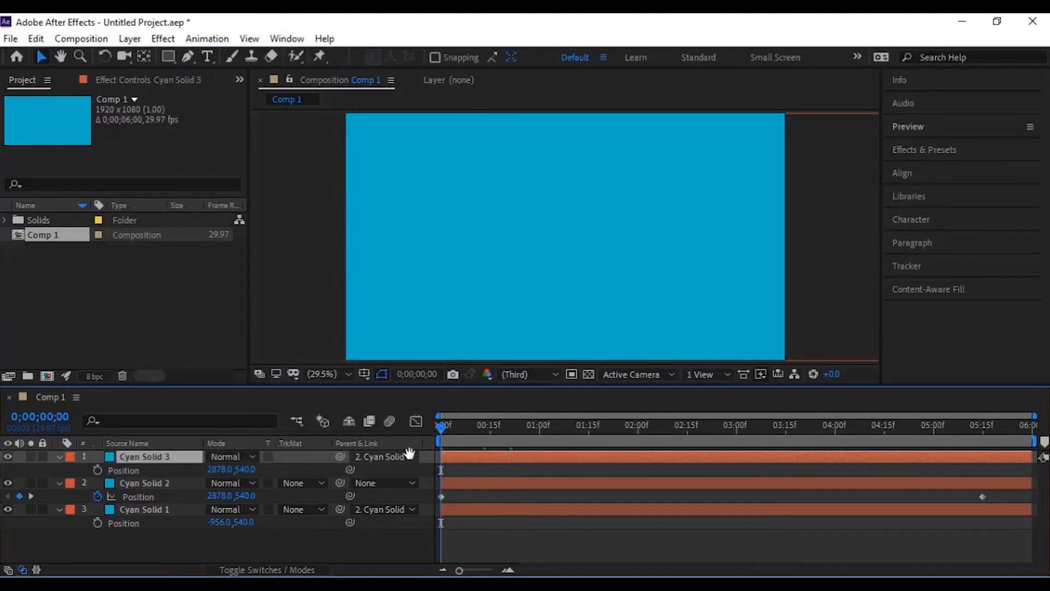
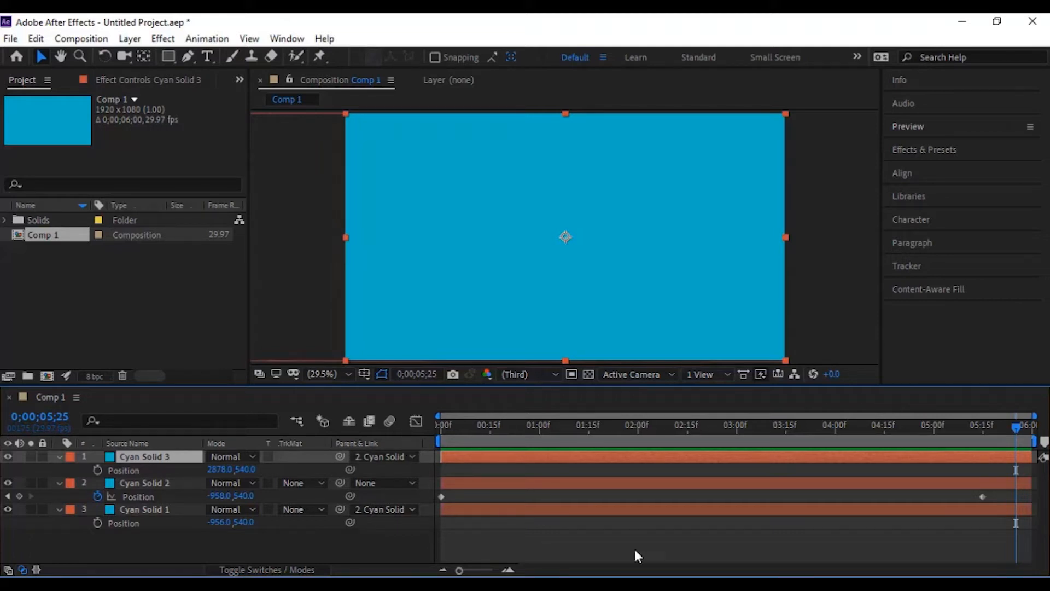
Delete all solid layers from Comp 1 and return to the first frame
key(ctrl+a)
key(Delete)
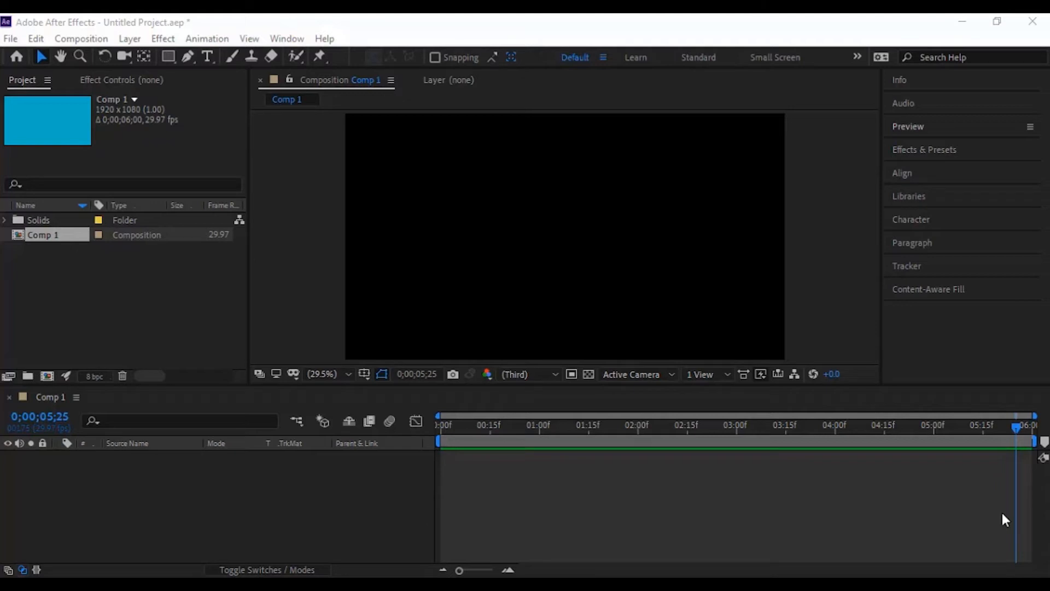
click(1015, 432)
key(Home)
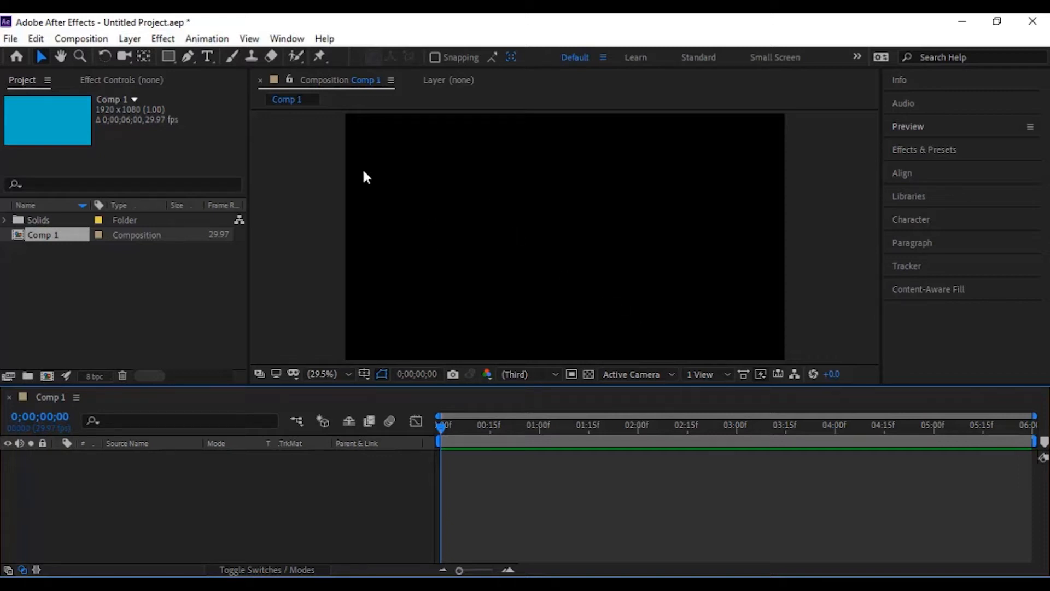
Draw a circle near the centre of the empty composition with the Ellipse tool
click(168, 57)
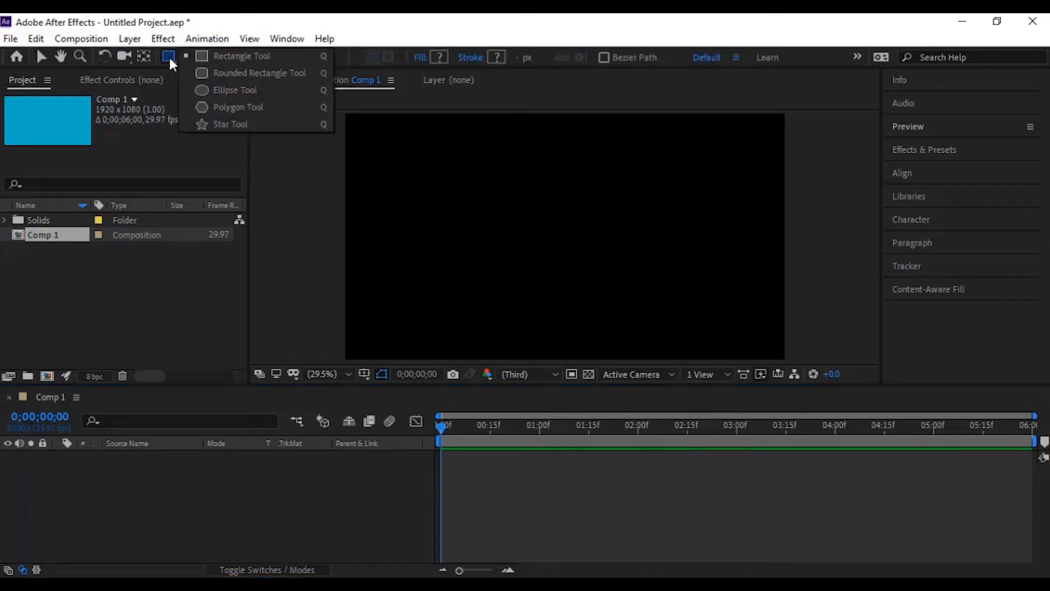
click(265, 90)
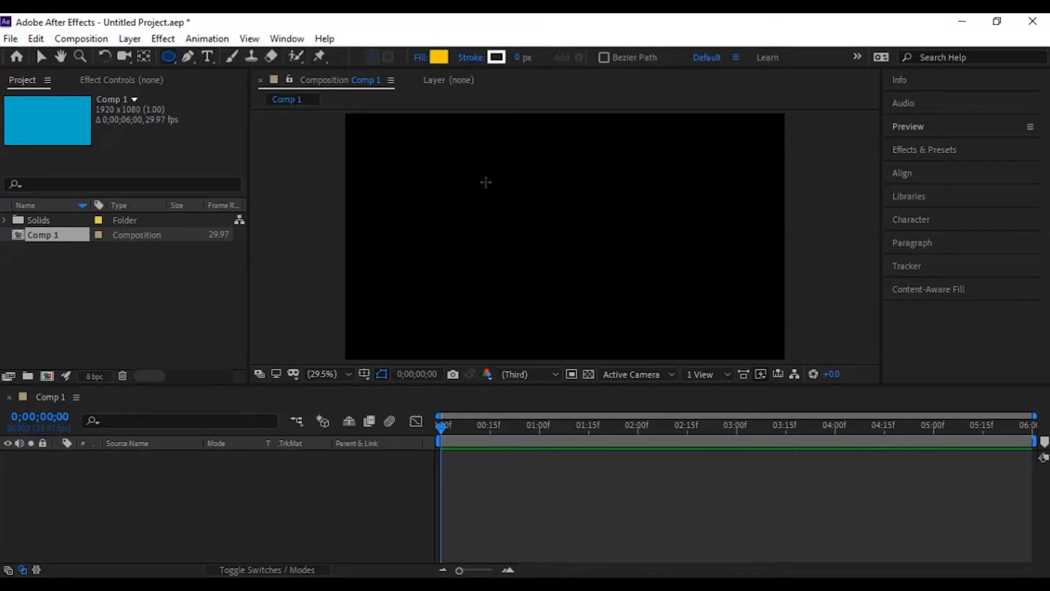
mouse_move(491, 186)
mouse_down()
mouse_move(573, 251)
mouse_move(593, 288)
mouse_up()
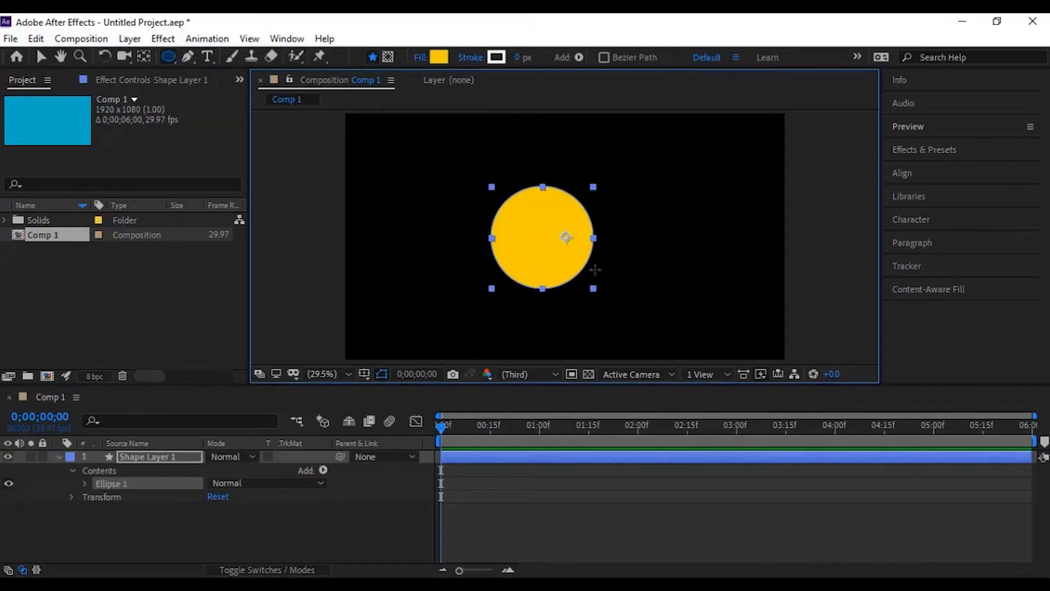
Set the circle's fill to none and its white stroke width to 48 px
click(419, 58)
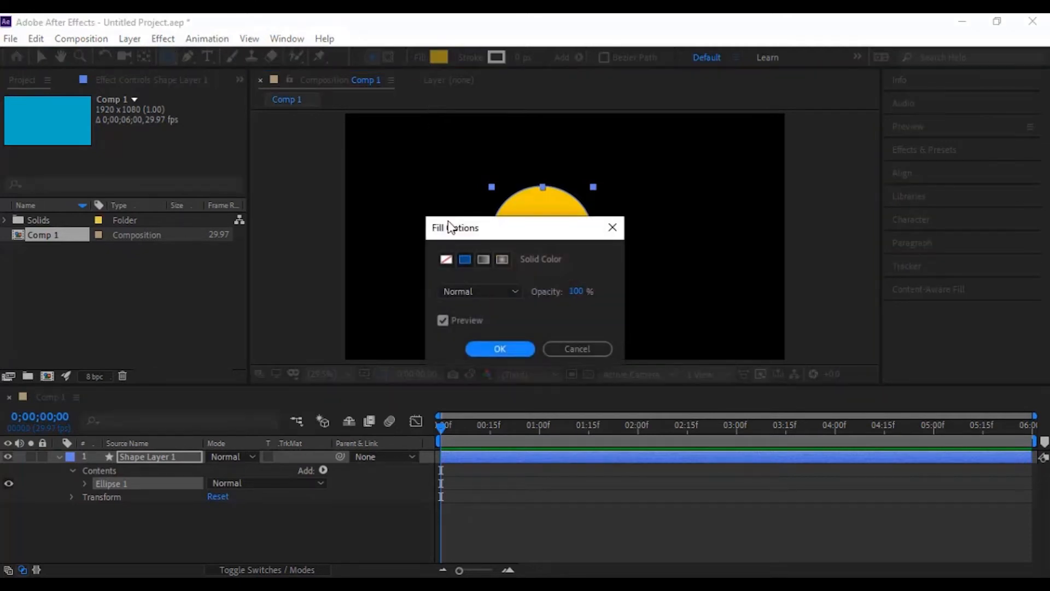
click(443, 263)
click(515, 350)
drag(520, 57, 564, 59)
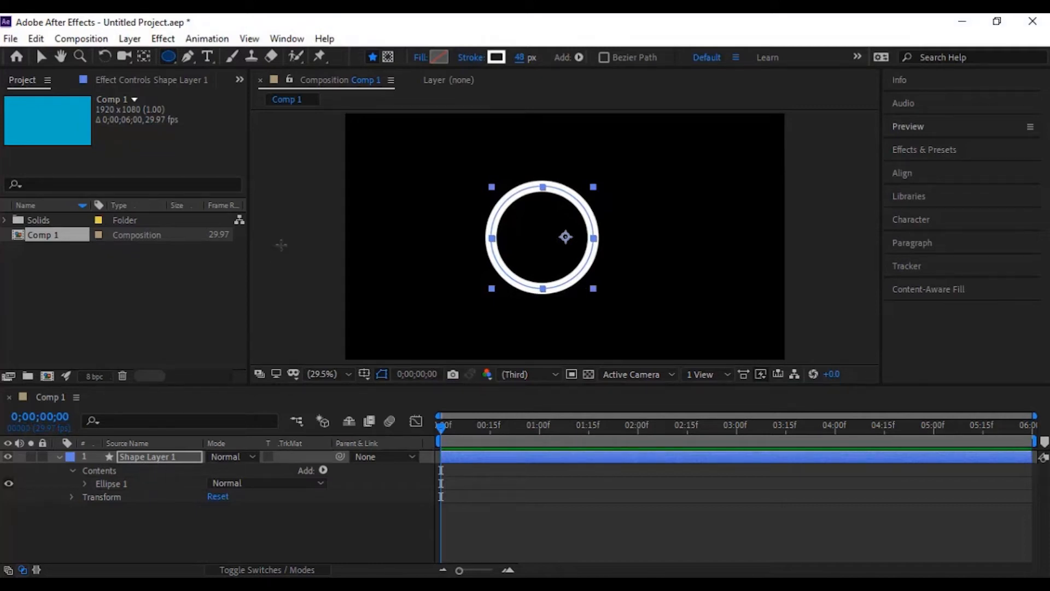
Draw a narrow vertical rectangle spanning the circle's full height through its middle, in the same shape layer
click(169, 56)
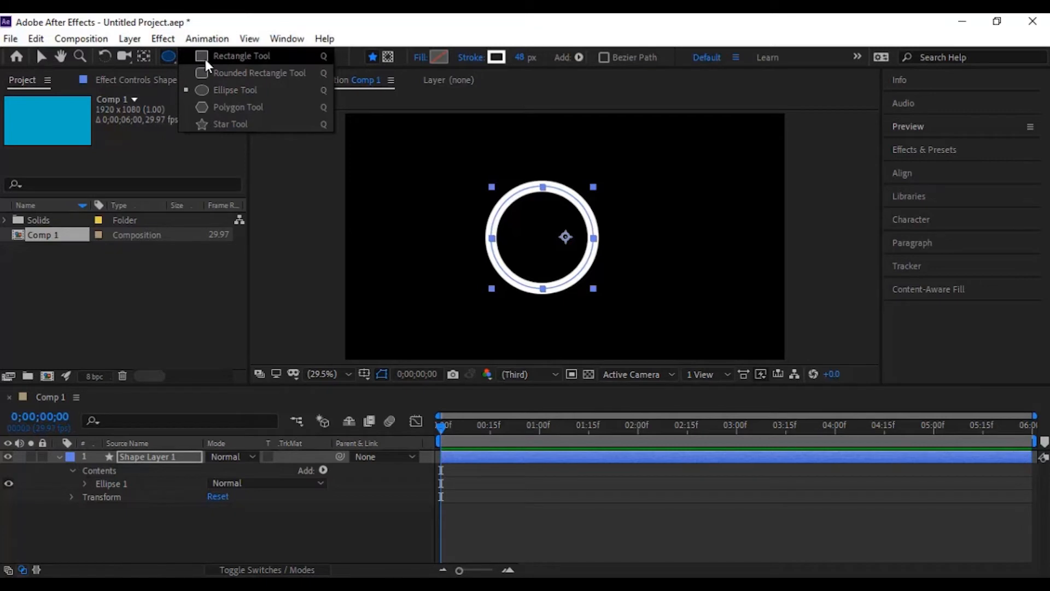
click(226, 56)
drag(538, 188, 552, 290)
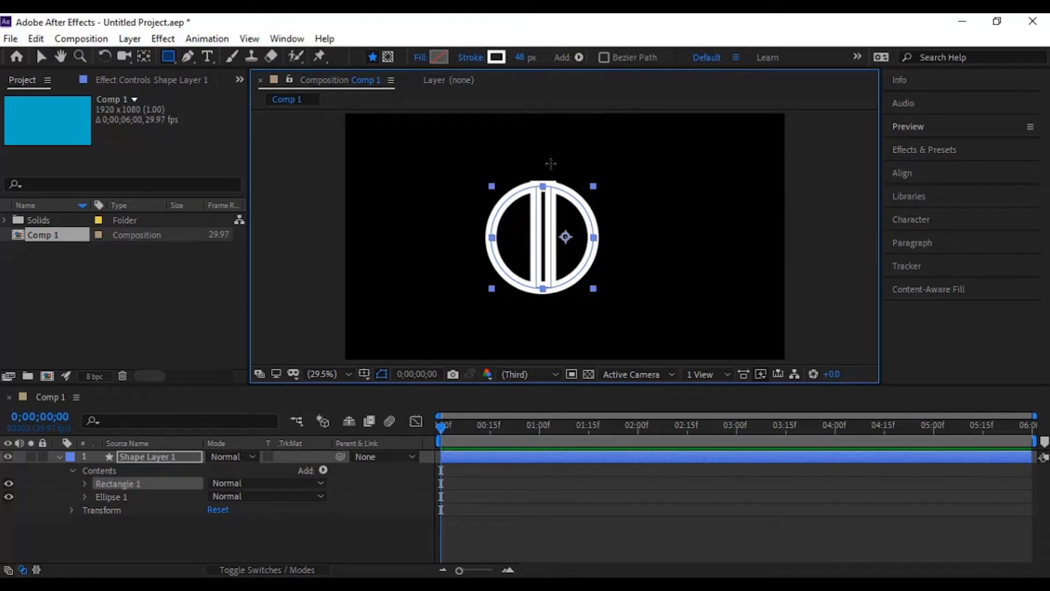
Set the vertical rectangle's stroke width to 0 px and give it a solid white FFFFFF fill
click(524, 170)
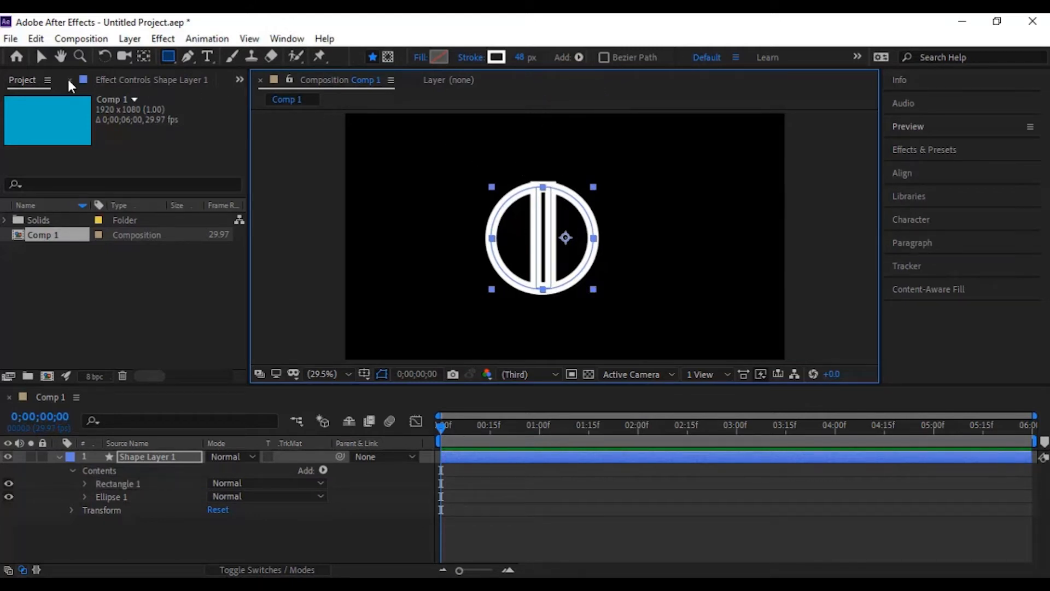
click(42, 57)
click(111, 485)
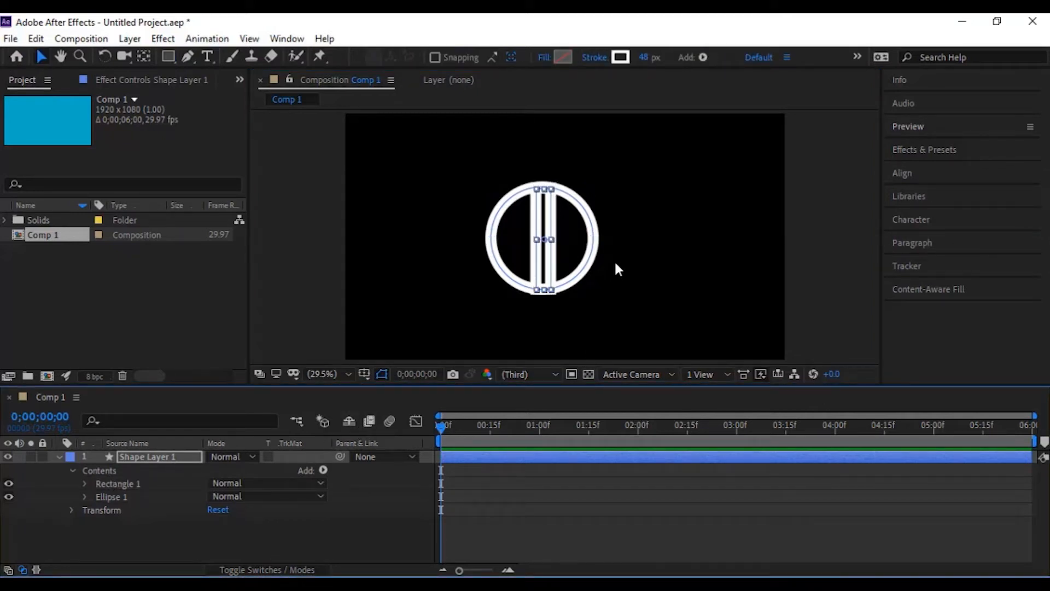
drag(644, 58, 397, 88)
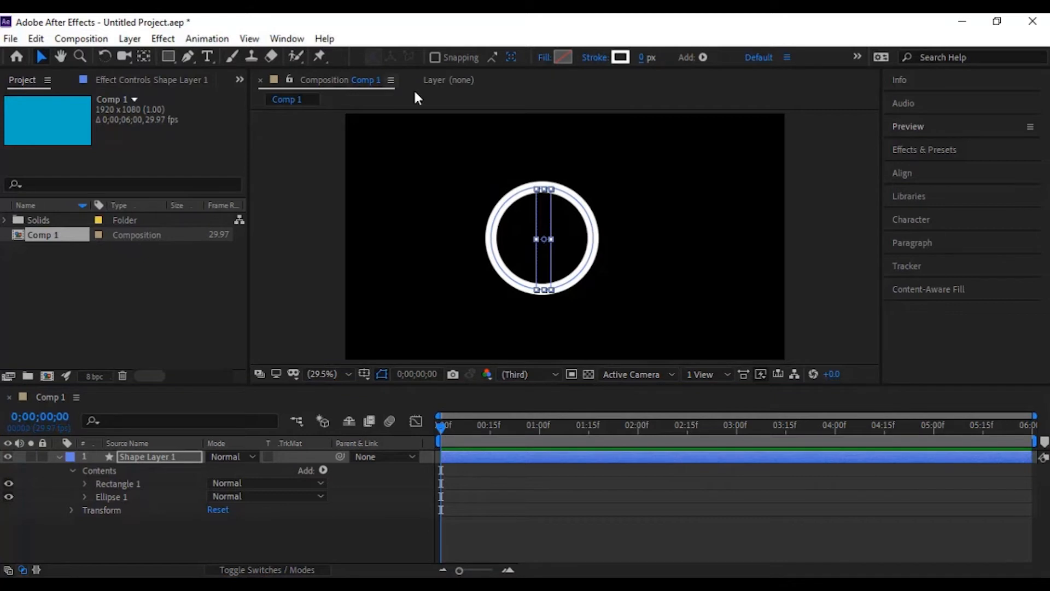
click(564, 56)
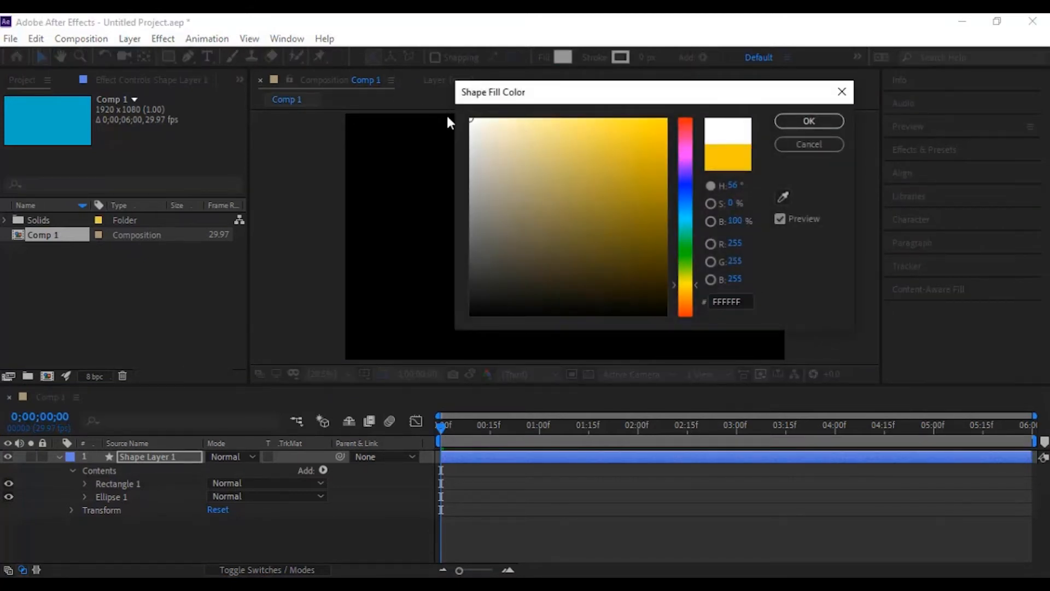
click(809, 121)
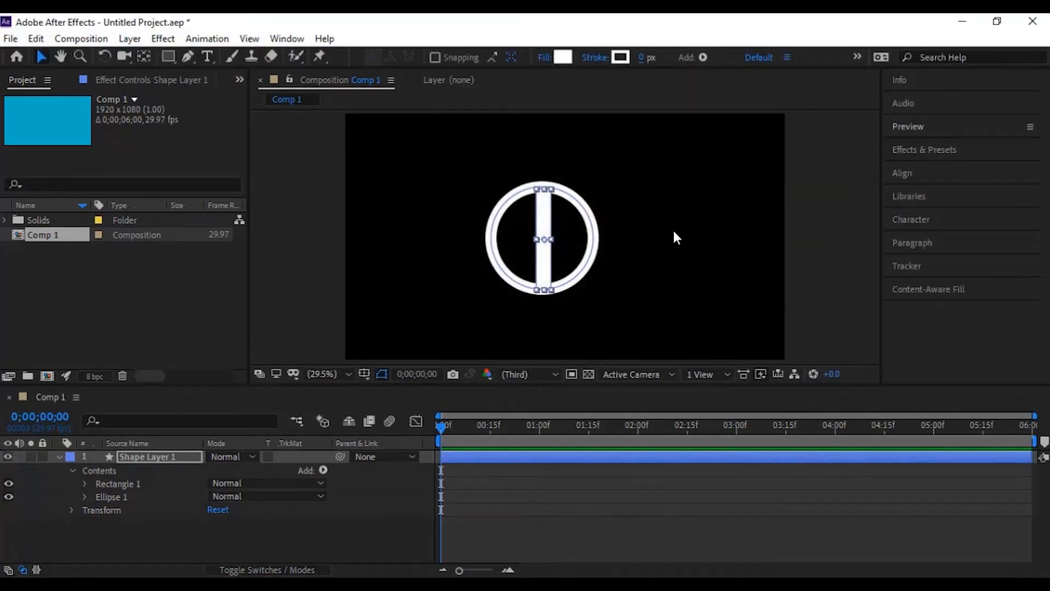
Draw a horizontal rectangle spanning the circle's full width through its middle, completing the wheel's cross in the same shape layer
click(172, 57)
drag(492, 229, 596, 249)
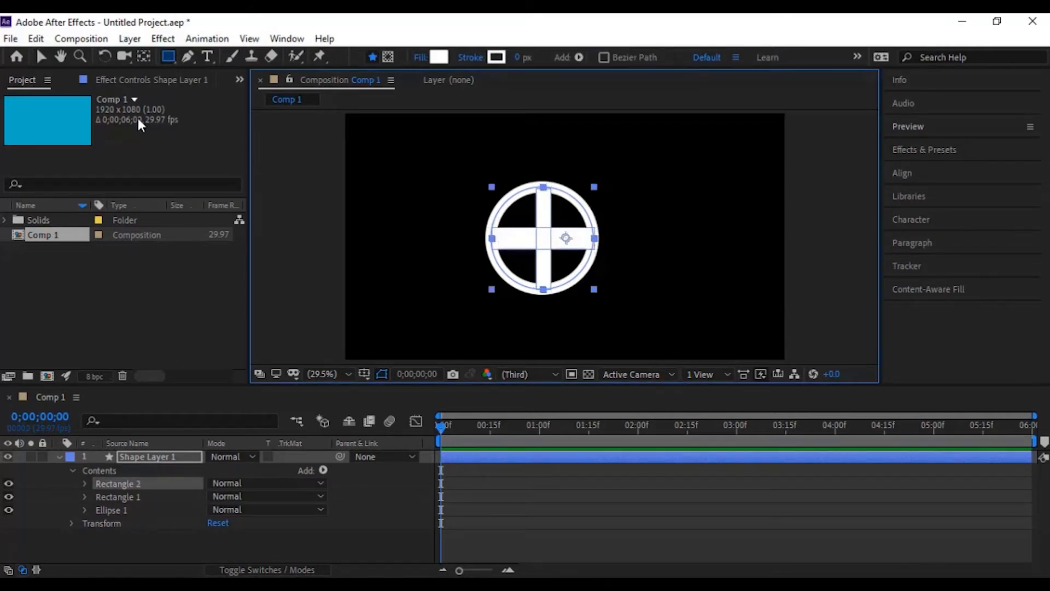
key(v)
click(632, 155)
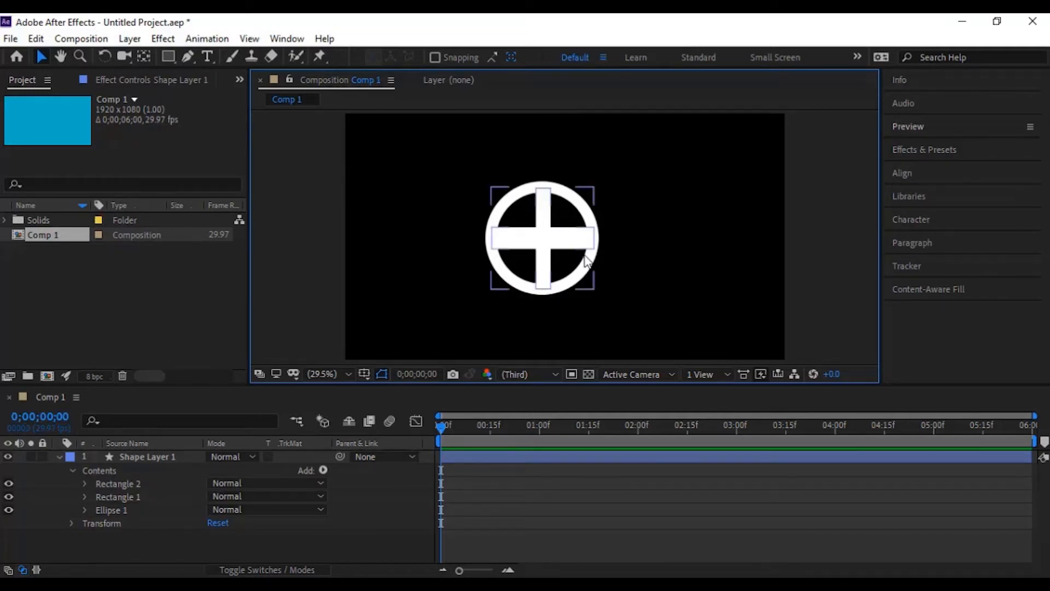
Add a Rotation keyframe to Shape Layer 1 at the first frame and move the current time to 0;00;05;21
click(58, 456)
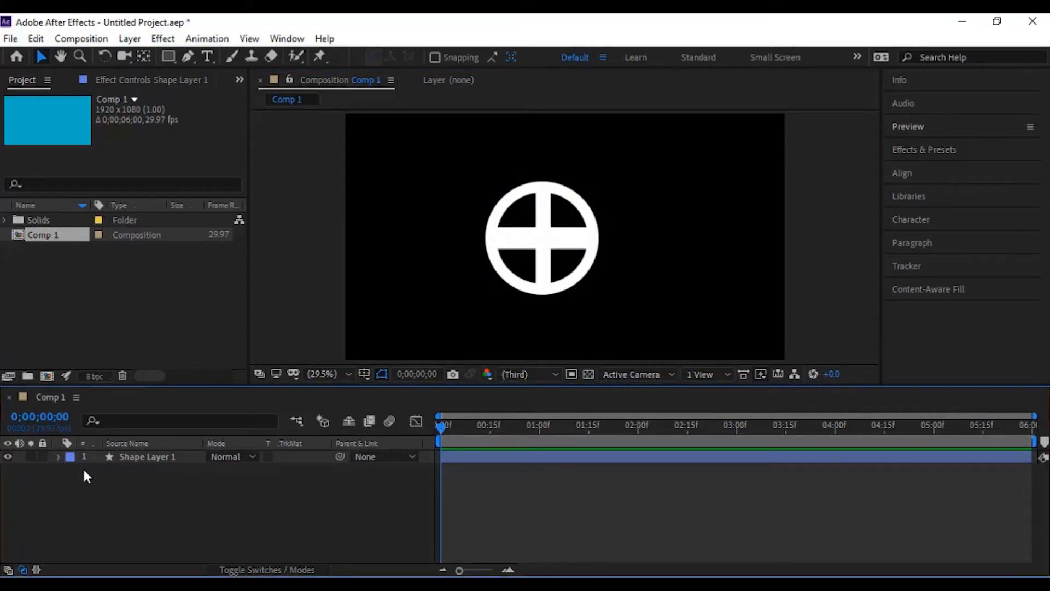
click(133, 457)
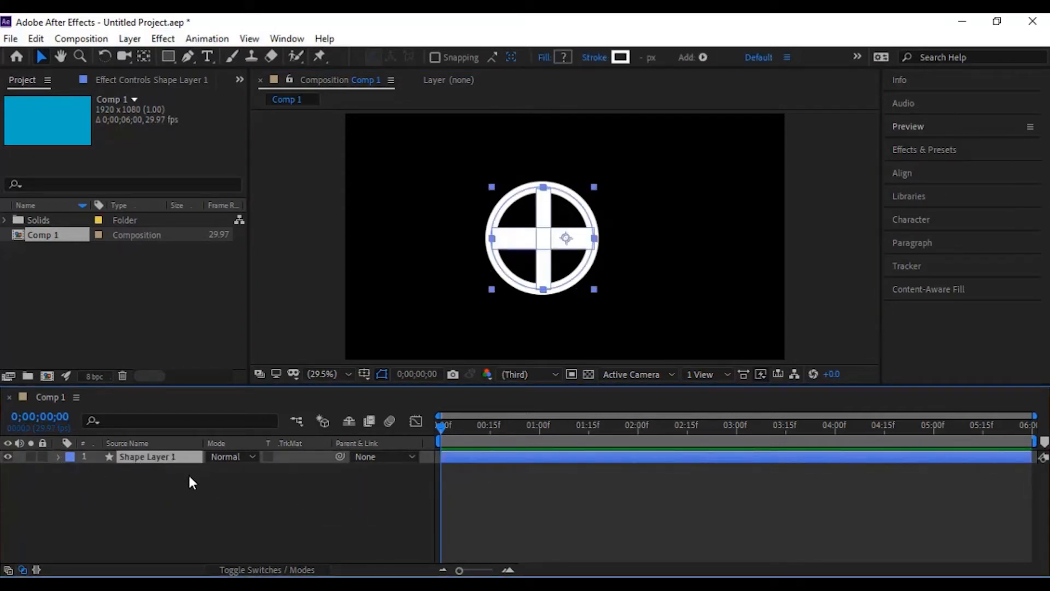
key(r)
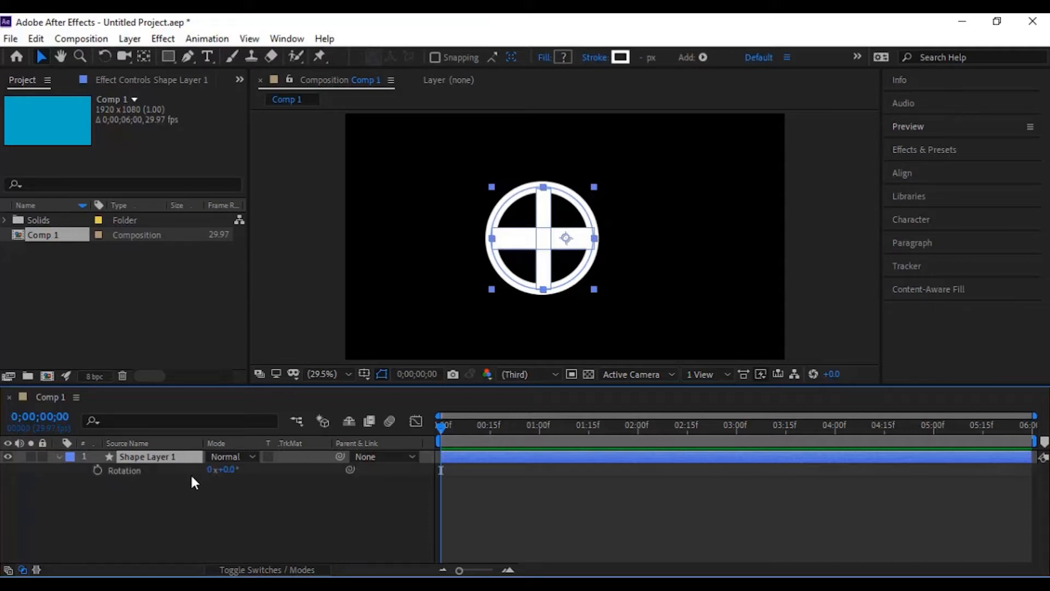
click(98, 470)
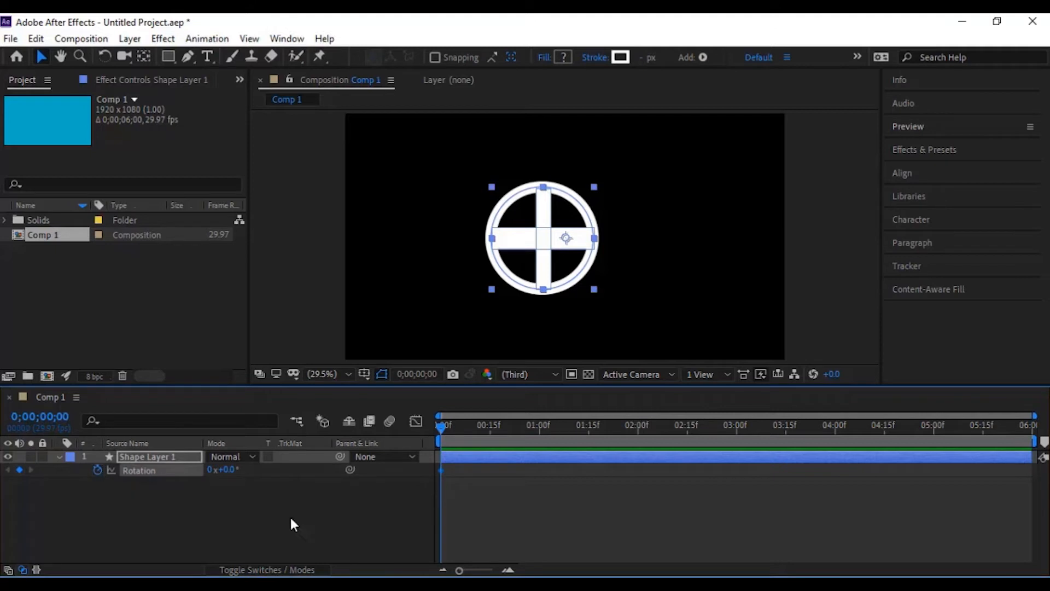
drag(441, 427, 1003, 472)
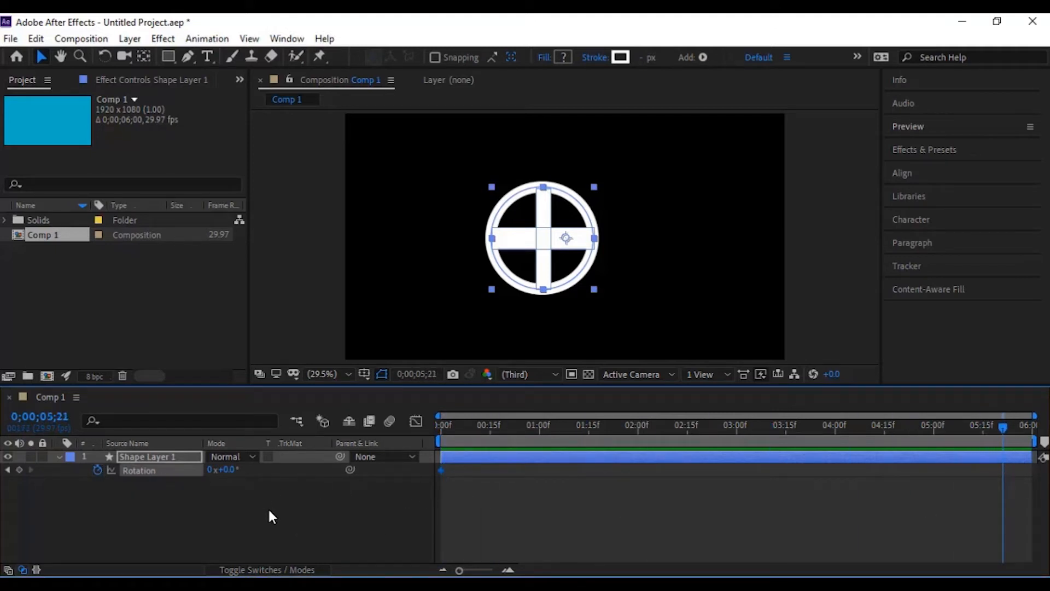
Undo a trial rotation and move the wheel's anchor point to its centre with the Pan Behind tool
drag(229, 470, 441, 499)
key(ctrl+z)
drag(469, 169, 618, 291)
click(143, 56)
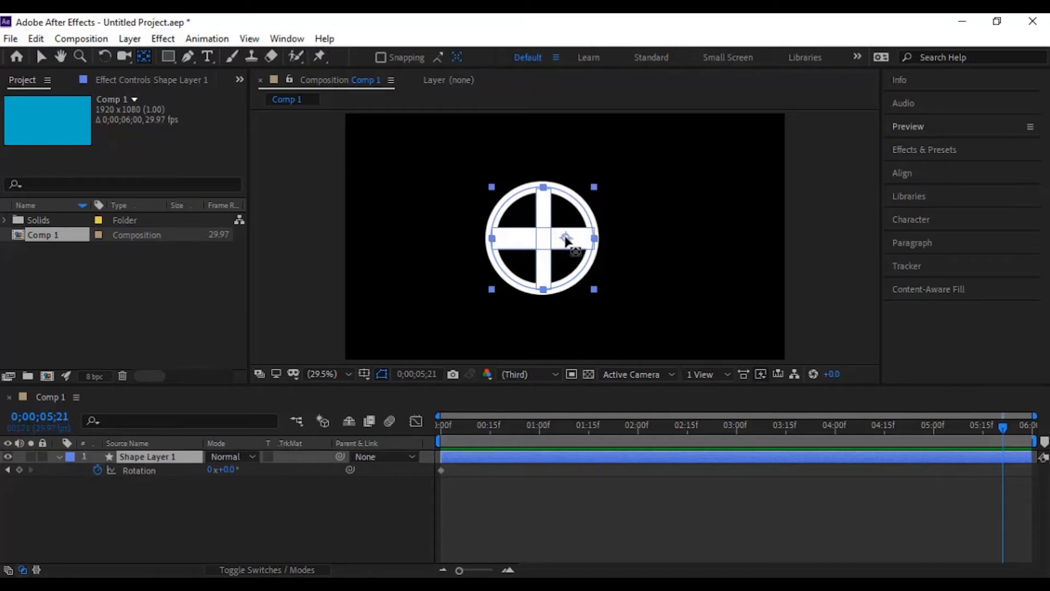
drag(566, 241, 545, 243)
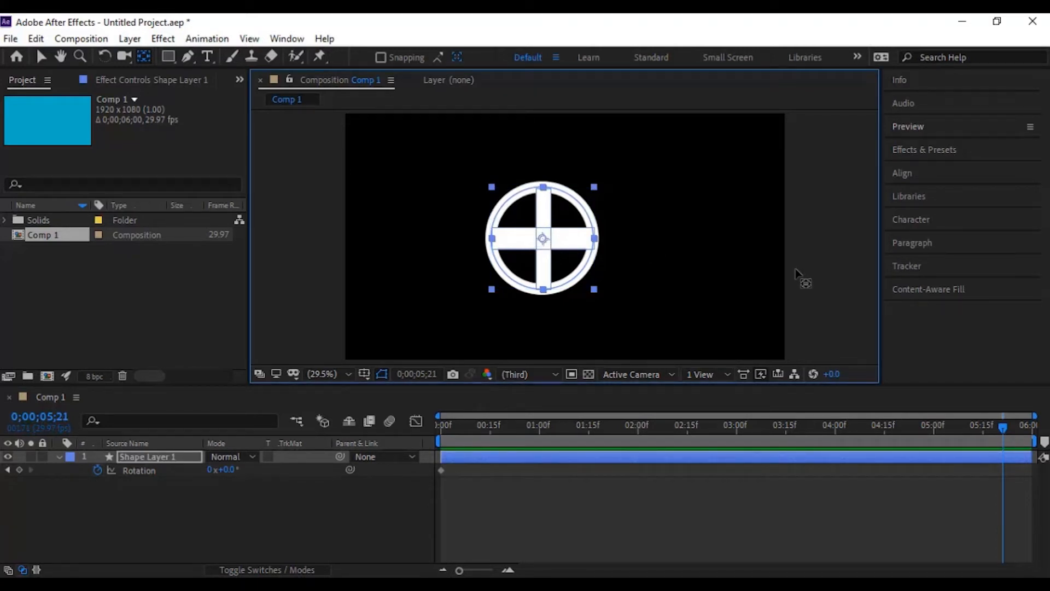
click(543, 239)
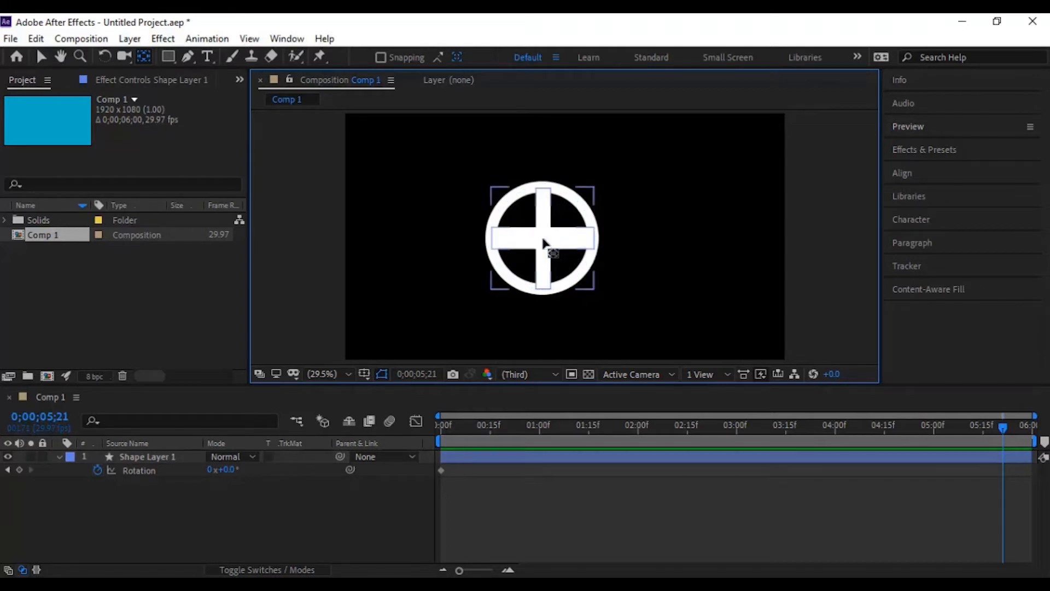
click(543, 240)
click(543, 240)
click(543, 241)
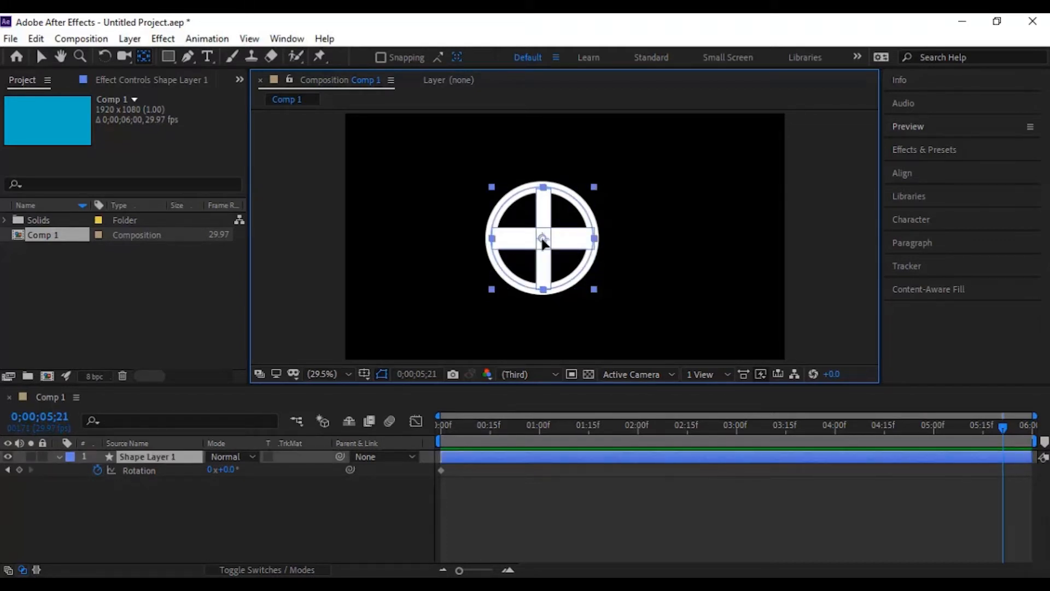
click(60, 55)
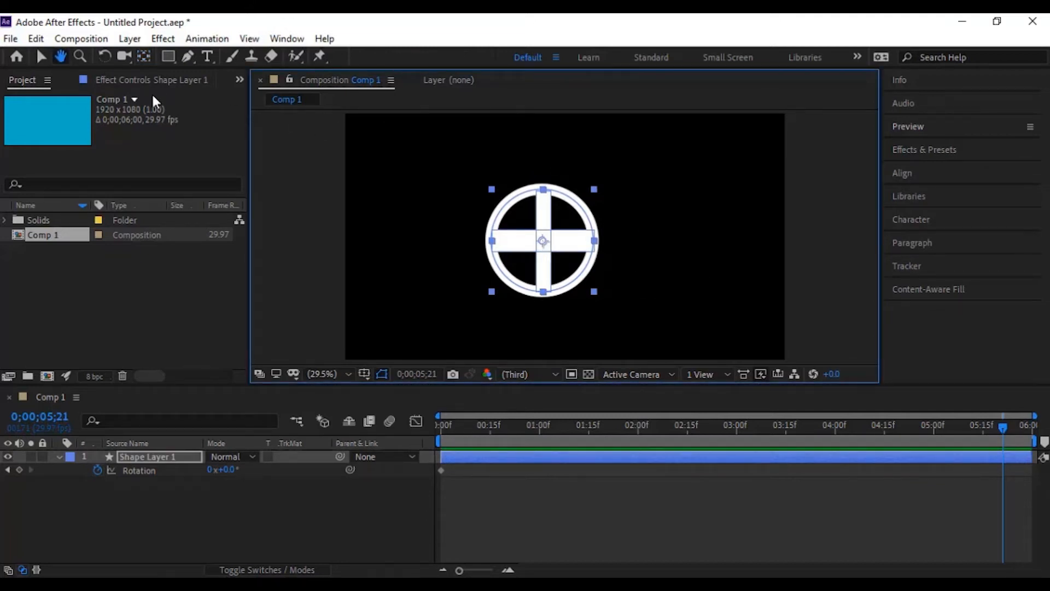
click(41, 56)
click(308, 211)
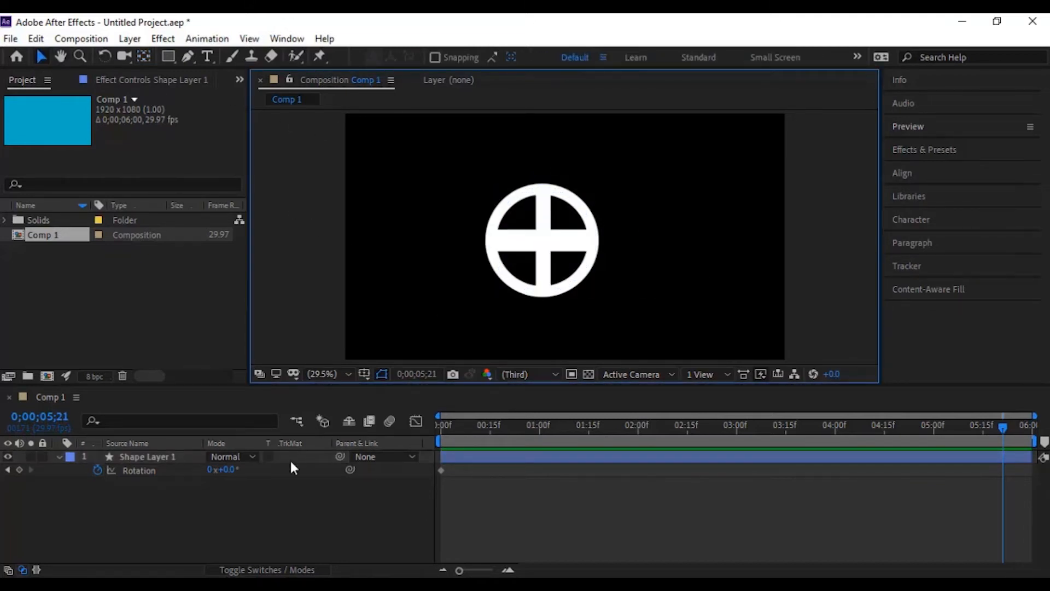
Set the wheel's Rotation to 1x+158° at 0;00;05;21 and preview the spin from the first frame
click(143, 472)
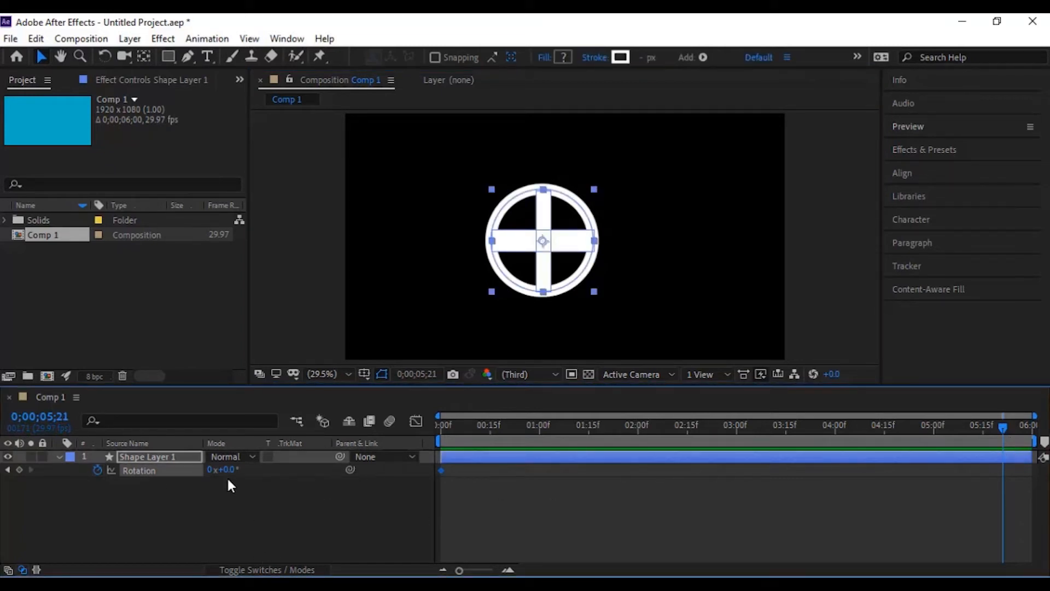
drag(224, 469, 655, 500)
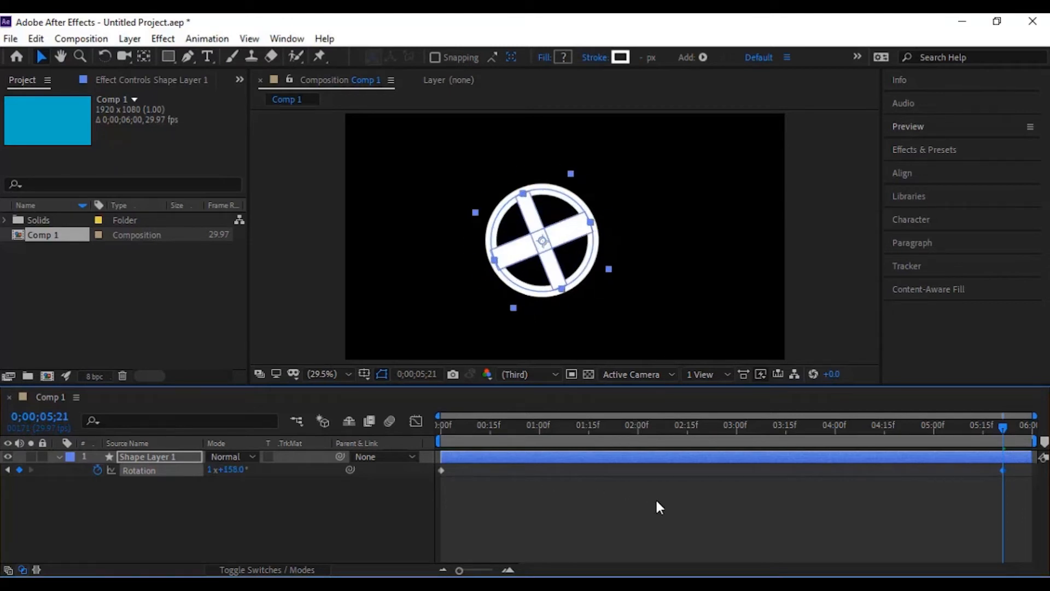
drag(1002, 431, 324, 435)
key(space)
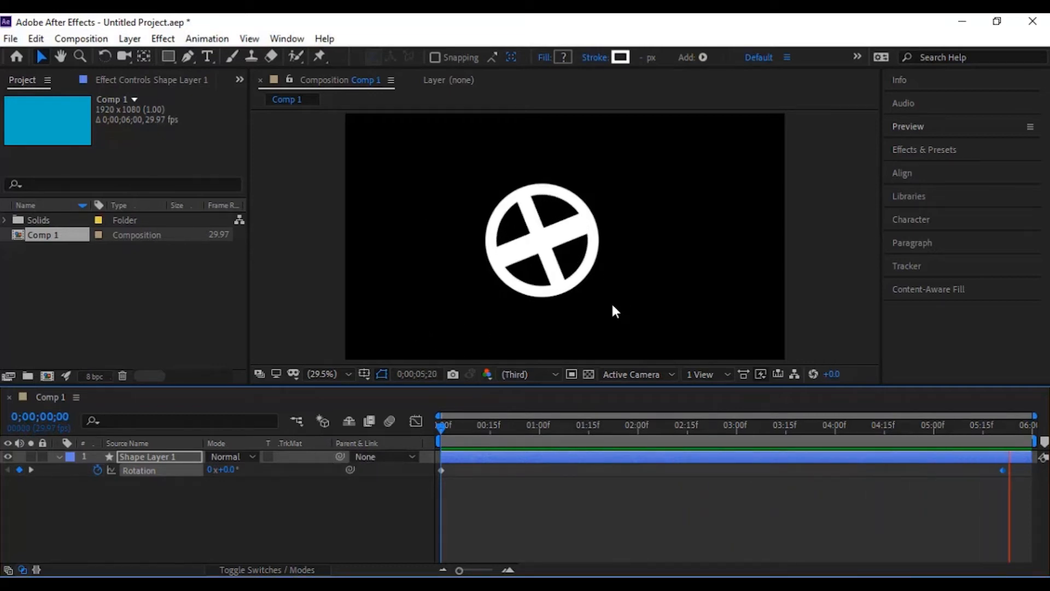
key(space)
Try to reverse the spin by entering -158 and -185 degrees for the Rotation keyframe at 0;00;05;21
drag(1023, 426, 1002, 463)
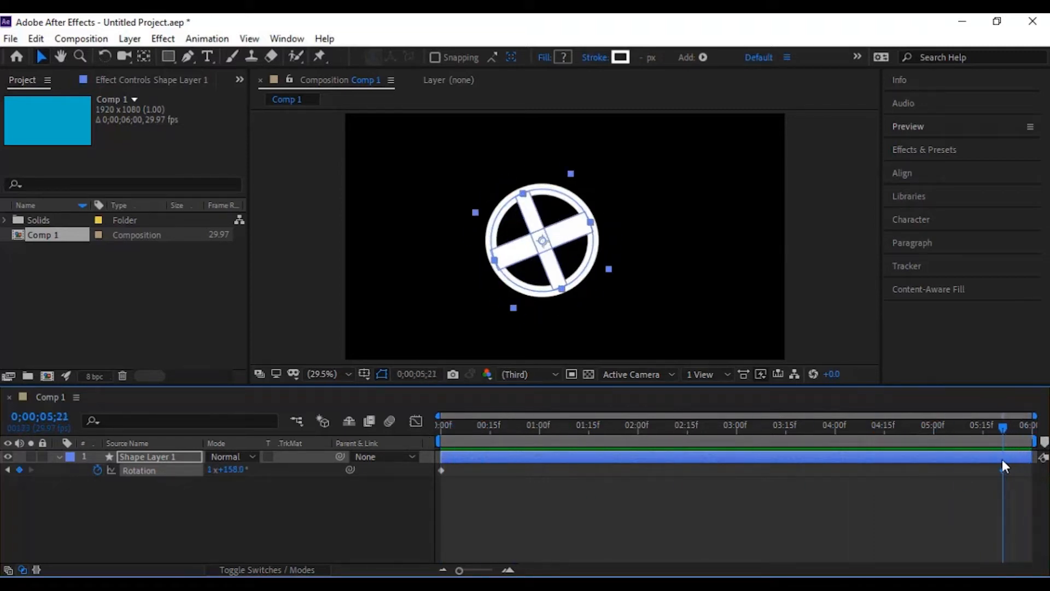
click(235, 470)
click(222, 470)
text(-158)
key(Return)
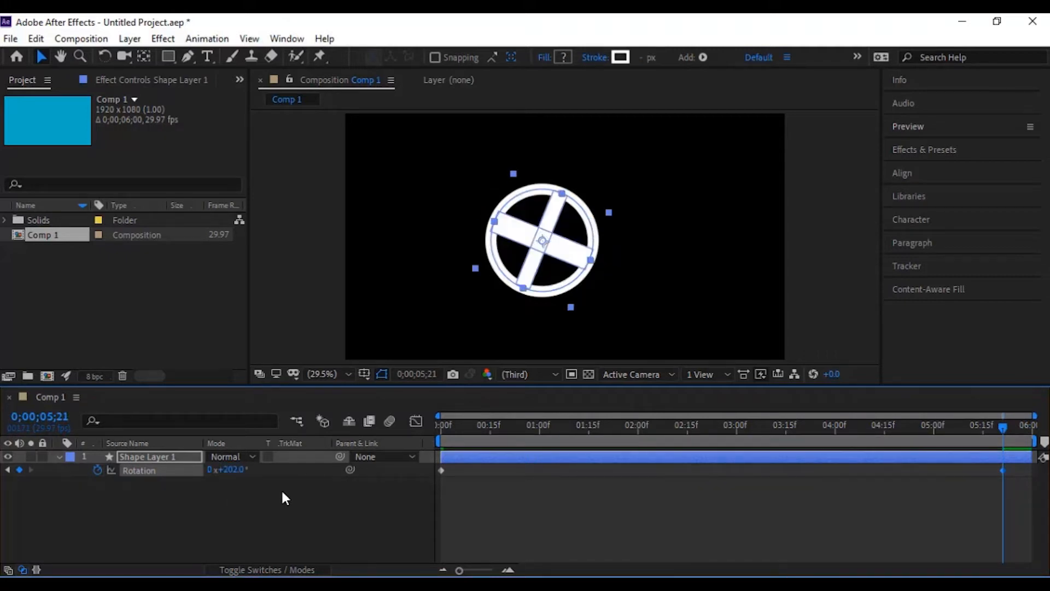
click(232, 471)
text(-185)
key(Return)
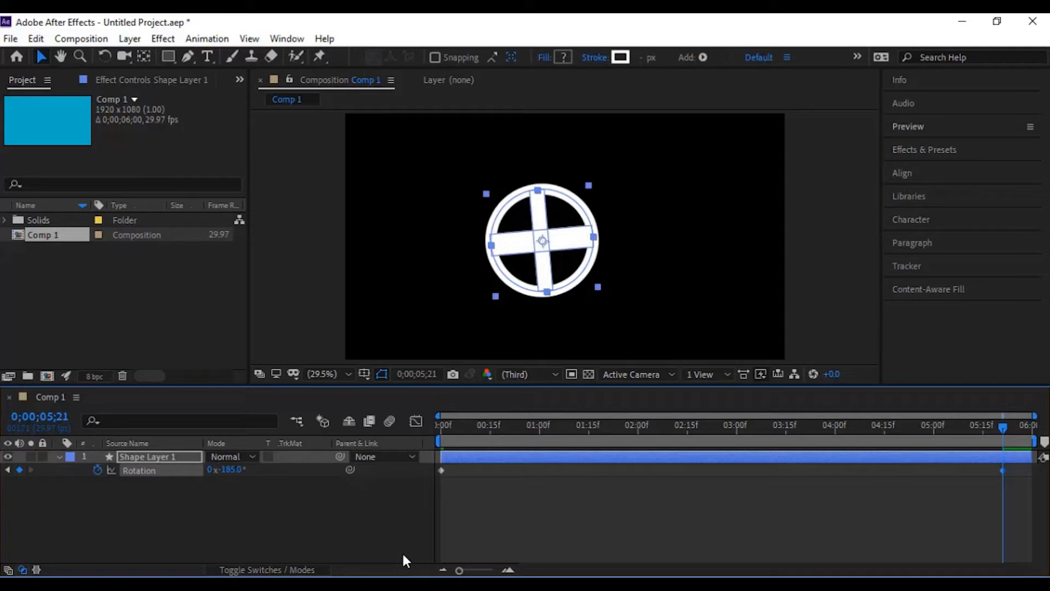
Set the Rotation keyframe at 0;00;05;21 to 0x-158° and preview the wheel's spin from the first frame
click(224, 470)
text(-158)
key(Return)
drag(994, 440, 372, 426)
key(space)
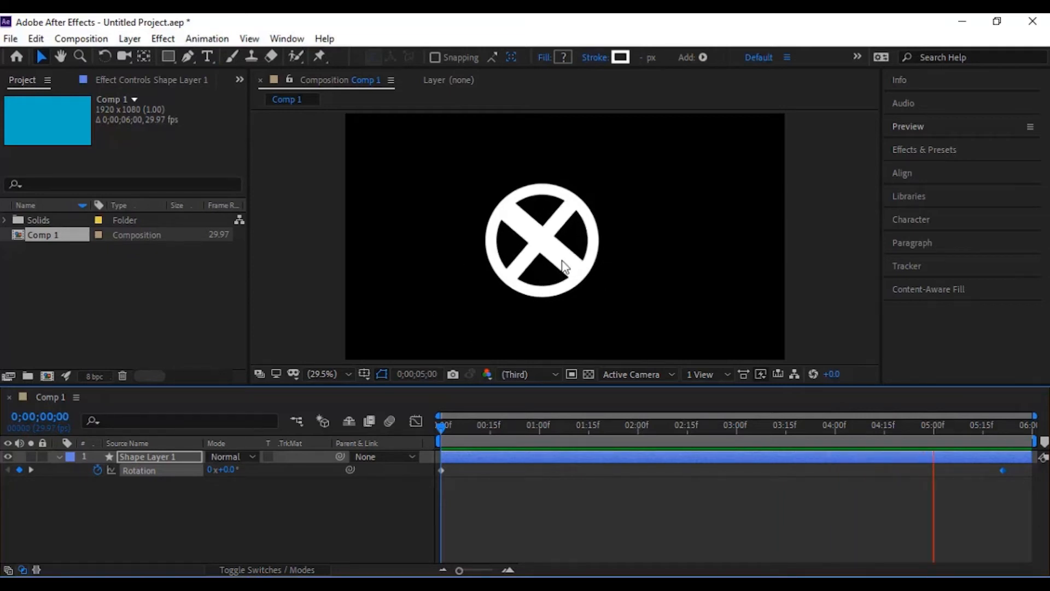
key(space)
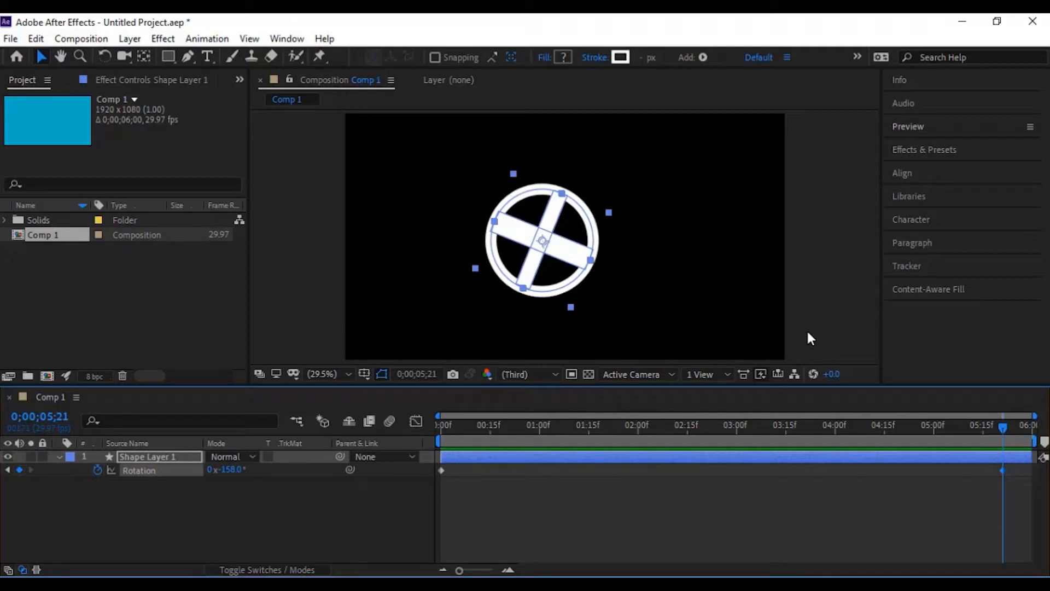
Set the end Rotation keyframe to -720°, two full counterclockwise turns, and preview the faster spin
click(230, 472)
drag(221, 480, 93, 501)
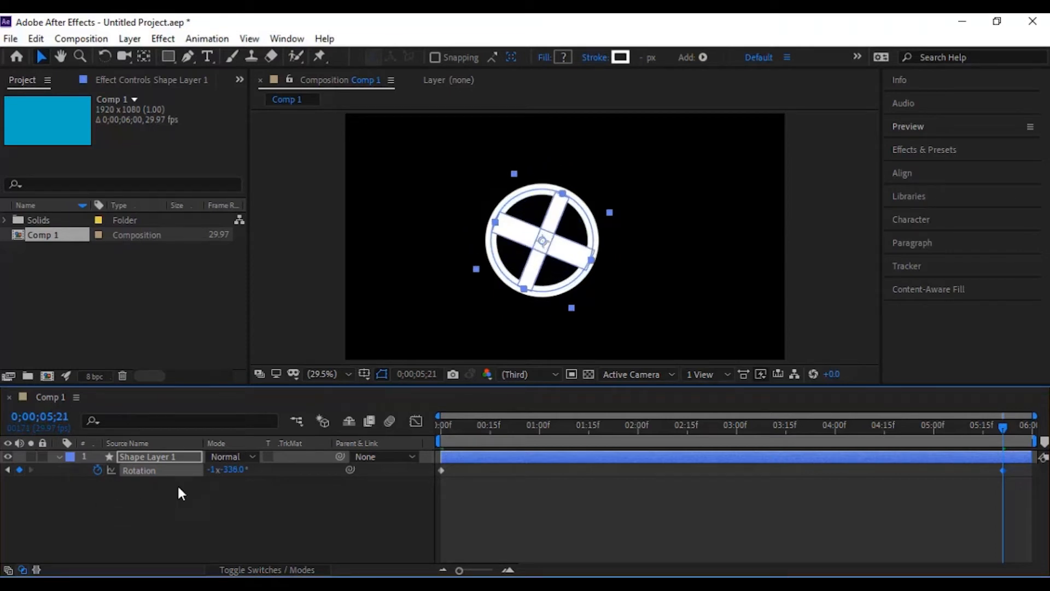
mouse_move(239, 475)
mouse_down()
mouse_move(216, 479)
mouse_move(238, 478)
mouse_up()
click(238, 475)
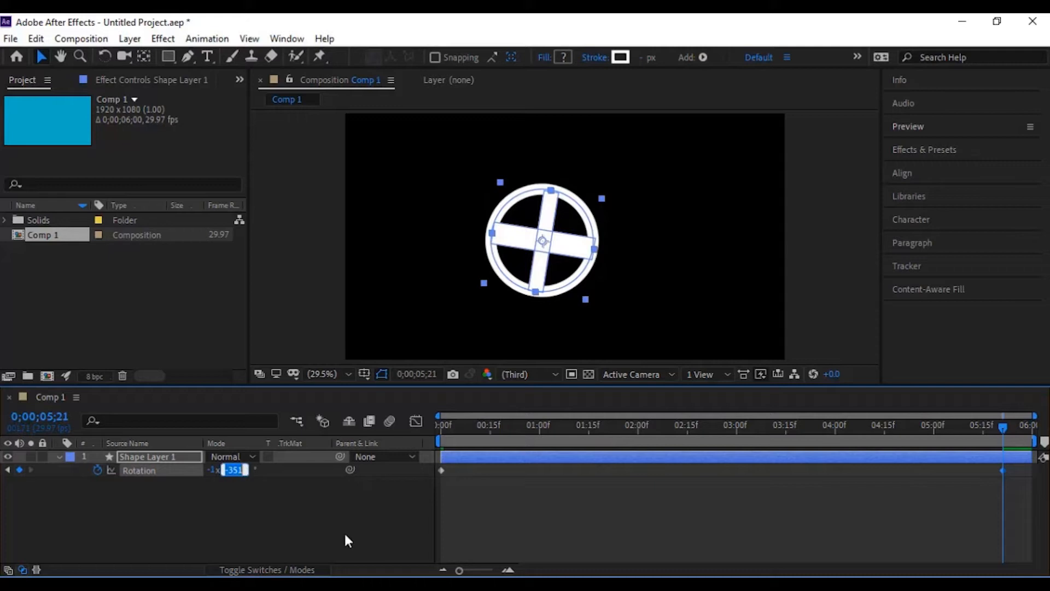
text(-720)
key(Return)
drag(1002, 432, 420, 462)
key(space)
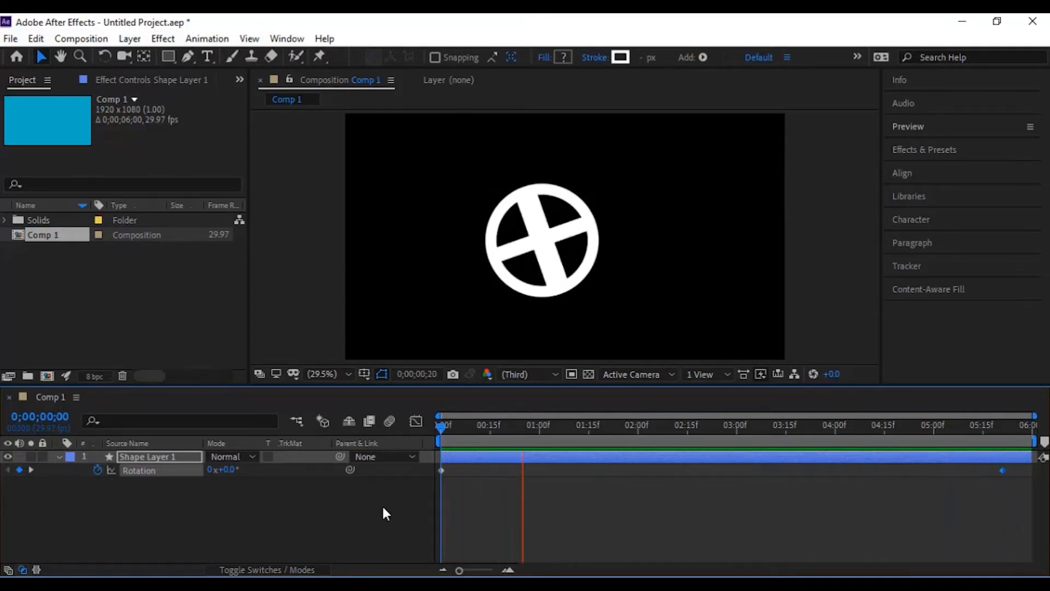
key(space)
Try a Rotation value of 246.3° at 0;00;00;27 and delete the extra keyframe
click(235, 469)
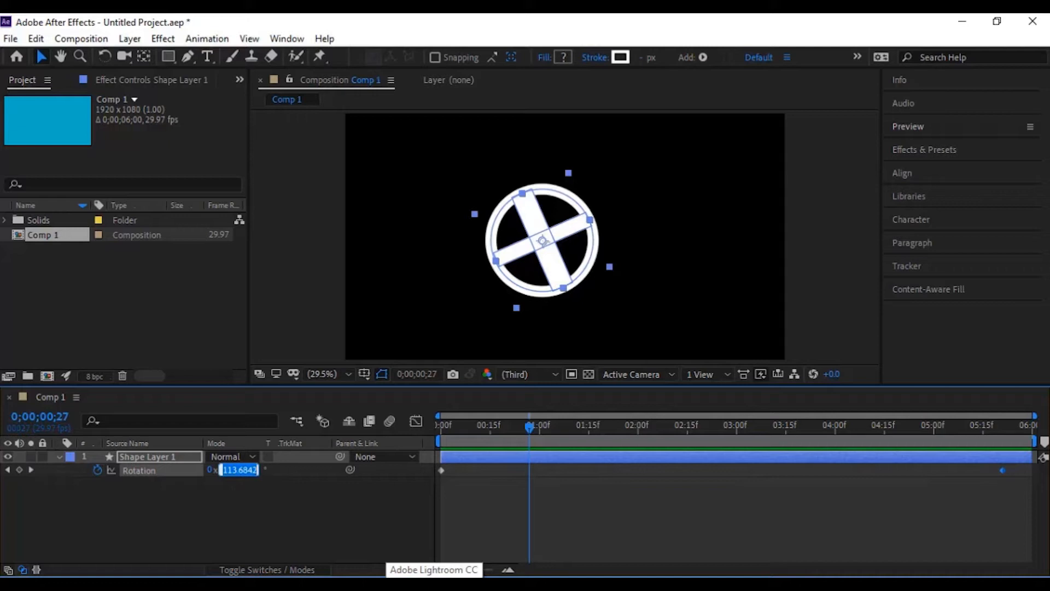
text(+)
text(246.3)
key(Return)
mouse_move(538, 474)
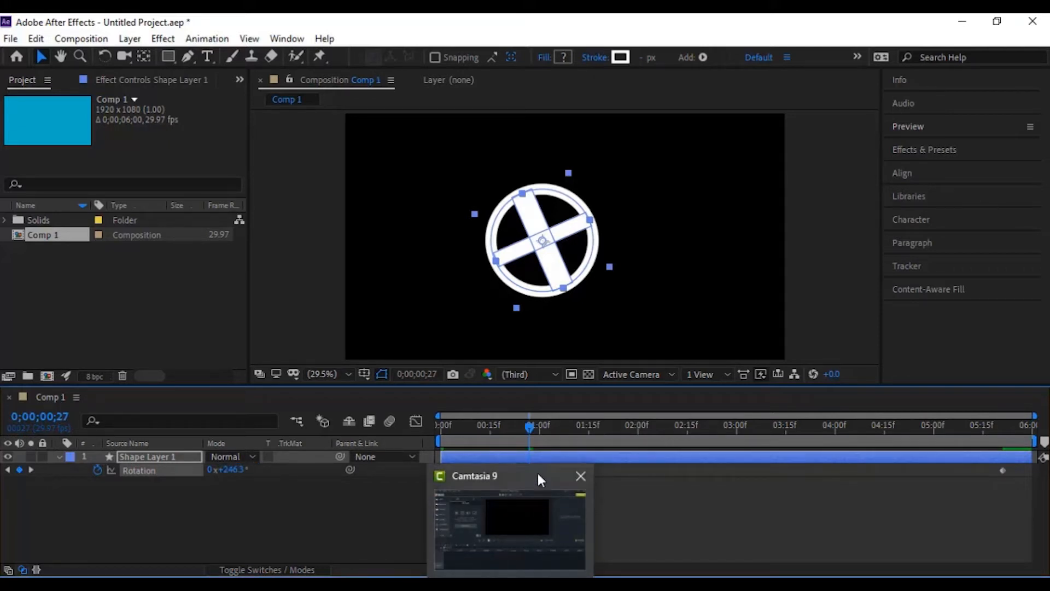
click(623, 486)
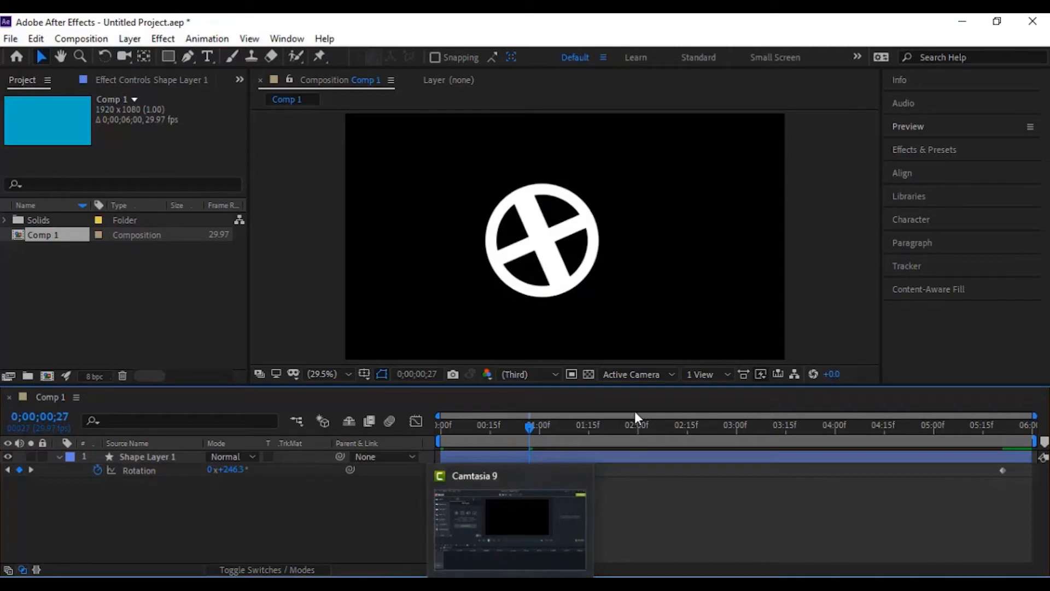
click(529, 470)
key(Delete)
Set the Rotation keyframe at 0;00;05;21 to -1x+0.0° and return to the first frame
drag(534, 428, 1000, 459)
click(1002, 471)
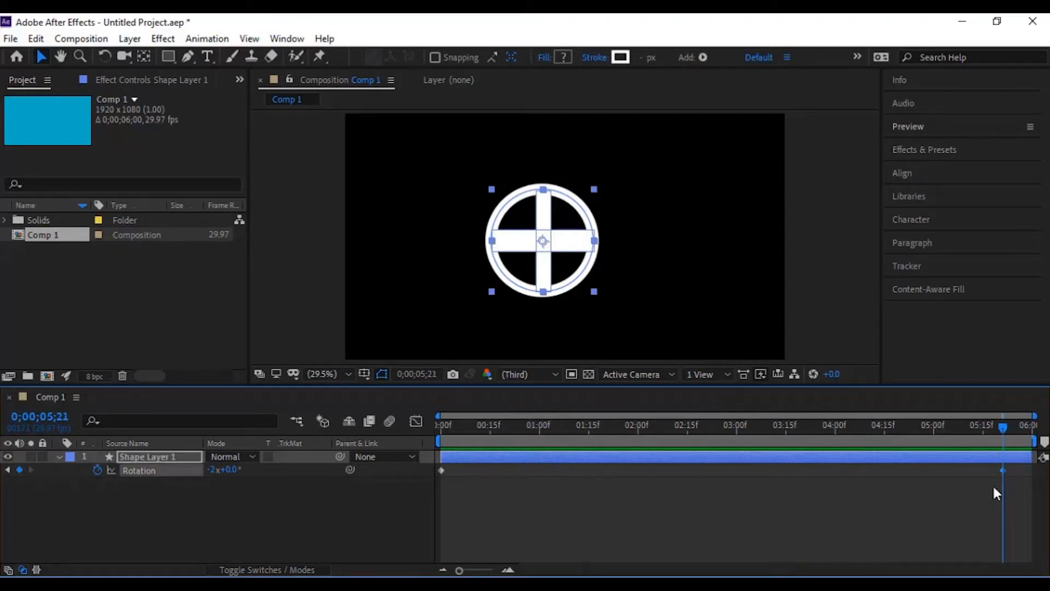
click(231, 470)
key(Return)
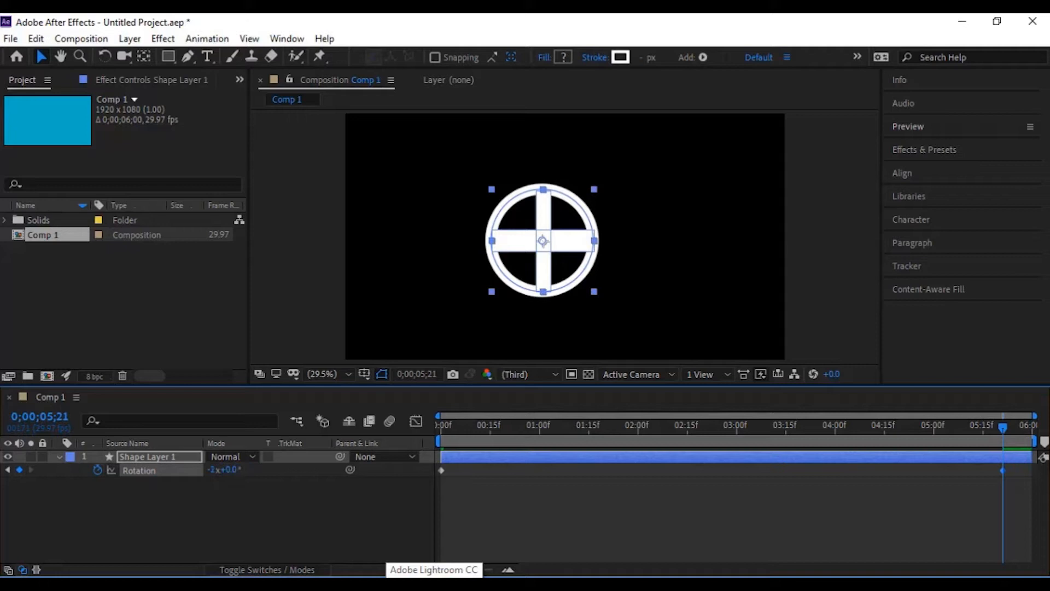
drag(1001, 426, 440, 426)
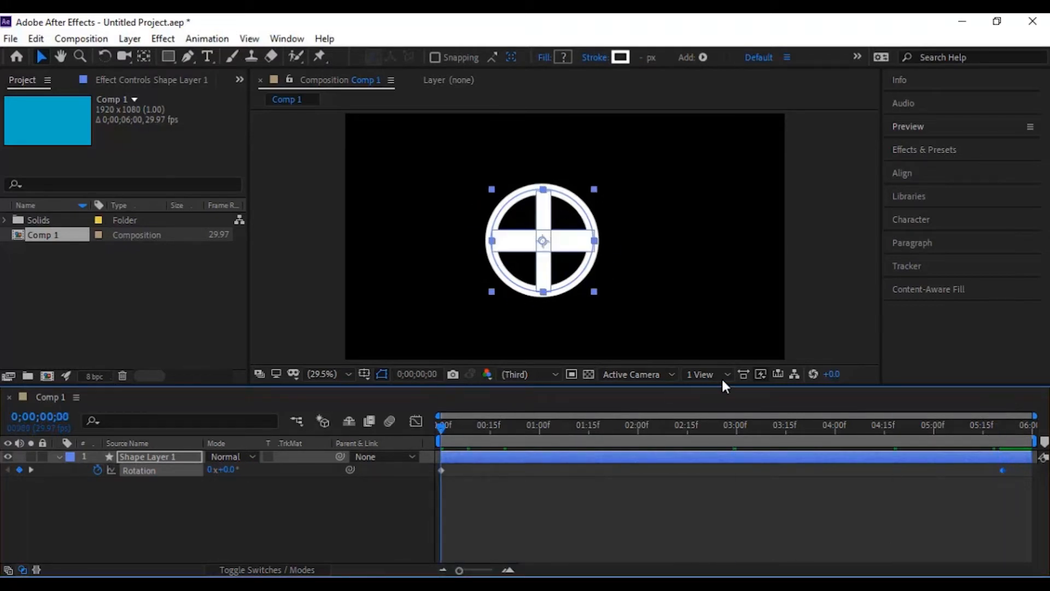
Preview the wheel's spin up to 0;00;02;11 and increase the Rotation value there by 360° to 0x+210.5°
key(space)
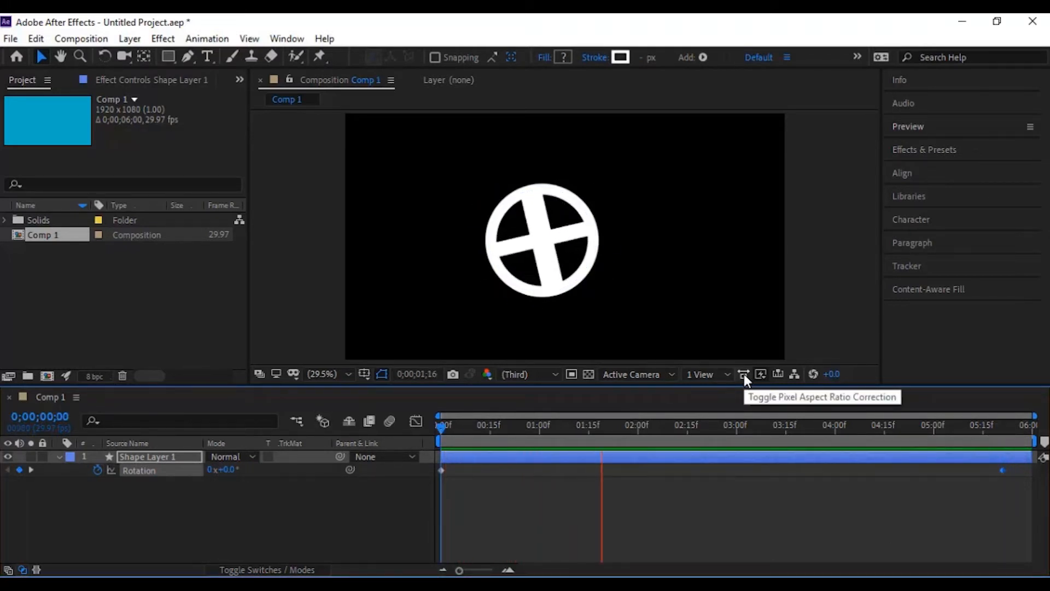
key(space)
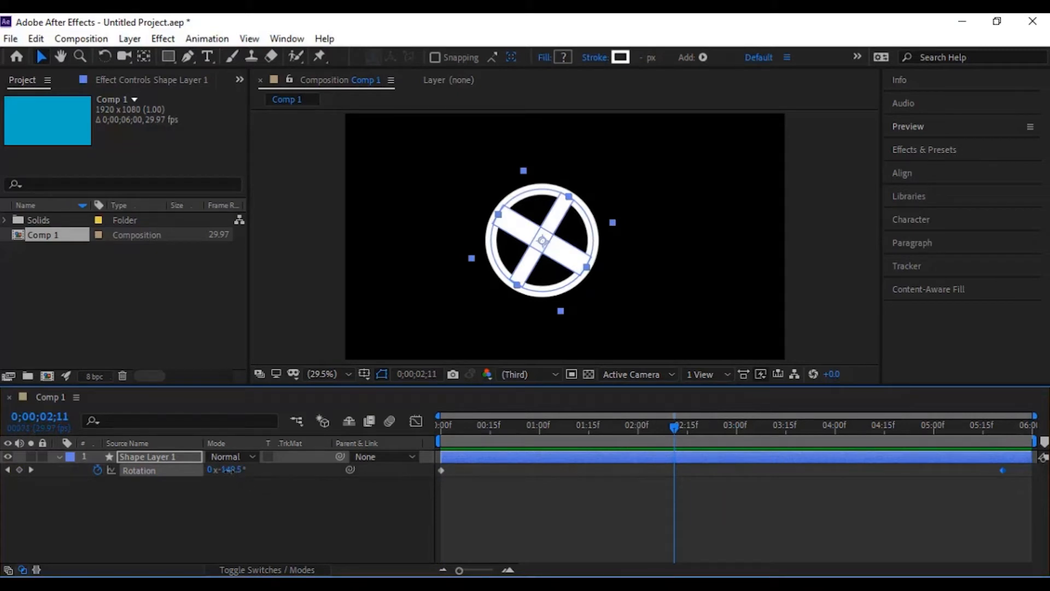
click(236, 469)
text(+360)
key(Return)
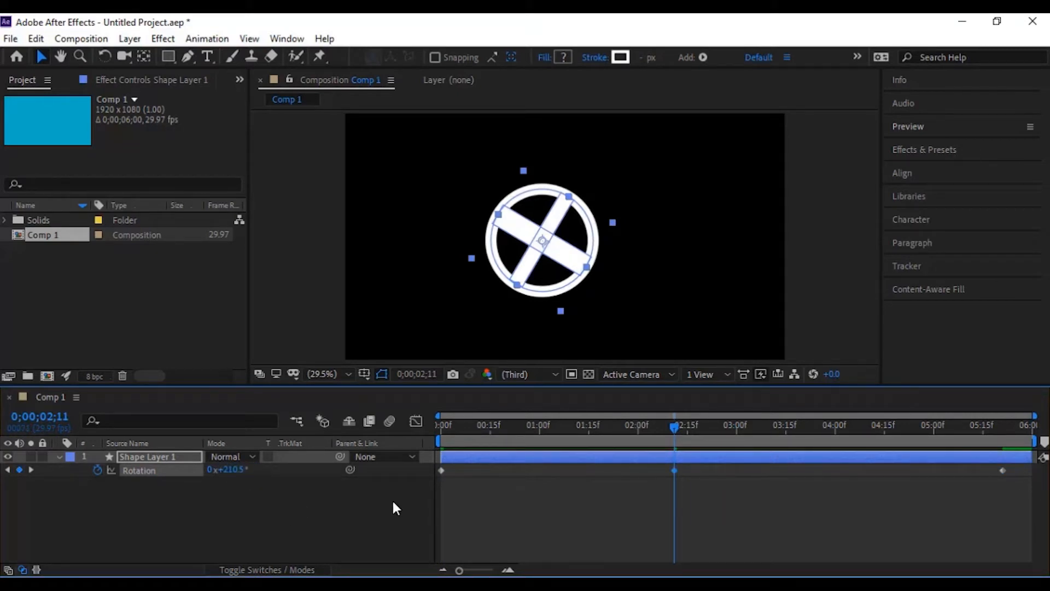
Delete the Rotation keyframes at 0;00;05;21 and 0;00;02;11 and return to the first frame
click(1003, 471)
key(Delete)
click(675, 470)
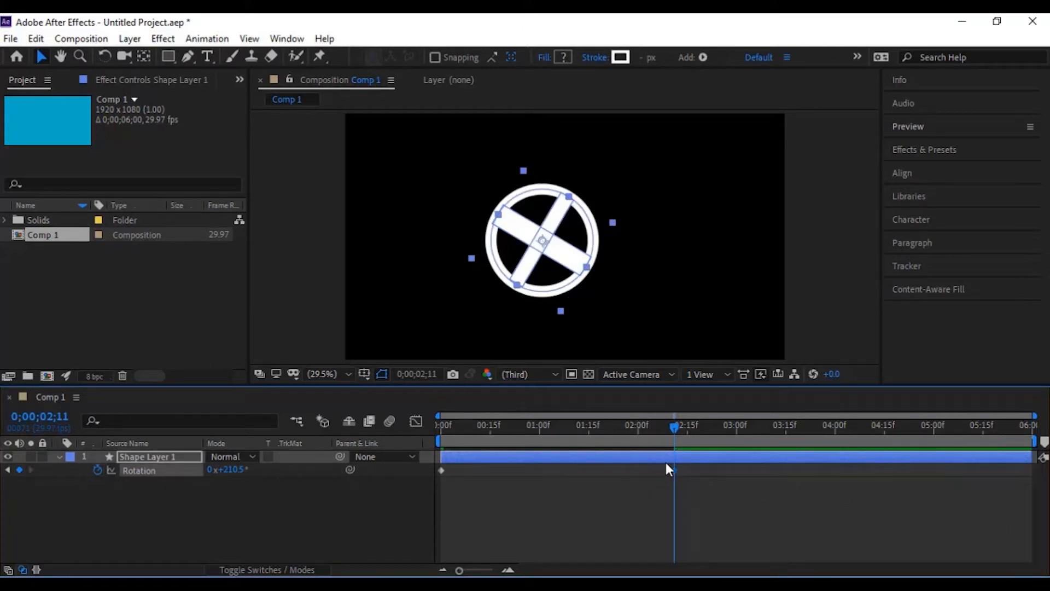
key(Delete)
key(Home)
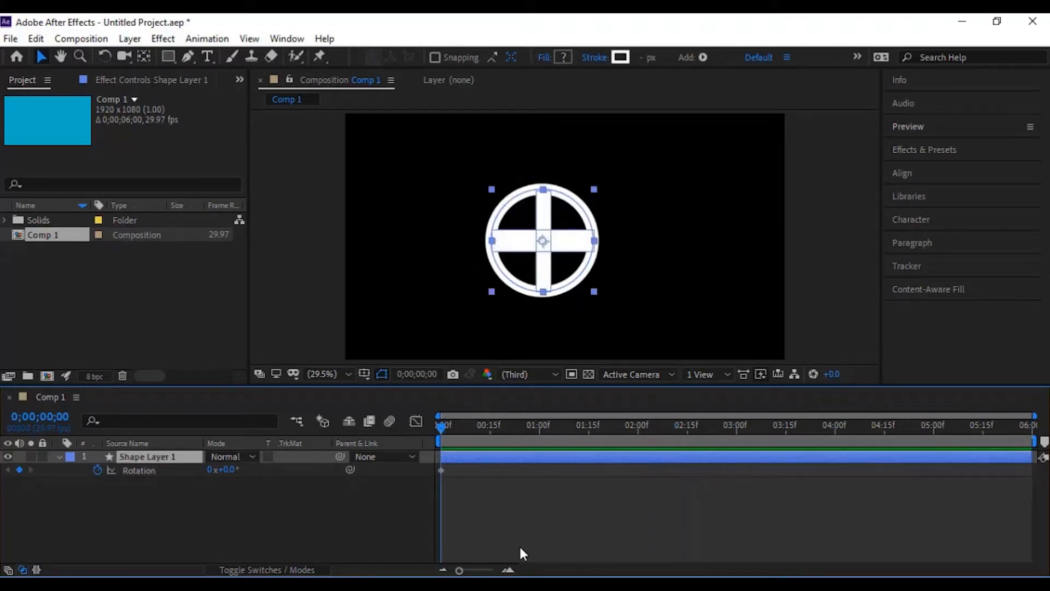
Set a Rotation keyframe of +220° at 0;00;05;17 and preview the wheel's spin from the first frame
drag(438, 425, 990, 420)
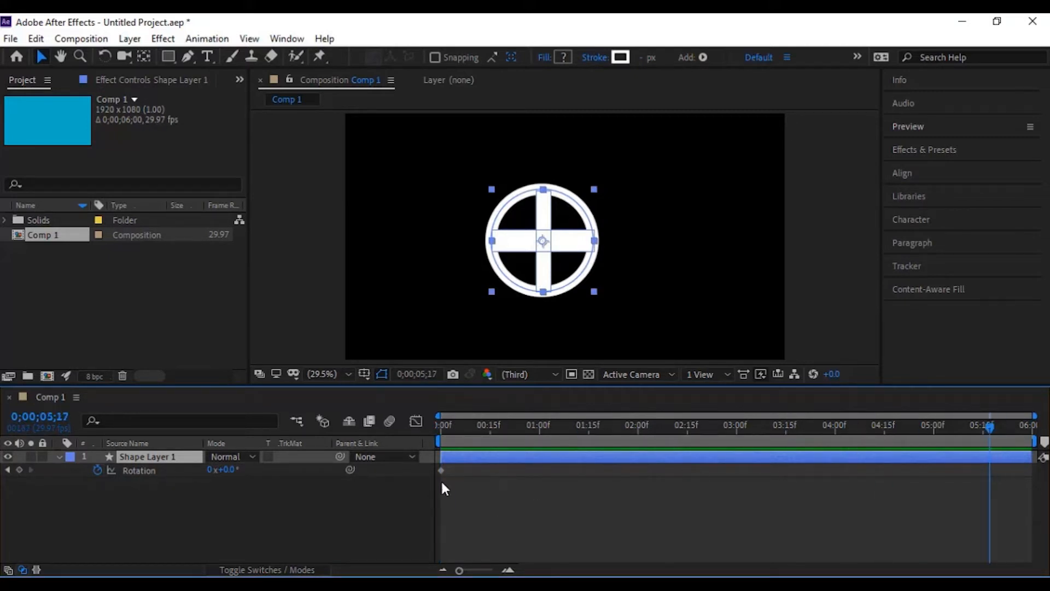
click(229, 470)
text(+220)
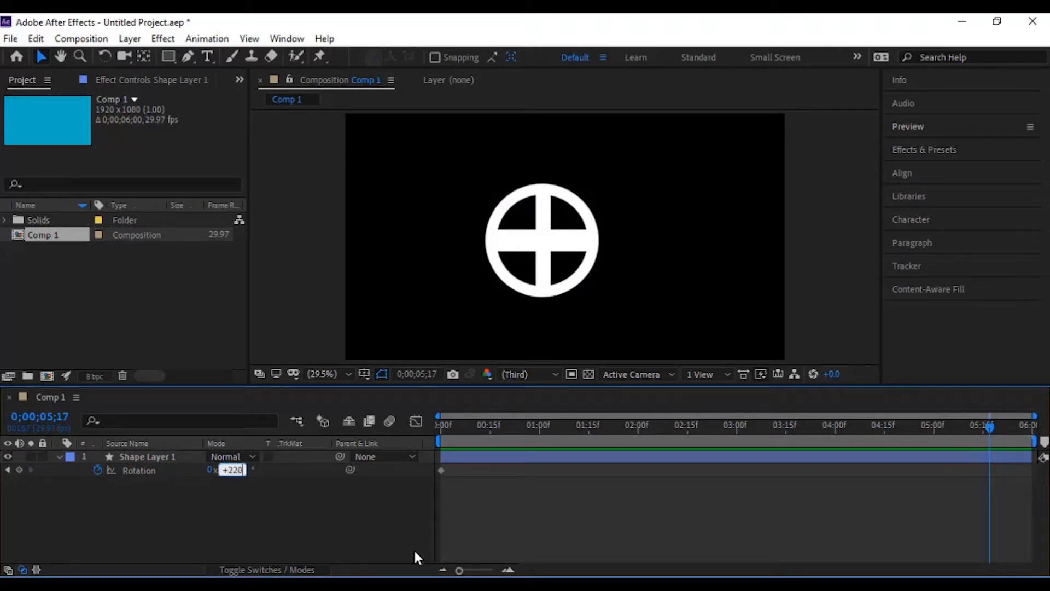
key(Return)
drag(991, 428, 399, 484)
key(space)
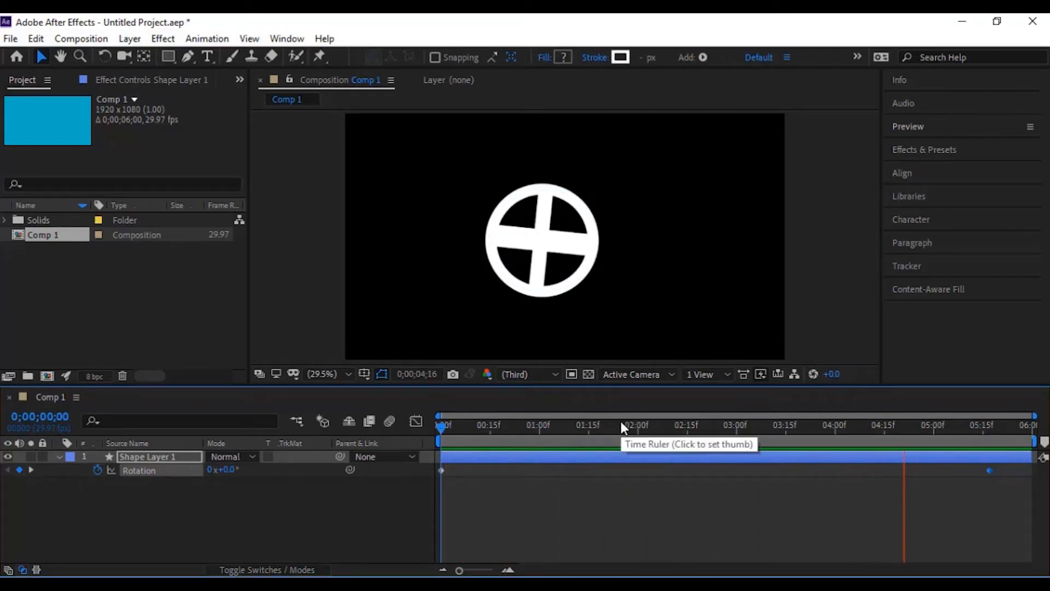
key(space)
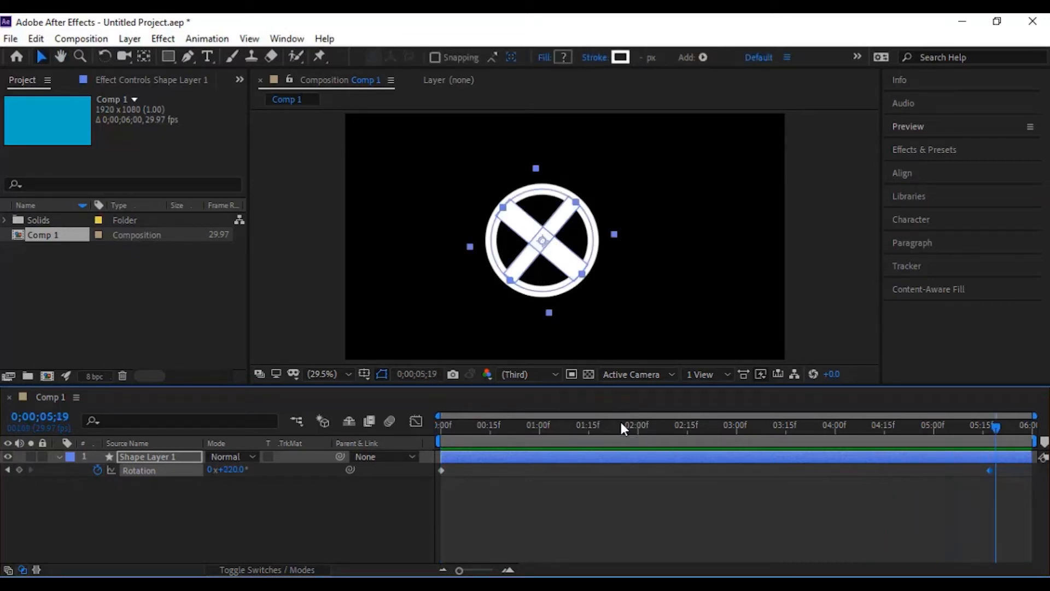
Replace the wheel's Rotation keyframes with the expression time*100 and preview the spin from the first frame
drag(1016, 487, 434, 468)
click(499, 456)
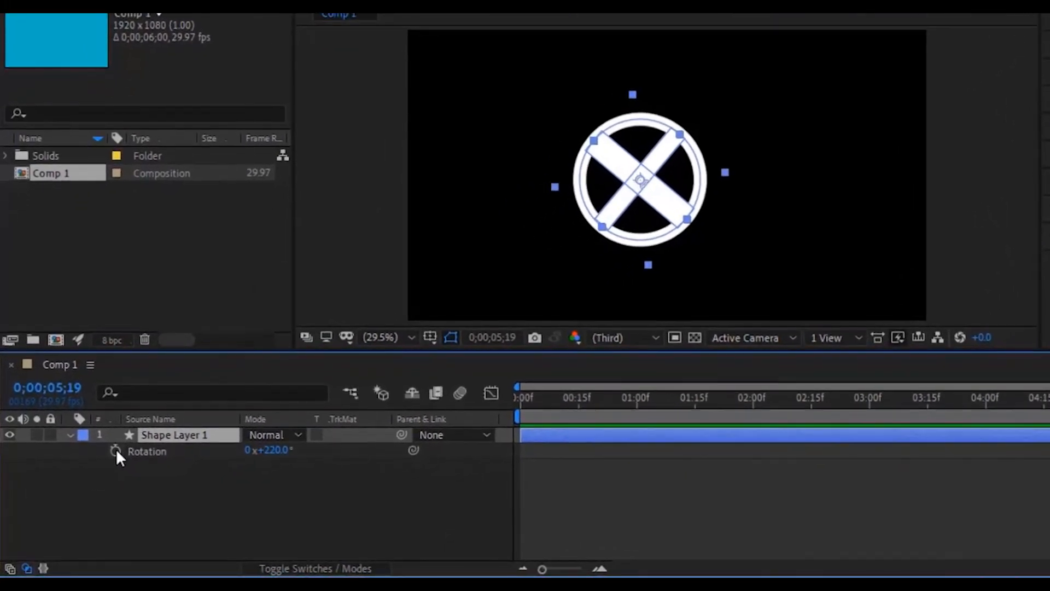
alt+click(115, 450)
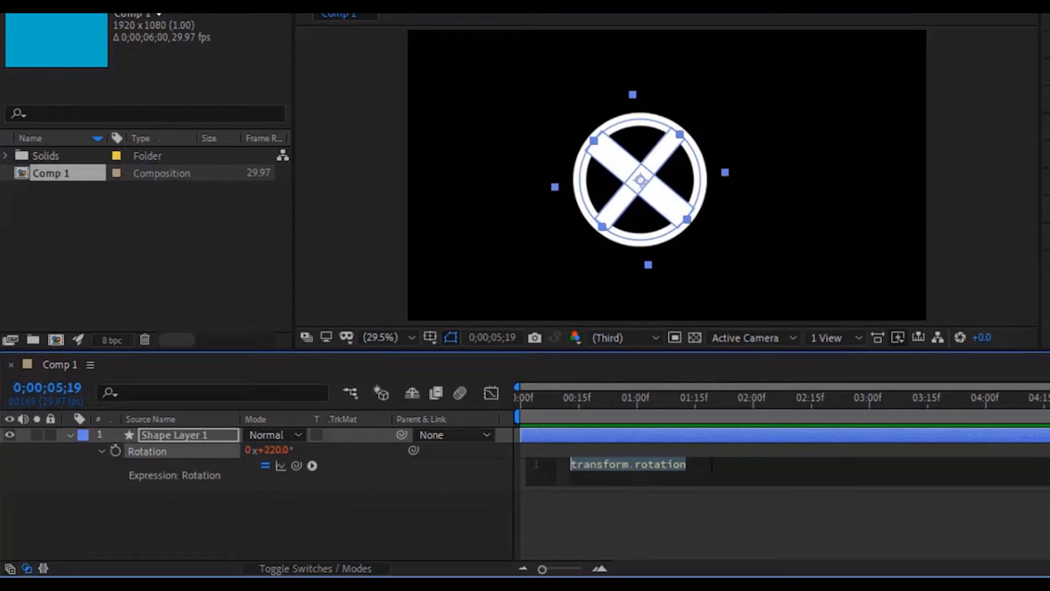
text(time)
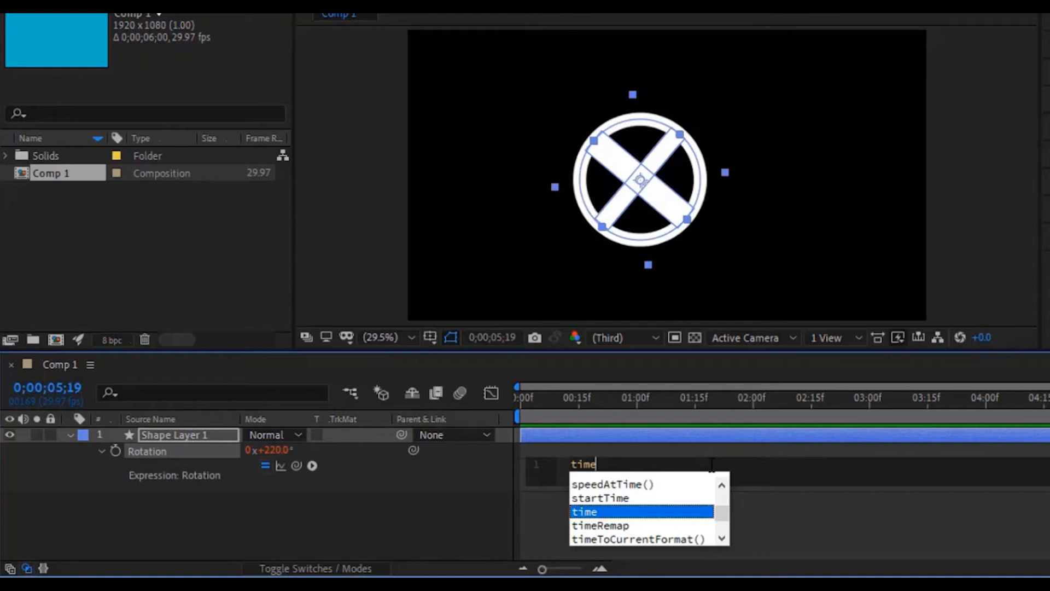
key(Escape)
text(*)
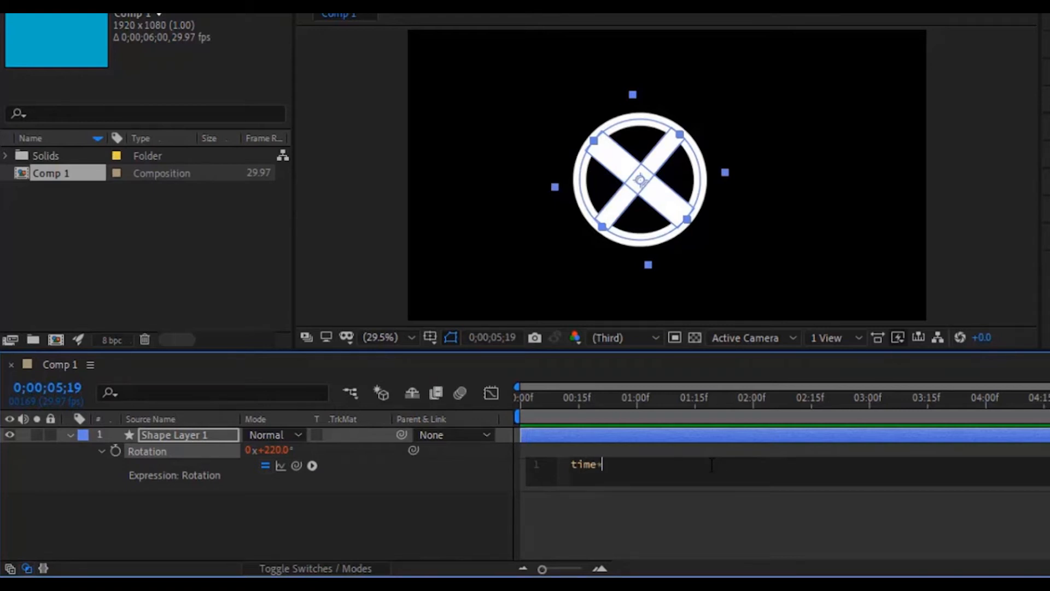
text(100)
click(948, 452)
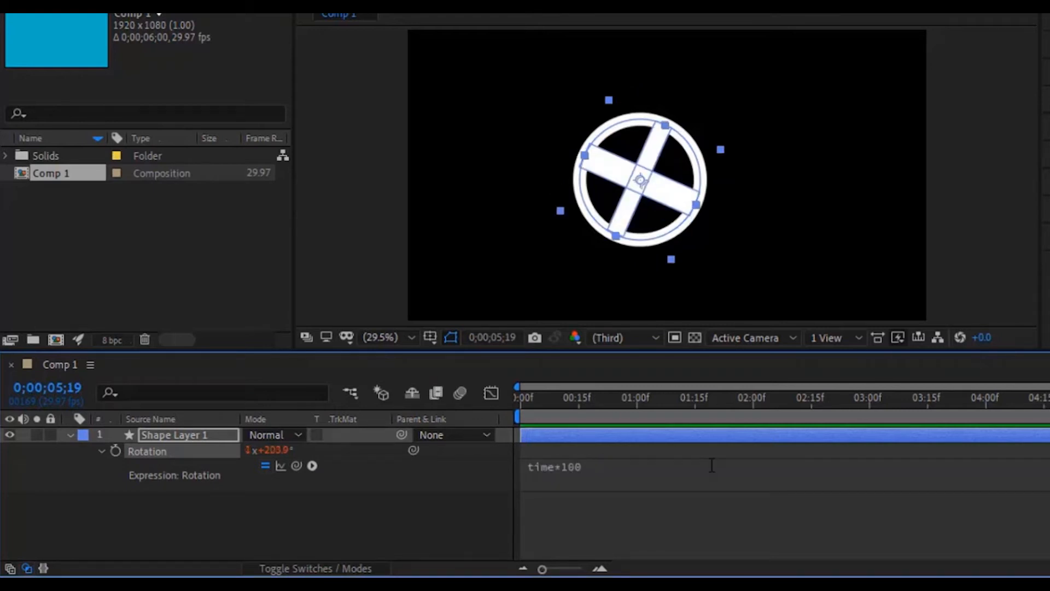
key(Home)
key(space)
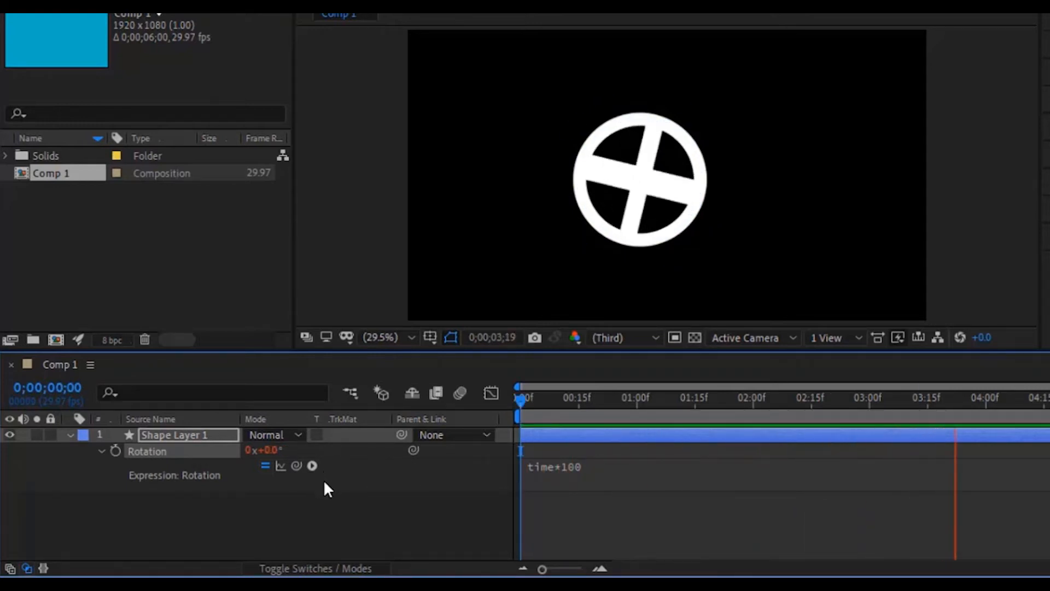
key(space)
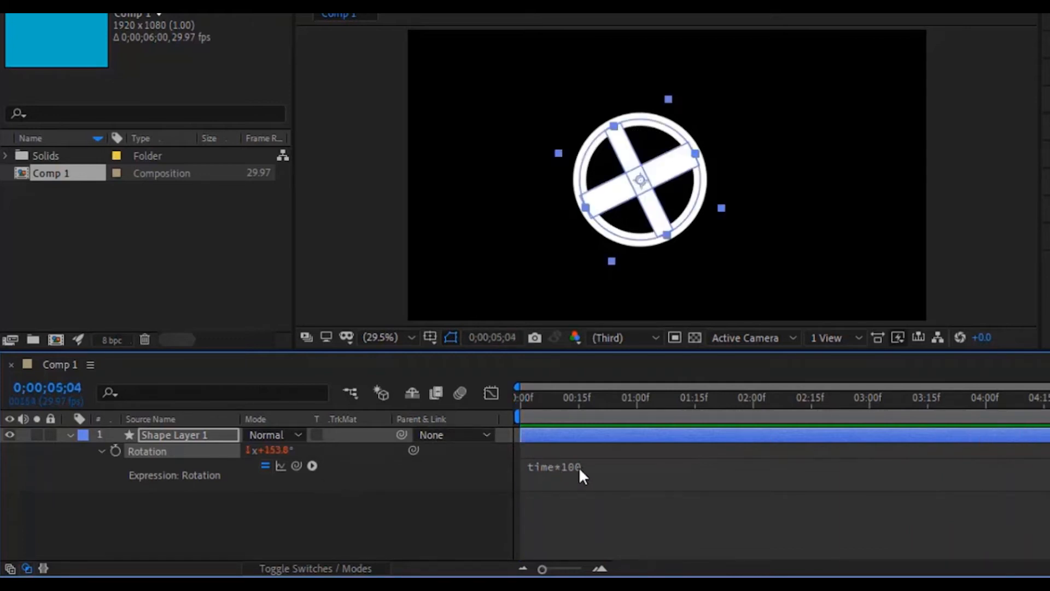
Change the Rotation expression to time*200 and preview the spin from the first frame
click(579, 469)
click(599, 468)
drag(603, 466, 714, 492)
click(632, 468)
double_click(611, 465)
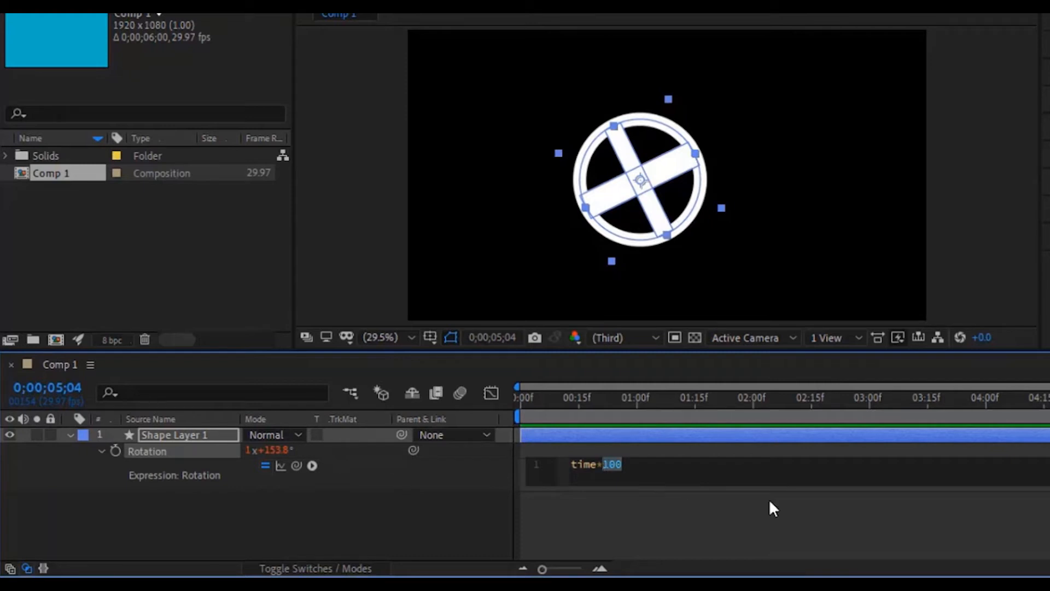
text(200)
click(940, 456)
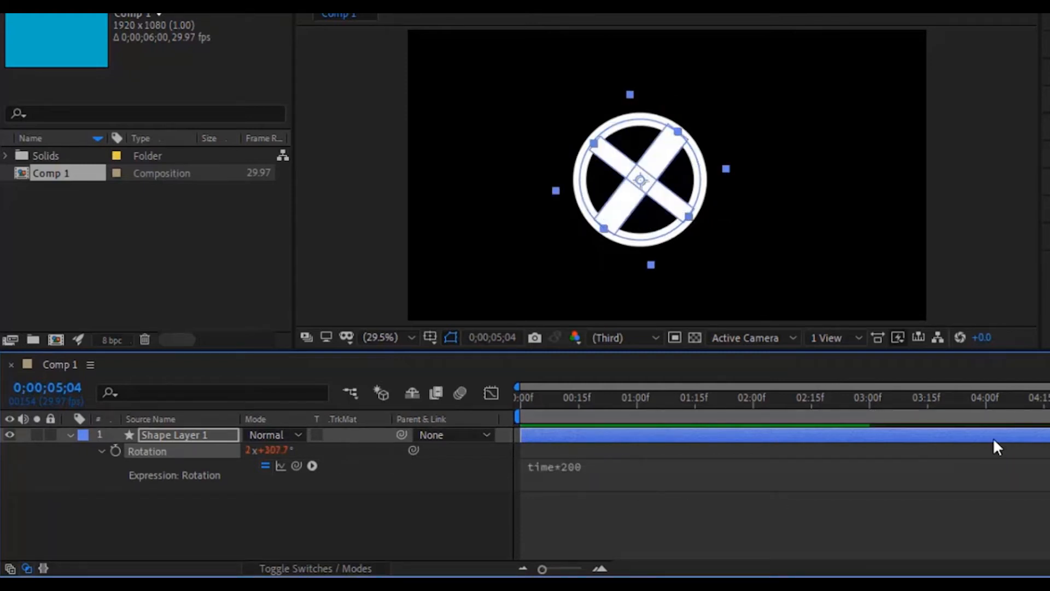
drag(1049, 403, 520, 405)
key(space)
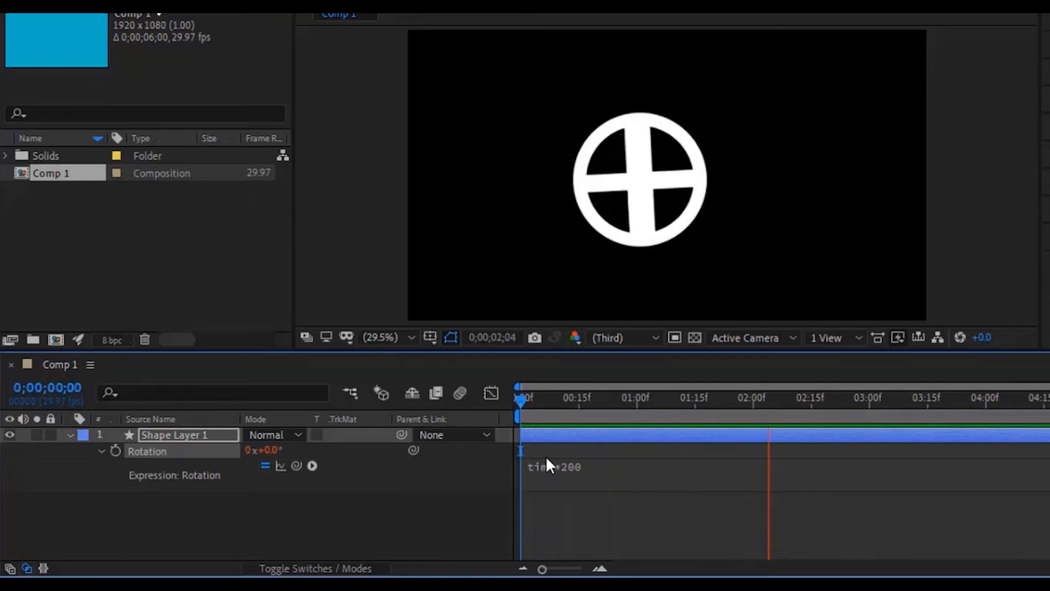
Change the Rotation expression to time*300 and preview the spin from the first frame
click(580, 474)
click(579, 474)
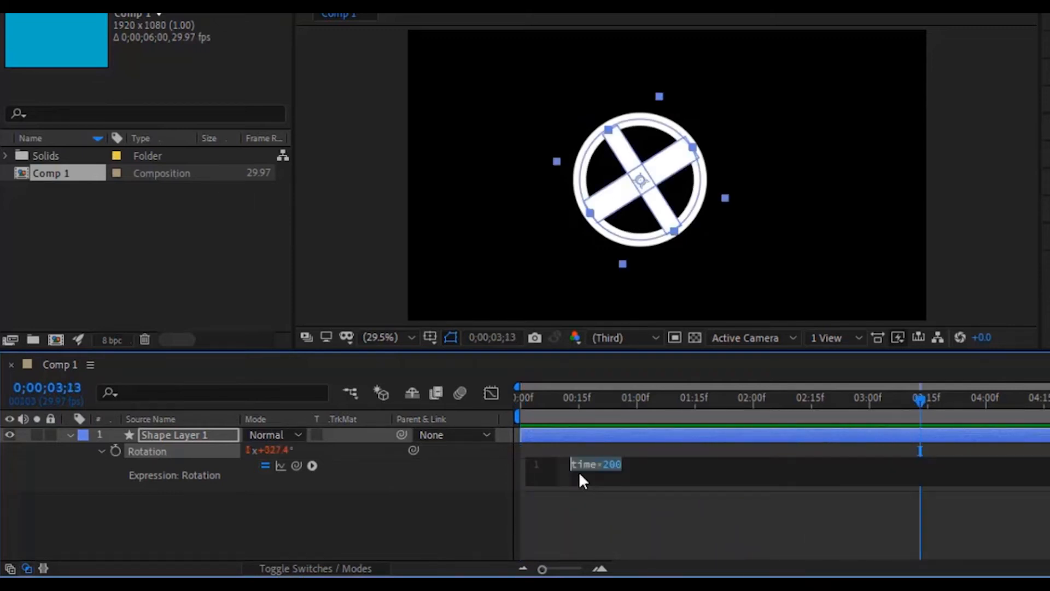
drag(602, 465, 622, 465)
text(300)
key(KP_Enter)
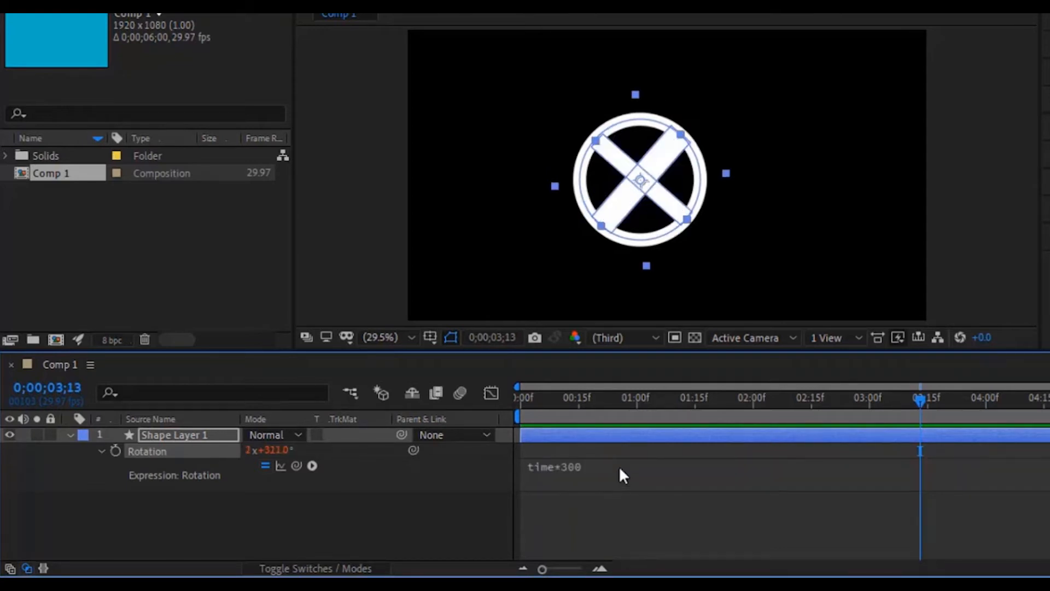
key(Home)
key(space)
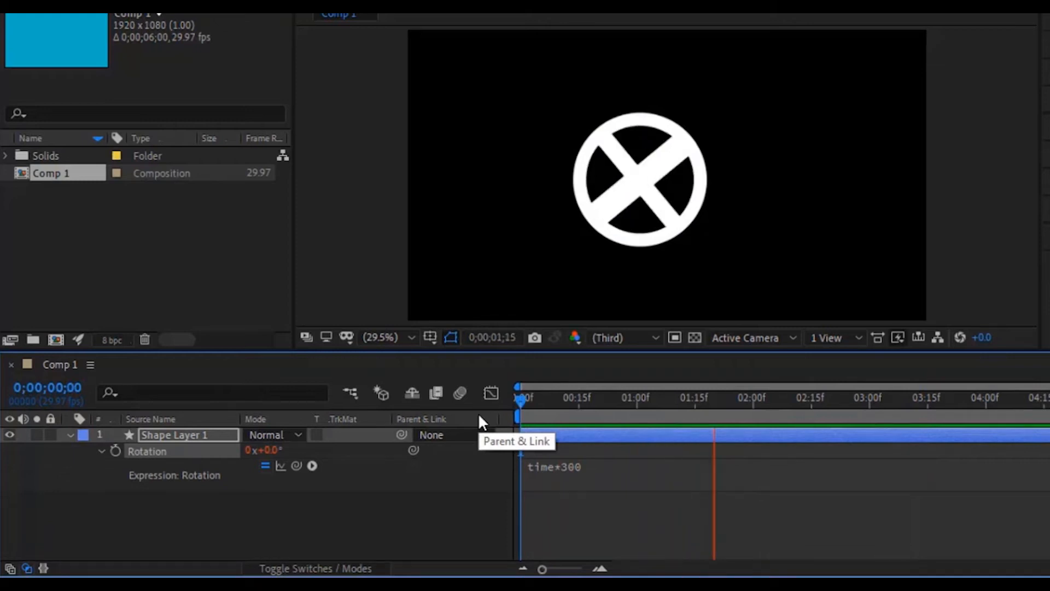
key(space)
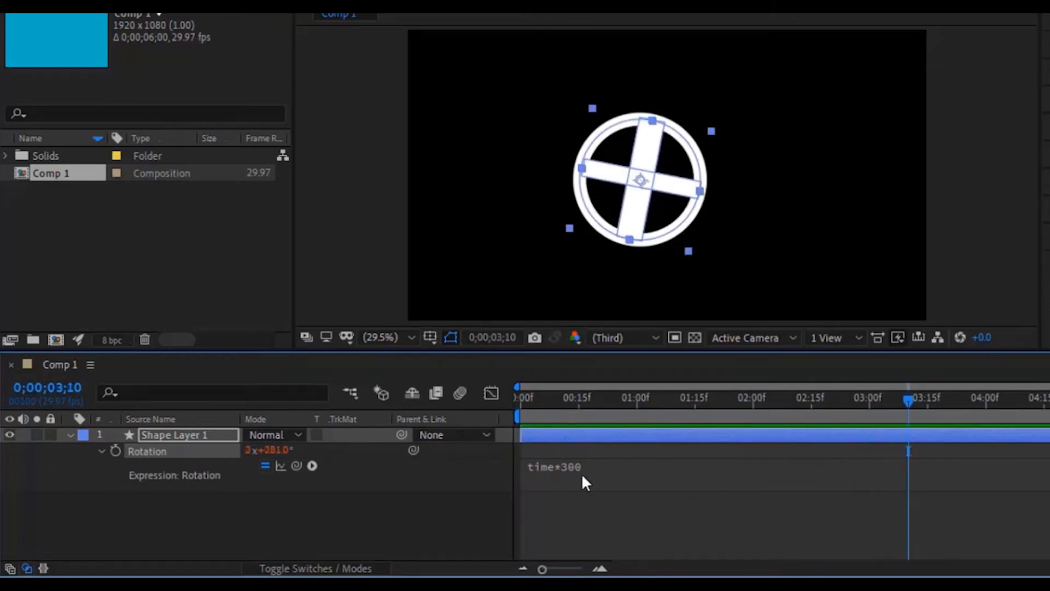
Reverse the wheel's spin by changing the Rotation expression to time*-300, and preview it from the first frame
click(572, 471)
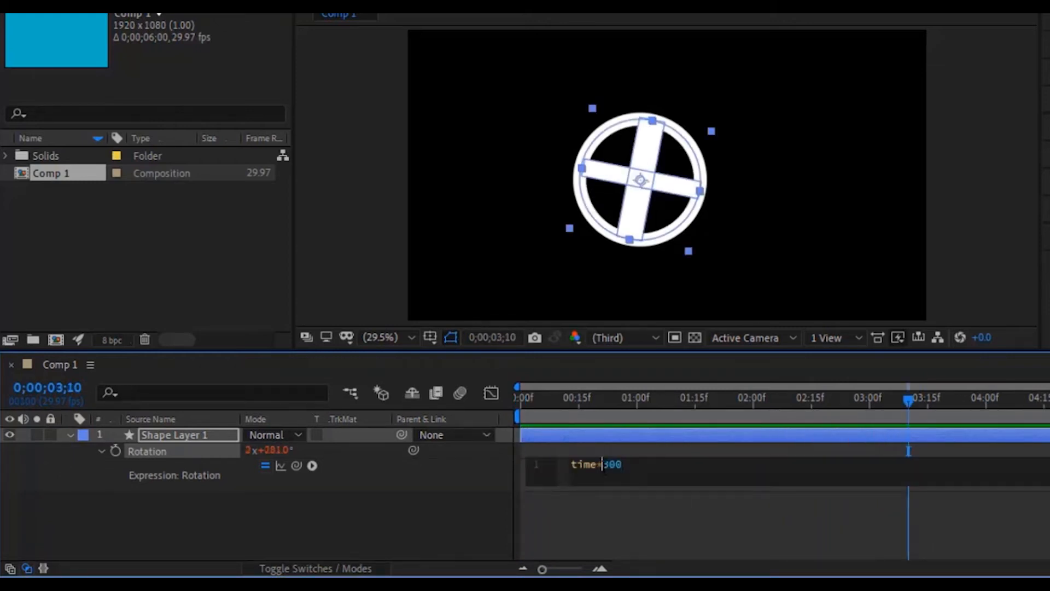
text(-)
key(KP_Enter)
drag(912, 402, 425, 428)
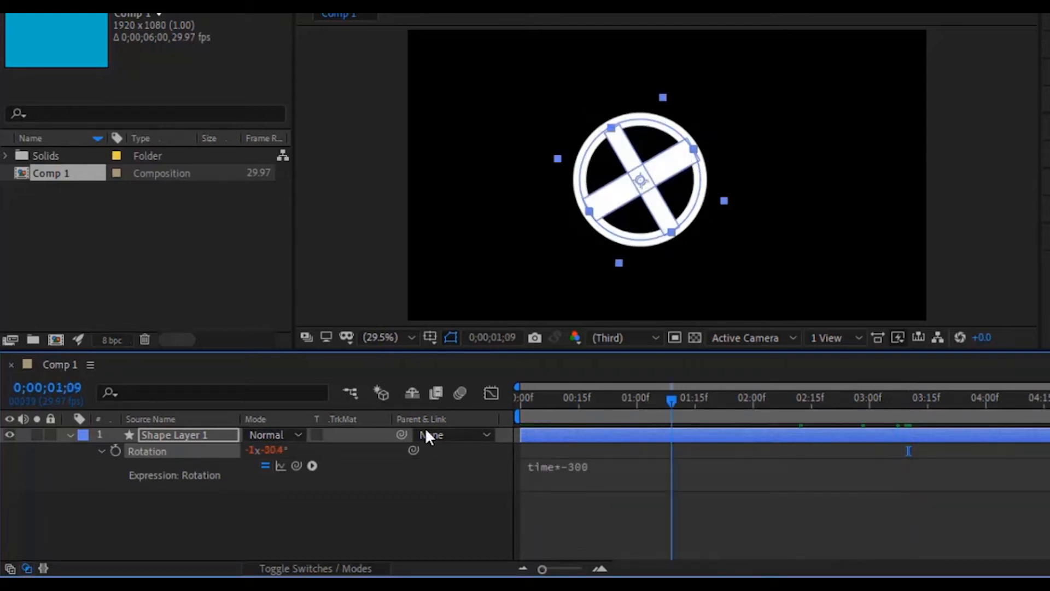
key(space)
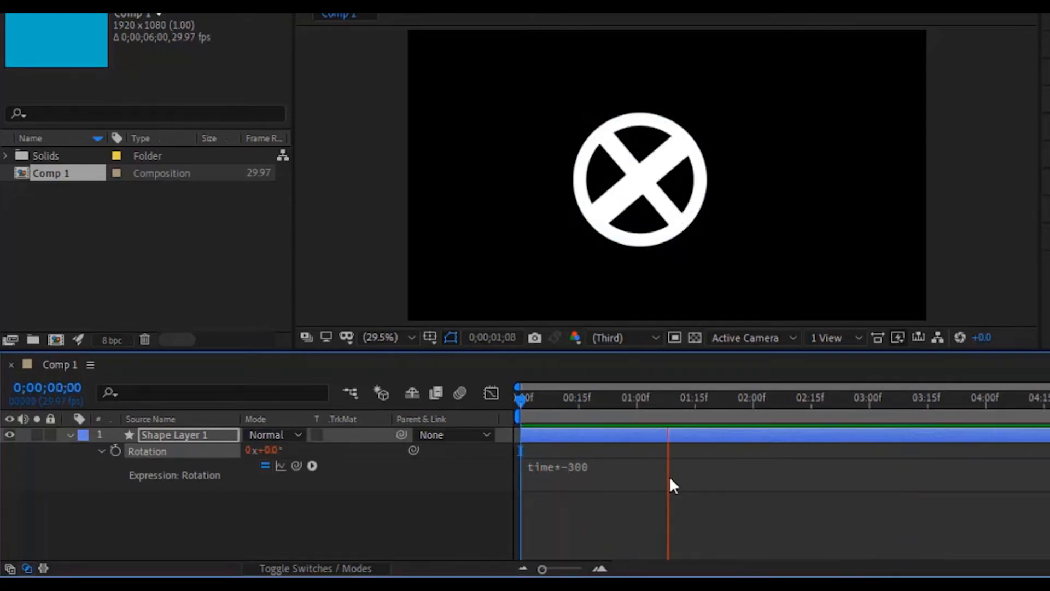
Change the Rotation expression to time*-200 and preview the counterclockwise spin from the first frame
click(582, 470)
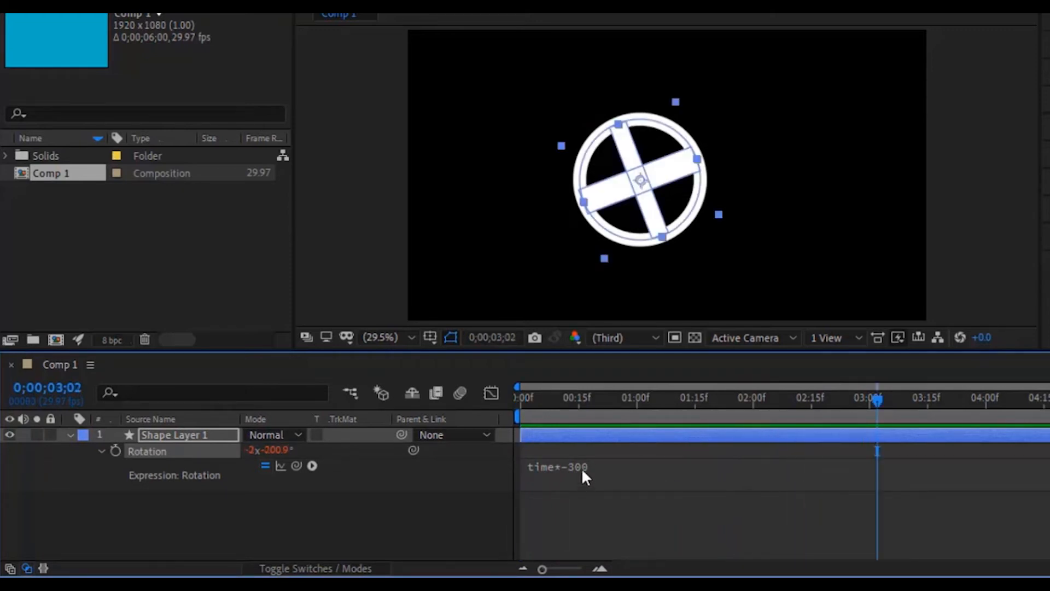
click(595, 471)
click(612, 470)
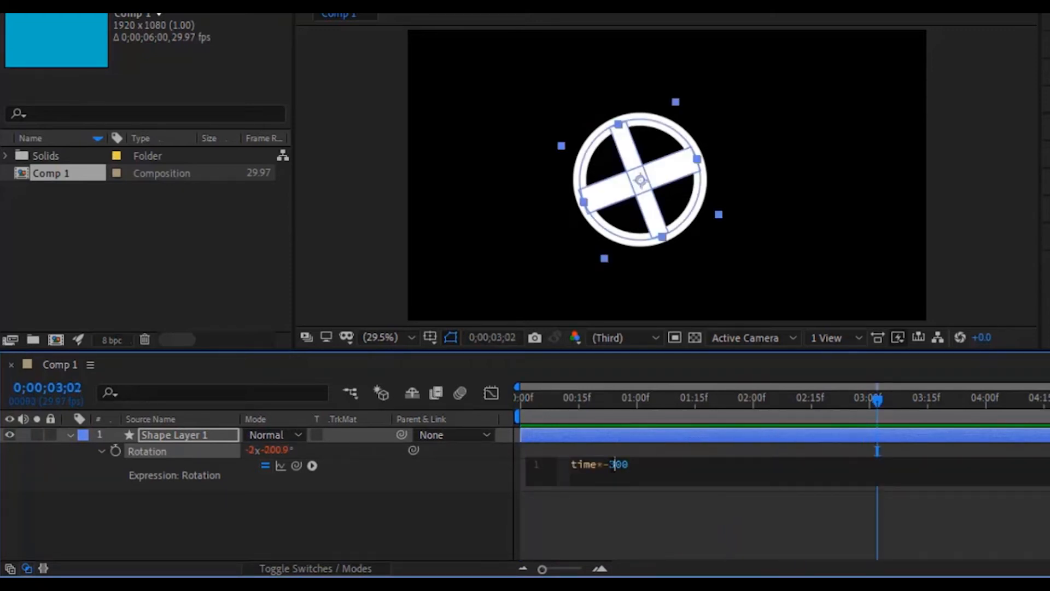
drag(611, 472, 662, 473)
text(200)
key(KP_Enter)
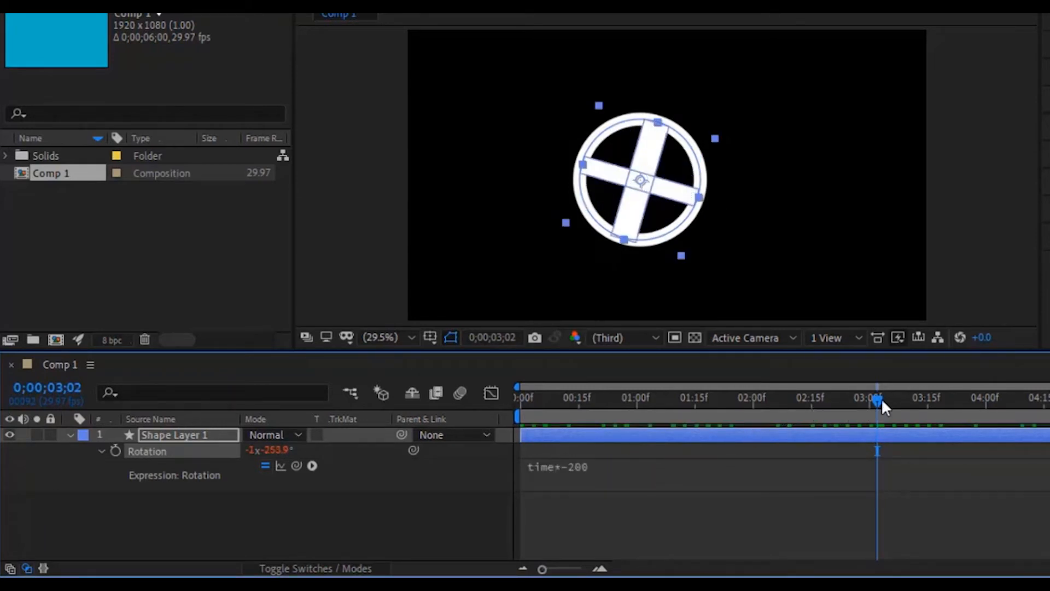
drag(882, 401, 464, 428)
key(space)
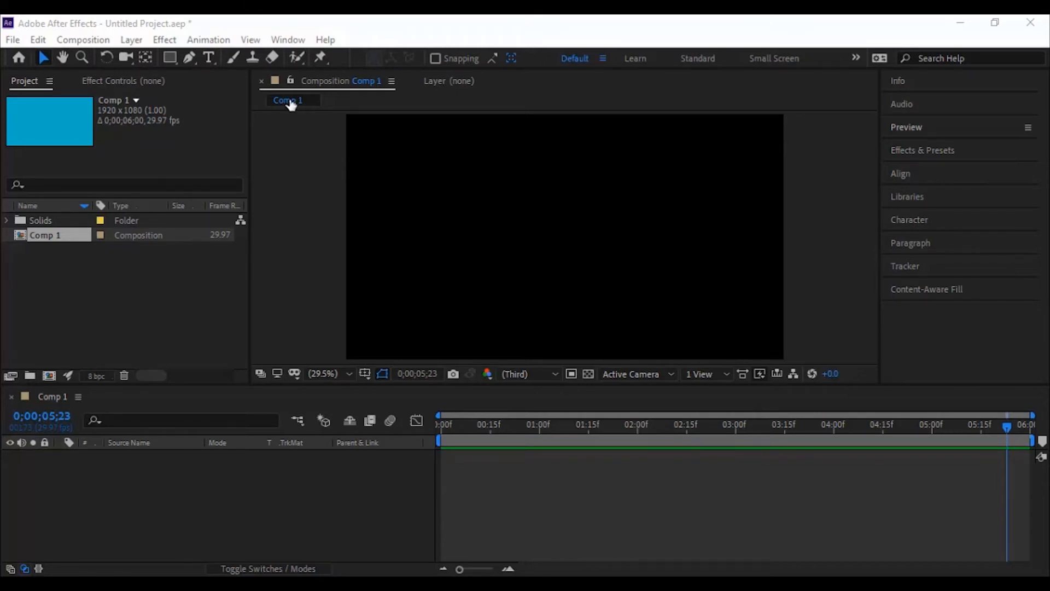
Draw a white rectangle with no stroke near the middle of Comp 1, shift it slightly toward the centre, and select its shape layer
click(171, 57)
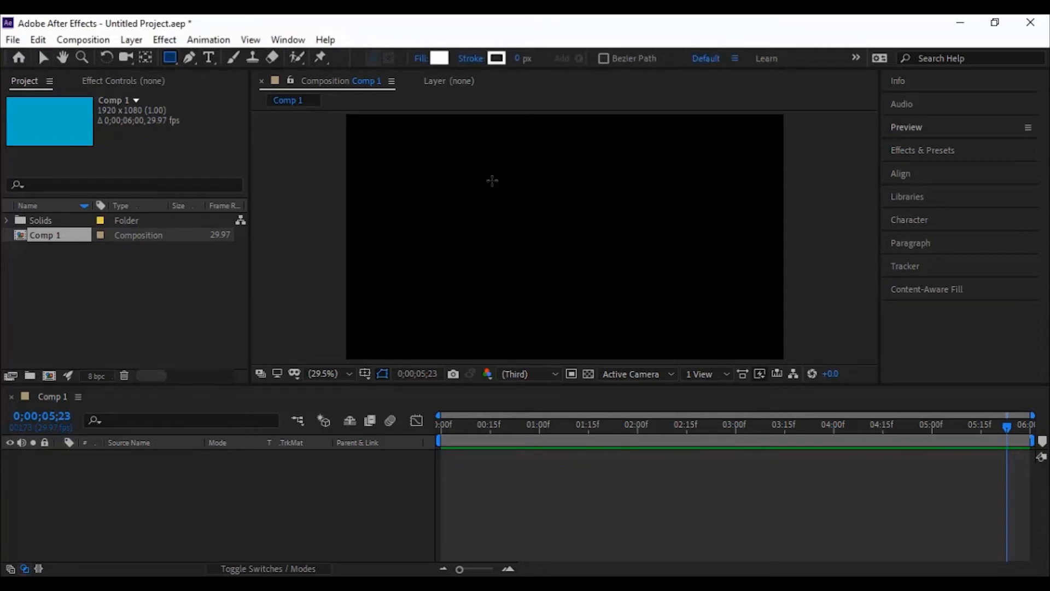
drag(466, 182, 599, 293)
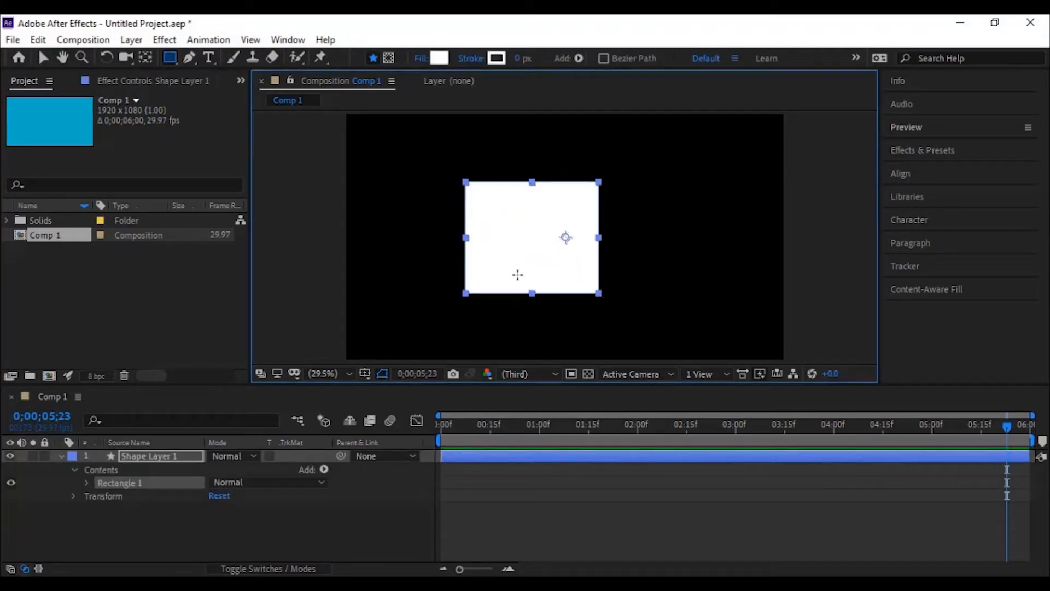
click(43, 57)
mouse_move(564, 220)
mouse_down()
mouse_move(589, 205)
mouse_move(555, 238)
mouse_up()
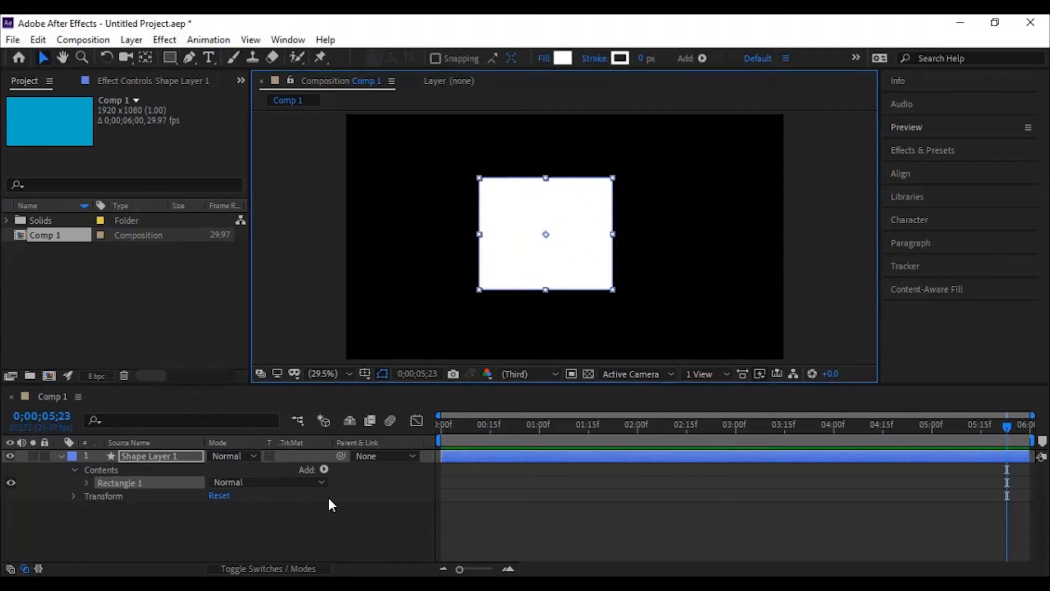
click(65, 454)
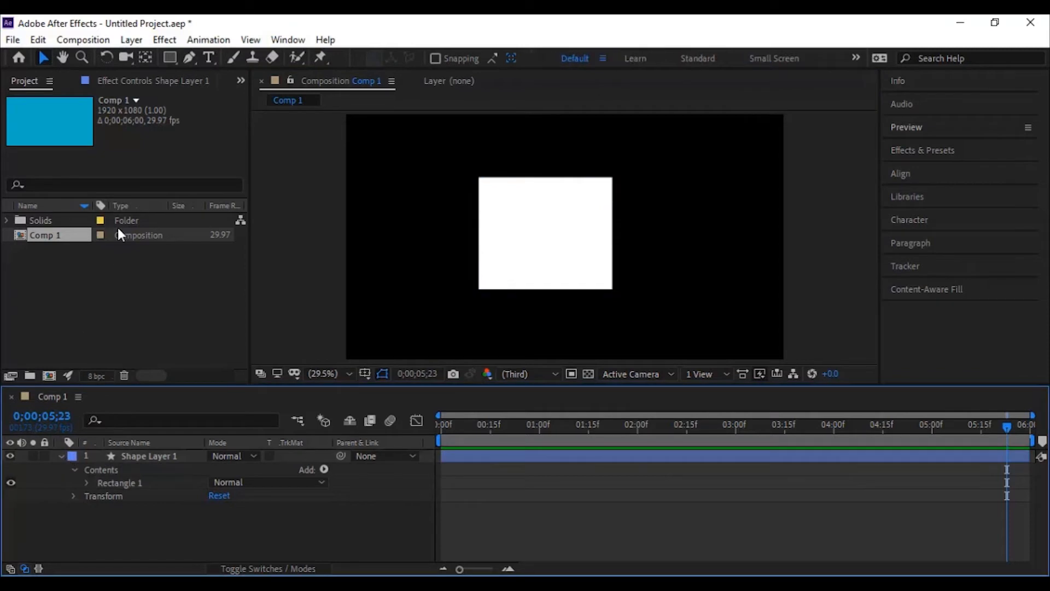
click(537, 219)
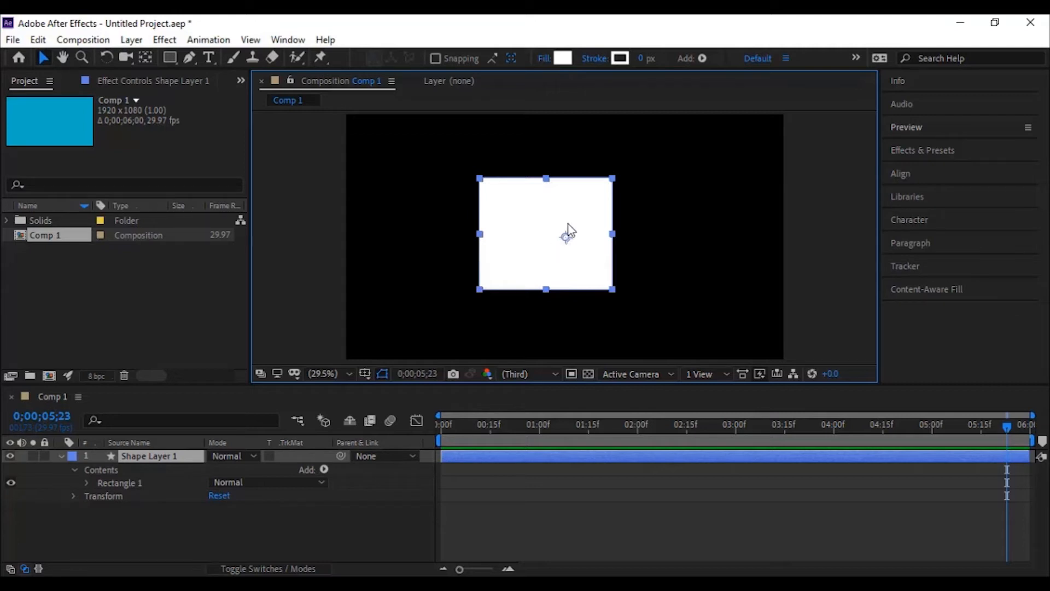
Move the rectangle's anchor point near its lower-left corner and rotate the shape layer to 1° around it
click(146, 56)
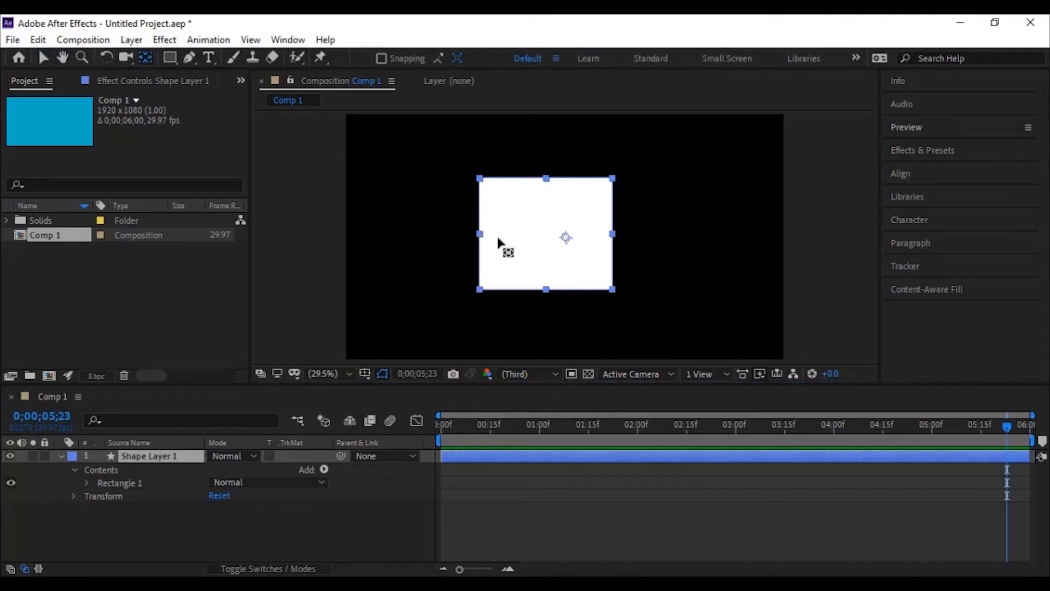
drag(567, 239, 492, 279)
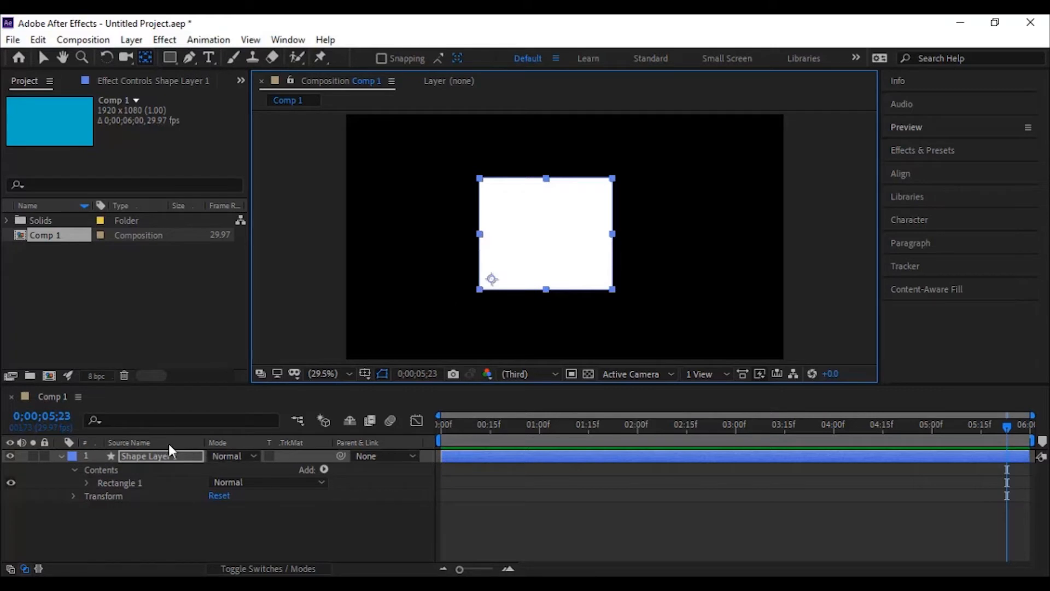
click(143, 456)
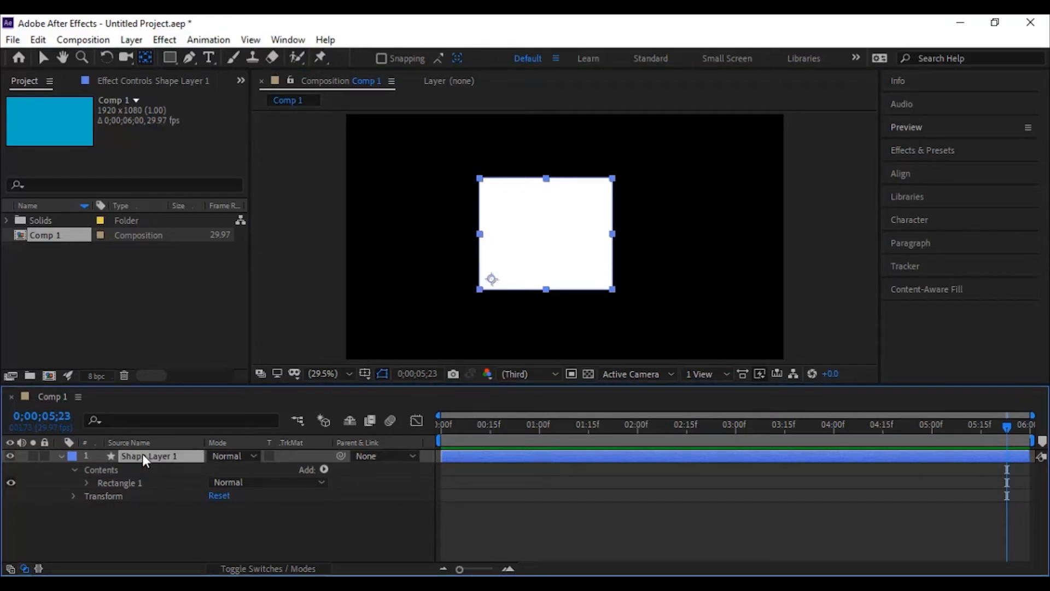
key(r)
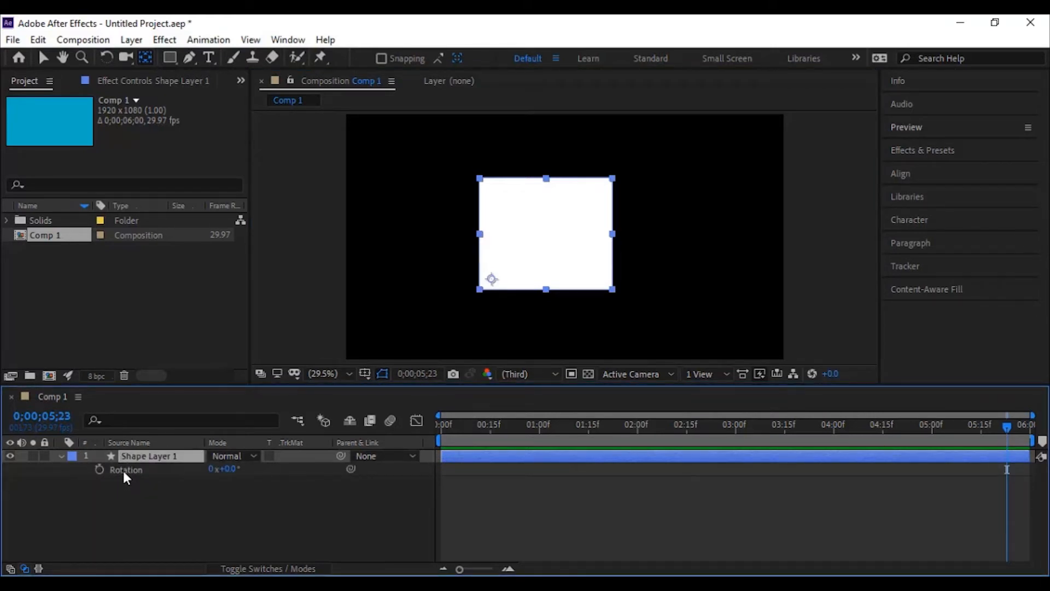
mouse_move(230, 470)
mouse_down()
mouse_move(285, 472)
mouse_move(222, 472)
mouse_move(236, 469)
mouse_move(133, 492)
mouse_move(231, 469)
mouse_up()
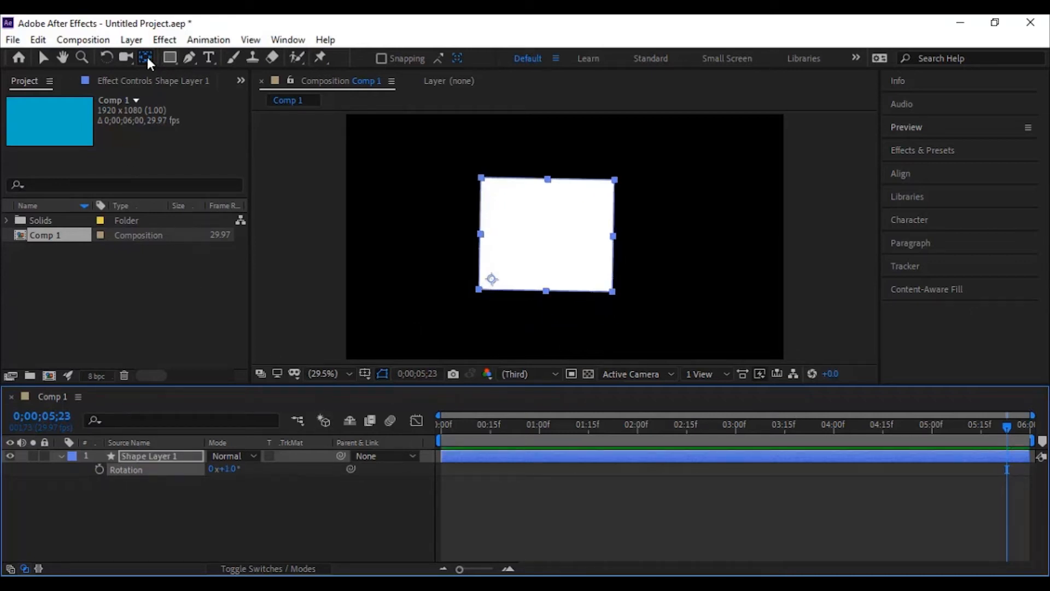
Rotate the rectangle to -2° about a centred anchor point, and to 1° about an anchor near its upper-left corner
drag(491, 279, 547, 235)
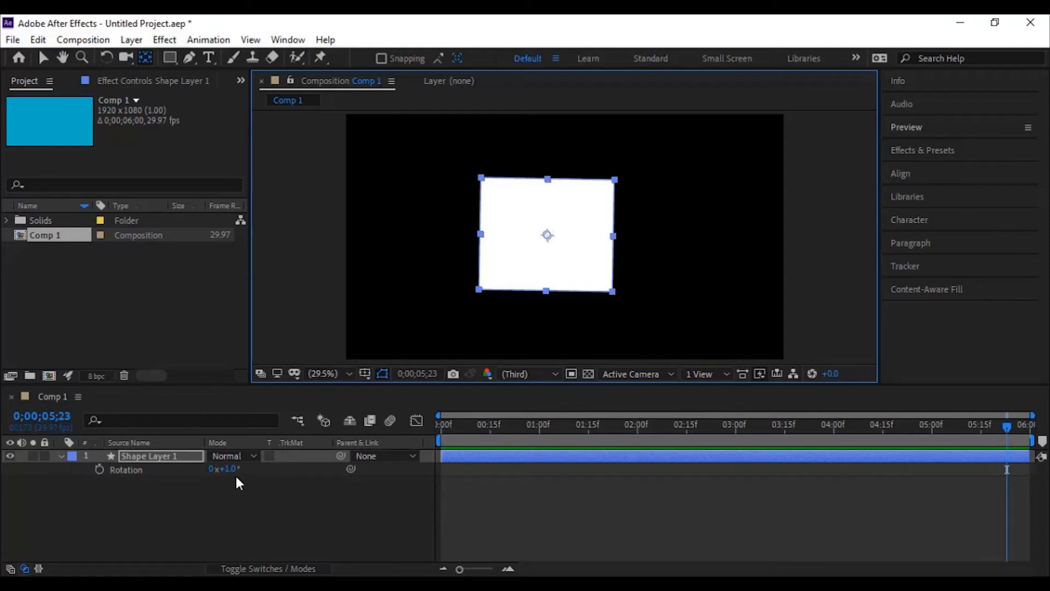
mouse_move(226, 469)
mouse_down()
mouse_move(355, 475)
mouse_move(214, 468)
mouse_move(228, 471)
mouse_up()
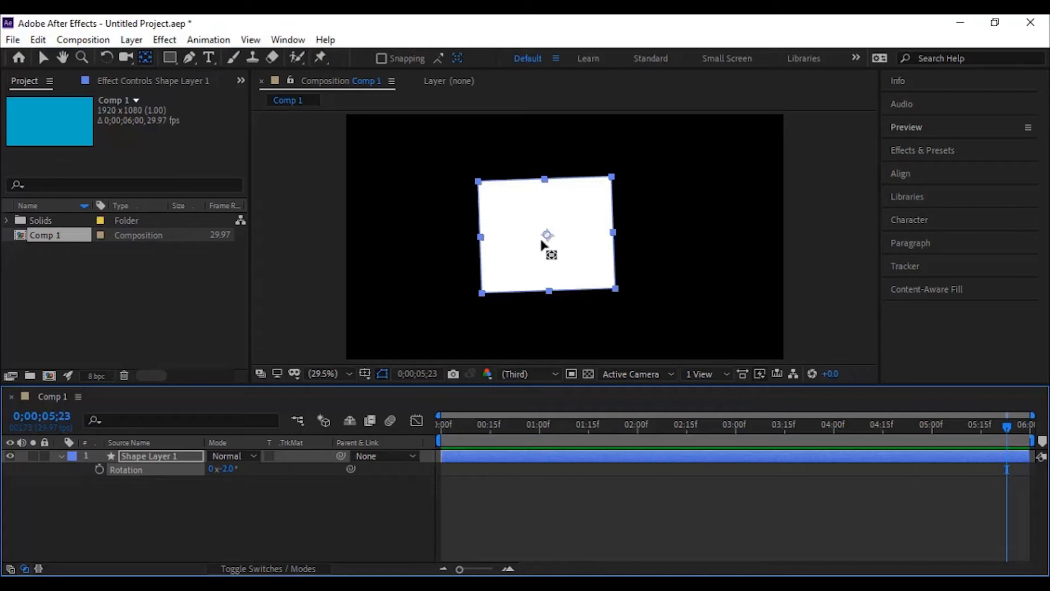
drag(552, 234, 492, 197)
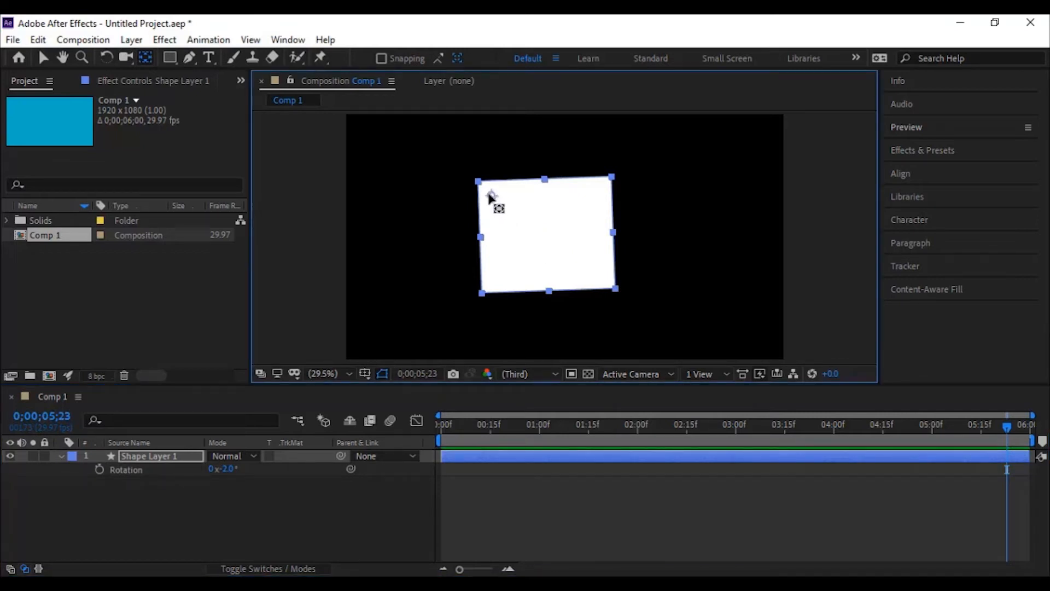
drag(236, 469, 198, 432)
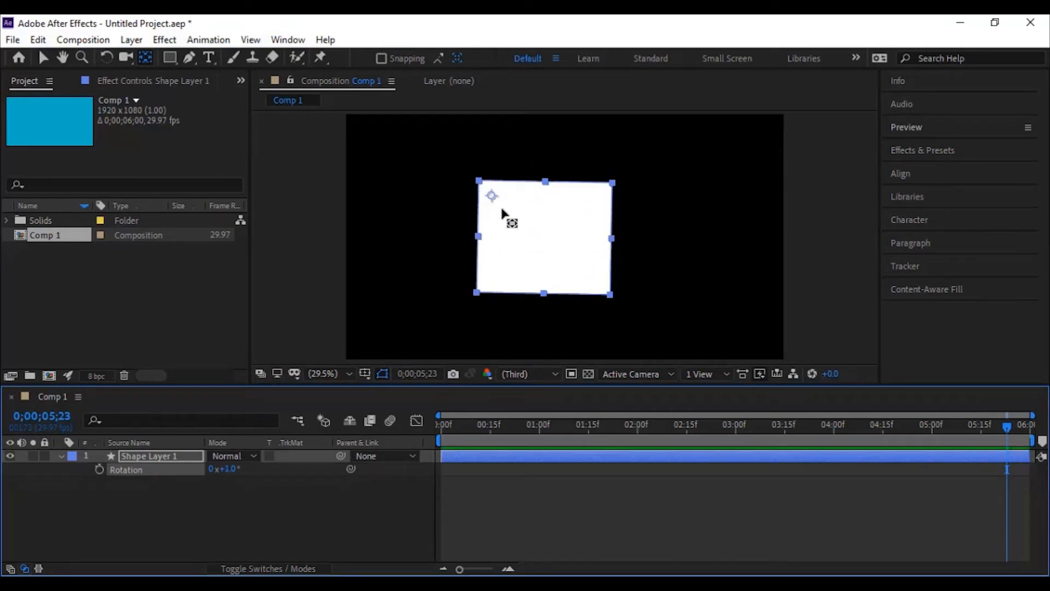
Rotate the rectangle to -13° about an anchor near its lower-left corner, and to -1° about a re-centred anchor point
drag(493, 200, 489, 285)
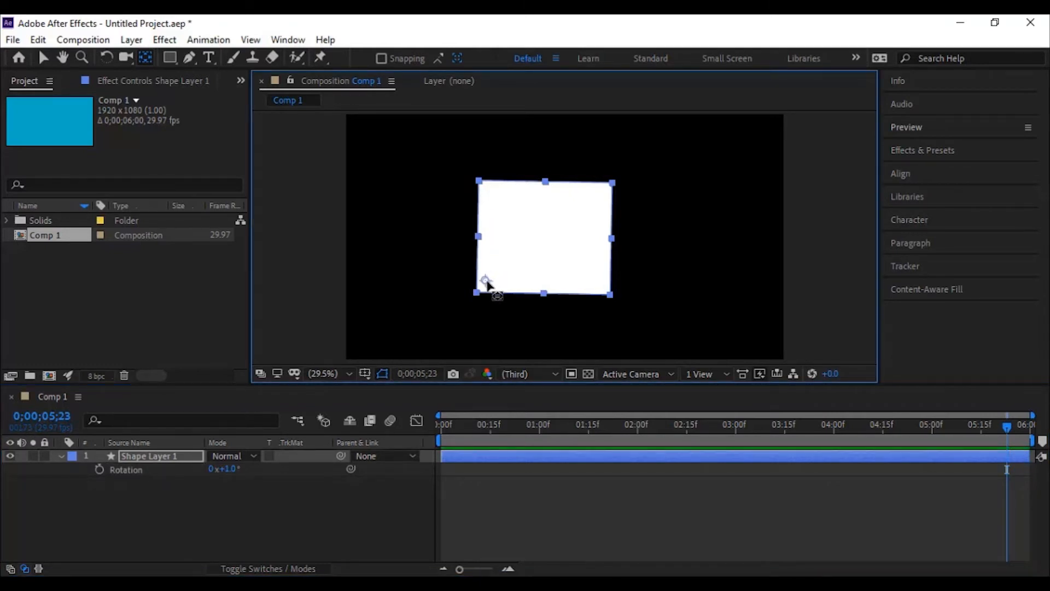
mouse_move(237, 470)
mouse_down()
mouse_move(257, 469)
mouse_move(223, 469)
mouse_up()
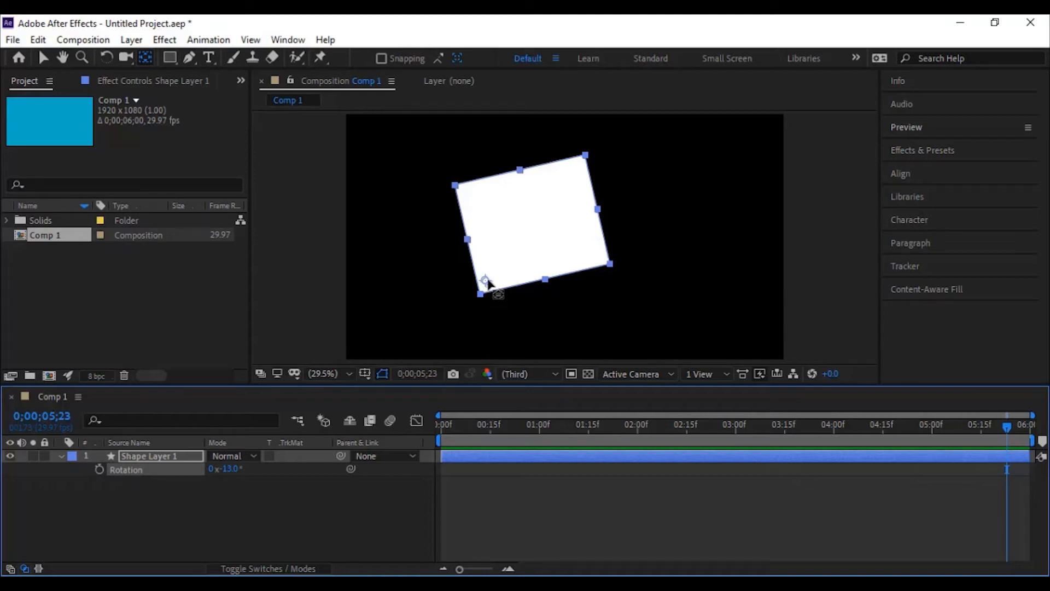
key(v)
key(y)
drag(486, 283, 488, 236)
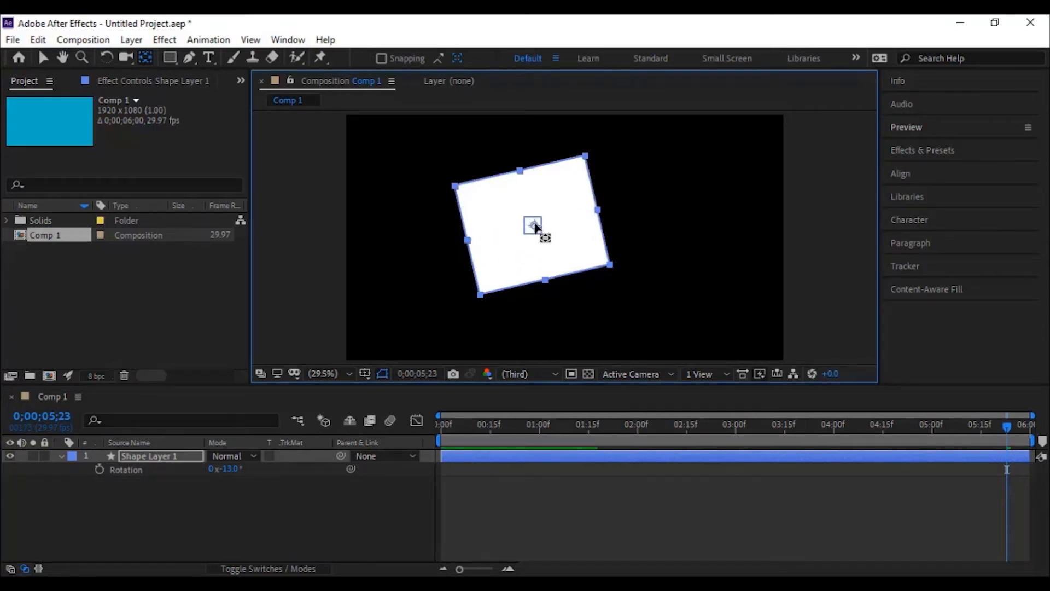
key(ctrl+z)
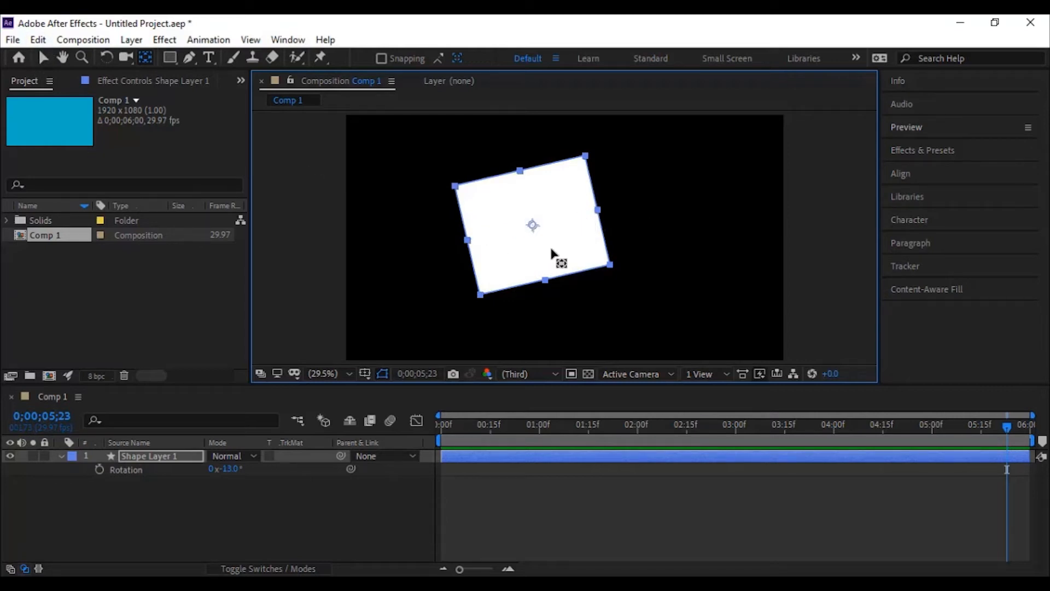
click(43, 57)
mouse_move(233, 478)
mouse_down()
mouse_move(383, 458)
mouse_move(216, 462)
mouse_move(329, 462)
mouse_move(240, 465)
mouse_up()
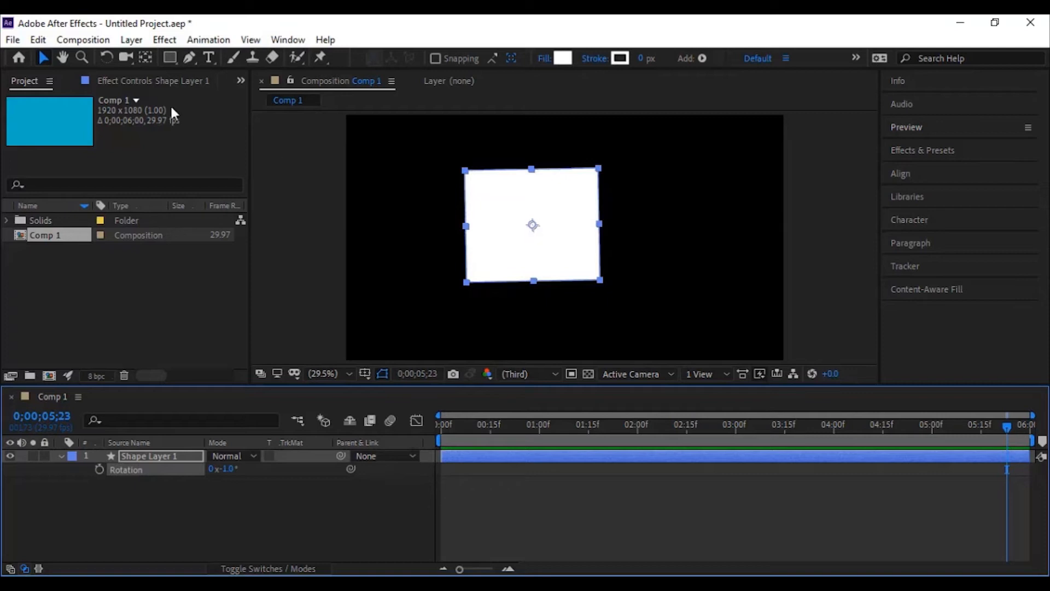
Move the rectangle's anchor point up toward its top edge and back to the centre
click(138, 60)
drag(530, 226, 529, 196)
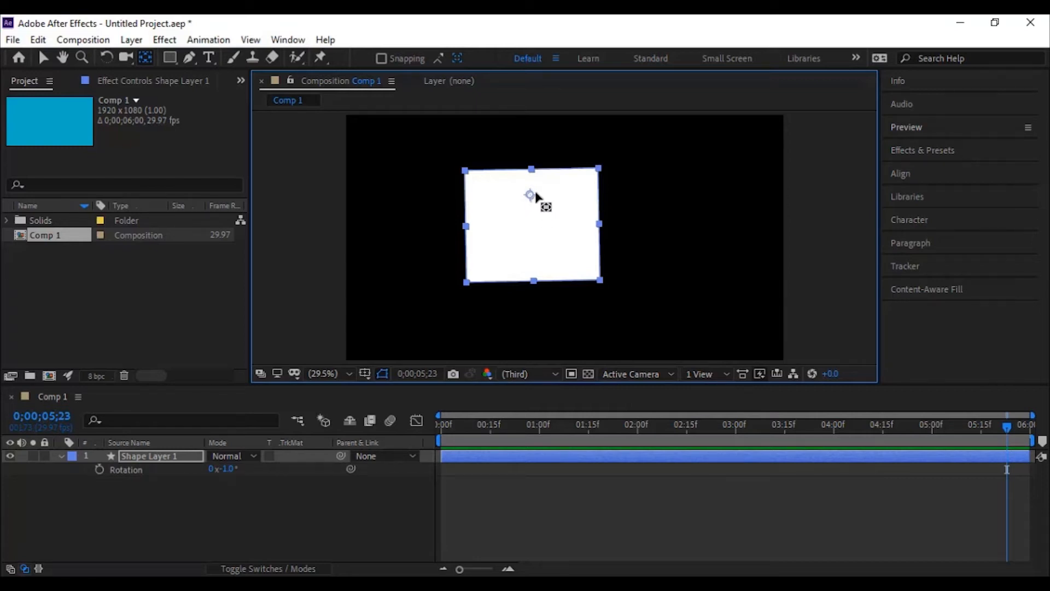
drag(530, 195, 530, 227)
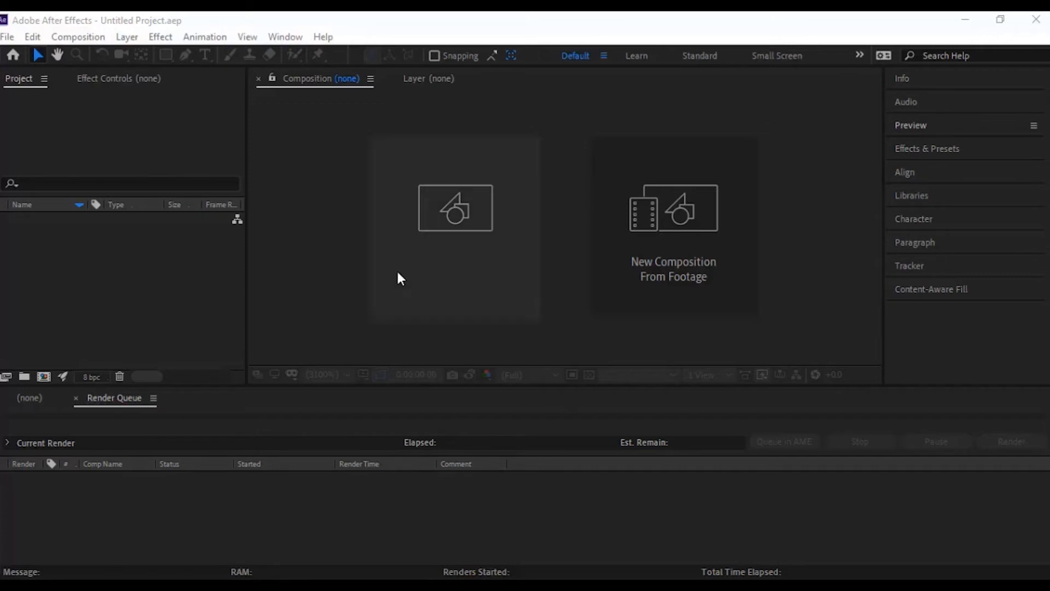
Create composition Comp 1 with the HDTV 1080 29.97 preset and a duration of 0;00;04;00
click(452, 224)
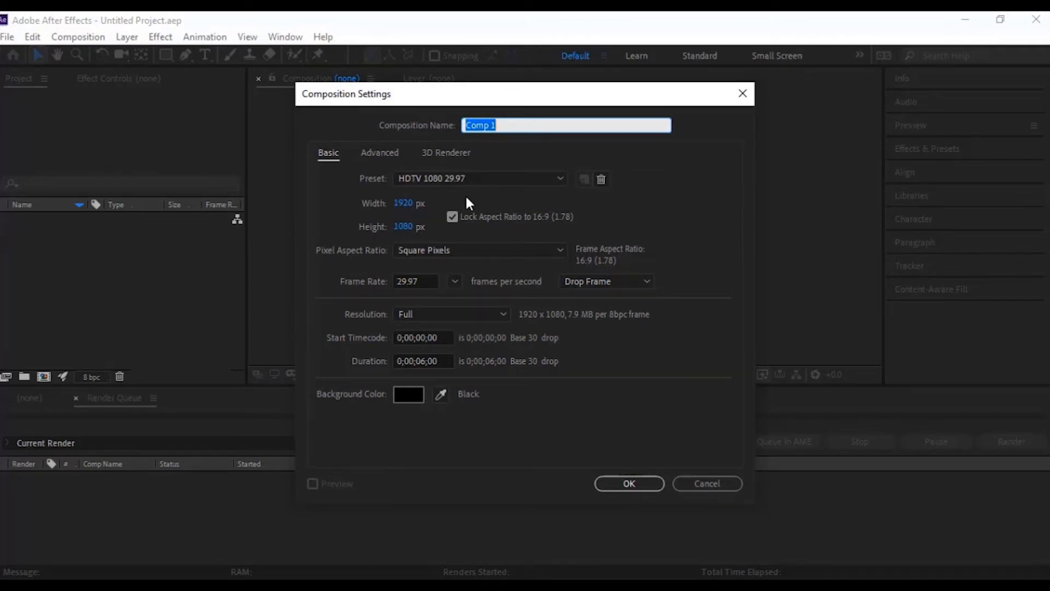
click(487, 178)
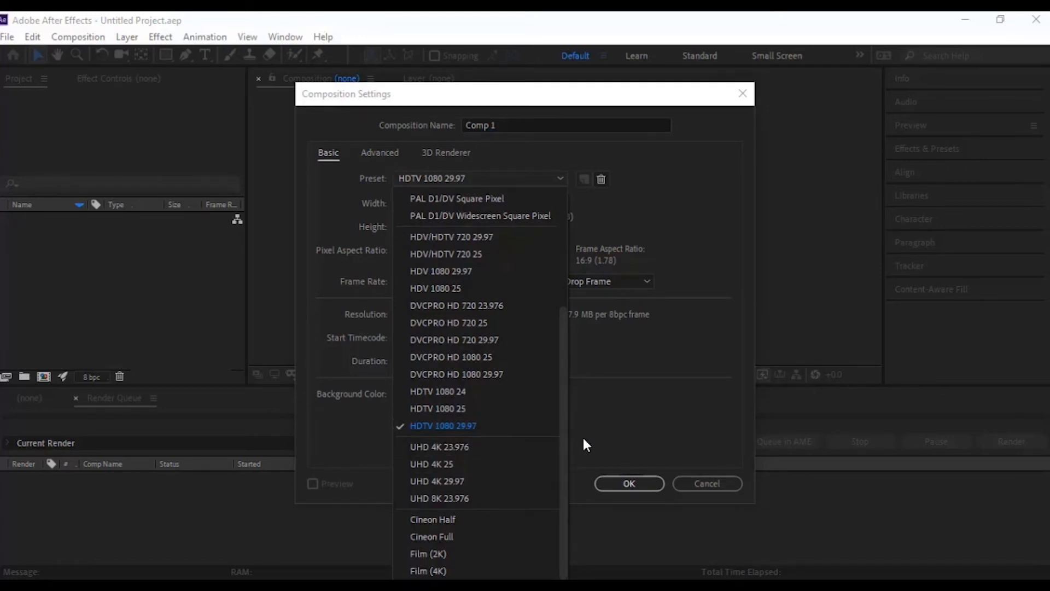
click(670, 426)
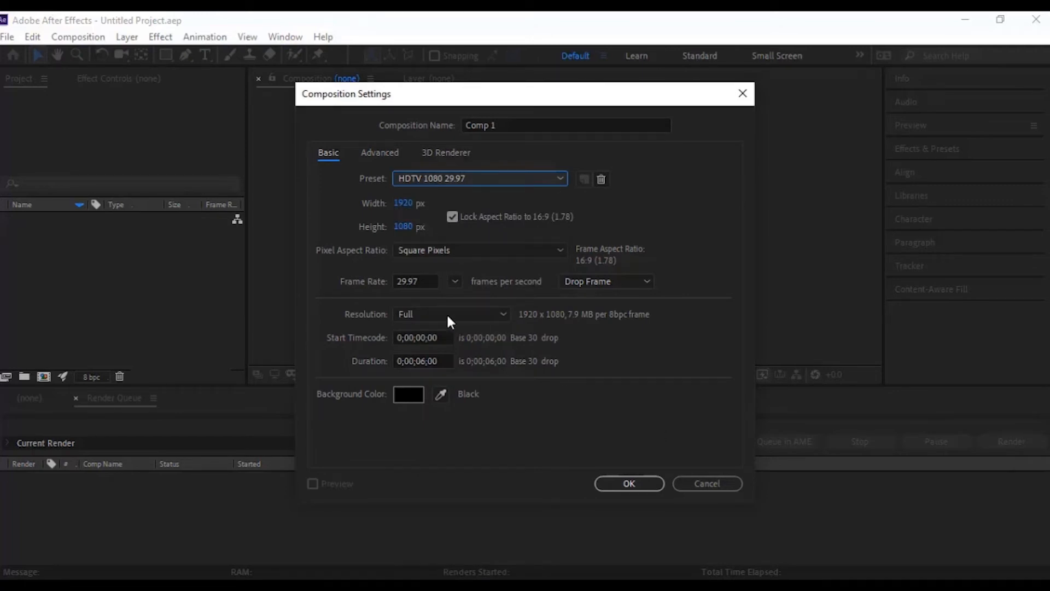
click(410, 282)
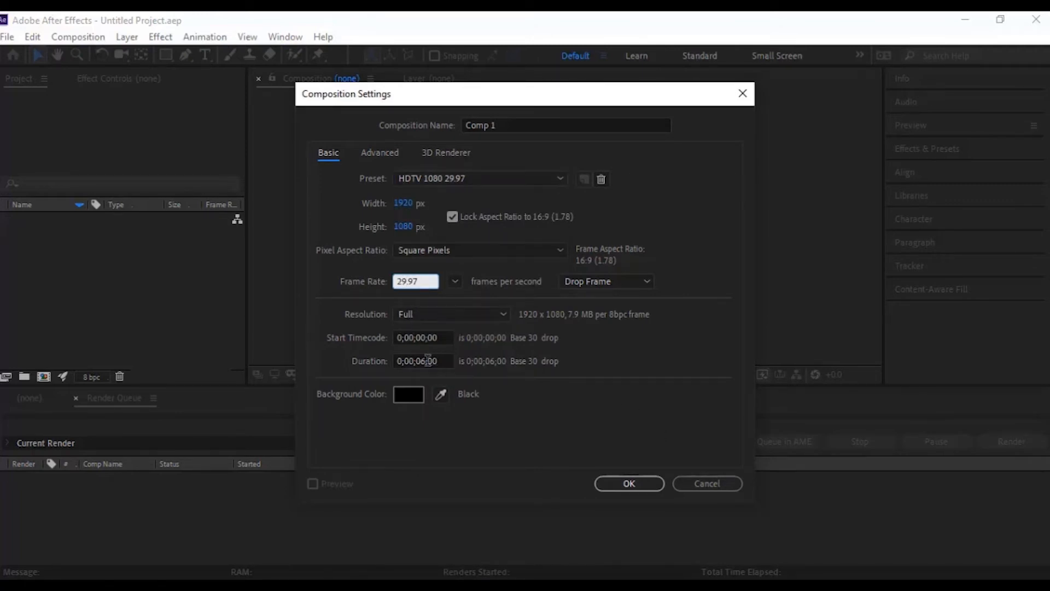
click(425, 361)
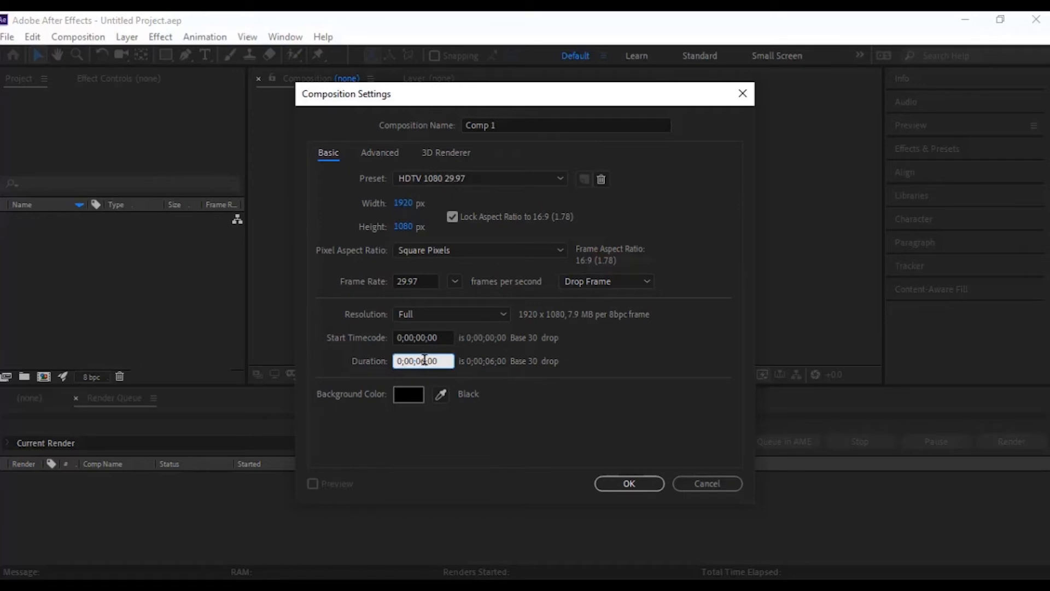
drag(426, 361, 420, 361)
text(4)
click(547, 392)
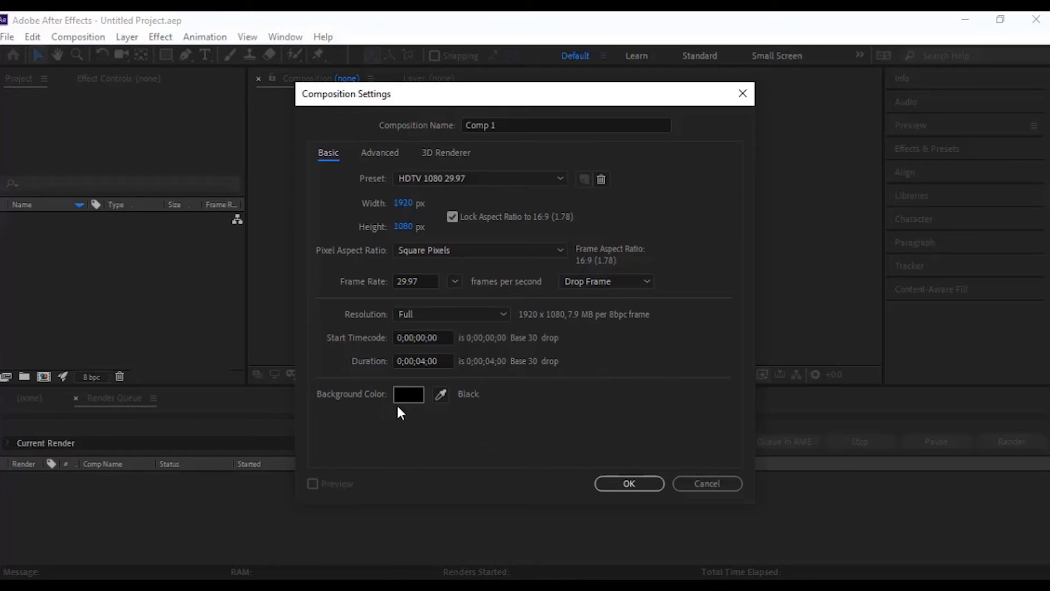
click(628, 483)
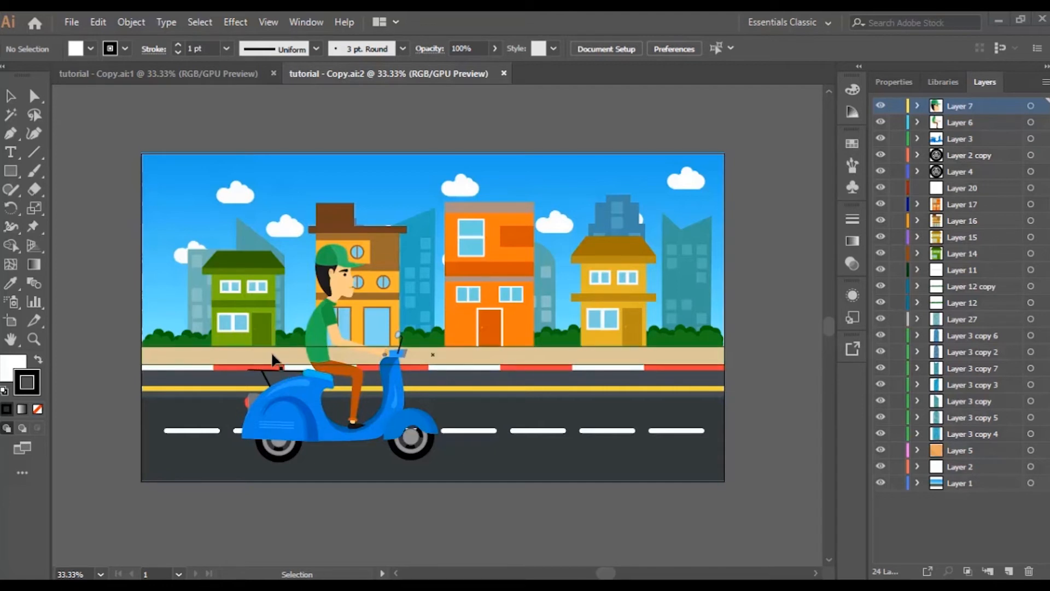
In Illustrator, reorder Layer 5 directly beneath Layer 4 and move its box behind the rider, over the scooter's rear rack
click(960, 453)
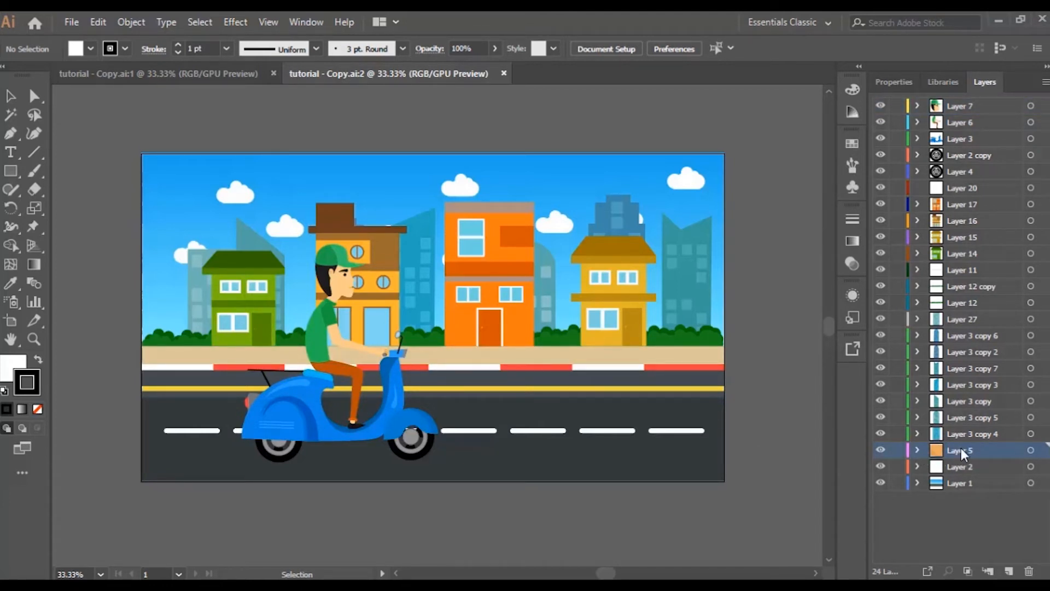
drag(966, 456, 969, 187)
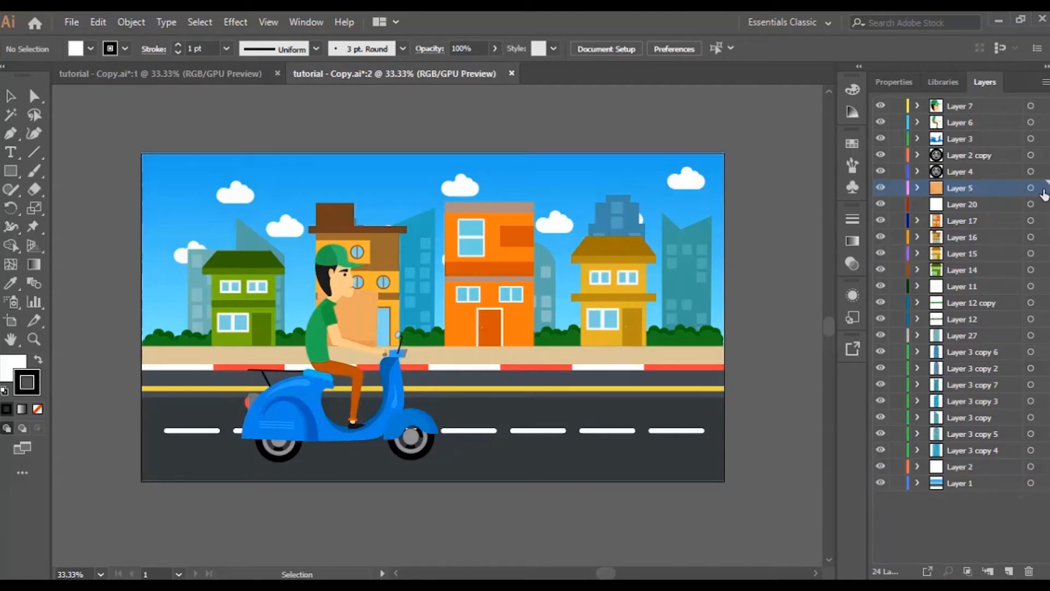
click(1043, 189)
drag(298, 333, 299, 335)
click(766, 257)
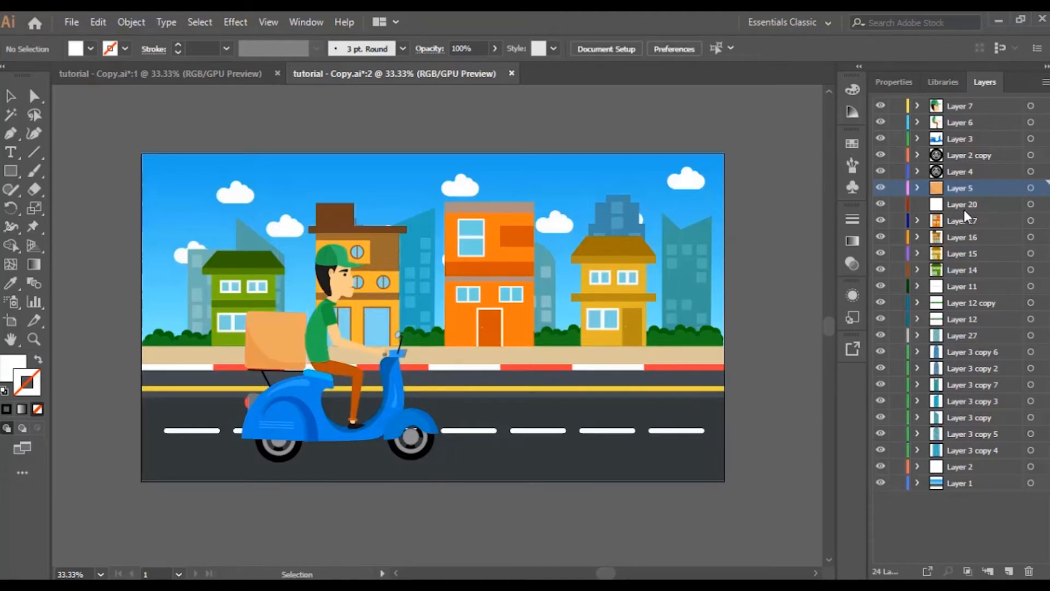
Nudge the delivery box on Layer 5 slightly left, away from the rider's back, and deselect it
click(1043, 188)
key(Left)
key(Left)
key(Left)
key(Left)
key(Left)
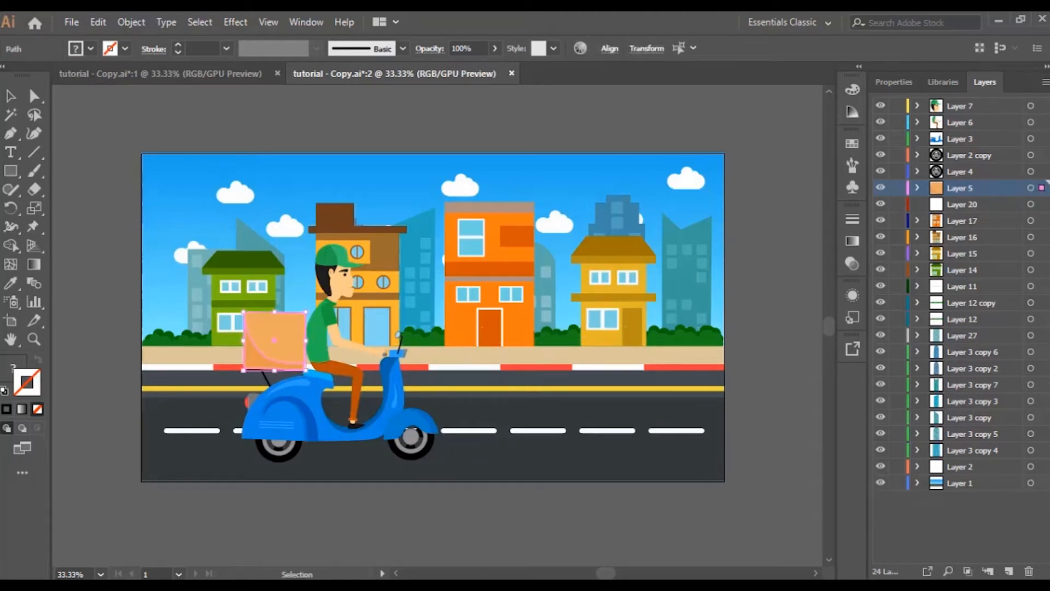
key(Left)
key(Left)
key(Left)
key(Left)
key(Left)
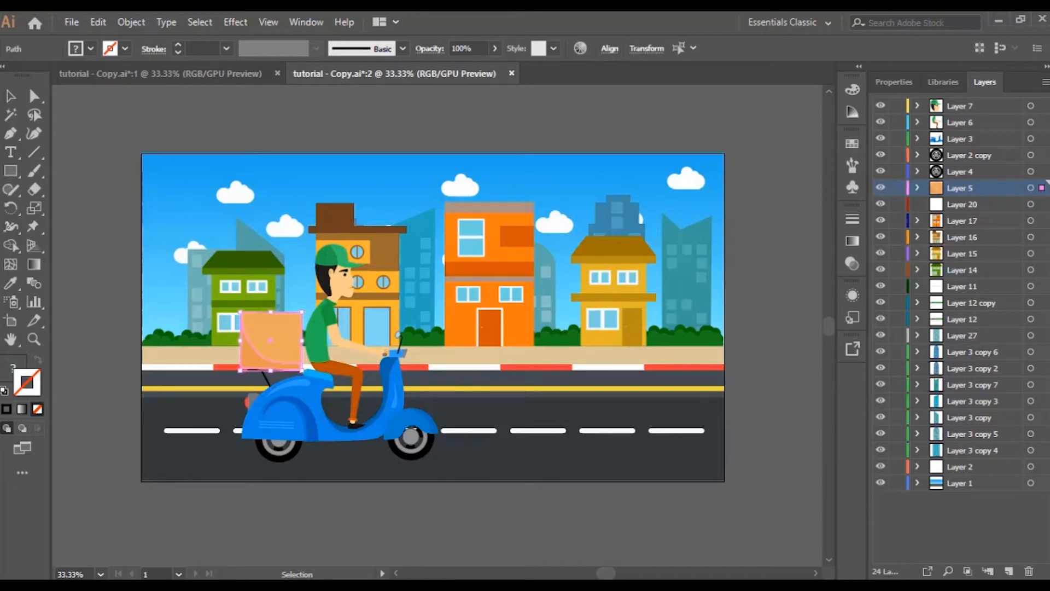
key(Left)
key(Left)
key(Left)
key(Left)
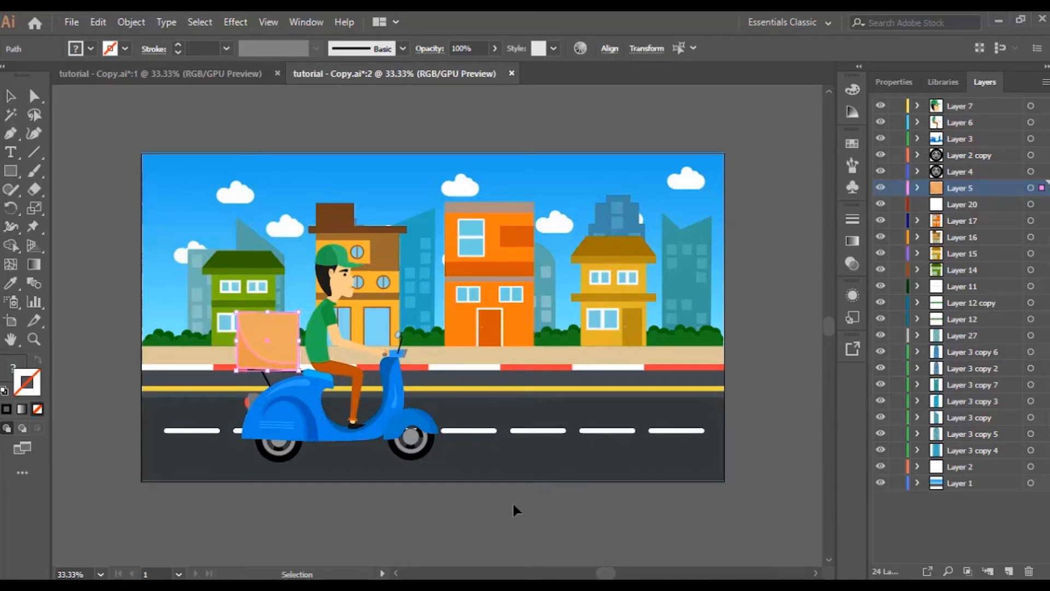
key(Left)
key(Left)
key(Left)
click(484, 512)
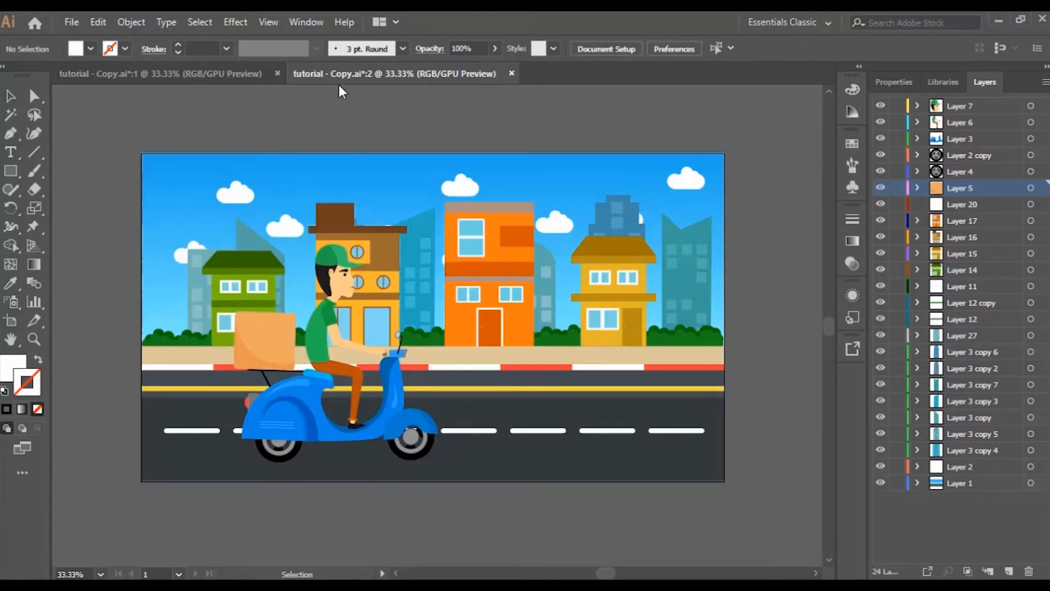
Save the Illustrator document to the Desktop as tutorial - Copy in Adobe Illustrator (*.AI) format, using the Illustrator CC version
click(68, 23)
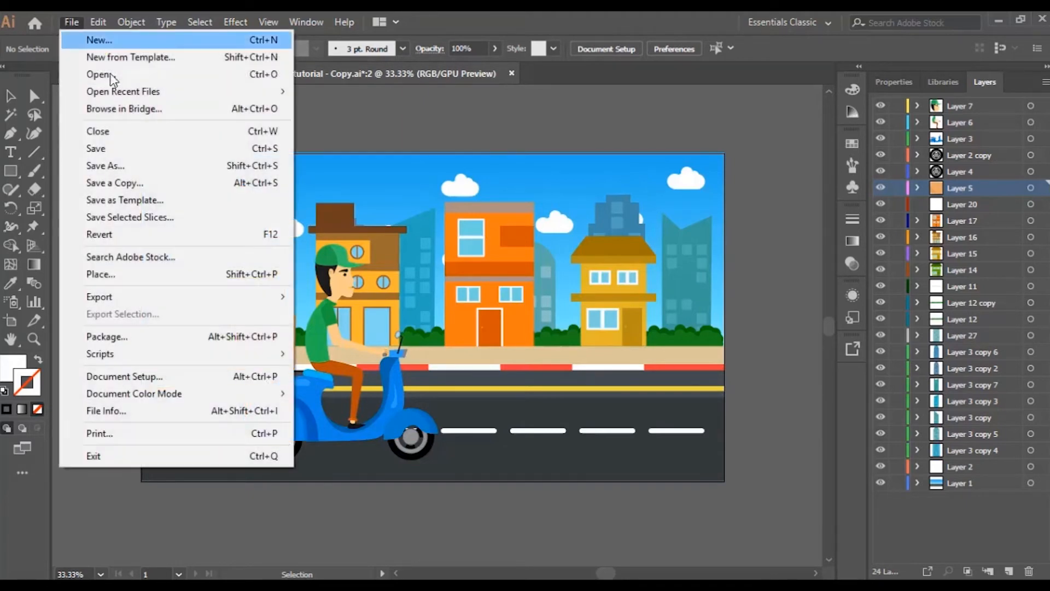
click(116, 164)
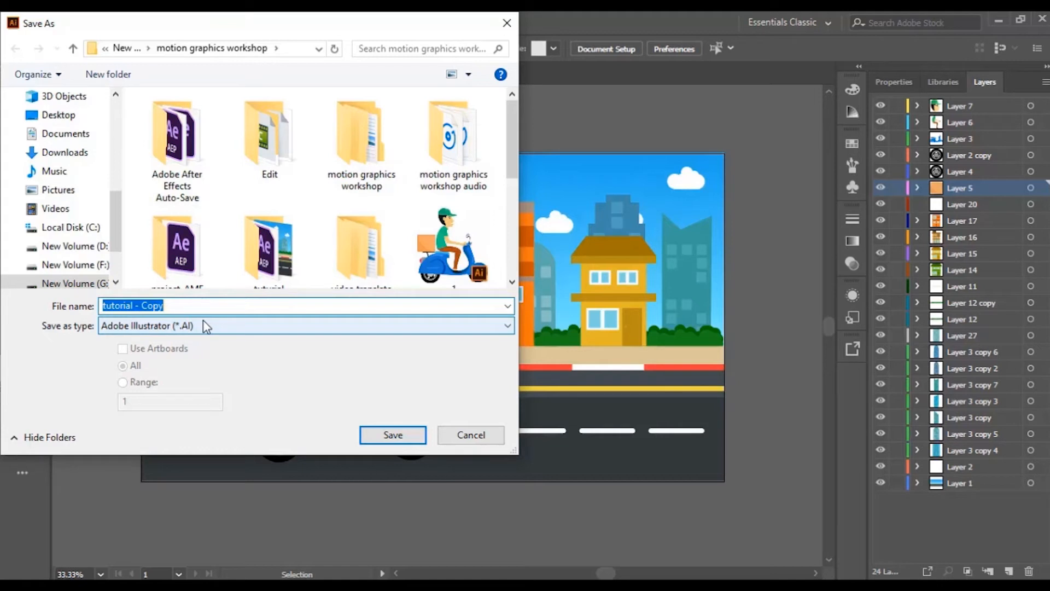
click(53, 116)
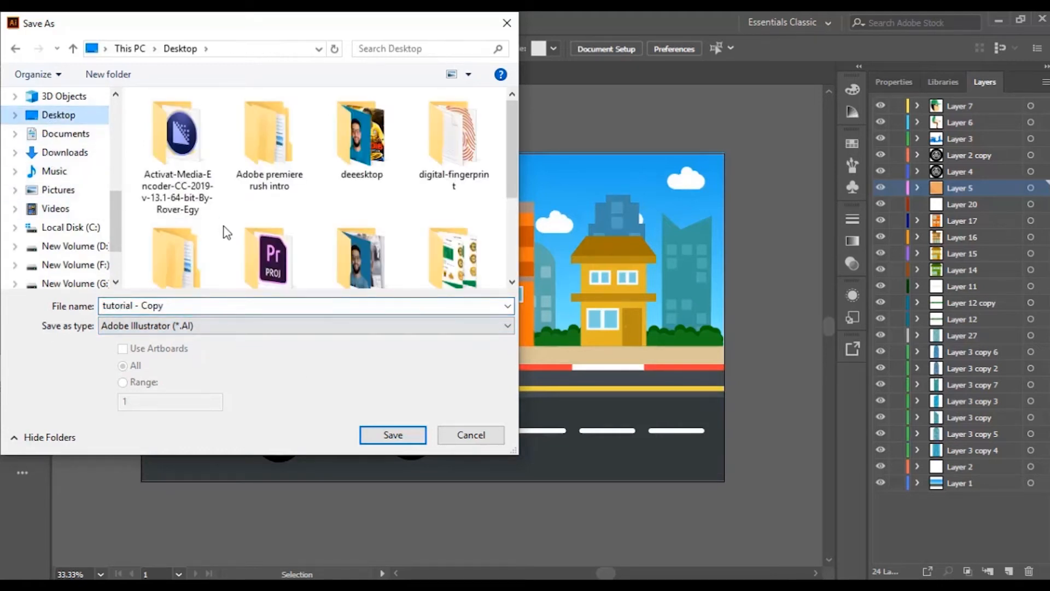
scroll(227, 233, down, 3)
click(176, 304)
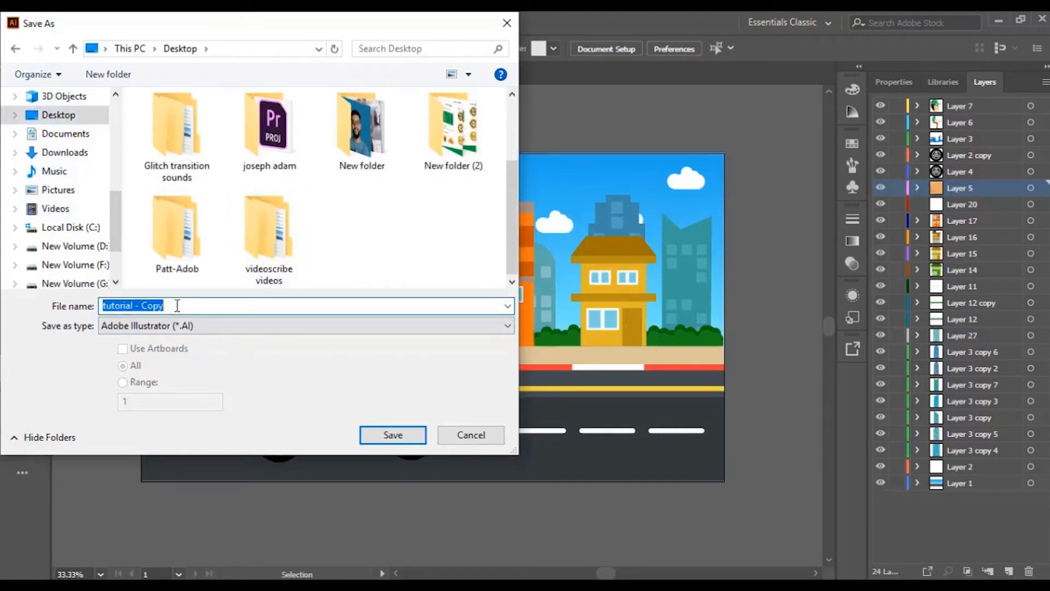
click(146, 305)
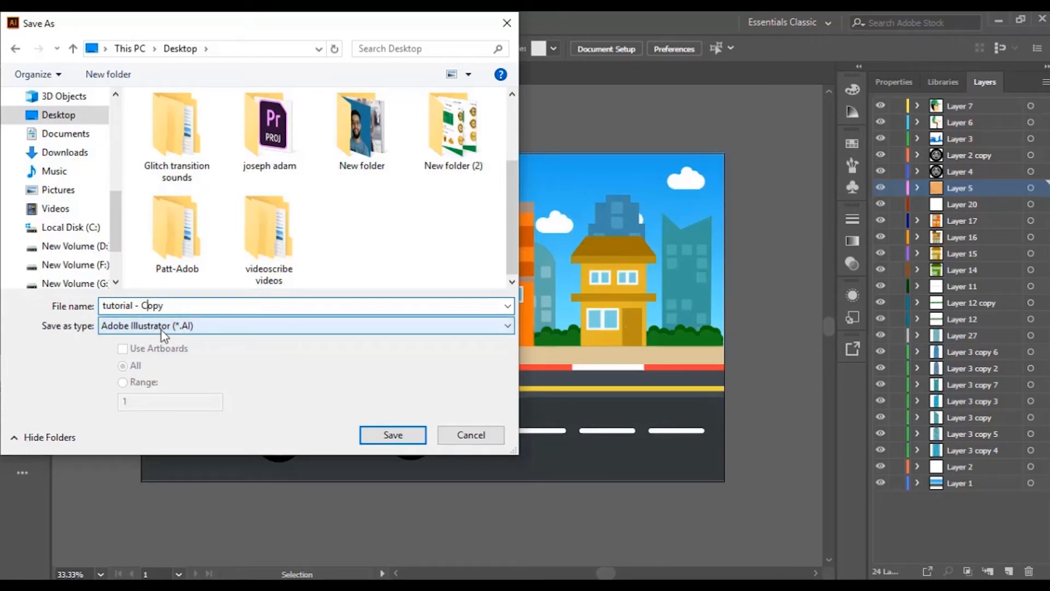
click(393, 435)
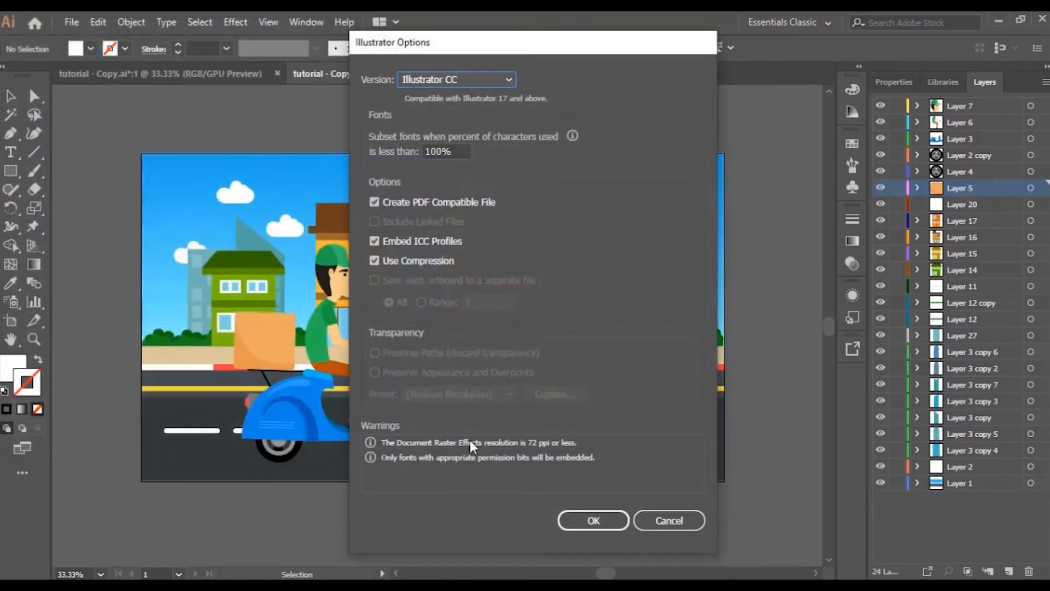
click(584, 522)
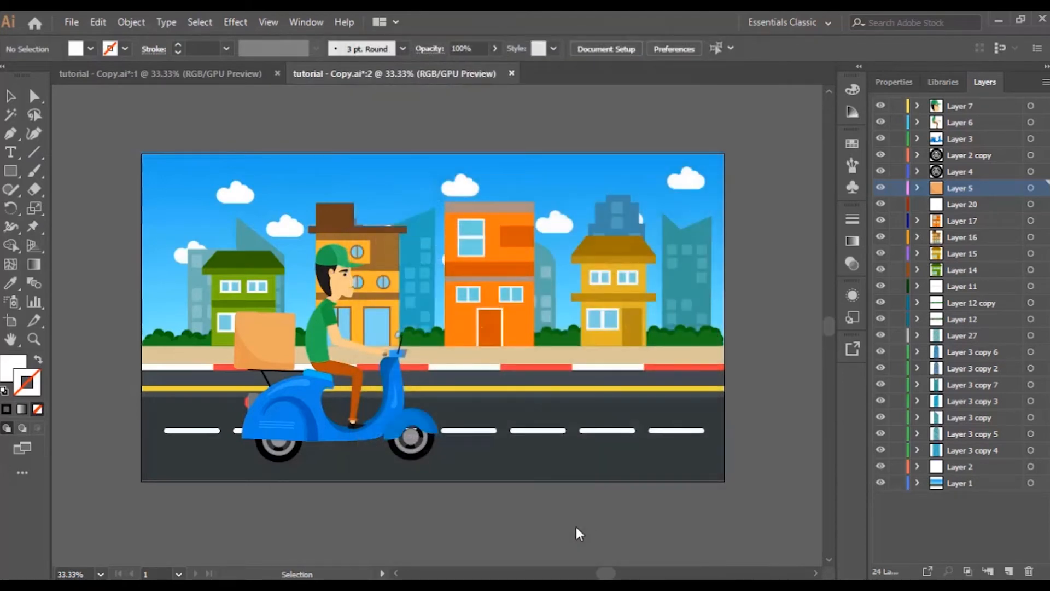
Switch to After Effects and import tutorial - Copy from the Desktop as a Composition with footage dimensions set to Layer Size
click(312, 586)
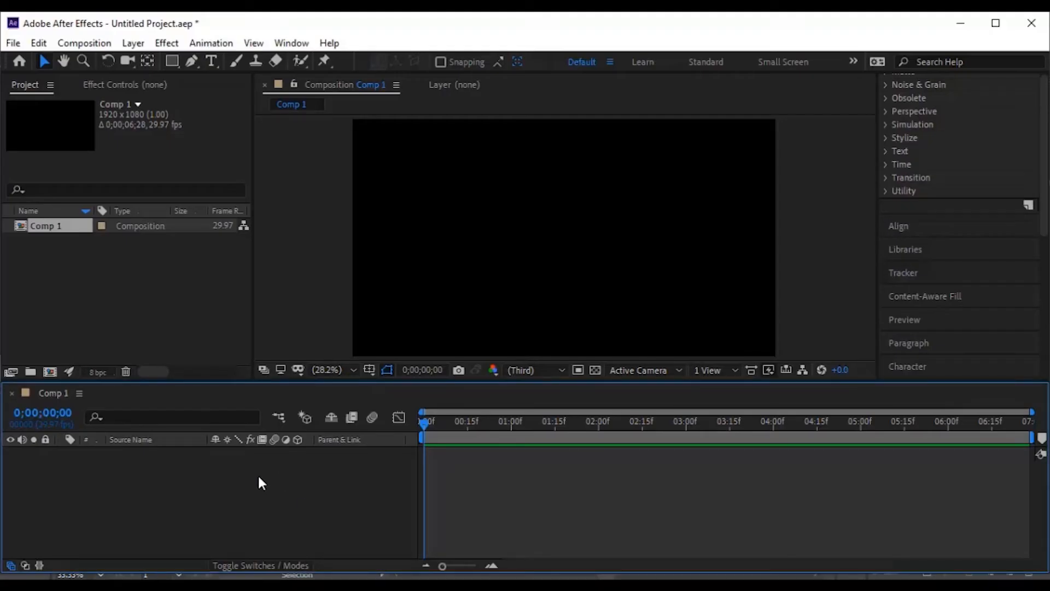
double_click(85, 288)
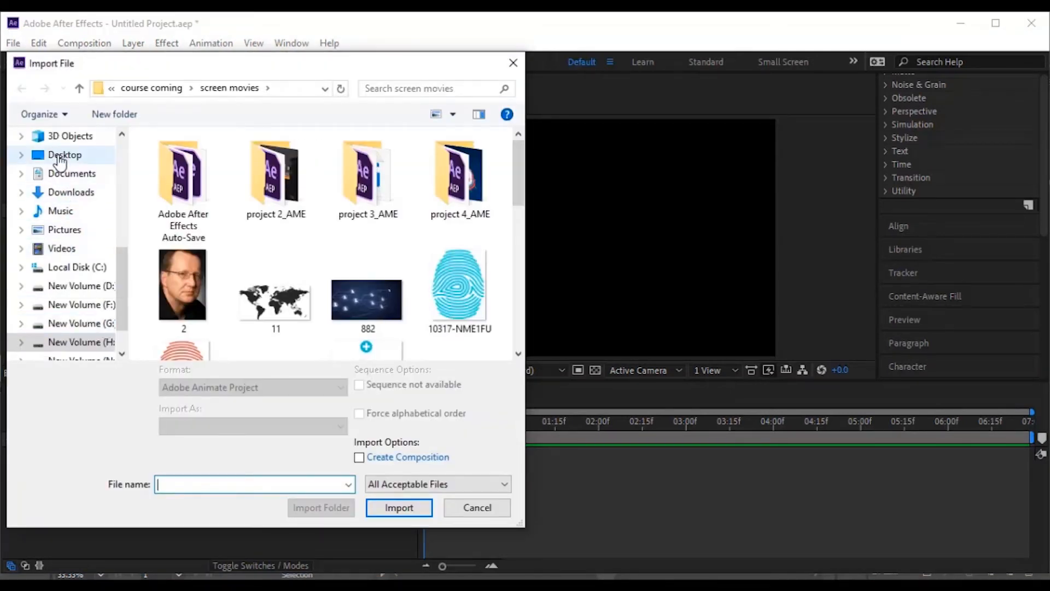
scroll(210, 239, down, 3)
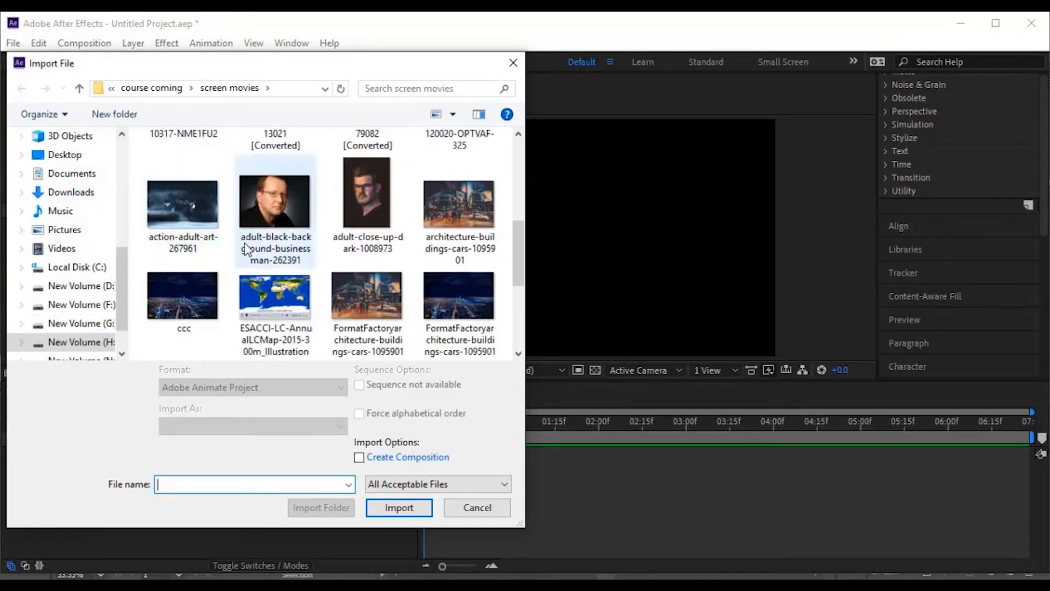
scroll(211, 257, up, 3)
click(70, 159)
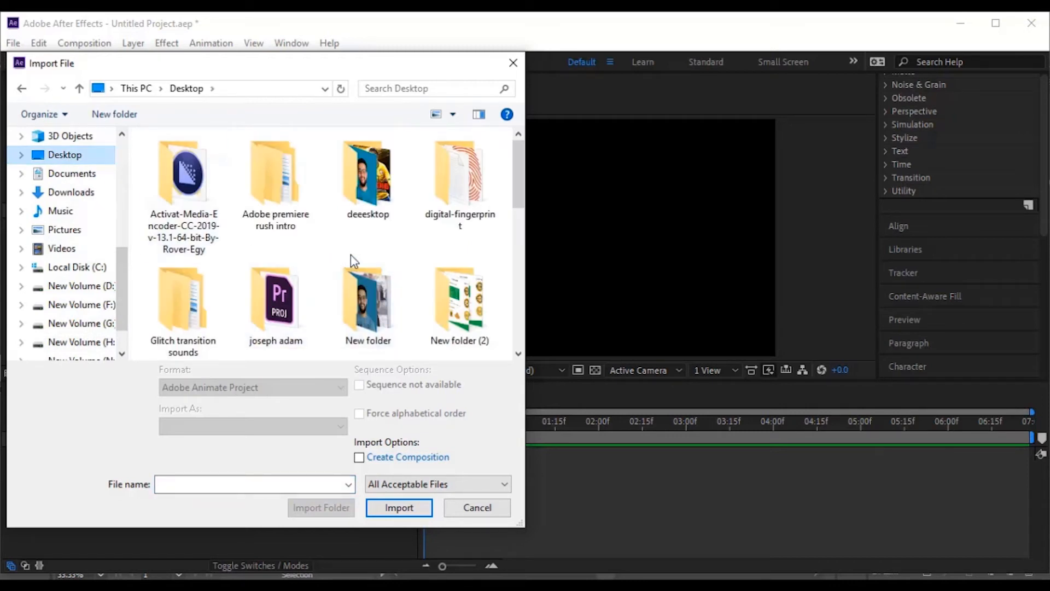
scroll(353, 259, down, 3)
scroll(358, 262, down, 3)
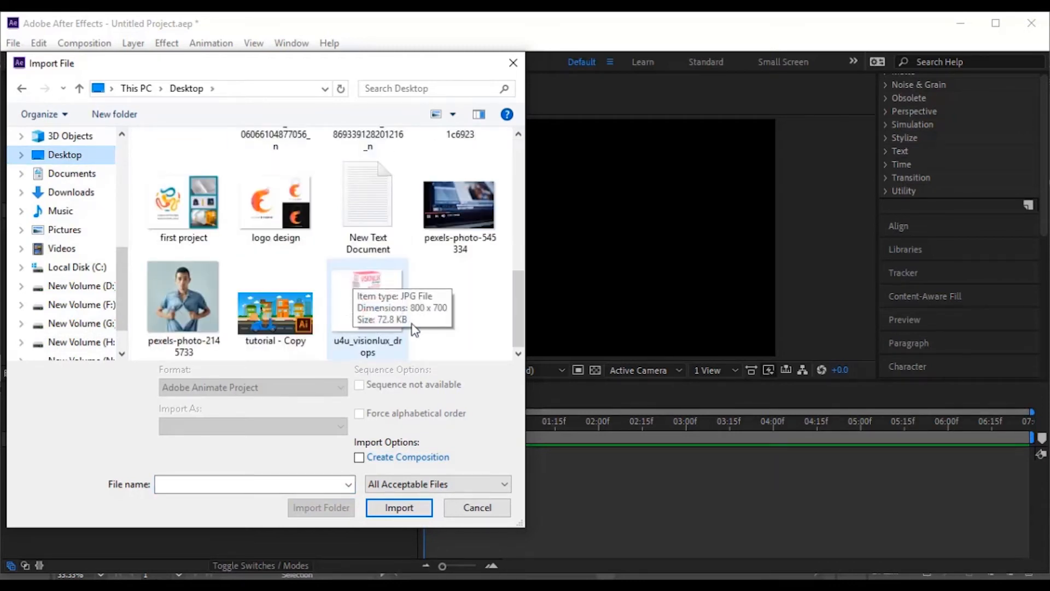
click(280, 326)
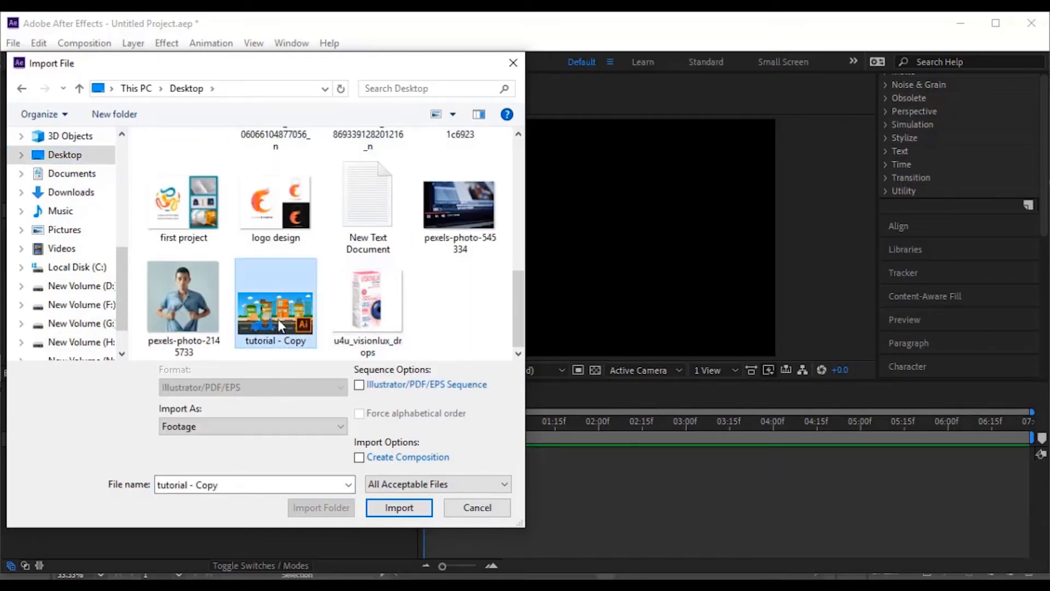
click(404, 511)
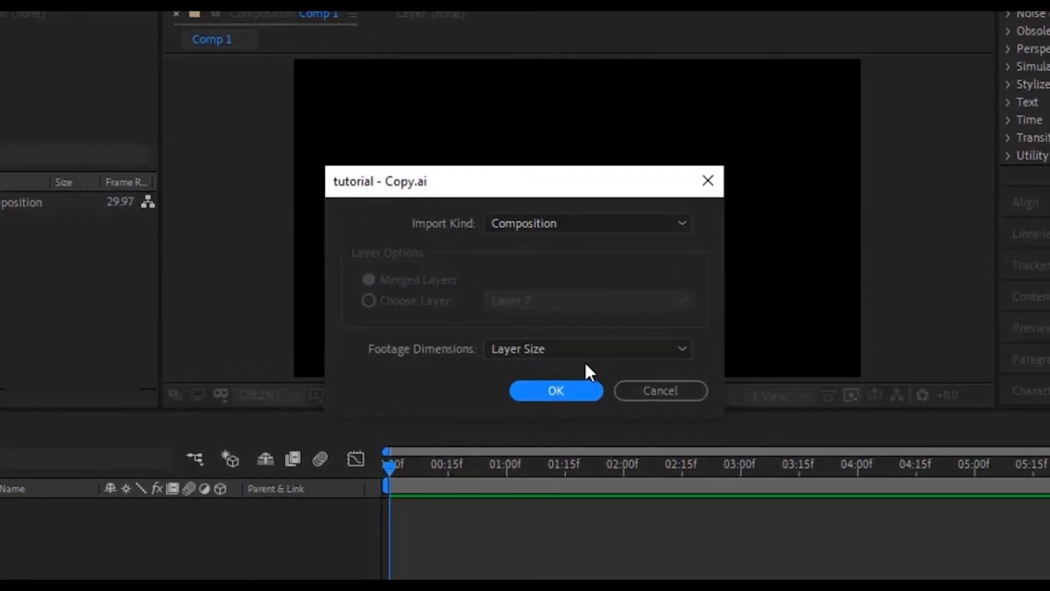
click(561, 392)
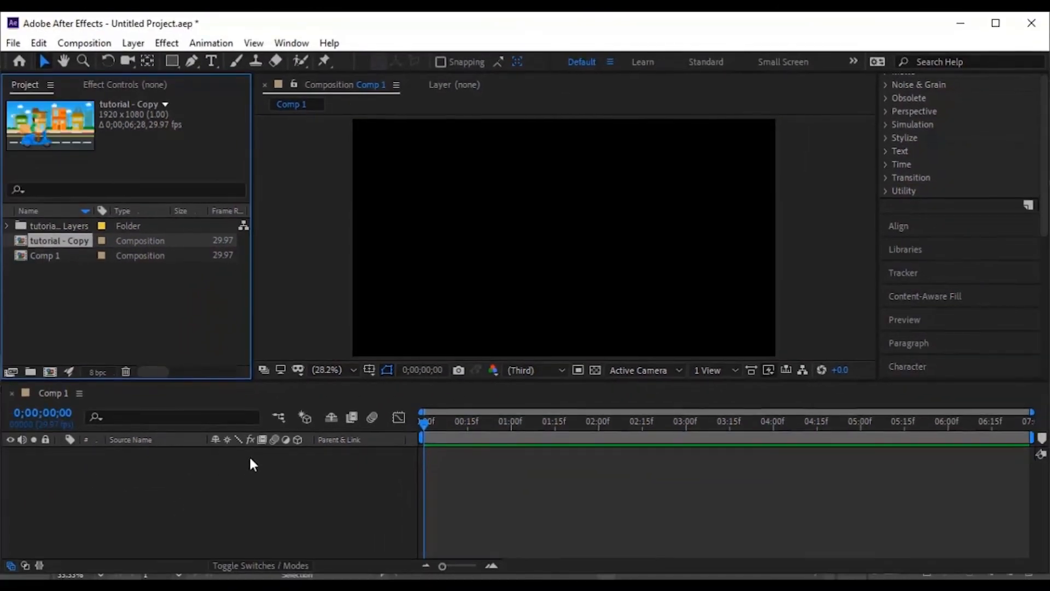
Open the imported tutorial - Copy composition and look through its layers
double_click(56, 243)
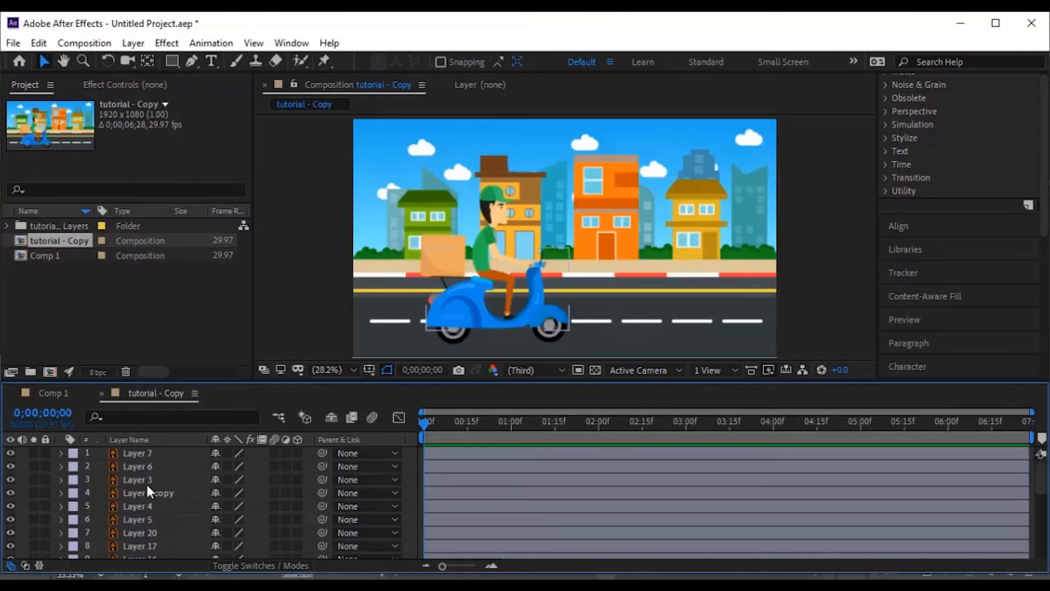
scroll(151, 487, down, 3)
scroll(145, 498, up, 3)
Pre-compose Layers 7, 6, 3, 2 copy, 4 and 5 under the default name, and toggle the new layer's visibility to check it
click(144, 451)
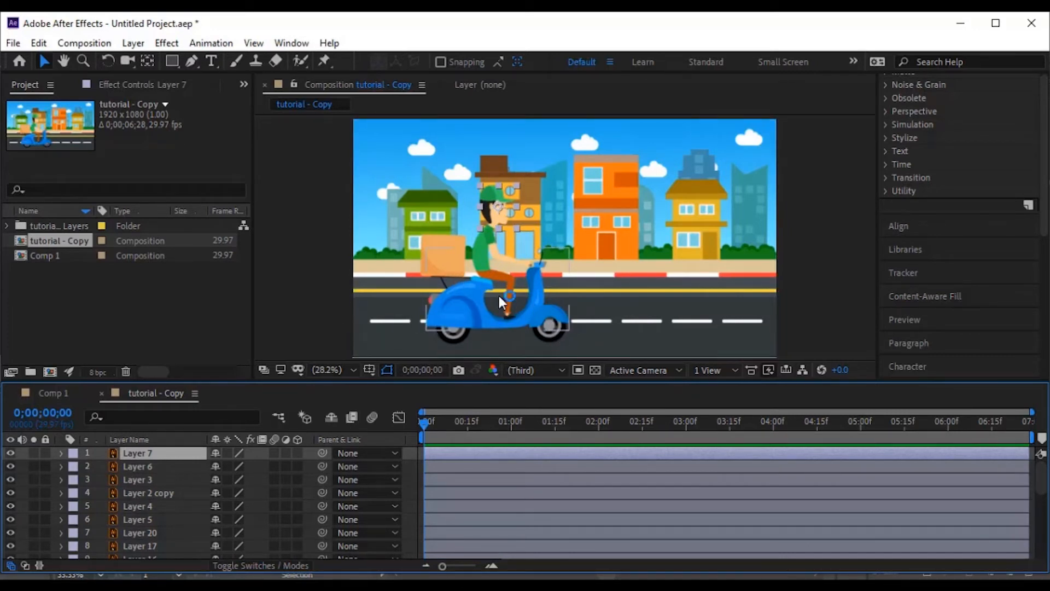
ctrl+click(145, 466)
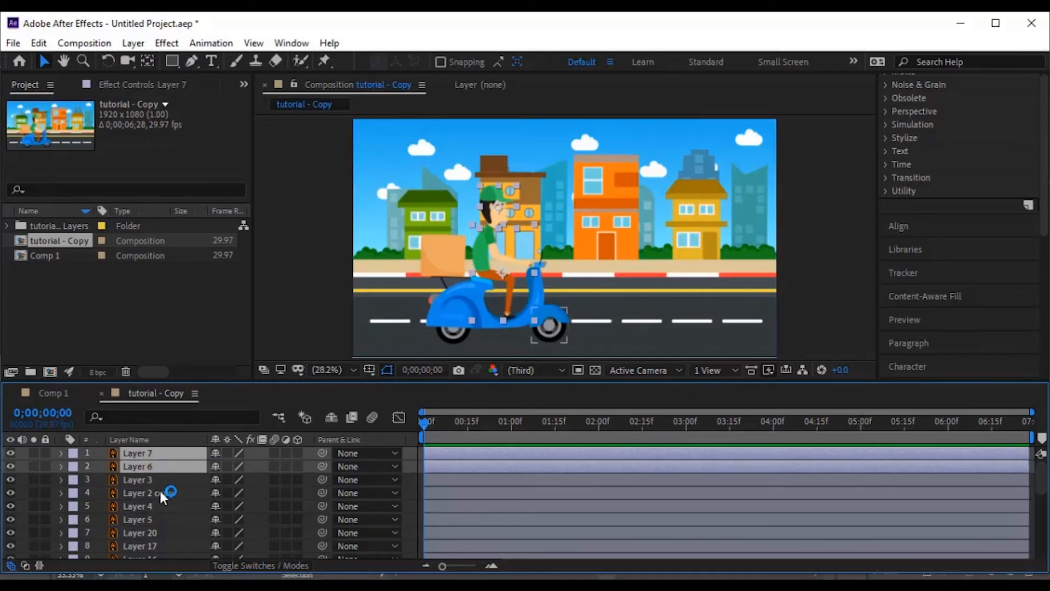
ctrl+click(145, 480)
ctrl+click(146, 490)
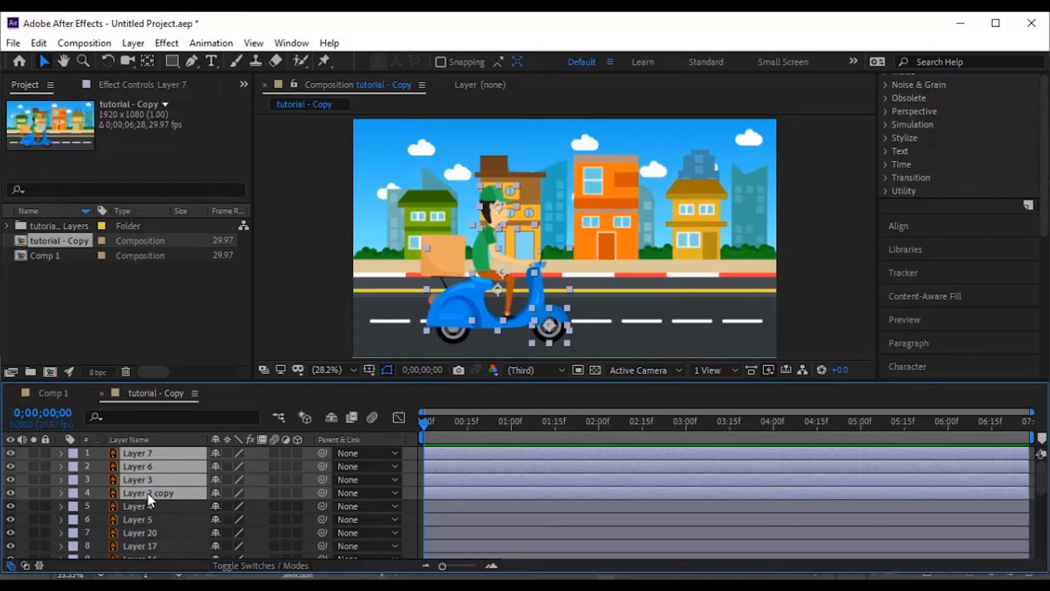
ctrl+click(151, 505)
ctrl+click(151, 519)
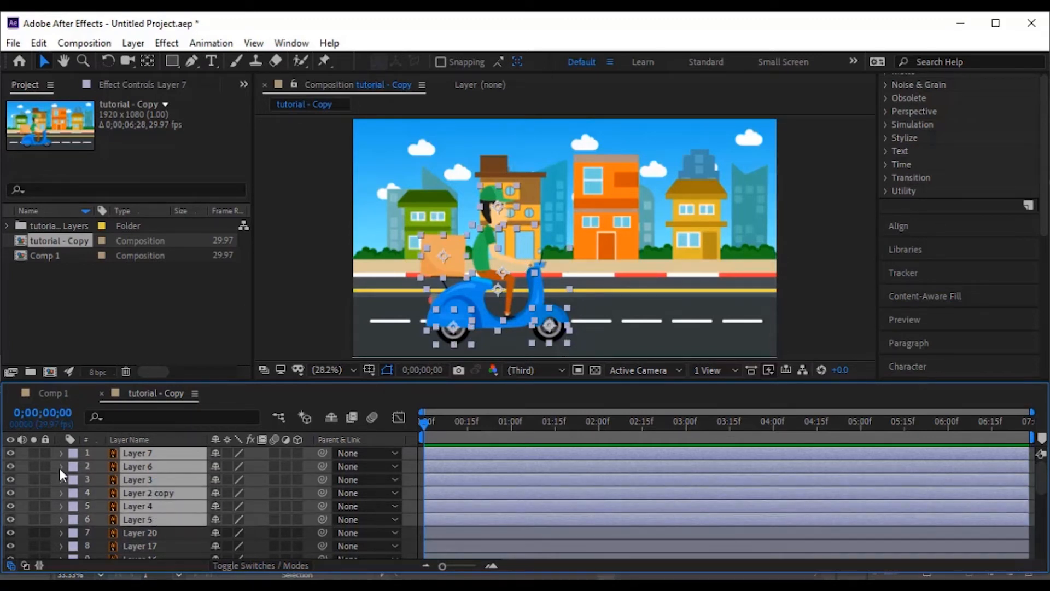
right_click(133, 465)
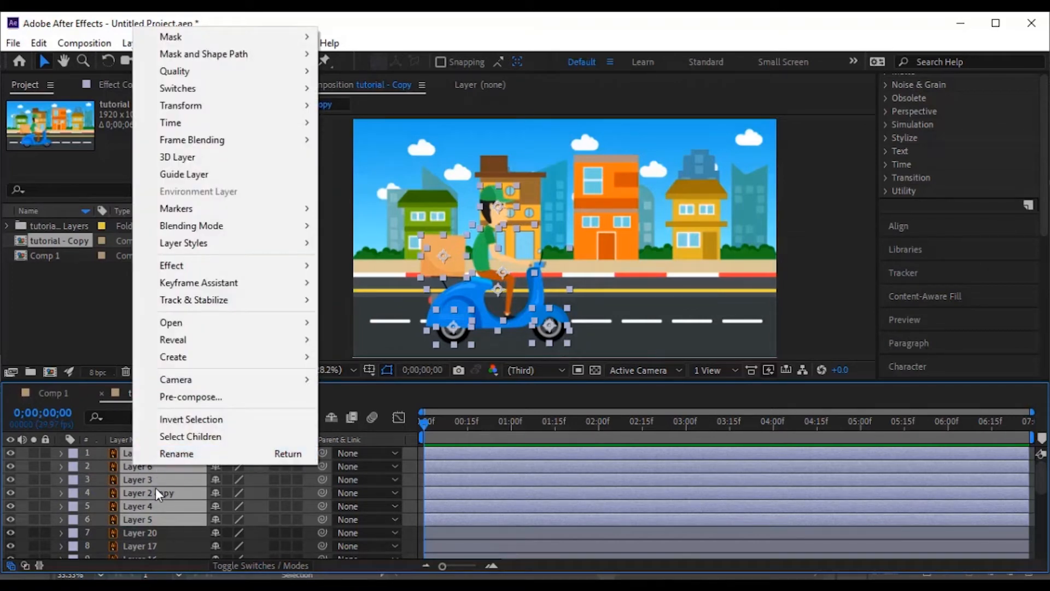
click(198, 398)
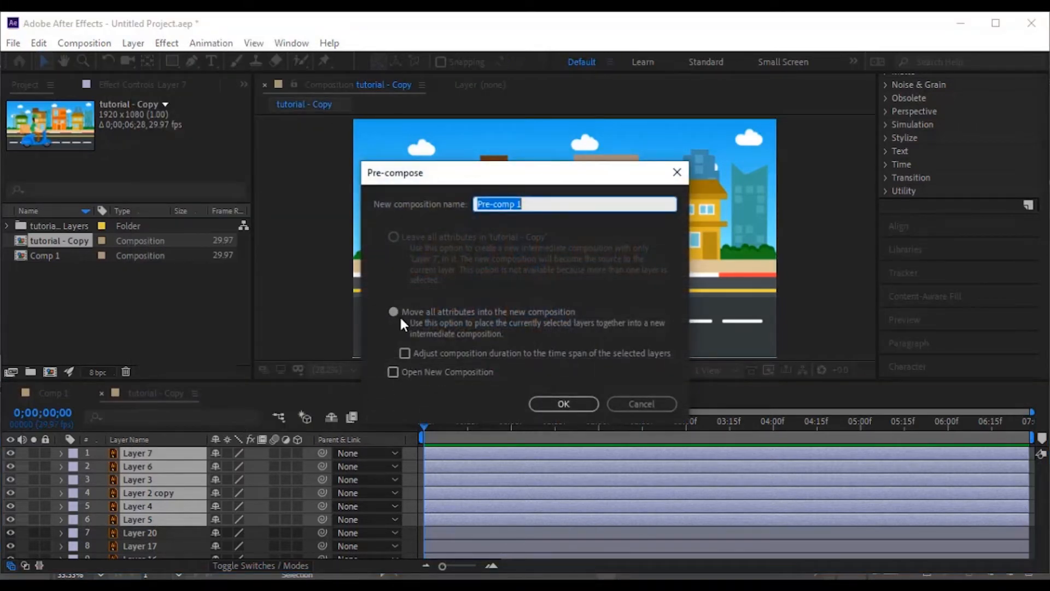
click(553, 405)
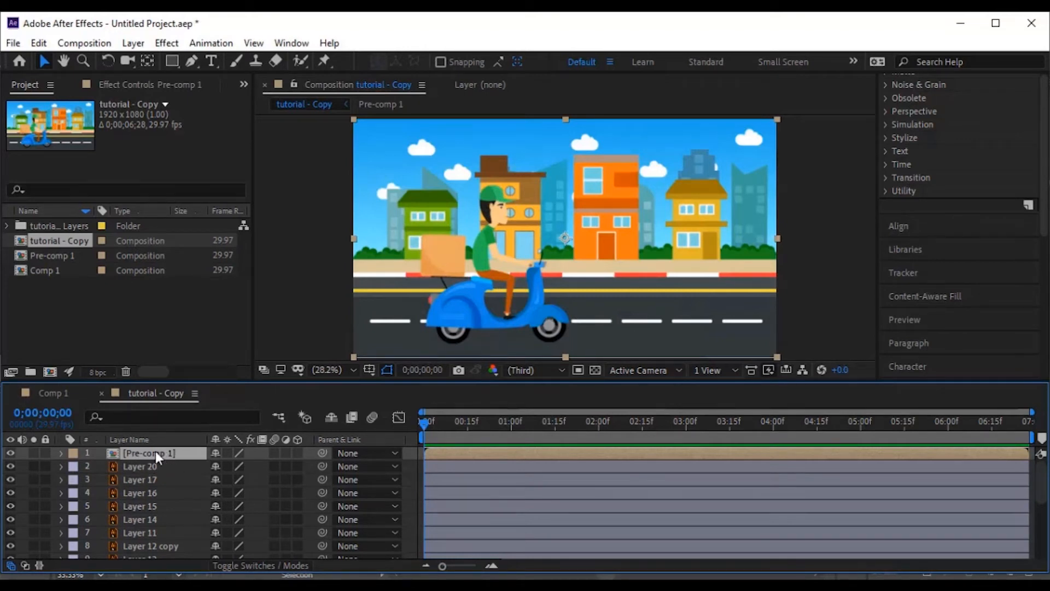
click(11, 451)
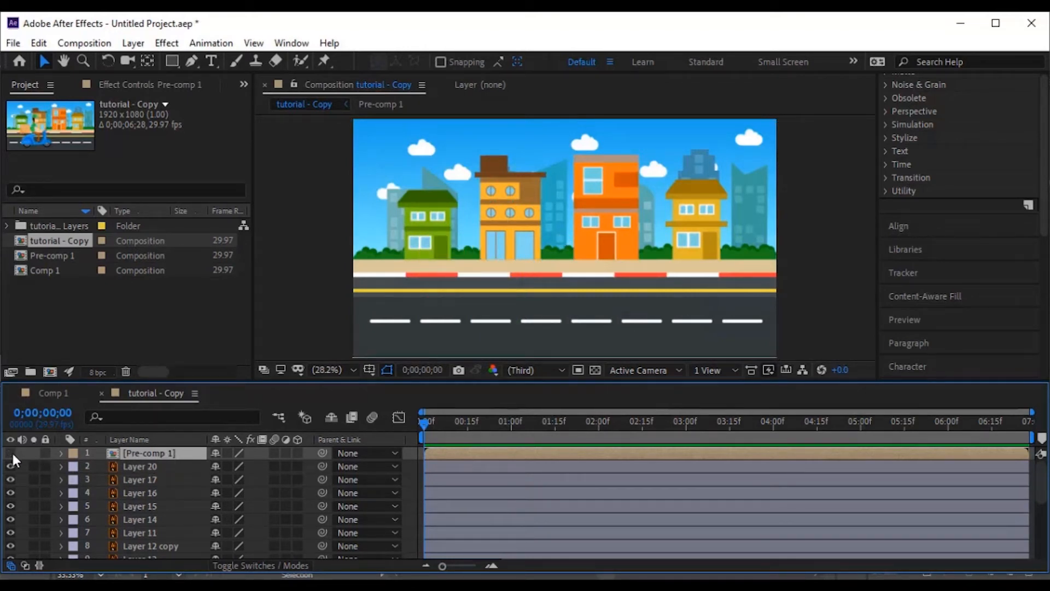
click(12, 451)
Pre-compose all background layers from Layer 20 down to Layer 1 under the default name, moving all attributes into the new composition
click(142, 465)
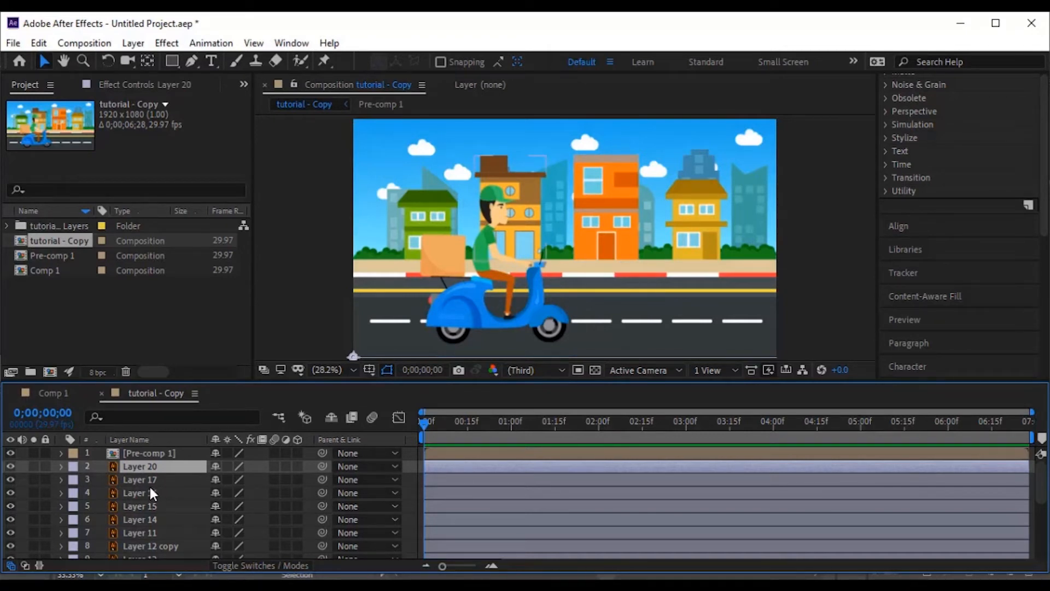
scroll(146, 484, down, 5)
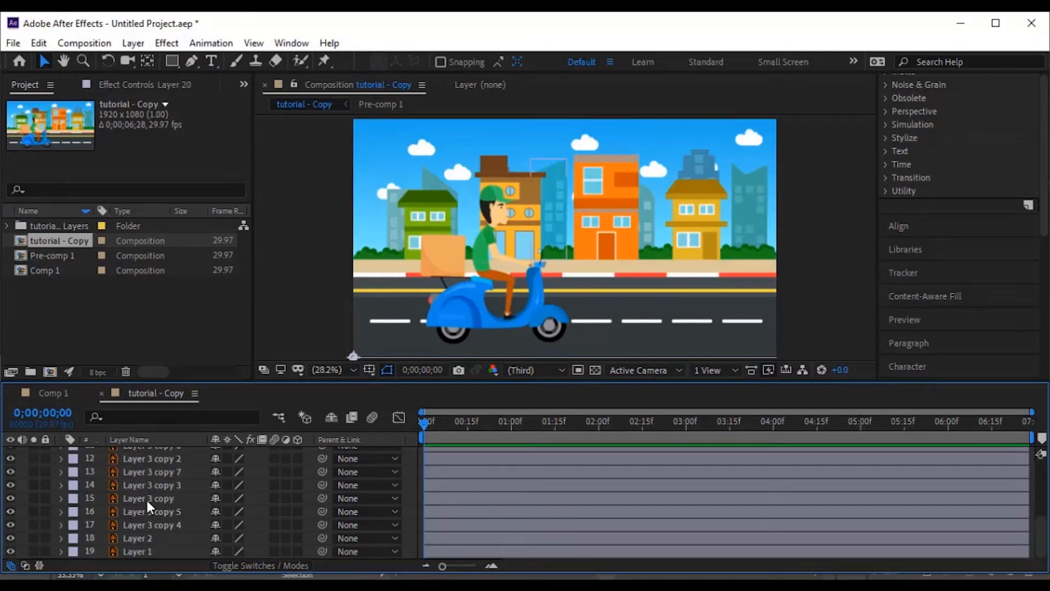
shift+click(149, 548)
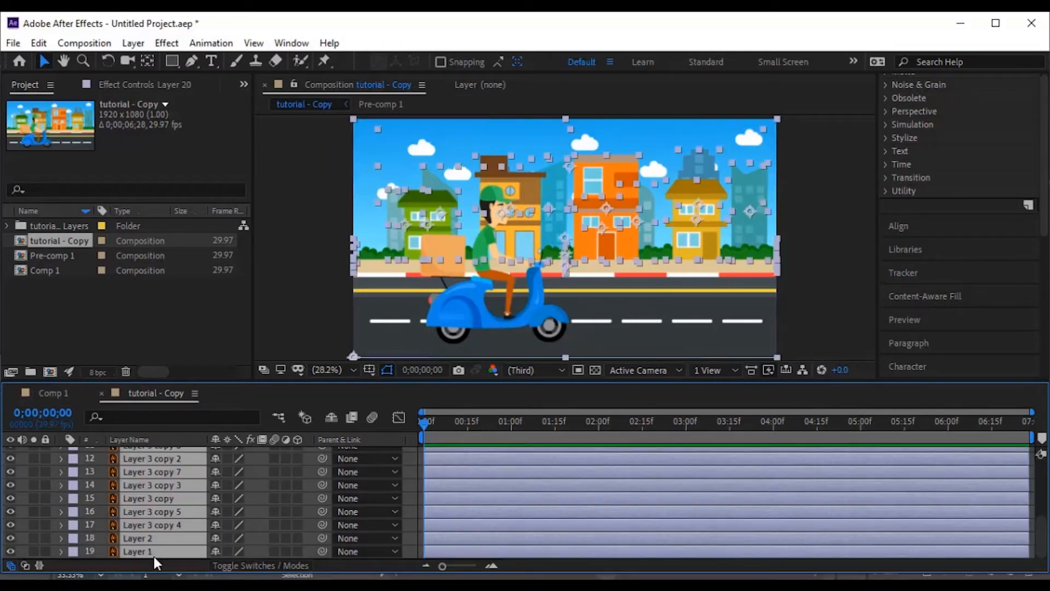
scroll(156, 552, up, 5)
scroll(159, 534, down, 5)
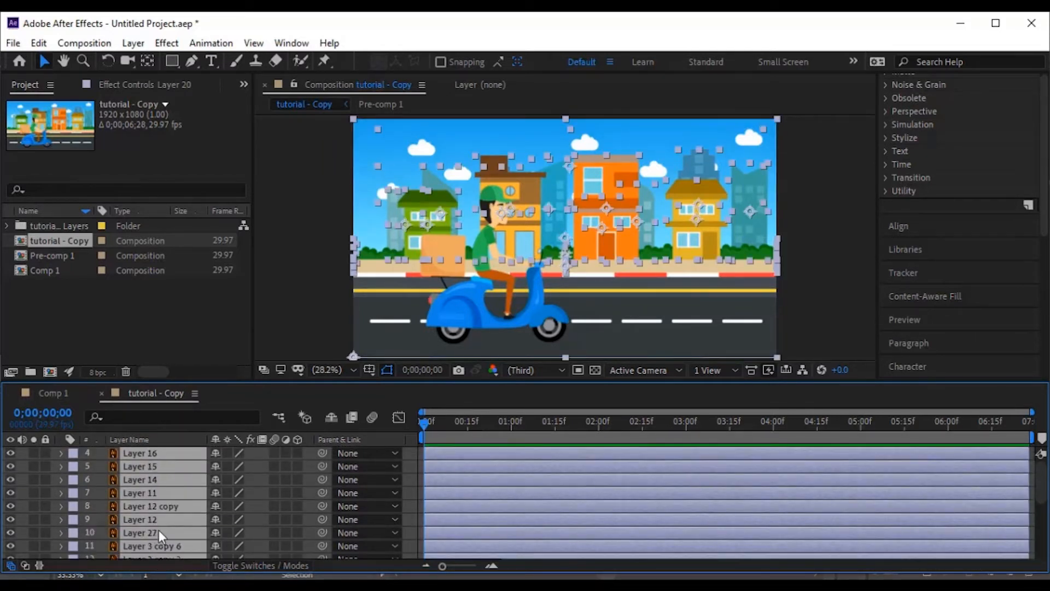
scroll(150, 482, up, 5)
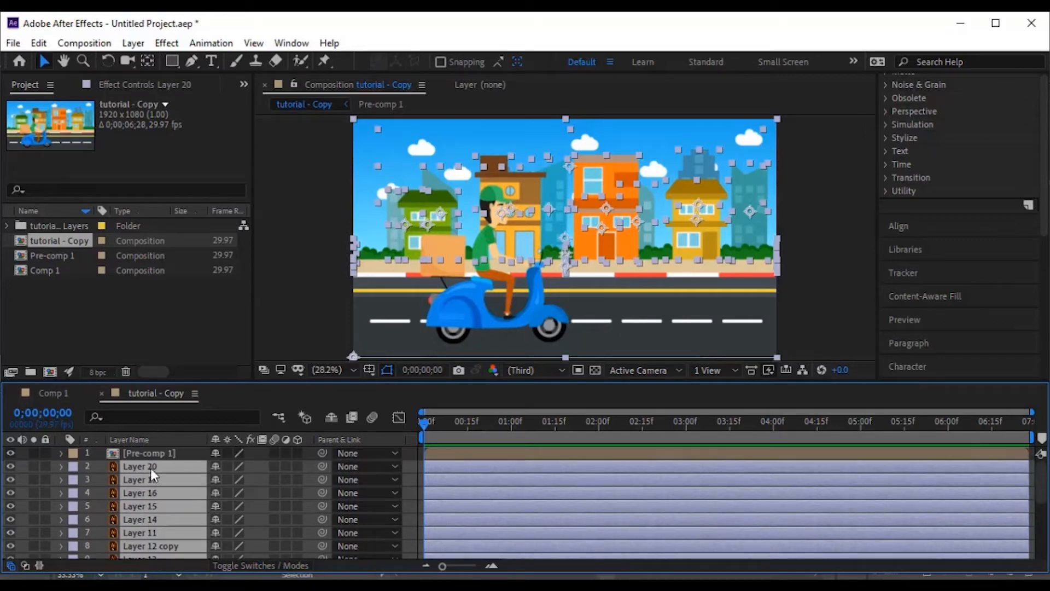
right_click(144, 494)
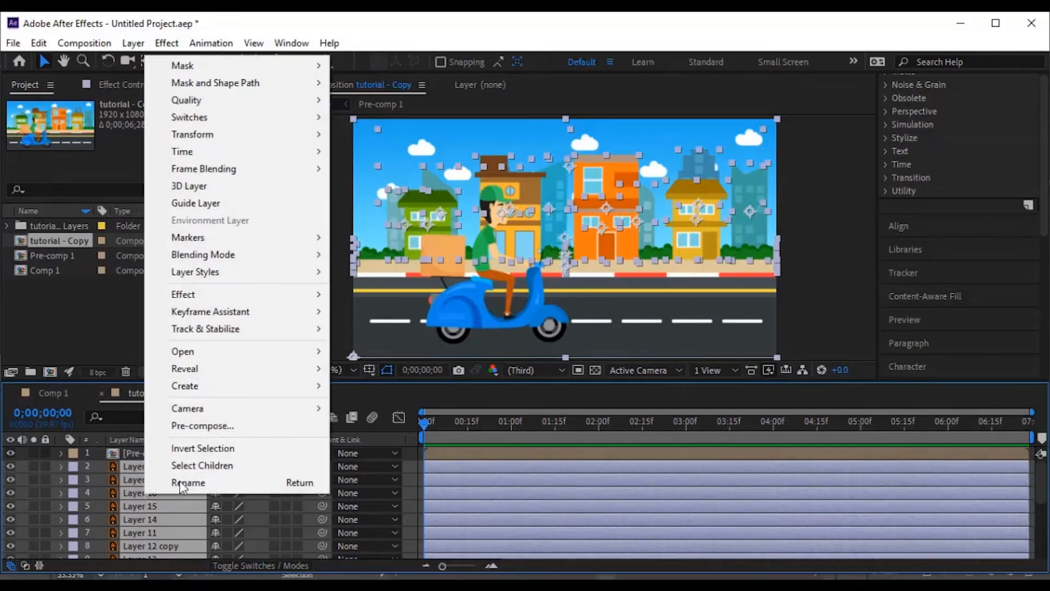
click(223, 430)
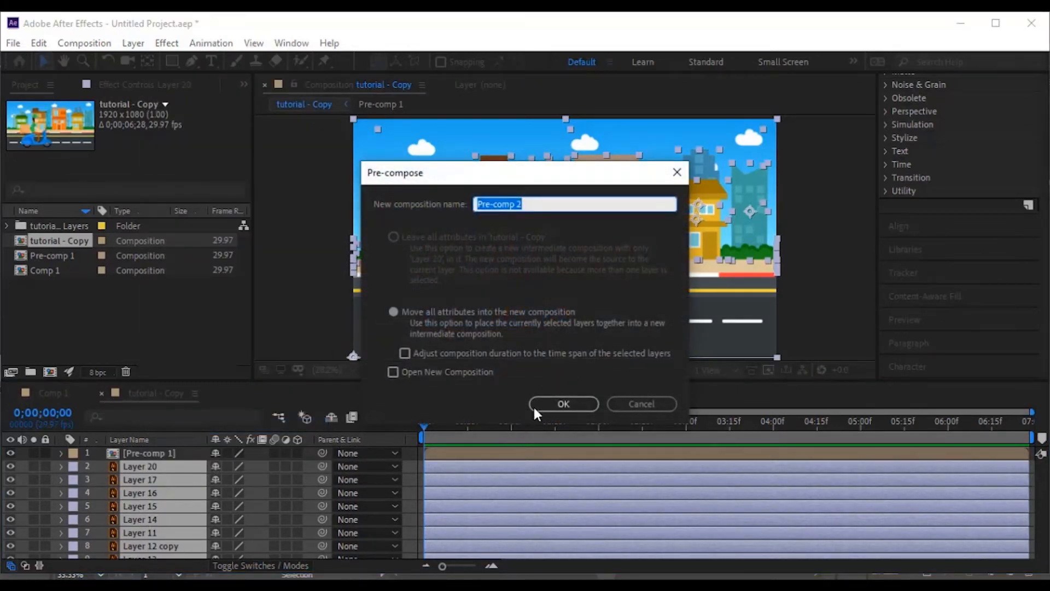
click(550, 405)
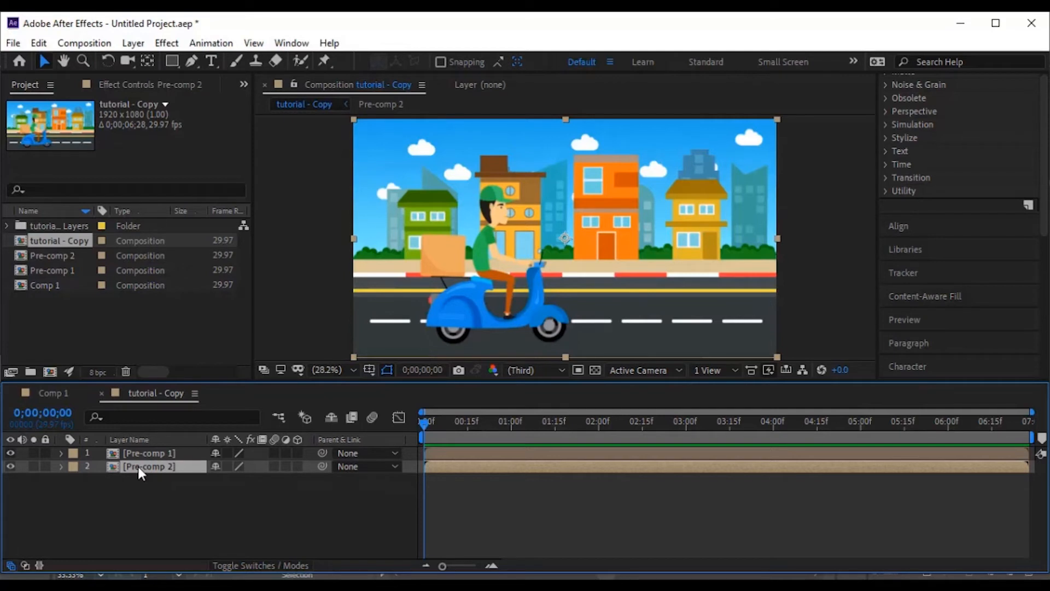
Hide the rider layer Pre-comp 1 and reveal the layer source of Pre-comp 2 in the project
click(149, 455)
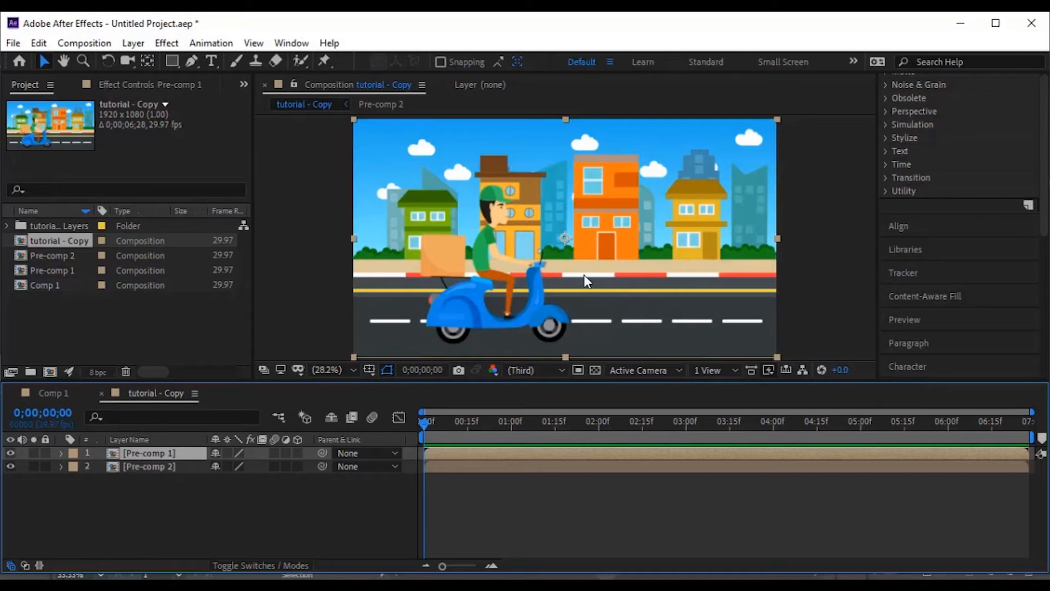
click(10, 452)
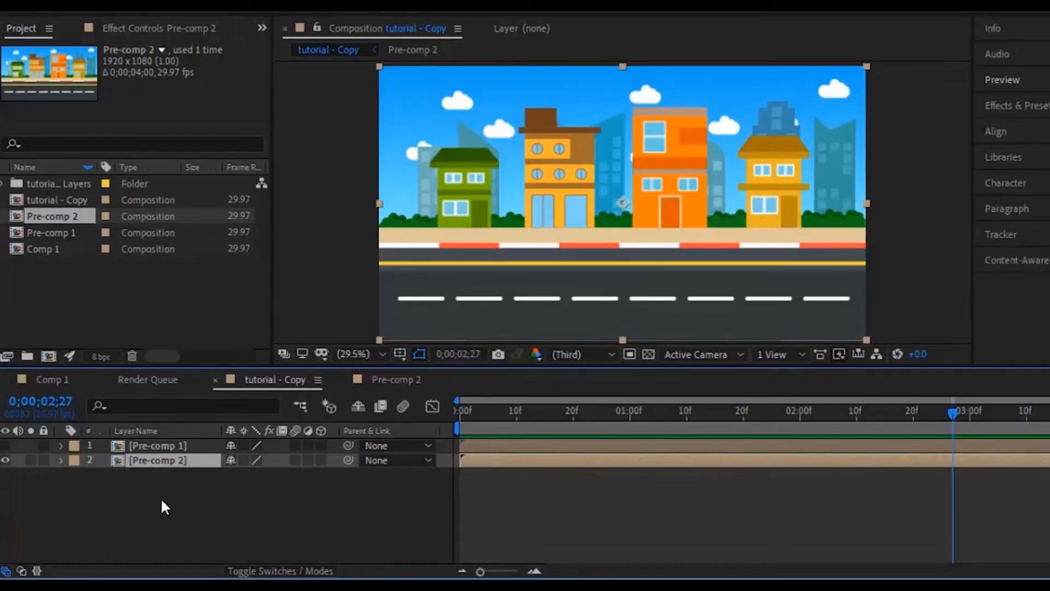
right_click(163, 466)
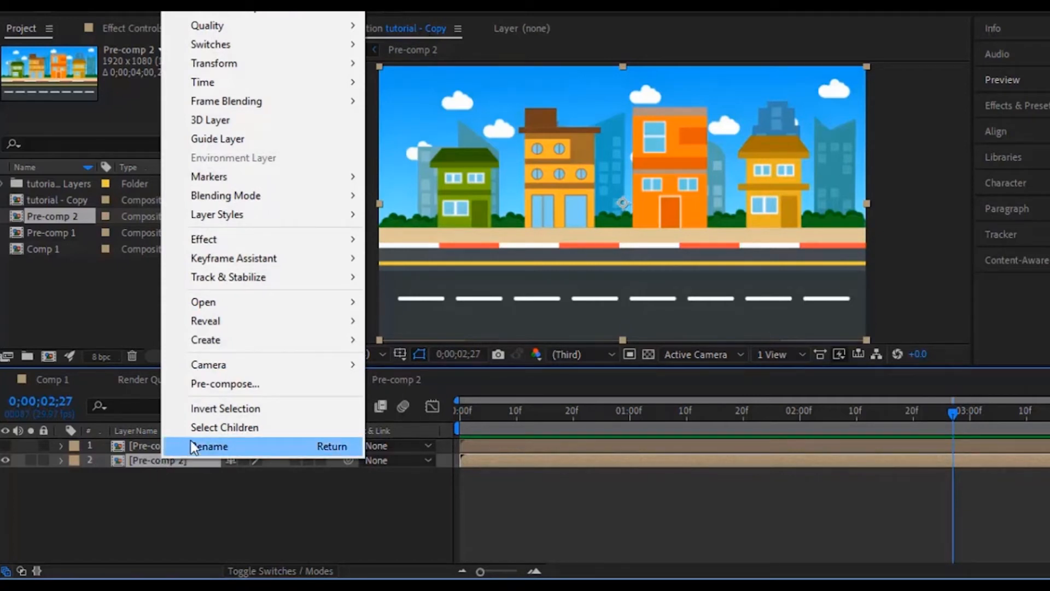
mouse_move(353, 321)
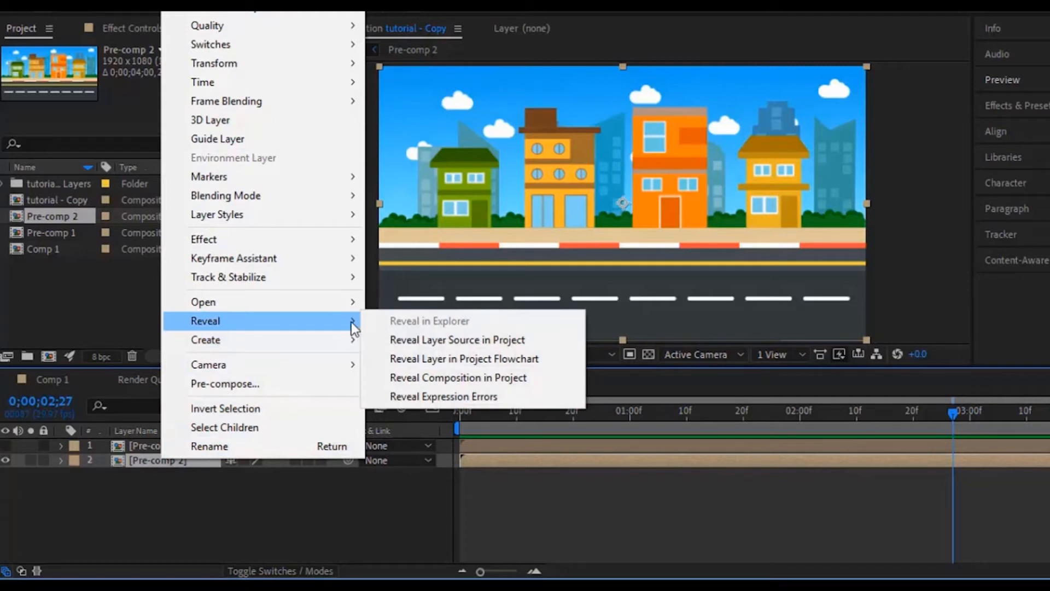
click(486, 340)
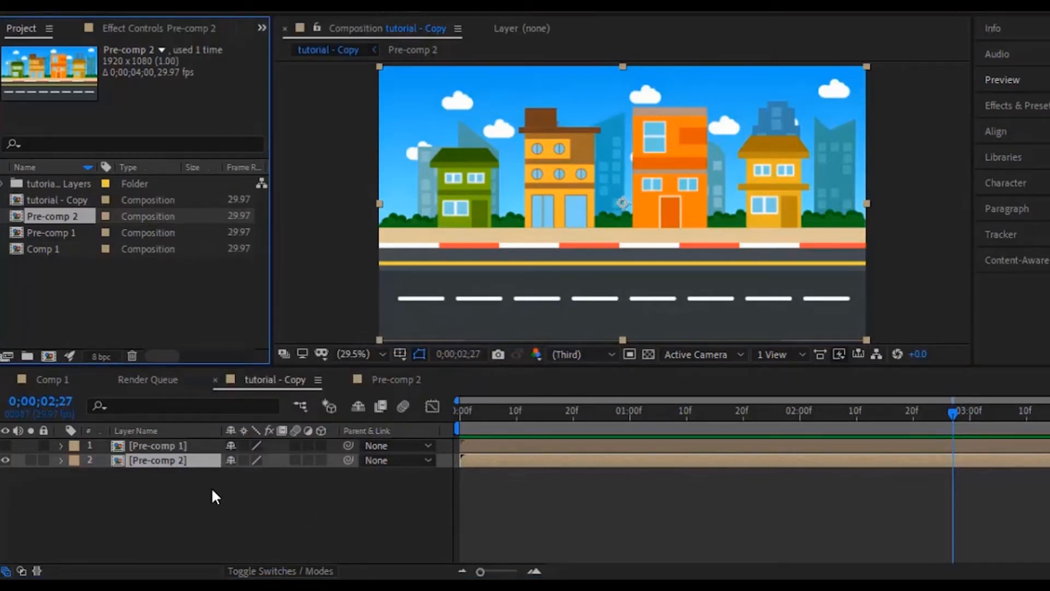
Return the current time to 0;00;00;00 and select the Pre-comp 2 composition in the project
drag(940, 415, 448, 425)
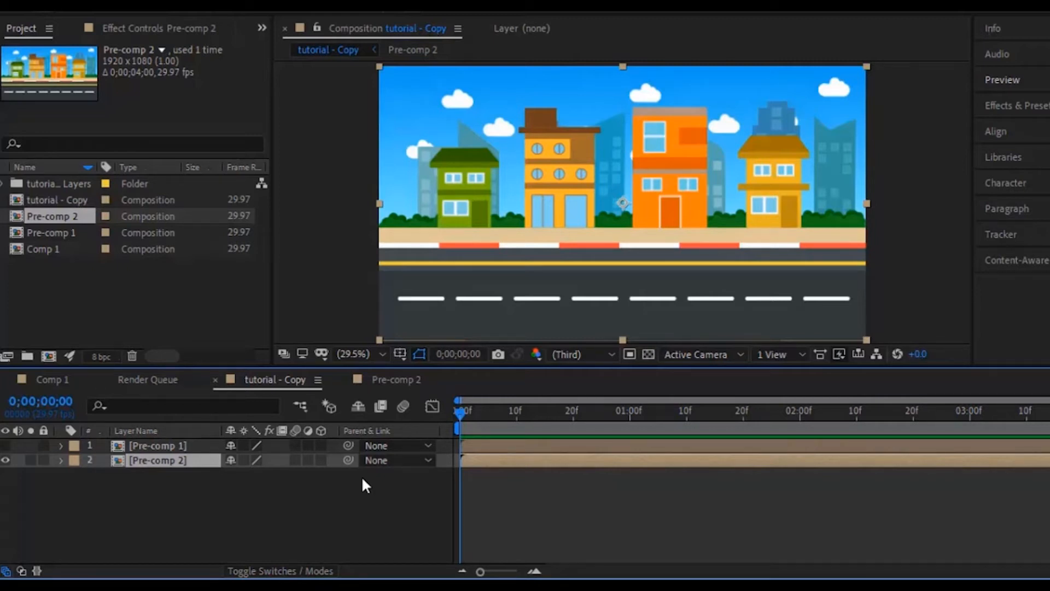
click(54, 217)
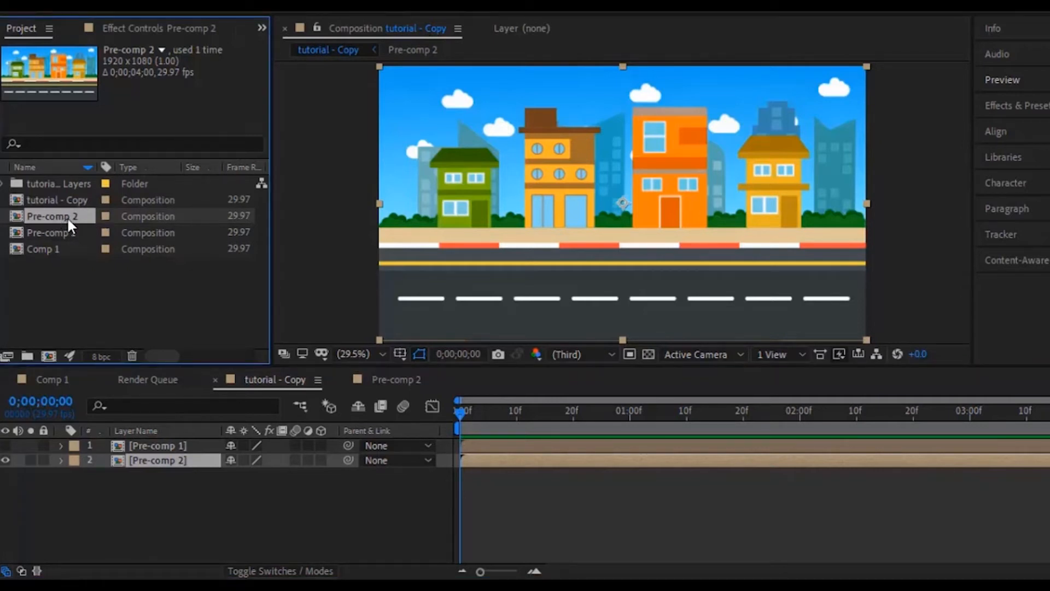
Duplicate the Pre-comp 2 composition, place the copy above Pre-comp 2 in the timeline, and set its X position to 2880
key(ctrl+d)
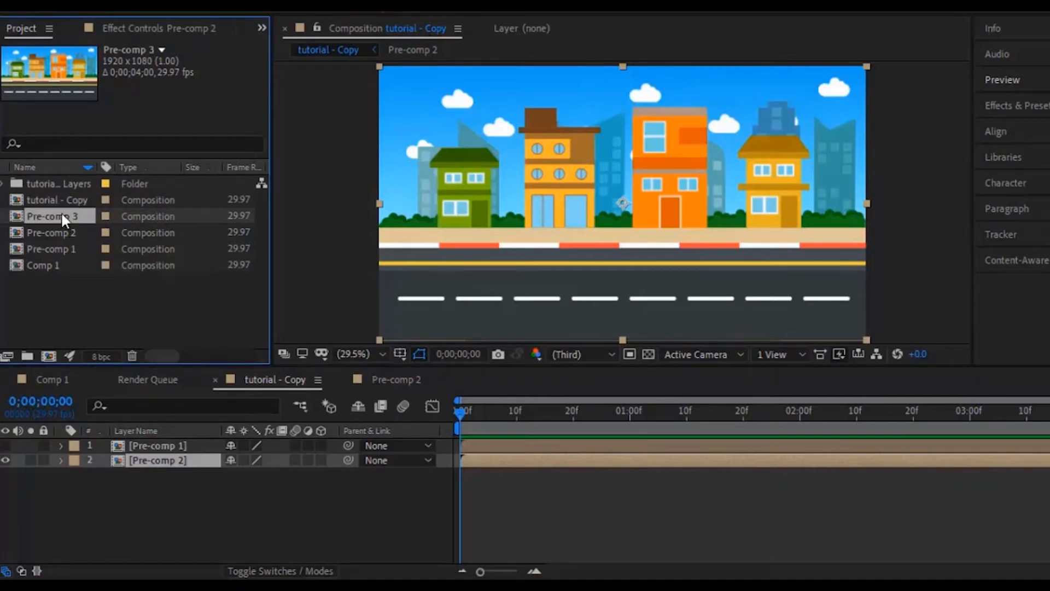
drag(63, 220, 174, 462)
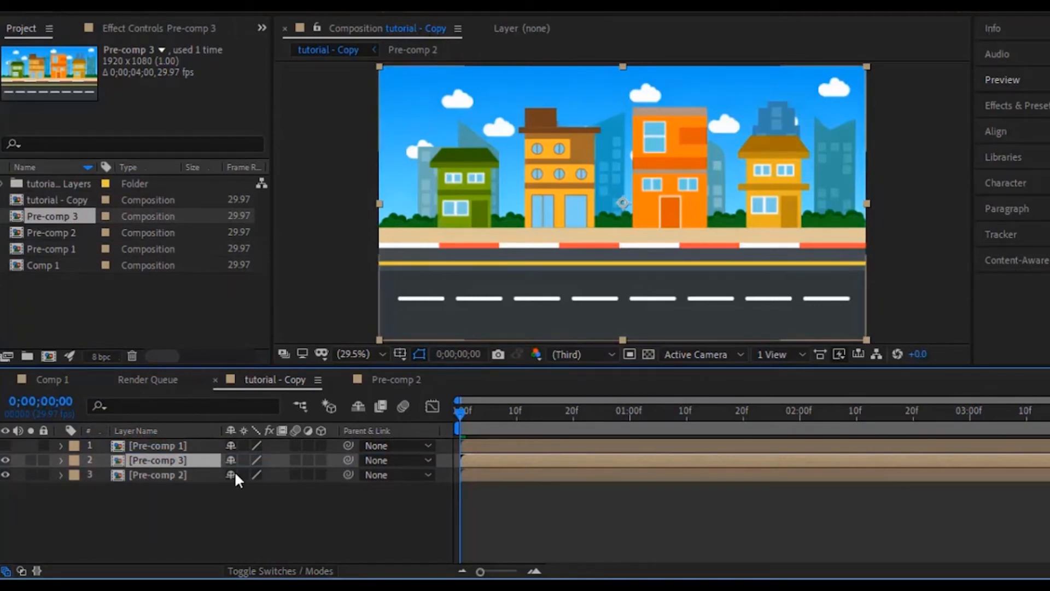
key(p)
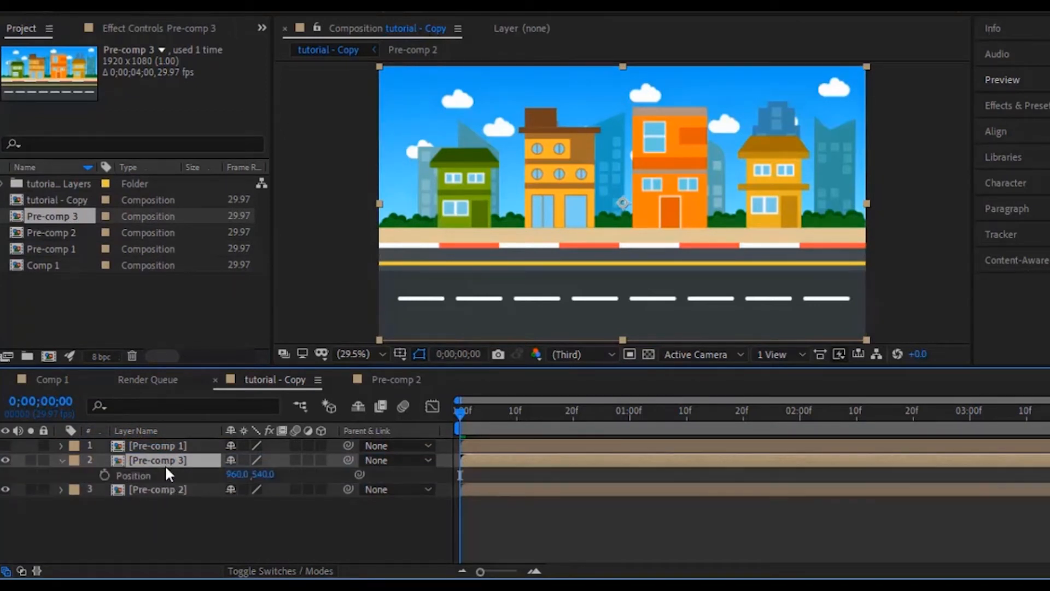
drag(235, 476, 611, 495)
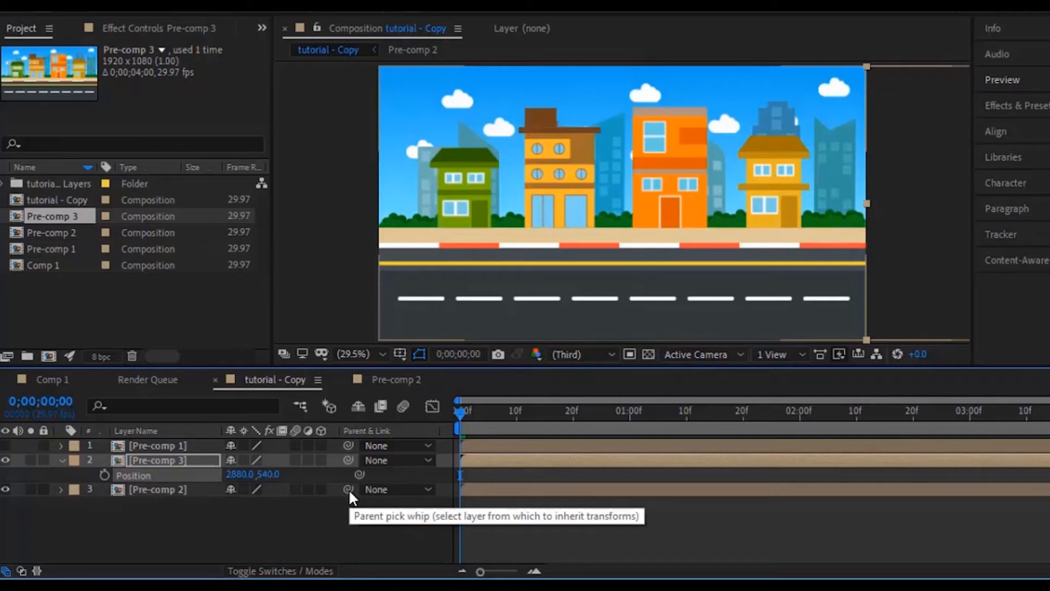
Try parenting Pre-comp 2 to Pre-comp 3 and reducing Pre-comp 3's X position at 0;00;03;29
drag(349, 488, 162, 466)
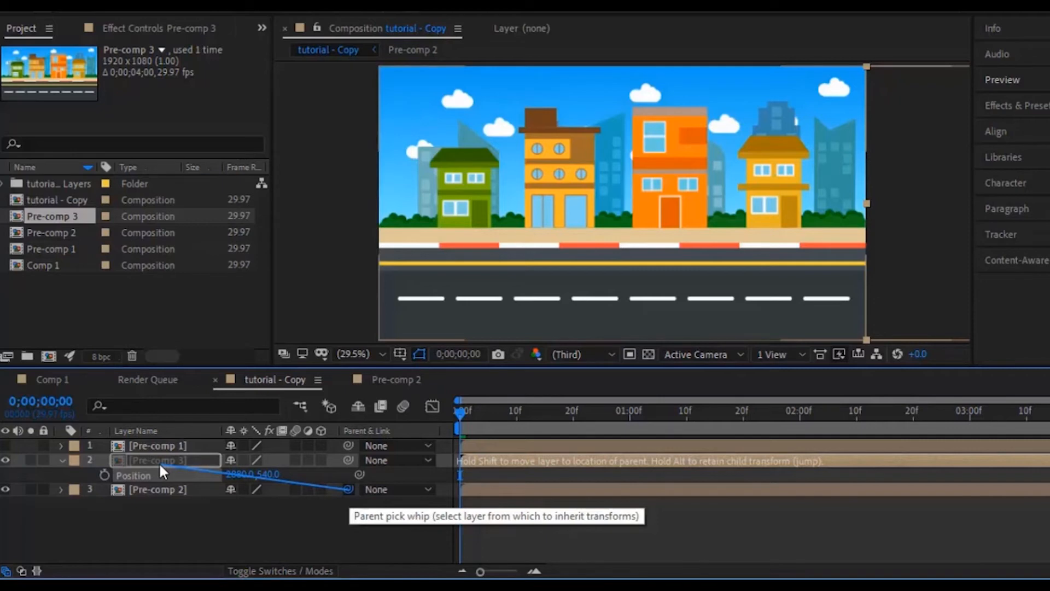
drag(160, 465, 160, 466)
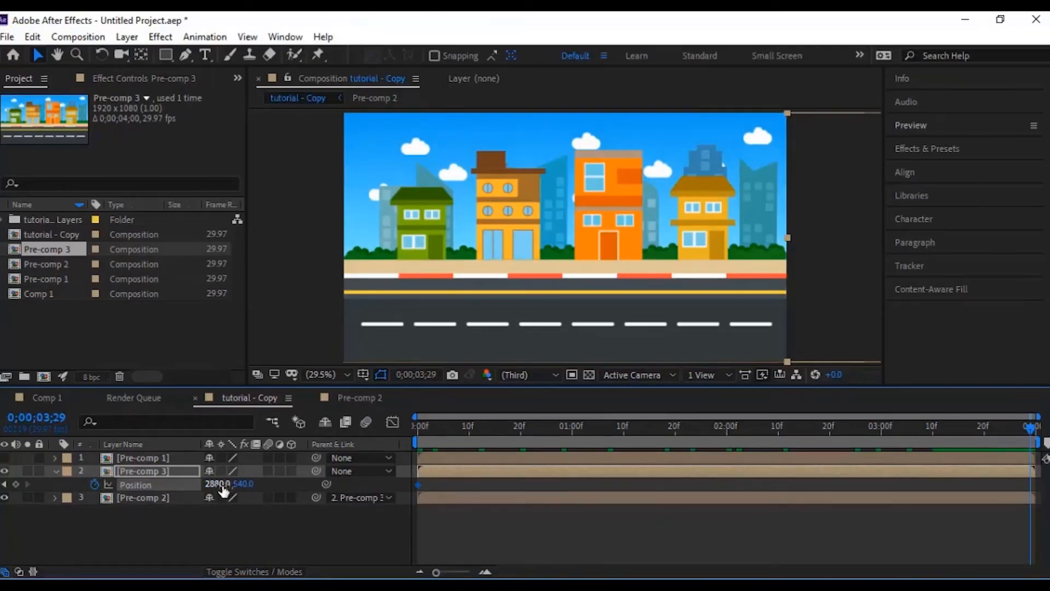
drag(224, 491, 14, 492)
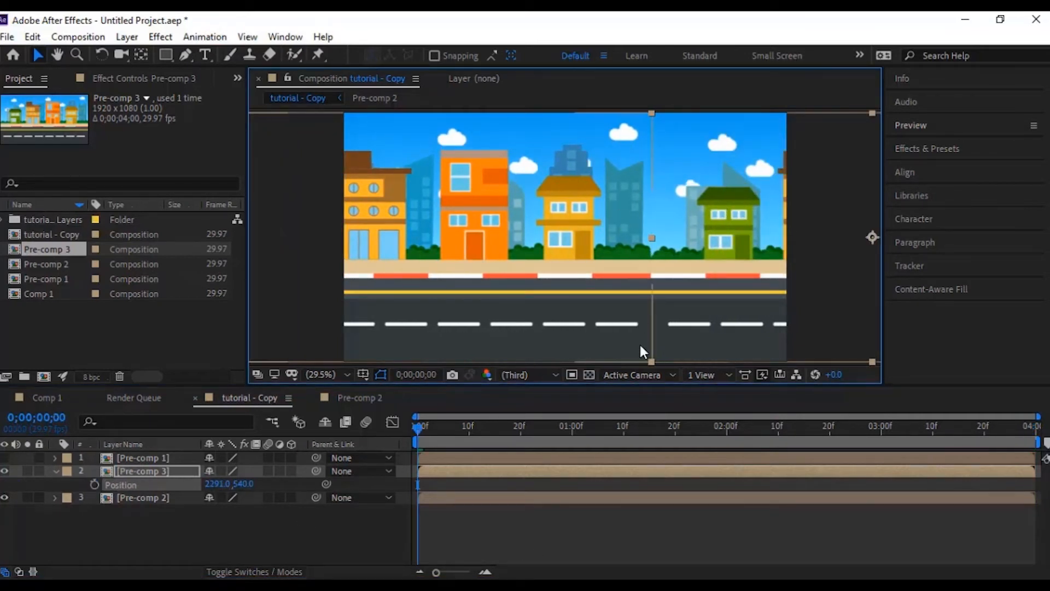
Parent Pre-comp 2 to Pre-comp 3 and keyframe Pre-comp 3's X position from 2872 at 0;00;00;00 to 960 at 0;00;03;29
drag(316, 498, 674, 491)
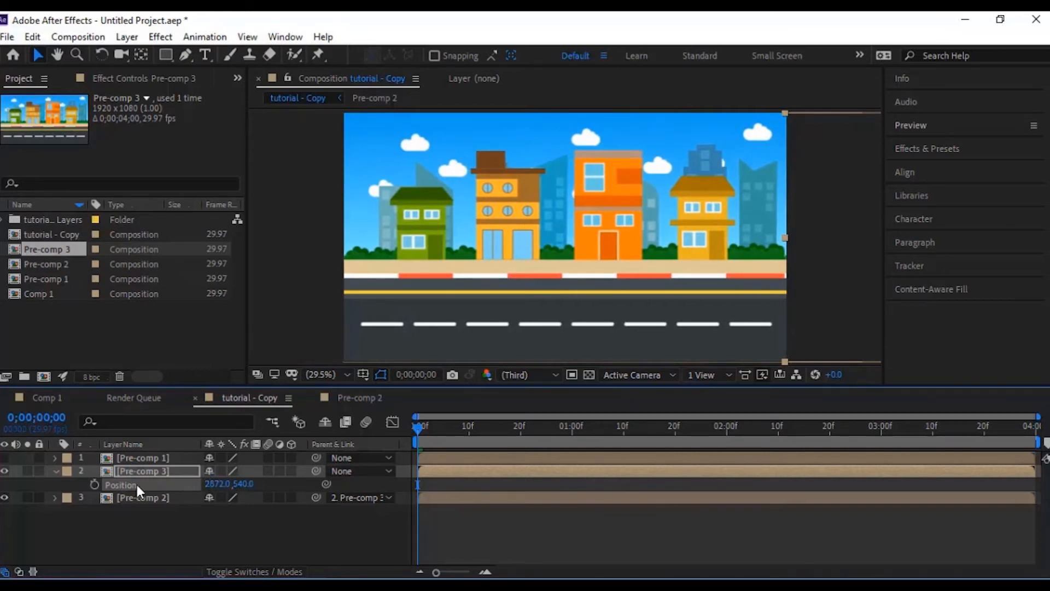
click(94, 485)
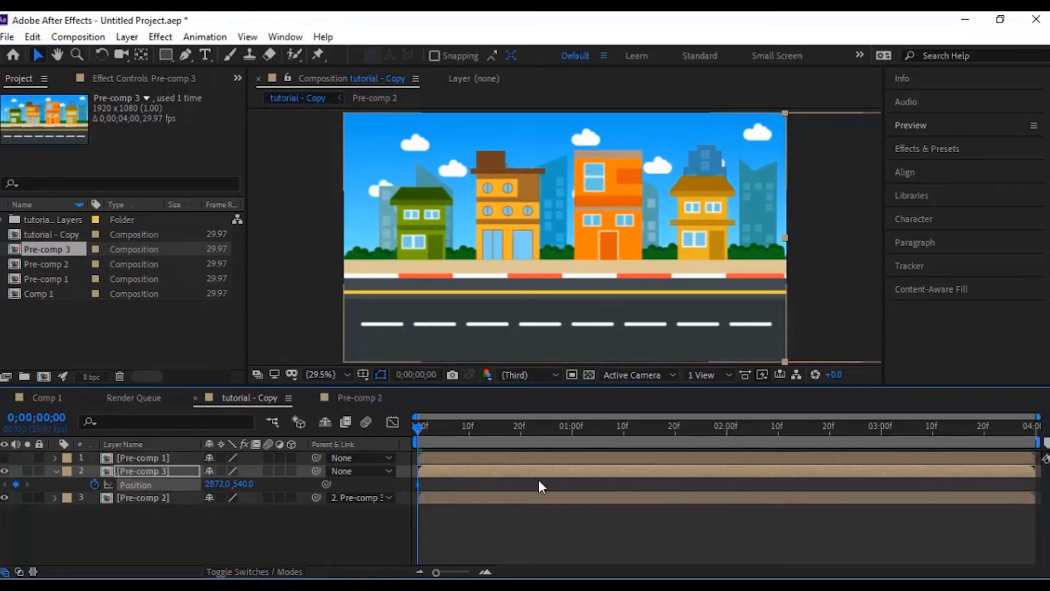
drag(472, 432, 1030, 432)
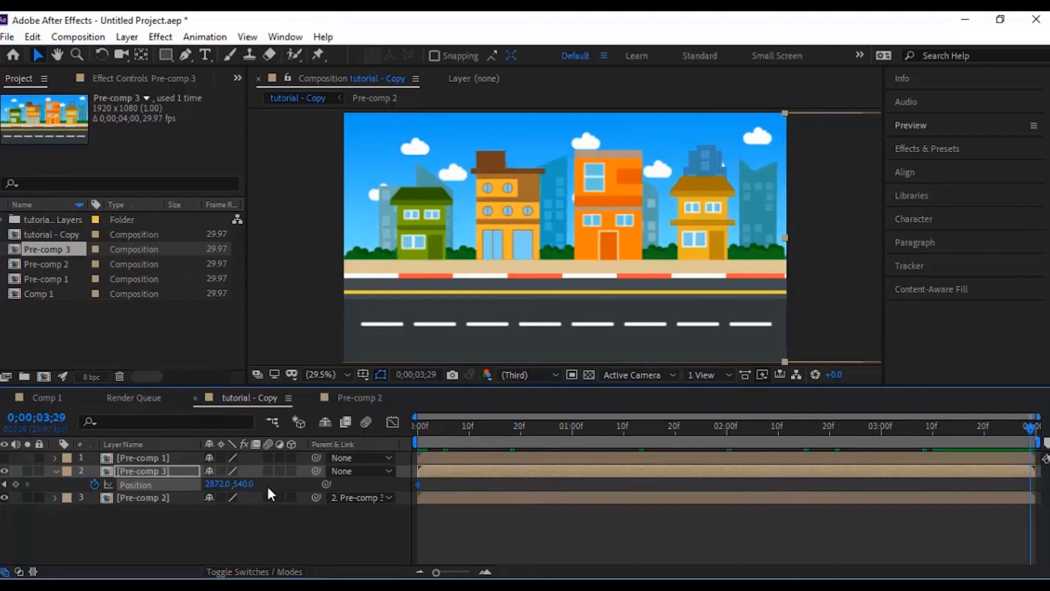
drag(228, 491, 137, 498)
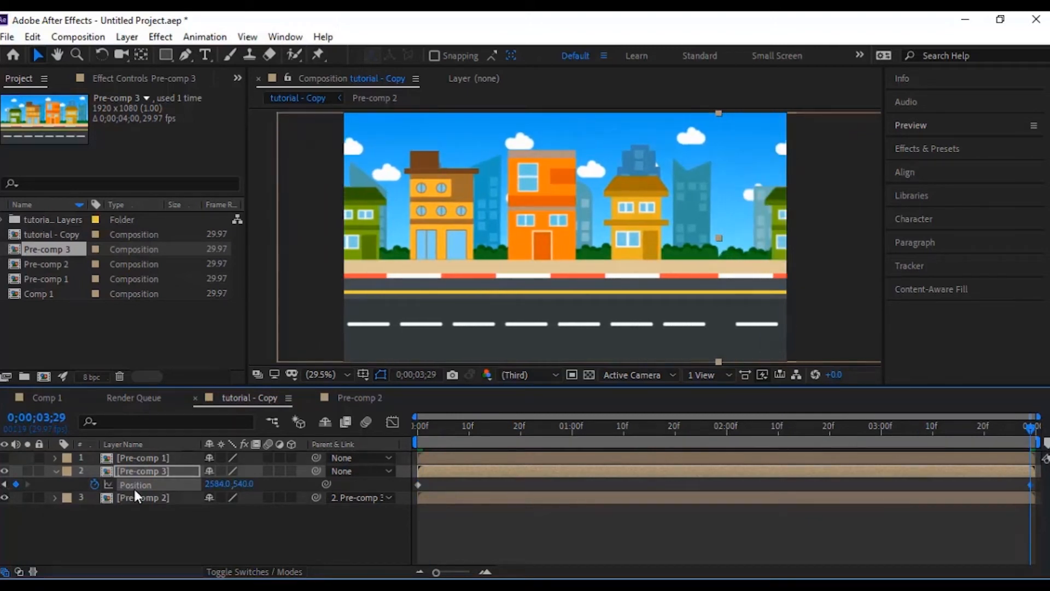
drag(216, 484, 118, 485)
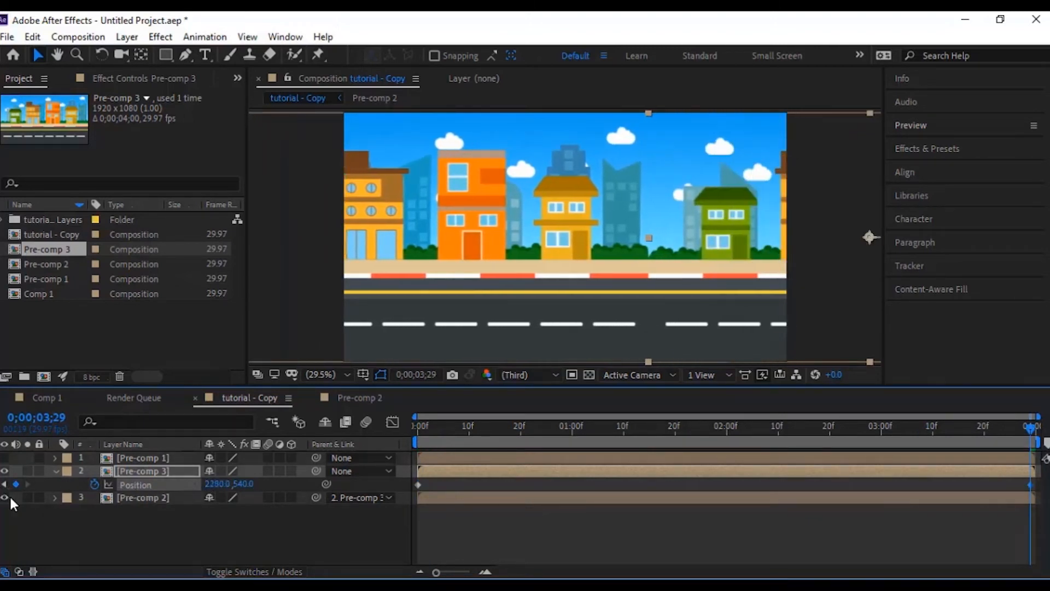
drag(226, 487, 16, 487)
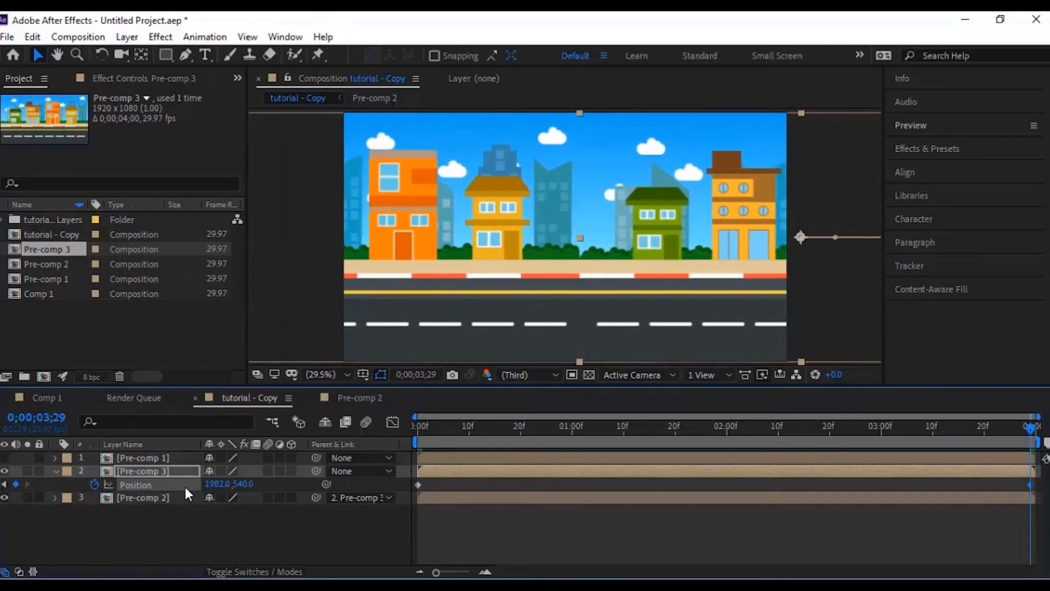
drag(216, 487, 66, 493)
drag(216, 487, 14, 489)
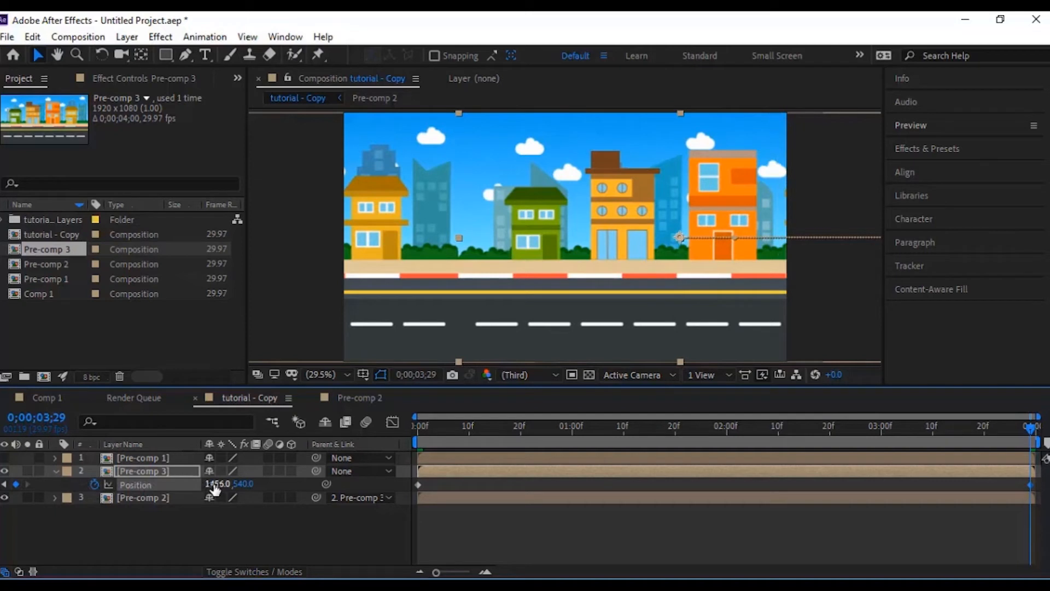
drag(212, 484, 48, 485)
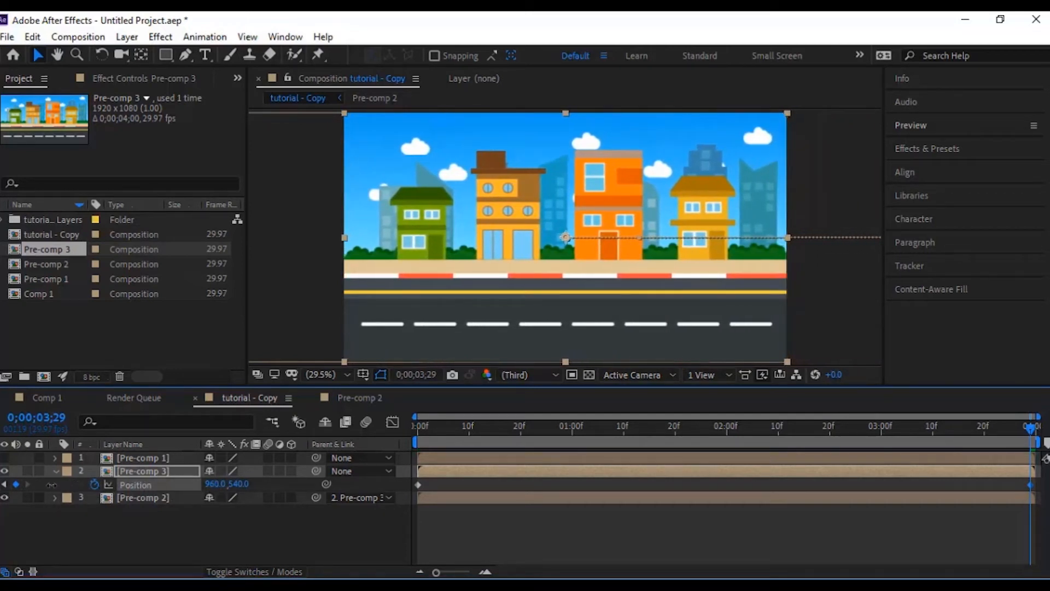
click(142, 472)
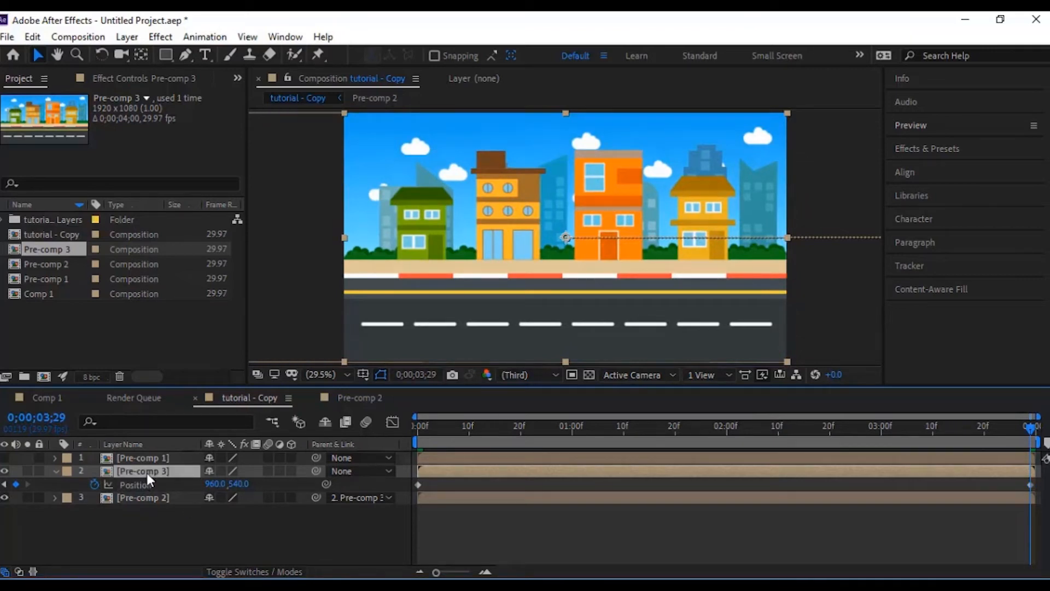
right_click(146, 473)
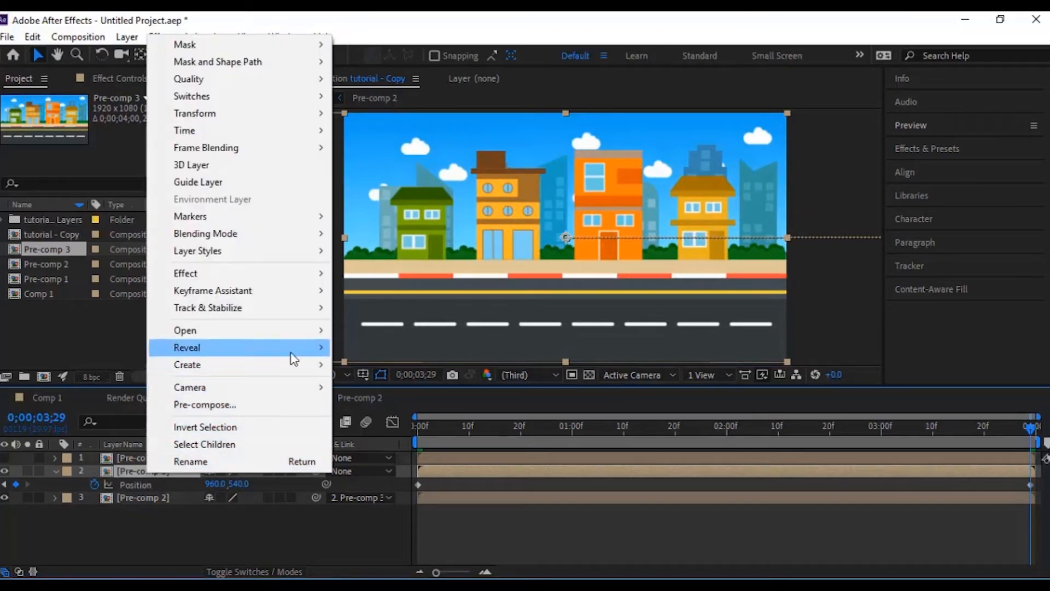
mouse_move(294, 357)
click(423, 365)
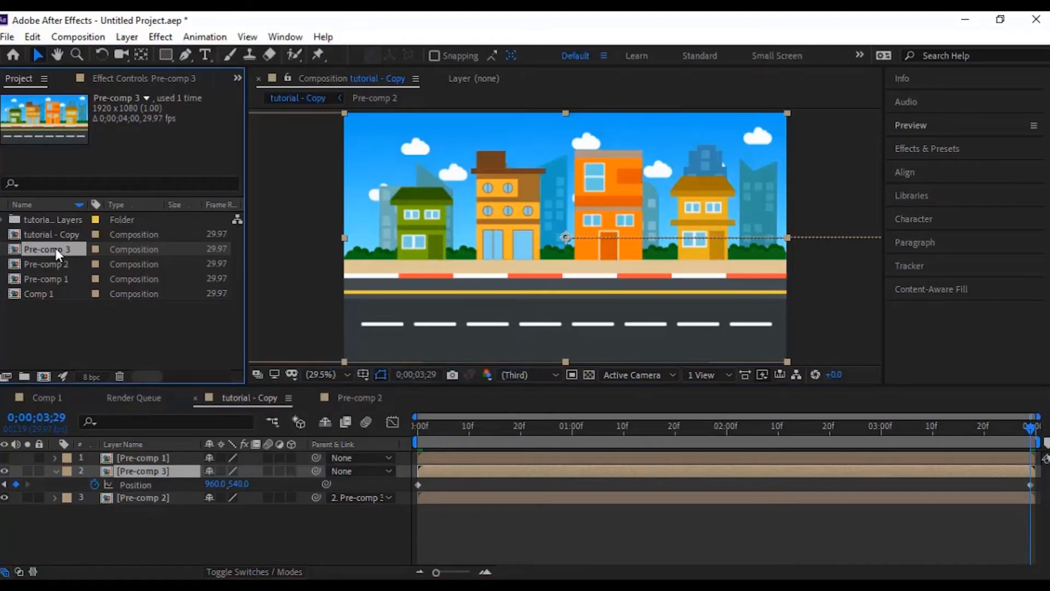
Duplicate the Pre-comp 3 composition, place the copy above Pre-comp 3 in the timeline, and parent it to Pre-comp 3
key(ctrl+d)
drag(60, 253, 168, 465)
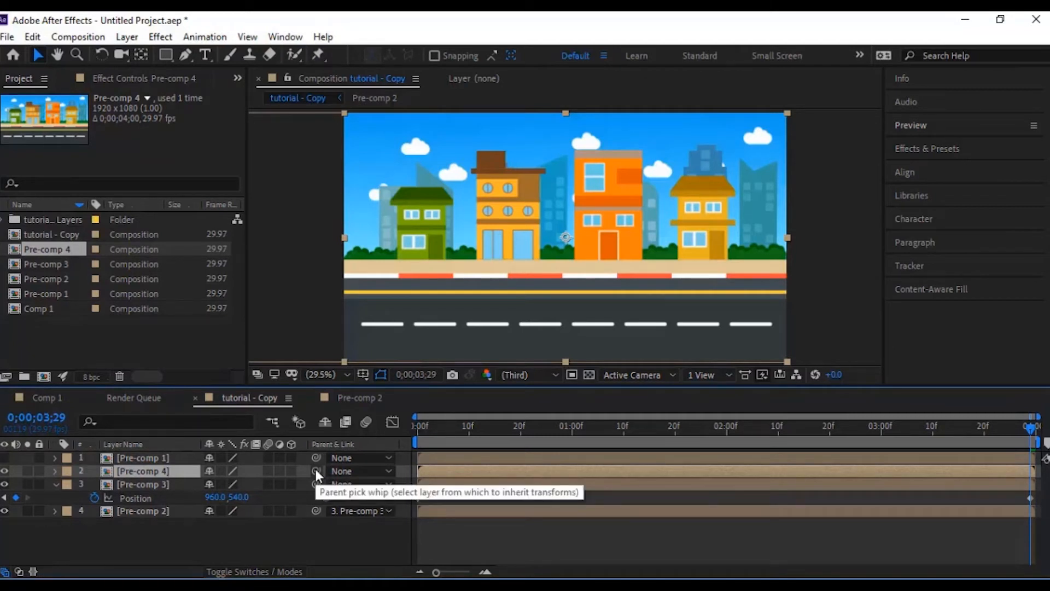
drag(316, 471, 139, 487)
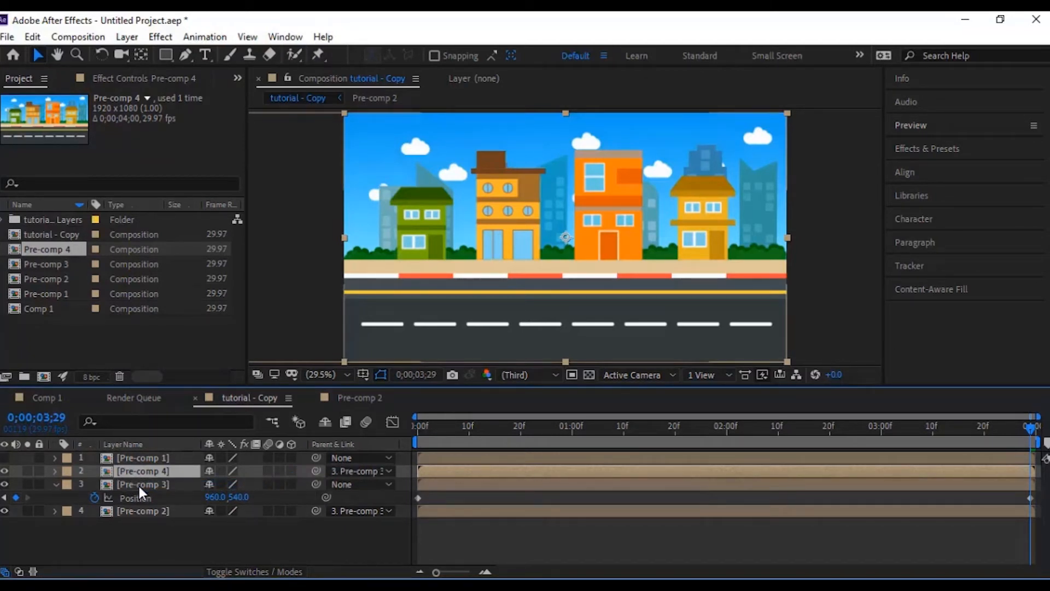
click(138, 485)
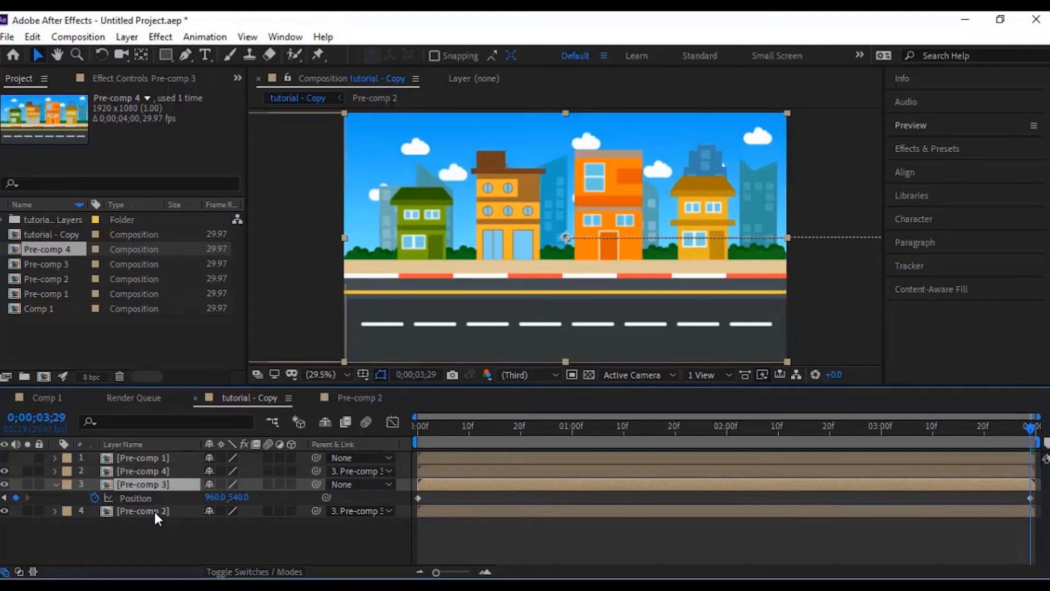
click(153, 514)
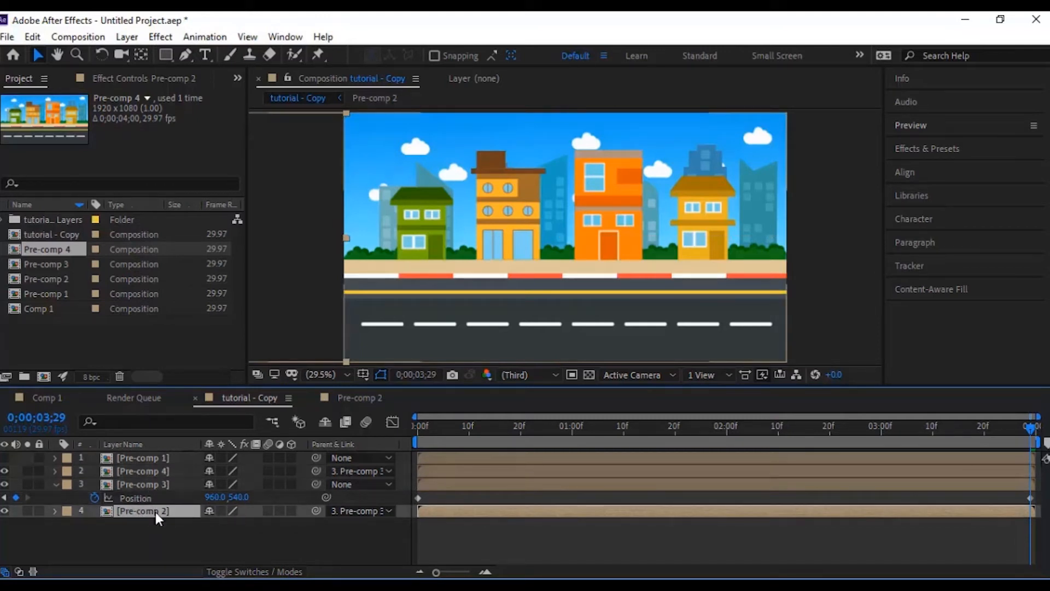
Set the X position of the Pre-comp 4 layer to 2872 so it follows the end of Pre-comp 3
click(156, 471)
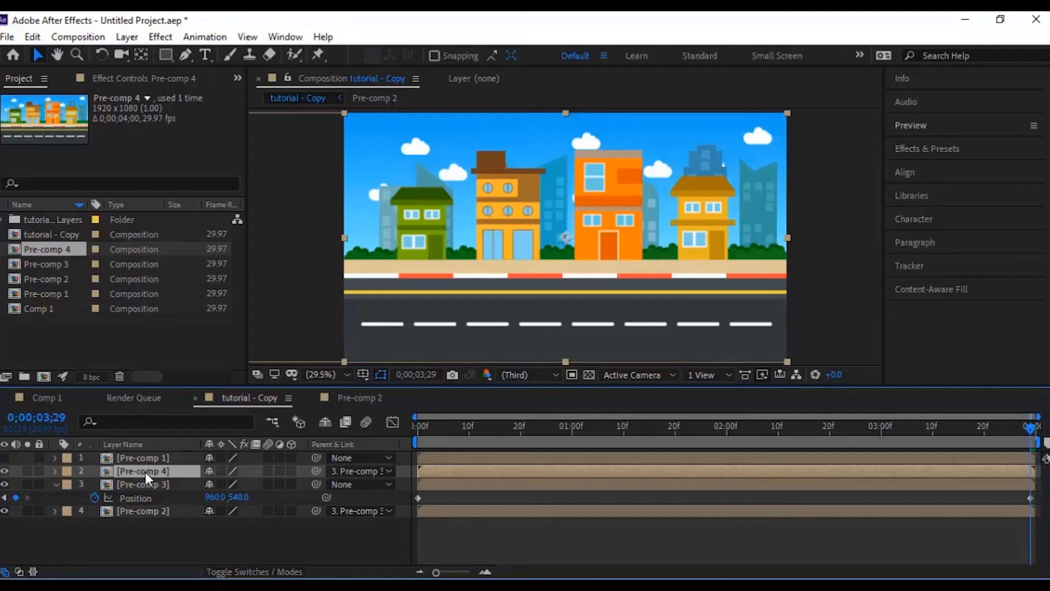
key(p)
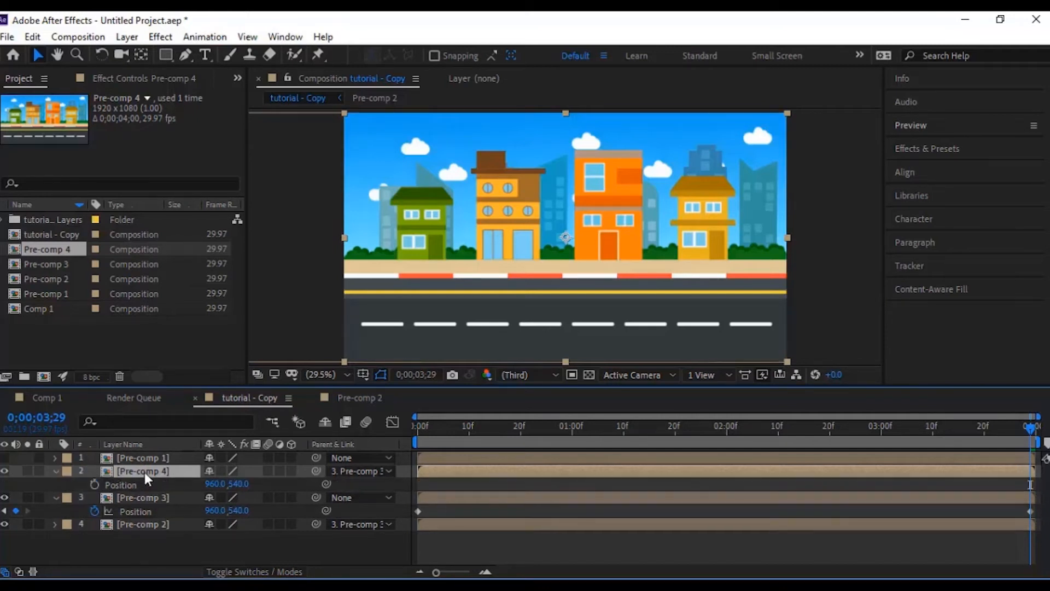
drag(225, 487, 392, 487)
drag(216, 486, 459, 490)
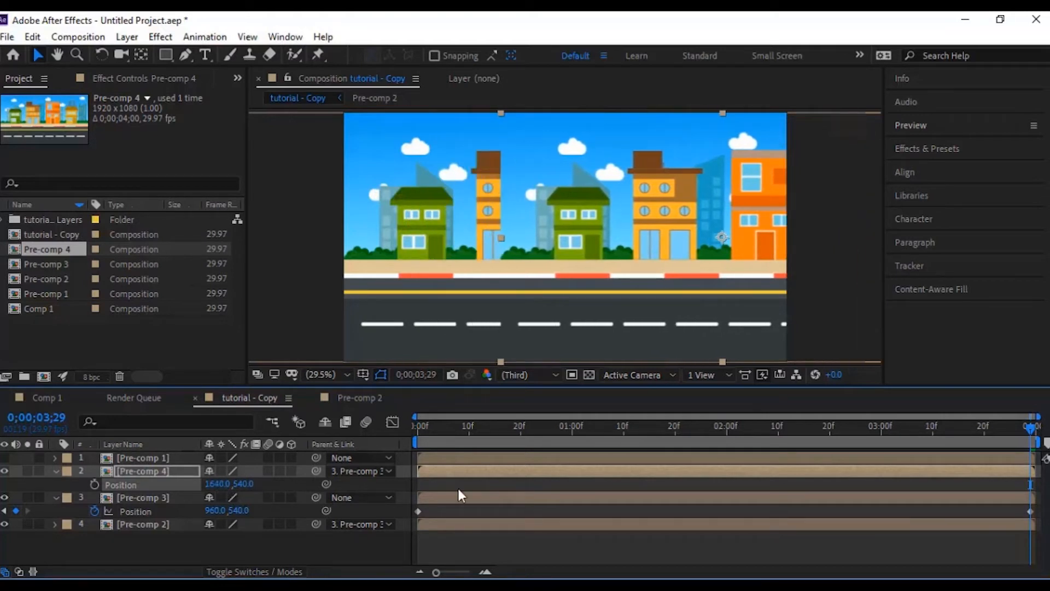
drag(213, 486, 413, 489)
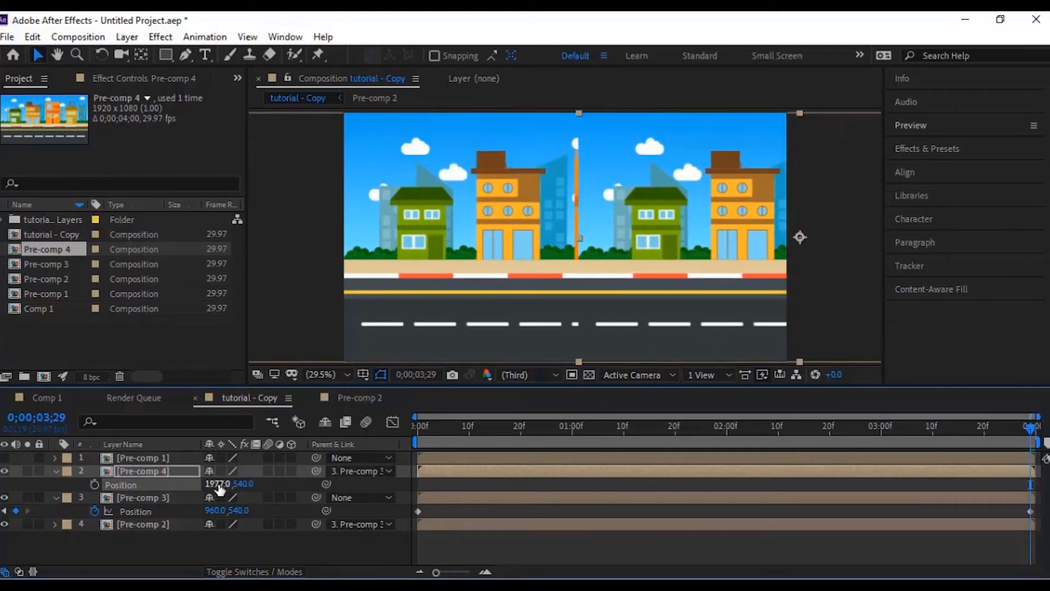
drag(220, 488, 459, 488)
drag(216, 487, 492, 491)
drag(214, 484, 305, 483)
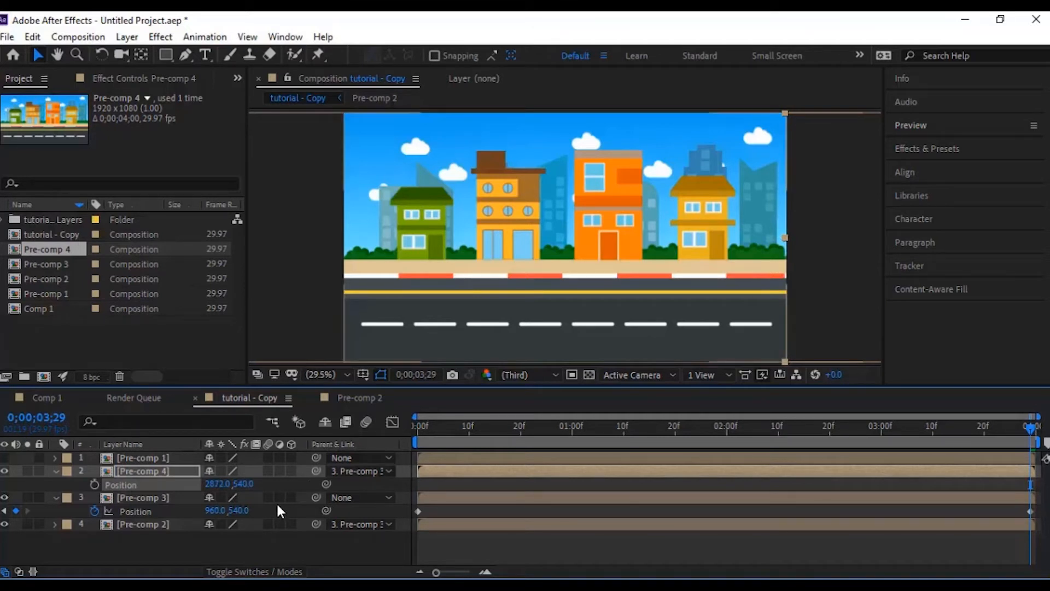
Set Pre-comp 3's X position keyframe at 0;00;03;29 to -948
click(169, 498)
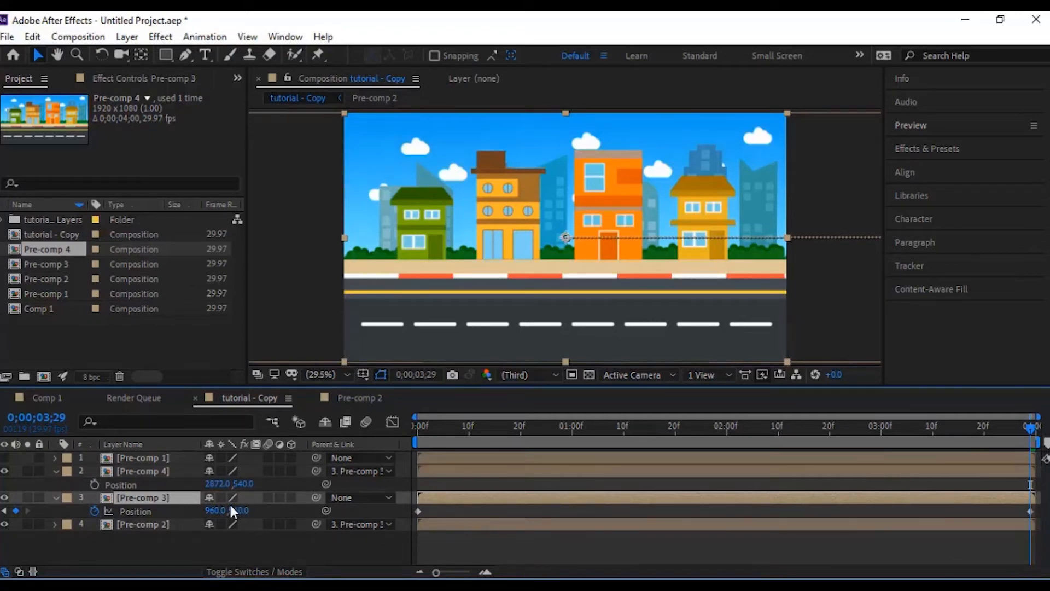
drag(234, 510, 59, 524)
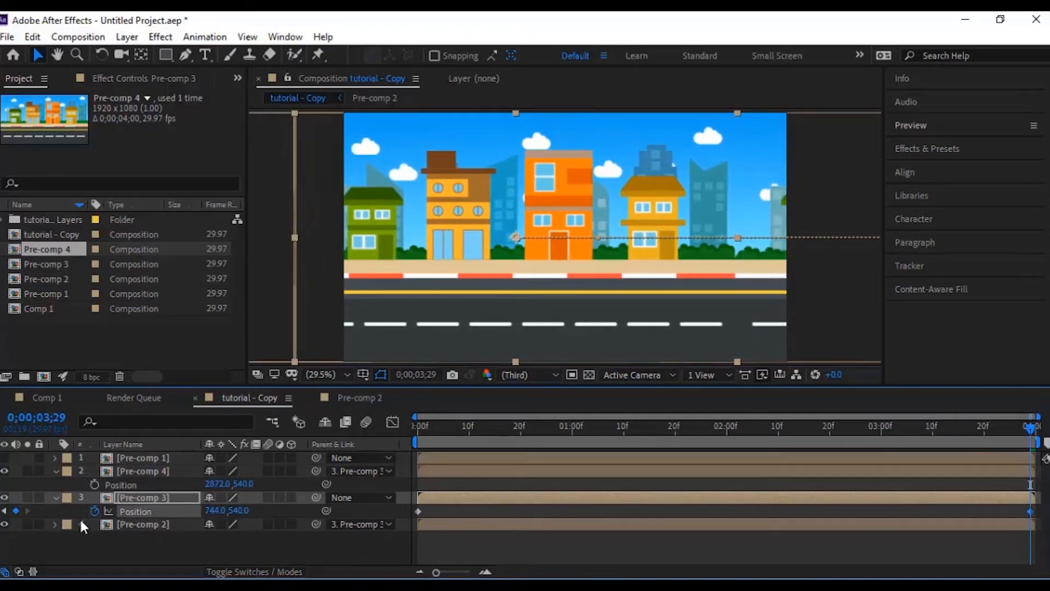
drag(217, 512, 2, 522)
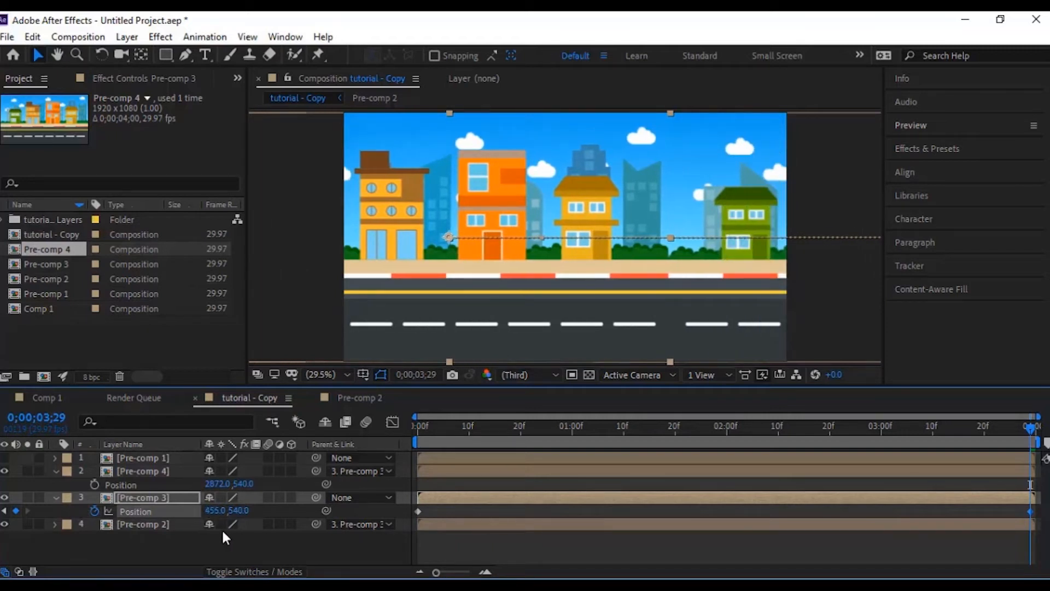
drag(223, 514, 11, 520)
drag(217, 512, 128, 523)
drag(217, 511, 153, 522)
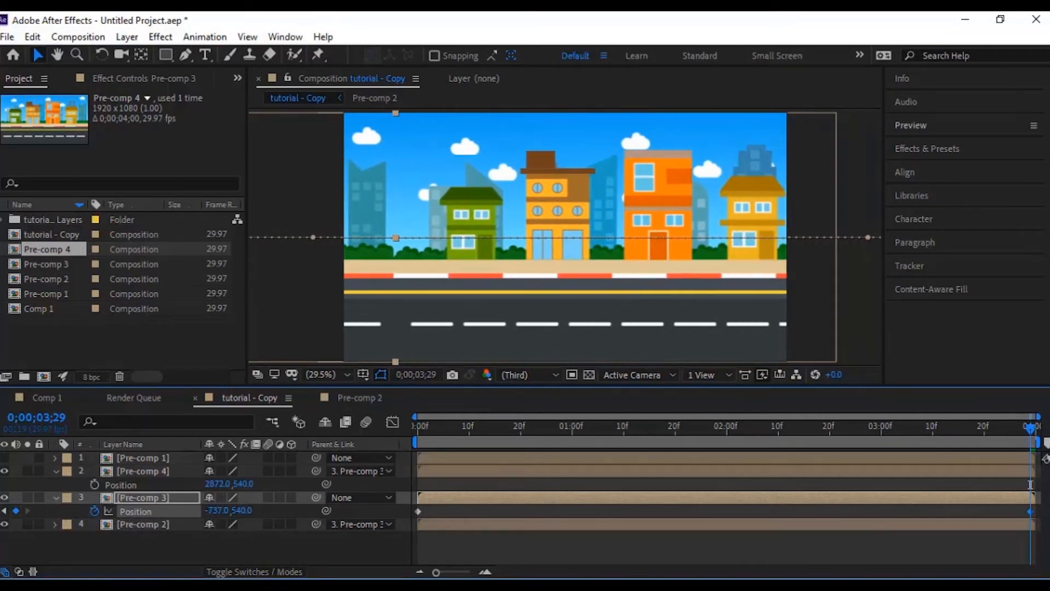
drag(218, 511, 65, 519)
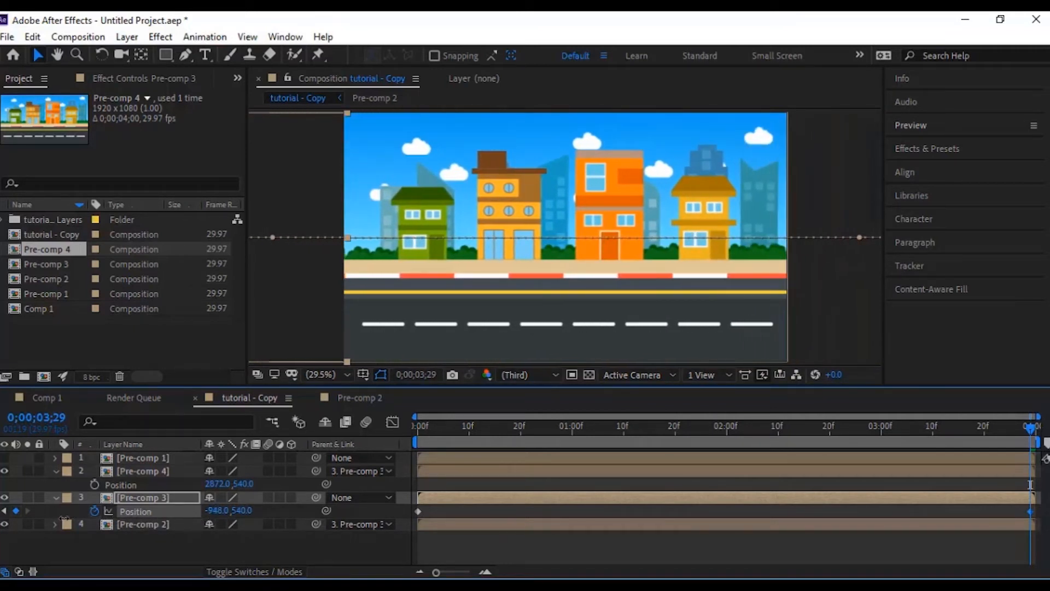
Preview the scrolling street animation from the start of the composition
drag(1032, 433, 417, 440)
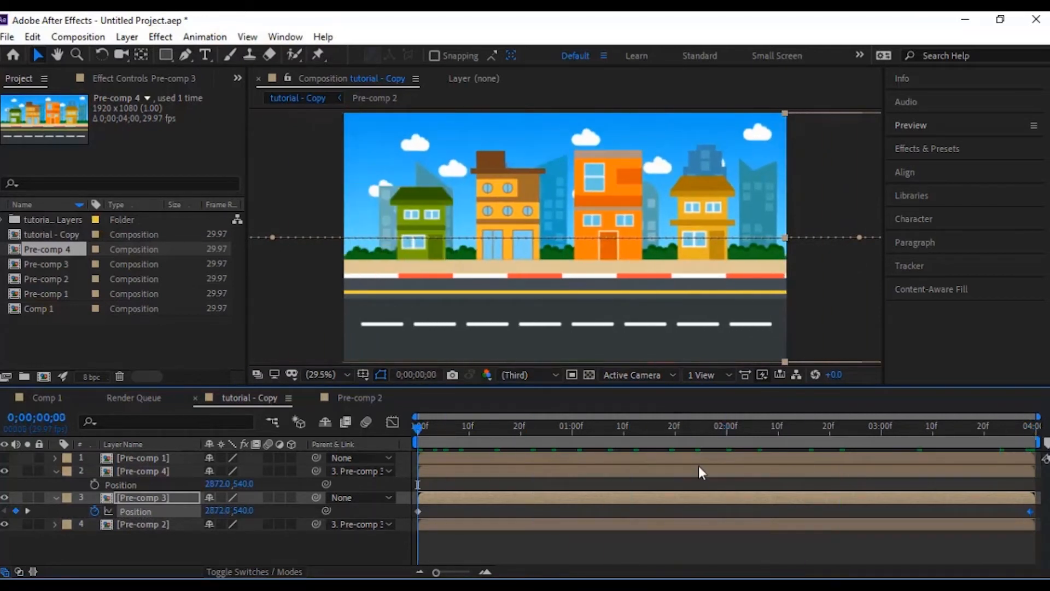
key(space)
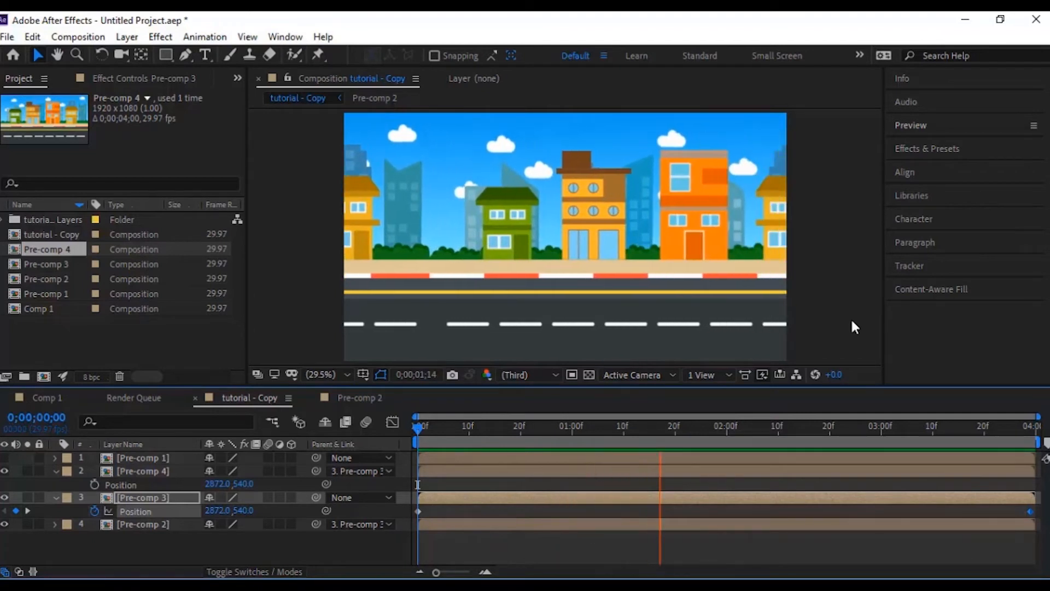
key(space)
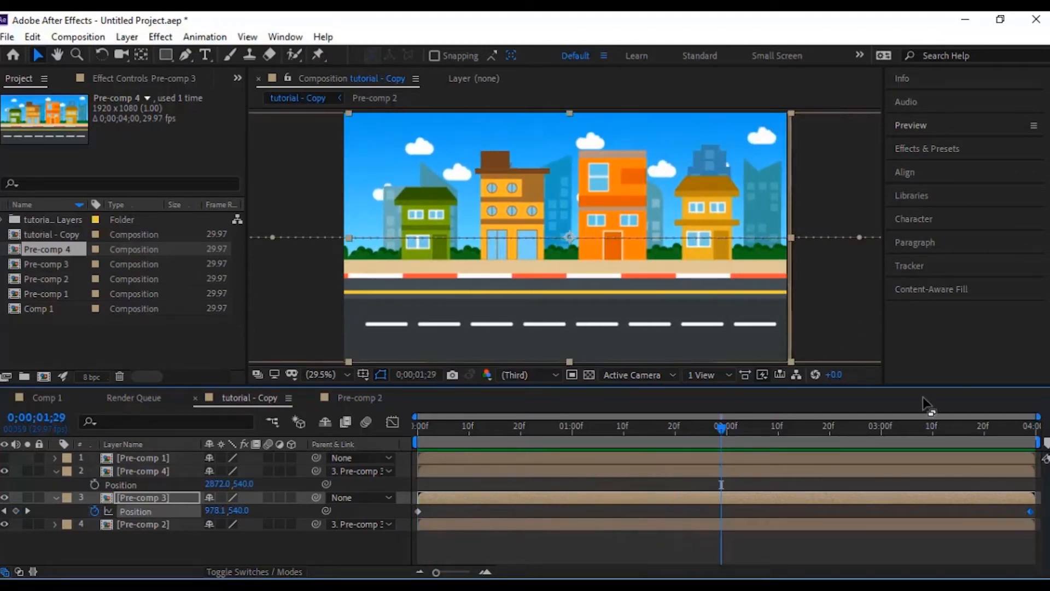
Return to the start of the composition and collapse the properties of the Pre-comp 4 and Pre-comp 3 layers
drag(720, 429, 327, 473)
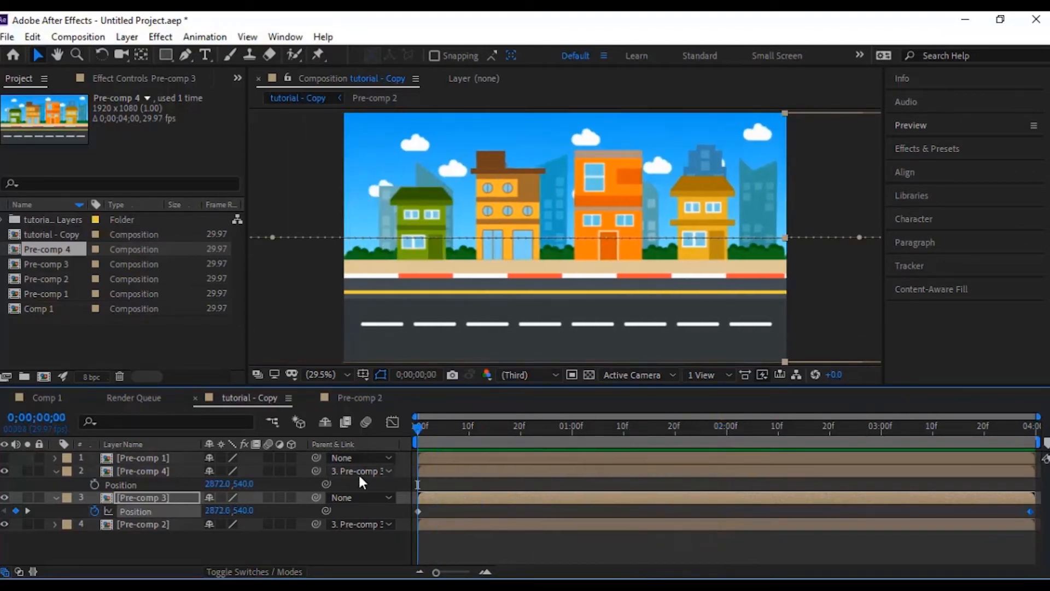
click(55, 471)
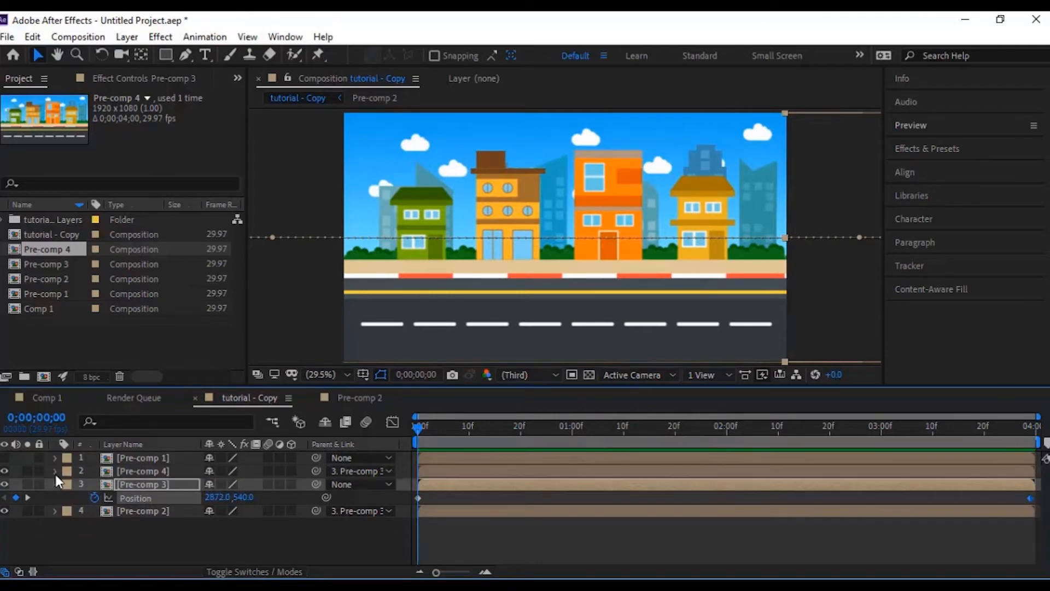
click(54, 484)
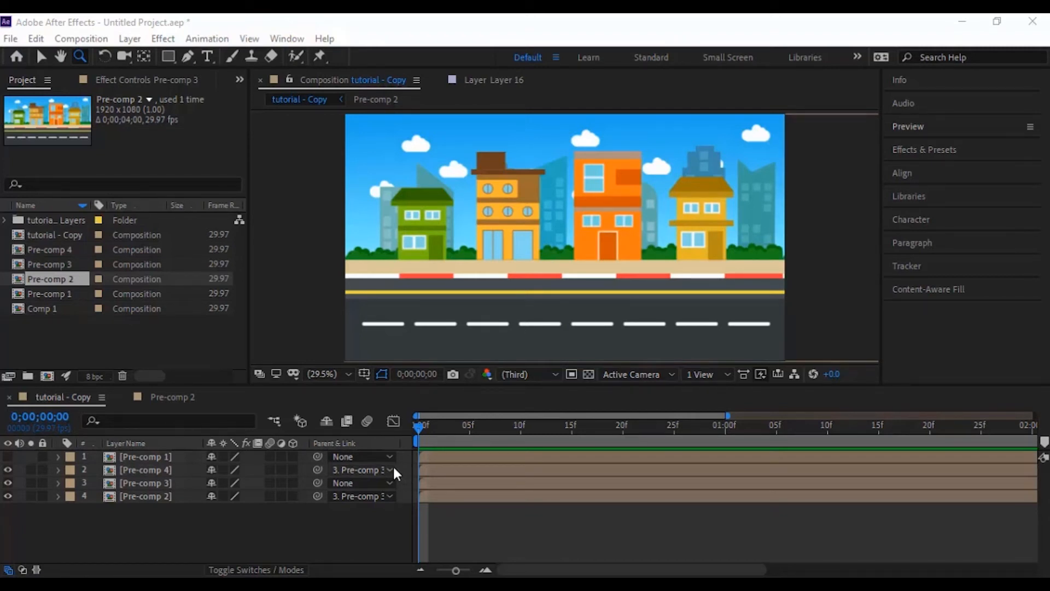
Play the scrolling street animation from the first frame, stop it, and return to the start
click(417, 429)
key(space)
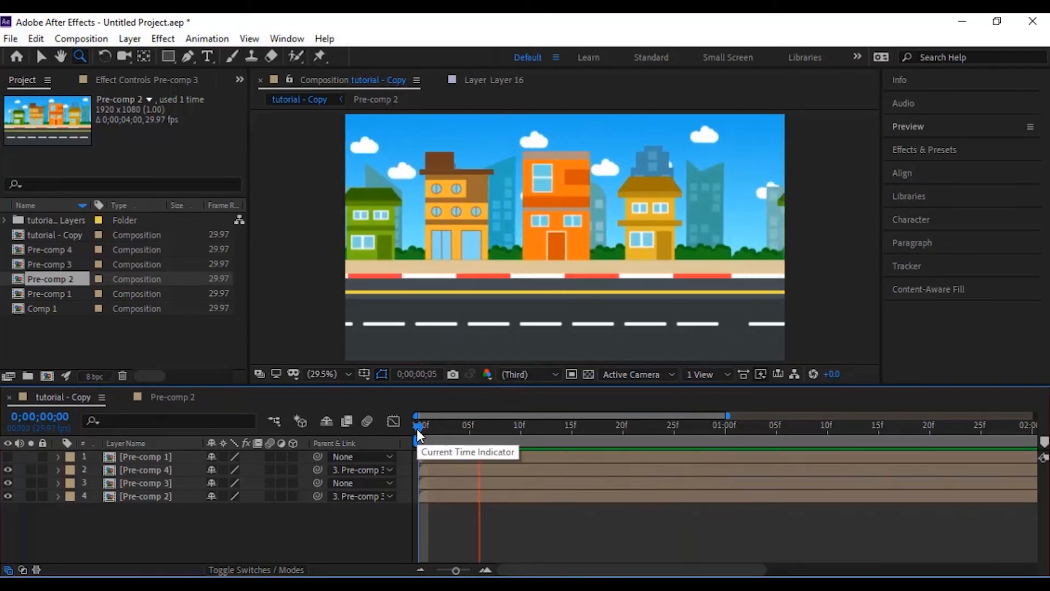
key(space)
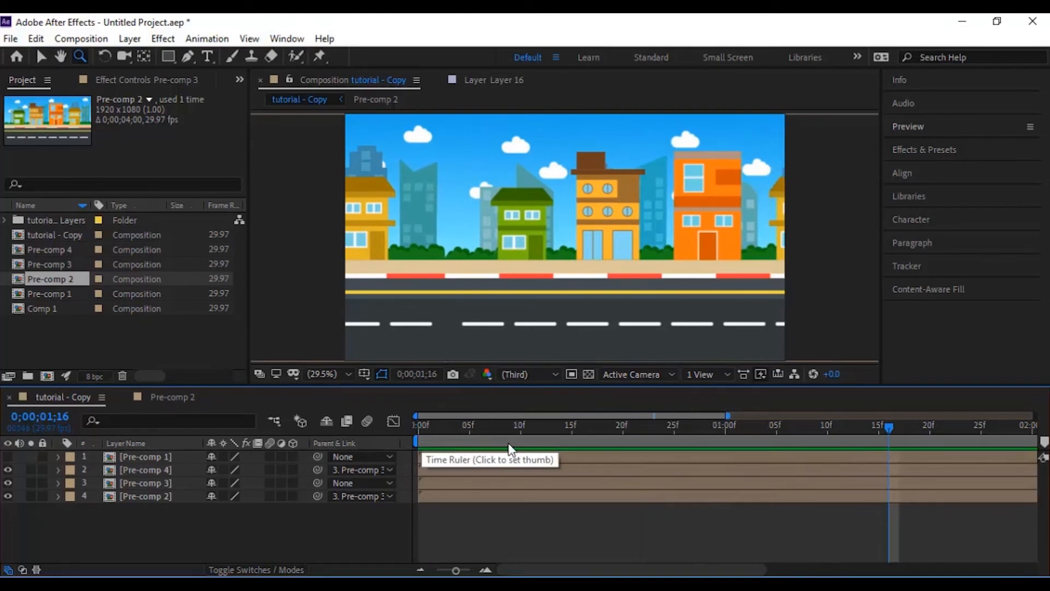
drag(888, 430, 383, 445)
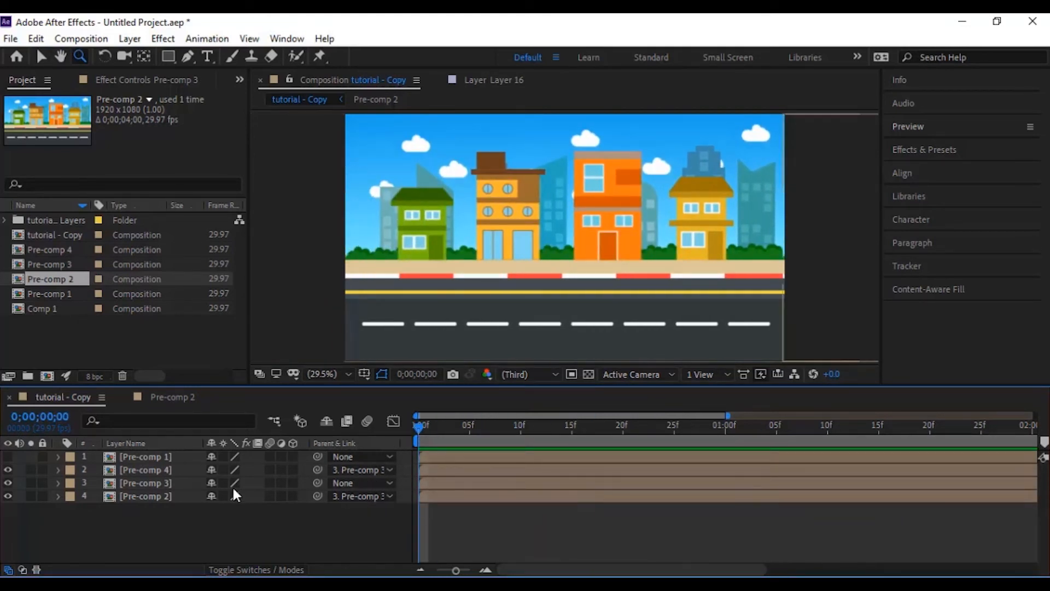
Open the Pre-comp 2 composition from the timeline and collapse Layer 16's Scale property
click(151, 496)
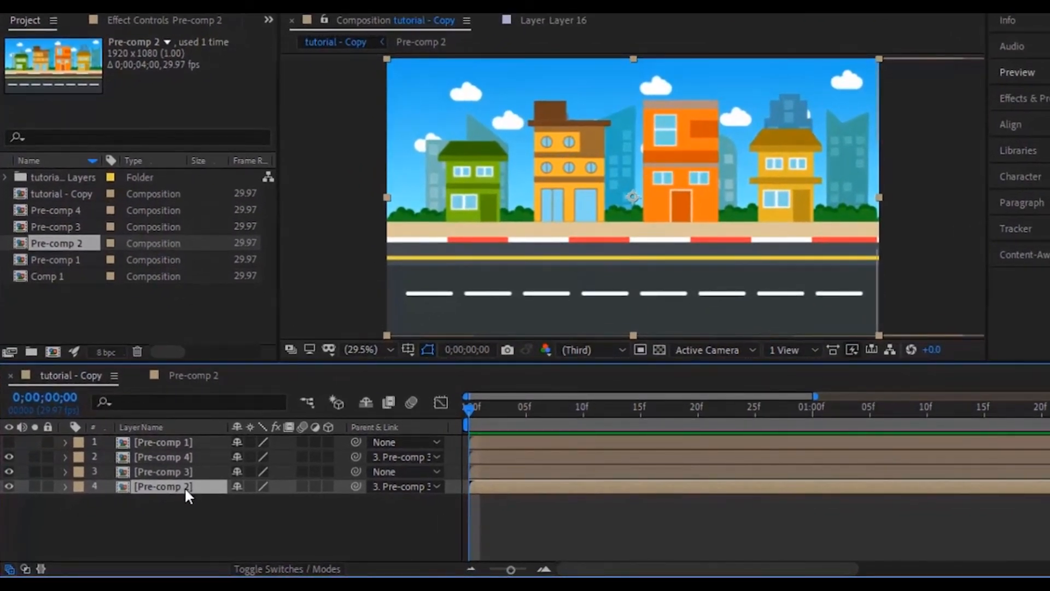
double_click(161, 486)
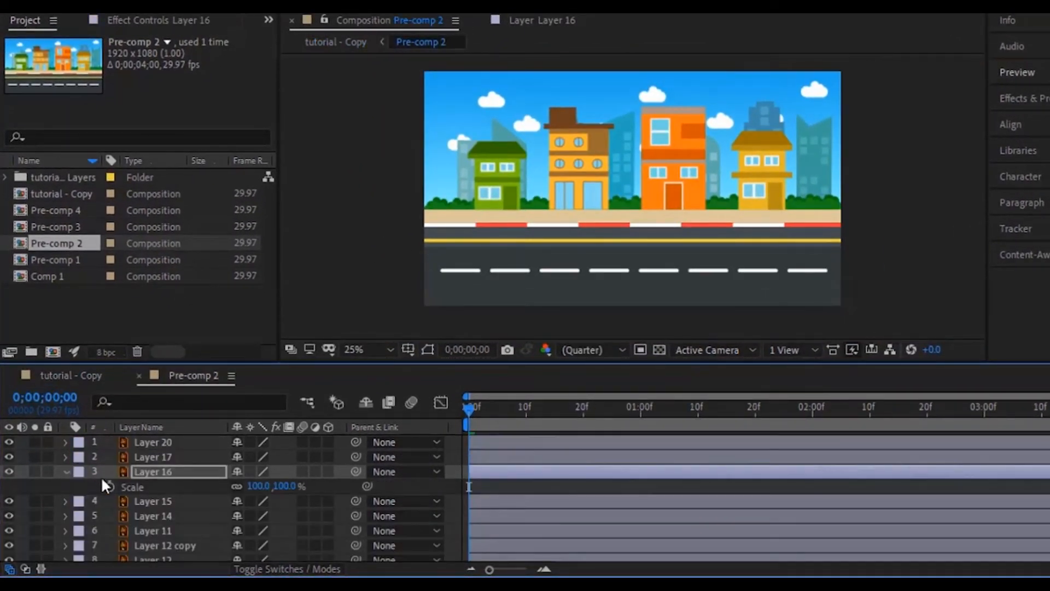
click(74, 472)
click(64, 471)
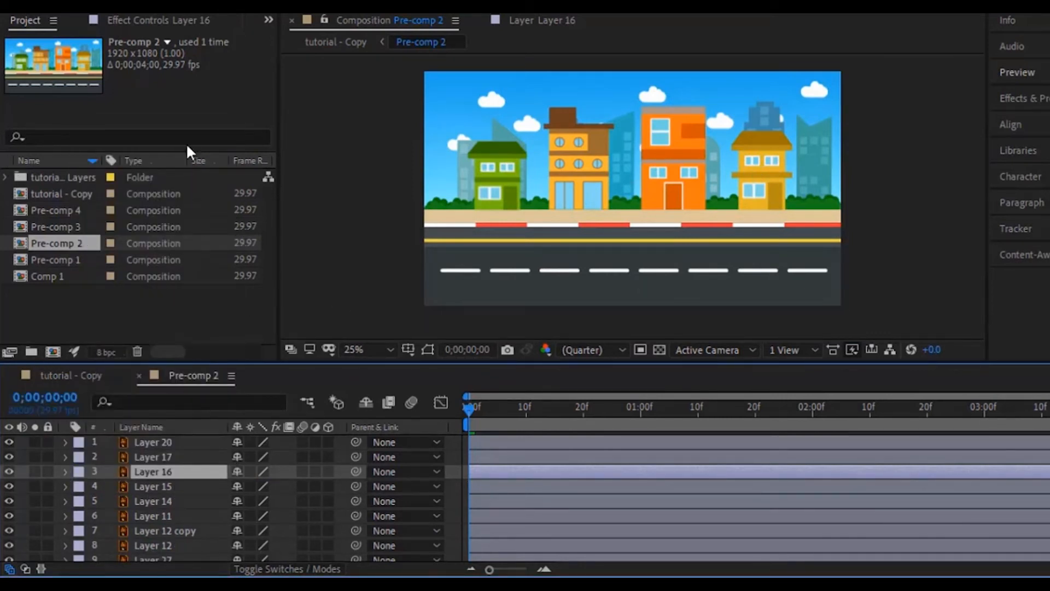
Toggle Layer 16's visibility to identify its house, then set the layer's label color to Green
click(82, 7)
click(144, 469)
click(7, 468)
click(7, 468)
click(2, 468)
click(5, 469)
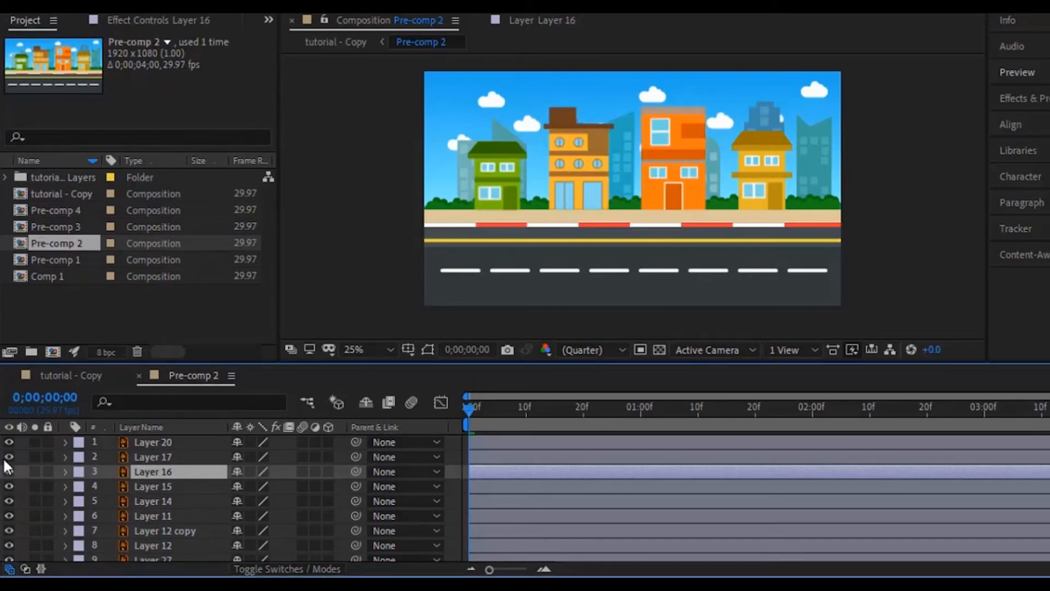
click(77, 474)
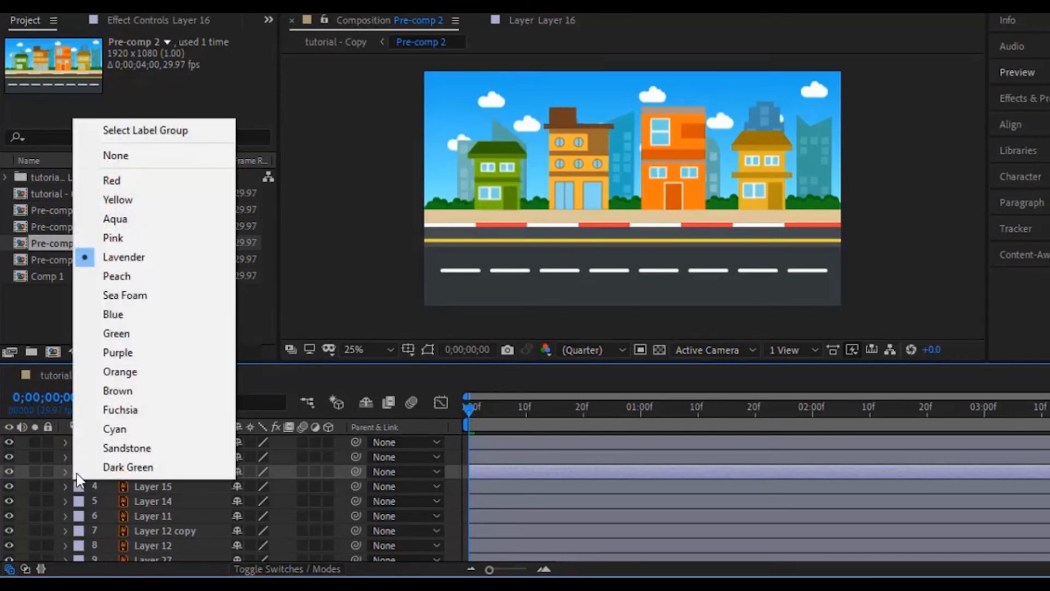
click(136, 334)
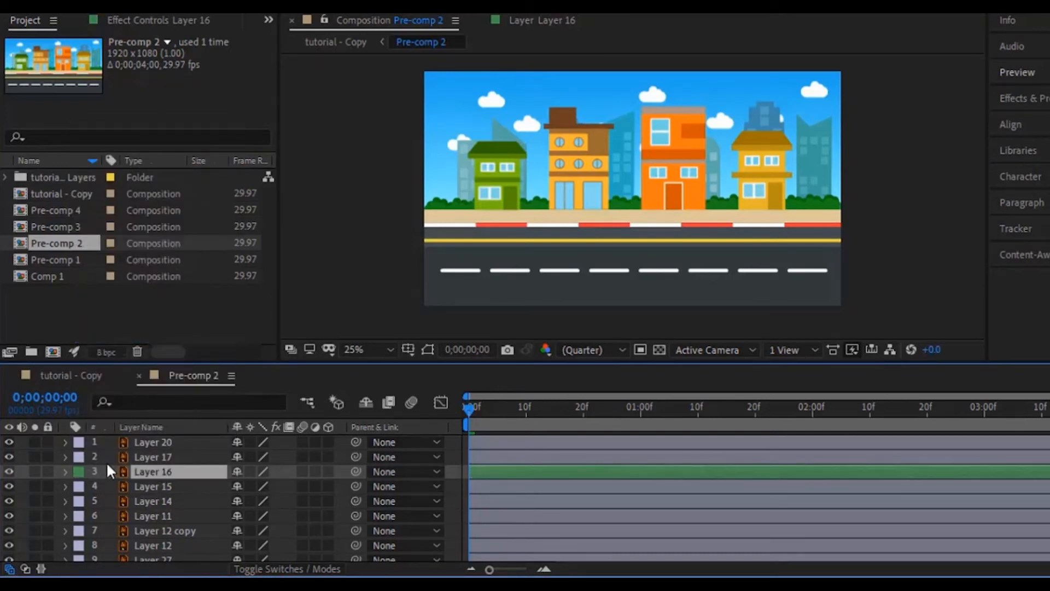
Set the label color of Layer 17, the tall orange house, to Green
click(79, 457)
click(78, 454)
click(79, 456)
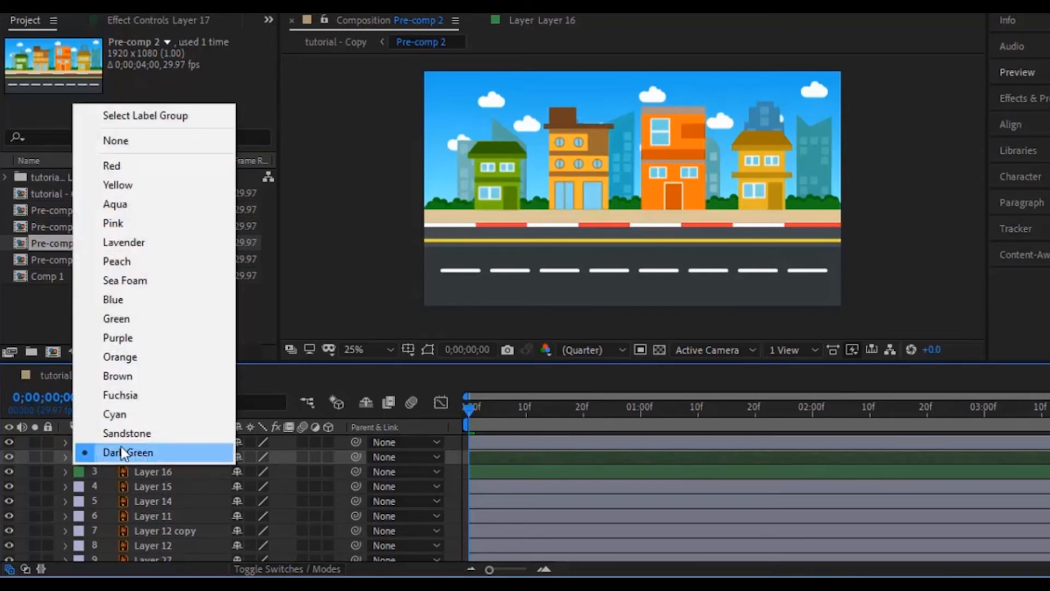
click(153, 319)
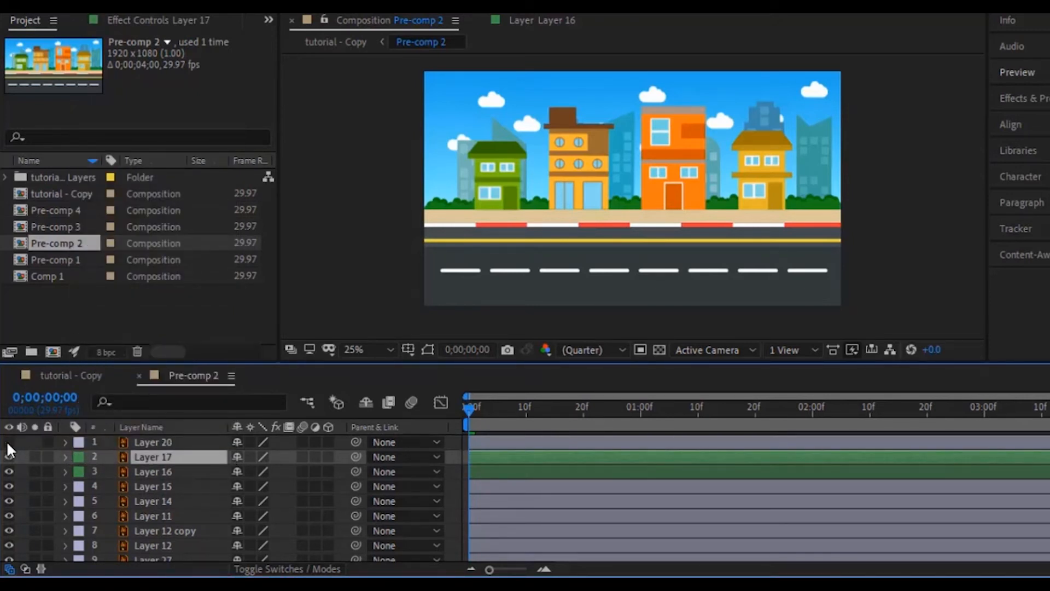
Check which houses Layers 15 and 14 contain by toggling visibility, and set both label colors to Green
click(6, 480)
click(79, 486)
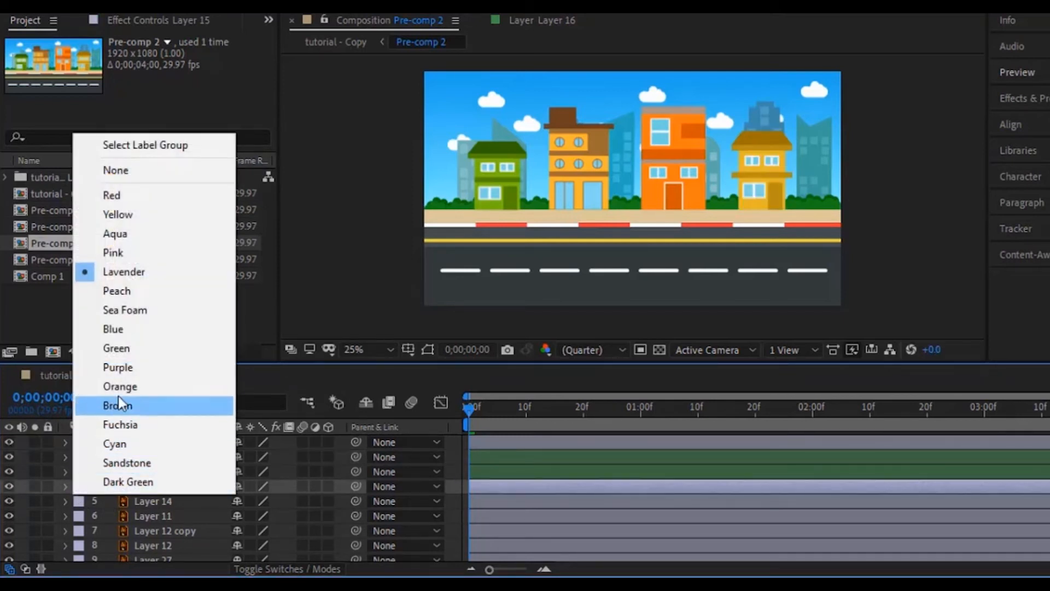
click(133, 350)
click(9, 500)
click(9, 500)
click(79, 502)
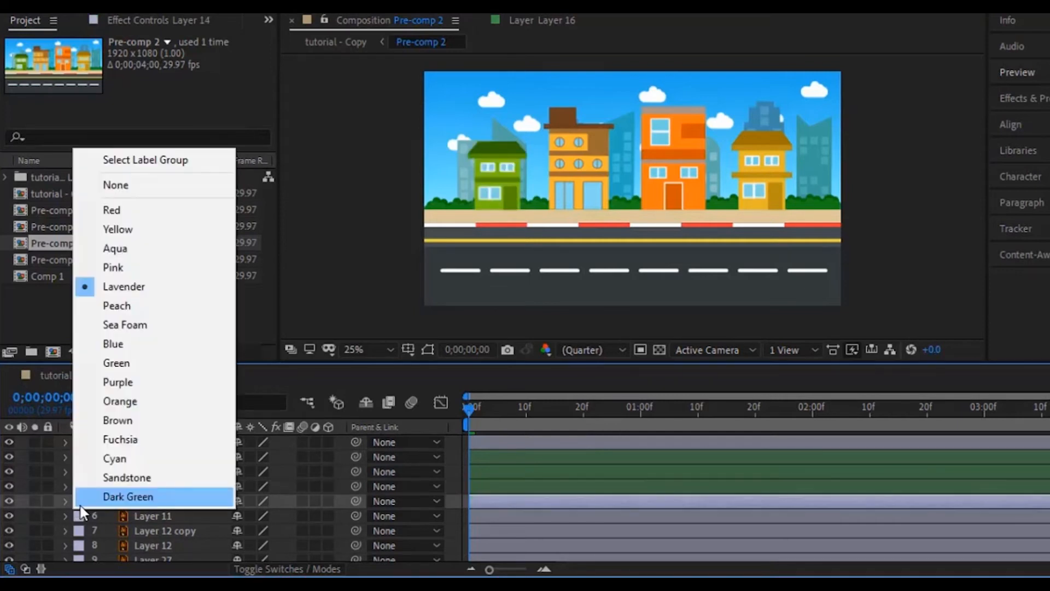
click(129, 364)
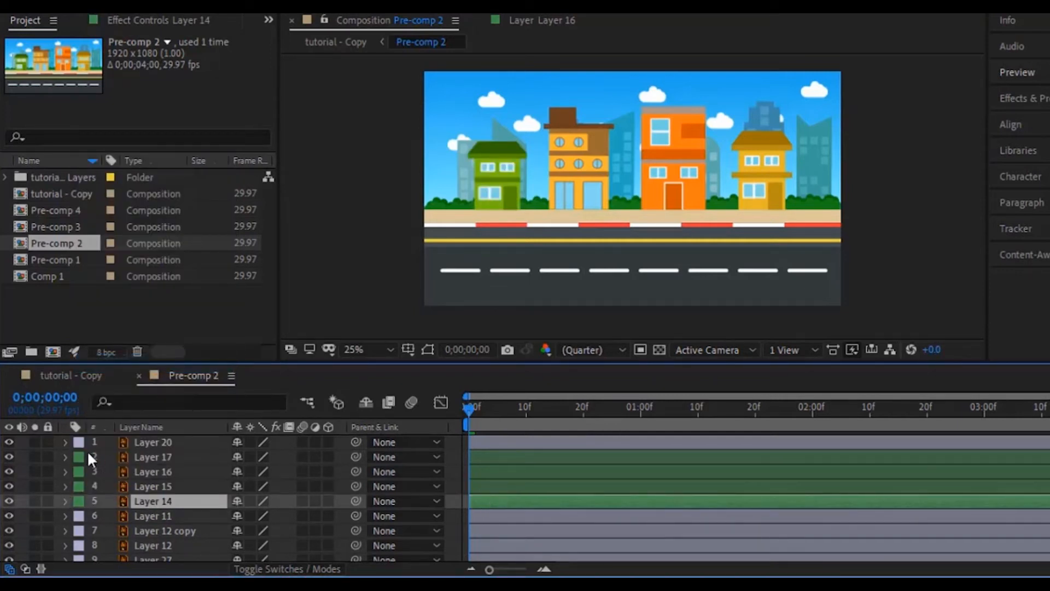
Open Layer 17 in its own layer view and move its anchor point to the bottom center of the house
click(83, 457)
click(274, 455)
click(146, 454)
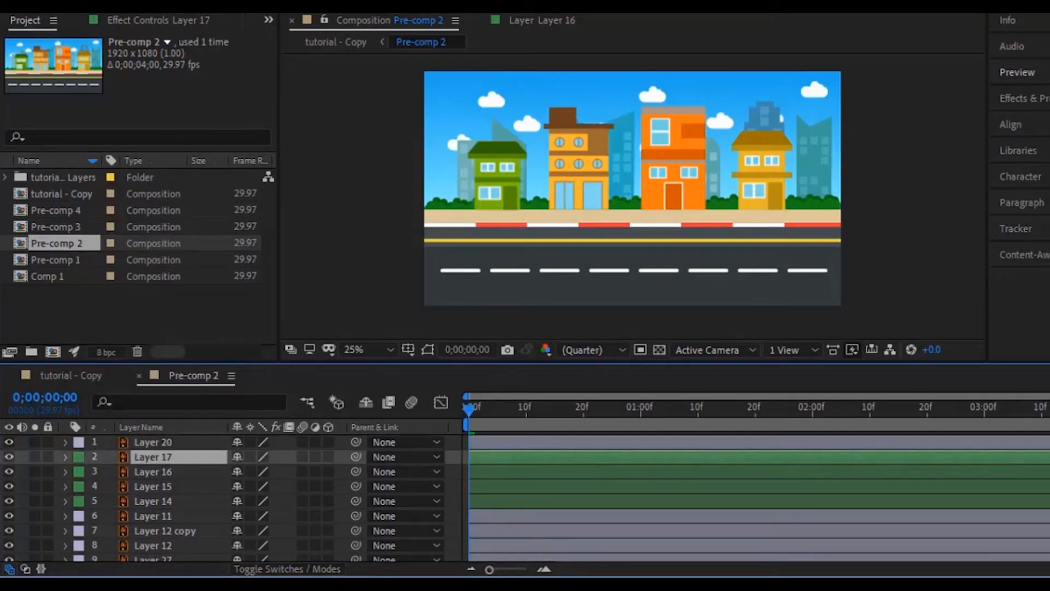
double_click(153, 458)
click(144, 57)
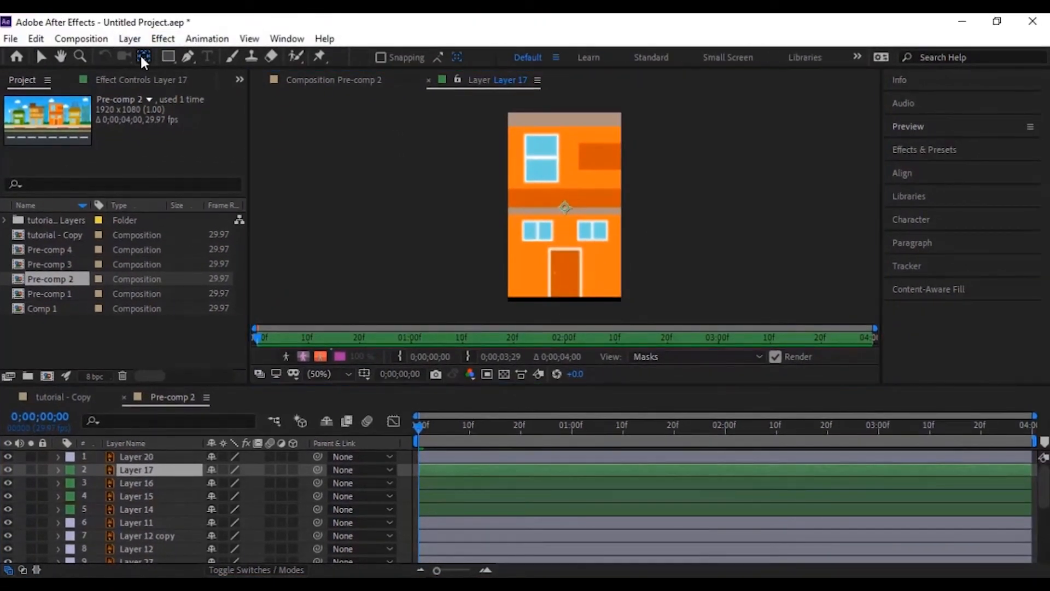
drag(564, 209, 563, 298)
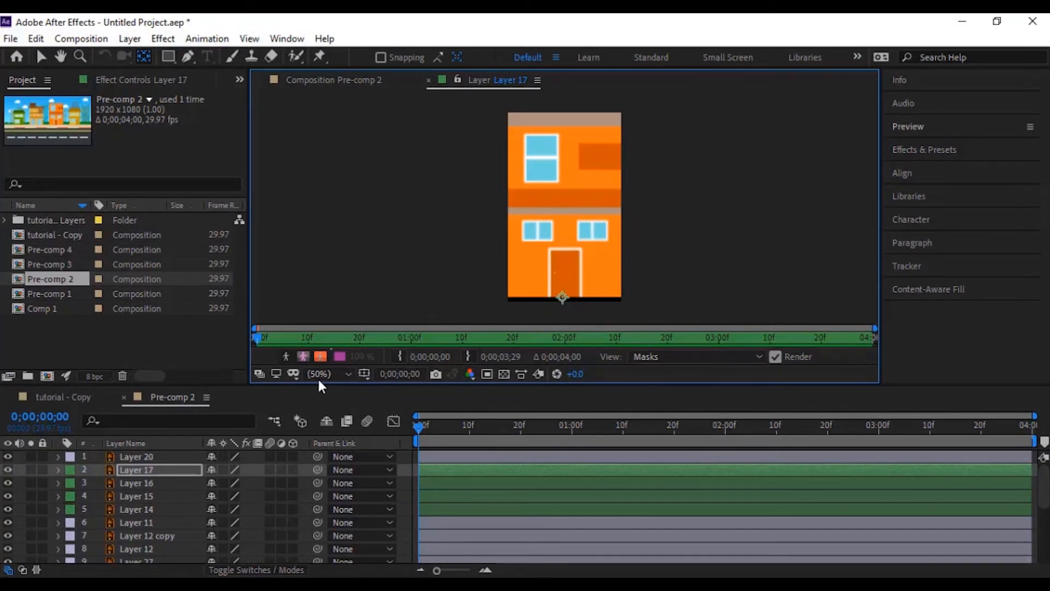
Move the anchor points of Layer 16 and Layer 15 to the bottom center of their houses
click(146, 483)
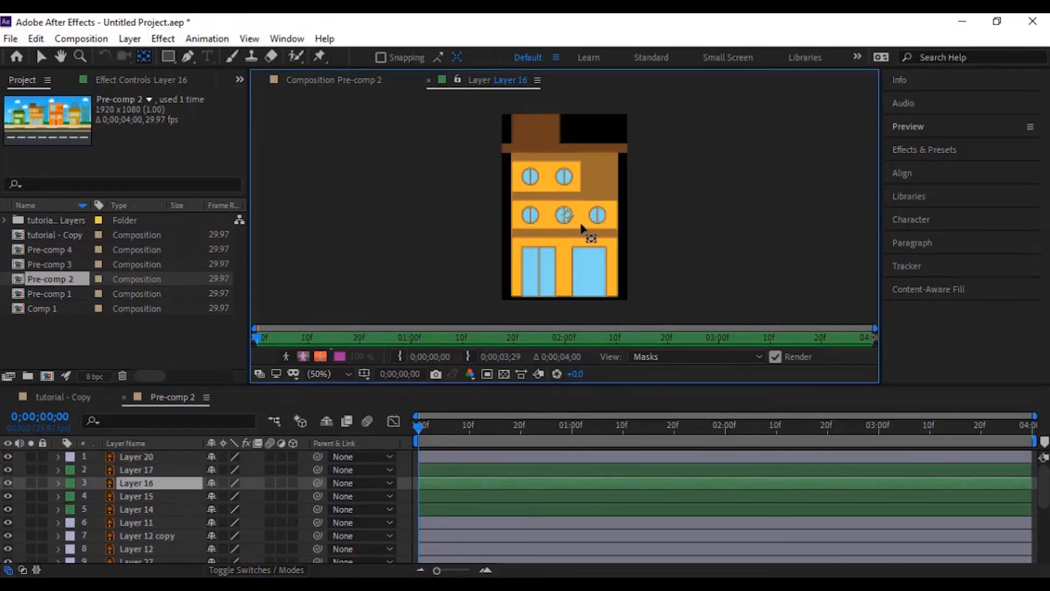
drag(567, 218, 563, 297)
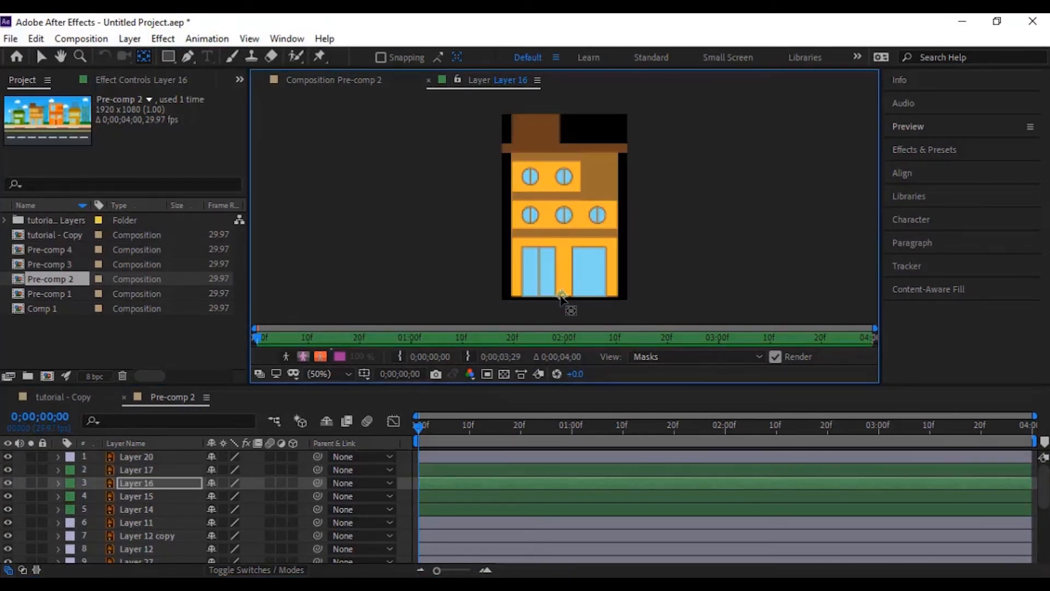
click(137, 496)
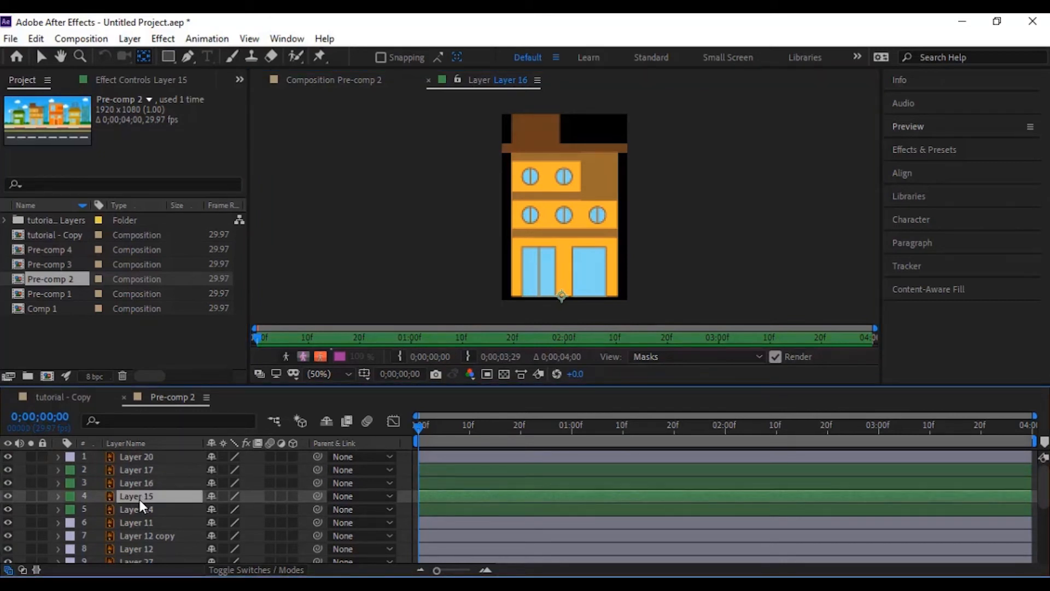
double_click(140, 499)
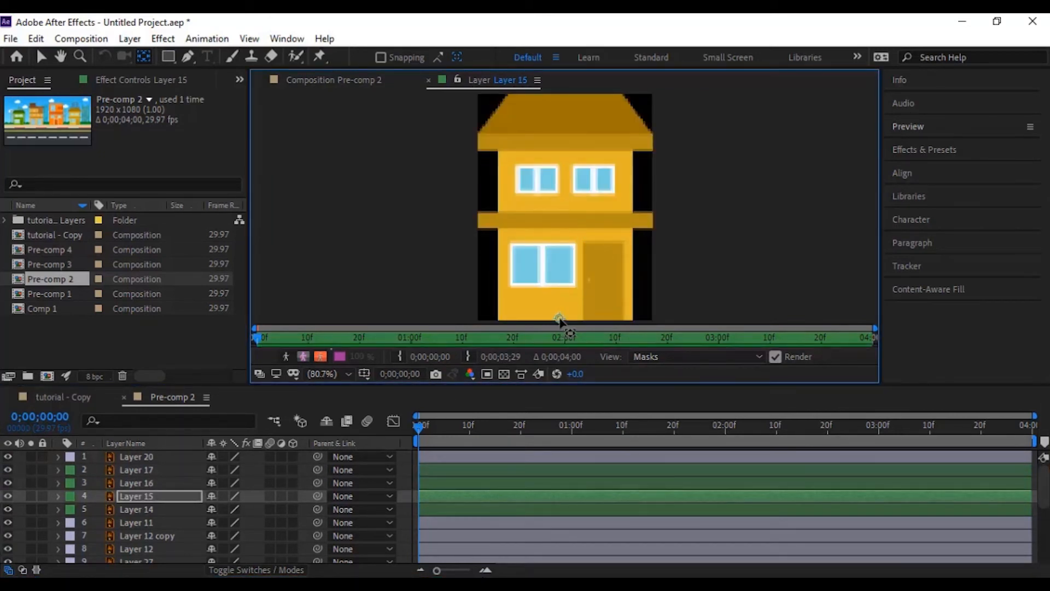
Move Layer 14's anchor point to the bottom center of the green house and return to the Pre-comp 2 composition
double_click(136, 510)
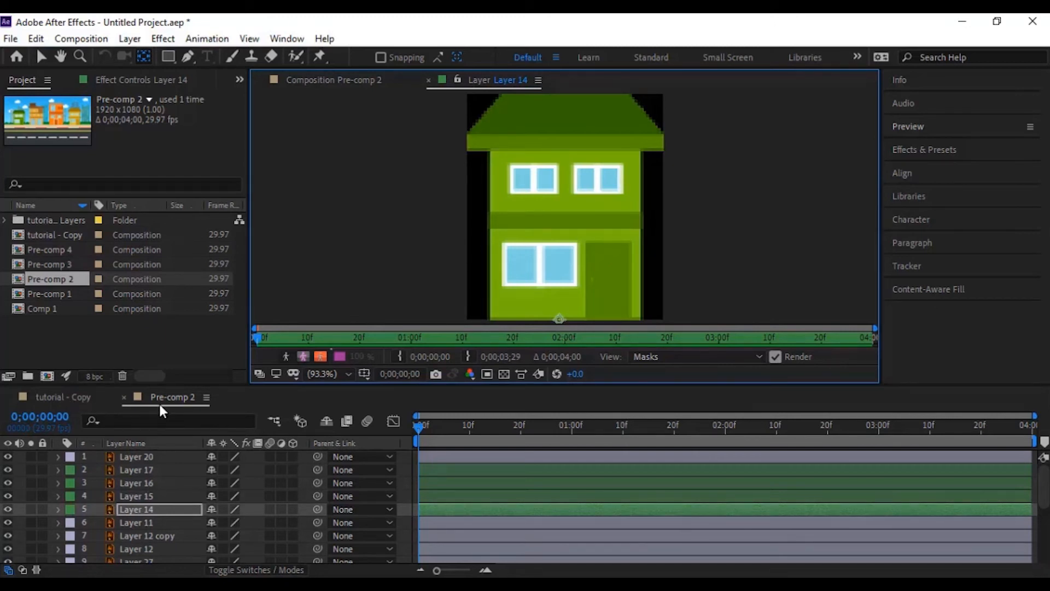
click(91, 403)
click(148, 403)
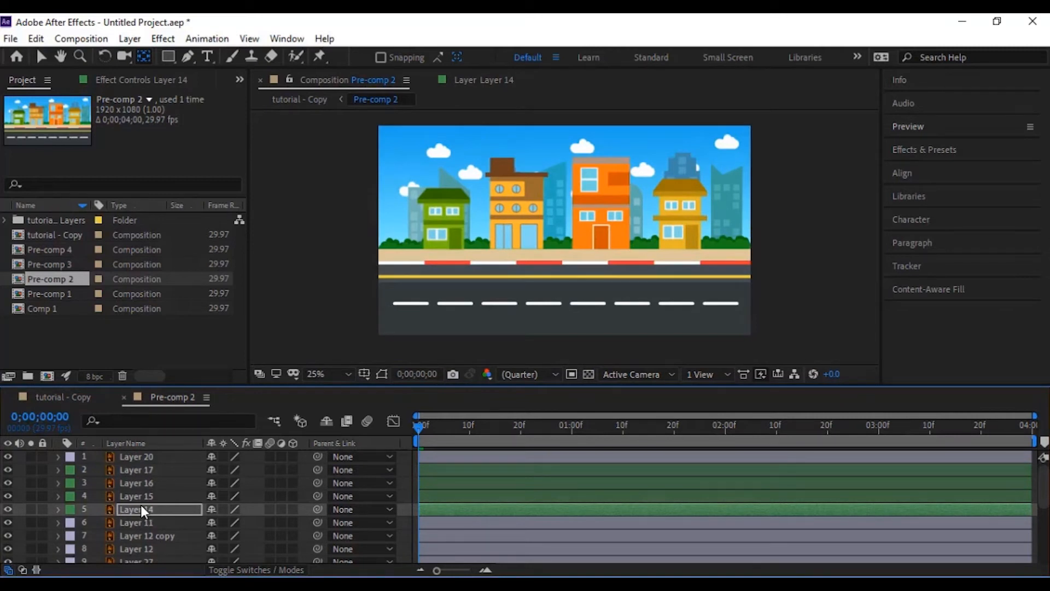
Add a Scale keyframe to Layer 17 at 0;00;00;00 and set its scale to 0%
click(152, 470)
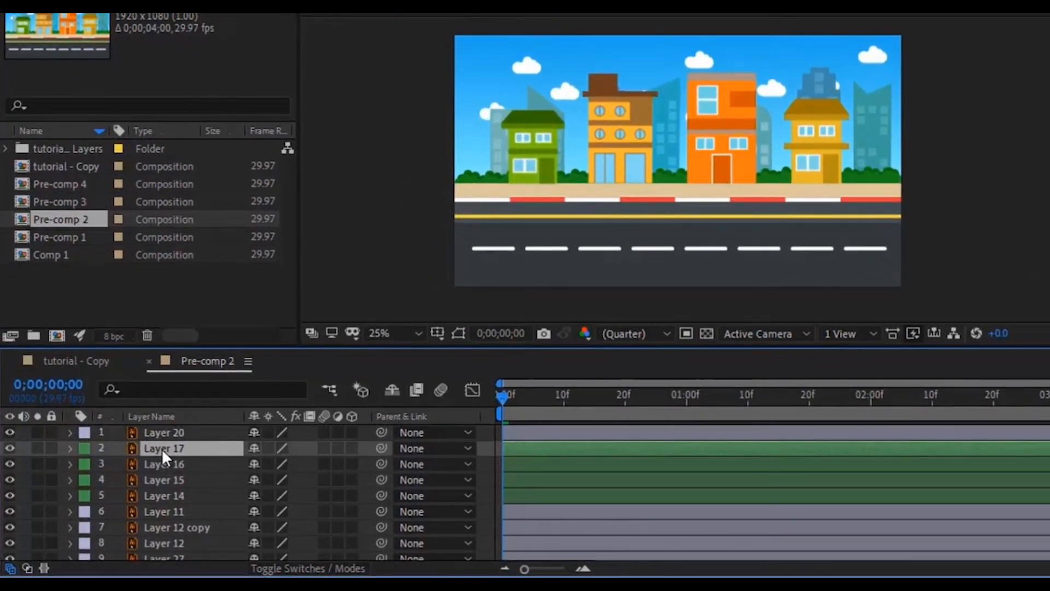
key(s)
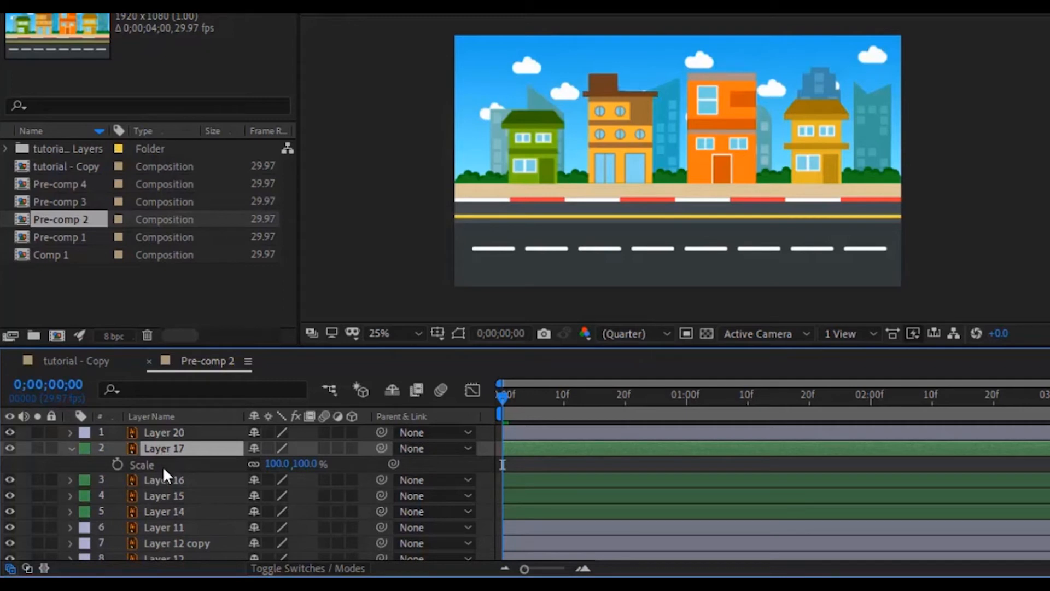
click(117, 464)
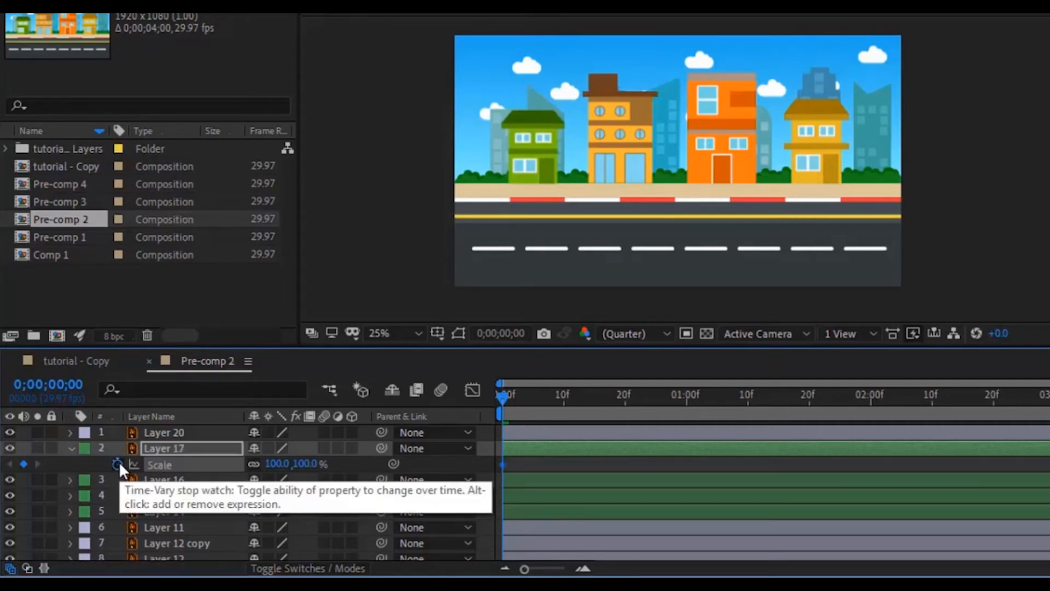
click(310, 465)
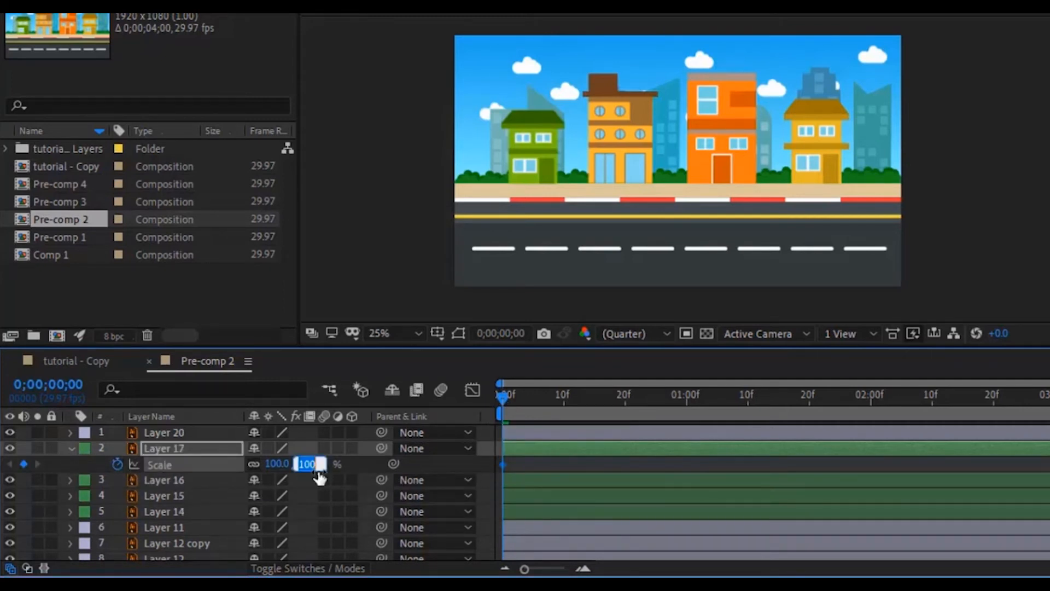
key(Return)
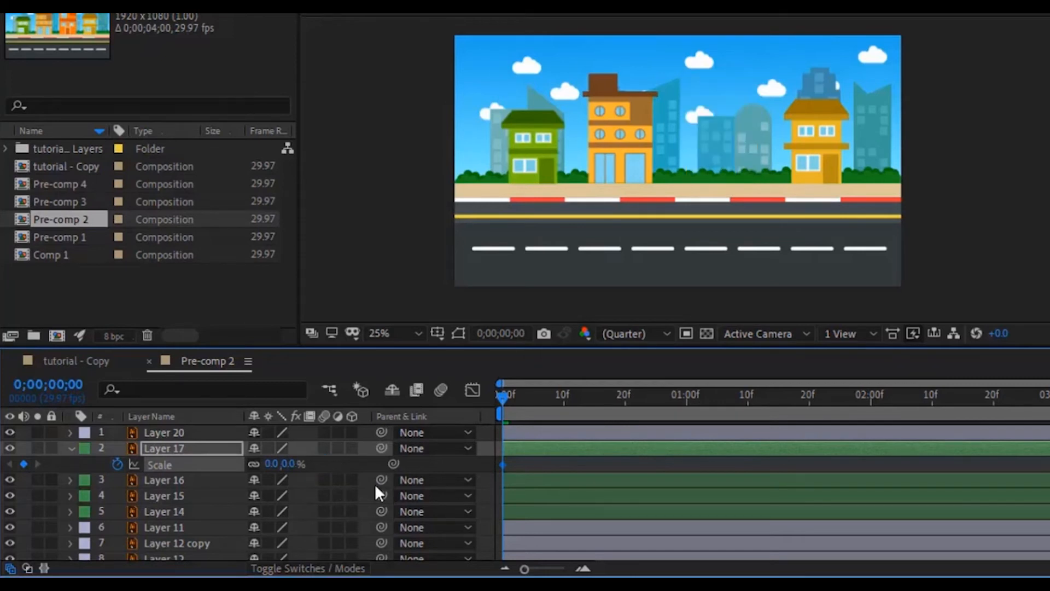
Set Layer 17's scale to 100% at 0;00;00;10 and preview the growing house from the start
drag(500, 404, 565, 405)
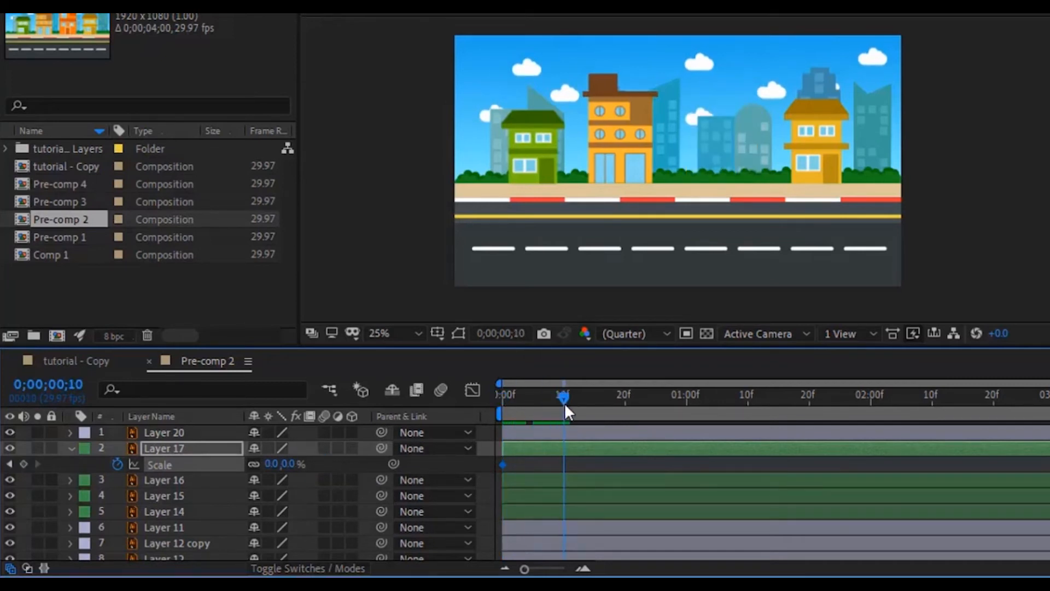
click(290, 464)
text(100)
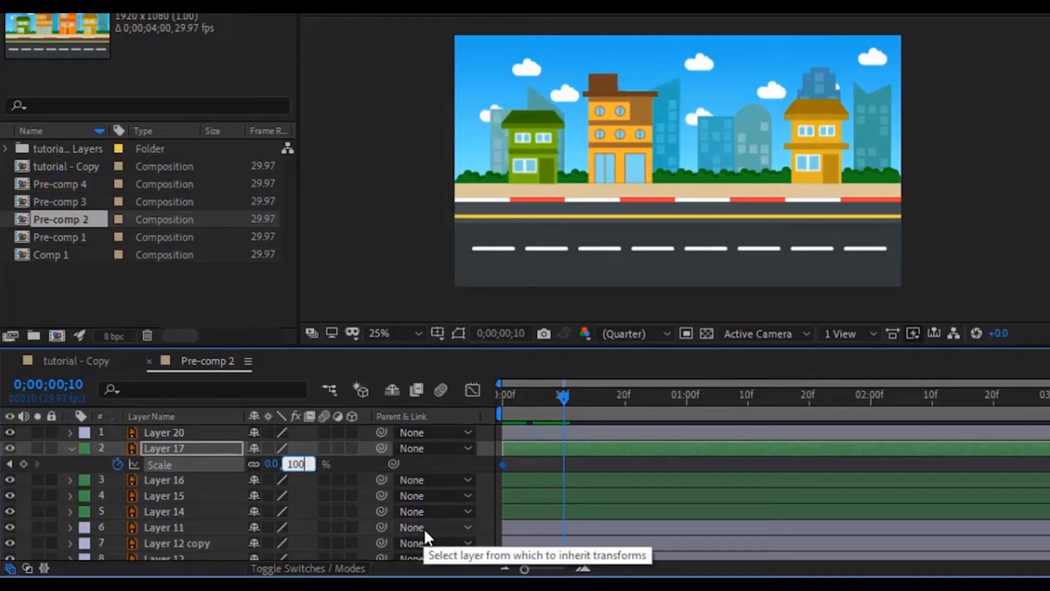
key(Return)
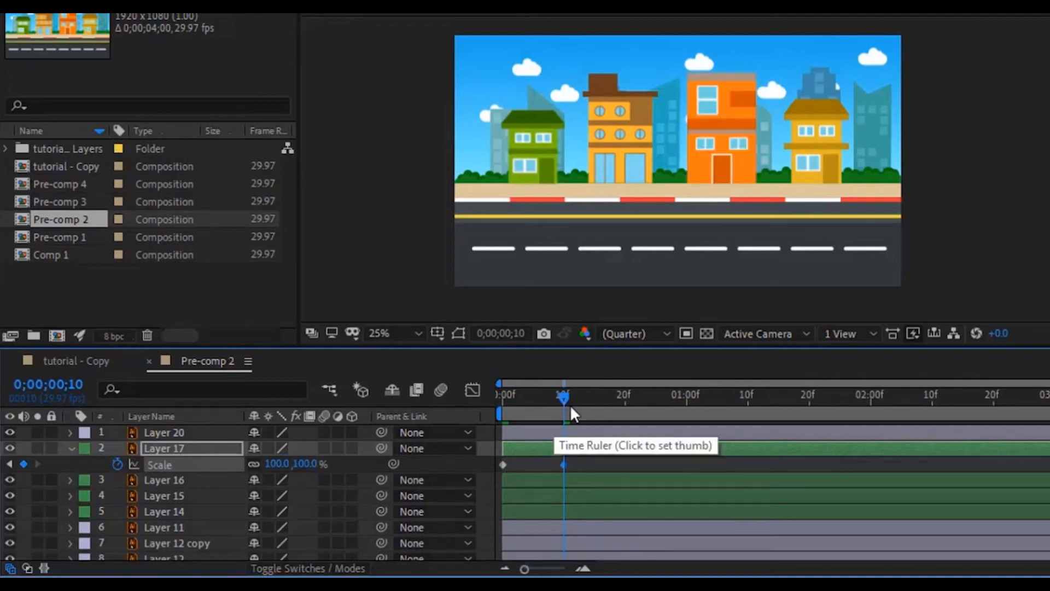
key(Home)
key(space)
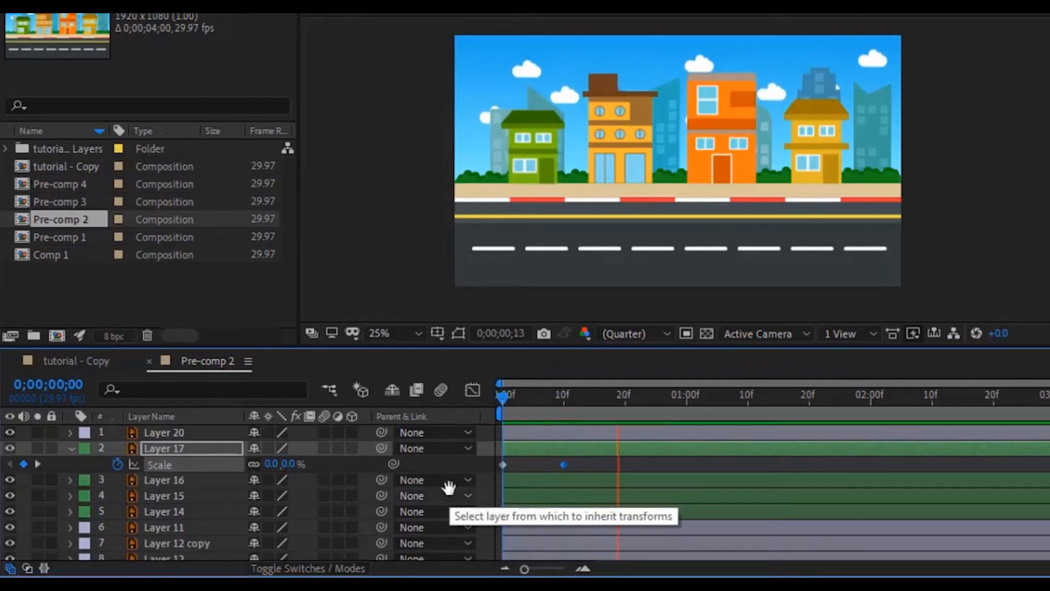
Replay the Pre-comp 2 animation from its first frame to check how the orange house grows
key(space)
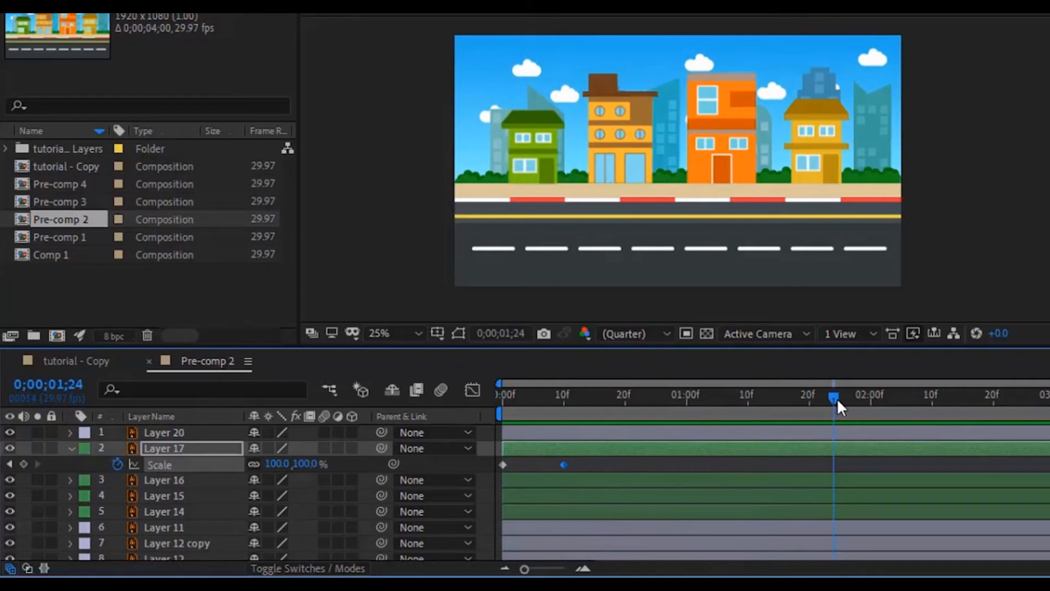
key(Home)
key(space)
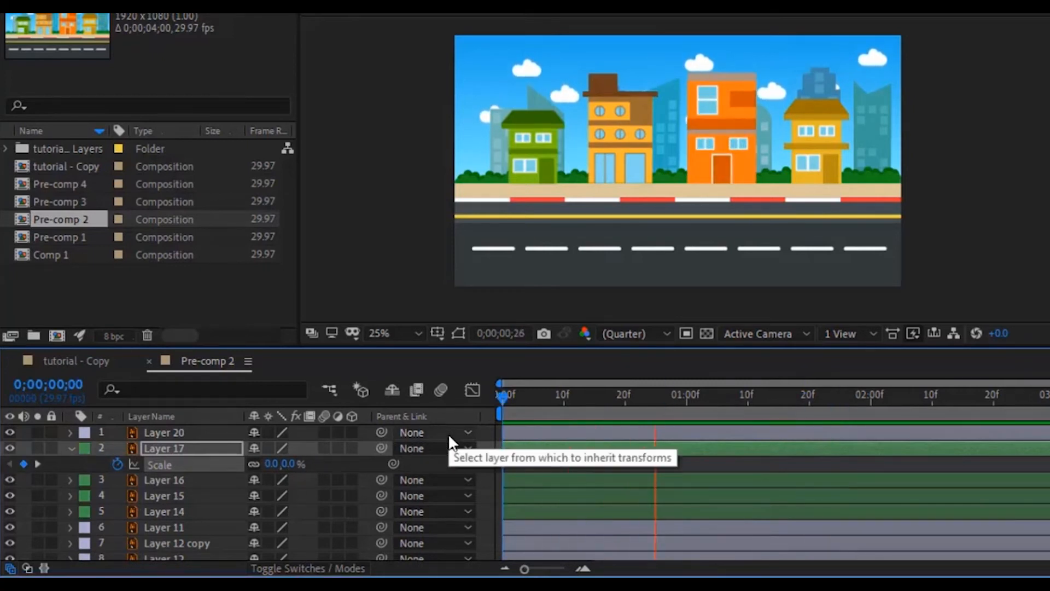
key(space)
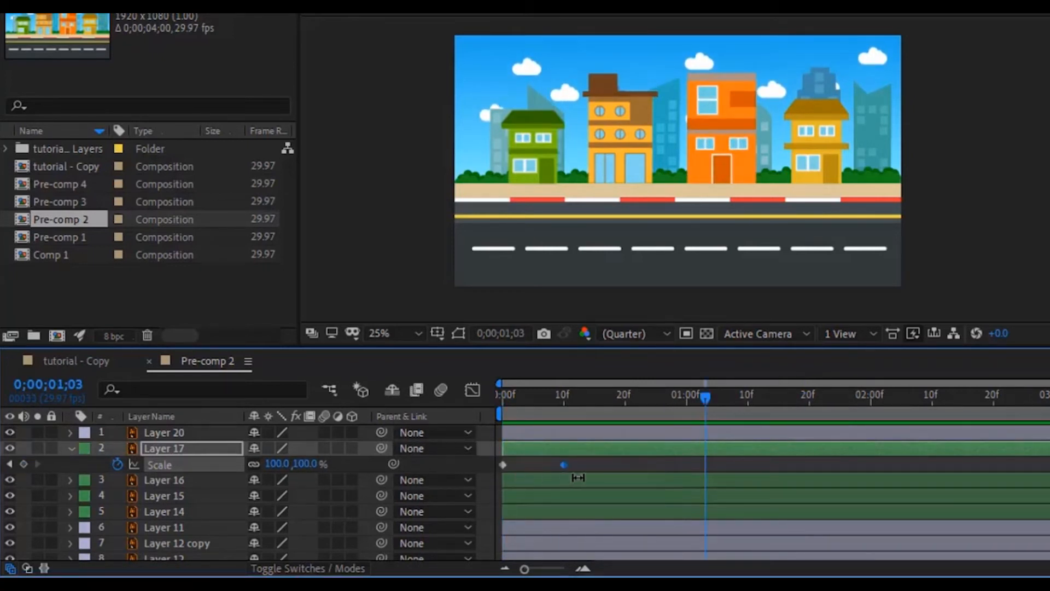
Copy Layer 17's two Scale keyframes and paste them onto Layer 16 at 0;00;00;00
drag(577, 464, 488, 466)
key(Home)
click(219, 480)
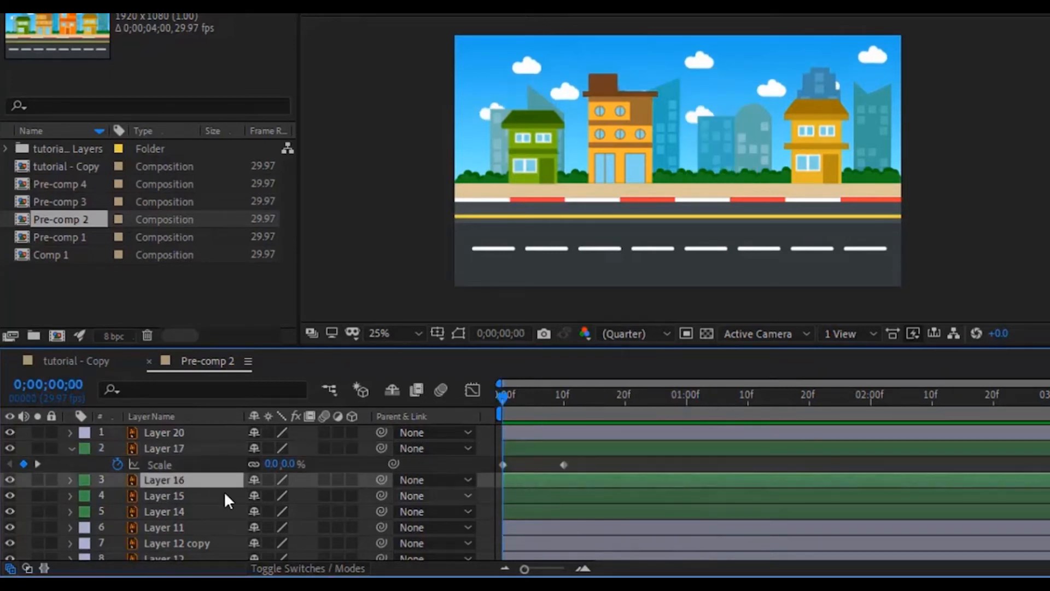
key(s)
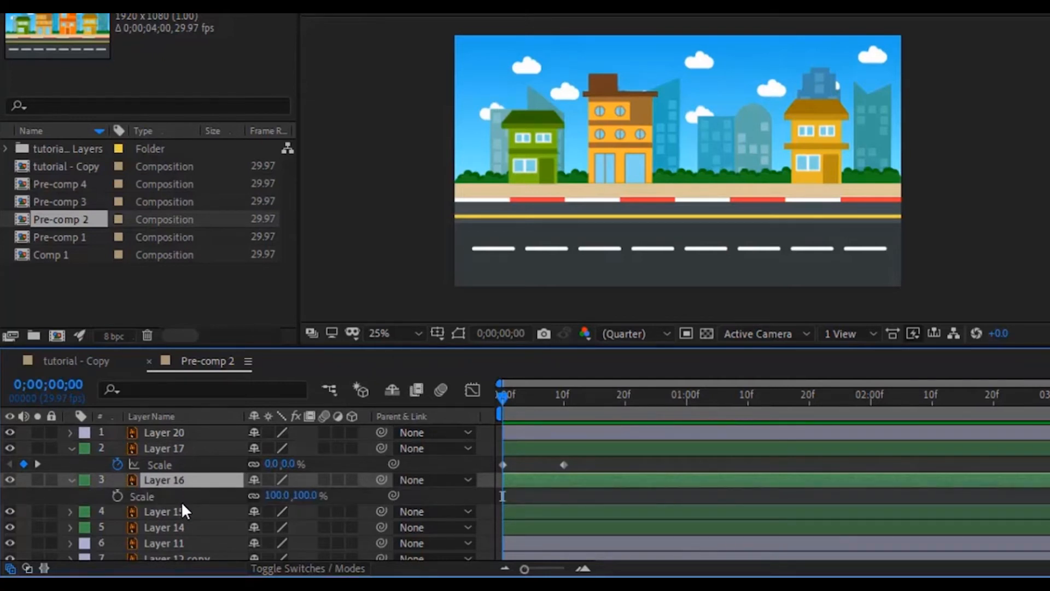
key(ctrl+v)
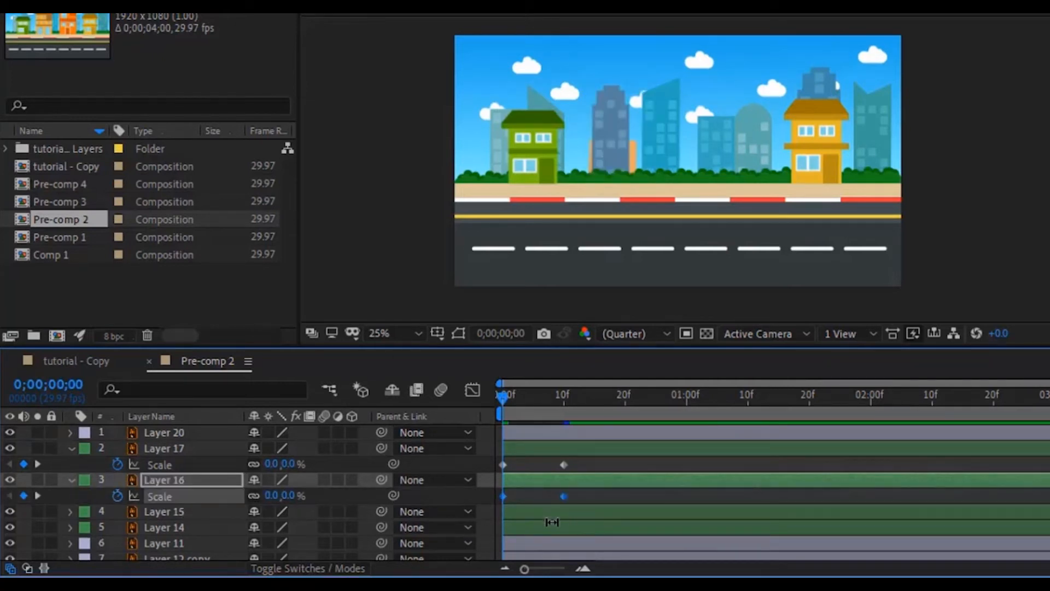
Paste the copied Scale keyframes onto Layer 15 and Layer 14 at 0;00;00;00
click(519, 514)
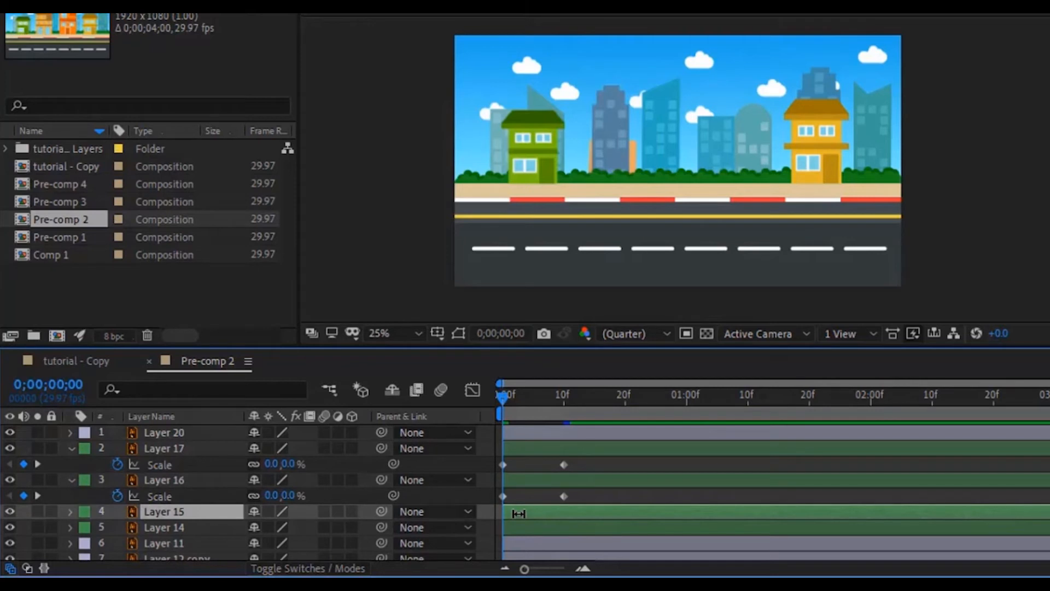
key(s)
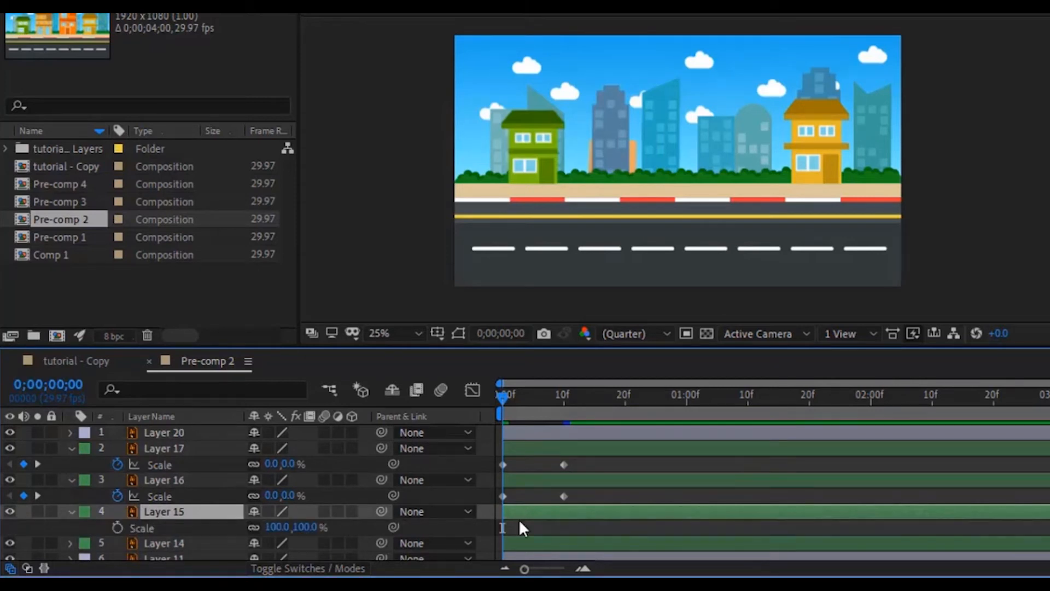
key(ctrl+v)
click(525, 548)
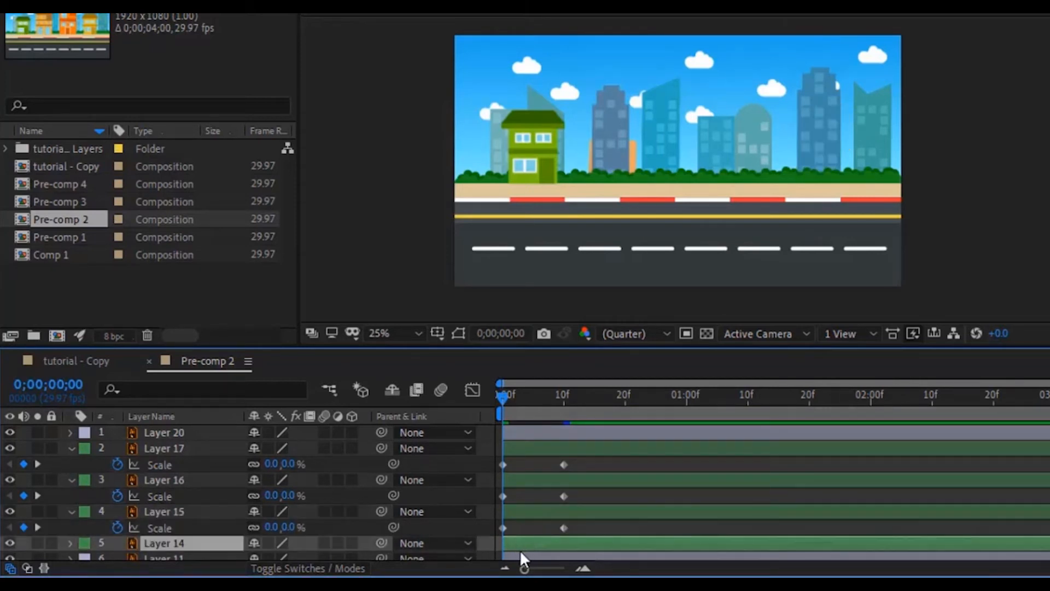
key(s)
key(ctrl+v)
Preview the four growing houses in Pre-comp 2 and in the tutorial - Copy composition
key(space)
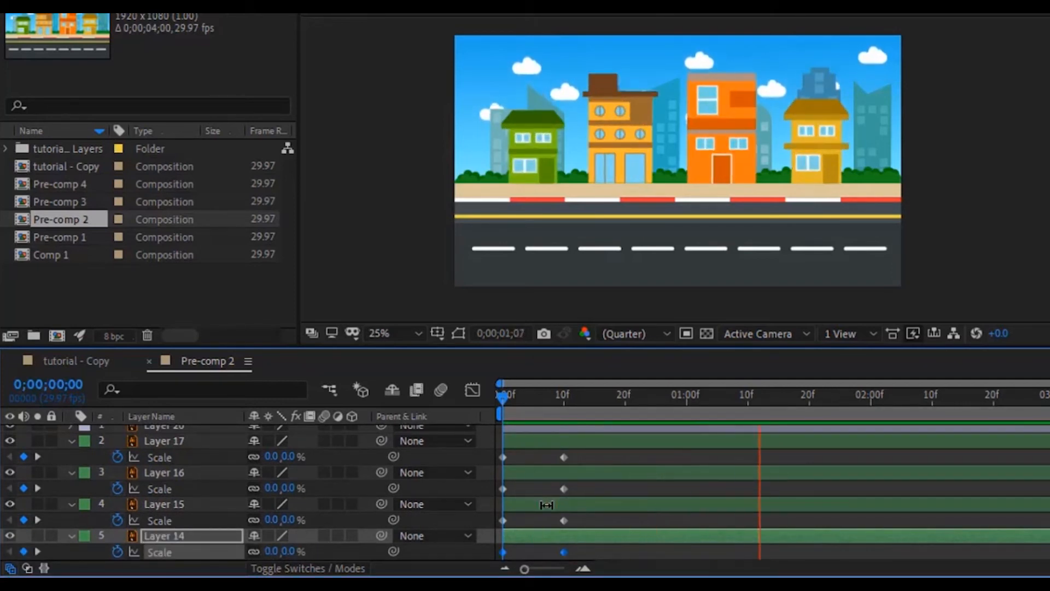
click(78, 359)
click(78, 359)
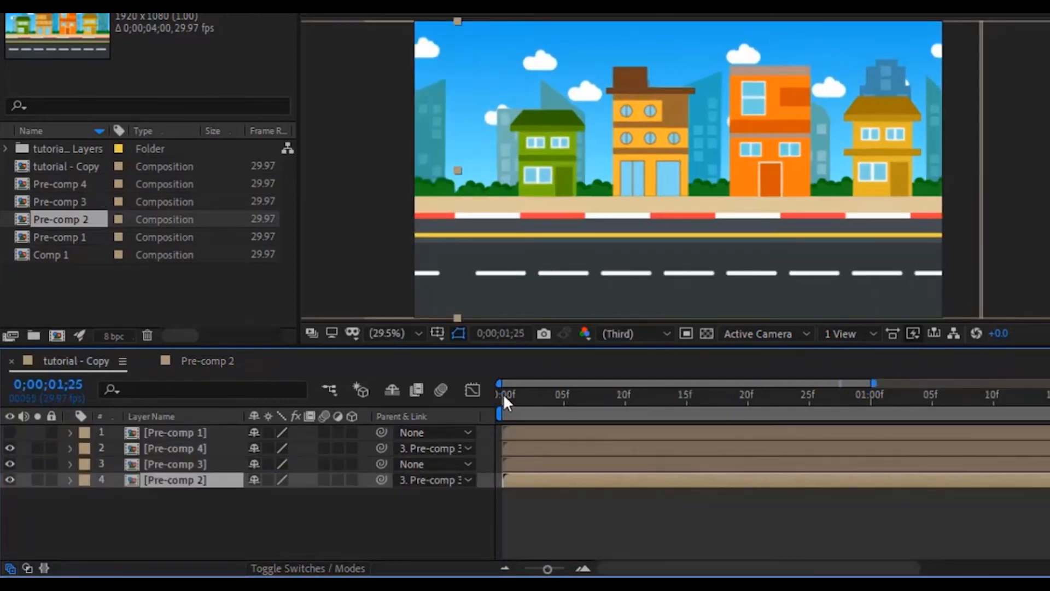
key(space)
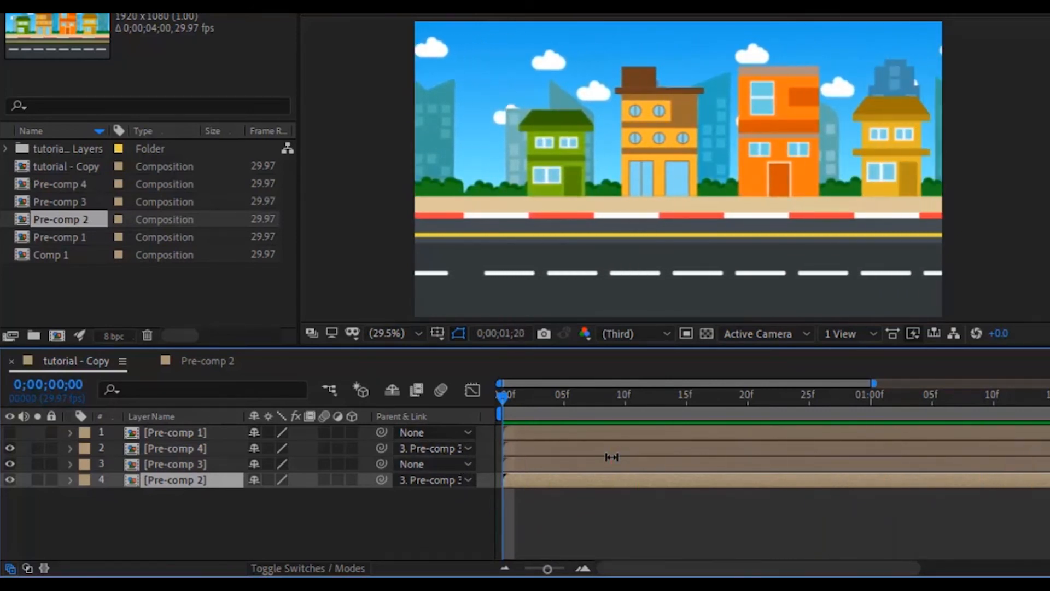
key(space)
Reopen Pre-comp 2 and stagger the Scale keyframes, delaying Layer 17 by about 5 frames, Layer 16 by 2 and Layer 15 by 6
double_click(169, 480)
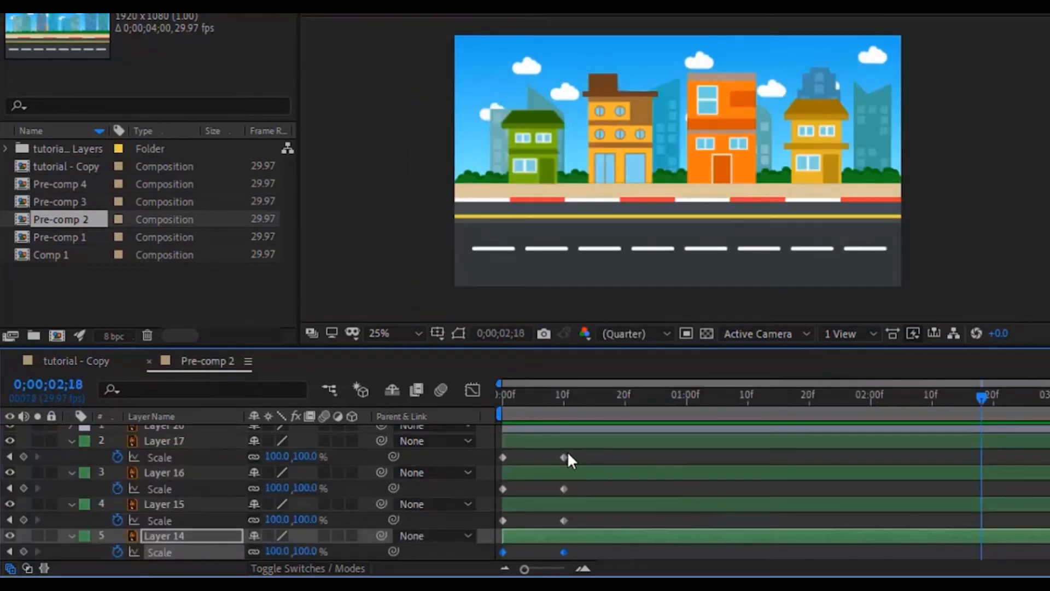
drag(574, 452, 491, 463)
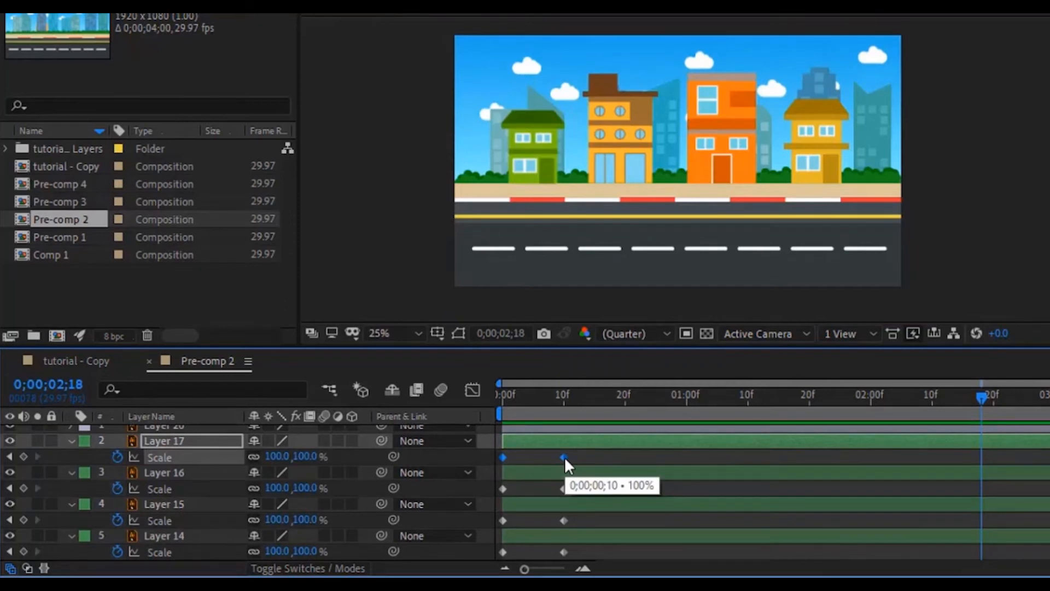
drag(565, 457, 497, 499)
drag(561, 487, 573, 488)
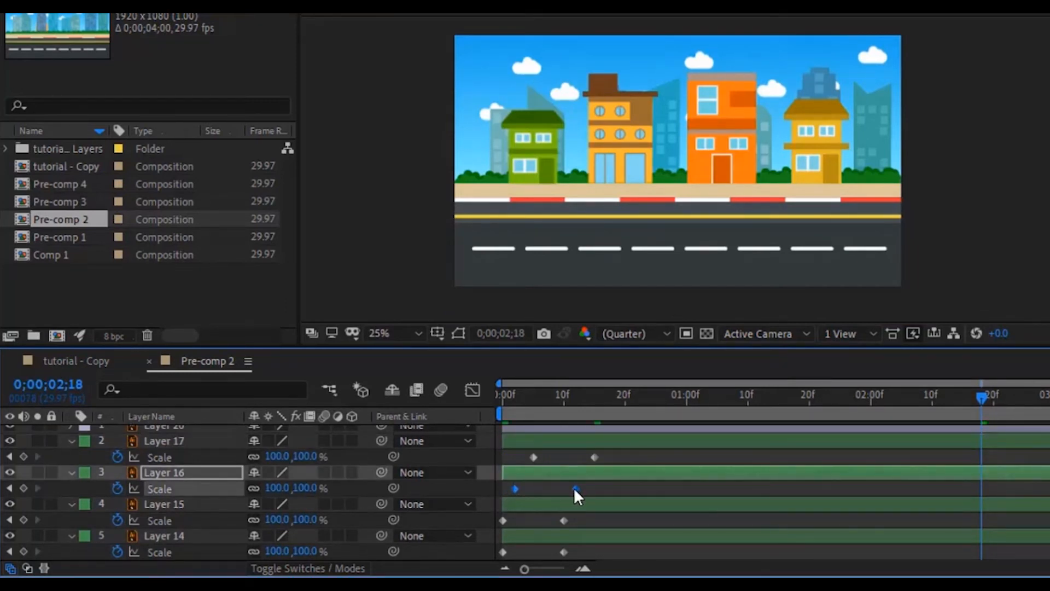
drag(582, 525, 488, 523)
drag(567, 520, 606, 519)
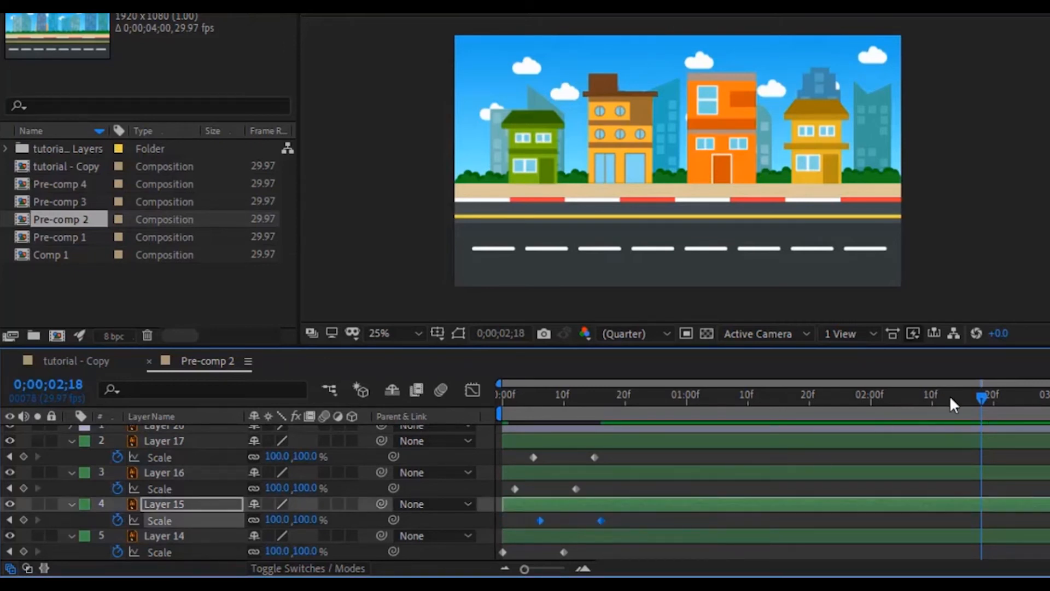
Preview the staggered house growth from the start of Pre-comp 2, and again in the tutorial - Copy composition
key(Home)
key(space)
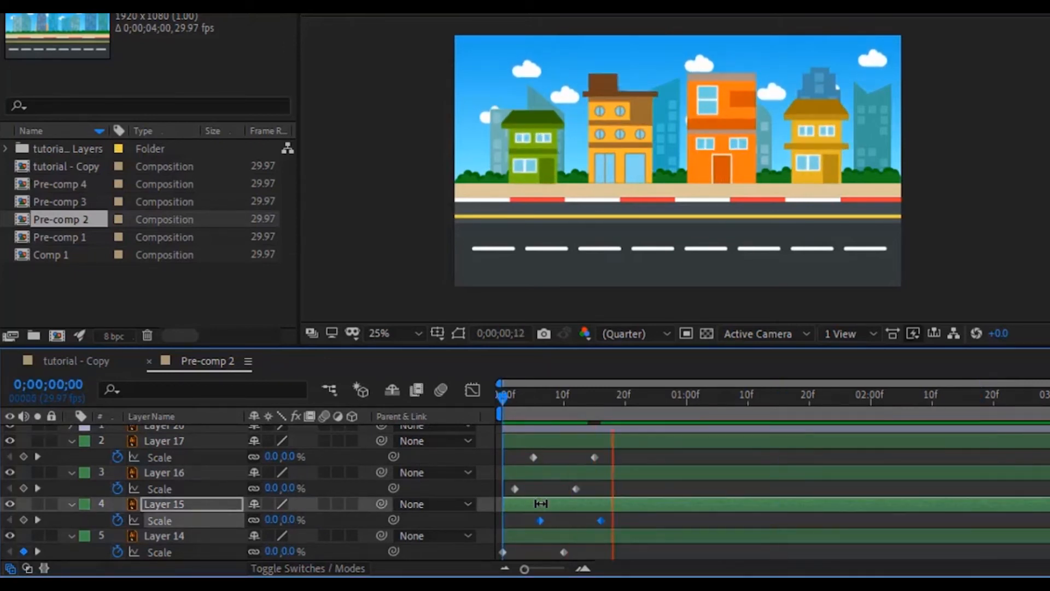
click(90, 364)
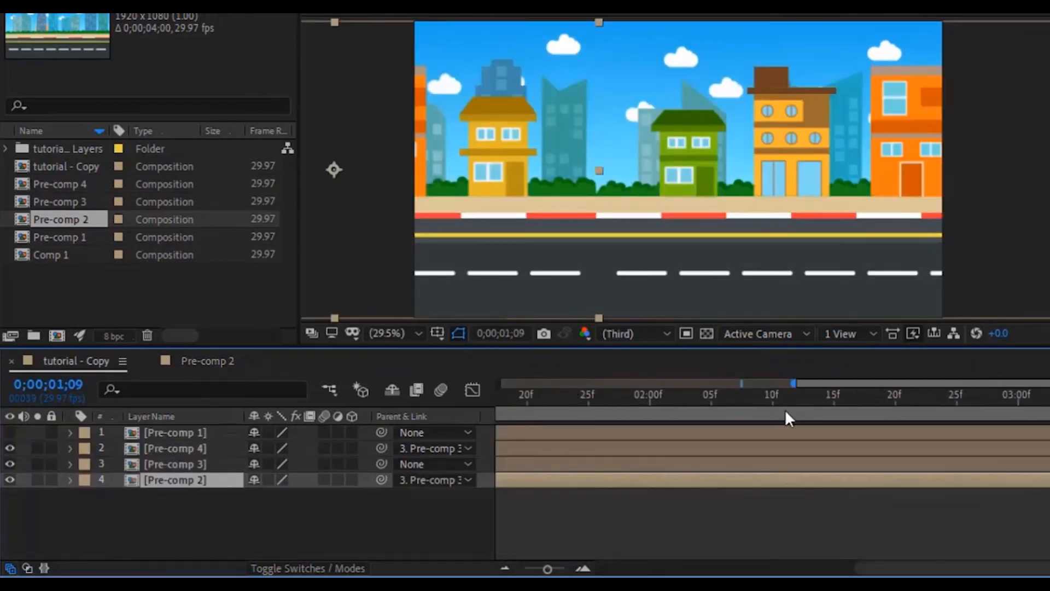
click(600, 402)
key(space)
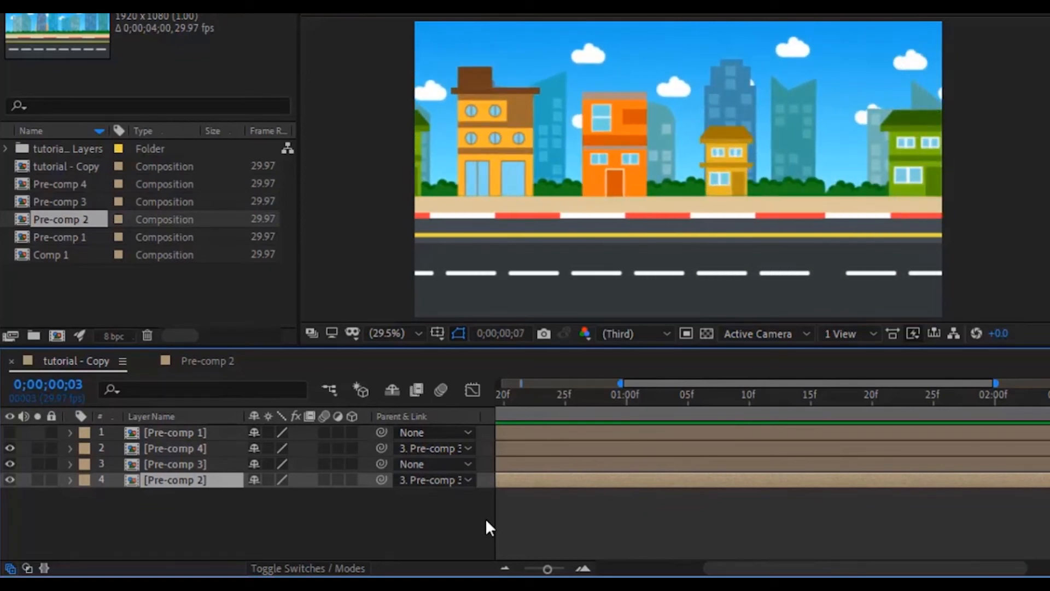
Replay the scrolling street in tutorial - Copy from 0;00;00;00 and return the playhead to the first frame
click(858, 495)
drag(869, 396, 393, 434)
click(519, 509)
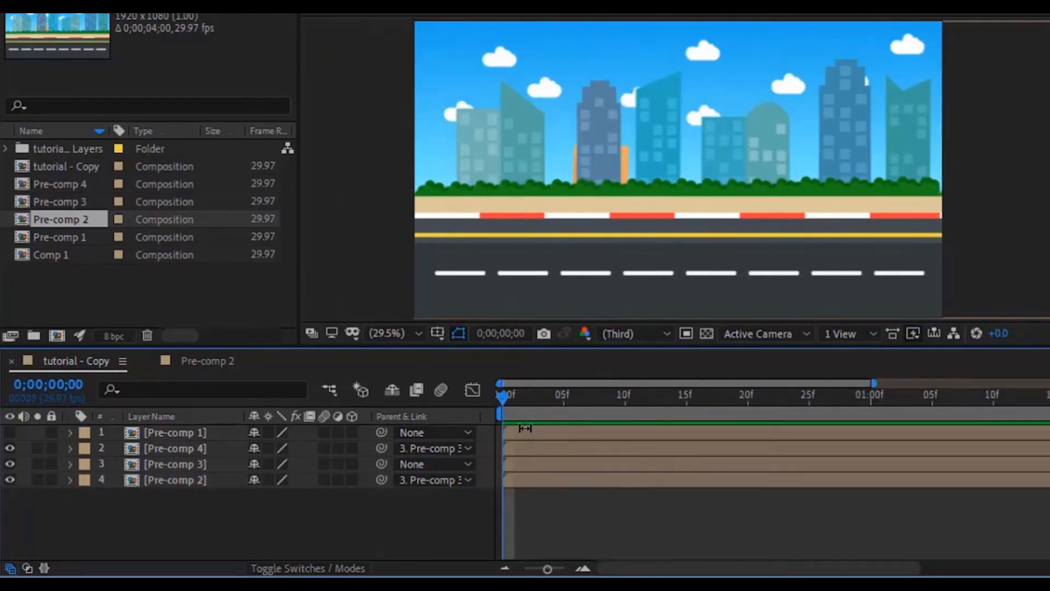
key(space)
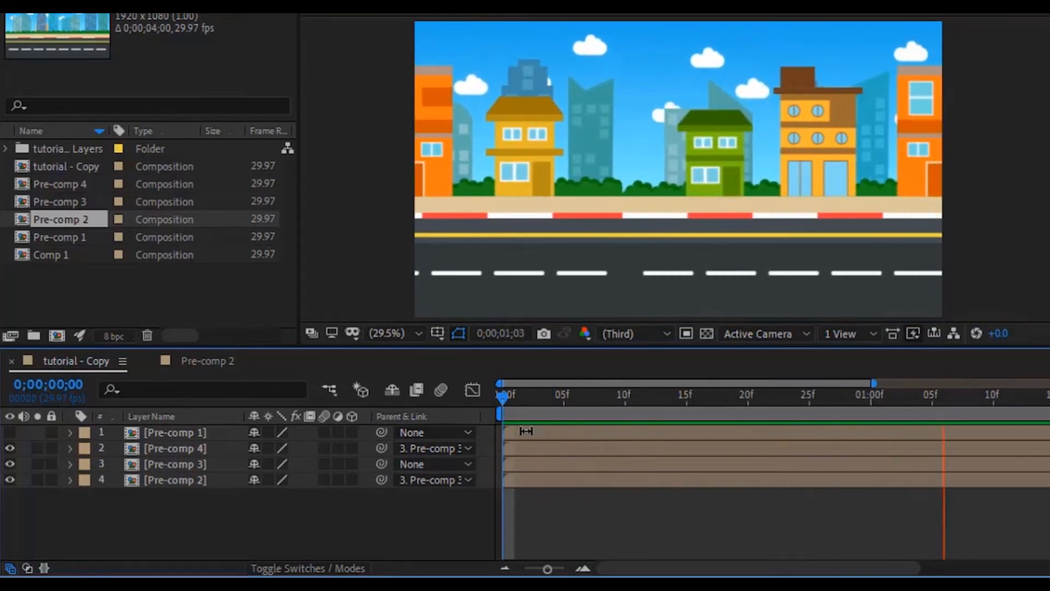
key(space)
drag(810, 404, 444, 406)
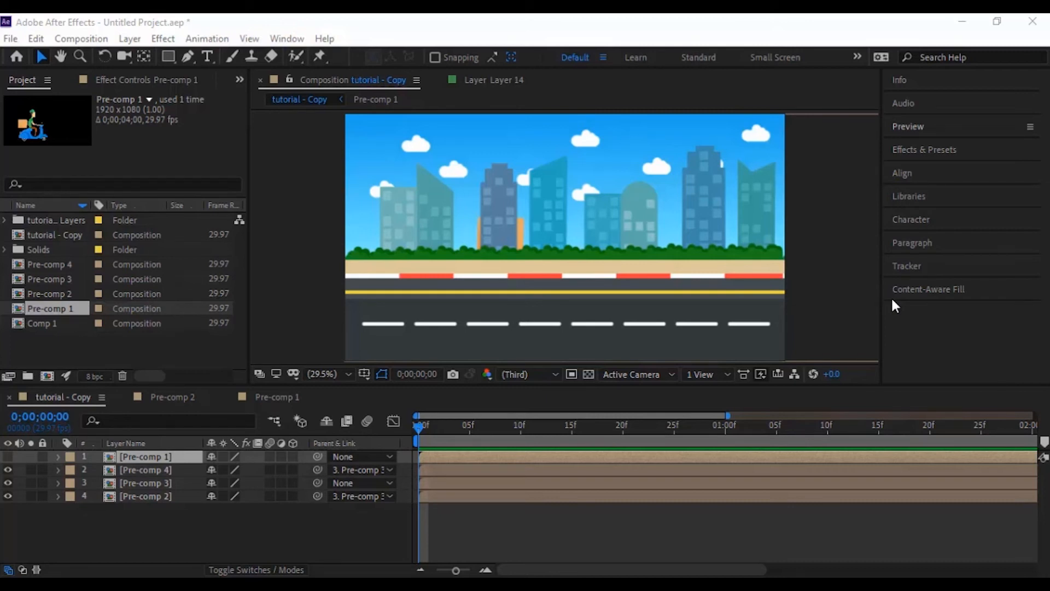
click(418, 425)
key(space)
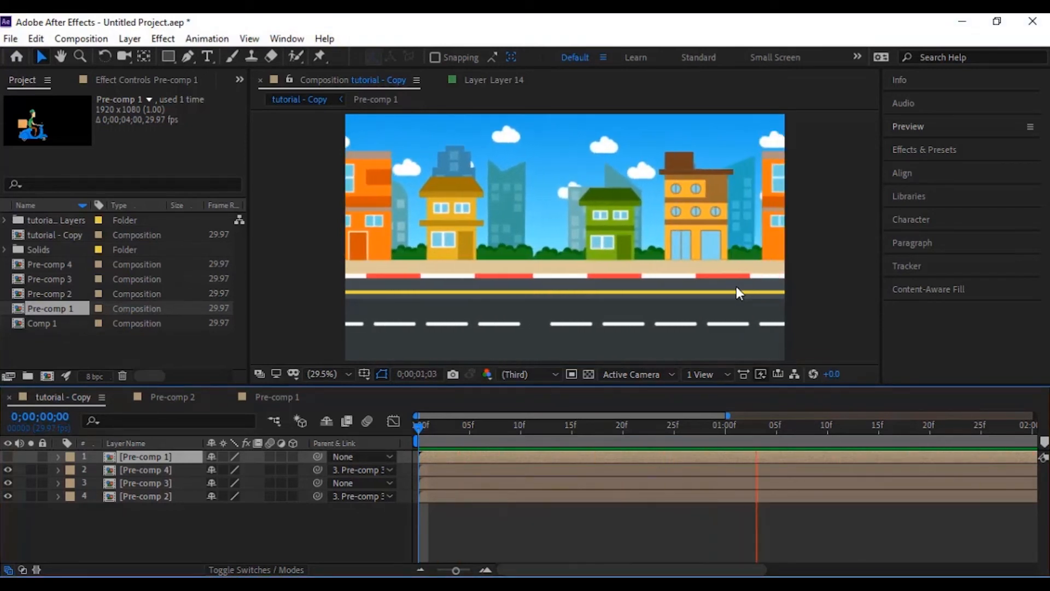
key(space)
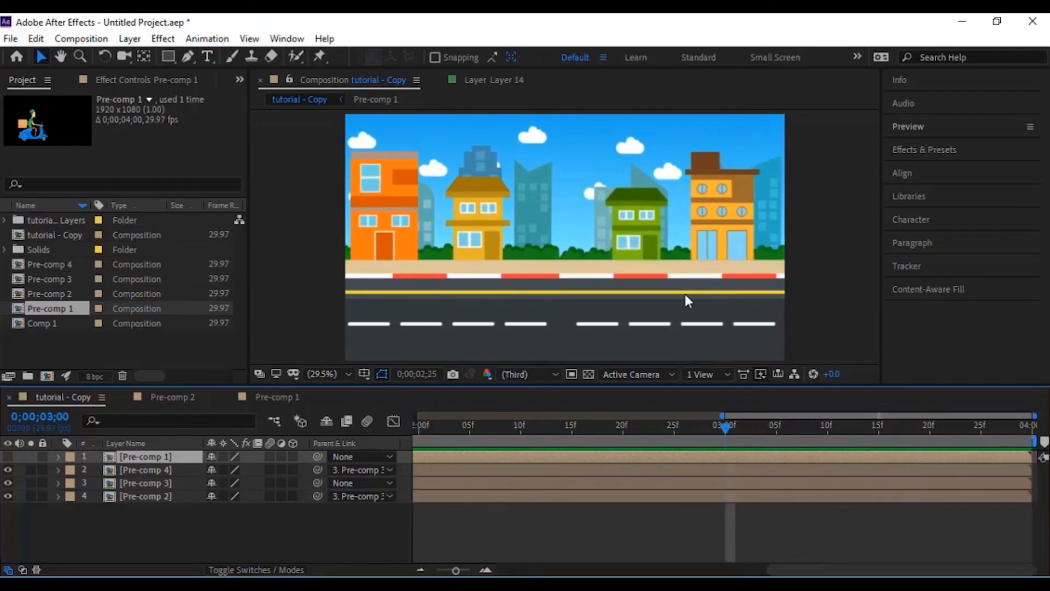
key(space)
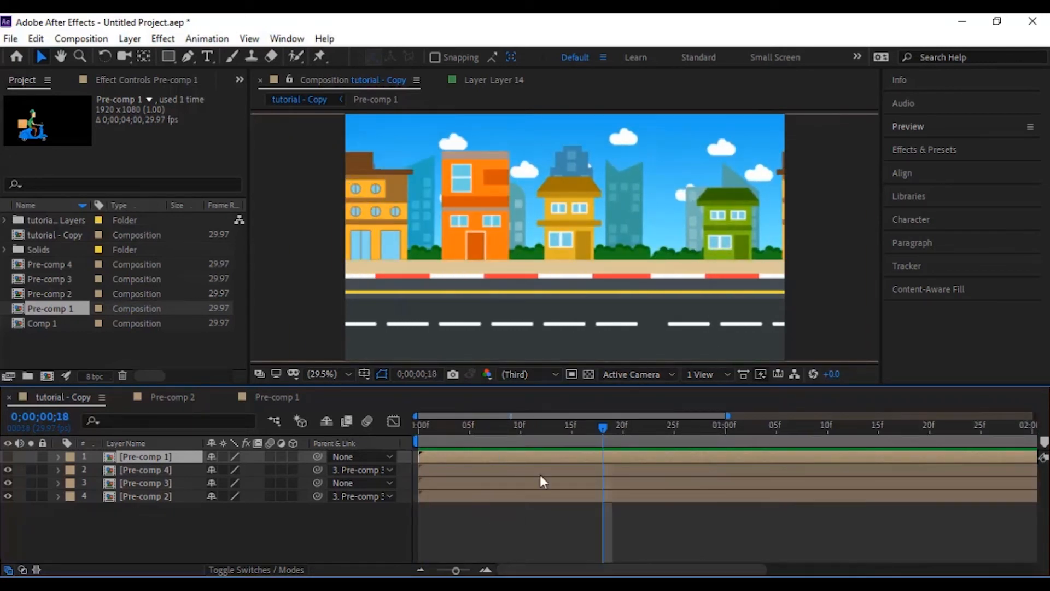
drag(601, 430, 363, 457)
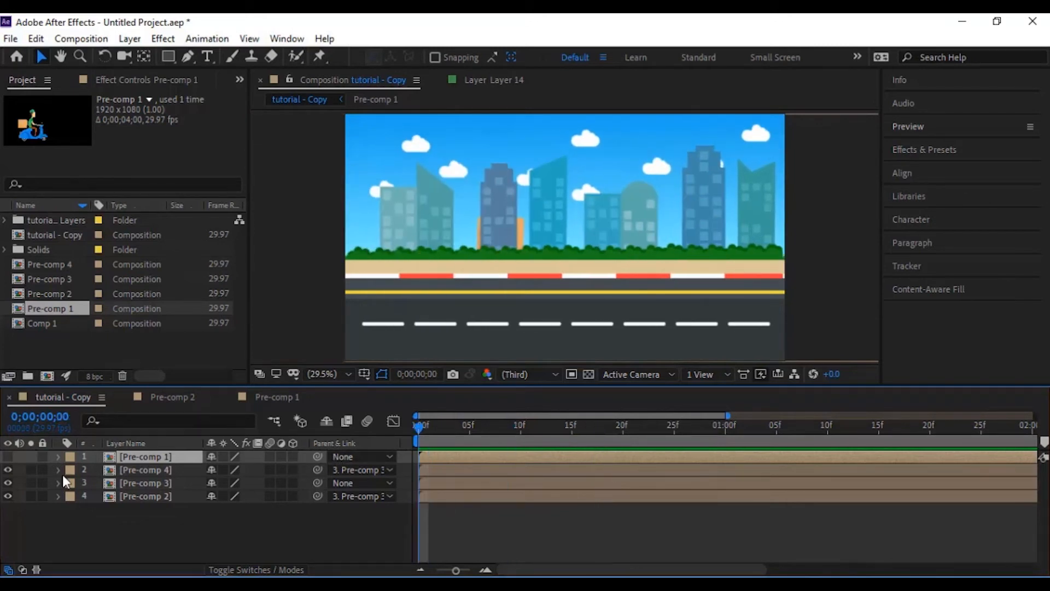
click(8, 457)
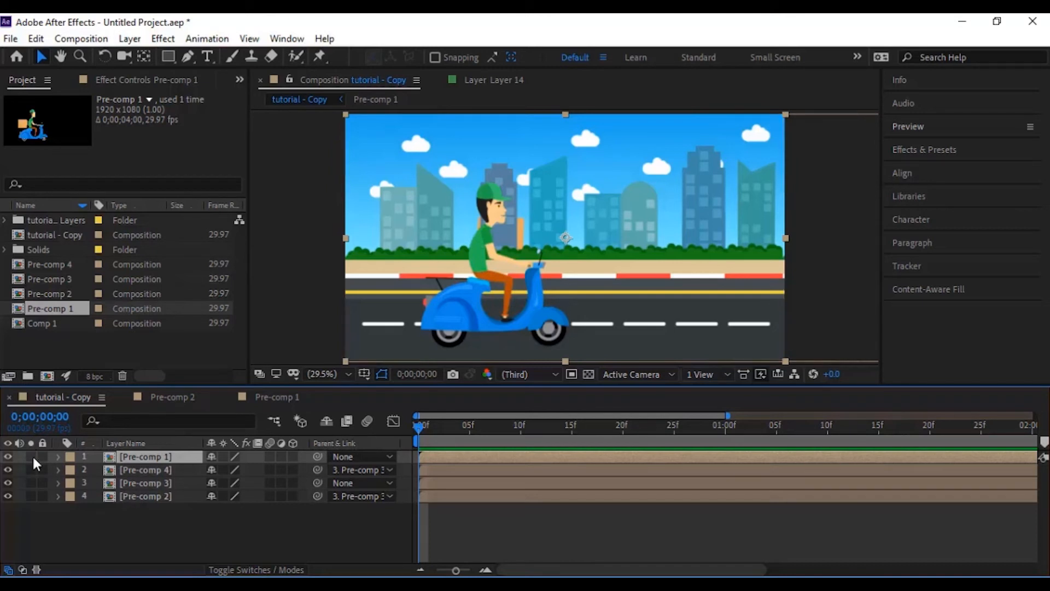
click(8, 456)
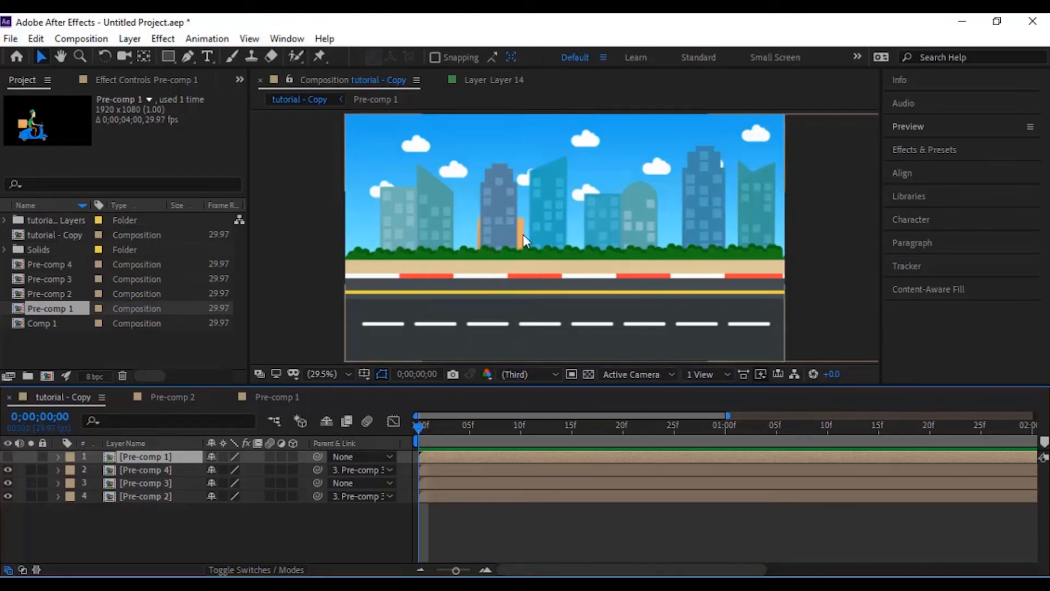
scroll(523, 238, up, 5)
scroll(490, 350, down, 3)
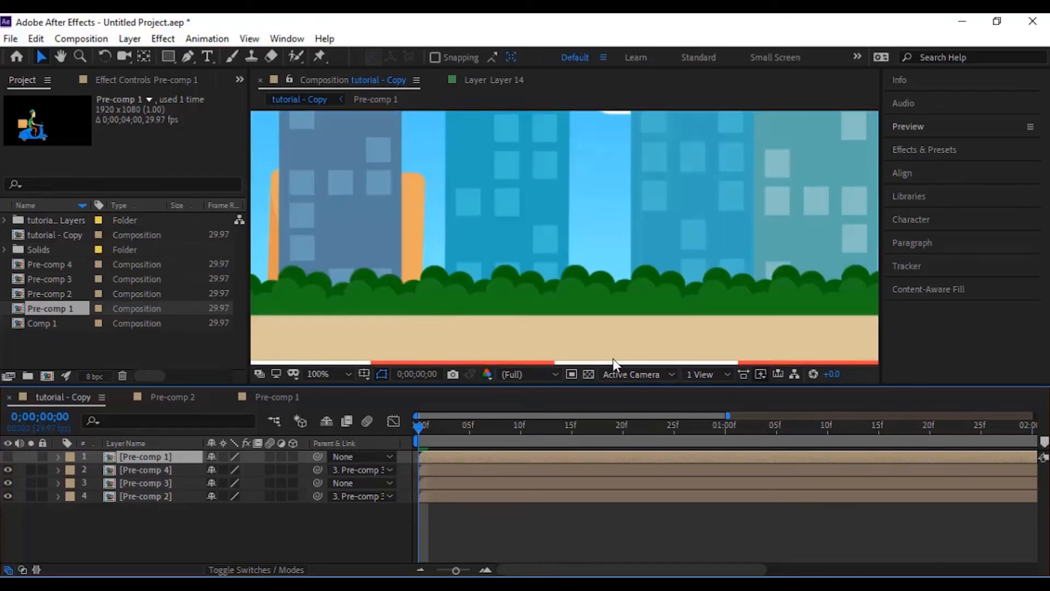
scroll(432, 240, up, 2)
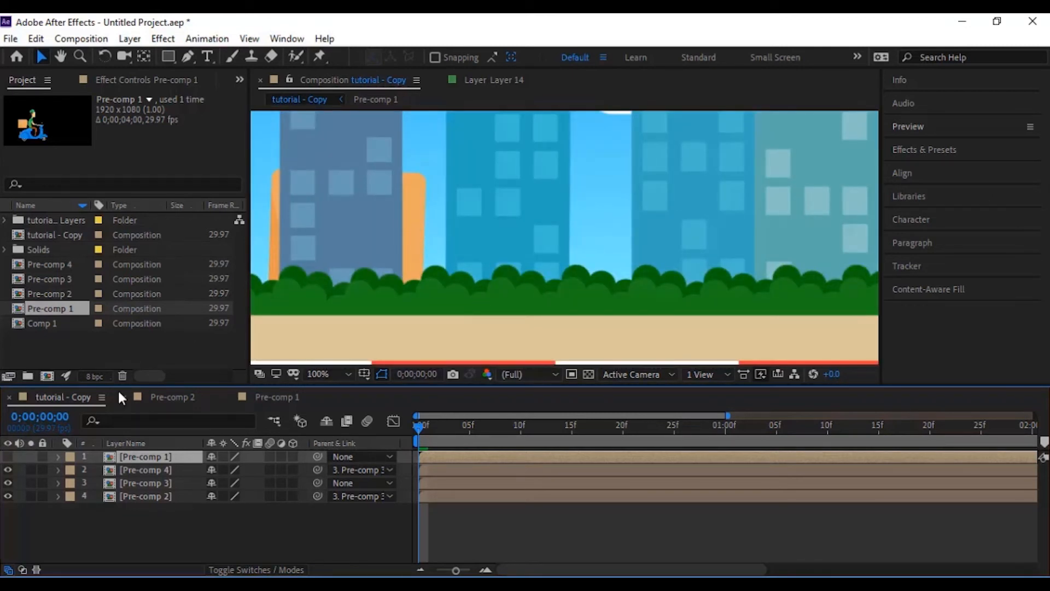
scroll(343, 282, down, 3)
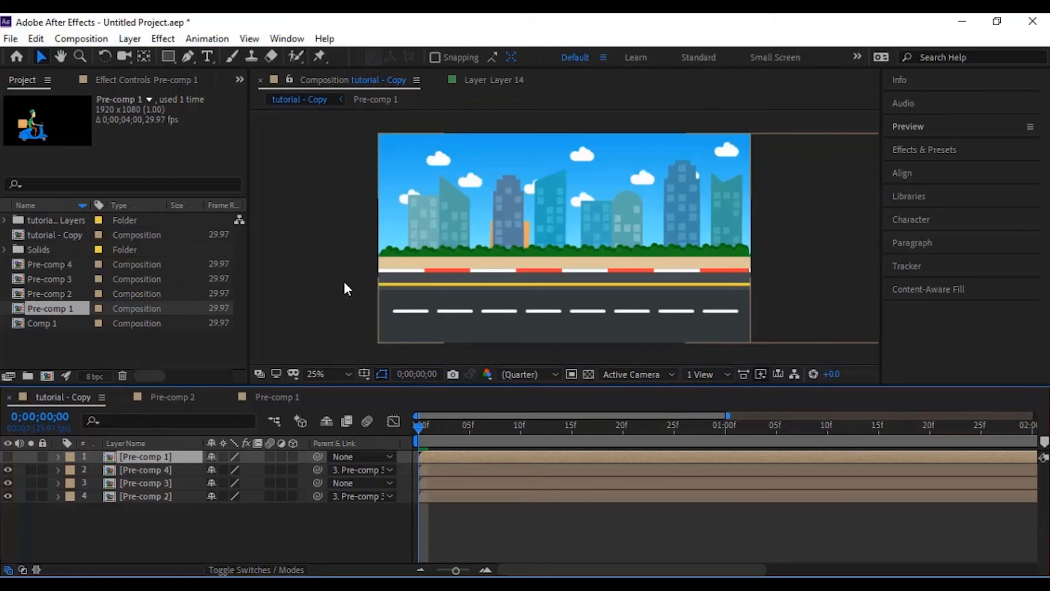
Set the composition view magnification to Fit and make the Pre-comp 1 scooter rider layer visible
click(325, 374)
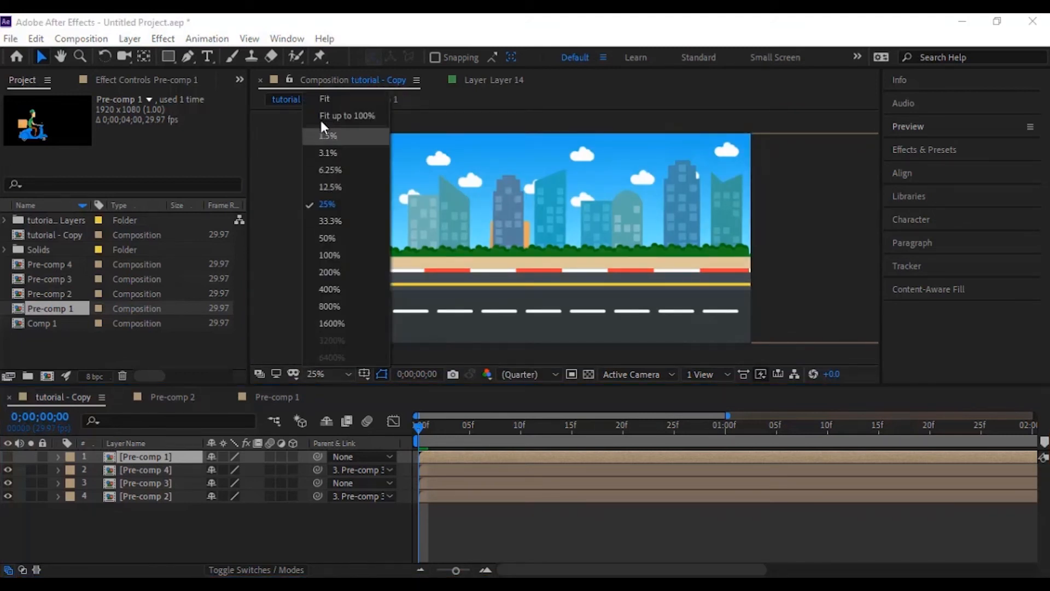
click(324, 99)
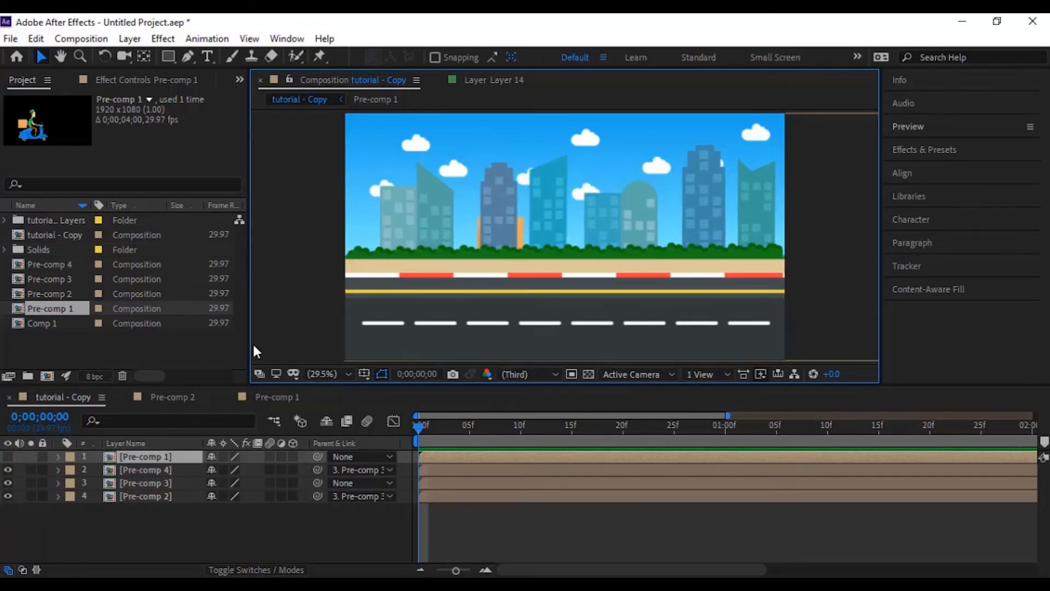
click(3, 459)
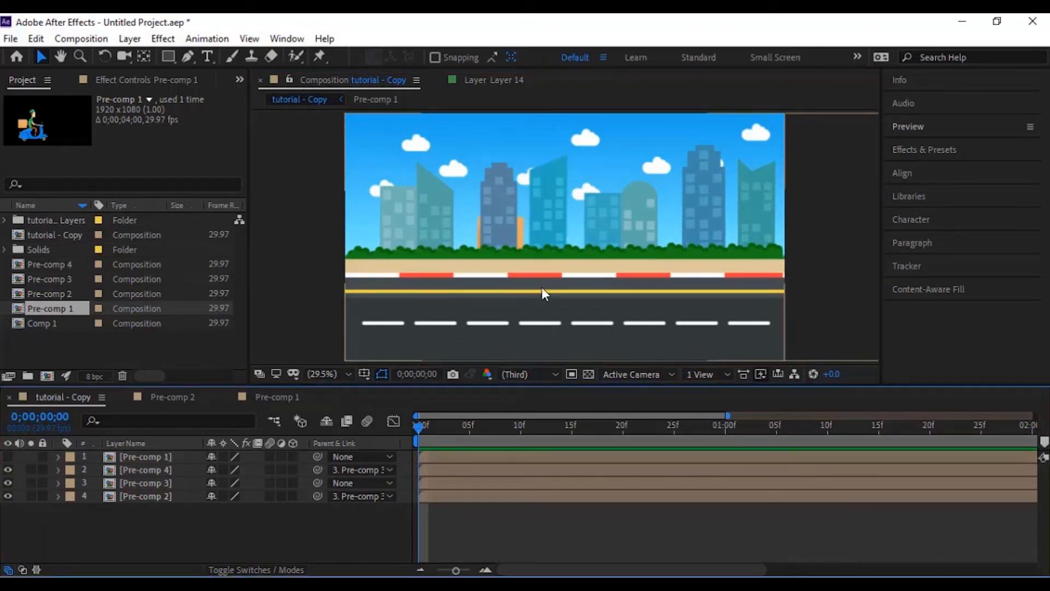
click(8, 456)
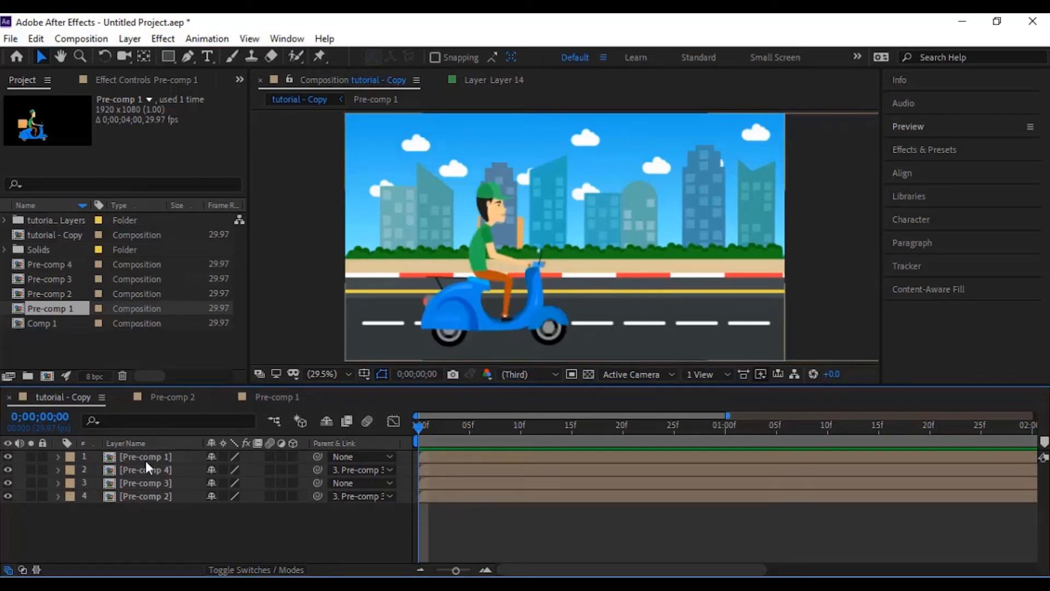
Toggle the visibility of the Pre-comp 2 layer off and on to check what it contributes to the scene
click(139, 492)
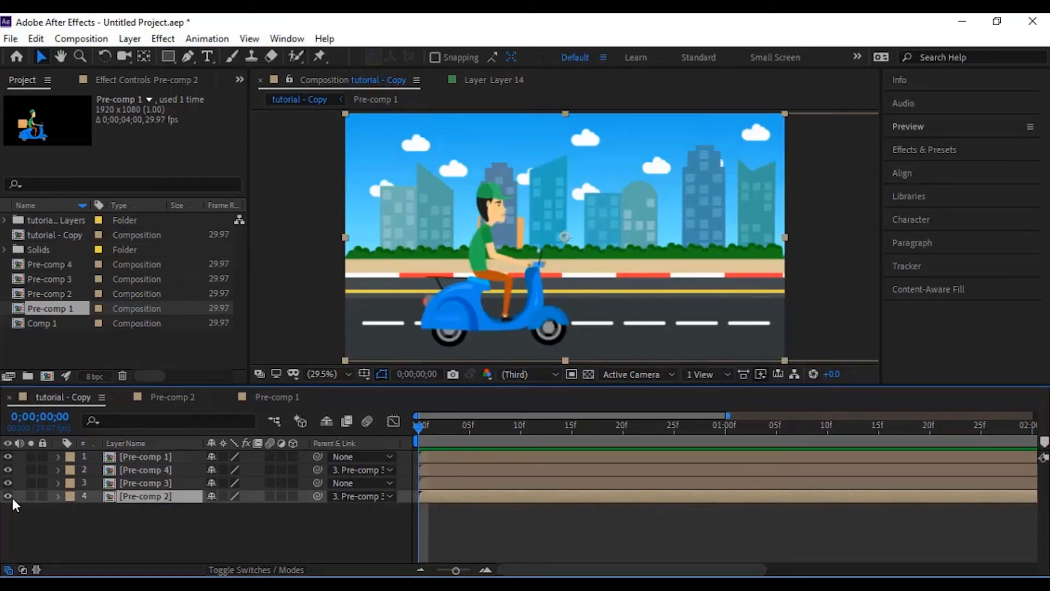
click(8, 494)
click(7, 495)
Look through the artwork files in the tutorial - Copy Layers folder for the orange delivery box
click(49, 220)
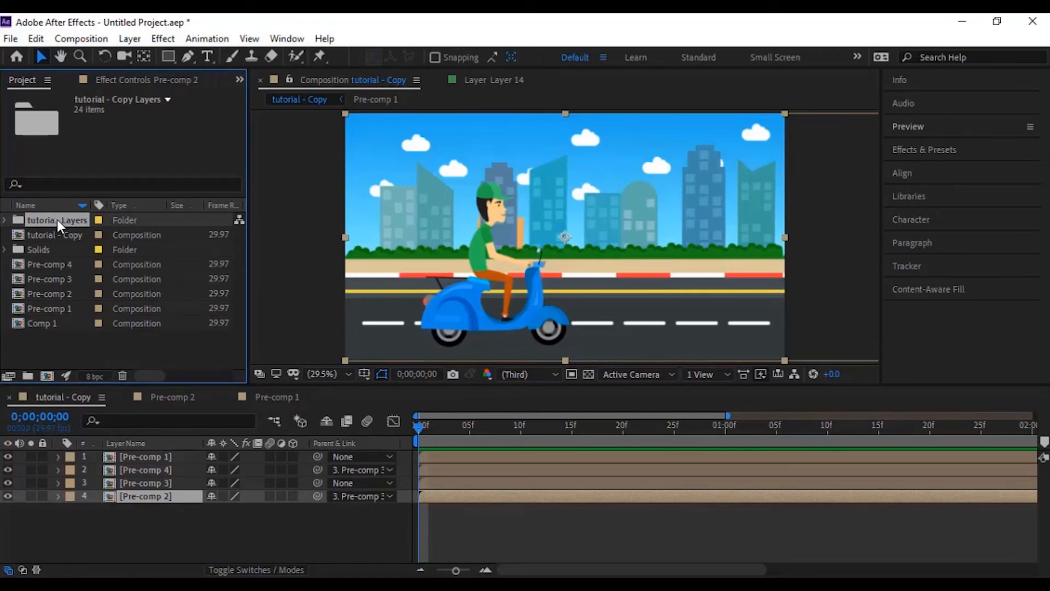
double_click(56, 219)
click(75, 295)
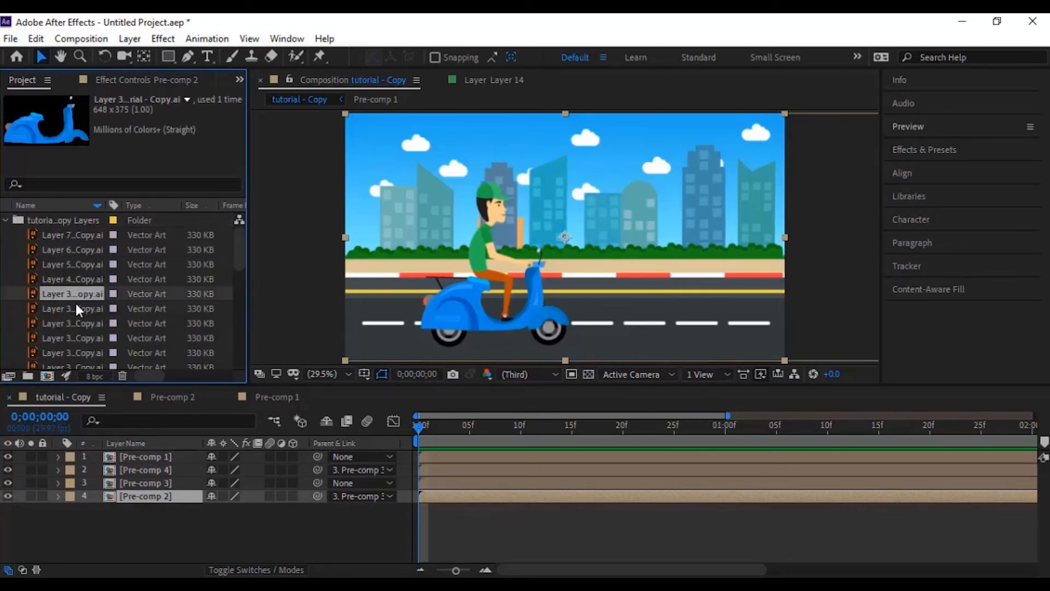
click(72, 310)
click(70, 324)
scroll(69, 330, down, 1)
click(67, 296)
click(65, 311)
click(64, 324)
click(67, 338)
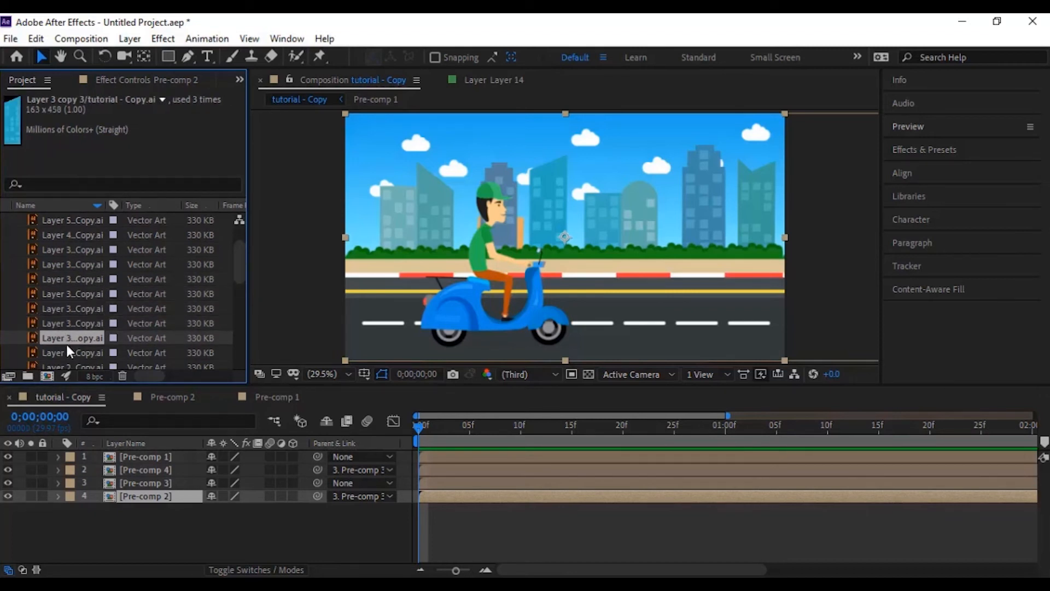
scroll(65, 343, down, 1)
click(63, 310)
click(63, 323)
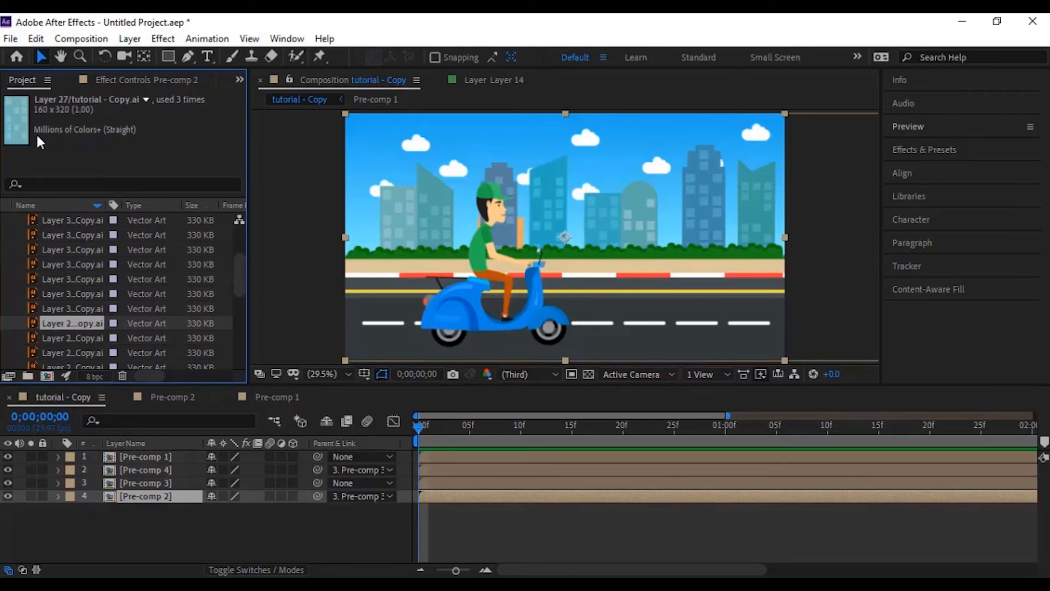
click(73, 339)
scroll(74, 343, down, 2)
click(69, 265)
click(69, 281)
scroll(69, 284, up, 5)
click(71, 279)
click(69, 251)
click(70, 279)
click(70, 293)
click(69, 309)
click(66, 323)
click(65, 338)
click(66, 264)
click(65, 278)
click(70, 266)
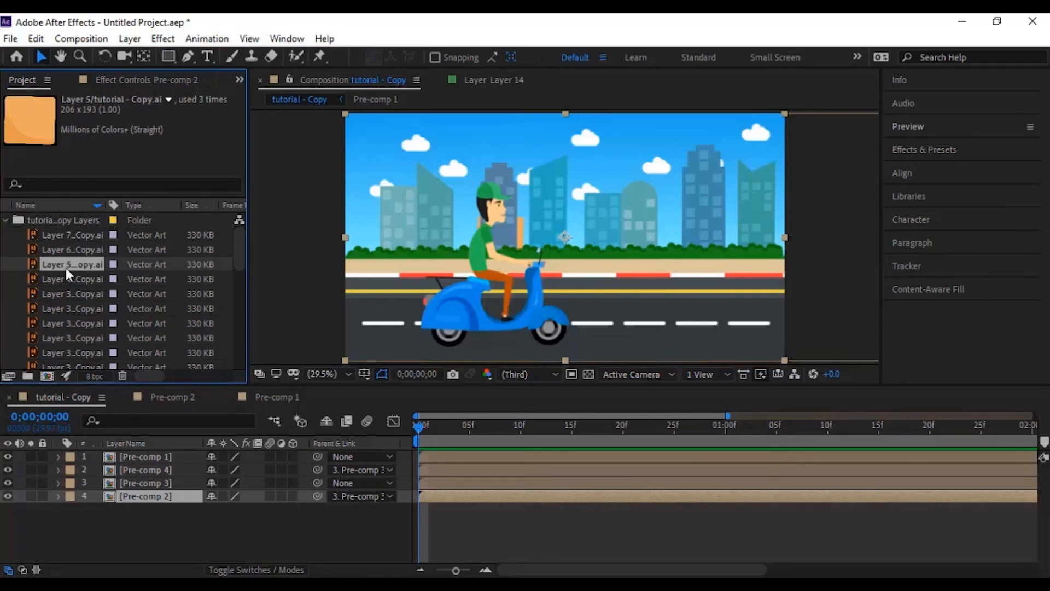
Open Pre-comp 1 and add the orange box artwork, Layer 5/tutorial - Copy.ai, as its uppermost layer
click(151, 456)
double_click(152, 457)
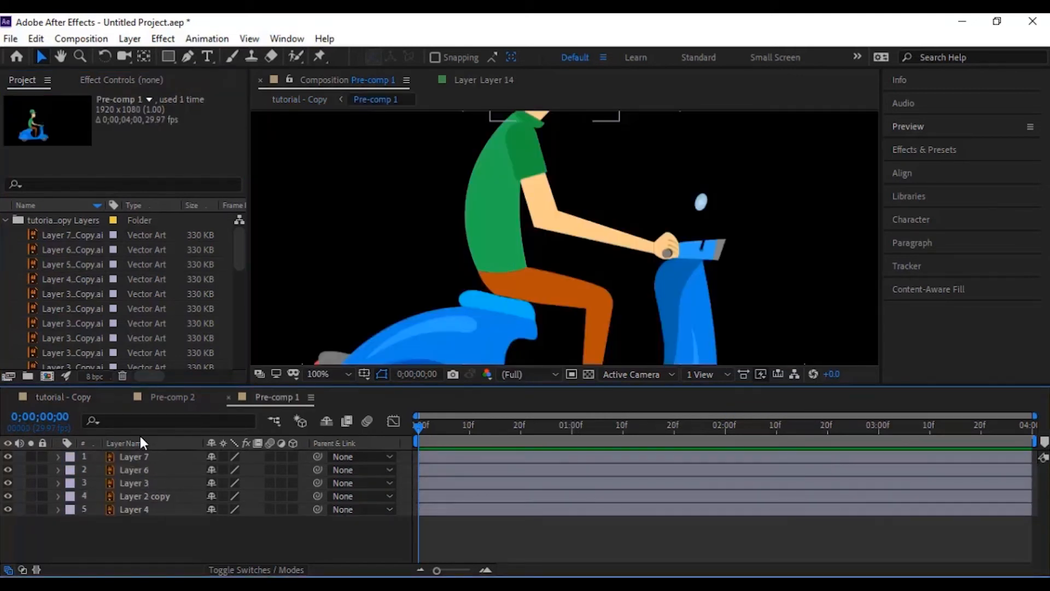
click(77, 236)
click(71, 250)
click(71, 265)
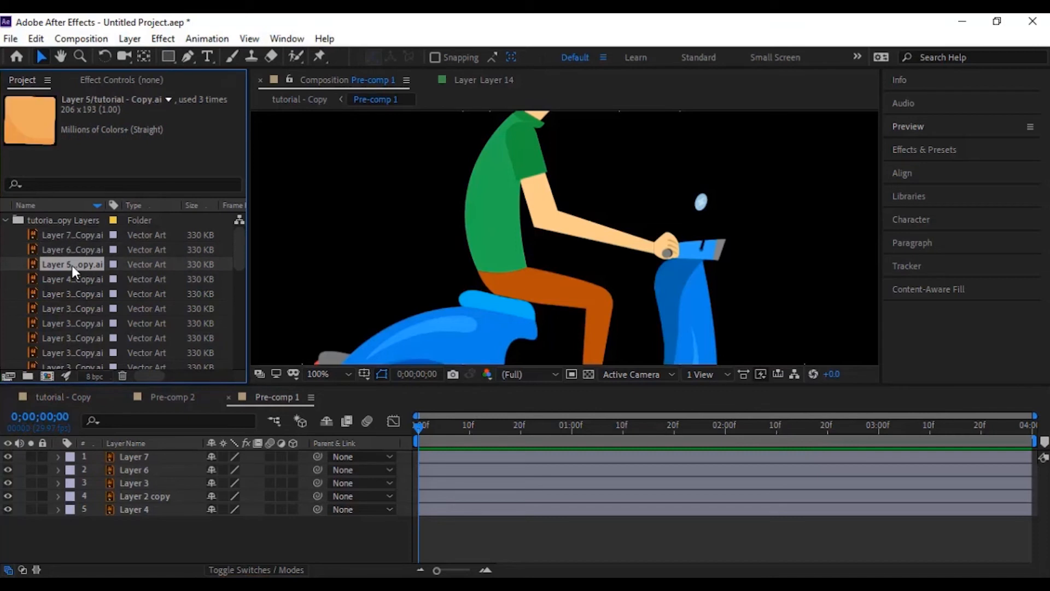
drag(72, 267, 145, 454)
scroll(448, 243, down, 1)
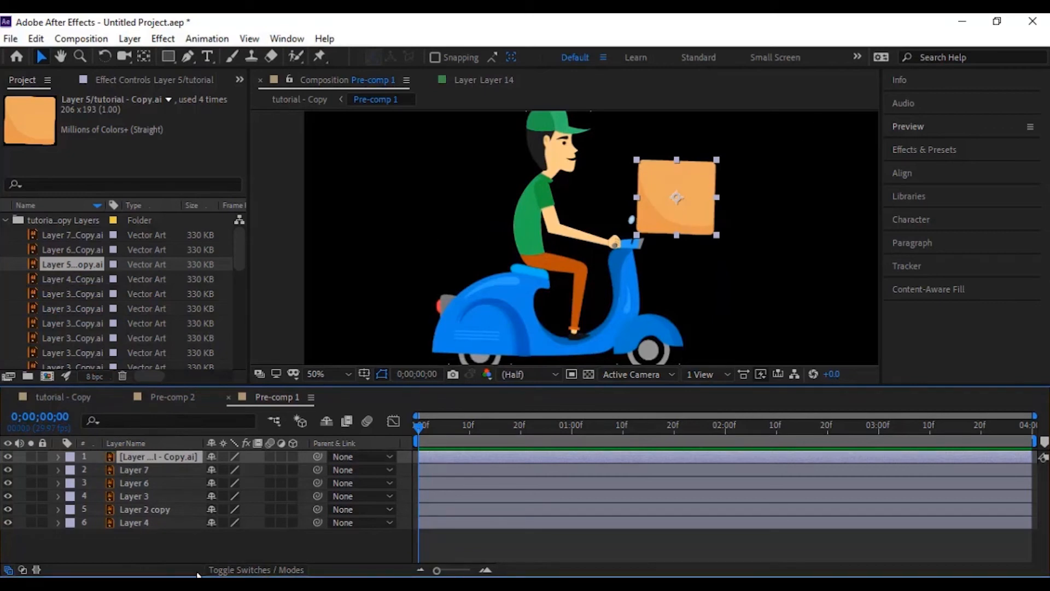
Create a cyan 1920 x 1080 px solid in Pre-comp 1 and place it beneath all other layers
right_click(149, 543)
mouse_move(257, 382)
click(377, 415)
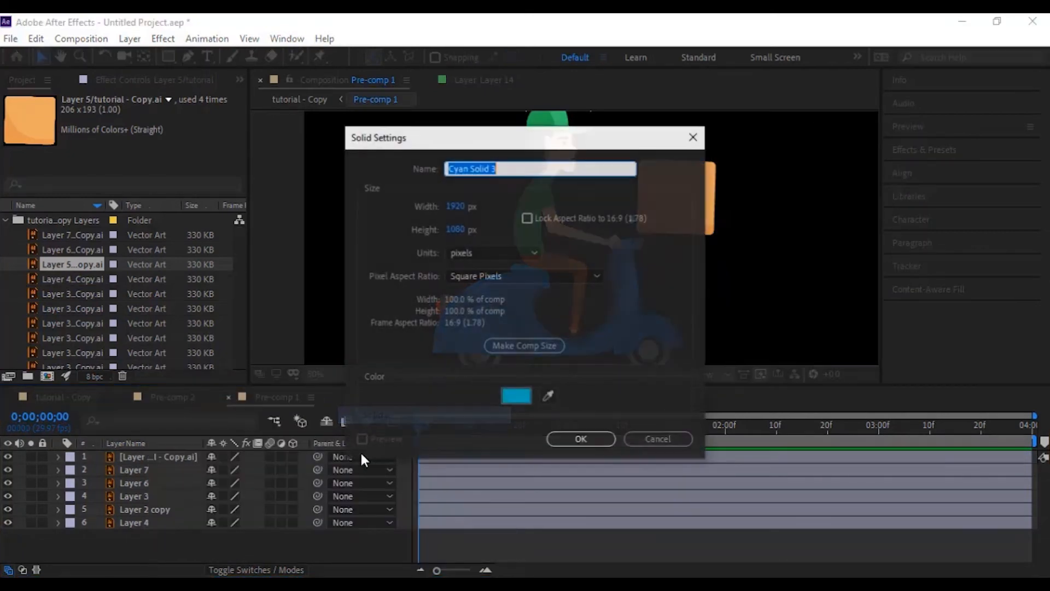
click(589, 438)
drag(150, 462, 130, 543)
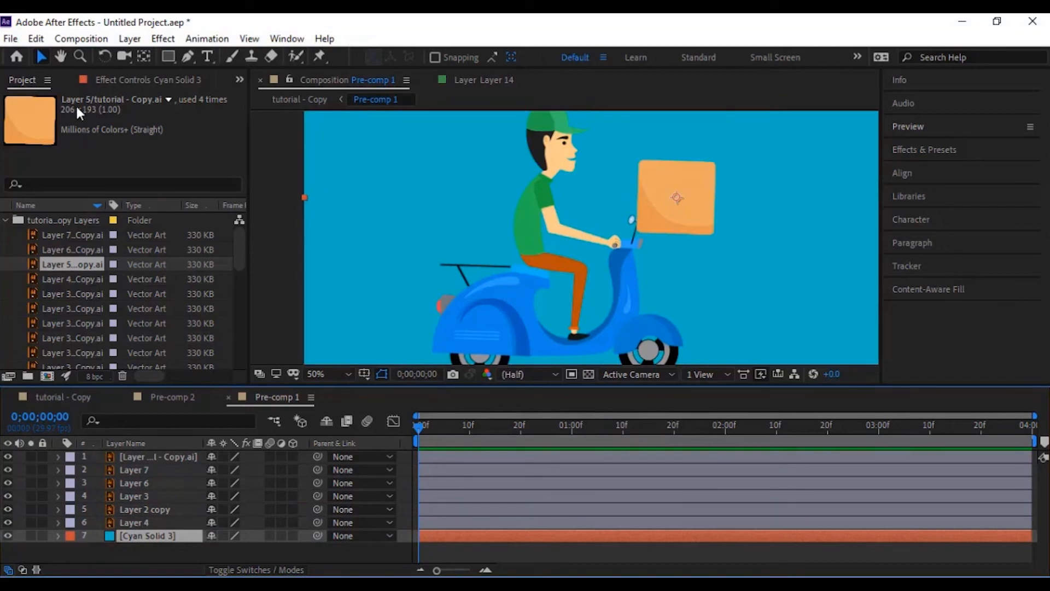
Move the orange box onto the scooter's rear rack behind the rider, and hide the cyan solid
drag(677, 200, 494, 234)
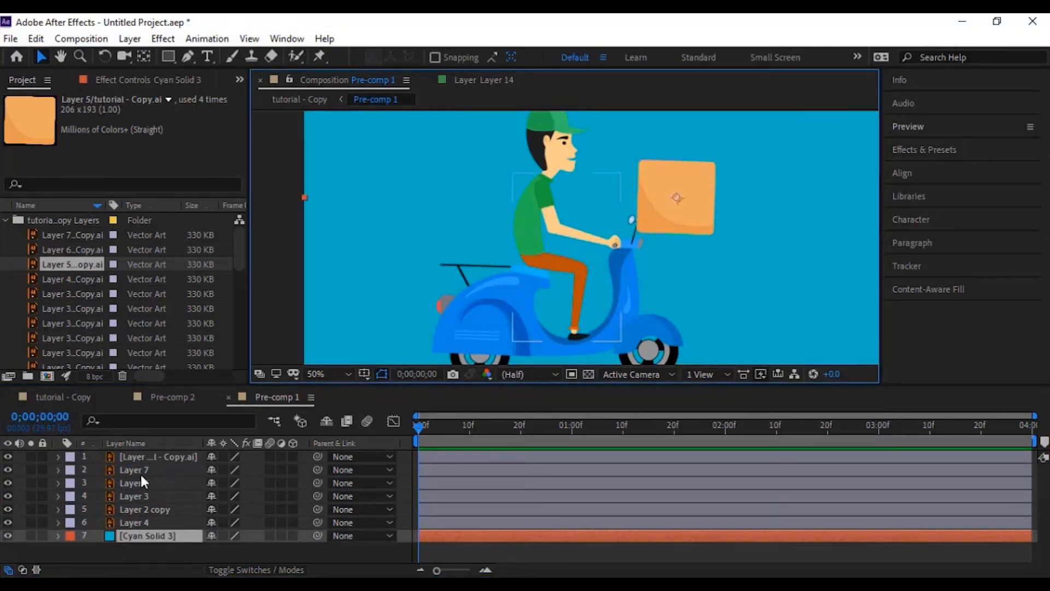
click(140, 455)
drag(681, 197, 473, 225)
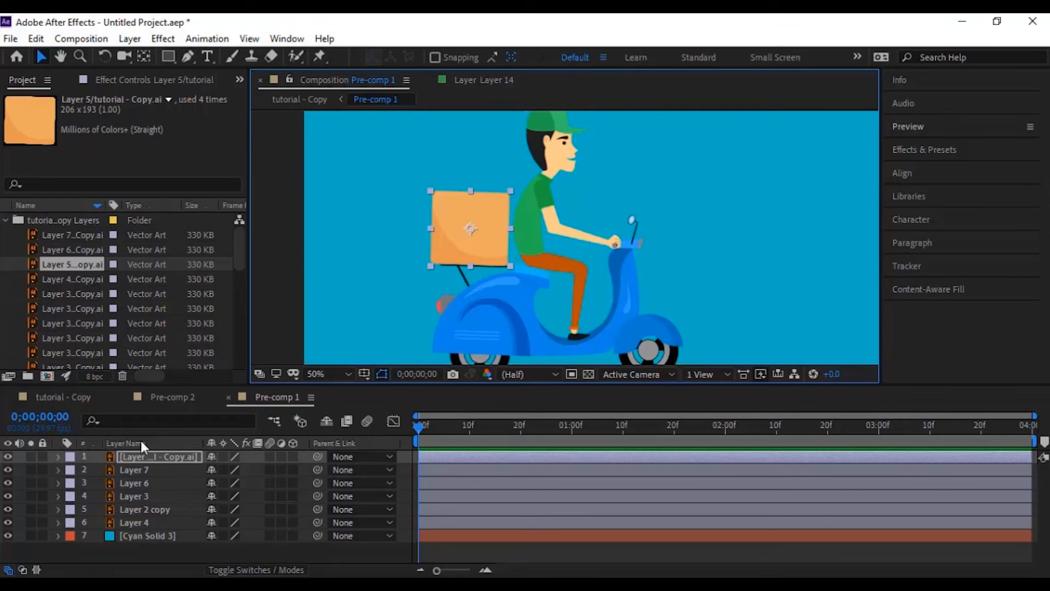
click(8, 535)
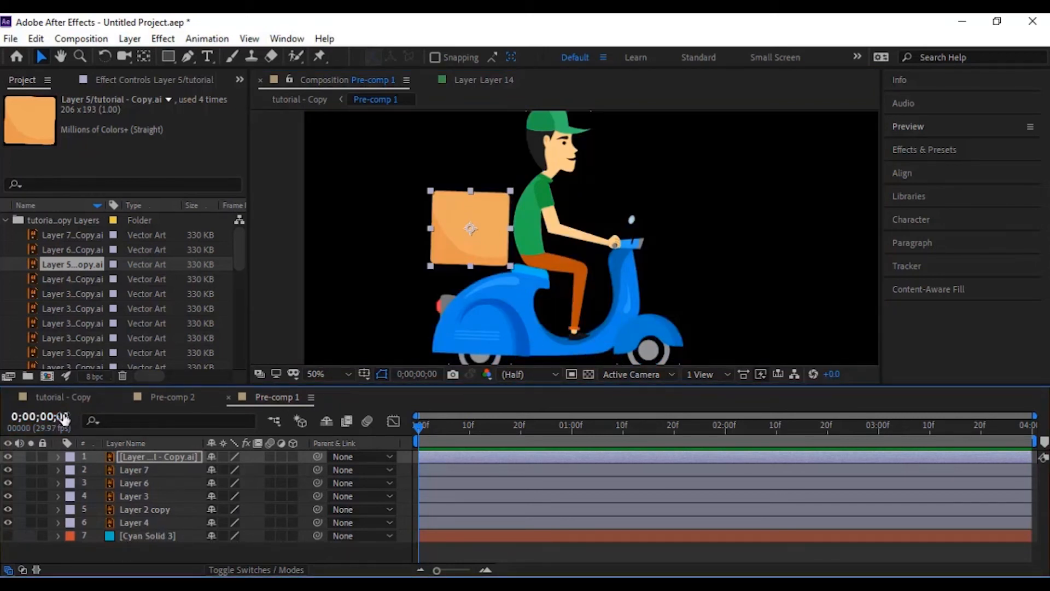
Open Pre-comp 2 from the tutorial - Copy composition and delete the orange box layer, Layer 5, from it
click(70, 396)
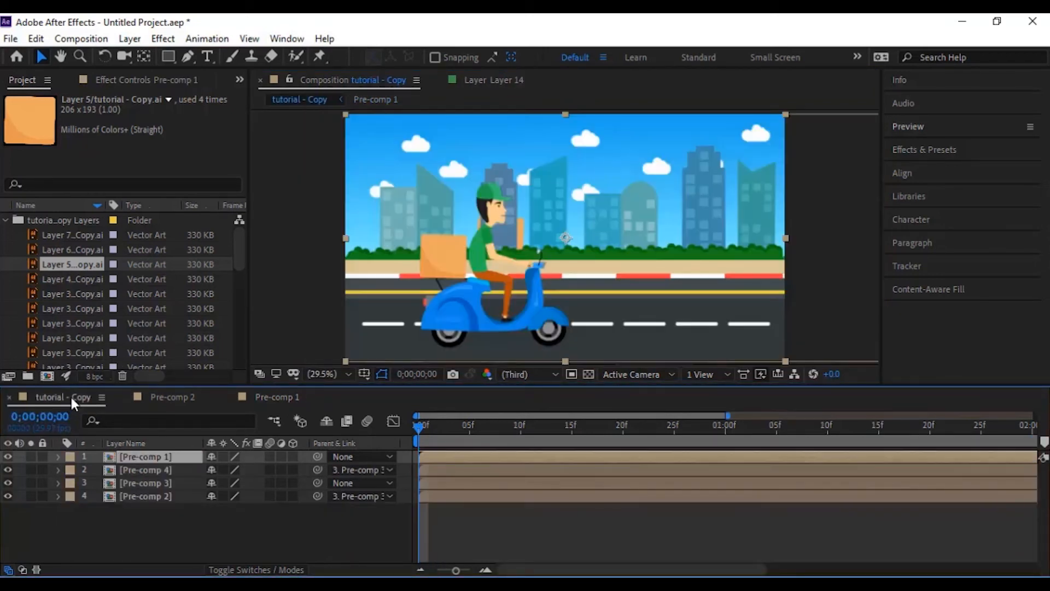
click(141, 496)
double_click(135, 498)
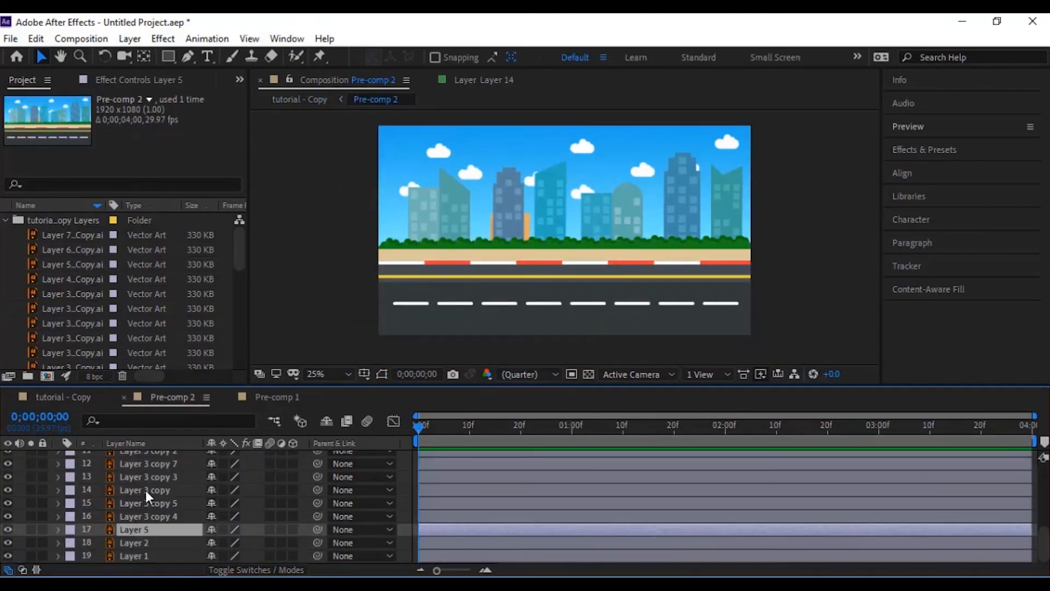
click(137, 543)
click(132, 551)
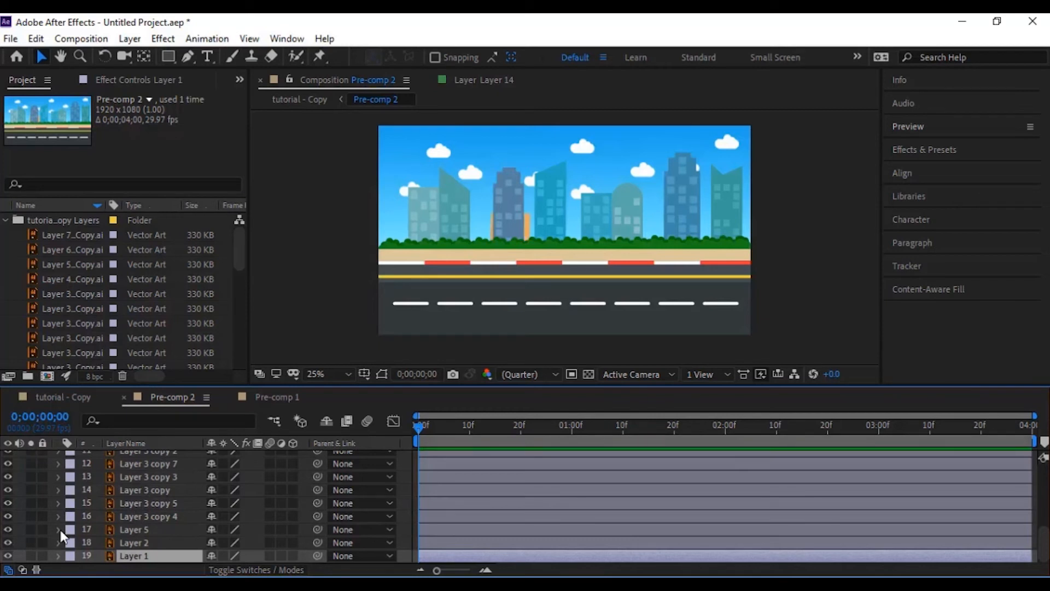
click(141, 529)
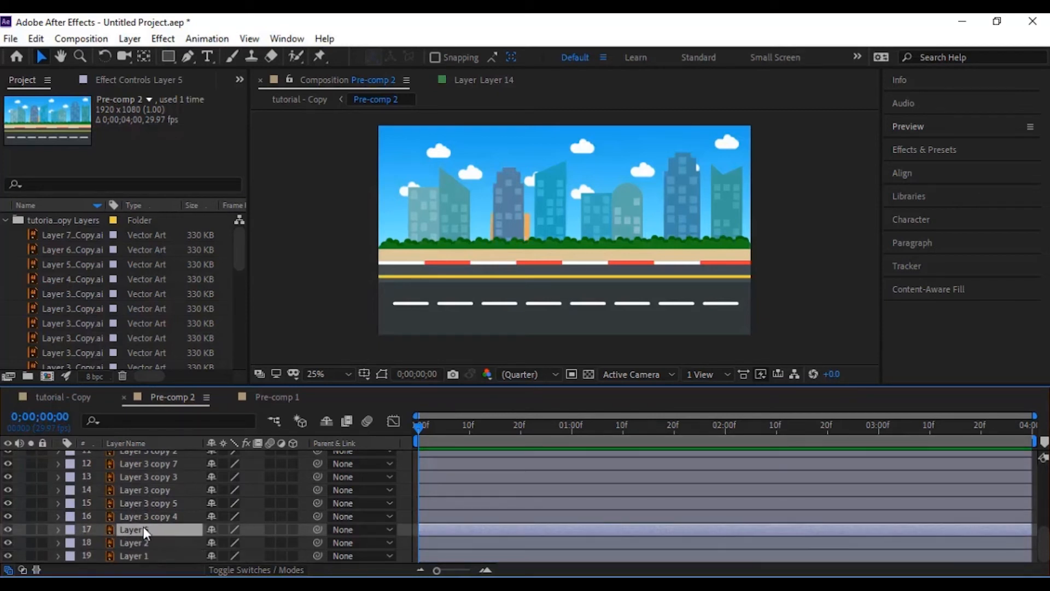
key(Delete)
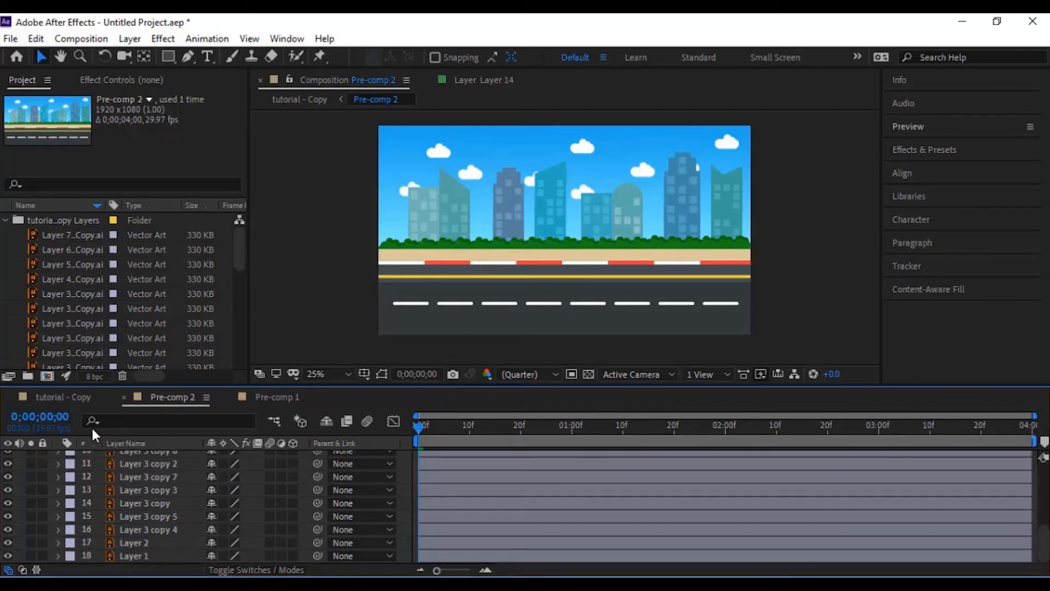
Preview the rider with the delivery box over the scrolling street in the tutorial - Copy composition
click(61, 395)
key(space)
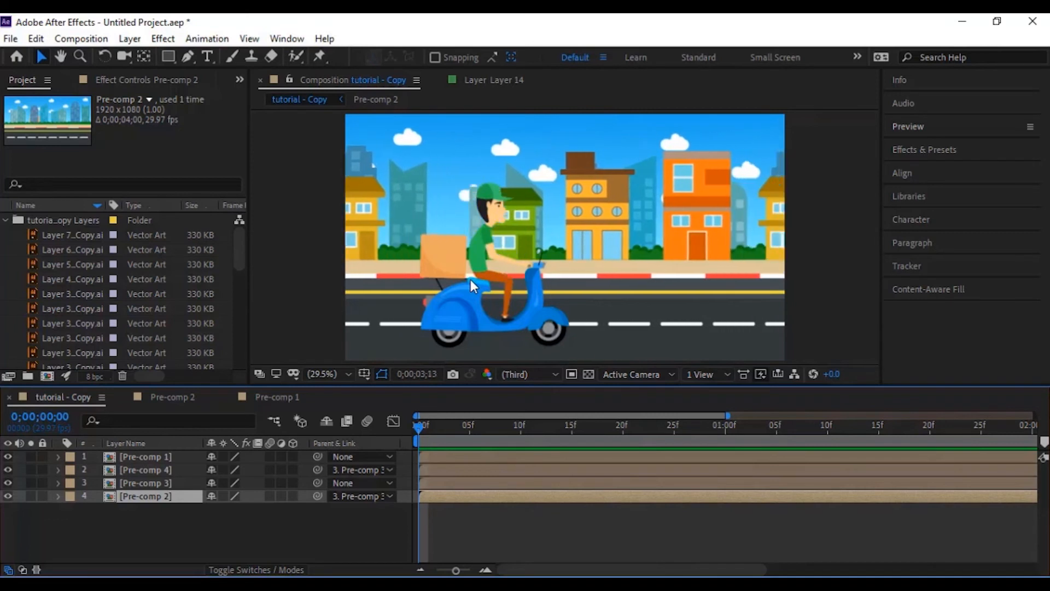
click(591, 425)
click(428, 432)
key(space)
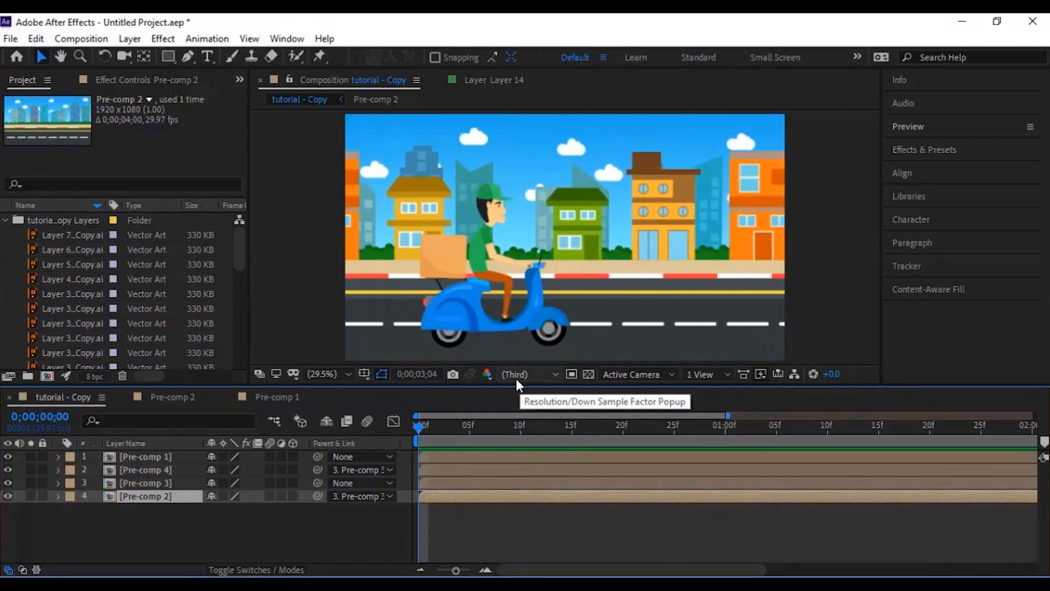
key(space)
drag(820, 428, 207, 458)
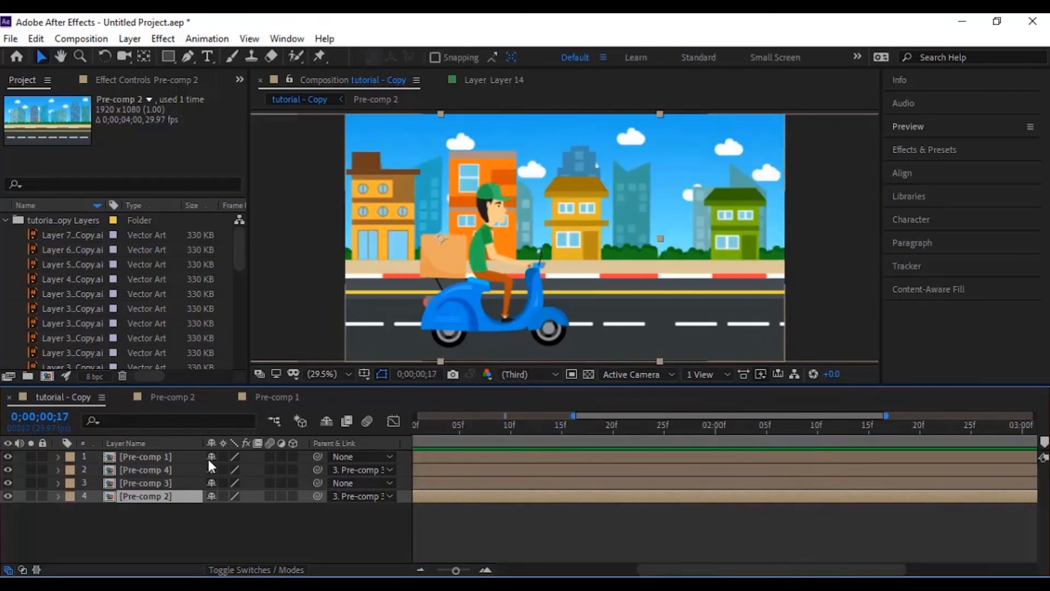
Reopen Pre-comp 1 and make the cyan solid visible again behind the scooter
double_click(129, 457)
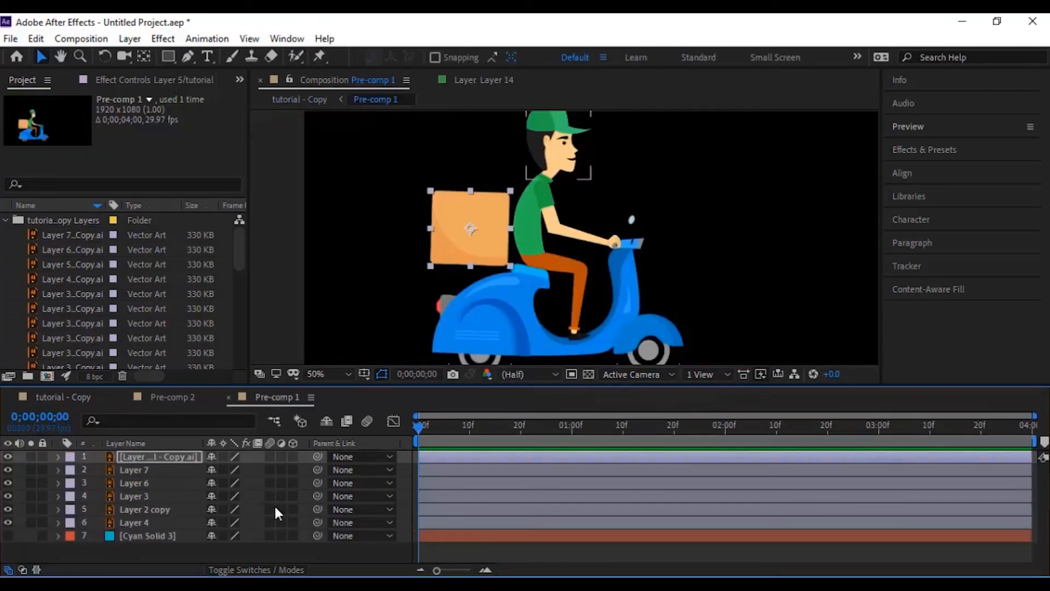
click(143, 522)
scroll(673, 246, down, 2)
scroll(671, 241, up, 2)
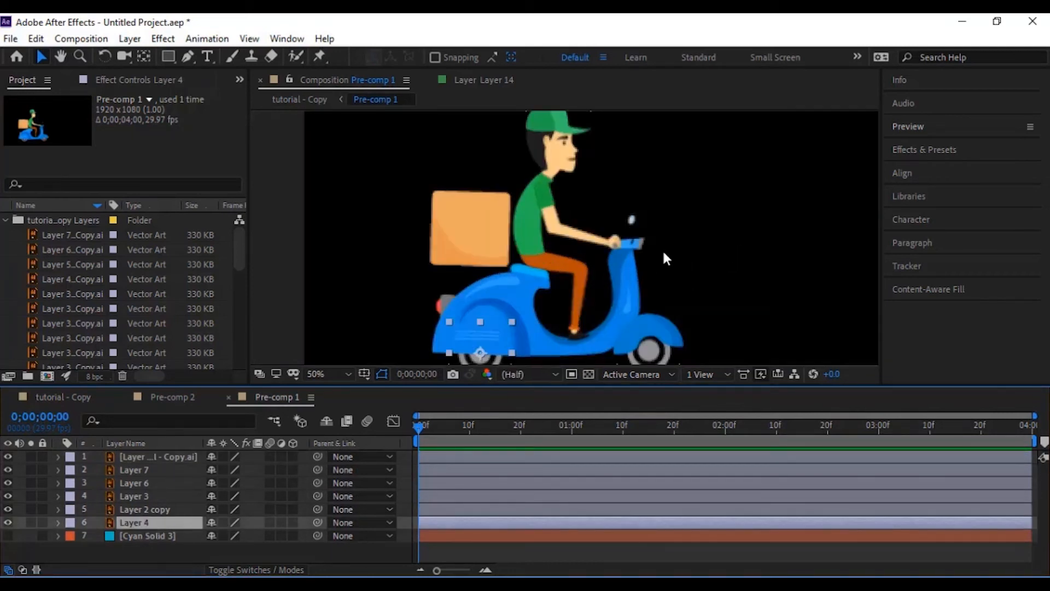
click(8, 536)
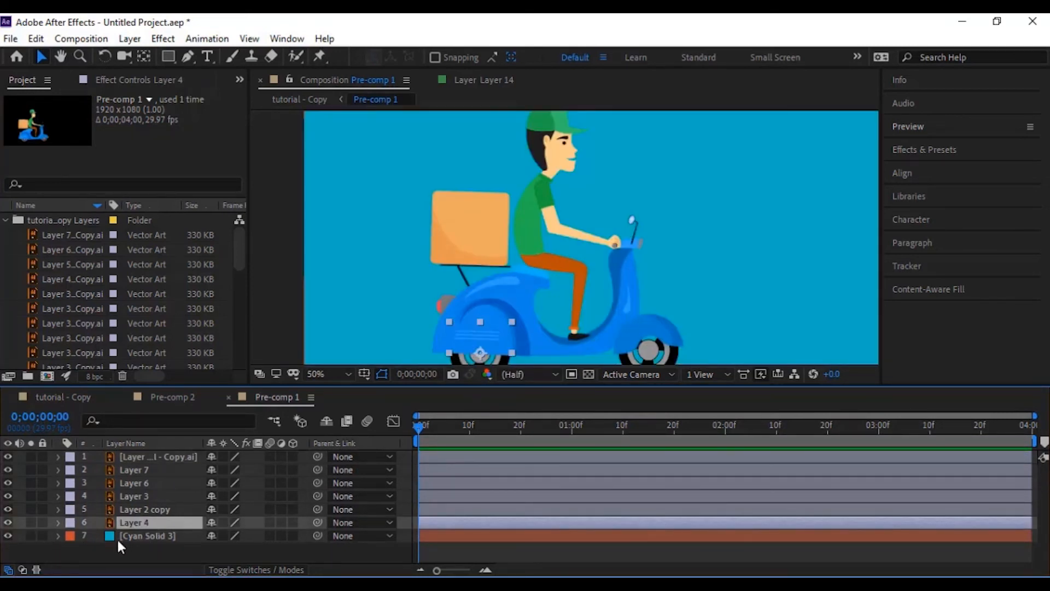
click(60, 57)
drag(597, 285, 588, 230)
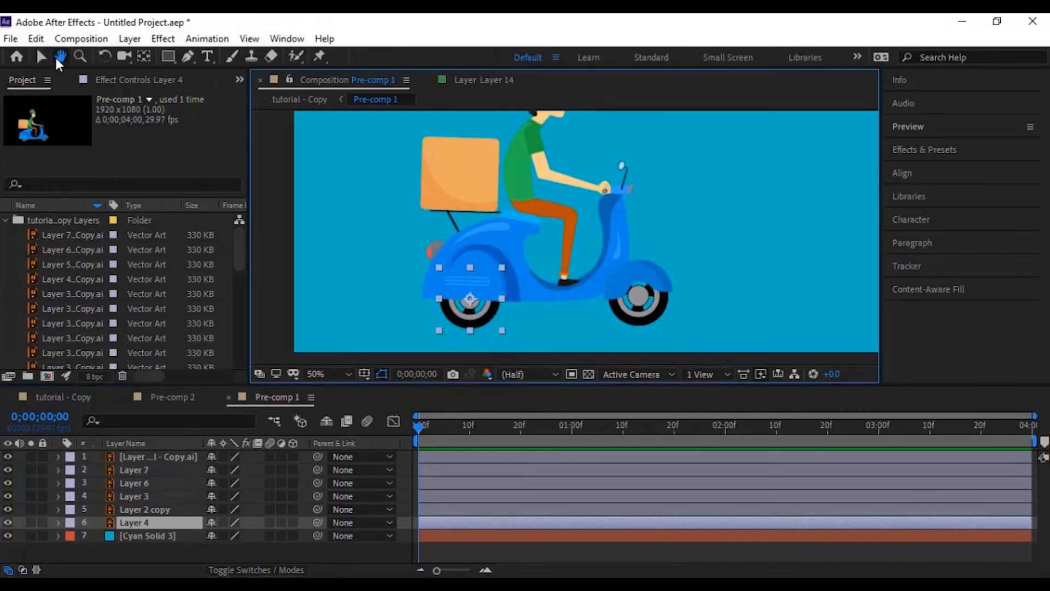
click(41, 56)
Add the expression time*-400 to the Rotation of the rear wheel, Layer 4, and preview the spin
click(138, 510)
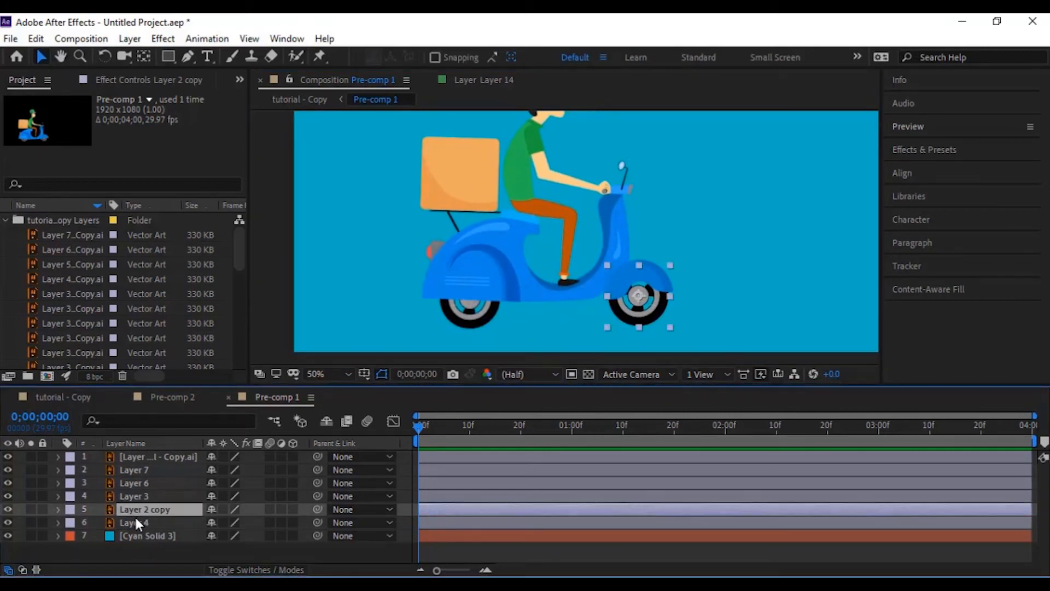
click(135, 520)
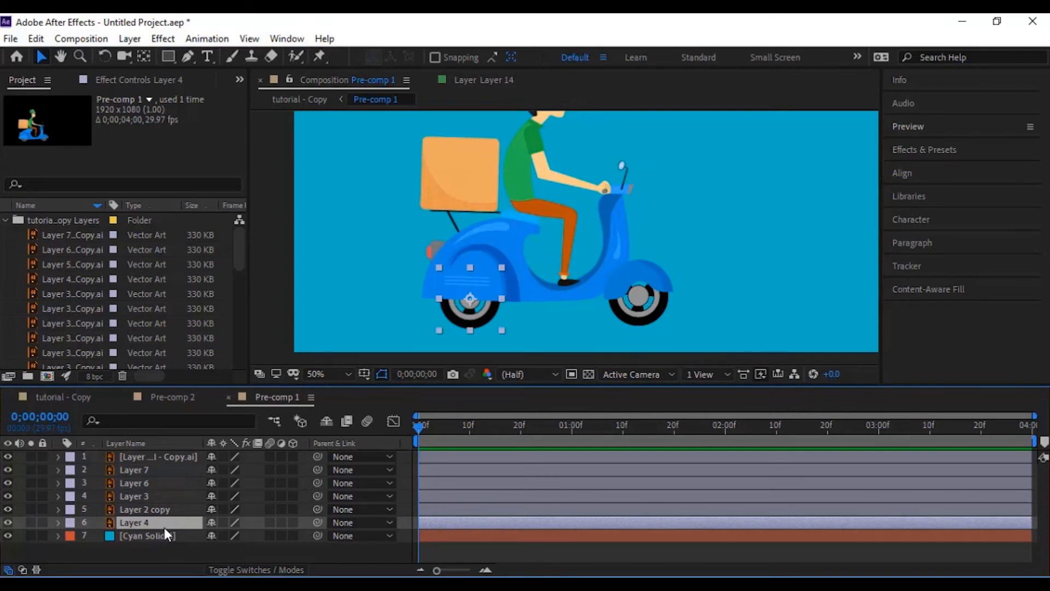
key(r)
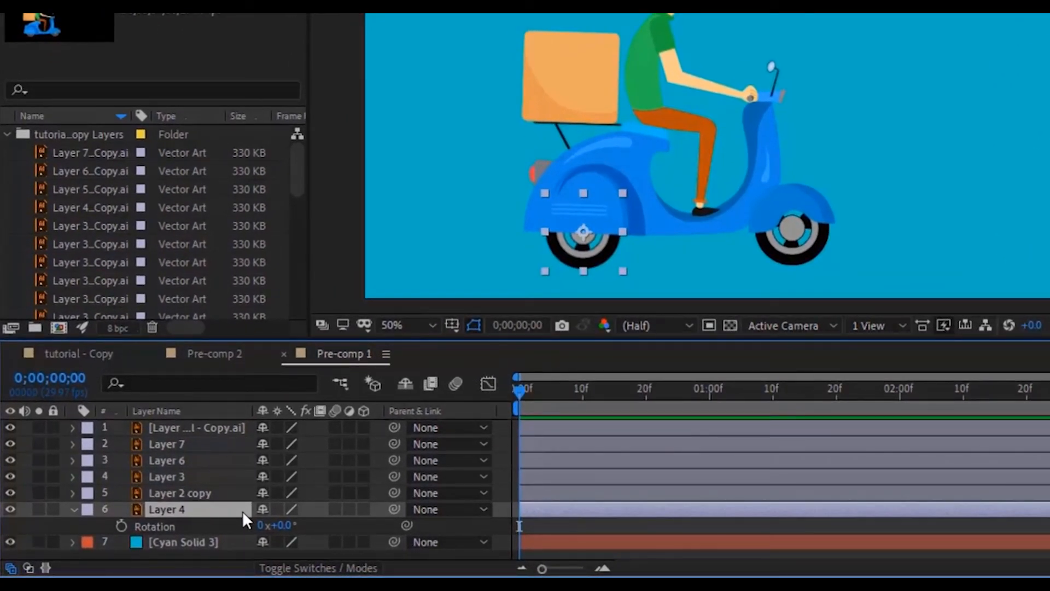
alt+click(121, 528)
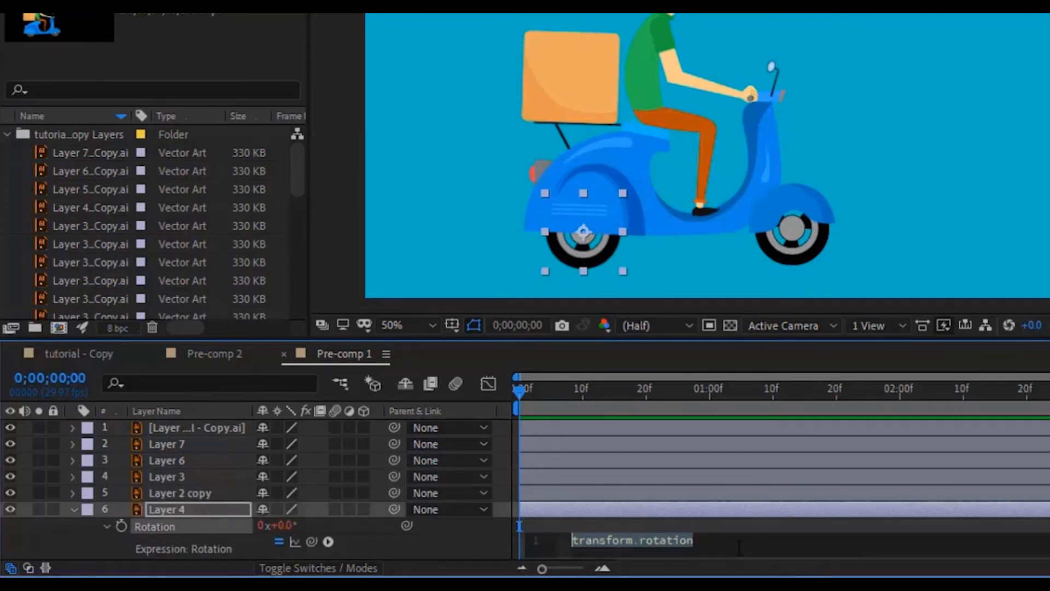
text(time)
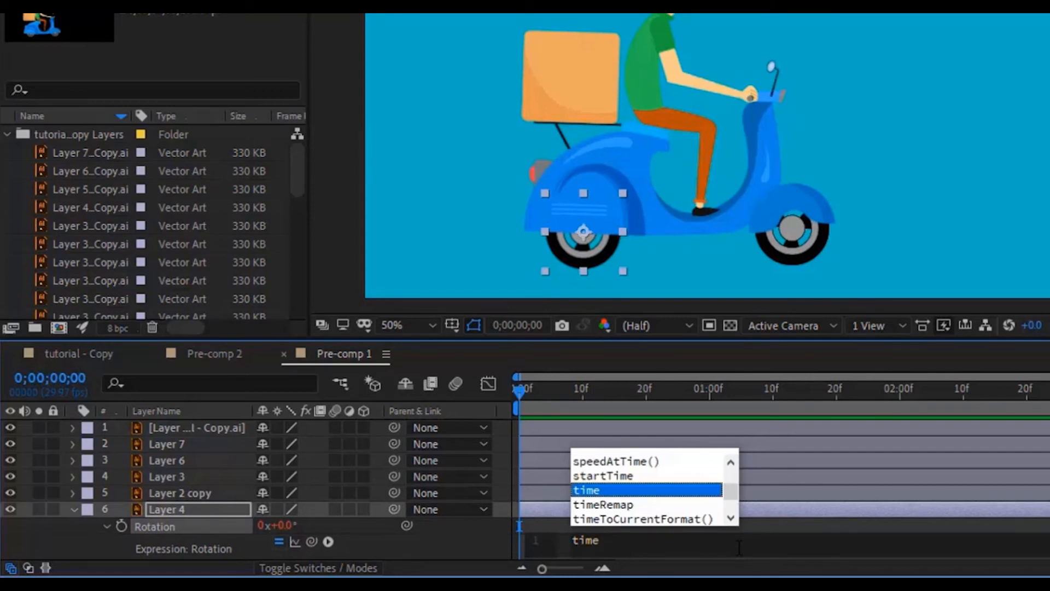
text(*)
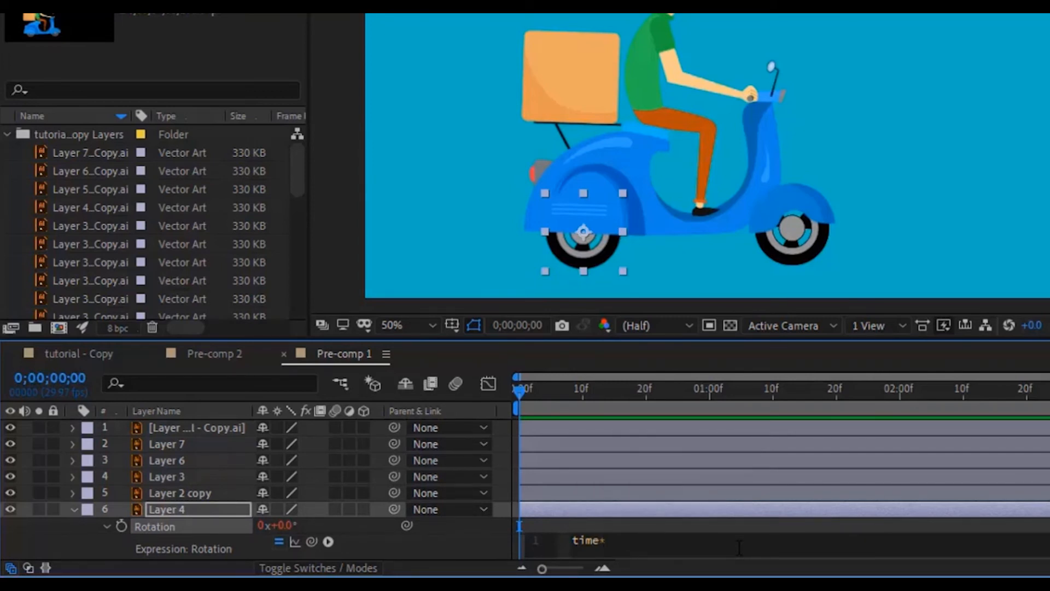
text(-400)
key(KP_Enter)
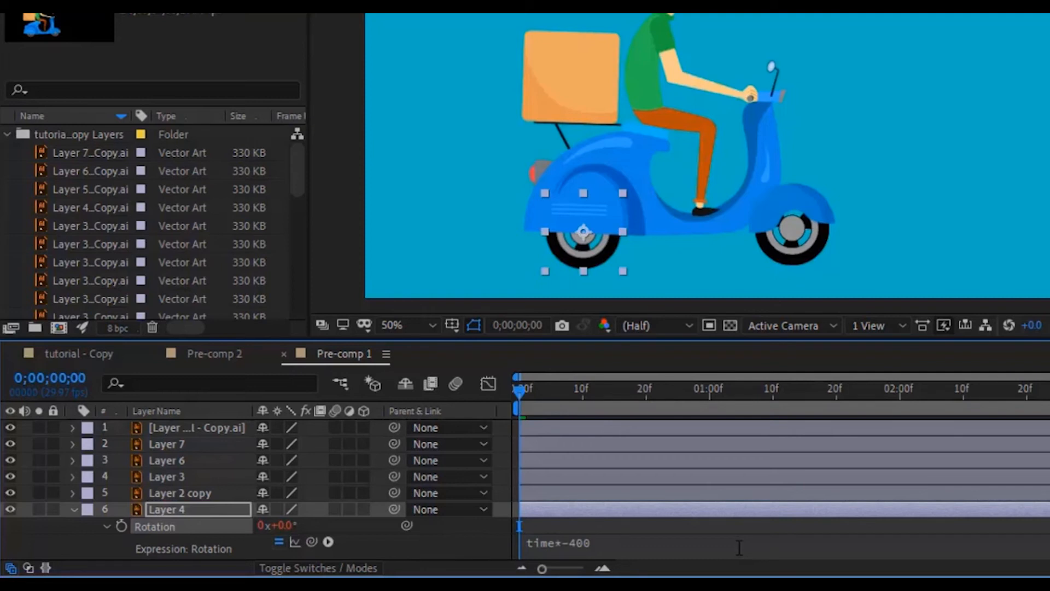
key(space)
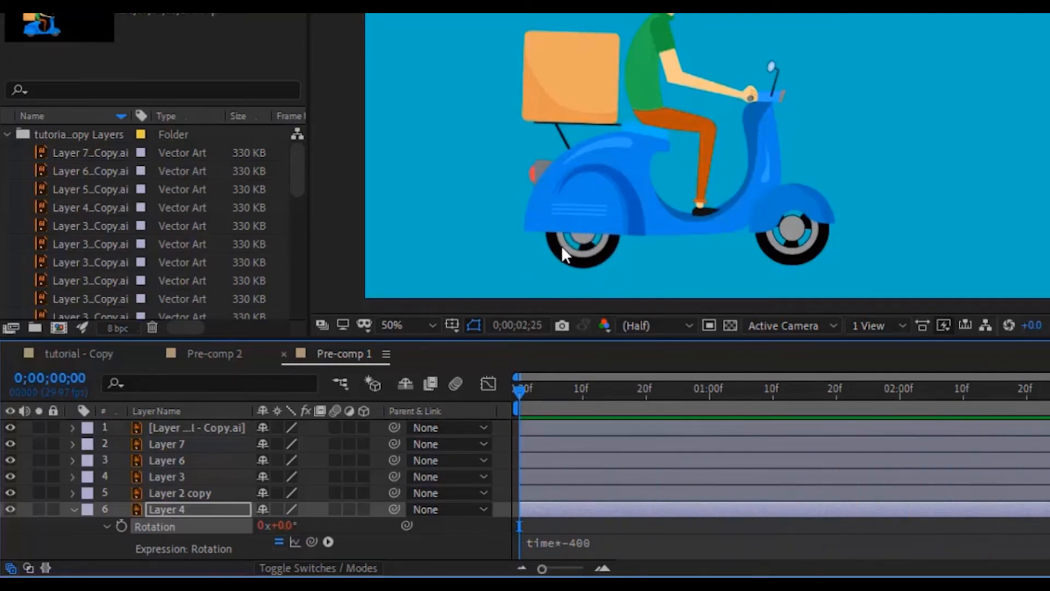
key(space)
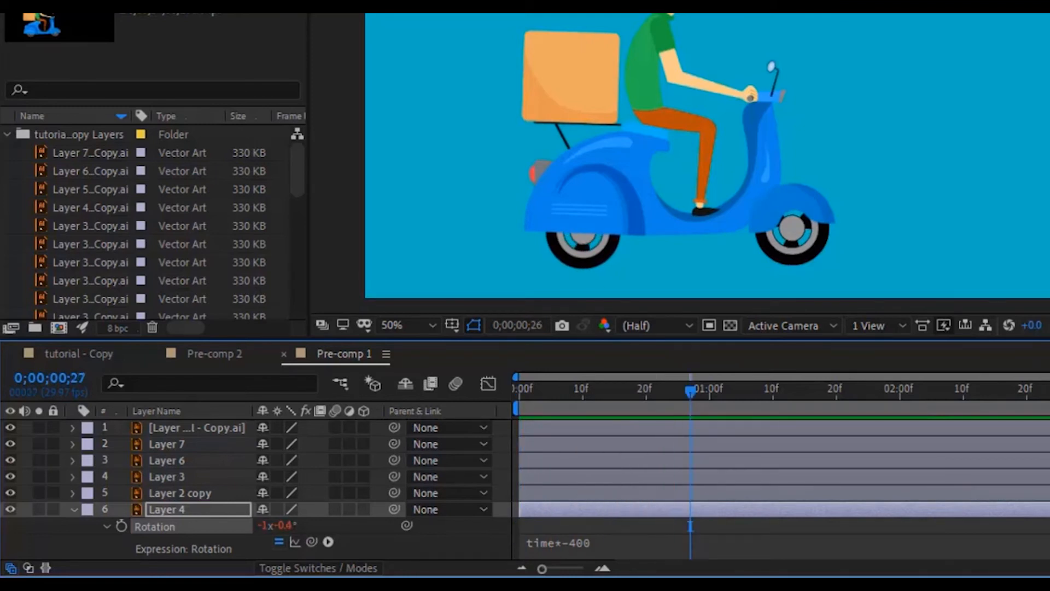
Copy the time*-400 expression from Layer 4 to the Rotation of the front wheel, Layer 2 copy, and preview the spin
click(579, 545)
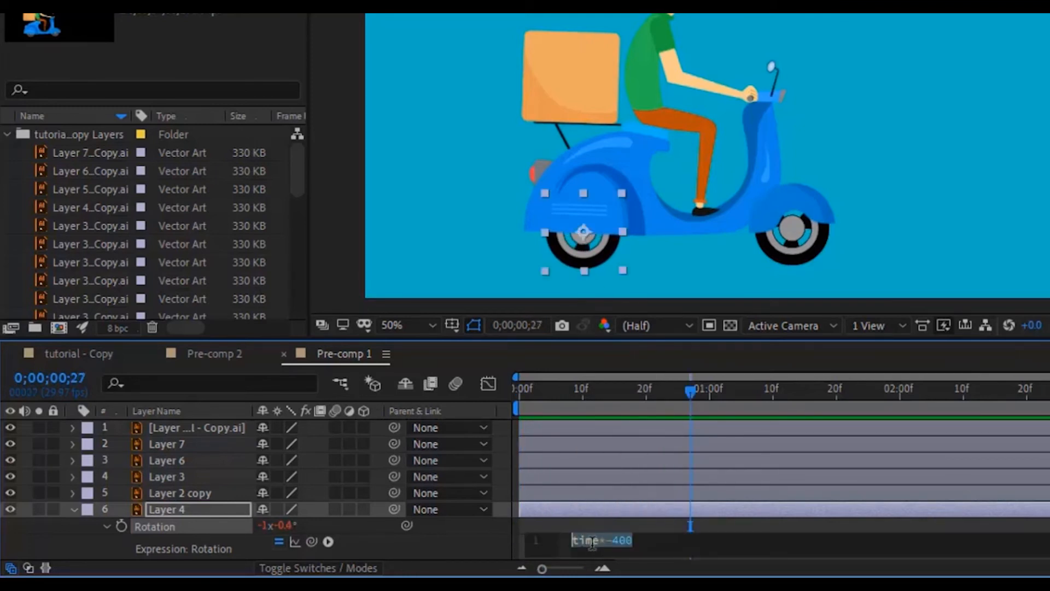
right_click(607, 544)
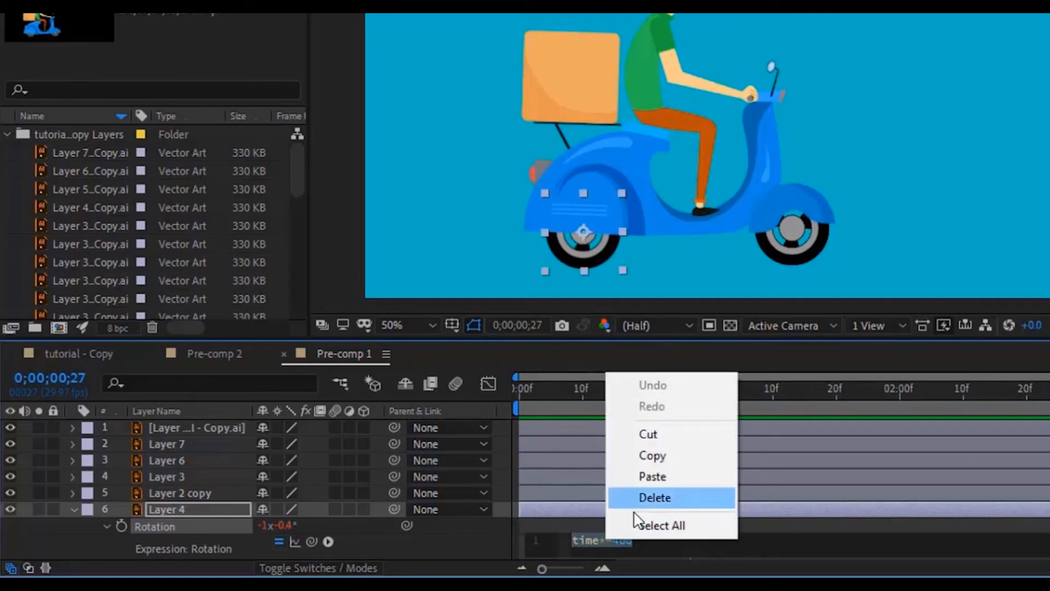
click(648, 454)
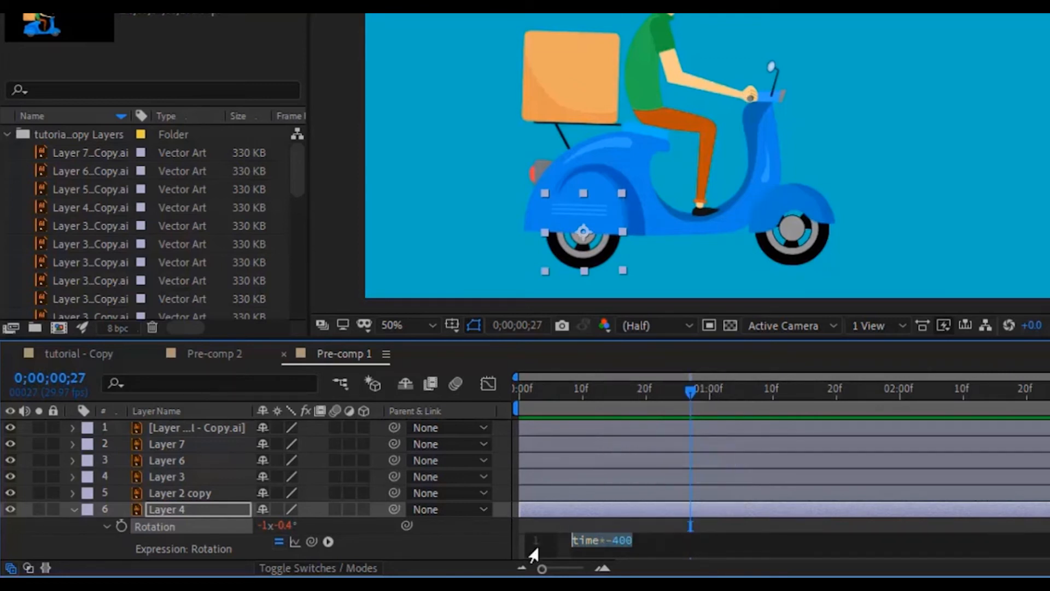
click(203, 492)
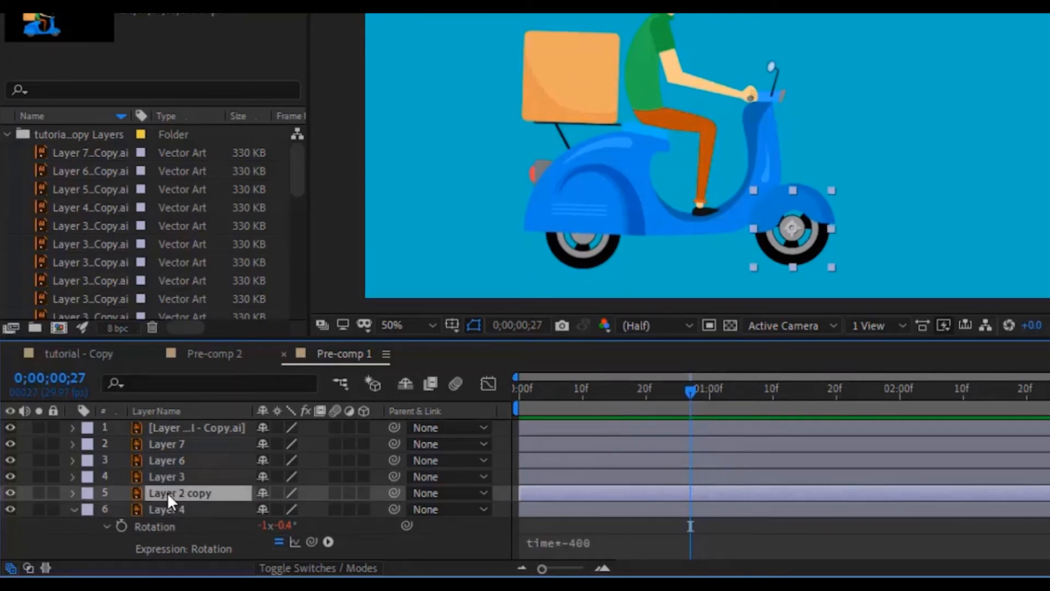
key(r)
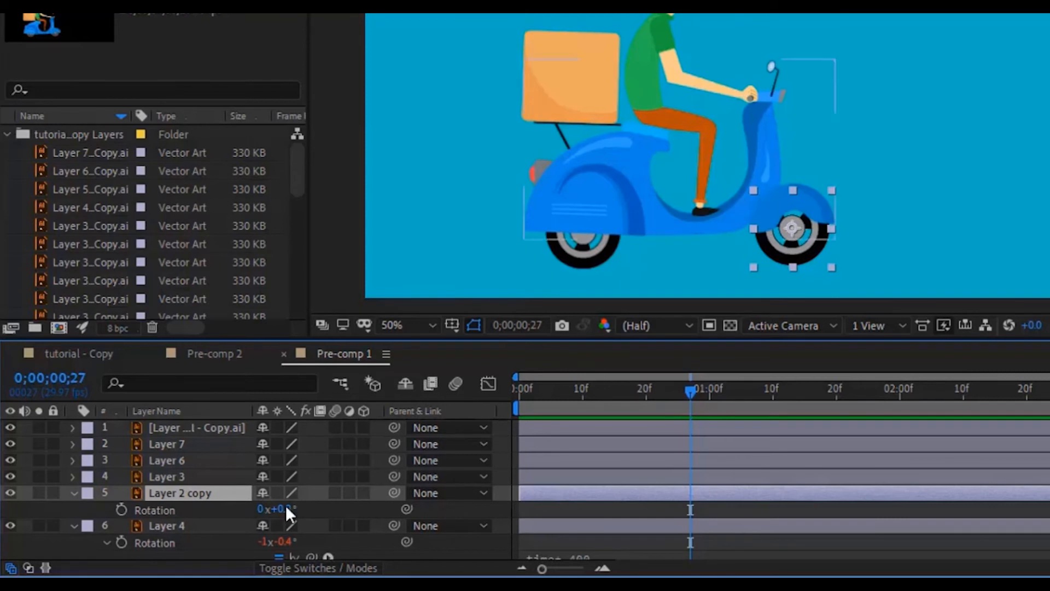
alt+click(123, 509)
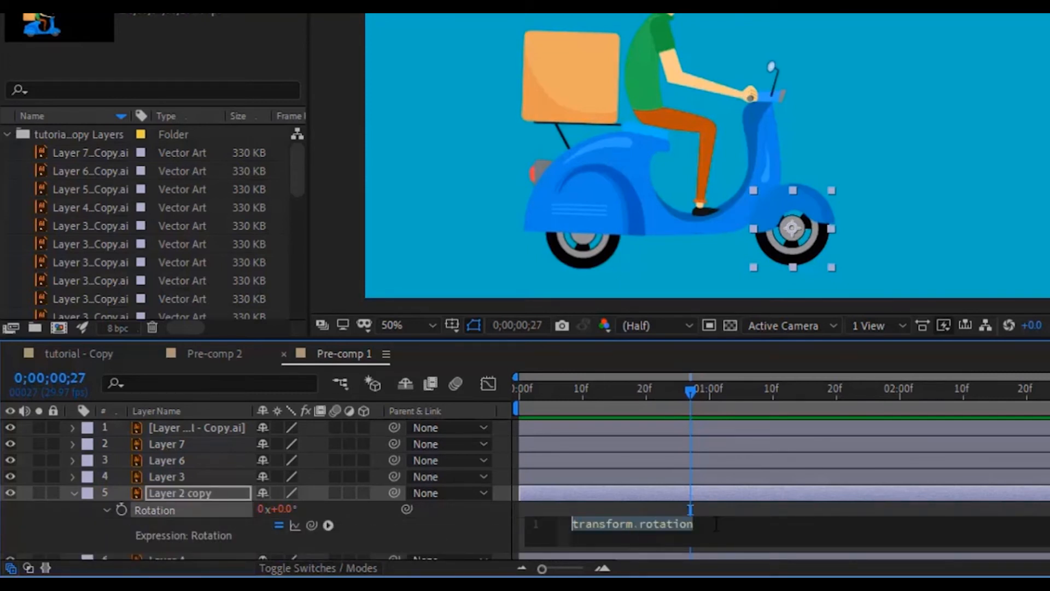
text(time*-400)
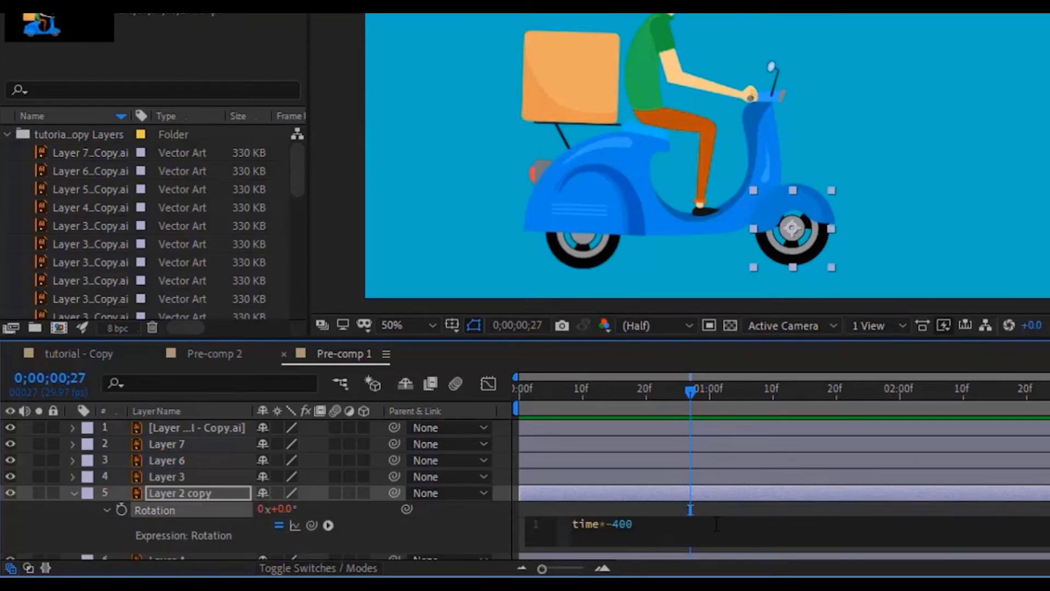
click(755, 500)
key(space)
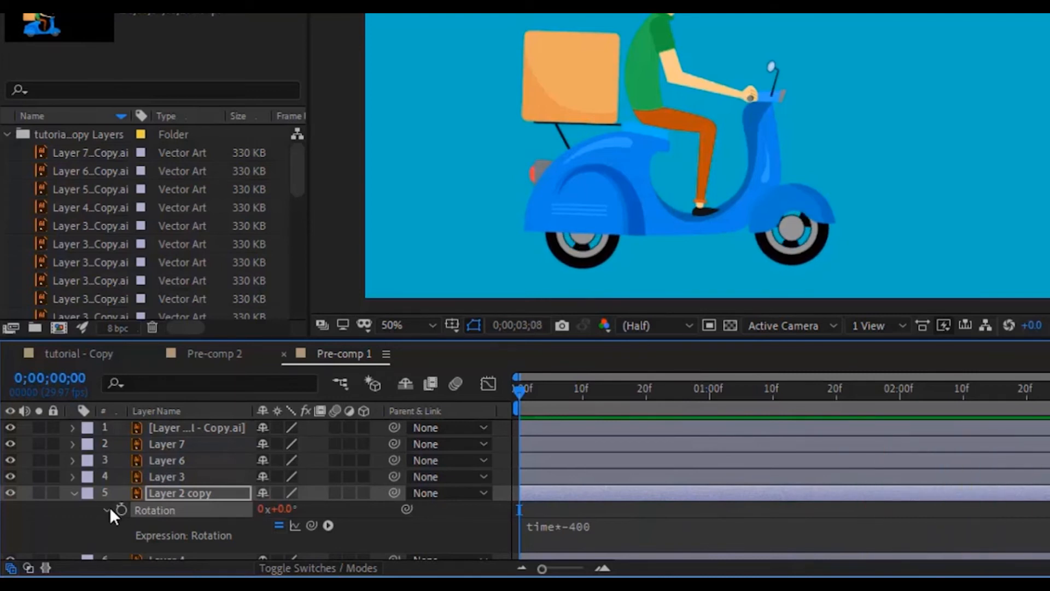
Collapse both wheel layers, hide the cyan solid, and preview the ride in the tutorial - Copy composition
click(74, 495)
scroll(104, 508, down, 1)
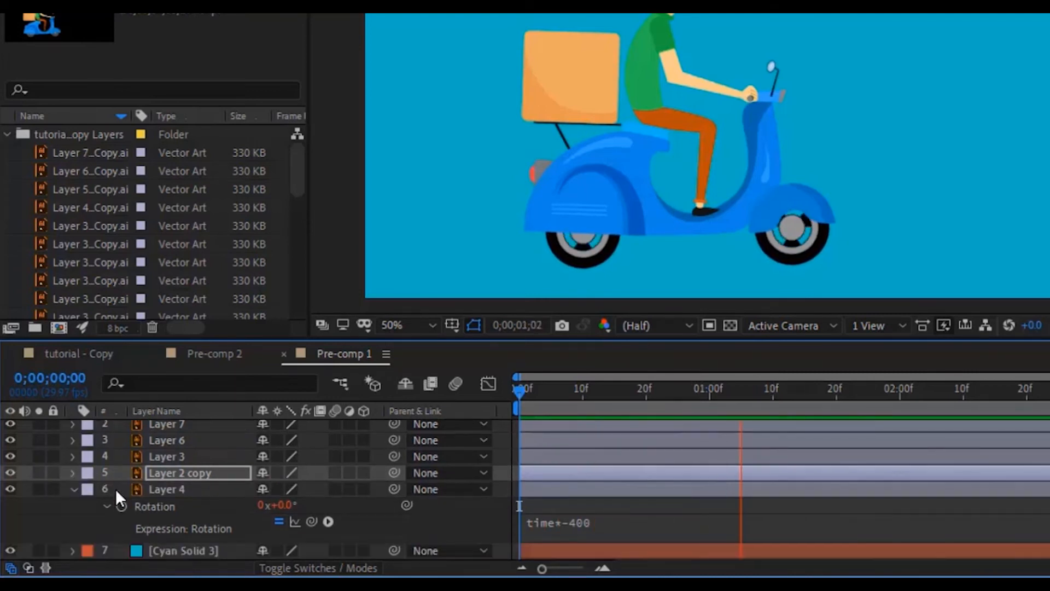
click(73, 489)
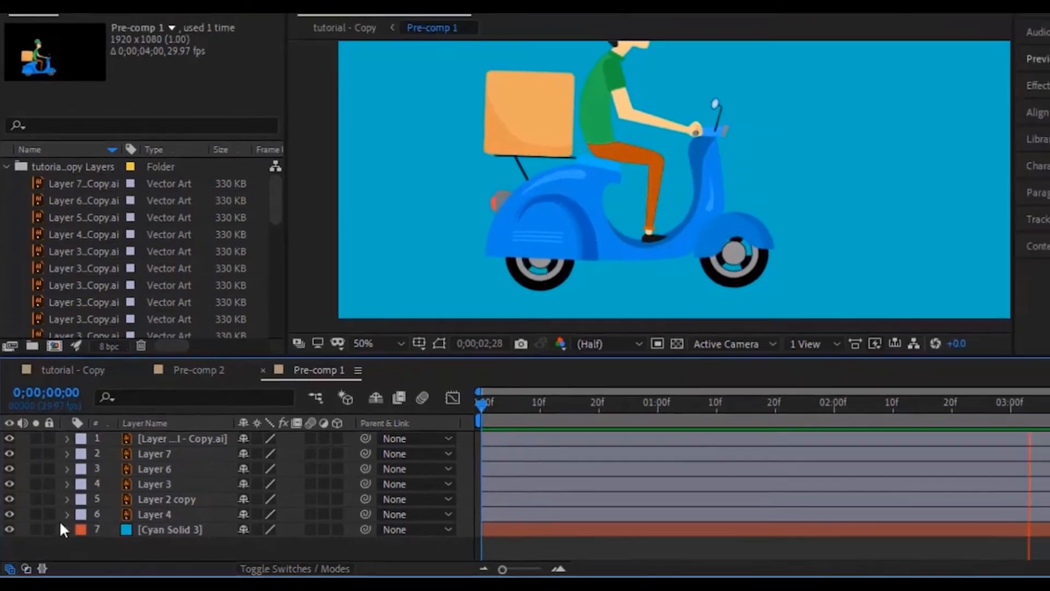
click(9, 505)
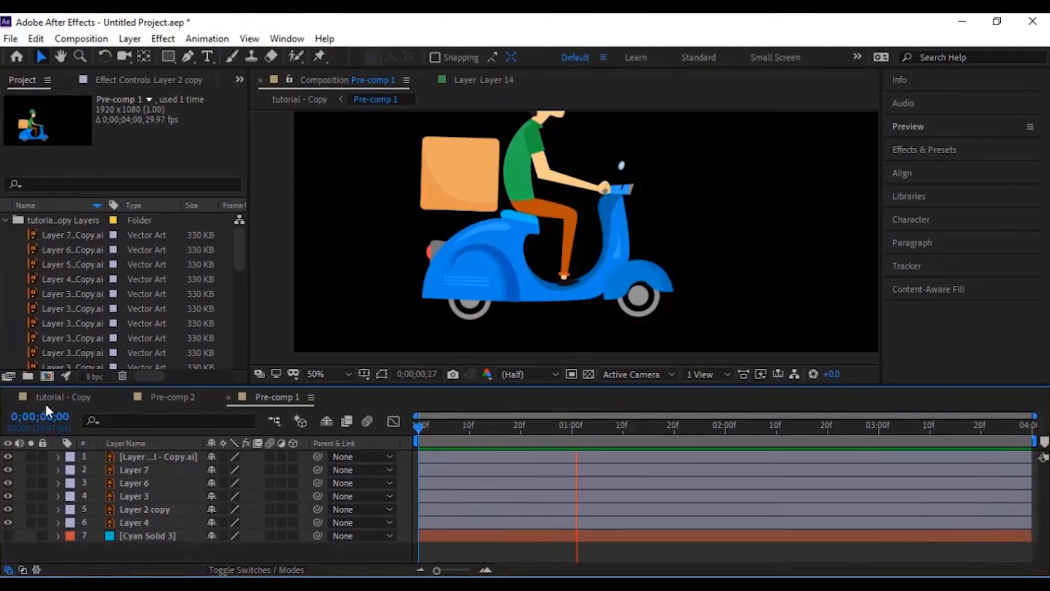
click(57, 395)
key(space)
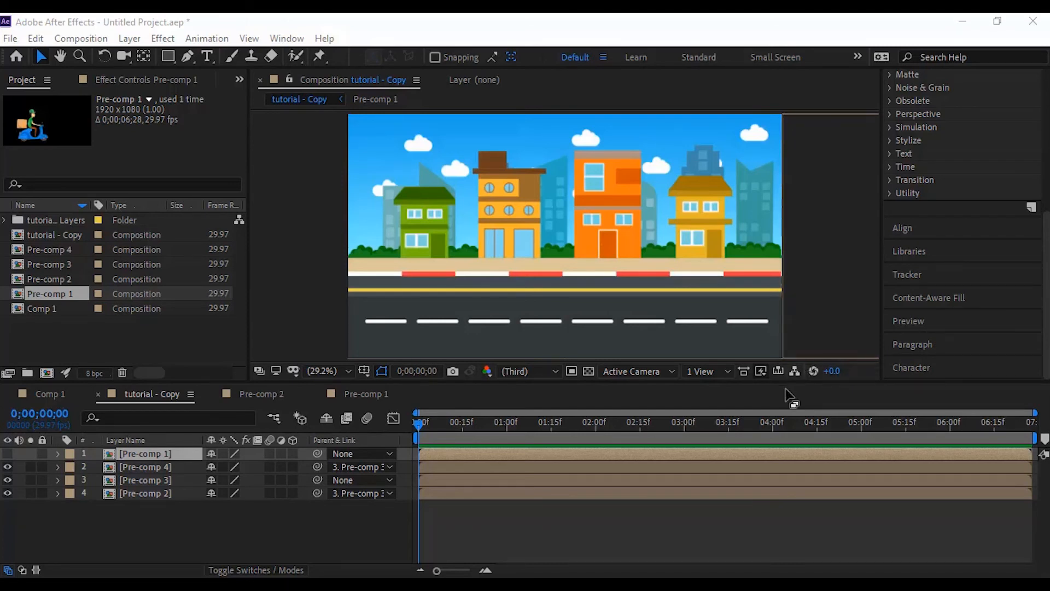
Make the Pre-comp 1 layer visible in the tutorial - Copy composition and open Pre-comp 1
click(5, 463)
click(7, 466)
click(8, 454)
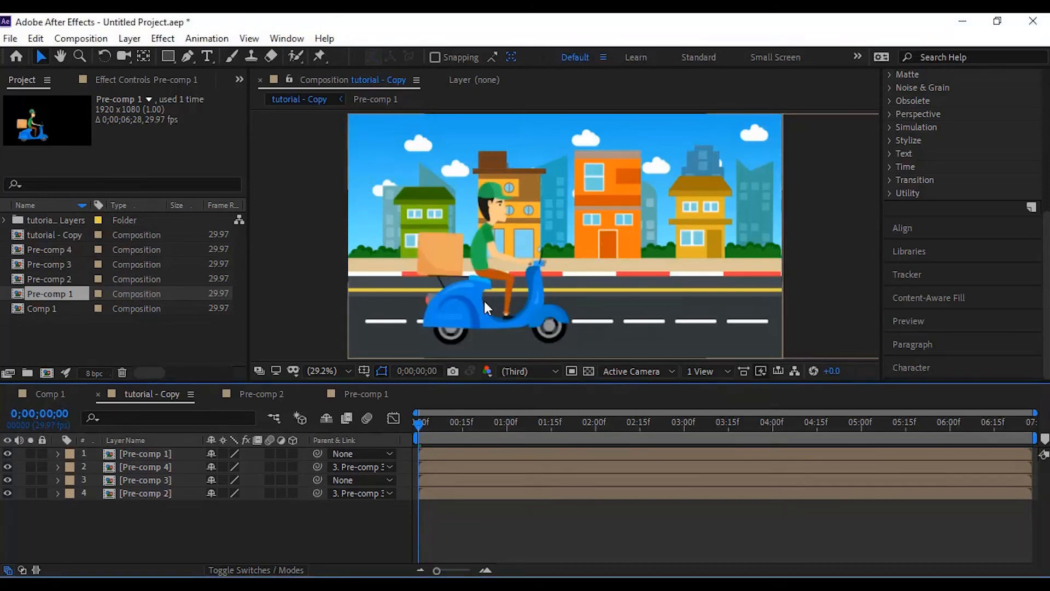
double_click(143, 450)
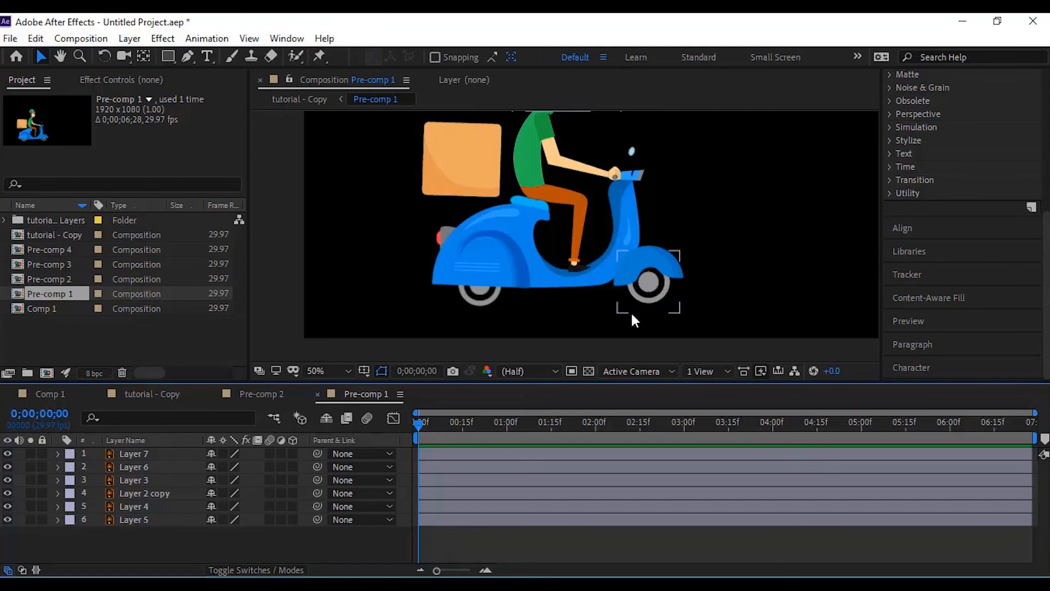
Add a royal blue 1920 x 1080 px solid to Pre-comp 1 and place it below all the other layers
right_click(141, 543)
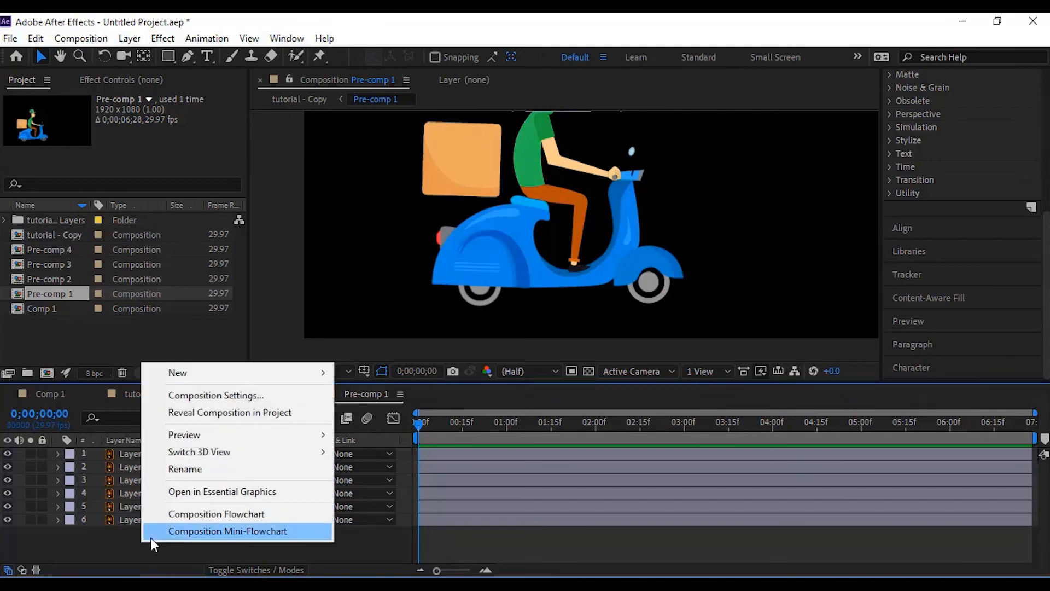
mouse_move(313, 386)
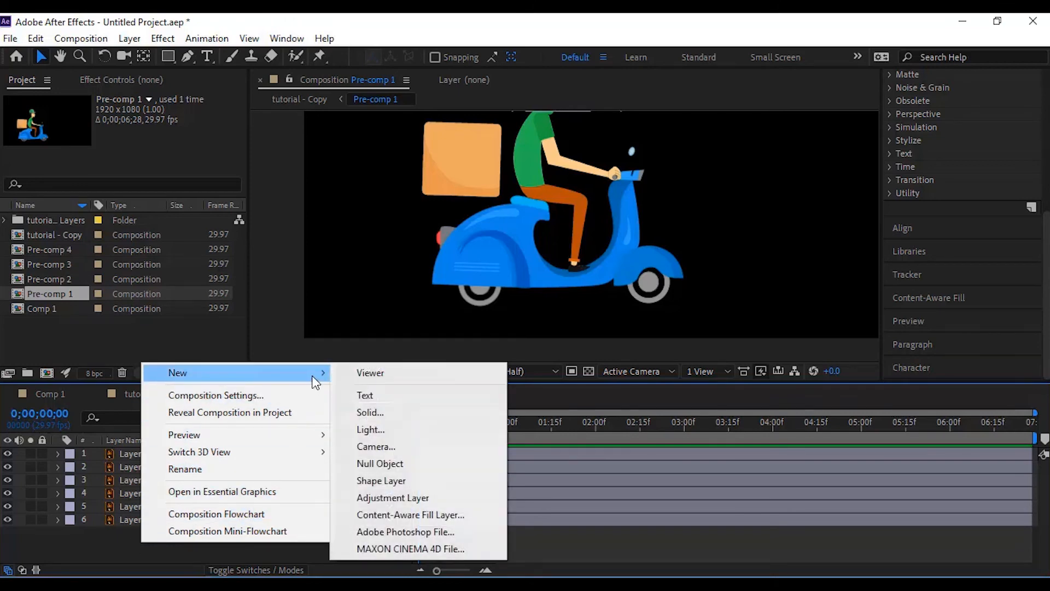
click(393, 416)
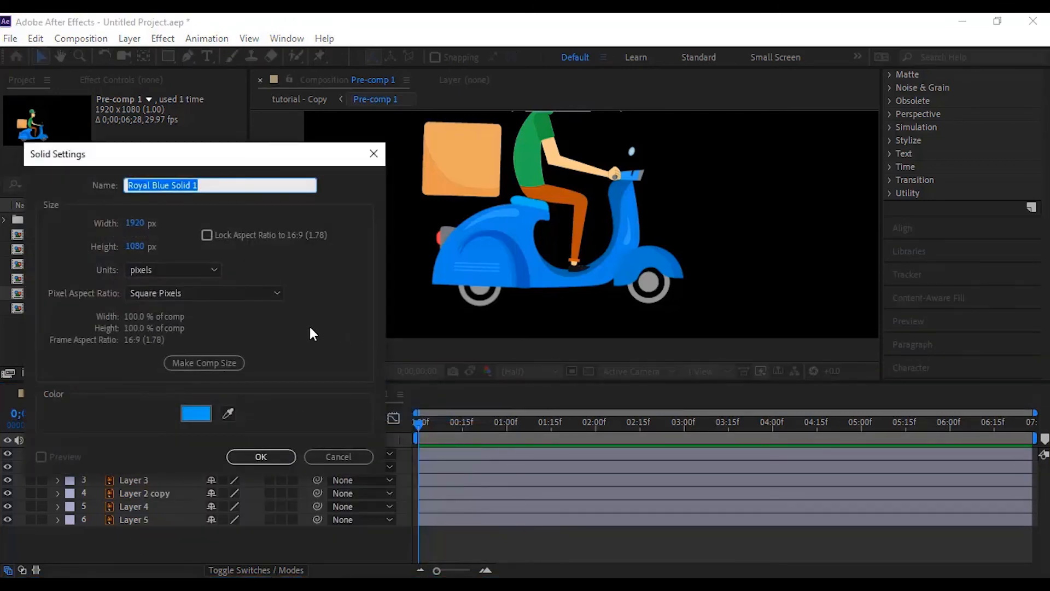
click(202, 417)
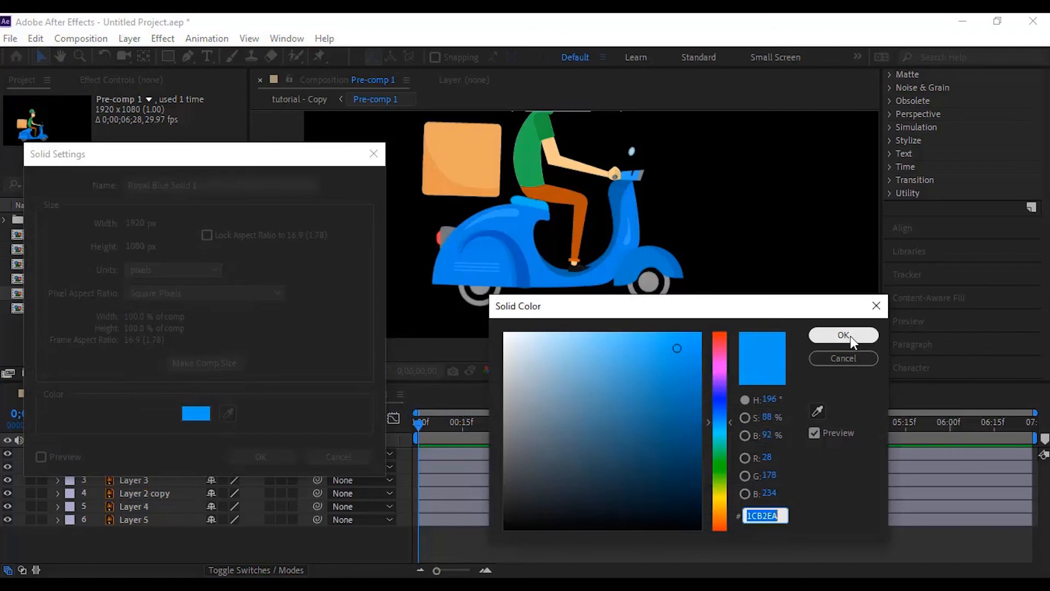
click(845, 336)
click(261, 457)
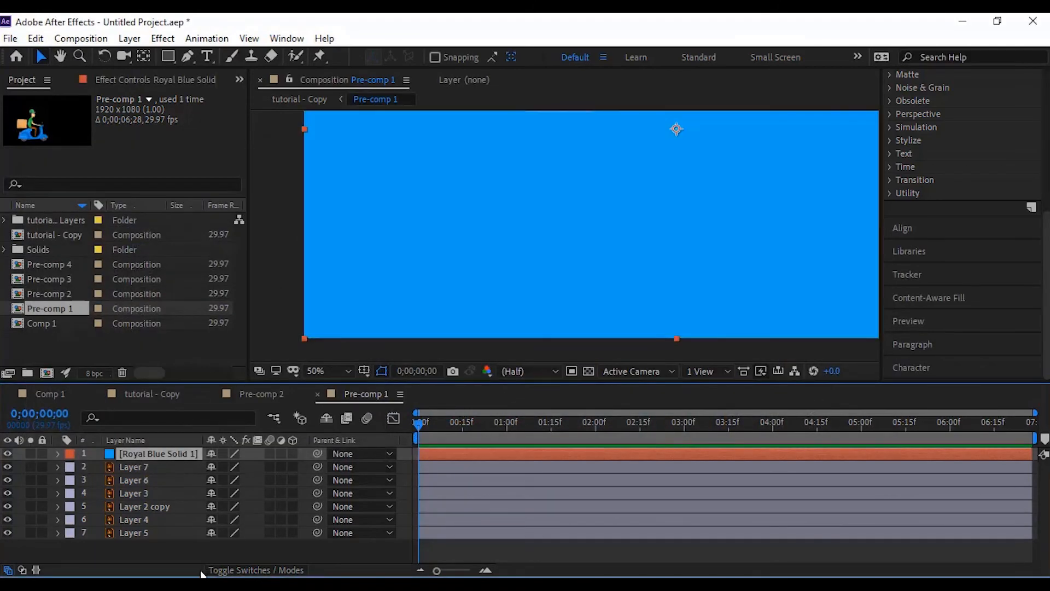
drag(157, 452, 181, 547)
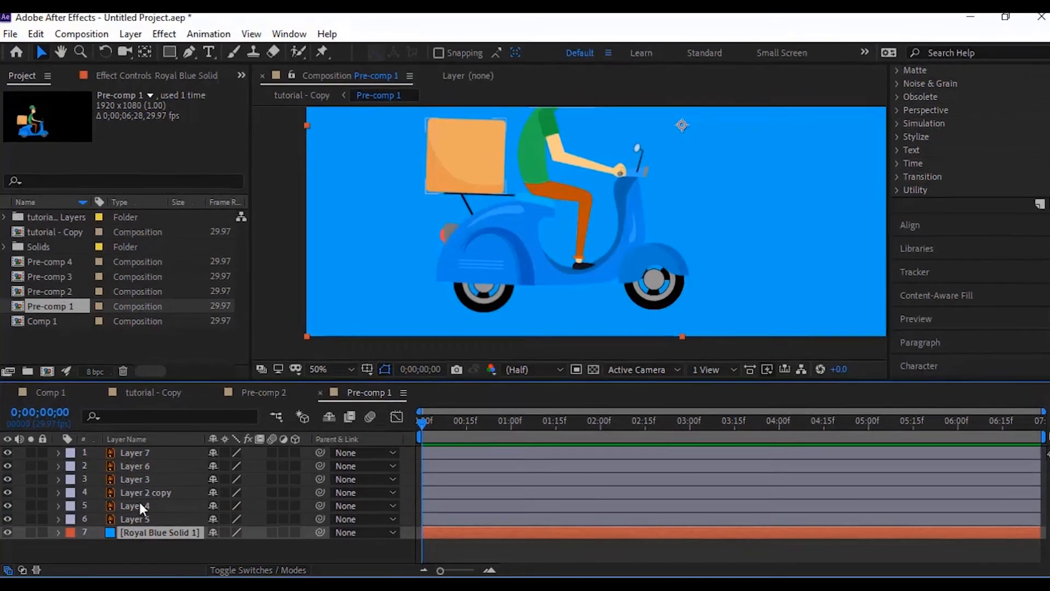
Add the expression time*-400 to the Rotation of the rear wheel, Layer 4, over the blue backdrop and preview it
click(139, 506)
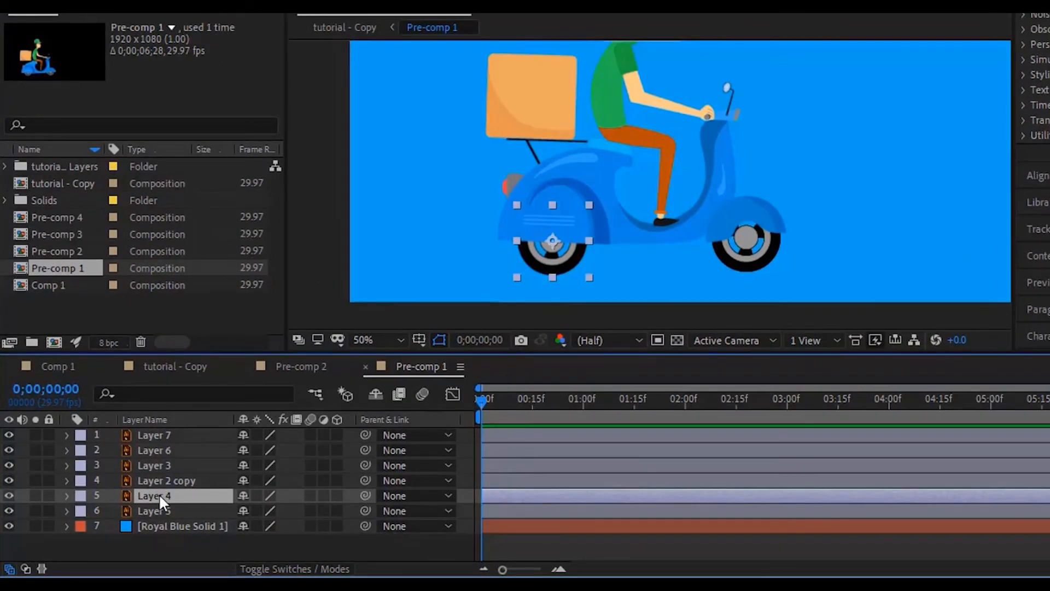
key(r)
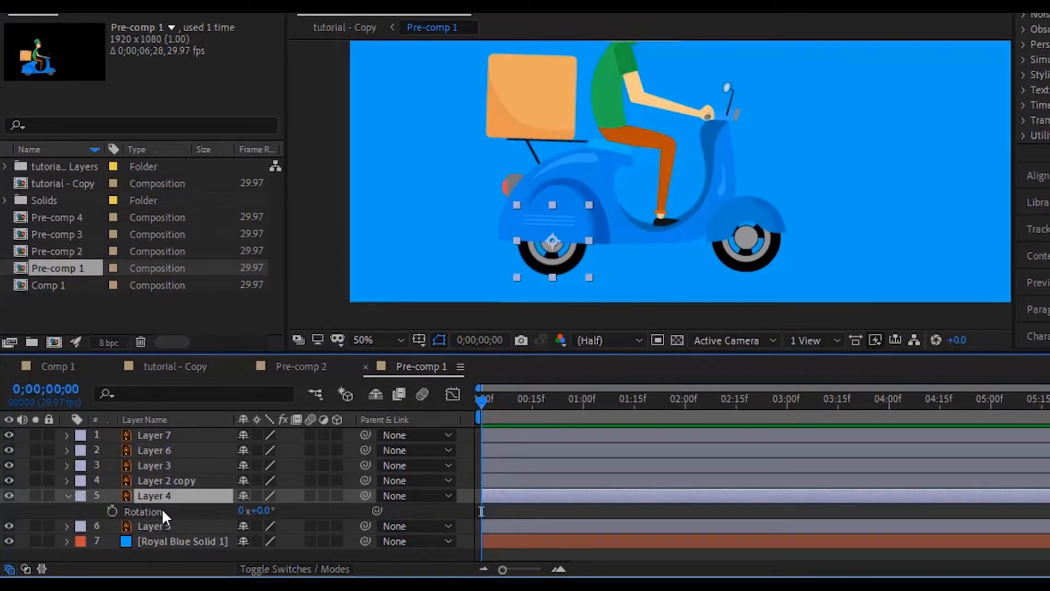
alt+click(112, 507)
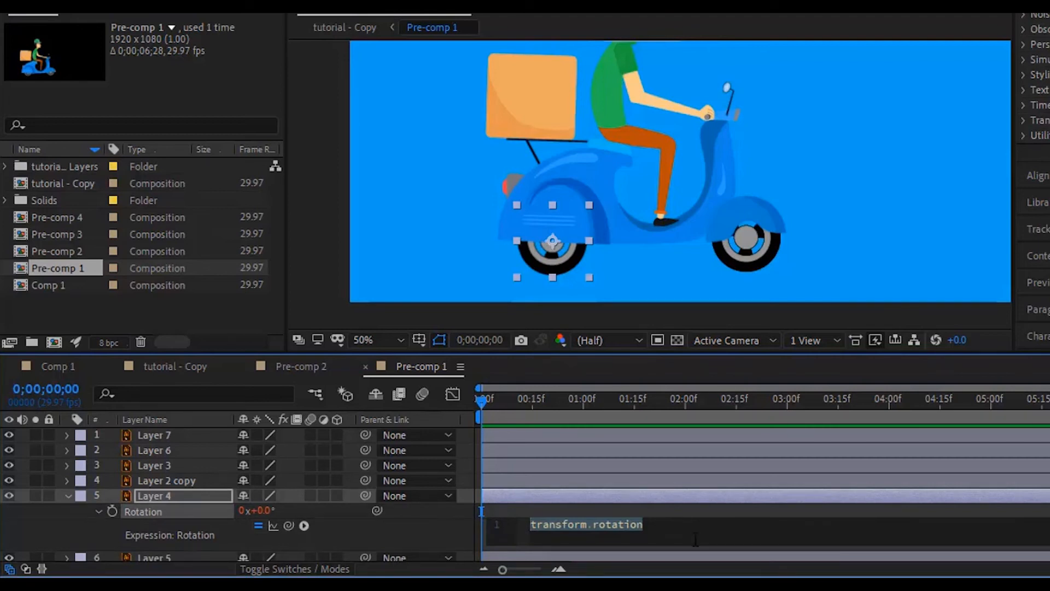
text(tim)
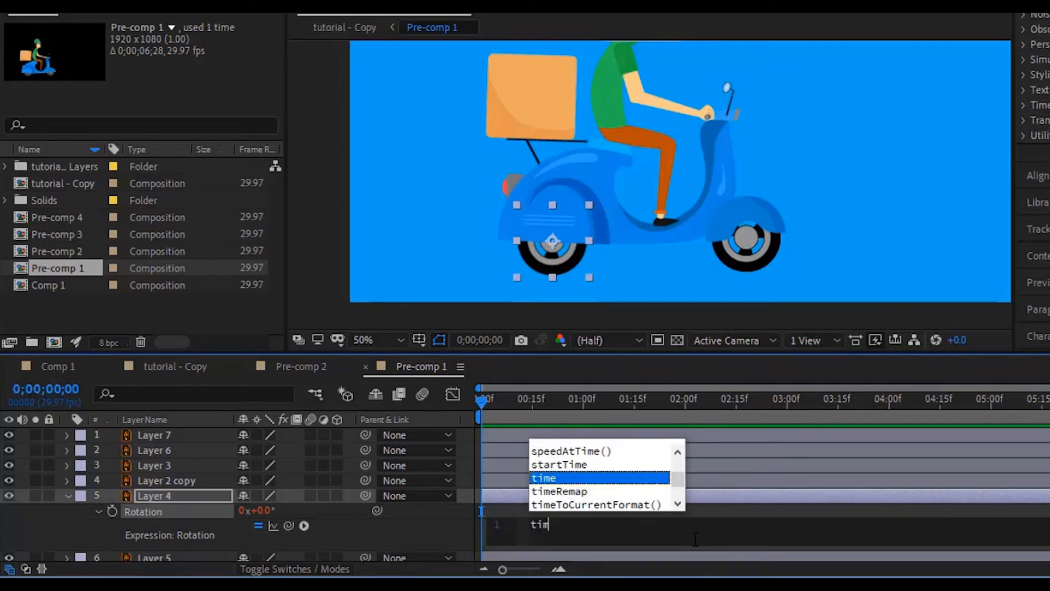
text(e*-400)
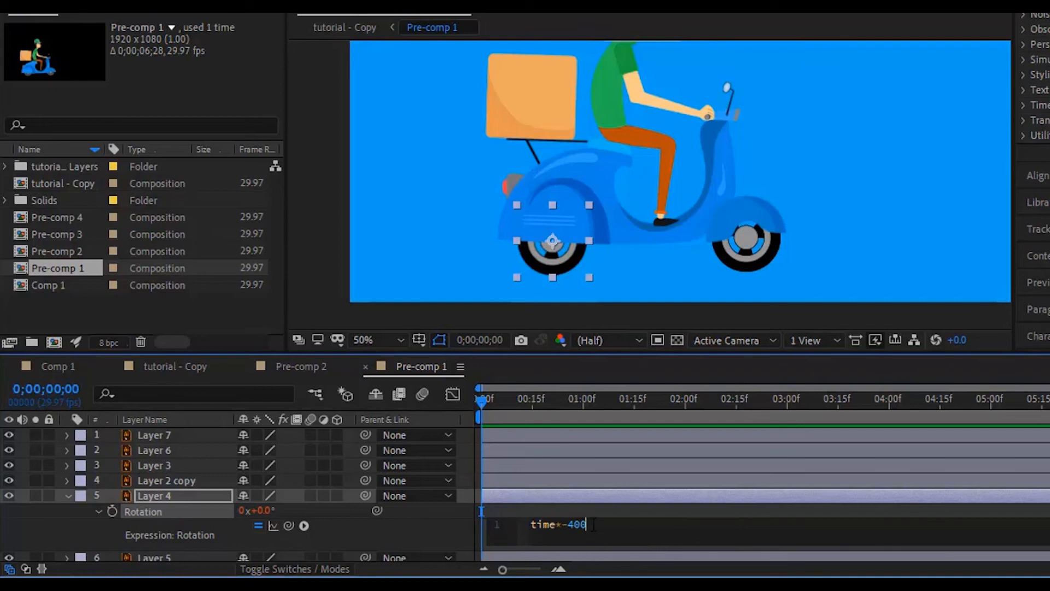
key(KP_Enter)
key(space)
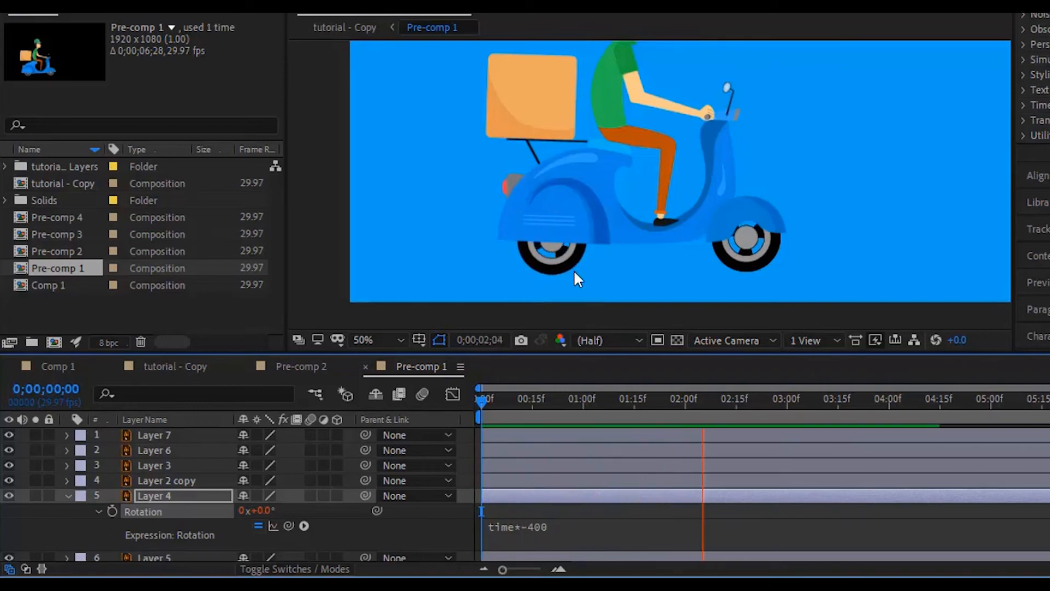
key(space)
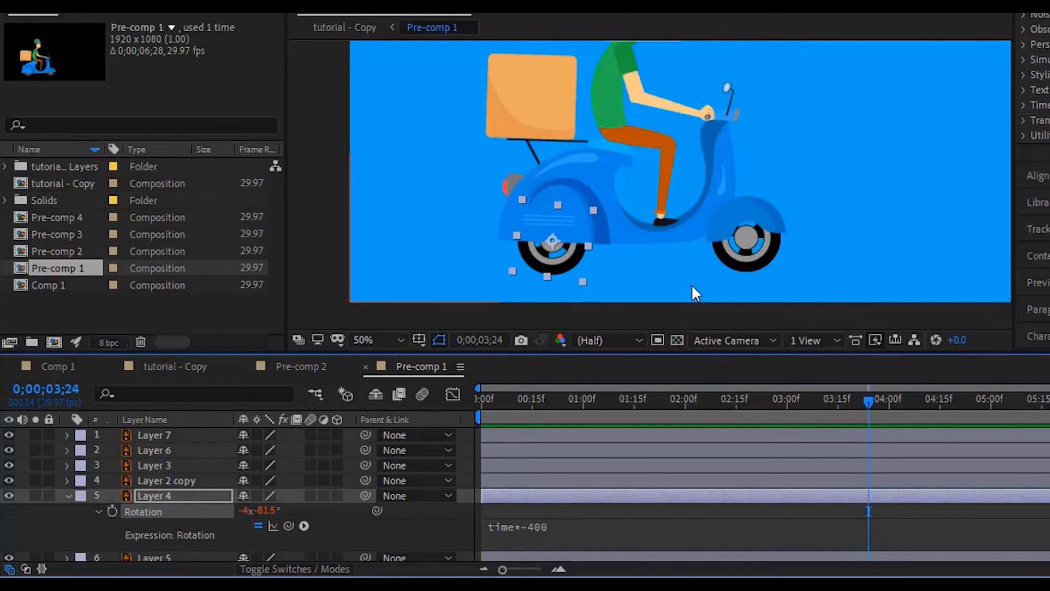
Copy Layer 4's time*-400 expression and apply it to the Rotation of the front wheel, Layer 2 copy
click(530, 528)
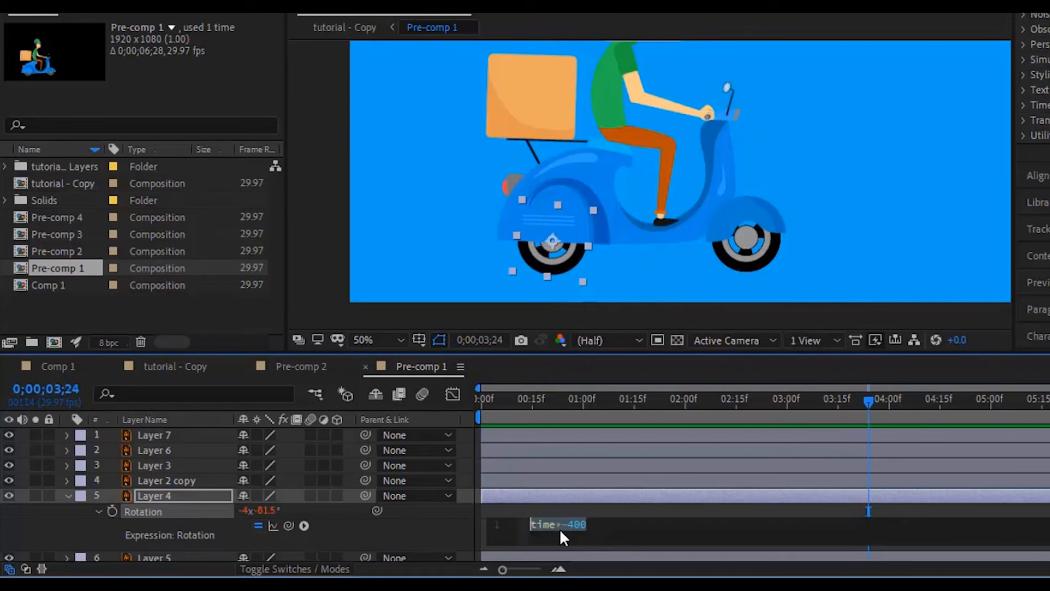
right_click(562, 522)
click(602, 446)
click(188, 480)
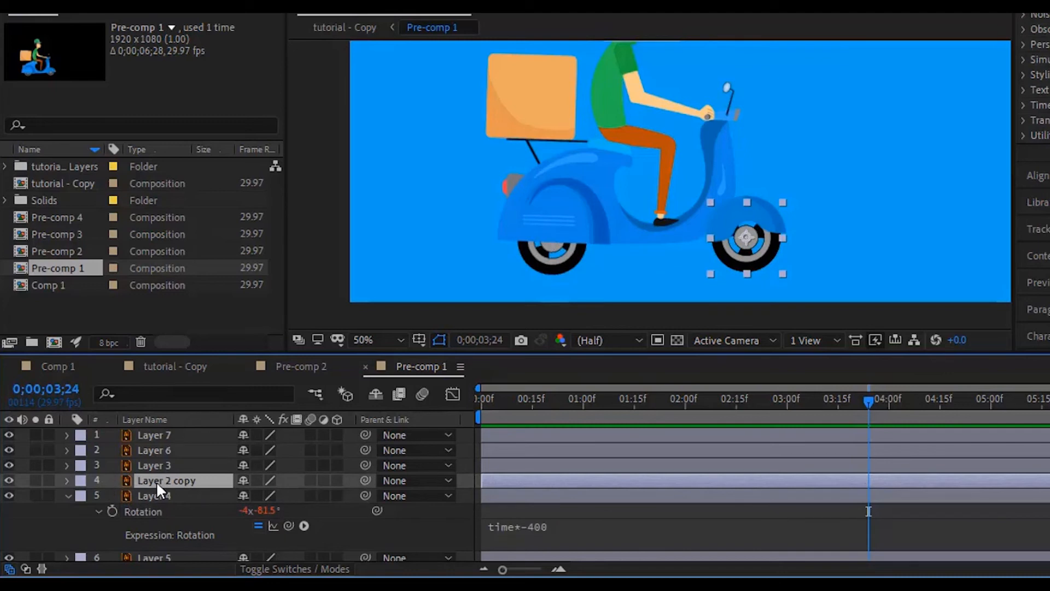
key(r)
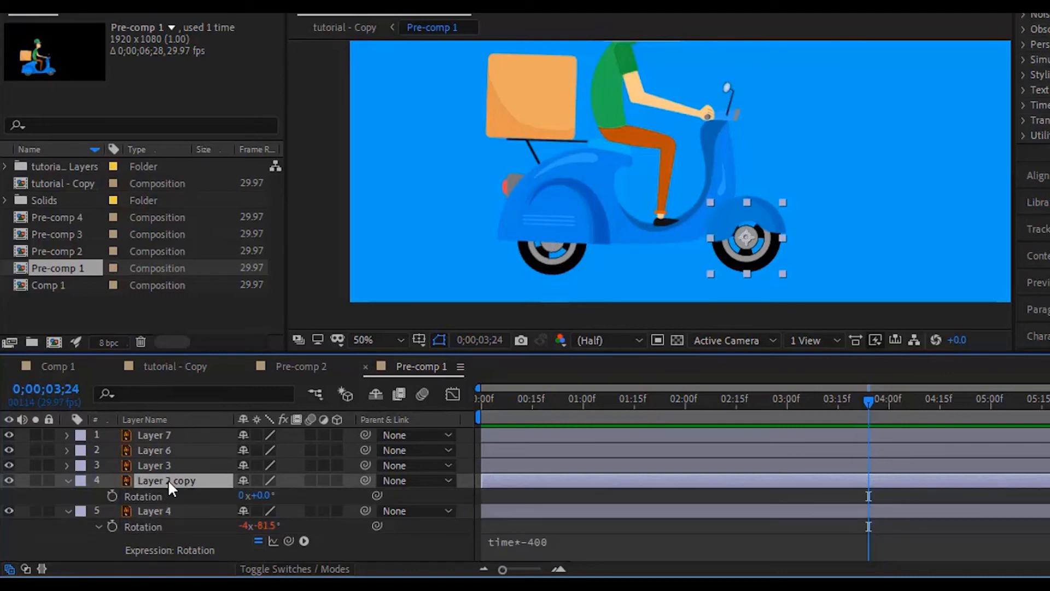
alt+click(112, 496)
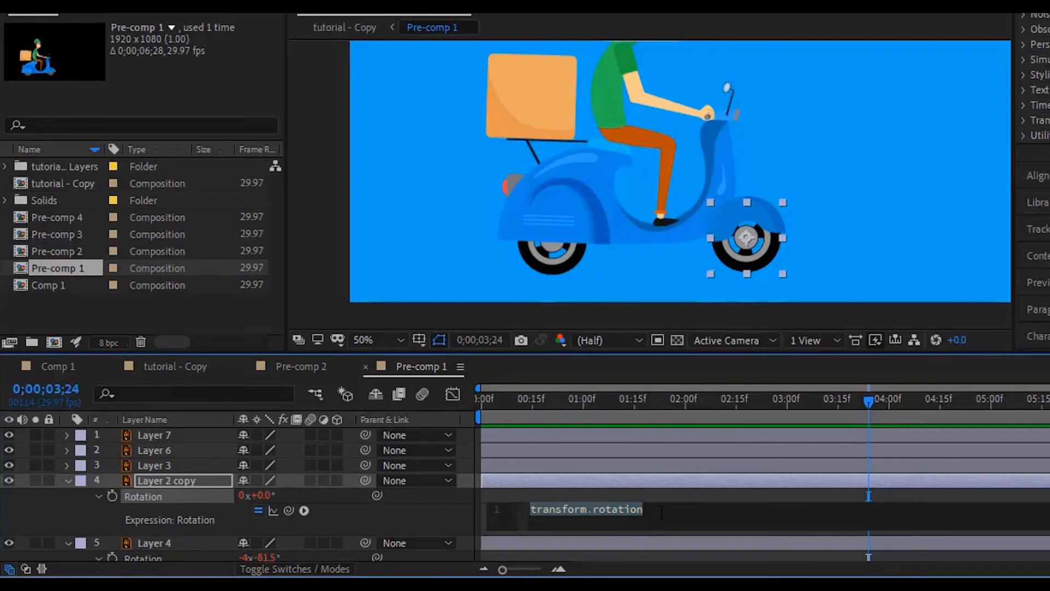
text(time*-400)
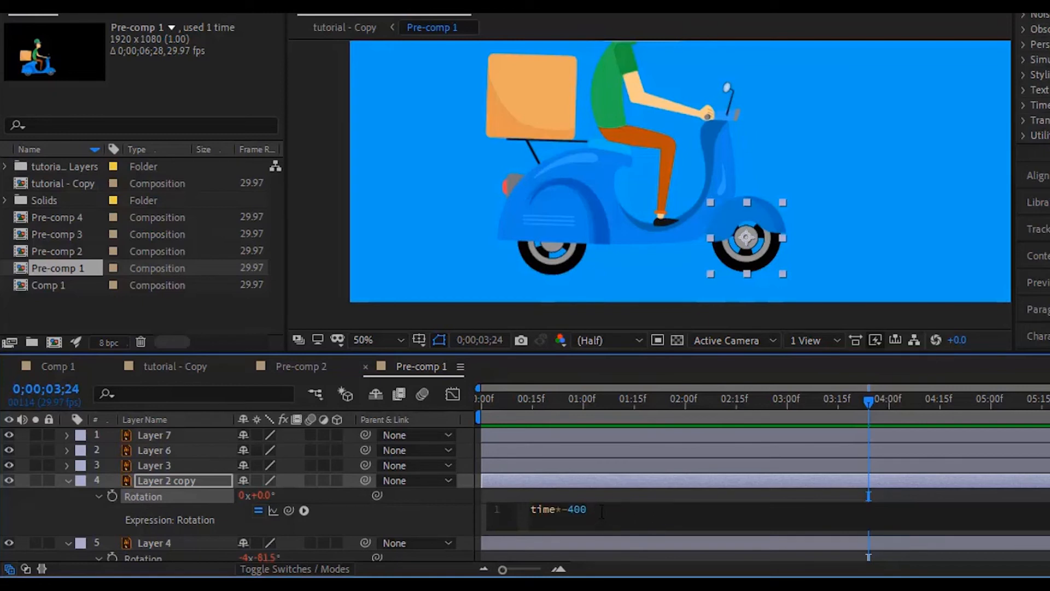
key(ctrl+a)
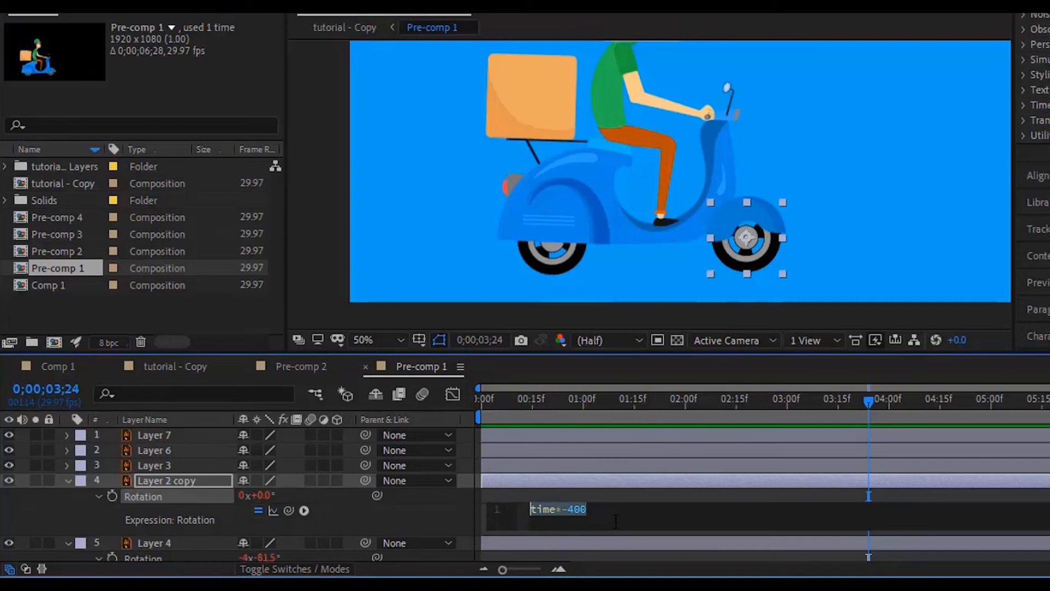
click(868, 497)
Preview both spinning wheels from the start of Pre-comp 1
drag(870, 406, 477, 449)
key(space)
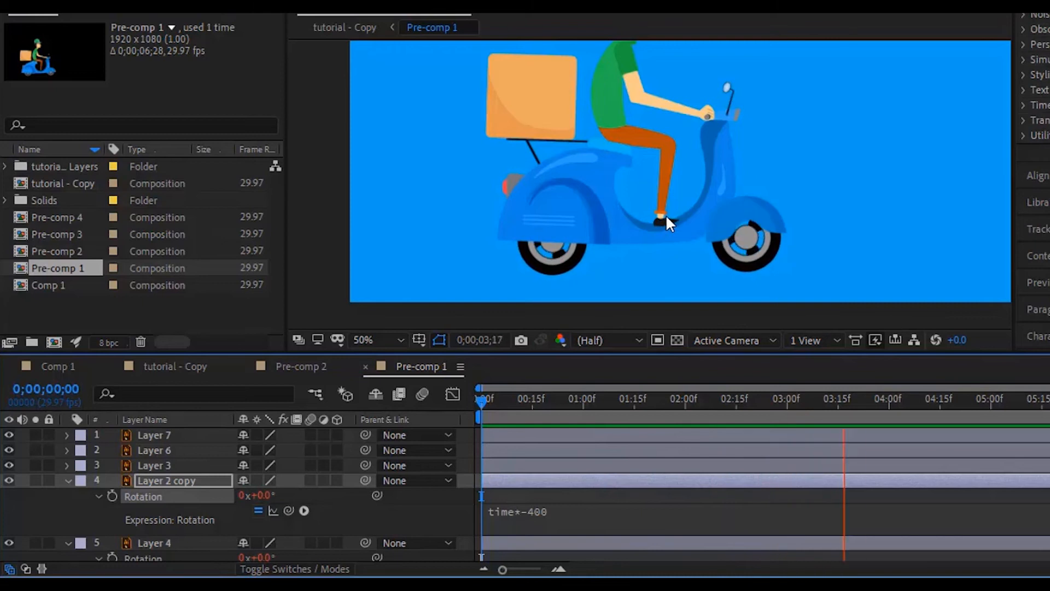
key(space)
scroll(146, 512, down, 3)
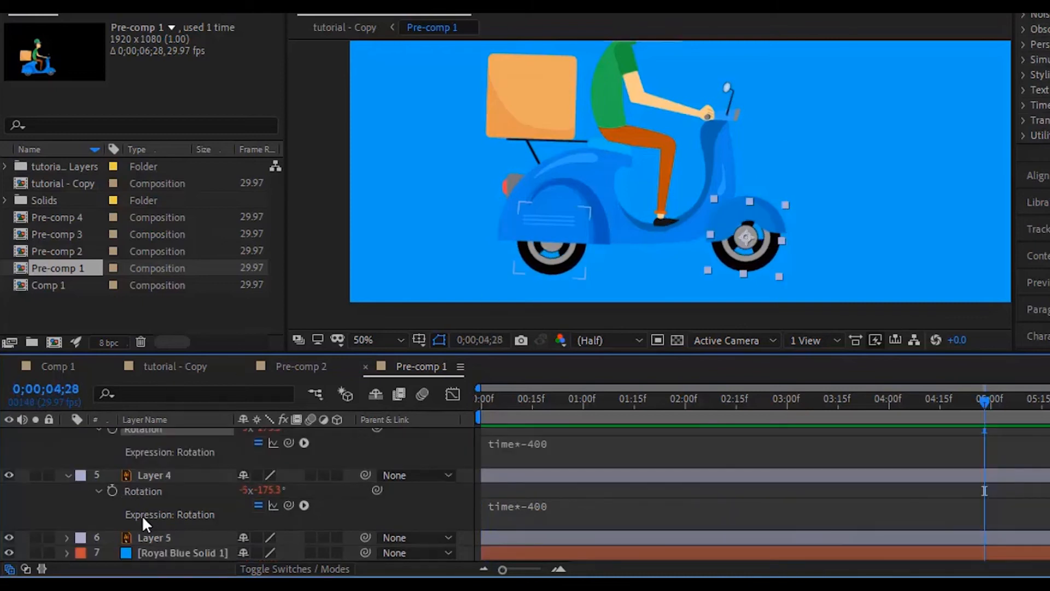
Collapse the expanded wheel layers in Pre-comp 1 and hide the royal blue solid
scroll(84, 487, up, 2)
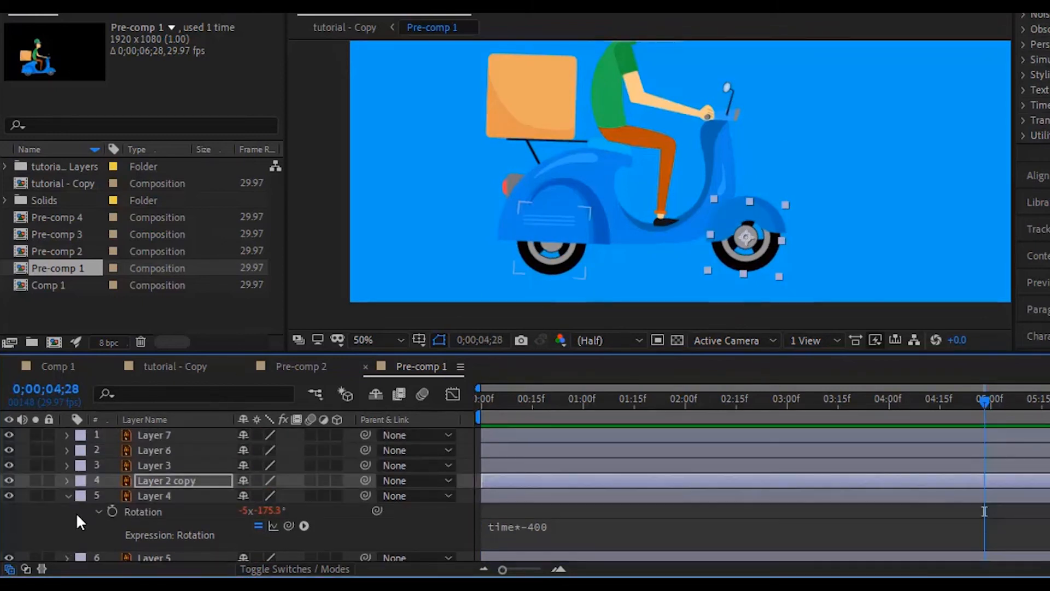
click(66, 480)
click(66, 494)
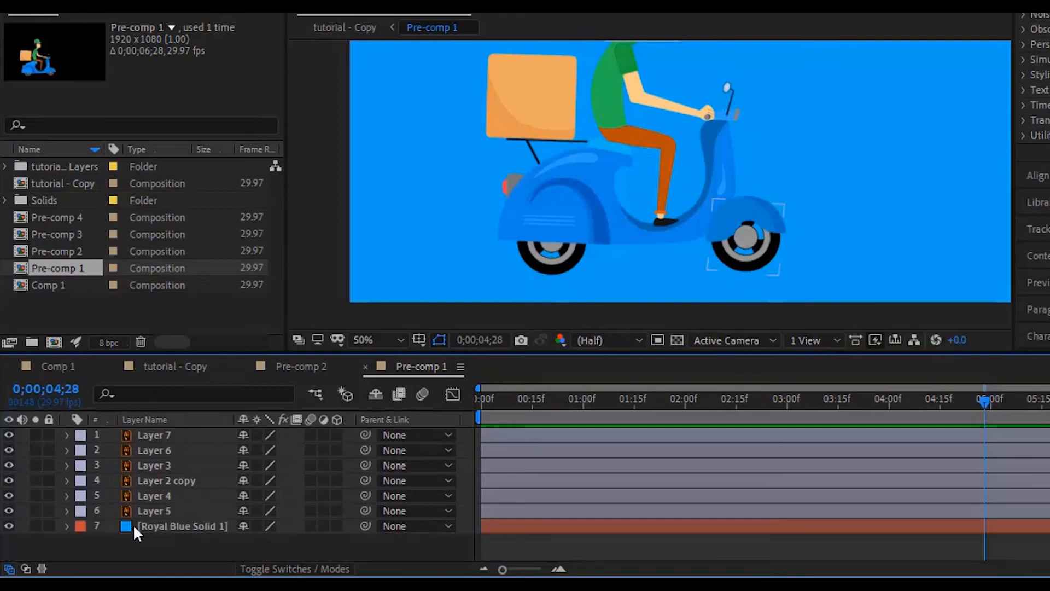
click(9, 525)
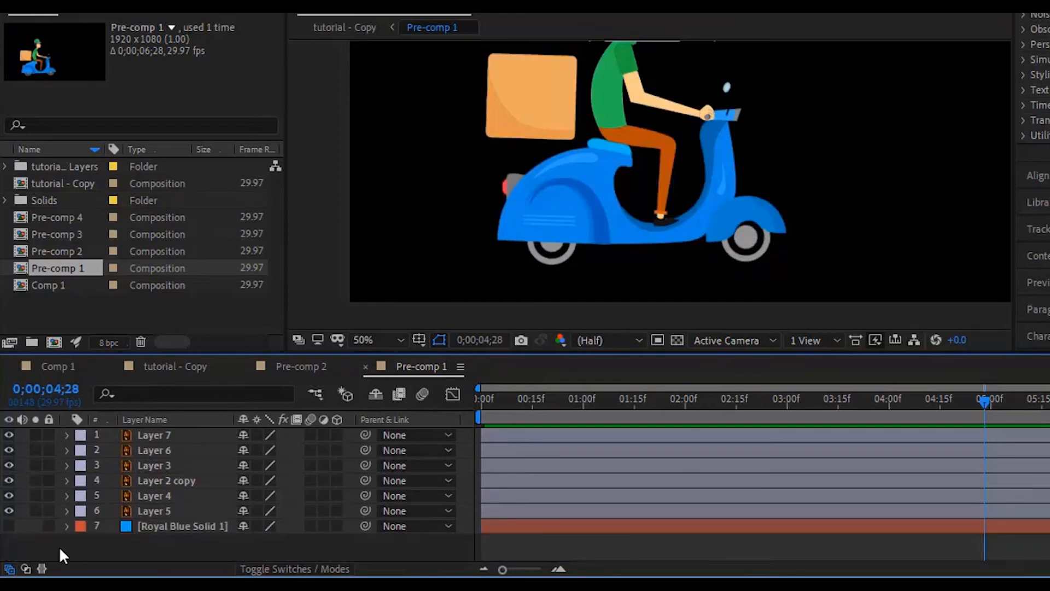
Return to the tutorial - Copy composition and preview it from the start
click(174, 367)
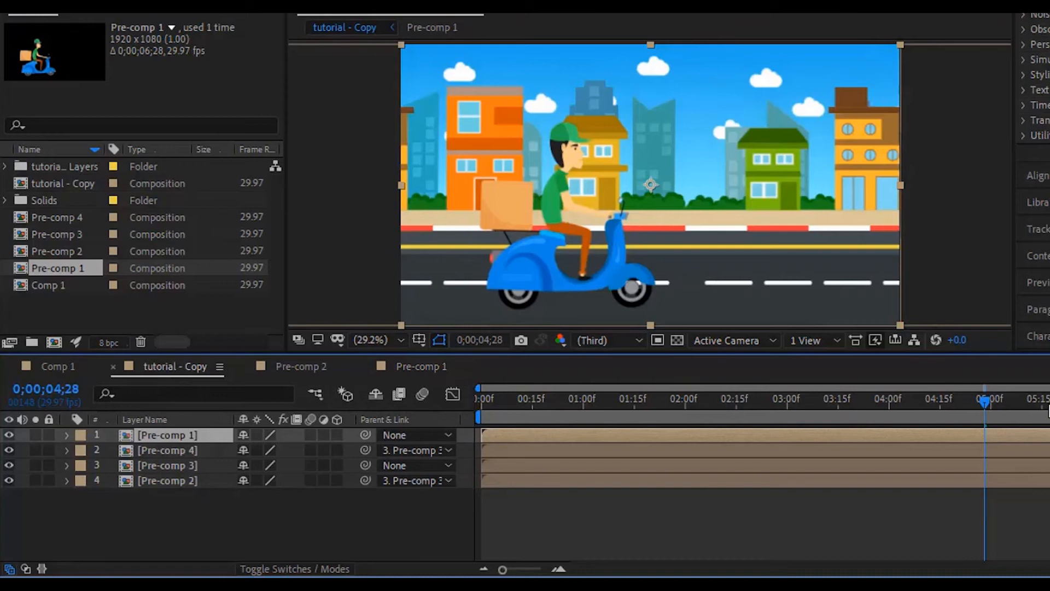
drag(997, 402, 482, 402)
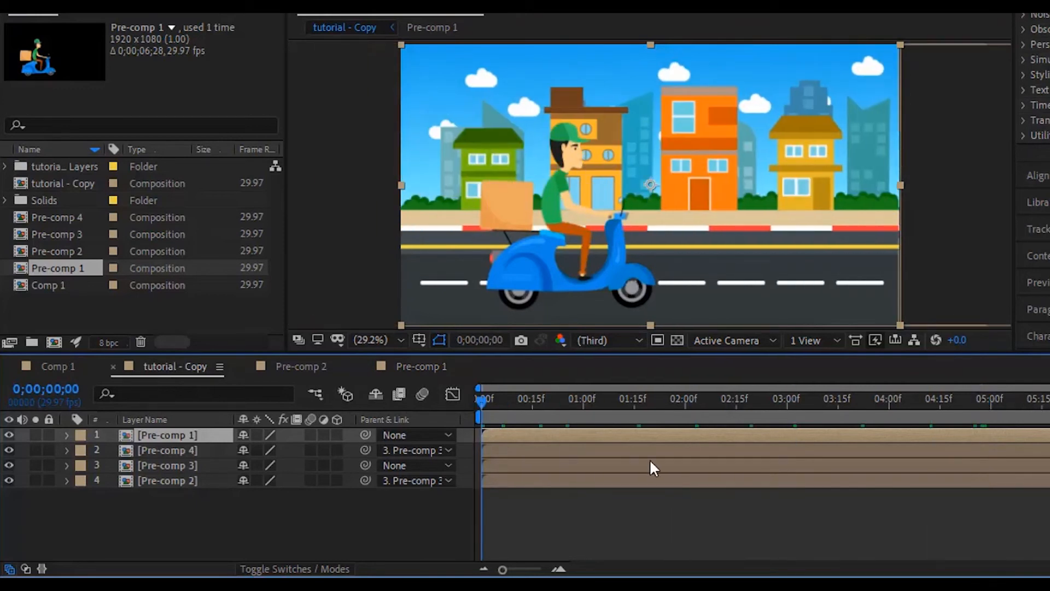
key(space)
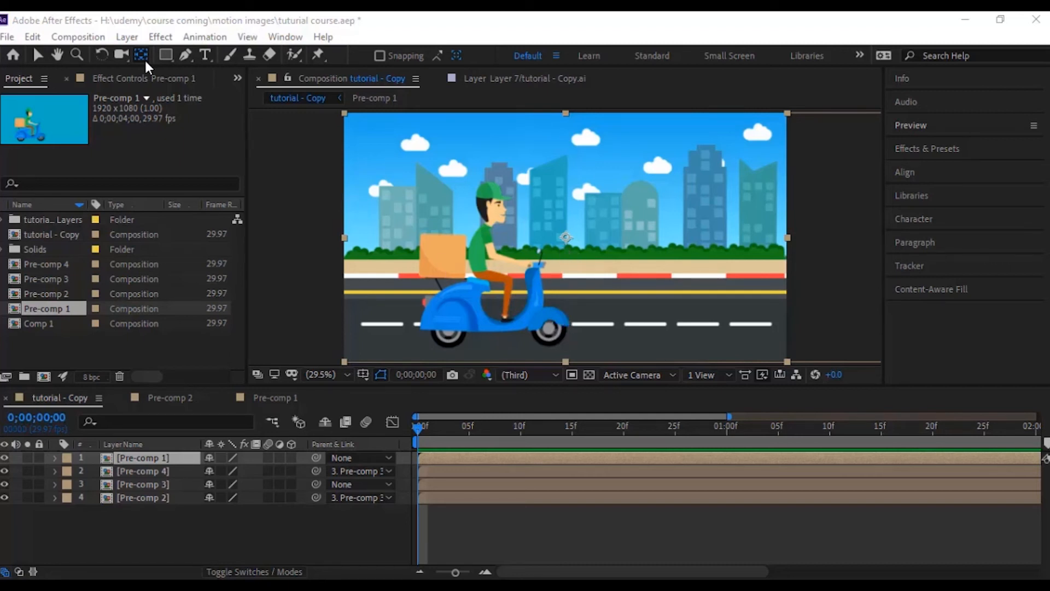
Move Pre-comp 1's anchor point to the bottom of the scooter's rear wheel, where it touches the road
click(140, 463)
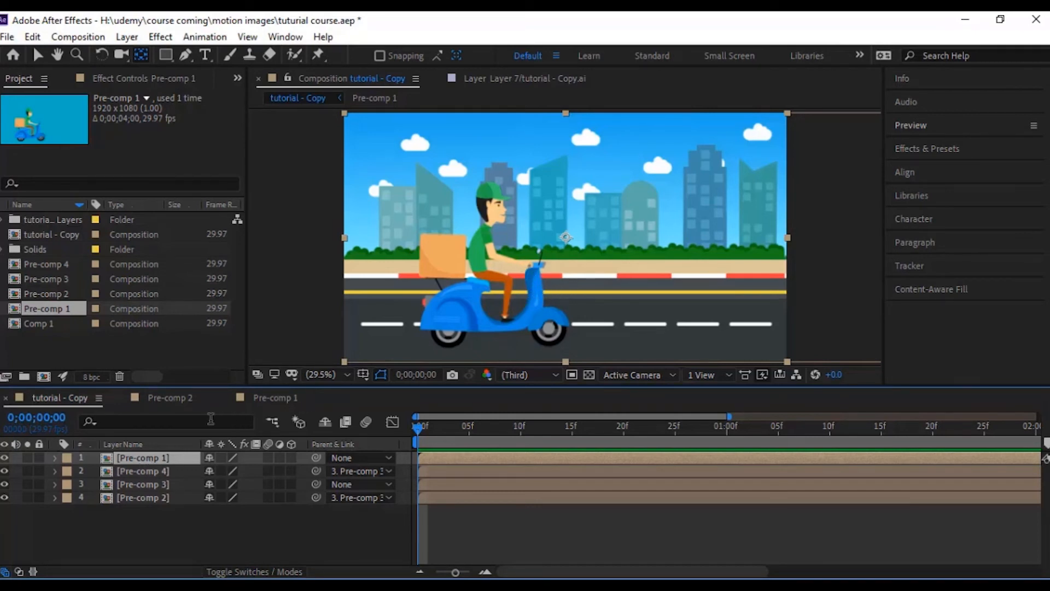
click(5, 460)
click(5, 459)
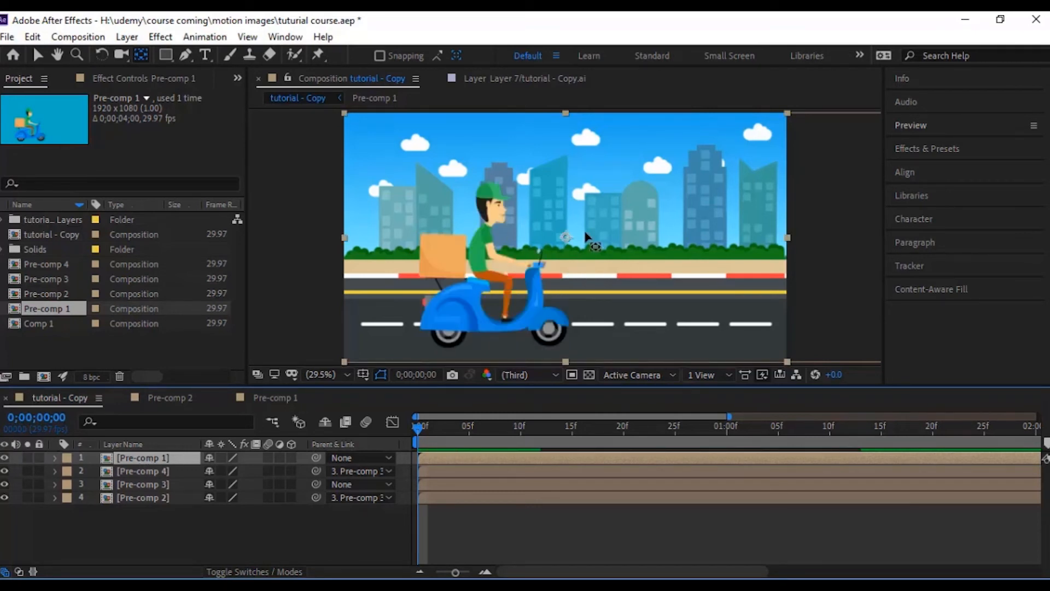
click(569, 241)
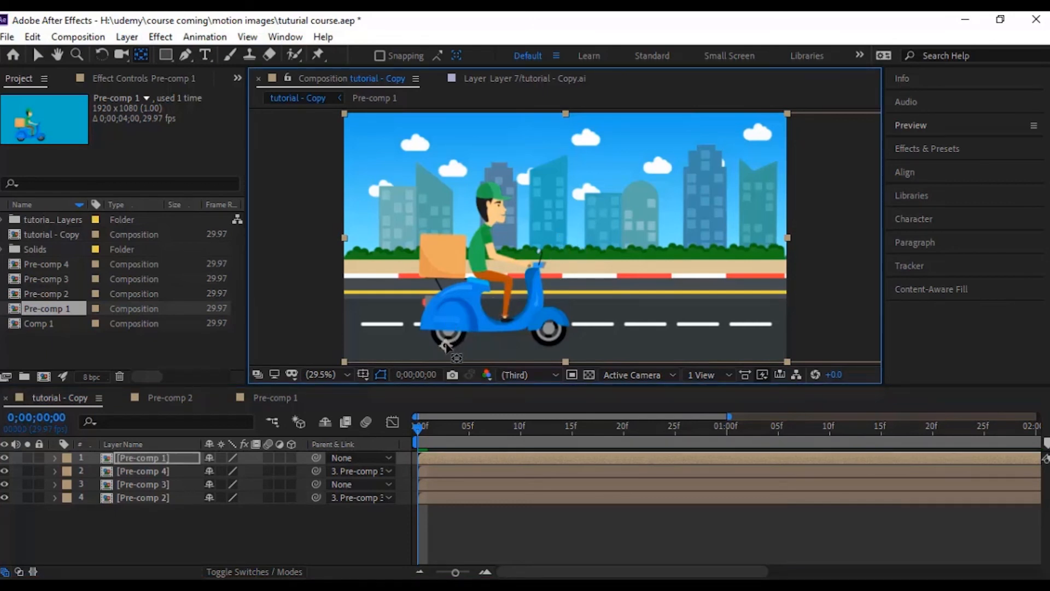
key(slash)
click(60, 58)
drag(414, 284, 509, 114)
drag(480, 260, 513, 115)
drag(431, 246, 520, 244)
click(141, 54)
click(386, 256)
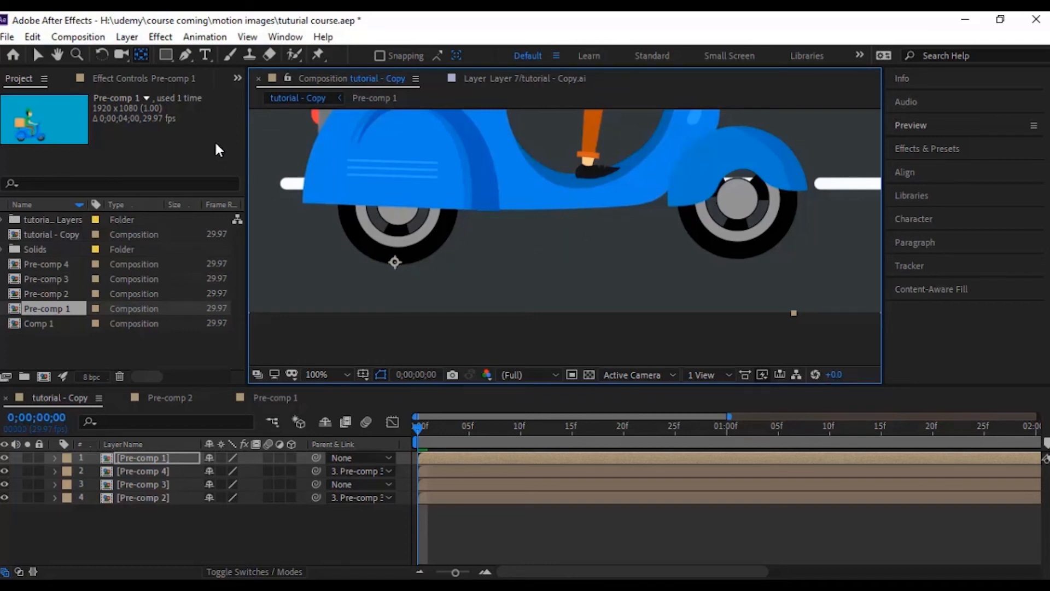
click(324, 374)
click(316, 103)
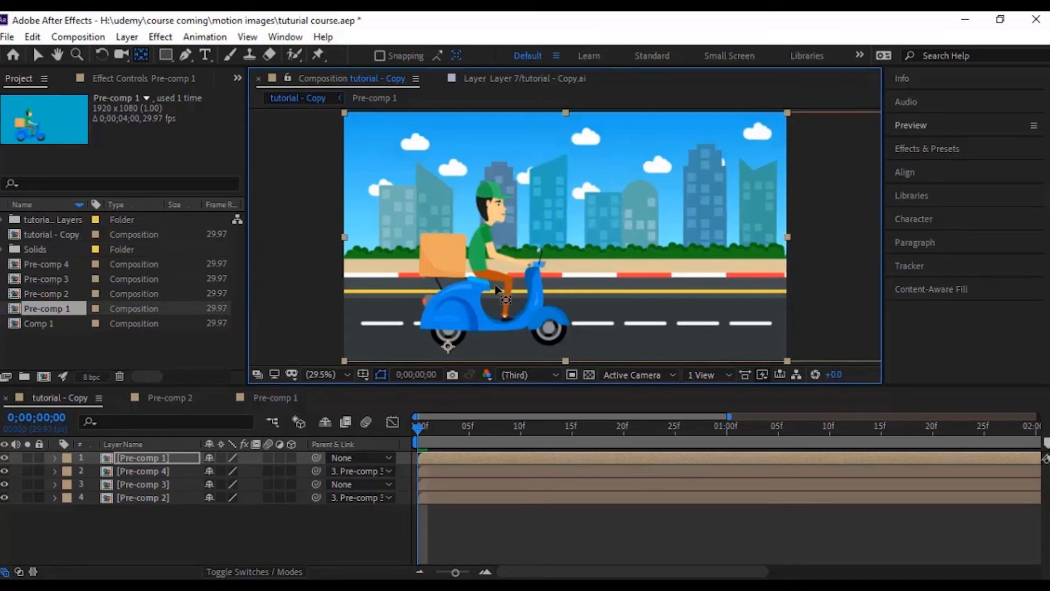
Preview the ride and add a Rotation keyframe of 0° to Pre-comp 1 at 0;00;00;18
key(space)
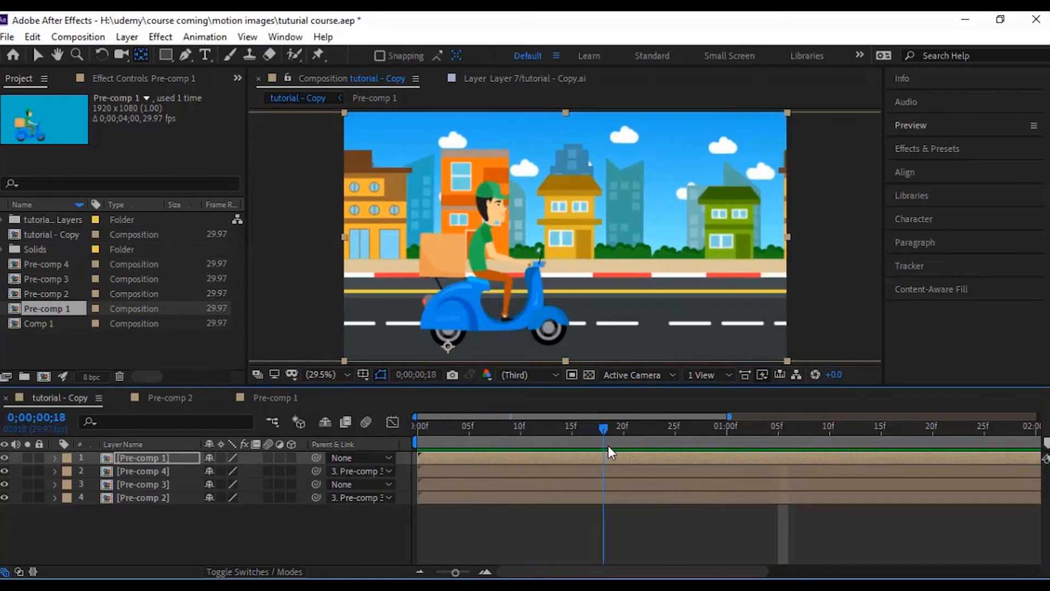
drag(619, 447, 618, 447)
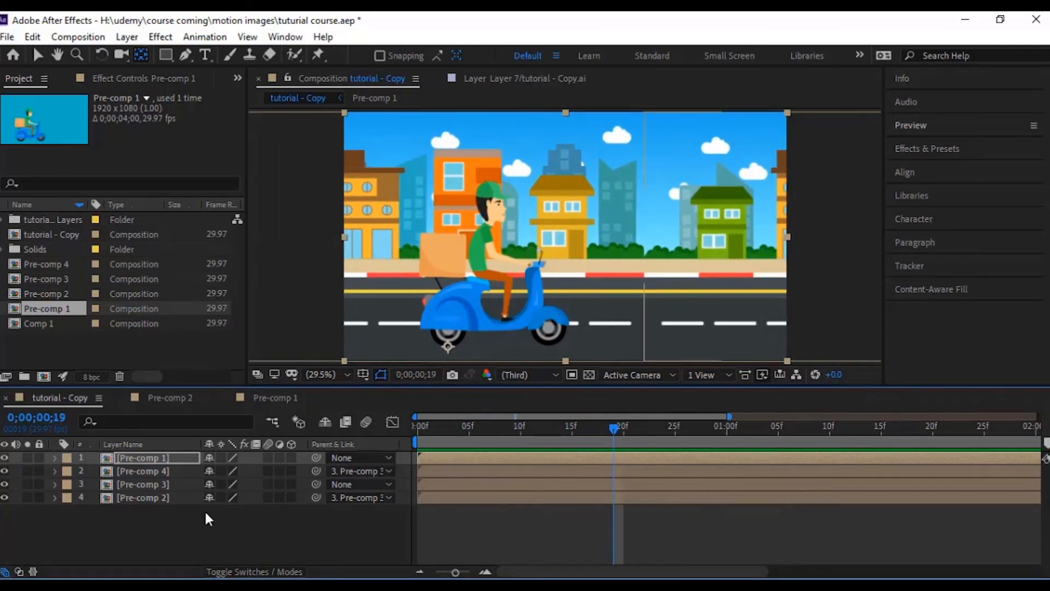
click(132, 457)
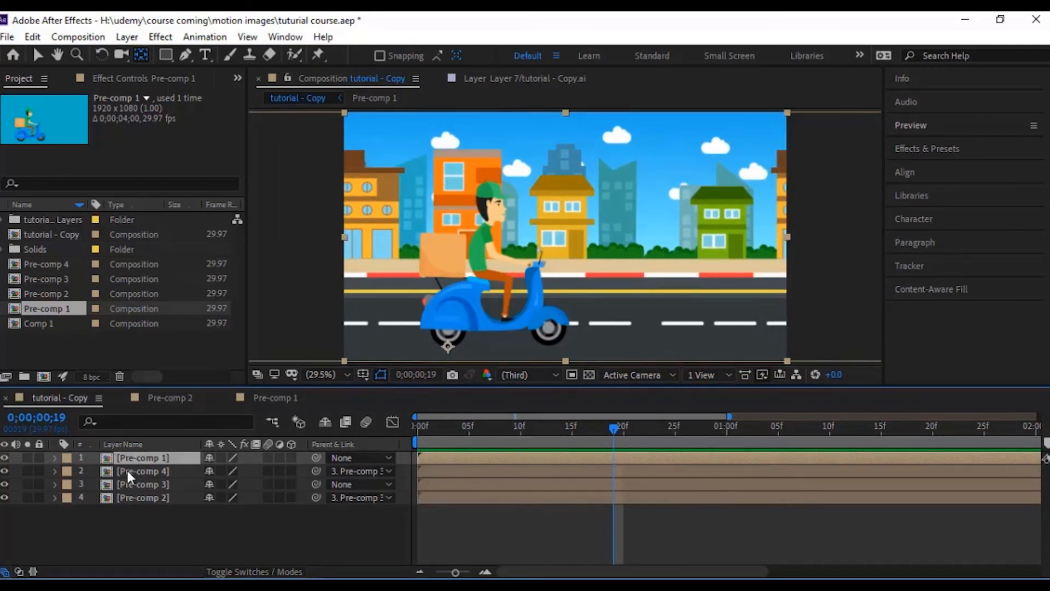
key(r)
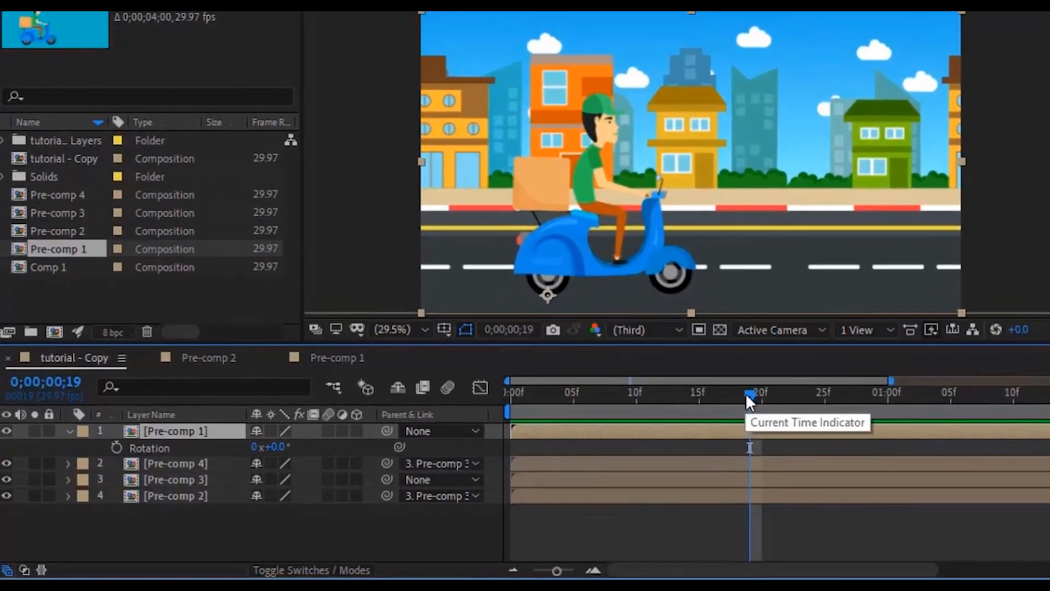
drag(746, 392, 735, 408)
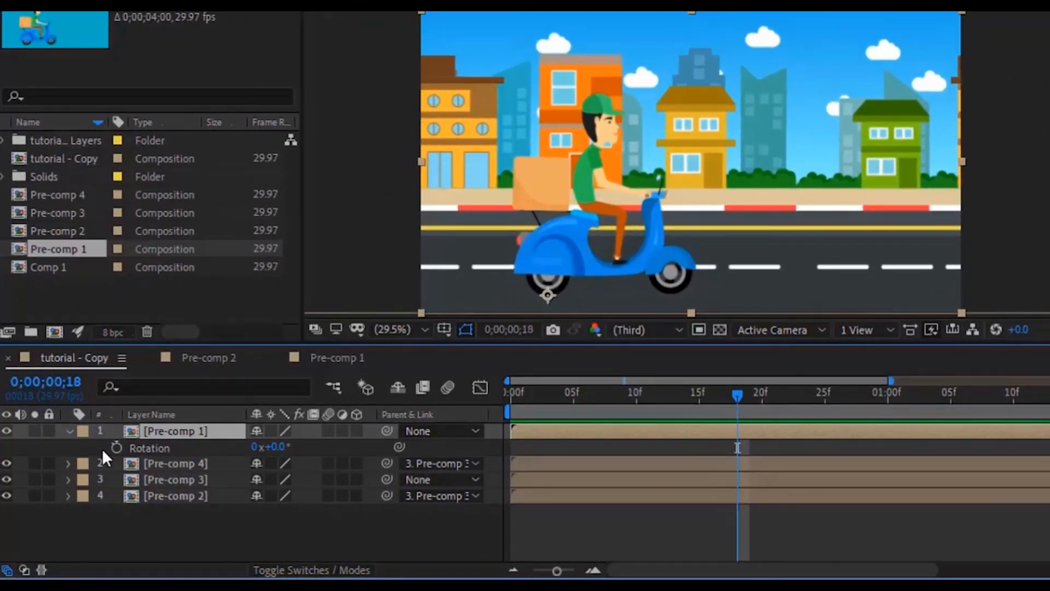
click(117, 447)
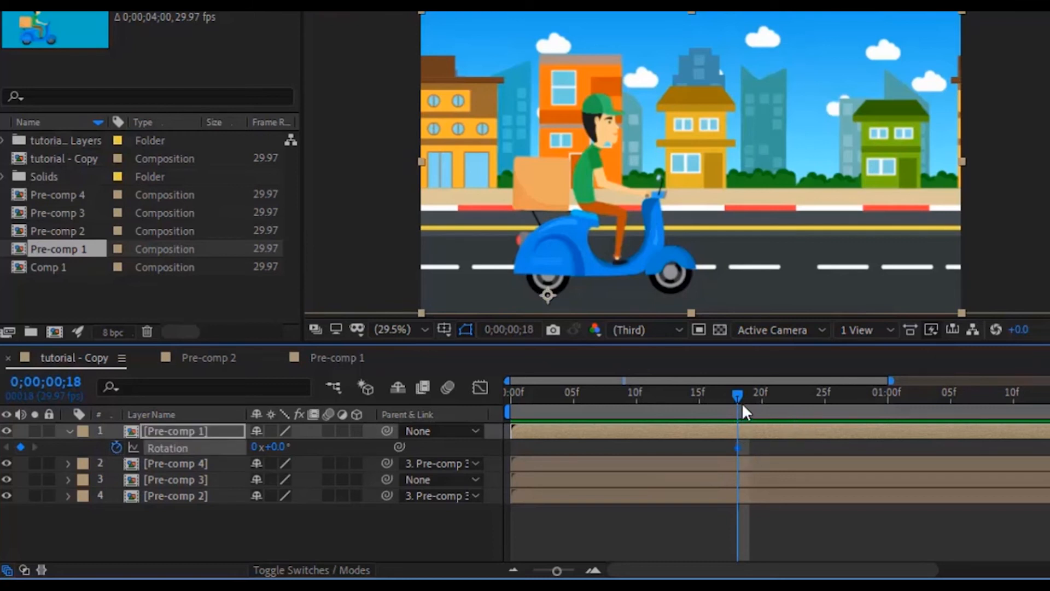
Set Pre-comp 1's Rotation to -11° at 0;00;00;20 to tilt the scooter back onto its rear wheel
drag(740, 395, 752, 395)
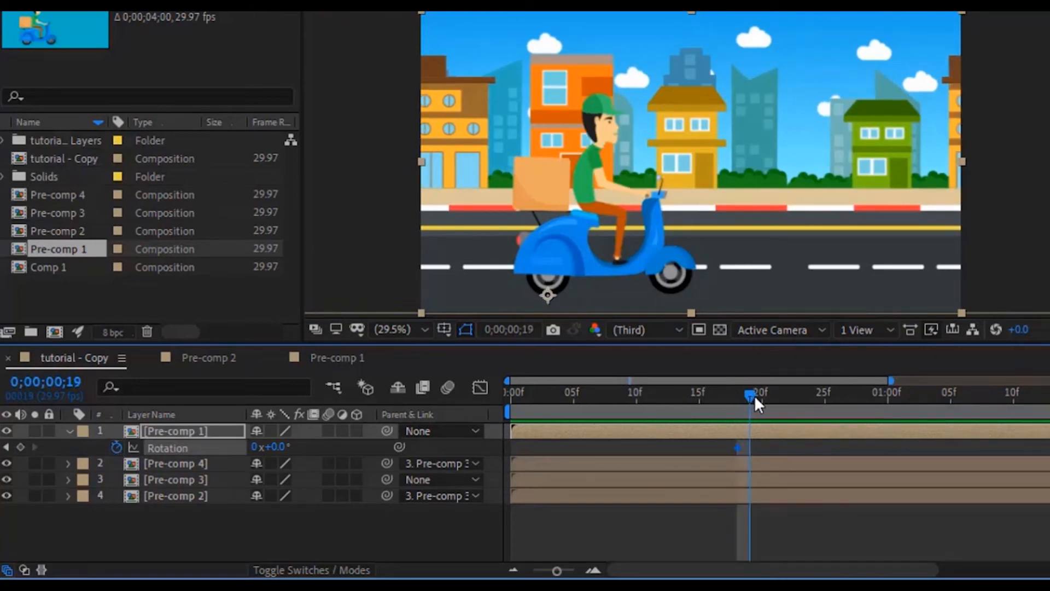
drag(757, 396, 760, 397)
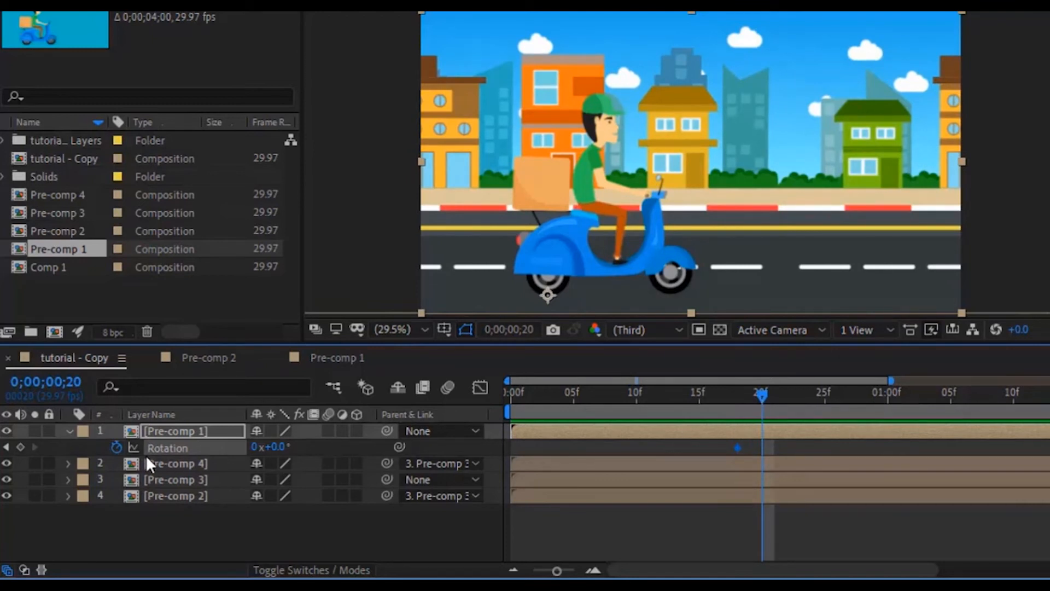
drag(277, 452, 263, 444)
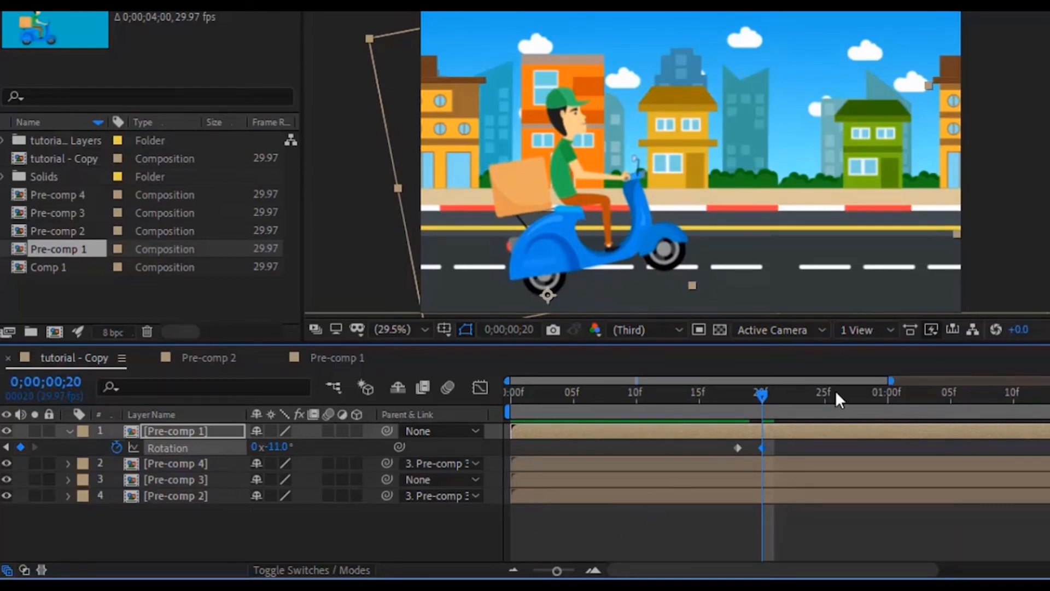
Preview the scooter's tilt from the start, then replay it from 0;00;00;14
drag(769, 399, 393, 419)
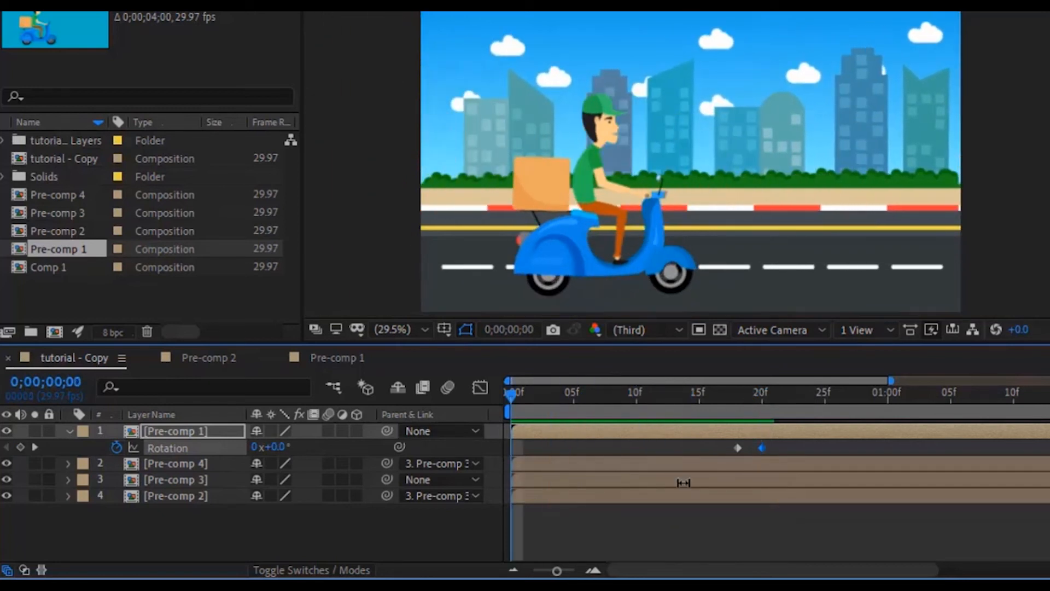
key(space)
key(space)
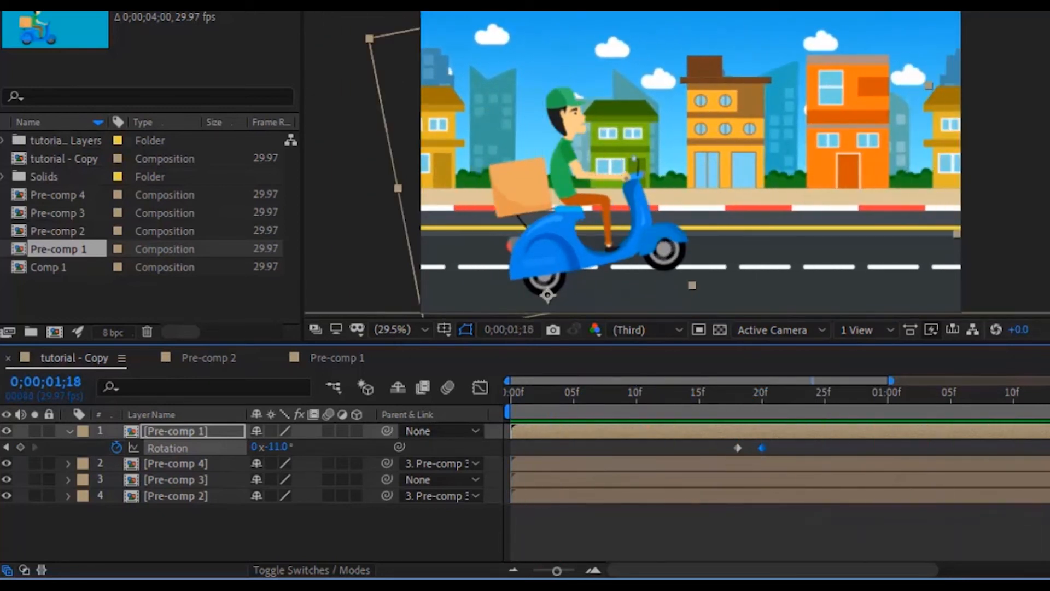
drag(761, 394, 687, 395)
key(space)
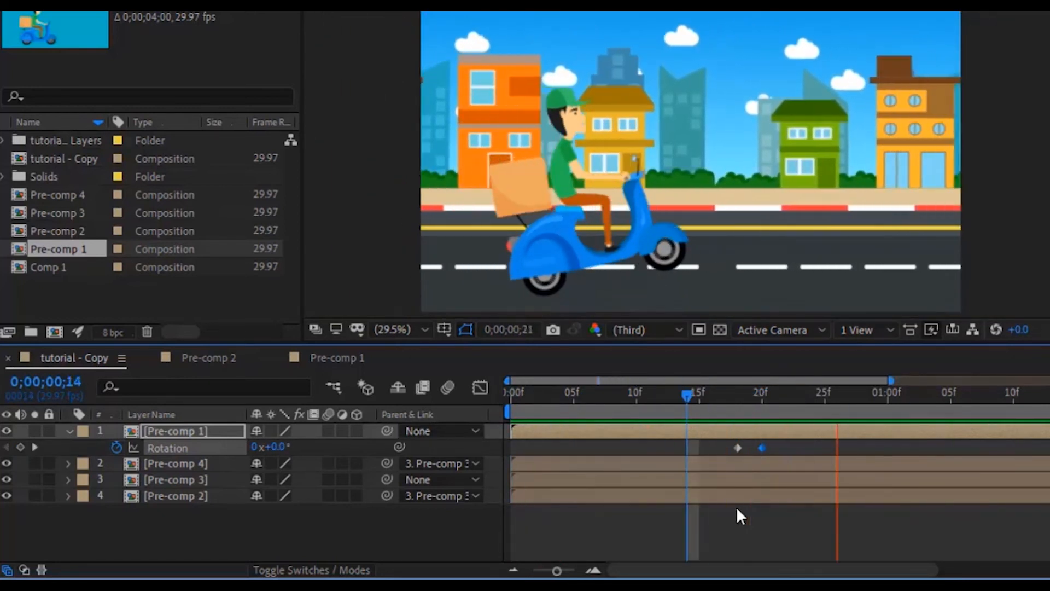
key(space)
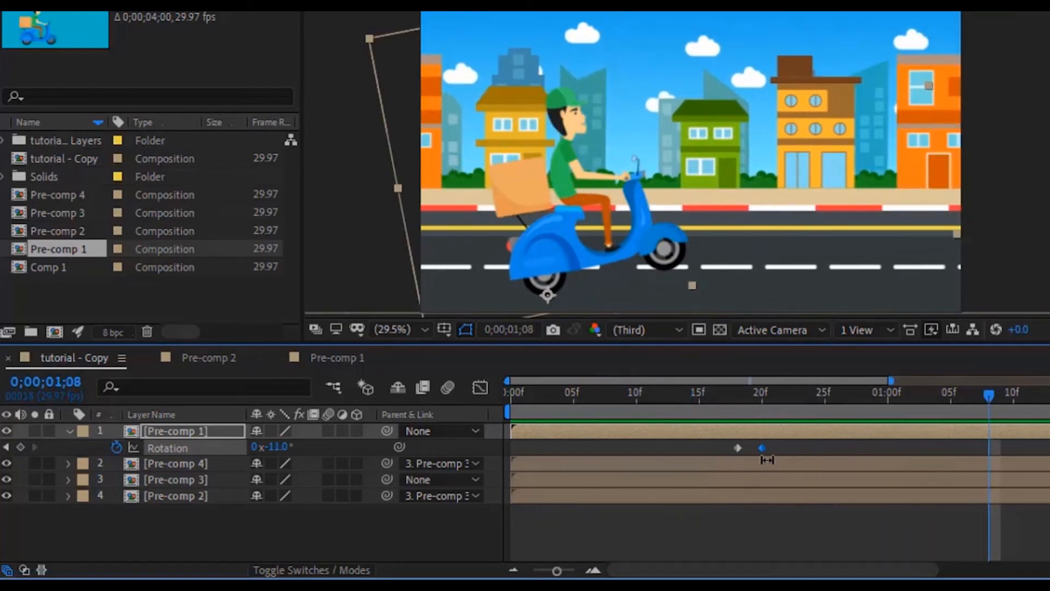
Slow the tilt by moving the -11° Rotation keyframe to 0;00;00;24, and preview it from 0;00;00;13
drag(763, 447, 812, 451)
click(963, 399)
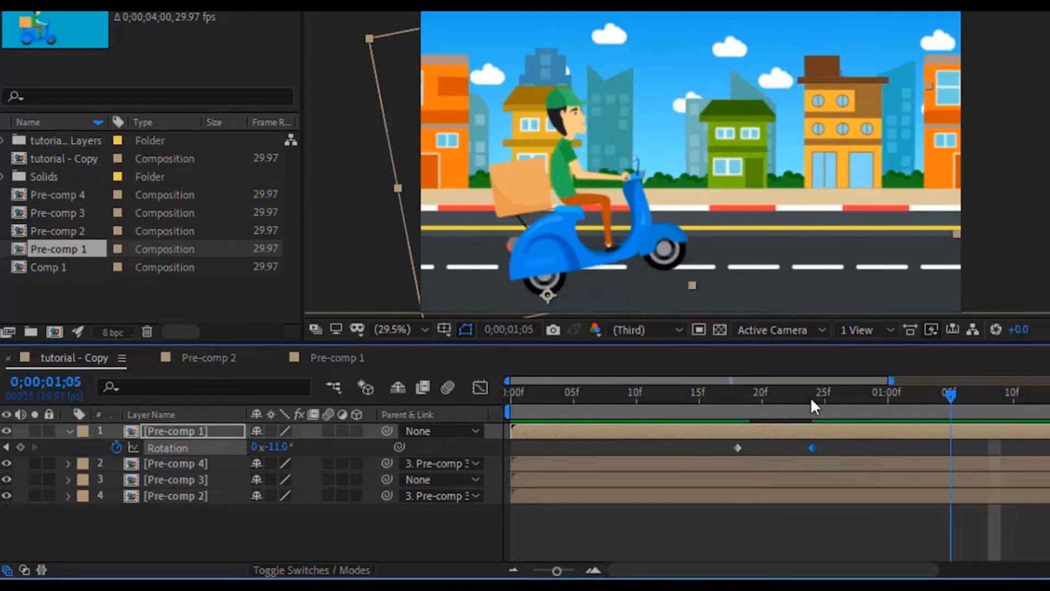
click(675, 405)
key(space)
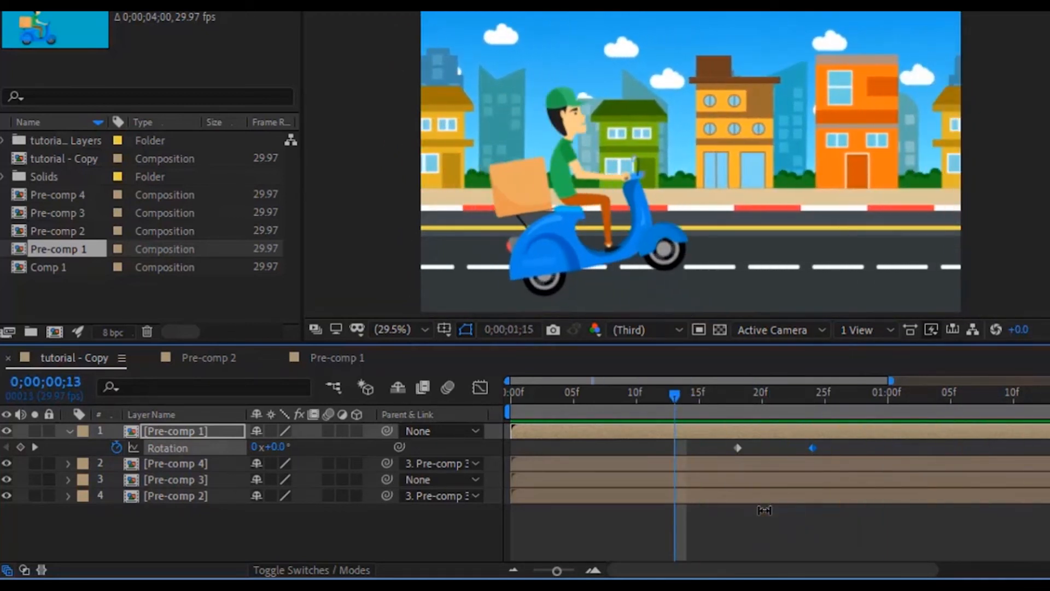
key(space)
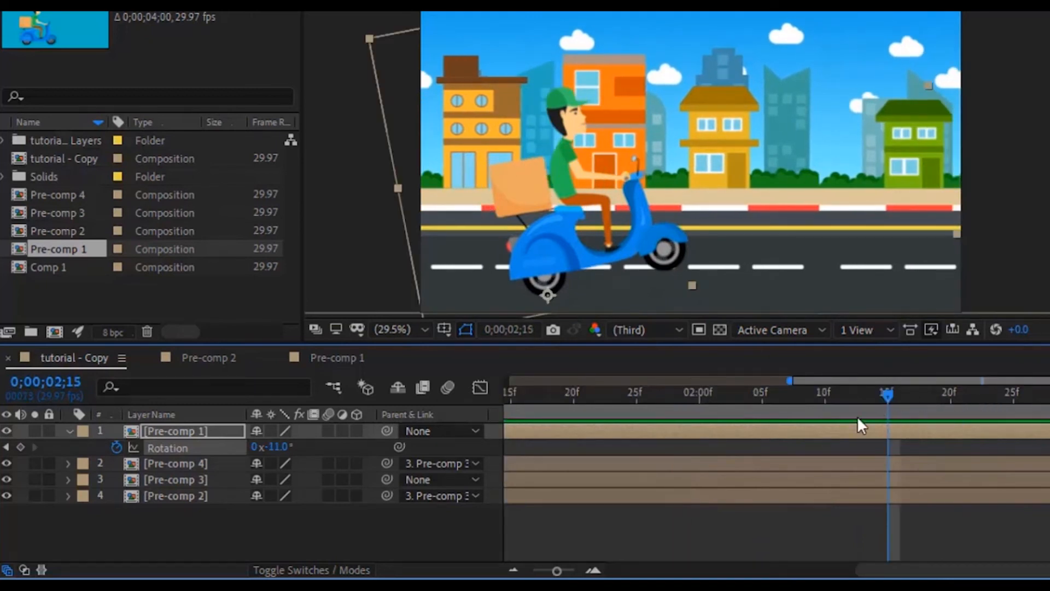
Replay the slowed scooter tilt from 0;00;00;16
drag(886, 572, 530, 575)
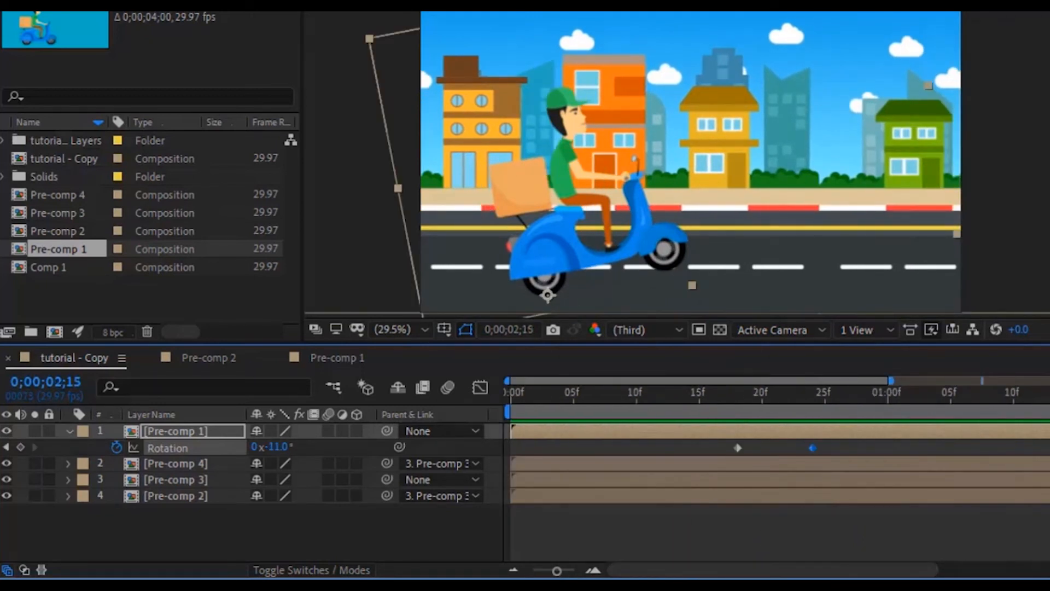
drag(790, 577, 845, 570)
click(801, 394)
drag(792, 394, 594, 399)
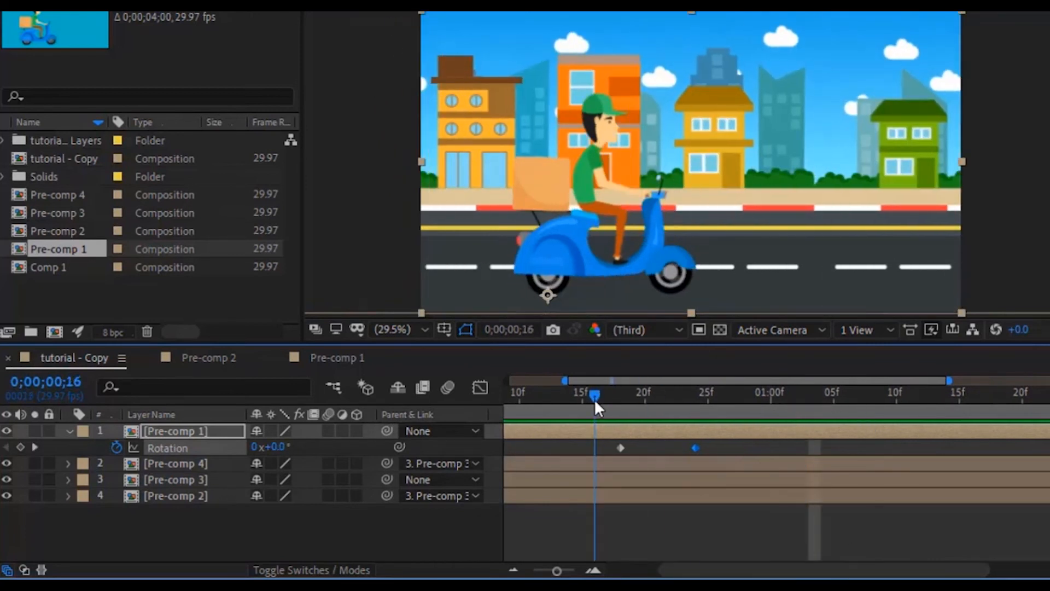
key(space)
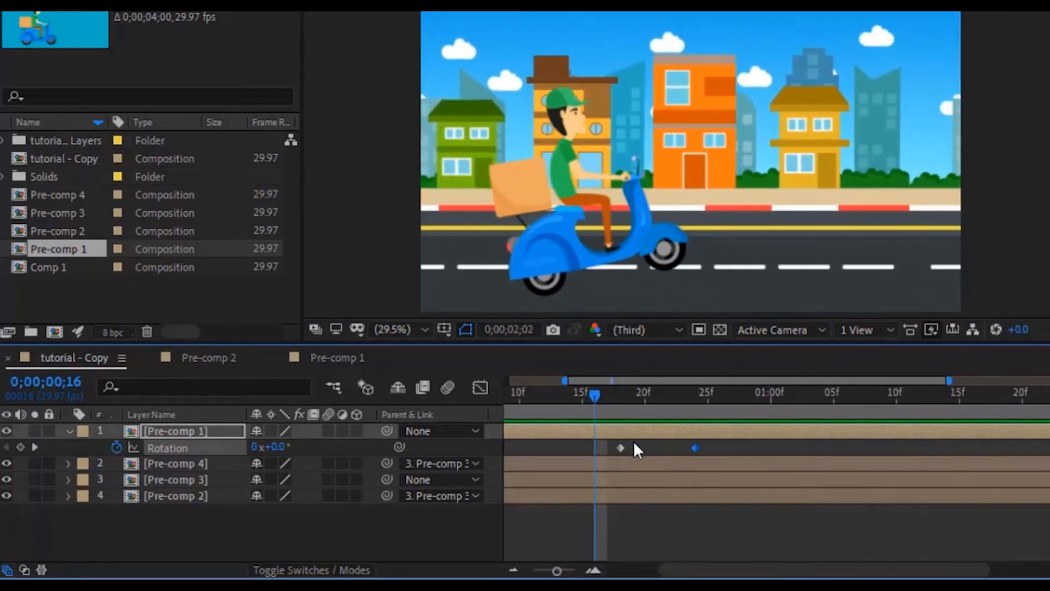
key(space)
Set Pre-comp 1's Rotation to 0° at 0;00;01;00 to bring the front wheel back down
drag(826, 570, 583, 569)
mouse_move(888, 401)
mouse_down()
mouse_move(730, 414)
mouse_move(881, 408)
mouse_up()
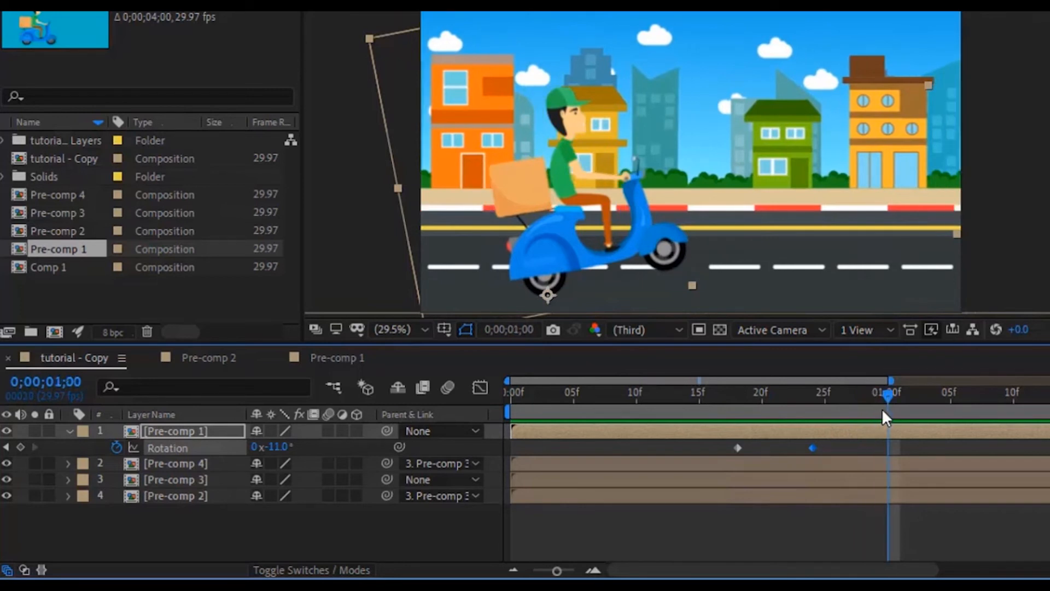
click(278, 448)
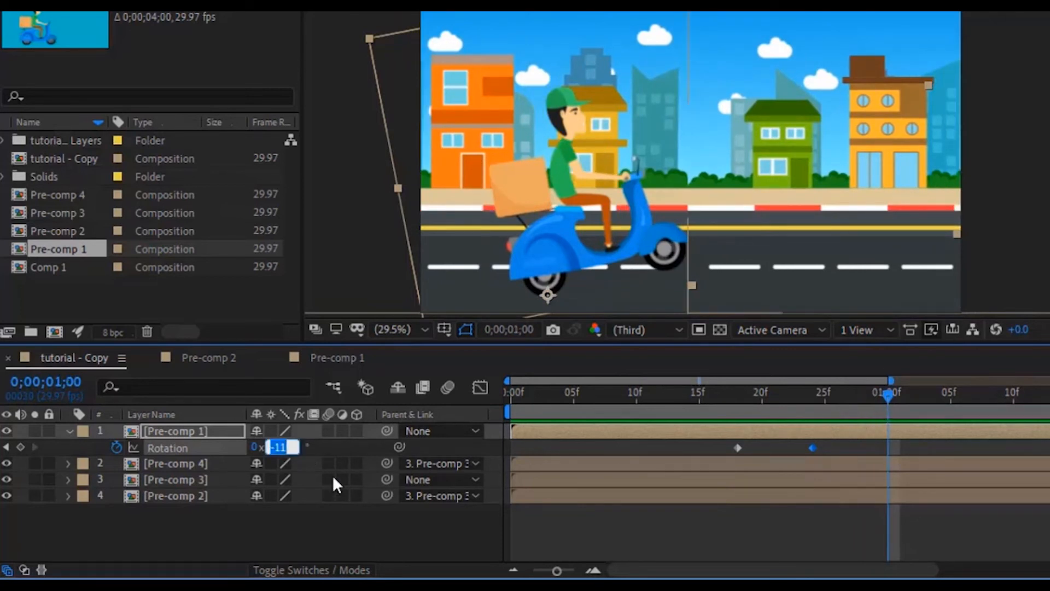
text(0)
key(Return)
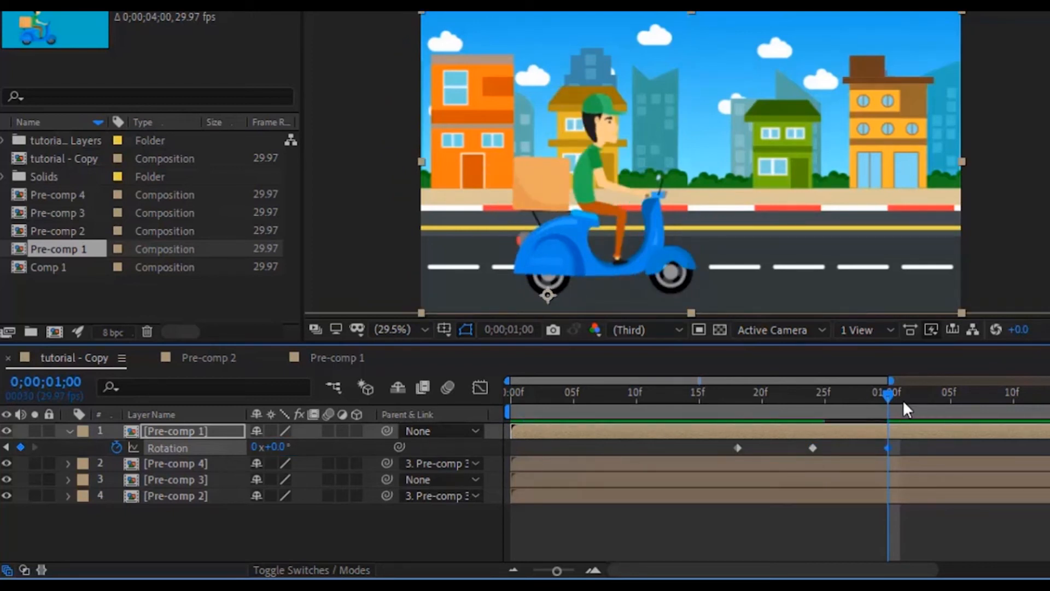
Preview the scooter's full wheelie and landing from 0;00;00;16
drag(885, 392, 707, 419)
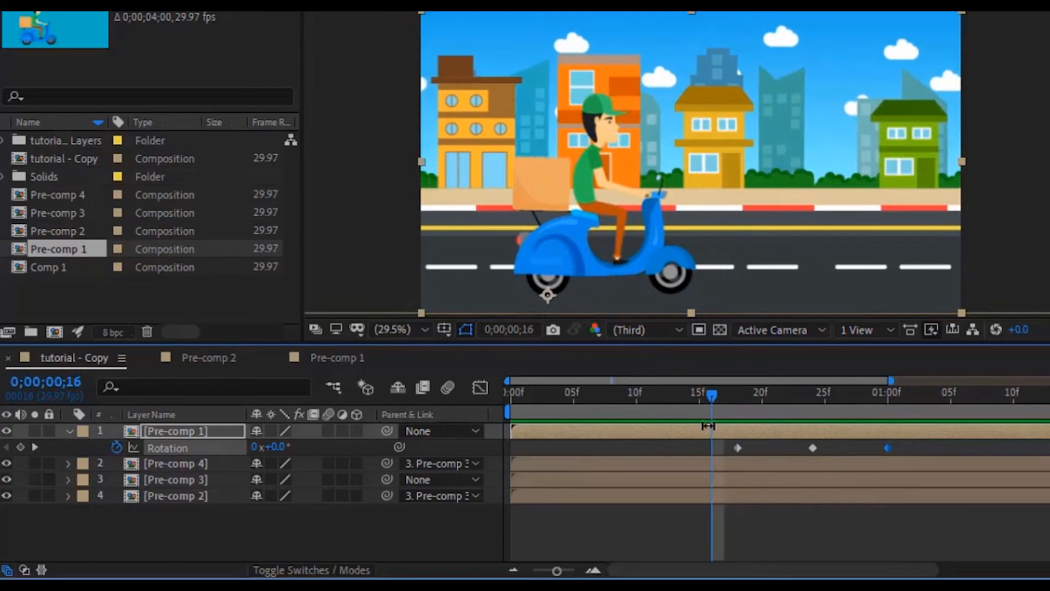
key(space)
key(space)
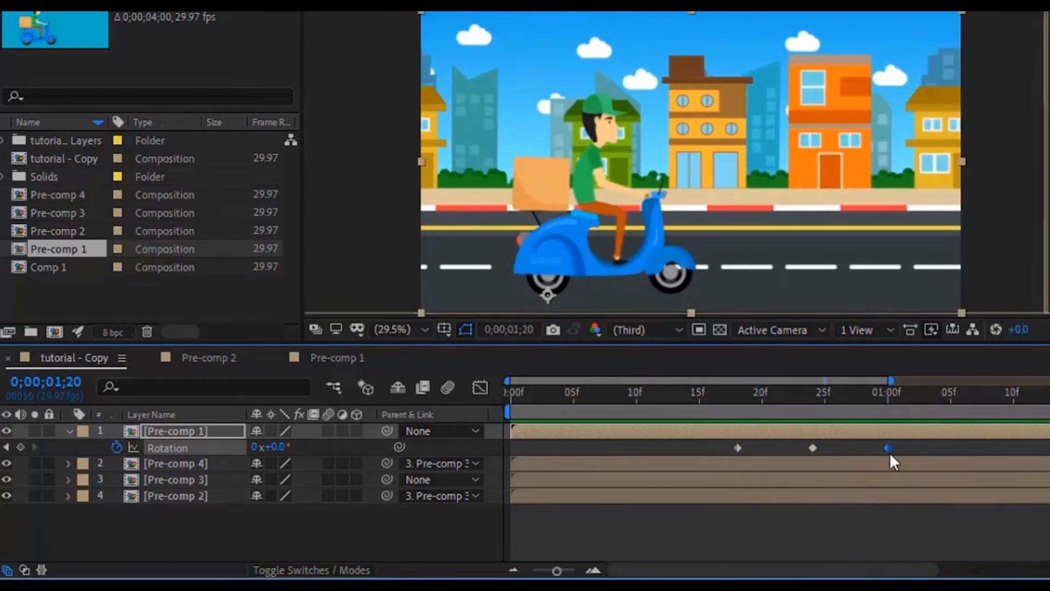
Move Pre-comp 1's landing Rotation keyframe to 0;00;01;04 and the peak keyframe to 0;00;00;27, and preview from 0;00;00;18
drag(888, 448, 938, 448)
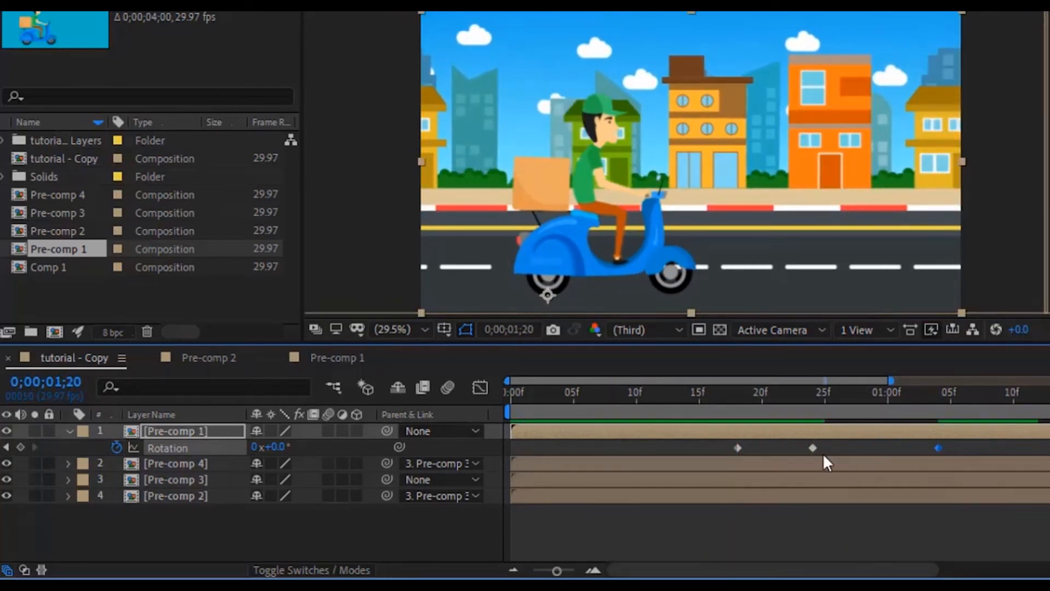
drag(813, 448, 849, 450)
drag(950, 402, 744, 402)
key(space)
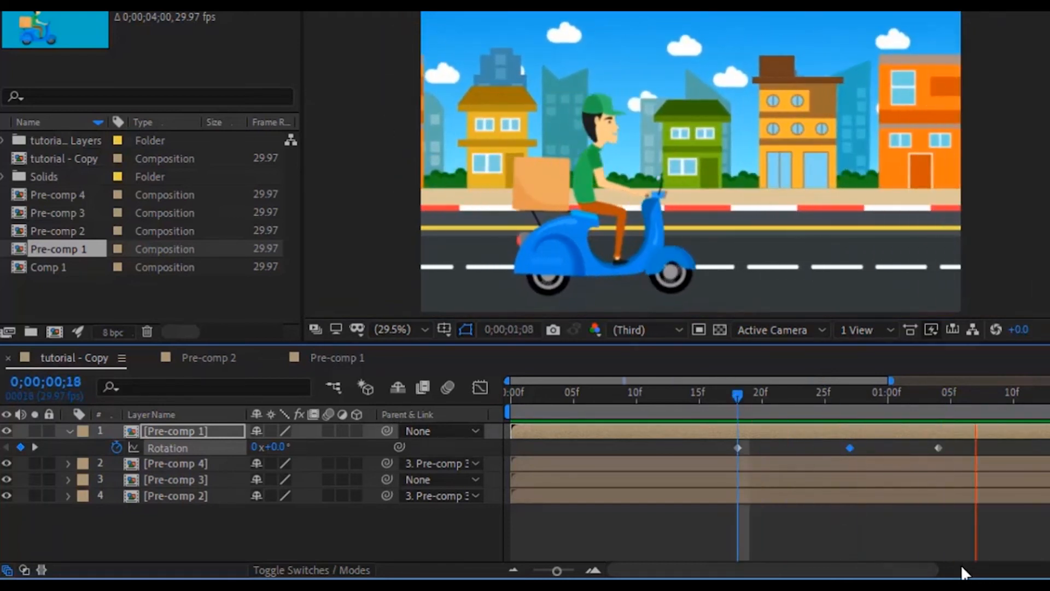
Apply Easy Ease to all three Rotation keyframes of Pre-comp 1
drag(897, 569, 778, 570)
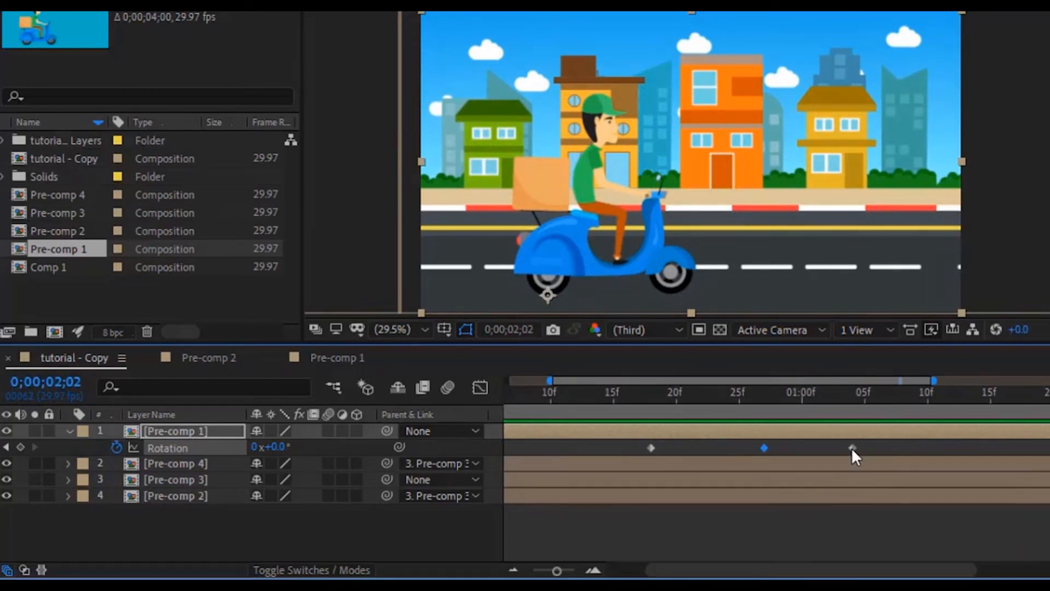
drag(872, 442, 641, 448)
right_click(654, 449)
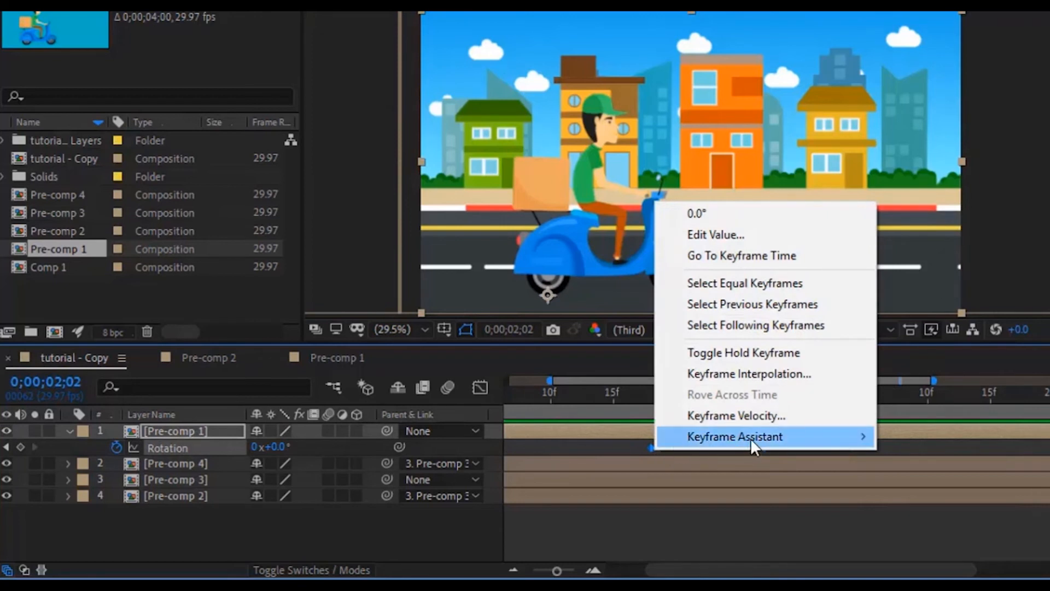
mouse_move(751, 438)
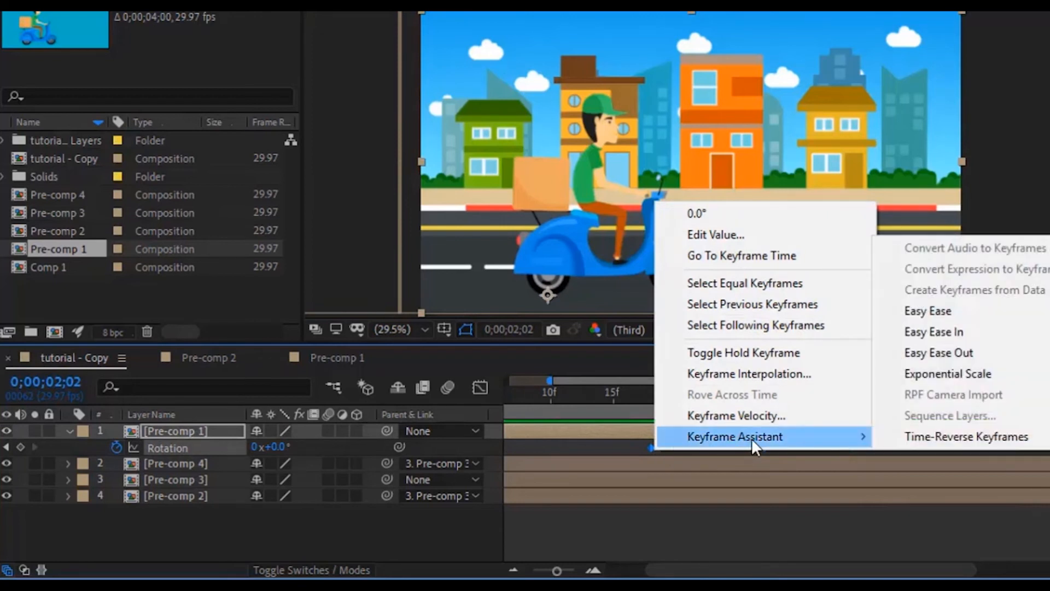
click(938, 311)
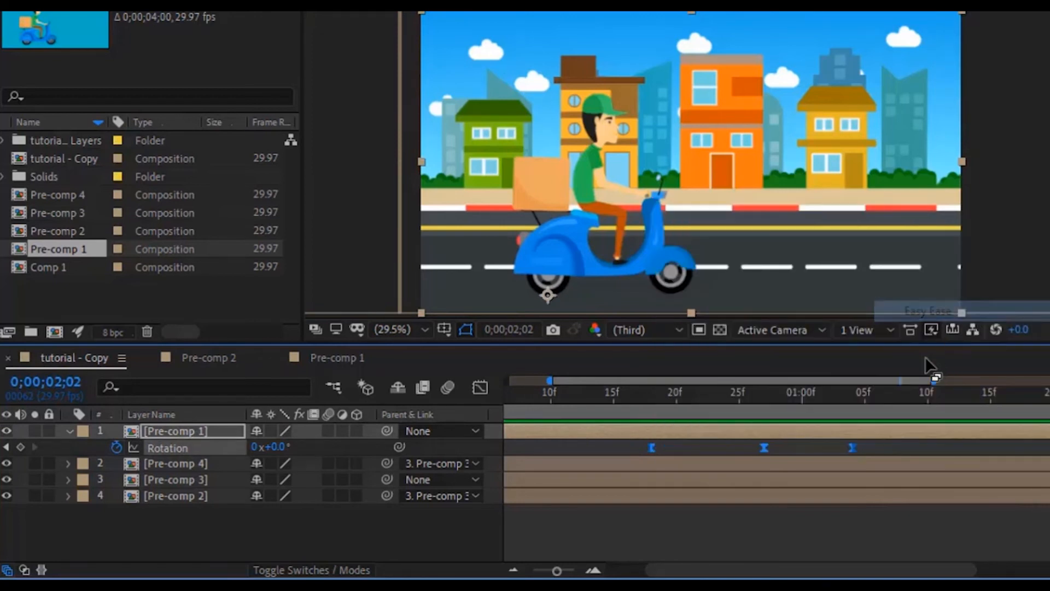
In the Graph Editor's speed graph, lengthen the peak Rotation keyframe's incoming handle so the wheelie lifts fast and settles slowly, and preview it
click(479, 387)
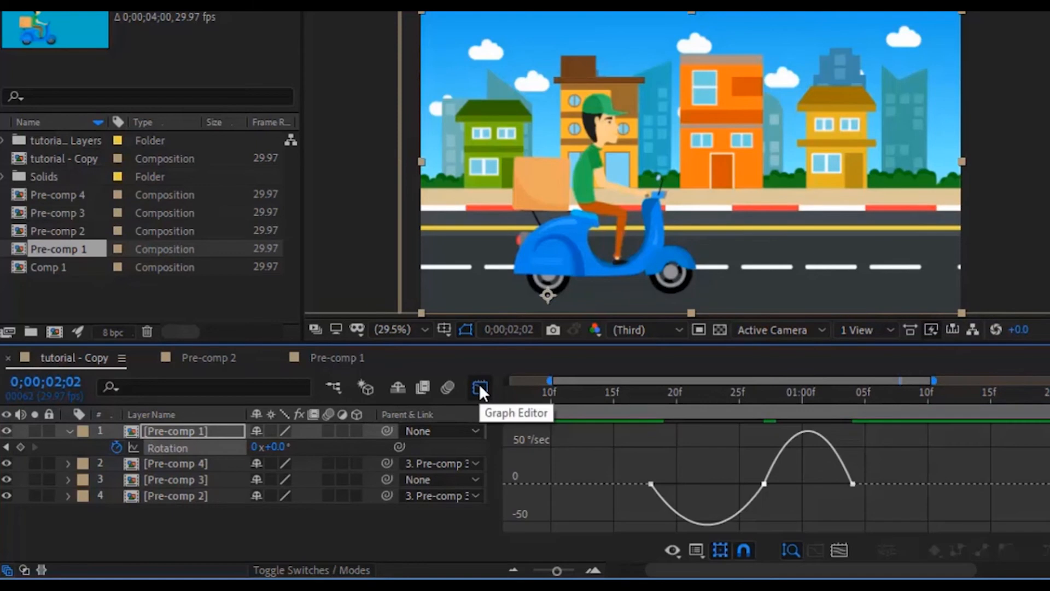
click(837, 547)
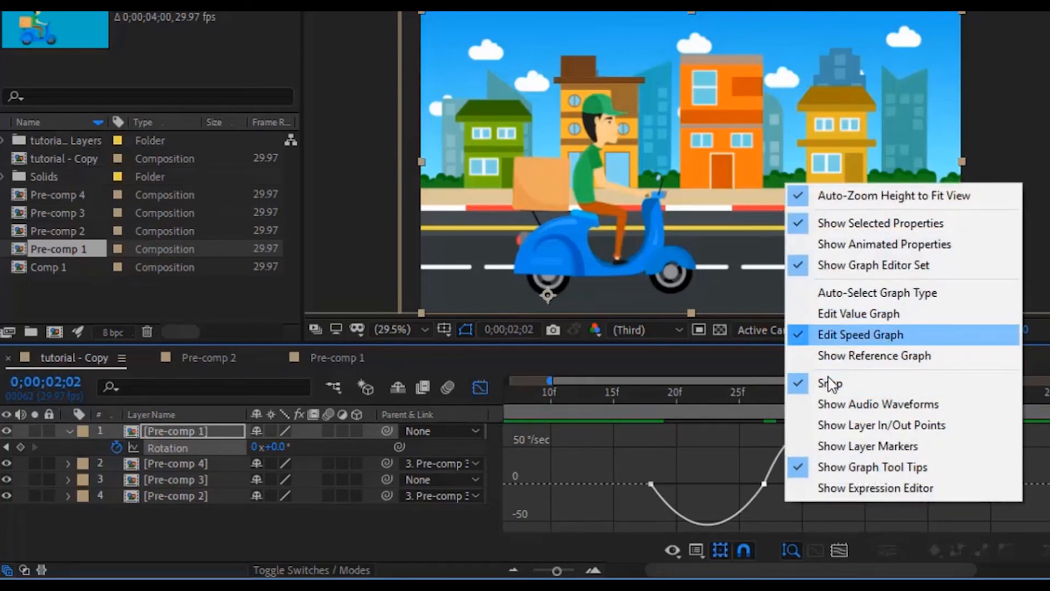
click(710, 474)
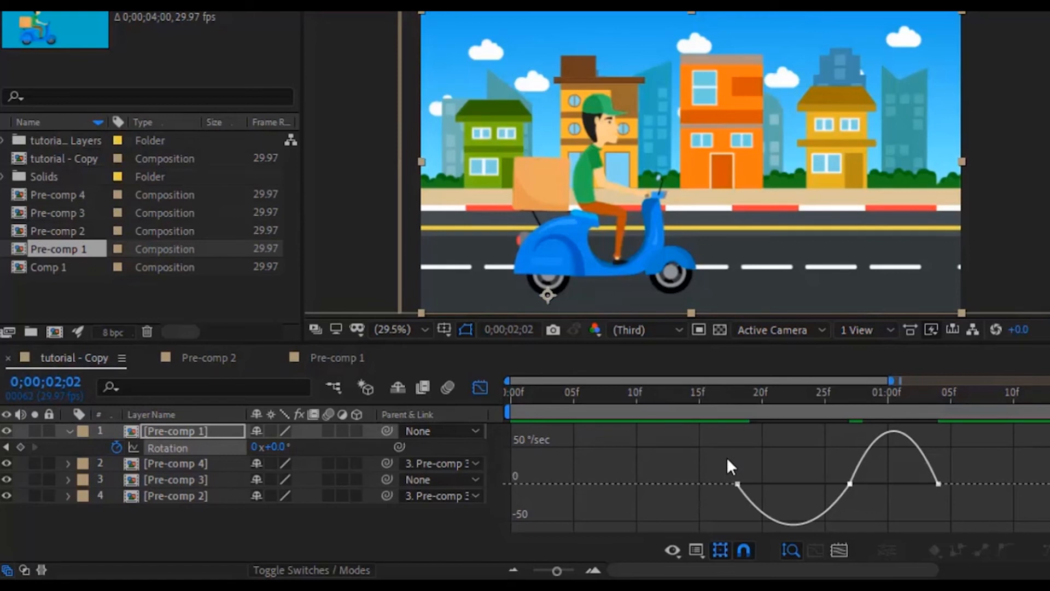
click(745, 493)
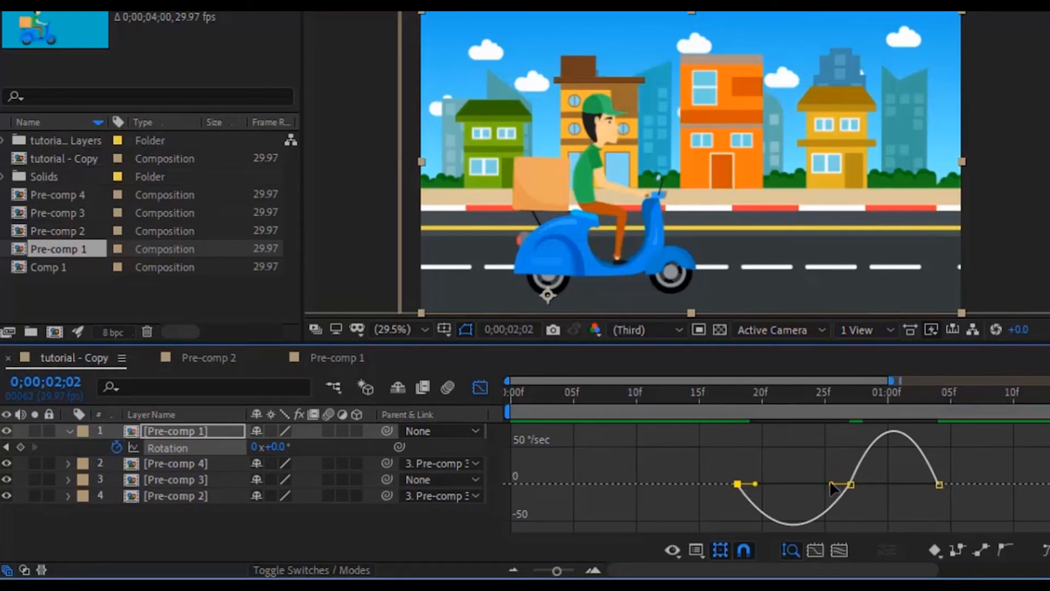
drag(832, 485, 800, 488)
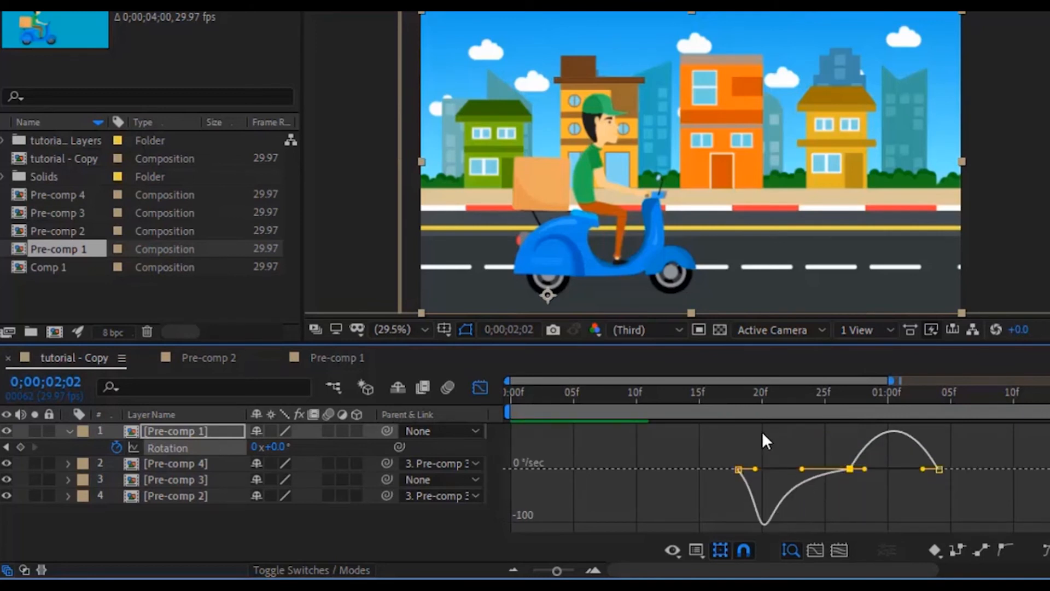
click(689, 405)
key(space)
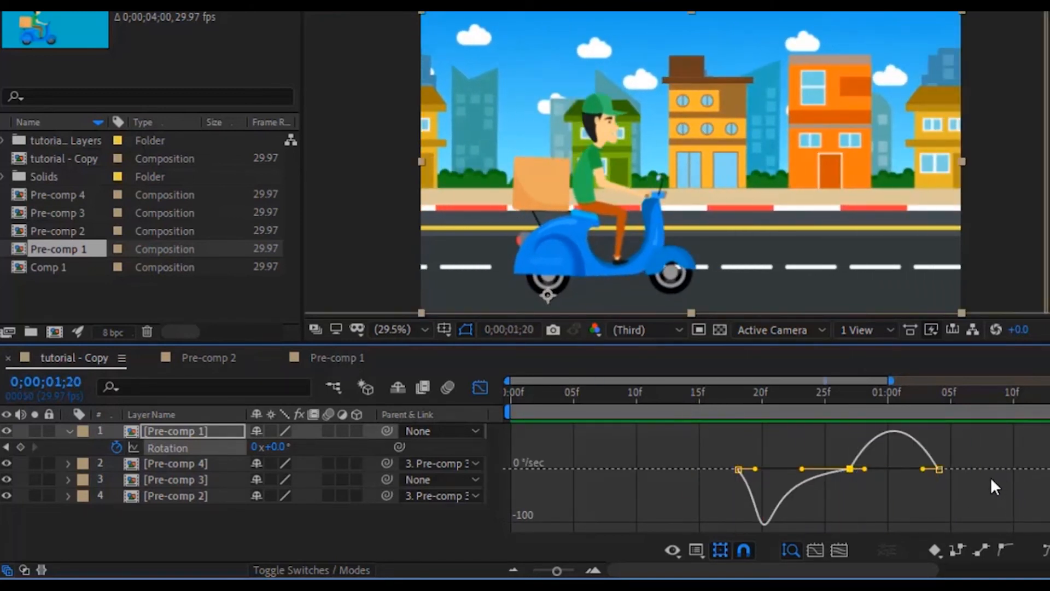
Move the first Rotation keyframe to 0;00;00;16 so the wheelie starts earlier, and preview the motion
drag(749, 404, 711, 429)
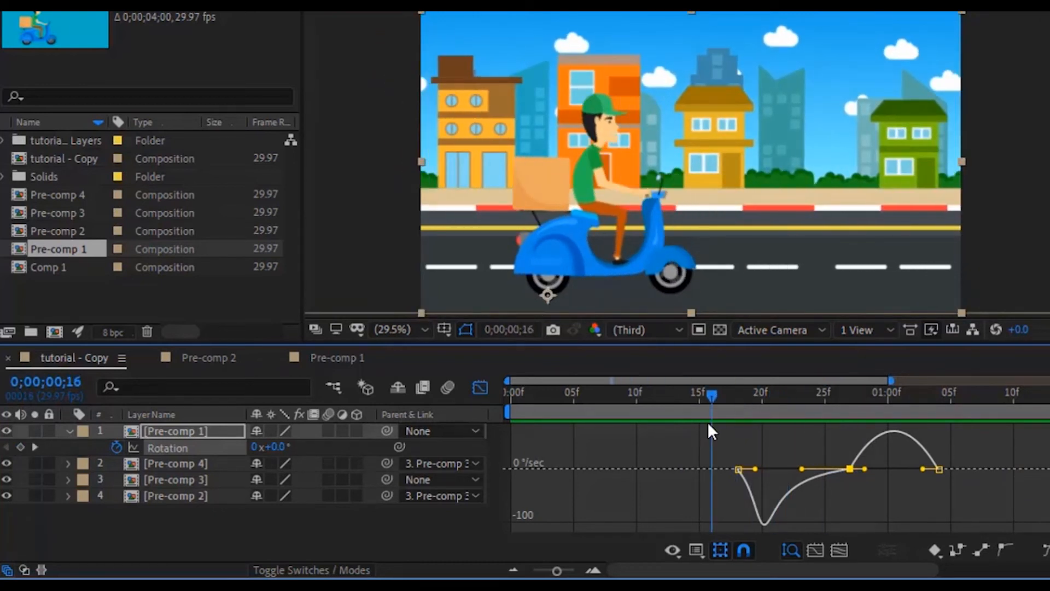
mouse_move(741, 478)
drag(739, 471, 717, 469)
key(space)
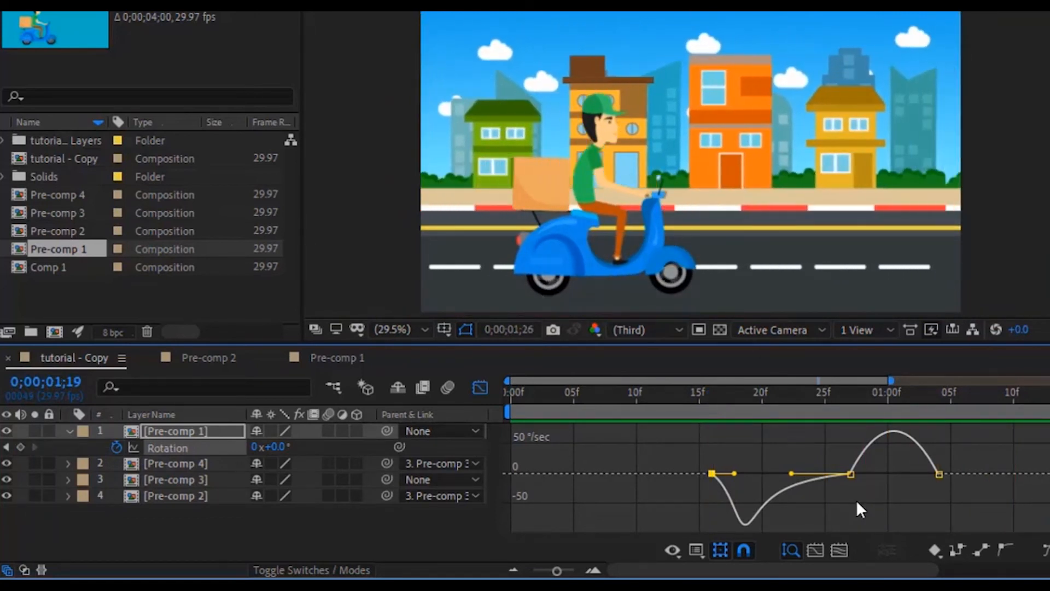
key(space)
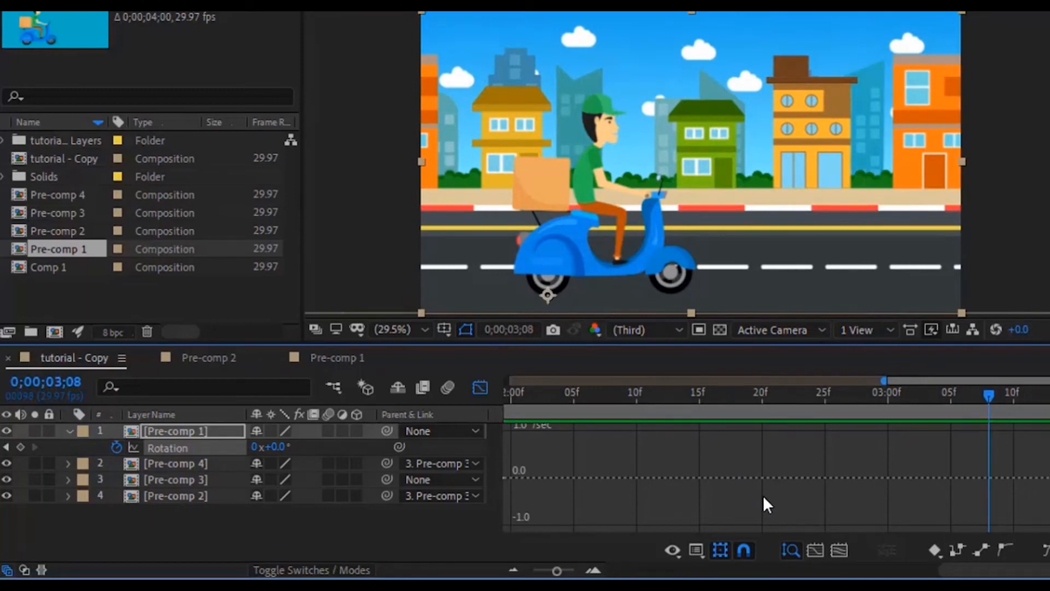
key(space)
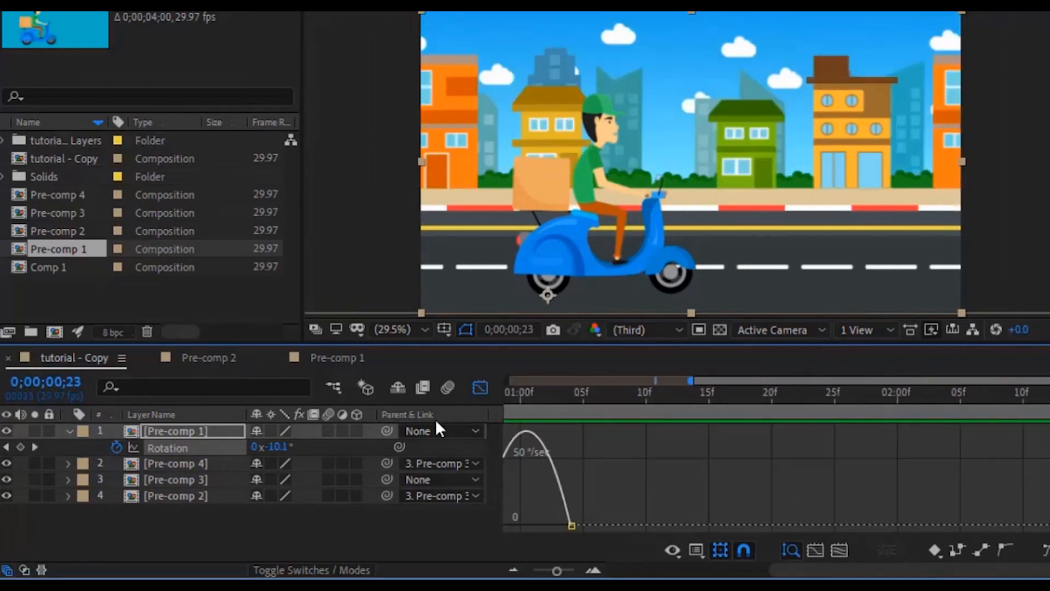
Extend the peak keyframe's incoming speed handle further toward the wheelie's start for a sharper lift, and replay the animation
key(space)
drag(853, 573, 680, 573)
drag(791, 474, 773, 474)
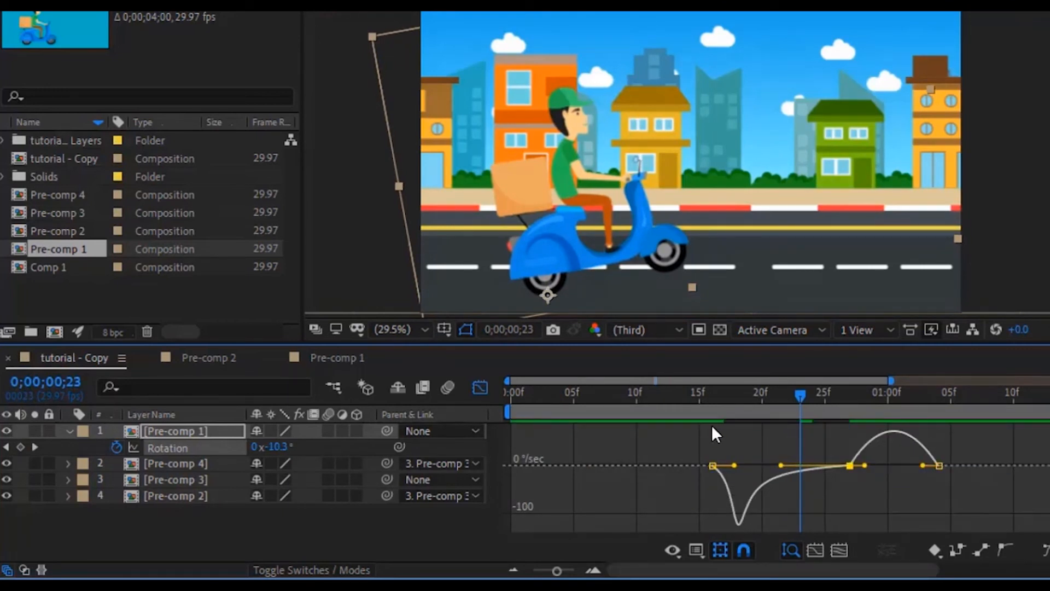
key(space)
key(space)
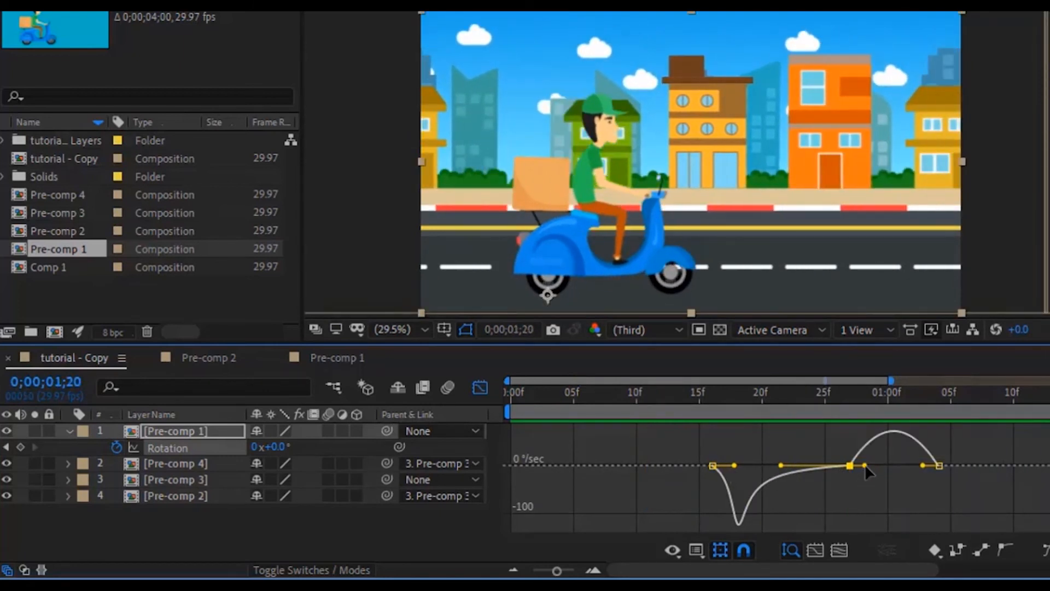
Lengthen the peak keyframe's outgoing speed handle so the wheel drops slowly first and fast at the end, preview it, and close the Graph Editor
drag(865, 465, 912, 464)
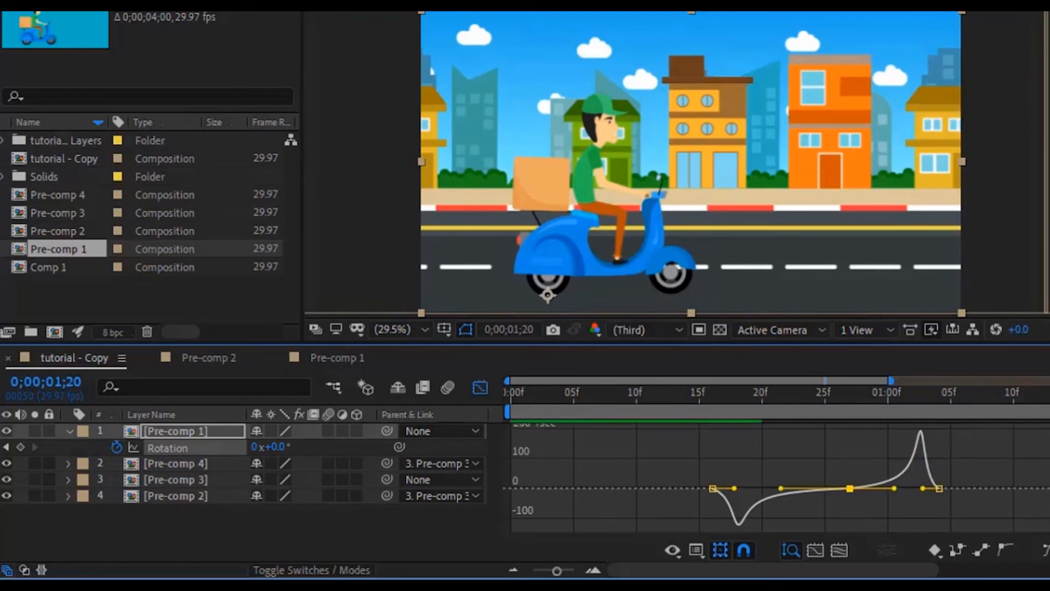
drag(955, 396, 661, 402)
key(space)
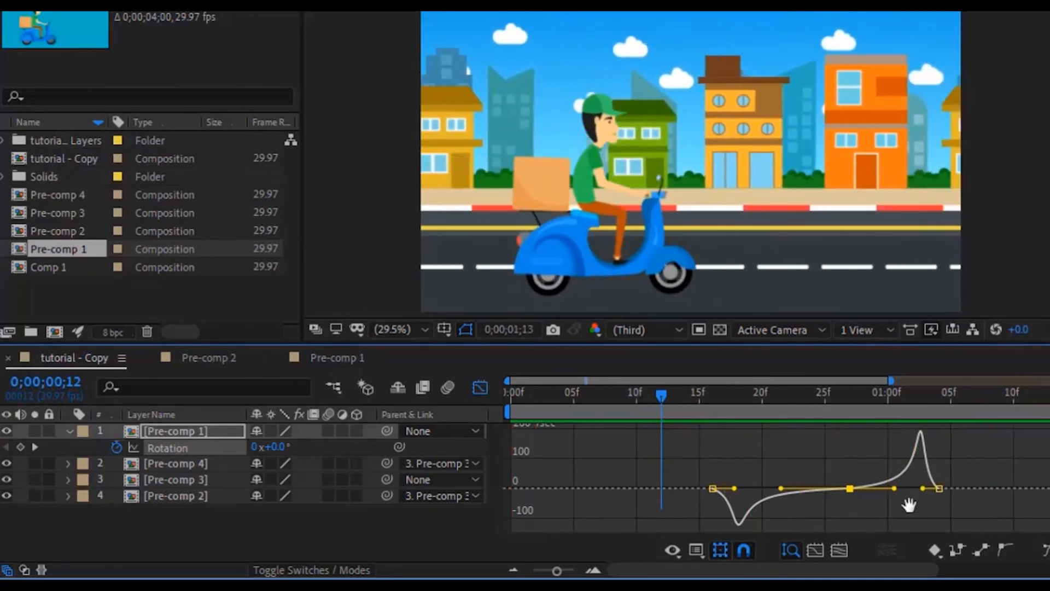
key(space)
click(479, 389)
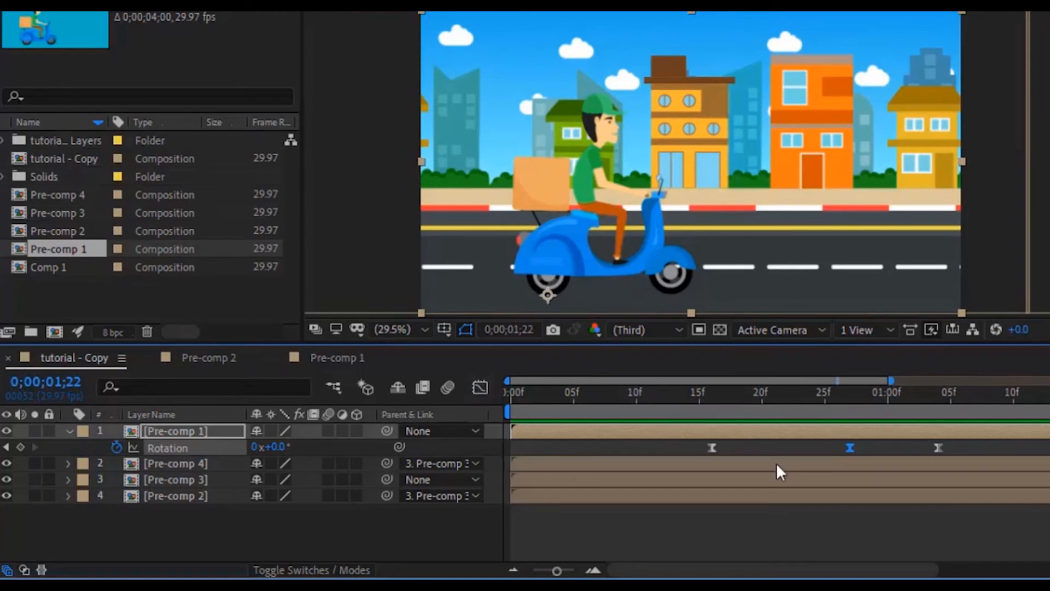
Move the landing Rotation keyframe to 0;00;01;08 and preview the wheelie from 0;00;00;13
drag(939, 447, 994, 448)
key(space)
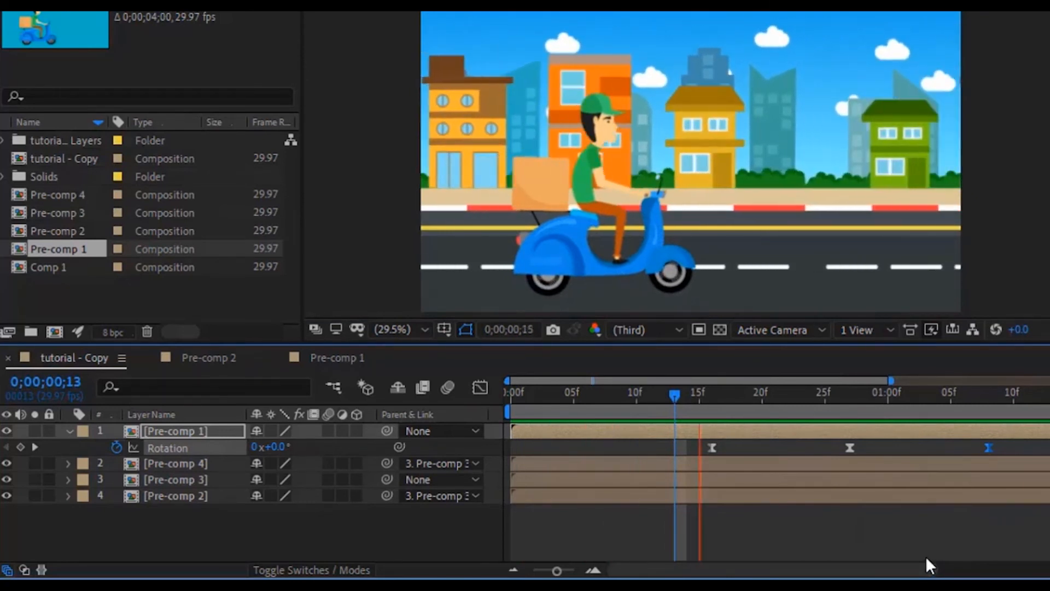
key(space)
Lengthen the wheelie by moving the peak keyframe to 0;00;01;00 and the landing keyframe to 0;00;01;13, and preview from the start
drag(850, 448, 887, 448)
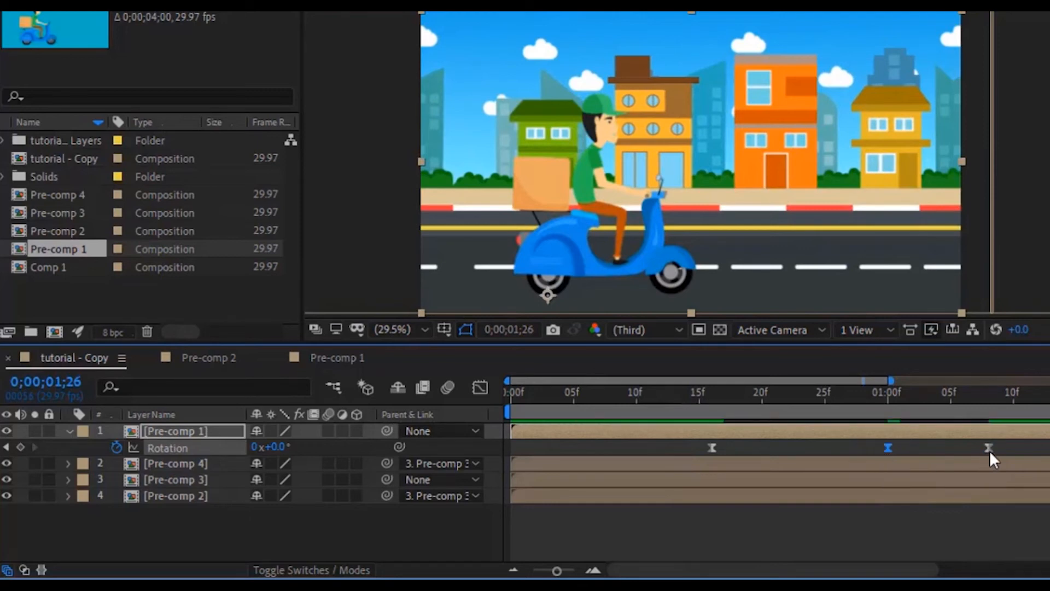
drag(990, 448, 1048, 447)
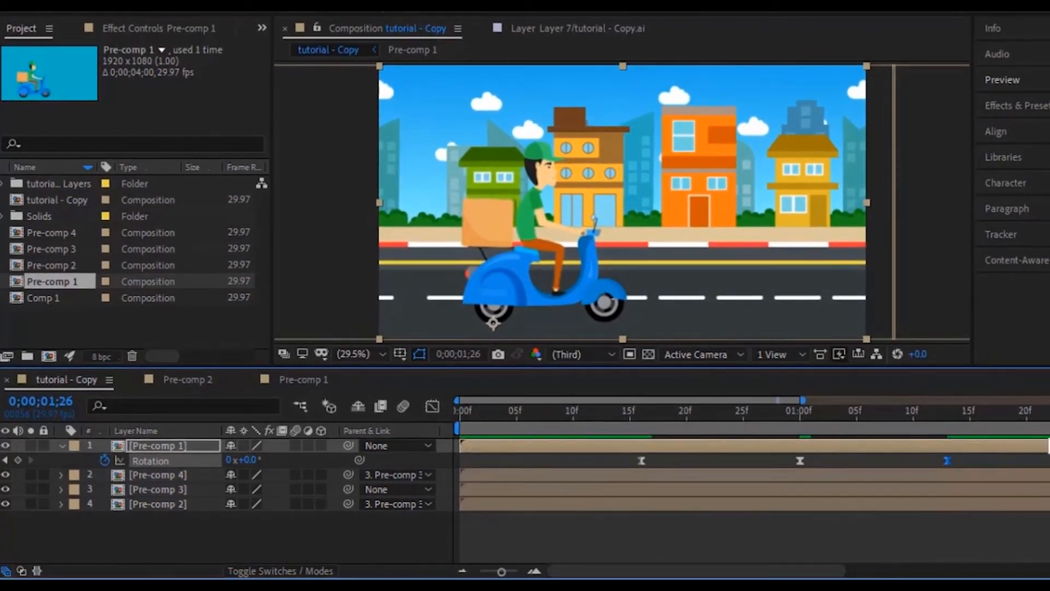
key(space)
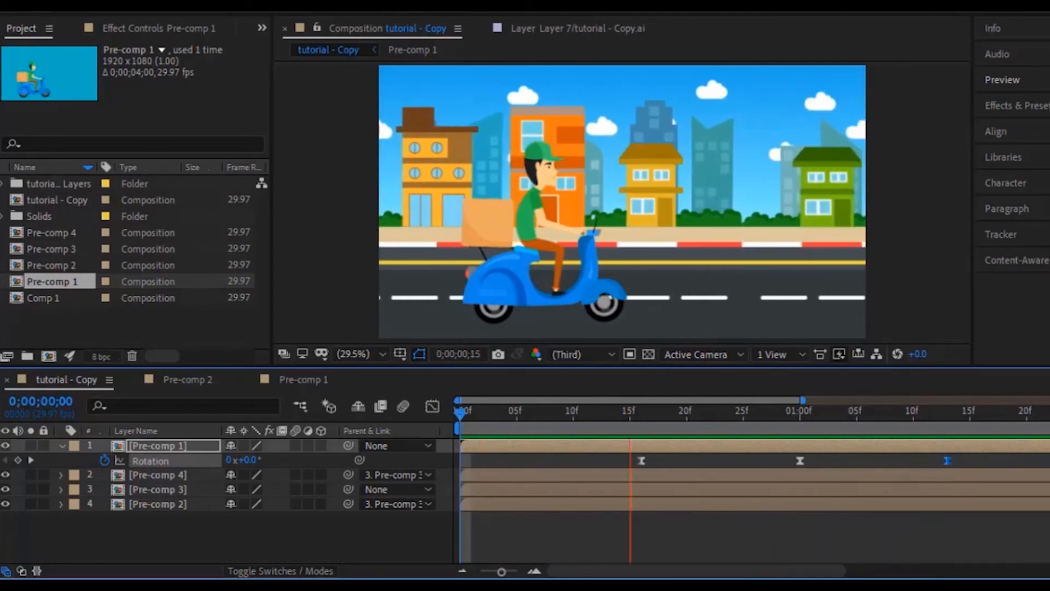
key(space)
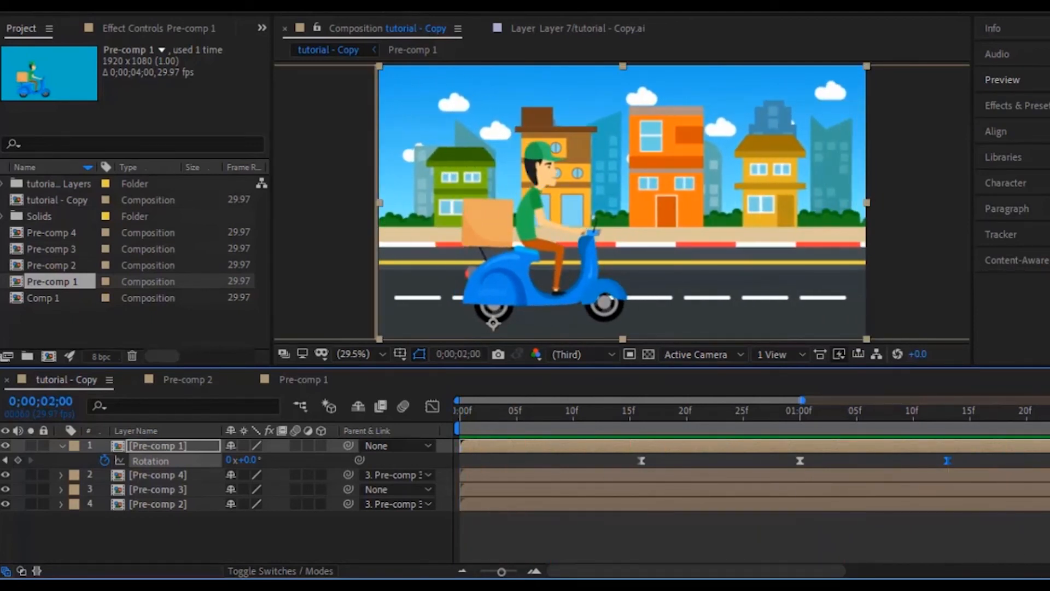
Set Pre-comp 1's Rotation to 5° at the 0;00;01;13 landing keyframe so the front dips on impact
drag(807, 574, 846, 574)
drag(825, 419, 858, 422)
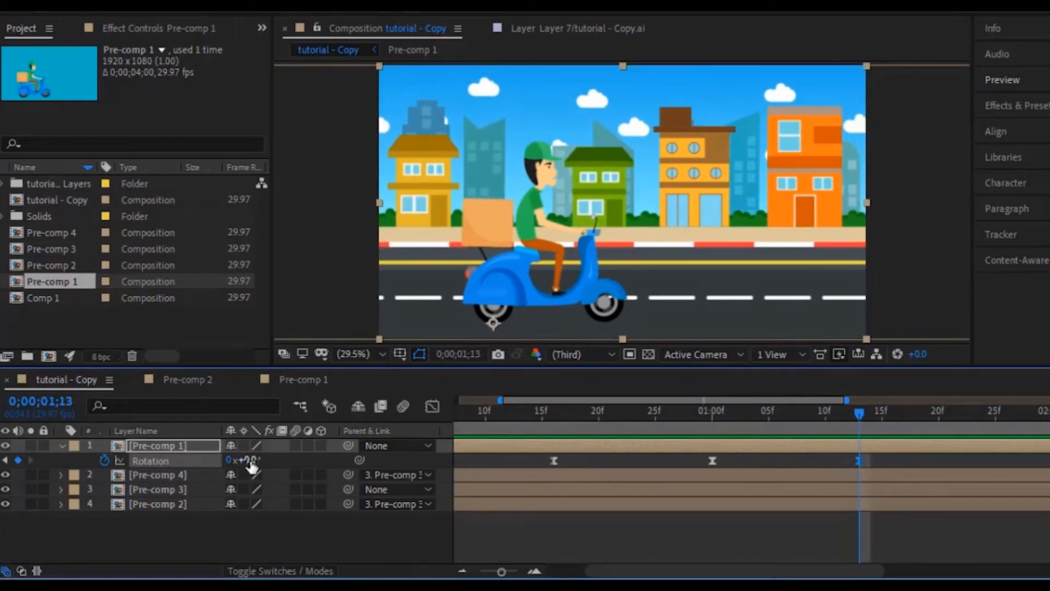
drag(250, 460, 255, 469)
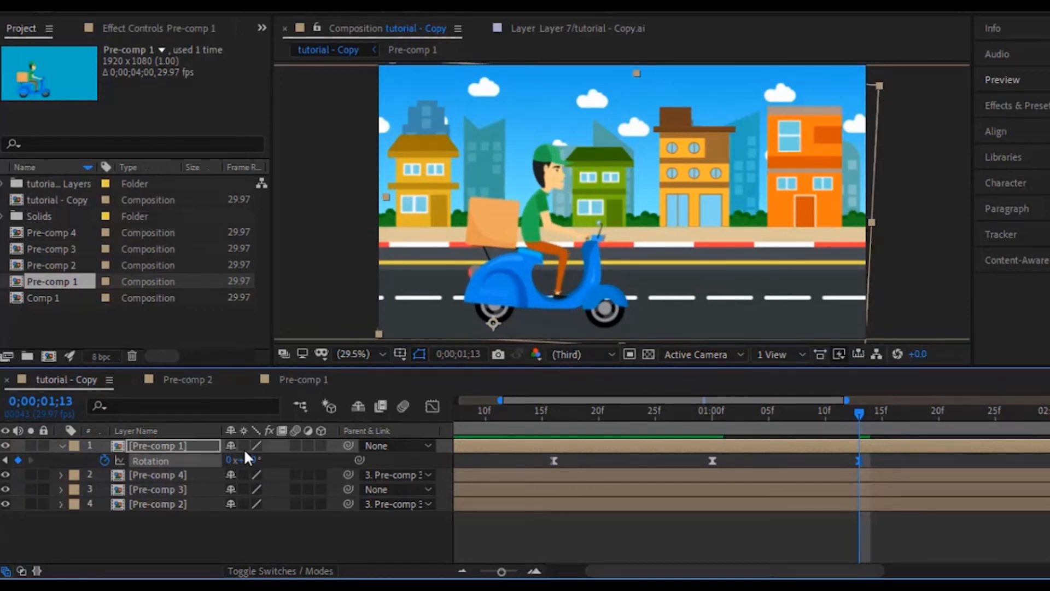
click(247, 458)
text(5)
key(Return)
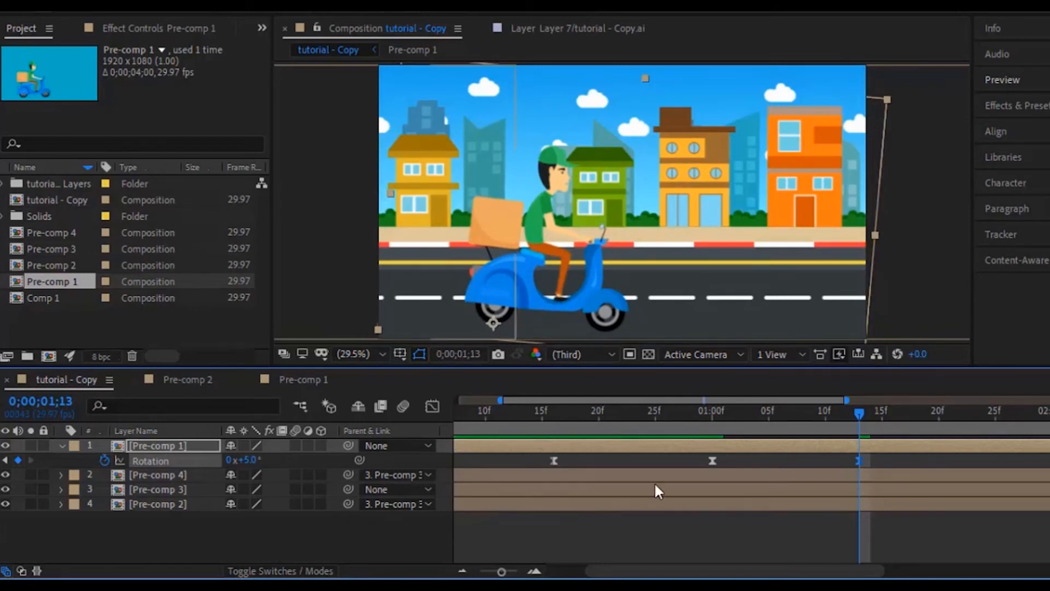
Set Pre-comp 1's Rotation back to 0° one frame after the dip, at 0;00;01;14
drag(862, 412, 871, 412)
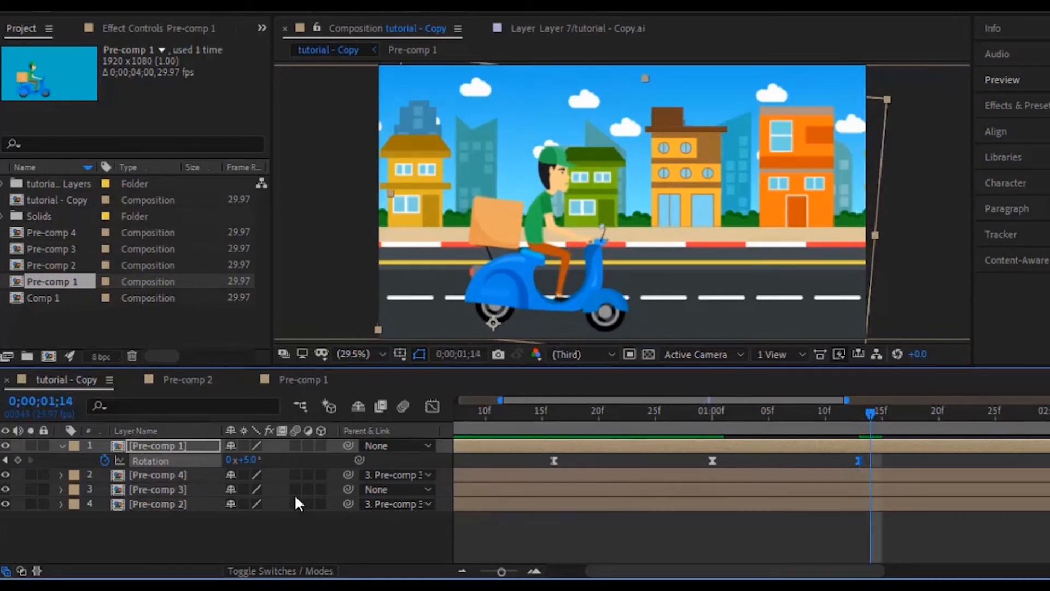
click(248, 460)
text(0)
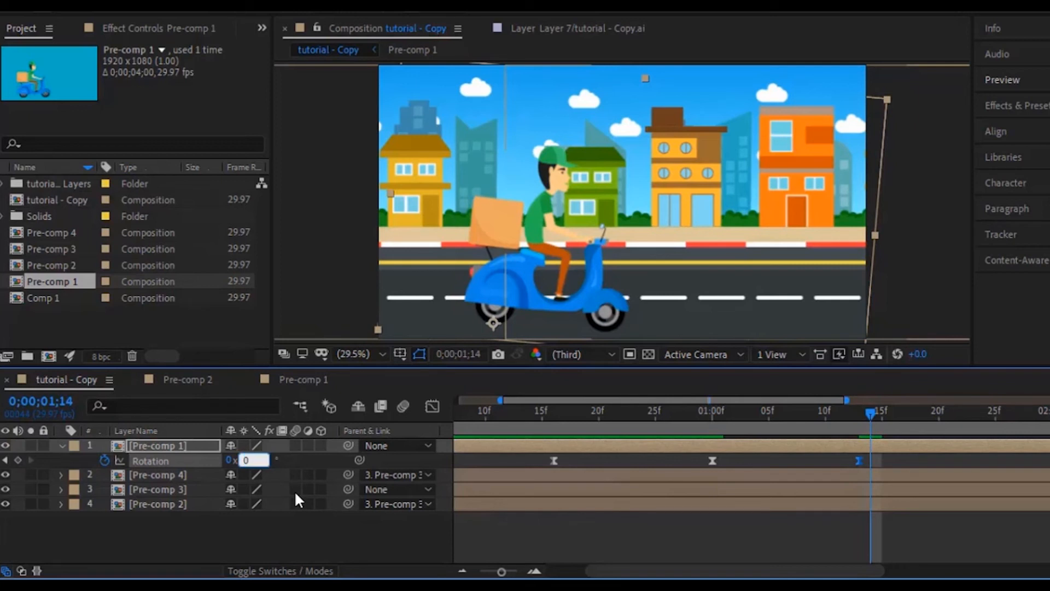
key(Return)
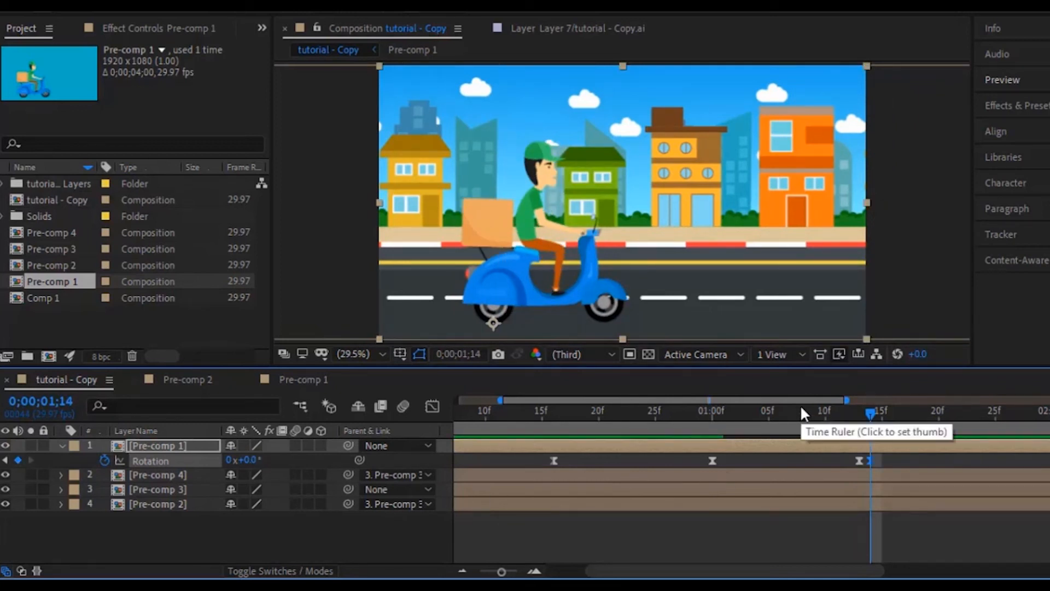
Preview the landing dip from 0;00;01;08 and the whole wheelie from 0;00;00;11
click(802, 411)
key(space)
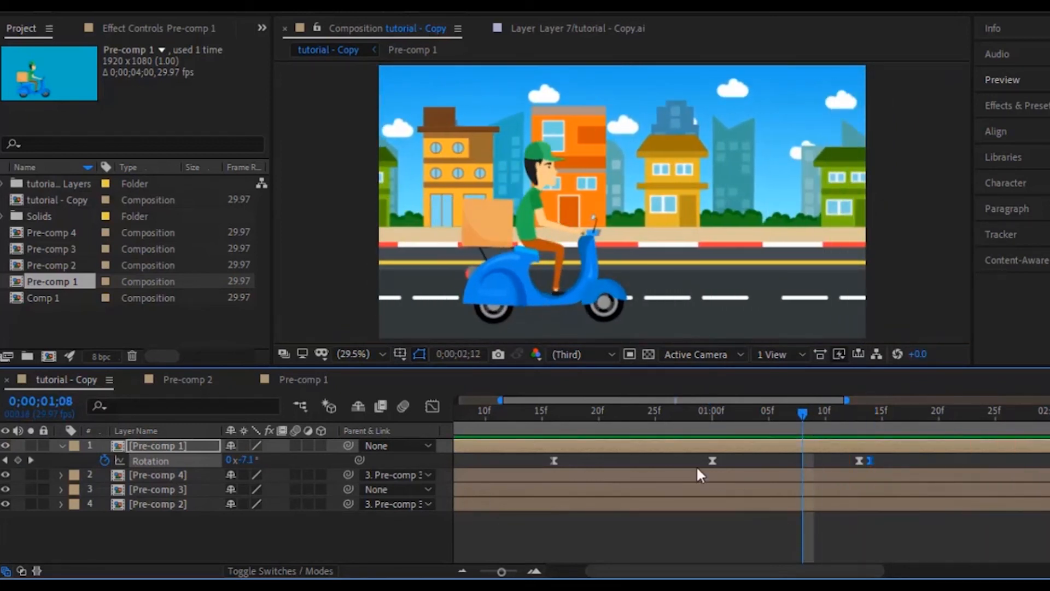
key(space)
drag(760, 570, 541, 554)
click(583, 410)
key(space)
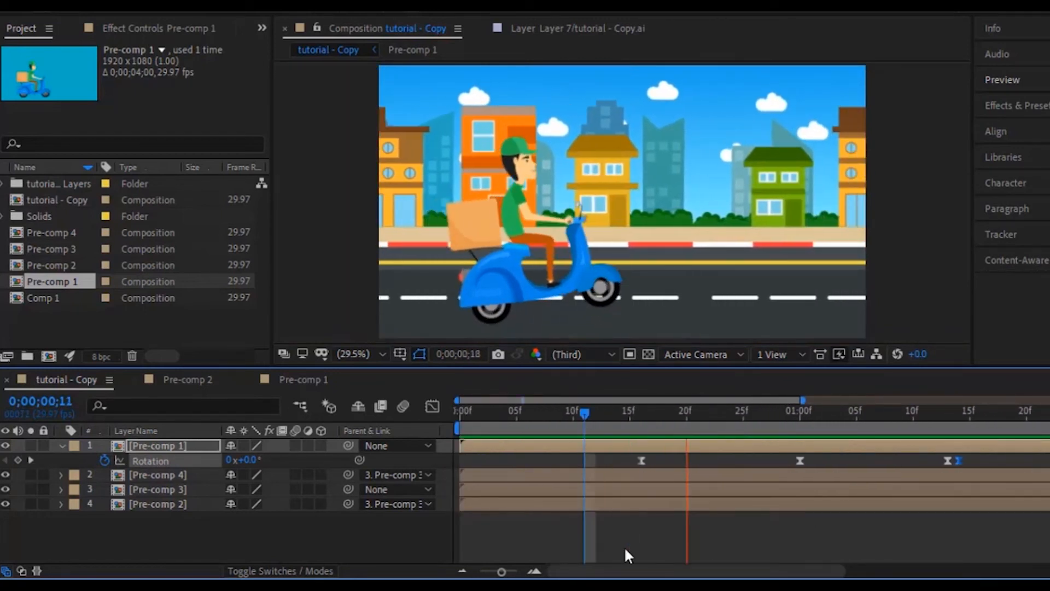
key(space)
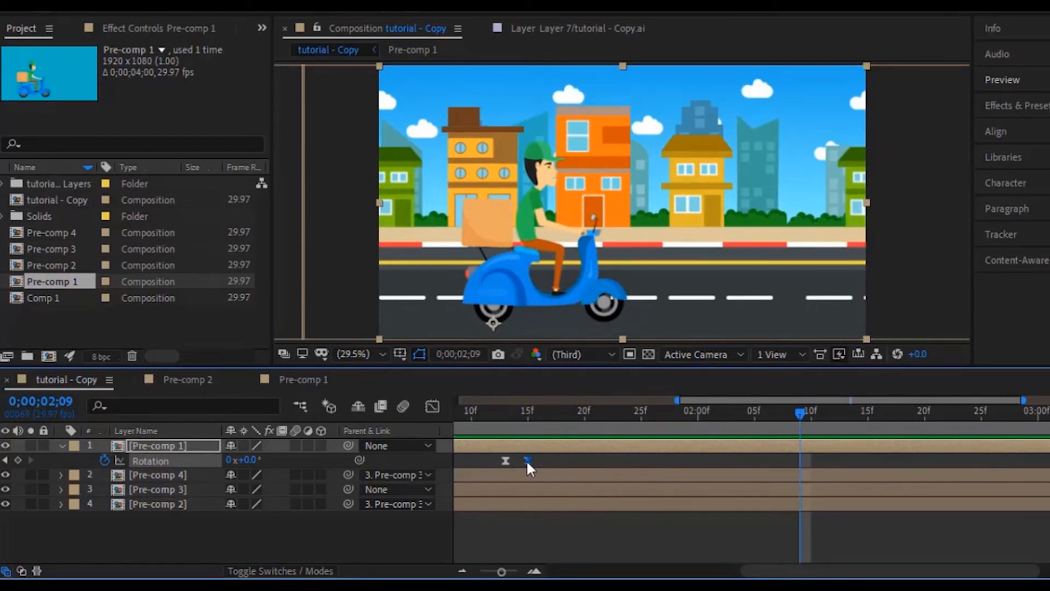
Try 8° for Pre-comp 1's Rotation at the 0;00;01;13 landing keyframe and settle on 3°
drag(798, 419, 508, 429)
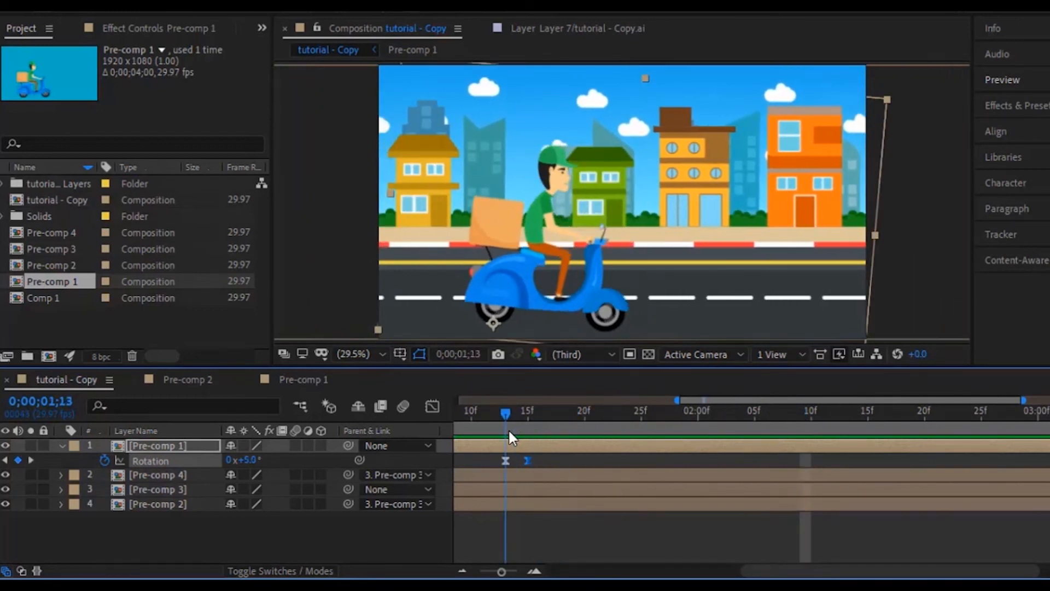
click(506, 460)
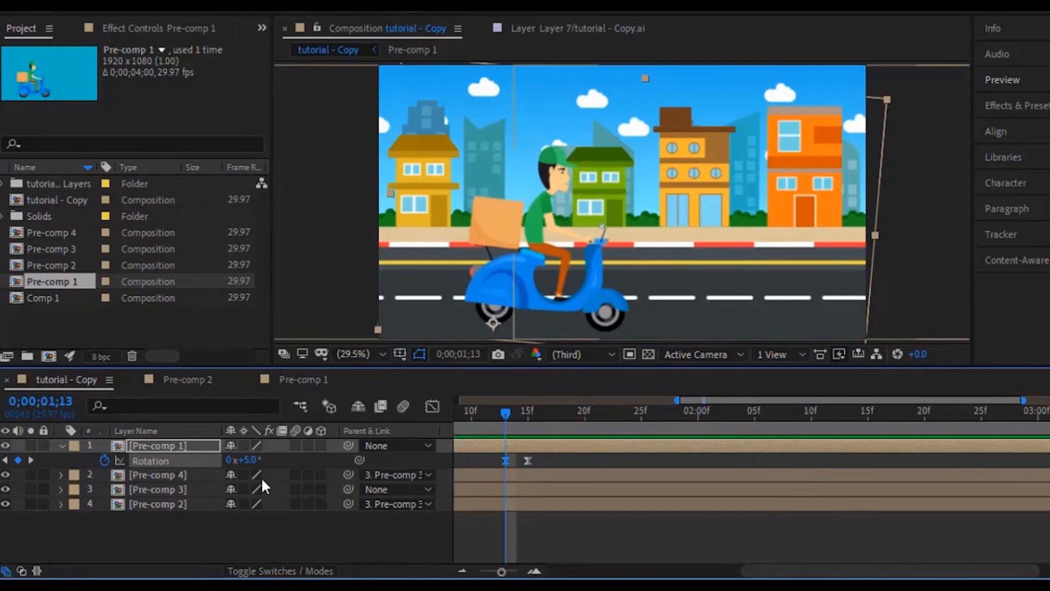
click(252, 463)
text(8)
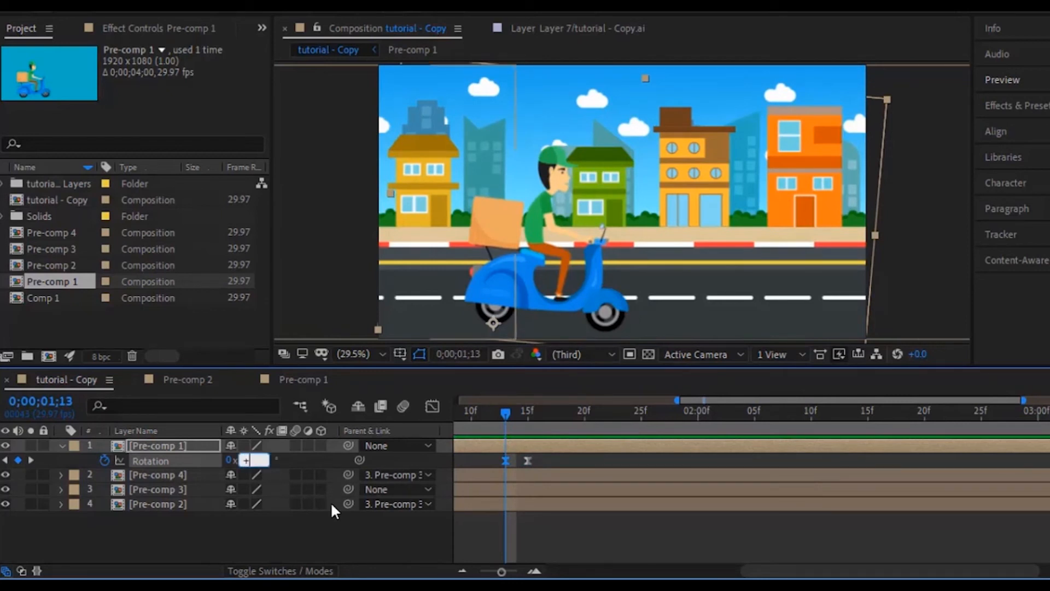
key(Return)
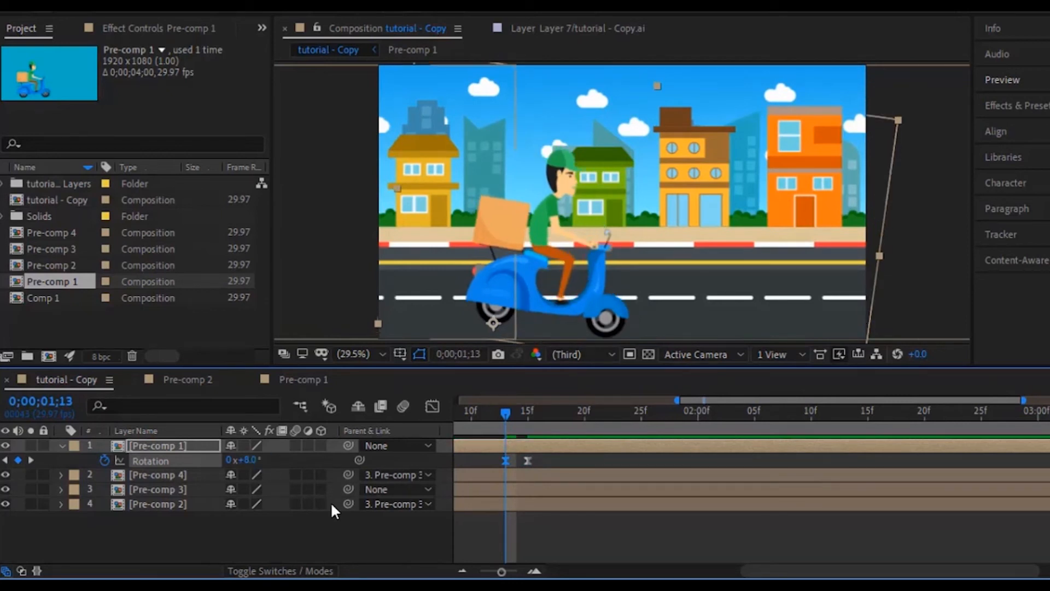
click(250, 461)
text(3)
key(Return)
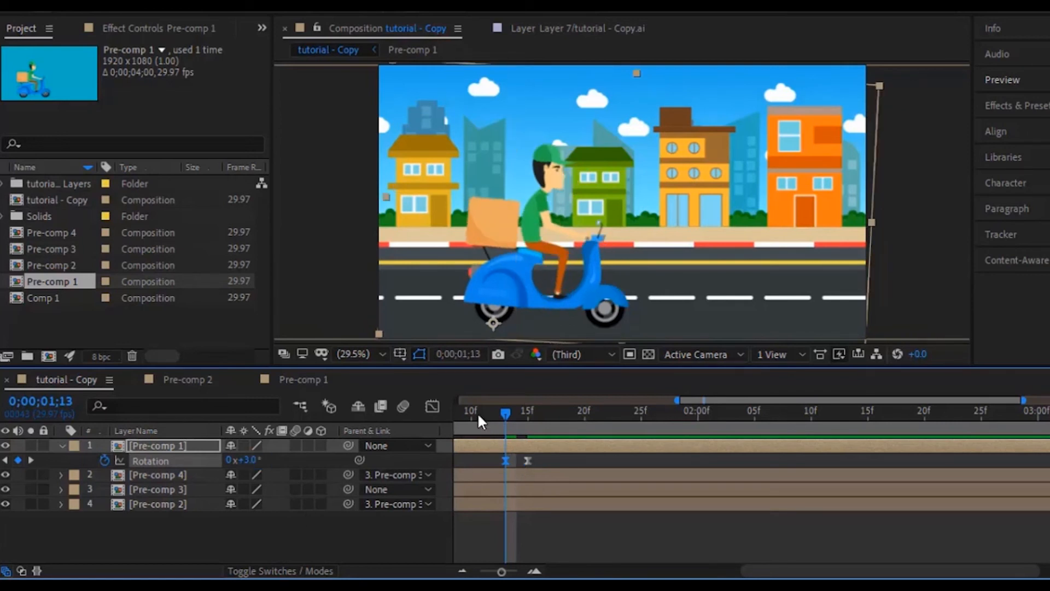
Preview the wheelie and its softened landing dip repeatedly from the start of the composition
key(space)
drag(743, 572, 547, 572)
click(474, 412)
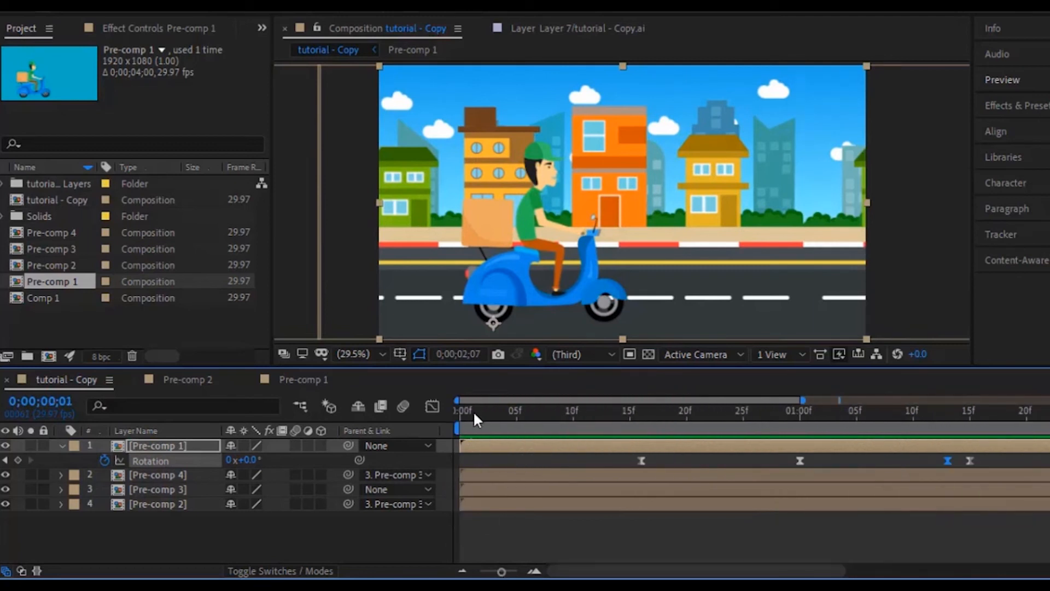
key(space)
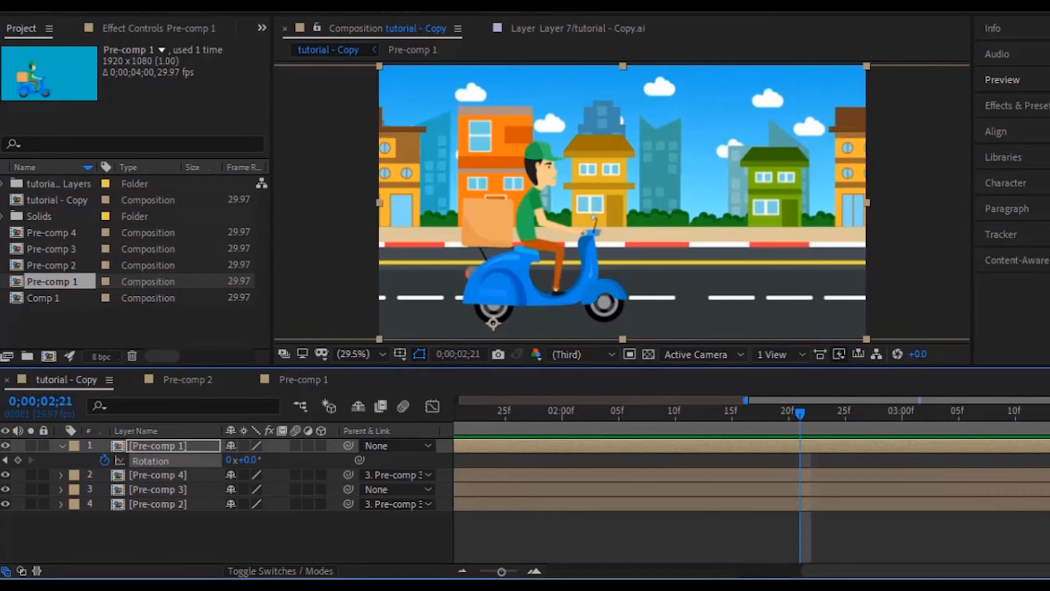
drag(857, 574, 596, 573)
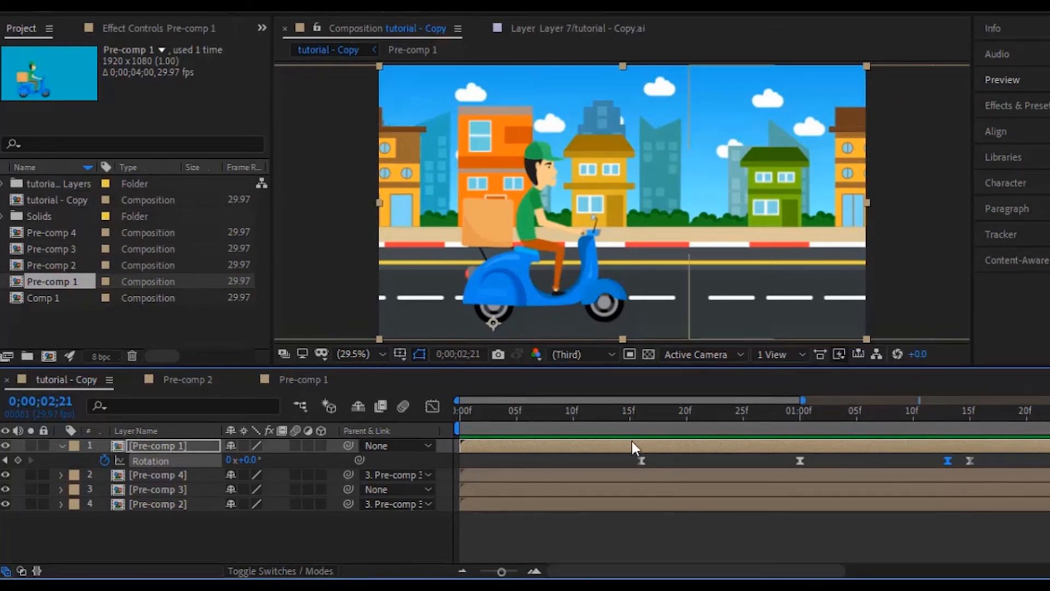
click(550, 410)
key(space)
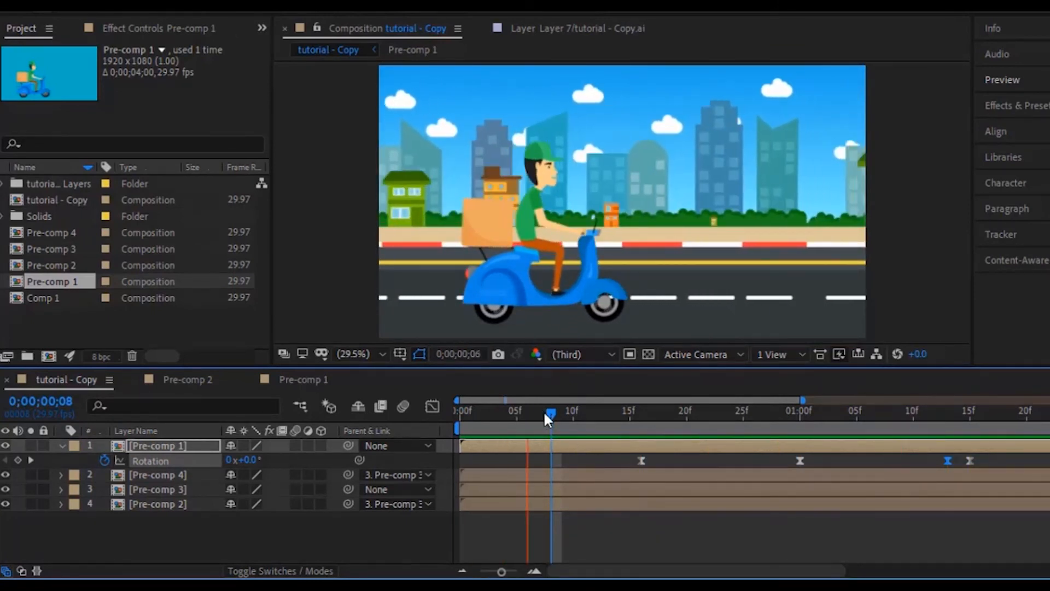
drag(548, 414, 459, 415)
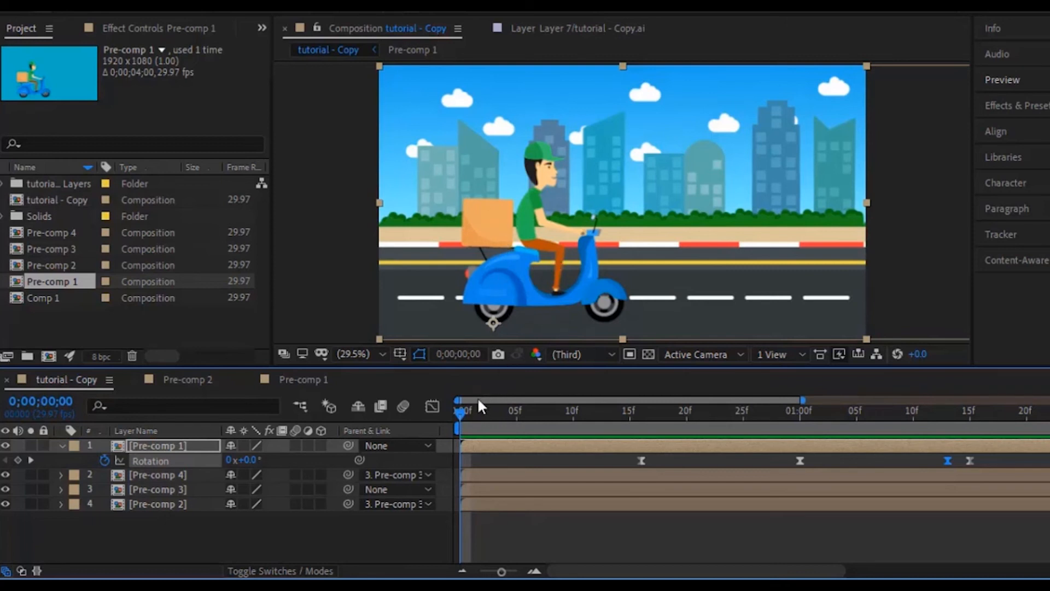
key(space)
key(space)
At 0;00;00;16, open Pre-comp 1 and move the delivery box layer's anchor point to the box's lower-left corner
drag(815, 414, 642, 420)
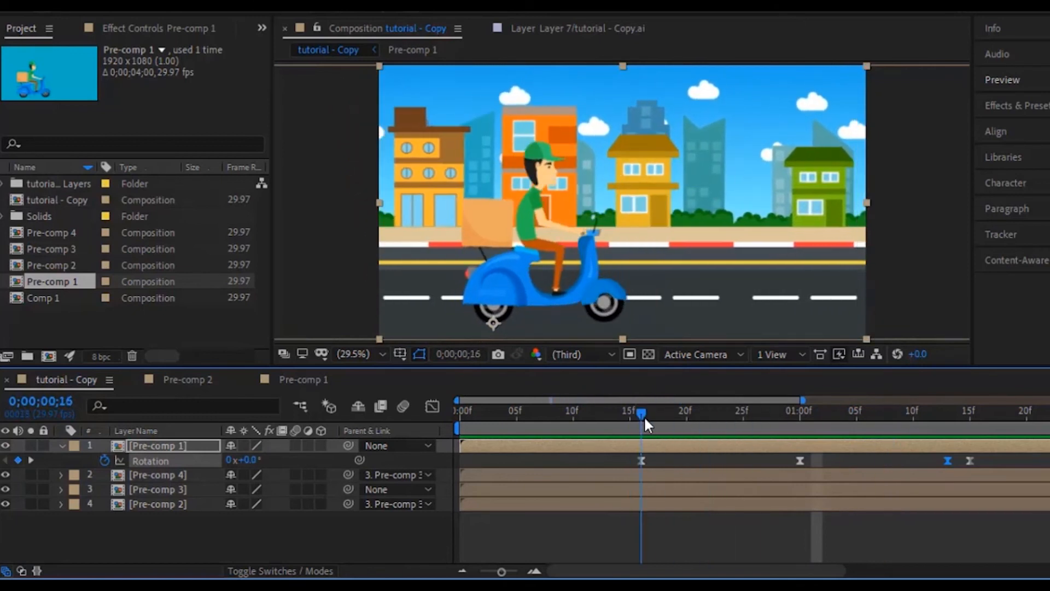
double_click(156, 445)
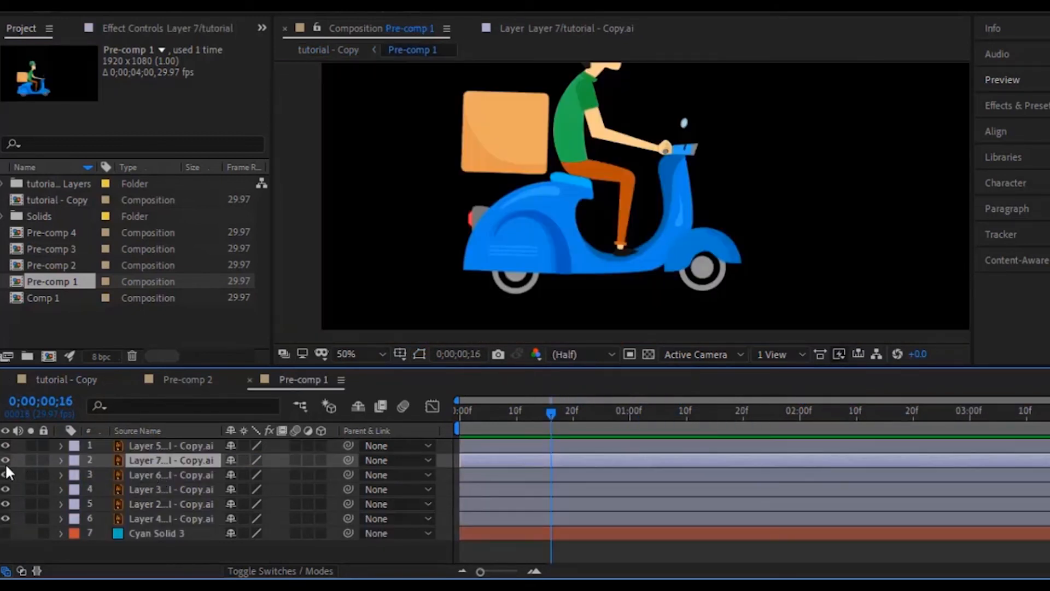
click(5, 446)
click(5, 446)
click(158, 446)
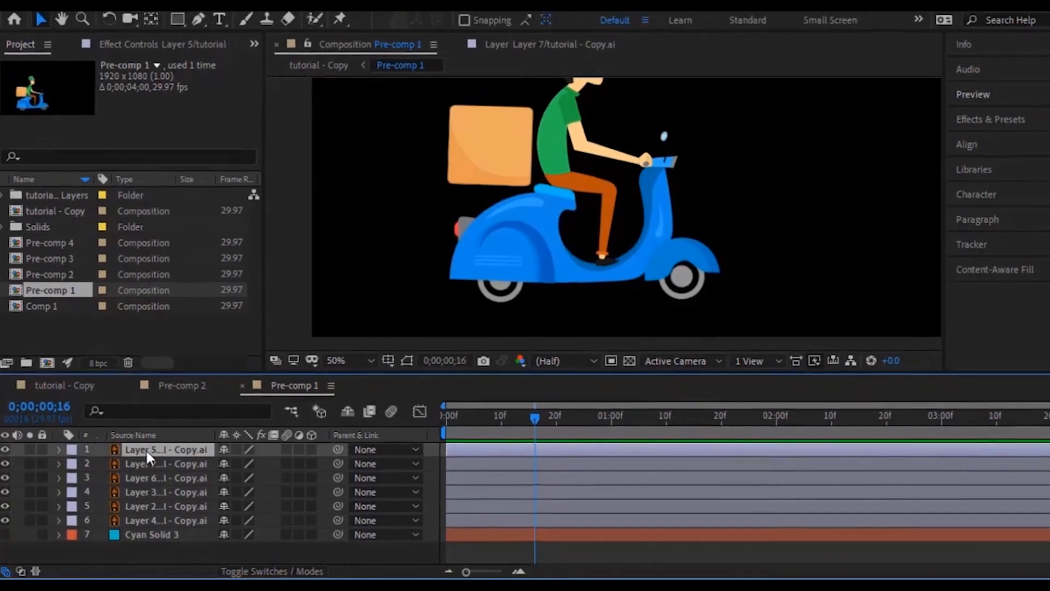
double_click(159, 446)
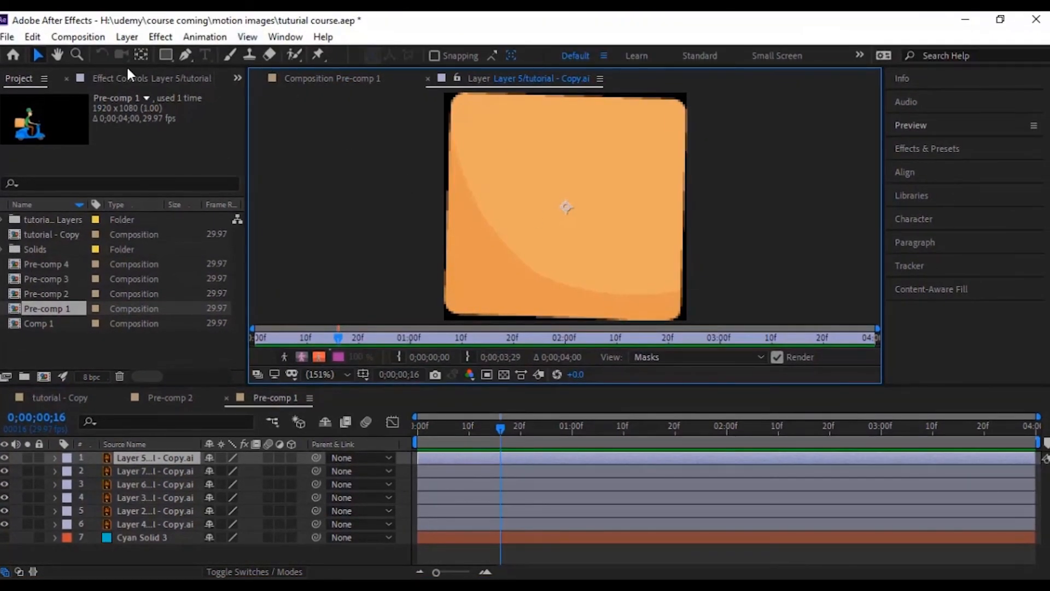
key(y)
drag(557, 224, 449, 323)
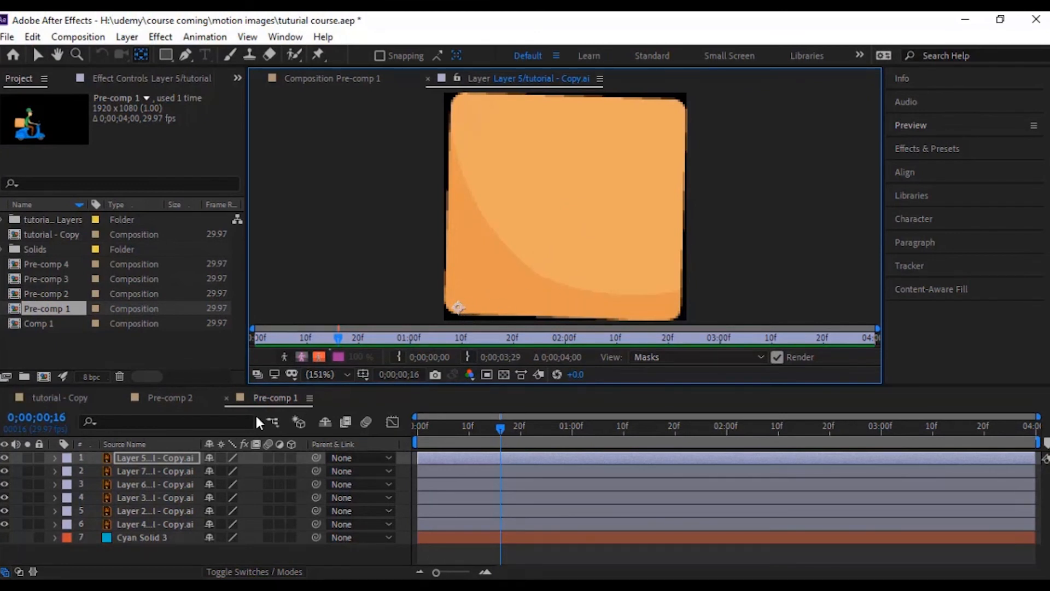
Return to Pre-comp 1 and add a 0° Rotation keyframe to the delivery box layer at 0;00;00;16
click(170, 404)
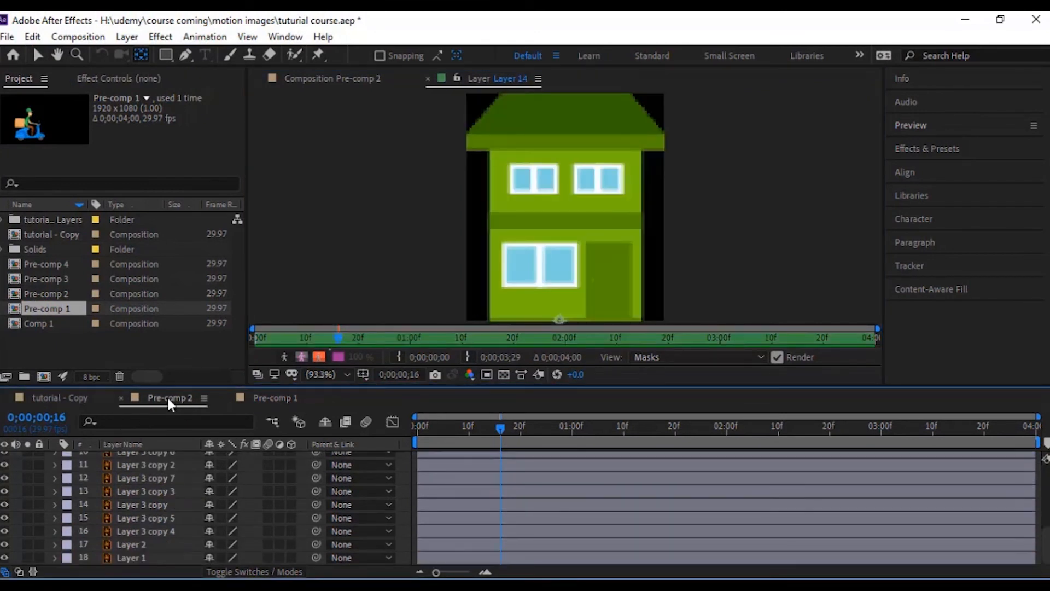
click(76, 401)
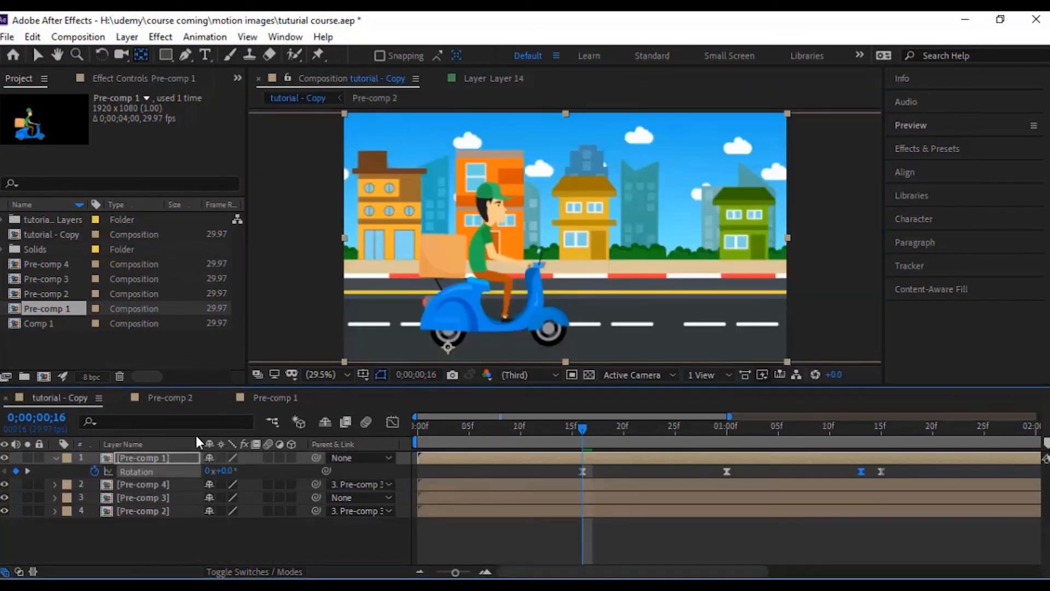
double_click(139, 459)
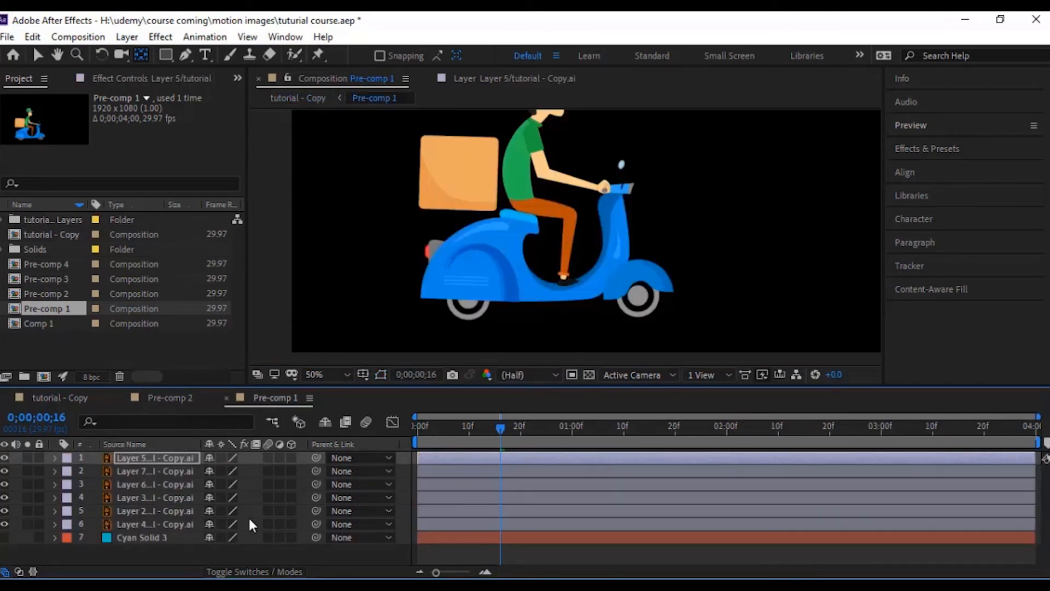
click(128, 460)
key(r)
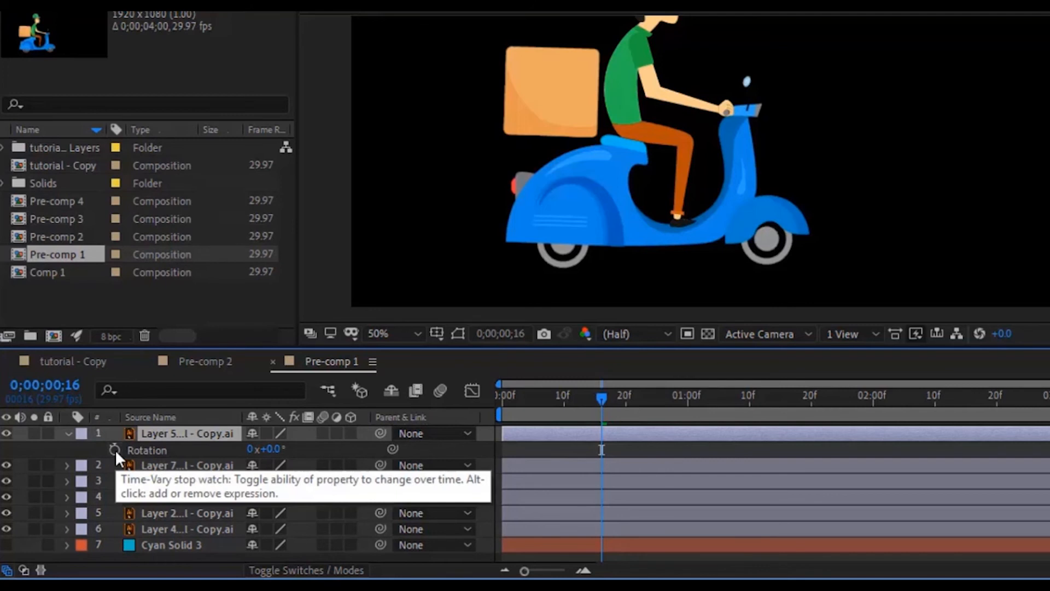
click(115, 449)
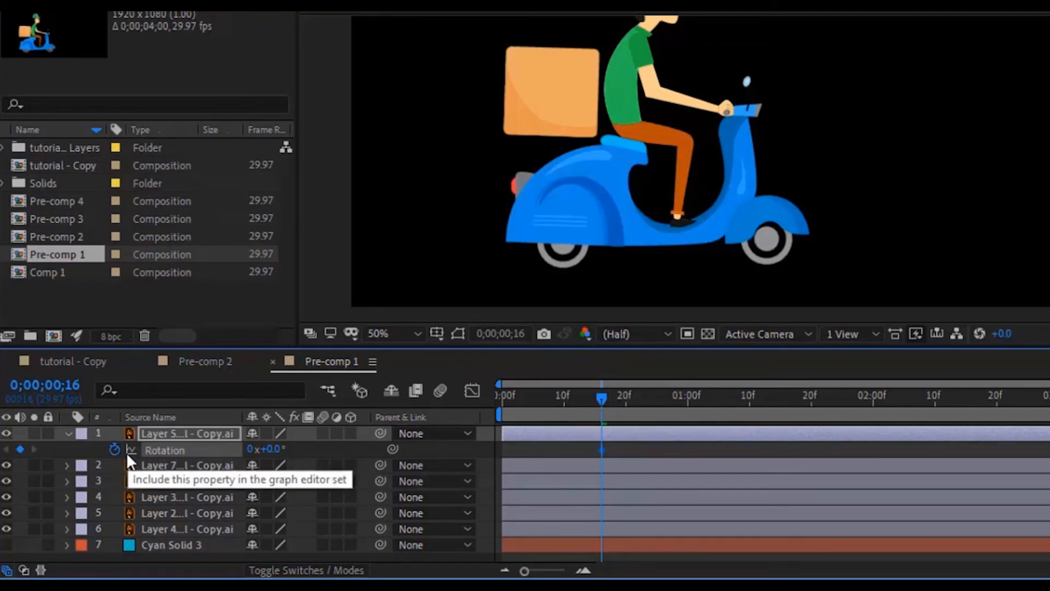
Tilt the delivery box back to -9° Rotation at 0;00;00;18 and preview the motion
drag(602, 396, 611, 395)
drag(269, 448, 260, 449)
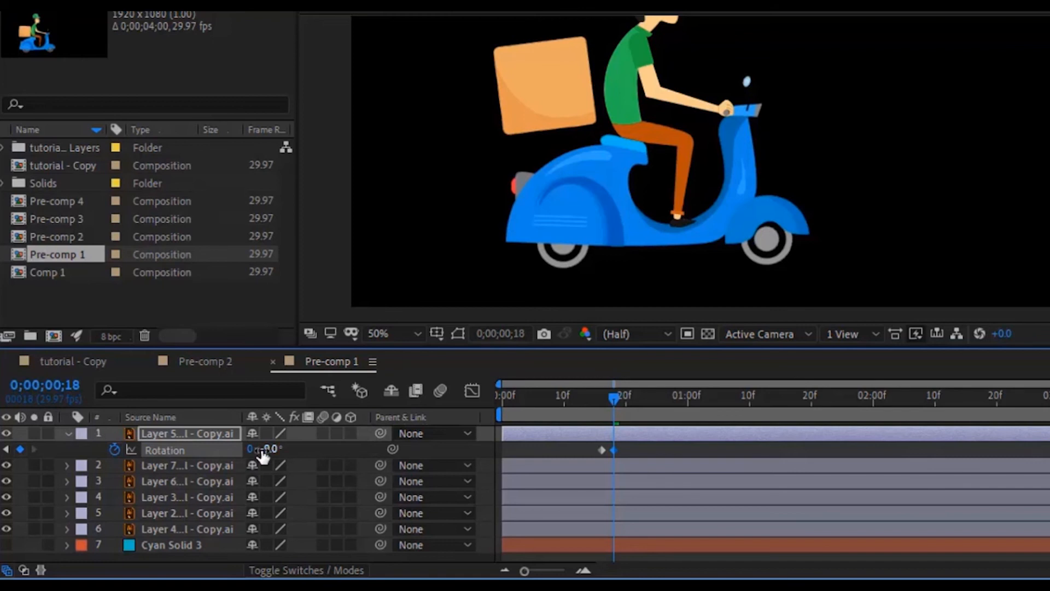
key(space)
key(space)
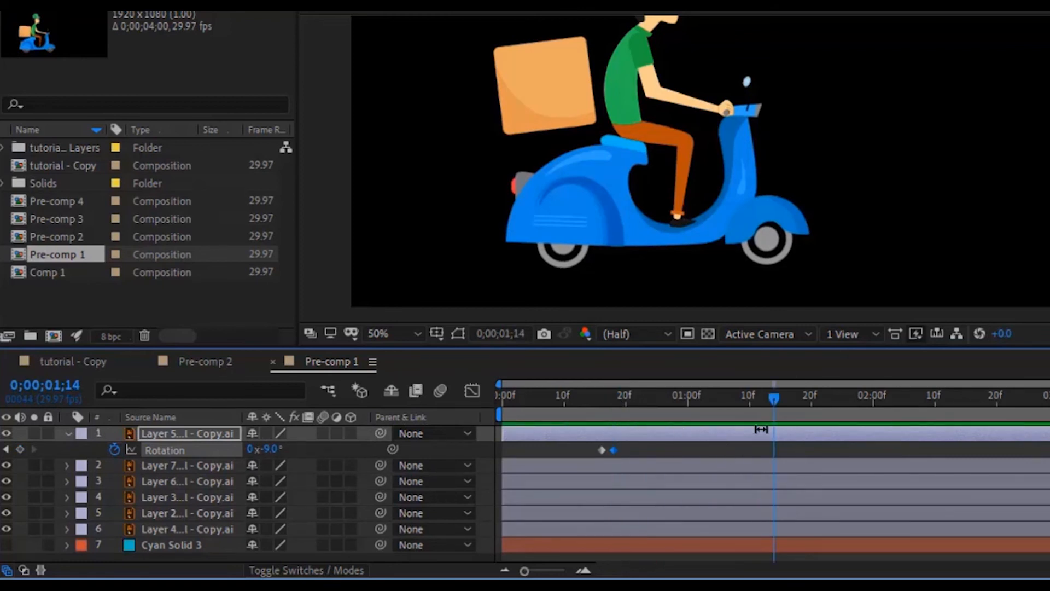
drag(775, 397, 757, 397)
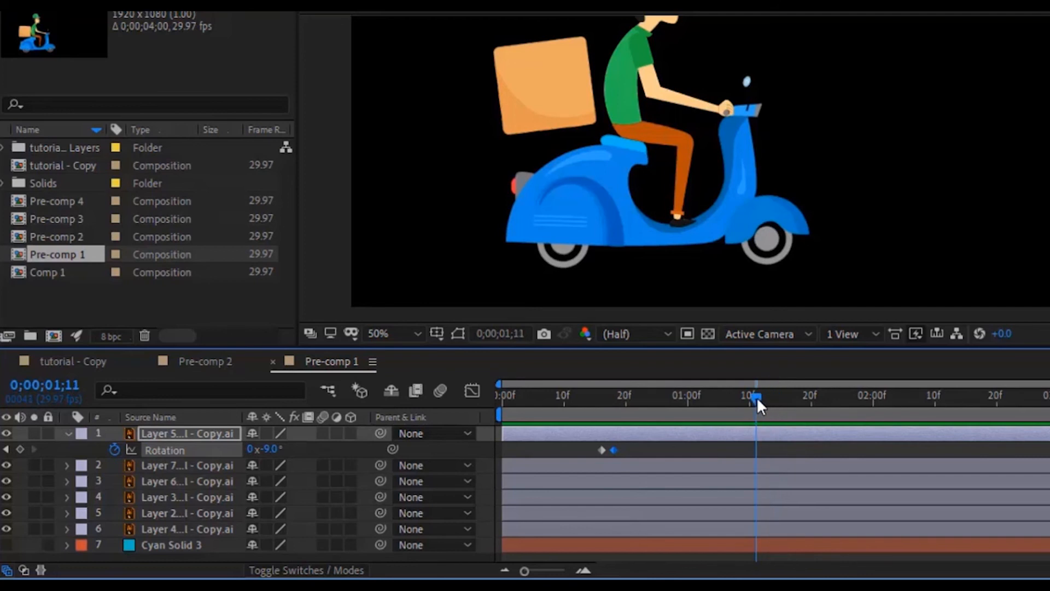
Preview the box tilt together with the wheelie in the tutorial - Copy composition from the start
key(Home)
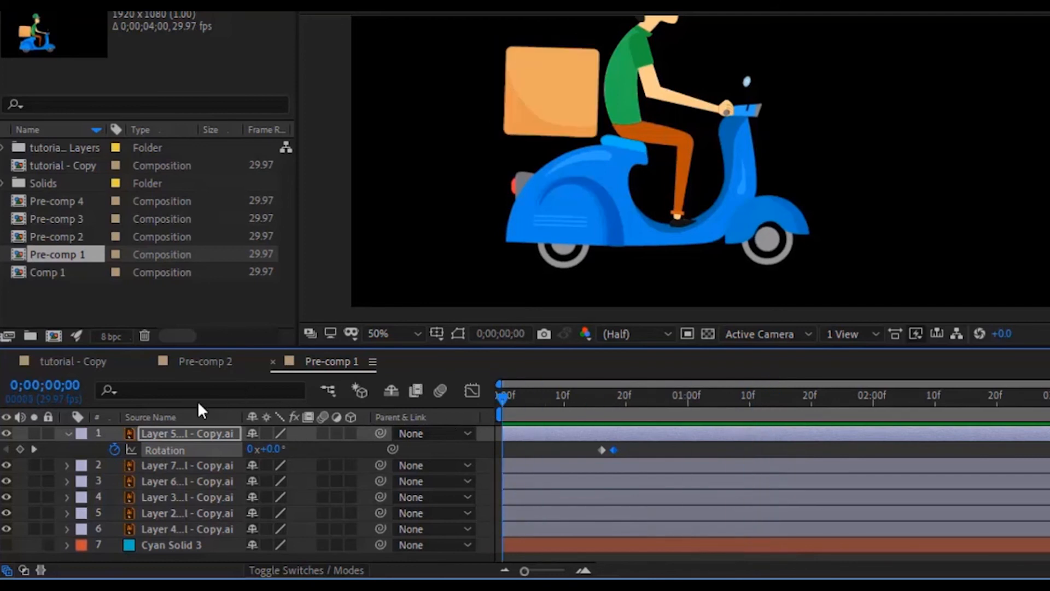
click(81, 361)
key(space)
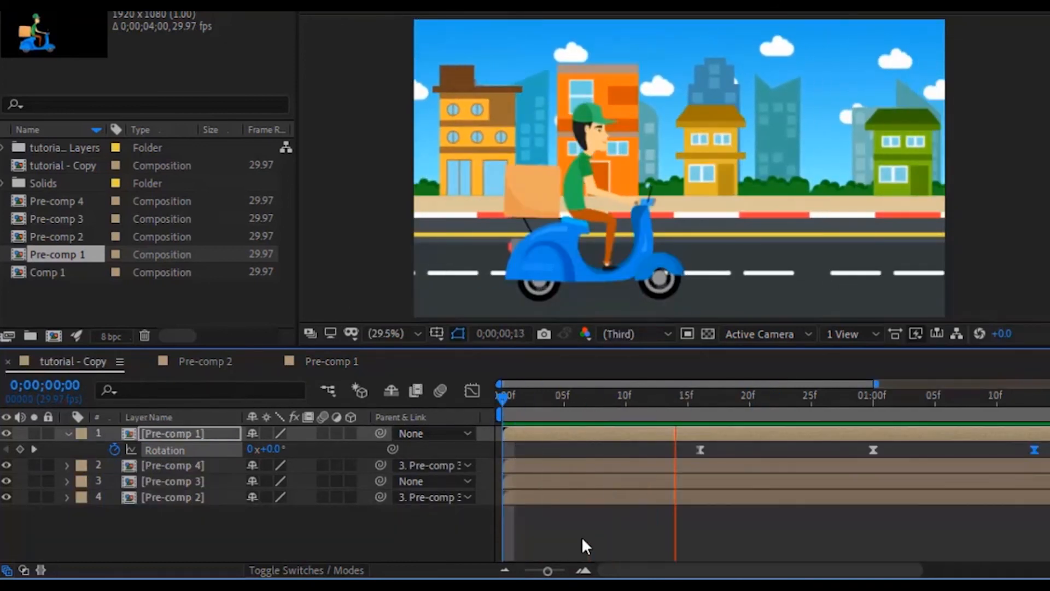
key(space)
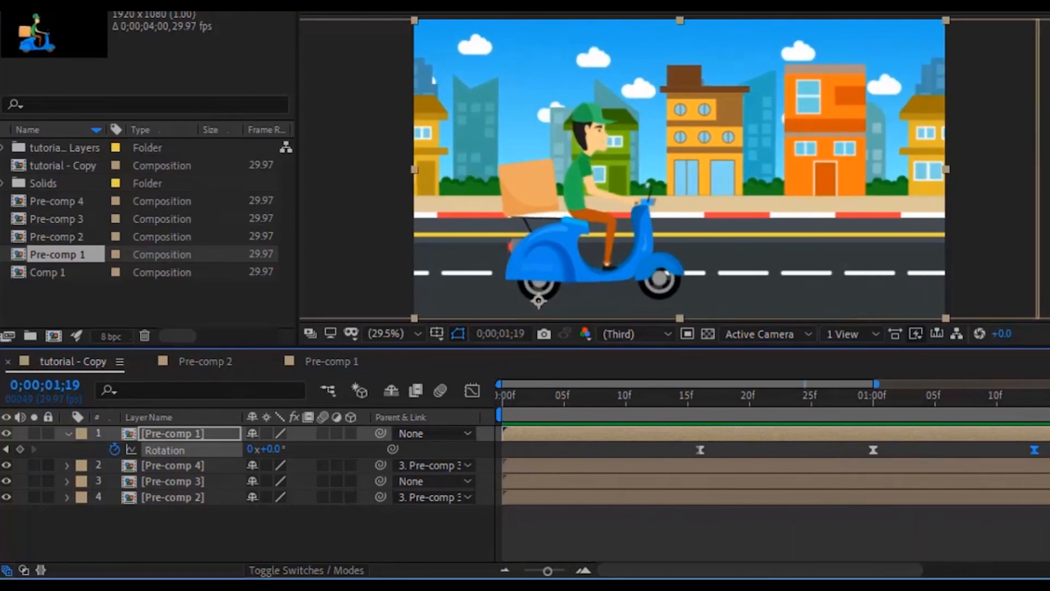
Set the delivery box's Rotation back to 0° in Pre-comp 1 at the 0;00;01;13 landing time
drag(924, 413, 1030, 418)
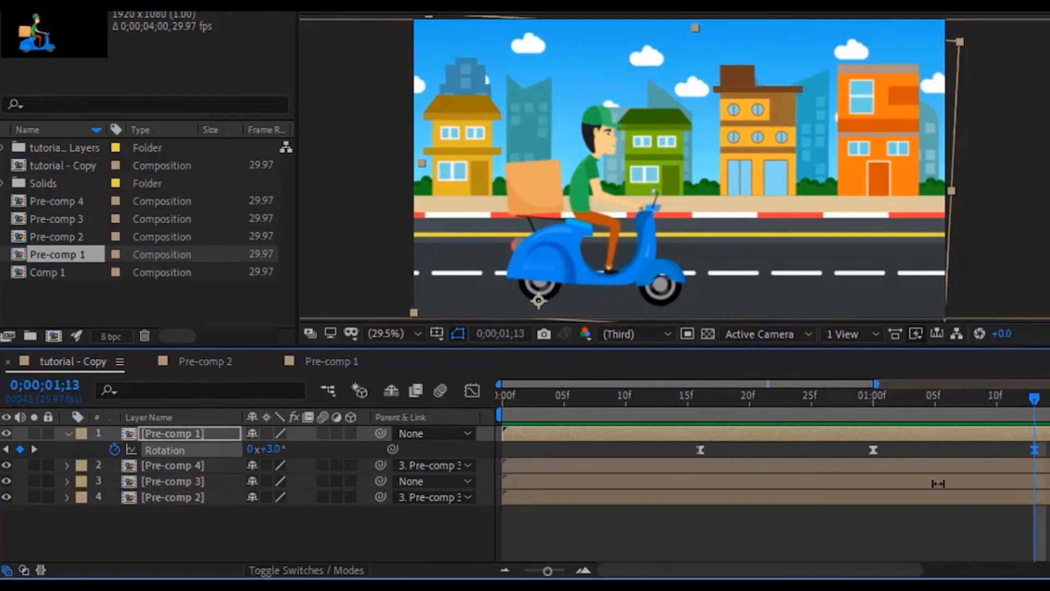
double_click(182, 434)
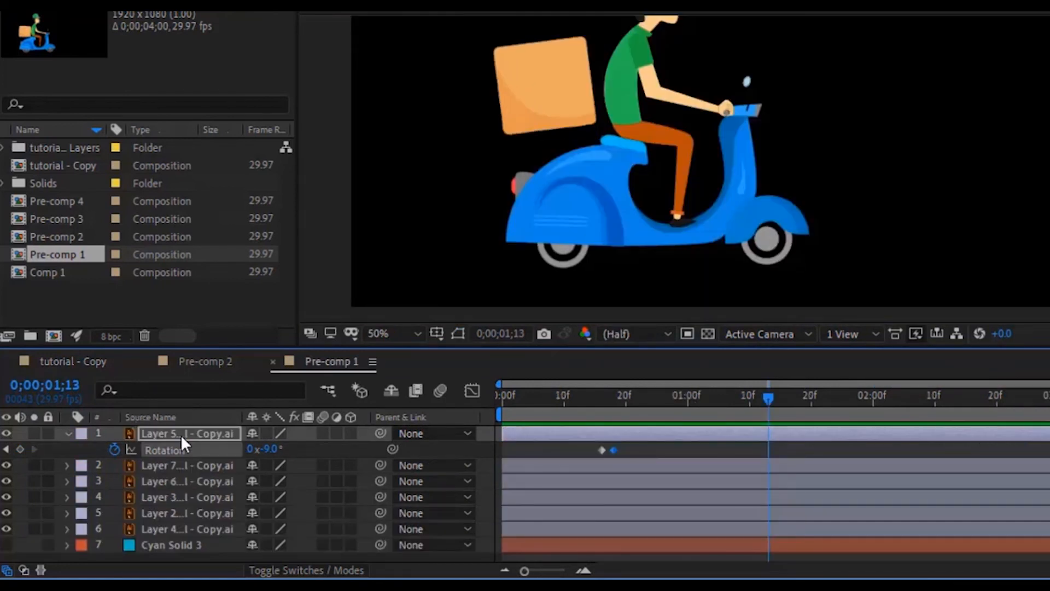
click(269, 449)
text(0)
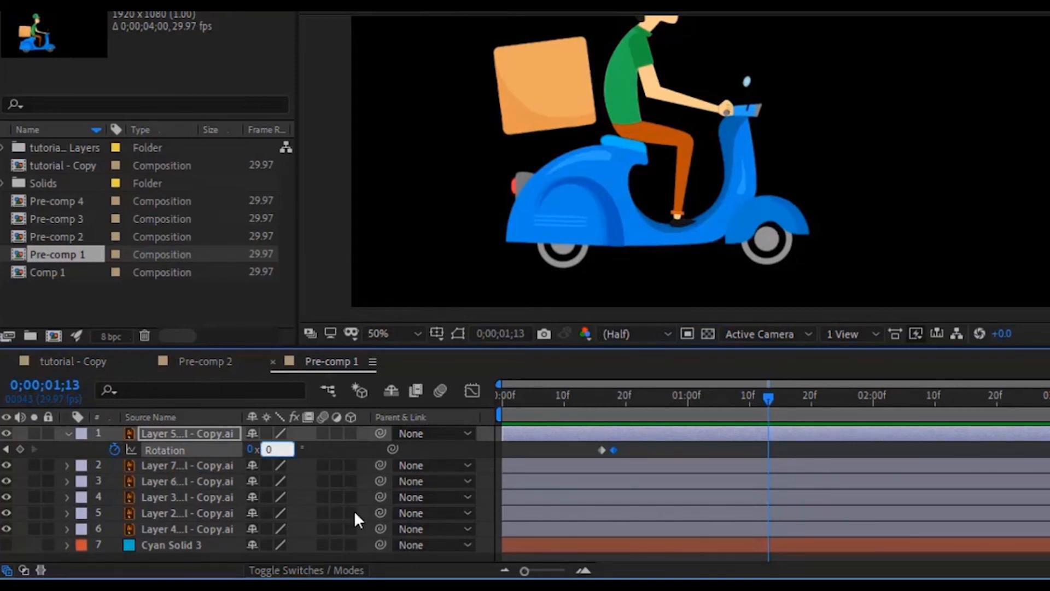
key(Return)
Preview the box's tilt and return from the start in Pre-comp 1 and the whole ride in tutorial - Copy
drag(768, 397, 499, 399)
key(space)
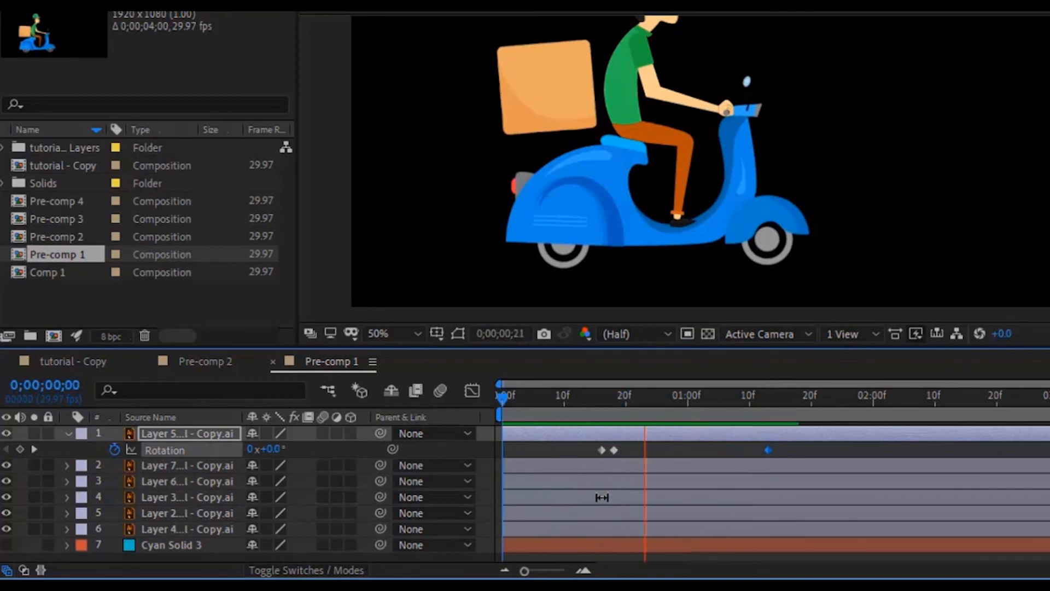
key(space)
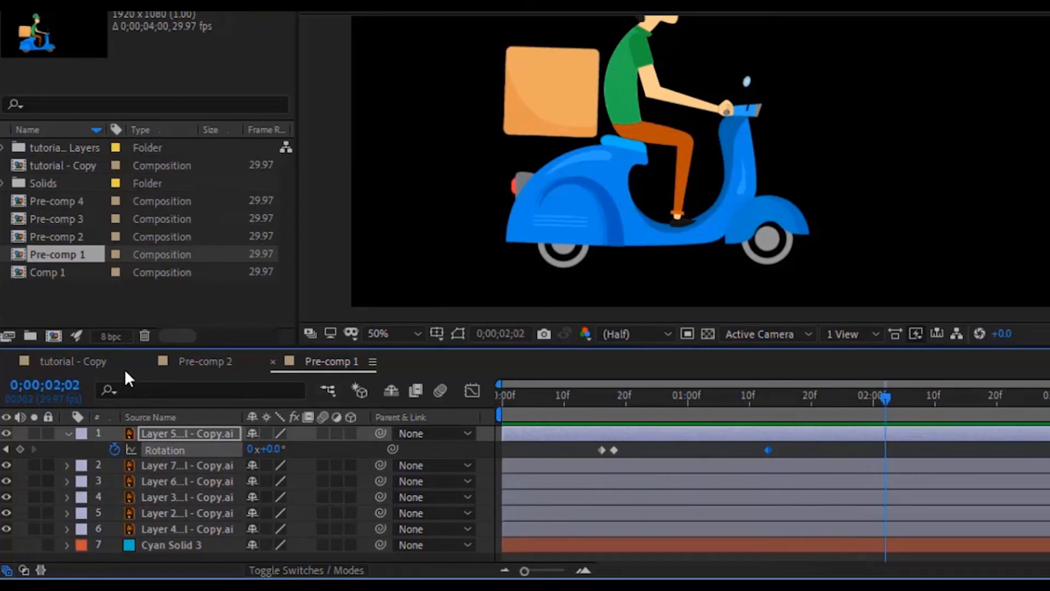
click(101, 365)
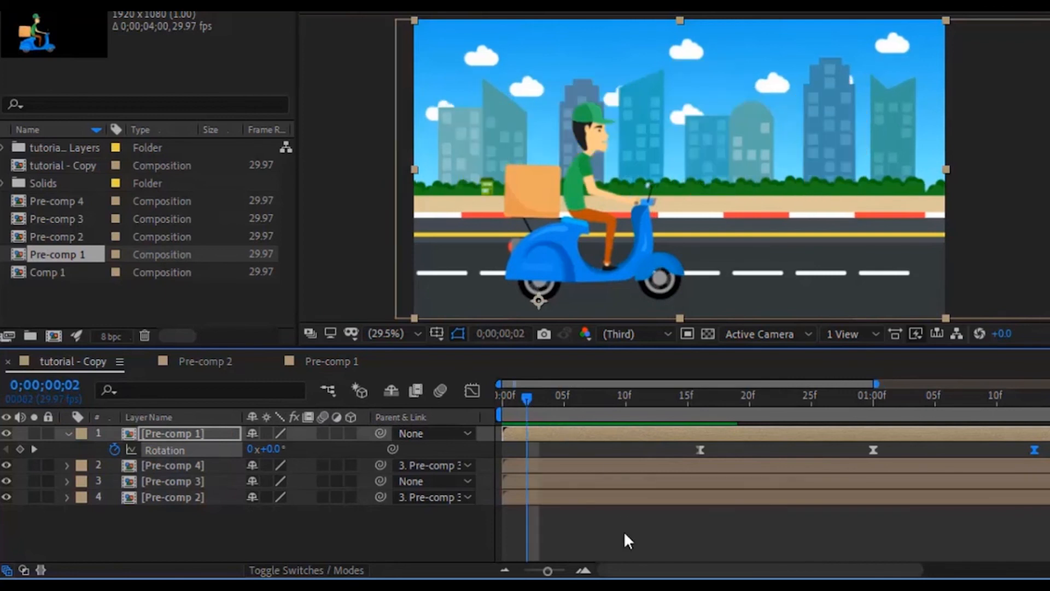
key(space)
mouse_move(617, 588)
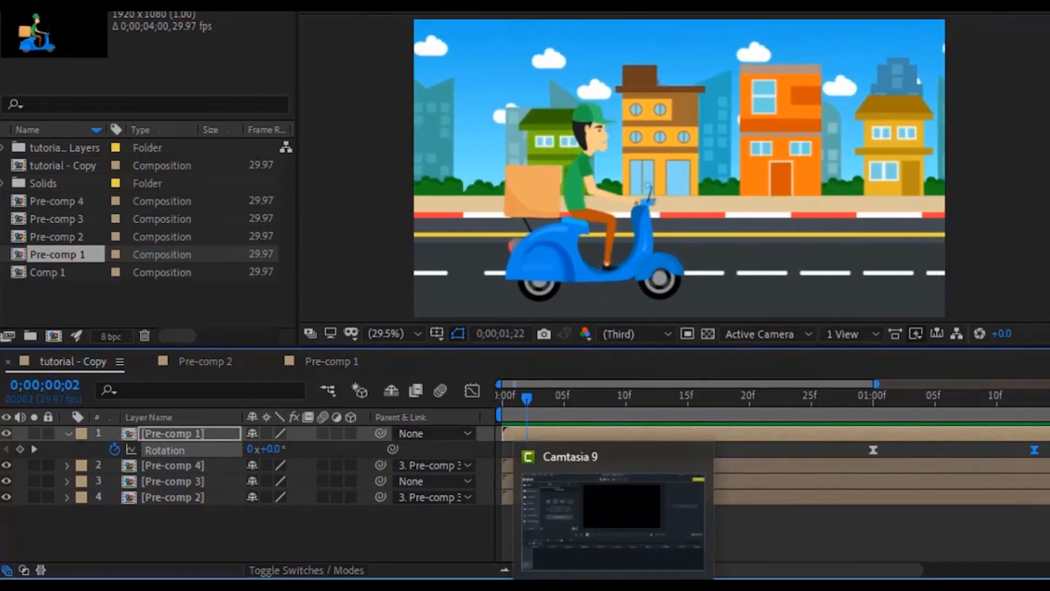
drag(527, 398, 456, 397)
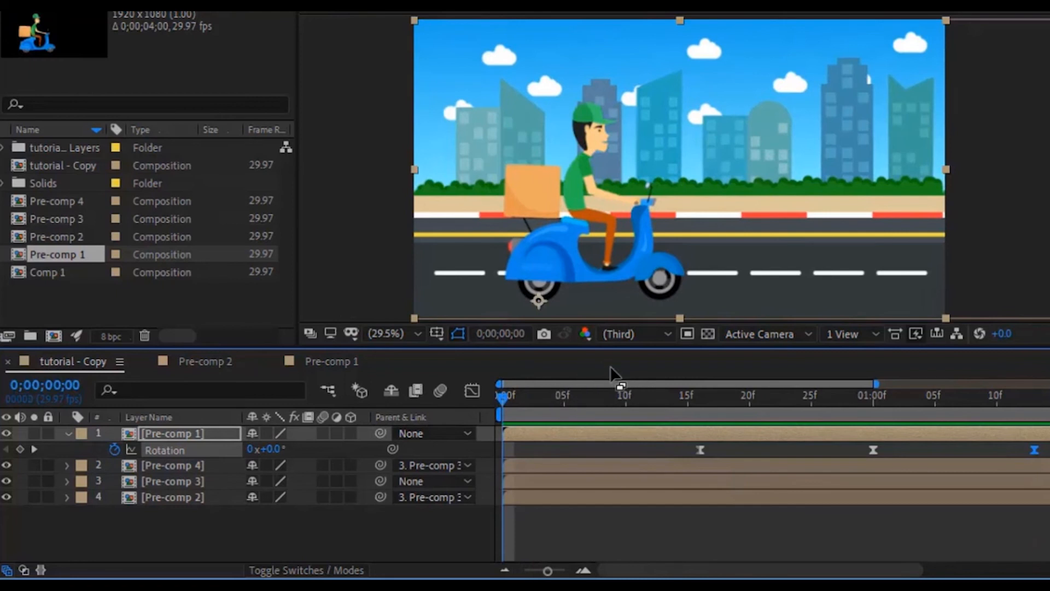
key(space)
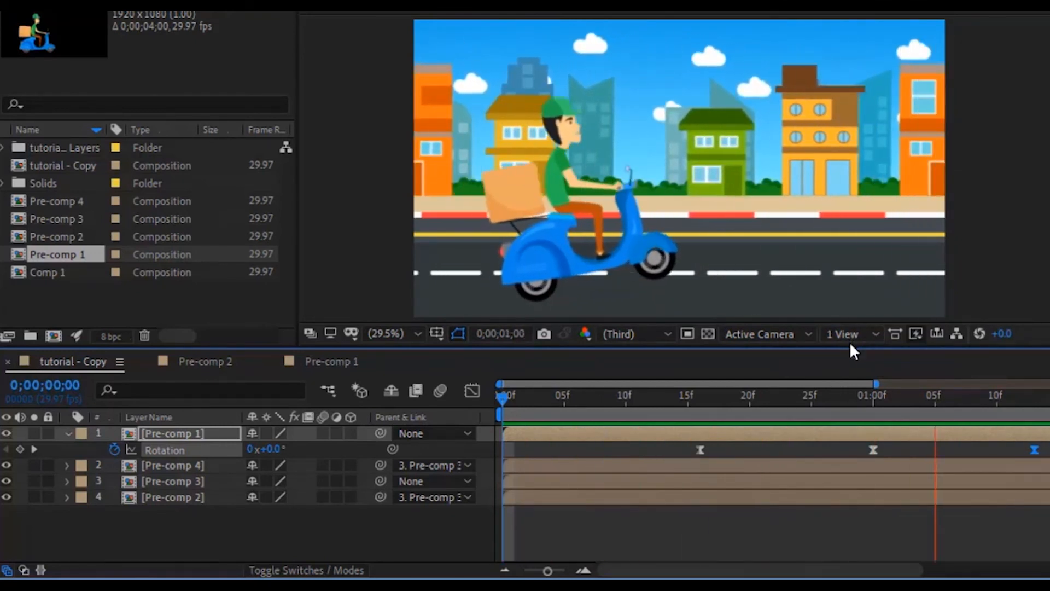
Preview the ride again from the start in the tutorial - Copy composition
key(space)
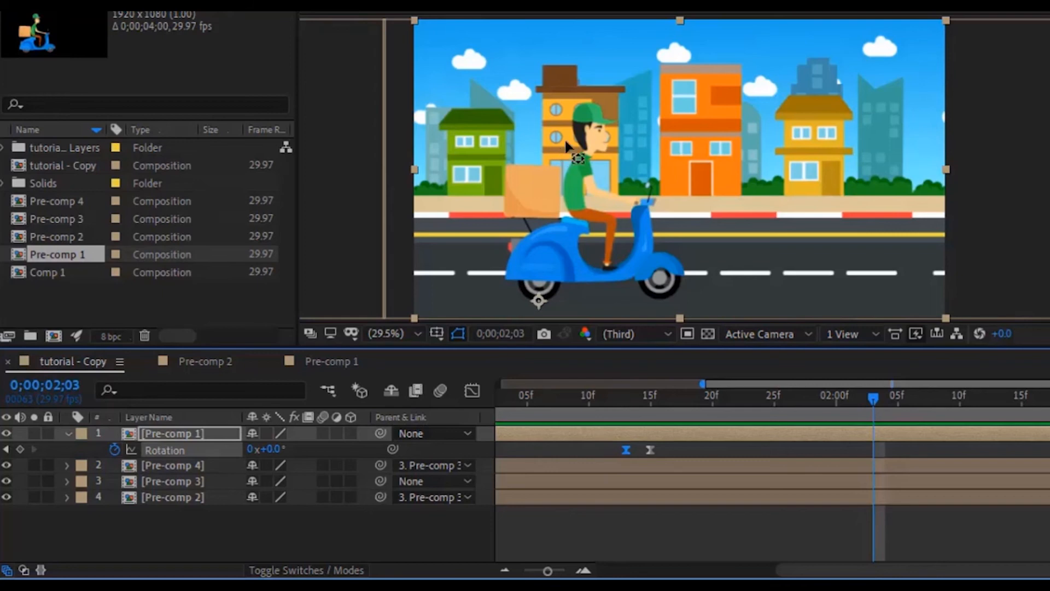
drag(873, 397, 576, 398)
key(Home)
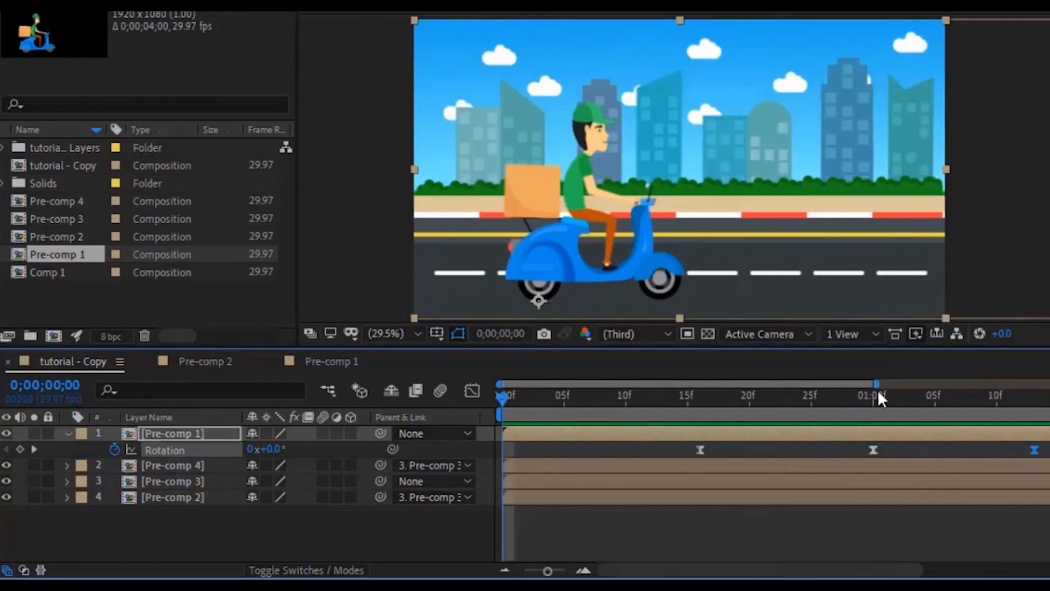
key(space)
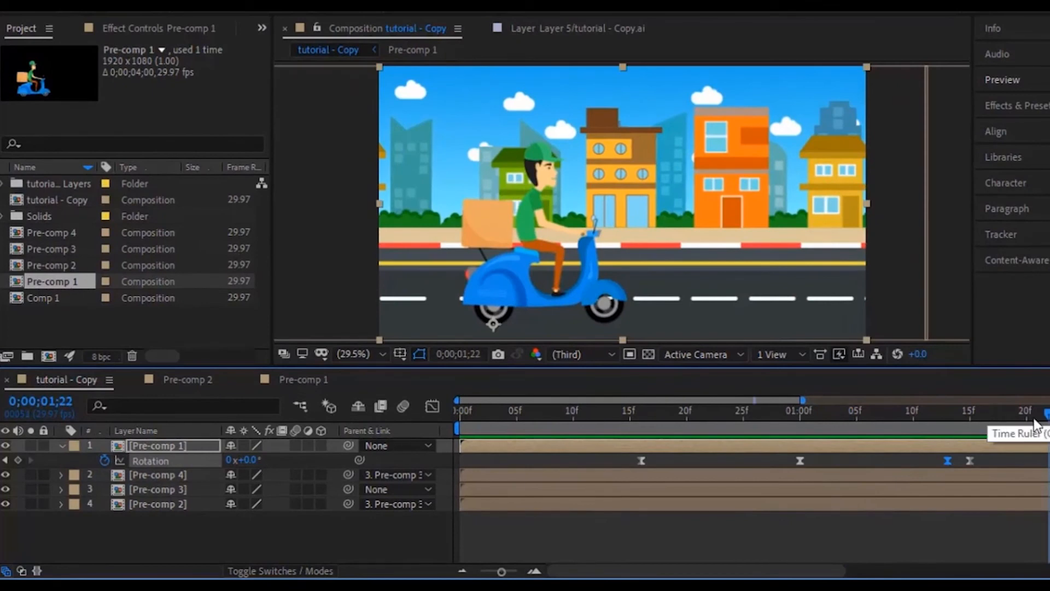
Move the anchor point of the rider's head, Layer 7 in Pre-comp 1, to the base of the neck
drag(960, 416, 948, 417)
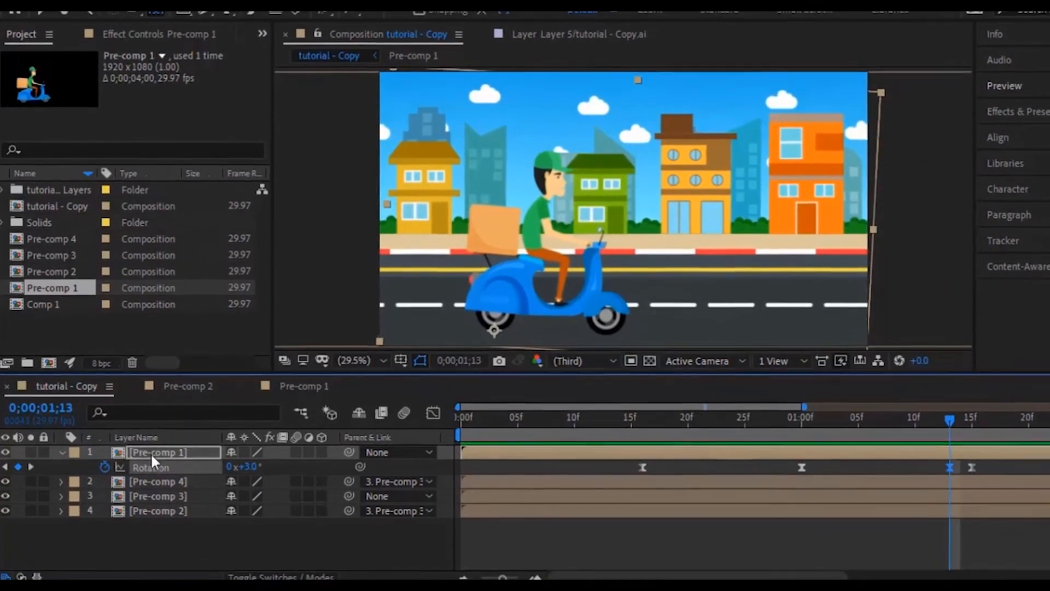
double_click(149, 451)
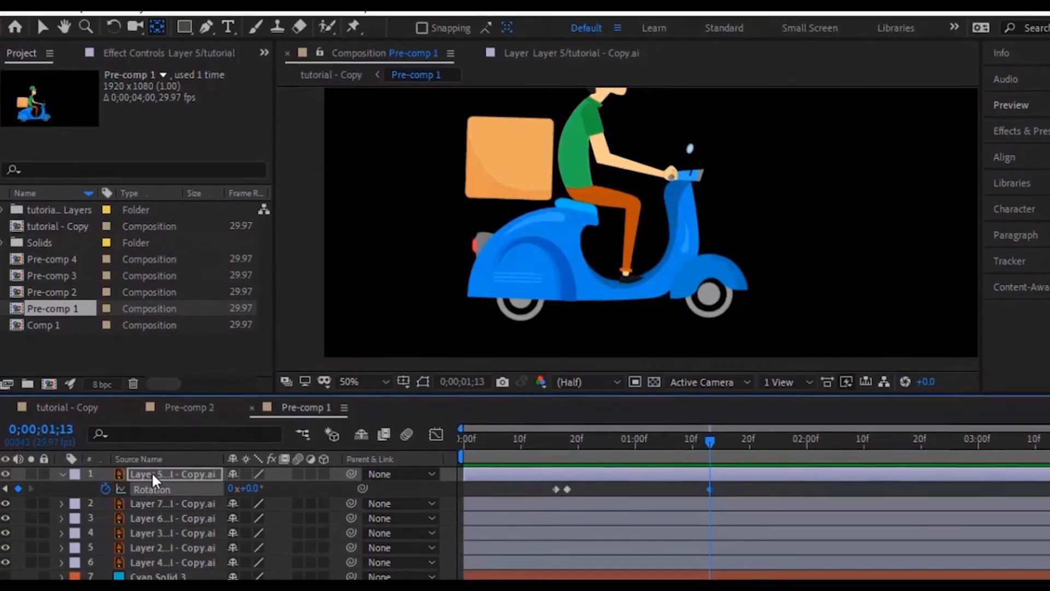
click(64, 28)
drag(487, 148, 571, 228)
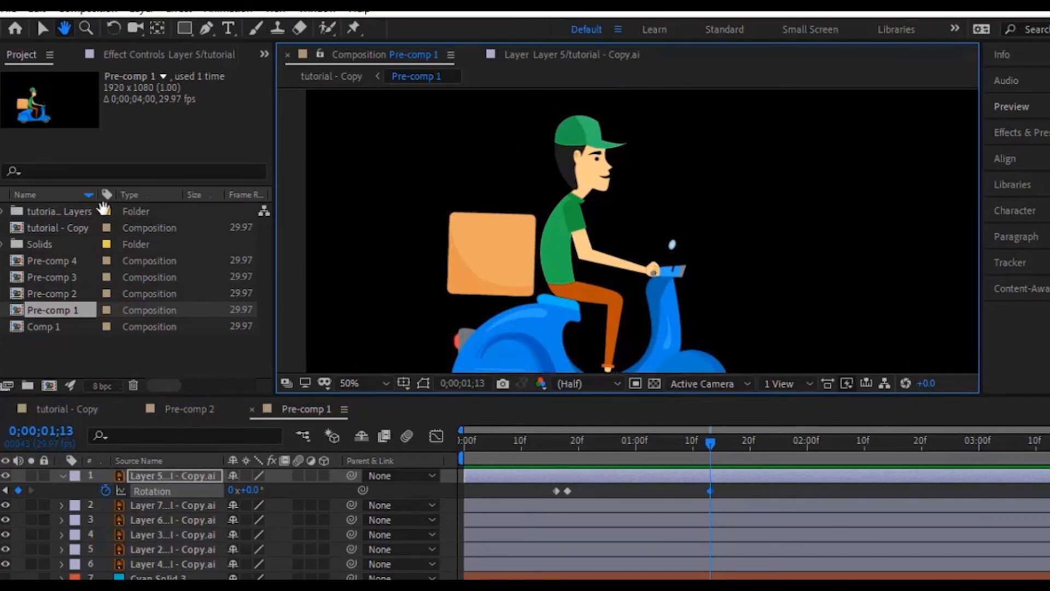
click(43, 29)
double_click(151, 476)
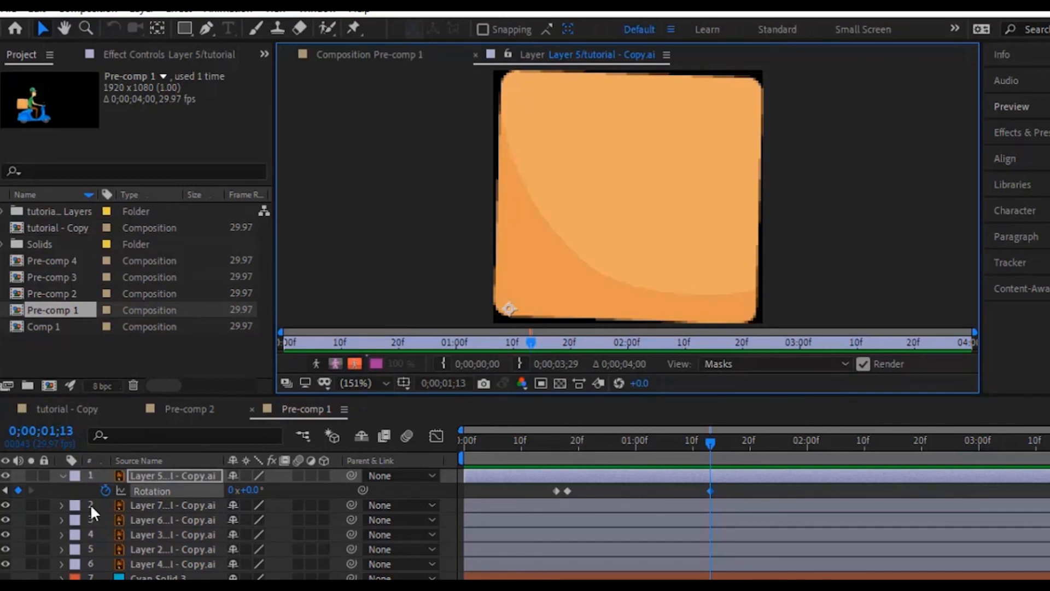
double_click(141, 503)
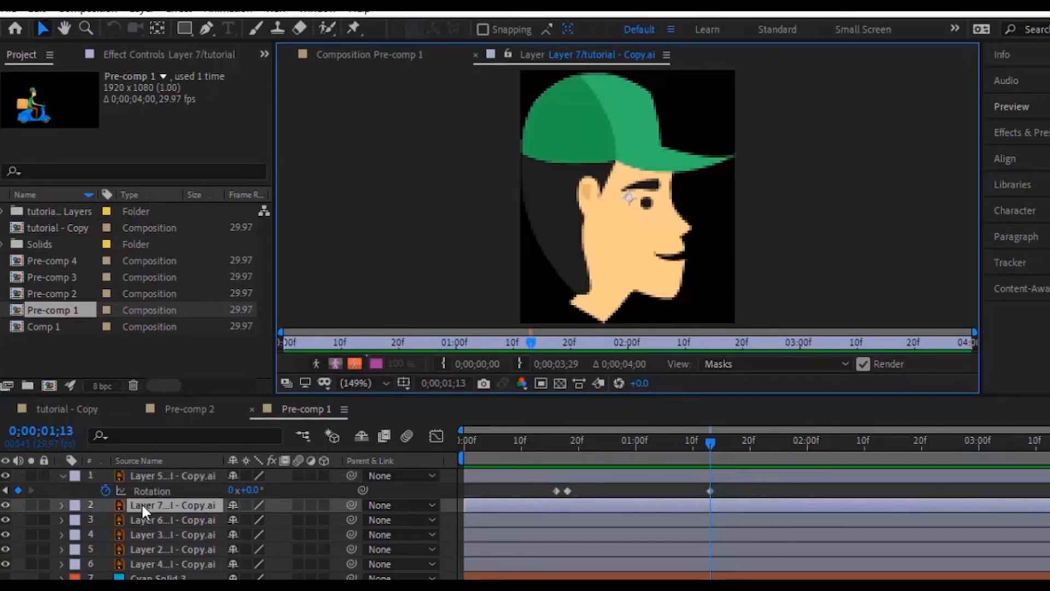
click(156, 27)
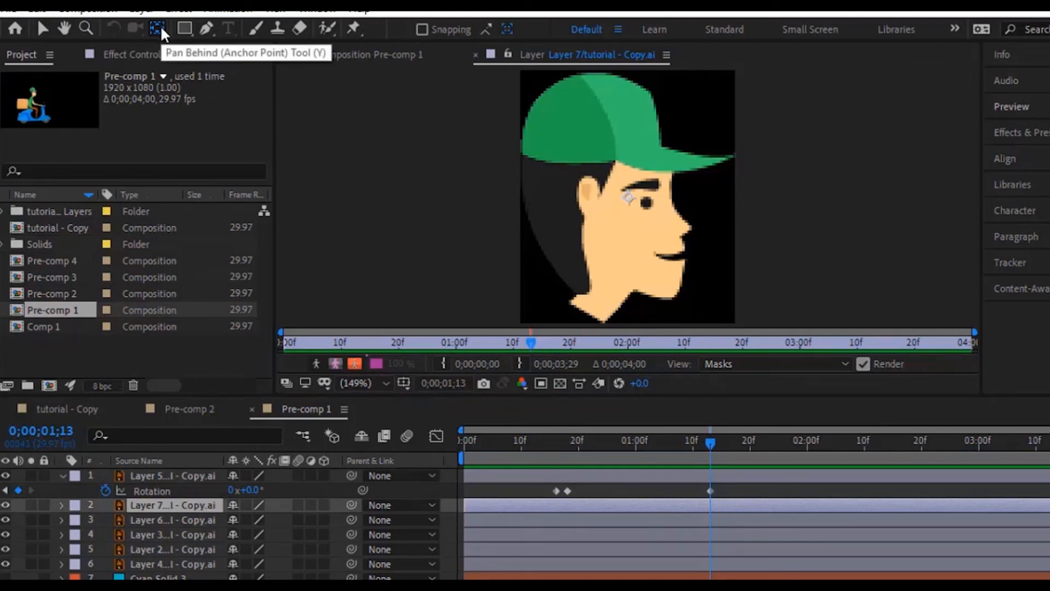
drag(629, 201, 585, 309)
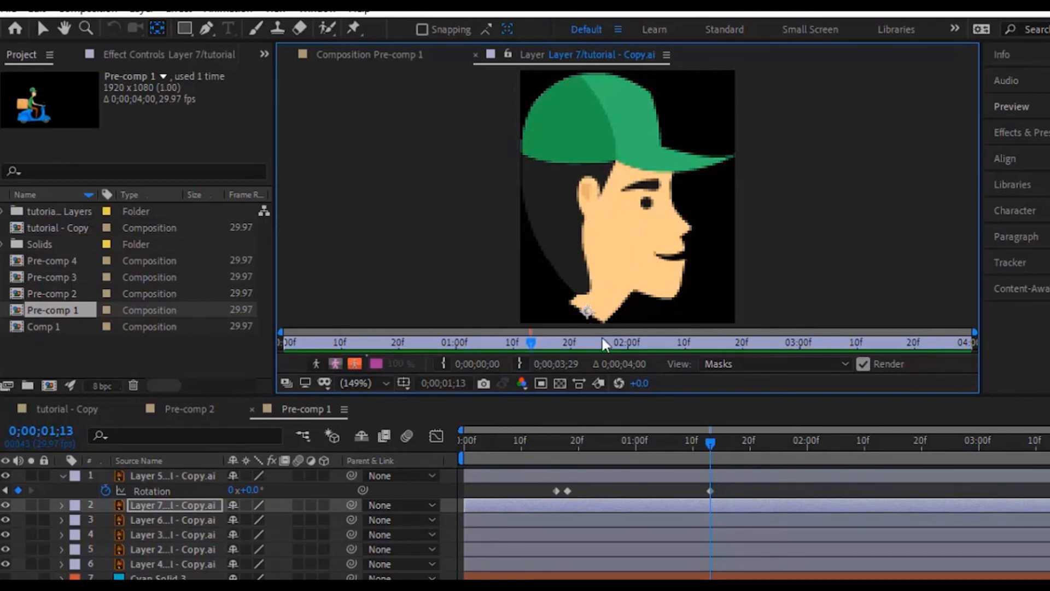
click(68, 409)
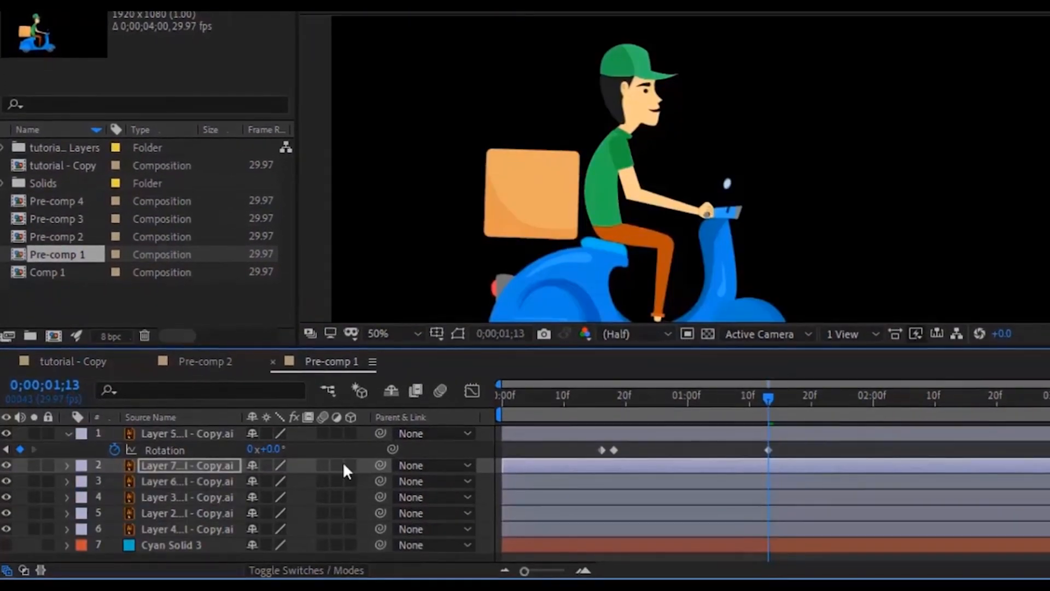
Keyframe the head layer's Rotation at 0;00;01;13 and set it to 9° so the head nods forward
click(166, 466)
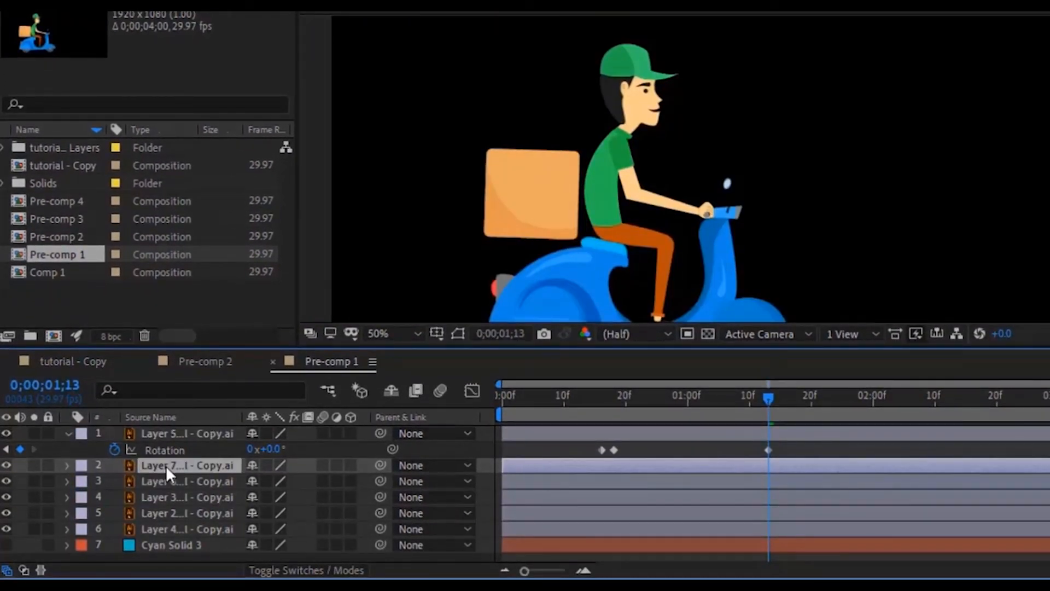
key(r)
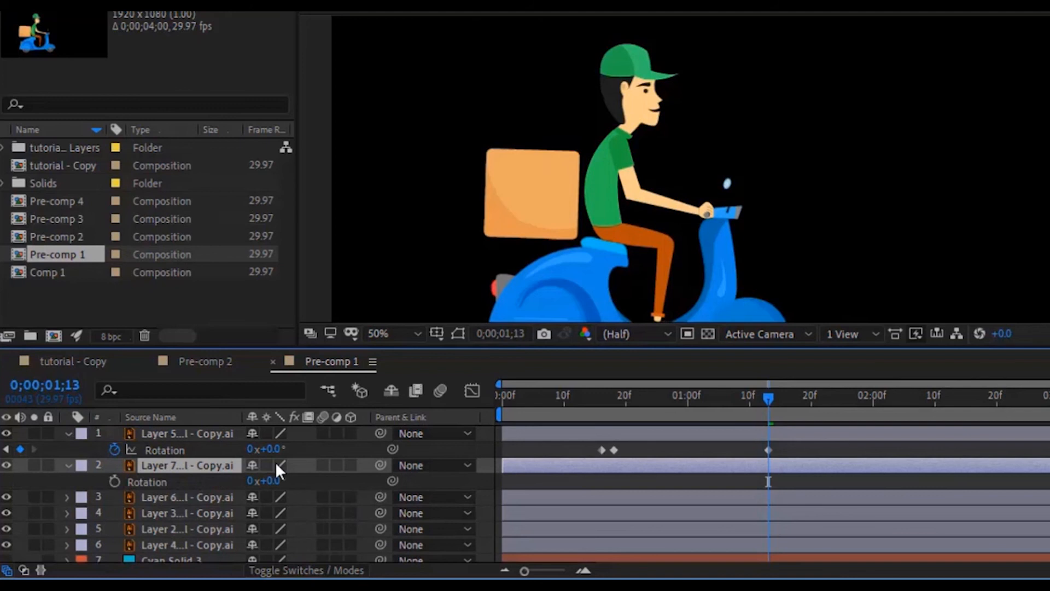
click(112, 481)
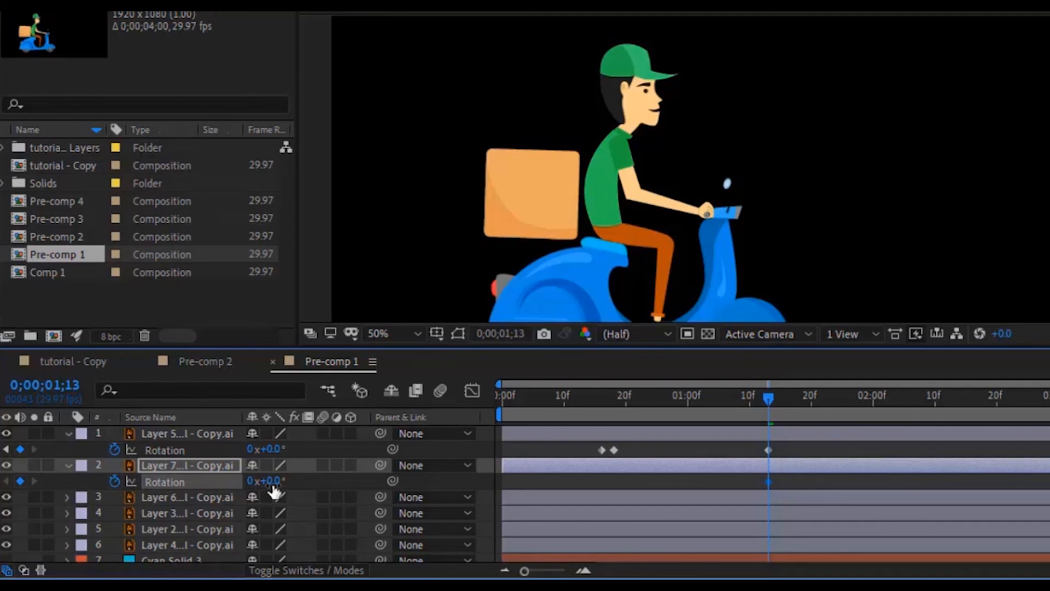
drag(274, 492, 281, 483)
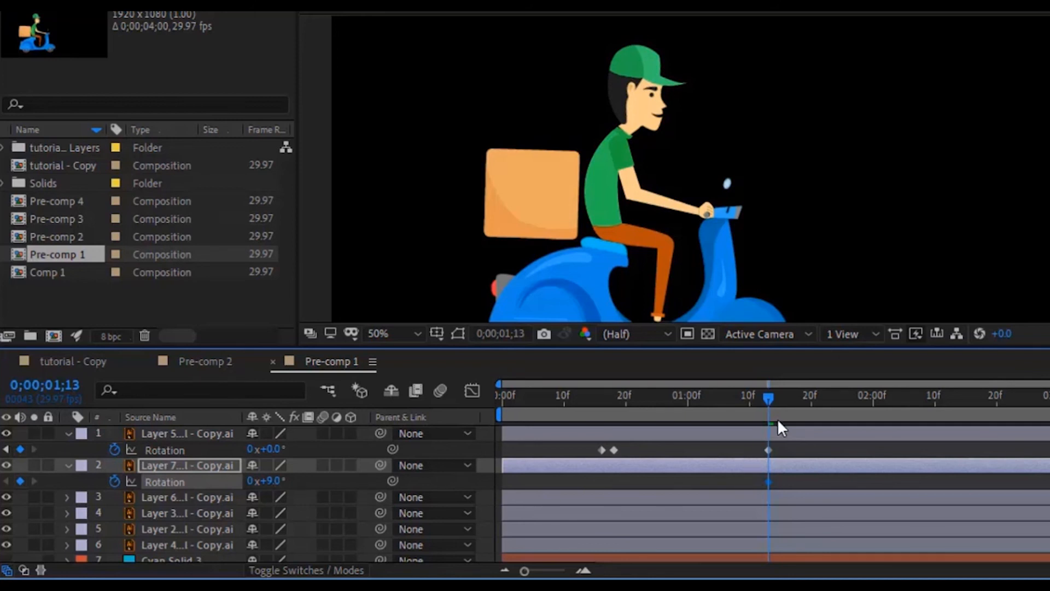
Set the head layer's Rotation back to 0° at 0;00;01;16
drag(772, 395, 793, 401)
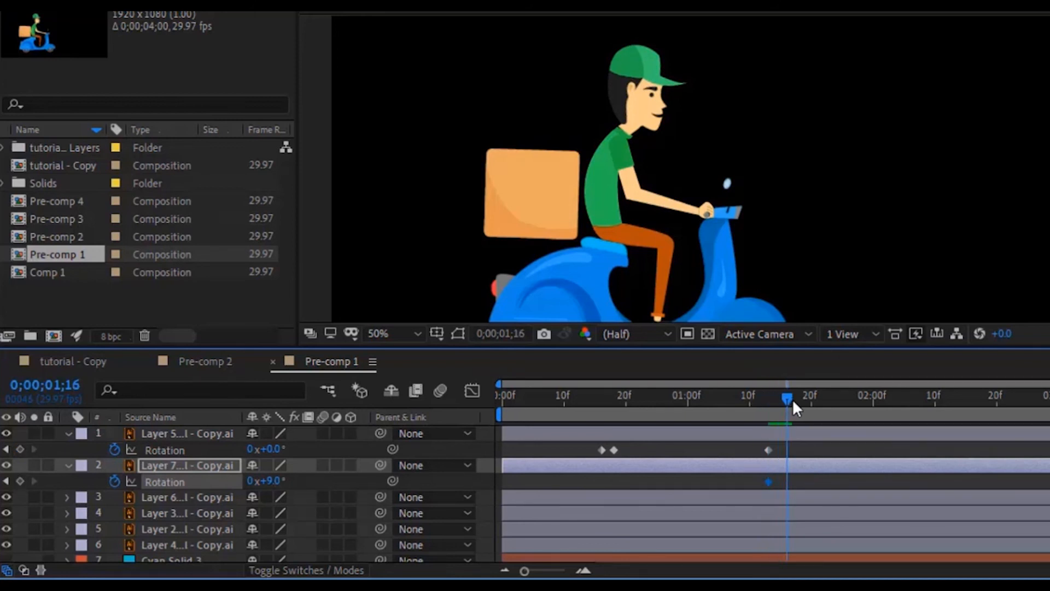
click(270, 481)
text(0)
key(Return)
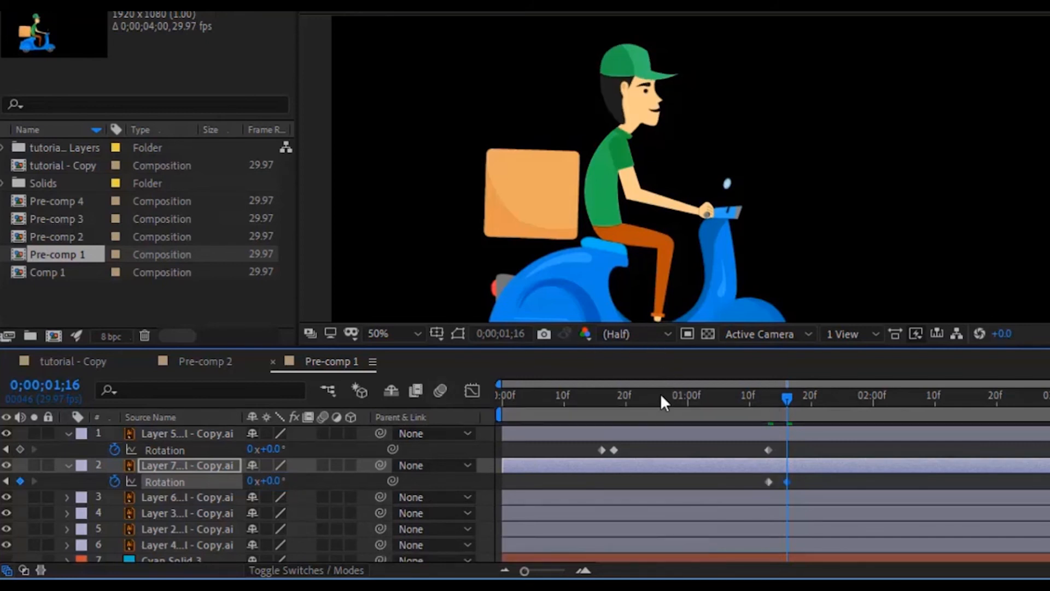
Preview the head nod in Pre-comp 1 from mid-ride and from near the start
click(657, 398)
key(space)
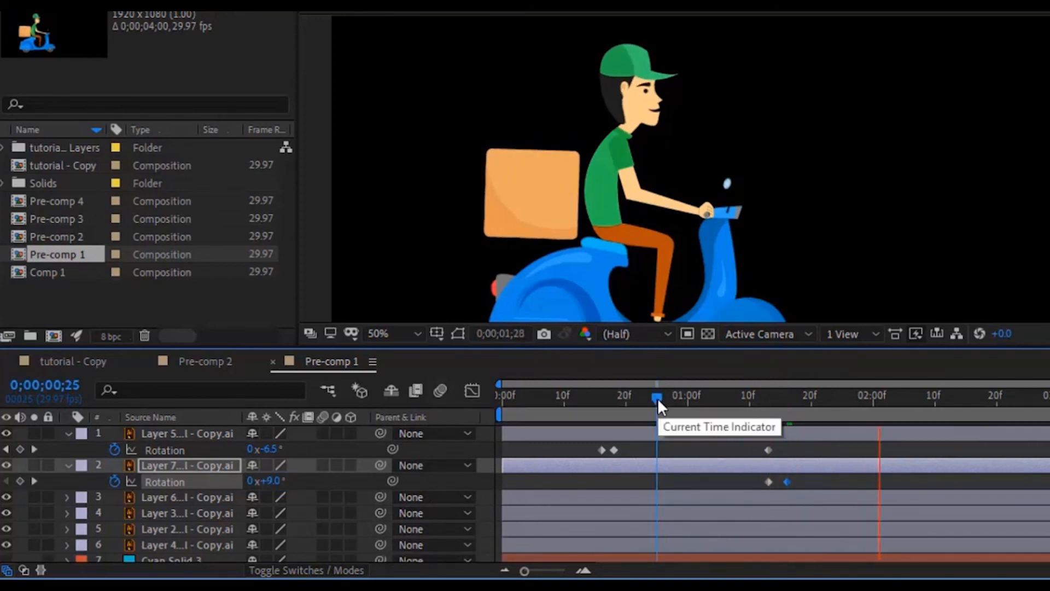
click(512, 393)
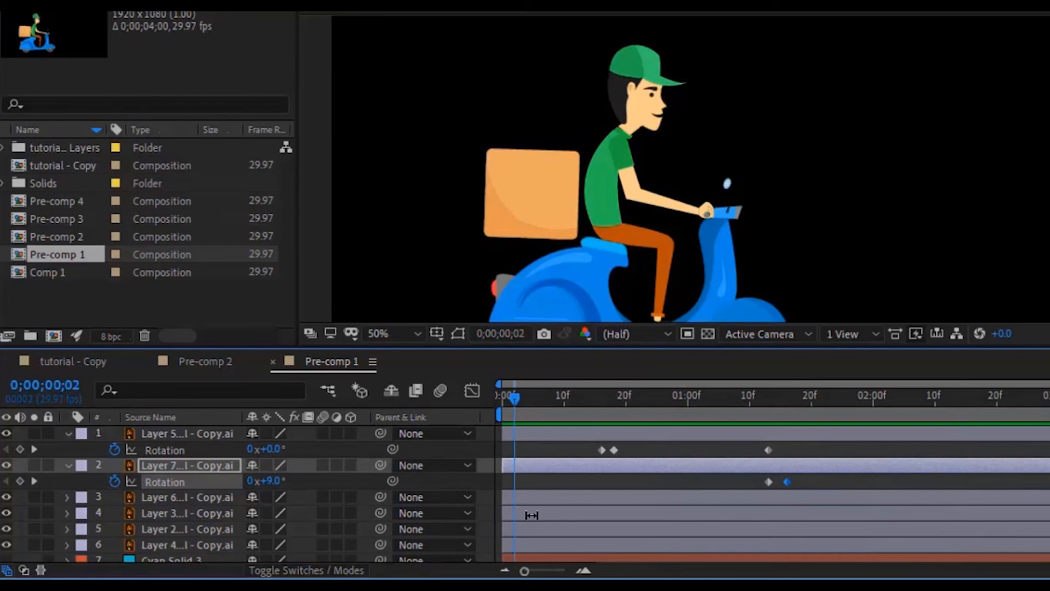
key(space)
Add a 0° Rotation keyframe to the head layer at 0;00;01;10, before the nod
drag(942, 399, 749, 401)
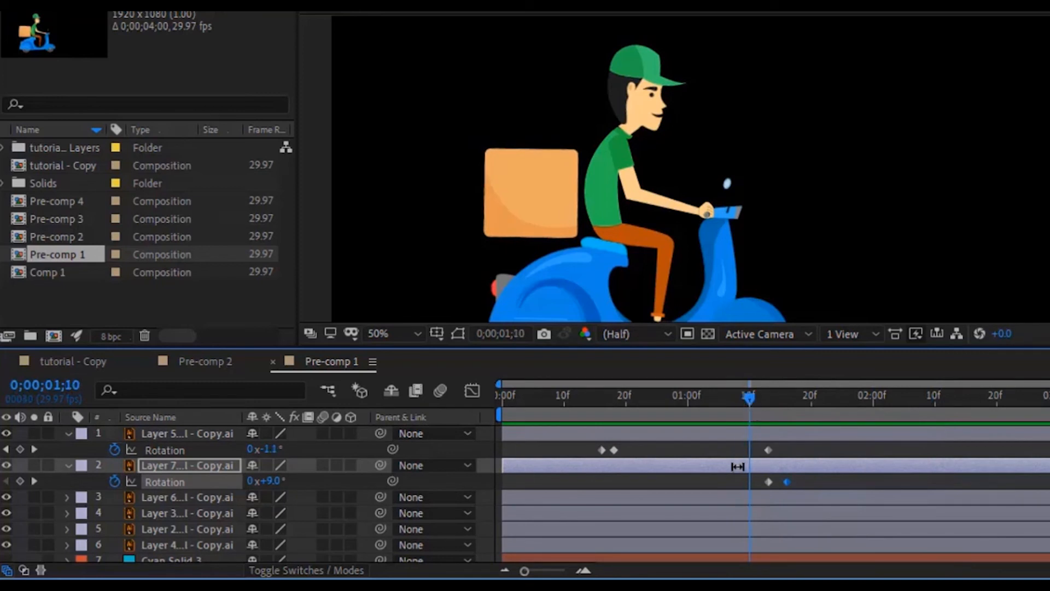
text(0)
key(Return)
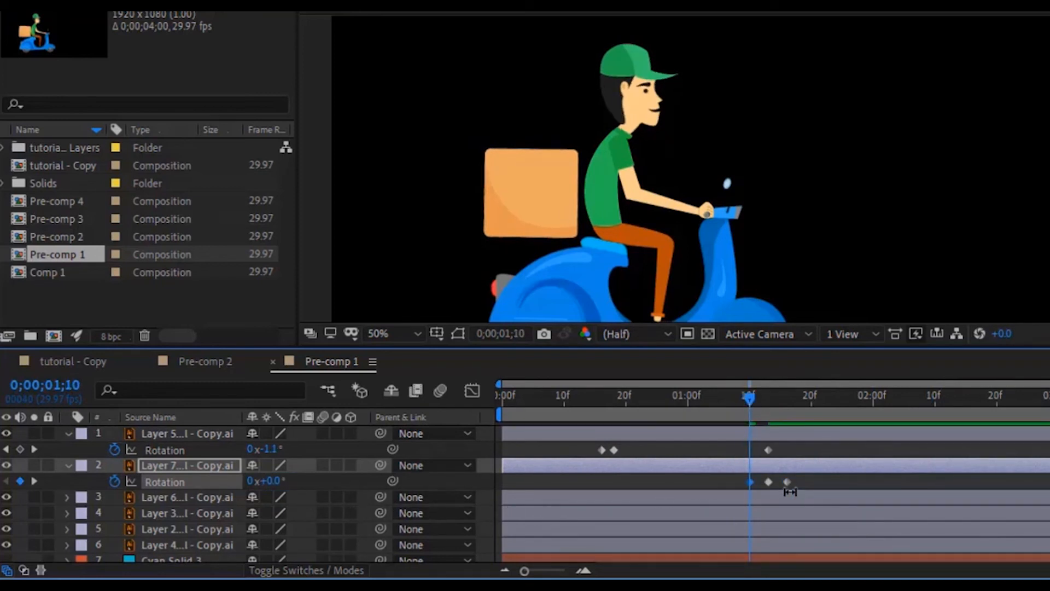
Preview the head nod in Pre-comp 1 and together with the wheelie in tutorial - Copy
mouse_move(753, 399)
mouse_down()
mouse_move(769, 403)
mouse_move(742, 405)
mouse_up()
key(space)
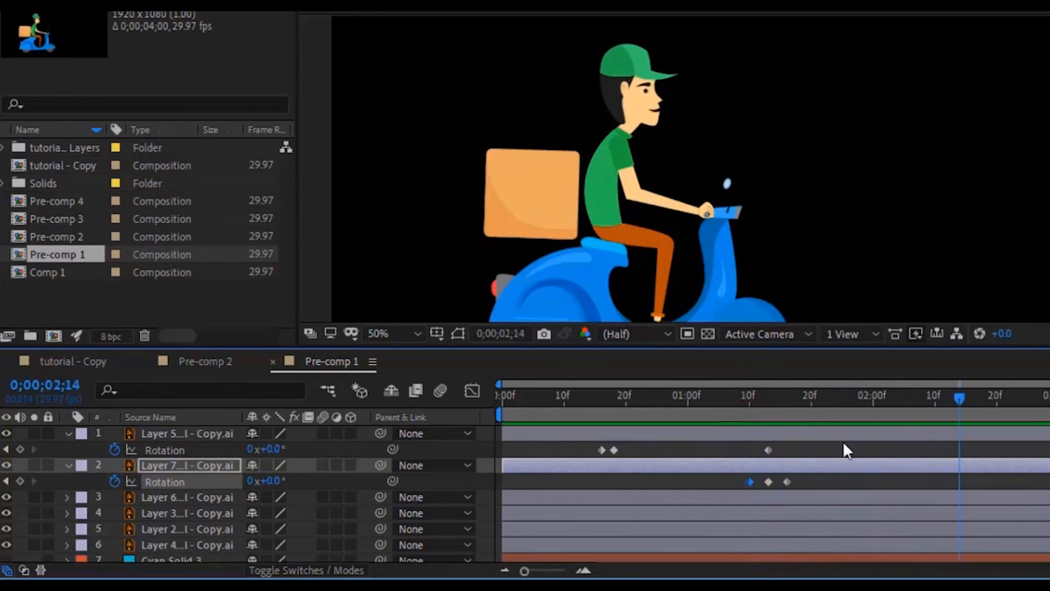
click(102, 362)
key(space)
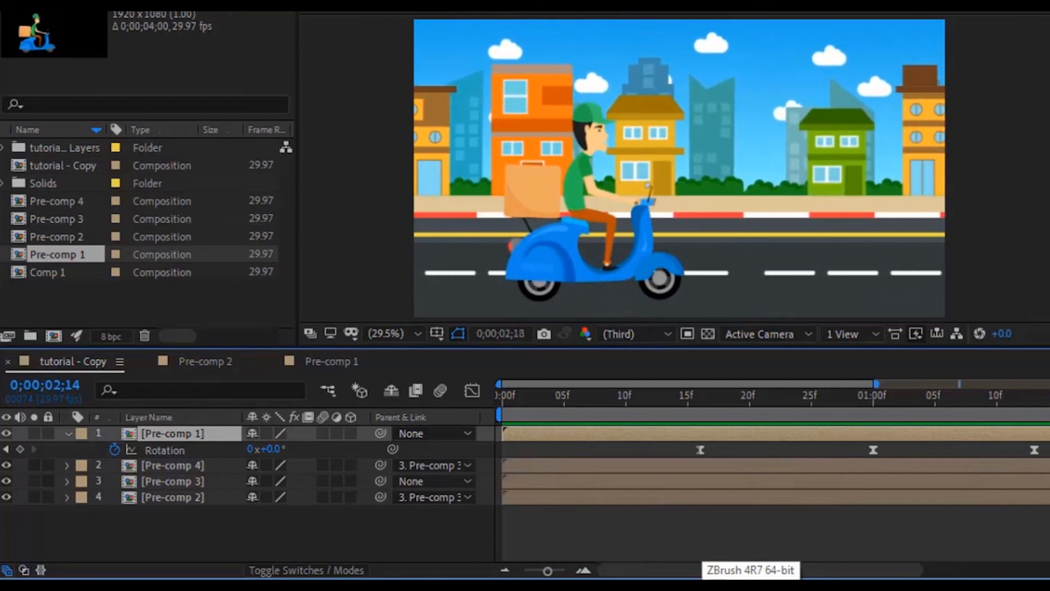
key(space)
key(space)
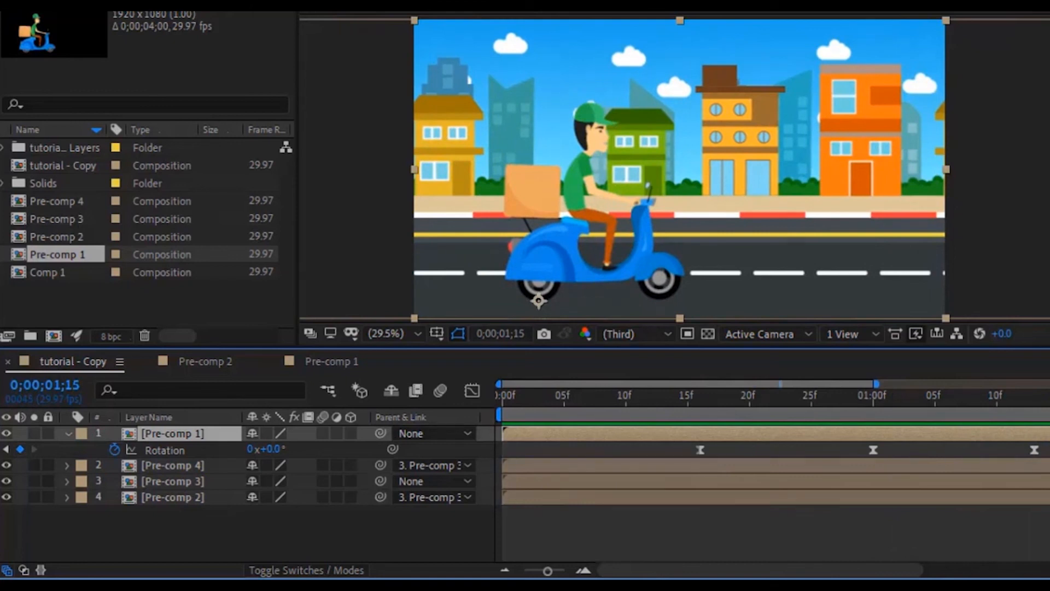
Apply Easy Ease to the head's Rotation keyframes at 0;00;01;13 and 0;00;01;16 in Pre-comp 1
double_click(152, 431)
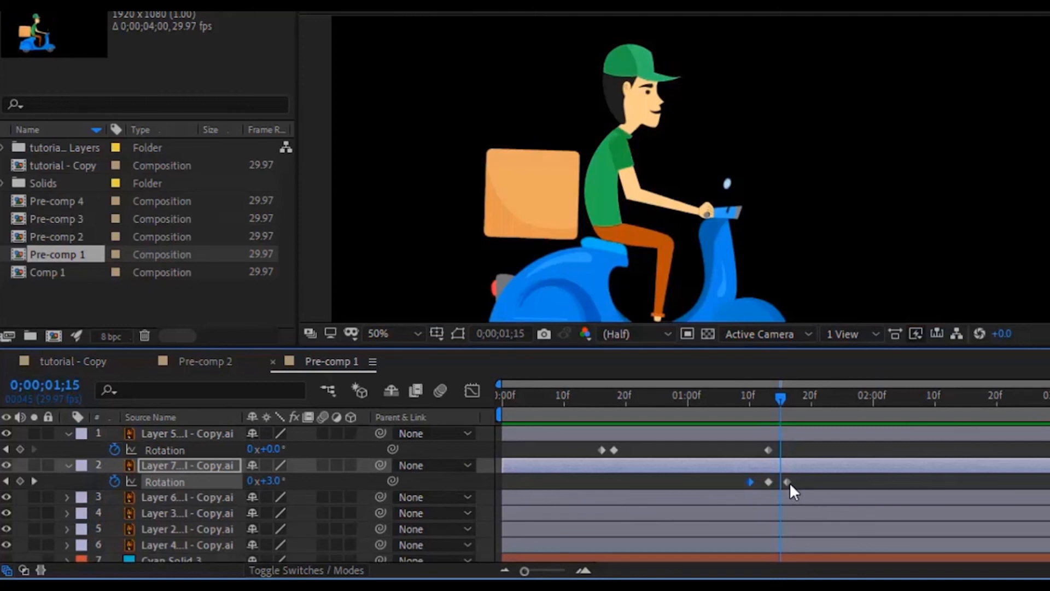
drag(790, 482, 786, 481)
drag(796, 478, 757, 482)
right_click(765, 481)
mouse_move(864, 467)
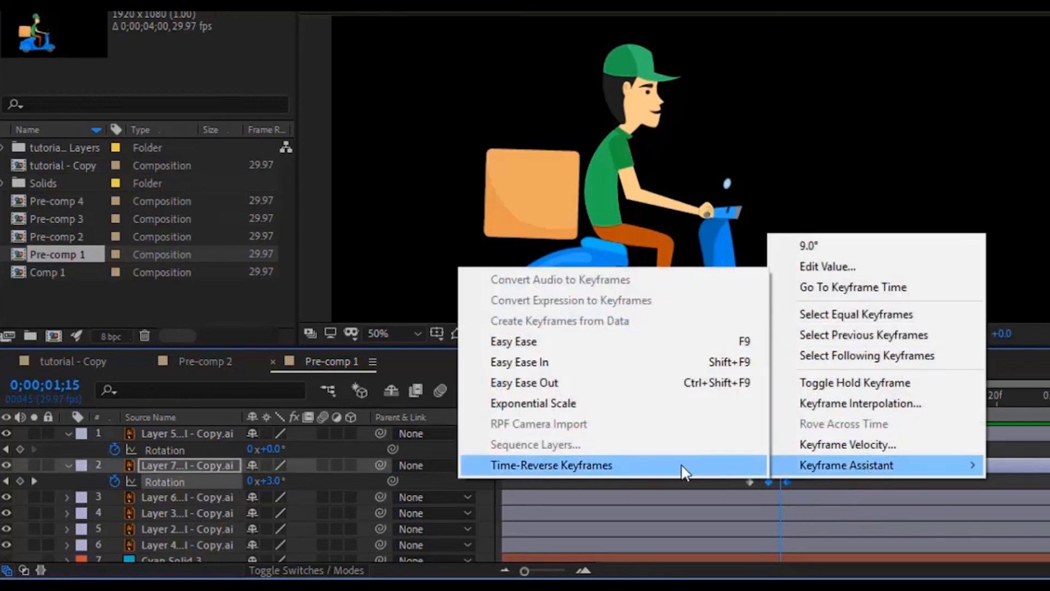
click(546, 342)
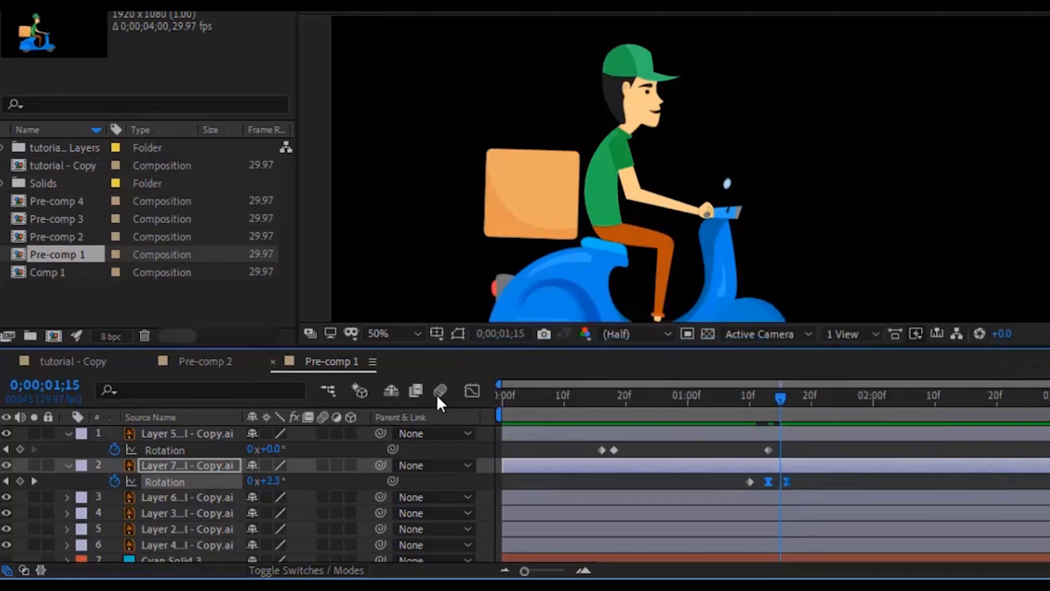
Reshape the head rotation's speed graph with a slower, longer ease out of the 0;00;01;10 keyframe and preview it
click(472, 390)
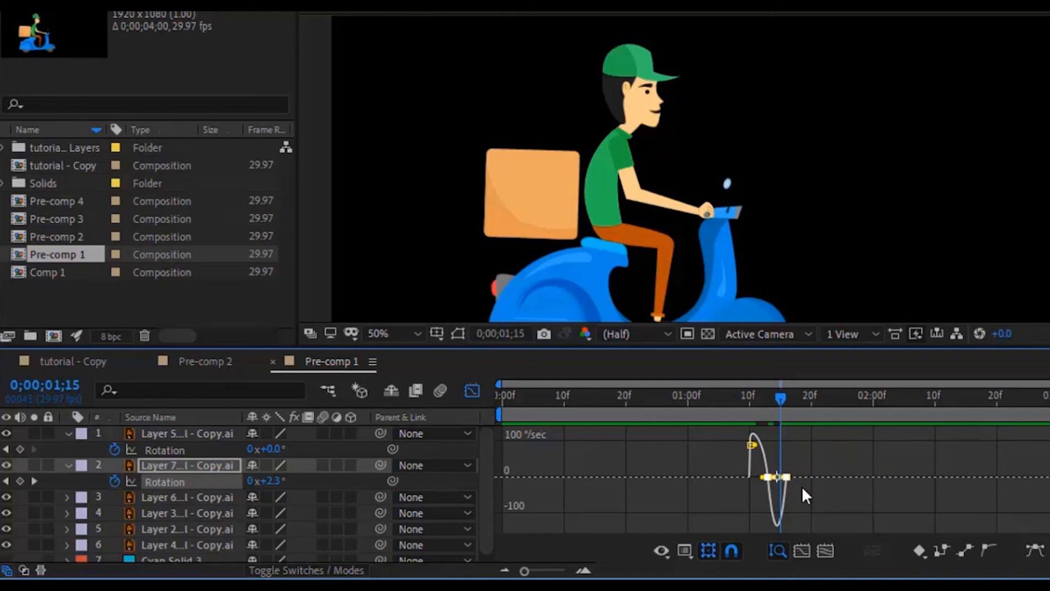
drag(524, 570, 564, 570)
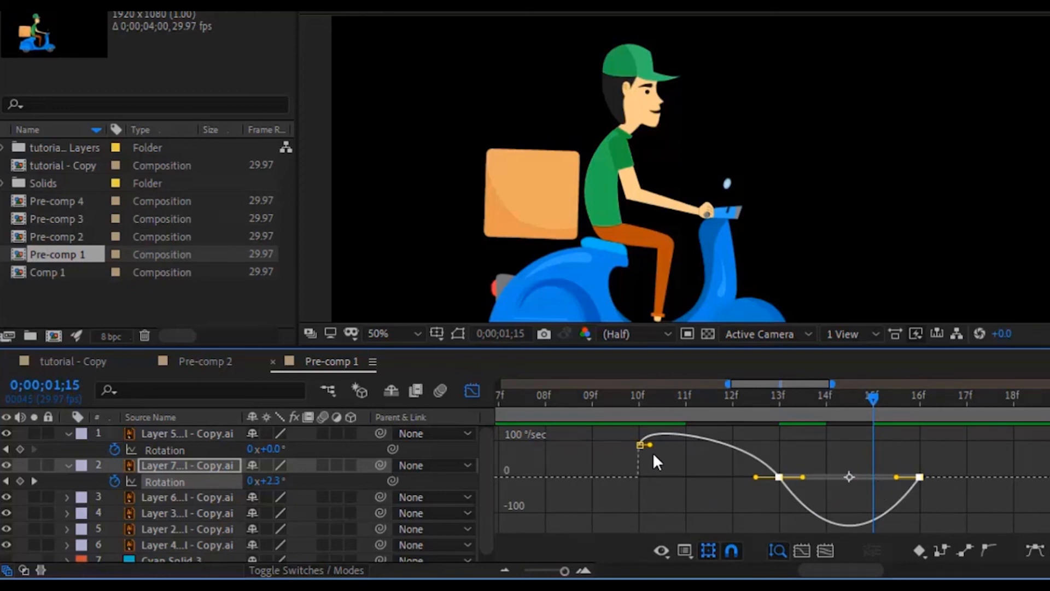
drag(651, 447, 702, 455)
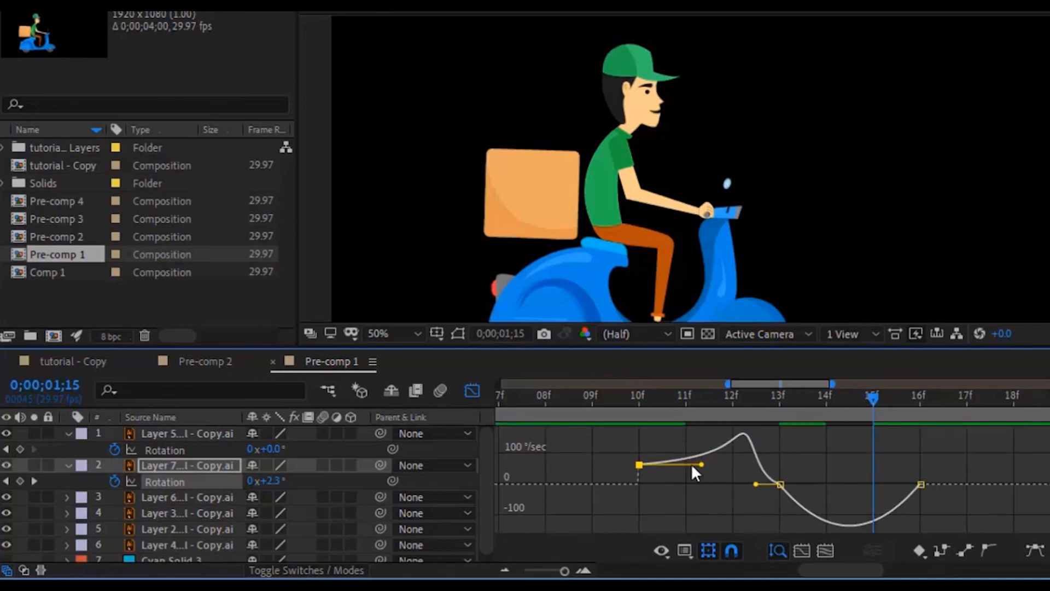
drag(639, 465, 643, 479)
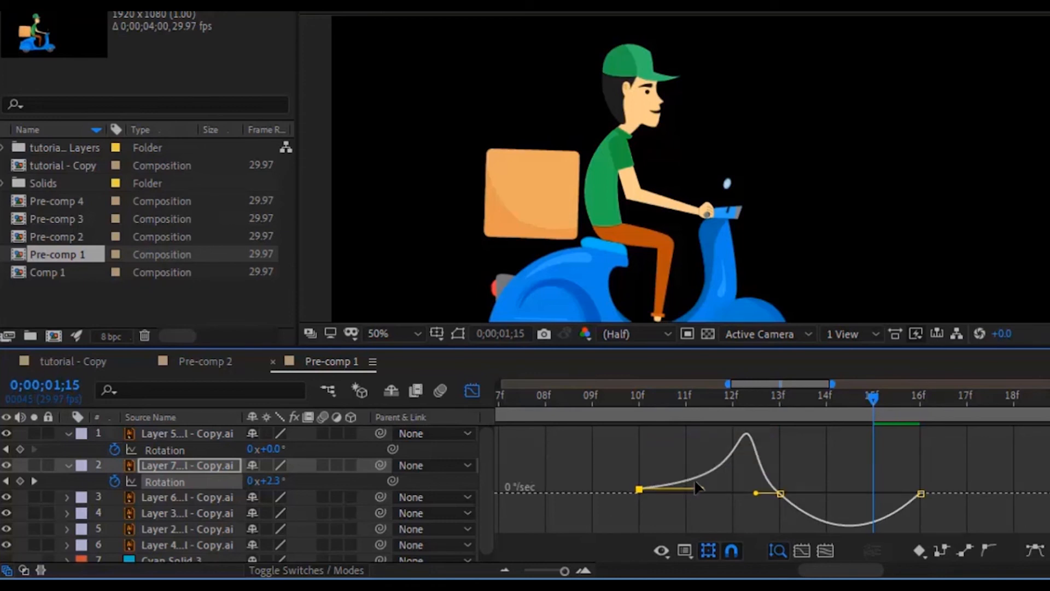
click(563, 394)
key(space)
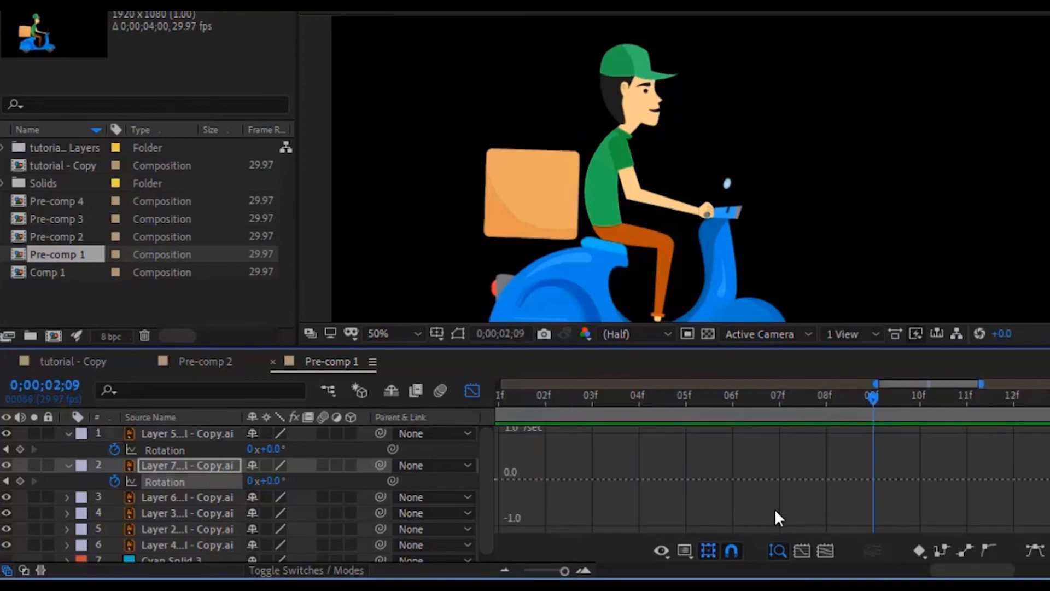
Bring the head's first Rotation keyframe to 0 °/sec and lengthen the ease into the last keyframe at 0;00;01;16
drag(972, 572, 826, 572)
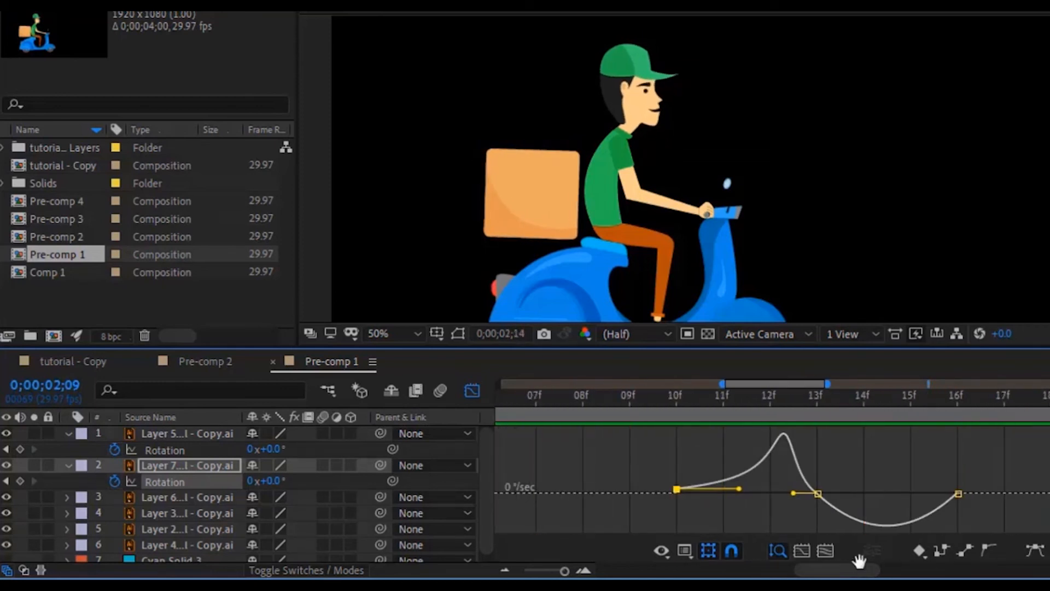
drag(1007, 571, 842, 571)
drag(687, 490, 733, 491)
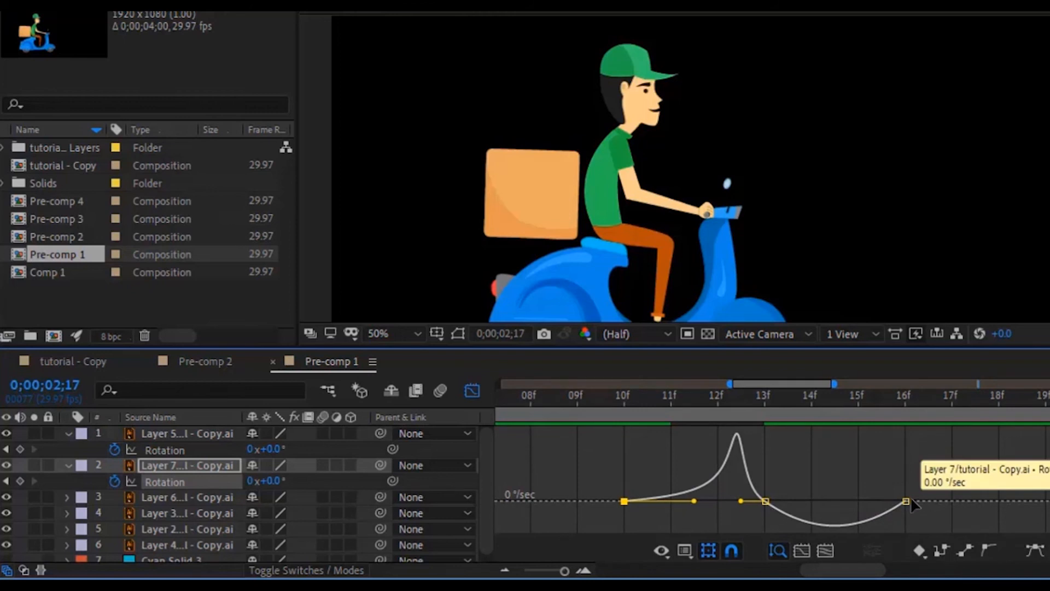
drag(910, 501, 829, 506)
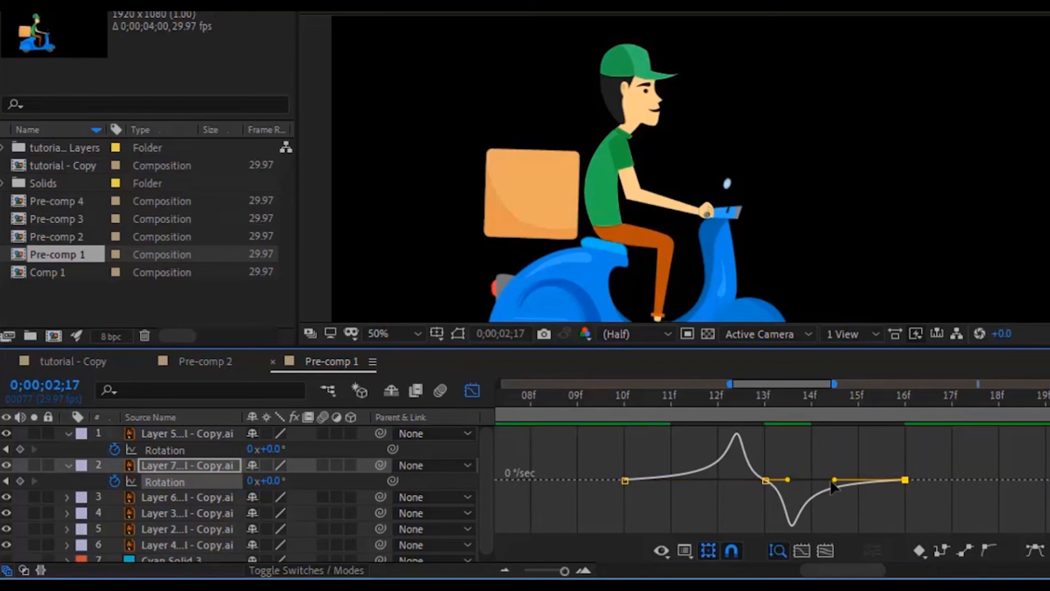
Shorten the head rotation's ease on both sides of the 0;00;01;13 keyframe, with 13.21% outgoing influence, and preview from 0;00;01;08
drag(788, 479, 774, 483)
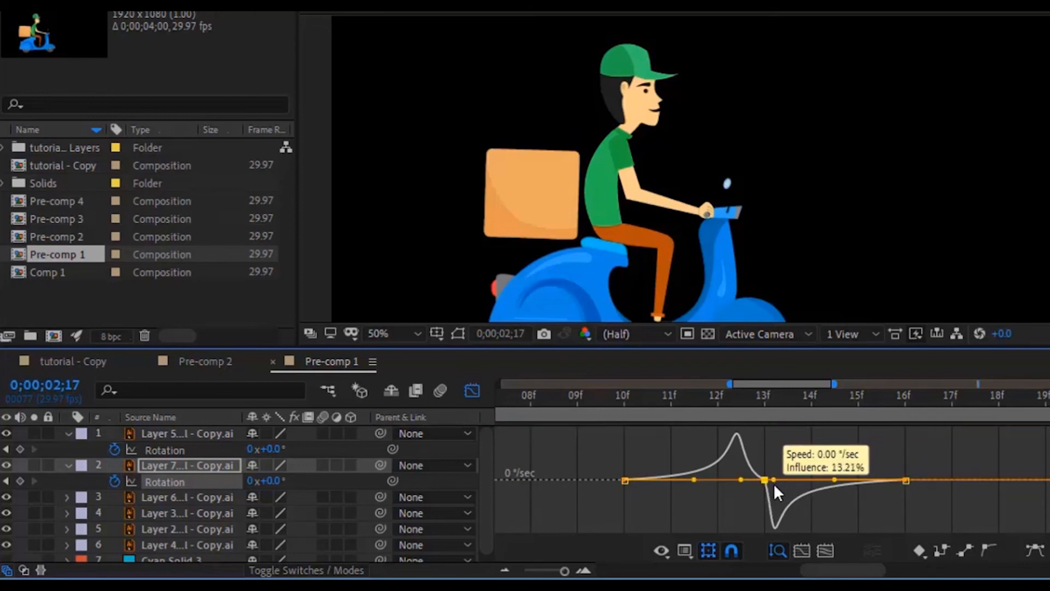
drag(741, 479, 762, 481)
click(529, 395)
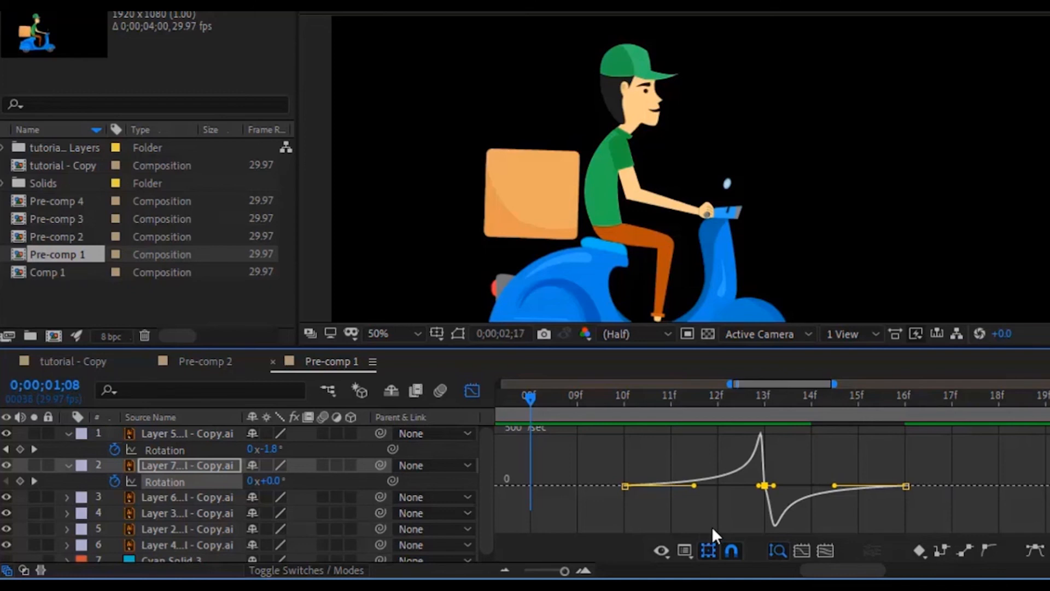
key(space)
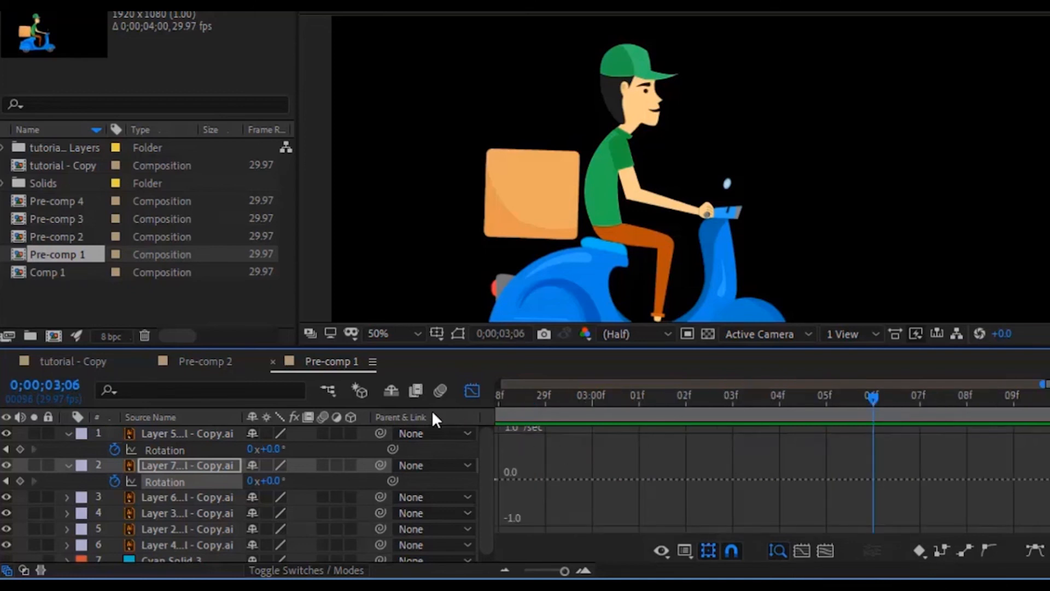
Widen the head nod by moving its first Rotation keyframe to about 0;00;01;08 and its last to about 0;00;01;17, and preview it
click(471, 390)
scroll(727, 493, down, 1)
scroll(657, 542, up, 1)
drag(565, 572, 524, 571)
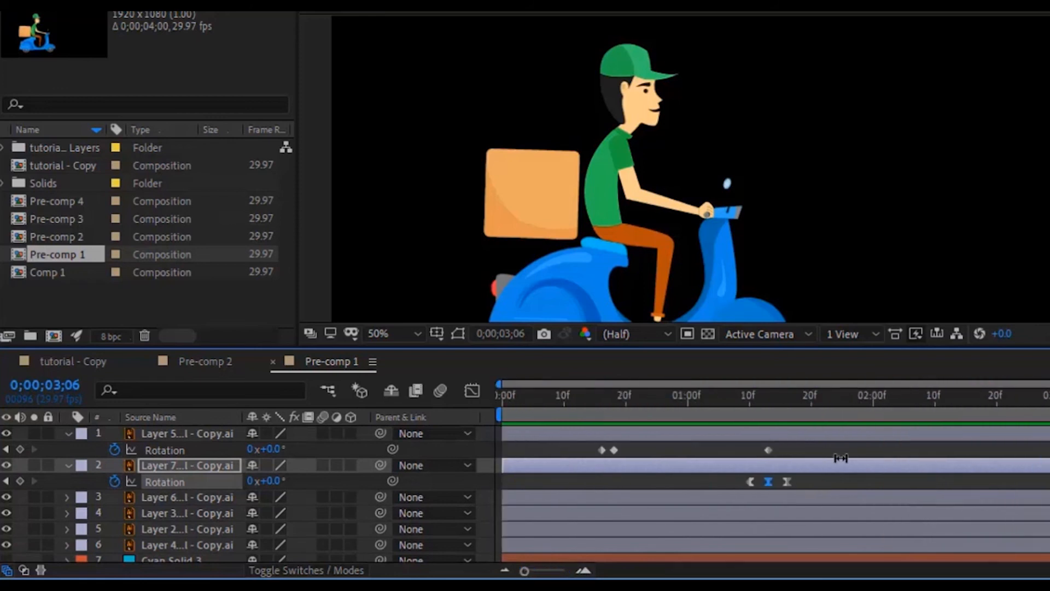
click(801, 478)
click(787, 482)
drag(787, 481, 740, 481)
click(638, 396)
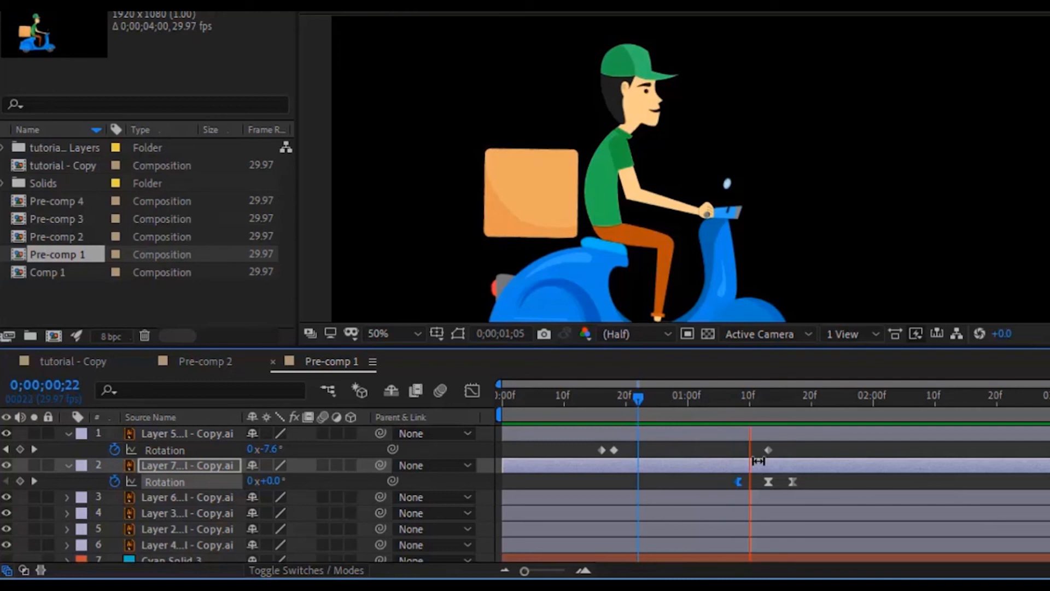
key(space)
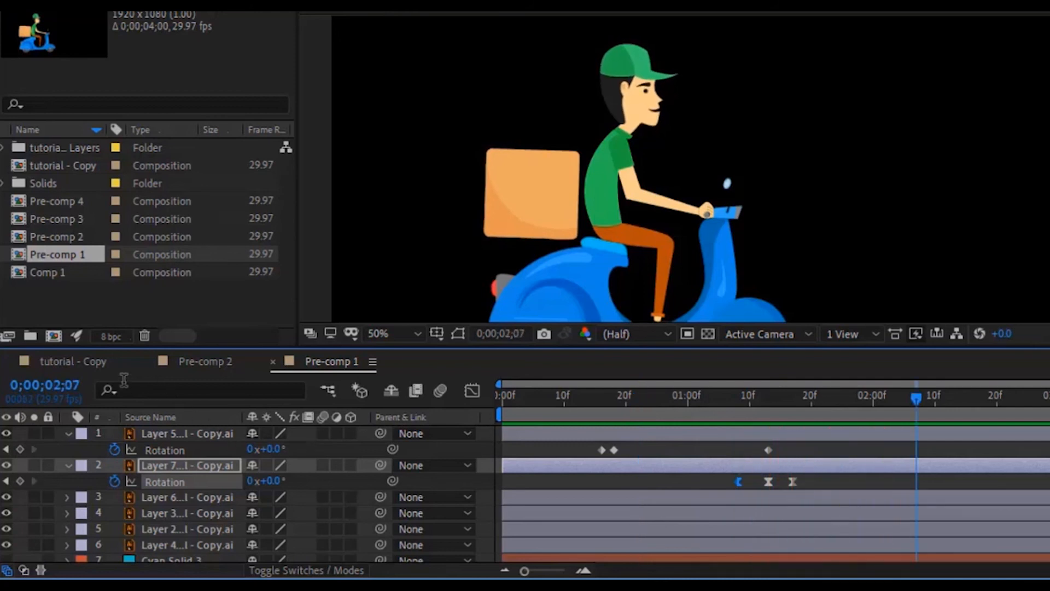
Preview the complete delivery rider animation in tutorial - Copy from the first frame
click(88, 356)
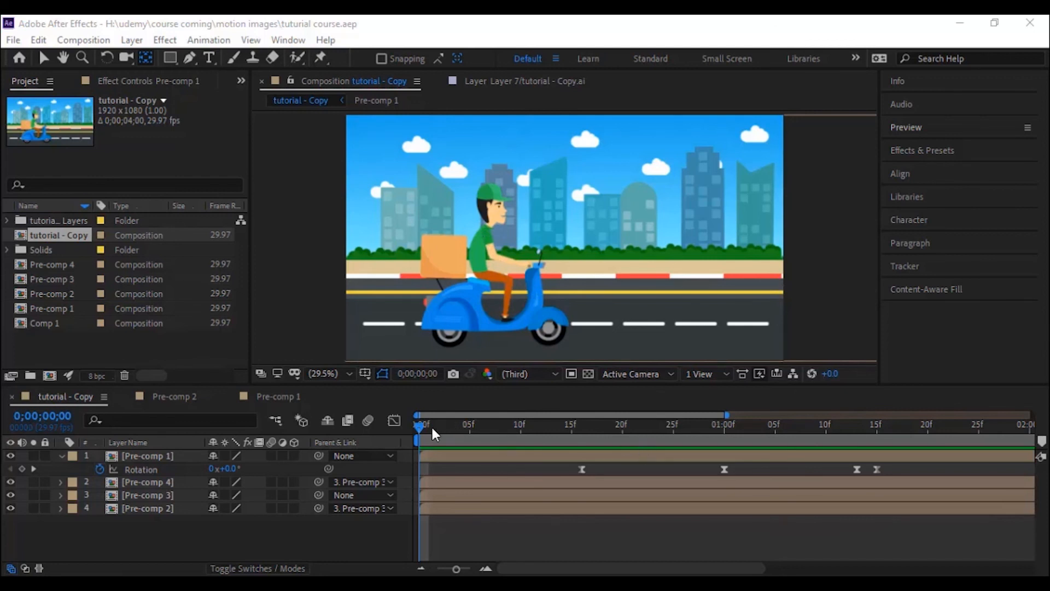
click(419, 432)
key(space)
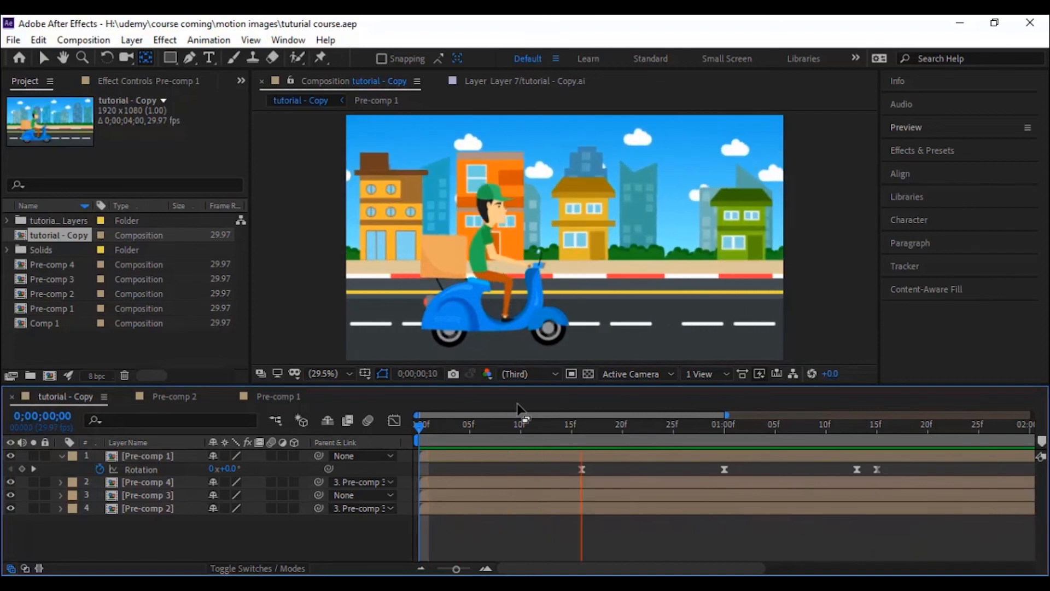
key(space)
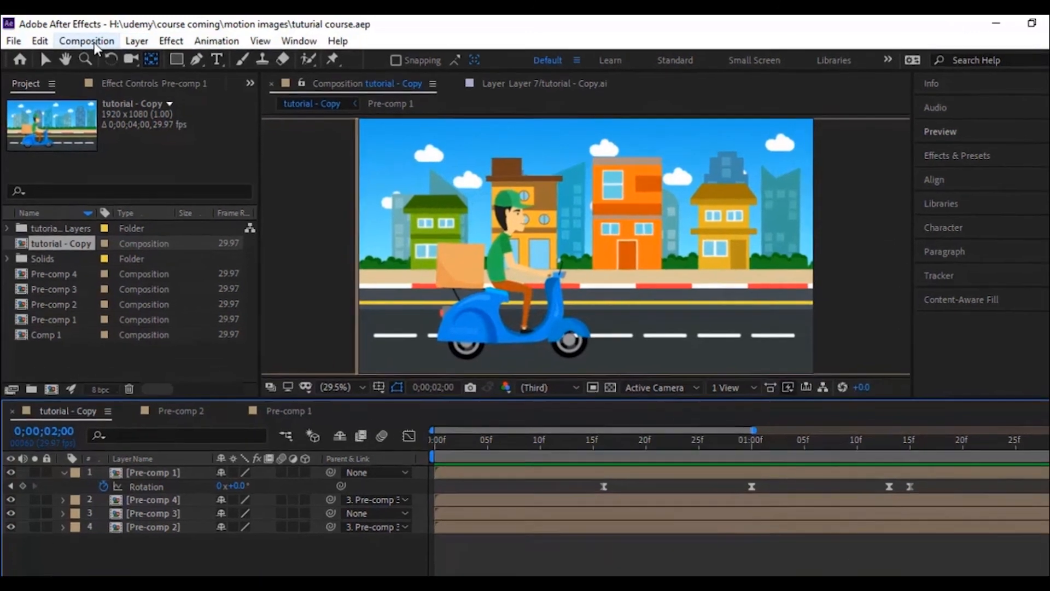
Send the tutorial - Copy composition to the Adobe Media Encoder queue and check that its format is Animated GIF
click(93, 43)
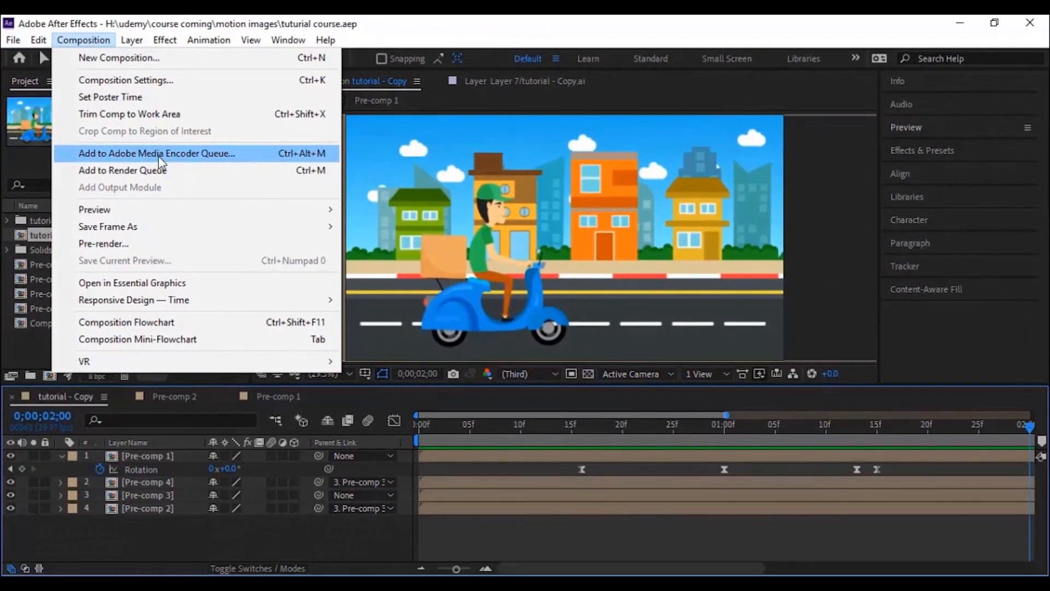
click(192, 185)
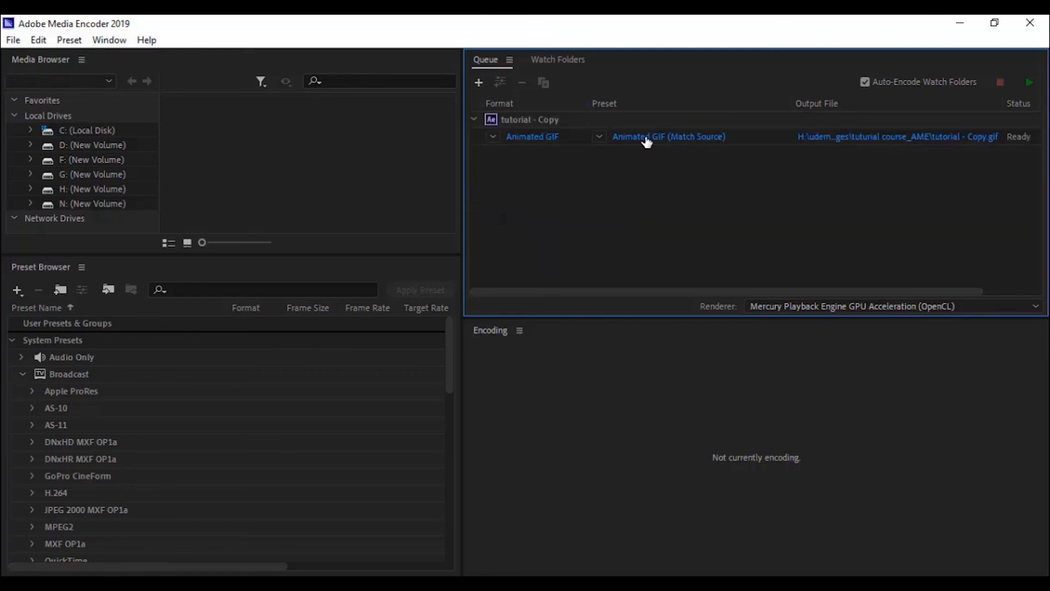
click(493, 136)
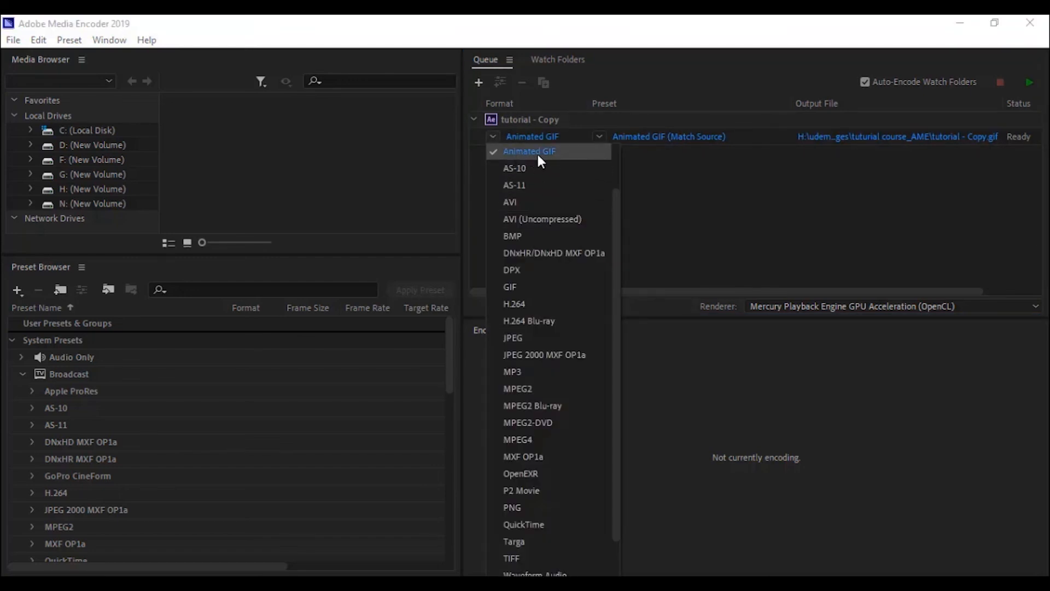
click(711, 178)
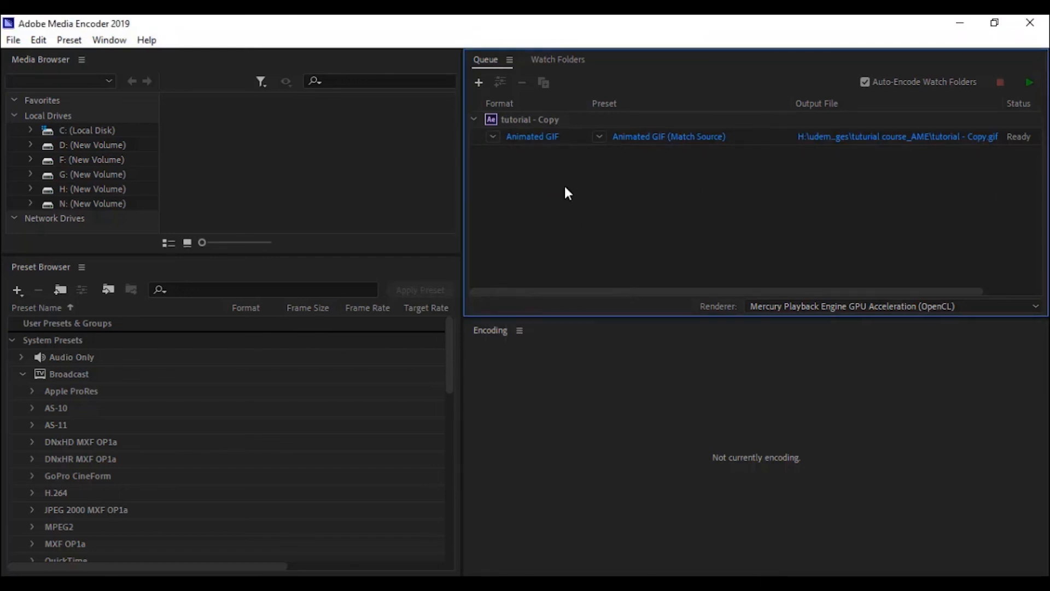
Apply the Animated GIF (Match Source) image sequence preset to the queued tutorial - Copy output and open its export settings
scroll(77, 452, down, 3)
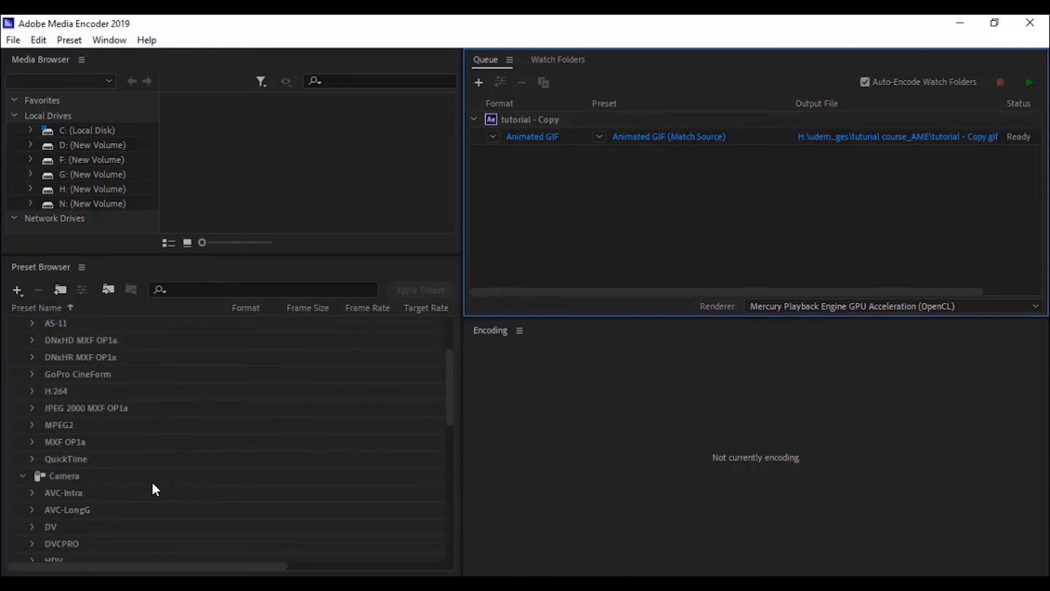
scroll(99, 458, down, 3)
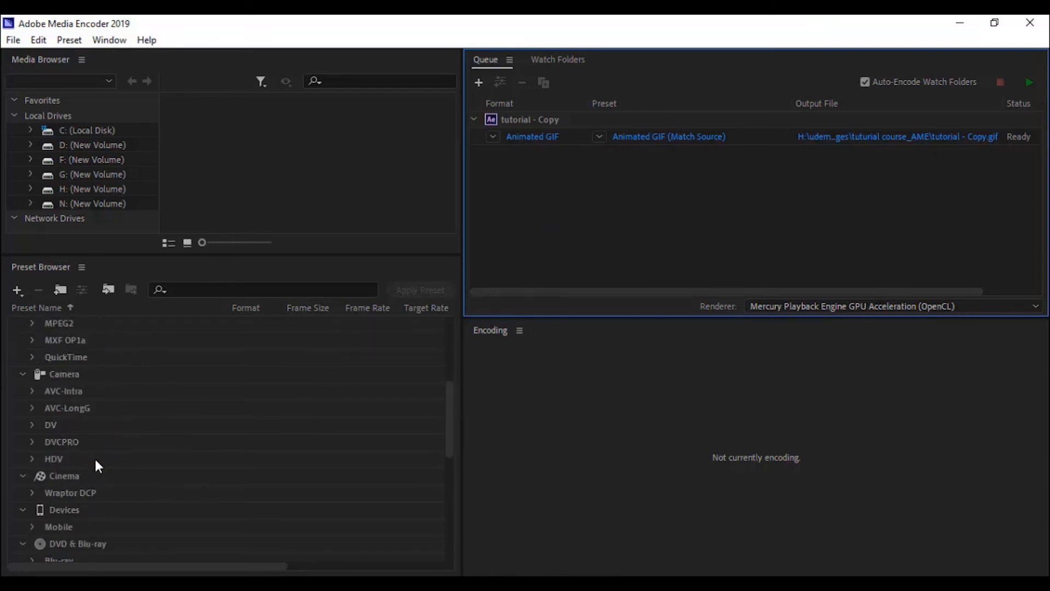
scroll(82, 454, down, 3)
scroll(85, 456, down, 3)
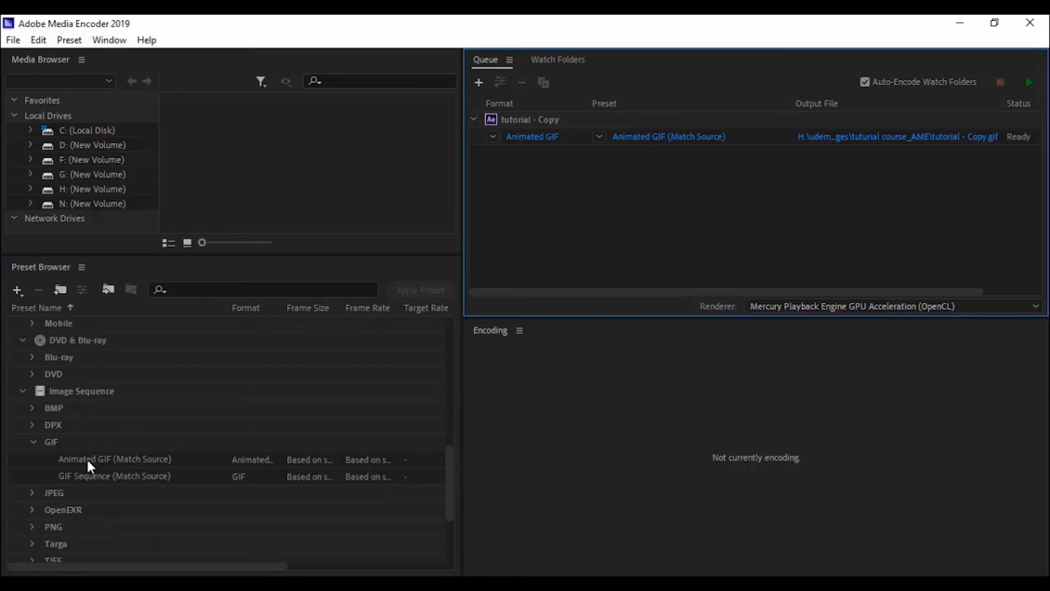
click(50, 441)
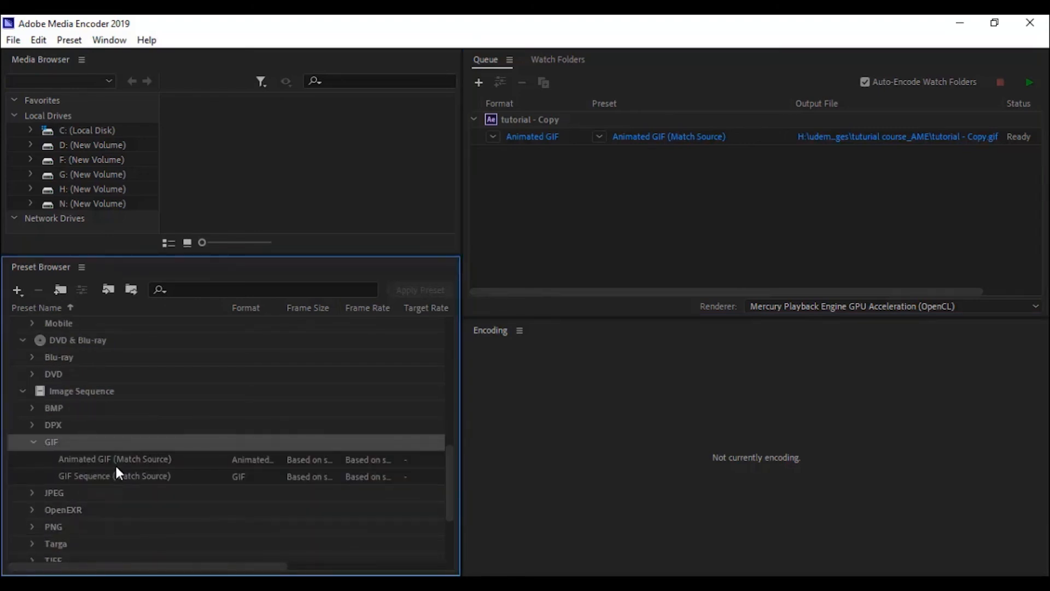
click(76, 462)
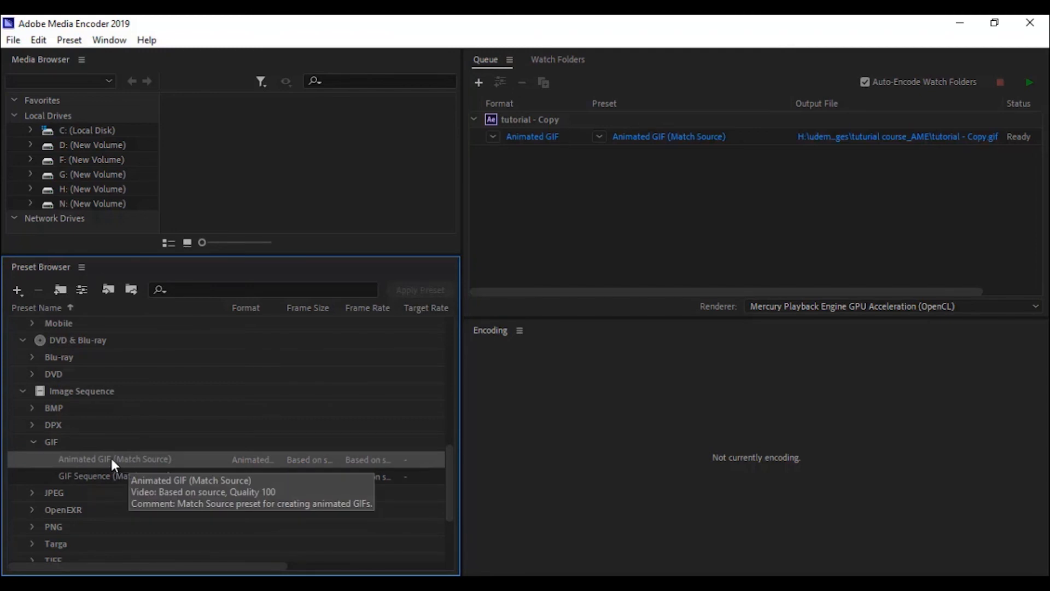
drag(107, 458, 649, 156)
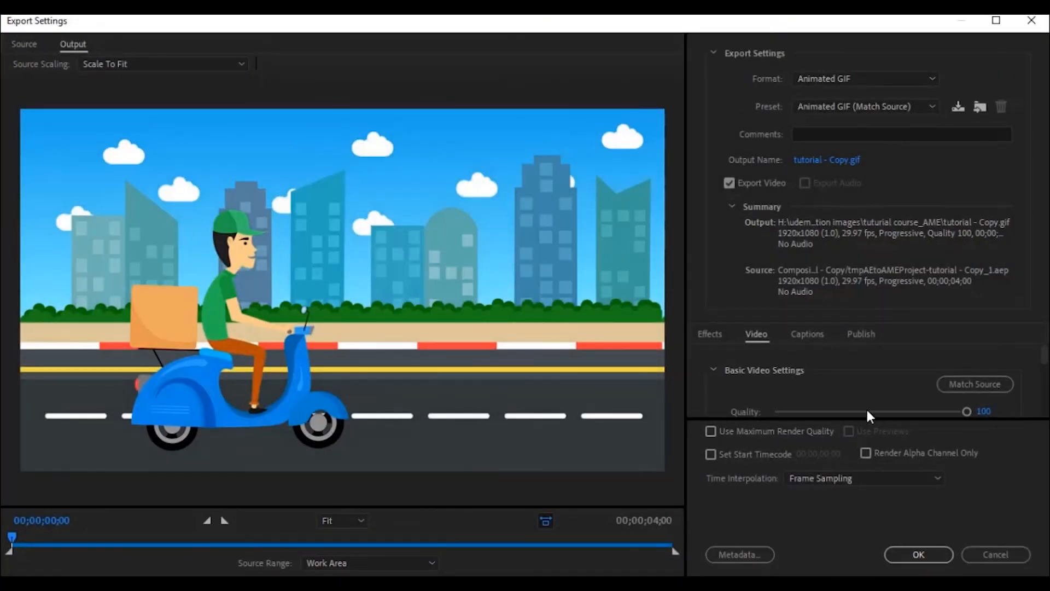
Enable Render at Maximum Depth in the GIF's export settings, keep the output name tutorial - Copy.gif and accept the settings
scroll(1029, 377, down, 5)
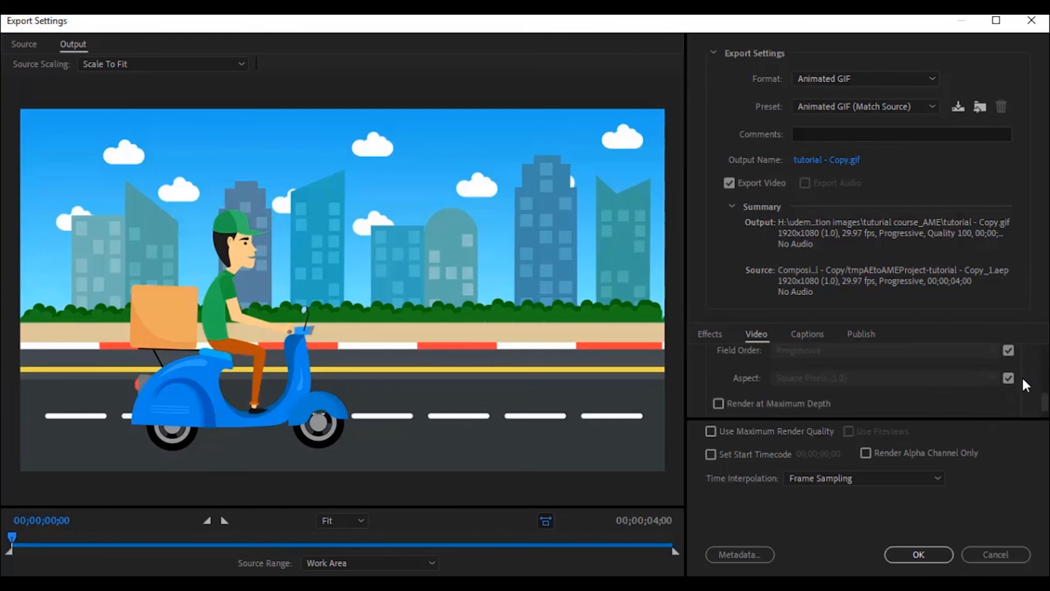
click(718, 403)
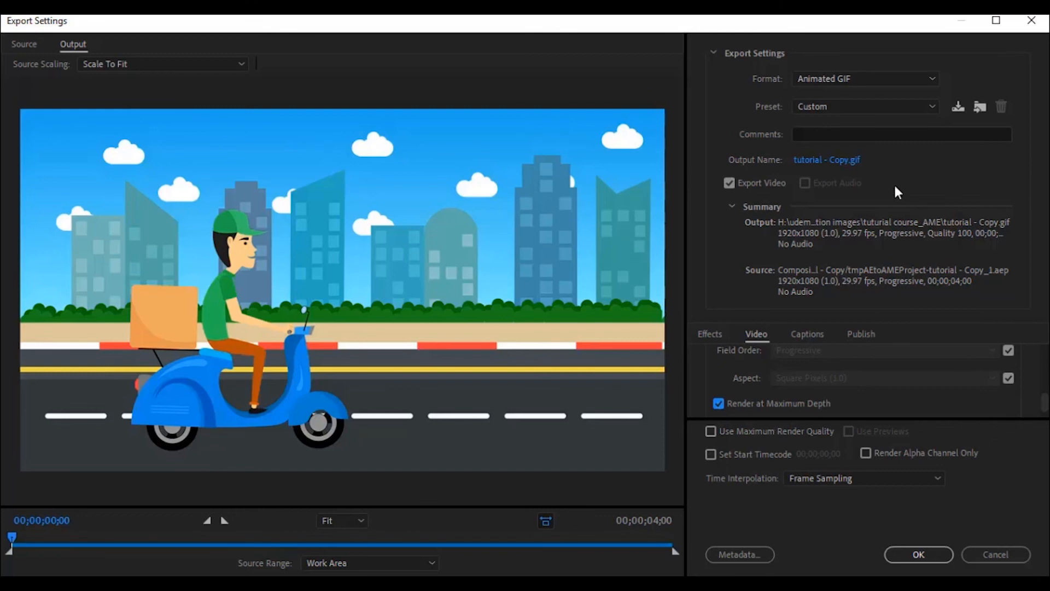
click(843, 163)
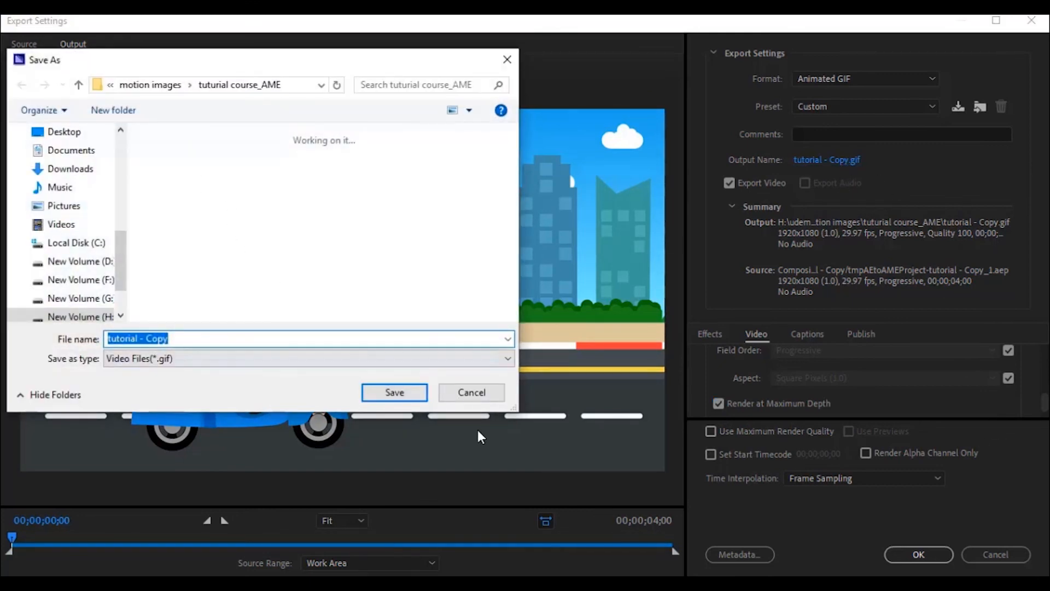
click(452, 395)
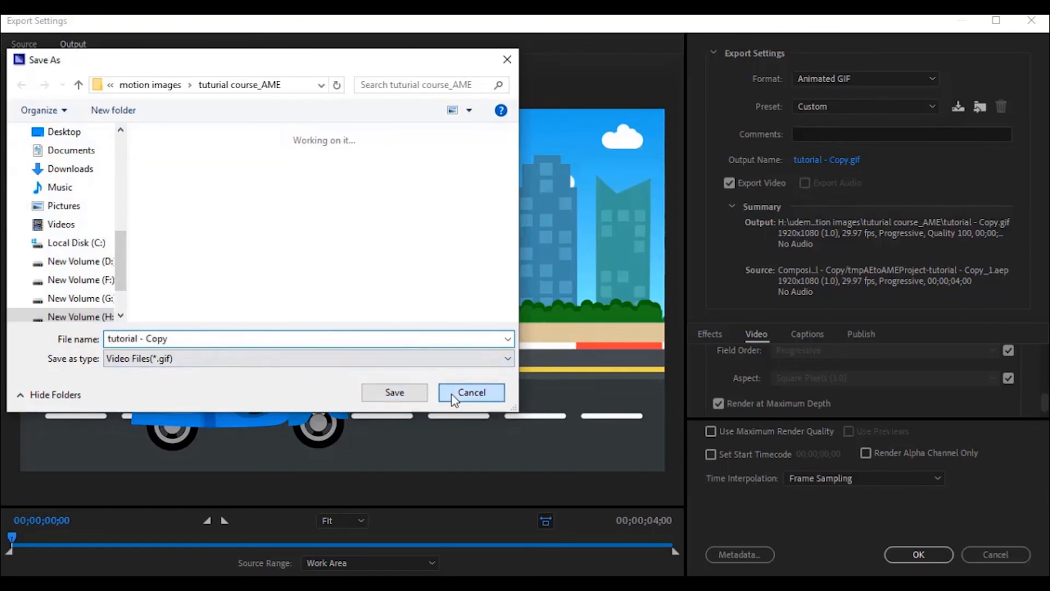
click(927, 554)
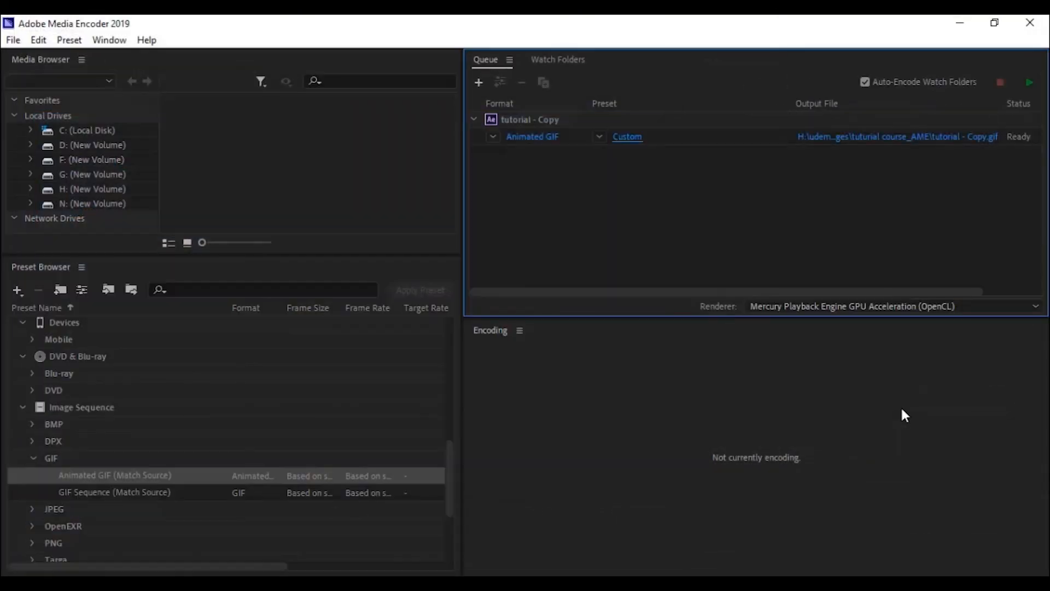
Encode the queued GIF and view the exported tutorial - Copy.gif in a maximized Photos window
click(1023, 83)
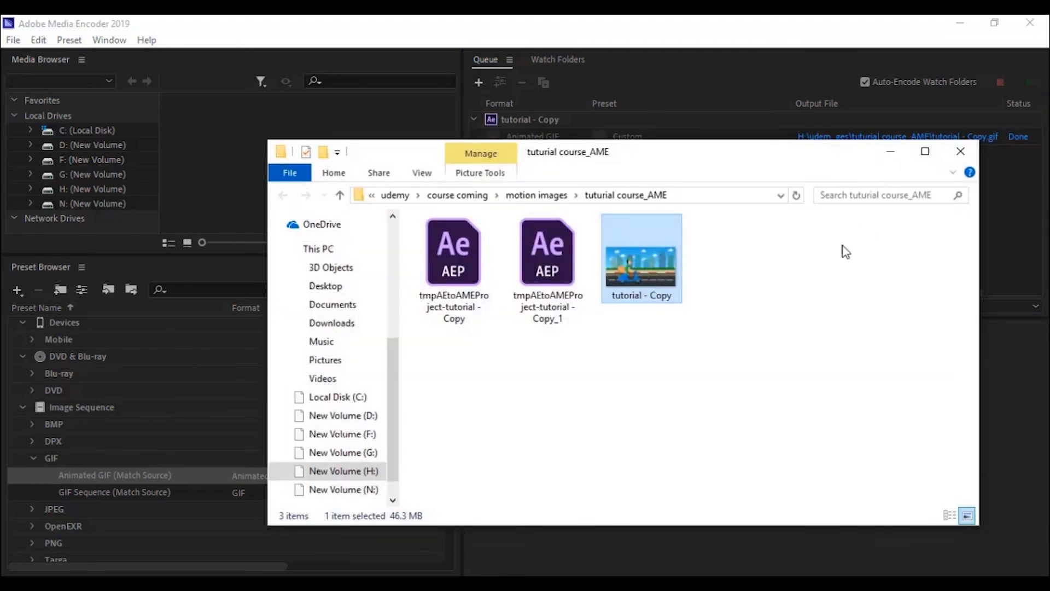
double_click(641, 273)
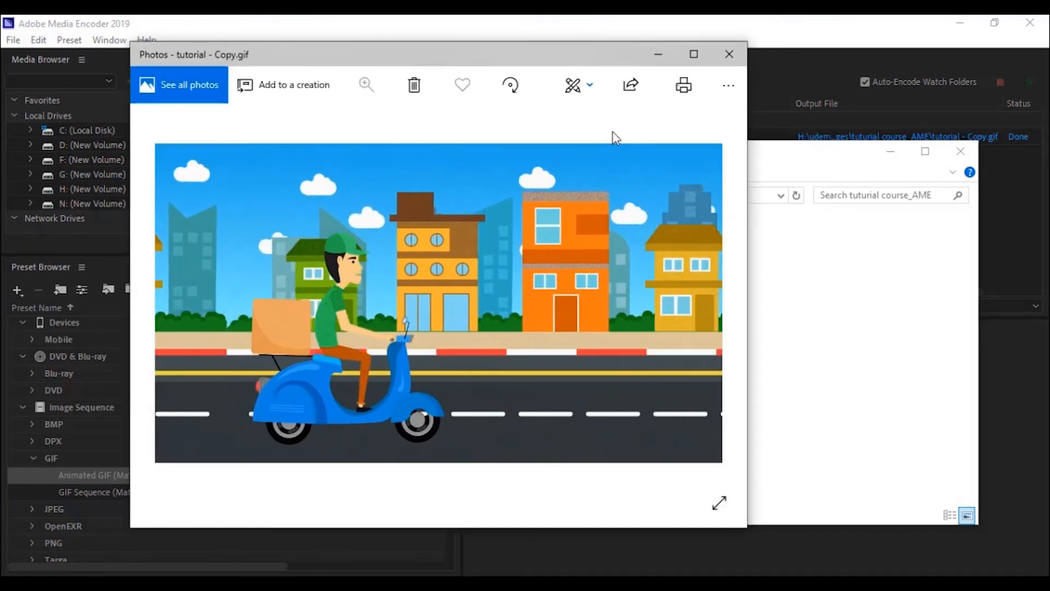
click(694, 54)
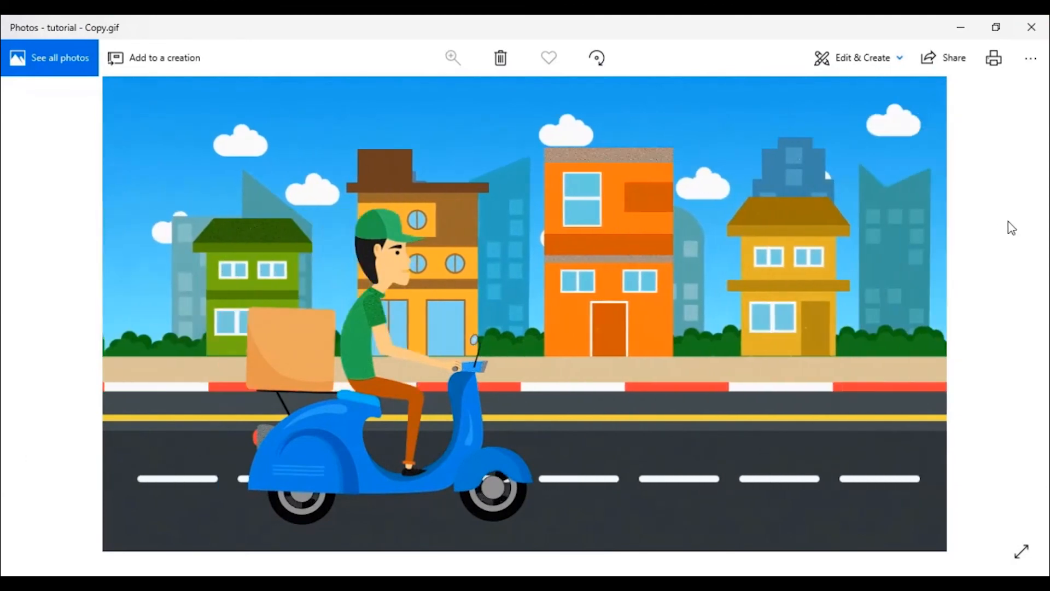